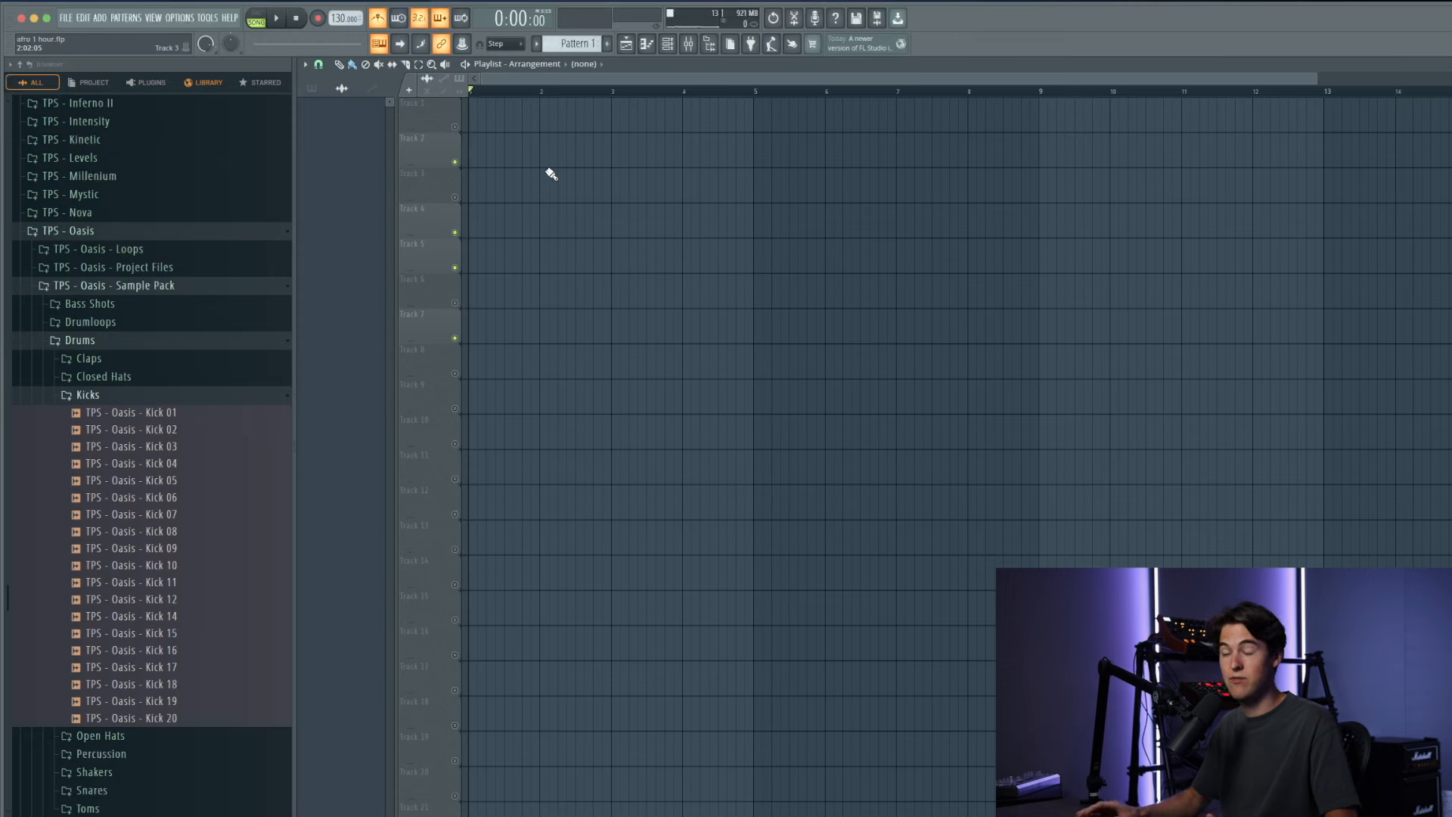
Step: Unmute all tracks in the playlist
right_click(458, 162)
right_click(458, 162)
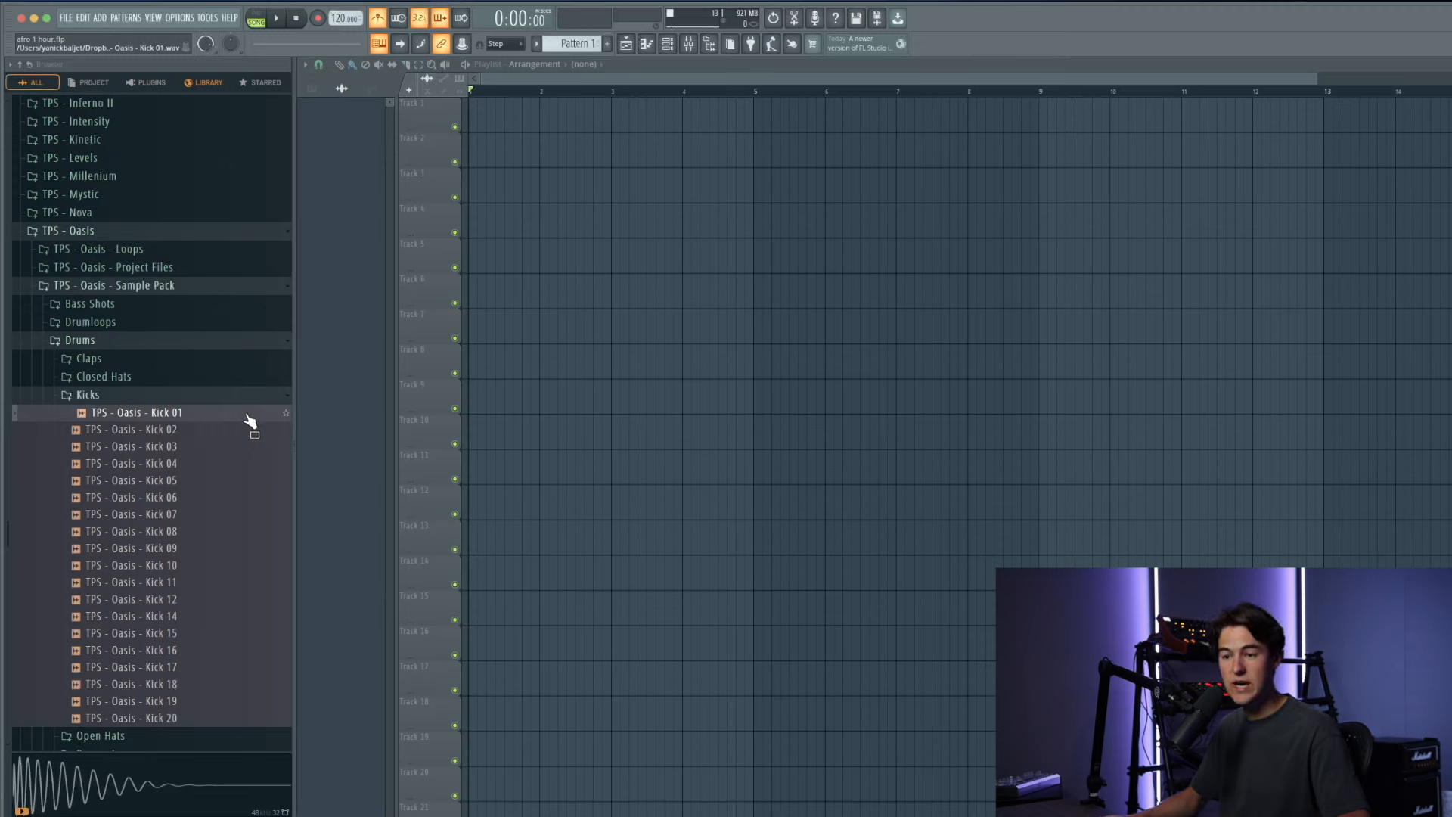
Step: Audition the kick samples in the Oasis Kicks folder and try Kick 16 on Track 5 of the playlist
click(191, 417)
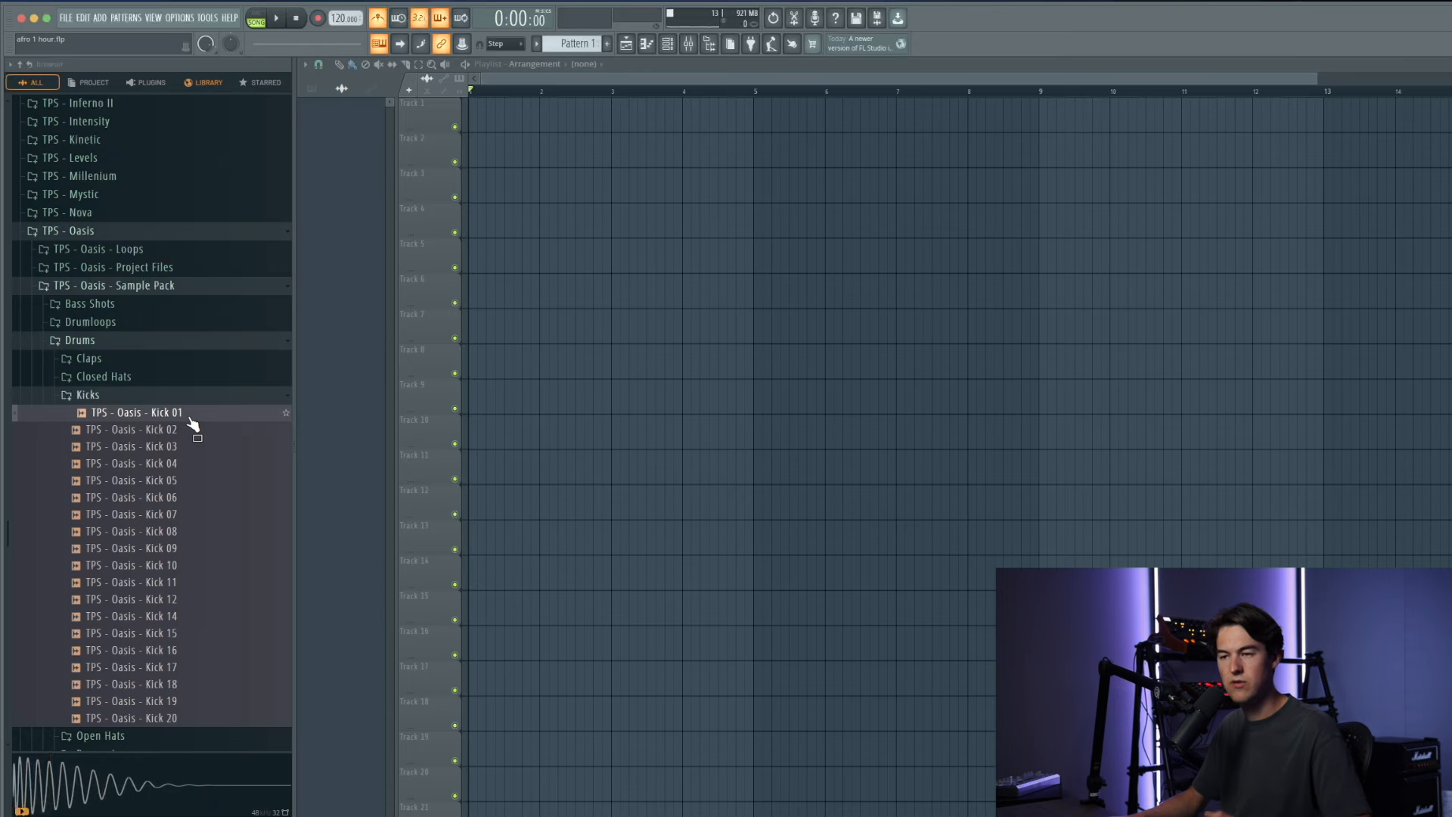
click(202, 485)
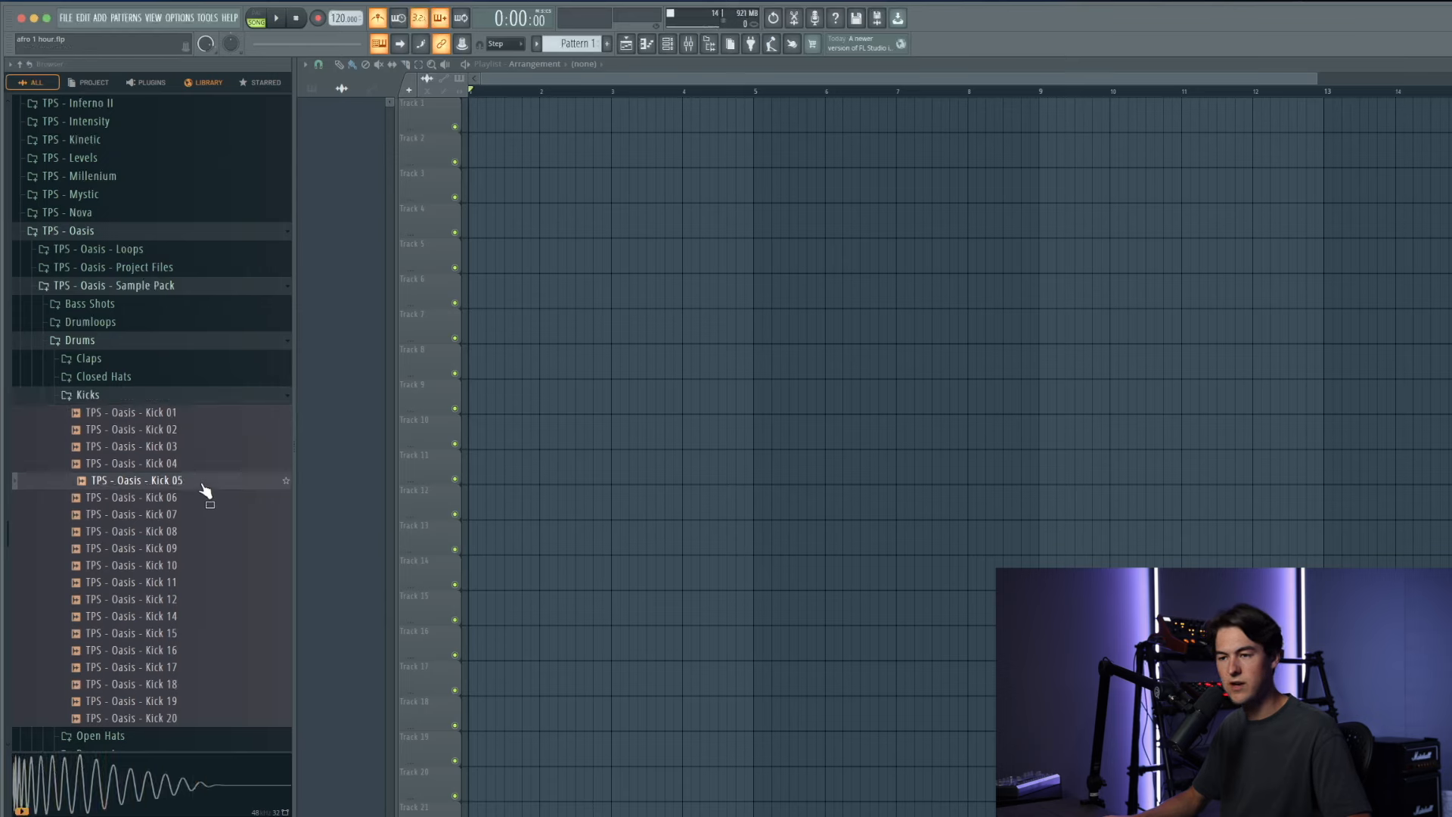
click(208, 532)
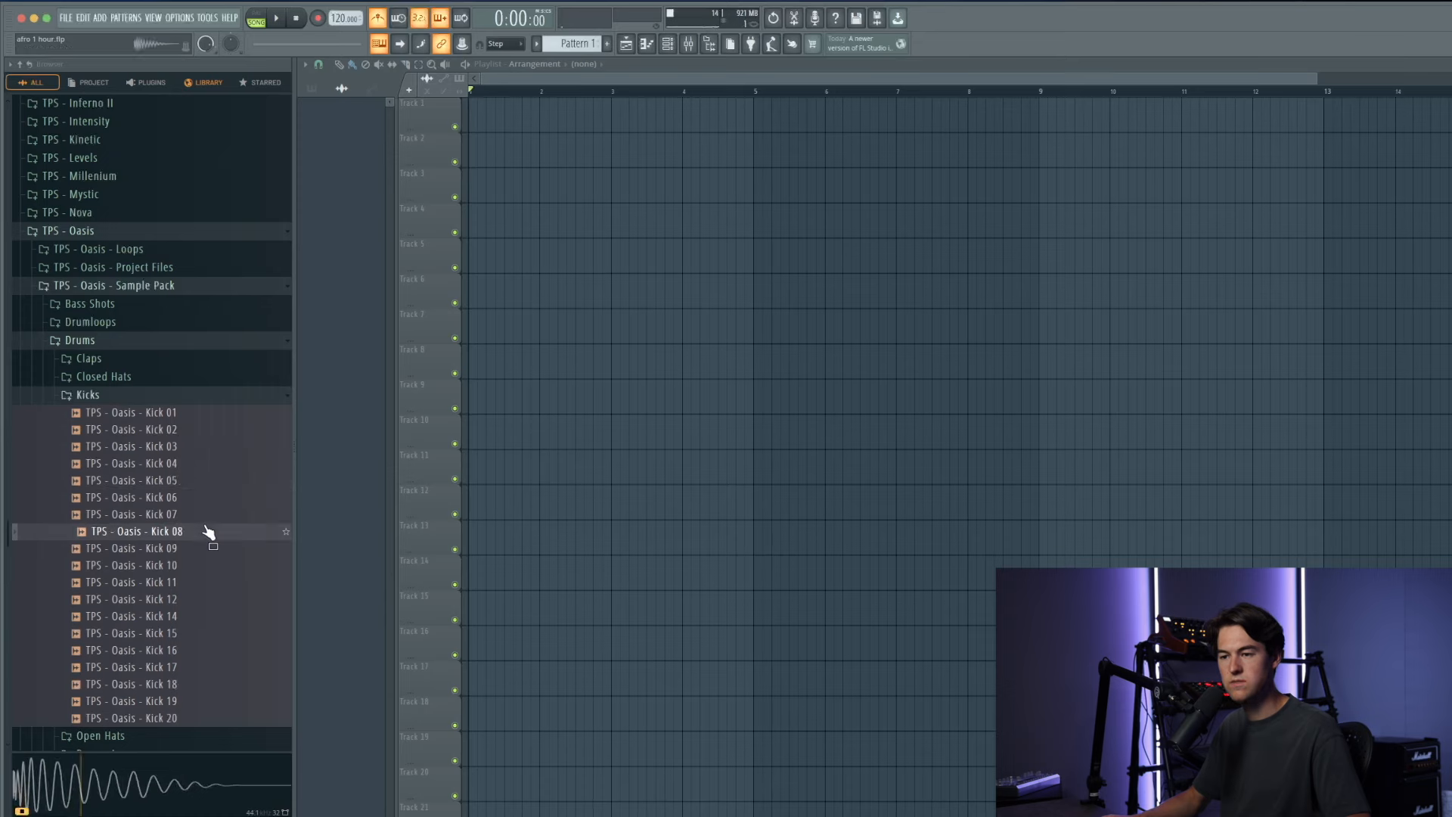
click(206, 549)
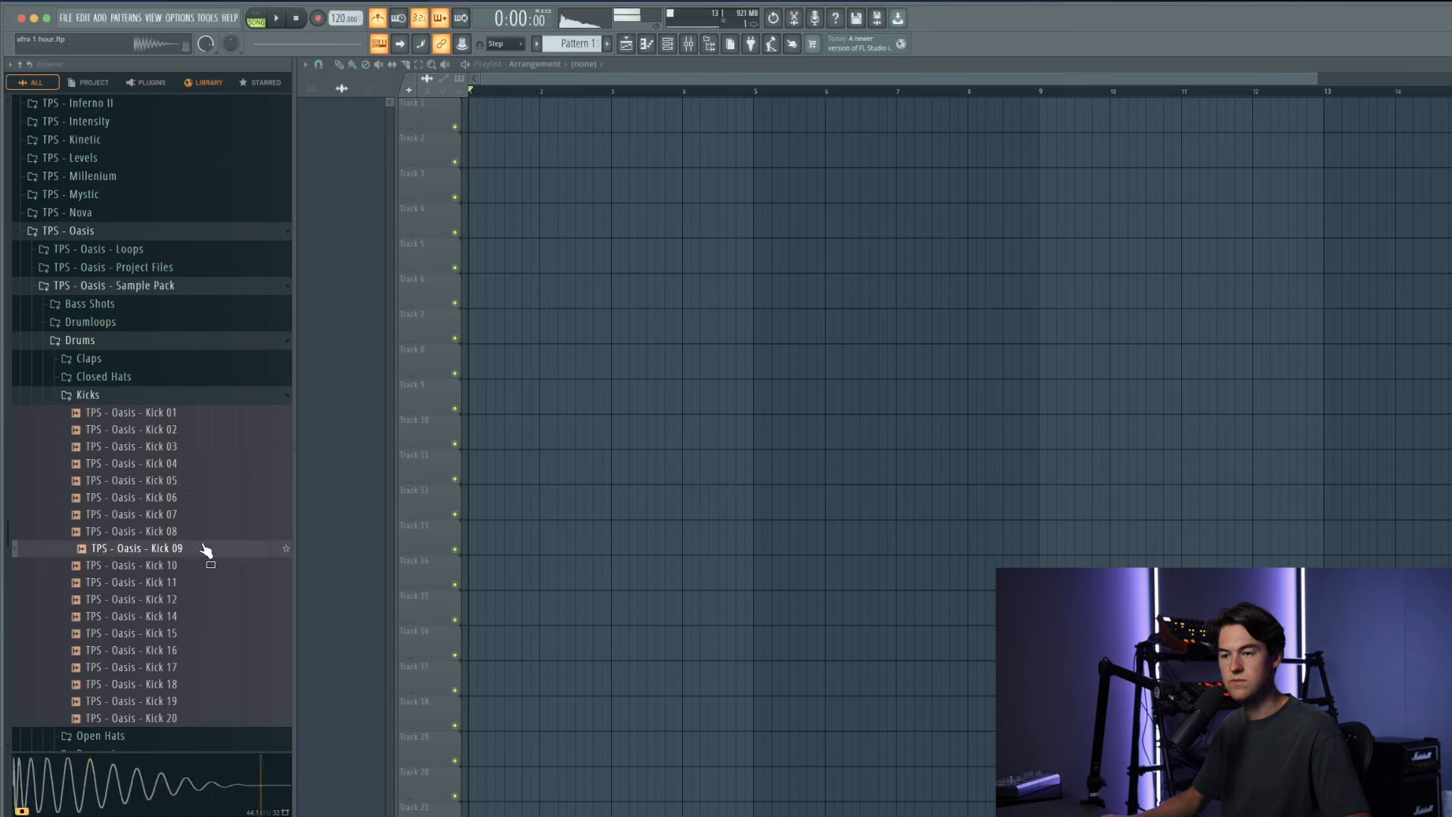
click(198, 565)
click(201, 598)
click(201, 614)
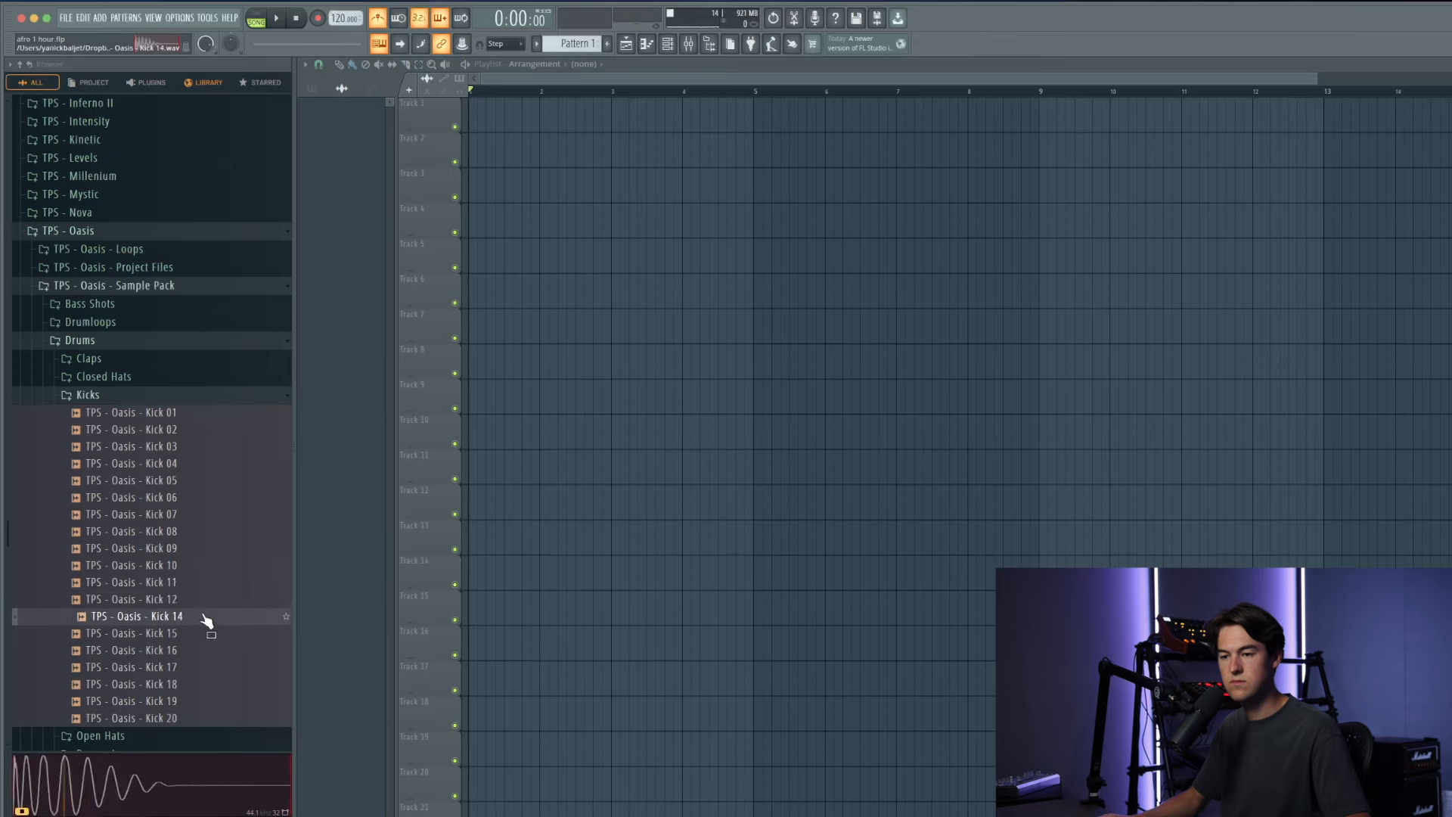
click(193, 632)
click(186, 651)
click(188, 667)
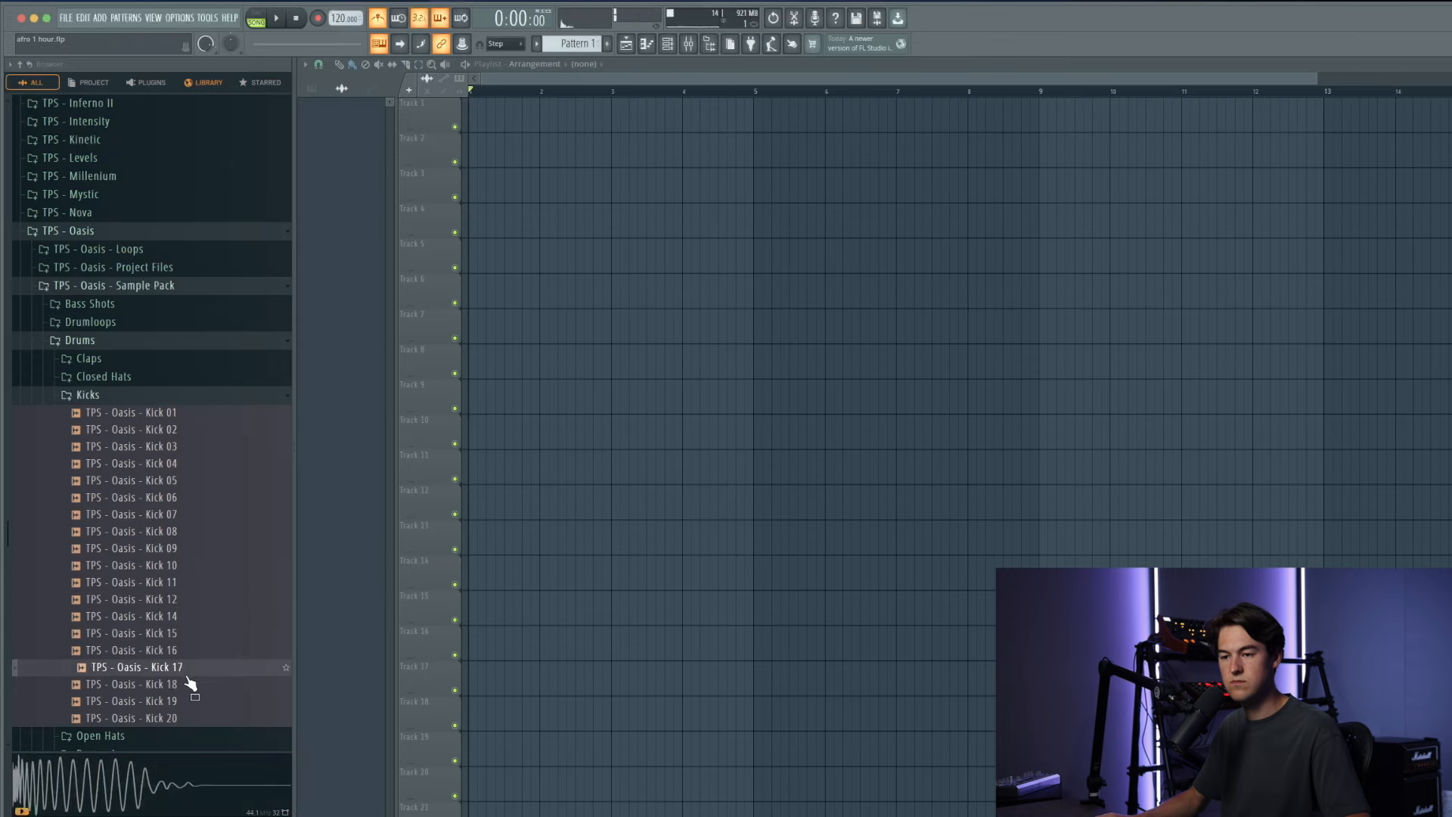
click(189, 684)
click(189, 701)
click(192, 685)
click(195, 669)
drag(151, 650, 546, 256)
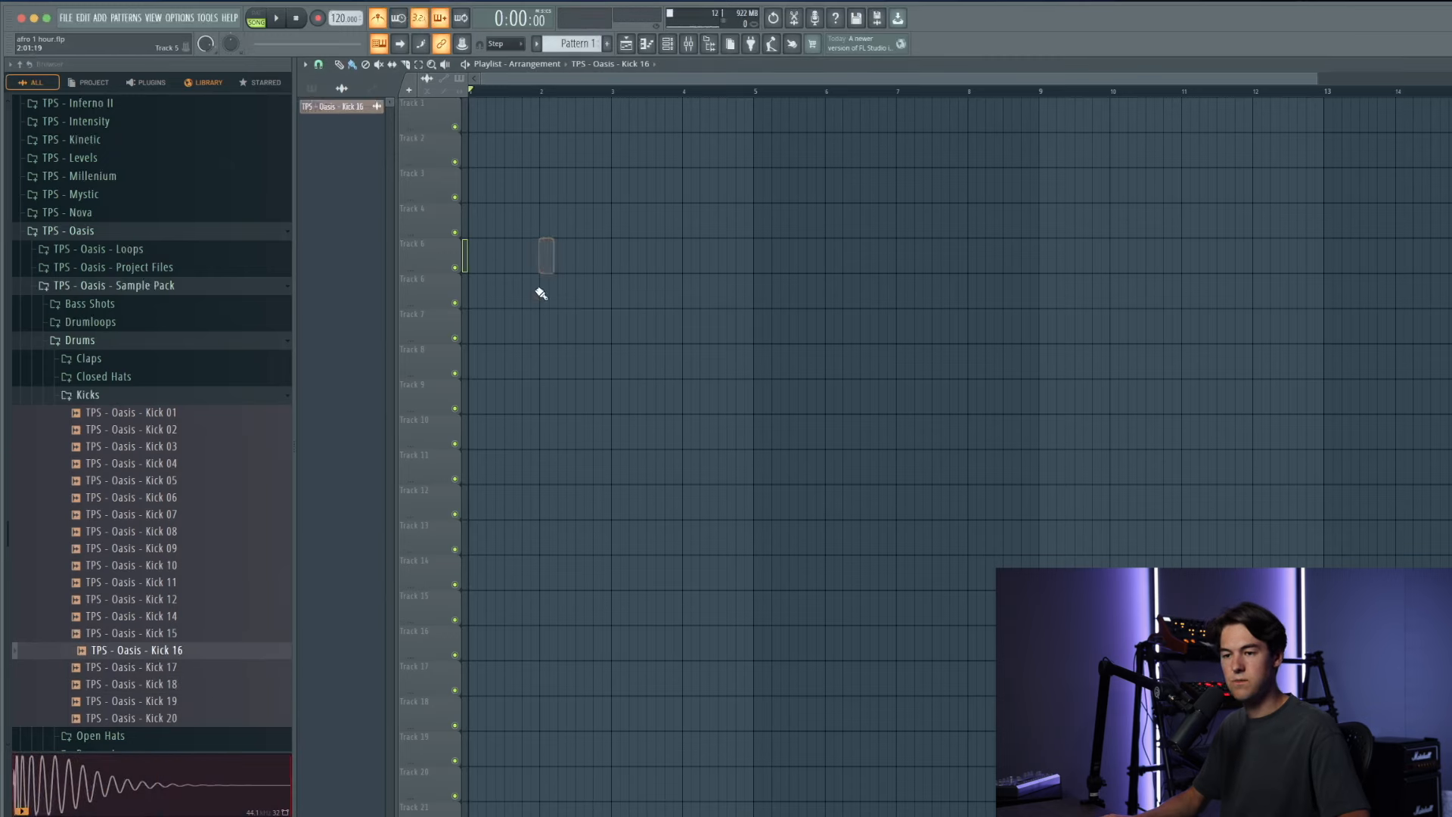
Step: Place TPS - Oasis - Kick 17 on Track 4 at bar 5 and repeat it on every beat of that bar
drag(190, 667, 491, 219)
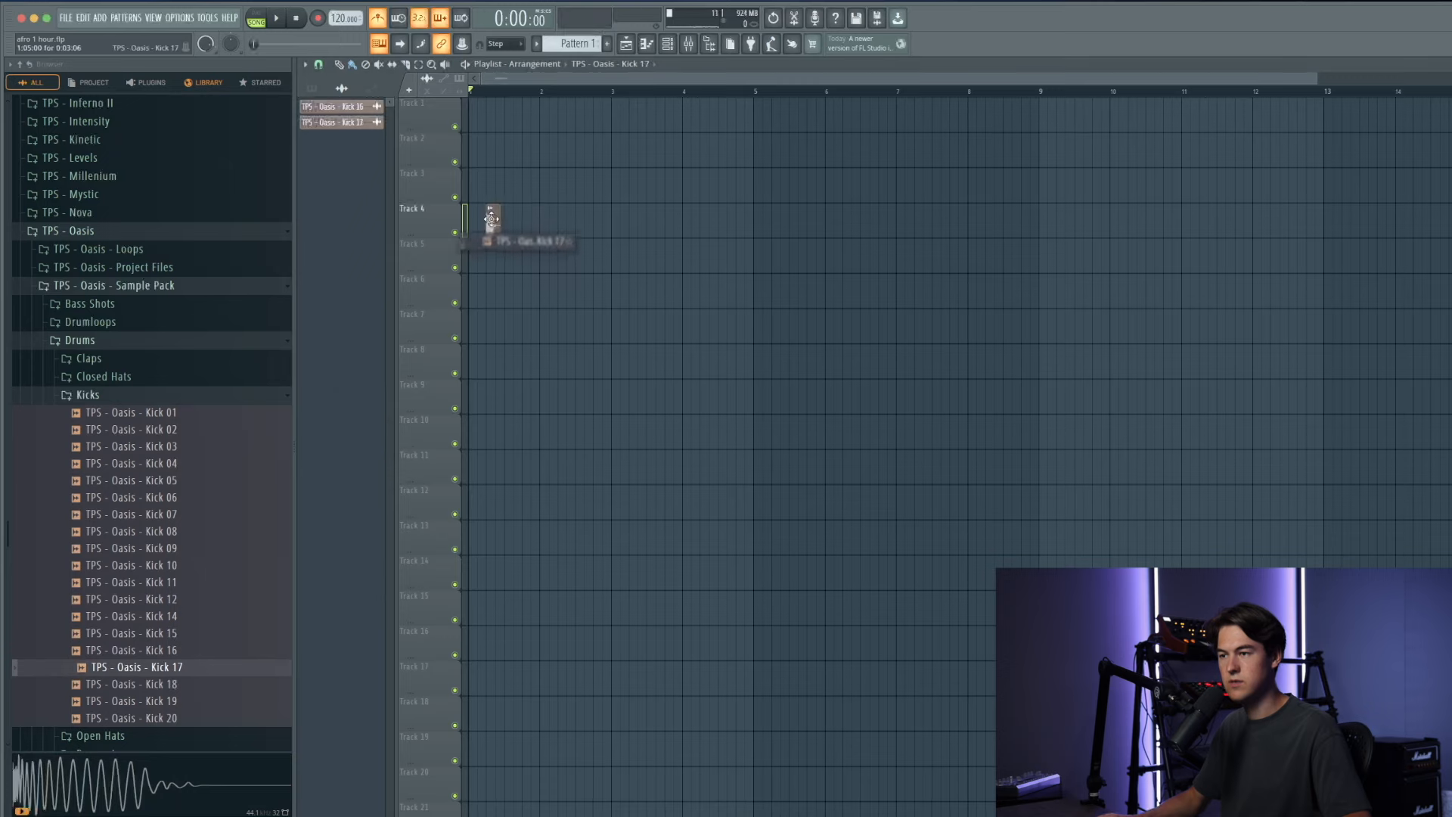
click(745, 91)
scroll(764, 136, up, 2)
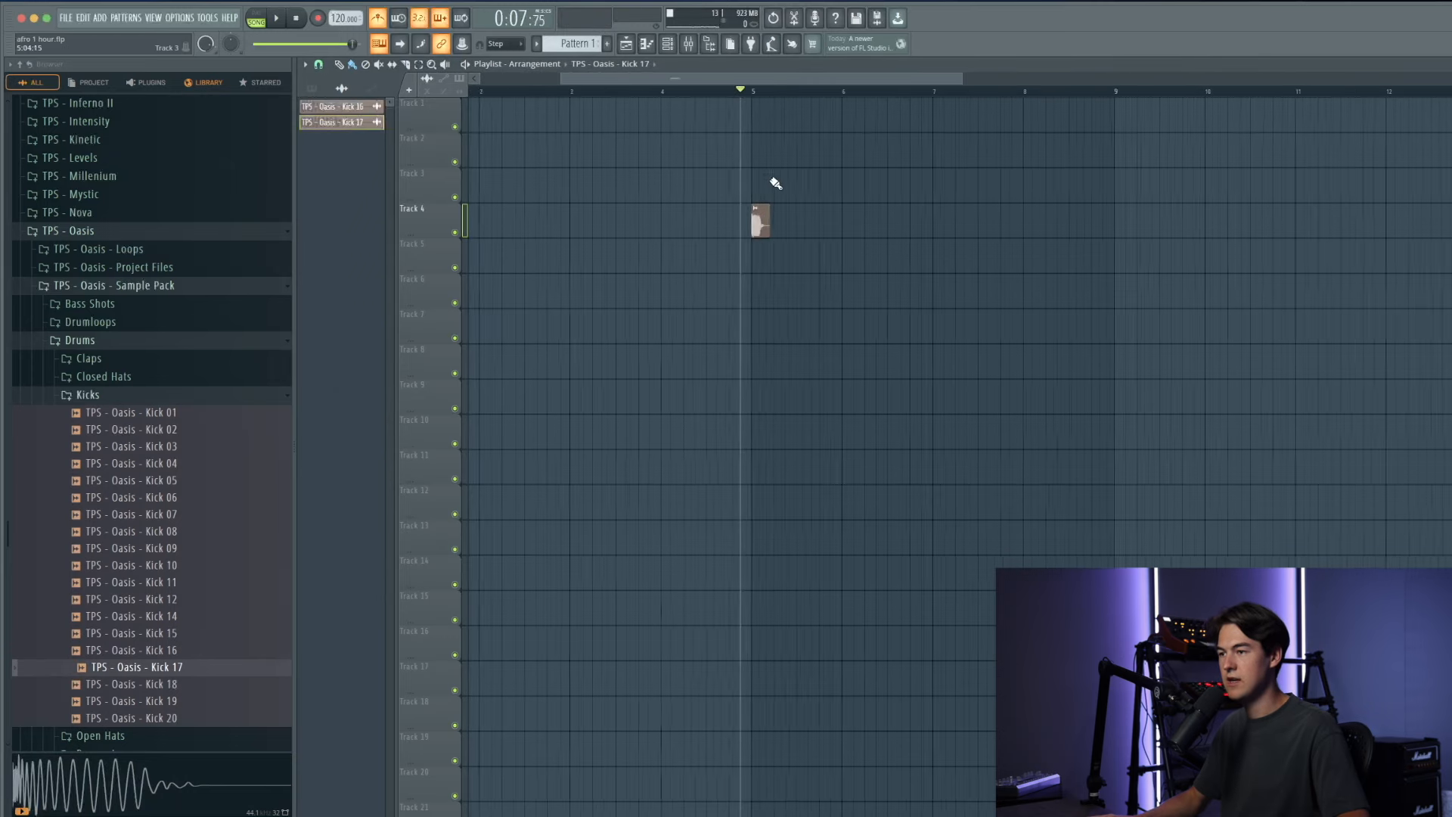
click(787, 222)
click(815, 220)
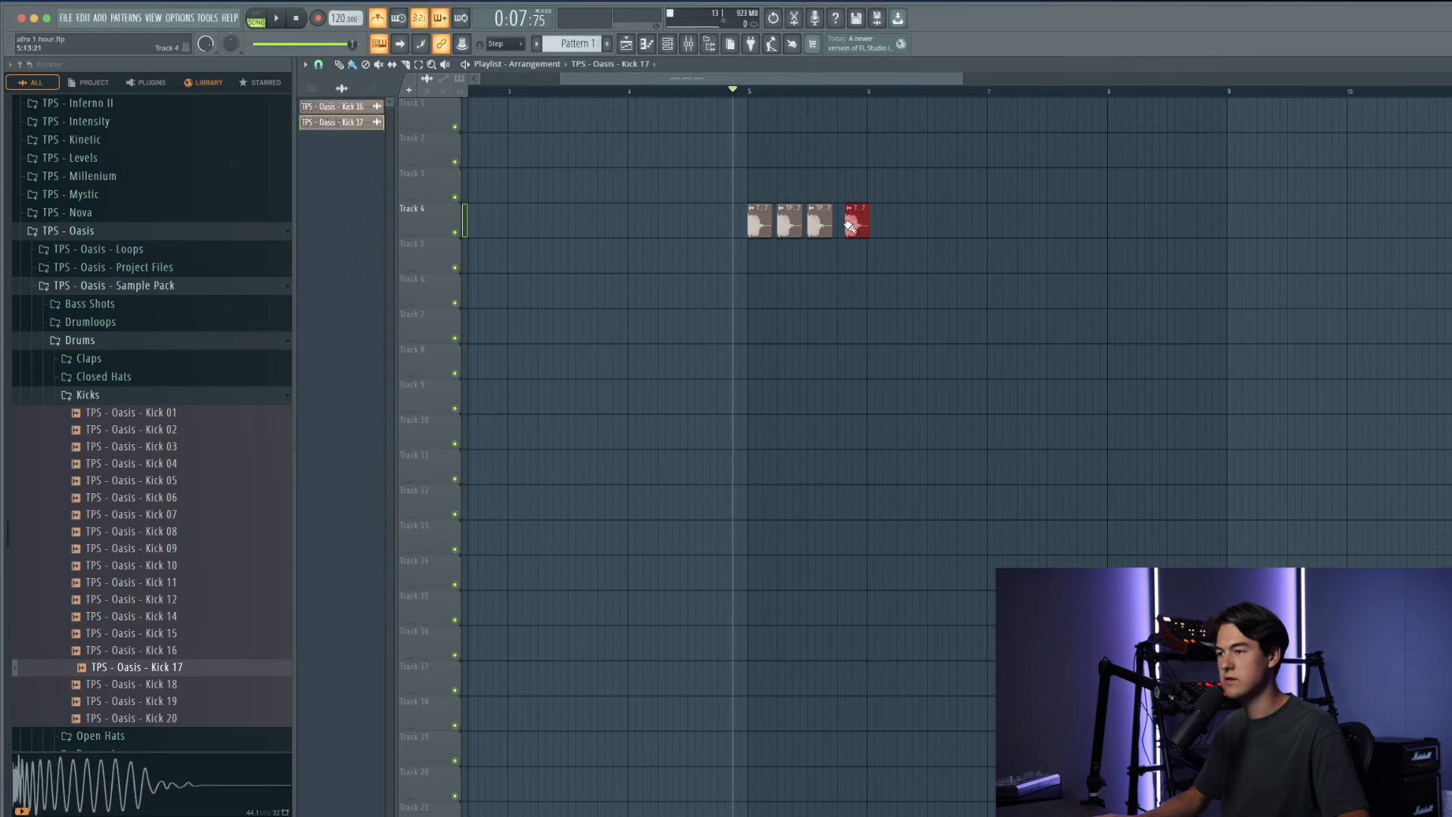
Step: Duplicate the one-bar kick pattern on Track 4 to fill bars 6 through 8
key(ctrl+a)
key(ctrl+b)
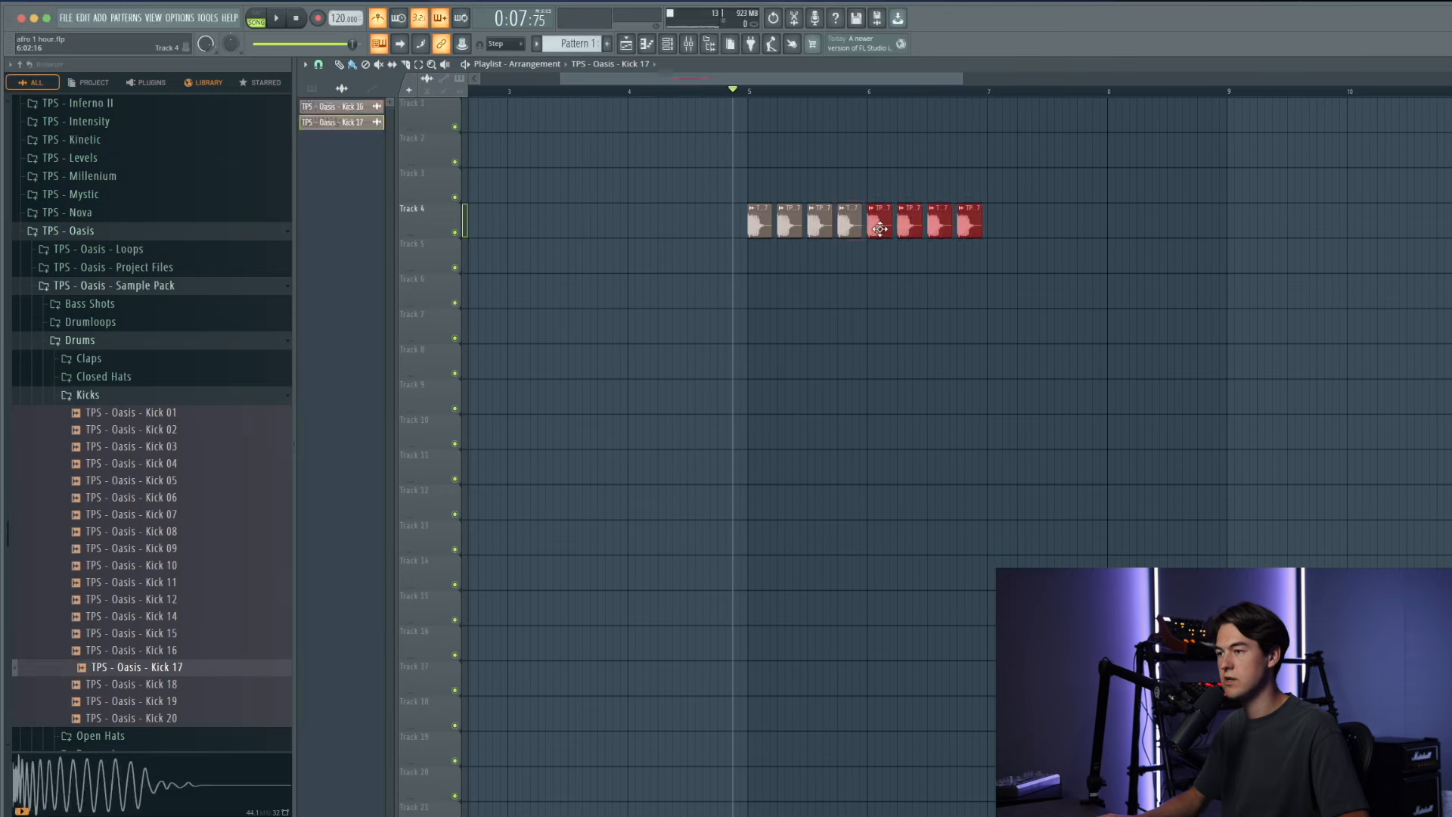
key(ctrl+b)
key(ctrl+b)
click(1141, 272)
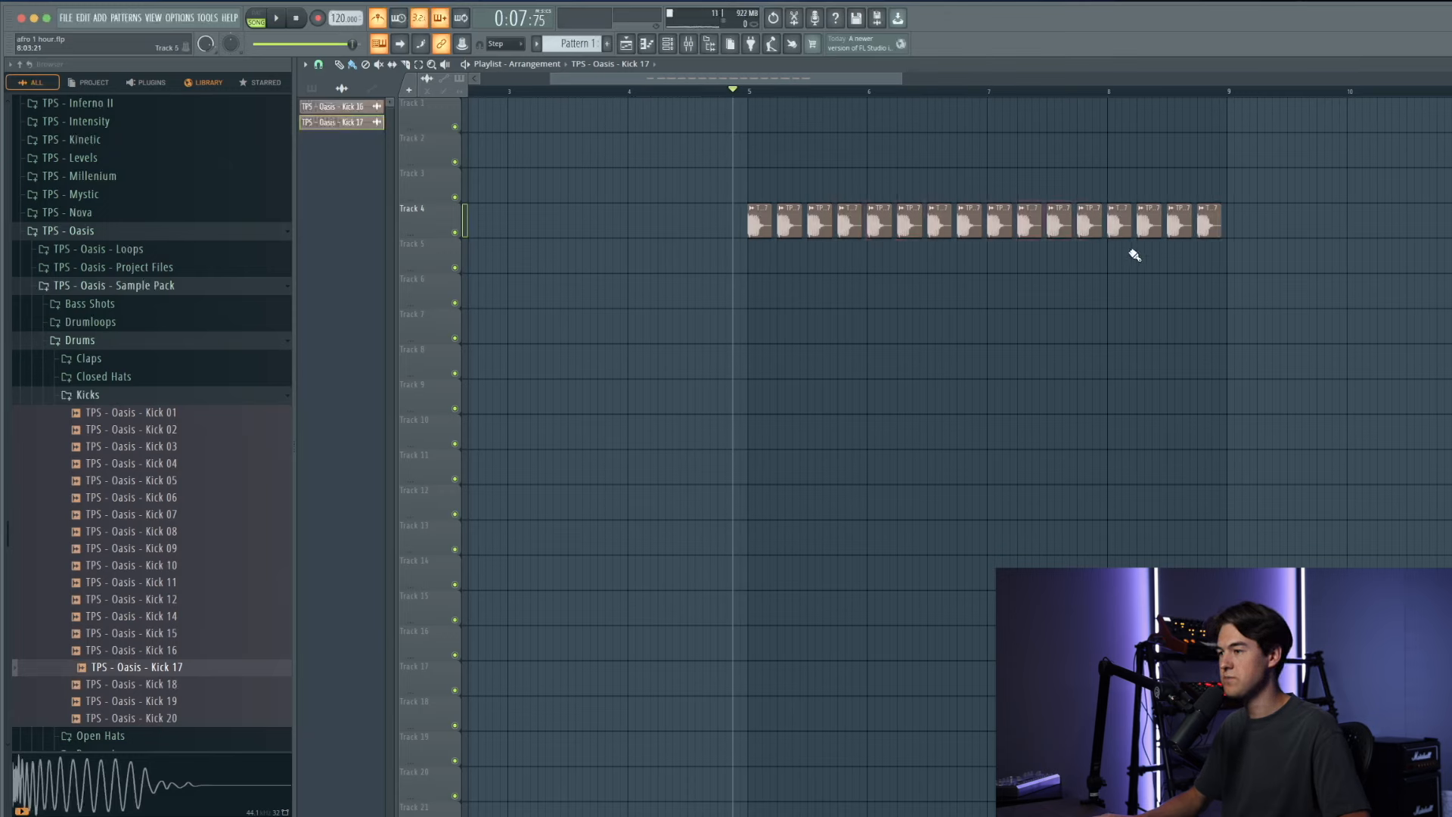
Step: Open the Kick 17 clip's channel settings and play the kick loop with the metronome turned off
double_click(1117, 228)
key(space)
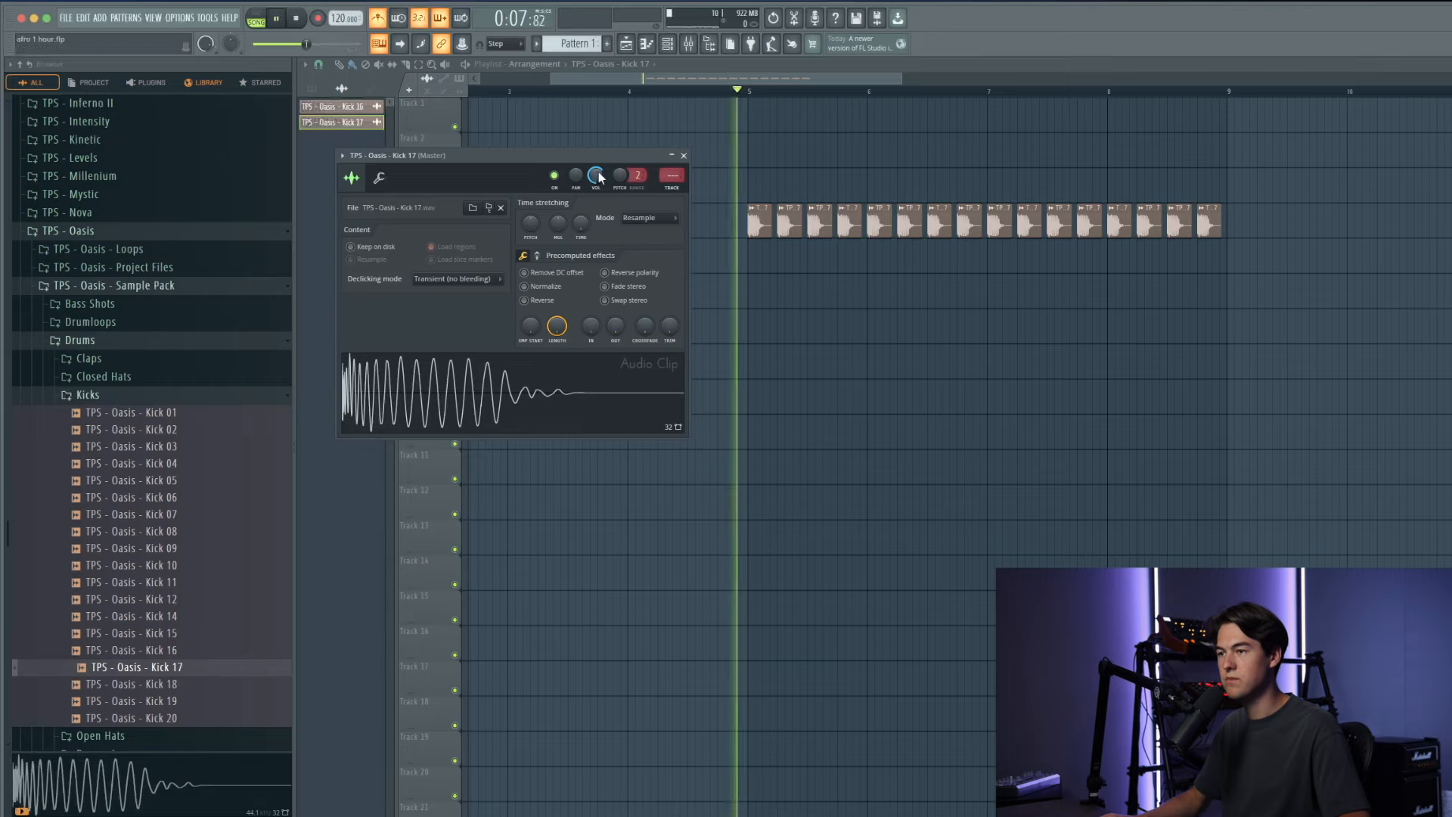
click(385, 21)
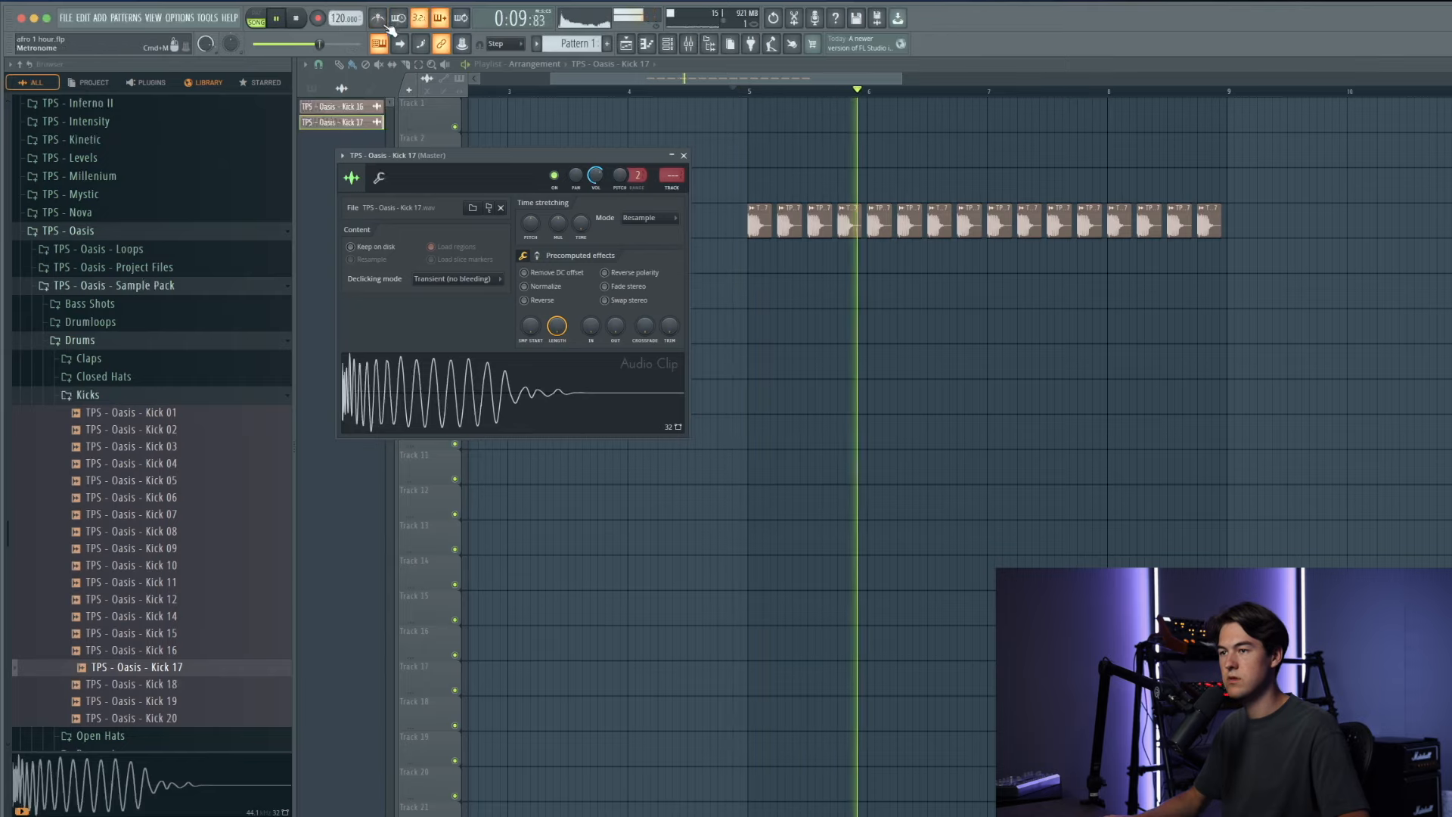
Step: Shorten the Kick 17 sample's length, give it a slight fade-out, and close its settings
drag(618, 329, 618, 321)
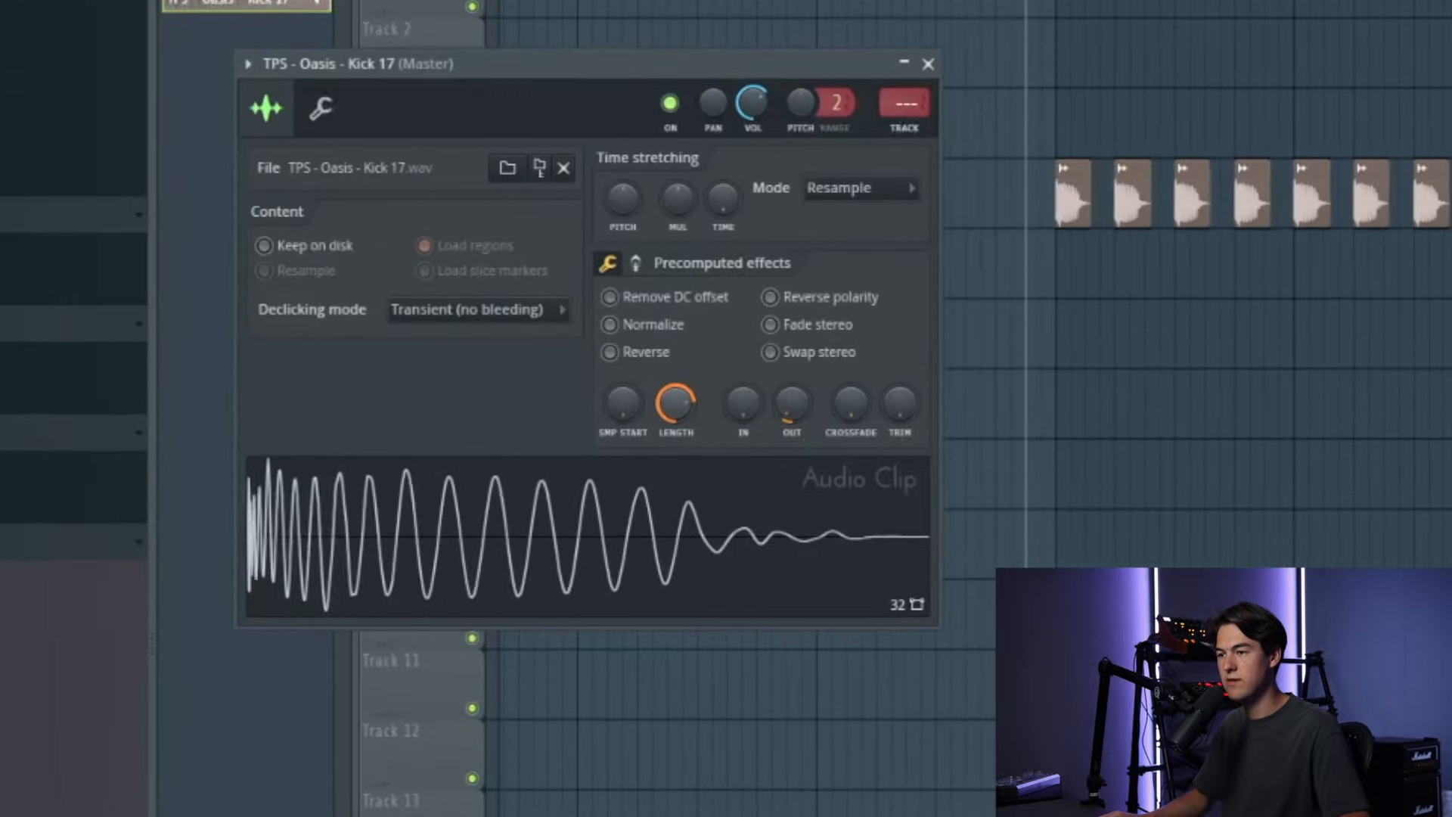
drag(676, 402, 676, 408)
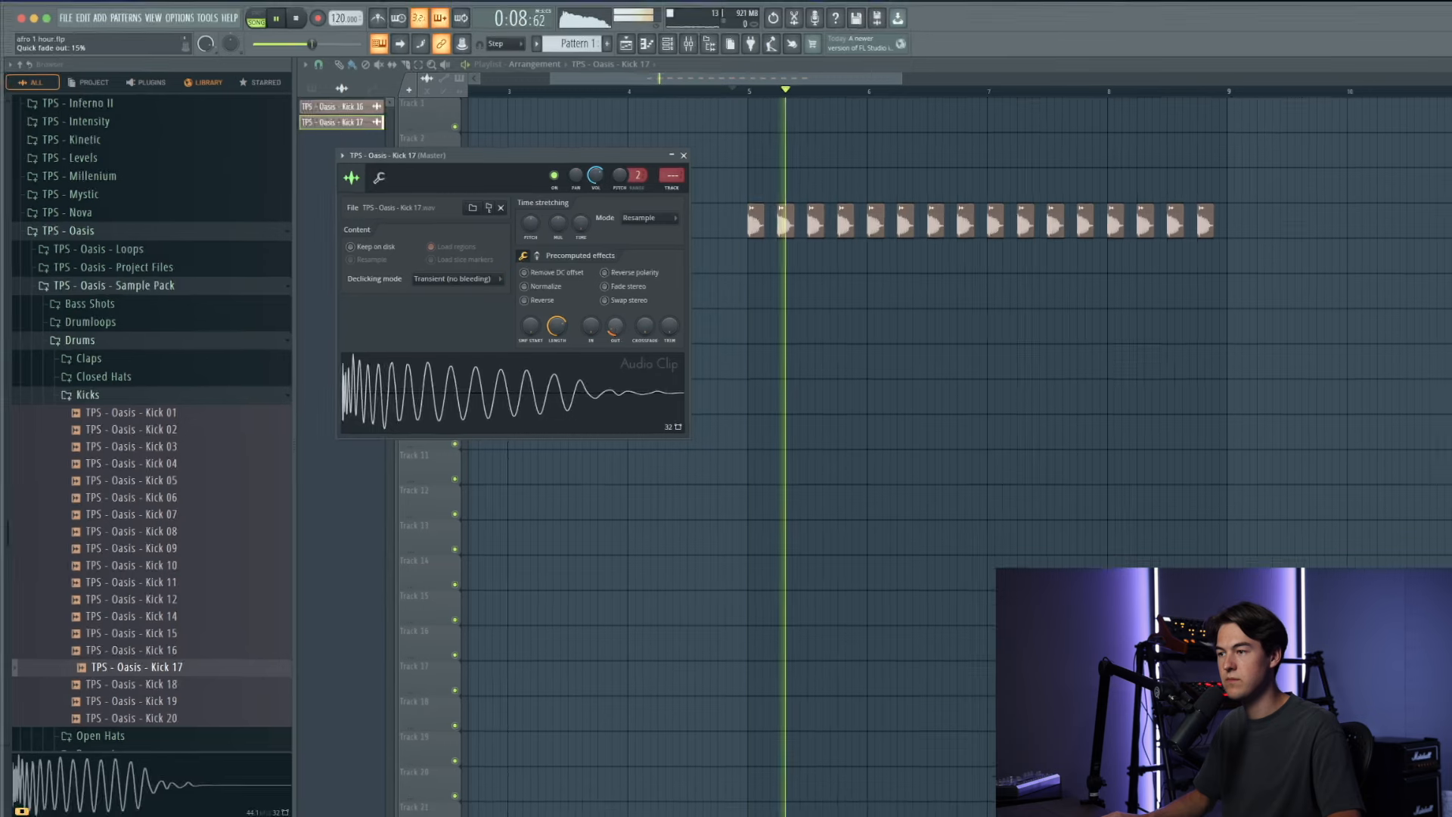
drag(615, 321, 615, 333)
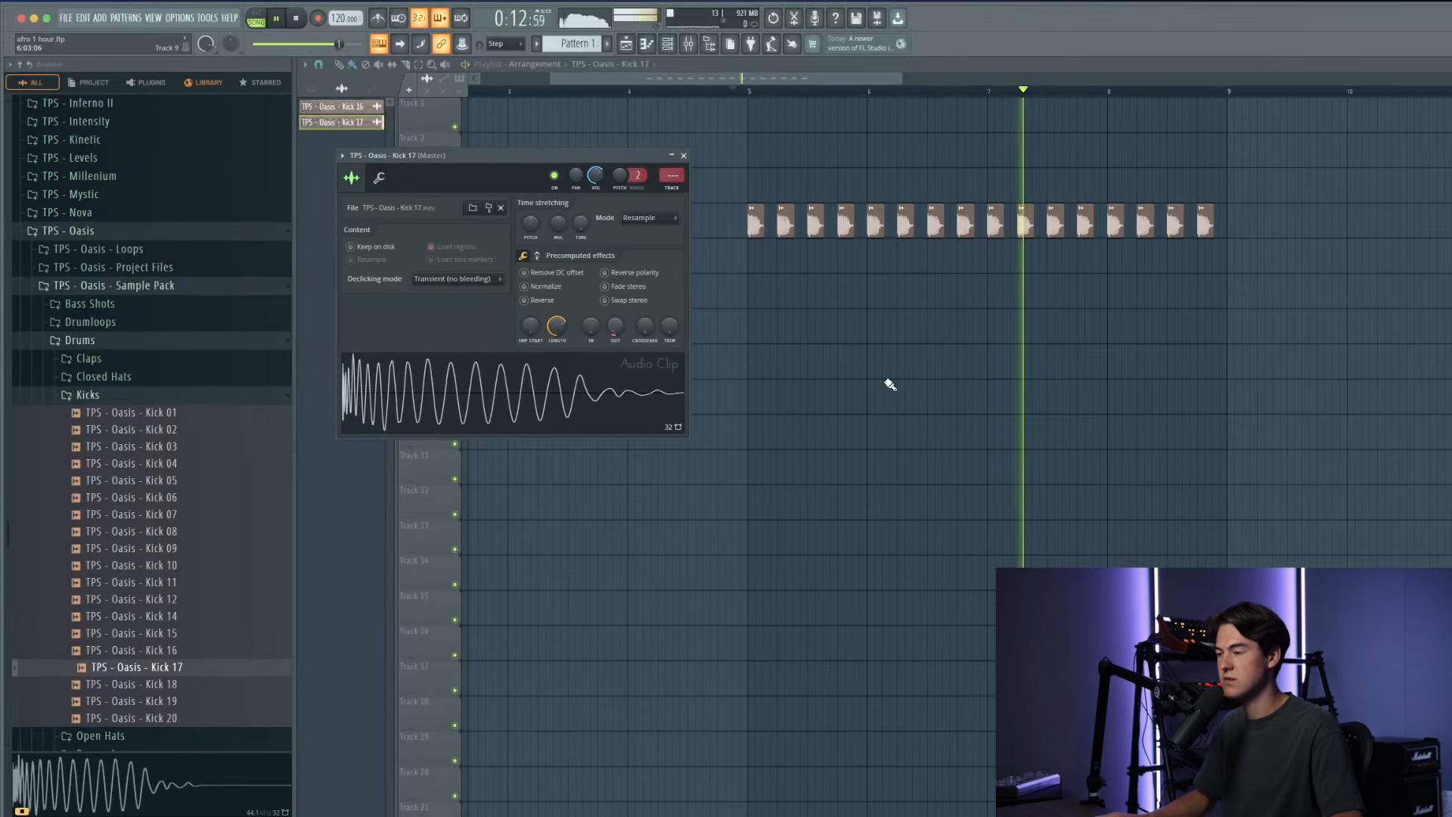
key(Escape)
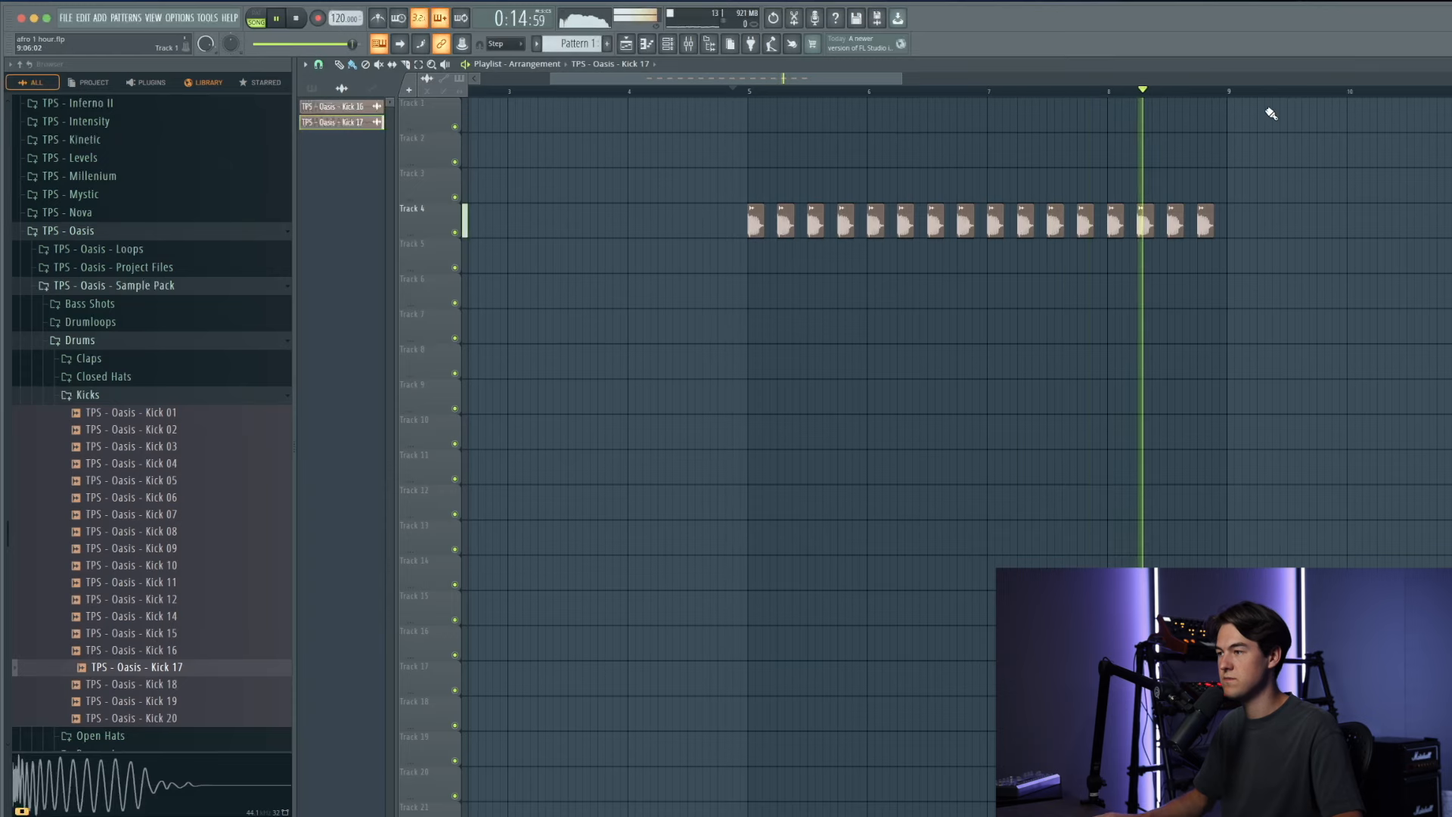
Step: Stop playback and route the Kick 17 channel to mixer insert 24
key(space)
click(700, 44)
click(885, 484)
key(ctrl+l)
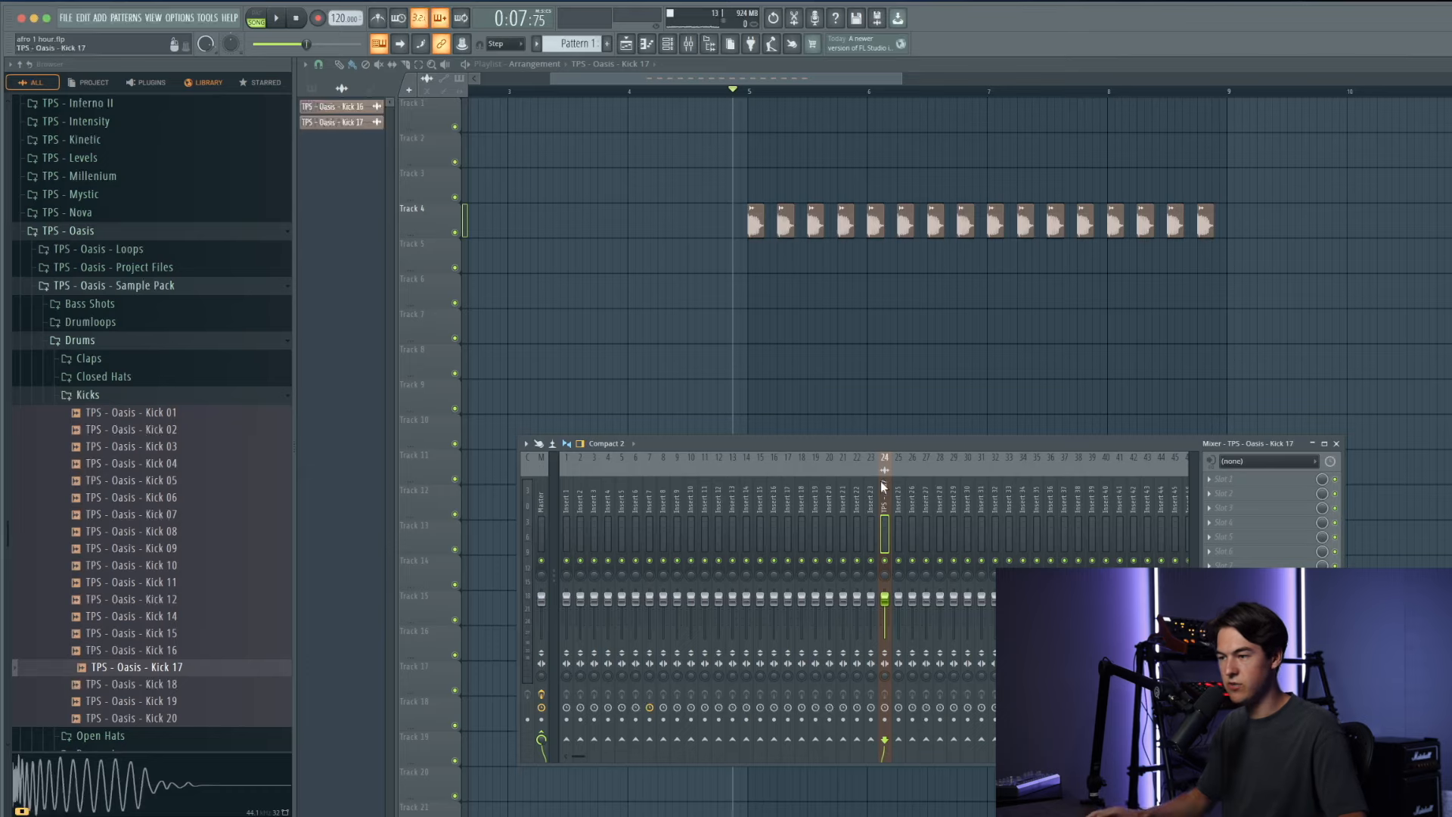
Step: Lower the Kick 17 mixer track's volume slightly while the loop plays, and close the mixer
drag(883, 446, 884, 421)
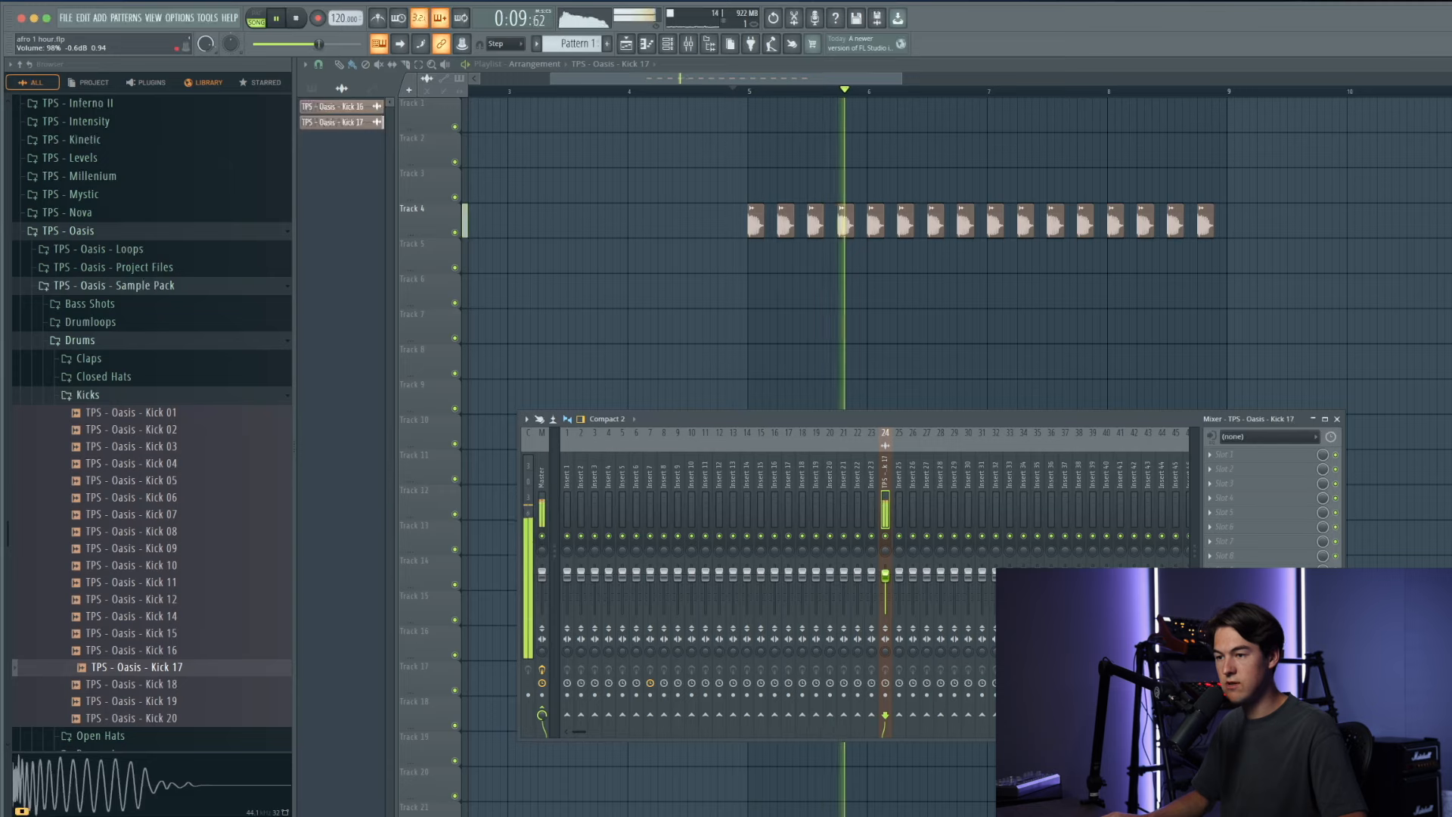
drag(887, 577, 887, 580)
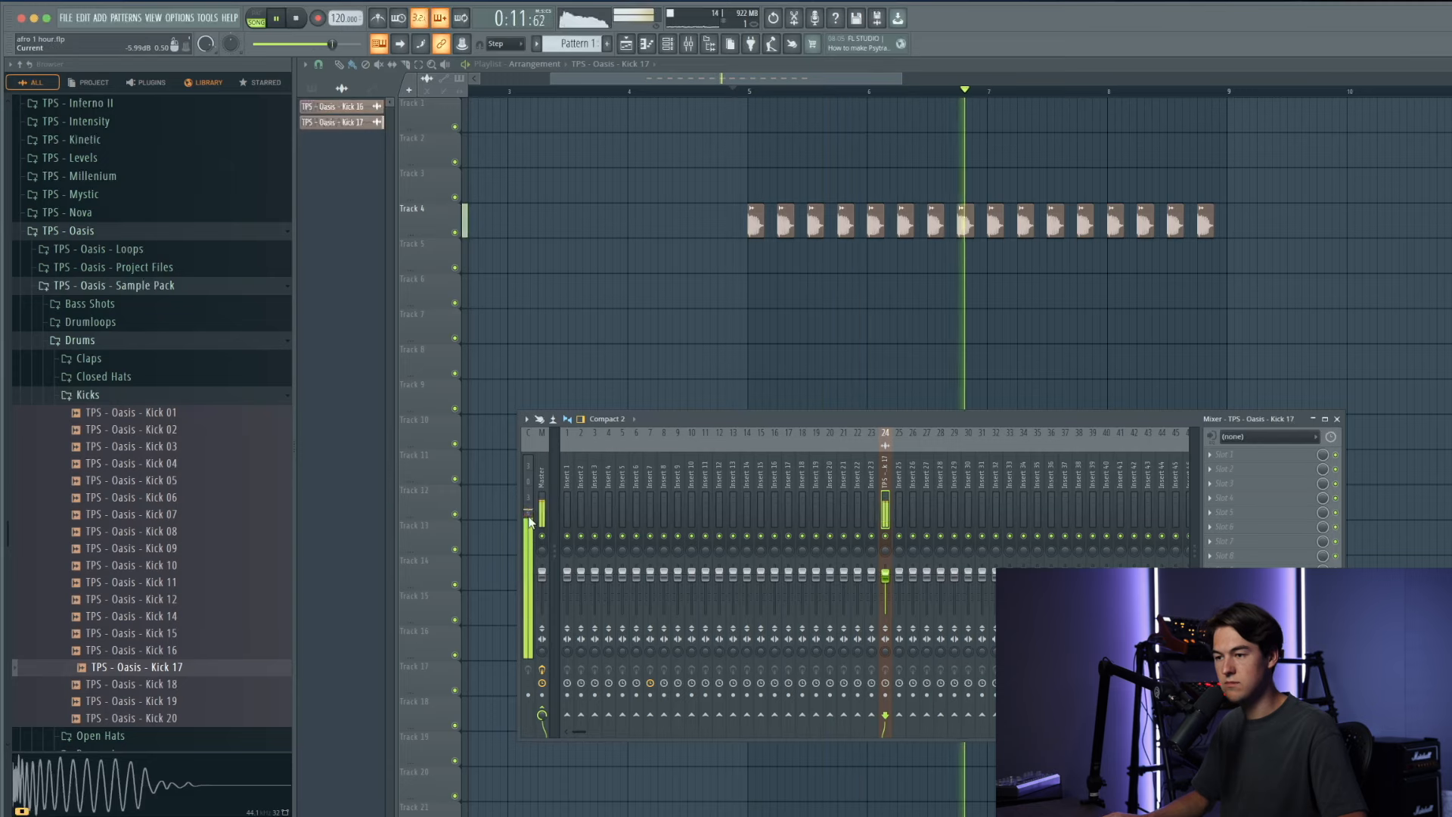
drag(885, 576, 887, 580)
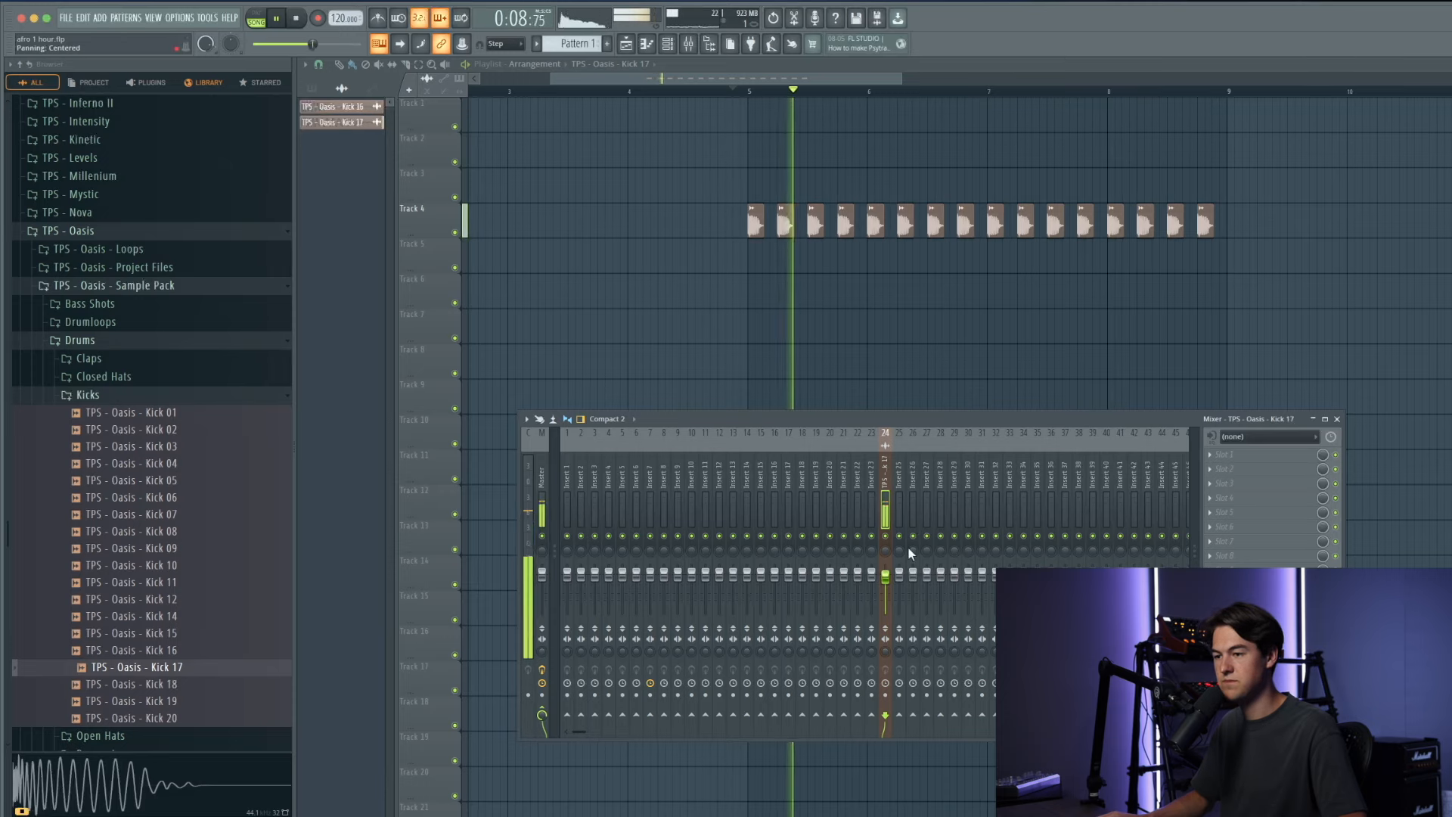
key(F9)
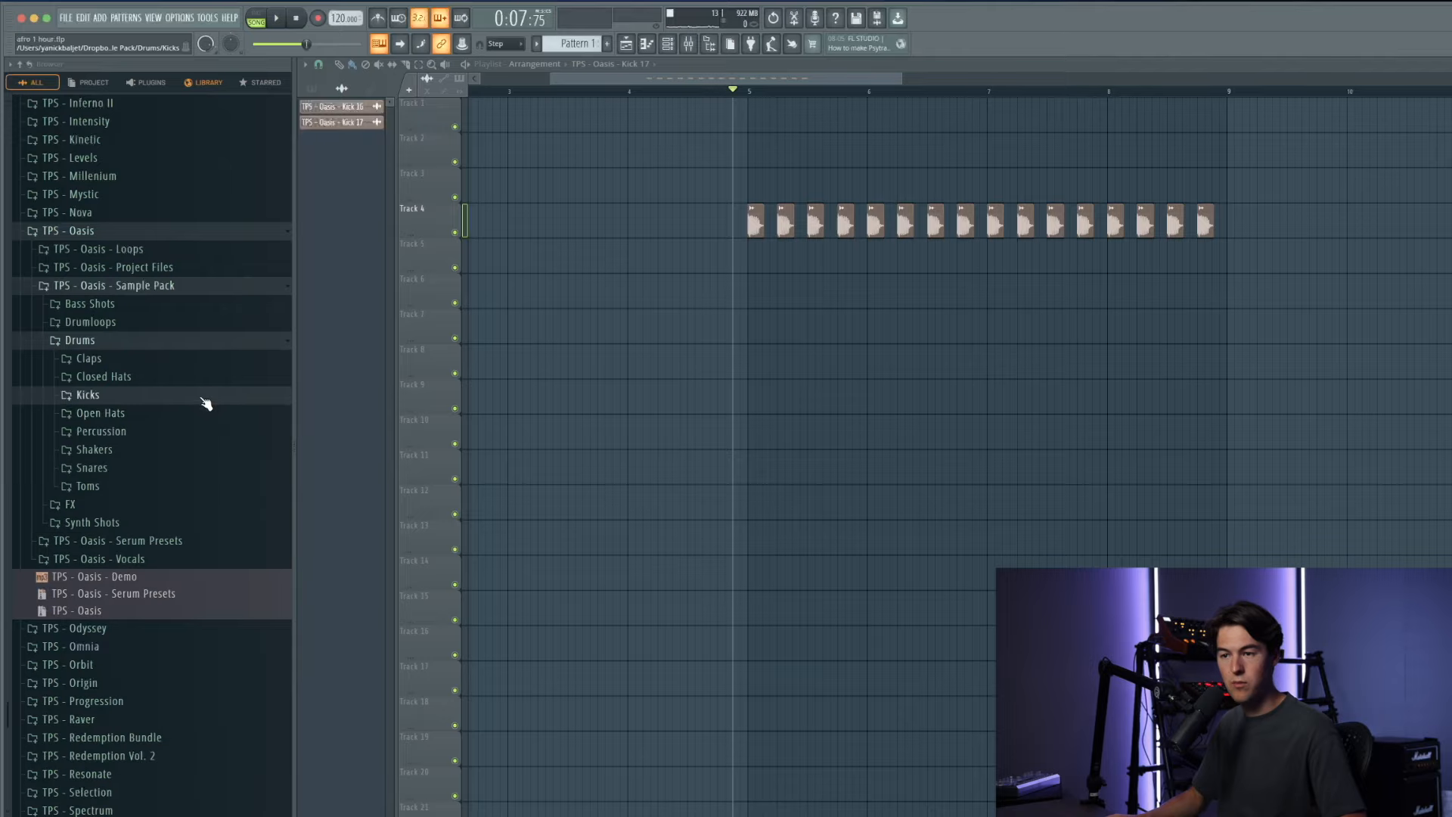
Step: Audition vocals in the Oasis Wet Vocals folder, including Bitter Cola, Chombona, Iyeh, Nyu Amfa, Saraka and Mahsii
click(160, 563)
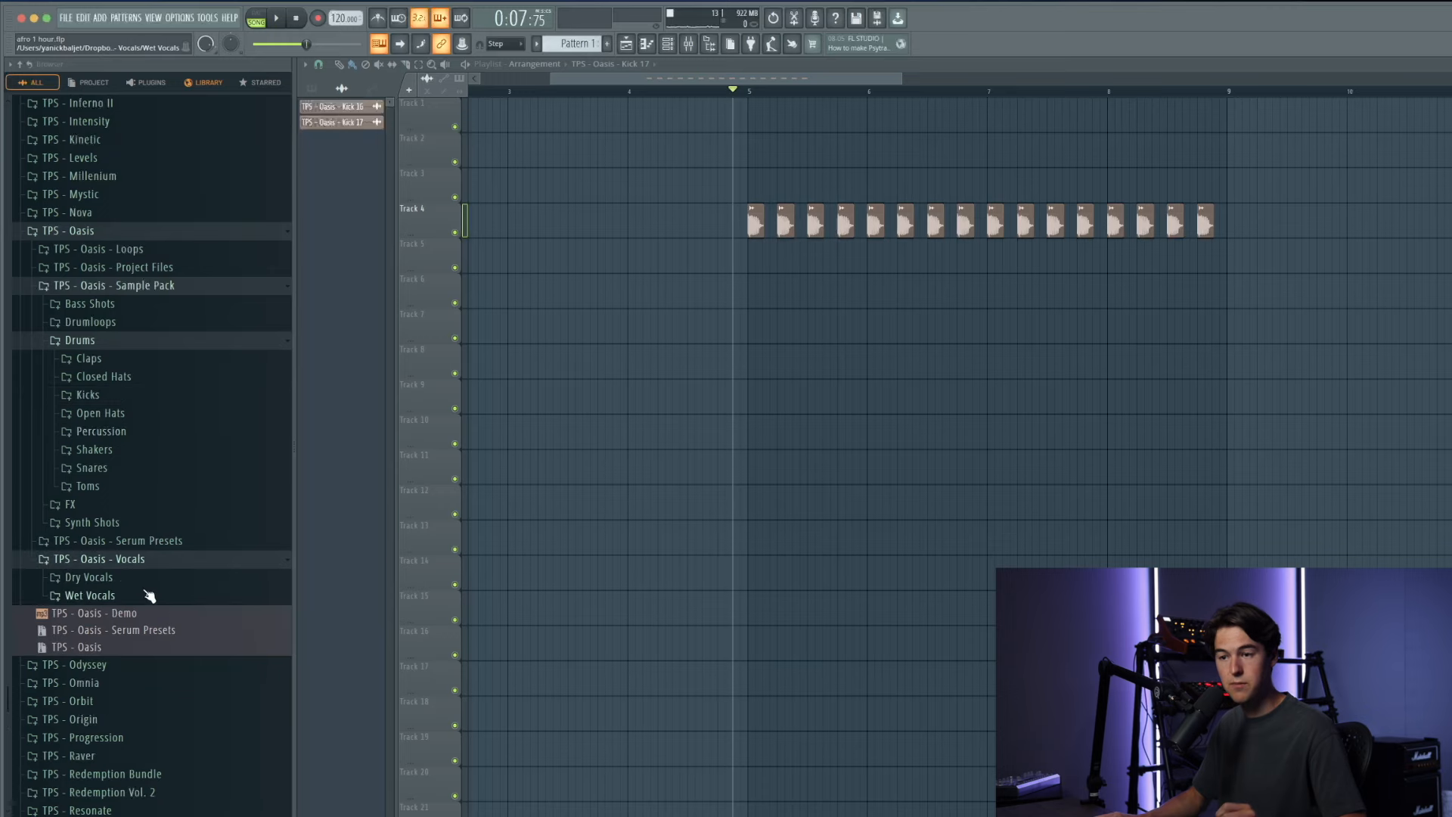
click(149, 597)
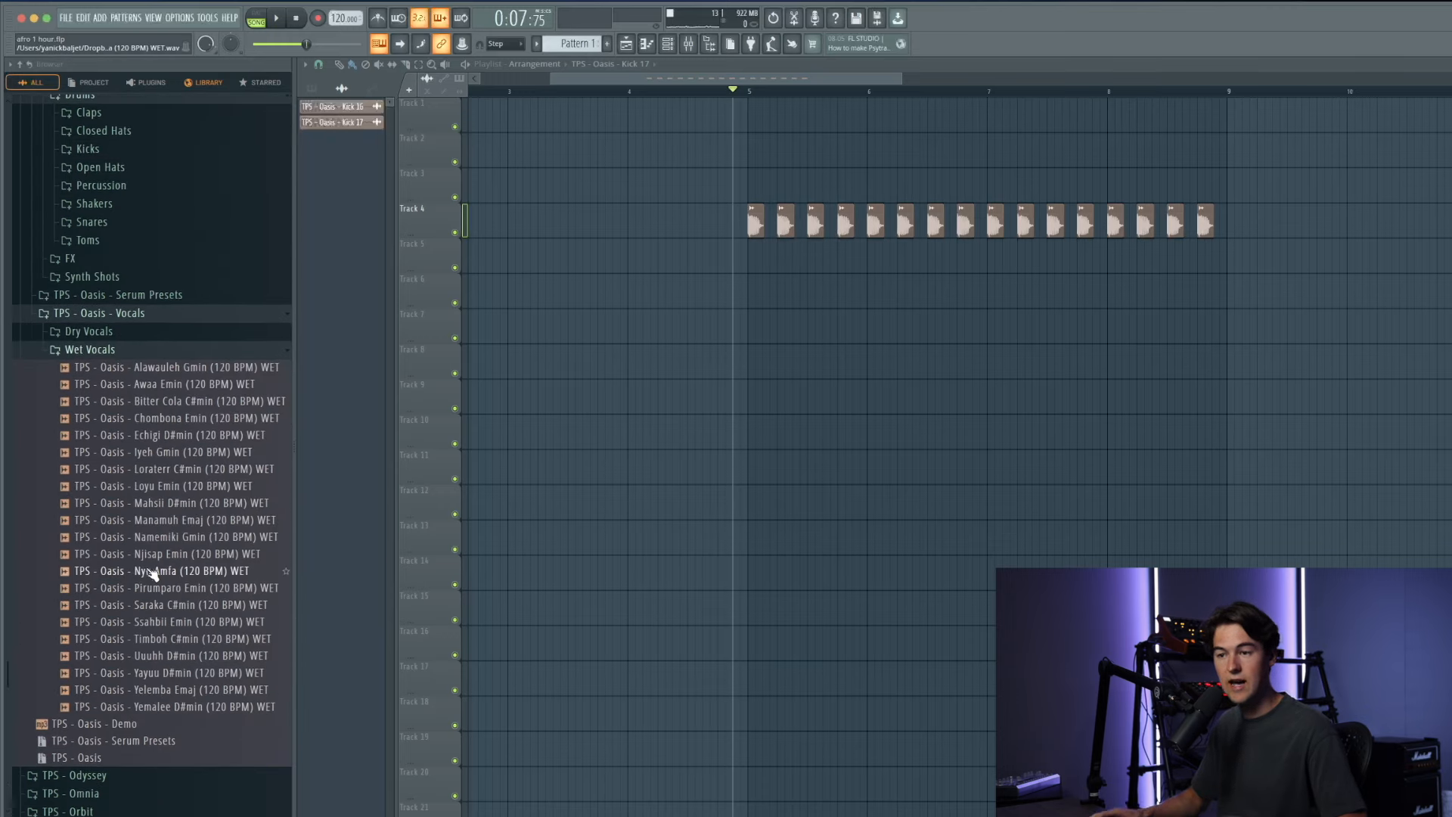
click(212, 401)
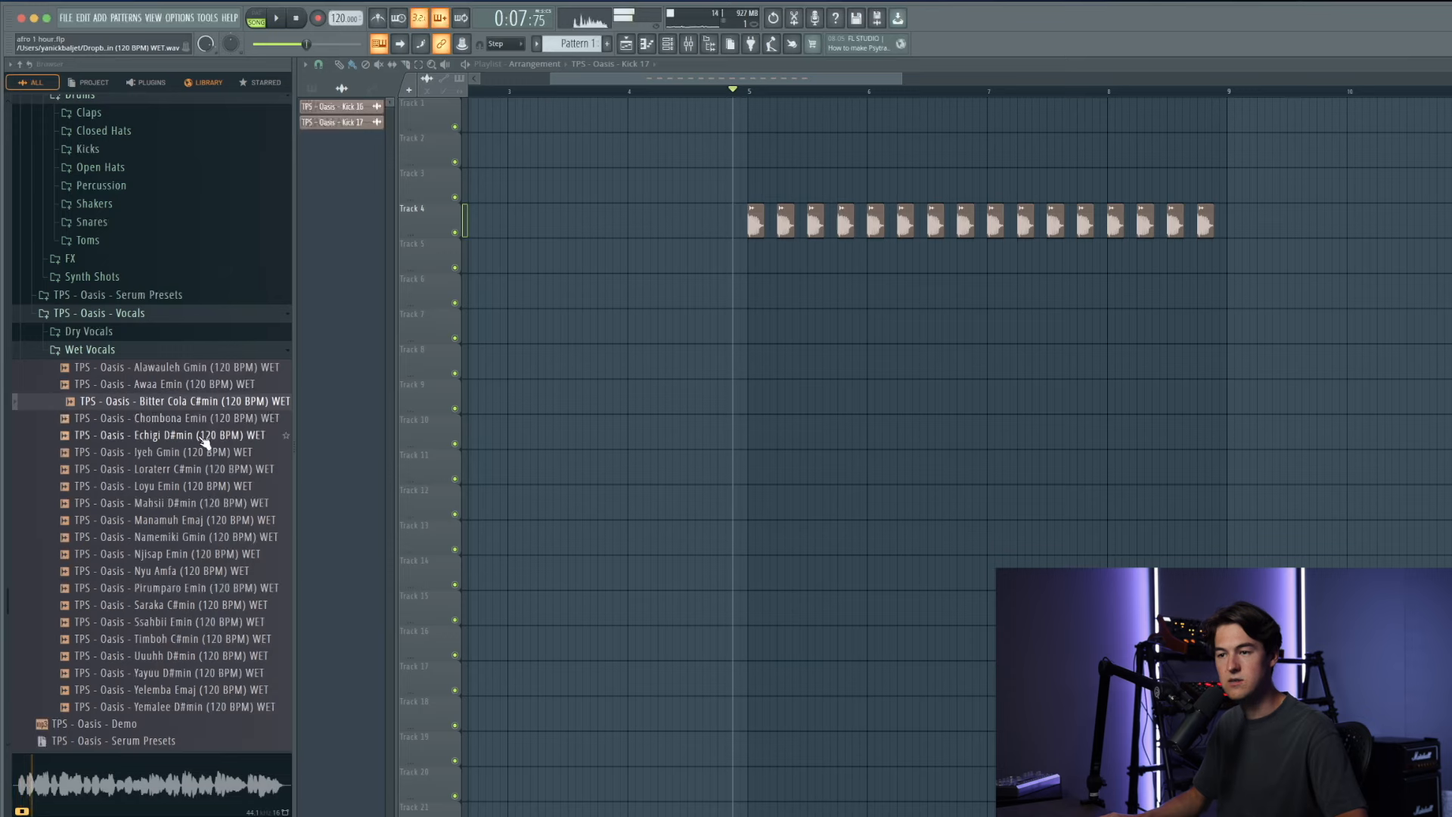
click(206, 422)
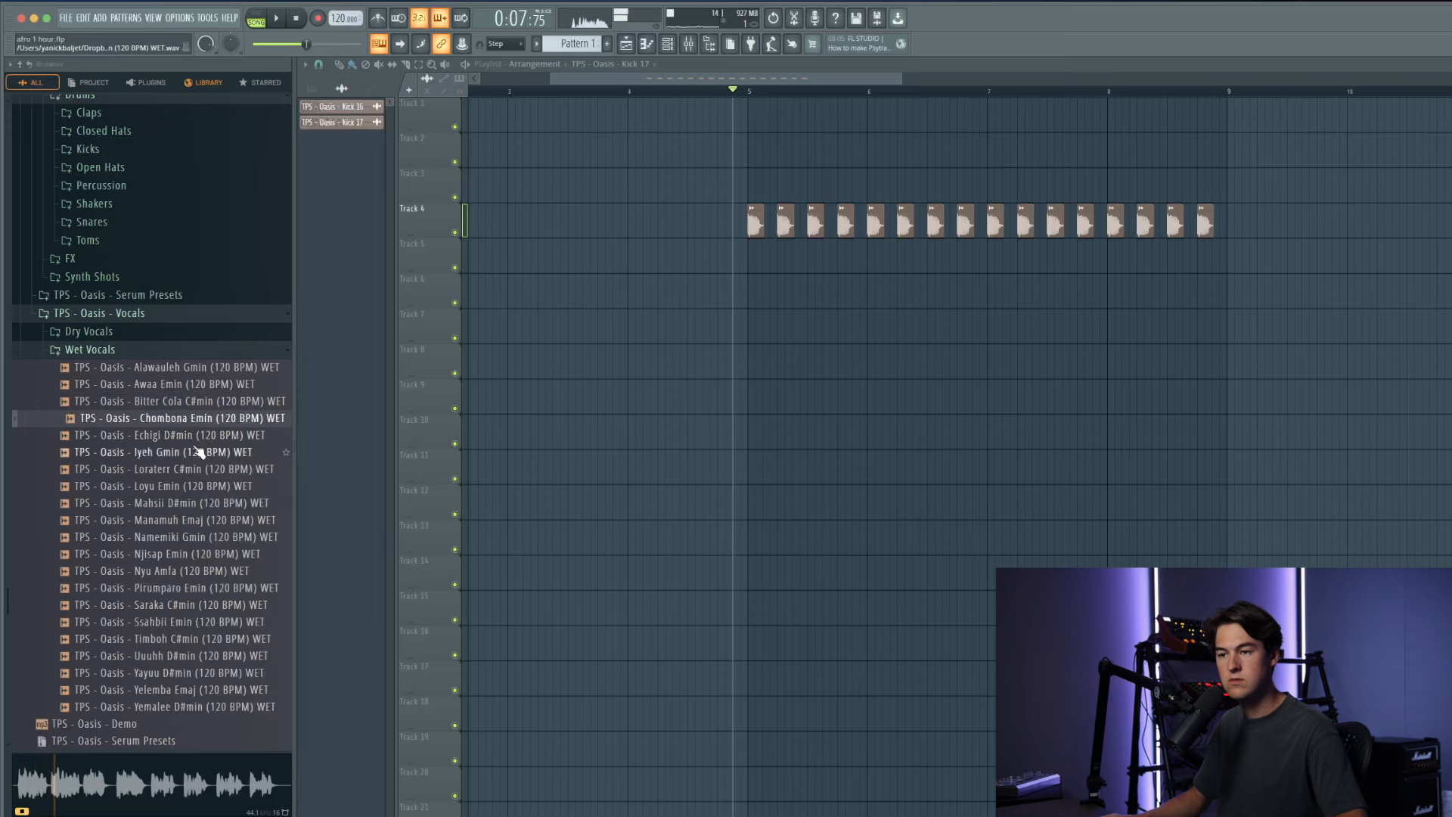
click(198, 453)
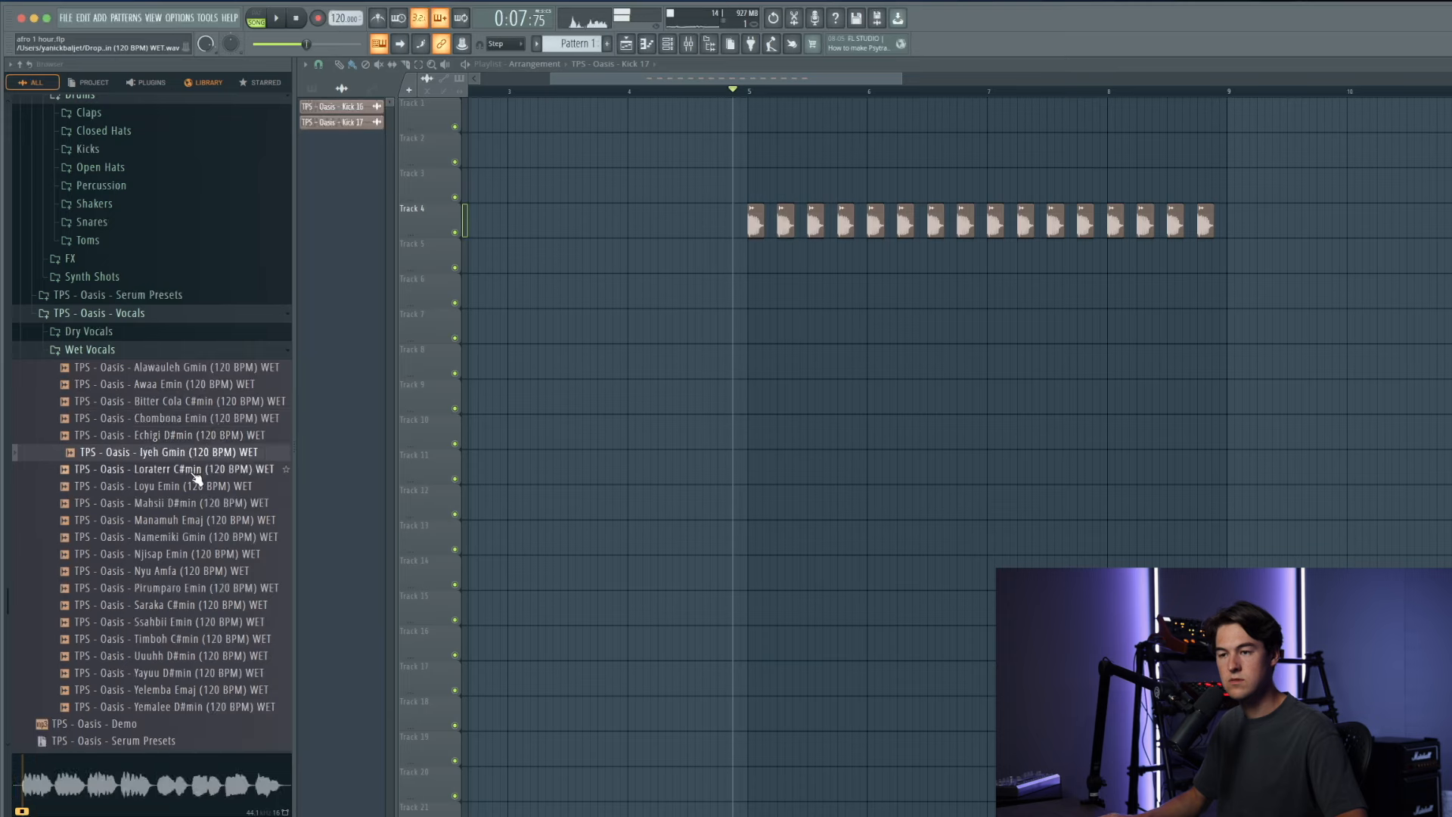
click(186, 572)
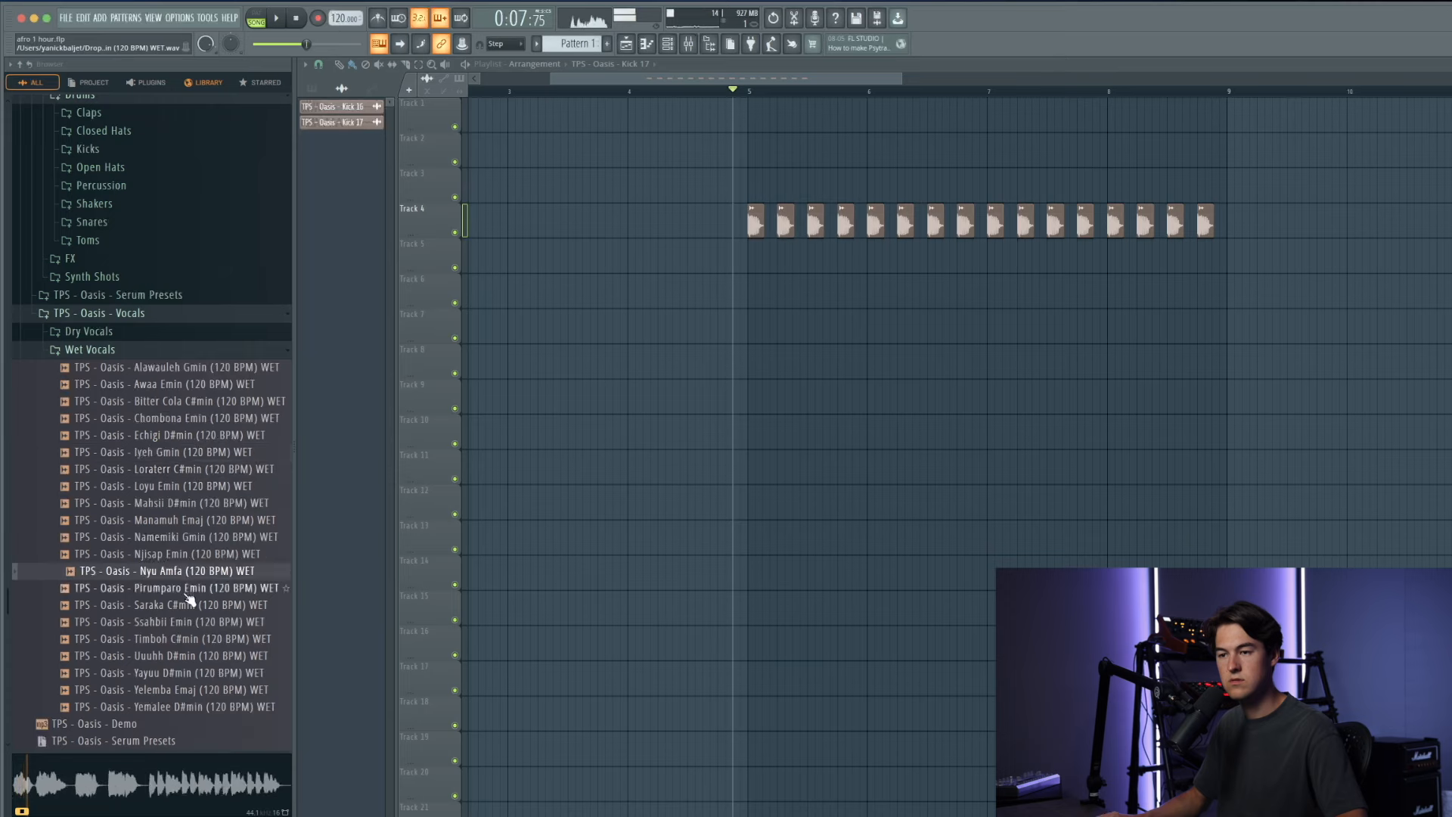
click(190, 605)
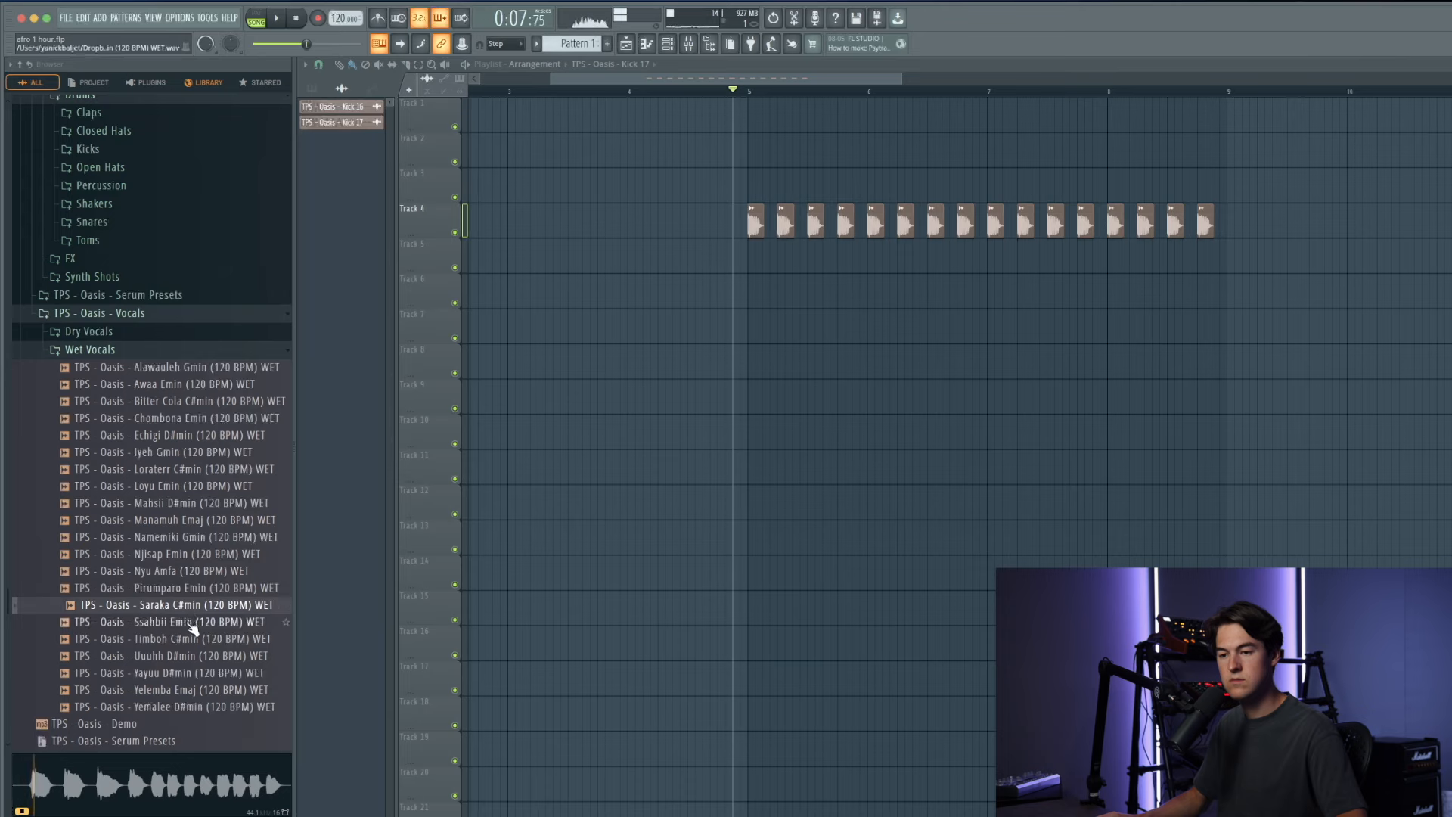
click(185, 503)
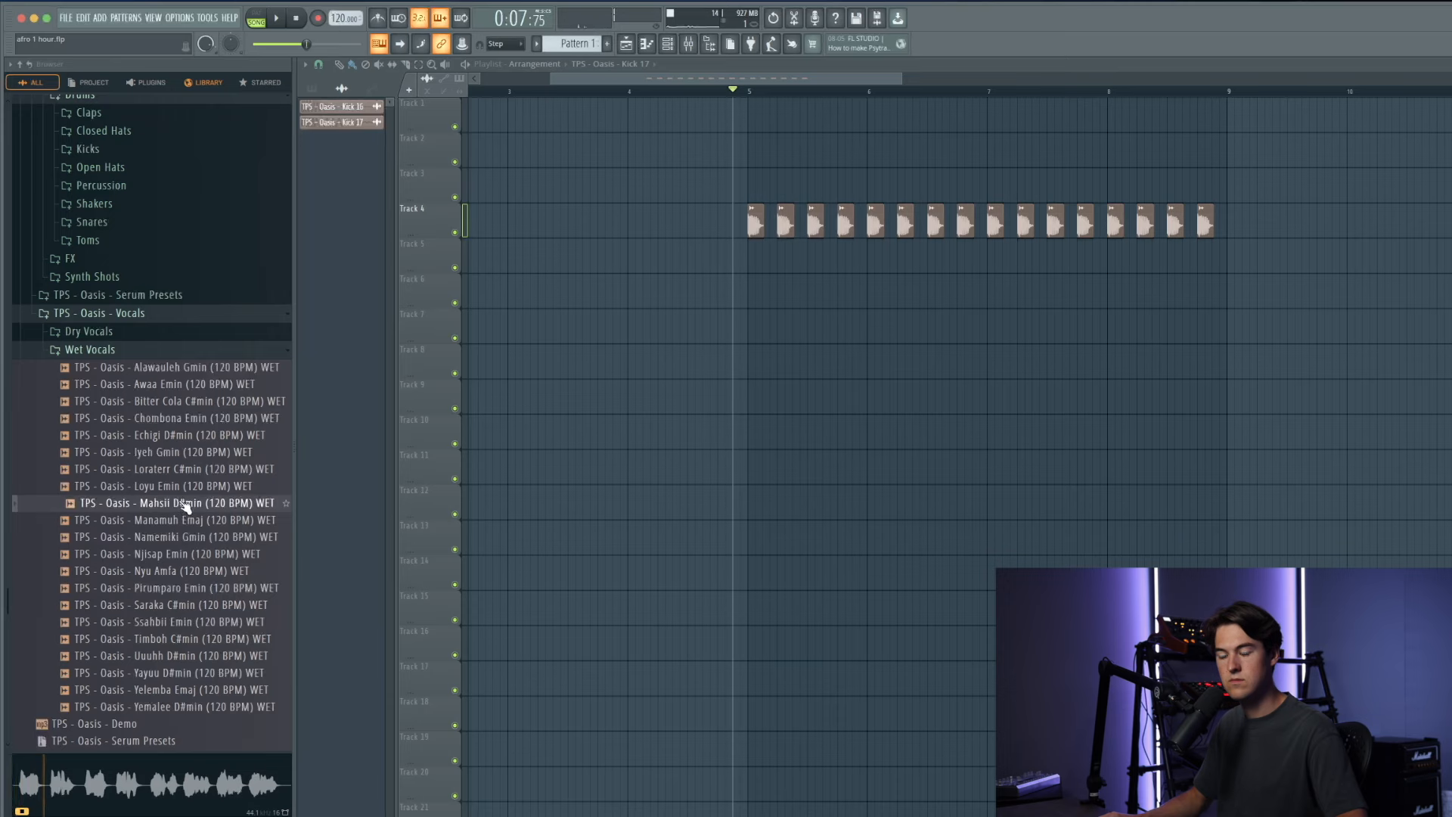
Step: Place the Mahsii D#min (120 BPM) WET vocal on Track 2 at bar 5 and preview it with the kicks
drag(351, 475, 856, 146)
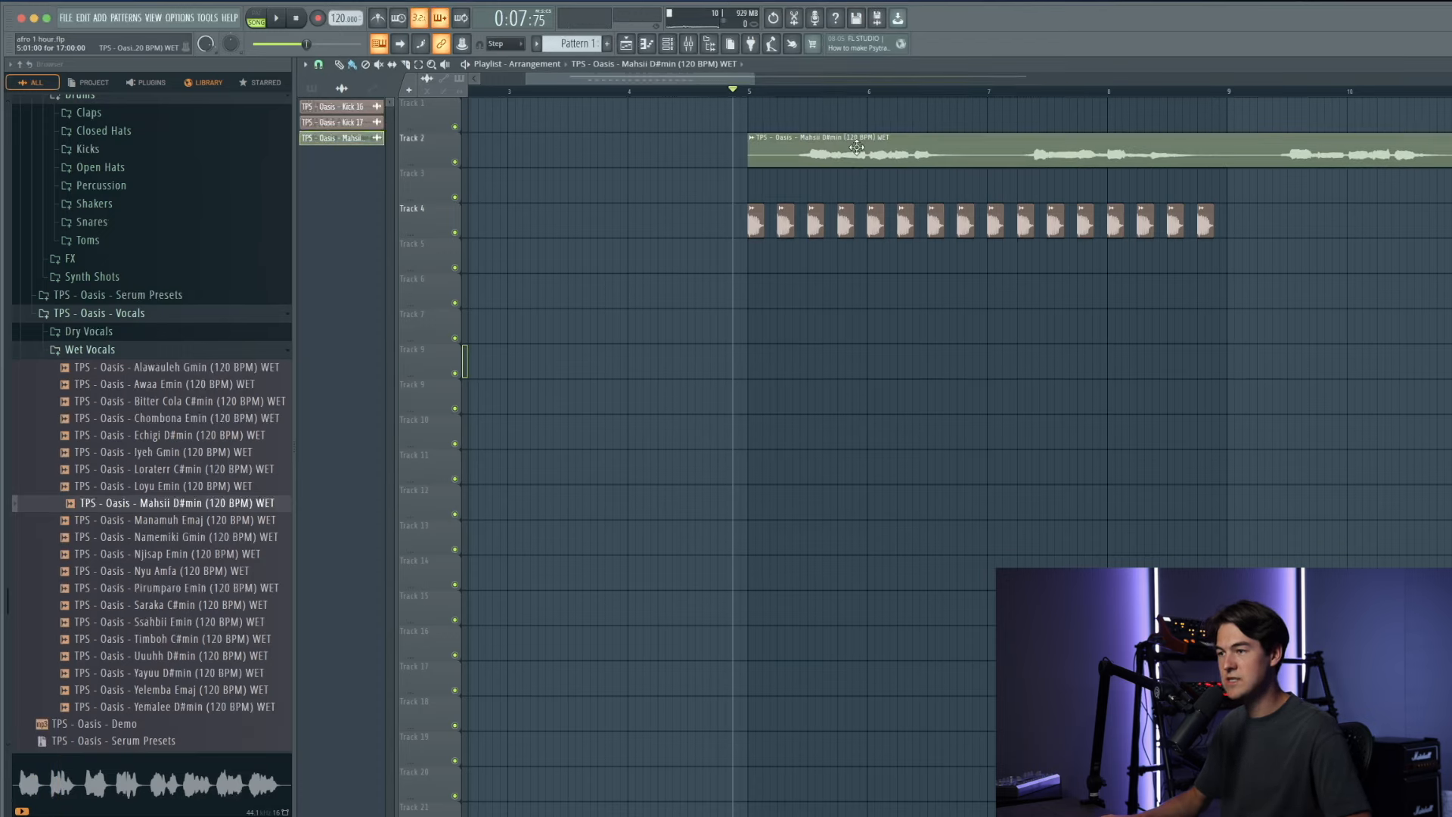
key(space)
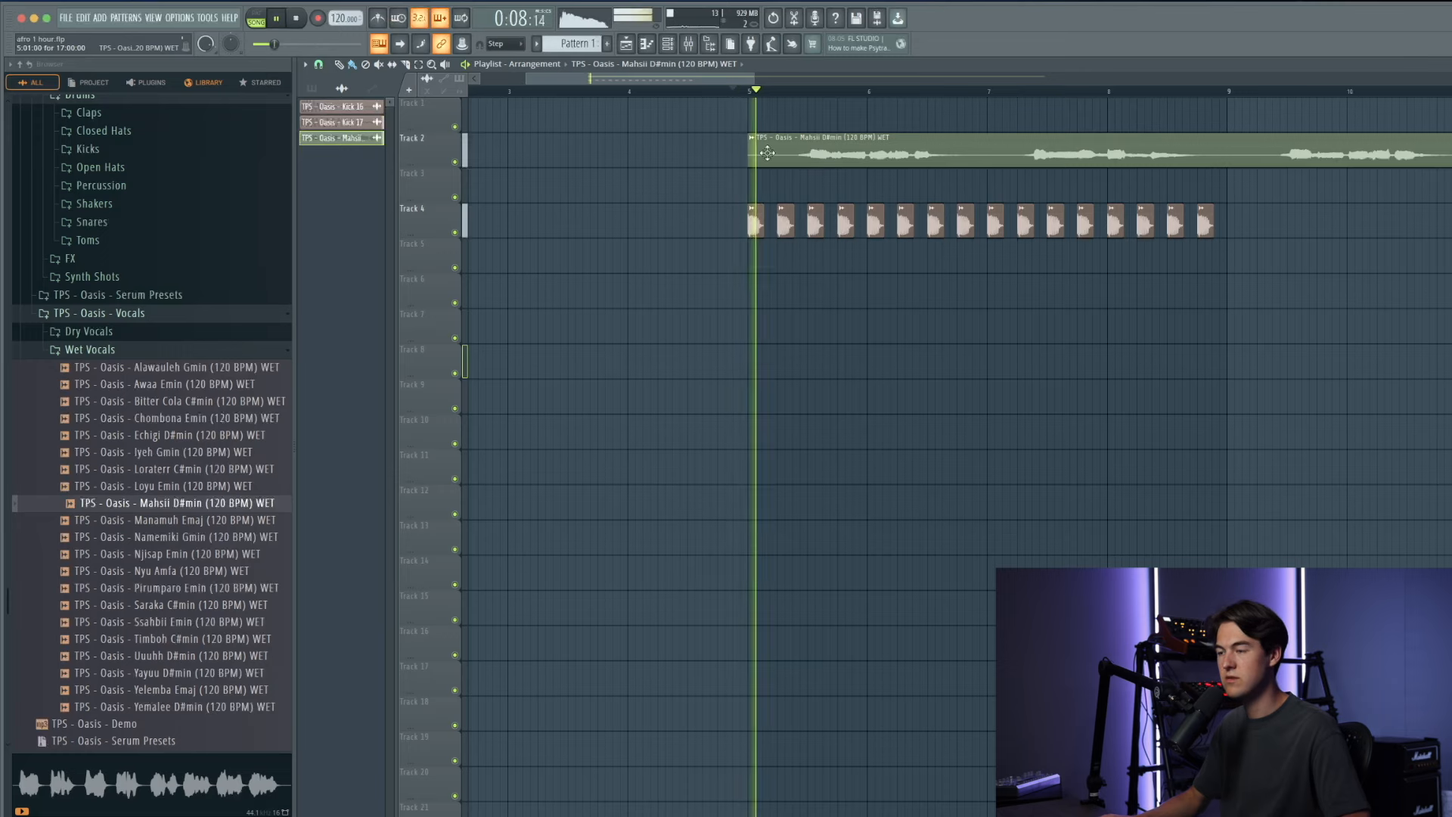
key(space)
Step: Move the Mahsii vocal clip one bar earlier to start at bar 4 and play it with the kicks
drag(829, 150, 708, 151)
click(673, 91)
key(space)
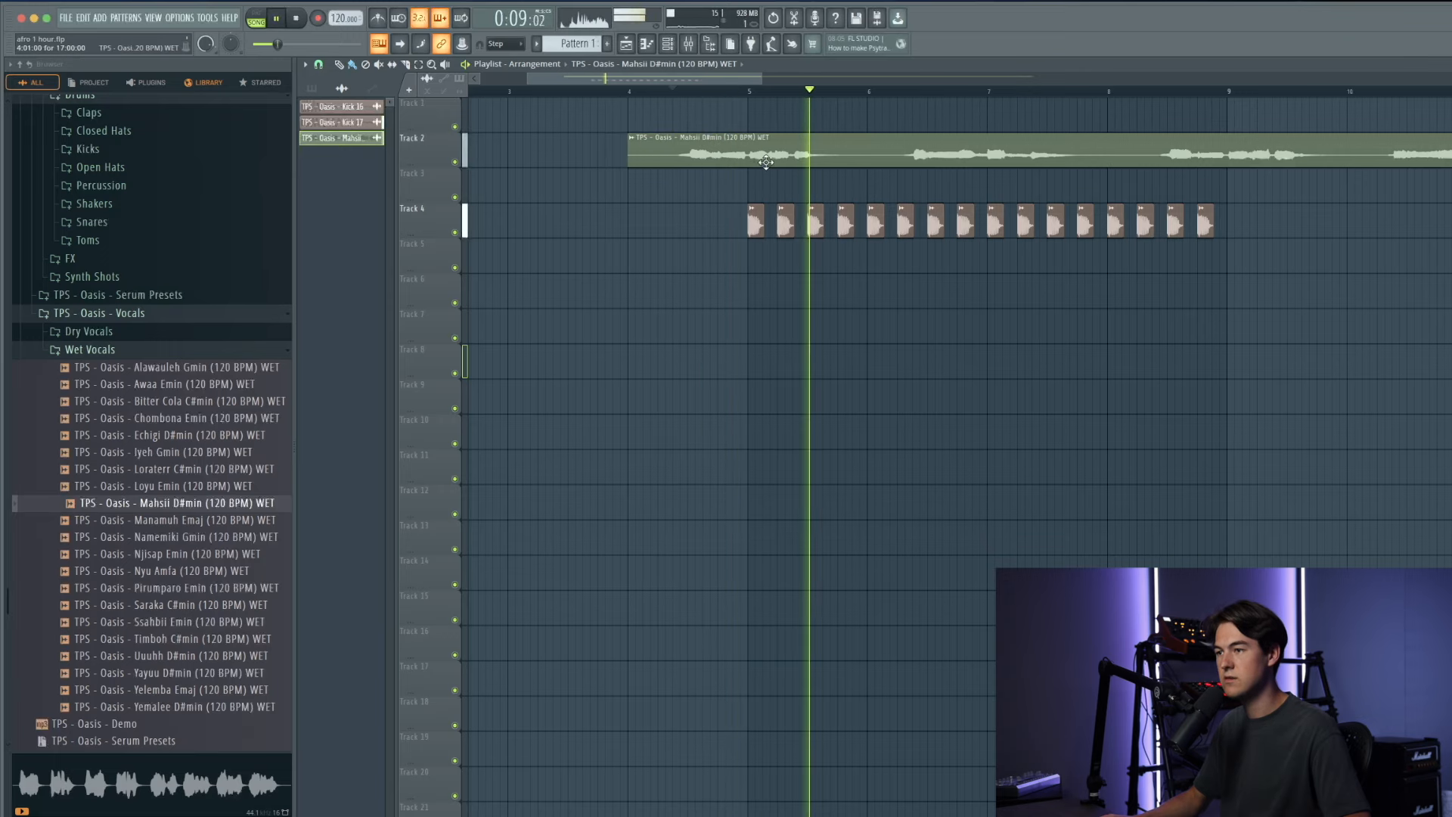
Step: Play the Mahsii vocal together with the kicks from bar 4 and close the vocal's clip settings
double_click(943, 156)
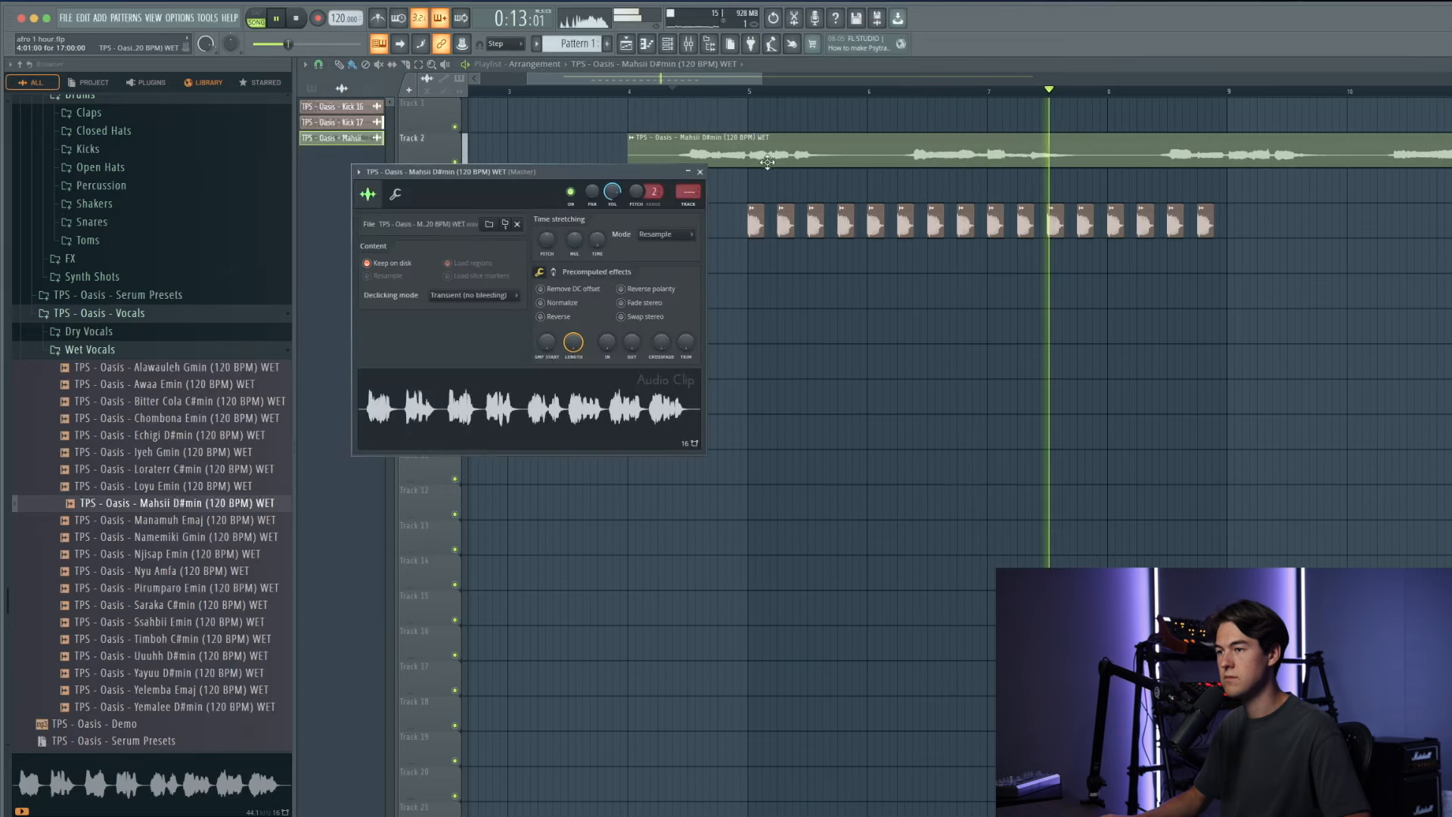
click(695, 172)
key(space)
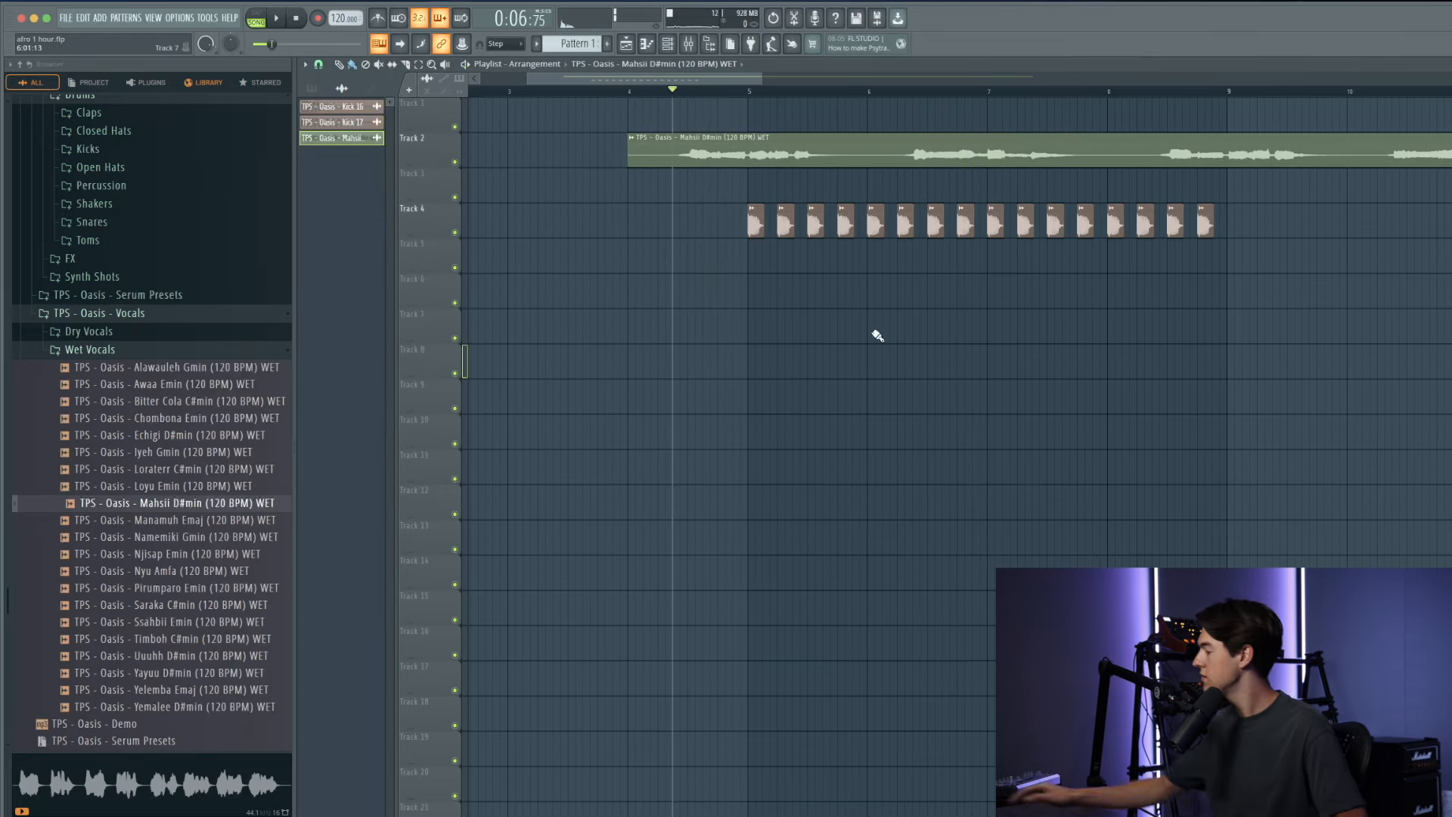
key(space)
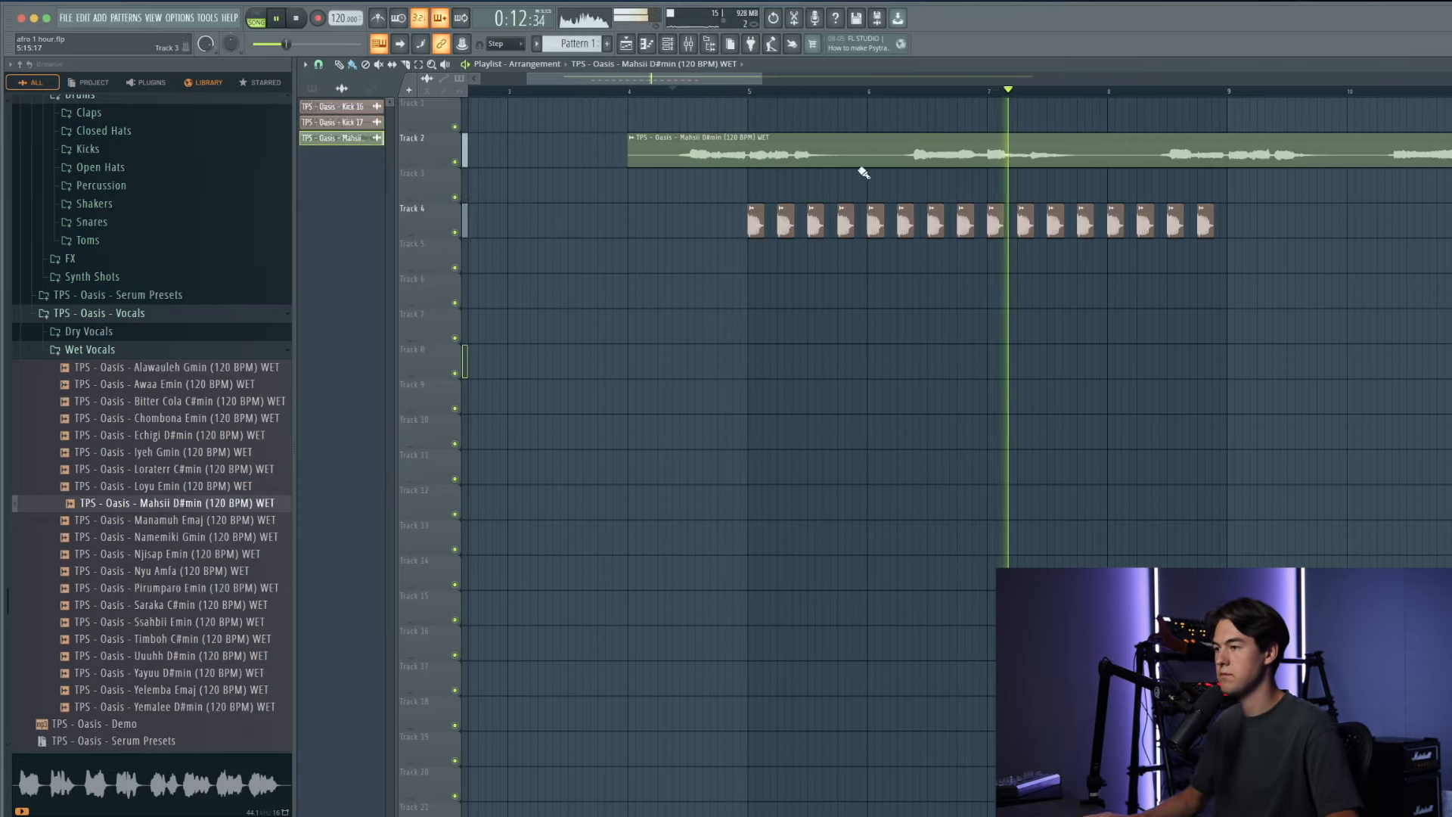
key(space)
click(666, 90)
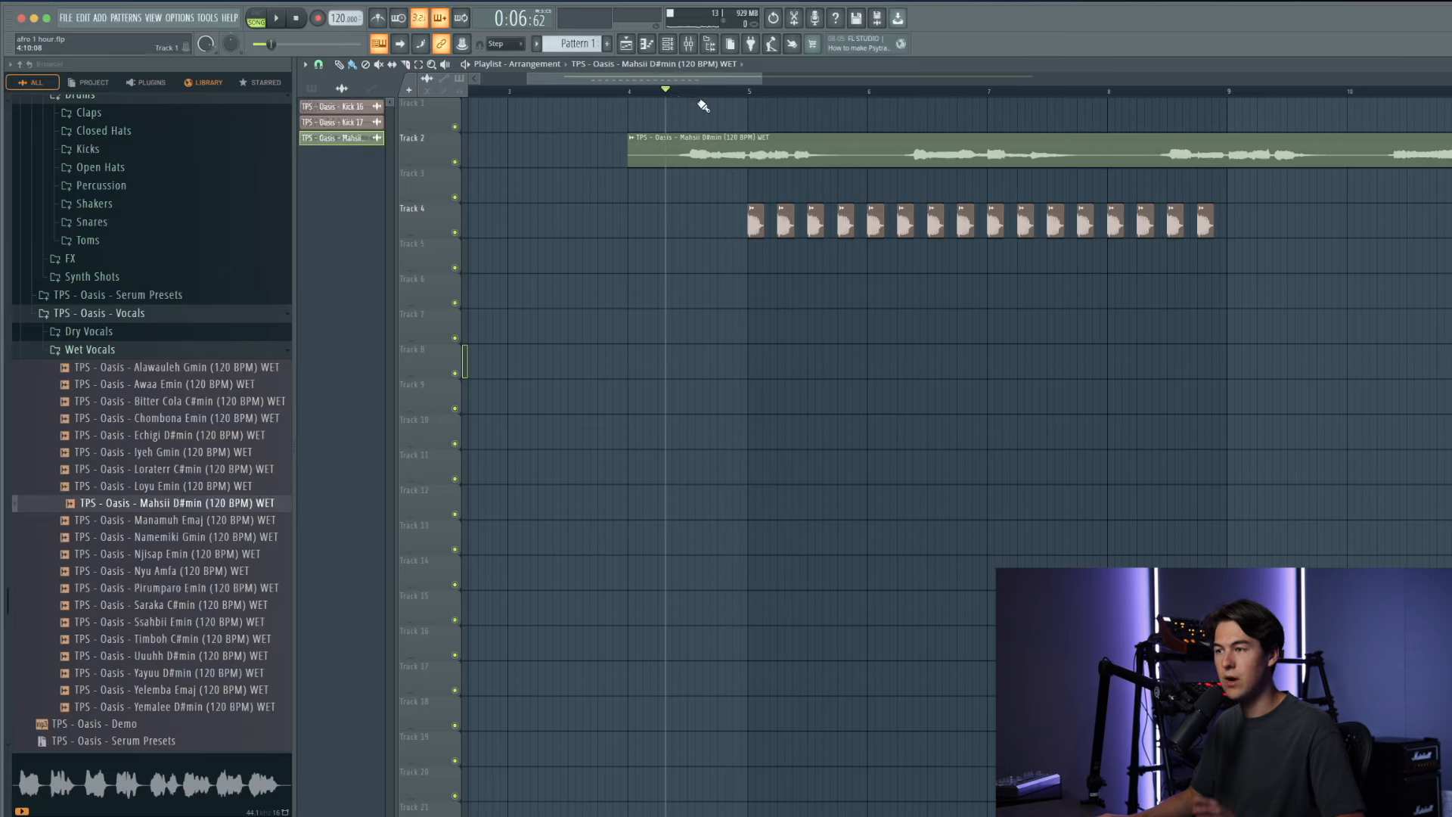
Step: Collapse the Wet Vocals folder and look through the Dry Vocals folder of the Oasis pack
click(113, 351)
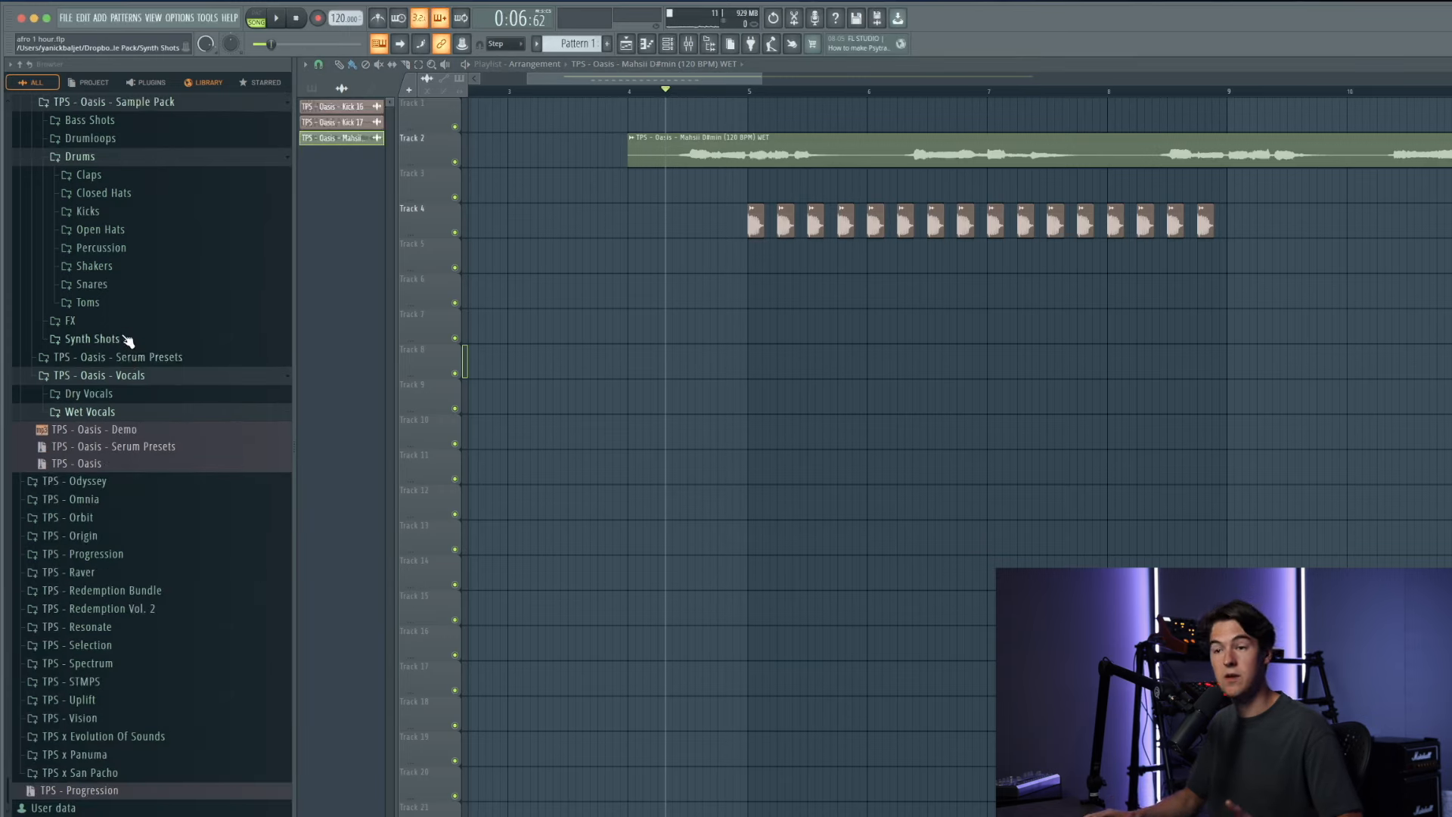
click(148, 394)
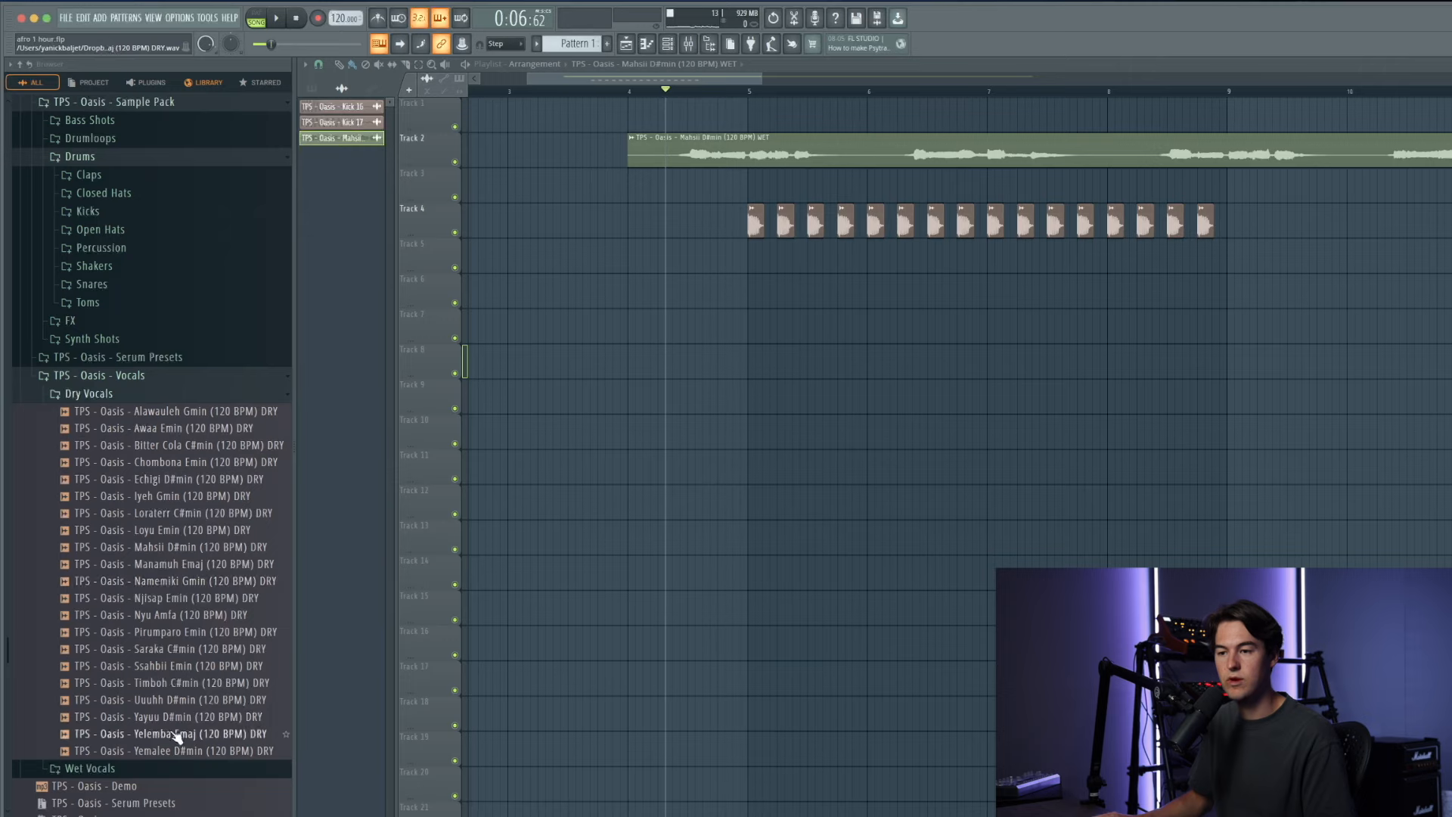
click(681, 91)
Step: Audition samples in the Oasis Toms folder, including Tom 02, 03, 09, 10, 11 and 12
scroll(683, 93, down, 1)
scroll(684, 91, down, 1)
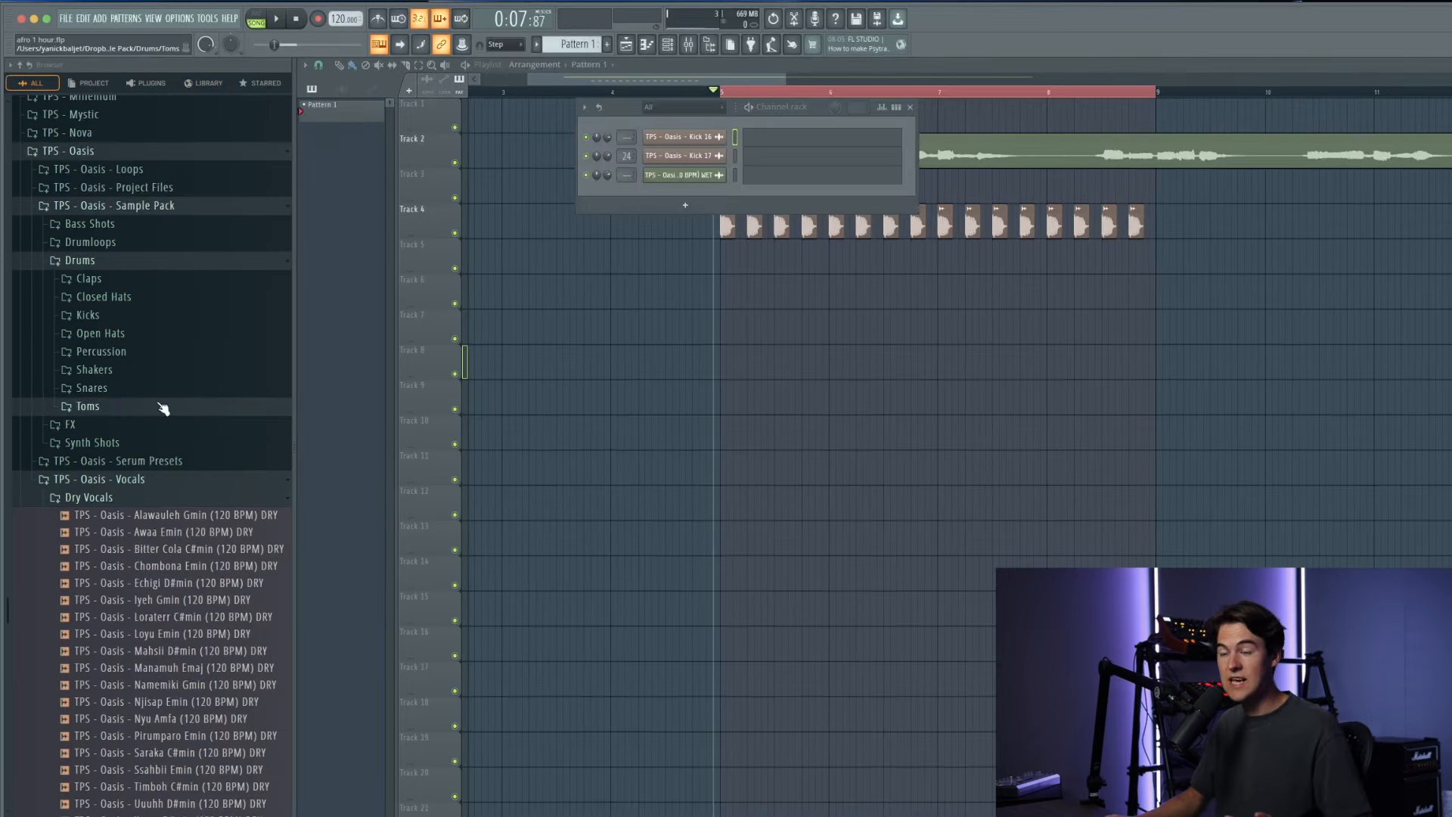
click(158, 411)
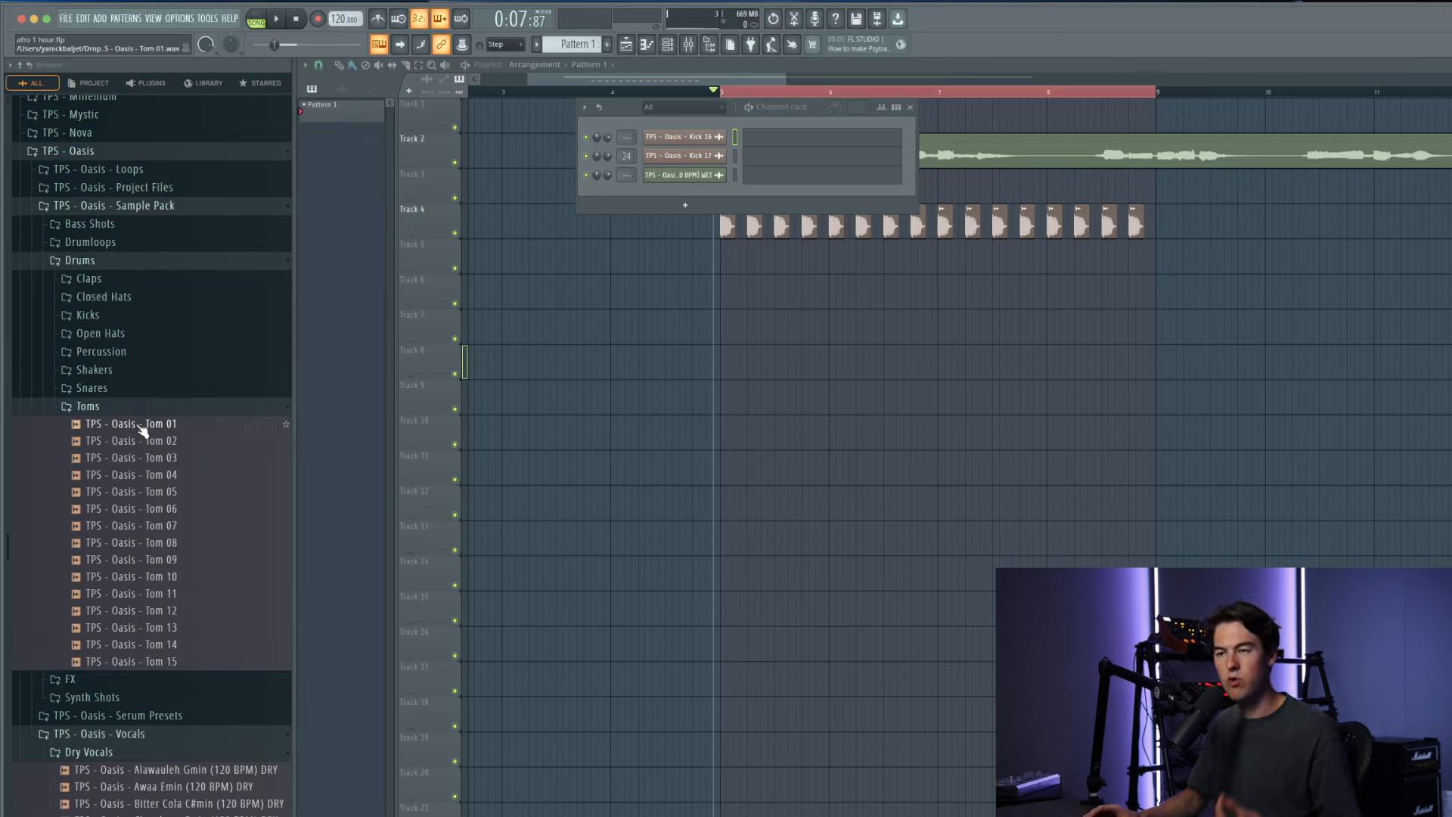
click(165, 459)
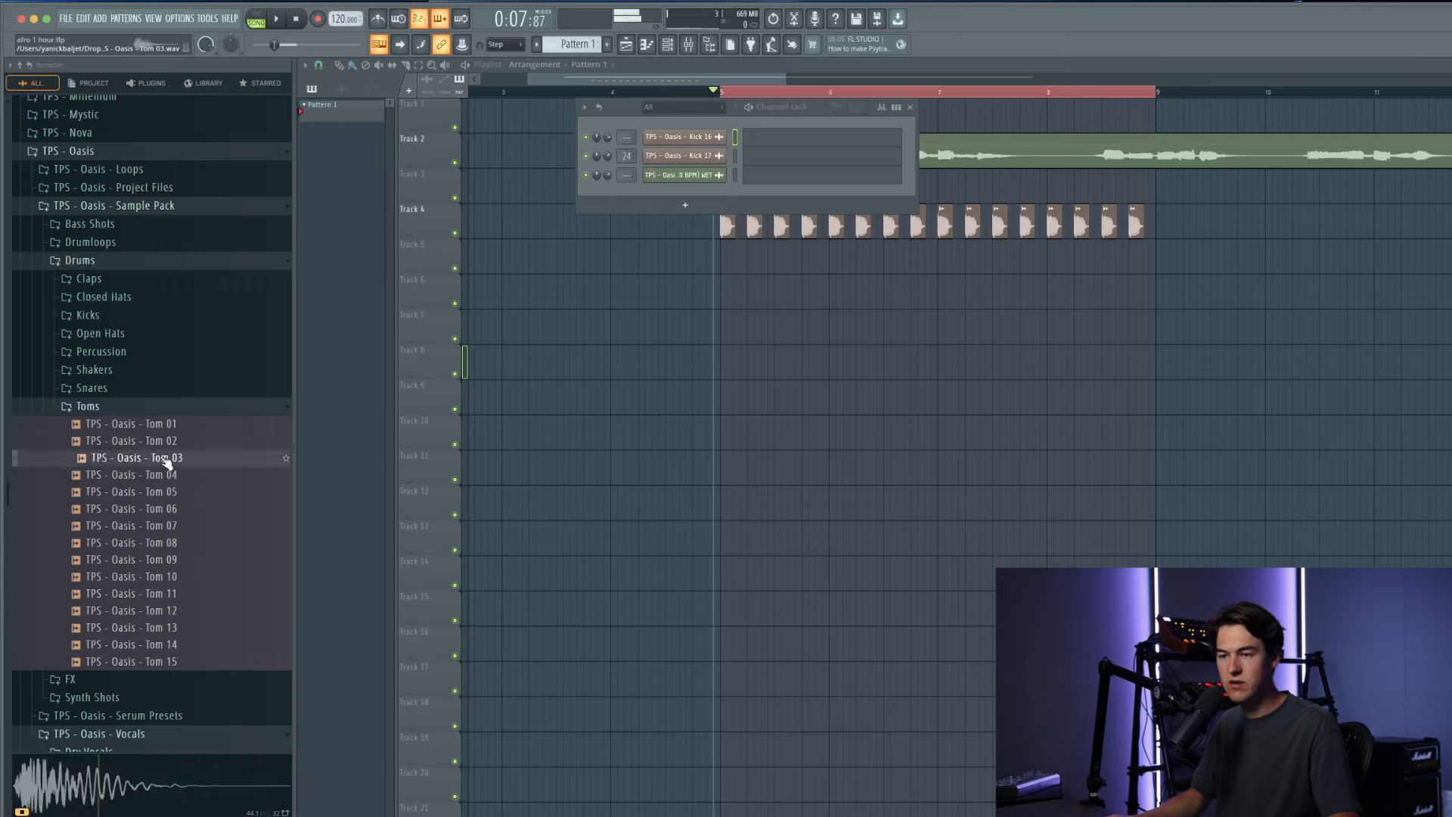
click(172, 444)
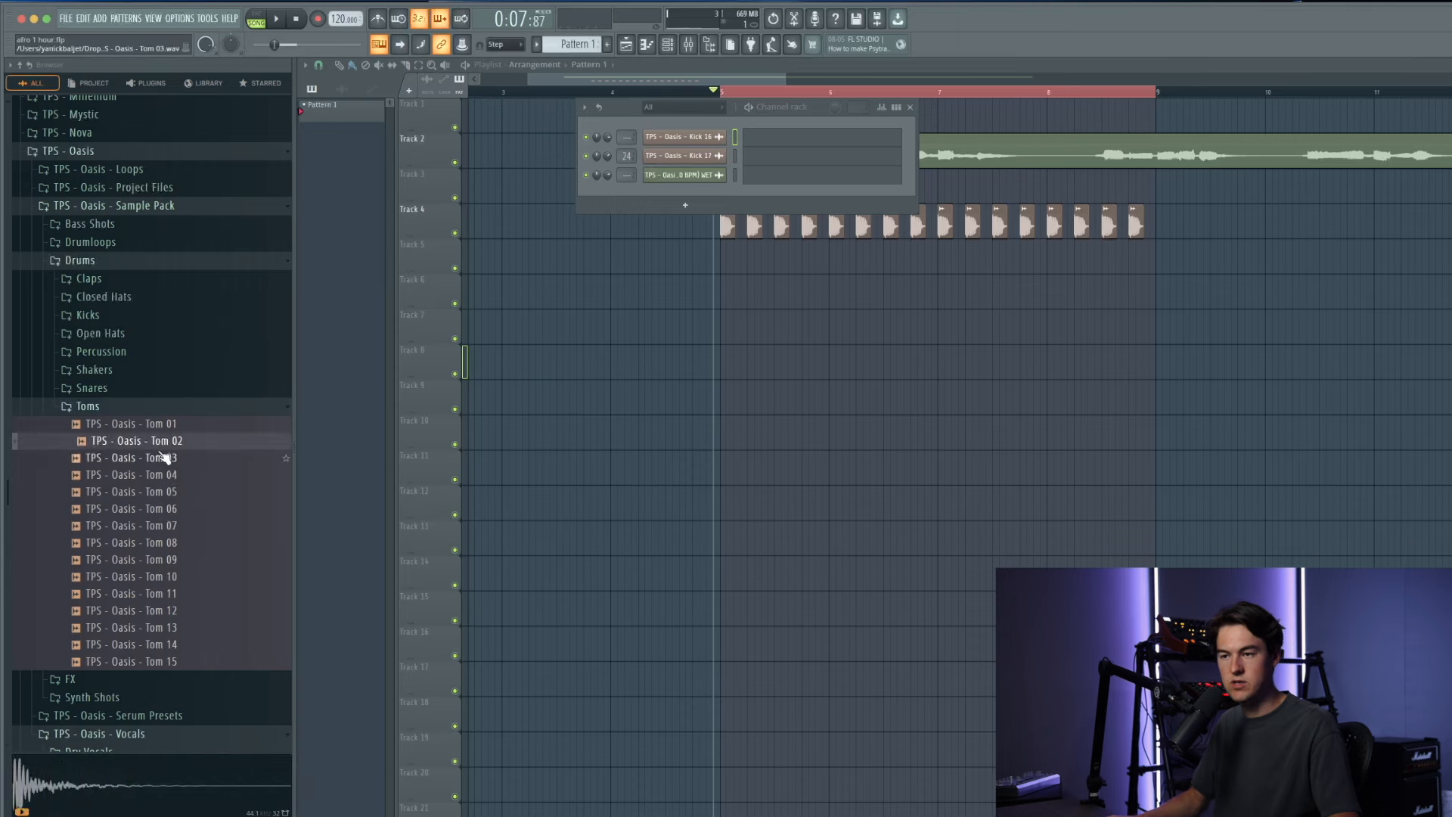
click(197, 562)
click(193, 579)
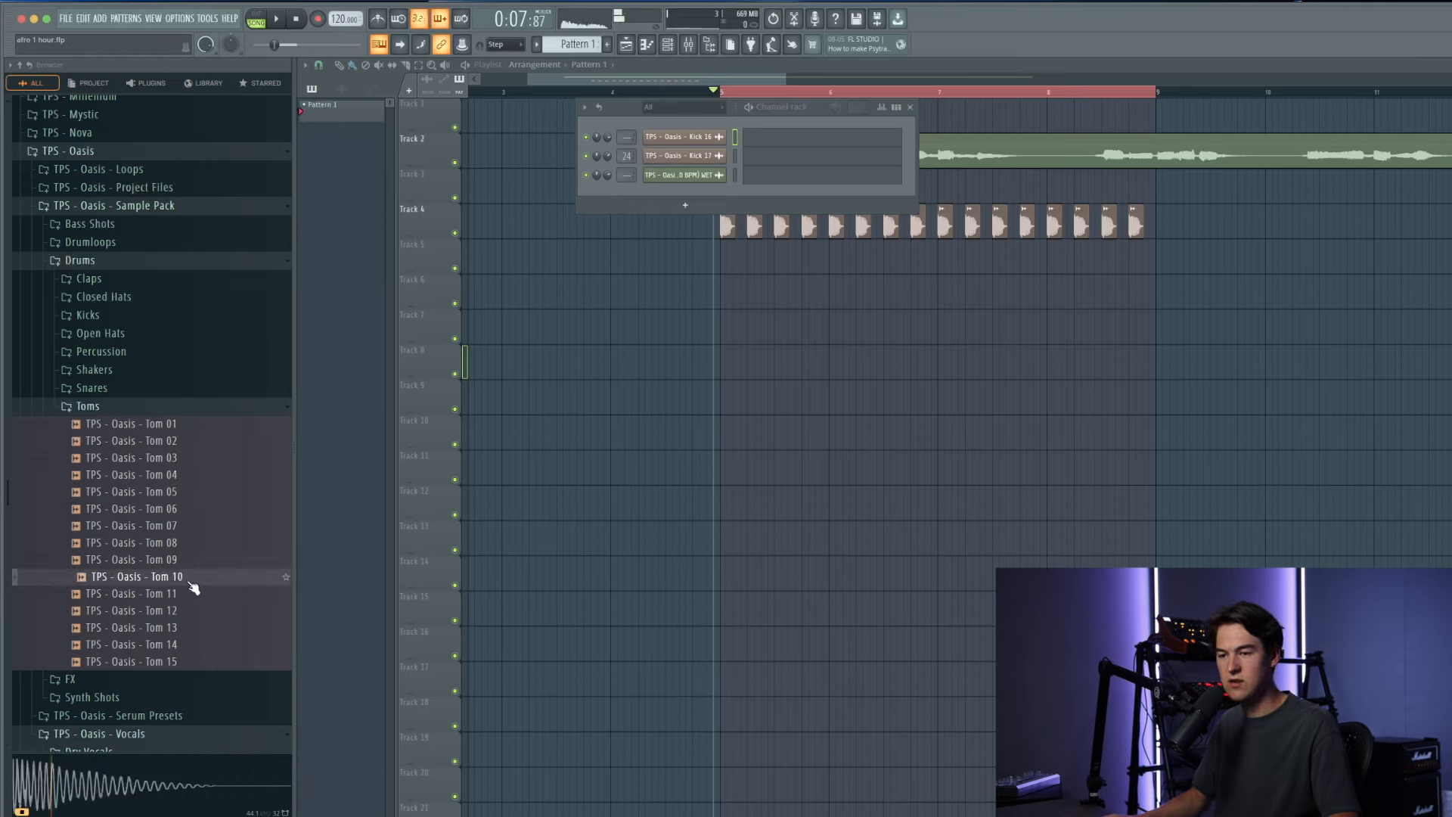
click(189, 594)
click(182, 611)
Step: Load Tom 12 as a new channel in the channel rack and place Pattern 1 on Track 3 at bar 5
drag(174, 632, 183, 618)
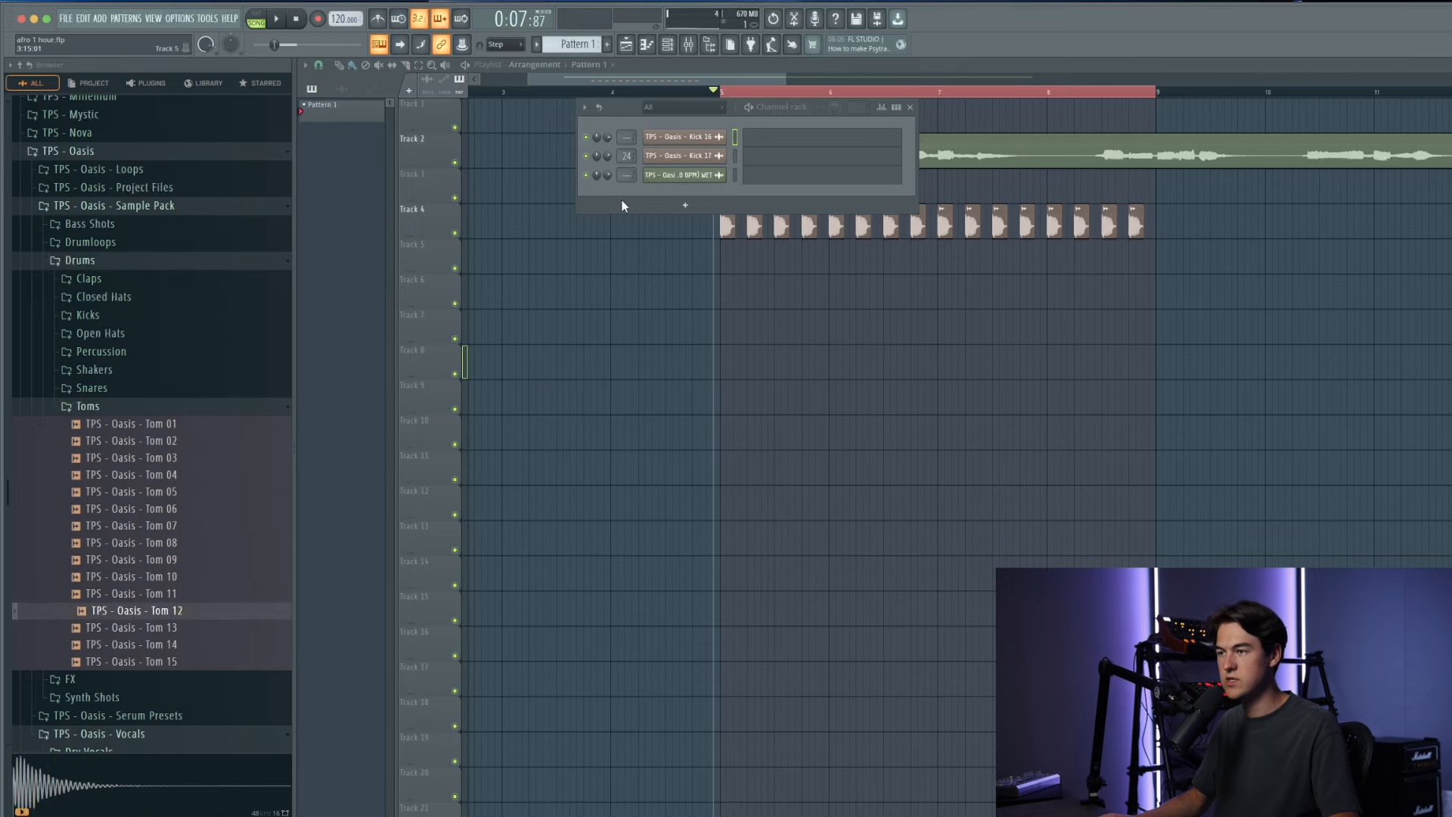
drag(588, 304, 685, 192)
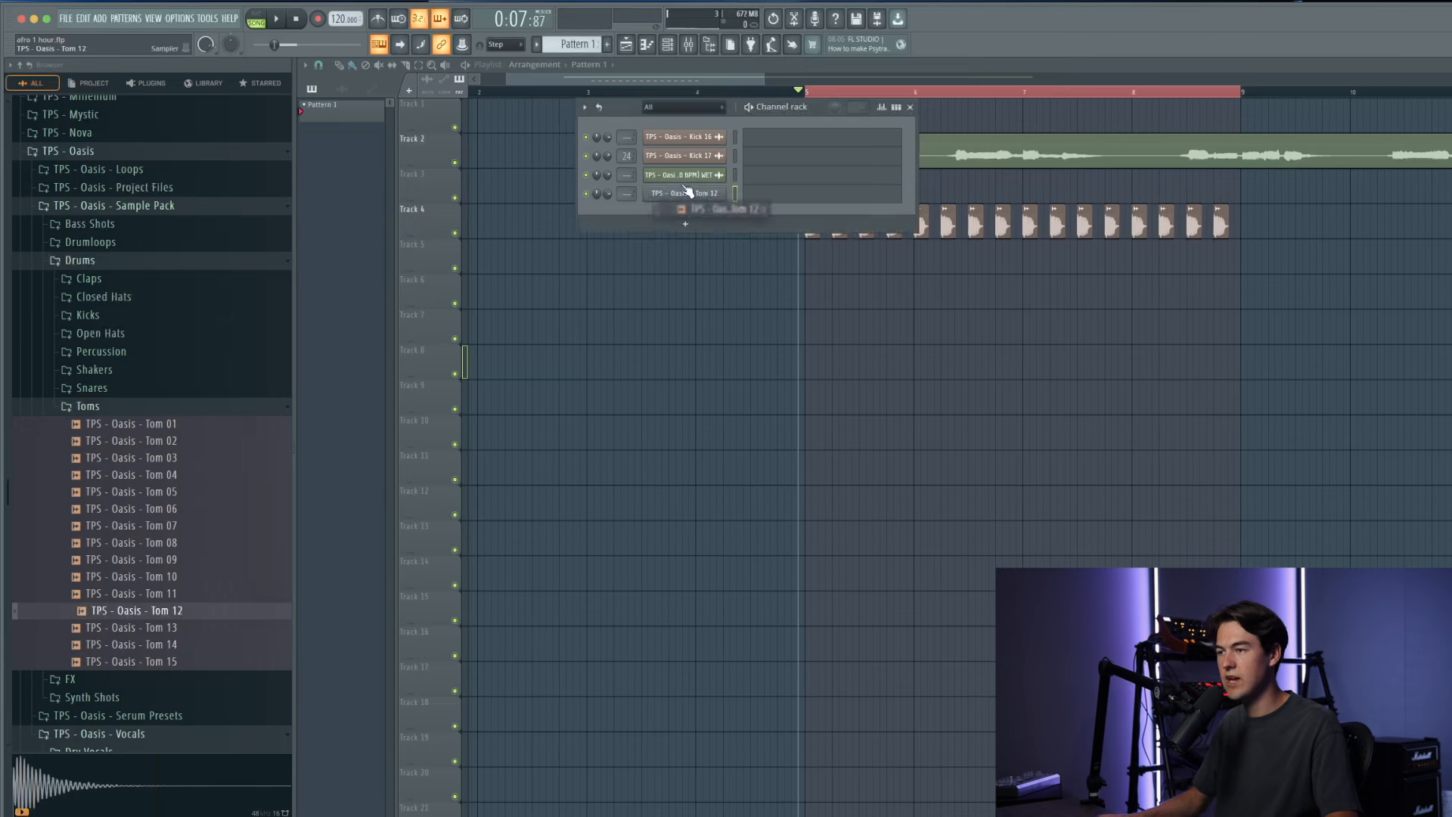
click(670, 154)
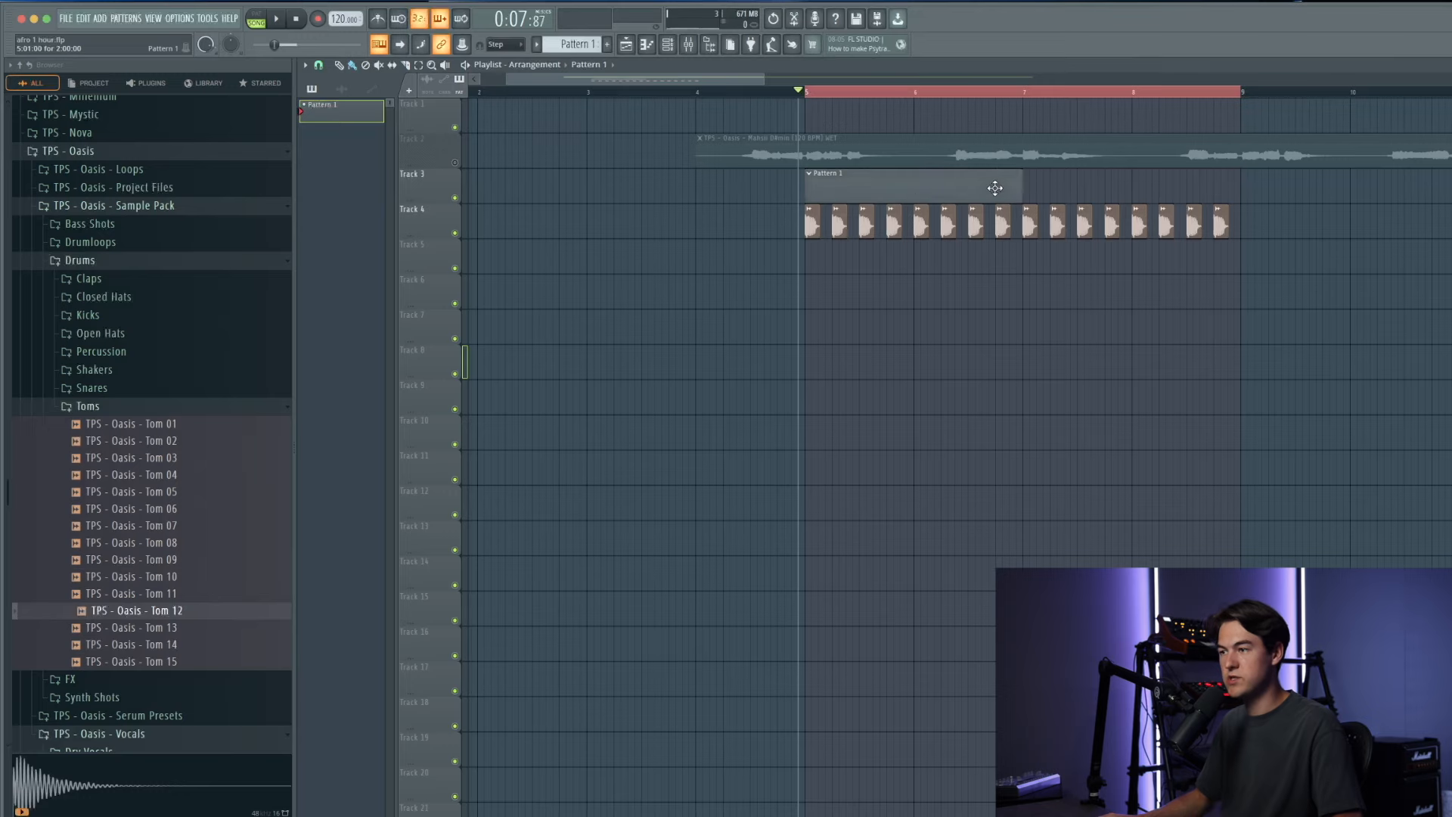
Step: In Pattern 1's Tom 12 piano roll, draw two short D5 notes and one A4 note in bar 1 while previewing the loop
double_click(995, 187)
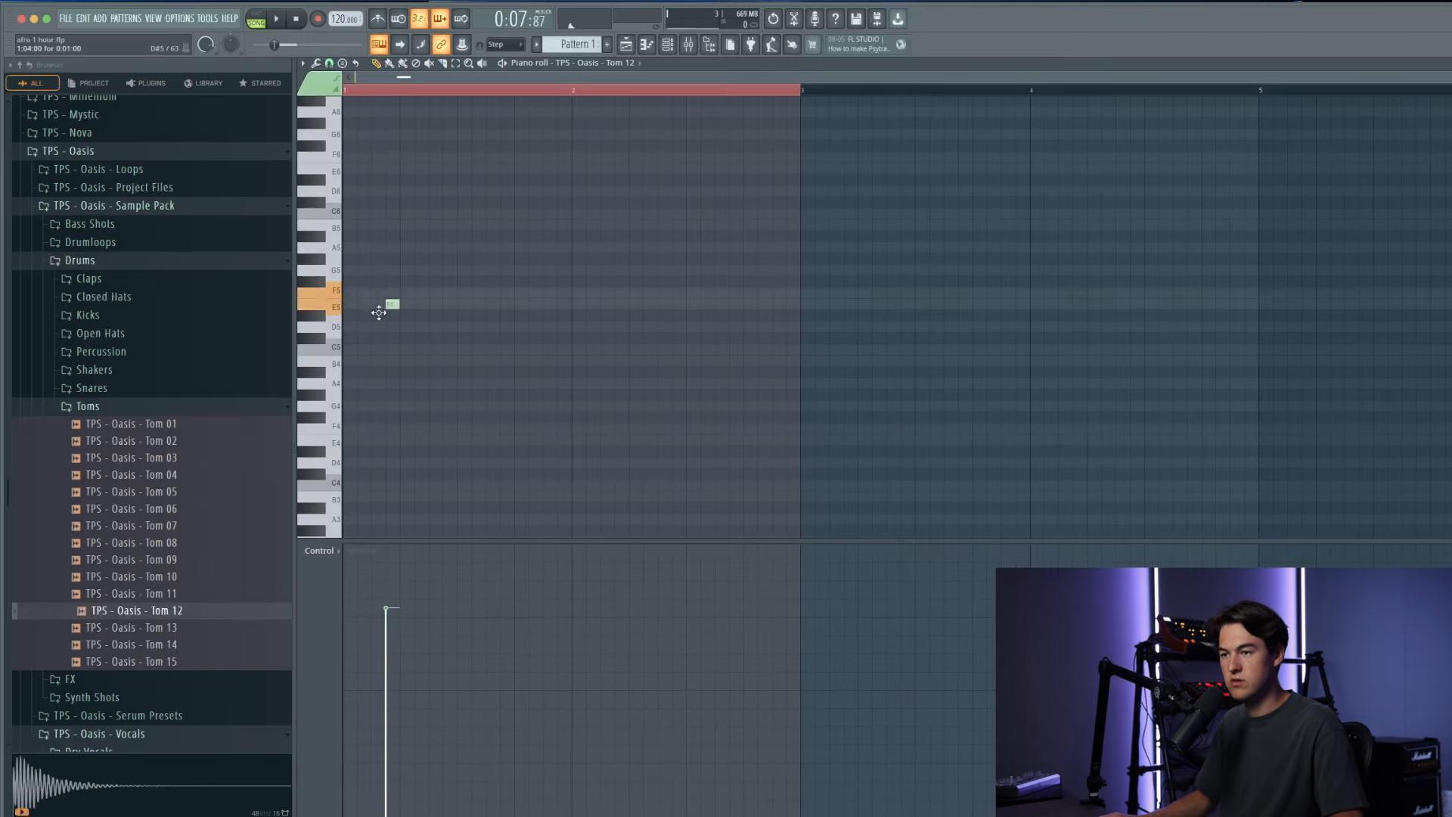
key(space)
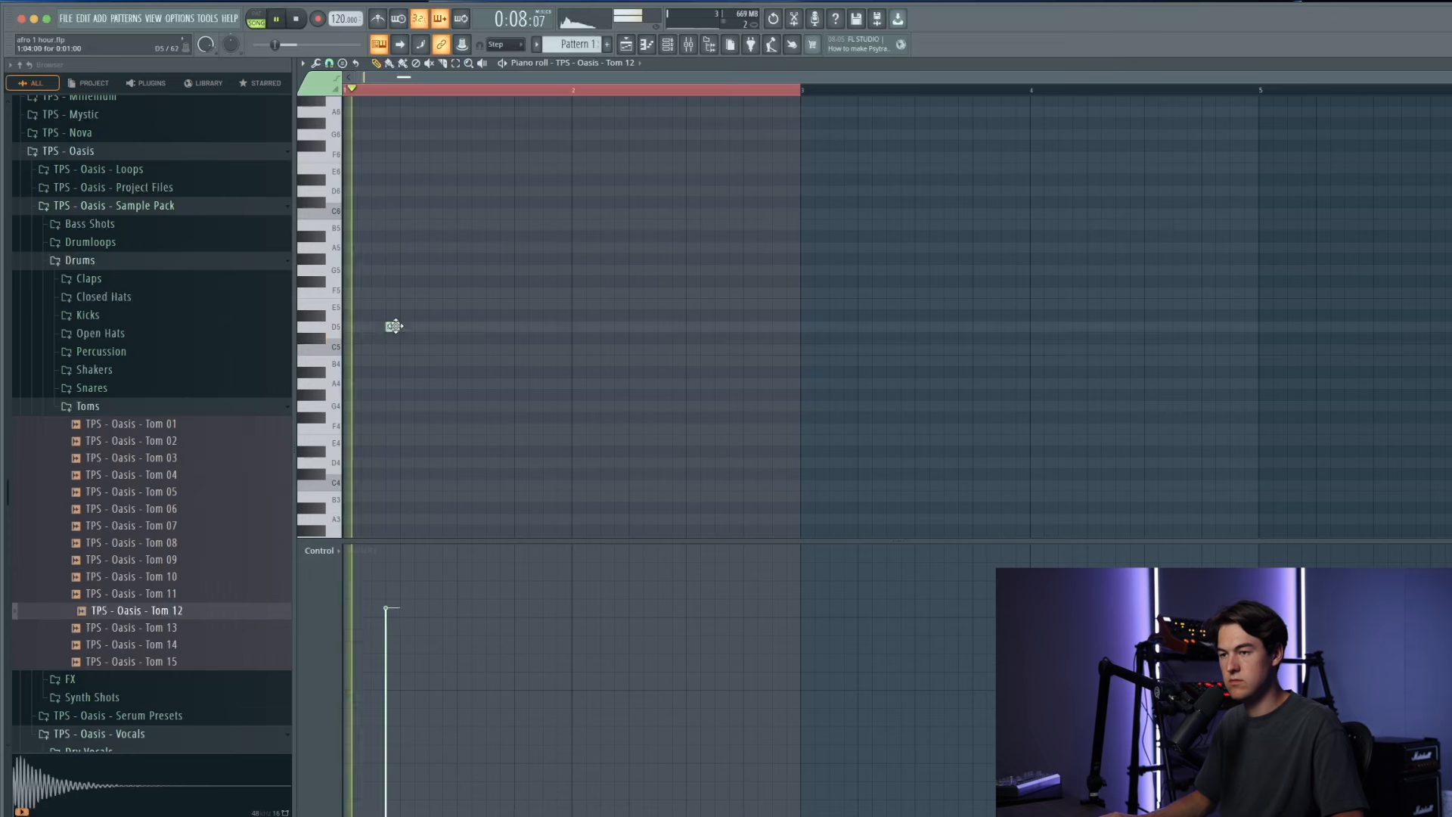
click(435, 326)
key(space)
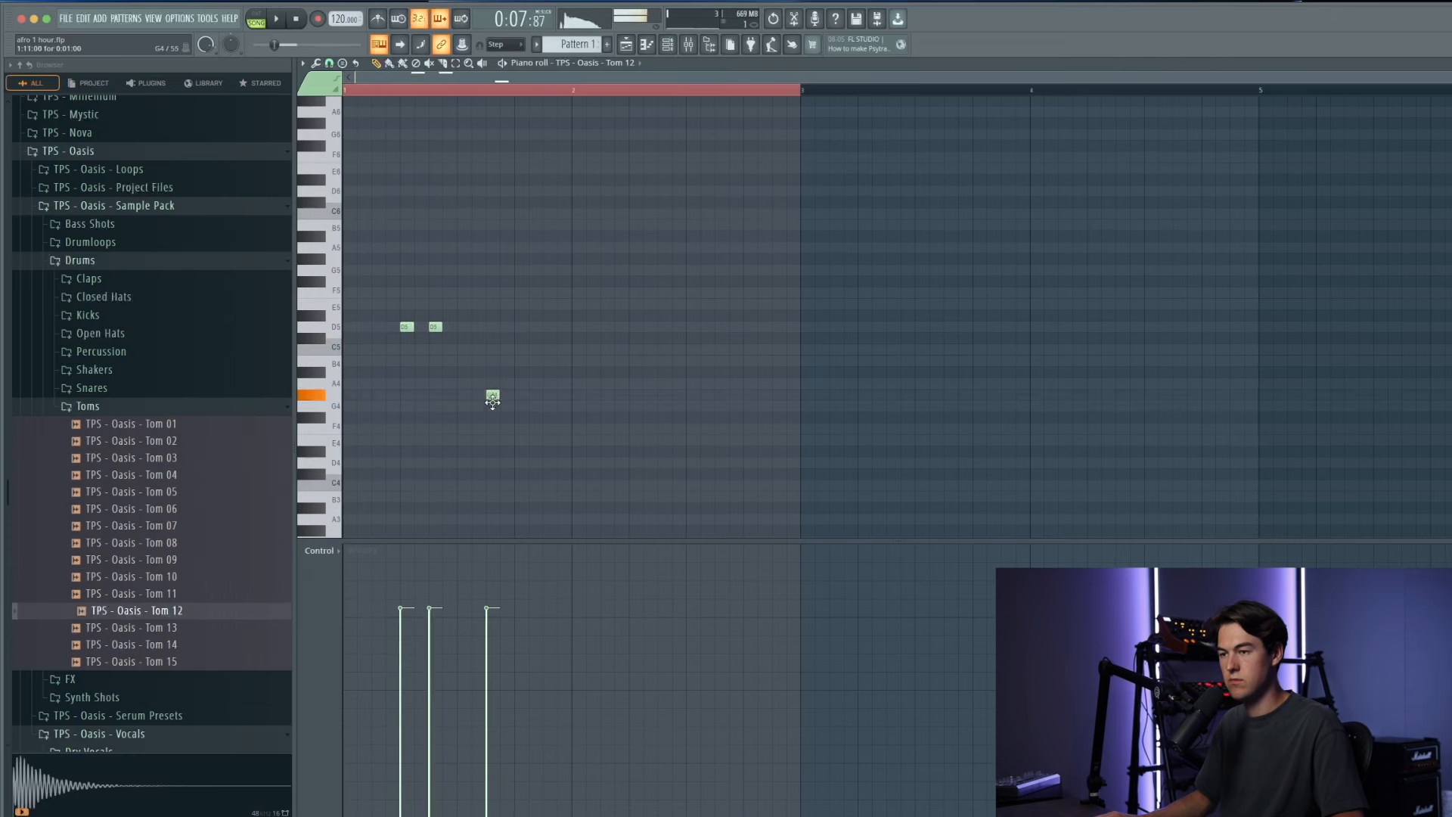
click(492, 387)
key(space)
click(407, 326)
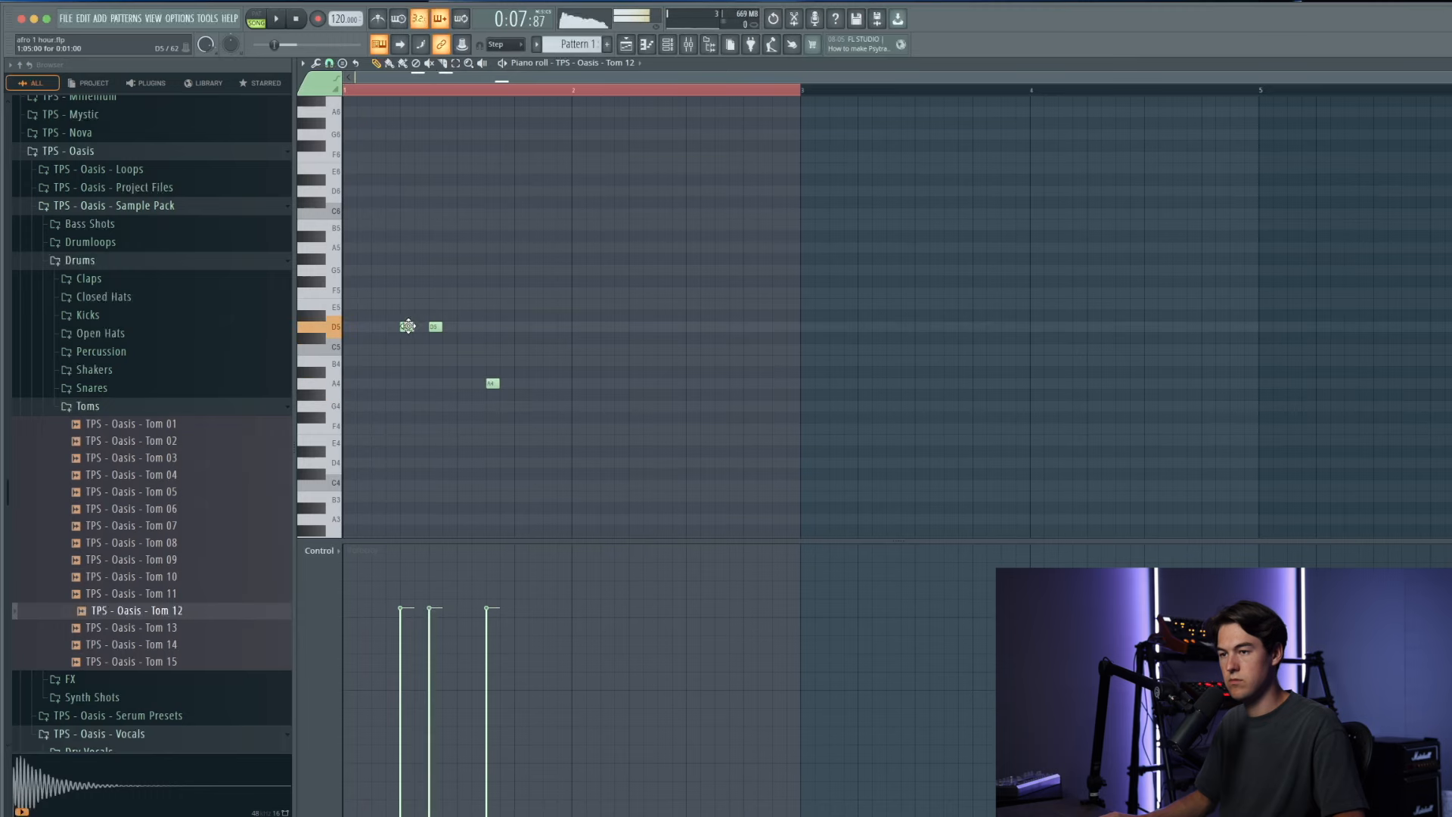
Step: Raise the tom notes to D#5 and A#4, and add a second A#4 note late in bar 1
key(space)
drag(432, 328, 432, 315)
drag(491, 384, 492, 372)
click(535, 372)
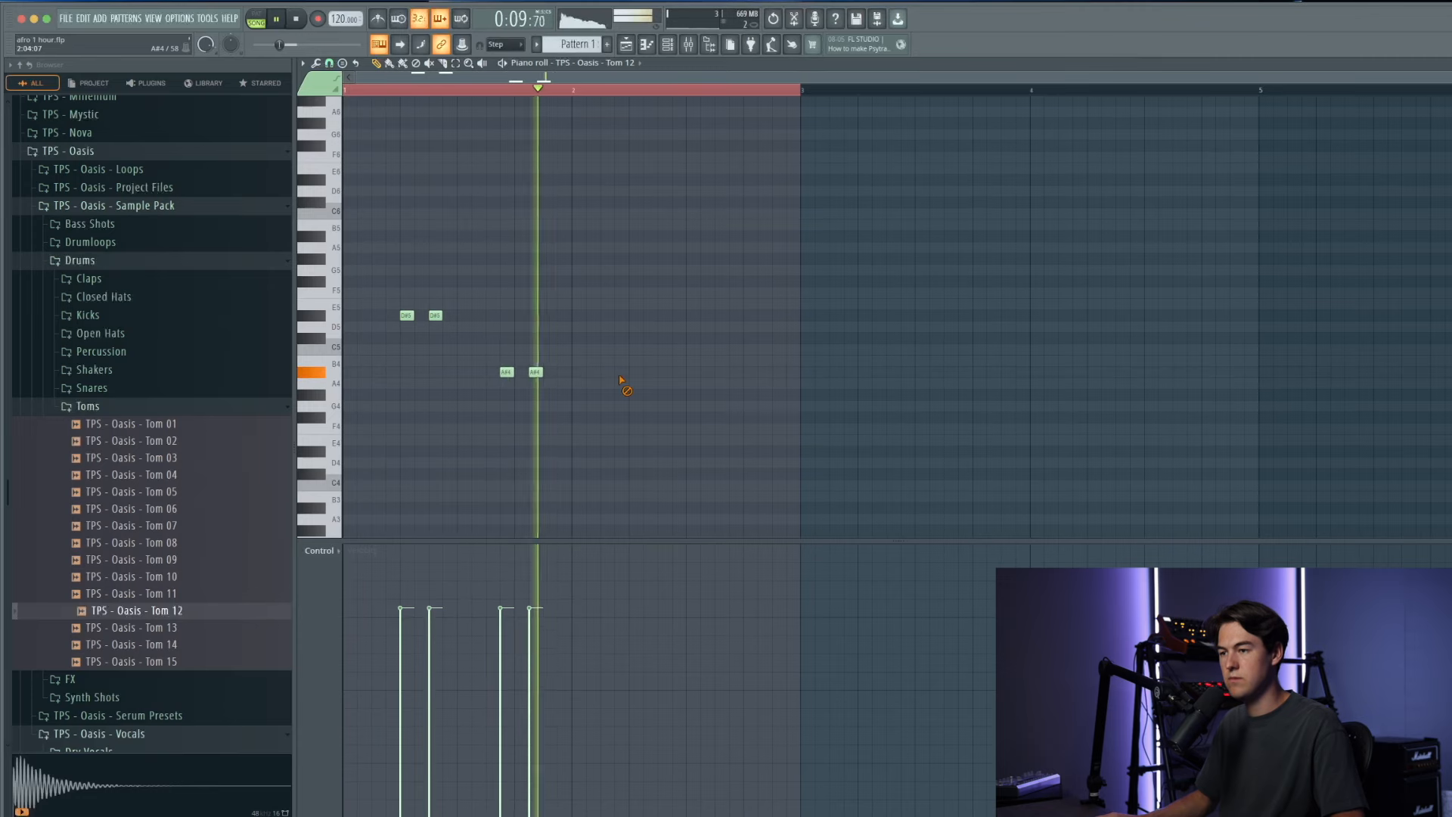
Step: Transpose all the tom notes down two semitones to C#5 and G#4, and play the arrangement with the Track 2 vocal unmuted
key(shift+Down)
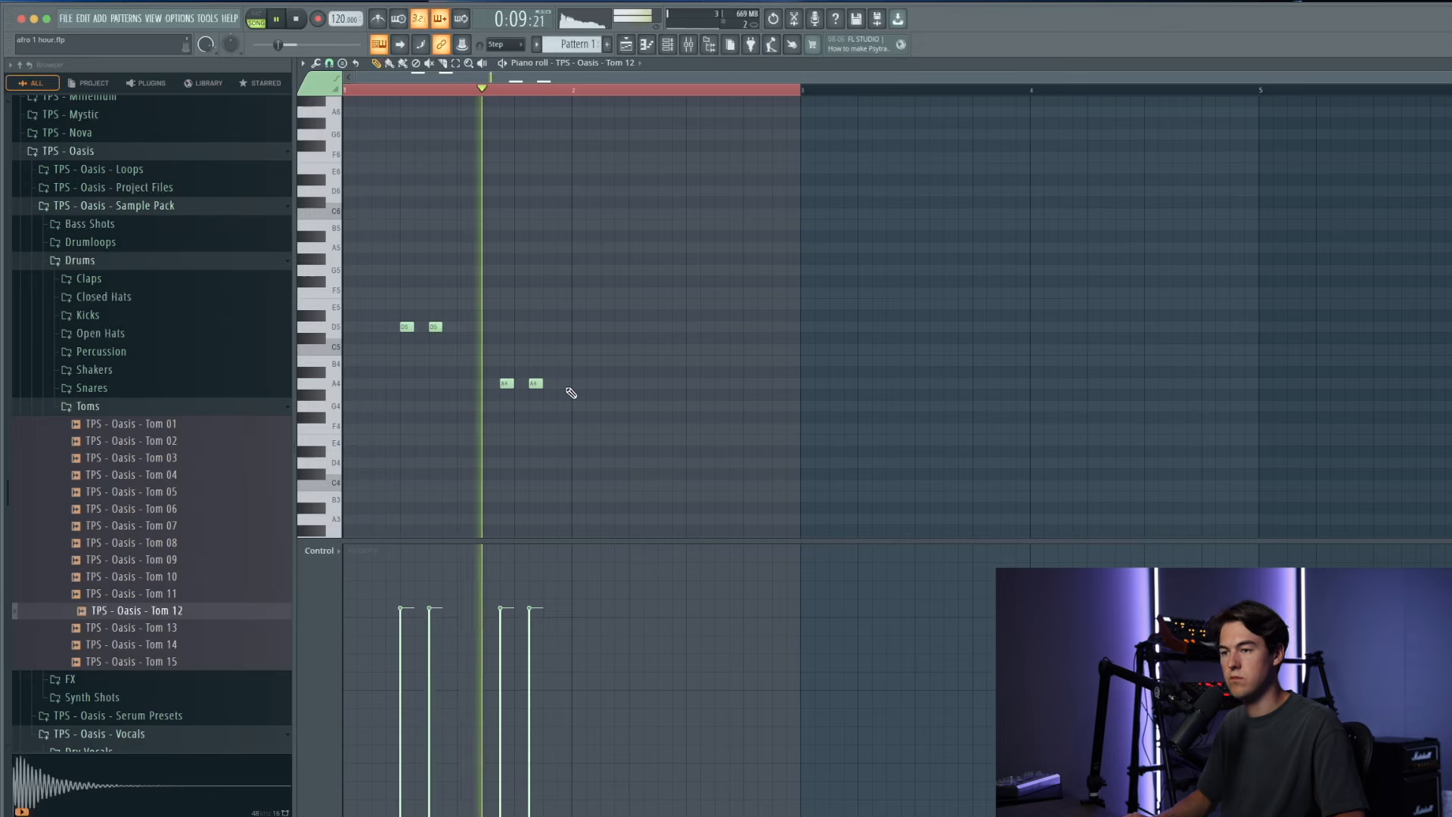
key(shift+Down)
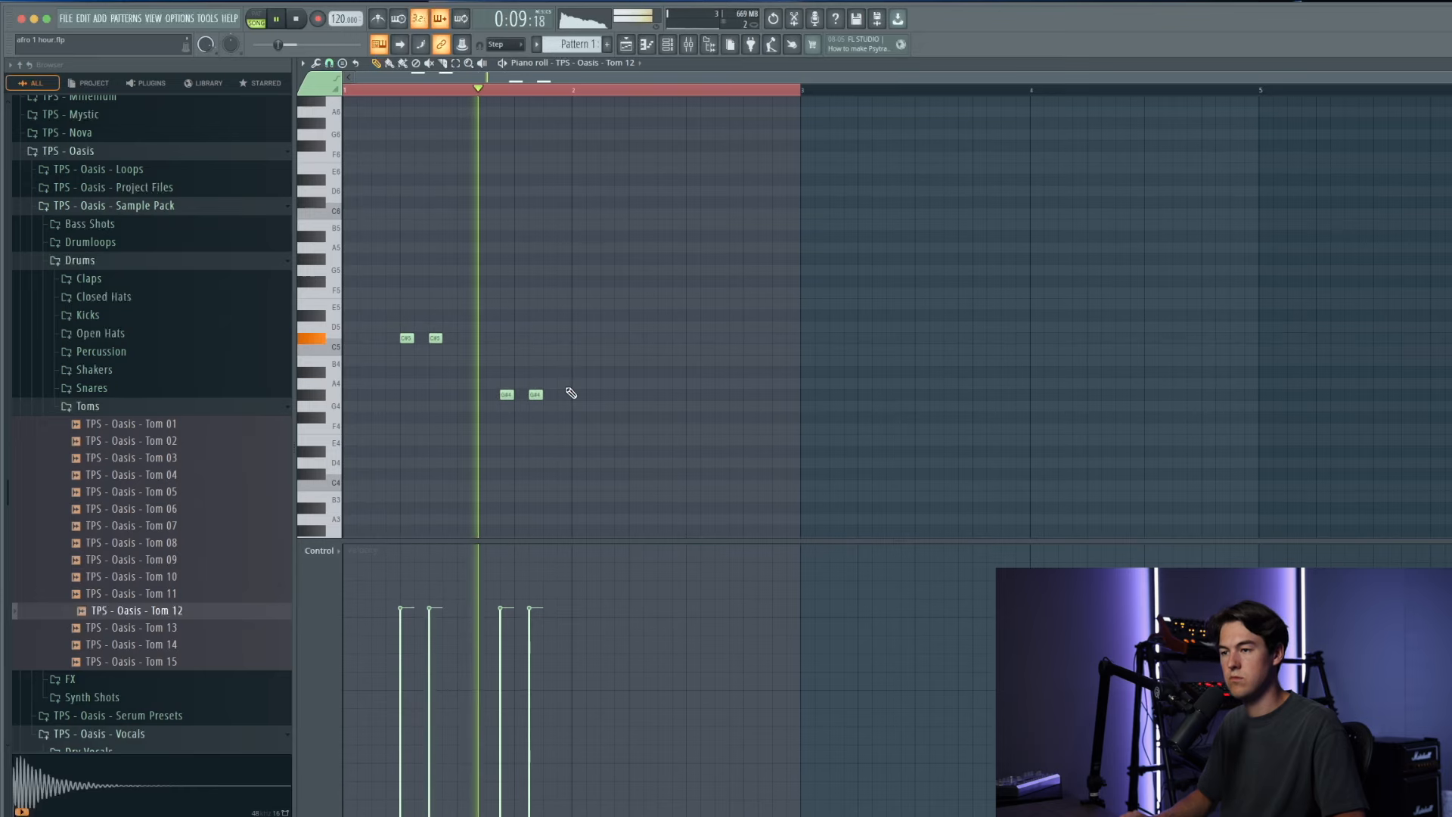
key(space)
click(622, 52)
key(space)
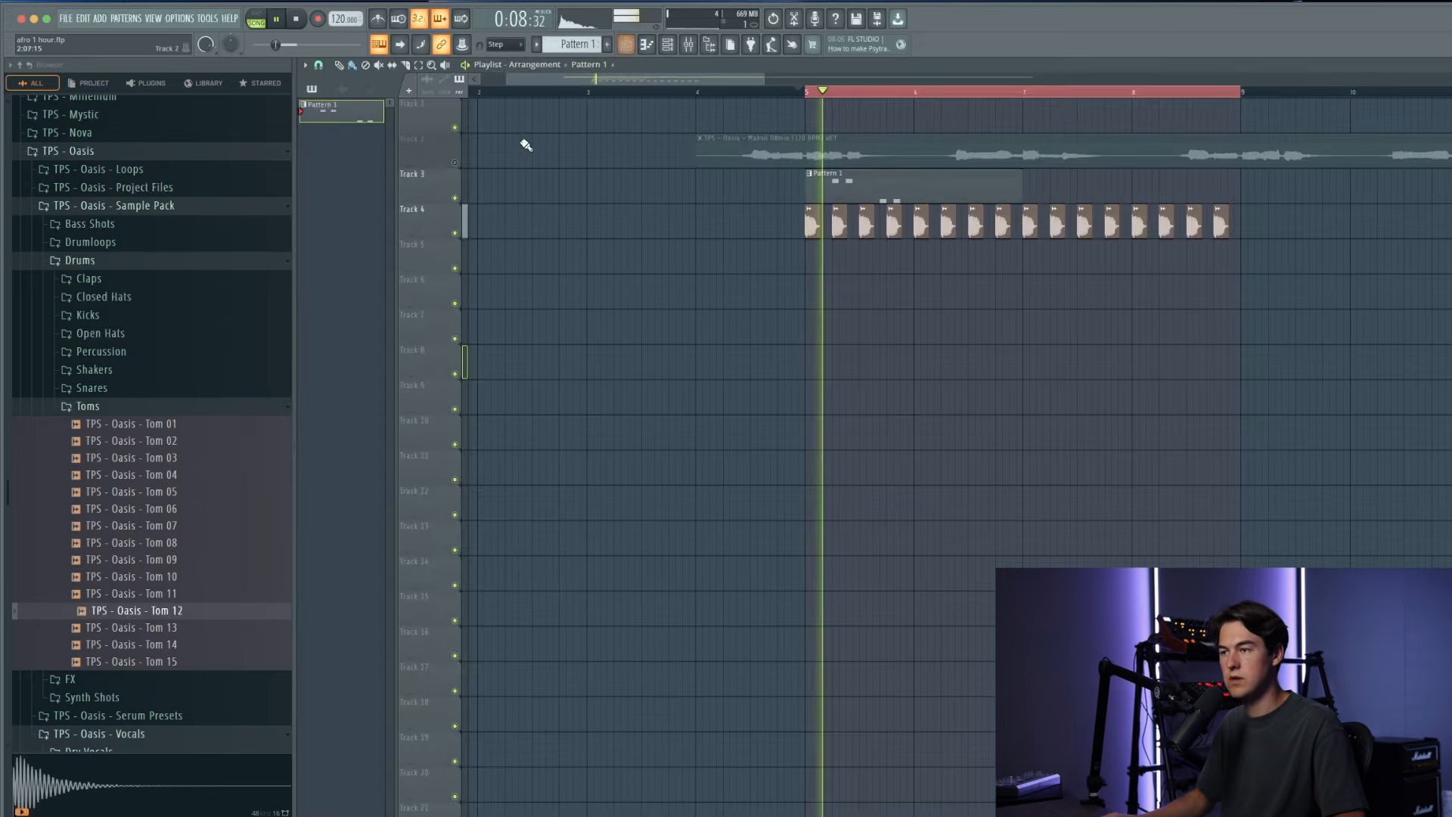
click(455, 163)
click(899, 189)
click(1062, 181)
drag(1064, 184, 1035, 184)
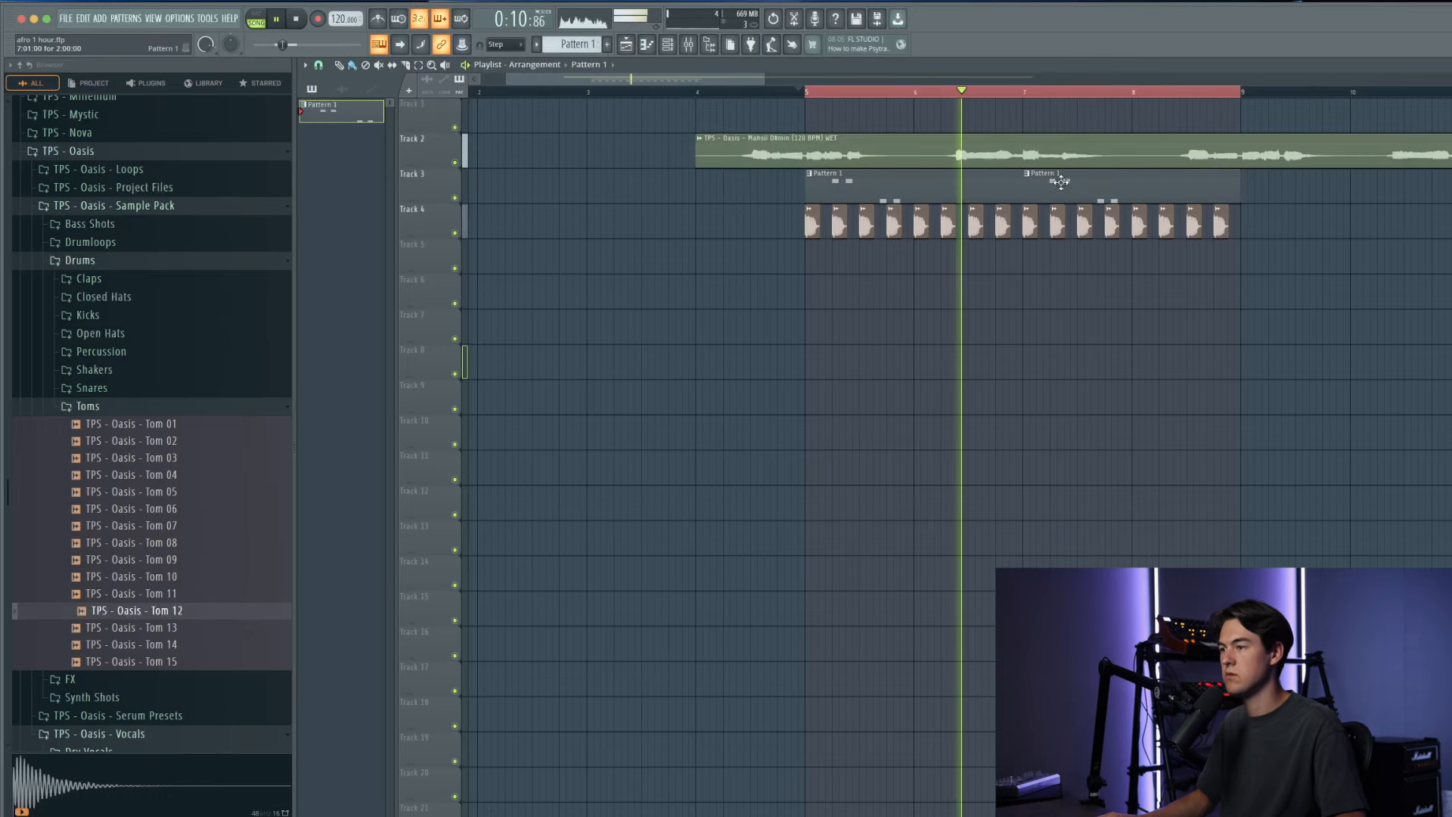
right_click(1041, 190)
Step: Duplicate Pattern 1's four tom notes into bar 2, aligned to the same beats as in bar 1
double_click(951, 188)
drag(685, 454, 603, 340)
double_click(604, 339)
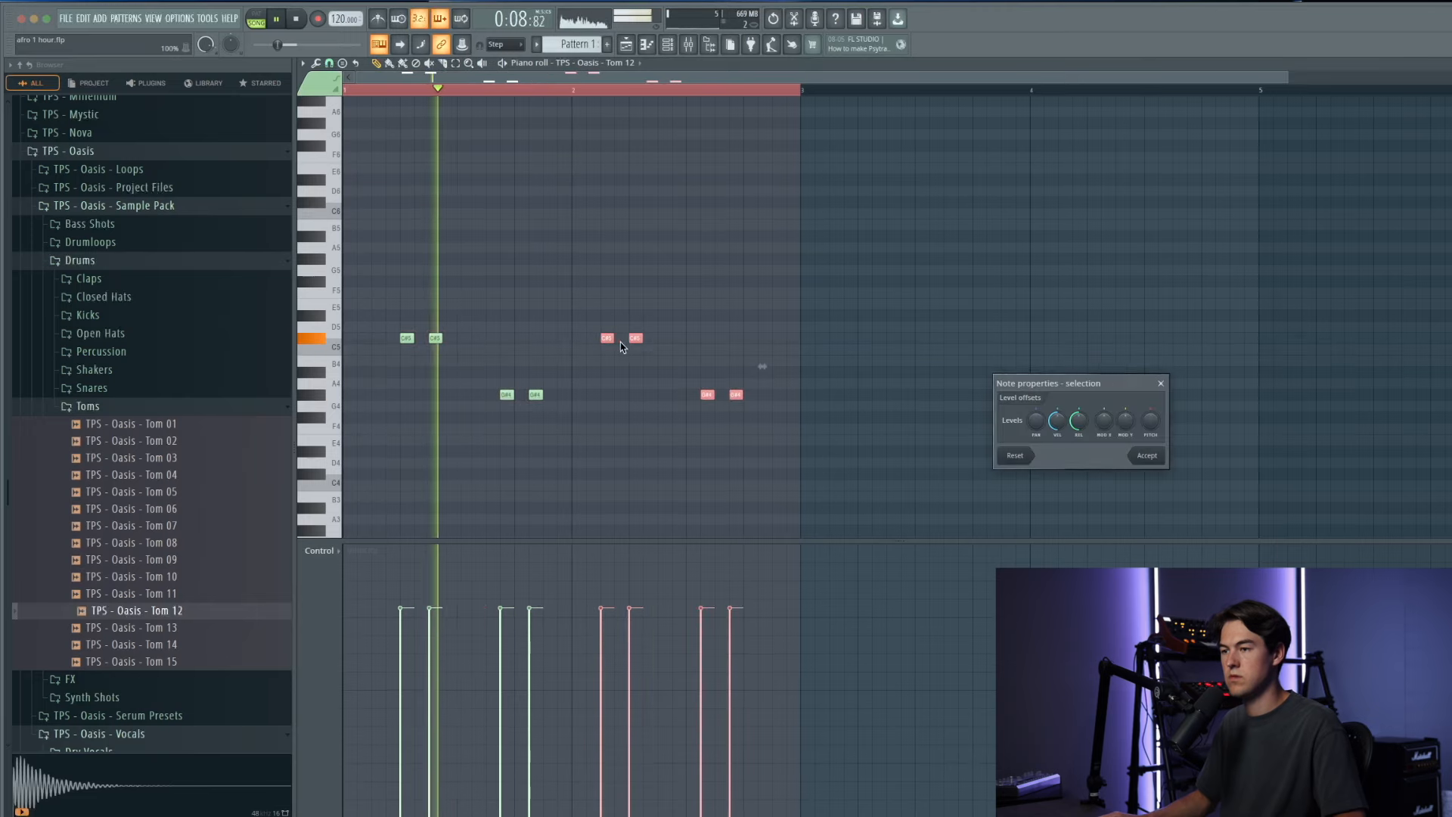
click(1146, 456)
drag(609, 341, 633, 342)
click(635, 130)
Step: Place a second Pattern 1 clip on Track 3 at bar 7, play the loop and mute the Track 2 vocal
click(626, 45)
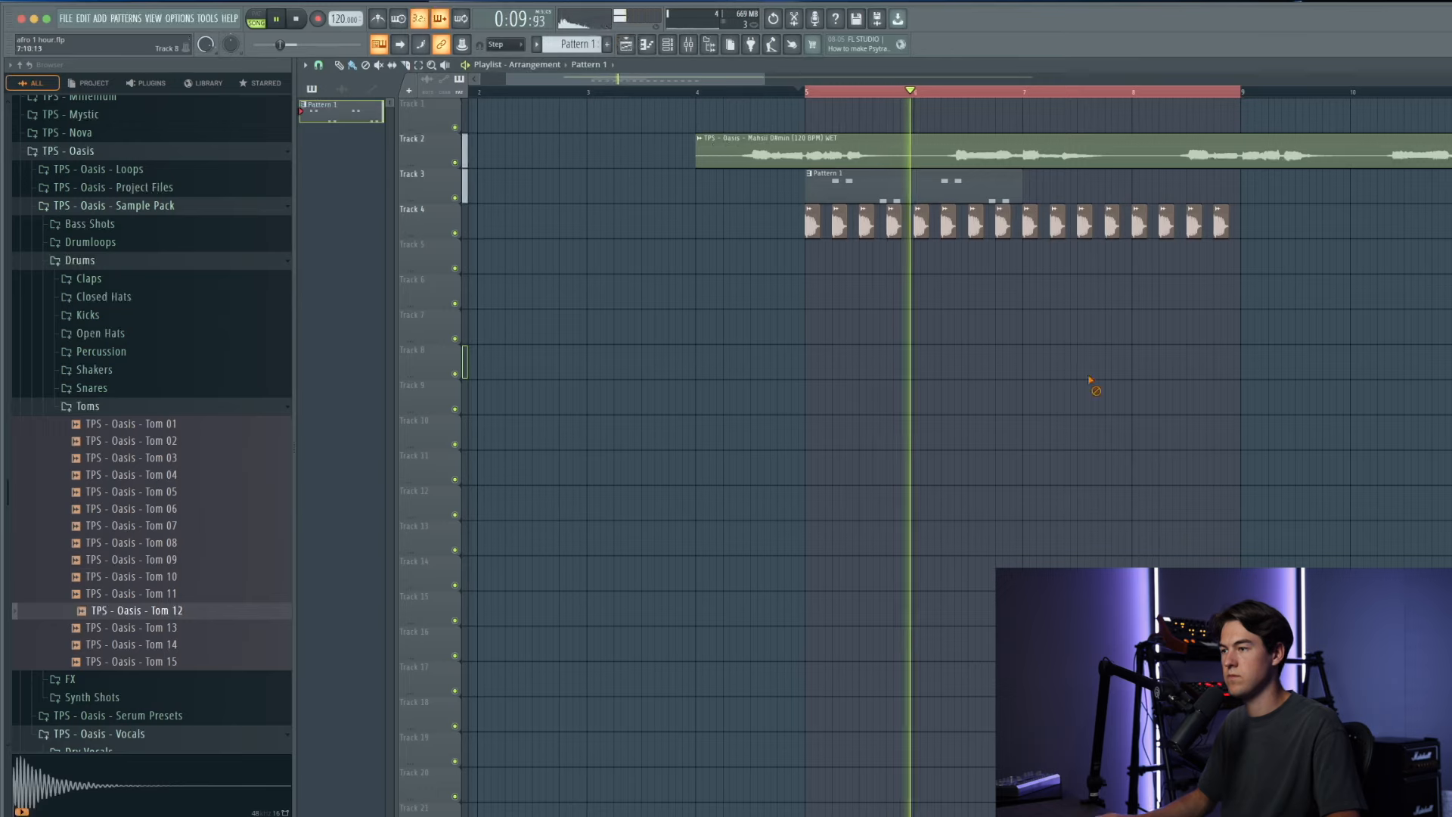
click(1031, 184)
scroll(979, 308, down, 2)
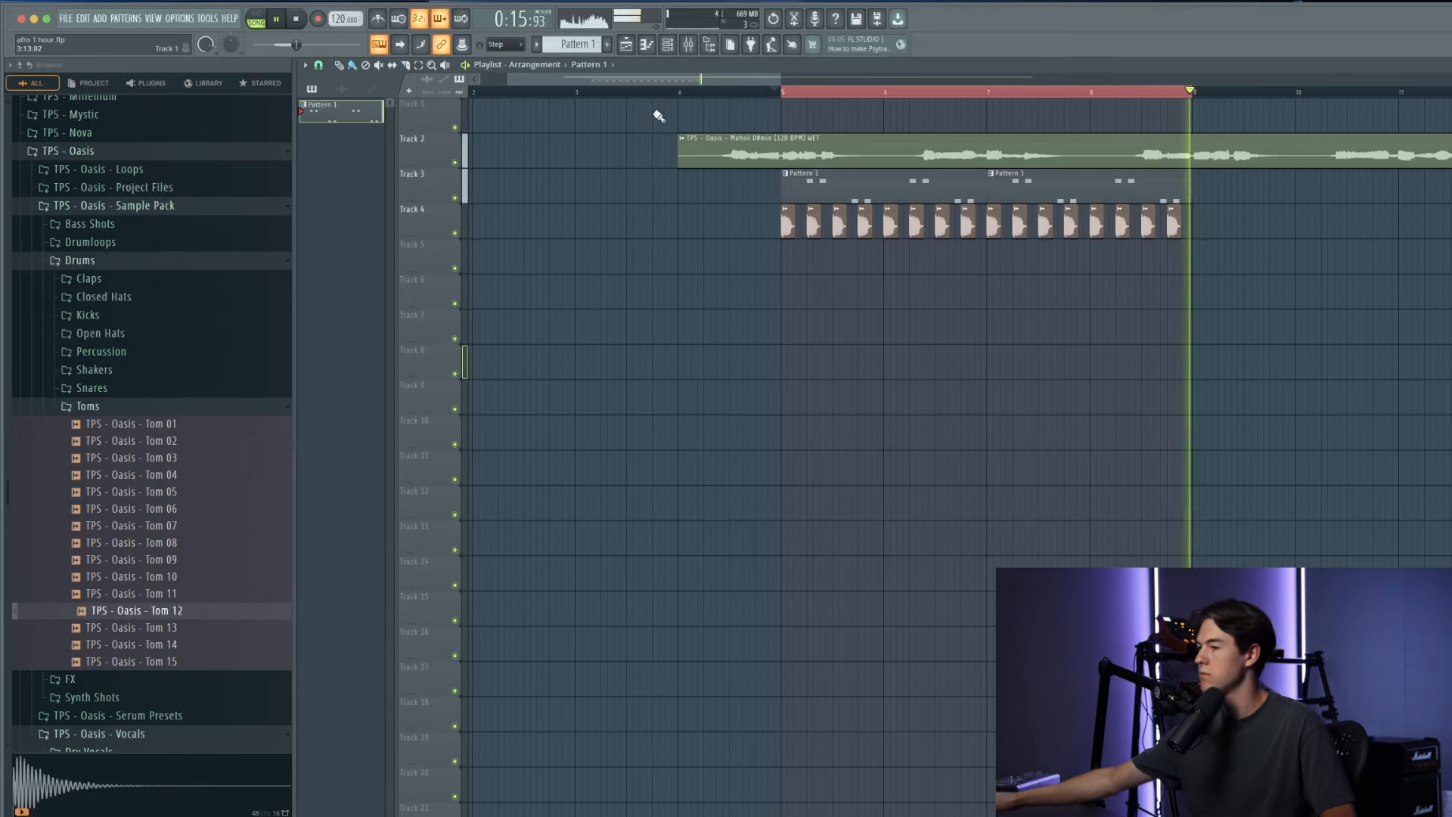
click(455, 163)
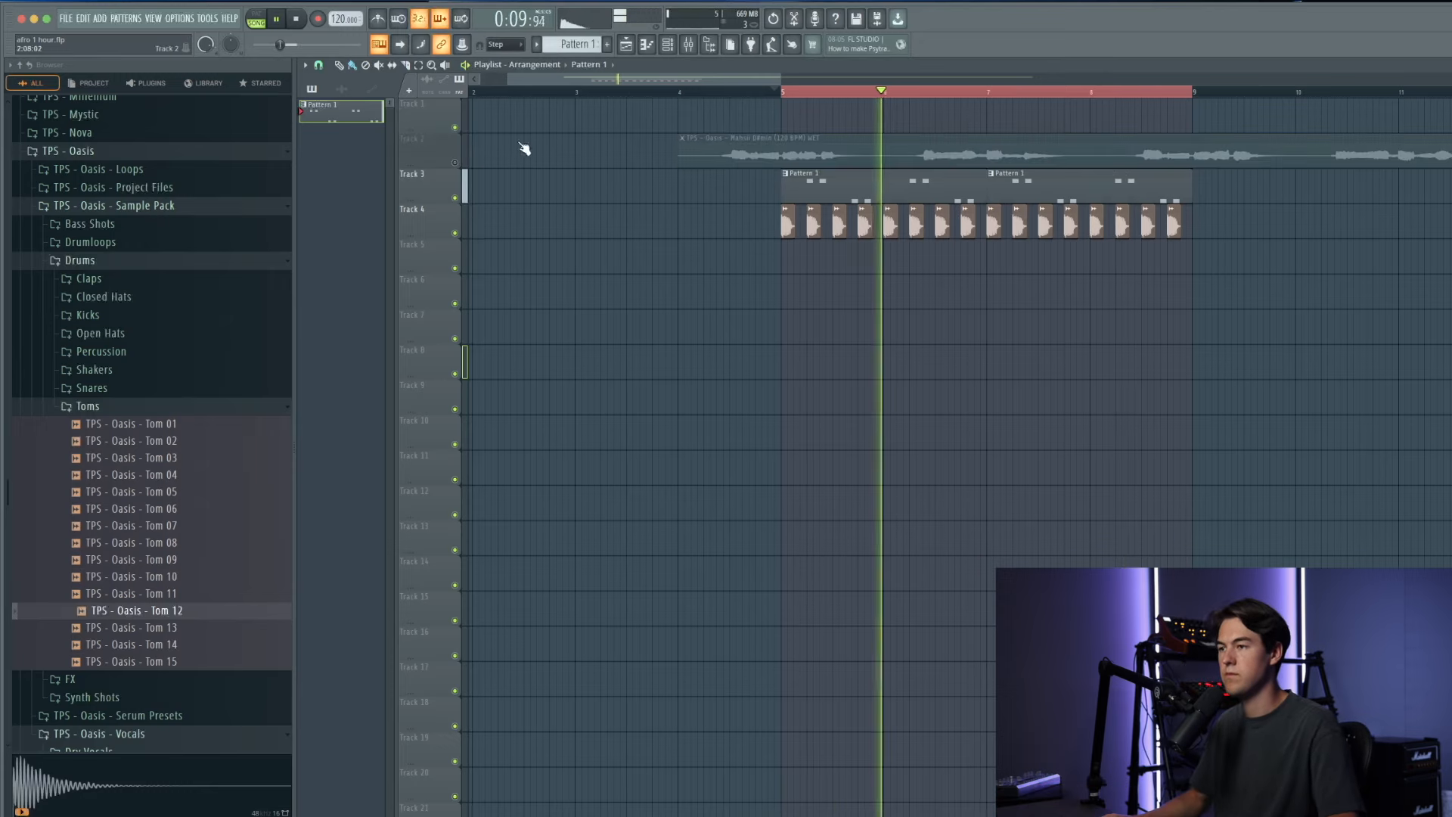
Step: Try the tom notes one semitone lower at C5 and G4, and return them to C#5 and G#4
key(F6)
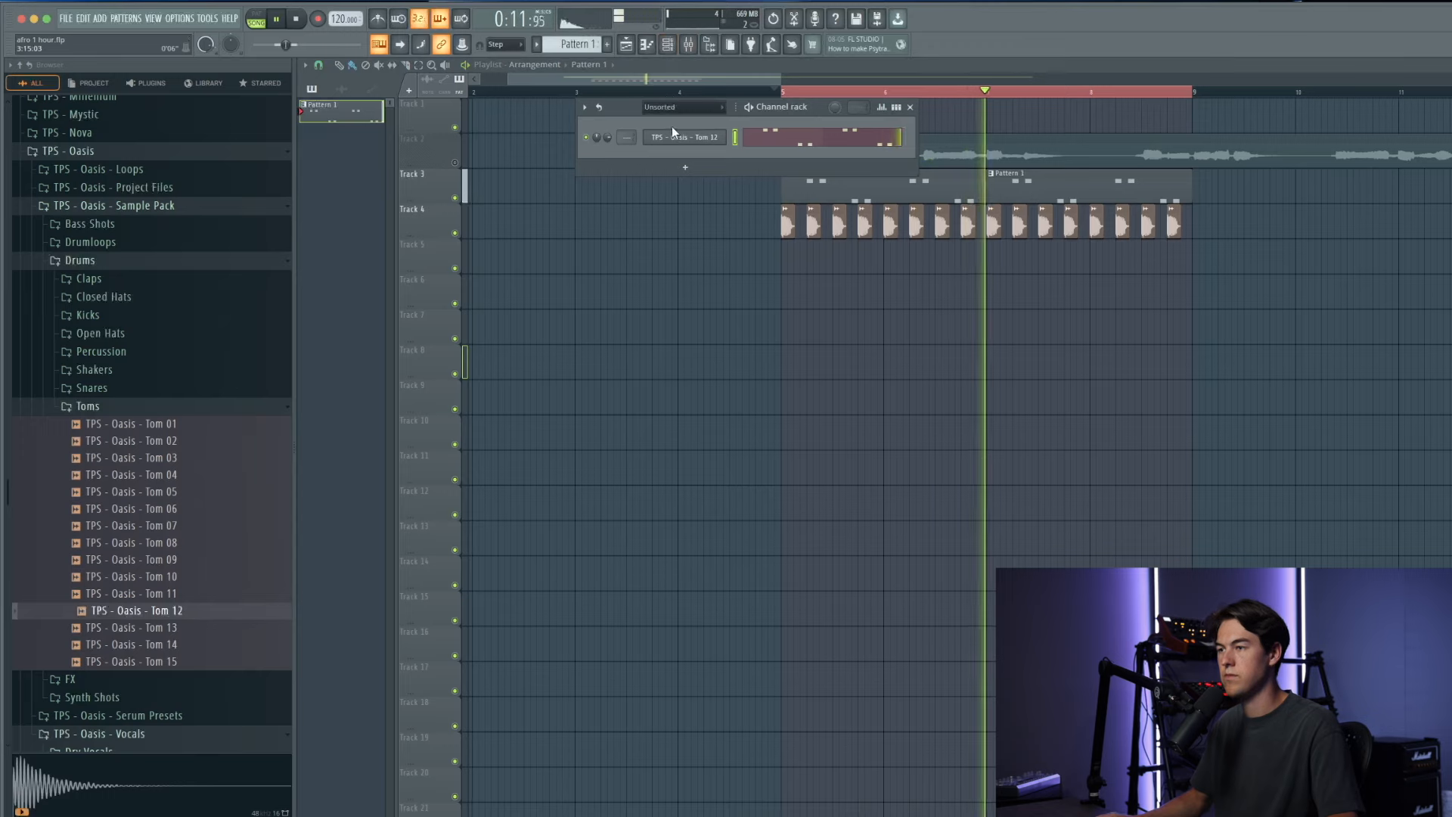
click(784, 144)
key(space)
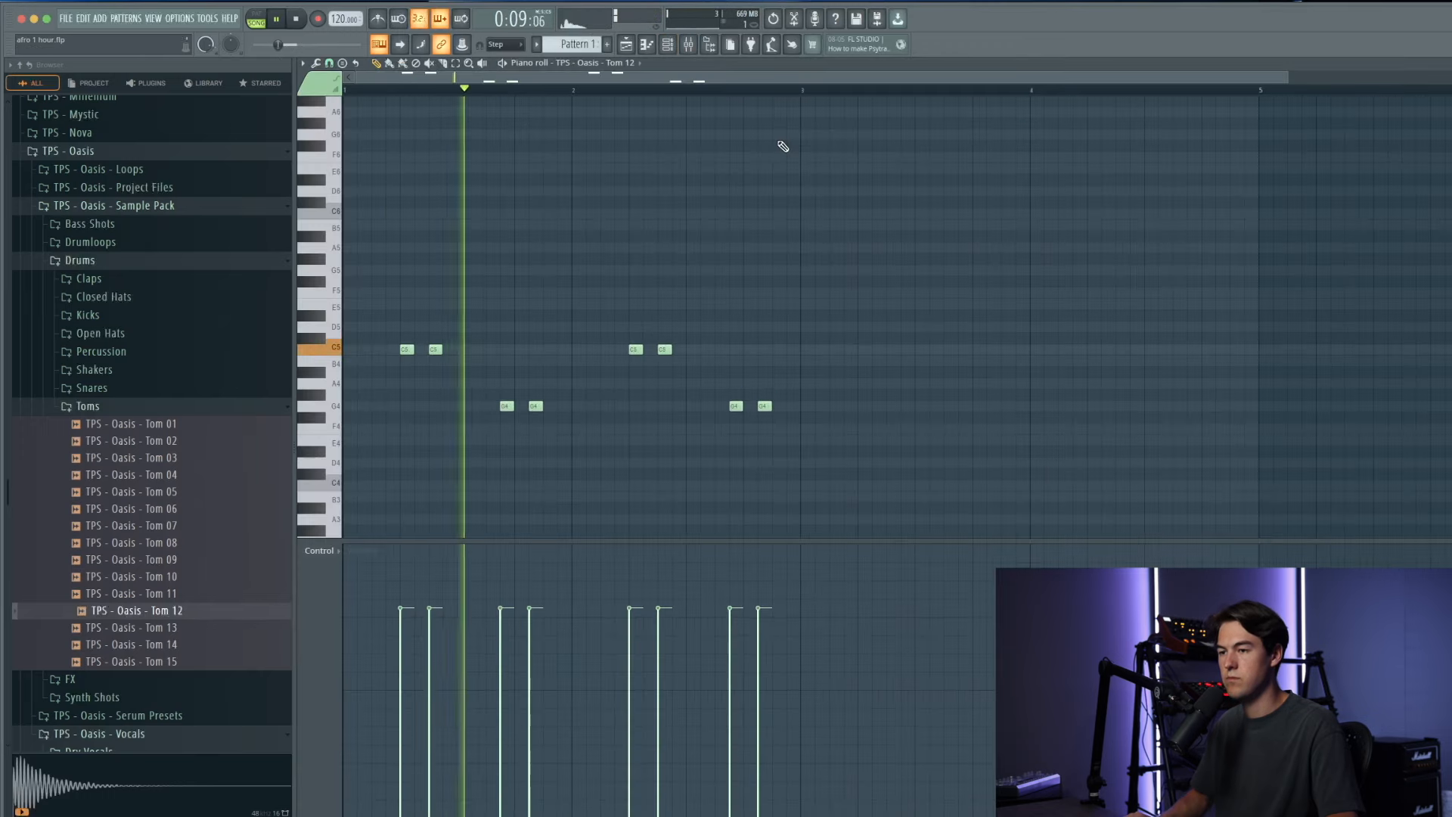
key(ctrl+Up)
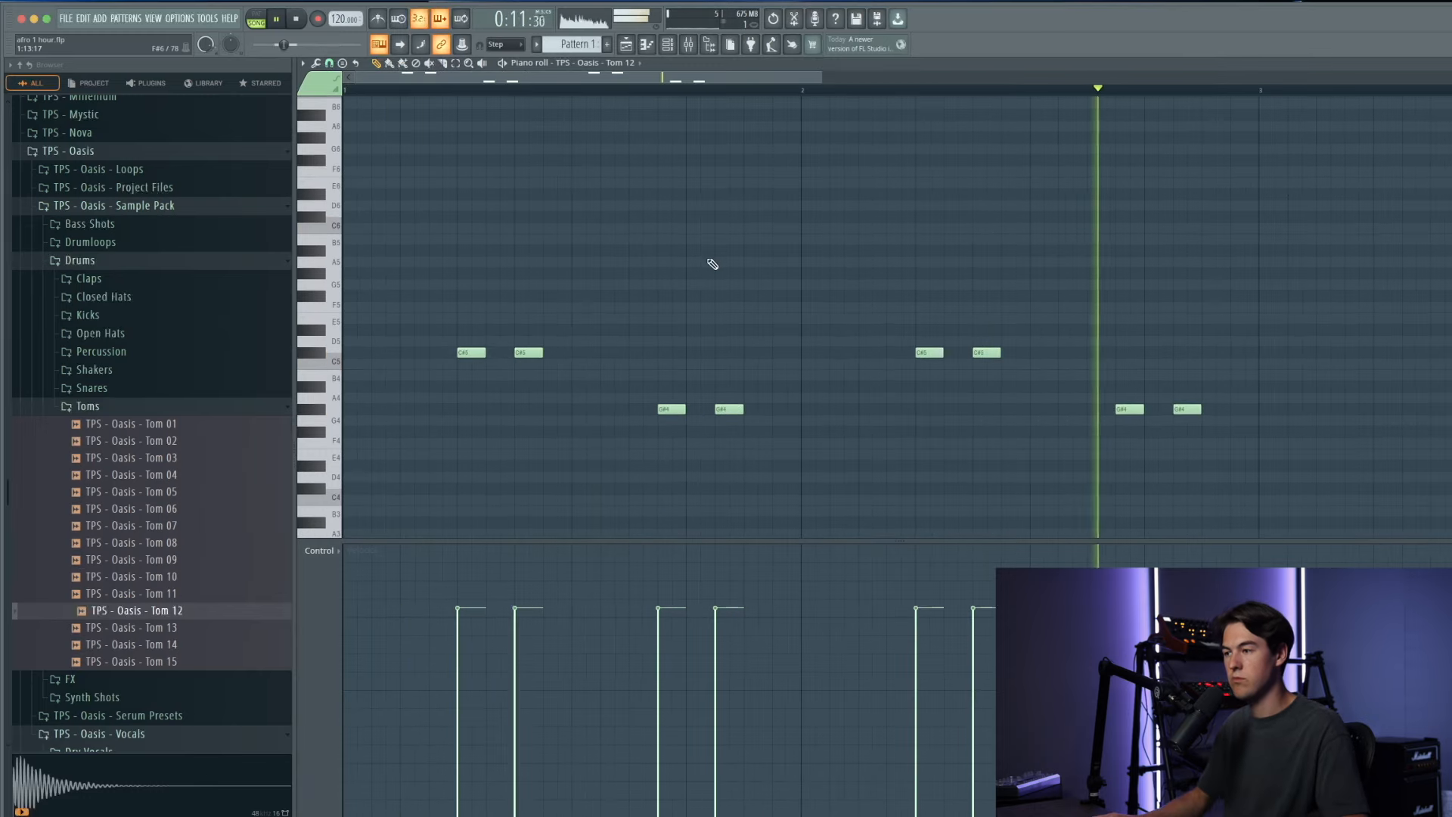
Step: Return to the playlist, mute the Mahsii vocal on Track 2 and stop playback
click(628, 45)
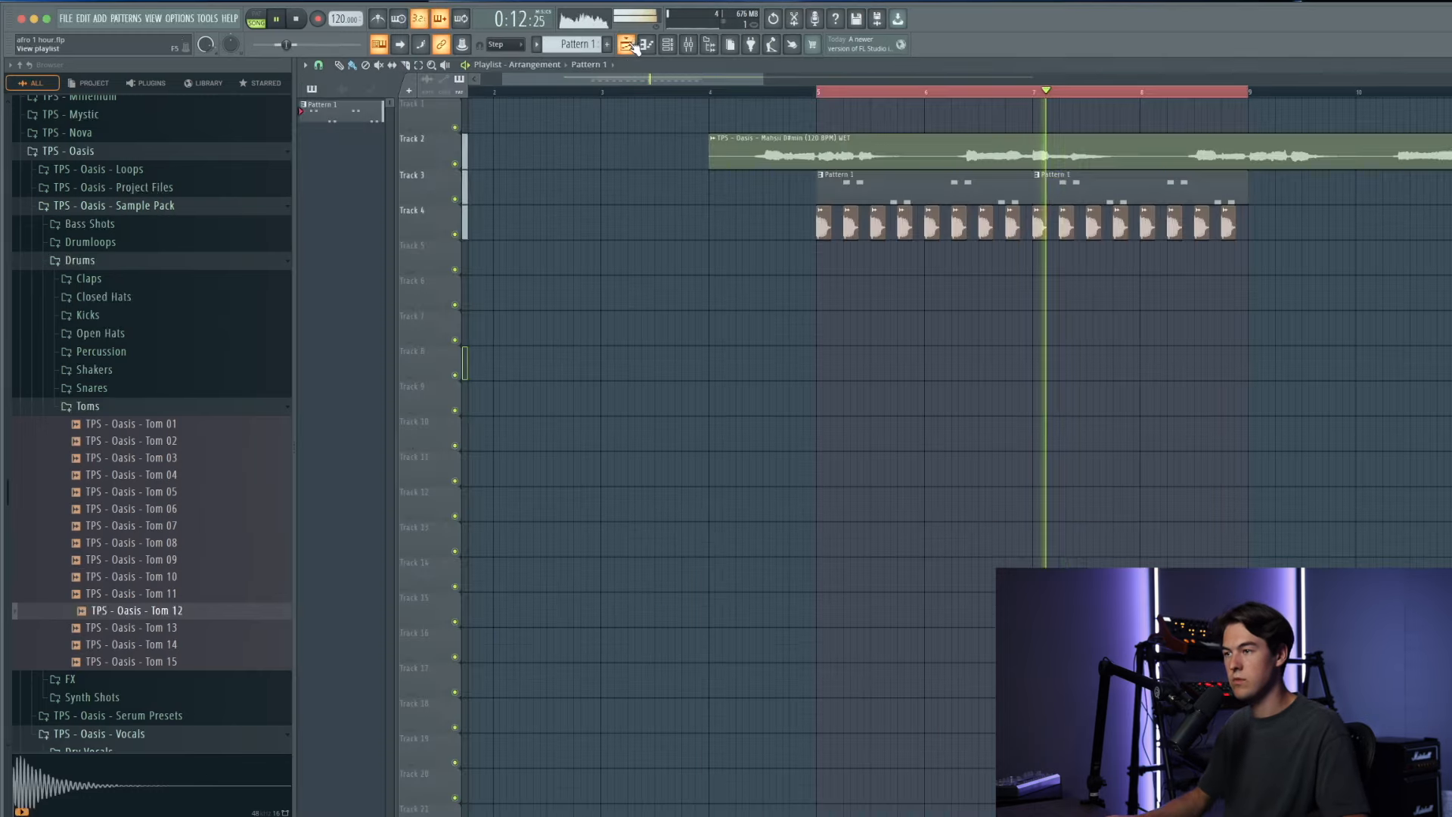
click(458, 164)
key(space)
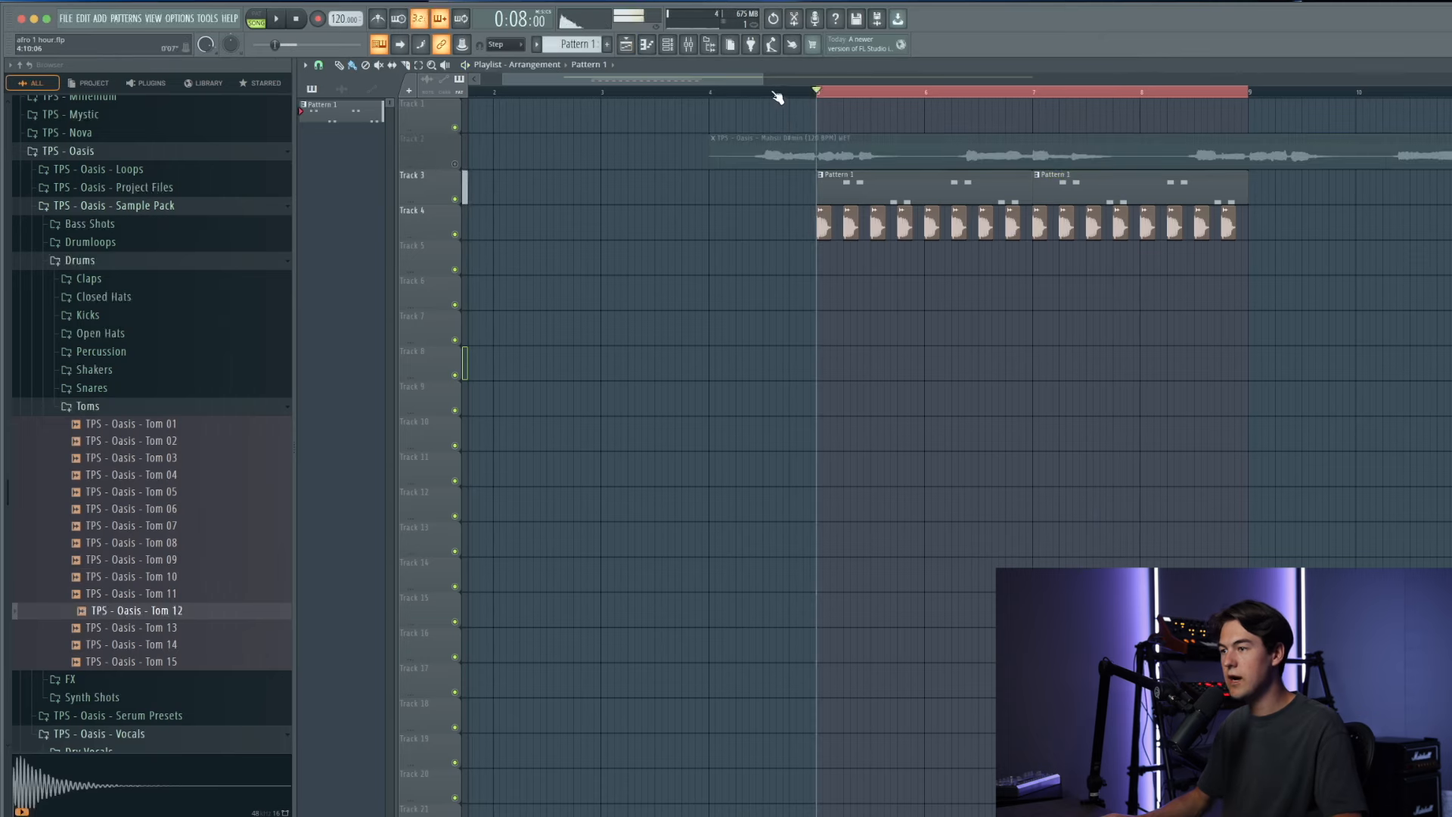
Step: Bring up the Tom 12 channel and add Decapitator after the EQ on its mixer track
click(671, 49)
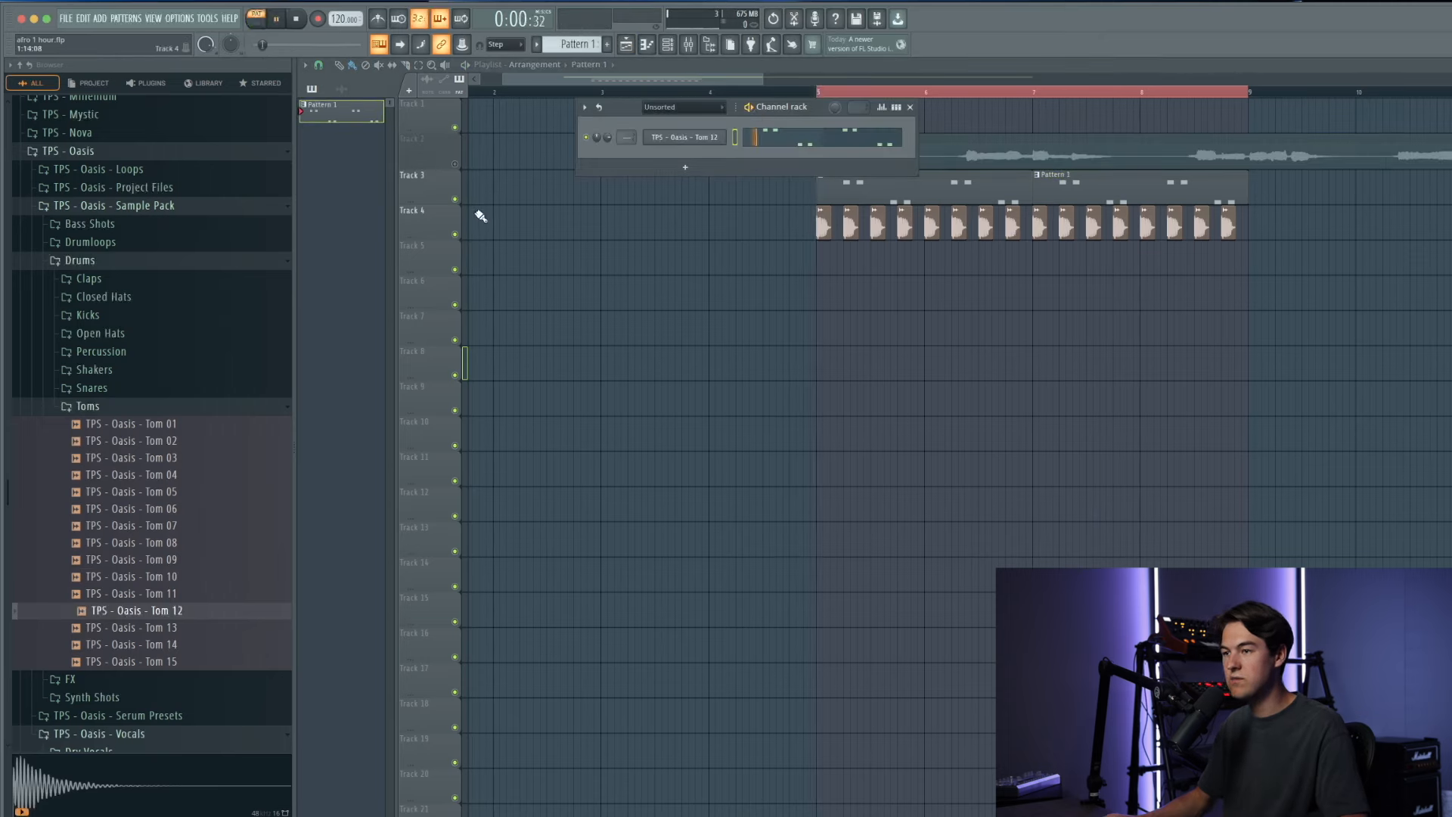
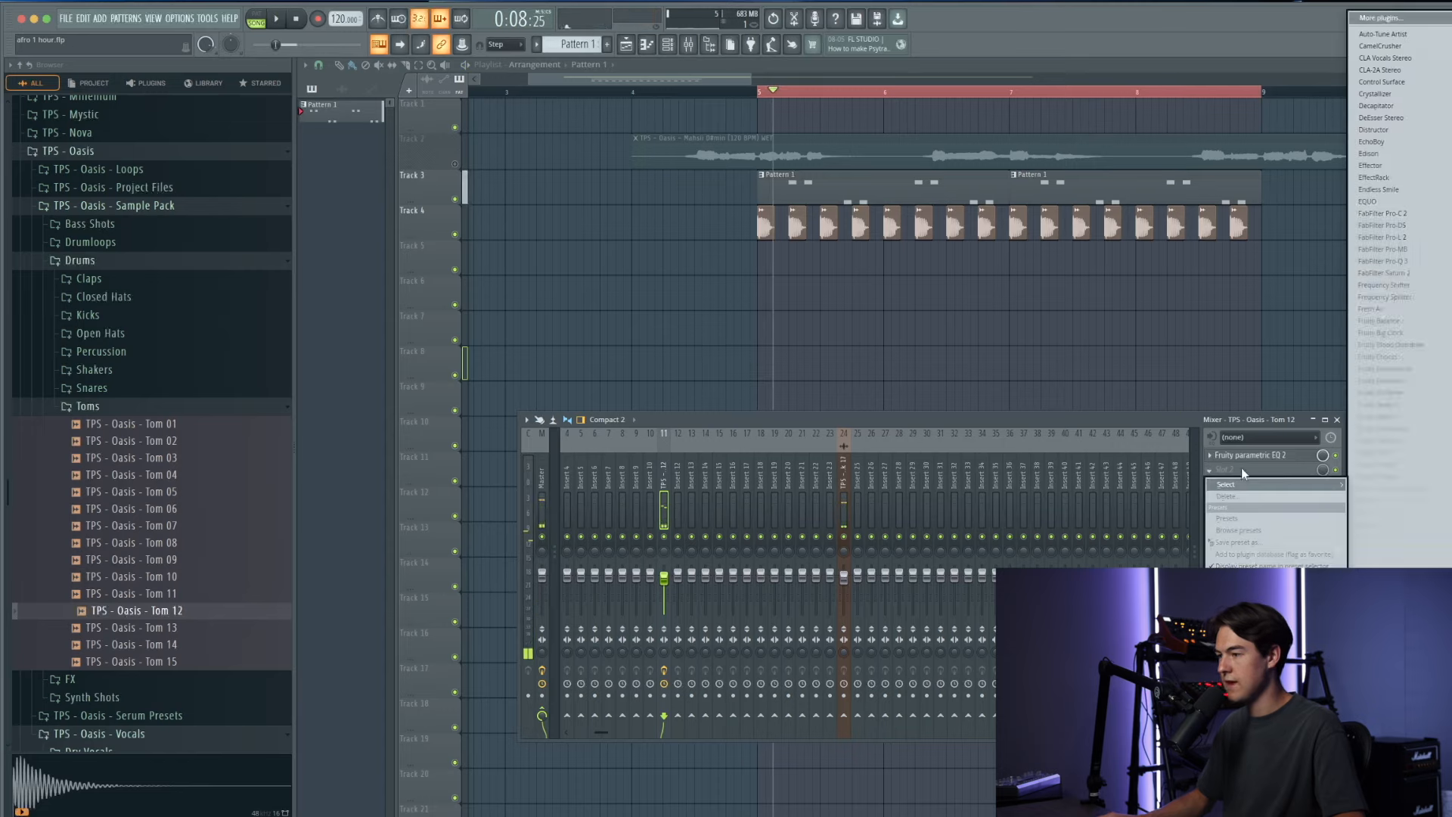
click(1390, 105)
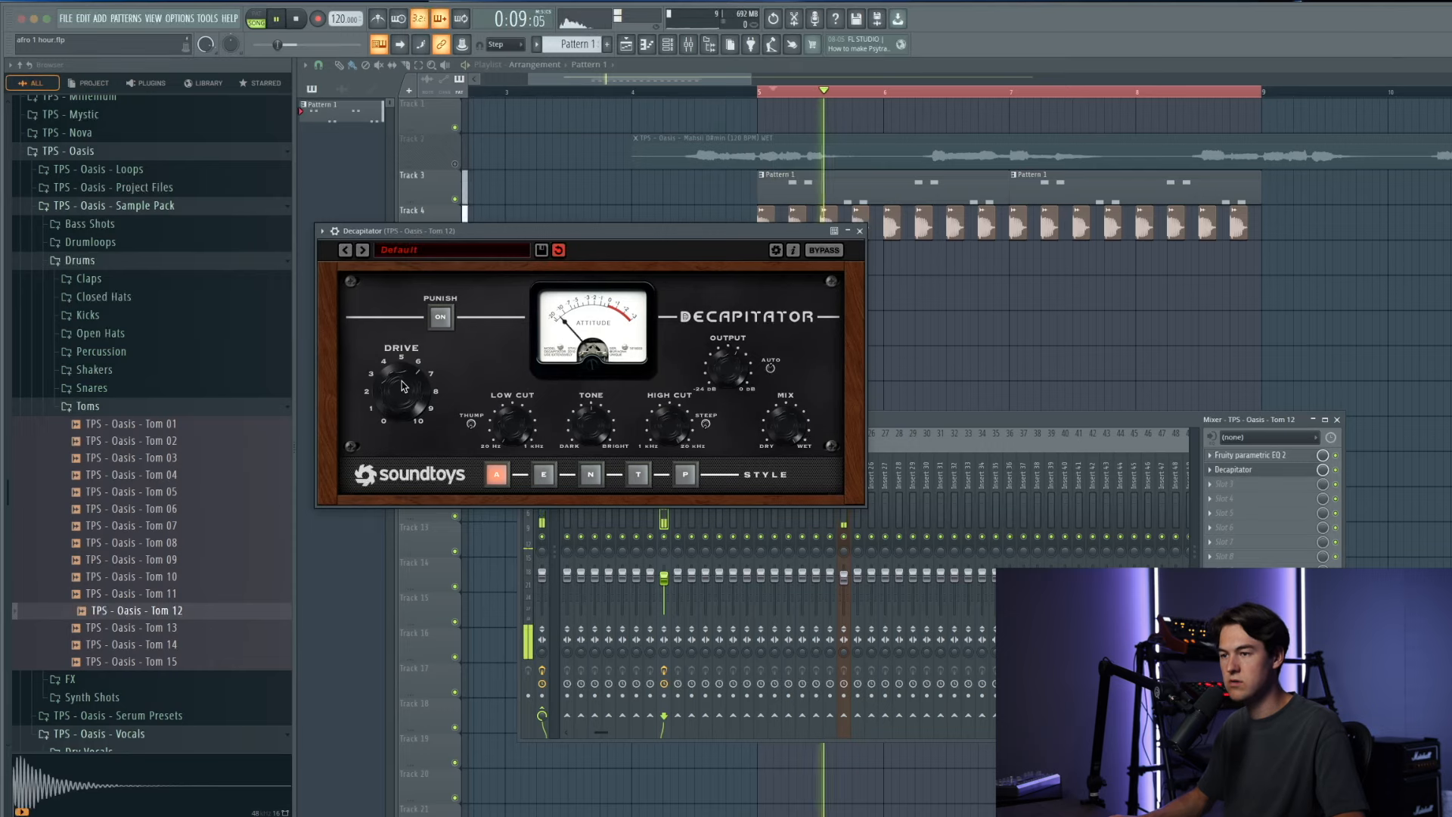
Step: Set Decapitator's drive to 4.0 and adjust its dry/wet mix on the Tom 12 mixer track
drag(400, 389, 433, 398)
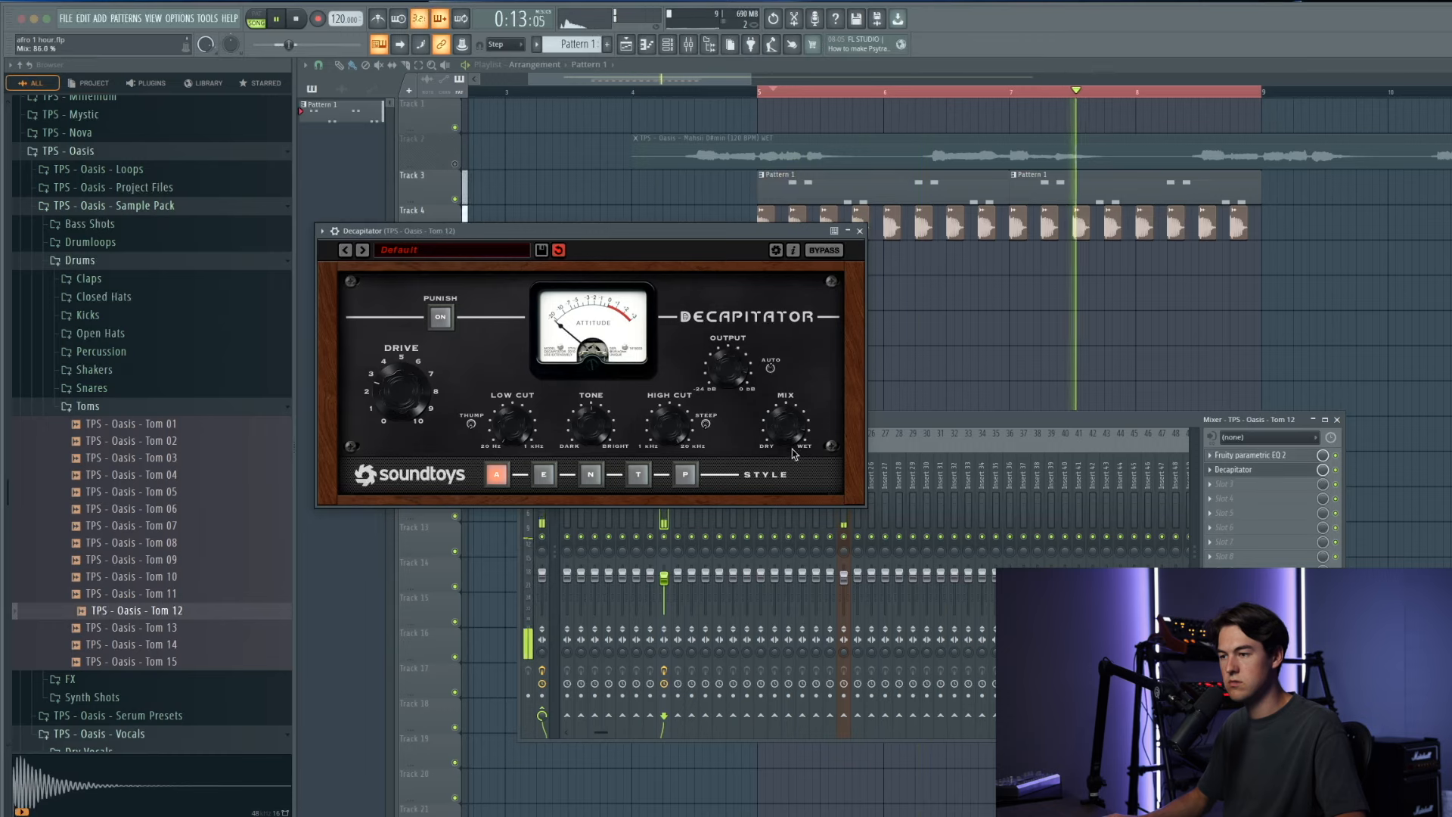
drag(409, 391, 412, 374)
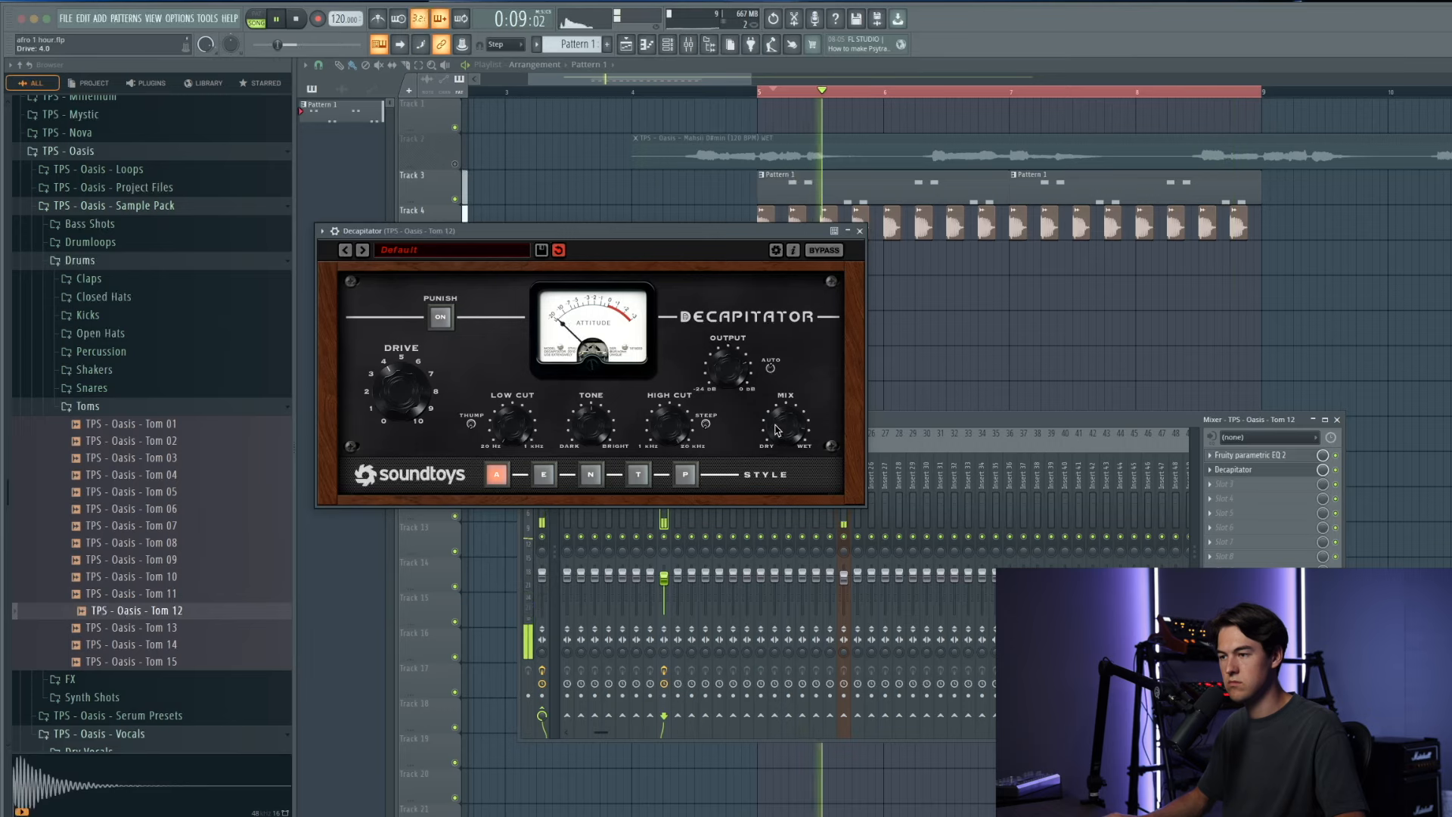
click(859, 231)
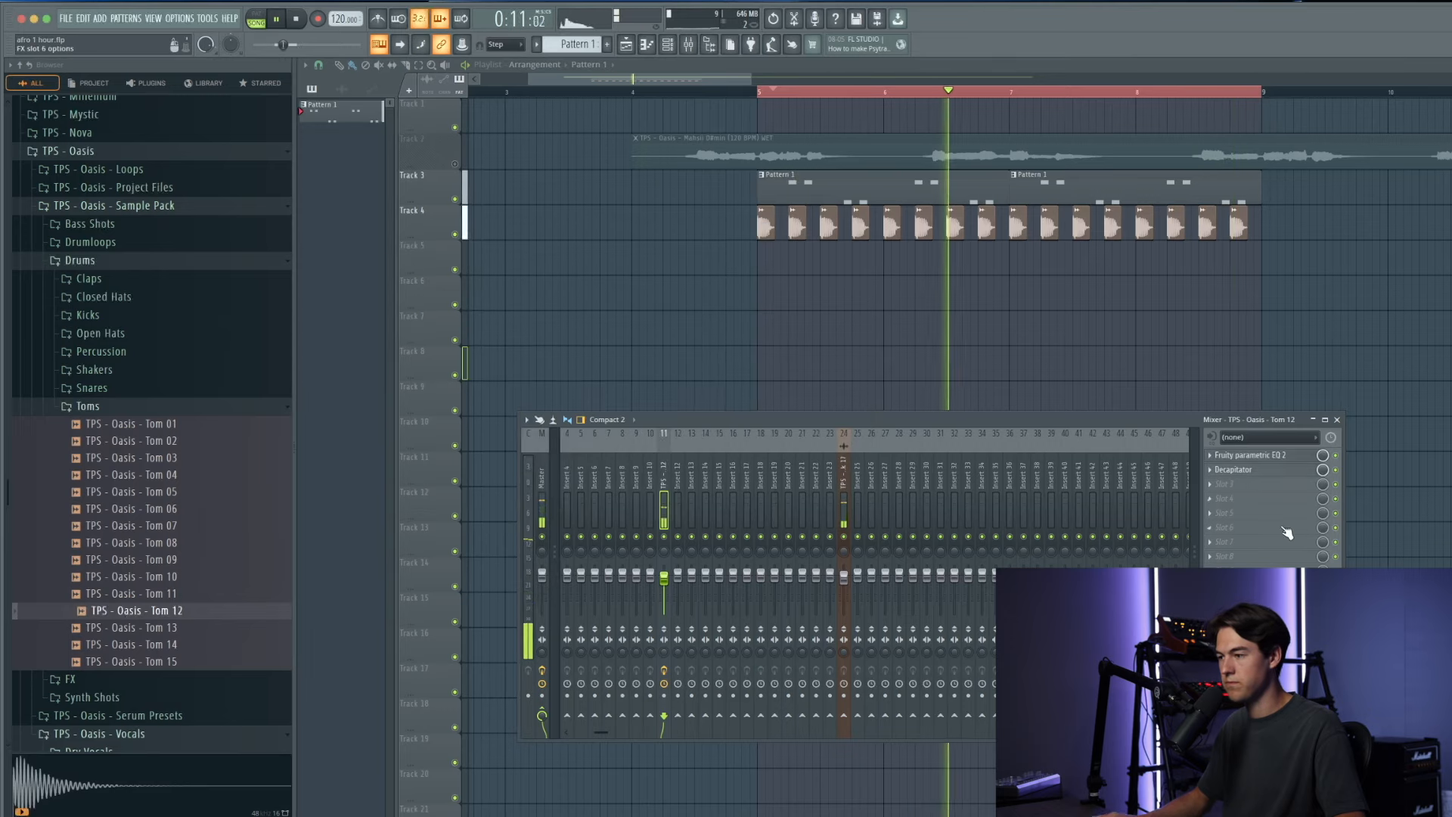
Step: Stop playback and add ValhallaRoom after Decapitator on the Tom 12 mixer track
key(space)
click(1278, 484)
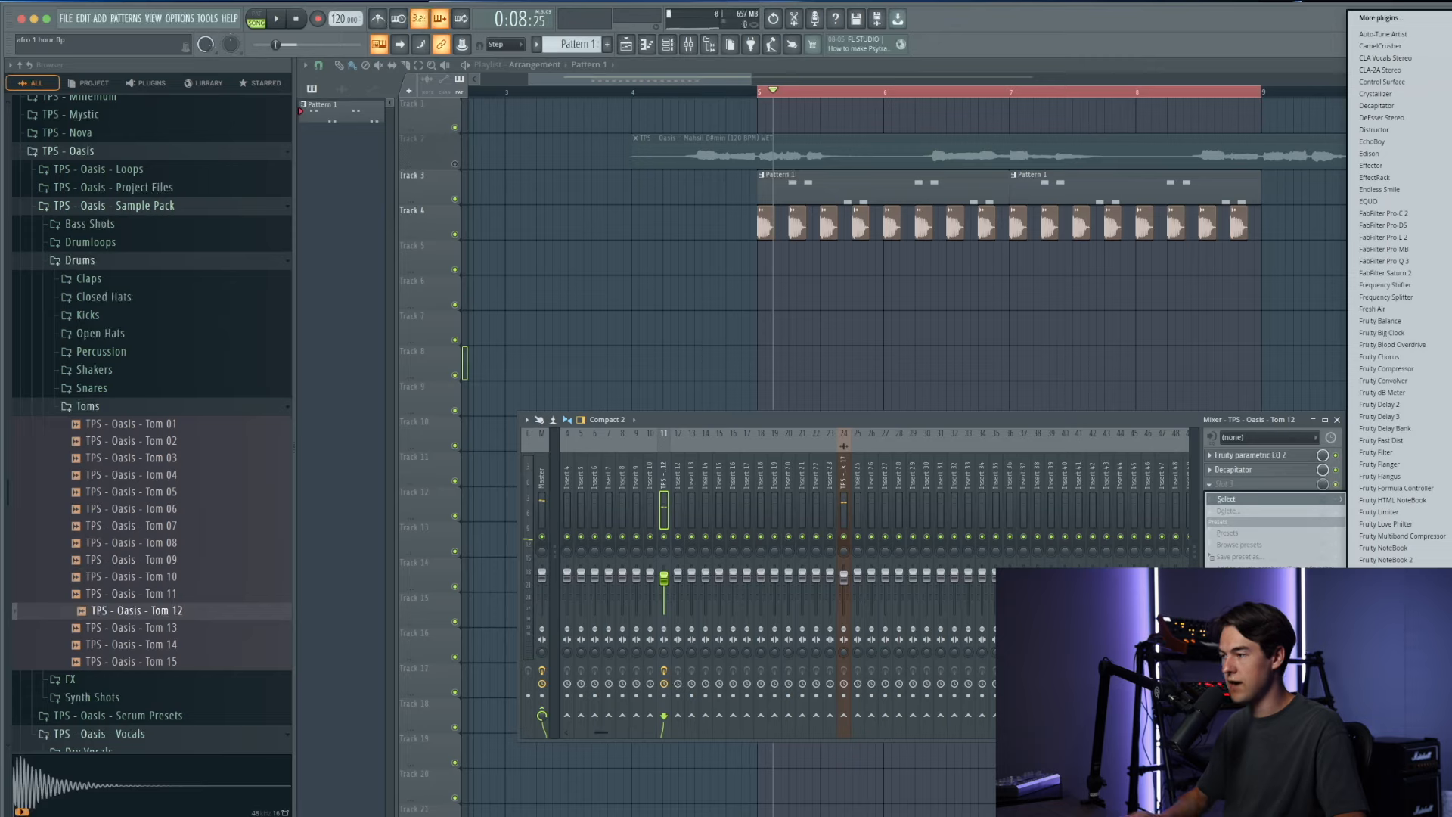
click(1384, 764)
drag(273, 81, 738, 245)
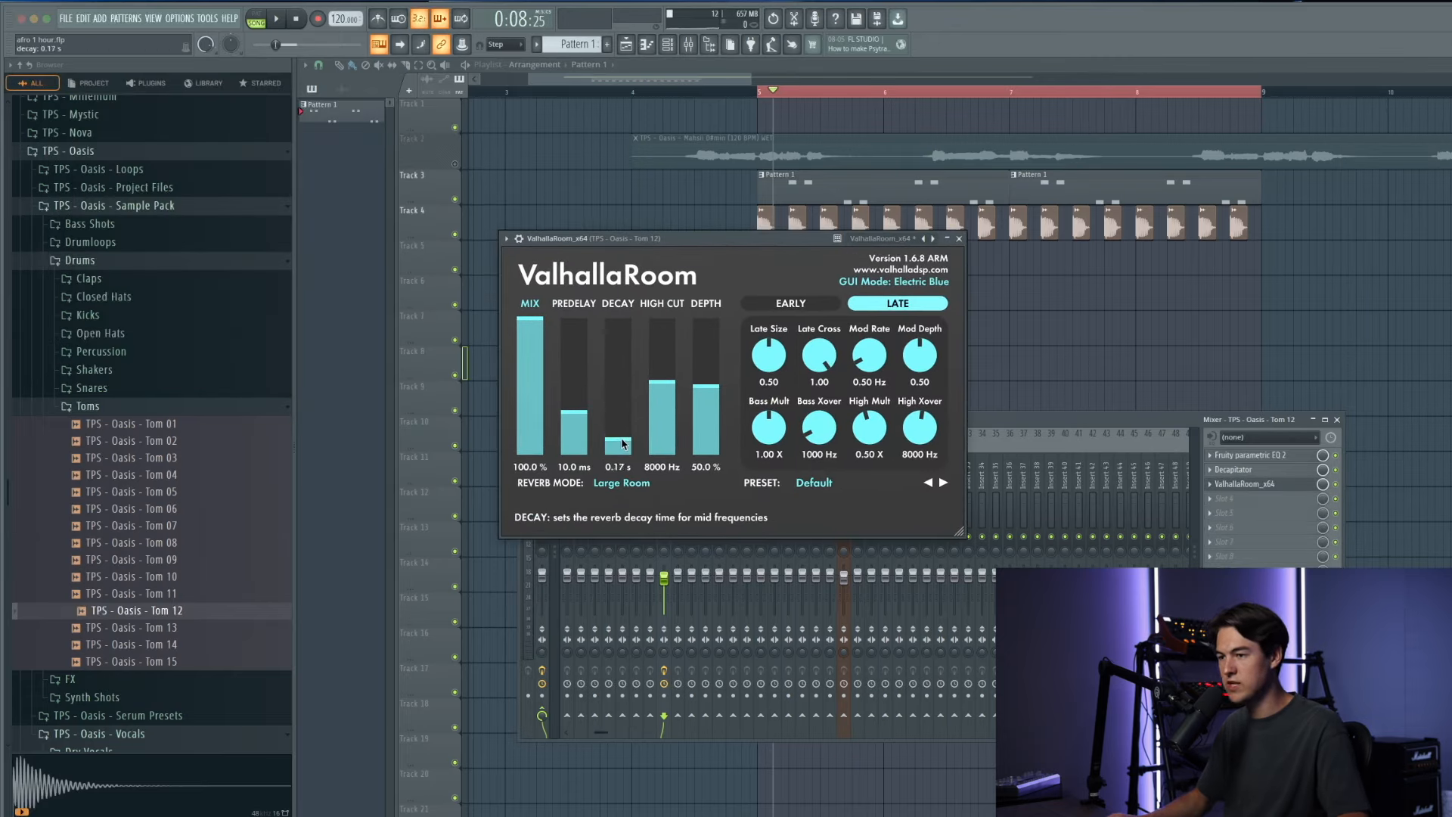
Step: Set the tom's ValhallaRoom to 13.3% mix, 0.21 s decay and 5510 Hz high cut while the loop plays
click(534, 447)
key(space)
click(632, 445)
drag(629, 439, 627, 442)
drag(662, 382, 662, 404)
drag(534, 433, 543, 446)
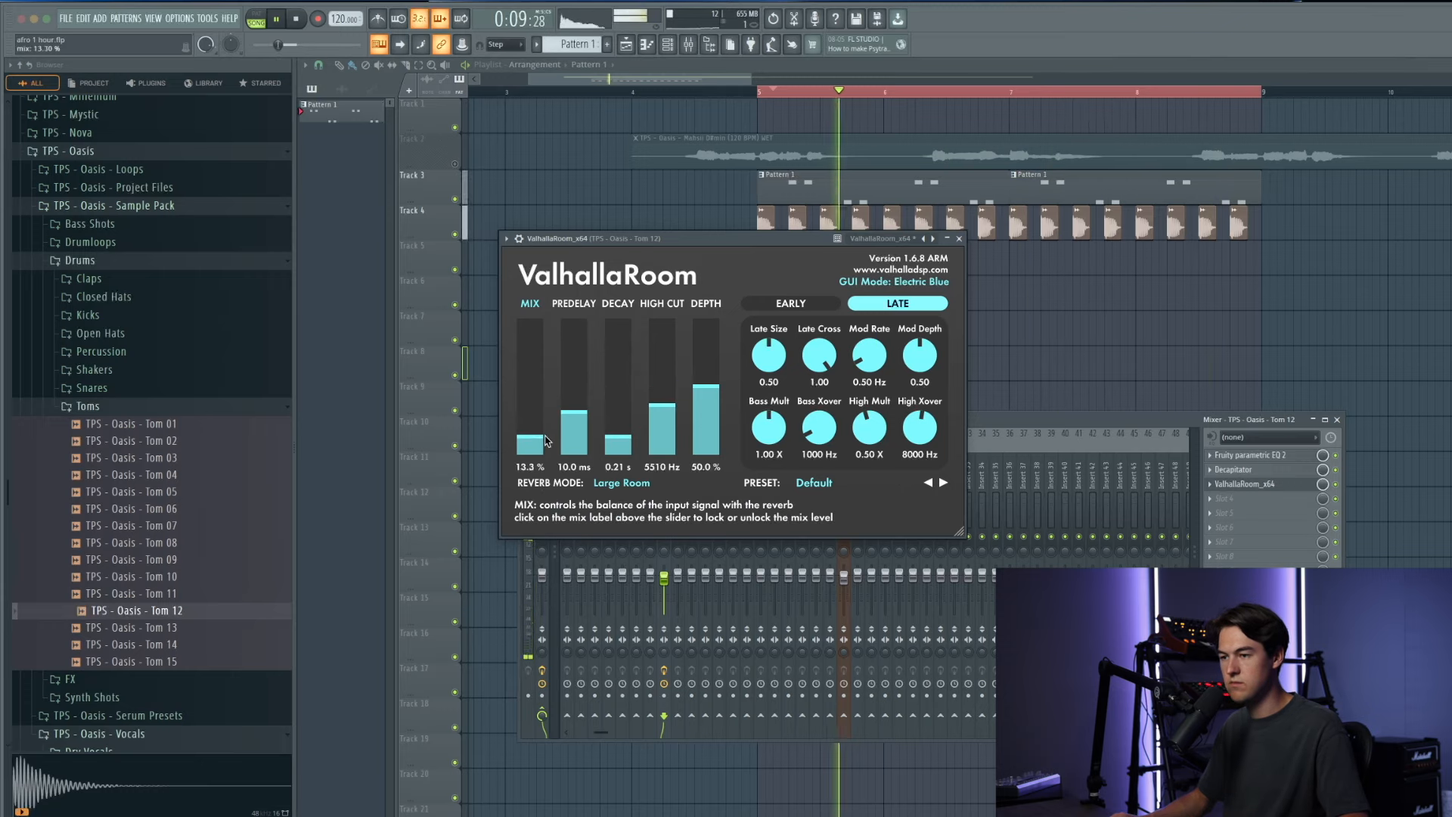
click(959, 238)
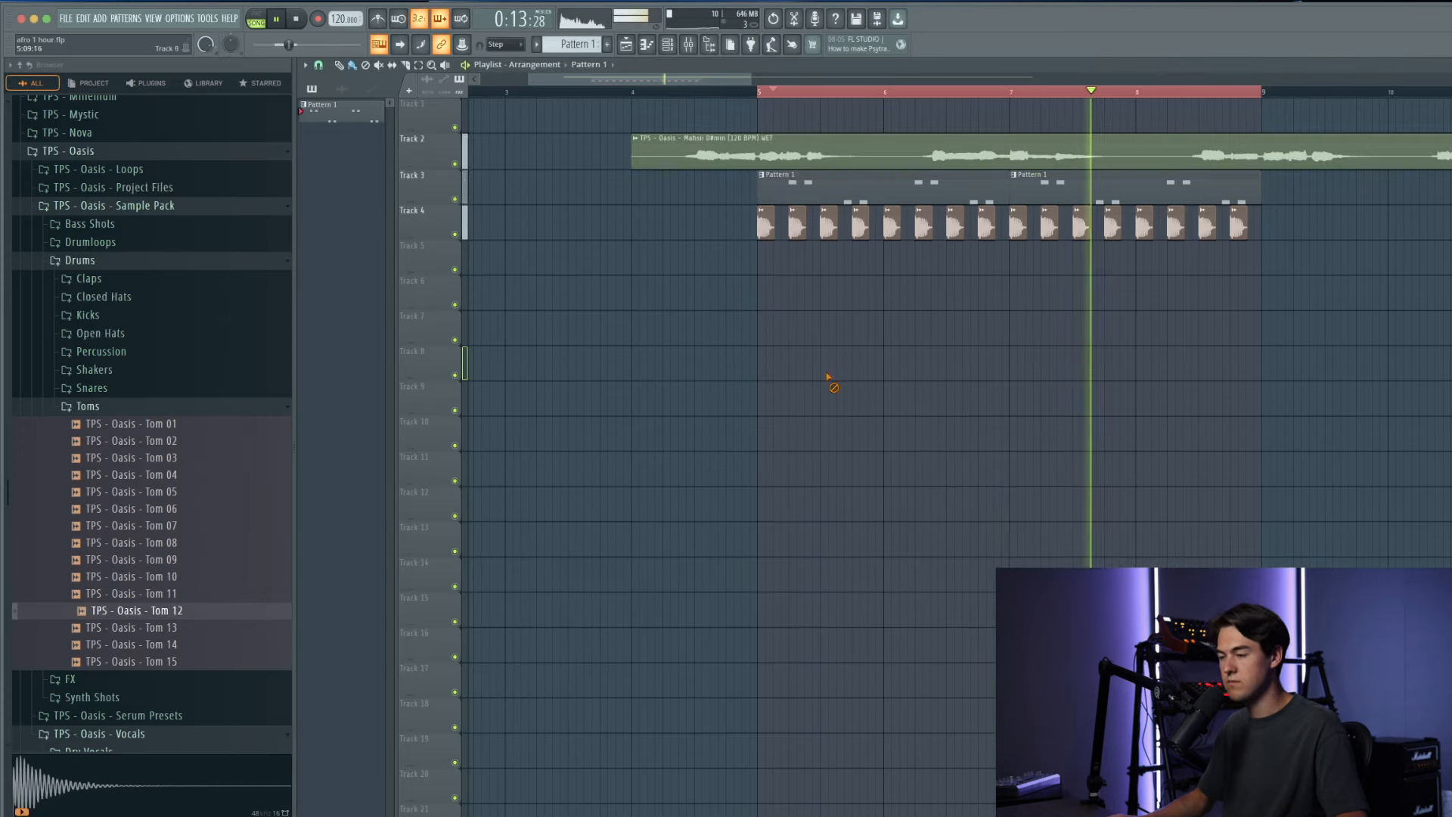
Step: Transpose all tom notes in Pattern 1 down one semitone to C5 and G4, and return to the playlist
key(F7)
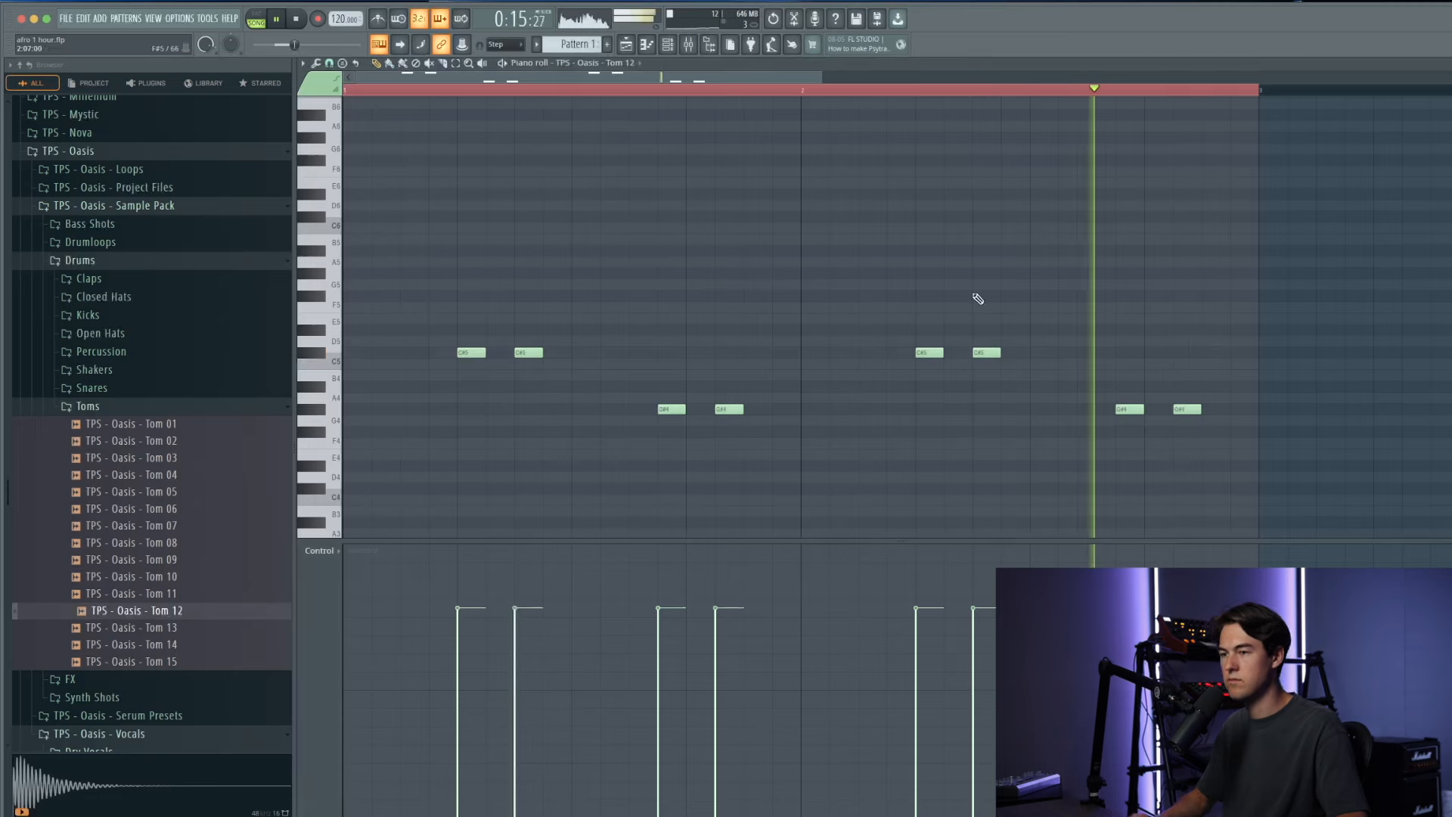
key(shift+Down)
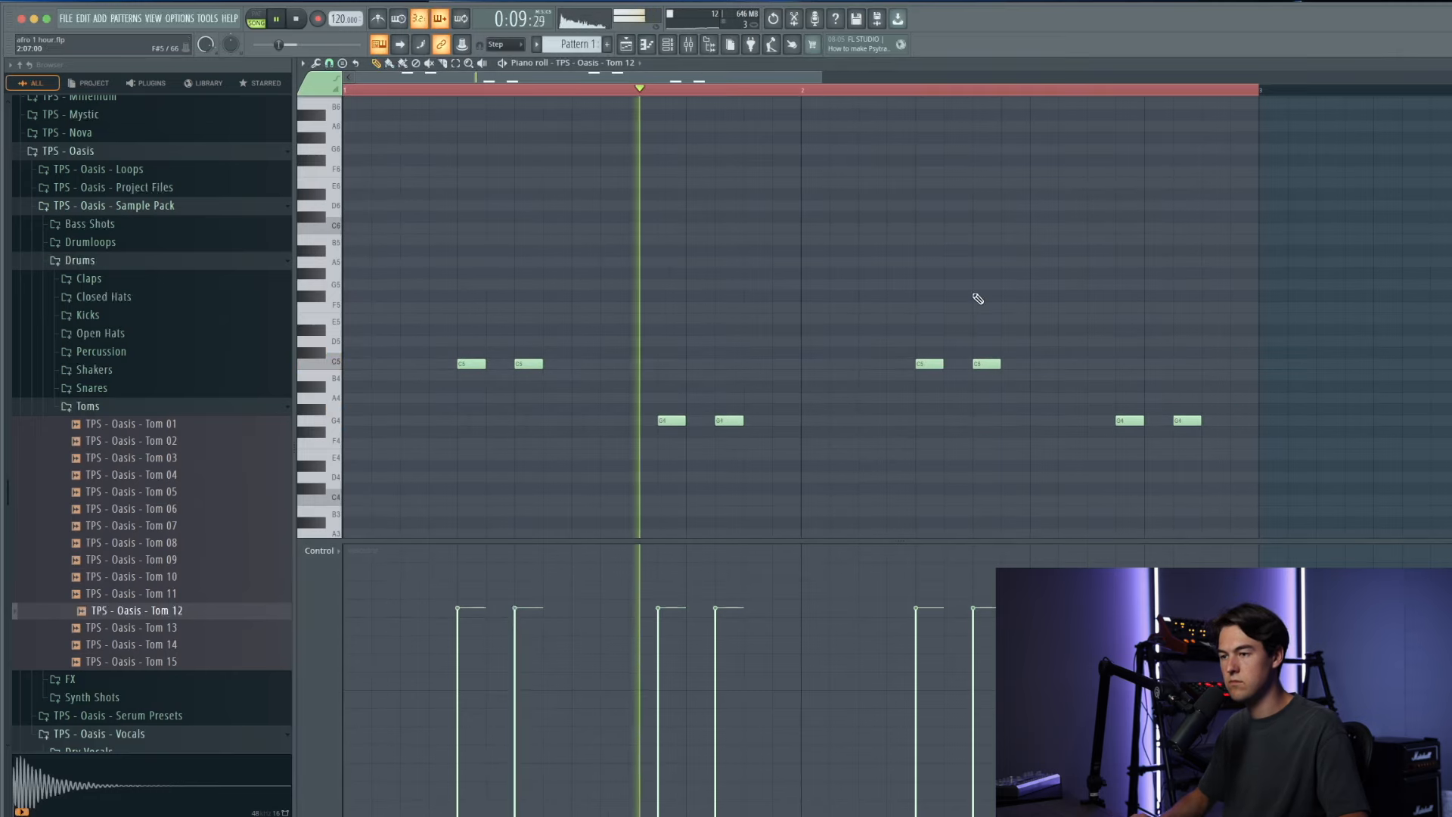
click(634, 50)
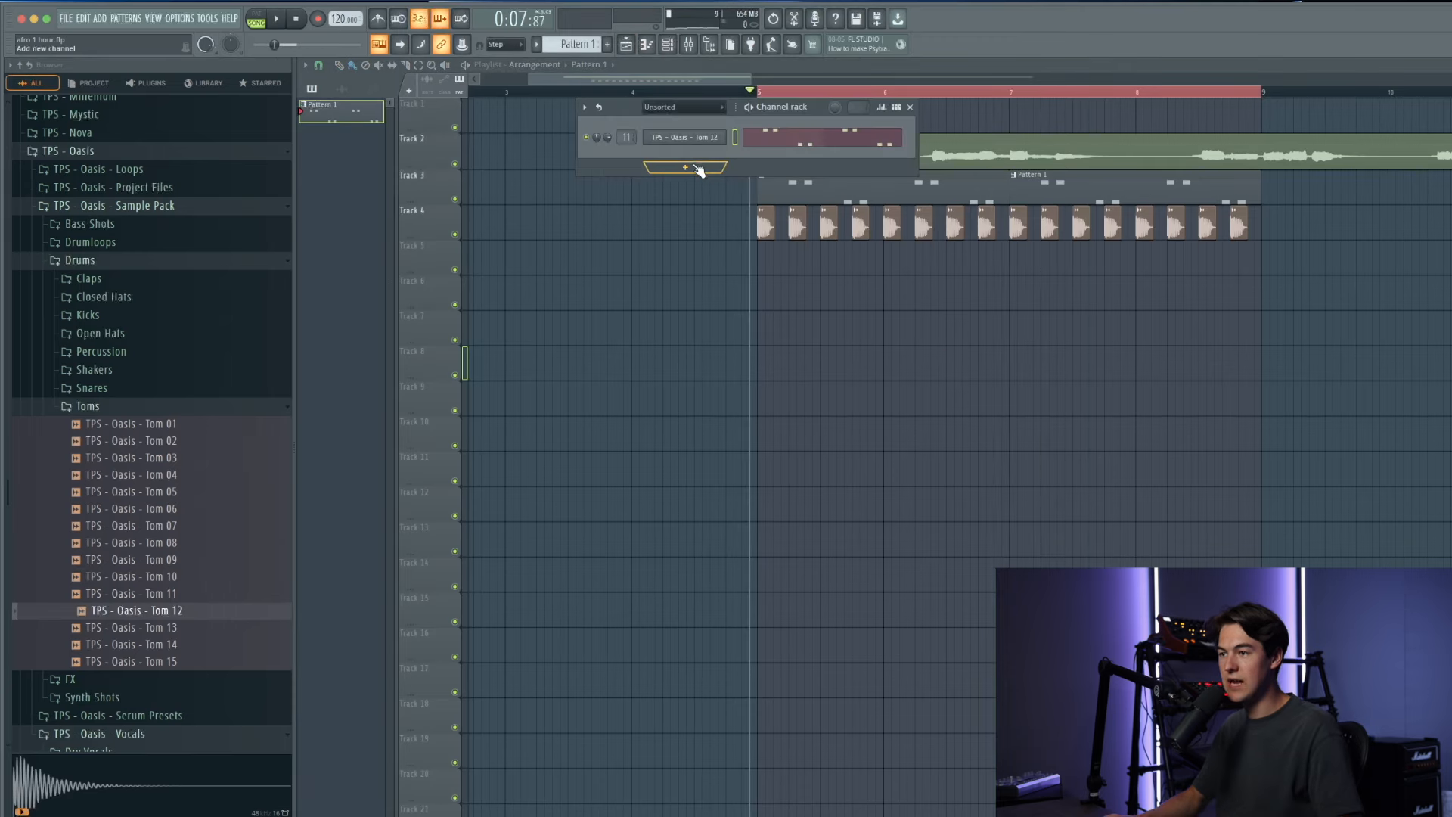
Step: Add a Serum channel below Tom 12 and place its window over the playlist
click(694, 167)
key(s)
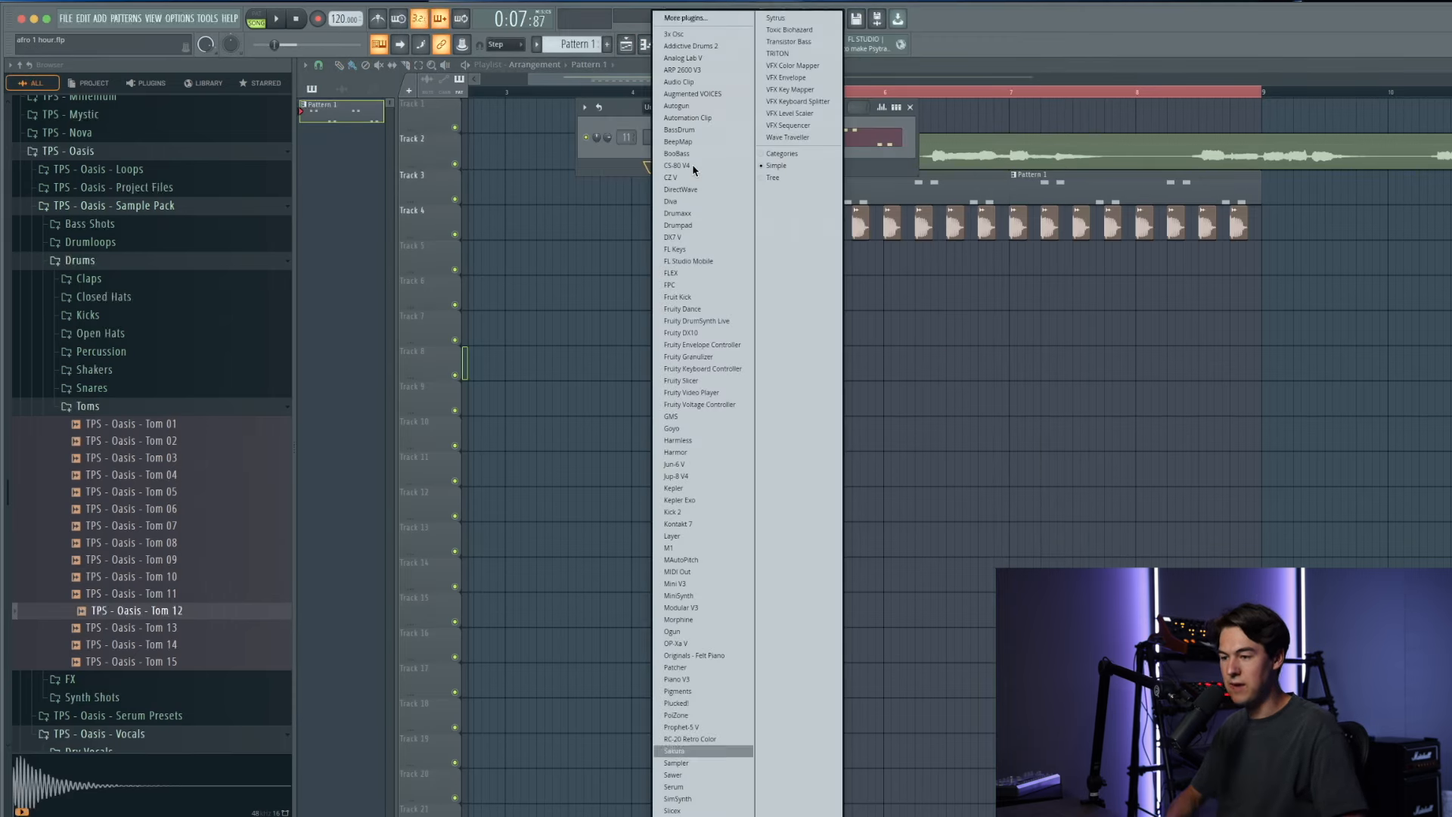
key(Return)
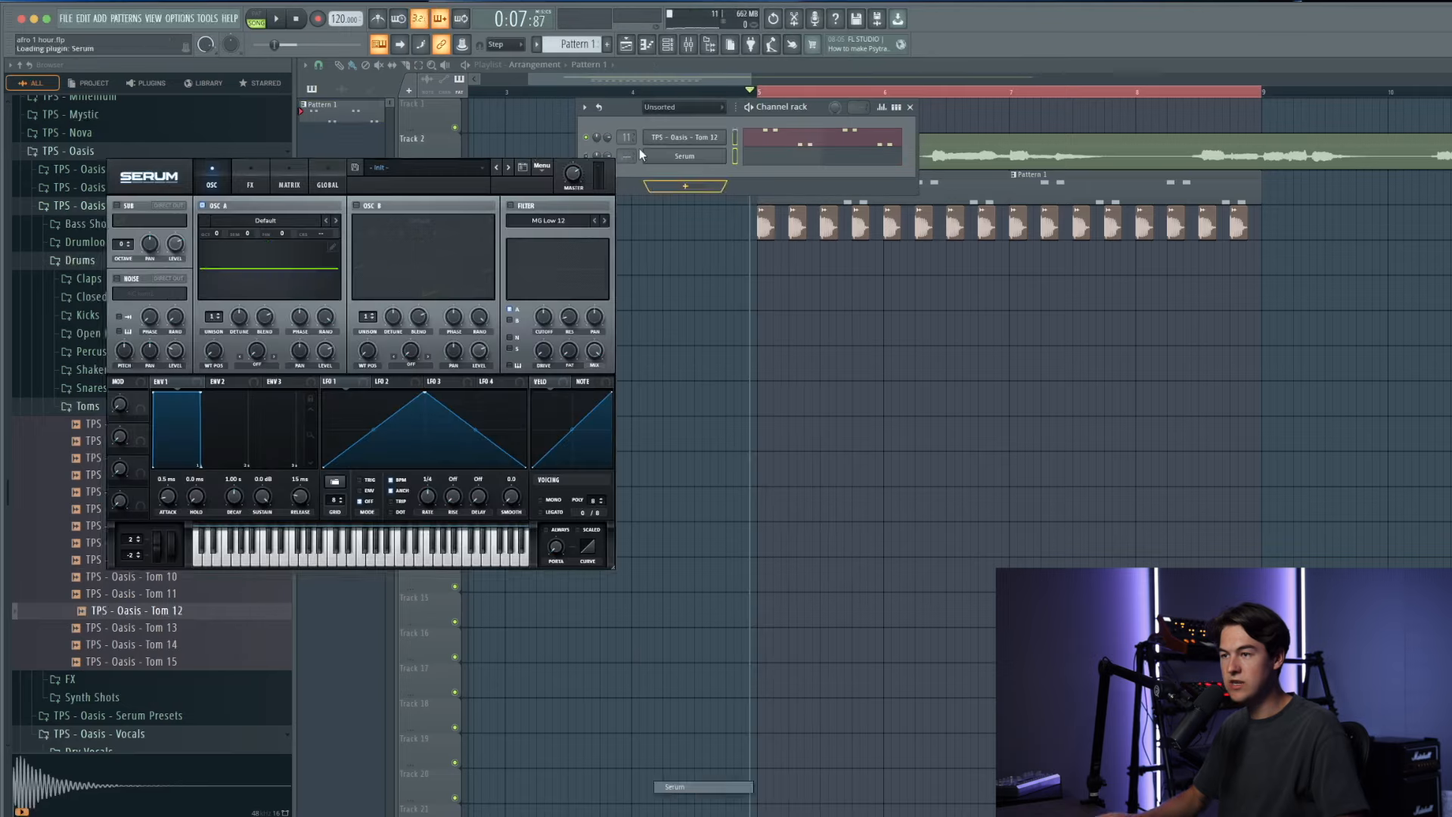
drag(500, 149, 933, 233)
Step: Load the BS - Alpha preset from the TPS - Oasis user presets in Serum
click(847, 247)
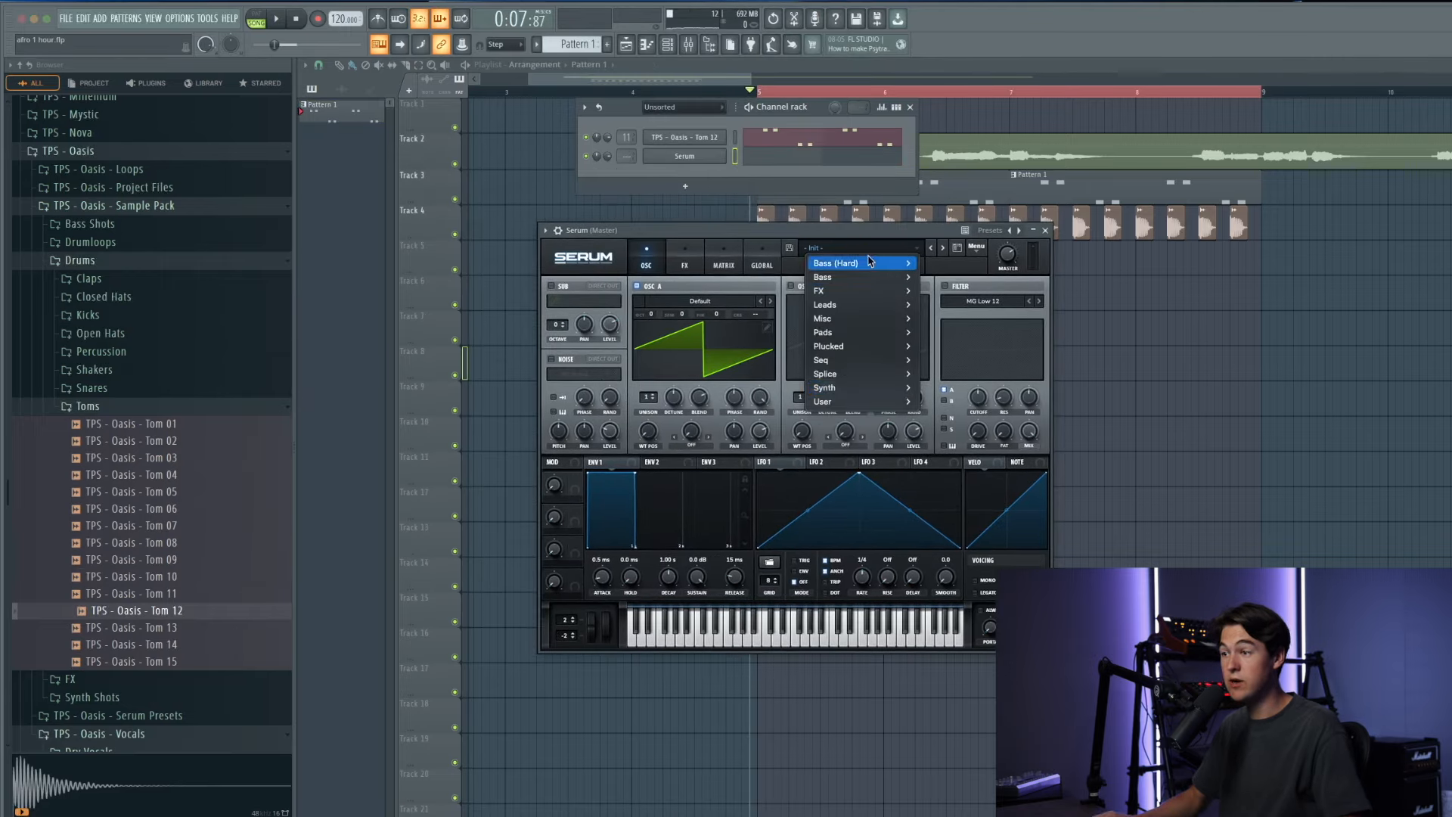
mouse_move(823, 403)
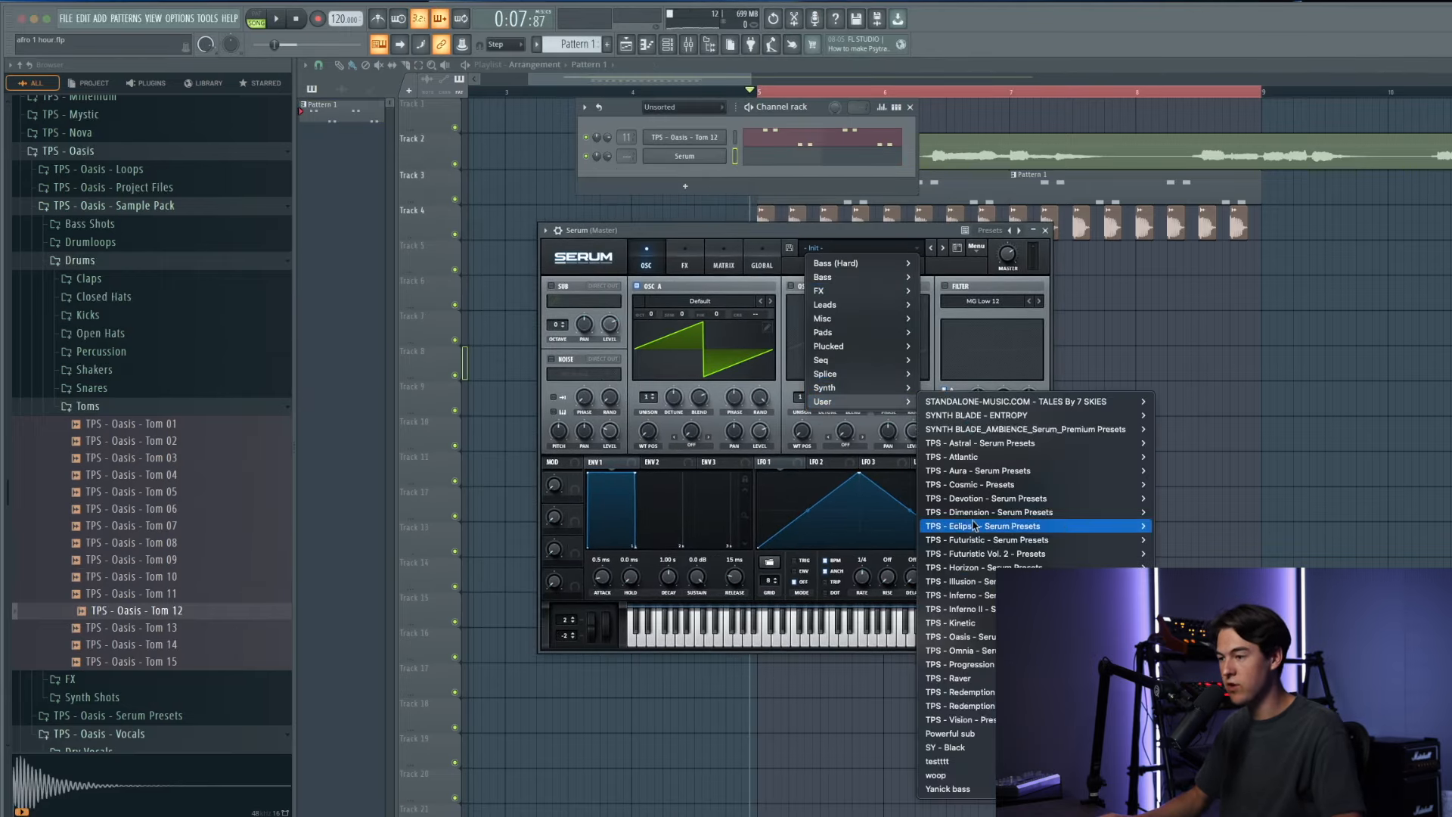
mouse_move(983, 639)
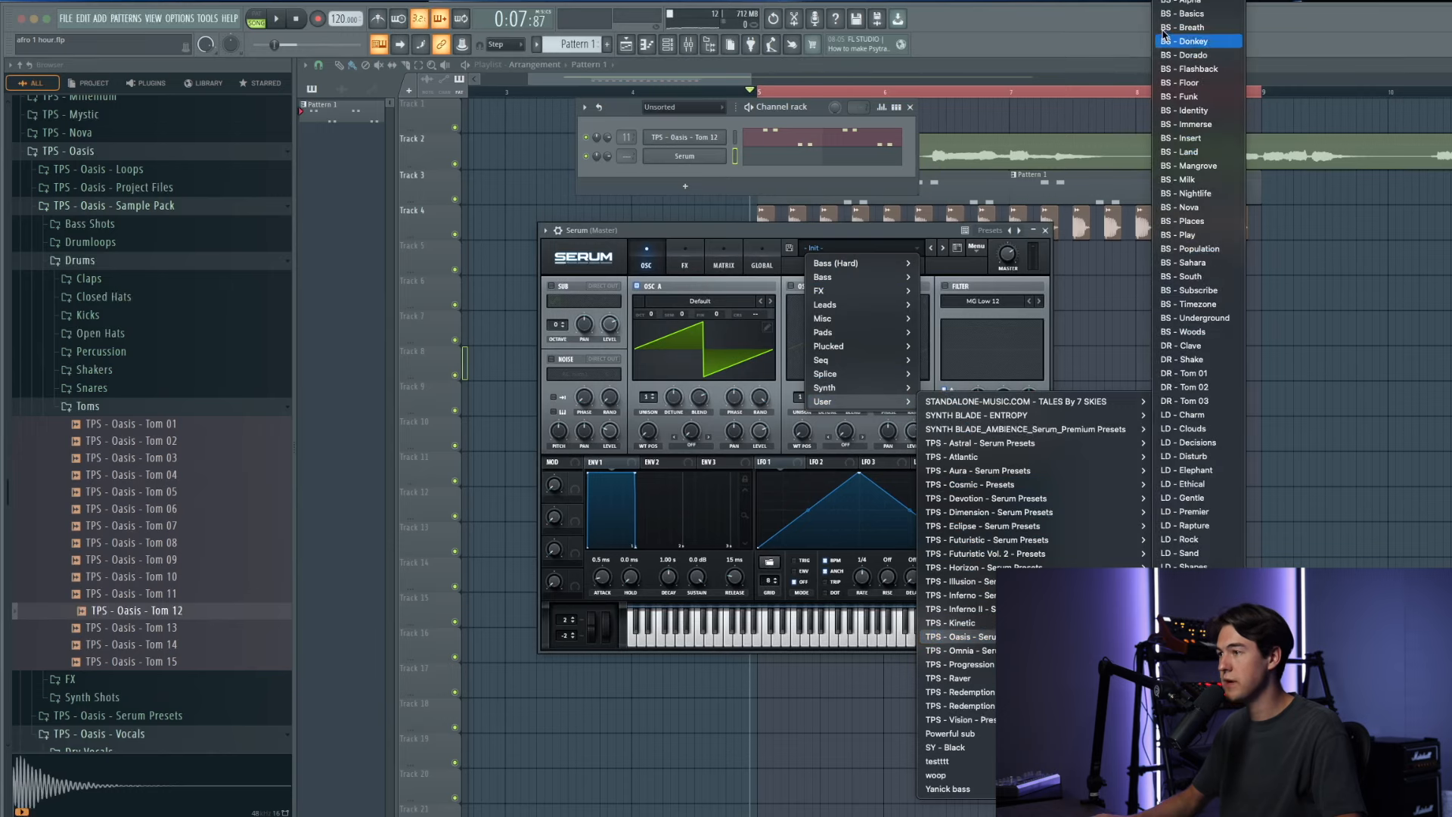
click(1177, 3)
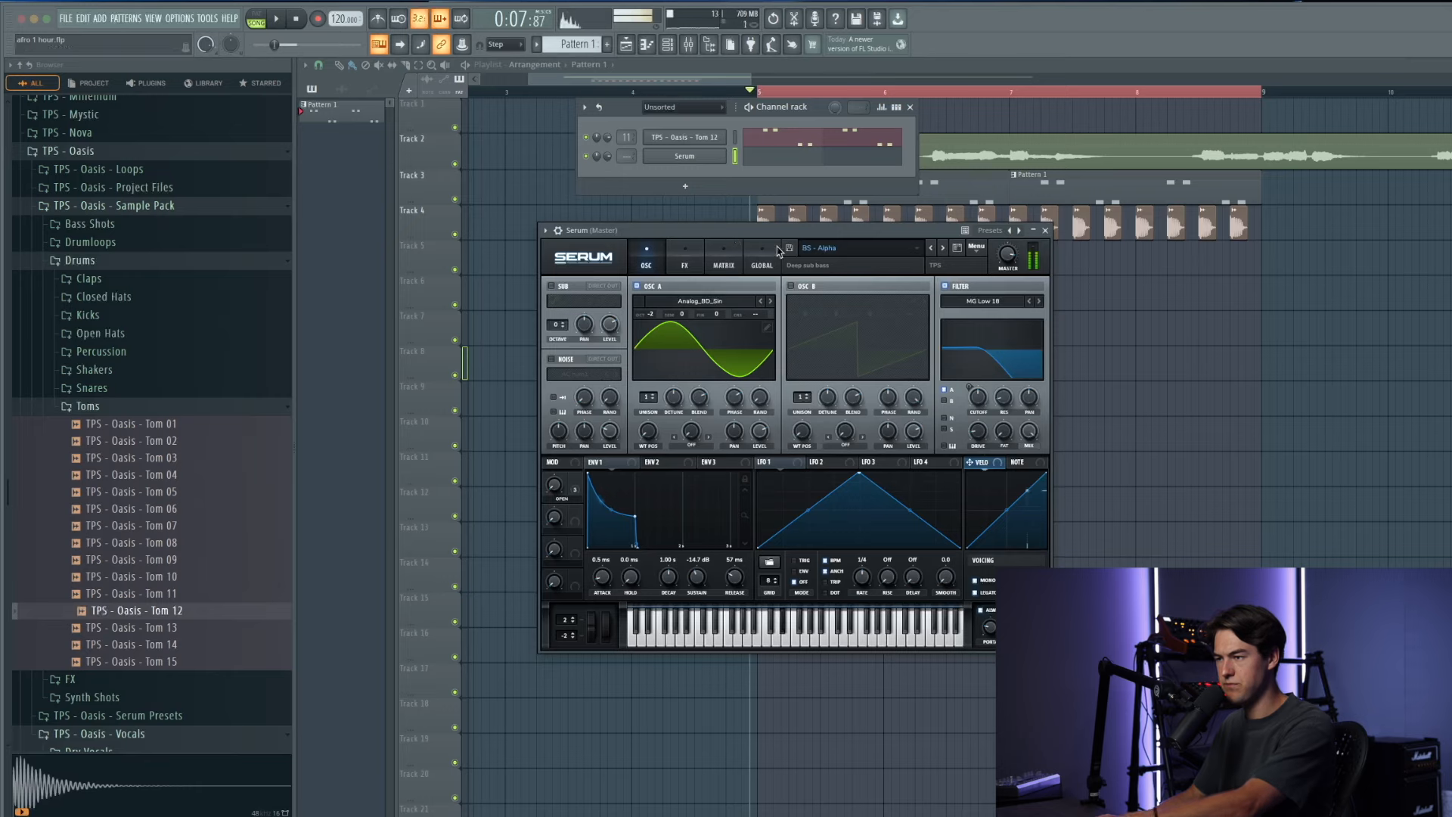
Step: Audition the Oasis bass presets in Serum one after another, from BS - Alpha through BS - Milk
click(859, 248)
mouse_move(881, 280)
click(756, 230)
drag(757, 230, 814, 256)
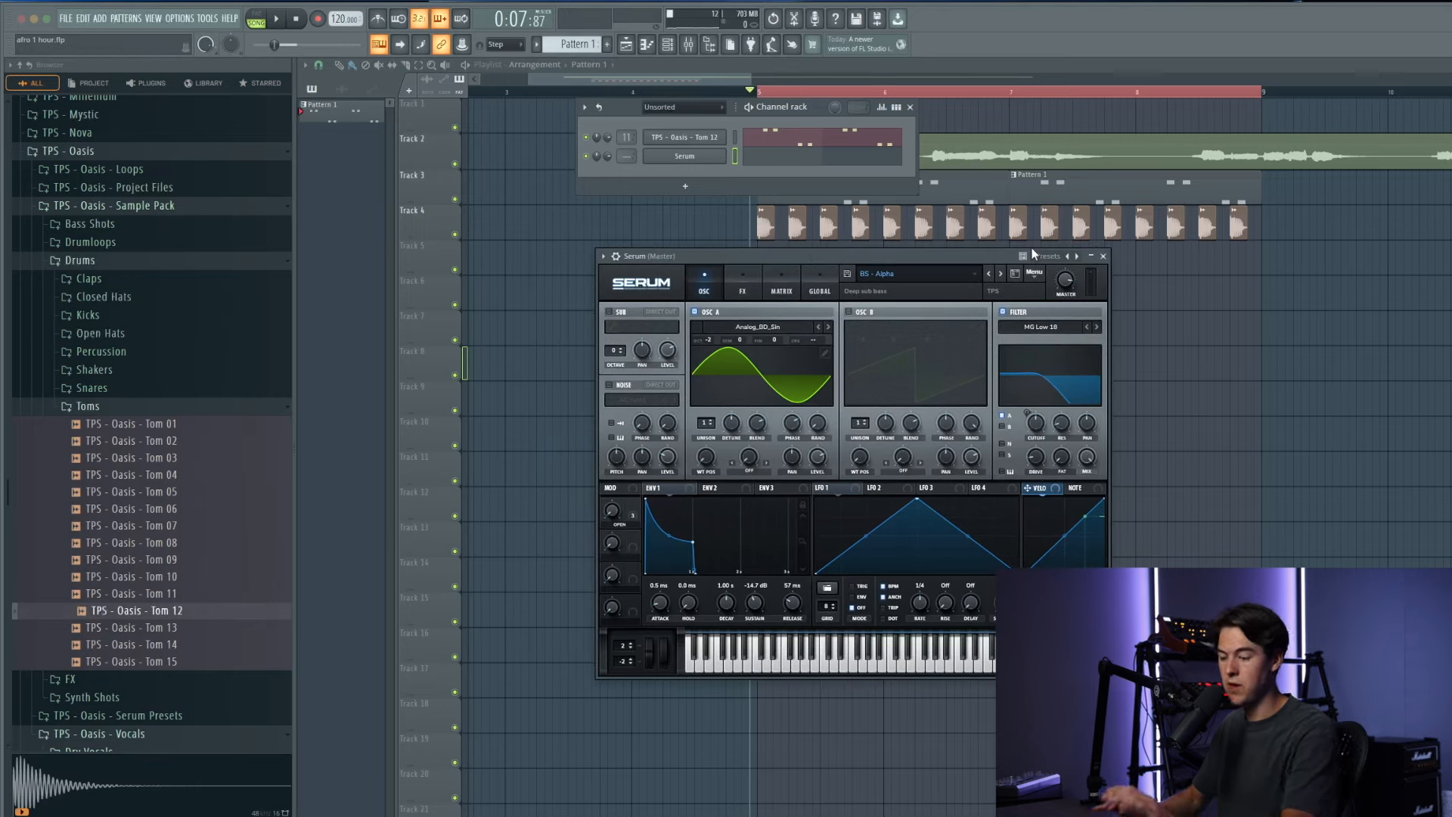
click(1000, 273)
click(1001, 274)
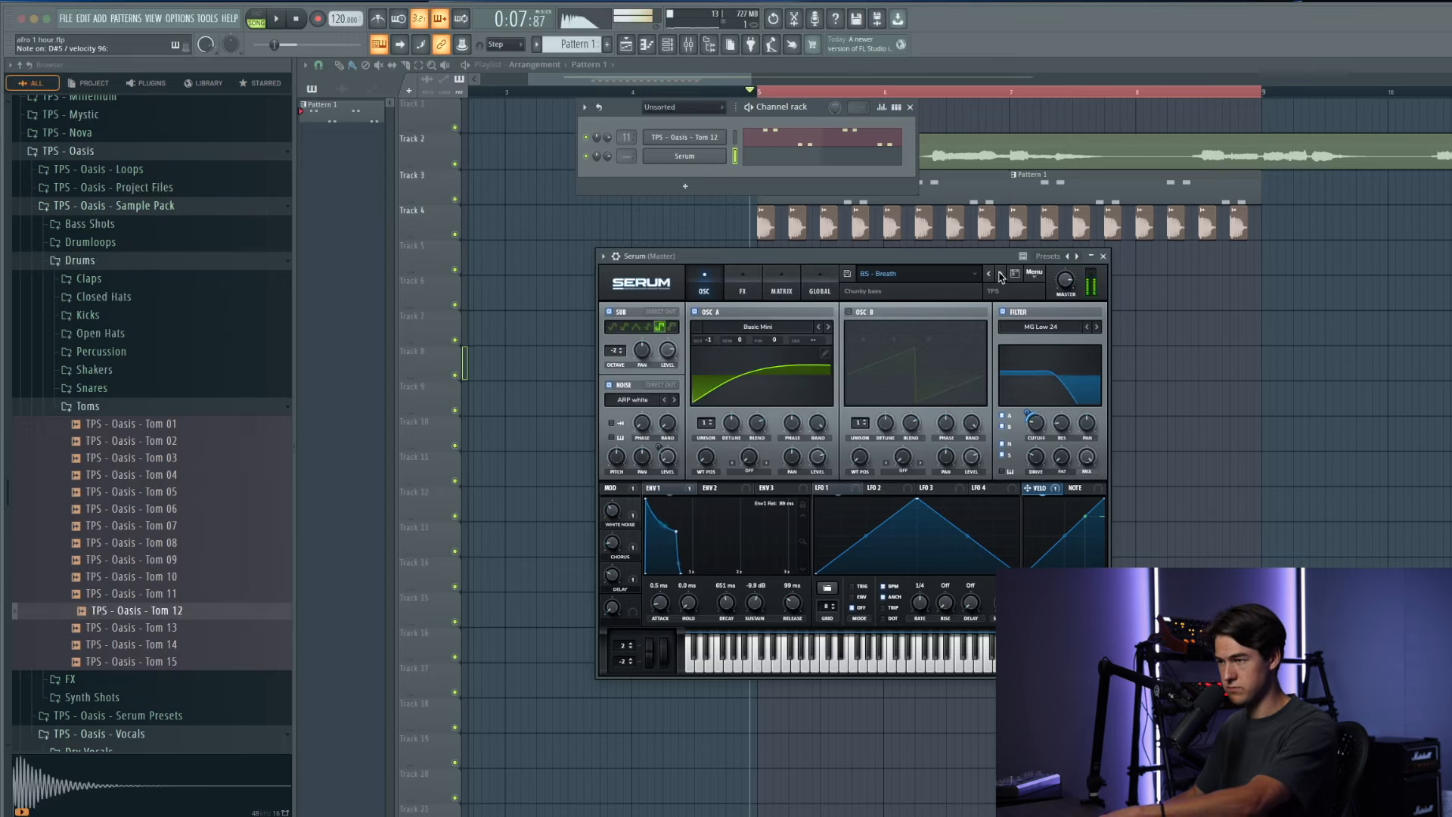
click(1000, 274)
click(1001, 274)
click(1001, 274)
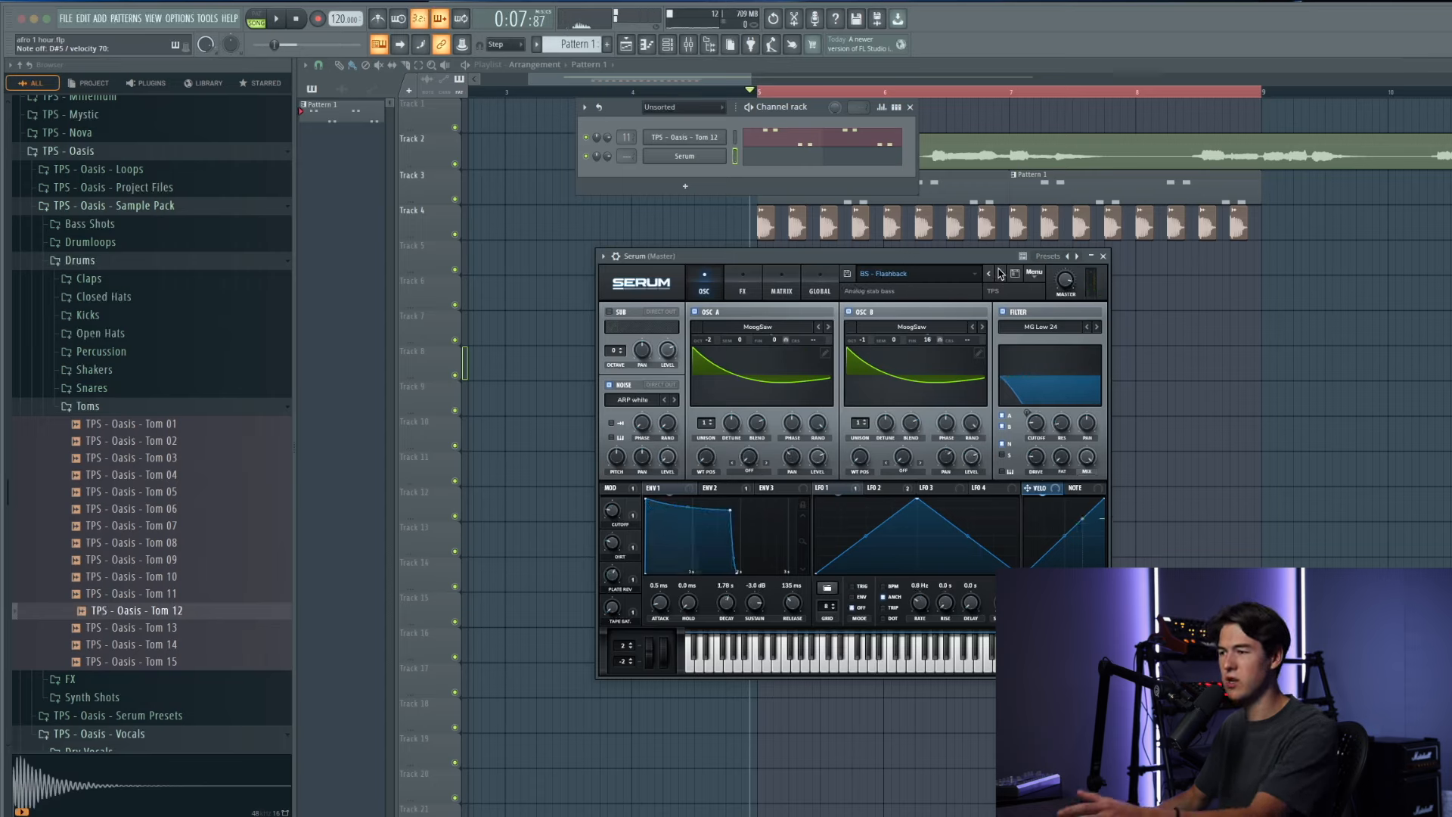
click(1000, 274)
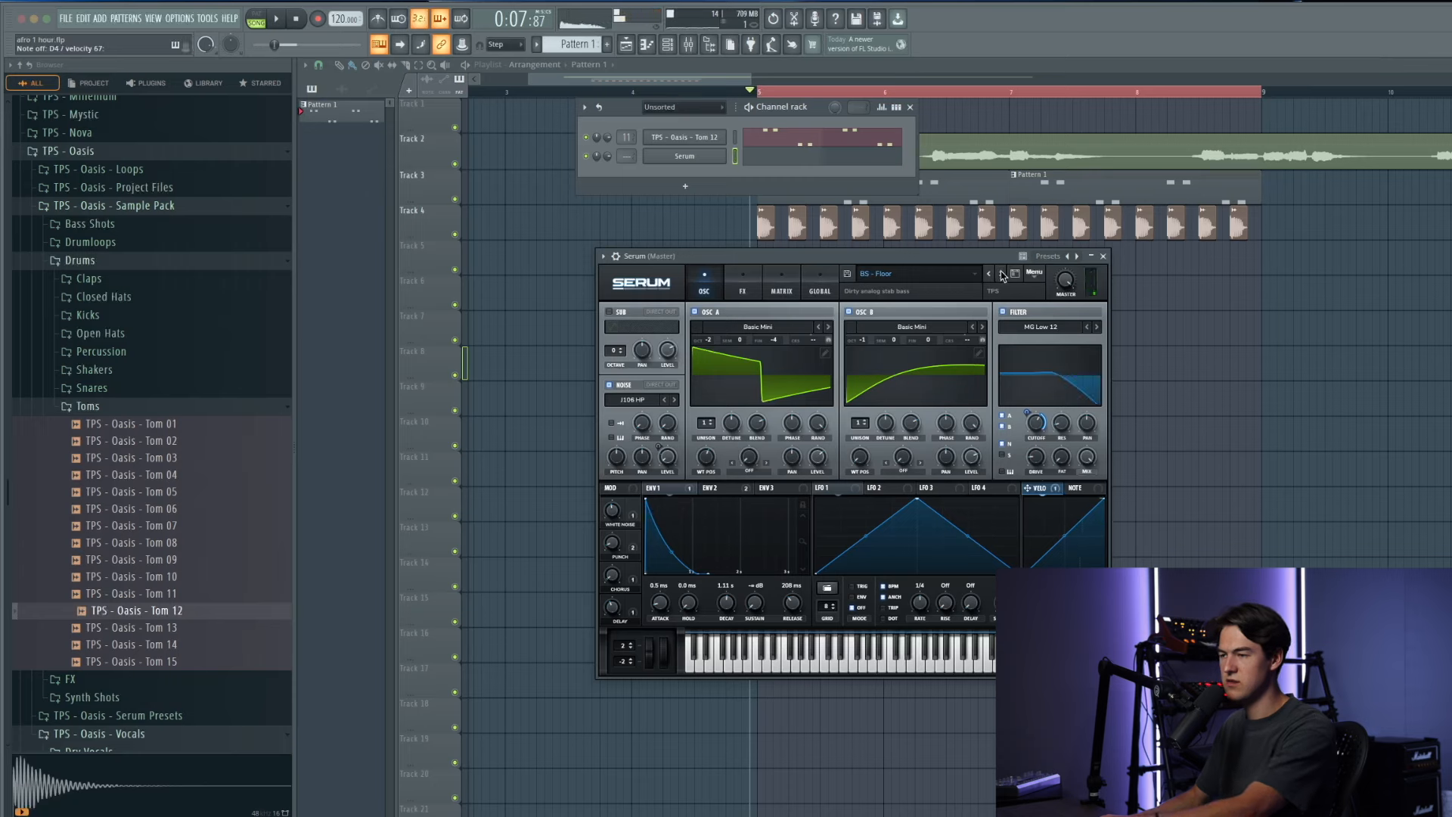
click(1001, 274)
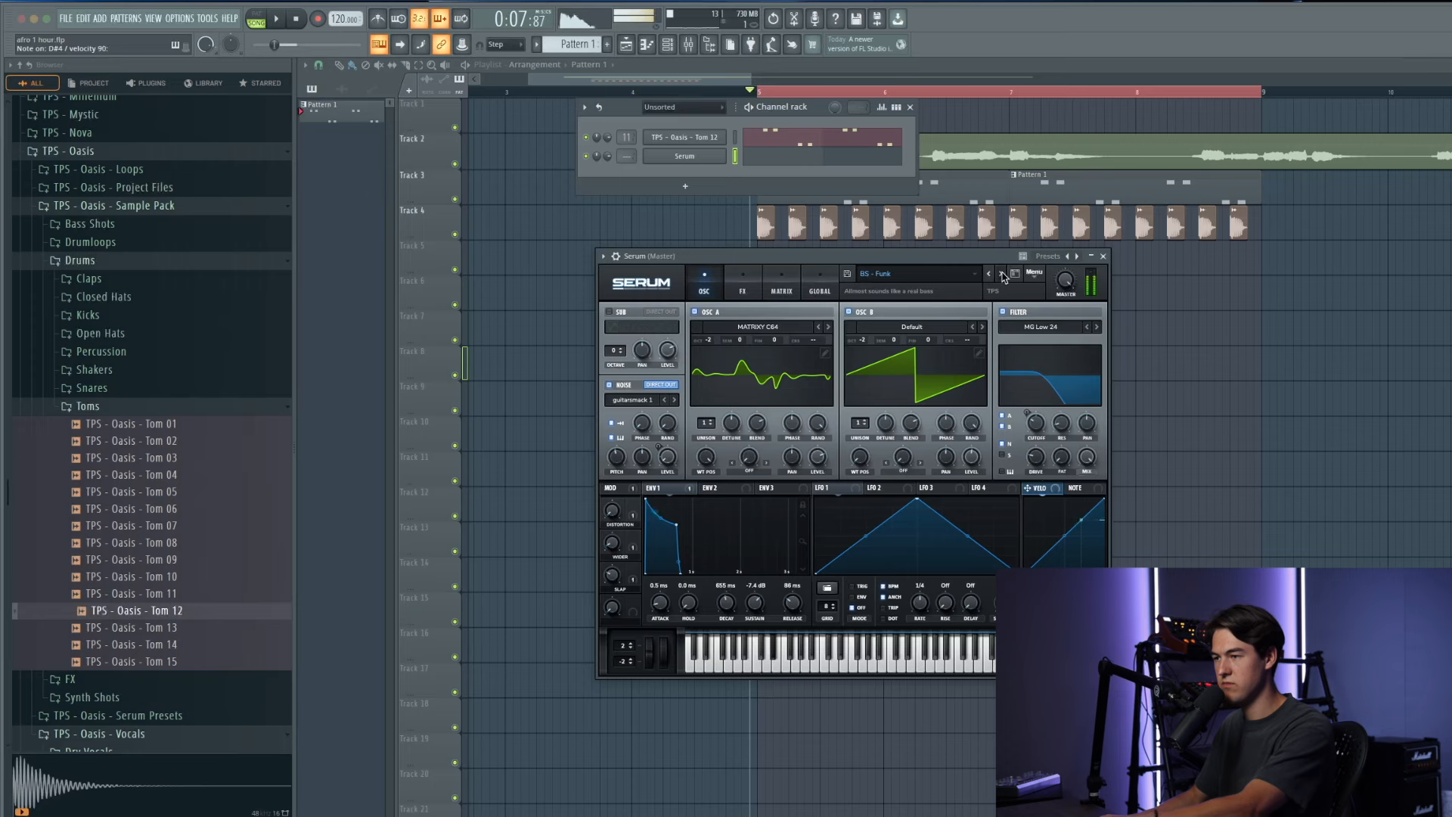
click(1001, 274)
click(1001, 274)
click(1001, 274)
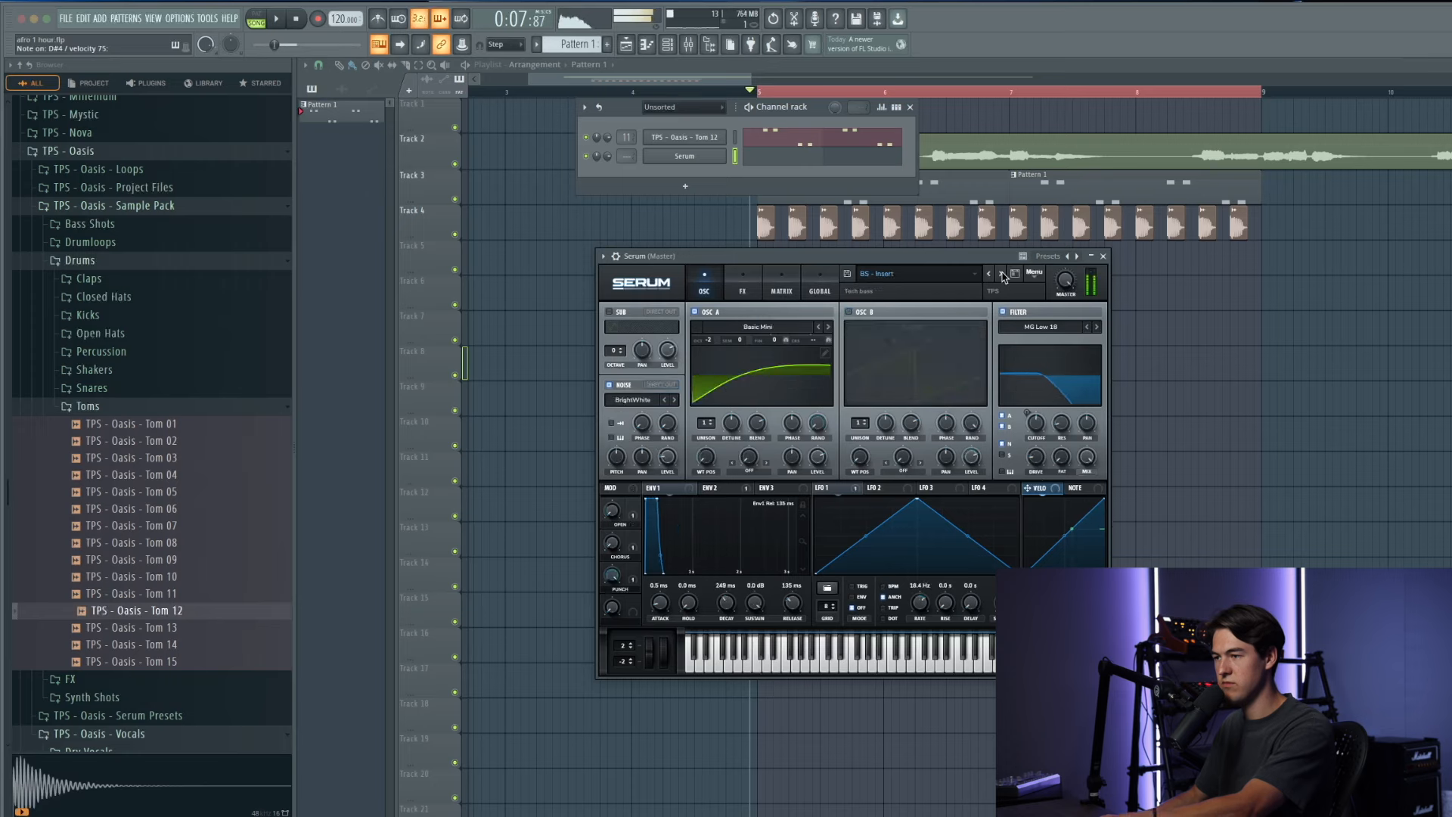
click(1002, 274)
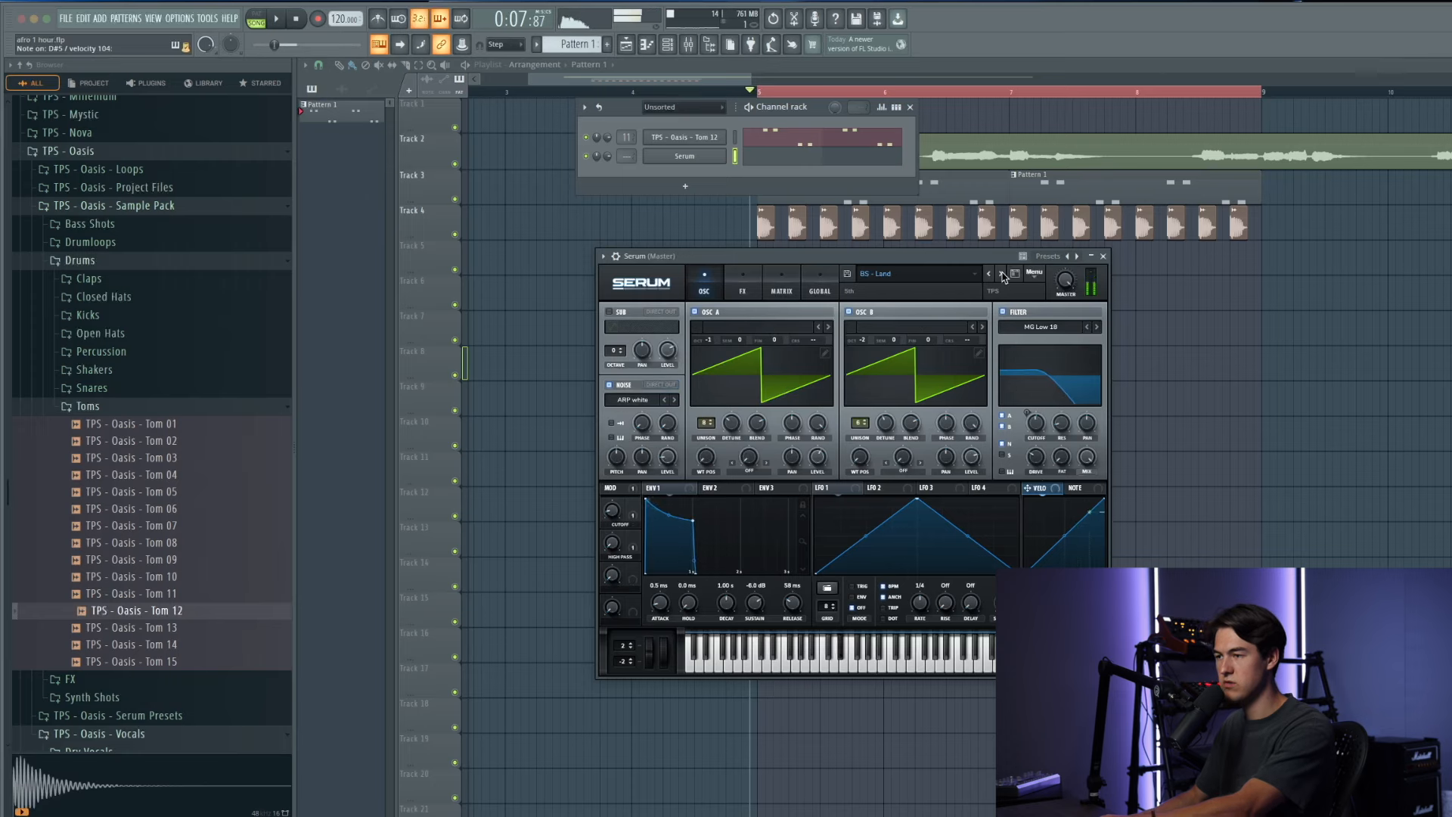
click(1002, 274)
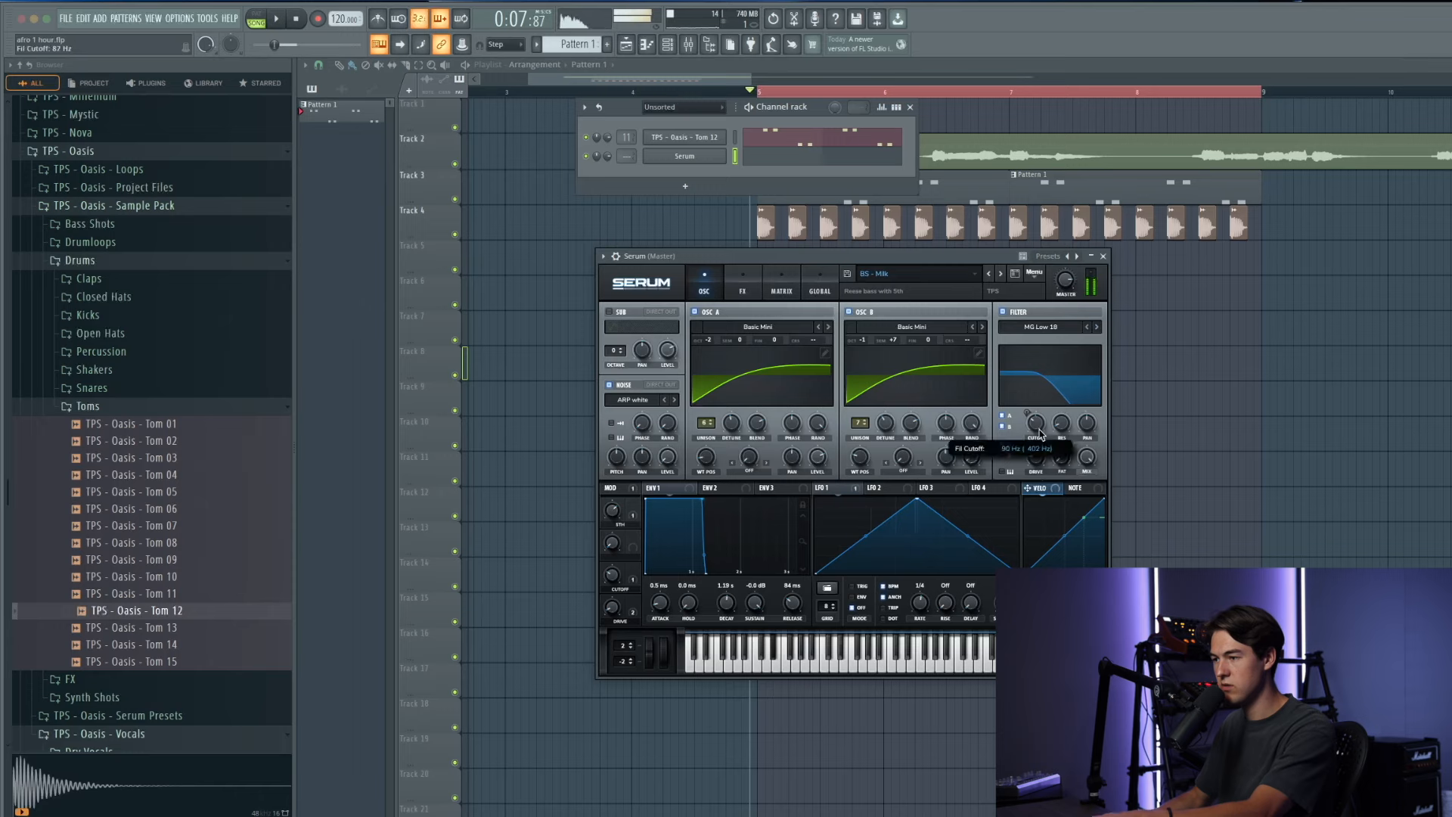
Step: Go back to the BS - Land preset, try it over the playing loop and stop playback
click(742, 285)
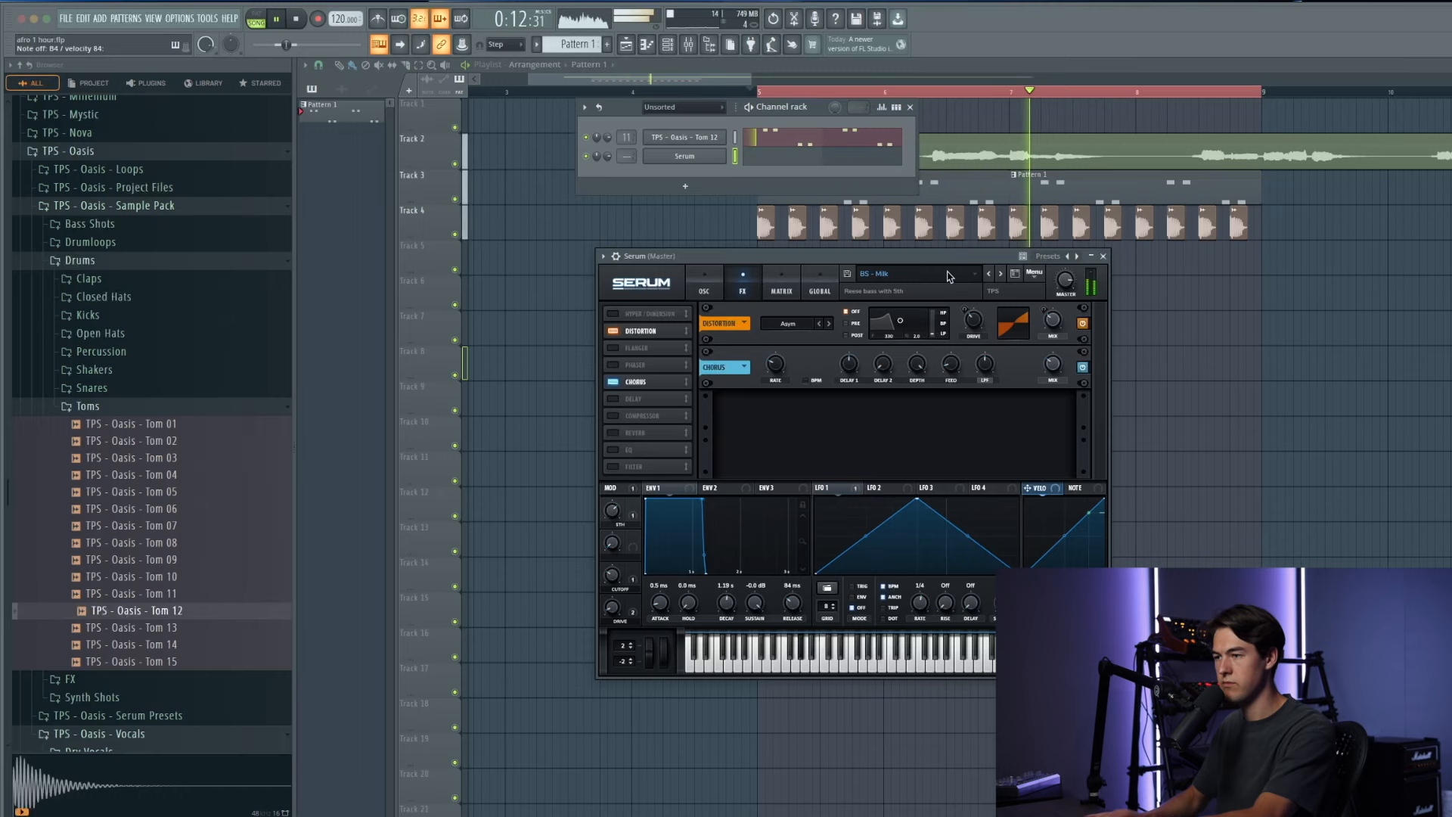
click(988, 275)
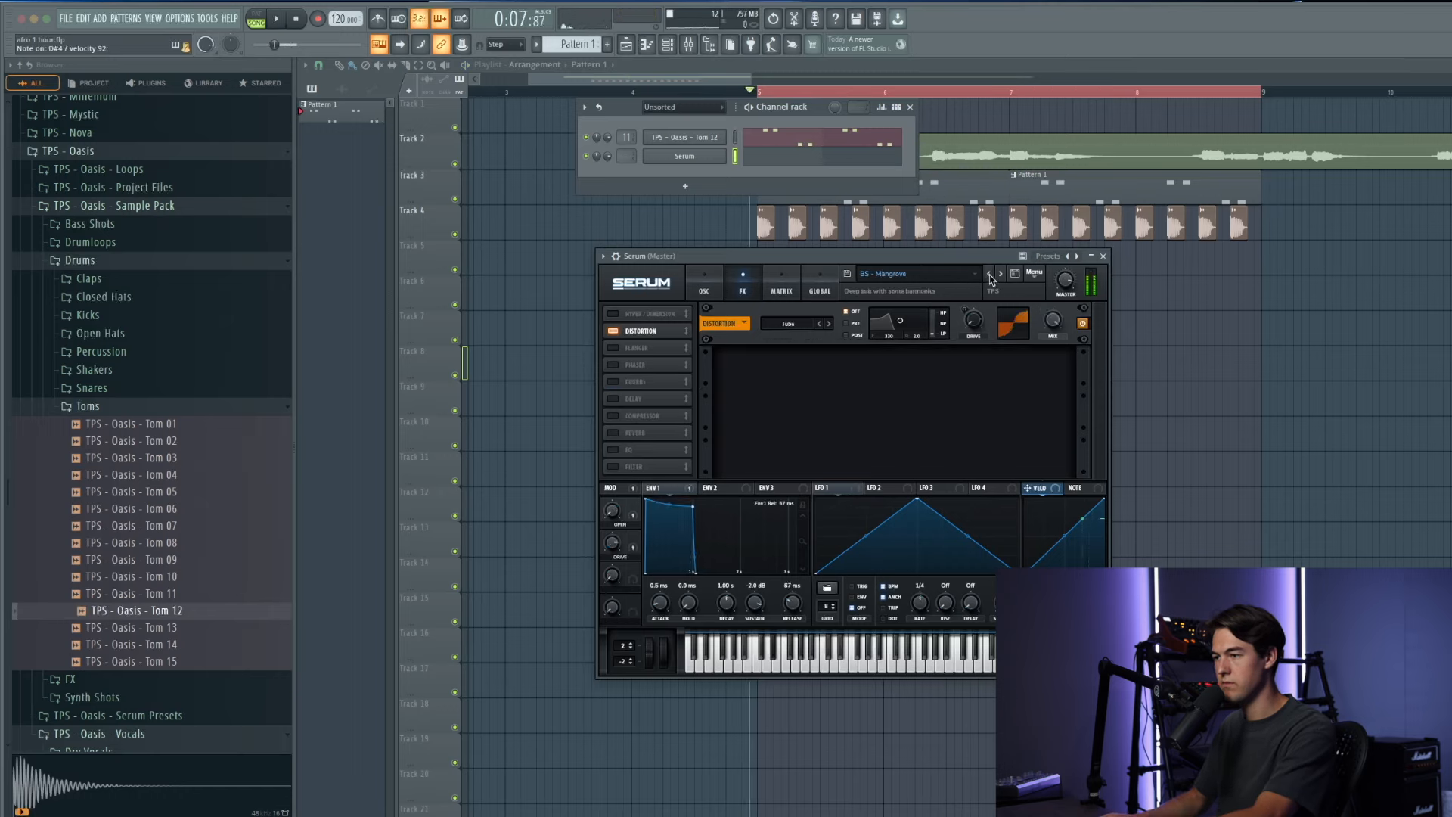
click(990, 275)
click(706, 281)
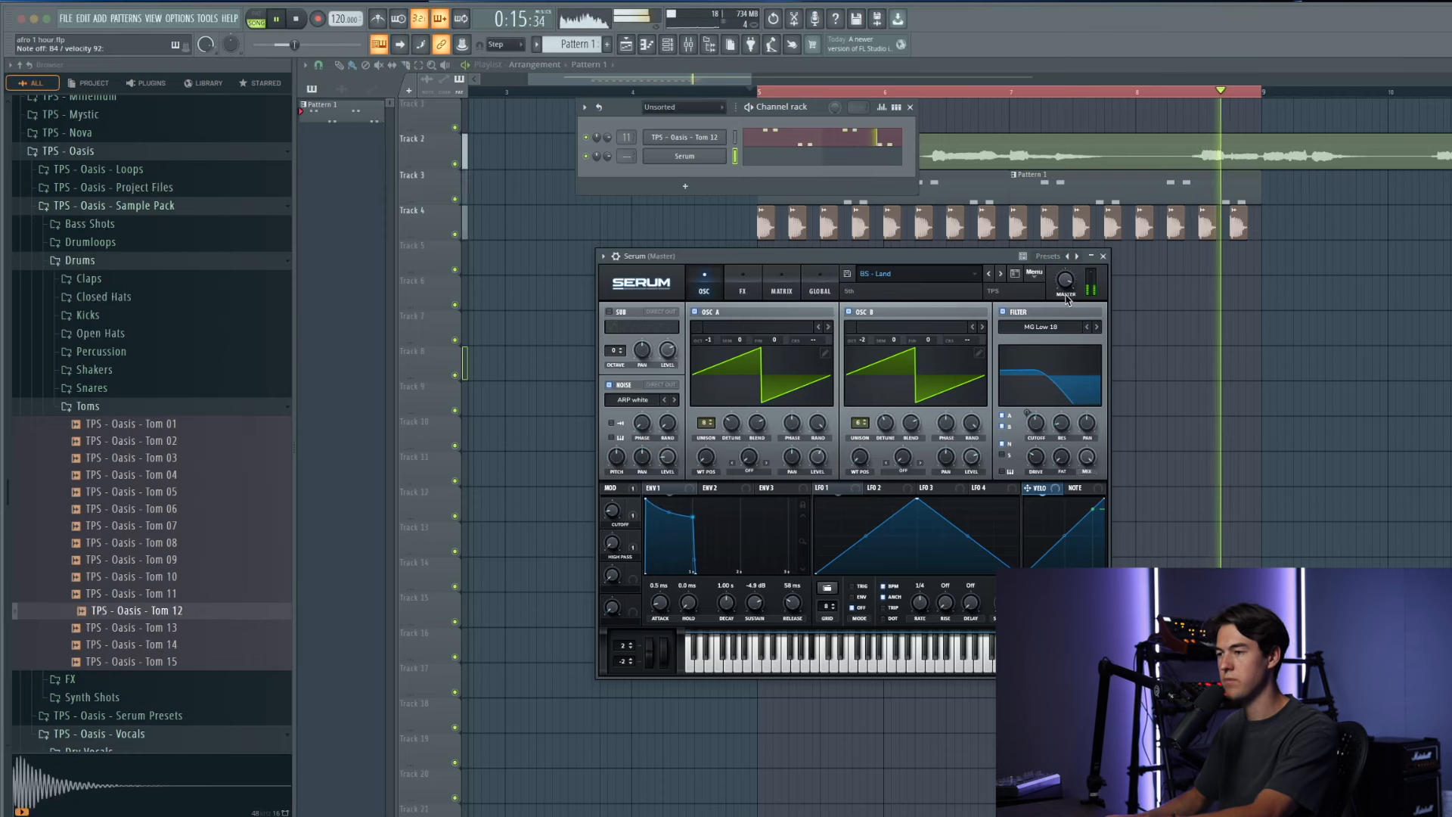
key(space)
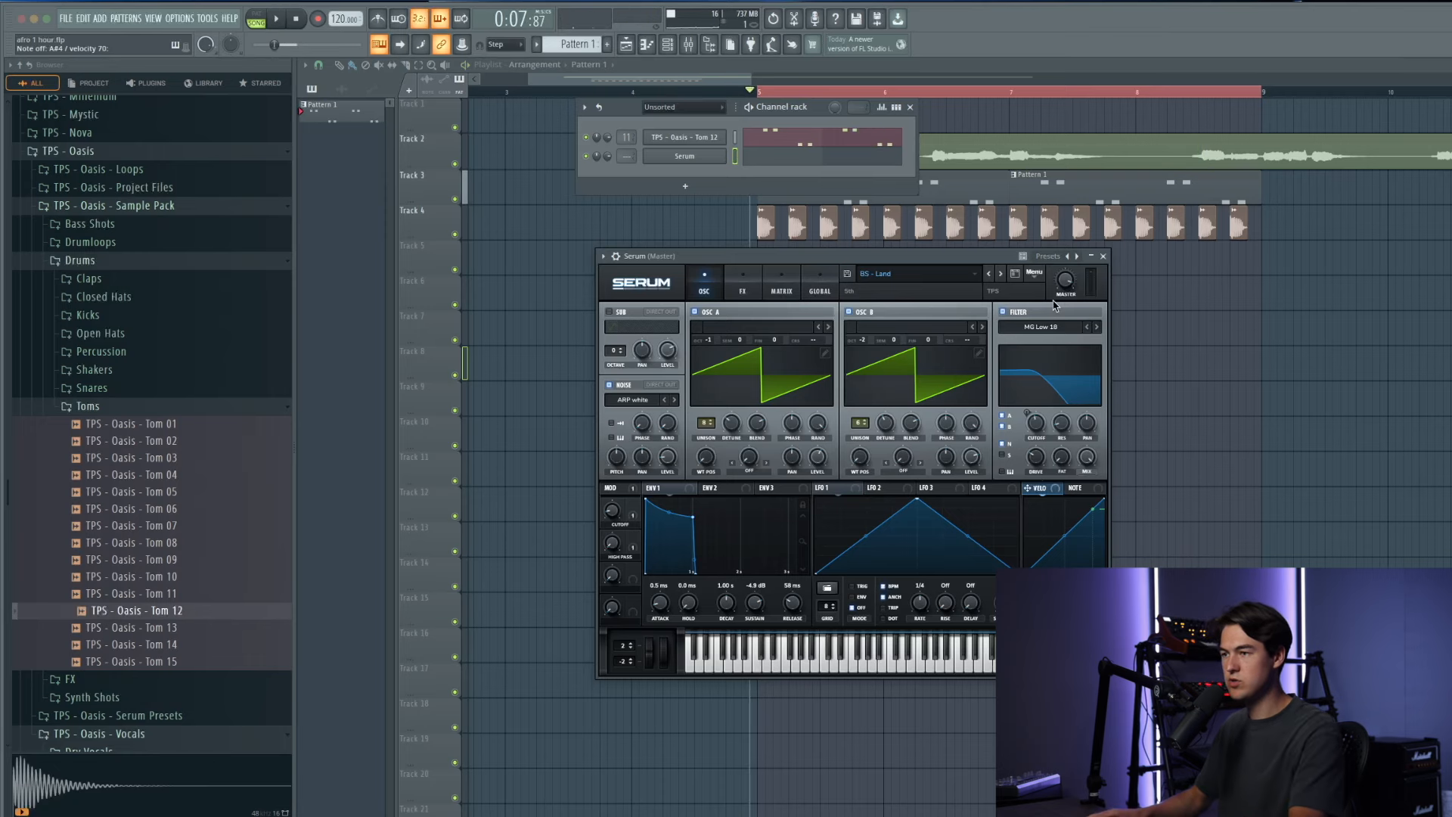
Step: Clear the playlist's loop region and duplicate the four bars of tom patterns and kicks on Tracks 3 and 4 to bar 9
click(1103, 257)
key(F6)
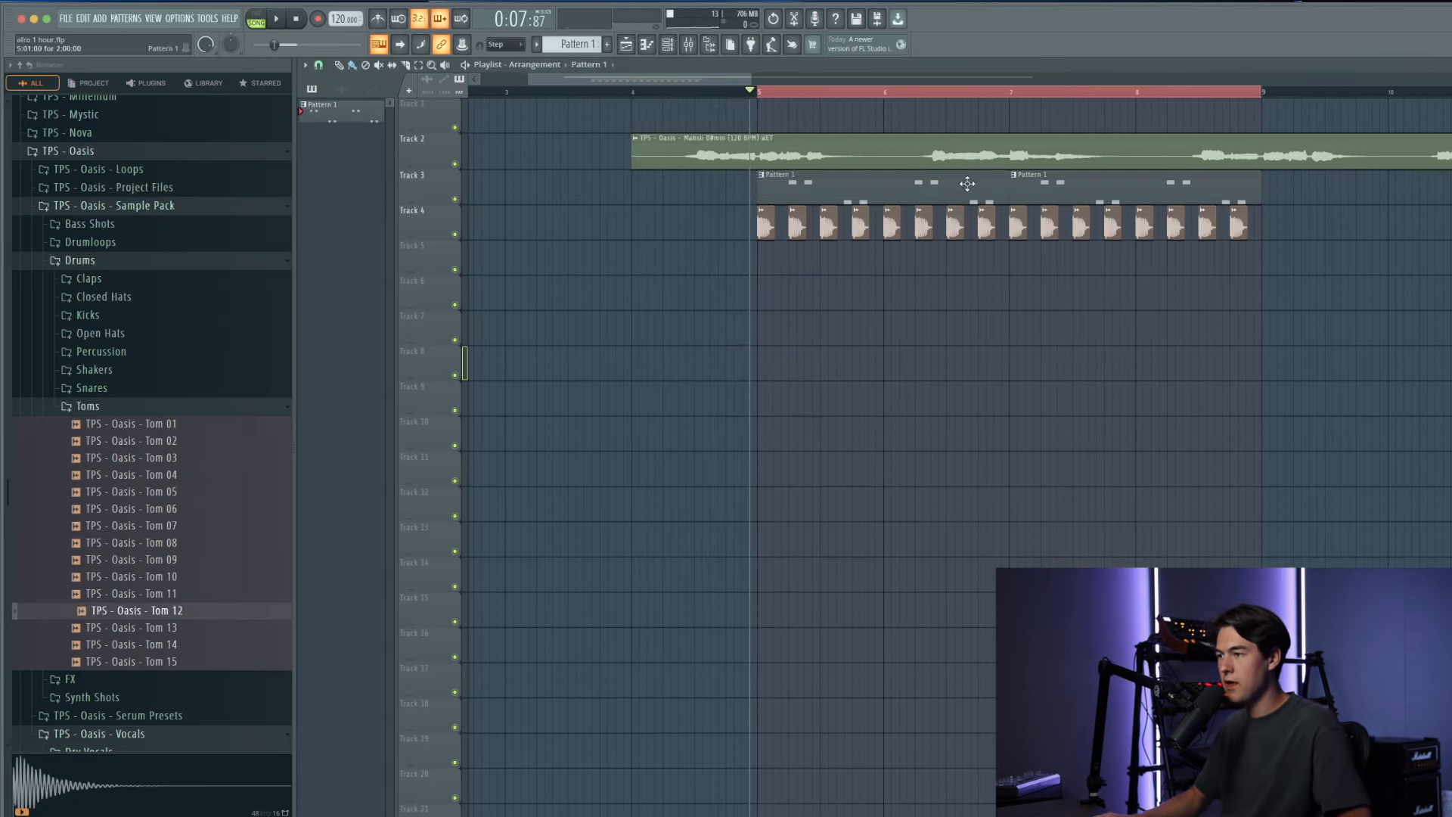
ctrl+click(991, 95)
scroll(690, 243, down, 5)
scroll(908, 276, up, 3)
drag(1146, 311, 738, 170)
drag(815, 197, 1055, 199)
click(660, 117)
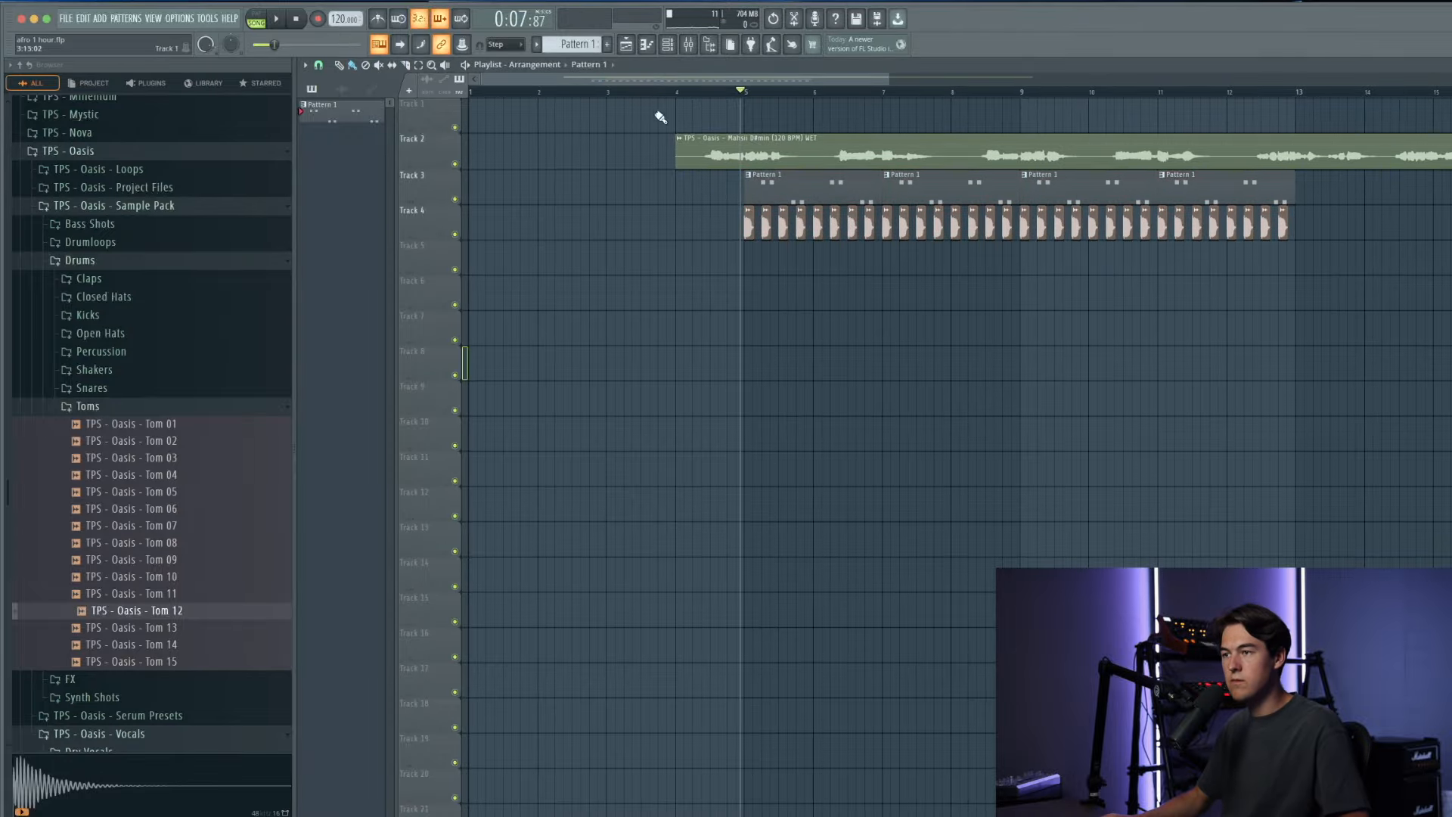
Step: Create Pattern 2 and draw a one-bar D#5 note at its start in Serum's piano roll
click(679, 46)
click(117, 21)
click(194, 40)
click(762, 156)
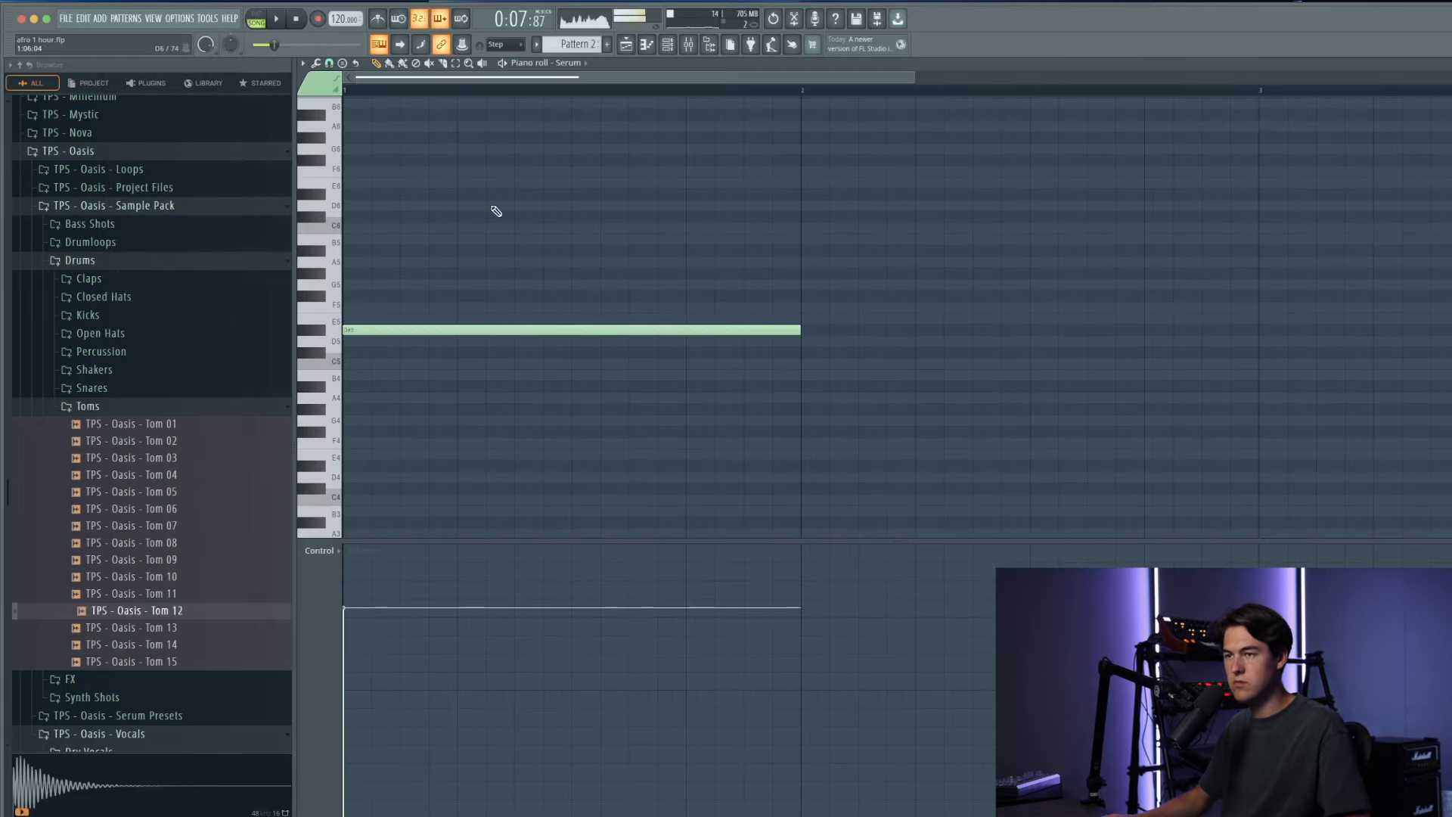
Step: Lower the bass note an octave to D#4, extend it to two bars and add a two-bar B4 note at bar 3
click(275, 21)
key(ctrl+Down)
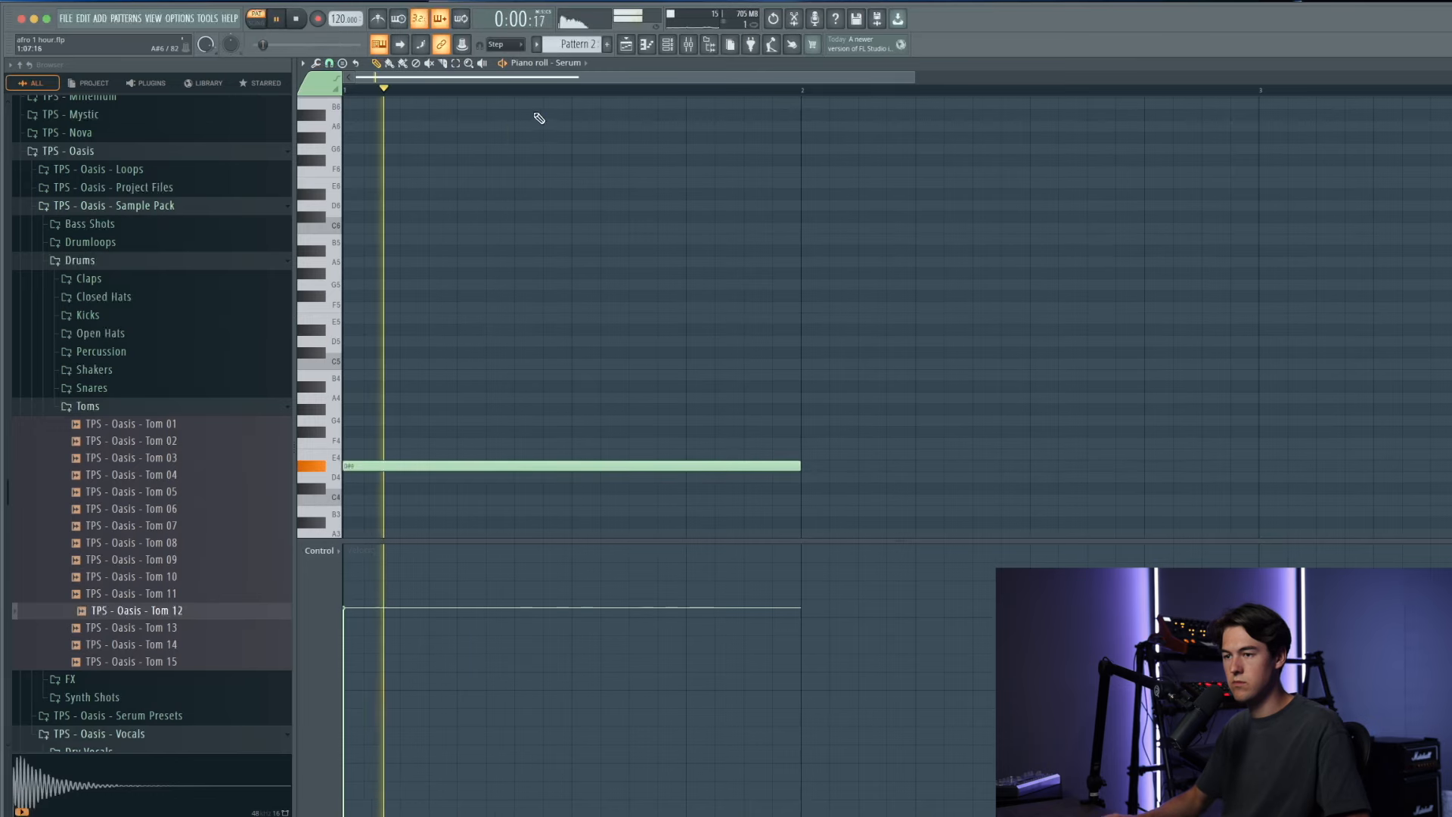
scroll(504, 242, down, 2)
drag(573, 465, 800, 465)
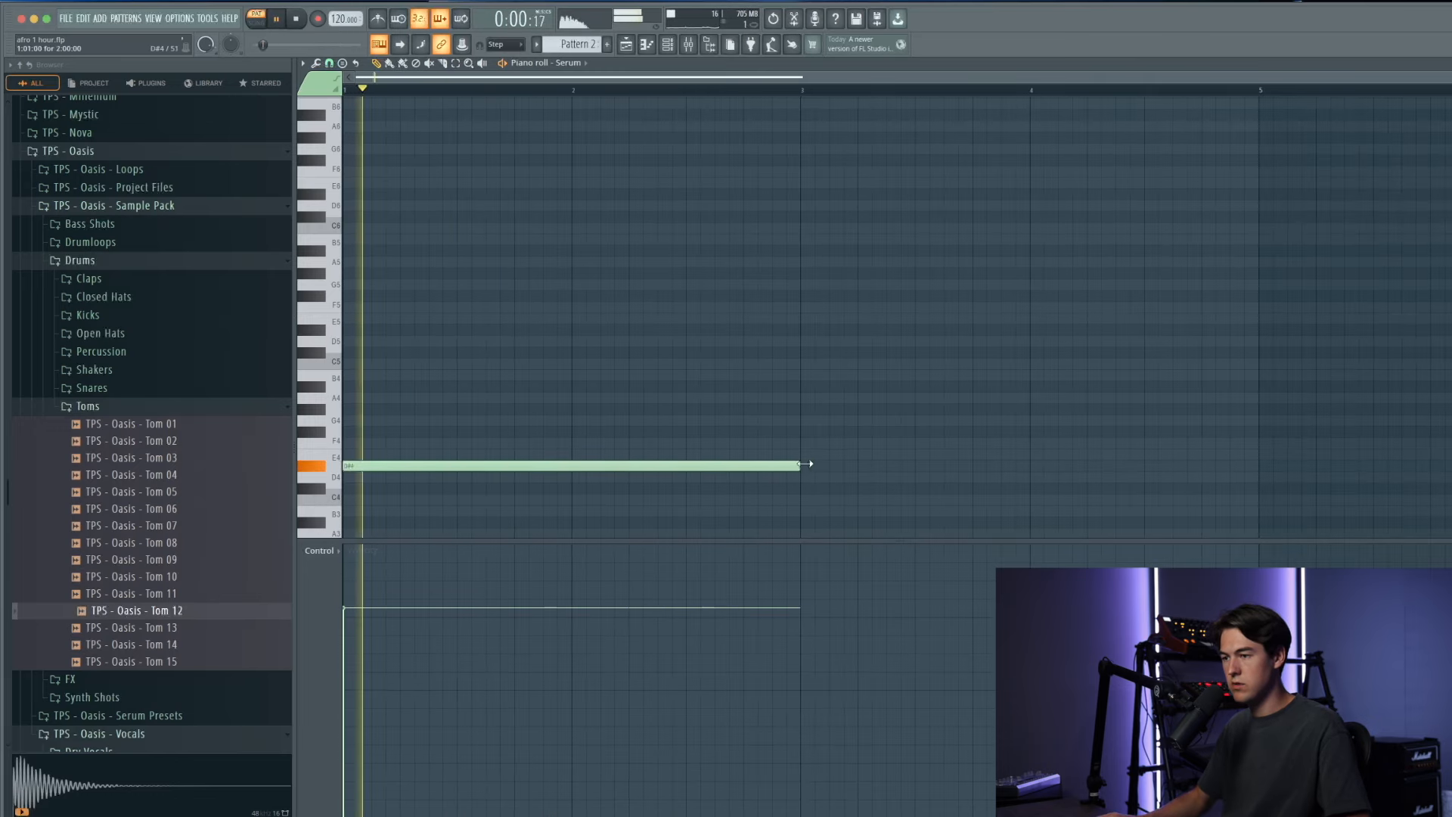
click(802, 375)
key(space)
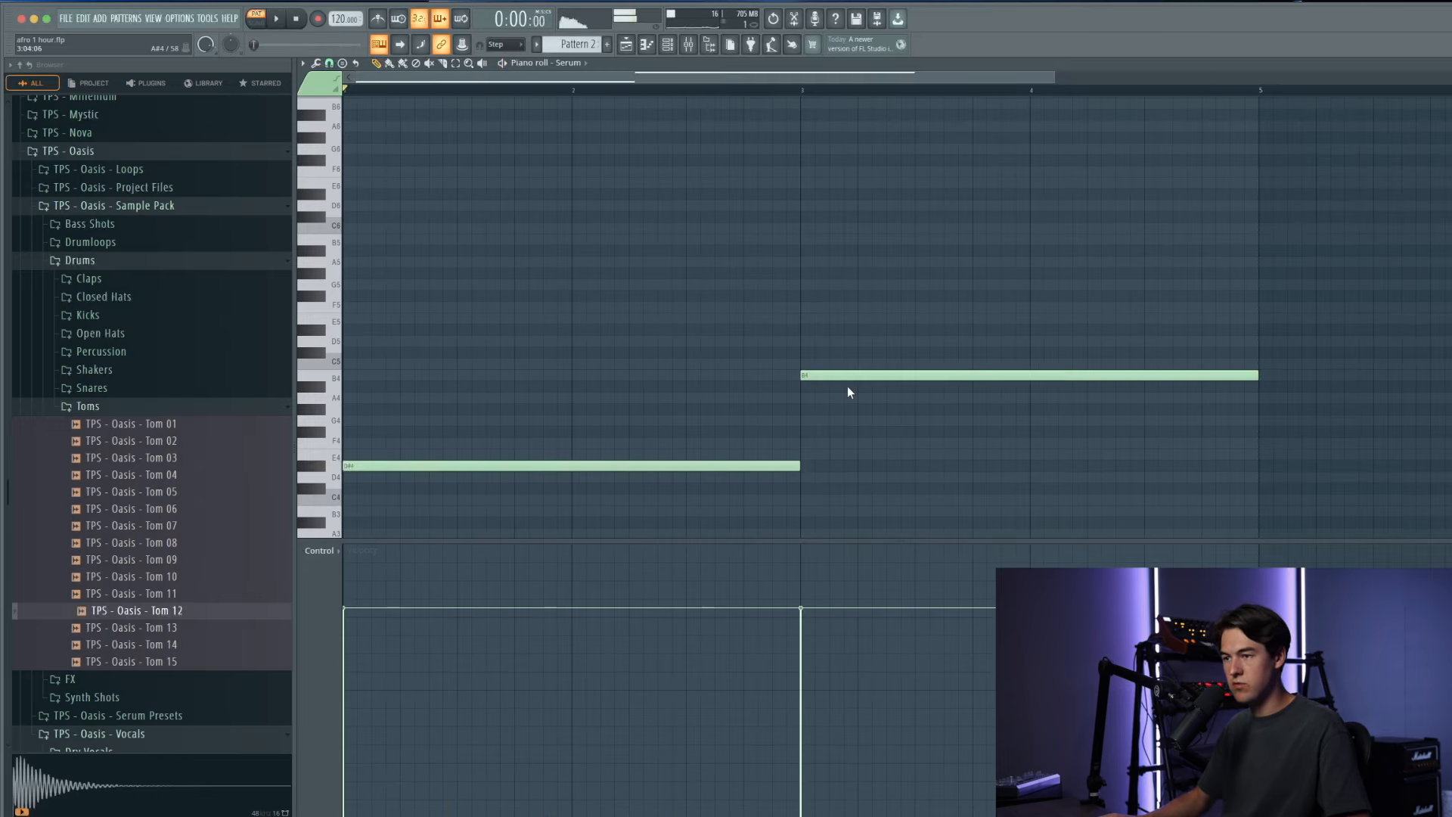
Step: Place Pattern 2 on Track 5 of the playlist, starting at bar 5 under the kicks
click(636, 47)
click(787, 253)
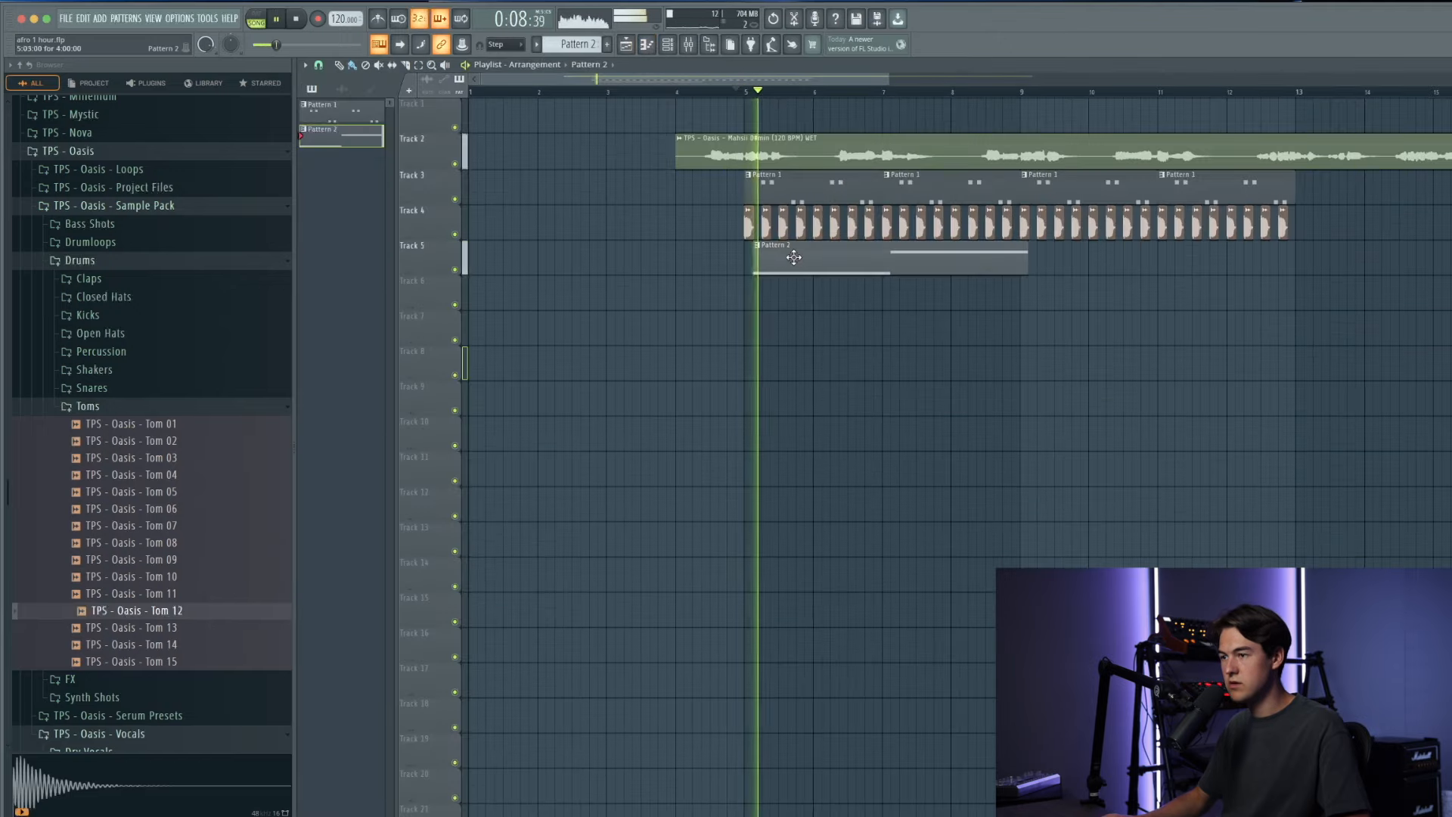
scroll(779, 308, up, 1)
scroll(726, 308, down, 1)
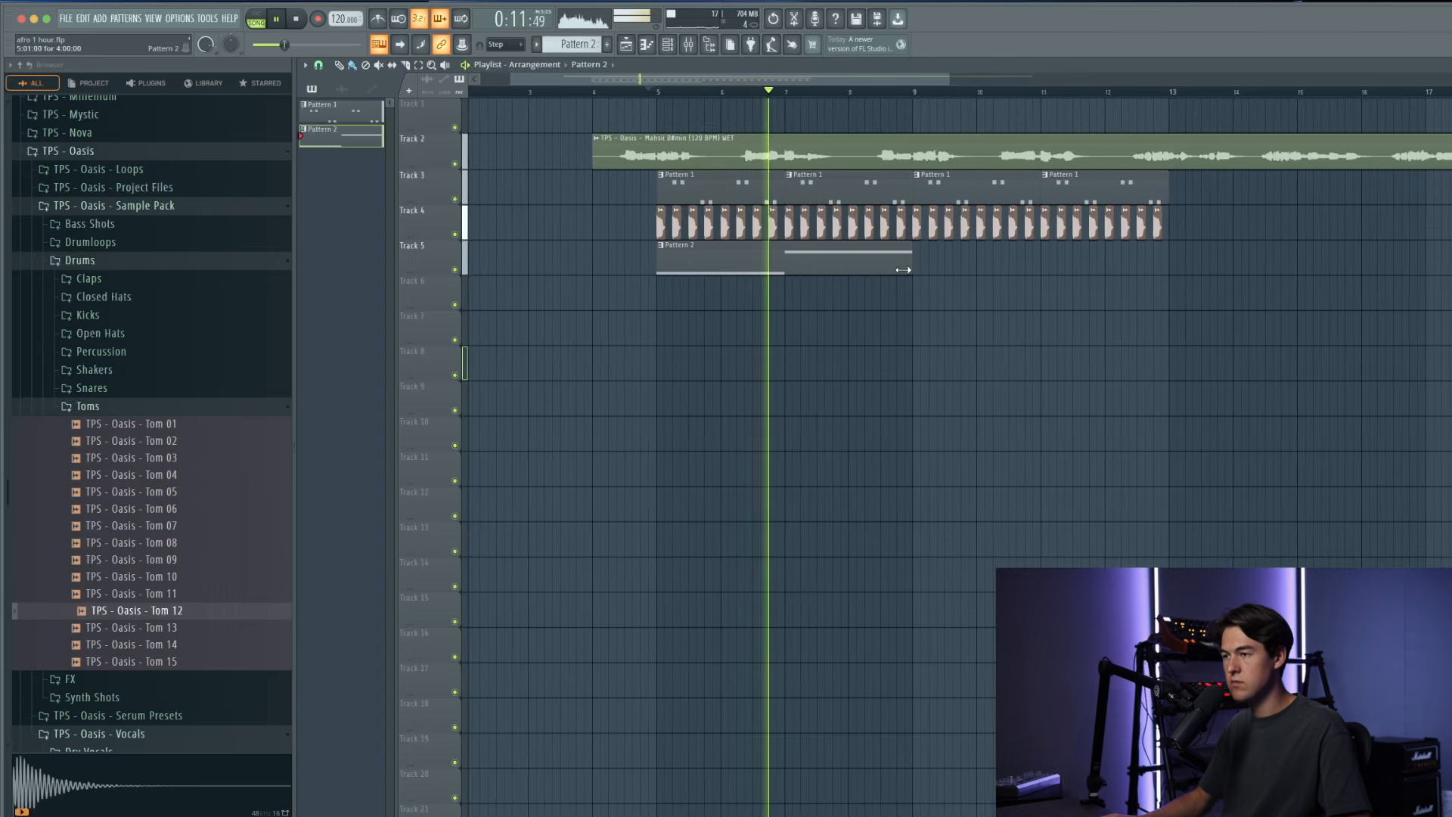
Step: Add a two-bar G#4 note at bar 5 and a two-bar A#4 note at bar 7 in Pattern 2's piano roll
double_click(898, 274)
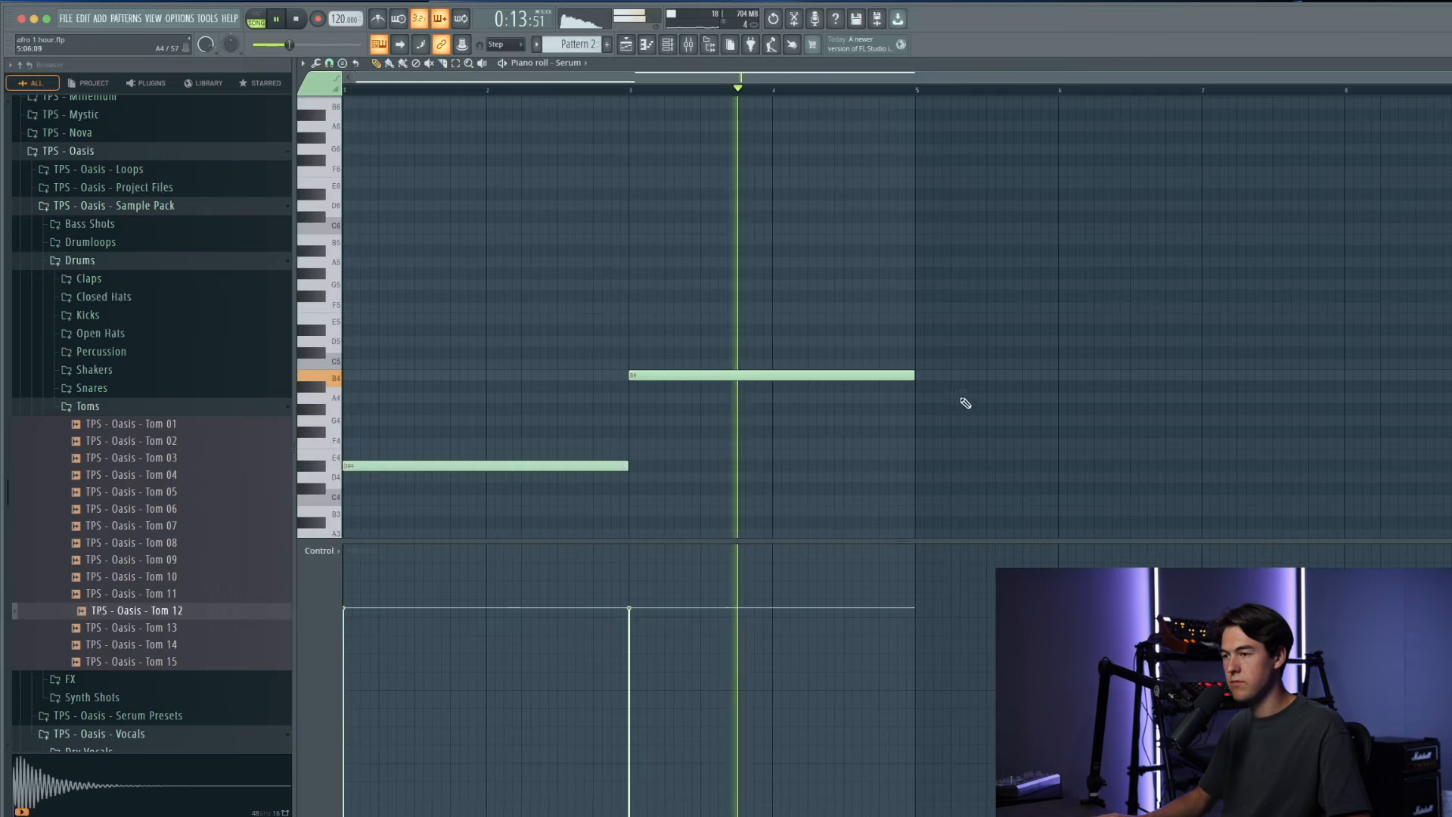
click(921, 387)
mouse_move(923, 390)
mouse_down()
mouse_move(922, 420)
mouse_move(932, 406)
mouse_up()
key(space)
key(space)
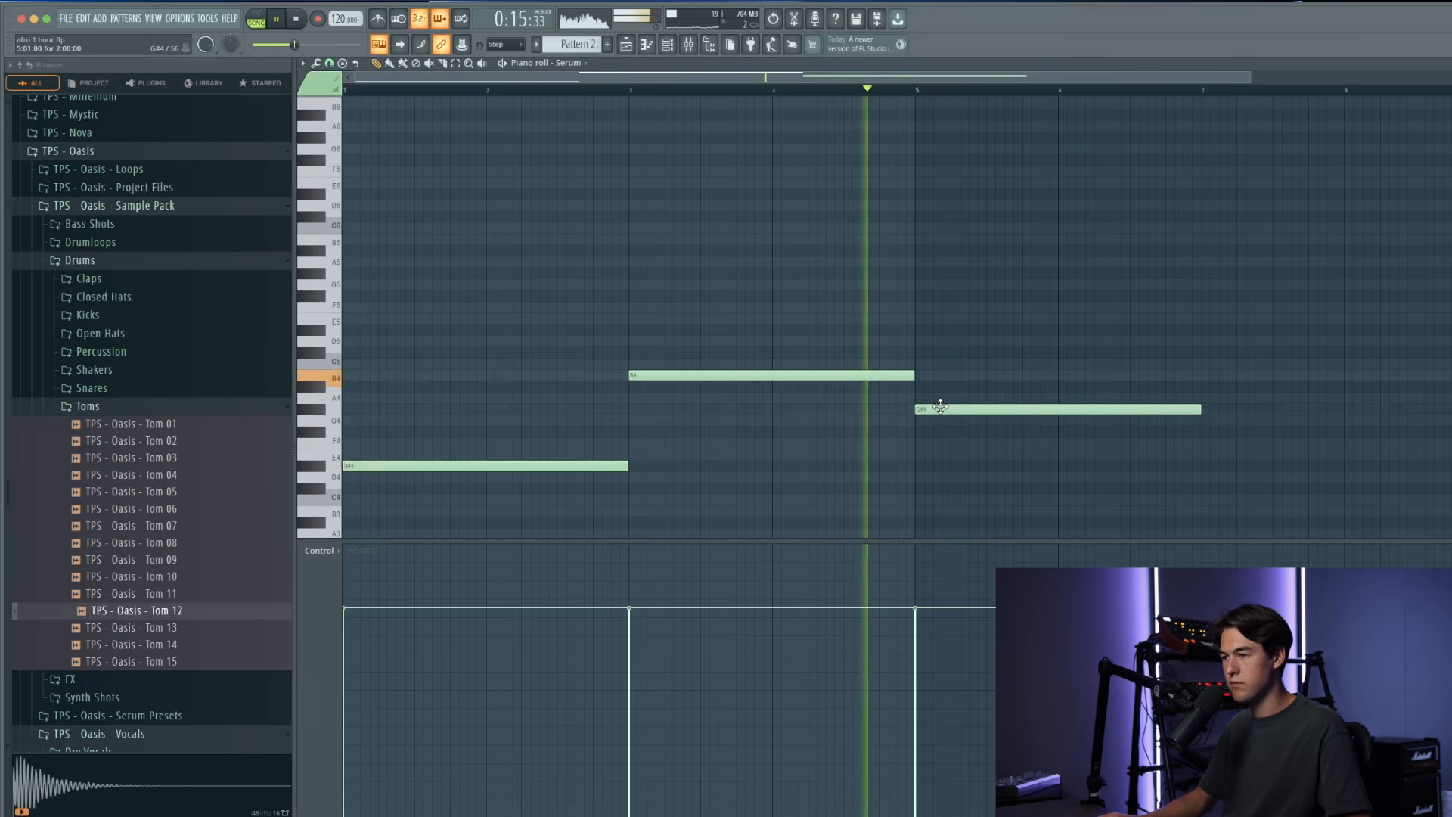
drag(1205, 399, 1217, 383)
scroll(1036, 389, down, 2)
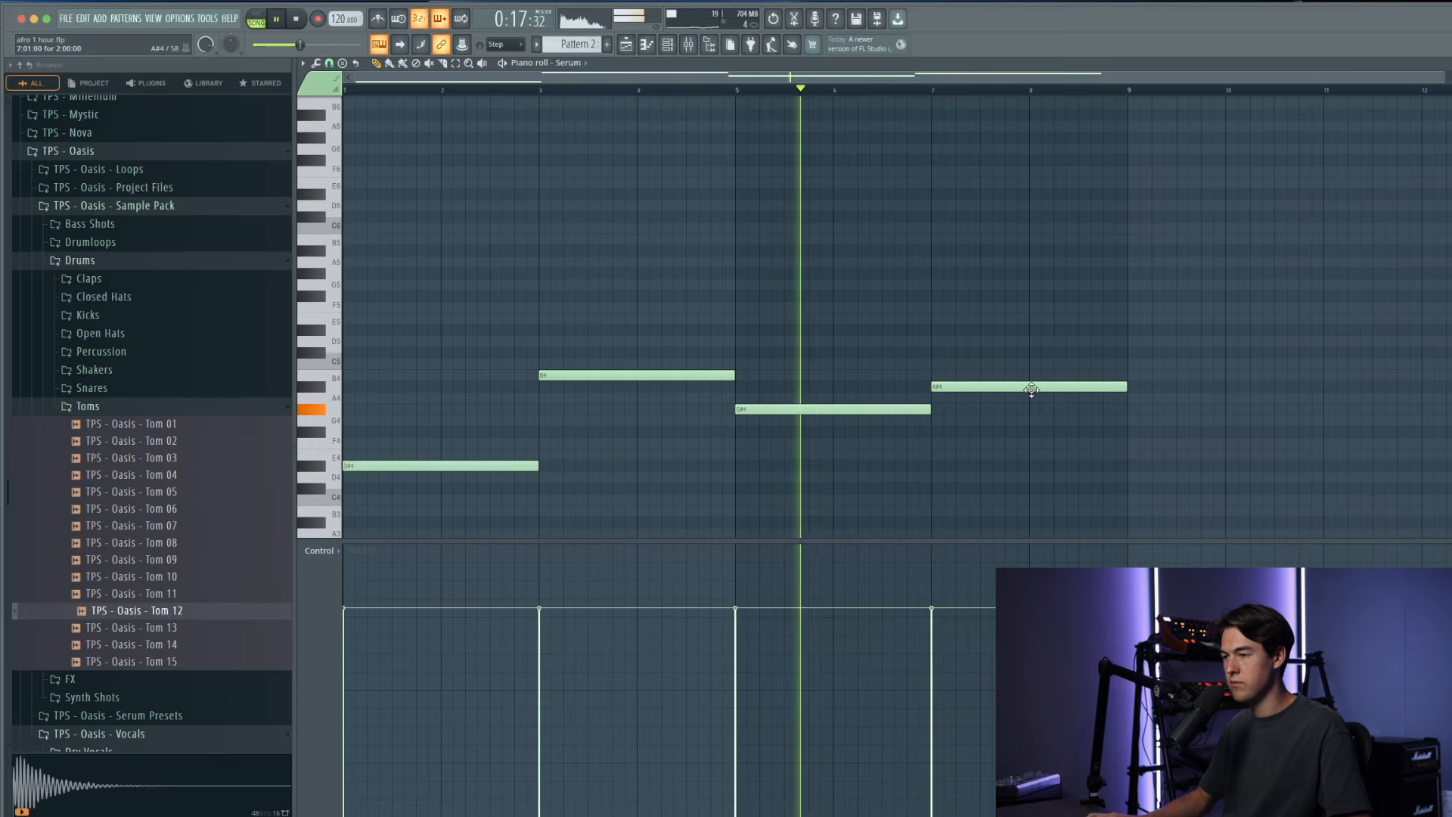
scroll(533, 293, up, 1)
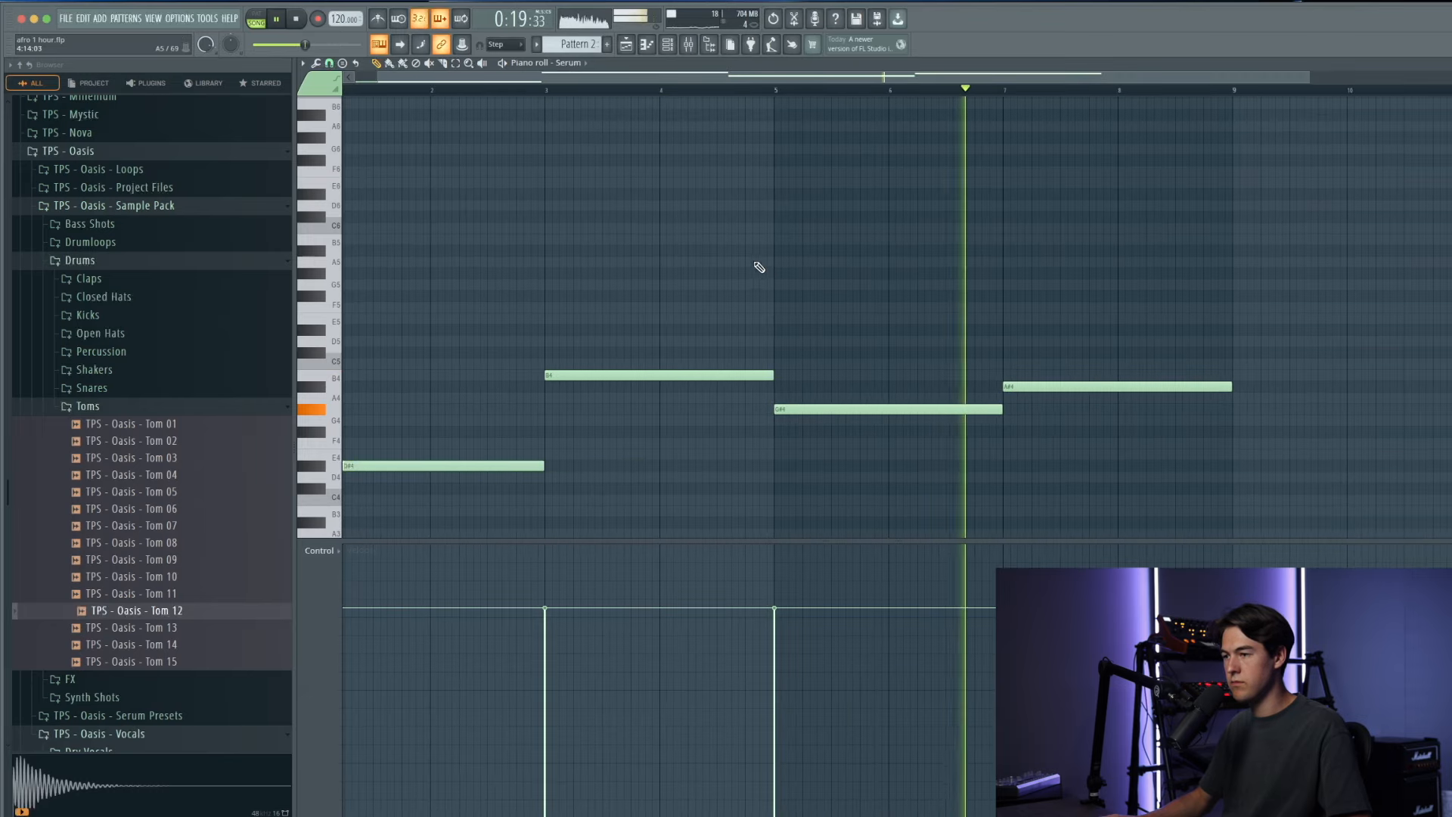
scroll(755, 261, down, 1)
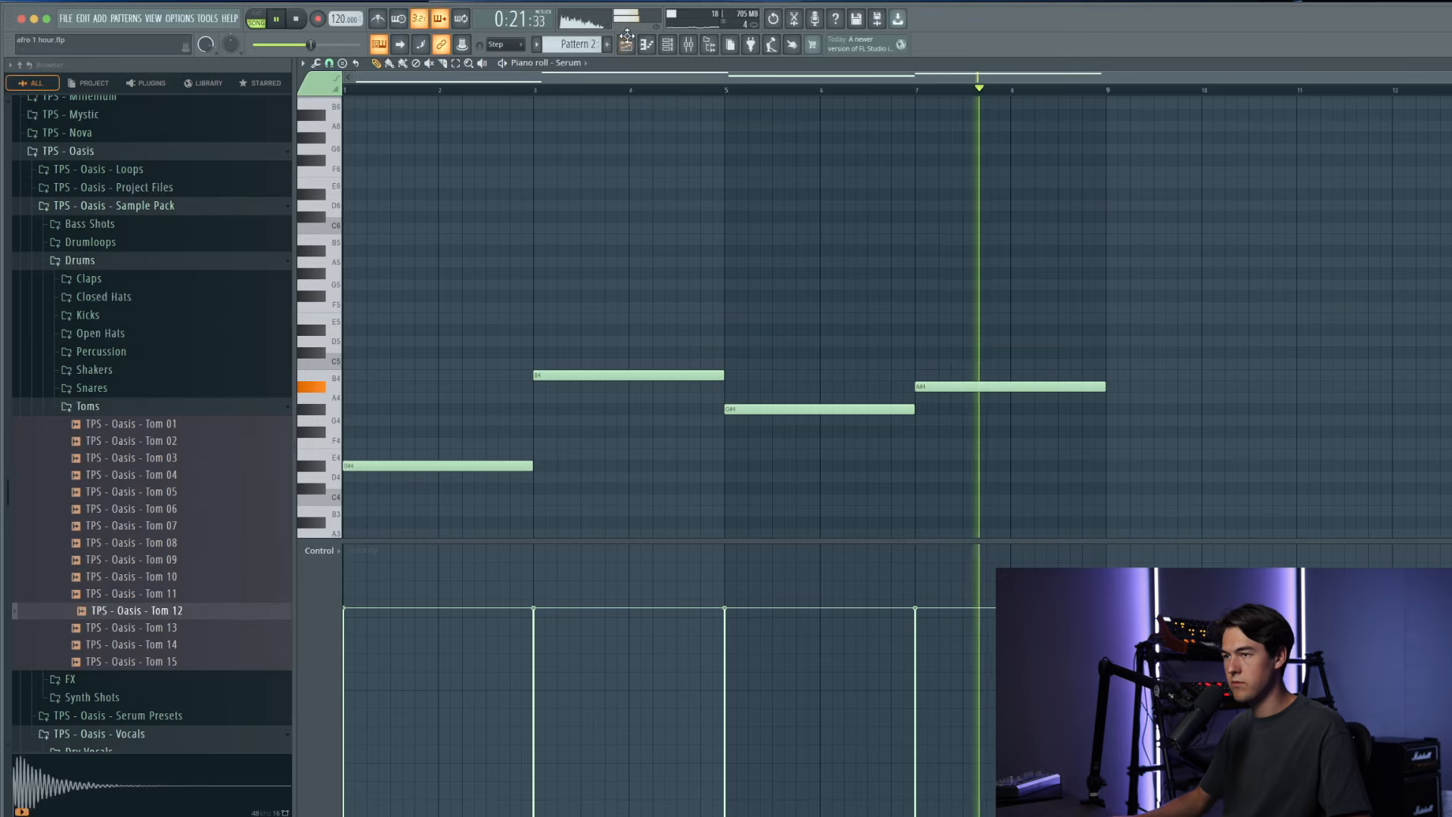
Step: Play the arrangement from bar 5 and compare it with the vocal on Track 2 muted and unmuted
key(F5)
click(645, 92)
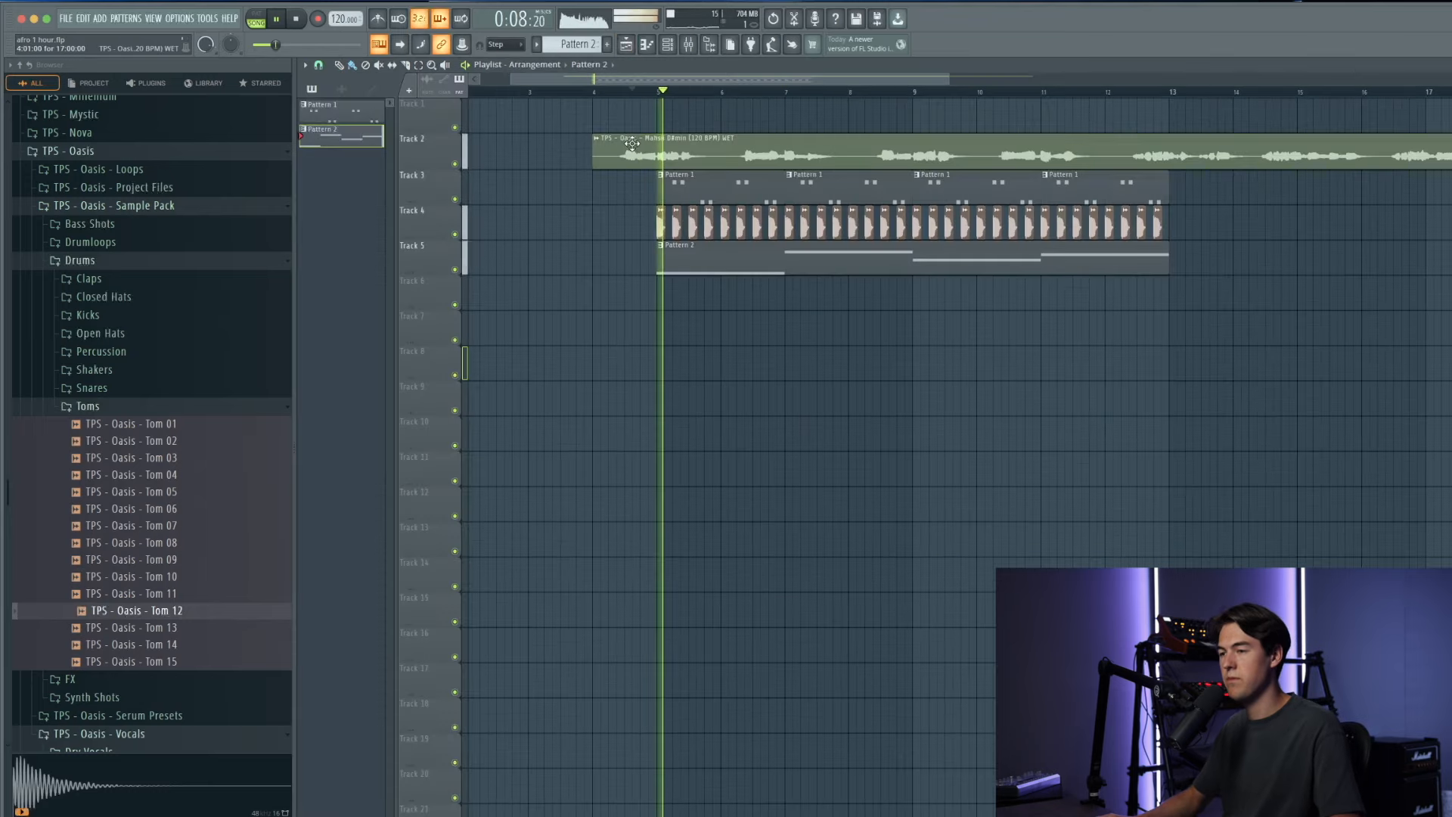
click(456, 165)
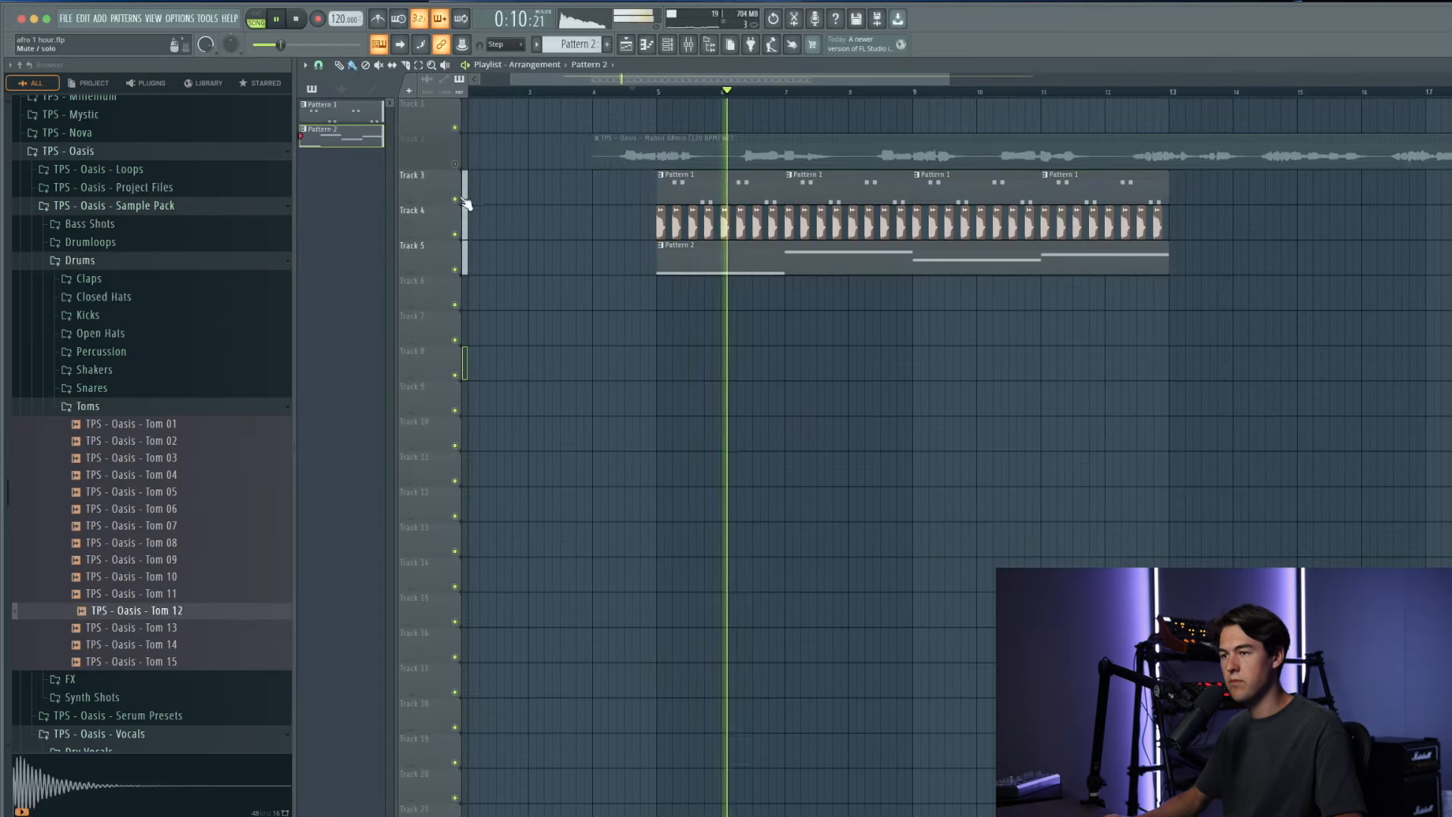
click(456, 164)
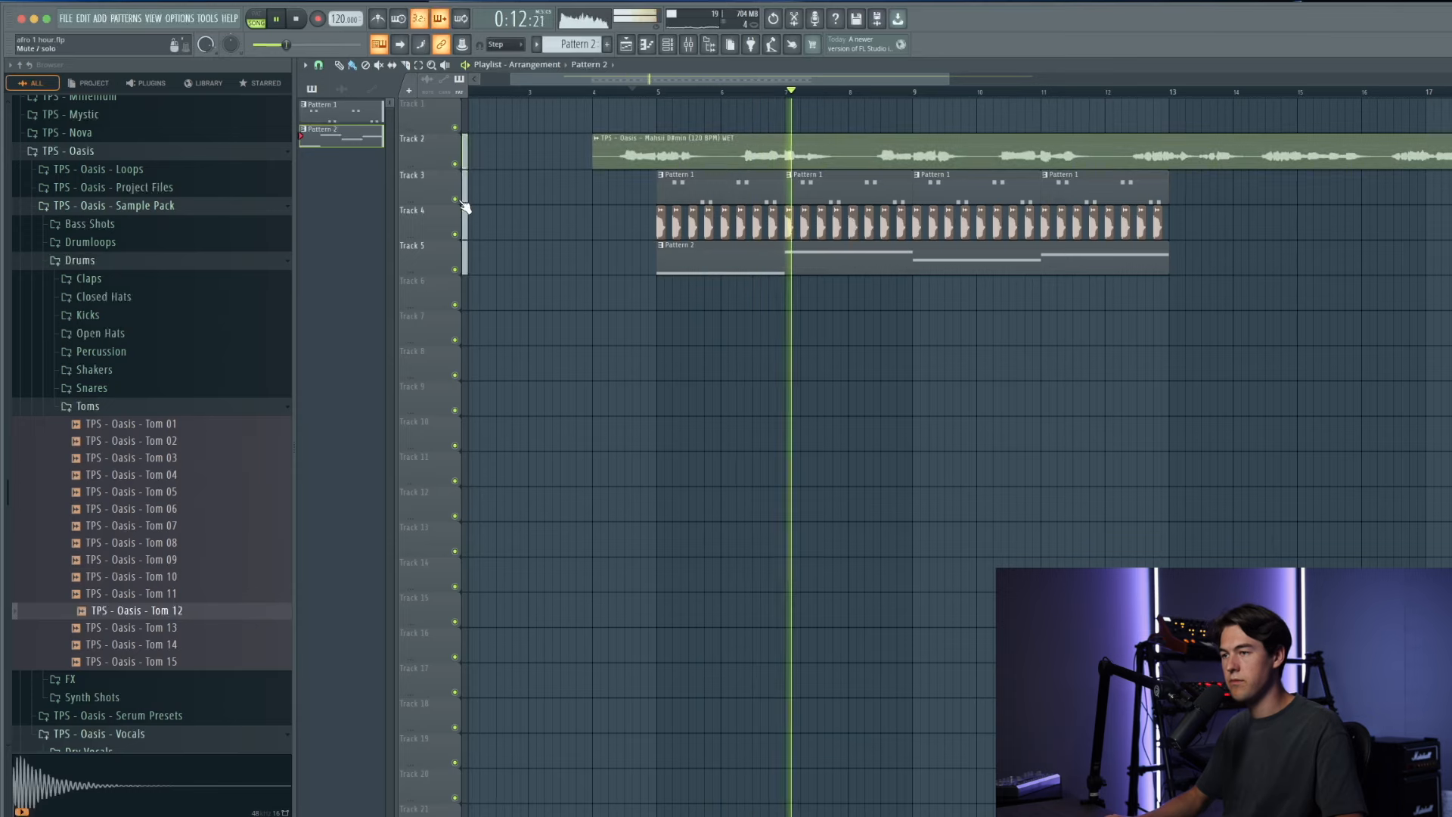
Step: Set the Tom 12 mixer track's volume to 80% and close the mixer
key(F9)
click(671, 579)
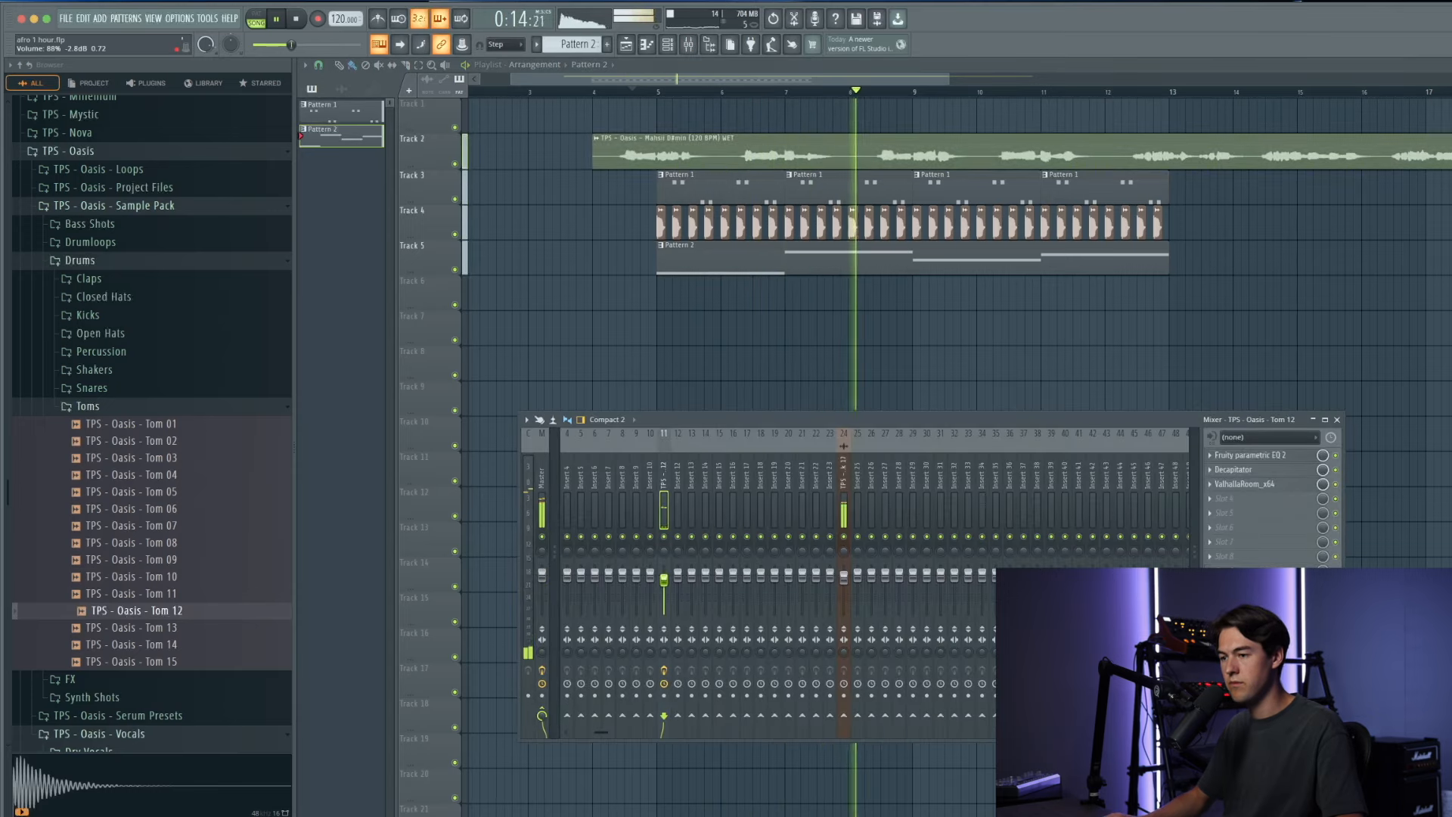
key(F9)
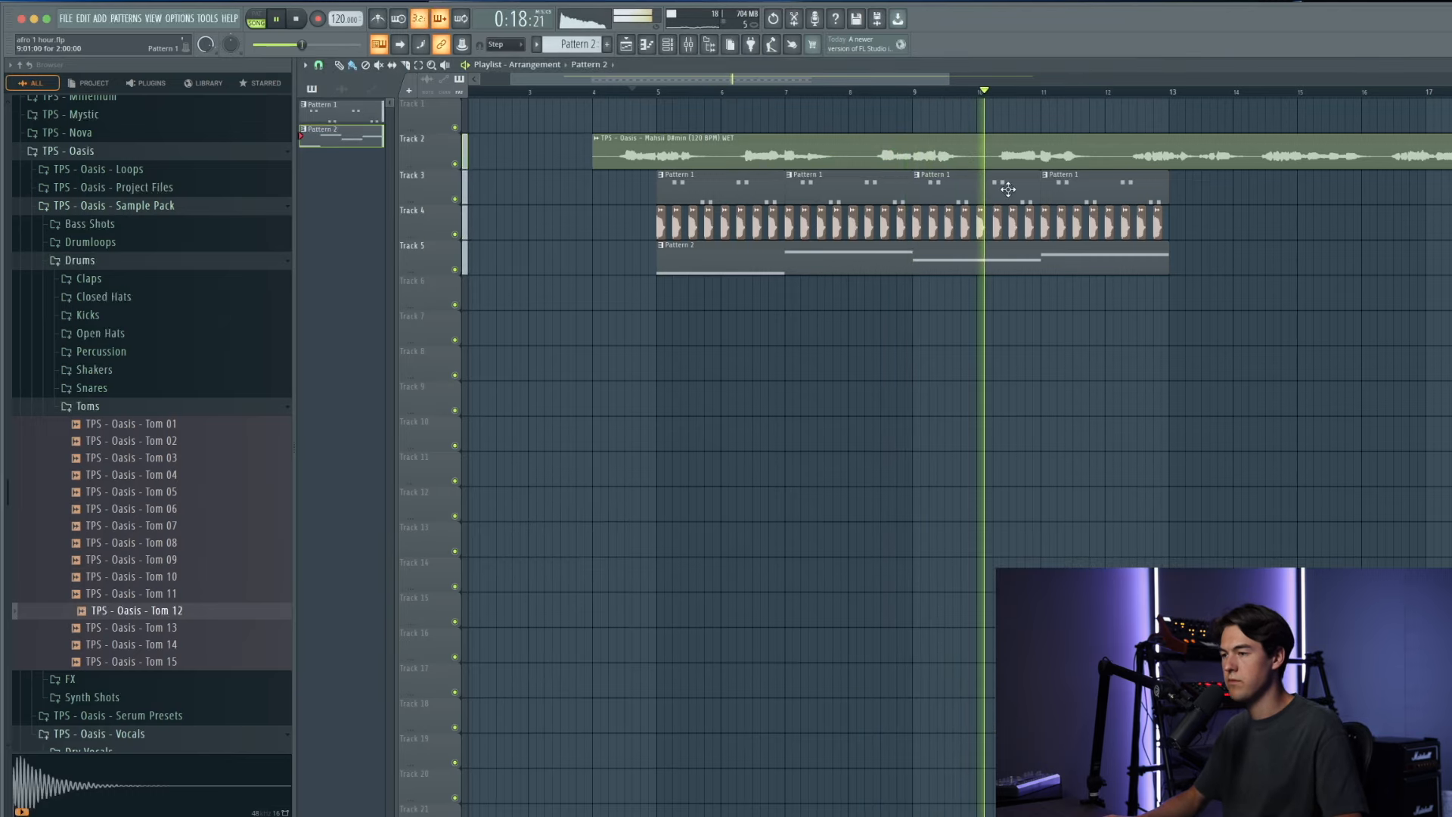
Step: Try the bar 3 bass note of Pattern 2 on D#4 while the loop plays
double_click(1036, 265)
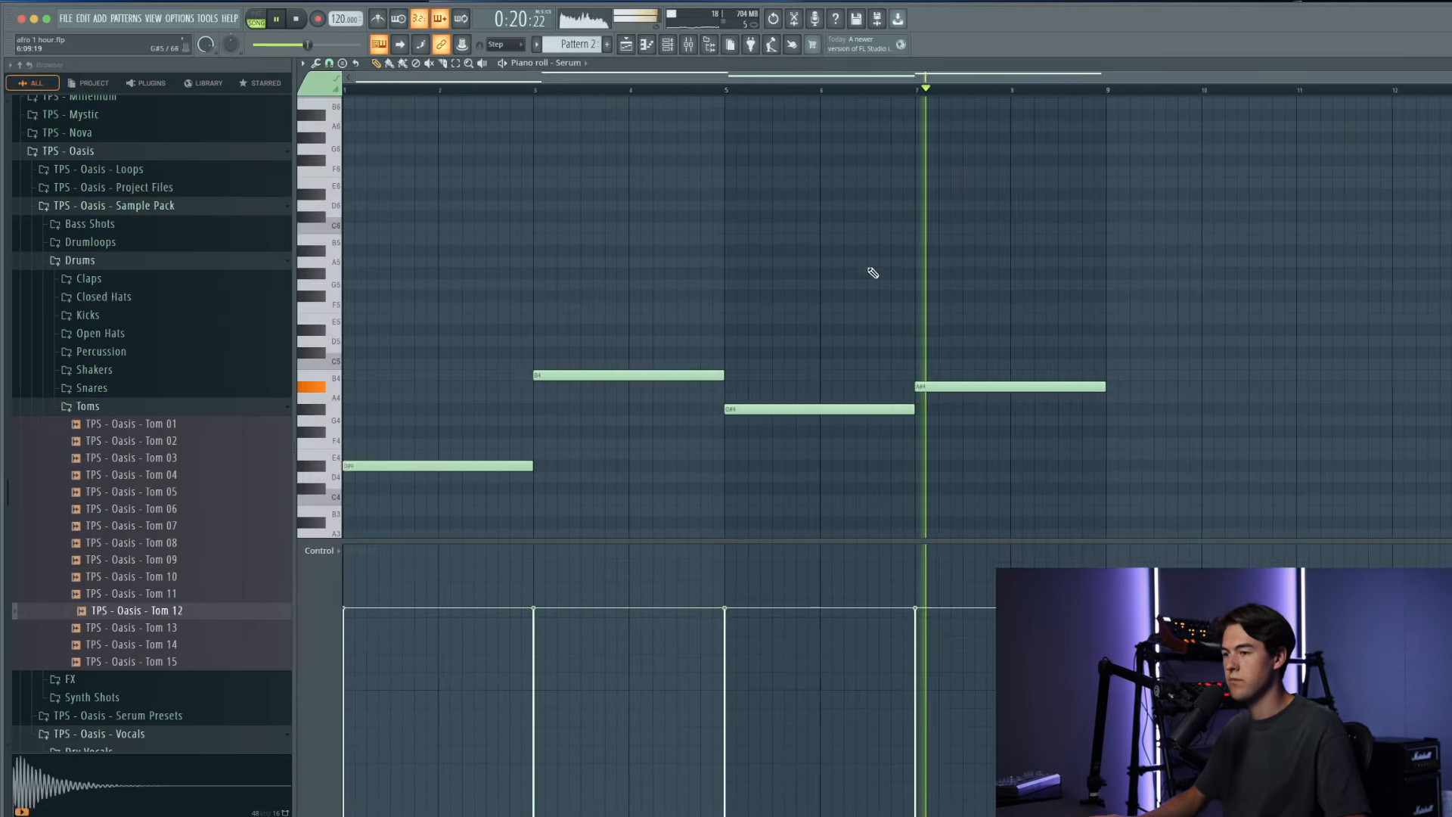
drag(583, 373, 583, 387)
click(347, 89)
drag(636, 386, 640, 464)
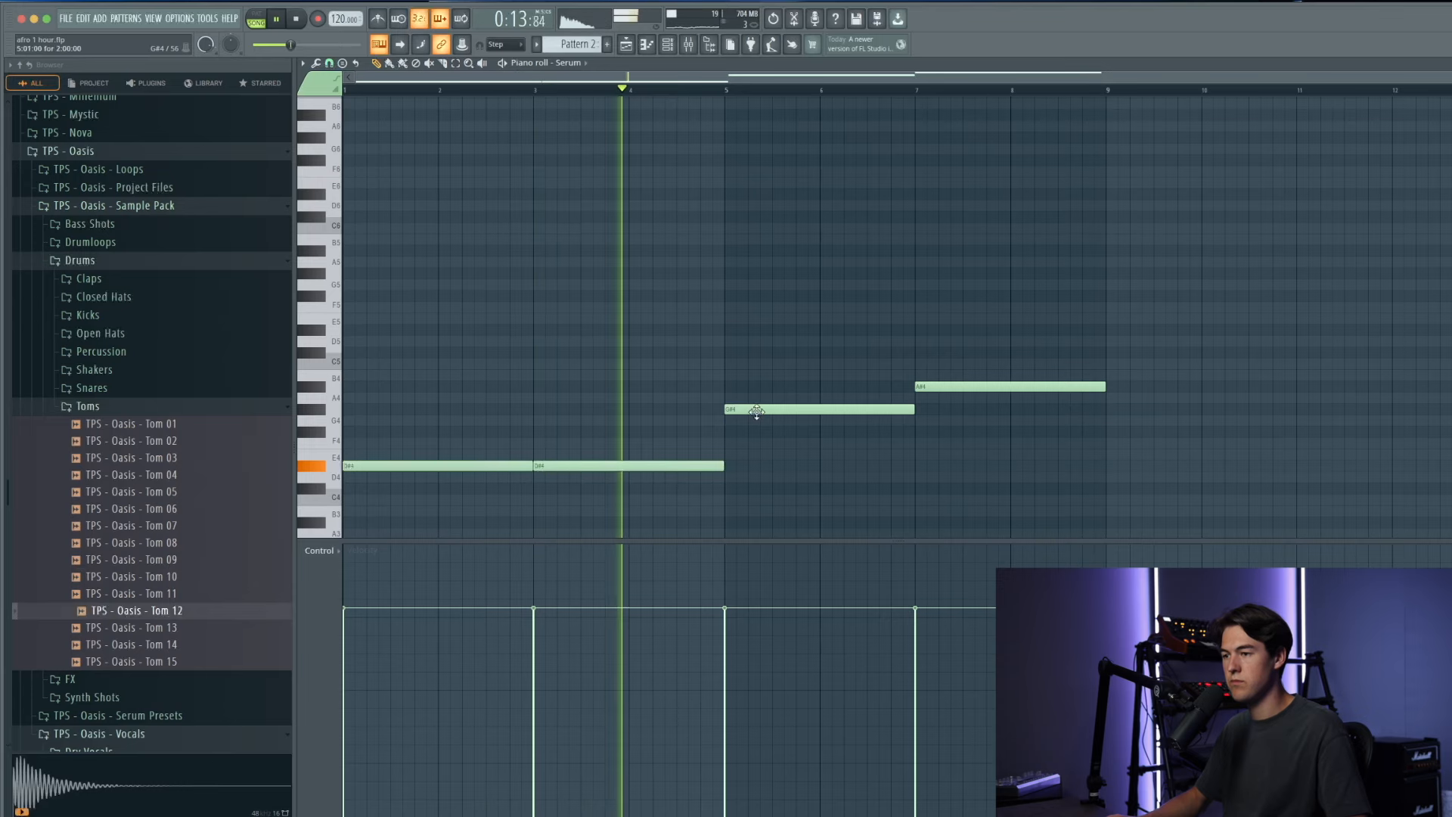
Step: Try the bar 5 note on B4, with one-bar G#4 and A#4 notes at bars 7 and 8
drag(743, 409, 752, 376)
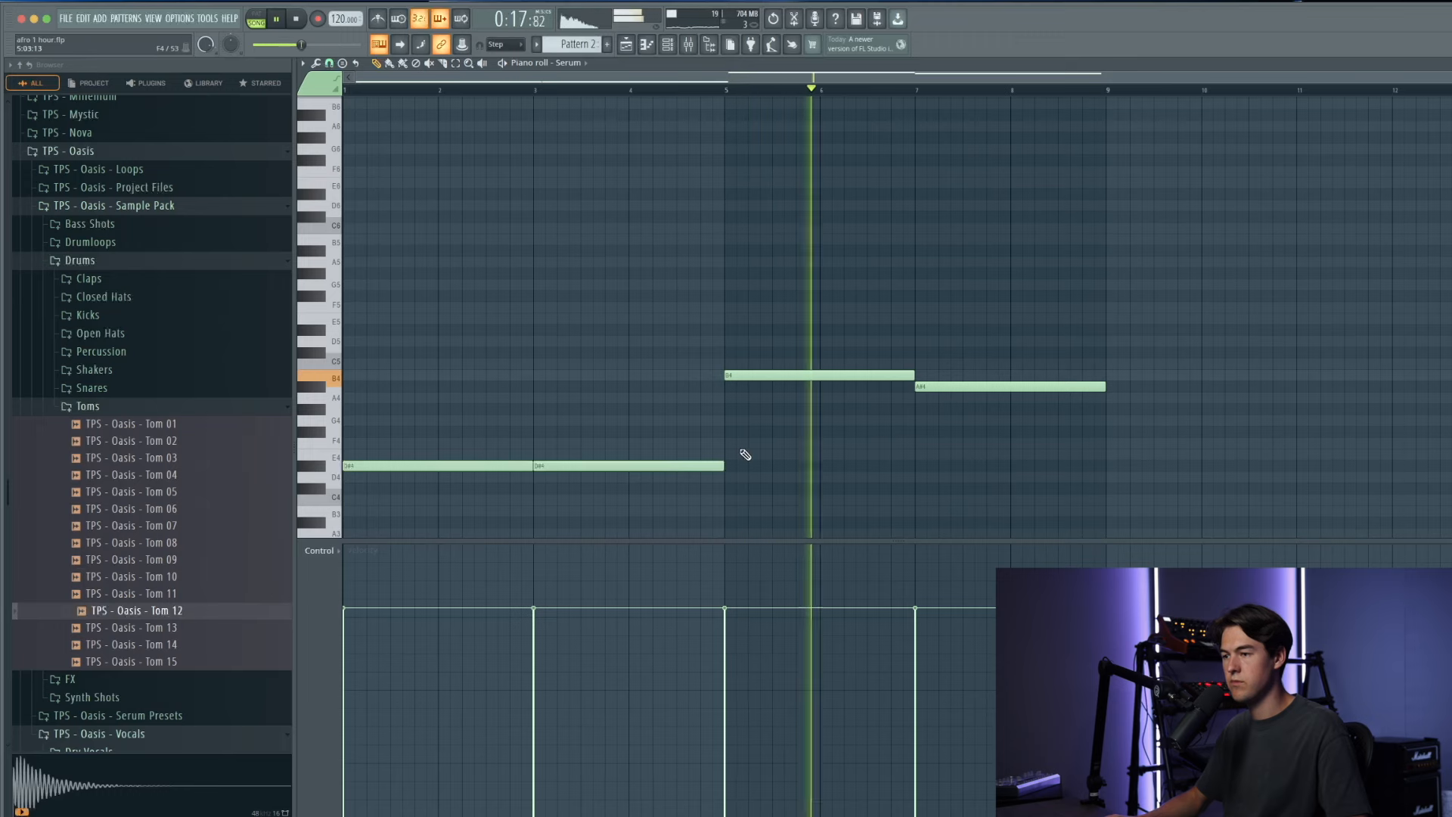
drag(942, 386, 944, 410)
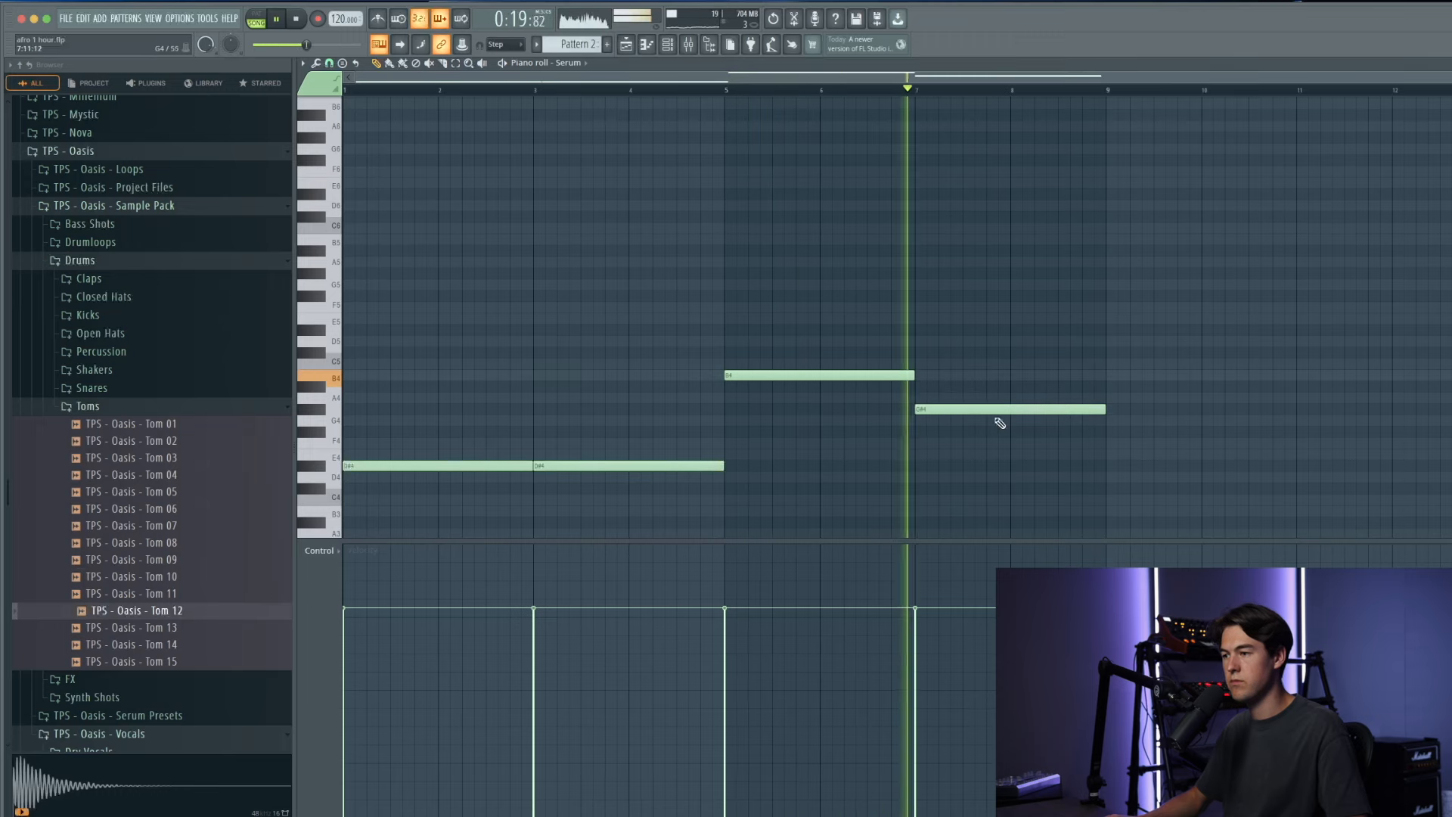
drag(1104, 409, 1011, 409)
click(1010, 387)
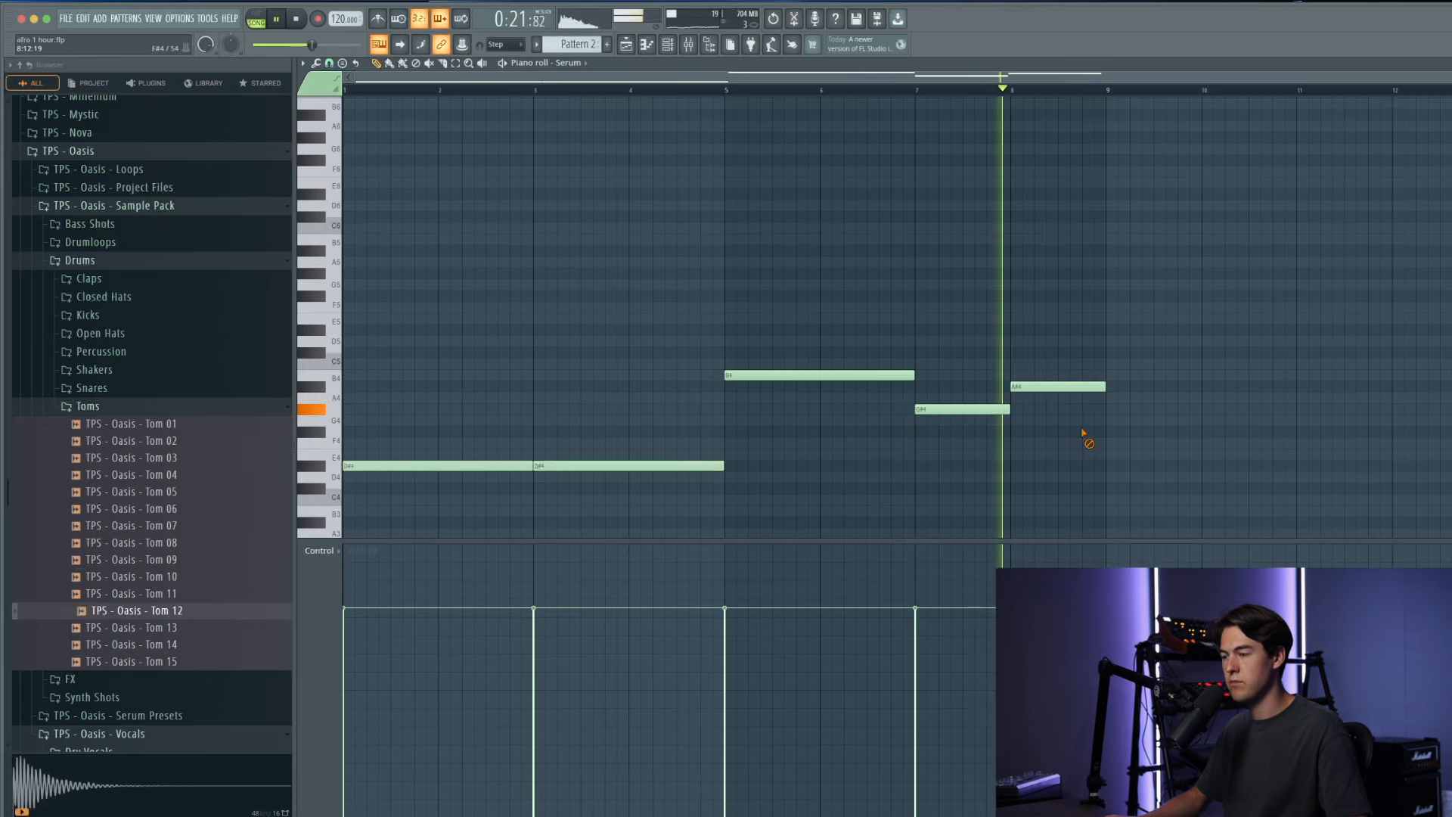
Step: Undo the note changes from bar 5 onward, try the bar 3 note on A#4 and return it to B4
key(ctrl+z)
key(ctrl+z)
key(ctrl+z)
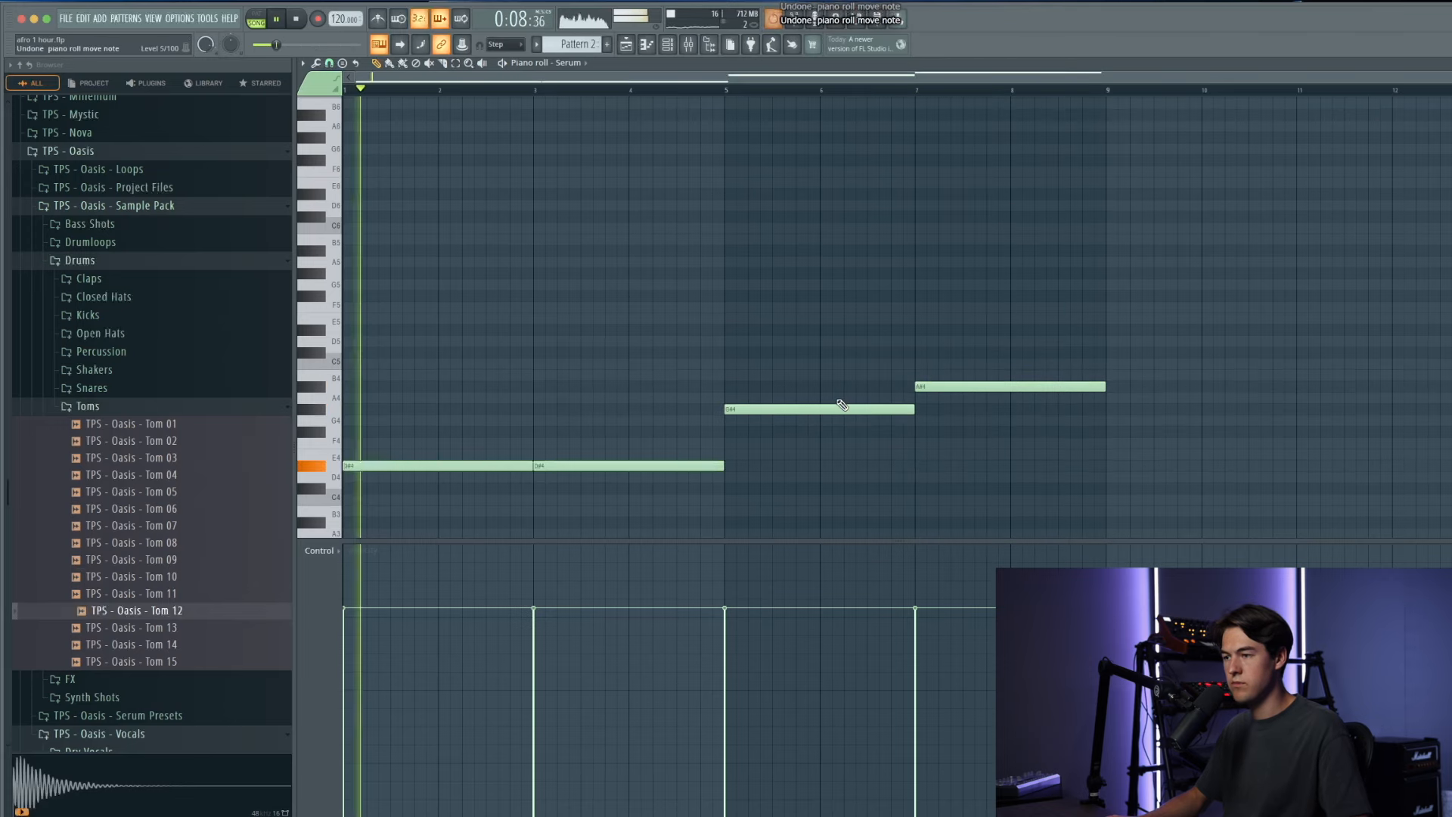
drag(627, 465, 627, 386)
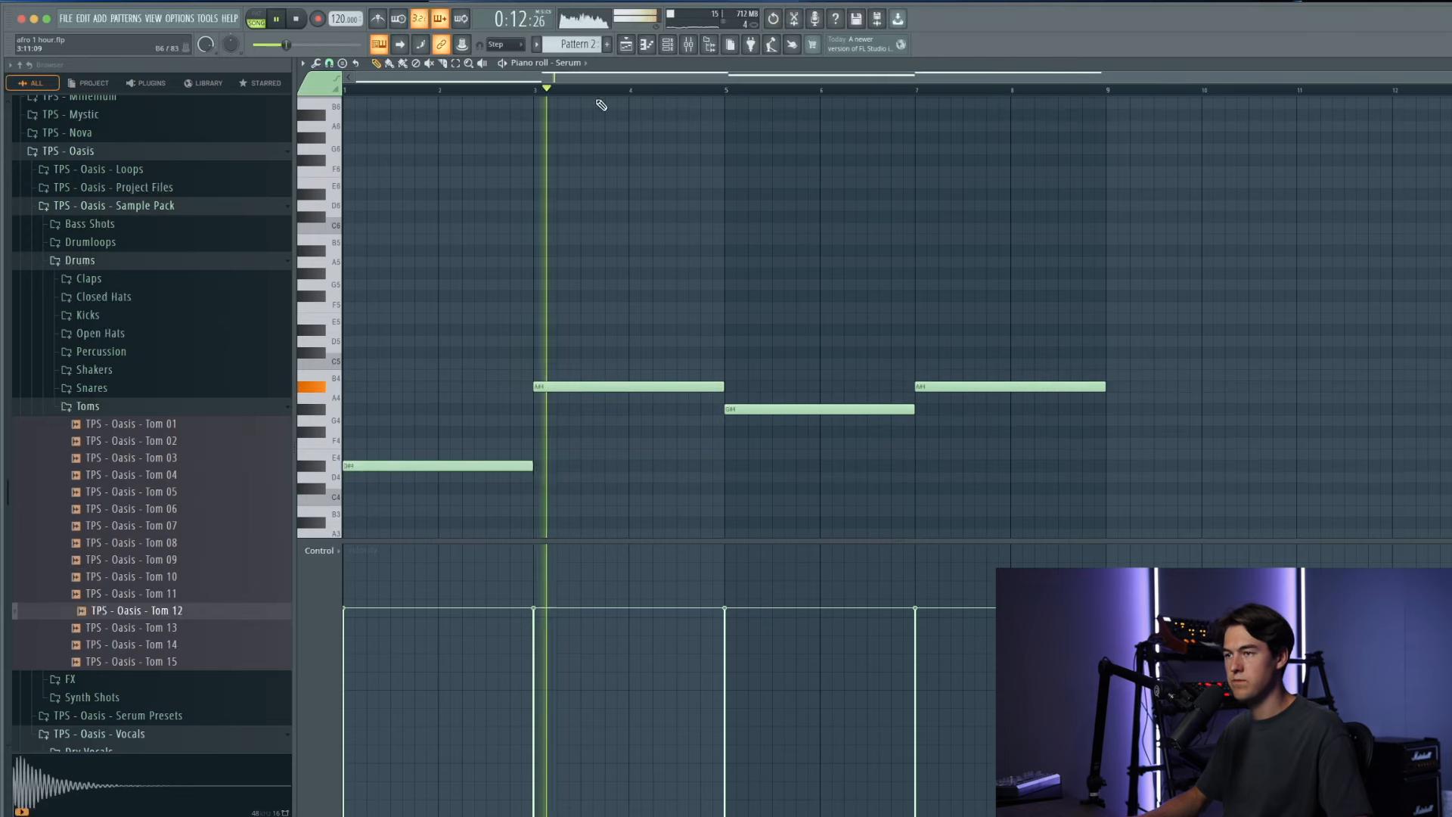
click(498, 90)
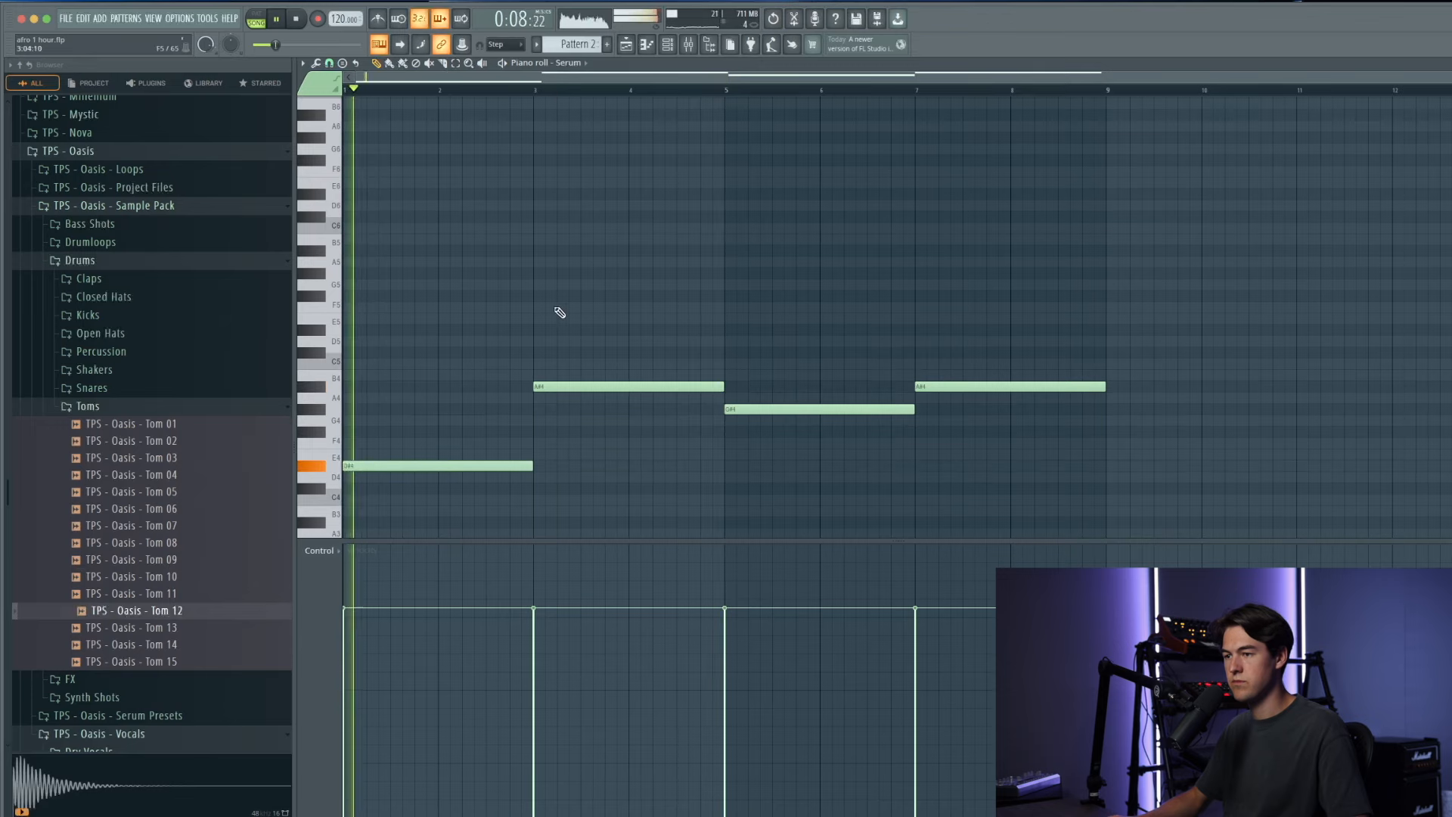
drag(569, 386, 570, 375)
click(533, 89)
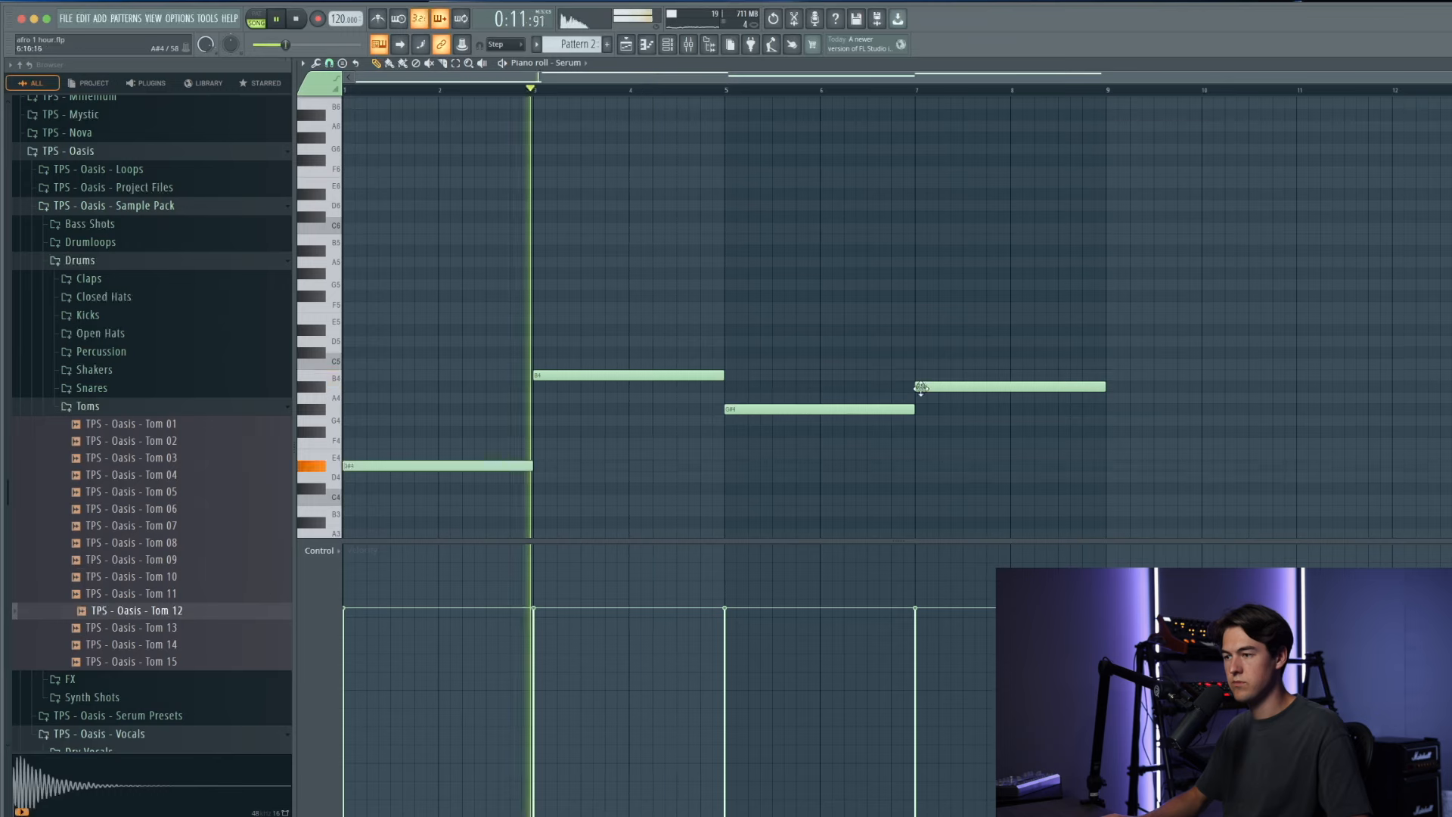
Step: Try filling bars 3 and 4 with one-bar B4 and A#4 notes and delete the G#4 note at bar 5
drag(928, 387, 635, 375)
drag(814, 388, 724, 388)
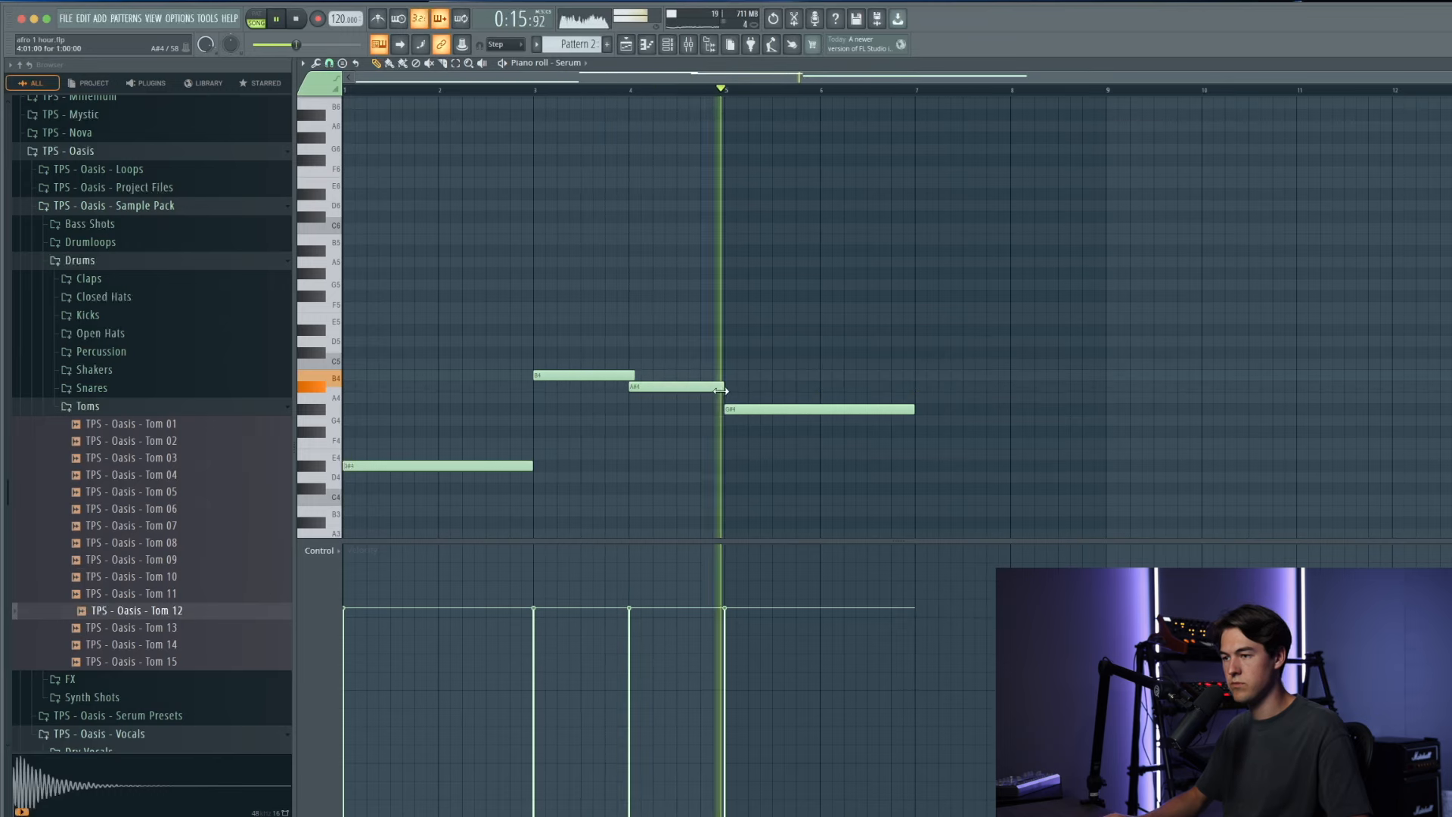
right_click(739, 409)
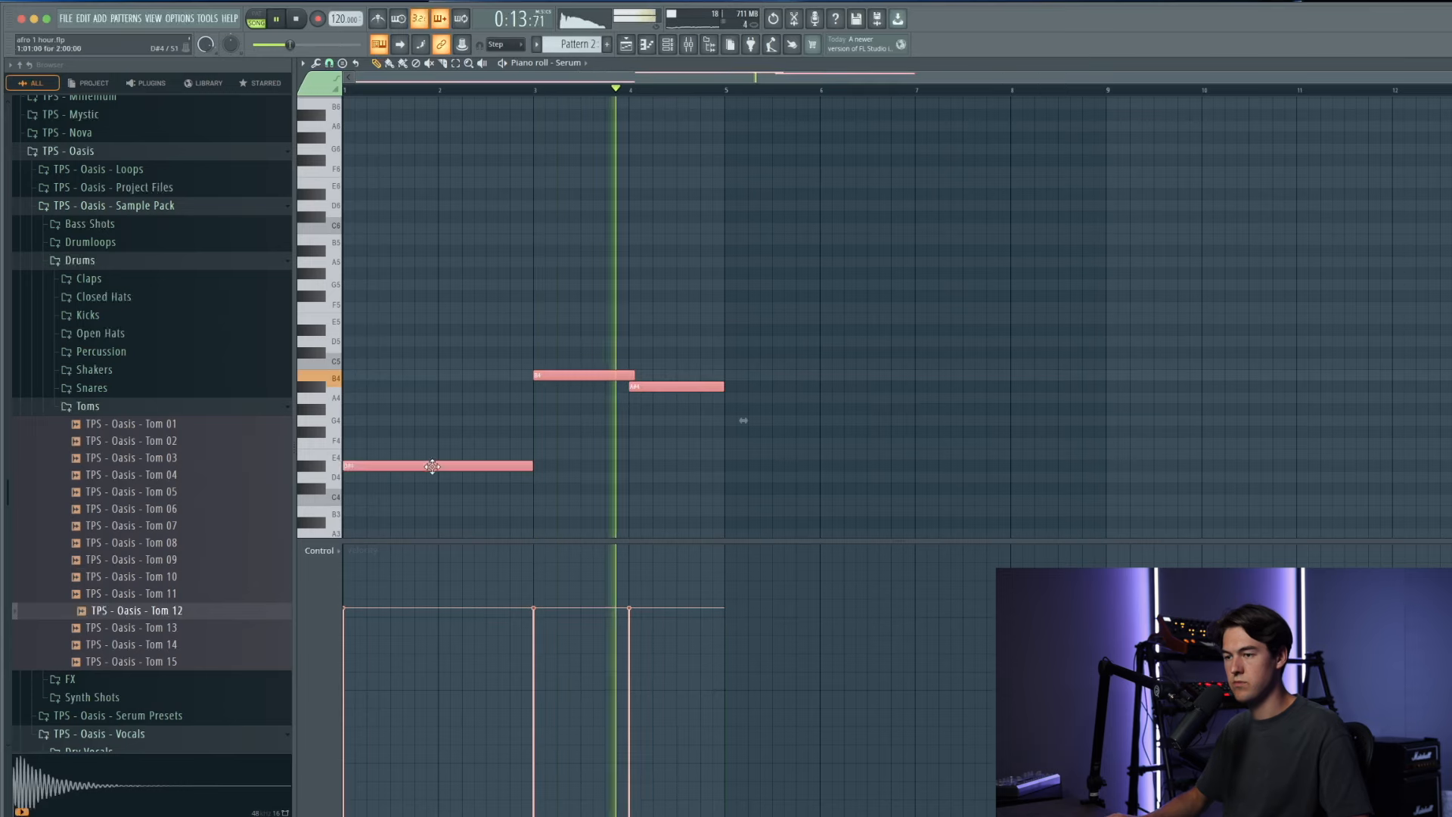
Step: Duplicate the four-bar bass phrase to bar 5 and change the copy's ending to one-bar B4 and G#4 notes
key(ctrl+b)
key(ctrl+d)
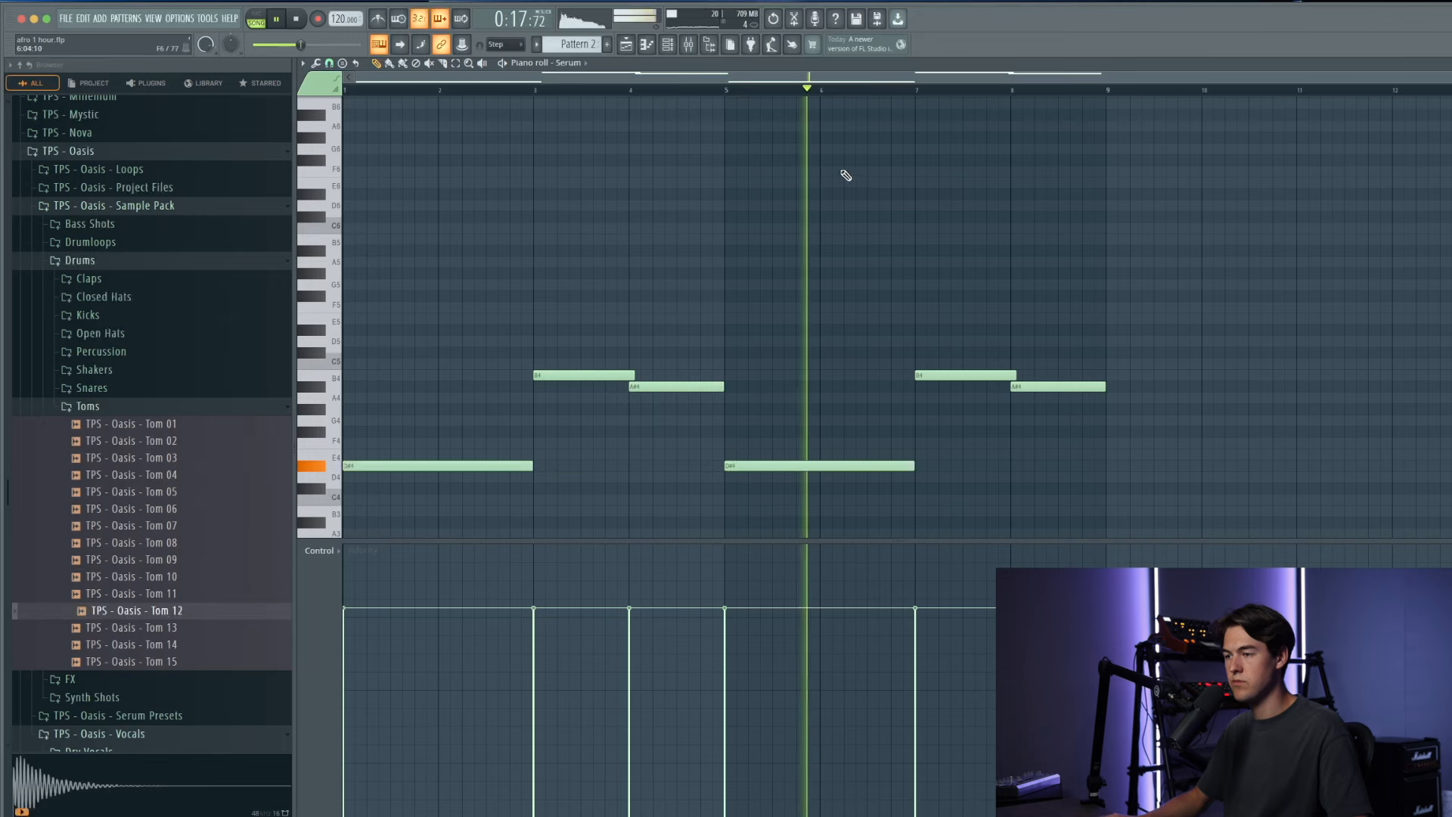
drag(1068, 387, 1010, 376)
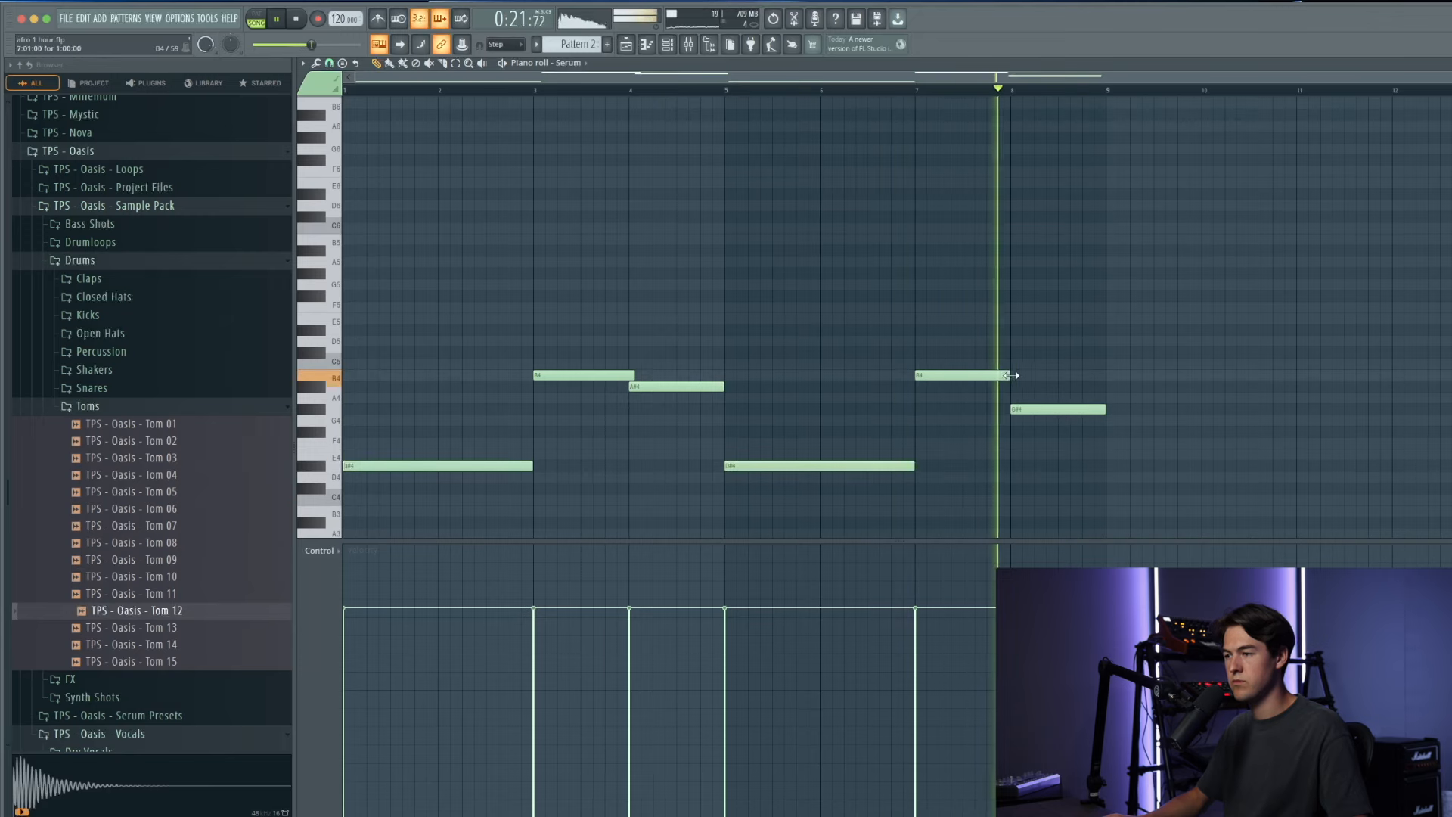
key(space)
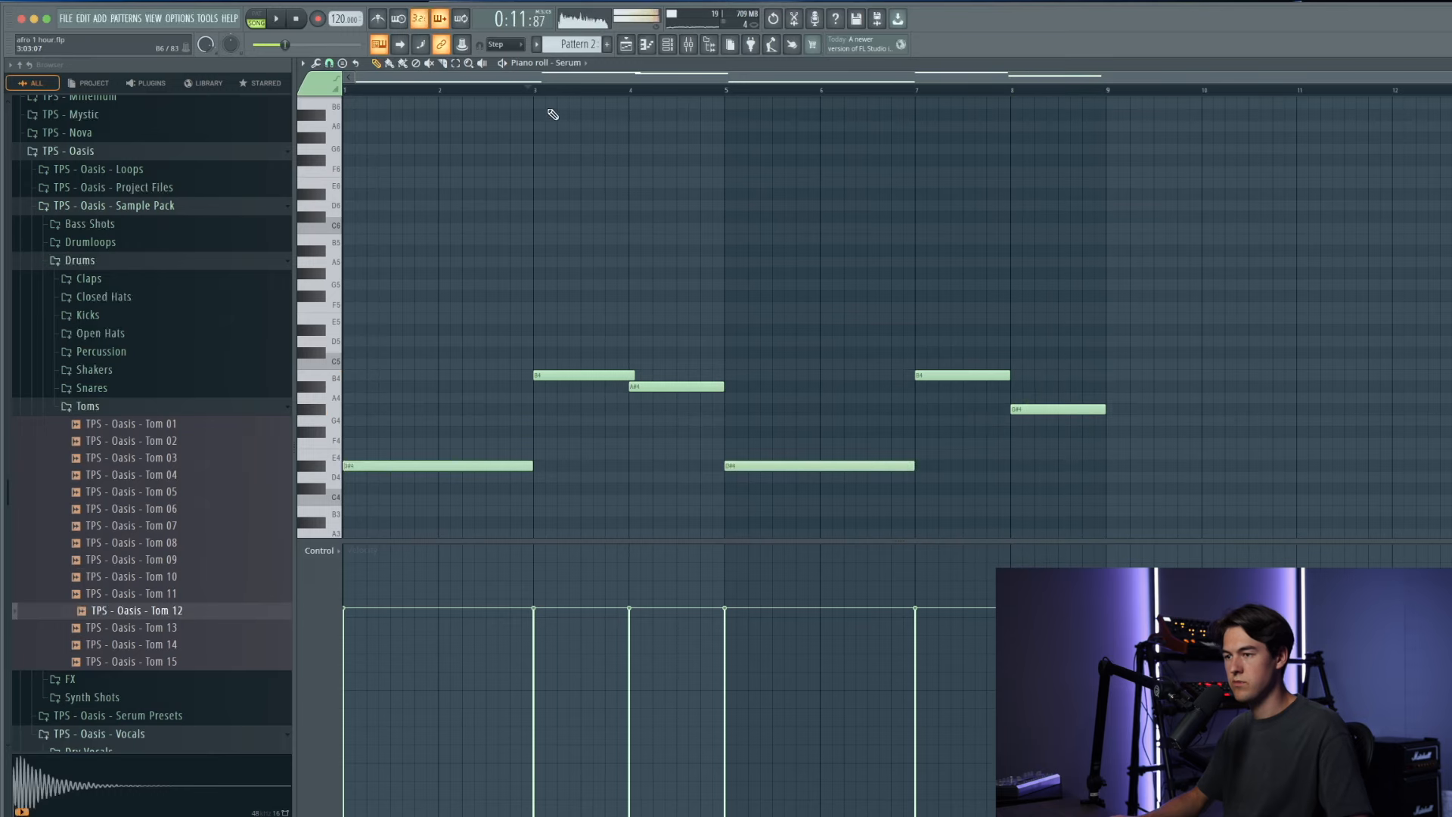
Step: Undo the phrase edits back to the two-bar D#4, B4, G#4 and A#4 notes
key(ctrl+z)
key(ctrl+z)
key(ctrl+z)
key(ctrl+z)
key(ctrl+z)
key(ctrl+z)
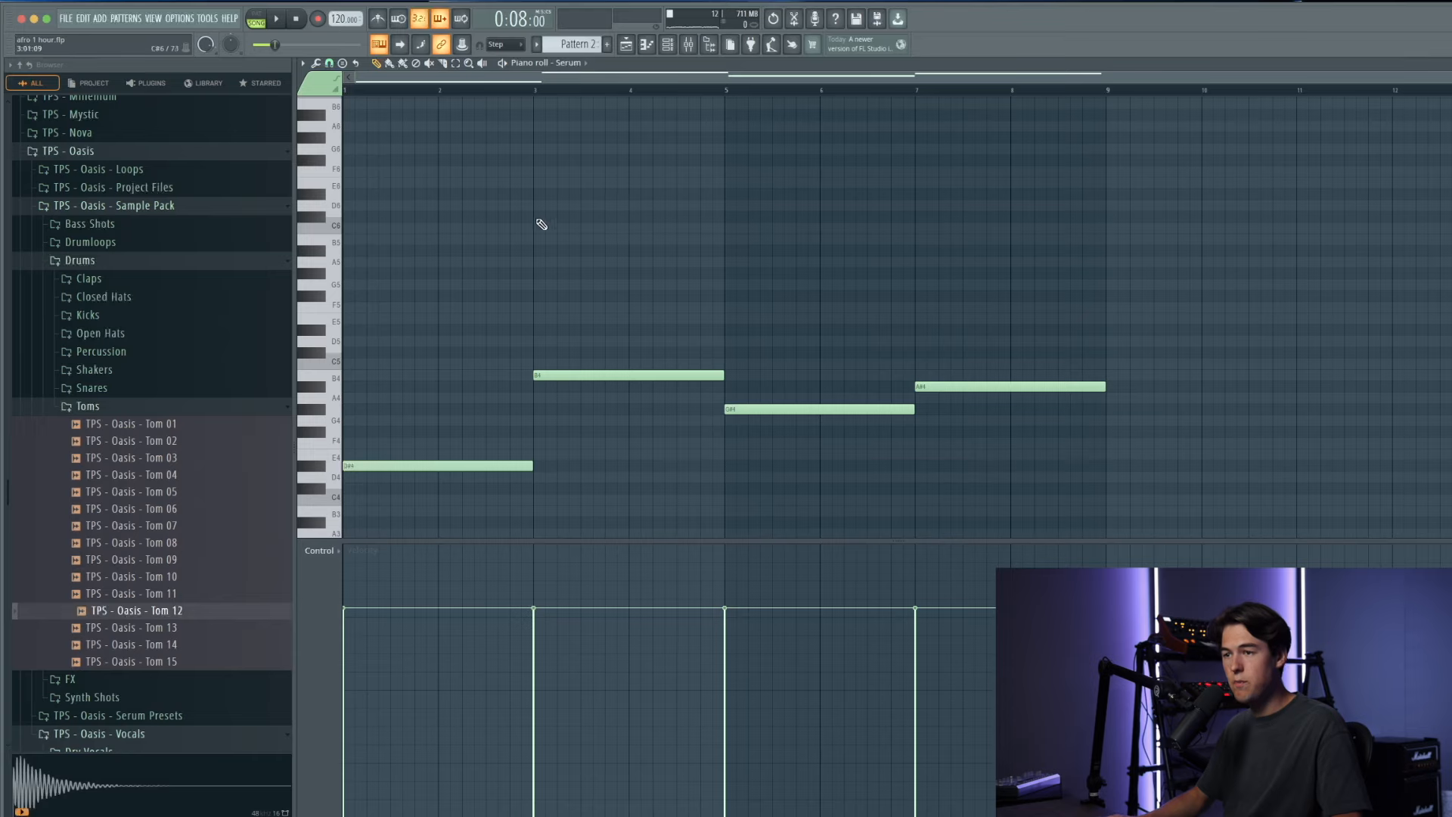
Step: Reset the Serum channel's volume in the channel rack during playback and save the project
click(626, 45)
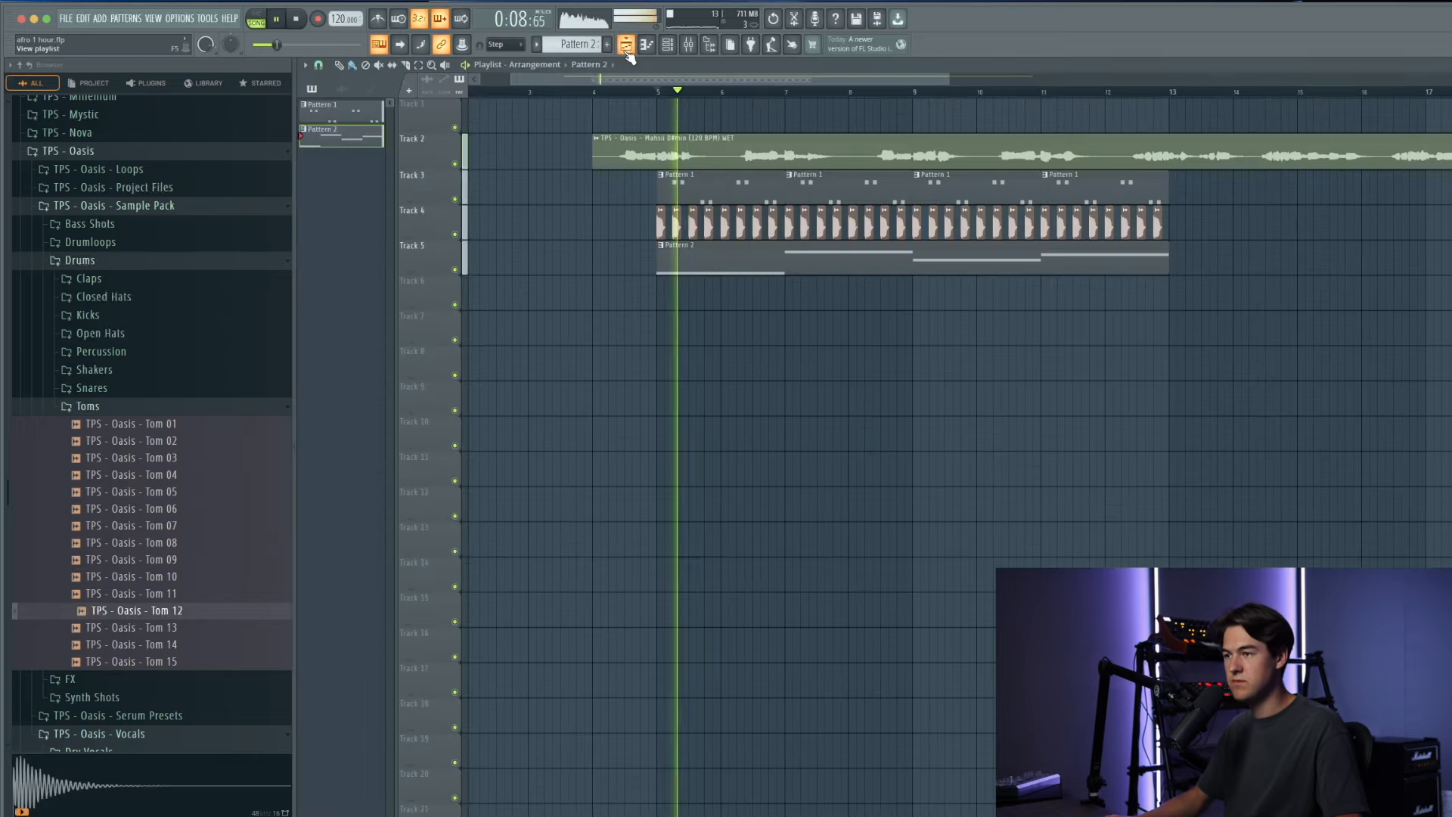
click(667, 45)
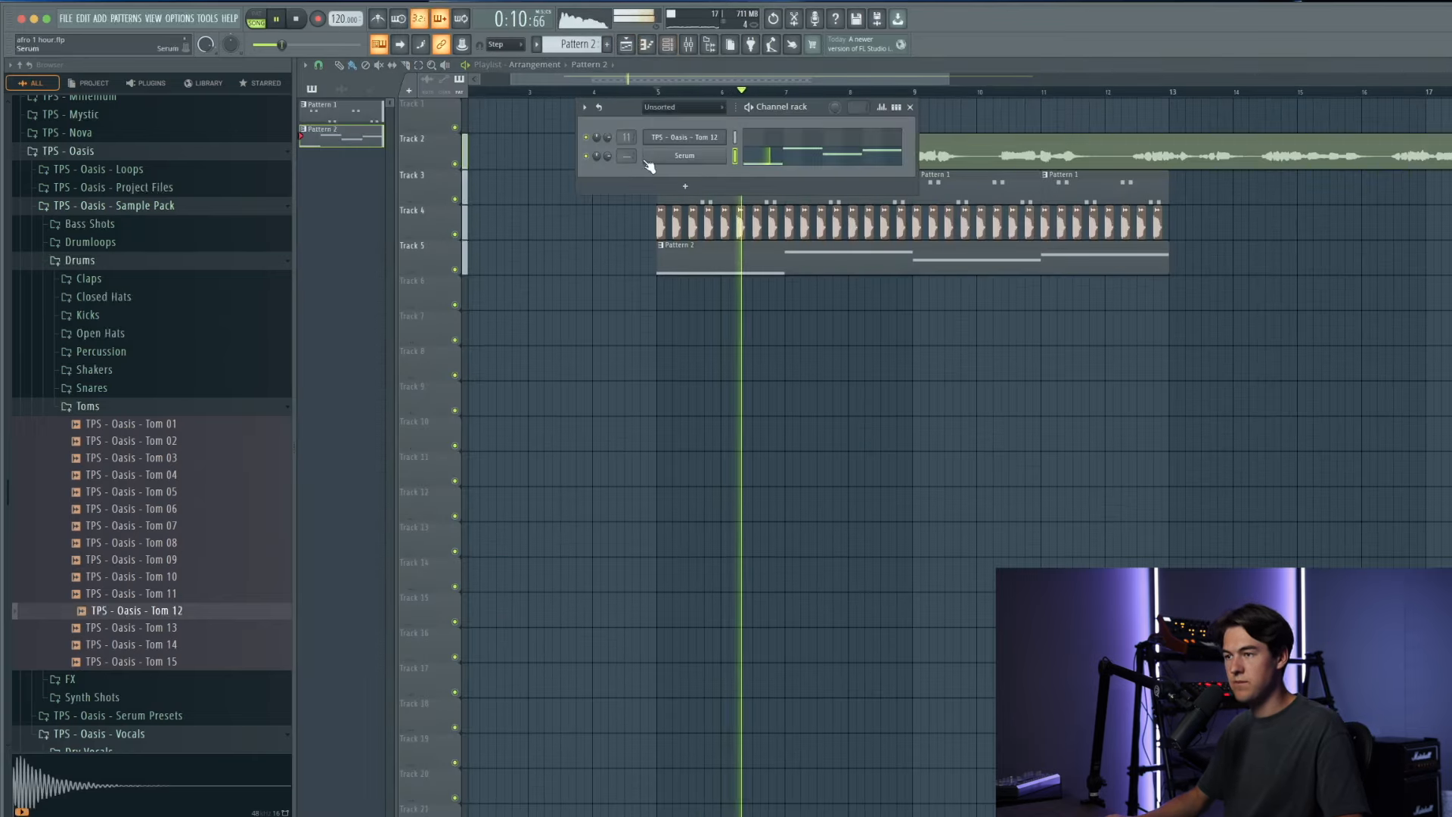
right_click(597, 155)
click(599, 162)
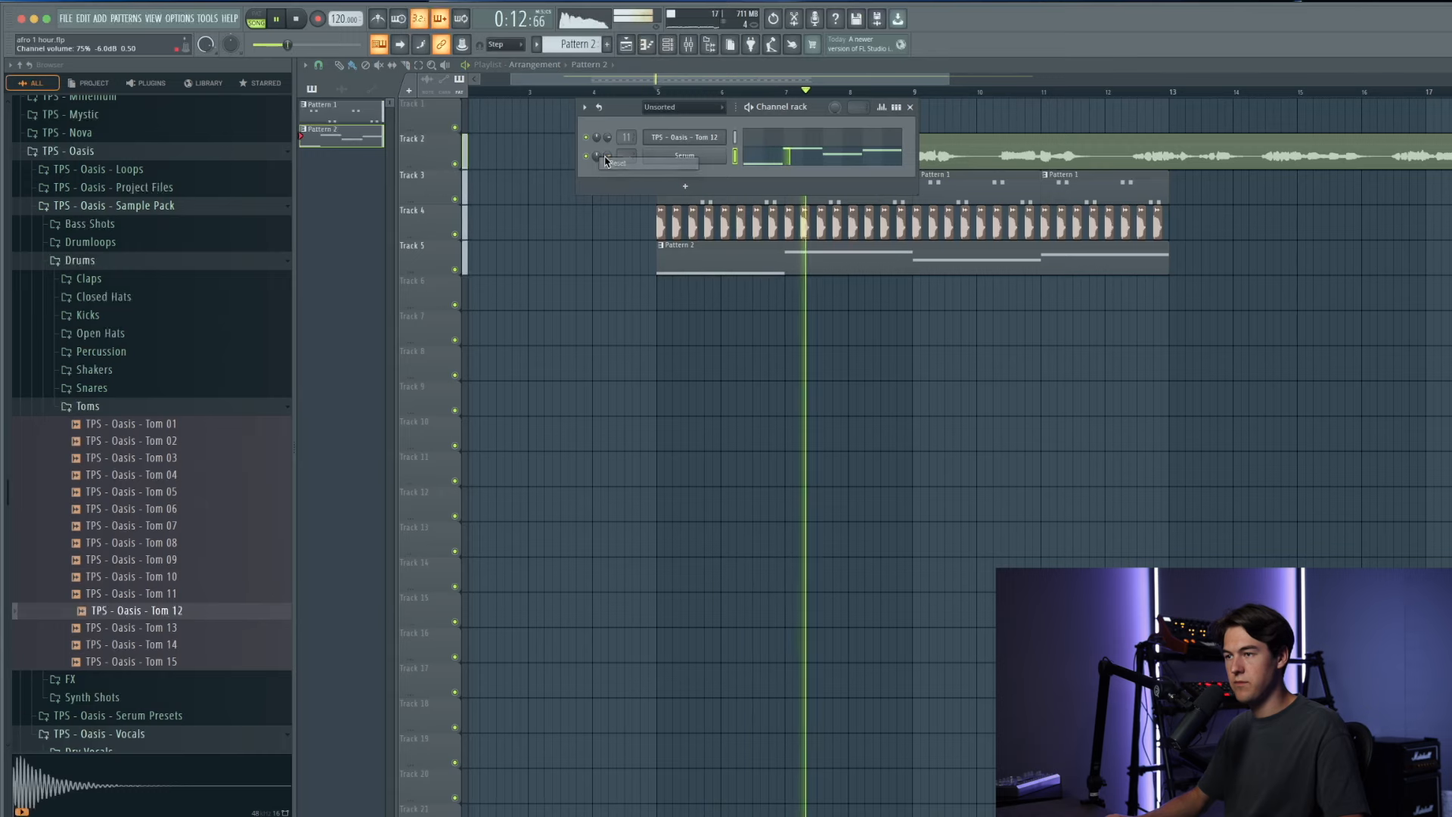
key(super+s)
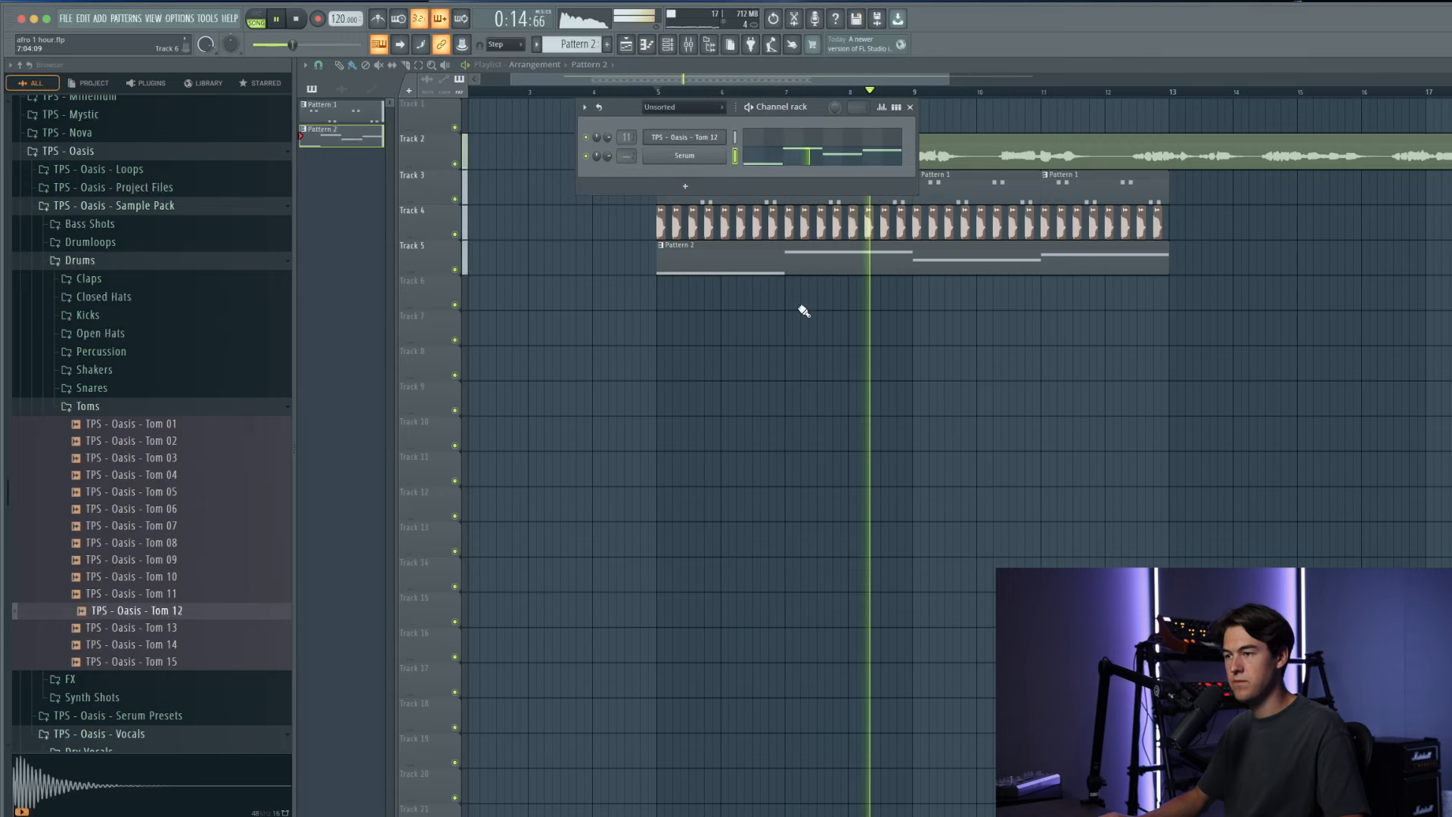
key(F6)
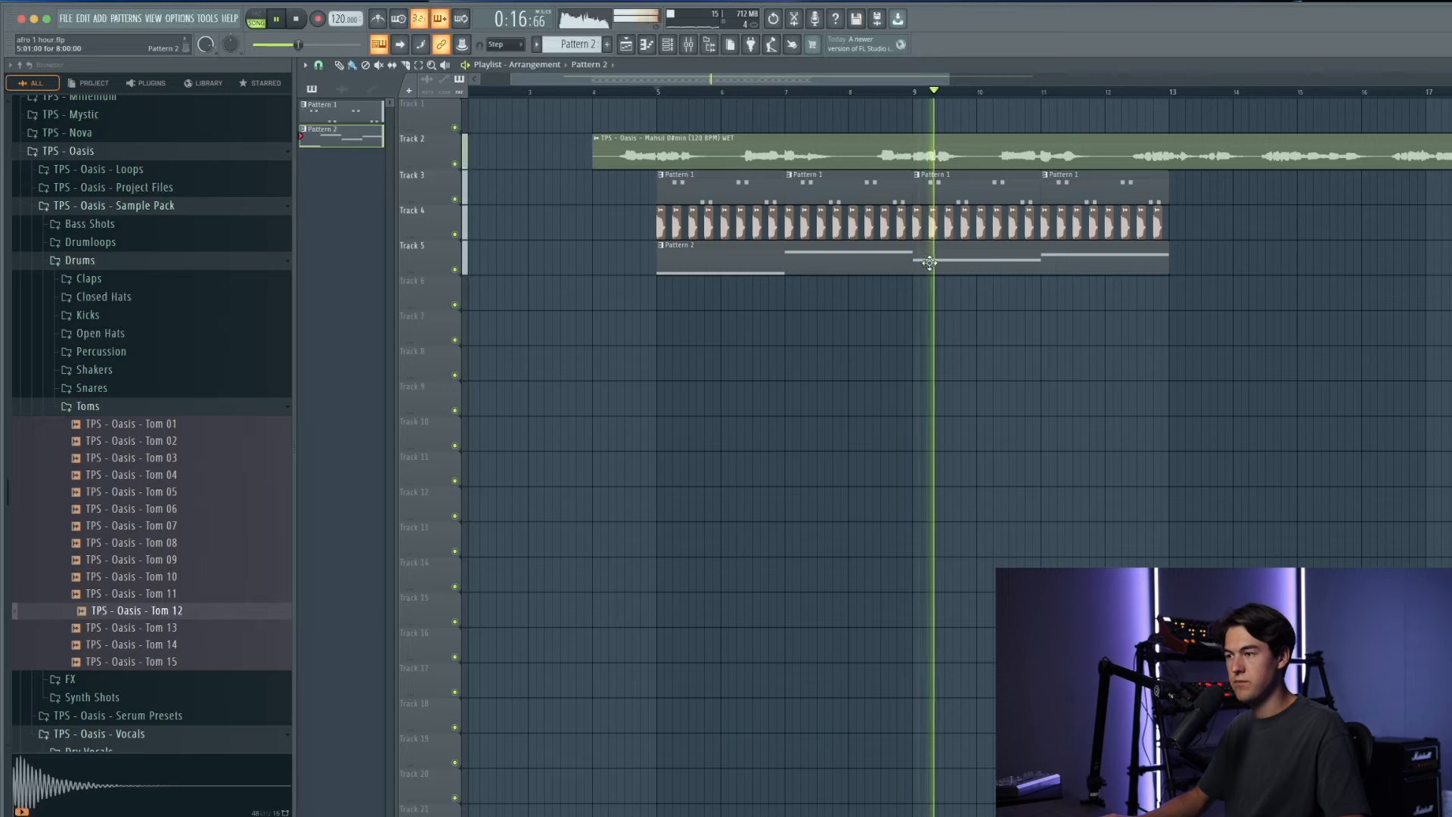
Step: Stop playback and mute Tracks 2, 3 and 4 so only the bass pattern on Track 5 is heard
scroll(817, 295, down, 2)
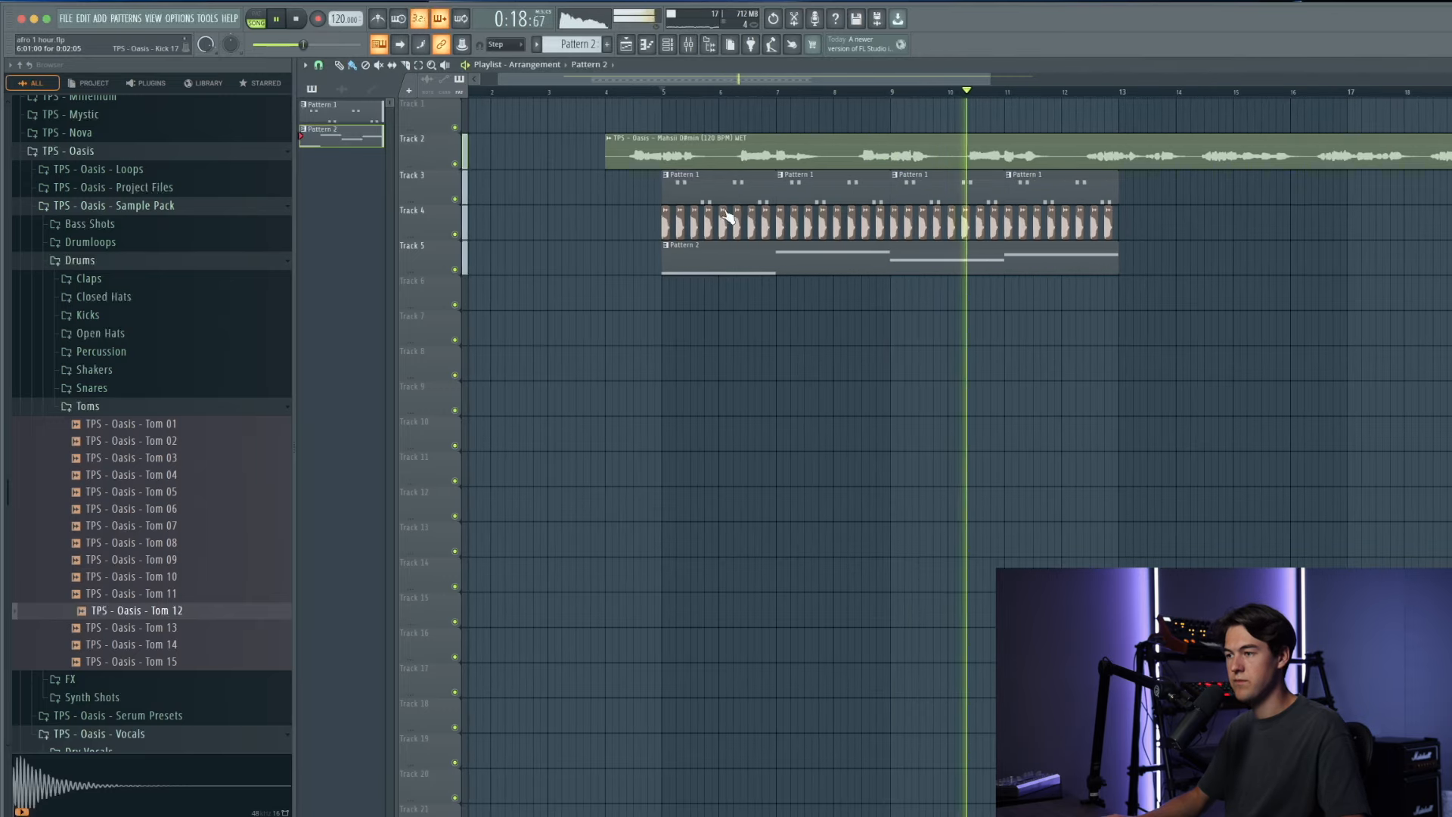
click(455, 164)
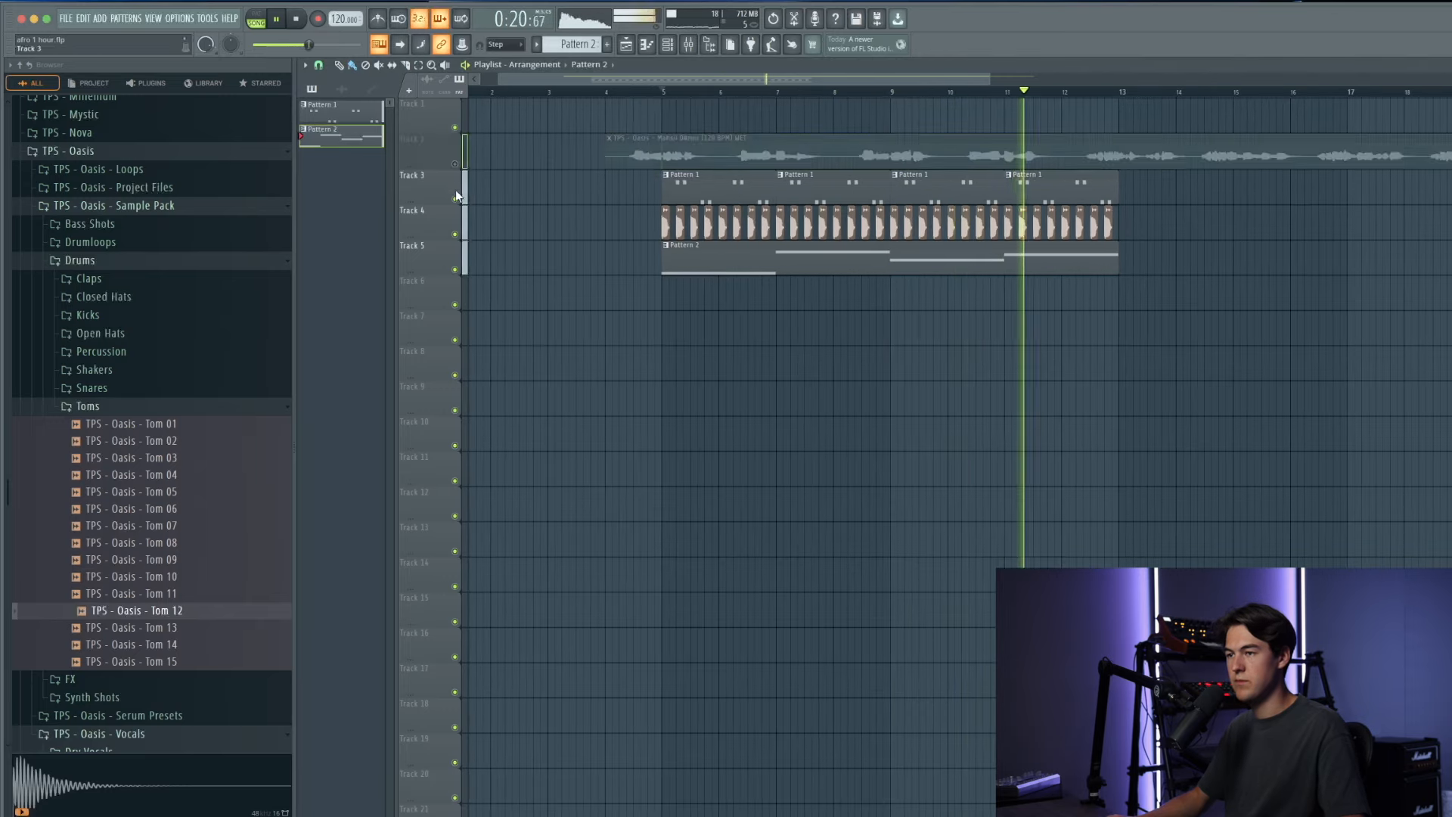
click(455, 199)
key(space)
click(456, 235)
scroll(666, 257, up, 2)
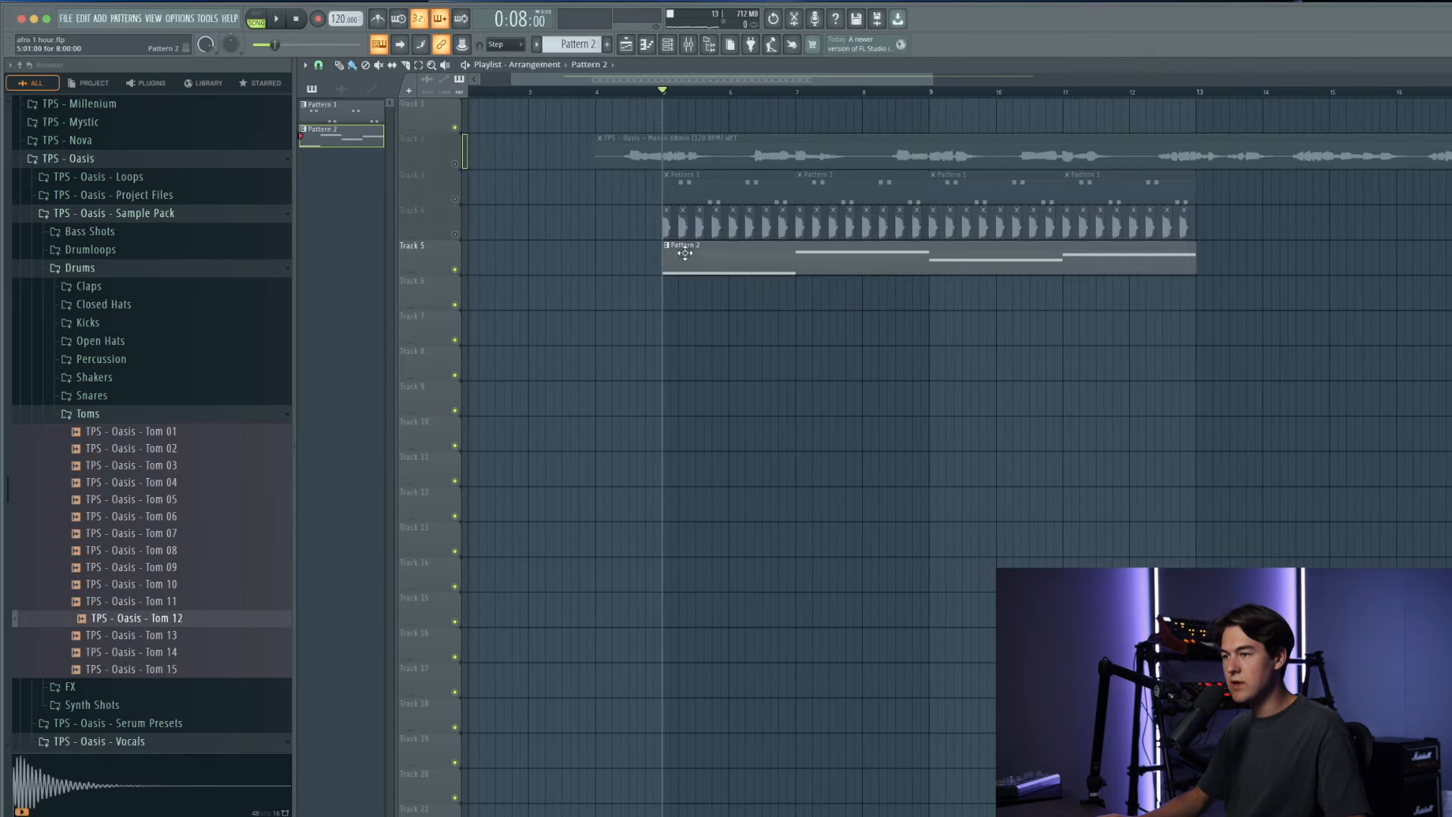
Step: Reorder the playlist so the Pattern 2 bass sits on Track 4 above the kicks on Track 5, with both tracks unmuted
ctrl+click(670, 270)
right_click(425, 263)
click(574, 298)
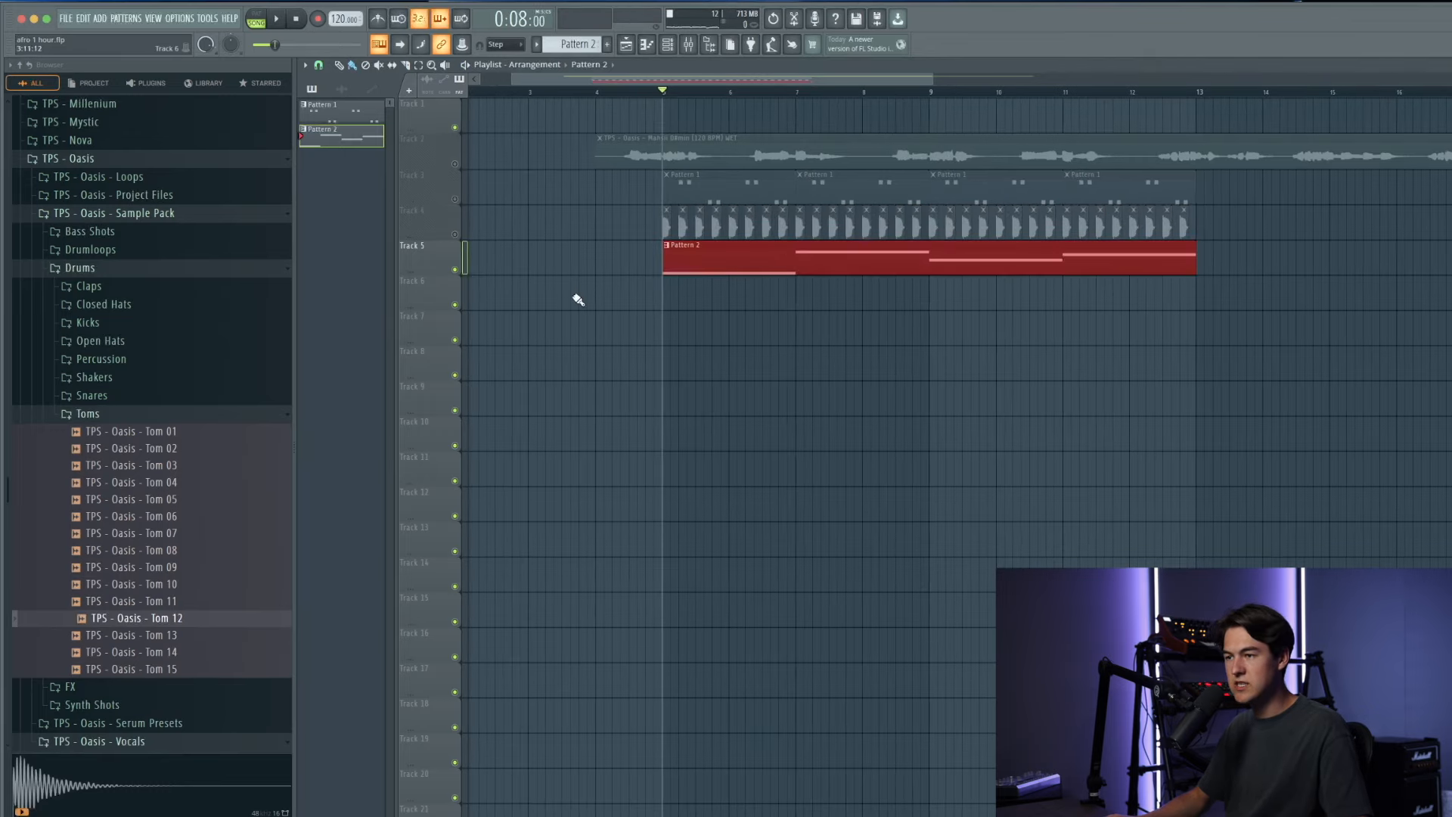
right_click(437, 227)
click(484, 460)
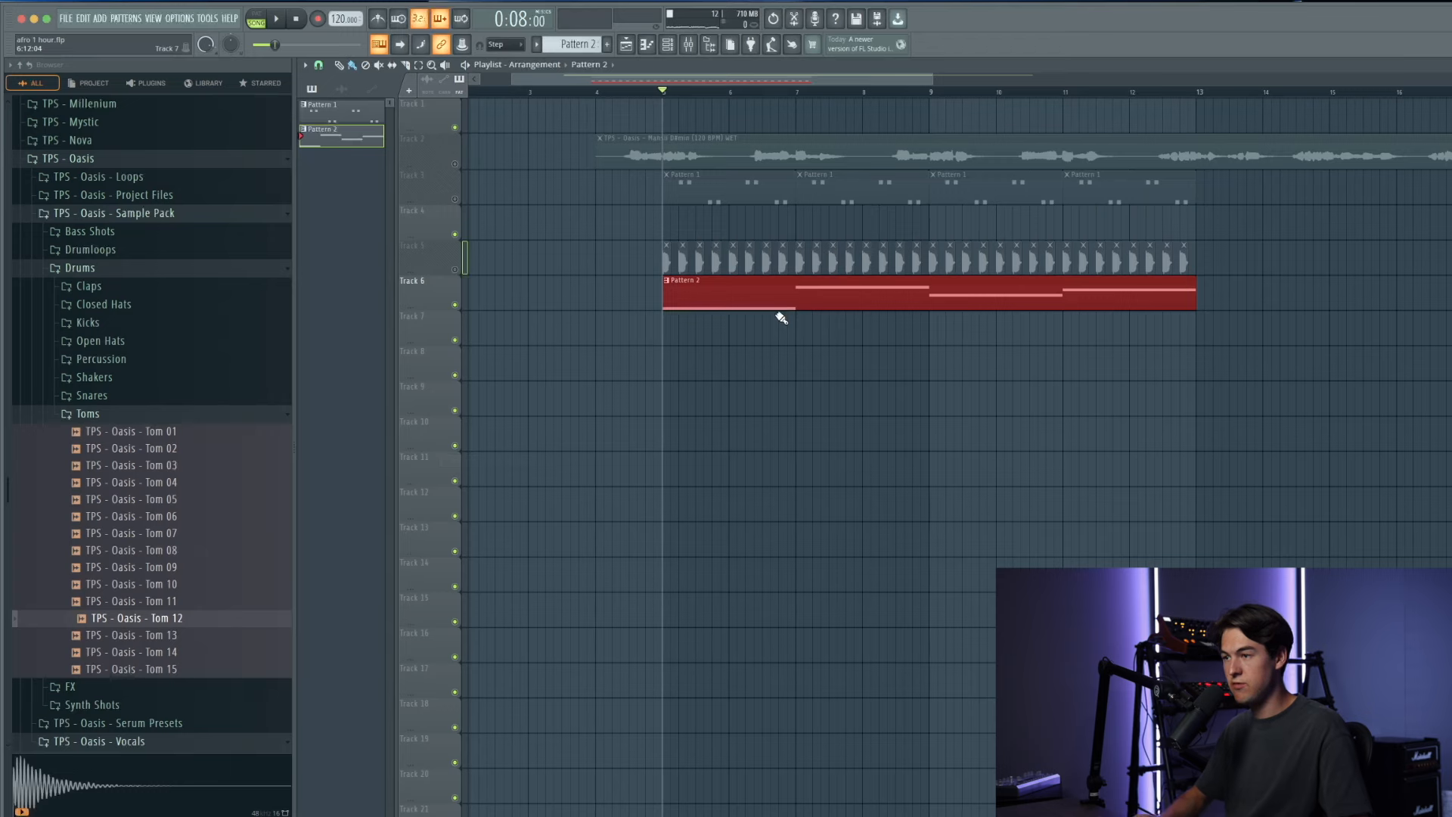
key(shift+Up)
key(shift+Up)
ctrl+click(729, 307)
click(454, 269)
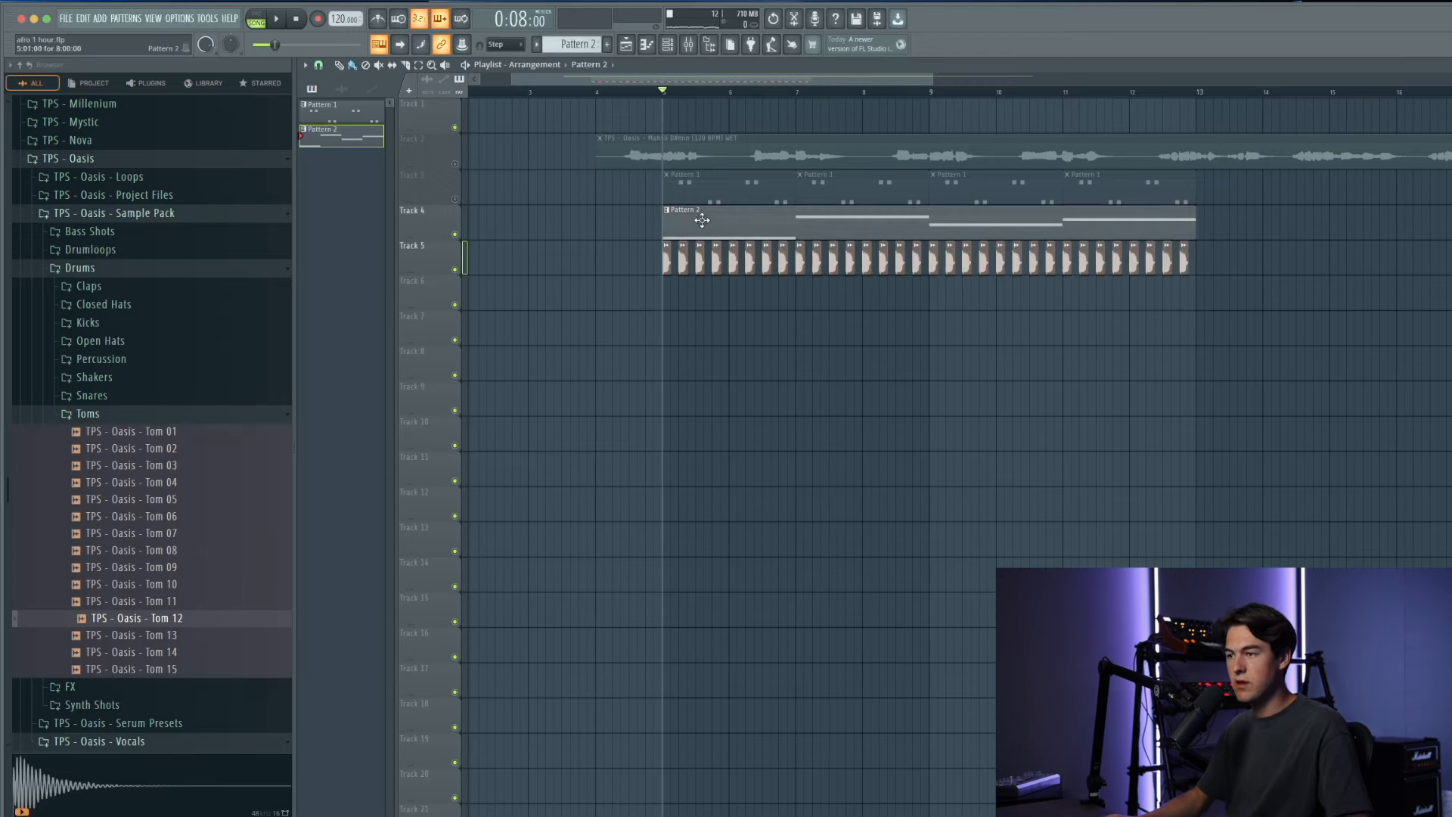
Step: Route the Serum channel to mixer insert 7 and load Fruity Parametric EQ 2 in its first effect slot
click(669, 47)
click(686, 48)
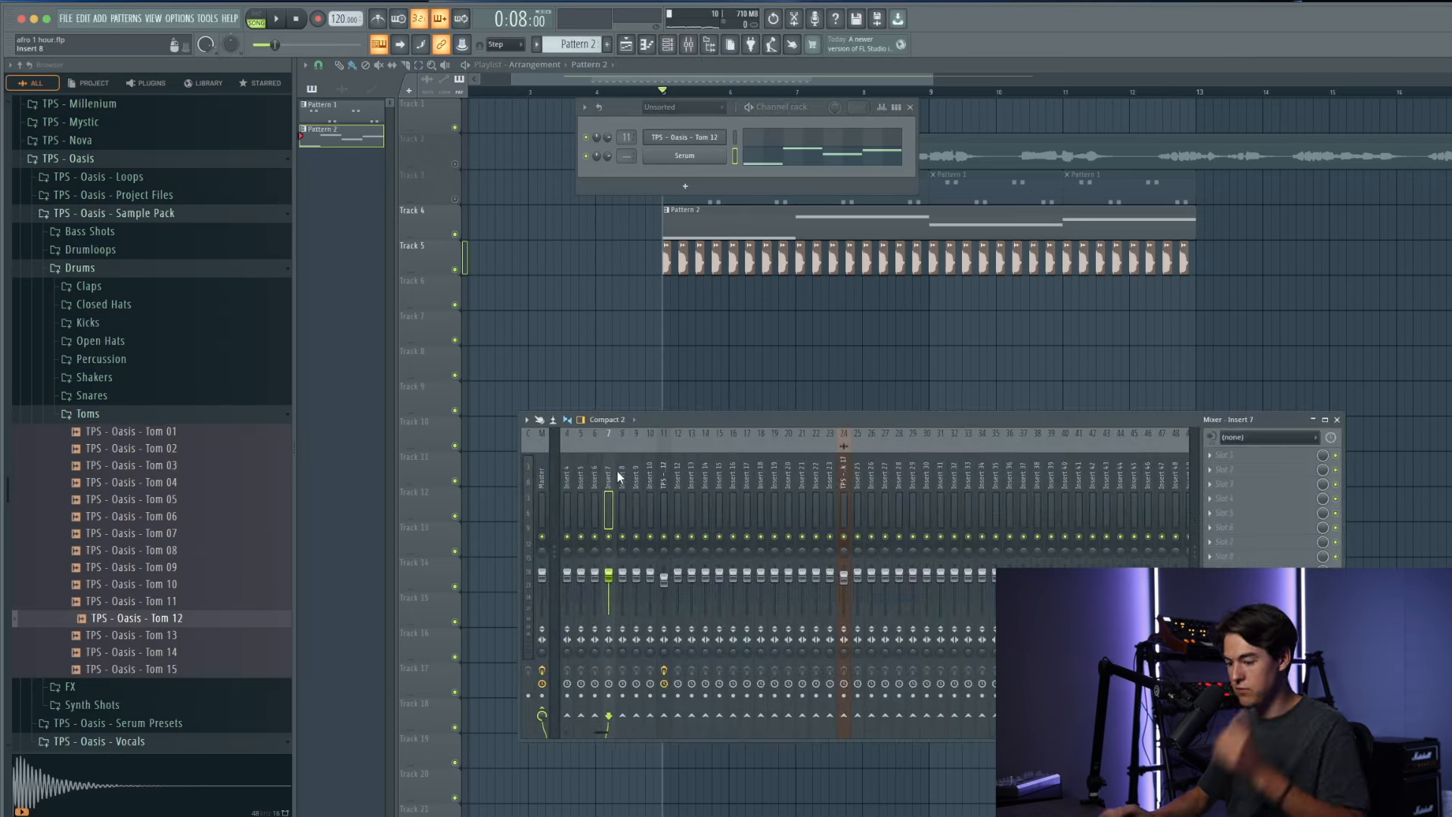
click(1247, 454)
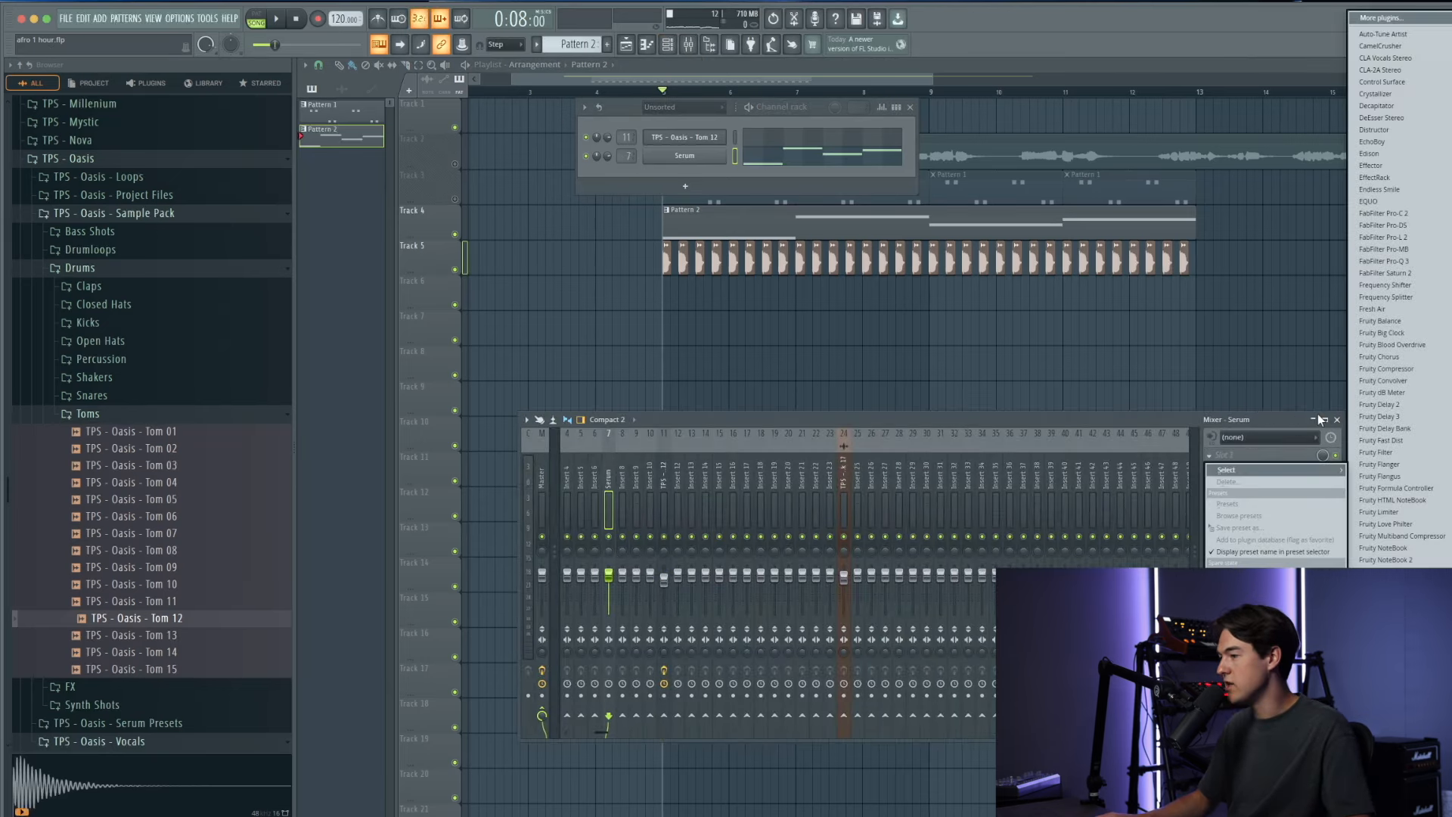
click(1392, 595)
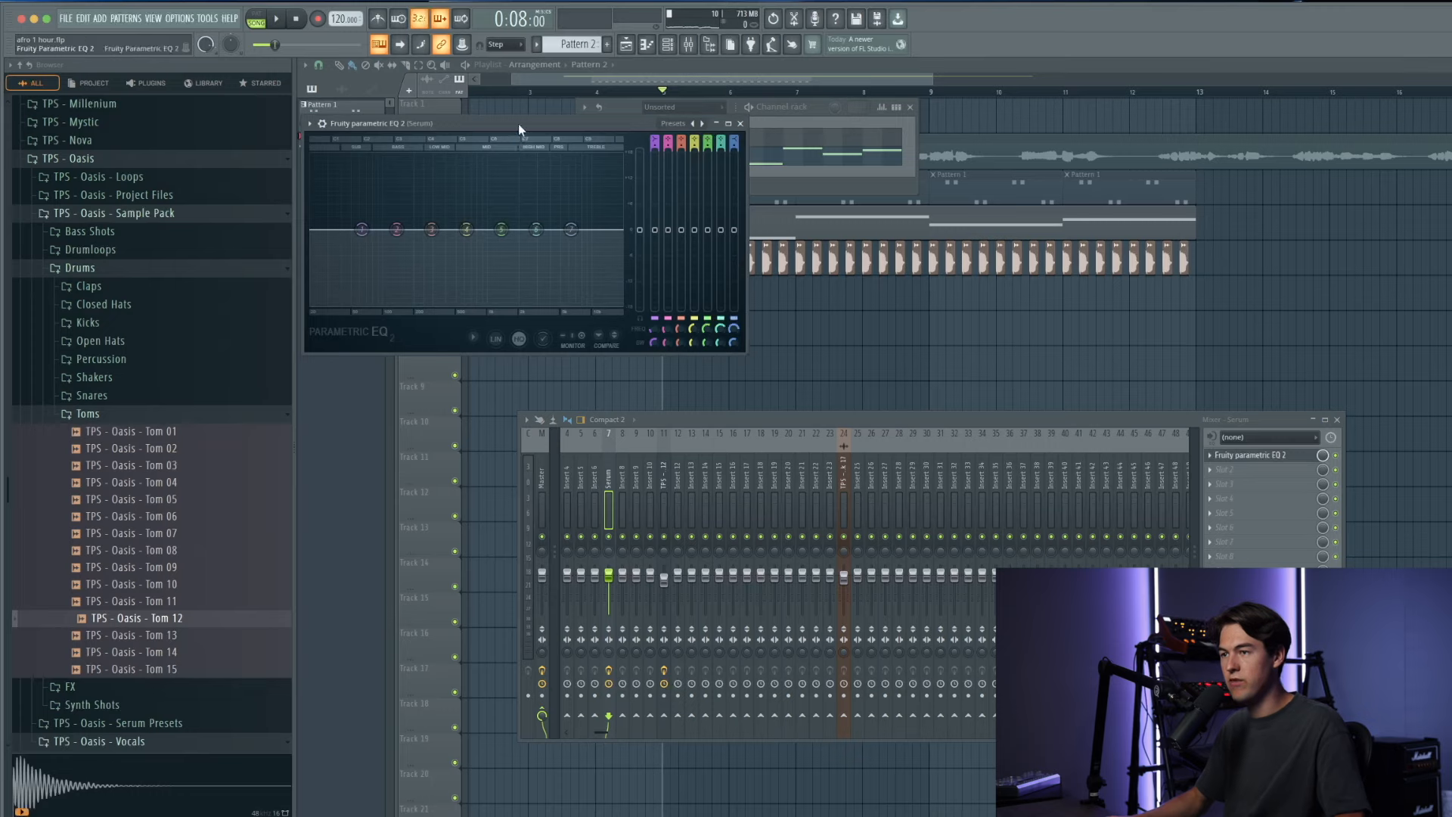
Step: During playback, cut the bass highs with EQ band 7 as a high shelf at about 1384 Hz and -16.2 dB
drag(519, 125, 666, 247)
key(space)
drag(739, 349, 642, 409)
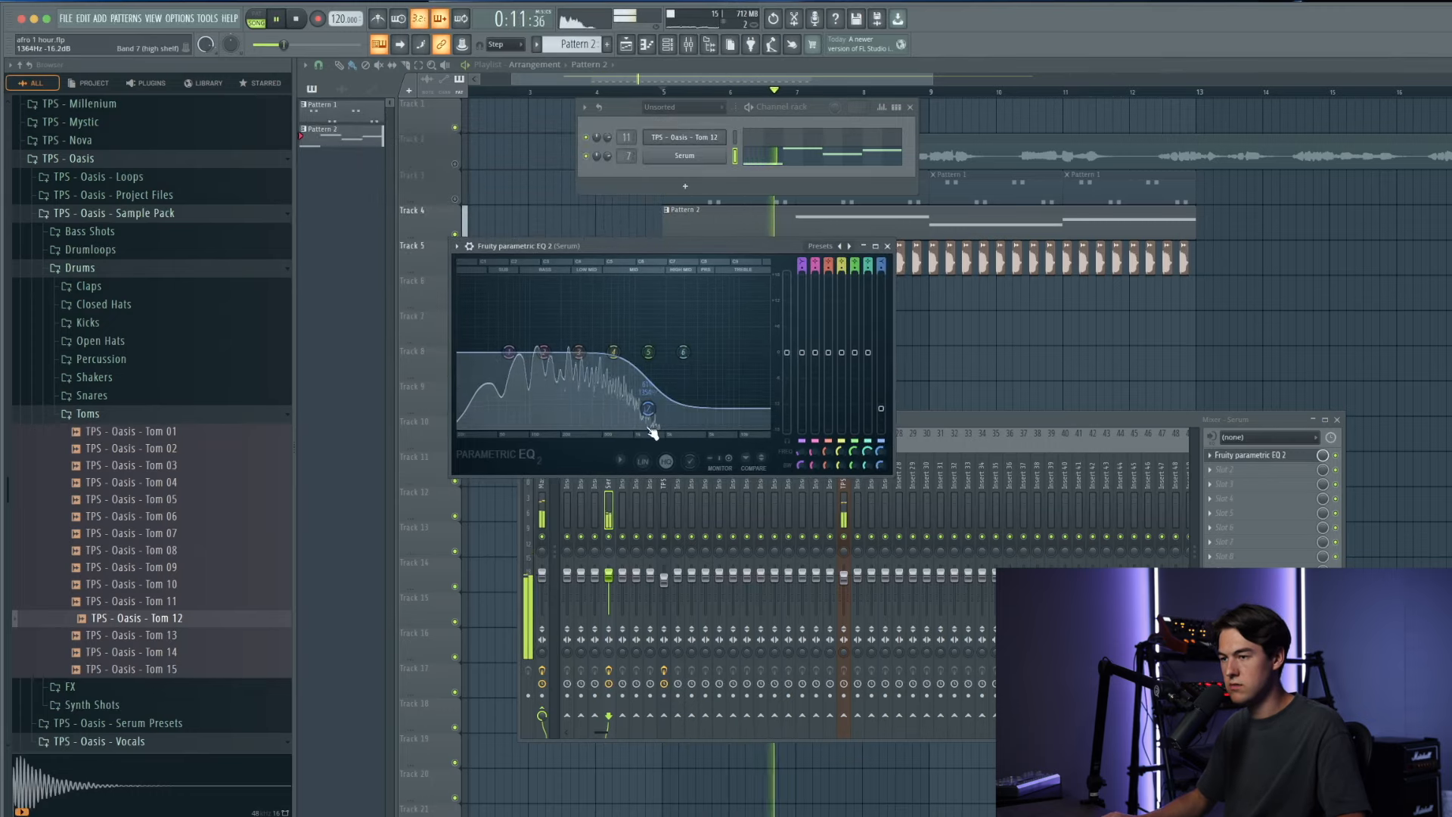
click(888, 246)
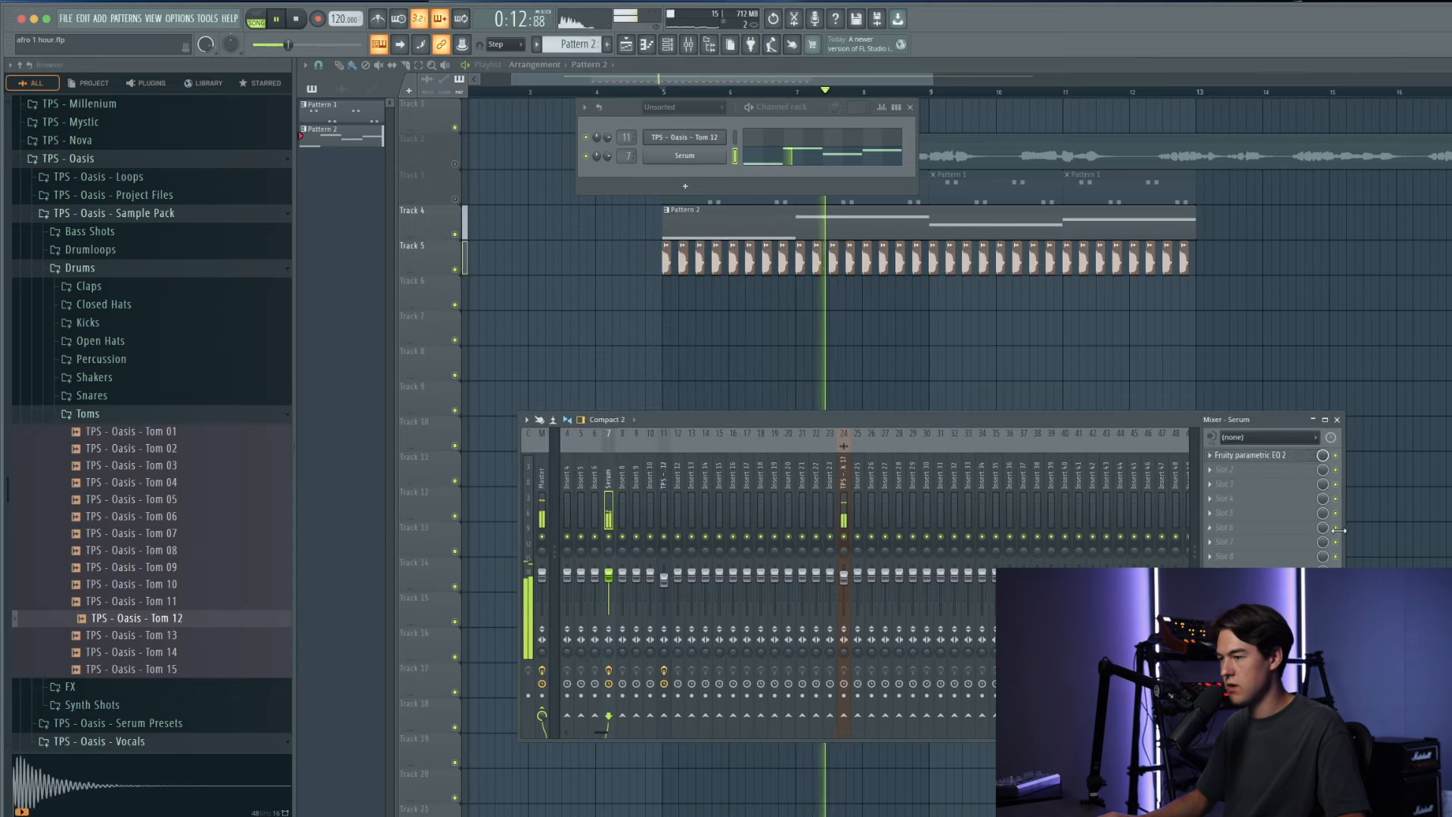
Step: Load Kickstart 2 in slot 6 of the Serum track, choose the second curve, shift it slightly earlier and set the mix to 91%
click(1240, 524)
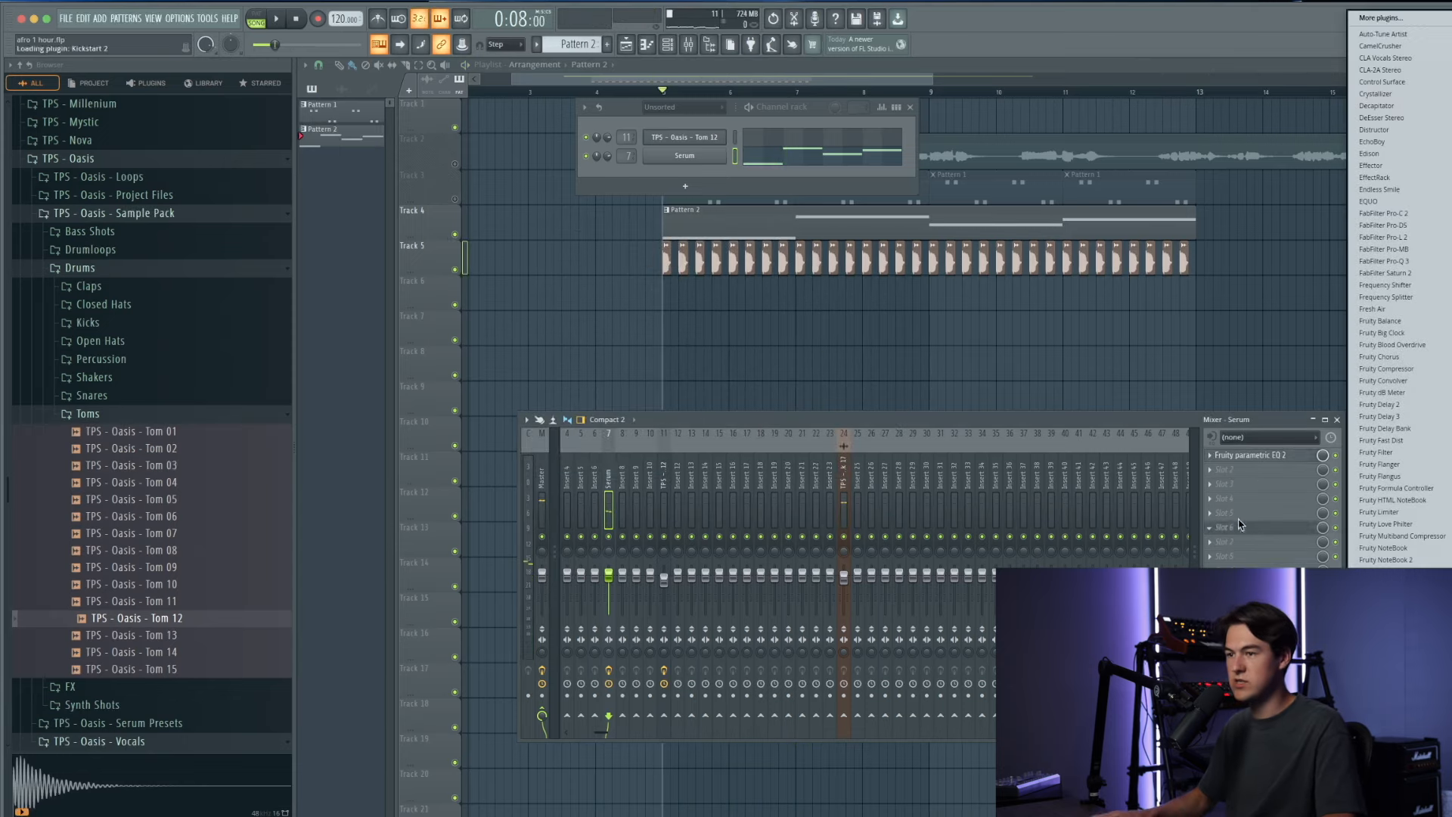
key(space)
drag(304, 131, 521, 227)
click(529, 438)
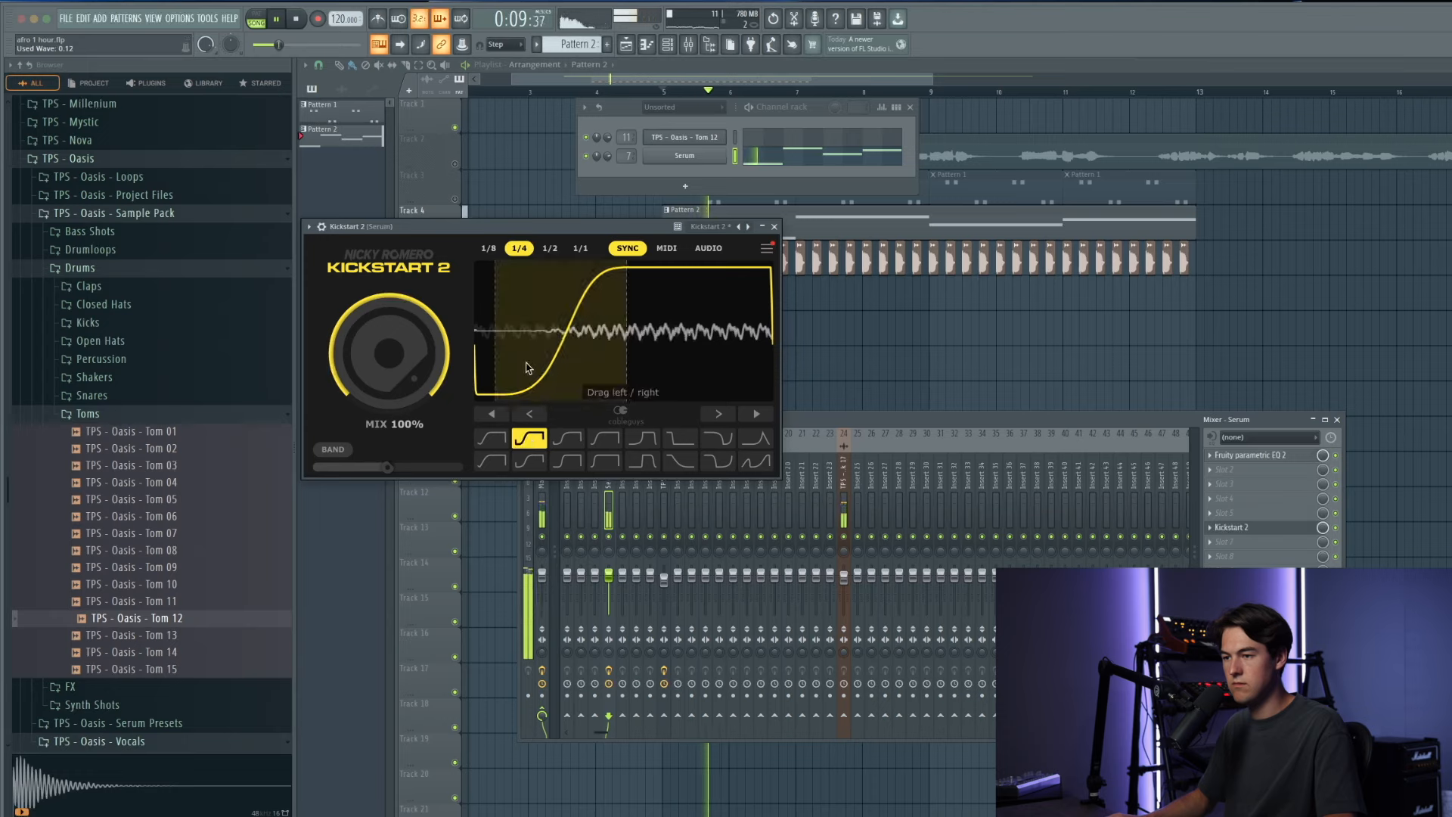
drag(394, 356, 394, 360)
drag(531, 366, 524, 366)
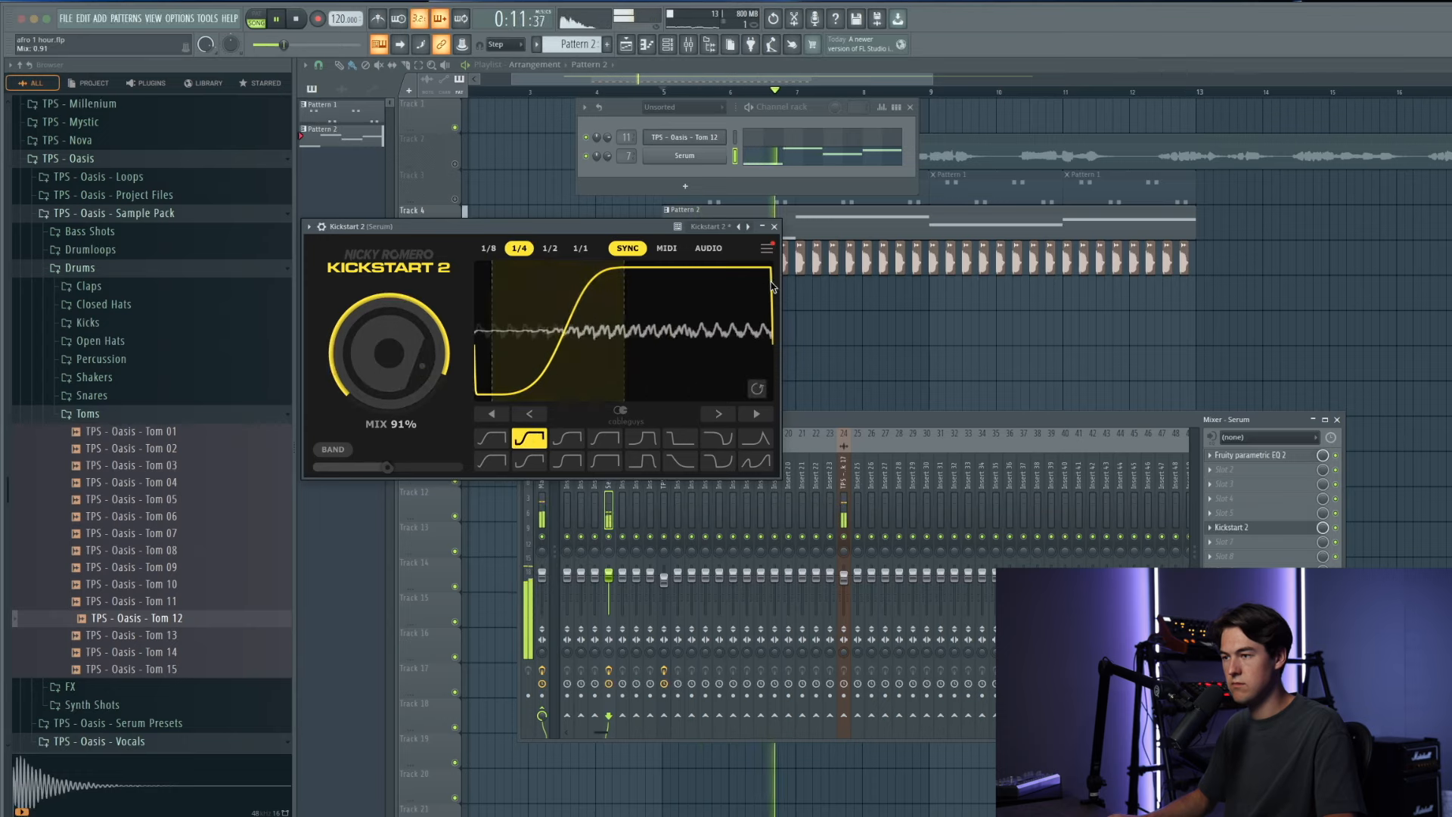
click(774, 226)
Step: Check the Serum patch during playback, lower its mixer volume slightly and unmute the toms on Track 3
click(720, 160)
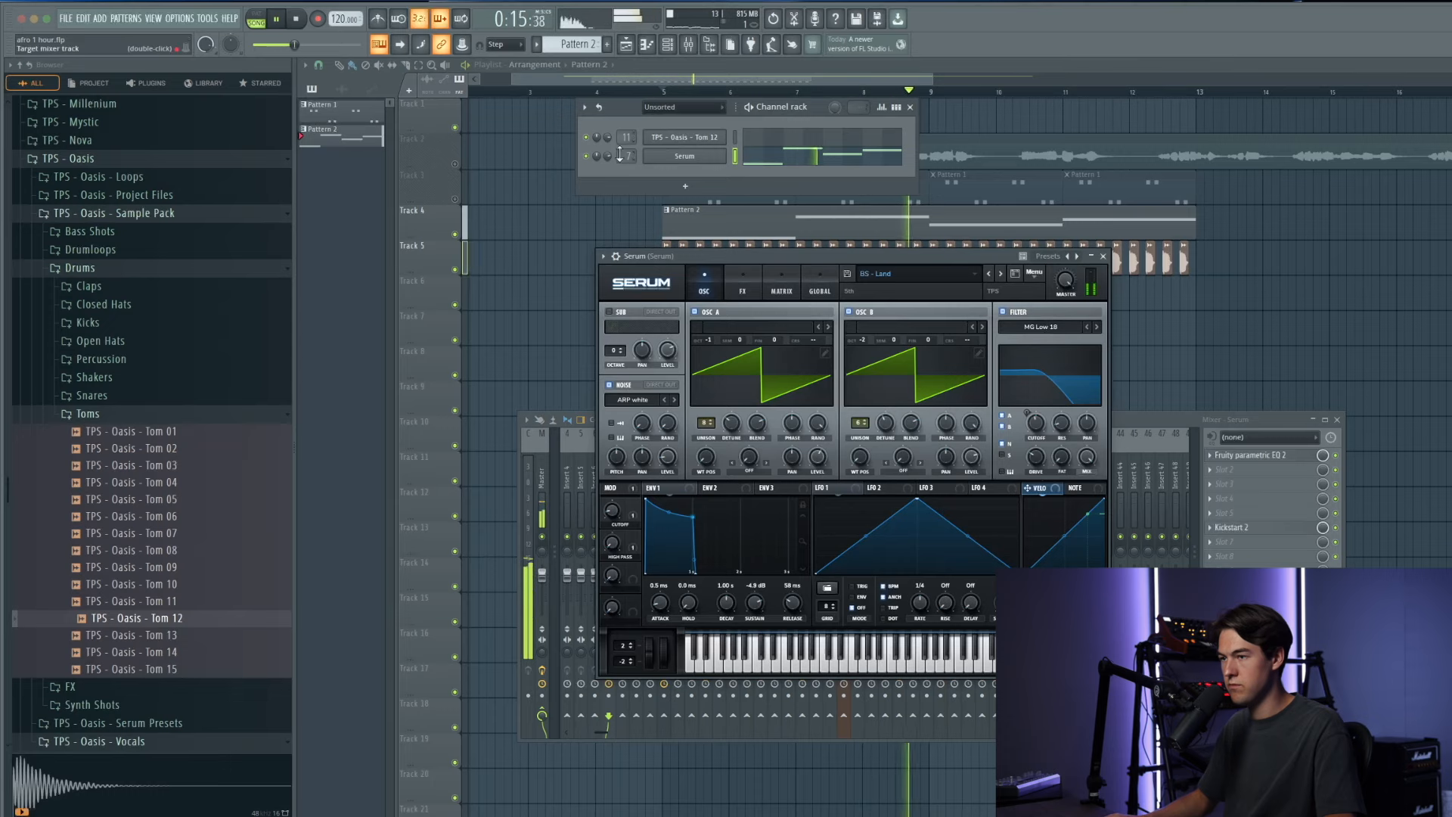
click(1108, 256)
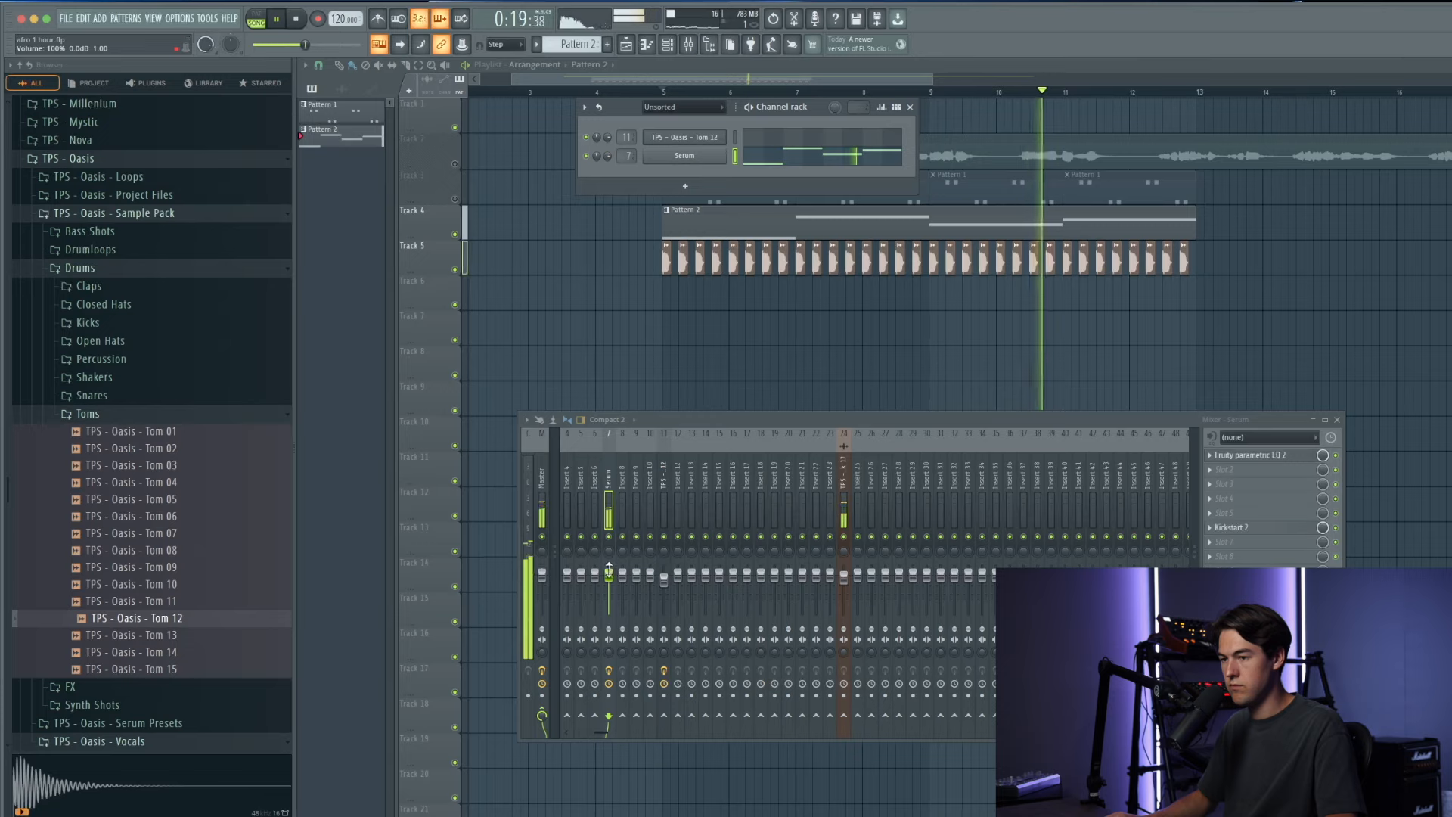
right_click(783, 377)
click(456, 200)
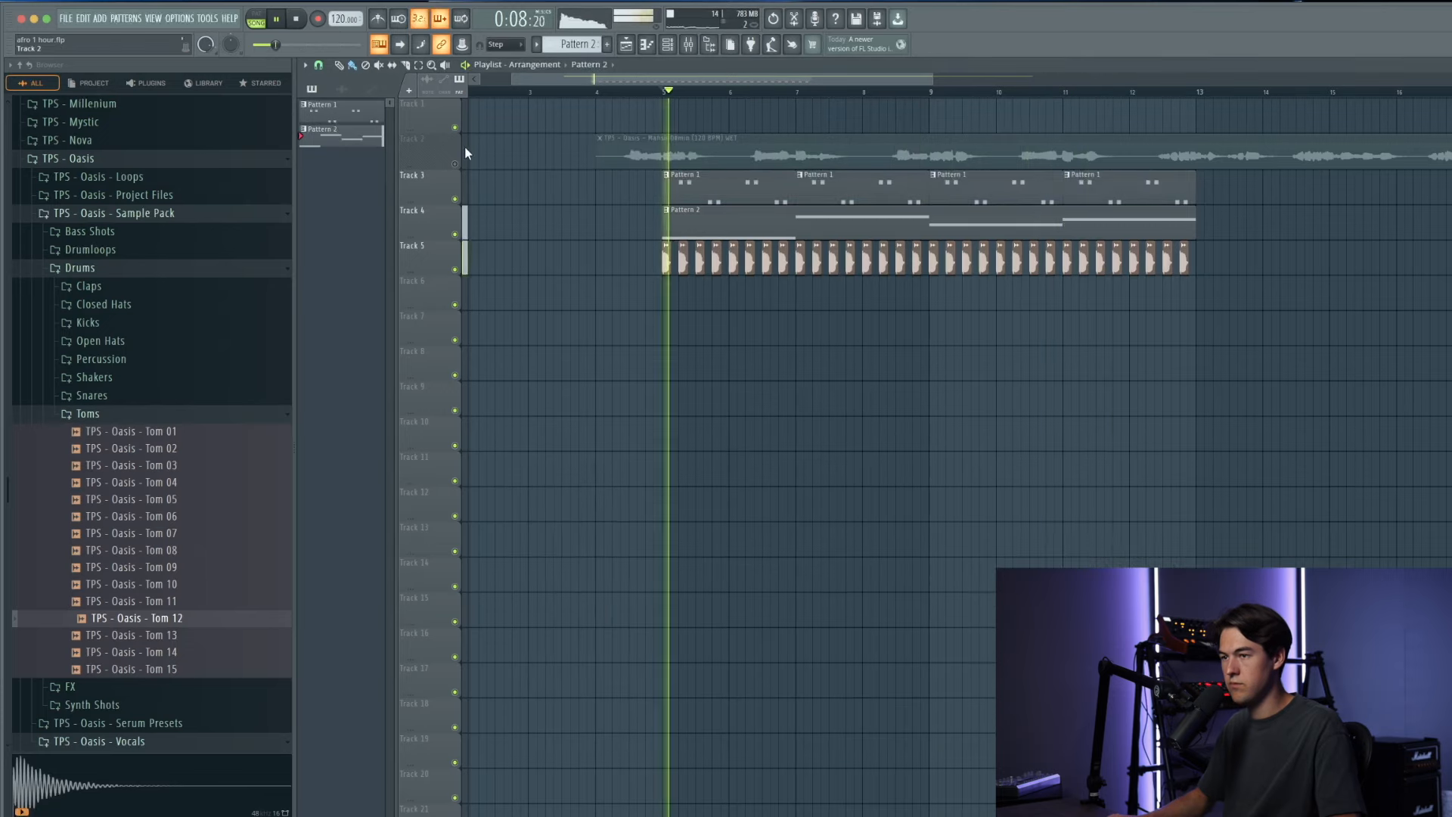
Step: Try the Pattern 1 tom notes one semitone higher during playback and return them to their original pitch
key(F9)
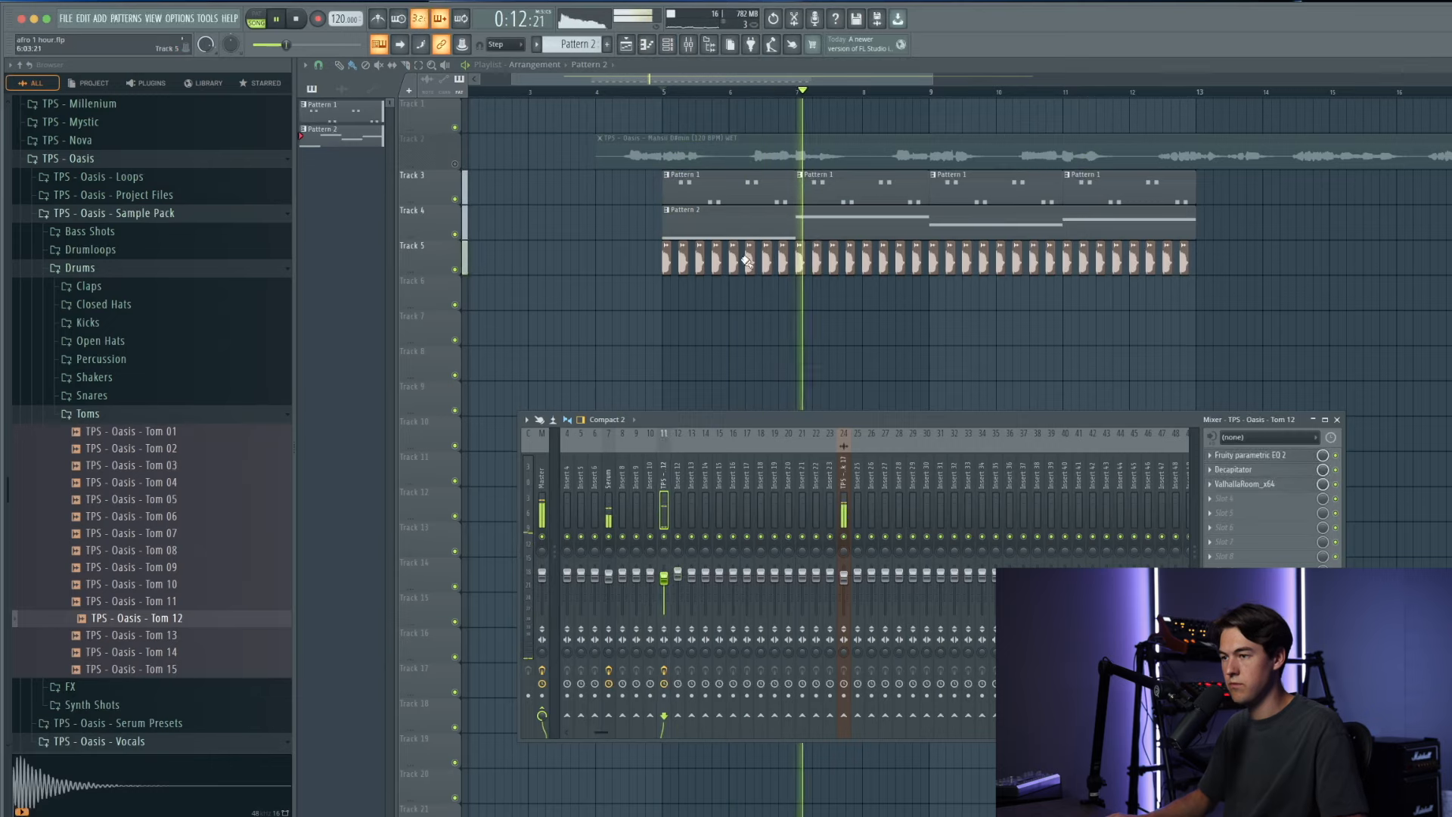
click(758, 183)
double_click(758, 182)
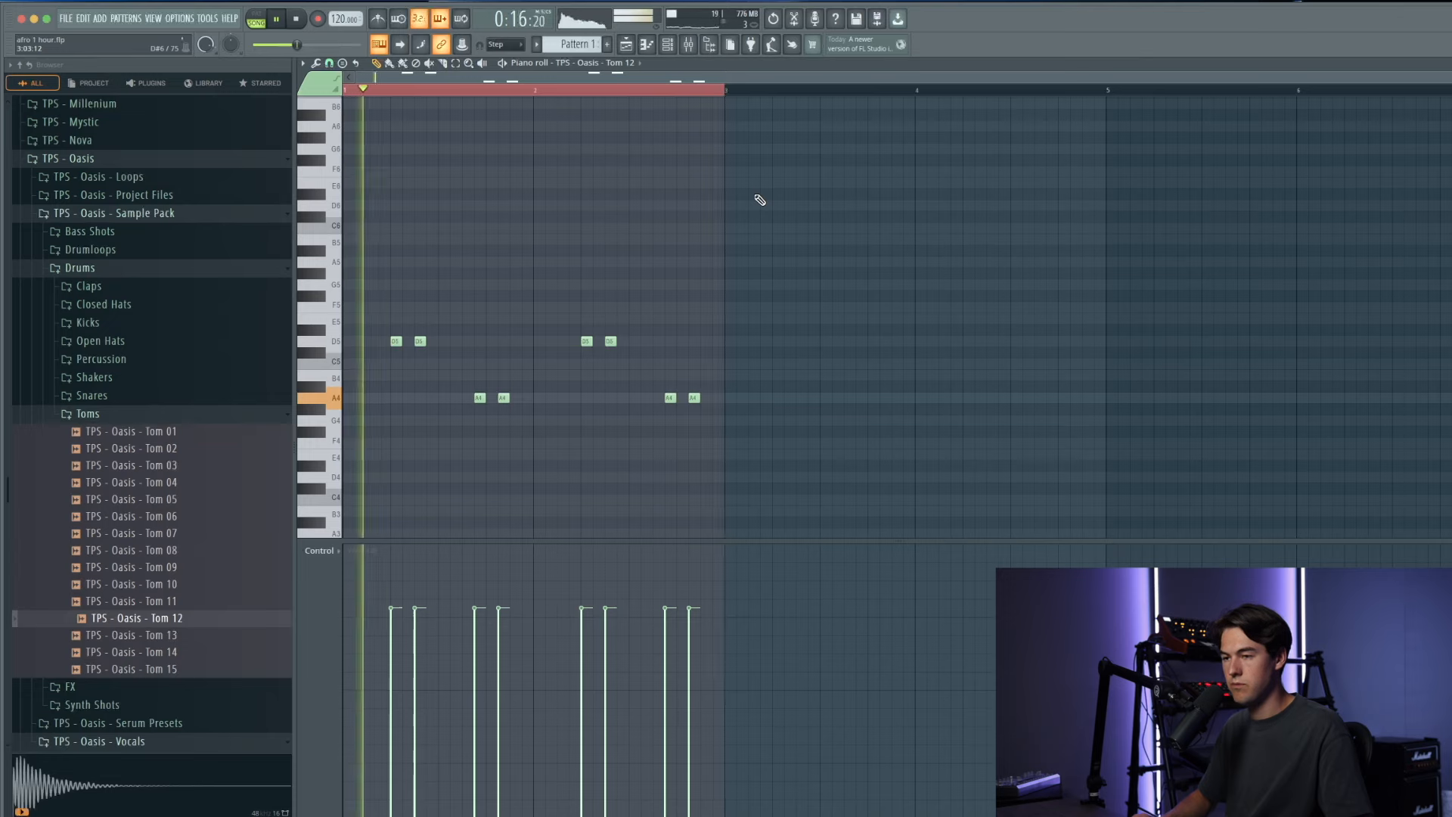
key(shift+Up)
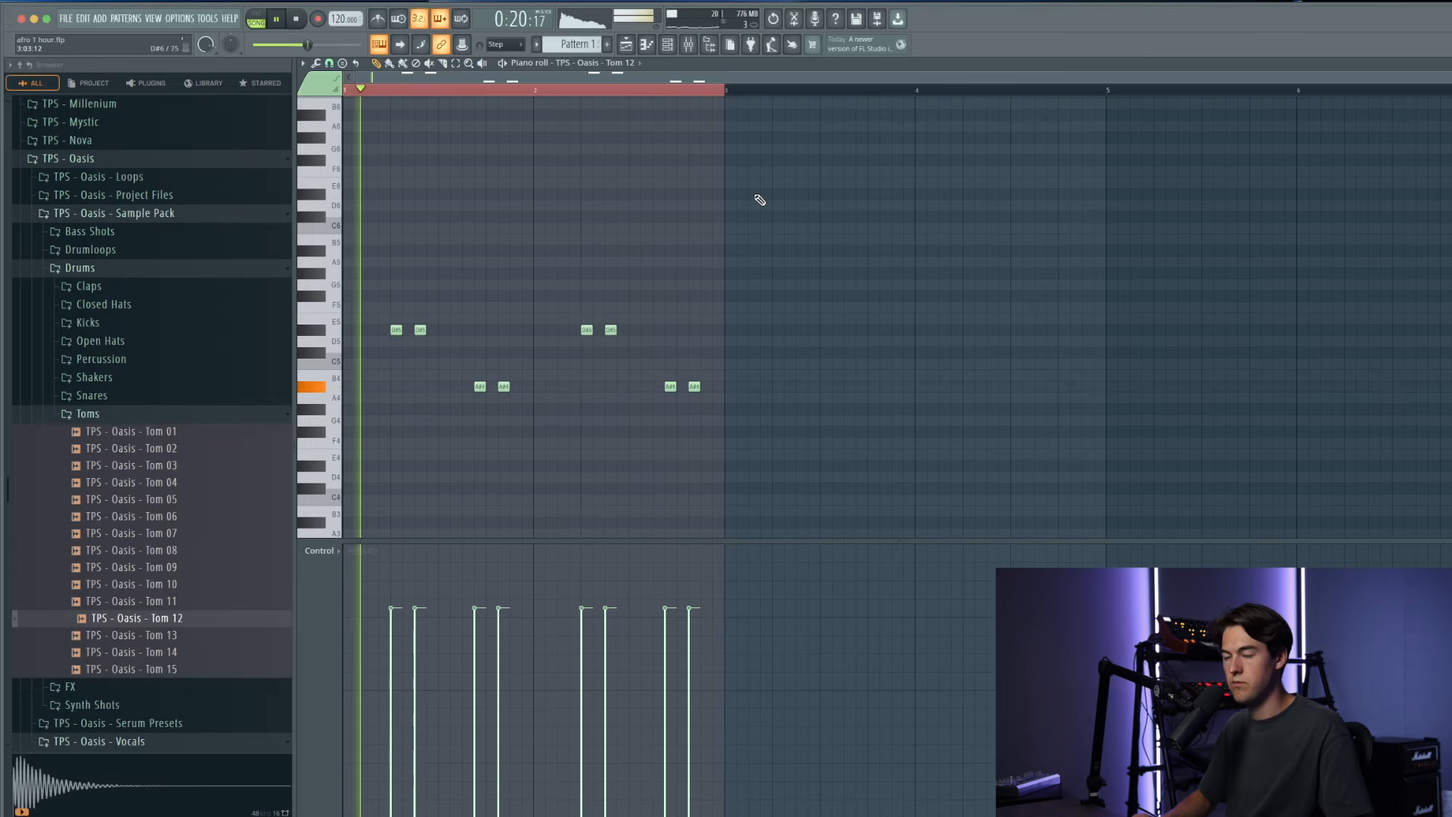
key(shift+Down)
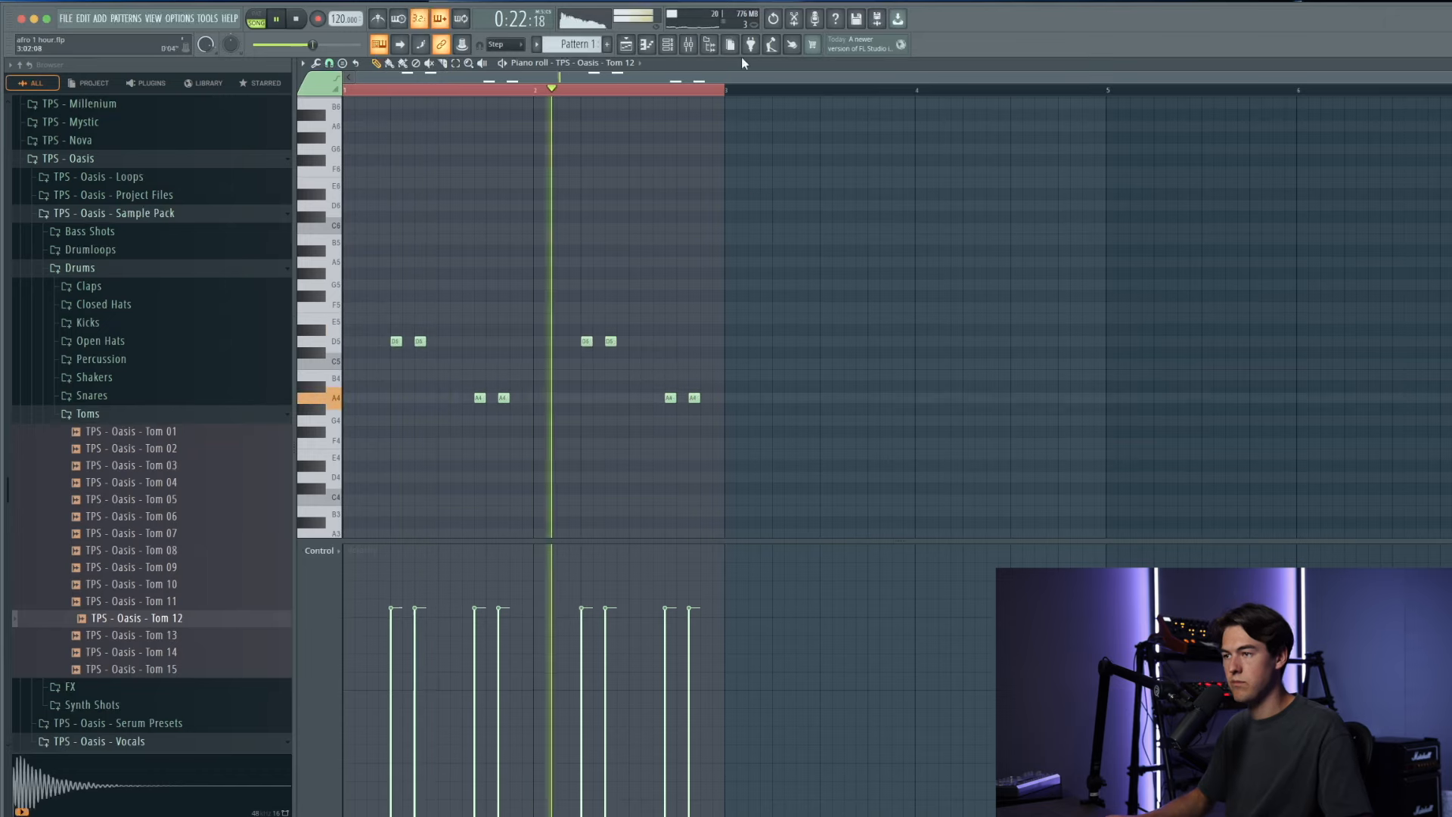
Step: Lower the Tom 12 mixer track's volume to 89% (-2.5 dB) and unmute the vocal on Track 2 in the playlist
key(F9)
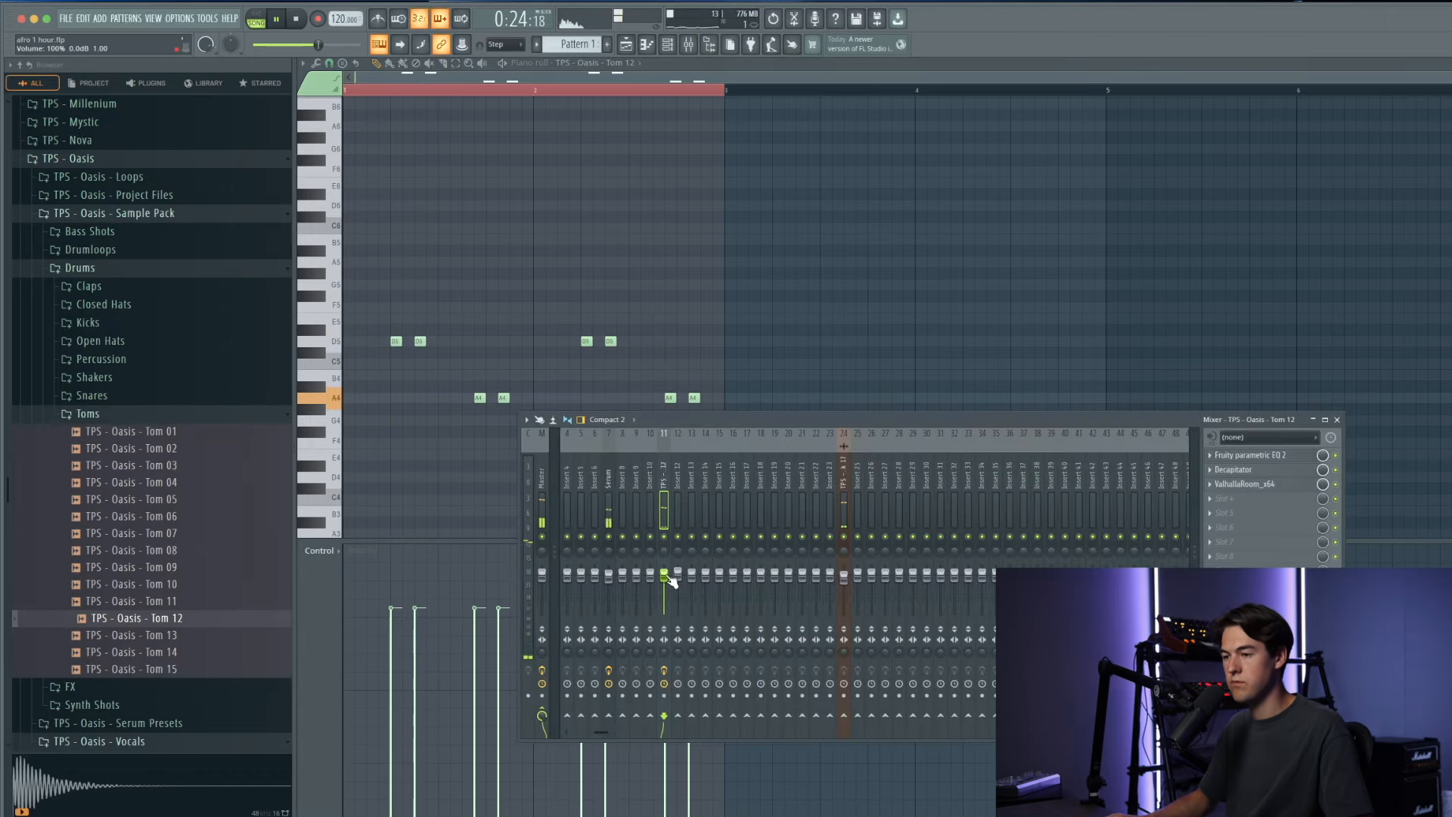
drag(669, 581, 669, 585)
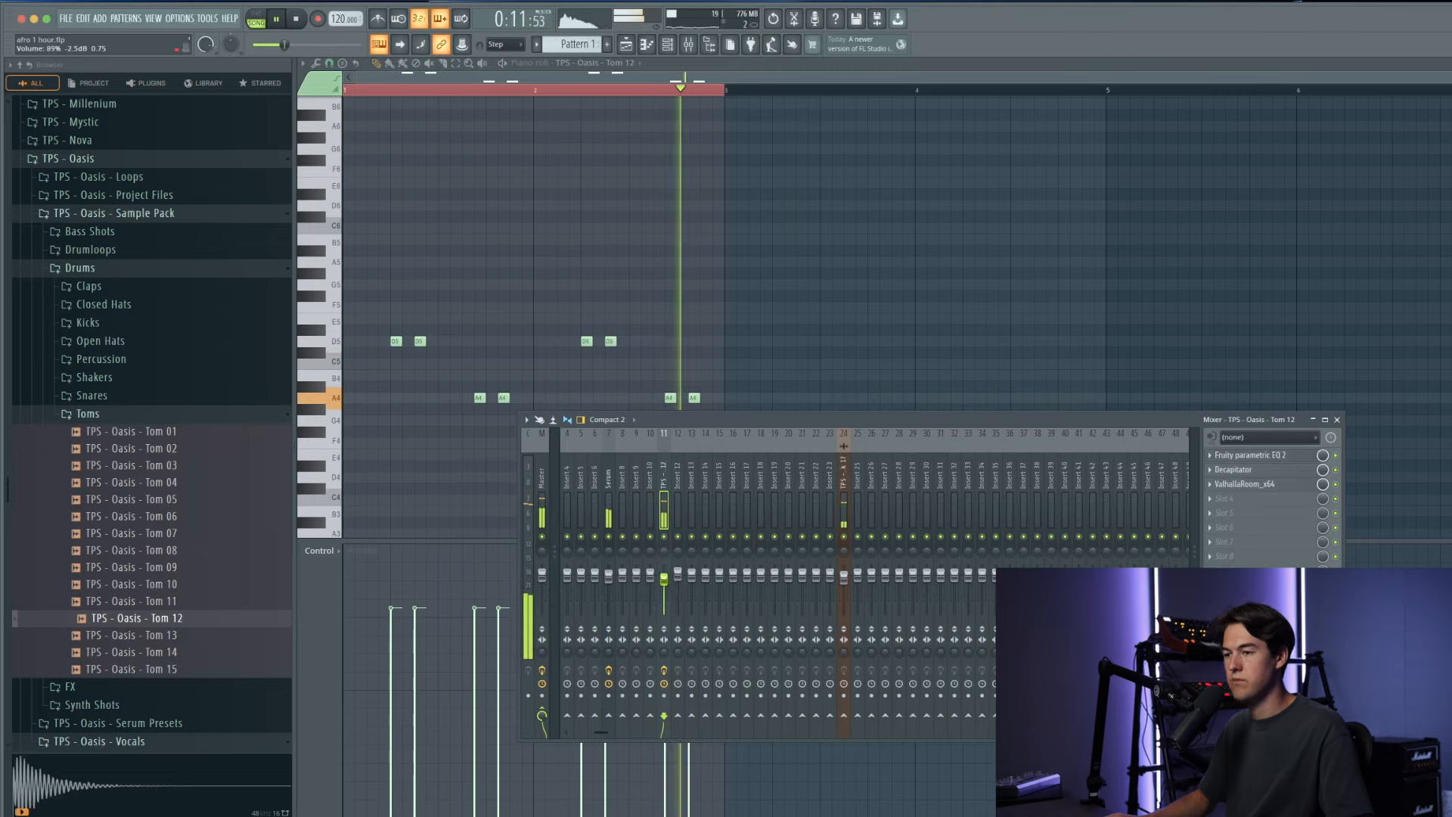
key(F9)
click(639, 48)
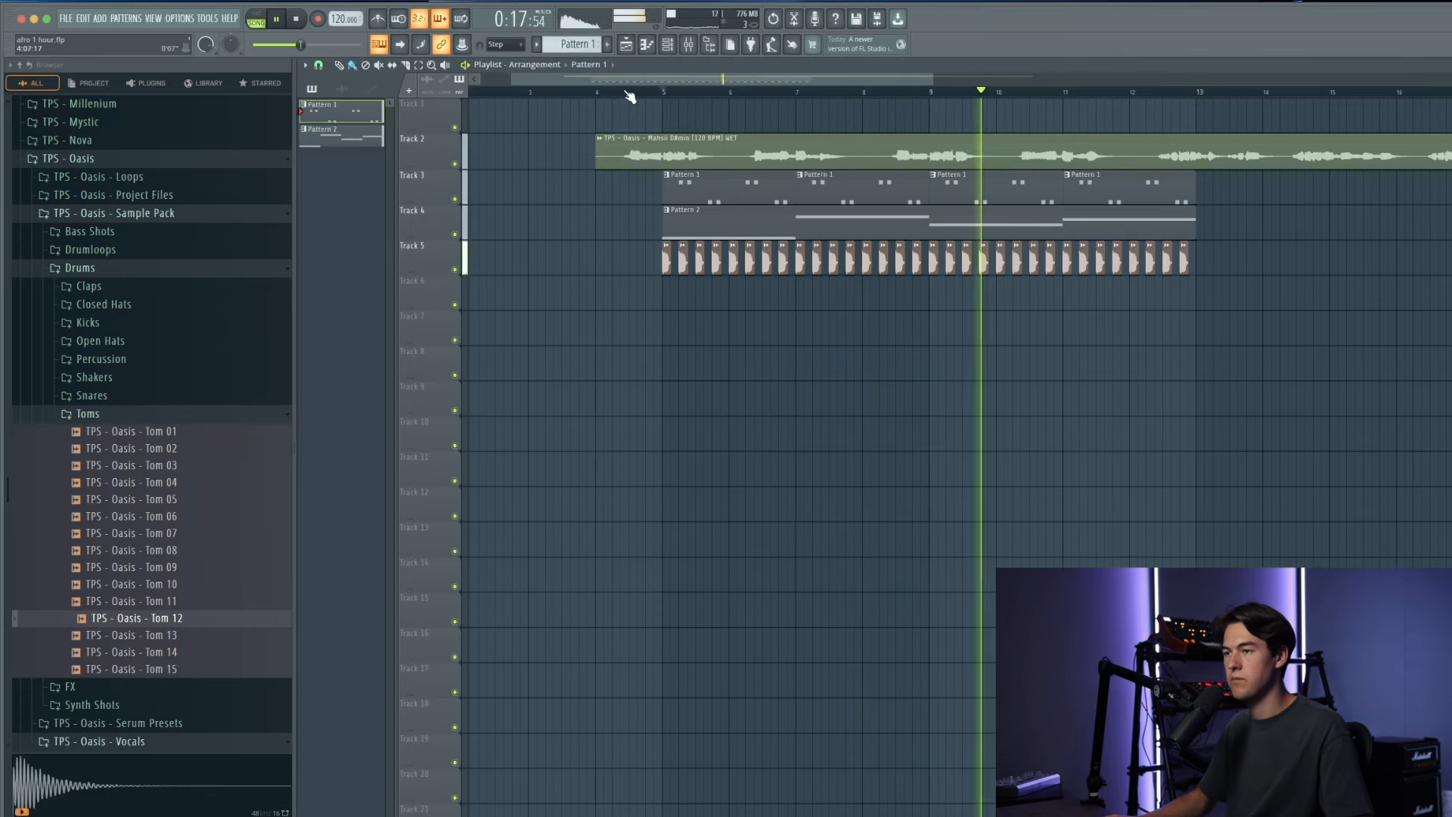
Step: Shift the Kickstart 2 curve on the Serum track further earlier while playing from bar 4, and stop playback
click(688, 44)
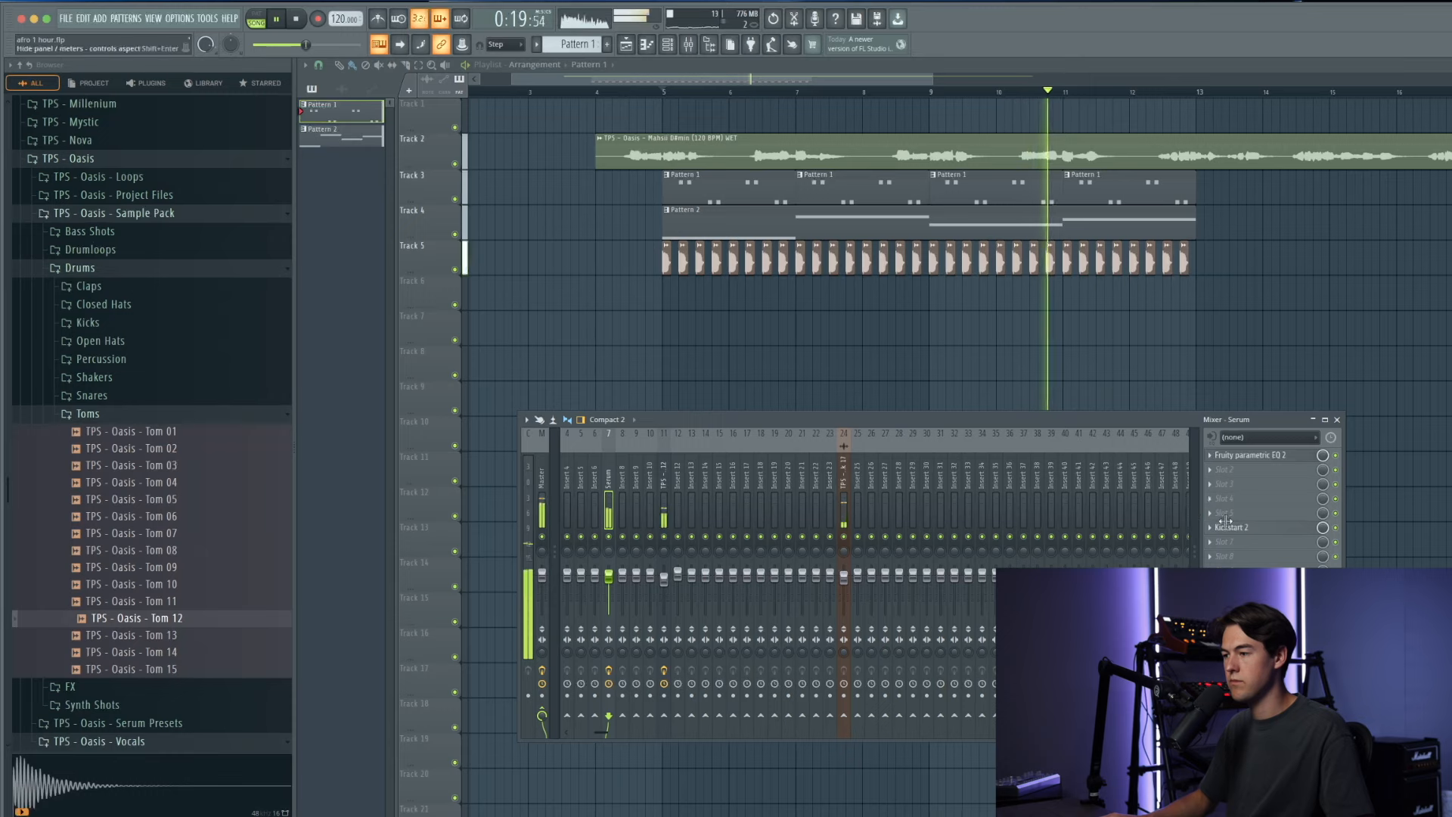
click(1227, 524)
right_click(648, 111)
click(599, 91)
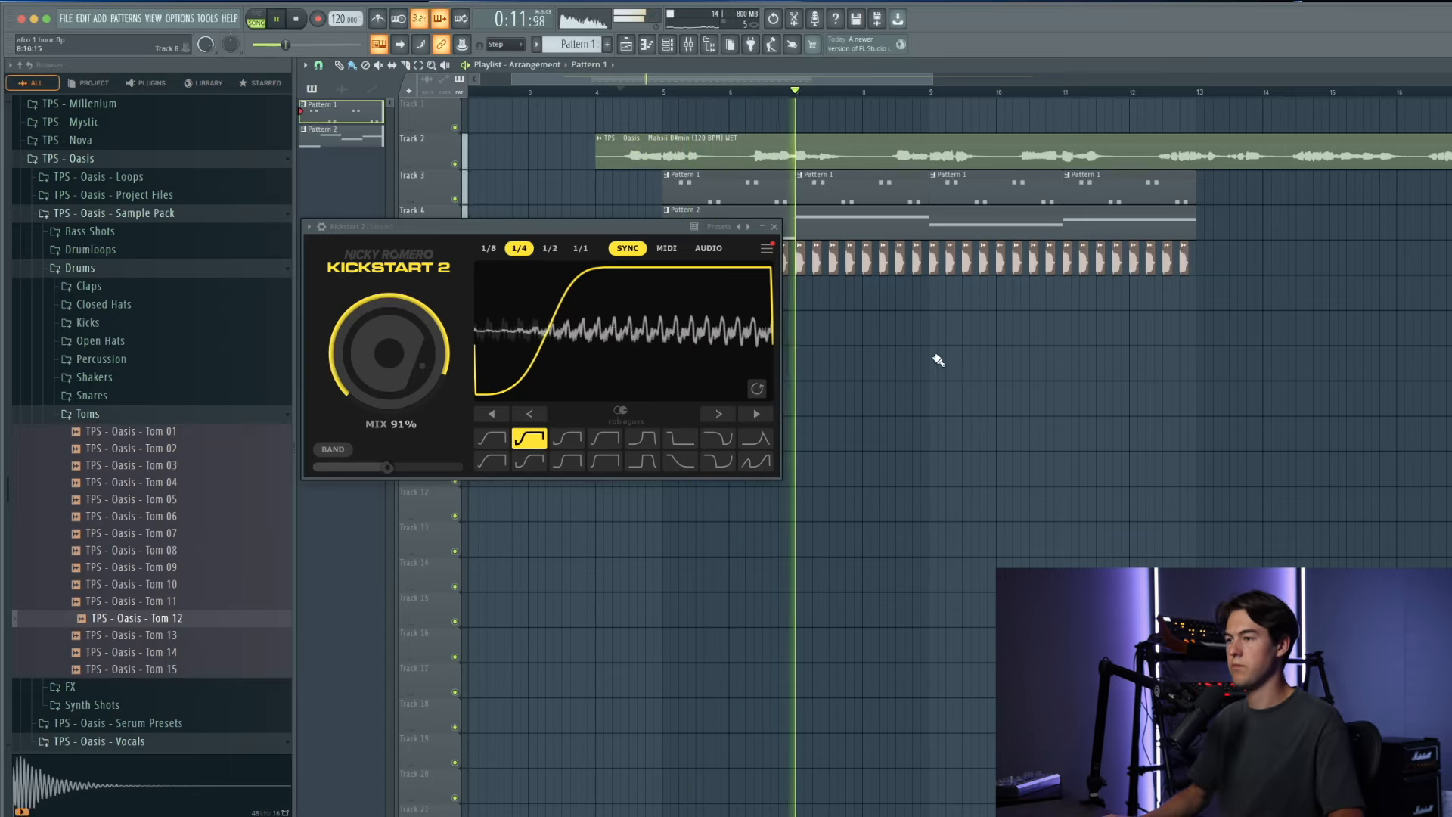
click(893, 317)
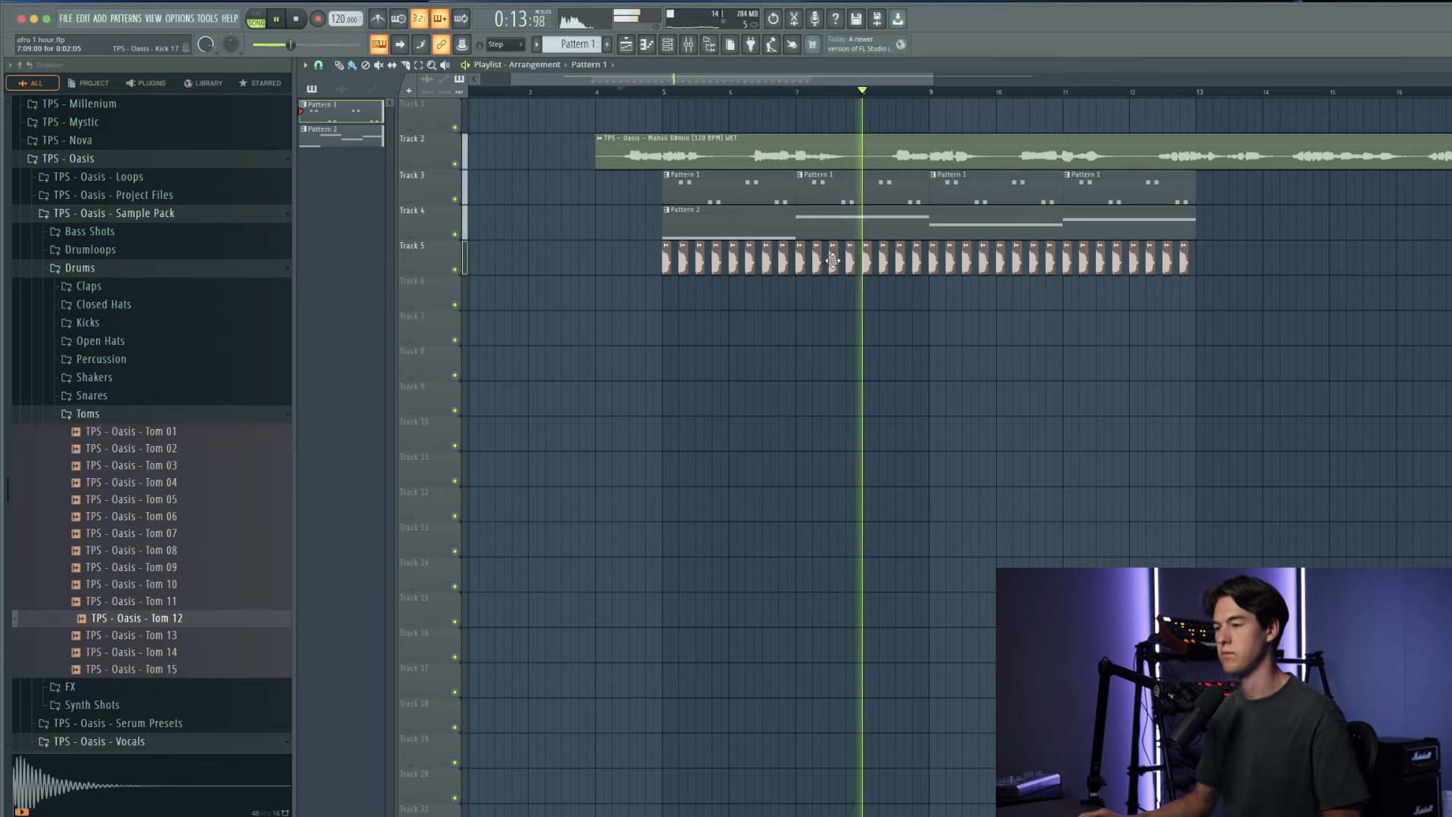
key(space)
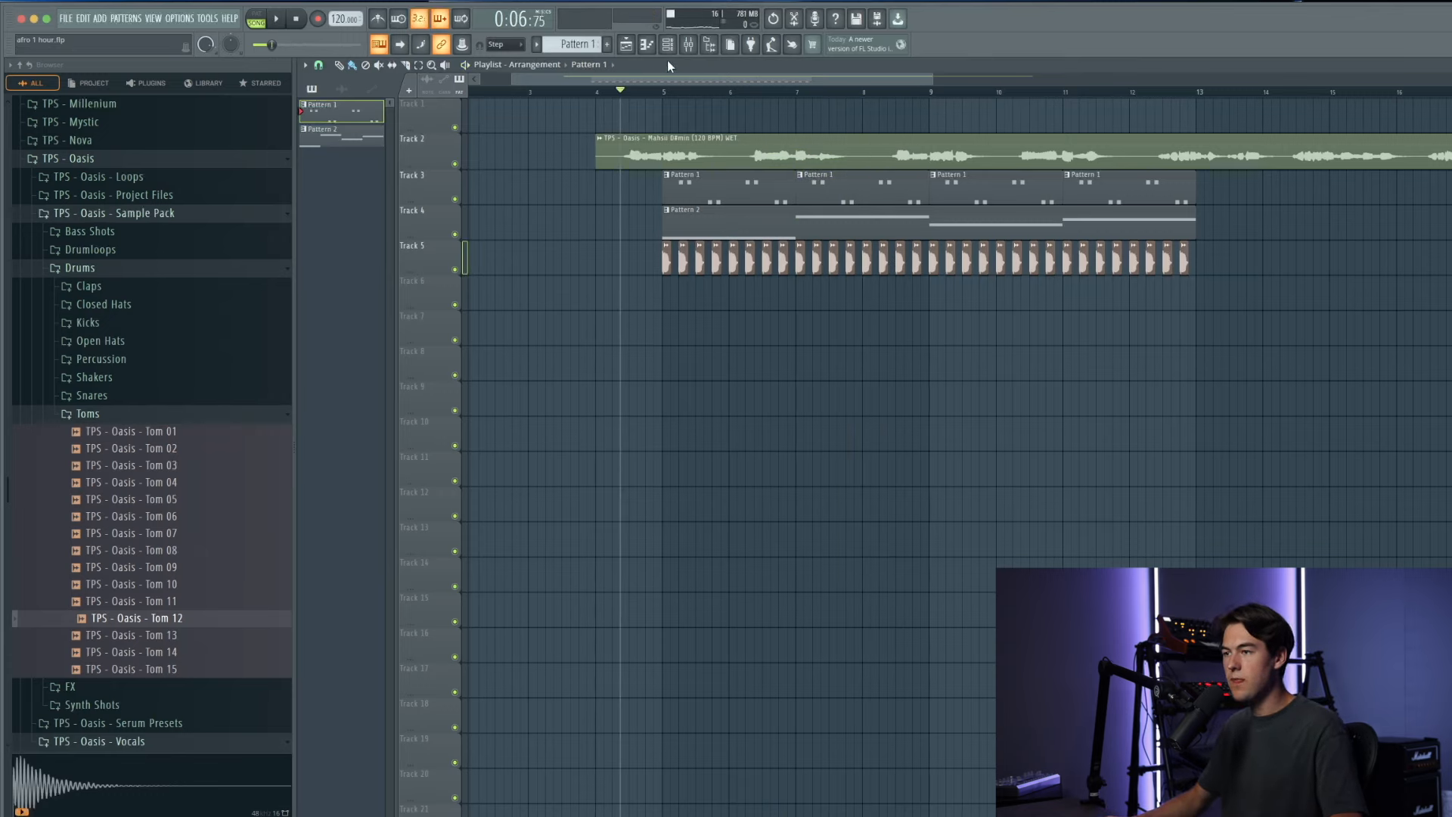
Step: Open the Serum bass patch and set oscillator B's octave to -2, auditioning it with the arrangement
click(668, 47)
click(694, 158)
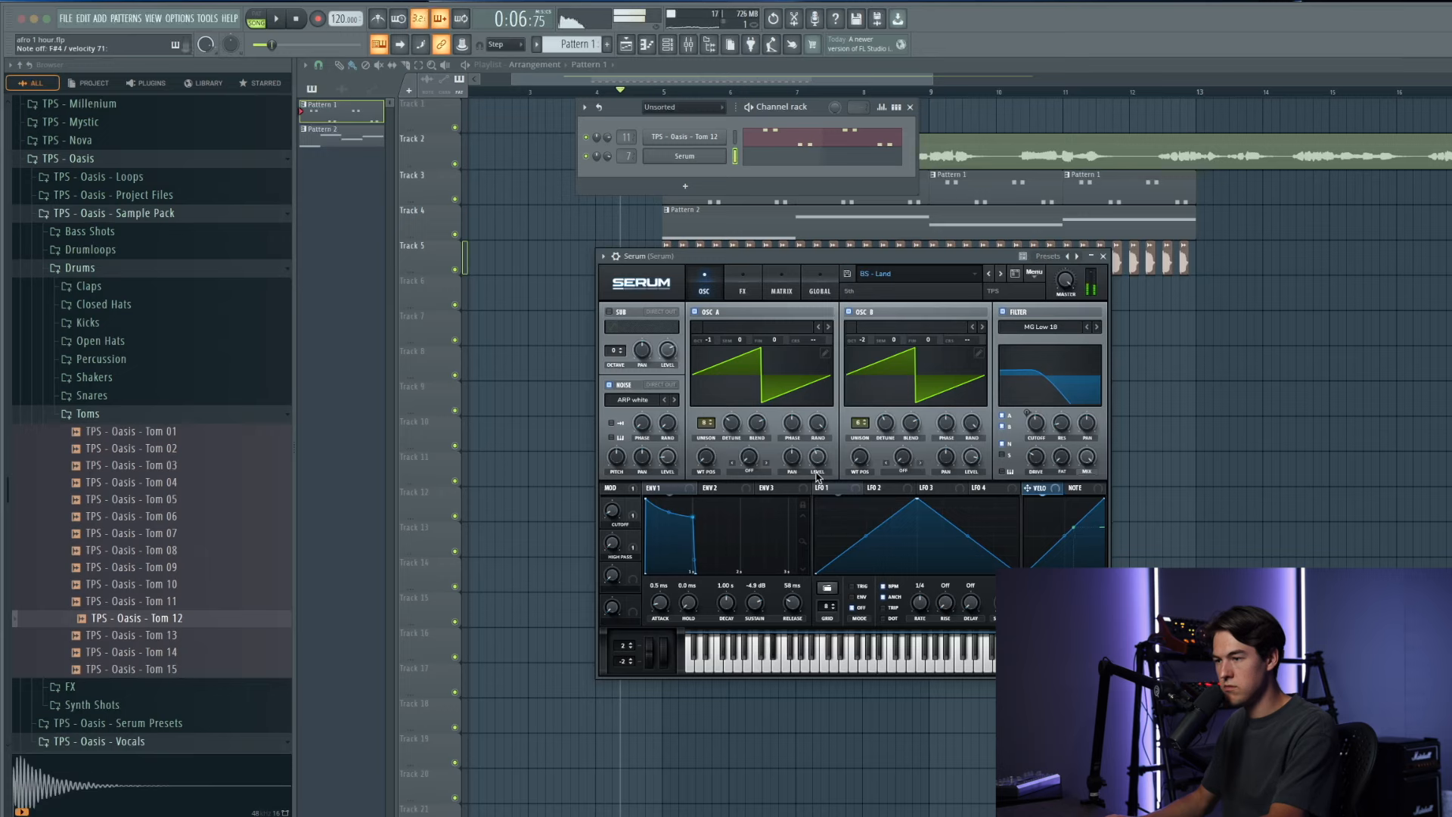
key(space)
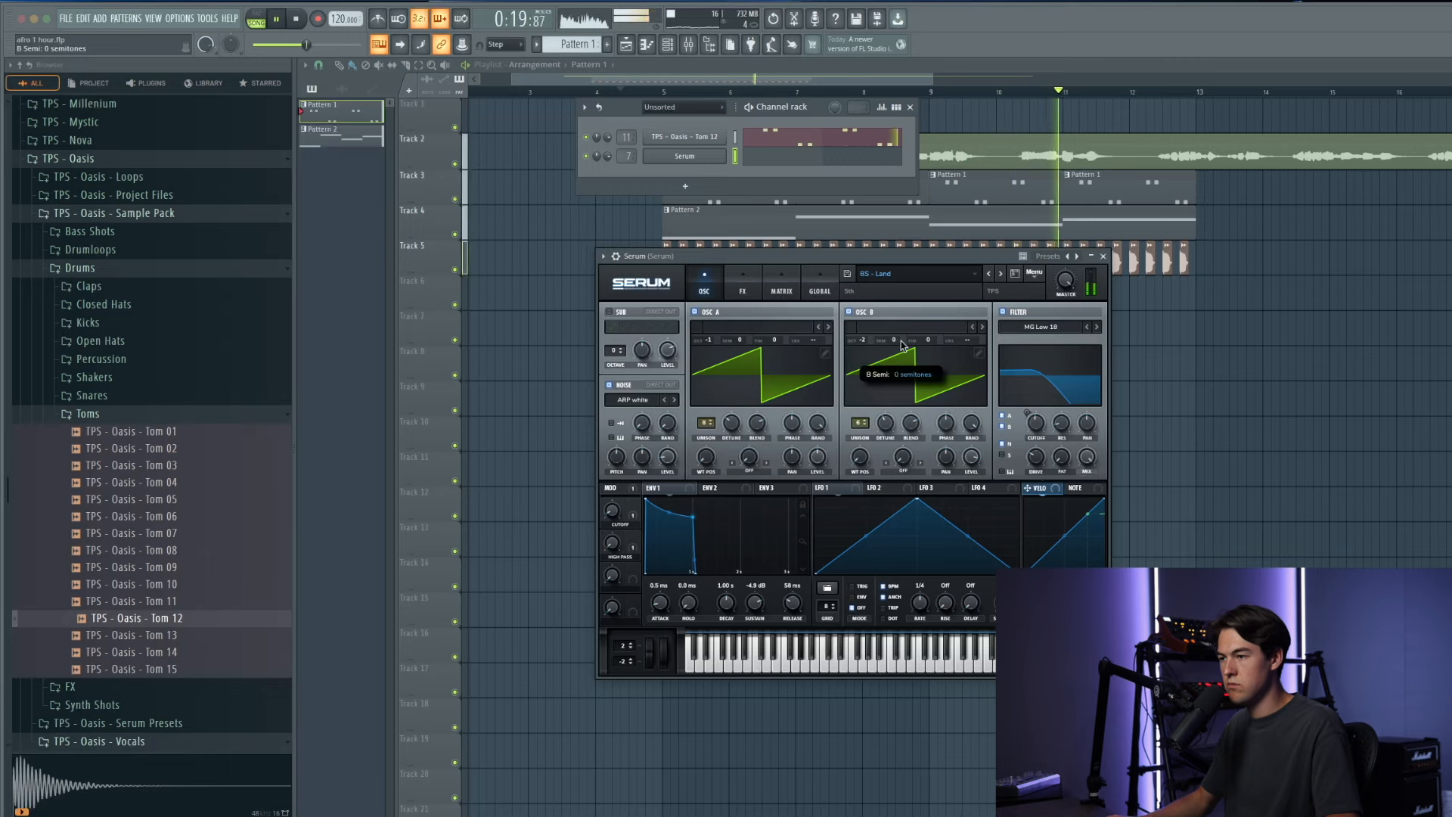
key(space)
key(space)
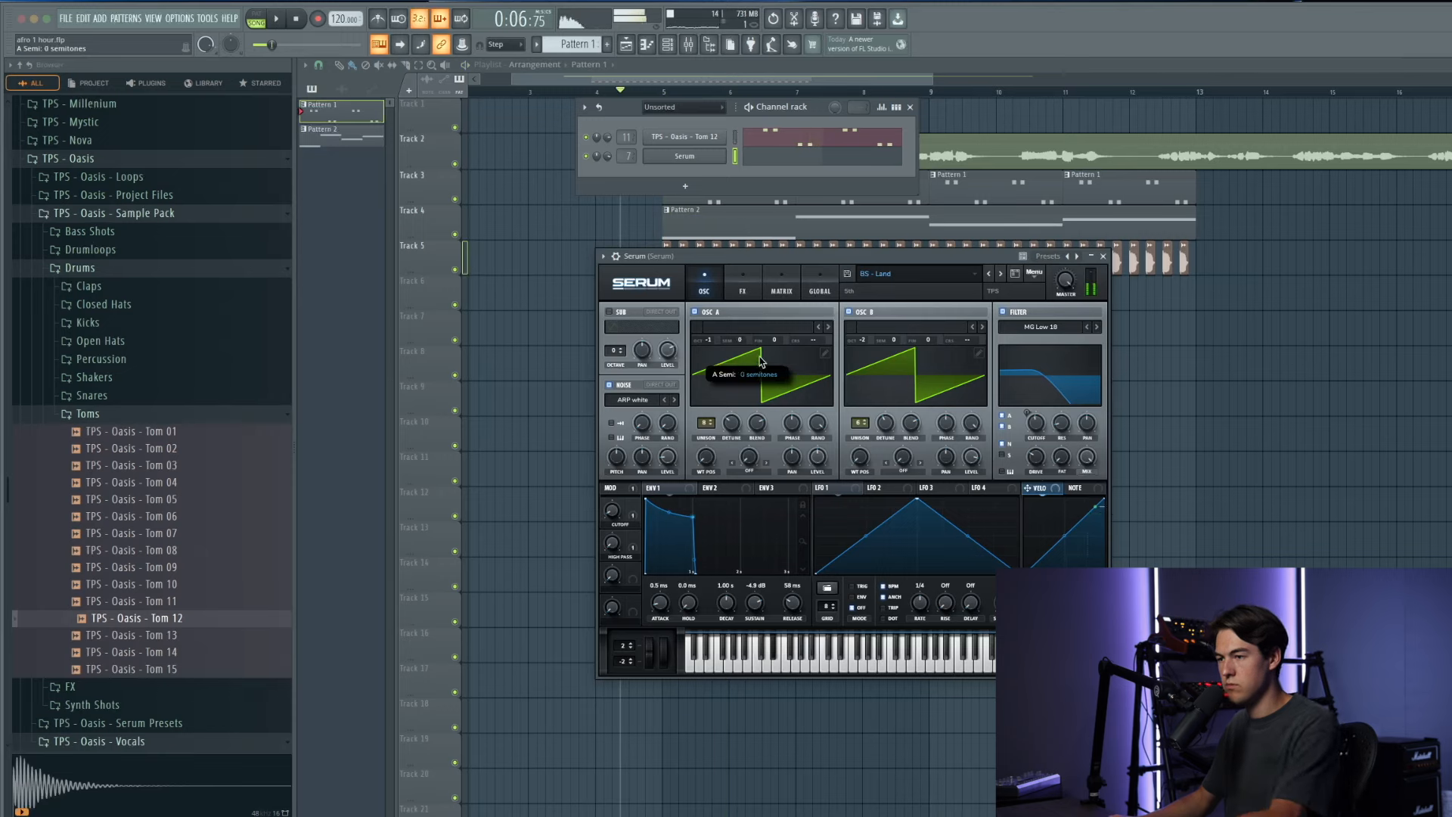
click(978, 218)
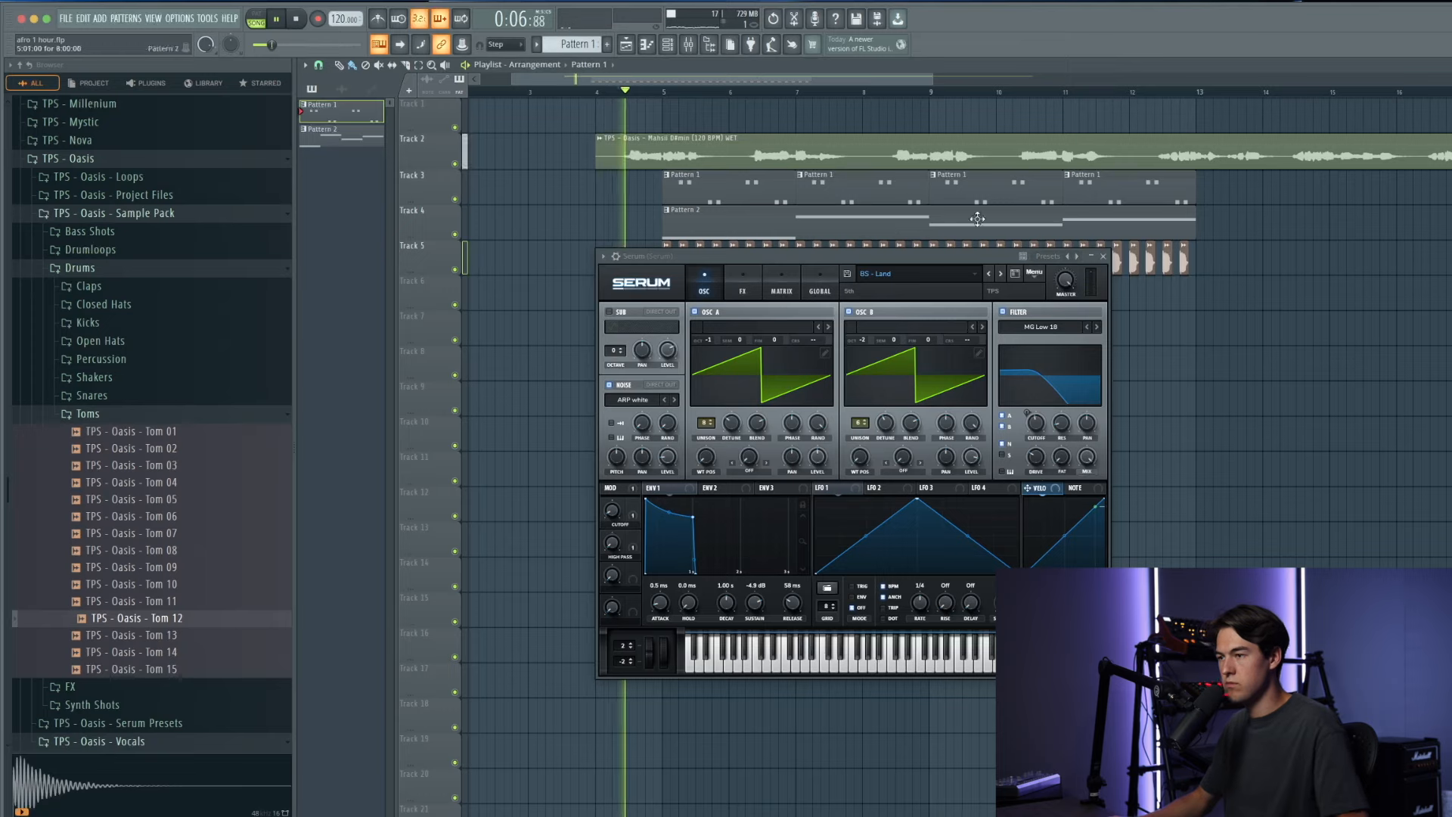
click(1103, 256)
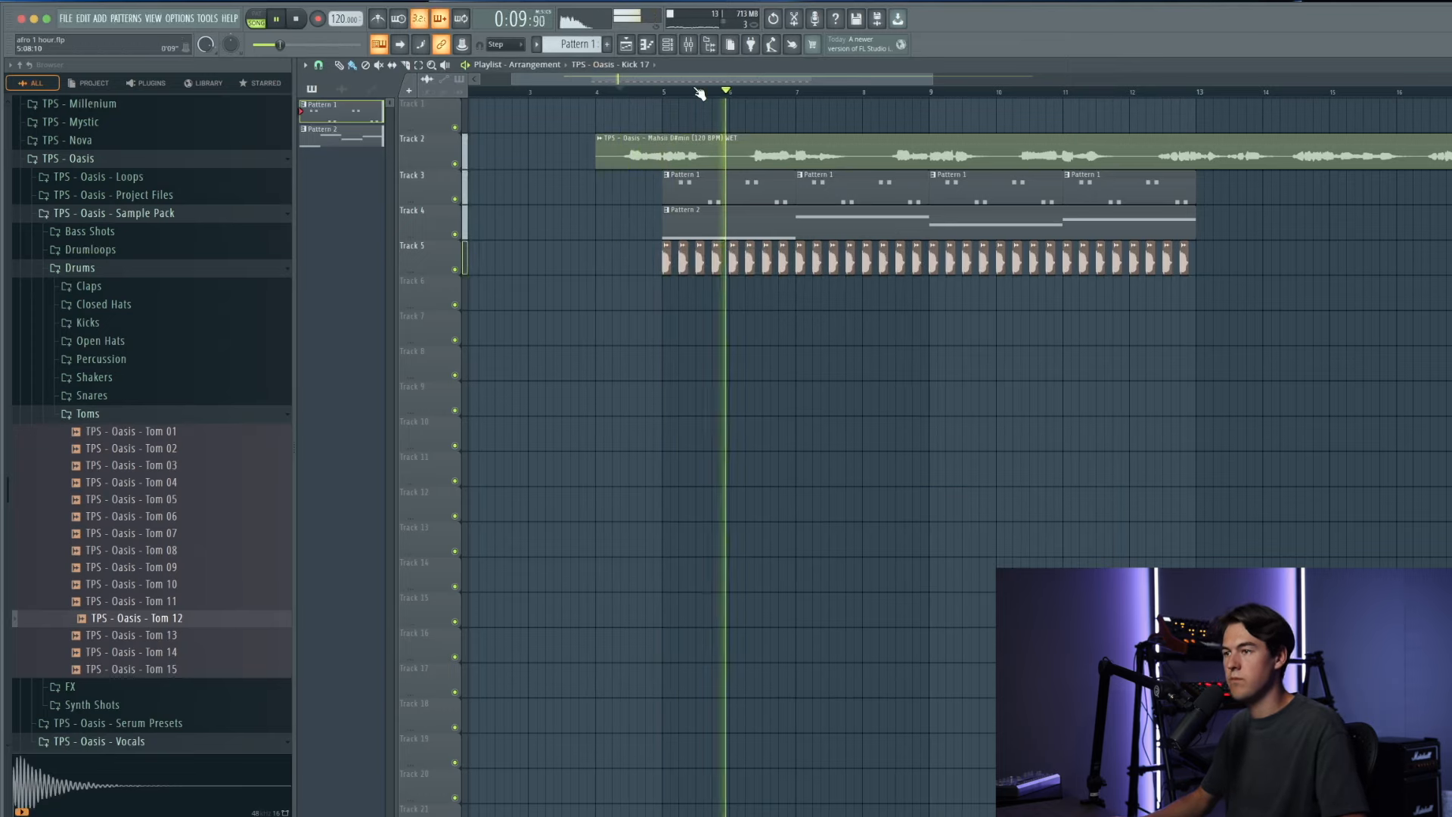
Step: Listen to the arrangement while checking the Serum track's level in the mixer, and stop playback
key(F9)
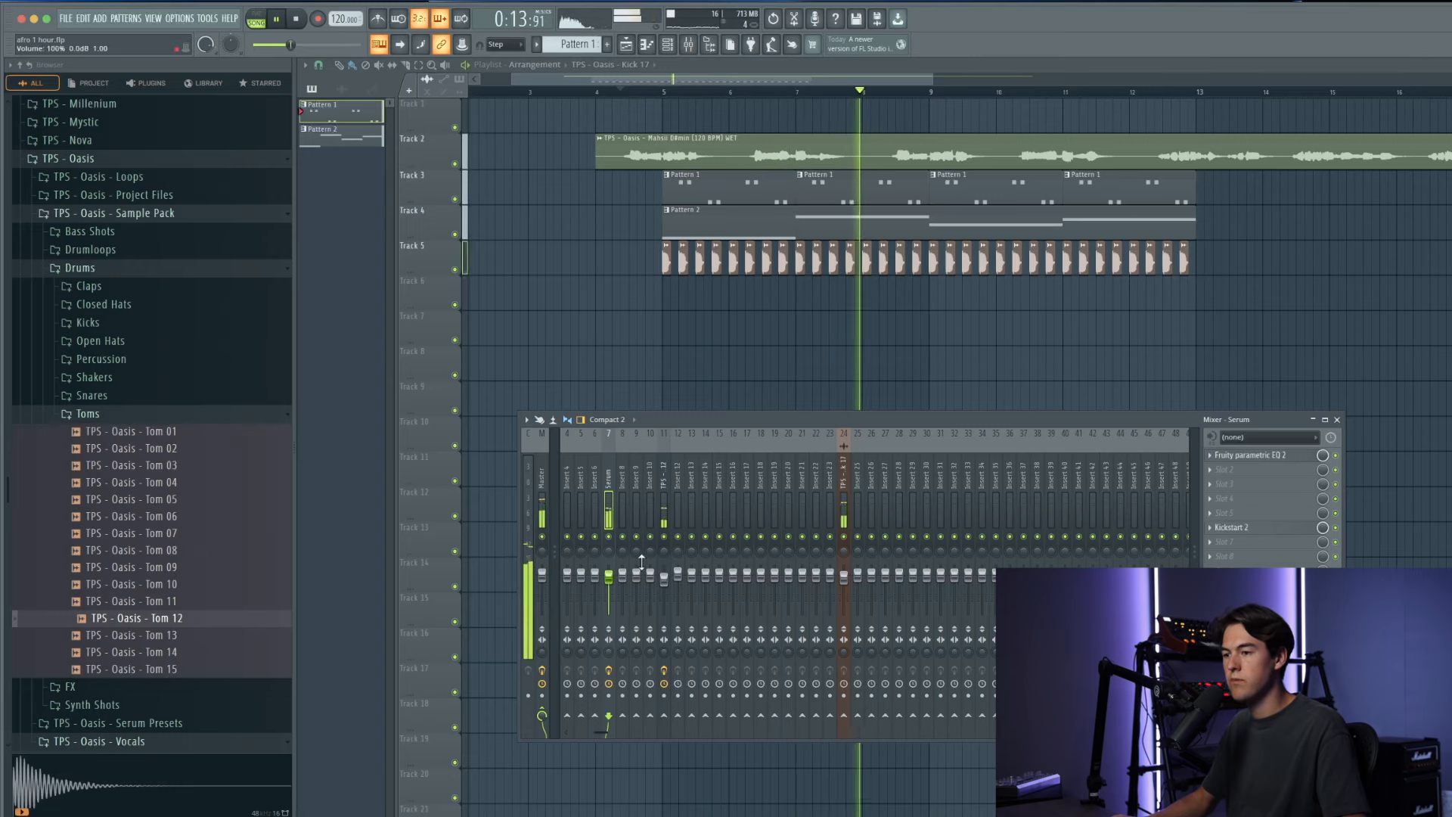
key(F9)
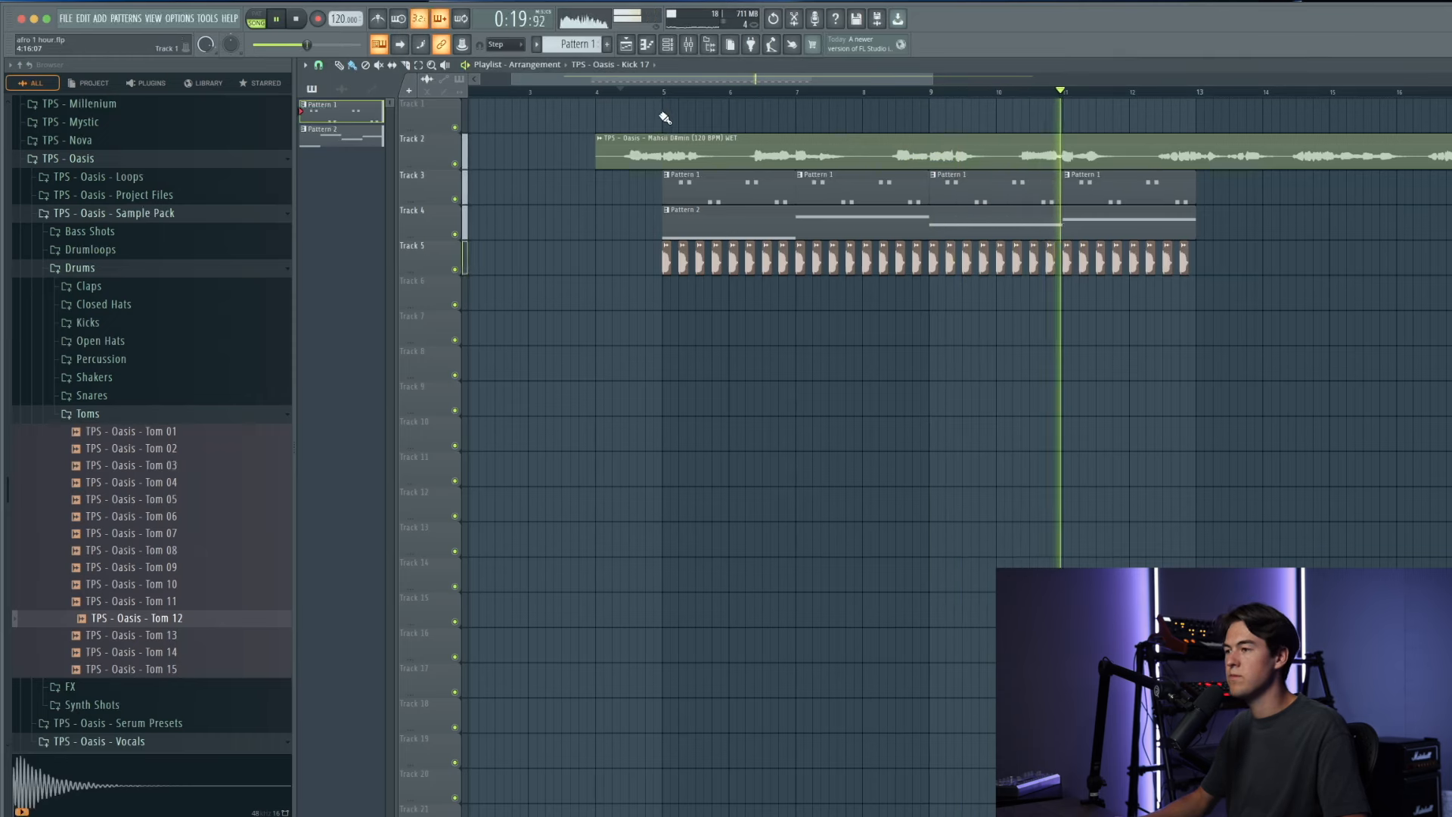
key(space)
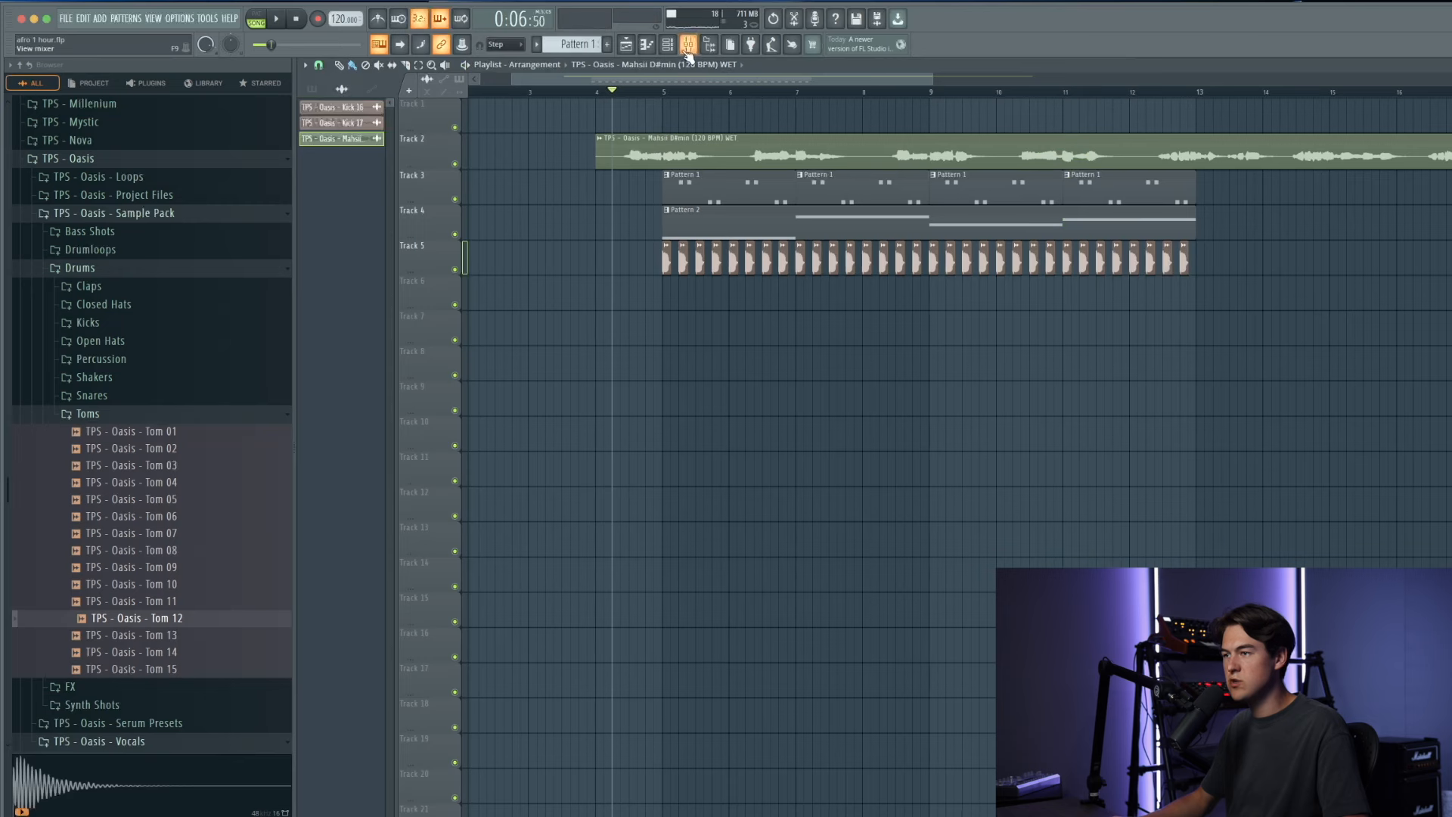
Step: Route the Mahsii D#min WET vocal to mixer track 27 and load Kickstart 2 in its fourth effect slot
click(688, 49)
click(859, 483)
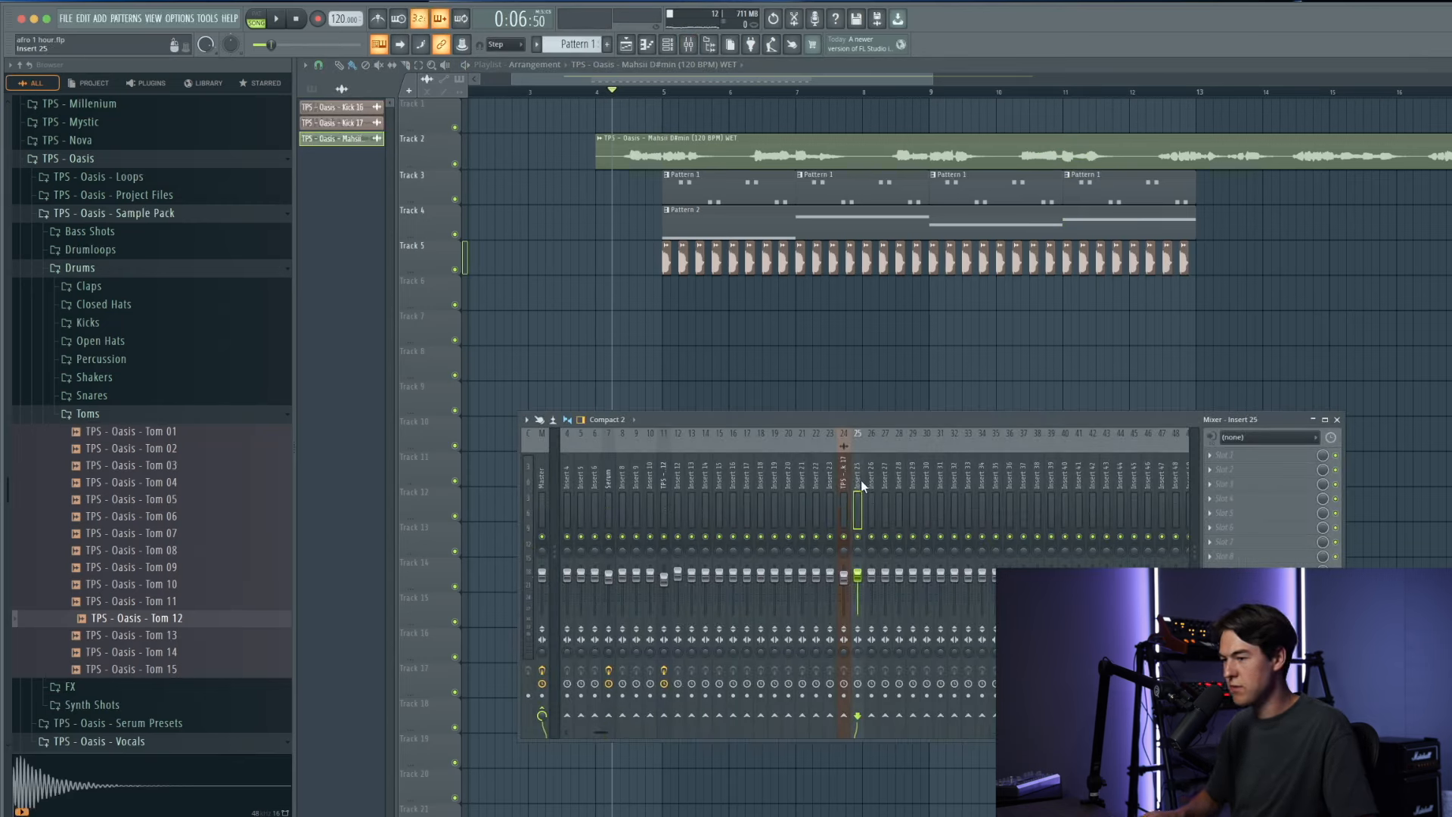
click(1269, 498)
key(Right)
key(k)
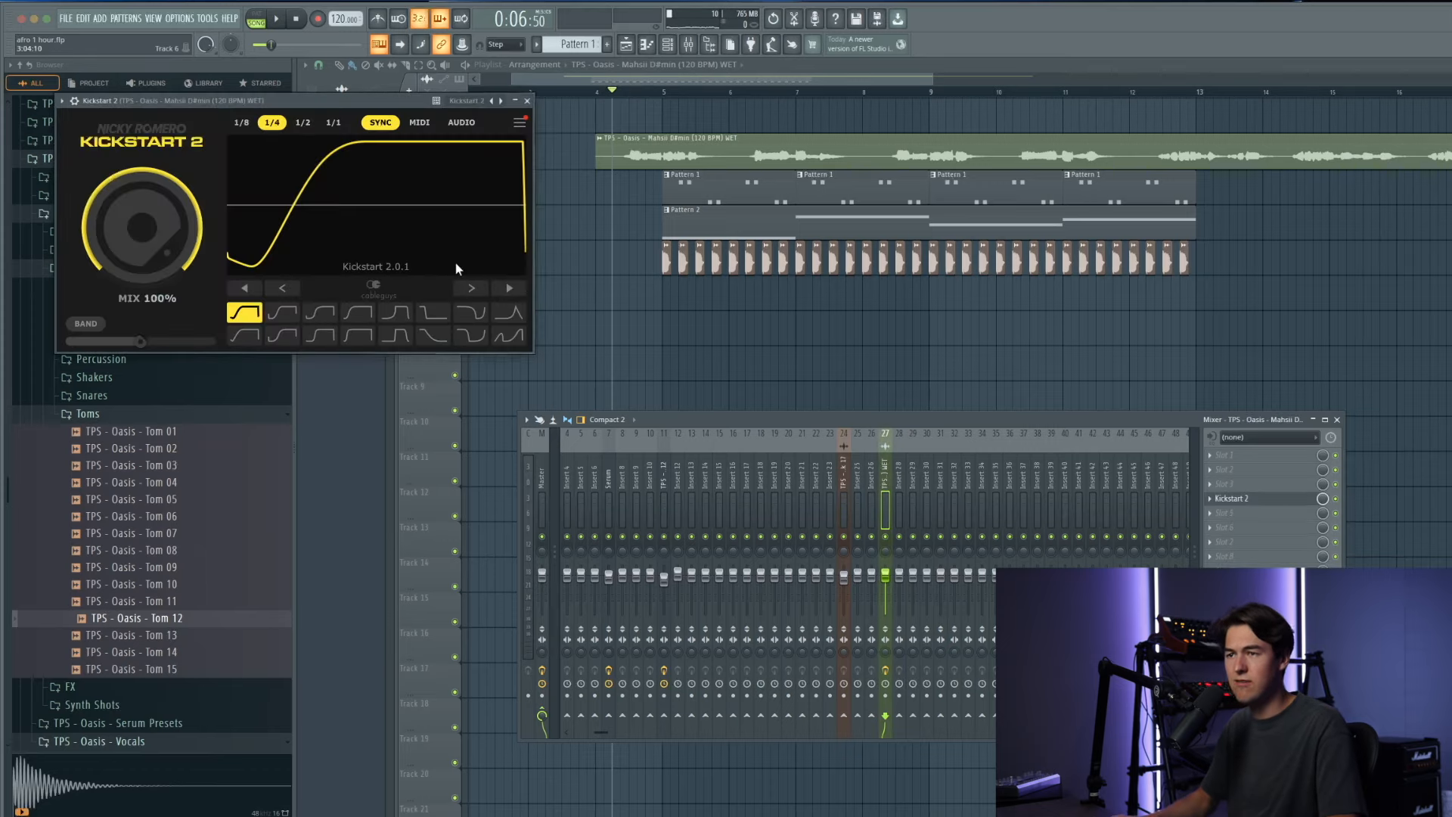
Step: Reduce the Kickstart 2 mix on the vocal track to 36% during playback, and close the plugin and mixer
drag(178, 101, 349, 150)
drag(313, 275, 313, 332)
drag(375, 153, 570, 279)
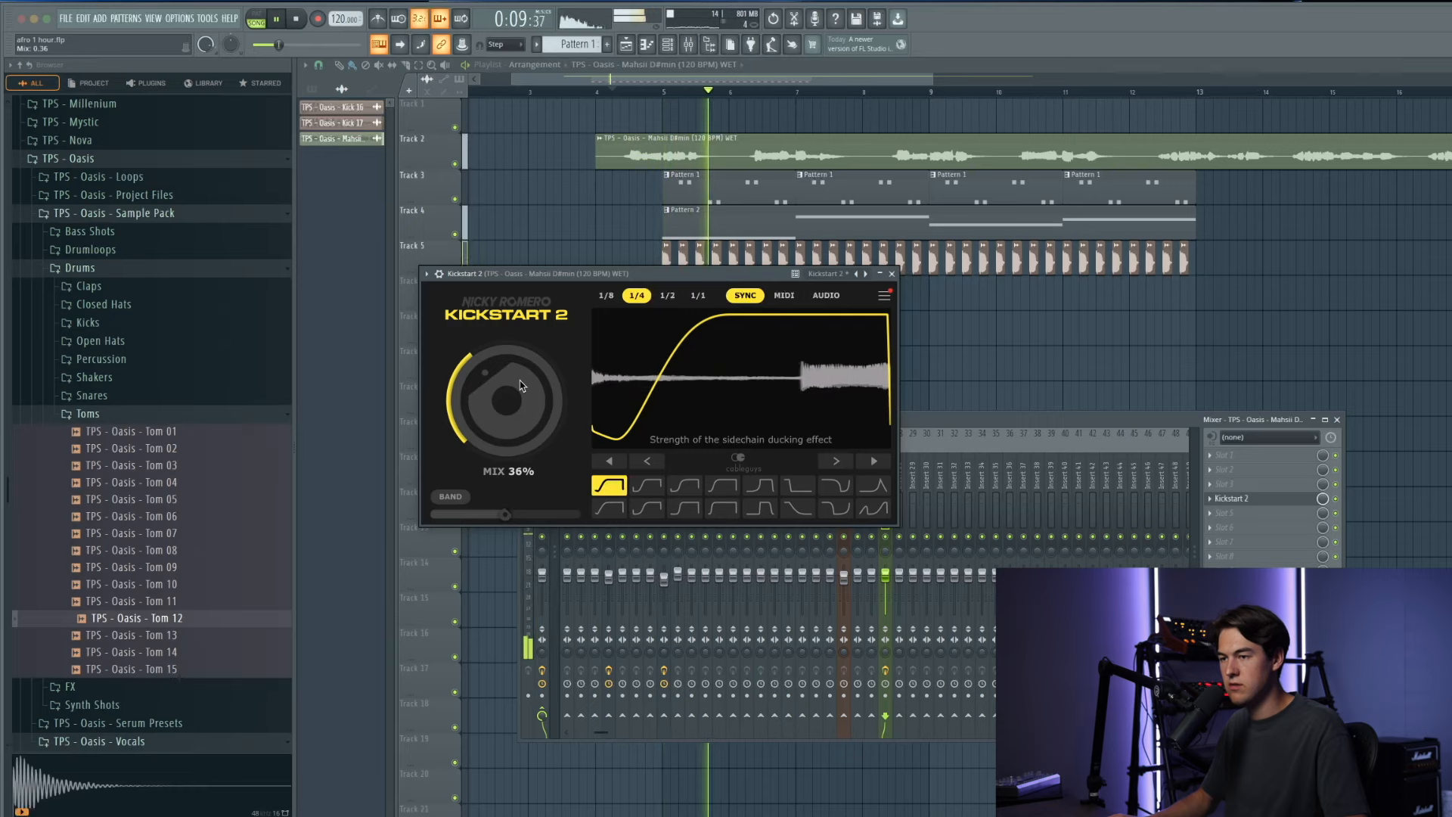
click(891, 274)
click(664, 579)
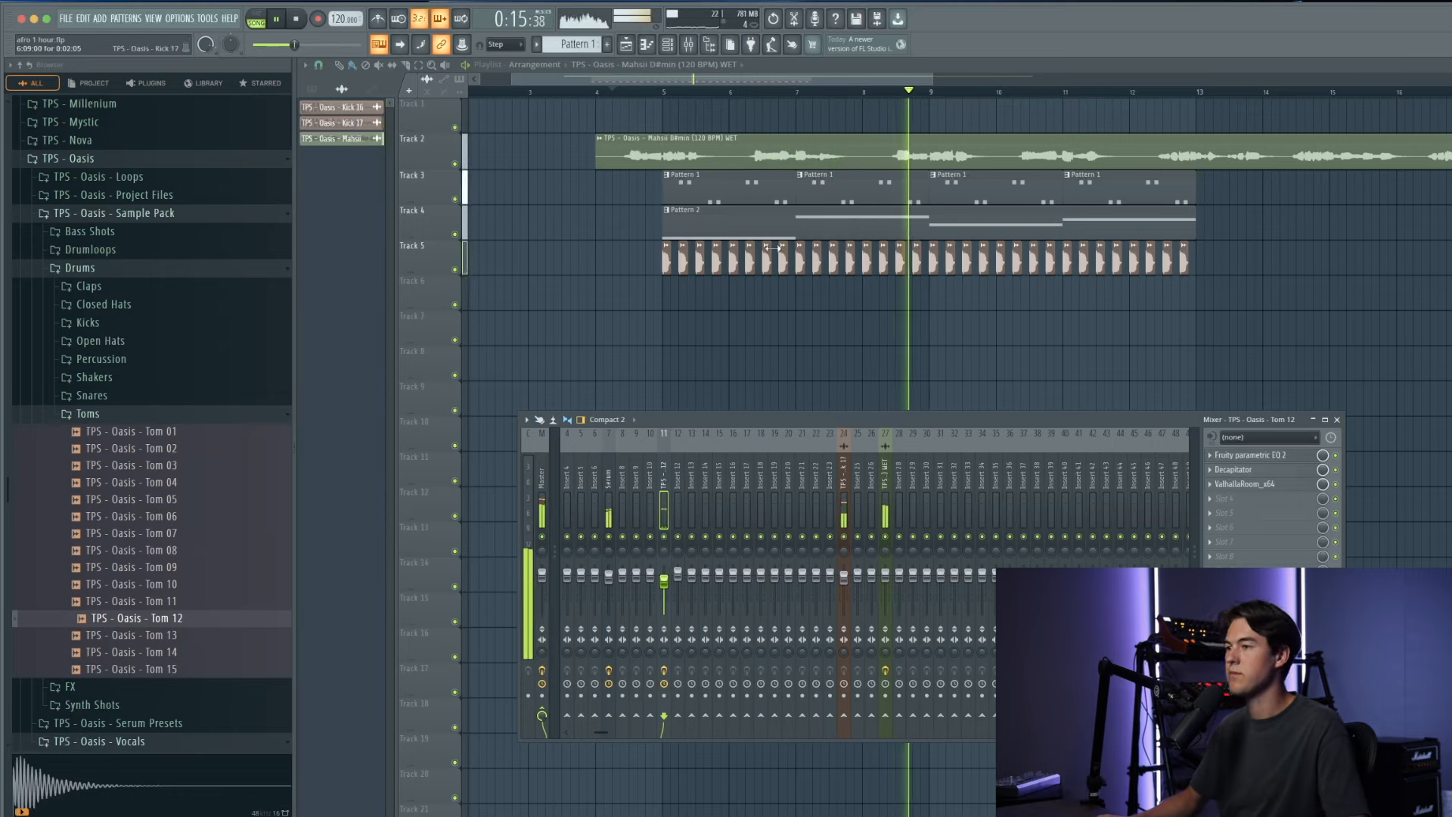
key(F9)
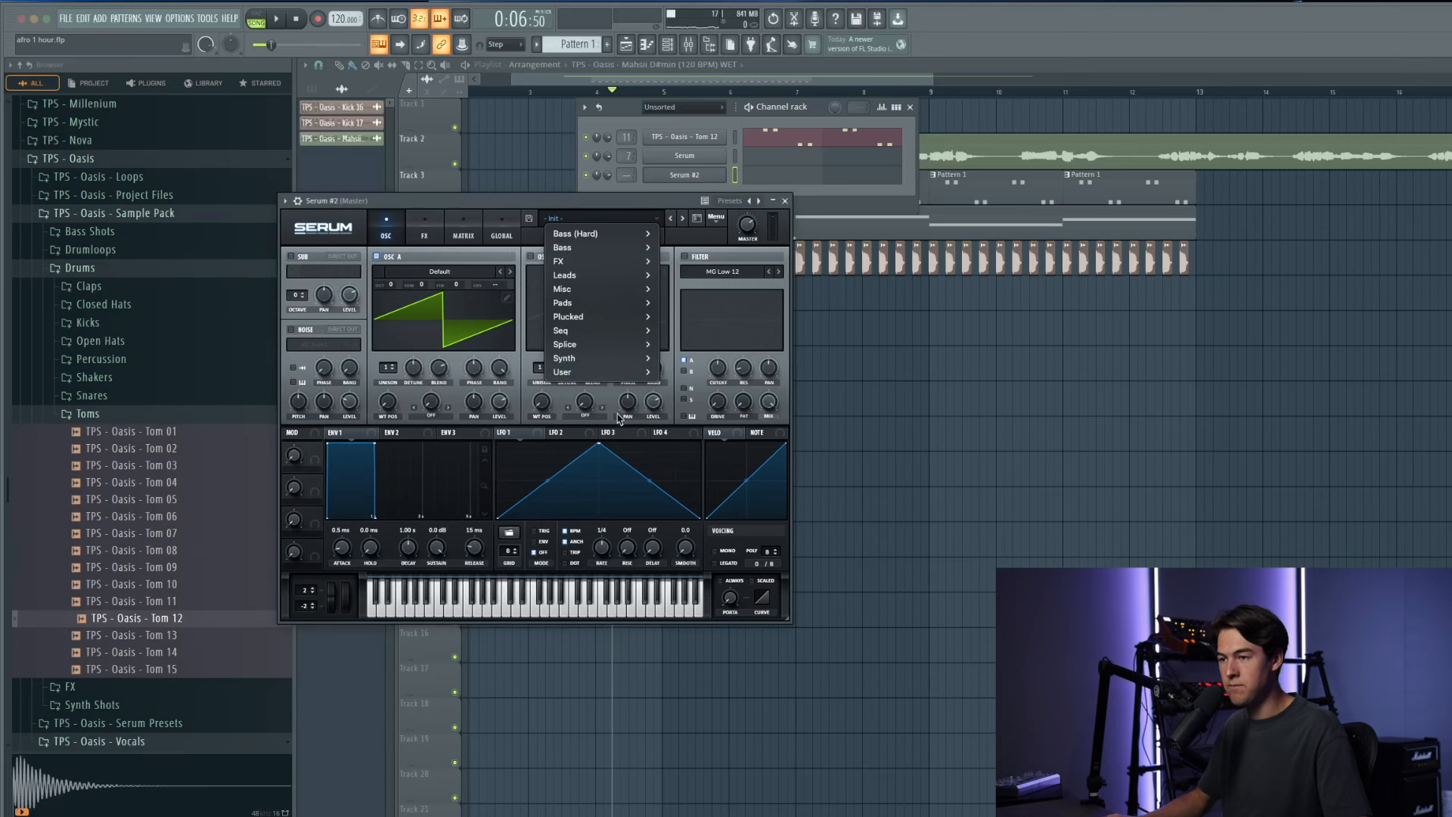
Step: Load the LD - Charm preset from the user folder TPS - Oasis - Serum Presets into Serum #2
mouse_move(608, 374)
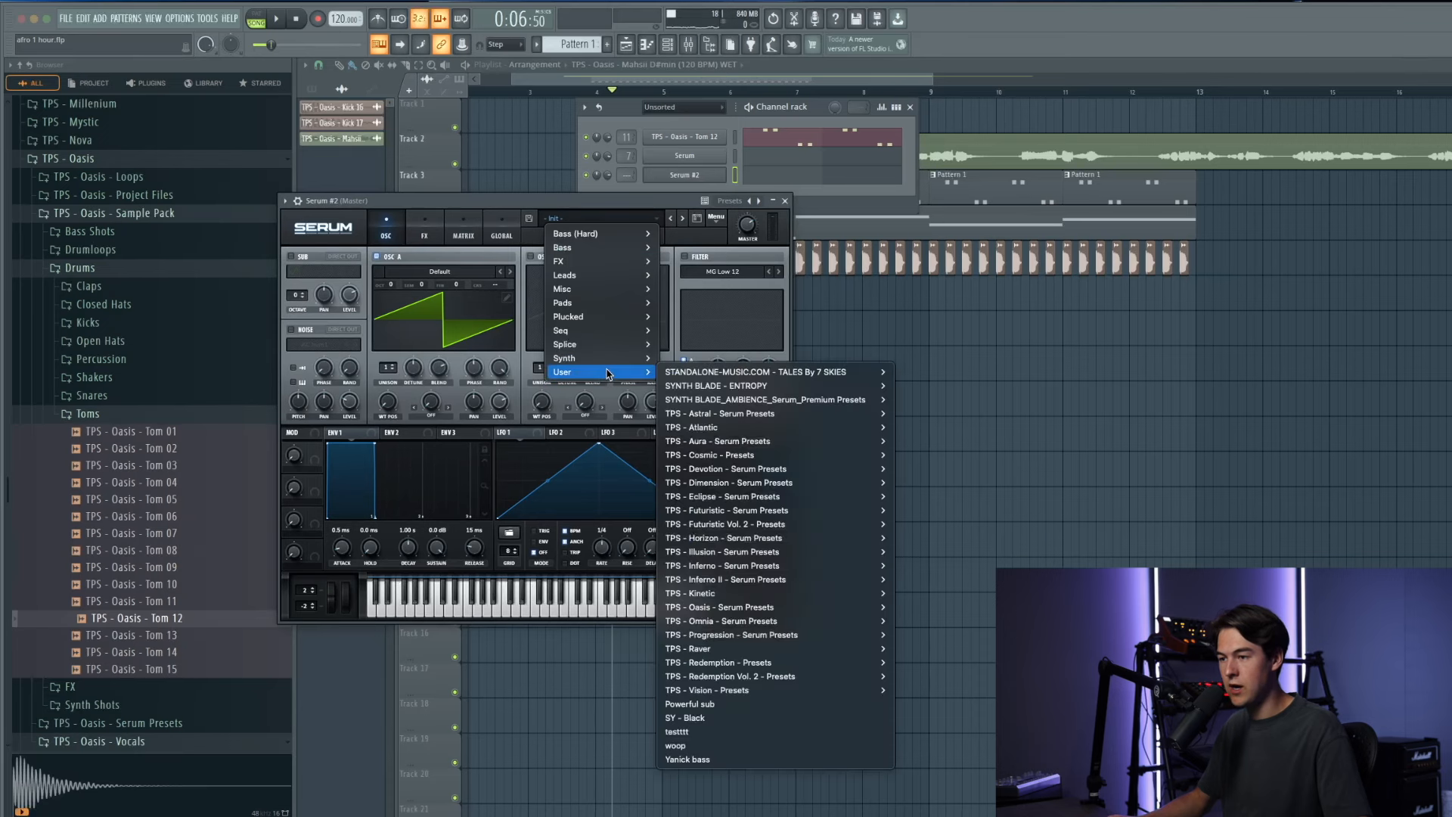
mouse_move(779, 606)
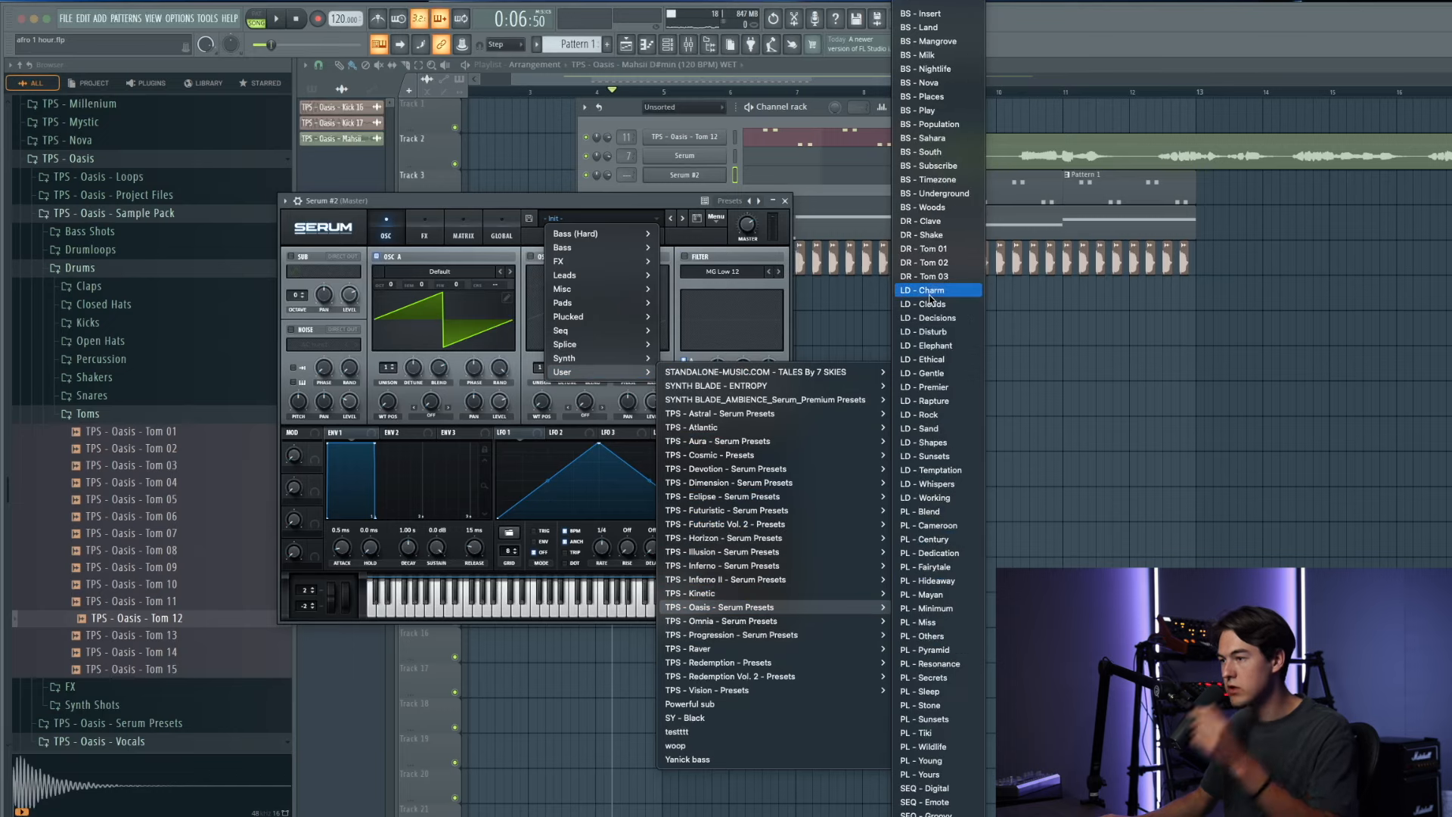
click(930, 291)
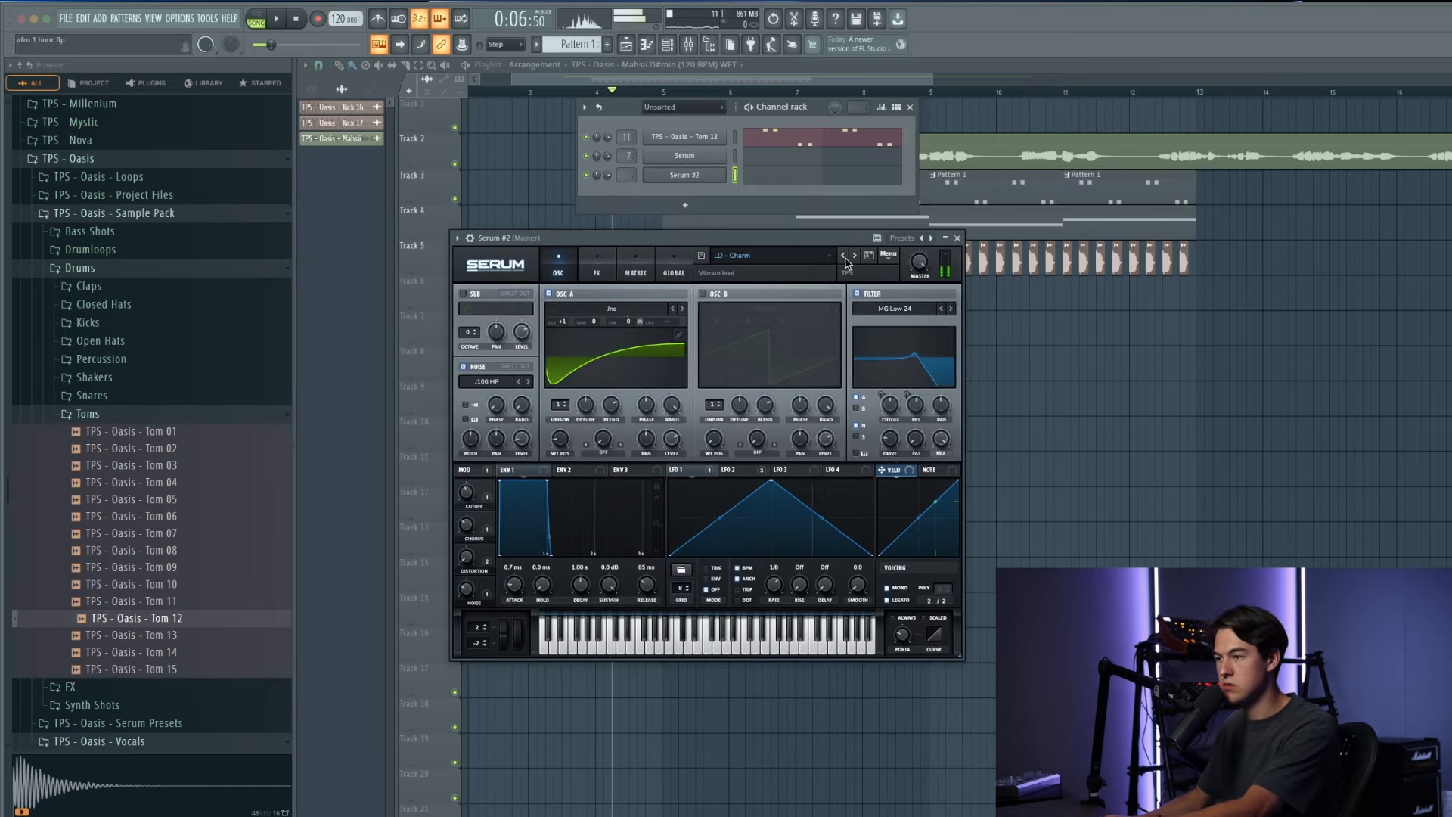
Step: Audition the following Oasis lead presets in Serum #2 one by one, up to LD - Rock
click(855, 256)
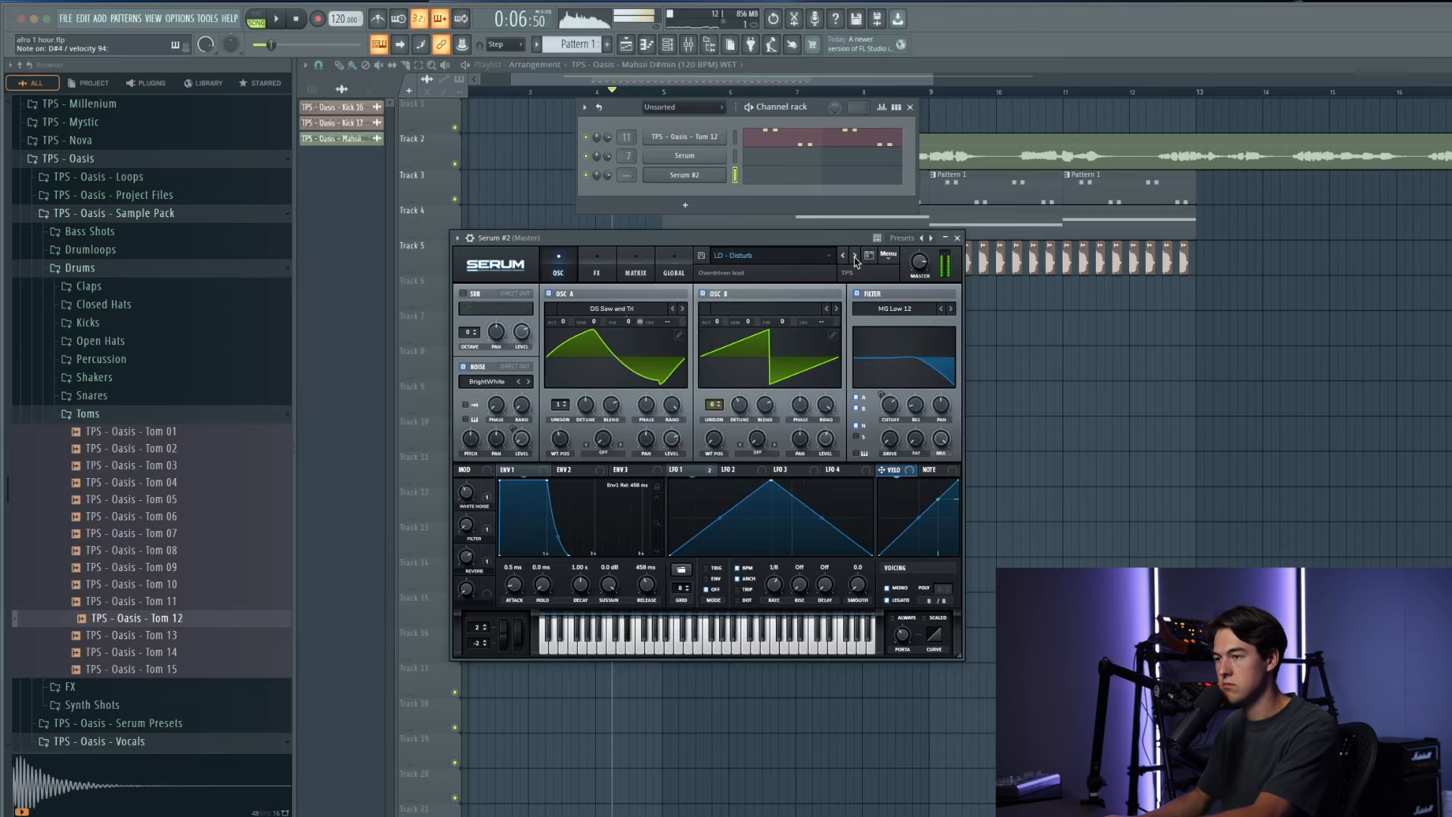
click(855, 256)
click(856, 256)
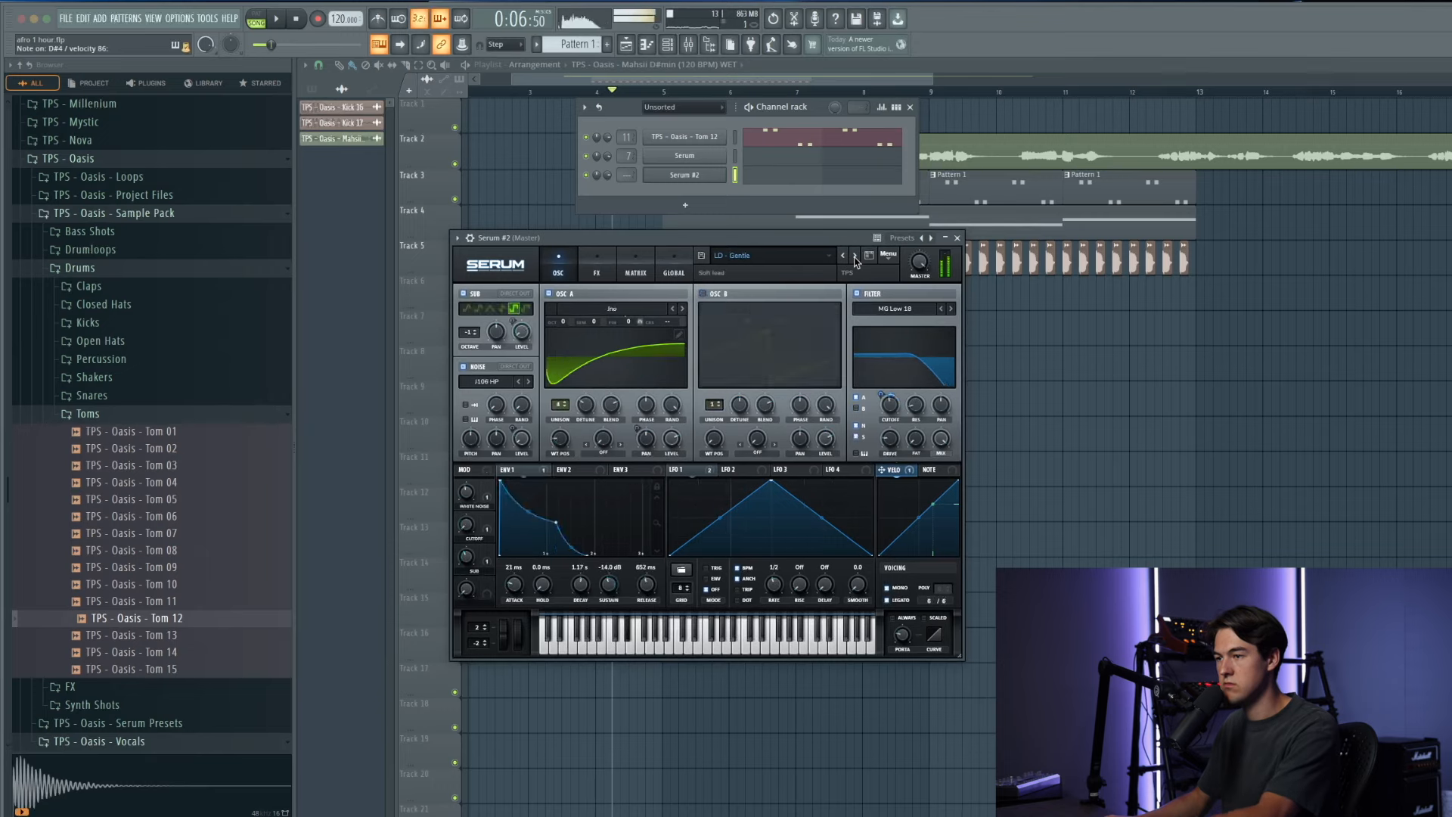
click(855, 256)
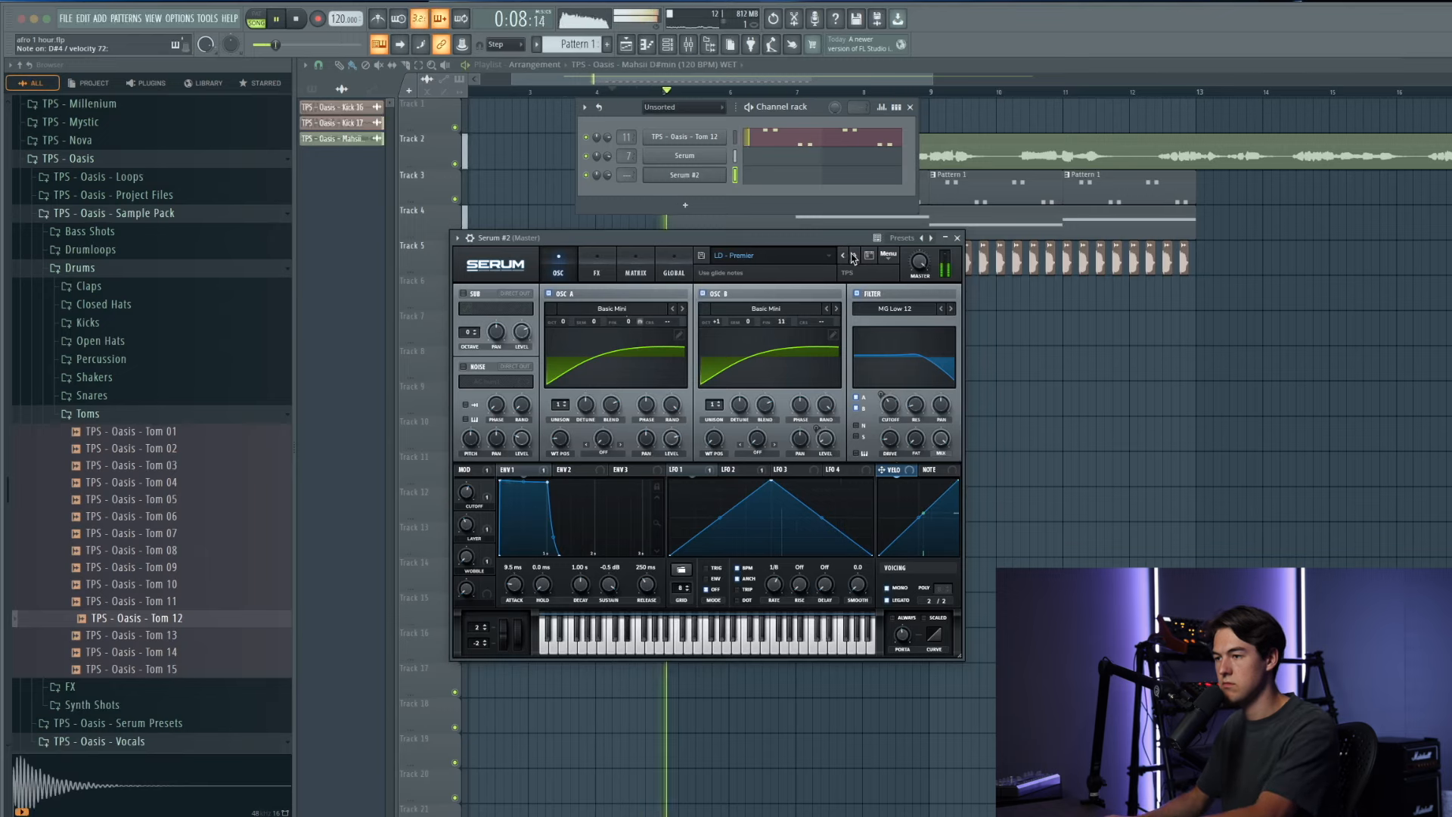
click(855, 256)
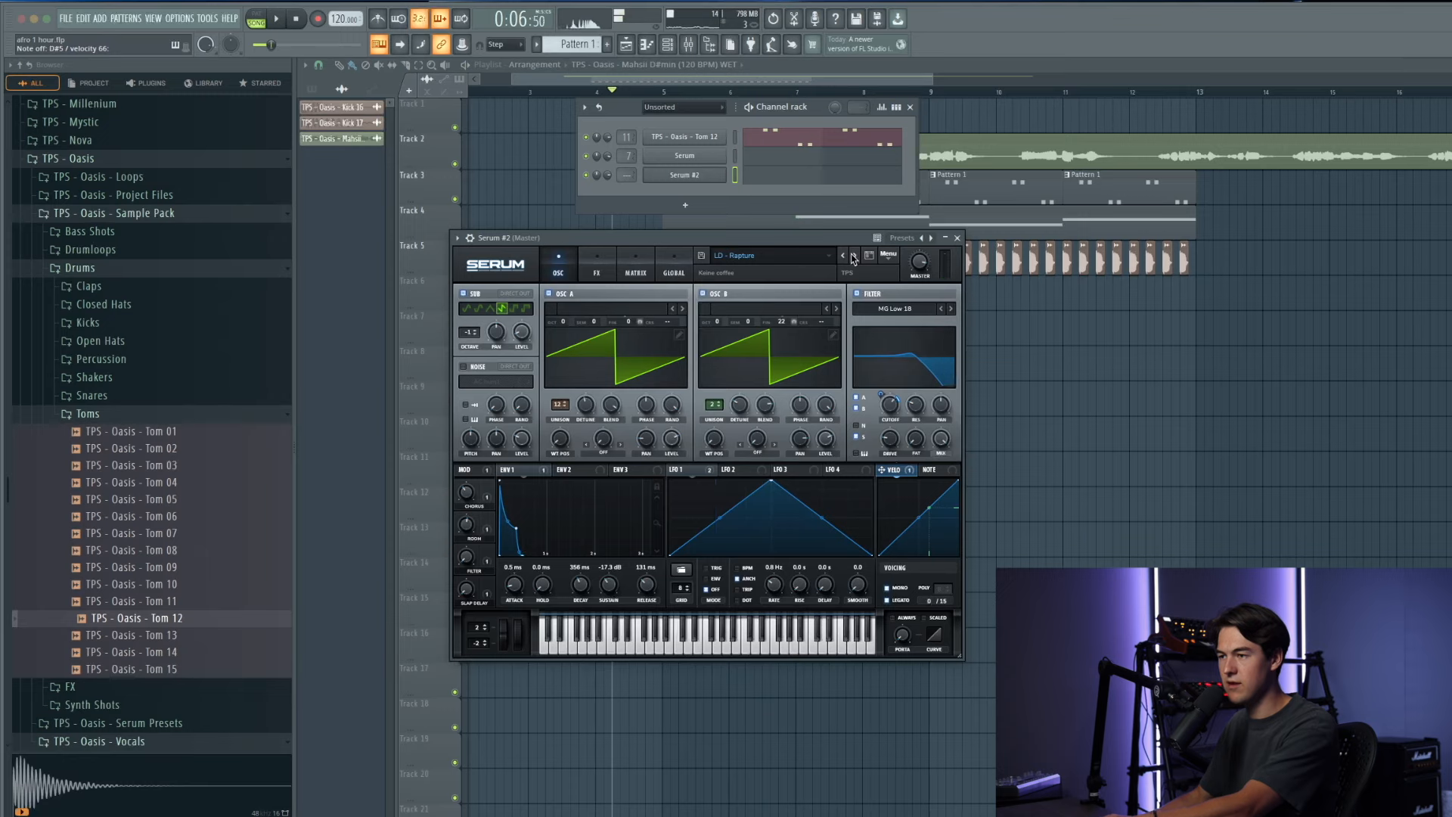
click(855, 257)
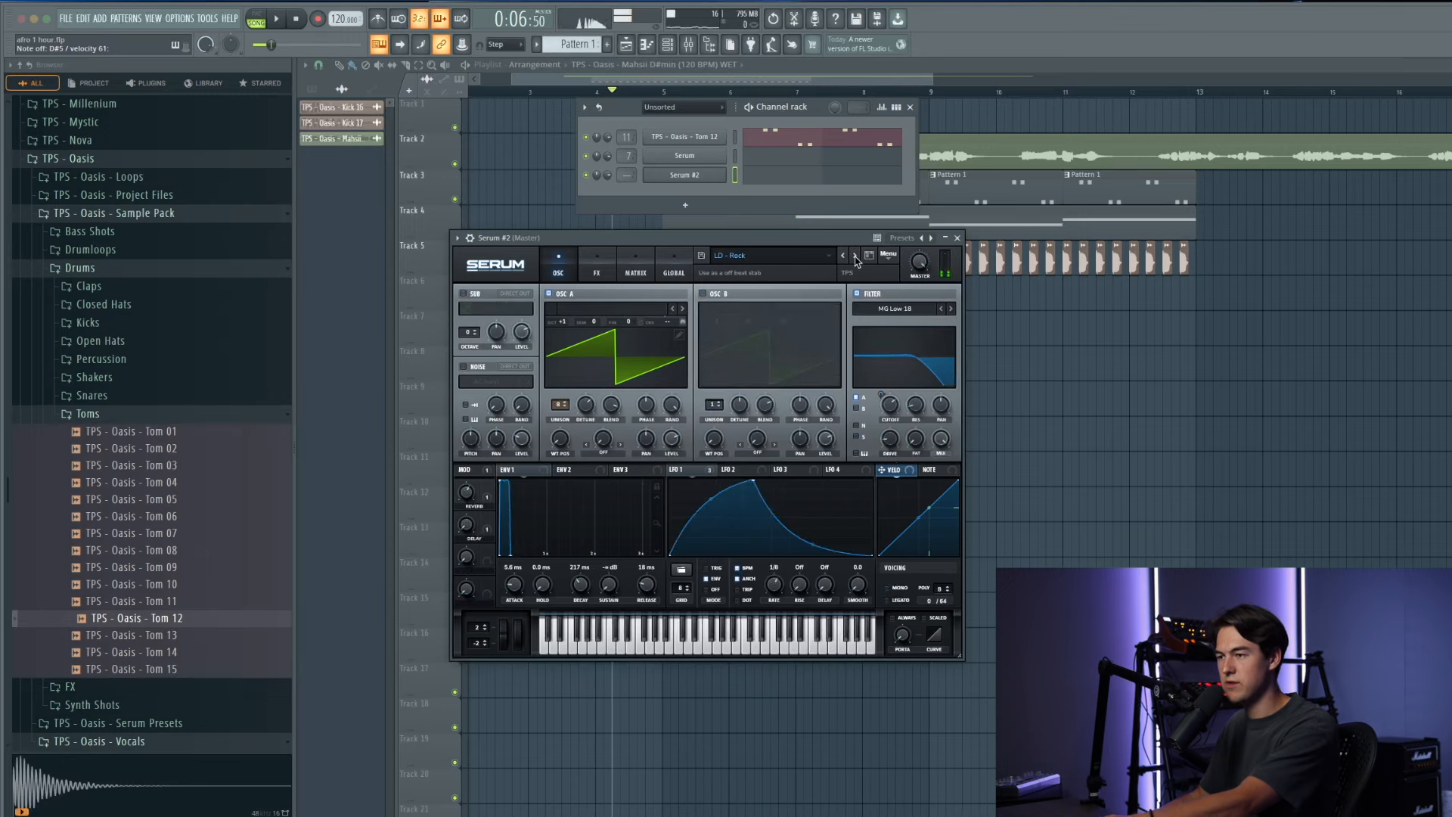
Step: Continue through the remaining lead presets into the plucks, and settle on PL - Dedication for Serum #2
click(856, 256)
click(855, 257)
click(855, 257)
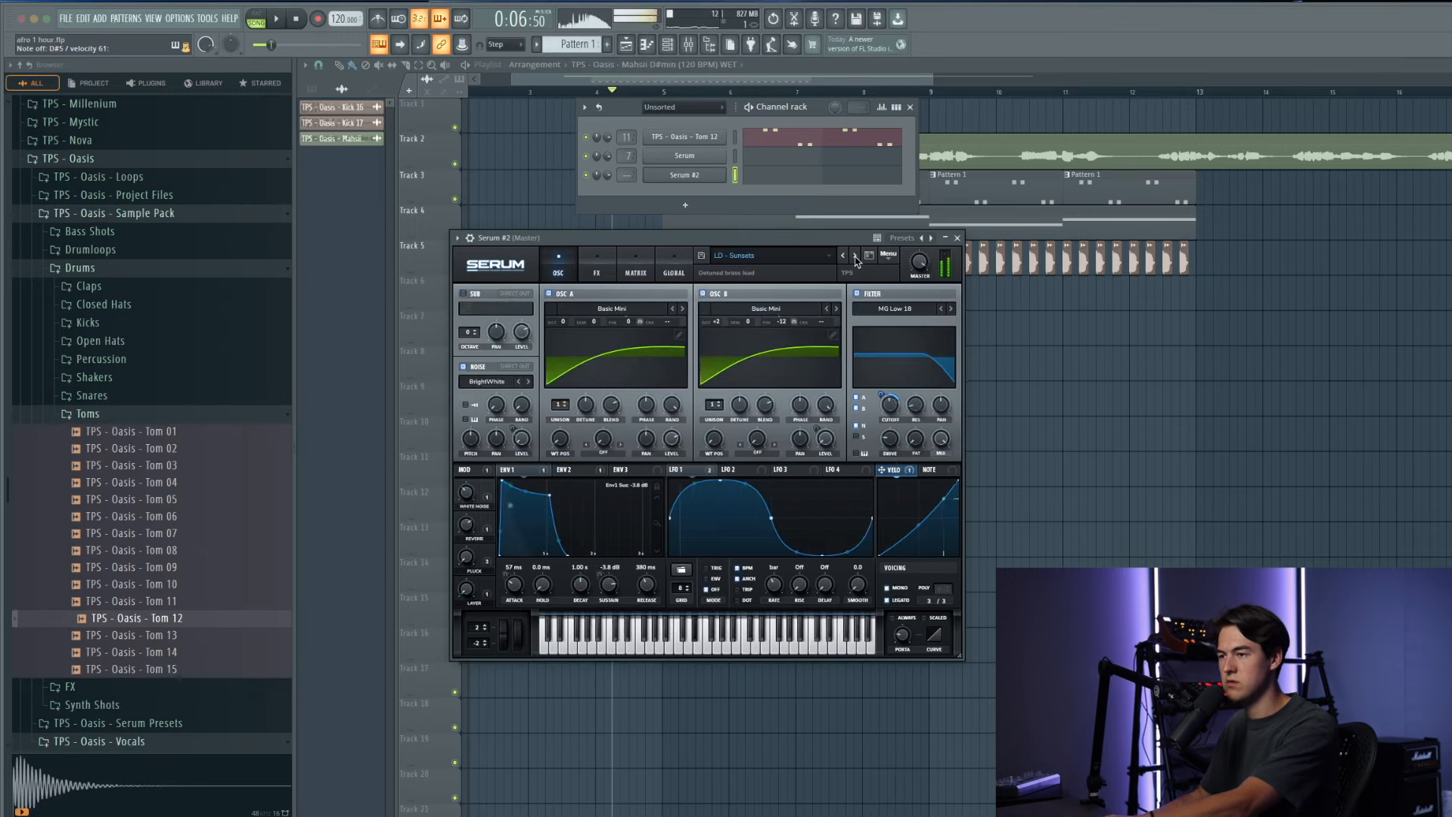
click(855, 256)
click(855, 257)
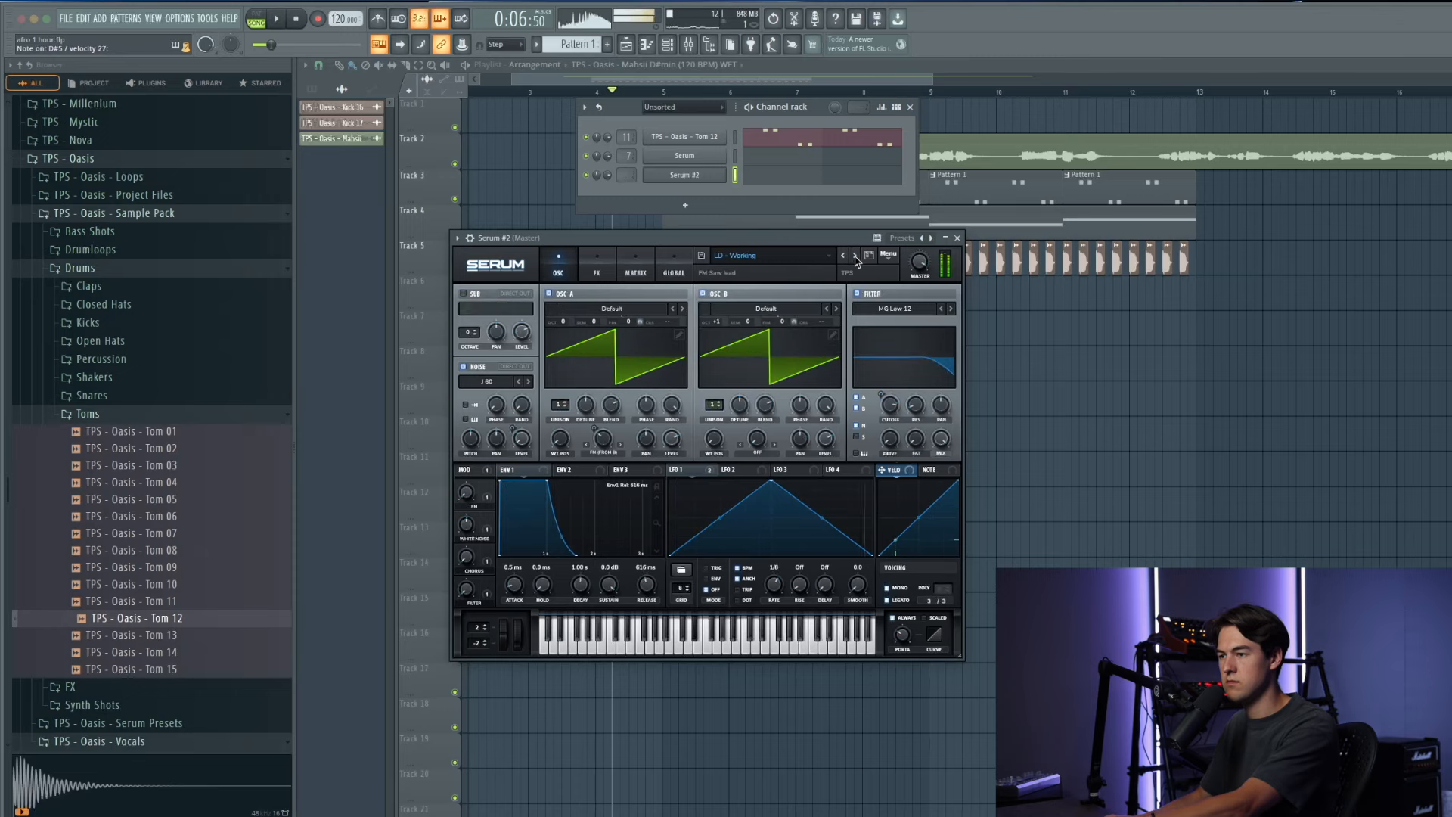
click(855, 257)
click(856, 257)
click(855, 256)
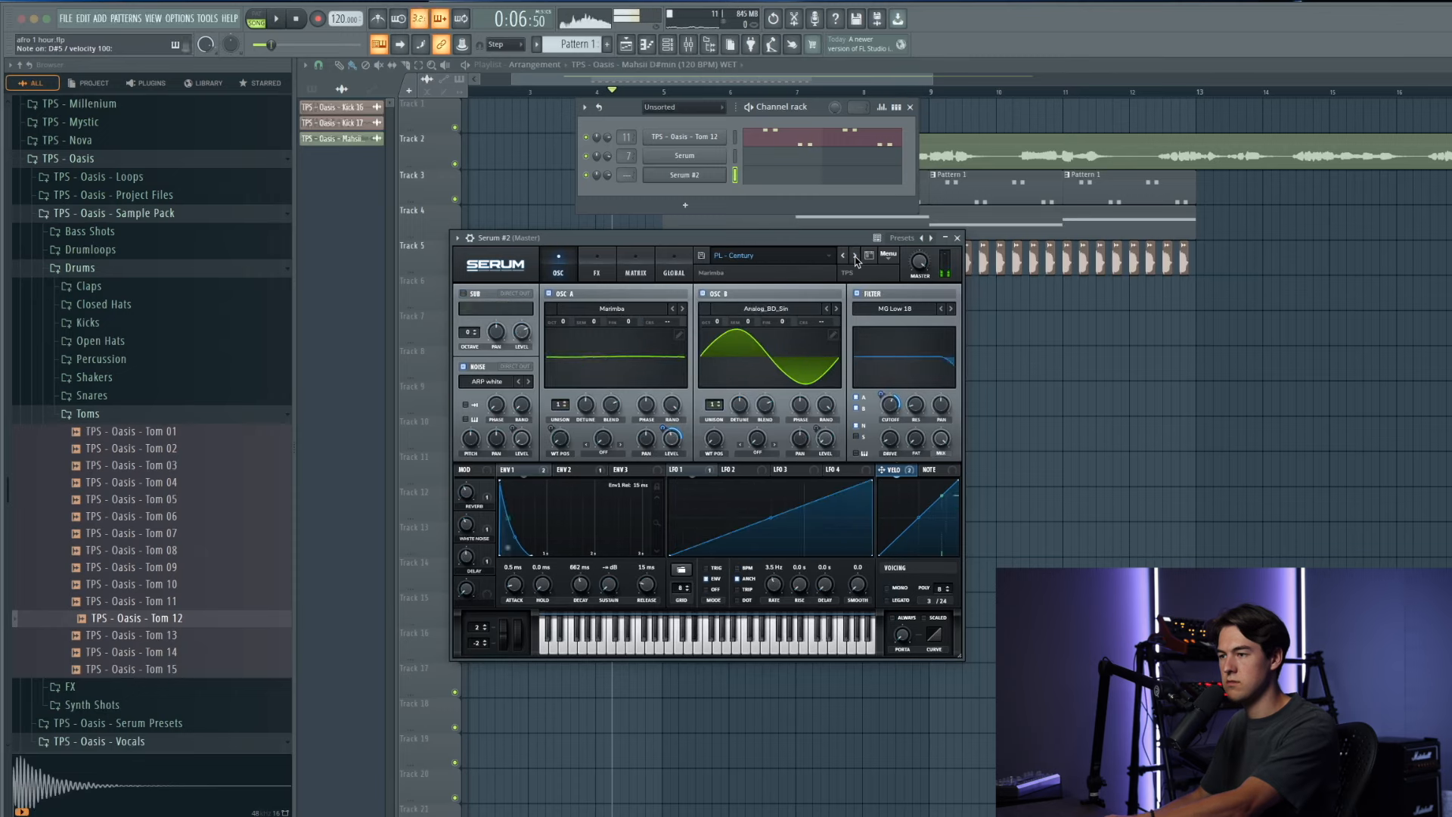
click(855, 256)
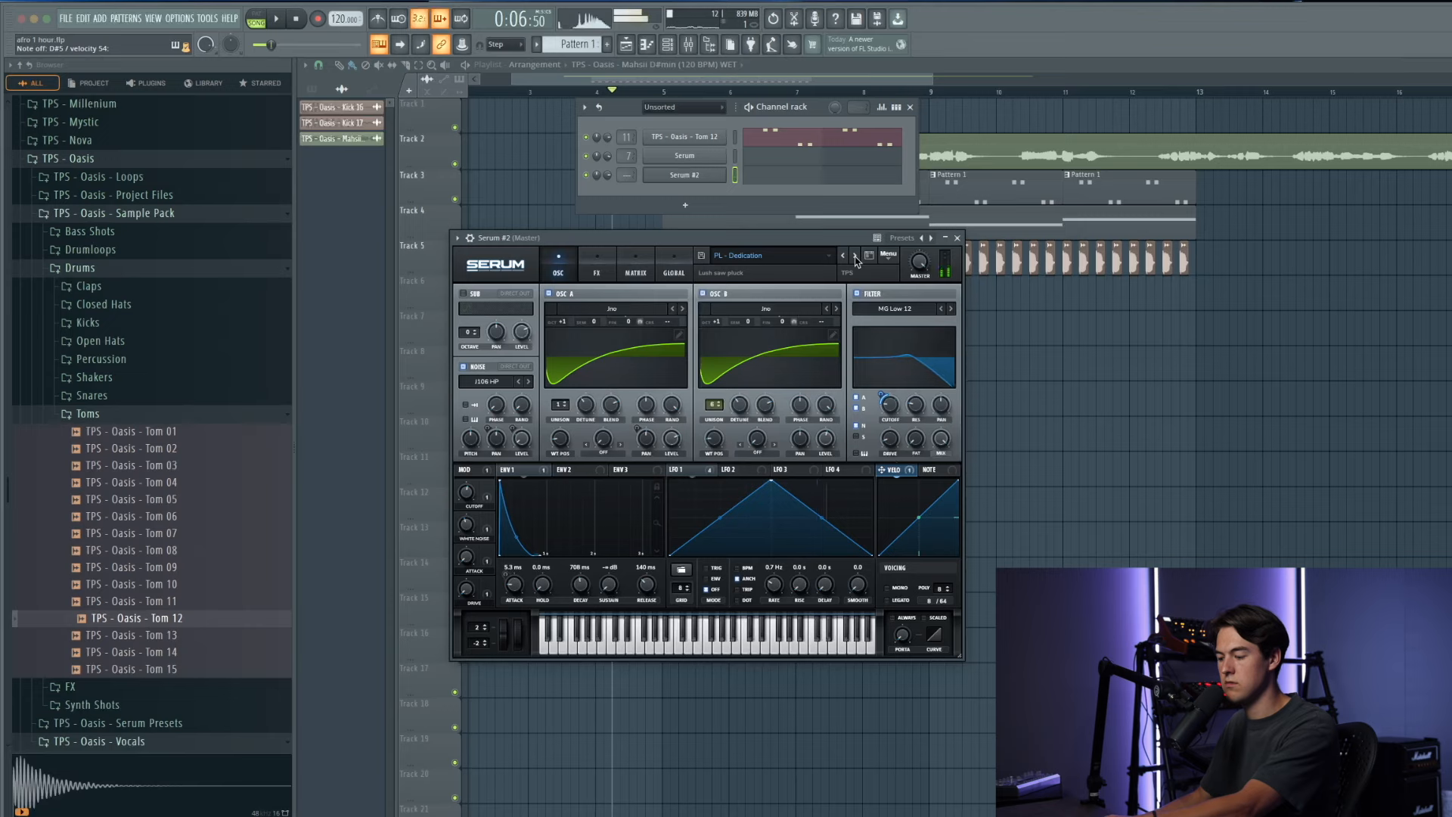
Step: Close the Serum #2 window, try the pluck sound over the playing arrangement, and stop playback
click(1072, 370)
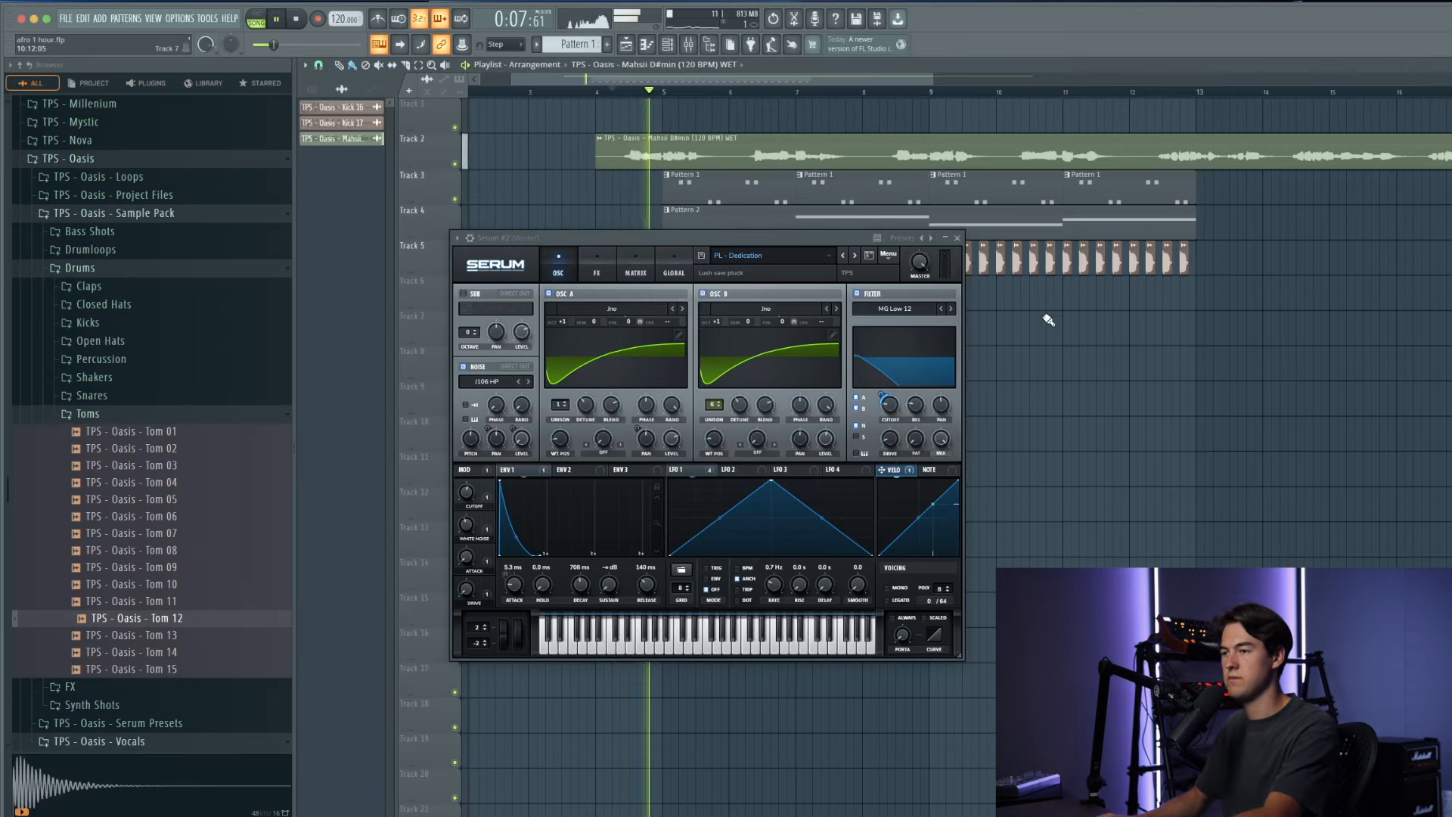
click(958, 237)
click(667, 43)
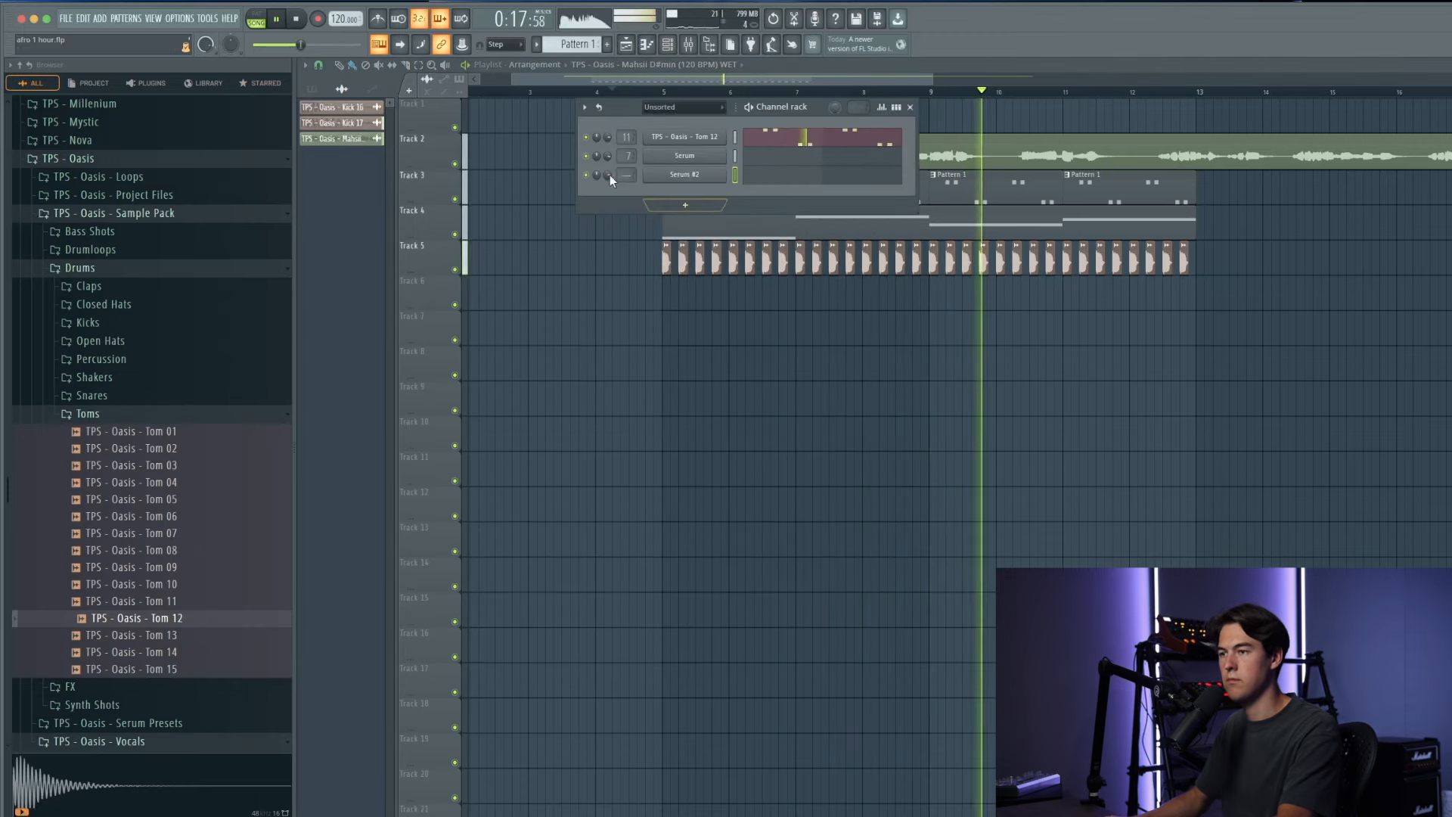
click(910, 106)
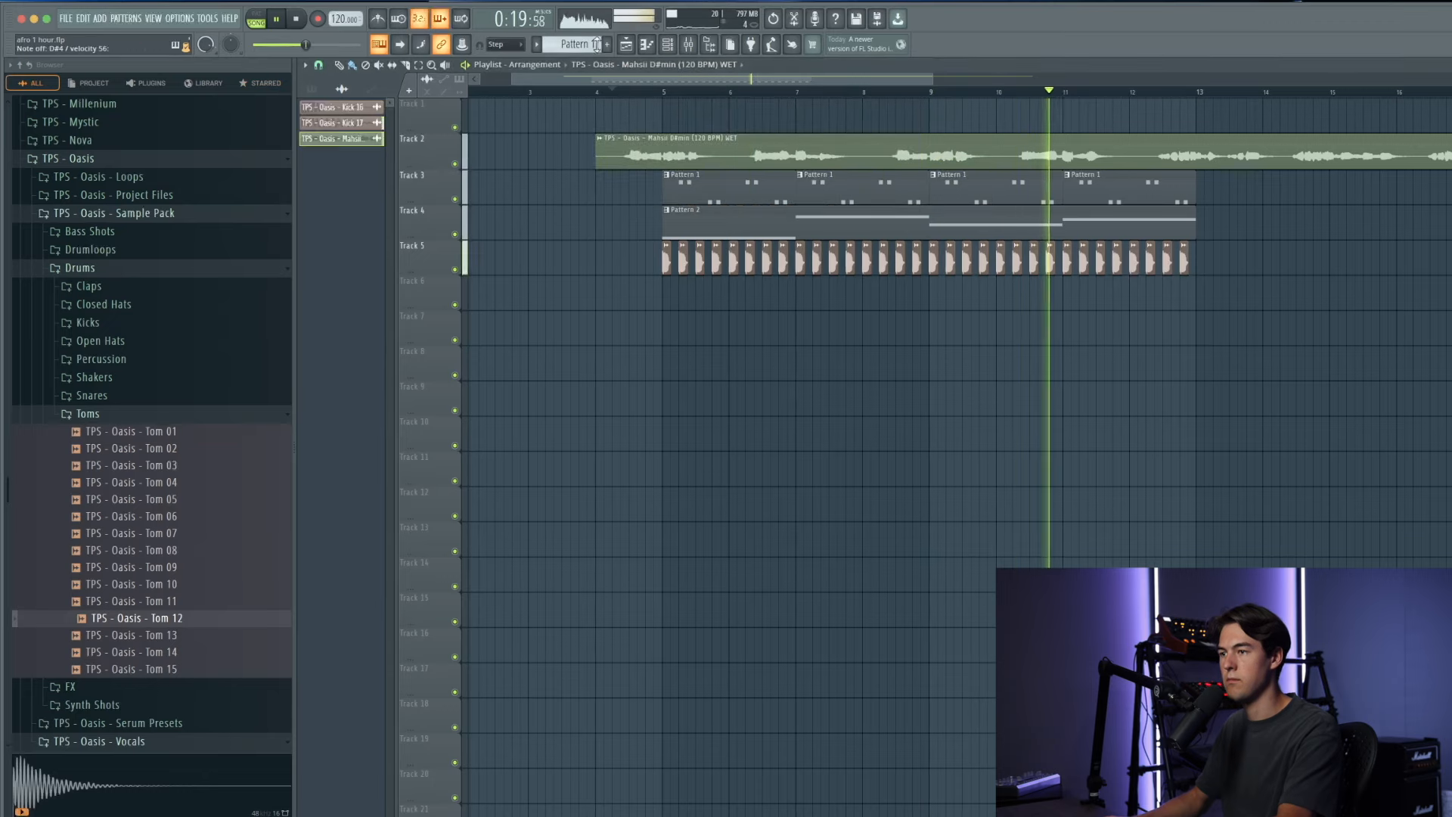
click(688, 43)
key(space)
Step: Create the empty Pattern 3 and place it at bar 5 on Track 6 of the playlist
click(135, 23)
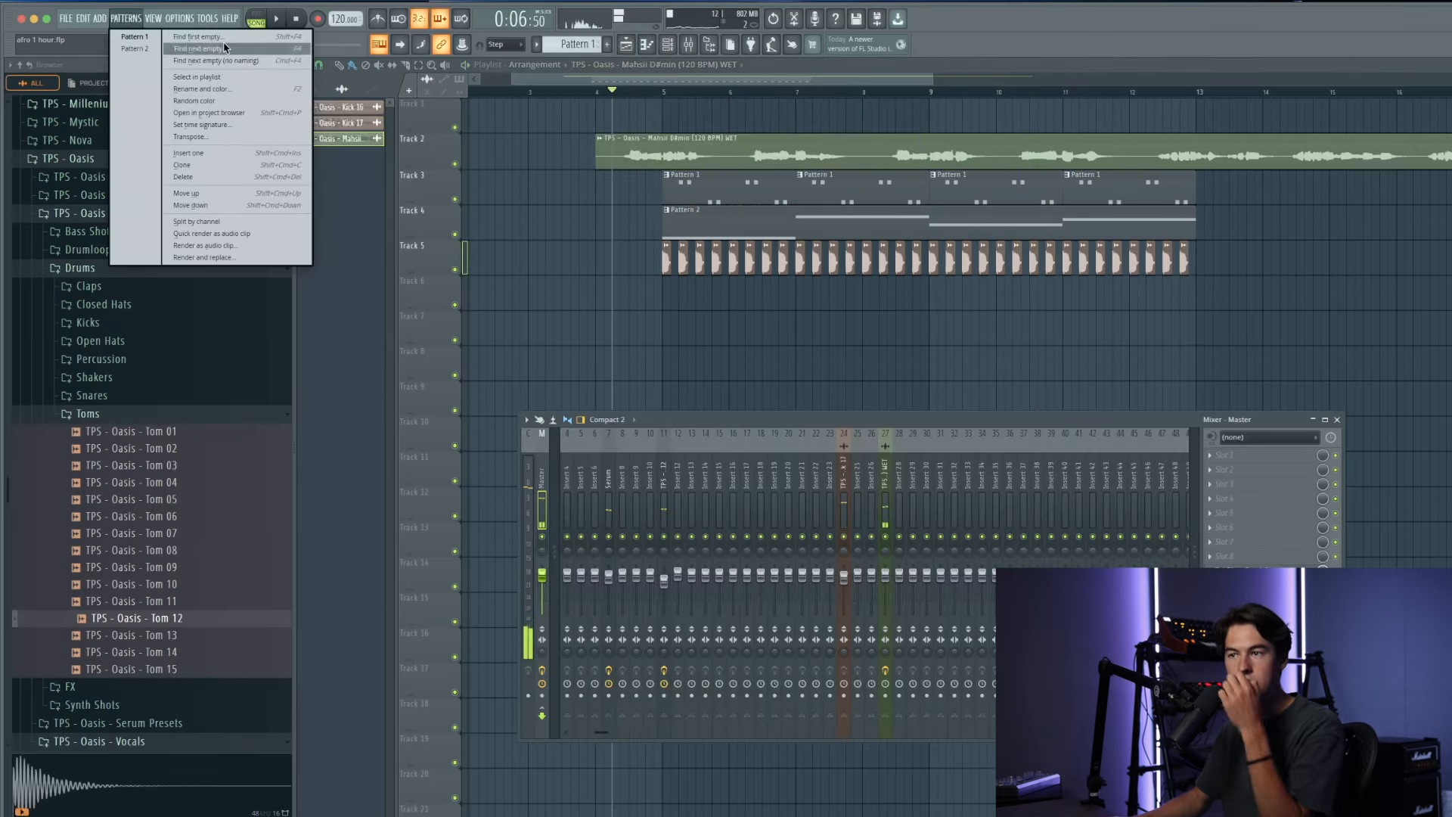
click(191, 37)
click(669, 296)
key(space)
key(space)
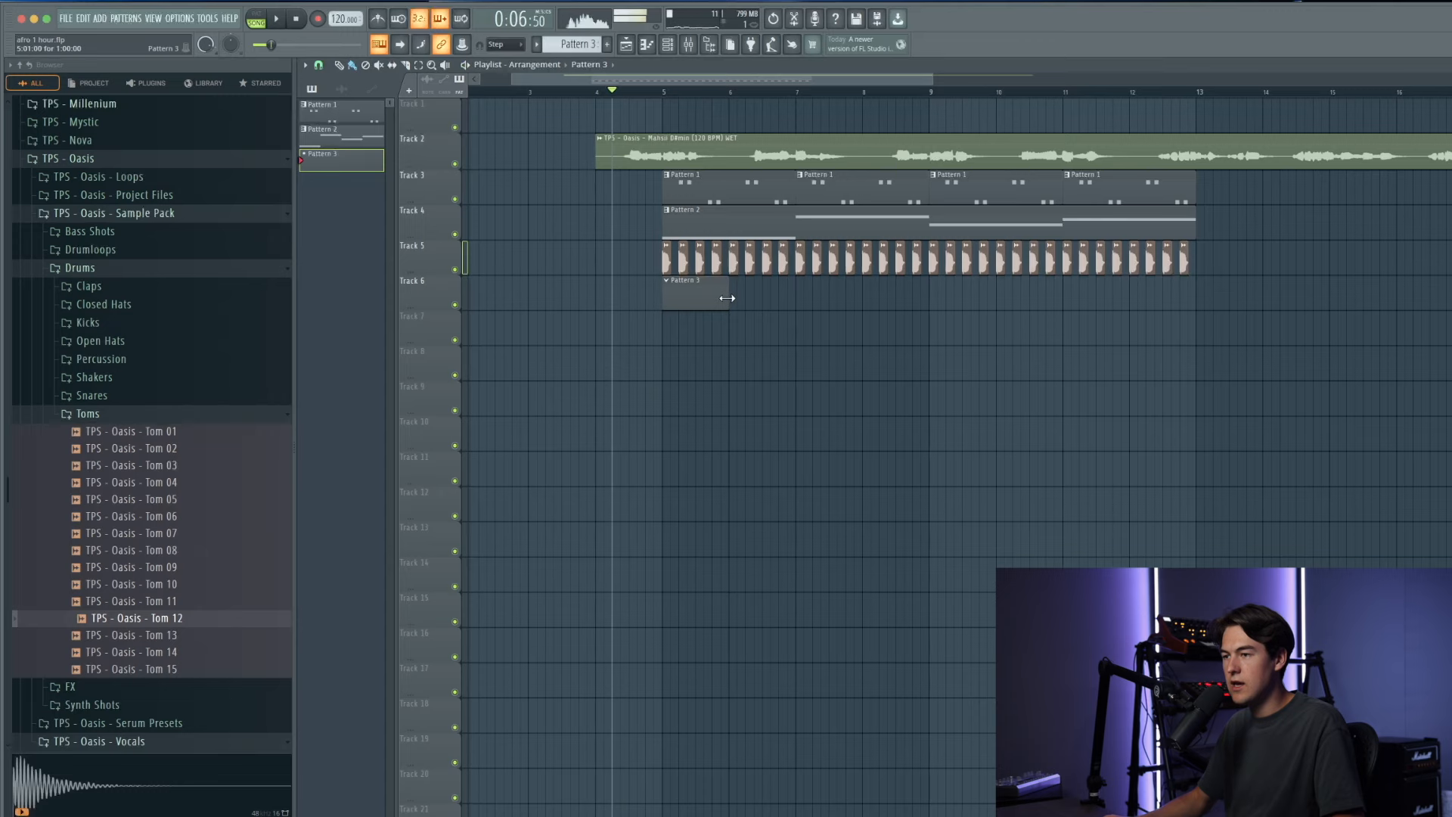
Step: Insert an empty track below the vocal, move Pattern 3 onto it at bar 5, and extend the clip to about four bars
right_click(432, 191)
click(484, 425)
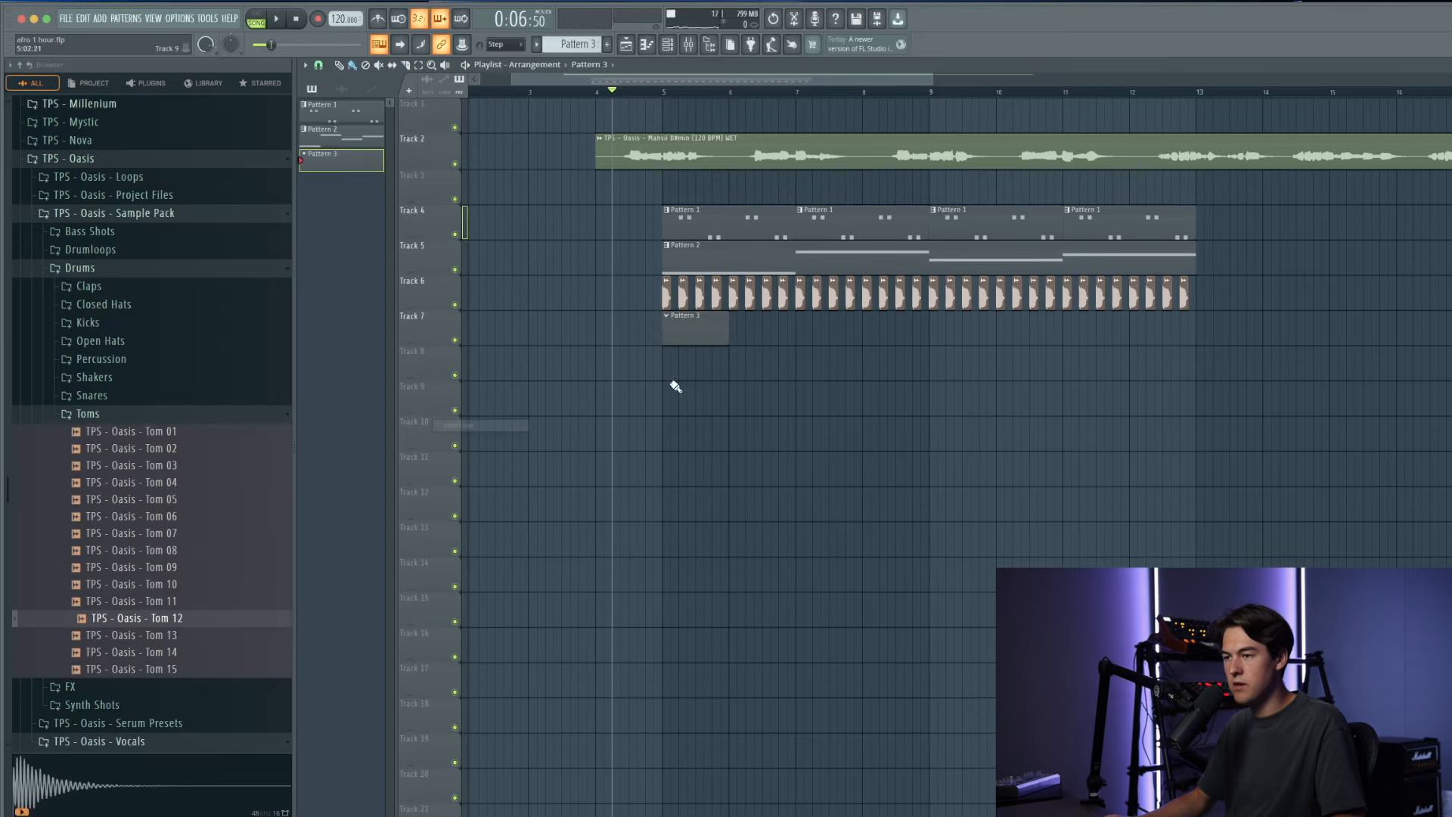
drag(727, 194, 869, 213)
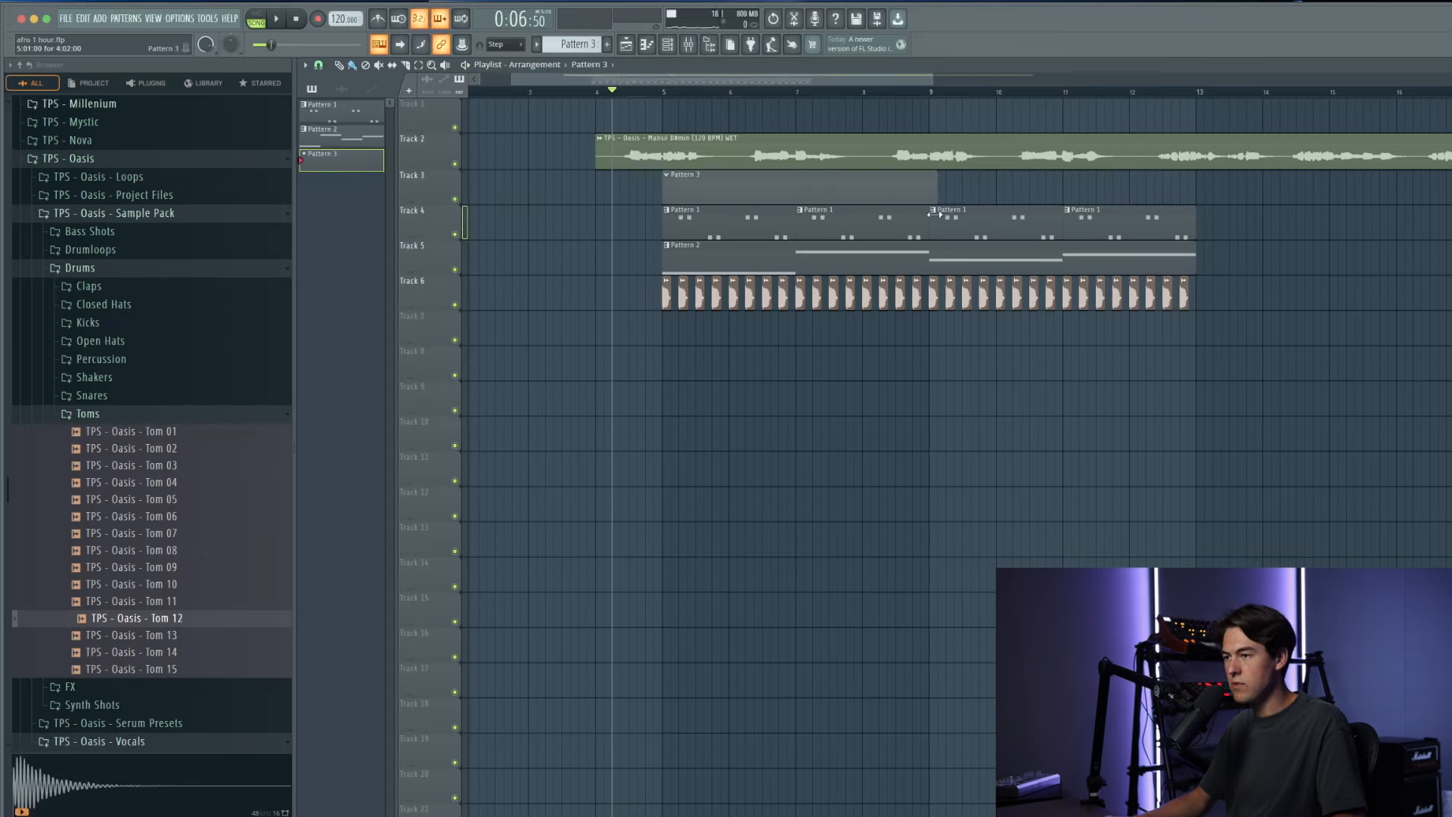
Step: Try to record a first take of D# notes into Pattern 3 over the arrangement
key(space)
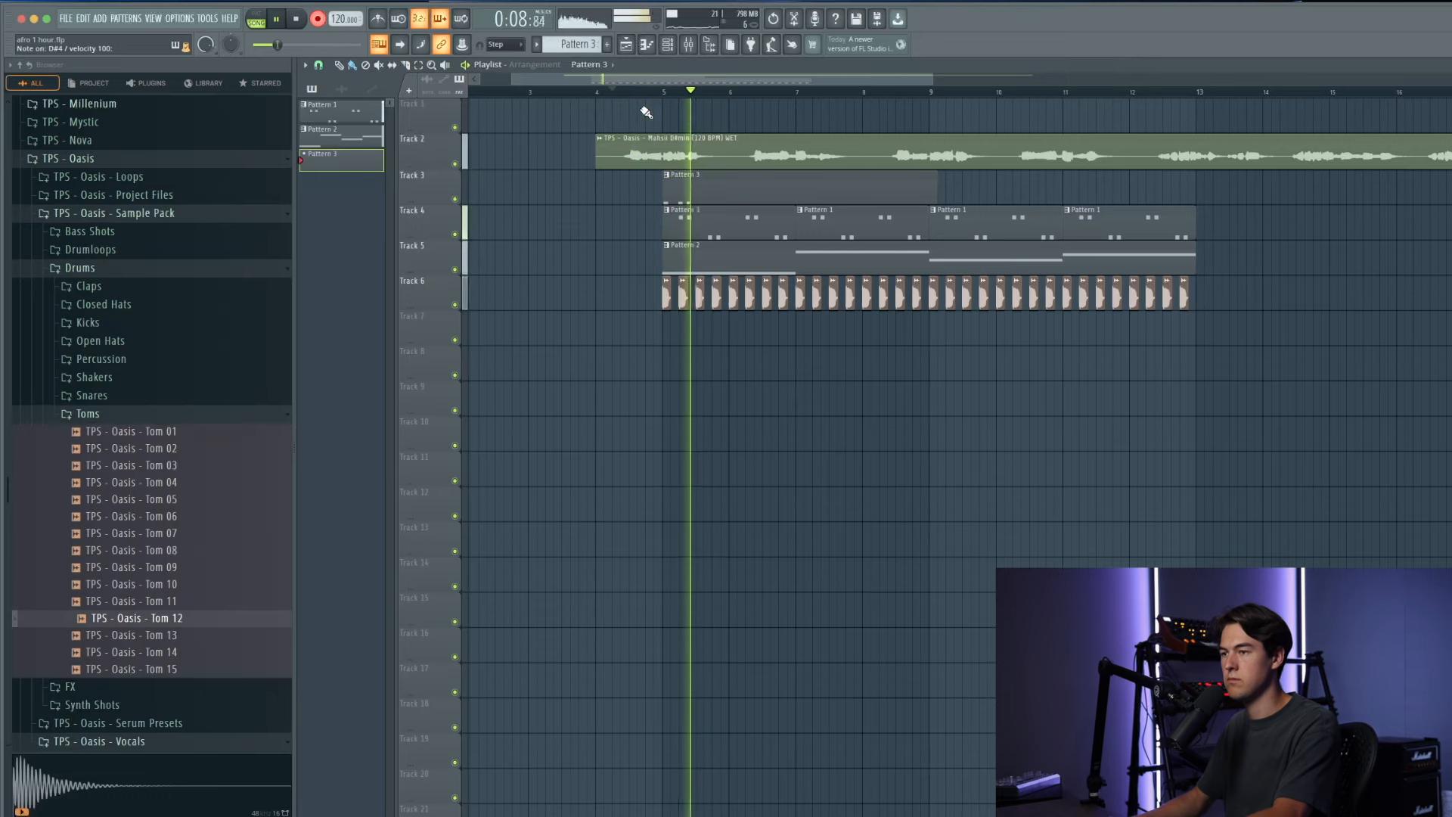
click(667, 45)
key(space)
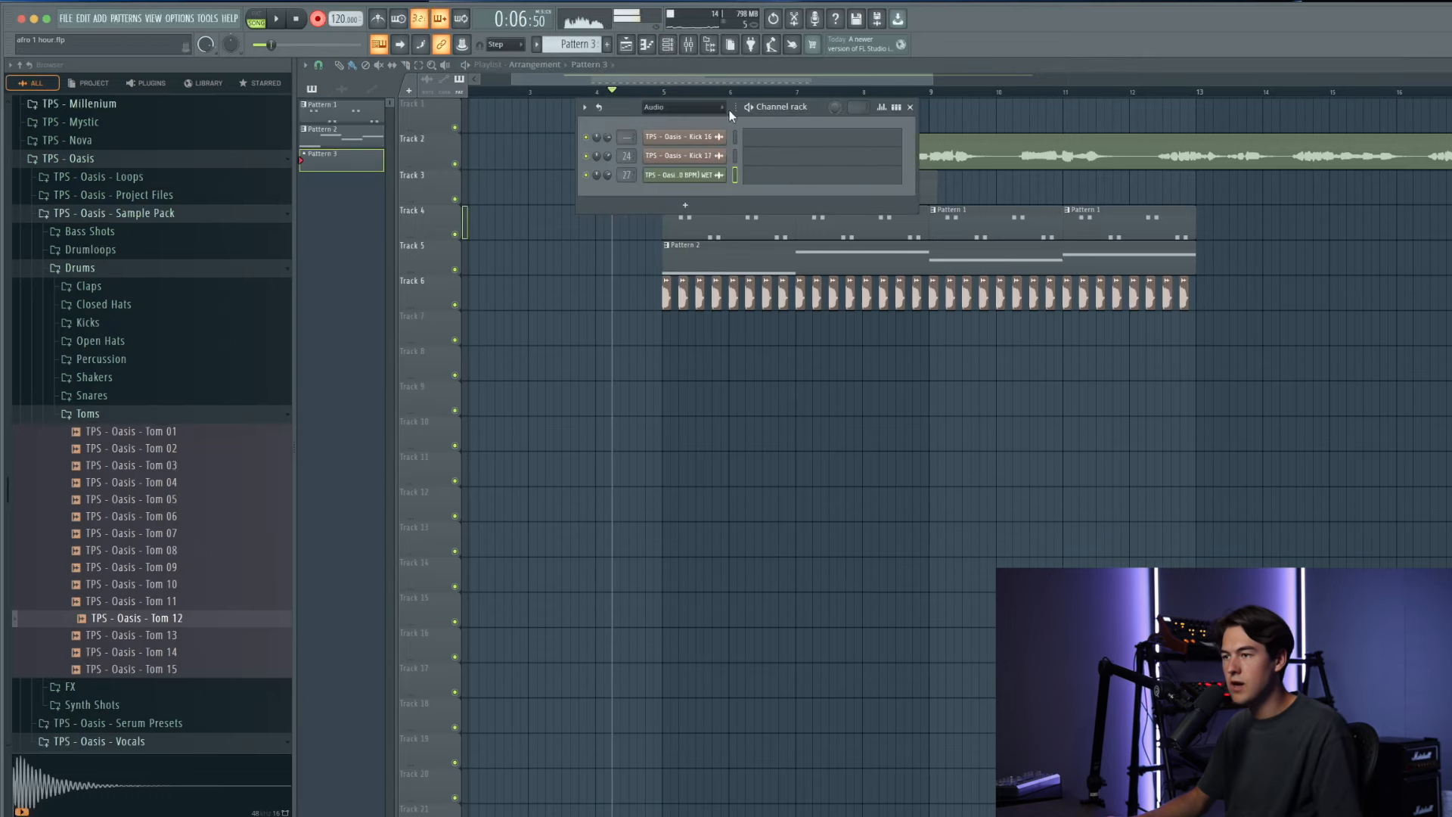
Step: Show the Unsorted channels, check the piano roll of Serum #2, and return to the playlist with that channel selected
click(700, 148)
click(742, 189)
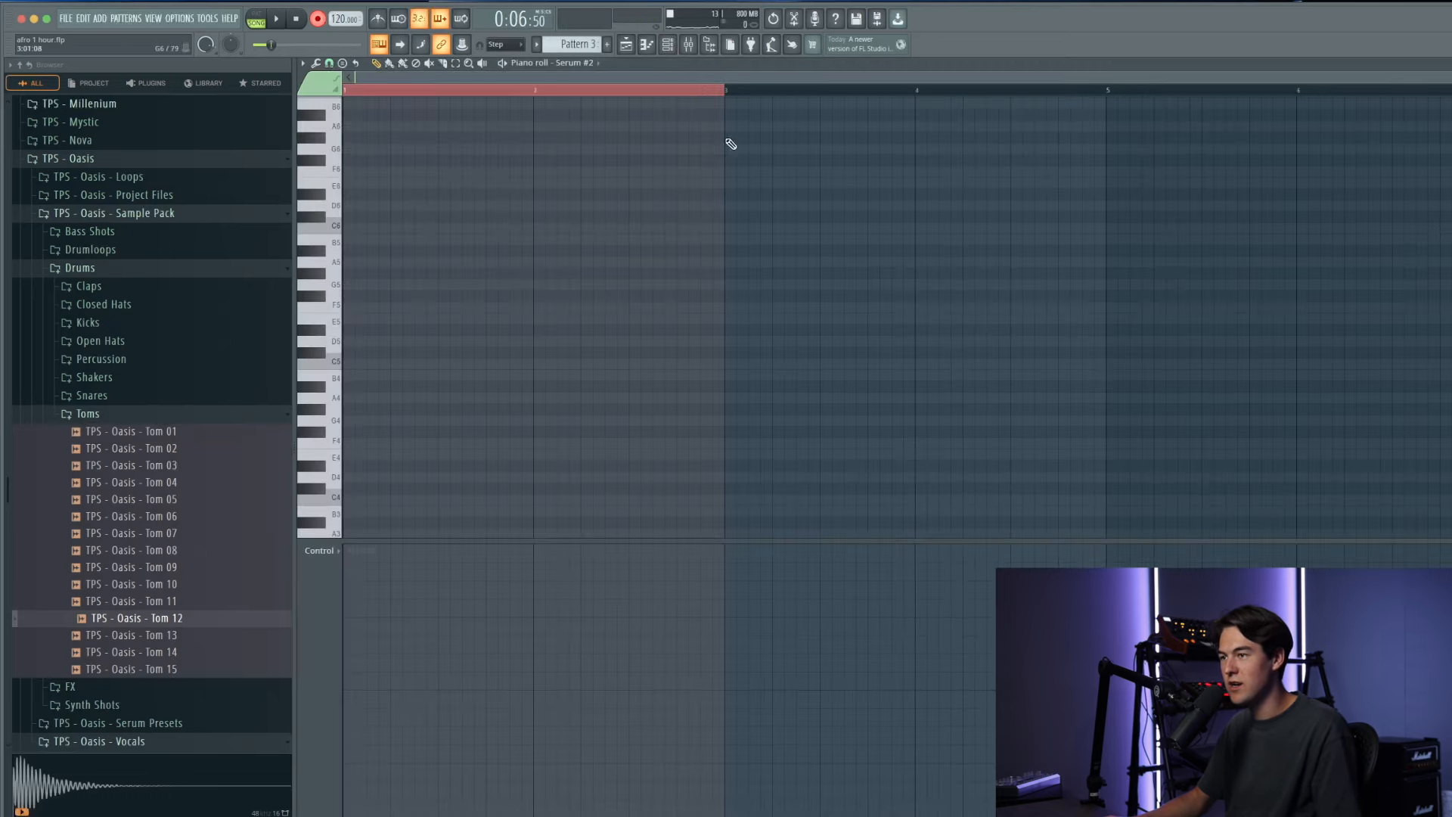
click(626, 45)
click(668, 45)
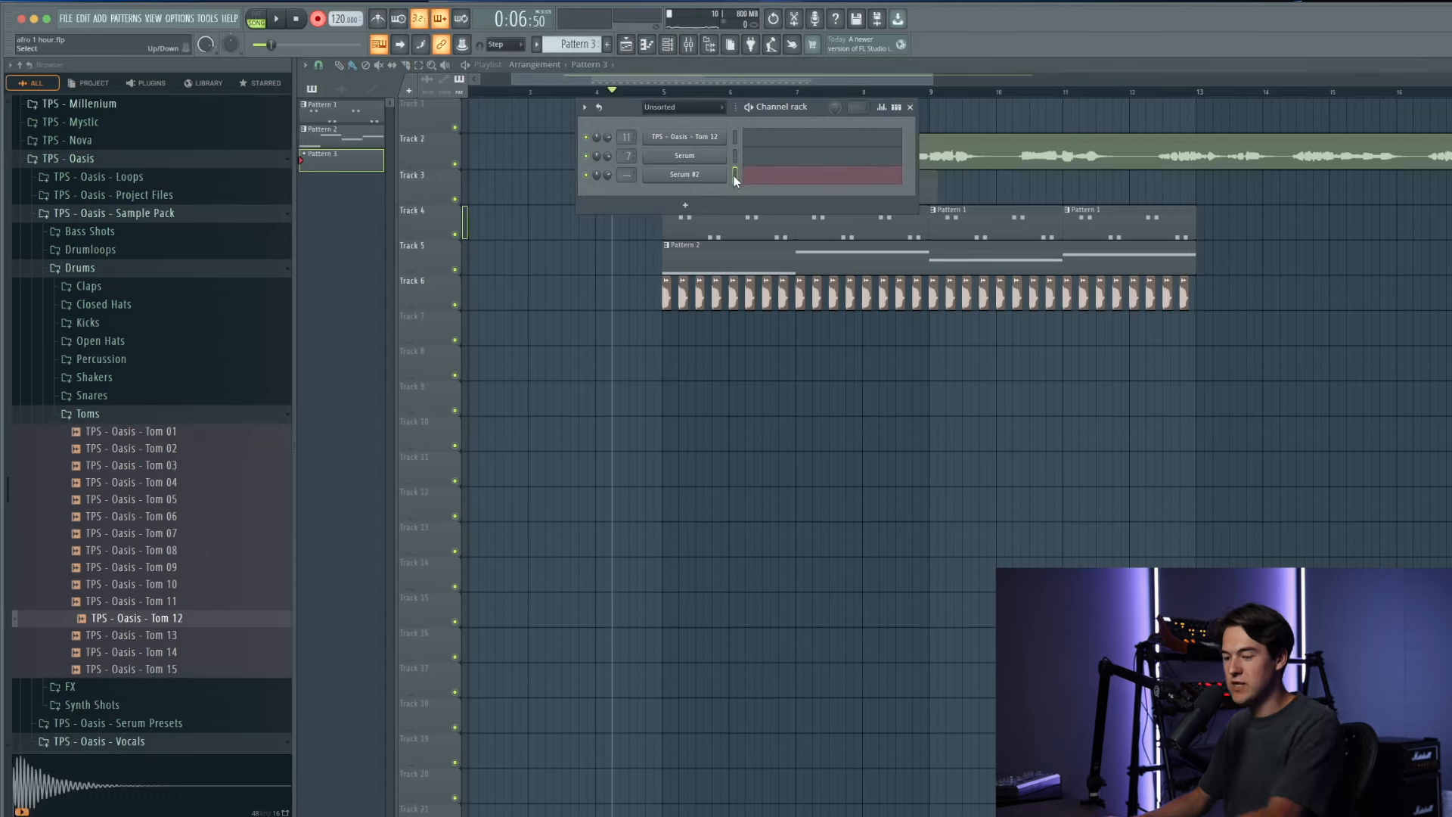
key(F6)
Step: Record a rhythmic D#4 pluck line with Serum #2 into Pattern 3, starting from bar 5
click(664, 97)
key(space)
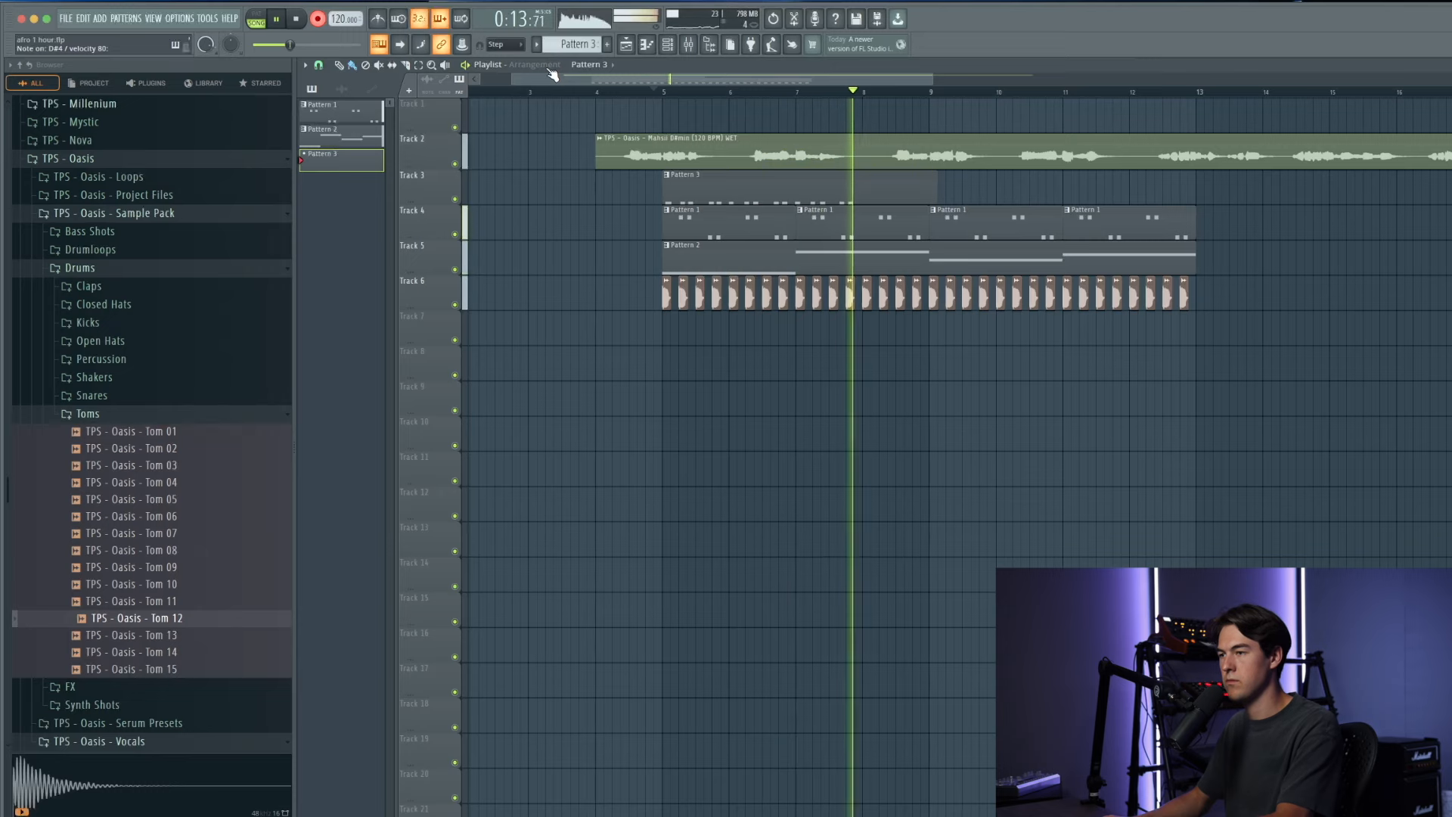
key(space)
key(space)
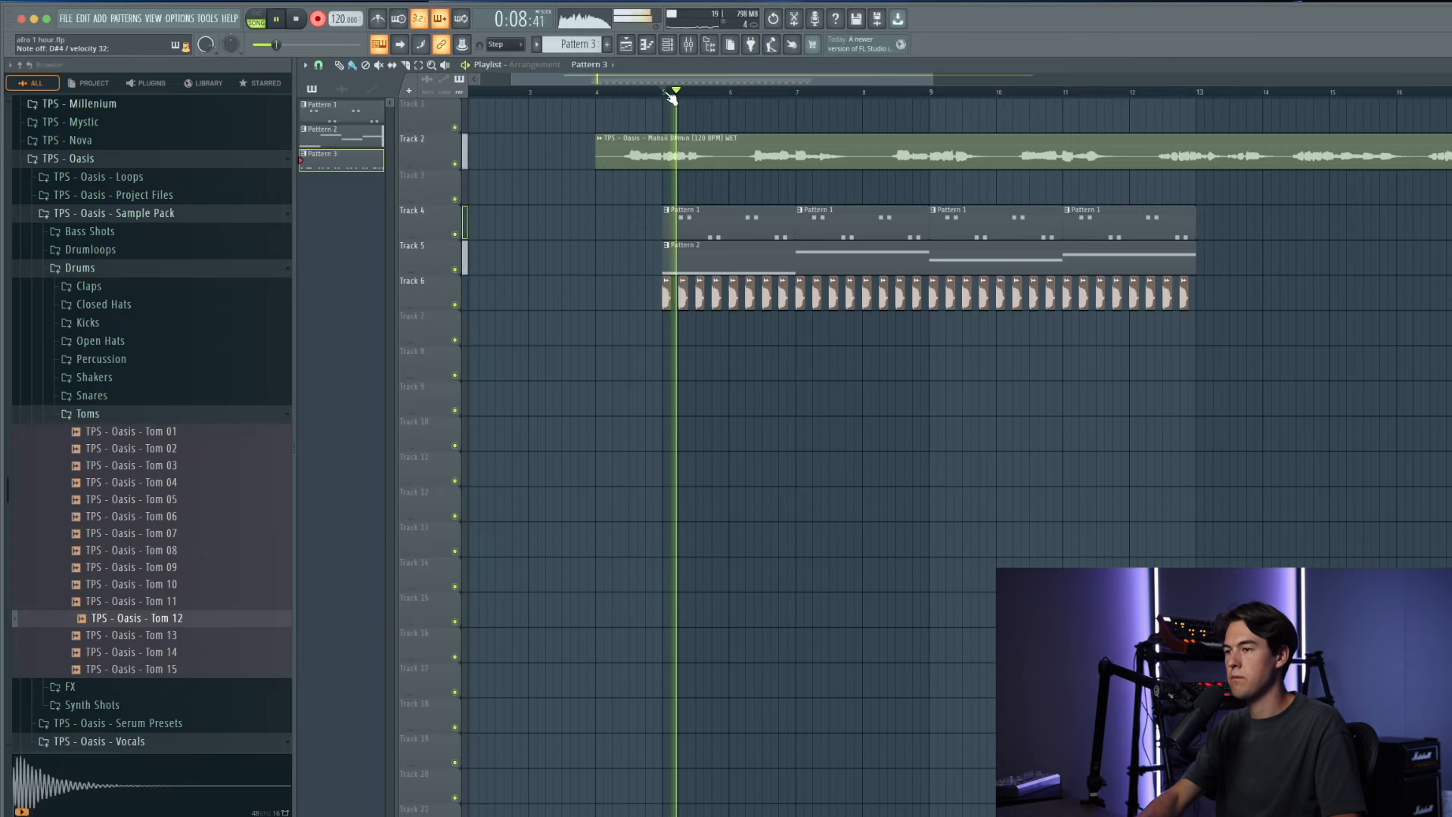
key(space)
key(space)
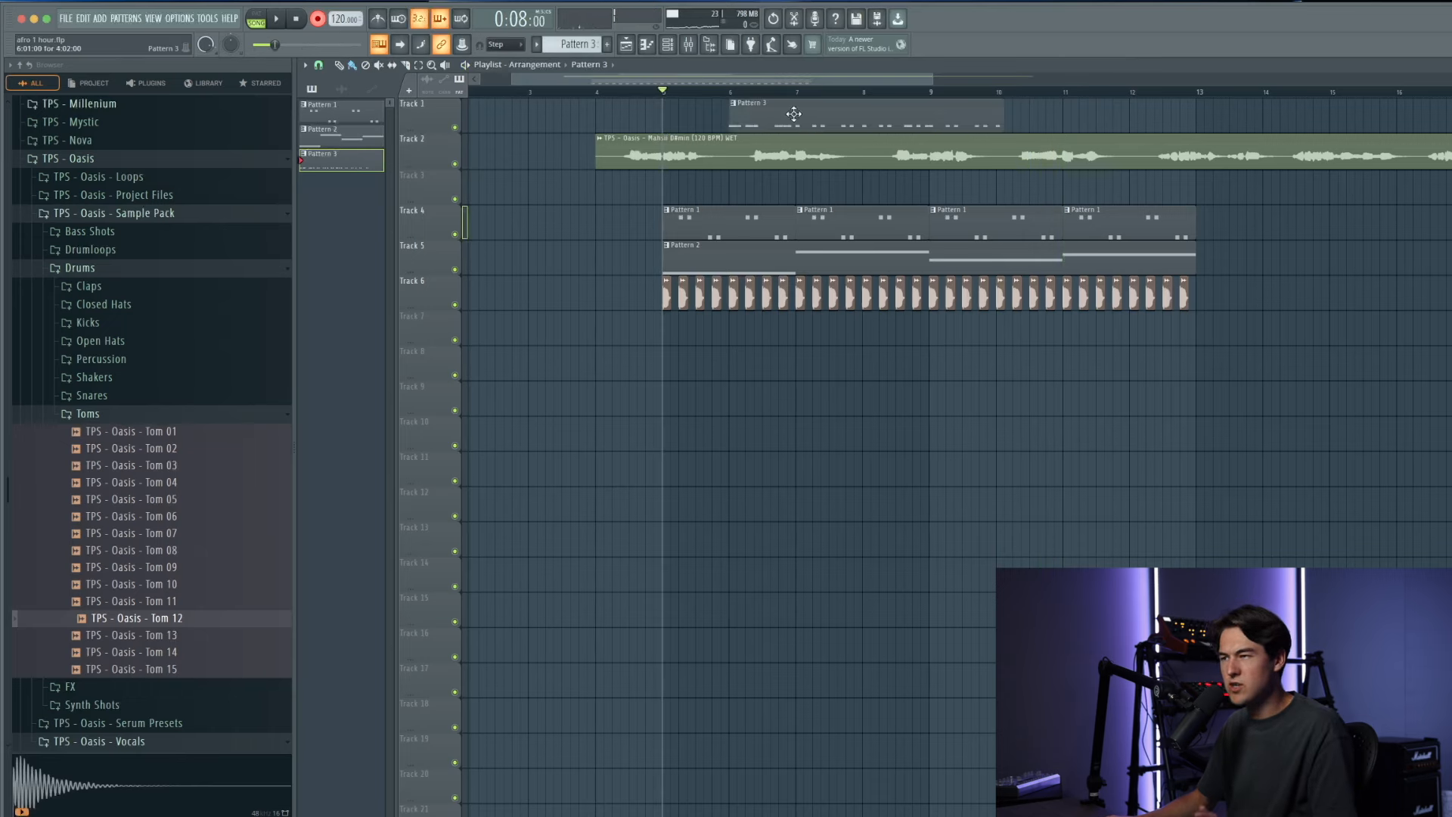
Step: Open Pattern 3's recorded Serum #2 notes in the piano roll and turn recording off before playing them back
drag(793, 114, 842, 117)
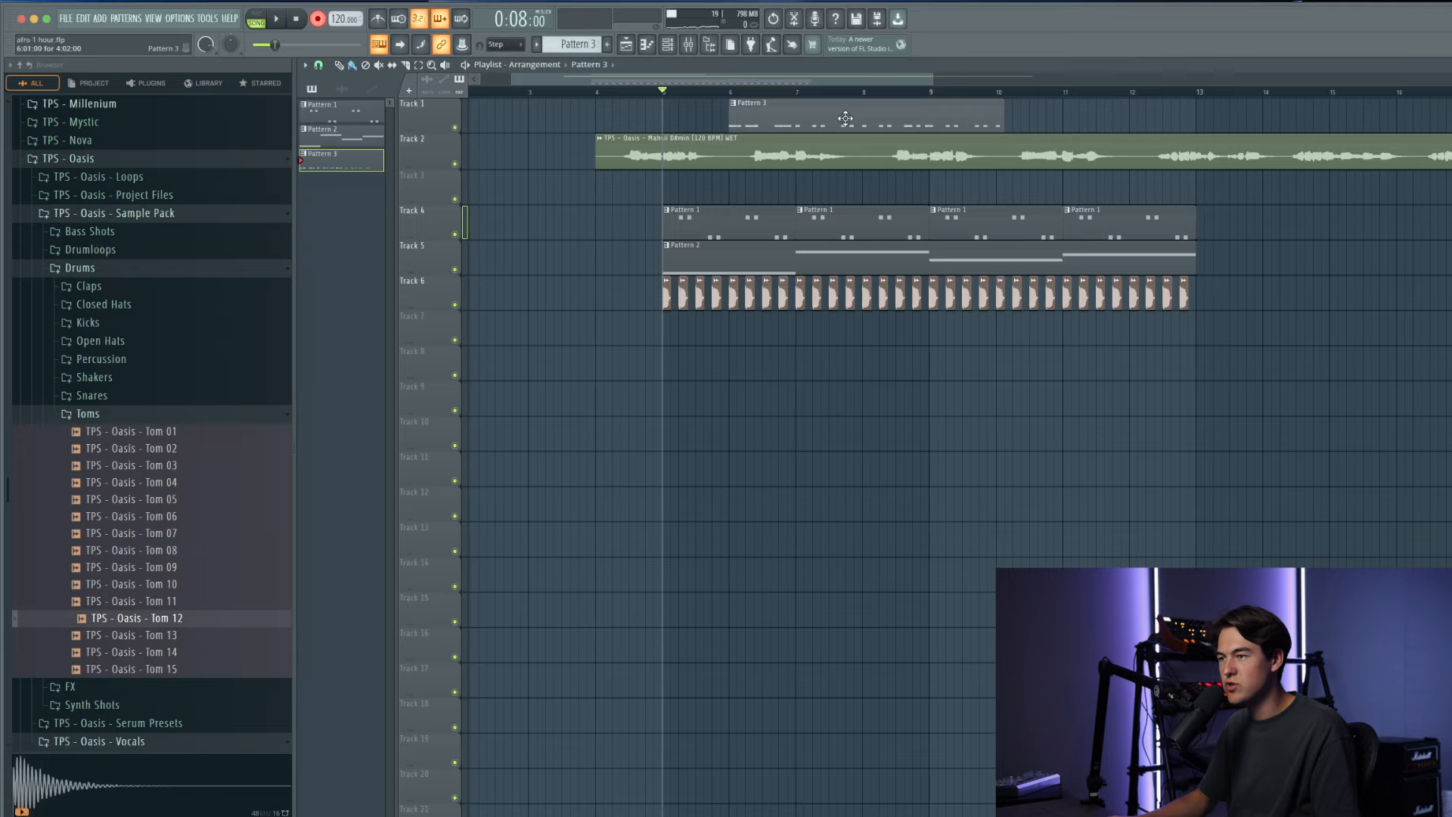
double_click(848, 118)
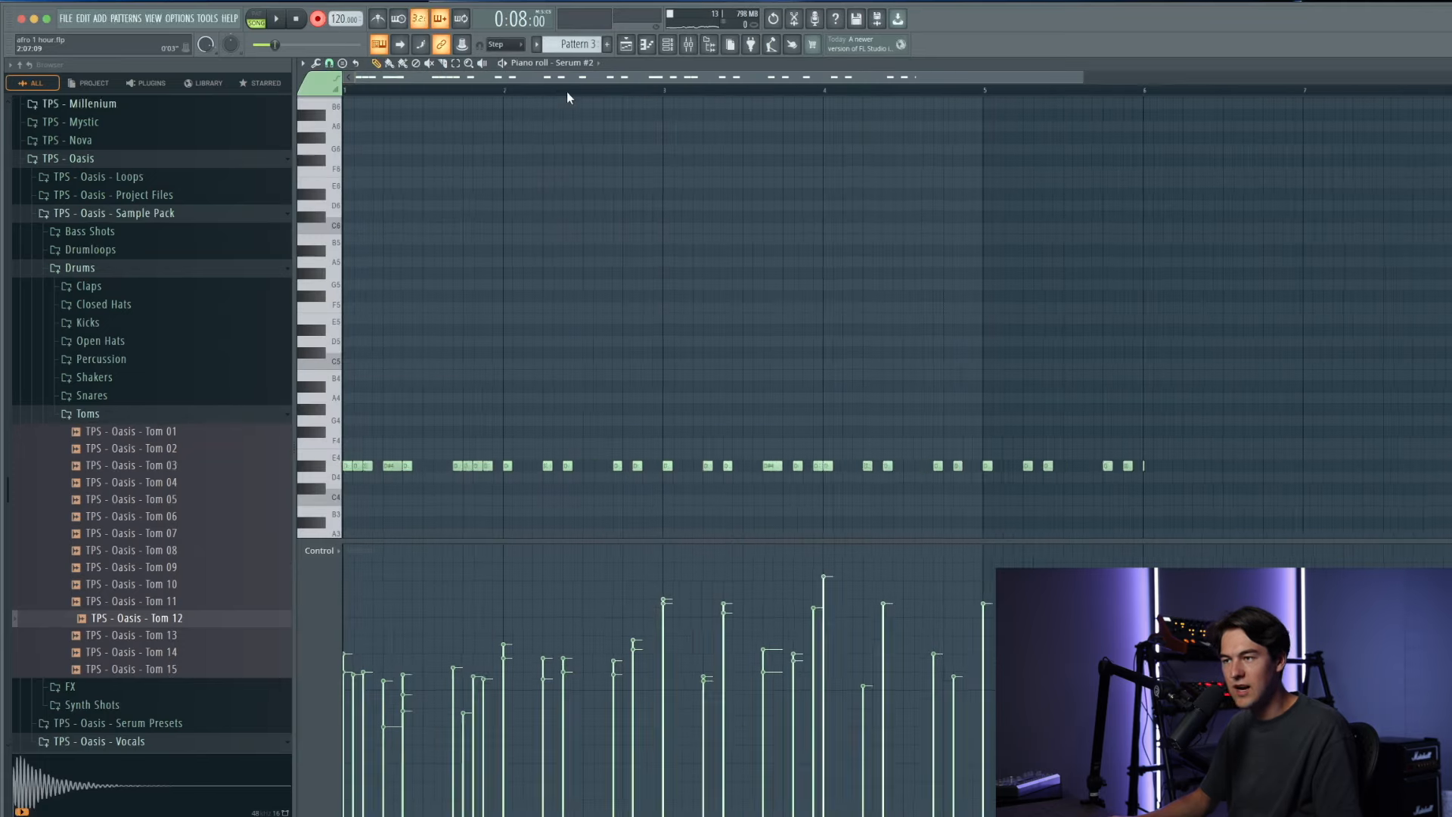
key(space)
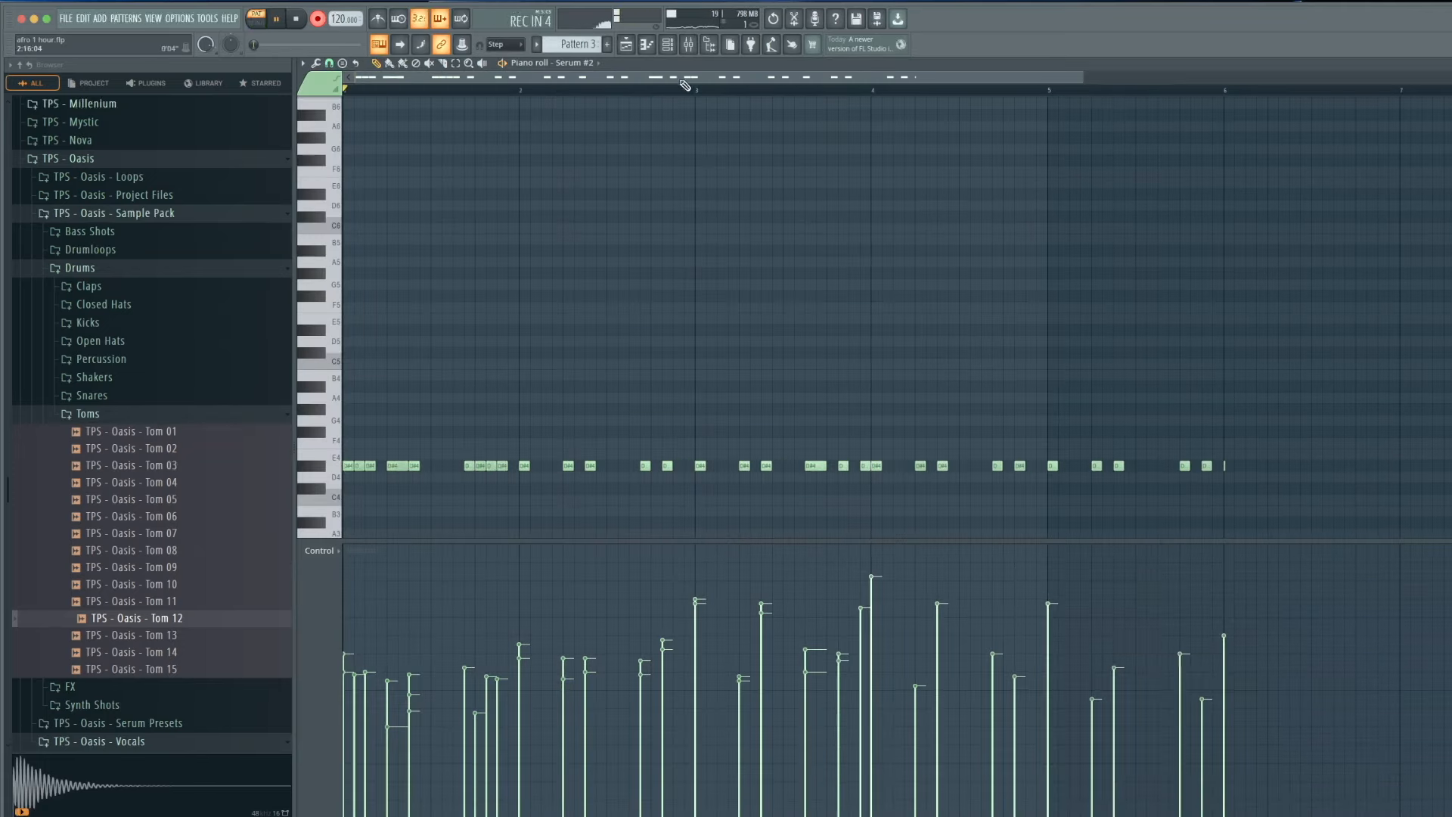
click(317, 17)
key(space)
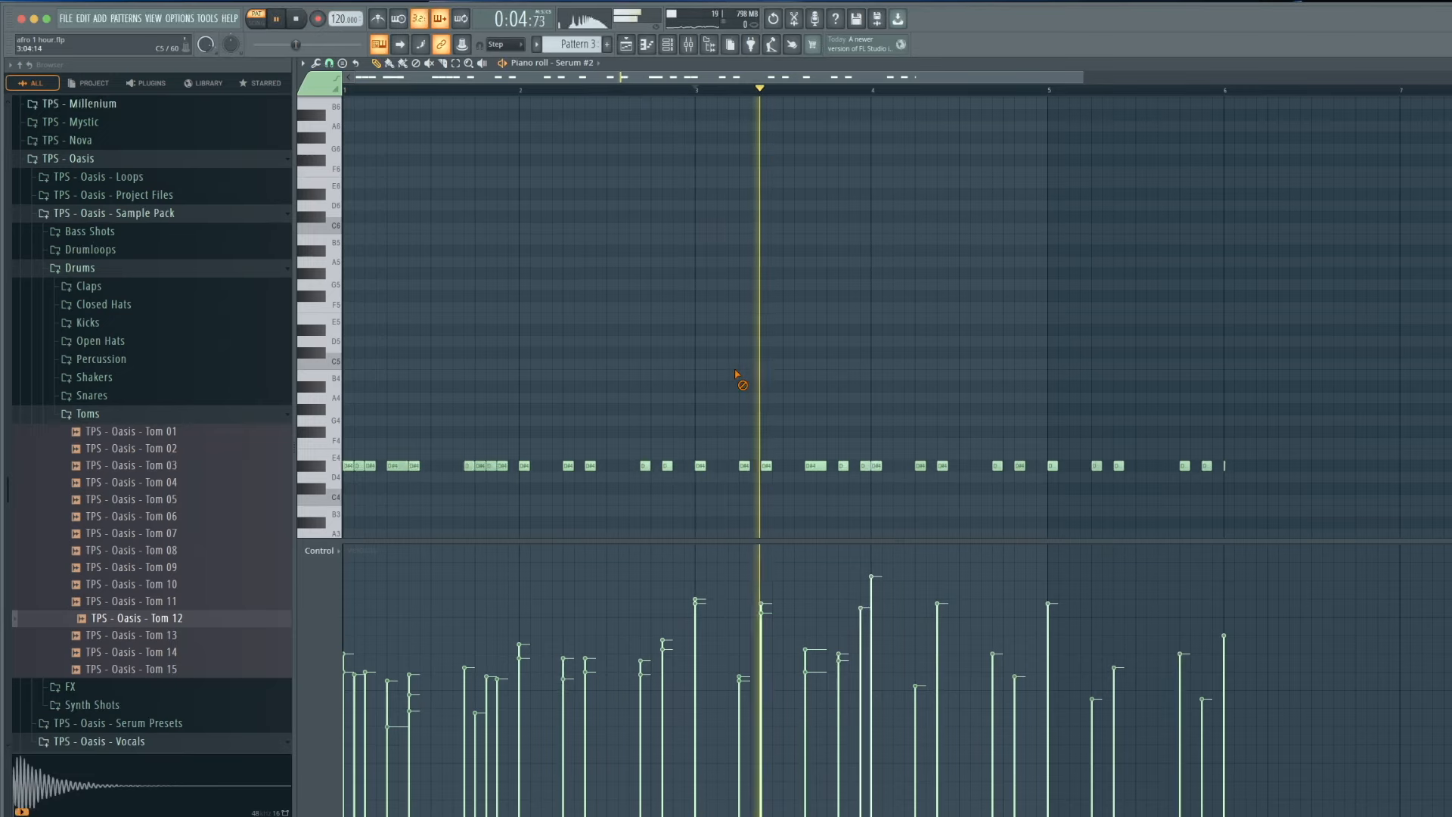
Step: Listen to the recorded D#4 notes around bar 3, shorten the long note there, and delete the notes from late bar 3 onward
scroll(739, 379, down, 6)
scroll(756, 376, up, 3)
key(space)
key(space)
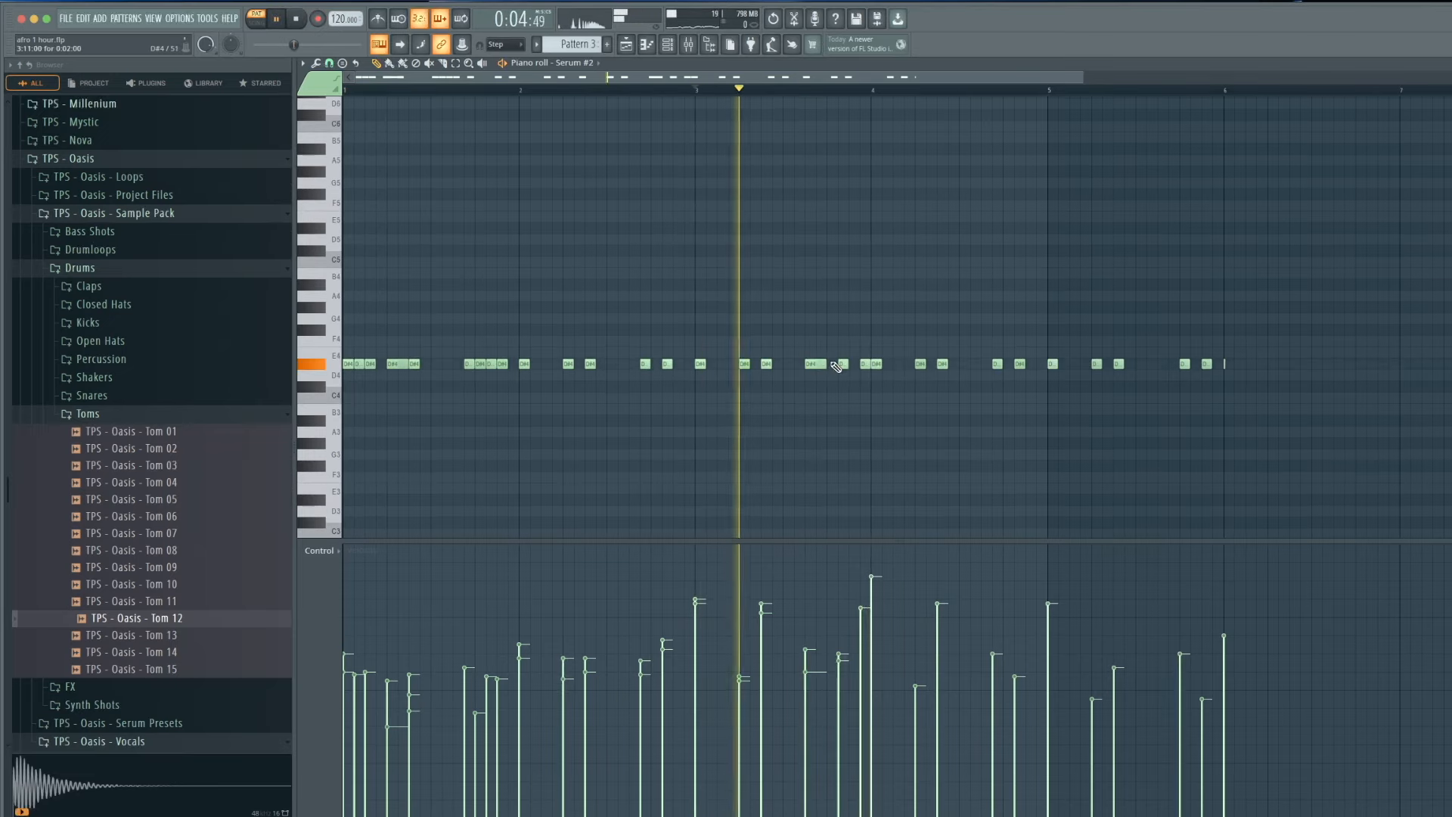
mouse_move(825, 363)
mouse_down()
mouse_move(811, 365)
mouse_move(1356, 375)
mouse_move(880, 367)
mouse_up()
key(space)
key(ctrl+z)
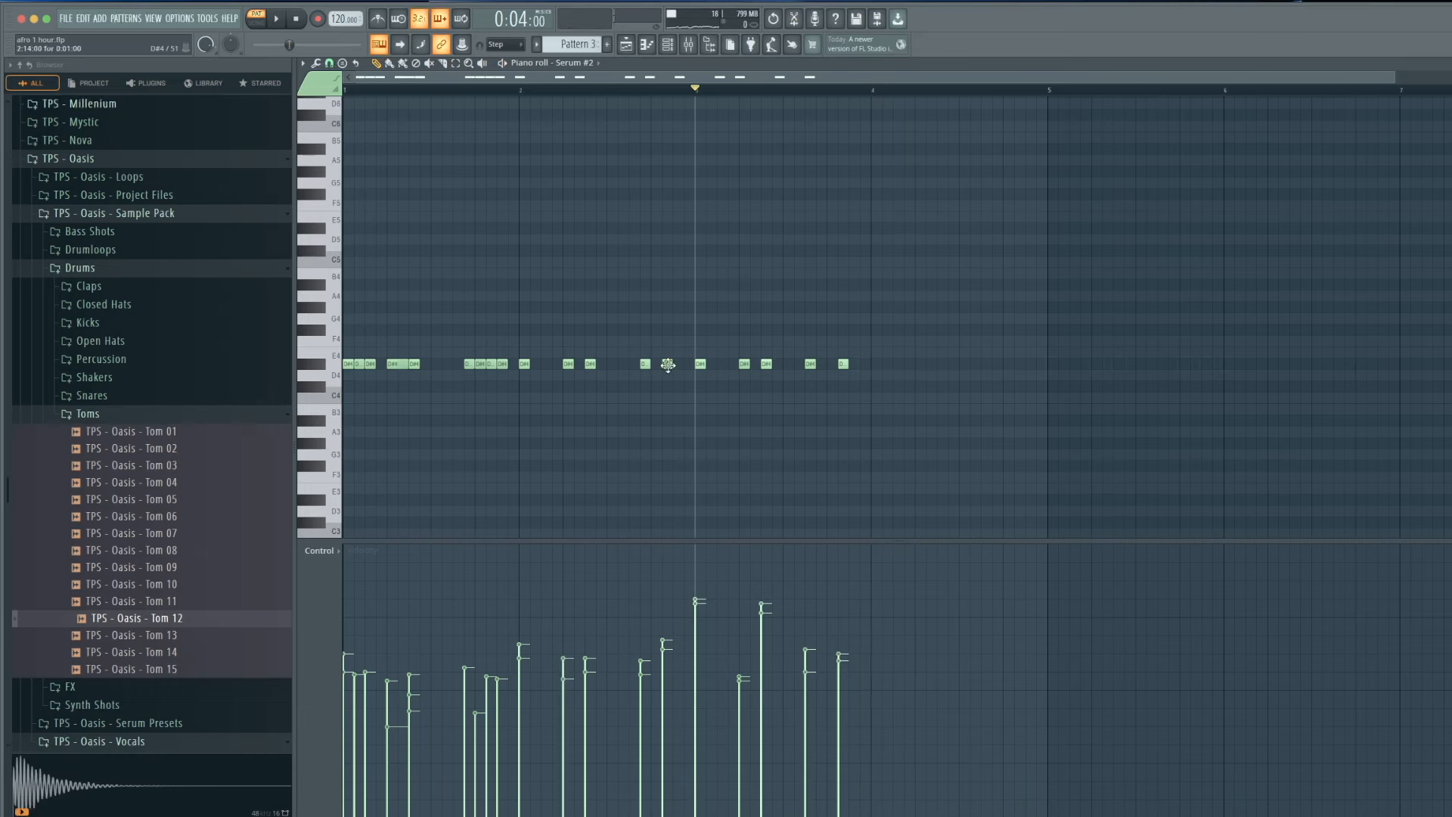
Step: Delete the D#4 notes before bar 3, move the remaining five notes to bar 1, and play the shortened pattern
drag(645, 368, 362, 373)
drag(930, 408, 342, 361)
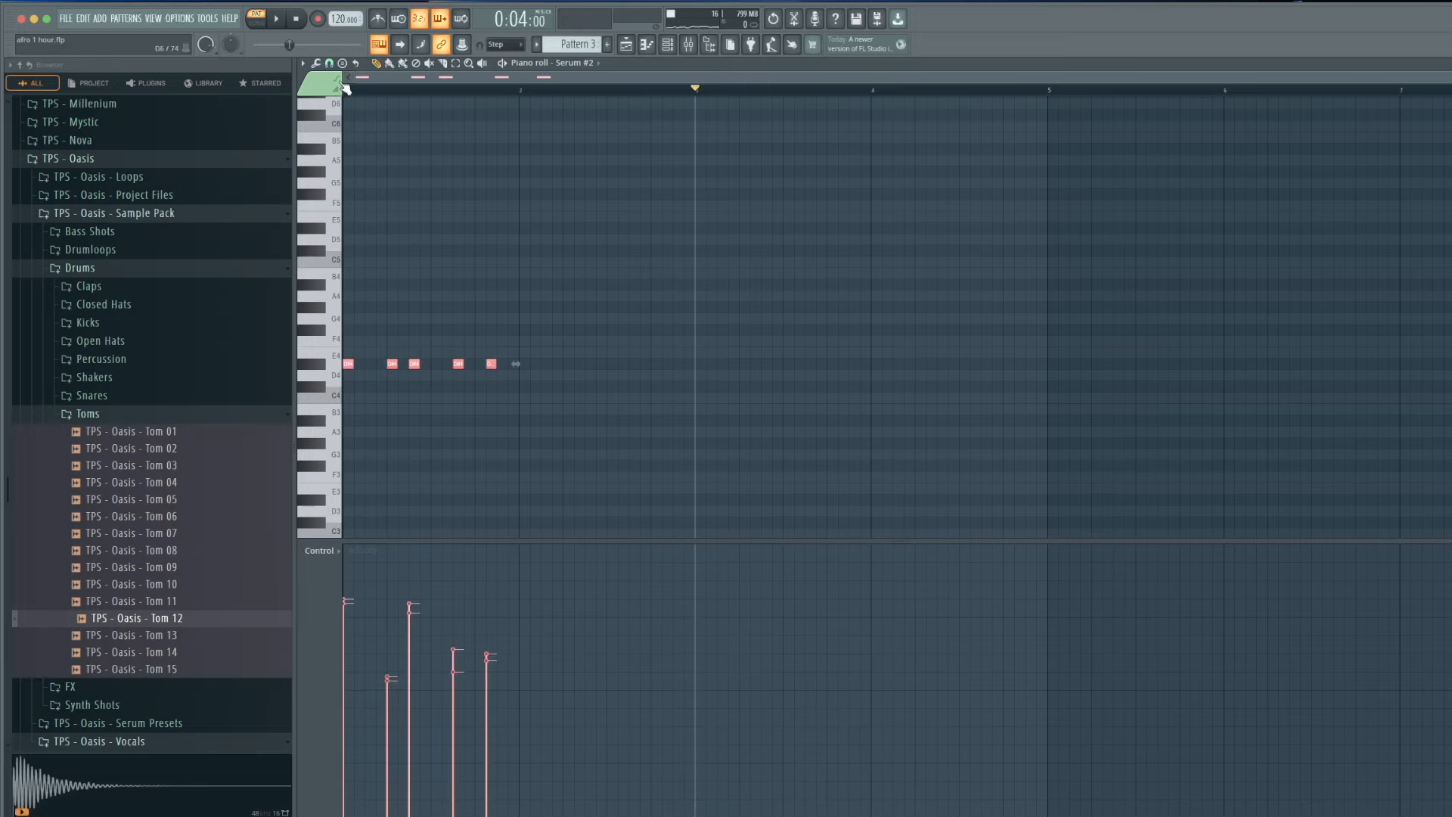
key(space)
scroll(382, 185, up, 4)
scroll(385, 190, down, 6)
click(383, 373)
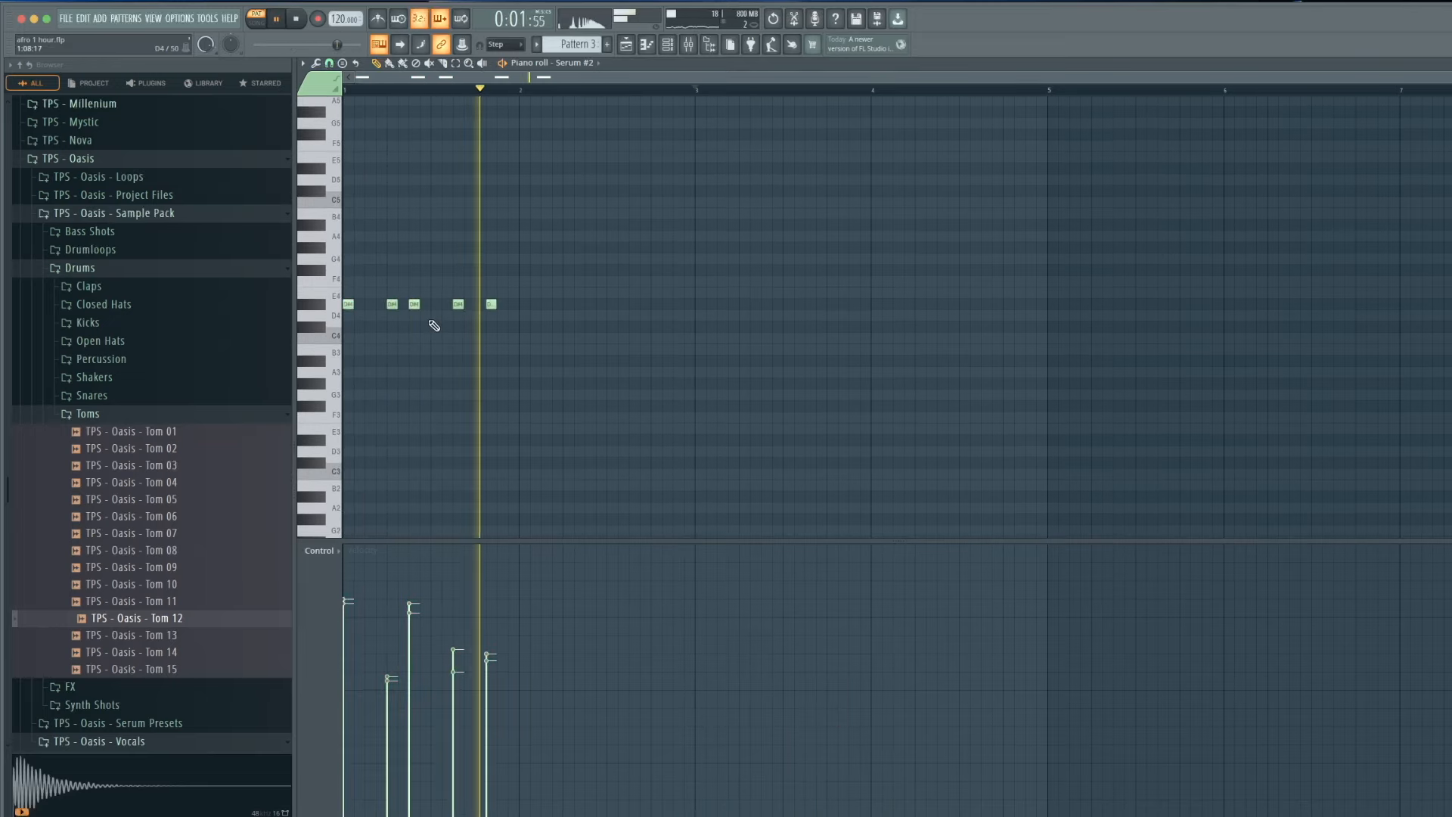
key(space)
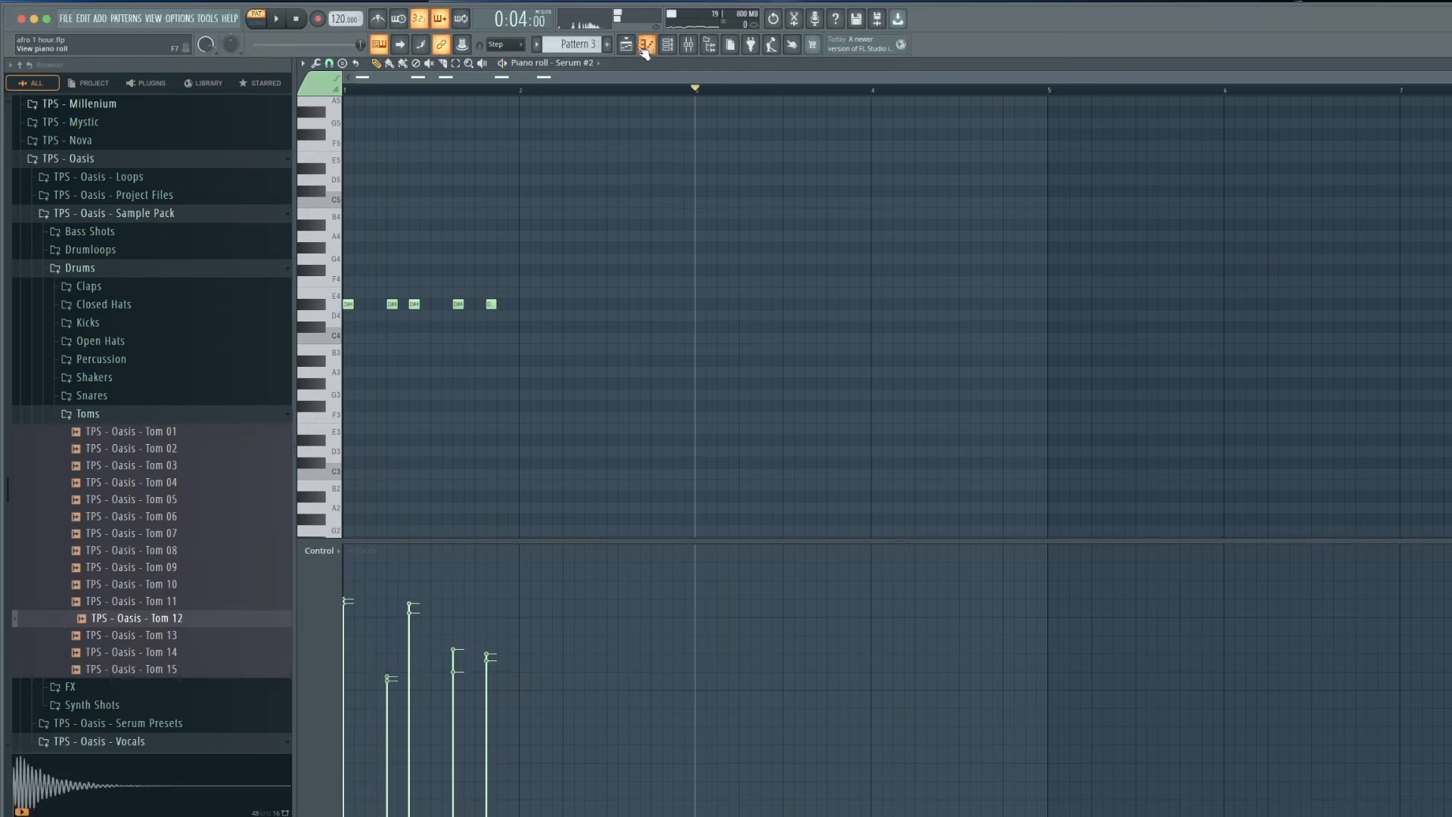
Step: Move the Pattern 3 clip in the playlist to Track 3 at bar 5 and trim its end back to early bar 8
click(649, 45)
click(648, 91)
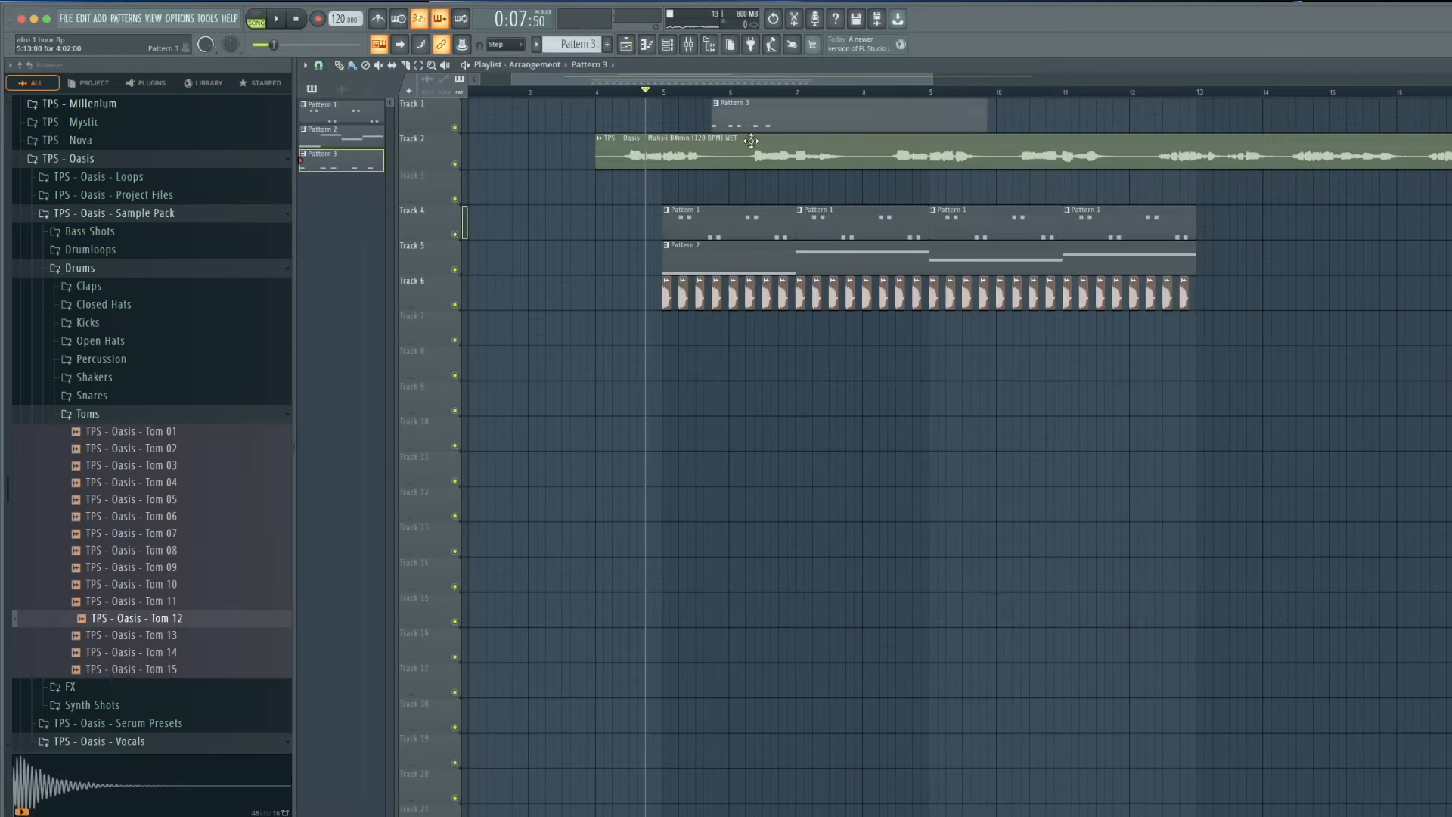
drag(778, 124, 713, 194)
drag(938, 195, 879, 196)
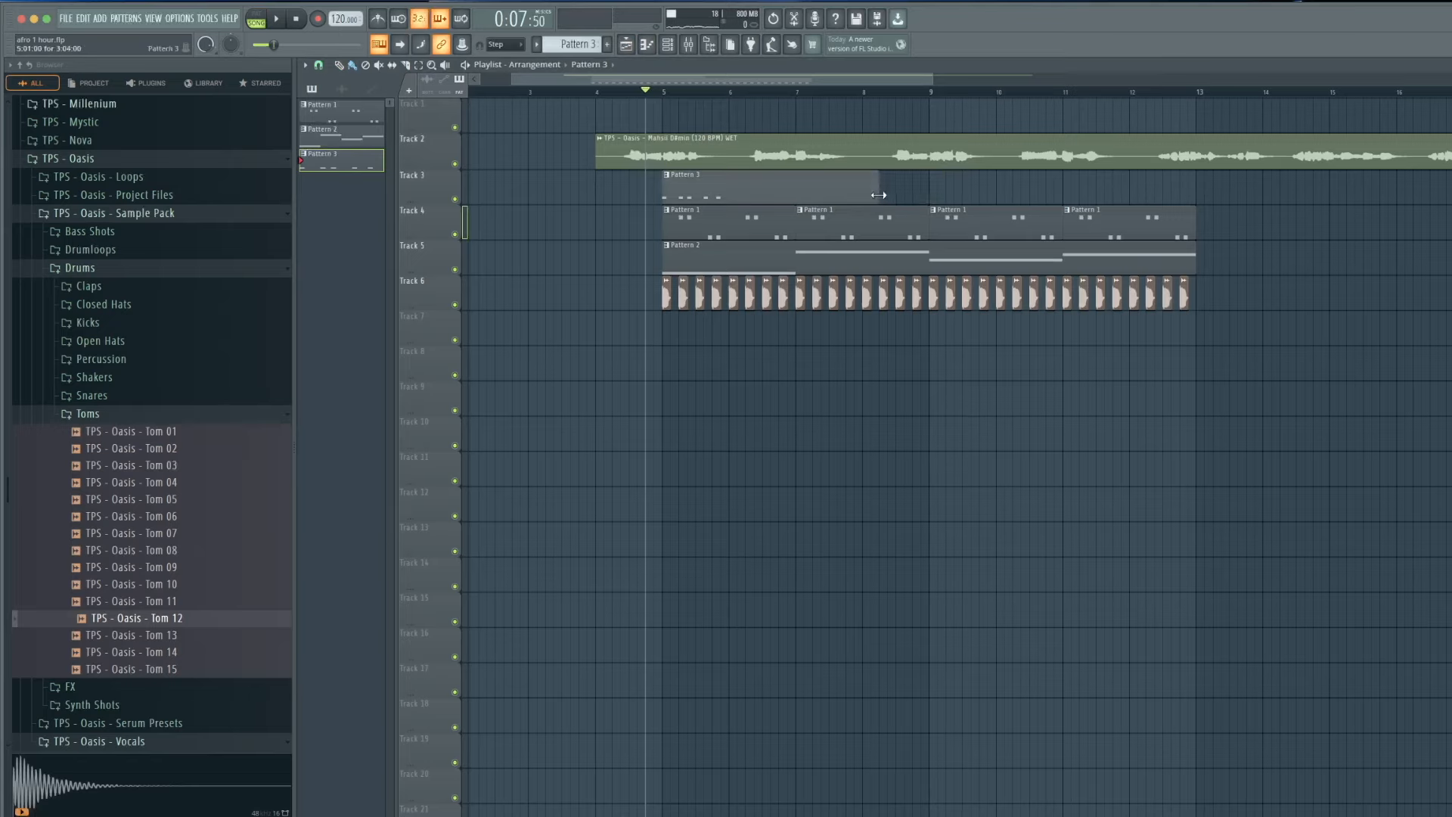
Step: Play the arrangement while shifting Pattern 3's fourth D#4 note one sixteenth later, and return to the playlist
double_click(716, 195)
key(space)
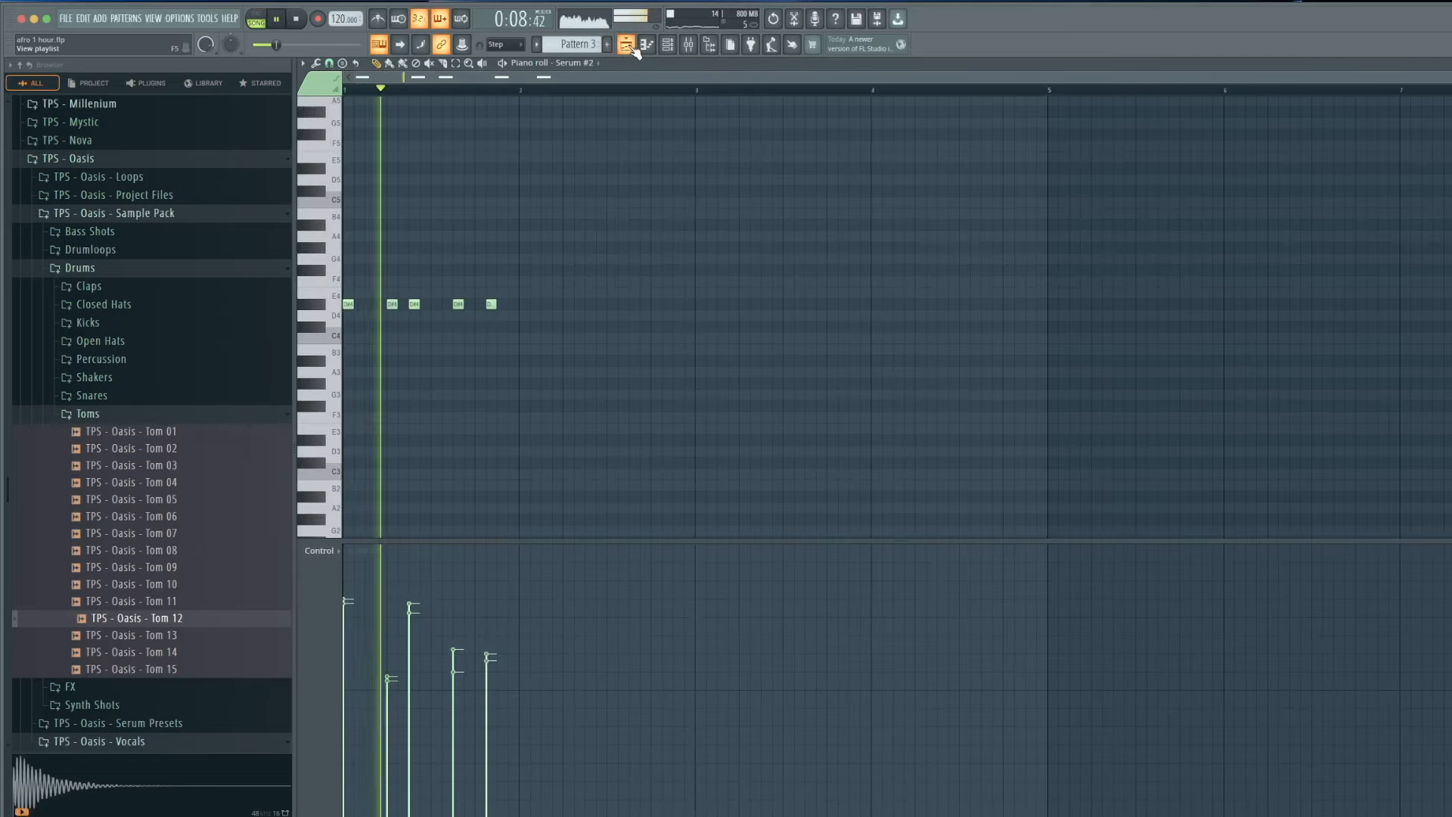
key(Escape)
click(763, 187)
double_click(738, 187)
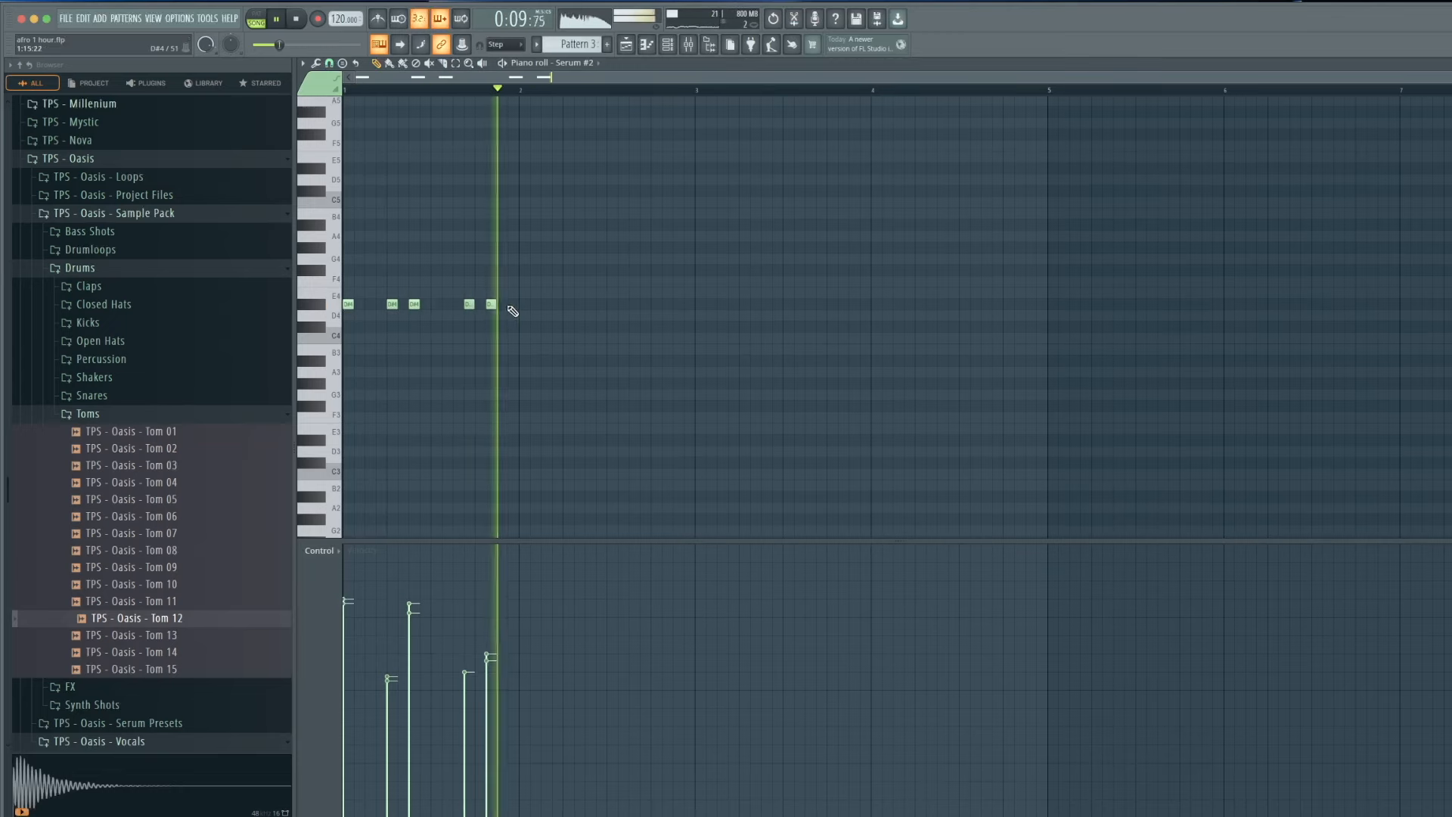
click(626, 46)
Step: Trim the Pattern 3 clip to one bar and duplicate it along Track 3 from bar 5 up to bar 13
key(space)
key(space)
super+click(703, 195)
key(super+b)
drag(806, 189, 710, 191)
key(super+b)
key(super+b)
key(super+b)
super+click(857, 402)
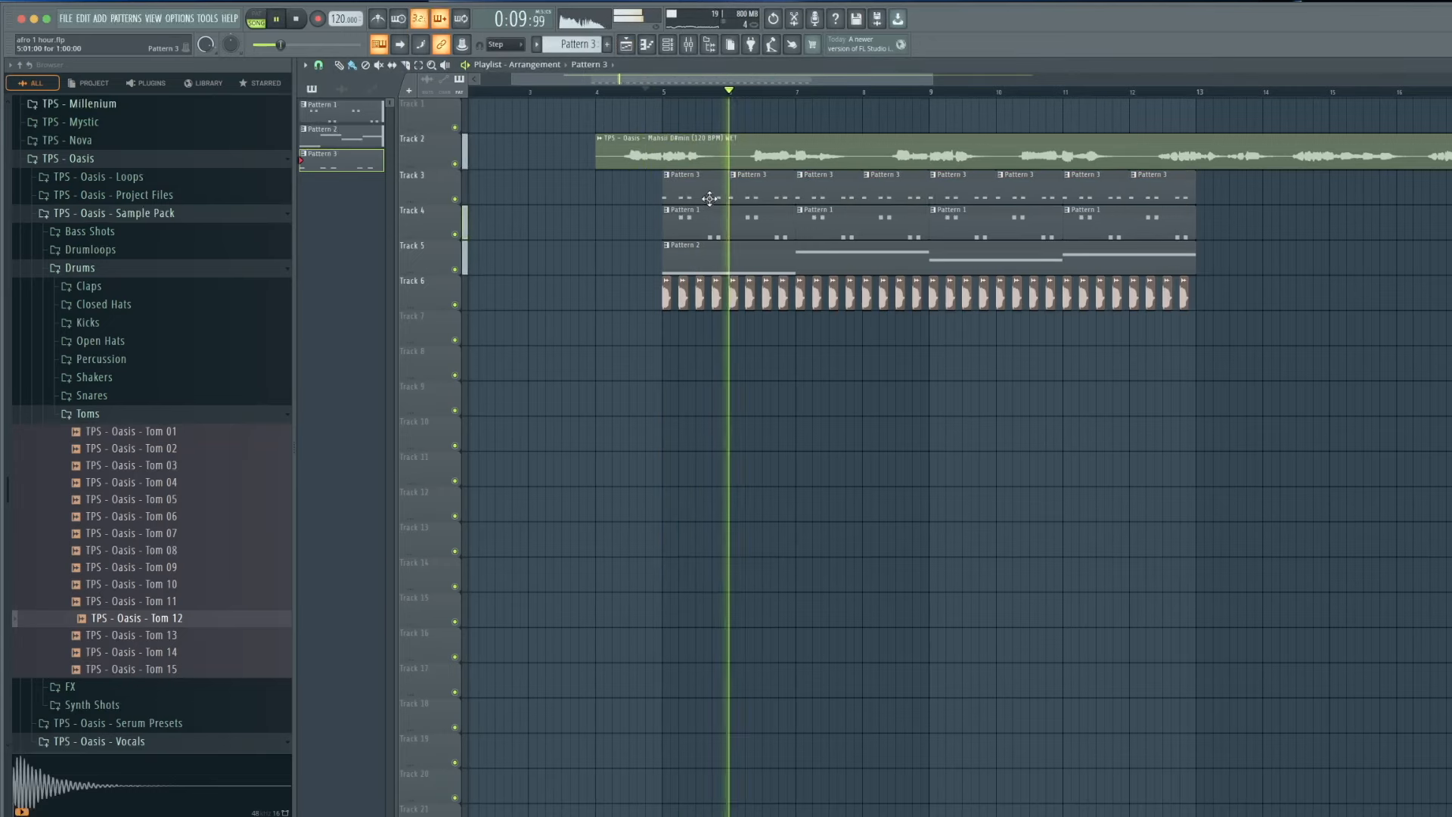
Step: In Serum #2, set the envelope 1 decay to 649 ms, adjust the filter cutoff, and bend the velocity curve downward
click(667, 44)
click(701, 181)
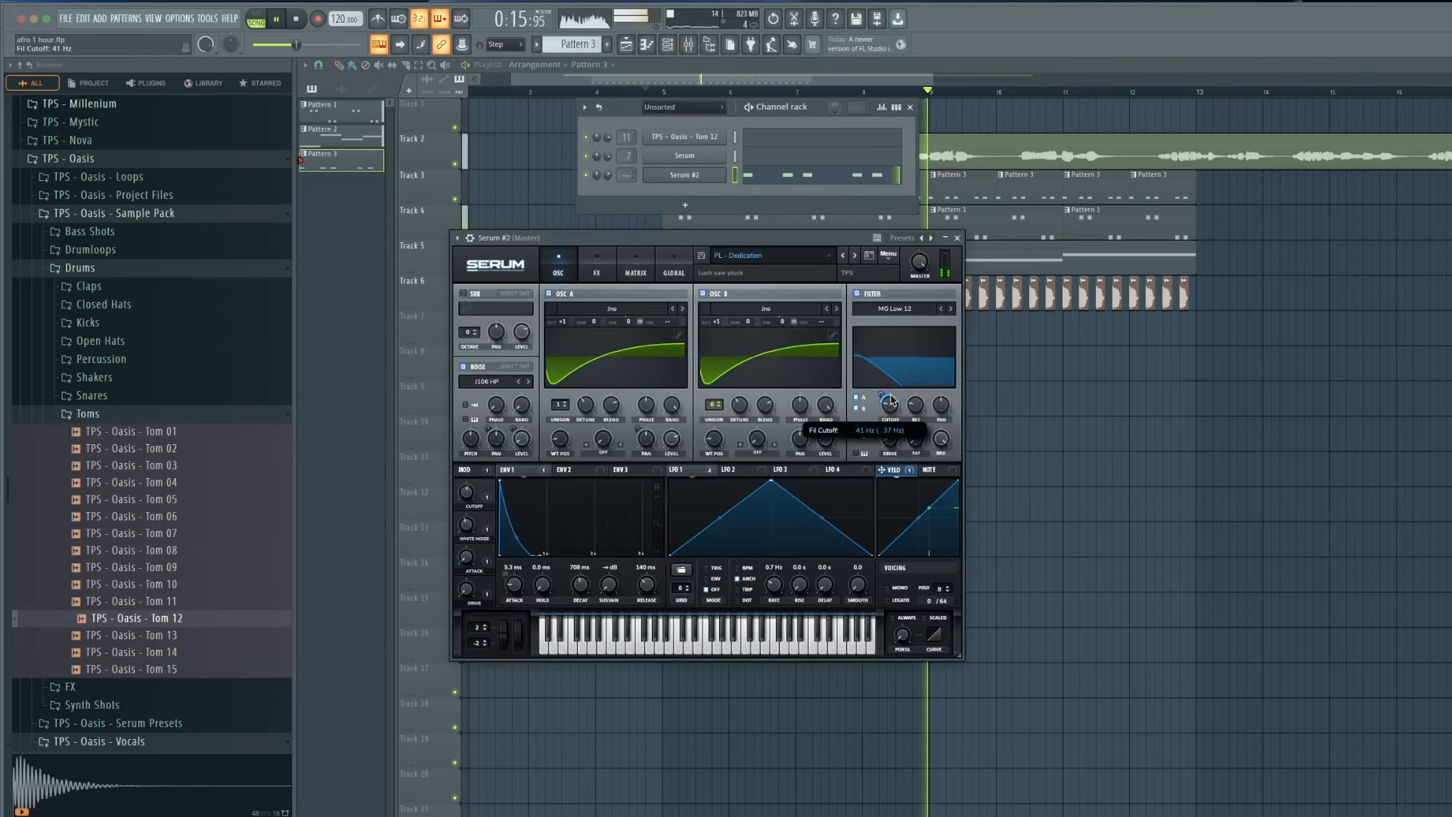
drag(580, 584, 580, 588)
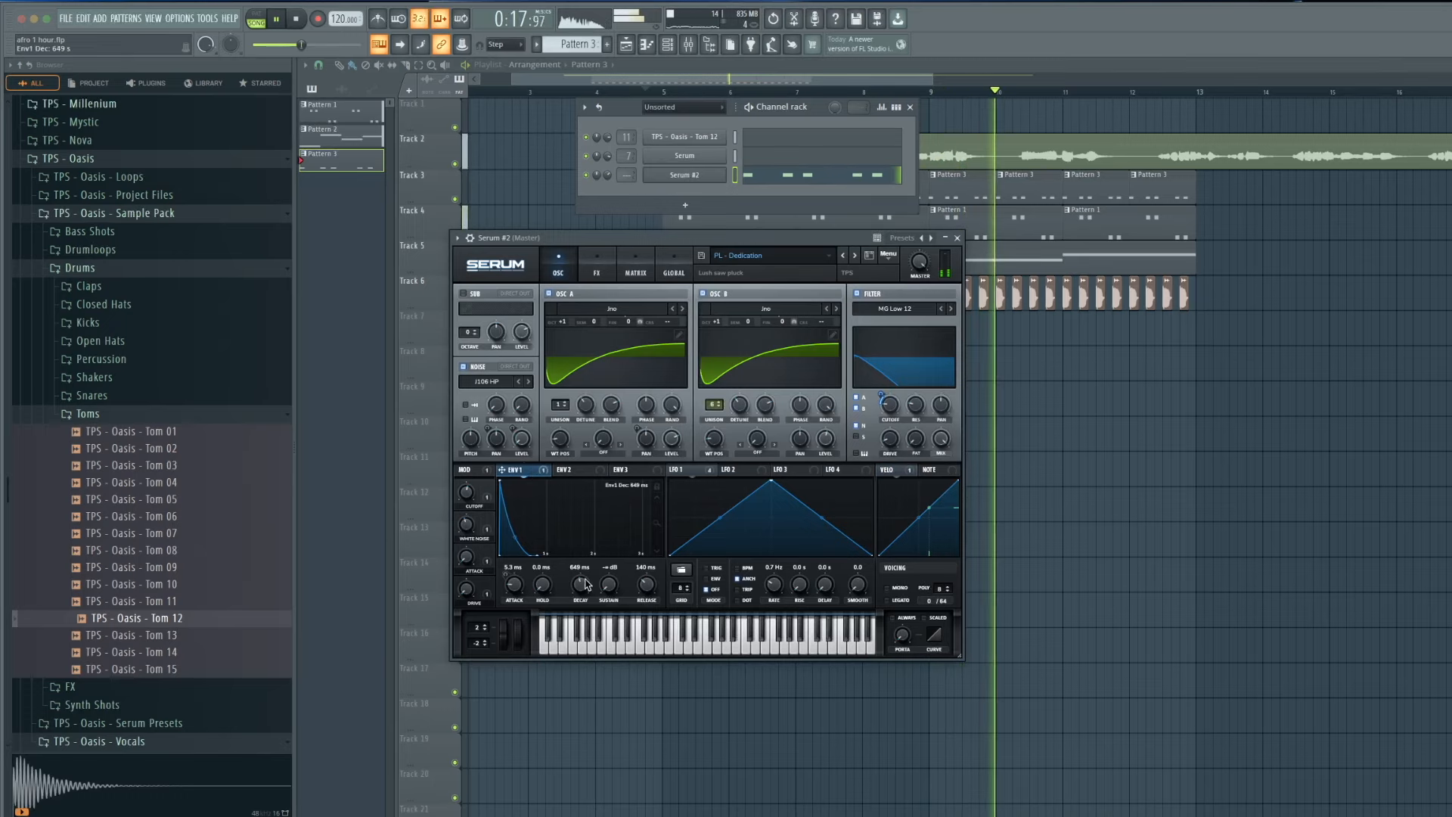
drag(890, 405, 890, 407)
drag(918, 518, 918, 524)
click(895, 470)
drag(880, 396, 880, 394)
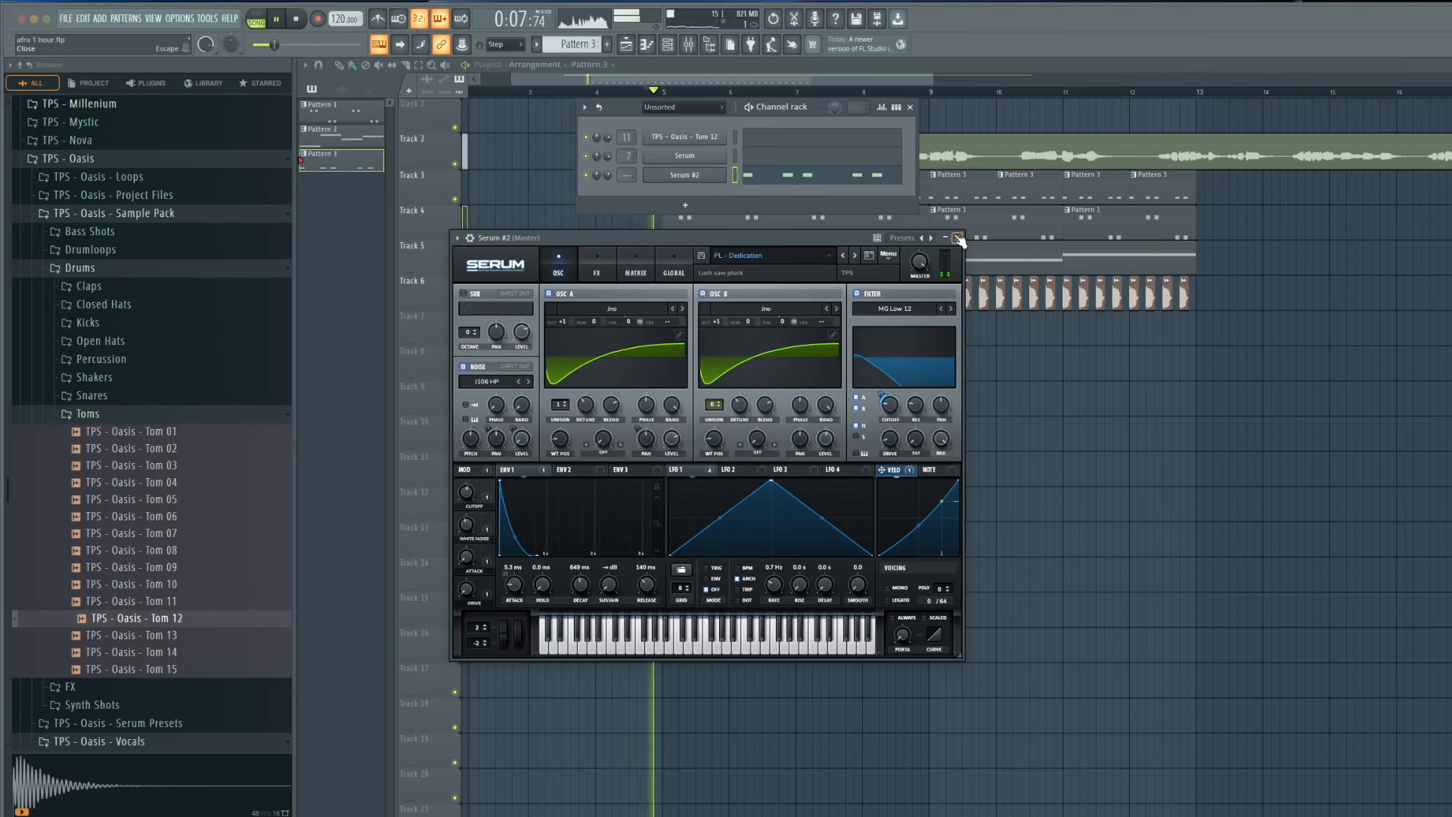
click(958, 238)
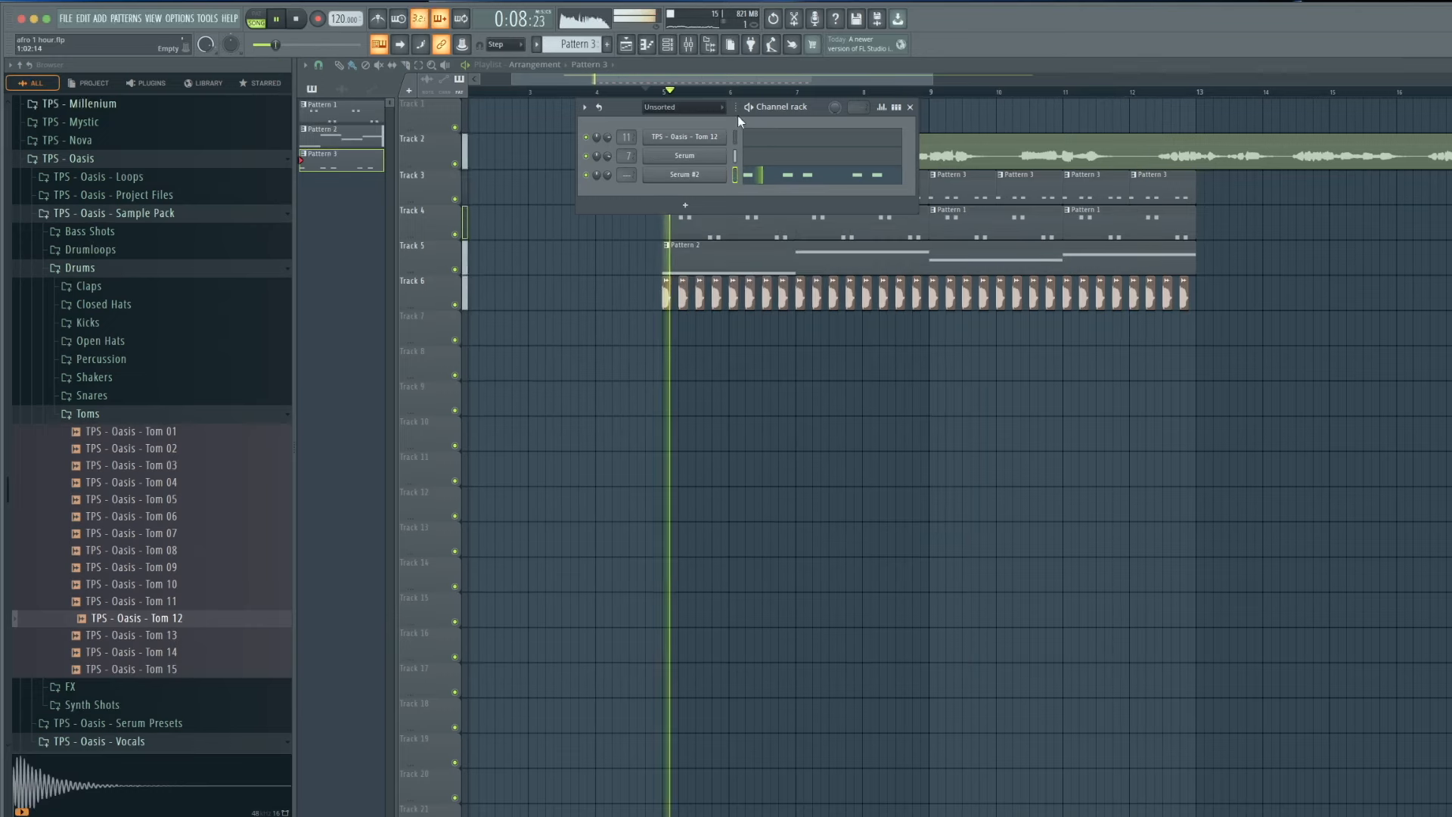
Step: Route Serum #2 to mixer track 6 and load Fruity Parametric EQ 2 in its second effect slot
key(l)
key(space)
click(688, 45)
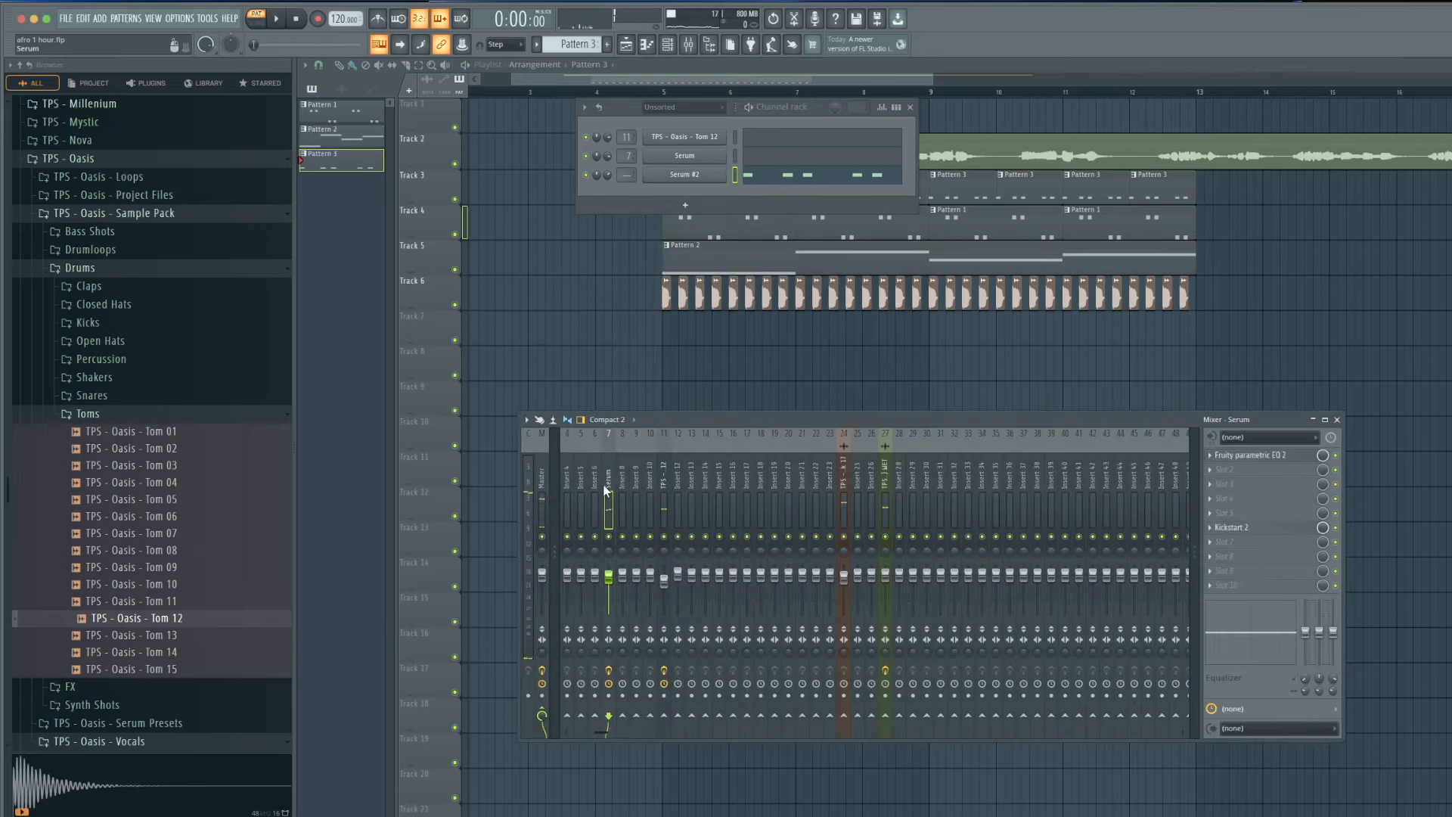
click(1222, 454)
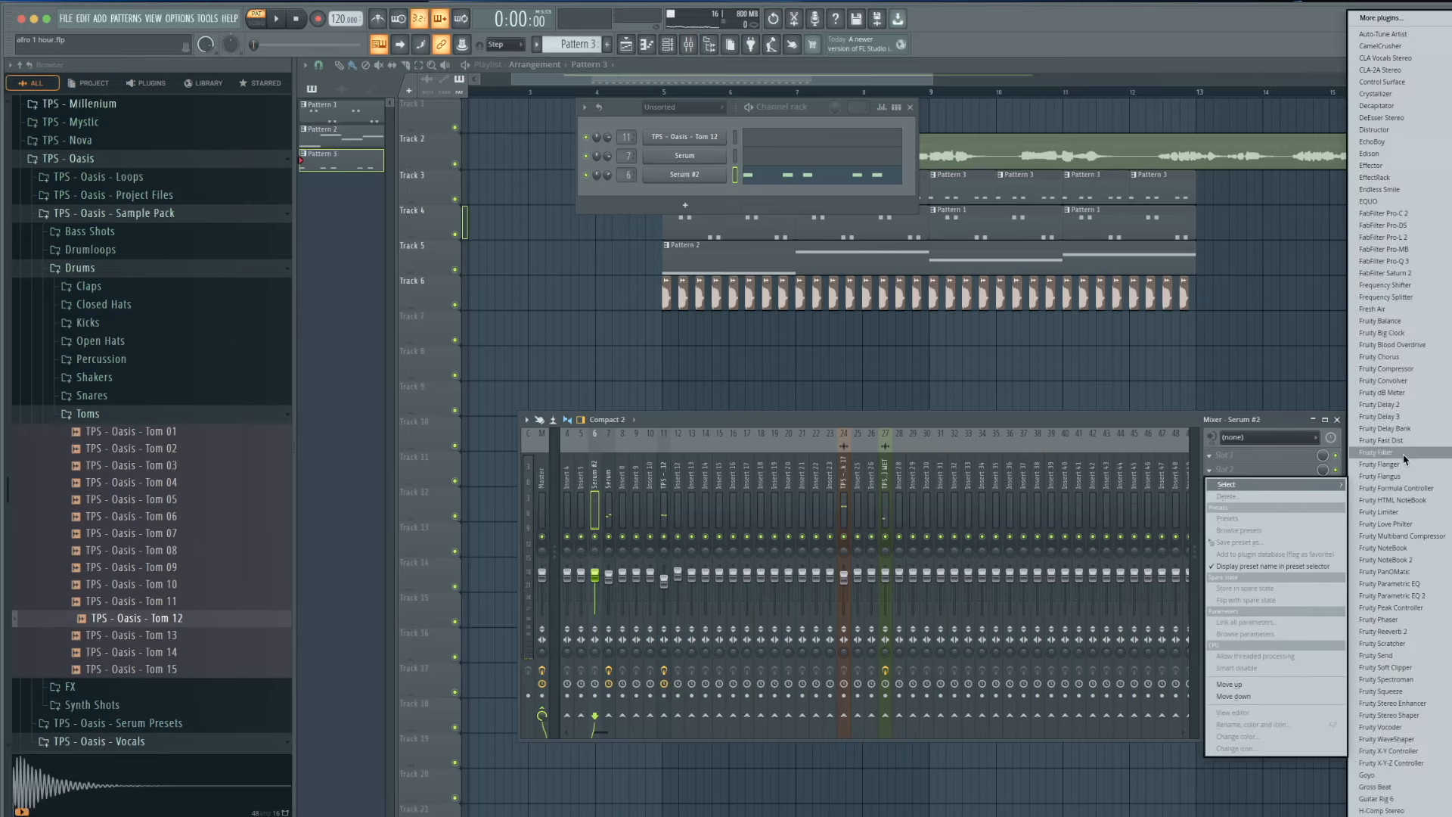
click(1391, 596)
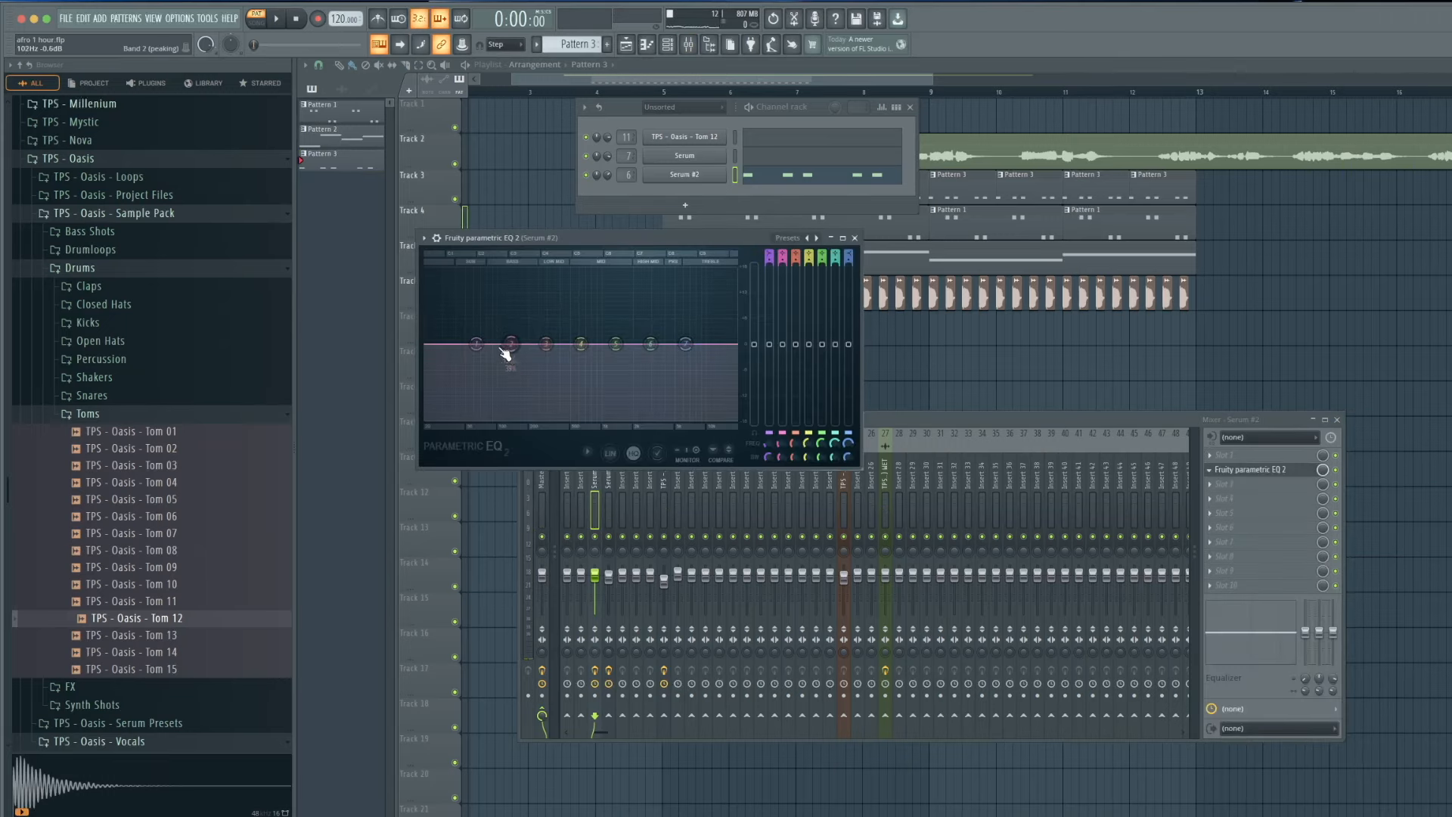
Step: Make EQ band 1 a high pass at about 229 Hz and boost band 6 by about 1.6 dB near 9 kHz
drag(769, 258, 769, 274)
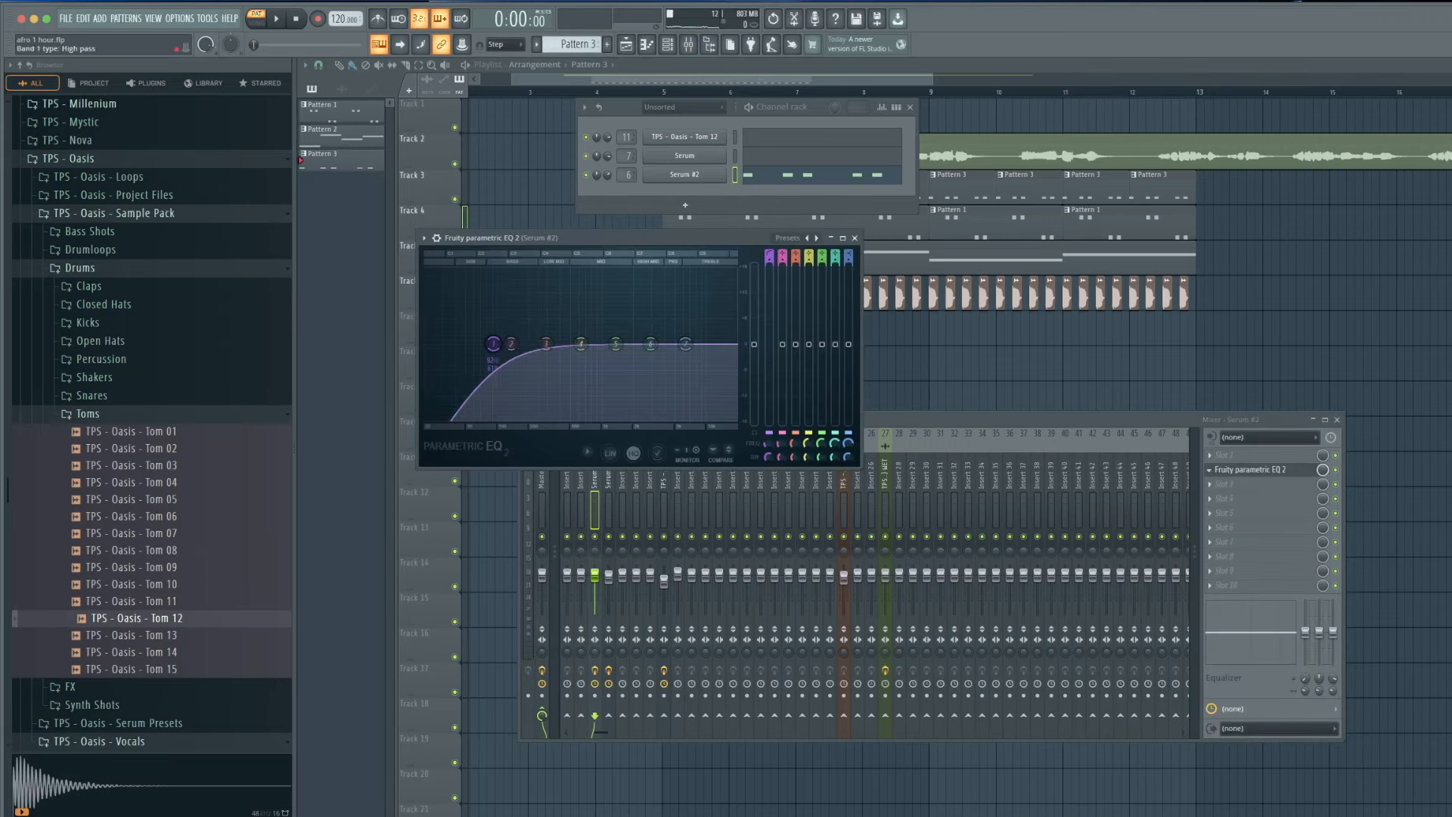
key(space)
drag(494, 344, 542, 347)
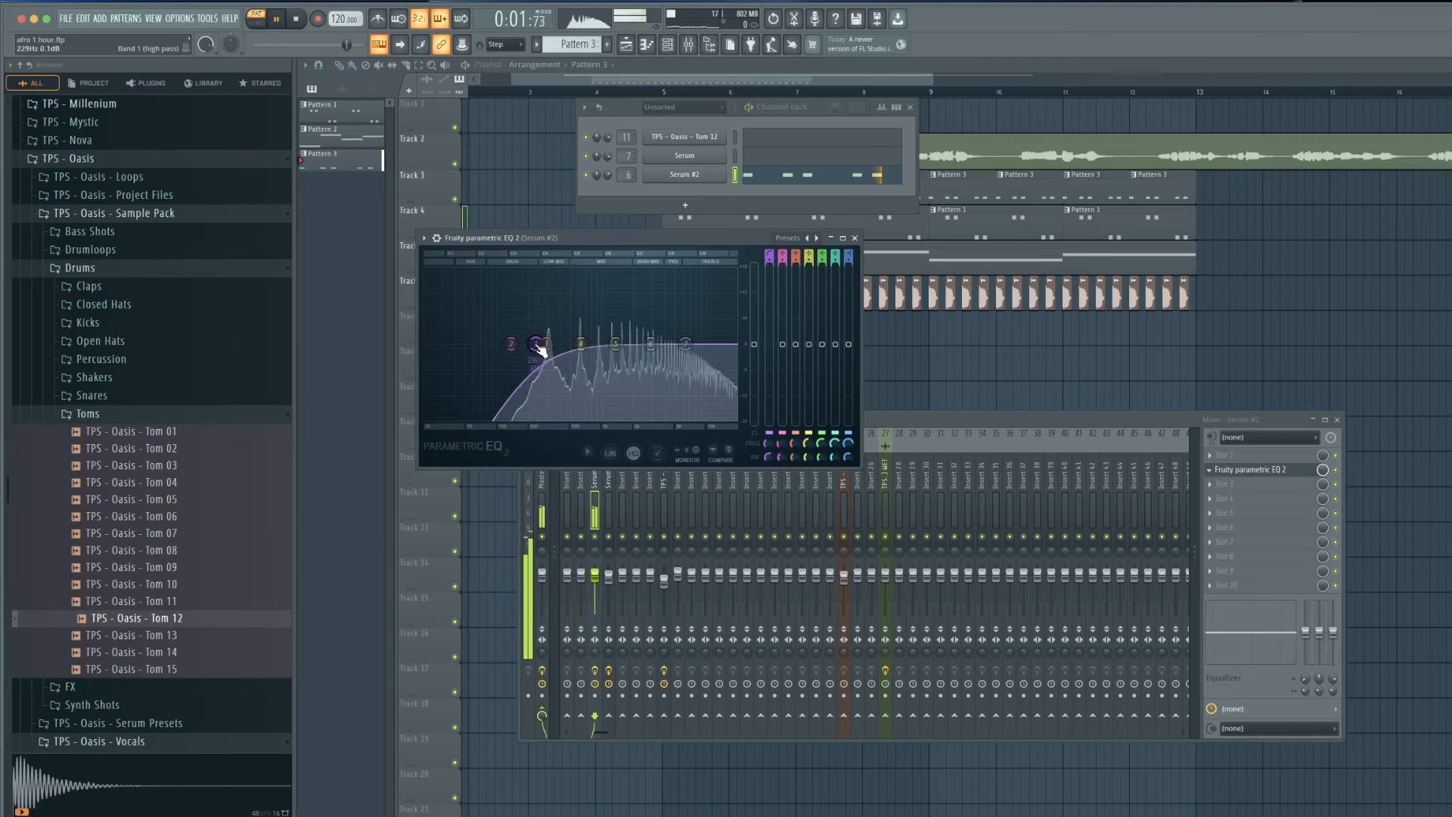
drag(651, 345, 706, 343)
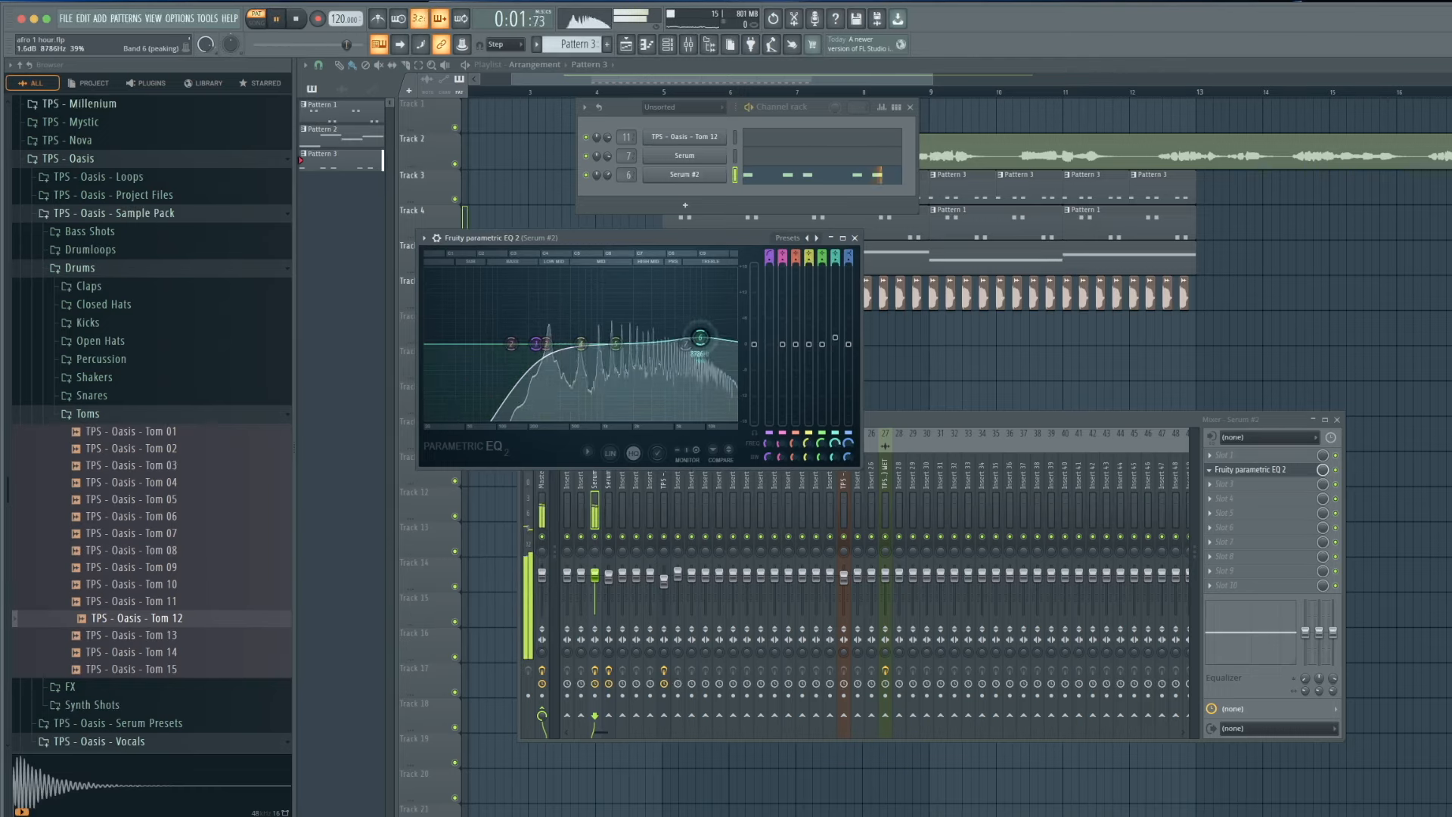
key(space)
click(855, 238)
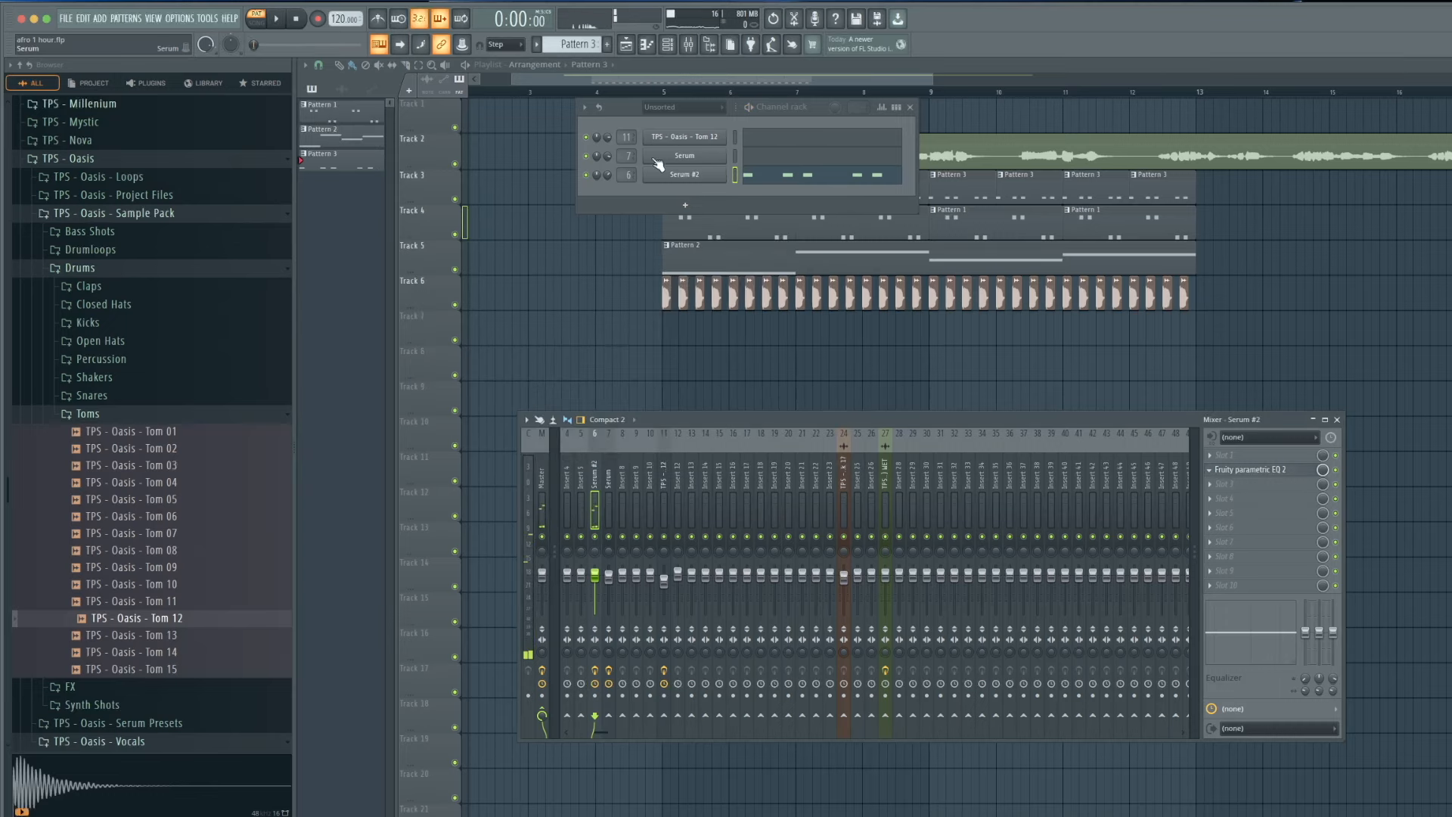
Step: Turn off the built-in reverb in Serum #2's effects and close the synth
click(659, 177)
click(593, 268)
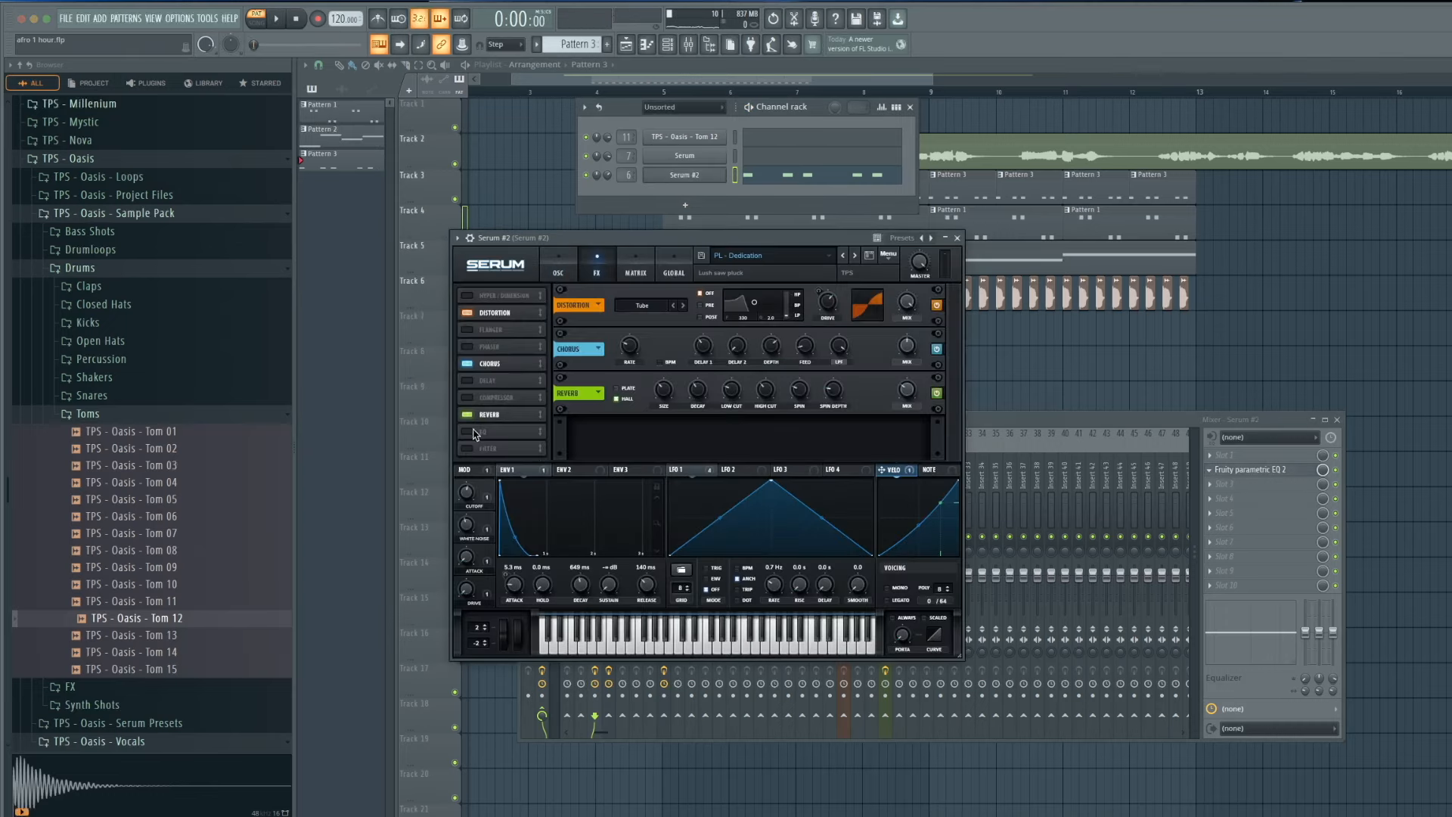
click(467, 416)
click(958, 238)
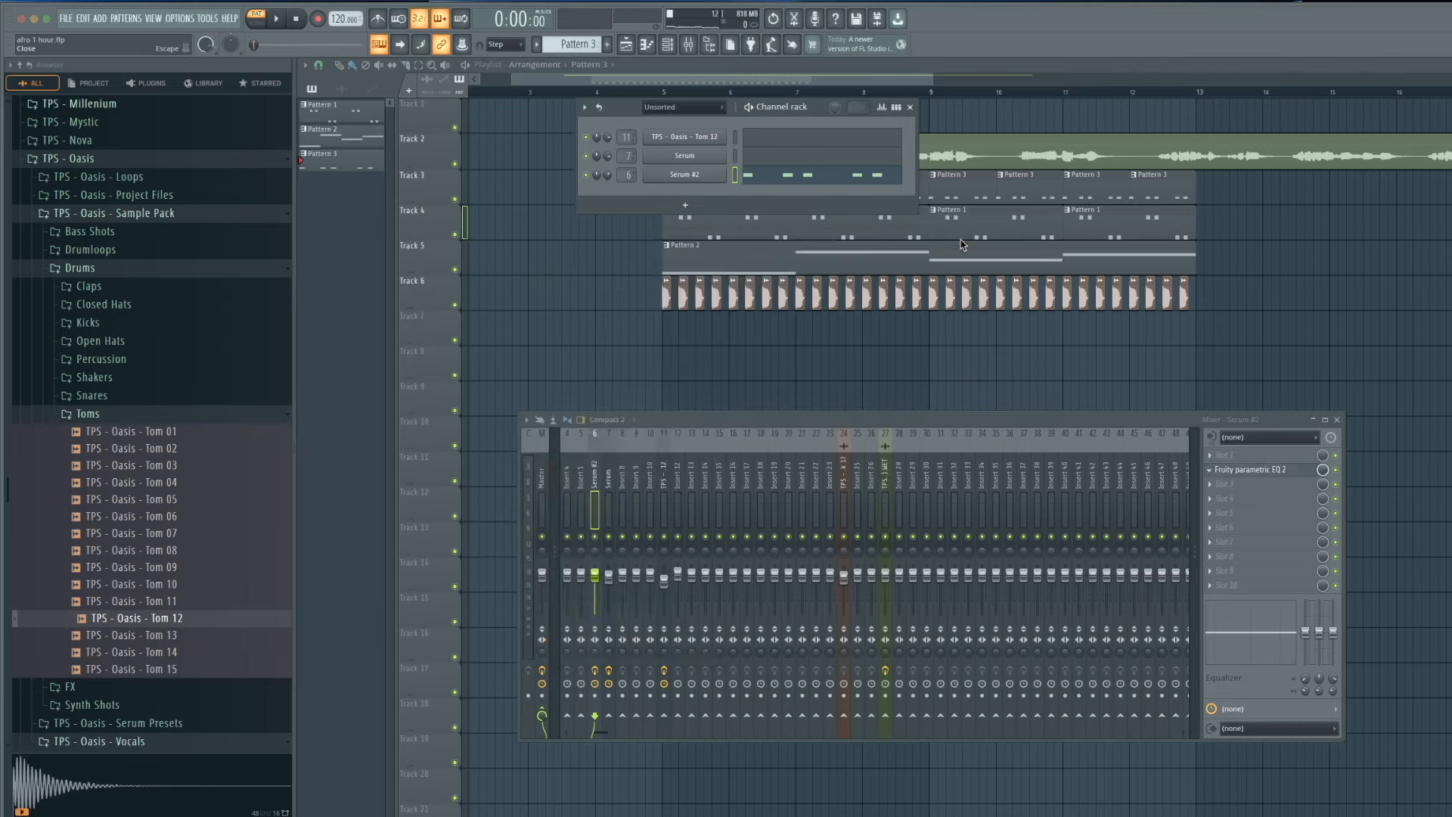
Step: Move the Serum #2 track's EQ to slot 1 and add Fruity Reeverb 2 in slot 2 with a 56% wet level
drag(1243, 461, 1240, 456)
click(1235, 474)
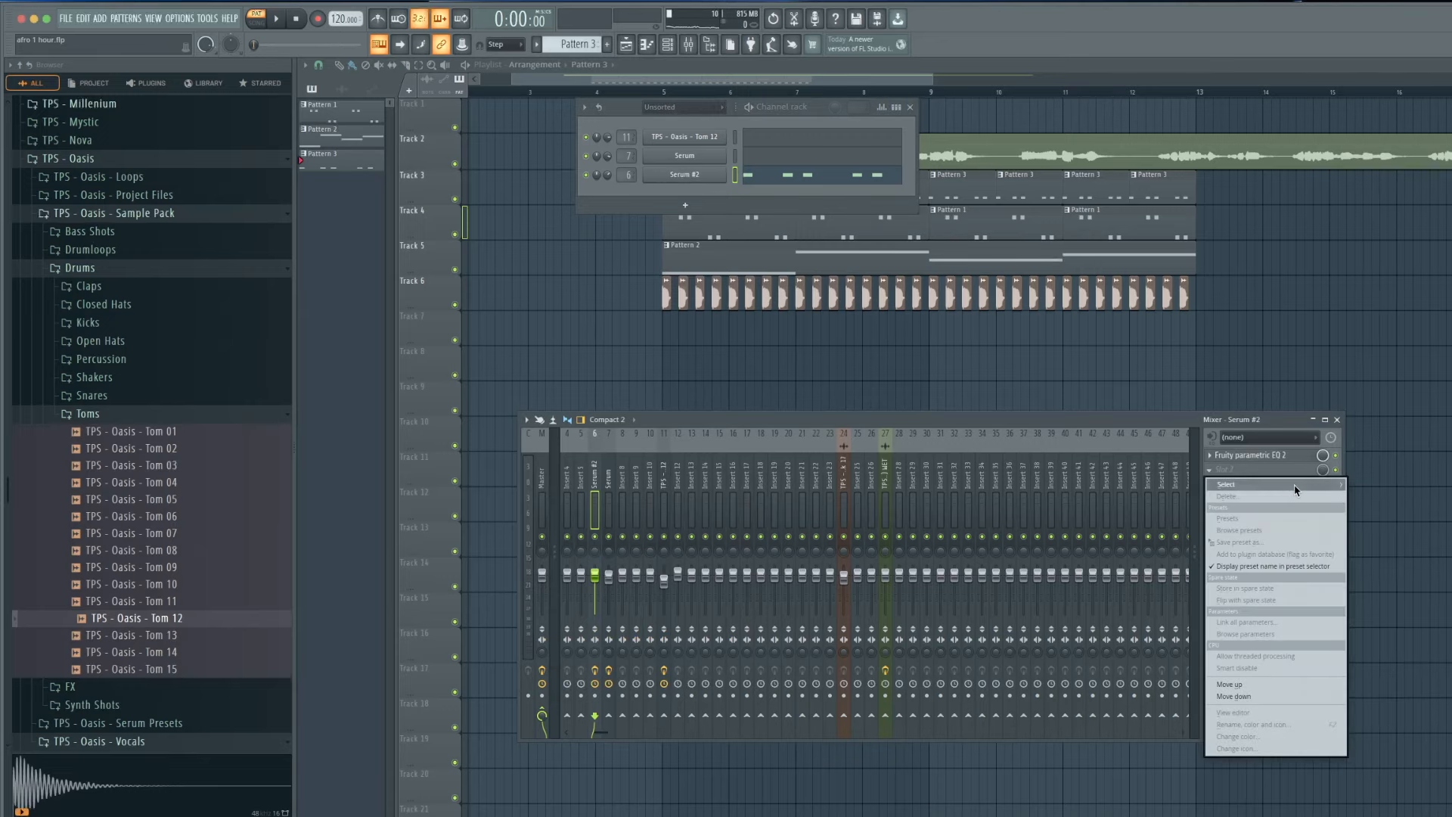
mouse_move(1296, 489)
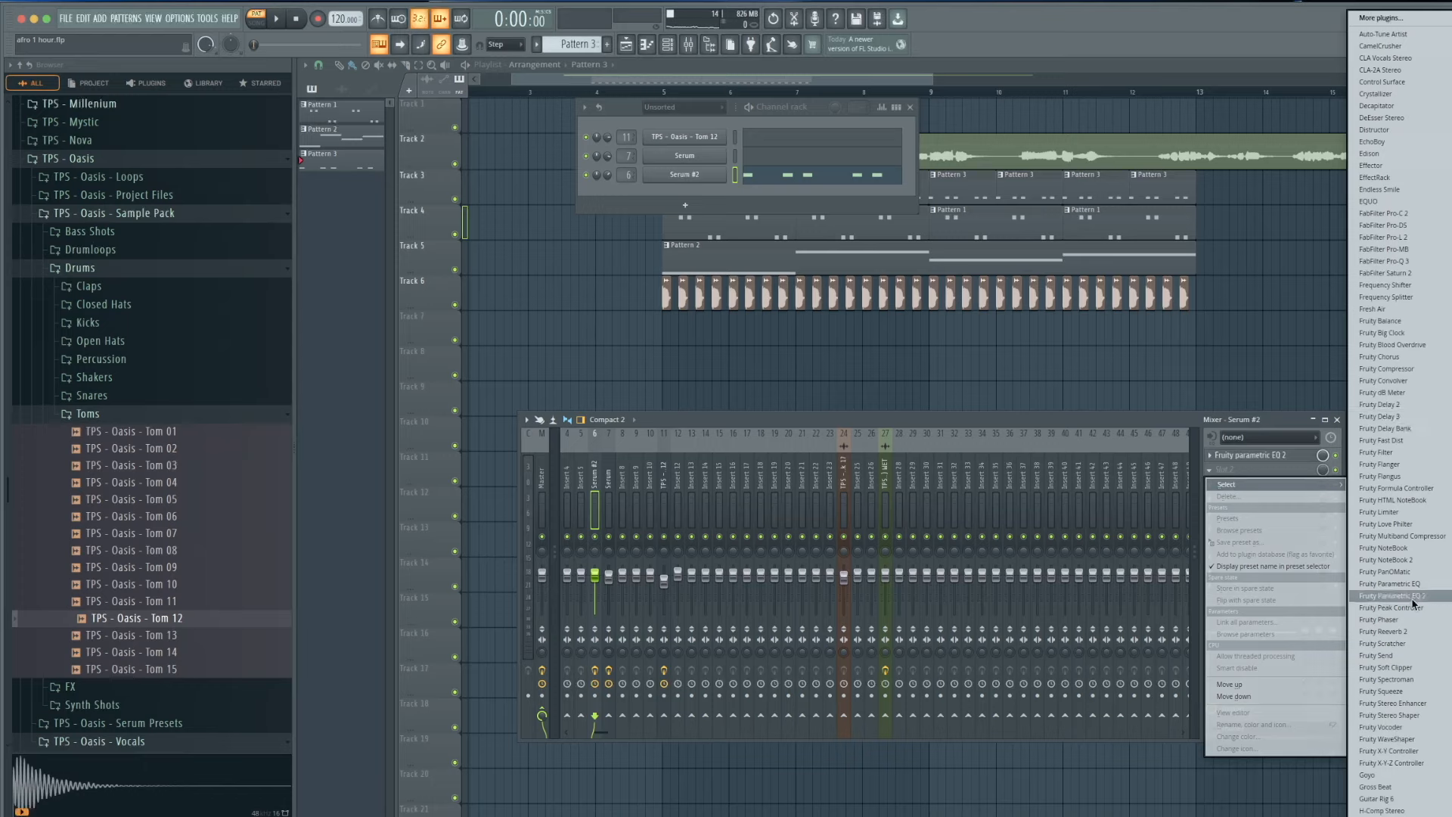
click(1382, 631)
key(space)
drag(525, 221, 605, 267)
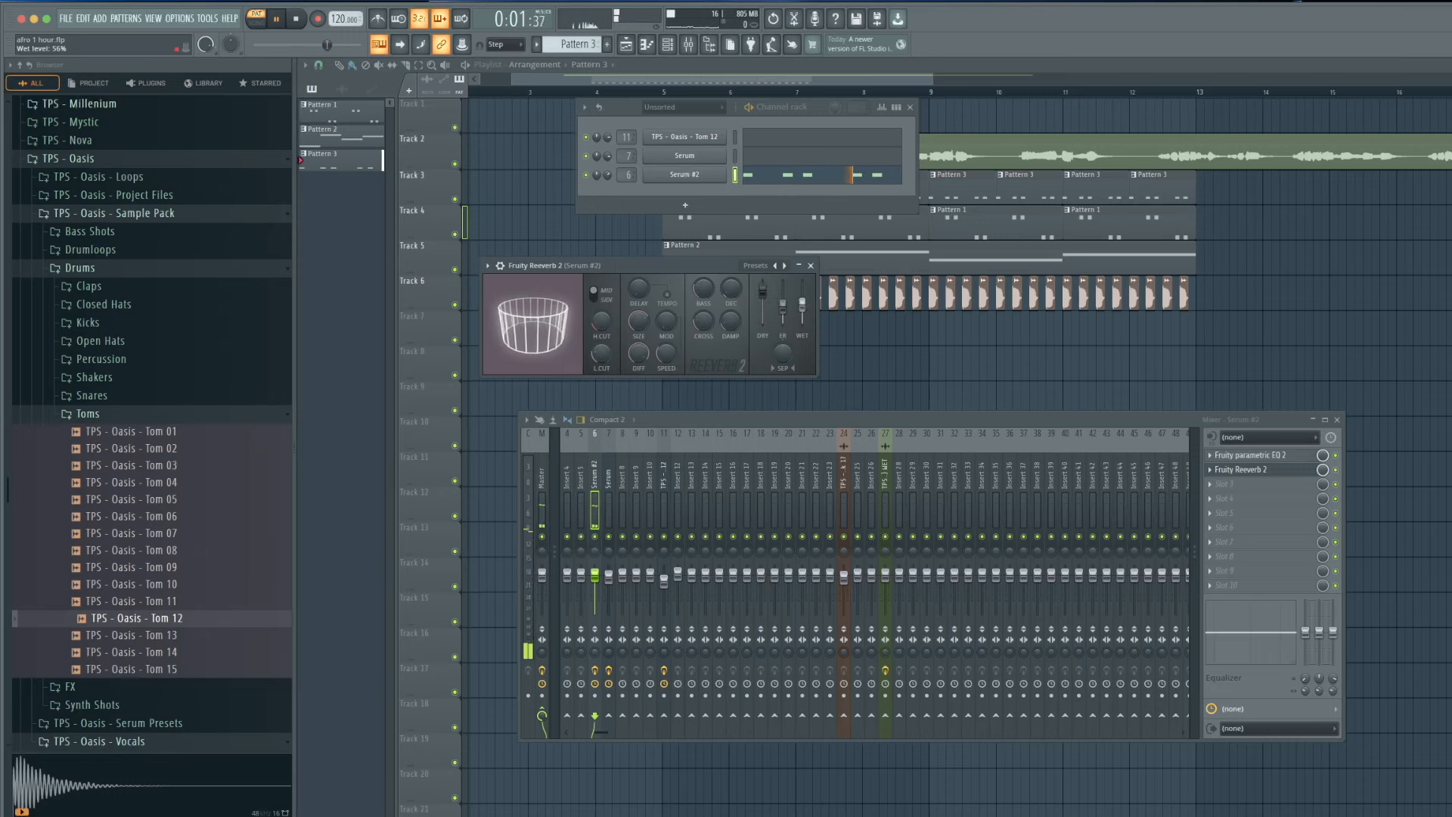
click(811, 266)
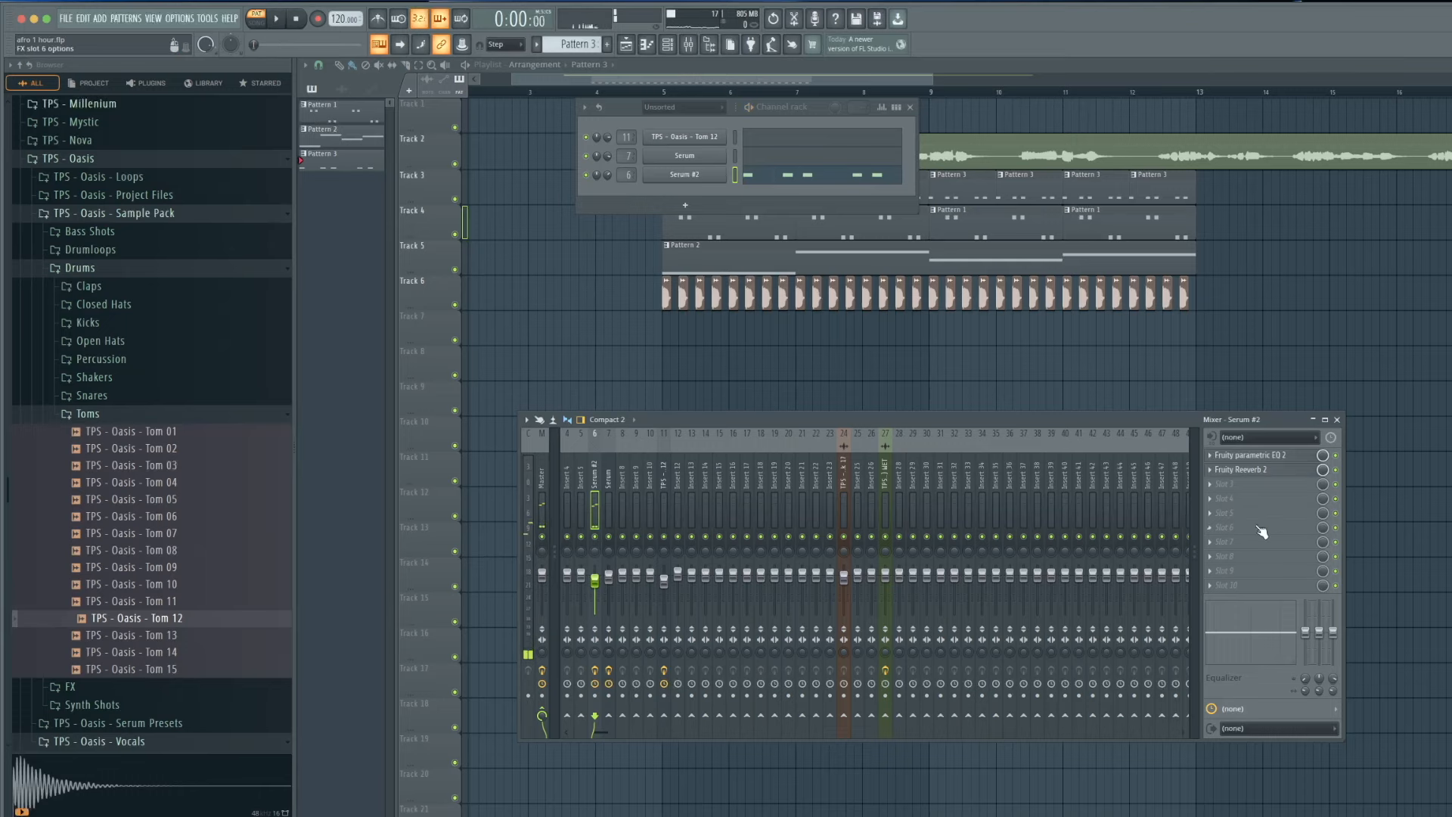
Step: Add Kickstart 2 to slot 6 of the Serum #2 mixer track with its mix at about 54%
click(1262, 531)
click(1259, 523)
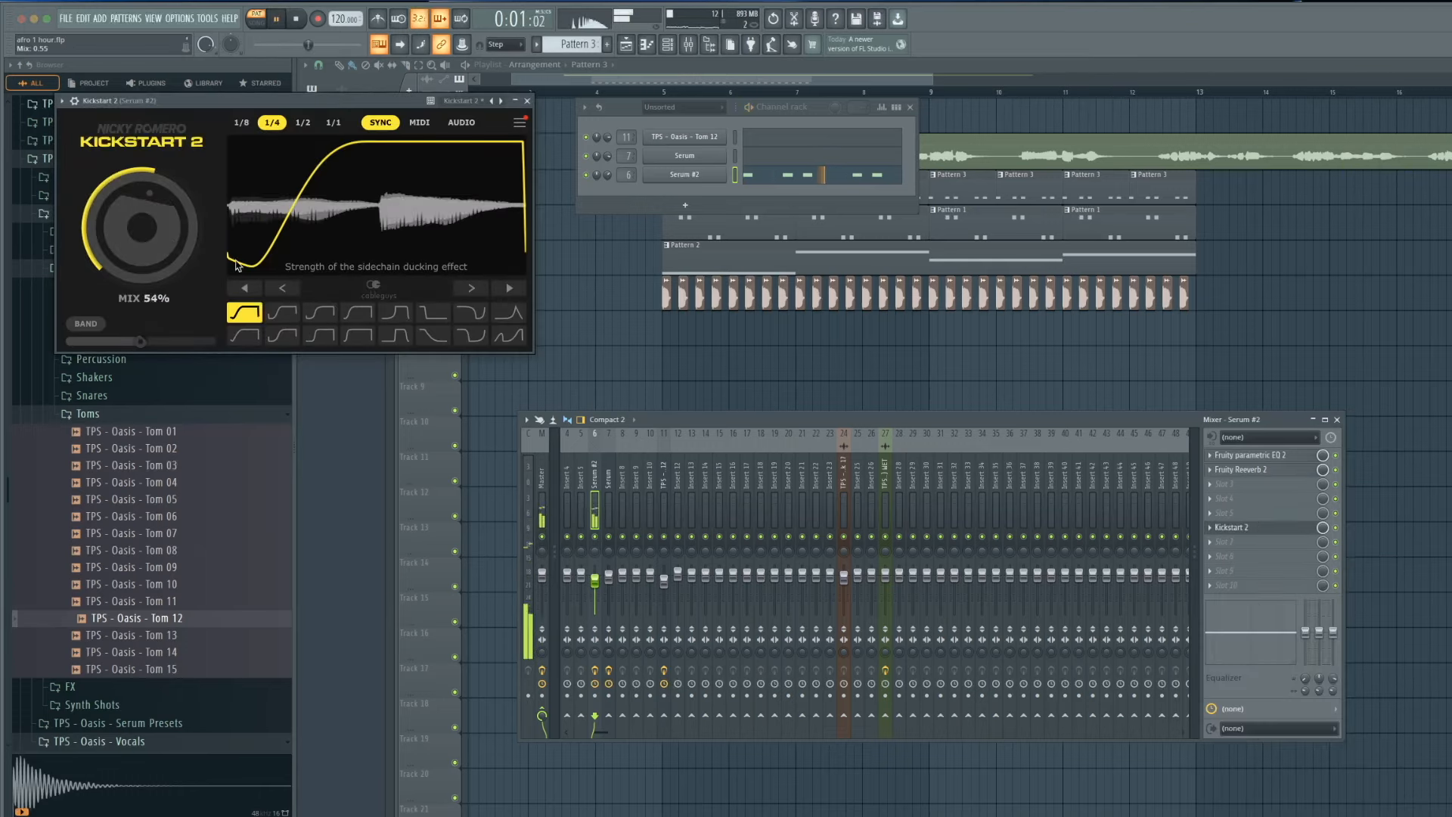
click(678, 234)
Step: Play the full arrangement from just before bar 5 while balancing the Serum #2 and vocal mixer levels
click(657, 94)
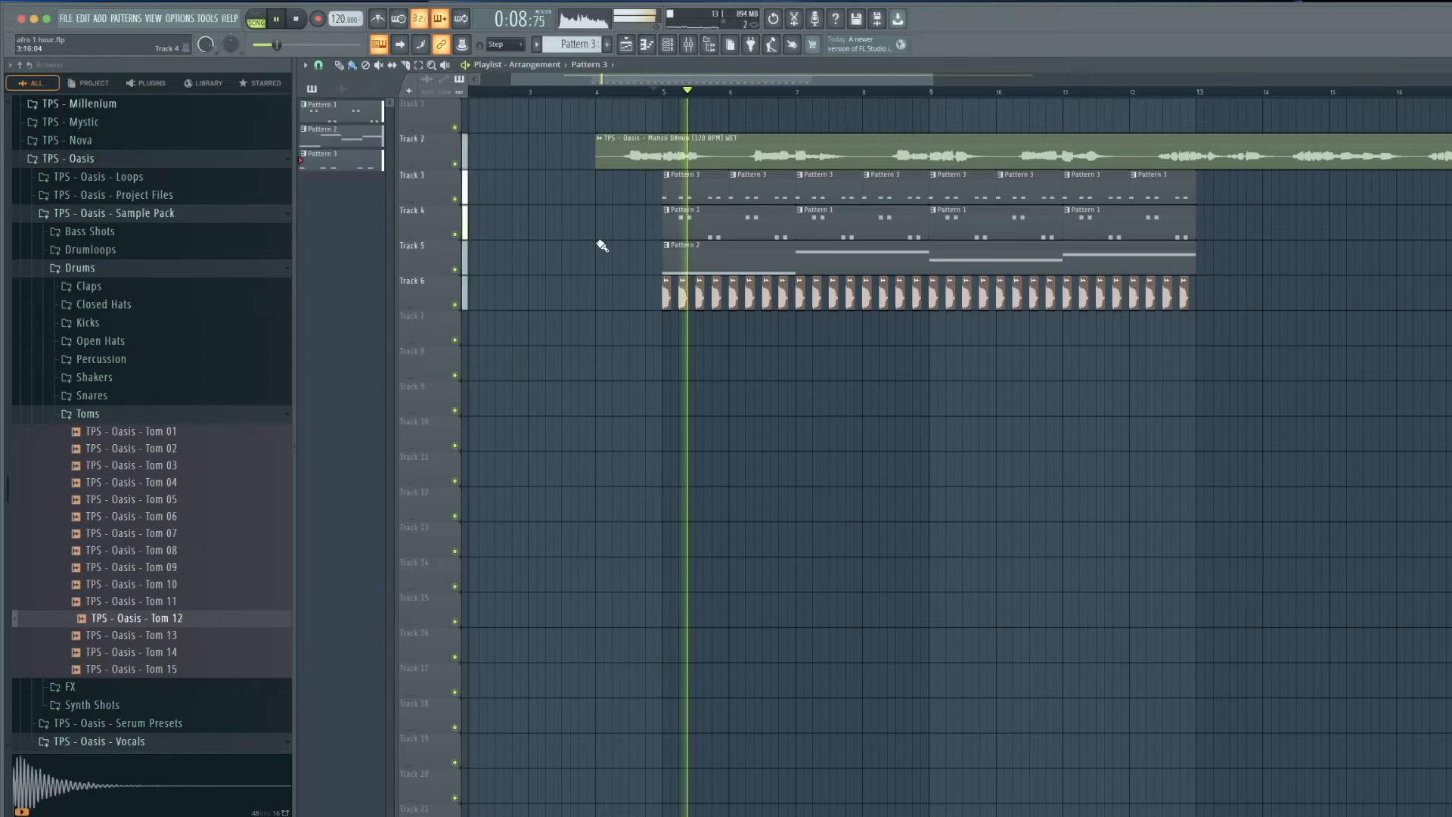
click(688, 44)
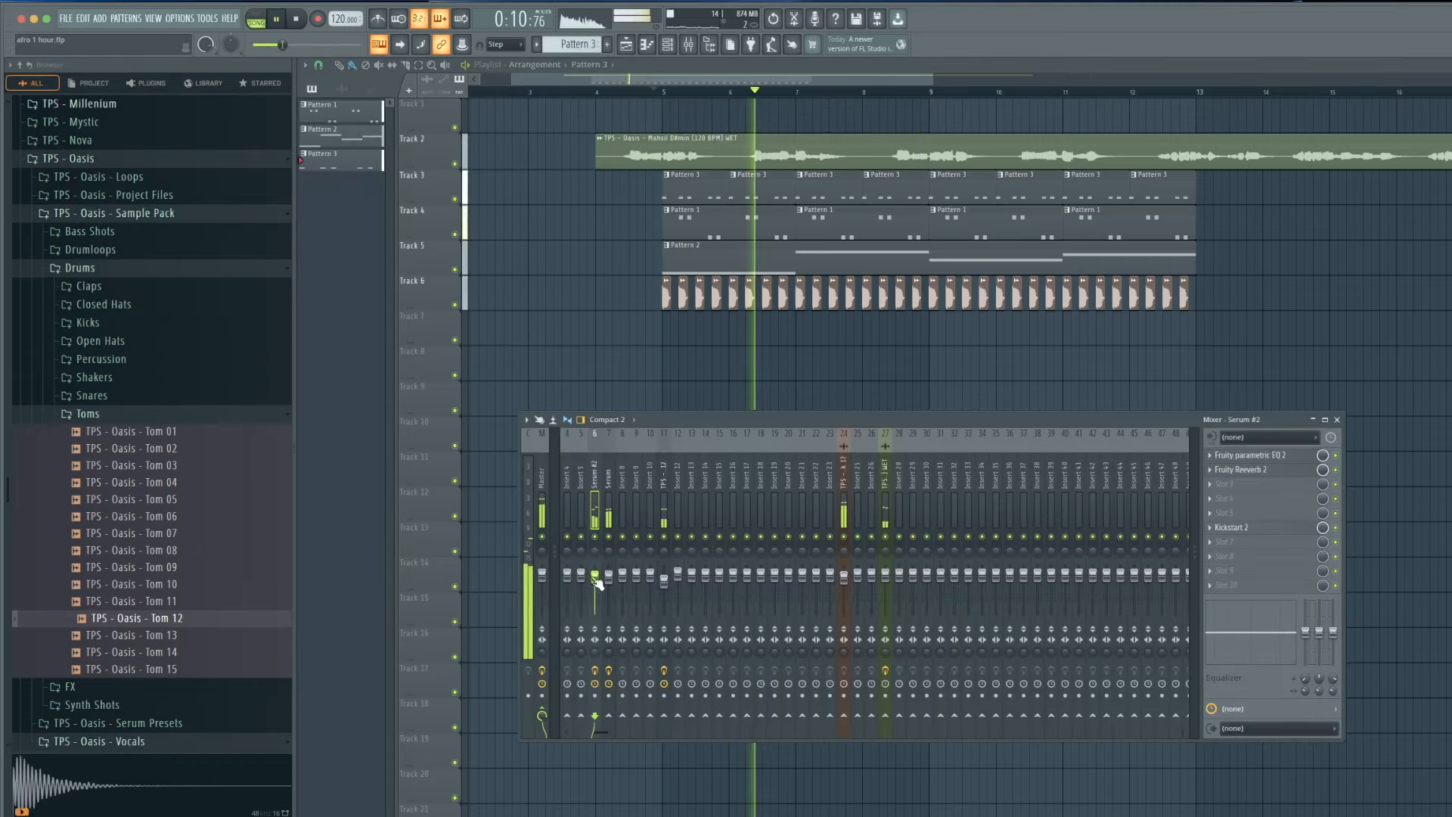
drag(885, 577, 888, 575)
click(860, 304)
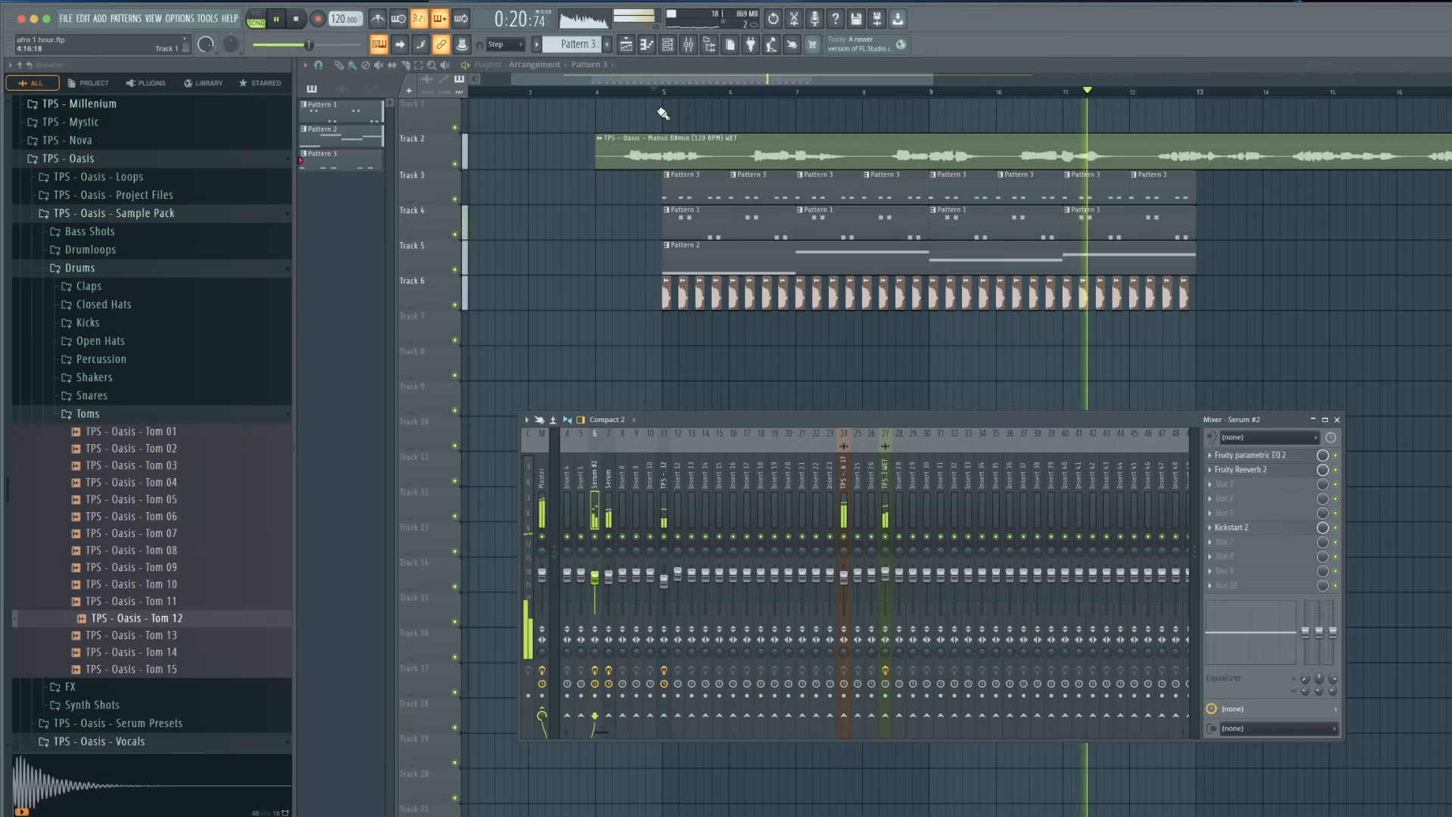
Step: Solo the kick on Track 6 and listen to it briefly from bar 5
key(space)
key(F9)
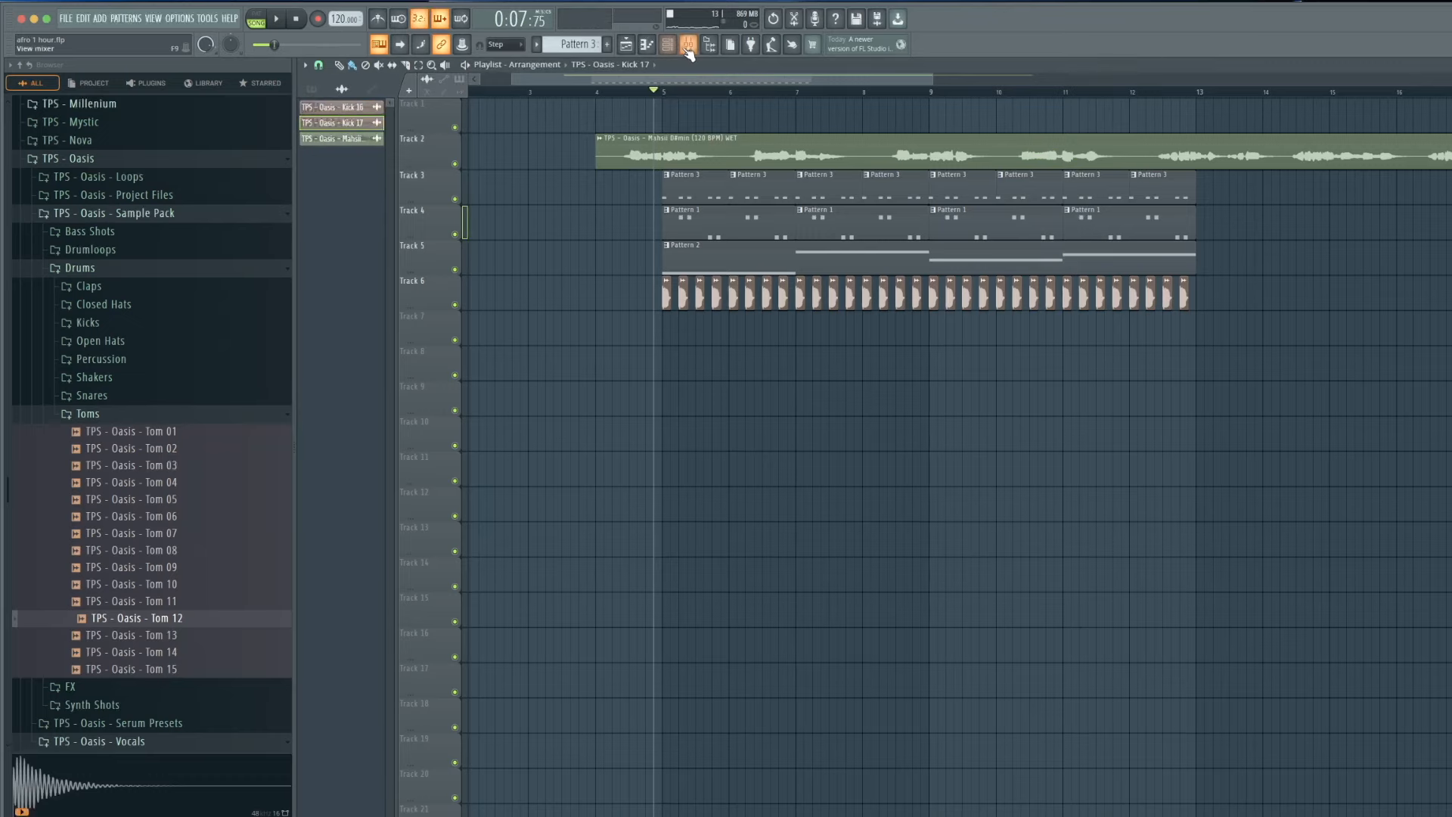
click(687, 48)
ctrl+click(455, 304)
key(F9)
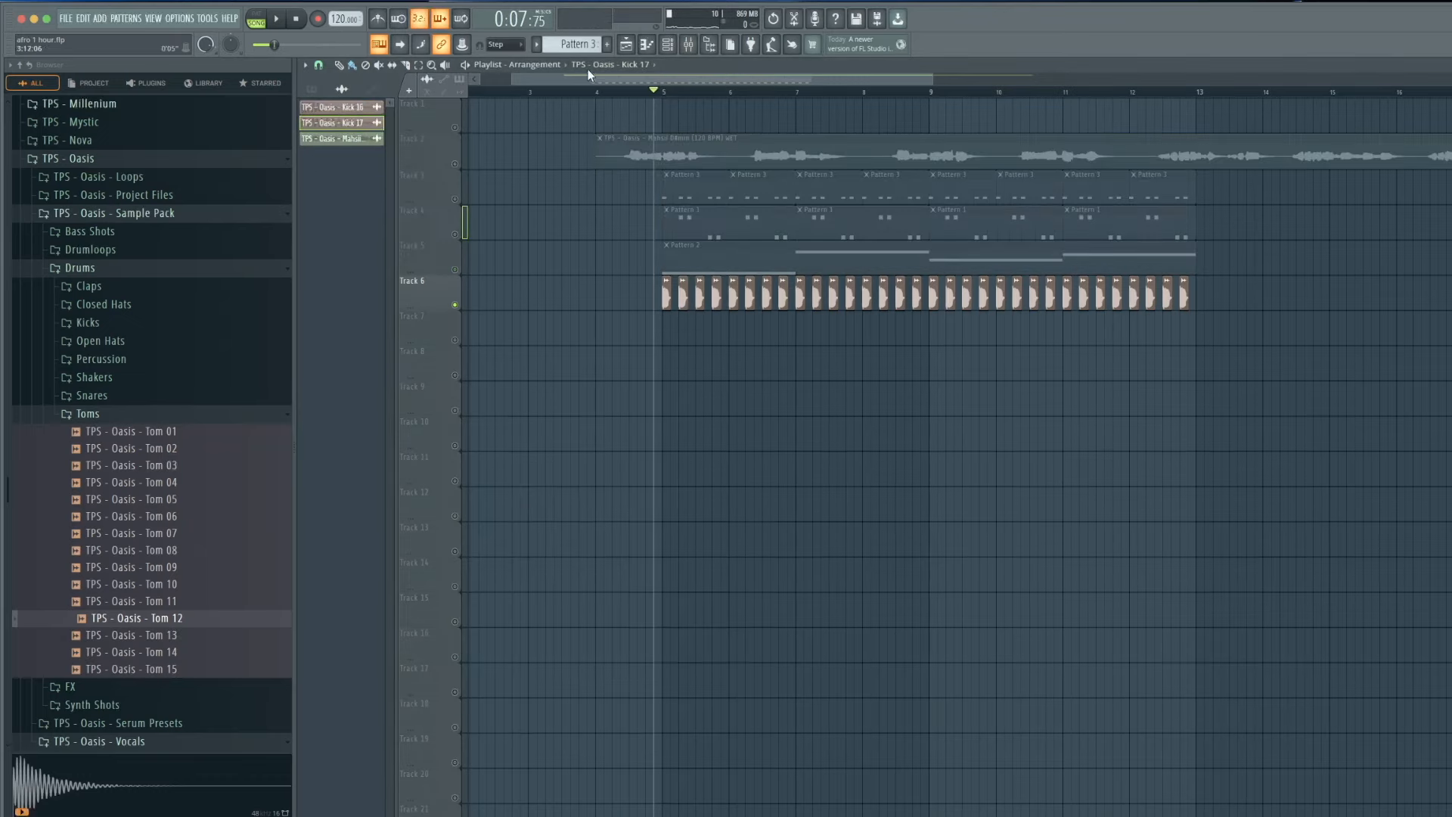
scroll(665, 98, up, 2)
click(668, 91)
key(space)
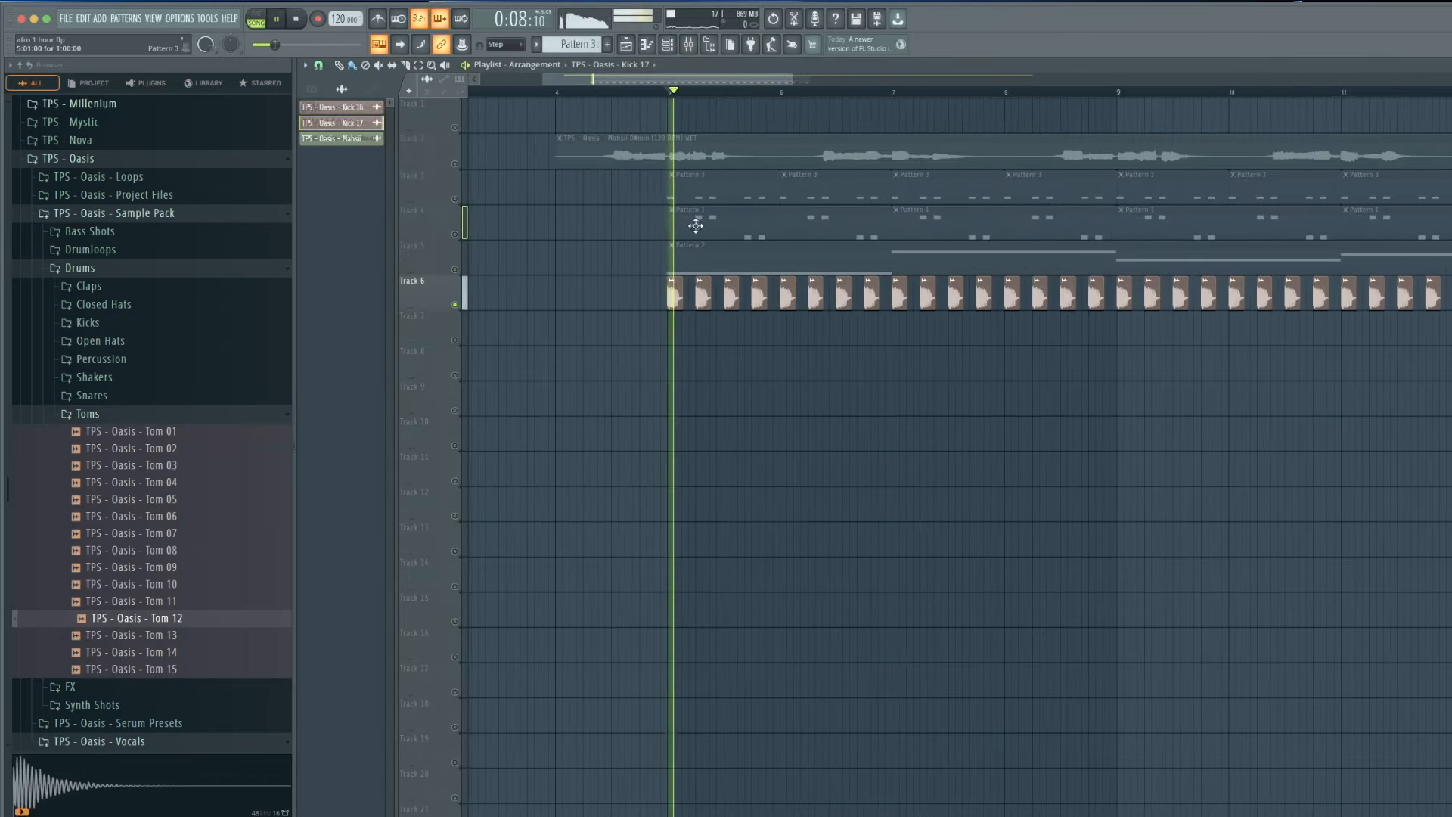
key(space)
Step: Add Fruity Parametric EQ 2 to the Kick 17 mixer track and cut band 6 by 6 dB around 5.3 kHz
click(687, 48)
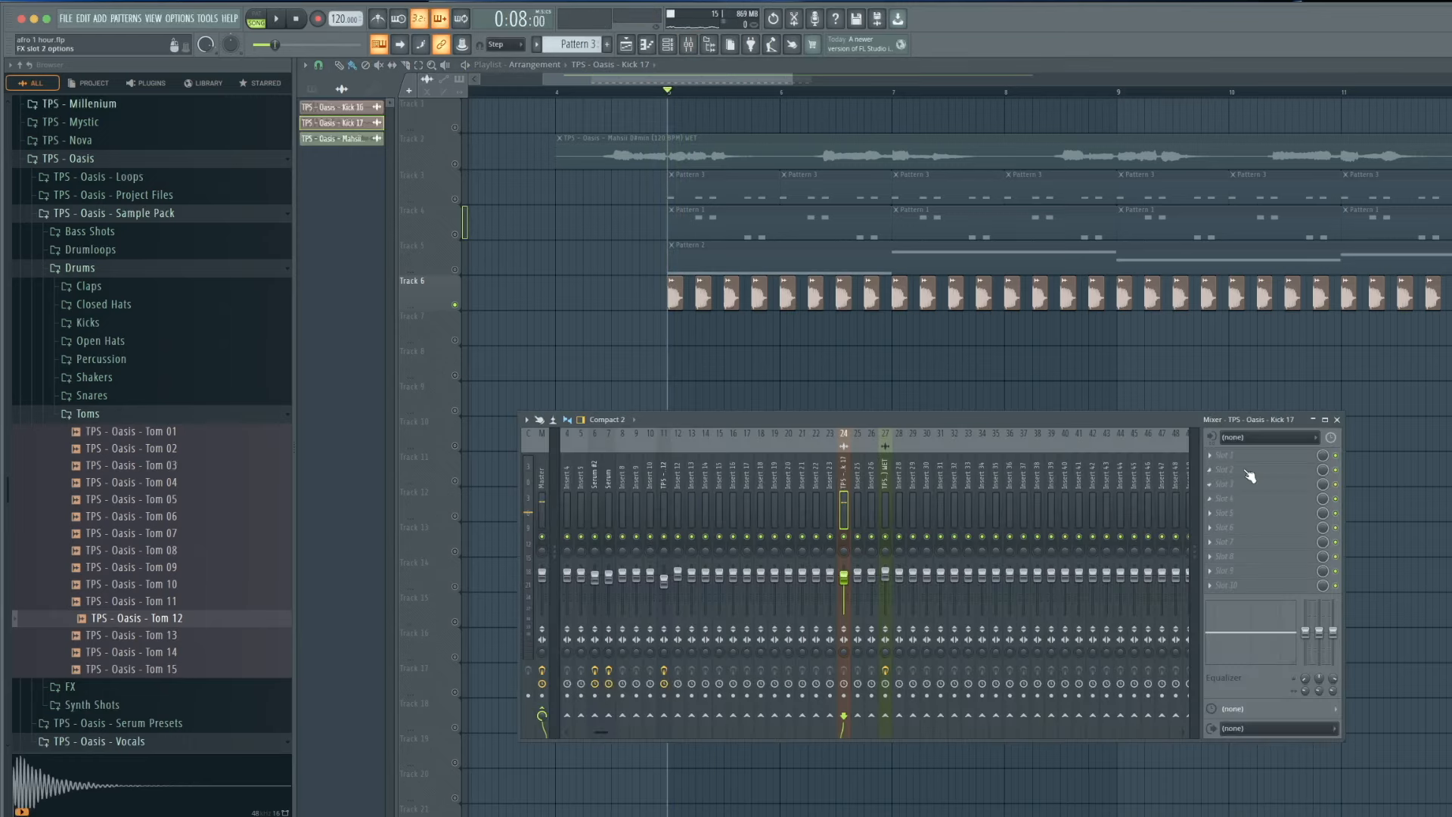
click(1249, 470)
click(1399, 598)
key(space)
drag(585, 278, 619, 311)
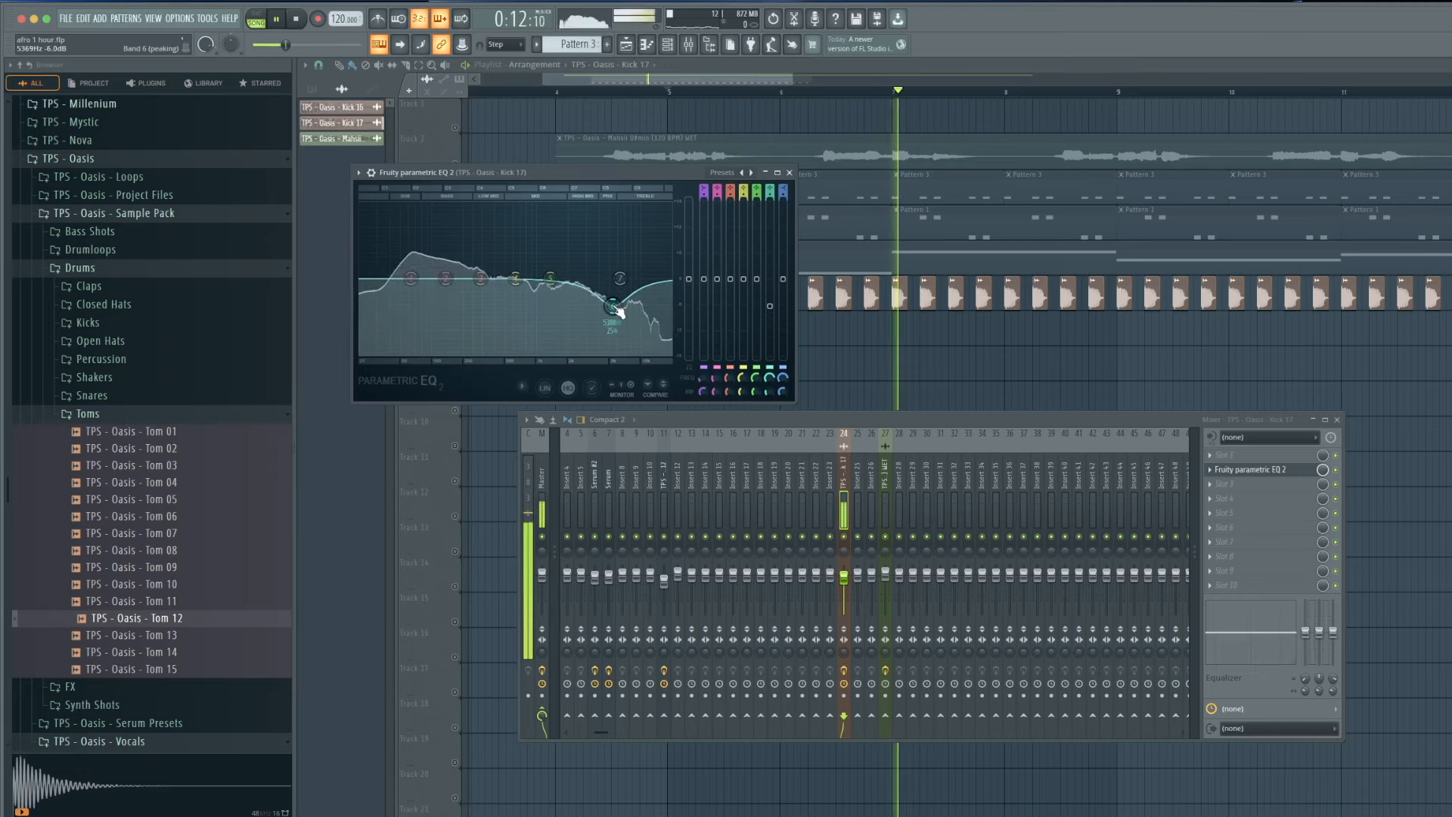
Step: Close the EQ and mixer, stop playback, and unsolo Track 6 so every track plays again
key(F12)
key(space)
right_click(455, 306)
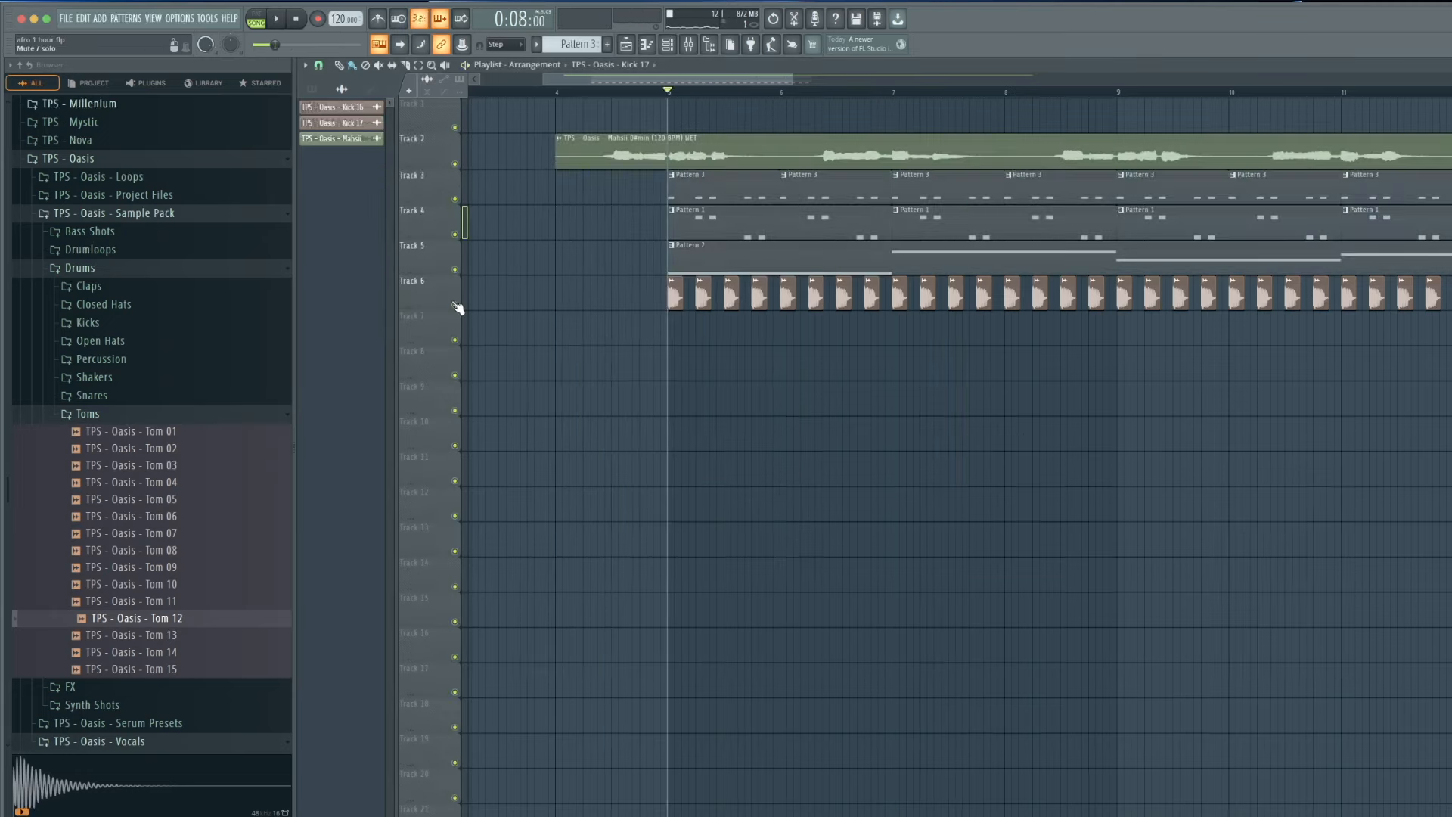
Step: Play the arrangement and fine-tune the band 6 cut in the Parametric EQ 2 on the Kick 17 mixer track
key(space)
click(689, 44)
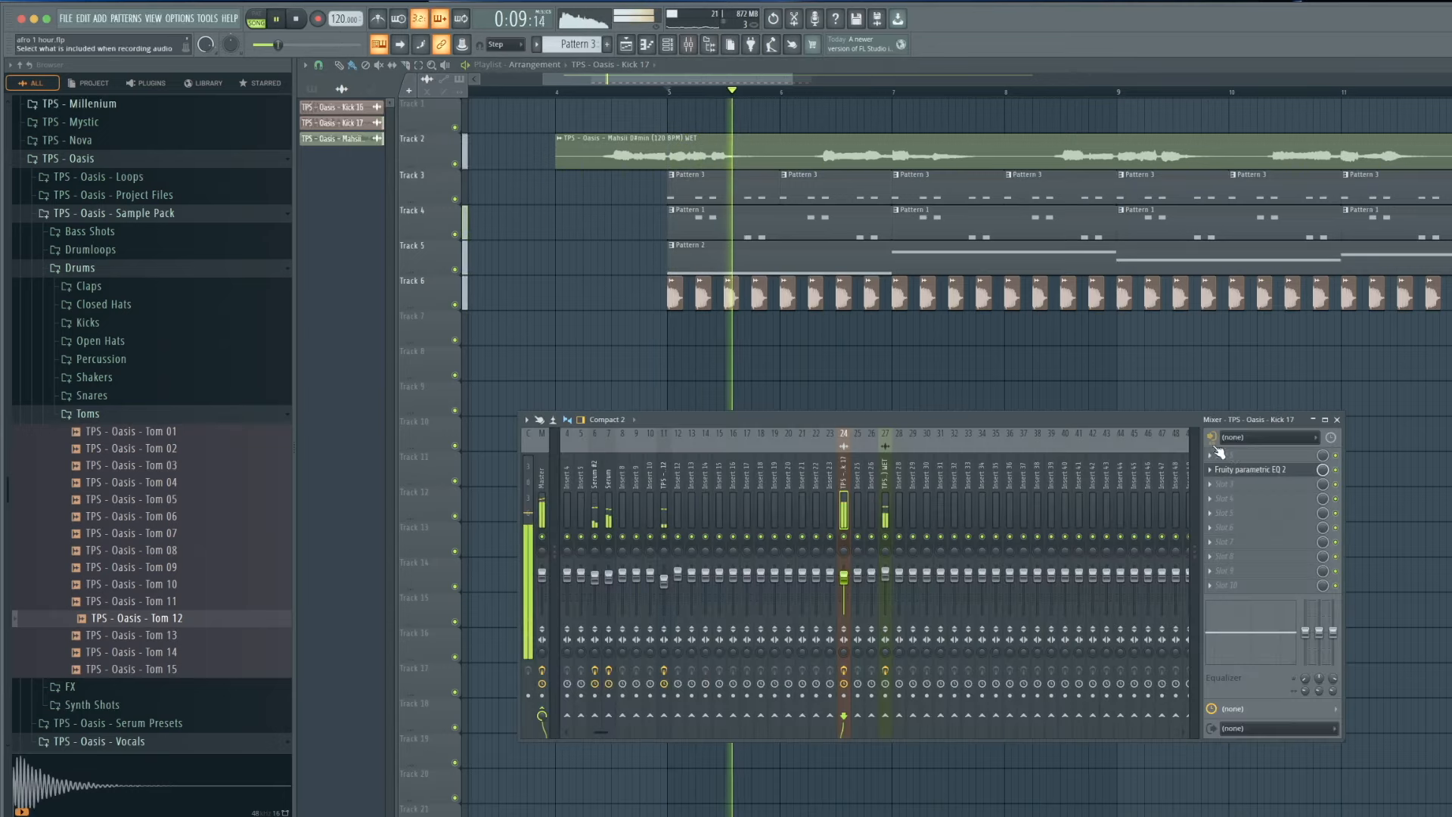
click(1256, 470)
drag(627, 327, 623, 309)
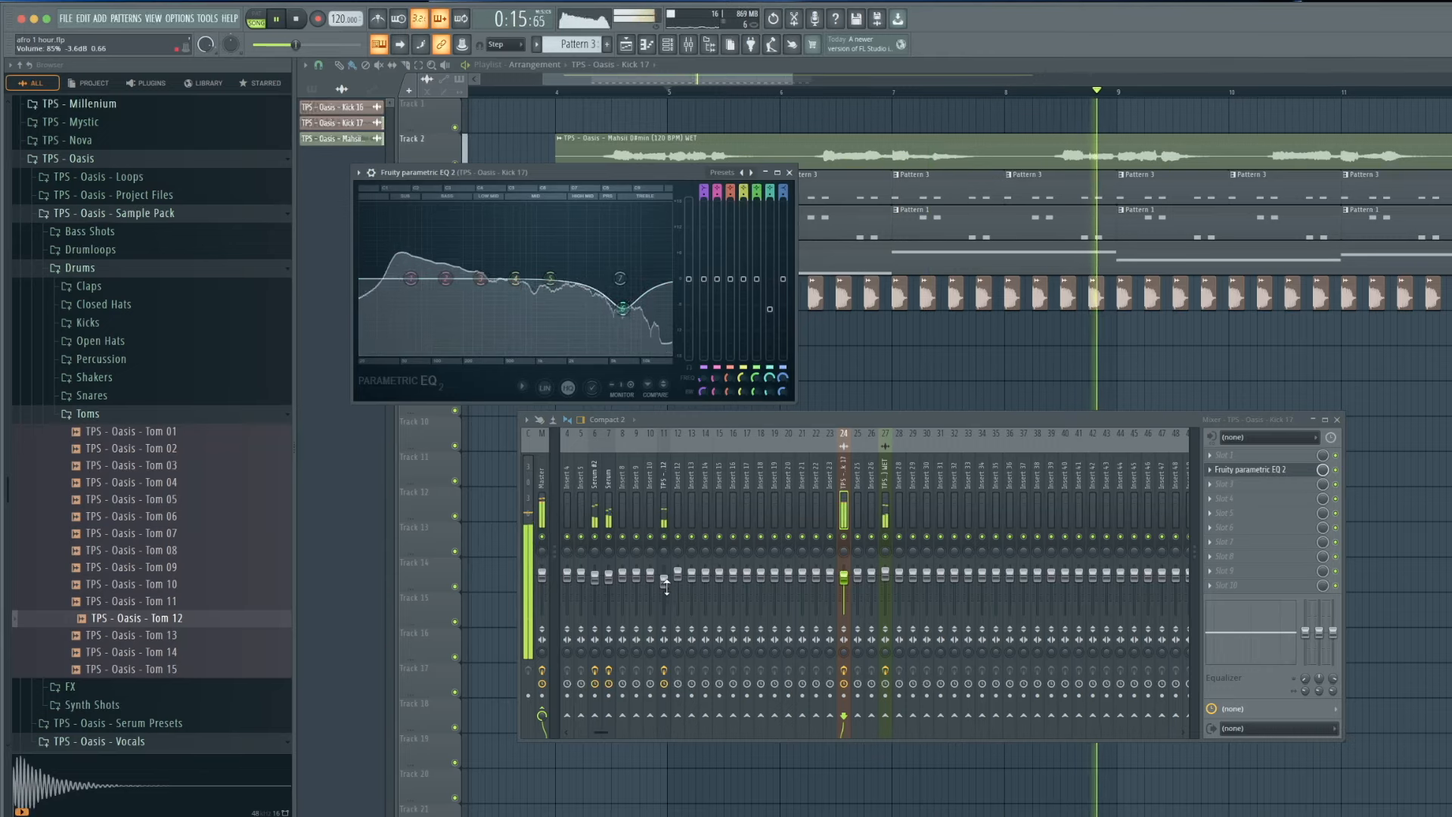
key(F12)
scroll(881, 340, down, 5)
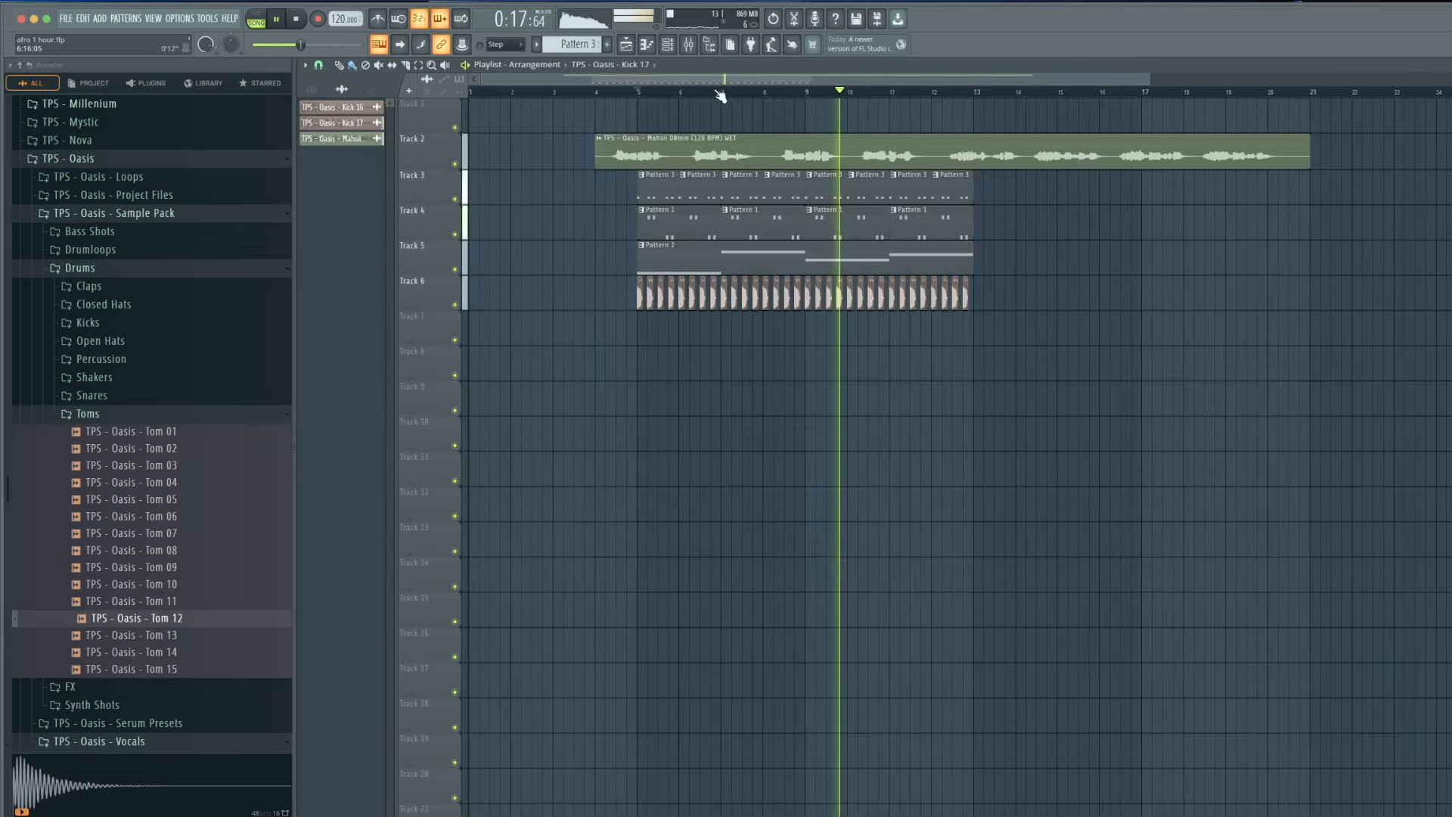
Step: Add a third Serum channel and load the SEQ - Digital preset from the TPS - Oasis - Serum Presets bank
key(F9)
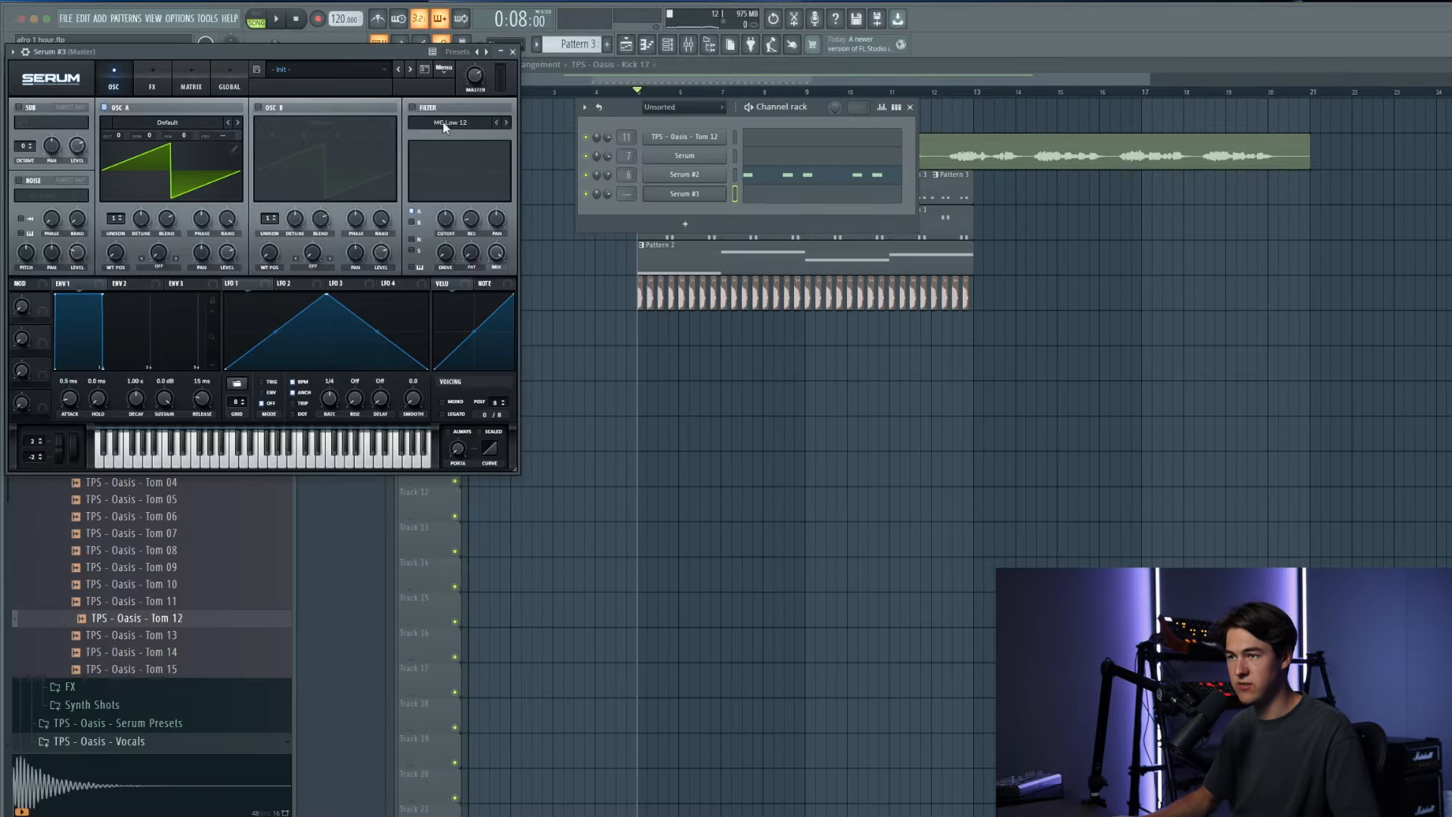
click(687, 152)
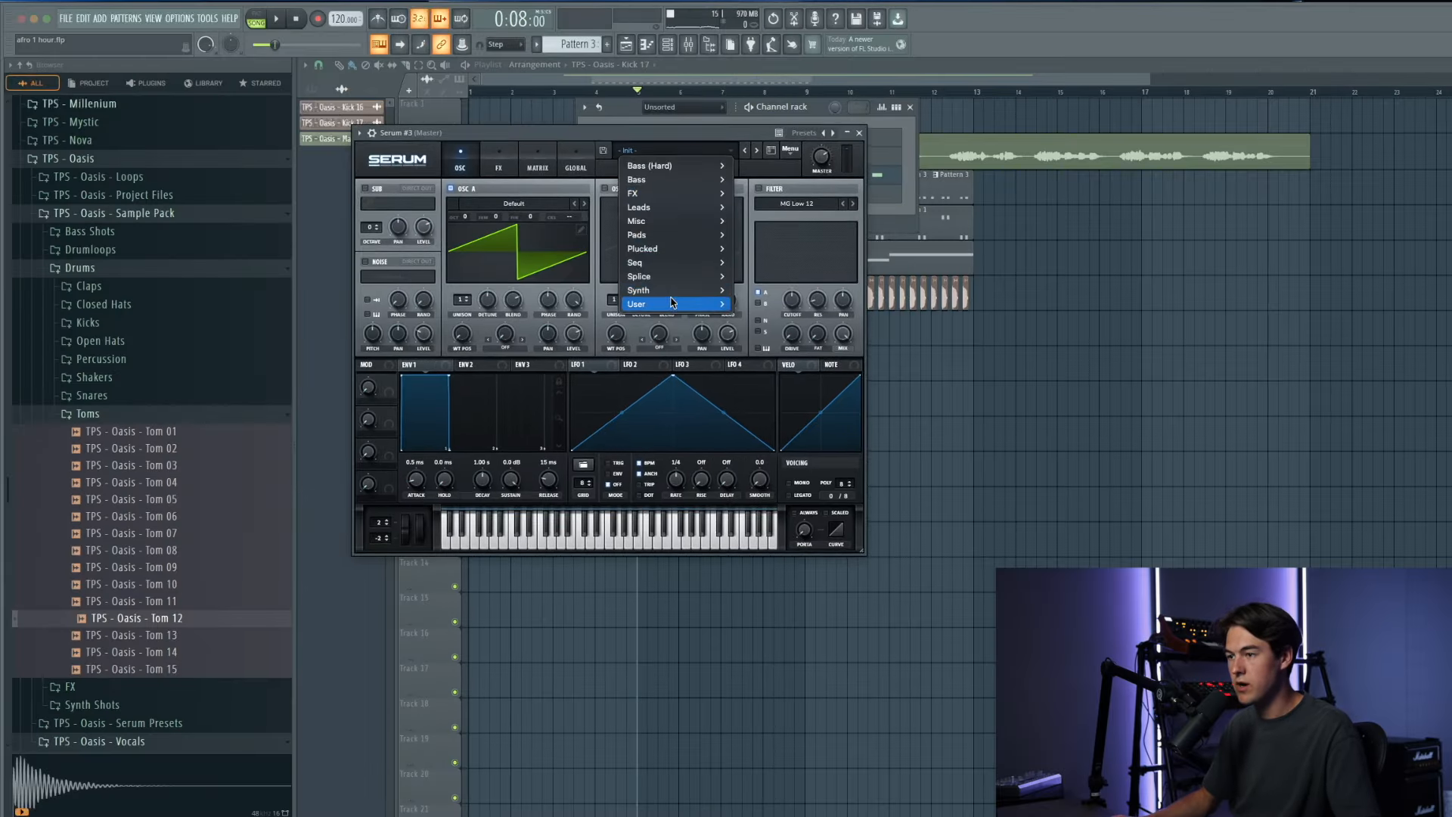
mouse_move(671, 303)
mouse_move(899, 560)
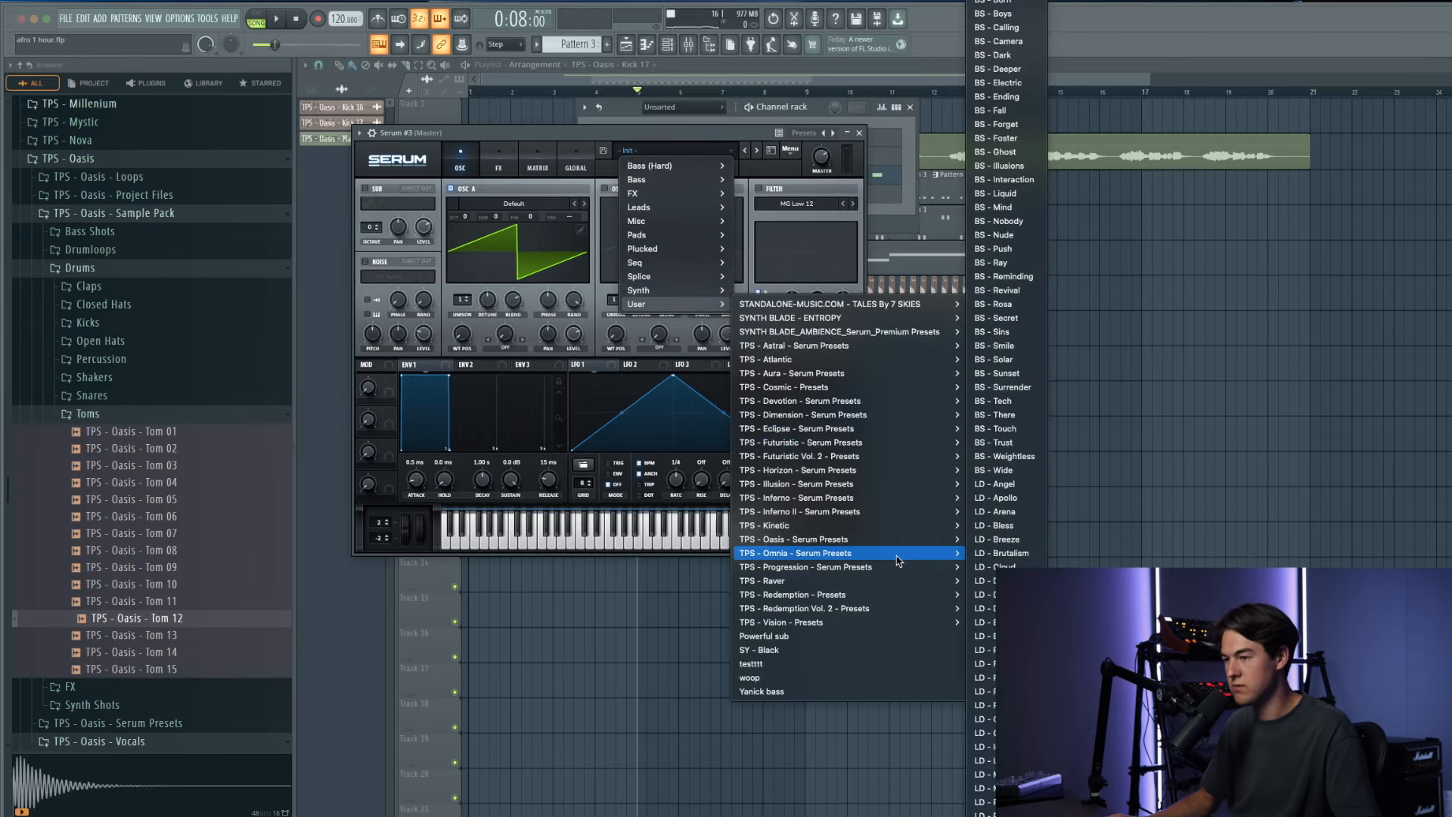
scroll(1006, 492, down, 5)
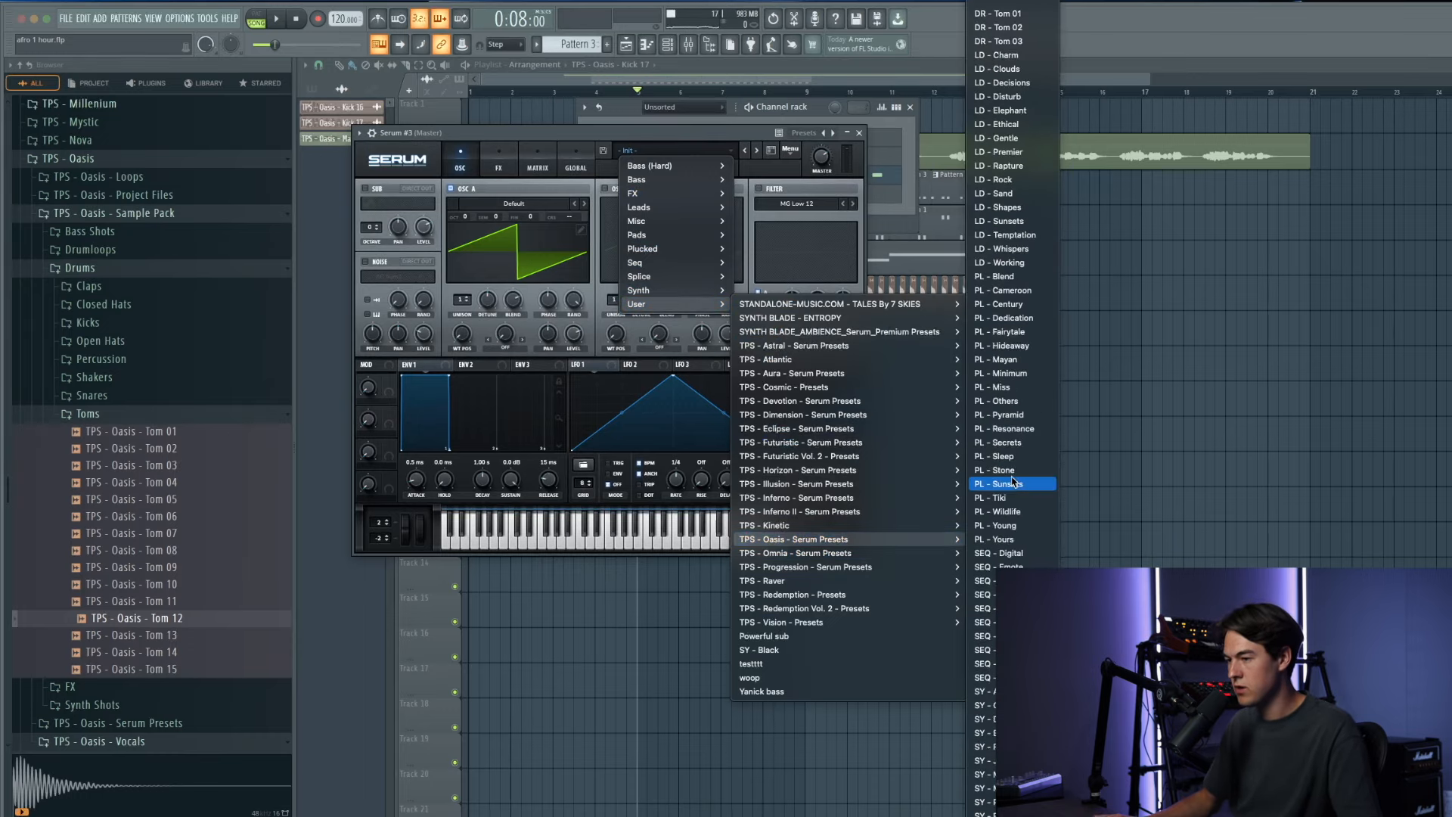
click(1019, 556)
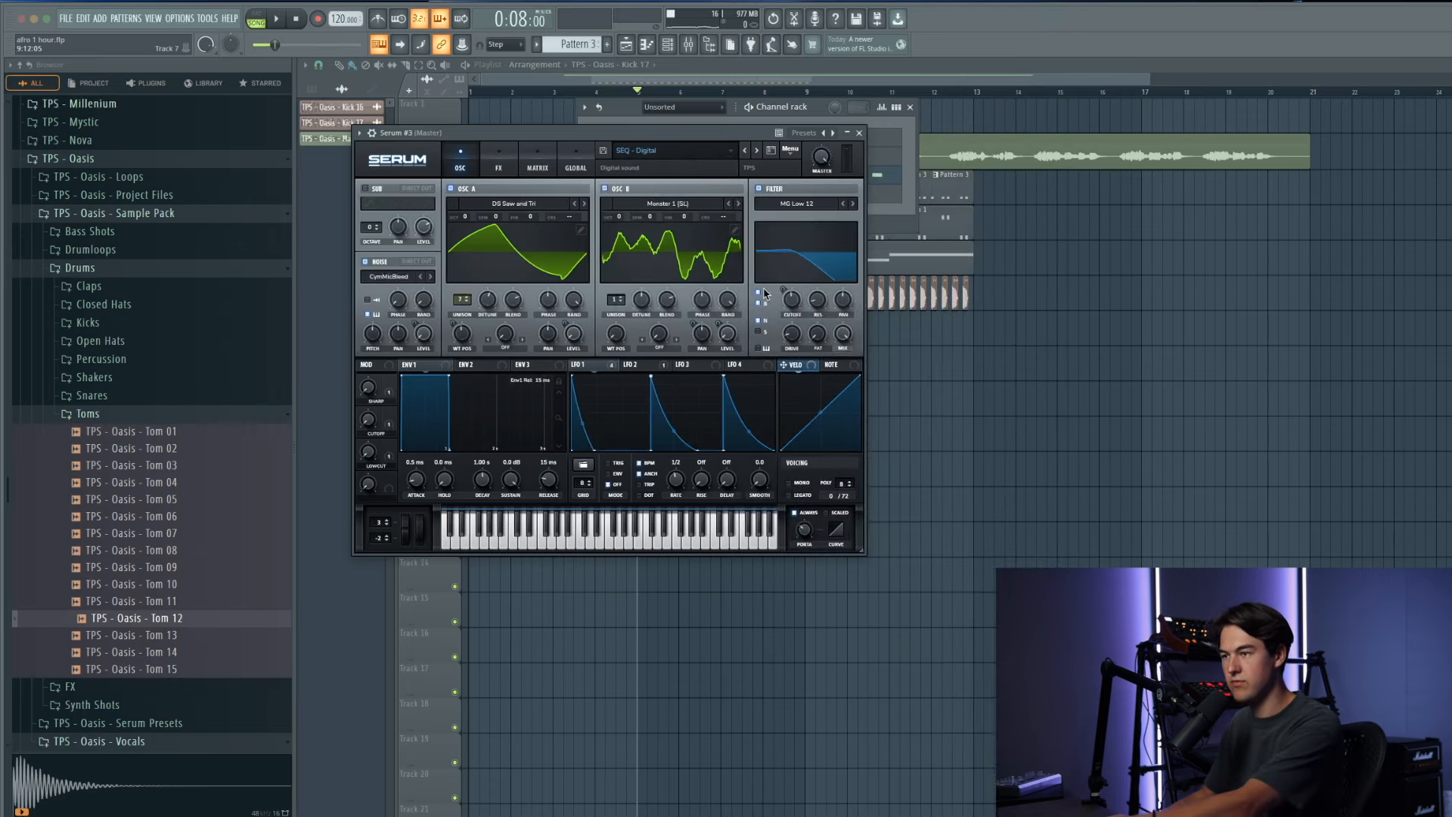
drag(618, 137, 802, 263)
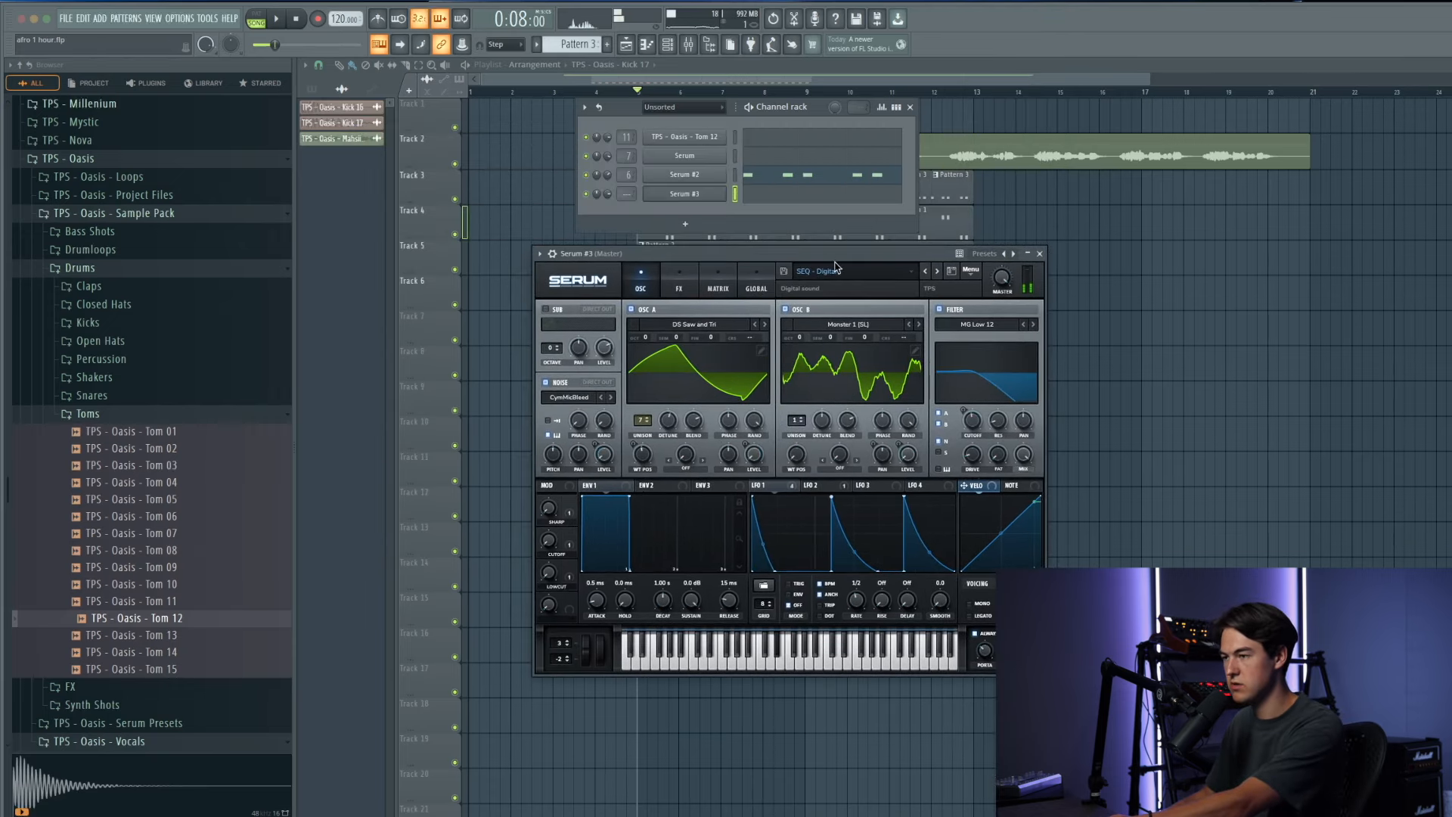
Step: Audition the SEQ presets in Serum #3, settle on SEQ - Heal and set its Length macro to 38%
click(935, 272)
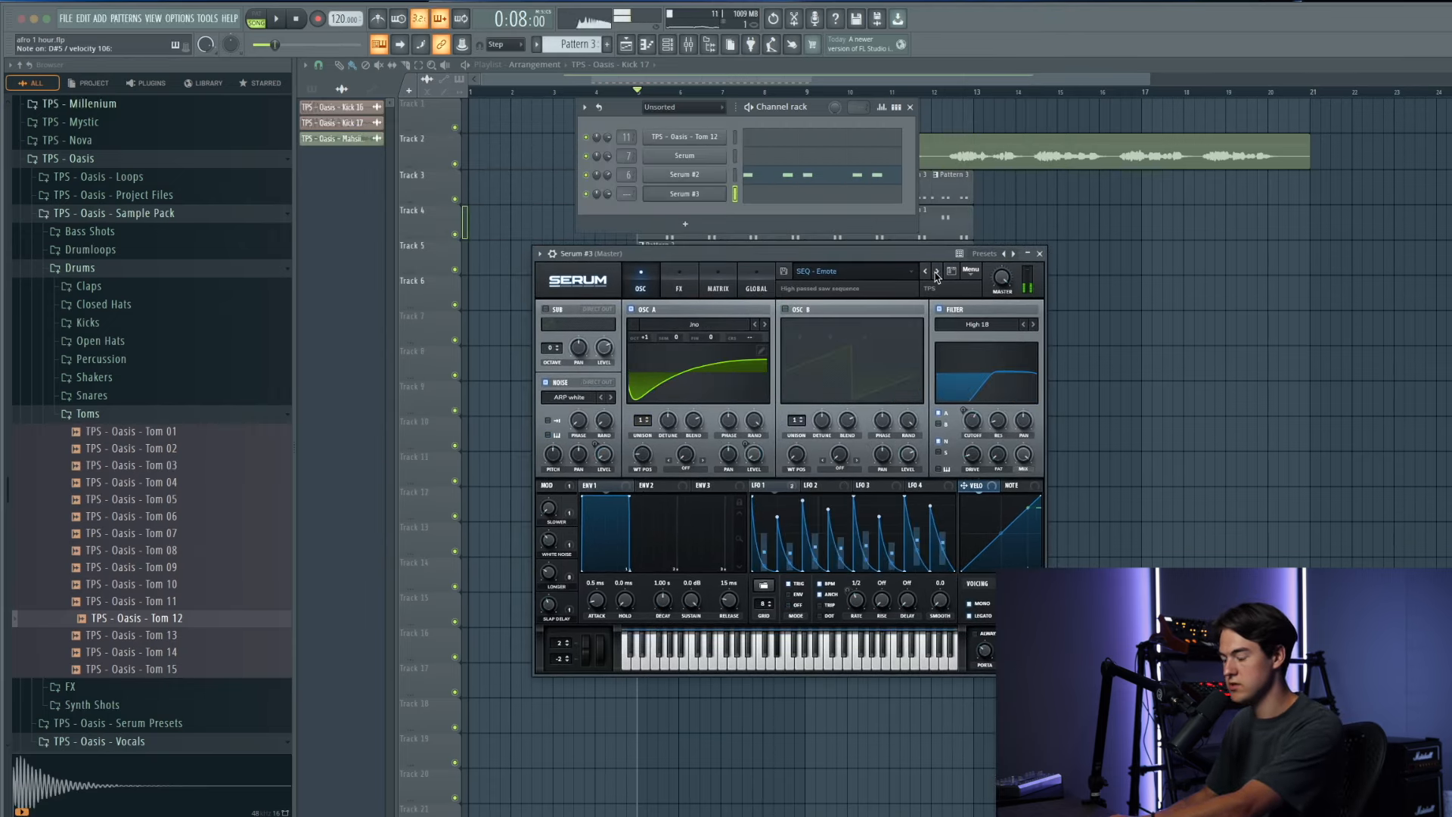
click(938, 272)
click(938, 272)
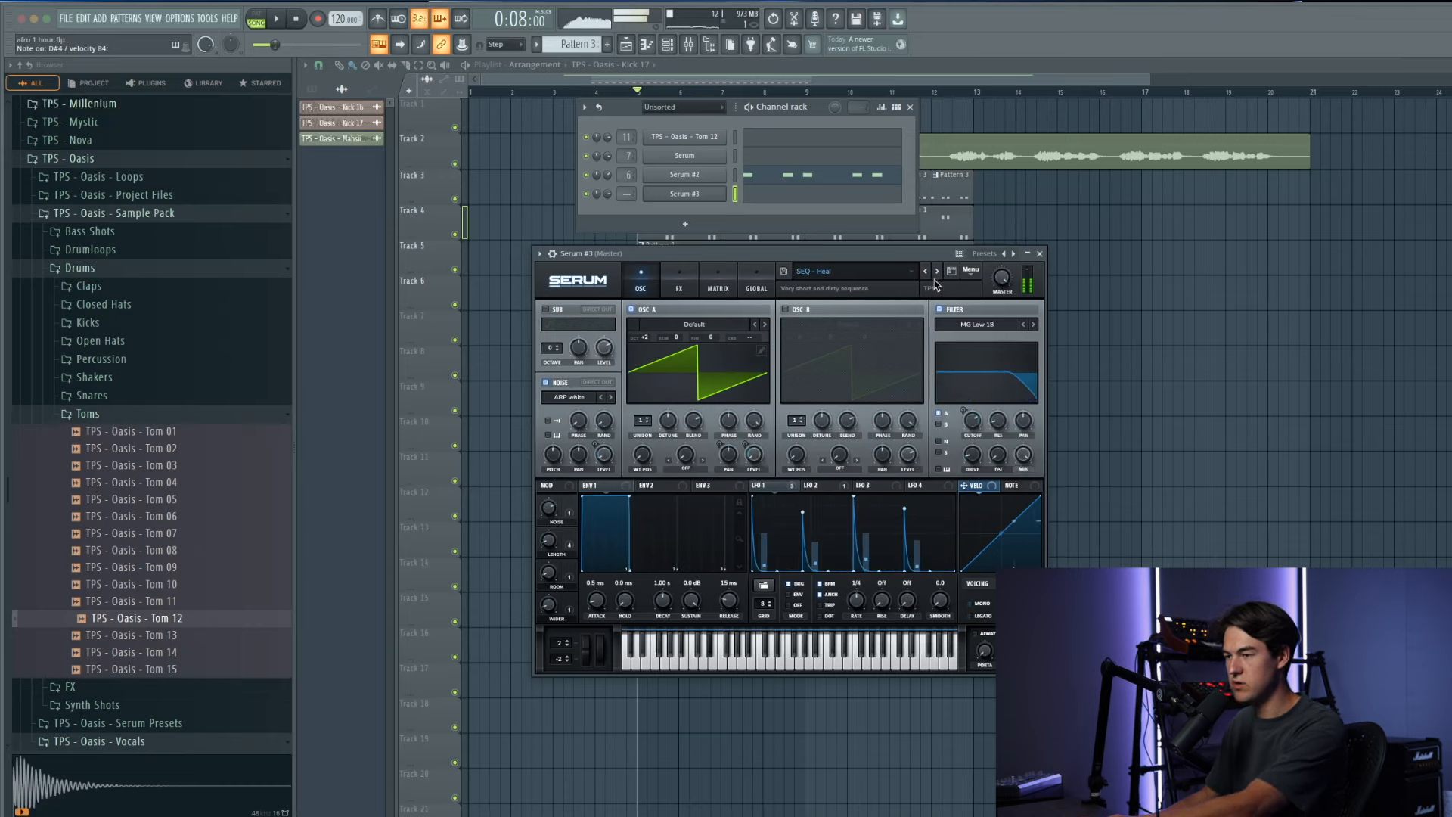
click(1146, 371)
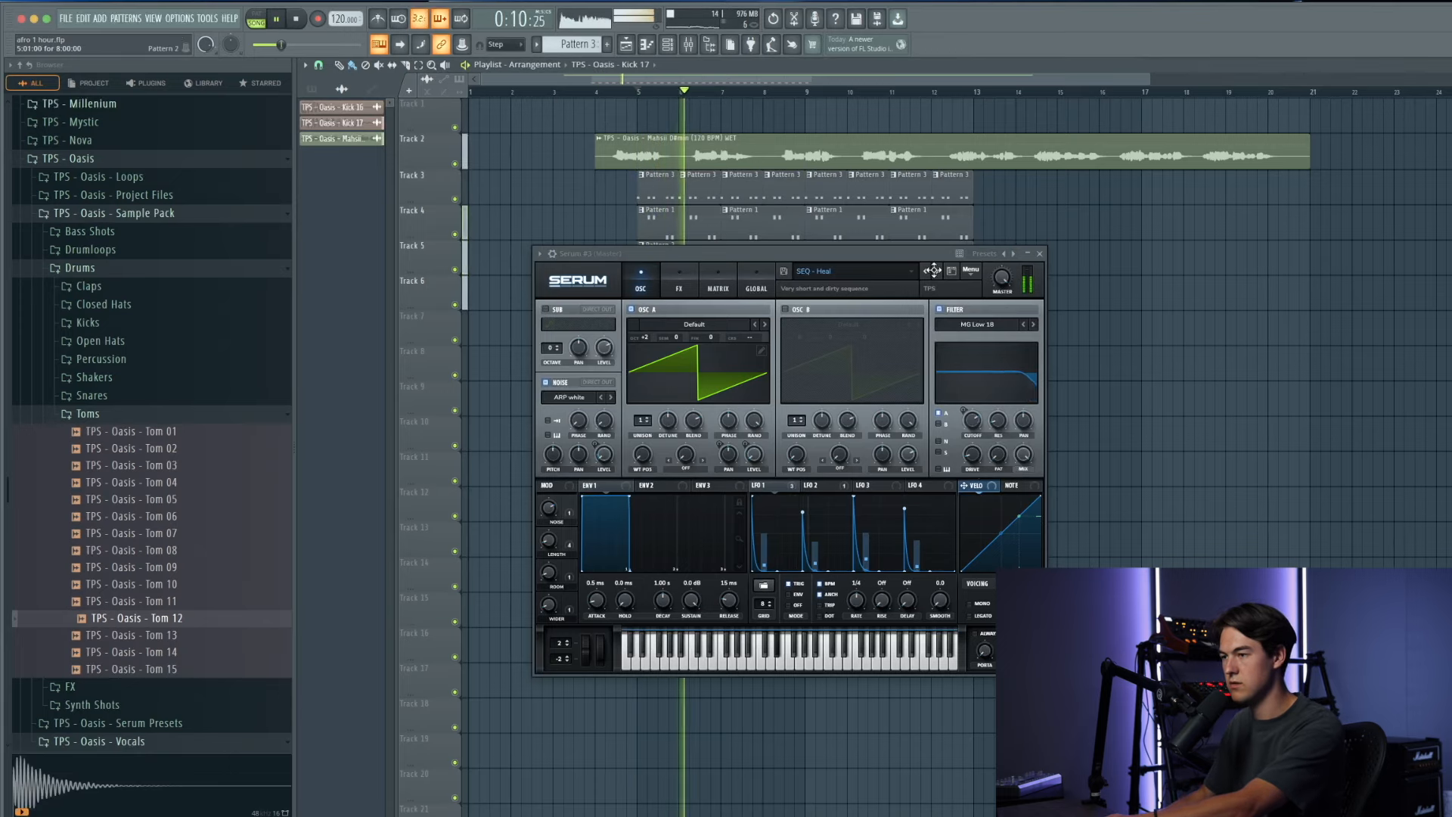
click(936, 271)
click(926, 273)
click(936, 272)
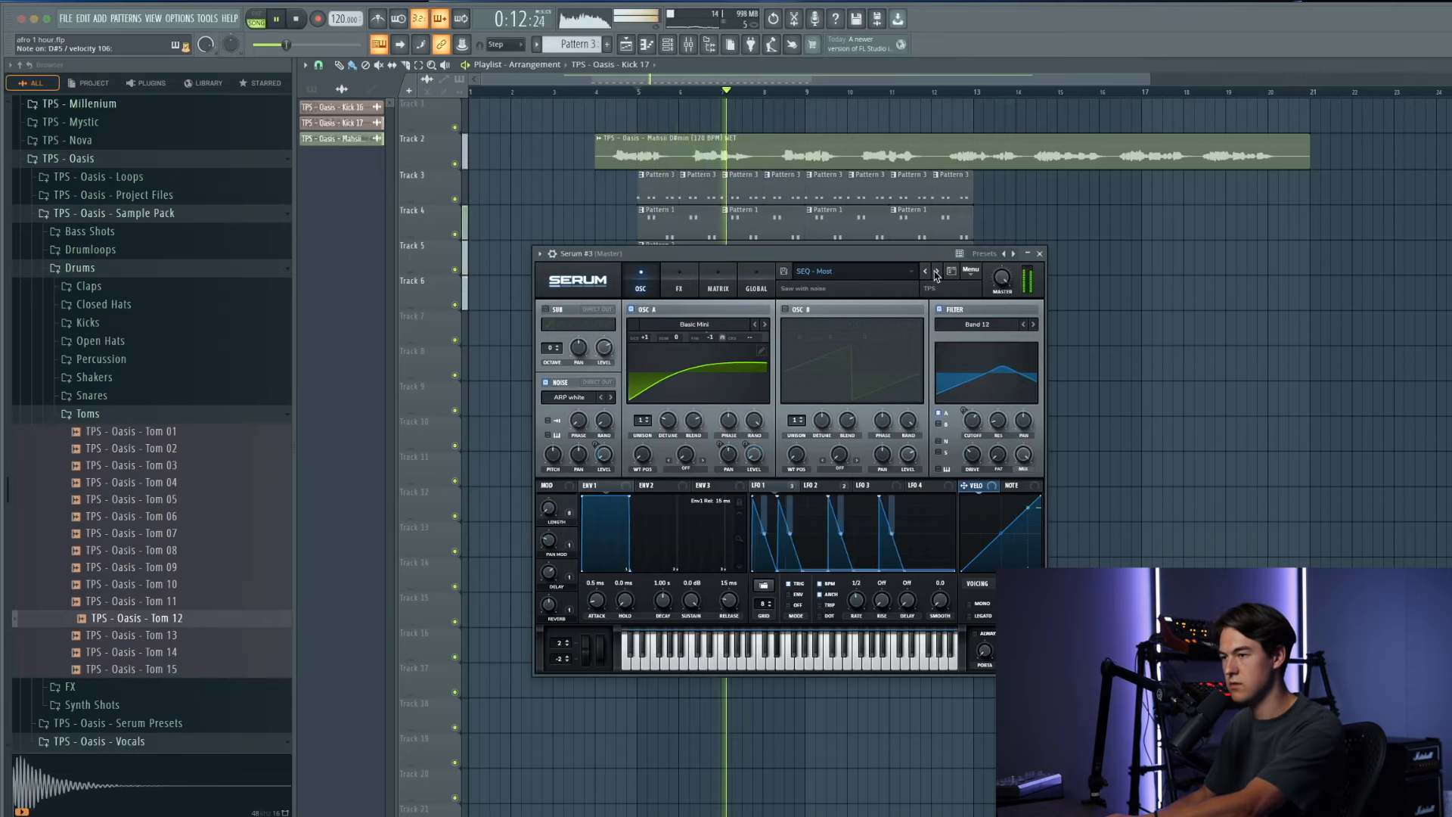
click(936, 271)
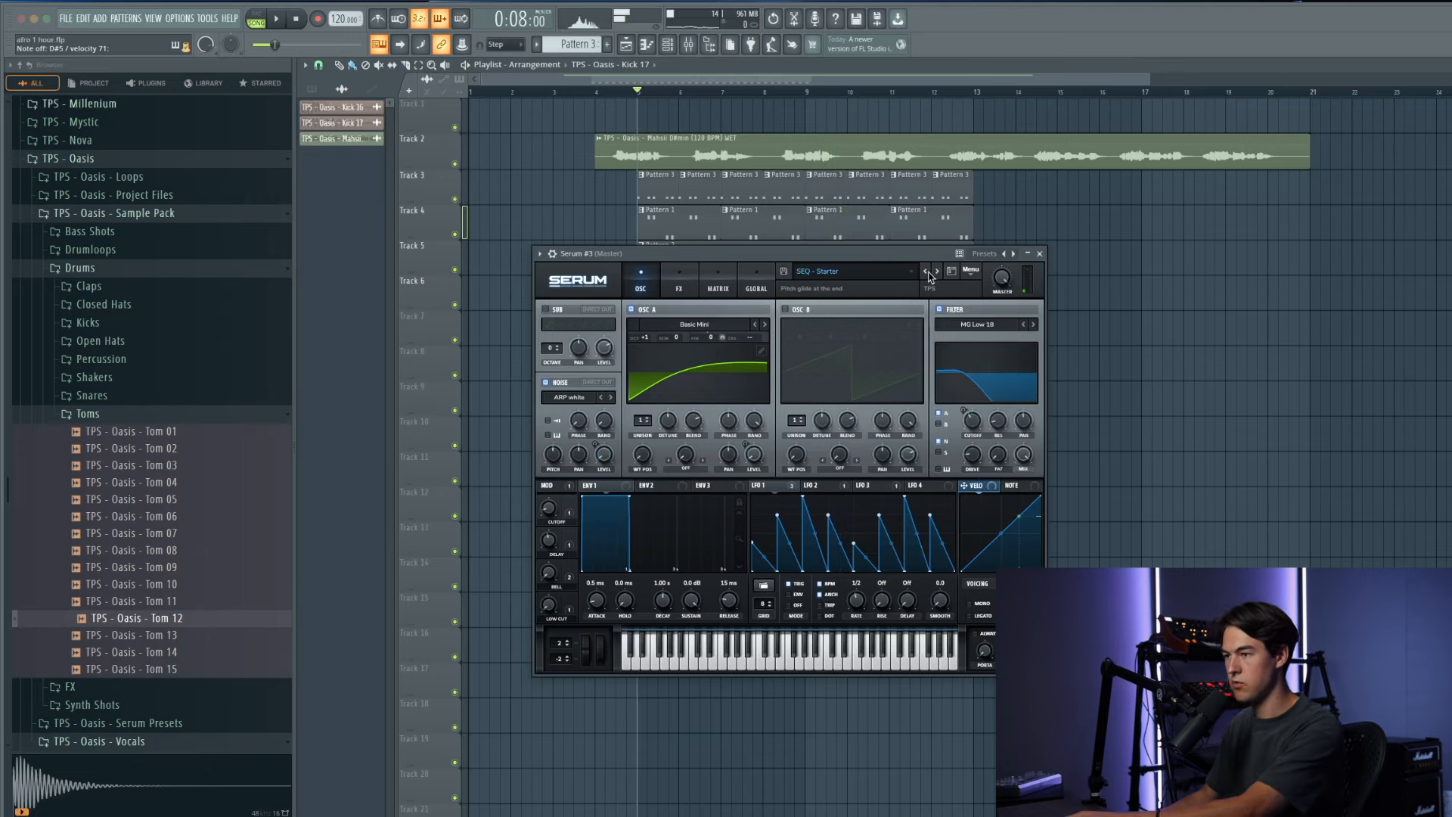
click(926, 272)
click(926, 272)
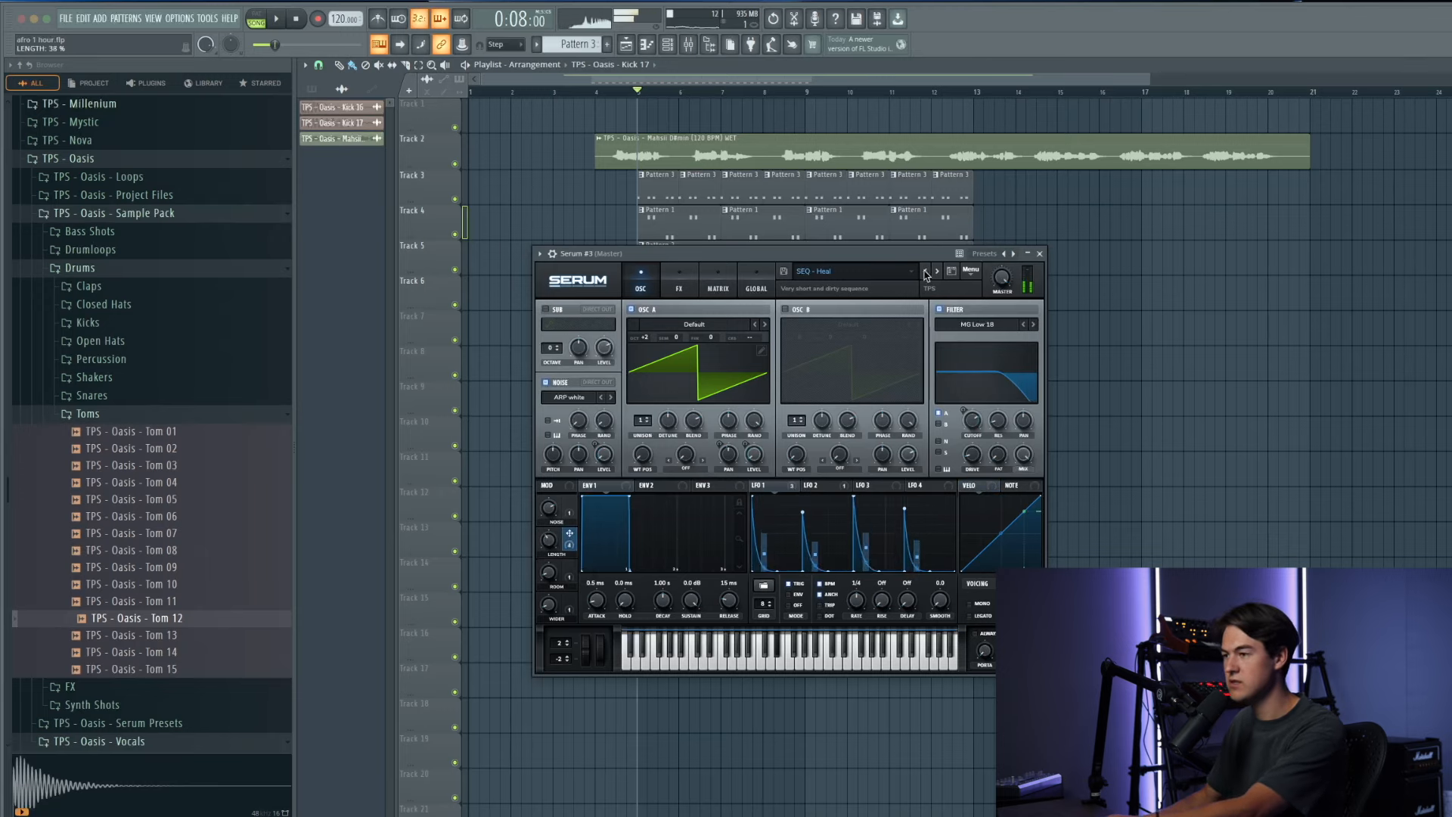
click(1040, 254)
Step: Create empty Pattern 4 and draw a four-bar D#4 note for Serum #3 starting at bar 1
click(137, 19)
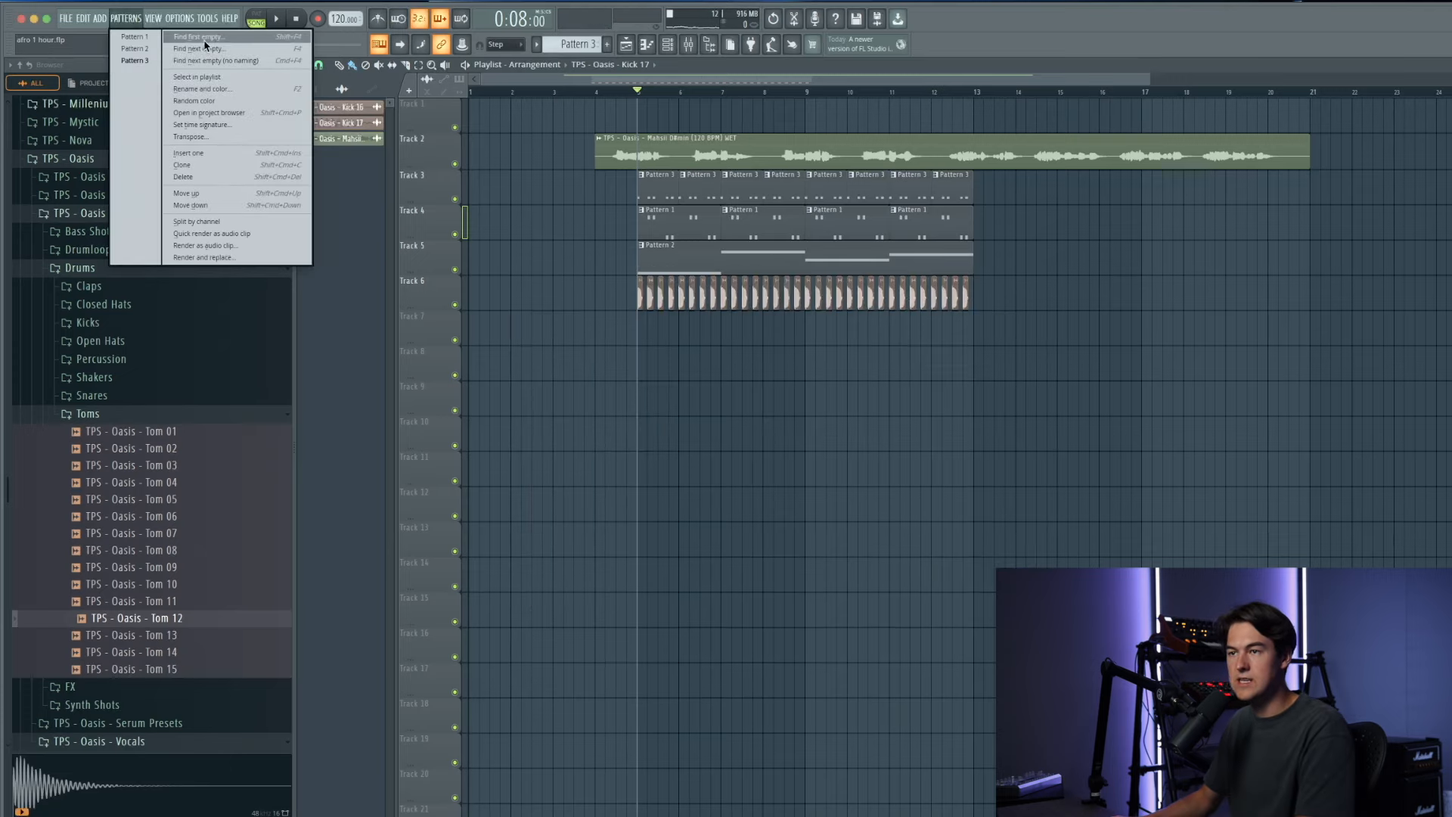
click(206, 46)
click(668, 45)
click(764, 196)
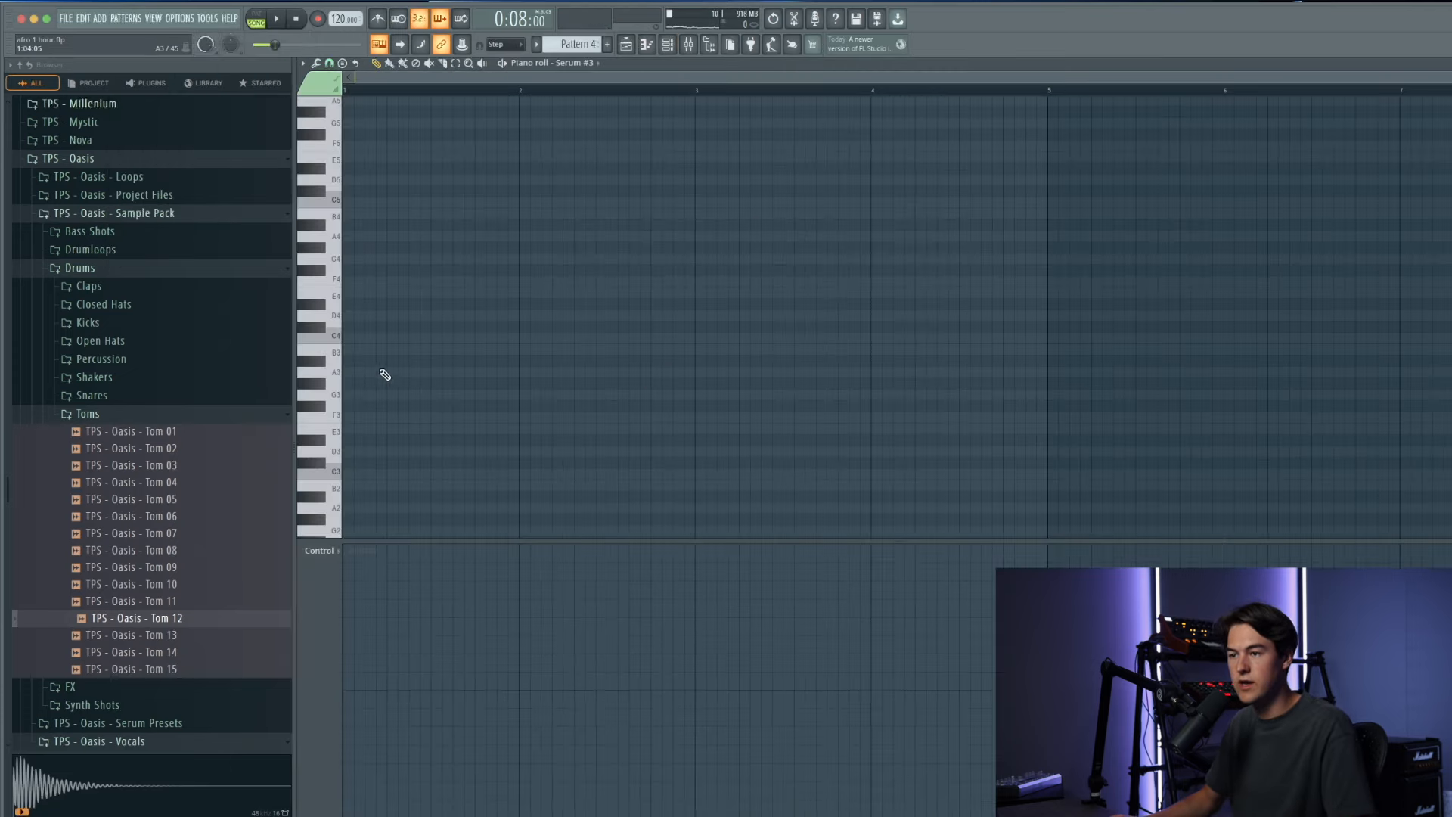
drag(360, 305, 912, 303)
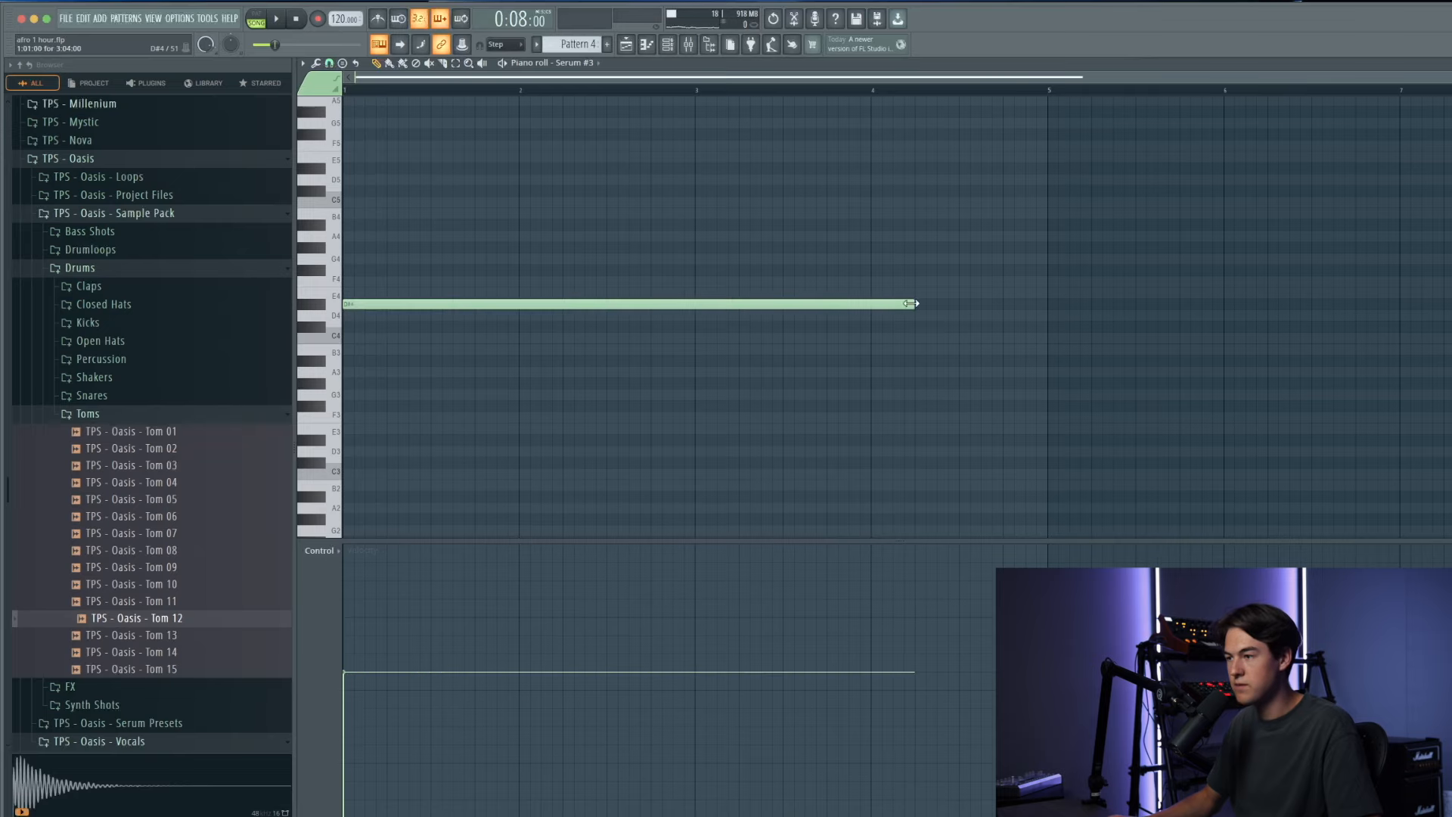
Step: Insert a new playlist track at Track 3 and place two Pattern 4 clips end to end from bar 5 to bar 13
click(624, 47)
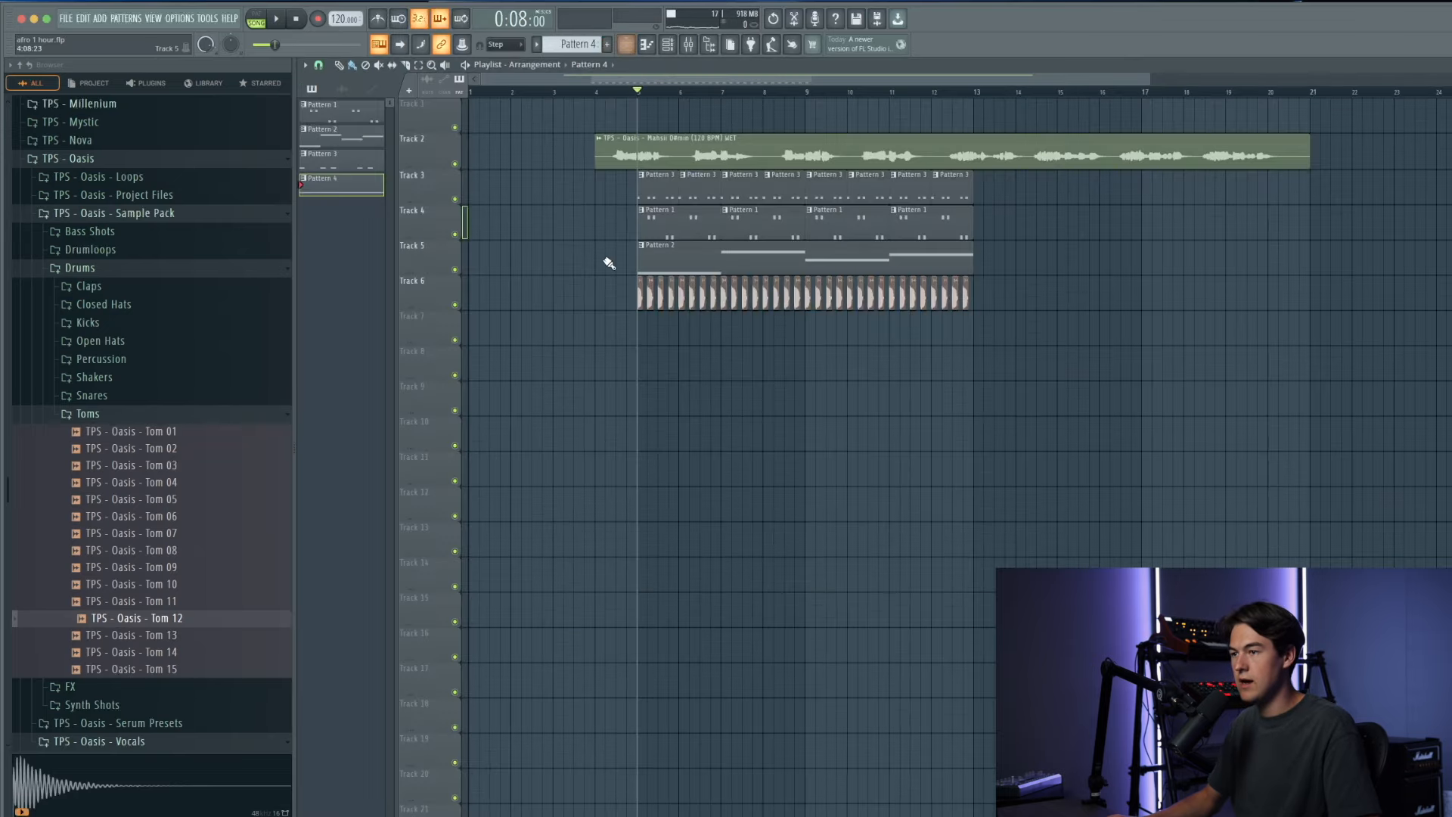
right_click(424, 177)
click(440, 432)
click(648, 194)
key(space)
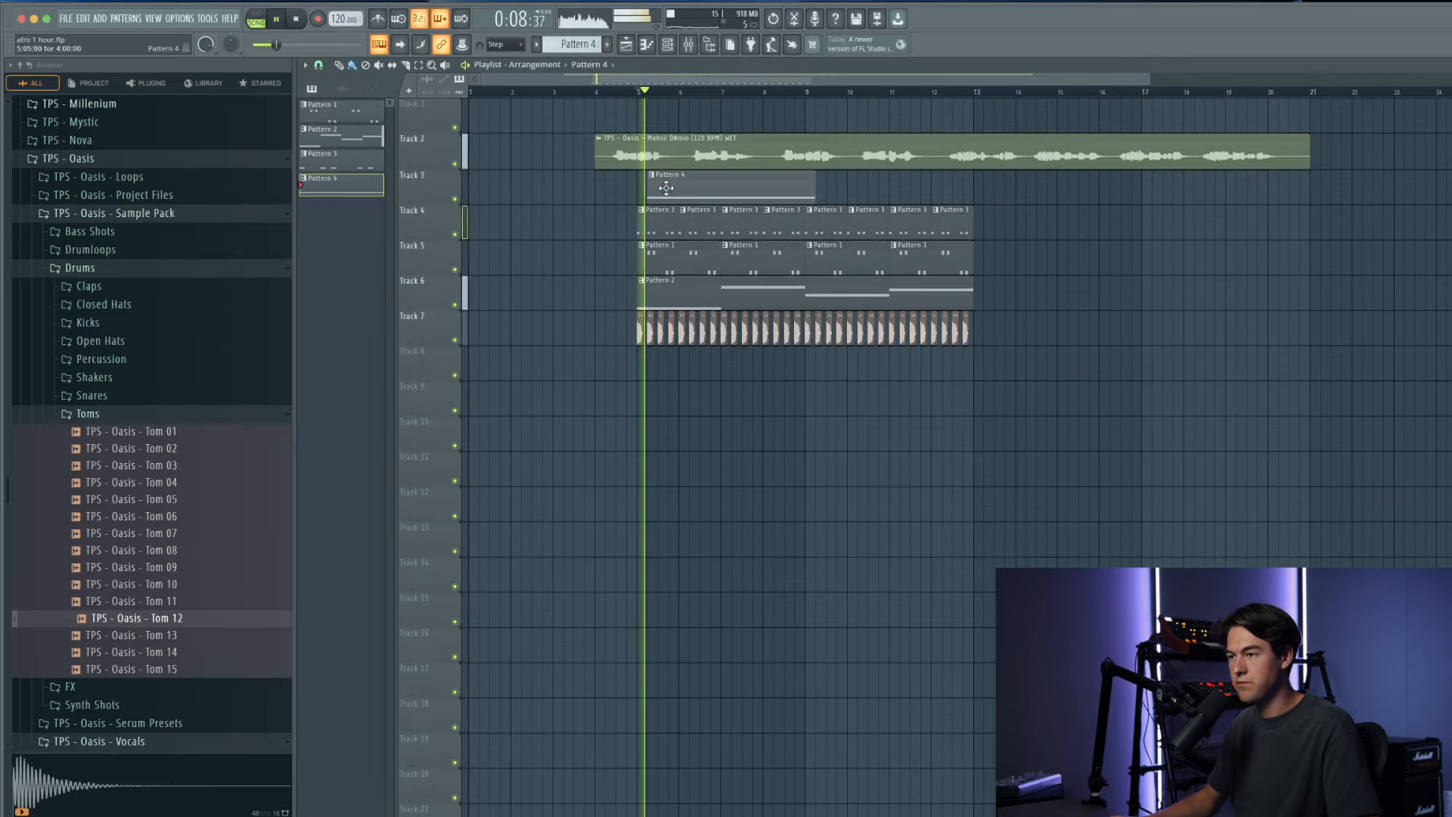
click(854, 195)
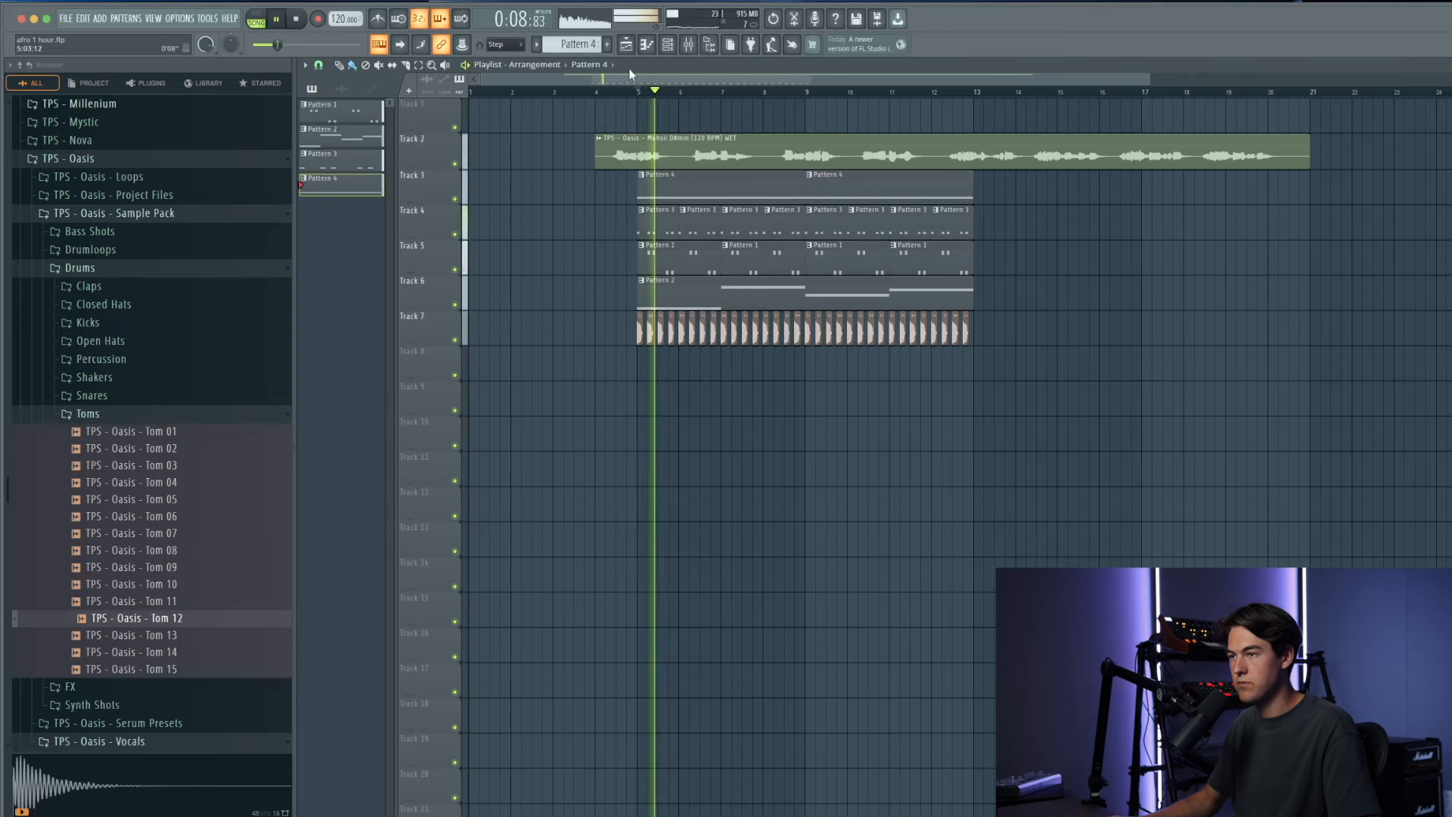
Step: Set the Serum #3 channel volume to 65% and transpose its Pattern 4 note down one octave to D#4
click(667, 44)
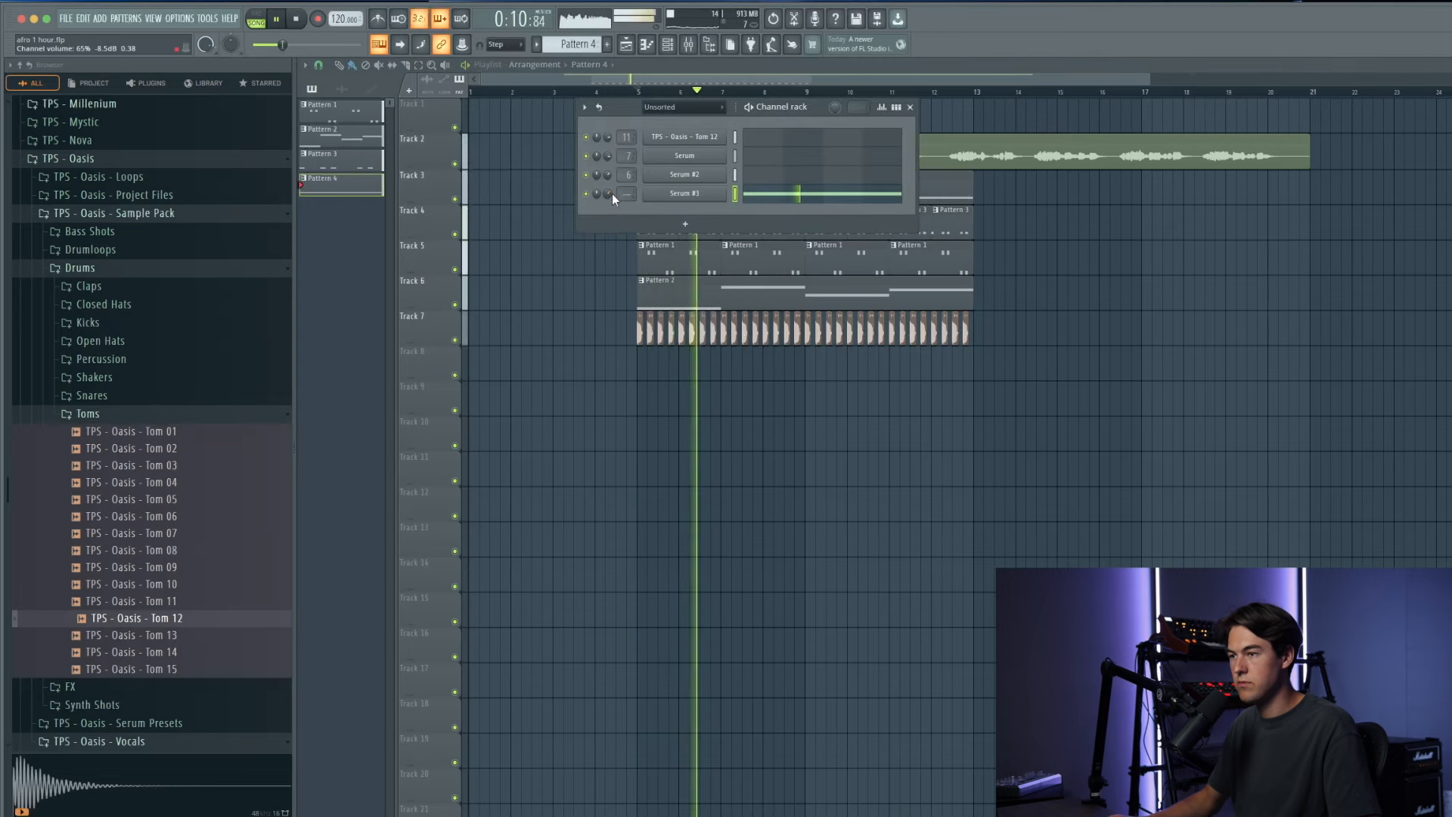
click(760, 197)
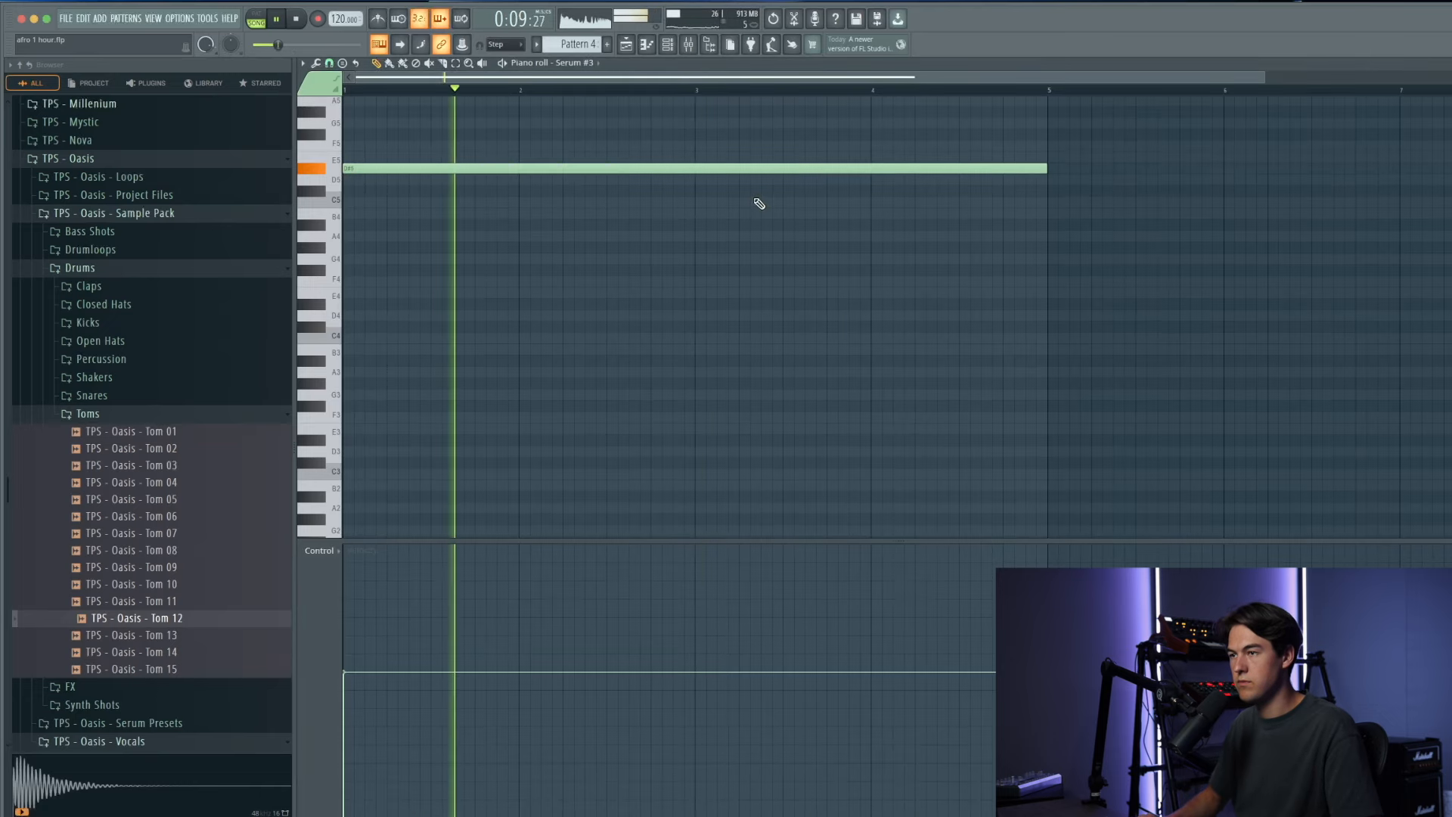
key(ctrl+Down)
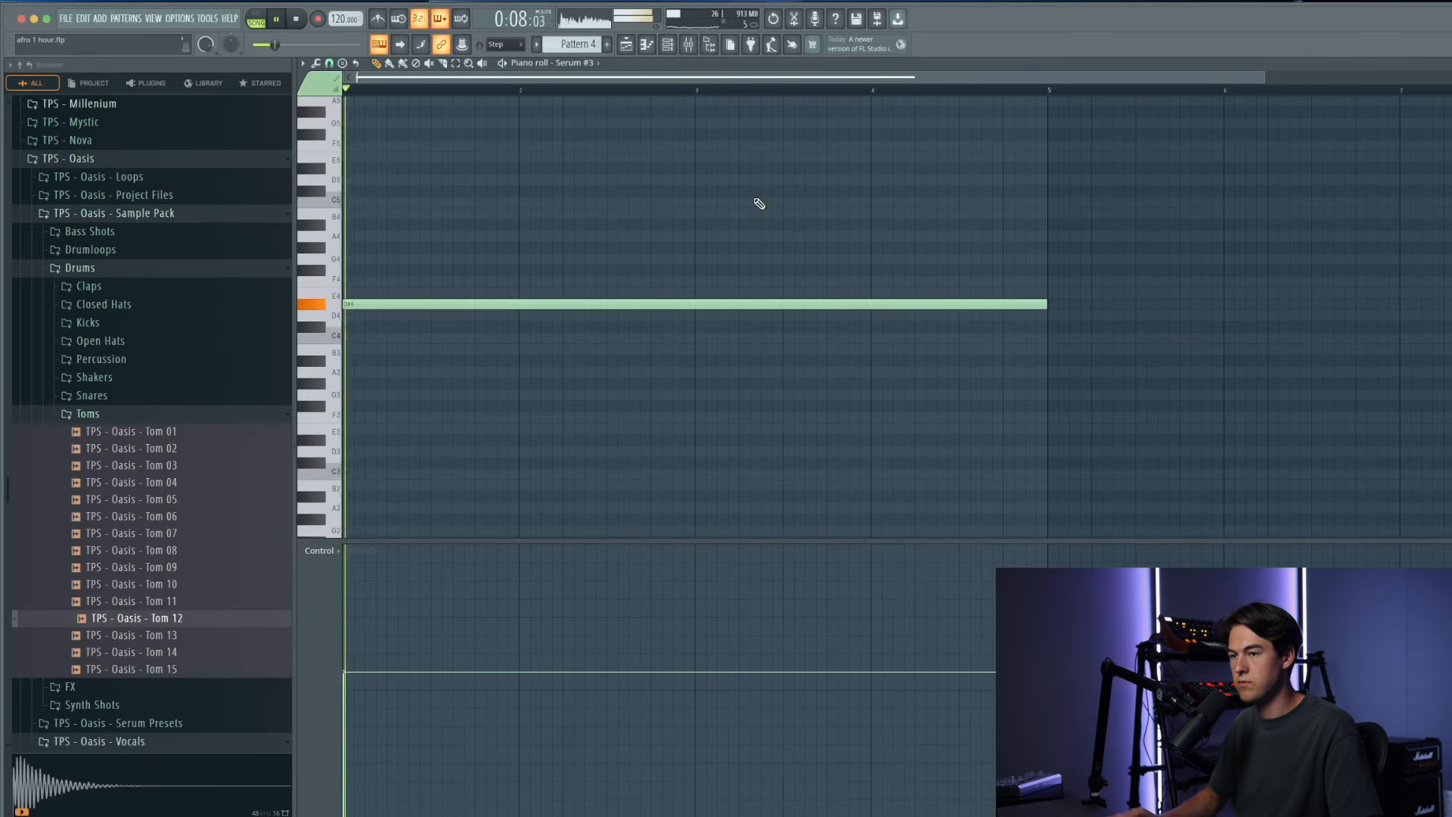
Step: Mute the vocal on Track 2, stop playback and route Serum #3 to mixer track 8
click(626, 44)
click(668, 46)
click(668, 45)
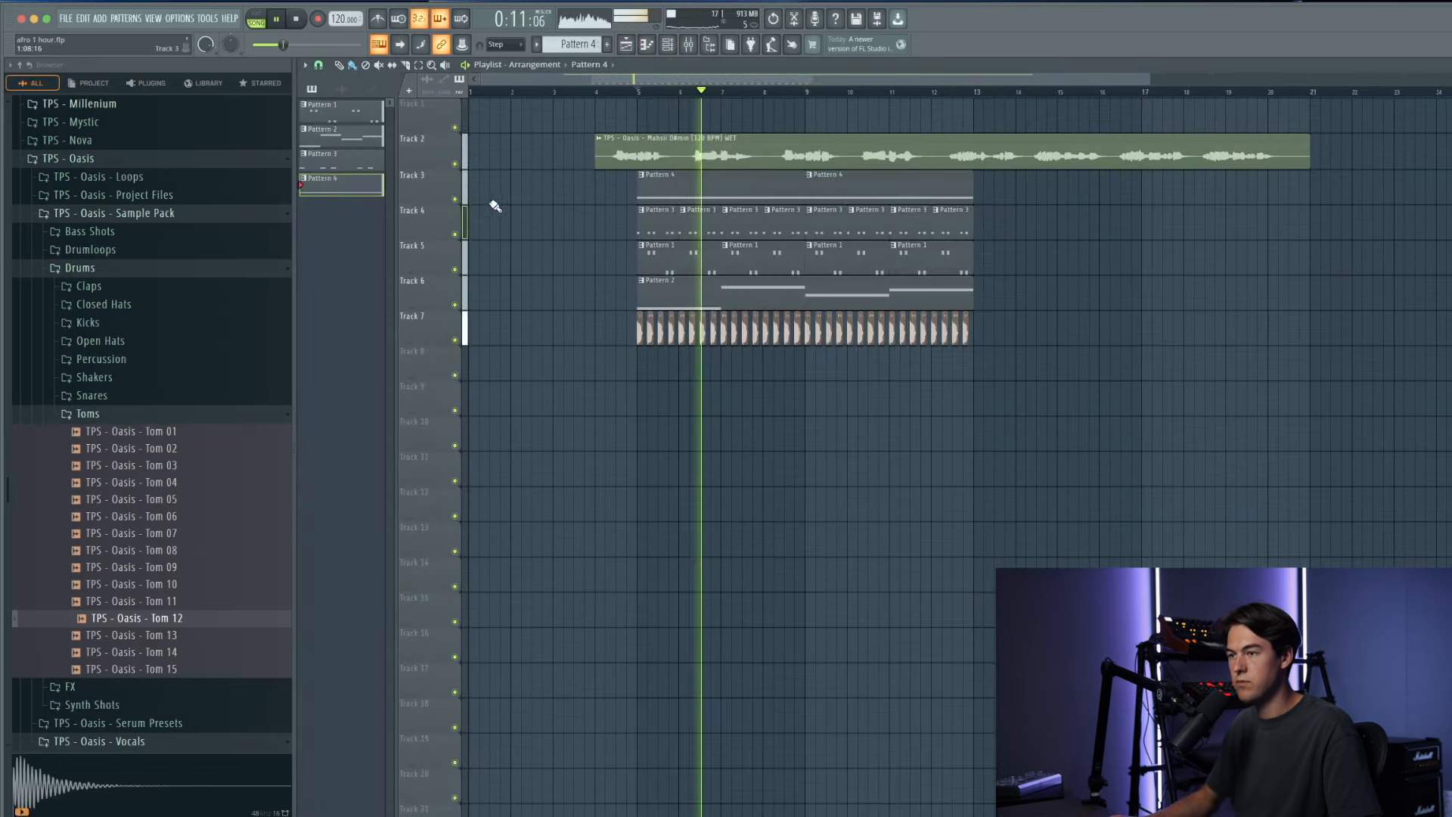
click(455, 164)
click(668, 45)
key(space)
click(688, 44)
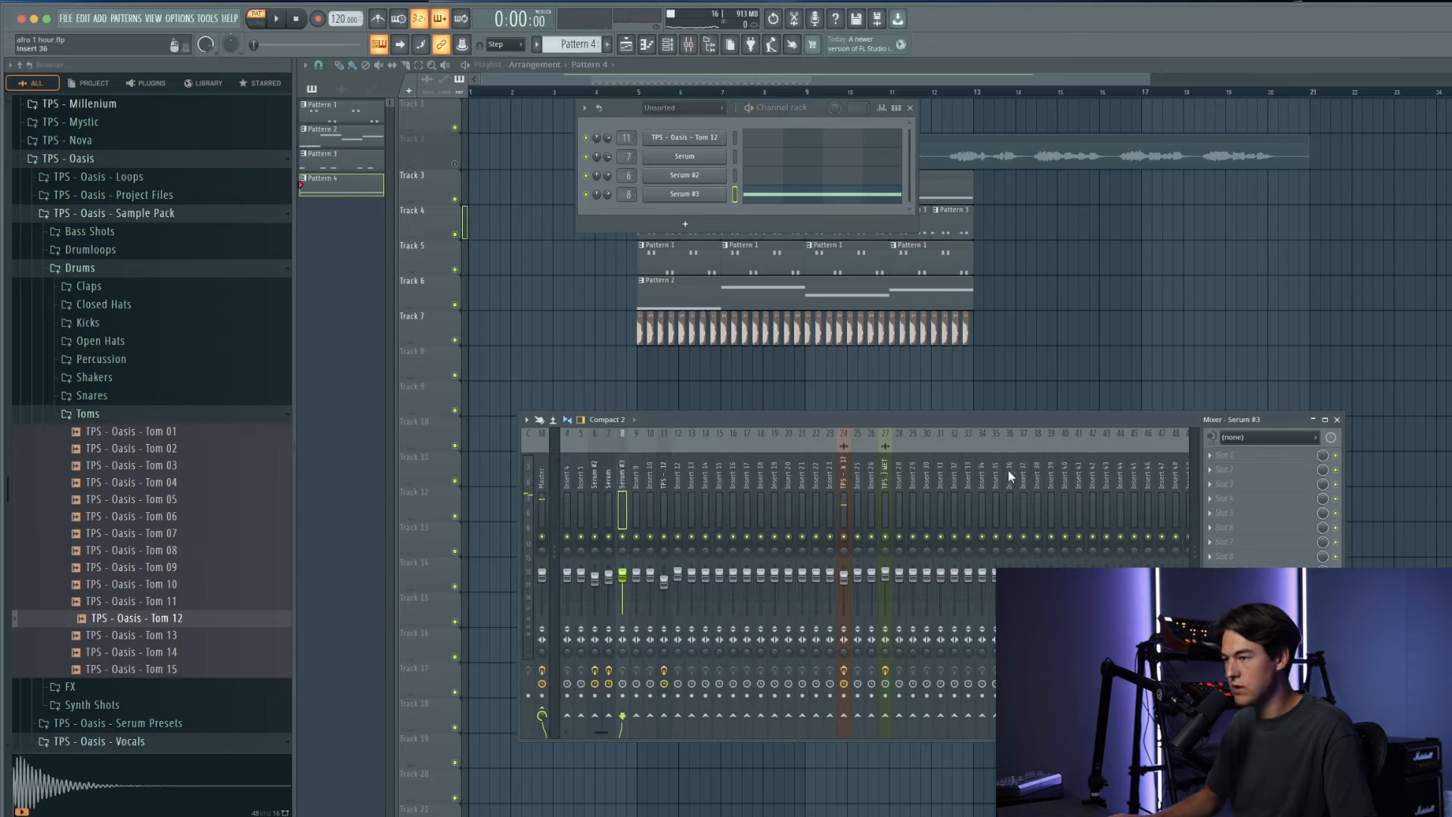
Step: Add Fruity Parametric EQ 2 to the Serum #3 mixer track, high-pass the lows with band 1 and lower band 7 in the highs
click(1262, 456)
click(1386, 595)
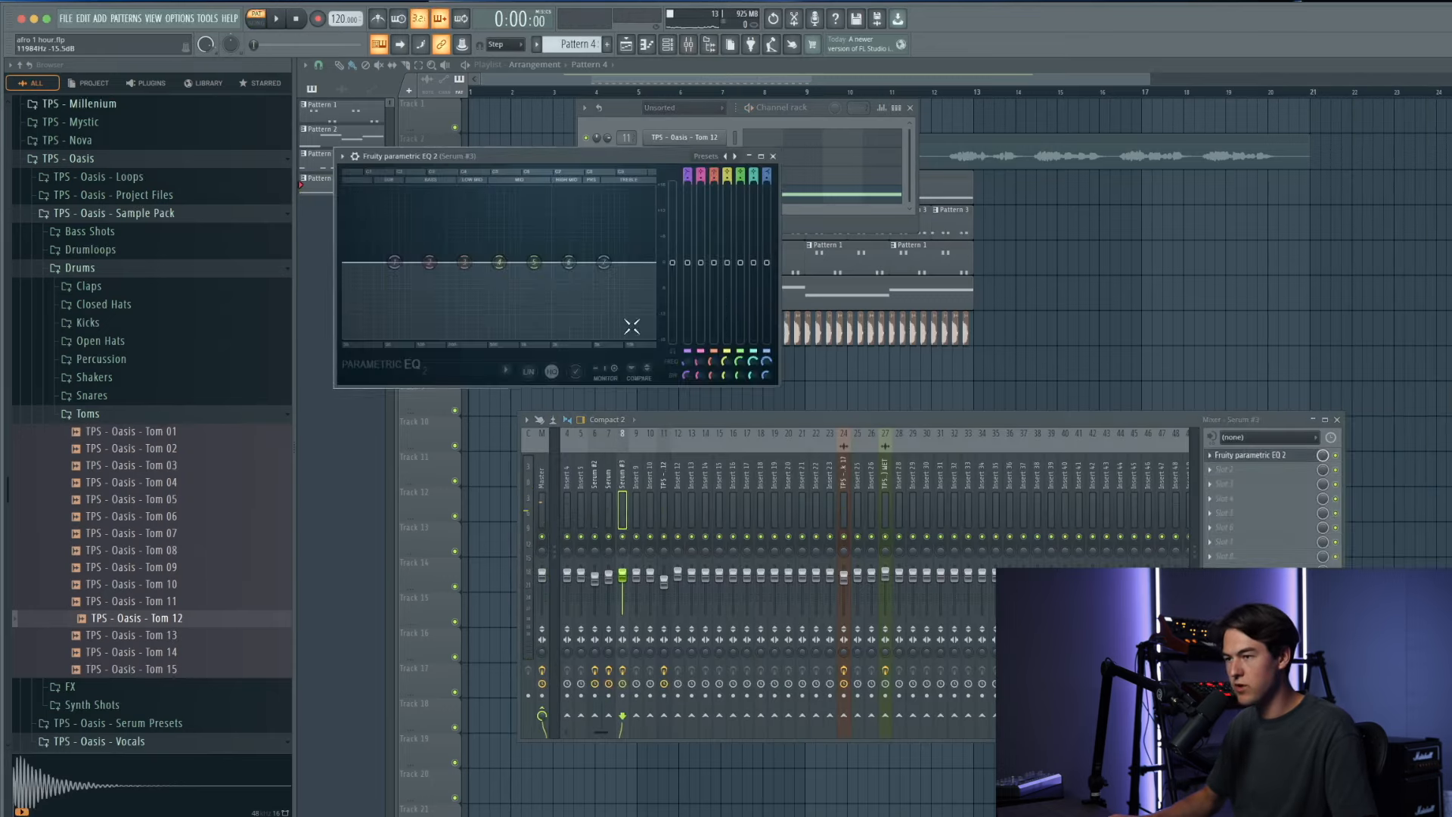
drag(687, 175, 687, 190)
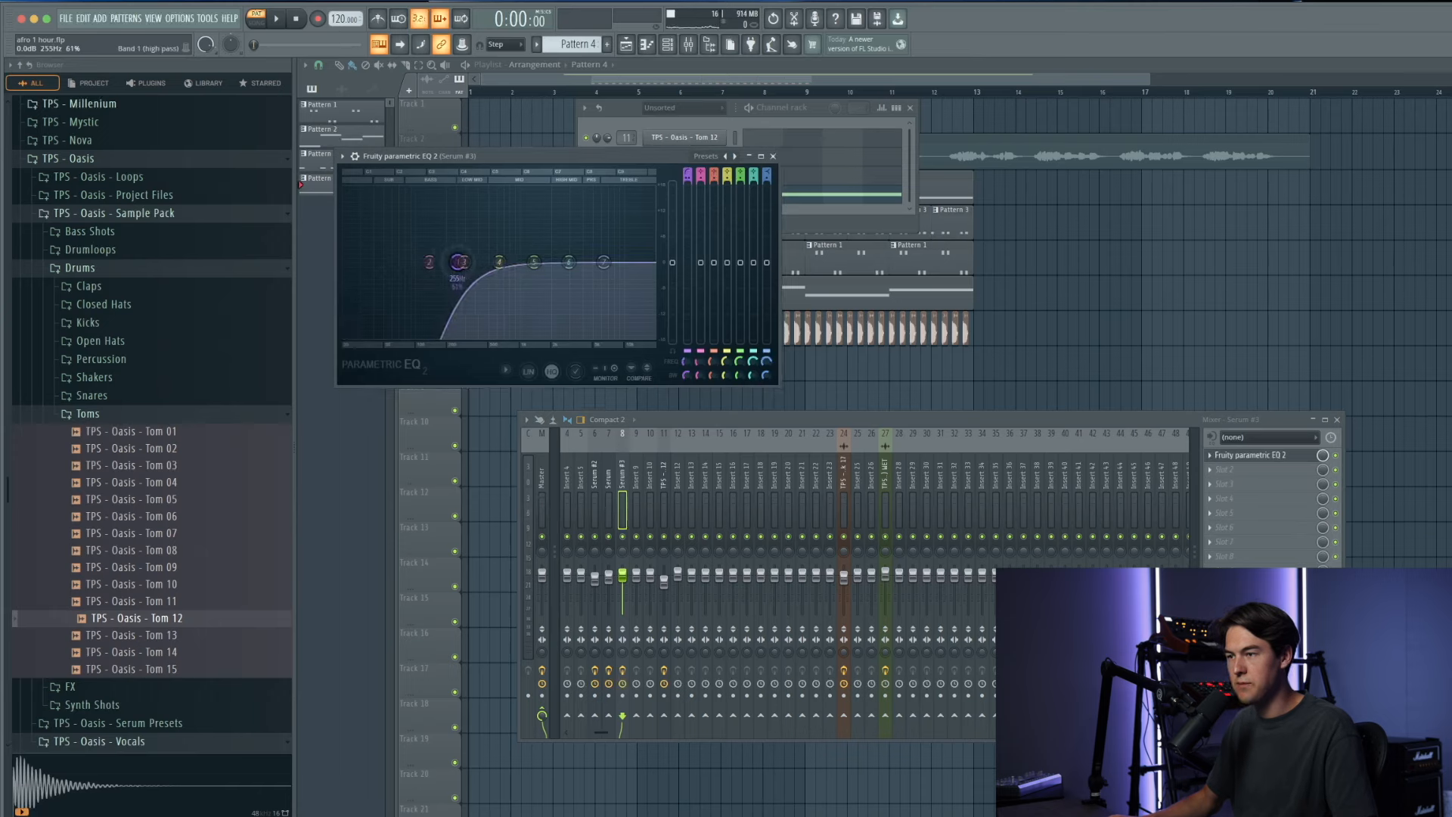
key(space)
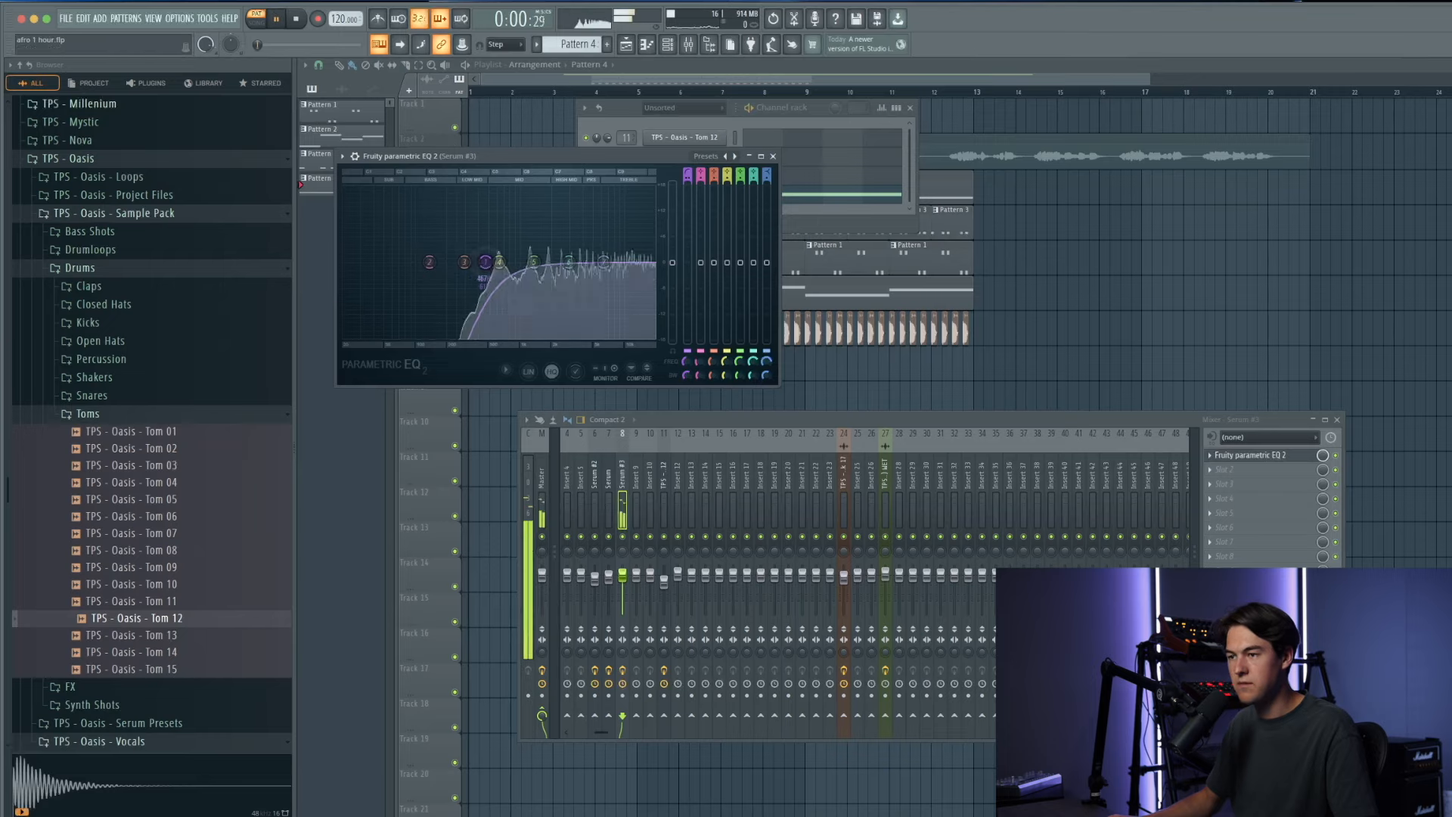
drag(602, 263, 649, 289)
click(773, 156)
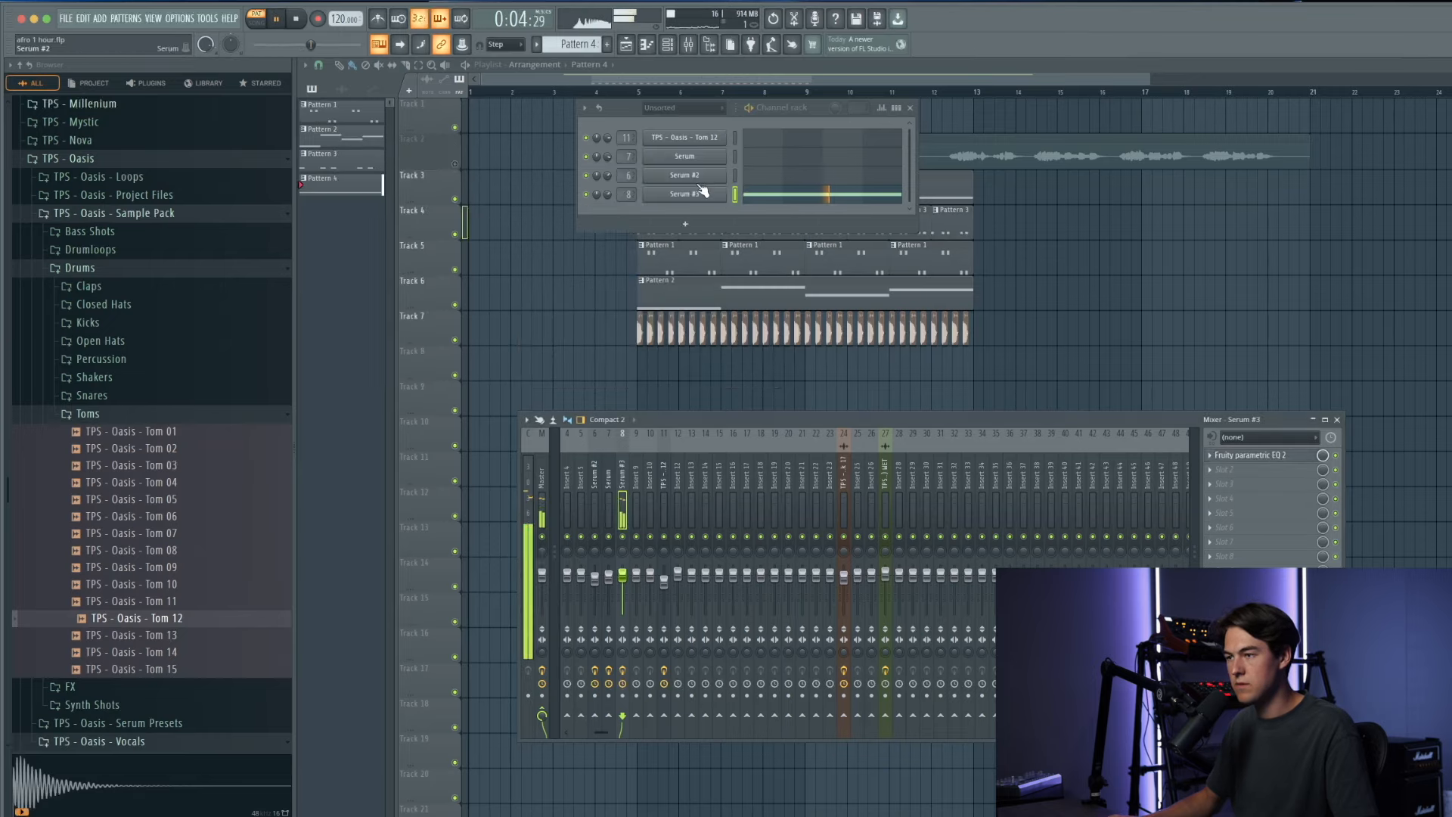
Step: Disable the built-in reverb in the effects section of Serum #3
click(684, 194)
click(669, 284)
click(551, 430)
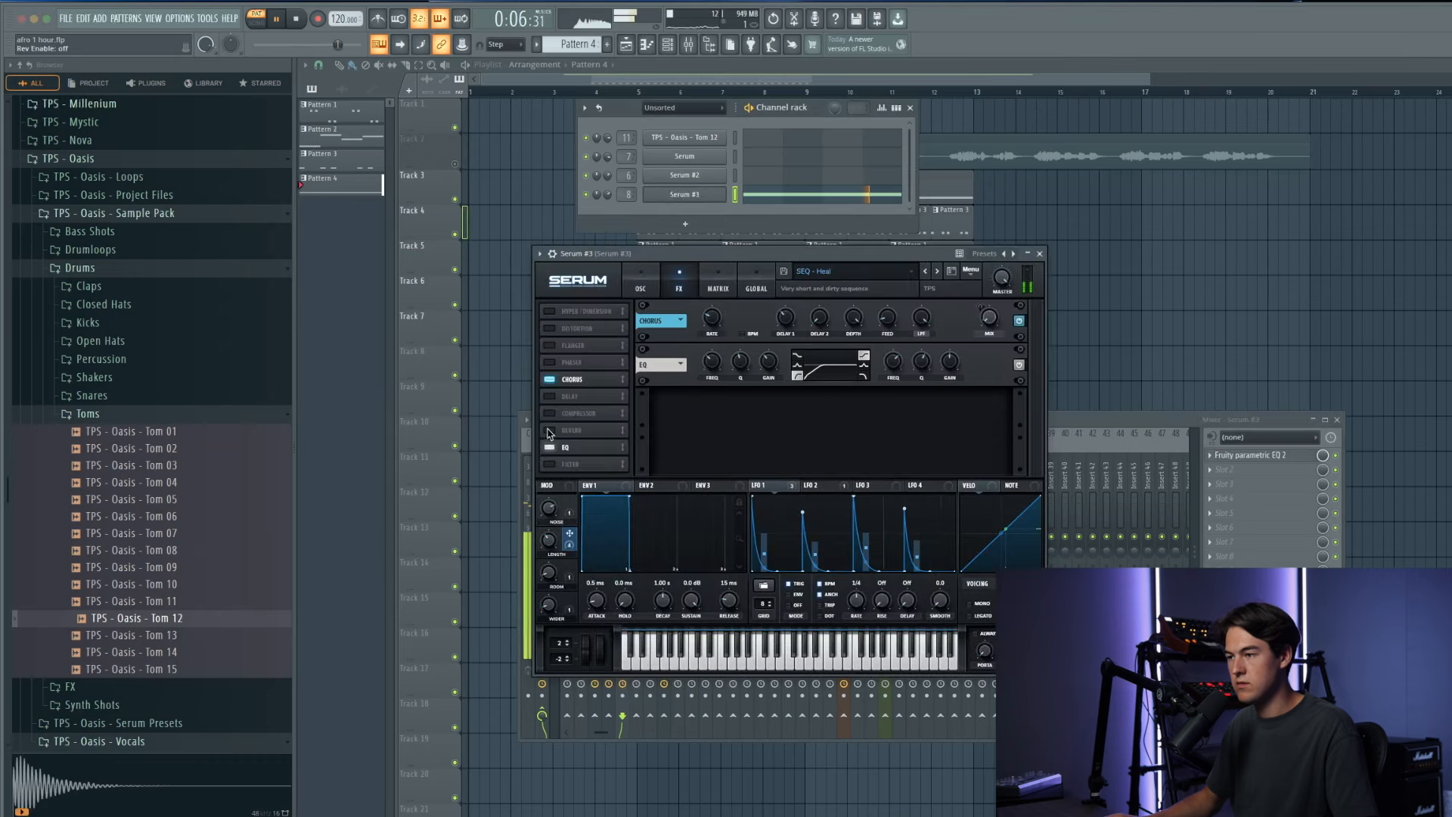
click(1039, 254)
Step: Add ValhallaRoom to slot 3 of the Serum #3 mixer track with 13.7% mix, 0.29 s decay, 5840 Hz high cut and 43.9% depth
click(1229, 483)
mouse_move(1271, 499)
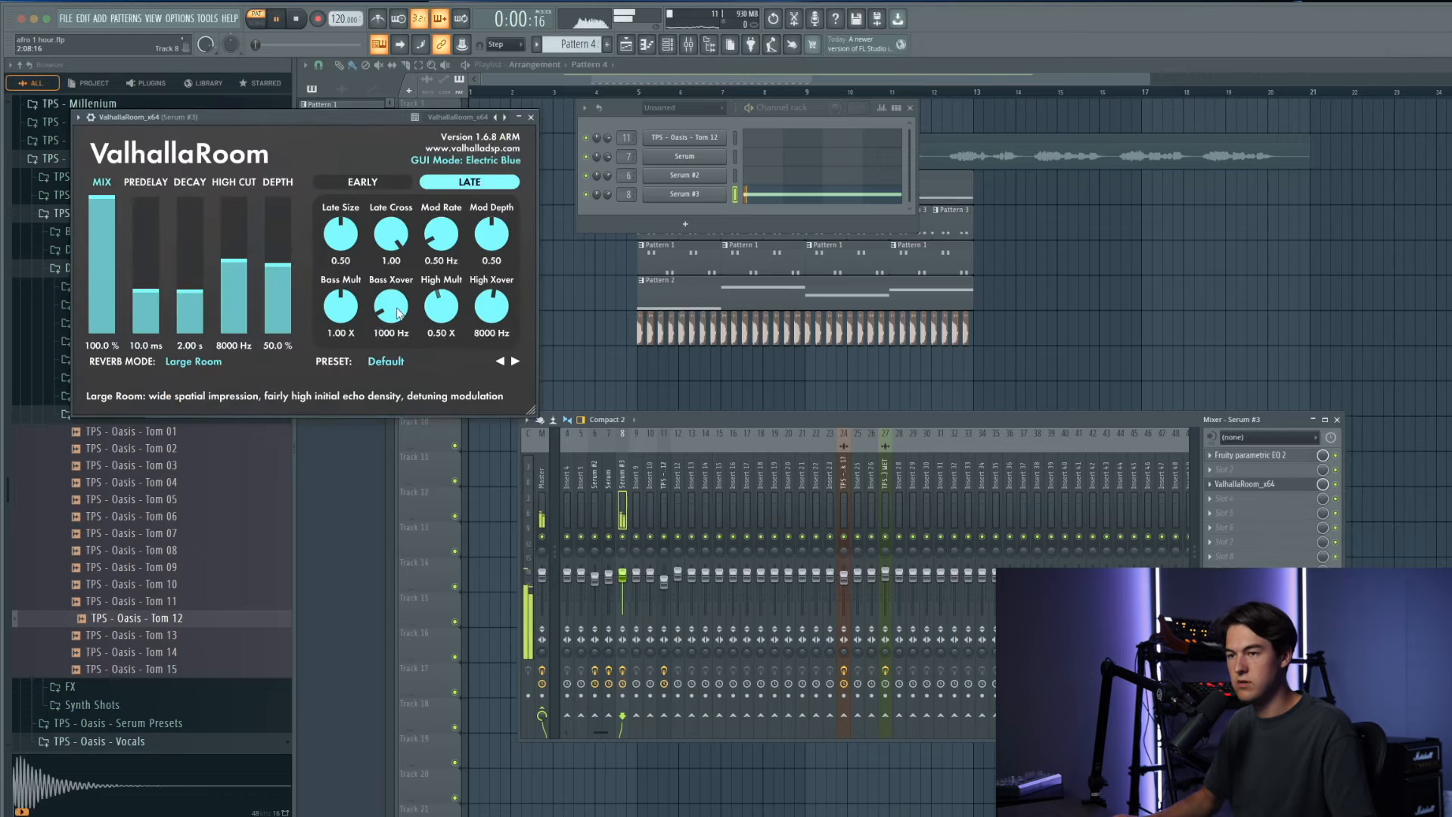
drag(293, 116, 484, 191)
click(301, 388)
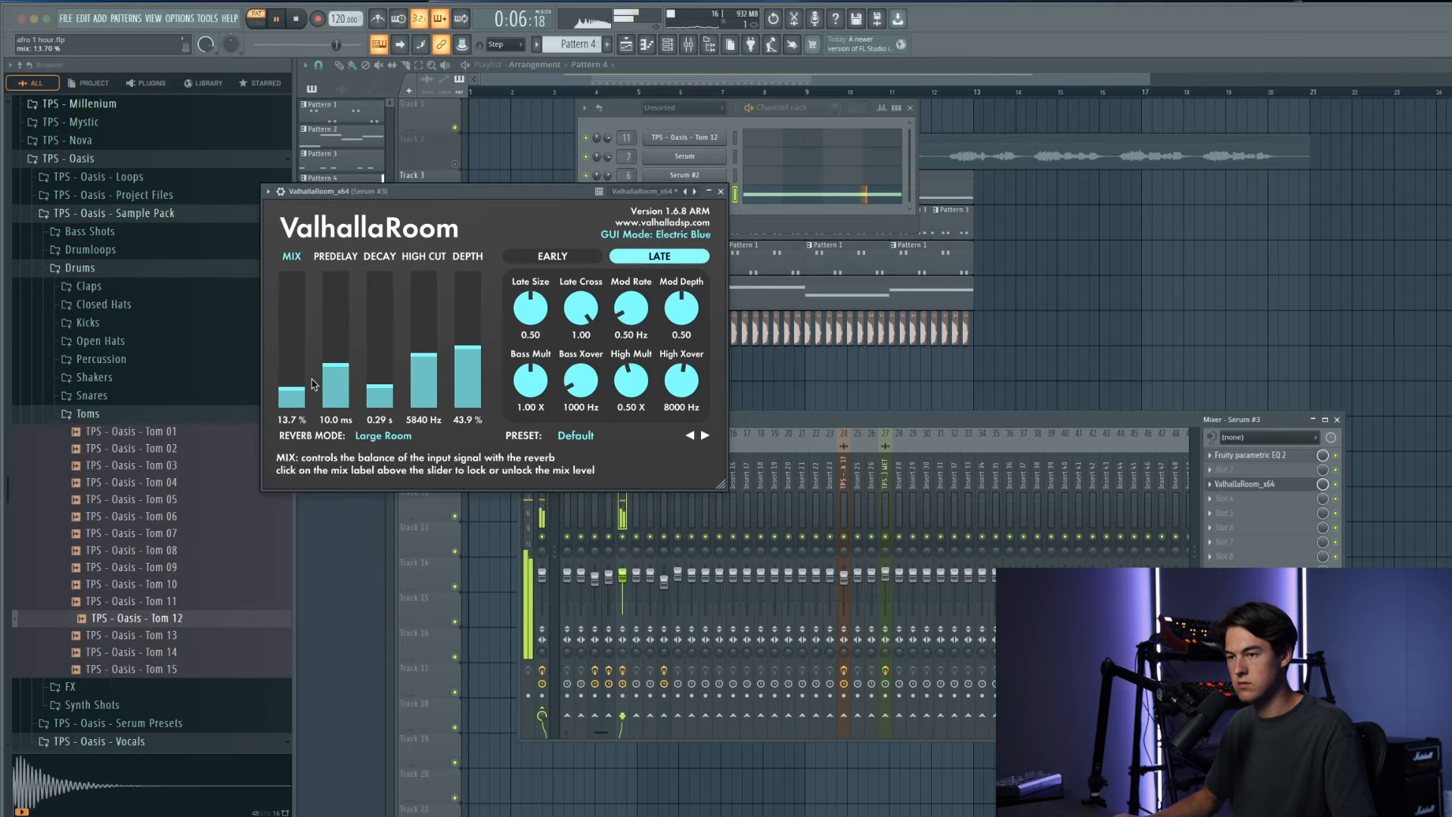
click(721, 191)
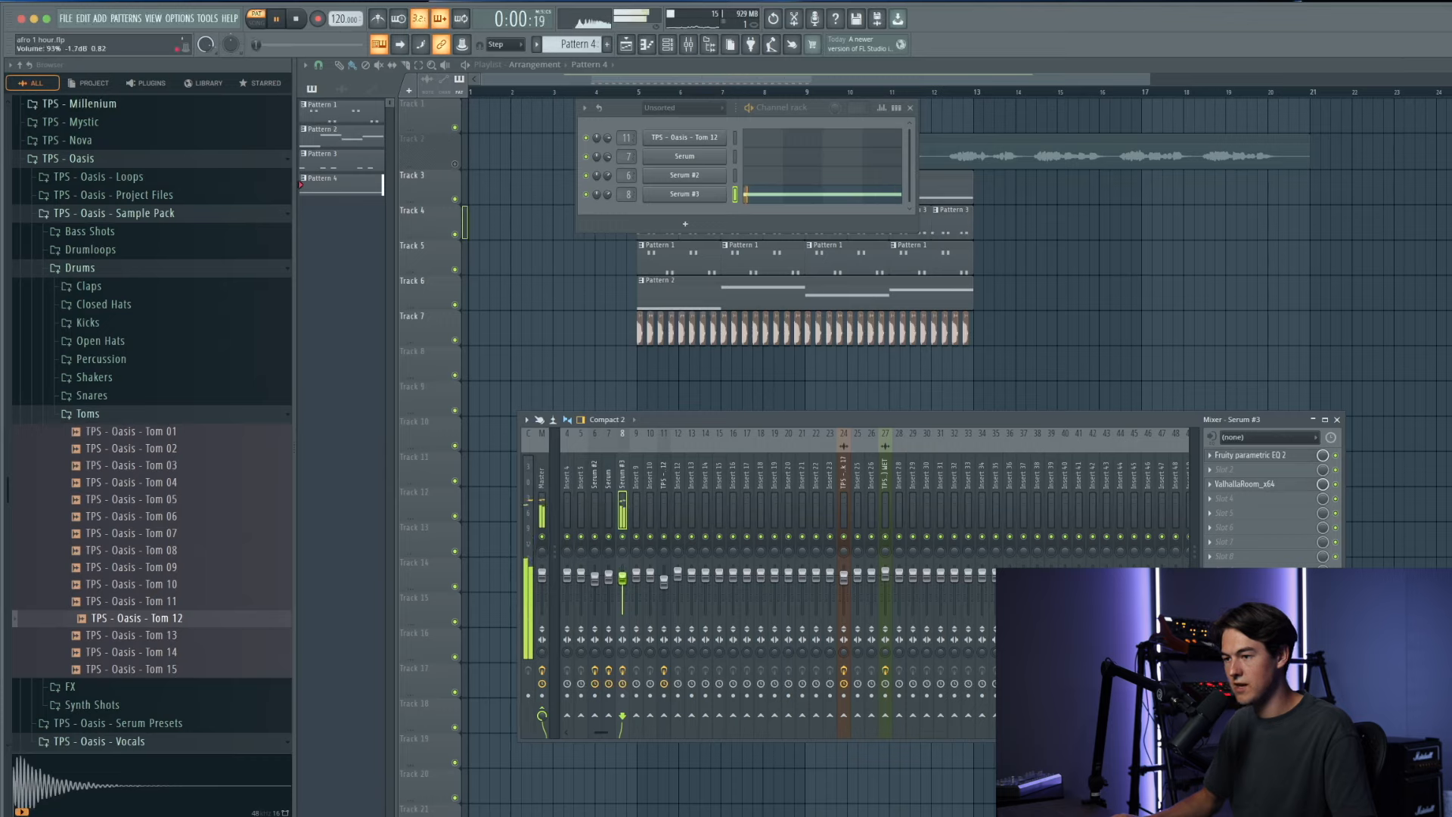
Step: Add Kickstart 2 to slot 8 of the Serum #3 mixer track with its mix set to 63%
click(1264, 557)
mouse_move(1260, 563)
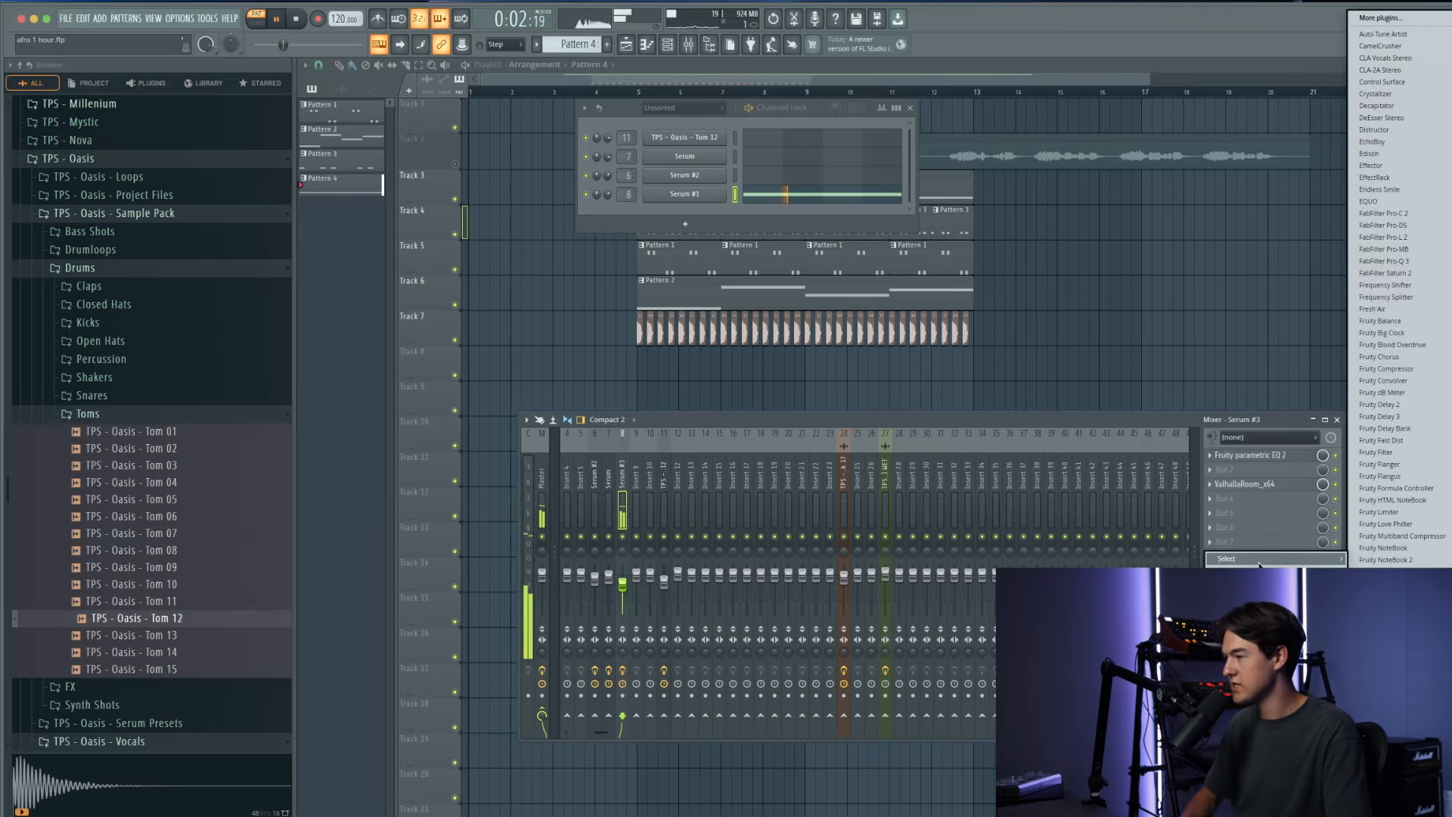
key(k)
drag(139, 236, 114, 217)
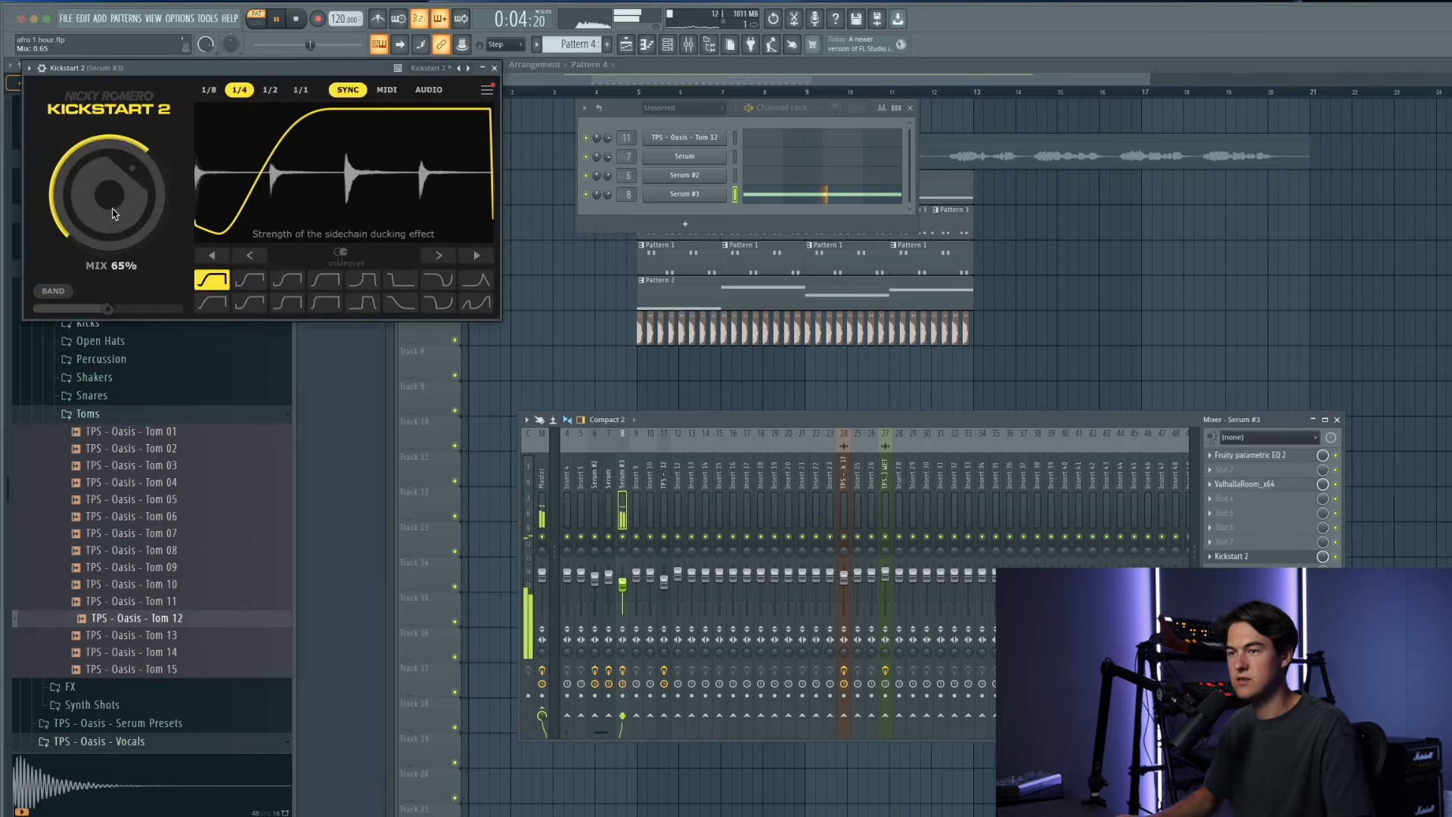
Step: Play the song from just before bar 5 and lower the Serum #3 mixer fader to about -8.5 dB
click(685, 64)
key(l)
click(617, 91)
click(495, 68)
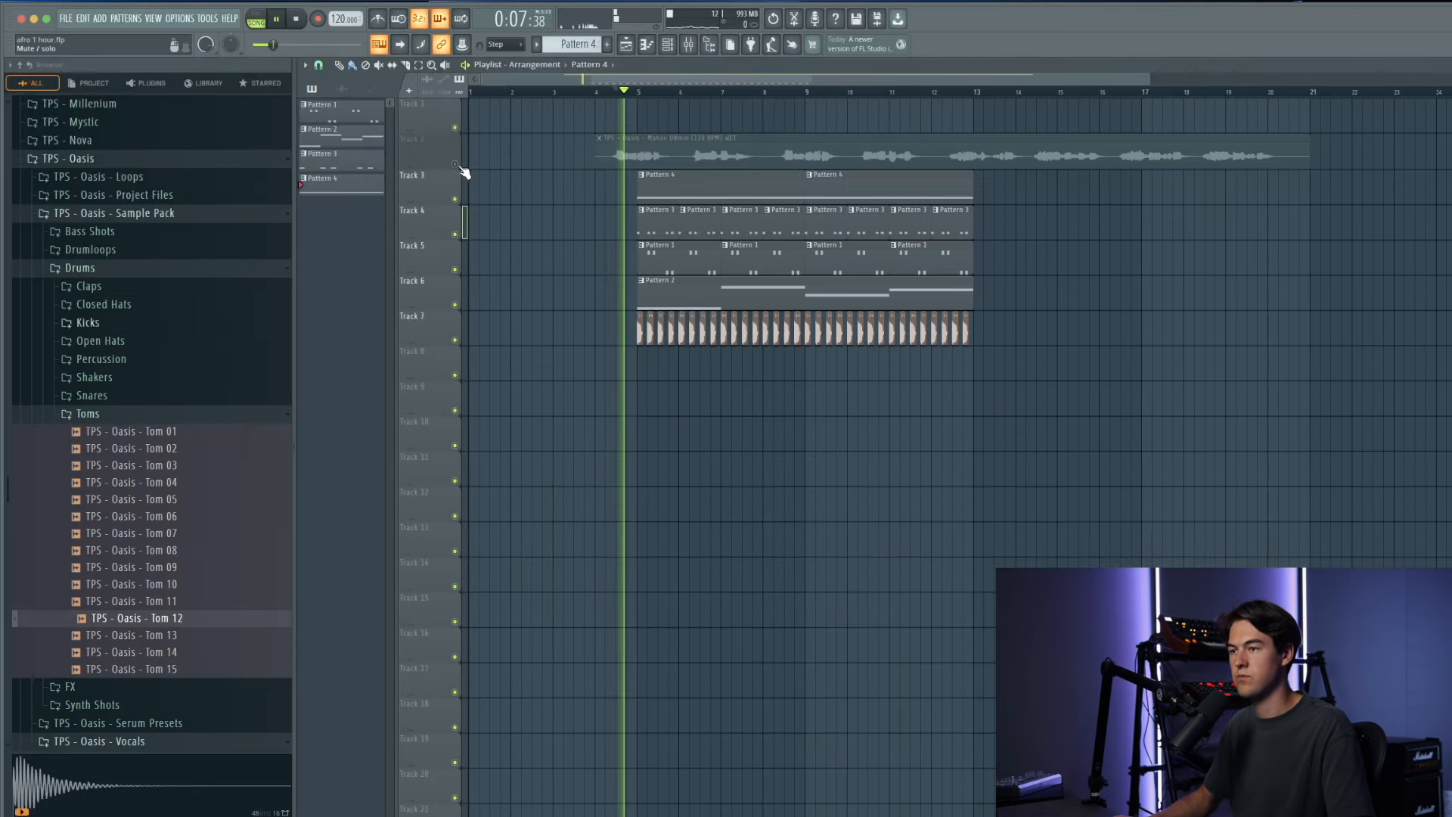
key(F9)
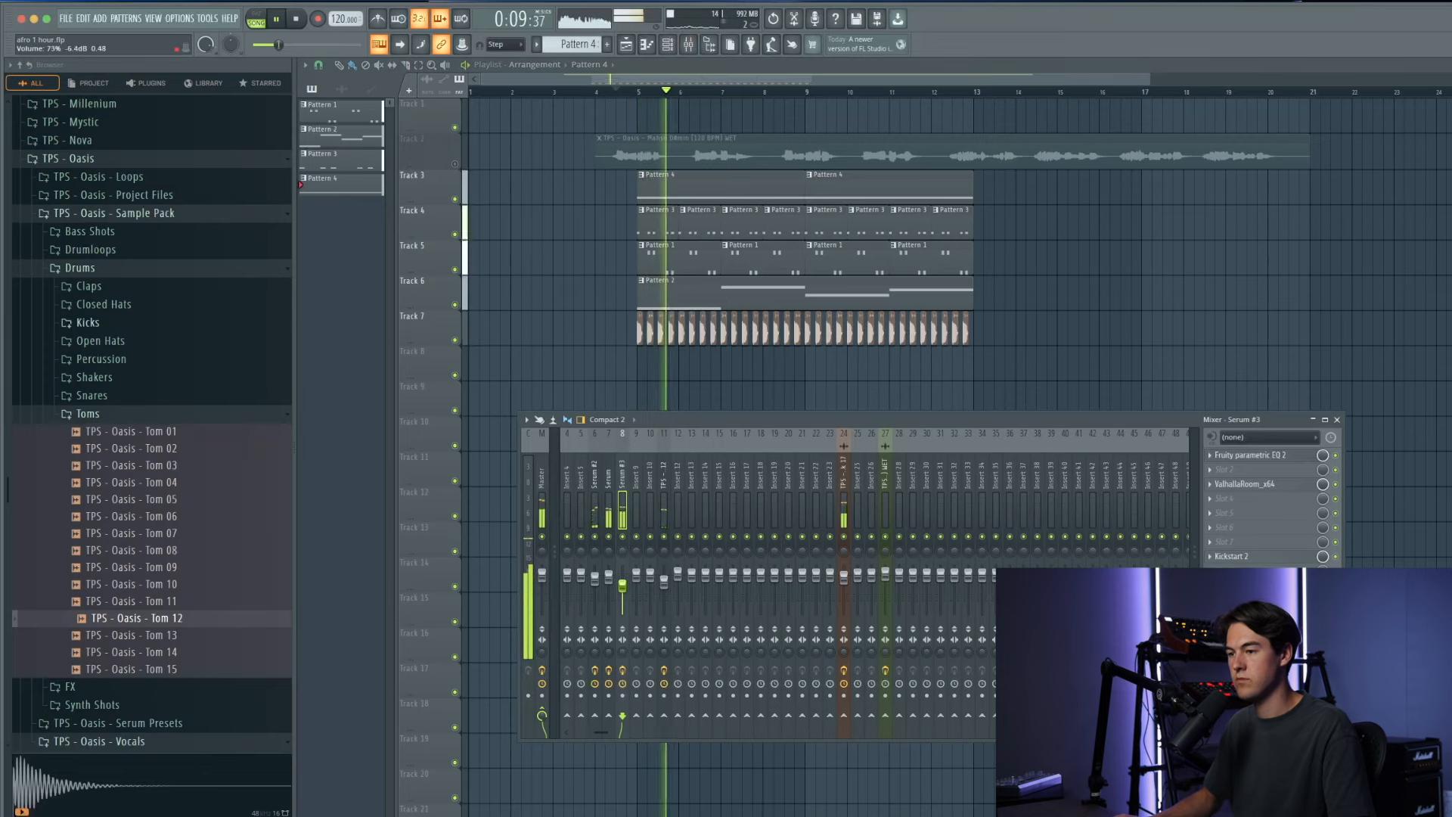
drag(622, 587, 622, 589)
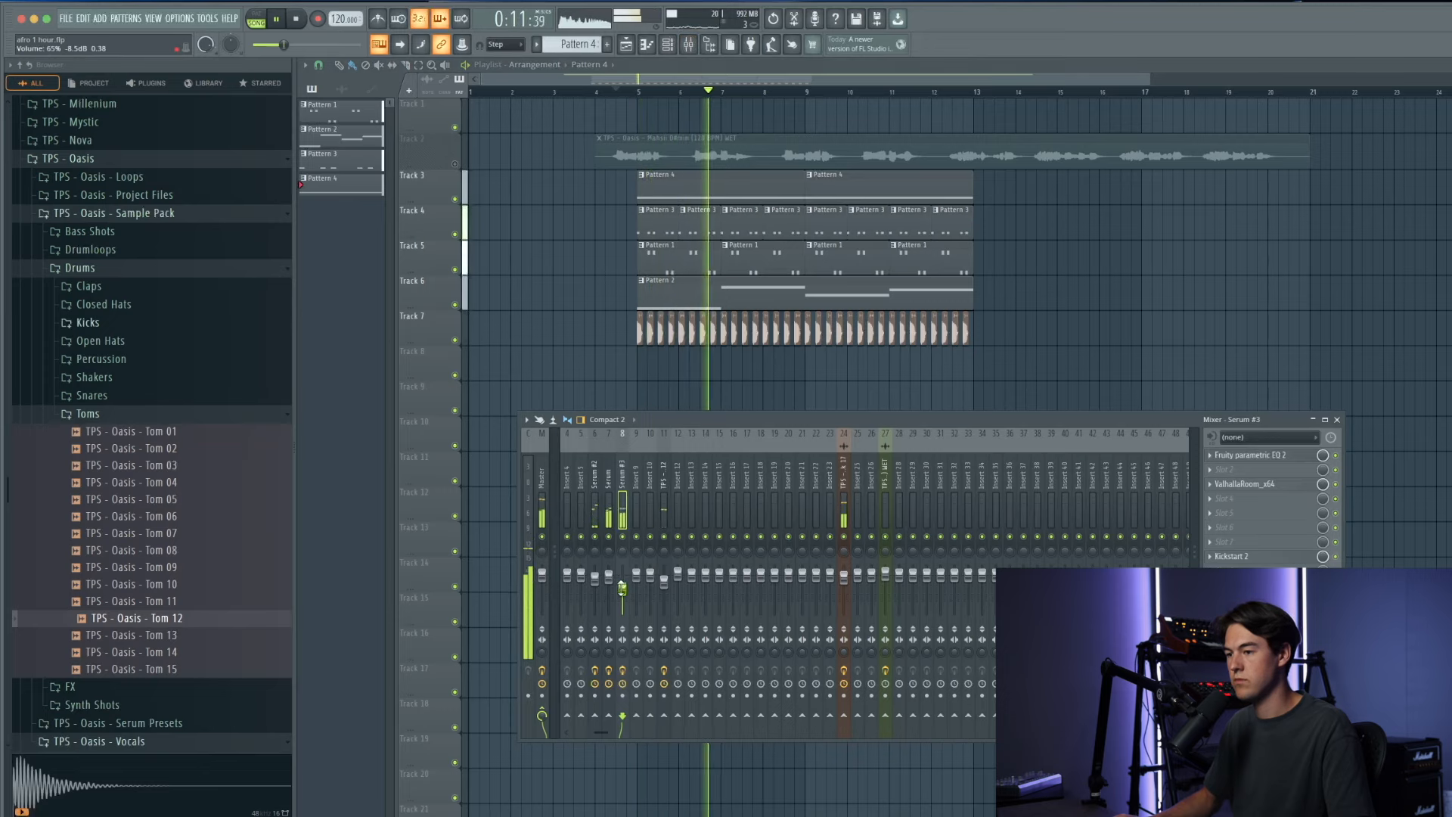
click(1232, 556)
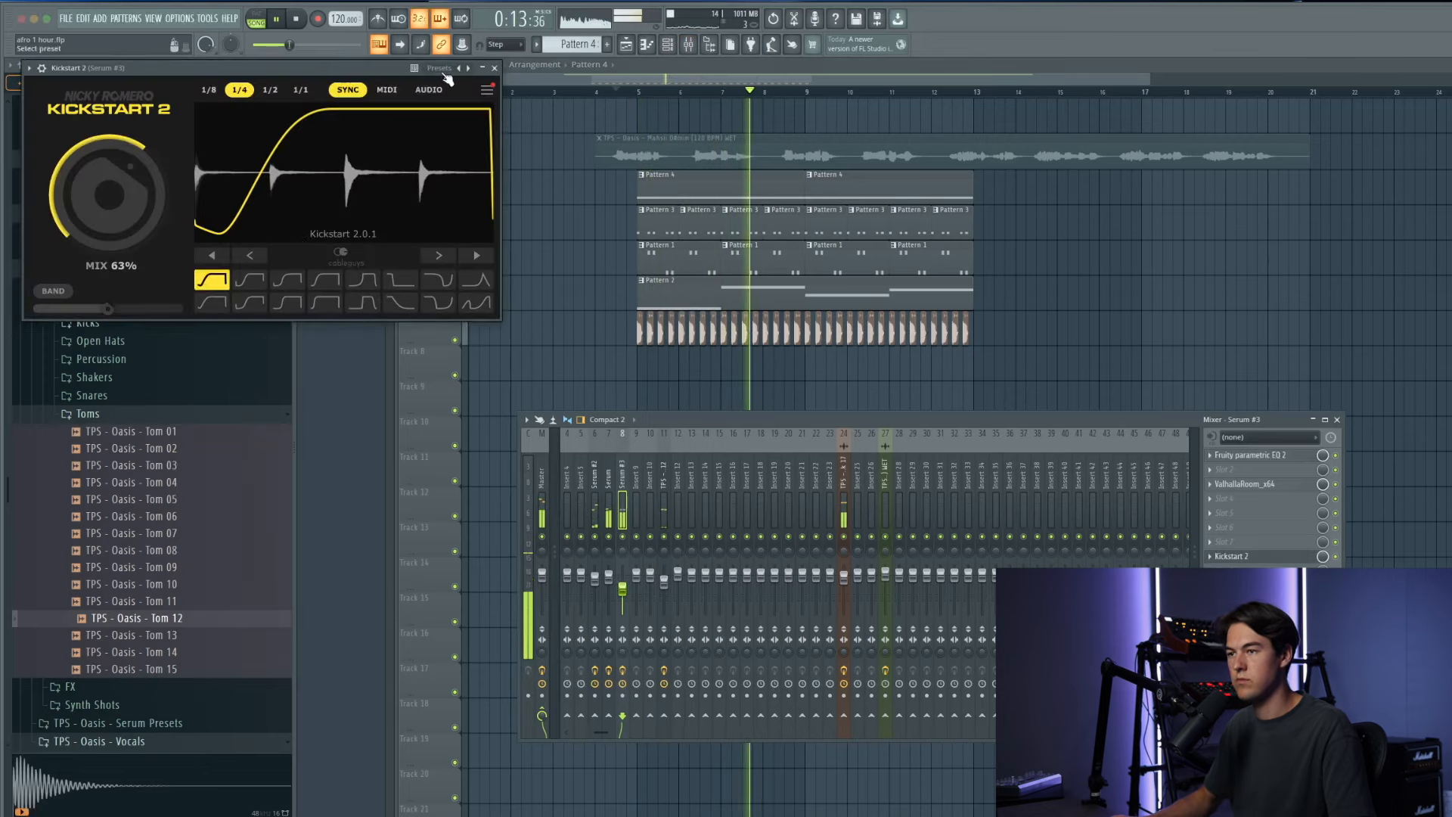
click(496, 69)
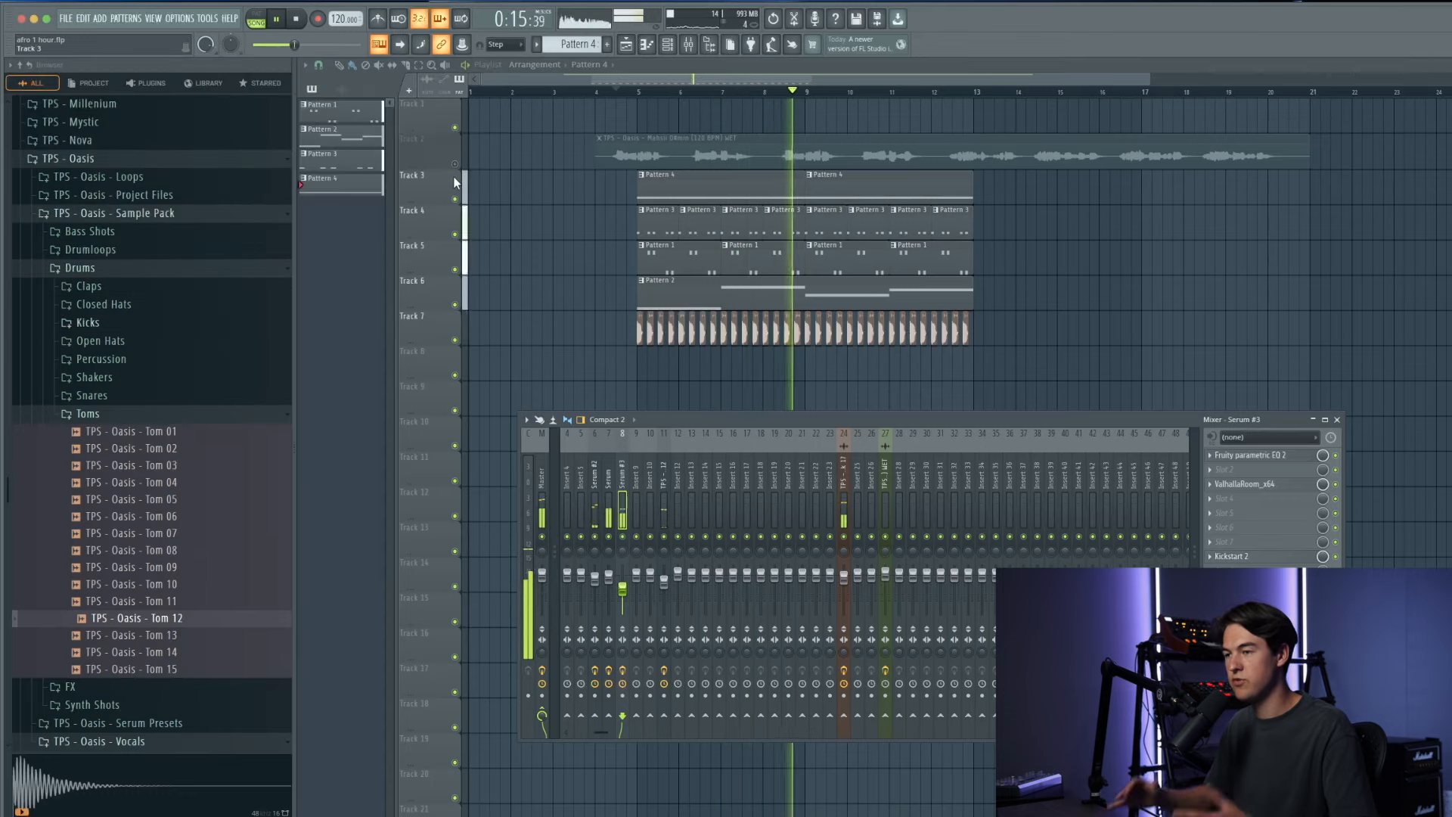
key(F9)
Step: Duplicate all clips on Tracks 3 to 7 from bars 5 to 13 so the copies run on from bar 13 to 21
drag(1064, 374, 639, 171)
key(ctrl+b)
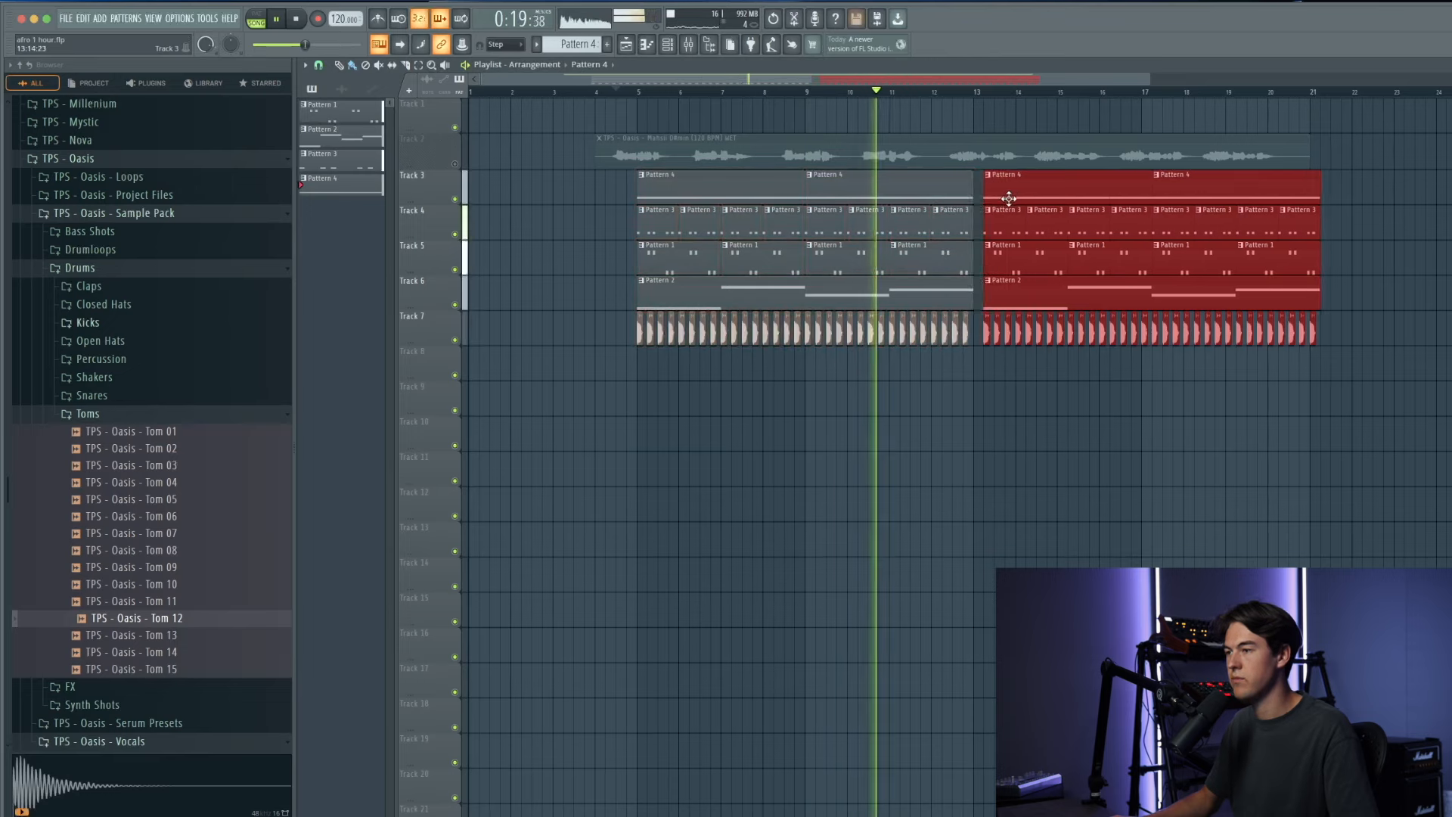
click(978, 403)
click(638, 90)
Step: Try repeating only the first two bars of the Pattern 2 clip along Track 6, and undo the change
drag(972, 293, 722, 293)
key(ctrl+b)
key(ctrl+b)
key(ctrl+b)
key(ctrl+b)
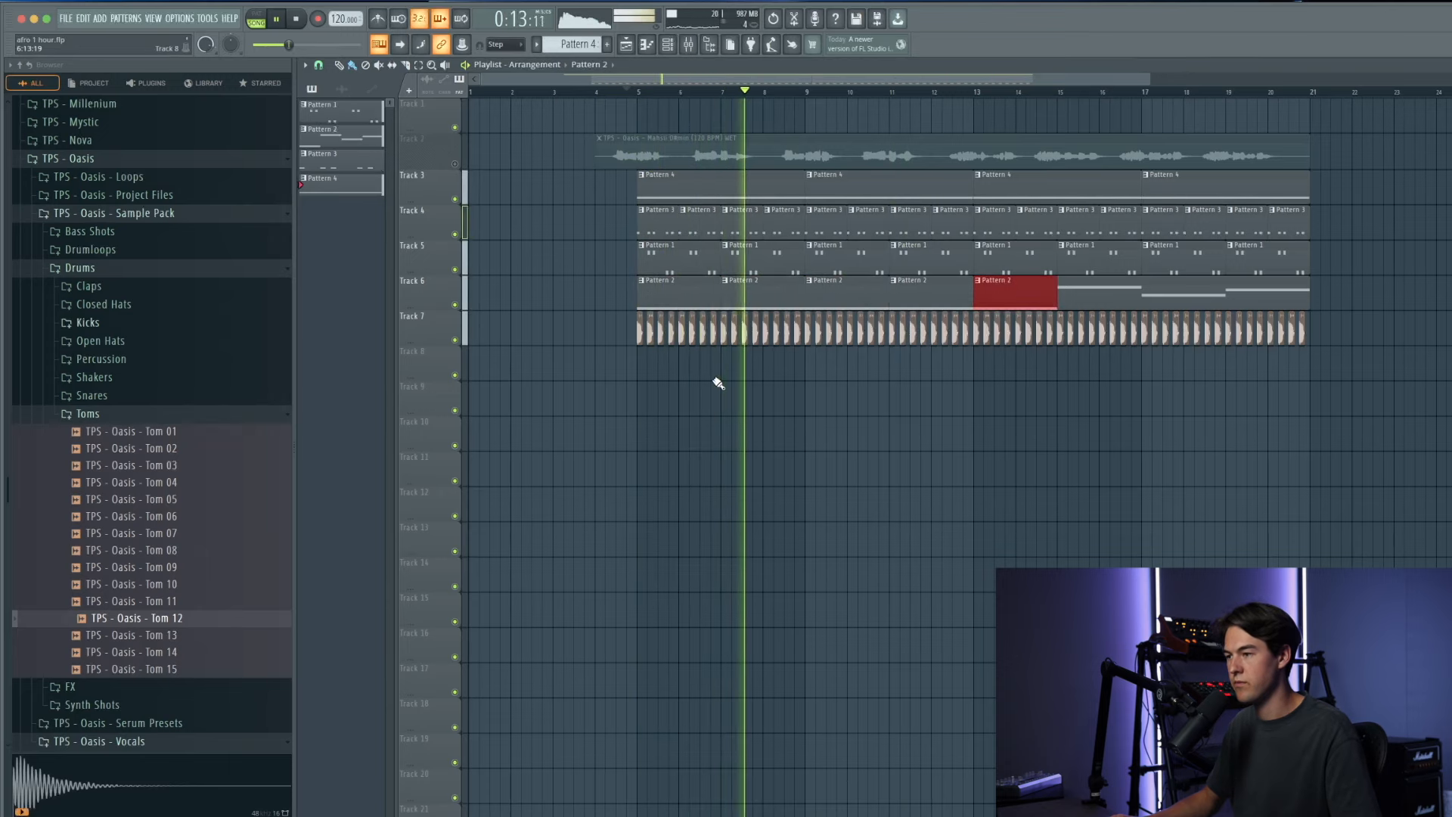
key(ctrl+alt+z)
key(ctrl+alt+z)
key(ctrl+alt+z)
key(ctrl+alt+z)
key(ctrl+alt+z)
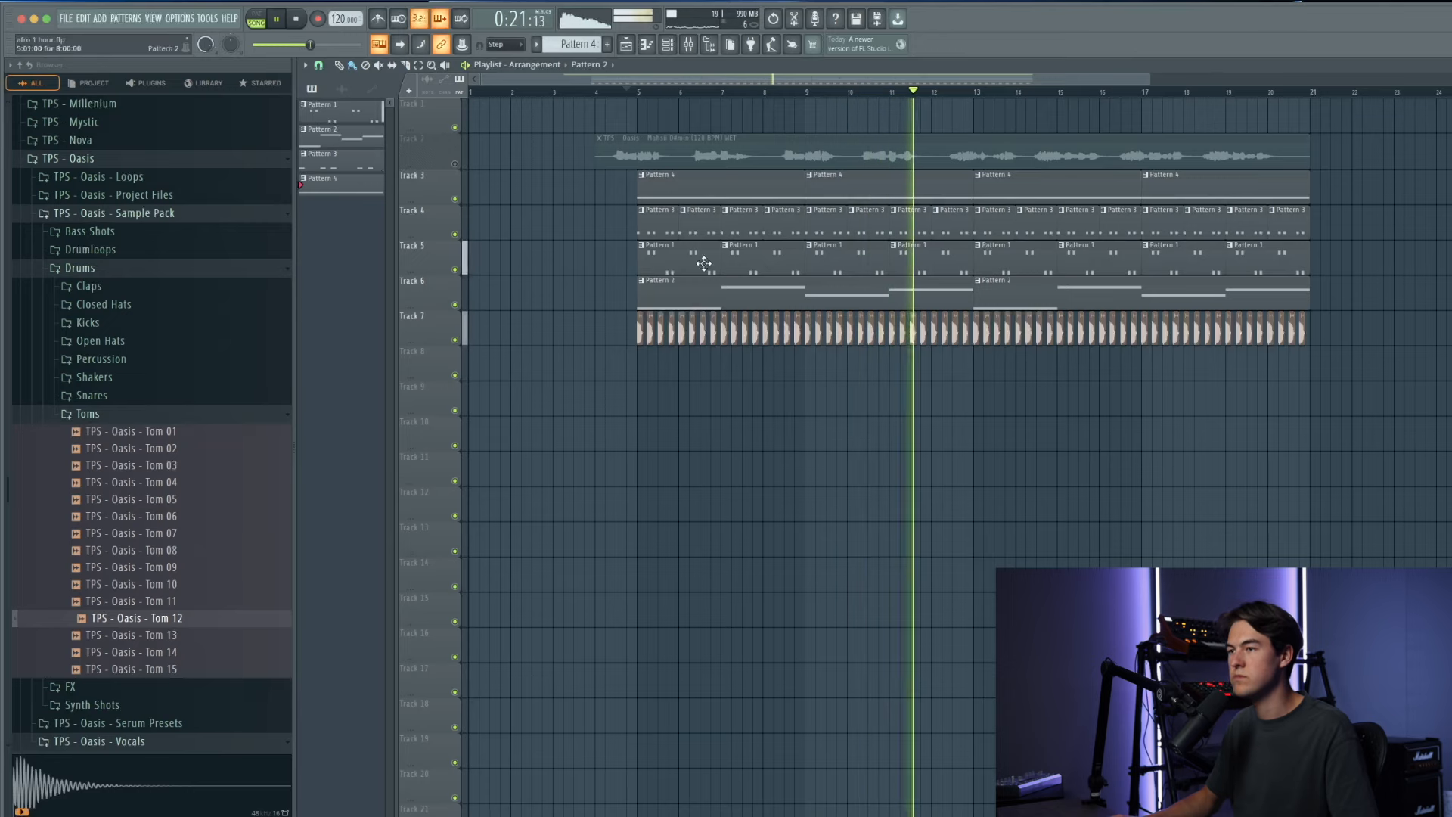
Step: Stop playback and add a Piano V3 instrument to the channel rack
key(space)
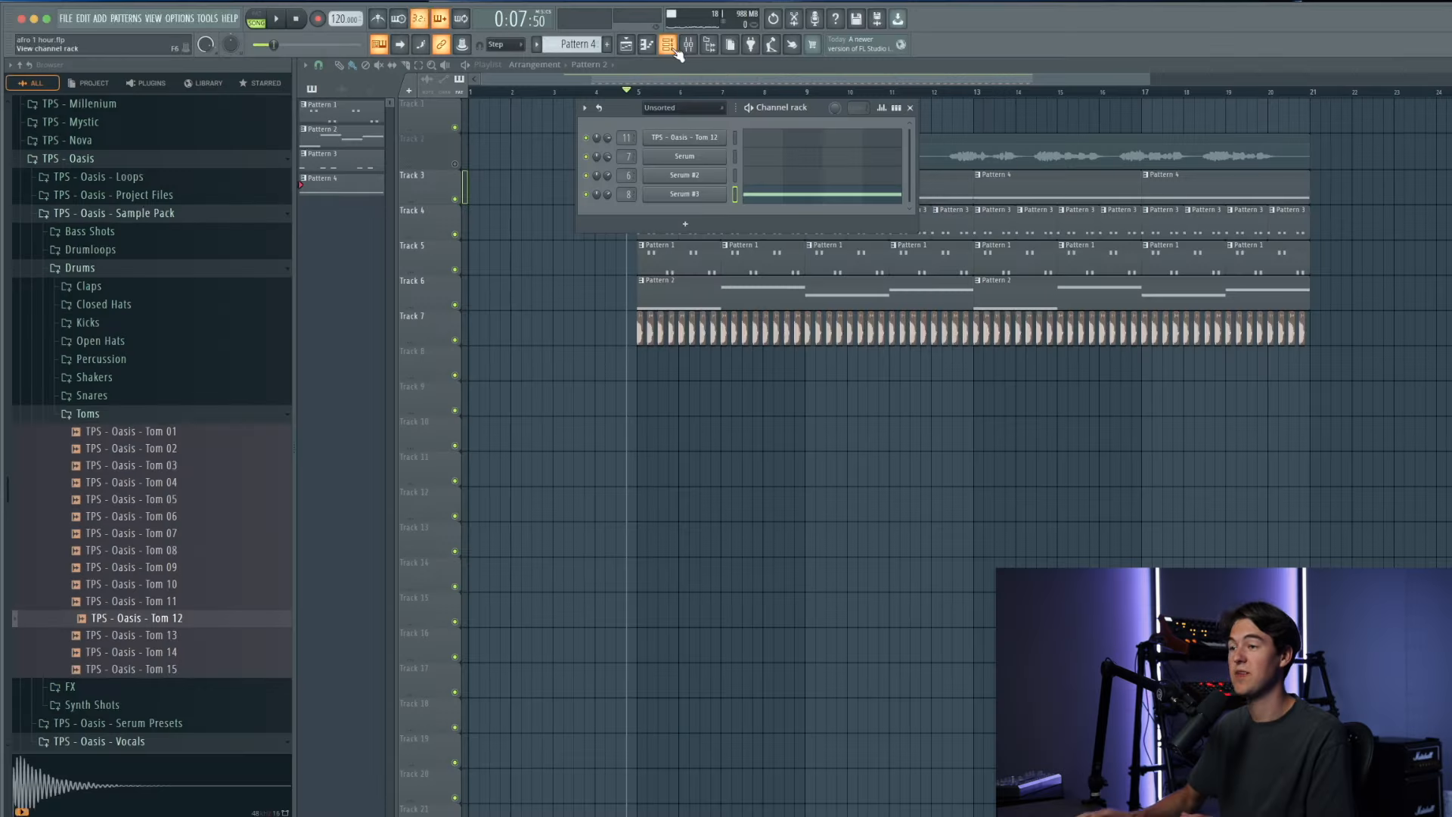
click(696, 225)
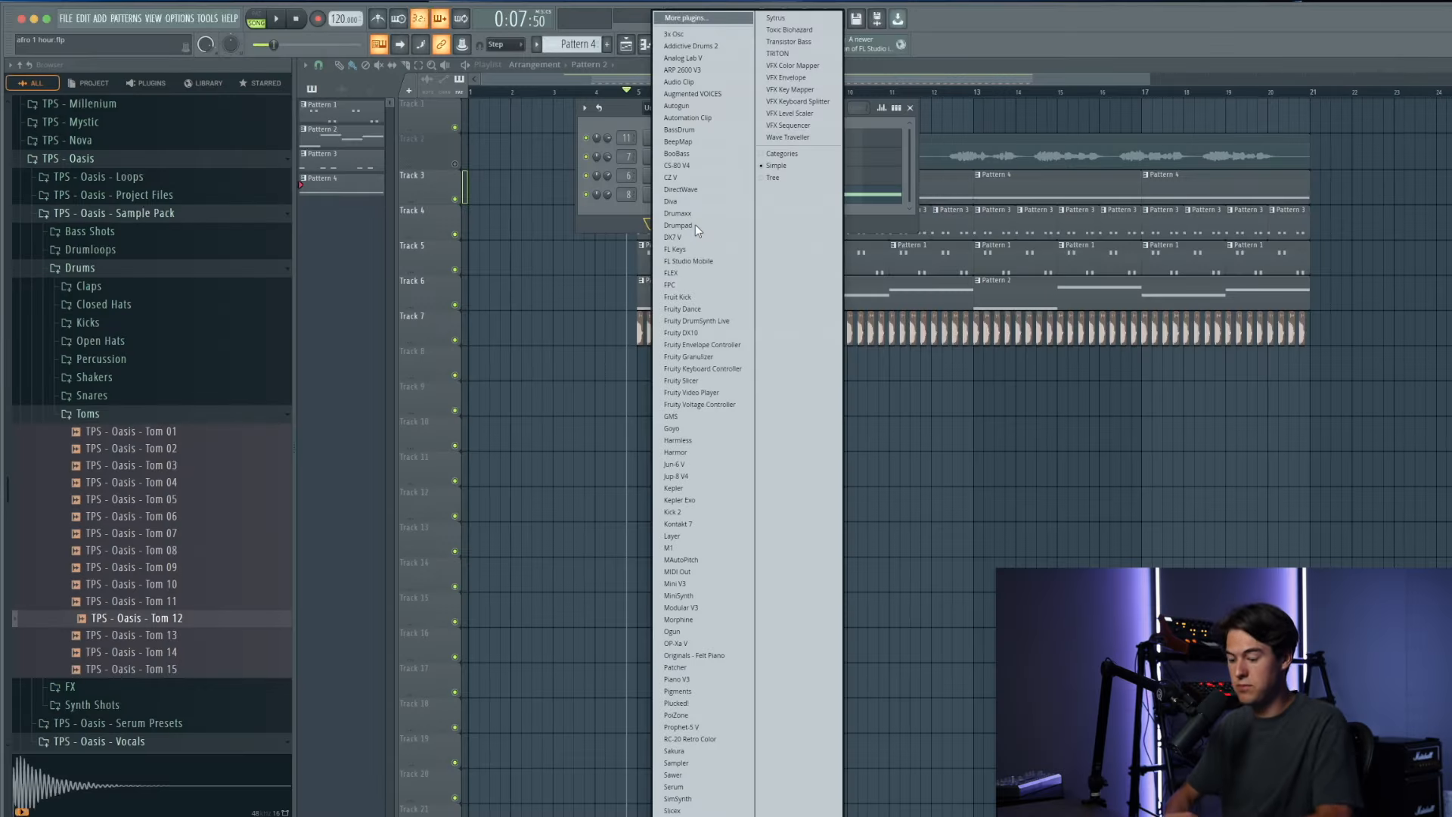
key(p)
key(p)
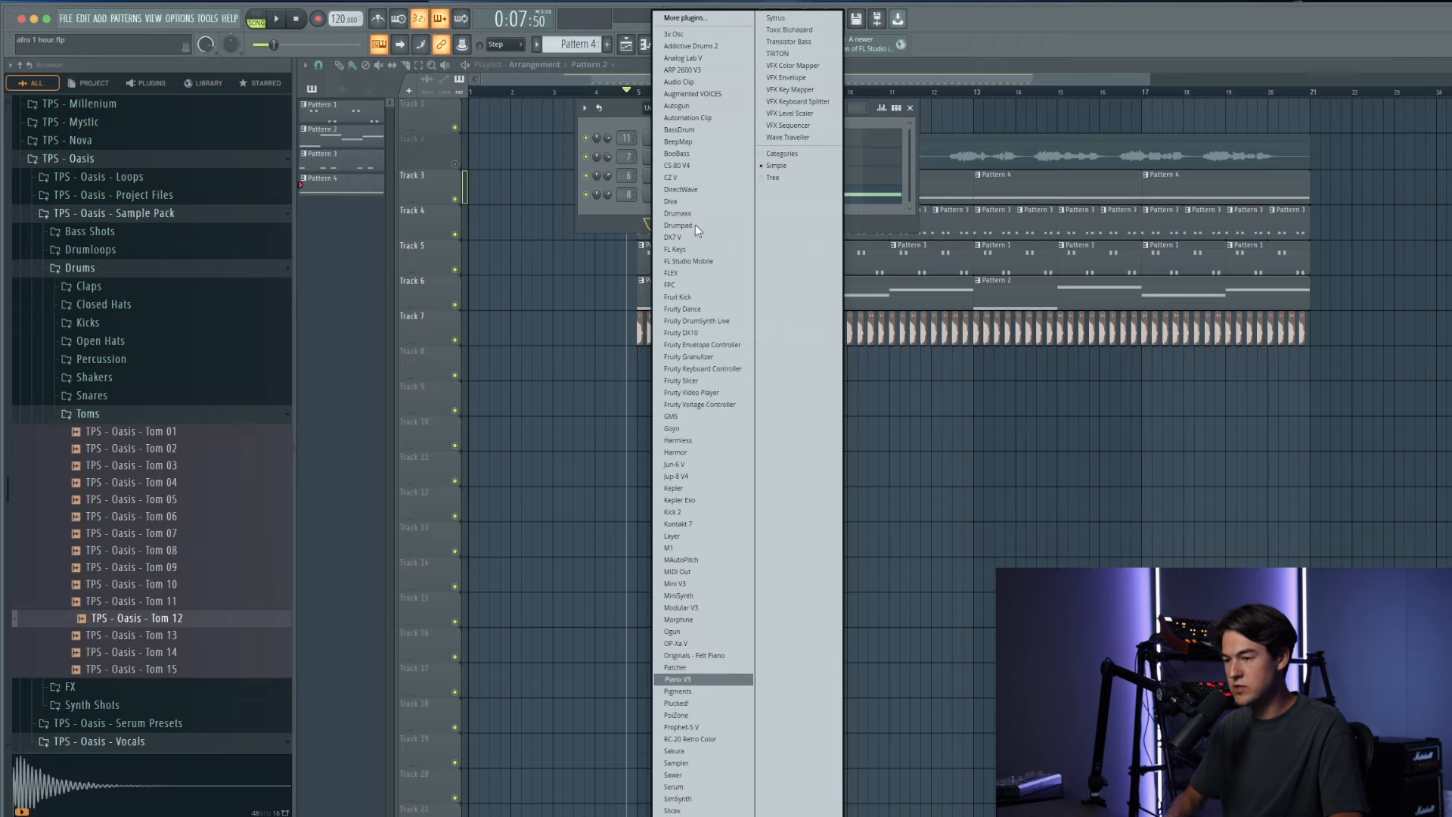
key(Return)
drag(484, 68, 881, 147)
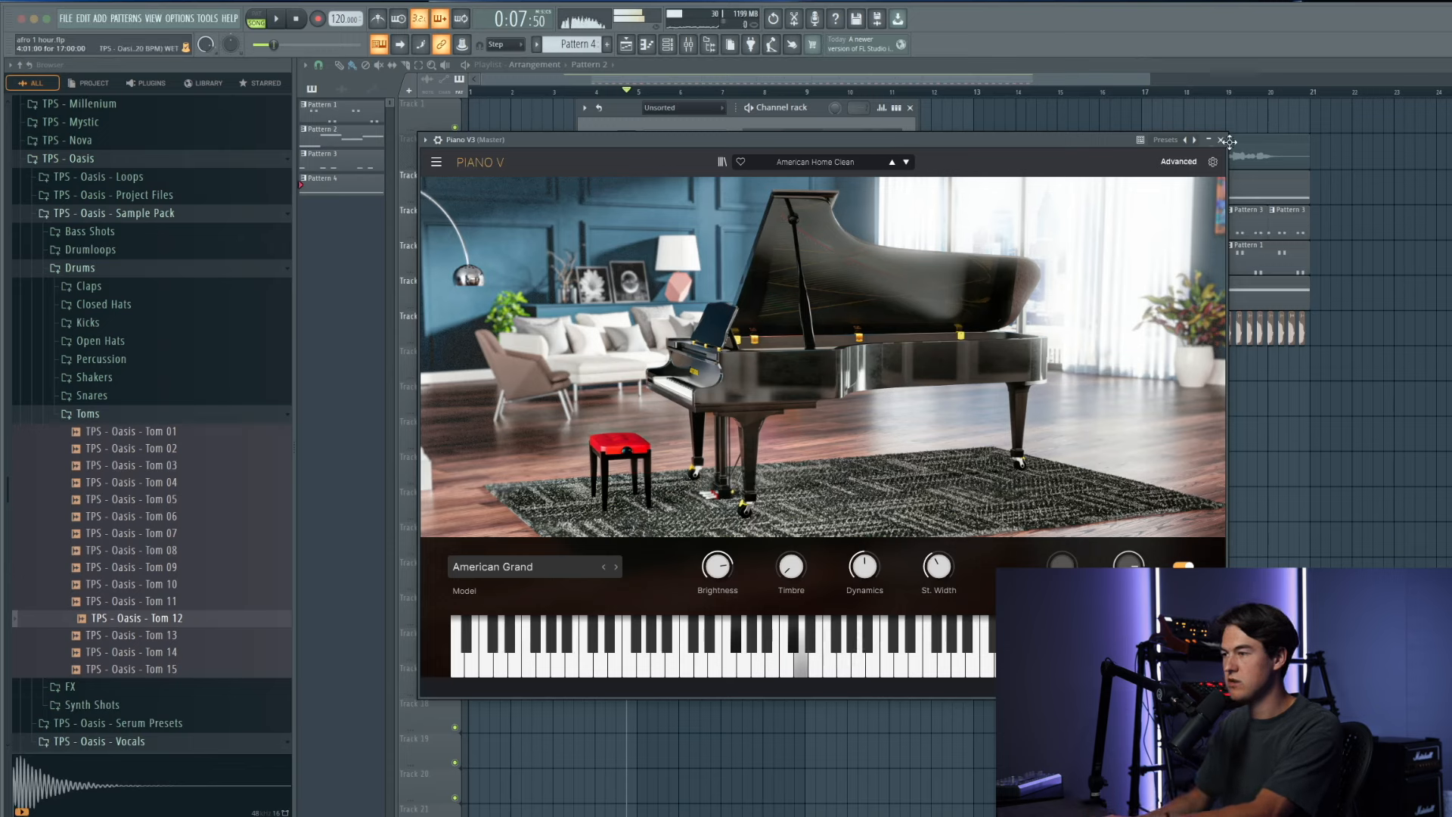
Step: Browse the Piano V3 presets to Japanese Home Clean and audition it against the track
click(908, 163)
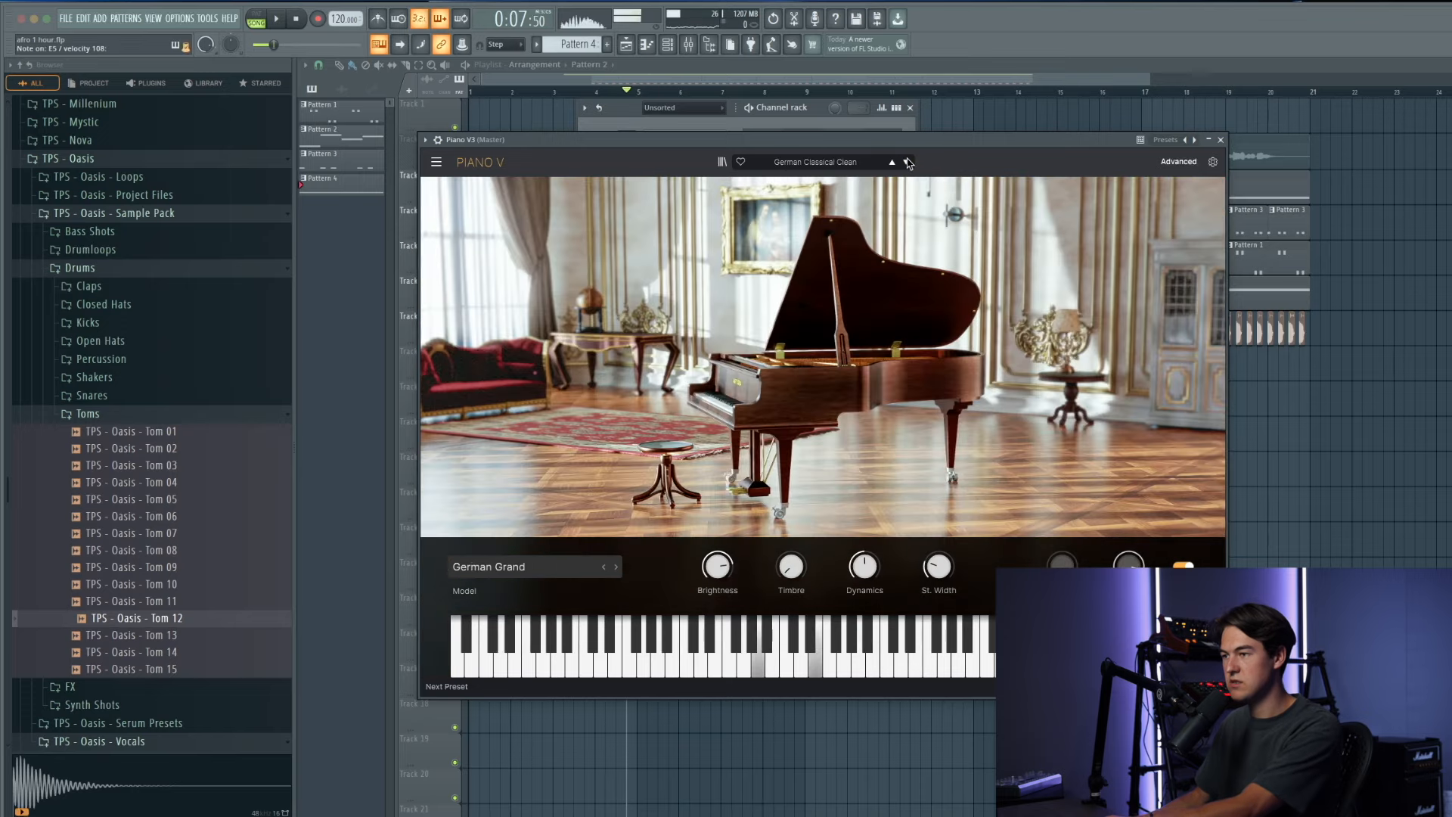
click(907, 162)
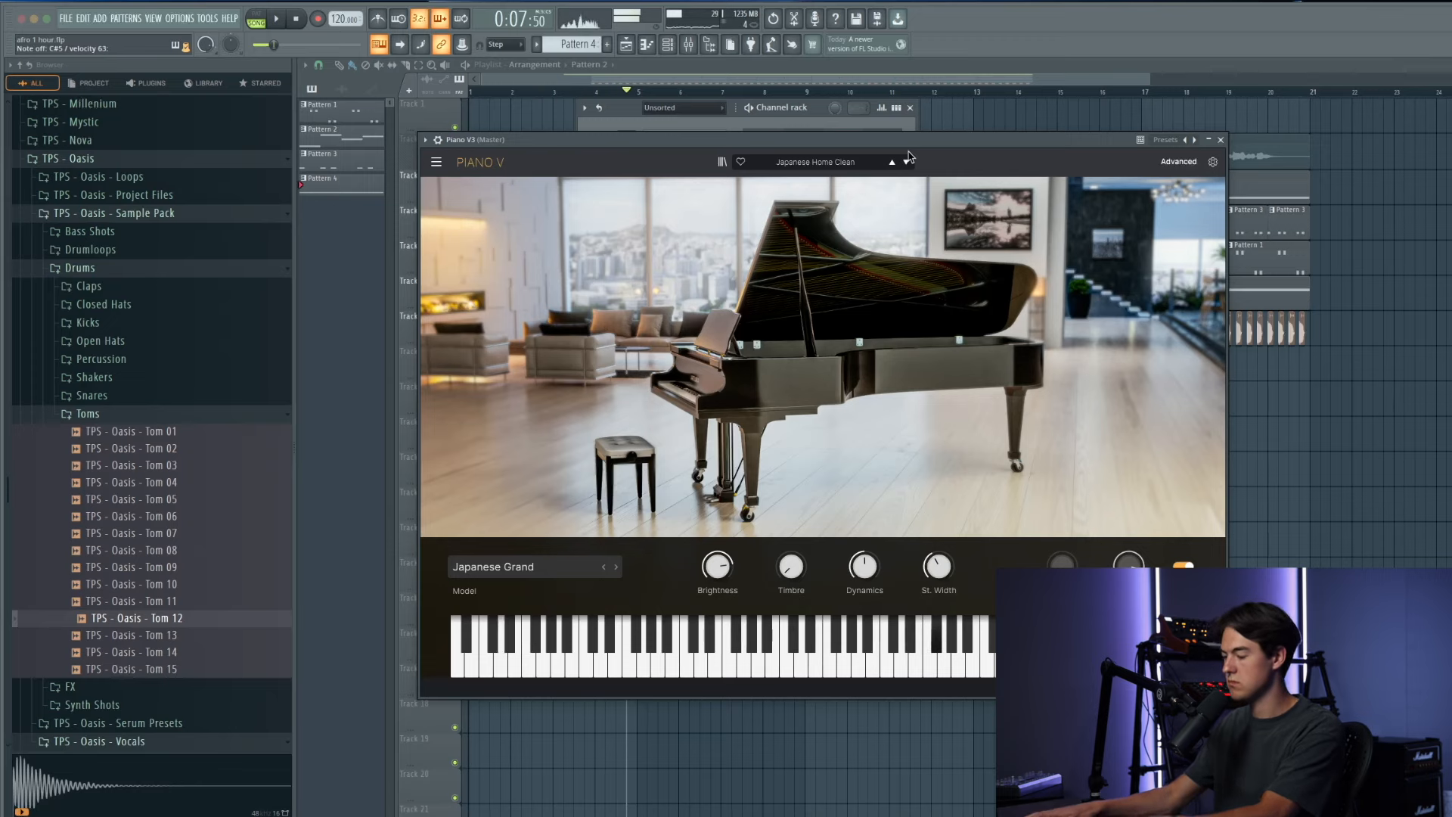
click(1176, 129)
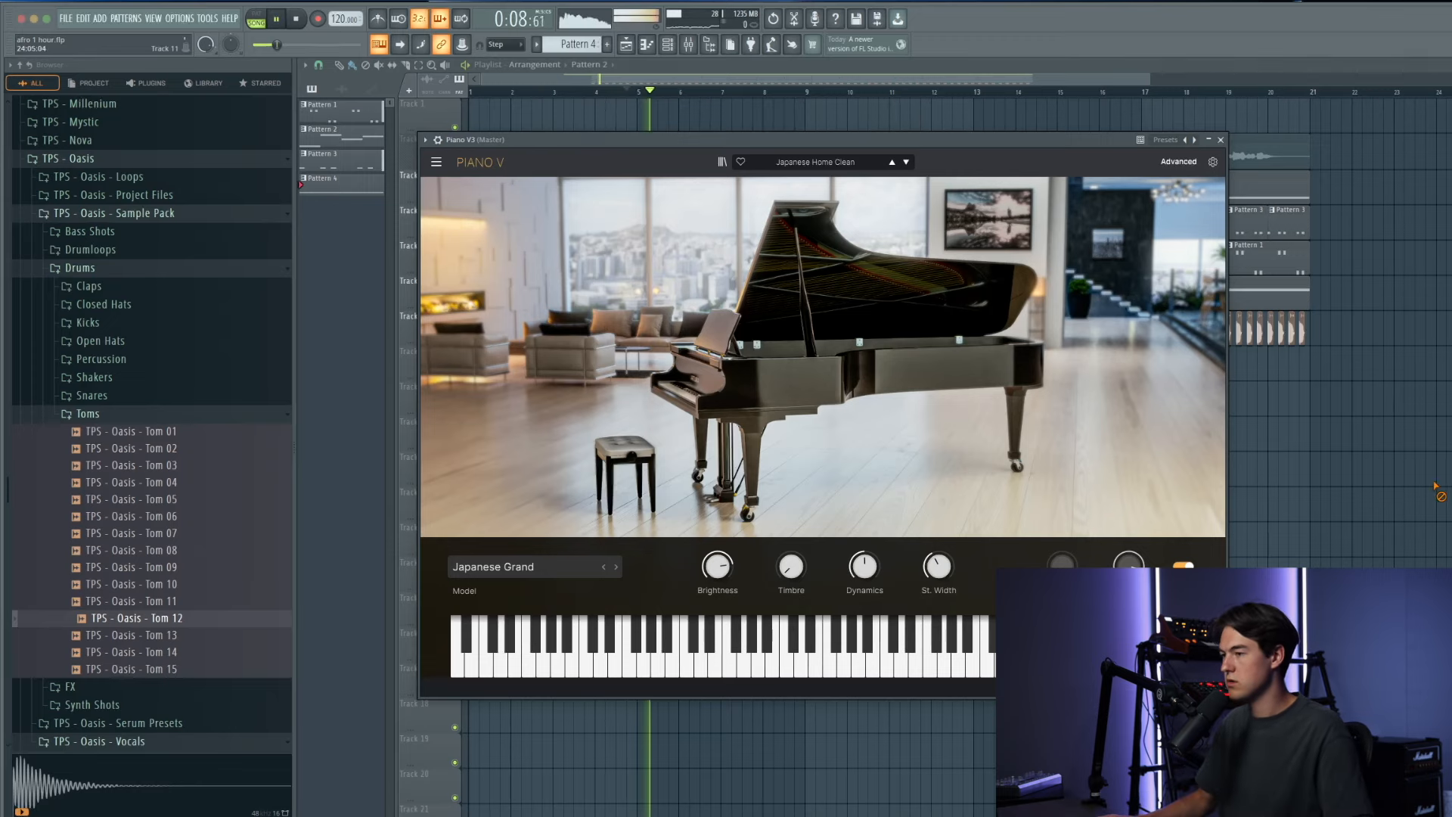
click(1222, 141)
key(space)
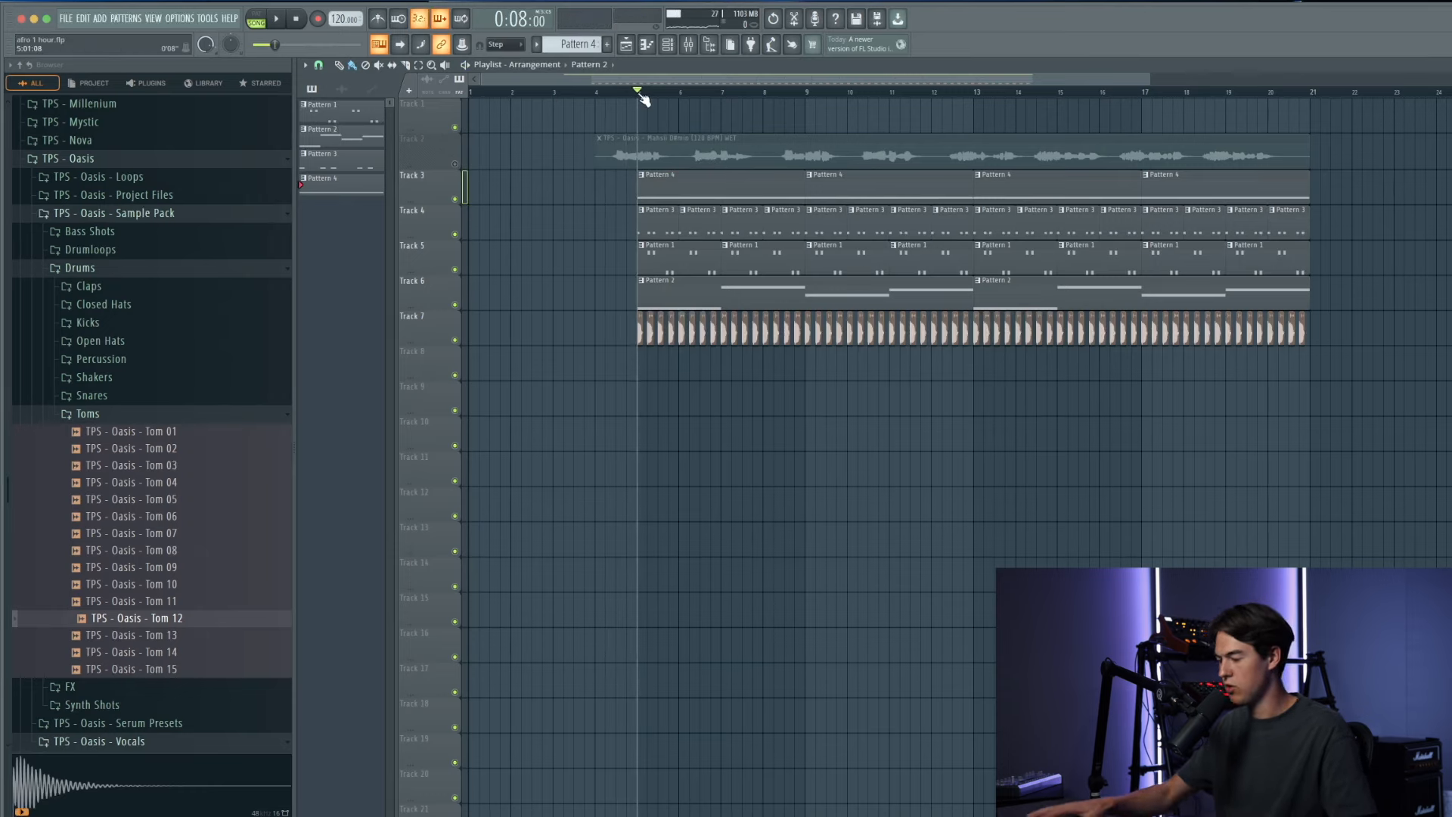
key(space)
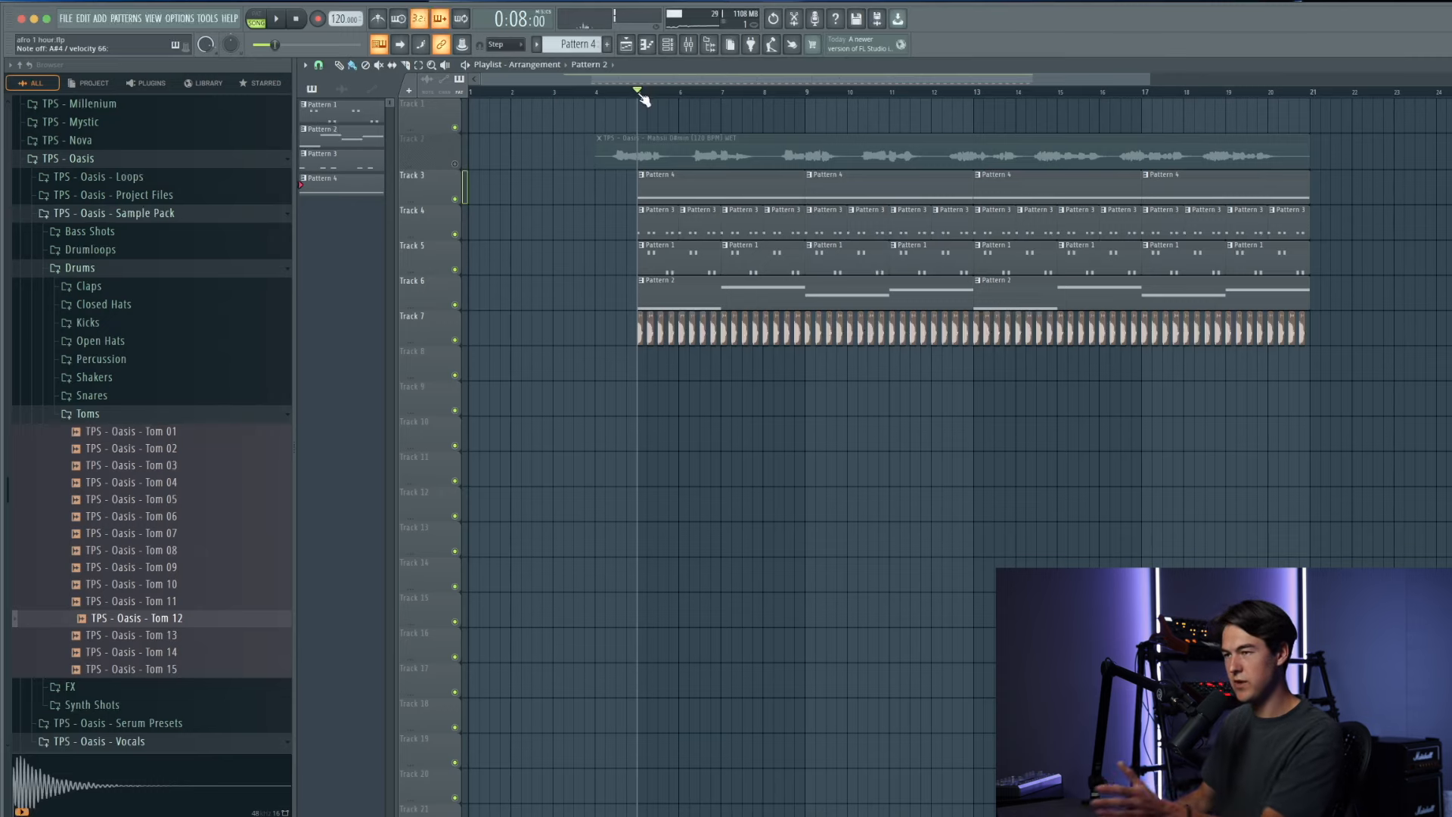
Step: Switch to Pattern 2 and record an eight-bar chord and melody part with Piano V3 in its piano roll
click(678, 47)
click(126, 18)
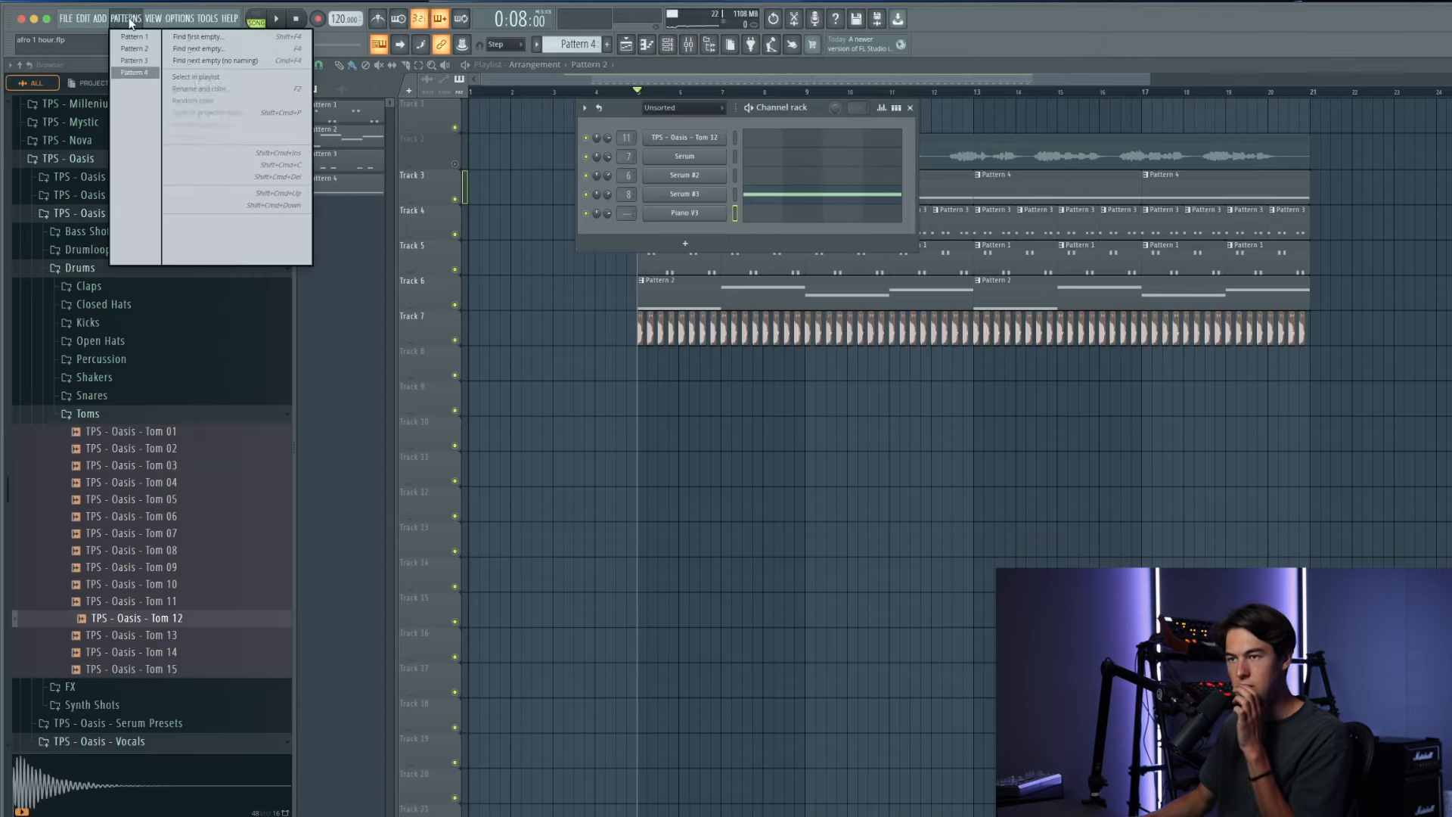
click(136, 49)
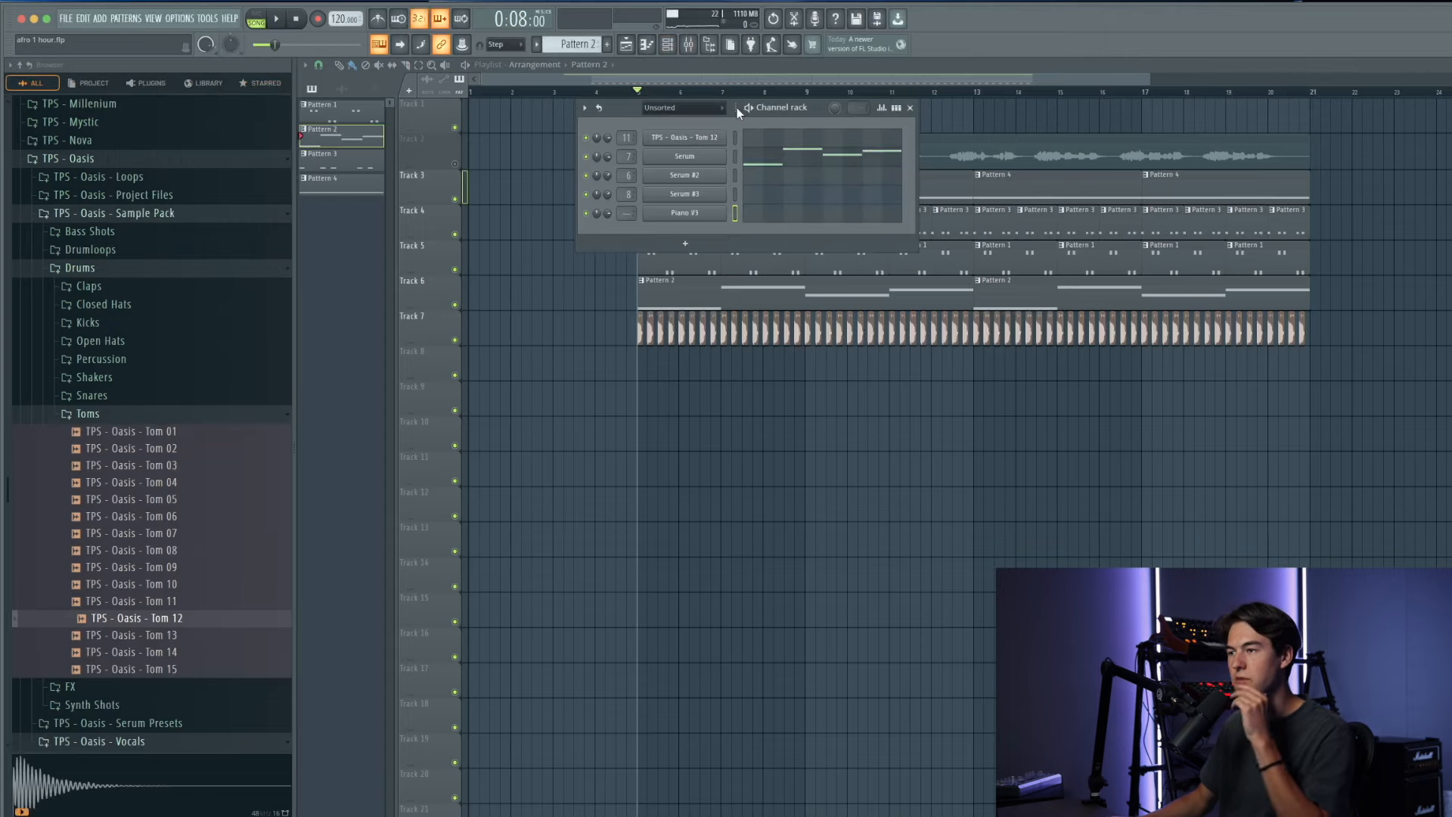
click(755, 214)
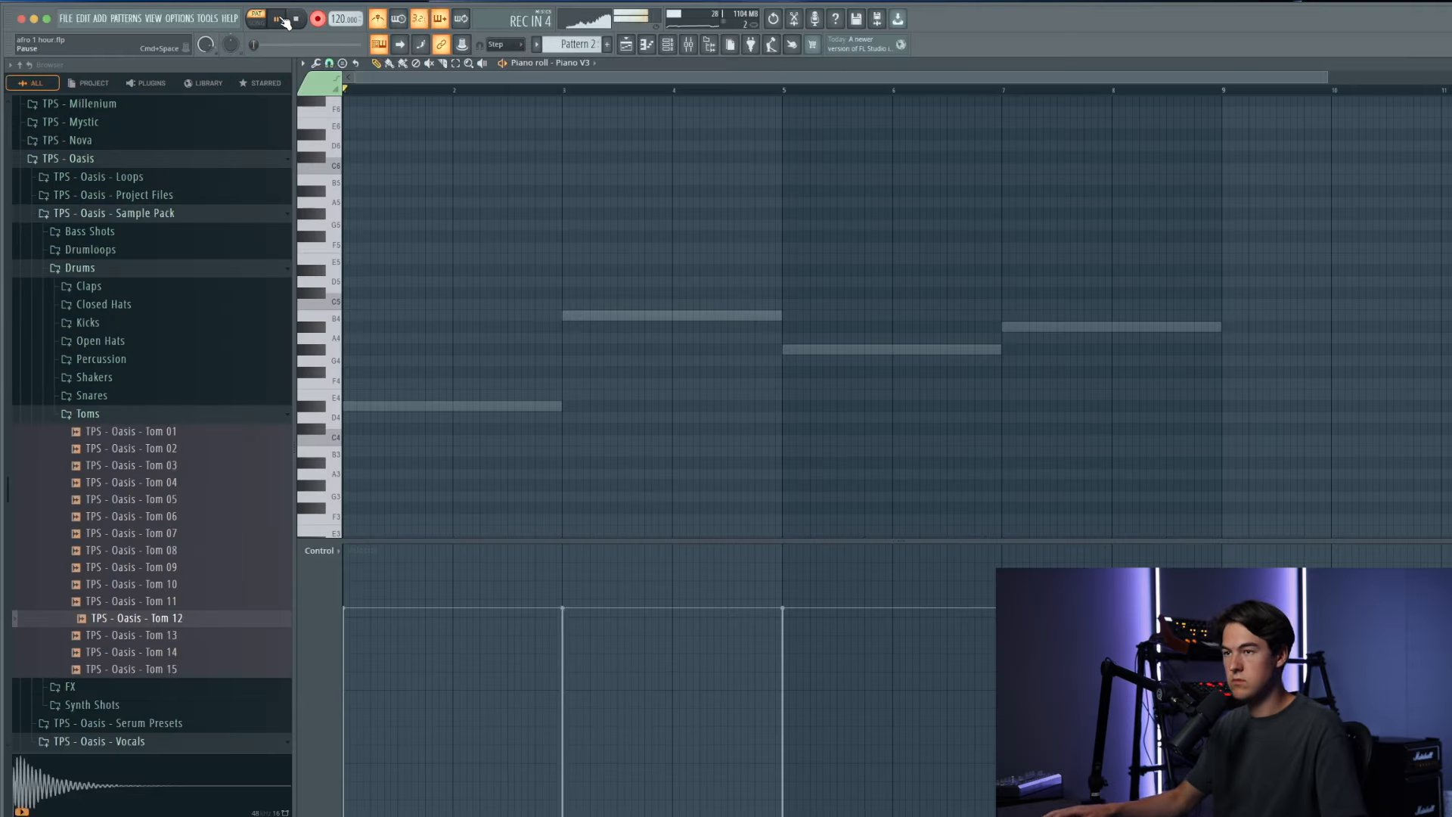
click(281, 19)
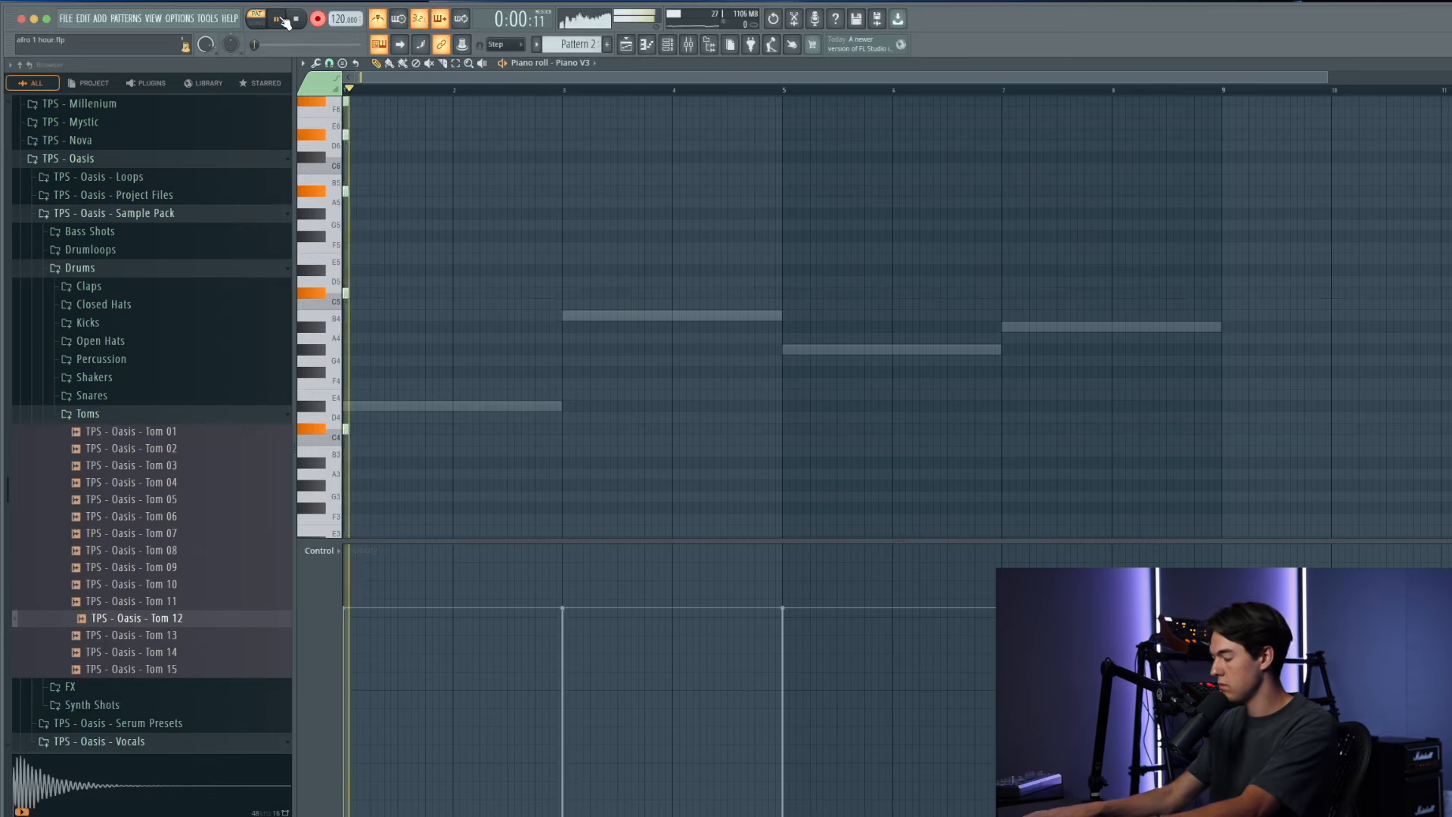
key(space)
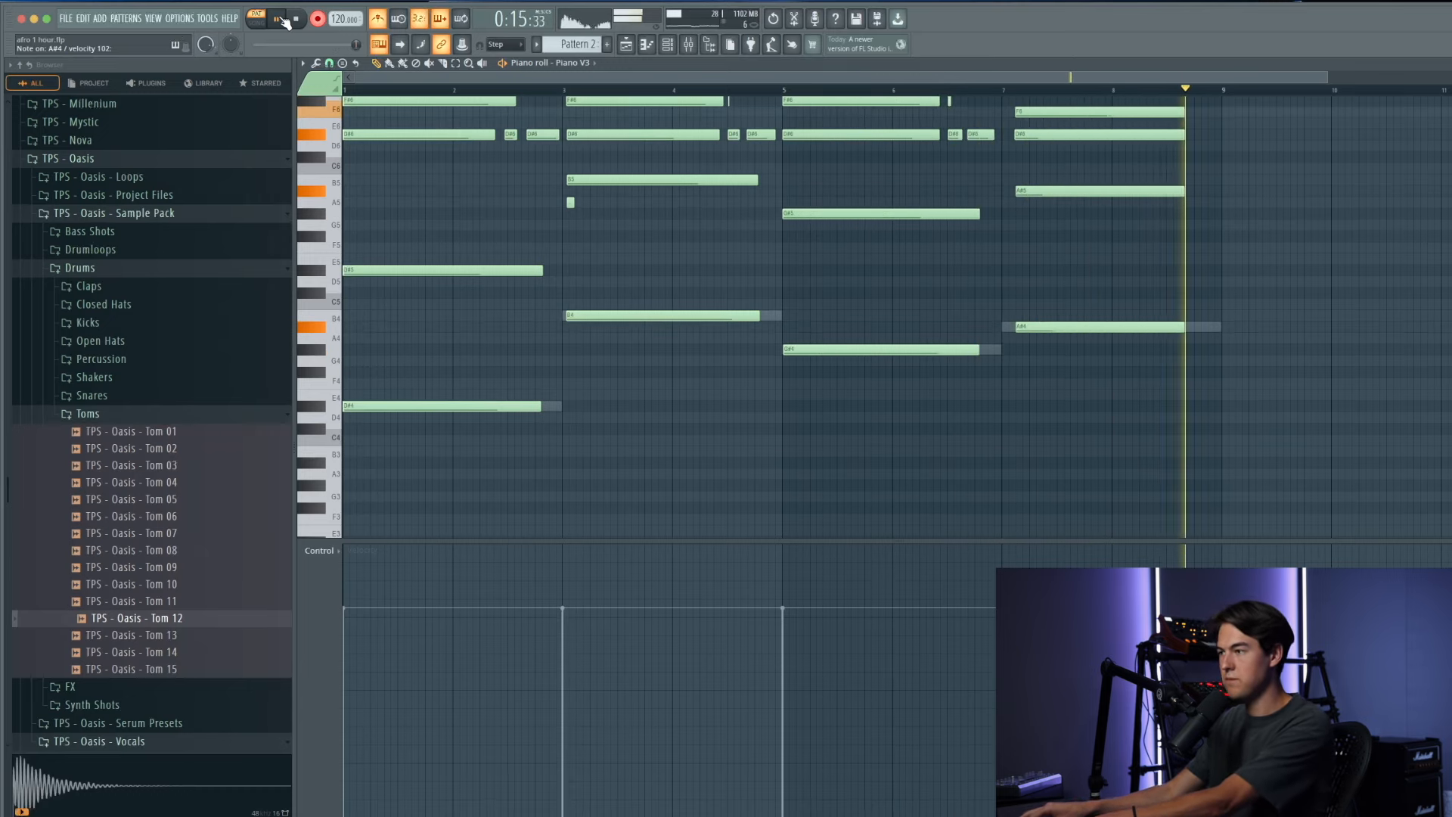
click(293, 20)
Step: Lengthen the D#6 and F#6 notes in bars 1 and 2 to close their gaps, and align the first G#6 note to mid-bar 2
scroll(444, 279, up, 3)
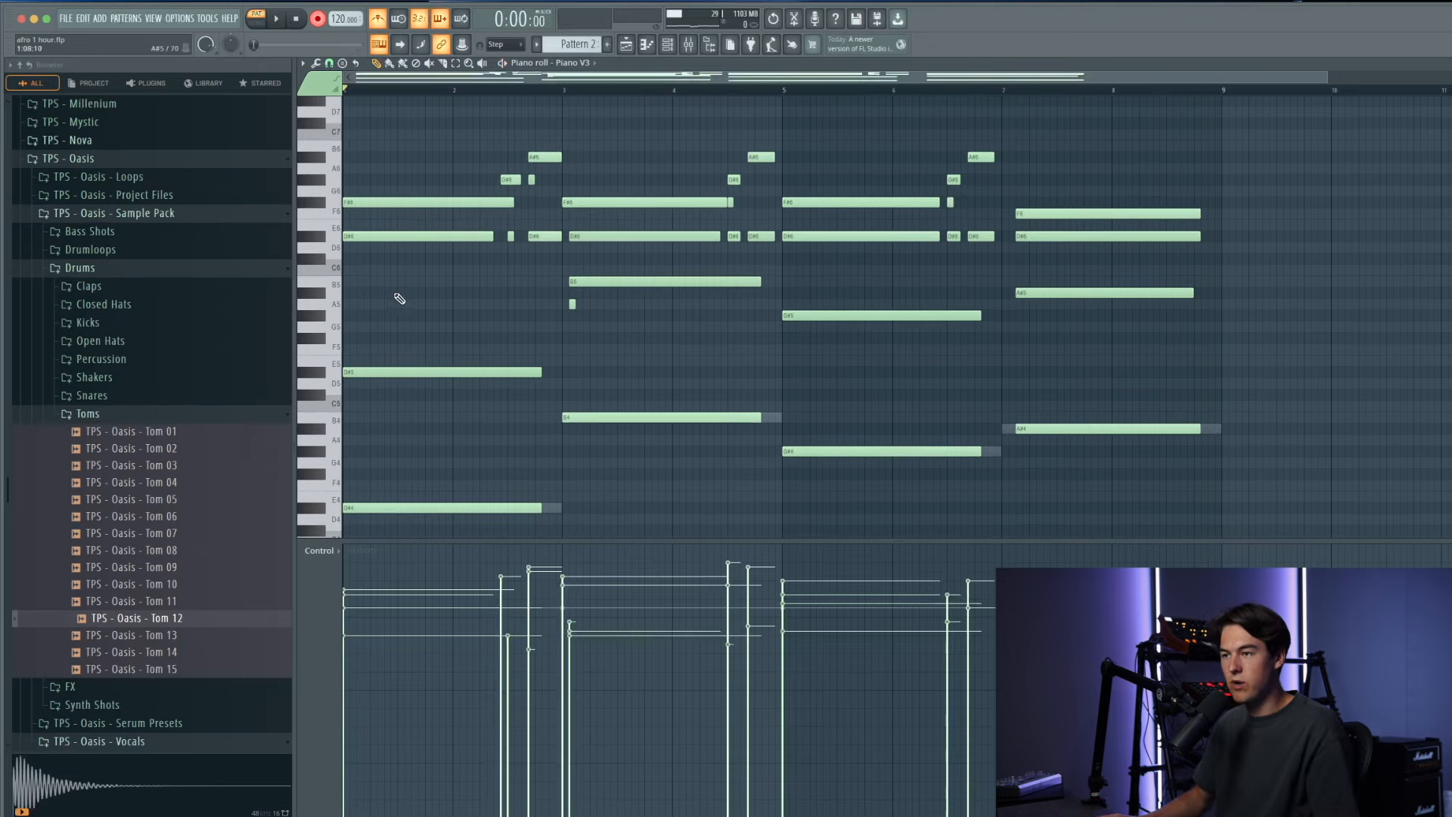
scroll(272, 280, up, 10)
scroll(371, 272, down, 3)
scroll(351, 255, up, 2)
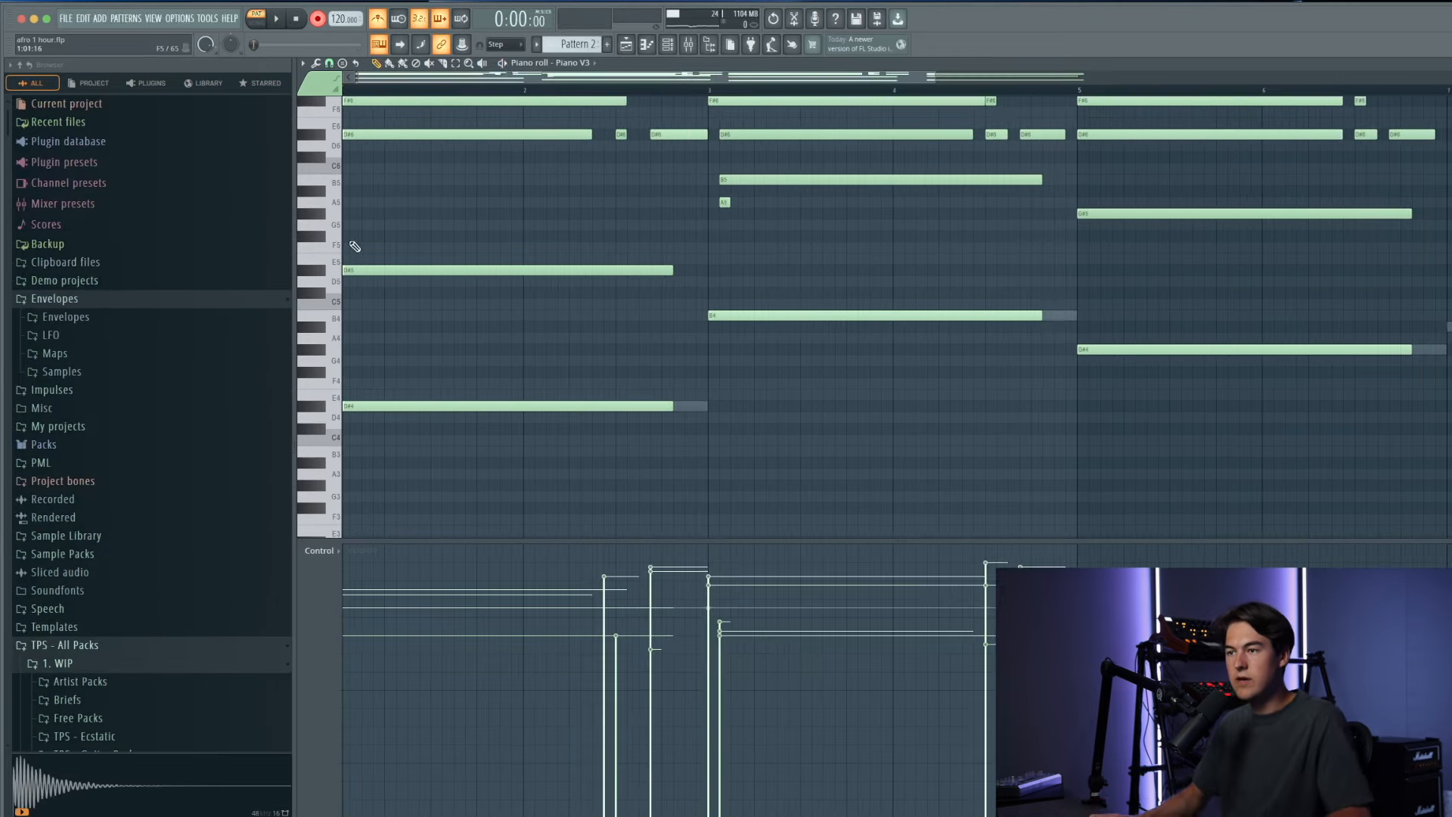
scroll(352, 255, up, 3)
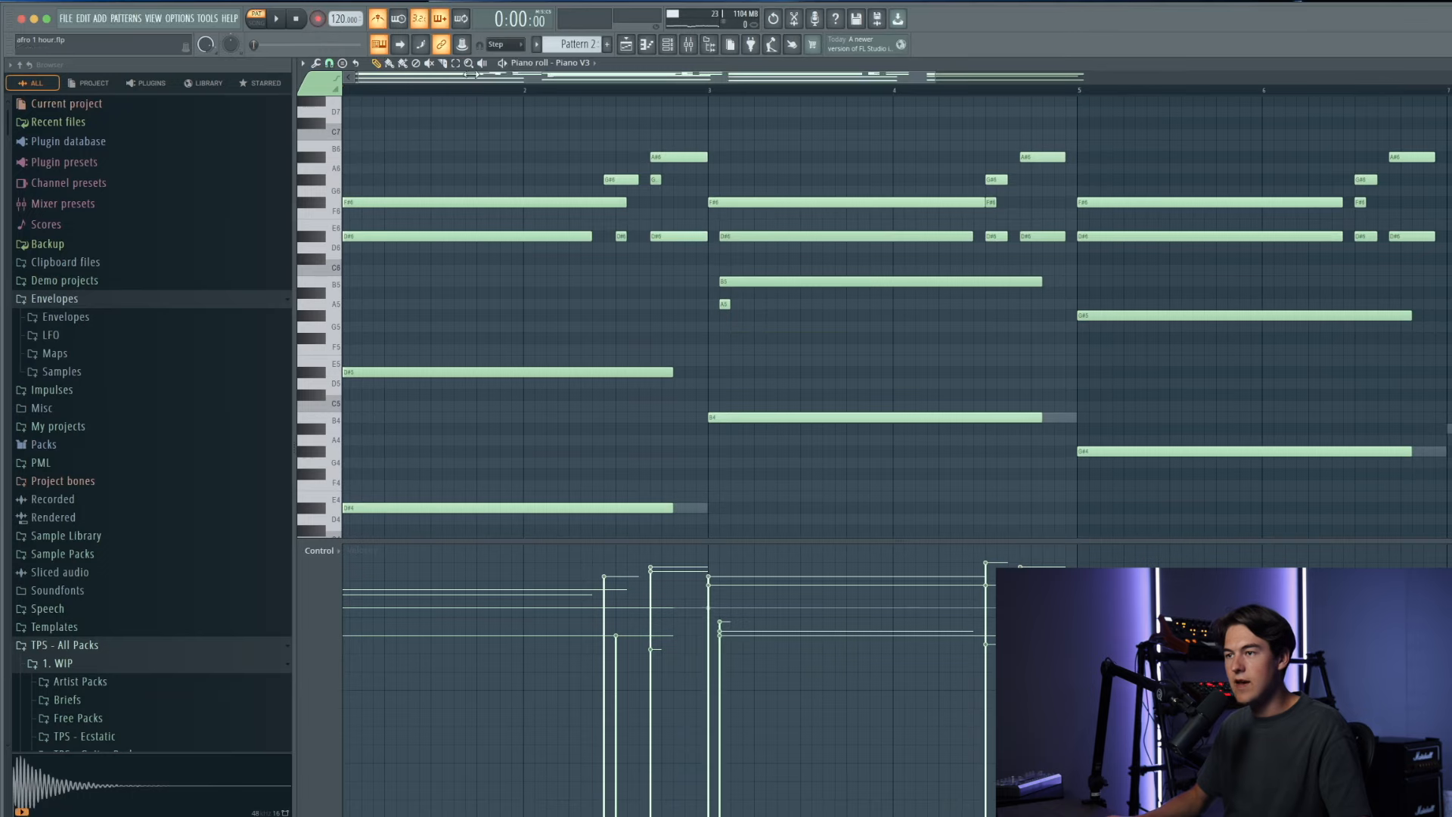
key(space)
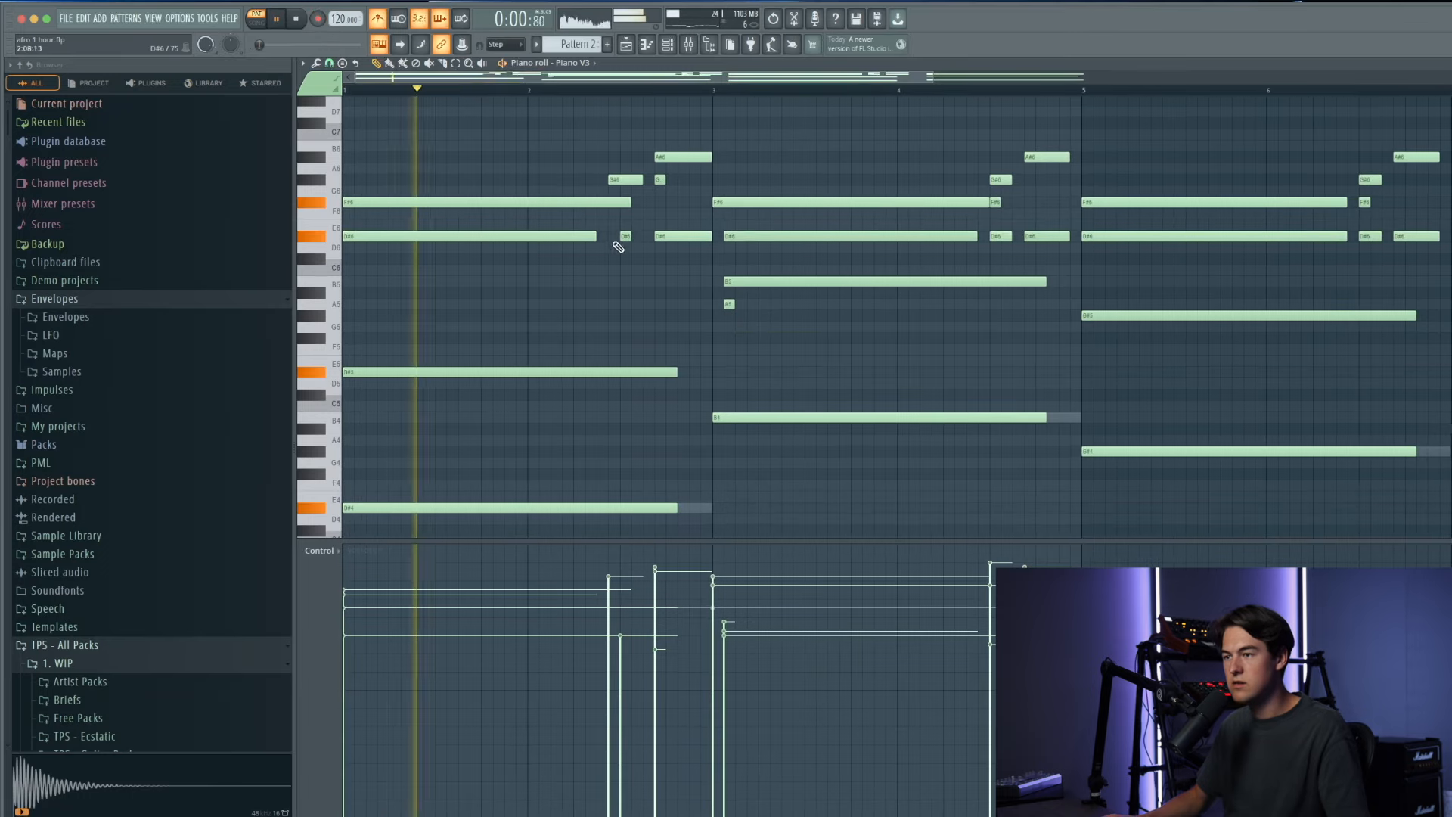
drag(595, 236, 642, 180)
key(space)
key(space)
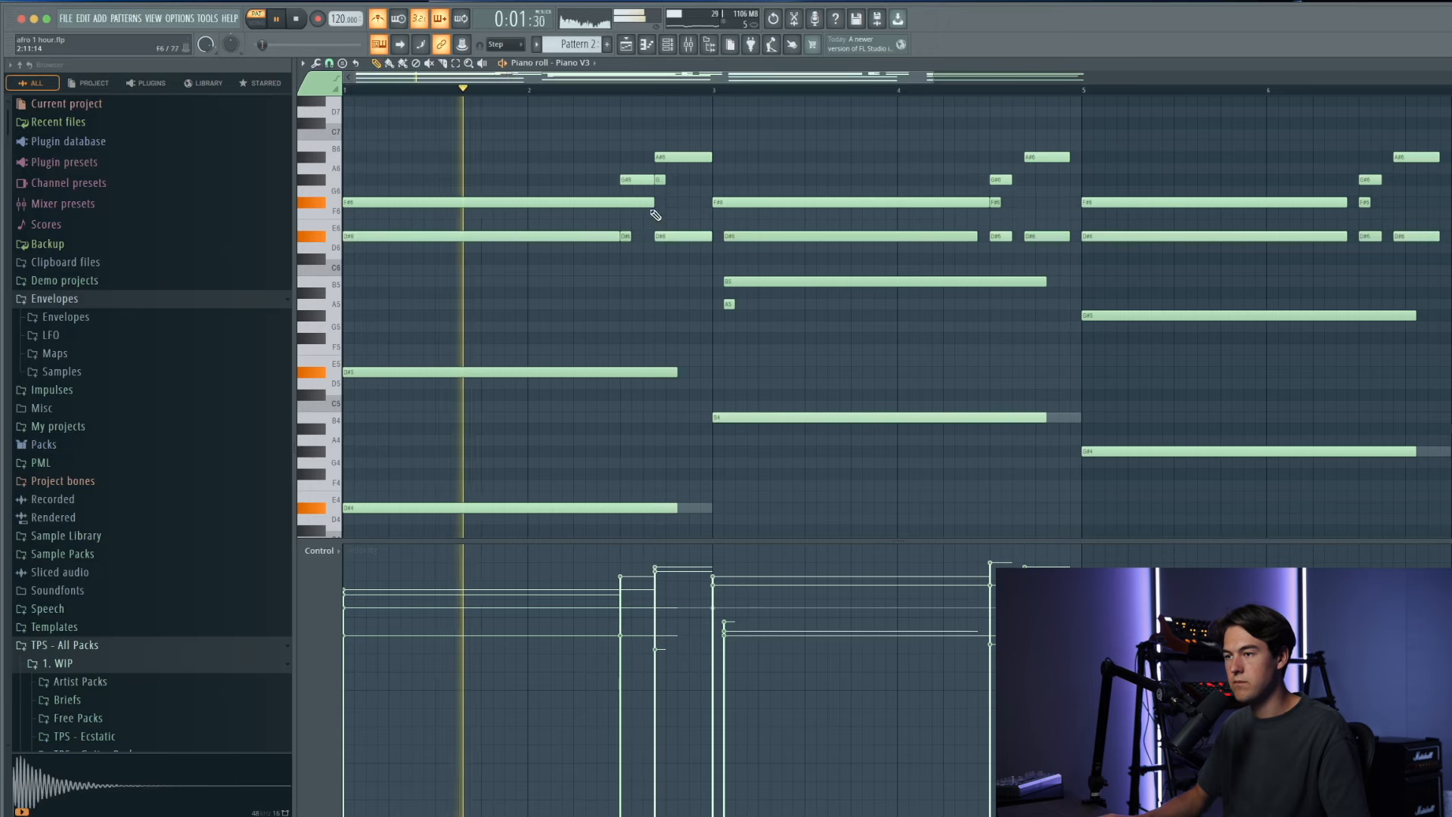
drag(632, 236, 653, 236)
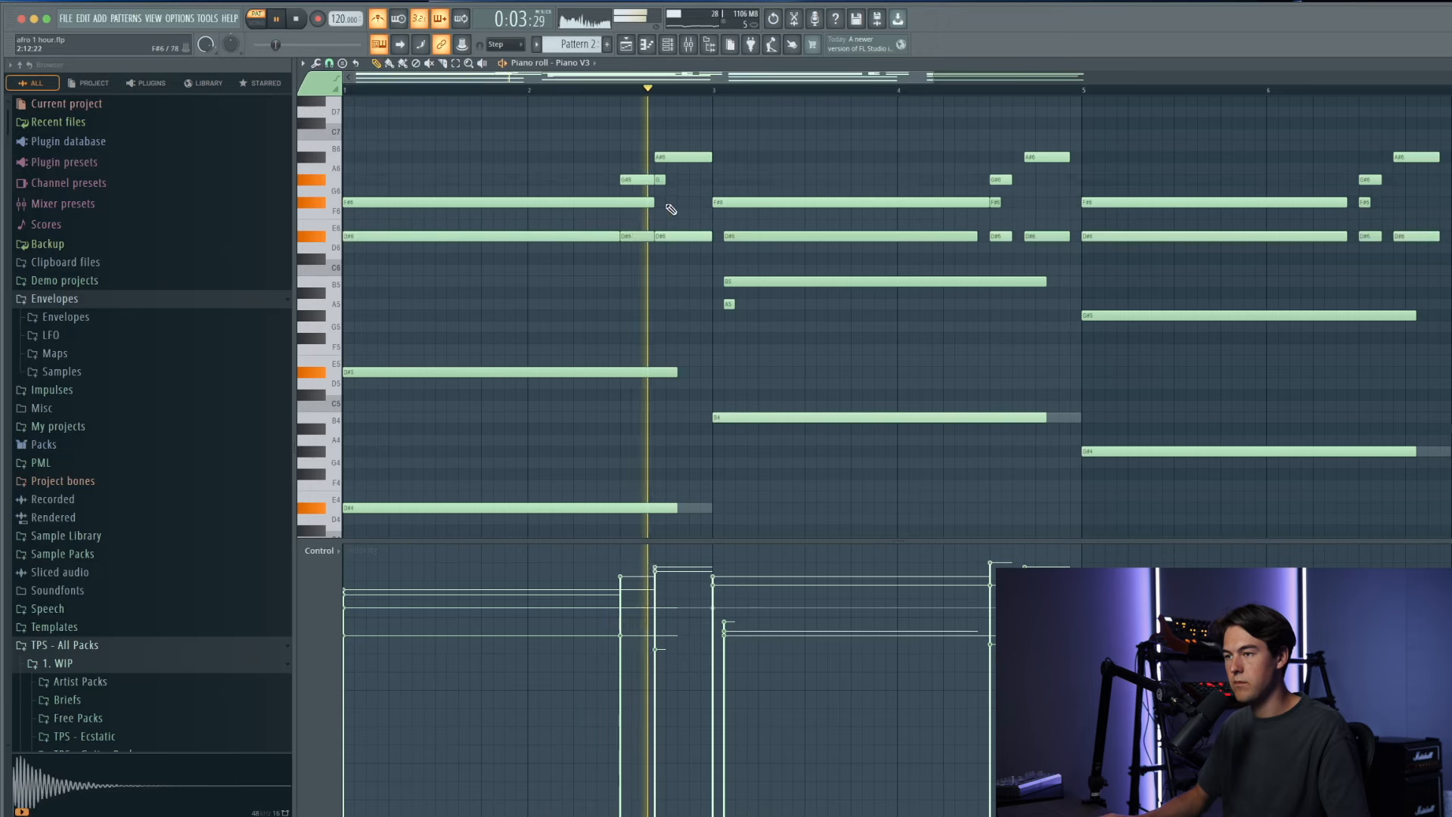
Step: Lengthen the second G#6 note in bar 2 to just past the start of bar 3, restoring it after a trial deletion
click(574, 89)
drag(662, 180, 717, 182)
key(space)
key(space)
right_click(698, 180)
key(super+z)
Step: Lower the velocities of the A#6 and D#6 notes at the end of bar 2 and listen to the phrase
super+click(680, 157)
drag(652, 581, 655, 592)
key(space)
key(space)
right_click(682, 401)
super+click(683, 236)
click(656, 583)
key(space)
key(space)
Step: Extend the opening D#4 and D#5 notes to the start of bar 3
right_click(680, 364)
scroll(681, 367, down, 3)
super+click(673, 405)
key(space)
key(space)
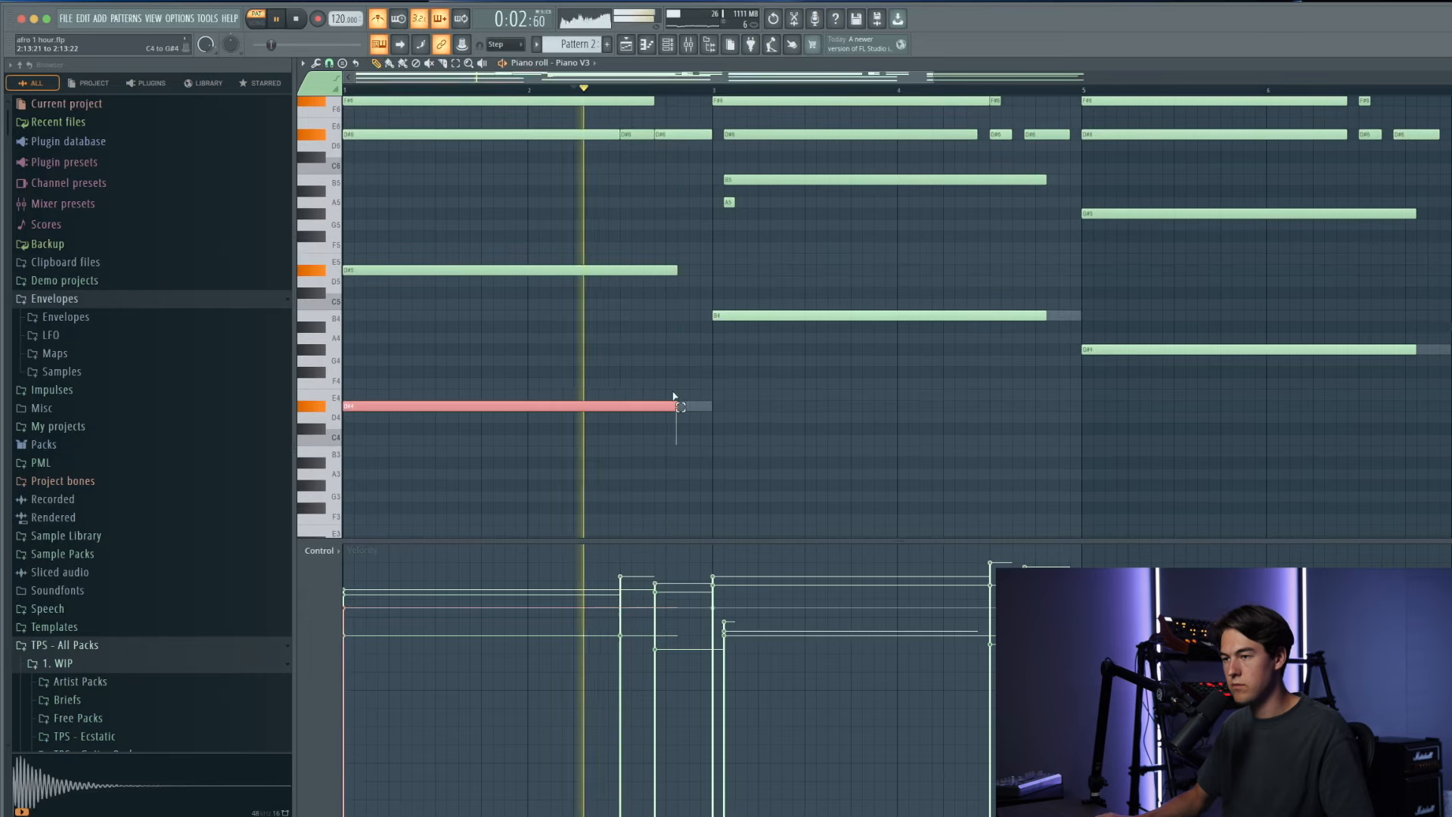
super+click(669, 270)
drag(670, 270, 709, 271)
key(space)
Step: Delete the short A5 note in bar 3 and move the long D#6 and B5 notes to the start of the bar
right_click(727, 204)
scroll(742, 302, up, 3)
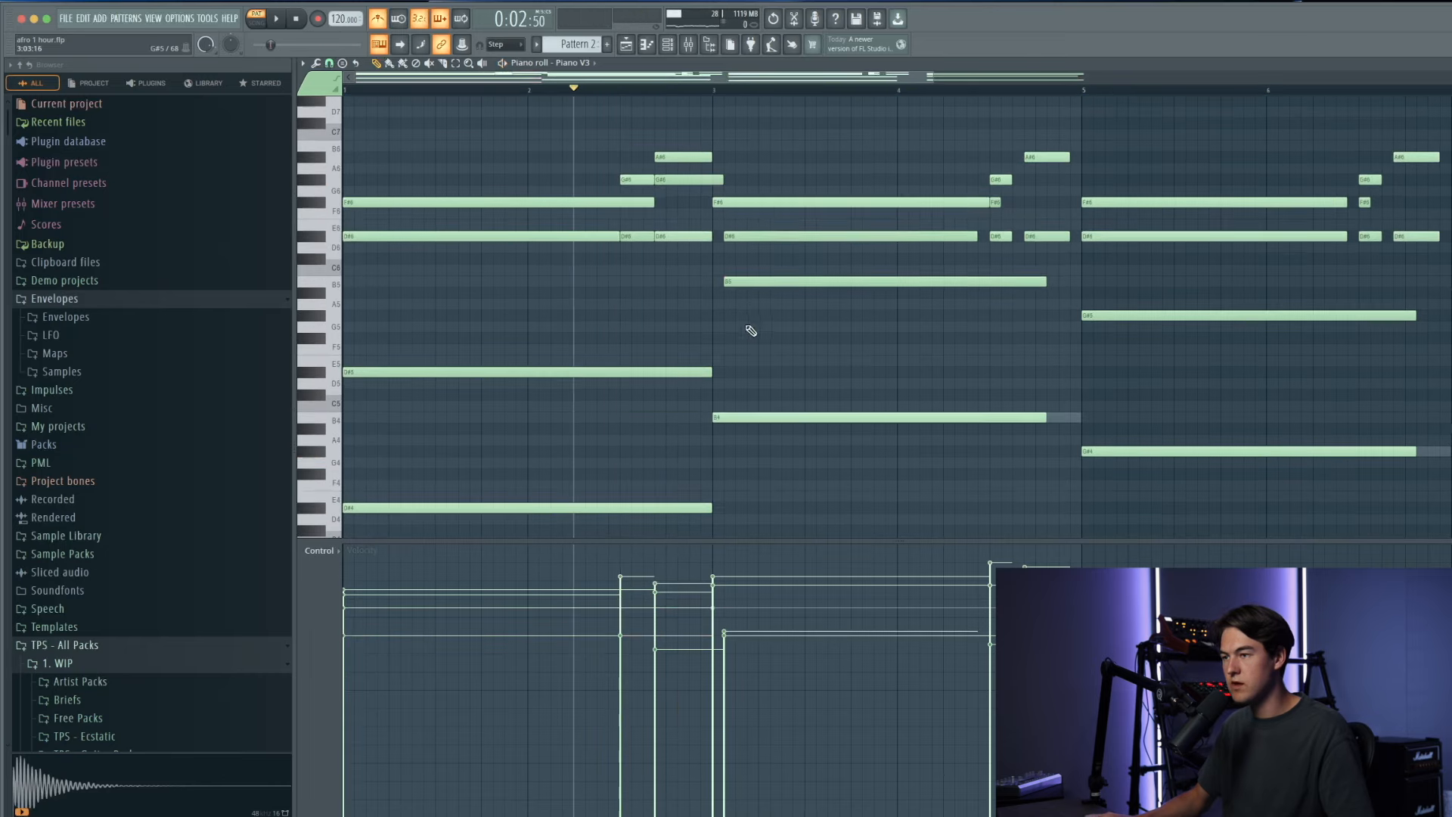
key(space)
drag(750, 329, 735, 233)
click(870, 257)
Step: Close the gaps between the upper notes in bar 4 and extend the B4 and B5 notes toward bar 5
drag(966, 236, 1026, 237)
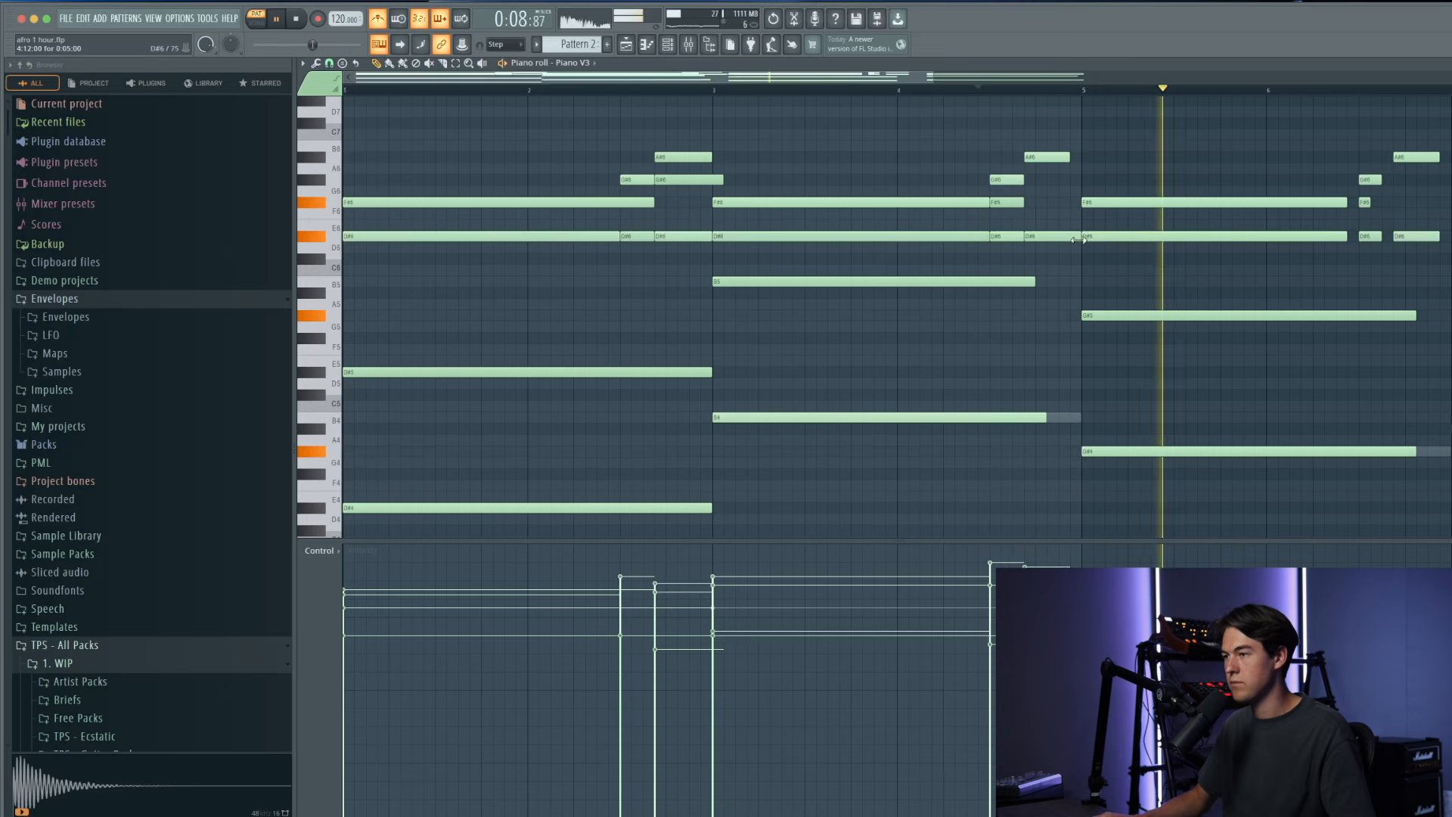
ctrl+click(1032, 282)
drag(1072, 291, 1080, 280)
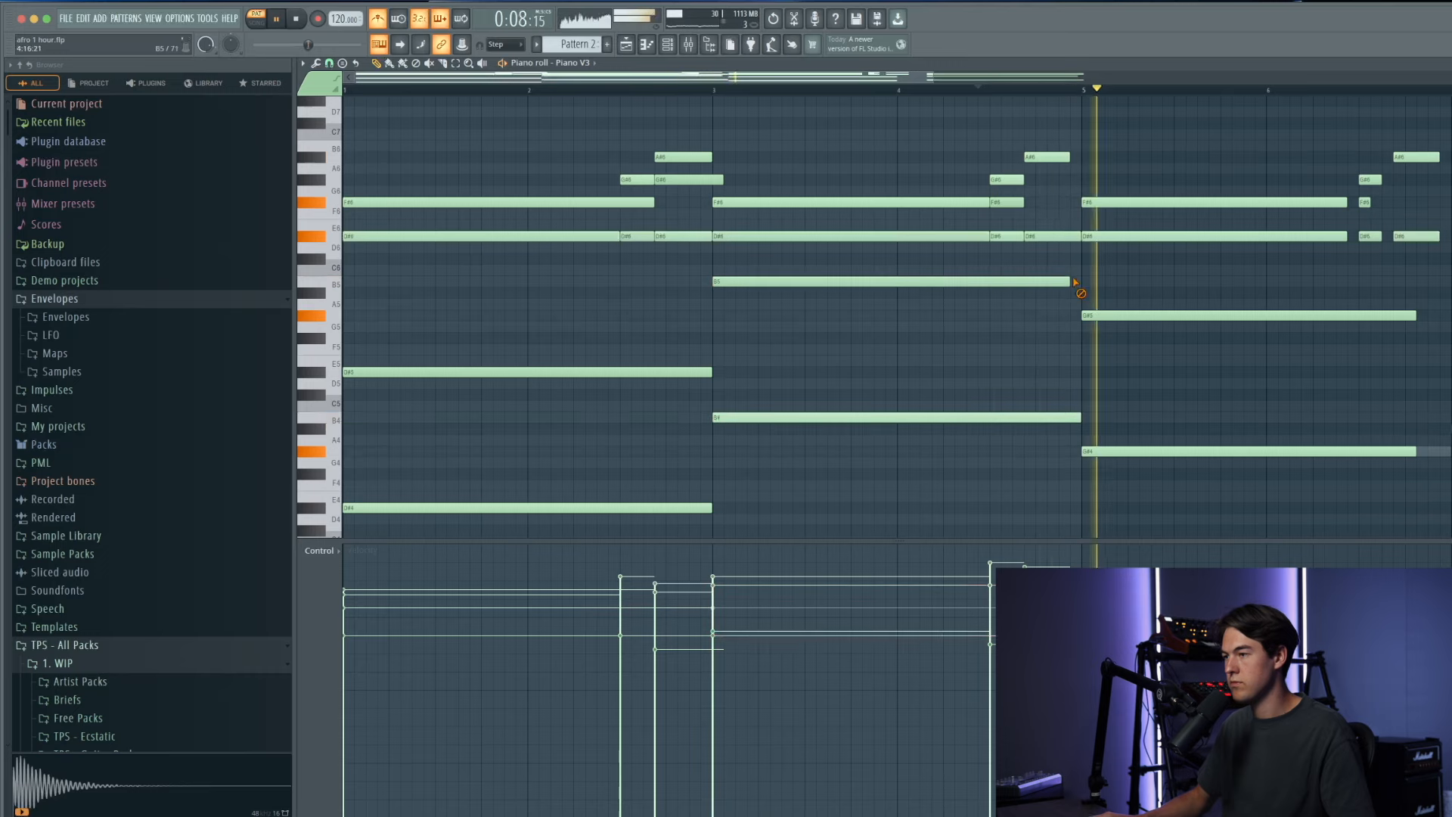
Step: Delete the short F#6 note in bar 4 and extend the long F#6, A#6 and B5 notes toward bar 5
click(770, 91)
click(1031, 239)
right_click(1018, 240)
right_click(1000, 207)
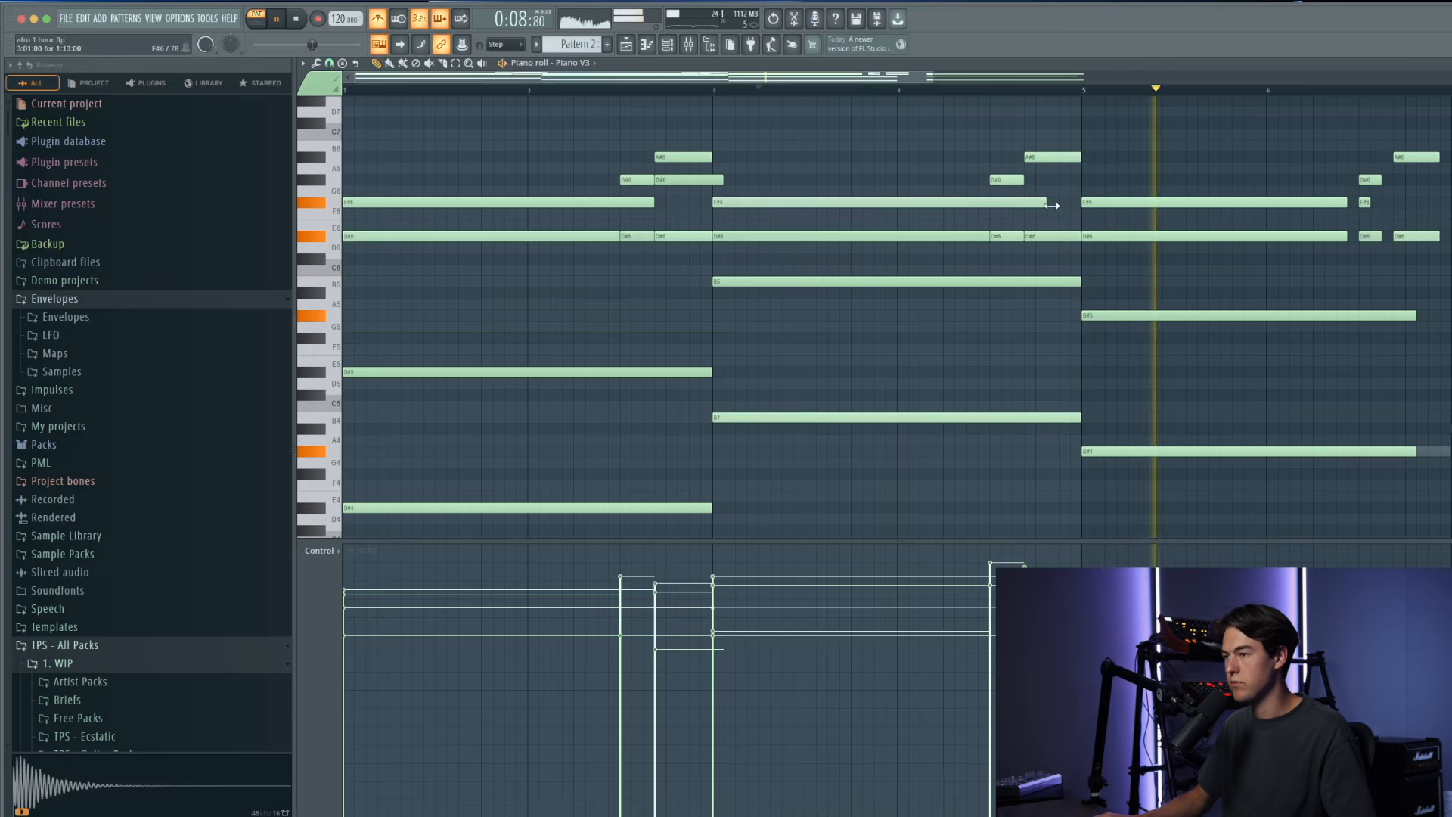
click(953, 93)
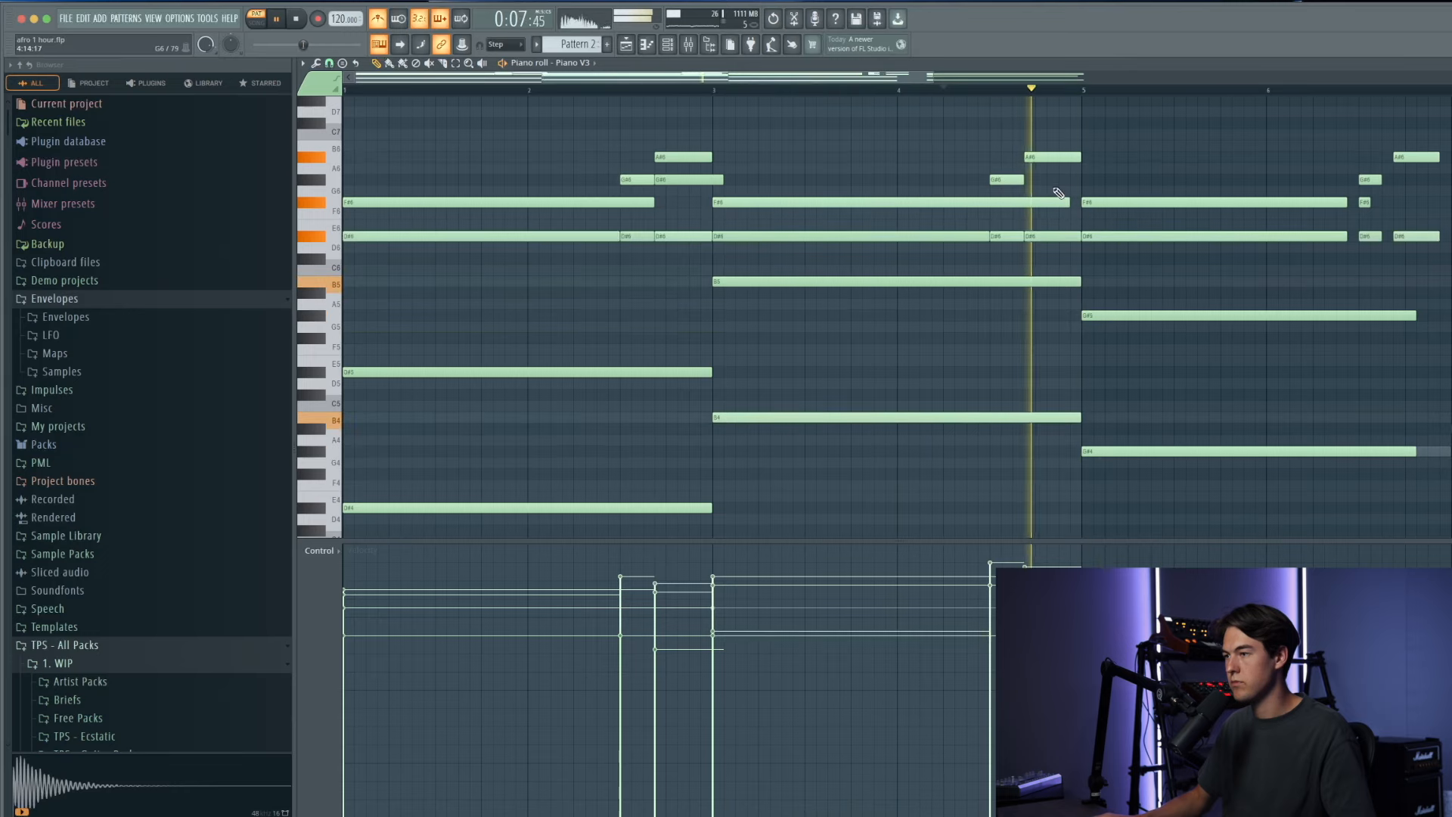
scroll(908, 244, down, 2)
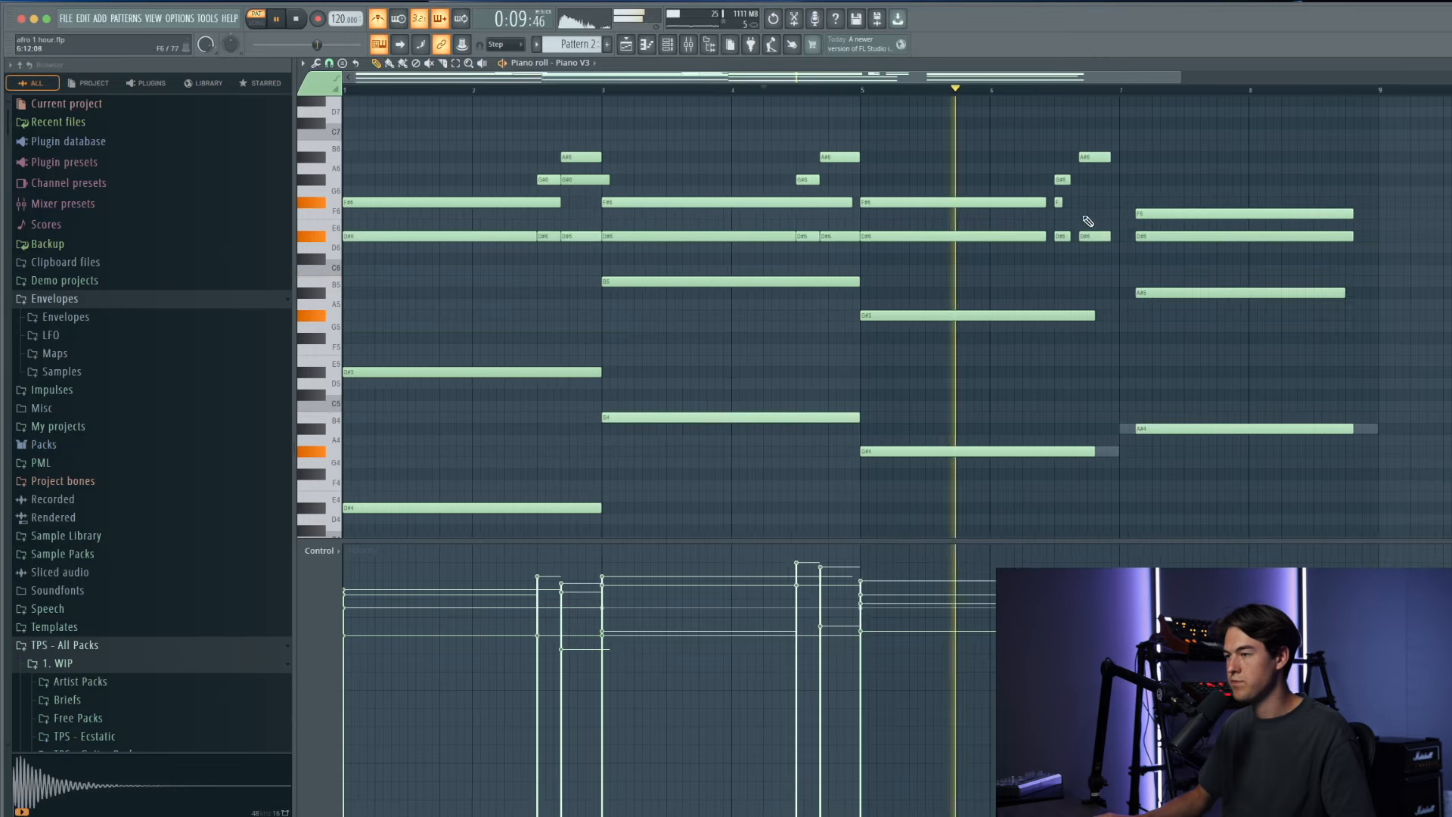
Step: Extend the long F#6 and D#6 notes in bars 5–6 to the short notes and move the last chord to the start of bar 7
drag(1048, 249, 1029, 196)
super+click(1105, 222)
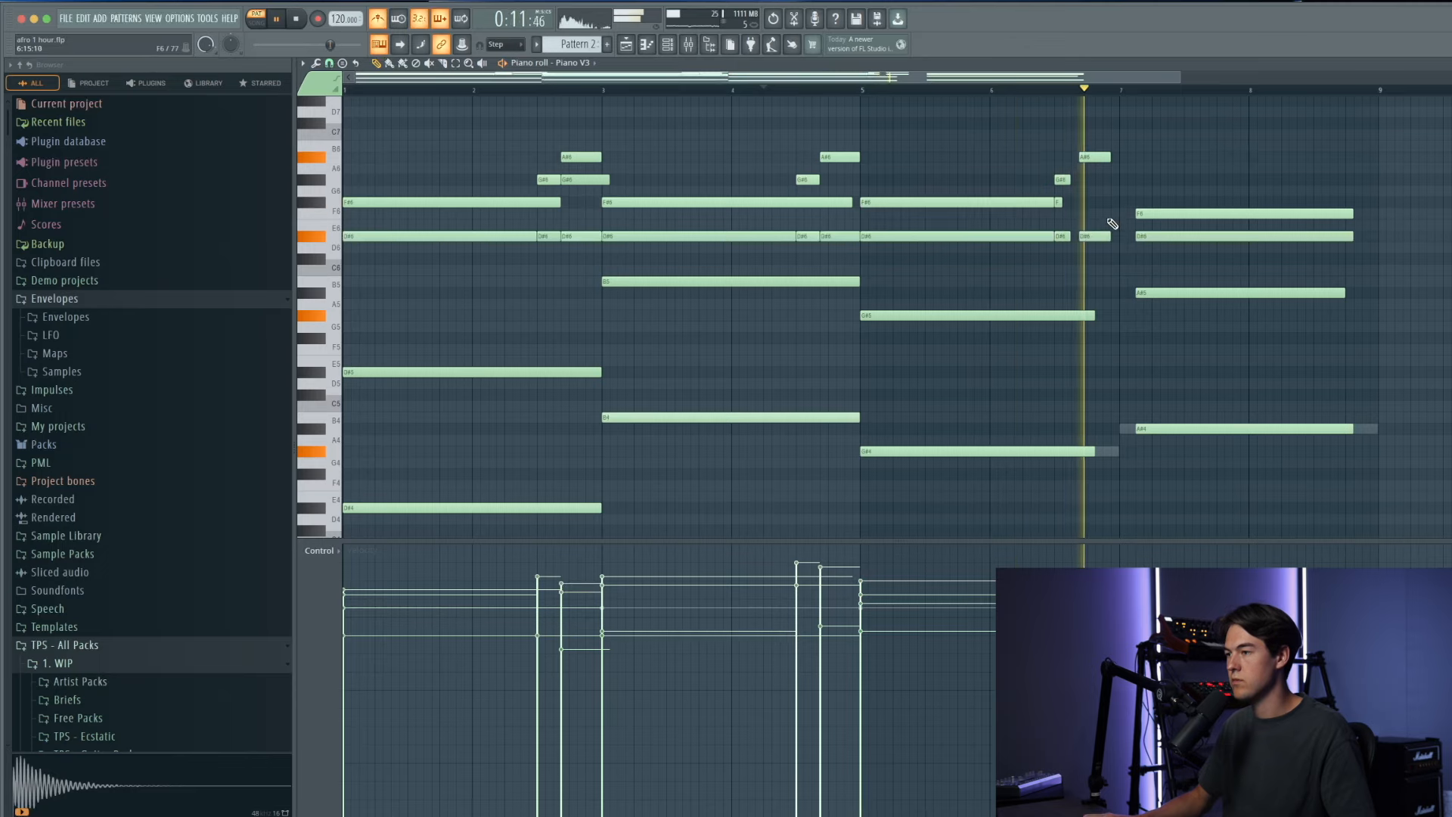
scroll(1104, 222, up, 2)
drag(1222, 506, 1171, 271)
mouse_move(1167, 218)
mouse_down()
mouse_move(1165, 201)
mouse_move(1144, 211)
mouse_up()
key(space)
key(space)
Step: Extend the G#4 and G#5 notes to bar 7 and lengthen the last chord to about bar 9
scroll(1134, 210, down, 2)
super+click(1087, 201)
drag(1045, 464, 1049, 315)
drag(1217, 445, 1286, 215)
super+click(1278, 261)
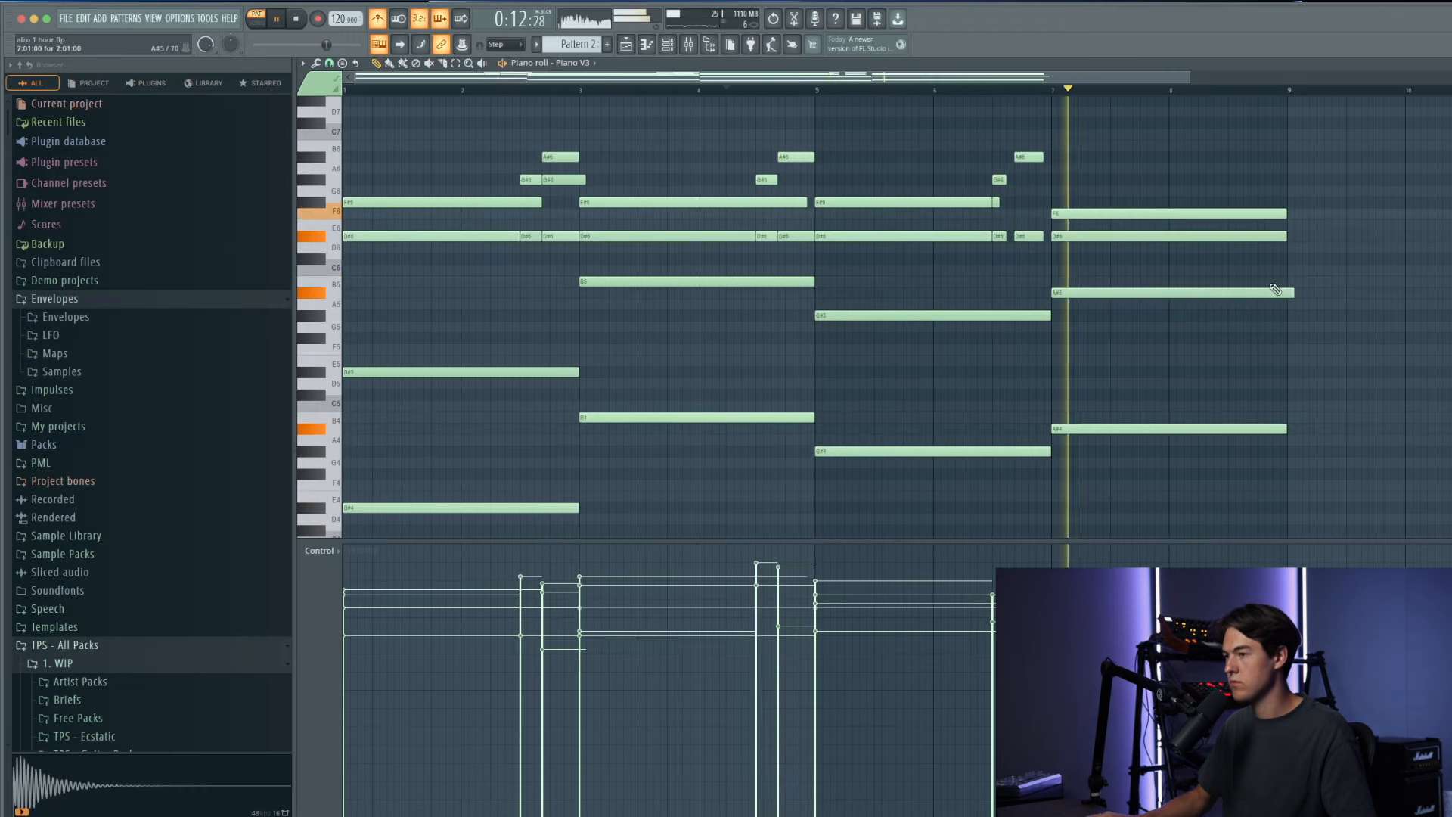
Step: Extend the long F#6 note through bar 6 and close the gaps between the upper notes up to bar 7
scroll(1029, 227, up, 2)
drag(1019, 204, 1089, 205)
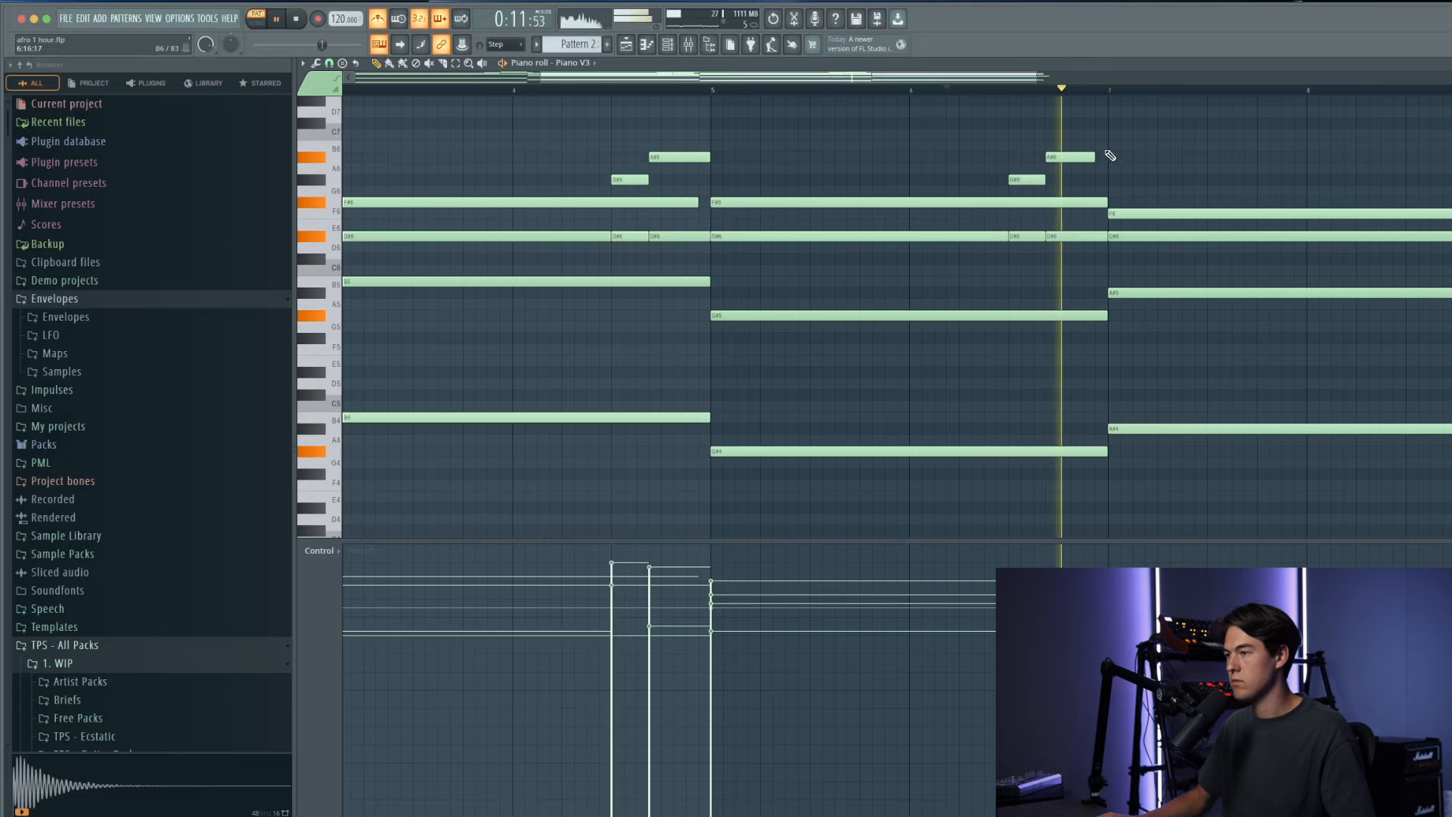
drag(1106, 155, 1109, 157)
scroll(1028, 189, down, 2)
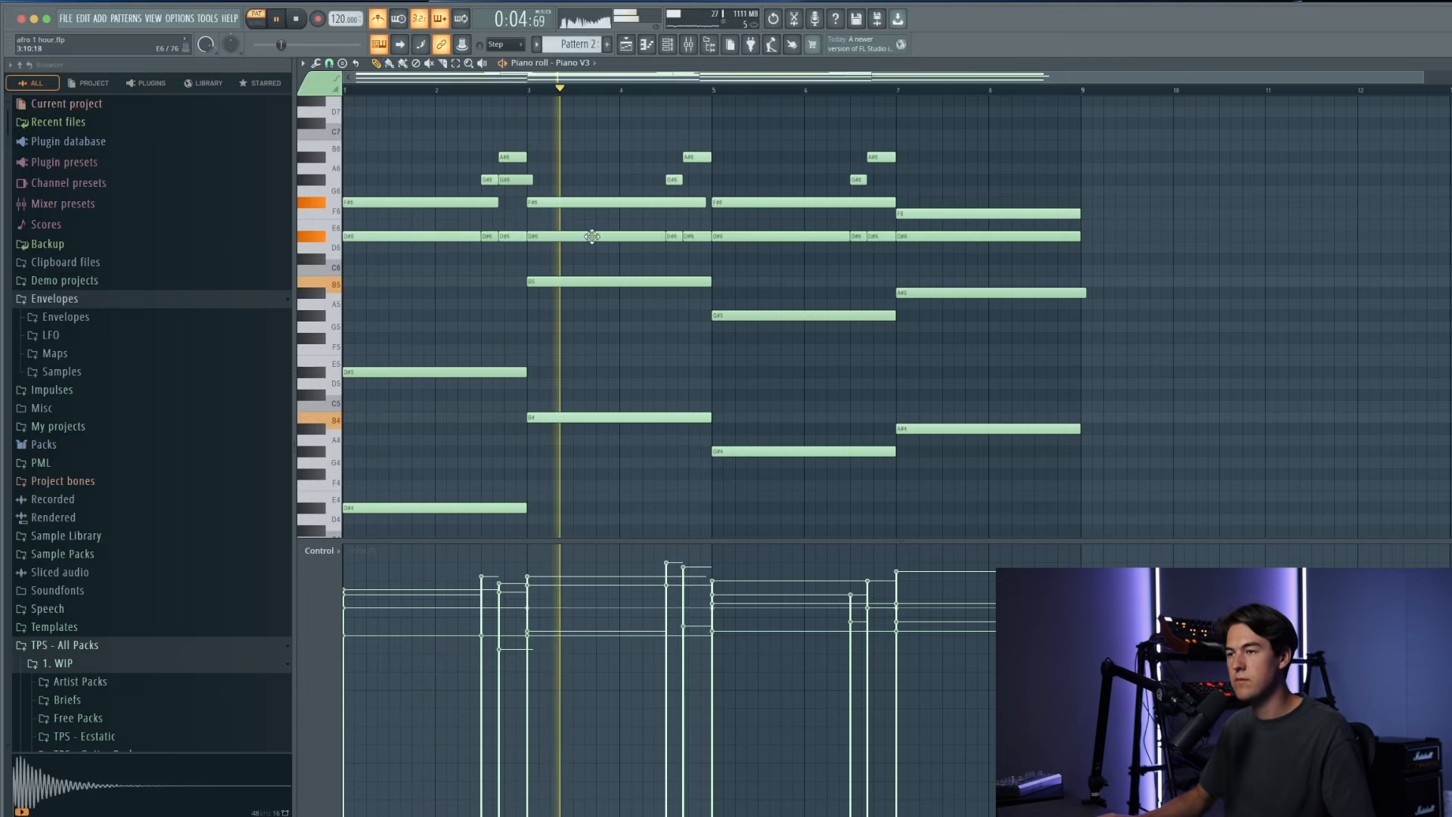
Step: Add a B5 note across bars 5–6 and a D6 note across bars 7–8, and listen to the last chord
drag(540, 258, 894, 285)
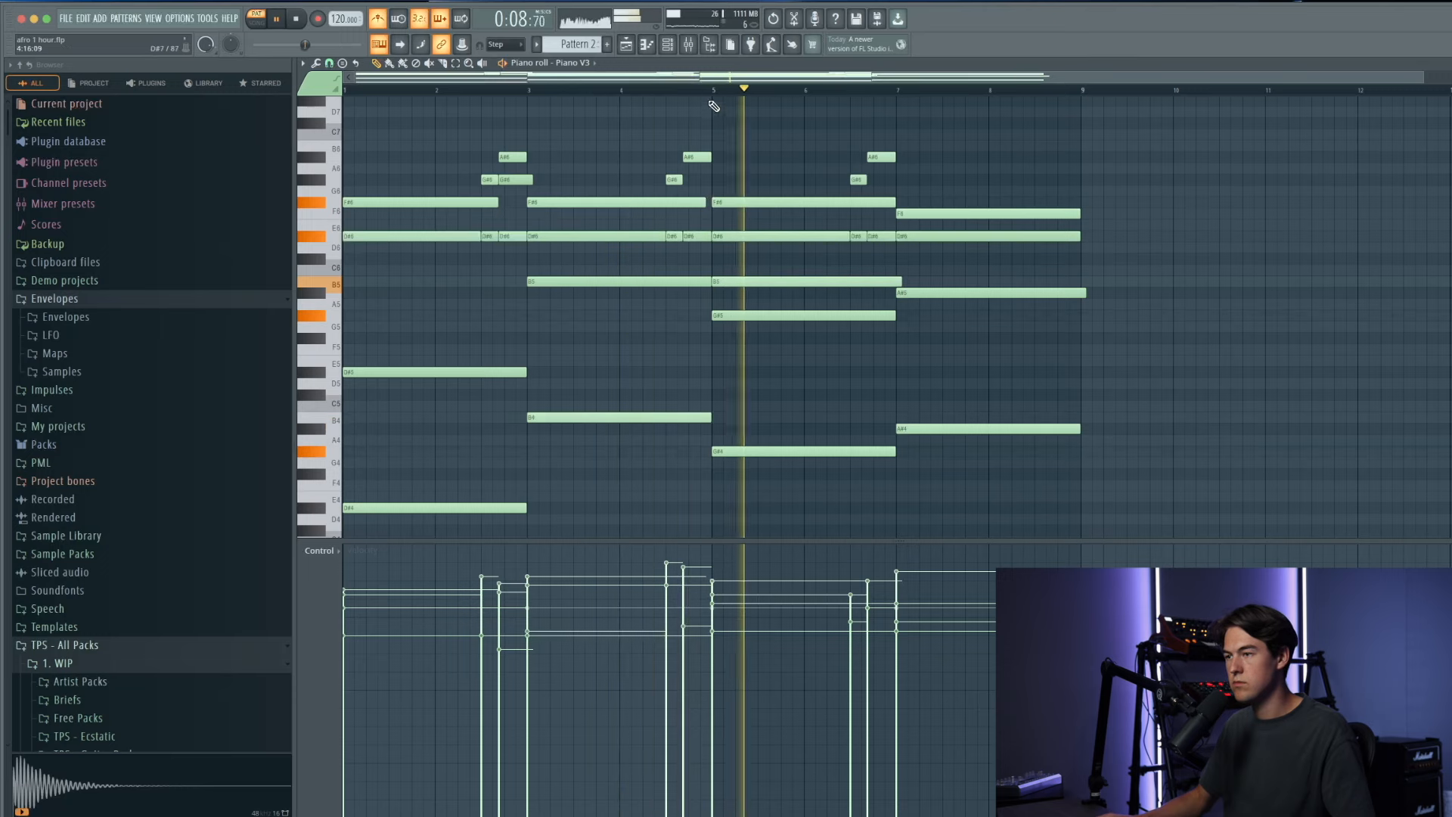
click(902, 281)
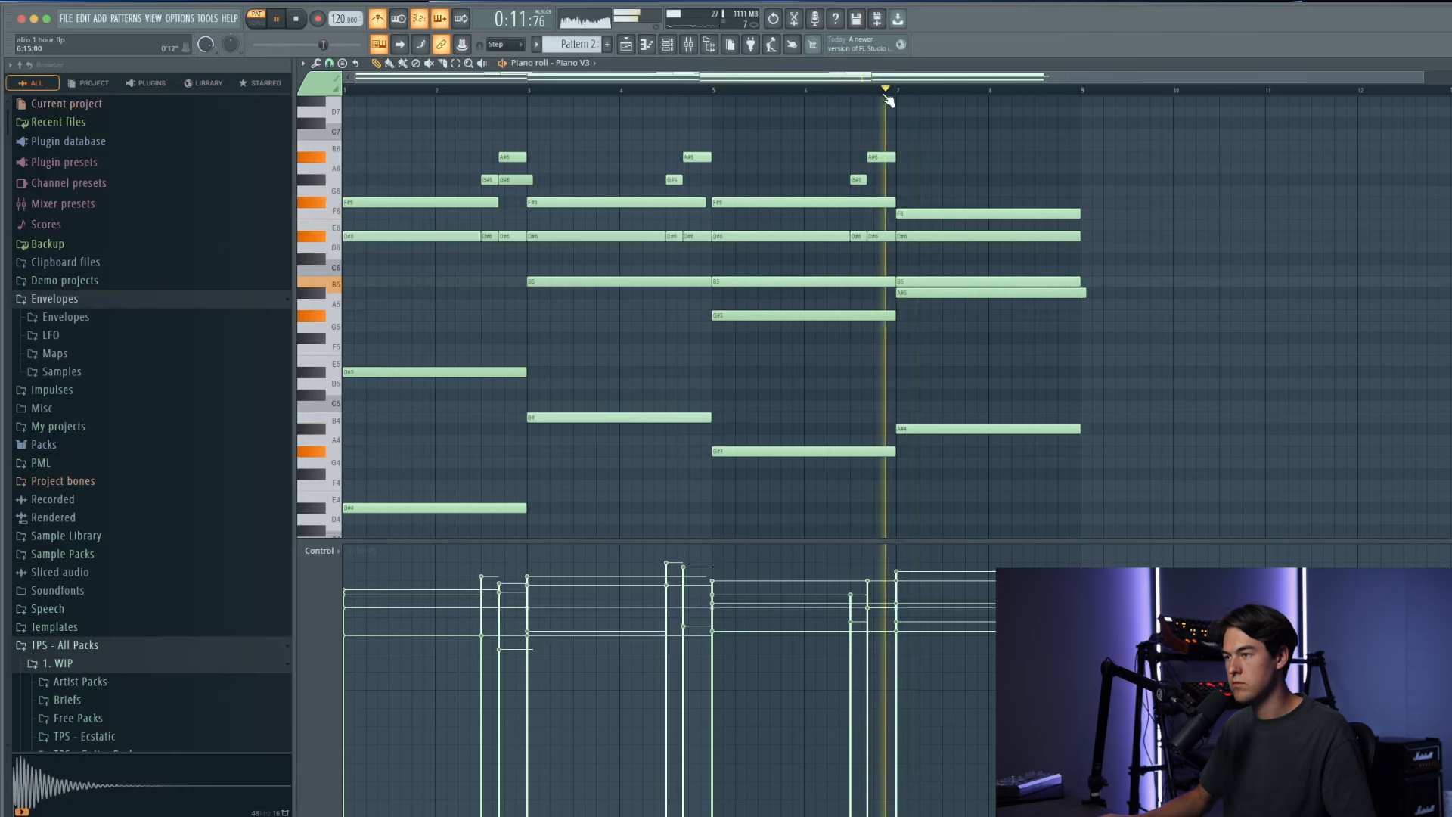
drag(958, 281, 958, 246)
key(space)
key(space)
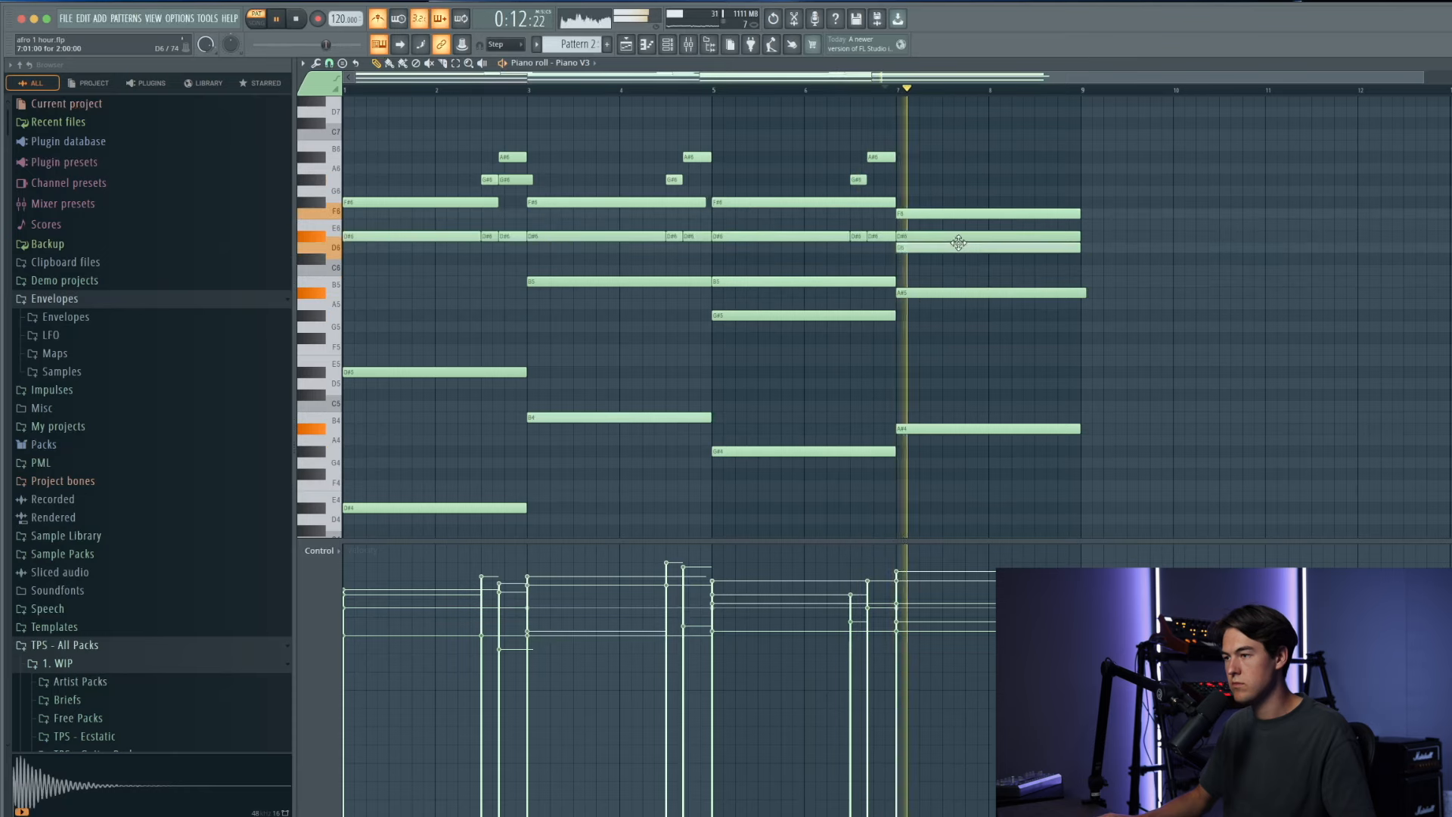
Step: Select the D#6 and D6 notes of the last chord and lower their velocity while listening to the phrase
key(space)
key(space)
drag(953, 259, 974, 234)
key(space)
key(space)
drag(908, 614, 911, 660)
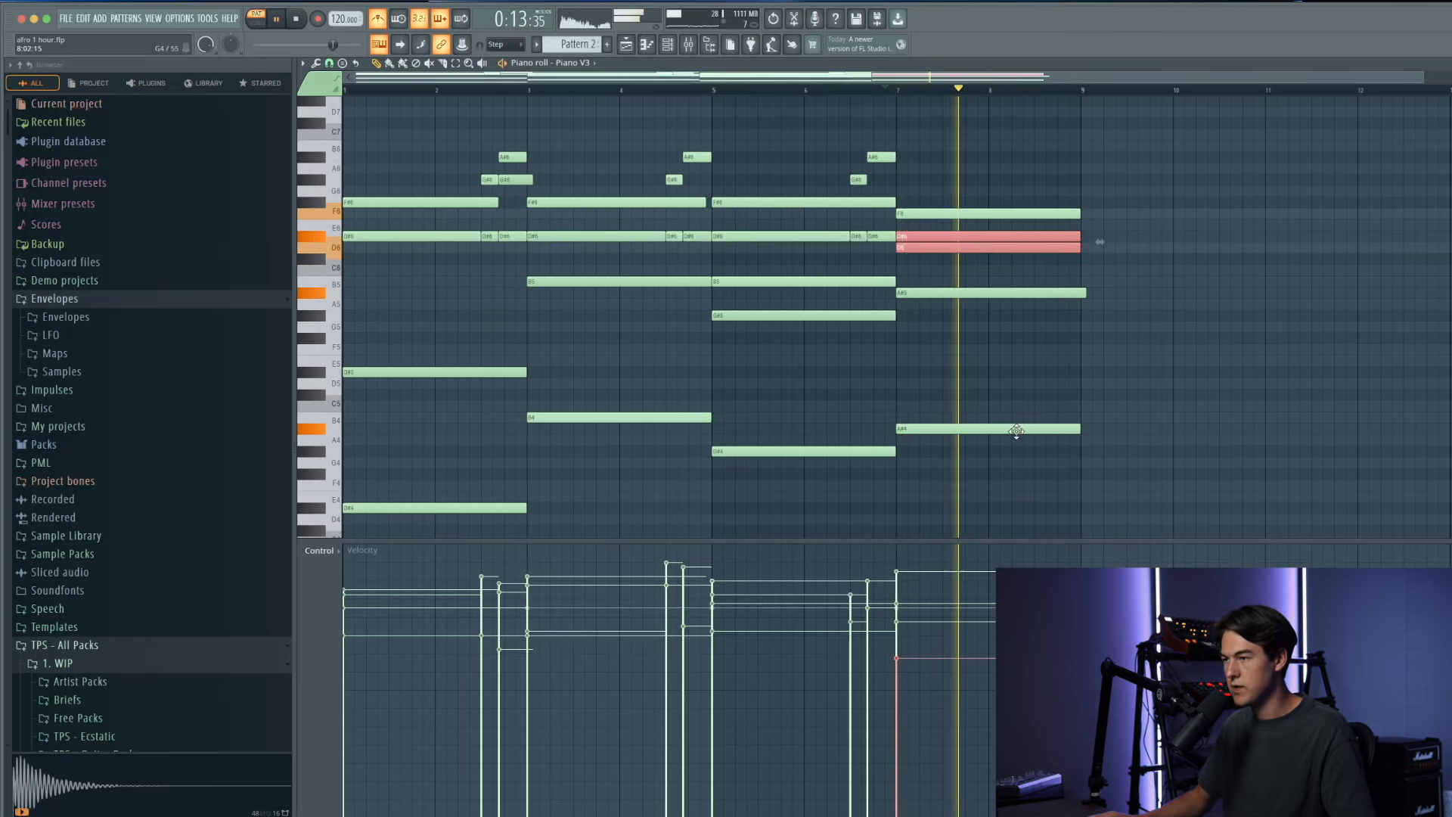
key(space)
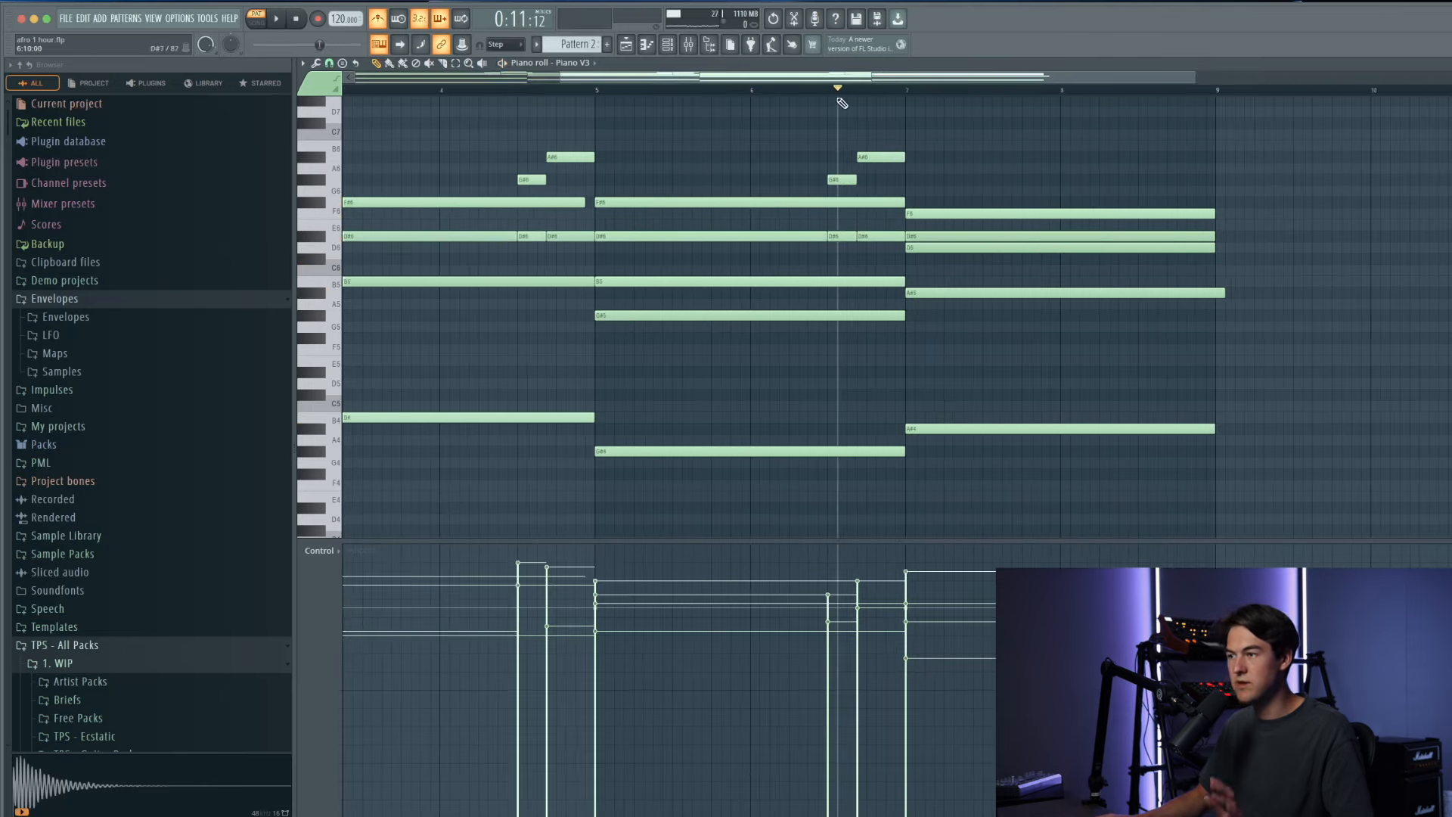
Step: Trim the A#5 note of the last chord to end at bar 9 while playing the phrase
key(space)
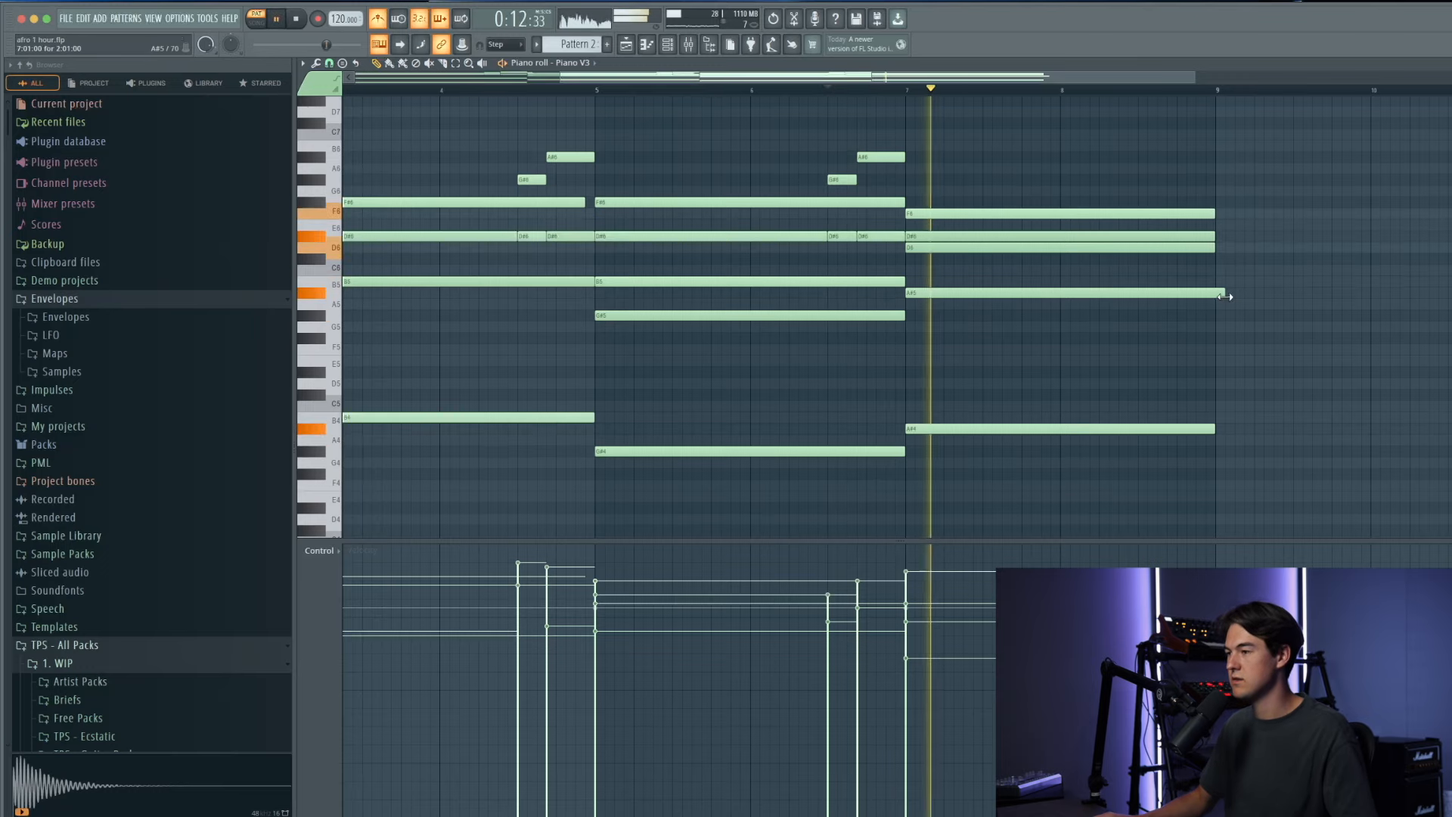
drag(1225, 295, 1217, 295)
scroll(1210, 302, down, 3)
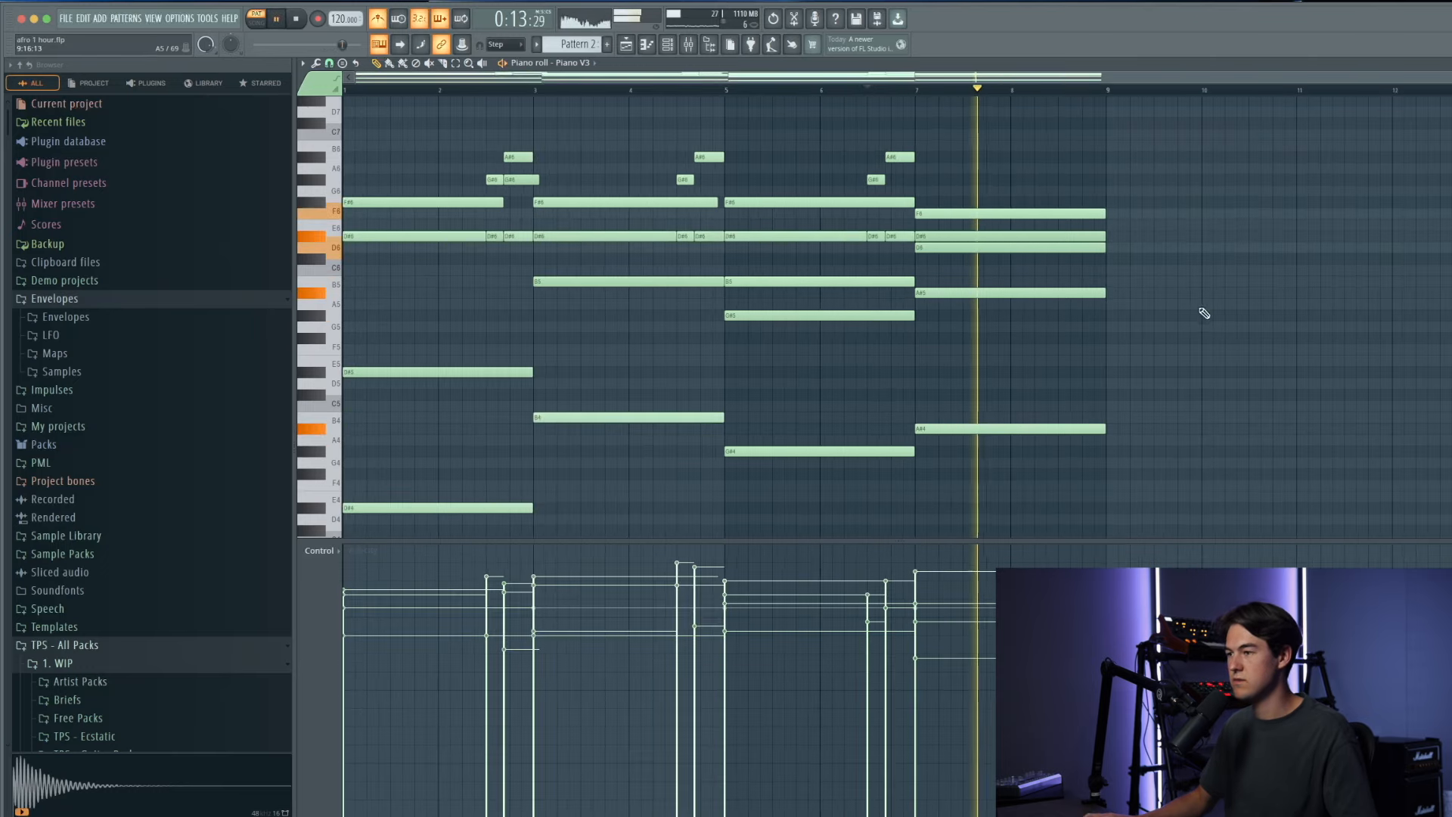
Step: Play the full arrangement from the playlist and set the Piano V3 channel volume to 81%
click(640, 49)
key(space)
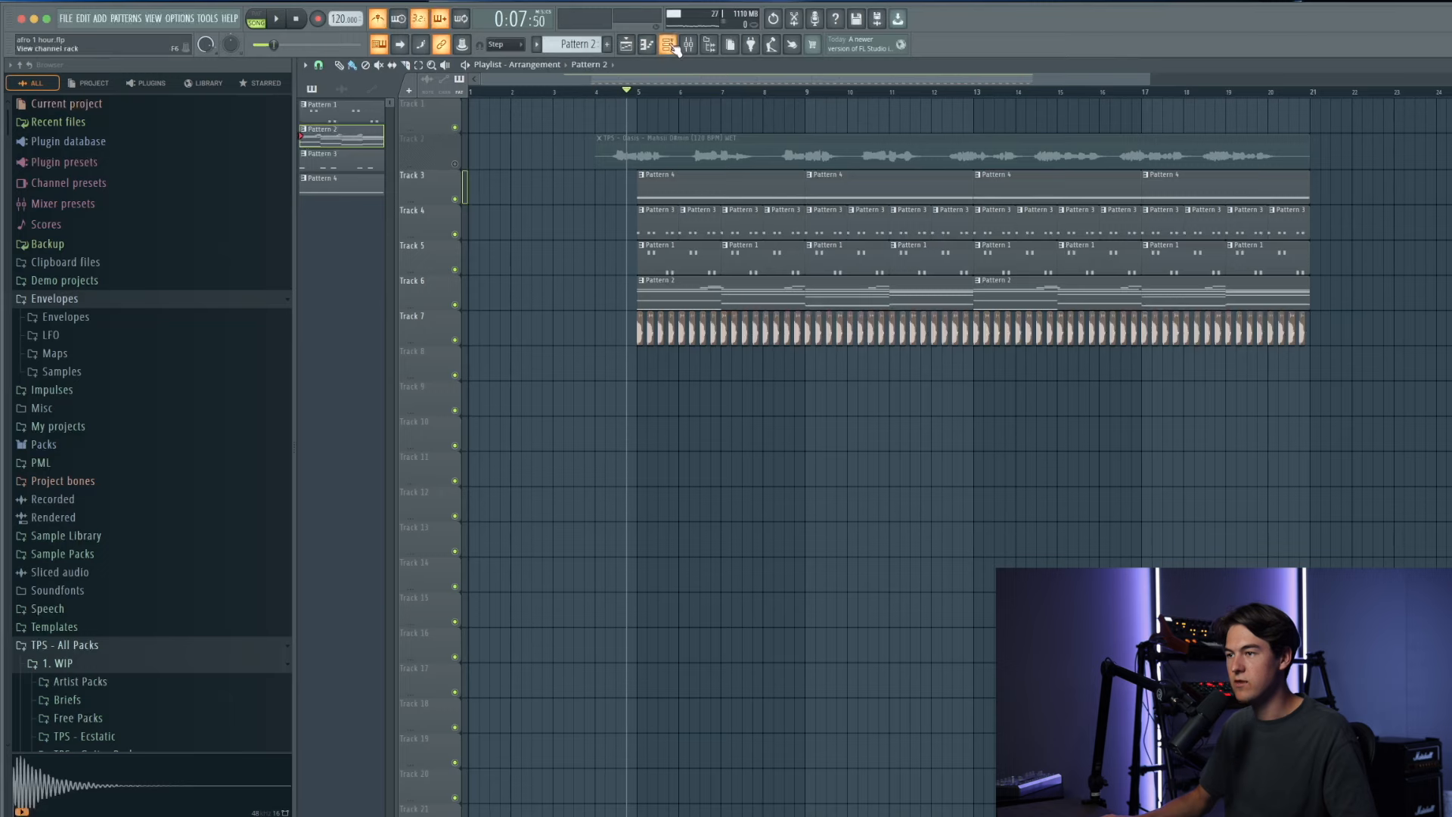
click(672, 45)
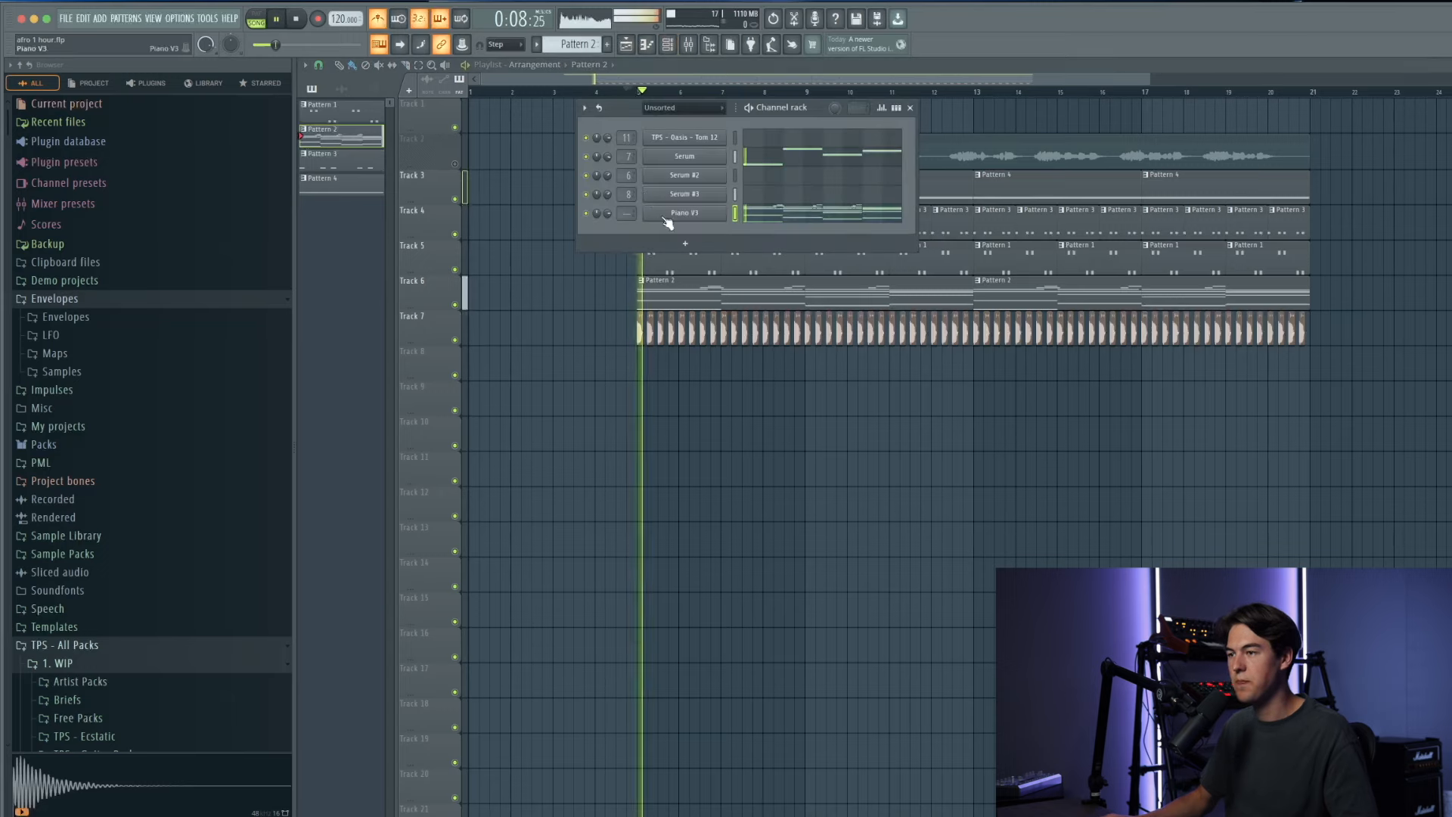
drag(603, 215, 605, 211)
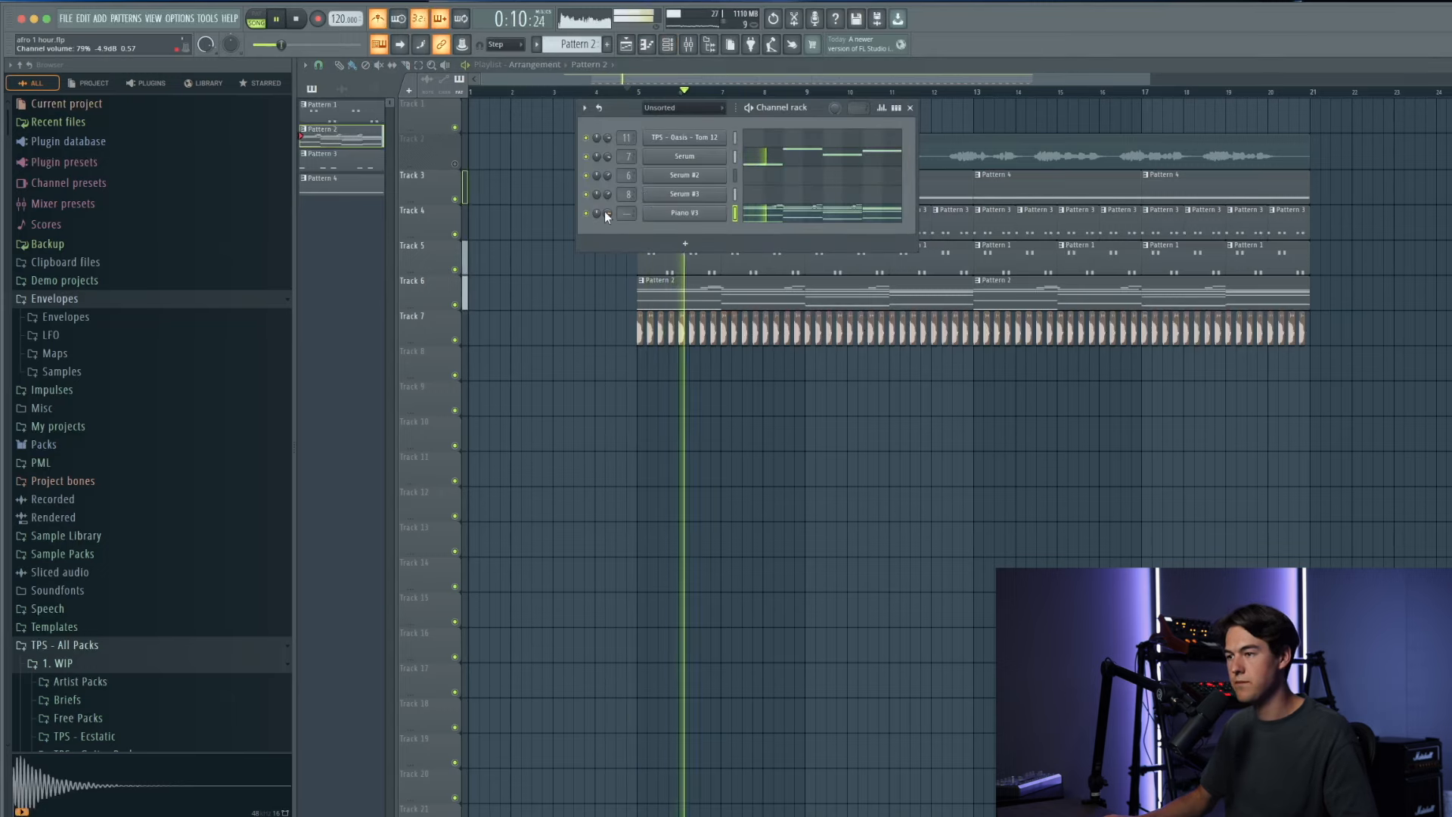
scroll(604, 210, down, 1)
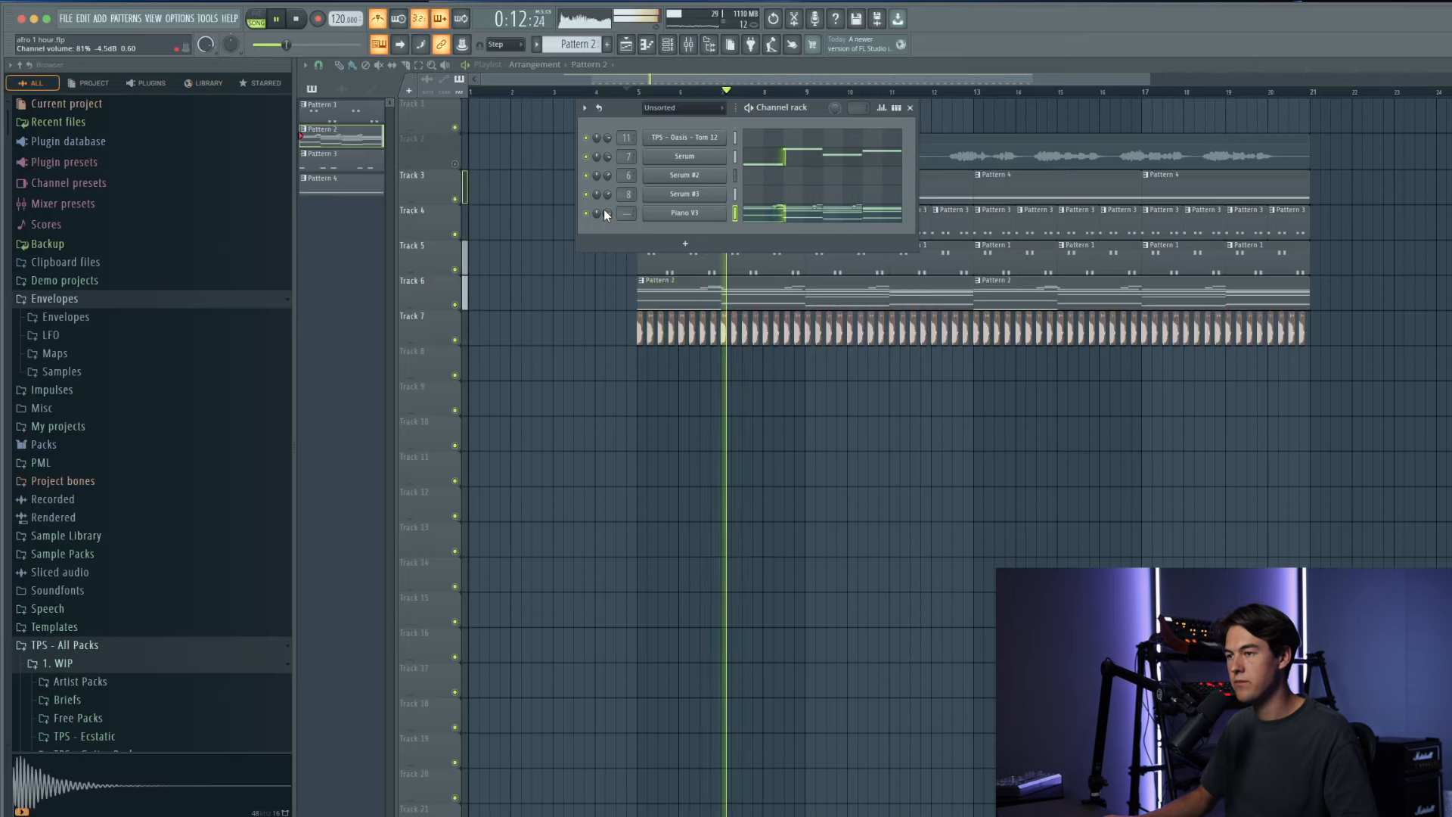
Step: Delete the B4 note spanning bars 5–6 of the Piano V3 part and return to the playlist
click(771, 215)
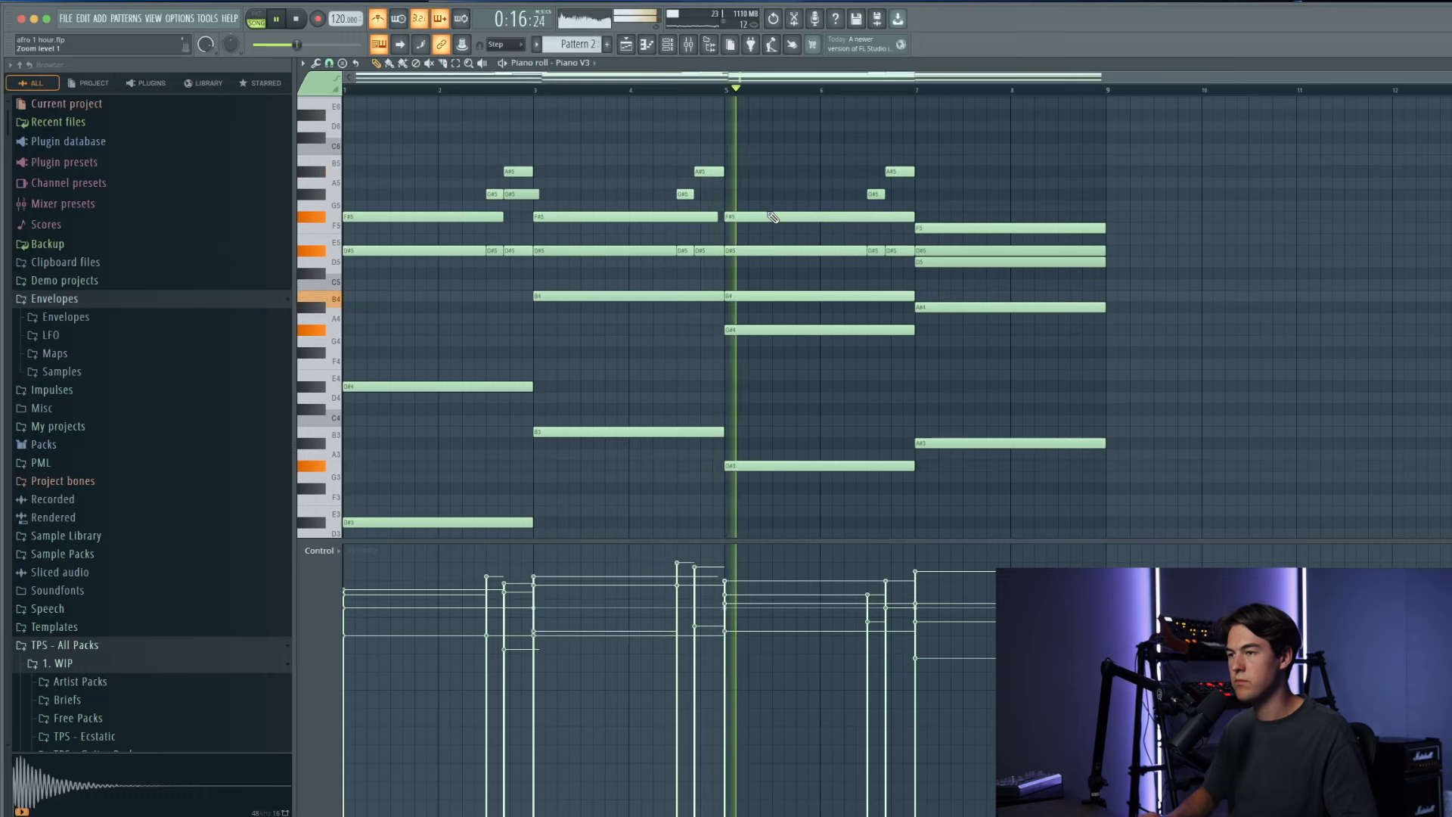
right_click(779, 296)
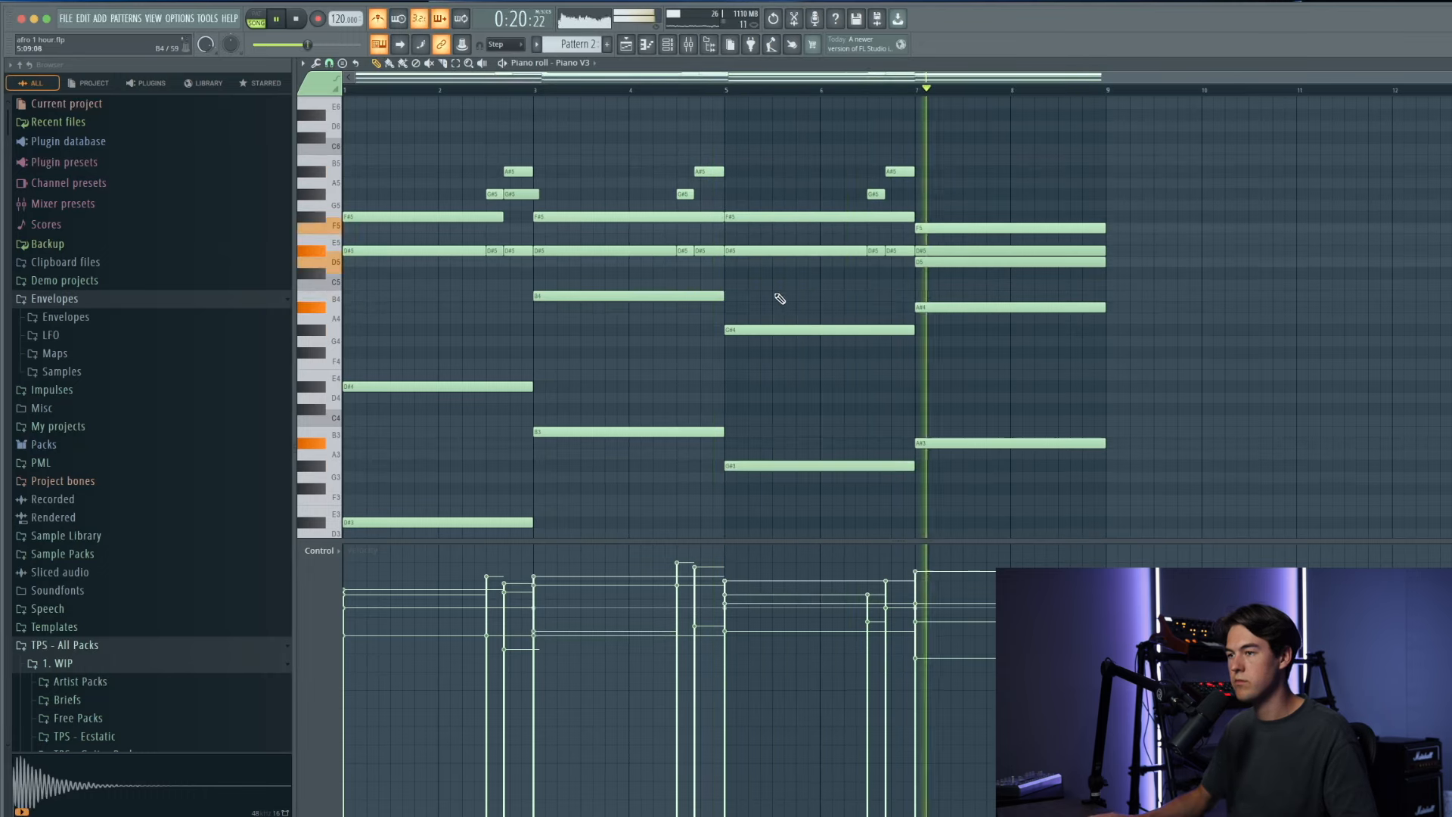
click(648, 47)
Step: Look over the channel rack and close it, stop playback and set the playback position to bar 10
click(668, 45)
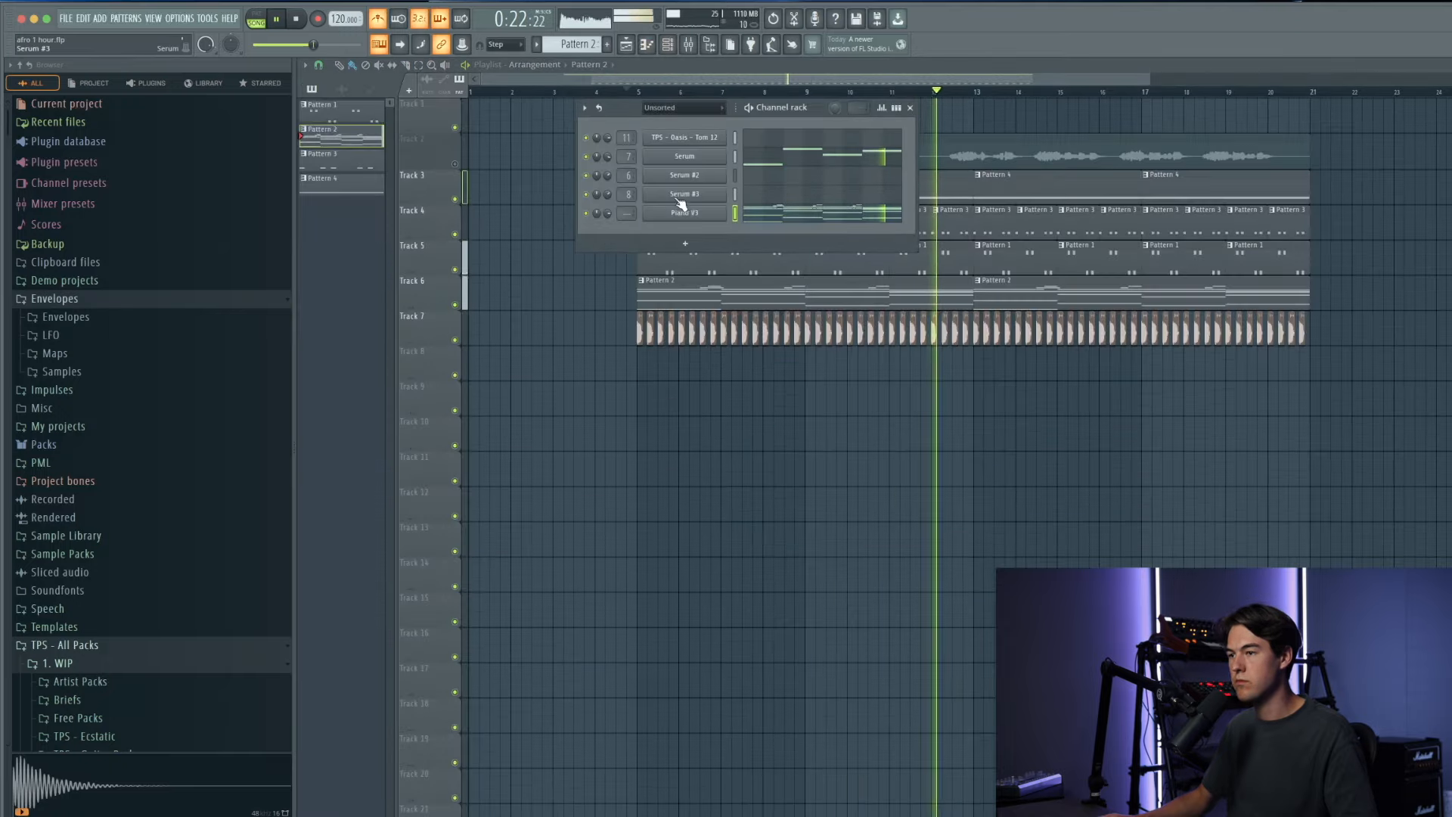
key(space)
click(911, 108)
click(850, 92)
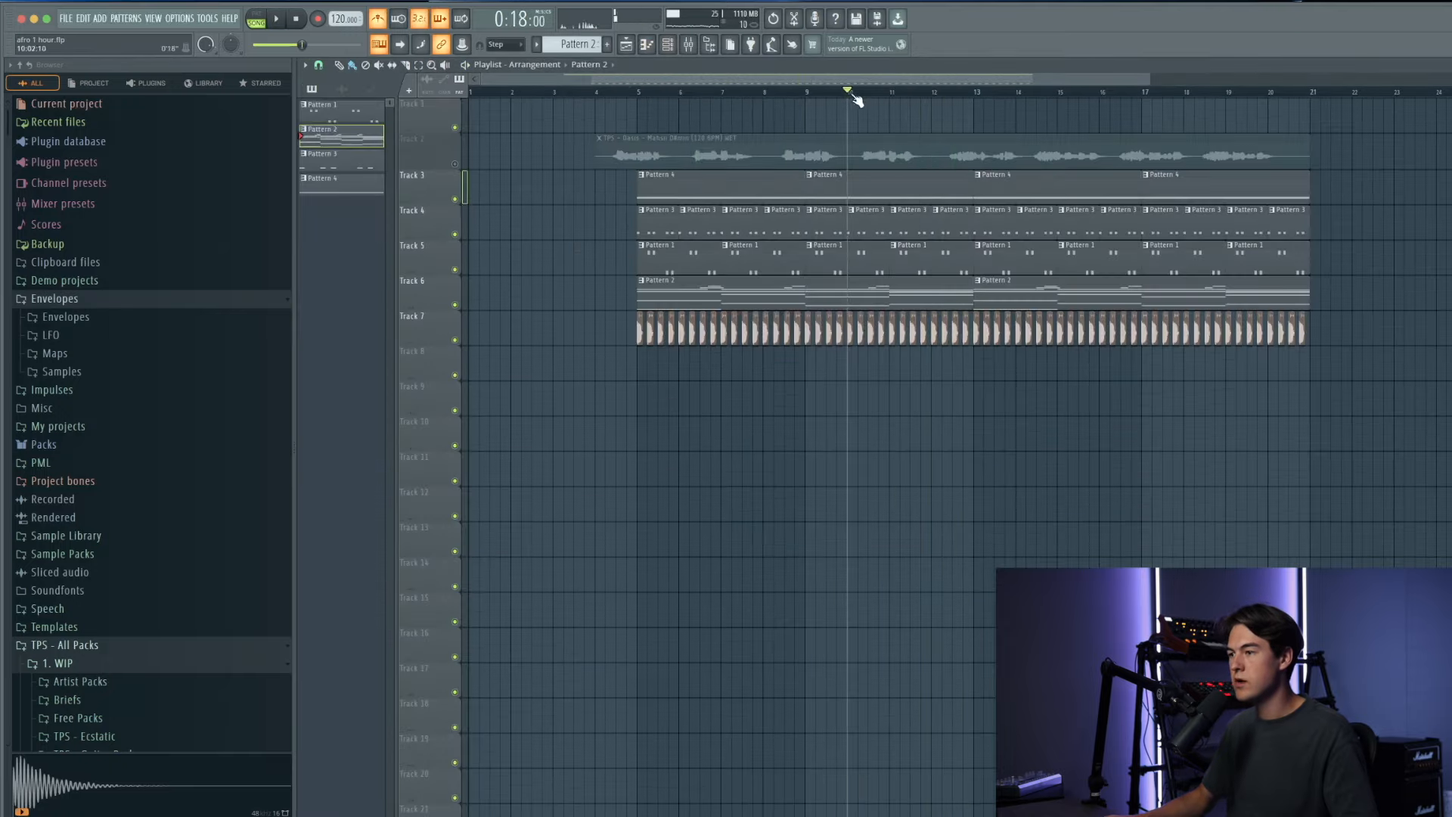
Step: Open Pattern 2's Piano V3 notes in the piano roll and play them back
double_click(928, 289)
click(668, 49)
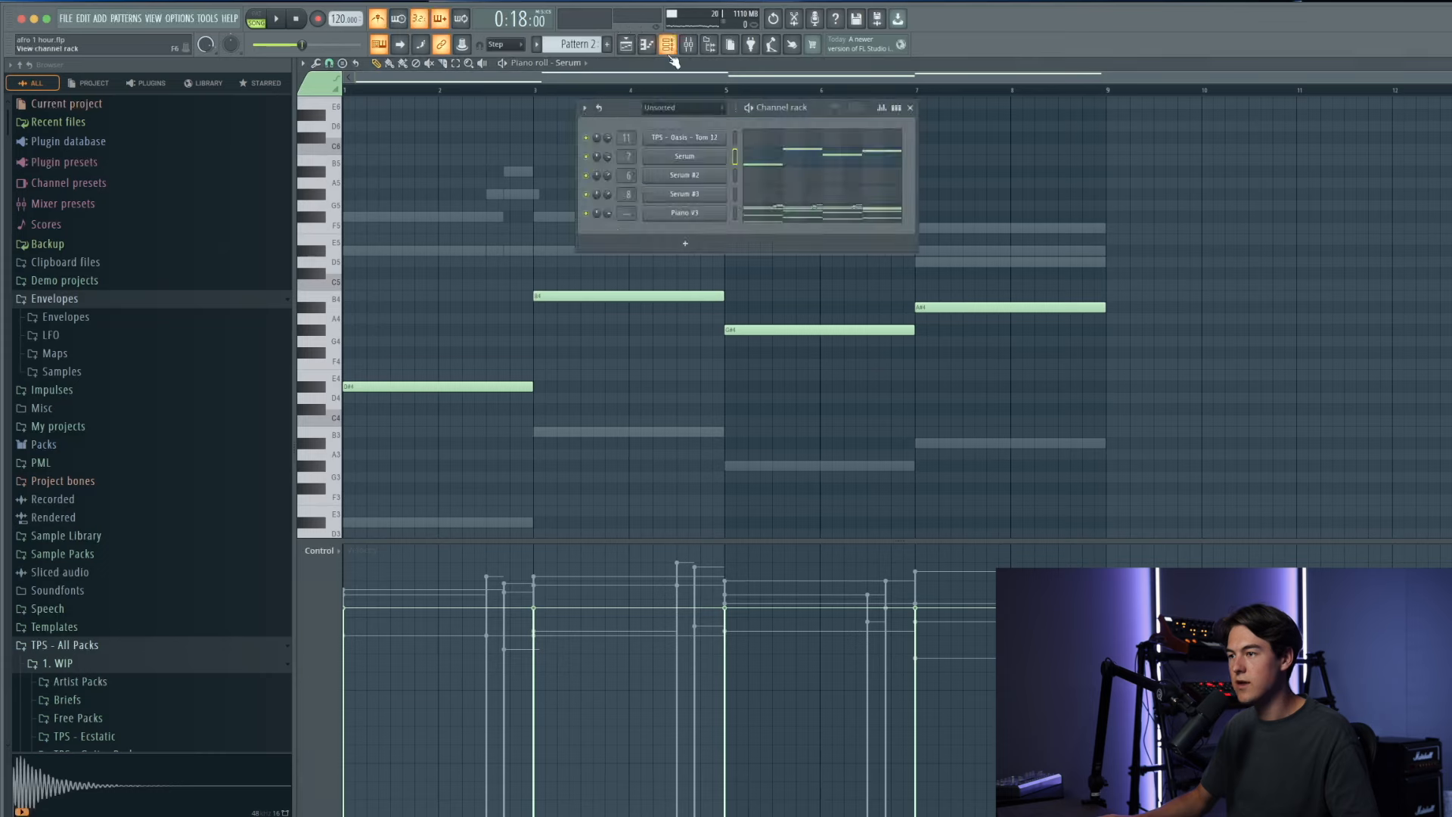
click(795, 213)
click(684, 46)
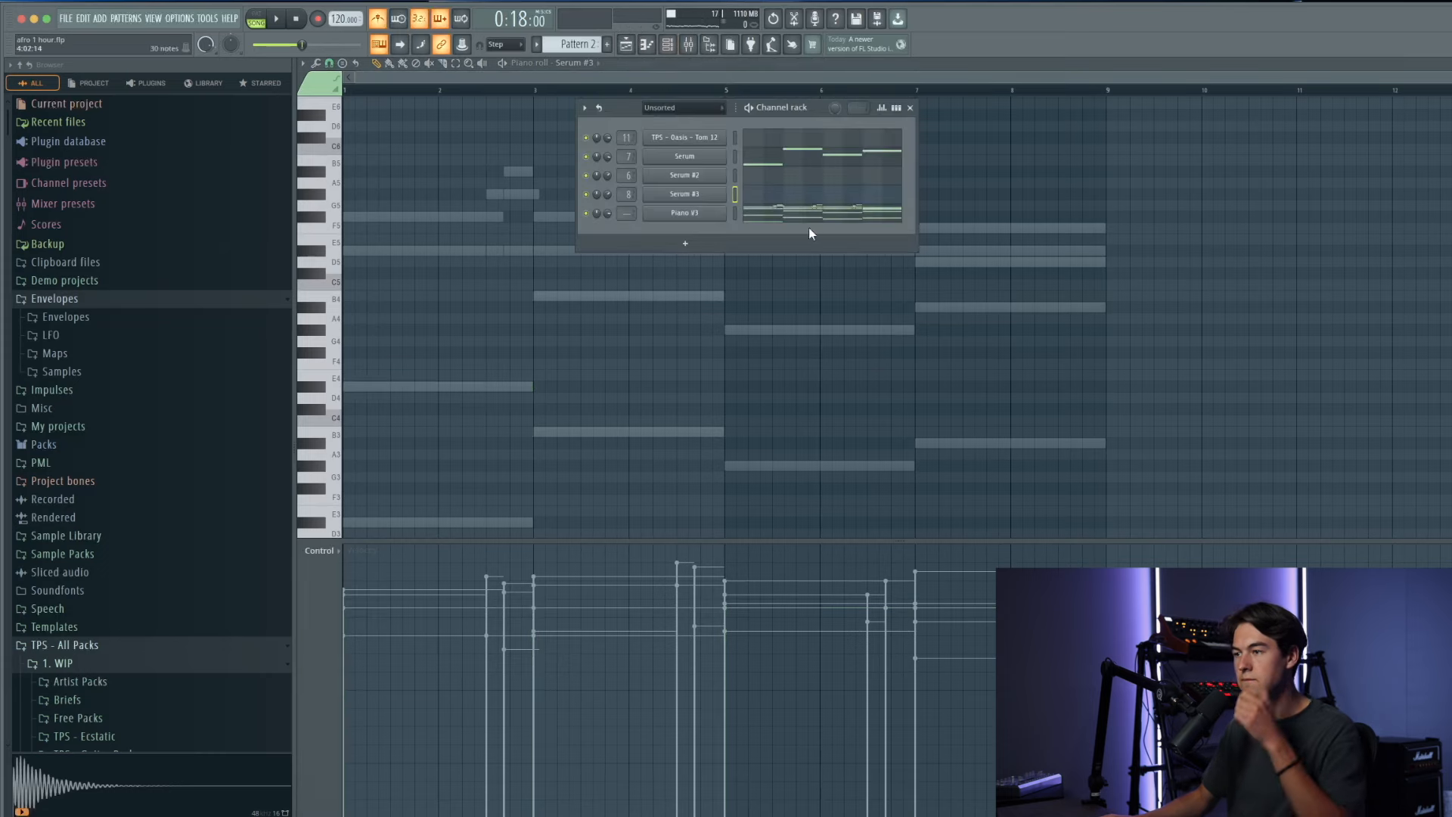
click(848, 154)
key(space)
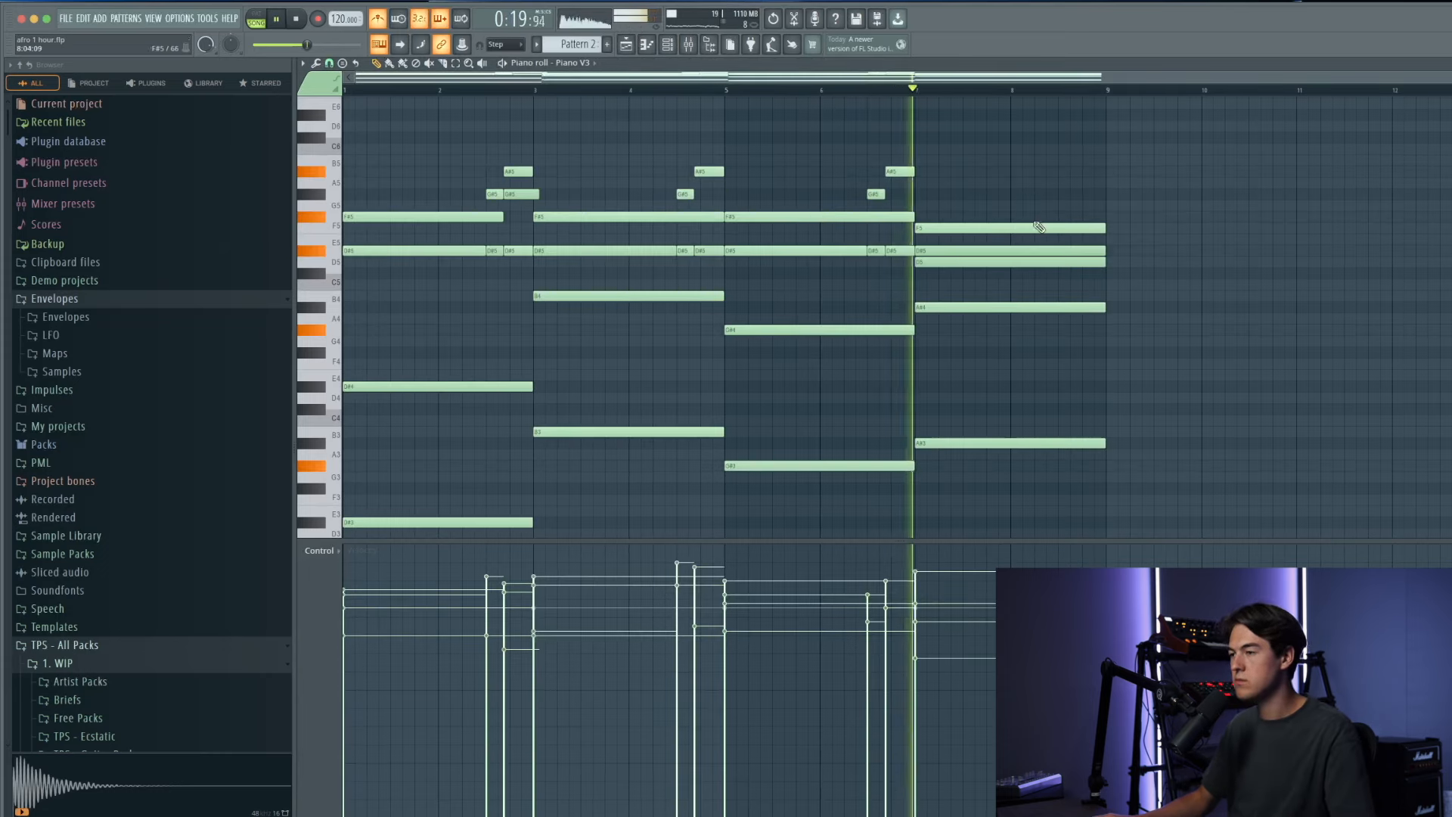
Step: Try a short extra piano note at the end of bar 8, first on F#5 and then on F5
click(1070, 274)
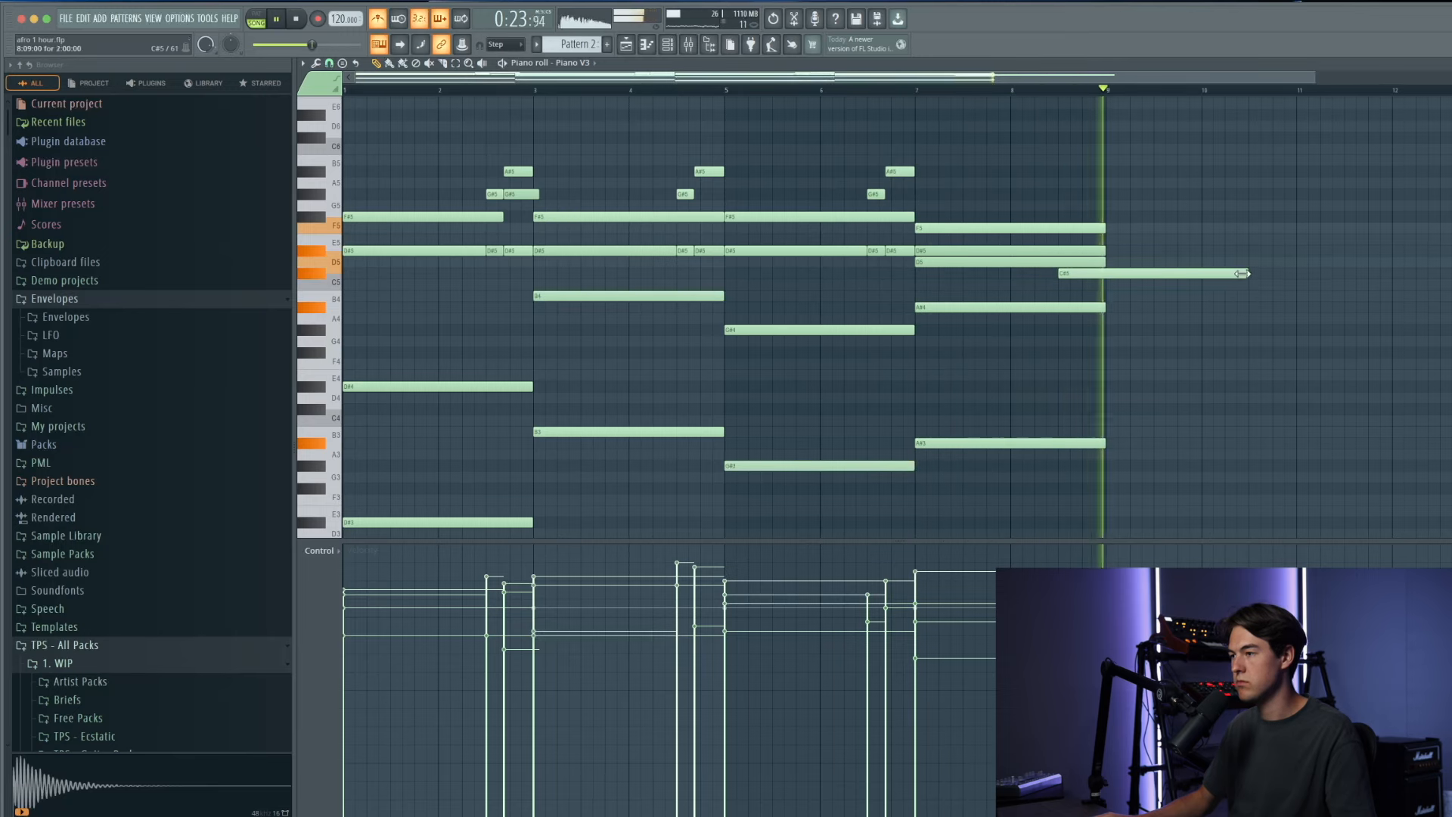
drag(1244, 273, 1082, 227)
key(space)
key(space)
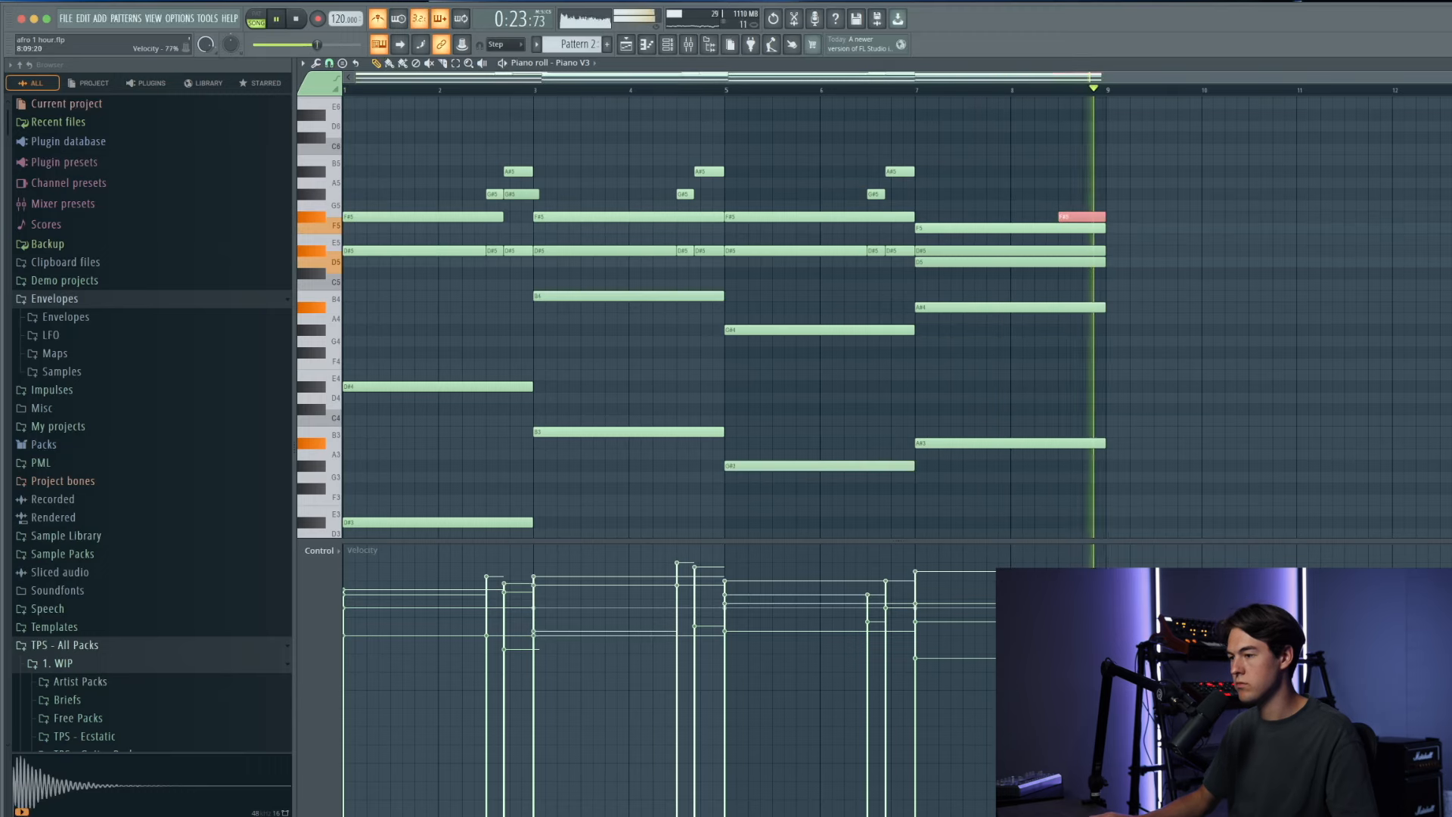
click(966, 90)
drag(1075, 217, 1075, 233)
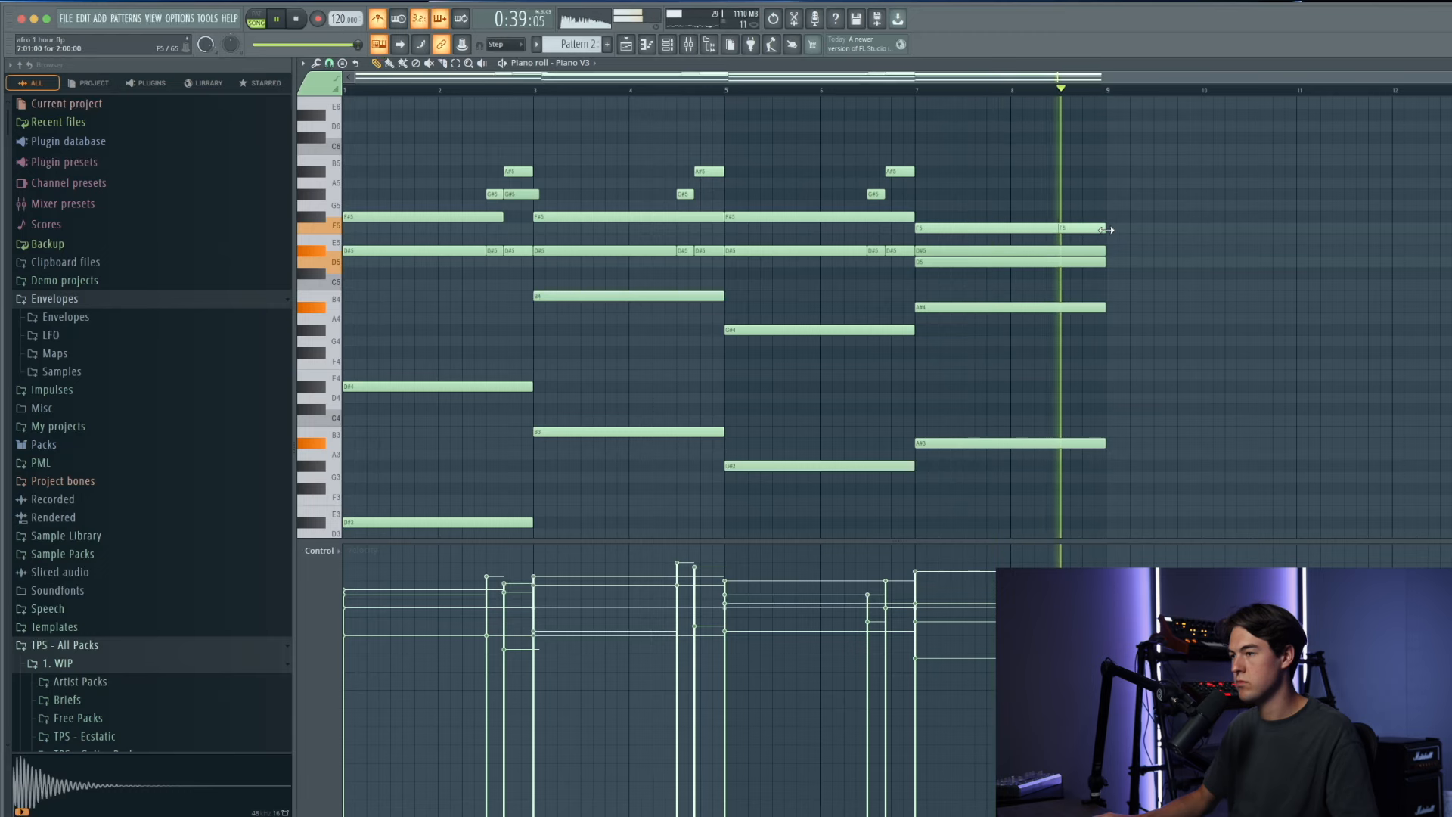
Step: Place a short D#5 note in the second half of bar 8, ending at bar 9, and play that passage
right_click(1093, 252)
drag(1105, 250, 1057, 251)
click(1061, 250)
key(space)
key(space)
drag(1195, 250, 1099, 251)
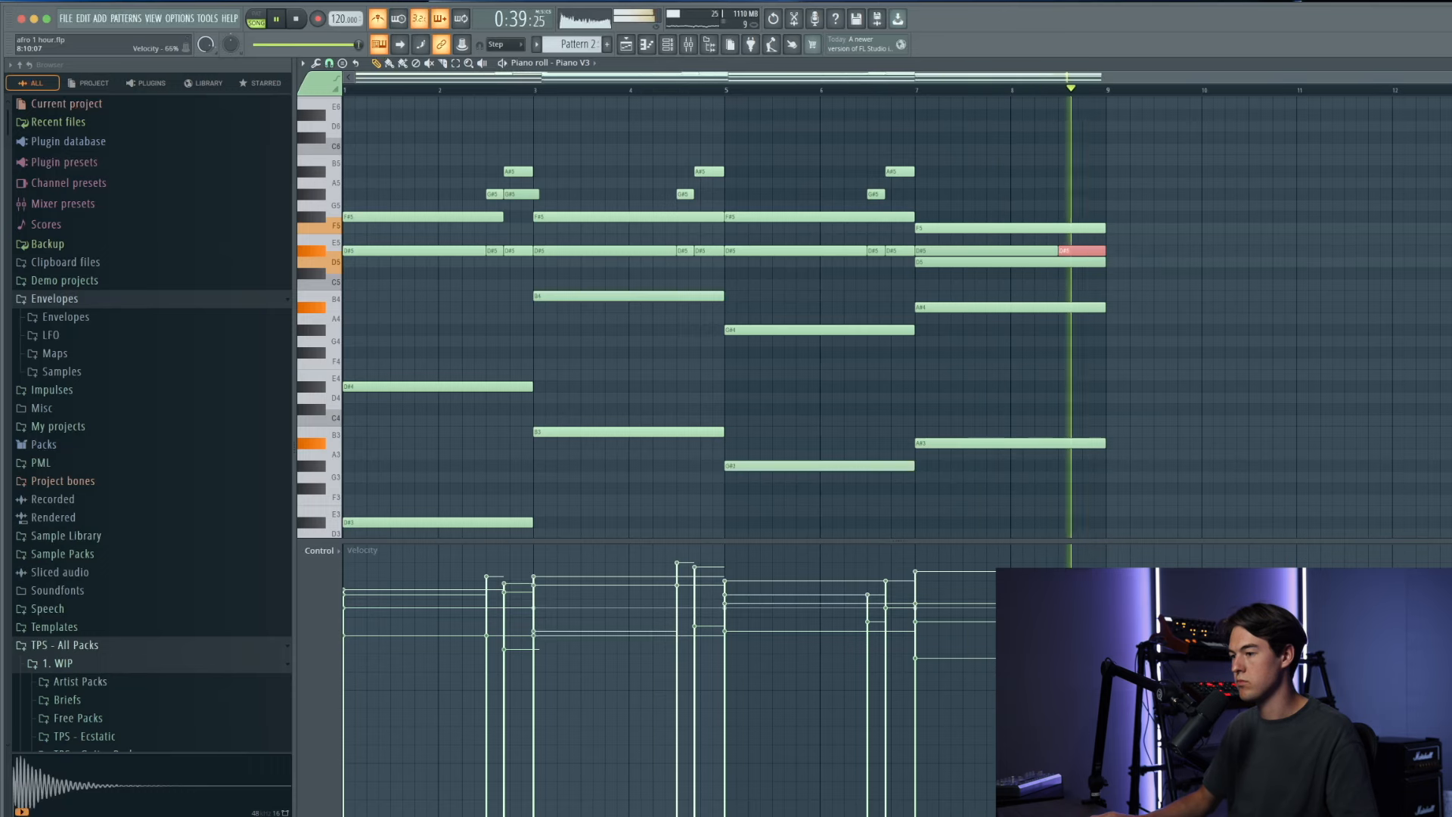
click(1061, 90)
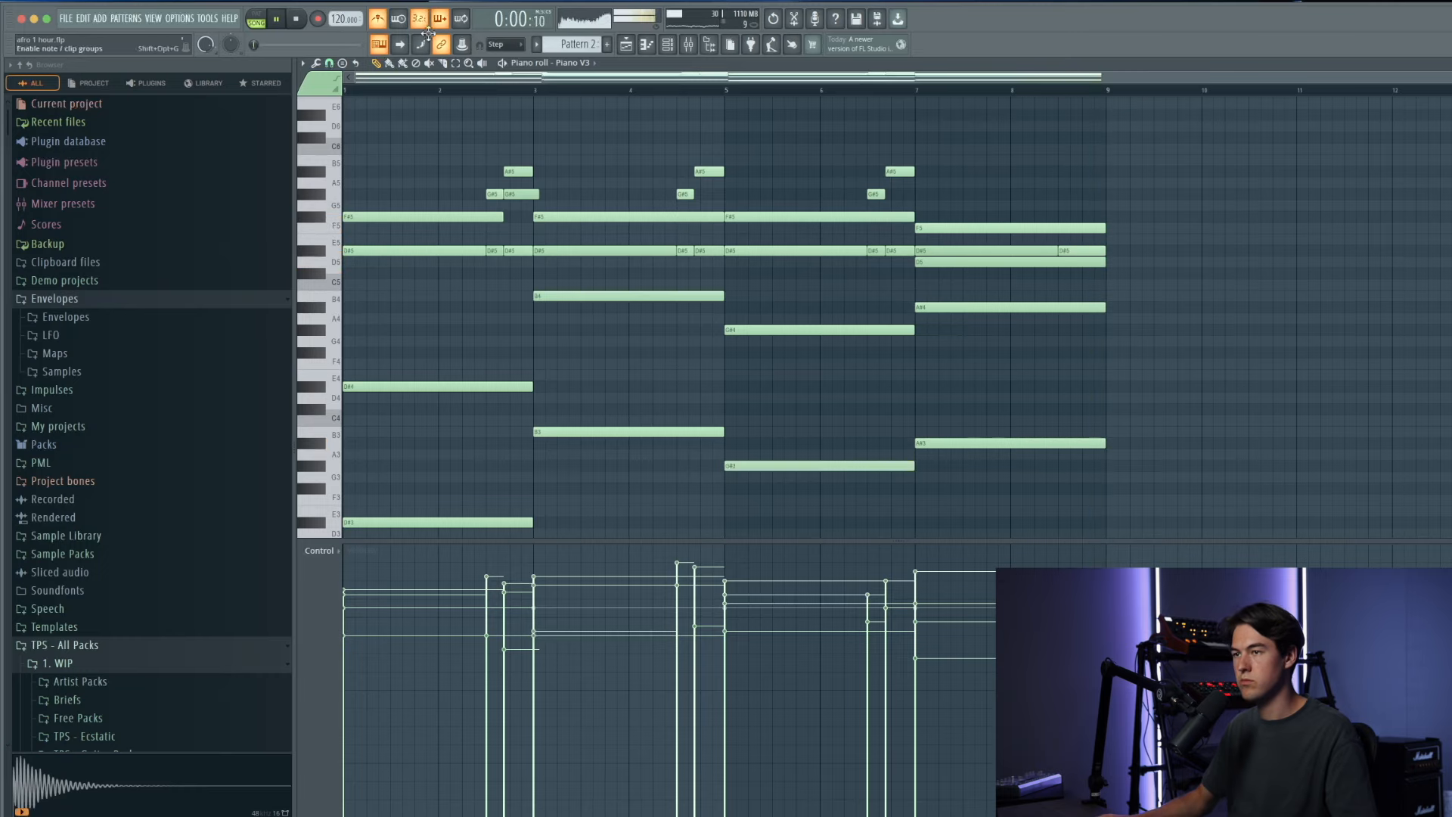
Step: Return to the playlist and play the arrangement from bar 5
scroll(797, 162, down, 3)
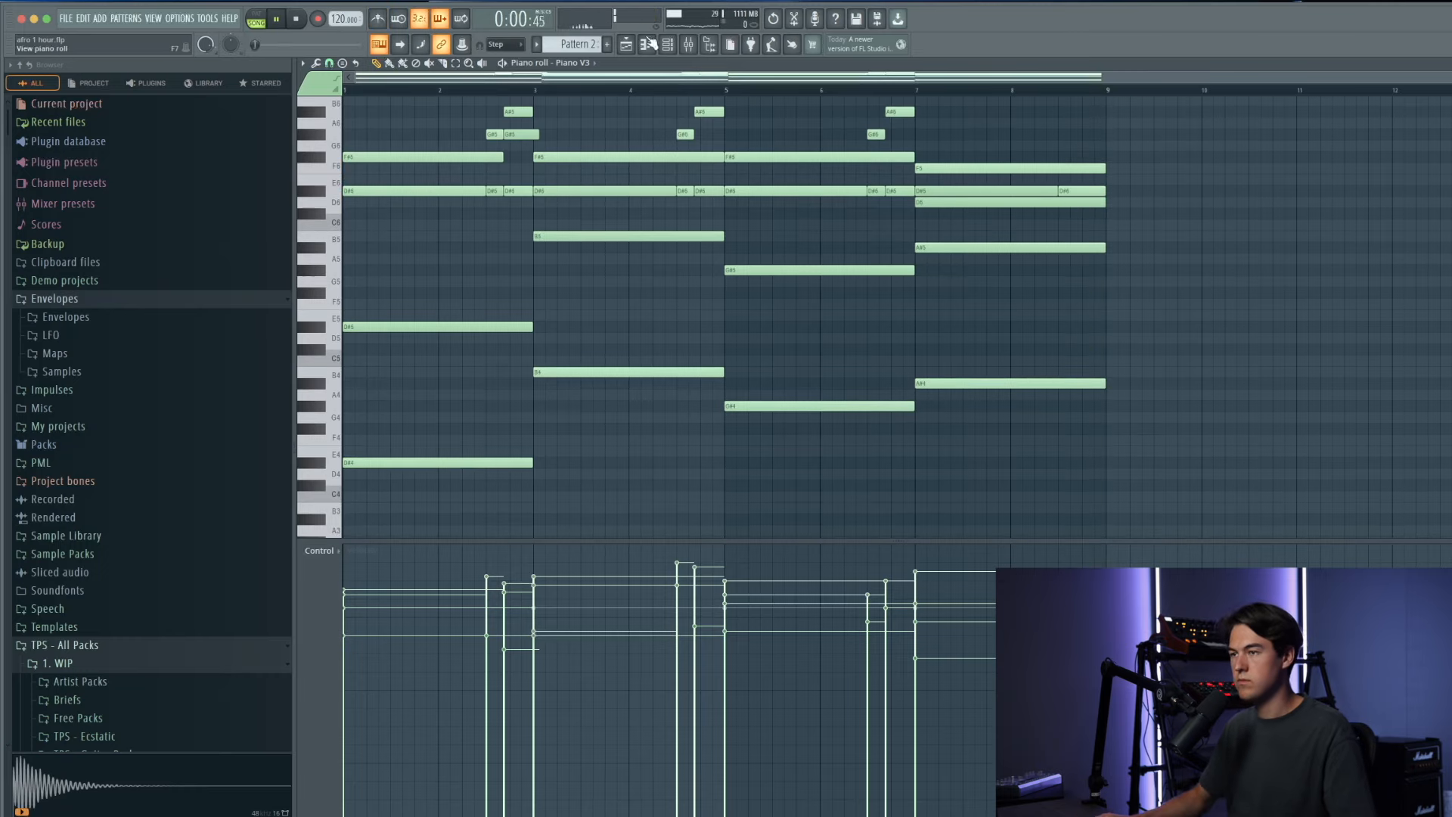
key(space)
key(space)
click(626, 44)
click(640, 93)
Step: Move the Piano V3 notes out of Pattern 2 into a new empty Pattern 5
click(667, 45)
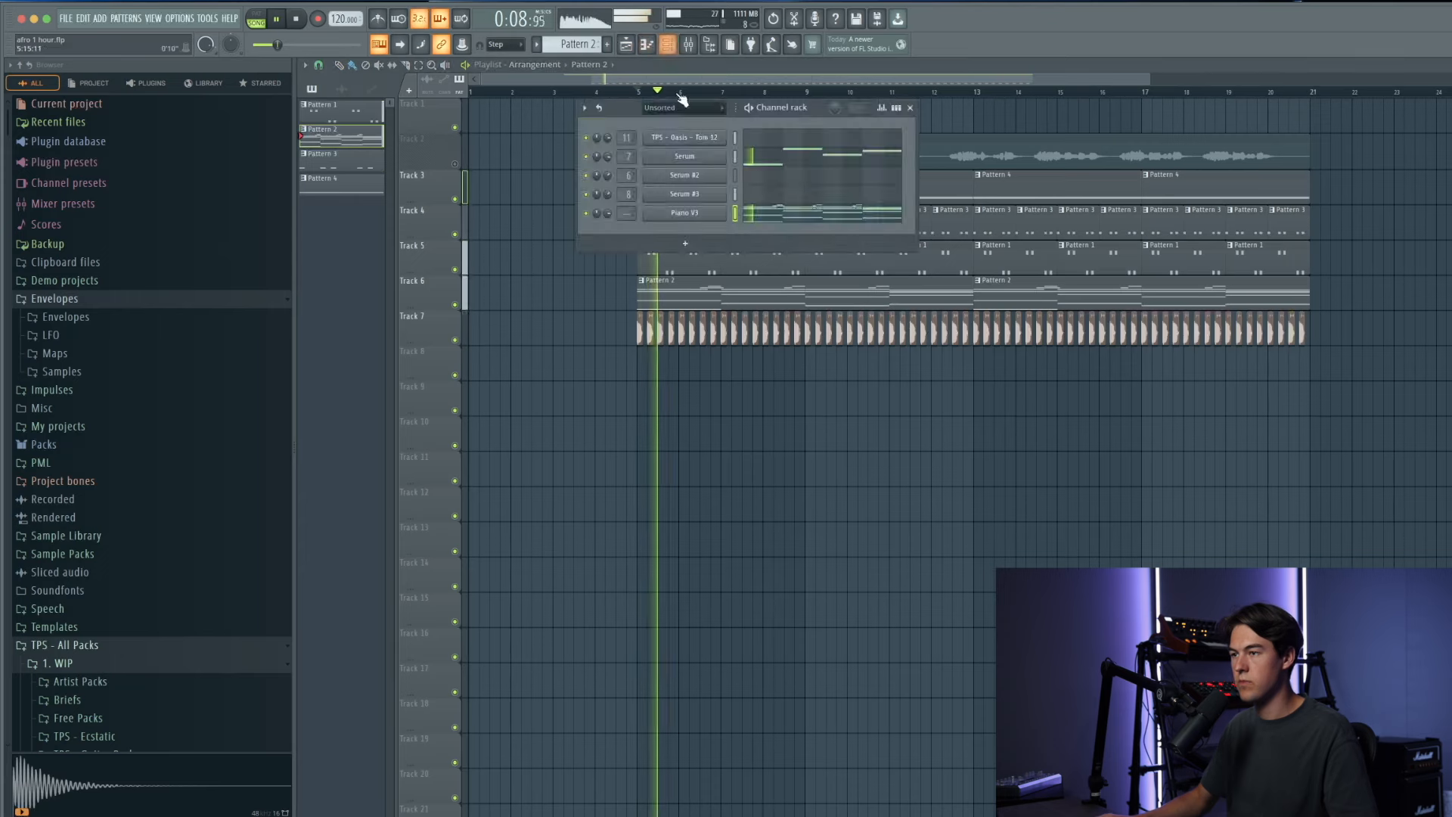
key(space)
click(126, 18)
click(199, 39)
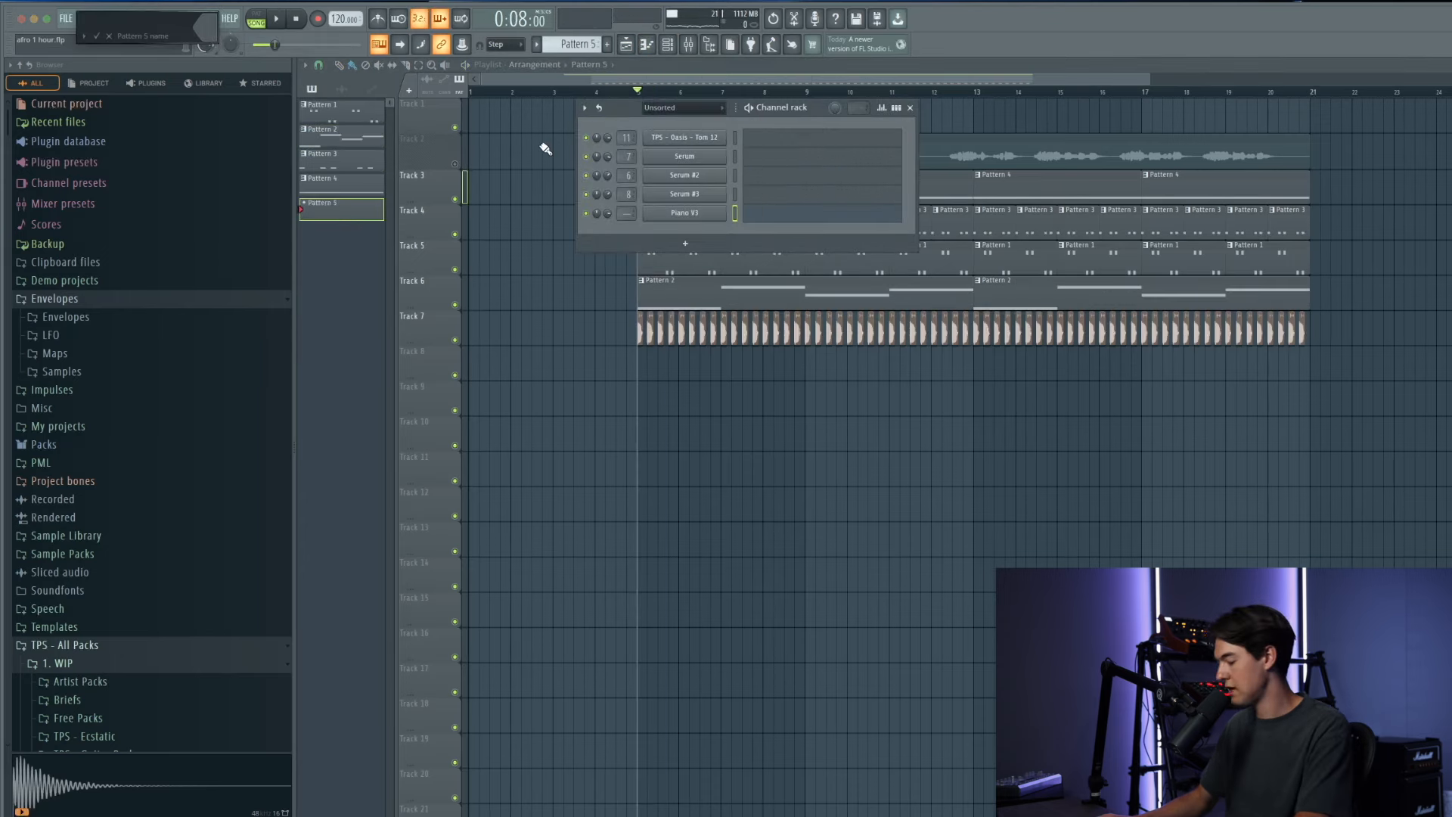
key(super+v)
key(Escape)
Step: Insert an empty track at Track 3 and fill it with Pattern 5 from bar 5 to bar 21
right_click(437, 196)
click(473, 425)
click(677, 182)
key(space)
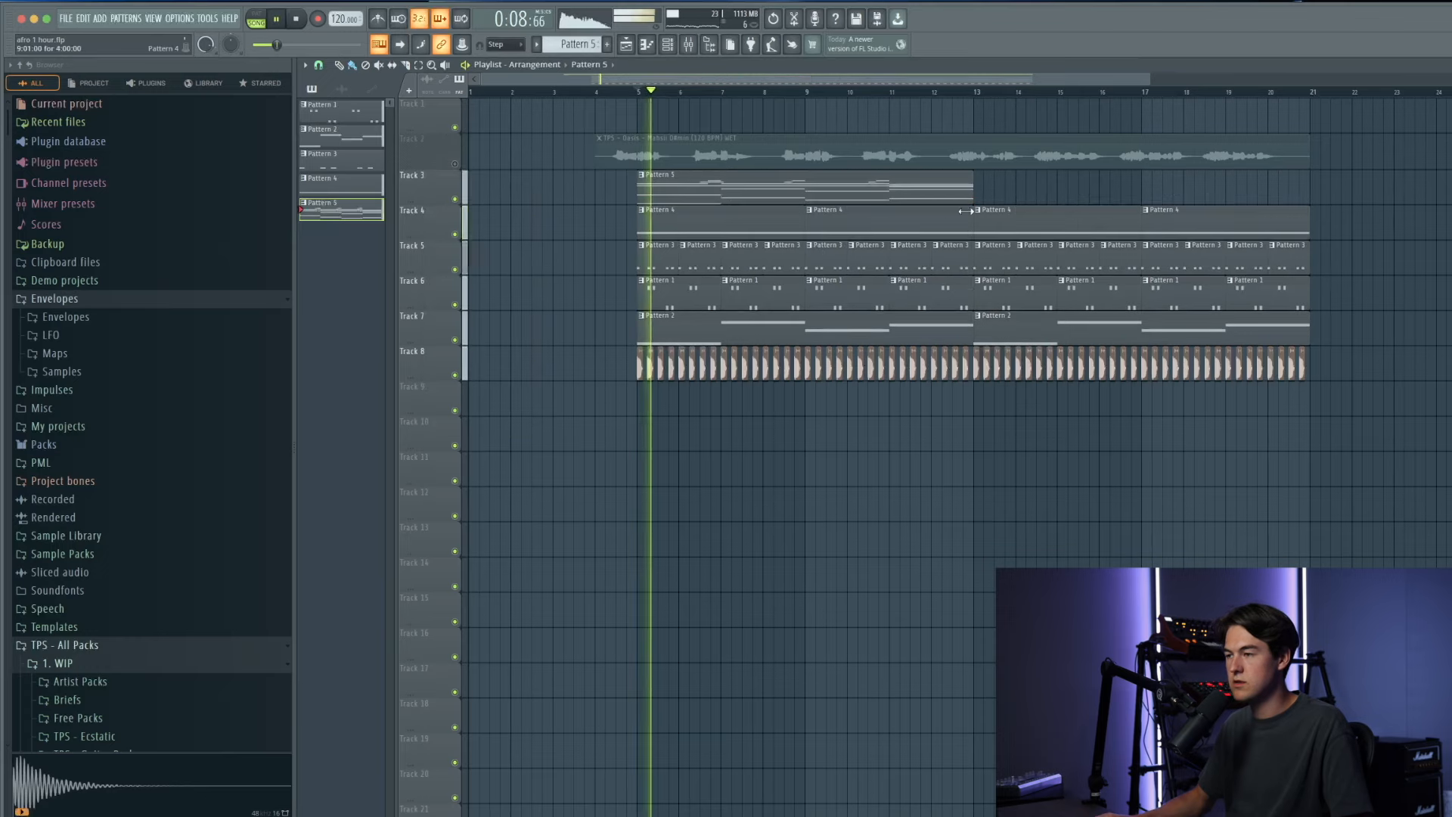
drag(972, 198, 1309, 198)
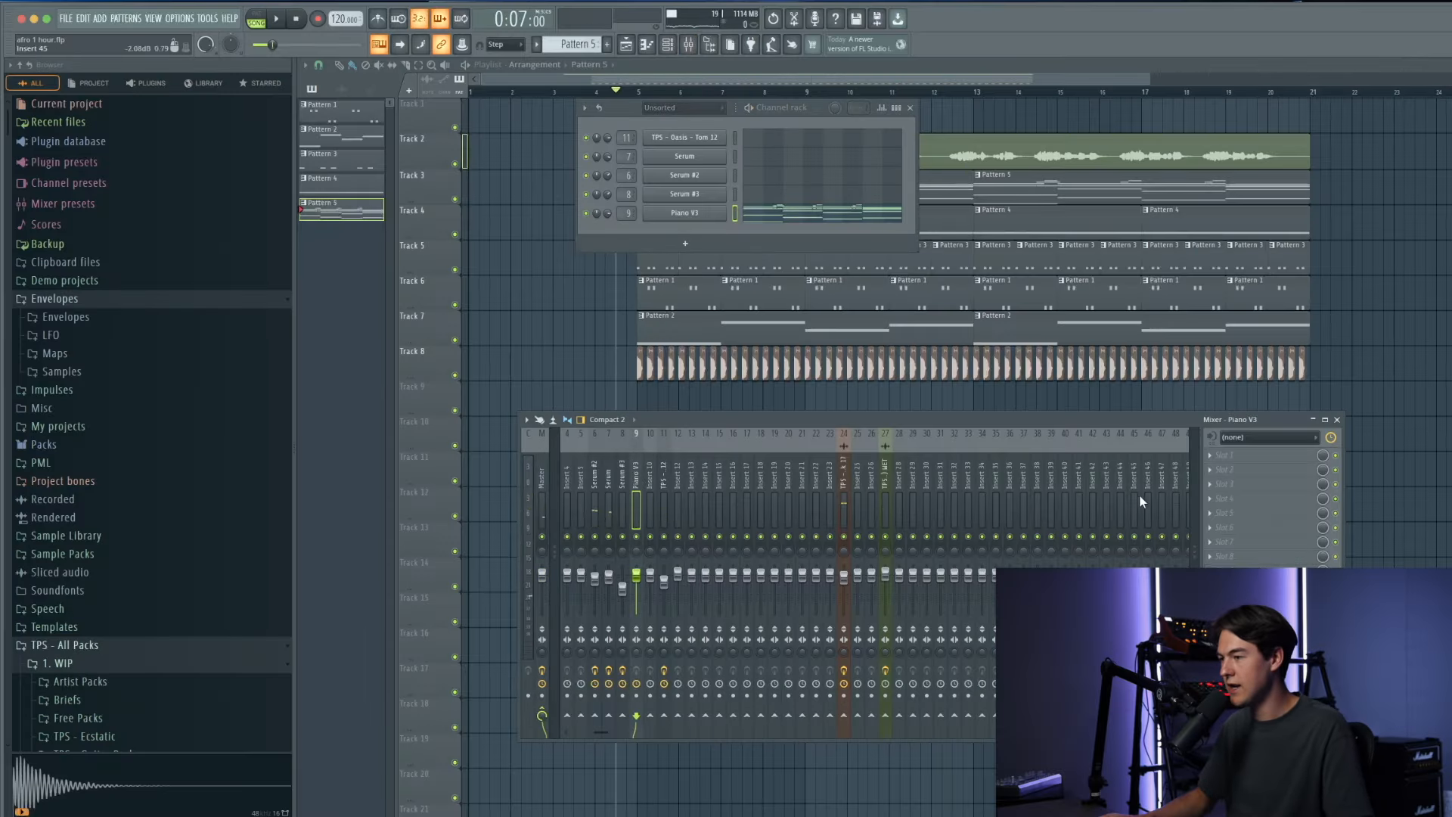
Step: Add Fruity parametric EQ 2 to the Piano V3 mixer track and roll off its low frequencies
click(1223, 463)
click(1384, 596)
key(space)
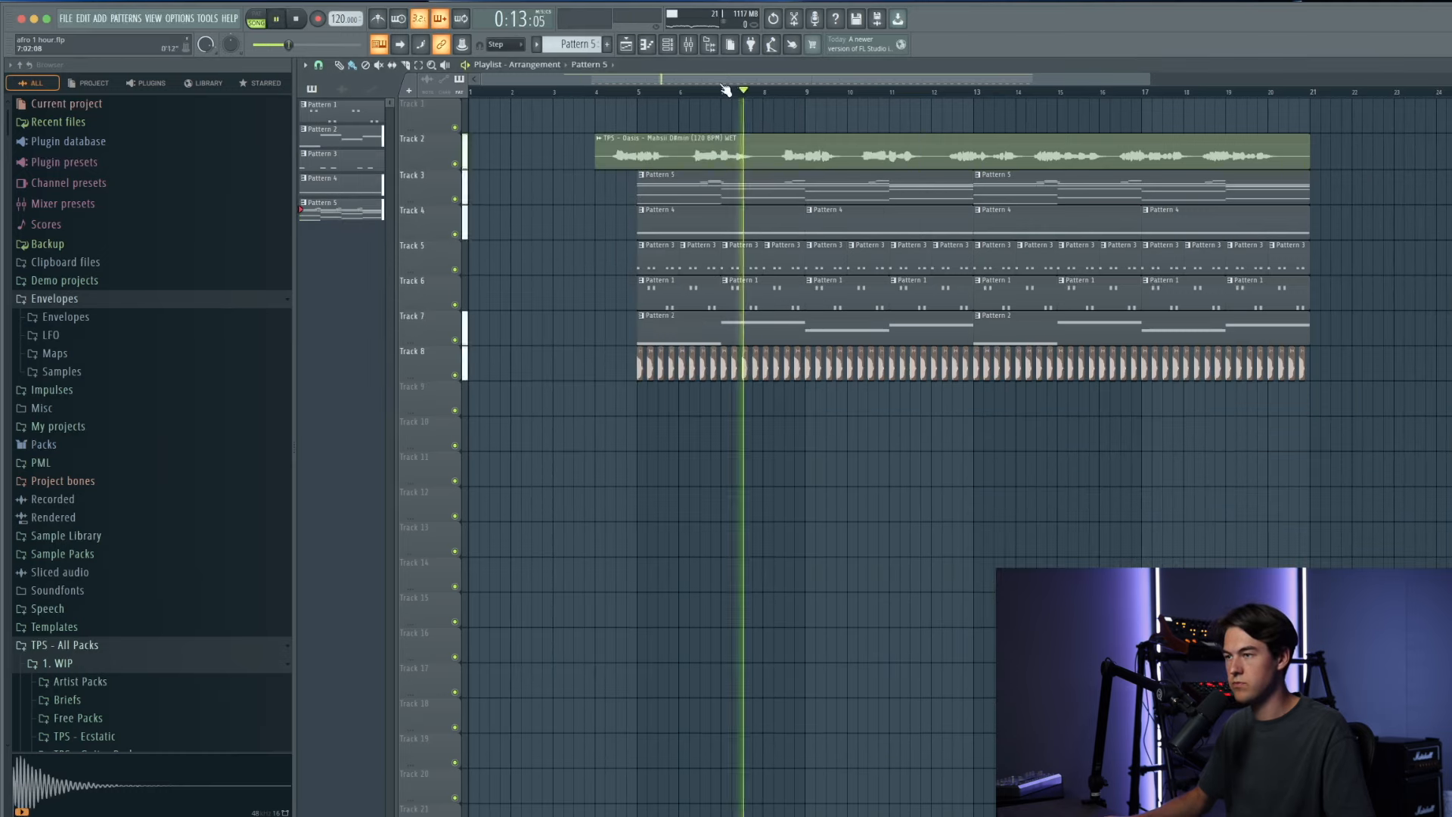
key(F9)
click(666, 47)
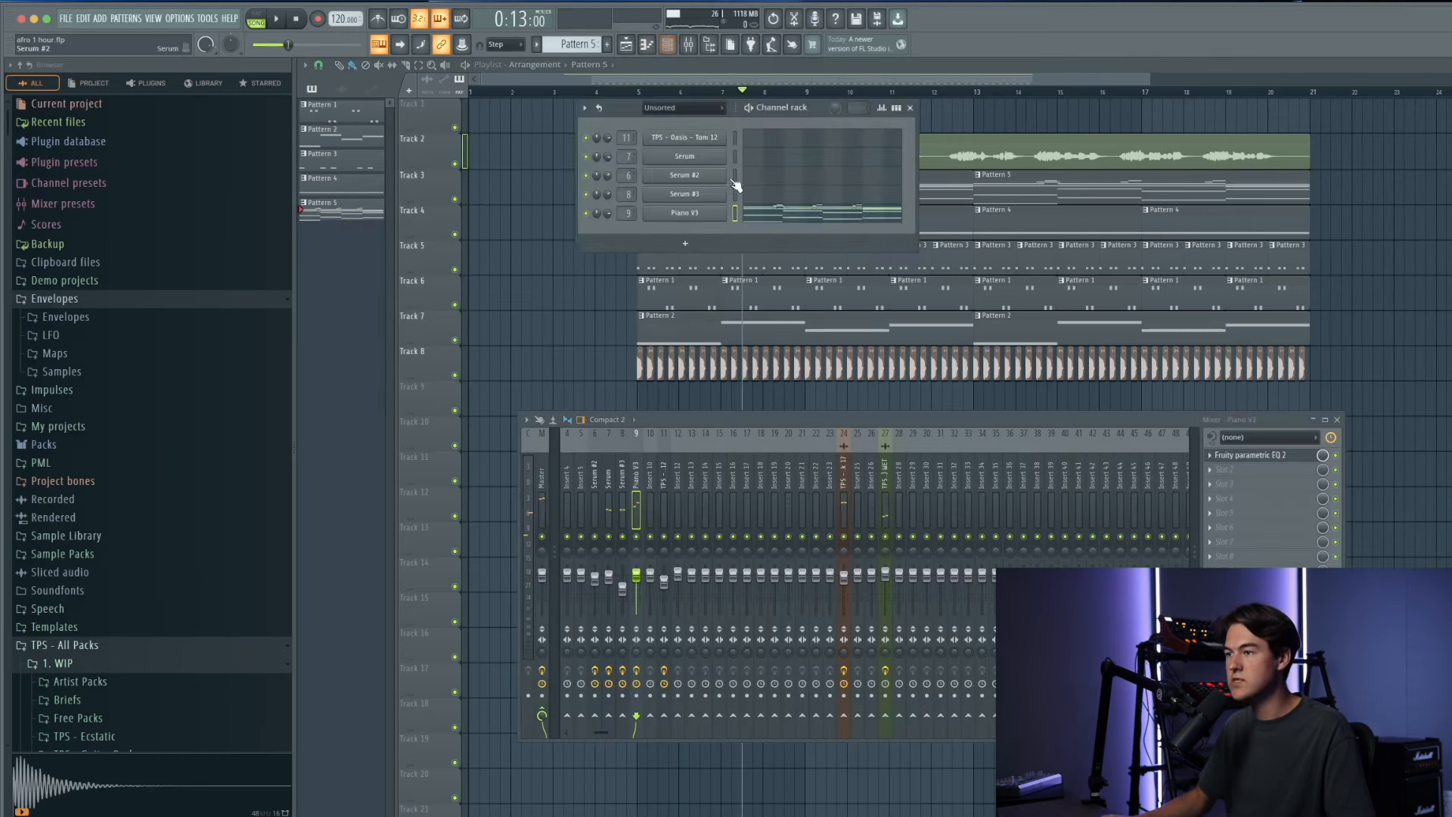
click(1255, 456)
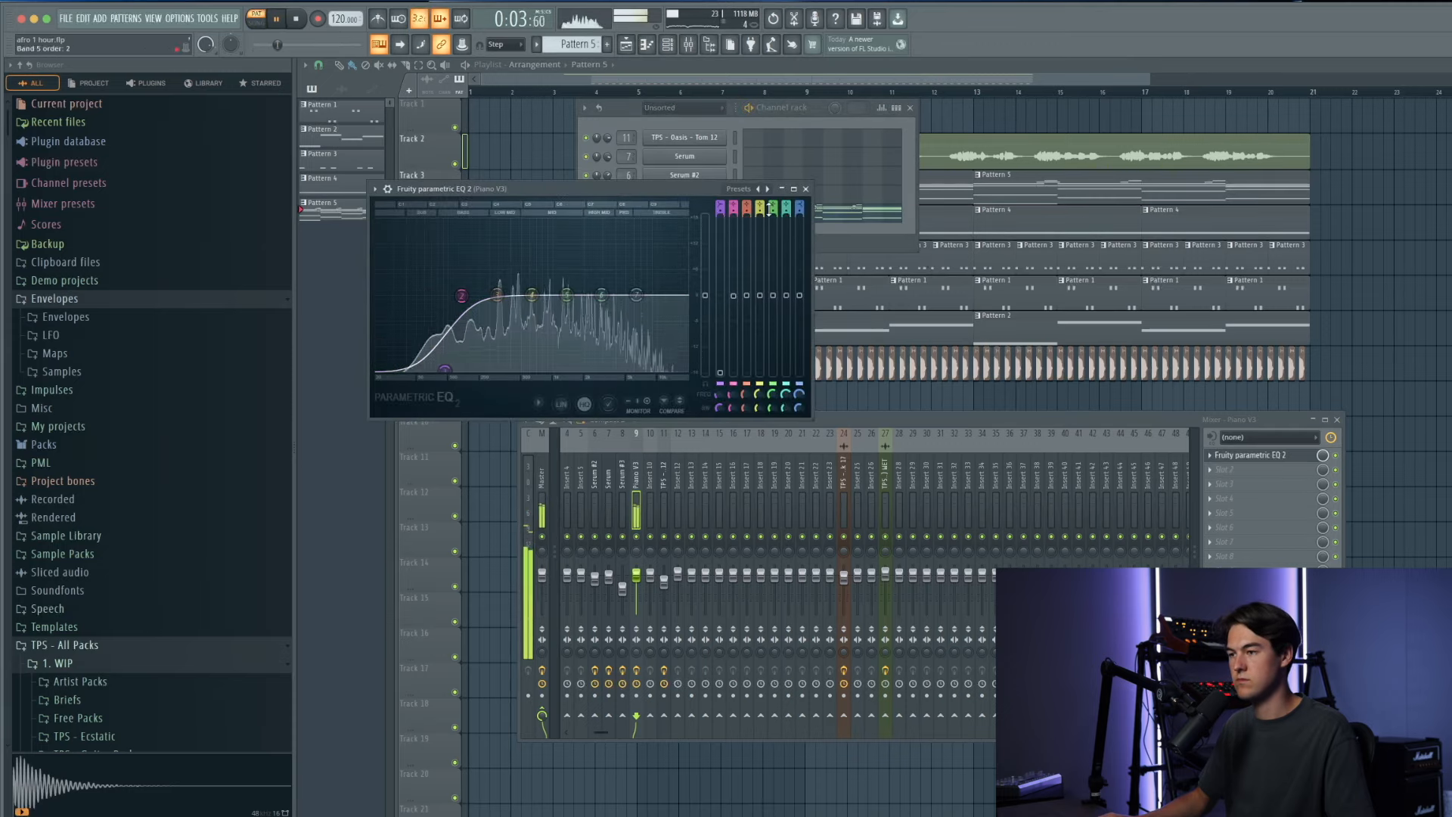
Step: Add ValhallaVintageVerb to Piano V3 with 1980s color, 3.52 s decay, 30.8% mix and 420 Hz low cut
click(1259, 470)
mouse_move(1275, 486)
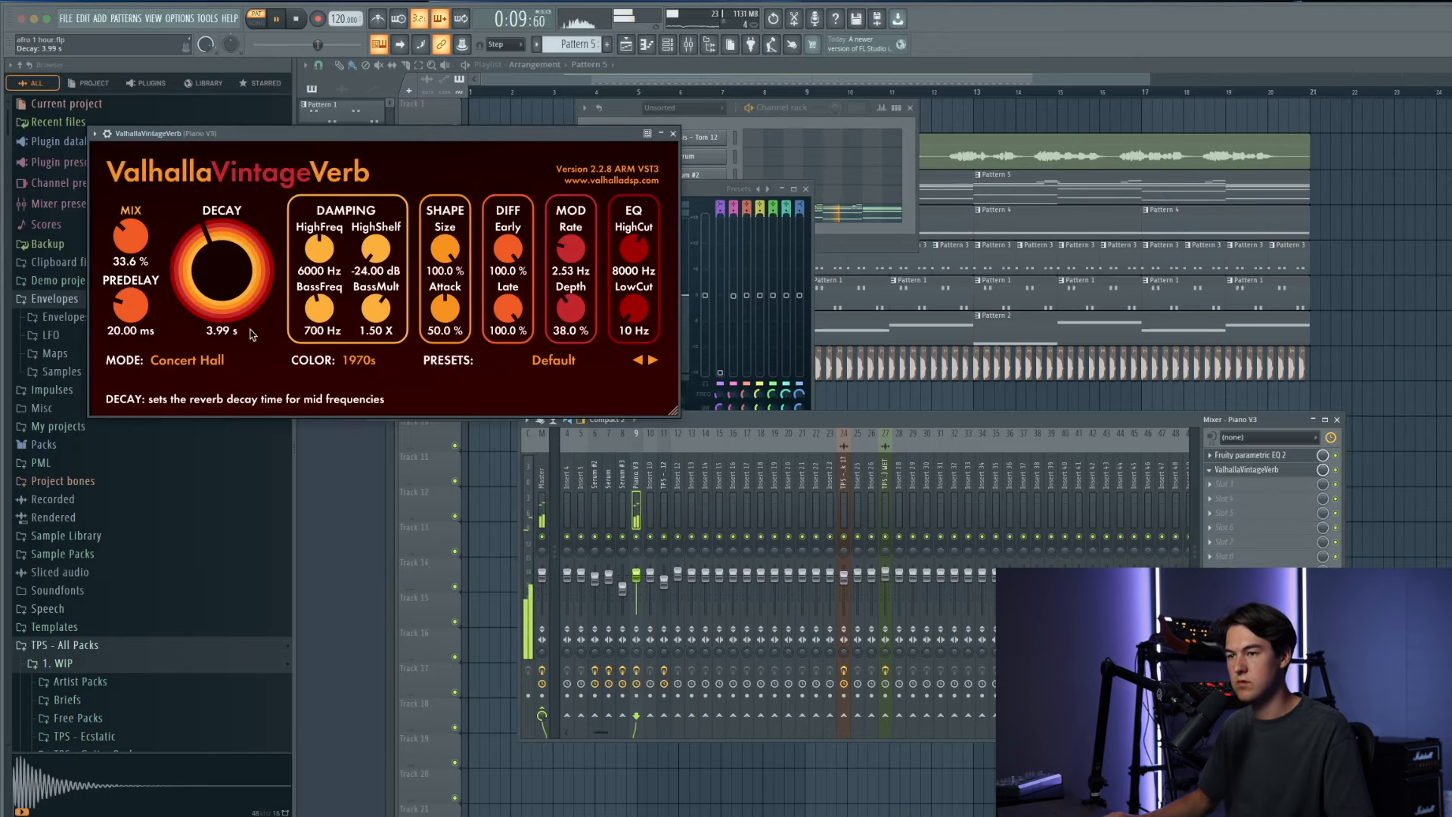
click(368, 392)
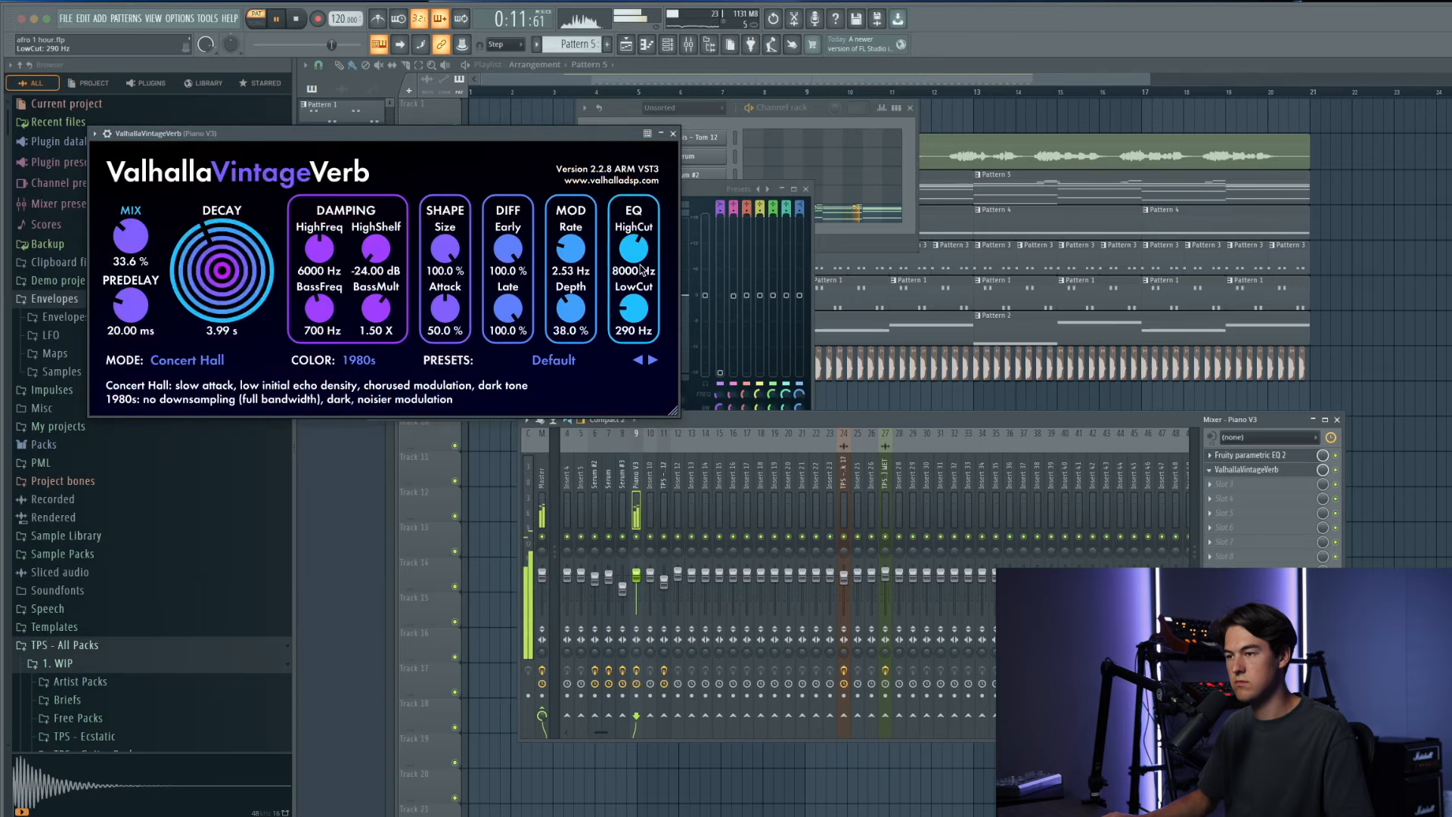
drag(635, 310, 637, 304)
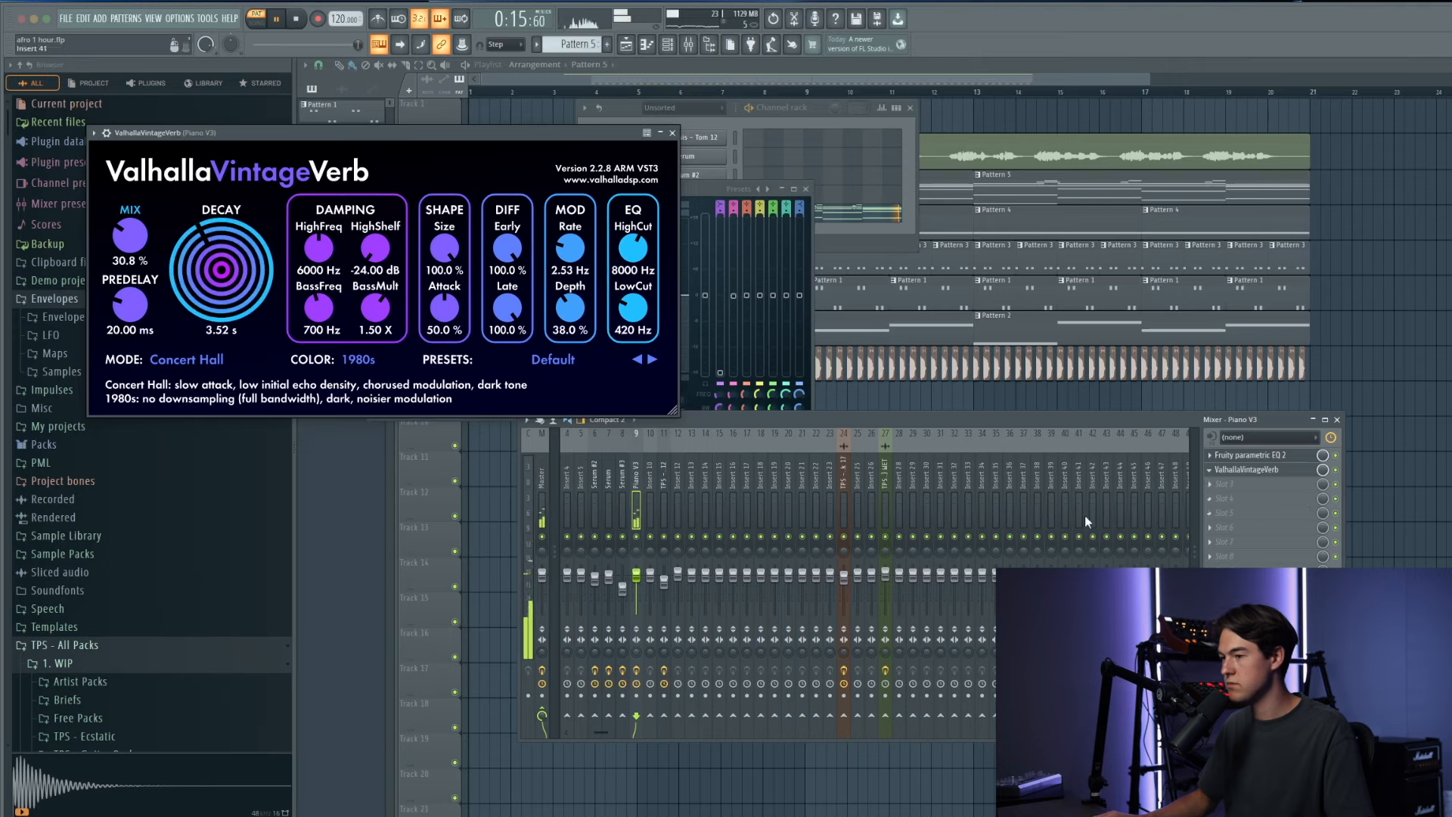
Step: Add Kickstart 2 to effect slot 7 of Piano V3 and lower its mix to about 62%
click(1244, 542)
key(k)
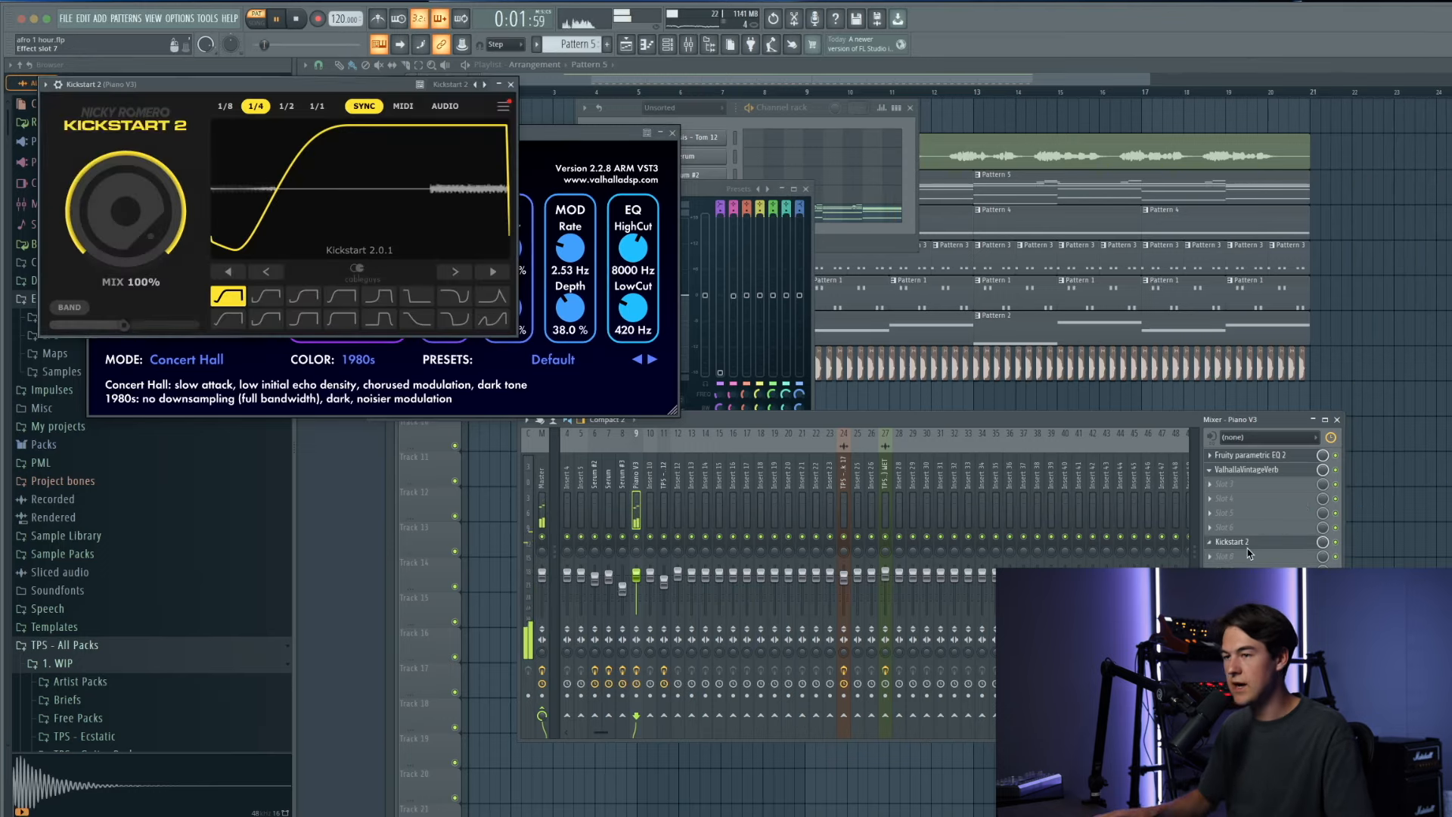
drag(155, 205, 154, 224)
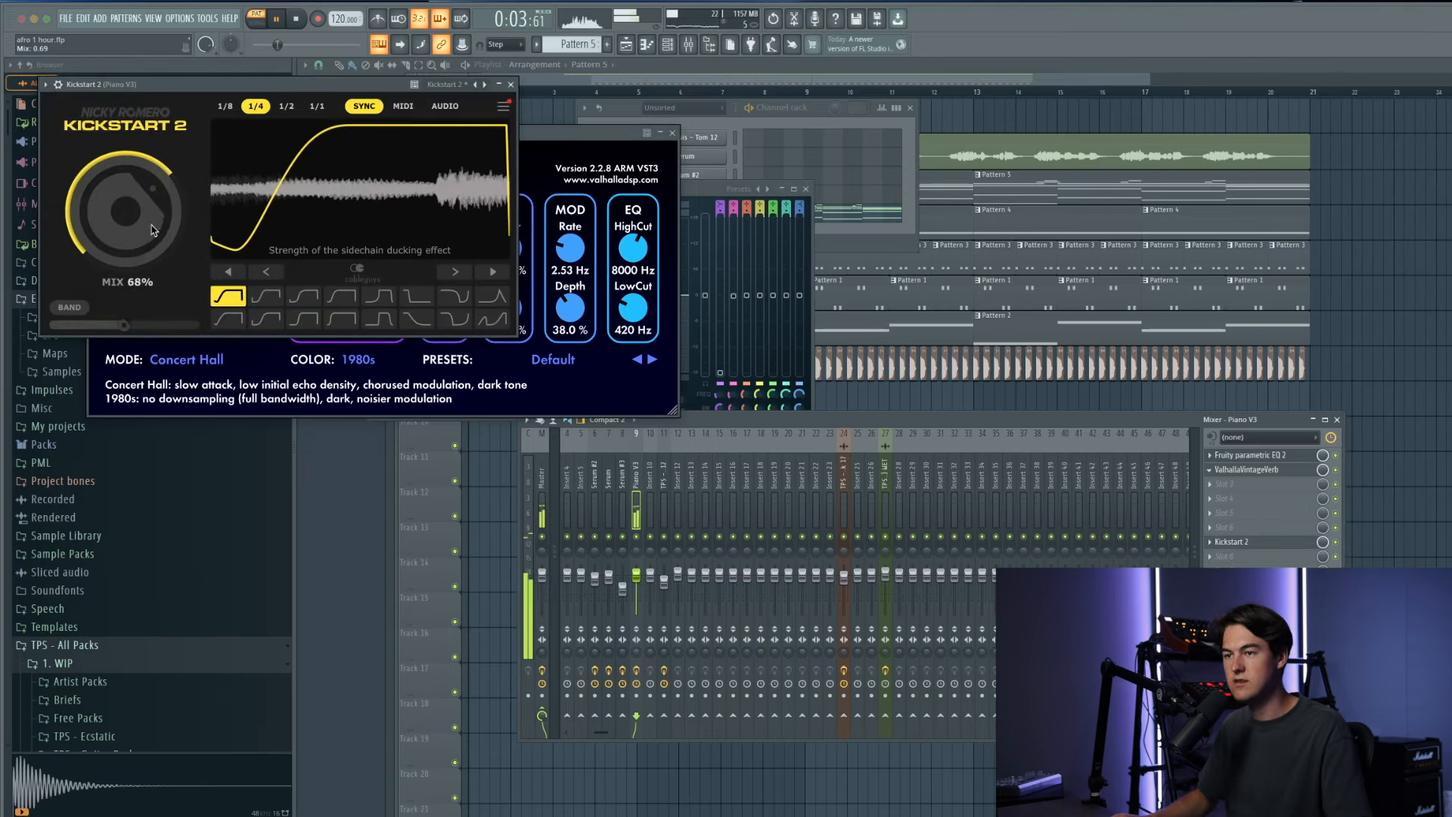
click(512, 85)
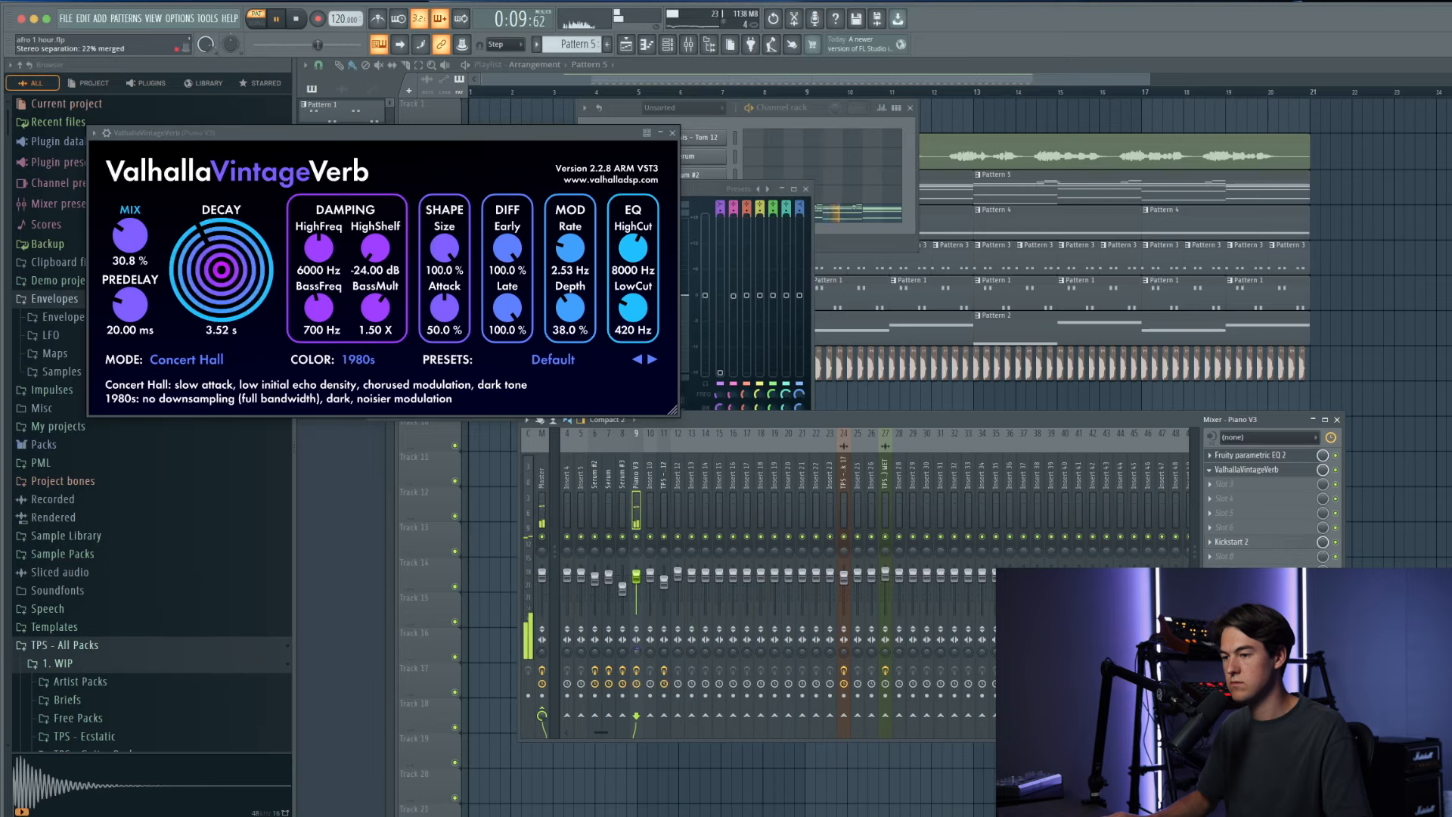
Step: Close the reverb window, mute Track 2 and listen to the arrangement without it
right_click(1337, 297)
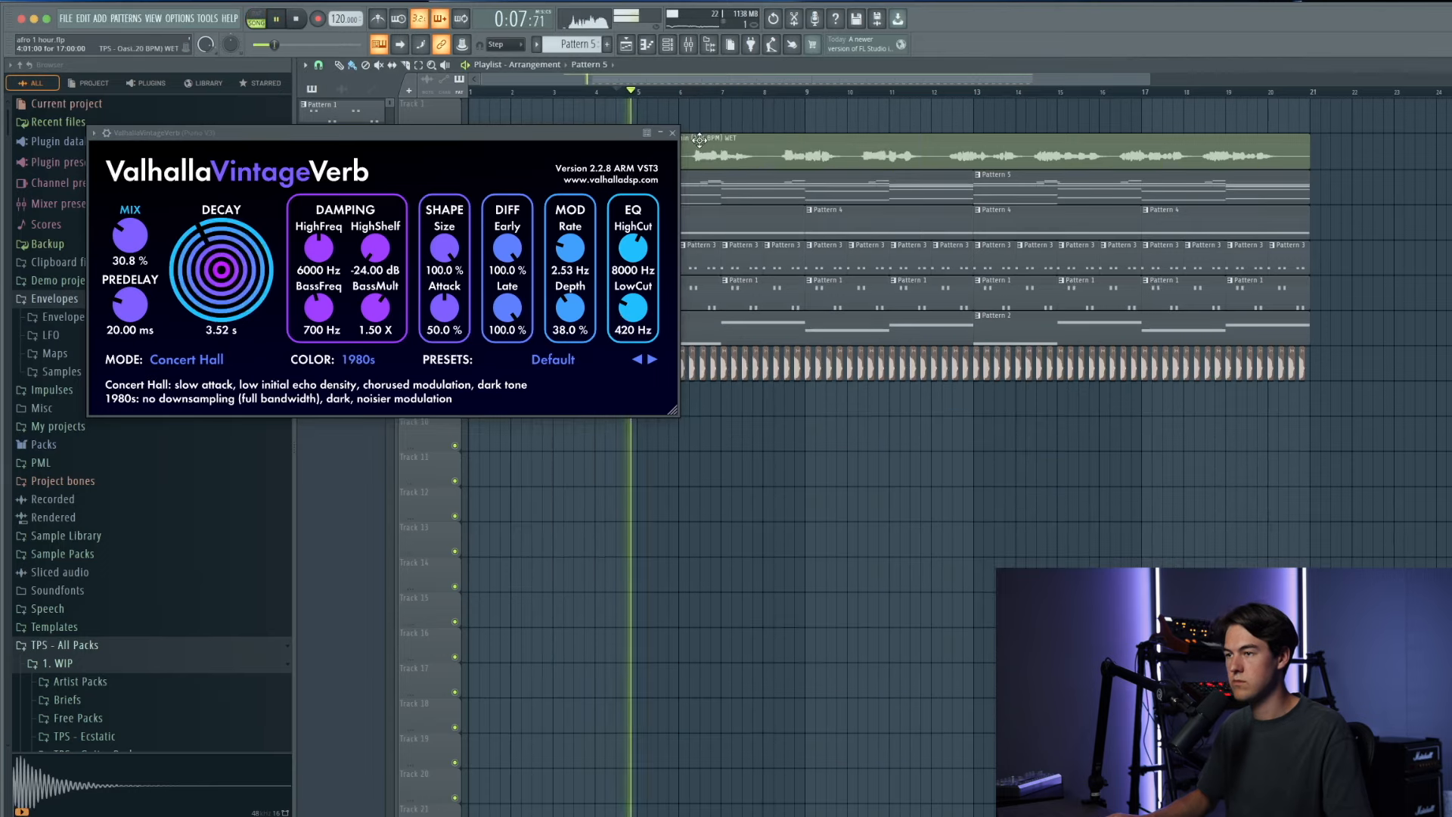
click(672, 133)
click(455, 164)
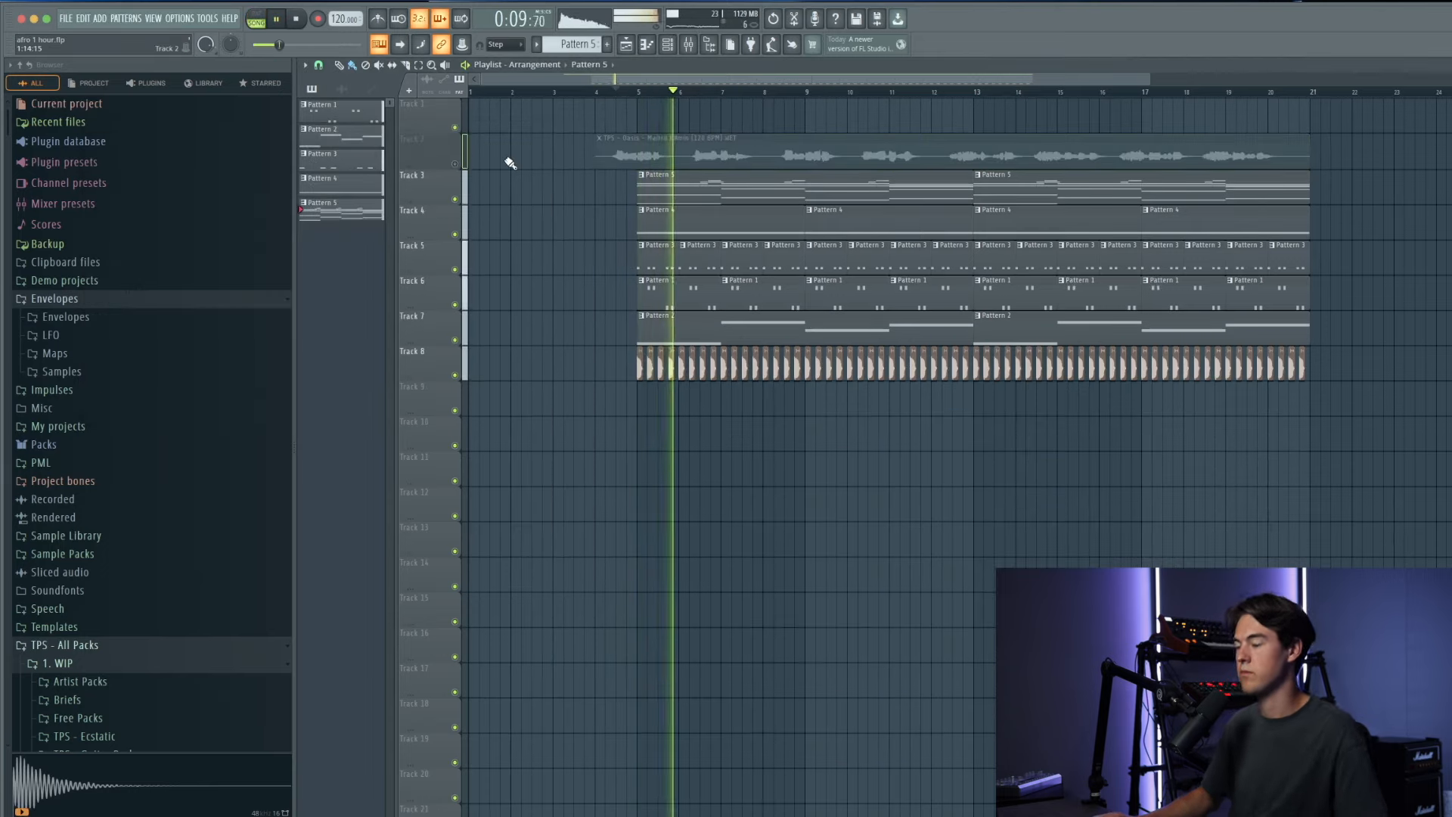
click(689, 45)
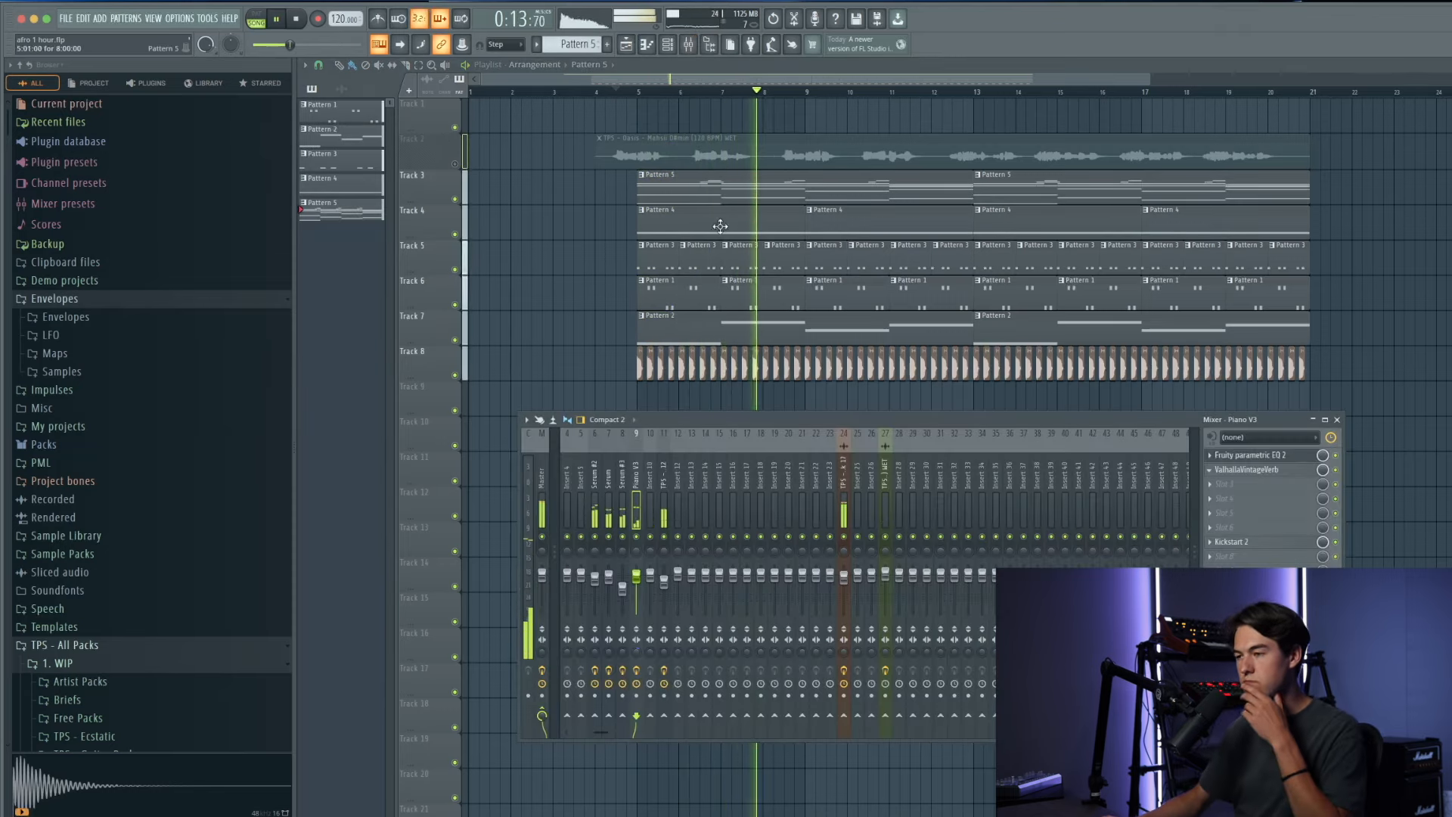
key(F9)
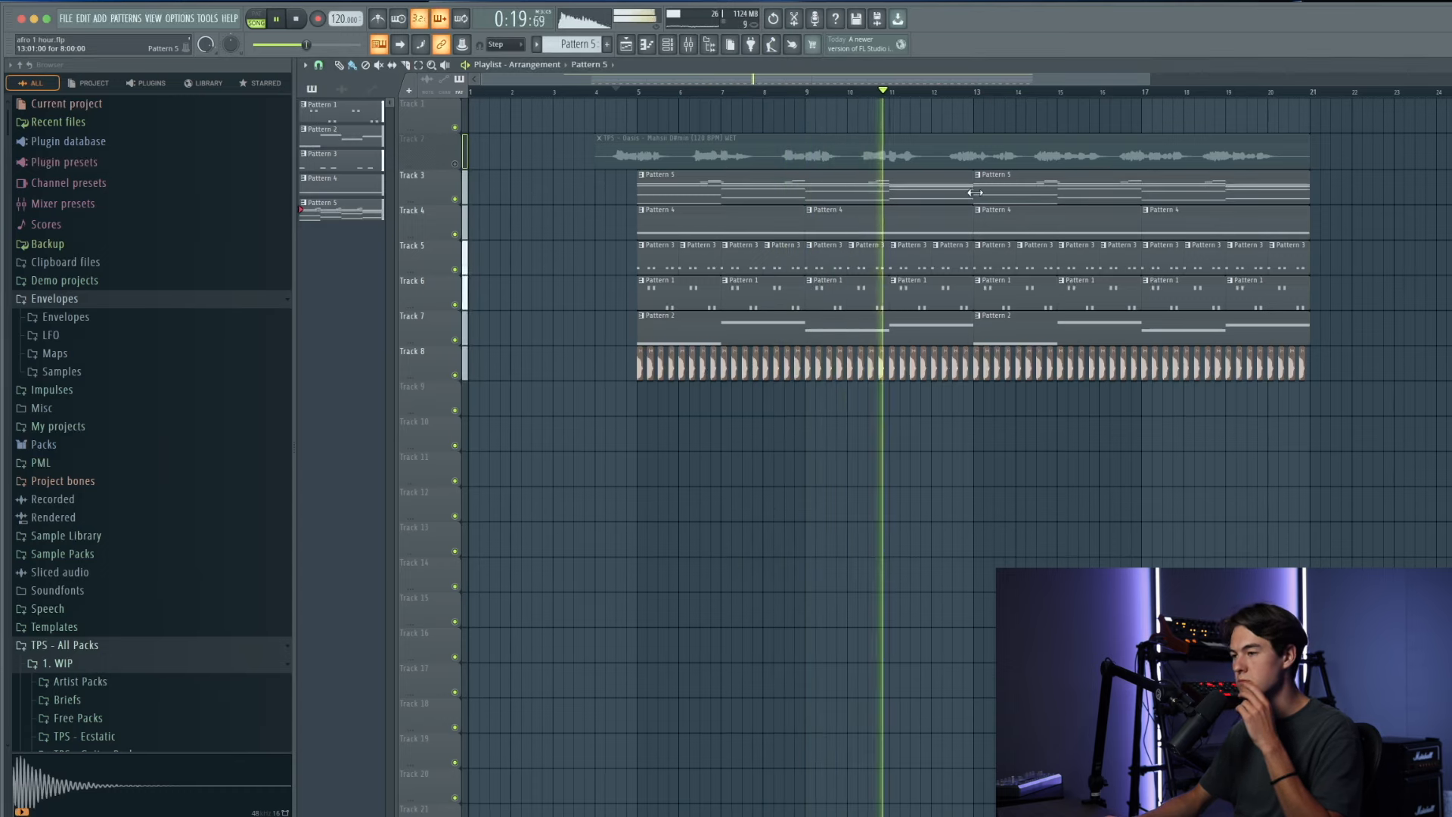
Step: Reduce the Kickstart 2 mix on Piano V3 to 30% during playback, and close the plugin and mixer
click(688, 45)
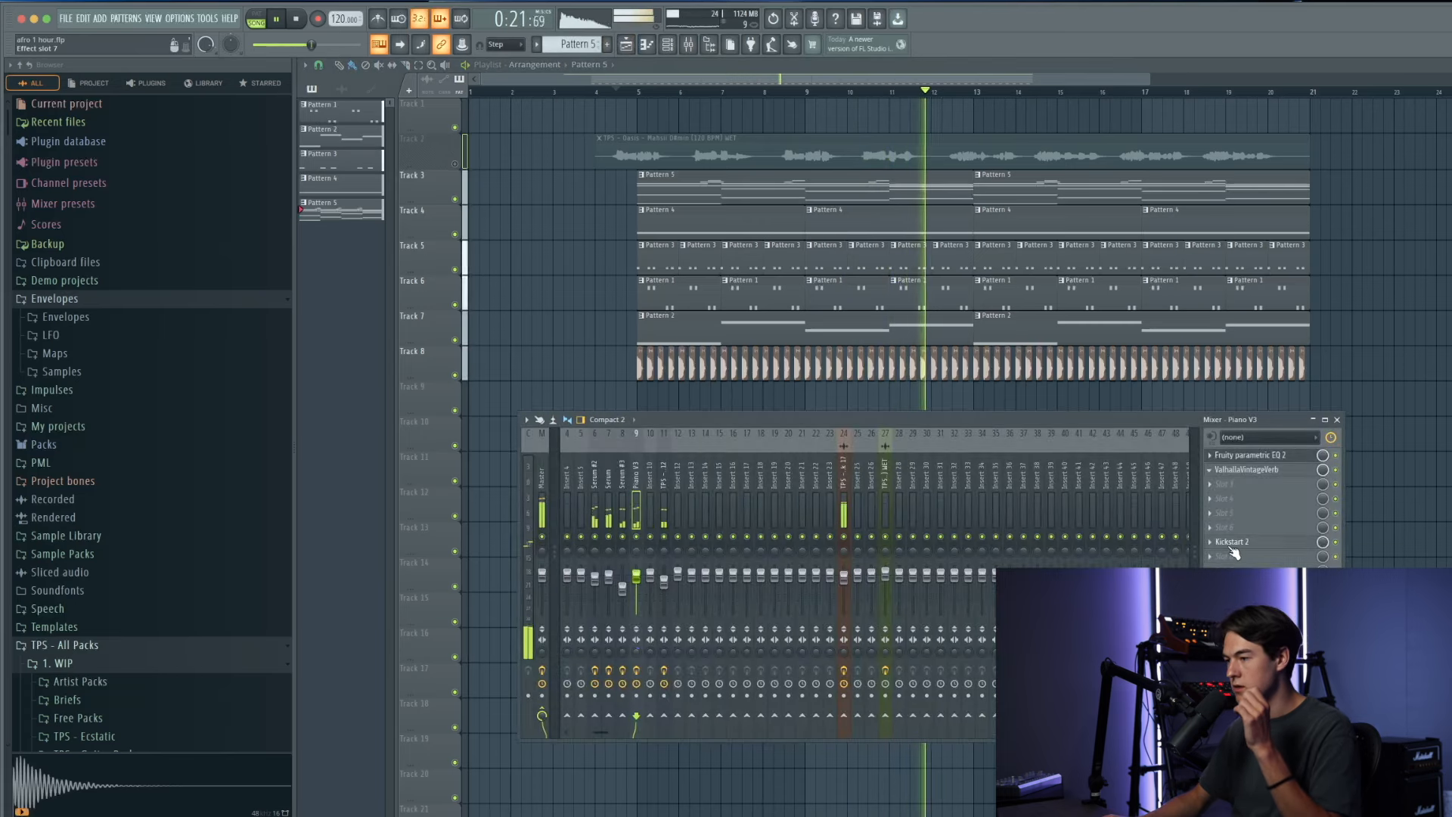
click(1231, 545)
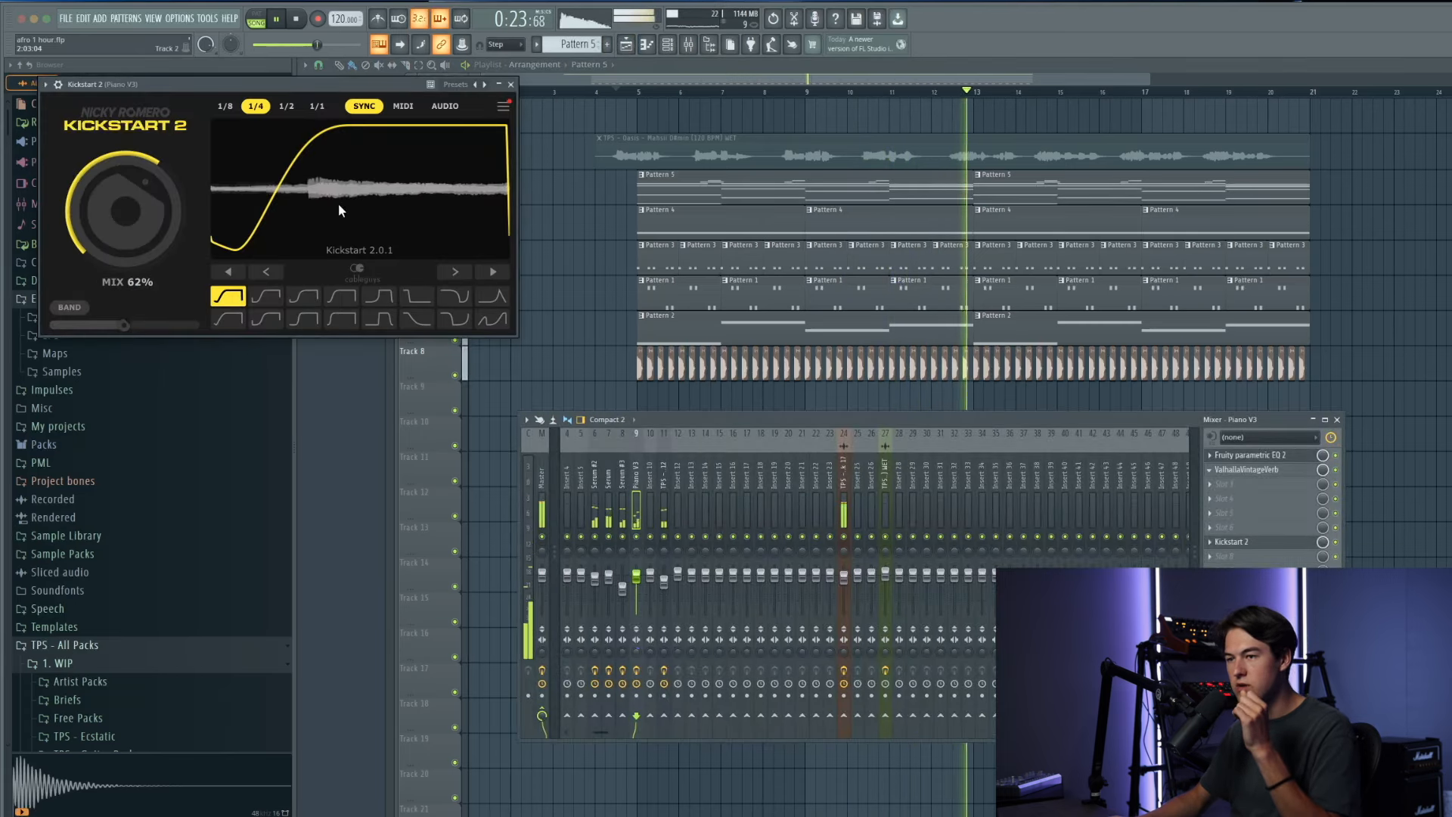
drag(125, 212, 125, 231)
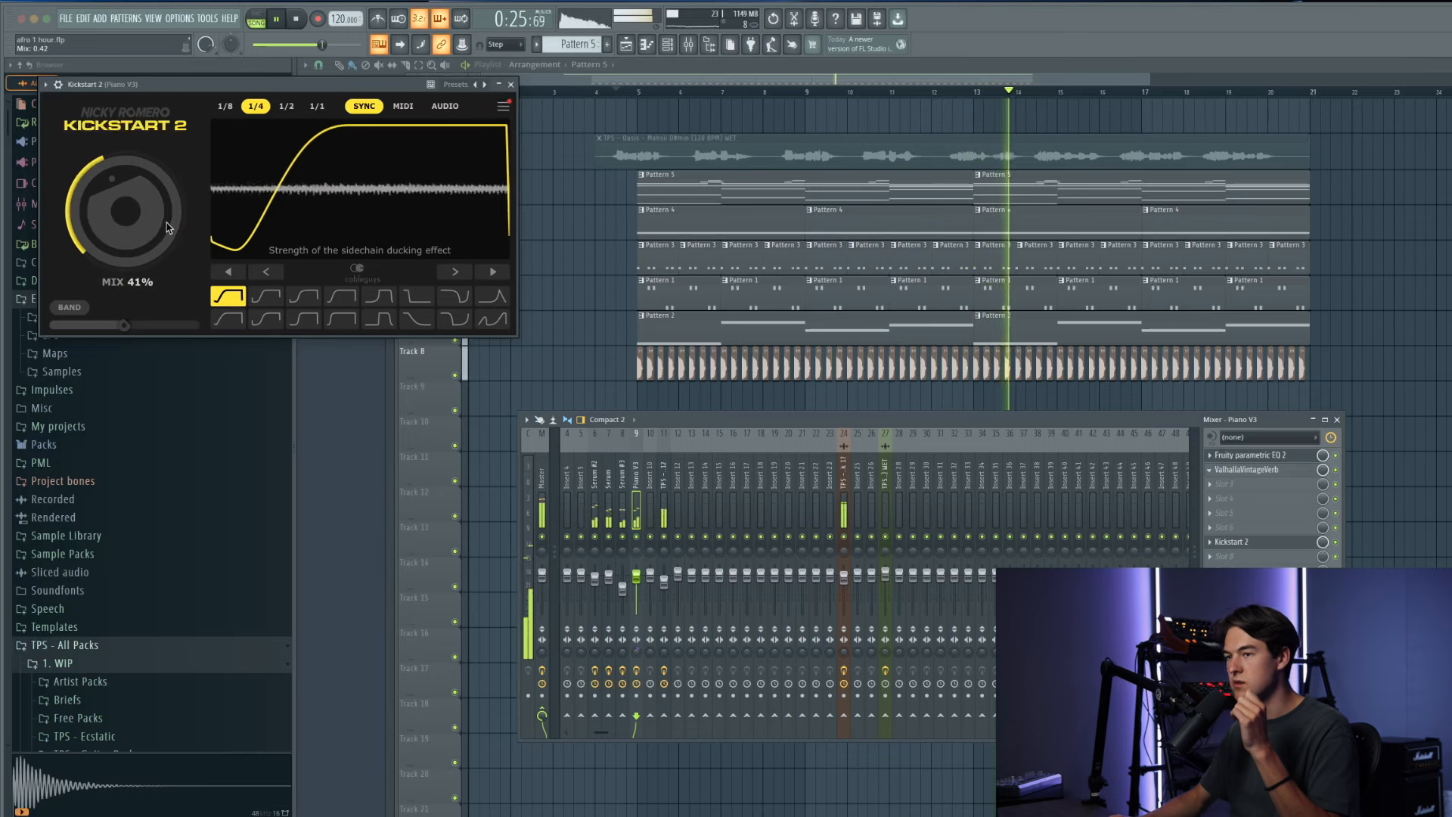
drag(125, 231, 125, 240)
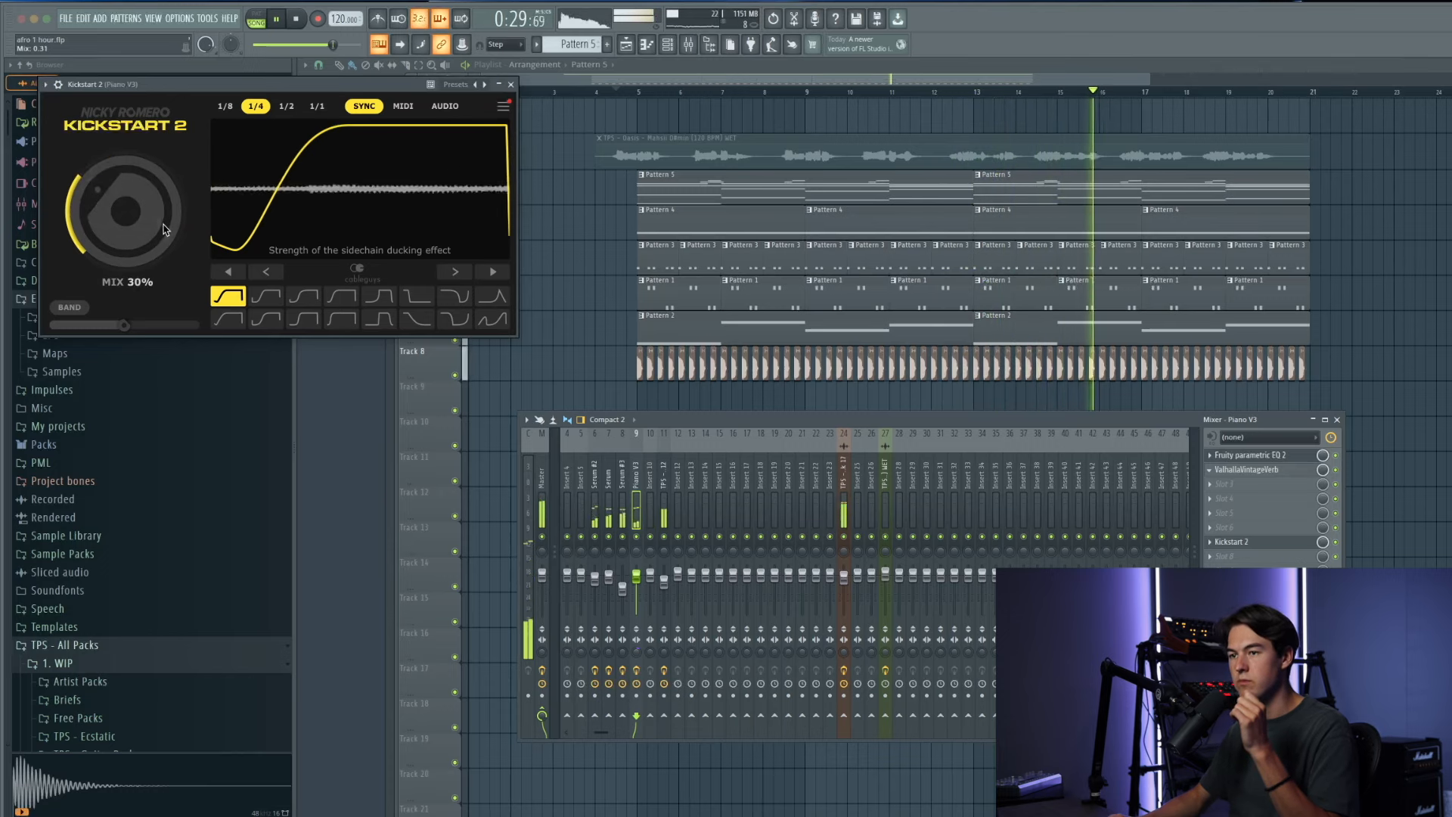
click(511, 88)
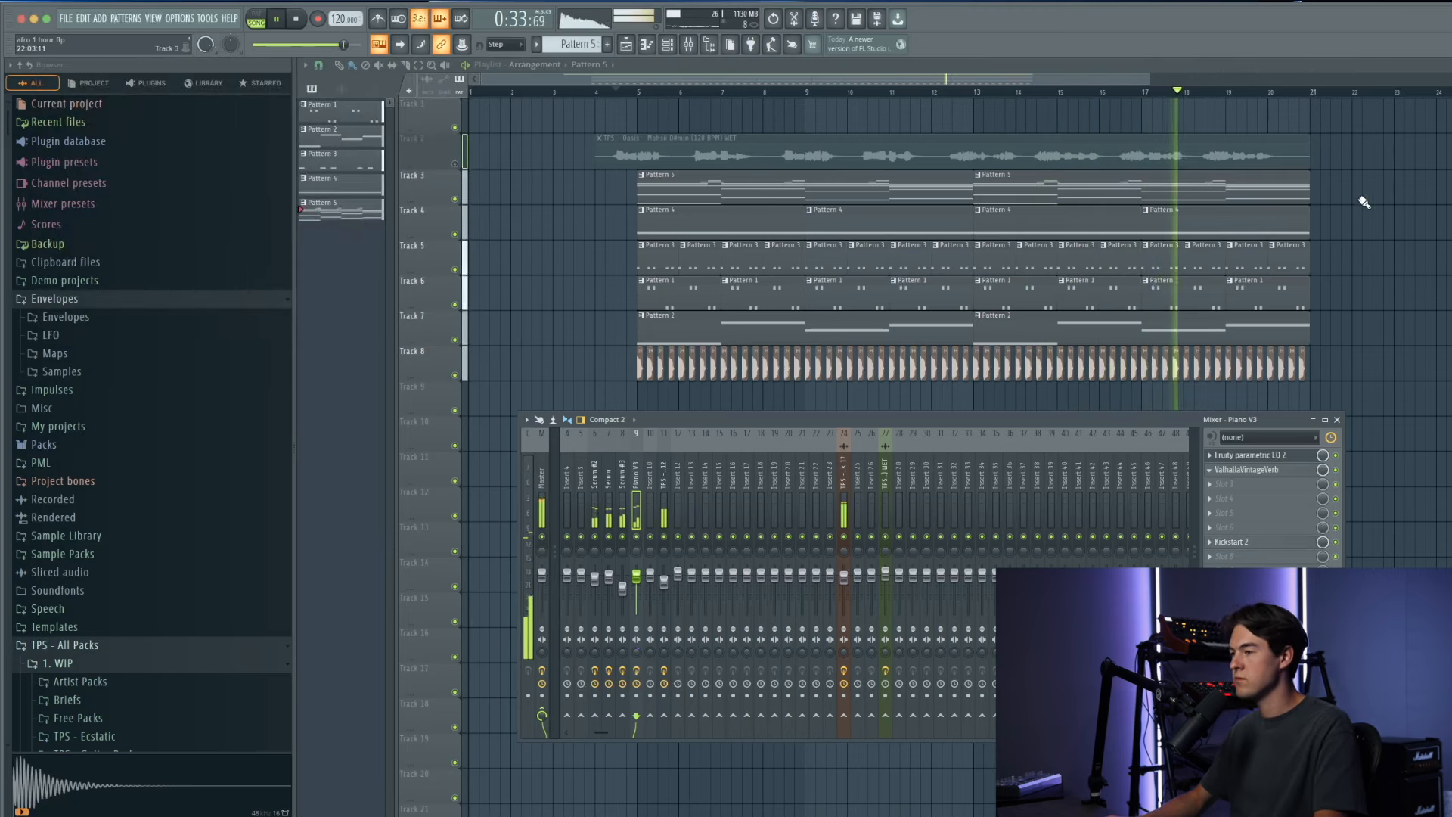
key(F9)
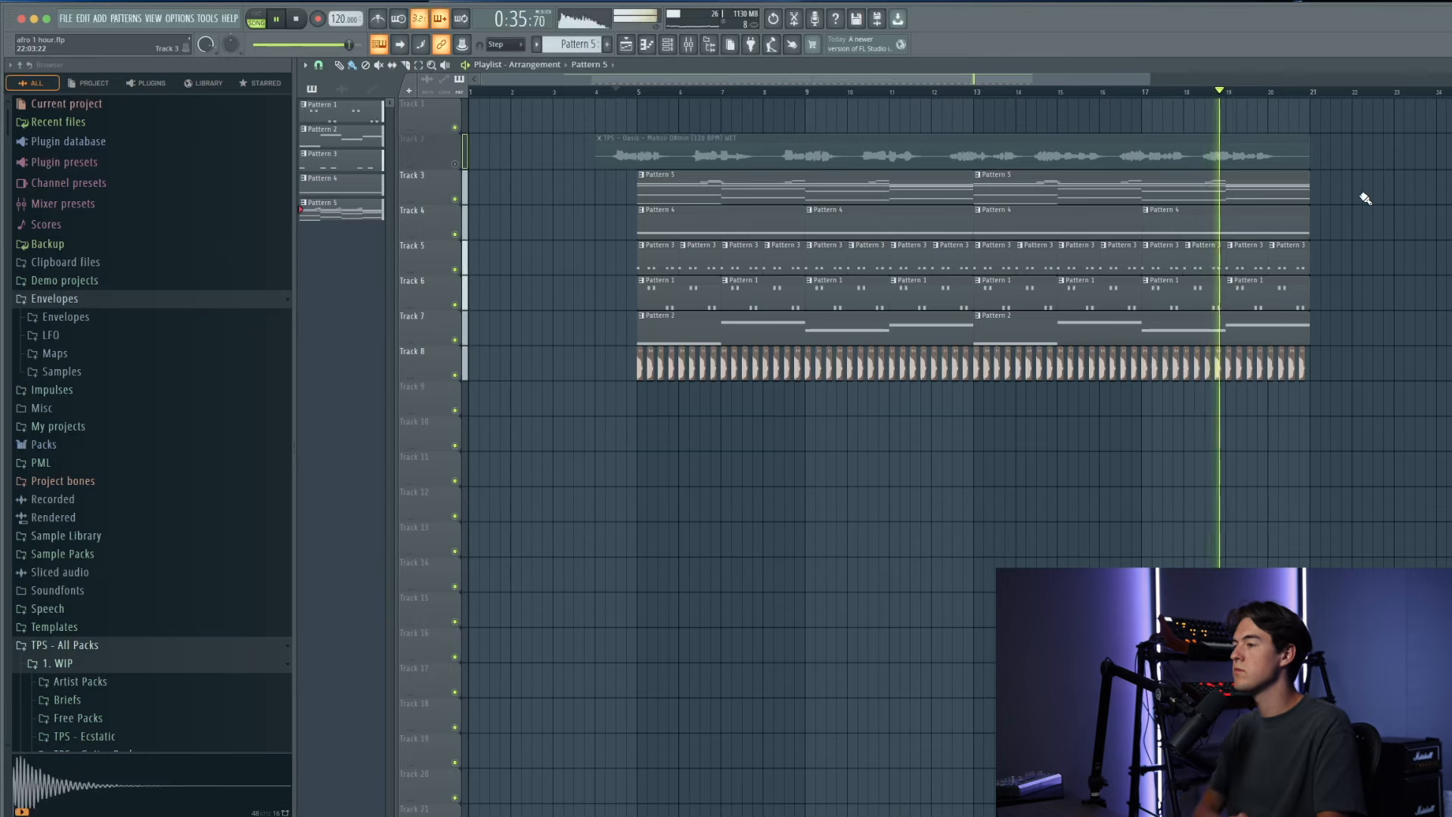
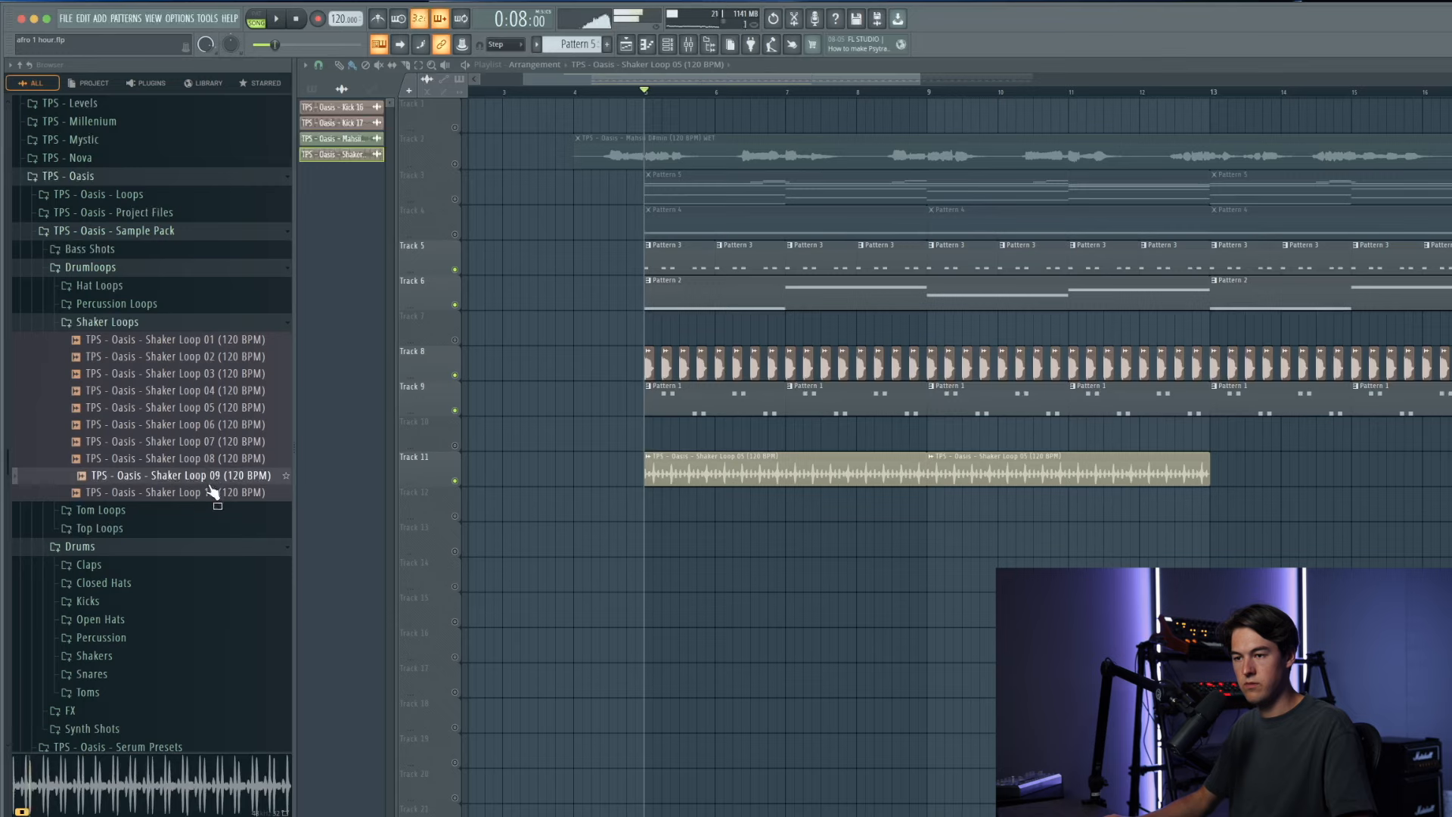
Step: Place TPS - Oasis - Shaker Loop 10 (120 BPM) on Track 12 at bar 5 and repeat it at bar 9
drag(214, 492, 646, 505)
key(space)
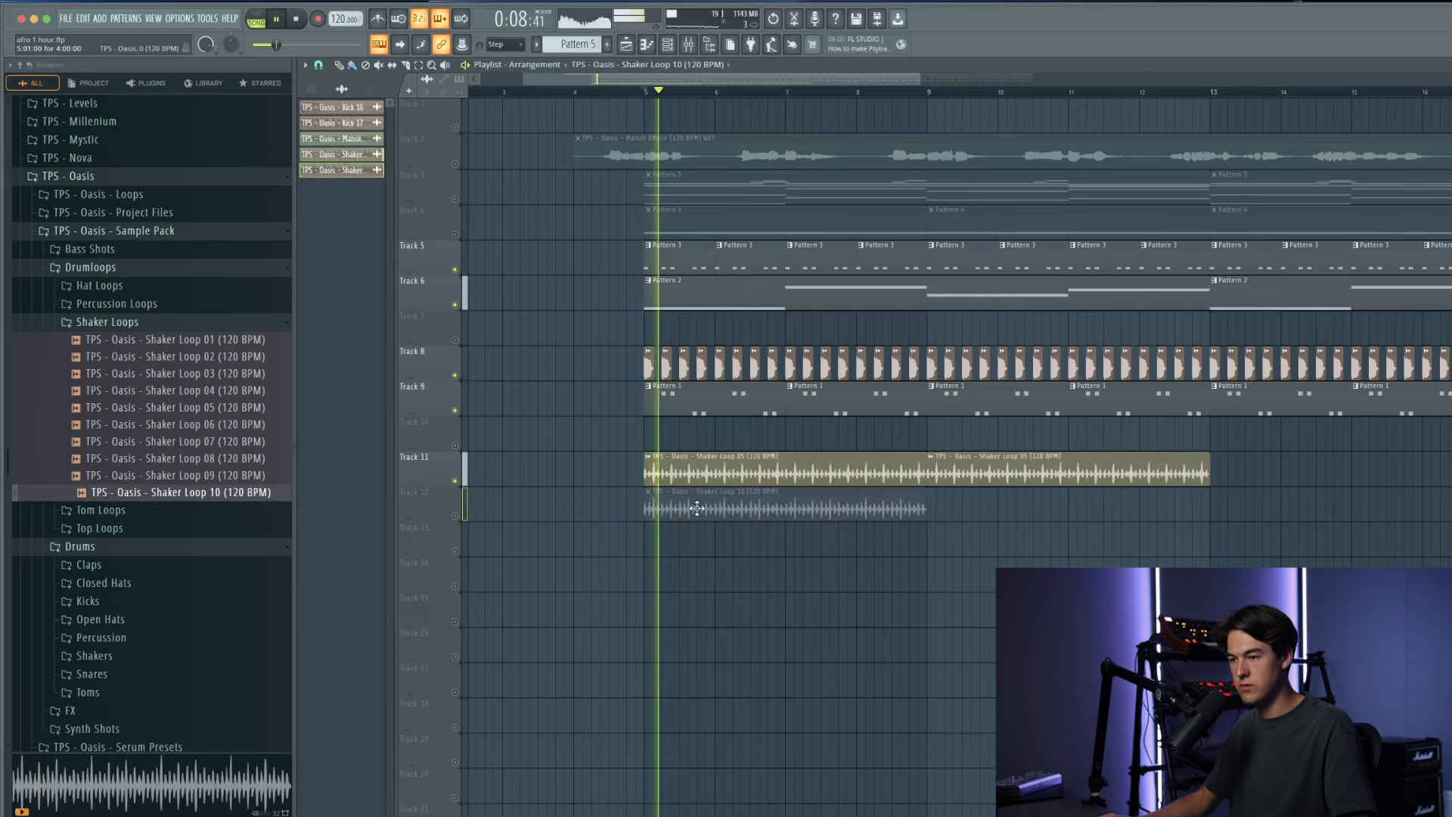
click(934, 508)
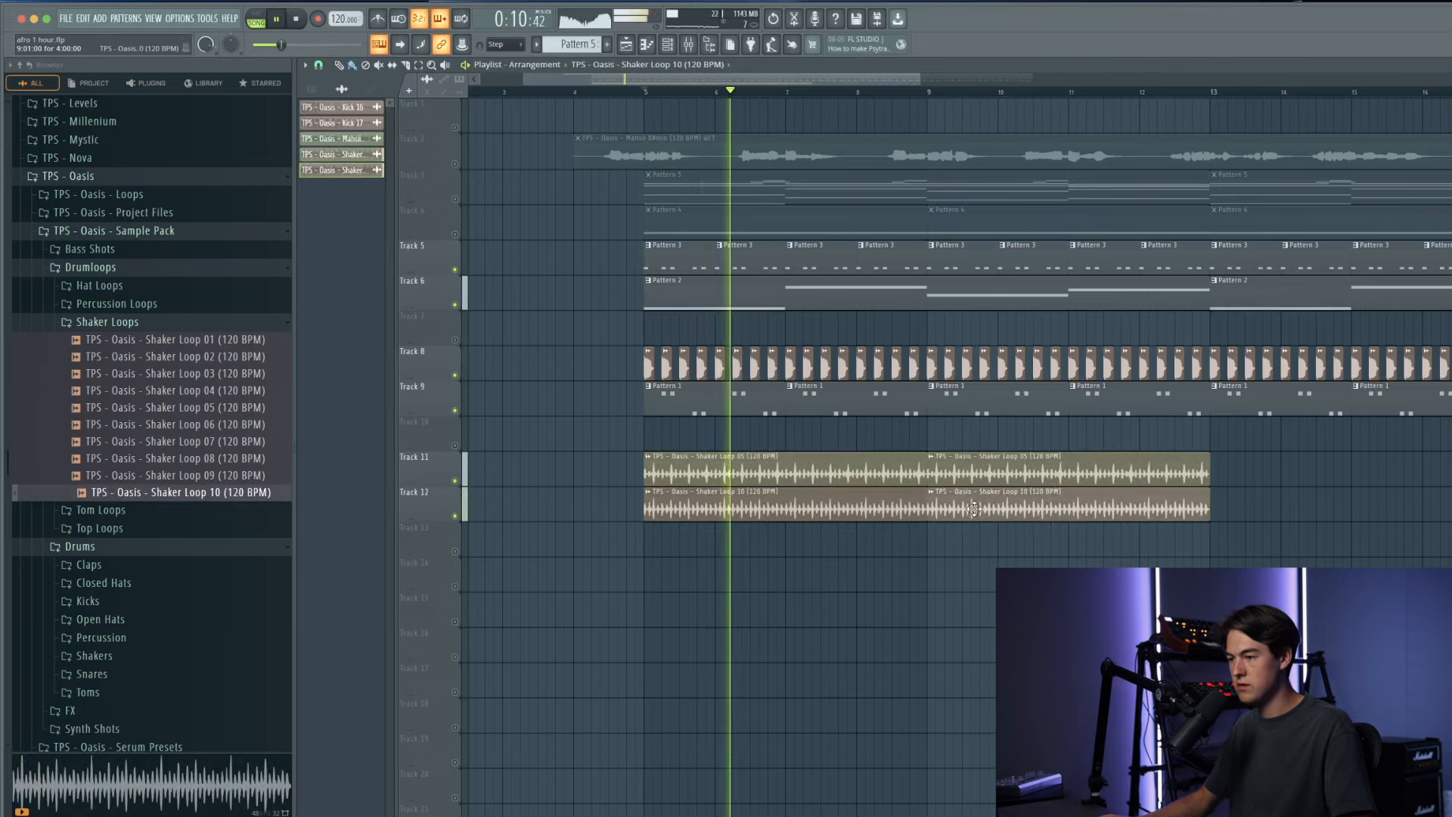
Step: Adjust the shaker loop channels' levels, setting Shaker Loop 05 to 32% volume and panning it 49% right
click(941, 491)
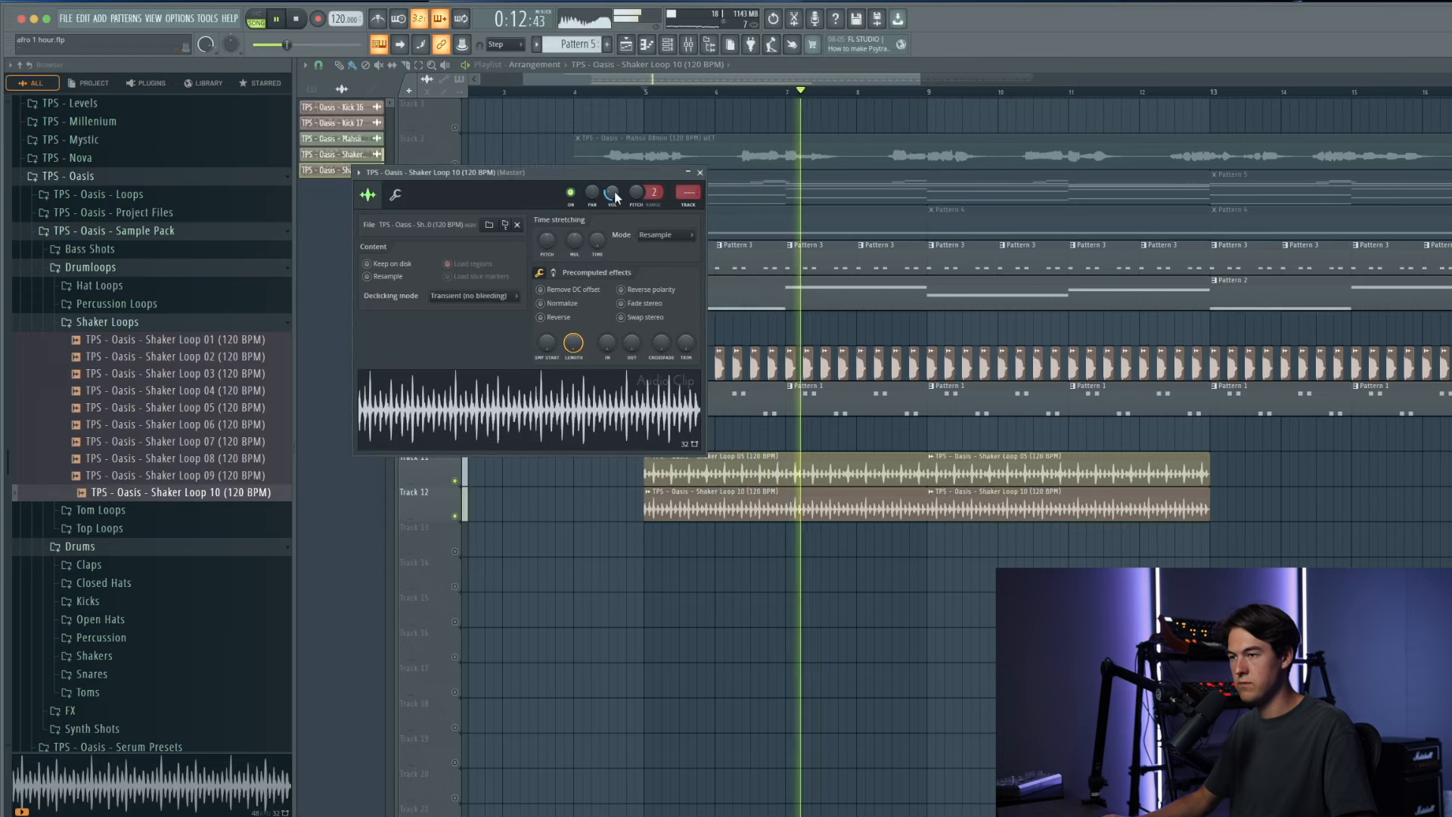
double_click(684, 472)
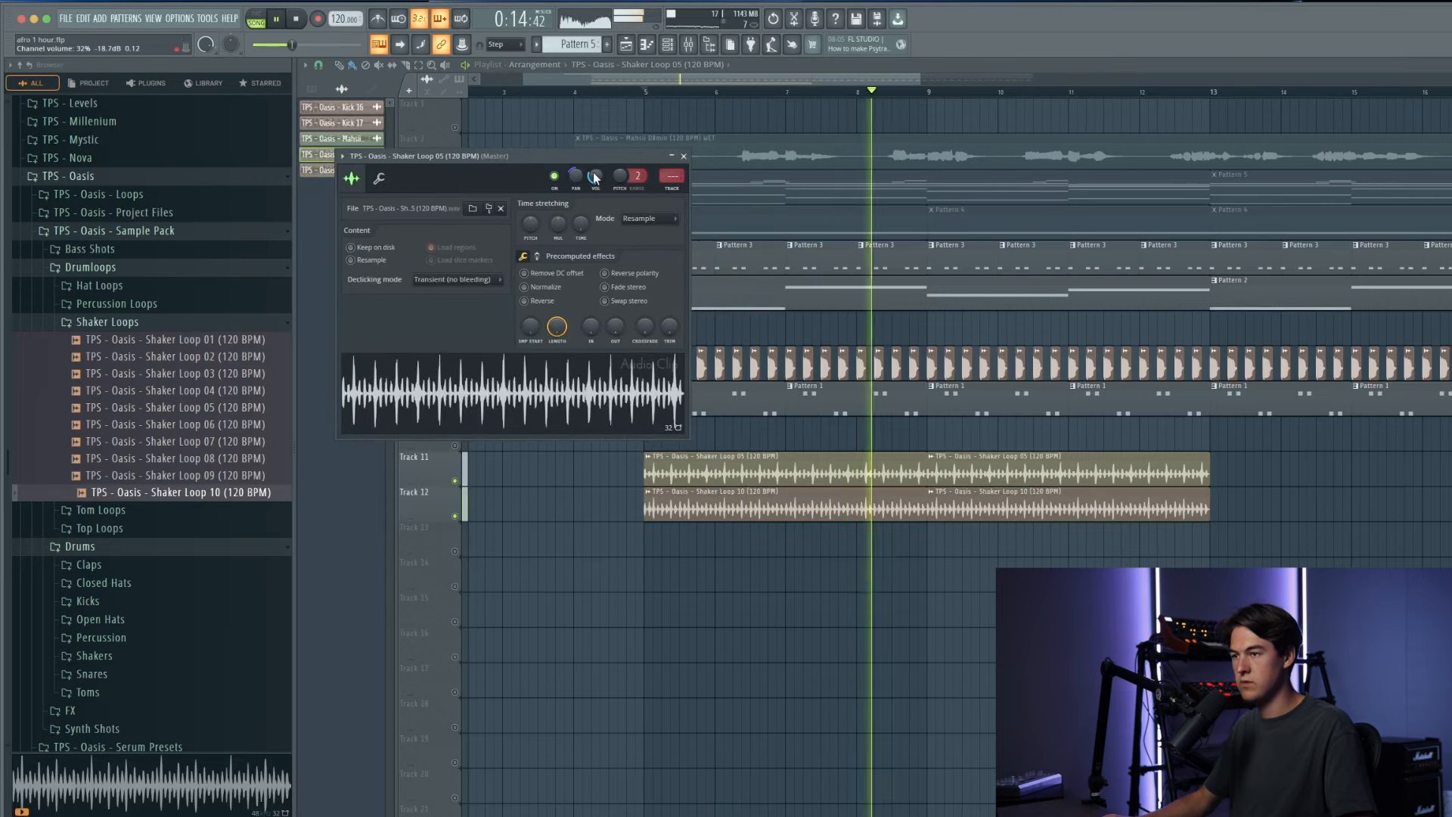
drag(576, 178, 581, 179)
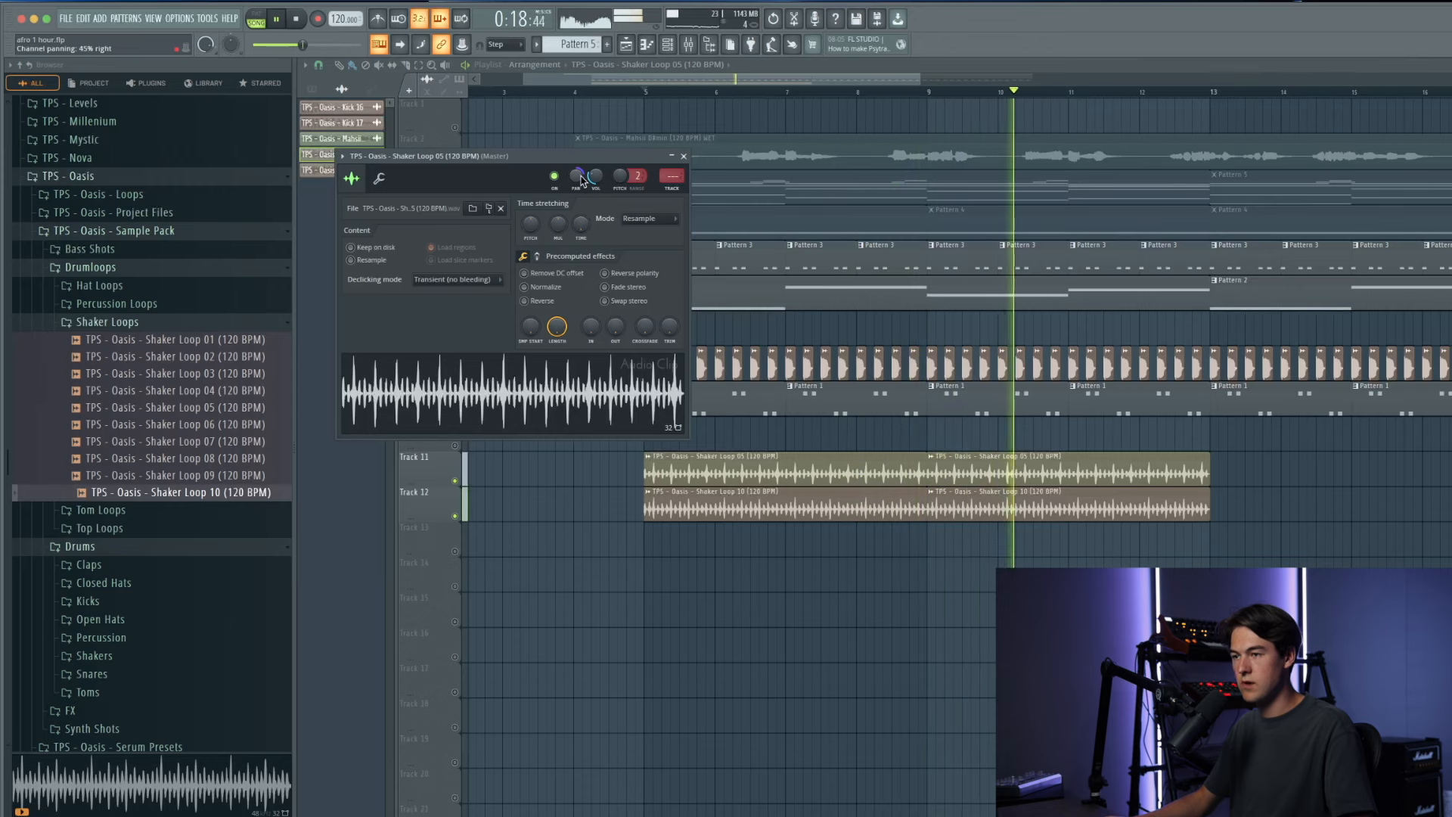
key(space)
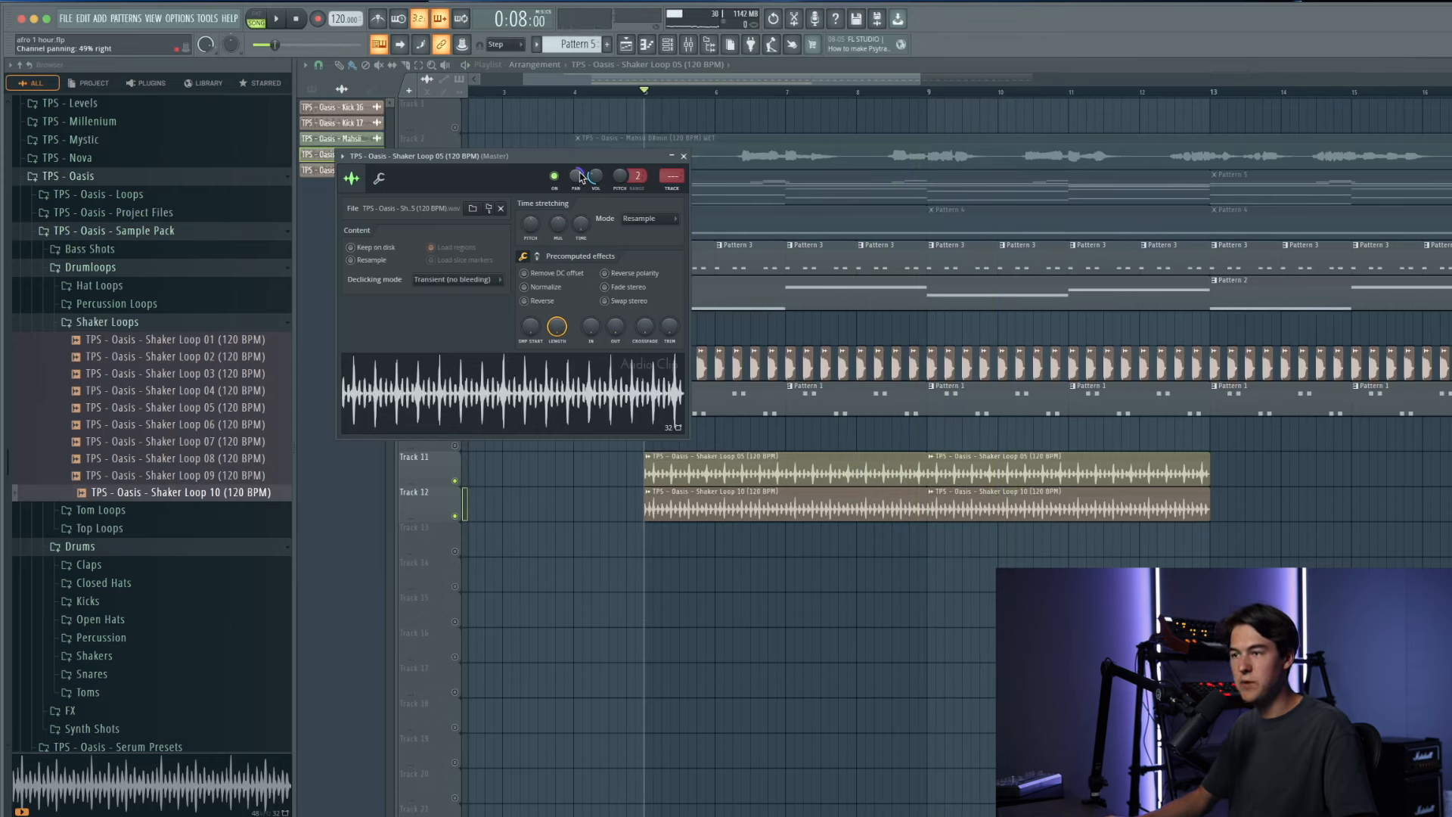
key(Escape)
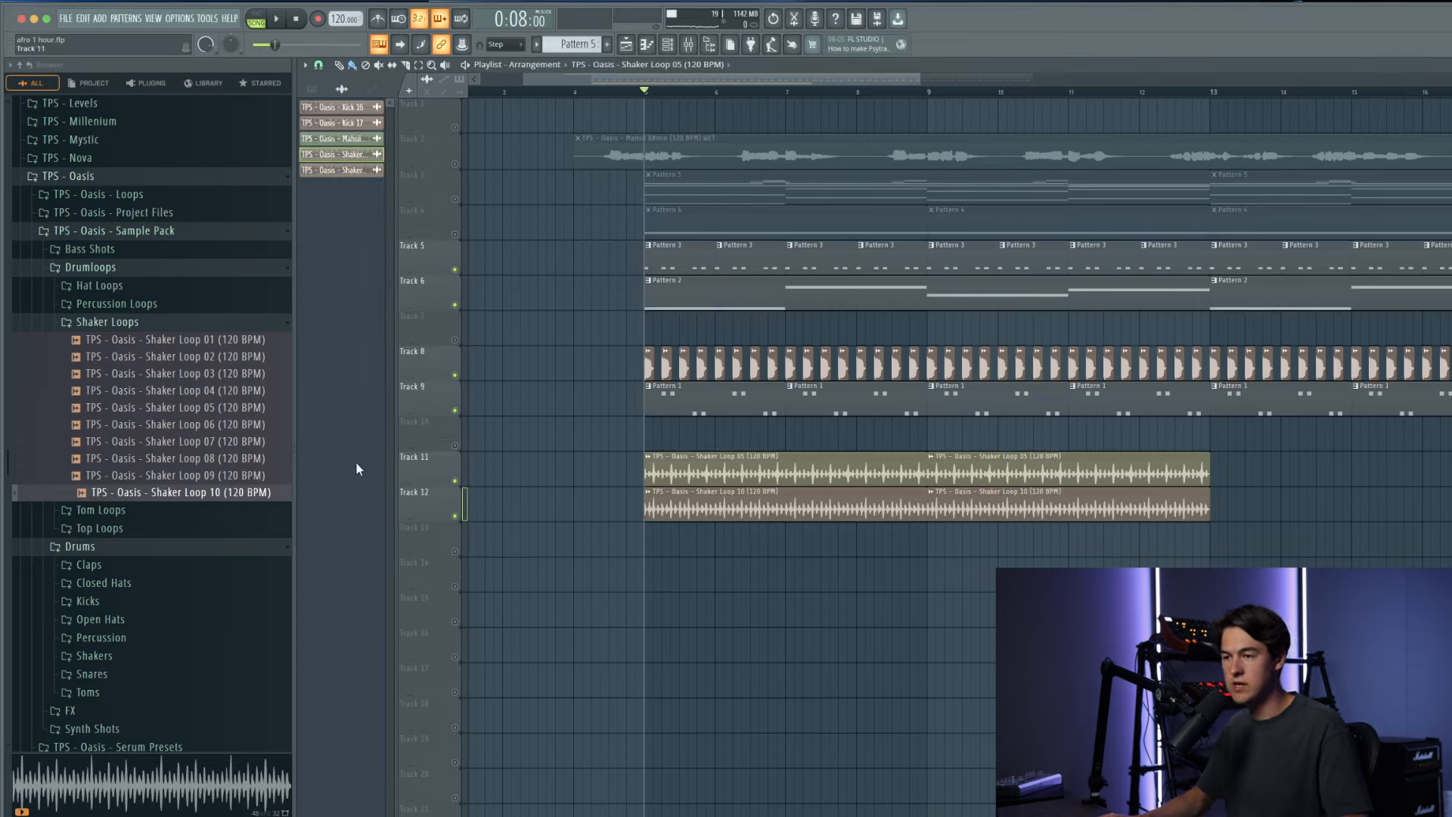
Step: Check both shaker loops during playback, and mute Tracks 5 and 6
key(space)
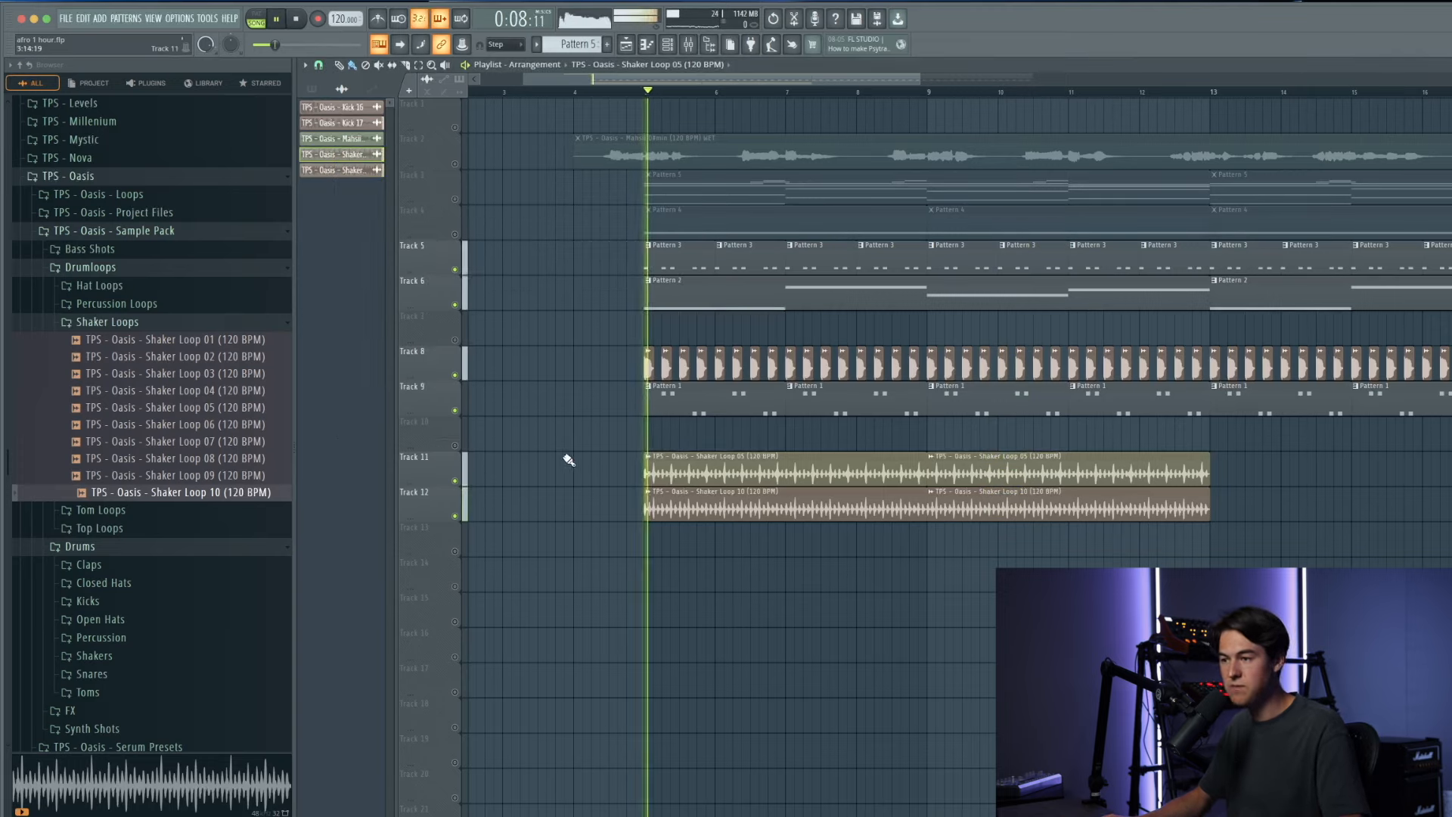
double_click(711, 474)
double_click(714, 508)
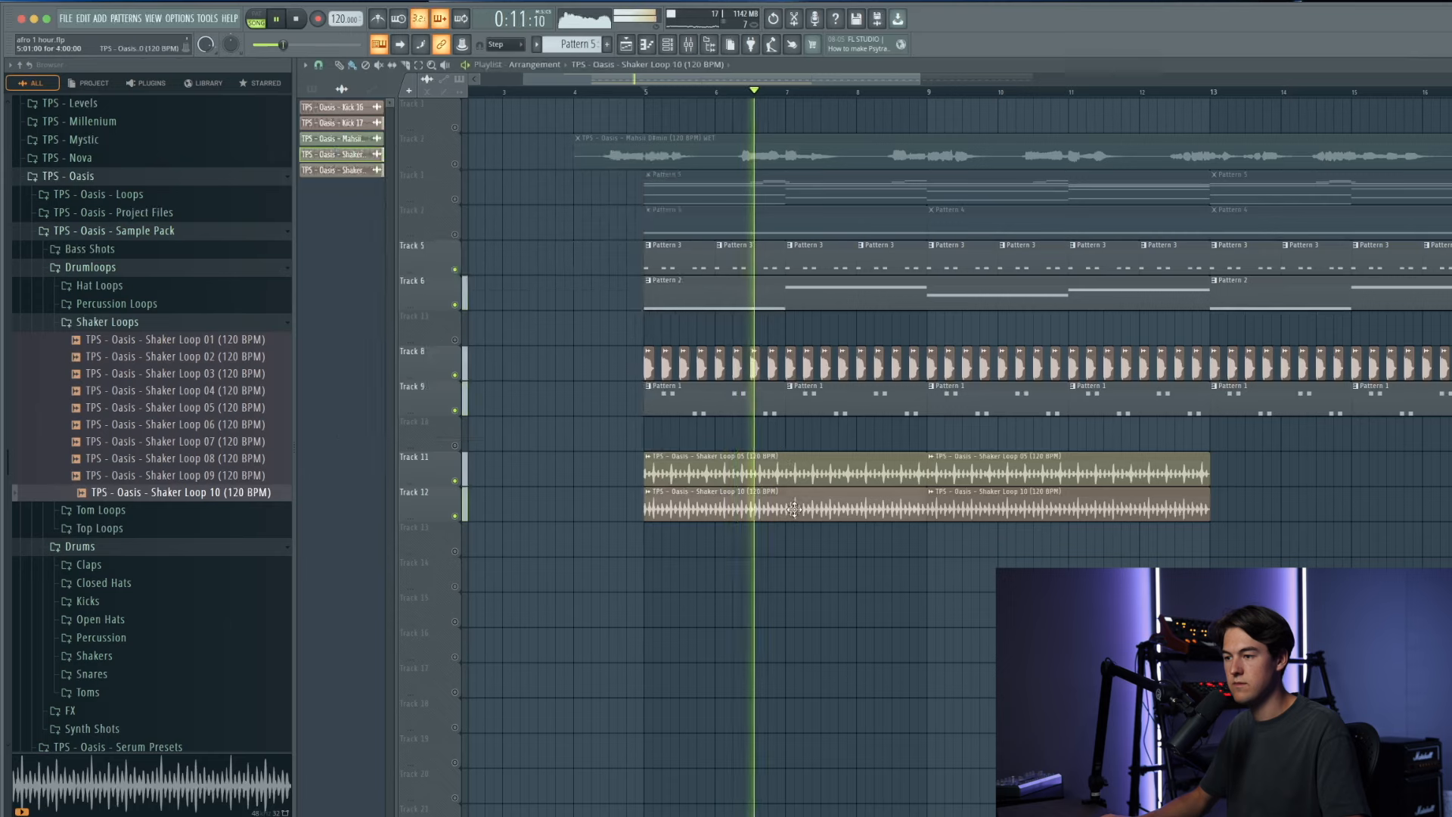
key(Escape)
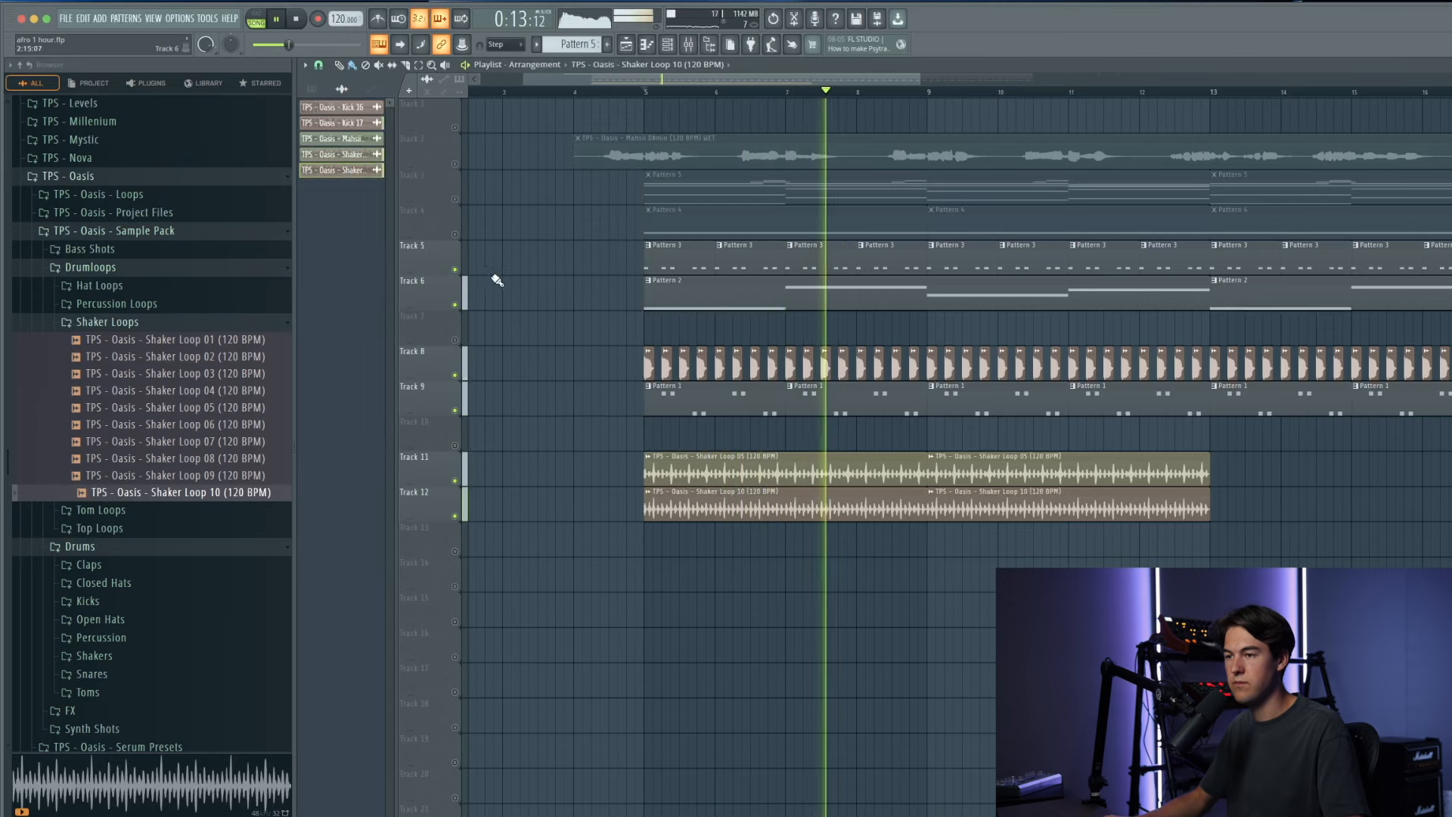
key(space)
key(space)
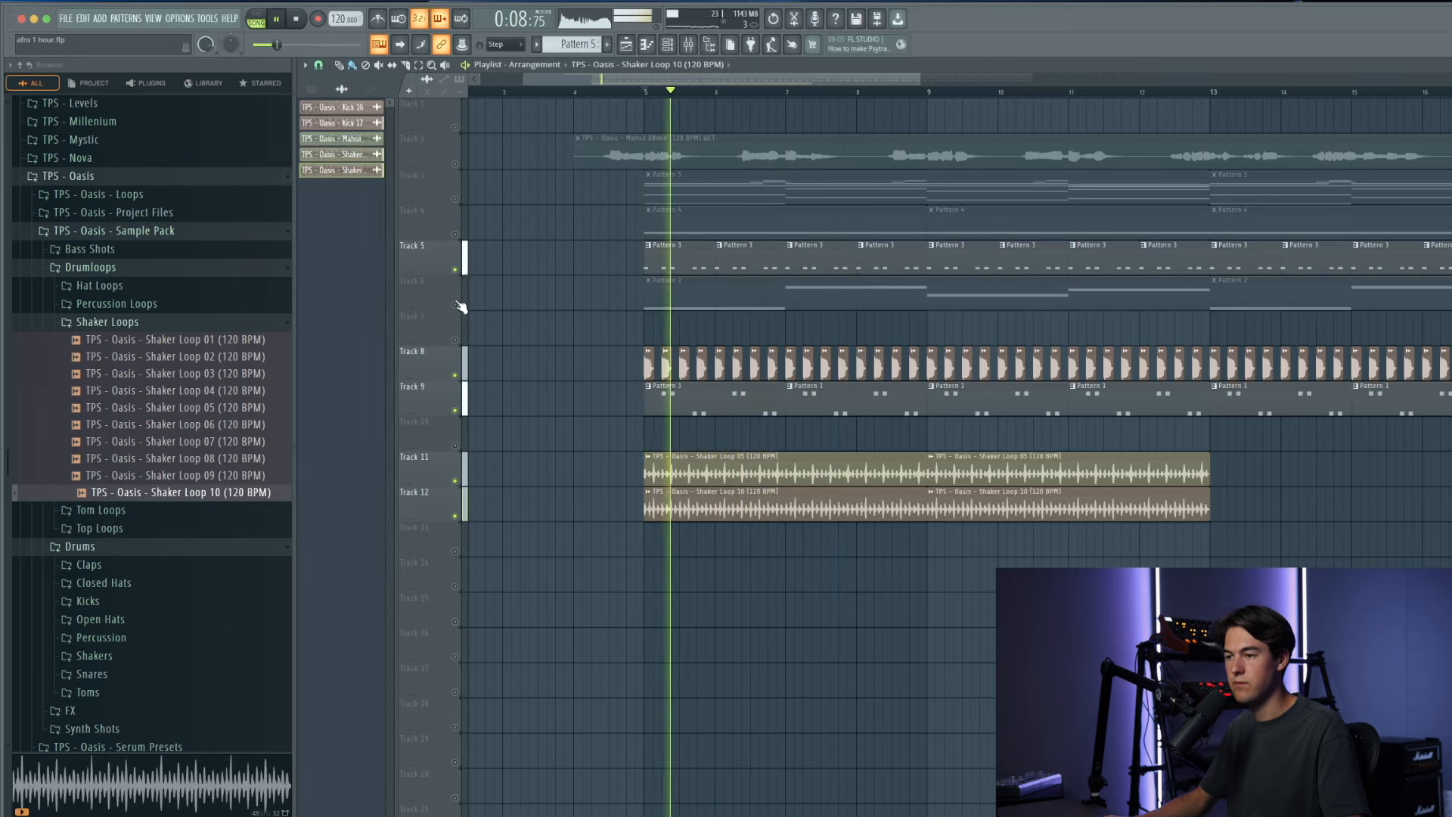
click(453, 269)
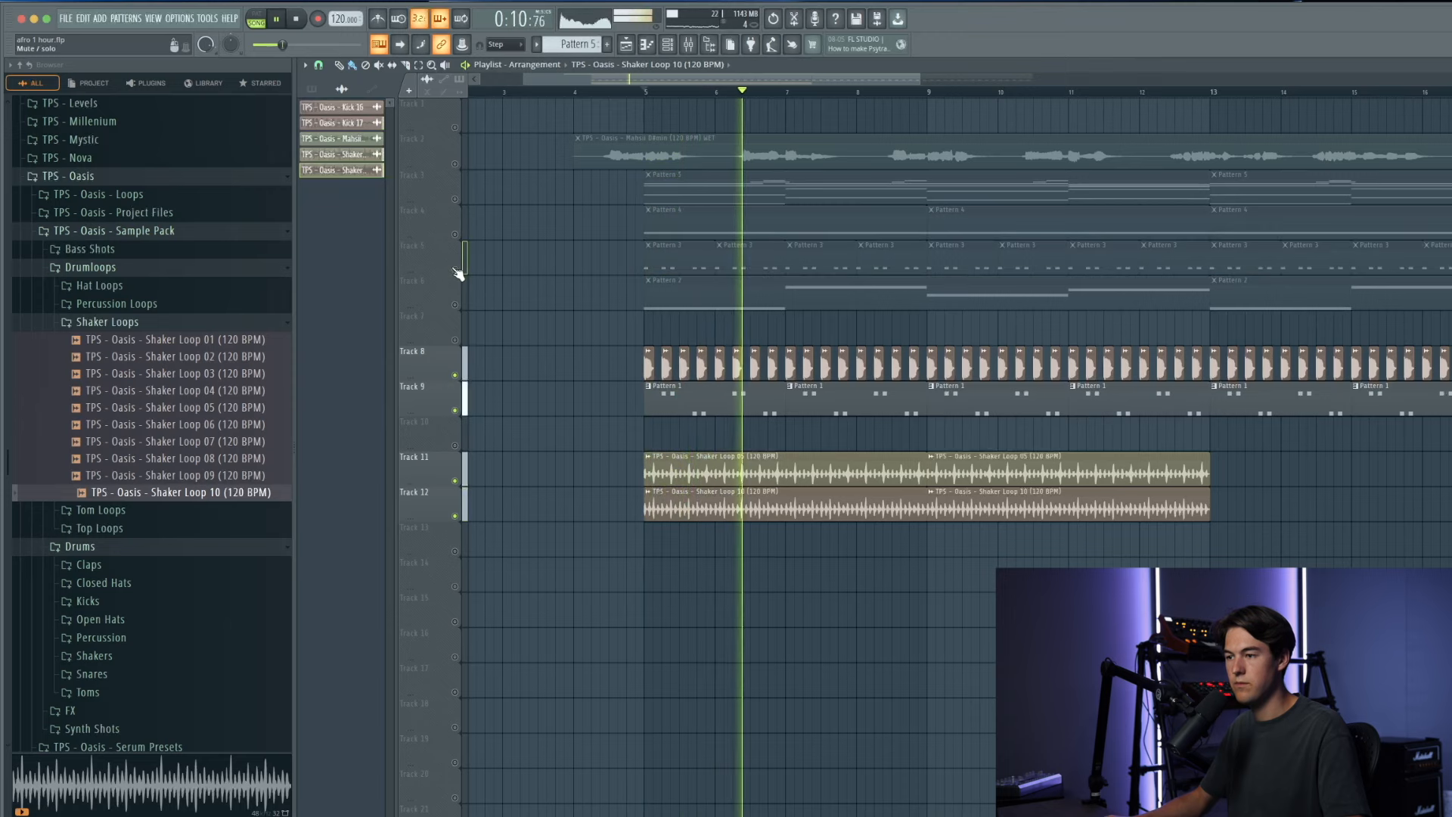
Step: Preview TPS - Oasis - Shaker Loop 02 (120 BPM) and place it on Track 13 at 5:03:00
click(161, 323)
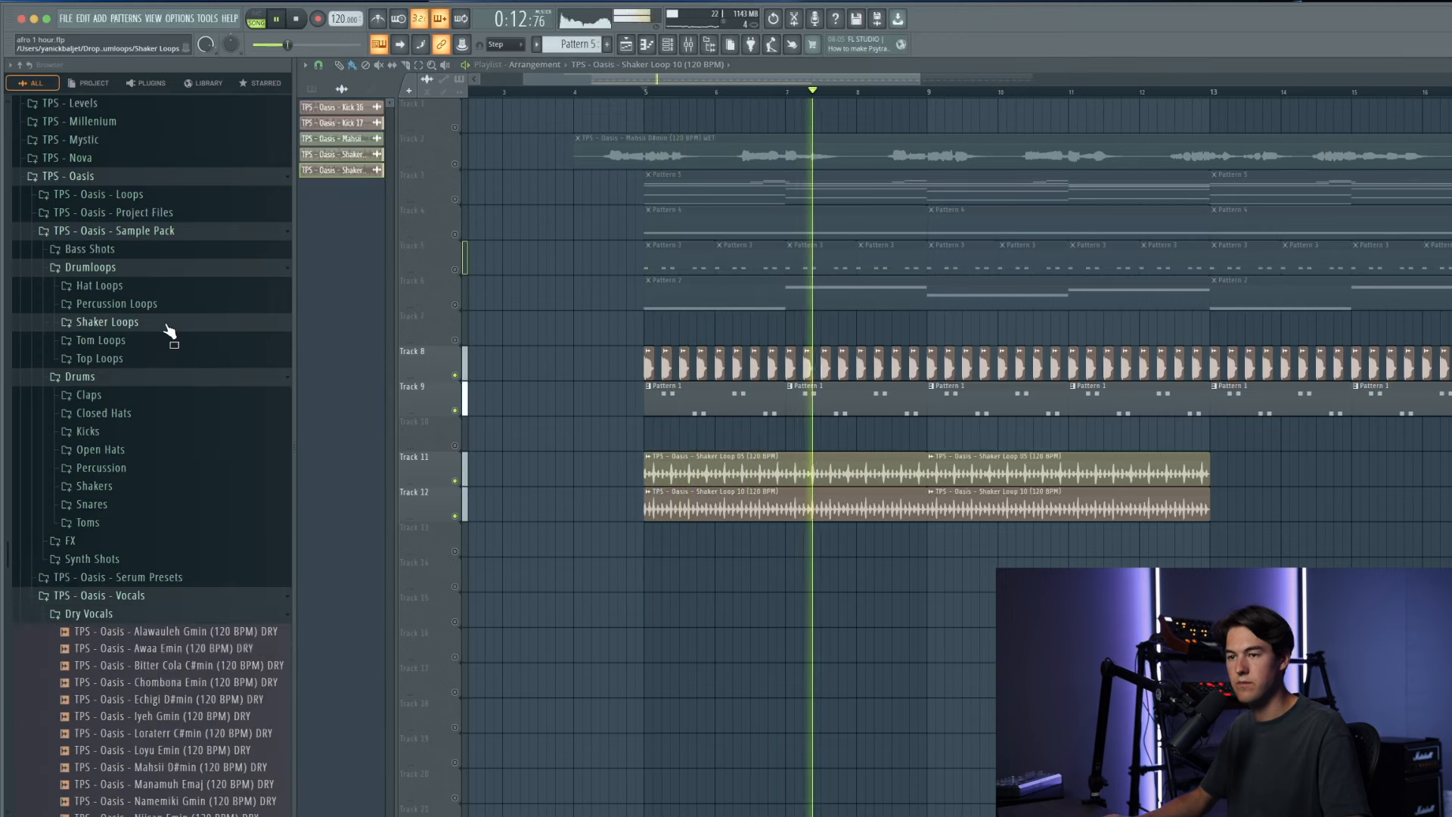
key(space)
click(162, 323)
click(182, 357)
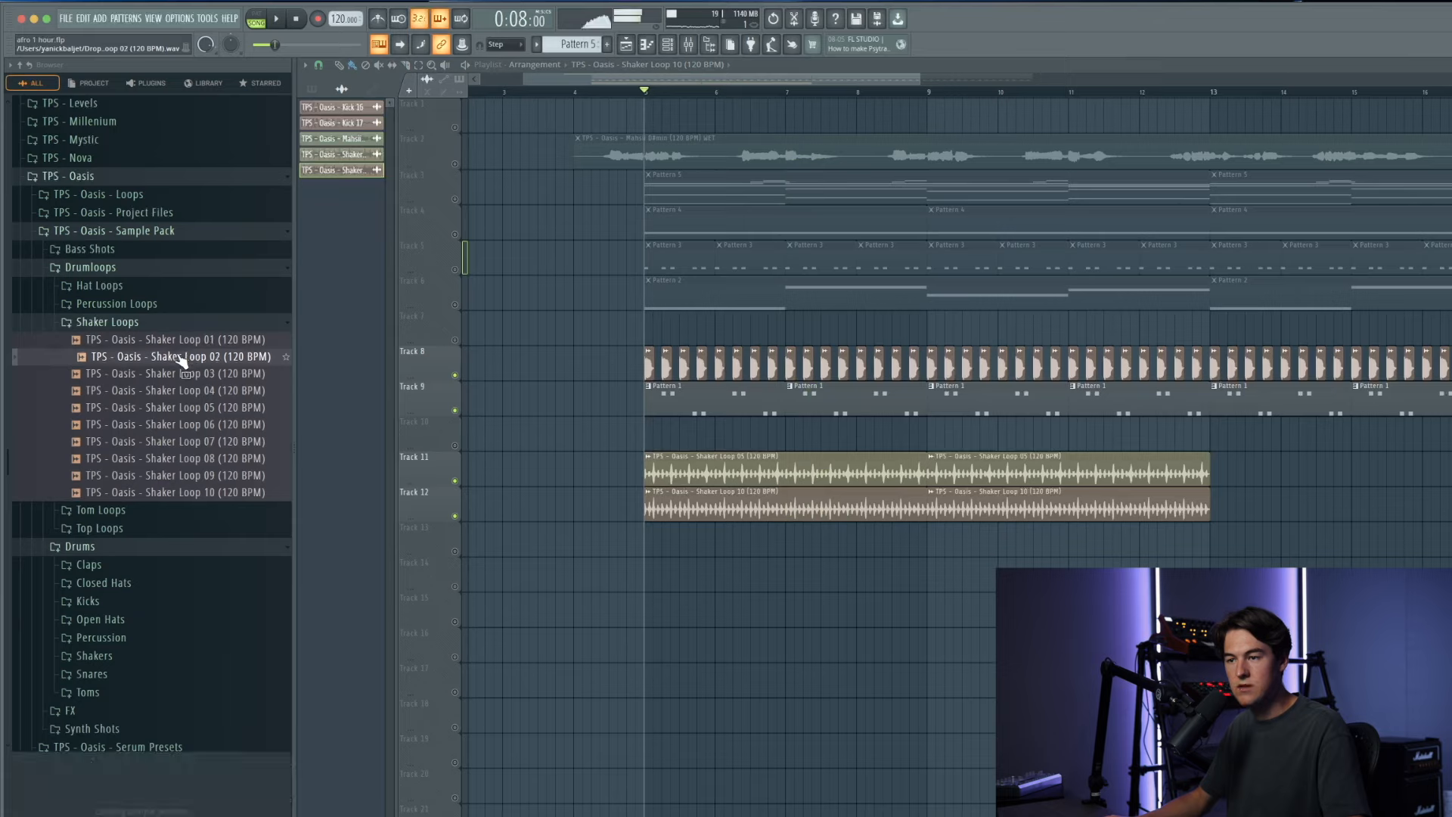
drag(182, 361, 713, 533)
click(455, 551)
key(space)
Step: Lower Shaker Loop 02's channel volume to about 53% and repeat its clip directly after the first one on Track 13
scroll(601, 541, up, 3)
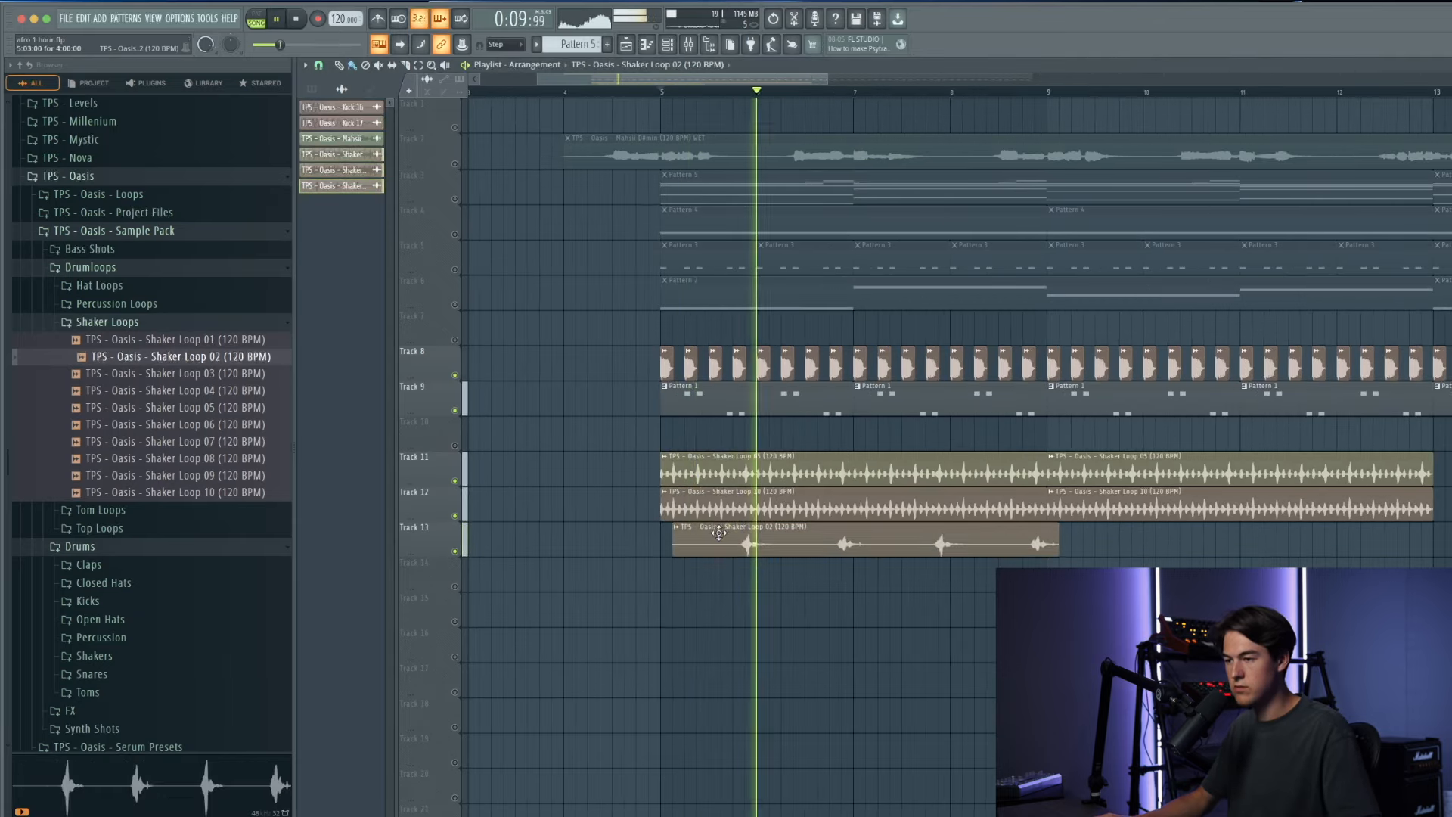
double_click(713, 533)
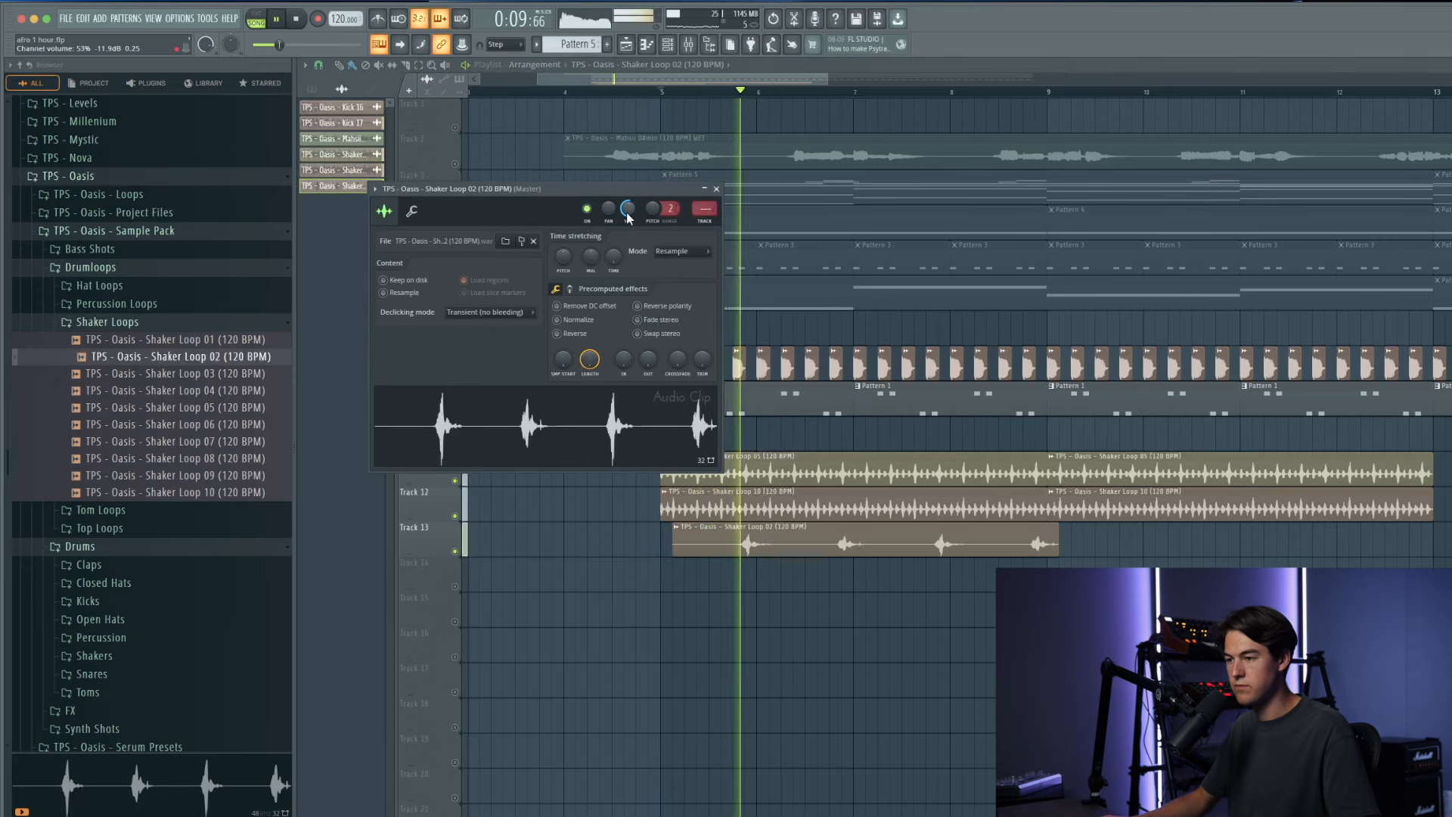
key(Escape)
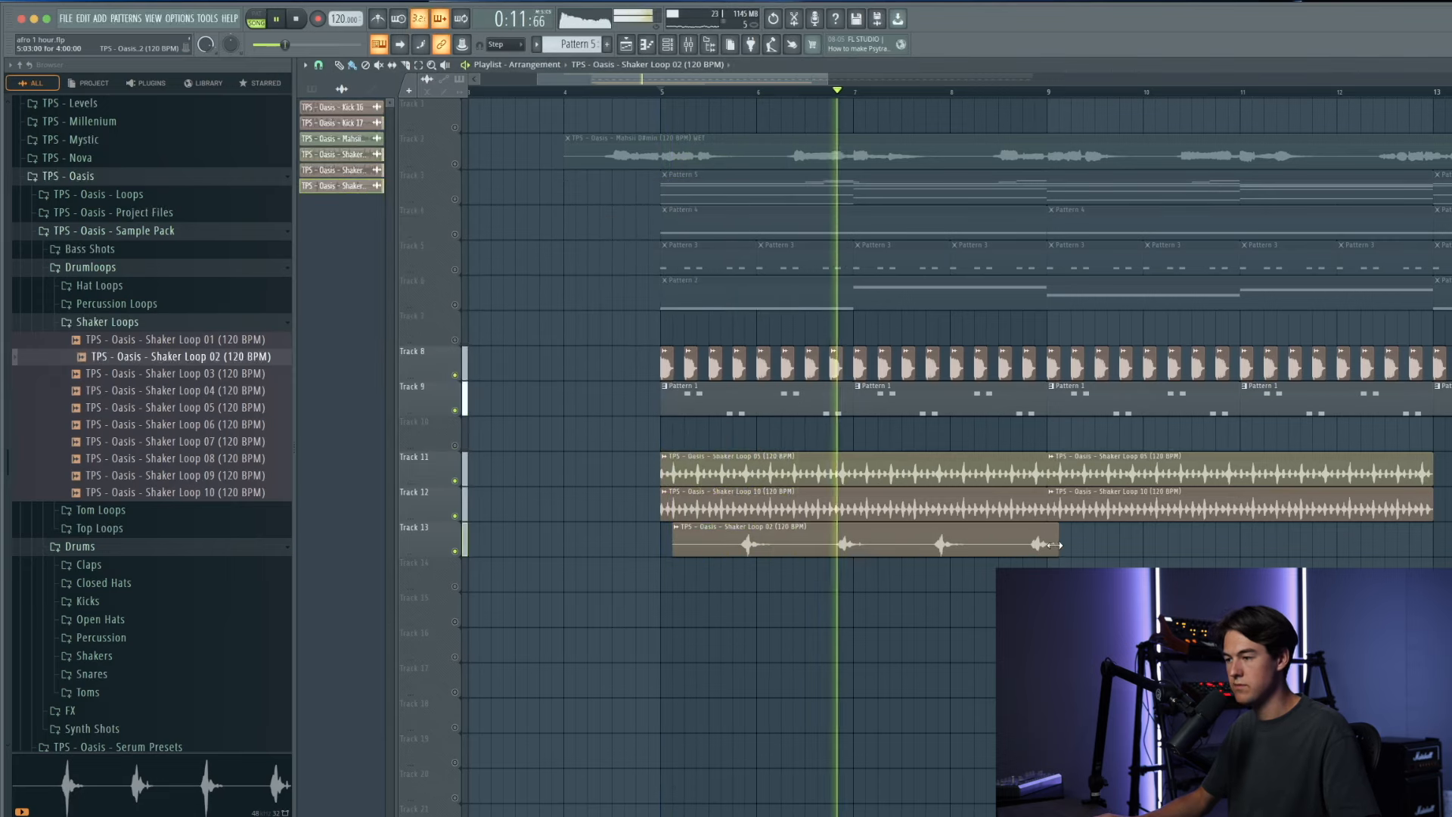
click(1088, 530)
scroll(1087, 523, down, 3)
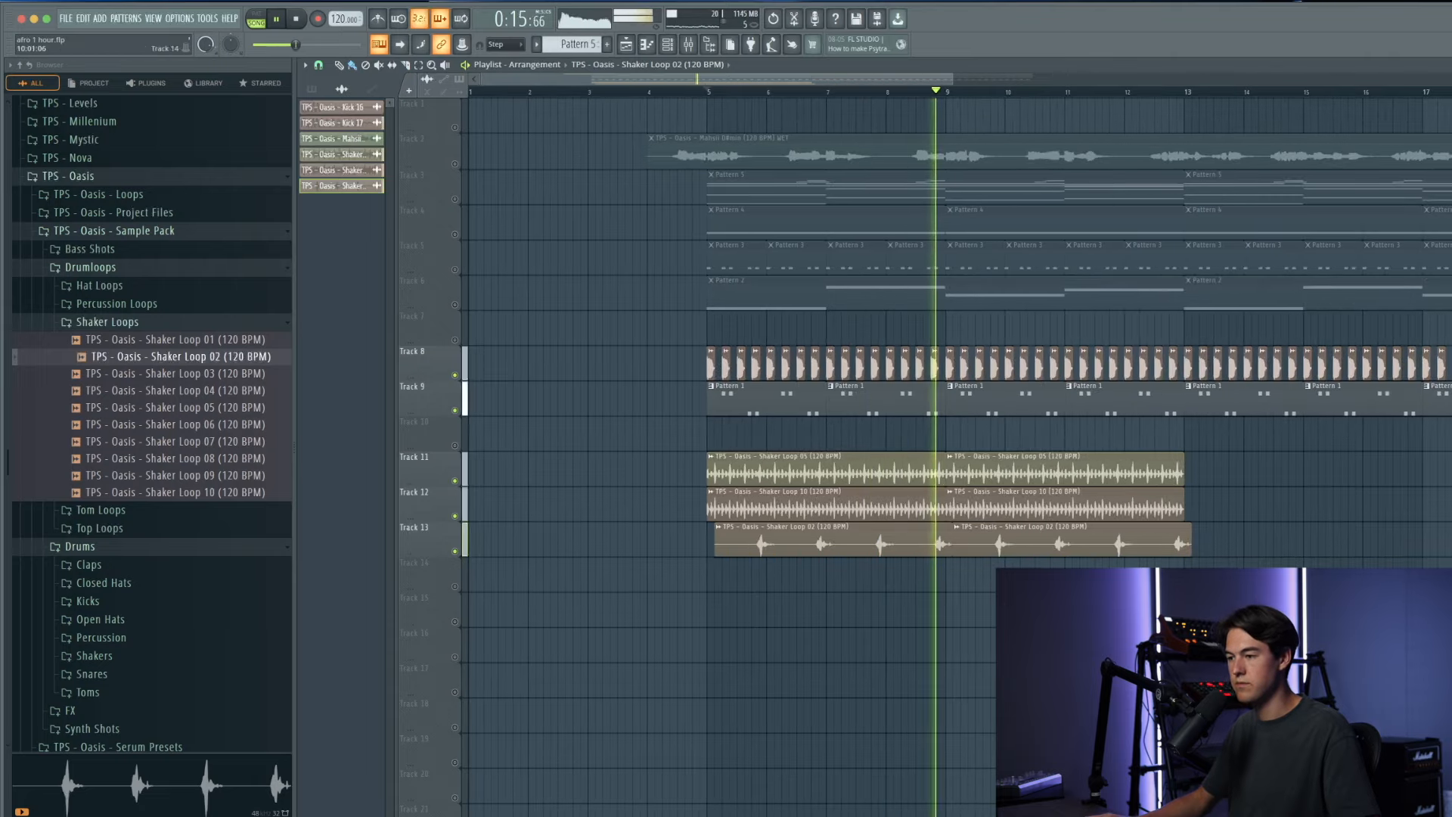
double_click(748, 538)
drag(628, 209, 628, 230)
click(717, 189)
Step: Duplicate the shaker loop clips on Tracks 11 to 13 so they continue from bar 13, and stop playback
drag(1219, 590, 1234, 477)
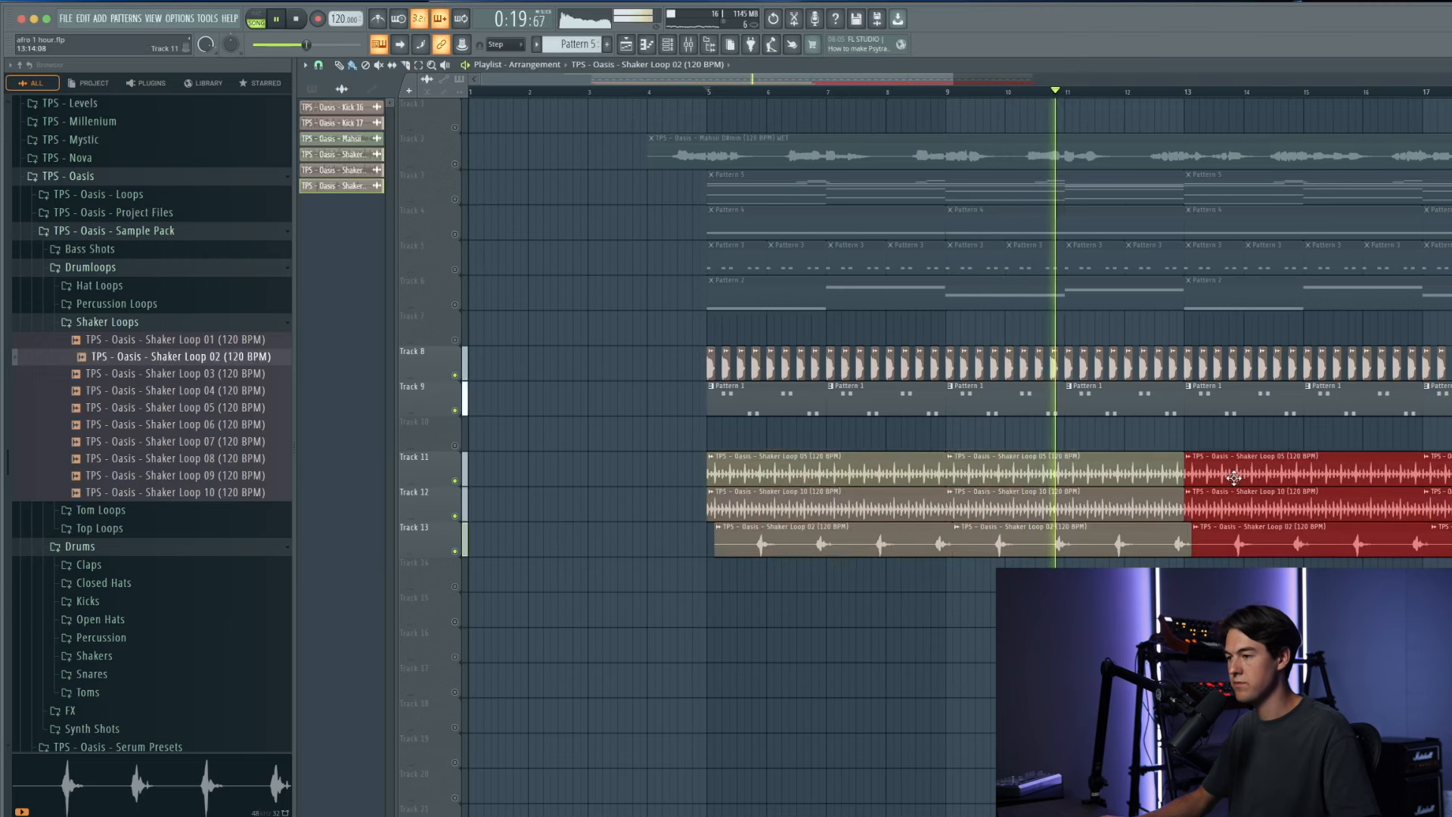
key(super+d)
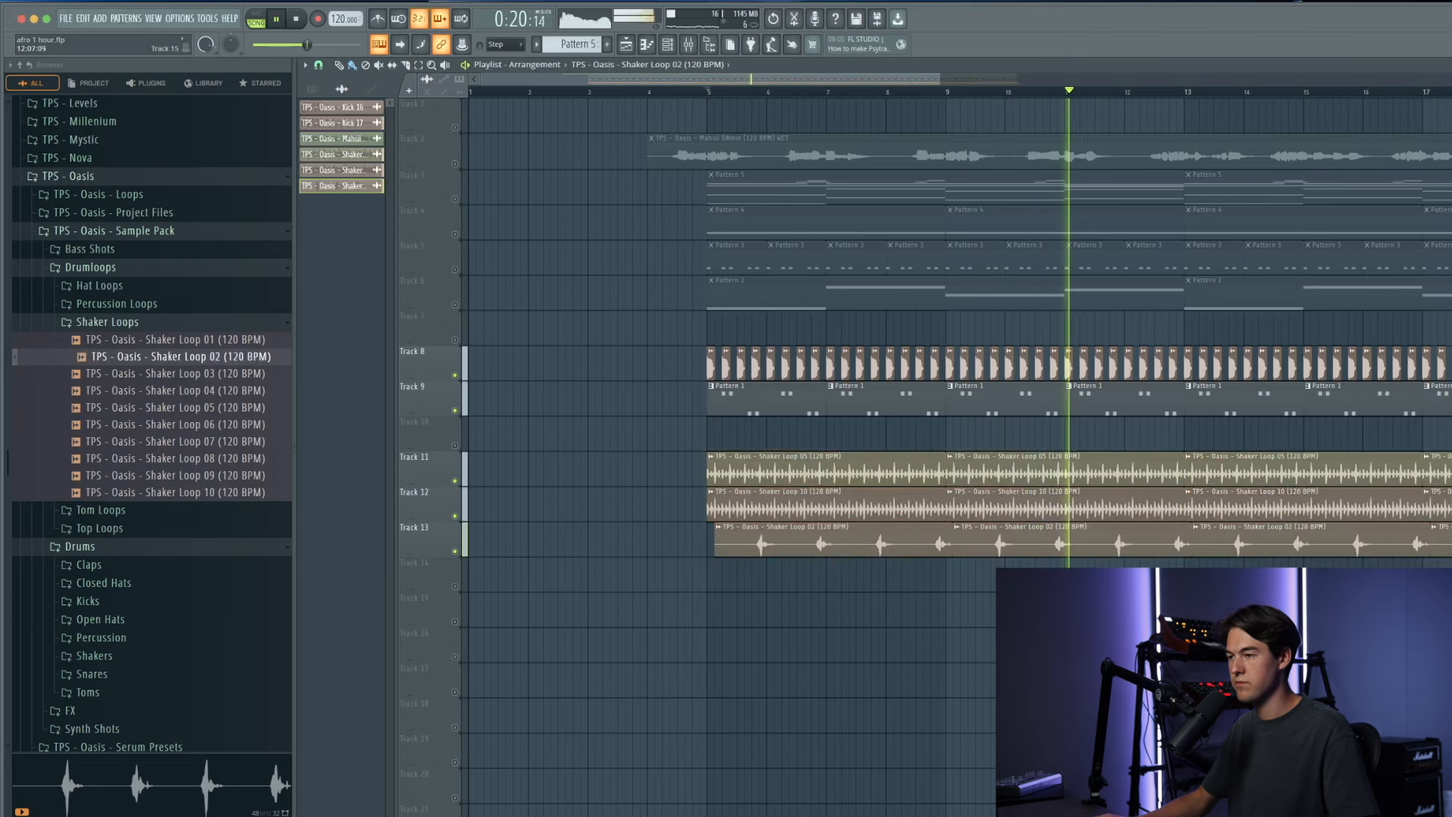
click(136, 326)
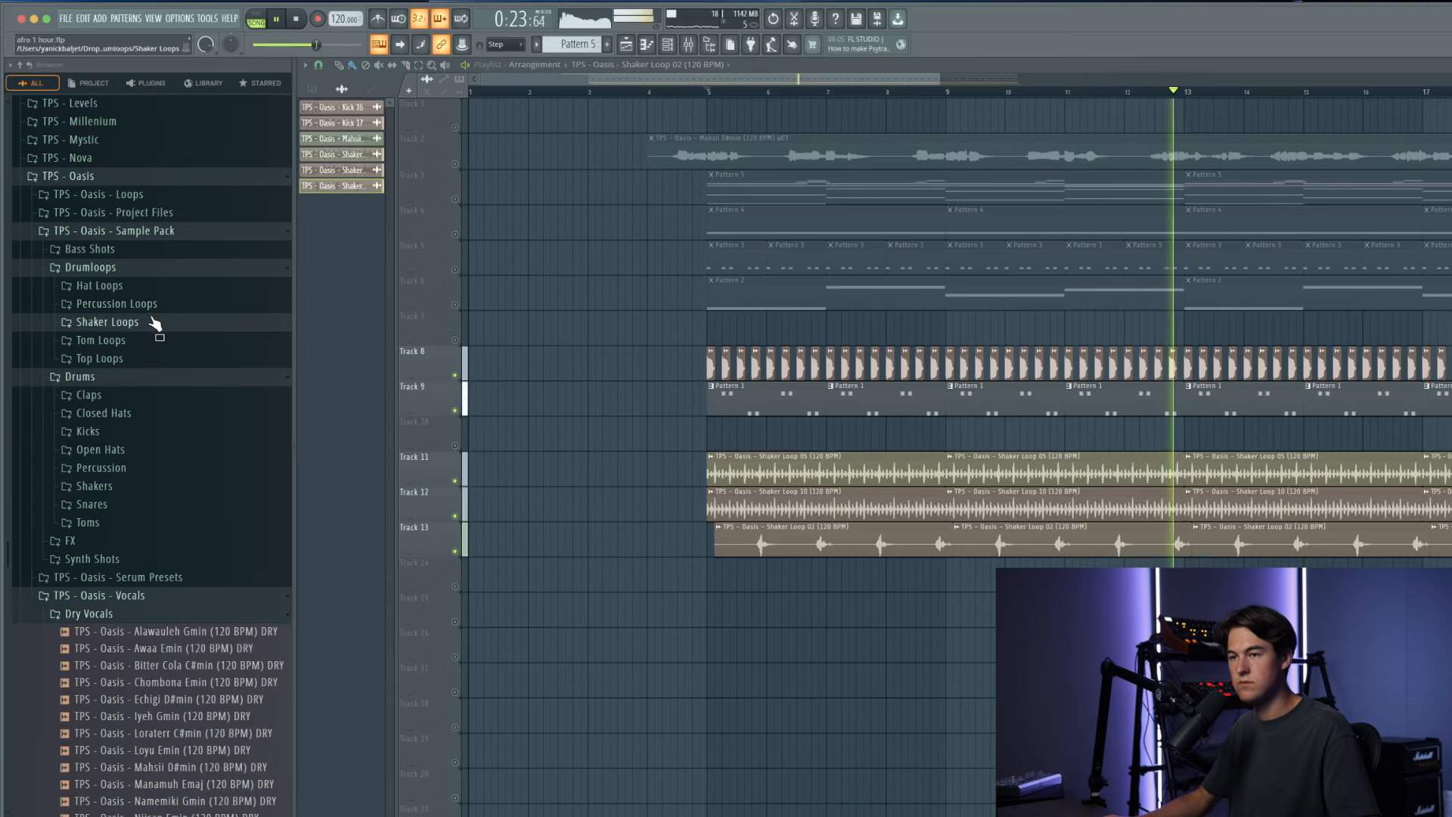
key(space)
Step: Open the channel rack and audition the closed hat one-shots in the TPS - Oasis drums folder
click(678, 50)
click(676, 109)
click(669, 150)
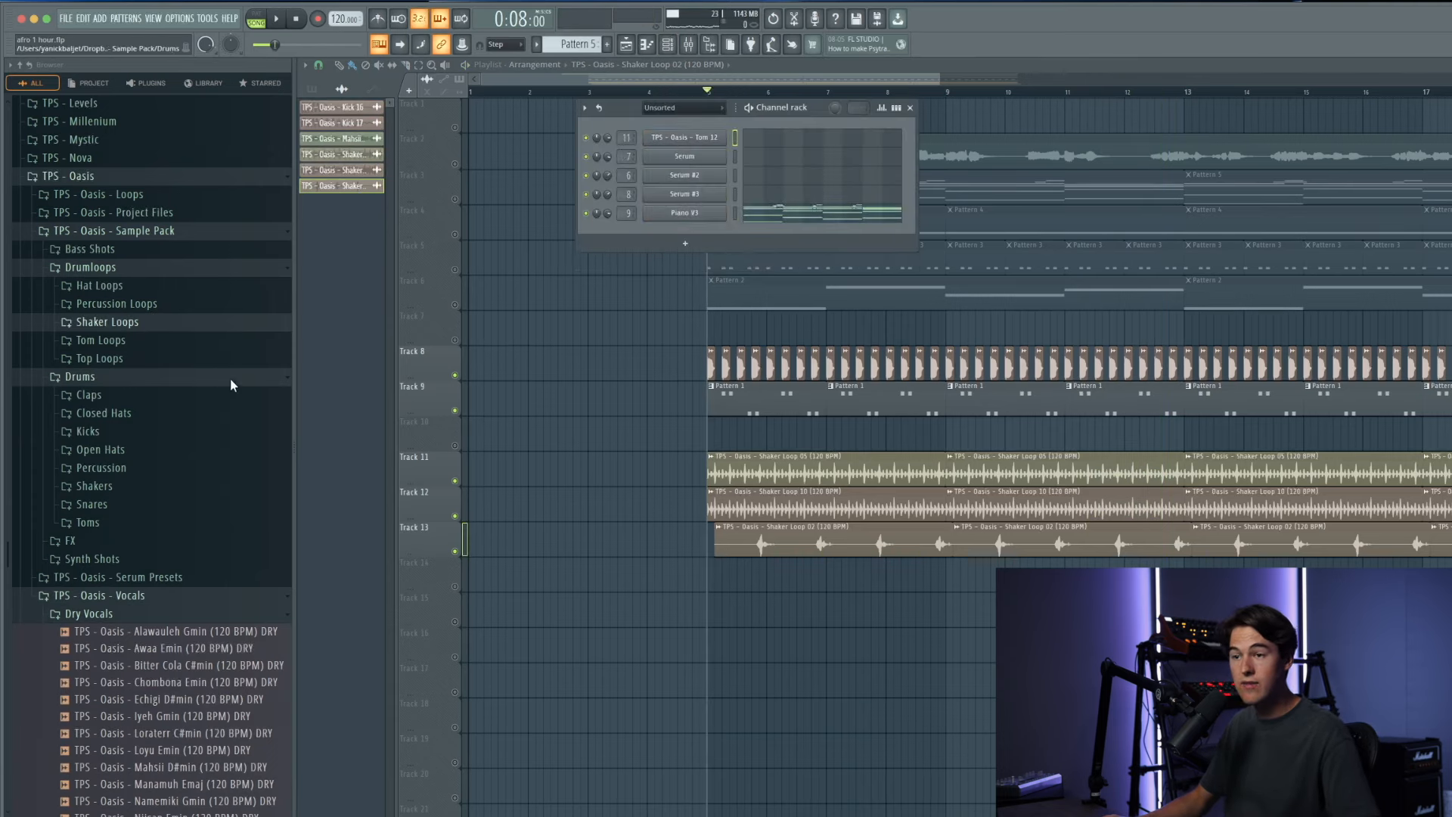
click(199, 416)
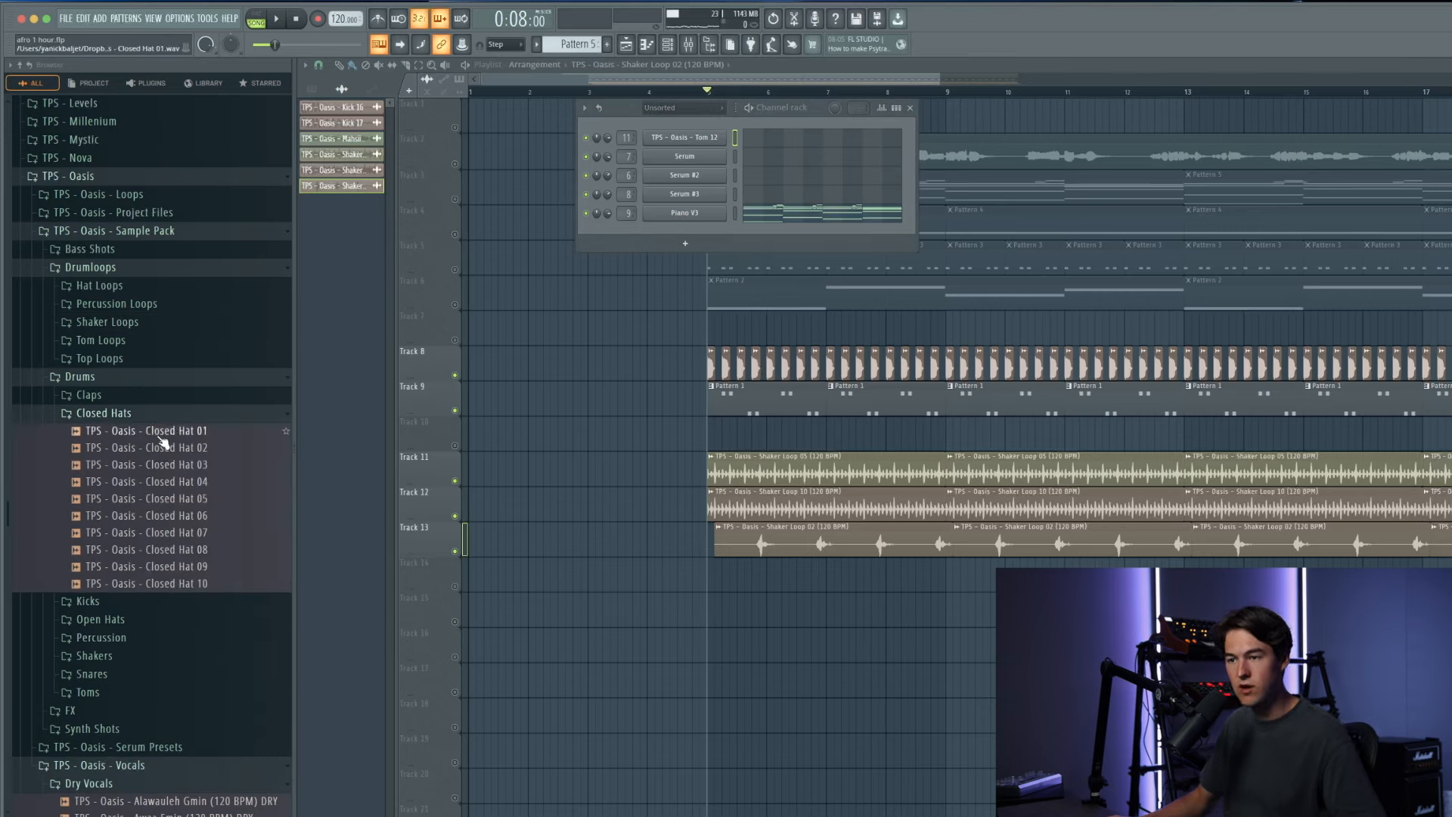
click(161, 435)
click(167, 466)
click(173, 500)
click(176, 518)
click(186, 548)
click(193, 567)
click(195, 583)
click(194, 498)
click(194, 464)
click(193, 449)
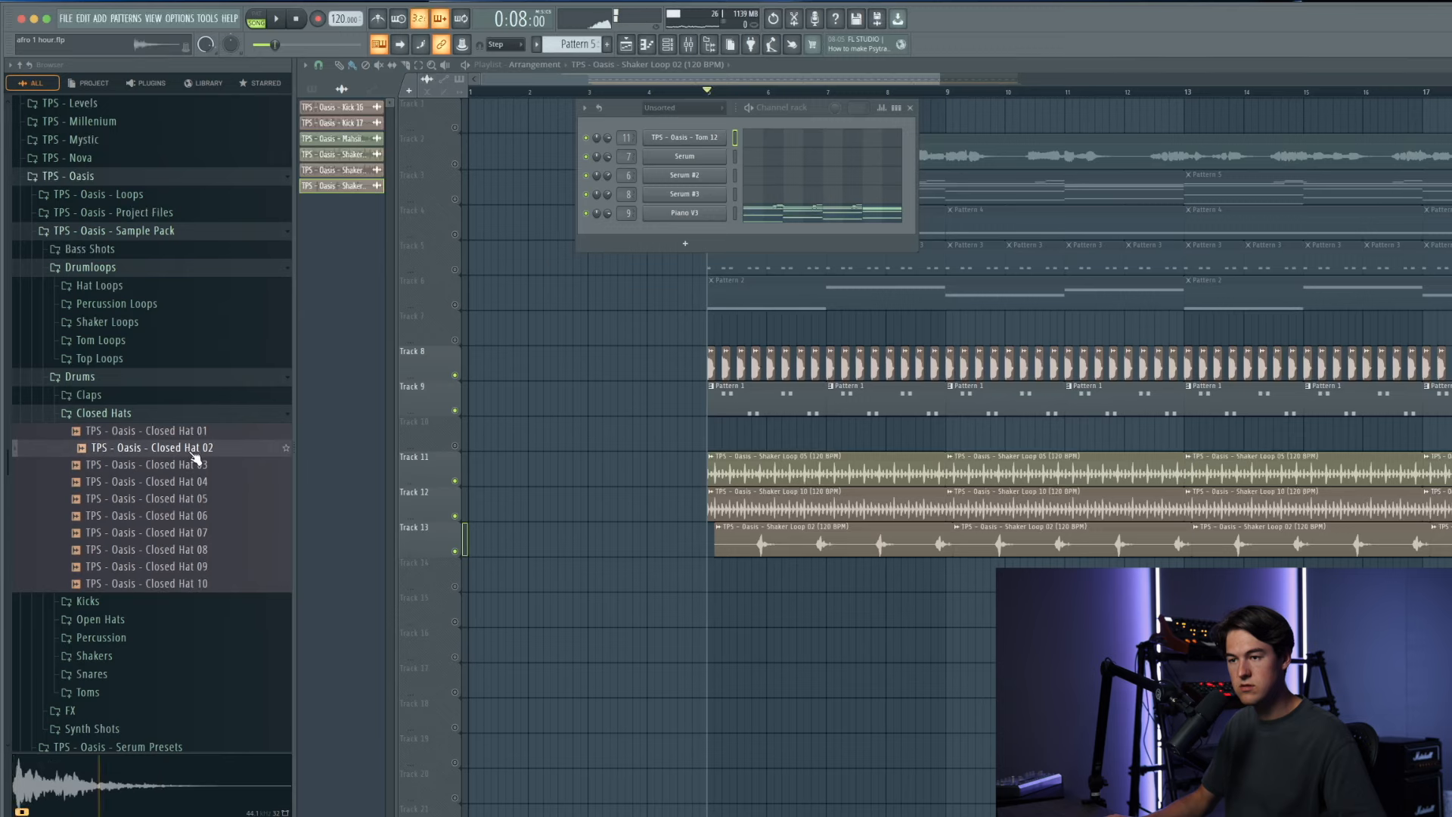
click(194, 431)
click(195, 465)
click(195, 482)
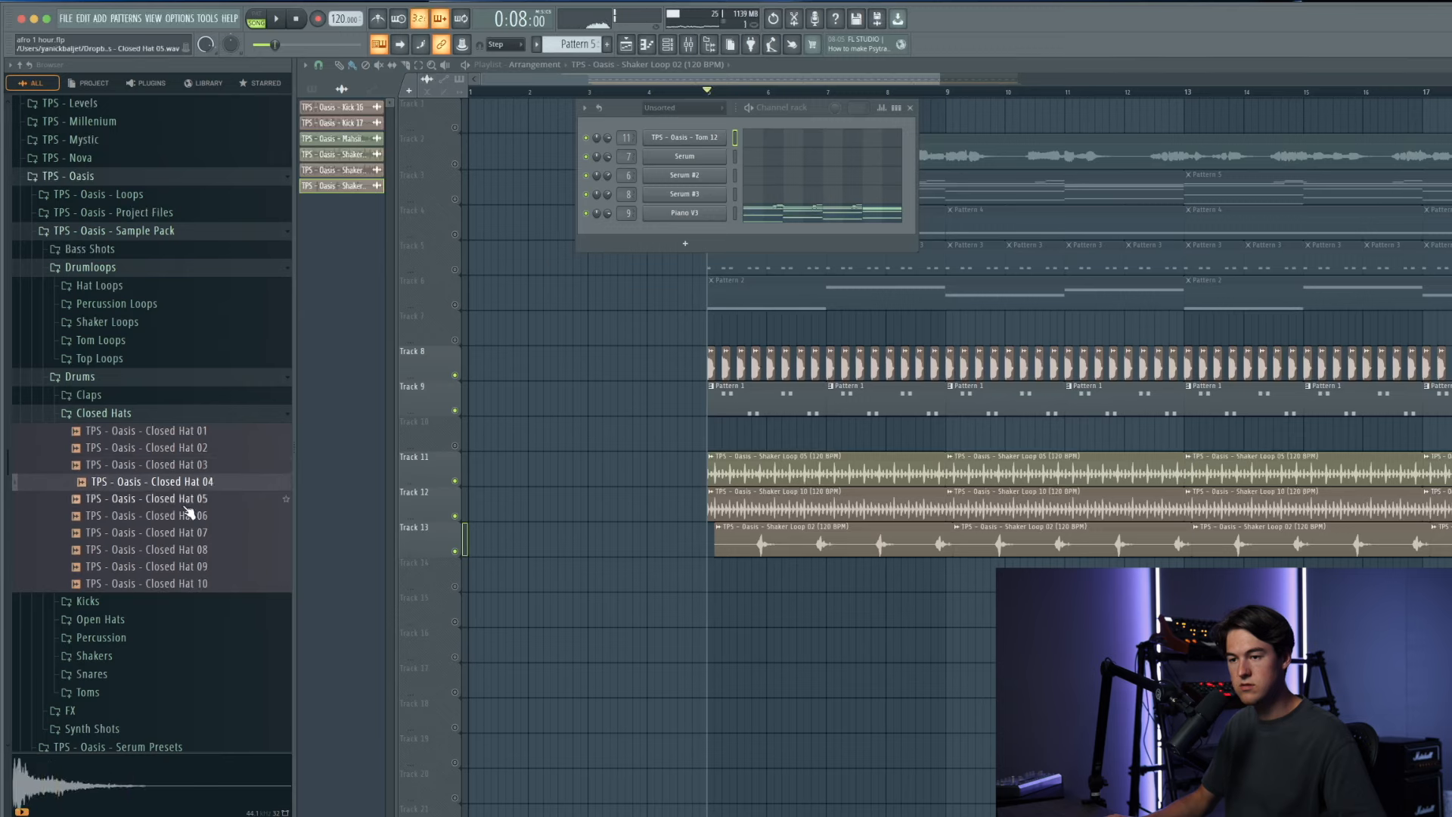
click(189, 448)
Step: Create the empty Pattern 6, add TPS - Oasis - Closed Hat 04 as a channel and open its piano roll
click(132, 19)
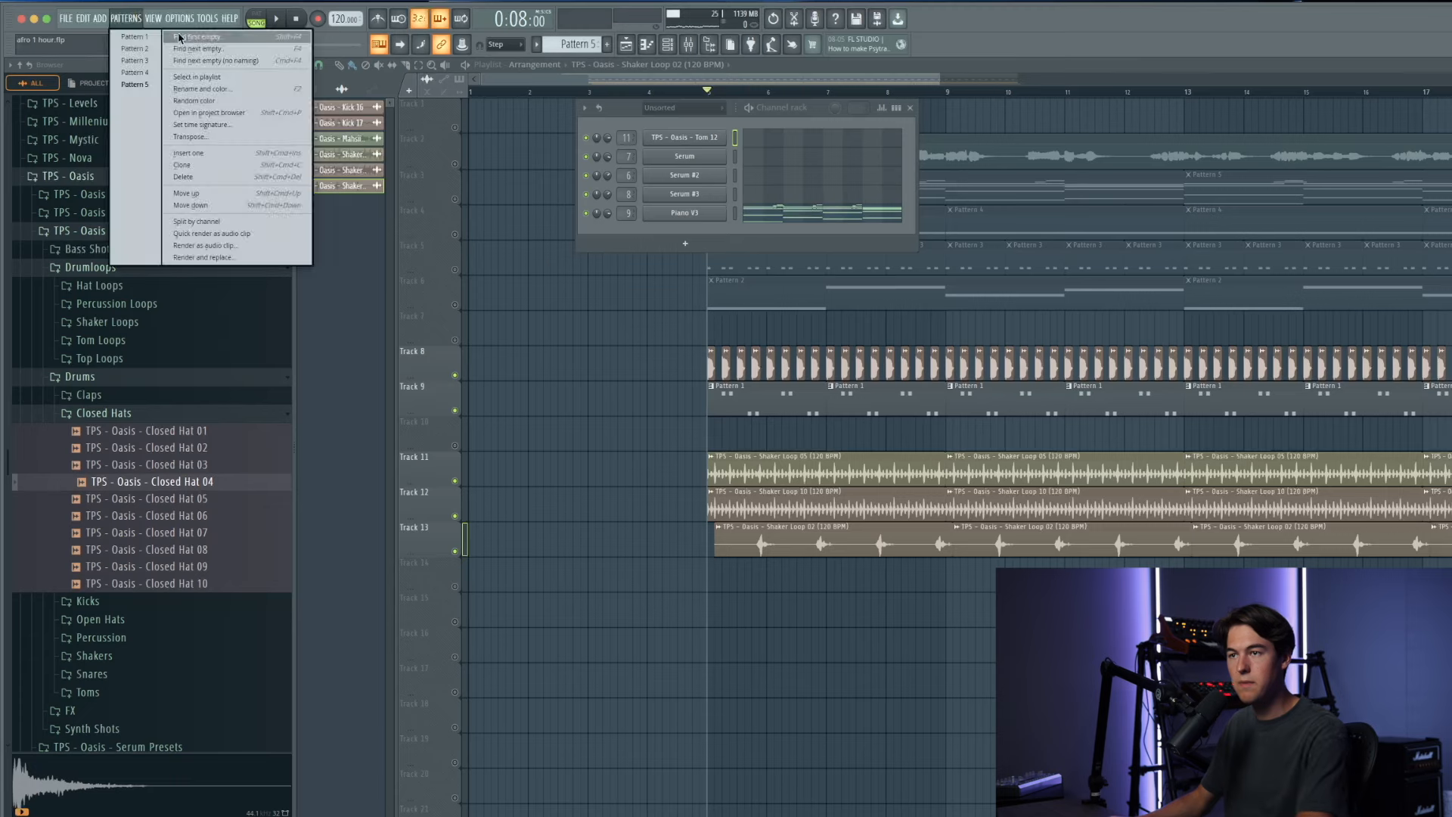
click(167, 37)
mouse_move(181, 486)
mouse_down()
mouse_move(639, 248)
mouse_move(685, 242)
mouse_up()
click(769, 235)
Step: Draw closed hat notes on C5 in the first three steps of bar 1 and audition them in pattern mode
drag(426, 408, 252, 244)
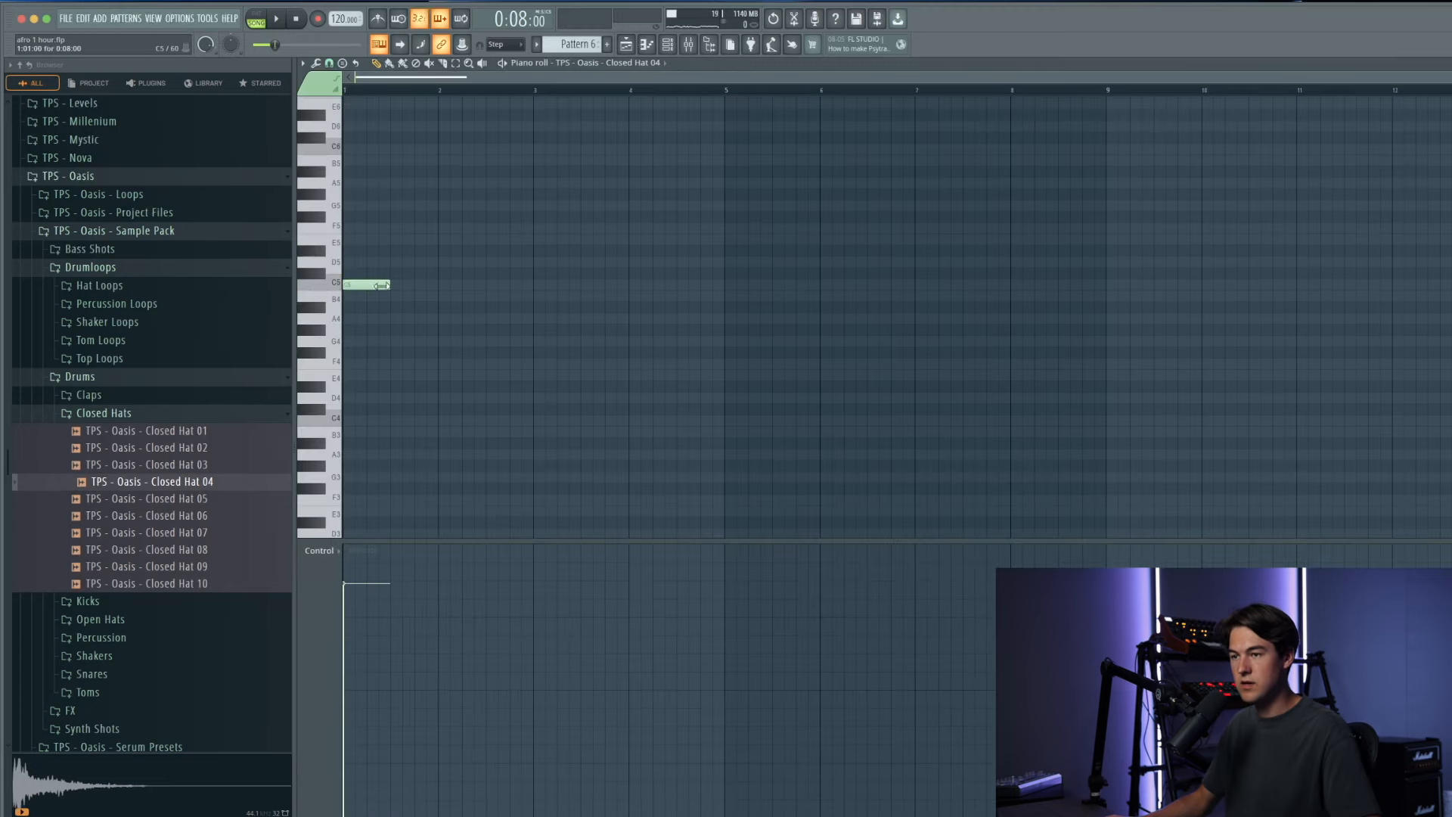
scroll(273, 290, up, 15)
click(357, 286)
scroll(374, 293, up, 6)
key(space)
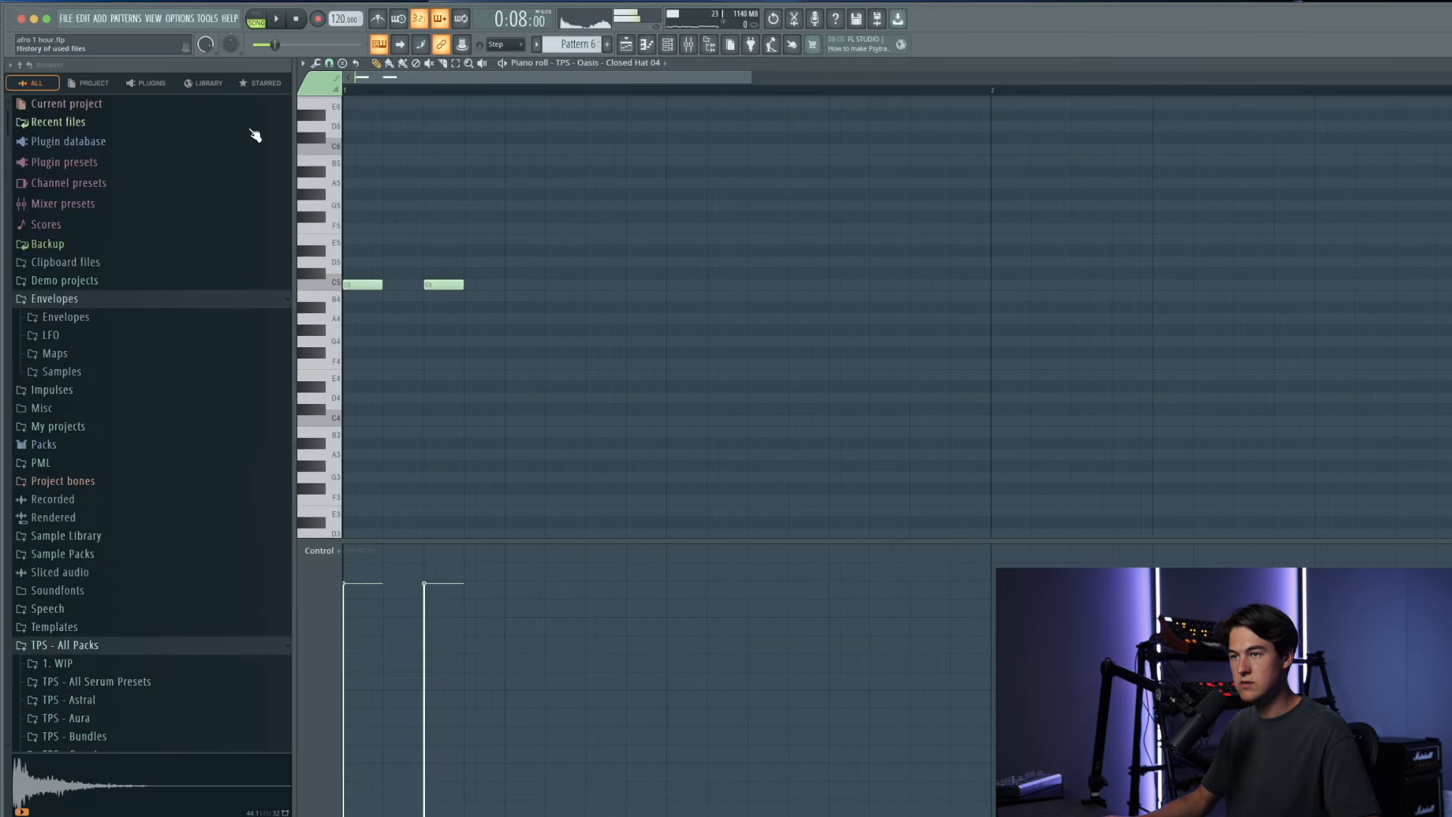
click(257, 19)
key(space)
key(space)
key(space)
click(401, 286)
key(space)
Step: Rework the hat notes into four short half-step notes on the first four steps, removing the surplus notes
key(super+a)
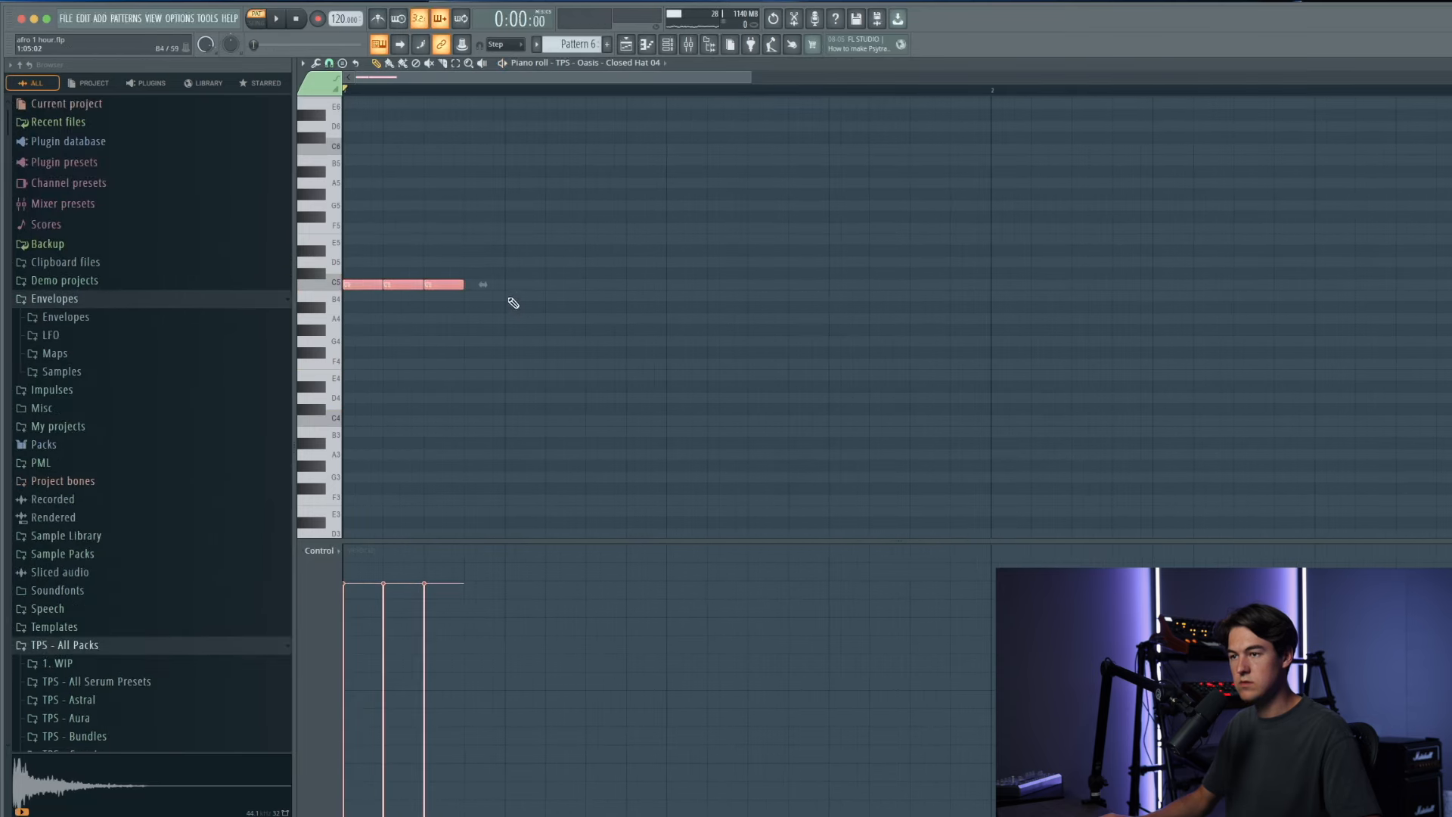
drag(449, 284, 556, 286)
key(space)
right_click(552, 285)
key(space)
key(space)
right_click(515, 285)
key(space)
key(space)
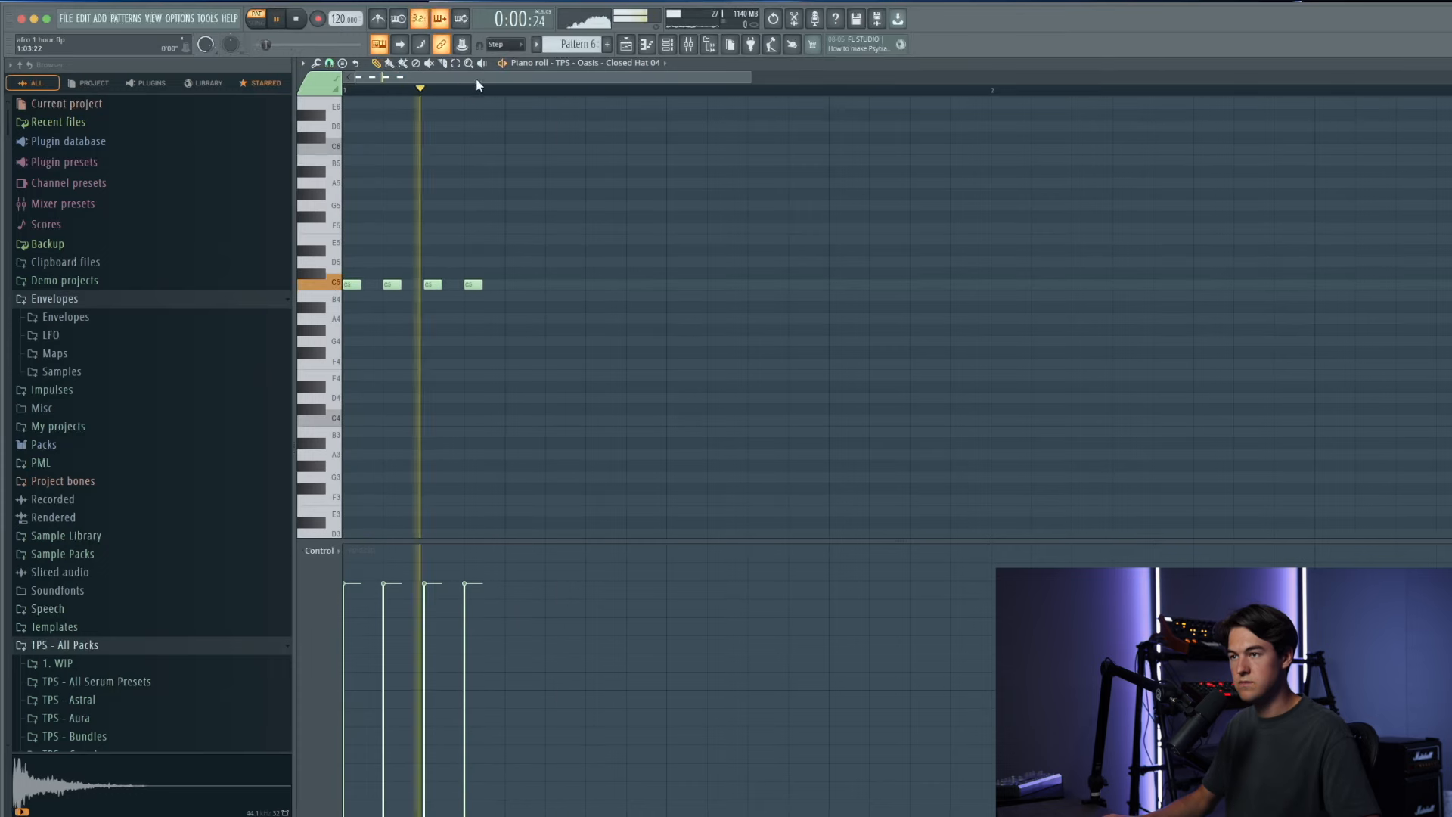
Step: Loop the first beat of the pattern and transpose the four hat notes up to D#5
key(space)
drag(477, 89, 133, 139)
key(super+d)
key(space)
key(space)
key(shift+Up)
key(space)
Step: Lower the velocities of the first two hat notes, making the first the softest, and stop playback
click(345, 690)
click(383, 629)
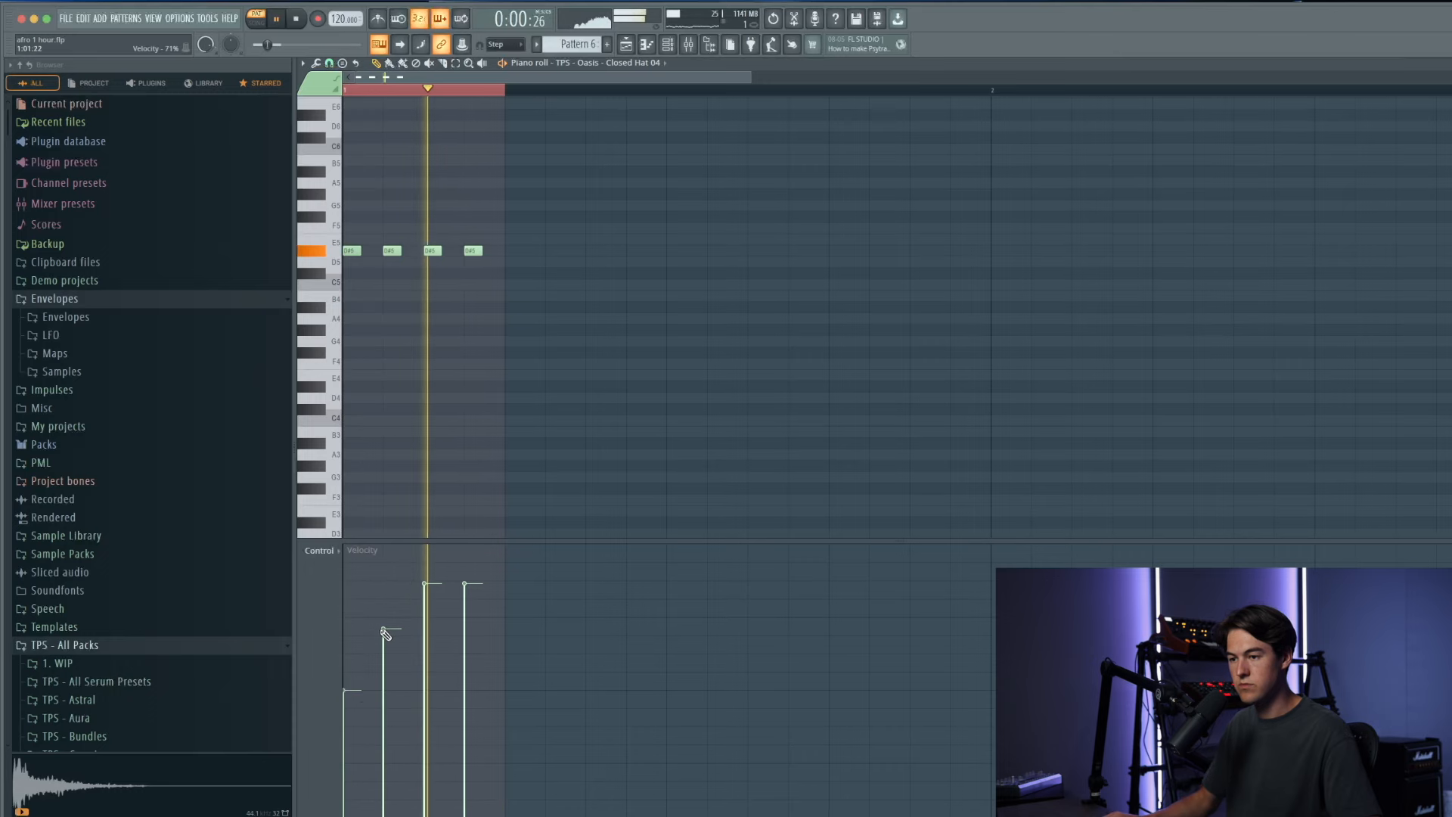
click(384, 610)
click(346, 674)
key(space)
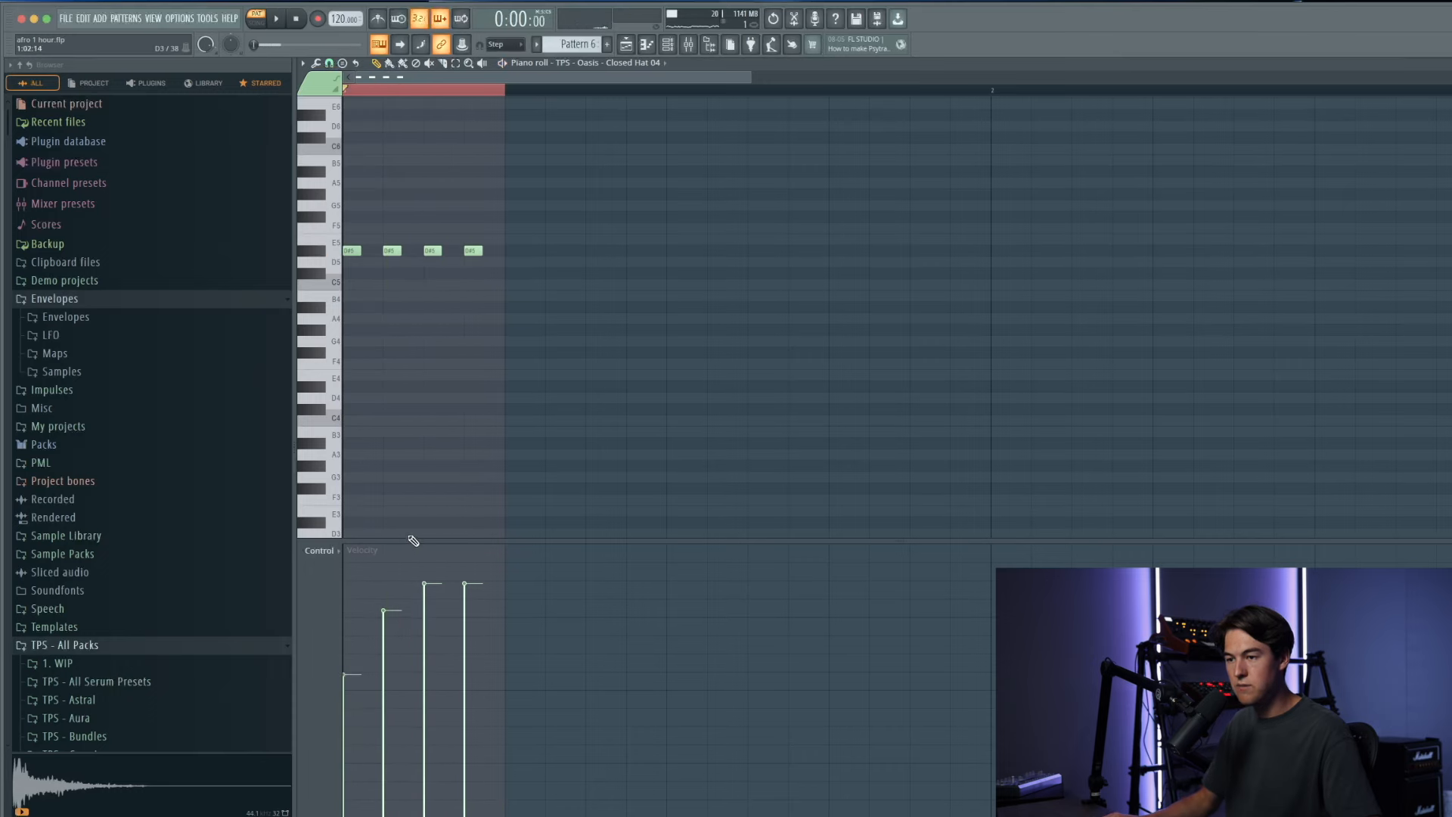
Step: Enlarge the velocity lane, raise the first hat note's velocity and set the fourth's to 80% during looped playback
drag(409, 538, 413, 389)
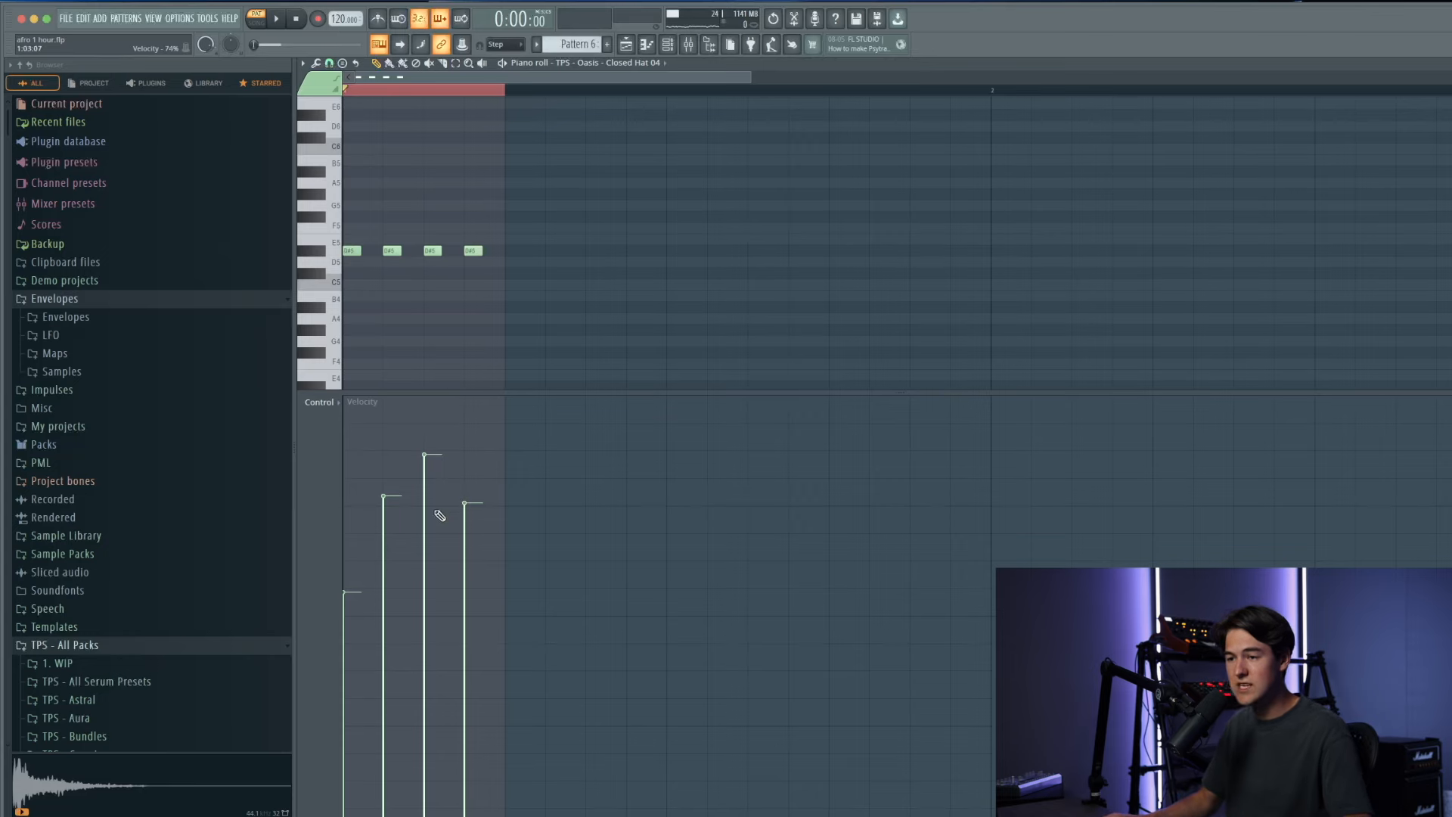
key(space)
click(348, 551)
drag(349, 551, 349, 555)
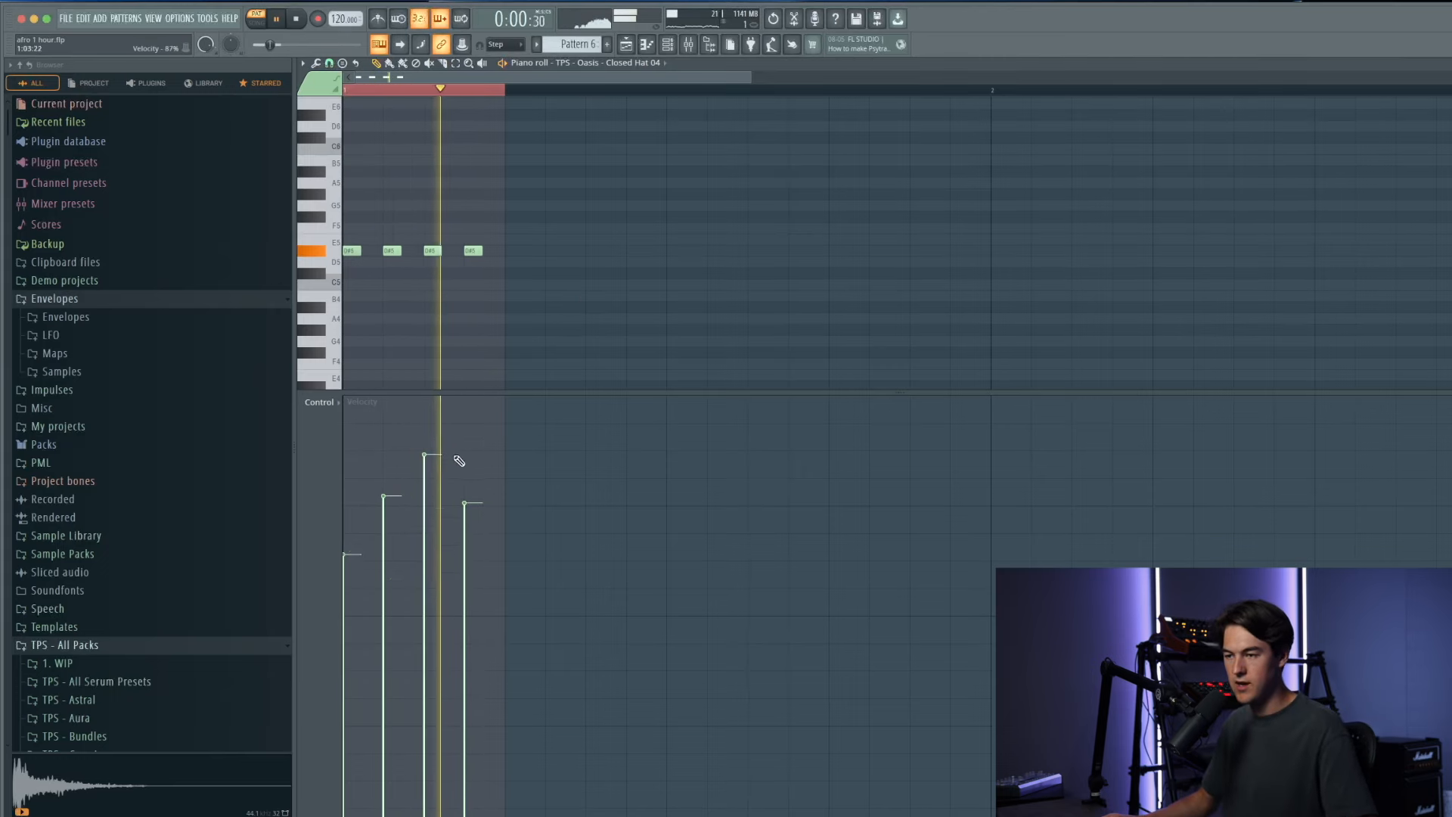
click(466, 486)
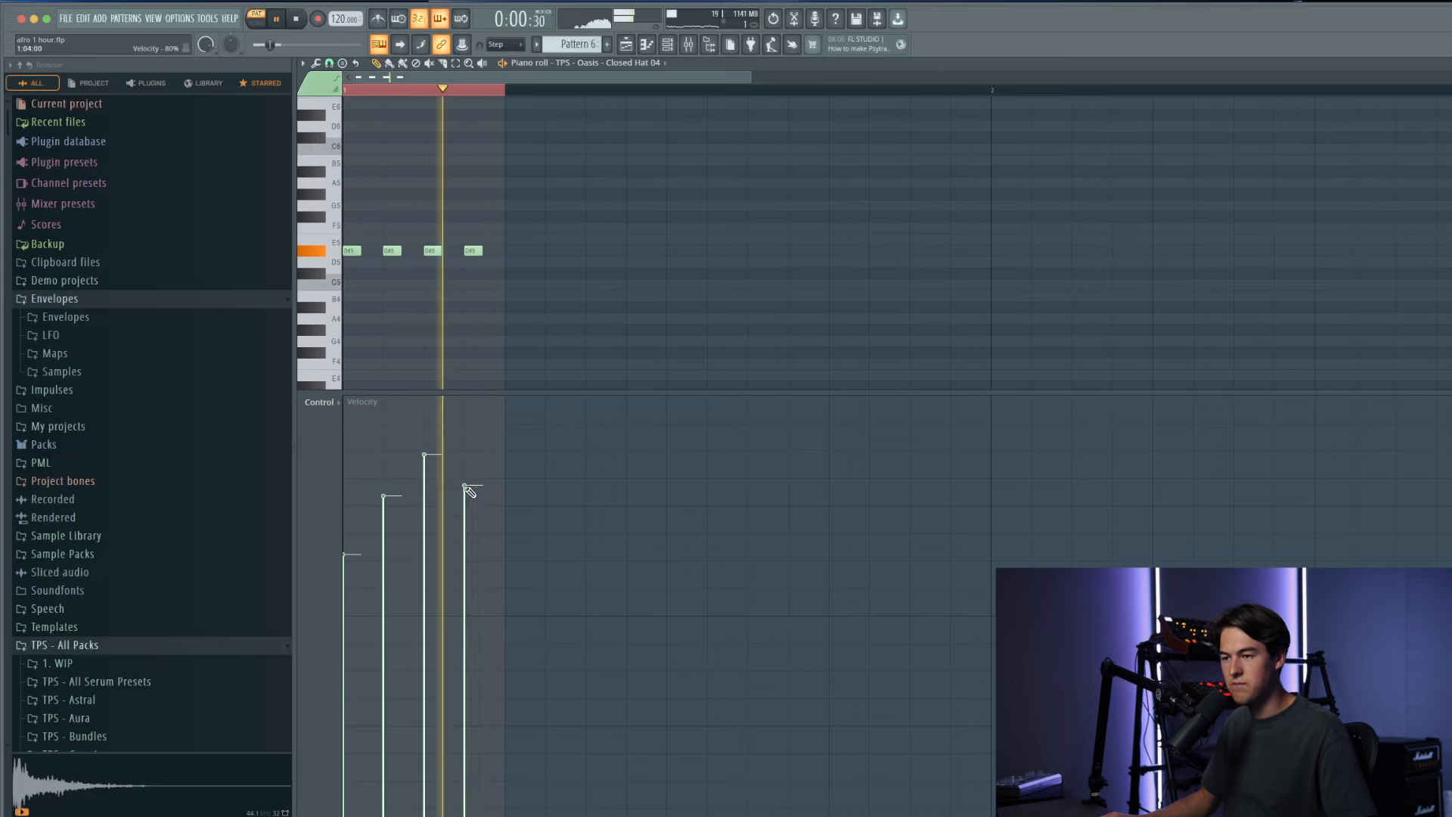
click(353, 560)
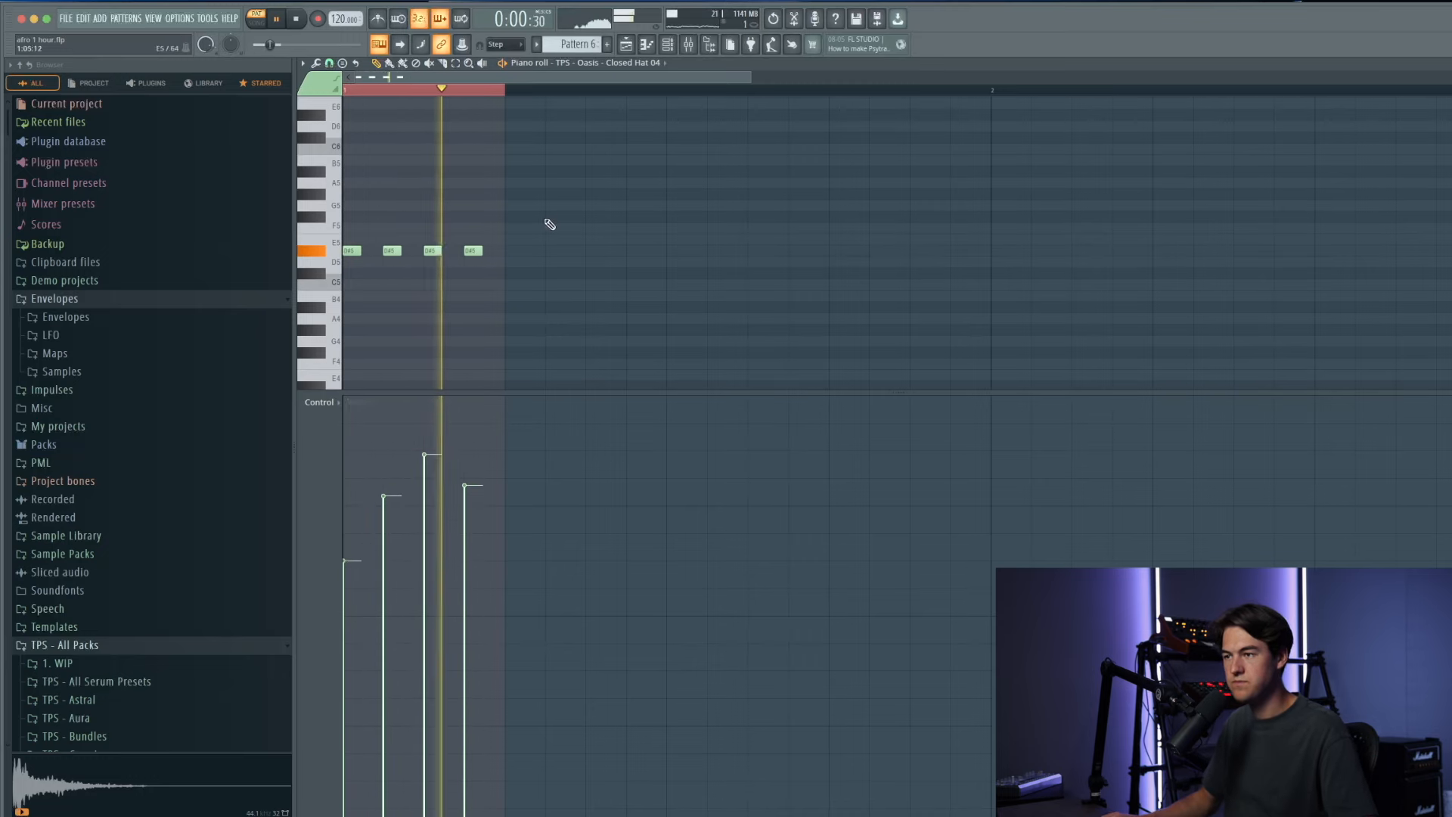
Step: Open the Closed Hat 04 sampler's volume envelope settings and enable a short volume envelope for the hat
click(626, 44)
click(668, 46)
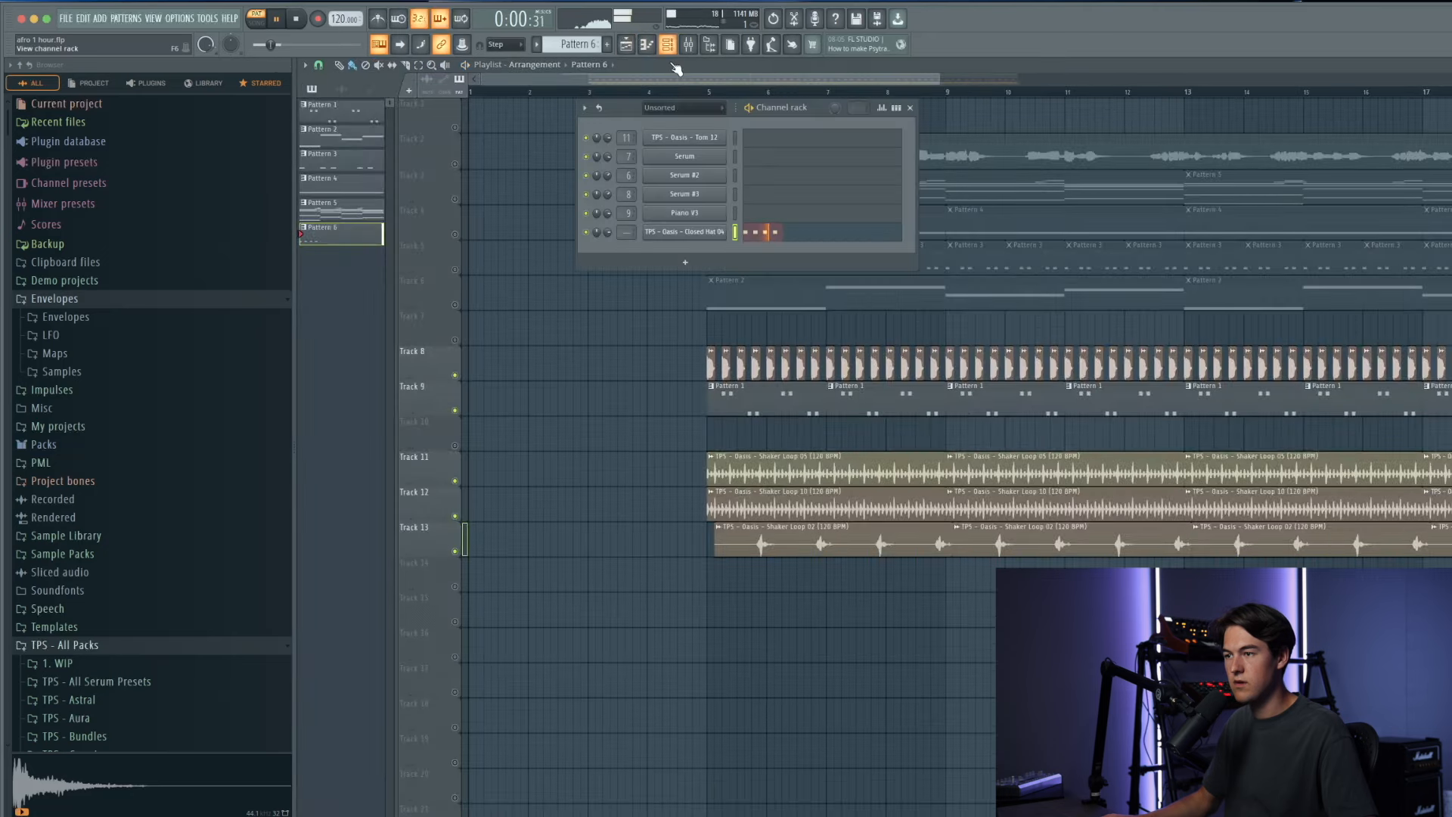
click(678, 235)
drag(428, 203, 512, 267)
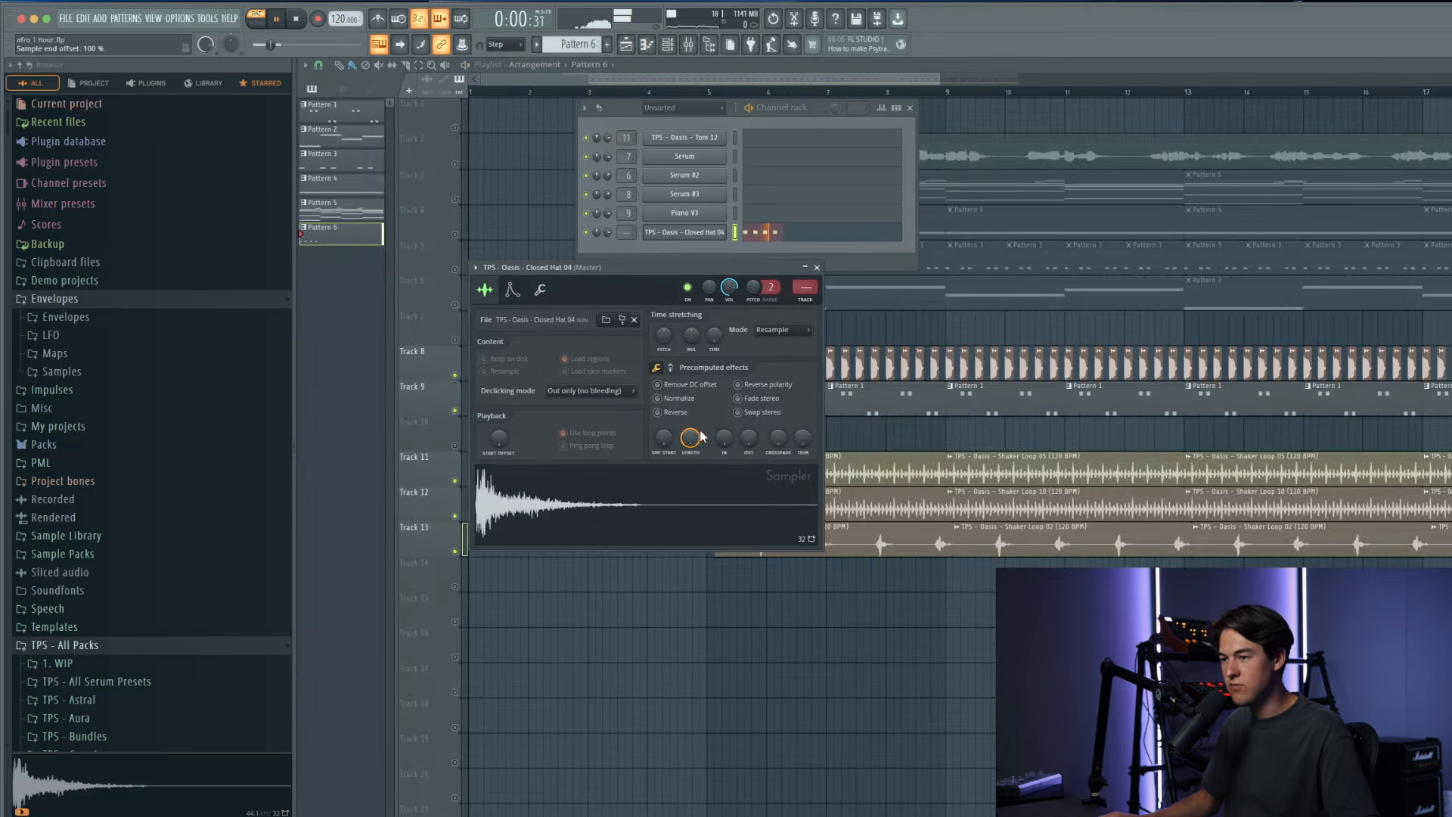
click(512, 292)
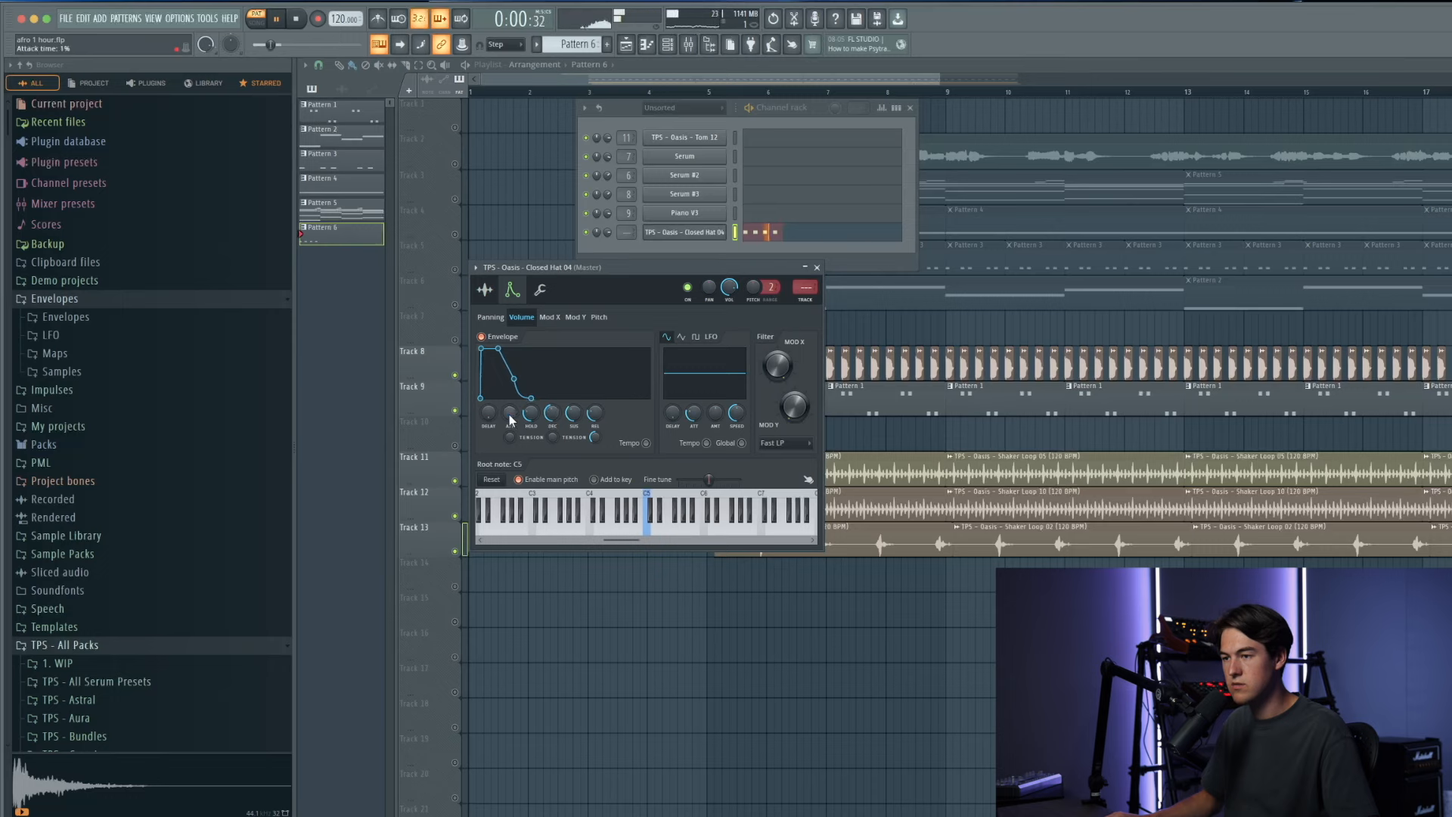
click(817, 267)
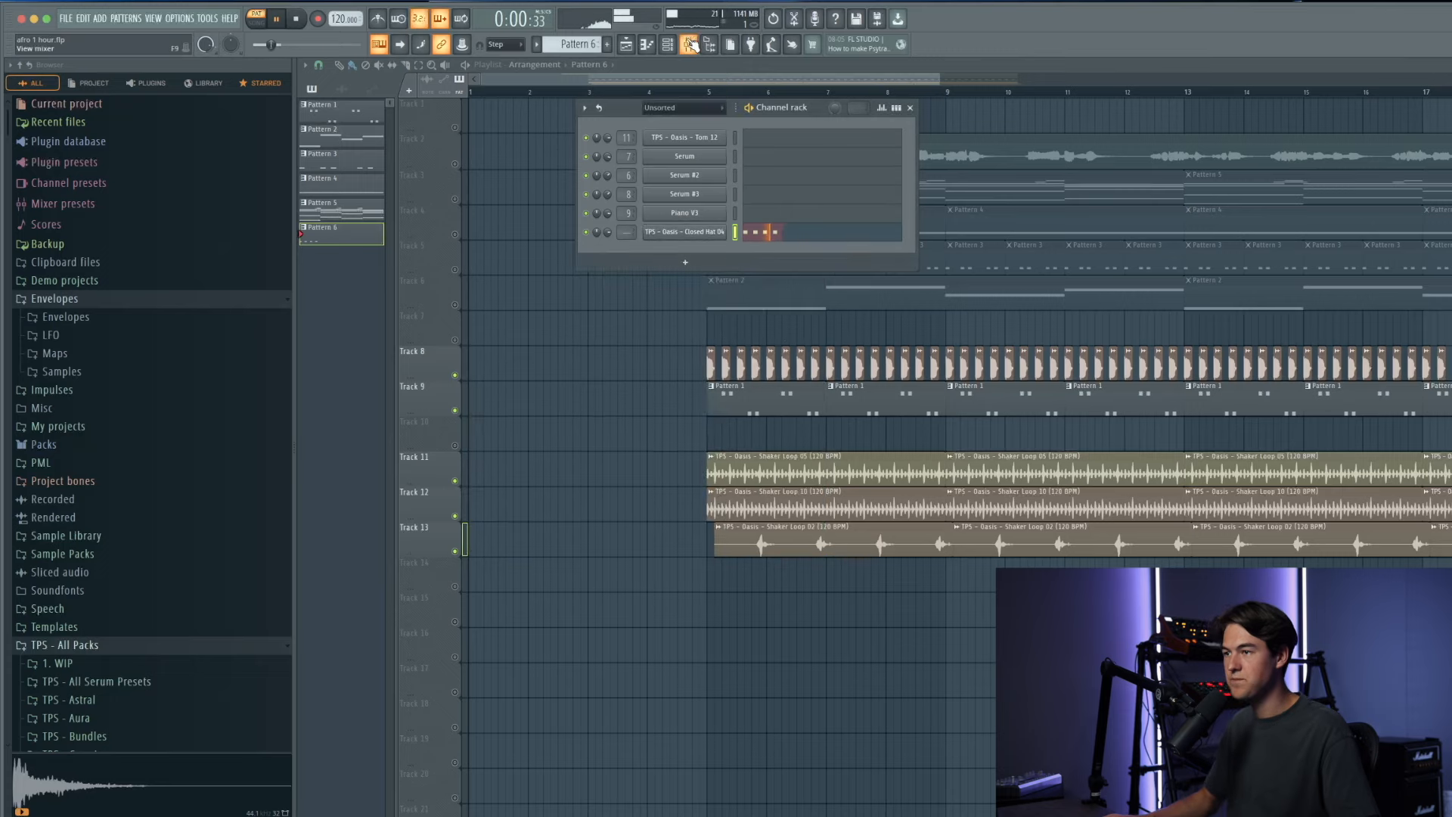
Step: Stop playback, route Closed Hat 04 to mixer insert 23 and load Vocodex in its first effect slot
click(690, 44)
key(space)
click(1232, 455)
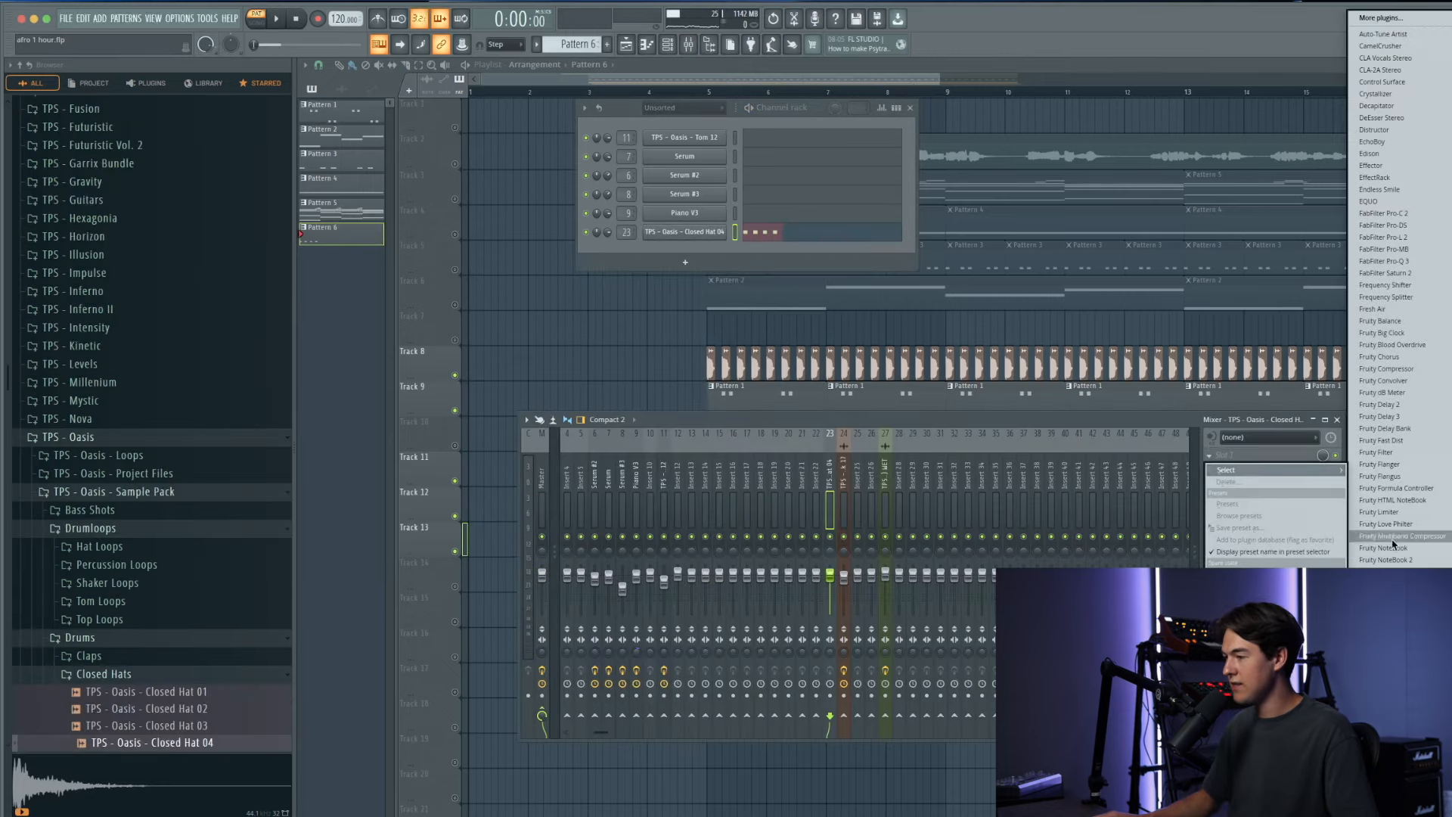
click(1378, 783)
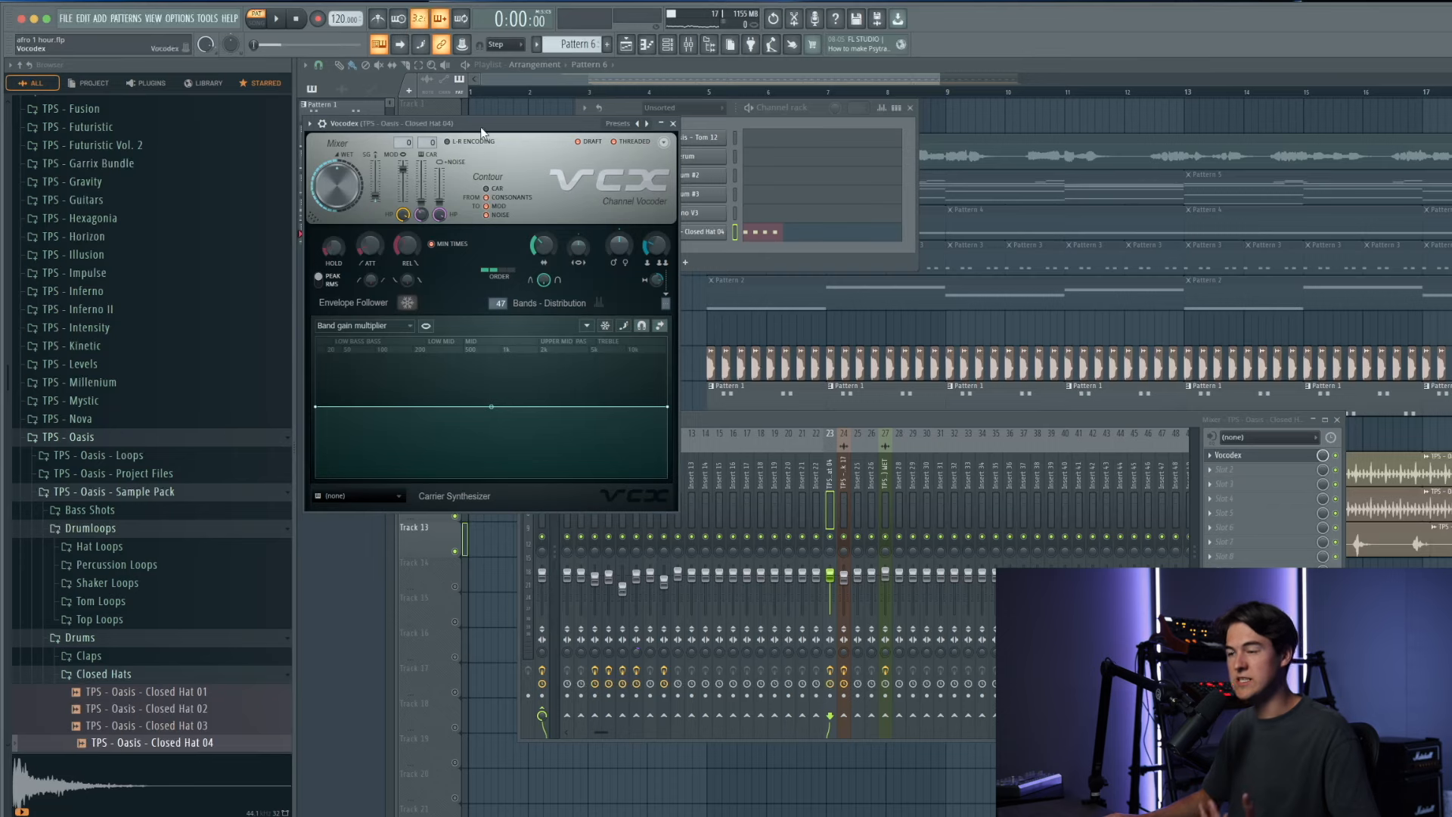
Step: Load Vocodex's noise preset on the closed hat, lower the wet level and shorten the release time to about 40 ms
drag(481, 128, 565, 156)
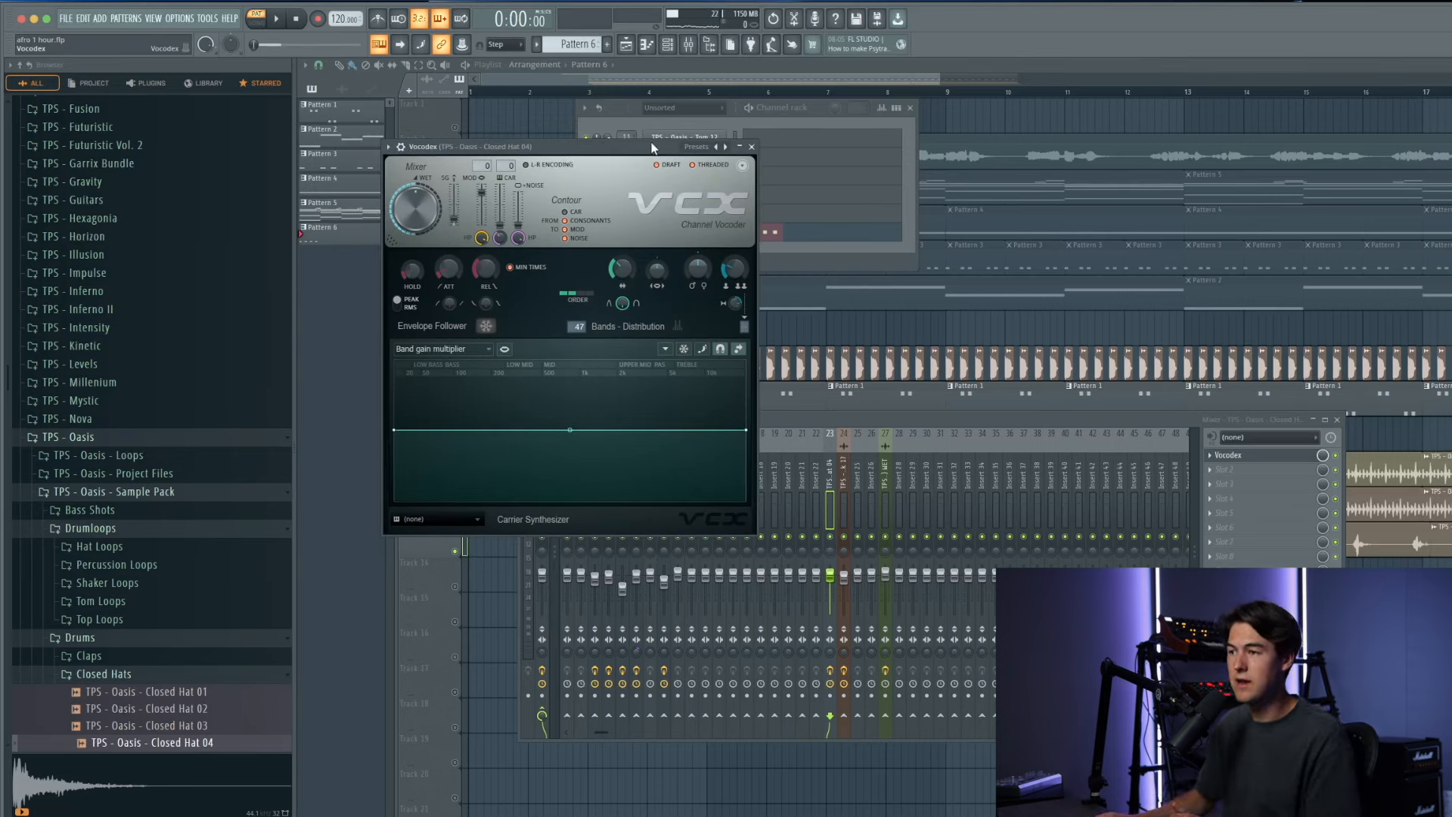
click(695, 147)
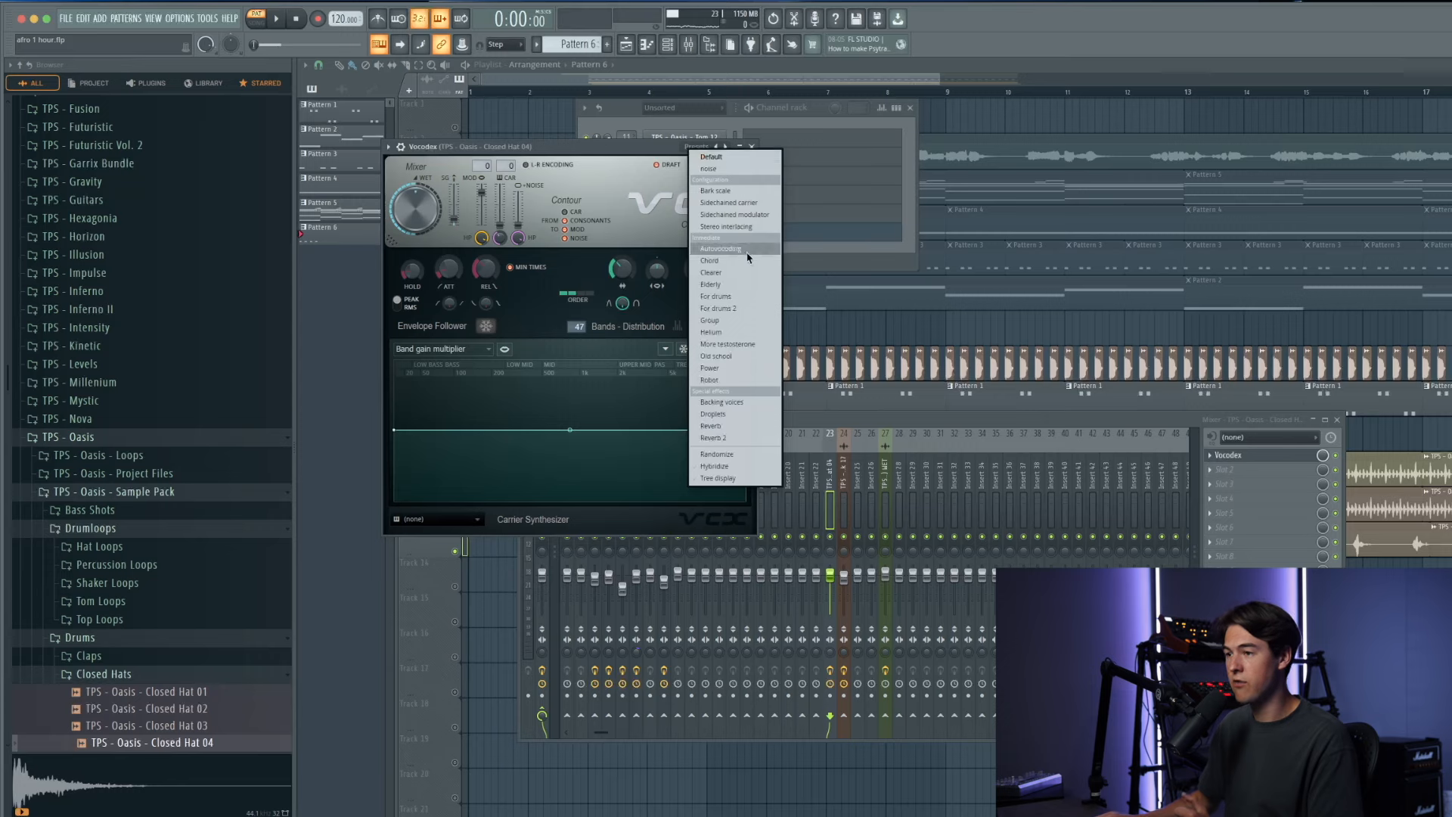
click(720, 170)
drag(484, 145, 593, 238)
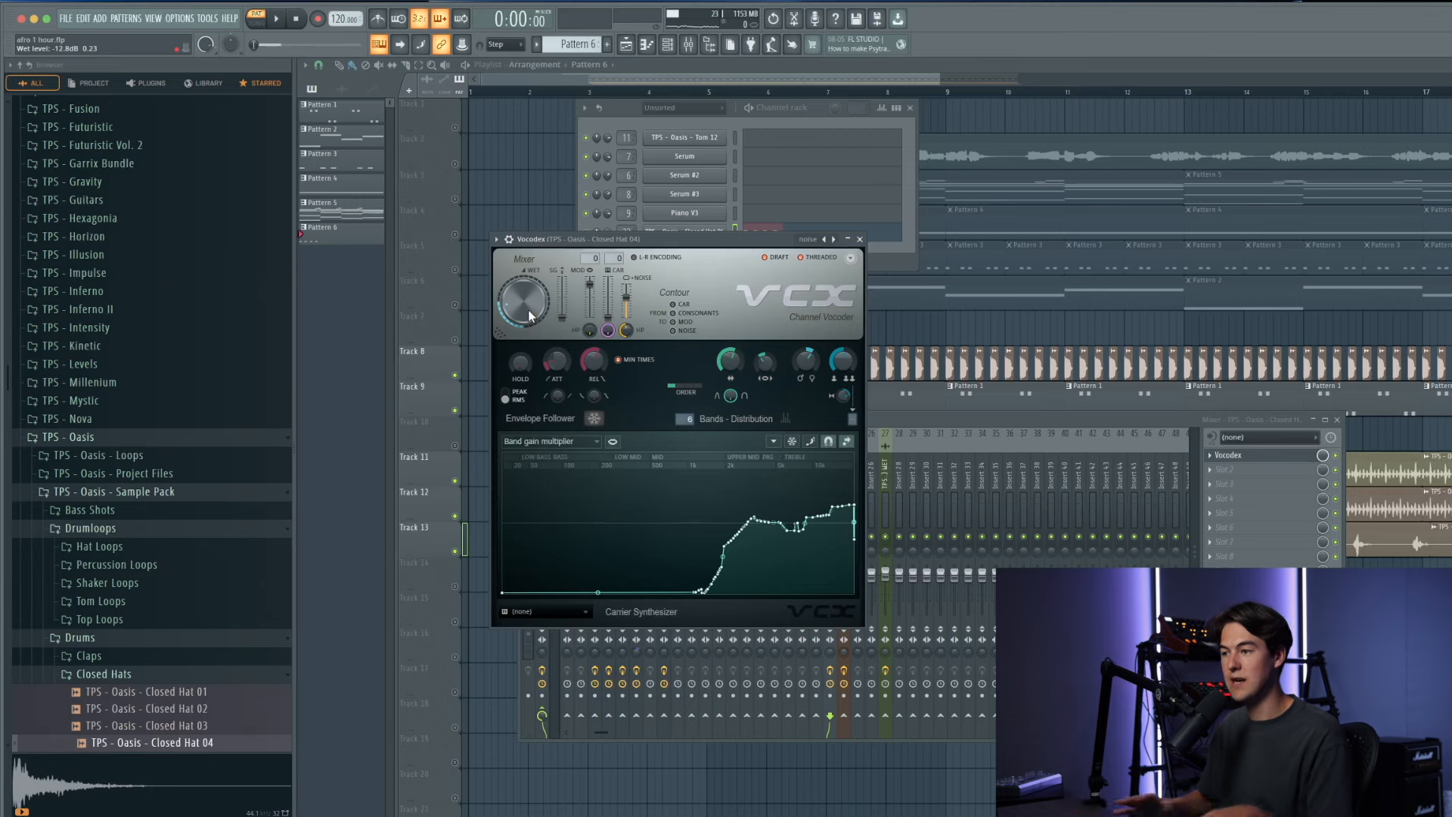
drag(563, 243, 580, 254)
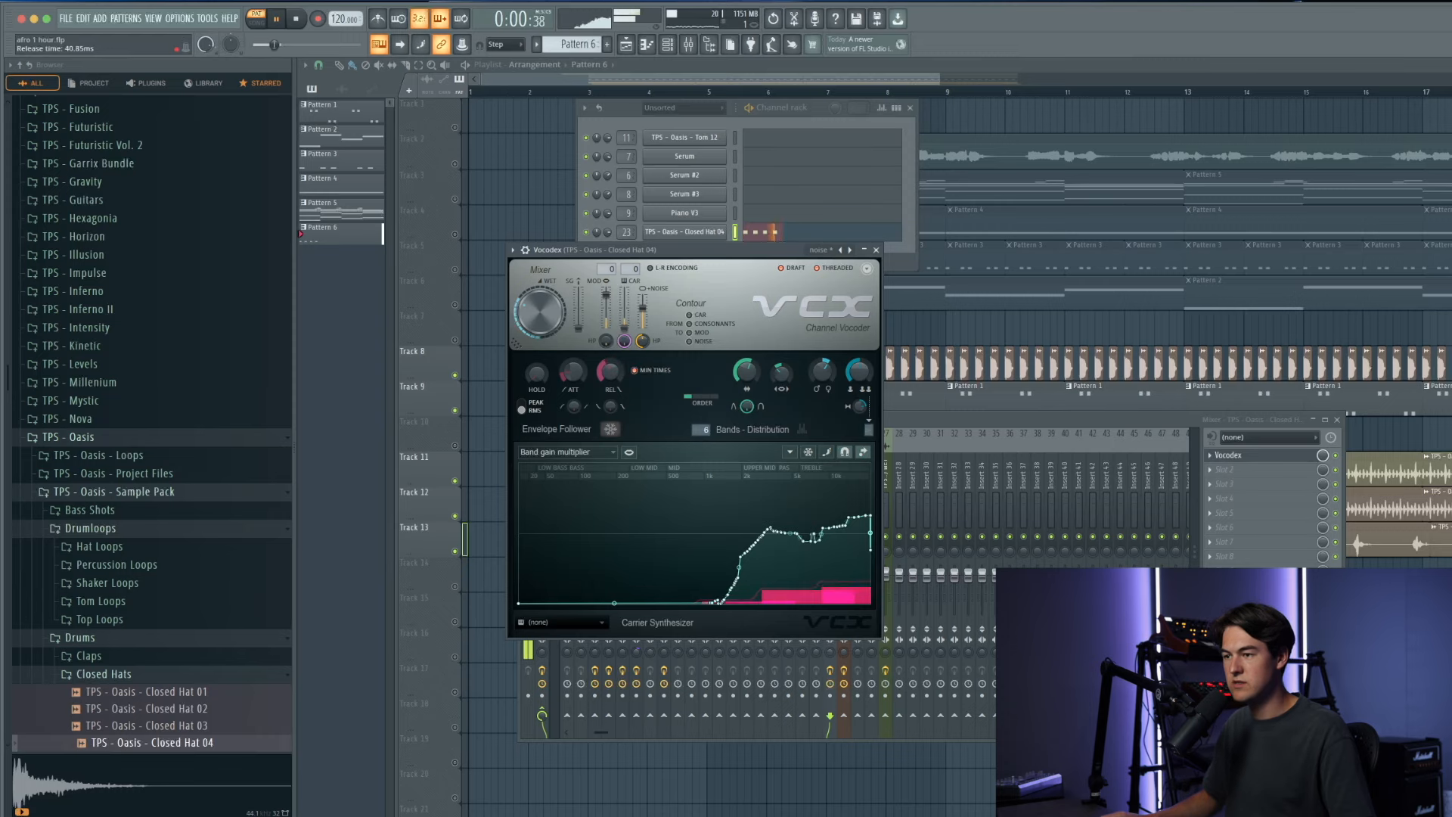
click(1345, 458)
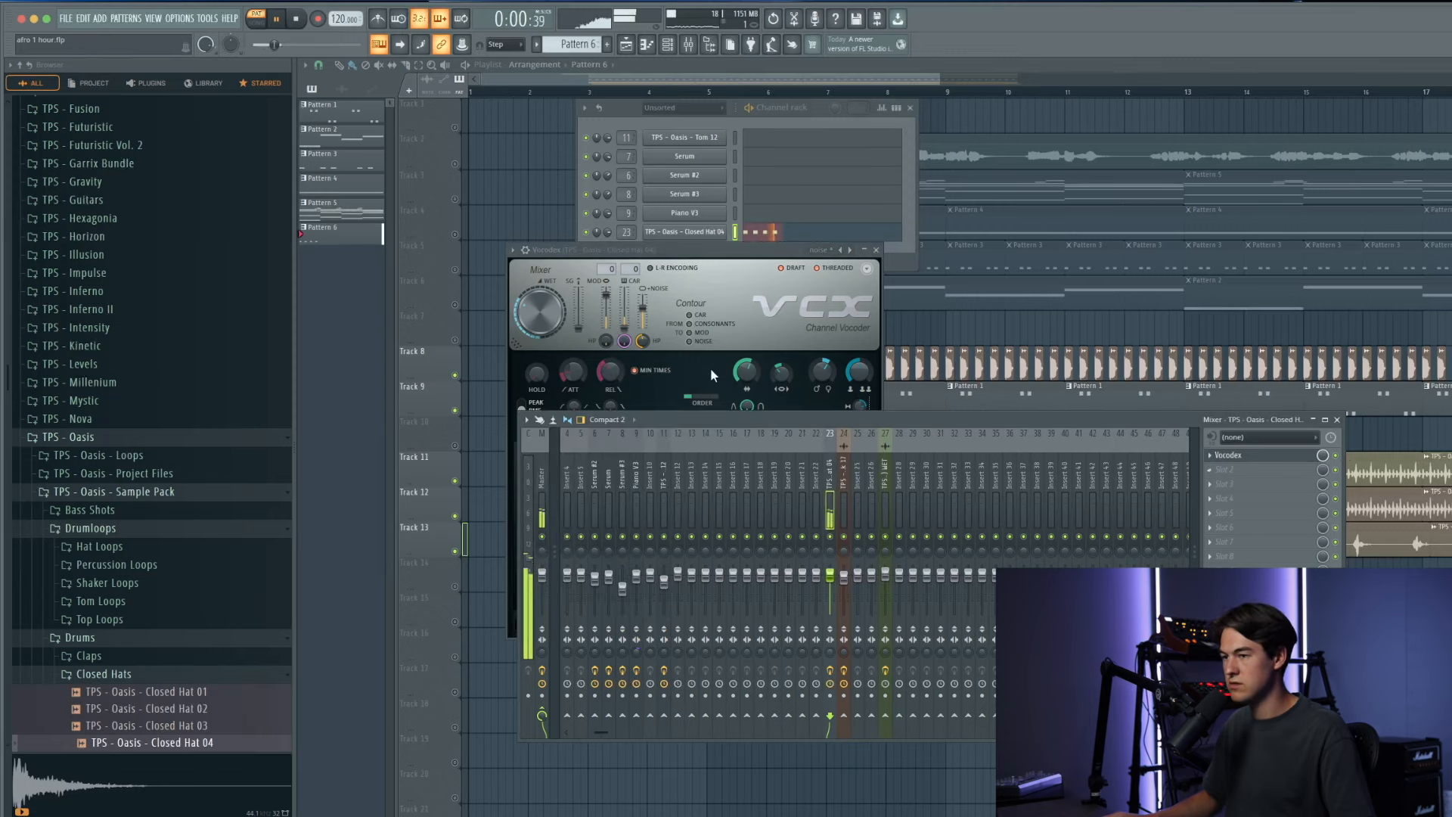
click(550, 327)
click(876, 250)
Step: Add Fruity parametric EQ 2 after Vocodex, cutting the lows steeply, dipping the second and third bands and boosting the highs slightly
click(1263, 469)
click(1385, 595)
drag(379, 246, 455, 321)
drag(413, 246, 404, 270)
drag(455, 321, 470, 320)
drag(448, 246, 441, 255)
drag(586, 246, 600, 234)
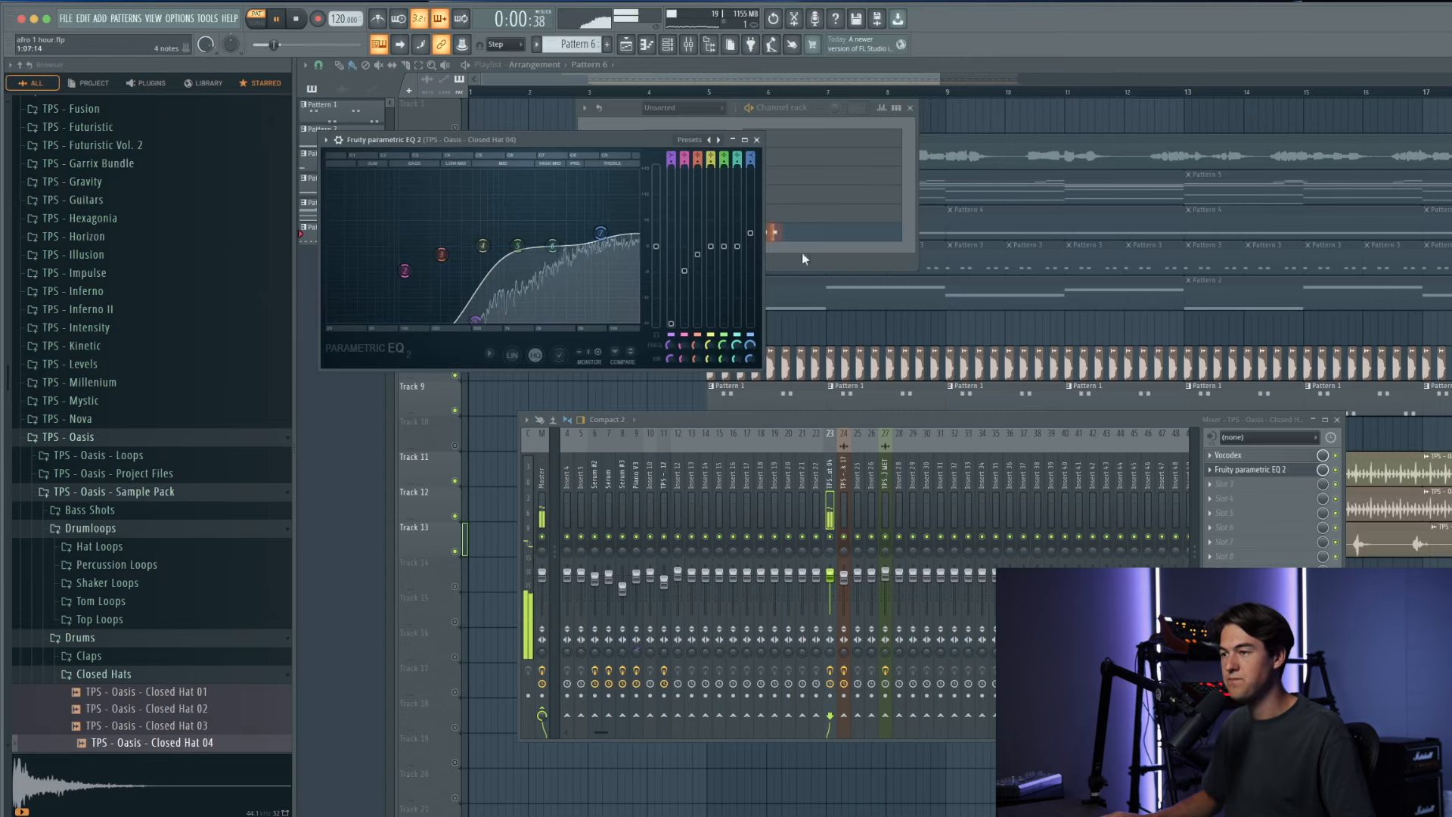
Step: Play the song from bar 5, place Pattern 6 there on Track 10 and repeat it up to about bar 9
key(F12)
click(709, 93)
click(722, 431)
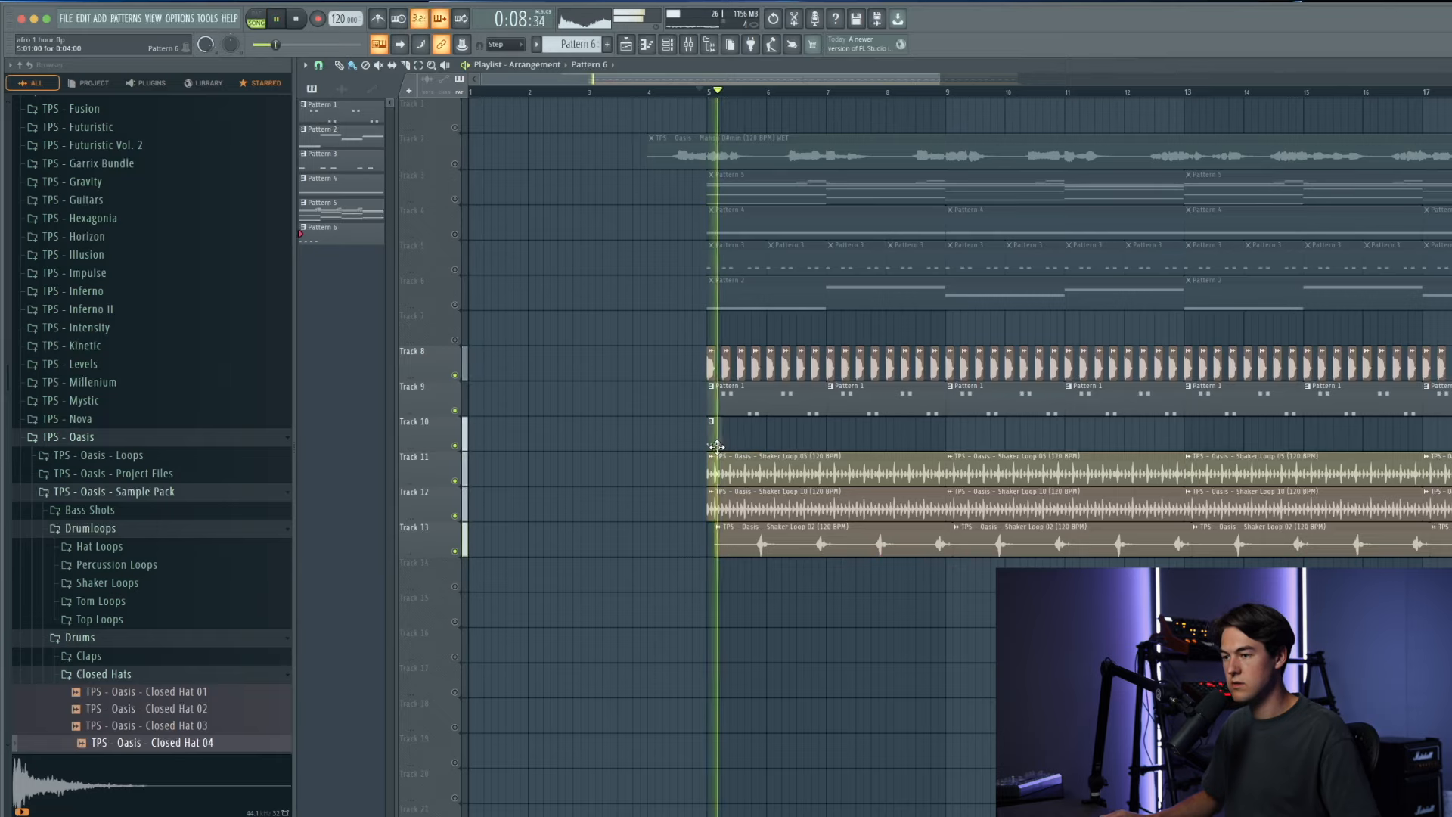
scroll(697, 436, down, 2)
key(super+b)
key(super+b)
key(super+b)
key(super+b)
key(super+b)
key(super+b)
key(super+b)
key(super+b)
key(super+b)
key(super+b)
key(super+b)
key(super+b)
key(super+b)
key(super+b)
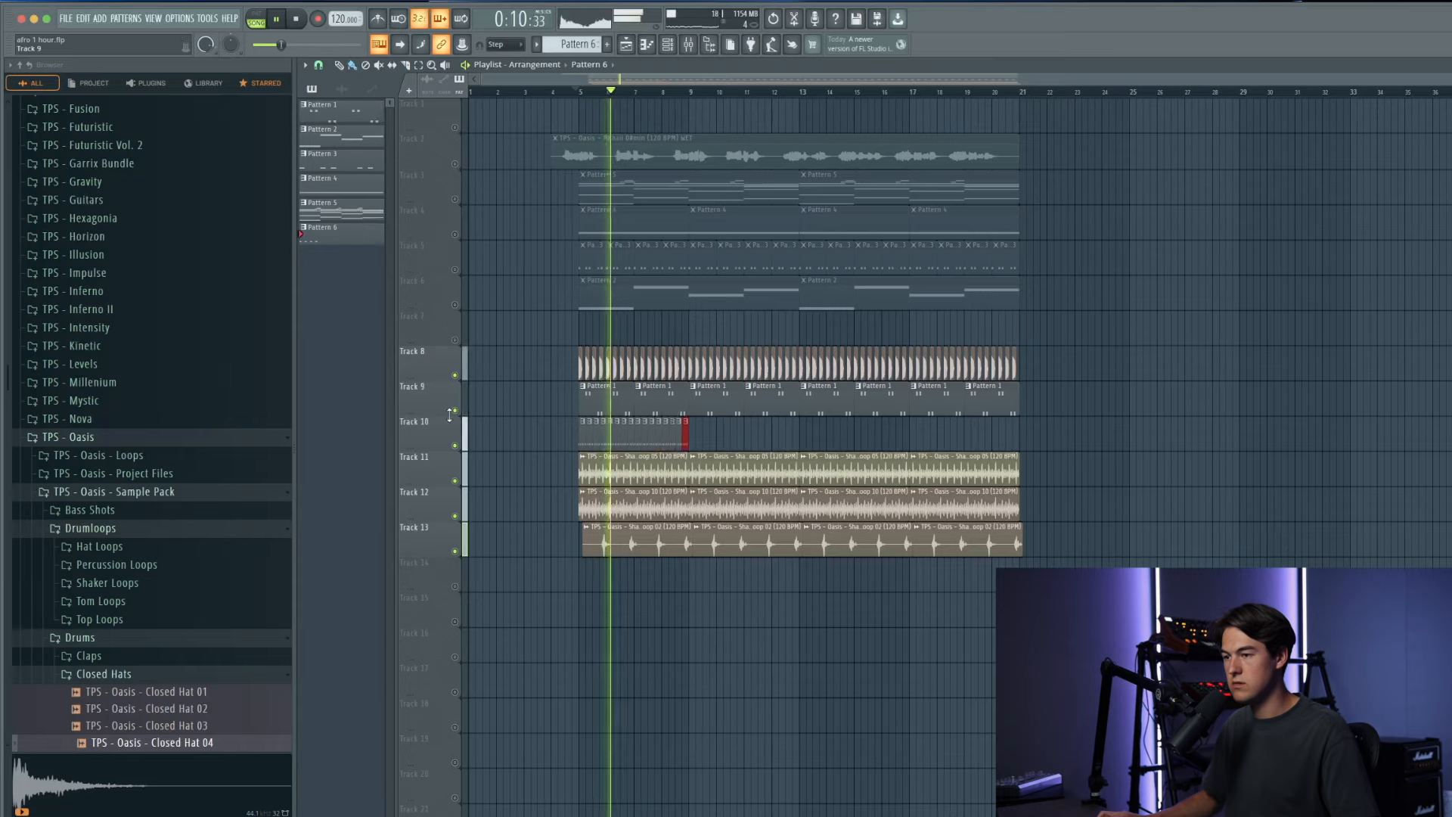
Step: Delete the surplus Pattern 6 clips past bar 9 and duplicate the remaining hat section along Track 10 to bar 21
scroll(699, 436, up, 4)
right_click(1232, 447)
right_click(1209, 435)
drag(1207, 435, 841, 435)
key(super+b)
scroll(774, 438, down, 4)
key(super+b)
key(super+b)
key(super+d)
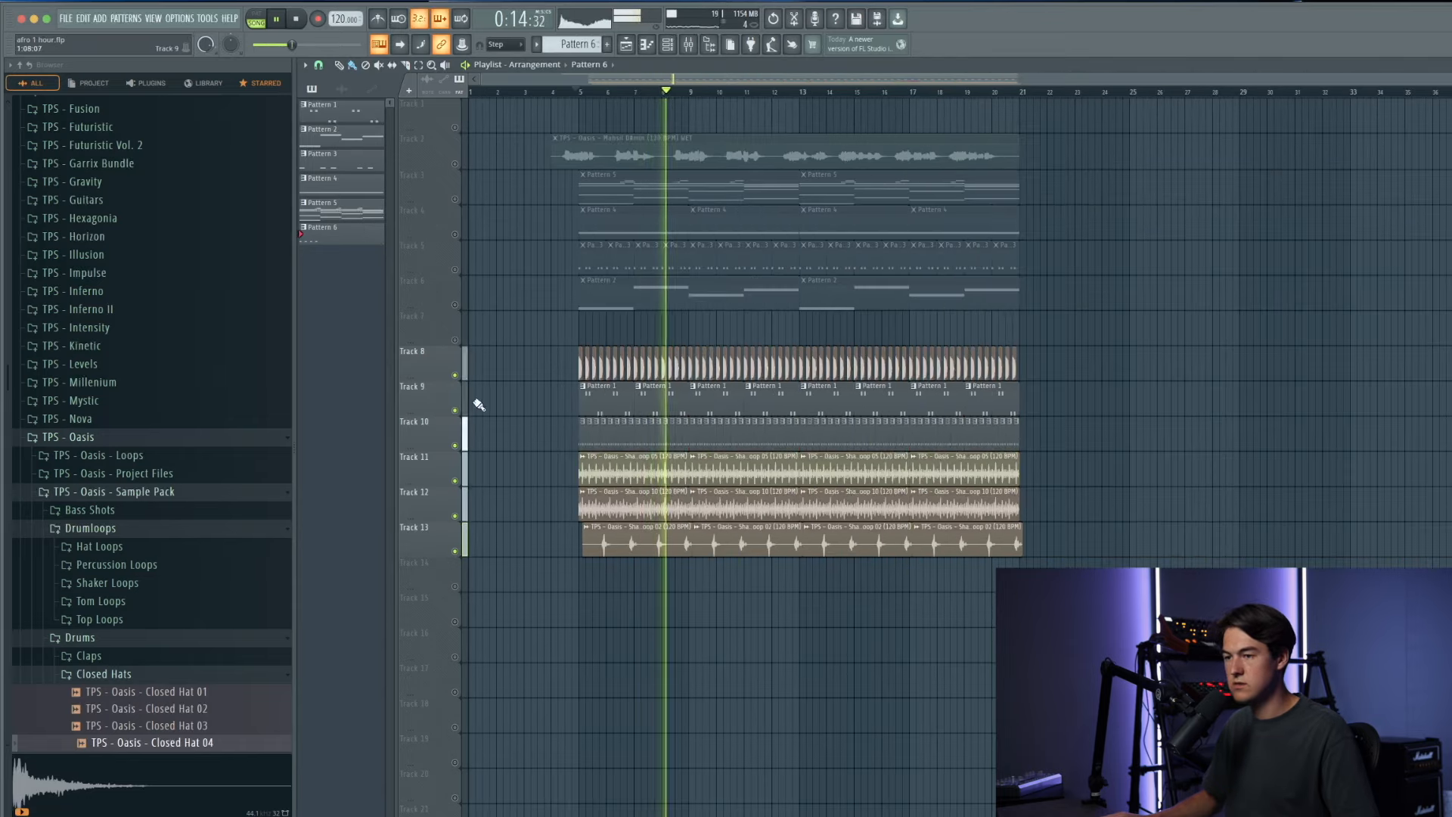
Step: Unmute the vocal and melodic parts on Tracks 2 to 6 so they play with the drums
right_click(464, 444)
right_click(463, 446)
scroll(514, 463, up, 1)
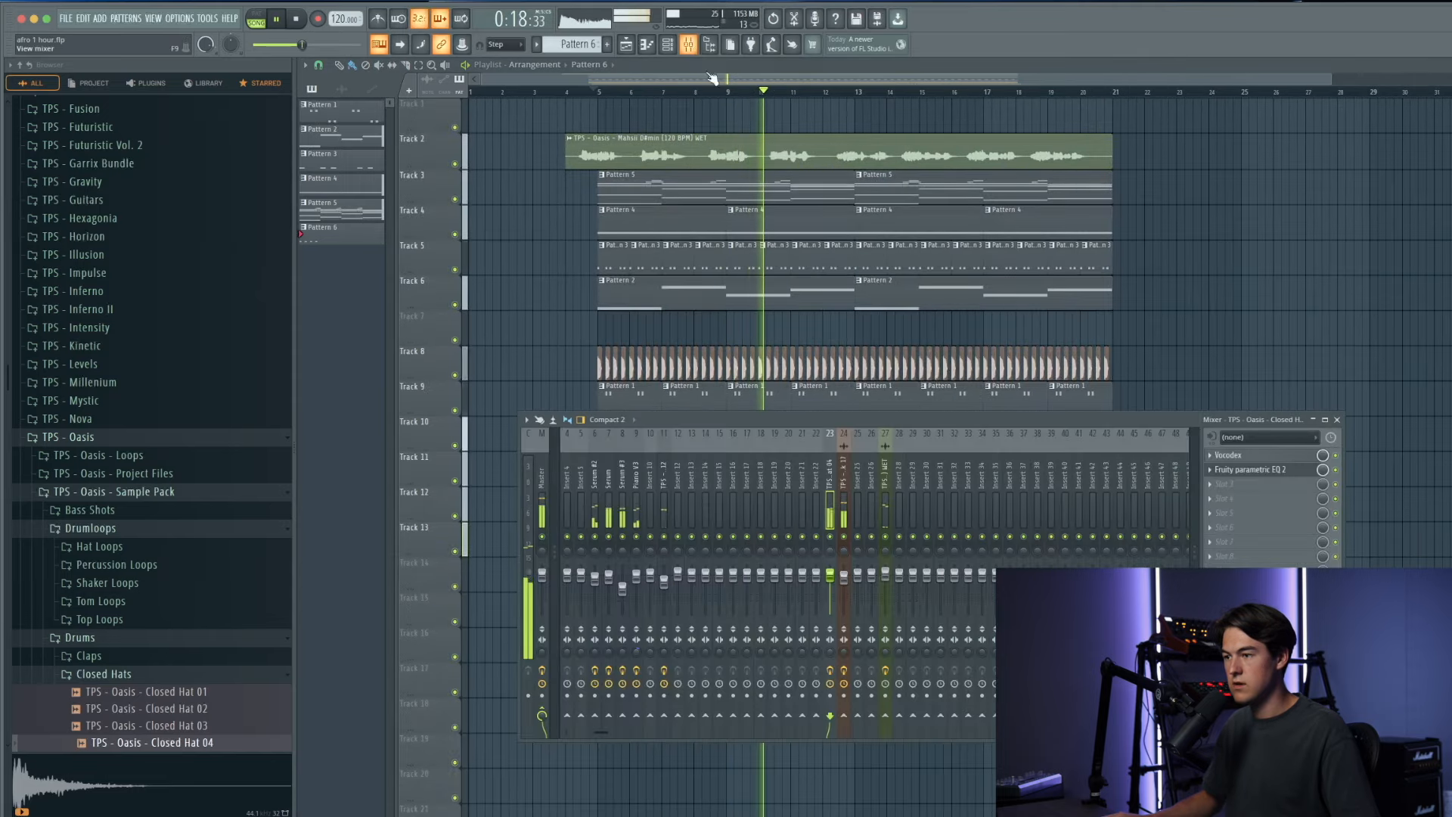
Step: Fine-tune the closed hat's Vocodex sound during full playback, raising the release time to 827 ms
key(F9)
click(1229, 456)
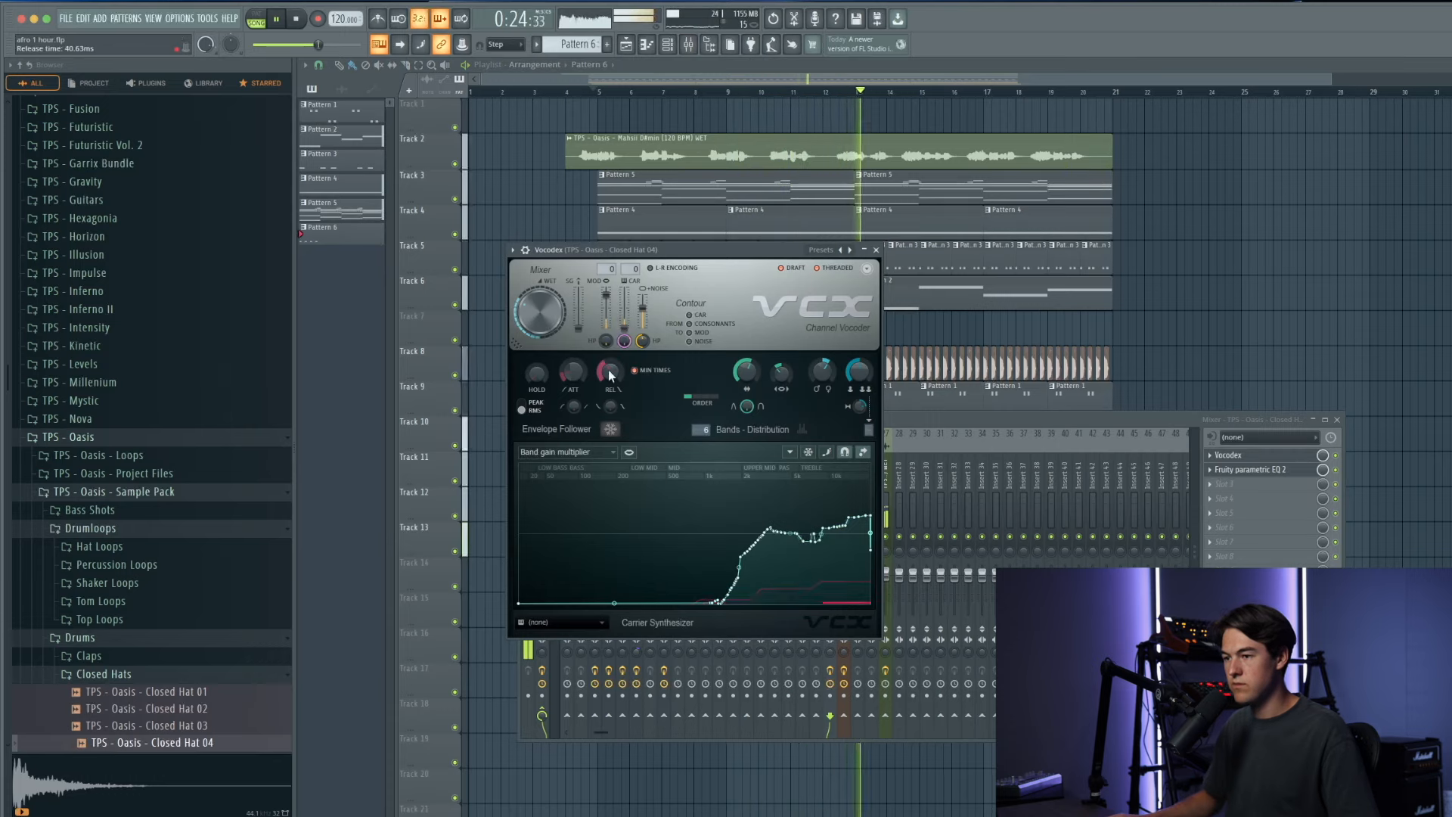
click(876, 250)
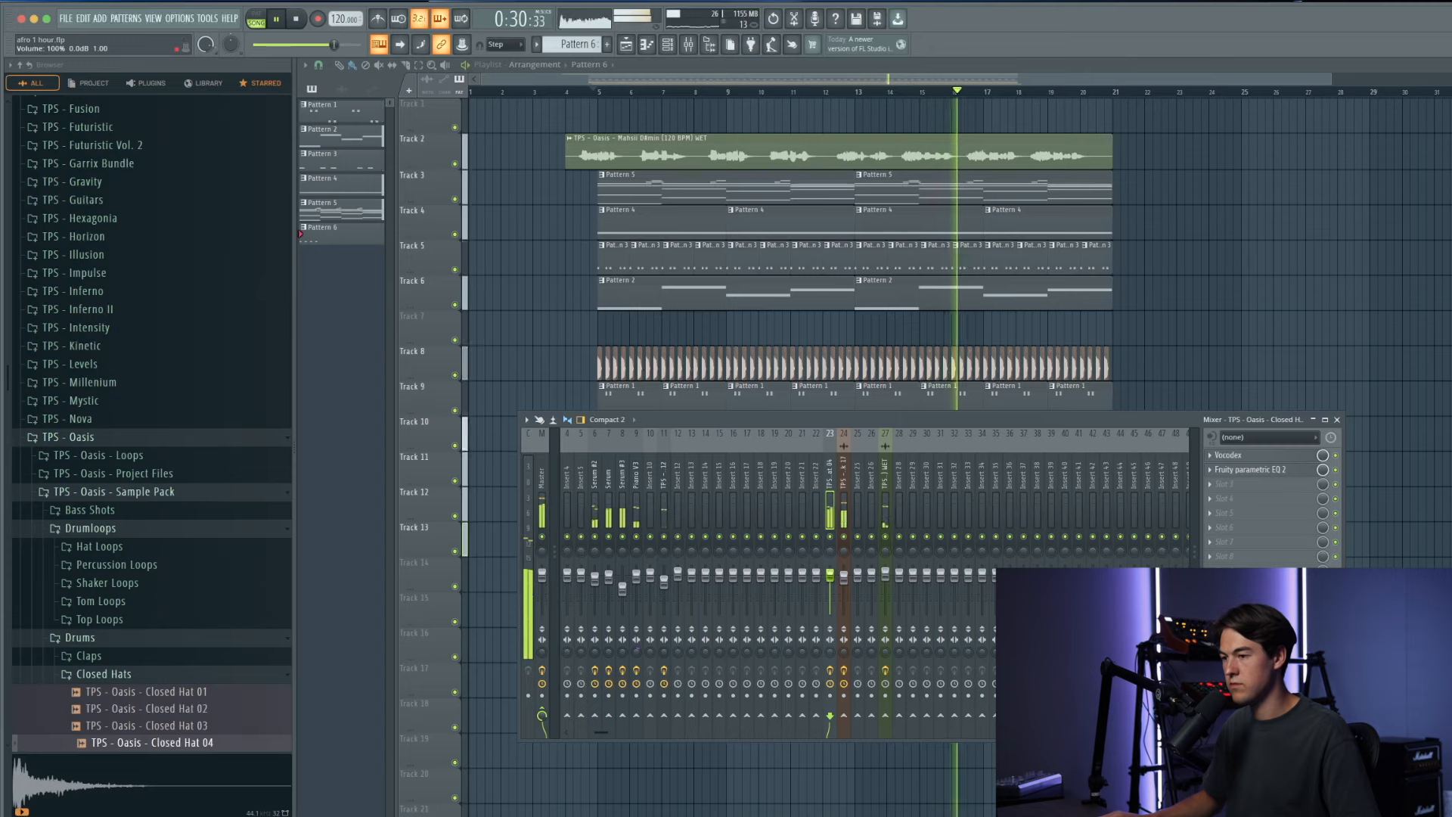
click(1228, 454)
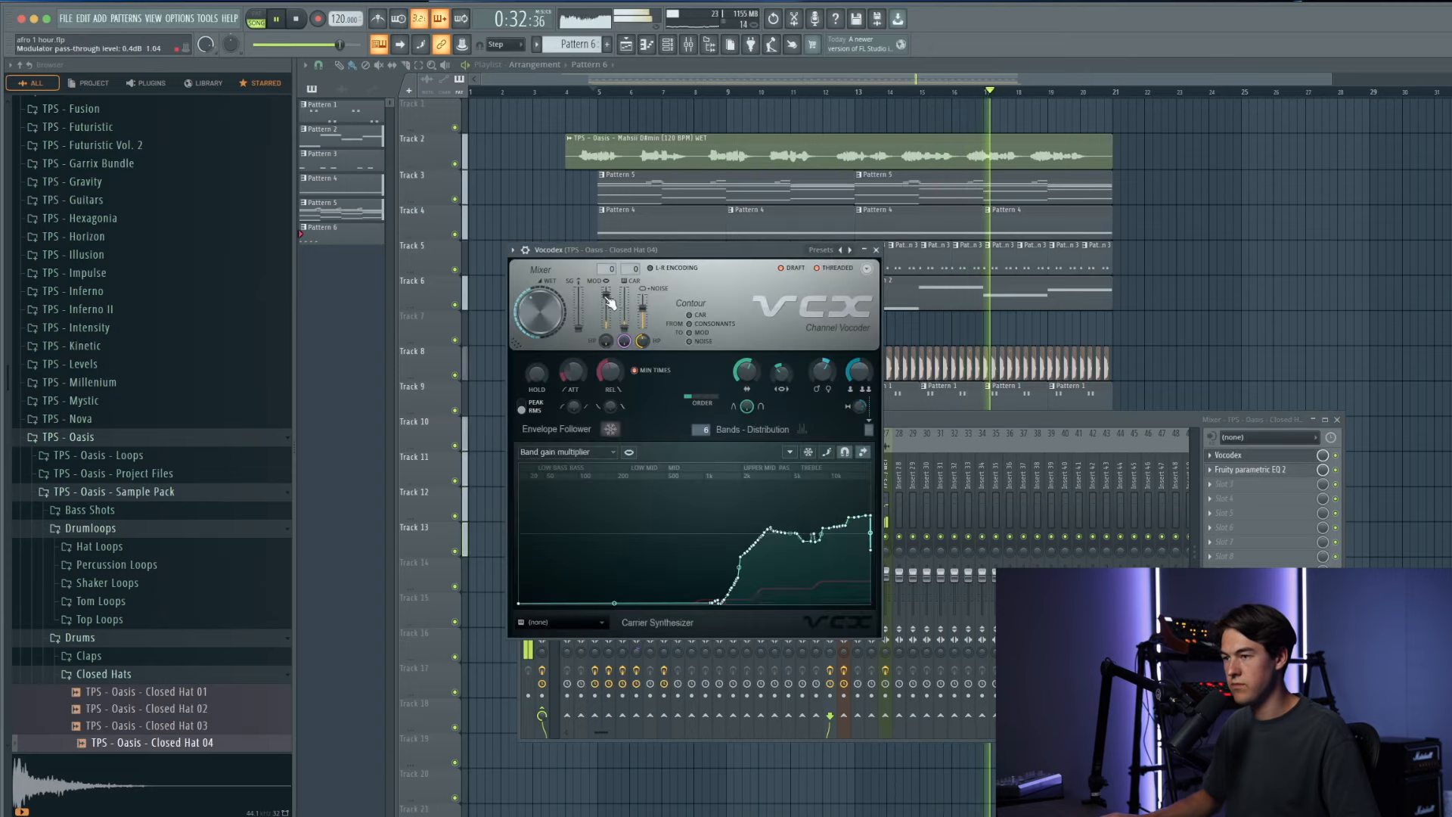
click(876, 249)
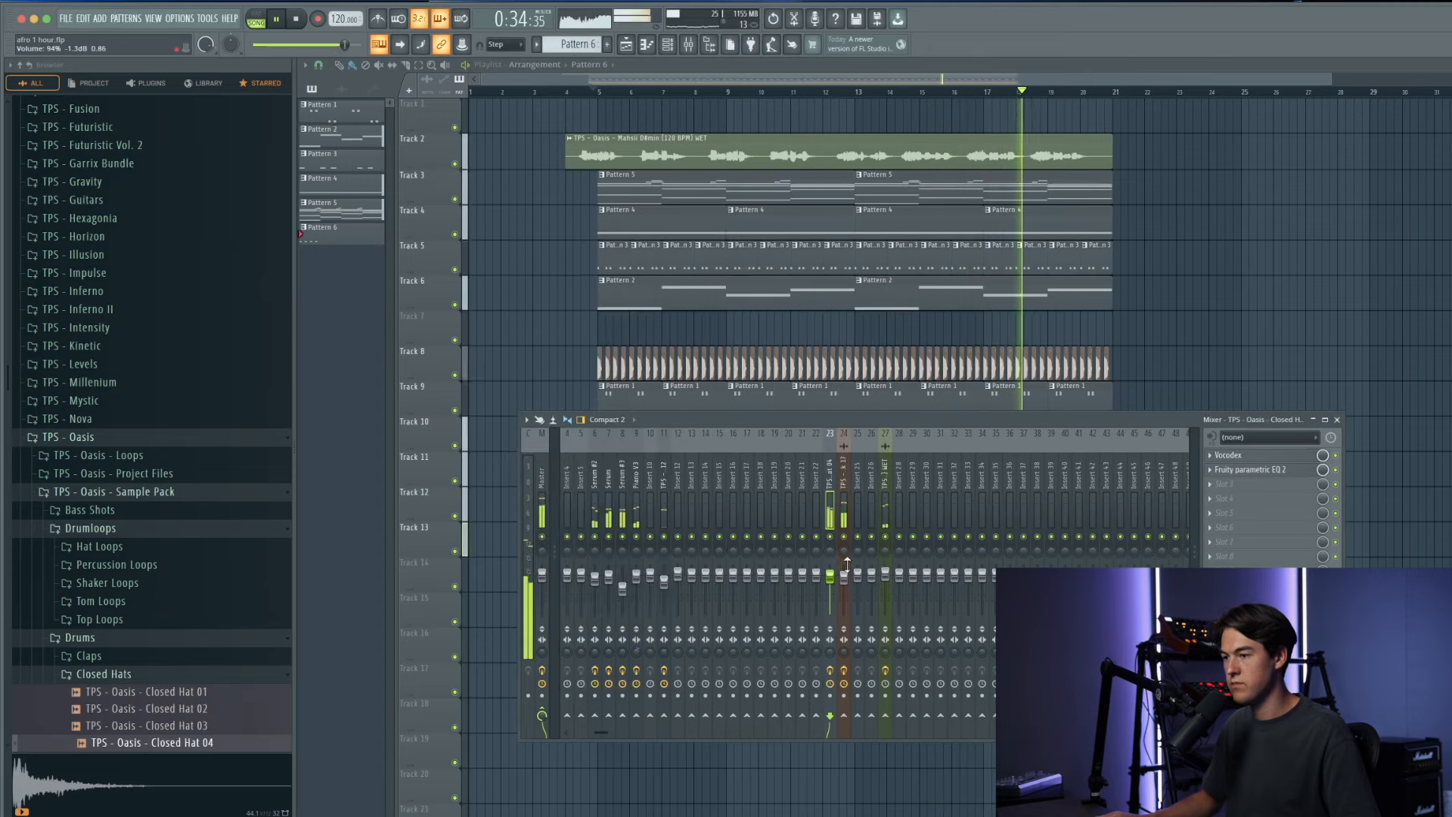
click(1260, 456)
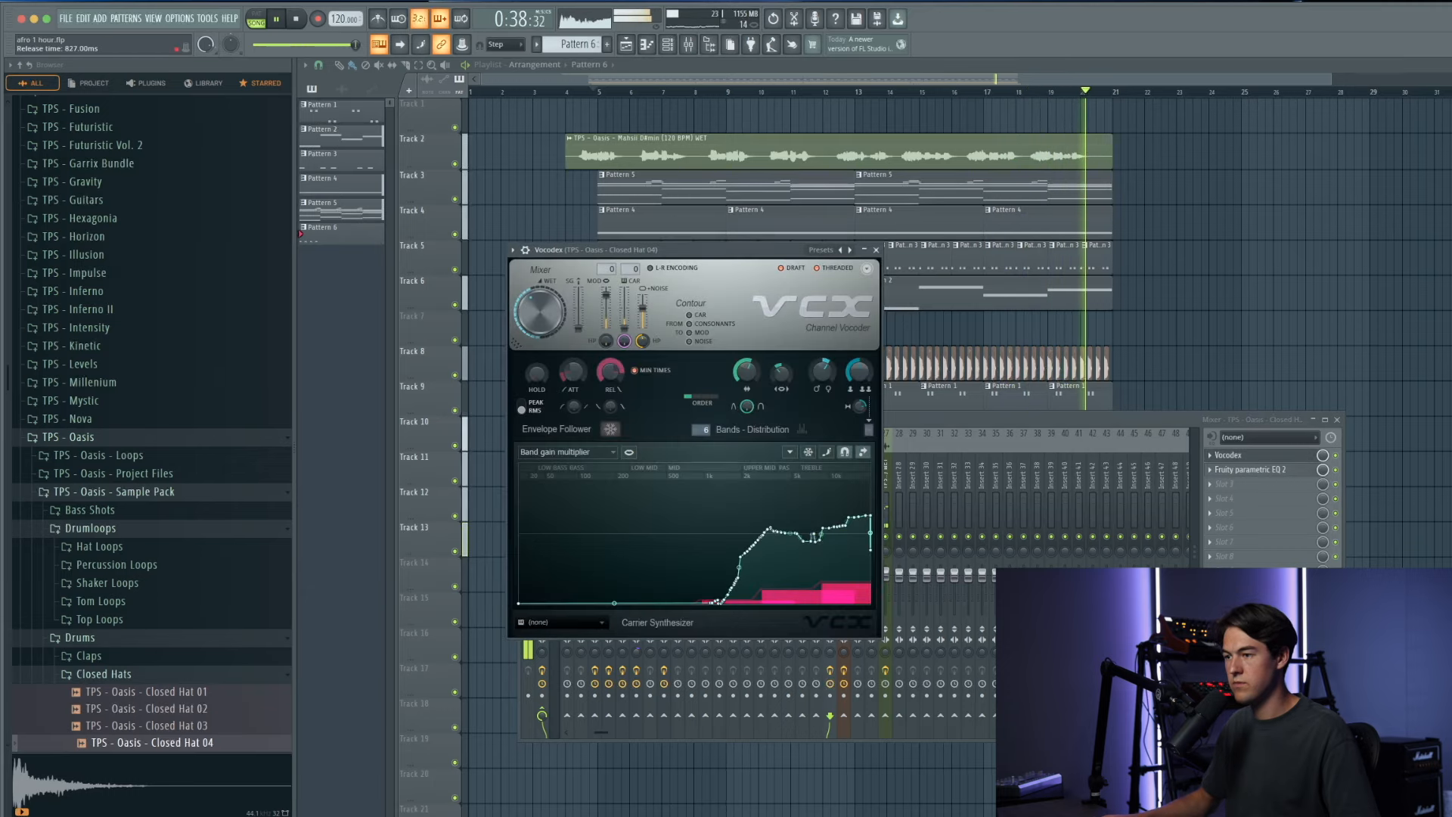
Step: Mute the vocal and melodic parts on Tracks 2, 3, 4 and 5
click(456, 163)
click(455, 199)
click(454, 269)
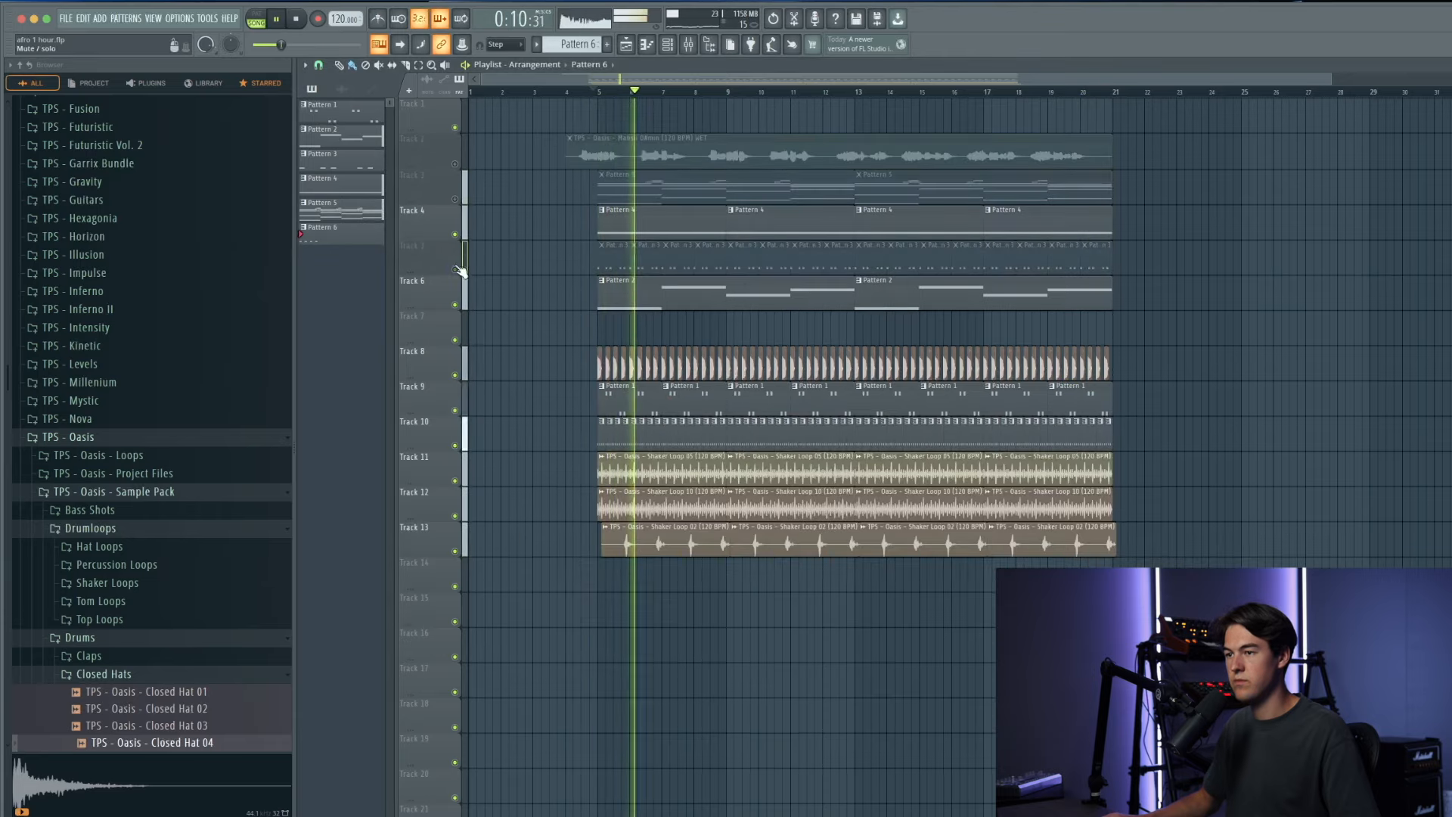
click(455, 234)
Step: Lower the closed hat's mixer fader slightly and turn down the Shaker Loop 10 channel volume
ctrl+scroll(544, 333, up, 2)
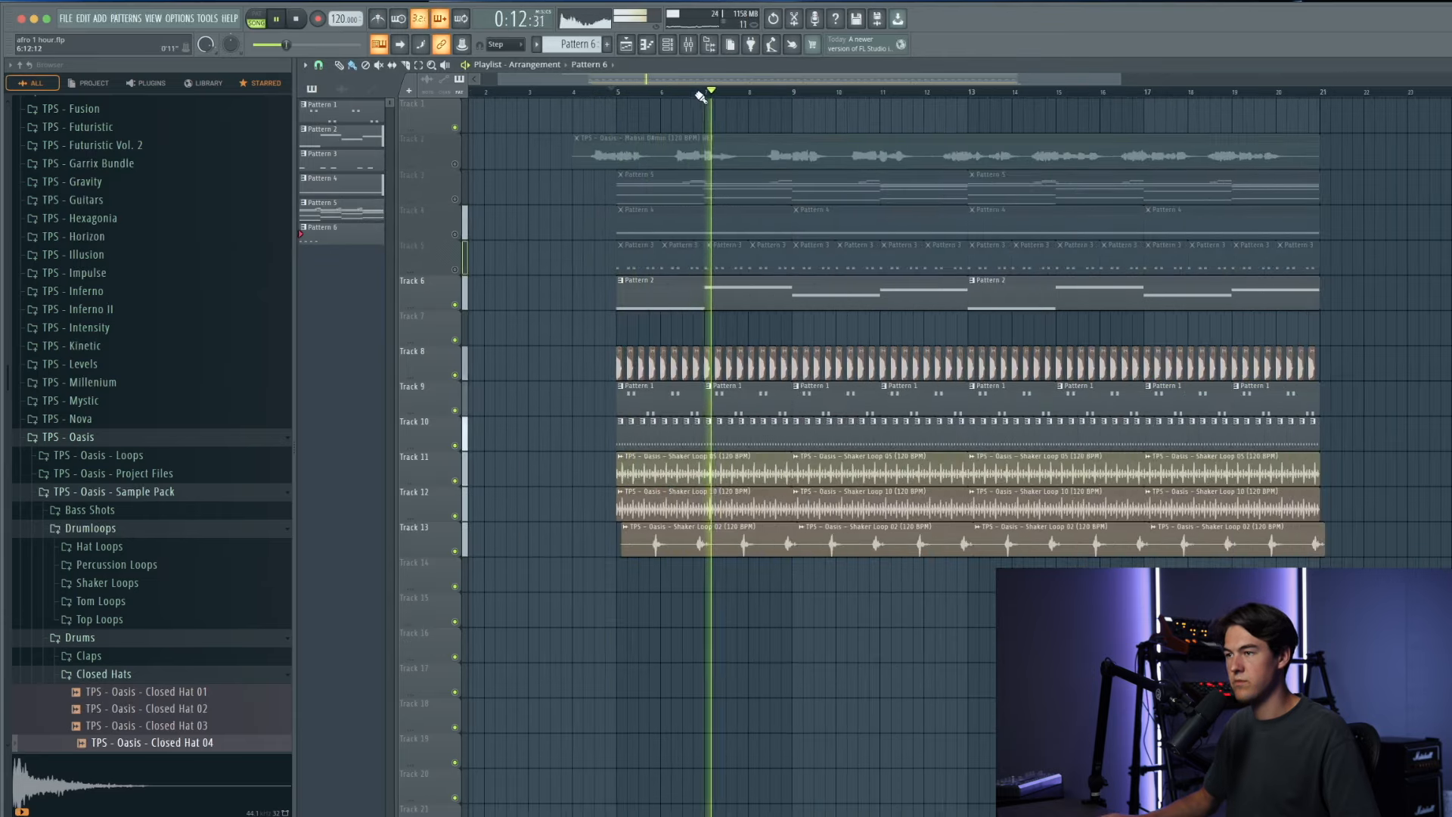
key(F9)
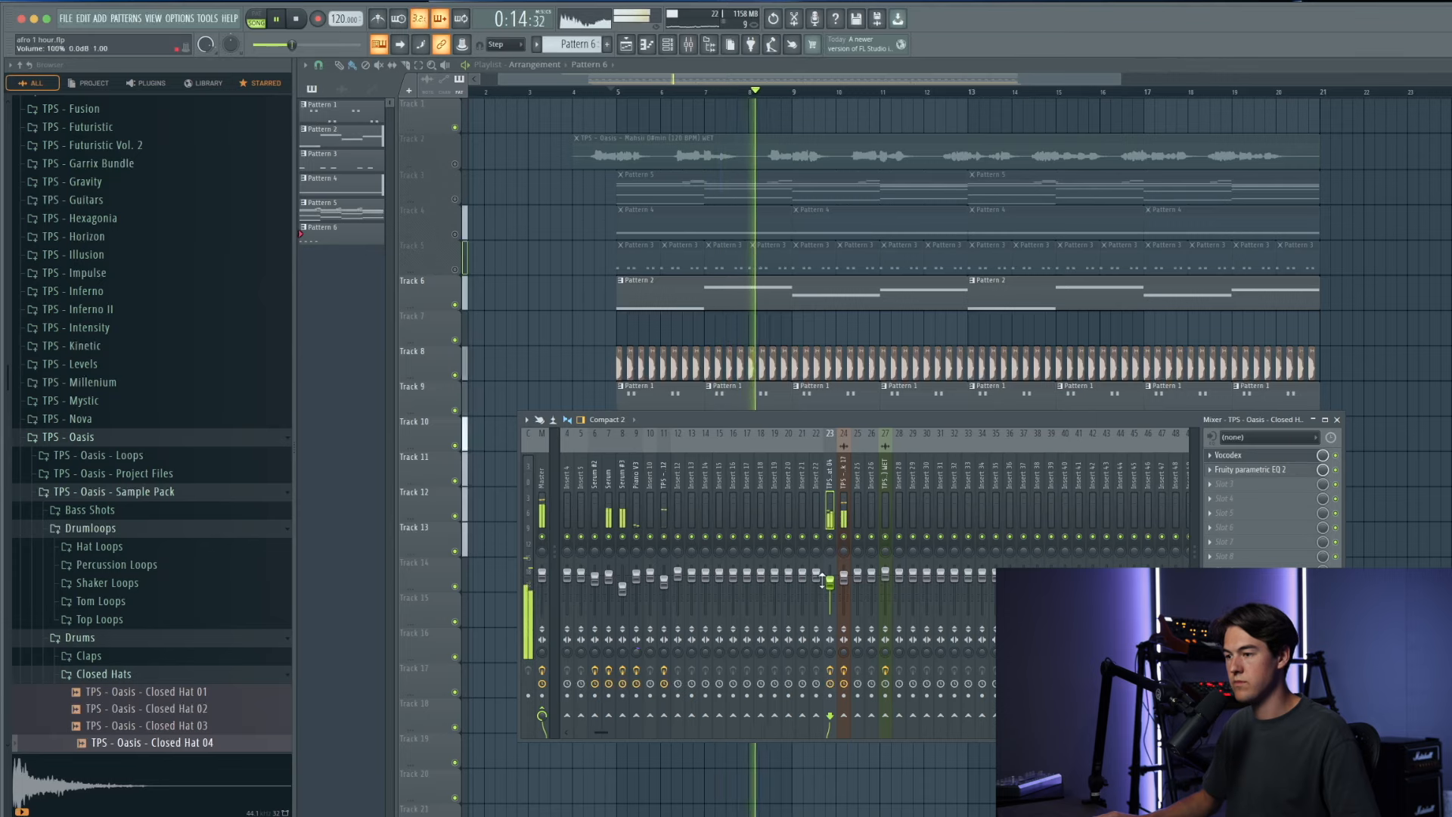
click(1337, 420)
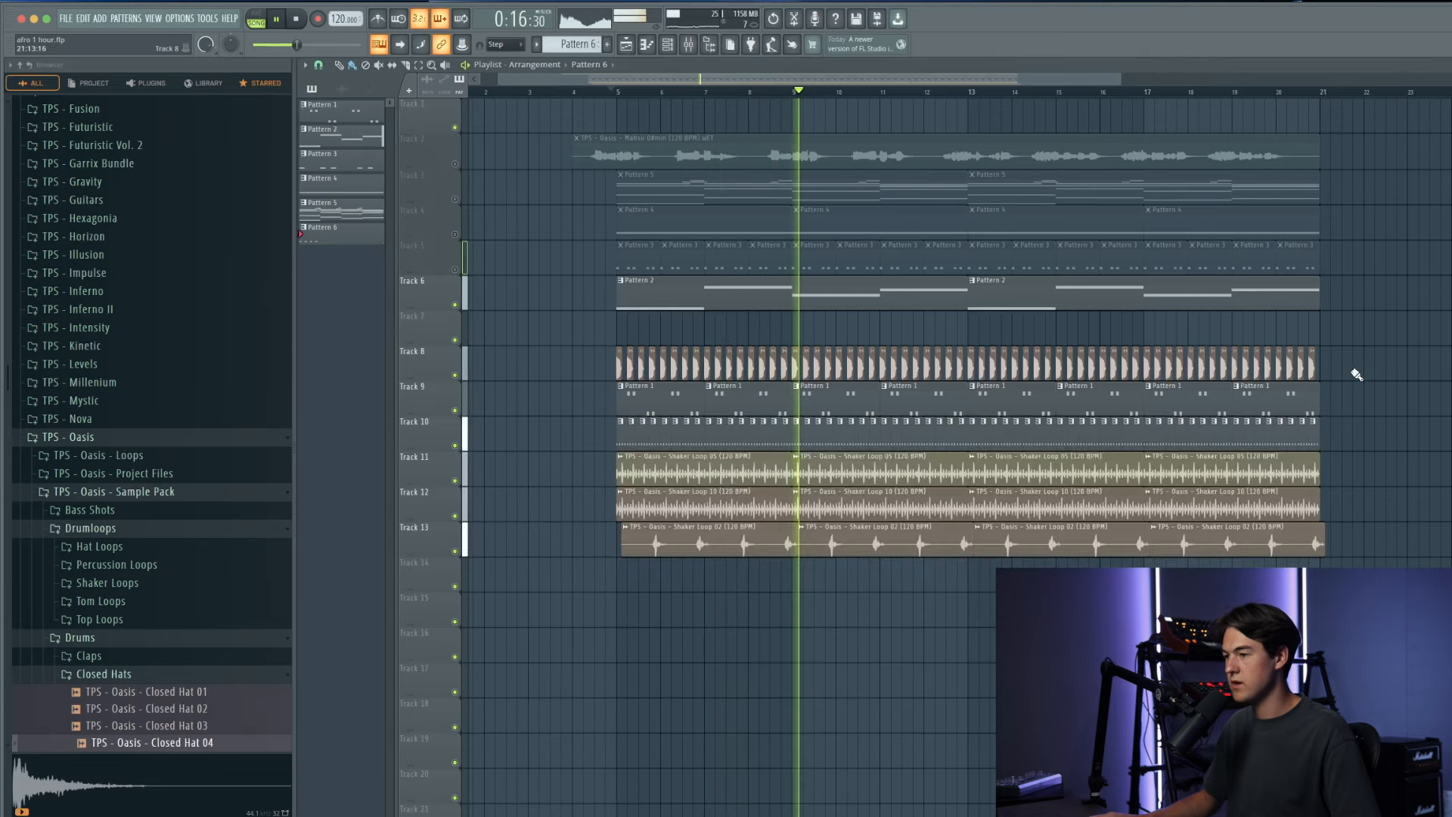
double_click(859, 510)
drag(612, 193, 612, 223)
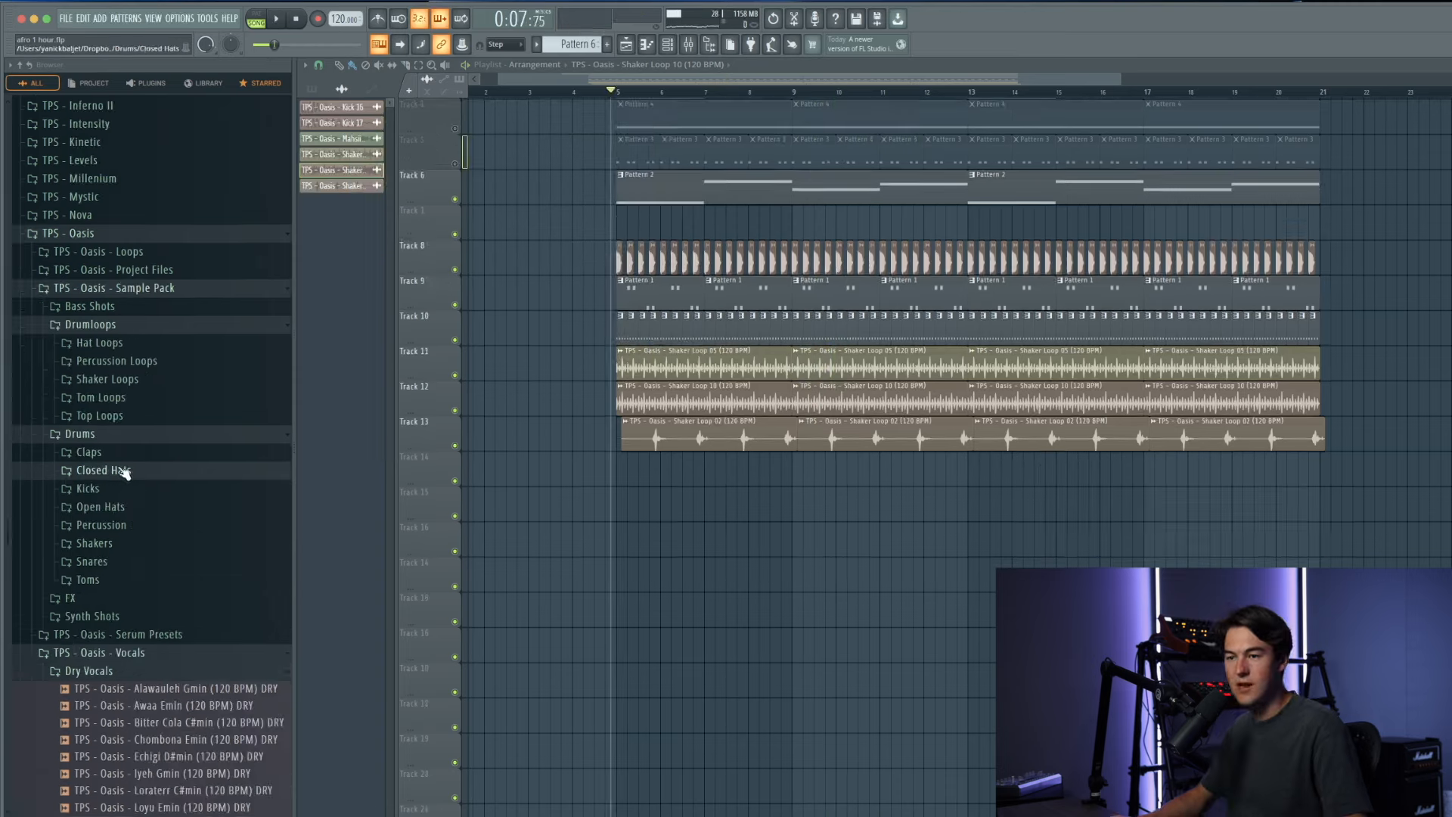
Step: Audition Acoustic Hat loop 02 from the Hat Loops folder and place two consecutive copies on Track 14 from bar 5
click(109, 347)
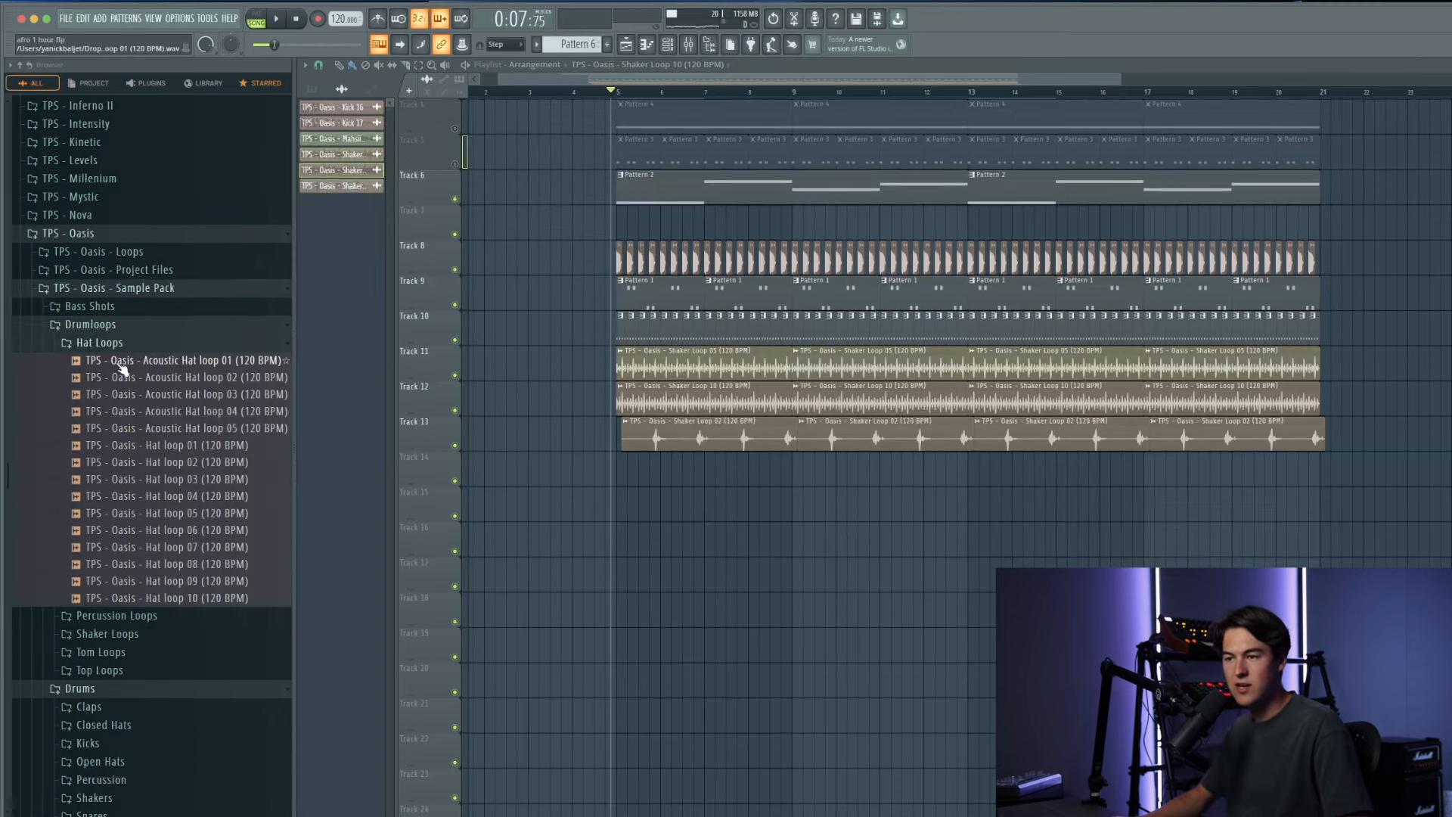
click(124, 377)
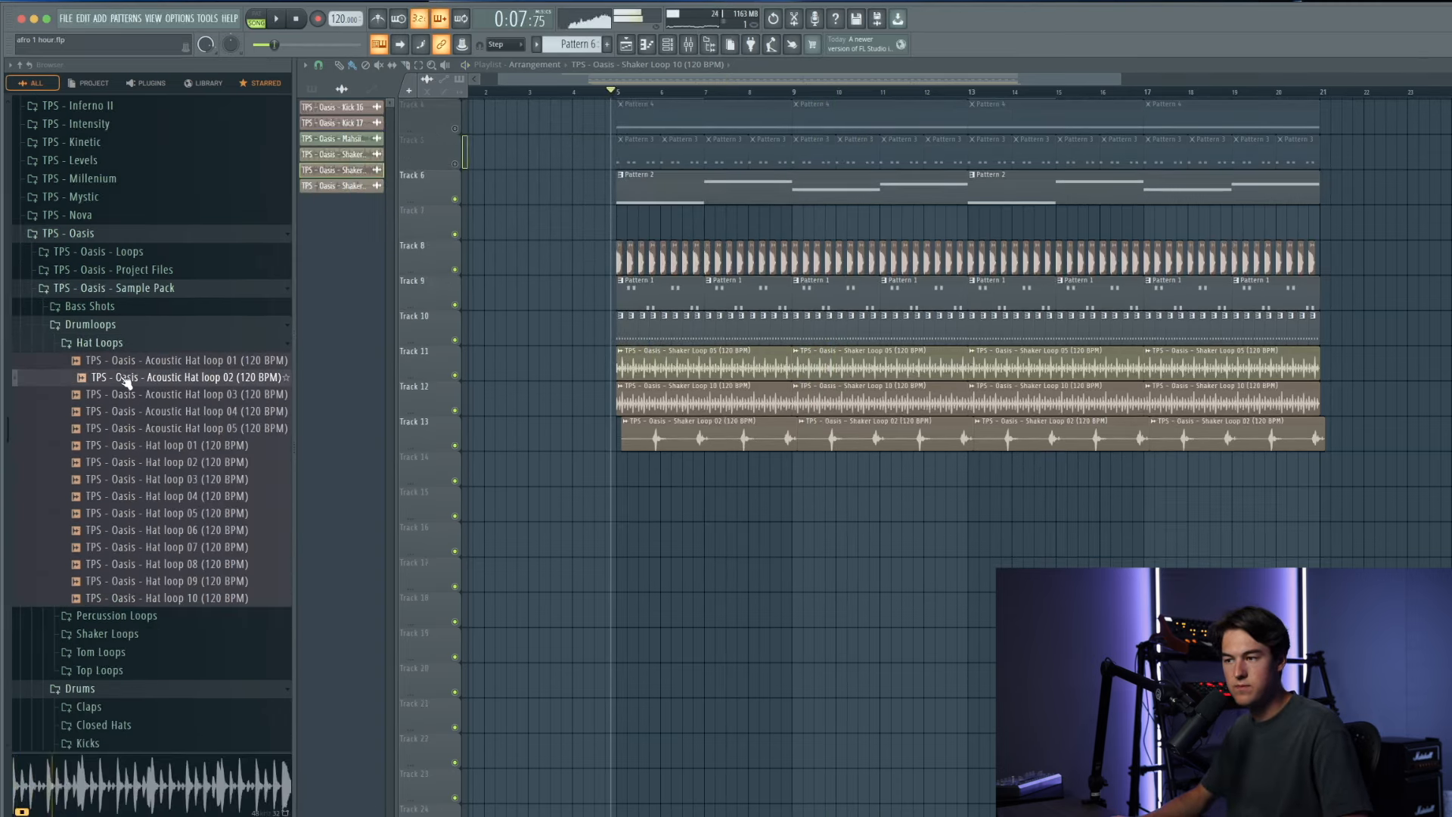
drag(651, 481, 651, 471)
key(space)
drag(841, 505, 826, 469)
Step: Raise the acoustic hat loop's time-stretching pitch in Auto mode and lower its channel volume to 43%
double_click(826, 469)
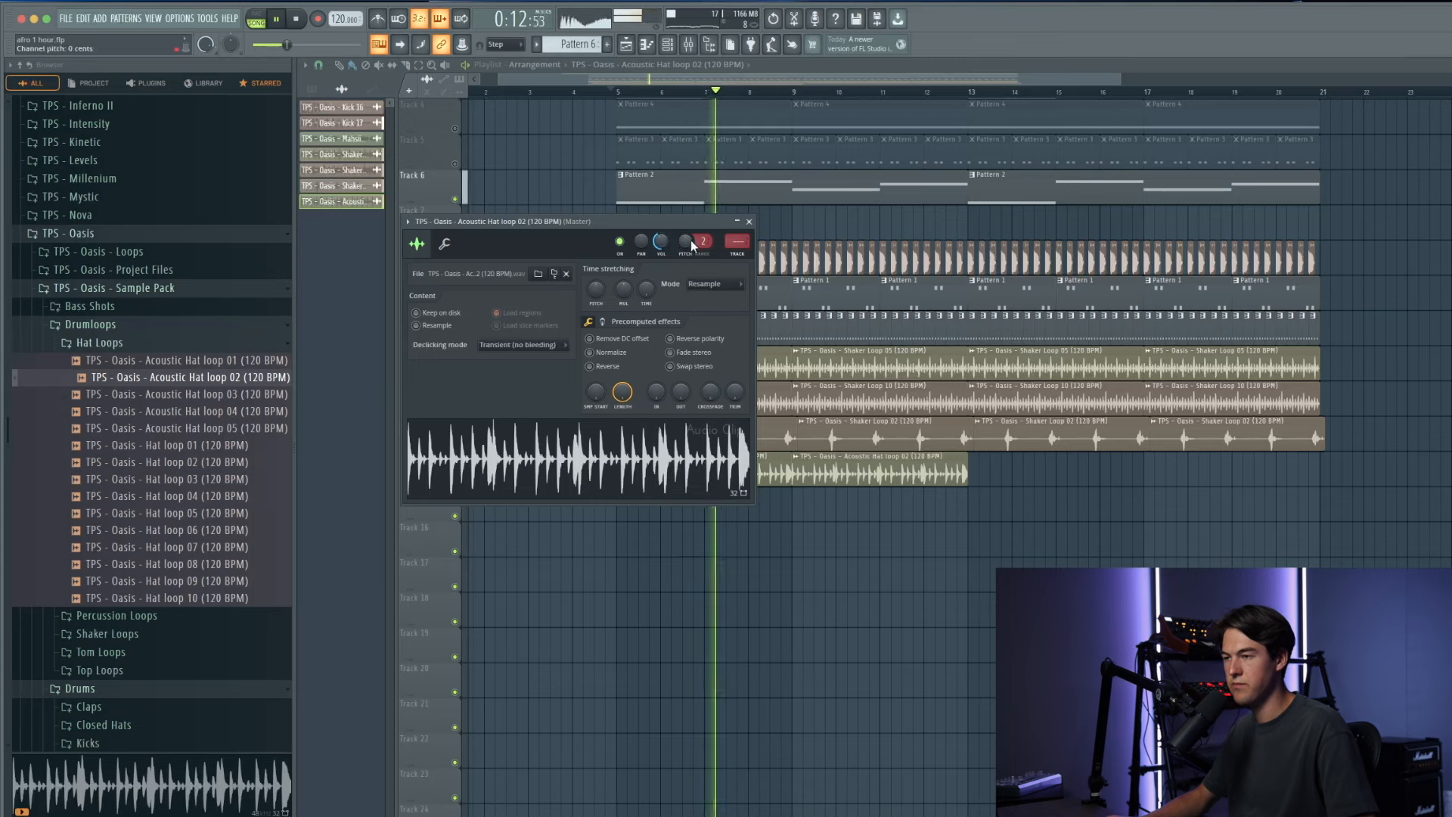
key(ctrl+z)
drag(598, 293, 598, 289)
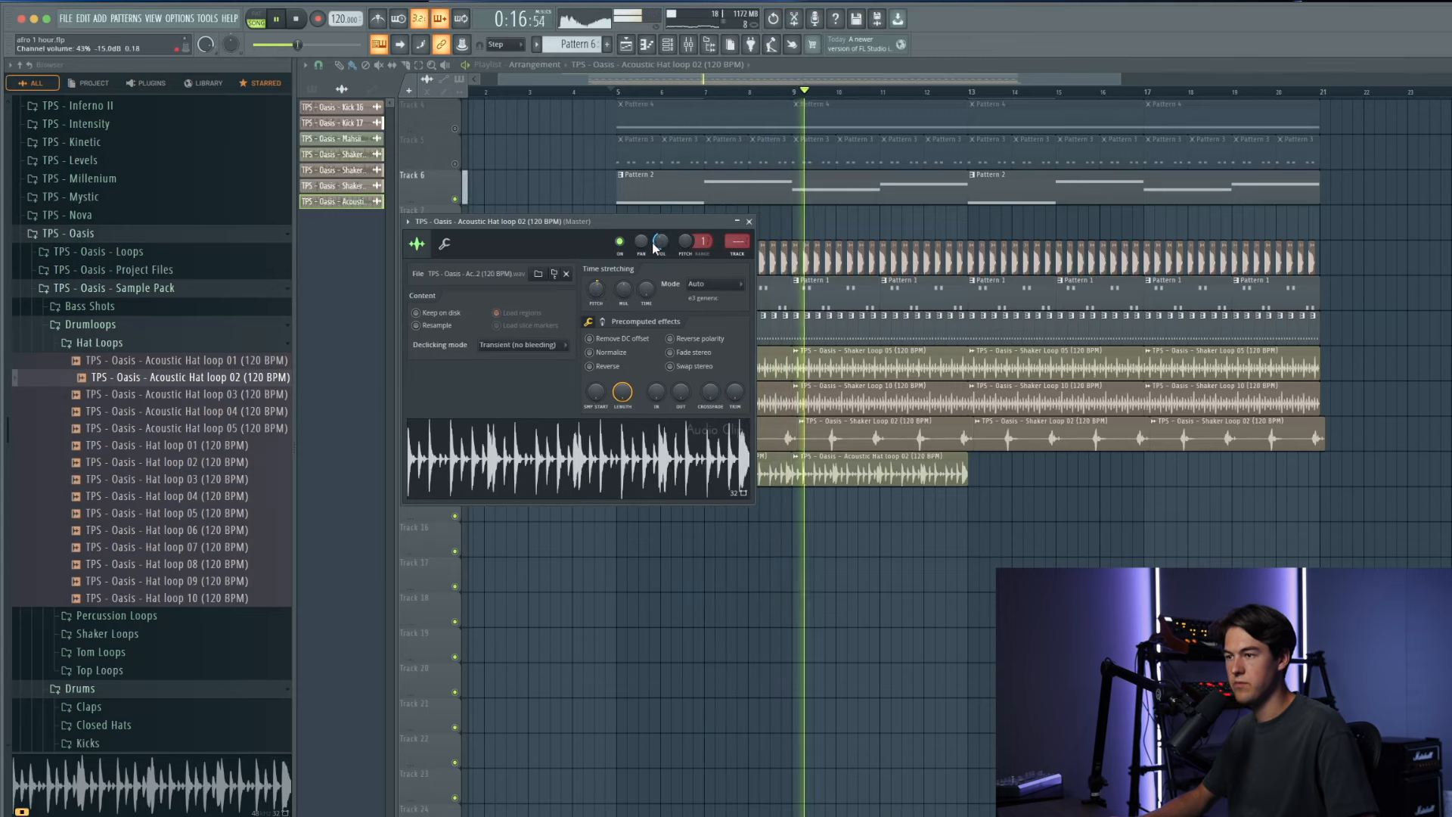
Step: Add two more copies of Acoustic Hat loop 02 on Track 14, filling it up to bar 21
drag(924, 510, 977, 475)
drag(1092, 517, 1275, 473)
right_click(1356, 477)
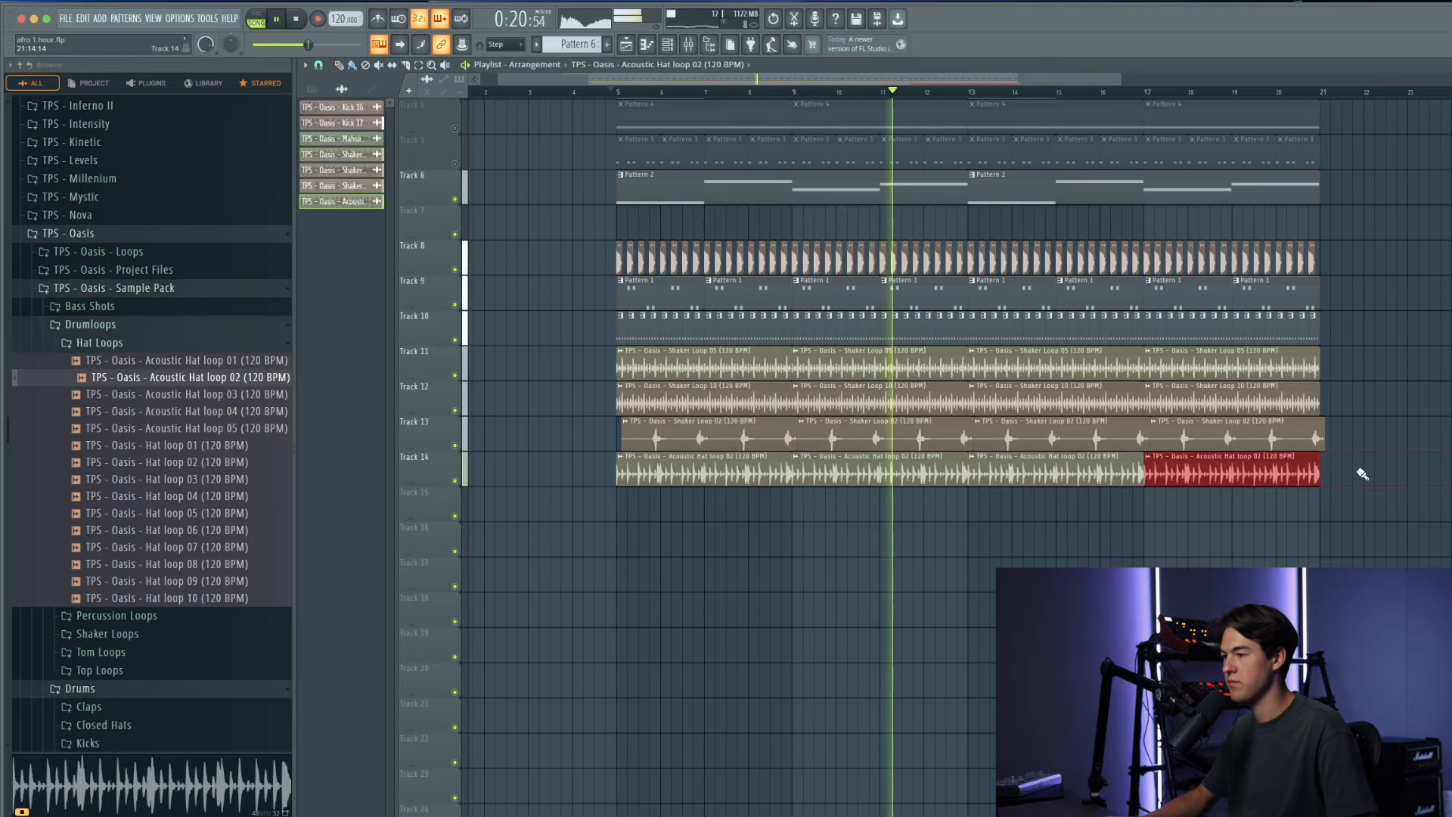
Step: Turn the acoustic hat loop's channel volume down further and unmute the parts on Tracks 4 and 5
scroll(1022, 533, up, 3)
double_click(945, 578)
drag(660, 241, 660, 272)
right_click(747, 641)
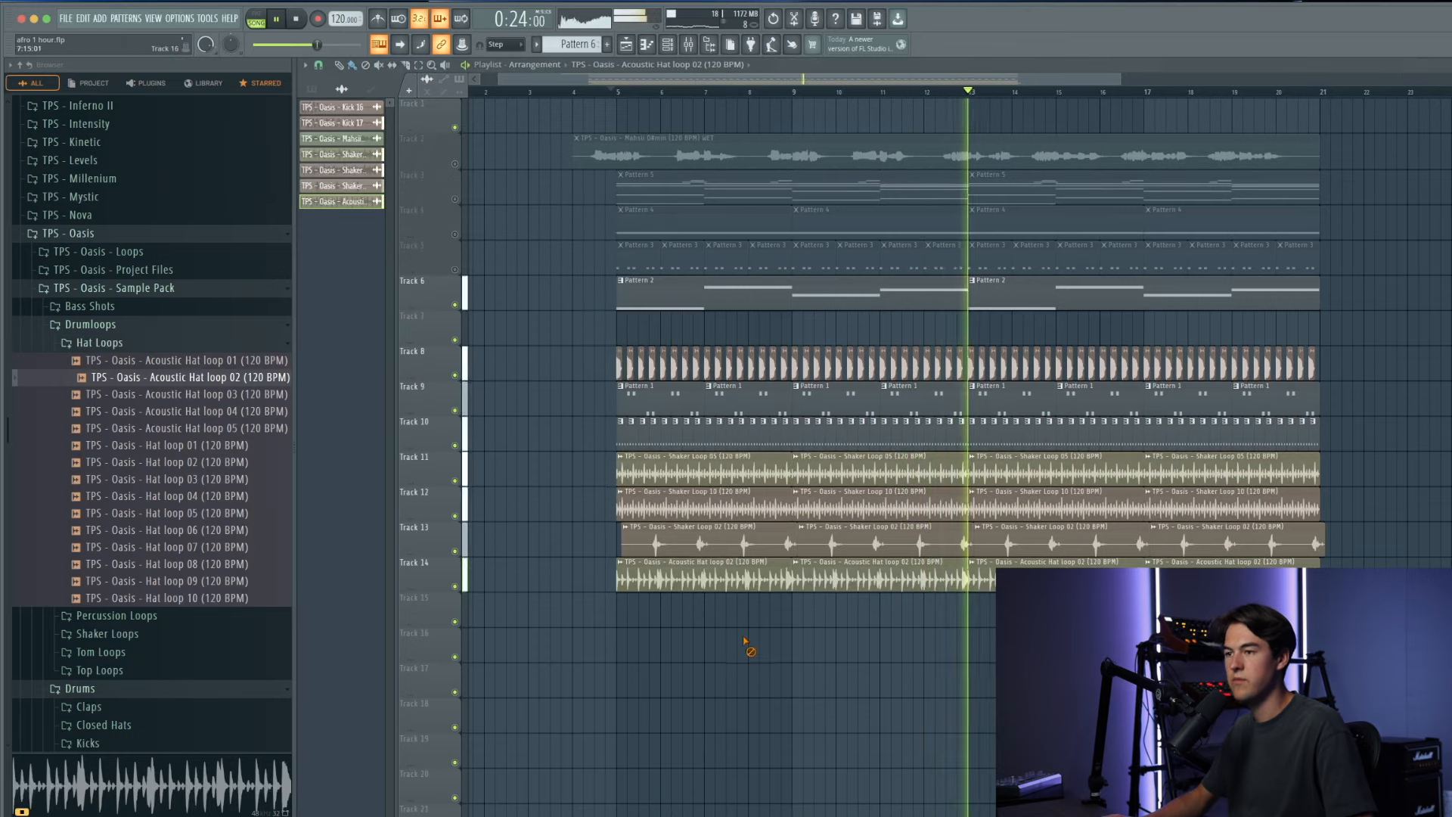
click(456, 270)
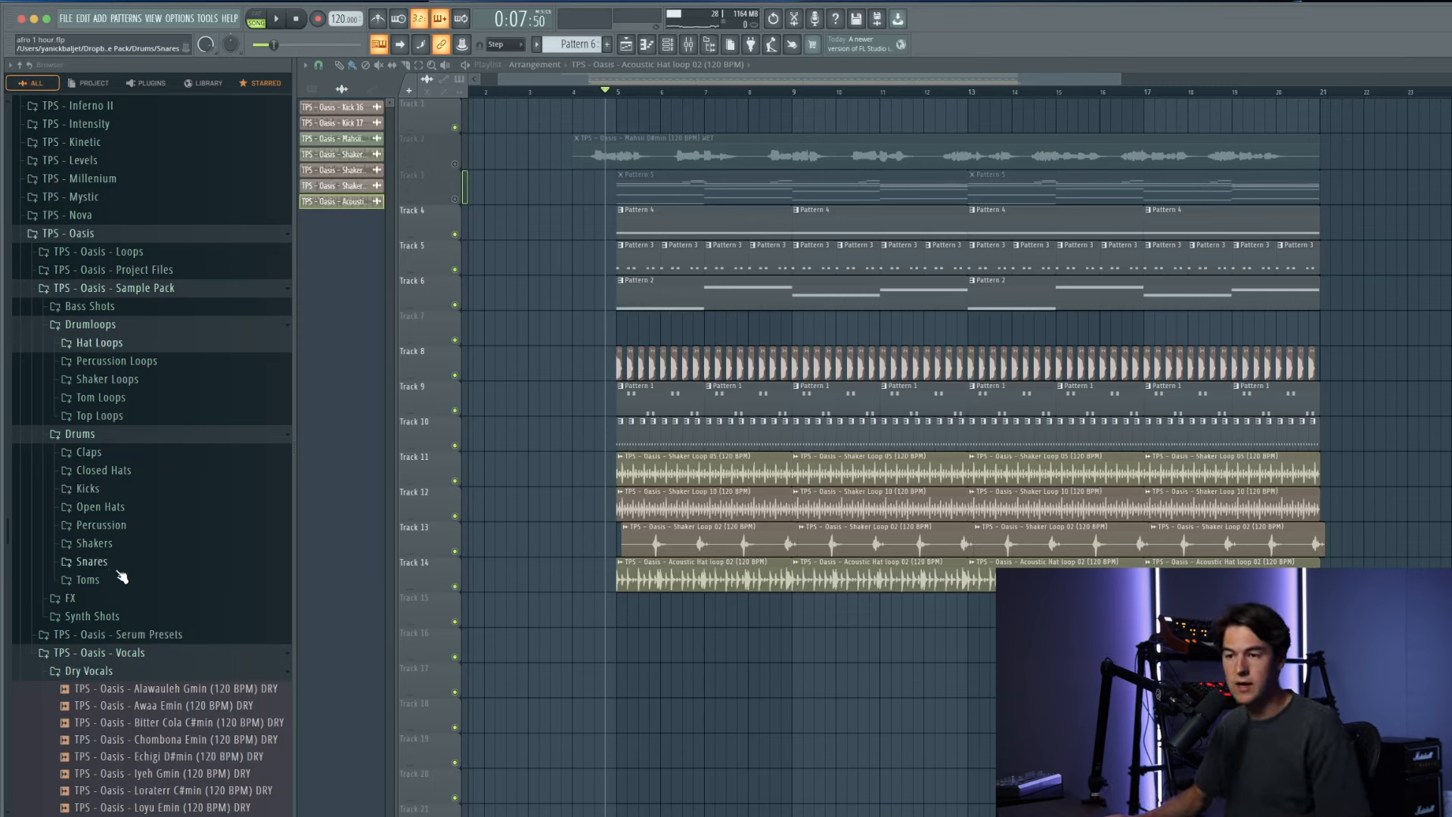
Step: Audition toms from the Toms folder and place Tom 07 and Tom 09 in the playlist around bar 5
click(121, 578)
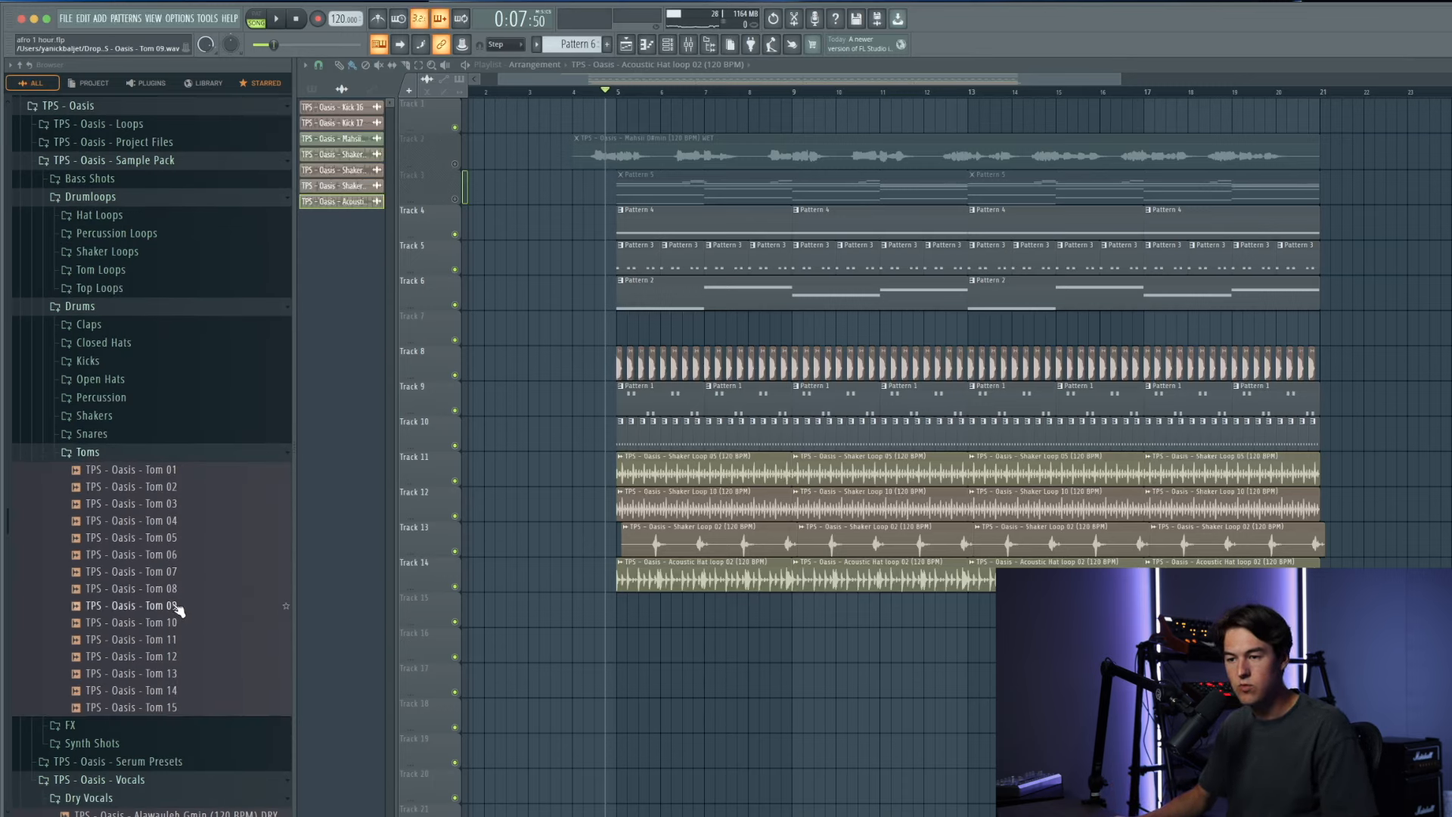
click(177, 605)
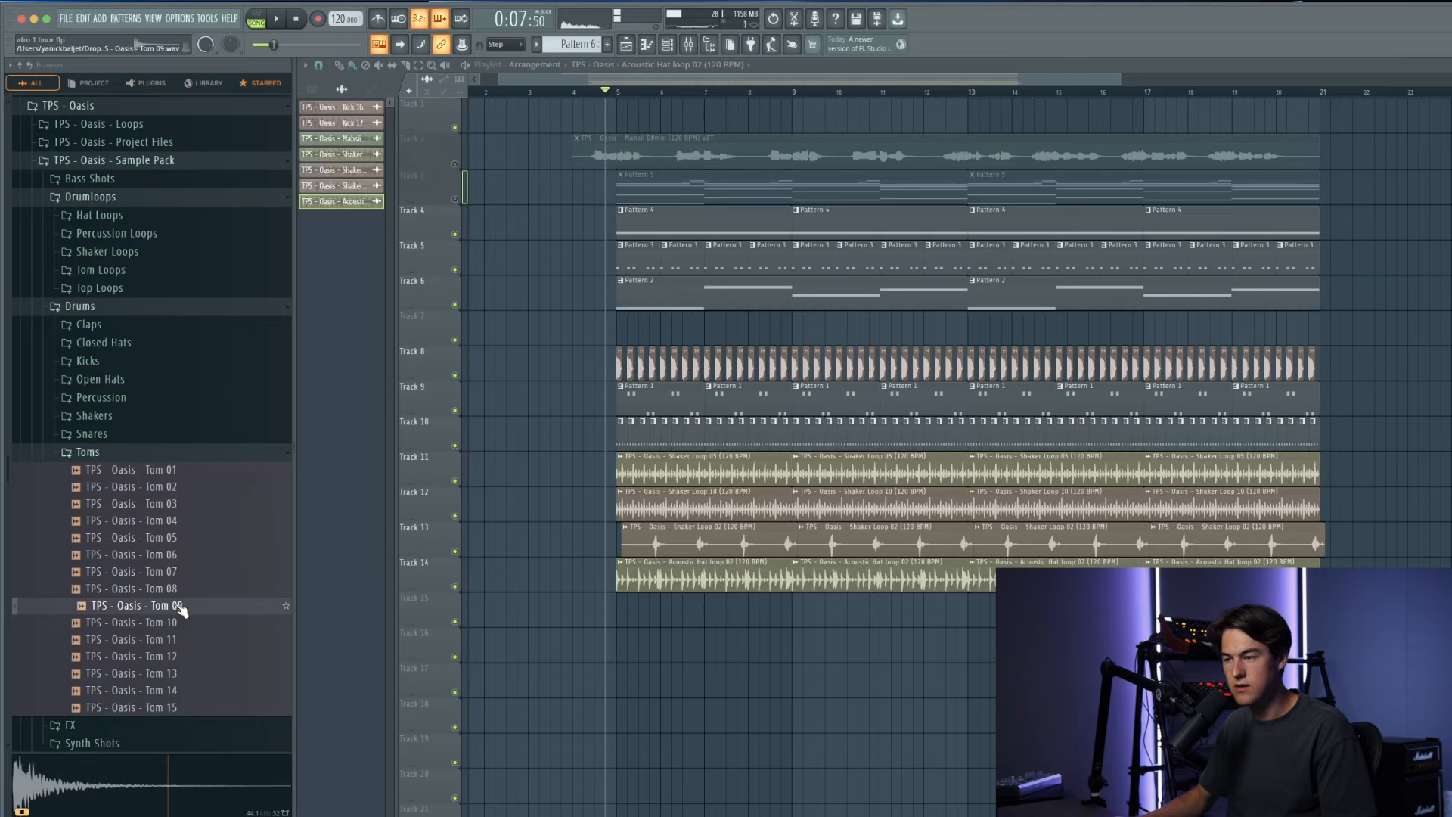
click(189, 608)
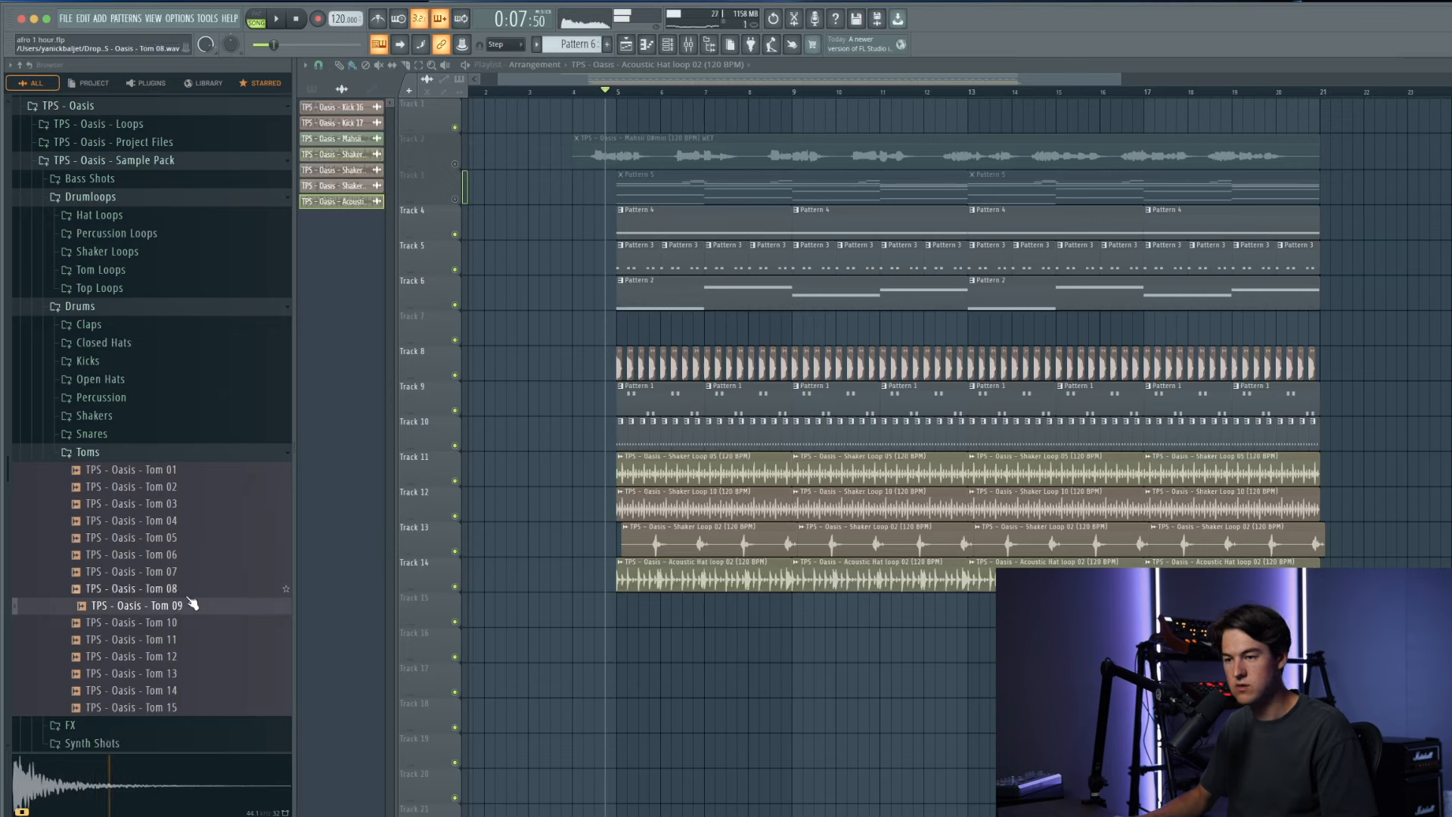
drag(860, 671, 859, 673)
click(227, 573)
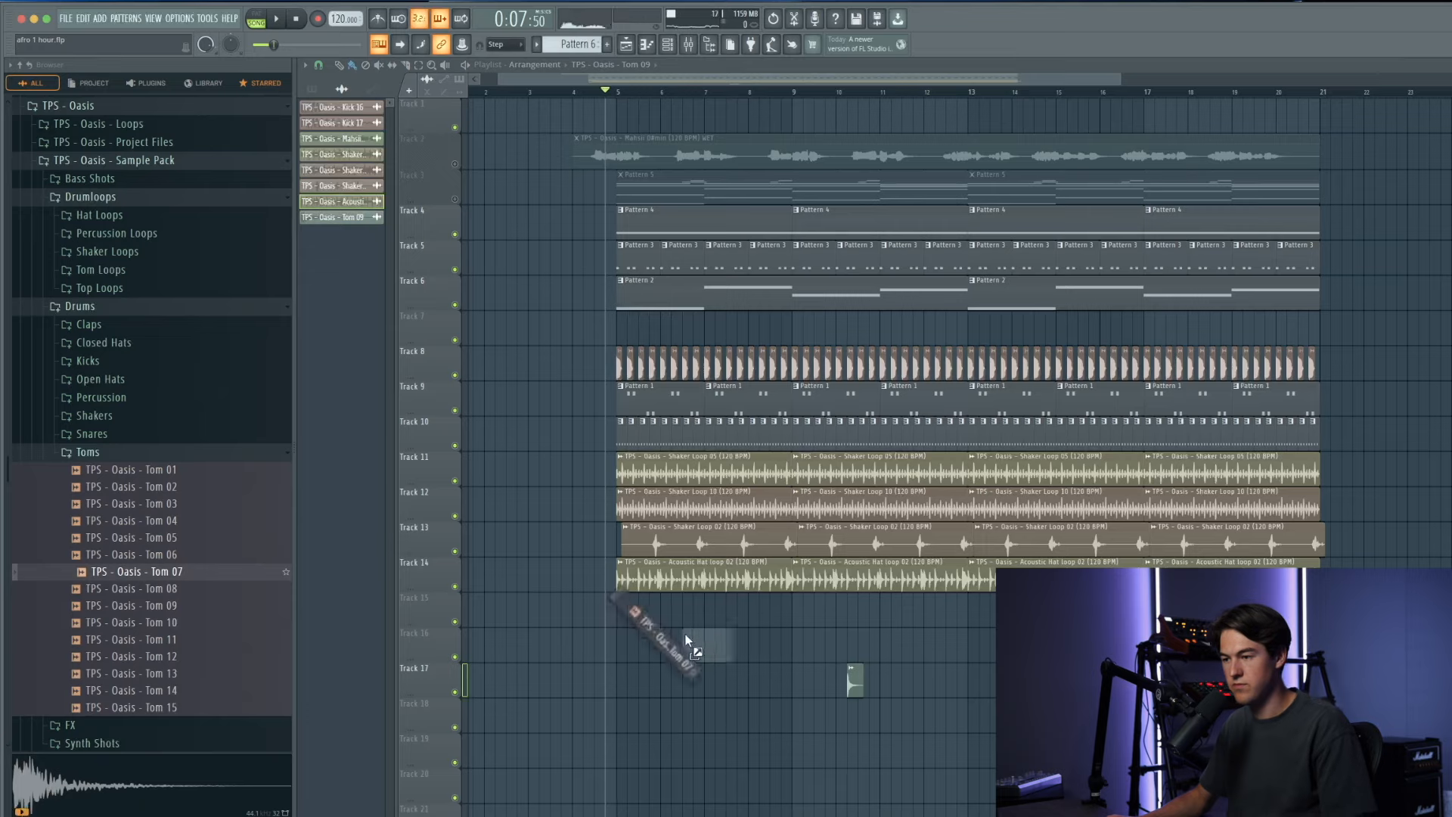
scroll(805, 669, up, 1)
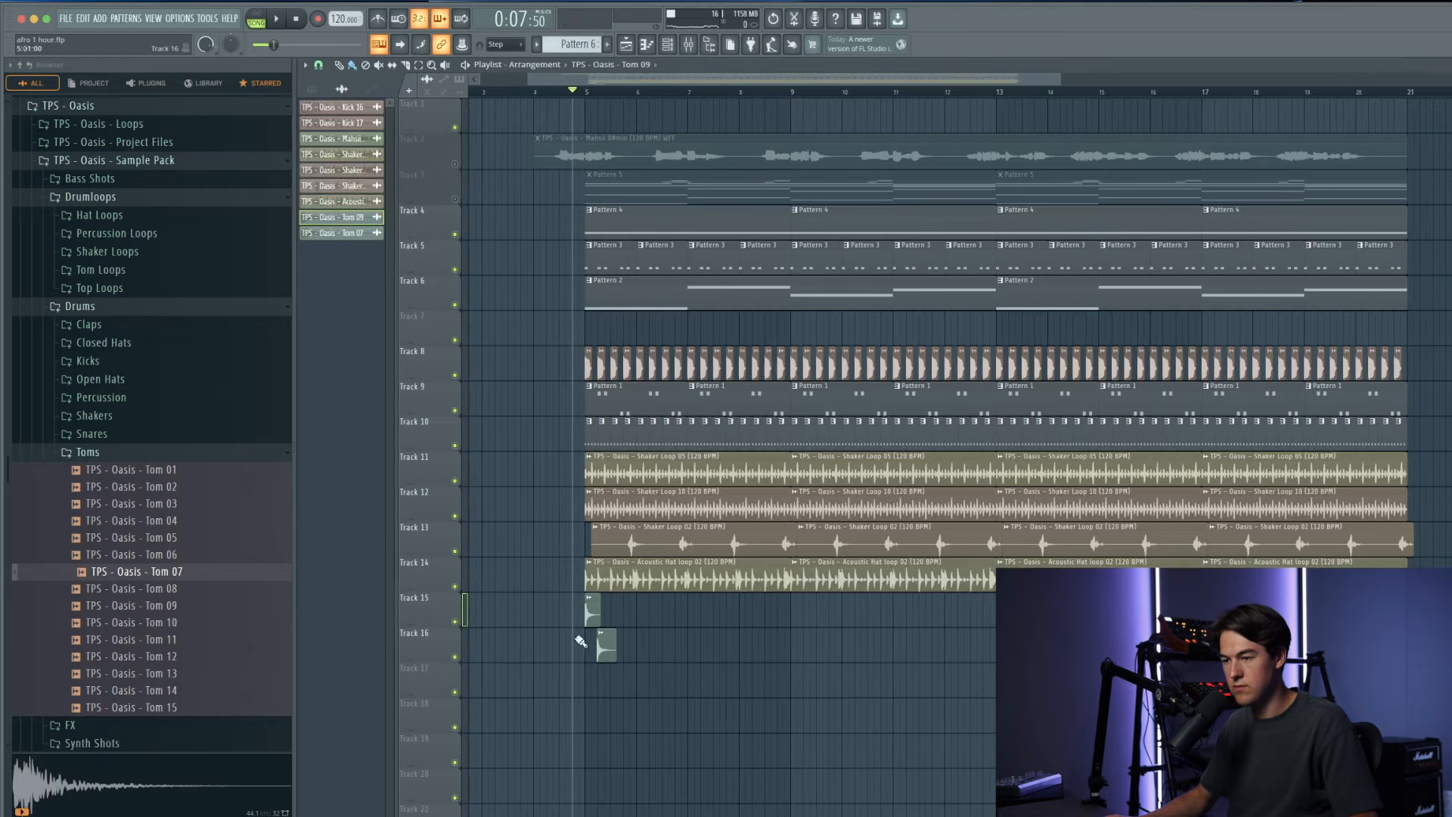
Step: Place a Tom 09 hit on the second kick of bar 5 on Track 15 and a further Tom 09 hit after it
scroll(601, 642, up, 3)
drag(764, 647, 849, 643)
key(space)
click(767, 643)
drag(768, 599, 771, 602)
scroll(786, 609, up, 2)
key(space)
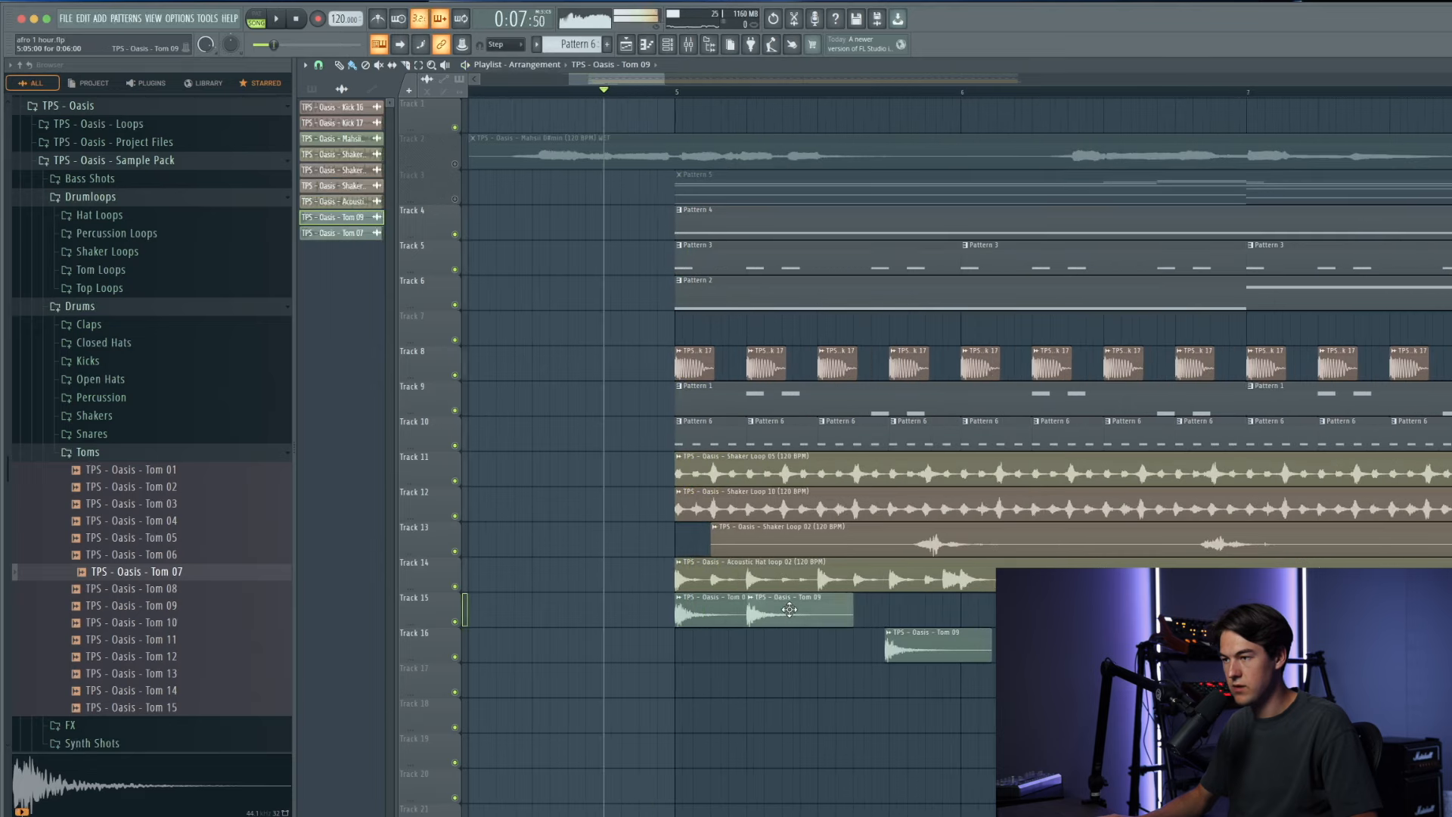
scroll(854, 616, up, 3)
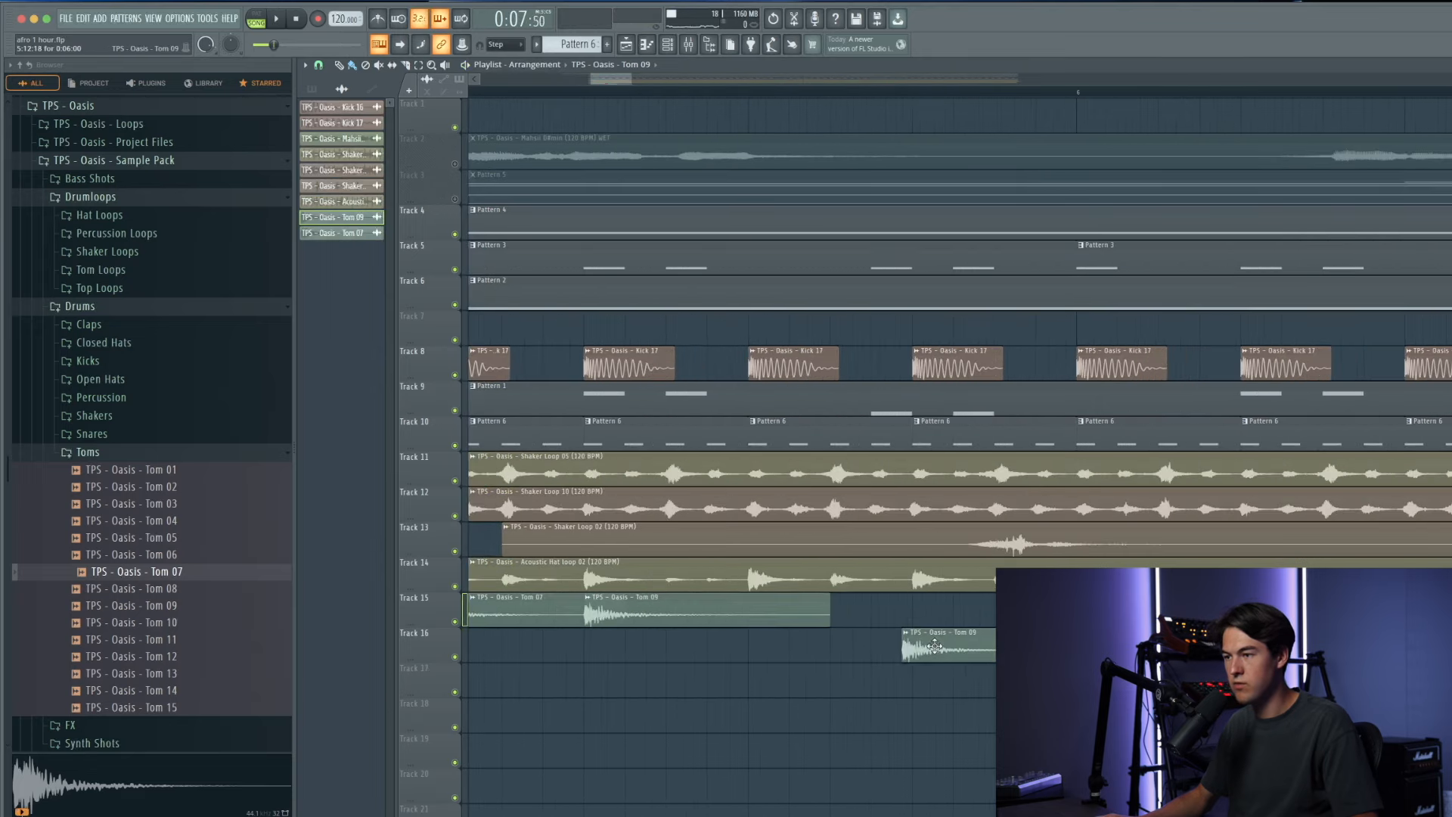
drag(855, 639, 773, 601)
scroll(729, 601, down, 2)
click(582, 92)
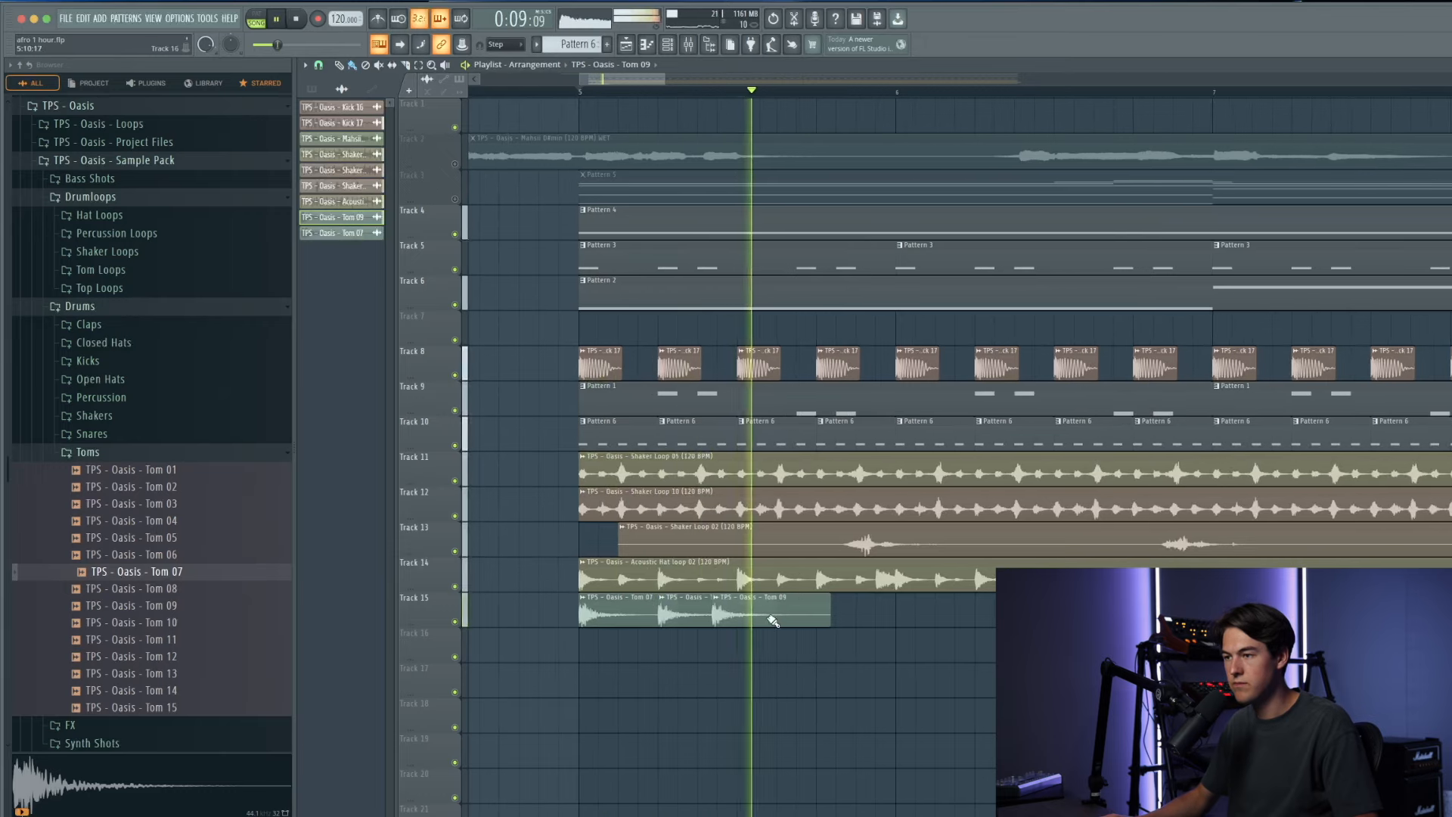
Step: Shift the third tom hit to 5:07 and add Tom 09 hits at 5:12 and 5:15 on Track 15
drag(779, 609, 760, 609)
scroll(681, 635, up, 3)
right_click(744, 610)
click(779, 643)
drag(787, 635, 789, 596)
scroll(789, 616, down, 3)
click(868, 644)
right_click(869, 645)
drag(831, 643, 896, 601)
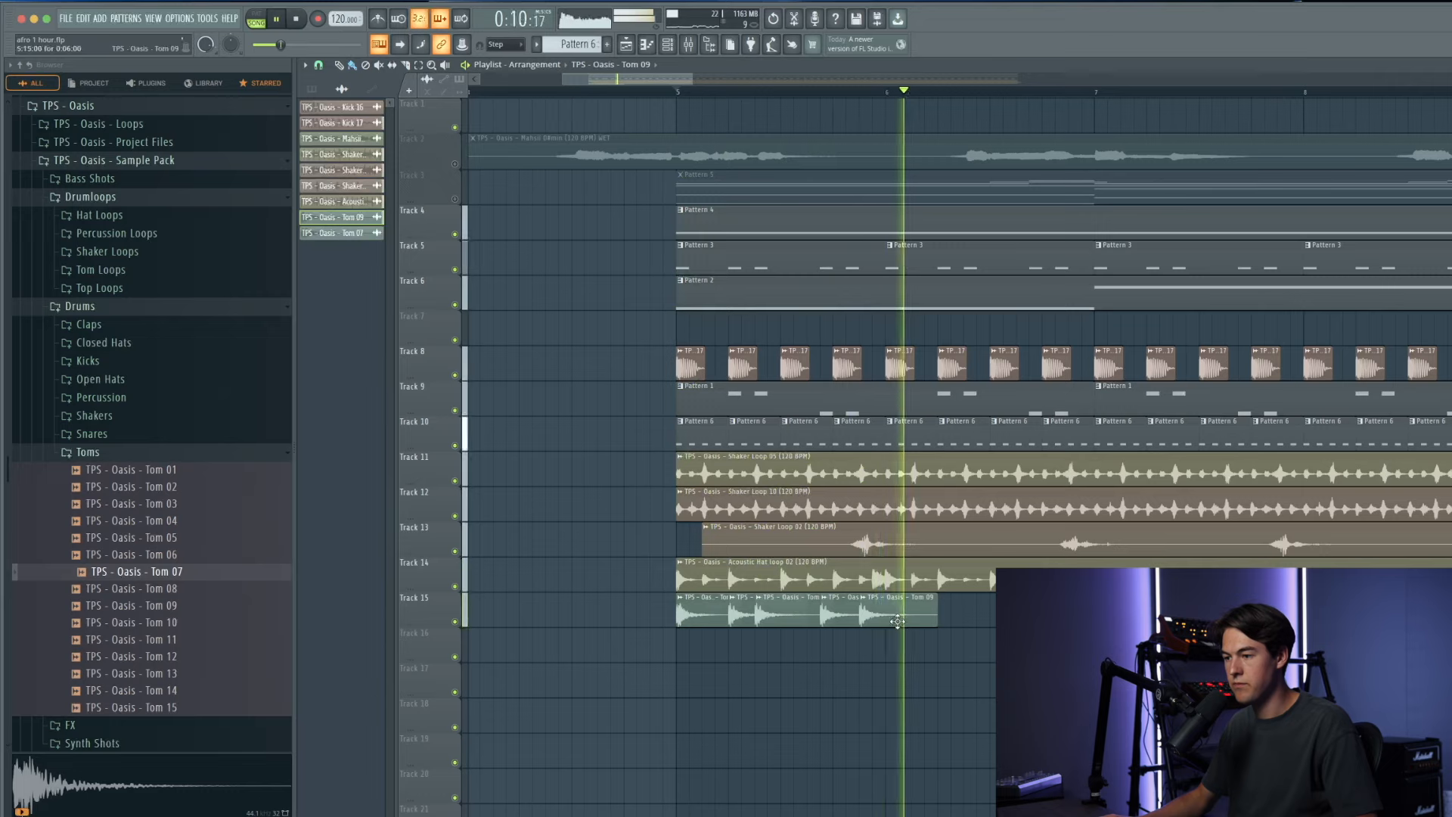
Step: Delete the Tom 09 hit at 5:15 on Track 15 and play the phrase back
key(space)
key(space)
right_click(866, 613)
scroll(860, 614, up, 3)
scroll(985, 624, down, 3)
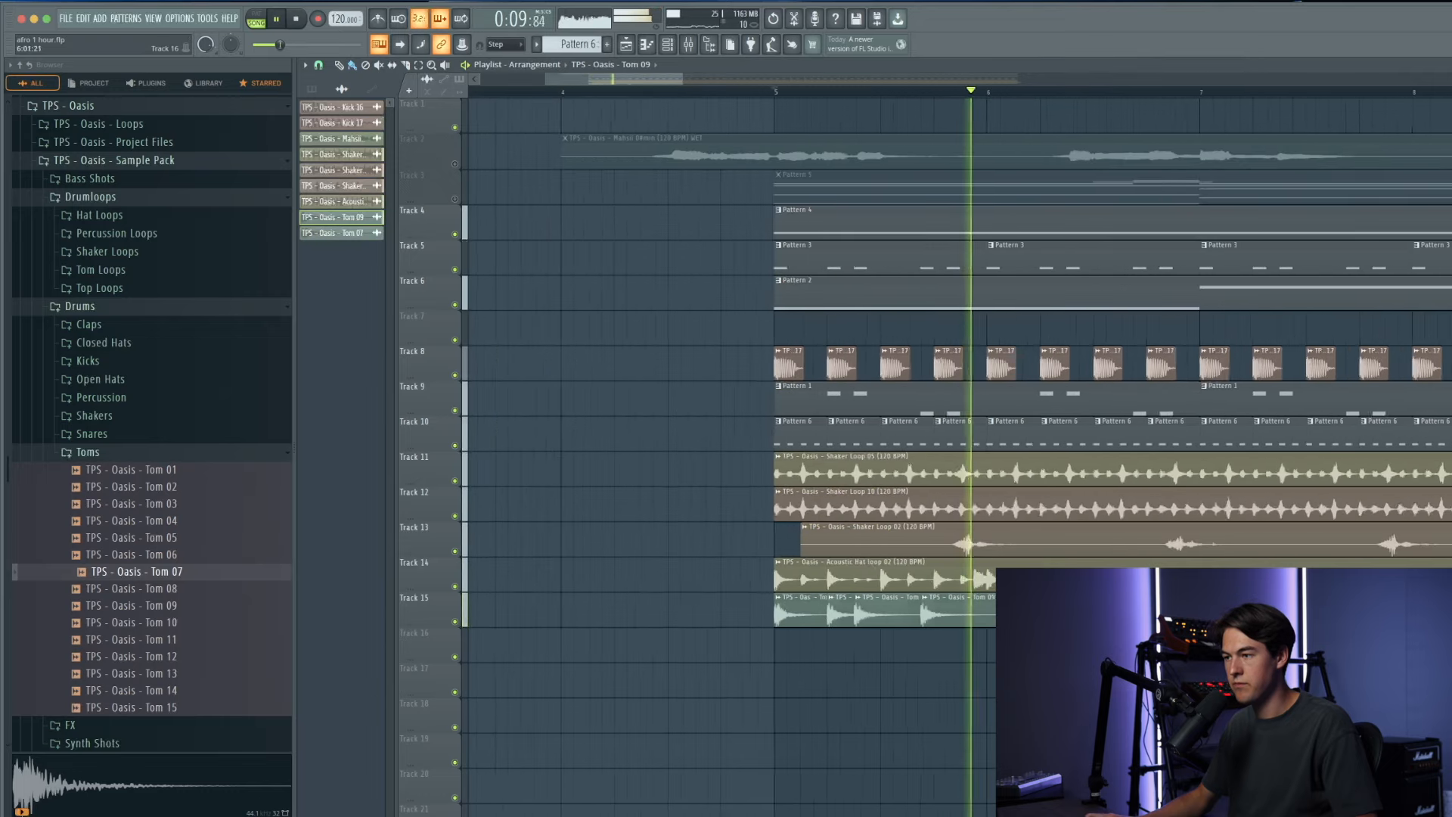
key(space)
key(space)
Step: Try repeating the four-hit tom phrase along Track 15 and undo the last changes
double_click(982, 622)
click(765, 238)
key(space)
key(space)
drag(1030, 649, 798, 560)
ctrl+click(953, 686)
mouse_move(1063, 648)
mouse_down()
mouse_move(804, 621)
mouse_move(998, 619)
mouse_up()
scroll(1210, 614, down, 4)
drag(1165, 647, 1143, 617)
key(ctrl+z)
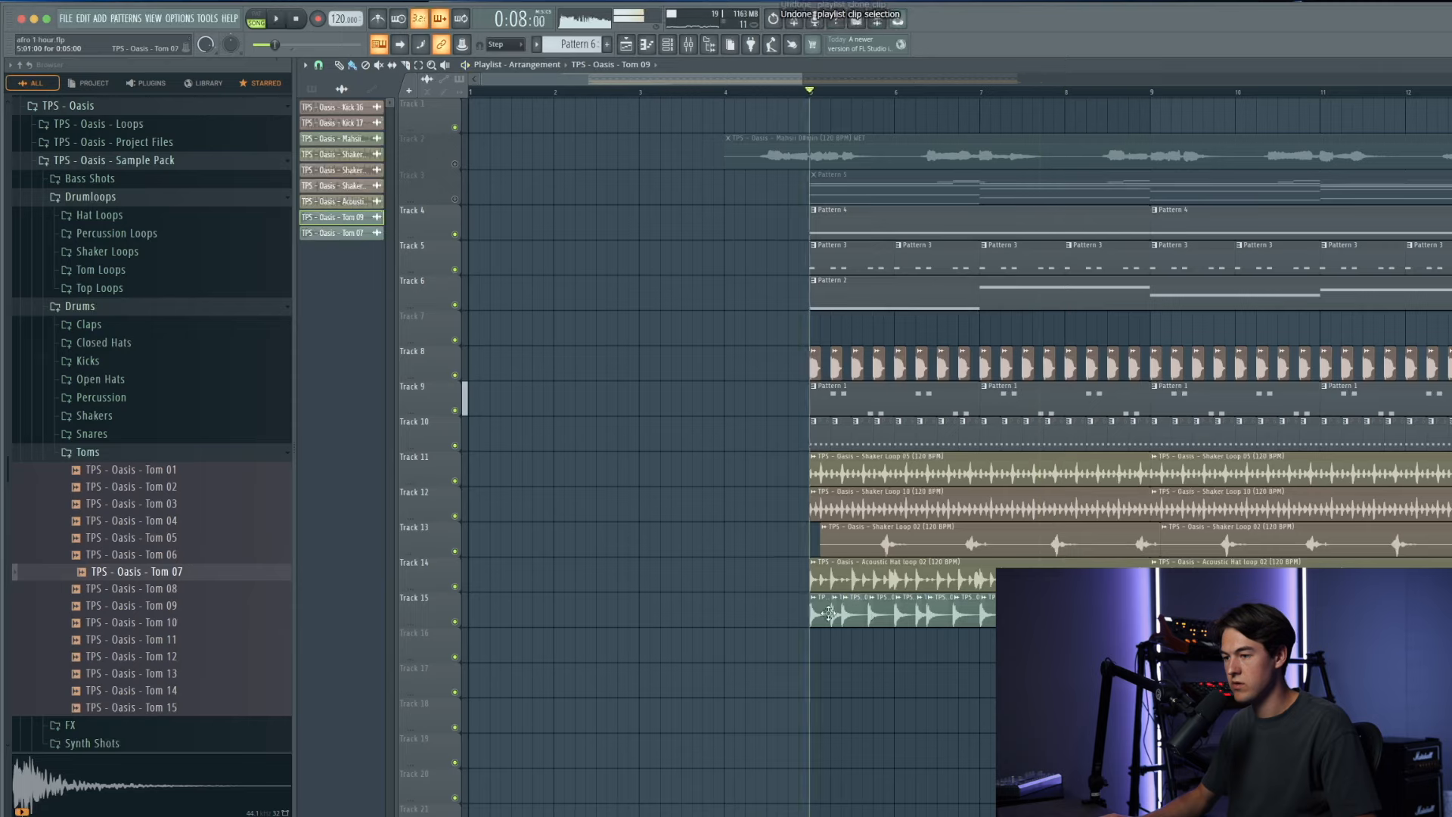
key(ctrl+z)
scroll(893, 619, up, 4)
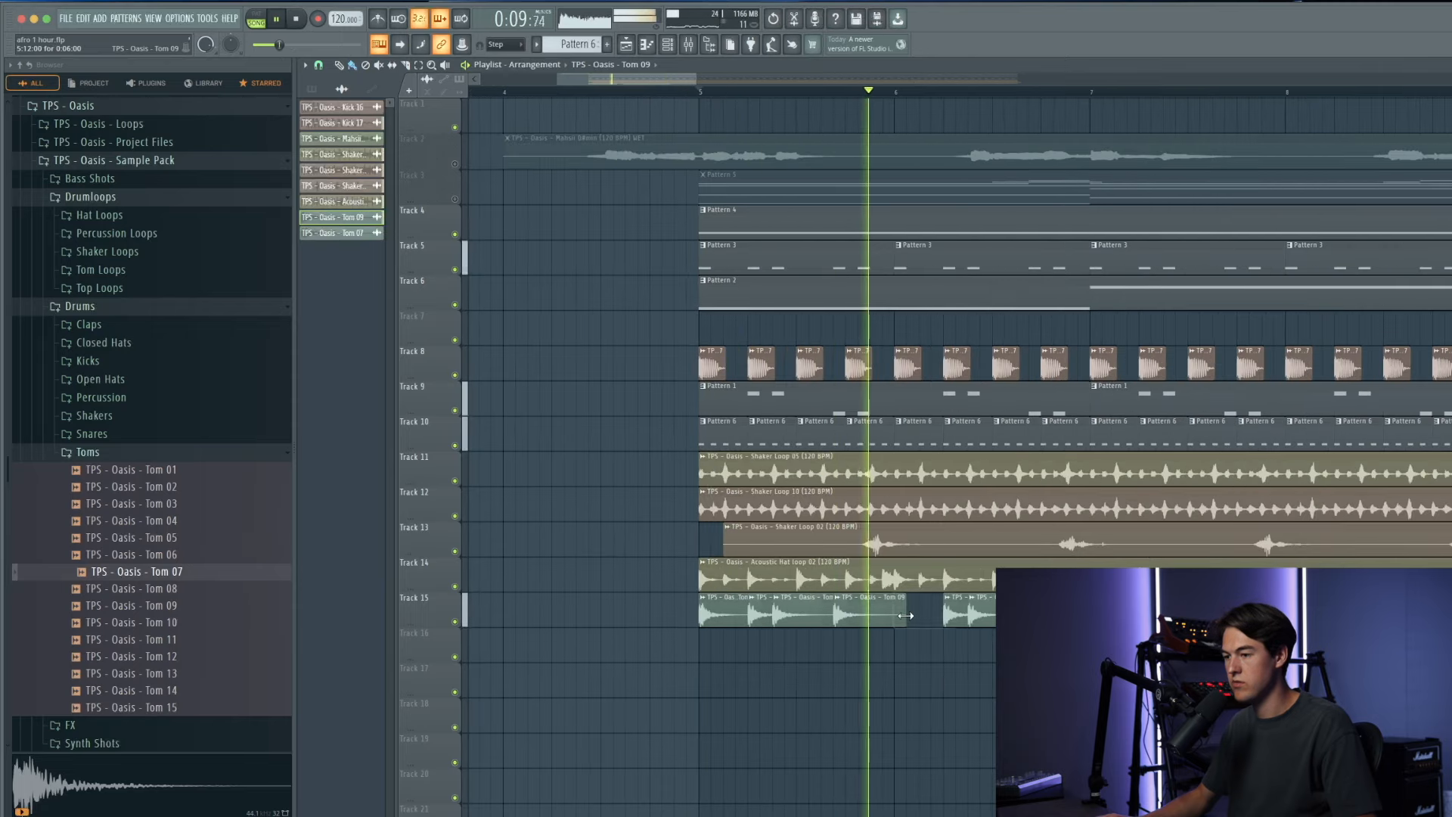
Step: Shorten the Tom 09 hit at 5:12, delete the repeated hits past bar 6, and undo a further hit's deletion
right_click(927, 621)
key(space)
key(space)
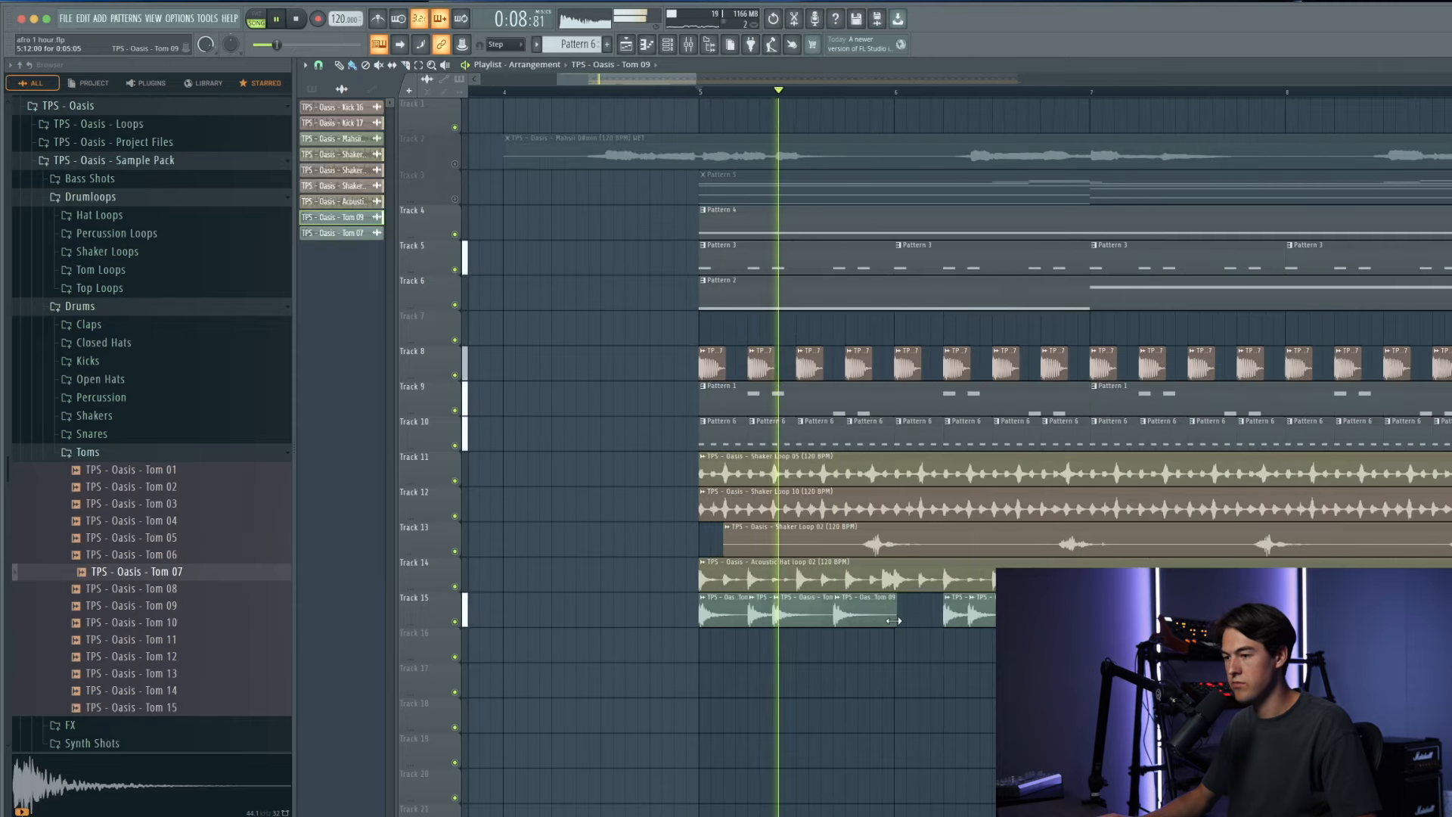
right_click(954, 617)
key(space)
key(space)
right_click(737, 620)
key(space)
key(ctrl+z)
key(space)
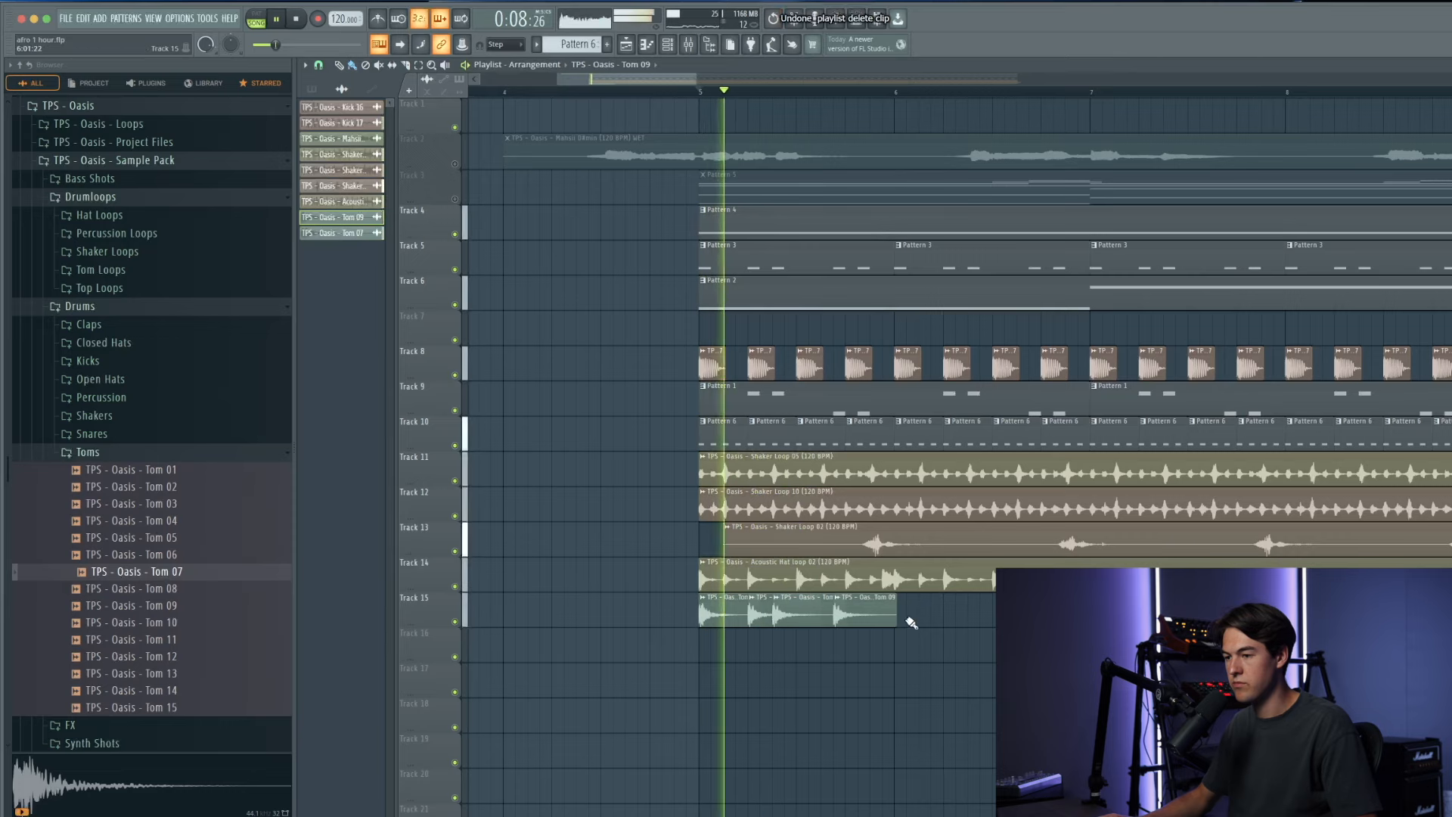
Step: Replace the Tom 09 hits on Track 15 with Tom 07 hits at 5:05 and 5:07
right_click(825, 620)
right_click(791, 620)
right_click(884, 620)
key(space)
key(space)
click(735, 619)
click(758, 648)
key(space)
key(space)
click(787, 647)
drag(762, 648, 787, 619)
key(space)
key(space)
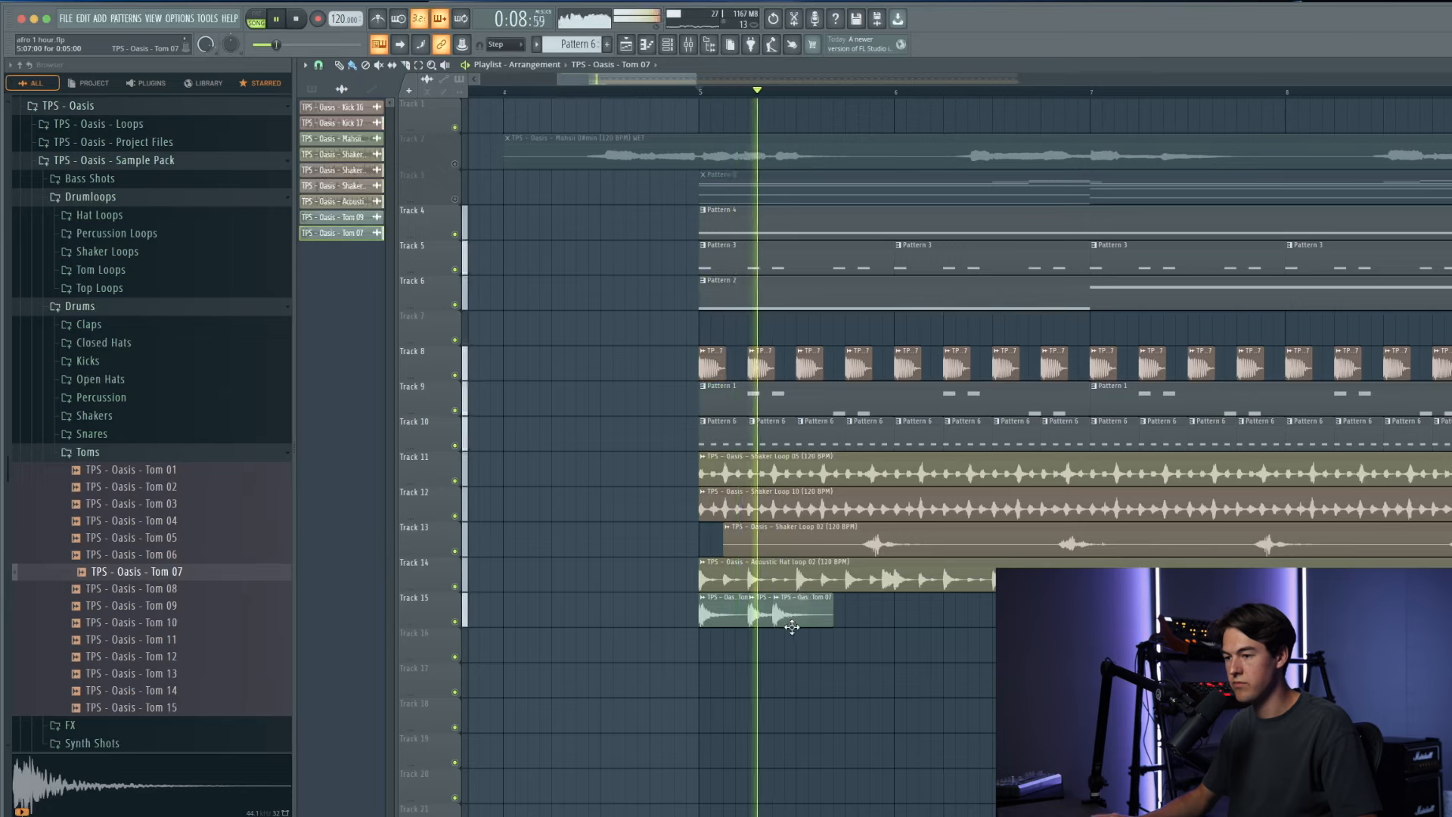
Step: Add a fourth Tom 07 hit at 5:12 on Track 15 and play the phrase back
scroll(791, 623, up, 3)
key(space)
key(space)
click(908, 645)
drag(909, 646, 911, 616)
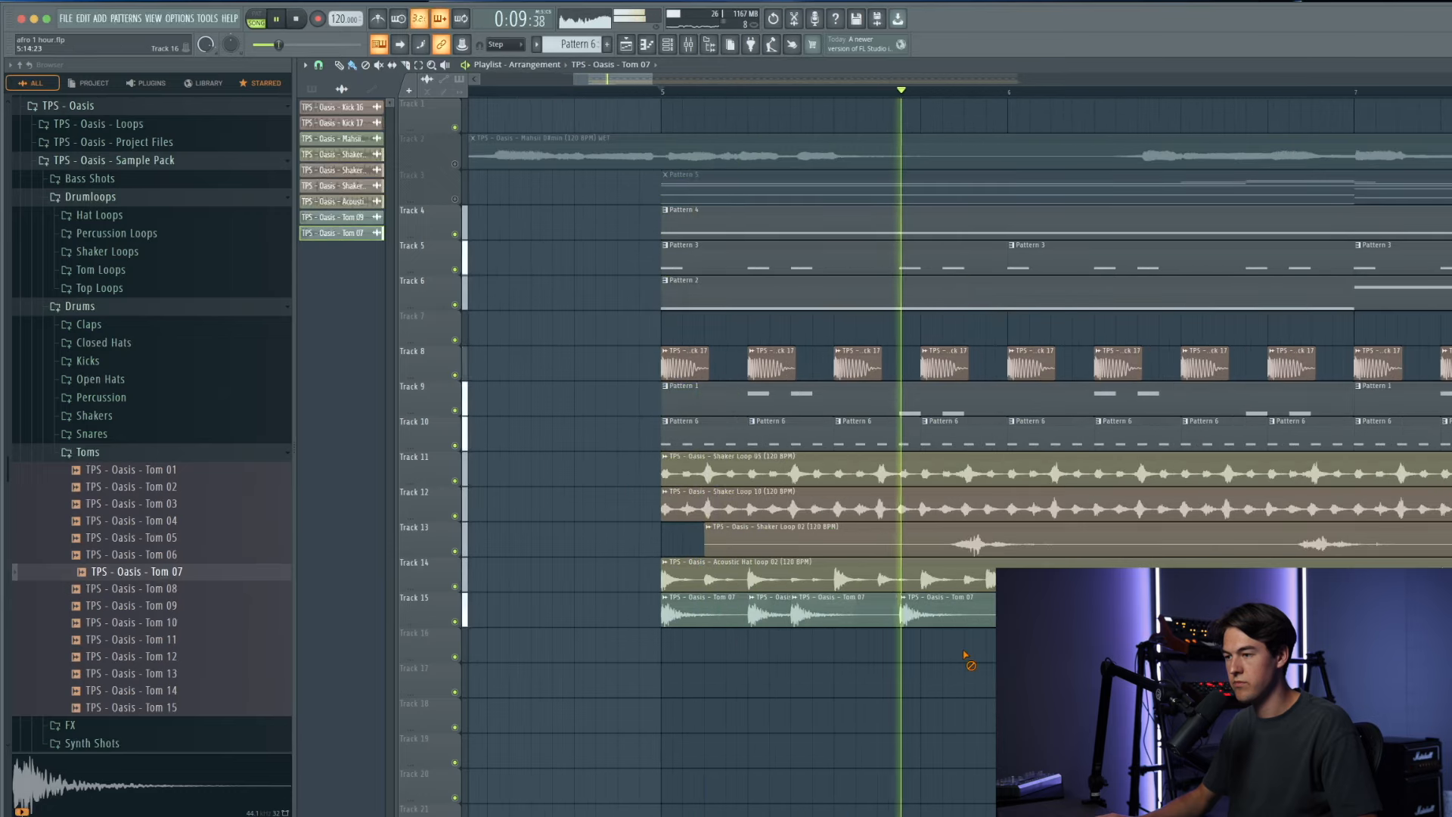
key(space)
key(space)
Step: Try Tom 09 instead of Tom 07 for the hit at 5:12 on Track 15
click(214, 605)
key(space)
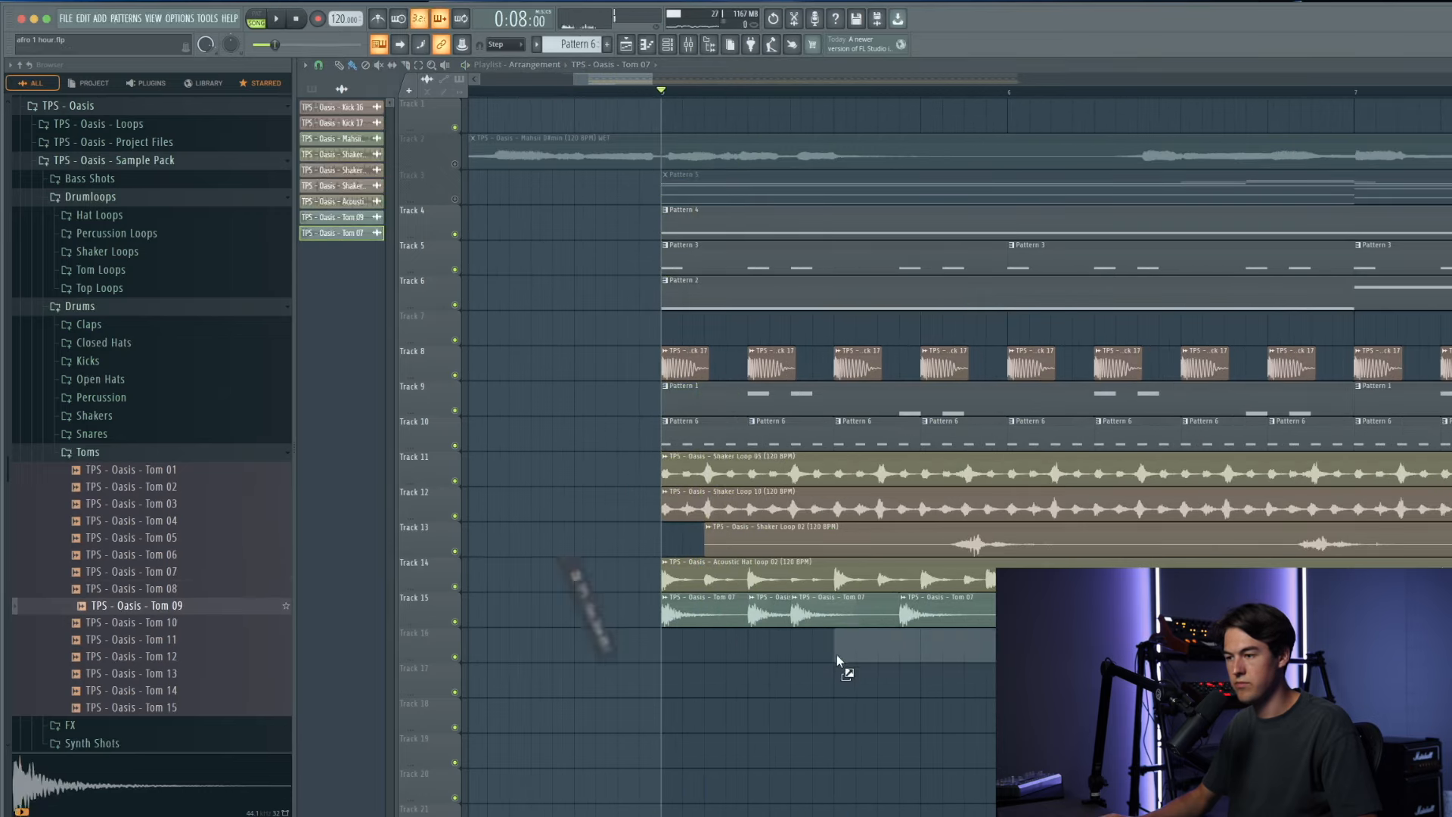
key(space)
drag(886, 653, 951, 609)
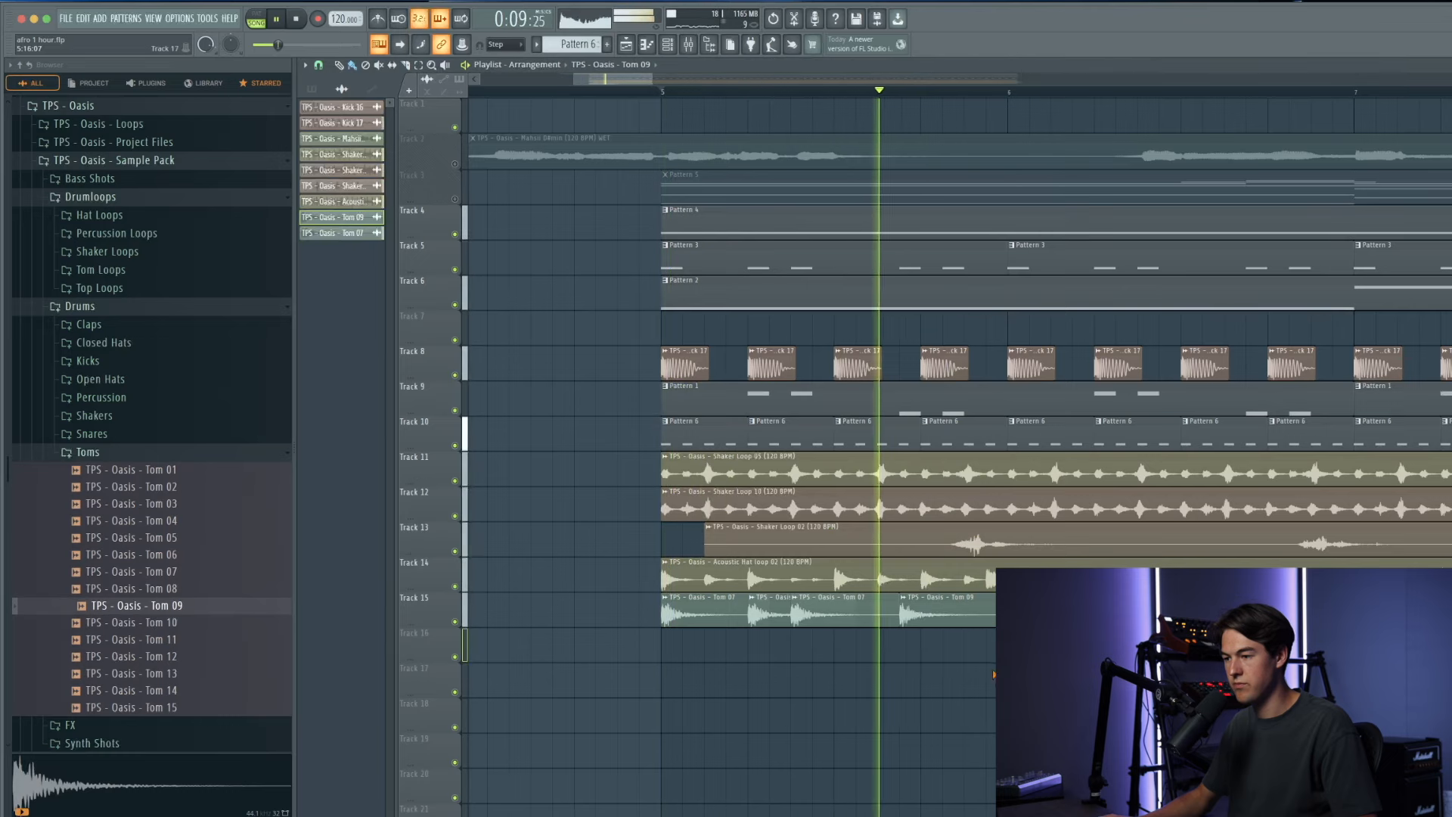
key(space)
key(space)
Step: Swap the Tom 09 hit at 5:12 for a Tom 07 hit at 5:14 and play it back
right_click(961, 620)
click(847, 614)
click(937, 641)
drag(936, 632, 938, 611)
key(space)
key(space)
Step: Select the bar-long Tom 07 phrase on Track 15, try repeating it, and listen to the result
drag(1027, 645, 686, 619)
key(ctrl+d)
drag(936, 620, 993, 618)
key(space)
key(space)
scroll(930, 632, down, 4)
scroll(950, 632, up, 2)
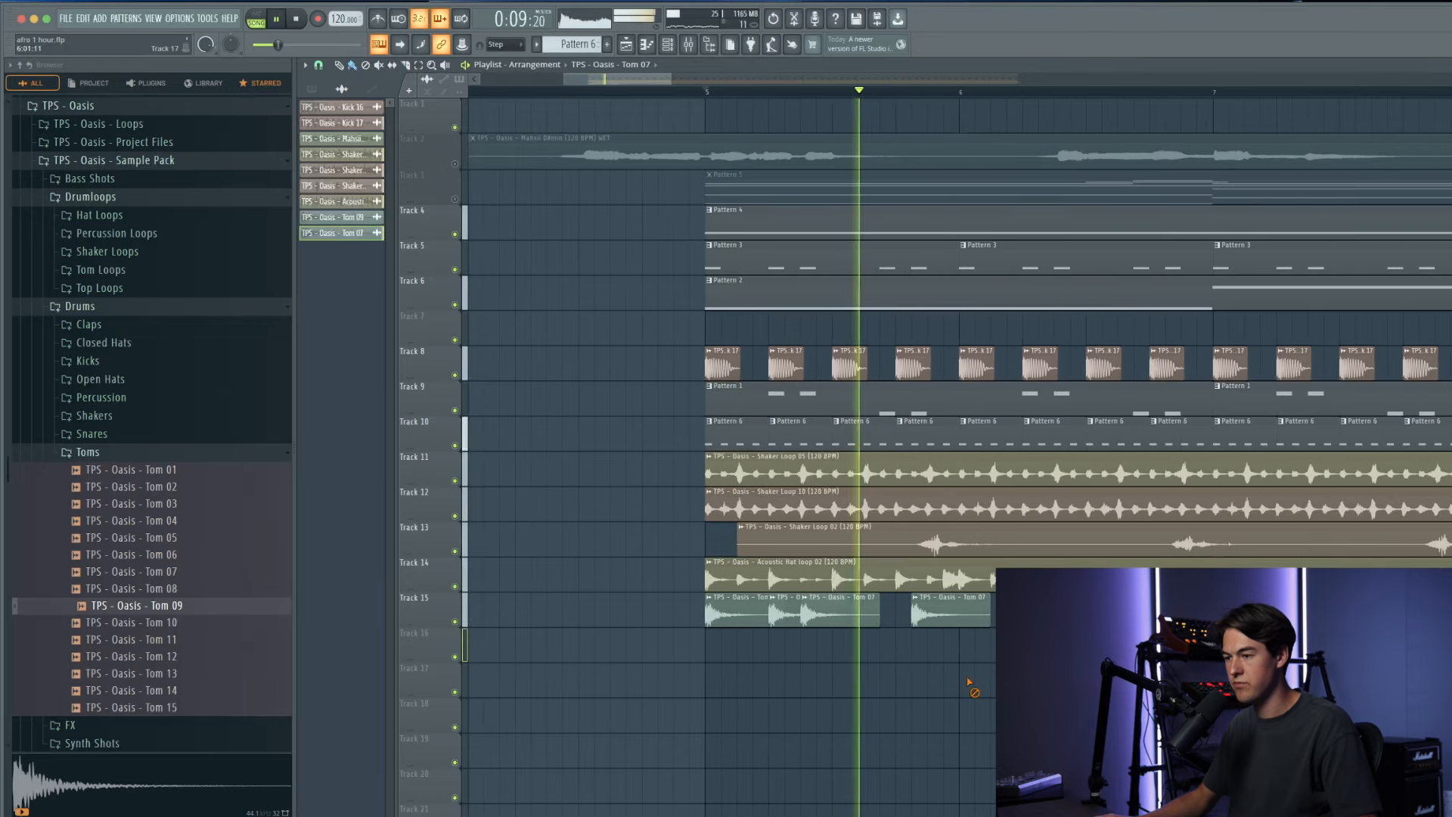
Step: Delete the Tom 07 hit at 5:14 and repeat the remaining three-hit phrase from bar 6 on Track 15
right_click(983, 616)
key(space)
key(space)
mouse_move(982, 631)
mouse_down()
mouse_move(724, 618)
mouse_move(996, 619)
mouse_up()
key(ctrl+d)
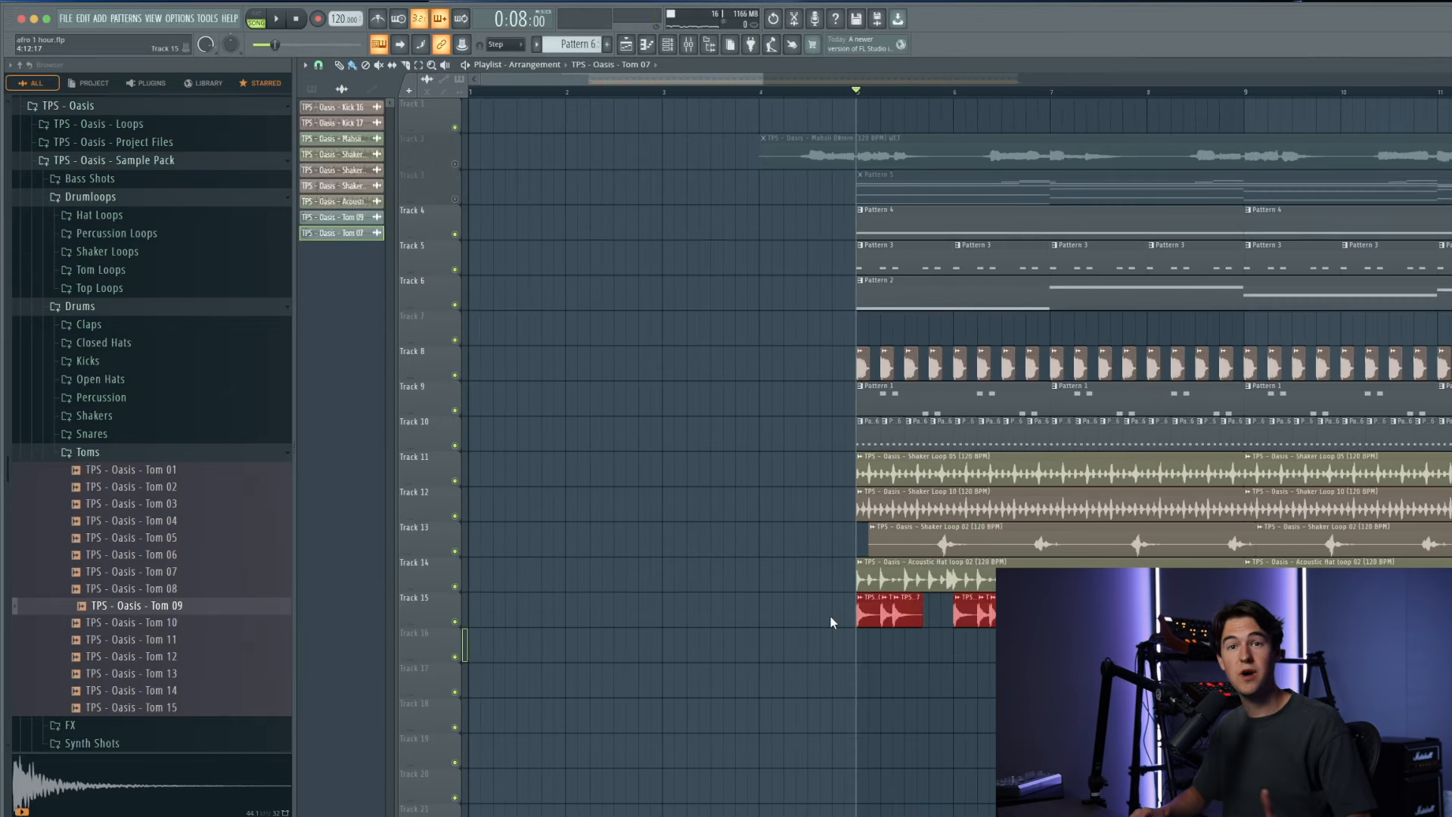
Step: Move the tom phrases down to Track 16 and lower the Tom 07 channel volume to about 58%
key(shift+Down)
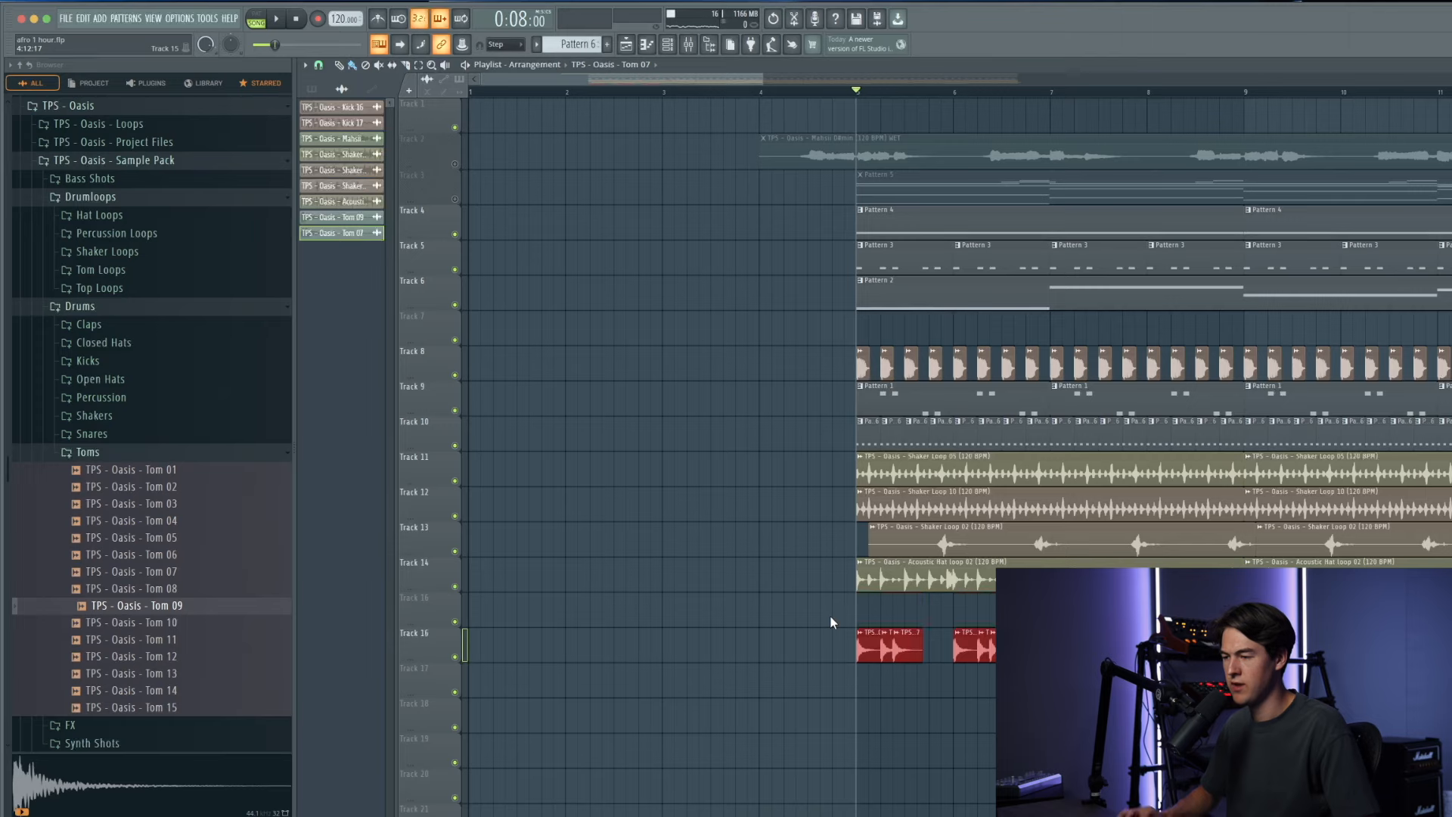
key(ctrl+d)
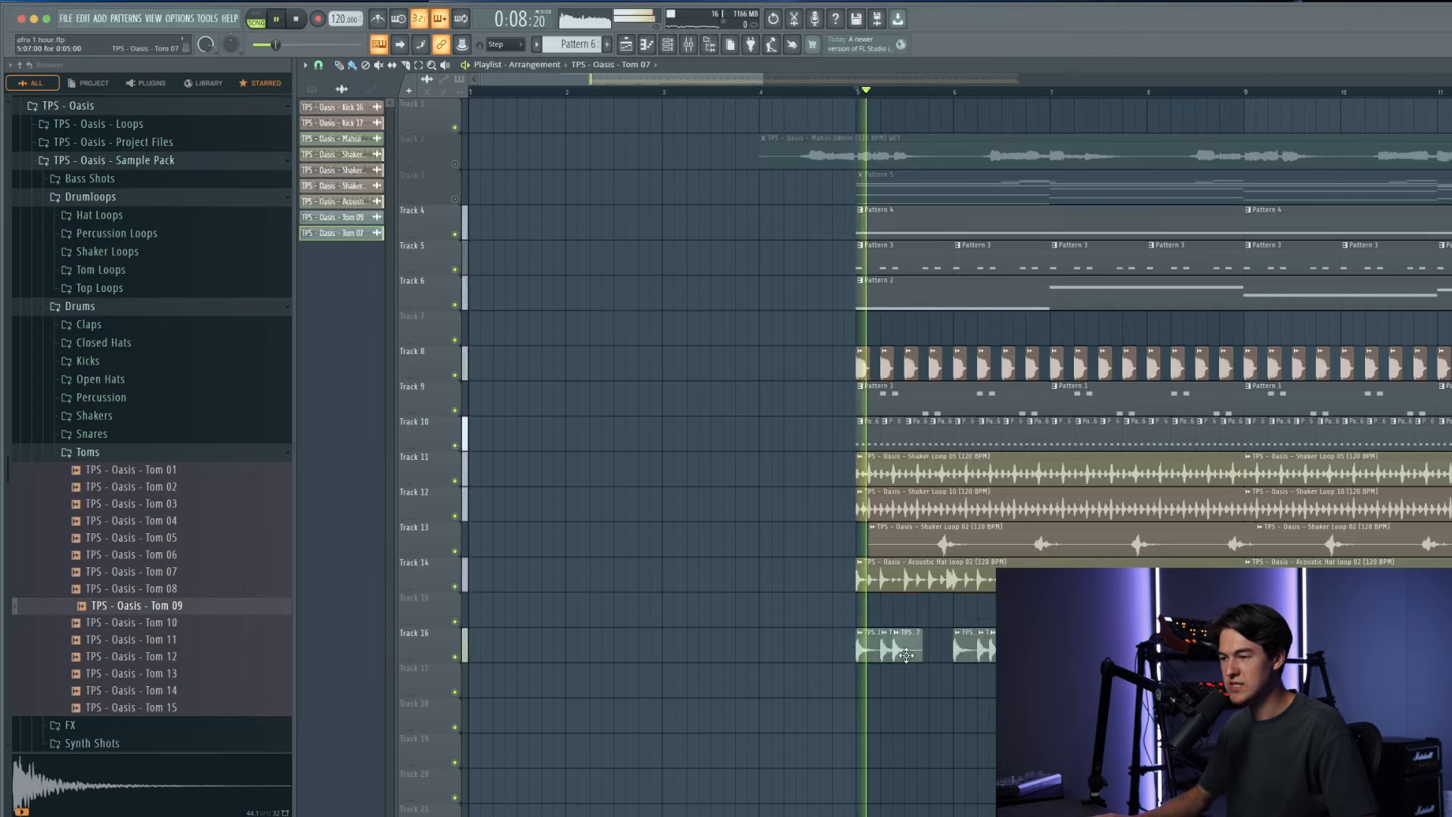
double_click(907, 655)
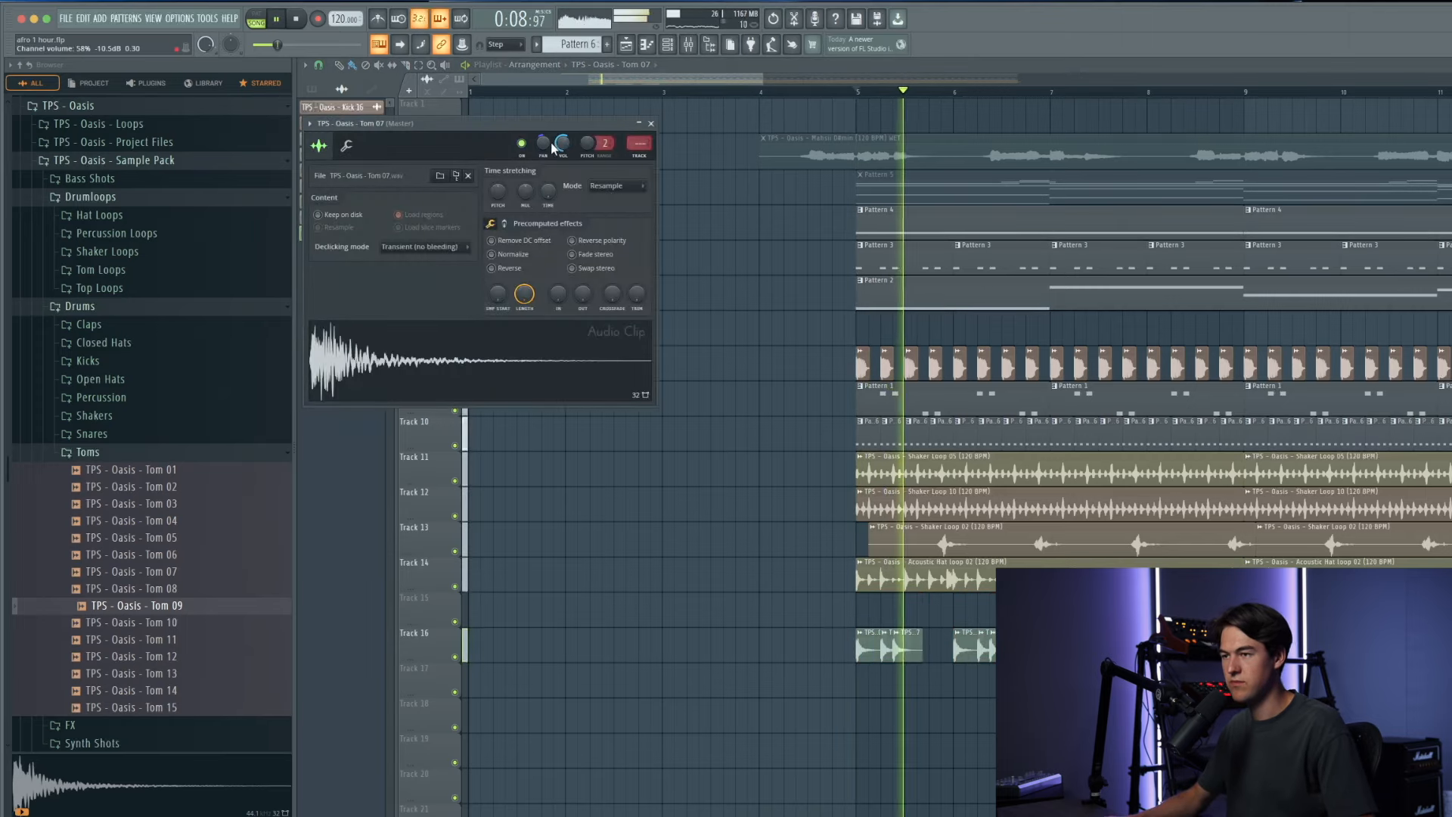
key(Escape)
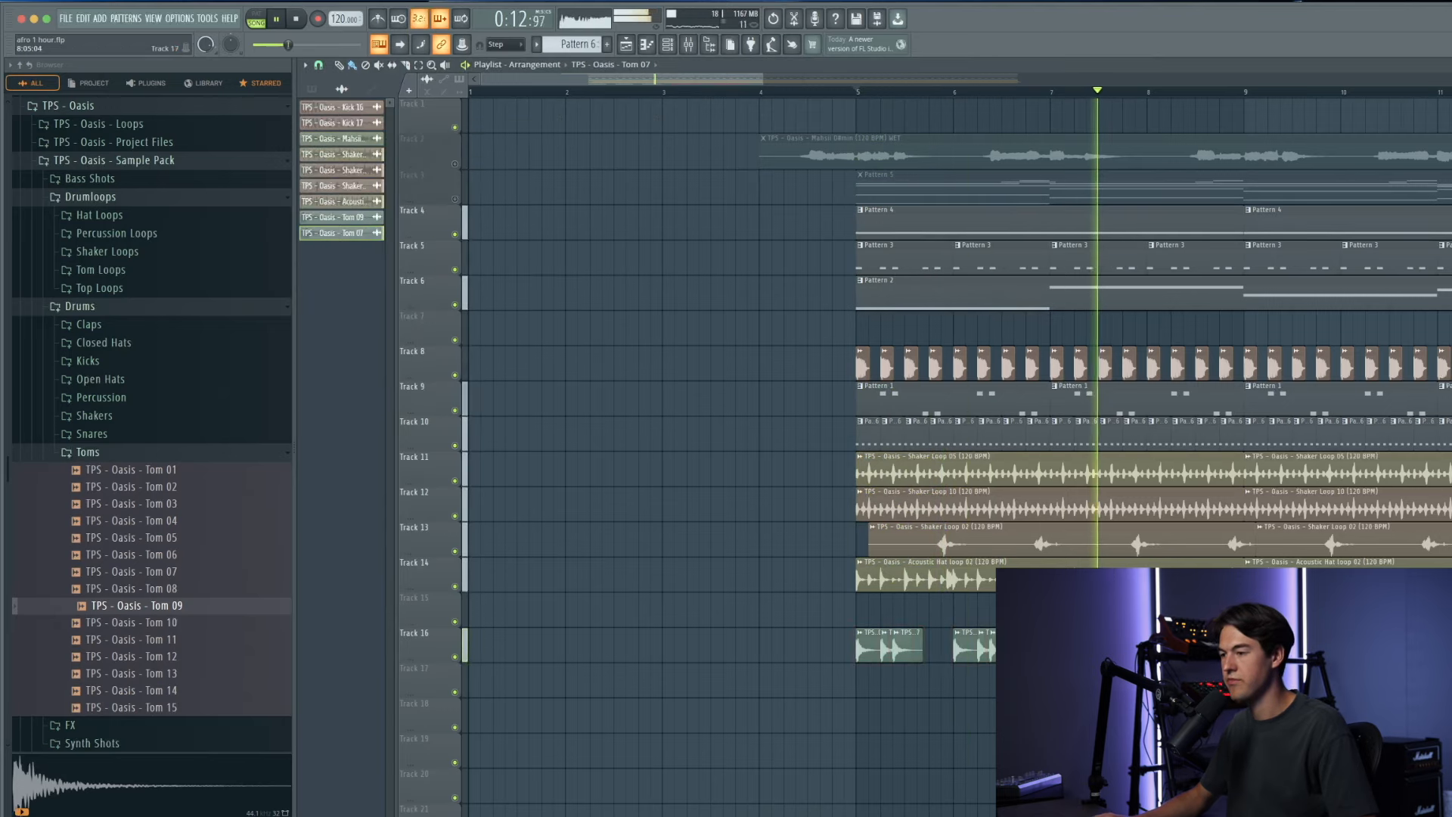
Step: Add two more Tom 07 hits at 5:12 and 5:14 on Track 16
scroll(919, 680, up, 3)
click(944, 688)
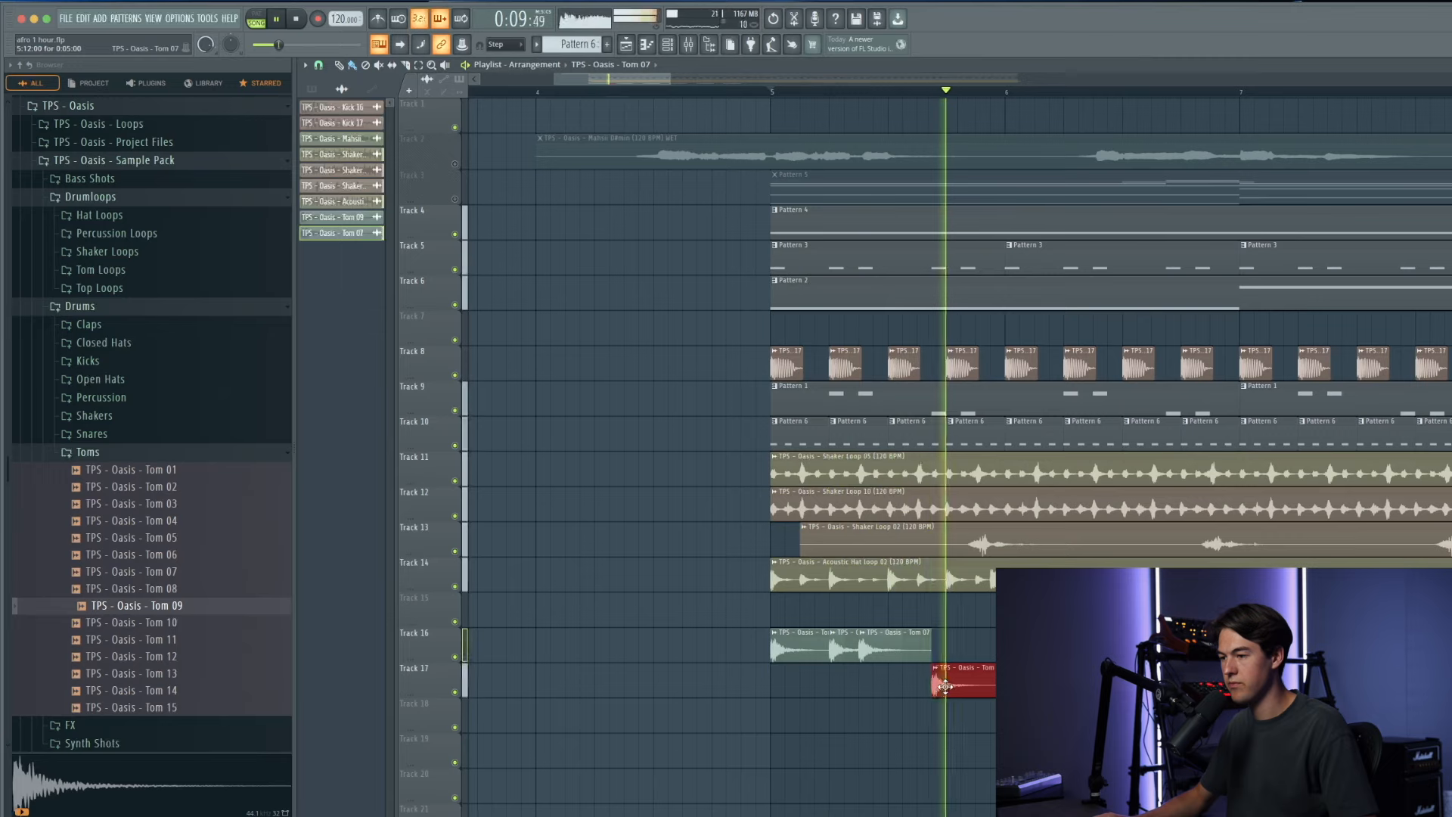
drag(945, 688, 990, 648)
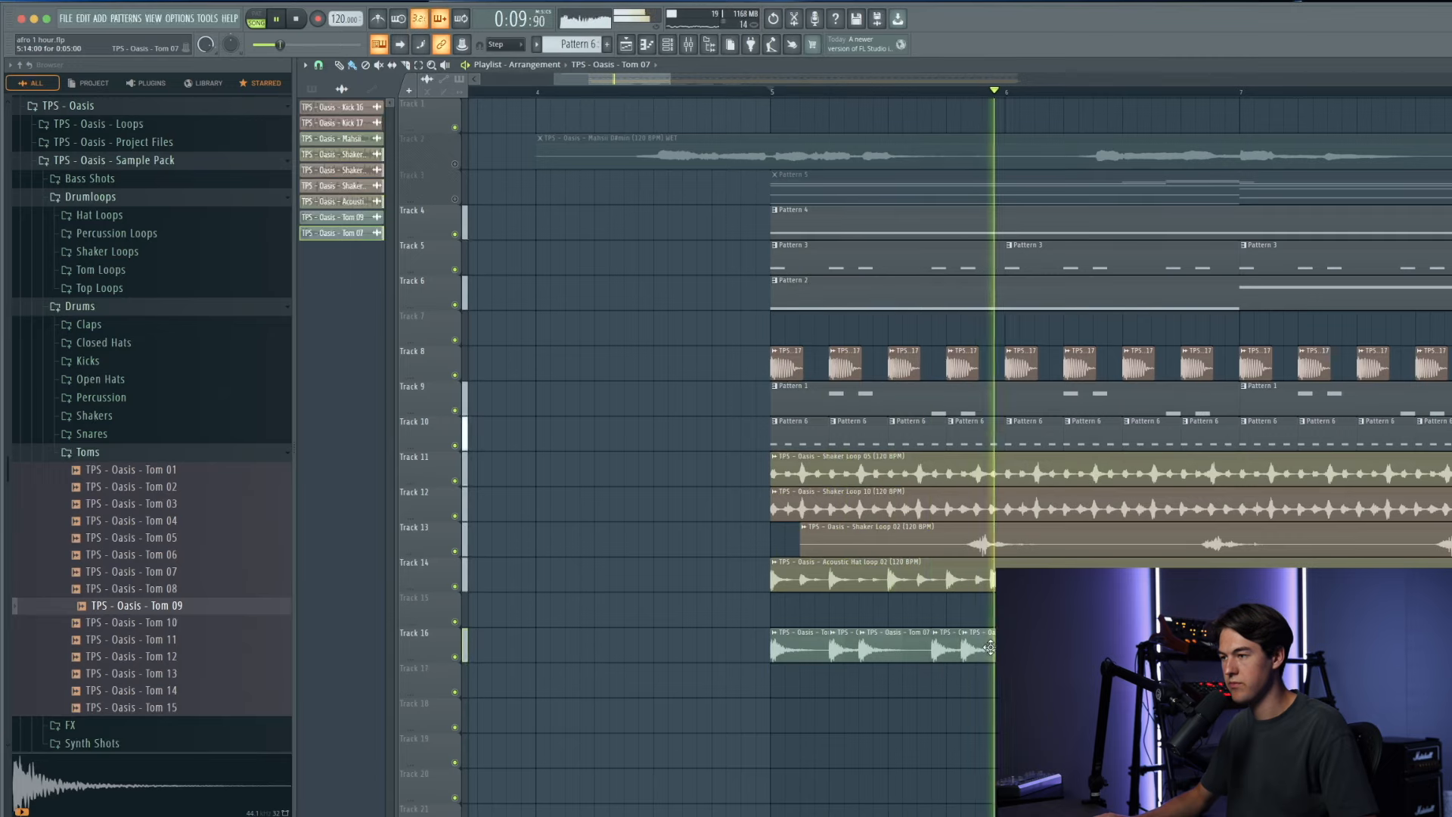
Step: Delete the three-hit copies after bar 5 on Track 16 and repeat the five-hit phrase into bar 6
scroll(810, 647, down, 3)
drag(1104, 651, 779, 652)
key(Delete)
key(space)
scroll(898, 651, up, 2)
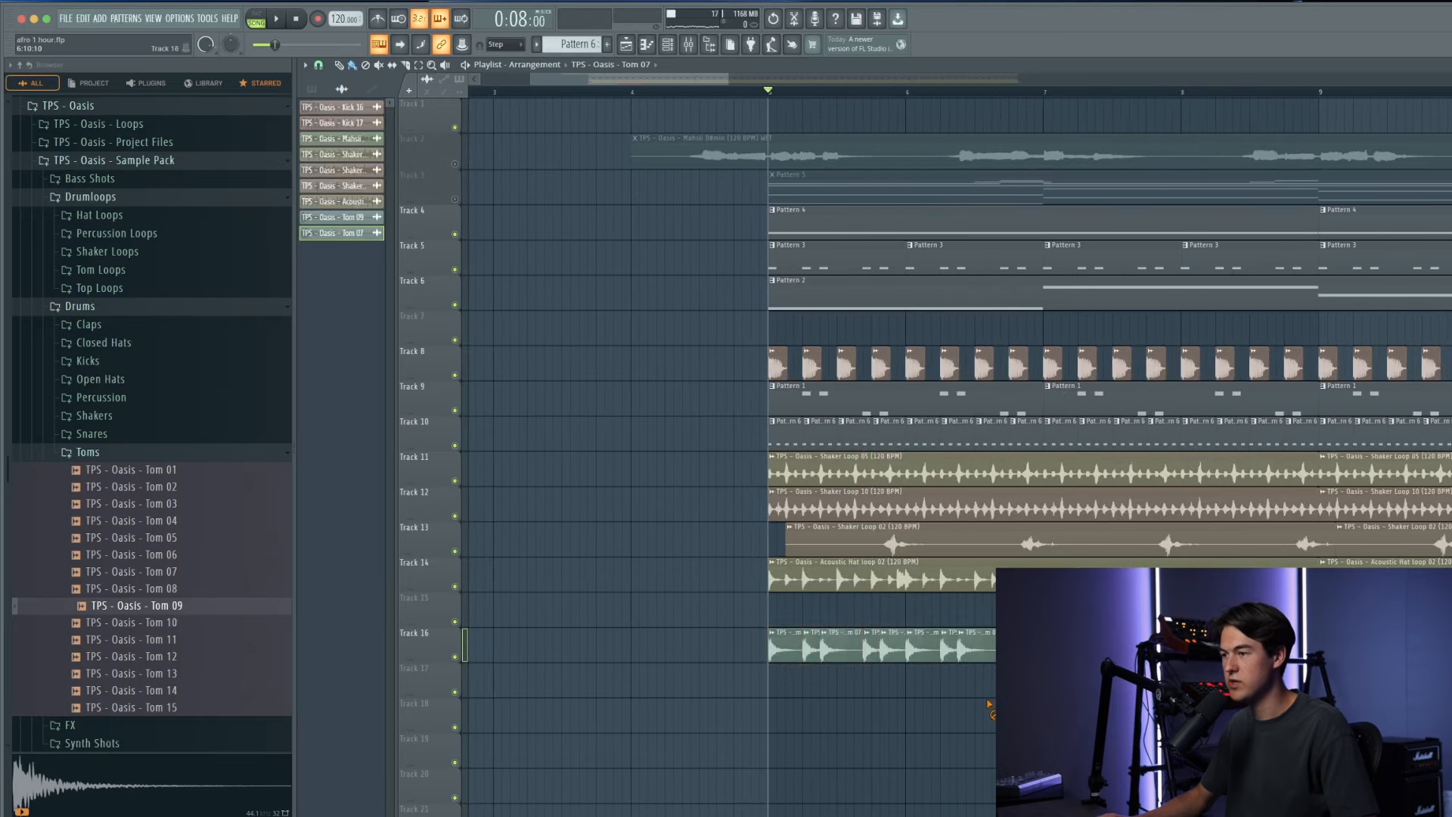
Step: Duplicate the two-bar Tom 07 phrase along Track 16 from bar 7 onward
drag(1059, 650, 779, 650)
key(super+b)
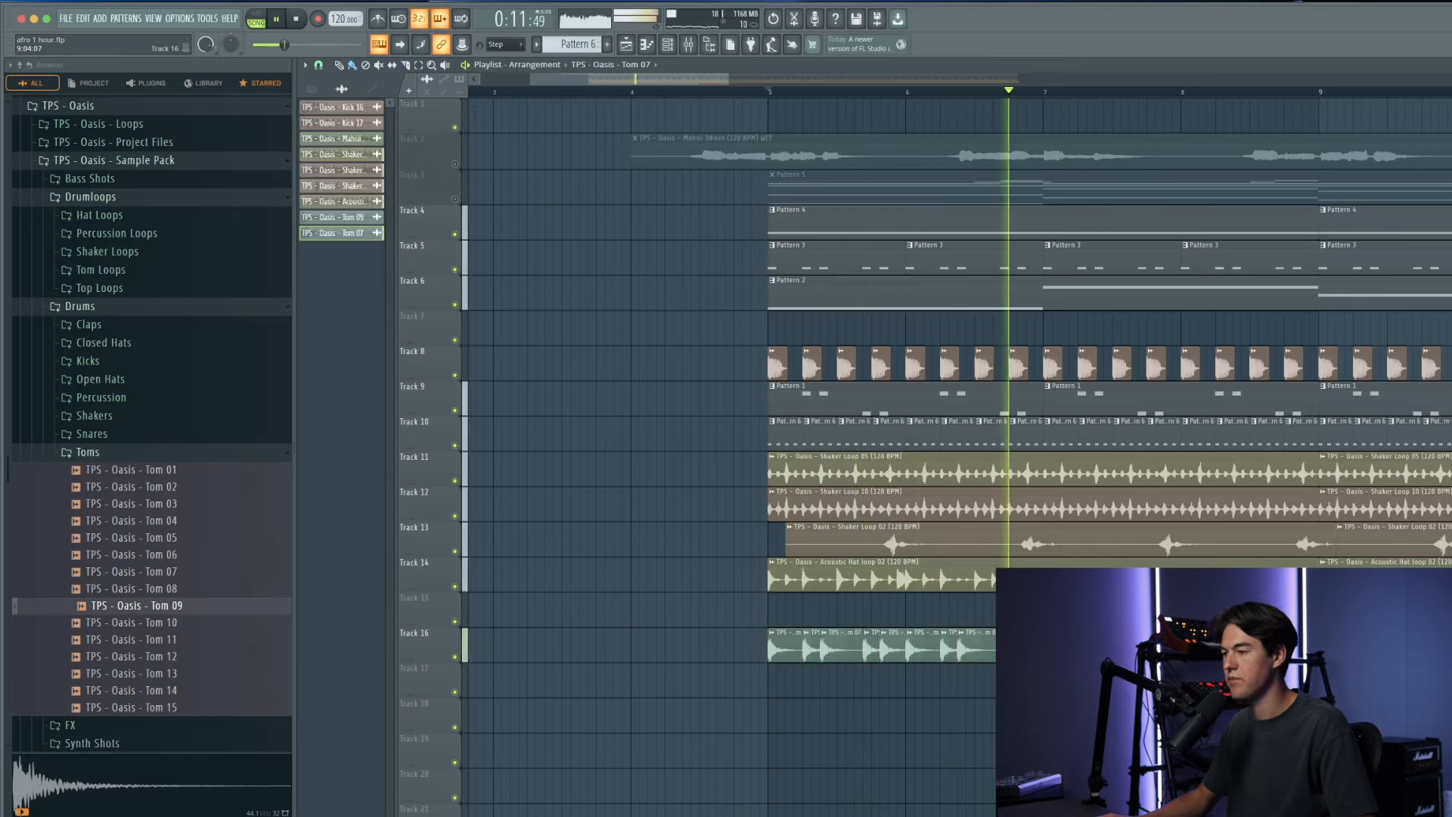
scroll(1206, 650, down, 2)
scroll(1202, 651, down, 3)
scroll(681, 670, up, 2)
double_click(907, 674)
right_click(914, 676)
key(Escape)
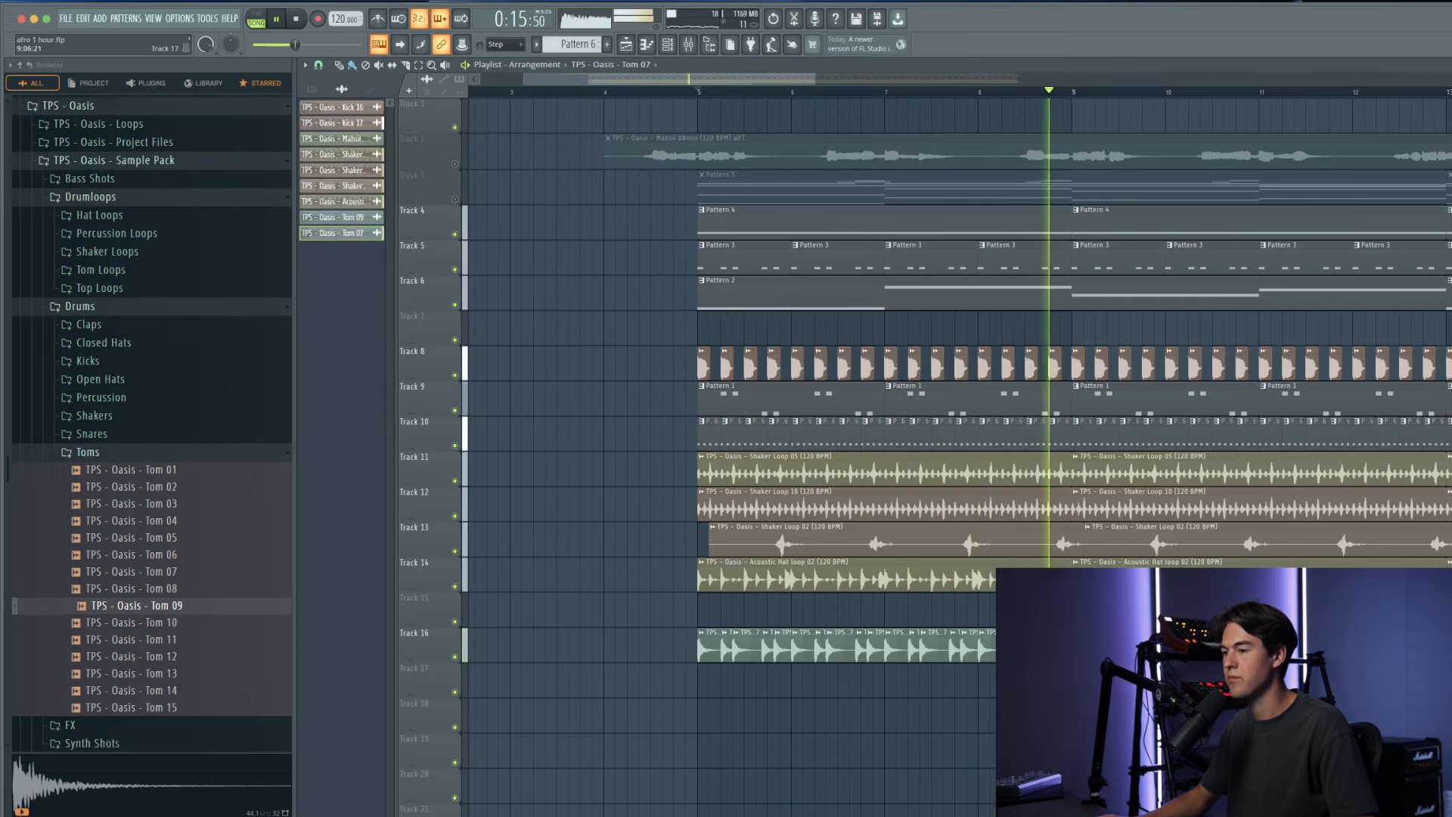
Step: Route the Tom 07 channel to mixer insert 28 and solo that insert during playback
key(space)
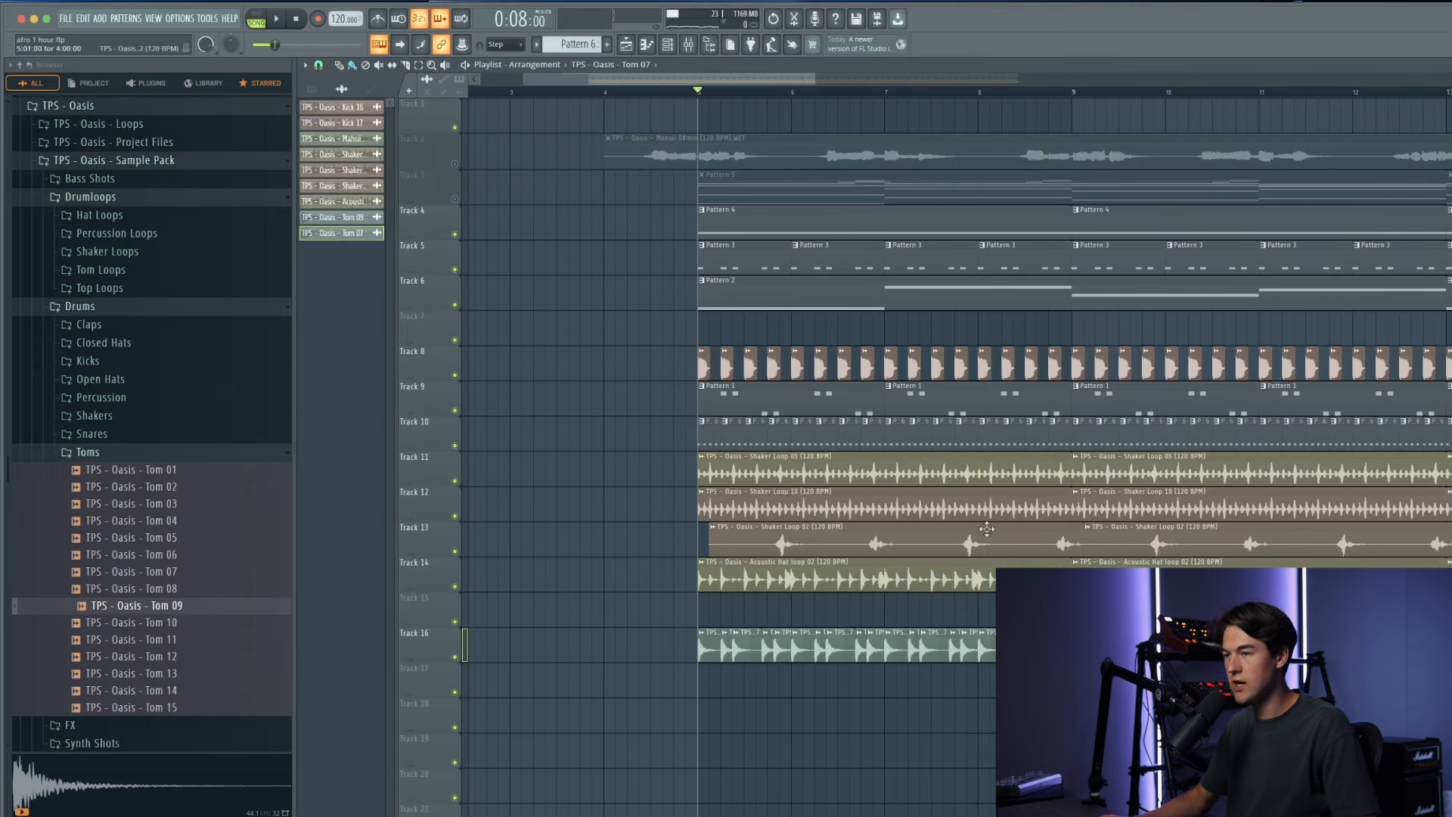
click(688, 44)
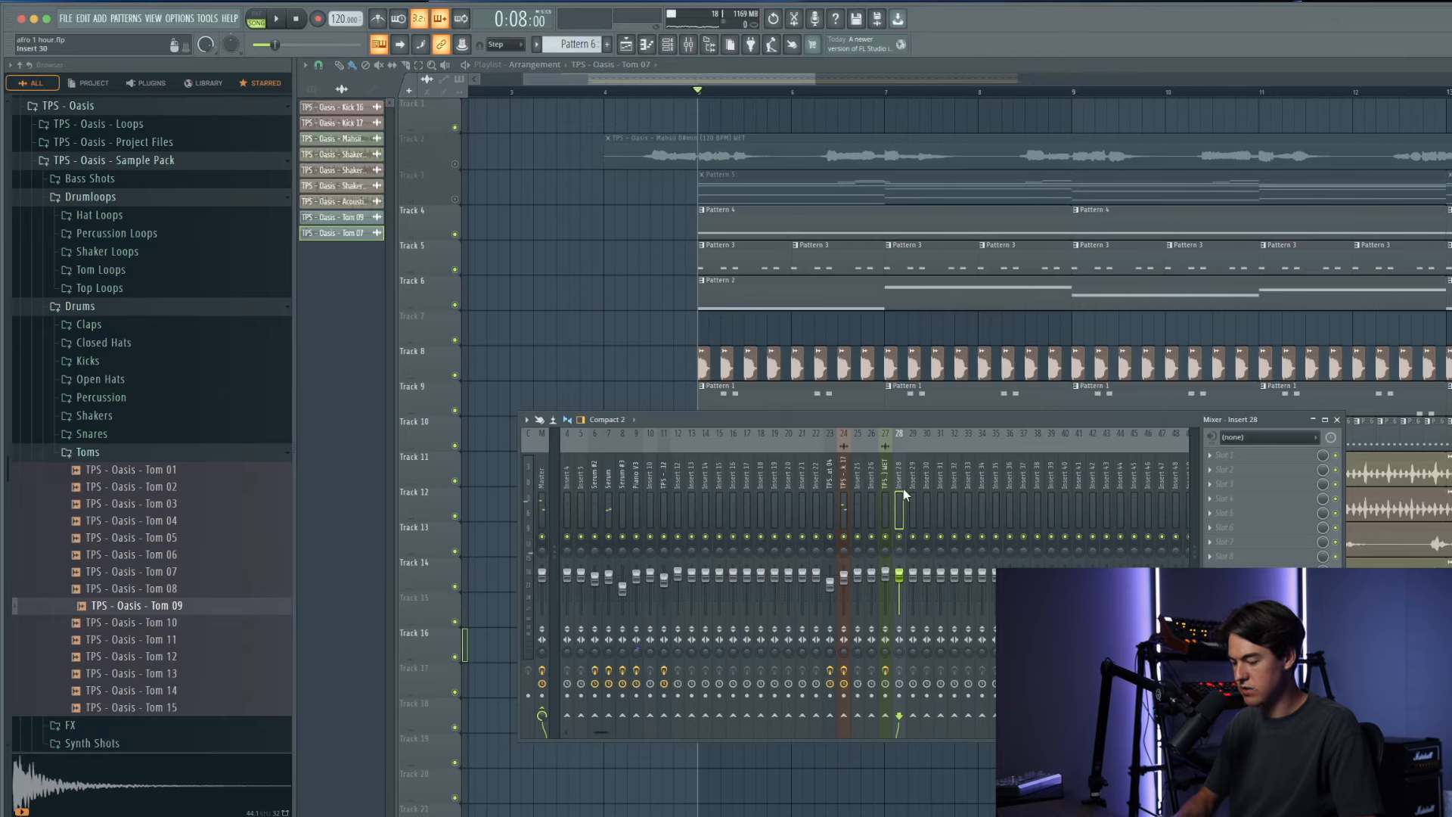
key(ctrl+l)
key(space)
right_click(899, 537)
Step: Load Fruity Parametric EQ 2 on the Tom 07 insert and cut the low end with the band 1 low shelf
click(1210, 456)
mouse_move(1255, 469)
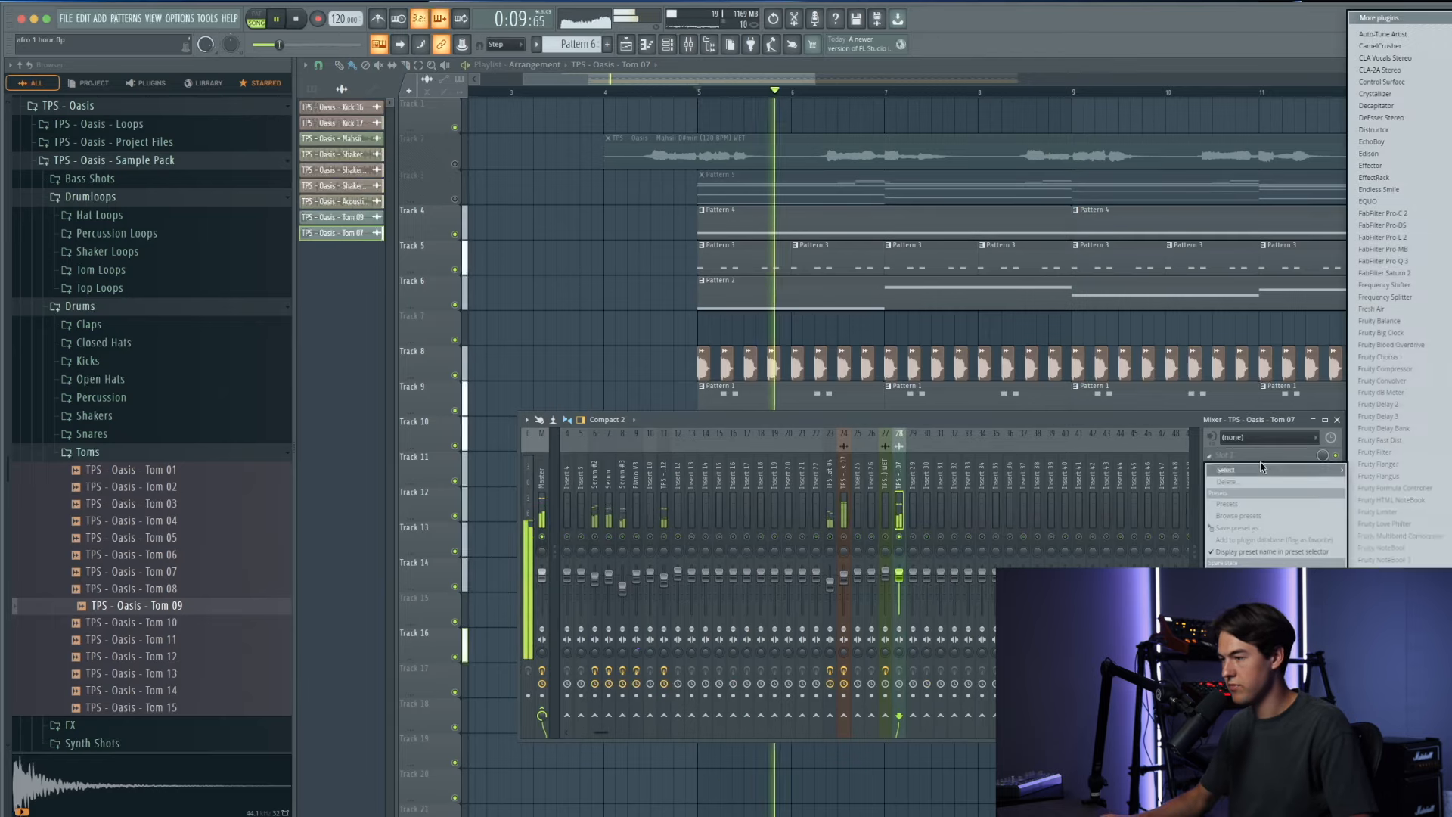
click(1399, 355)
drag(394, 262, 412, 310)
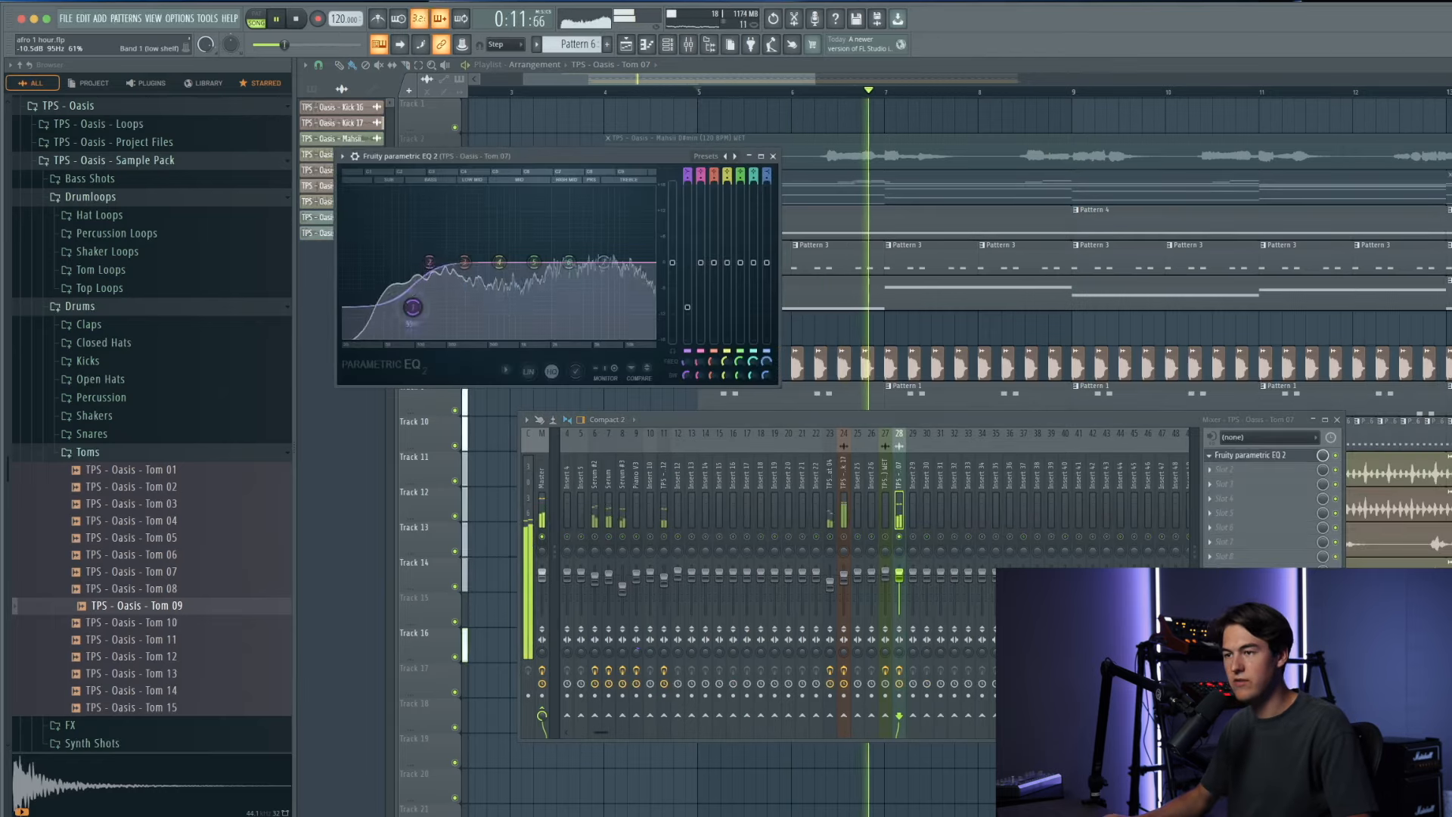
Step: Close the EQ and load Decapitator in the second effect slot of the Tom 07 insert
key(space)
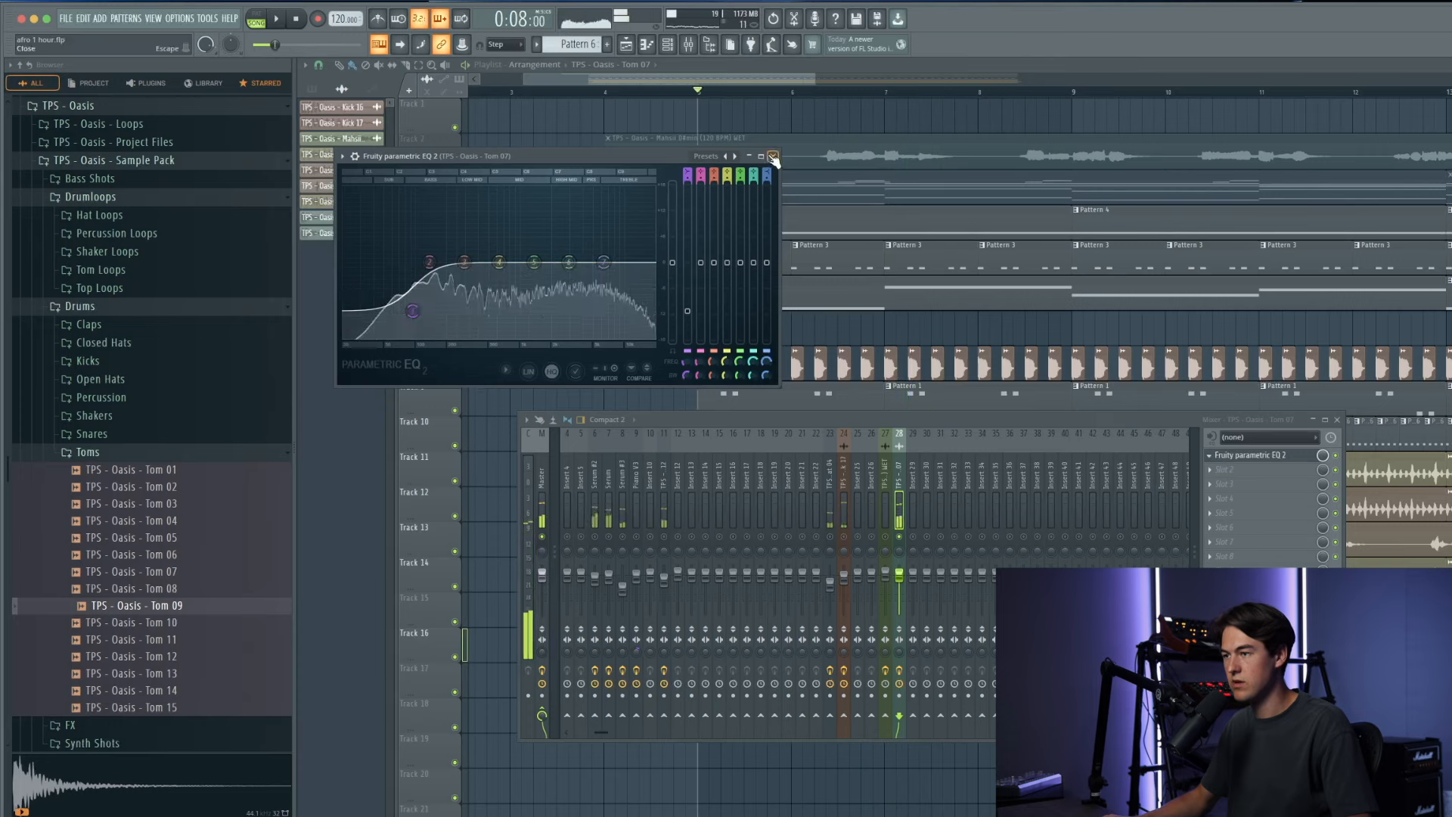
click(772, 155)
click(1215, 470)
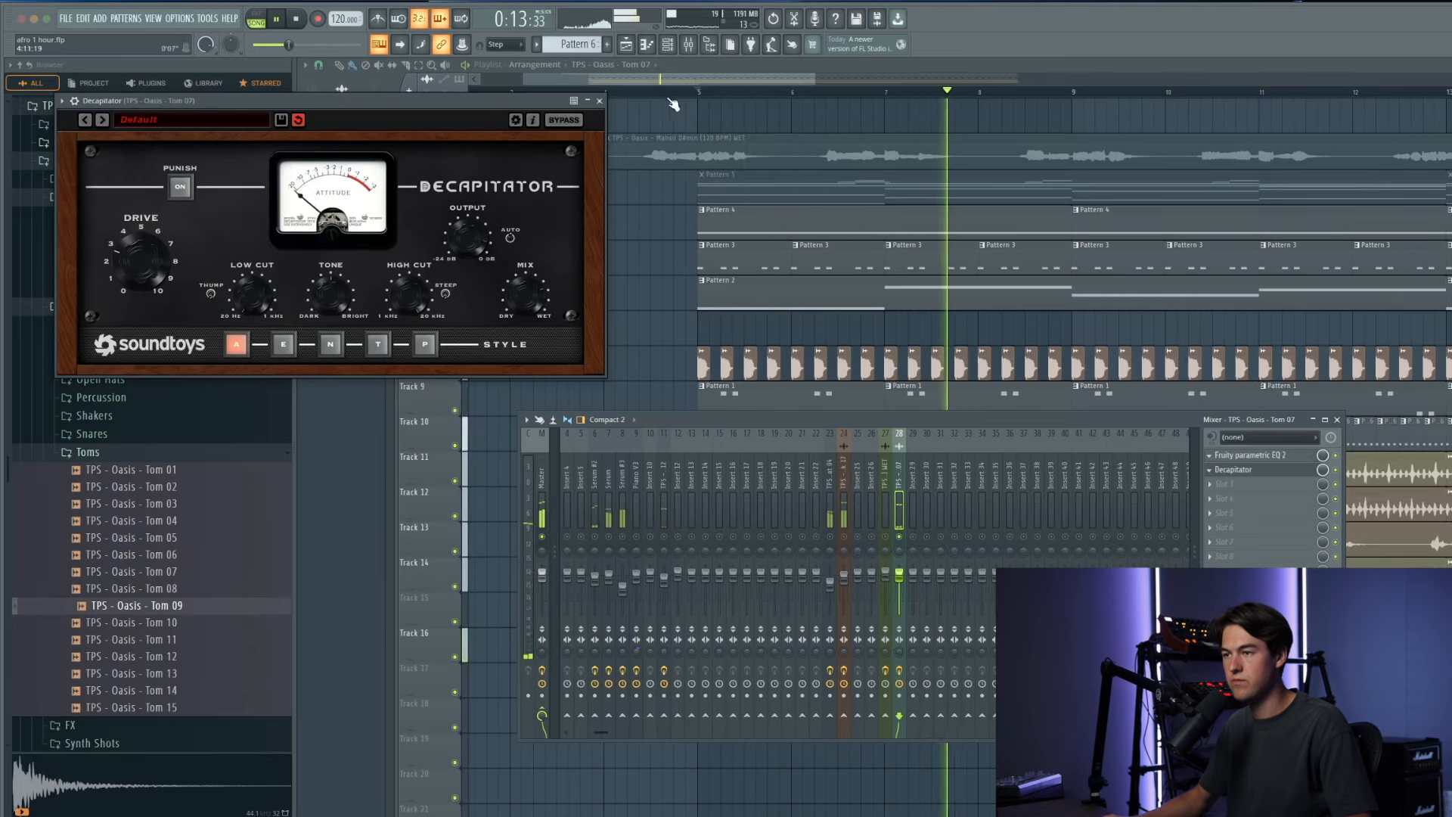
Step: Load ValhallaRoom in slot 4 of the Tom 07 insert with 18.5% mix, 0.82 s decay, 4330 Hz high cut and 30.7% depth
click(599, 102)
click(1229, 503)
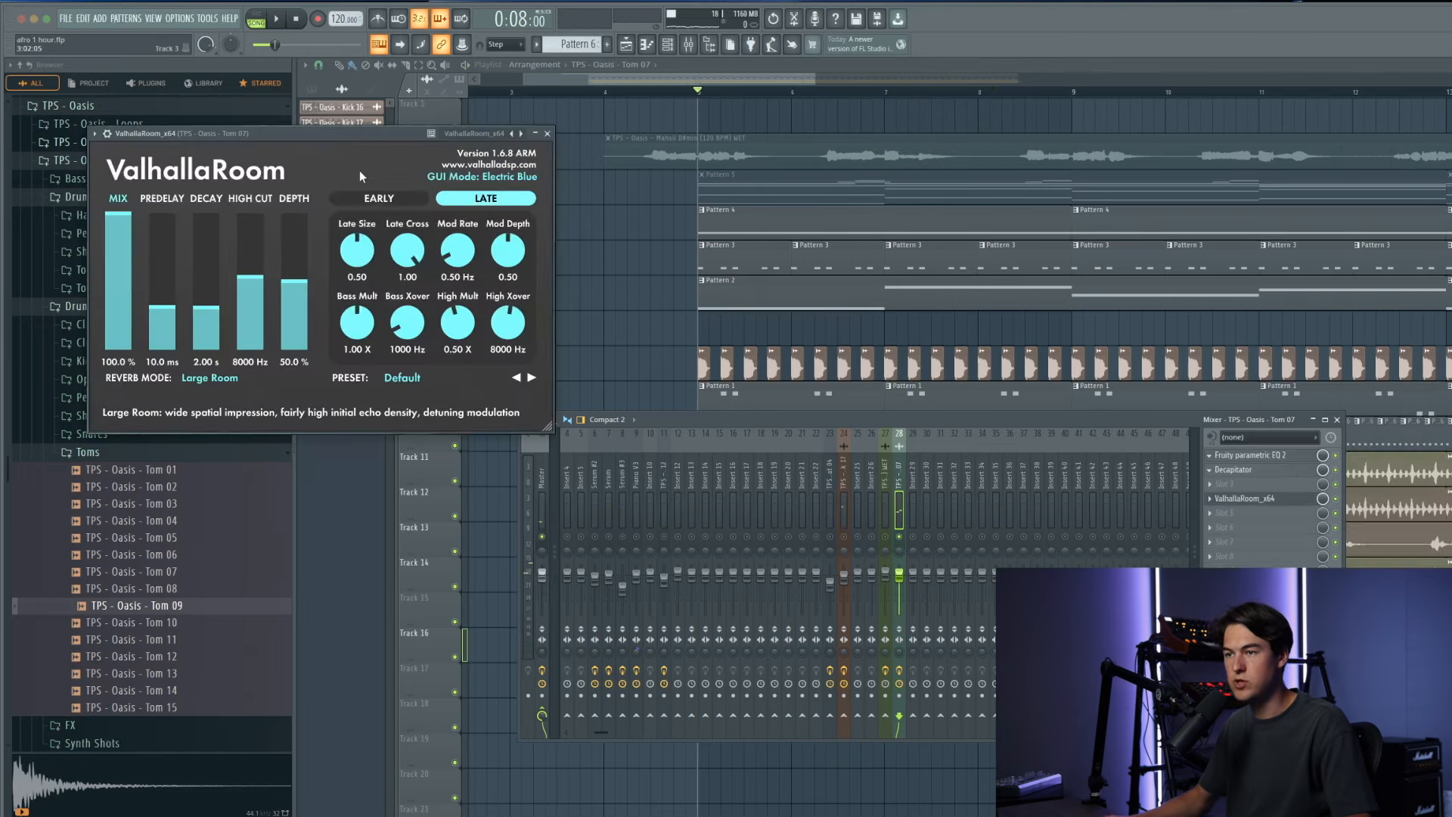
drag(346, 130, 855, 279)
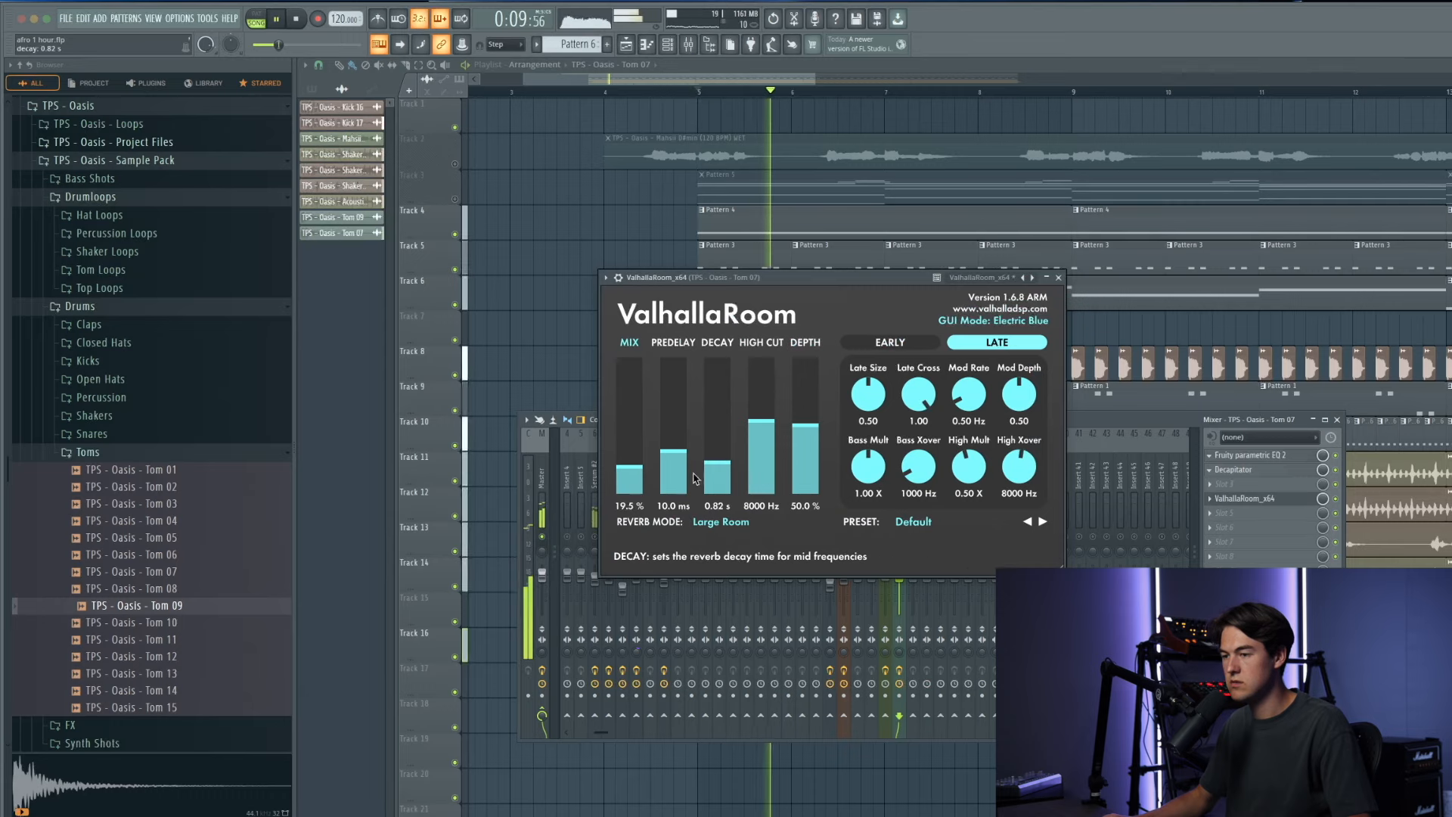
drag(805, 446, 776, 467)
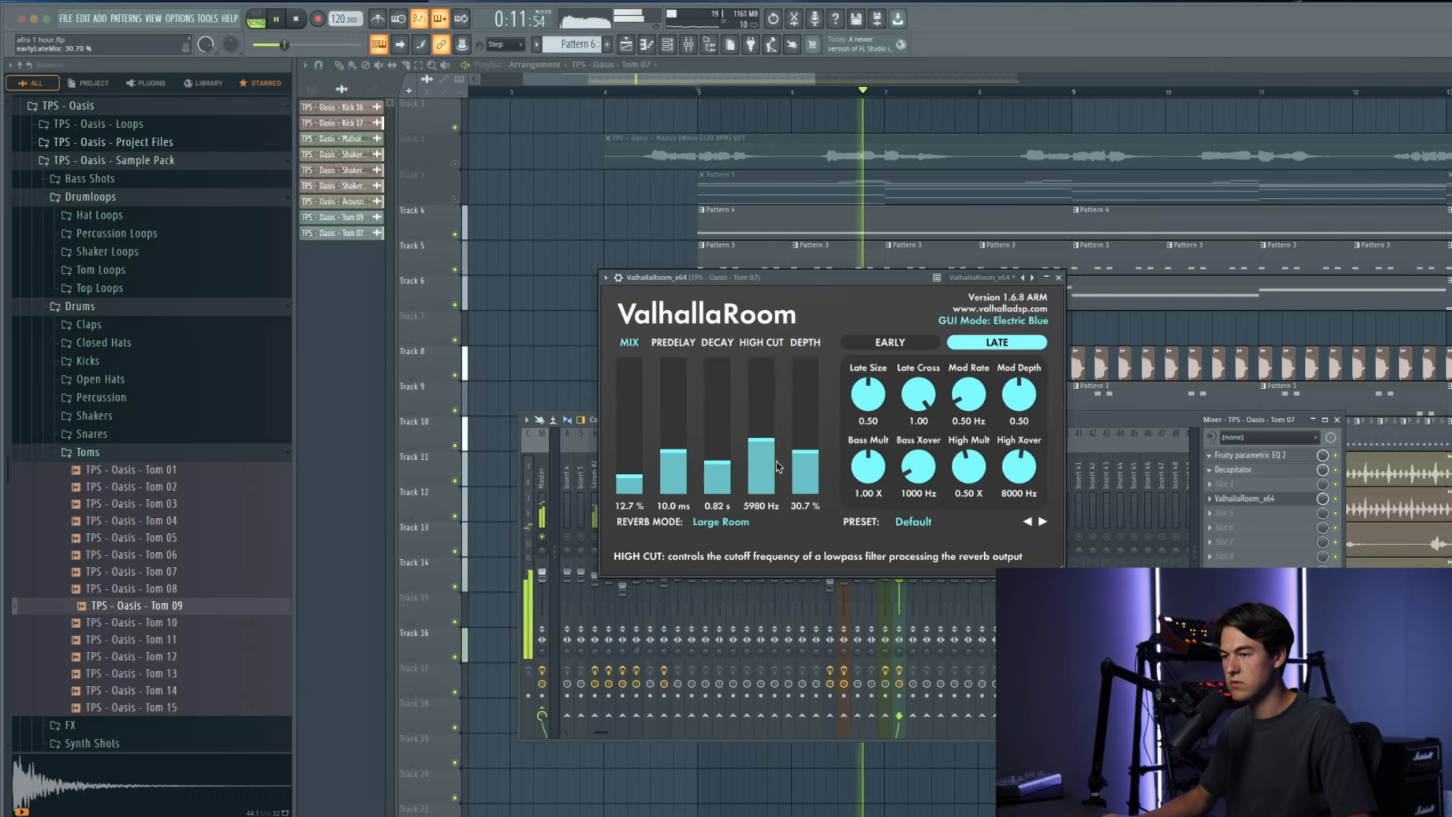
drag(629, 476, 630, 483)
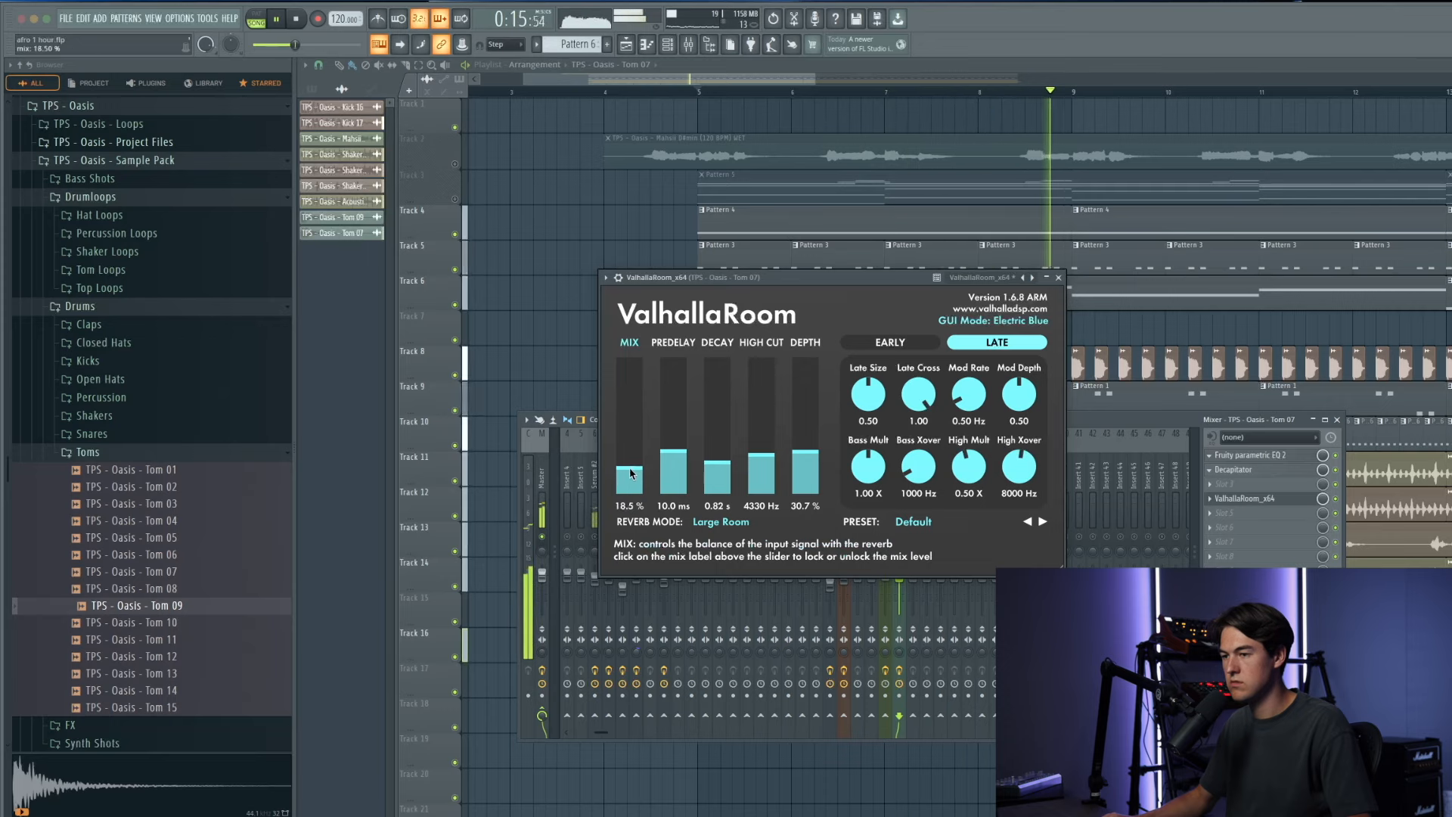
click(1056, 277)
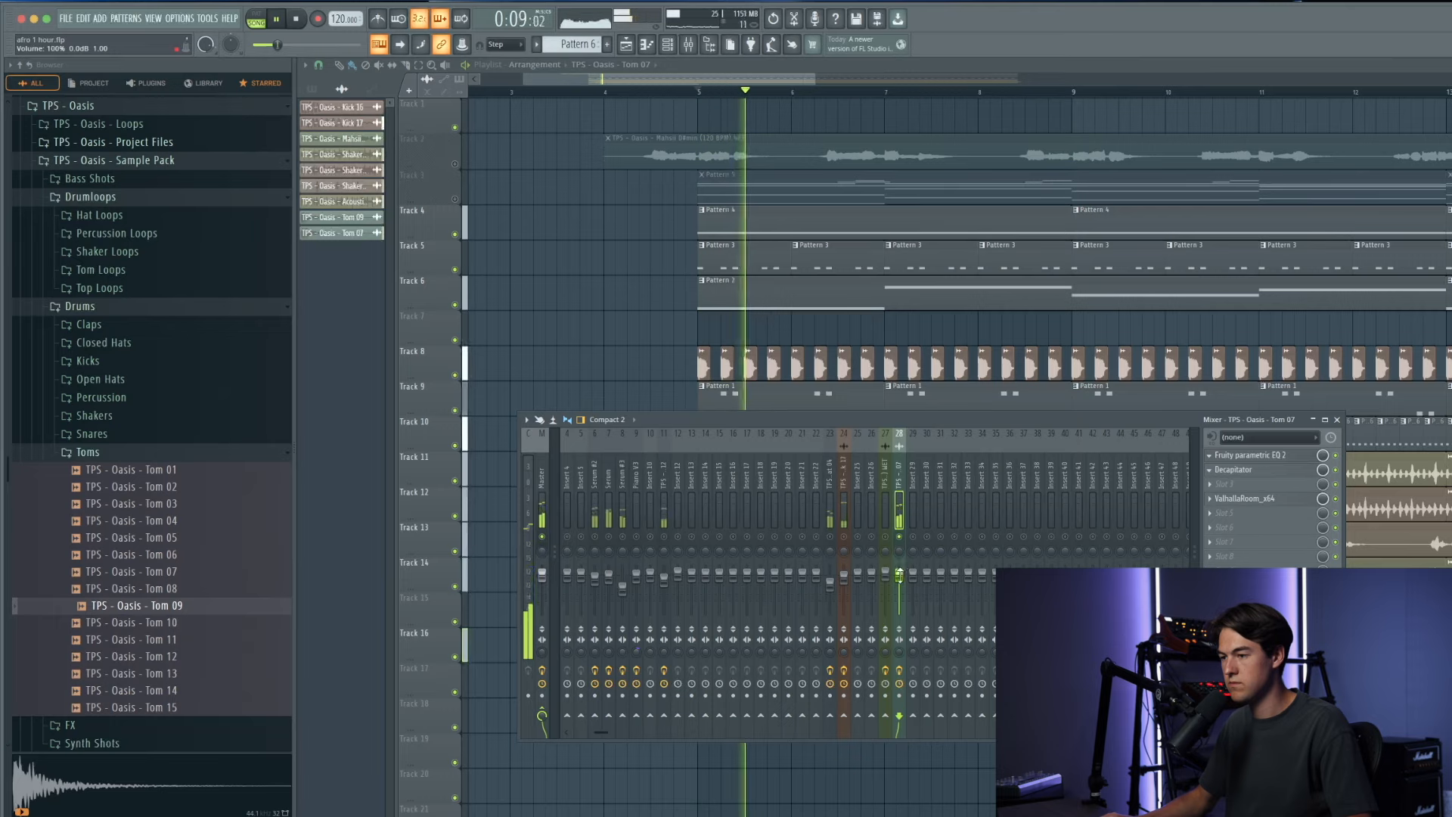
Step: Hide the mixer and adjust the Tom 07 channel volume in its audio clip settings while the arrangement plays
key(F9)
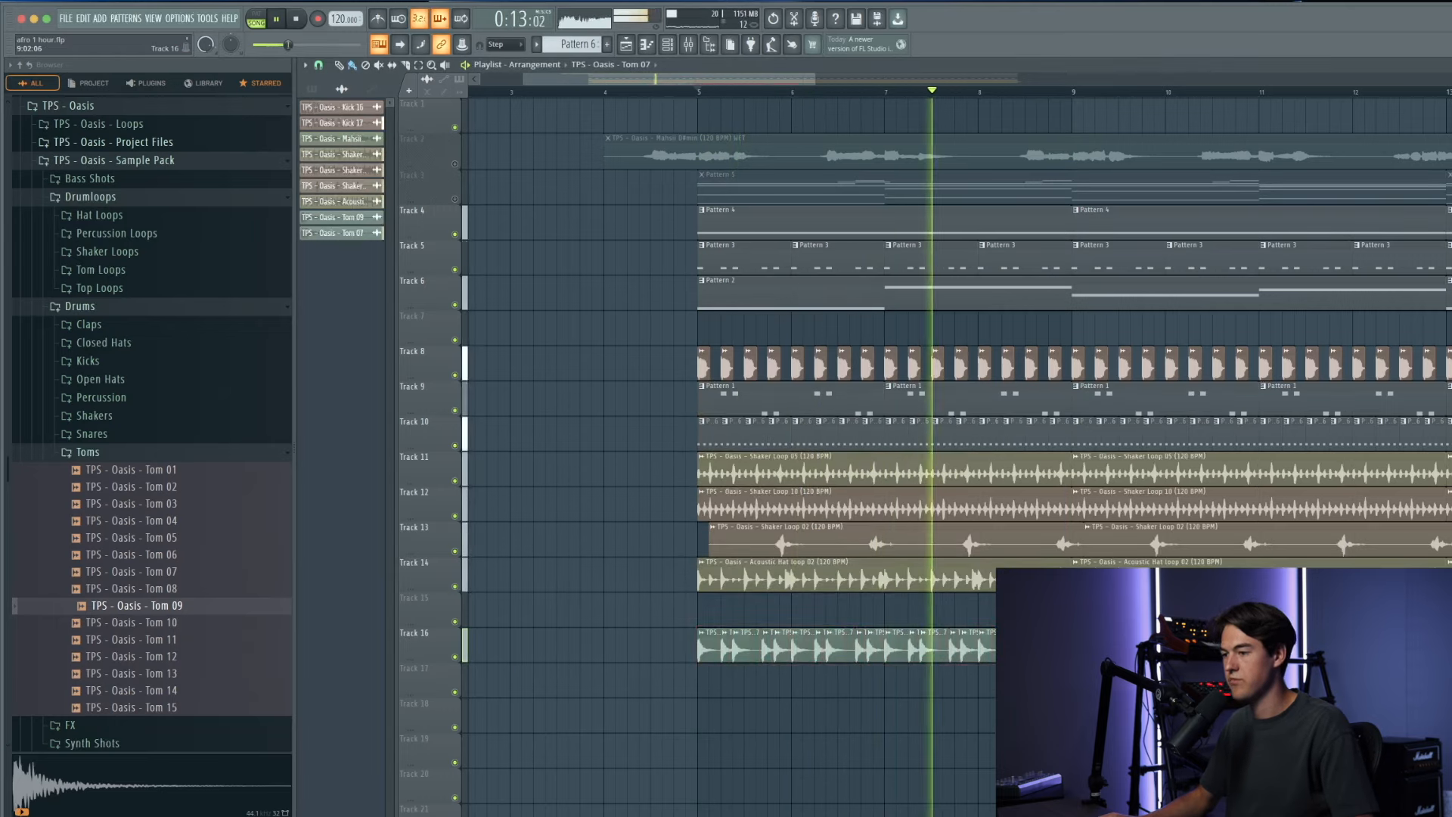
click(332, 233)
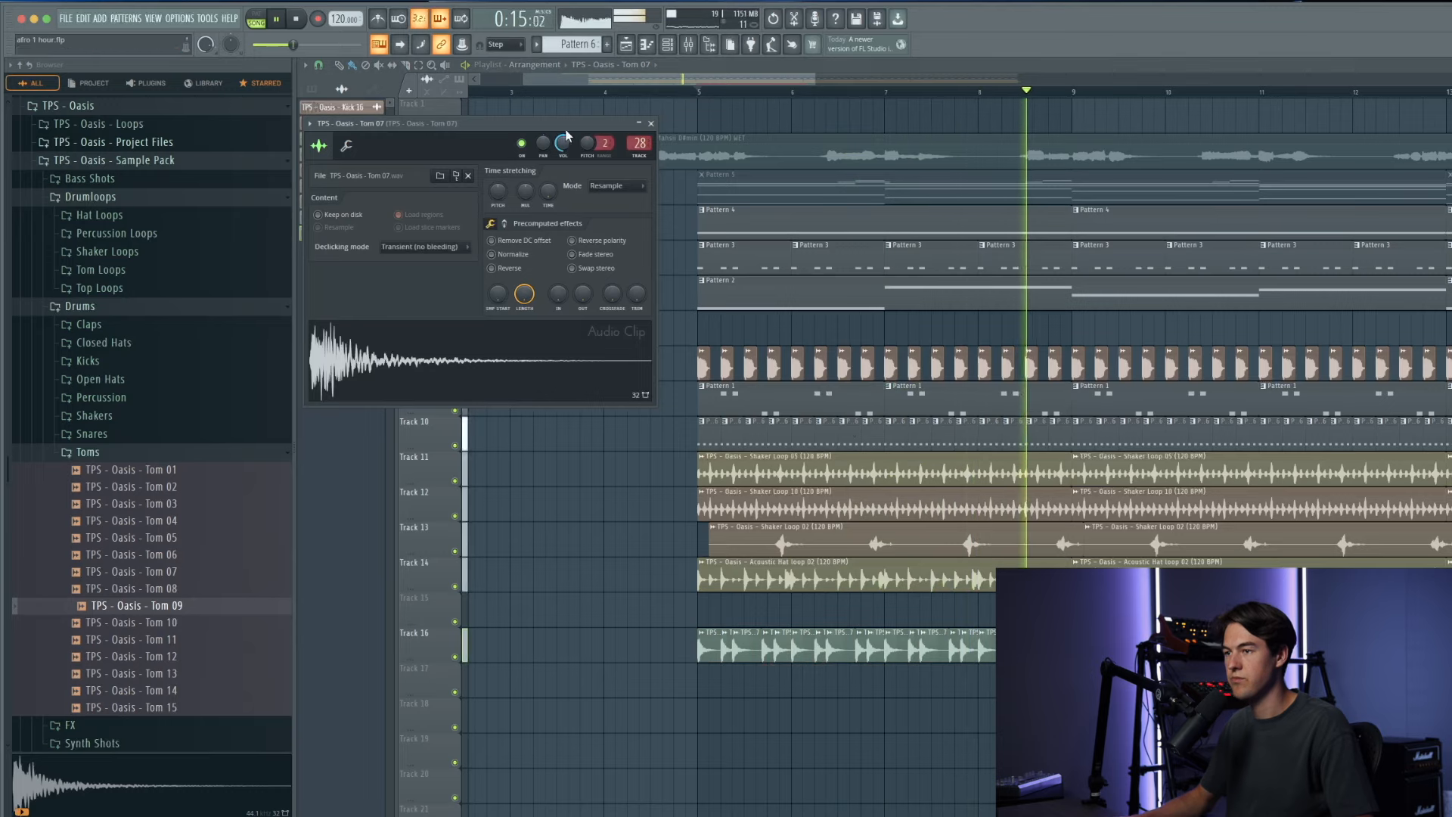
click(650, 123)
scroll(618, 642, down, 3)
double_click(948, 652)
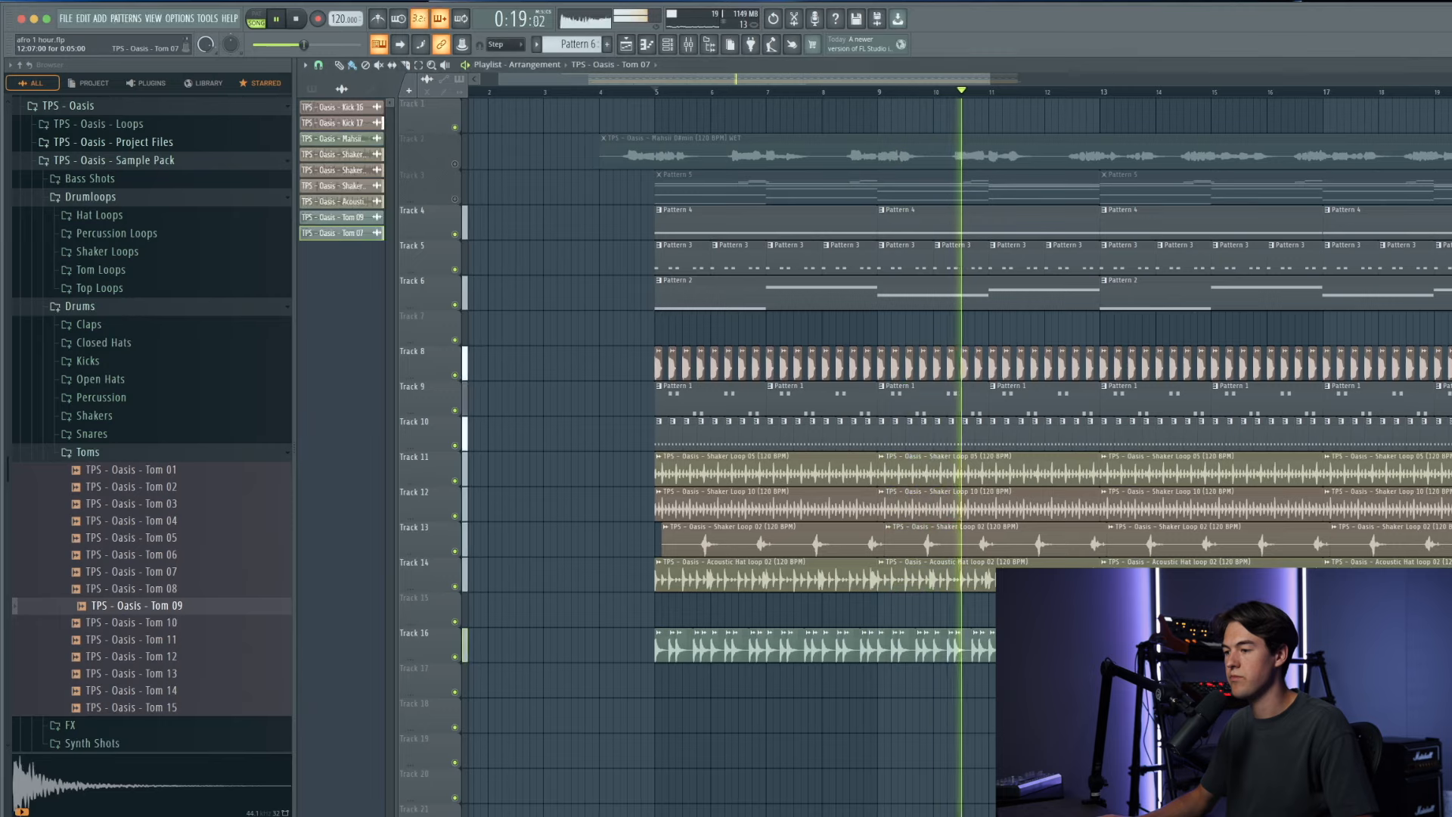
click(651, 123)
click(664, 652)
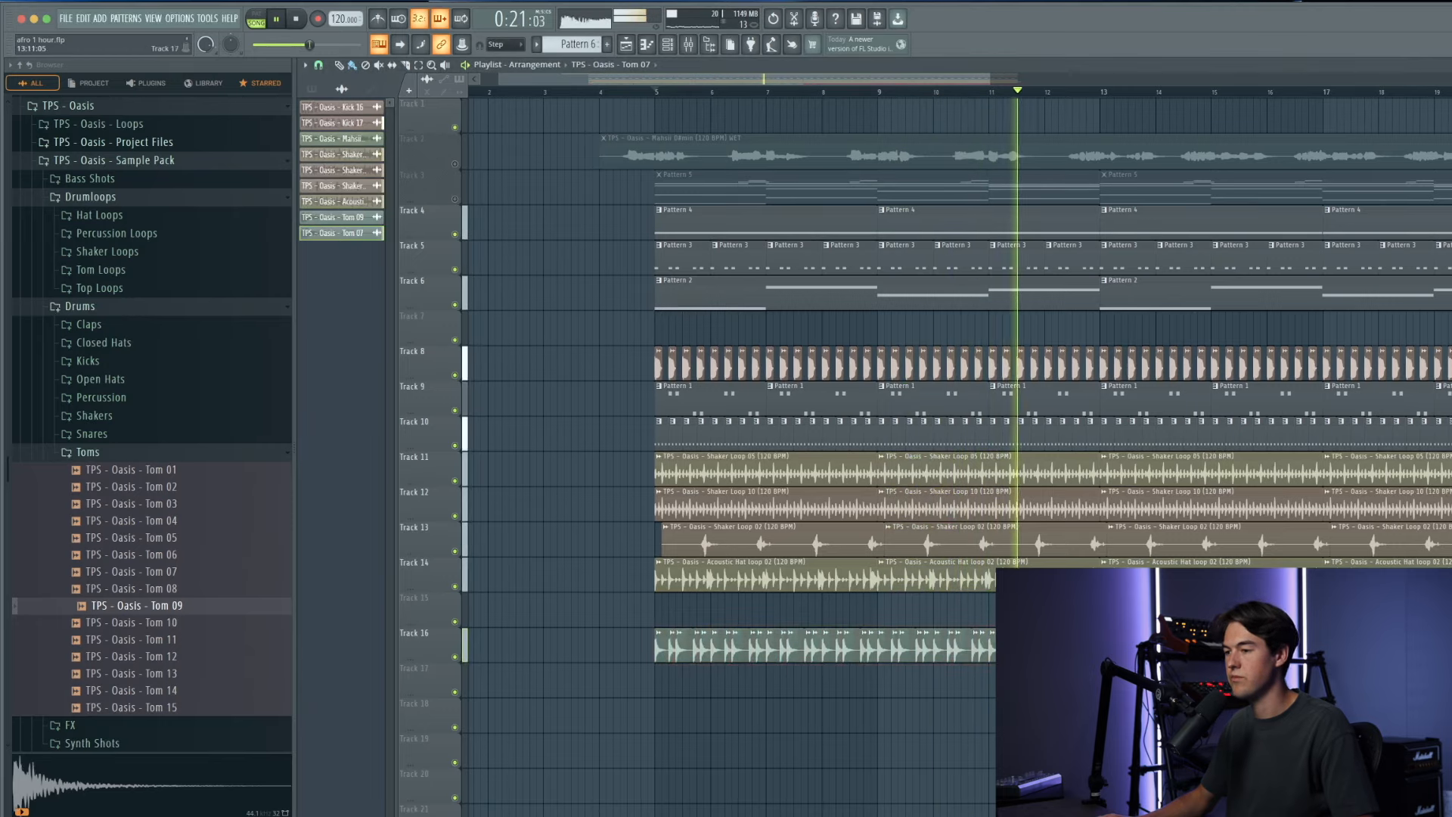
Step: Mute and unmute Track 16 during playback to compare the groove with and without the toms
scroll(654, 247, down, 3)
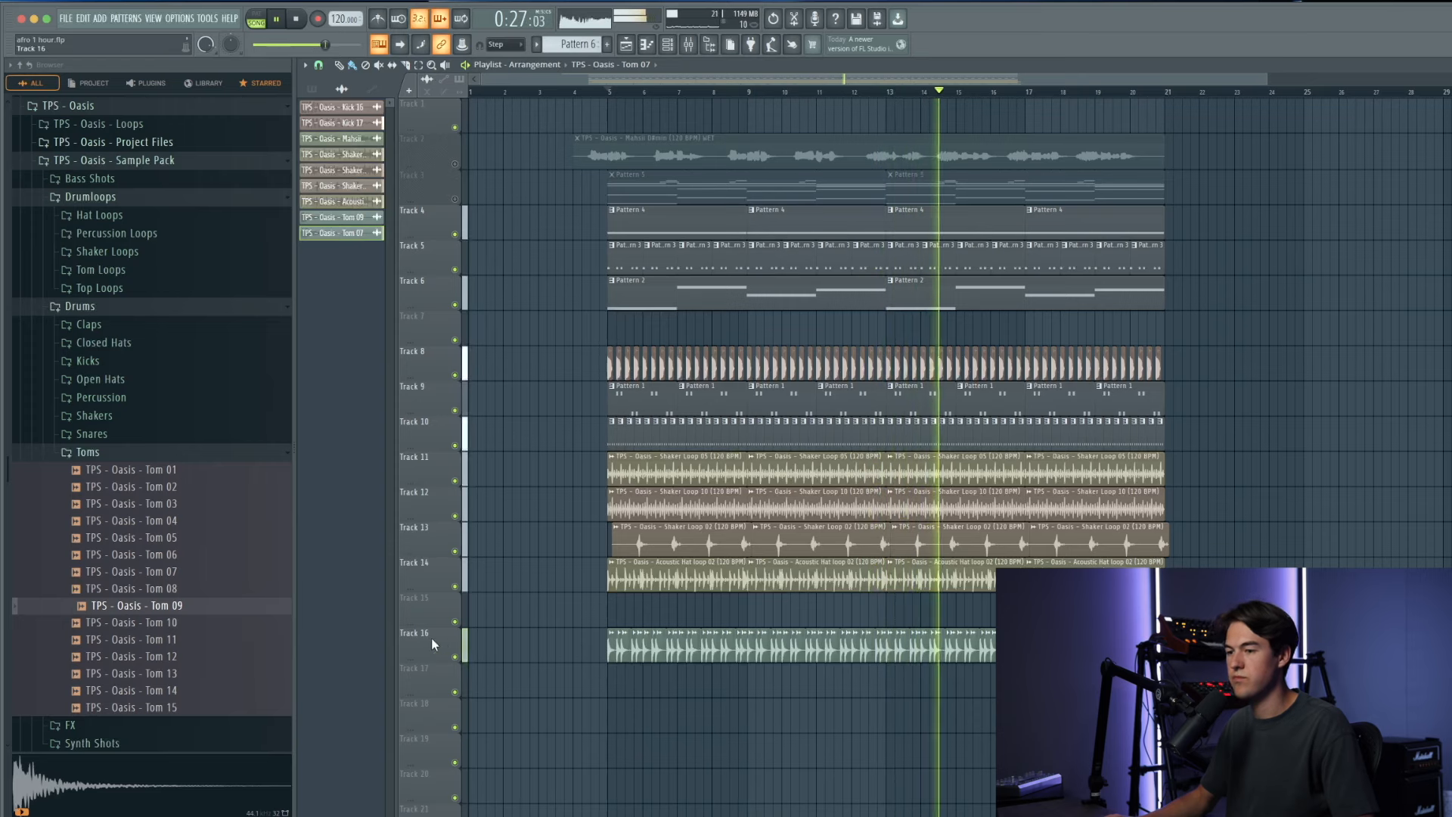
click(454, 657)
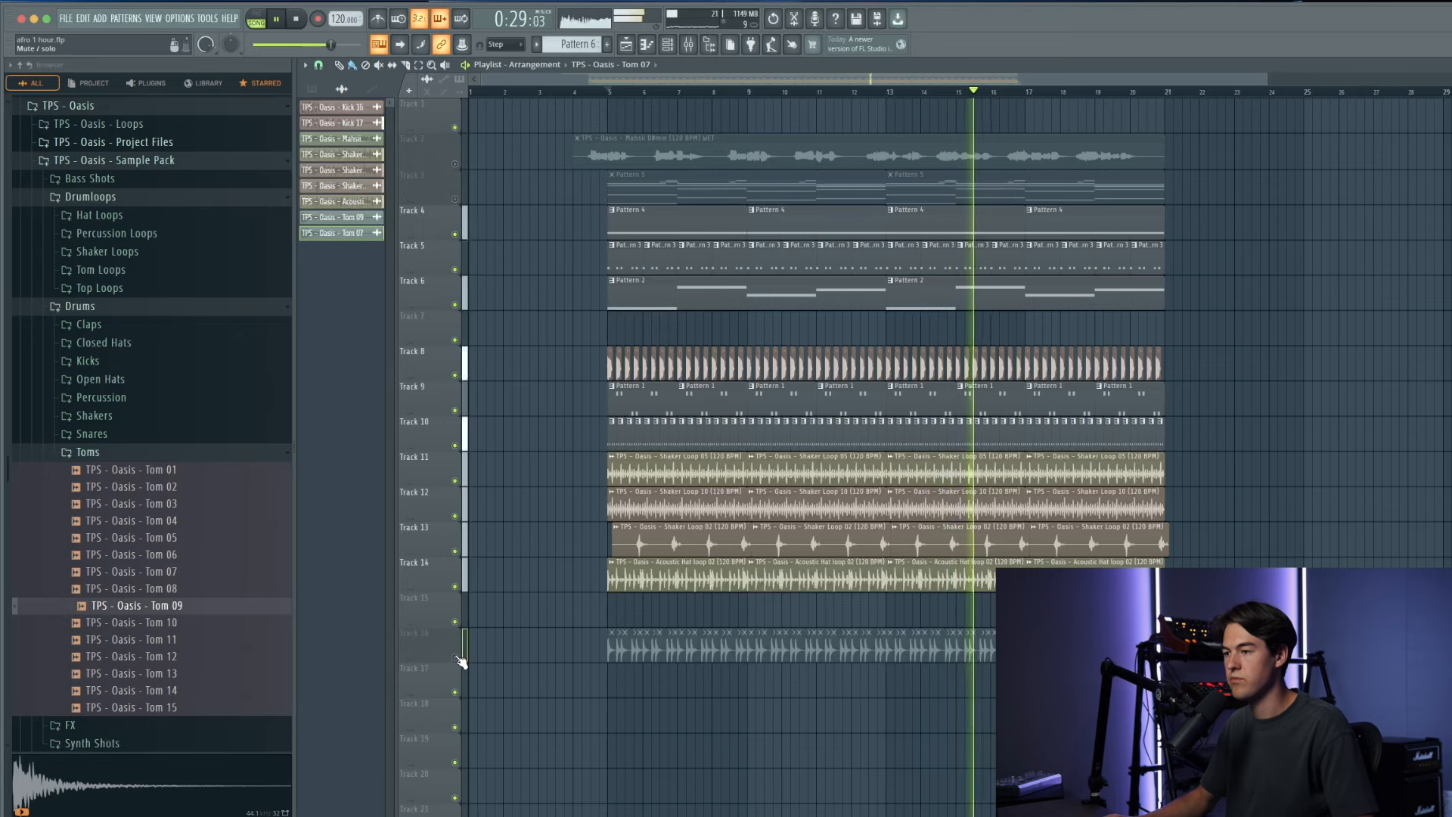
click(454, 657)
Step: Fine-tune a band in Fruity Parametric EQ 2 on the Tom 07 insert and close the plugin and mixer windows
click(700, 44)
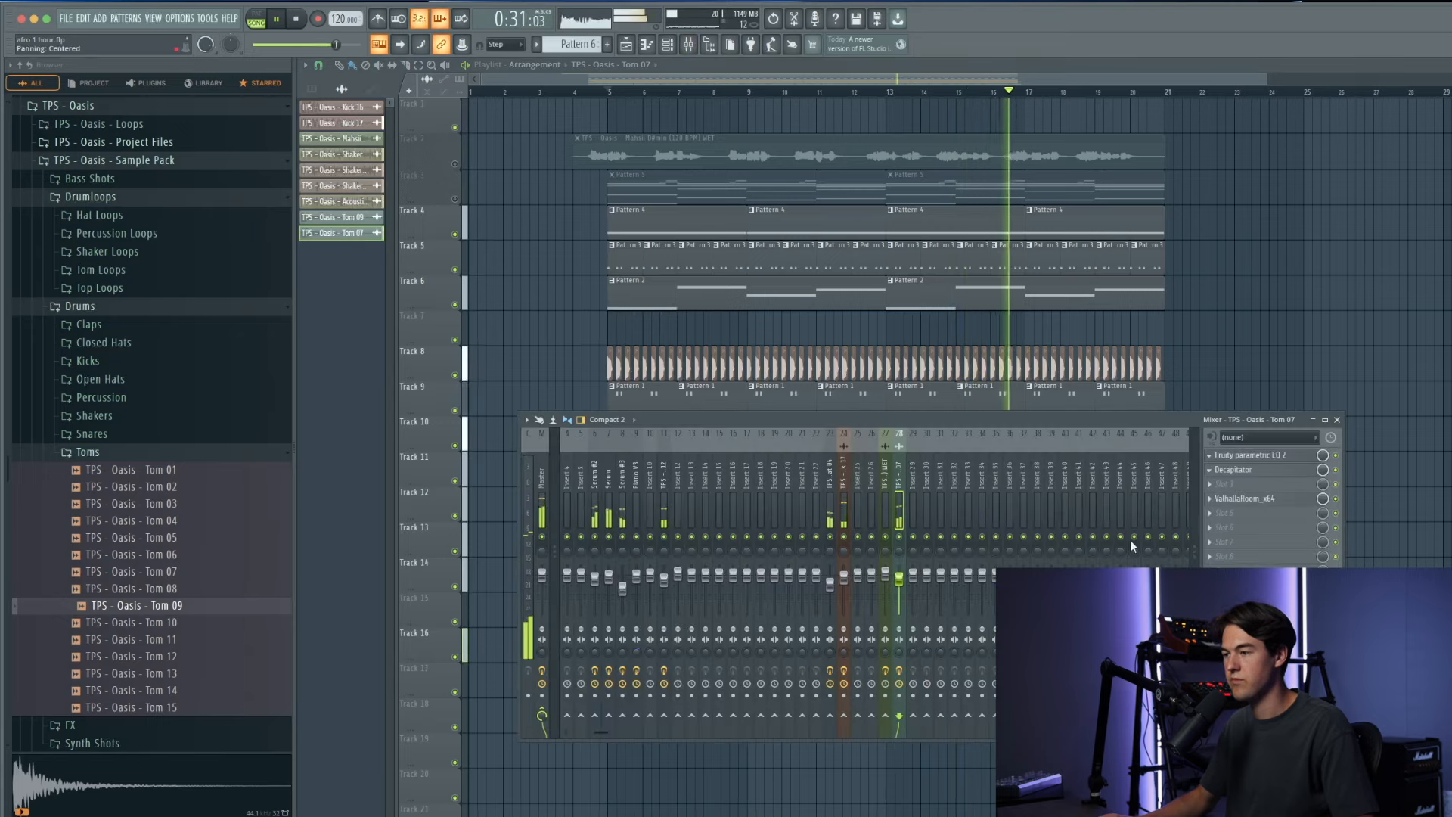
click(1249, 455)
mouse_move(600, 247)
mouse_down()
mouse_move(603, 218)
mouse_move(598, 242)
mouse_up()
key(F12)
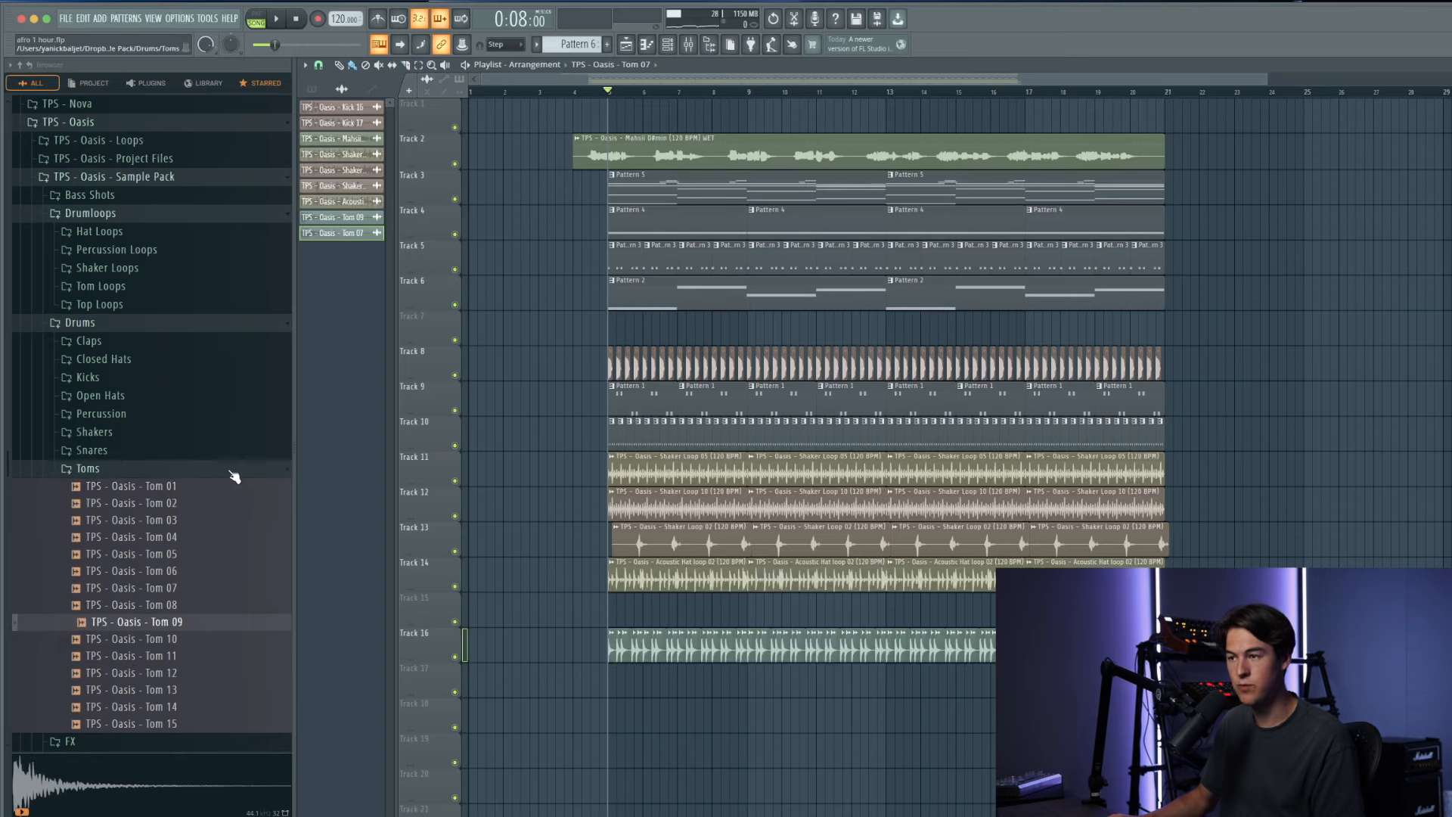
Step: Collapse the Toms folder, expand the FX folder of the sample pack, and mute Tracks 2 to 6
click(231, 471)
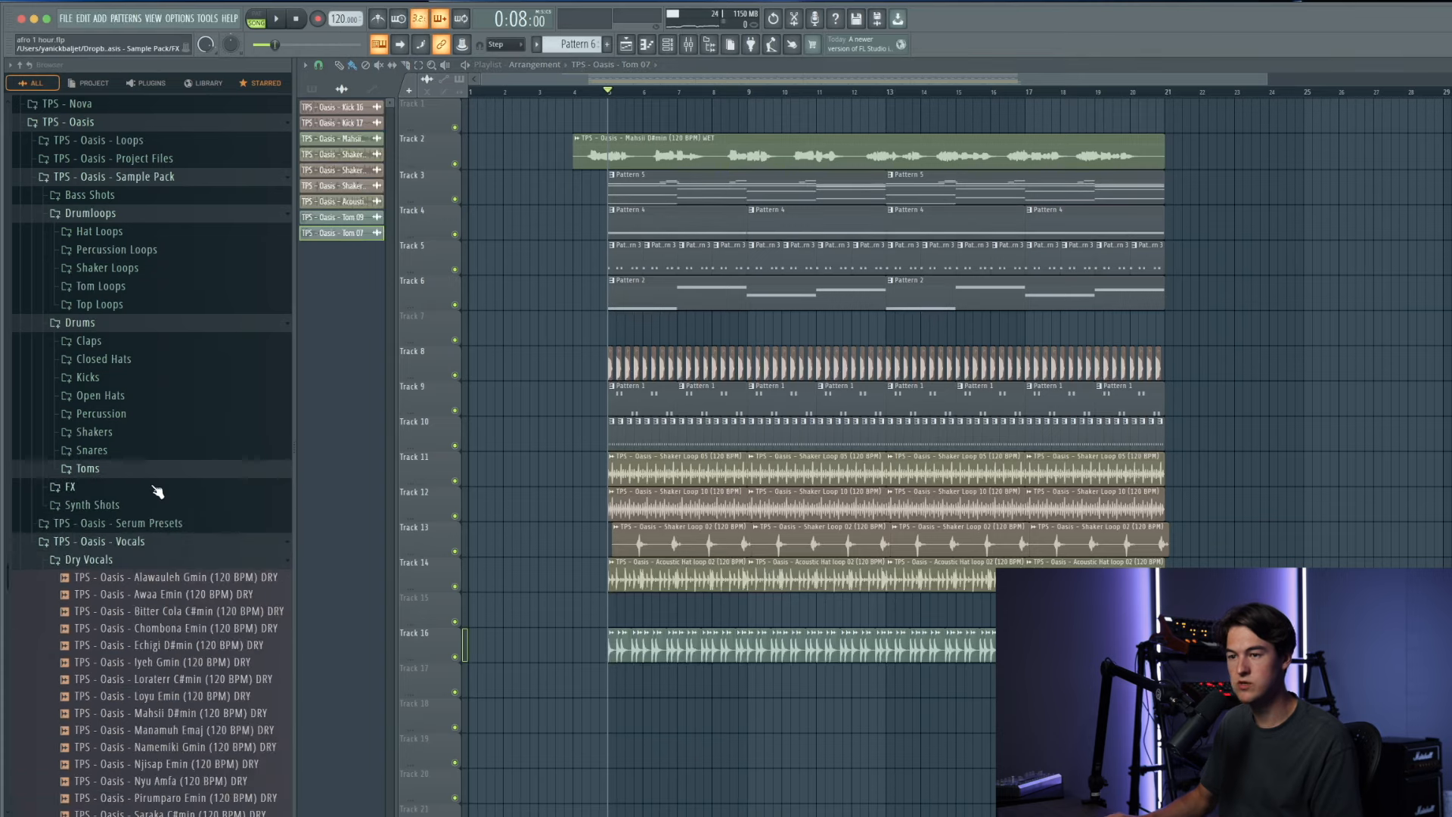
click(149, 486)
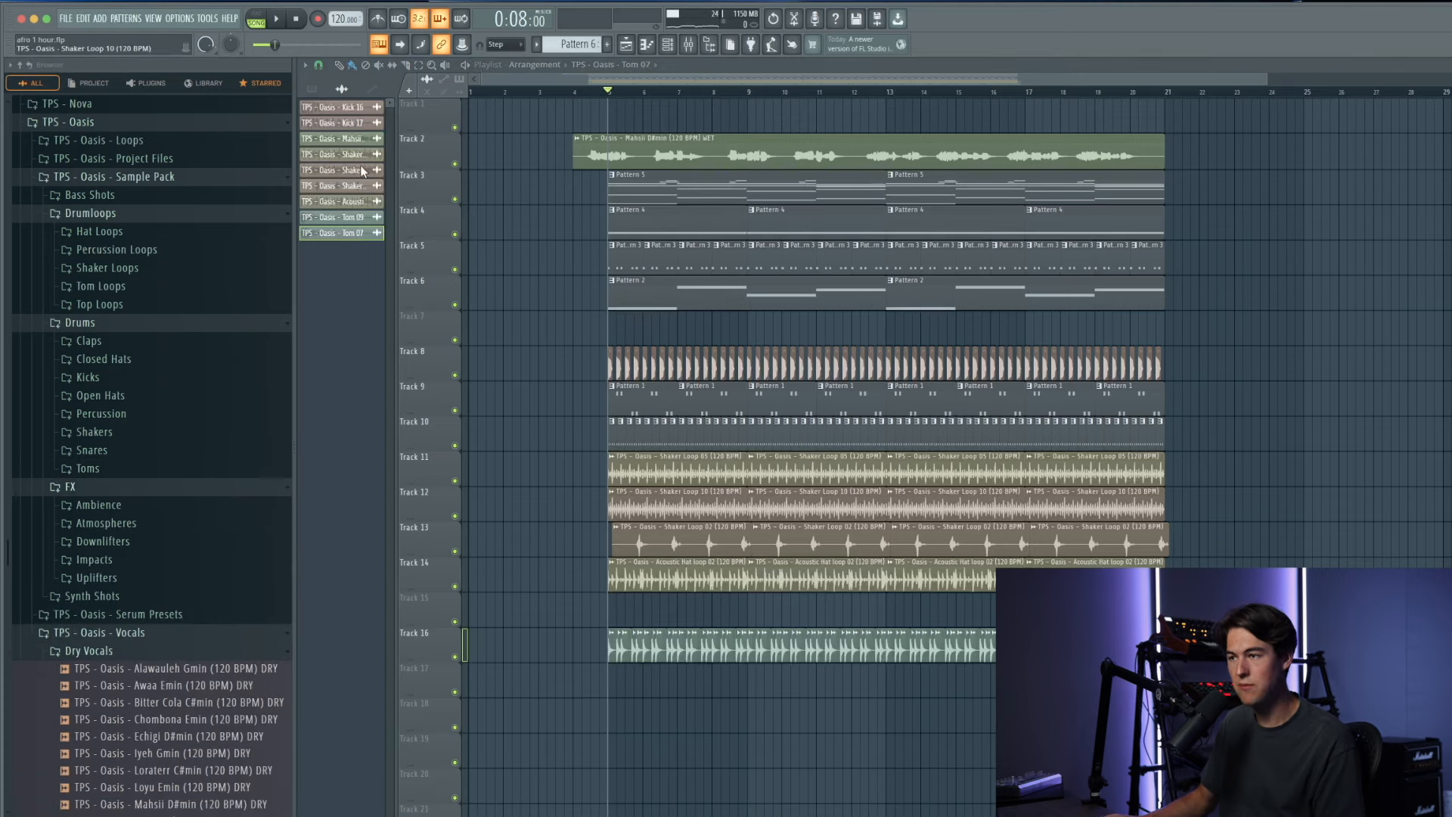
drag(454, 163, 456, 307)
Step: Place the Ambience 01 sample from the Ambience folder on Track 17 at bar 5
click(145, 514)
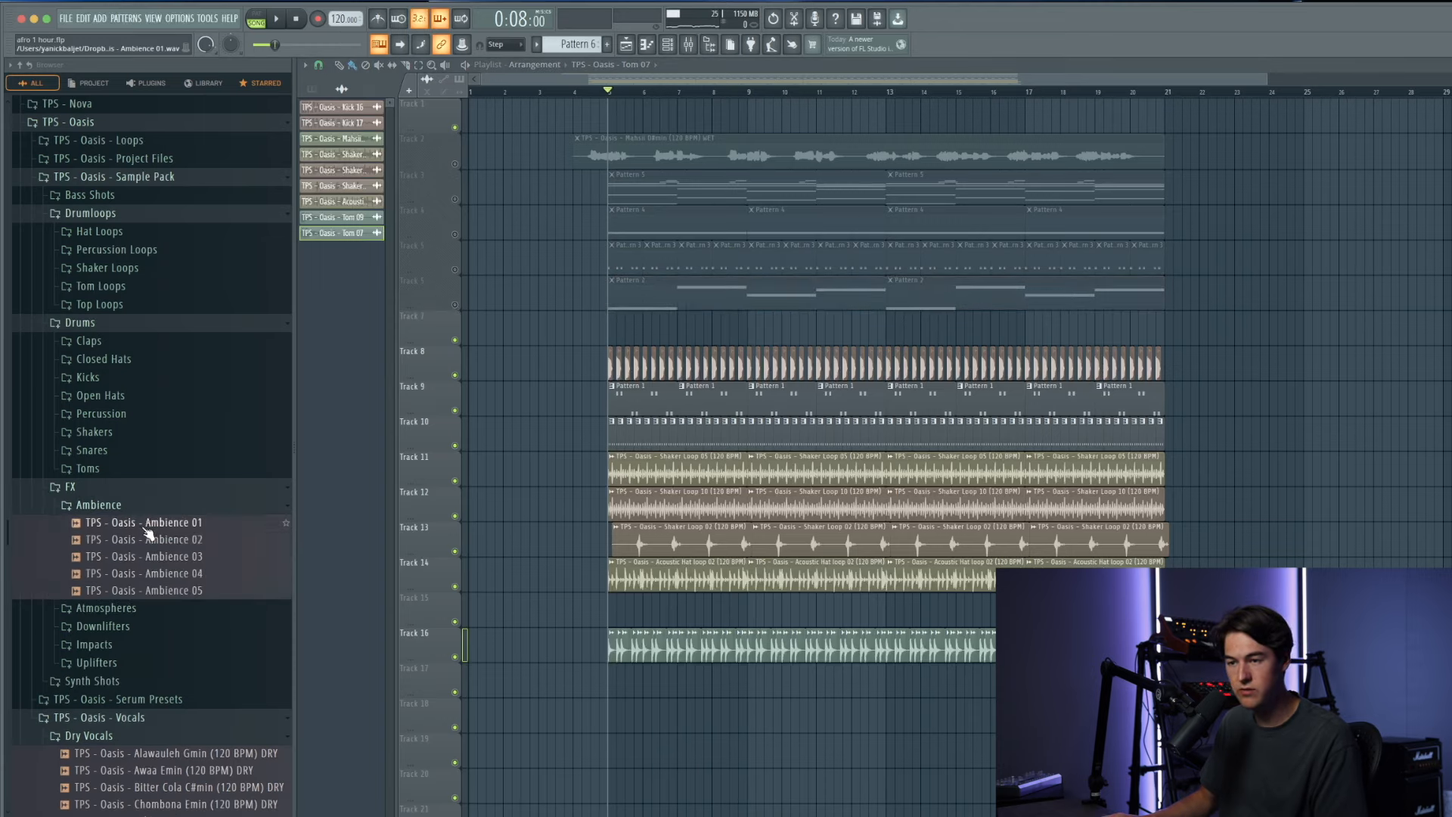
click(147, 528)
drag(611, 697, 605, 683)
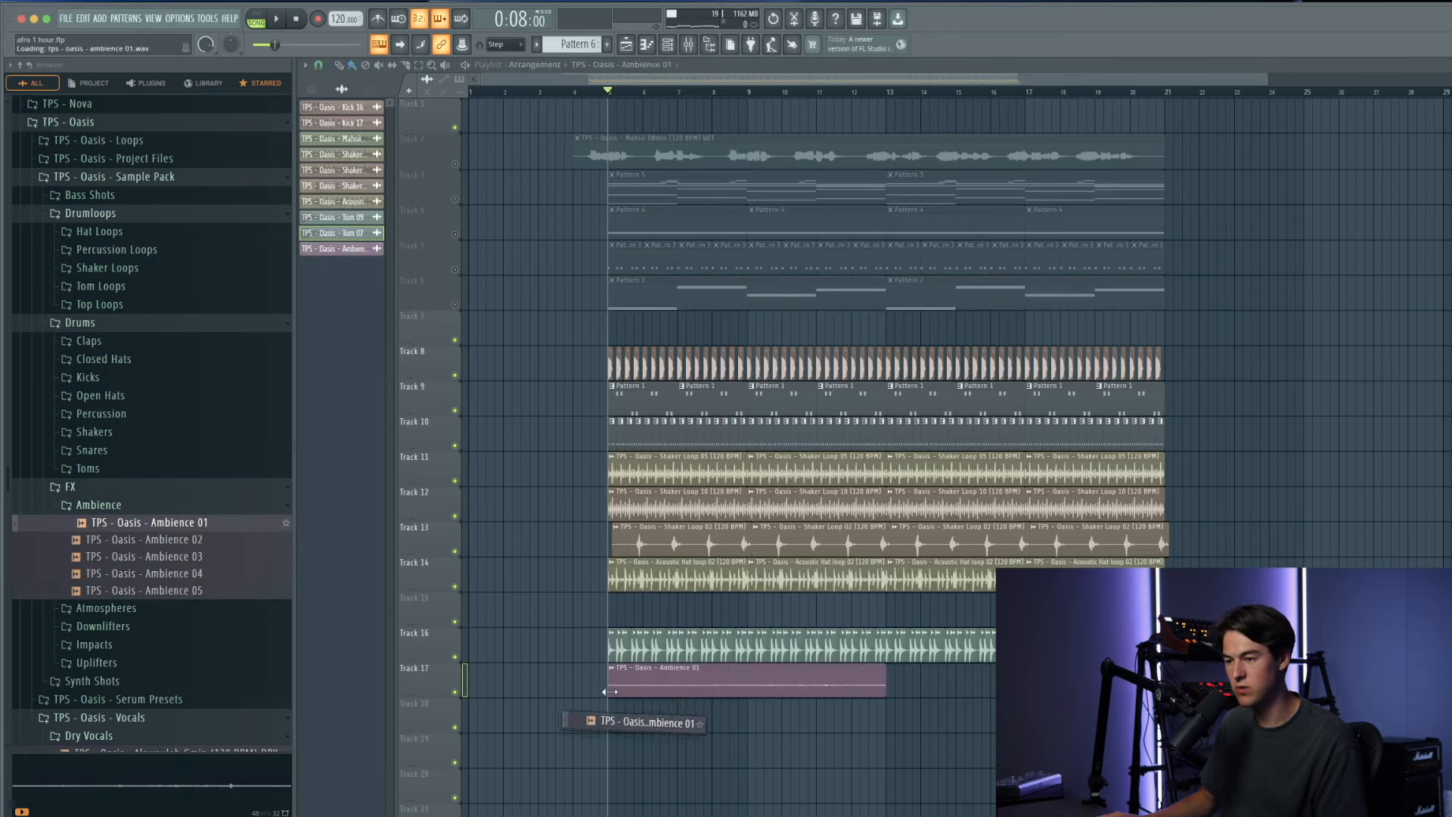
Step: Solo Track 17 during playback and repeat the Ambience 01 clip from bar 13
right_click(465, 694)
click(499, 529)
key(space)
click(920, 666)
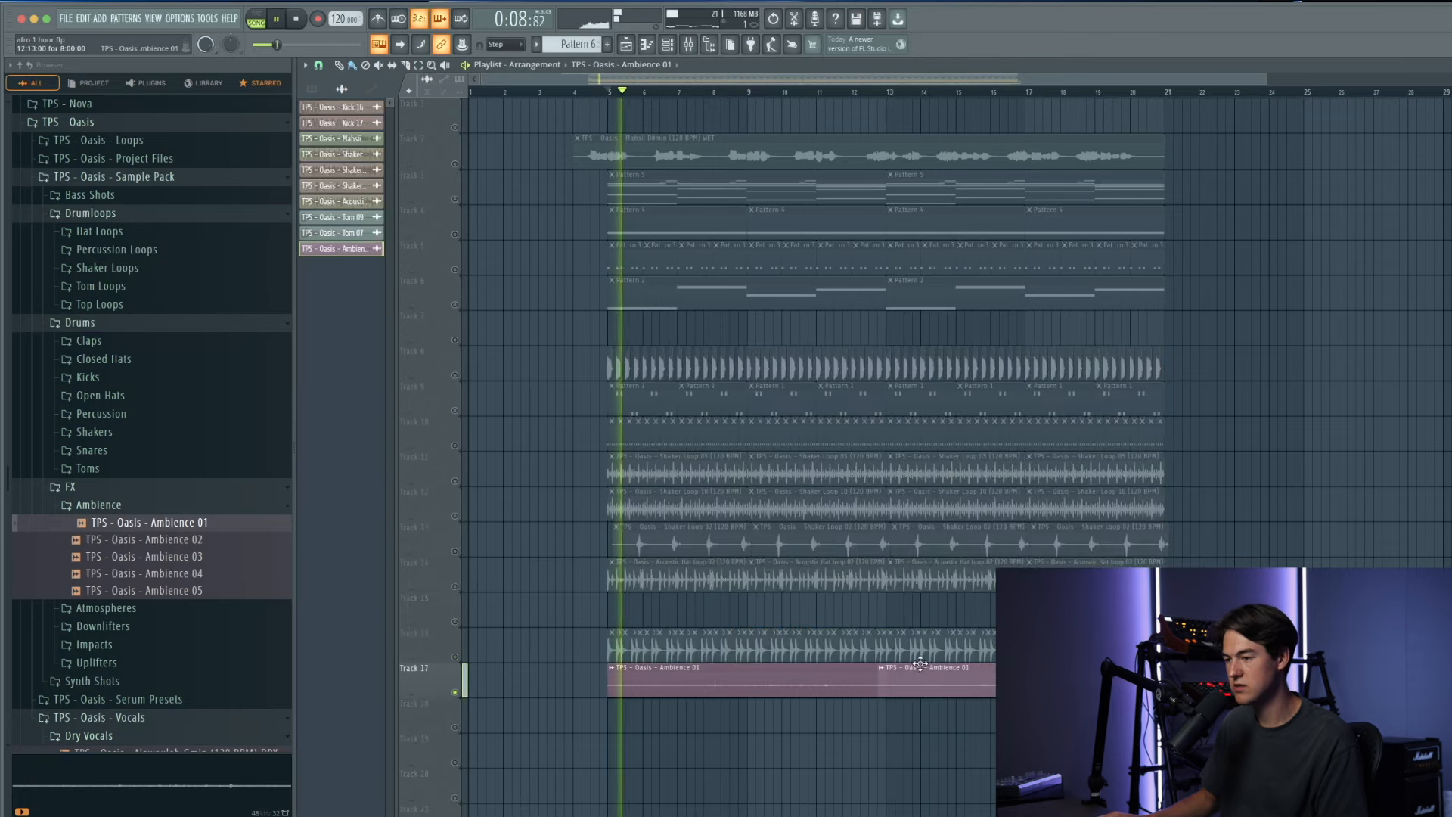
Step: Re-enable the drum and percussion Tracks 8 to 14 and 16 and play them together with the ambience
click(454, 657)
click(453, 587)
click(455, 551)
click(455, 516)
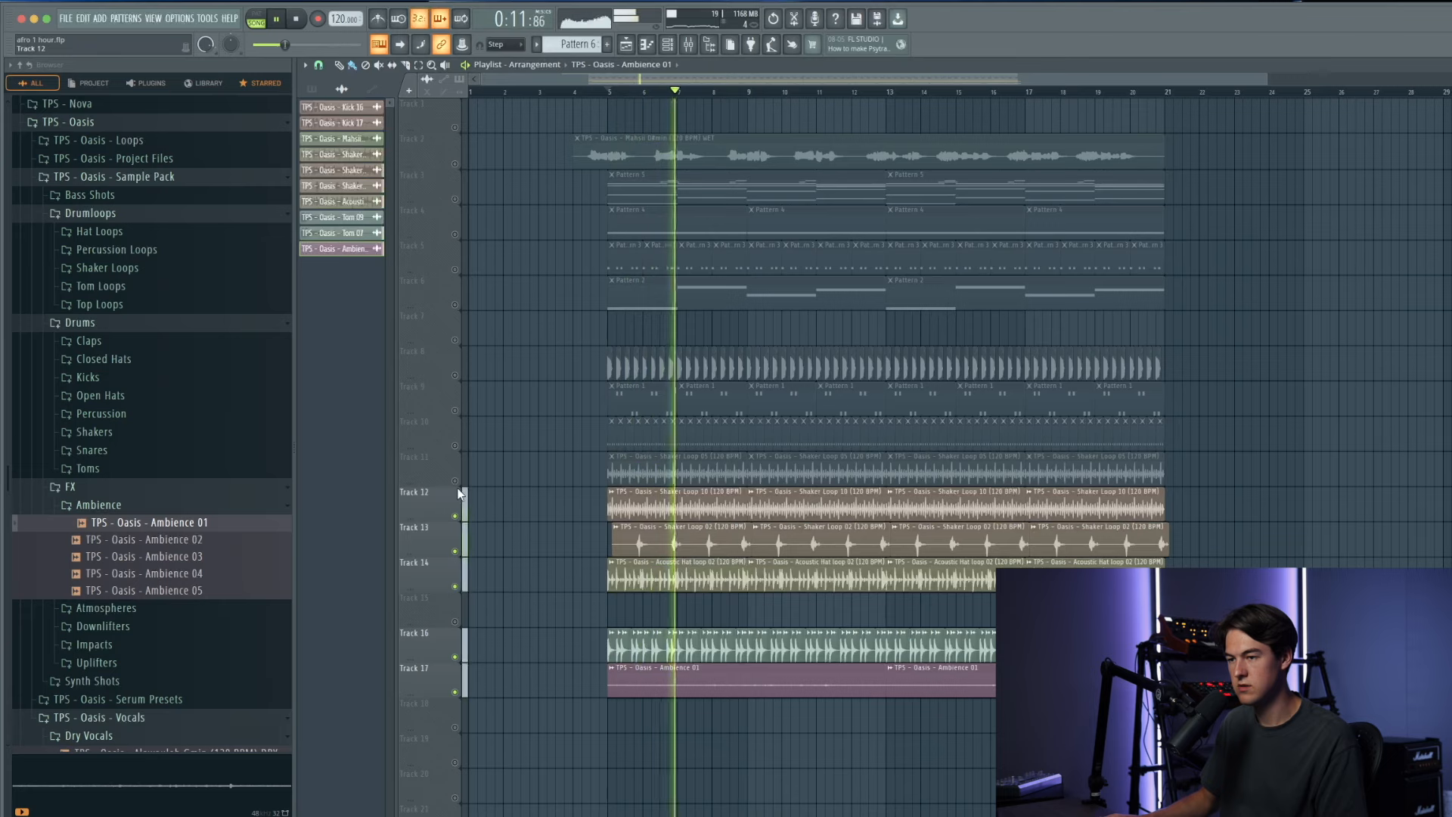
click(454, 481)
key(space)
click(455, 445)
click(455, 410)
click(454, 375)
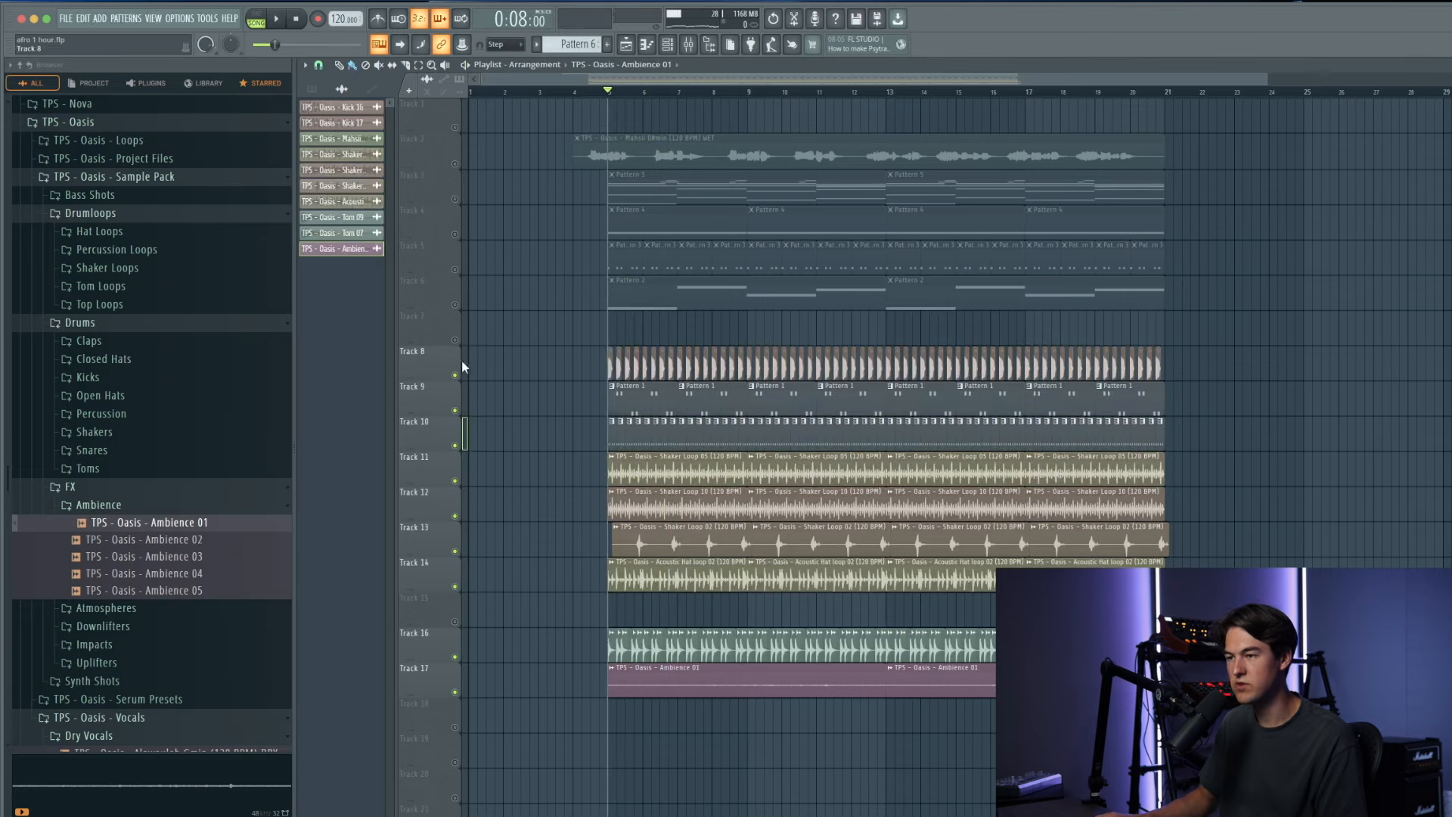
key(space)
Step: Lower the Ambience 01 channel volume in its clip settings, close them, and stop playback
double_click(757, 684)
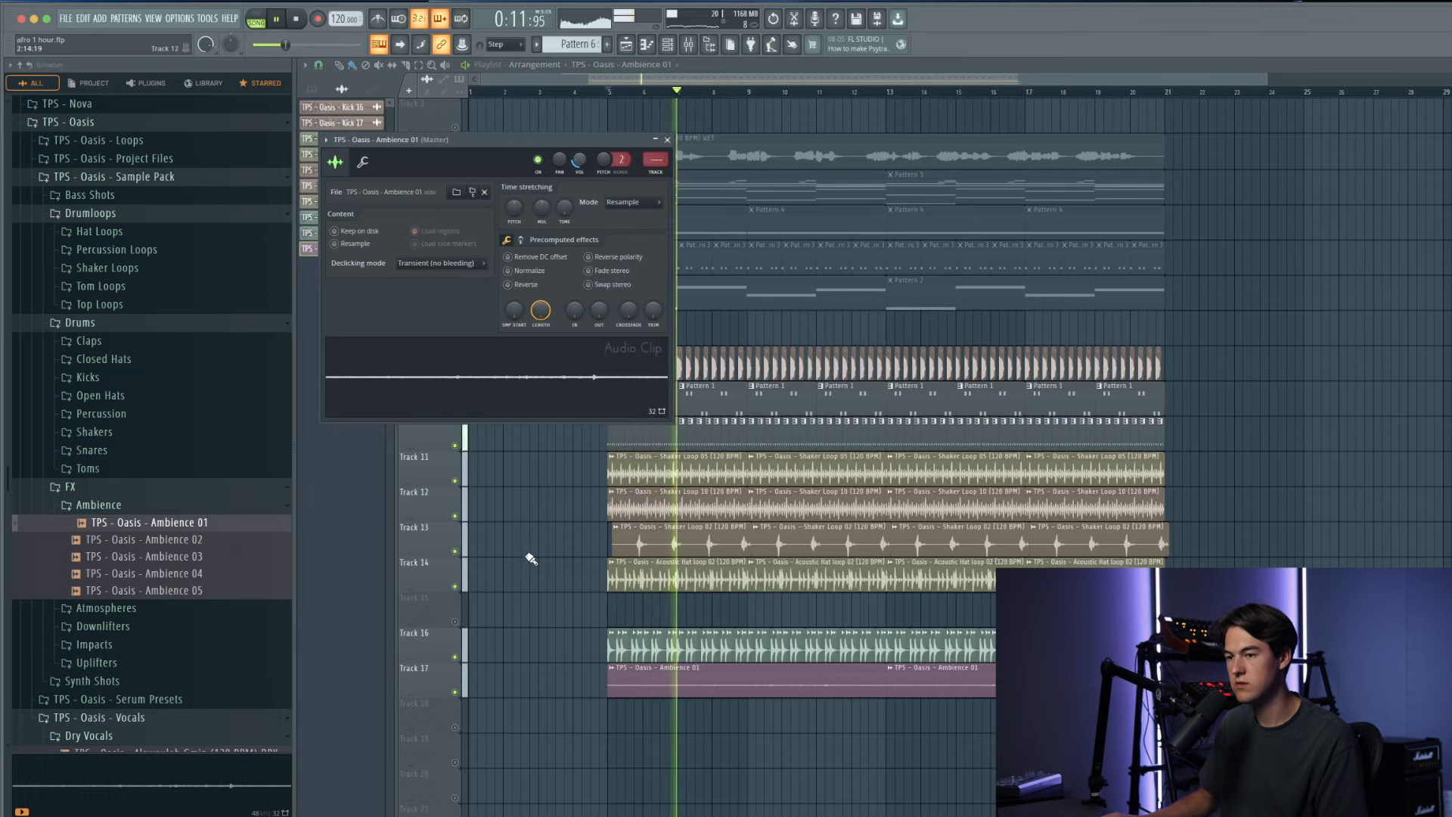
key(Escape)
key(space)
Step: Audition the other ambience samples, place Ambience 02 on Track 18 at bars 5 and 13, and unmute the track
click(199, 594)
click(200, 574)
click(206, 557)
click(211, 540)
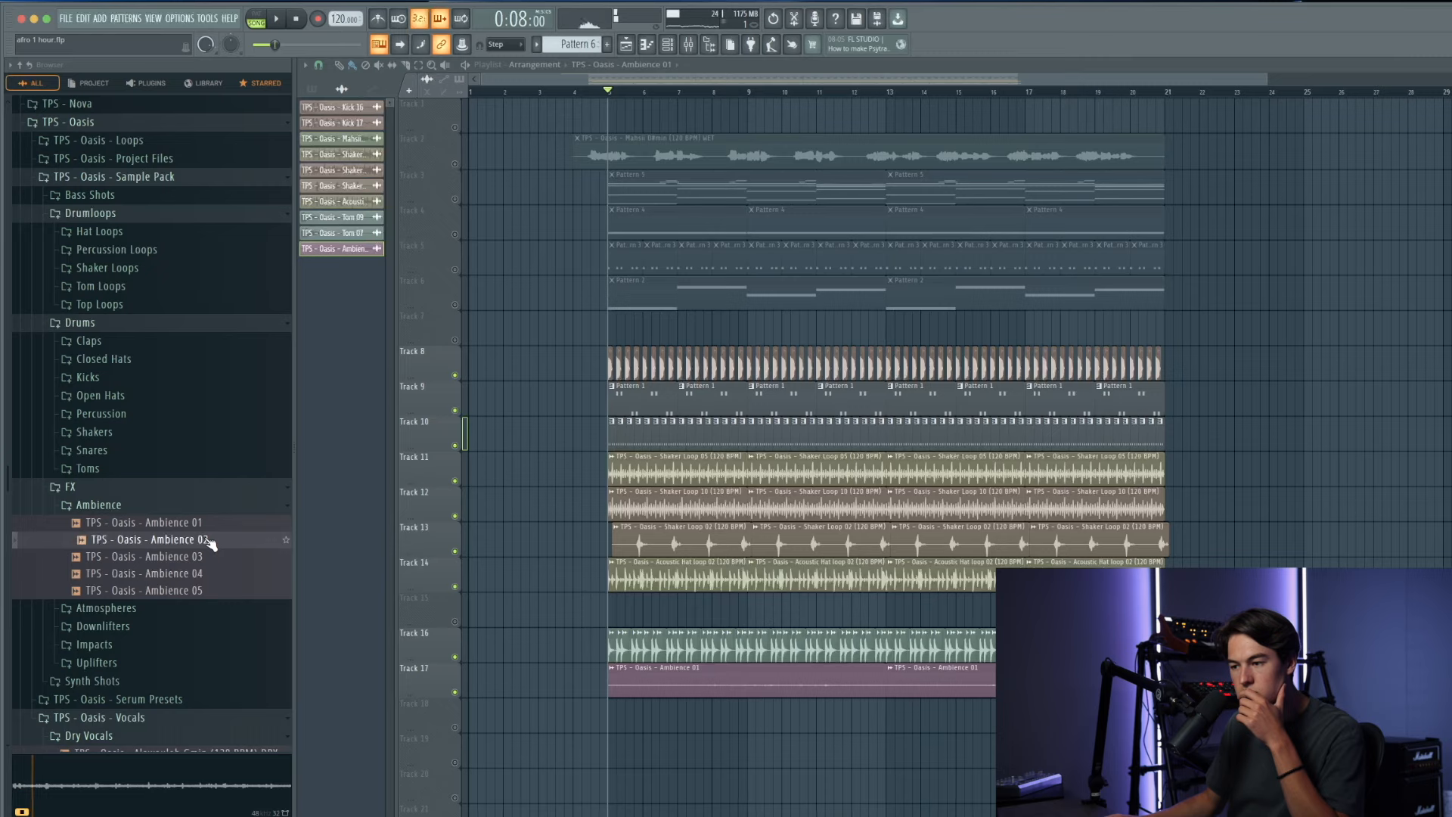
drag(519, 645, 615, 717)
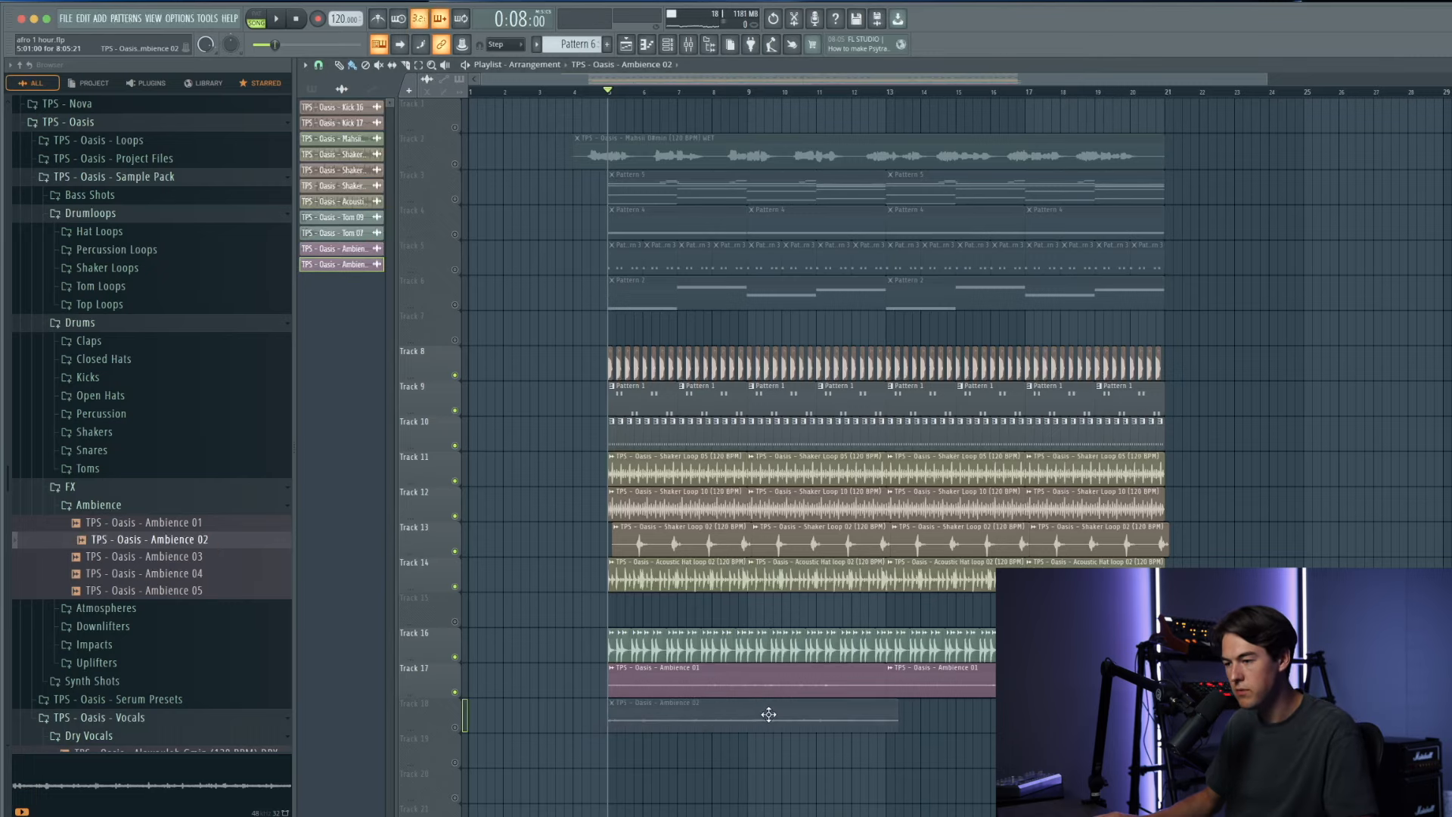
click(894, 726)
key(space)
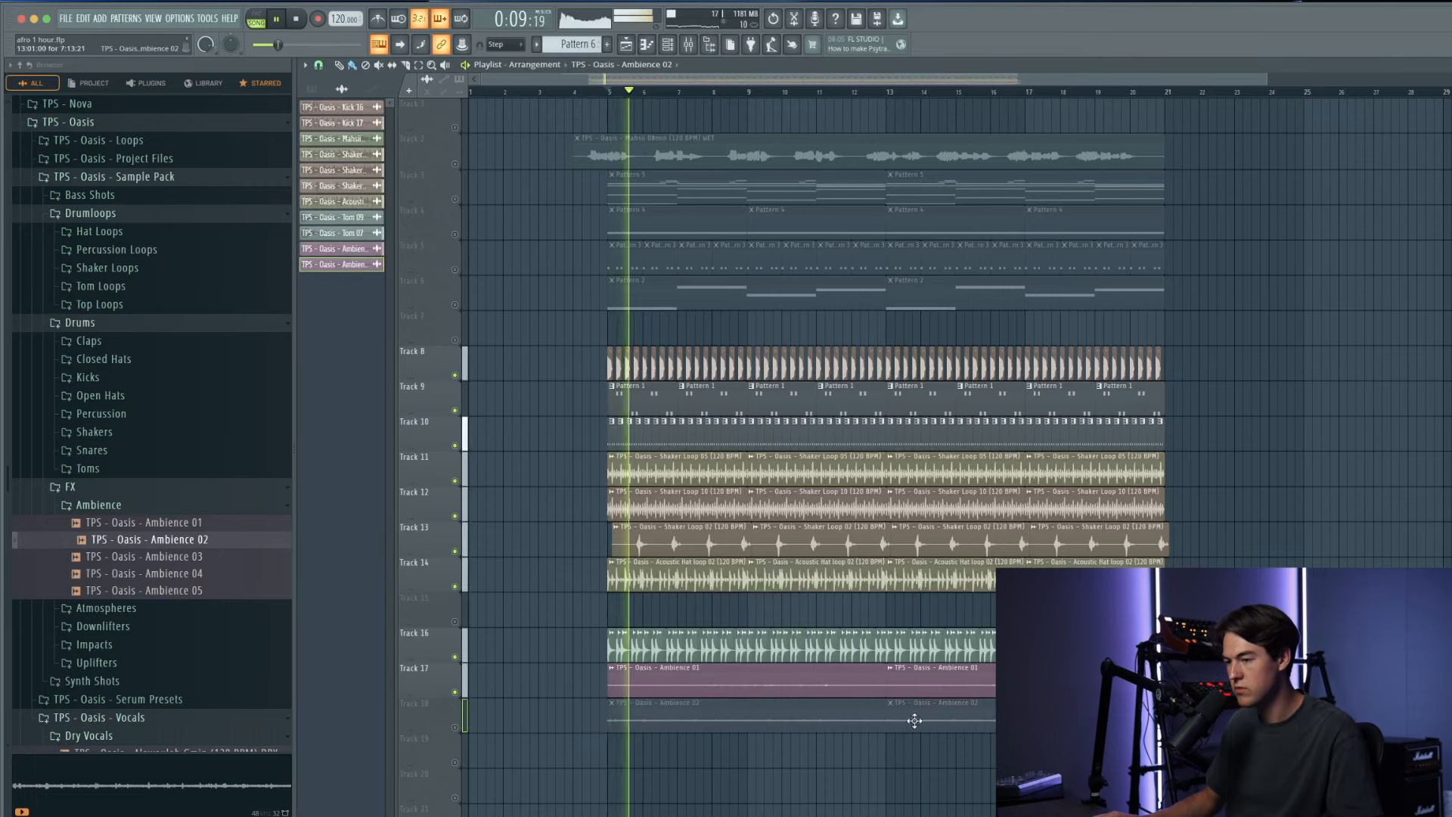
click(455, 727)
Step: Balance the Ambience 01 and Ambience 02 channel volumes during playback, turning Ambience 02 down to about 21%
double_click(642, 723)
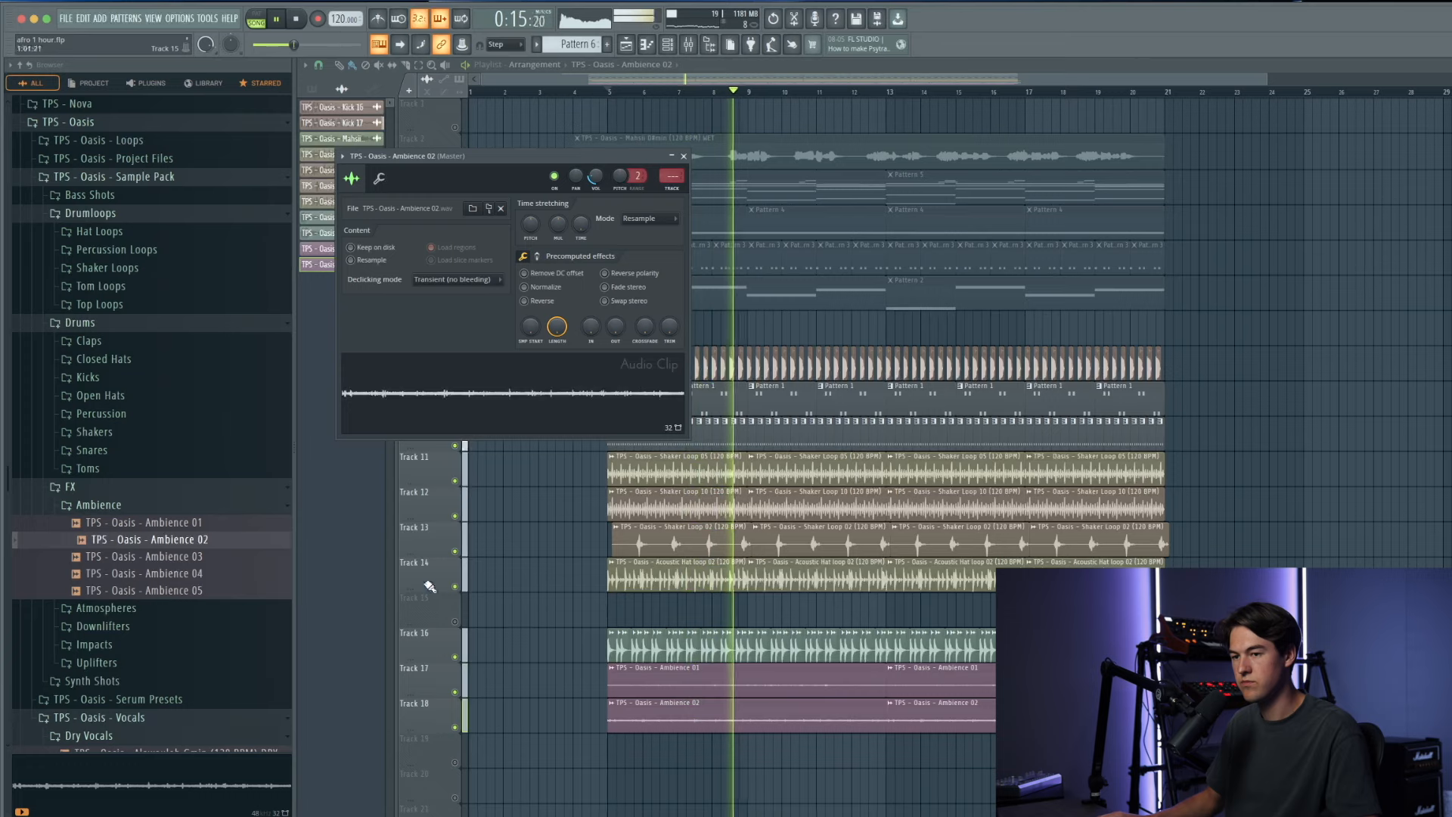
click(162, 507)
double_click(662, 683)
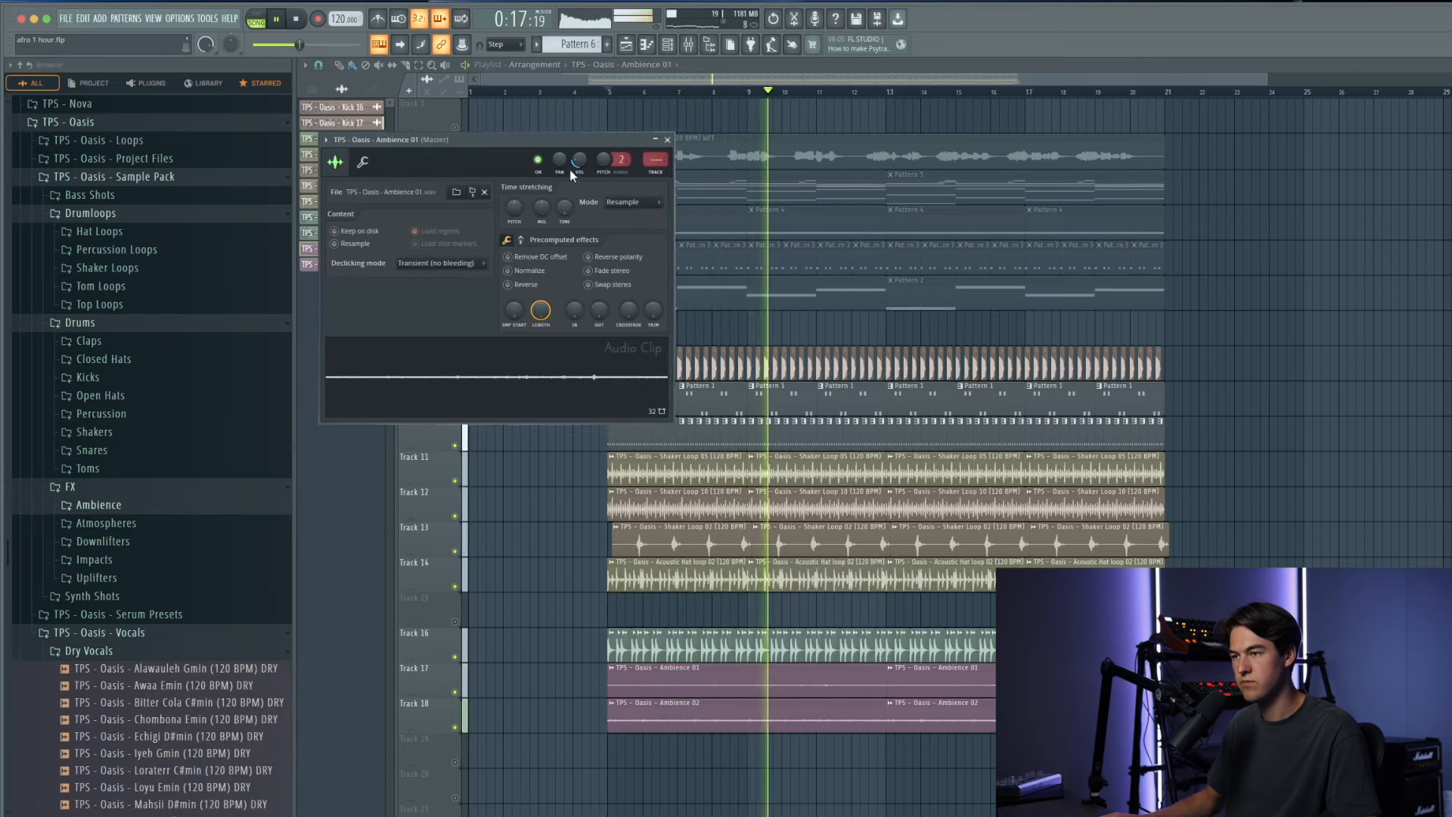
double_click(700, 710)
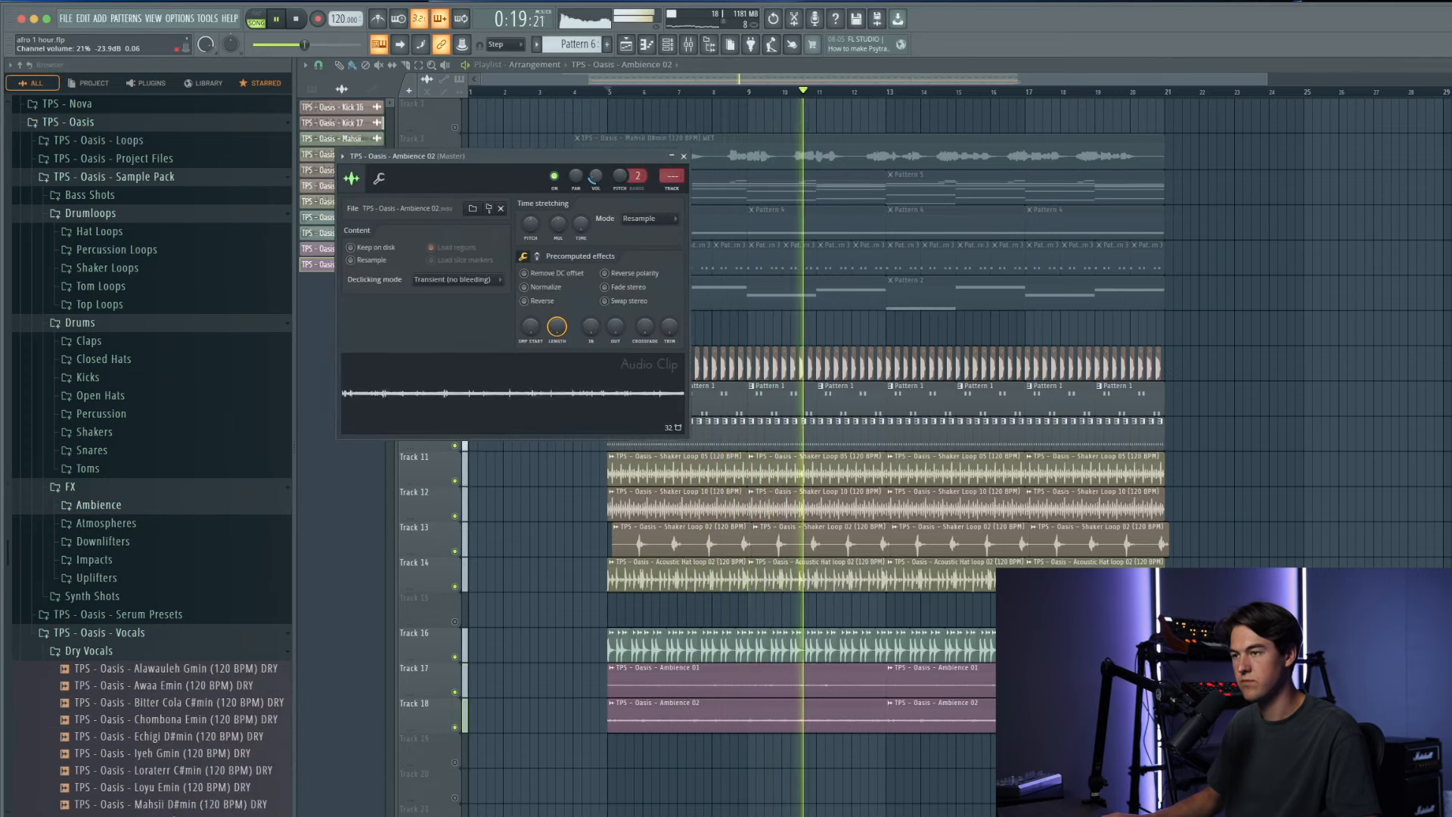
click(684, 155)
key(space)
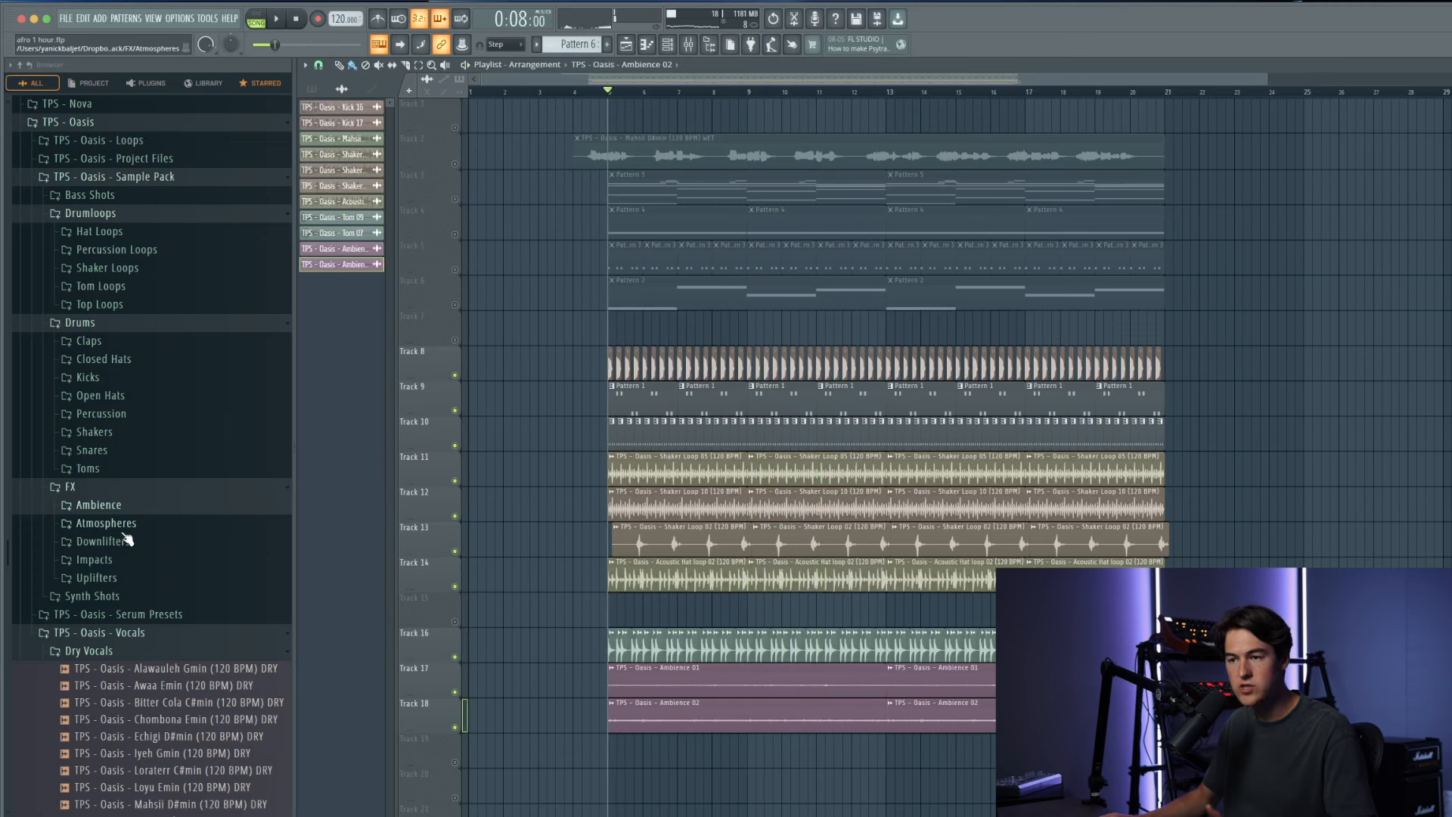
Step: Audition the samples in the Atmospheres folder from Atmosphere 01 C through Atmosphere 10 C
click(106, 523)
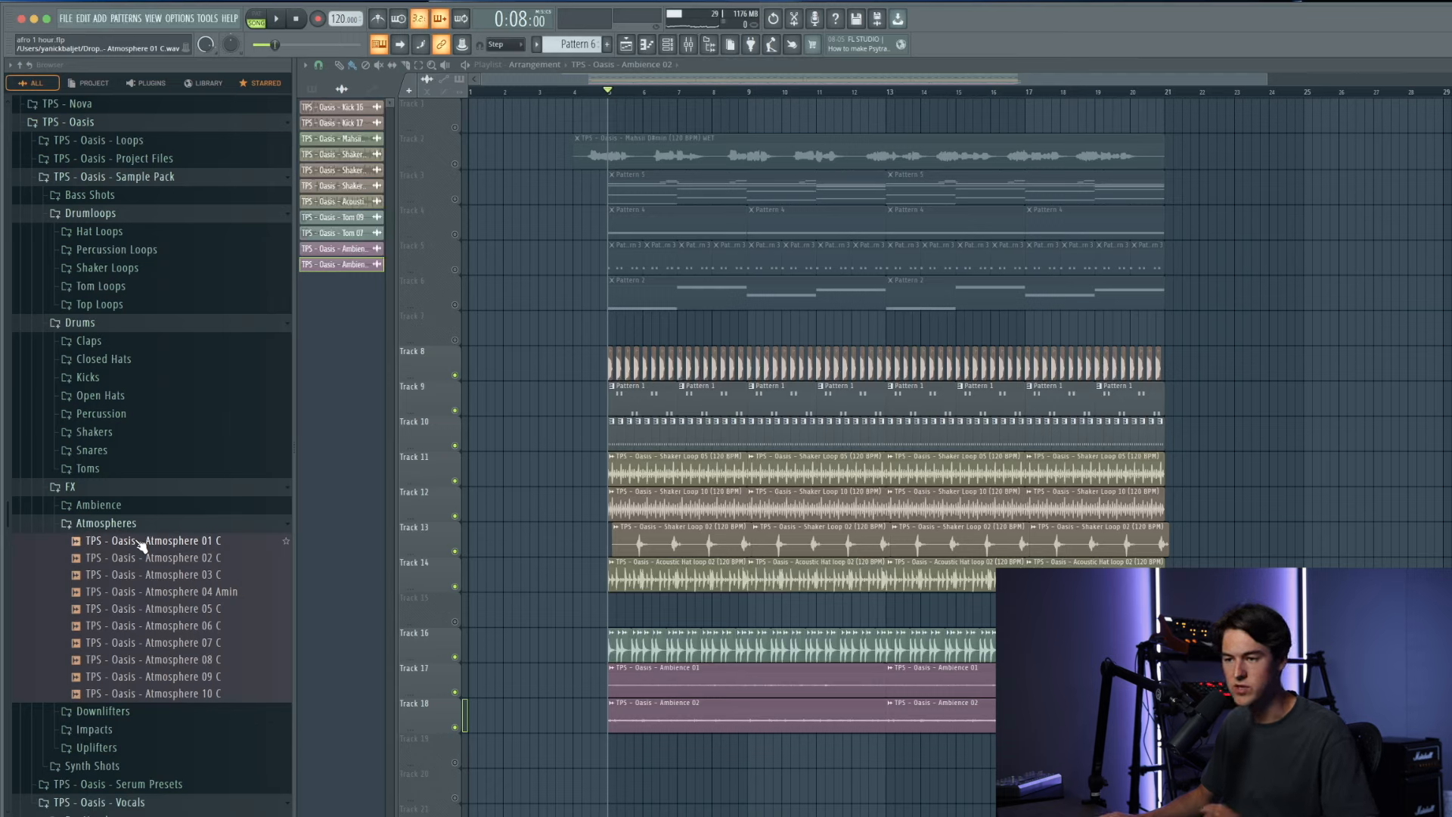
click(140, 541)
click(155, 557)
click(163, 575)
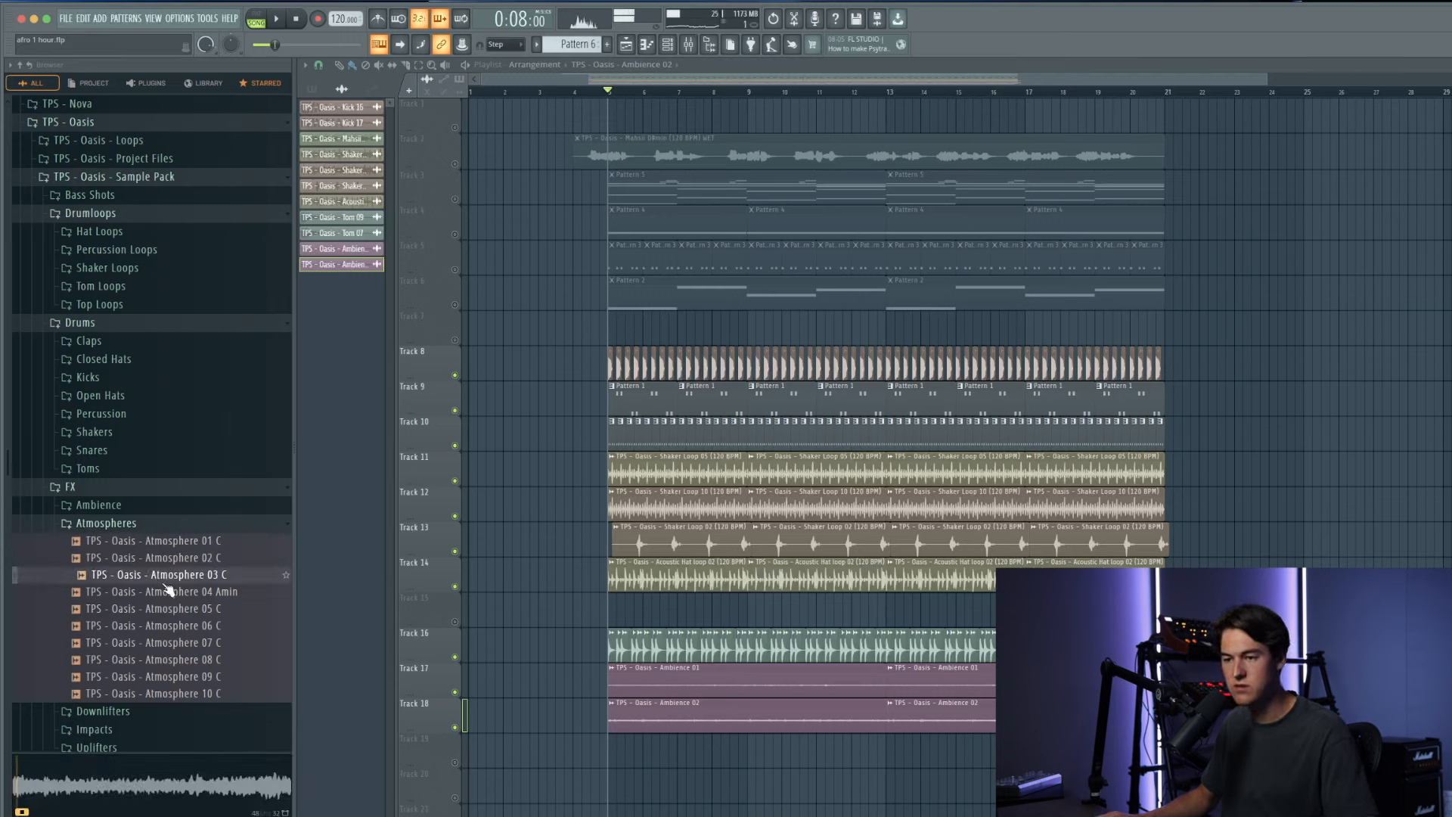
click(180, 625)
click(212, 608)
click(217, 659)
click(219, 676)
click(222, 694)
click(221, 679)
click(224, 694)
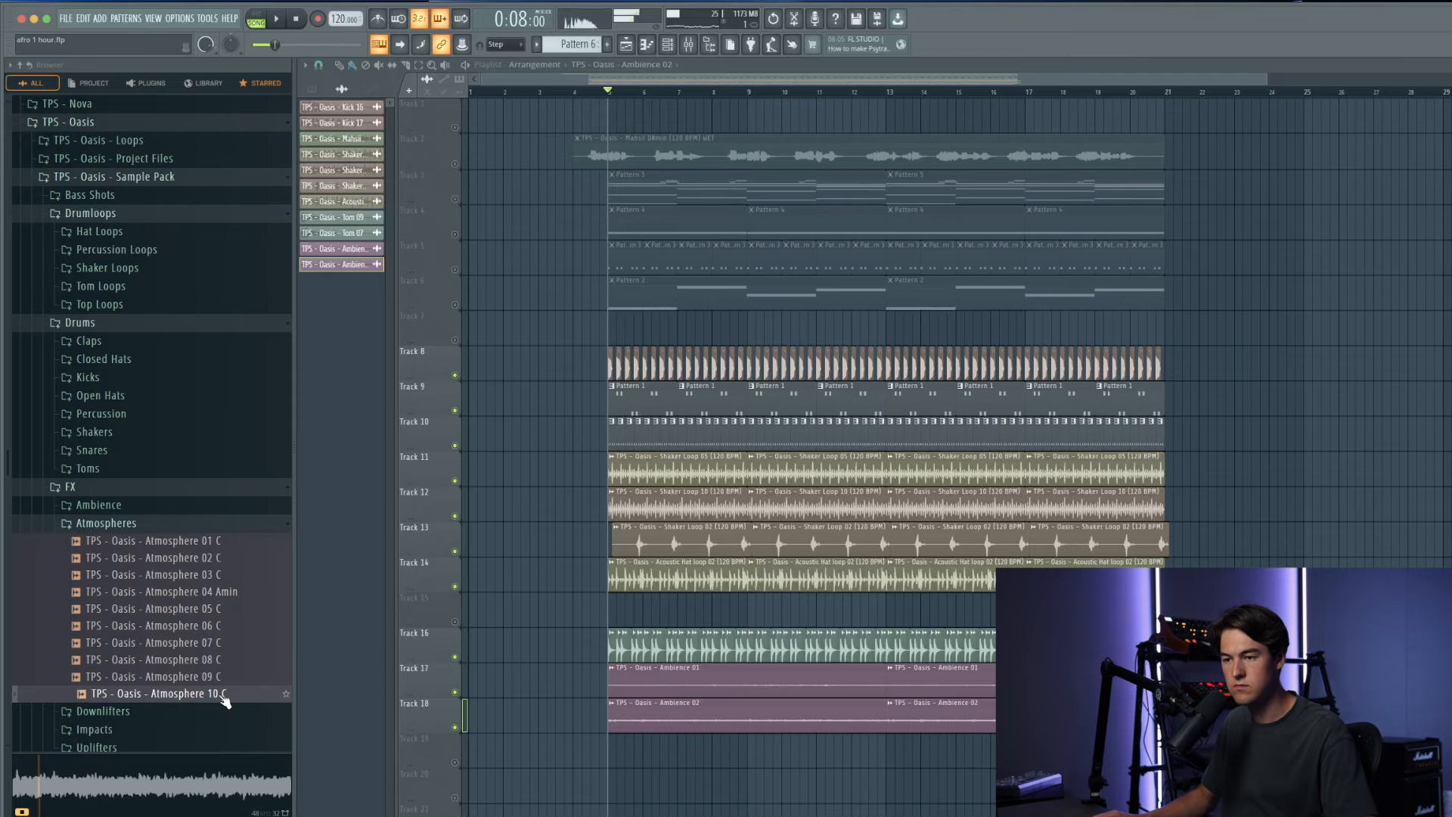
Step: Place Atmosphere 10 C on Track 19 at bars 5 and 9, and pitch it up 300 cents in Auto stretch mode
drag(619, 759, 618, 756)
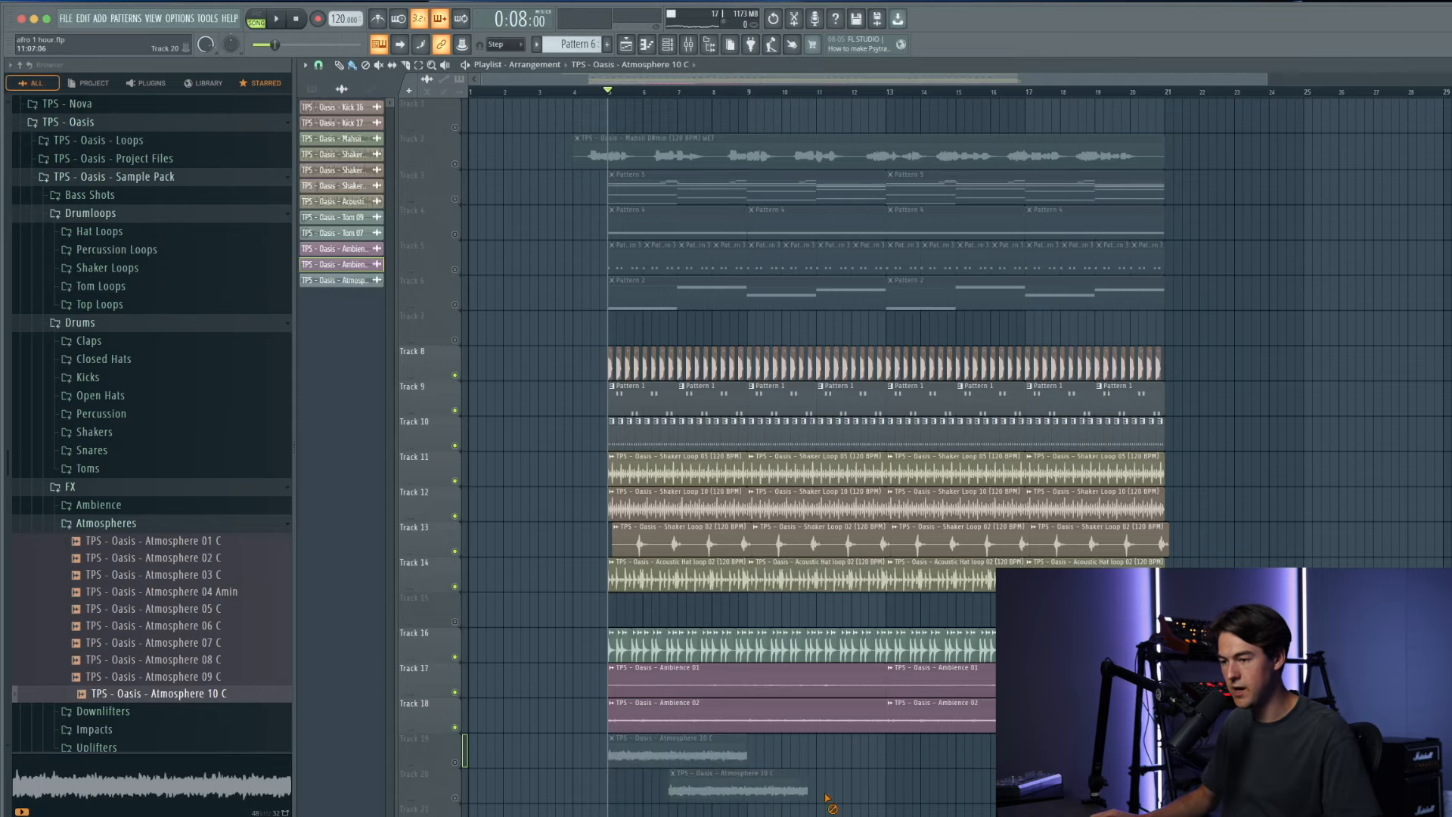
scroll(584, 746, up, 3)
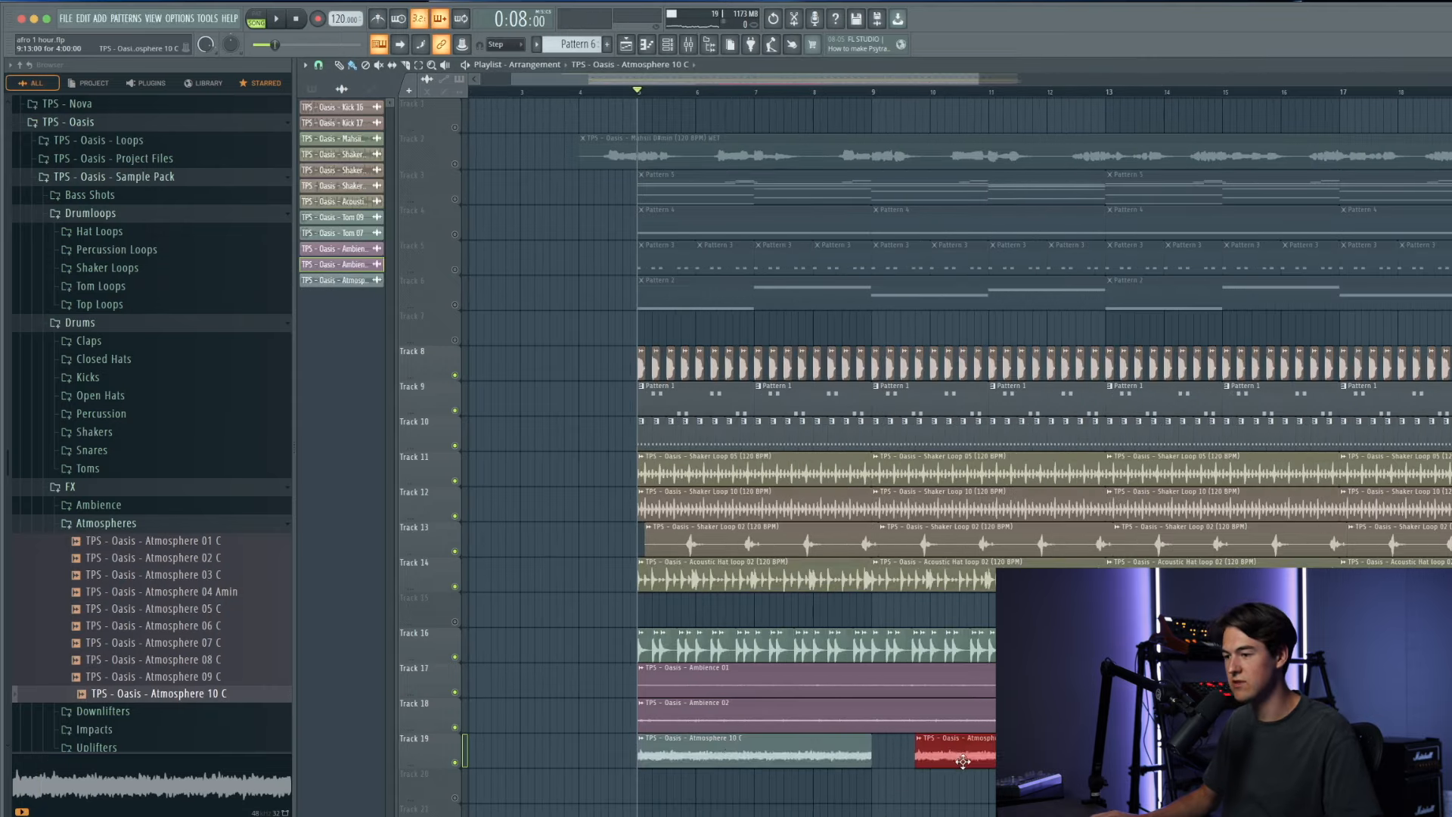
scroll(918, 757, down, 3)
double_click(918, 757)
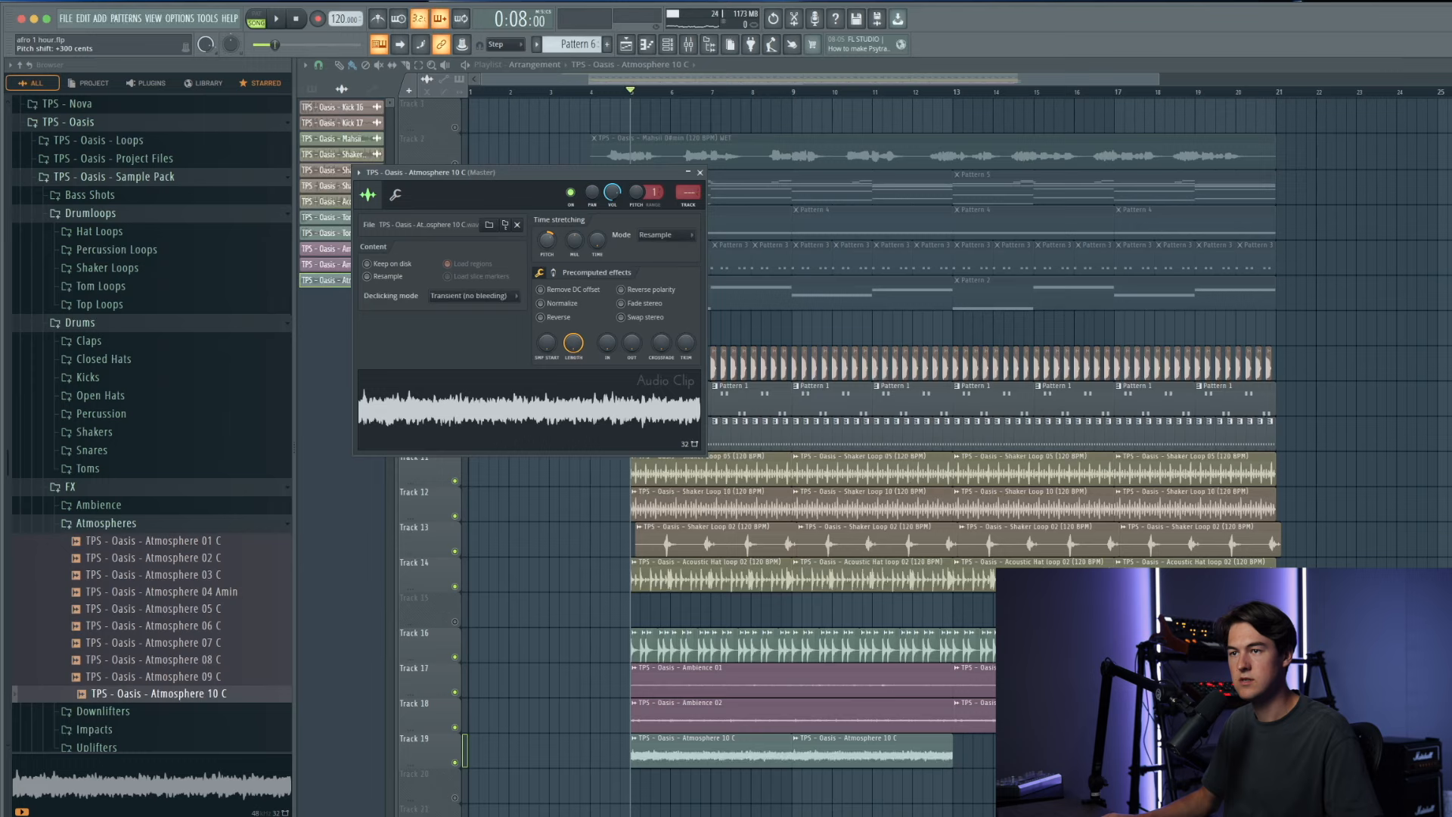
key(space)
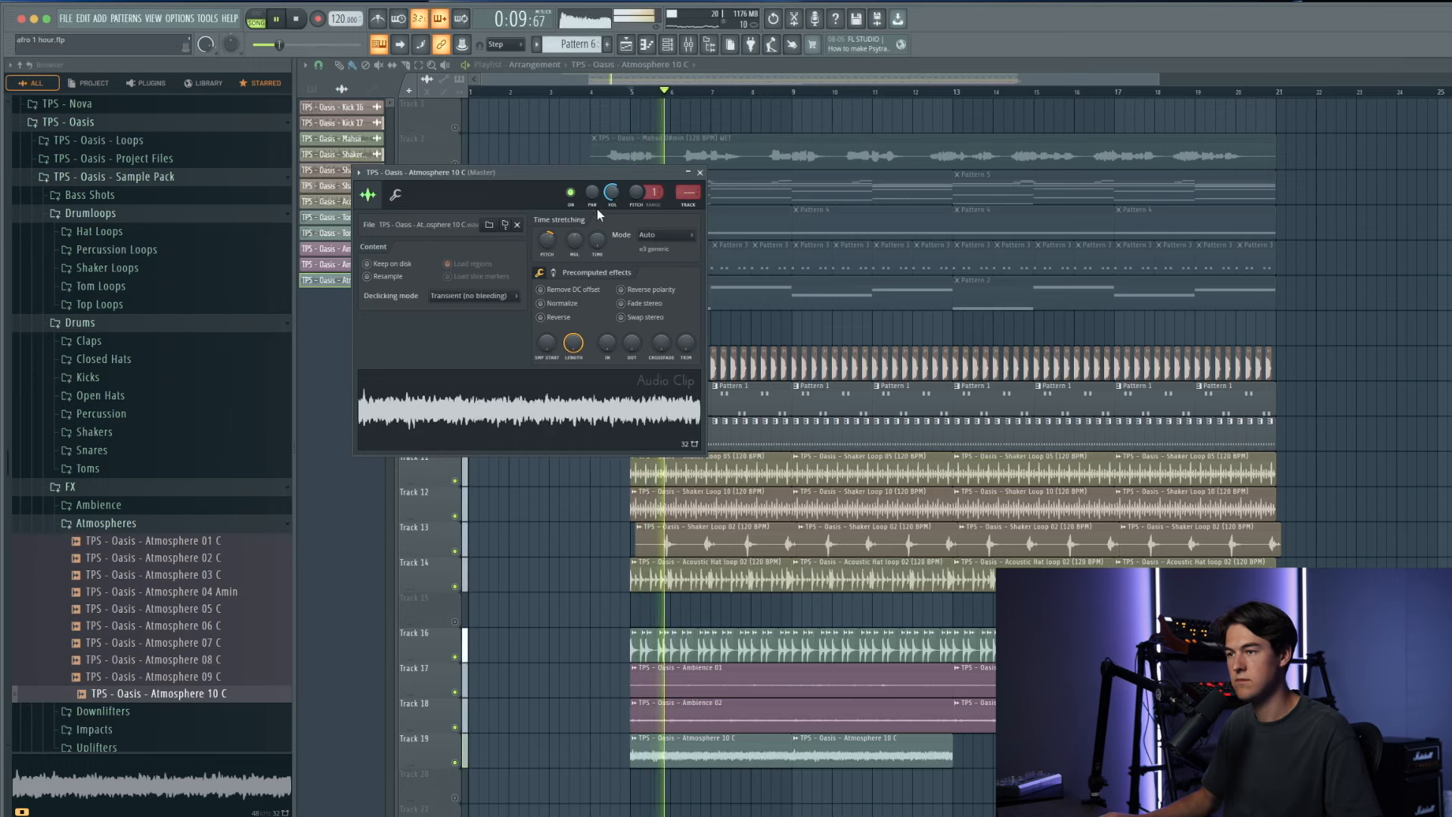
Step: Set the Atmosphere 10 C channel volume to about 28% and copy its Track 19 clips to bars 13 and 17
key(space)
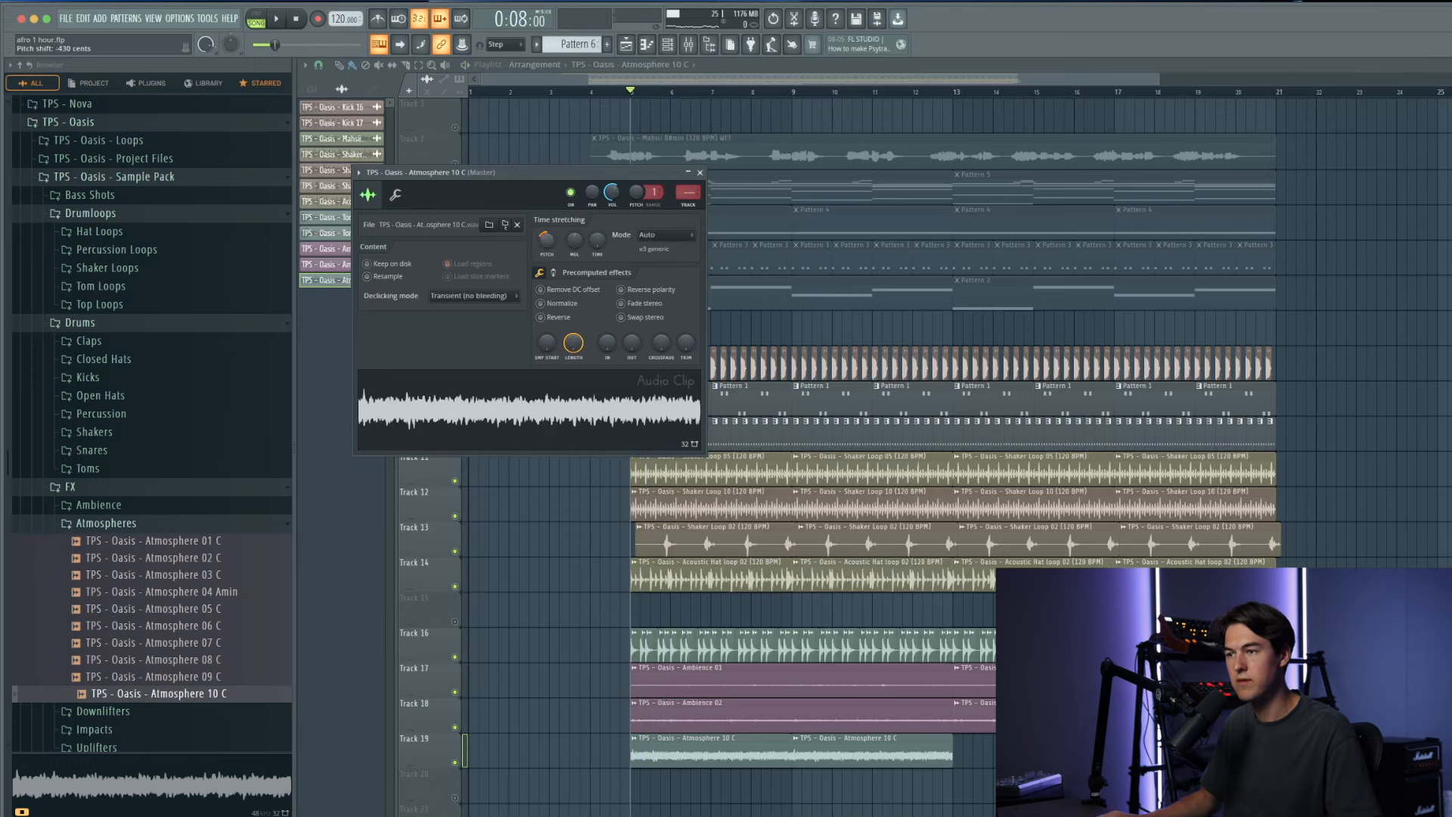
key(space)
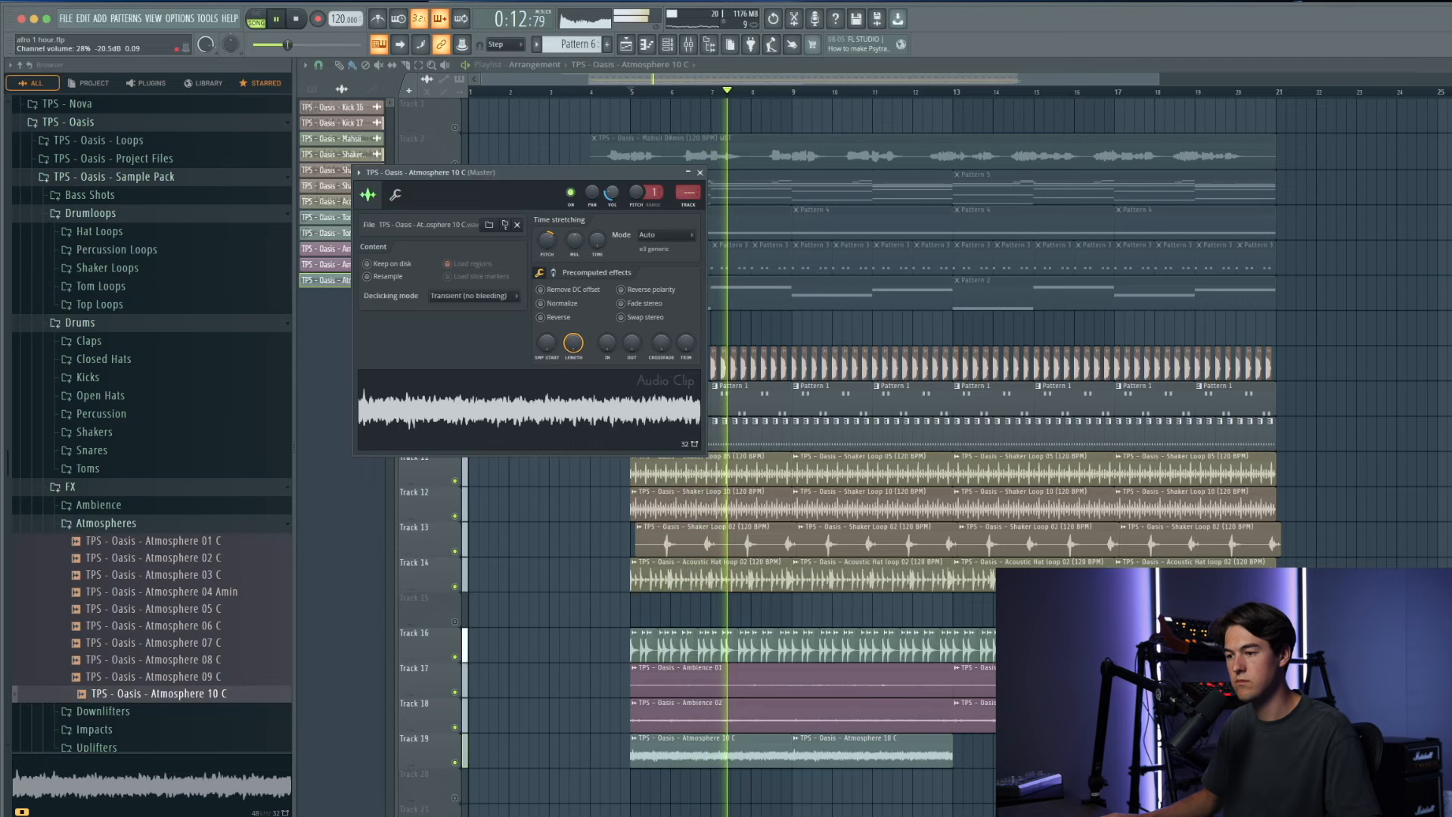
drag(917, 757, 1079, 757)
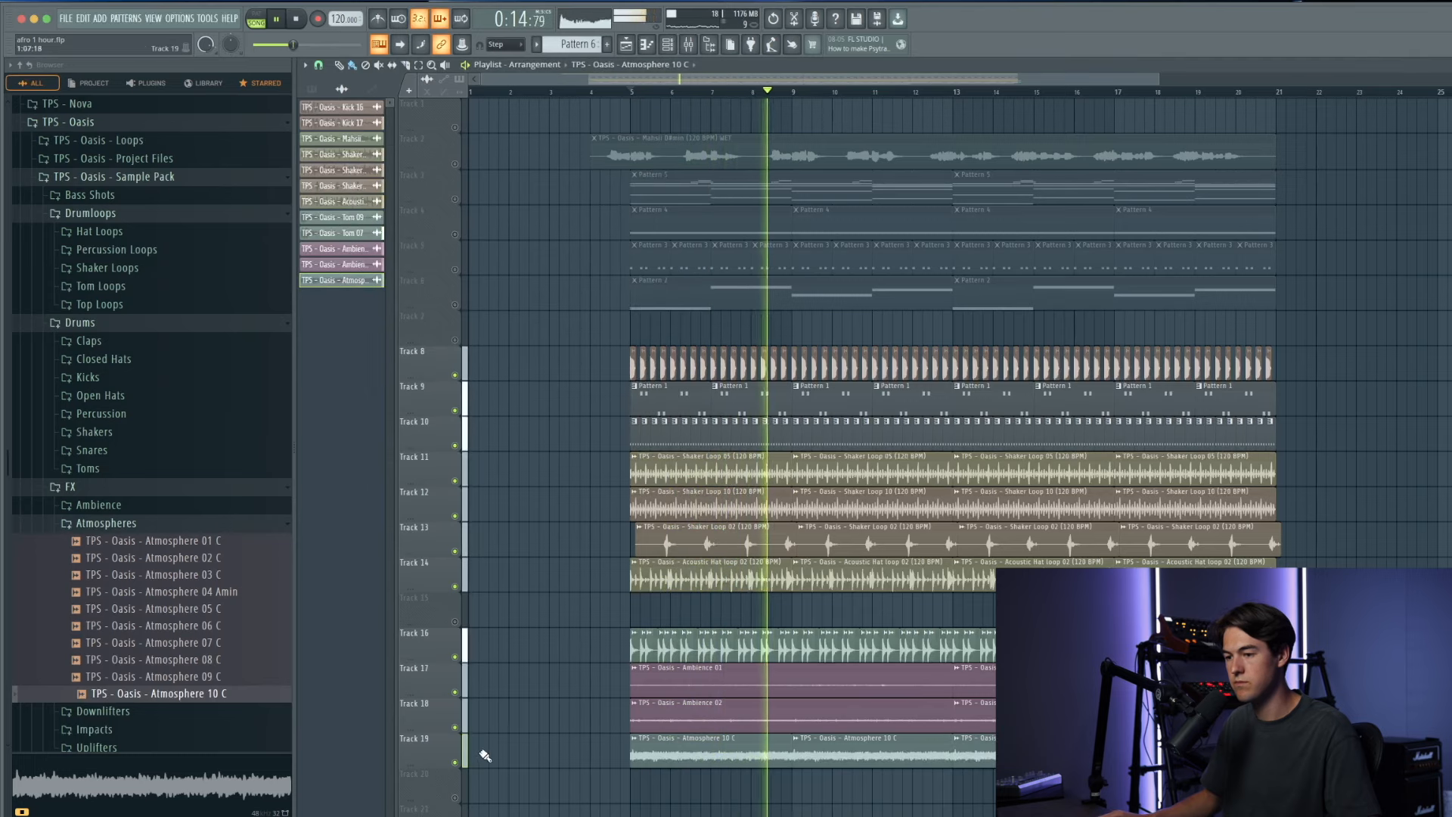
Step: Solo Track 19 and listen to the Atmosphere 10 C clips on their own
right_click(455, 762)
key(space)
key(space)
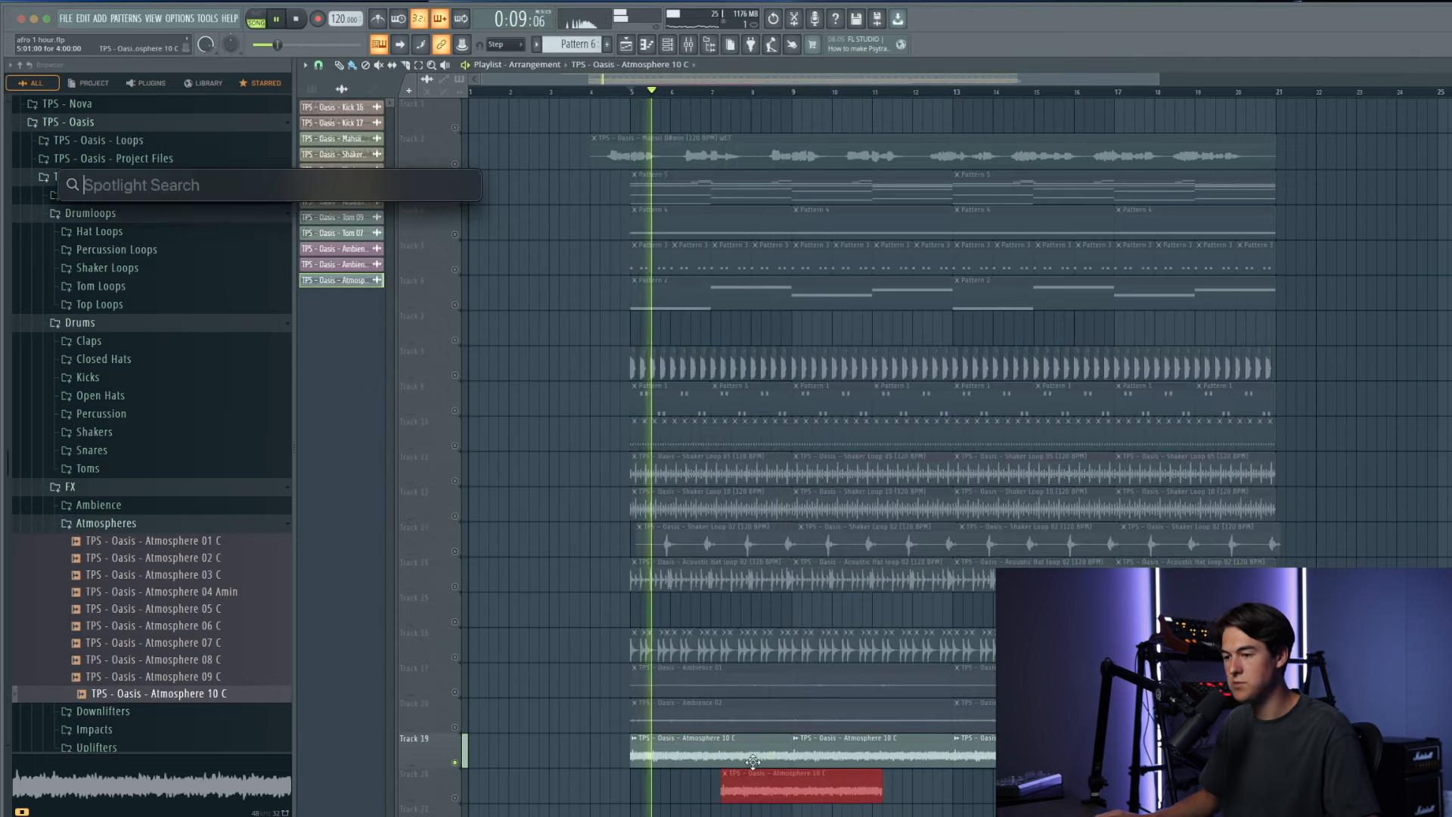
key(space)
Step: Route Atmosphere 10 C to mixer track 29 and roll off its lows and highs with Fruity Parametric EQ 2
click(690, 52)
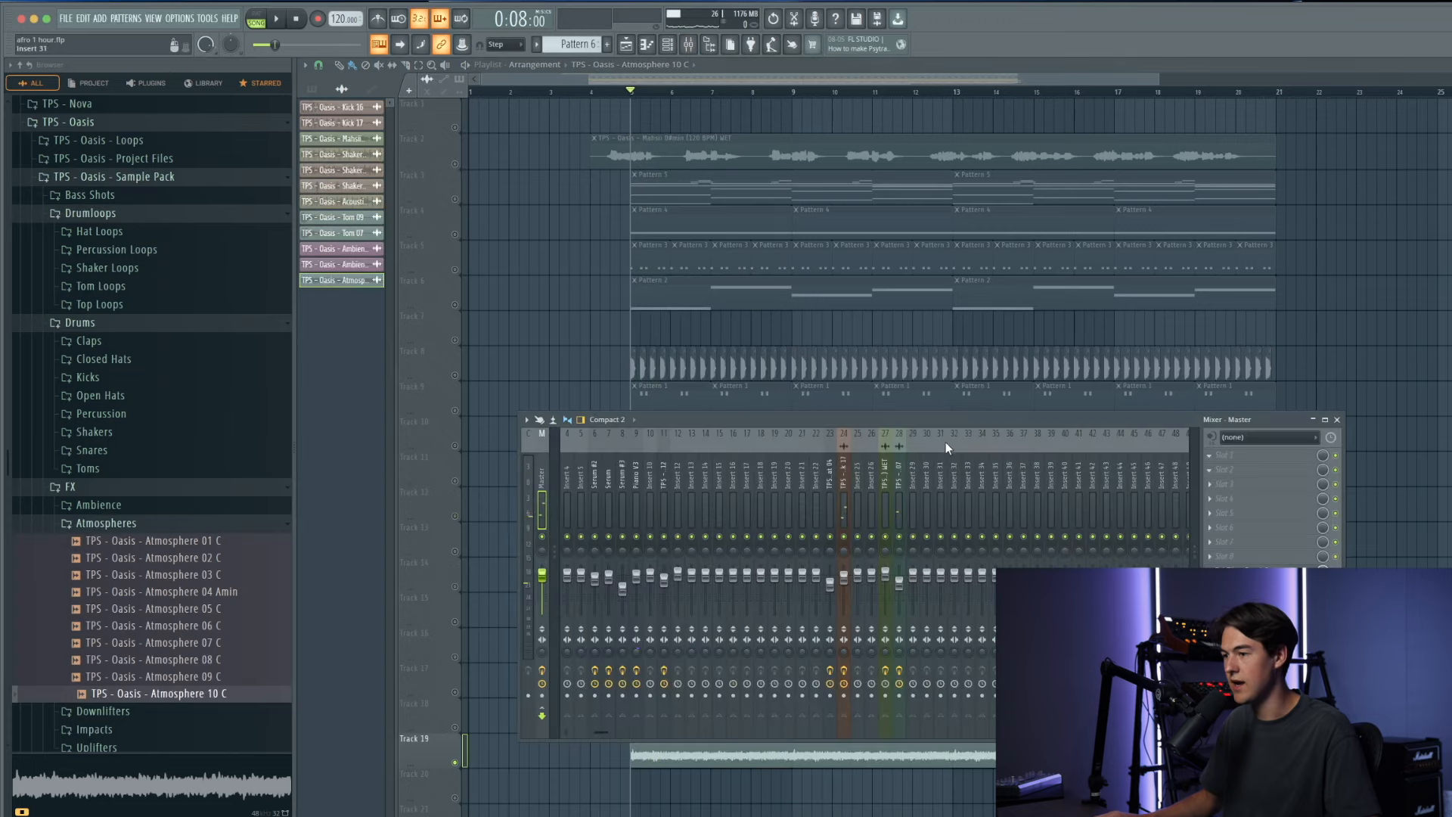
click(1280, 470)
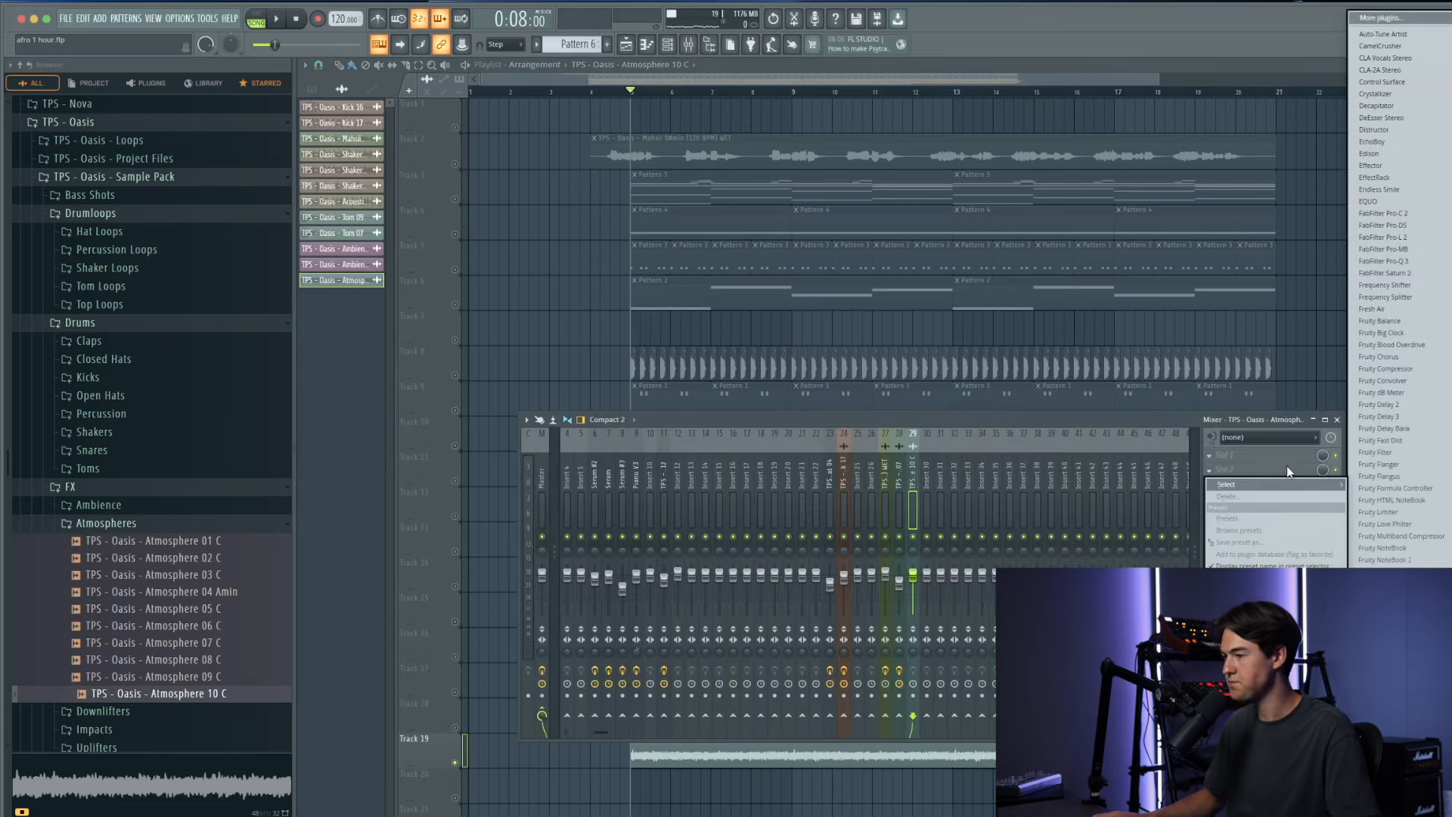
click(1386, 596)
key(space)
drag(652, 312, 609, 373)
drag(439, 314, 464, 374)
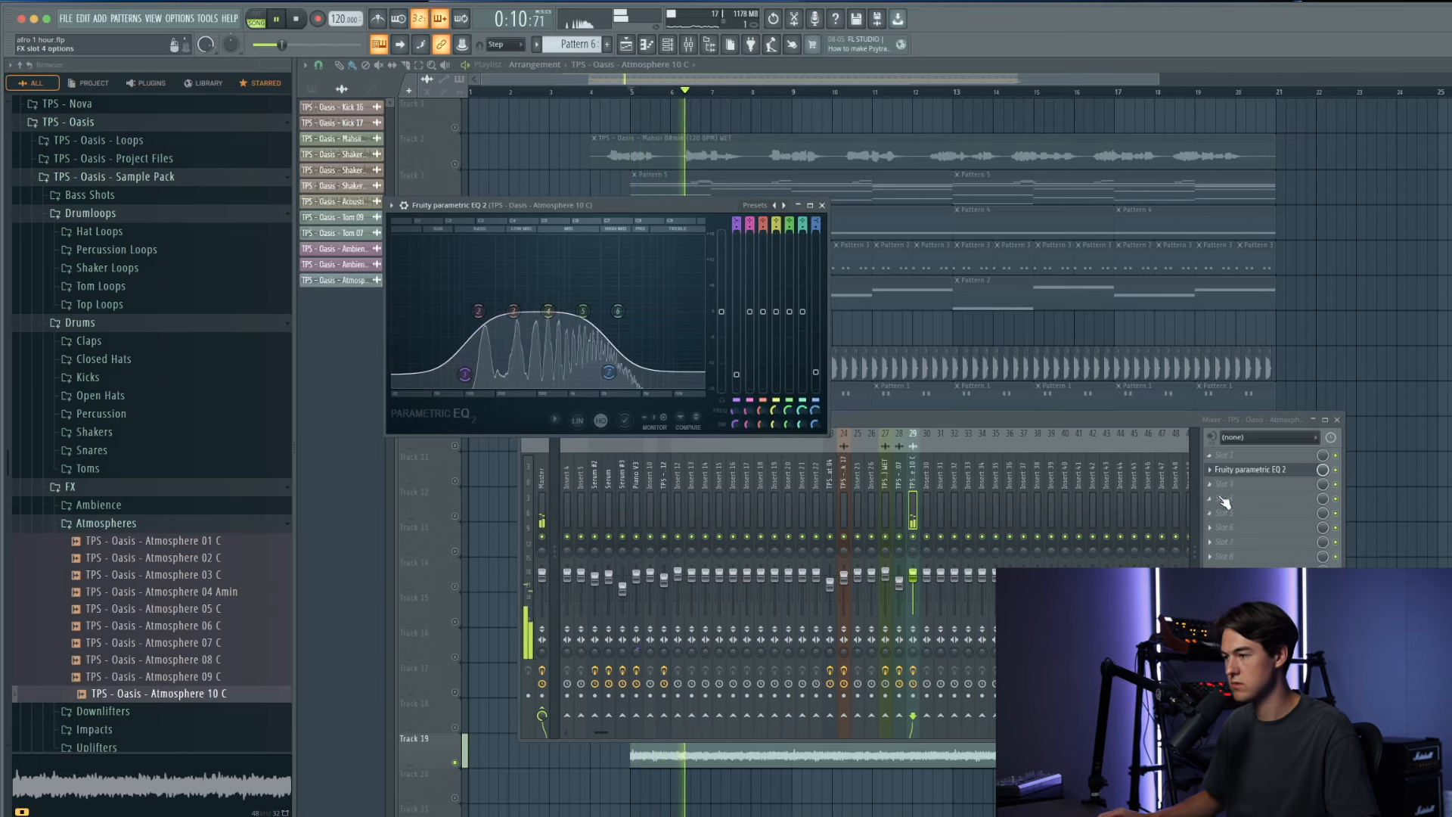
Step: Add Fruity Reeverb 2 after the EQ on the Atmosphere 10 C mixer track and lower its dry level
click(1248, 484)
click(1386, 643)
key(space)
key(space)
drag(682, 245, 684, 265)
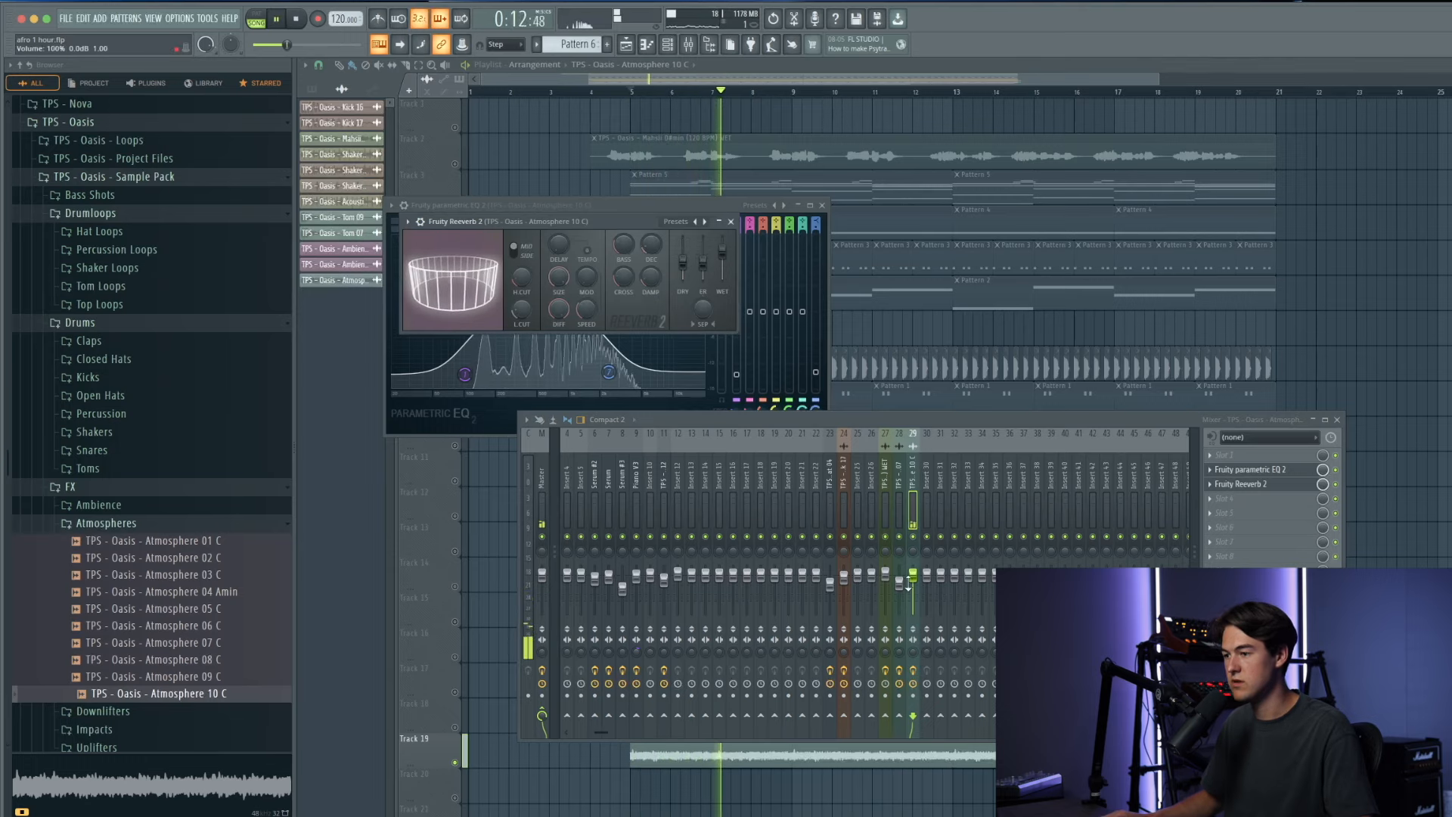
Step: Add Fruity Stereo Enhancer after the reverb and set its phase offset to about 13.7 ms left
key(space)
click(1227, 501)
mouse_move(1225, 512)
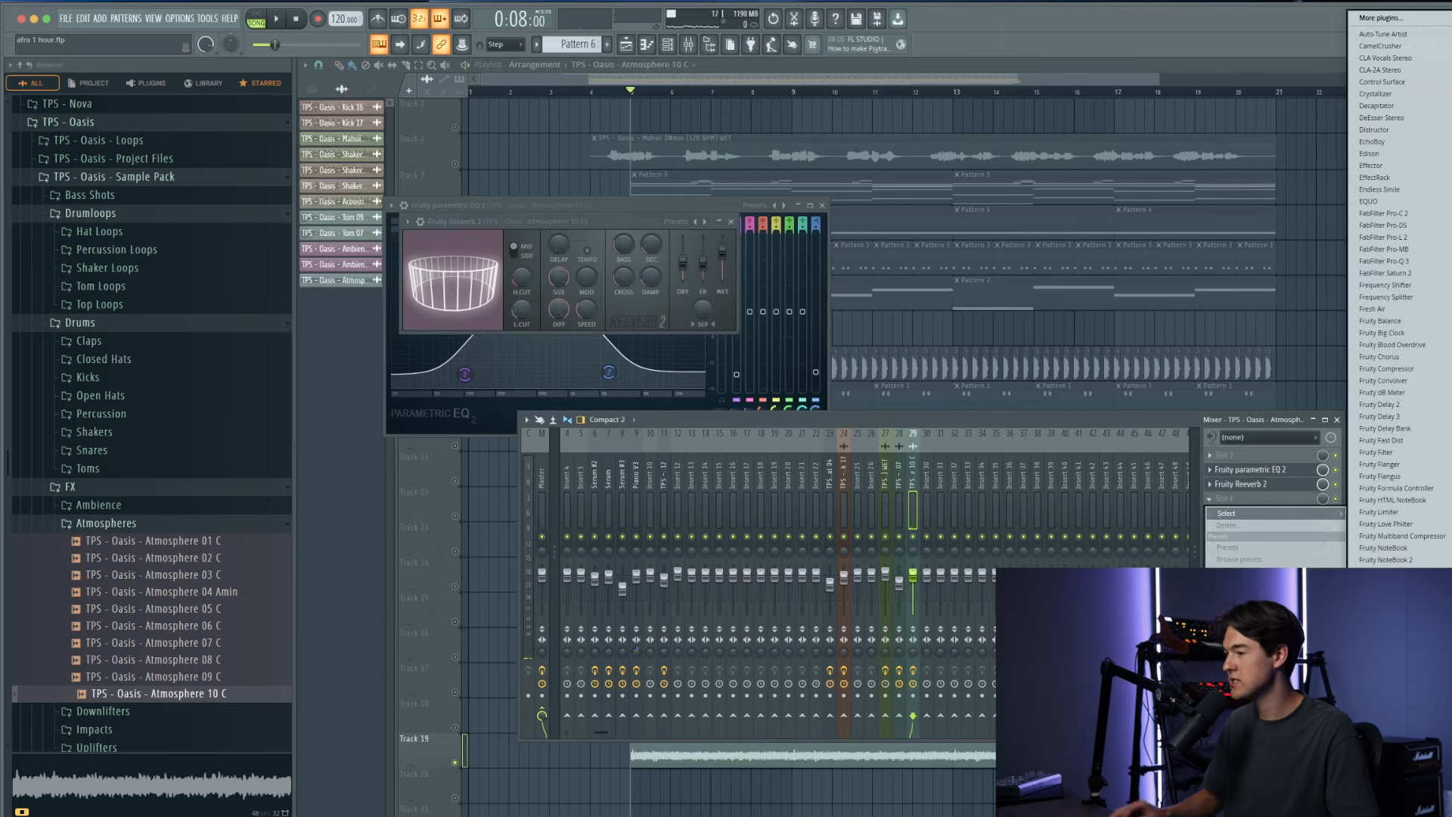
click(1395, 707)
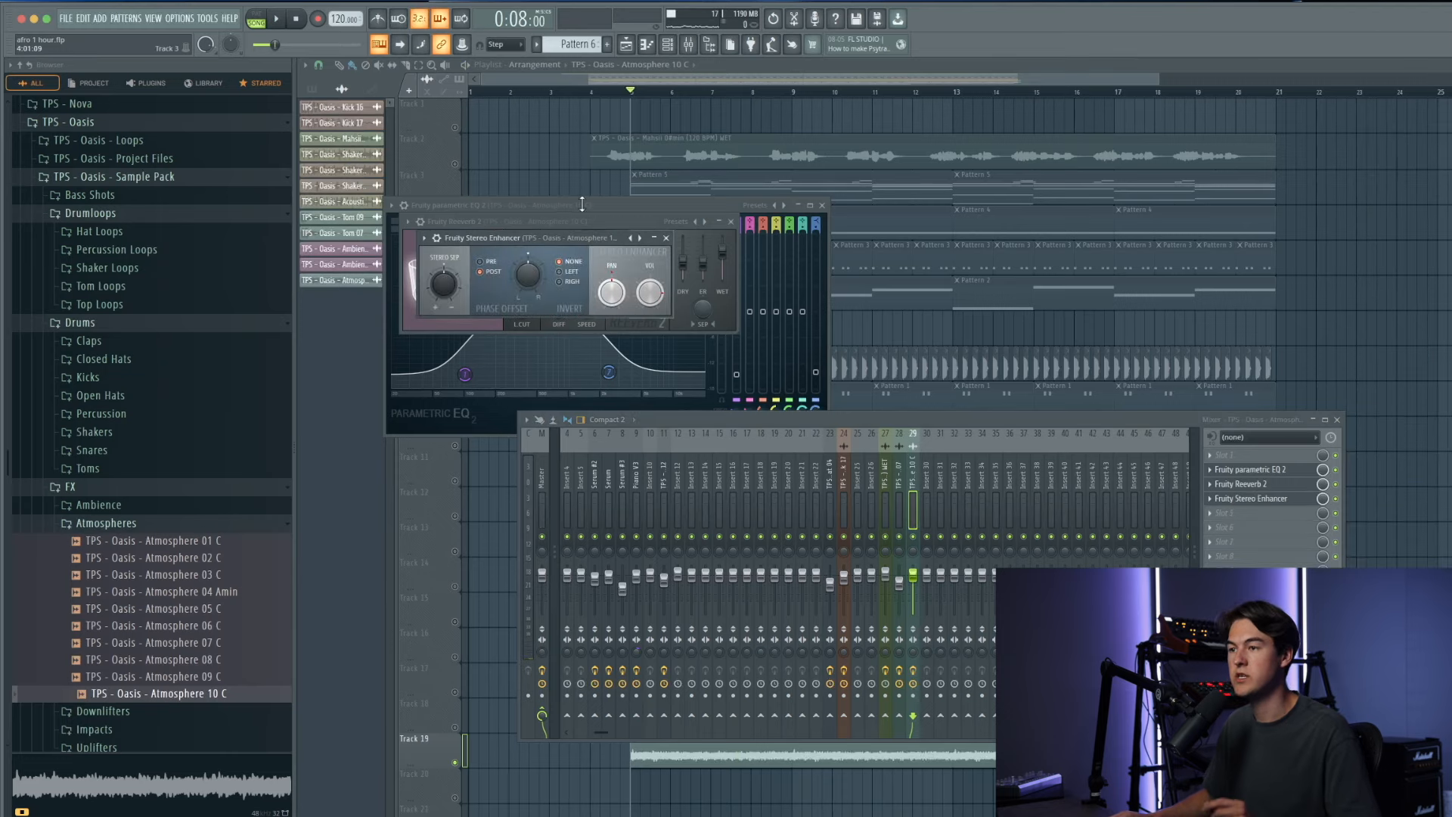
drag(563, 237, 695, 272)
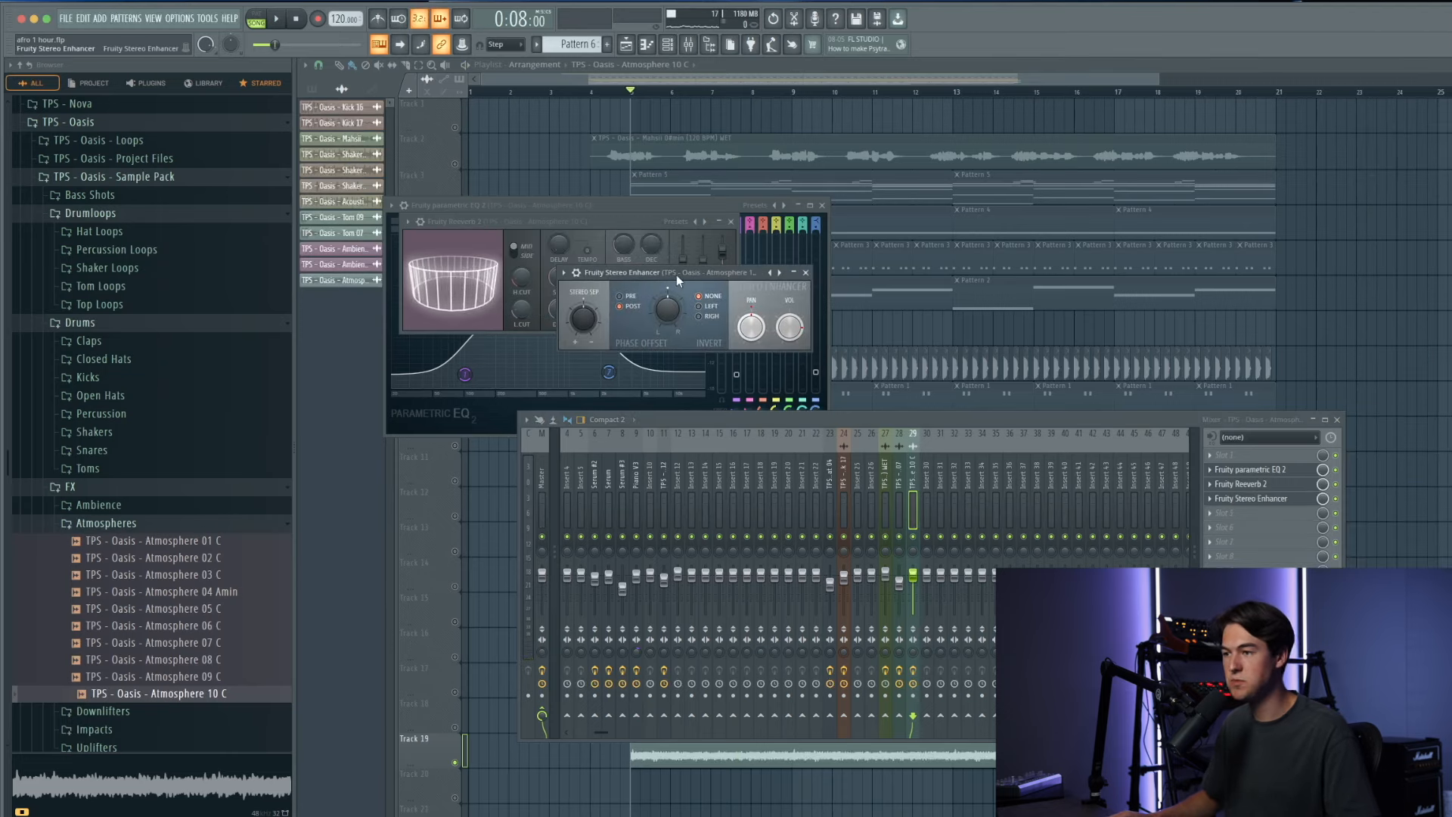
click(563, 272)
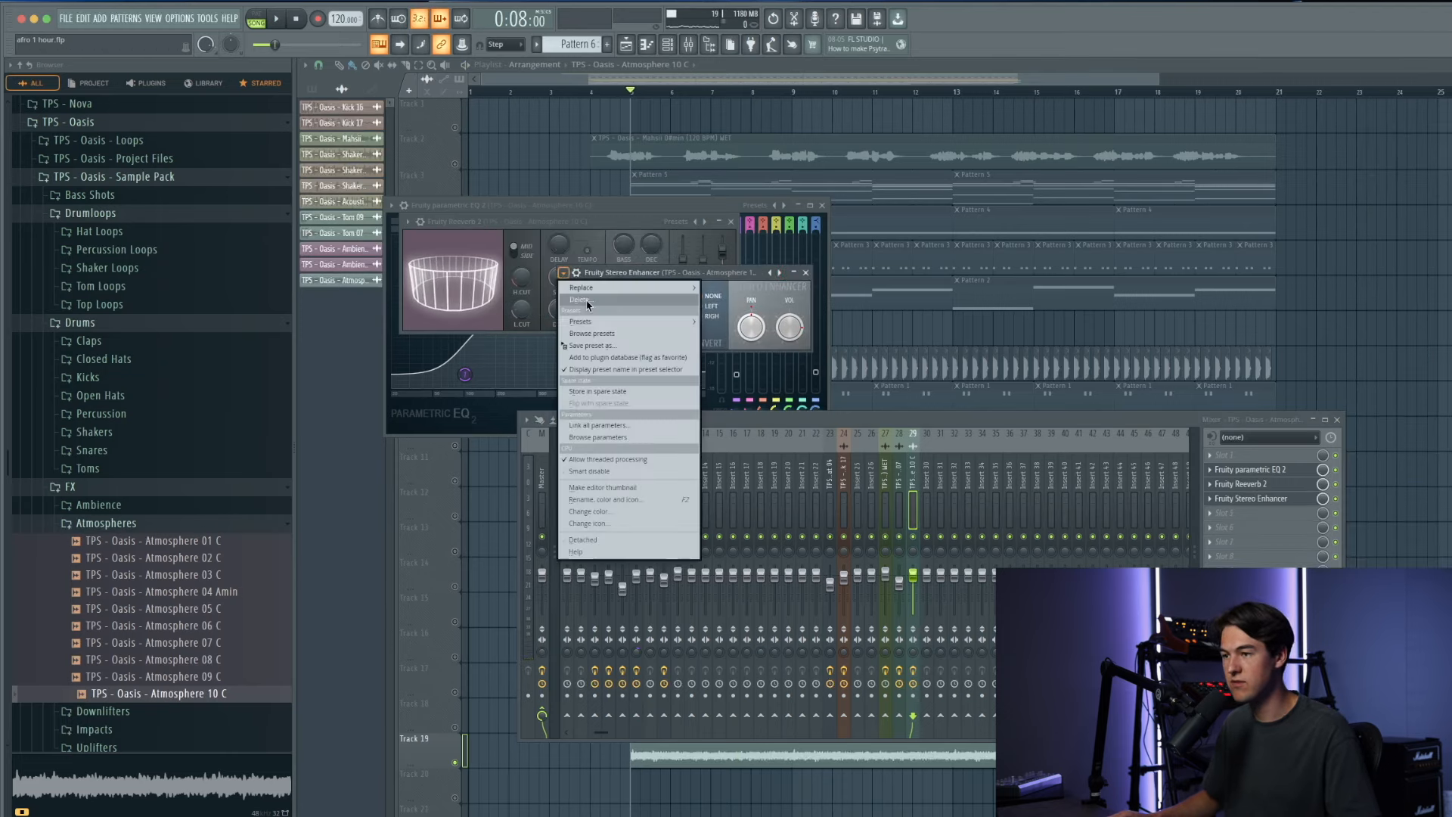
key(space)
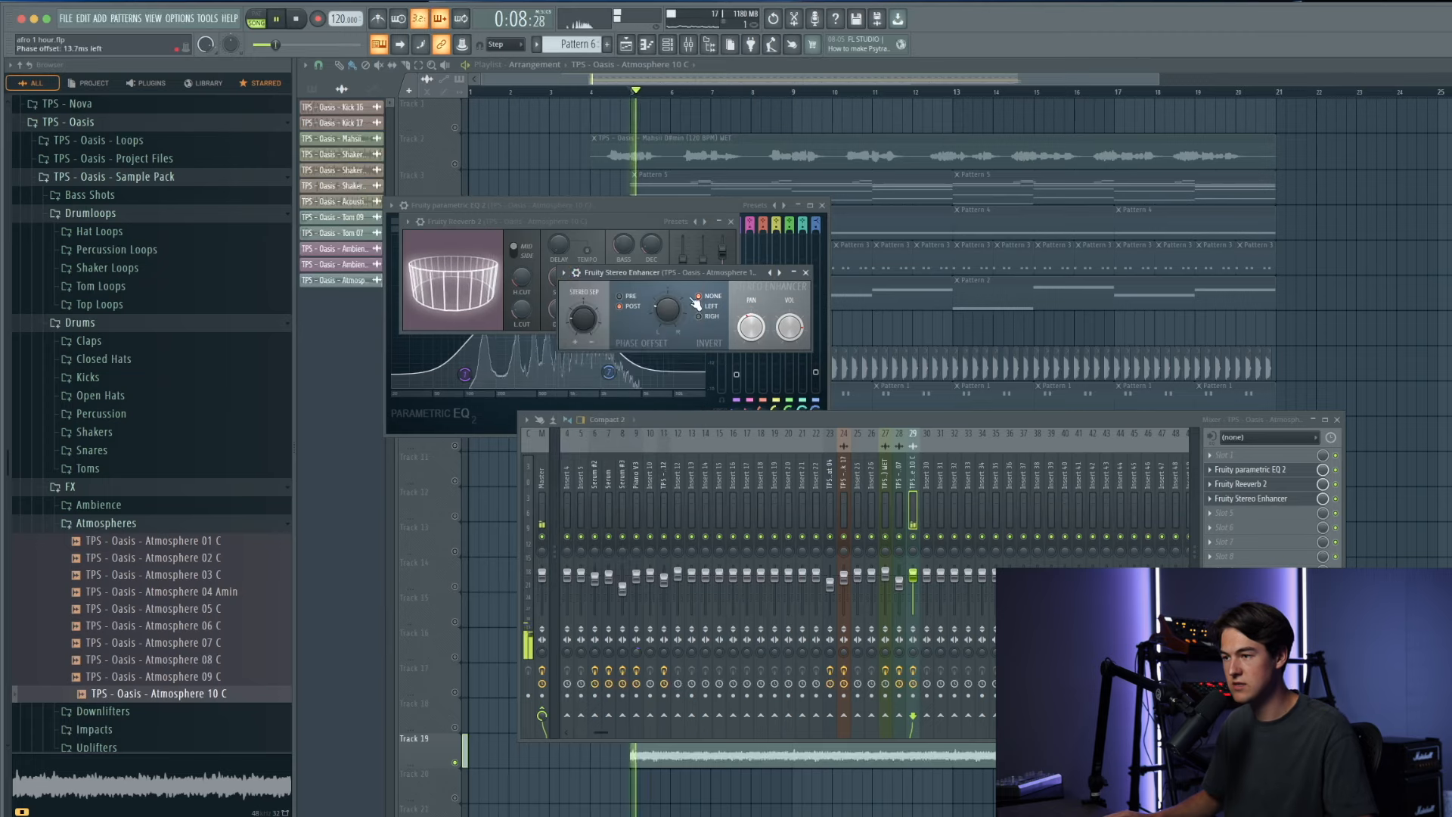
click(1250, 498)
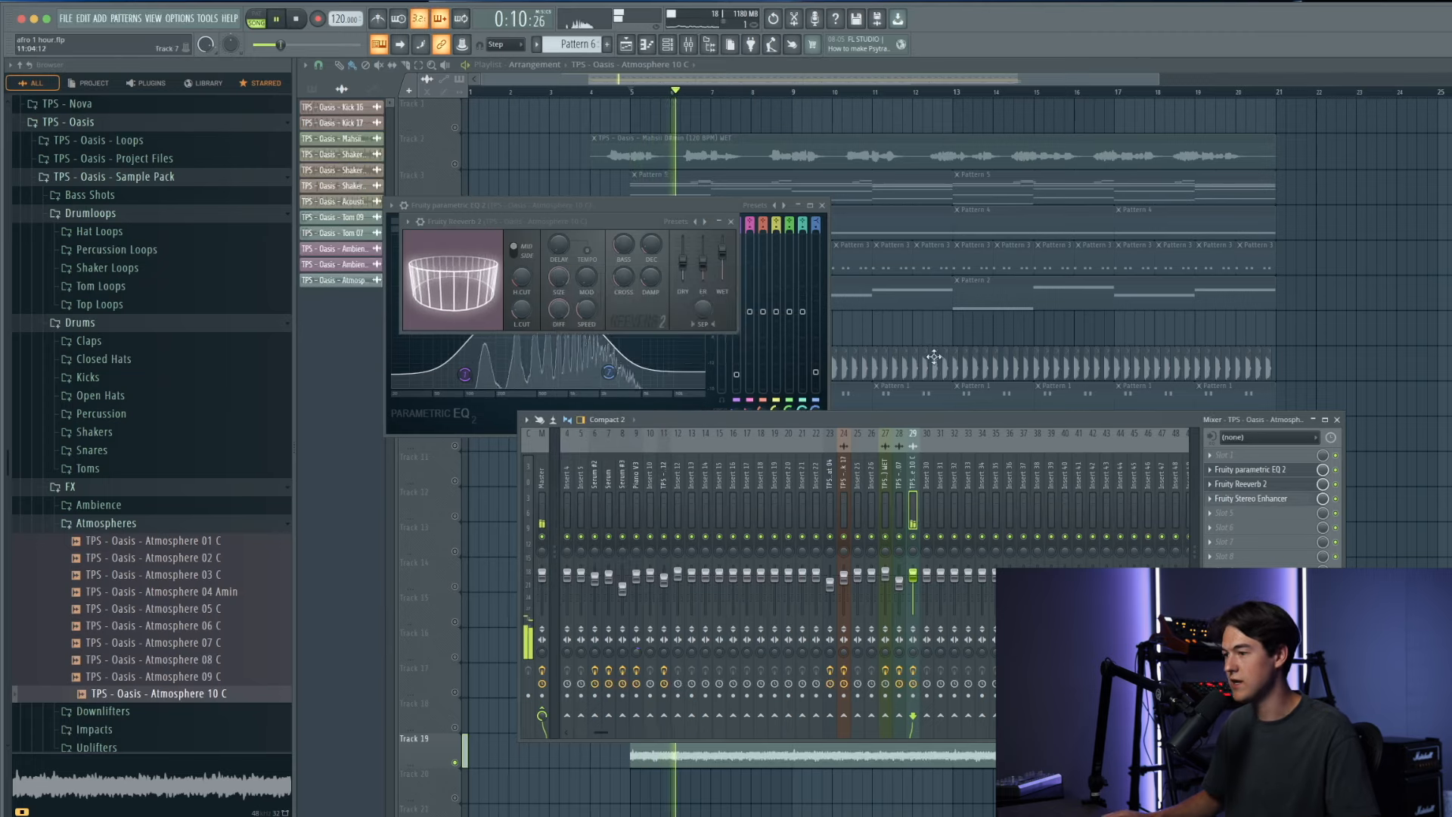
Step: Add Kickstart 2 to the atmosphere's mixer track with a 73% mix and lower the track volume to about 76%
click(1252, 558)
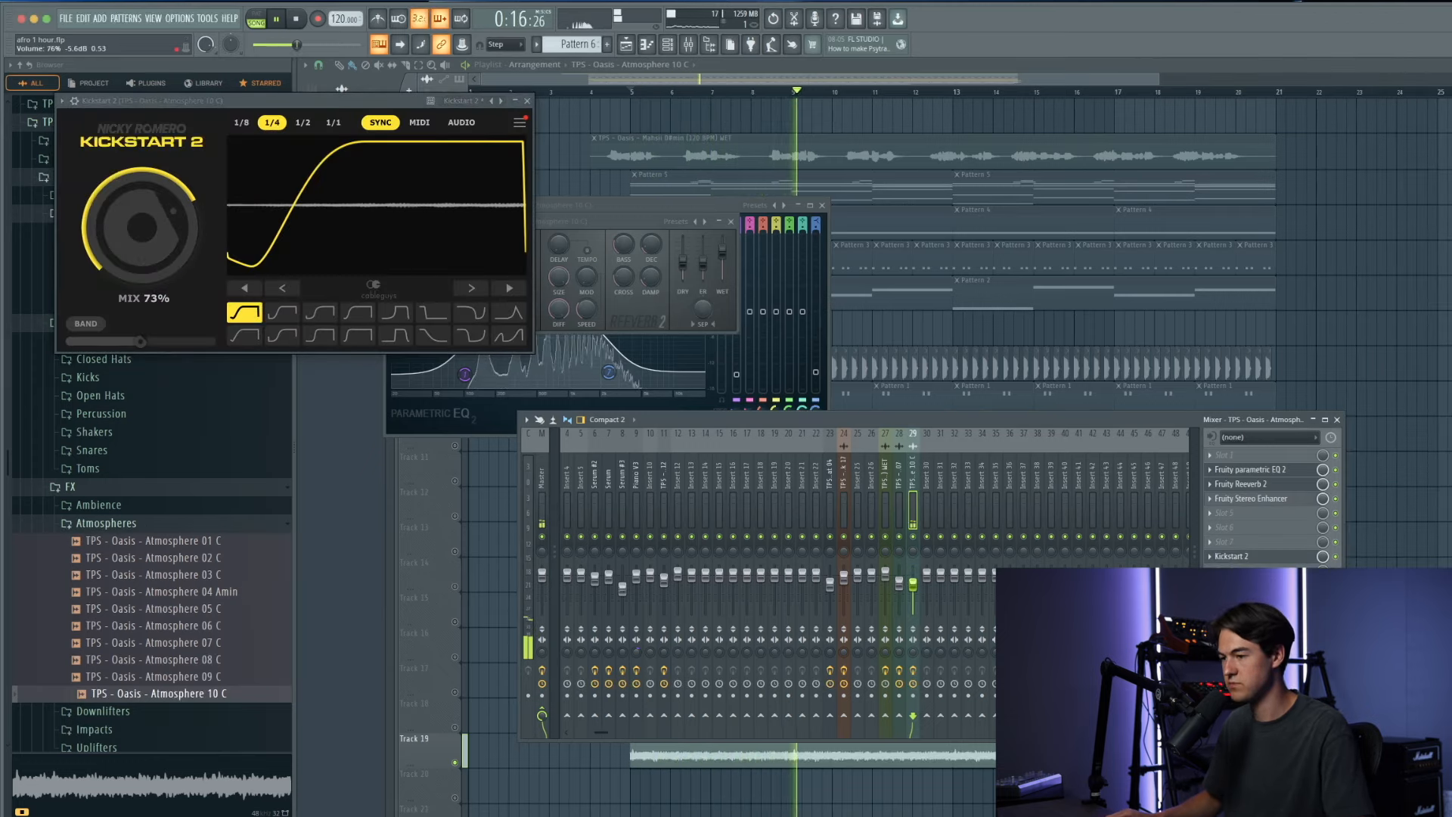
right_click(1367, 358)
key(space)
key(space)
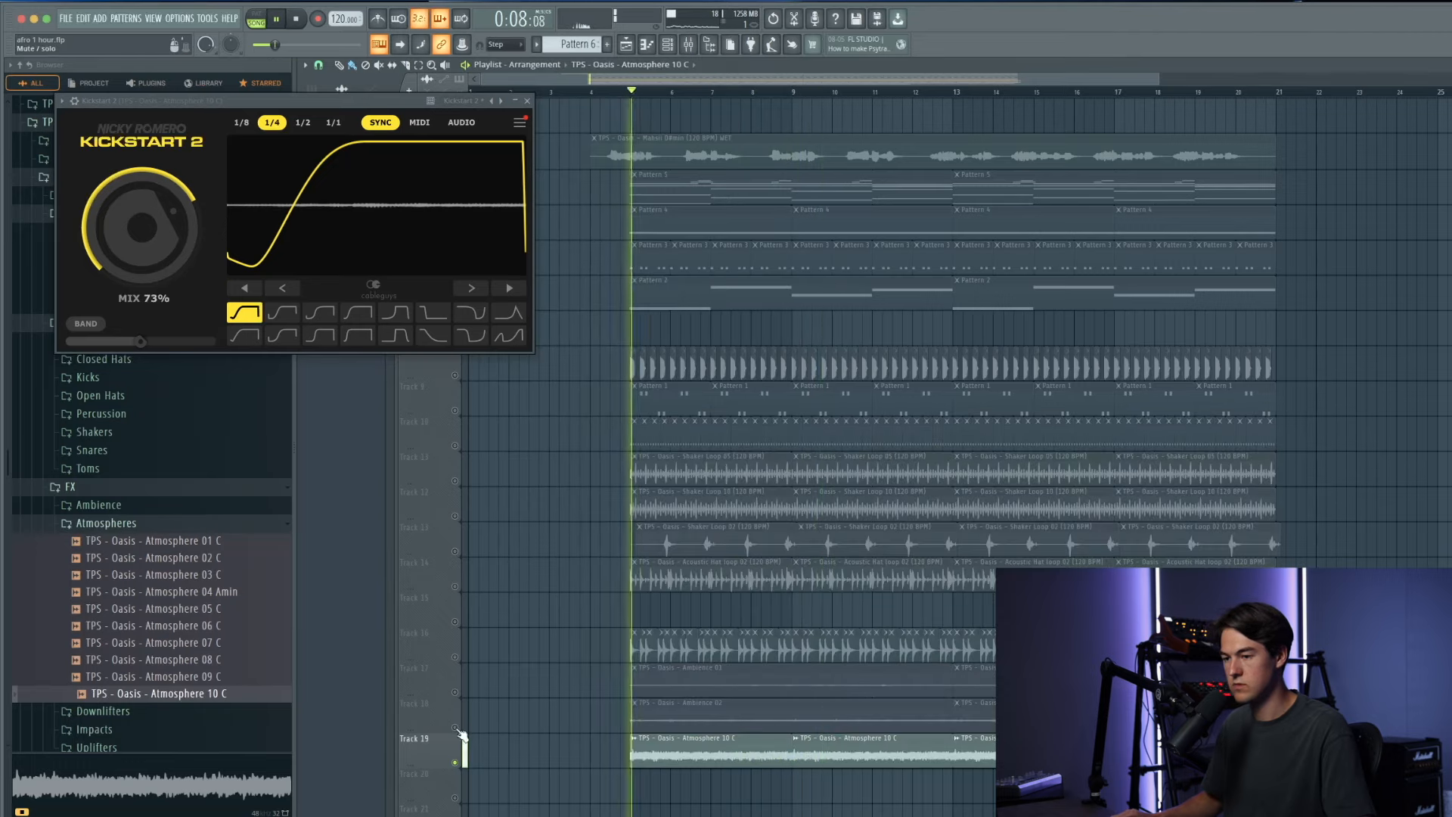
Step: Restore full-mix playback with the Track 2 vocal muted, and move the Tom 07 clips from Track 16 to Track 15
click(455, 728)
click(455, 692)
click(454, 656)
right_click(454, 657)
right_click(455, 656)
key(space)
key(space)
click(527, 100)
click(454, 163)
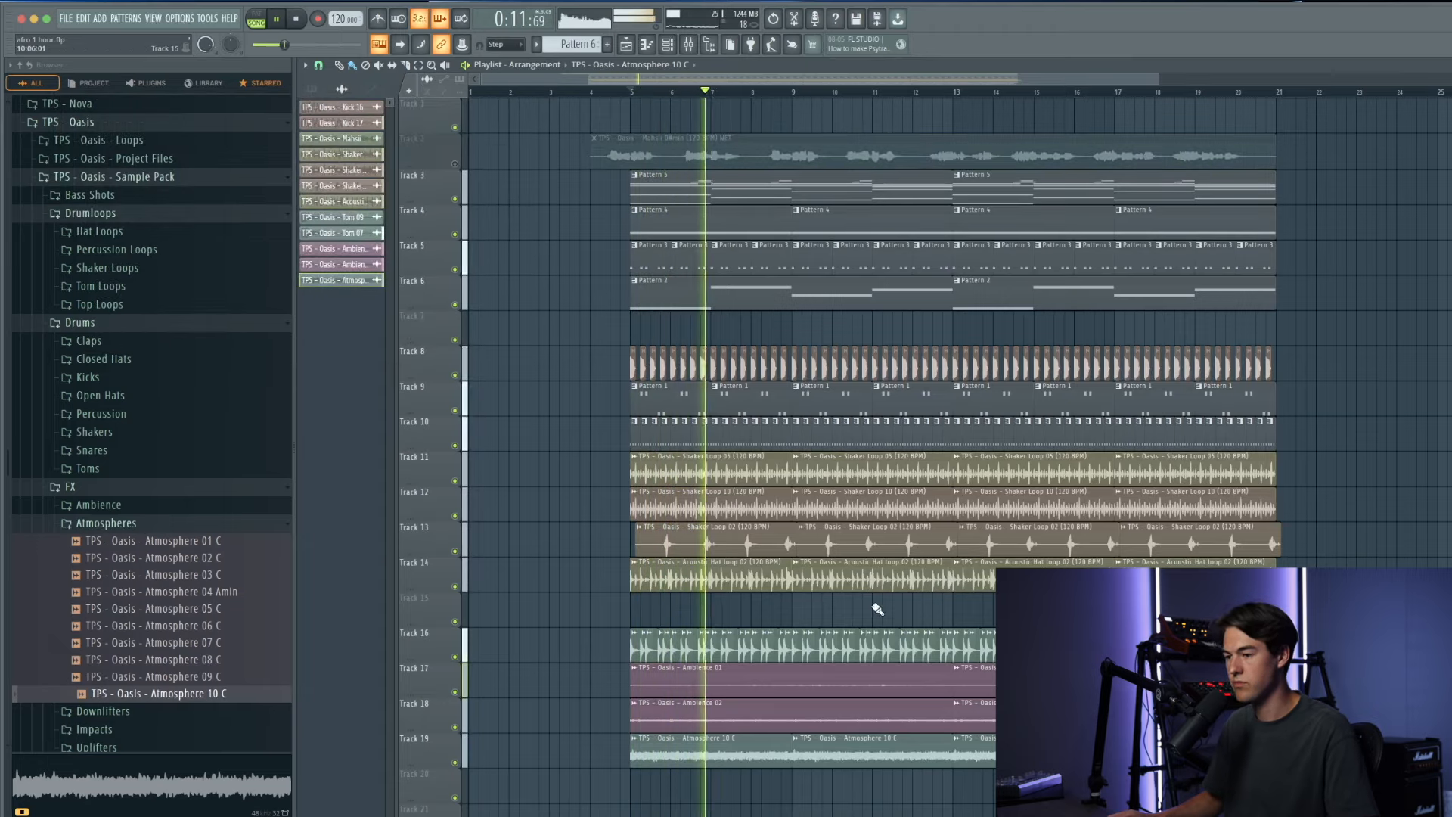
drag(1334, 647, 643, 622)
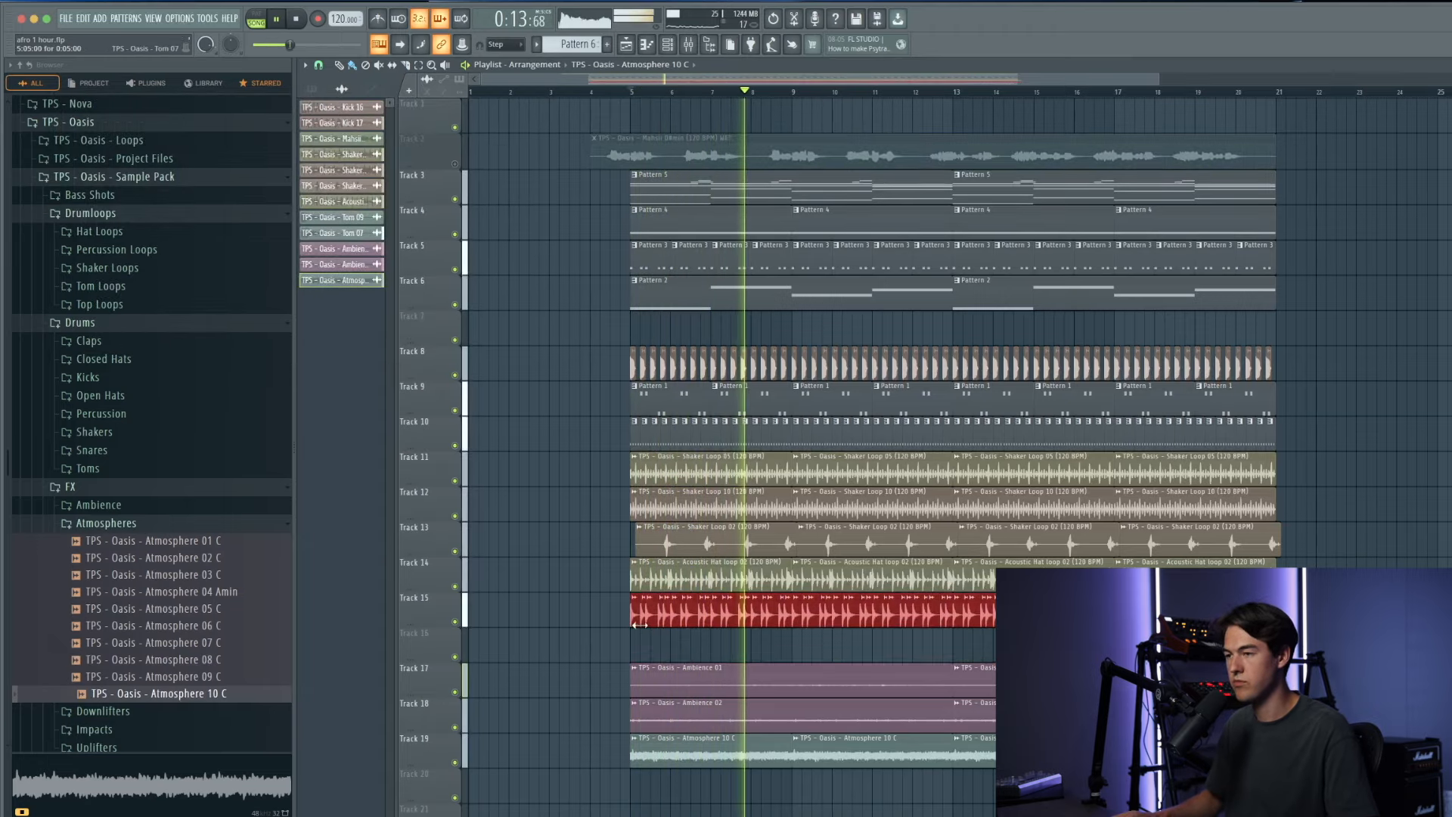
Step: Review the Pattern 5 piano chords in the piano roll and return to the playlist
double_click(661, 199)
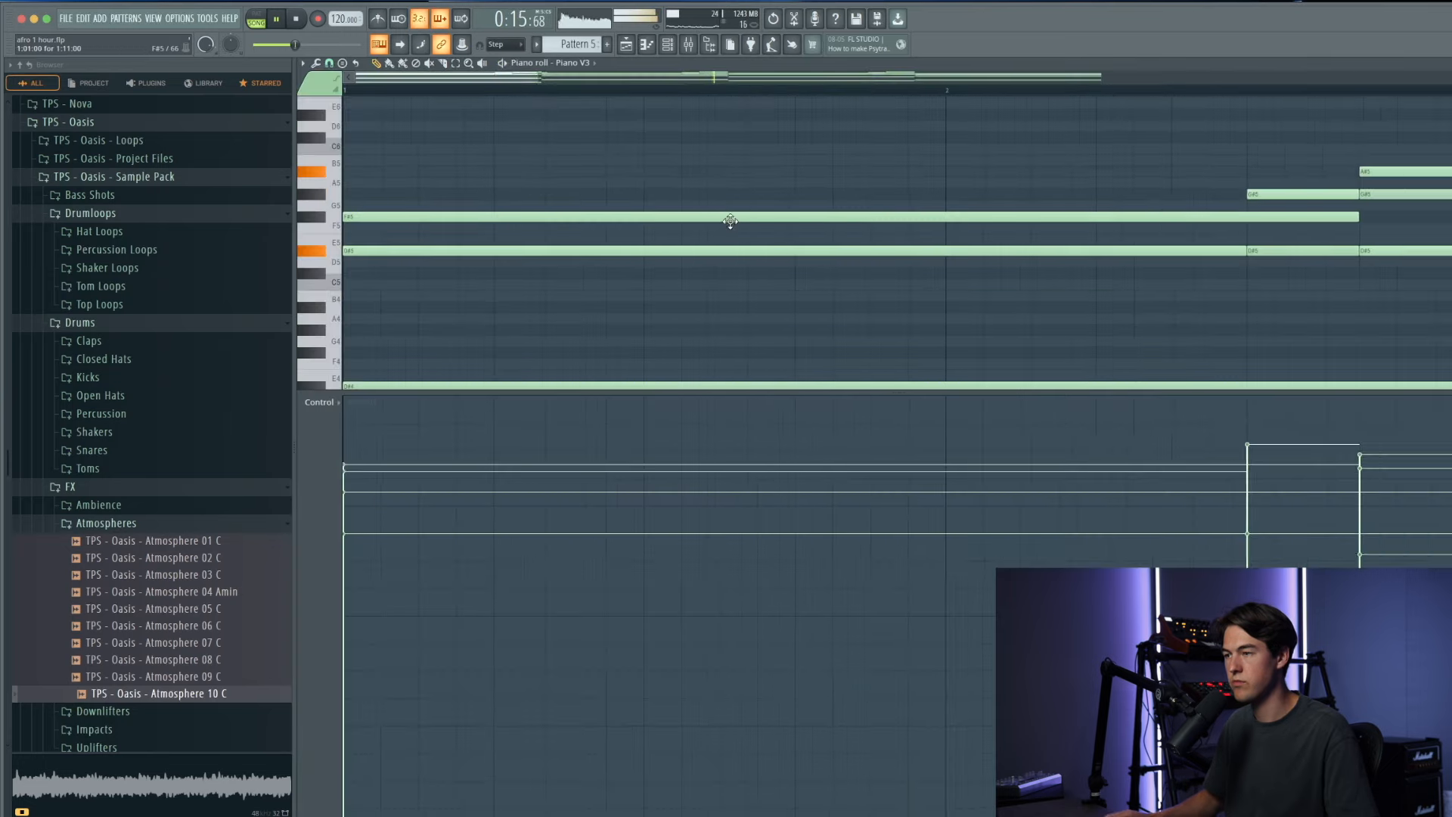
scroll(754, 140, up, 3)
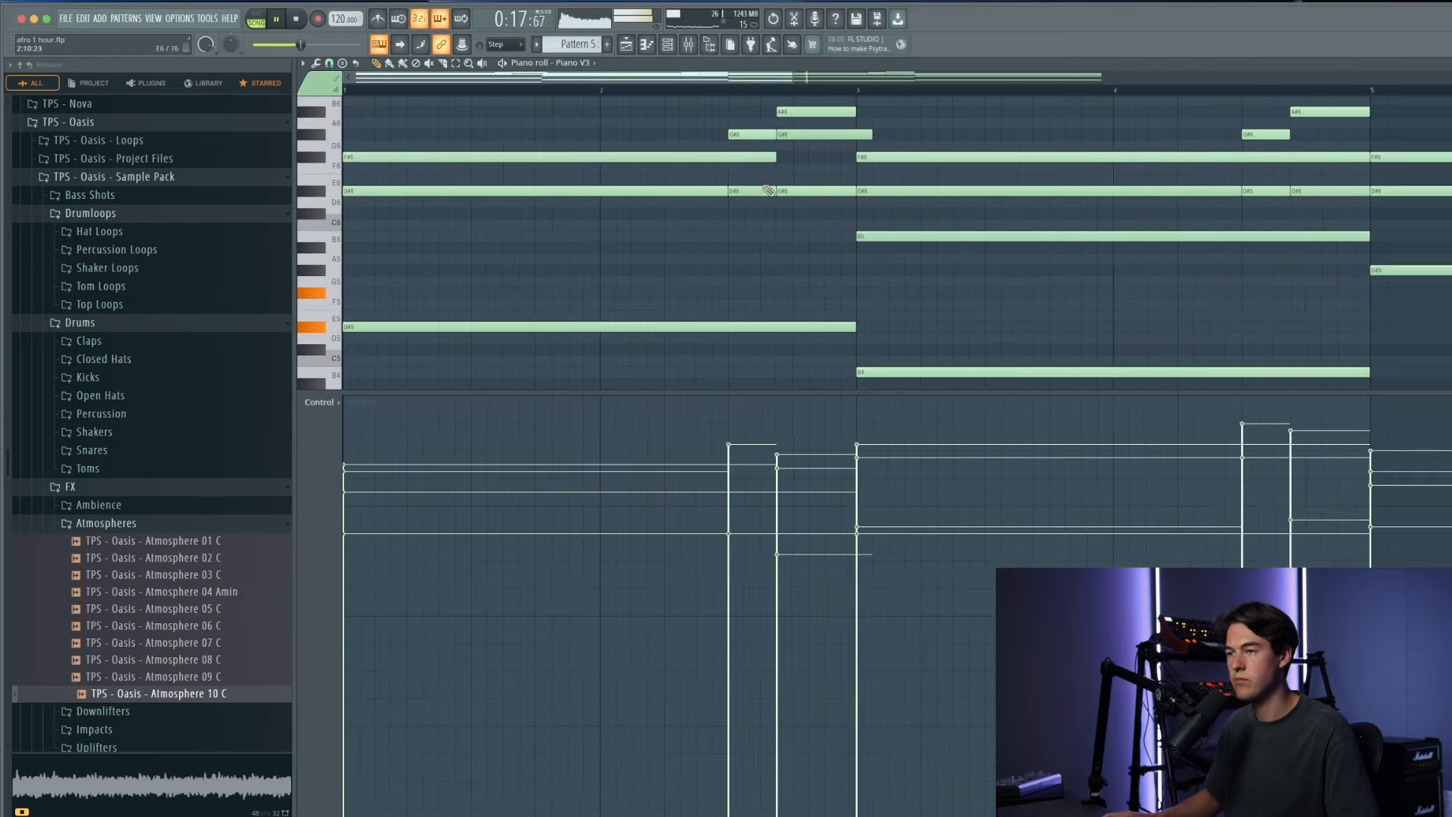
scroll(817, 207, down, 3)
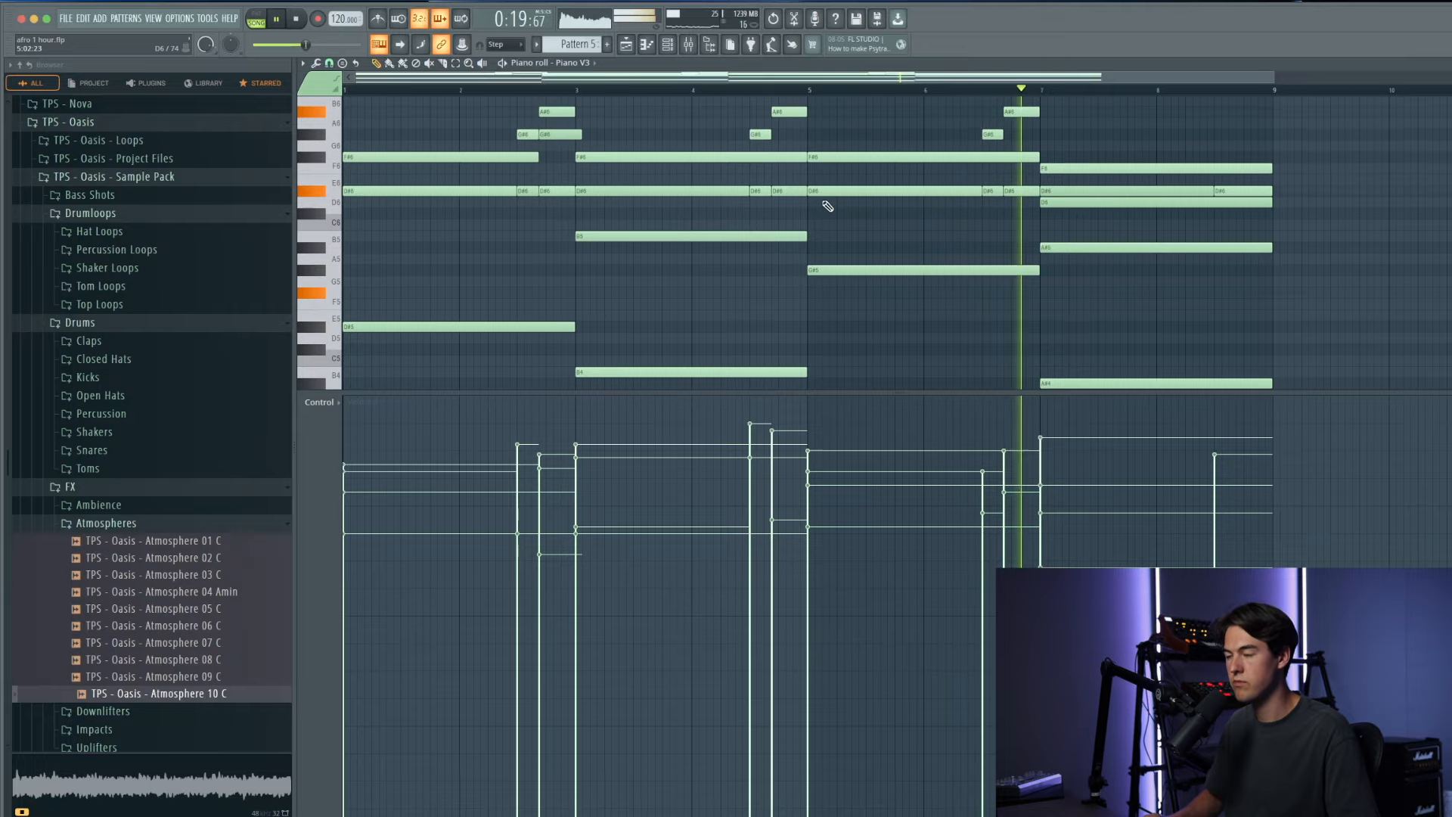
scroll(827, 205, down, 3)
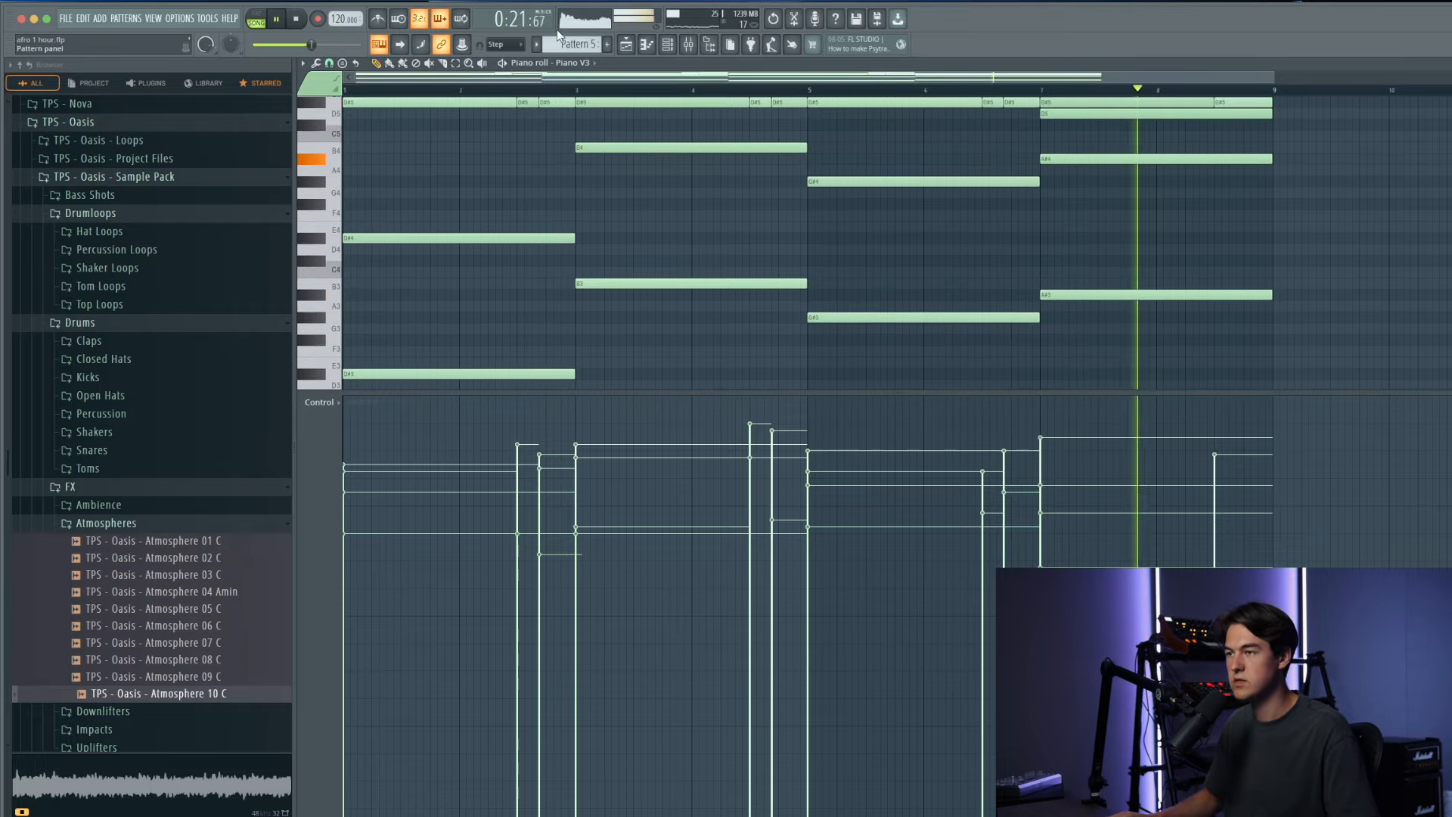
key(F5)
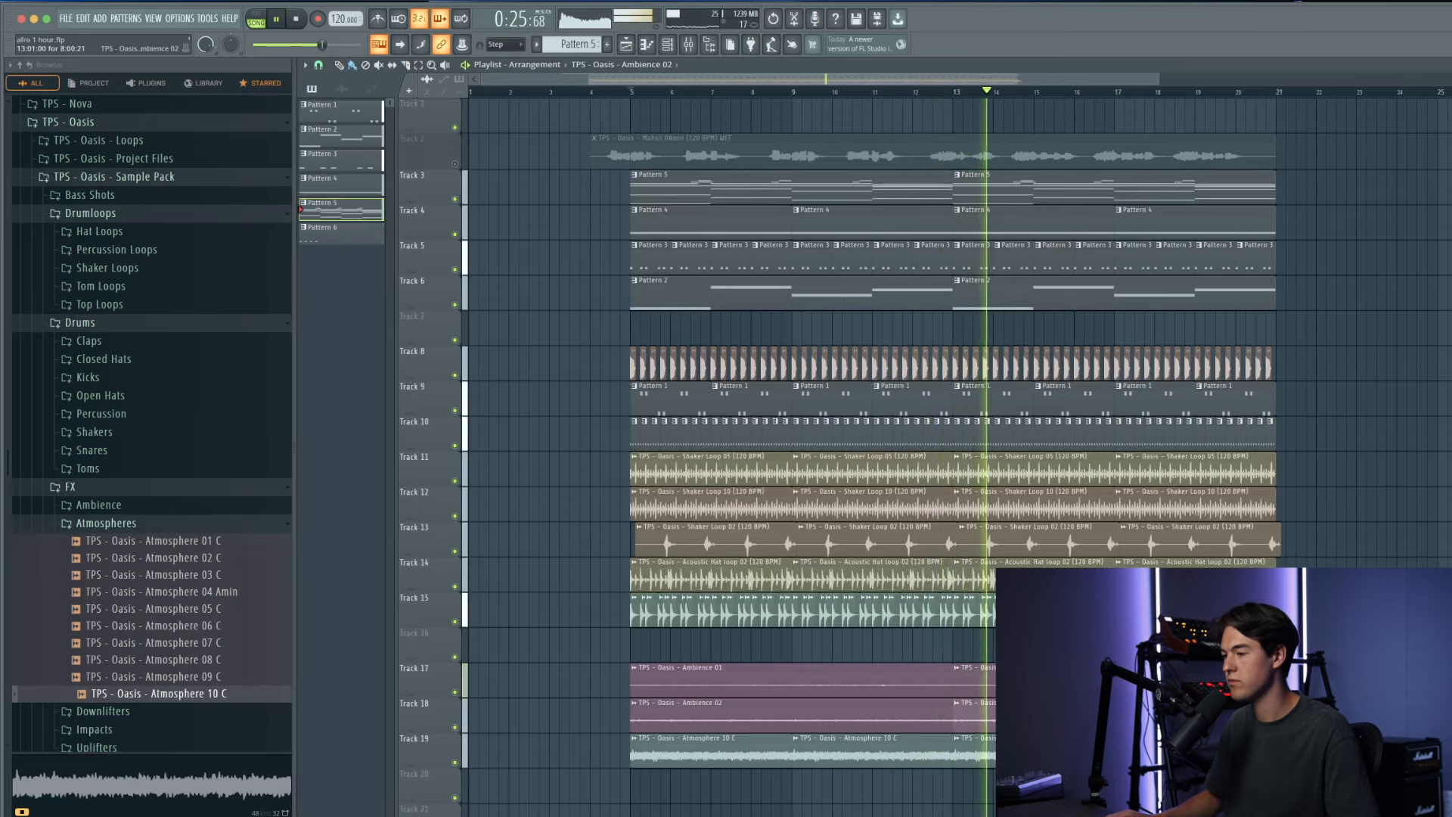
Step: Trim the second Ambience 02 clip on Track 18 to exactly 8 bars, ending at bar 21
scroll(1270, 714, up, 3)
drag(1279, 715, 1287, 714)
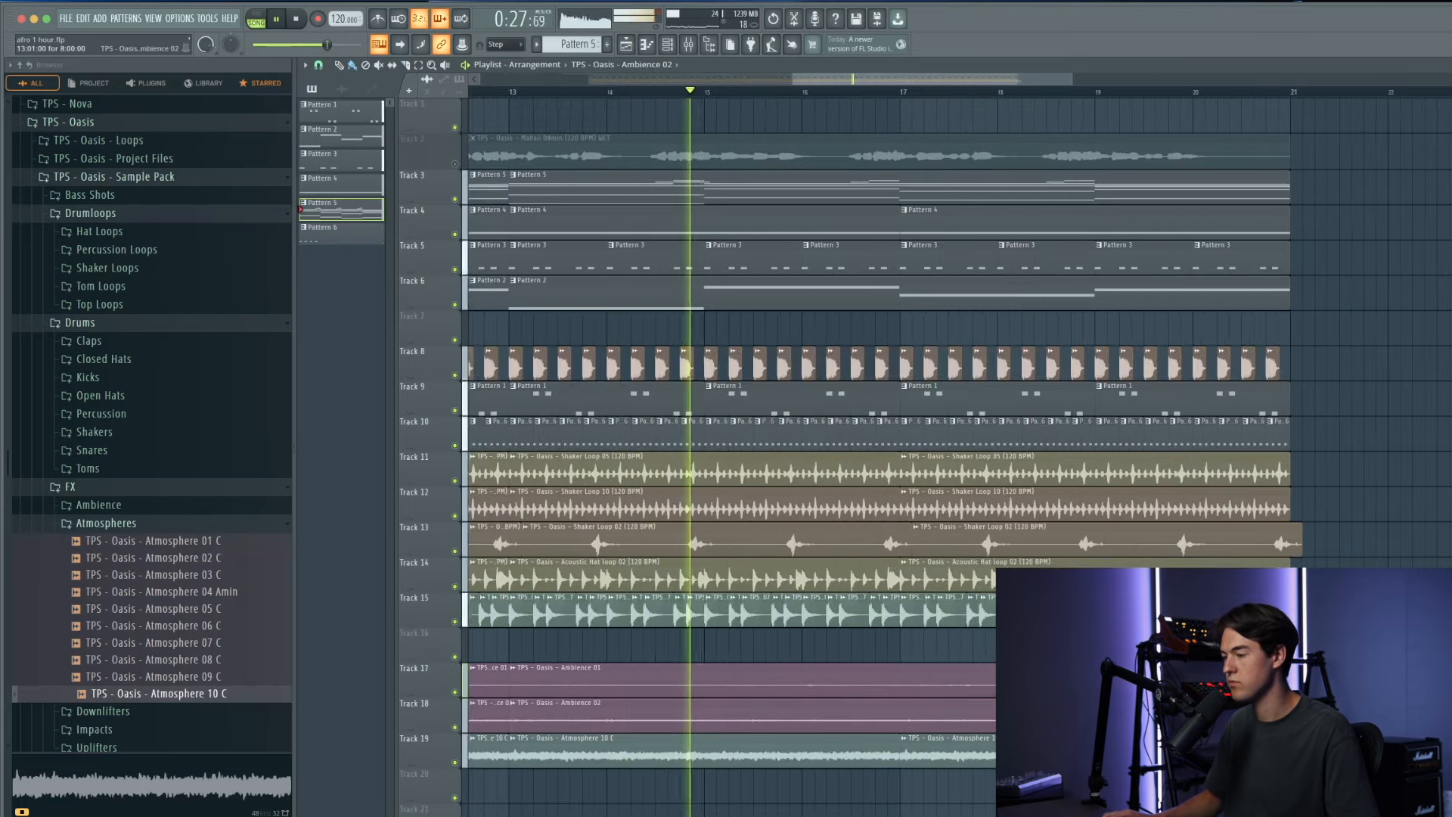
scroll(514, 463, down, 3)
scroll(513, 463, up, 3)
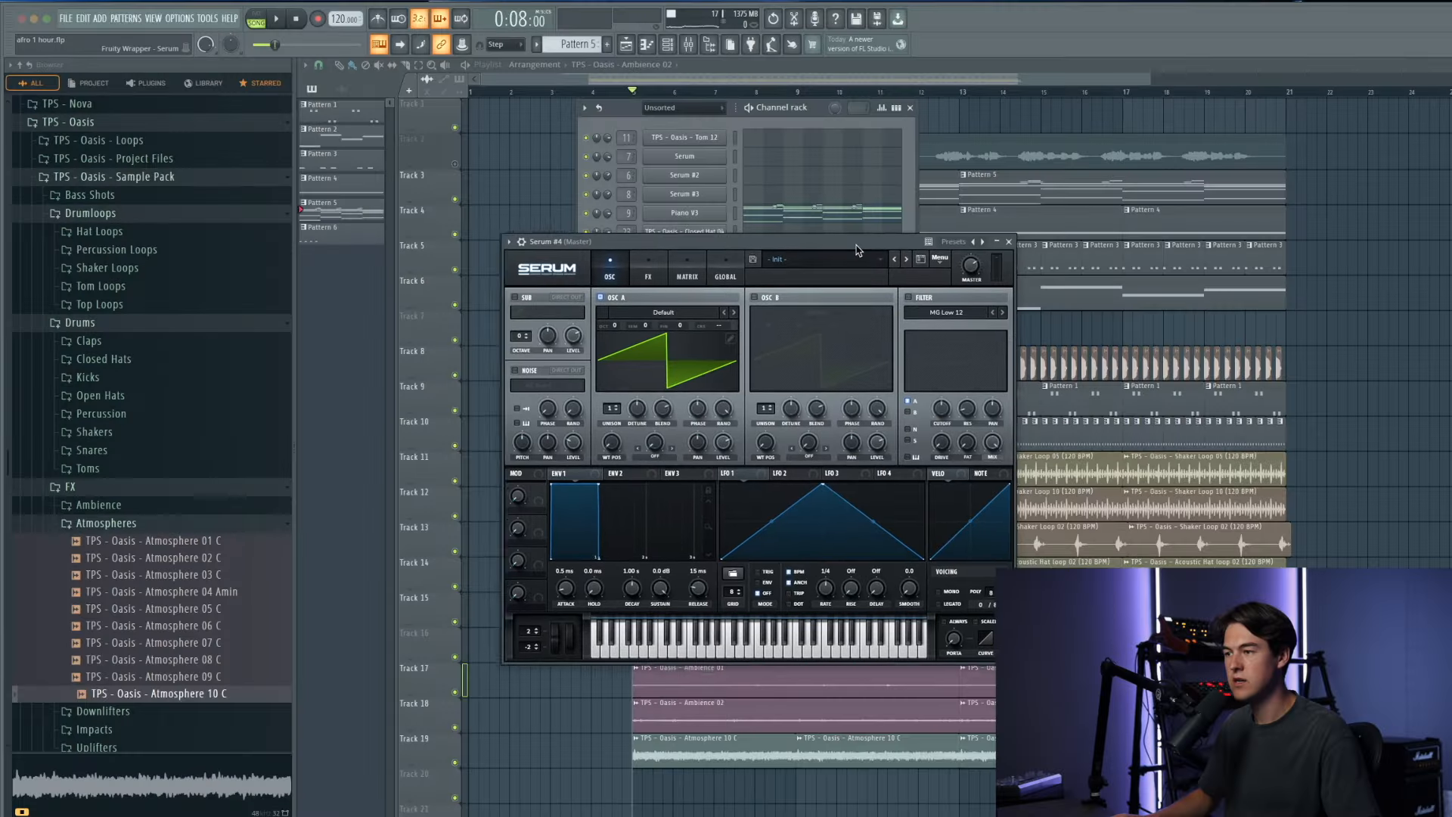
Step: Load the DR - Shake preset from the TPS - Oasis - Serum Presets user folder into Serum #4
drag(854, 242, 850, 216)
click(847, 233)
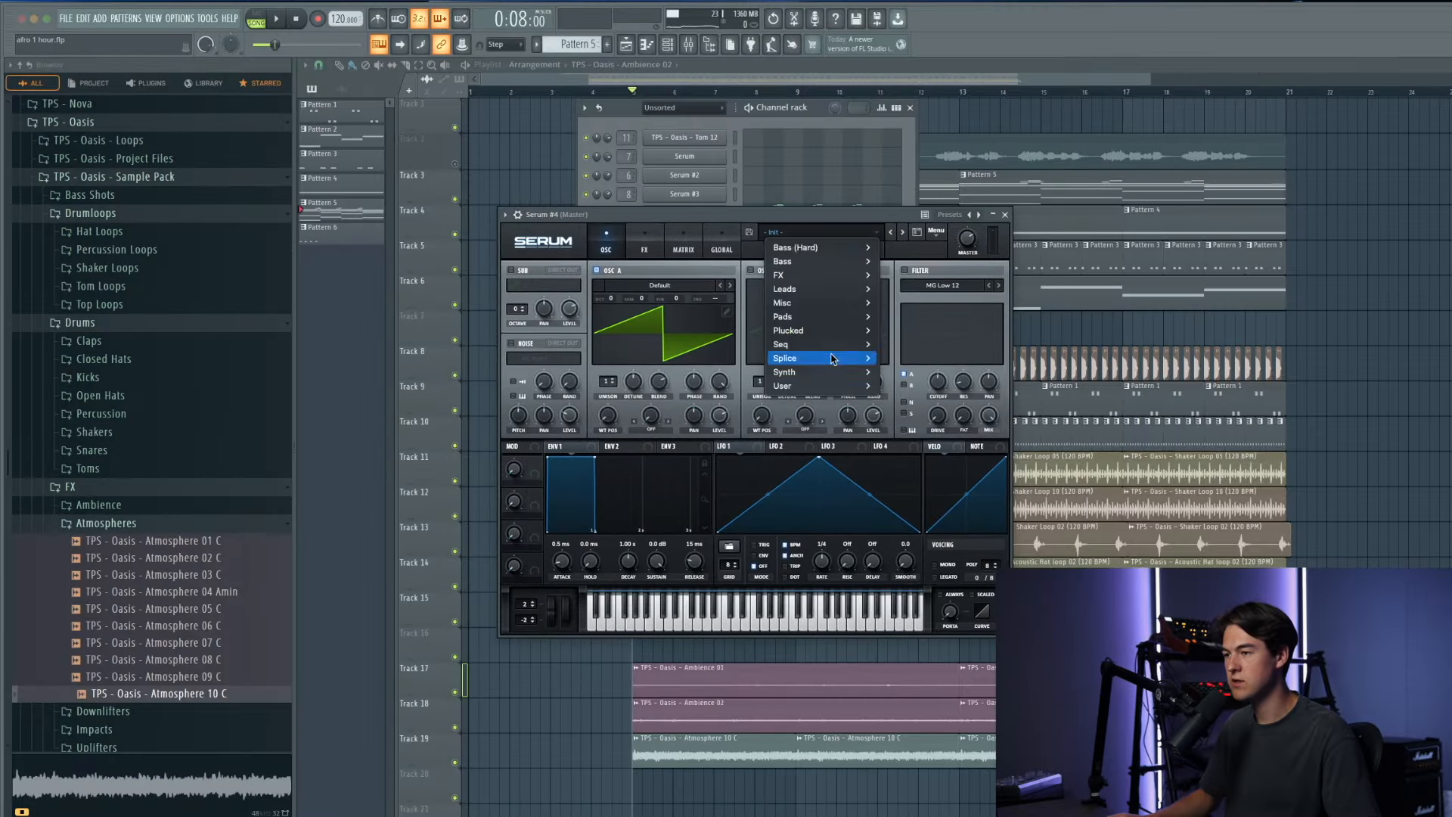
mouse_move(824, 389)
mouse_move(1020, 566)
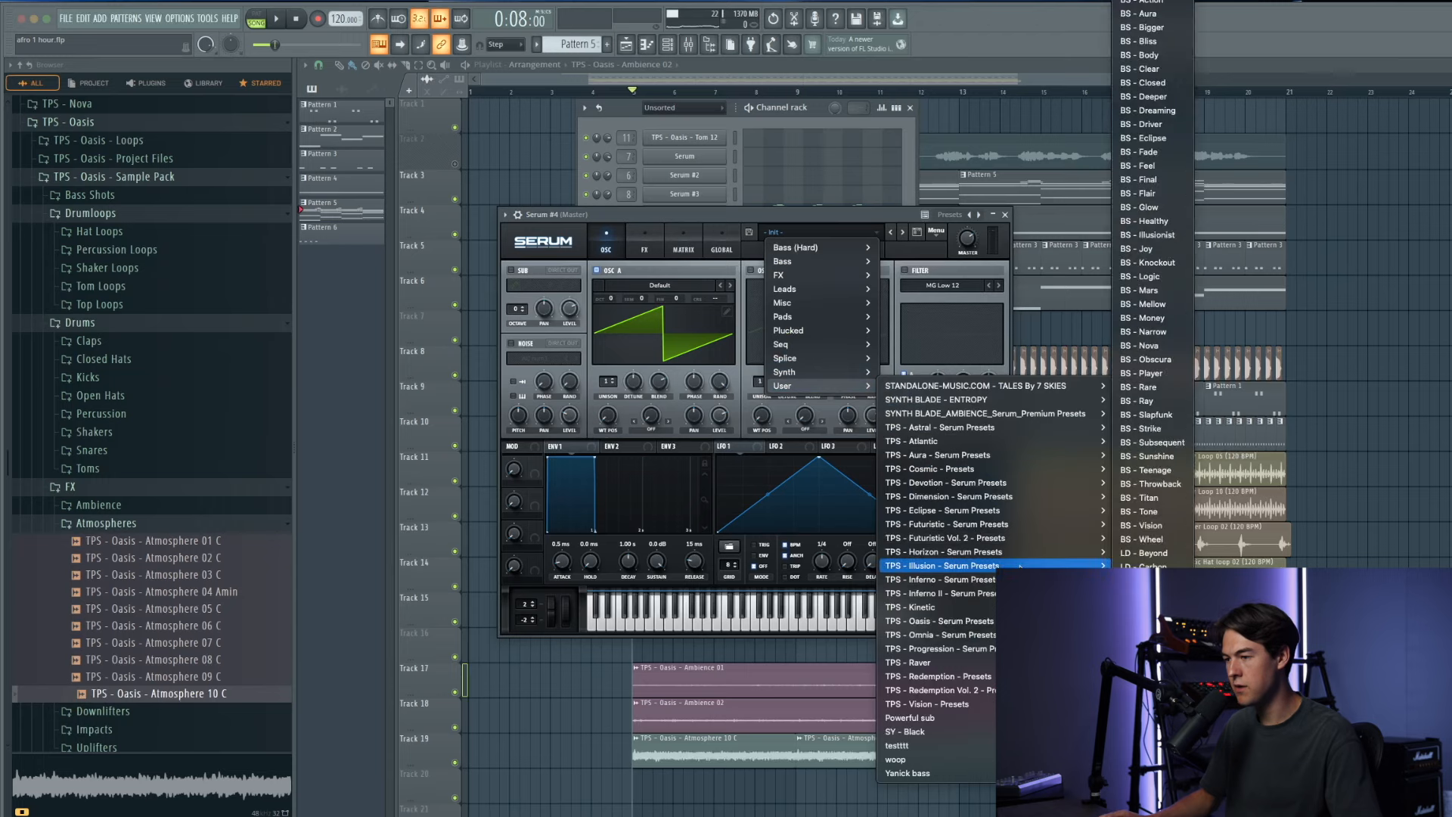
mouse_move(1005, 621)
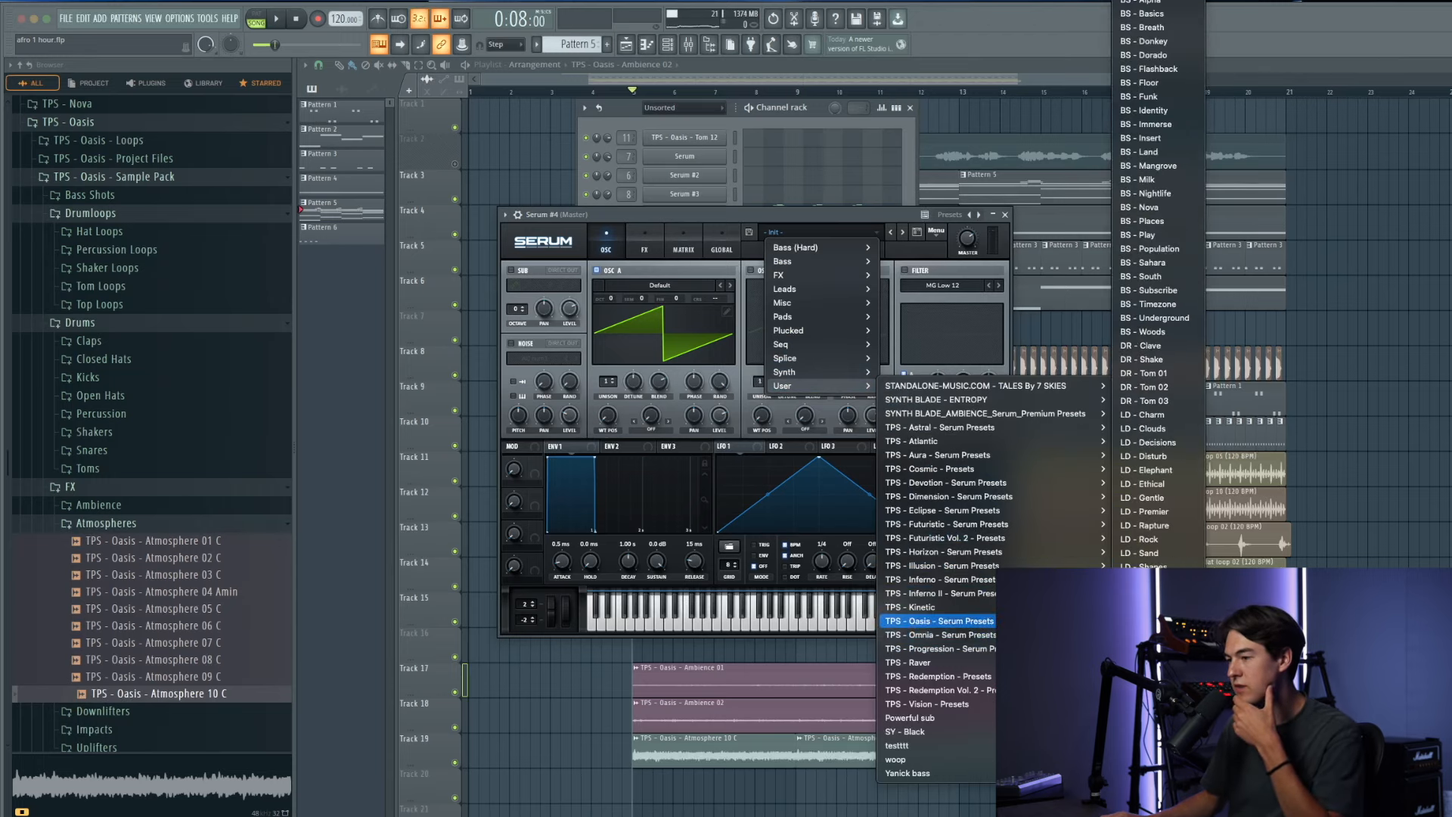
click(1151, 360)
Step: Audition the neighbouring DR drum presets in Serum #4 and settle on DR - Clave
click(905, 233)
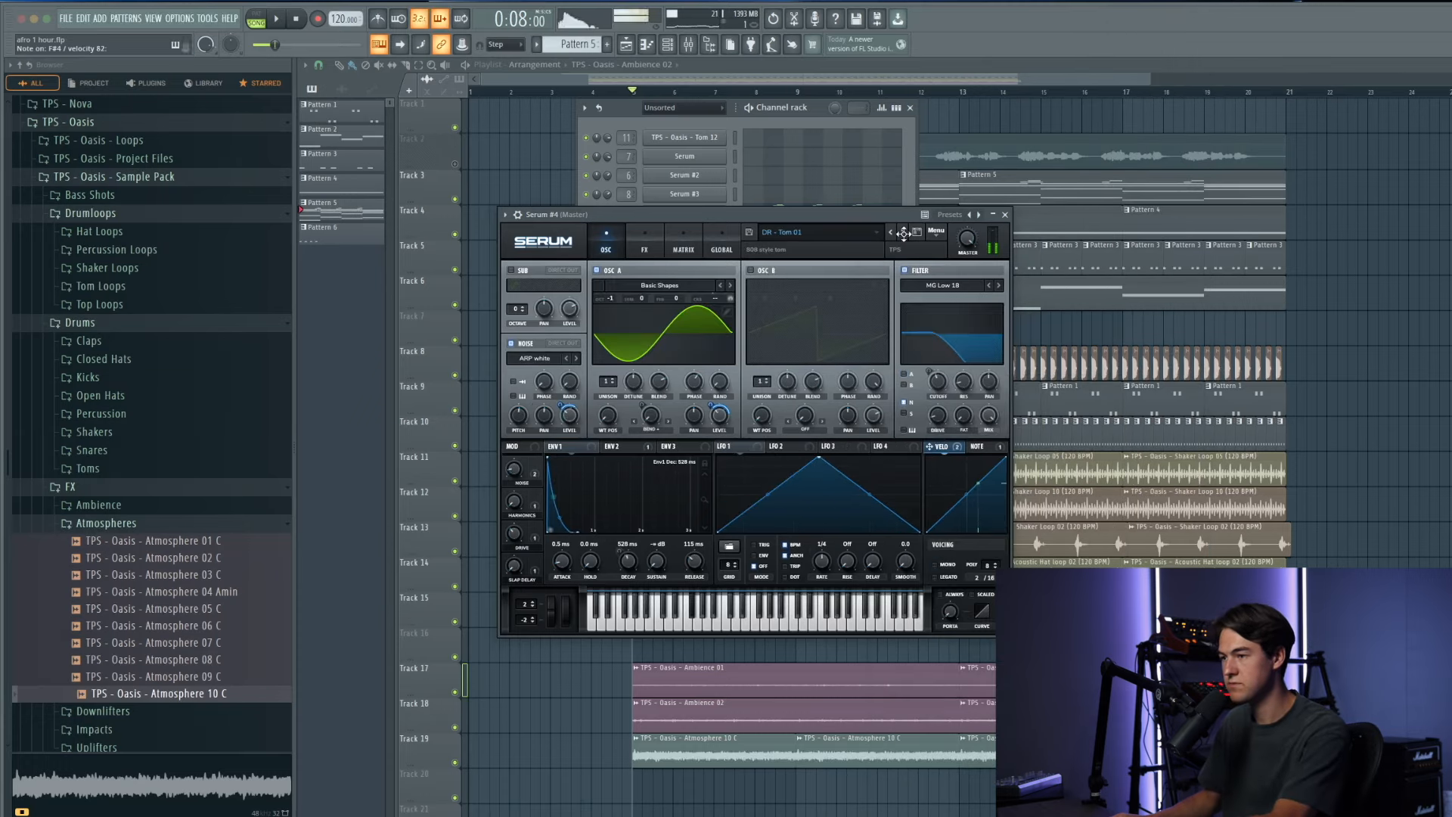
click(904, 233)
click(905, 233)
click(893, 233)
click(895, 233)
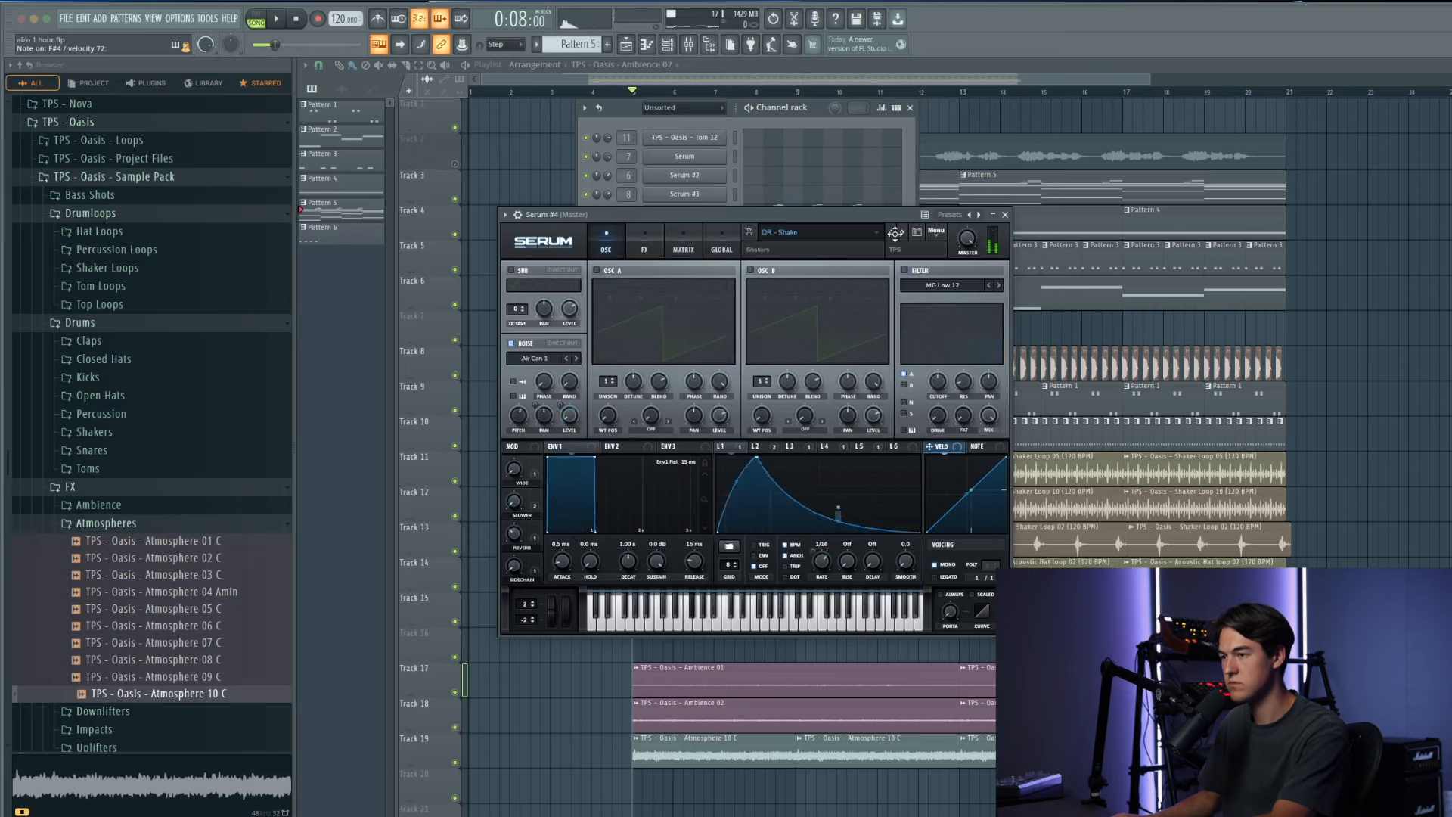
click(894, 233)
click(903, 234)
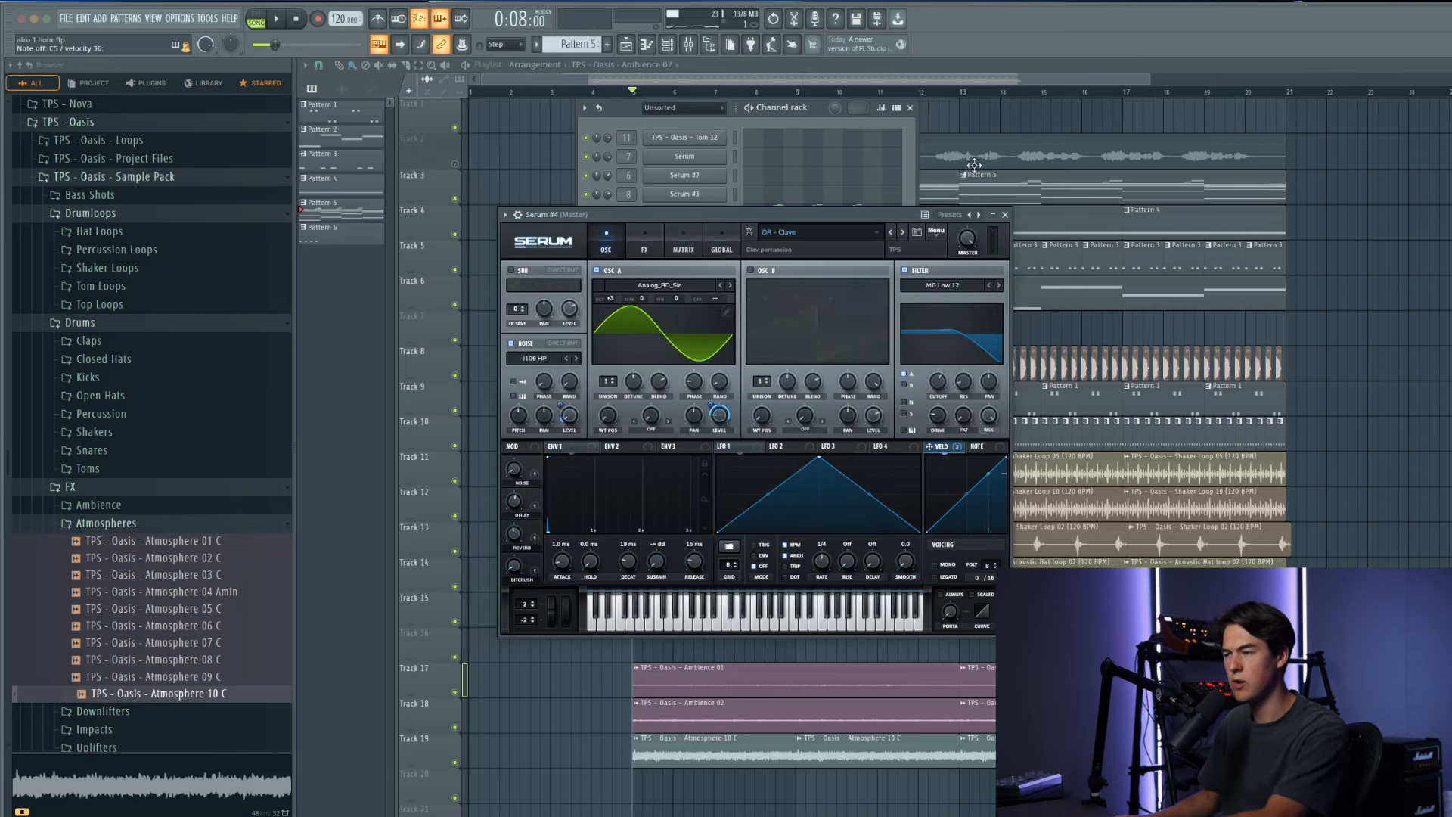
Step: Play the clave along with the arrangement, lower Serum #4's master volume to about 96%, and close the synth
key(F6)
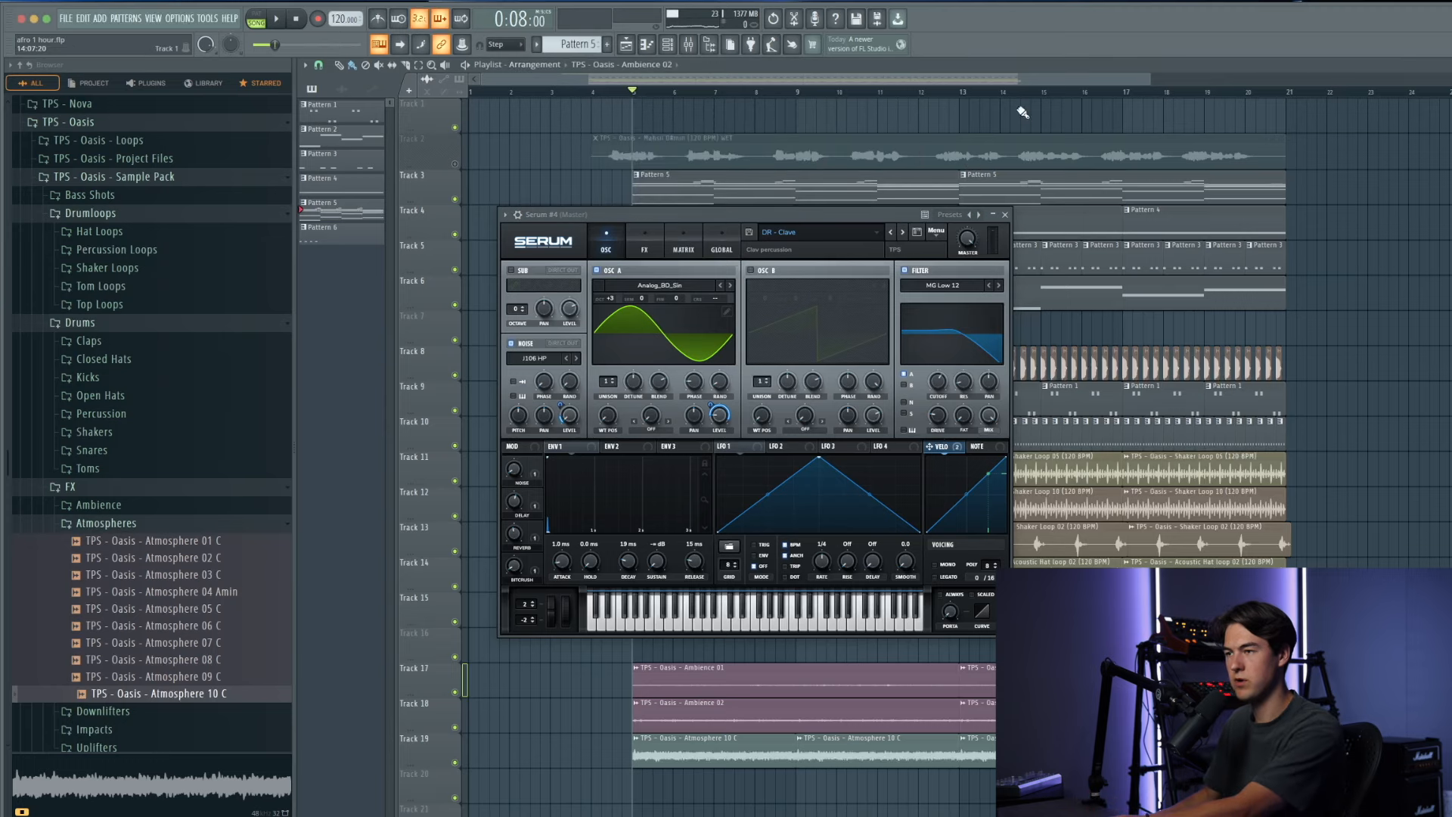
click(280, 20)
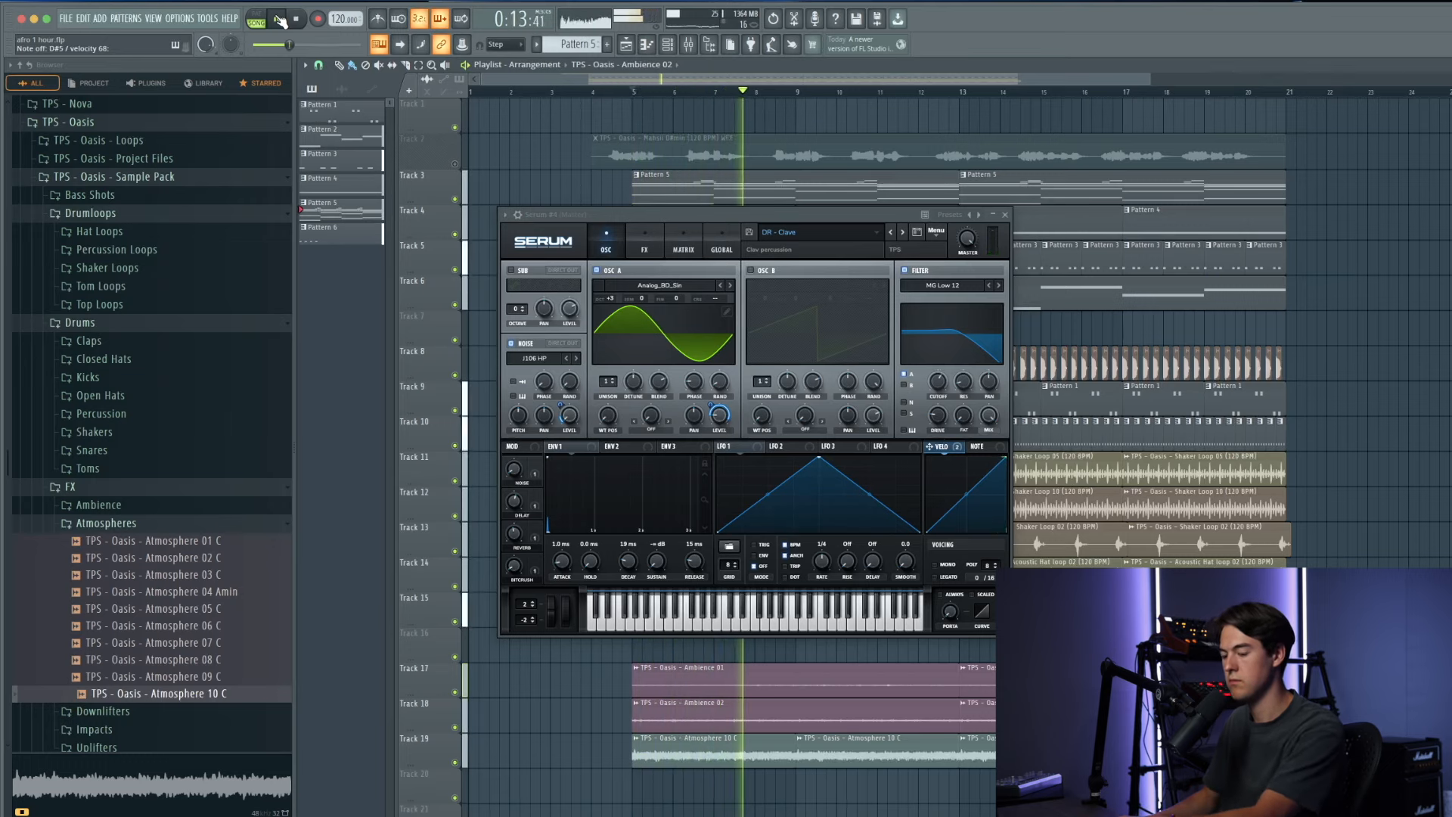
drag(966, 239, 964, 252)
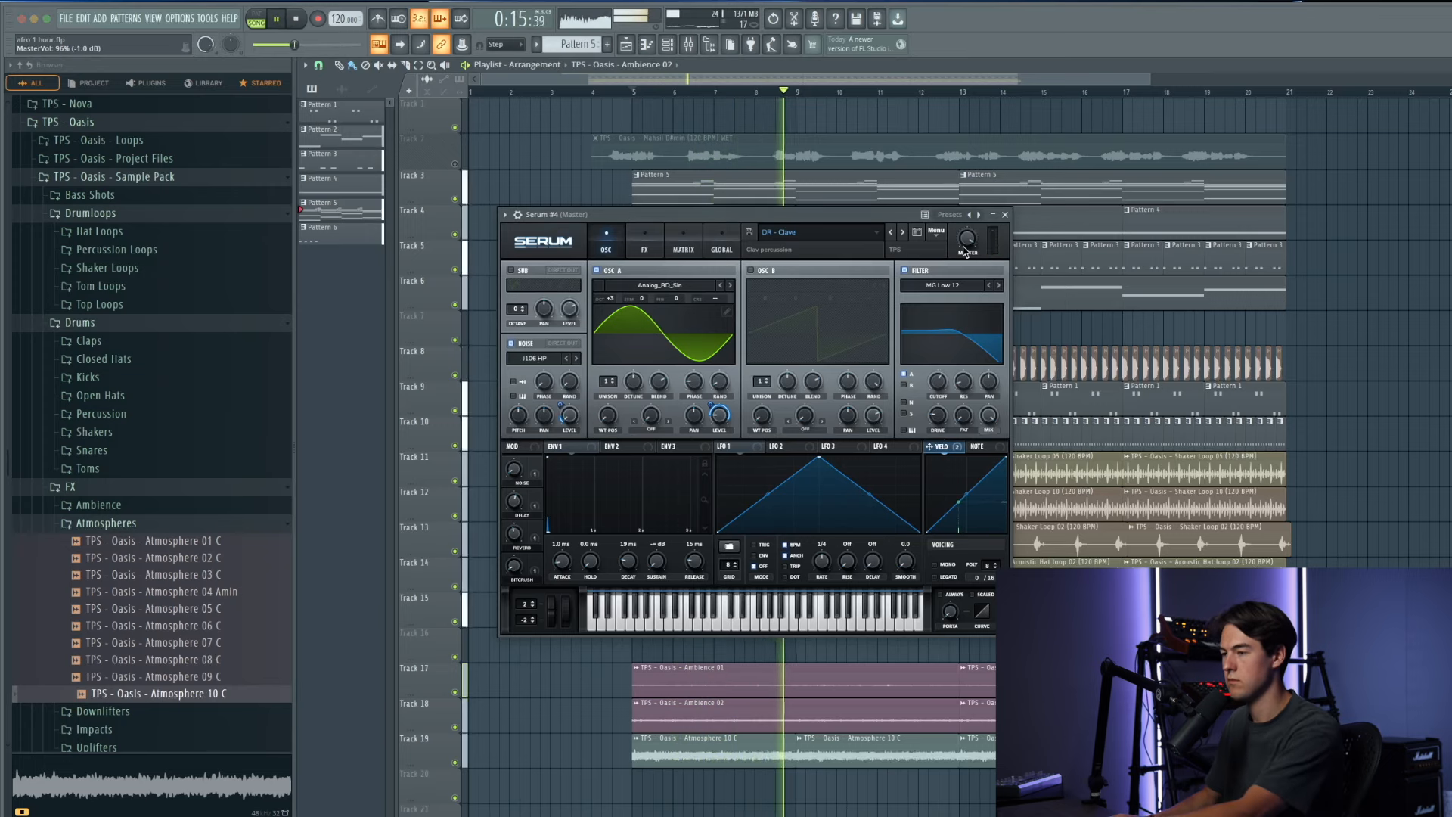
click(1005, 215)
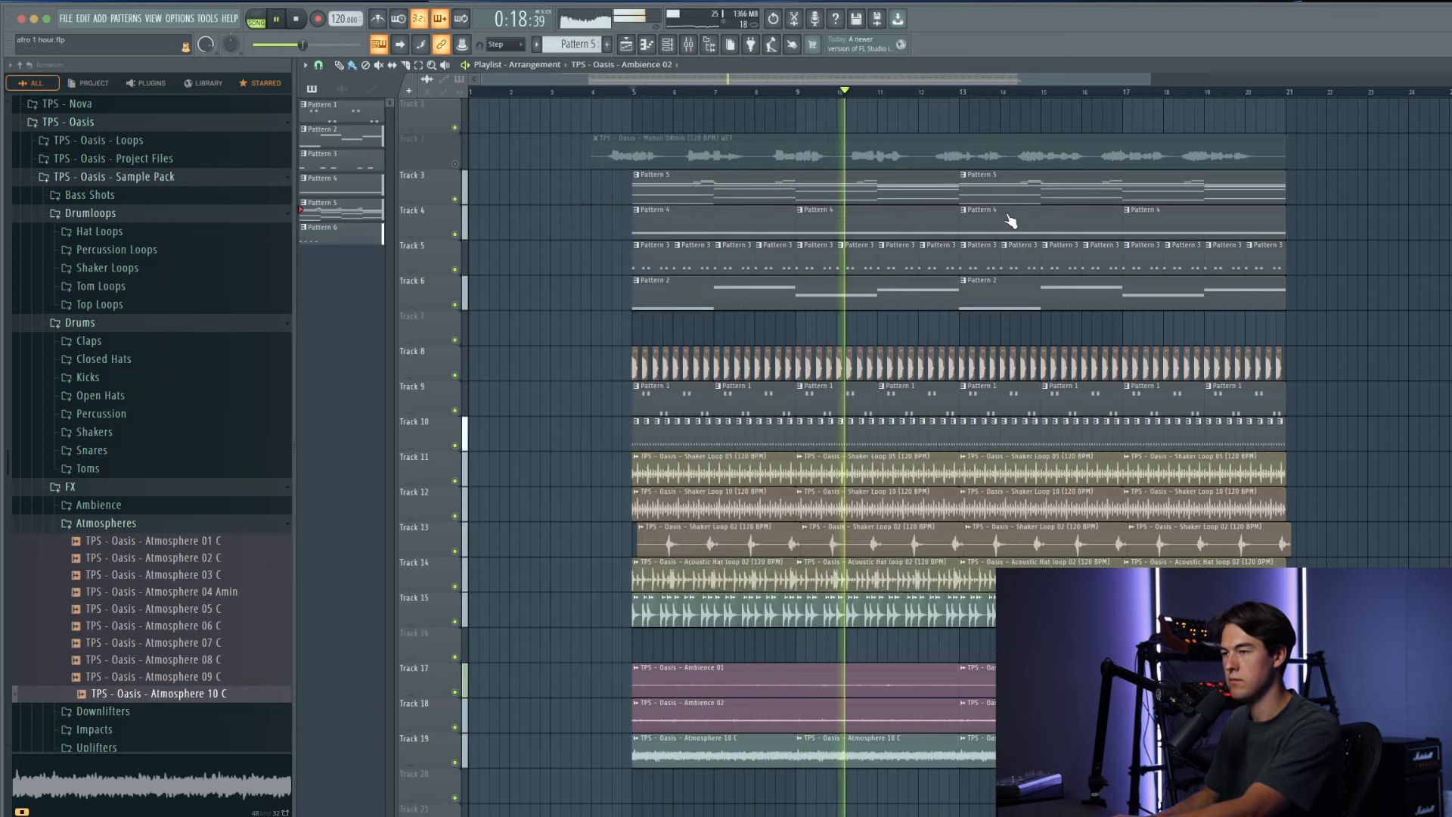
Step: Stop playback, create a new empty pattern and open the Serum #4 piano roll for it
click(667, 45)
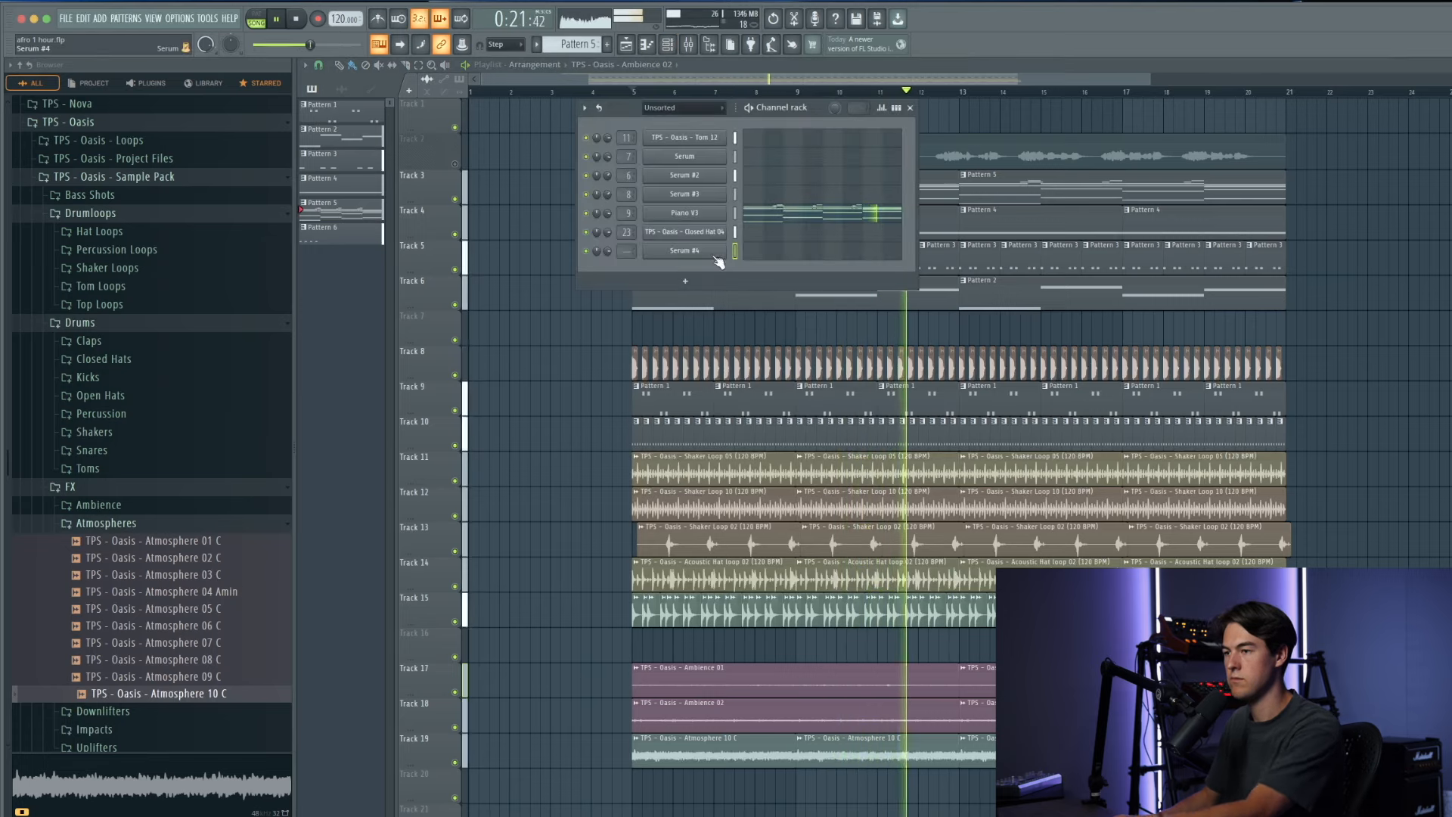
key(space)
click(125, 19)
click(178, 37)
click(748, 251)
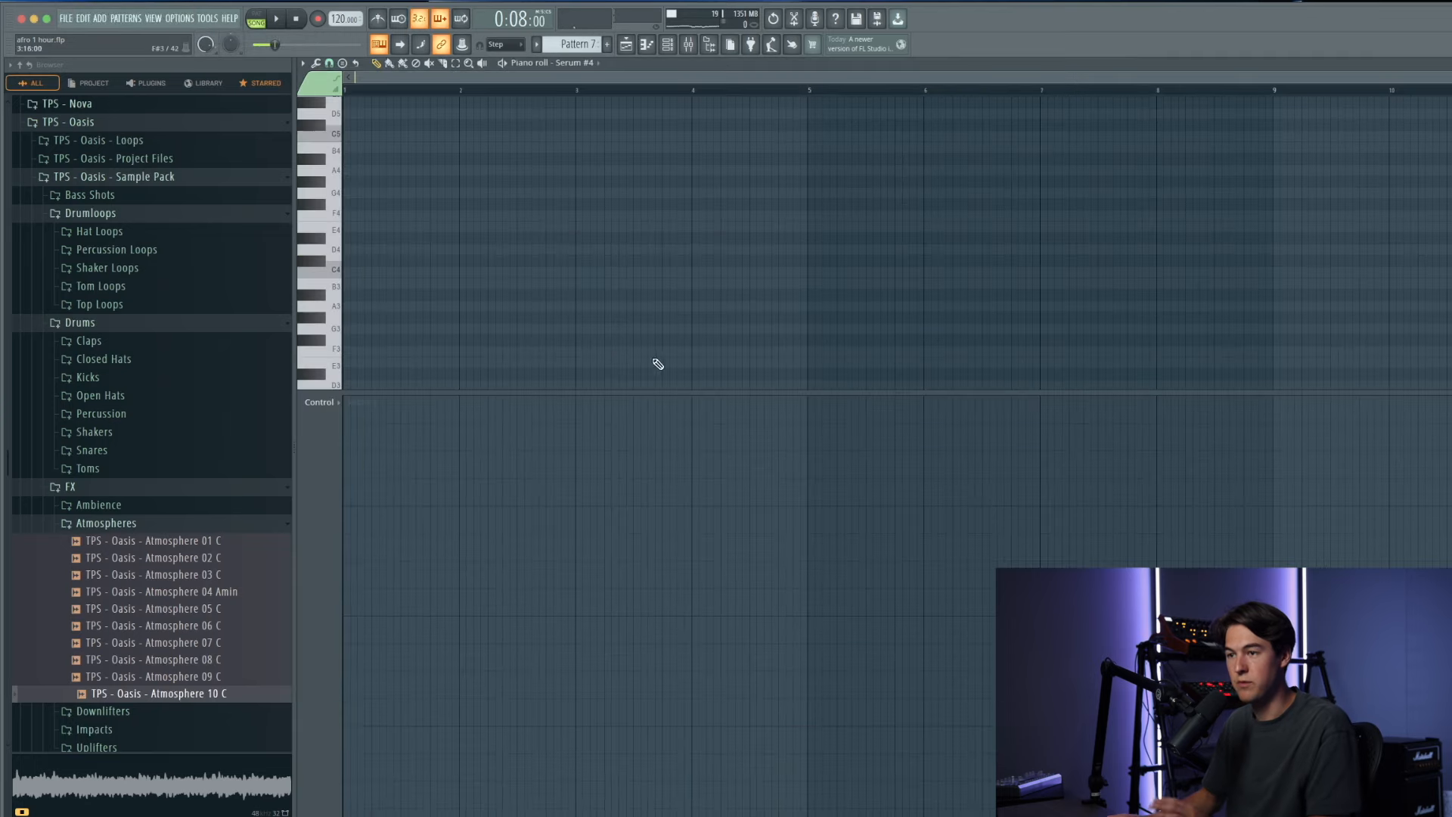
Step: Add two short D#4 clave notes in the first bar, raise them an octave and play them back
right_click(475, 394)
scroll(350, 246, up, 3)
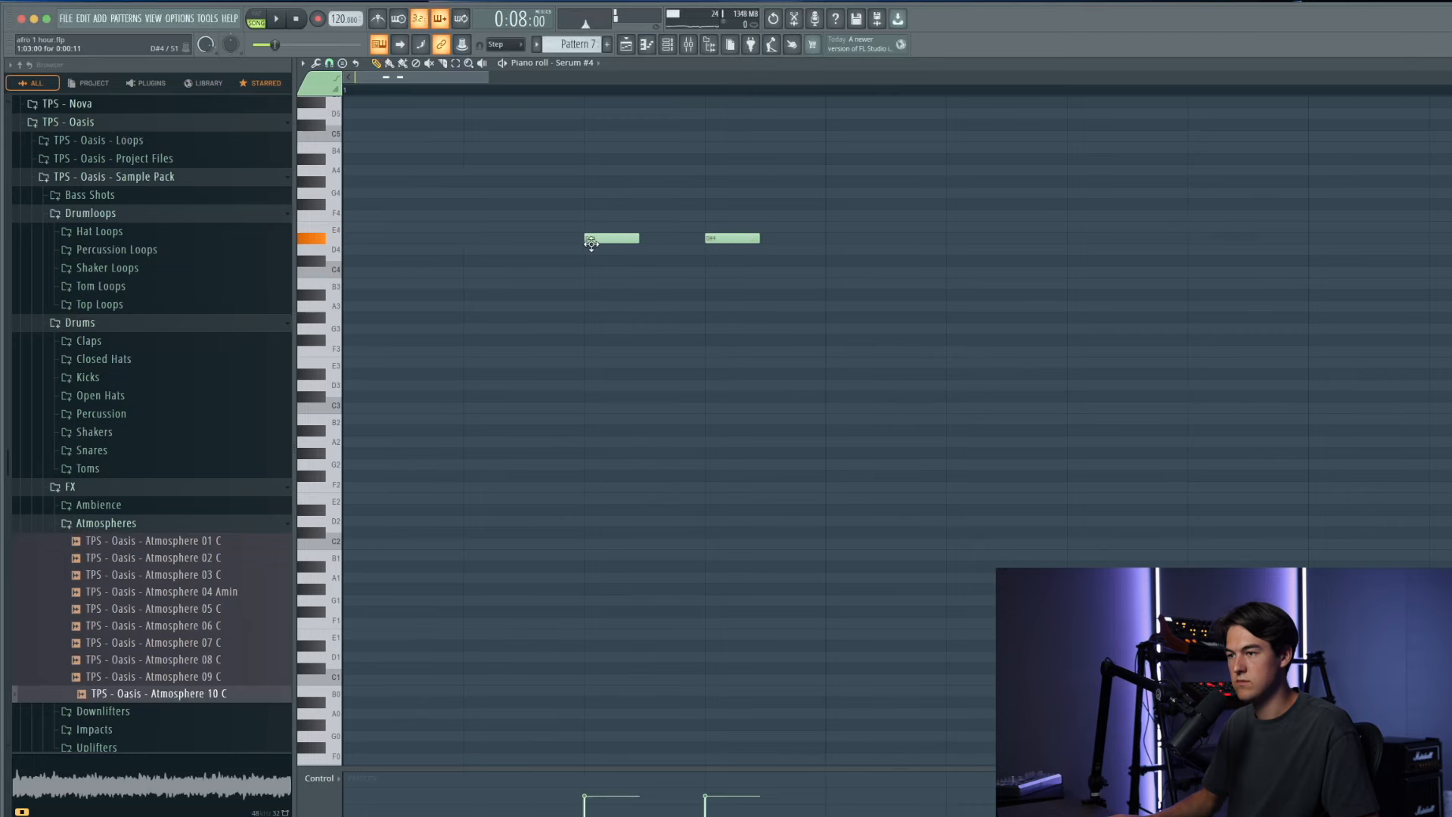
key(ctrl+Up)
scroll(601, 249, down, 5)
key(space)
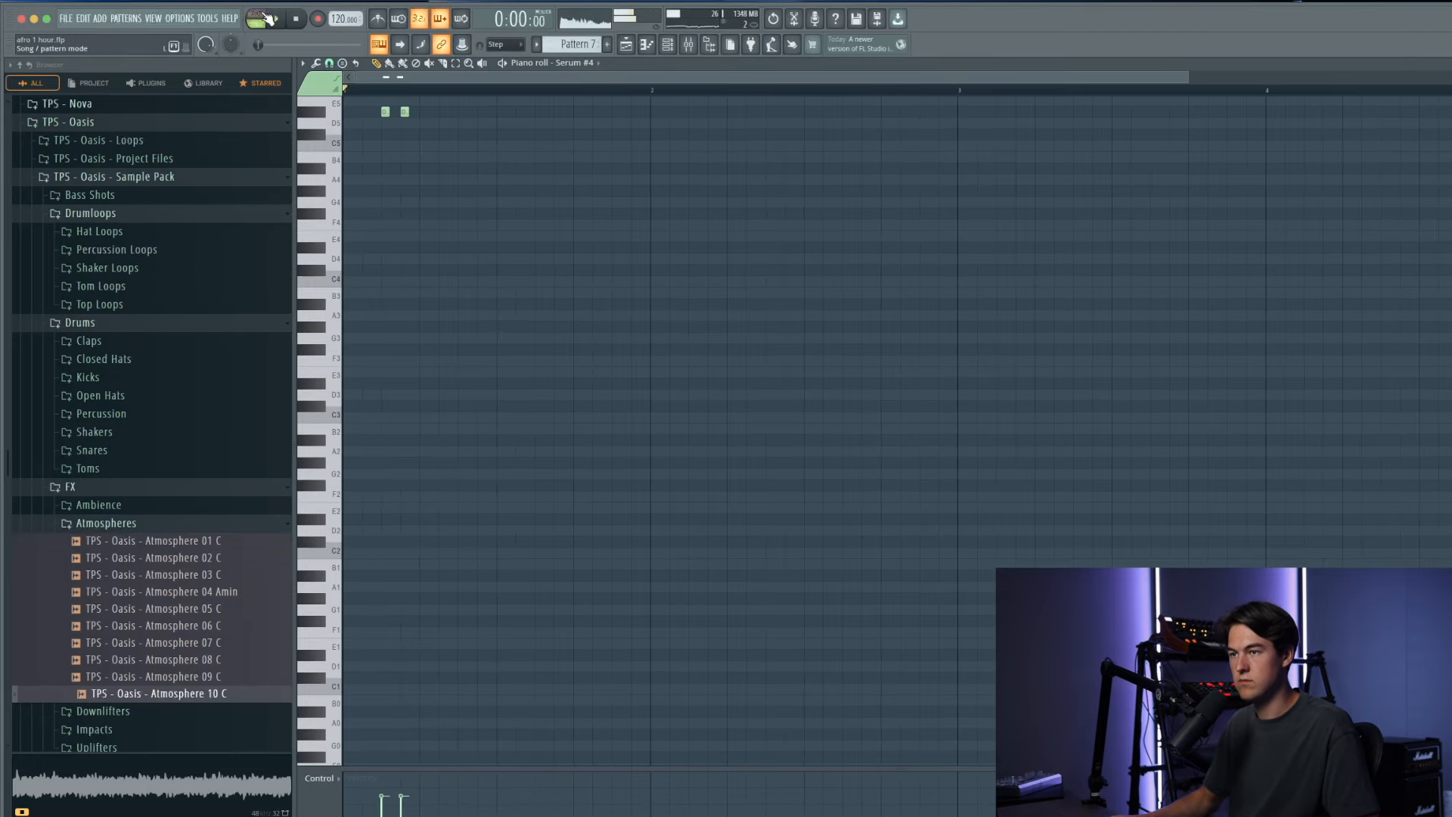
Step: Repeat the clave note pair to make four evenly spaced pairs across the first bar, placed on D#4
scroll(375, 169, up, 5)
key(space)
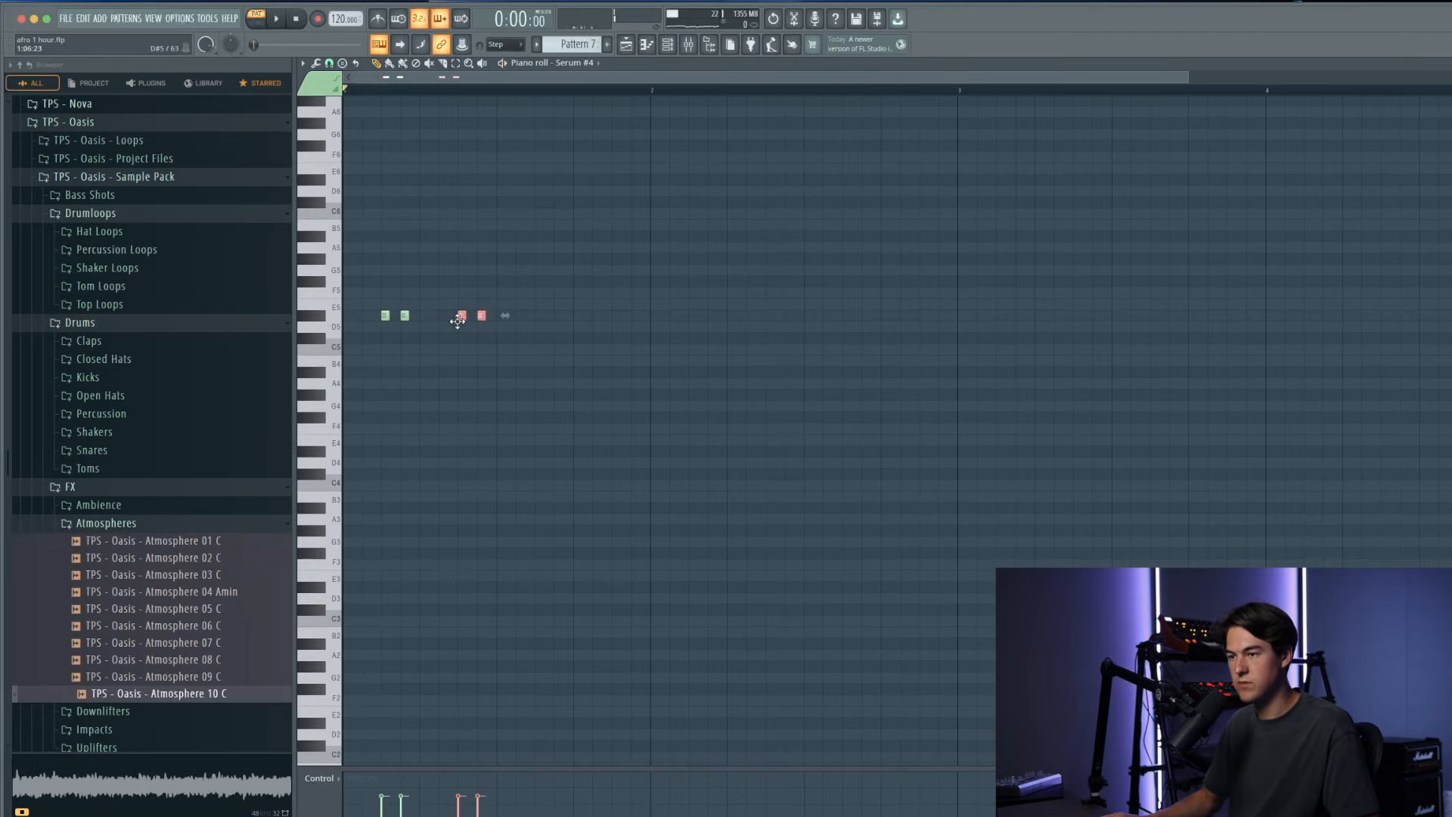
key(ctrl+a)
key(ctrl+b)
Step: Place a Pattern 7 clip at bar 5 of the playlist and move it onto a new track inserted at Track 11
click(626, 44)
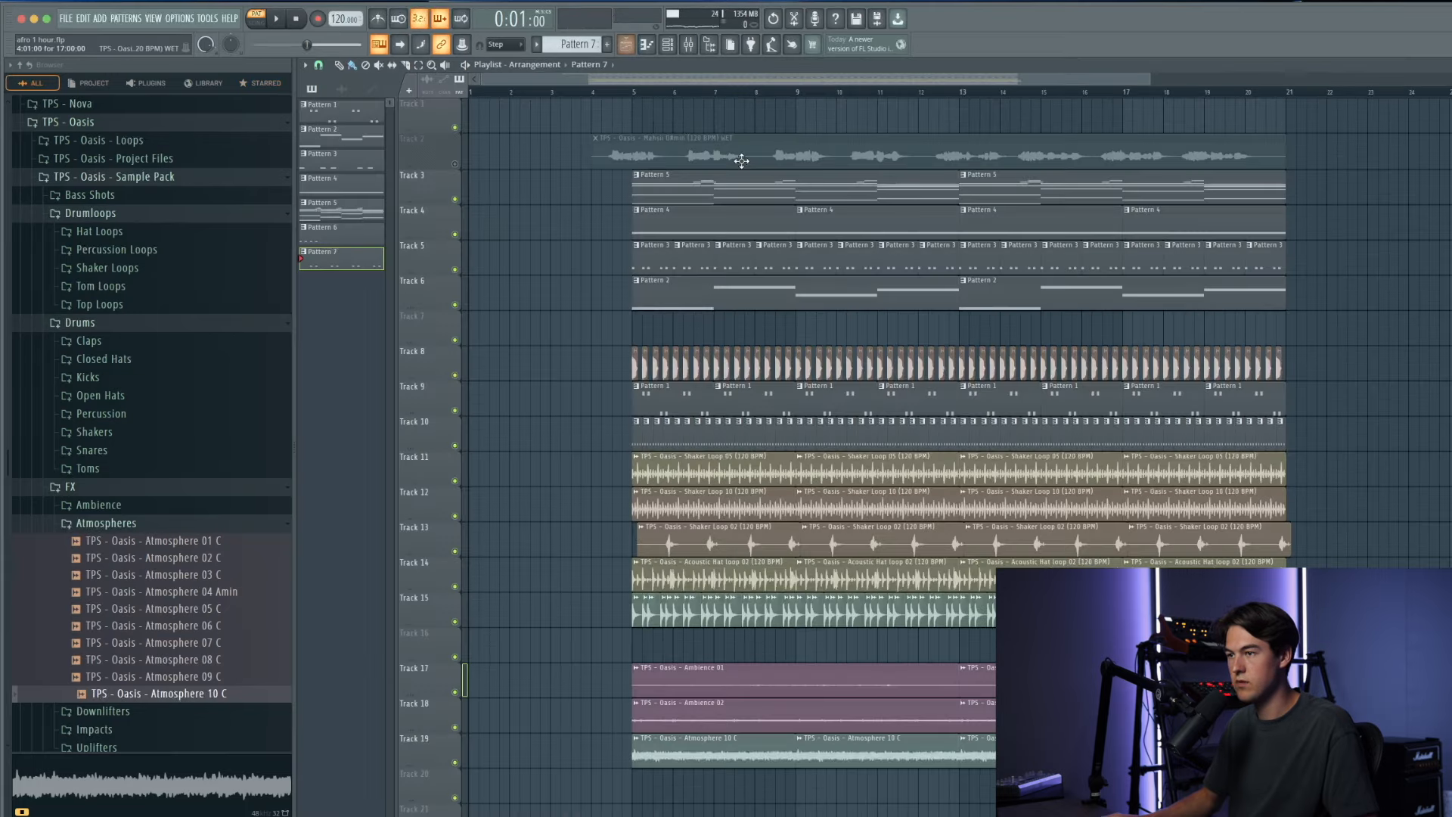
key(space)
click(645, 648)
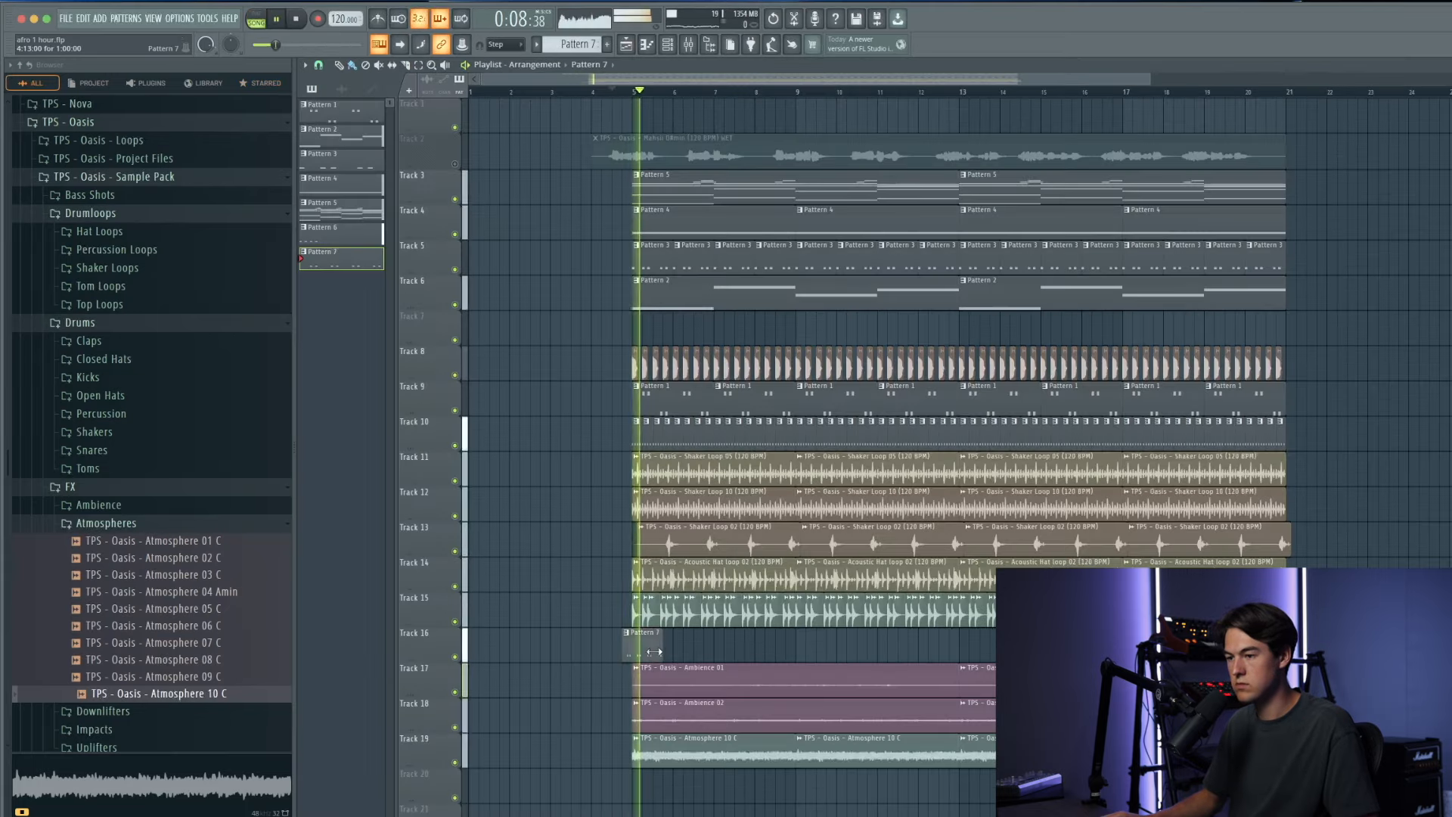
right_click(442, 474)
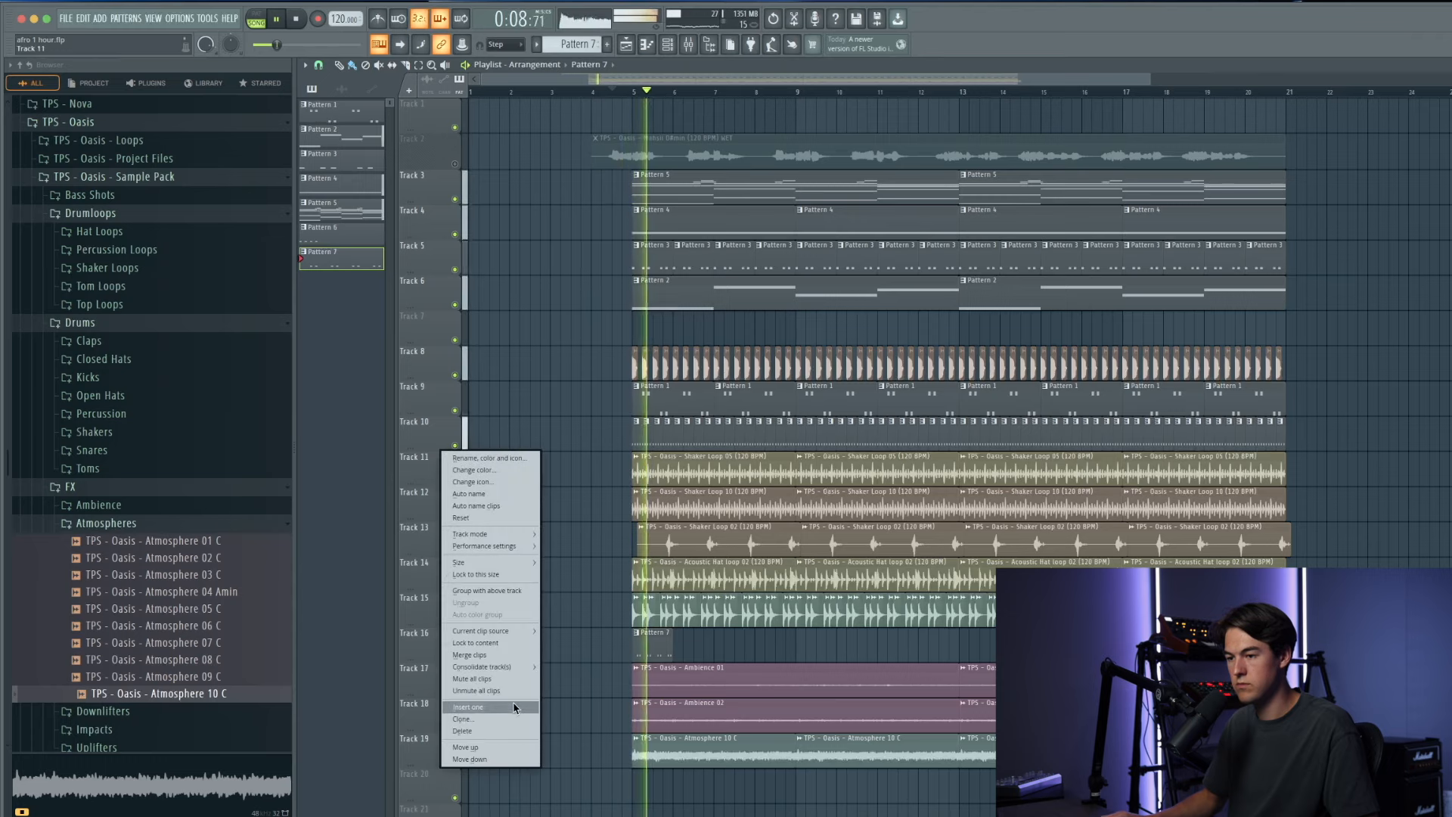
click(514, 707)
drag(684, 688, 703, 478)
Step: Duplicate the Pattern 7 clip along Track 11 so the clave runs from bar 5 to bar 21
key(ctrl+b)
key(ctrl+b)
key(ctrl+b)
key(ctrl+b)
key(ctrl+b)
key(ctrl+b)
key(ctrl+b)
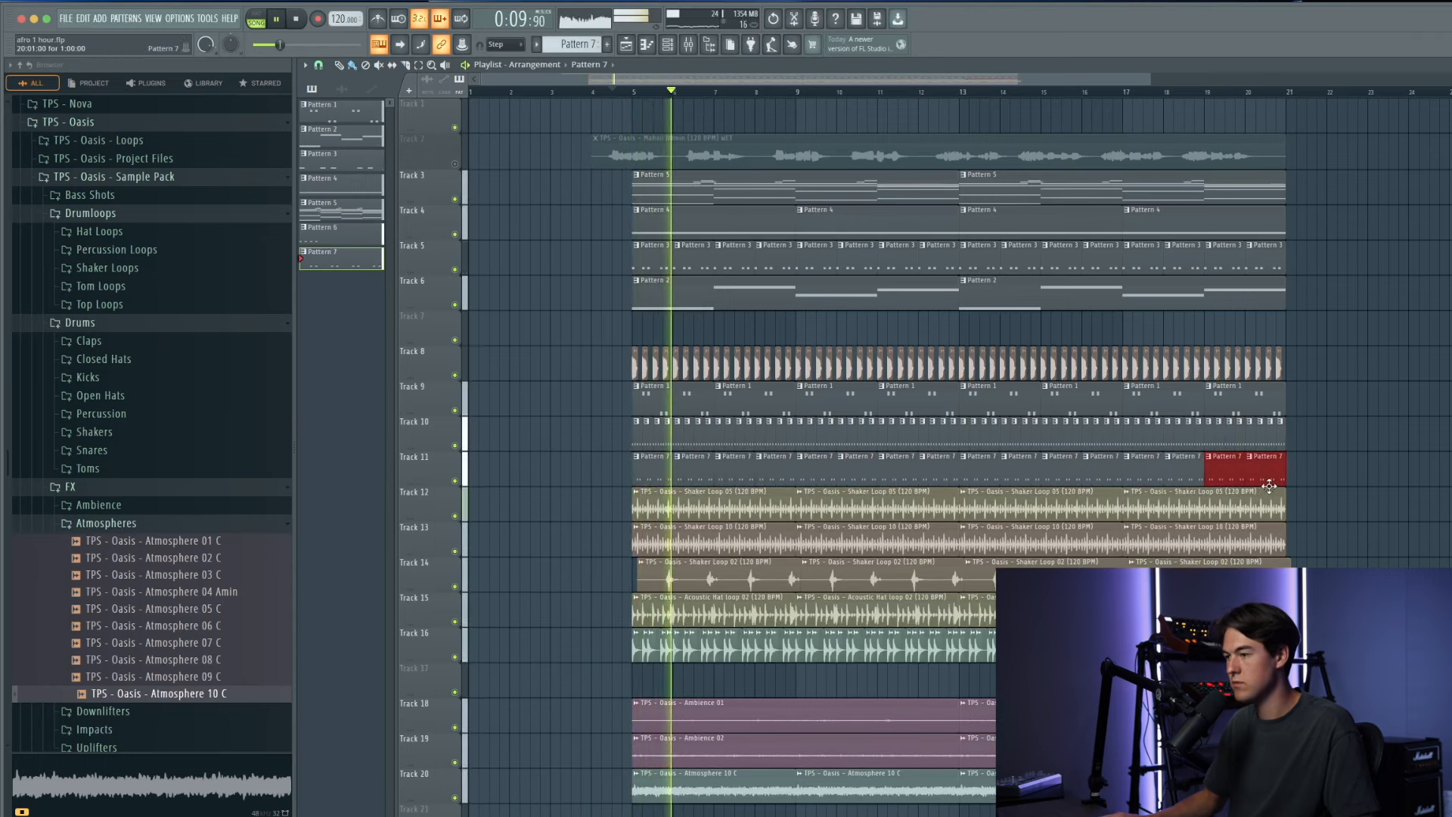
Step: Solo Track 11, set Serum #4's distortion mix to 26%, check its oscillator page, and close the synth
right_click(454, 481)
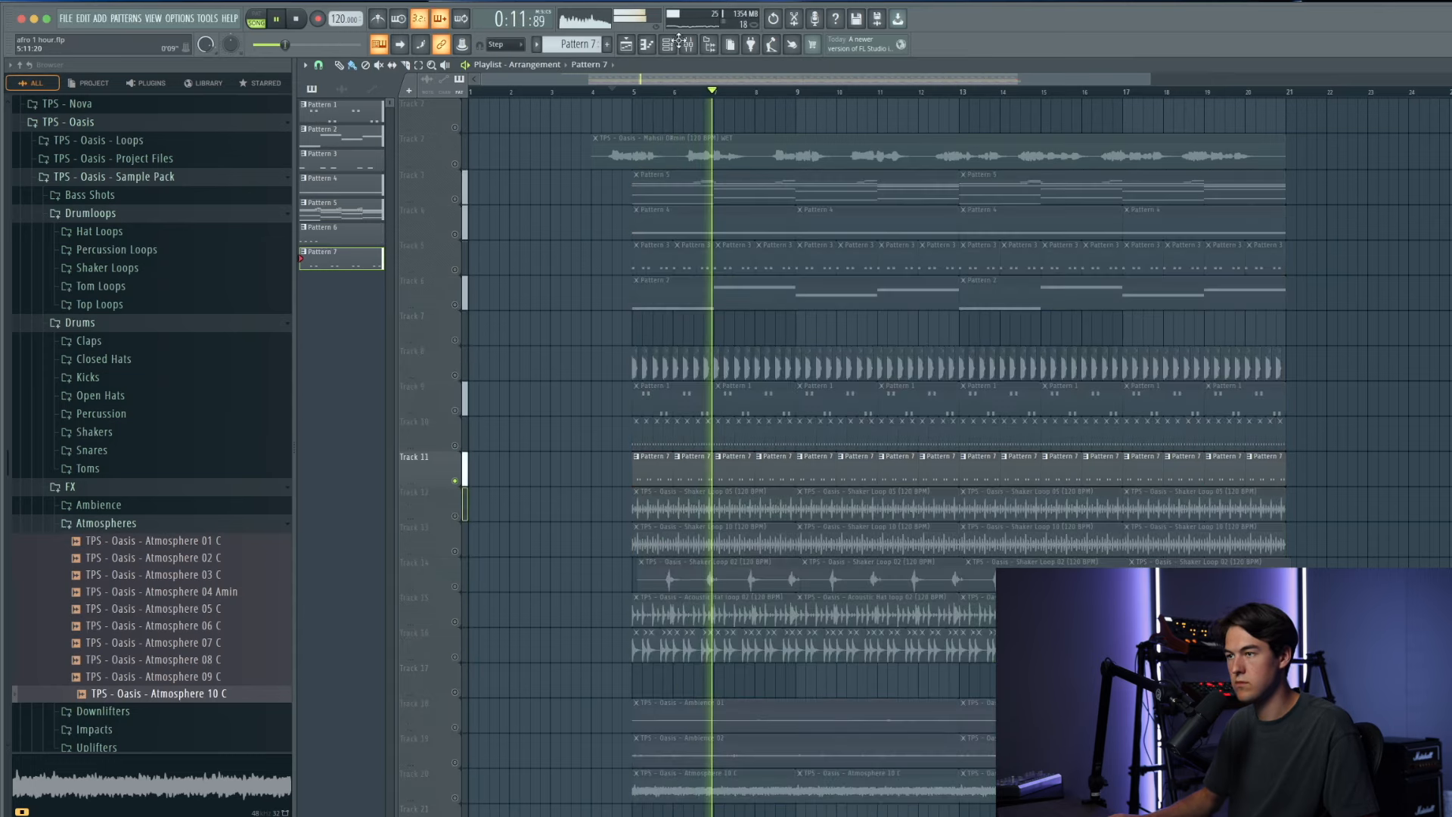
click(669, 48)
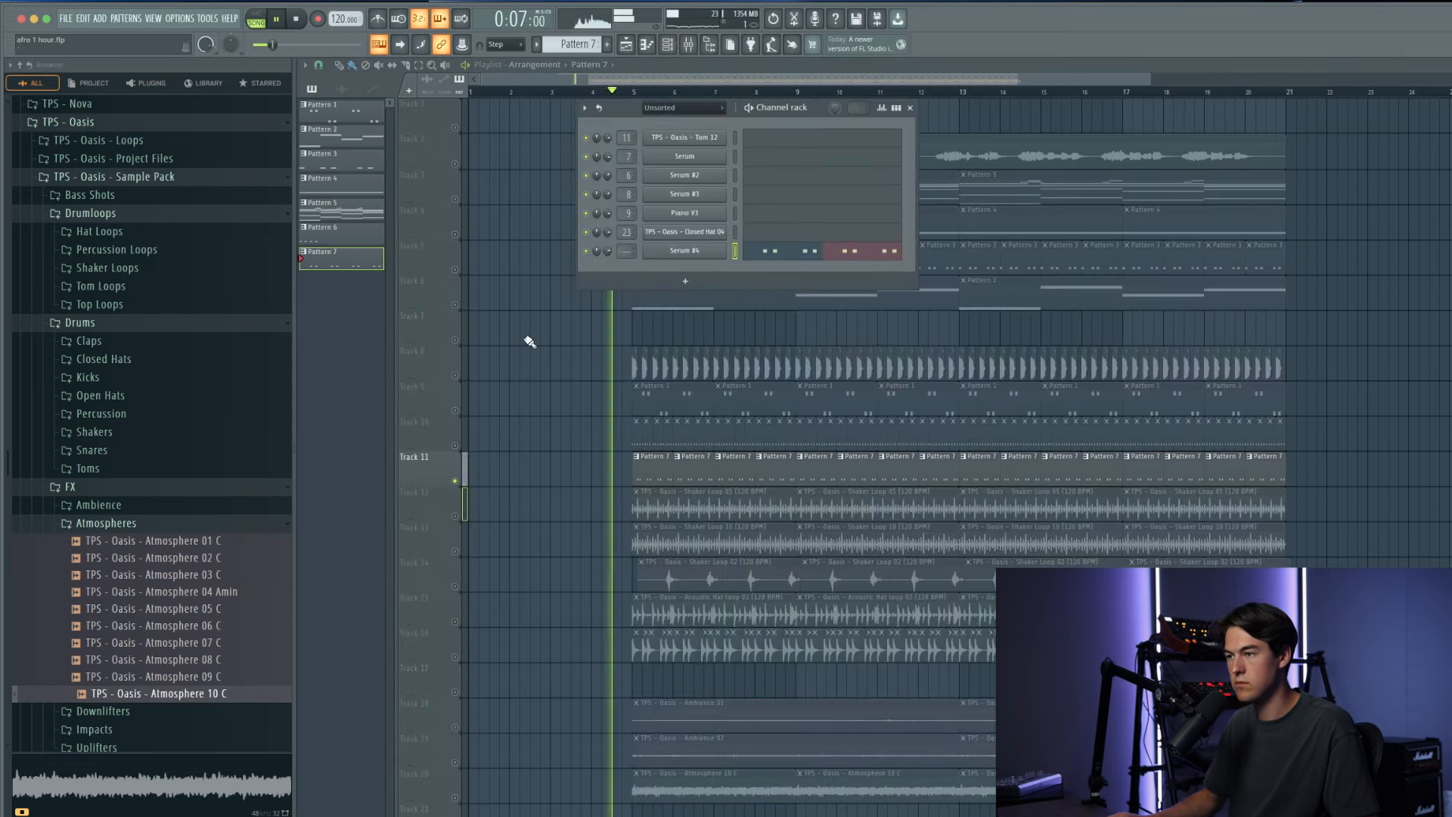
click(684, 250)
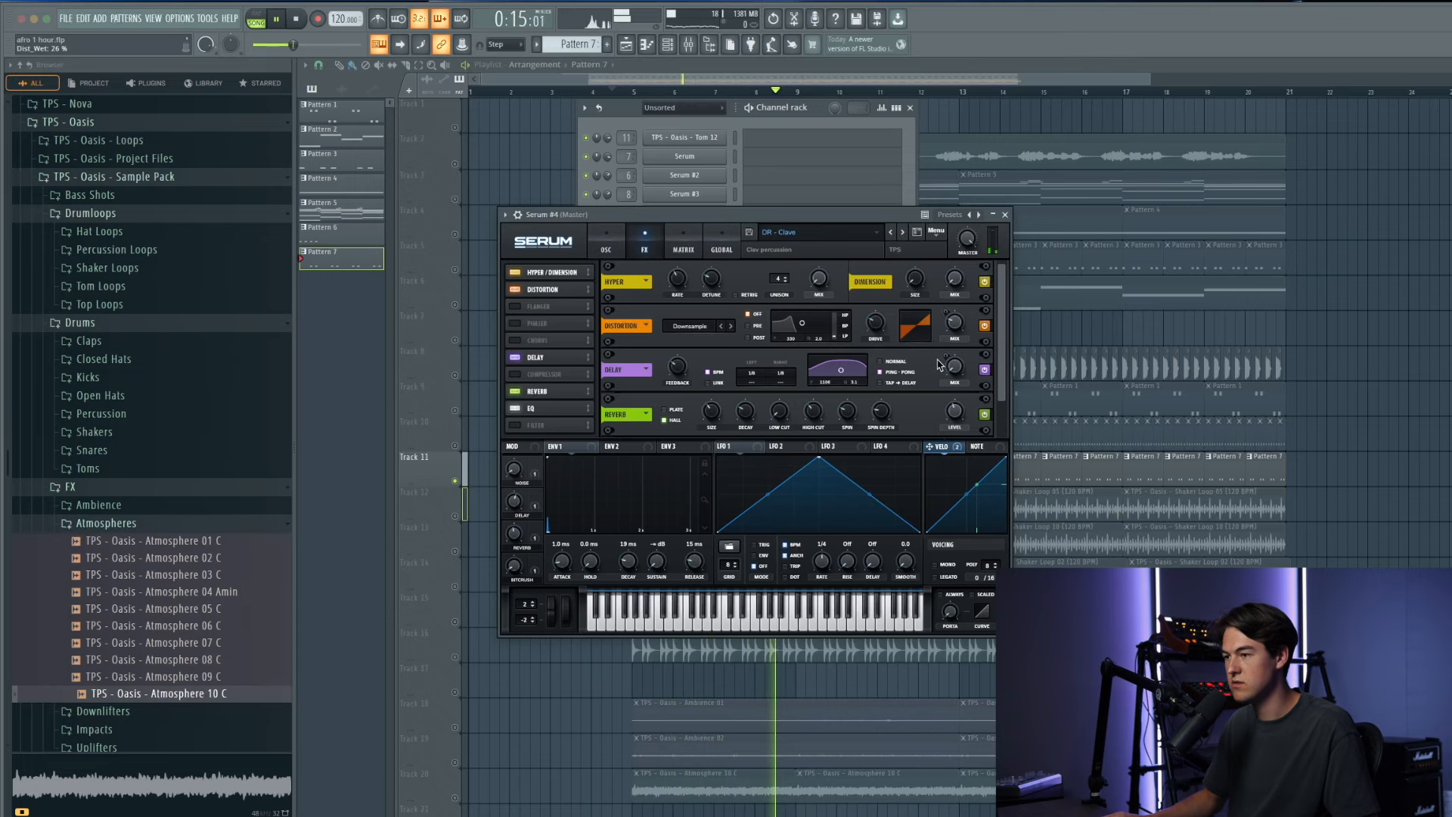
click(608, 249)
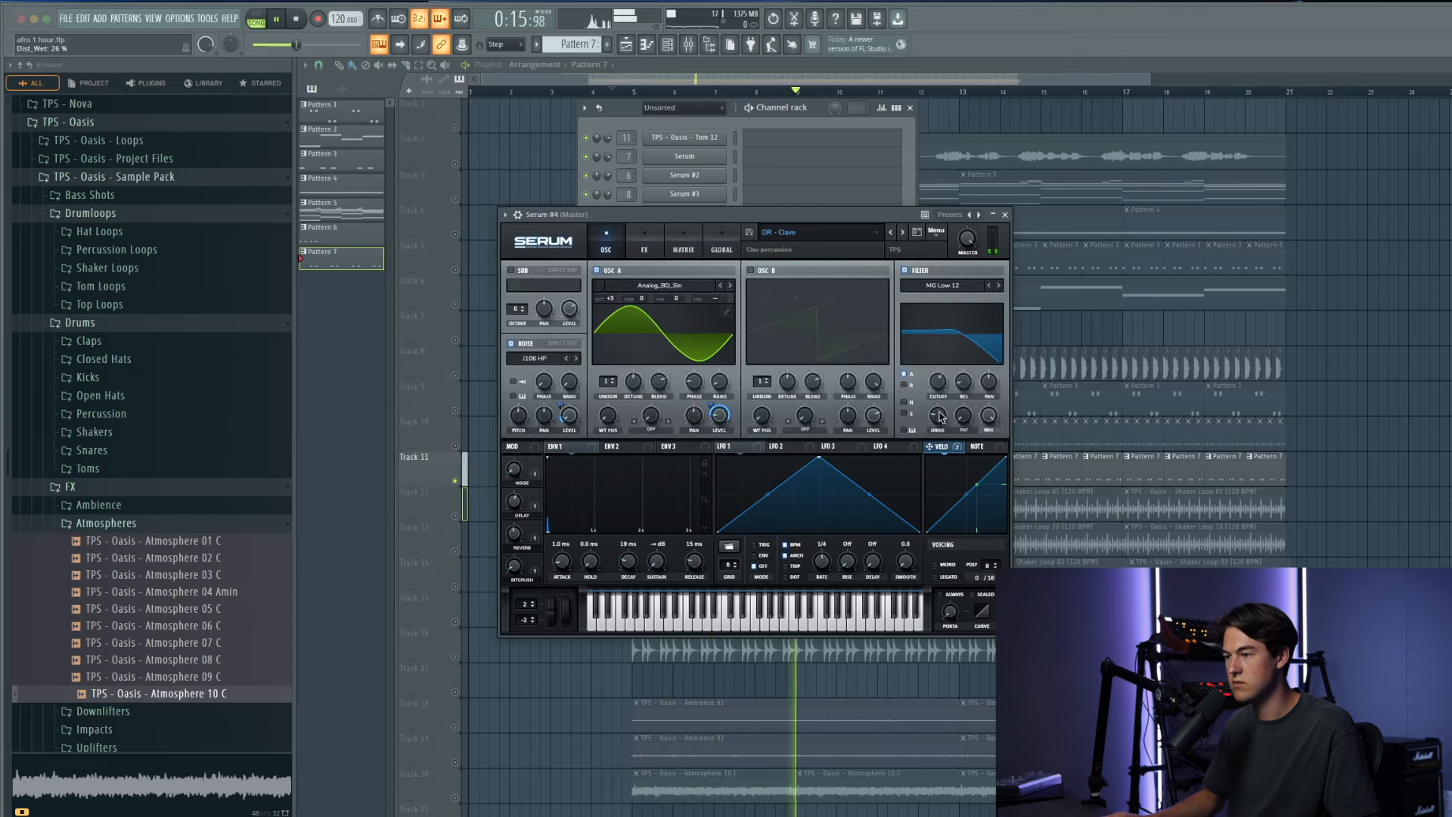
right_click(1431, 405)
click(1007, 215)
key(space)
Step: Take the tracks out of solo, mute Tracks 2 and 3, and play the arrangement
right_click(454, 199)
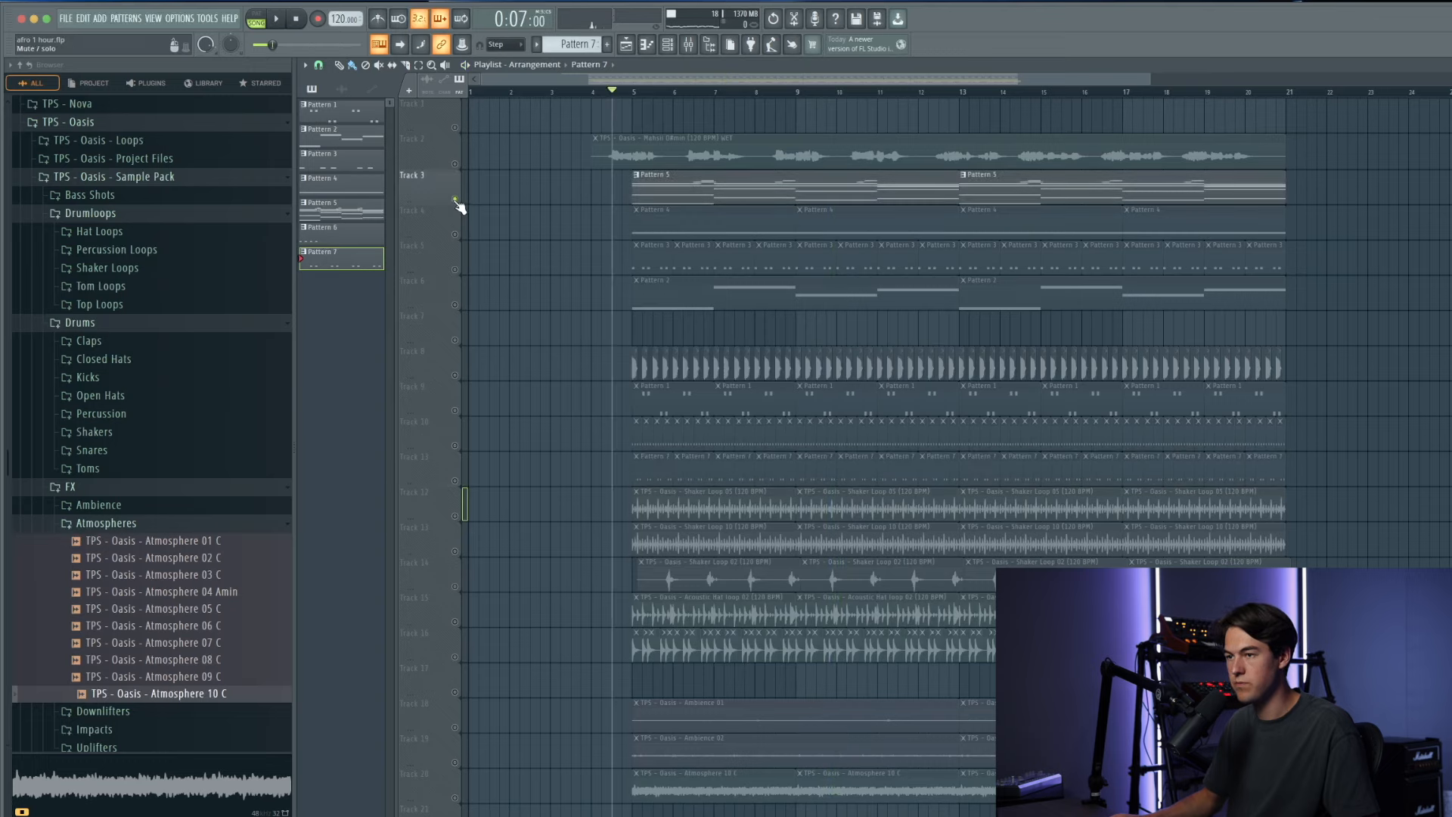
right_click(455, 199)
click(455, 164)
click(454, 164)
key(space)
click(454, 164)
click(455, 199)
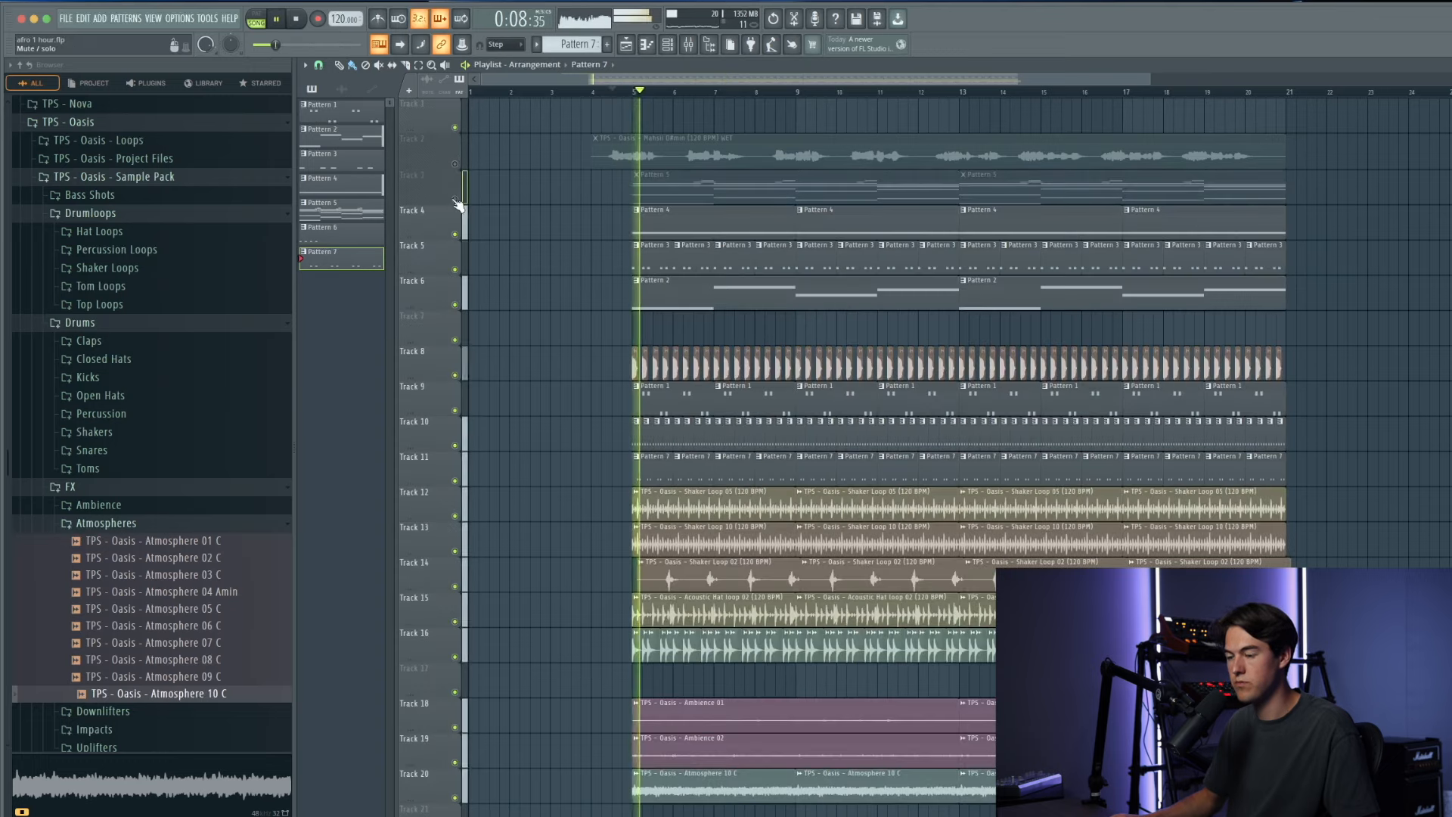
Step: Check the clave notes in the piano roll and lower the Serum #4 channel volume to about 63%
click(667, 45)
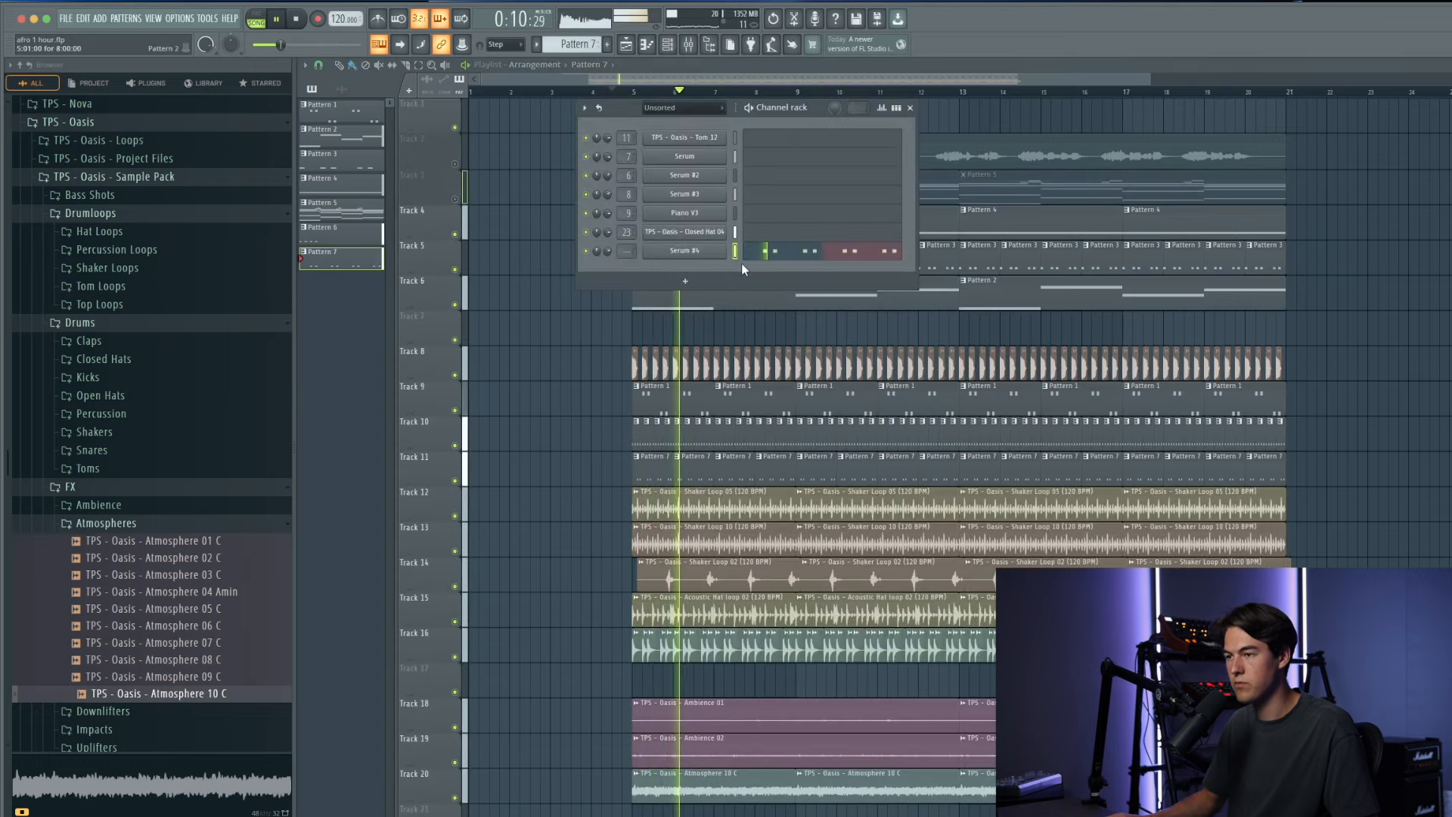
click(801, 254)
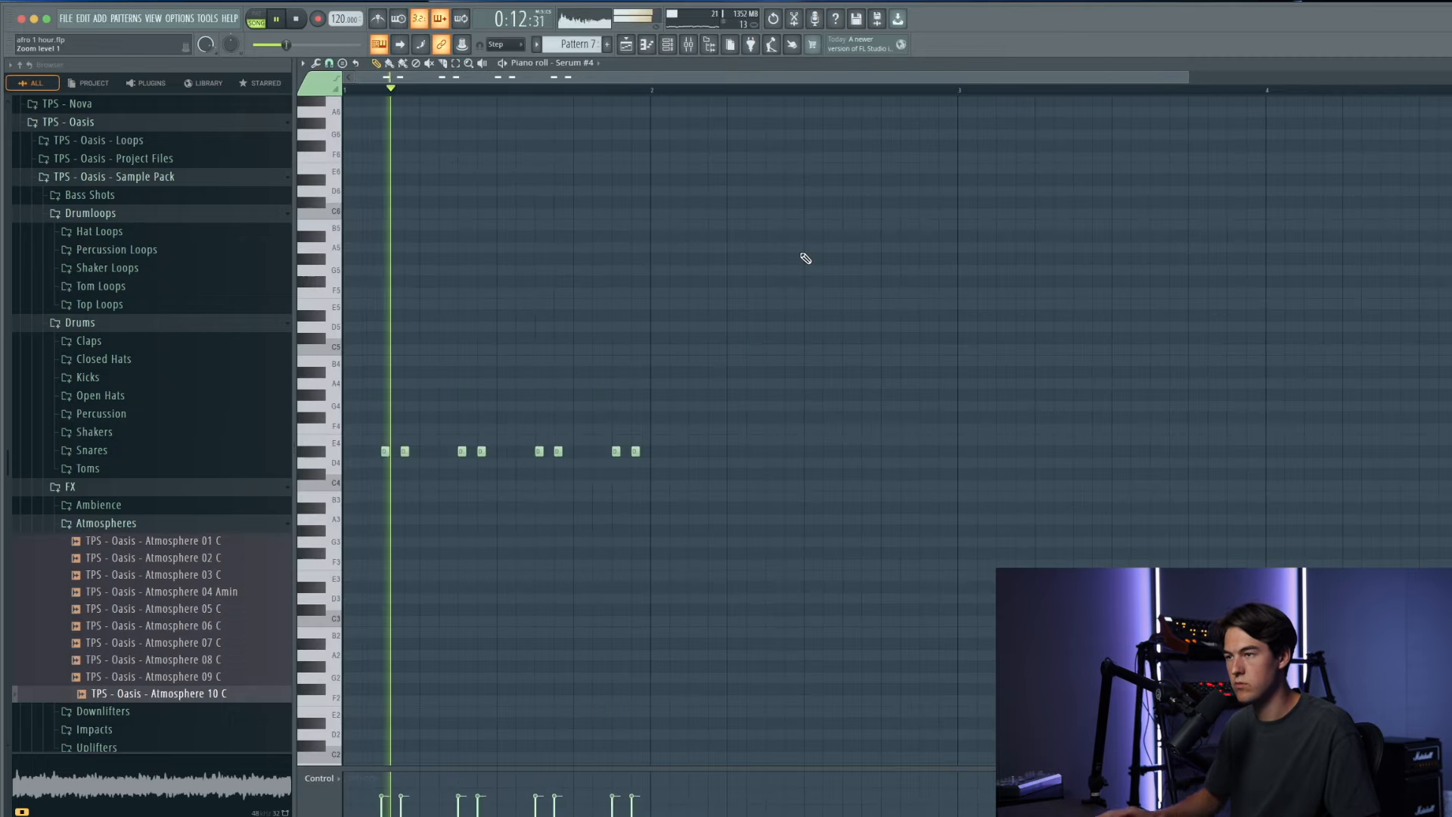
click(668, 46)
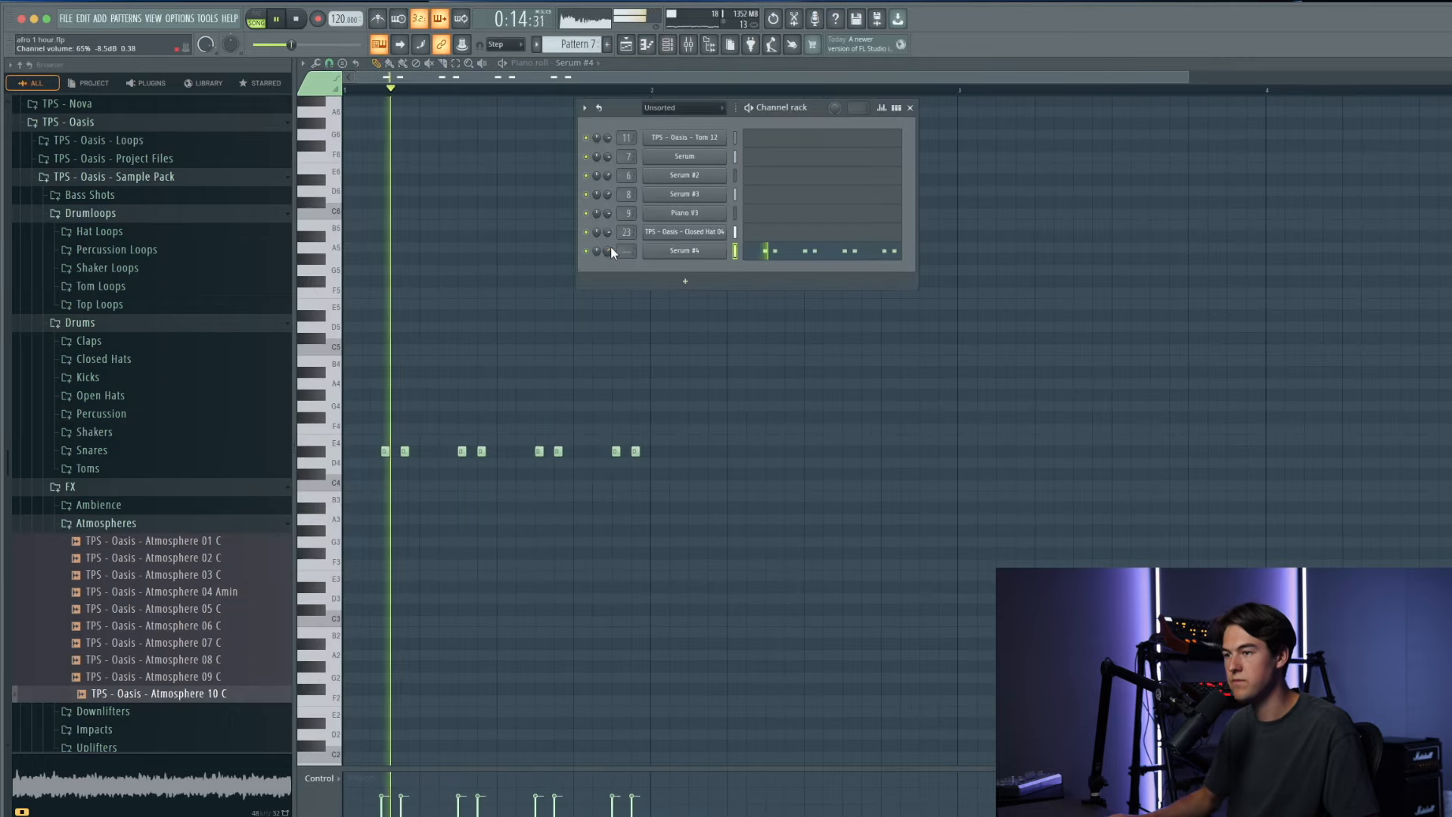
drag(608, 251, 609, 255)
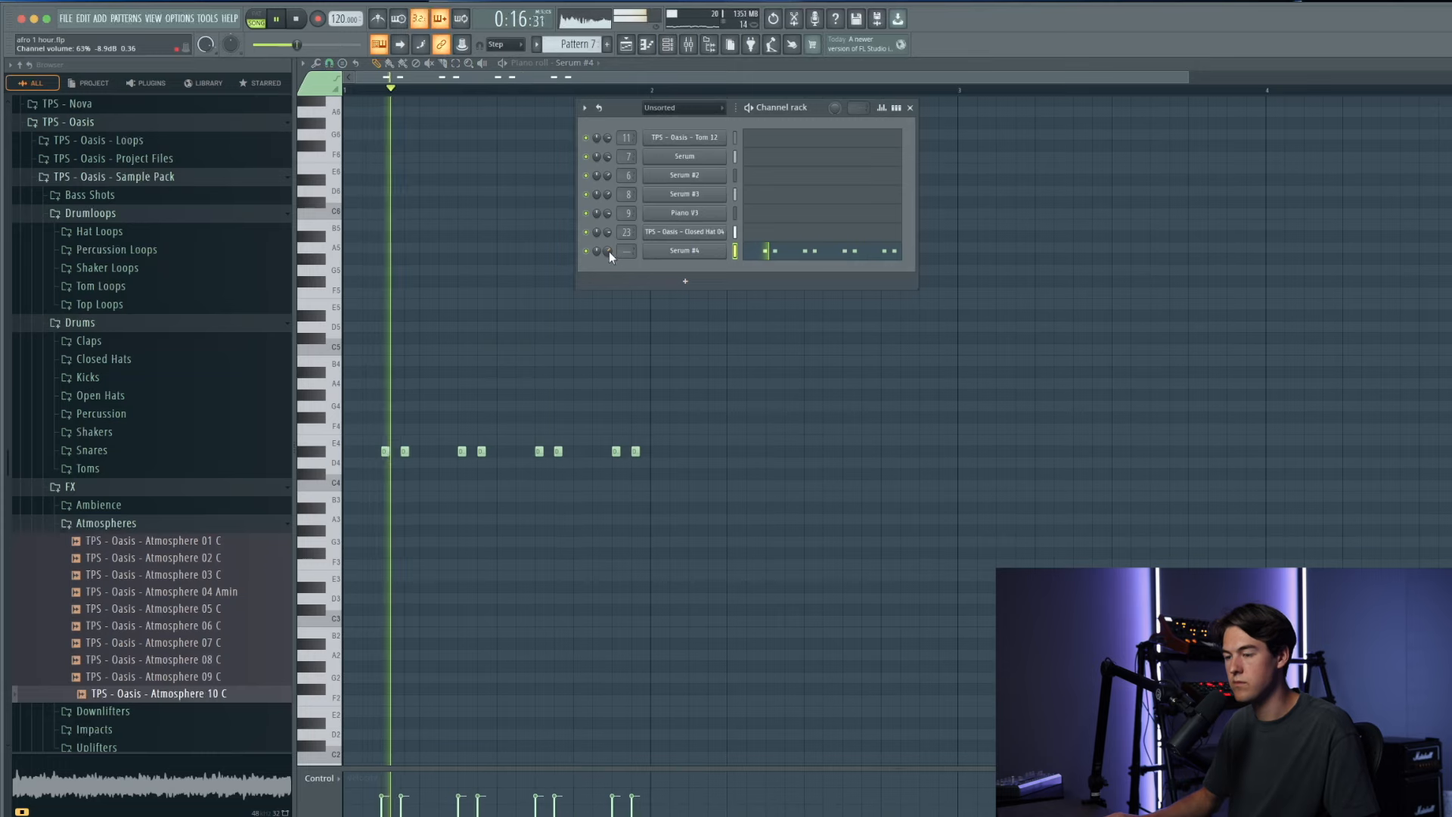
Step: Review Serum #4's effects page during playback, close the synth and return to the playlist
click(681, 250)
click(644, 243)
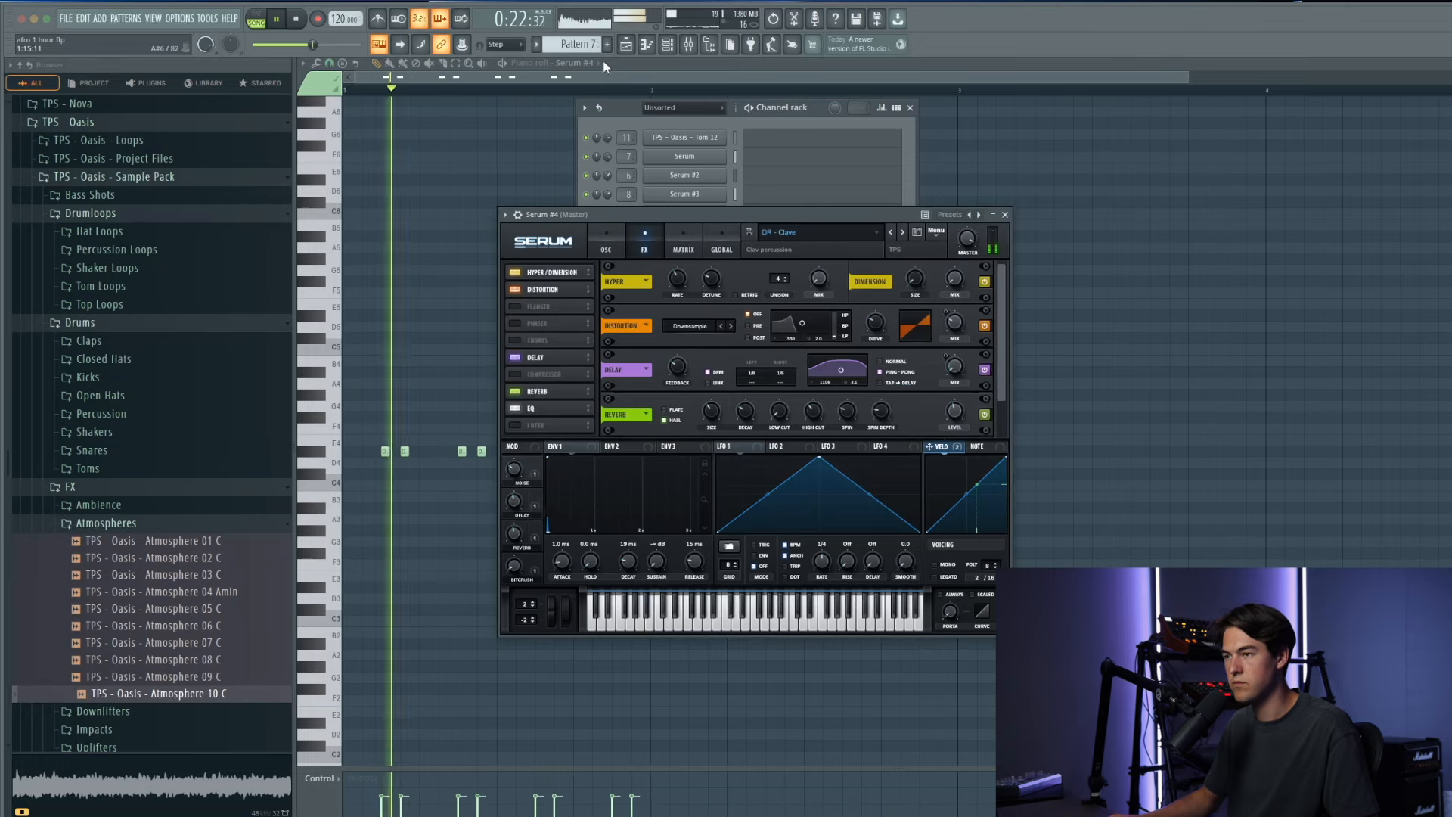
click(625, 46)
click(1005, 214)
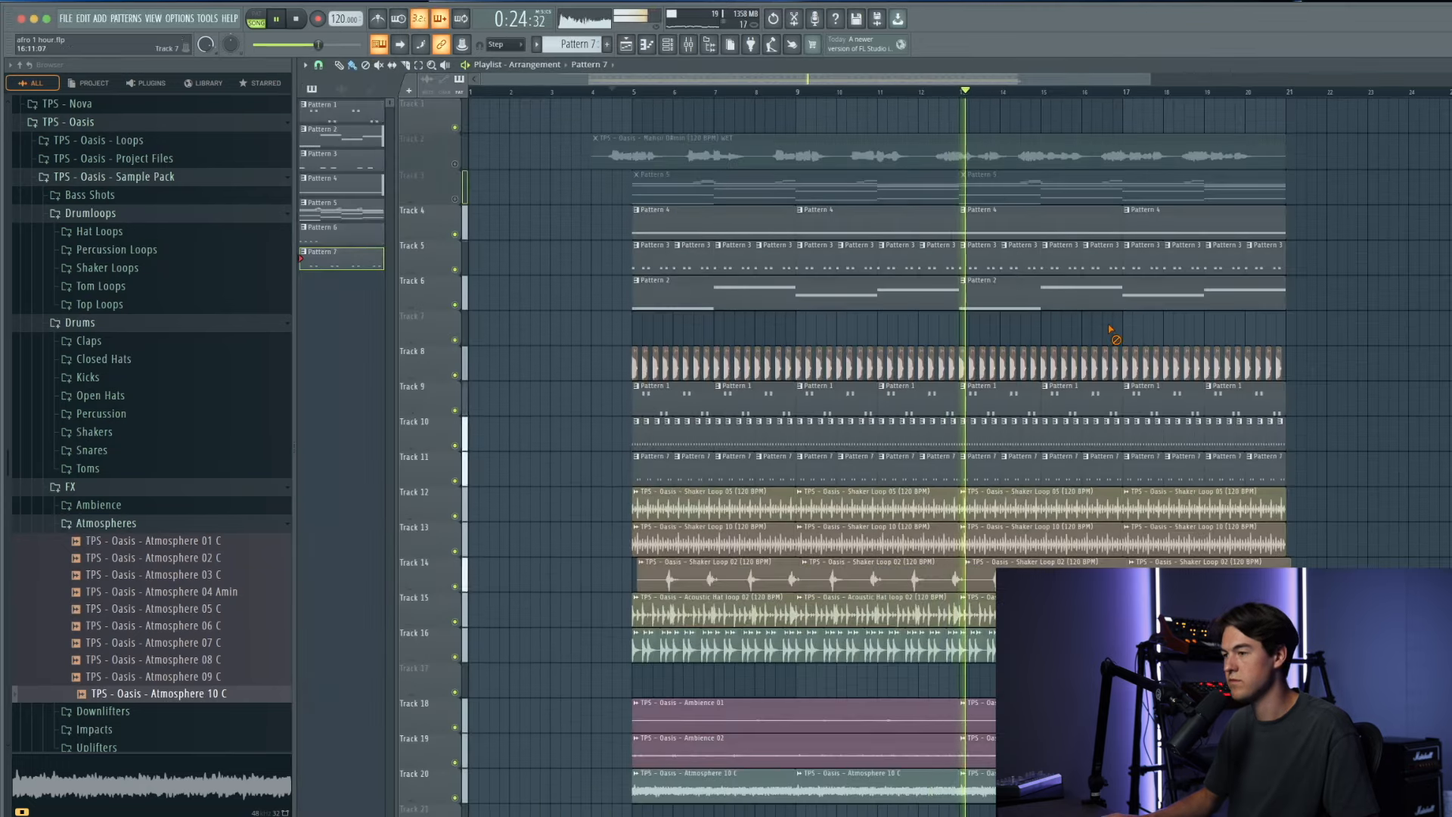
Step: Unmute Track 3 and audition the clave from bar 5 with Track 2 temporarily unmuted, and stop playback
click(455, 199)
click(632, 91)
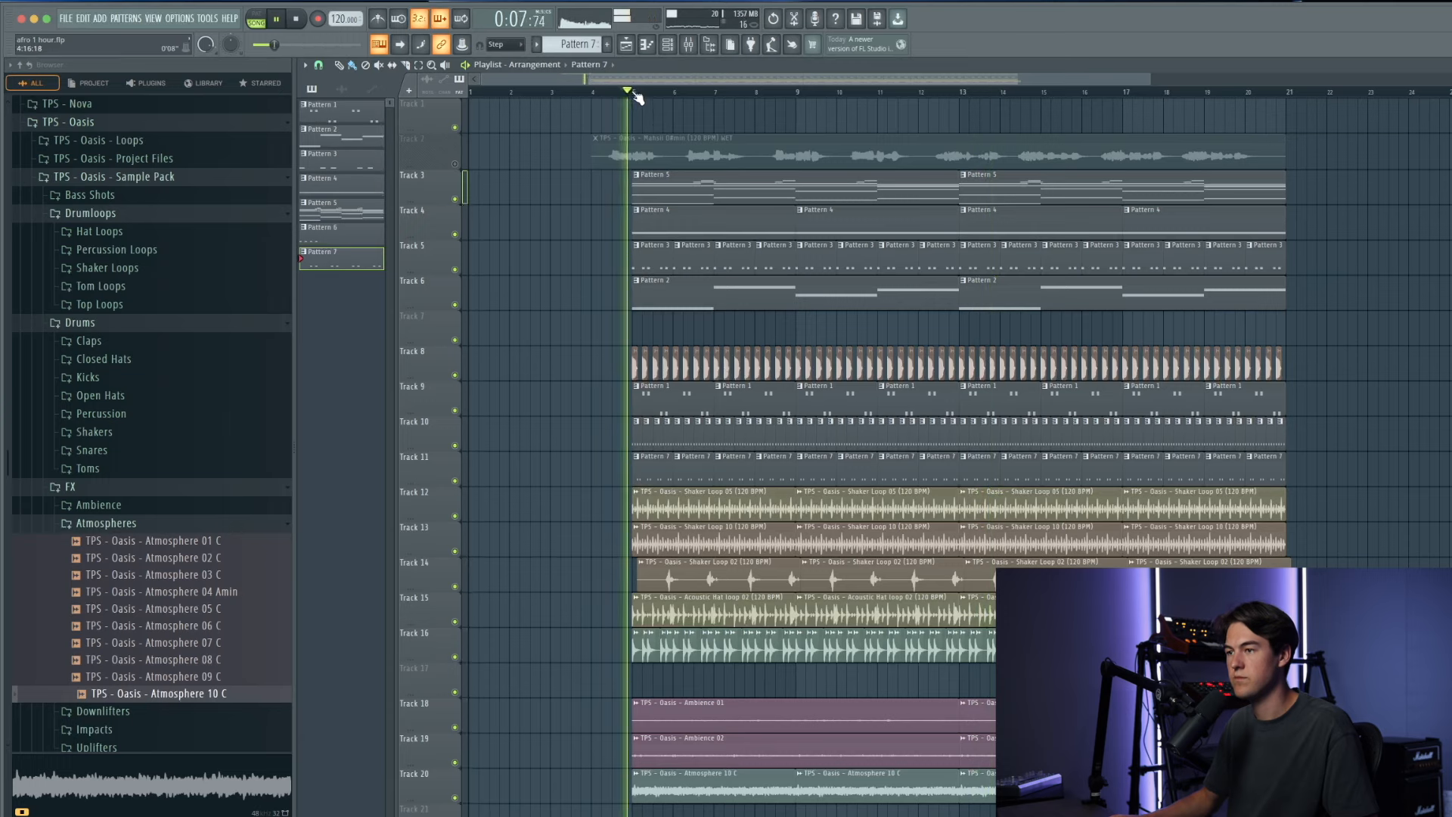
click(454, 163)
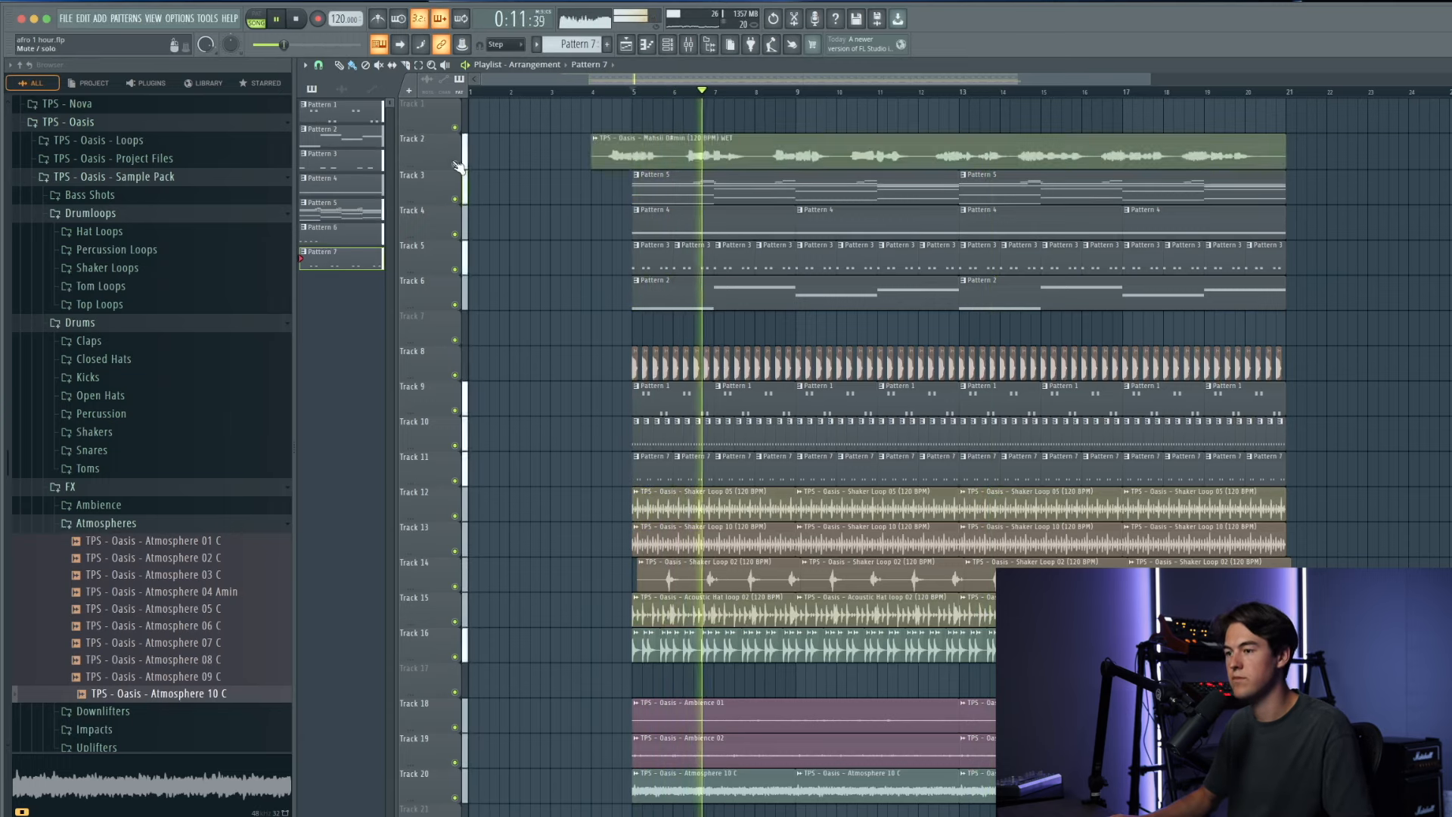
click(667, 44)
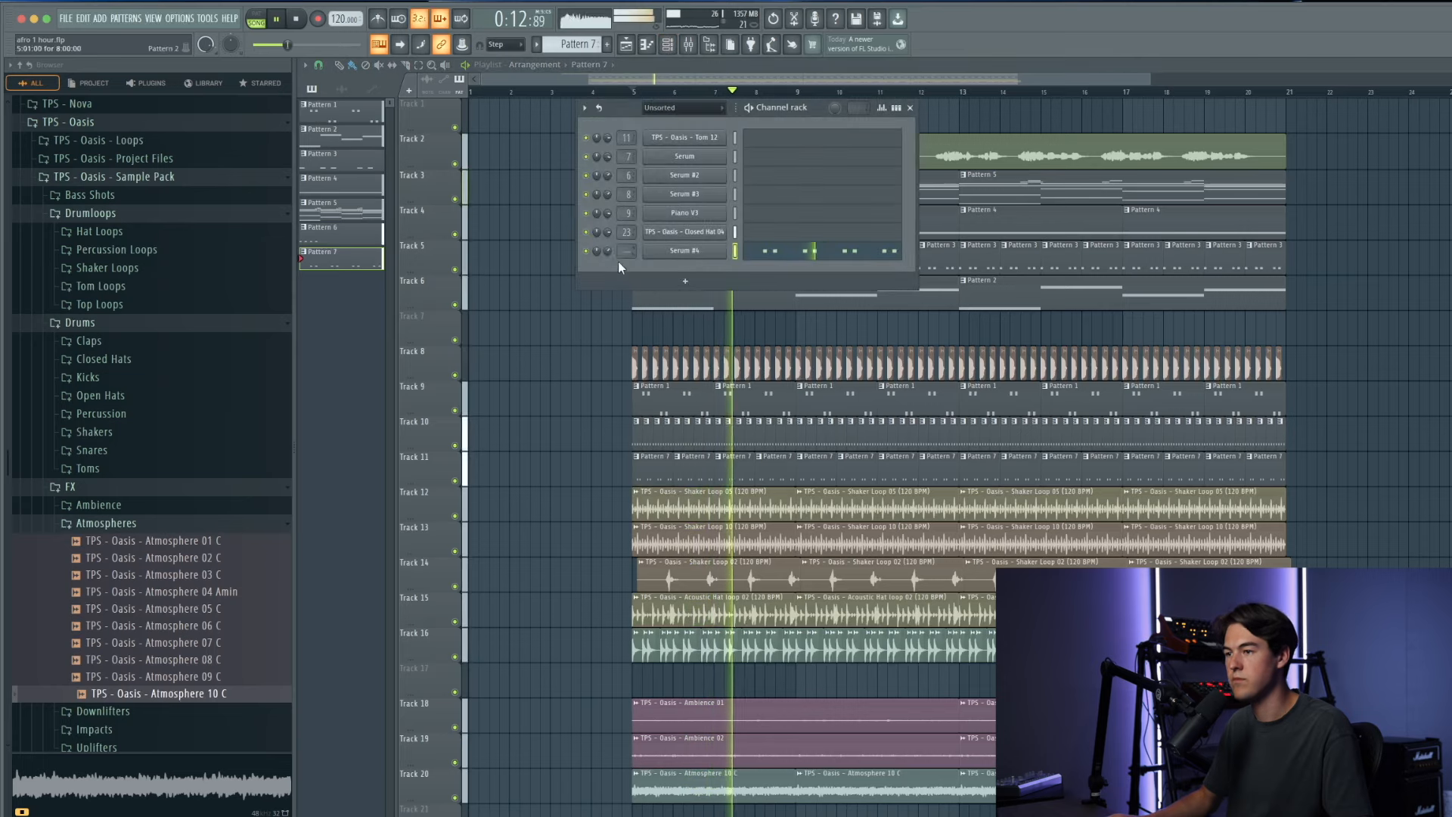
click(808, 254)
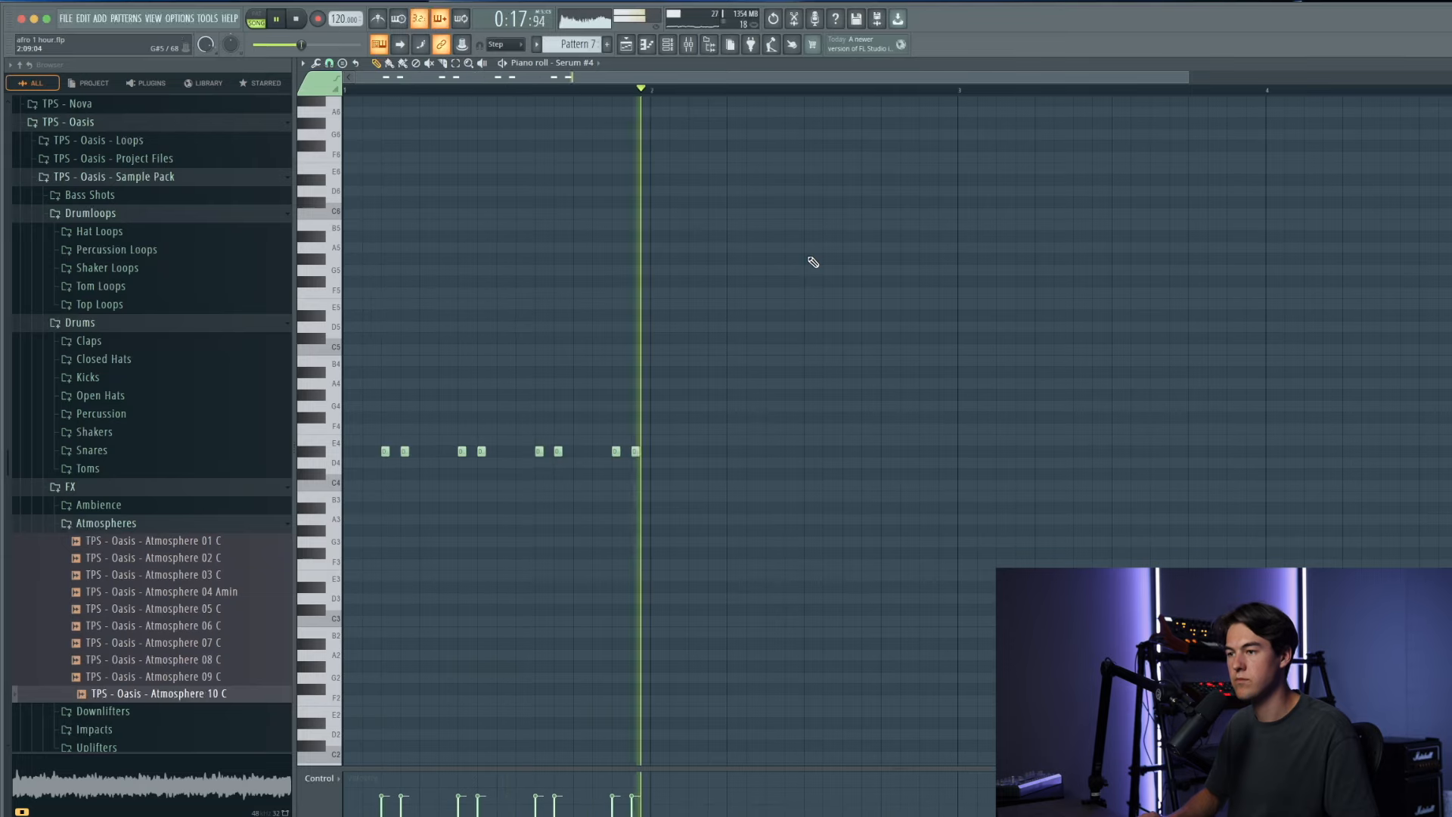
click(628, 46)
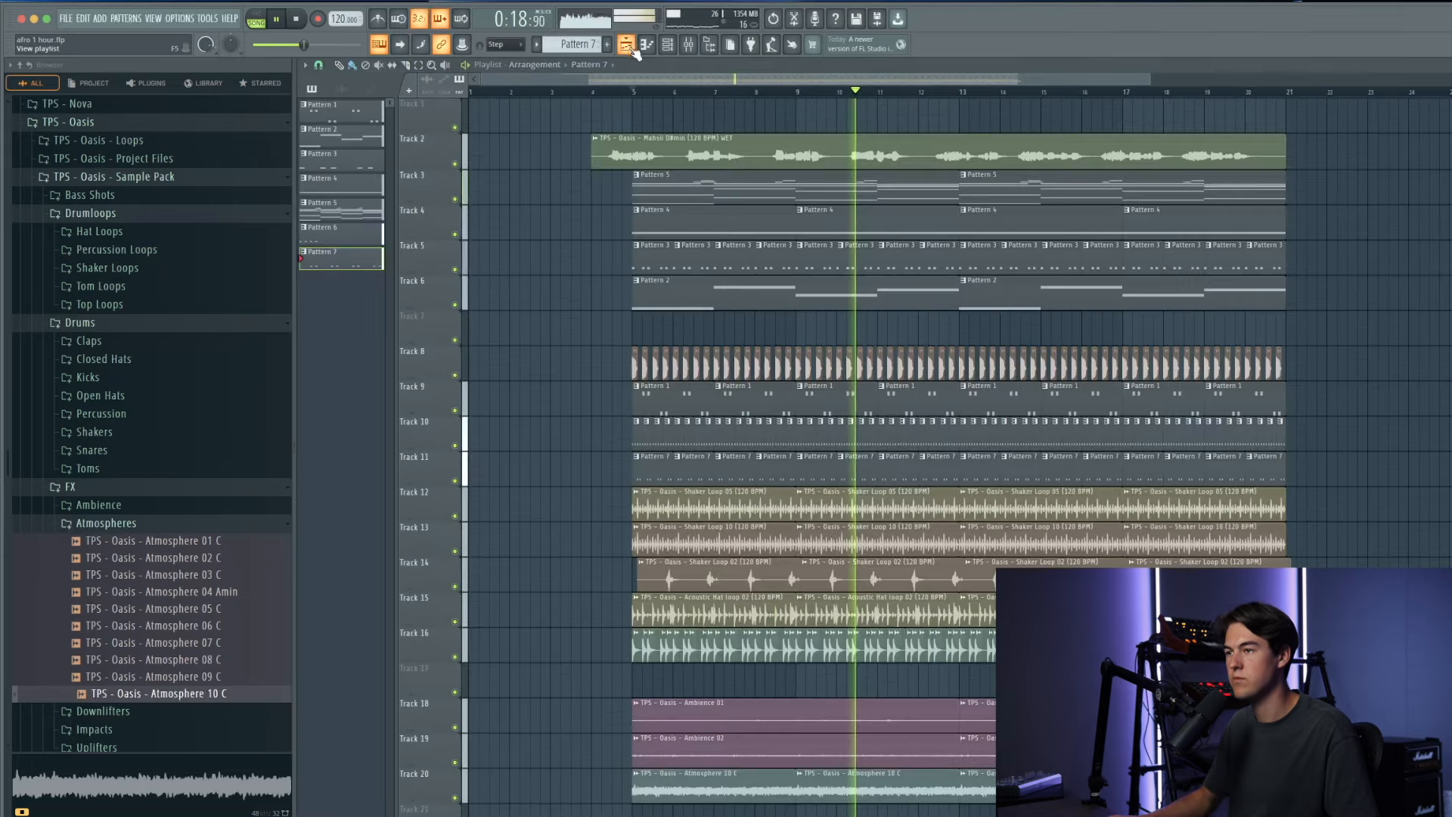
click(456, 164)
key(space)
Step: Create another empty pattern with the channel rack open
click(667, 46)
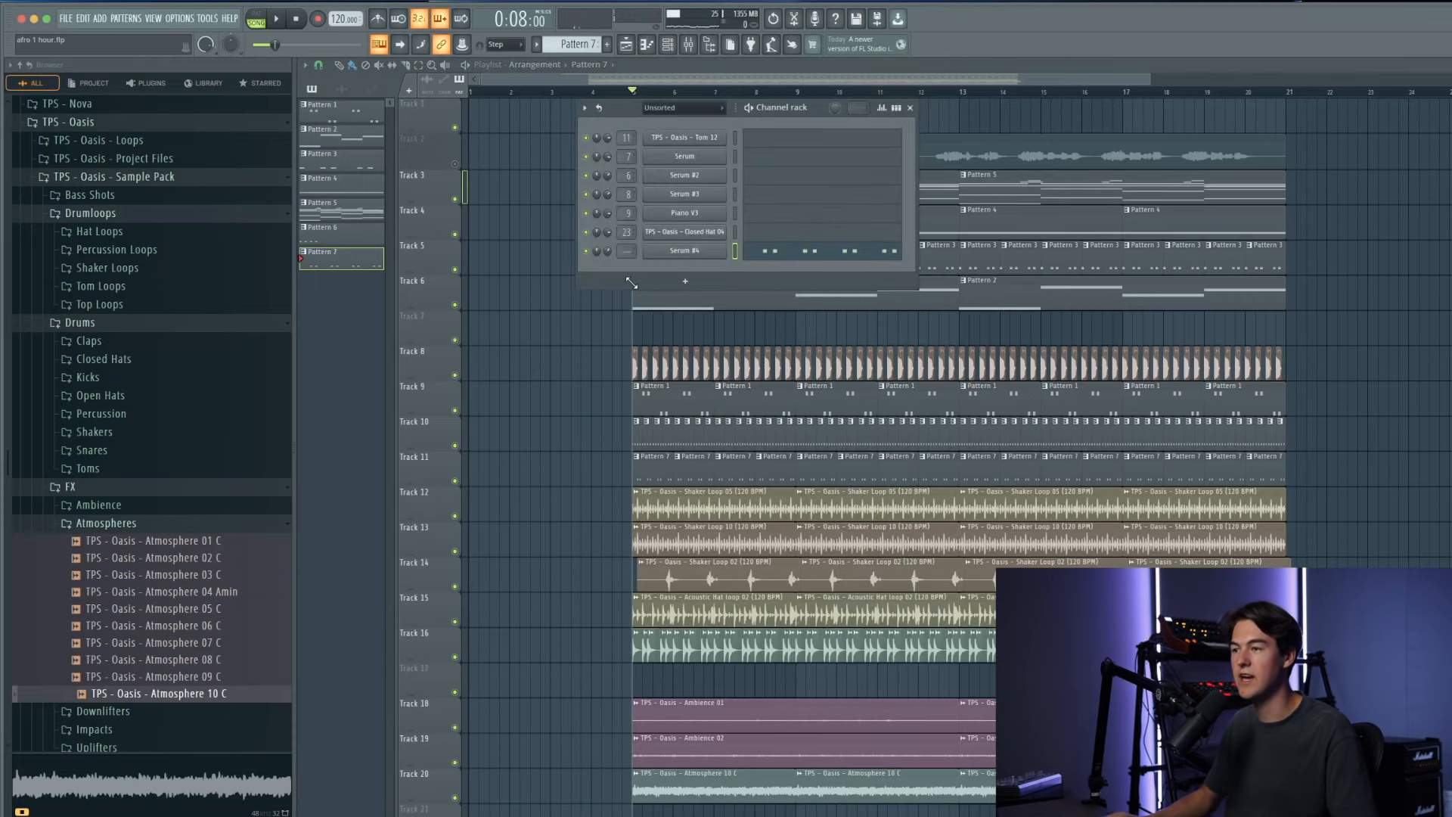
click(667, 284)
click(124, 20)
click(123, 21)
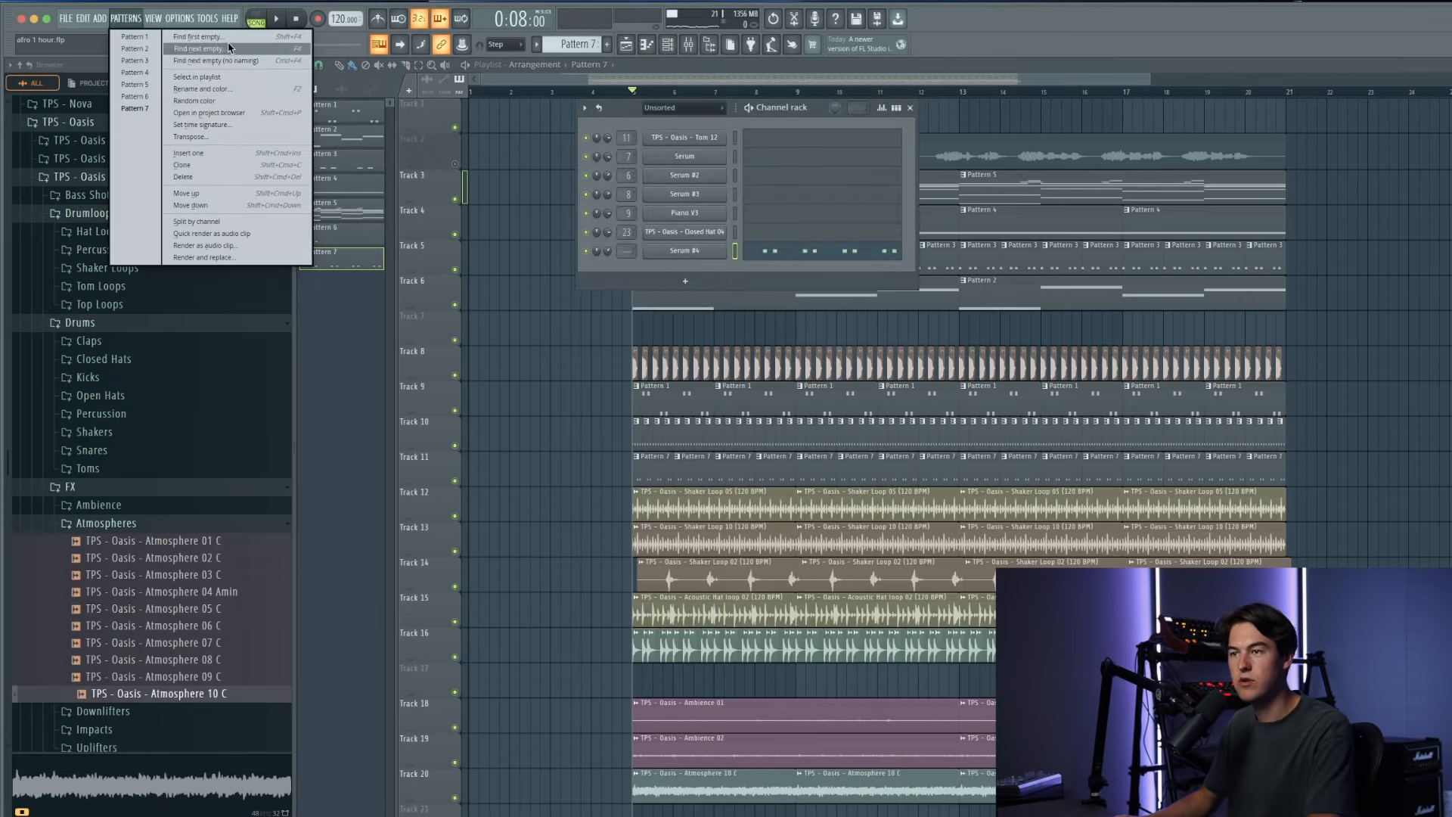
click(178, 50)
Step: Add another Serum instance to the channel rack
click(715, 282)
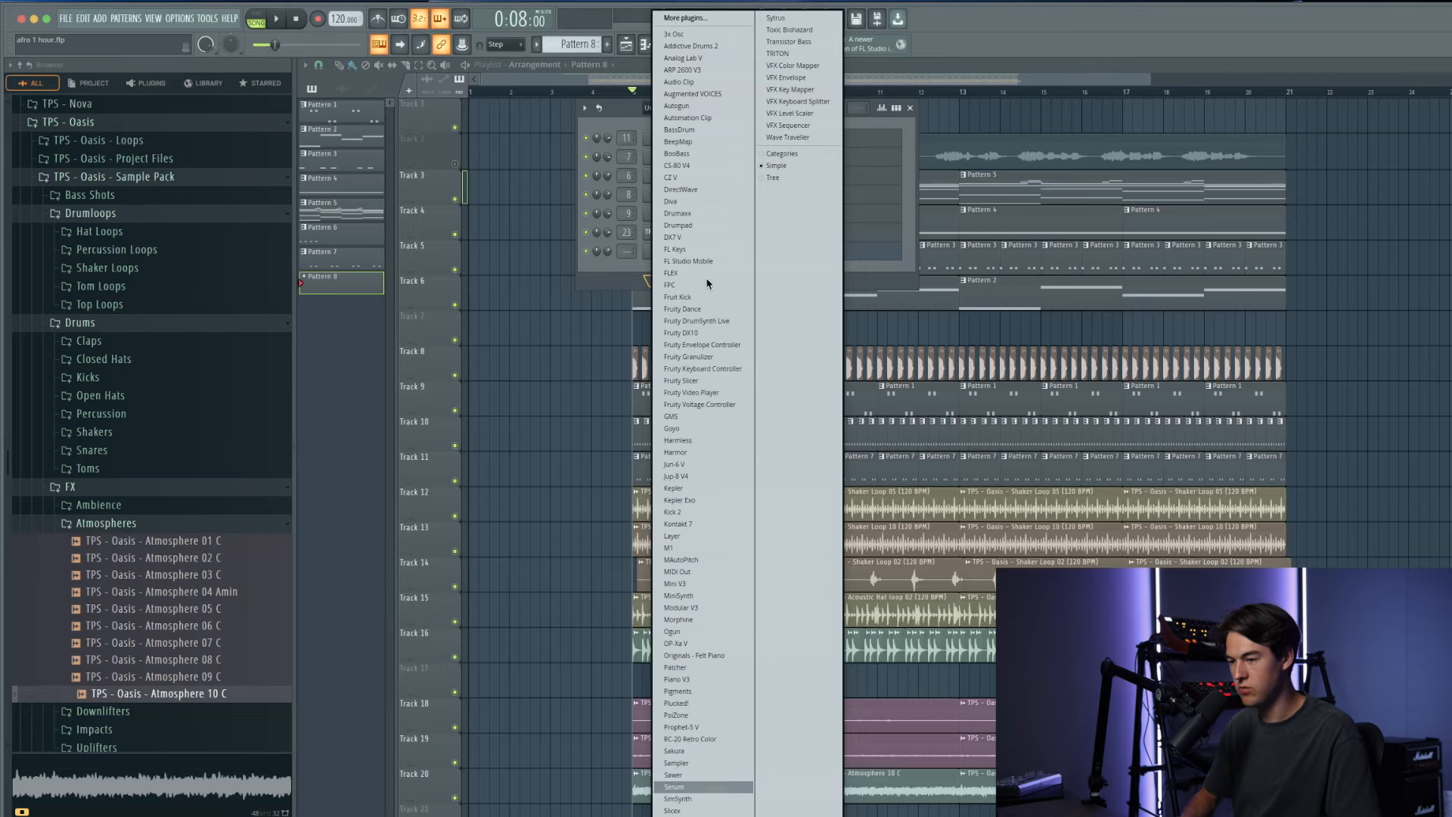
key(s)
key(s)
key(s)
key(s)
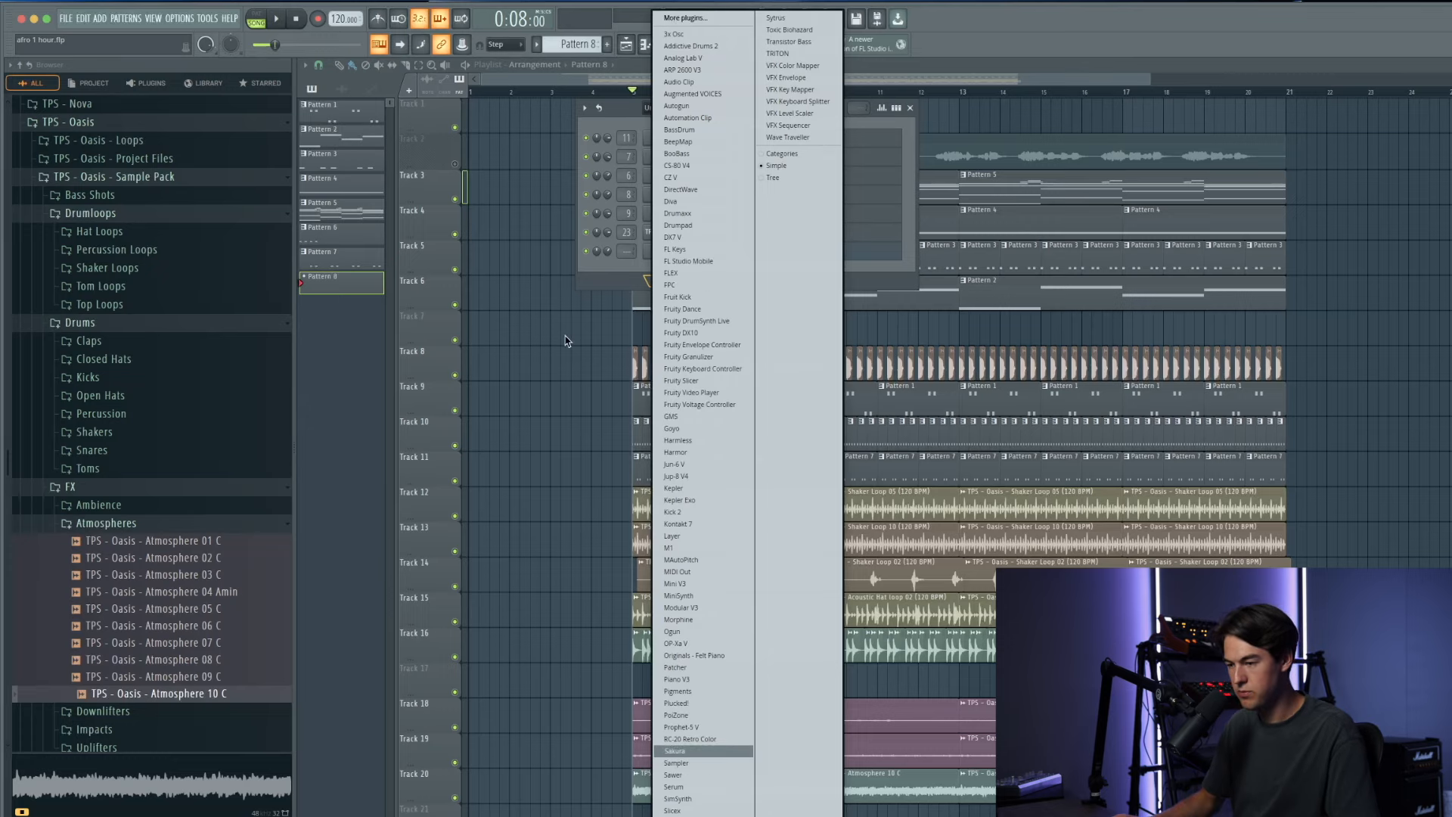
key(s)
key(Return)
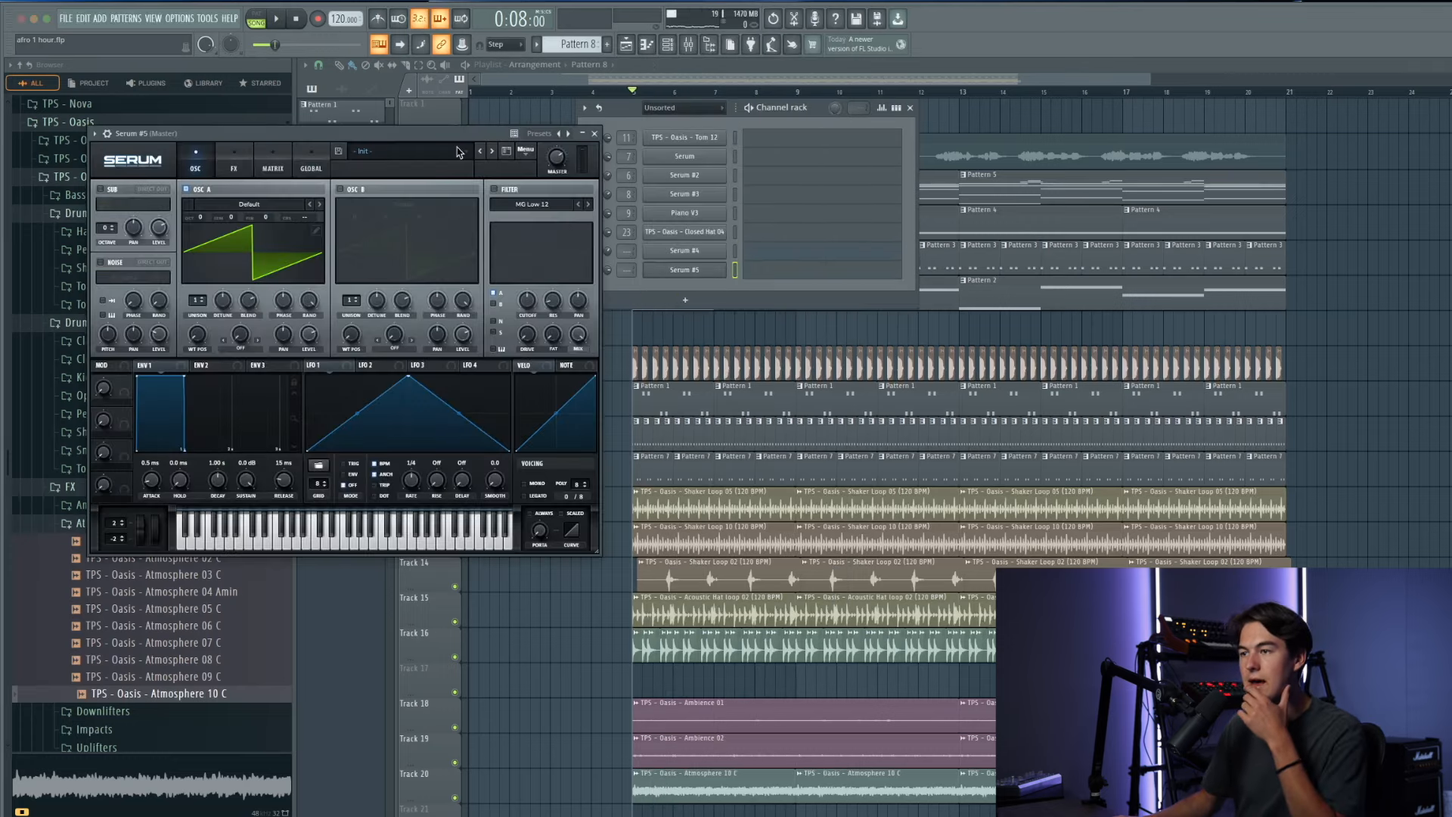
Step: Load the LD - Charm preset from the TPS - Oasis - Serum Presets user folder into Serum #5 and play it with the arrangement
click(459, 152)
mouse_move(408, 304)
mouse_move(629, 541)
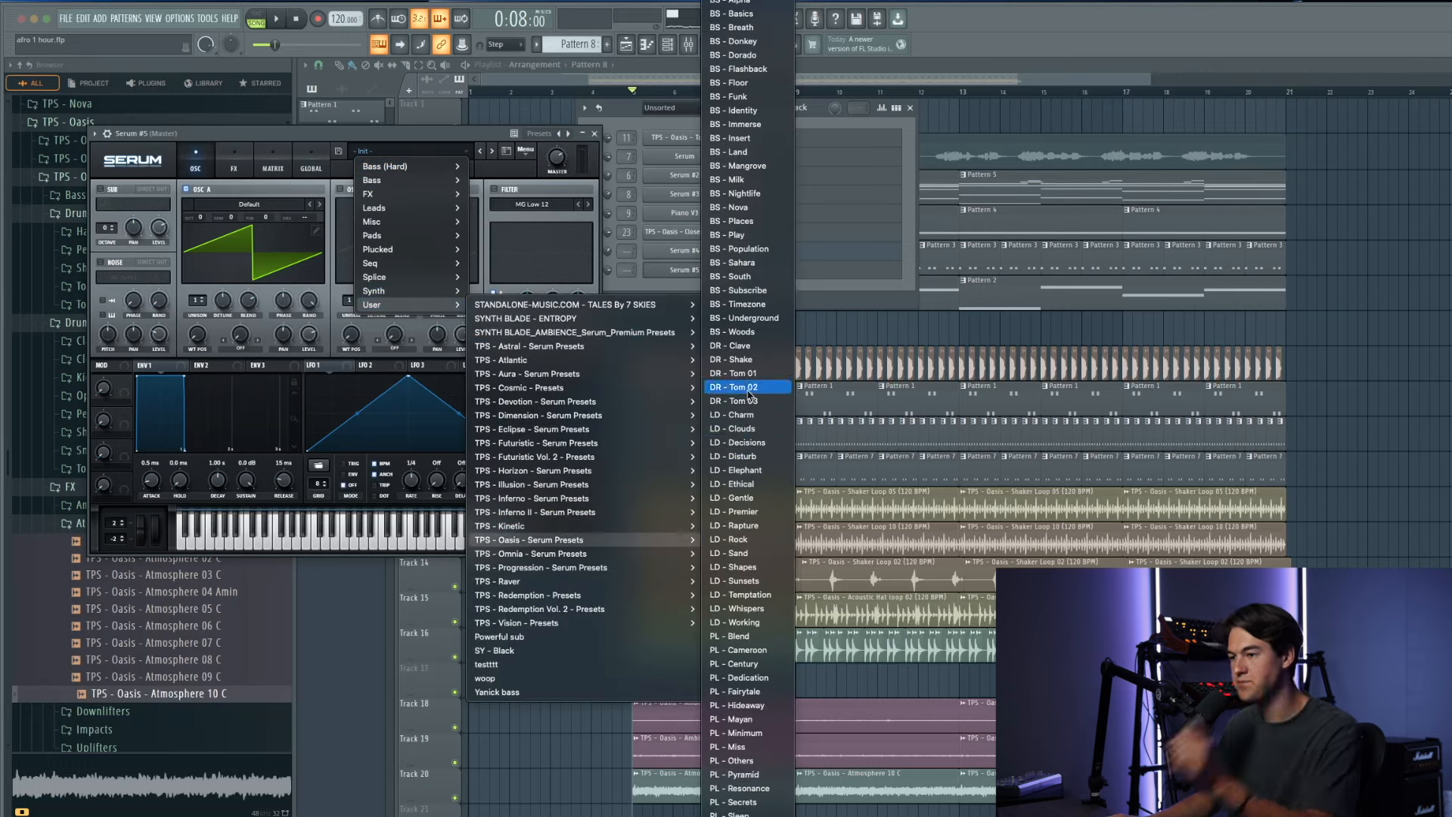
click(745, 416)
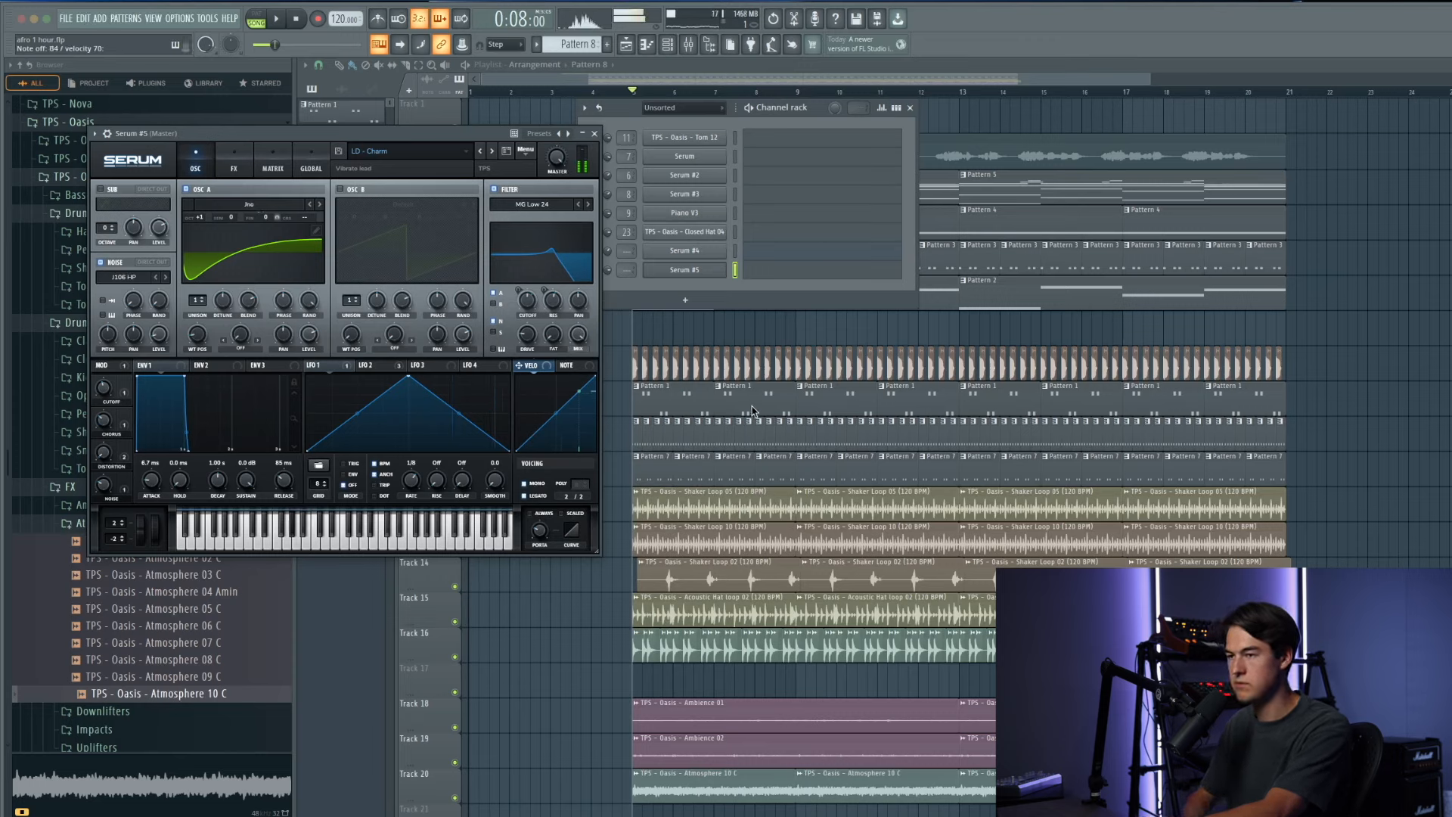
key(space)
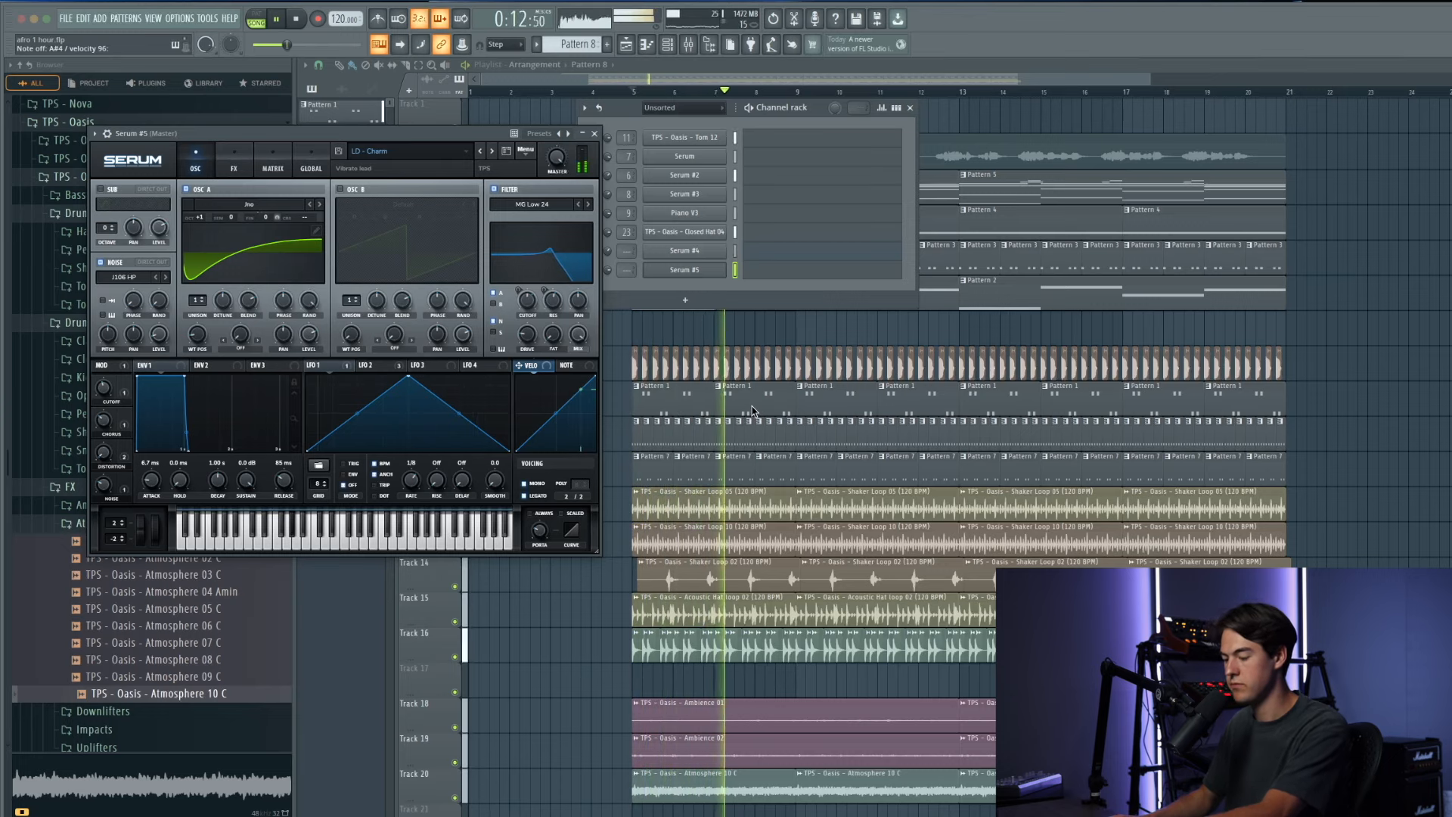
drag(404, 139, 733, 232)
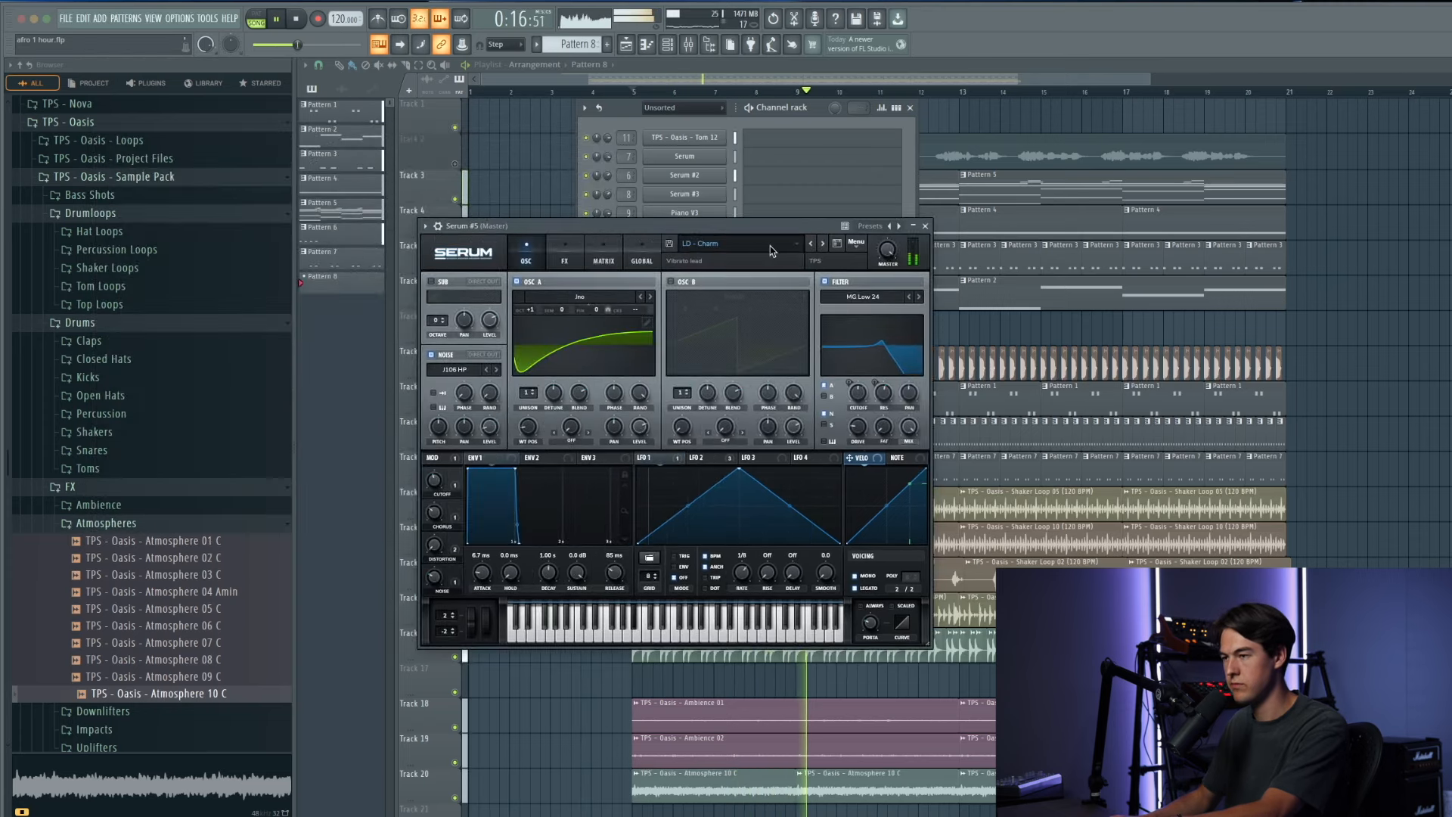
Step: Audition the following lead presets in Serum #5 against the arrangement, settle on LD - Premier, then stop playback and close the plugin window
click(822, 243)
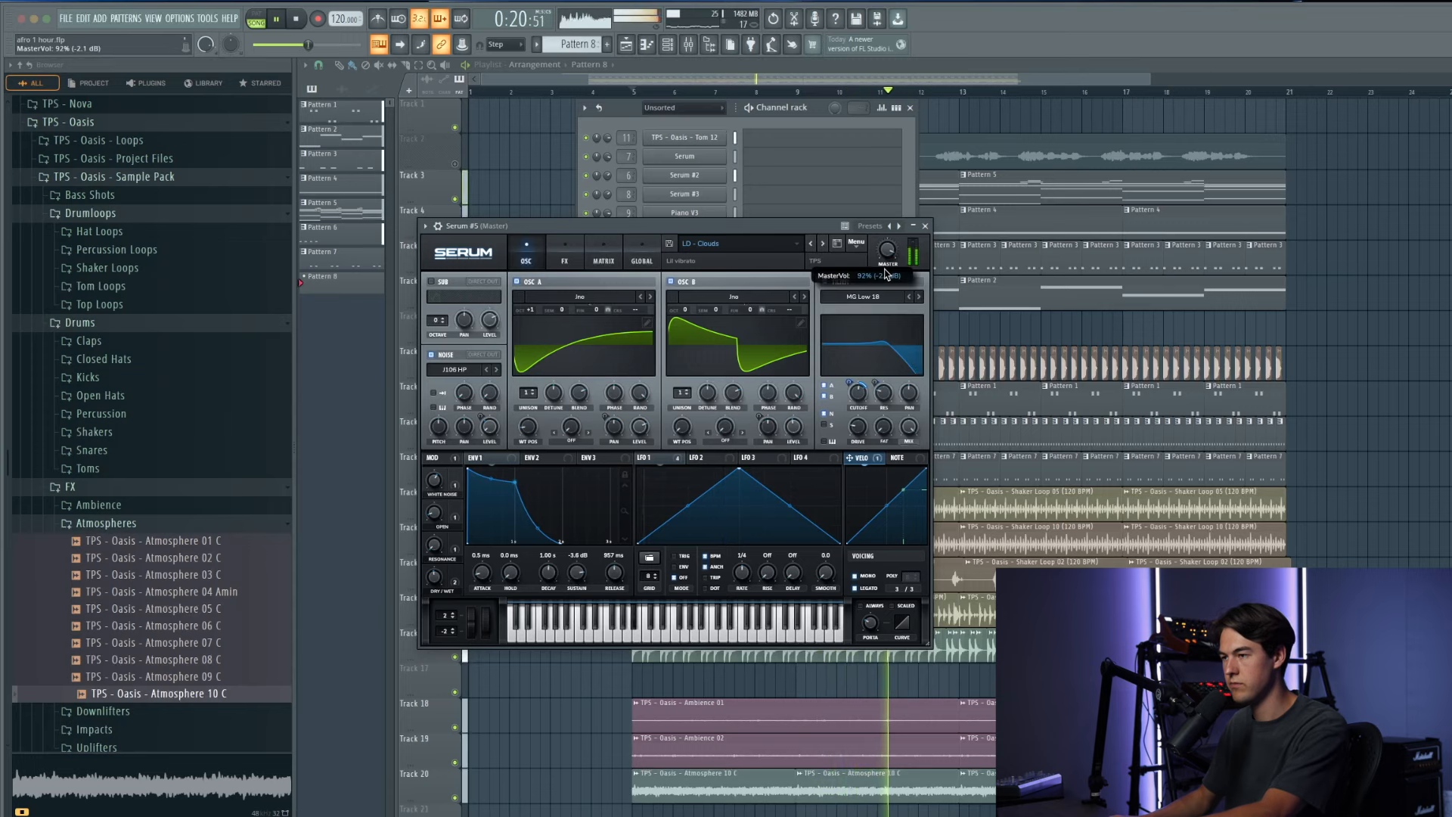
click(824, 244)
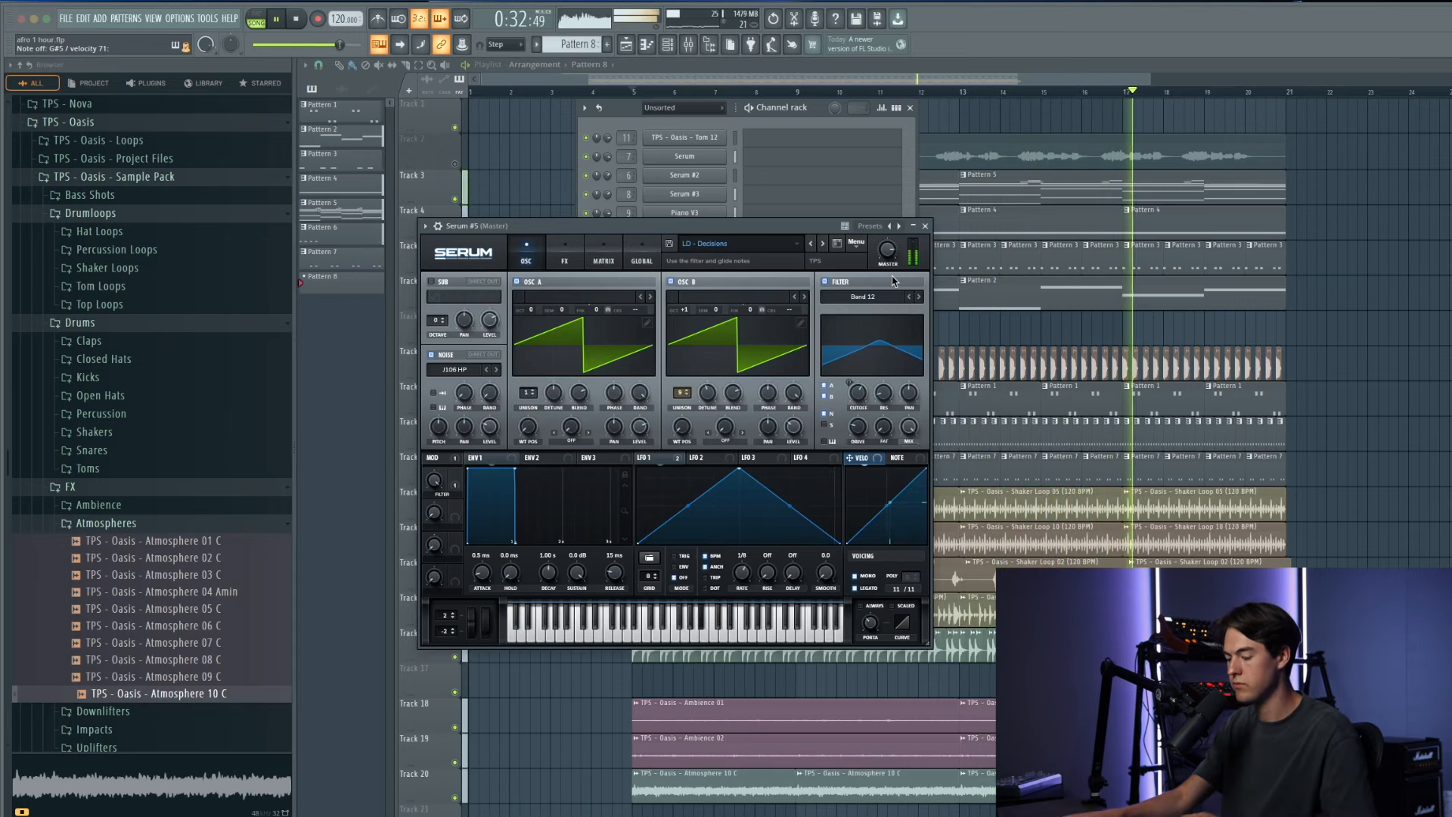
click(822, 243)
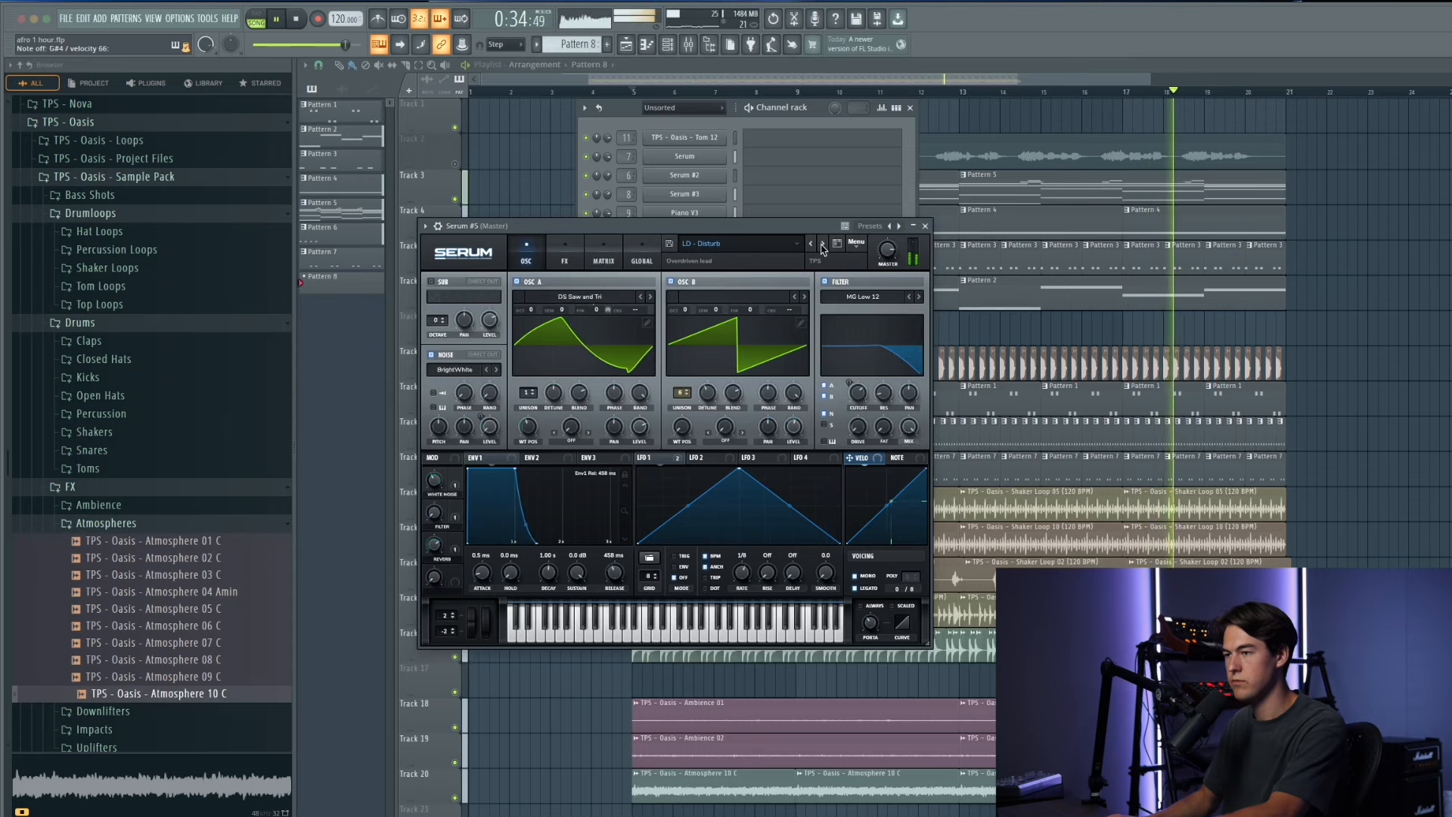
click(822, 244)
click(822, 244)
click(822, 243)
click(822, 243)
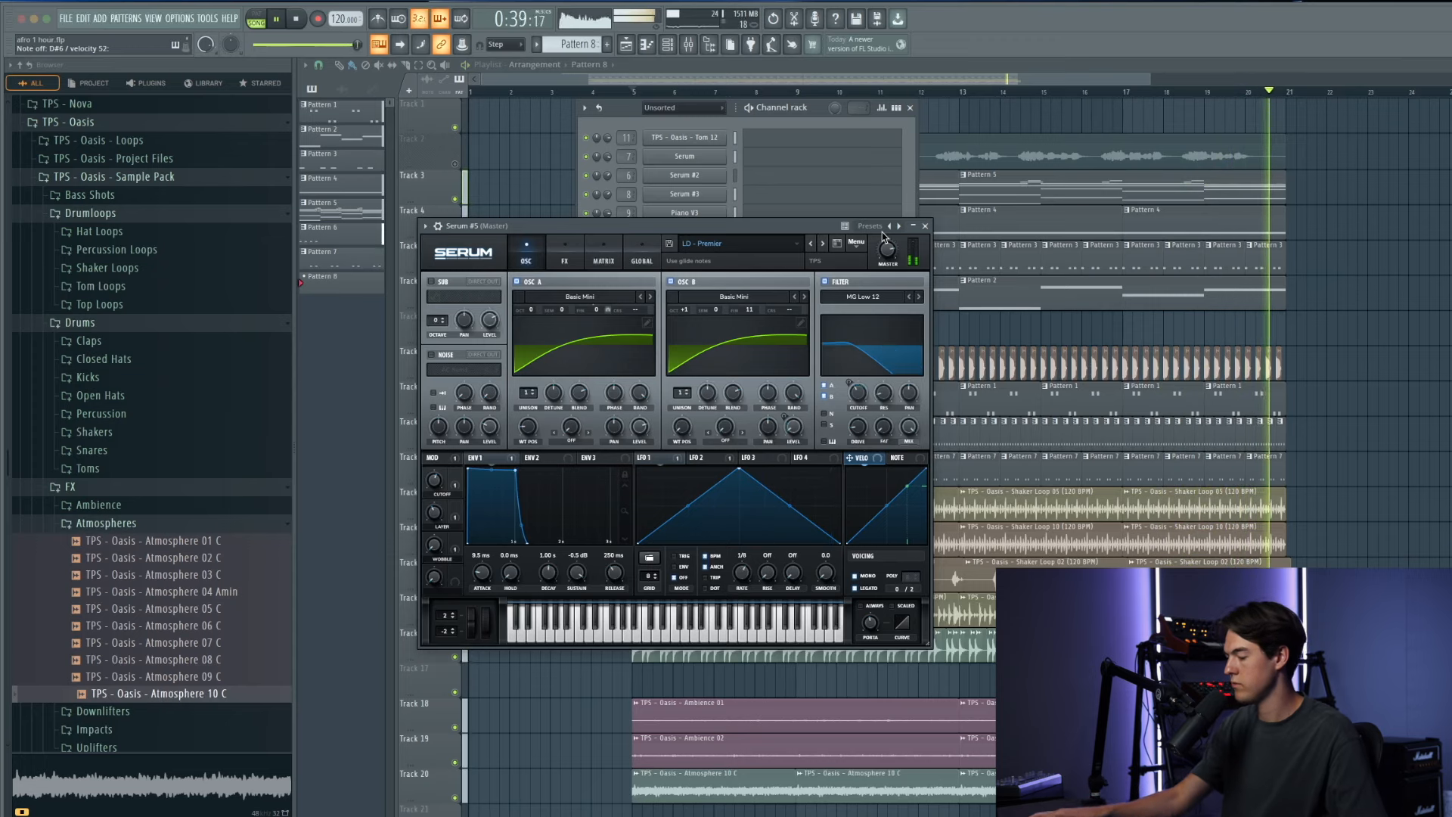
key(space)
click(924, 226)
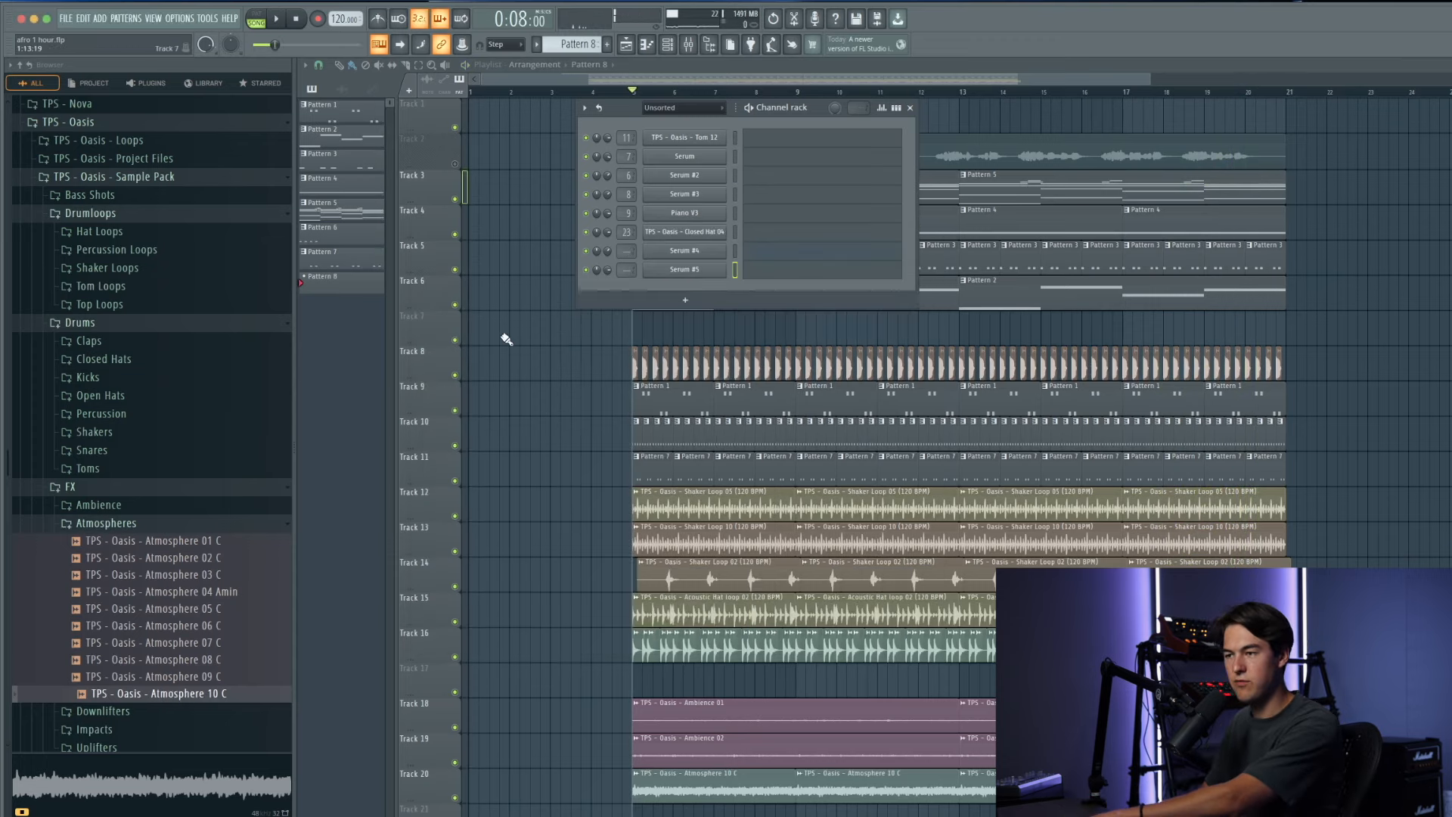
Step: Place Pattern 8 on Track 7 from bar 5 to bar 13 and open its Serum #5 piano roll
key(F6)
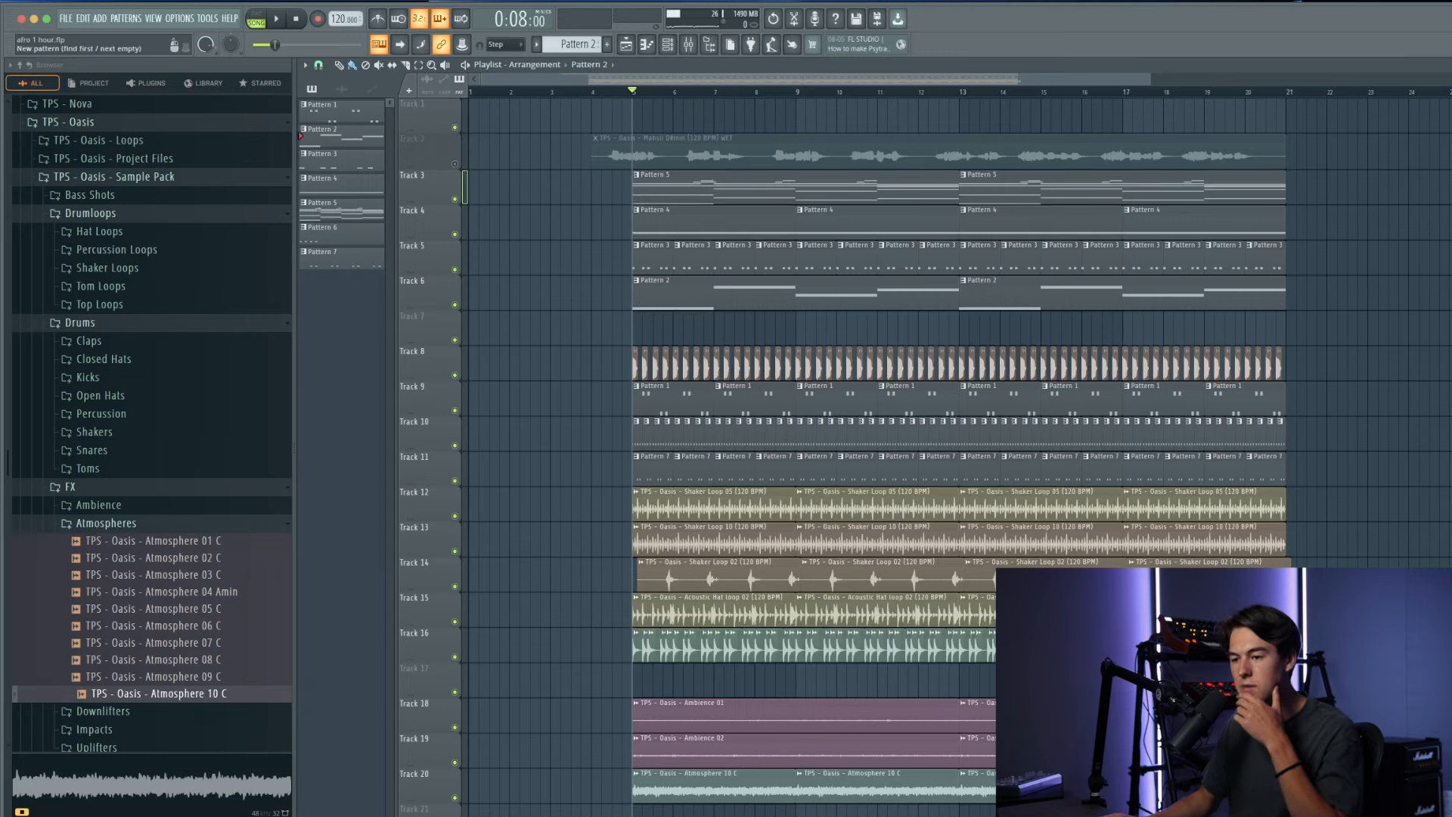
click(341, 88)
drag(667, 352, 958, 333)
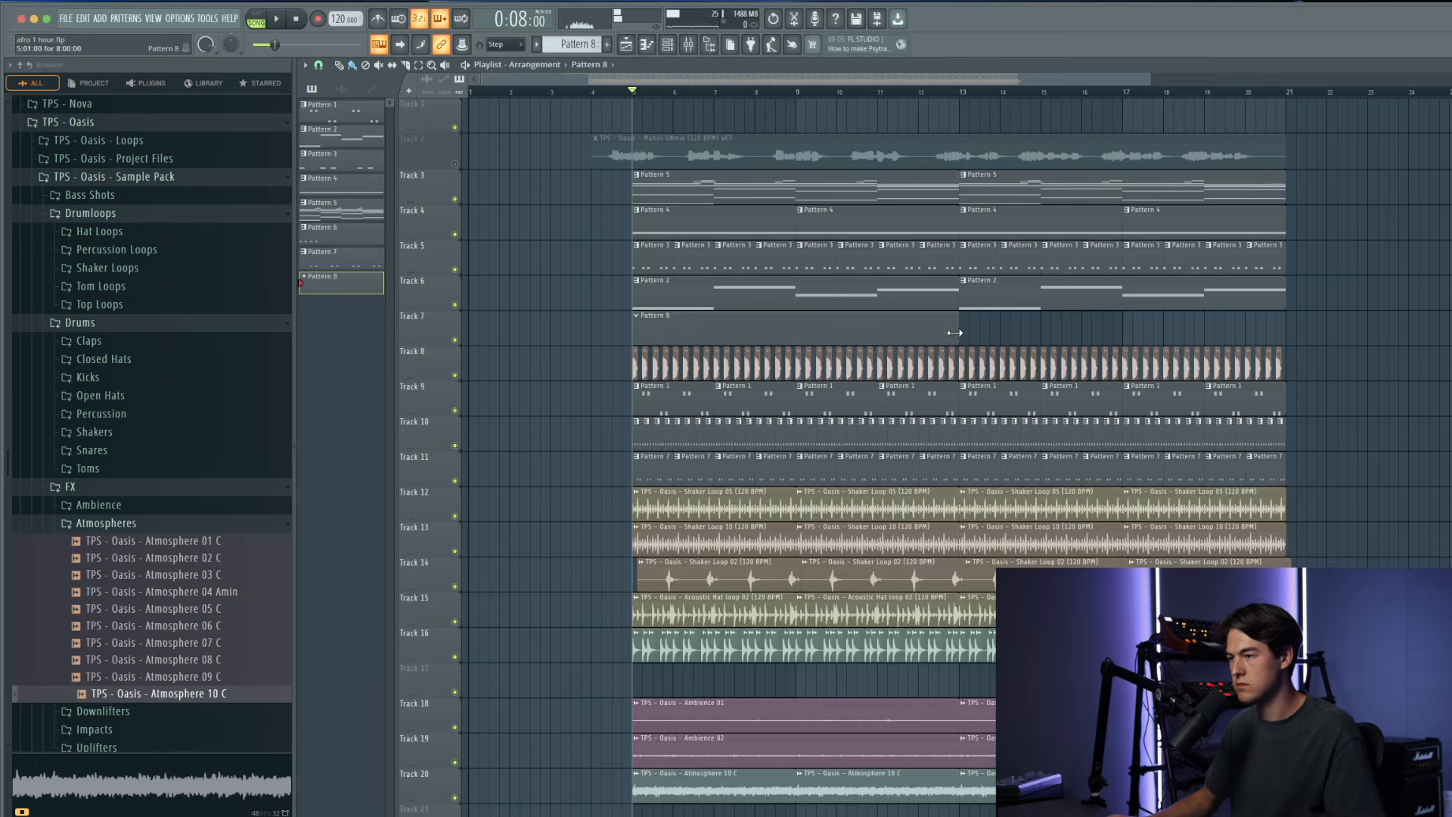
double_click(949, 334)
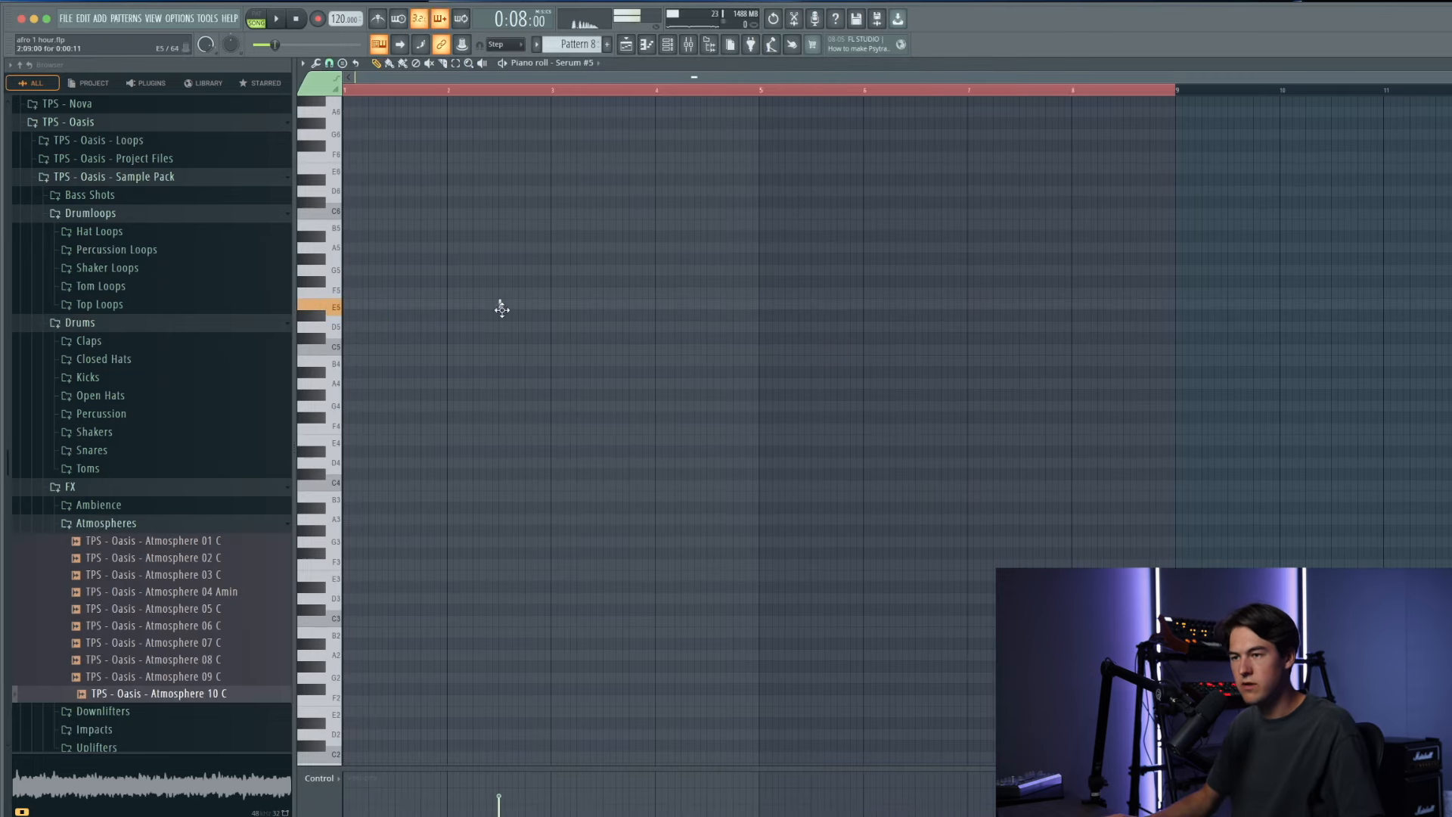
Step: Draw a D#5 note from bar 1 and a B5 note from mid-bar 2, extending the D#5 up to the B5
key(space)
drag(349, 314, 454, 315)
key(space)
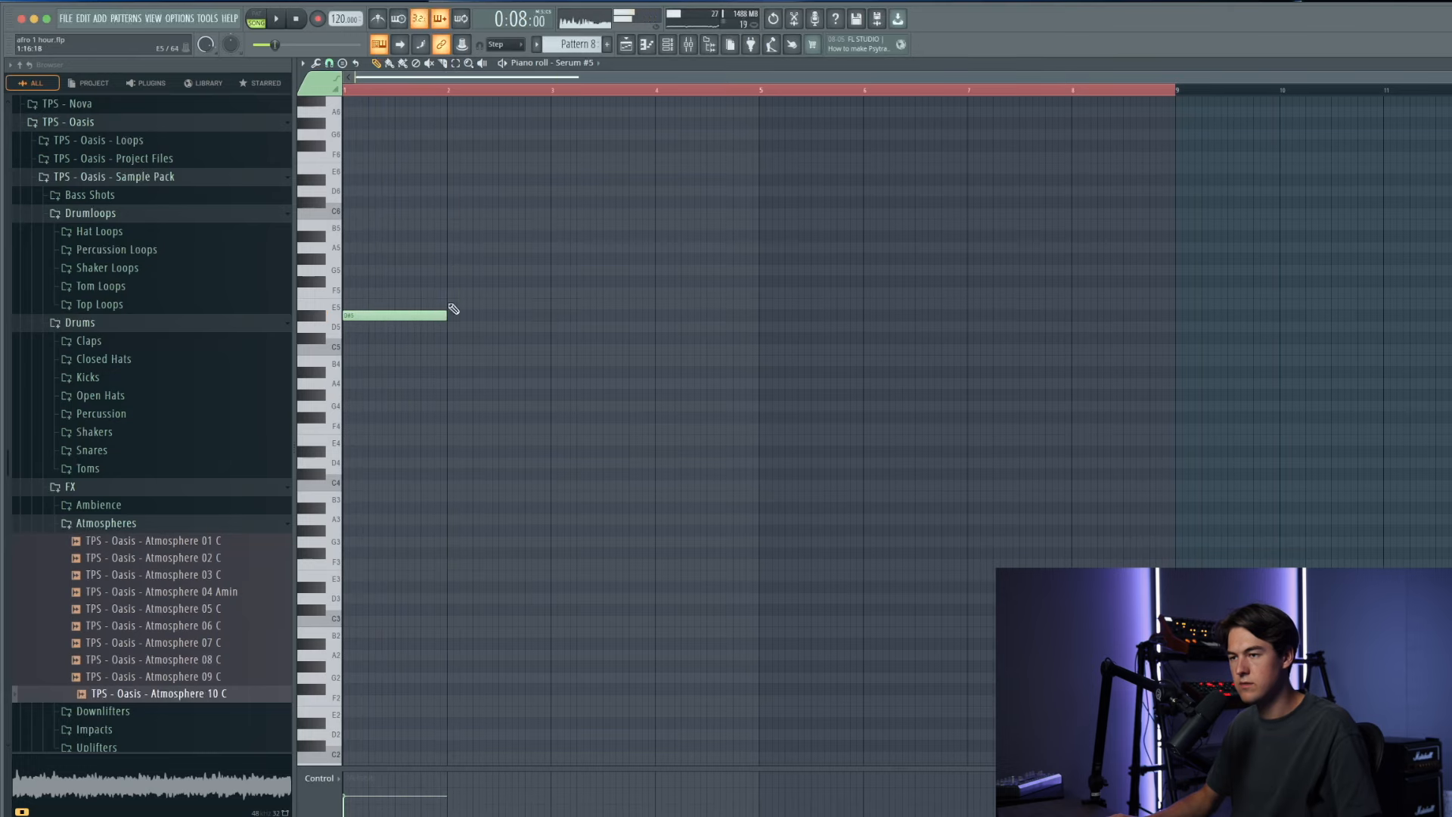
key(space)
scroll(398, 242, up, 3)
drag(651, 224, 785, 224)
key(space)
key(super+z)
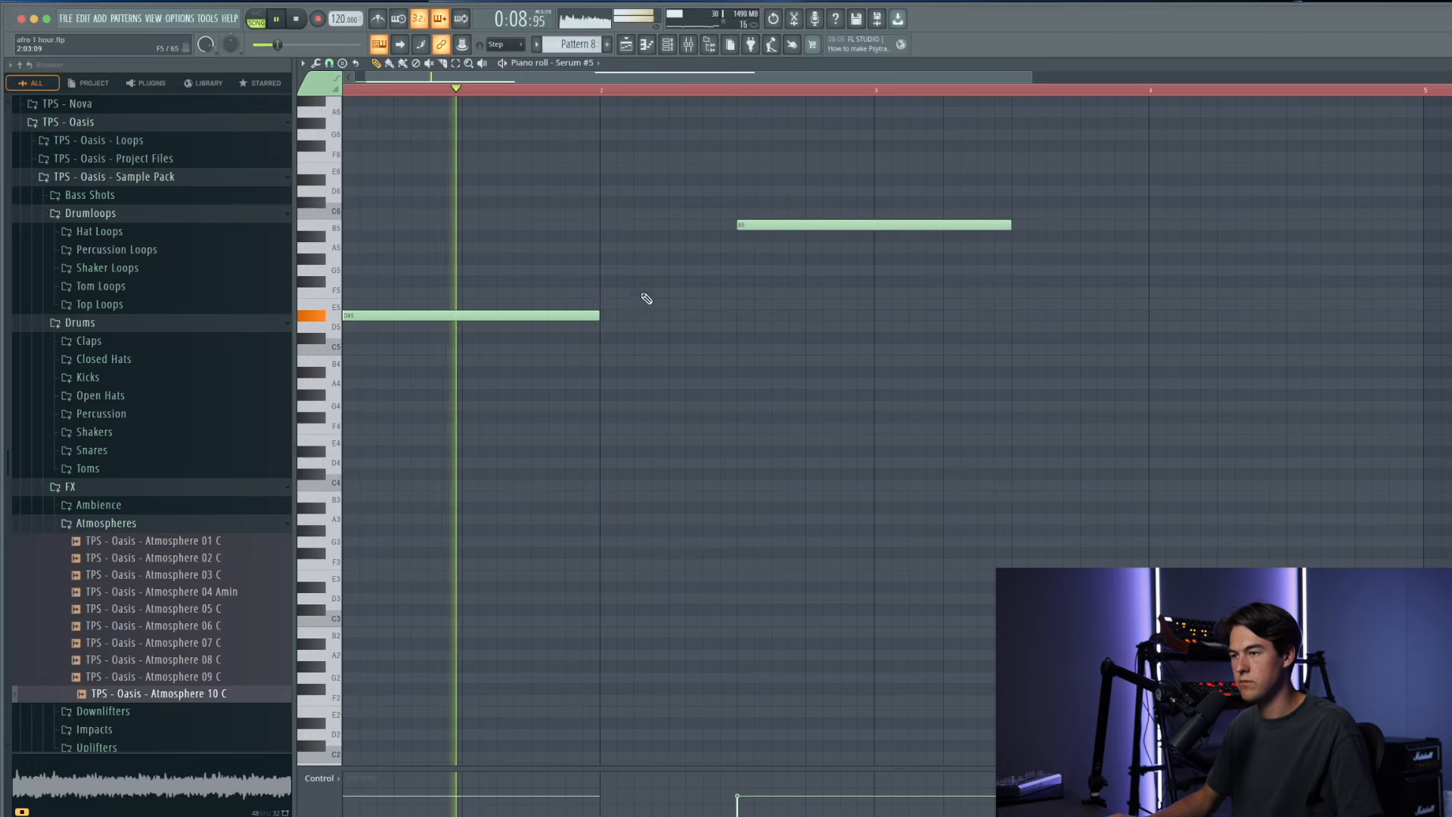
drag(591, 316, 729, 317)
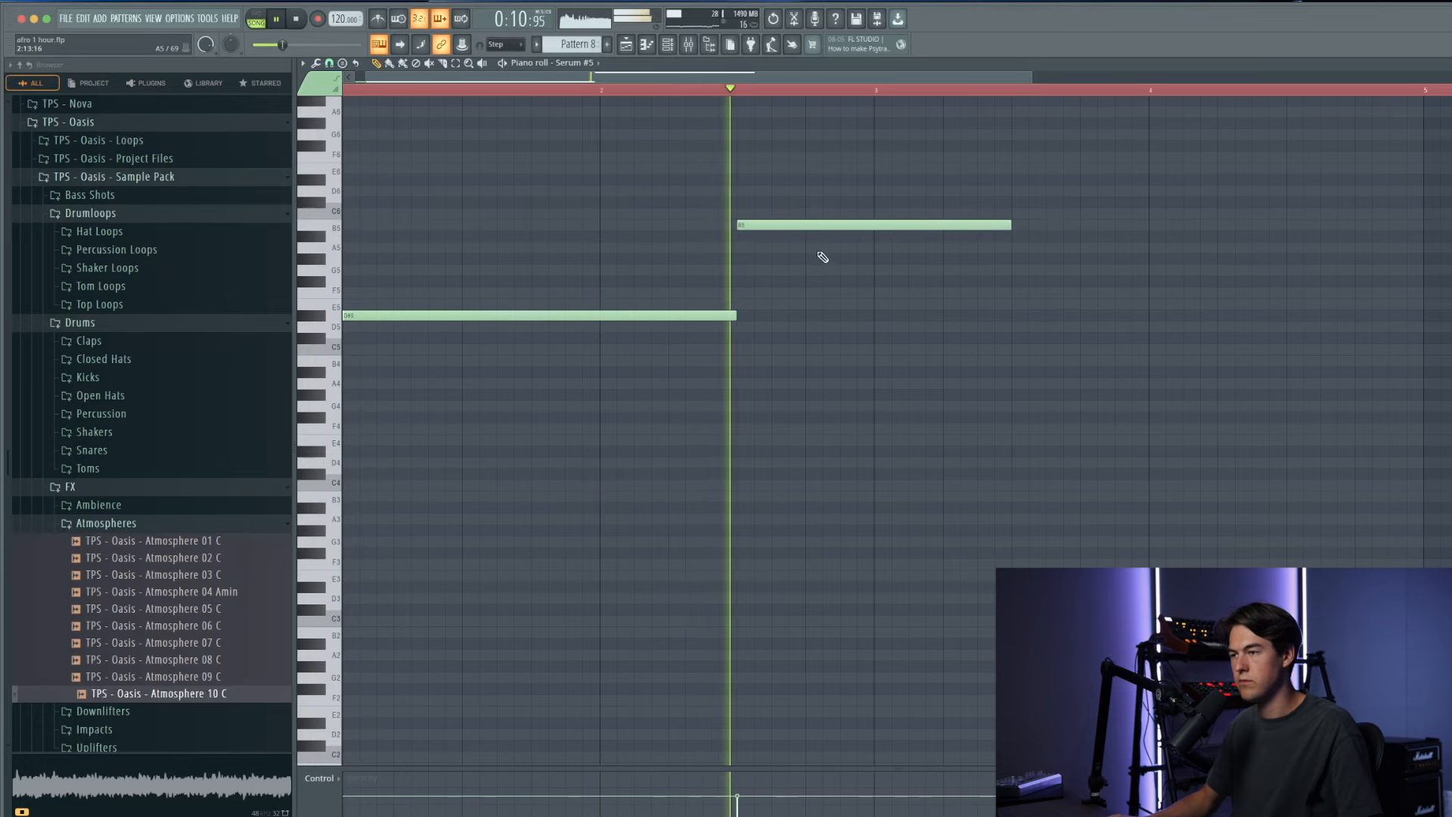
Step: Add a G#5 note late in bar 2 while auditioning, and shorten the B5 note to end at bar 3
click(810, 248)
click(698, 90)
click(862, 259)
key(space)
key(space)
right_click(862, 259)
right_click(857, 248)
click(856, 260)
drag(1010, 226, 875, 227)
key(space)
Step: Shorten the G#5 note to a brief overlap into bar 3 and add an A#5 note held until bar 4
click(950, 248)
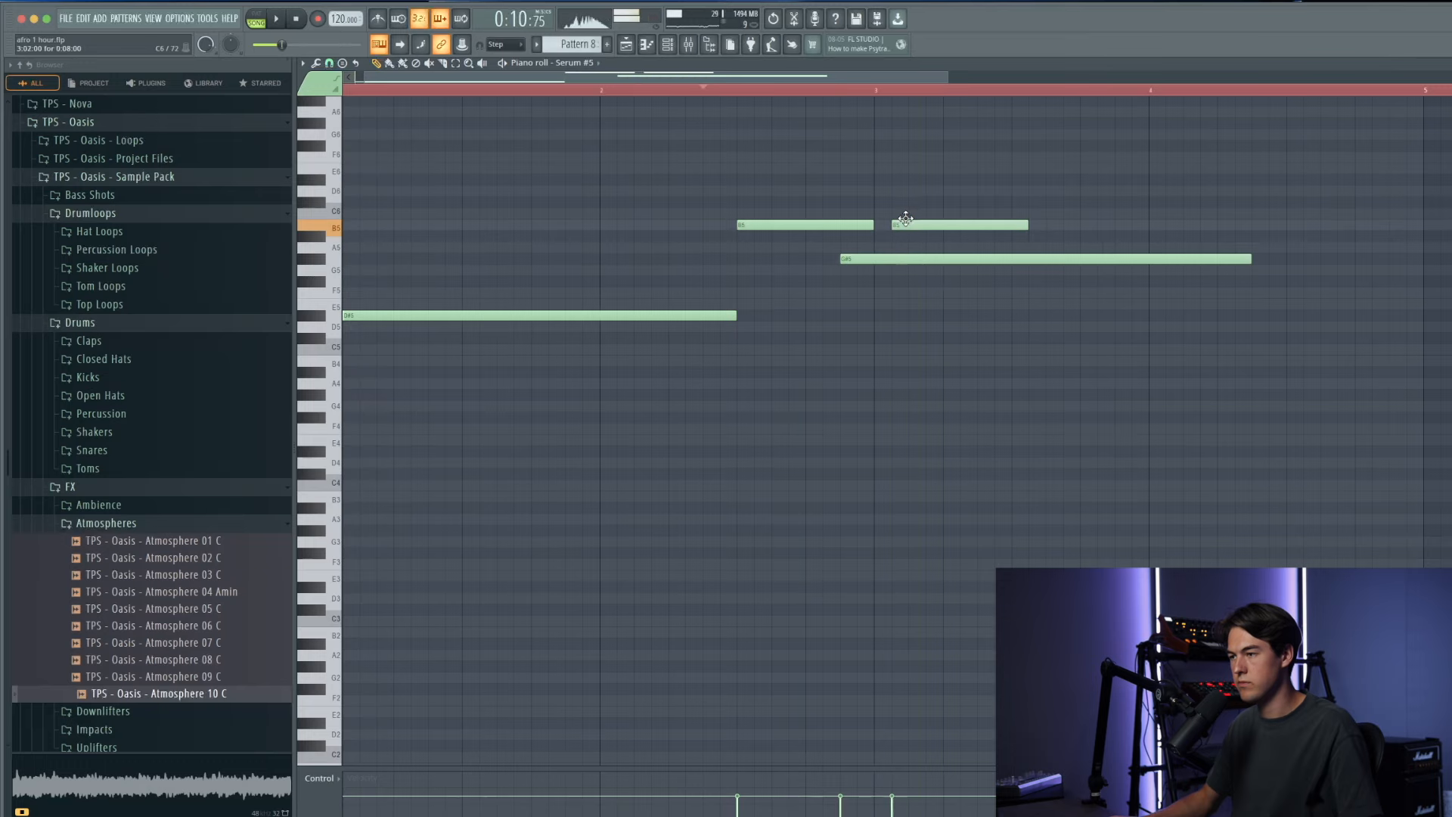
key(space)
ctrl+scroll(926, 269, down, 3)
drag(912, 259, 721, 258)
drag(781, 236, 848, 236)
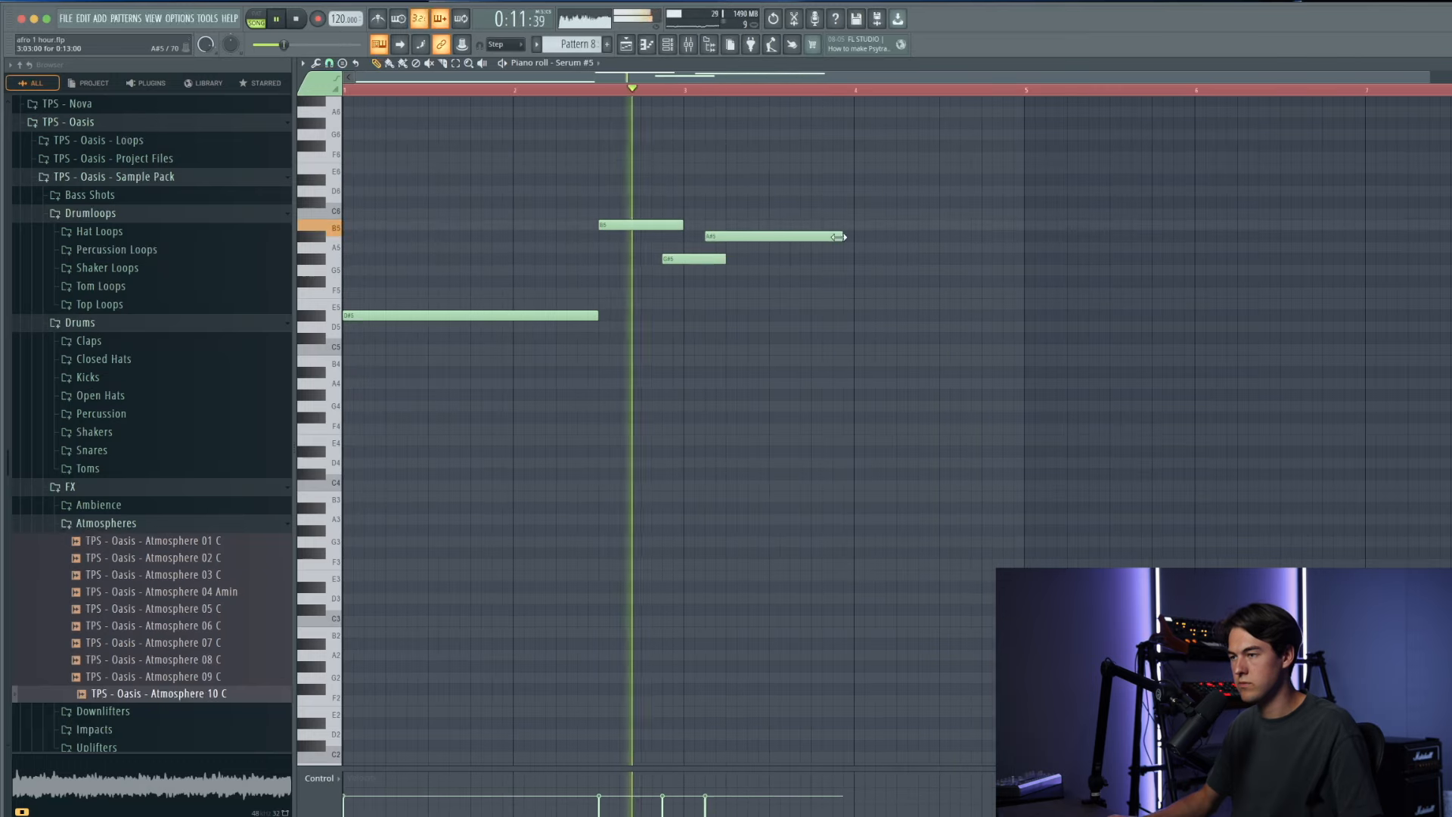
Step: Extend the D#5 note slightly so it overlaps the start of the first B5 note
scroll(486, 90, down, 1)
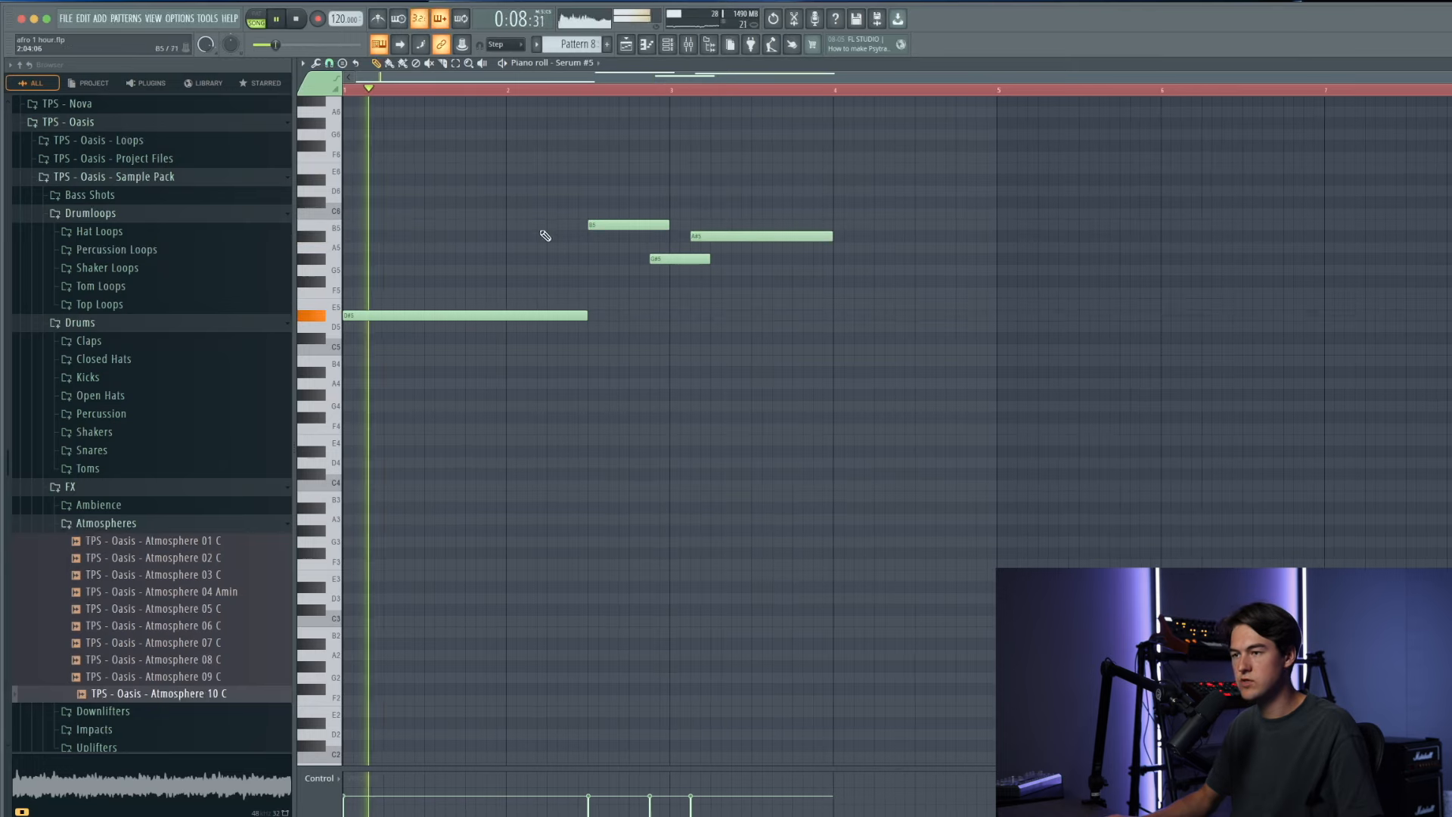
drag(601, 225, 591, 226)
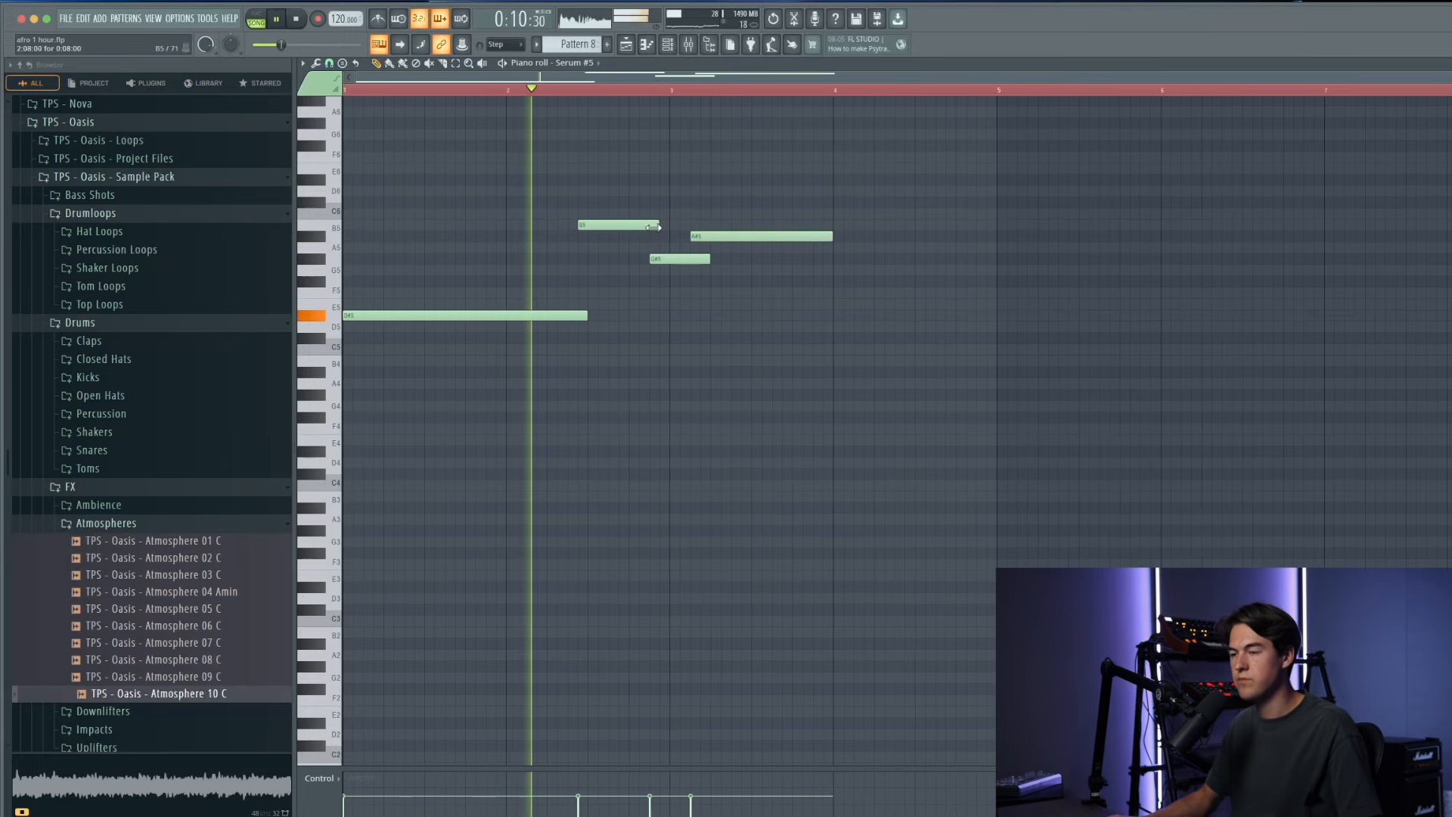
key(ctrl+z)
drag(581, 316, 592, 317)
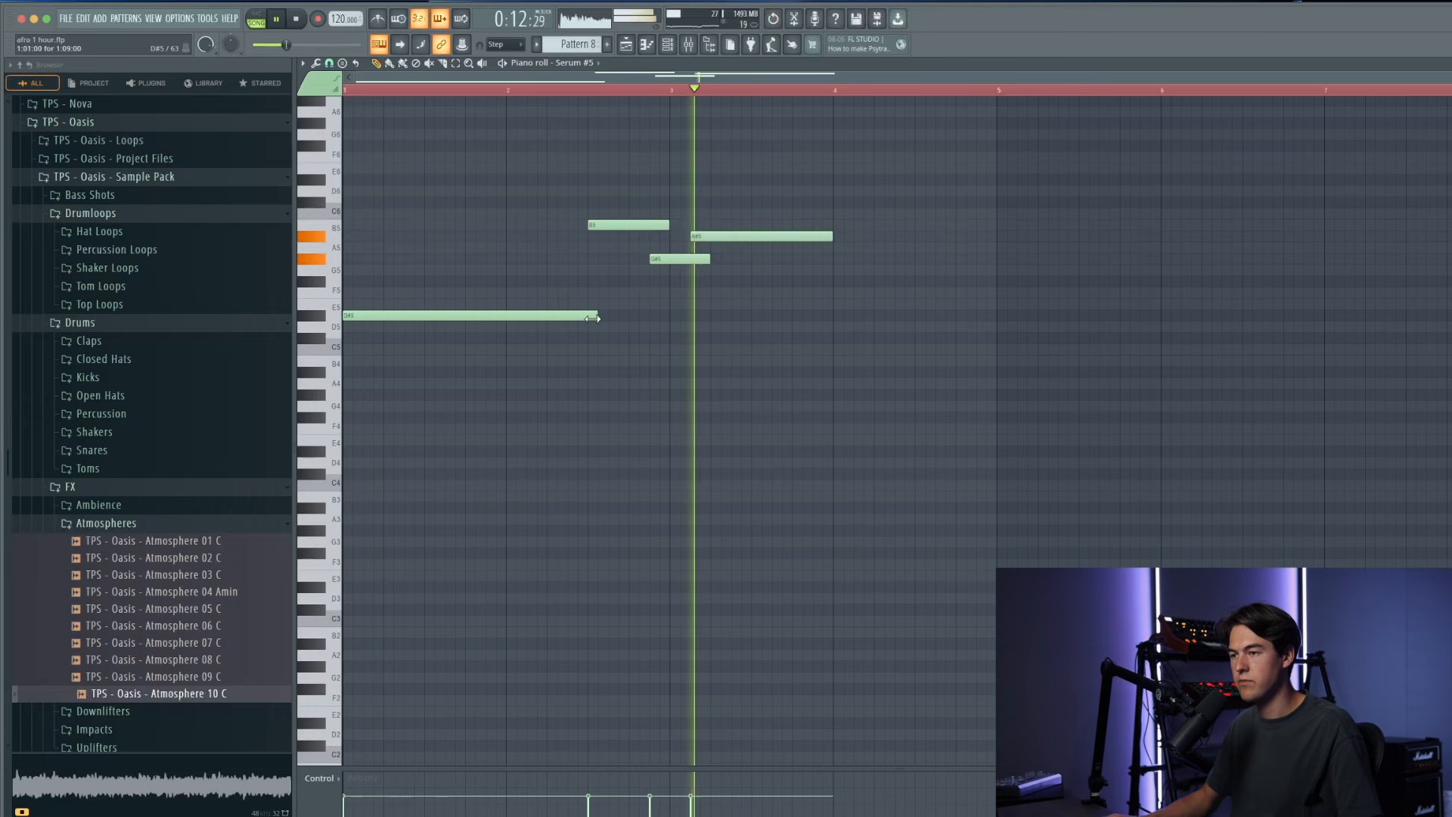
drag(804, 382, 497, 201)
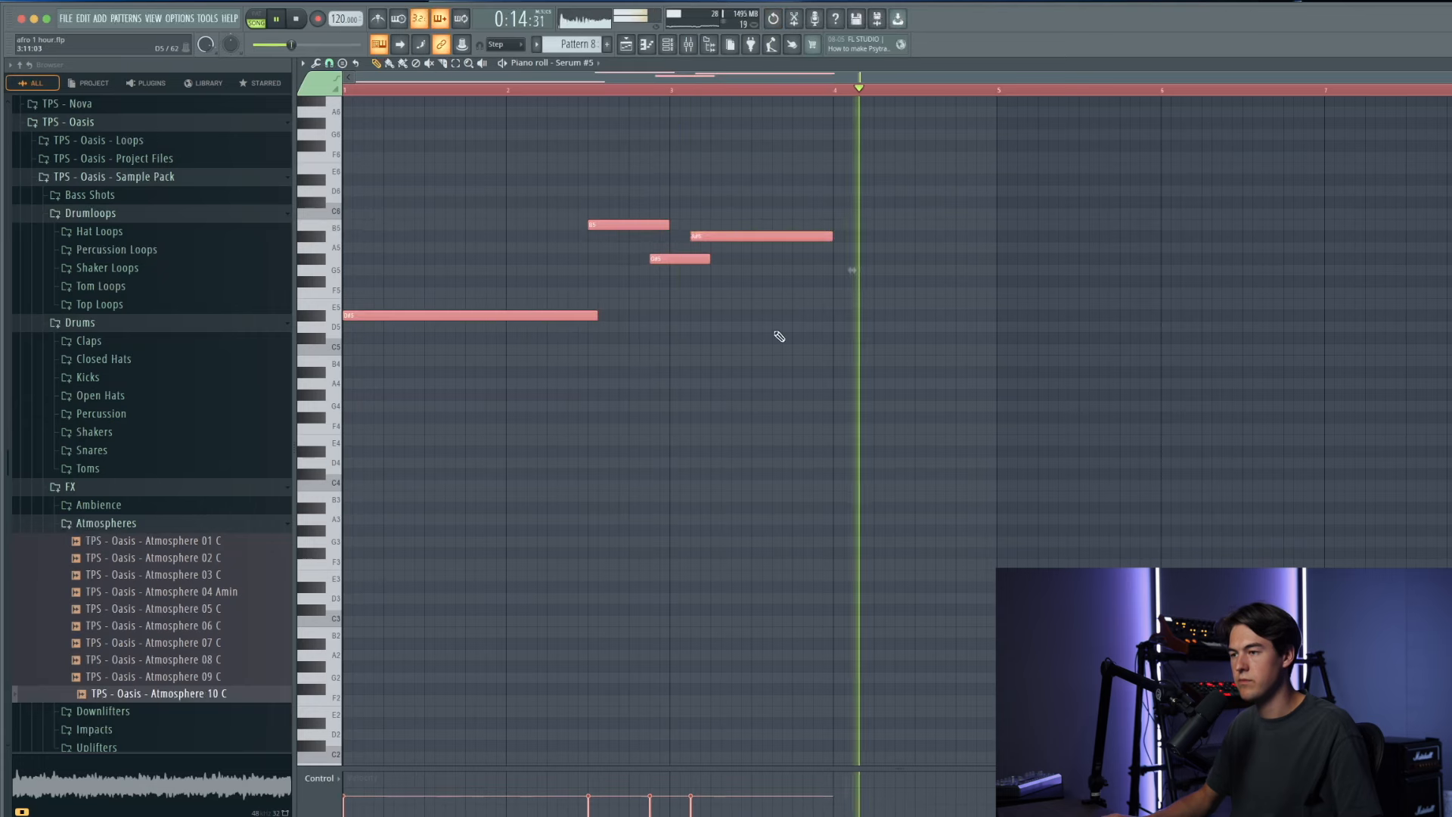
click(652, 329)
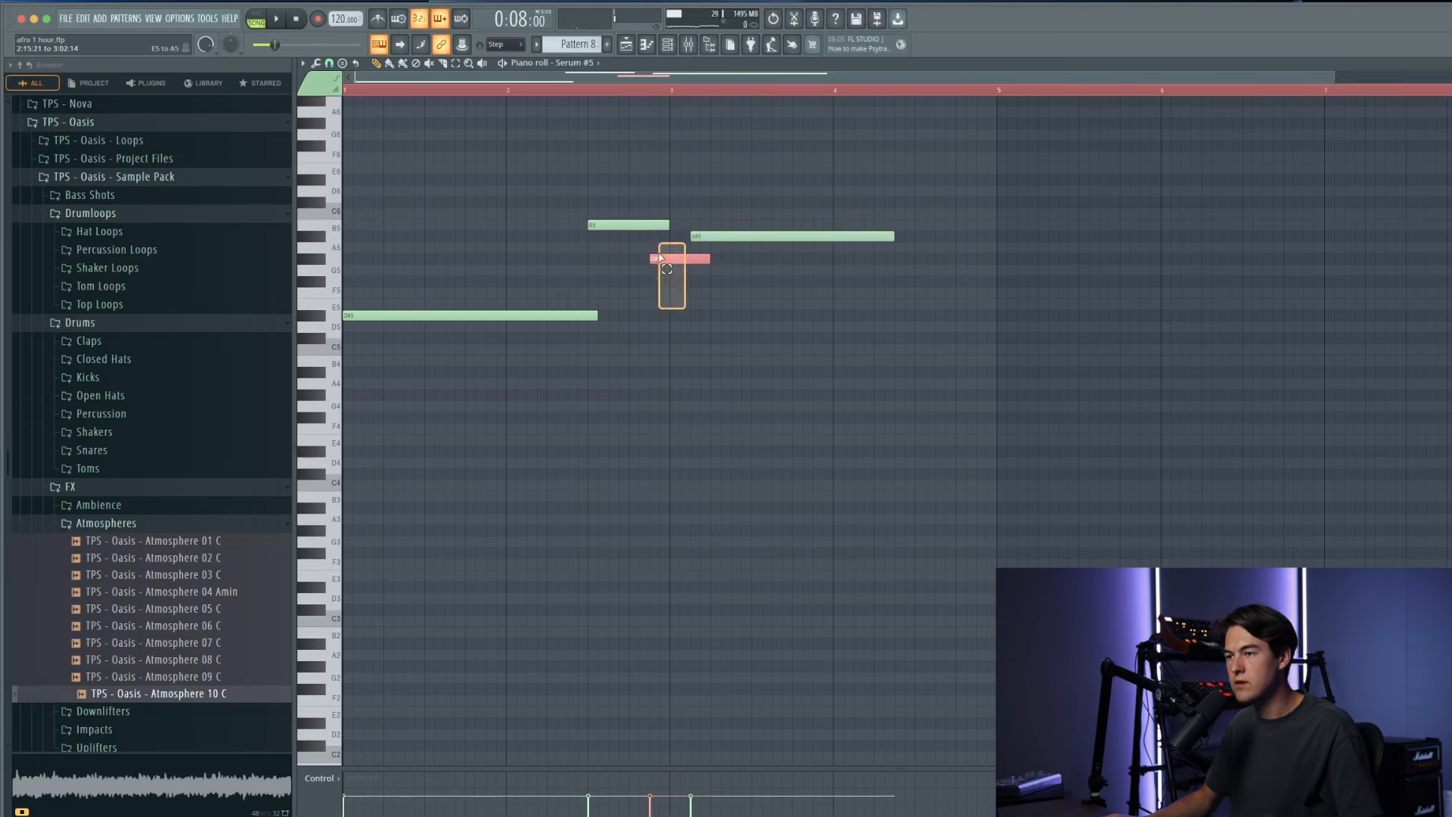
Step: Try continuing the melody from mid-bar 4 with repeated B5, G#5 and A#5 notes, audition variations and delete the trial notes
mouse_move(912, 221)
mouse_down()
mouse_move(942, 226)
mouse_move(914, 238)
mouse_up()
click(918, 285)
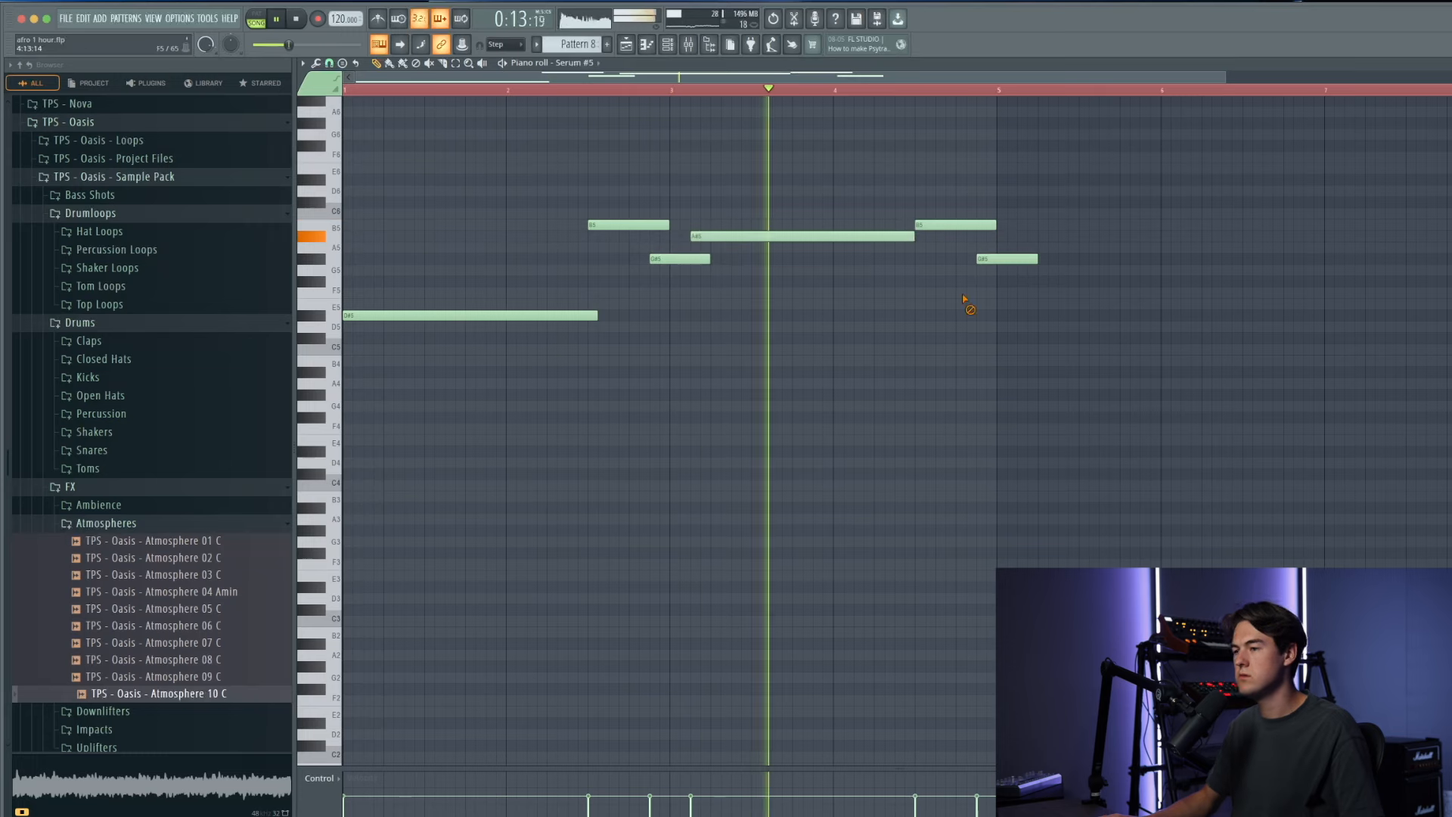
click(1013, 237)
click(863, 93)
key(space)
key(space)
drag(940, 225, 939, 260)
right_click(1010, 259)
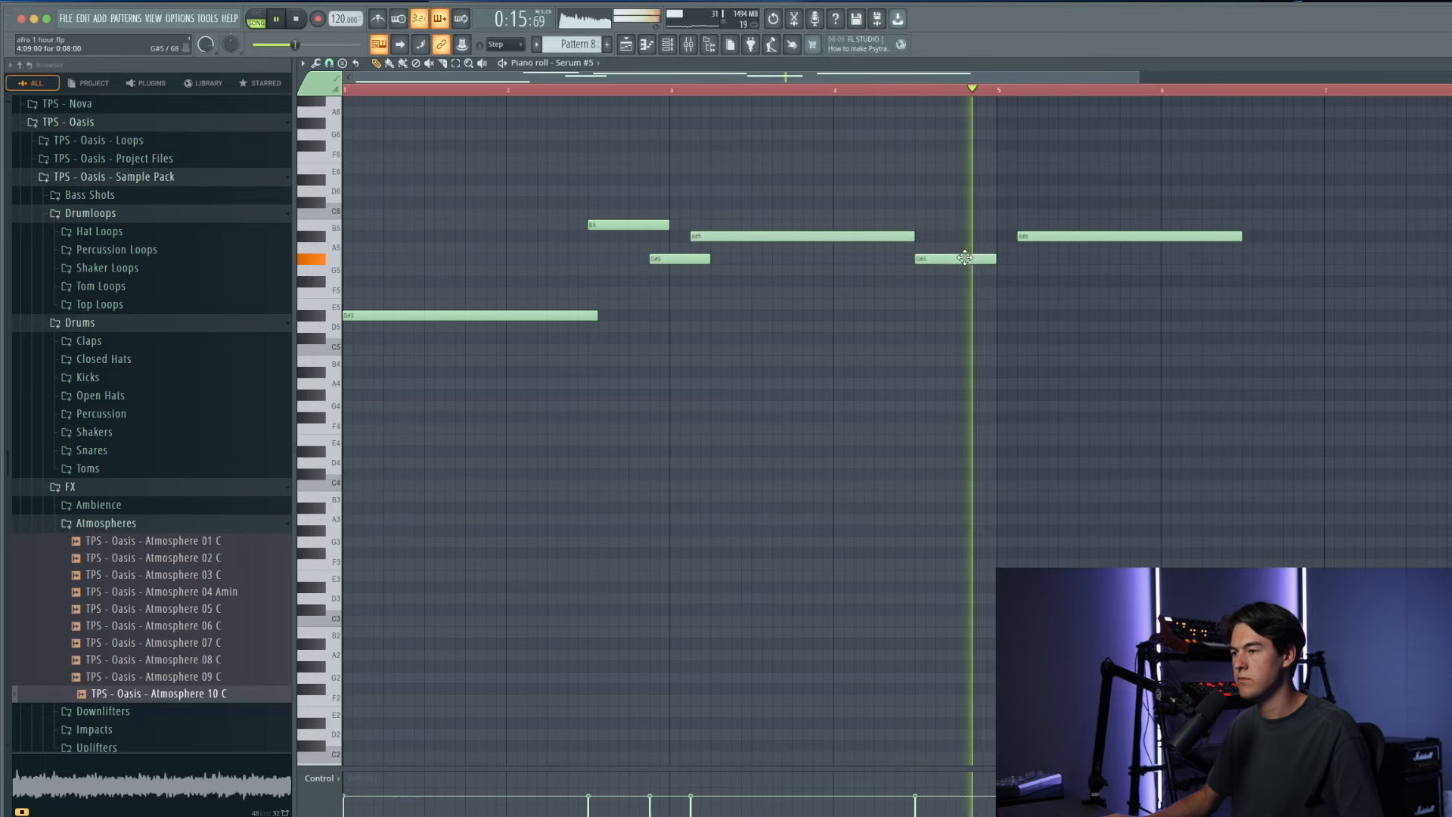
right_click(1038, 236)
key(space)
key(space)
right_click(936, 257)
Step: Try holding the A#5 note until bar 5 followed by a long G#5 note, and delete the G#5
key(ctrl+a)
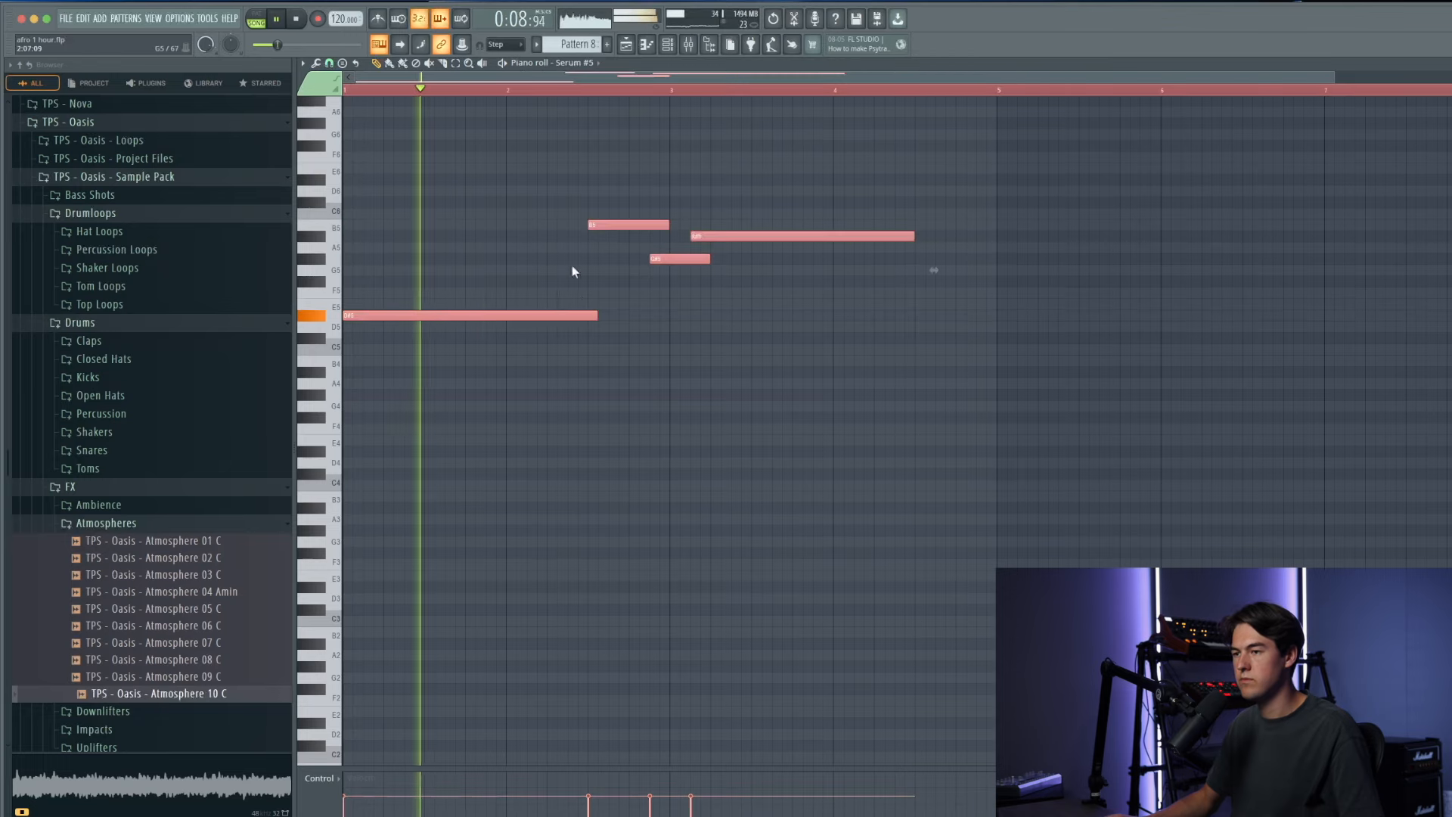
scroll(582, 302, down, 1)
ctrl+click(596, 336)
drag(843, 236, 915, 236)
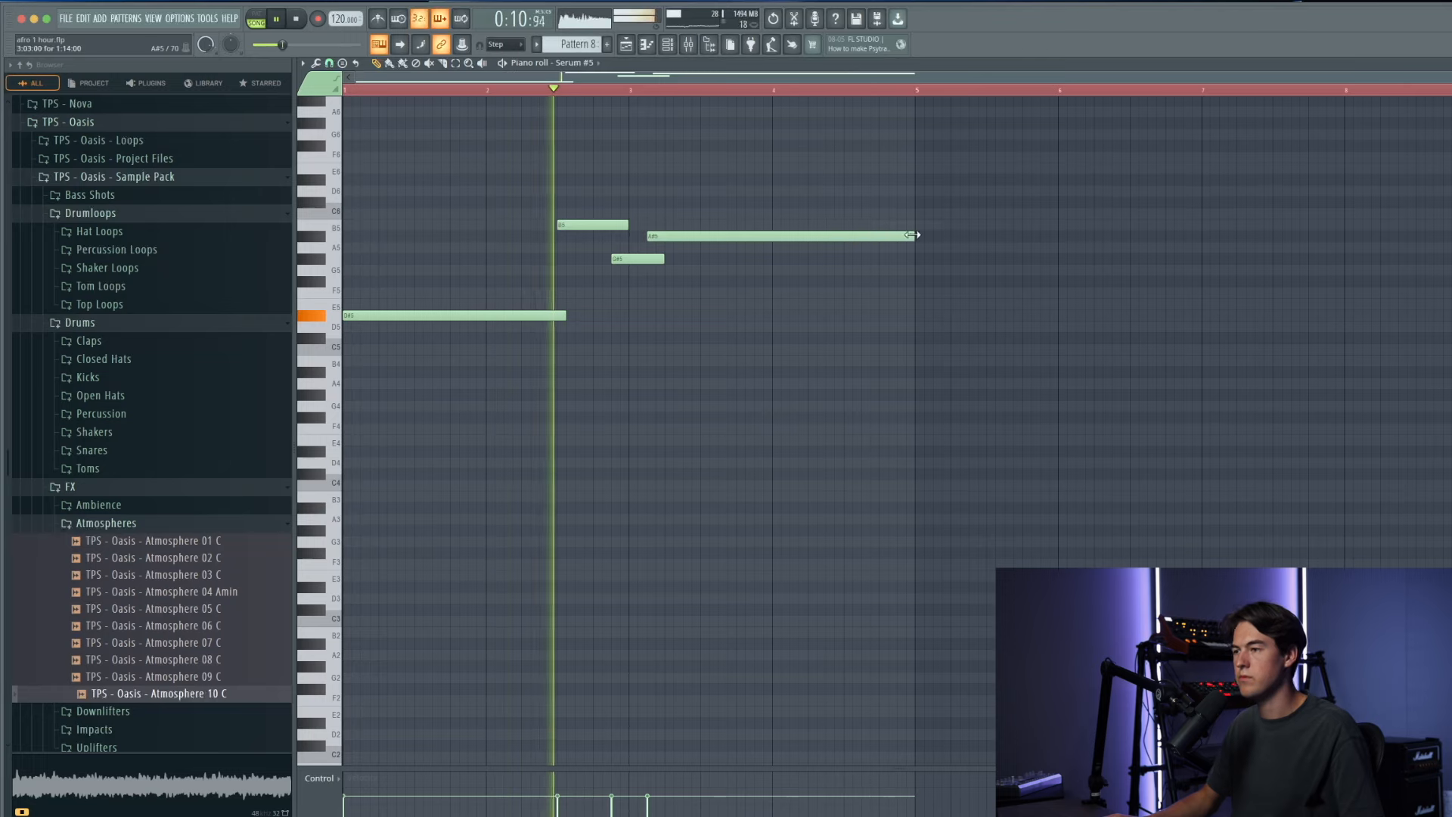
click(931, 259)
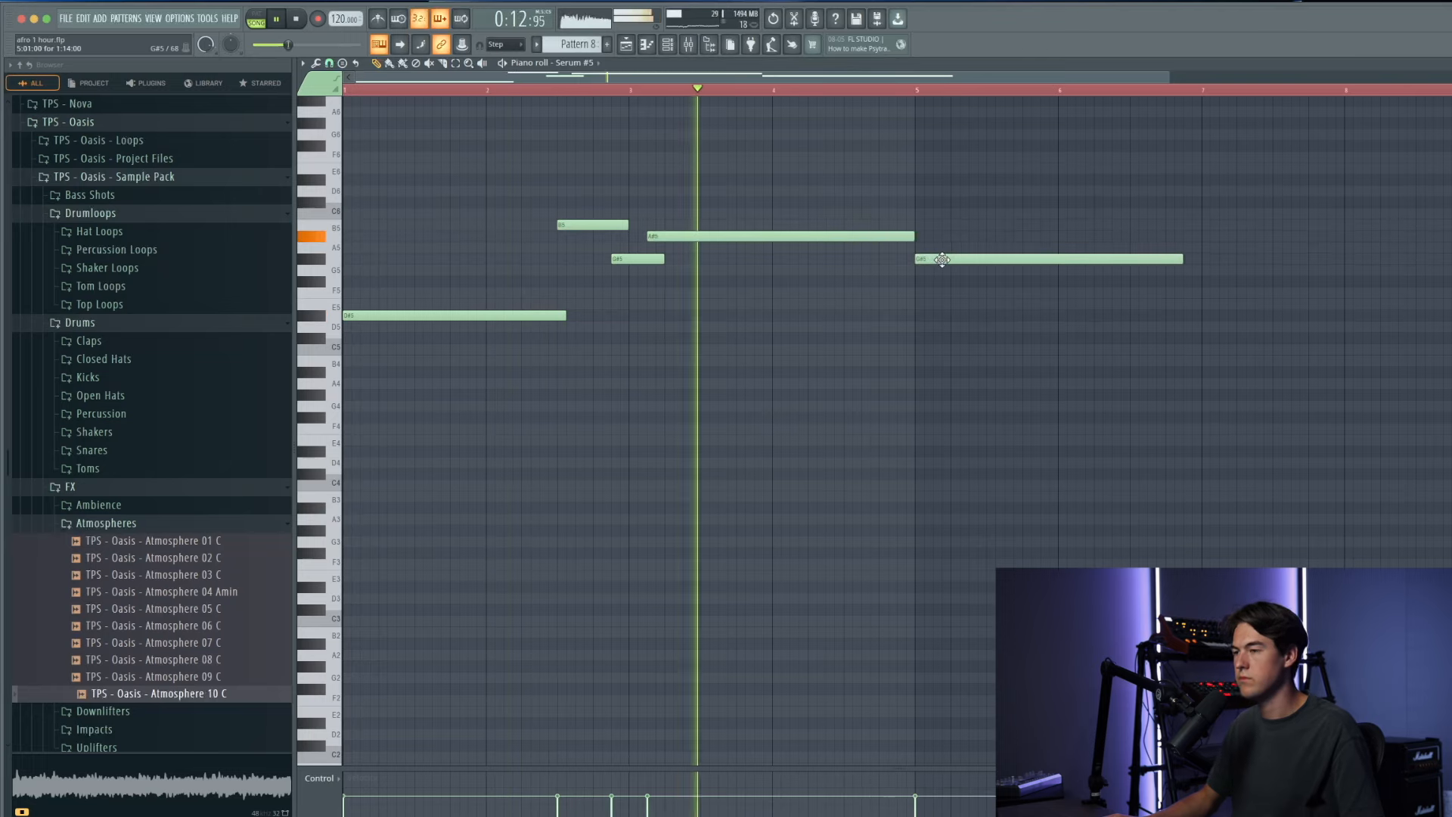
scroll(913, 260, down, 1)
right_click(914, 260)
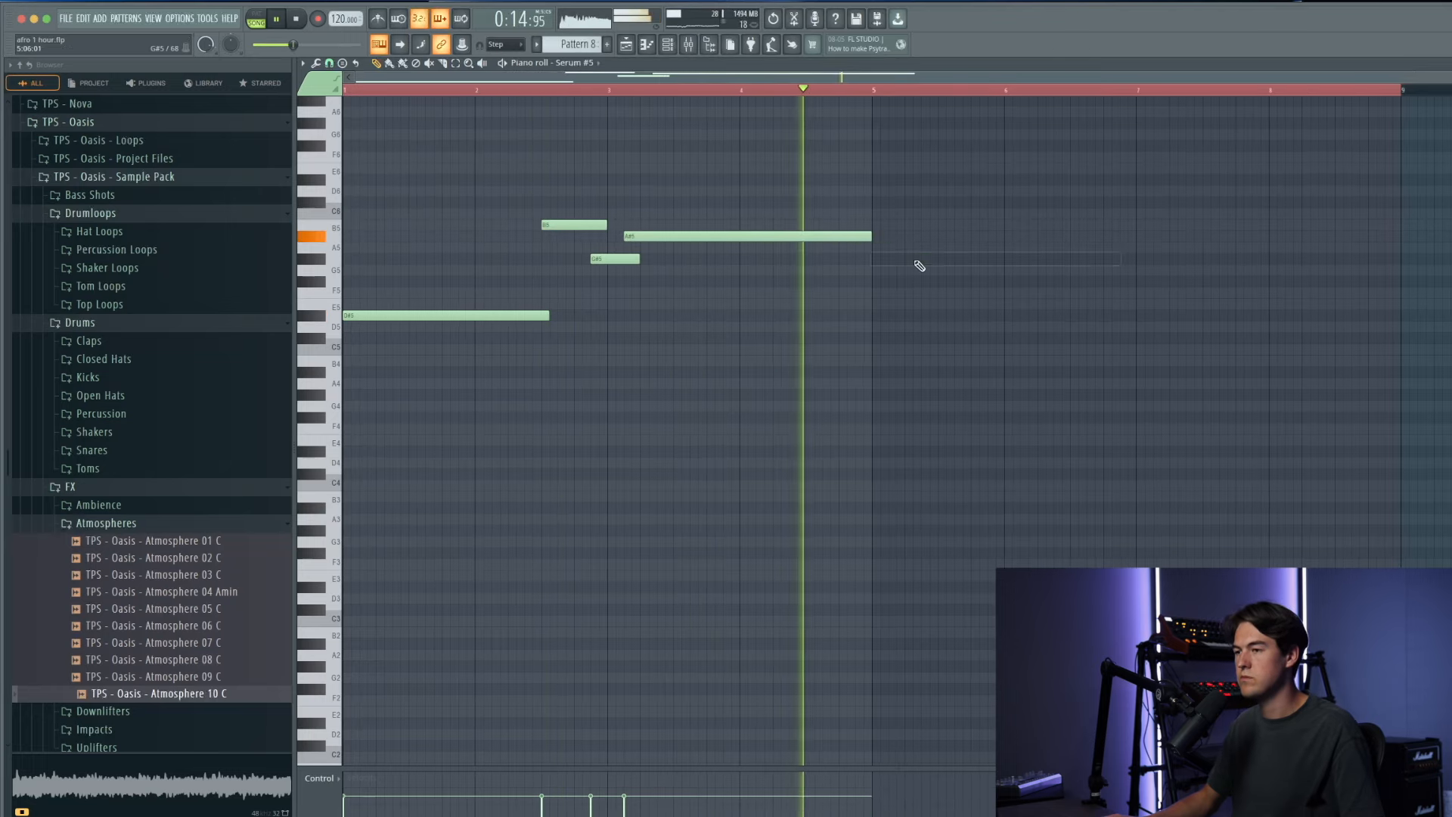
Step: Shorten the A#5 note to mid-bar 4, duplicate the B5, G#5 and A#5 phrase directly behind it, and audition from bar 4
drag(859, 317, 556, 220)
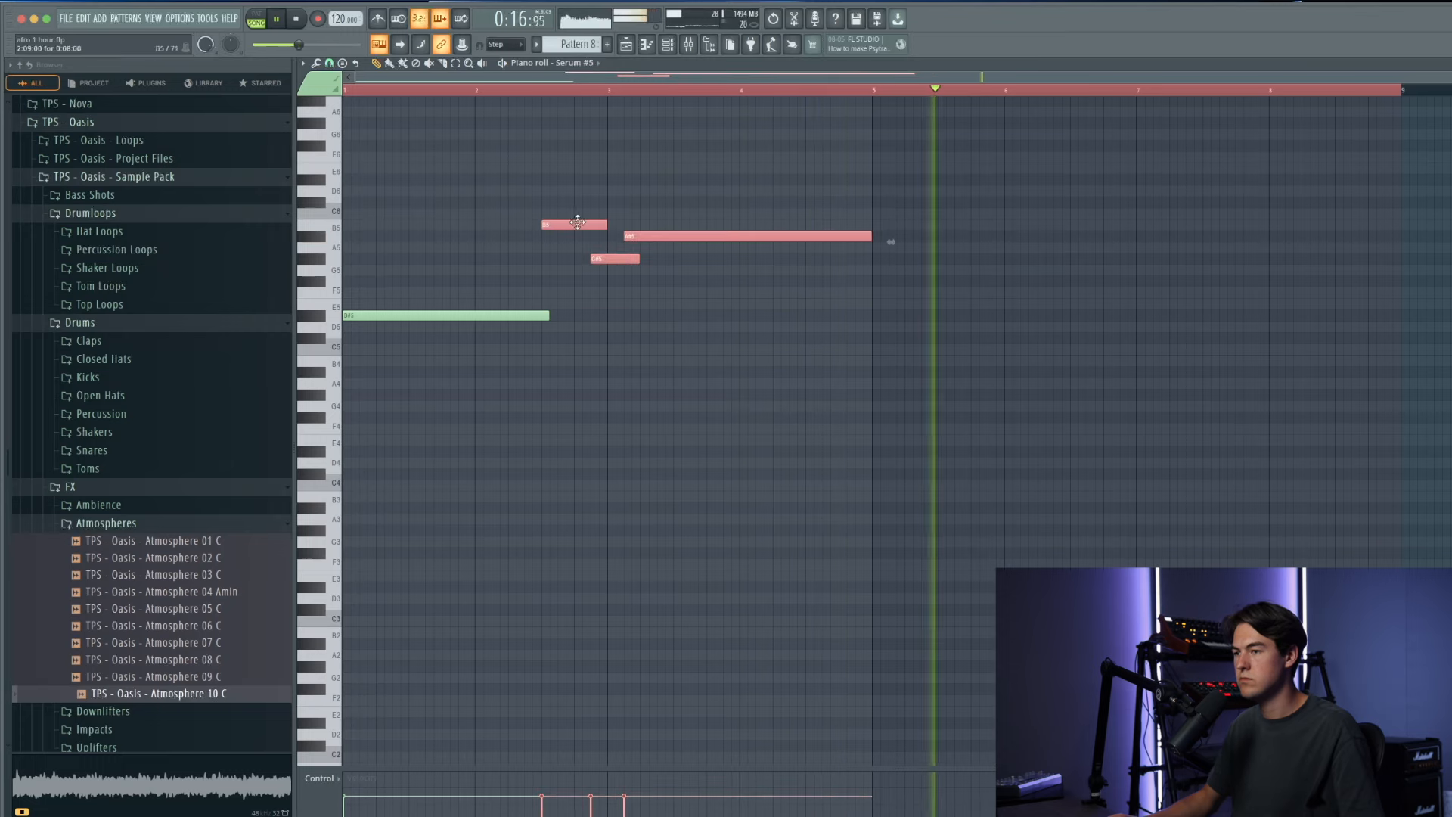
key(space)
key(space)
key(ctrl+d)
drag(870, 239, 805, 238)
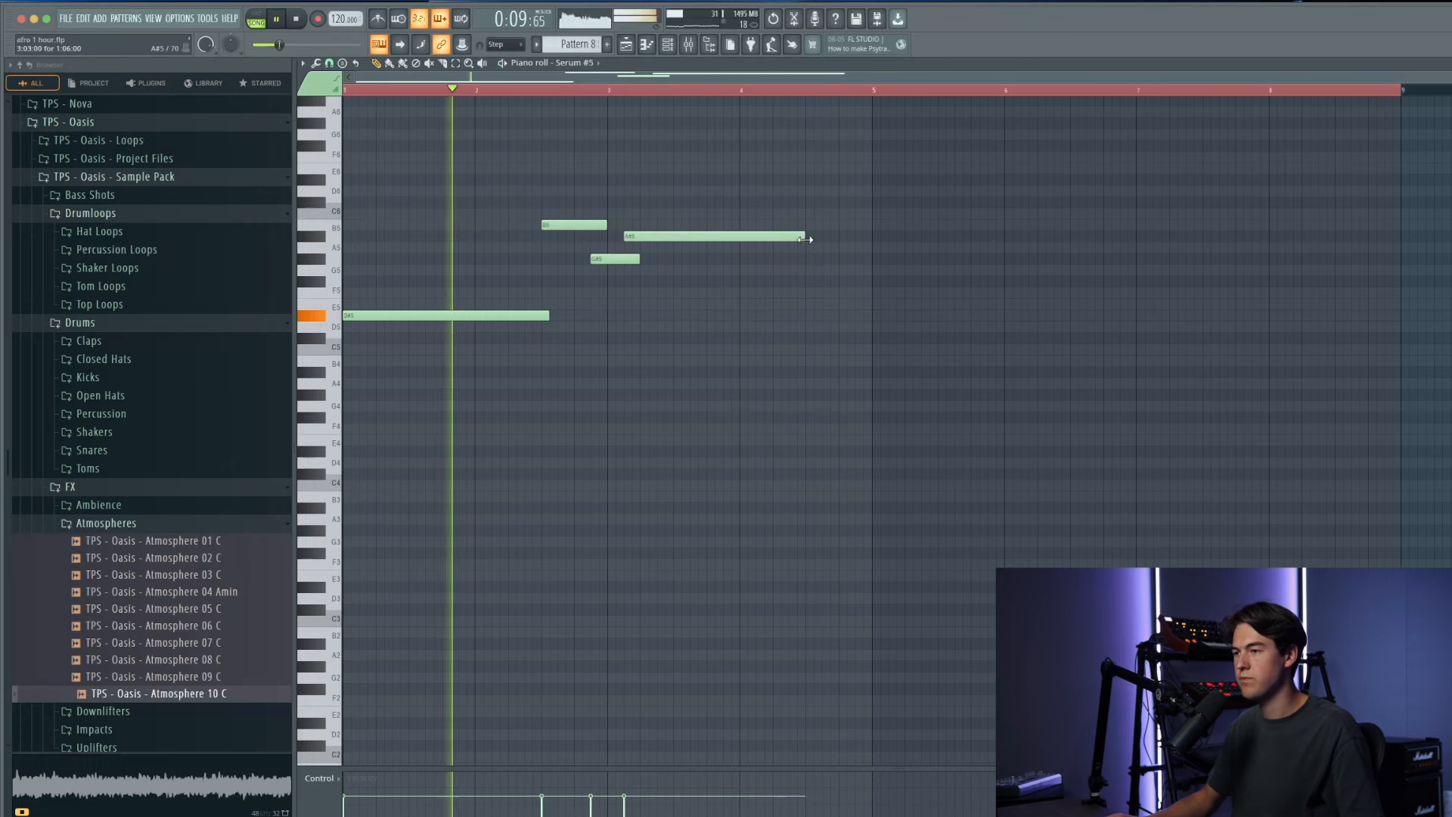
drag(847, 285, 533, 199)
key(ctrl+b)
key(ctrl+d)
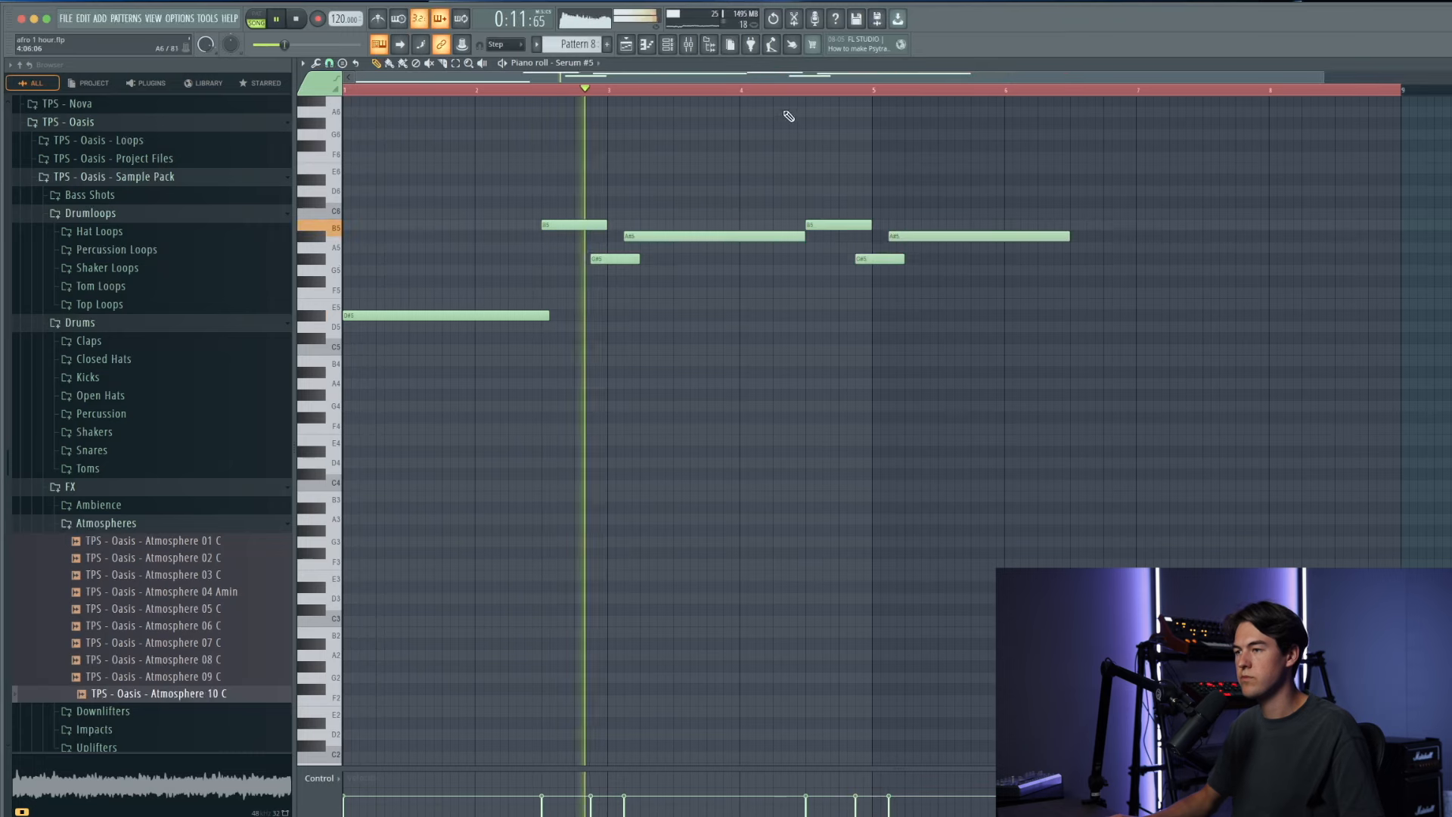
click(767, 89)
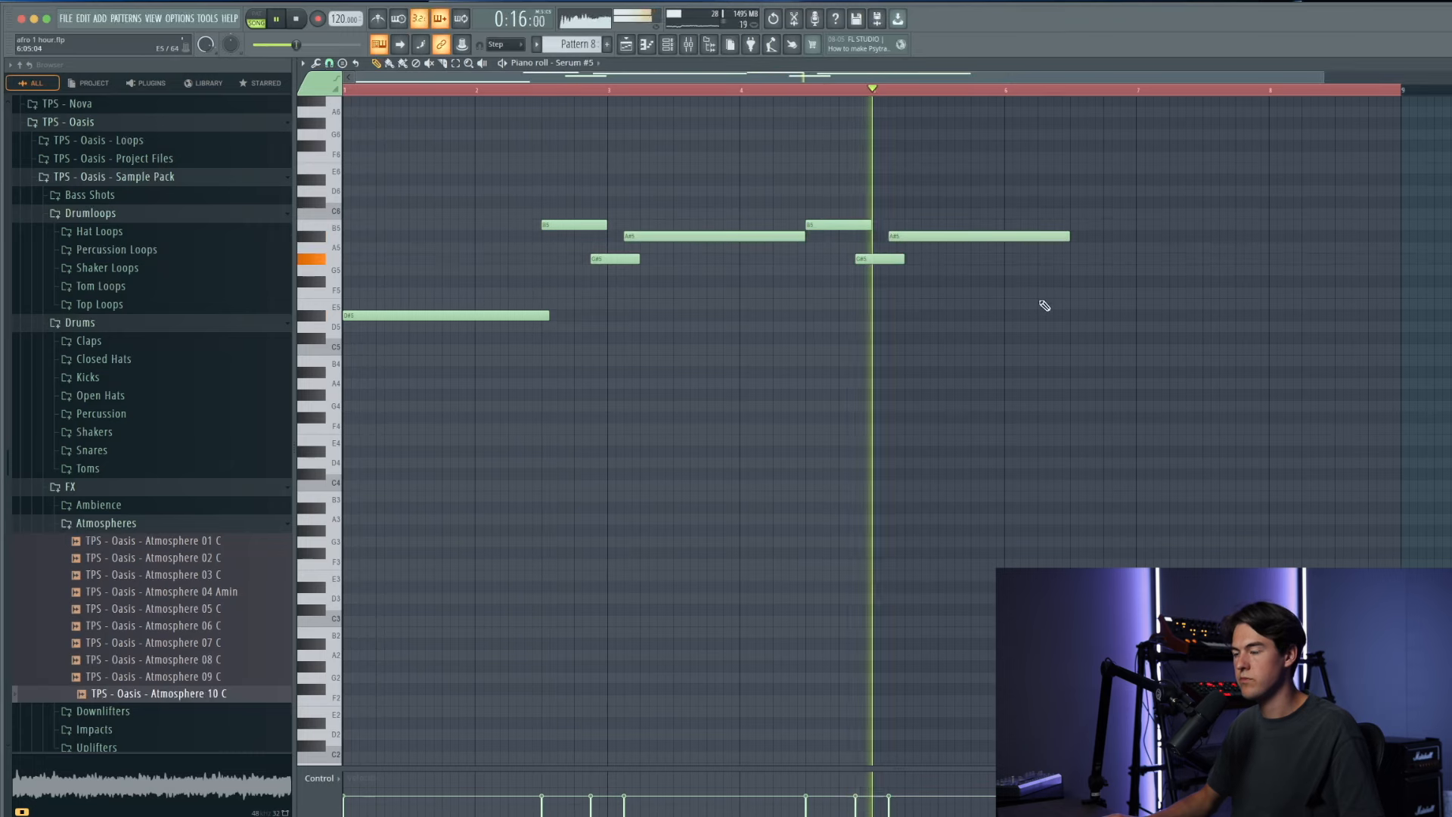
Step: Finish the melody with a B5 from mid-bar 6, a short overlapping A#5 and an F5 held to the end of bar 8
drag(1053, 331, 852, 215)
click(961, 278)
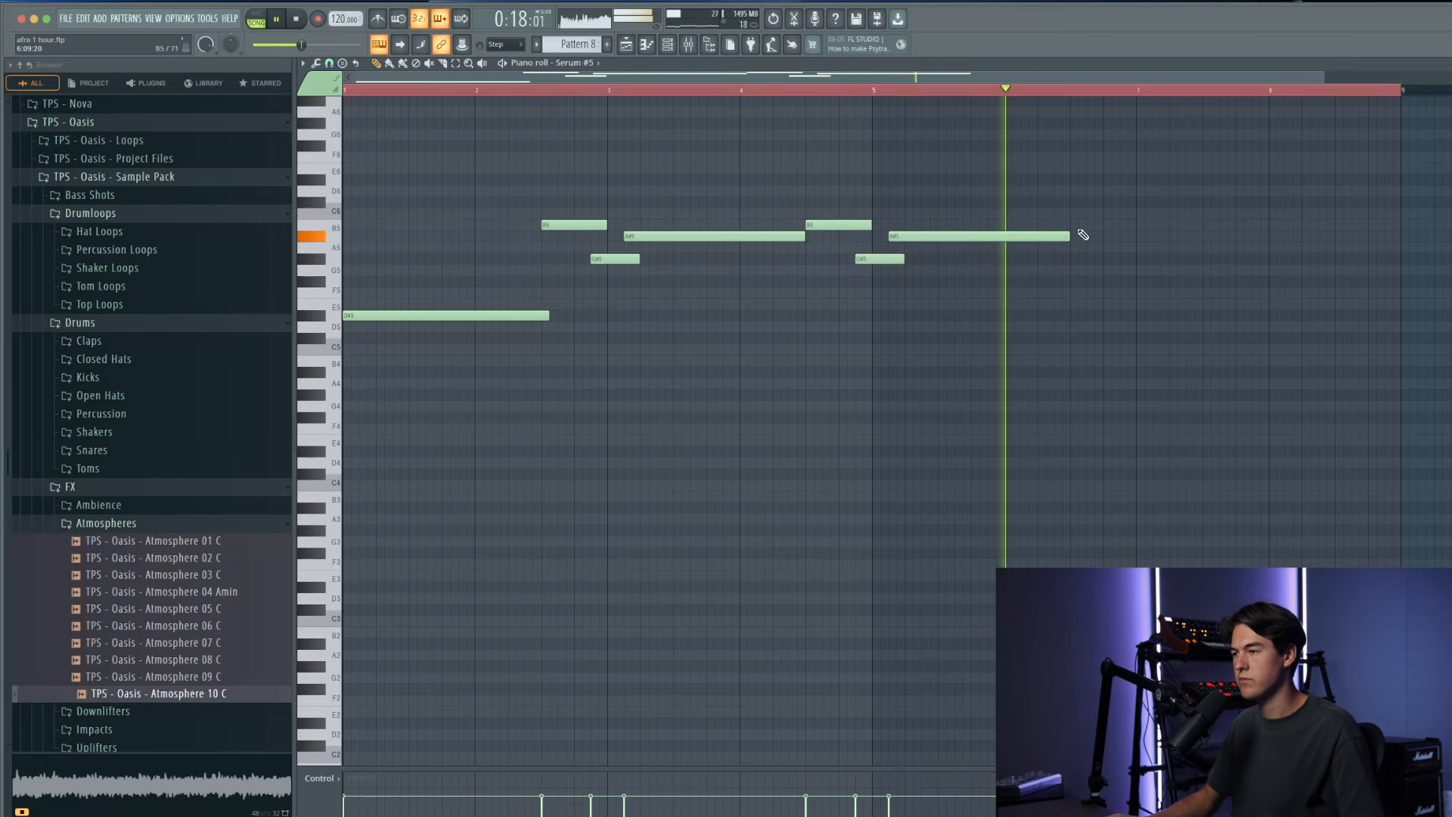
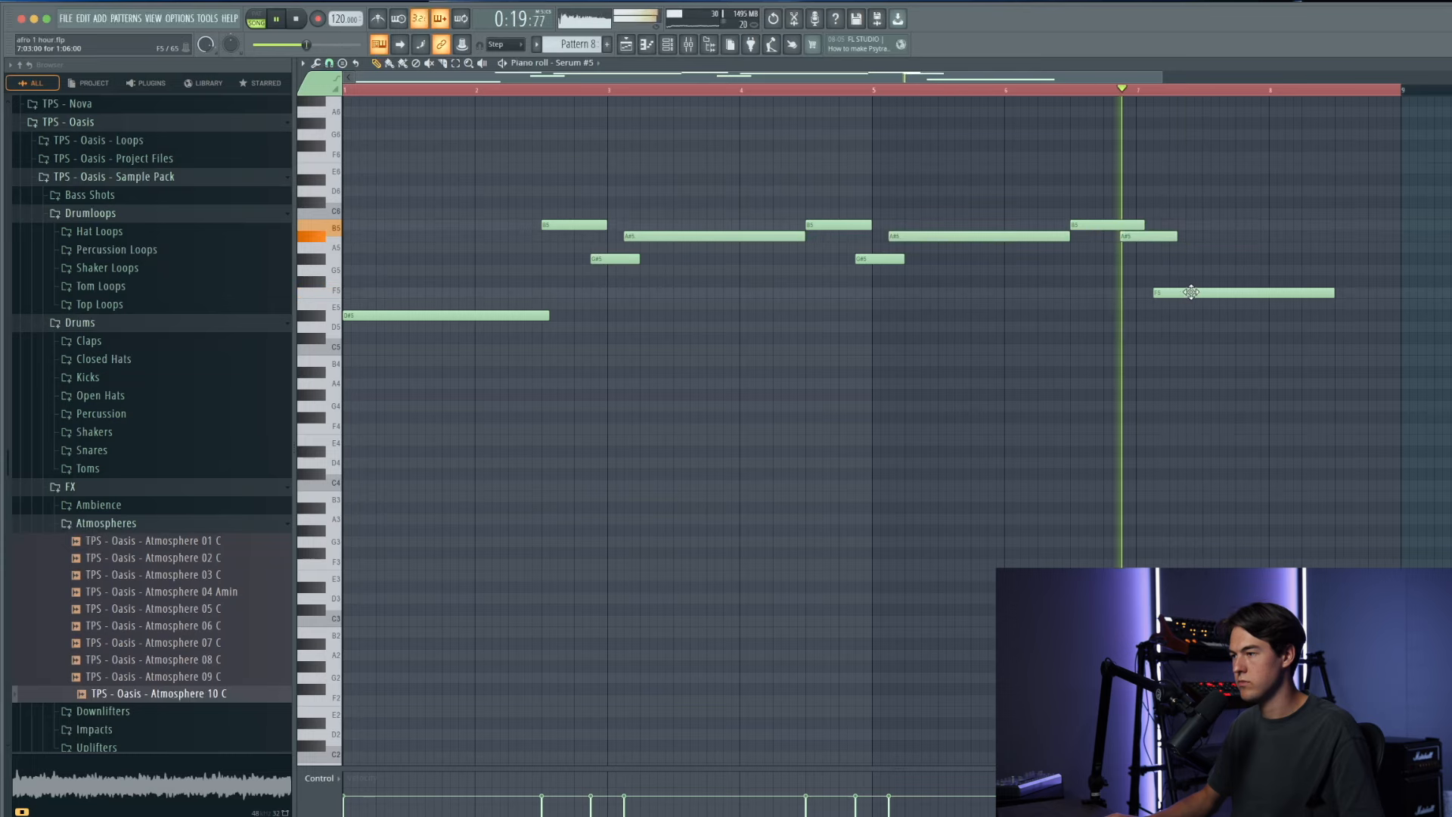
ctrl+scroll(1156, 288, up, 3)
ctrl+scroll(1194, 318, down, 4)
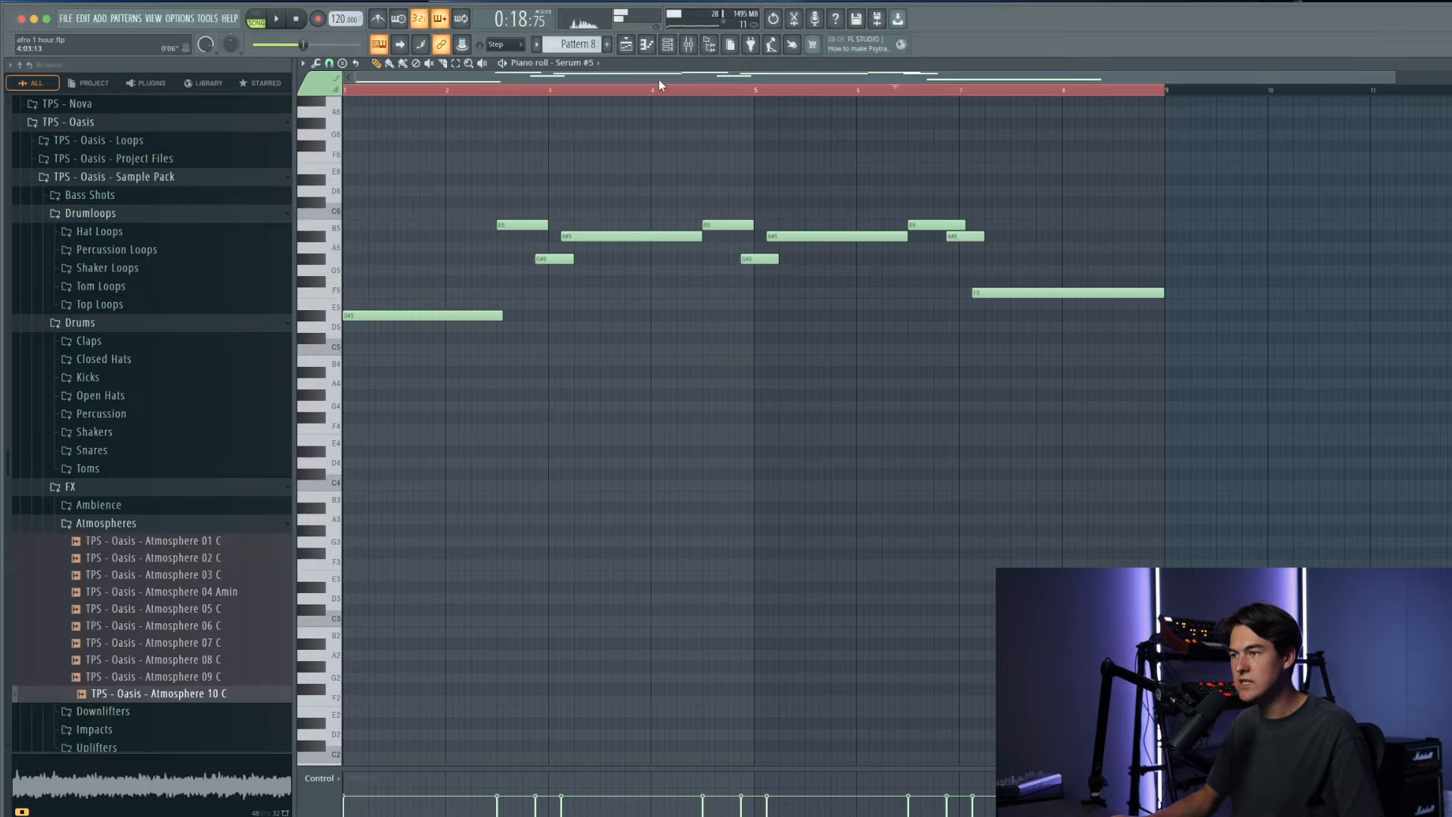
Step: Return to the playlist and place a second Pattern 8 clip on Track 7 at bar 13
click(626, 44)
key(space)
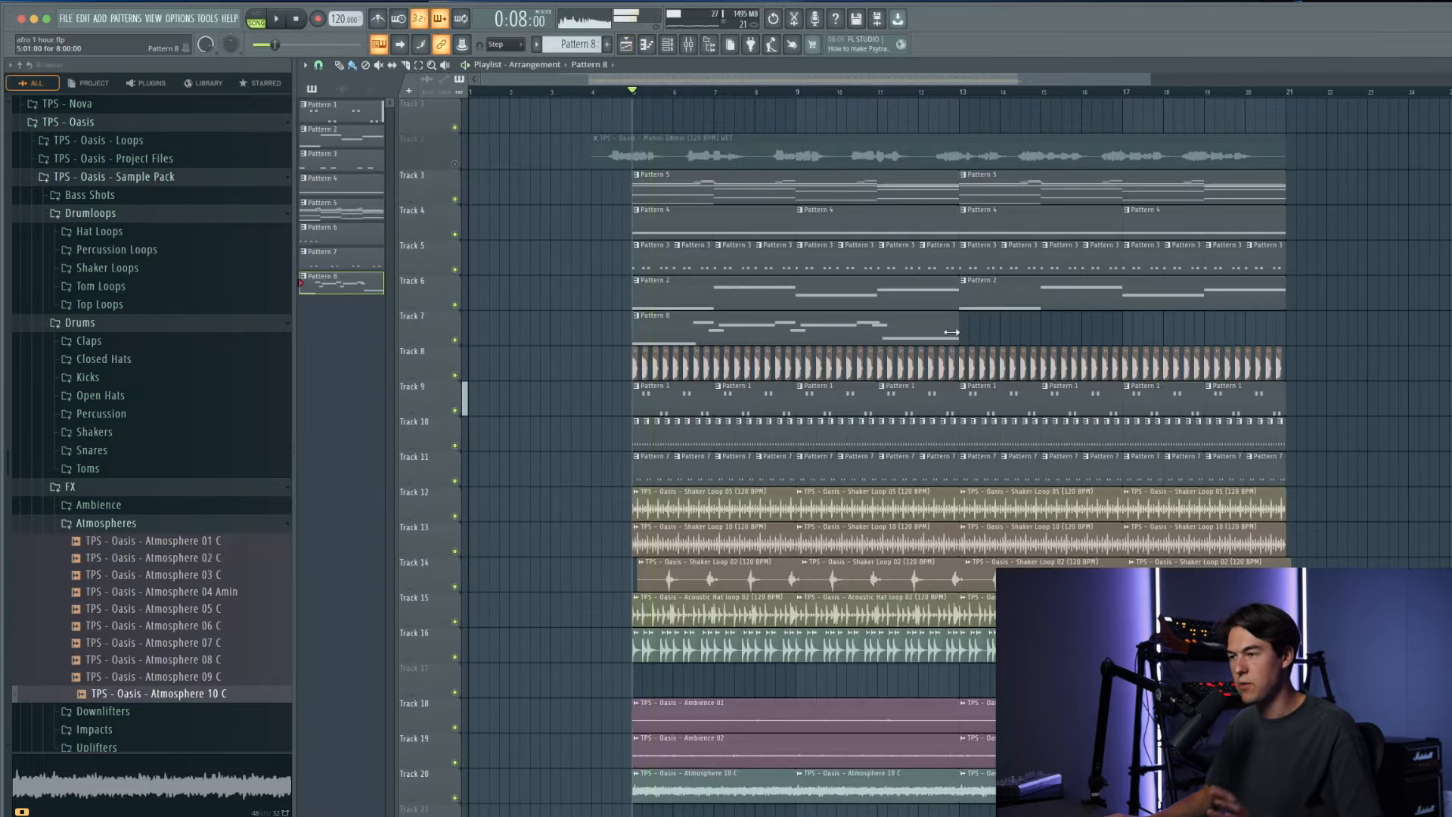
click(996, 321)
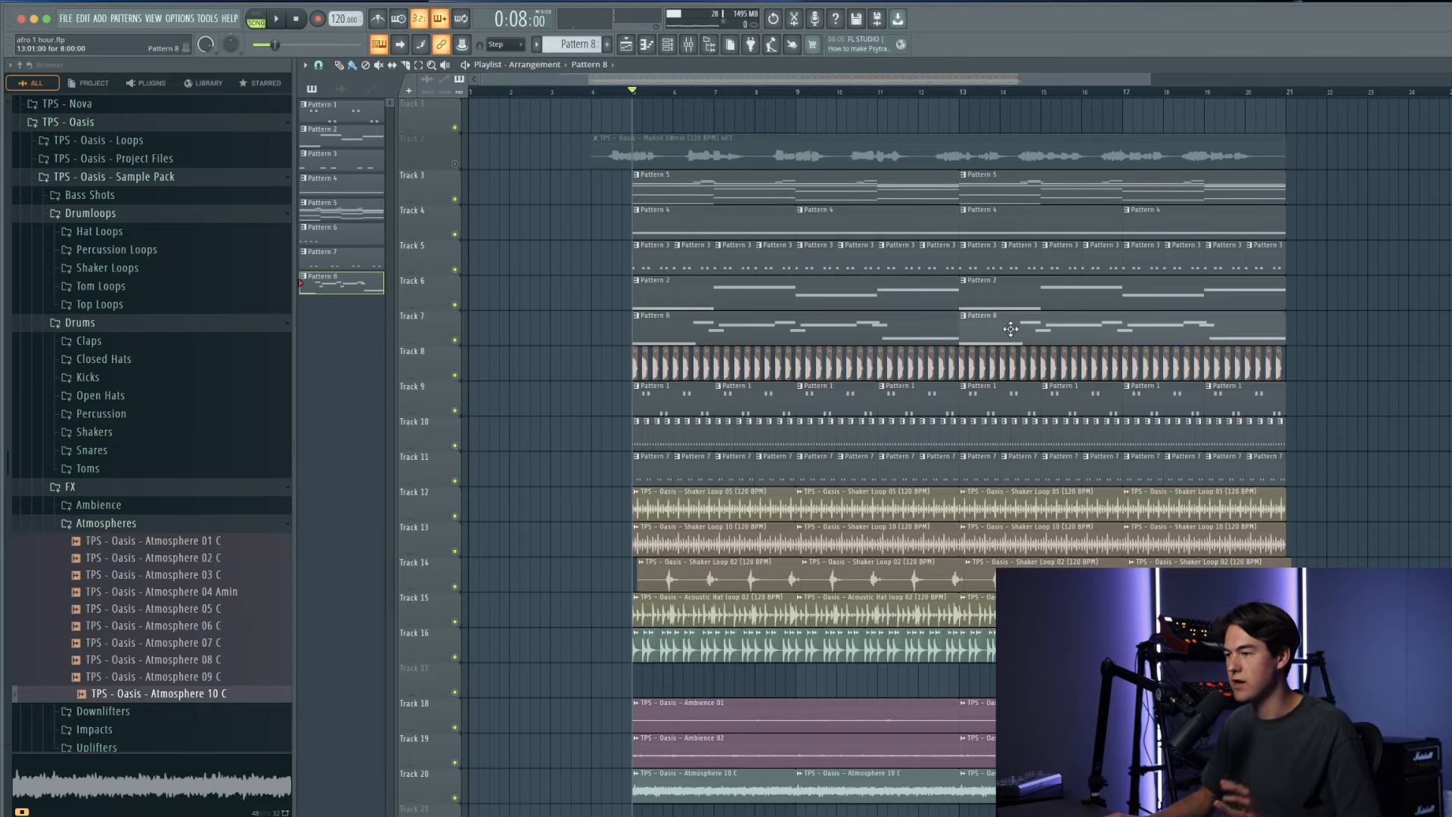
Step: Play the arrangement while raising the Cutoff macro of the Serum #5 lead and trying its Wobble macro
scroll(986, 317, down, 2)
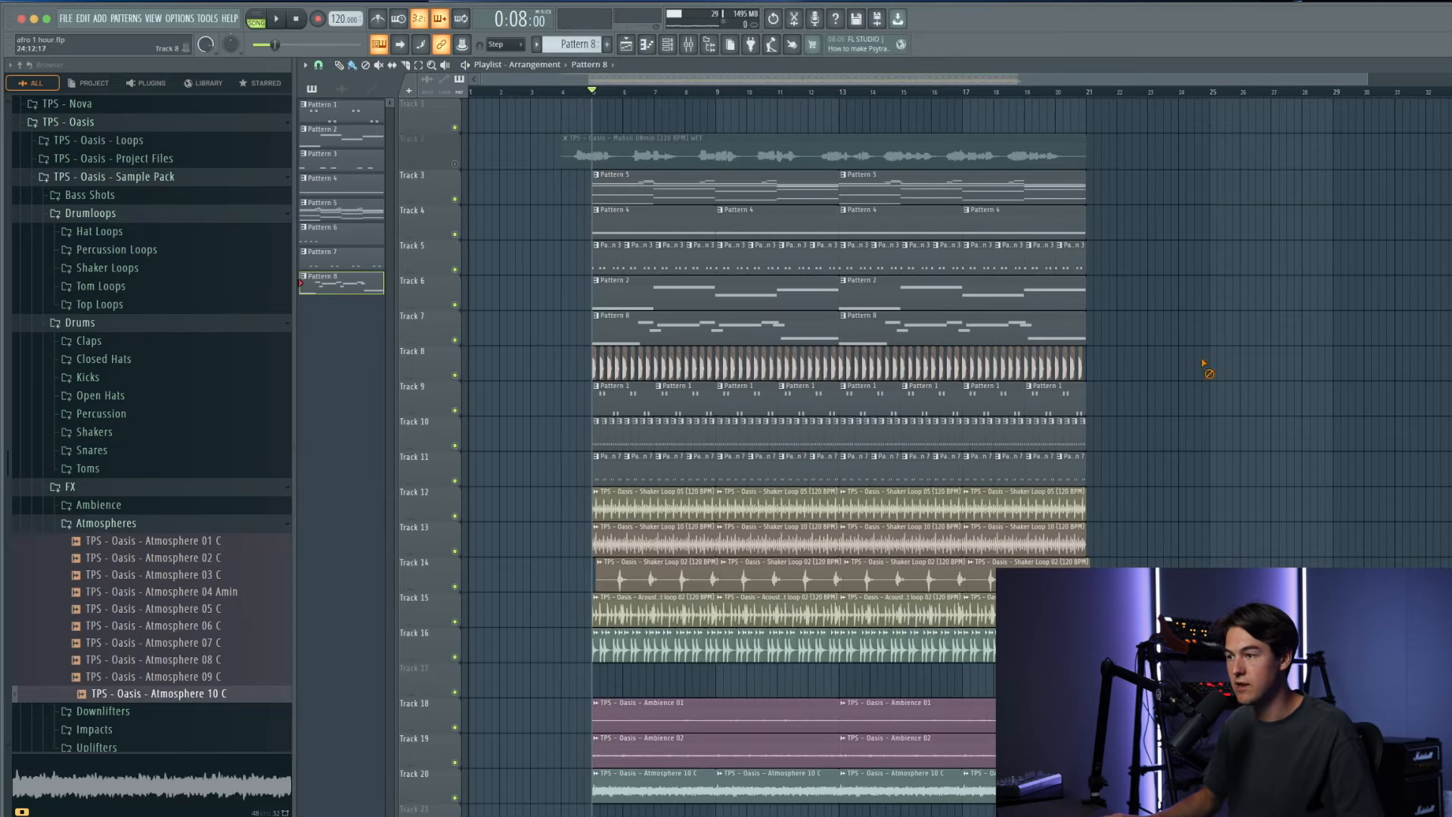
key(space)
click(667, 44)
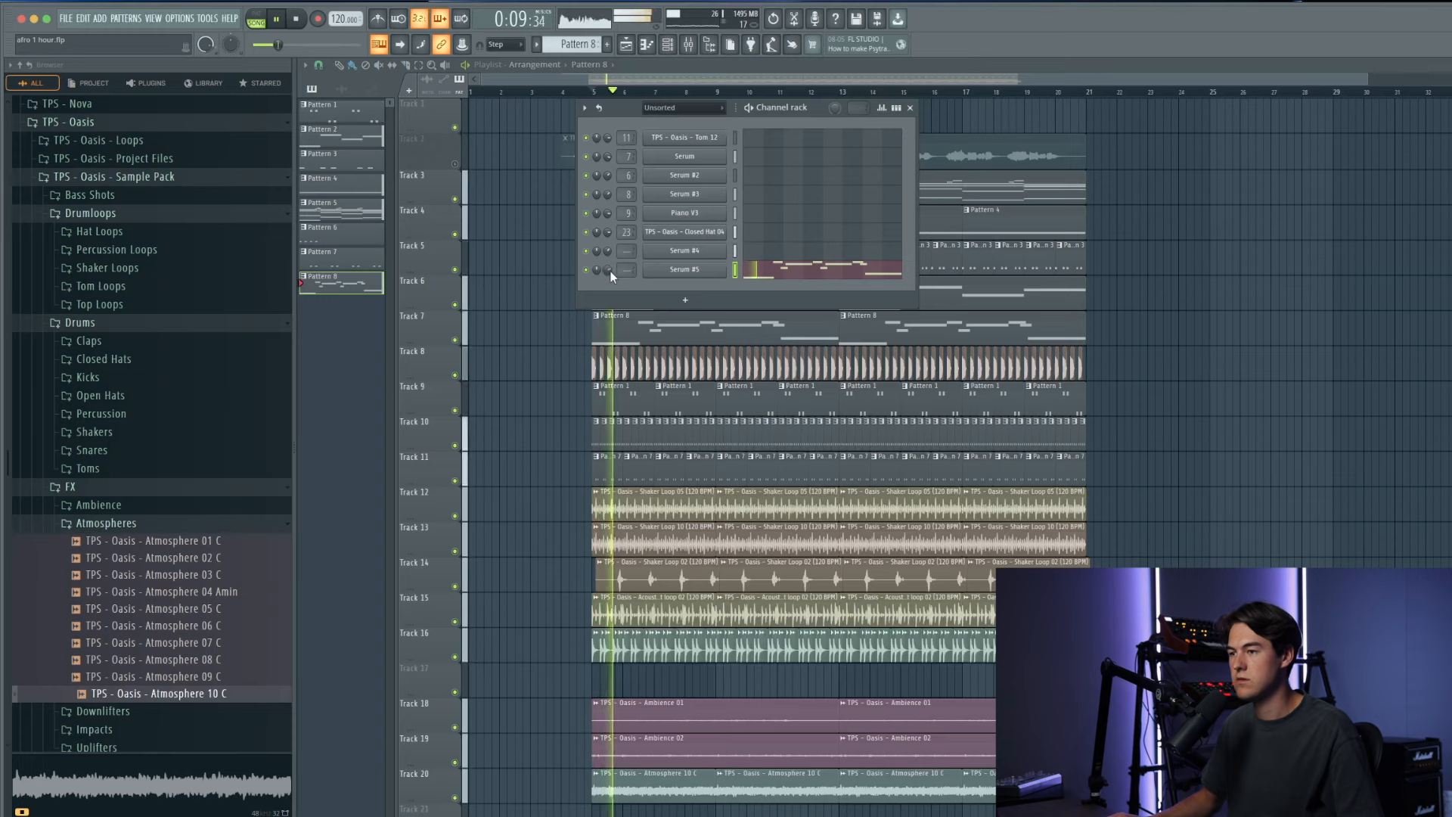
click(672, 271)
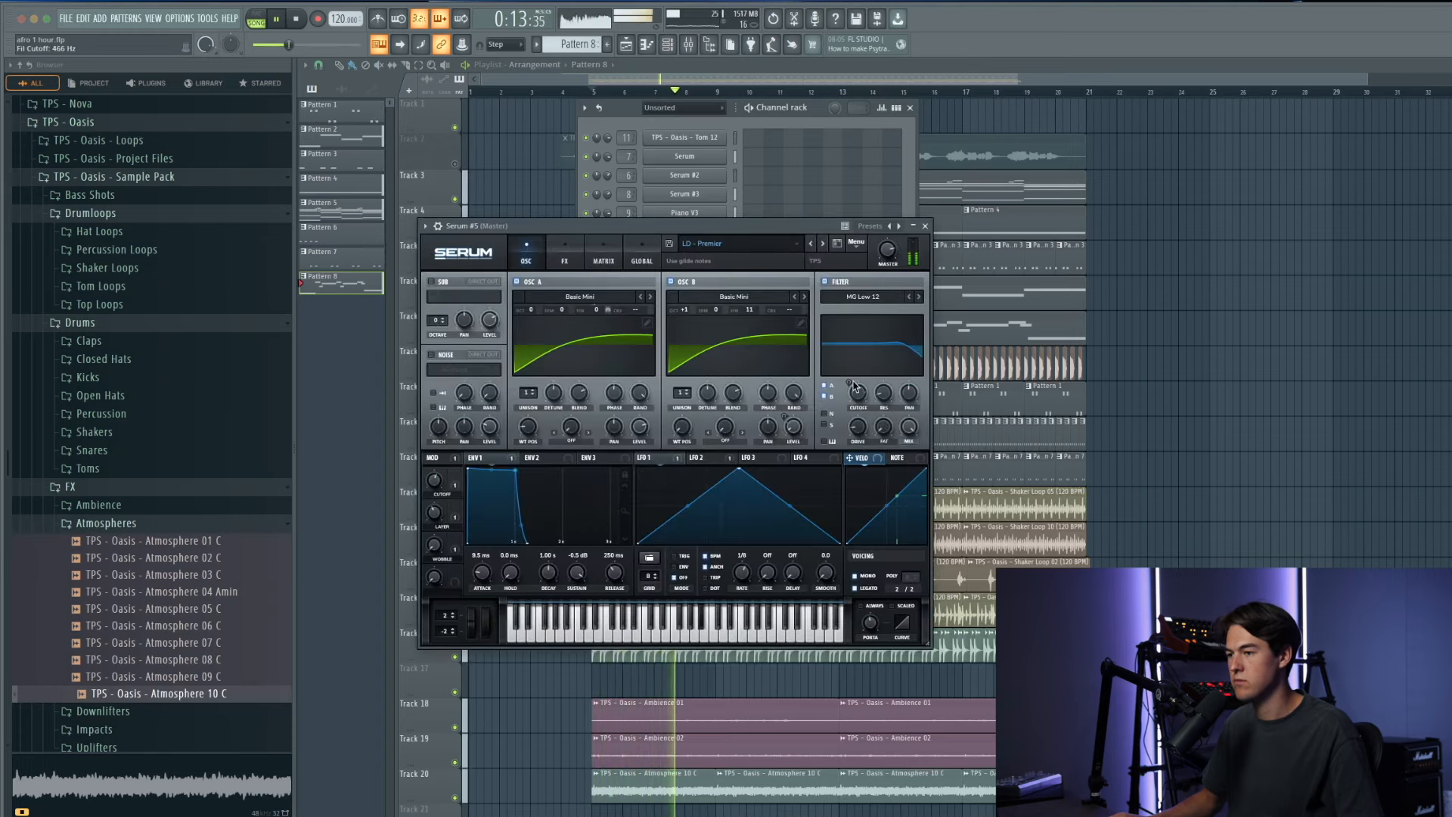
drag(433, 483, 448, 527)
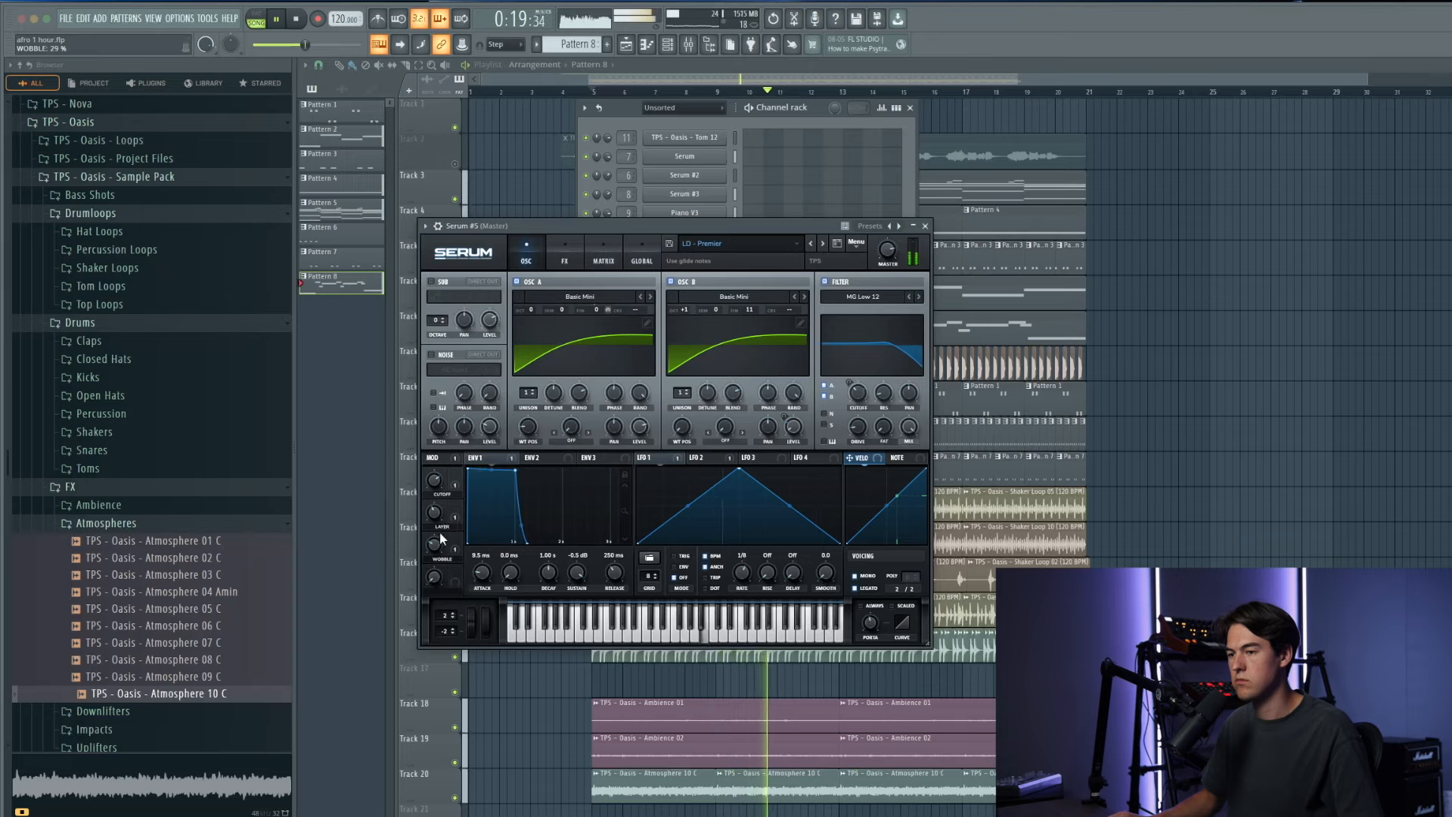
click(910, 108)
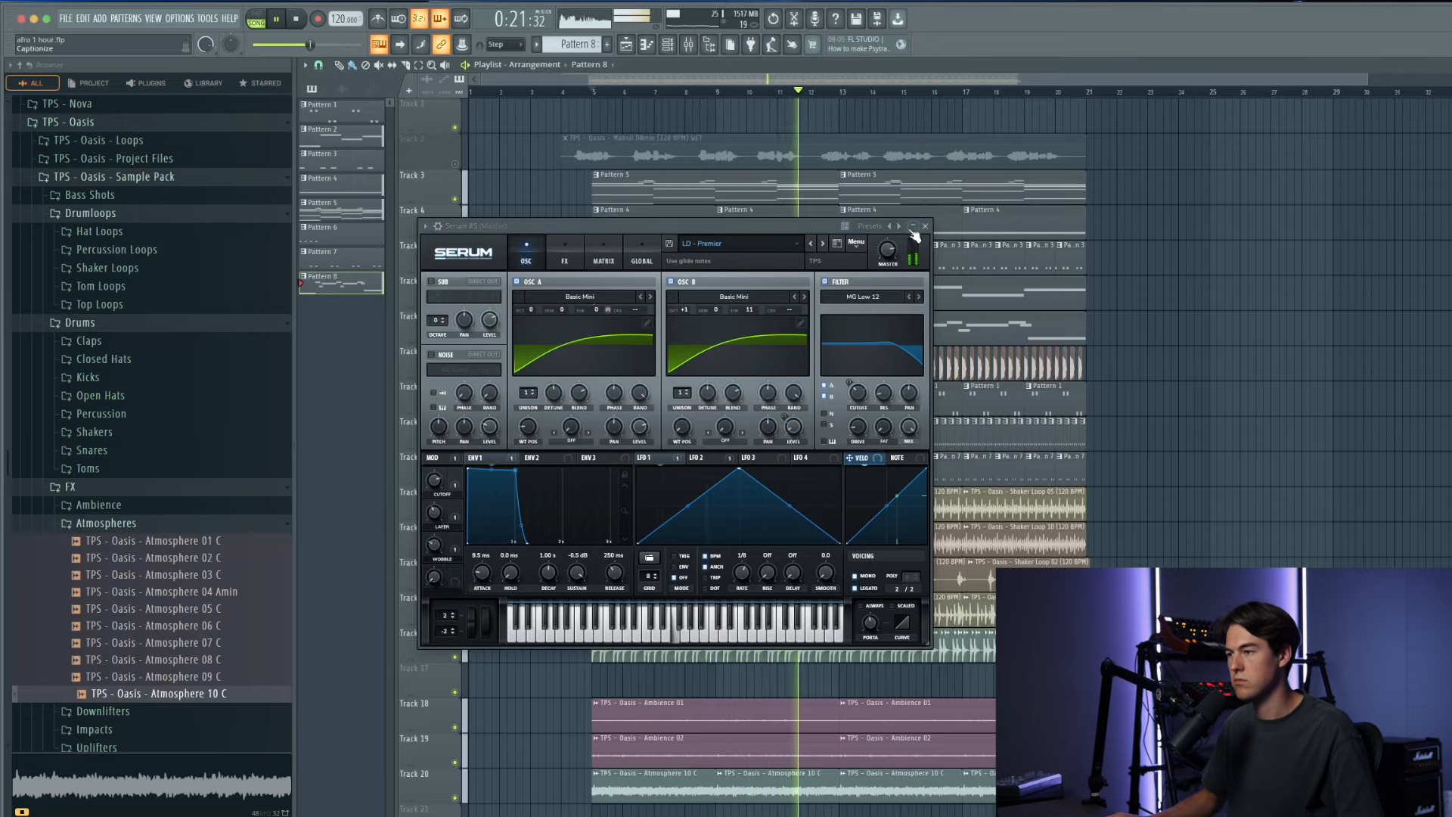
click(924, 227)
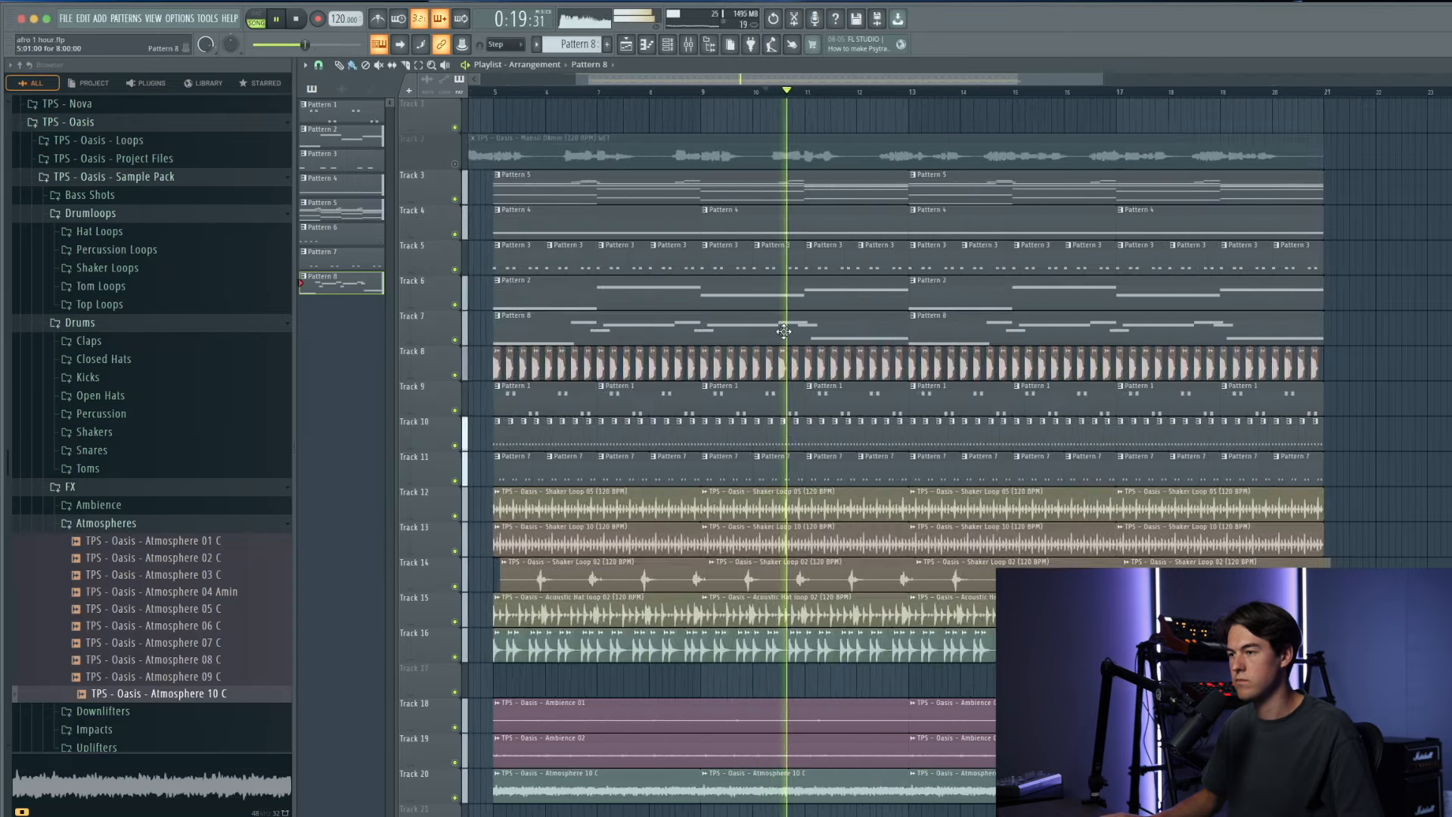
Step: Open the Pattern 8 melody and try the short note before the final F5 at C#6 and D#6
double_click(711, 334)
scroll(867, 276, up, 2)
drag(949, 236, 952, 202)
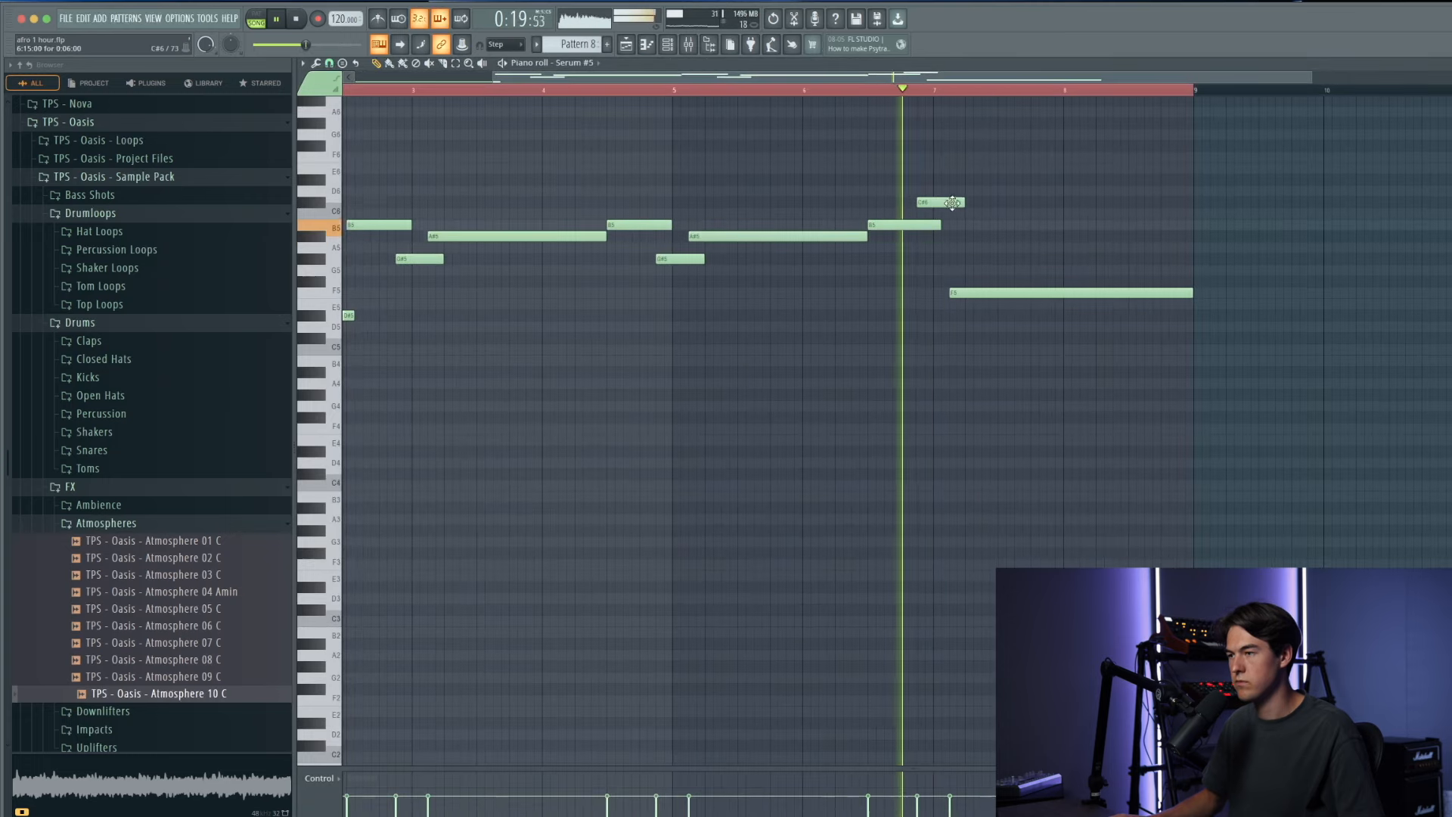
click(930, 179)
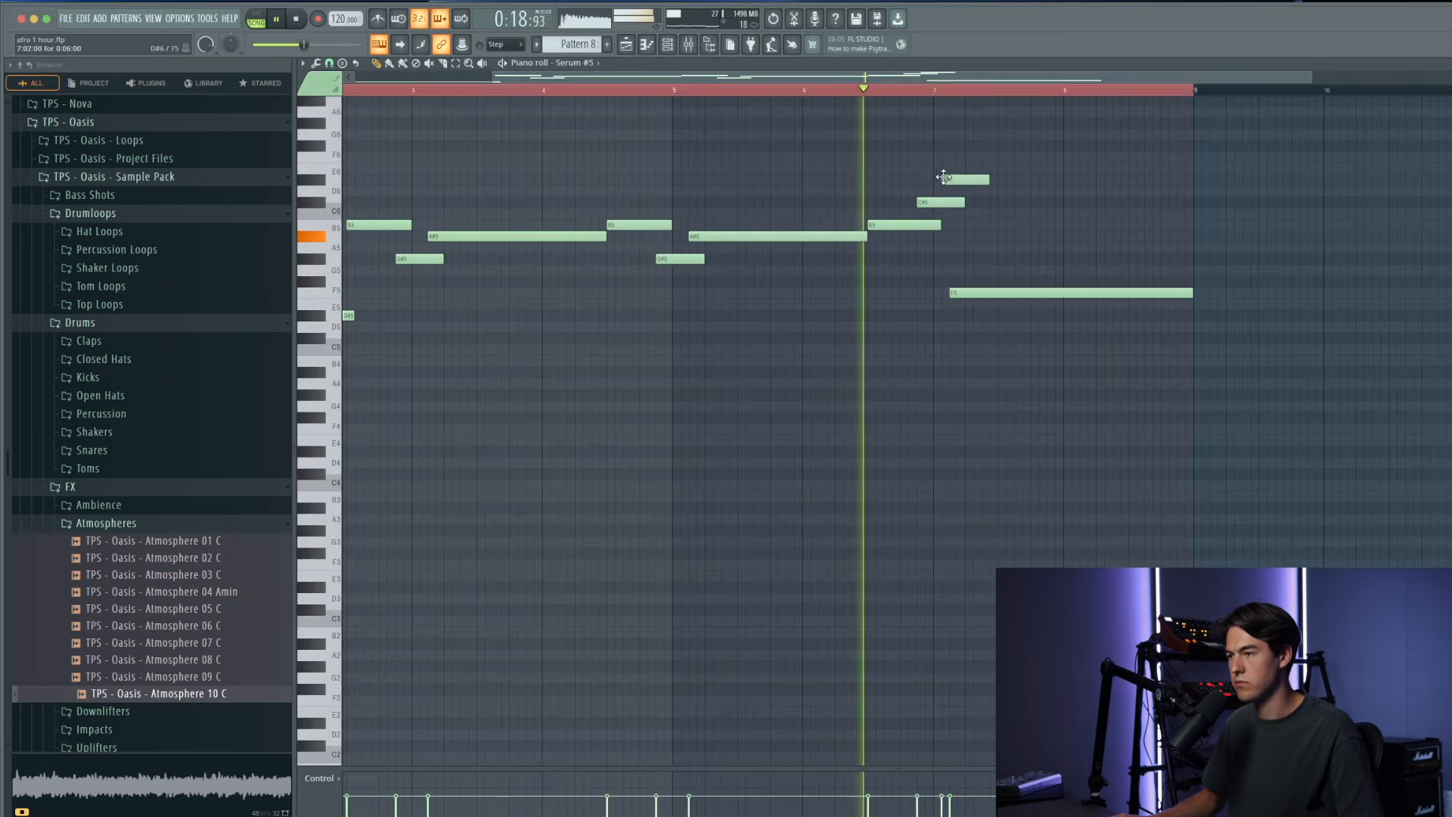
right_click(924, 200)
drag(933, 180, 925, 180)
click(879, 90)
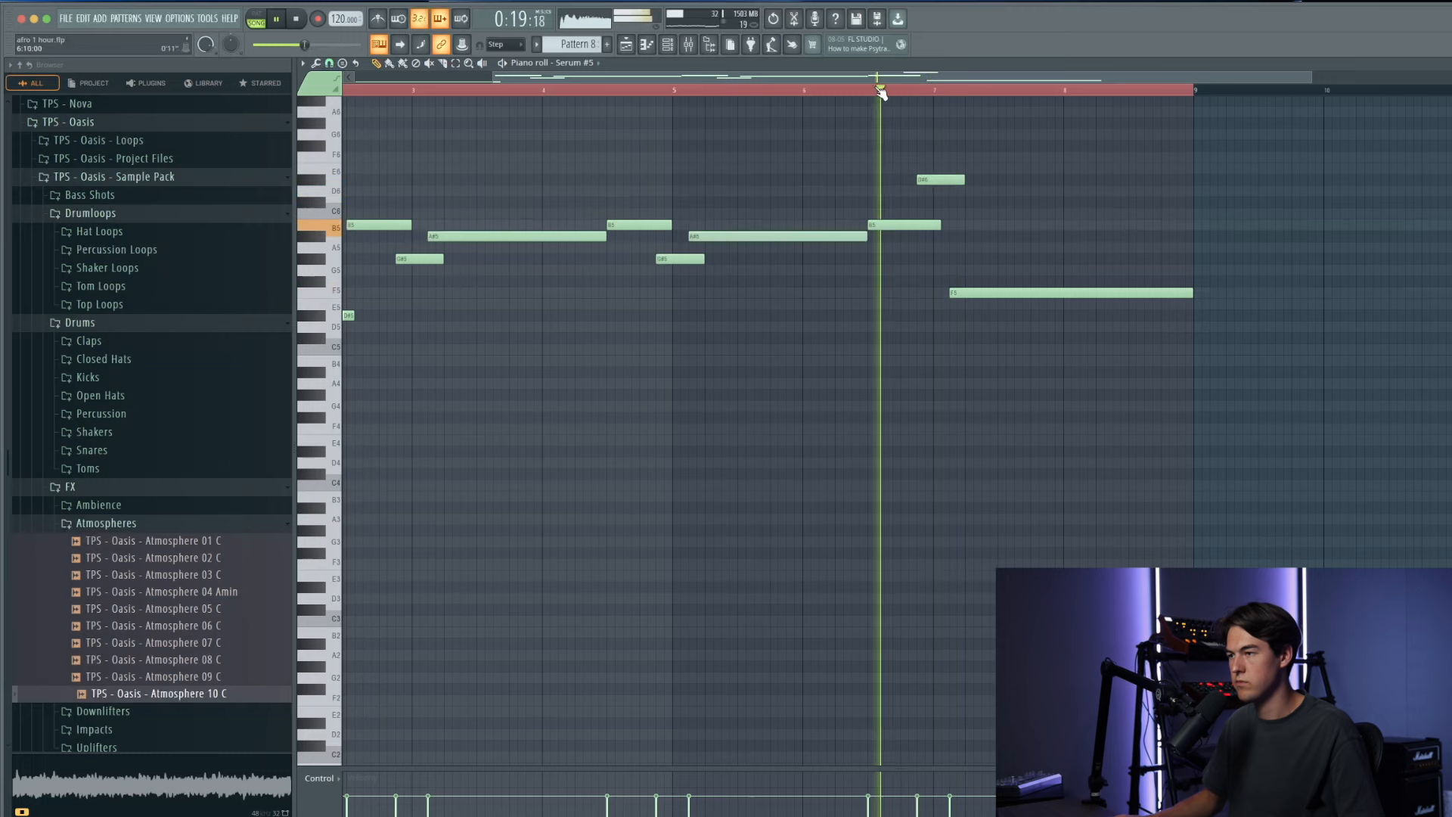
drag(943, 180, 943, 202)
click(976, 190)
right_click(977, 189)
mouse_move(966, 294)
mouse_down()
mouse_move(965, 166)
mouse_move(960, 293)
mouse_up()
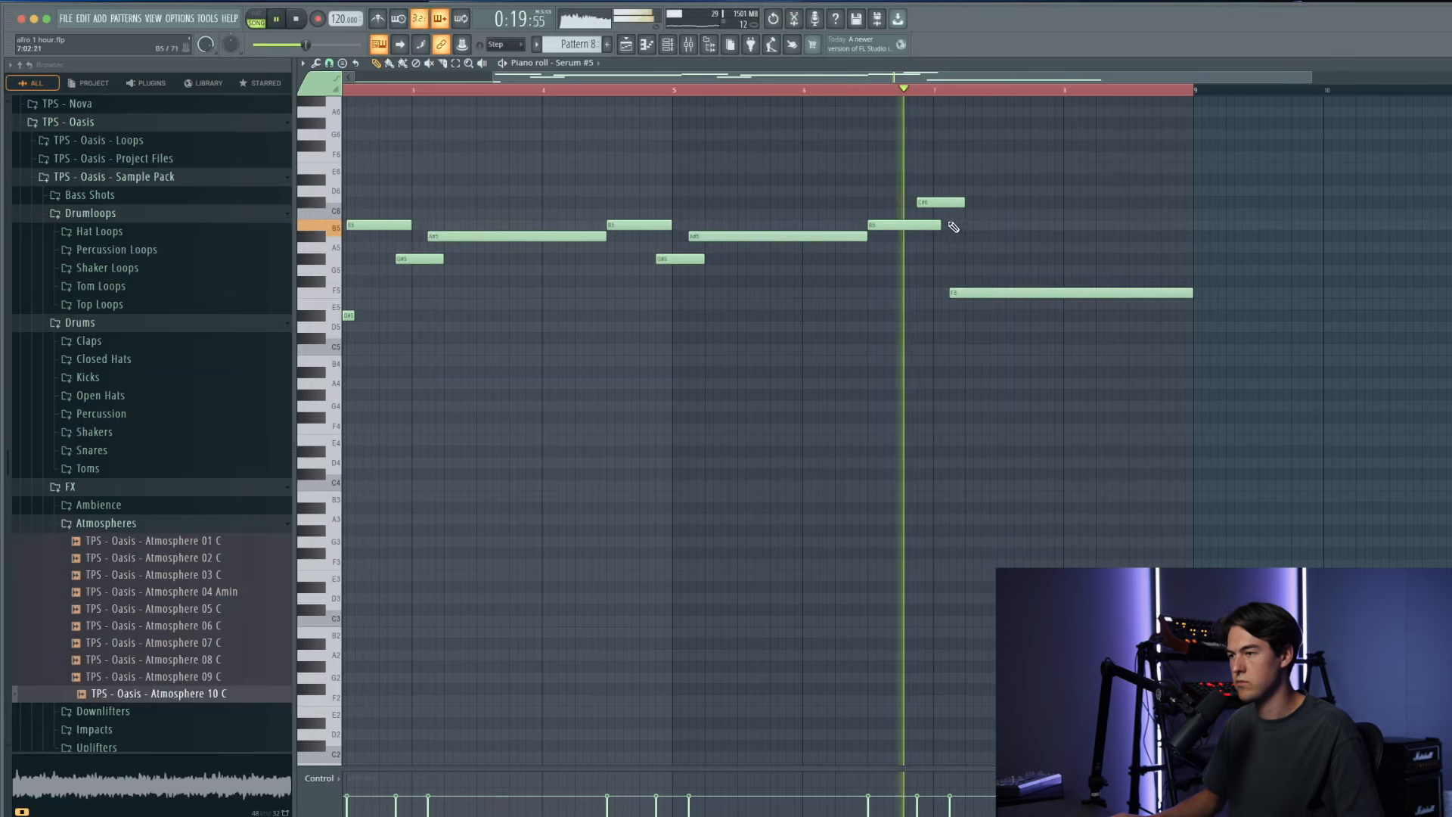
Step: Lower the short note before the final F5 to A#5 and on to G#5, and return to the playlist
drag(940, 202, 949, 238)
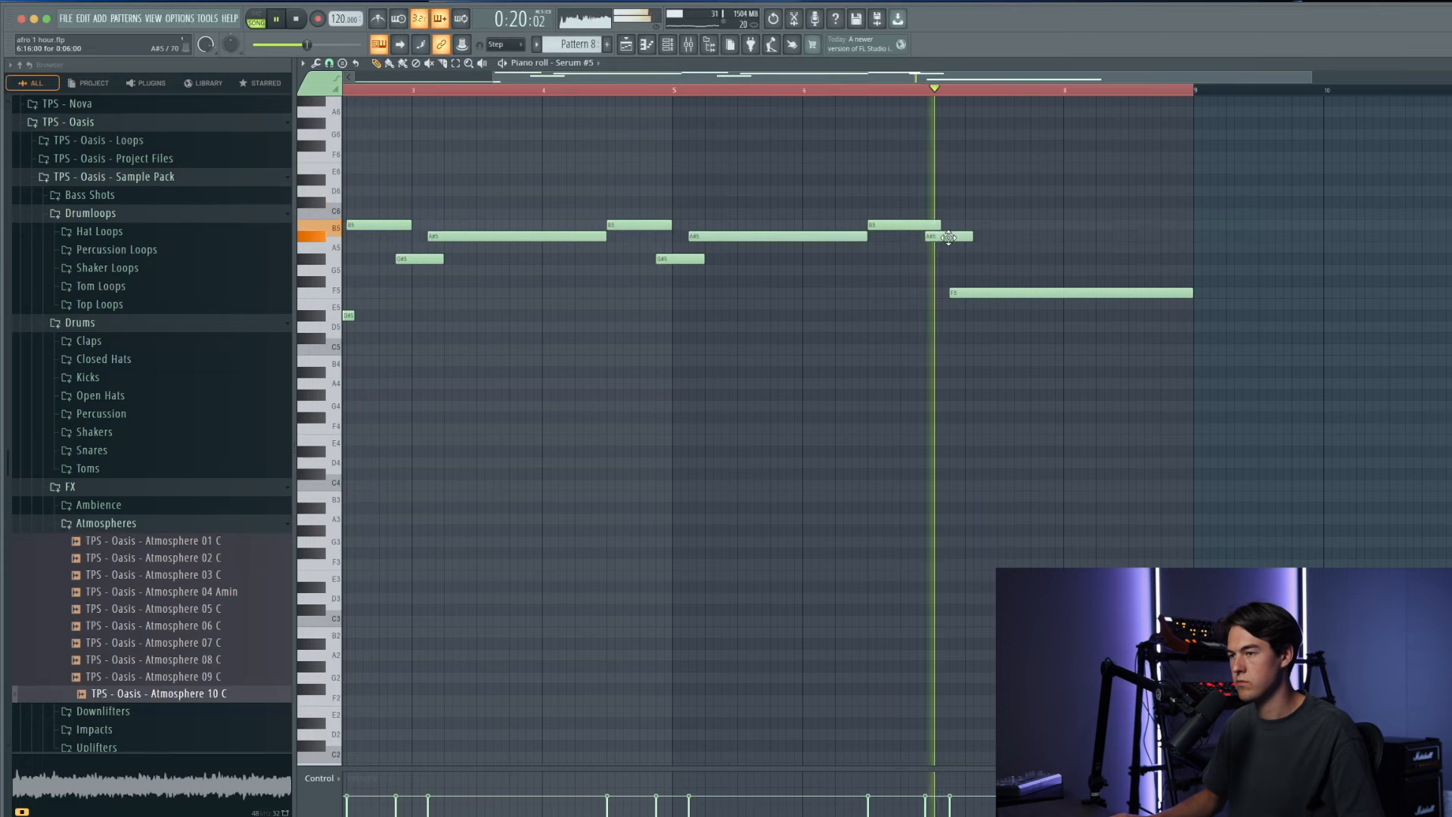
drag(942, 240, 934, 262)
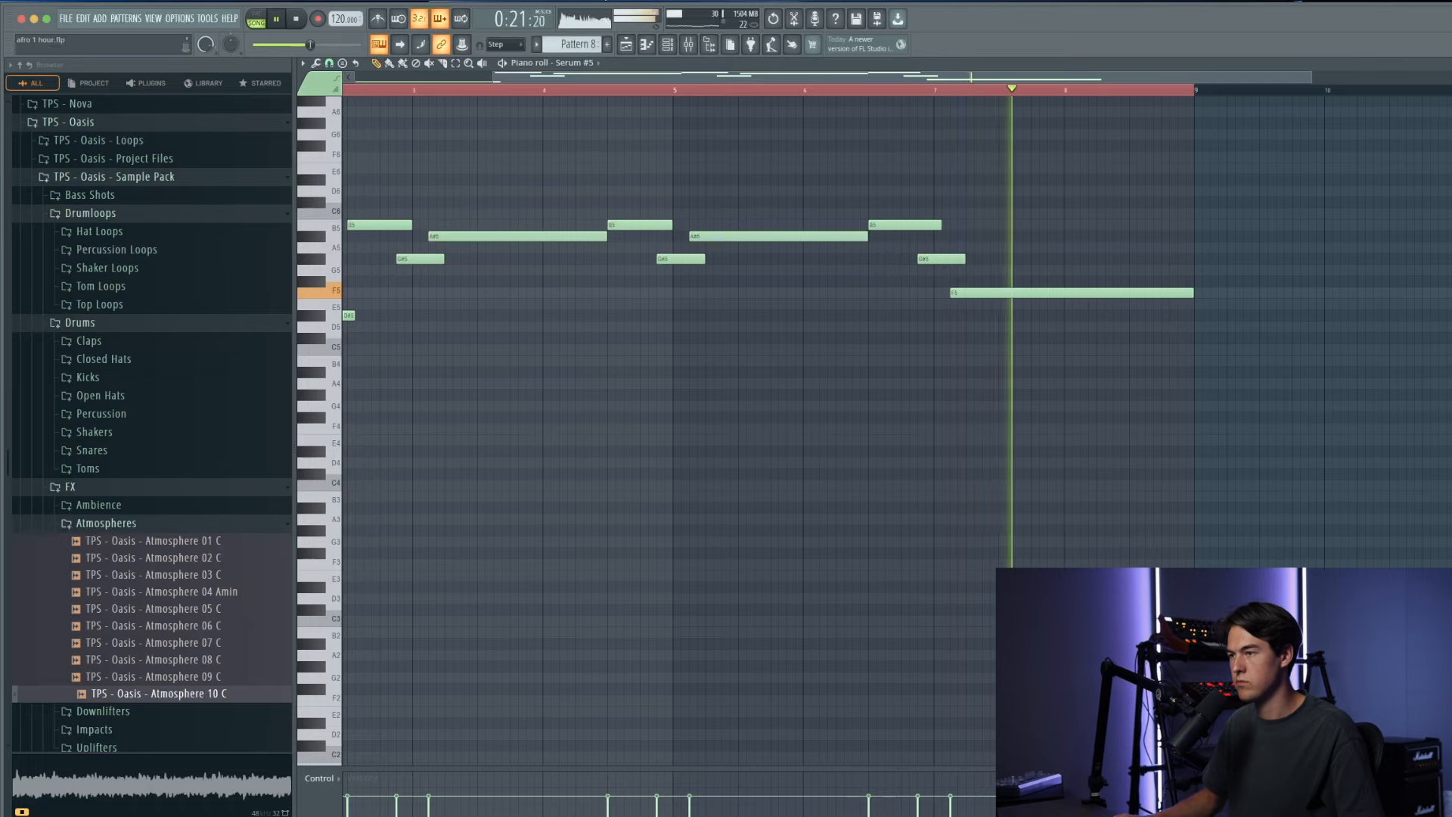
click(627, 47)
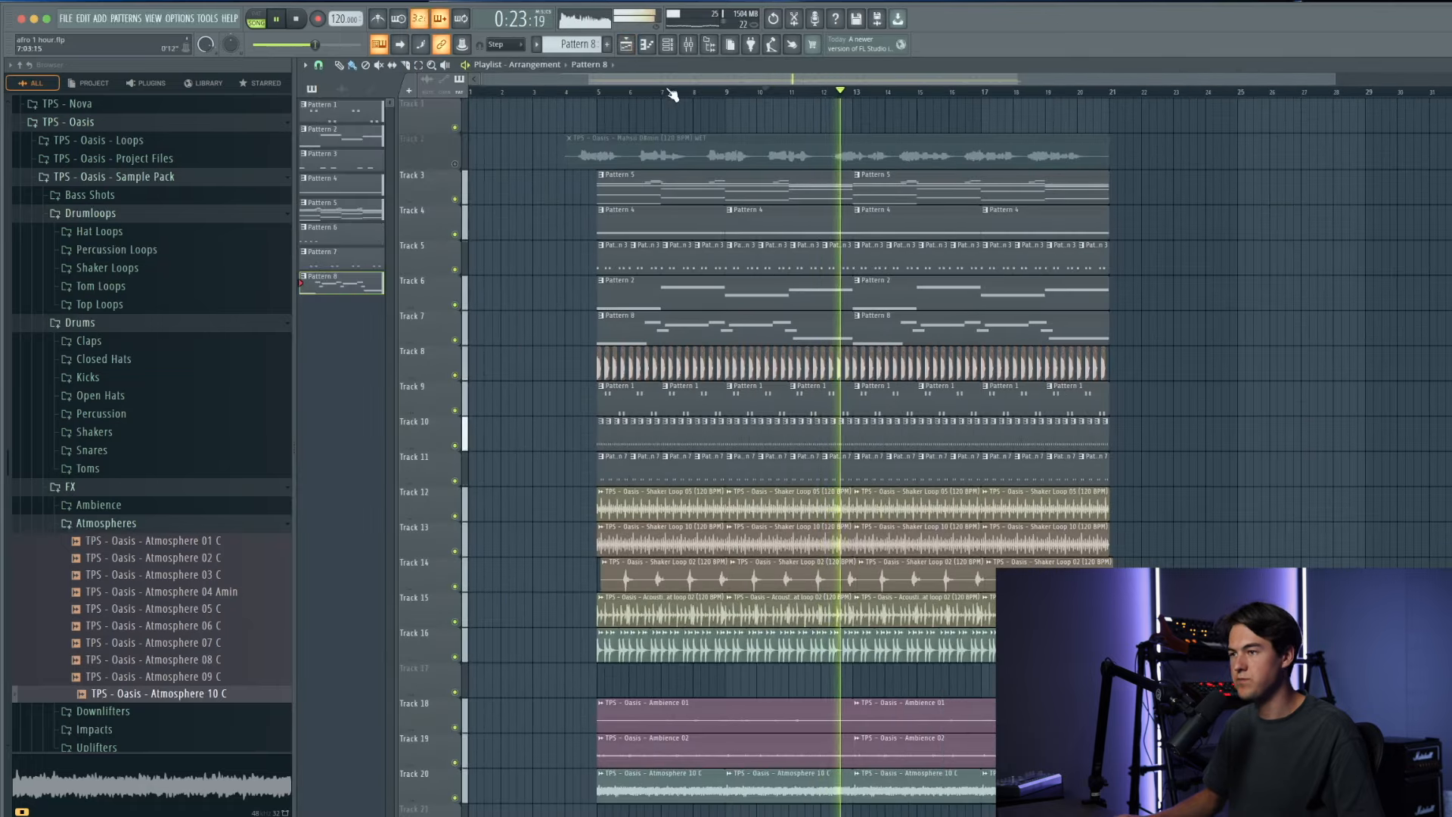
Step: Route Serum #5 to mixer insert 12 and add Fruity parametric EQ 2 with the low end cut
click(667, 43)
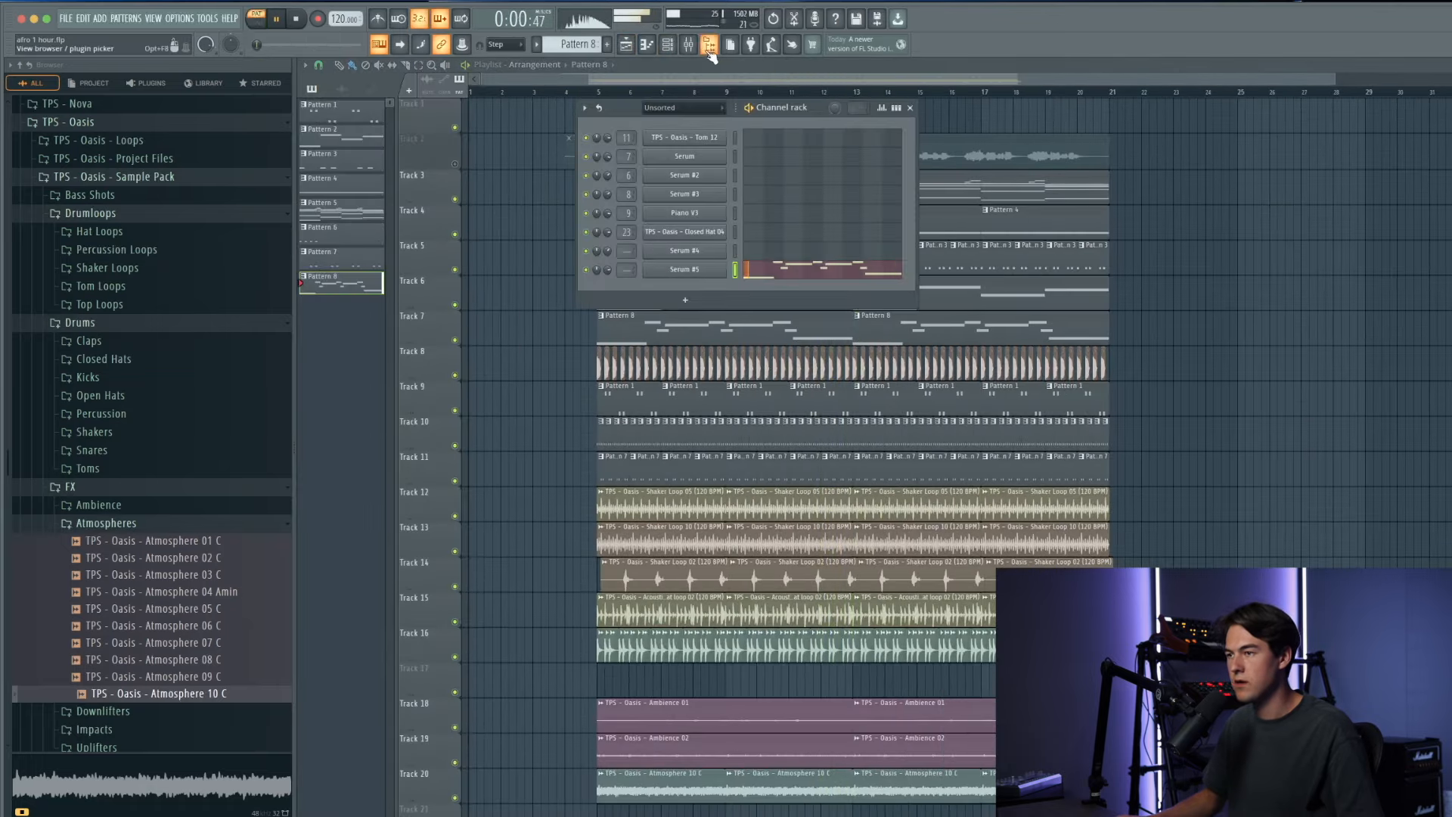
click(689, 46)
key(space)
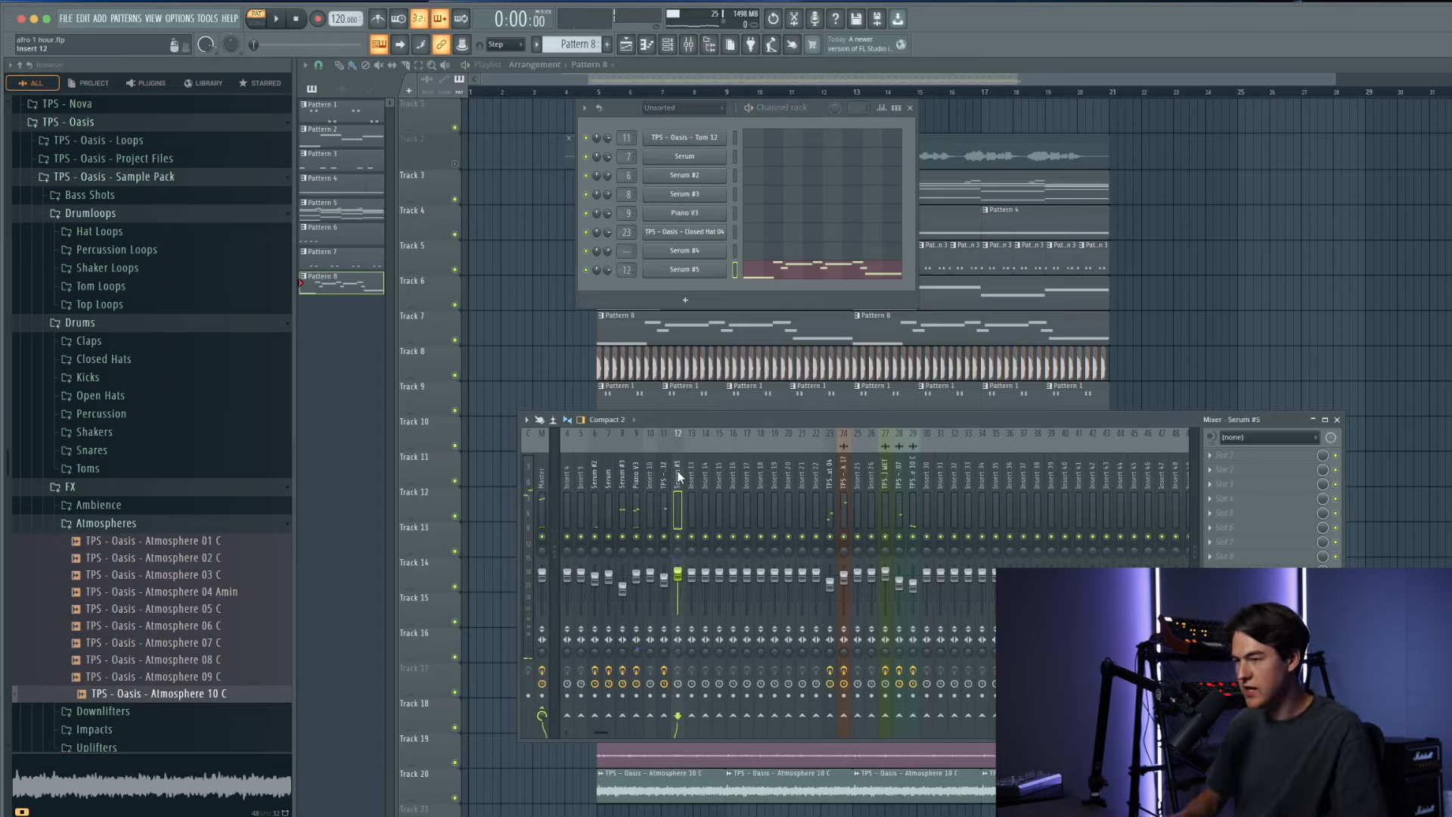
click(1255, 456)
click(1388, 261)
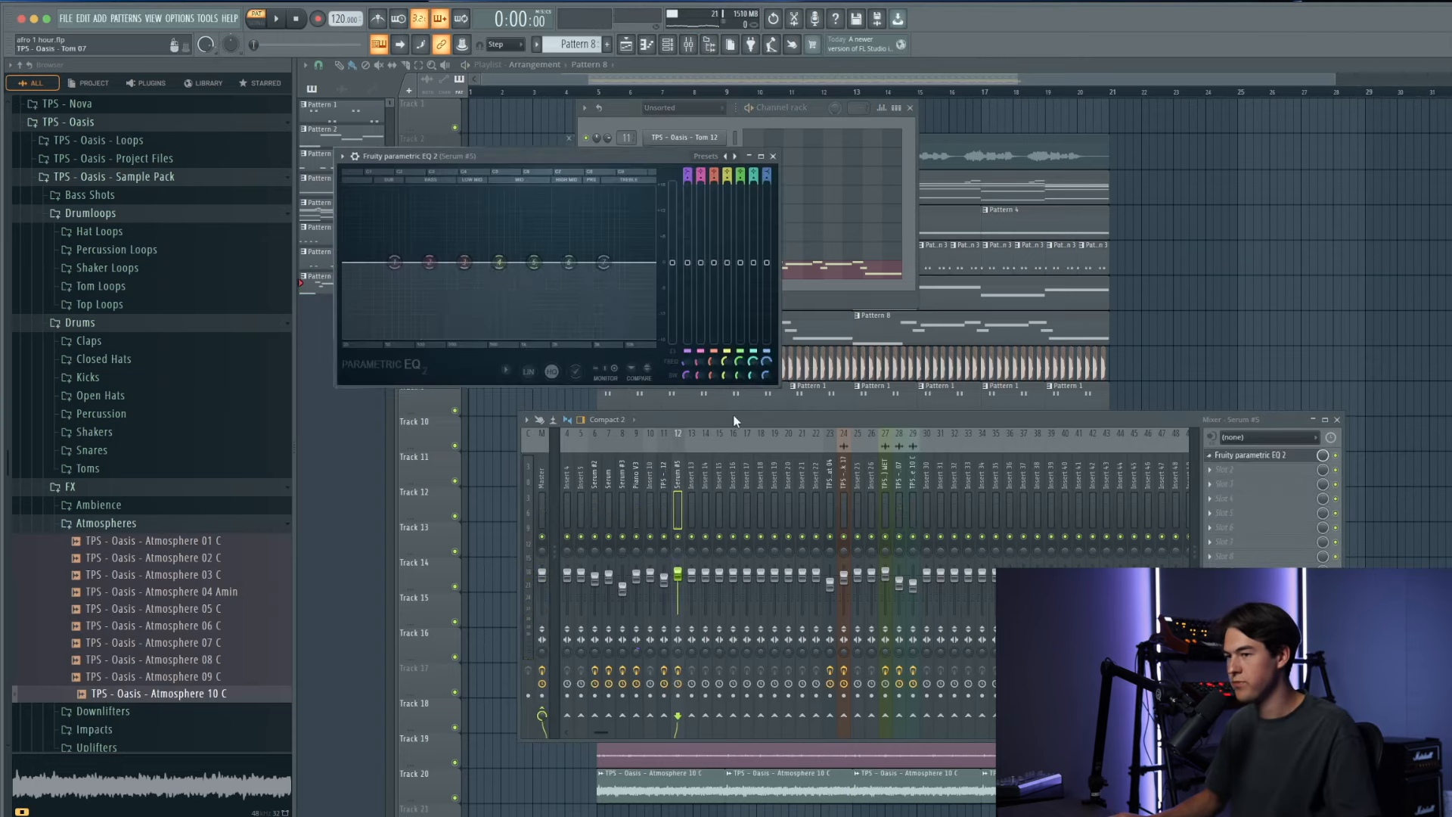
key(space)
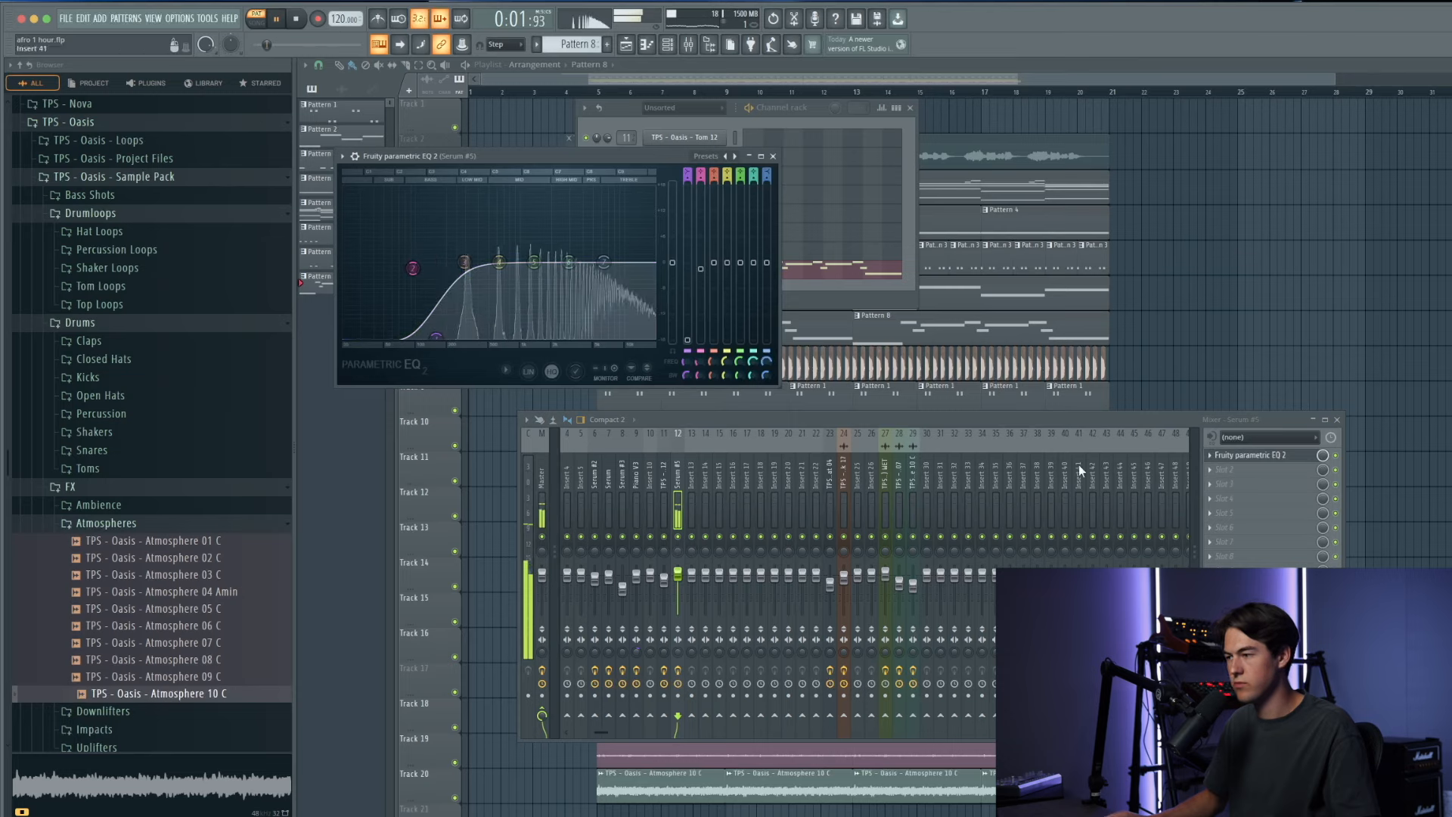
Step: Add Kickstart 2 to slot 7 of the Serum #5 insert, adjust its mix, and close both effect windows
click(1228, 542)
key(k)
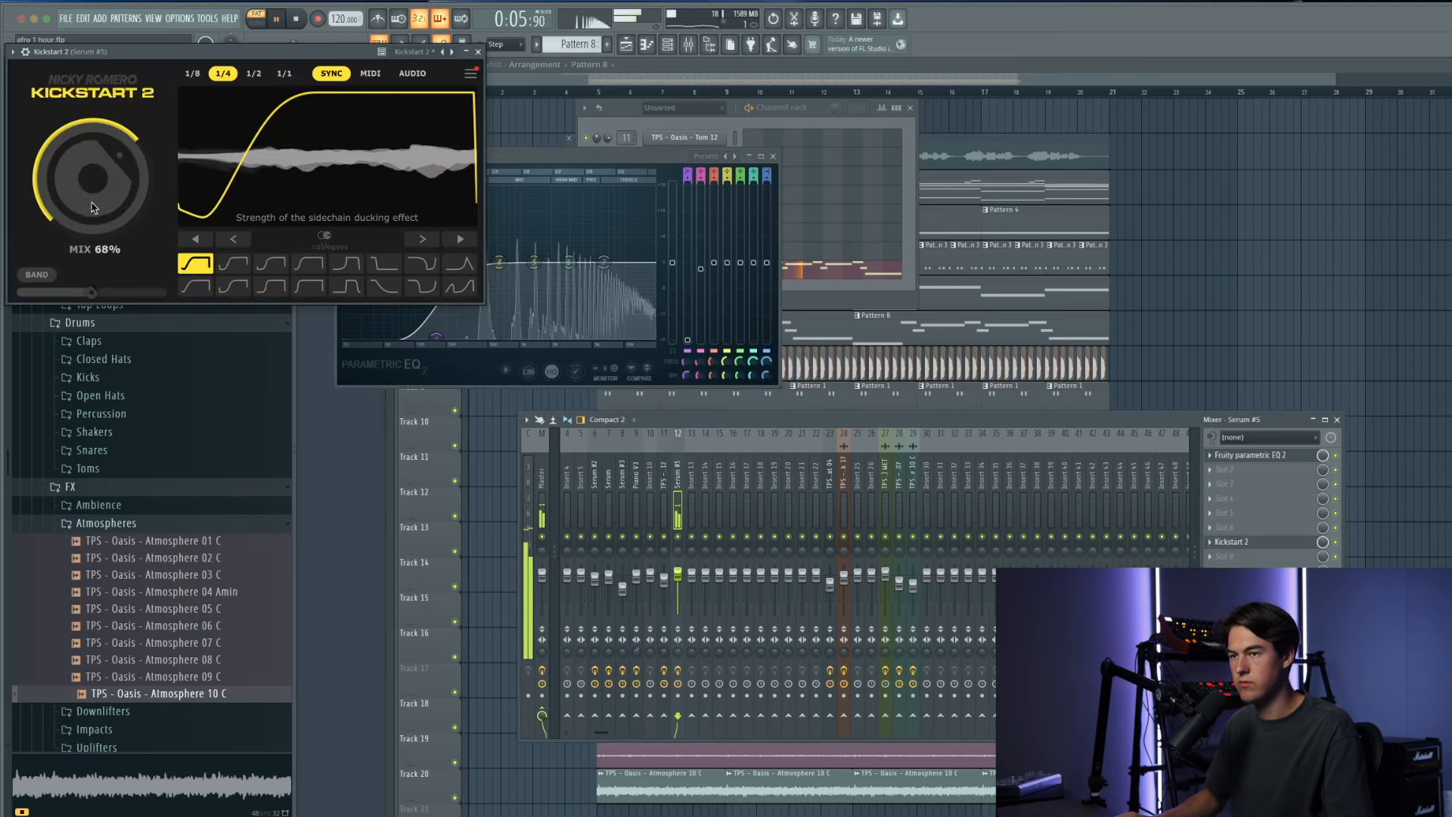
click(478, 52)
click(772, 157)
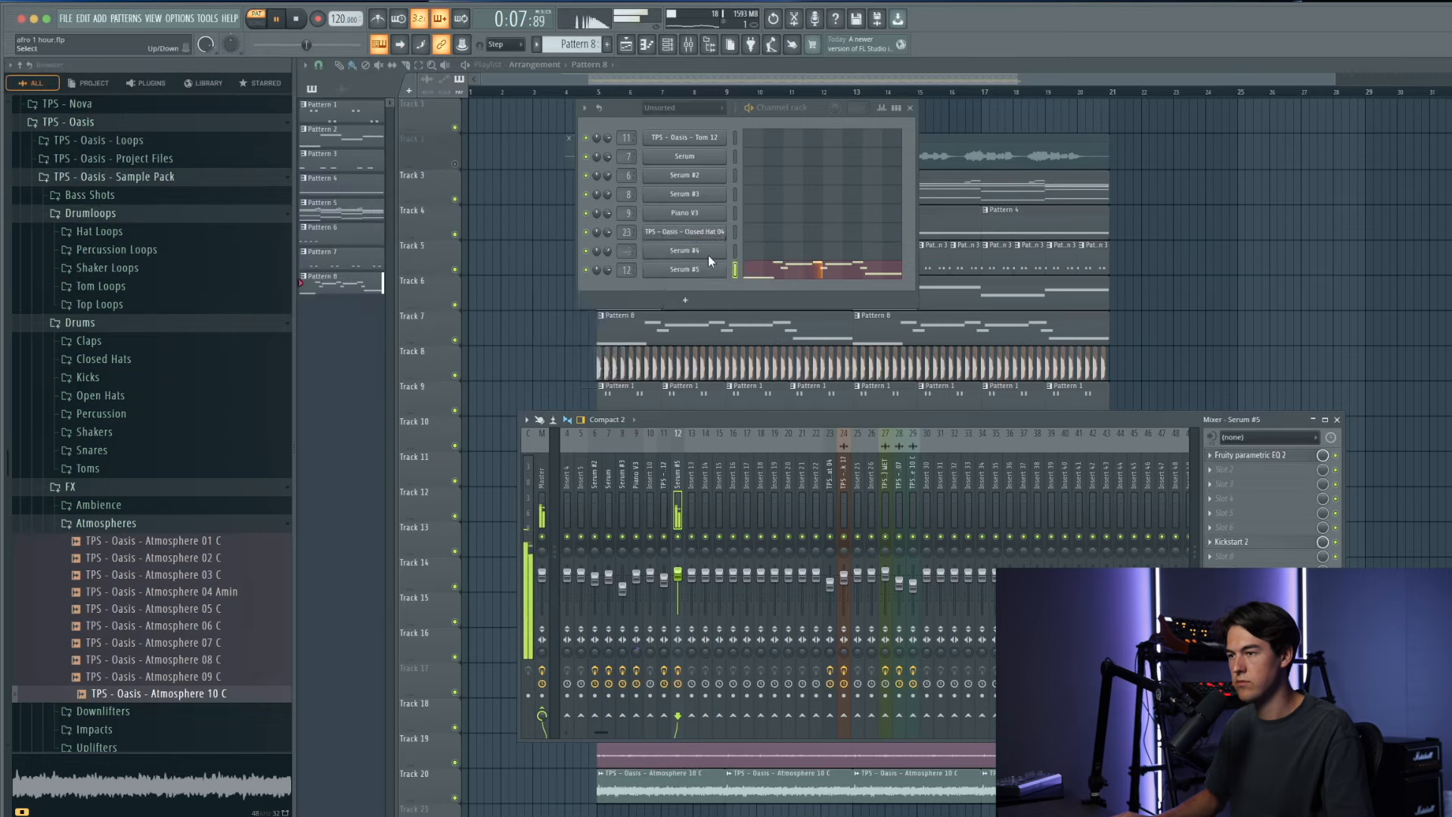
Step: Set the Wobble macro of Serum #5 to 0% and play the song from bar 4
click(697, 268)
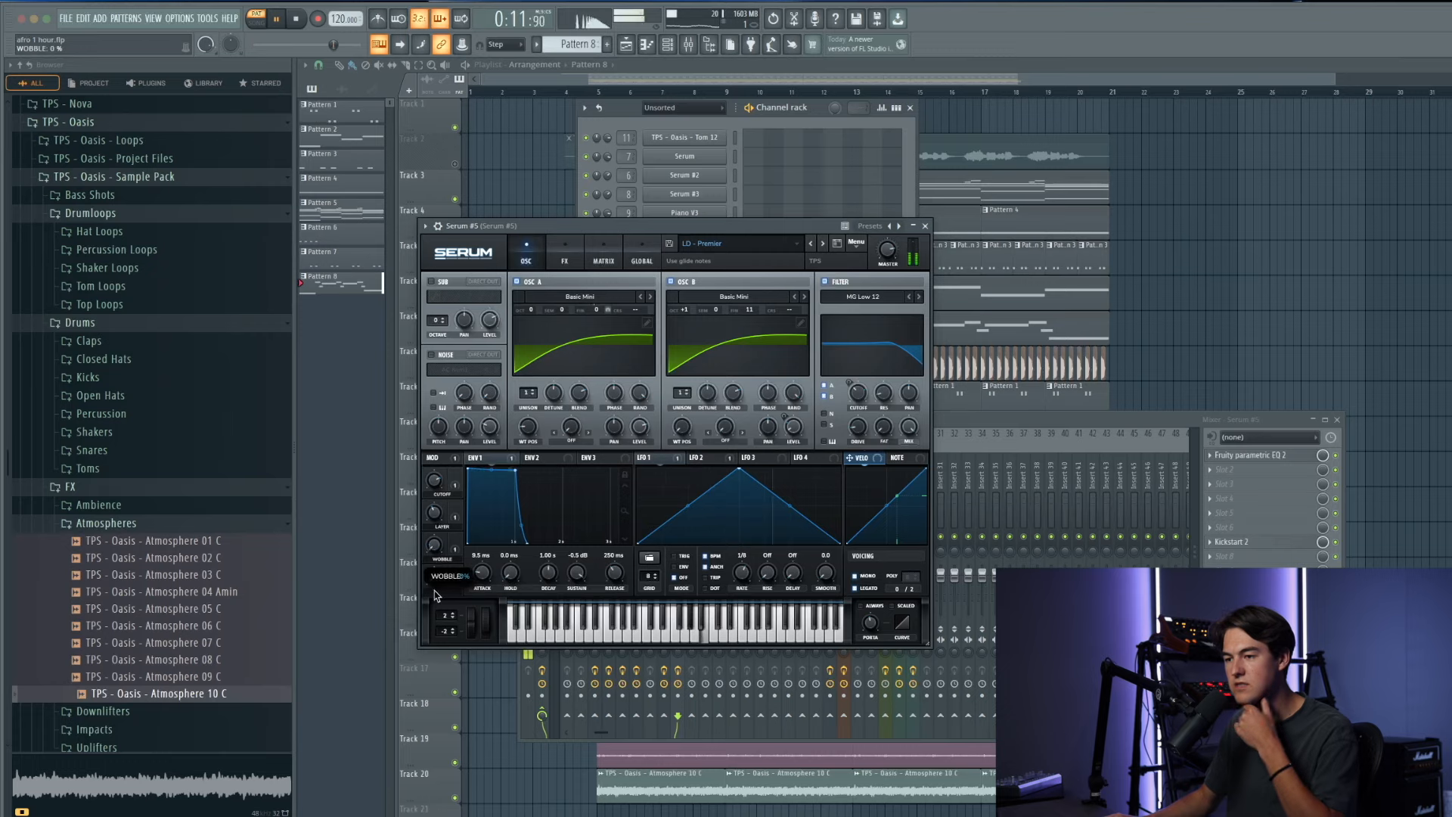
right_click(1316, 331)
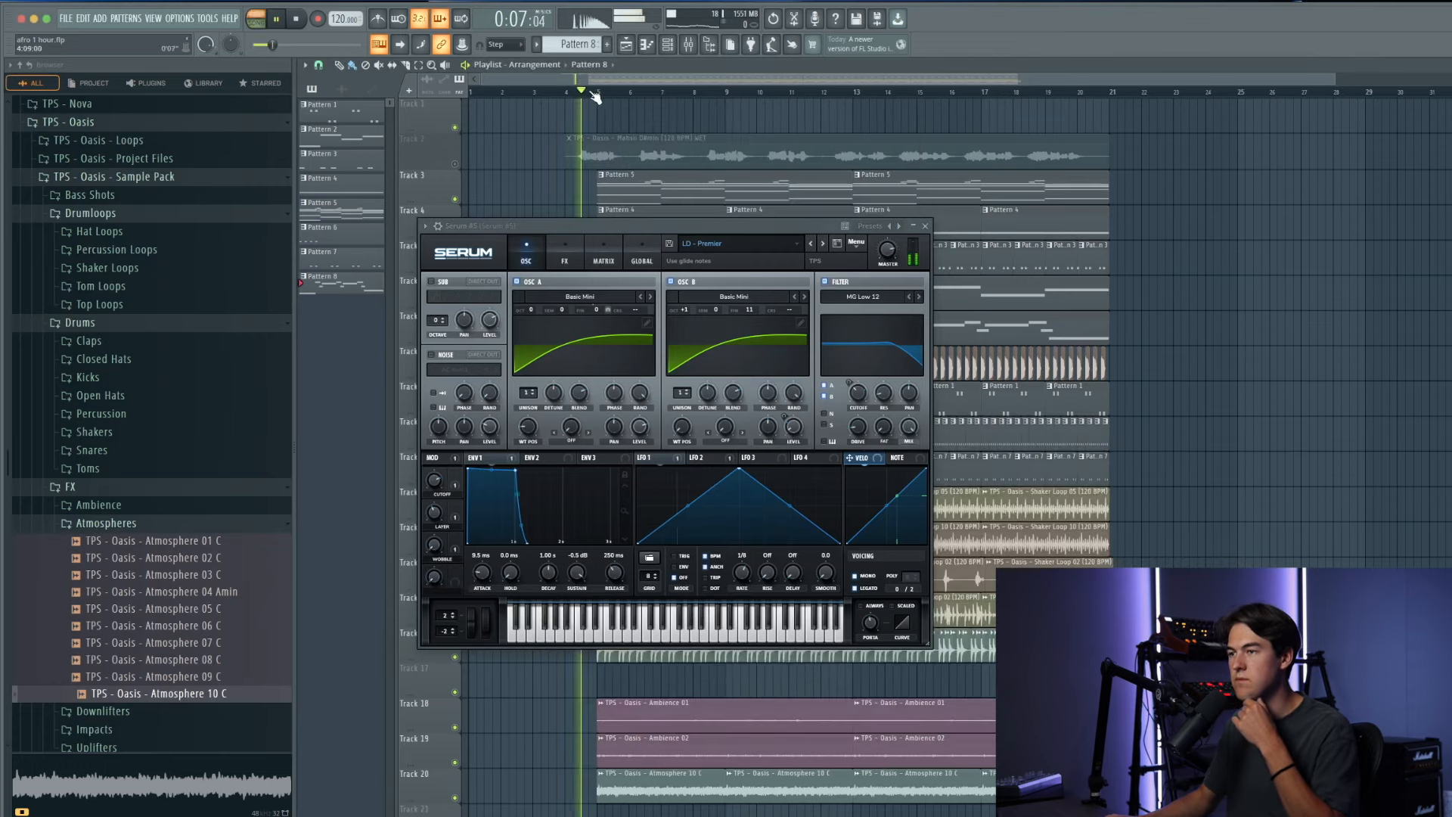
click(927, 227)
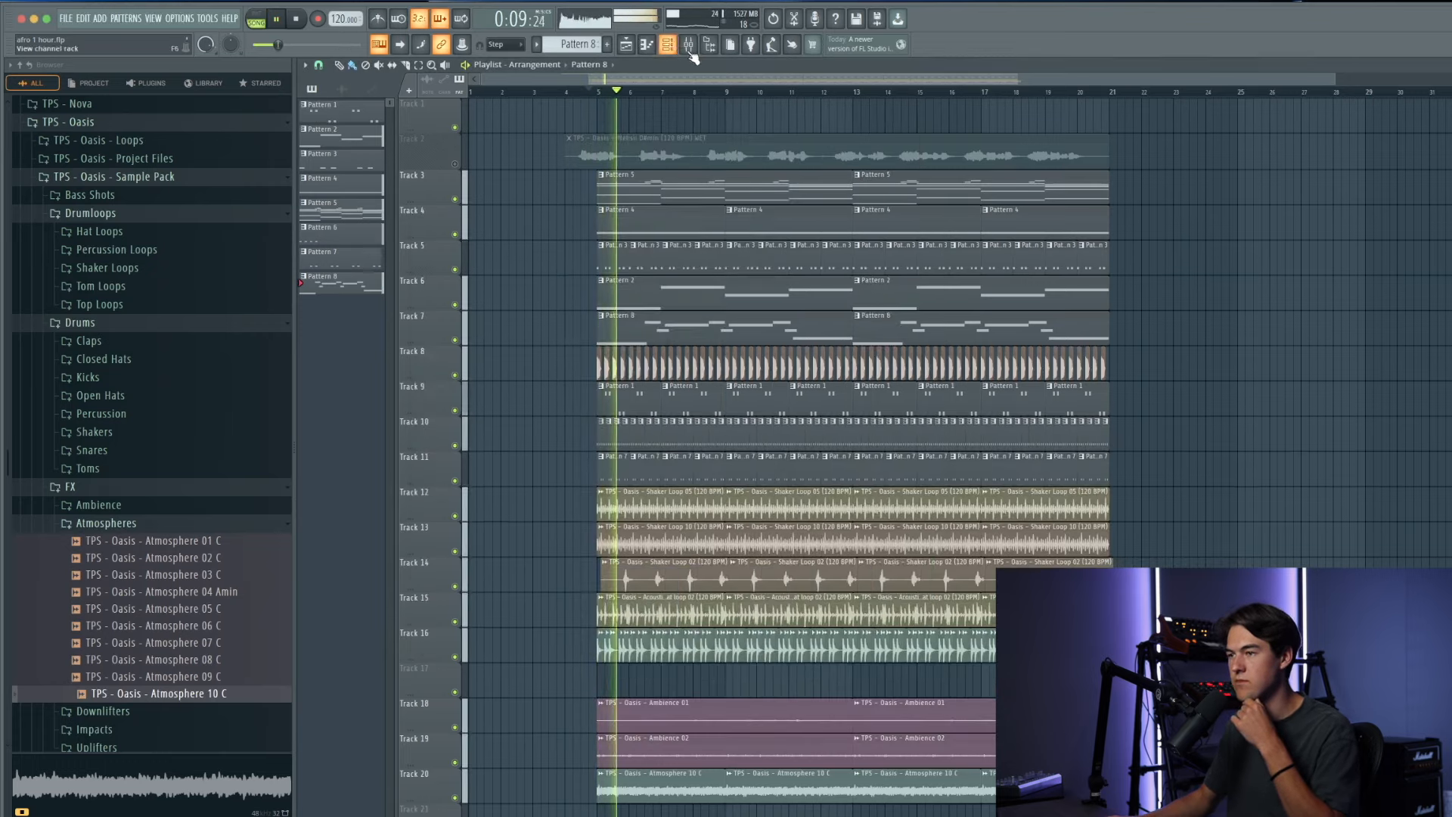
Step: Switch the Serum #5 insert's Kickstart 2 to the second ducking curve and set its mix to 59%
key(F9)
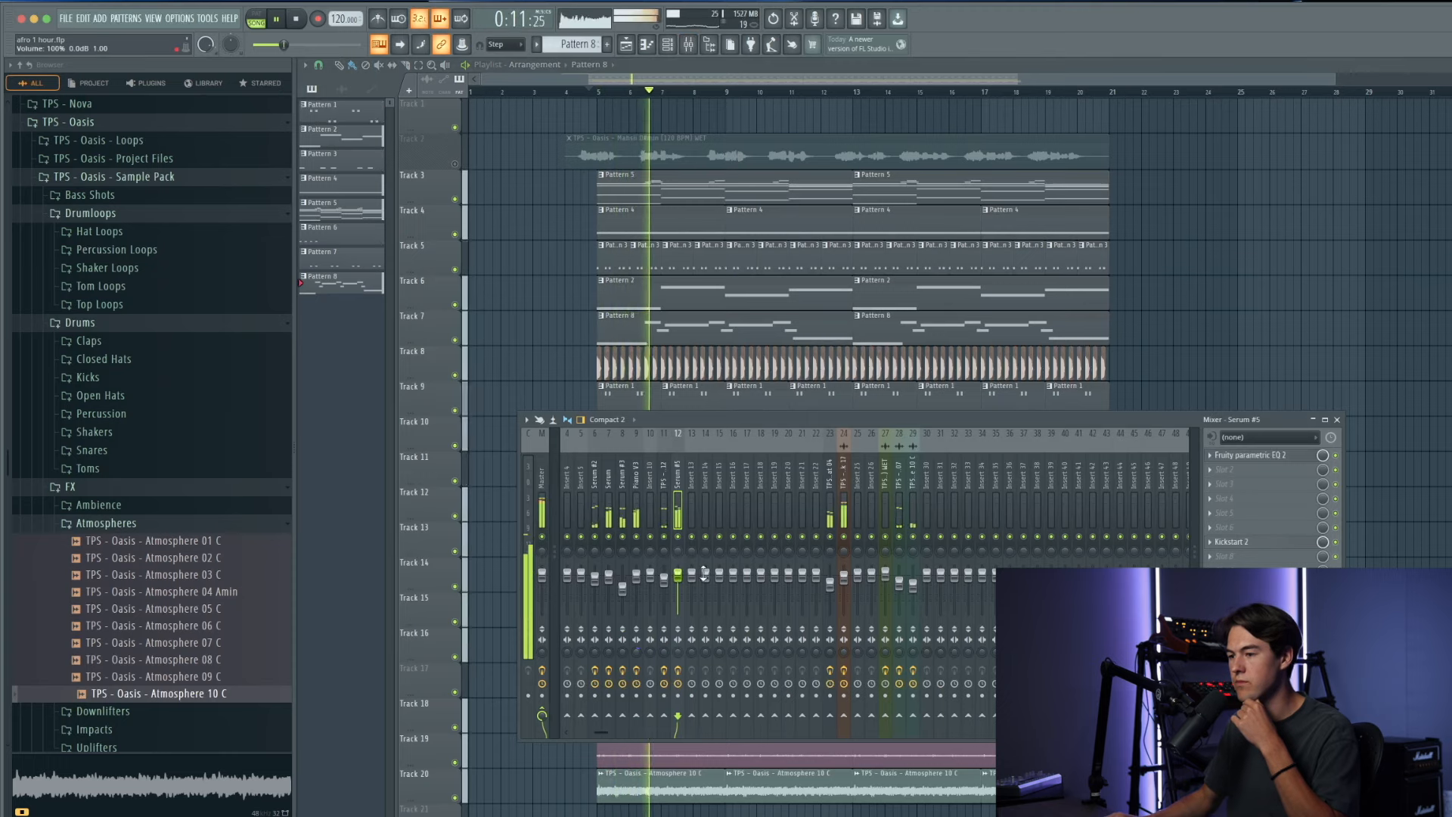
click(1240, 542)
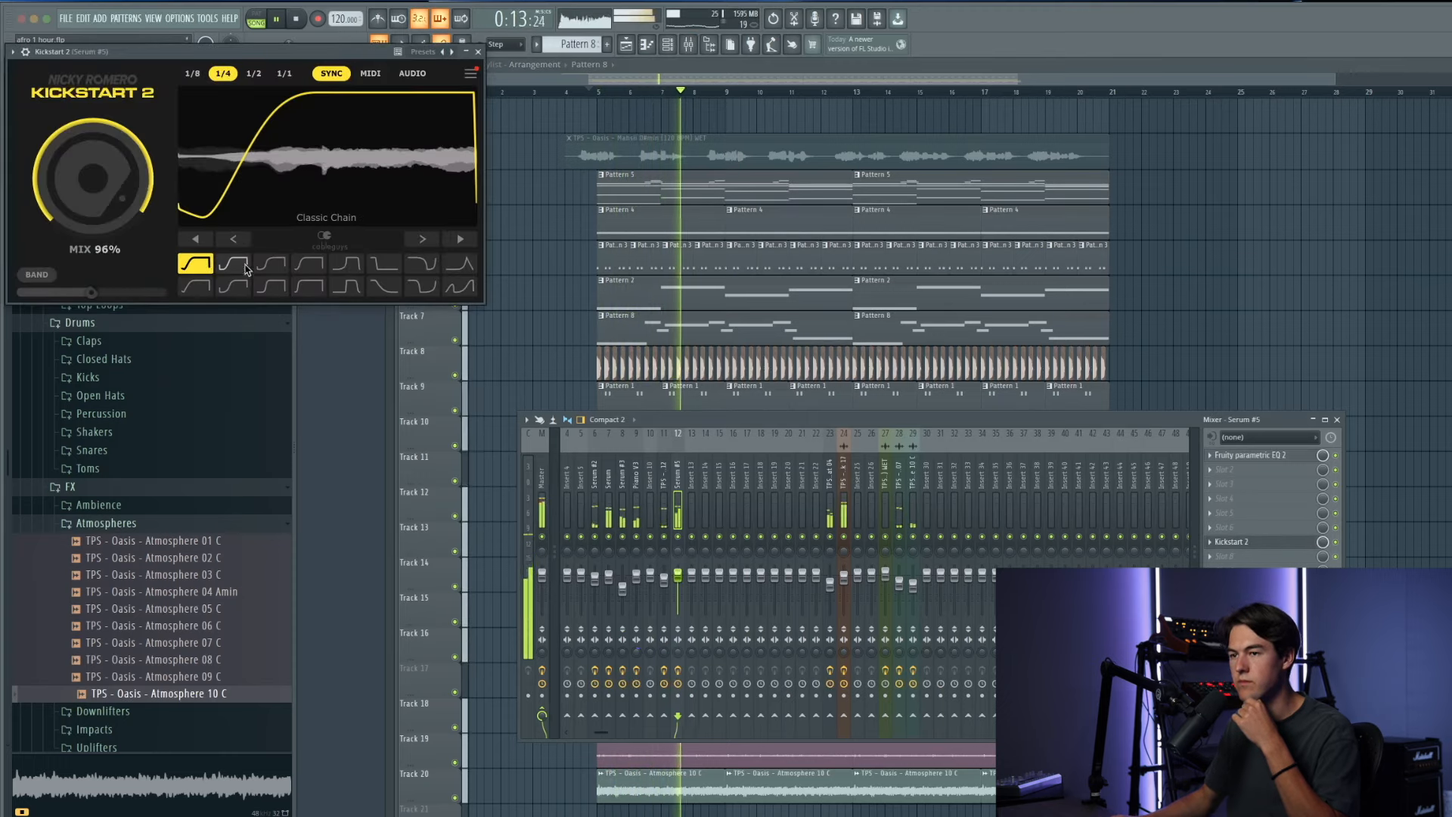
mouse_move(94, 173)
mouse_down()
mouse_move(134, 195)
mouse_move(115, 190)
mouse_up()
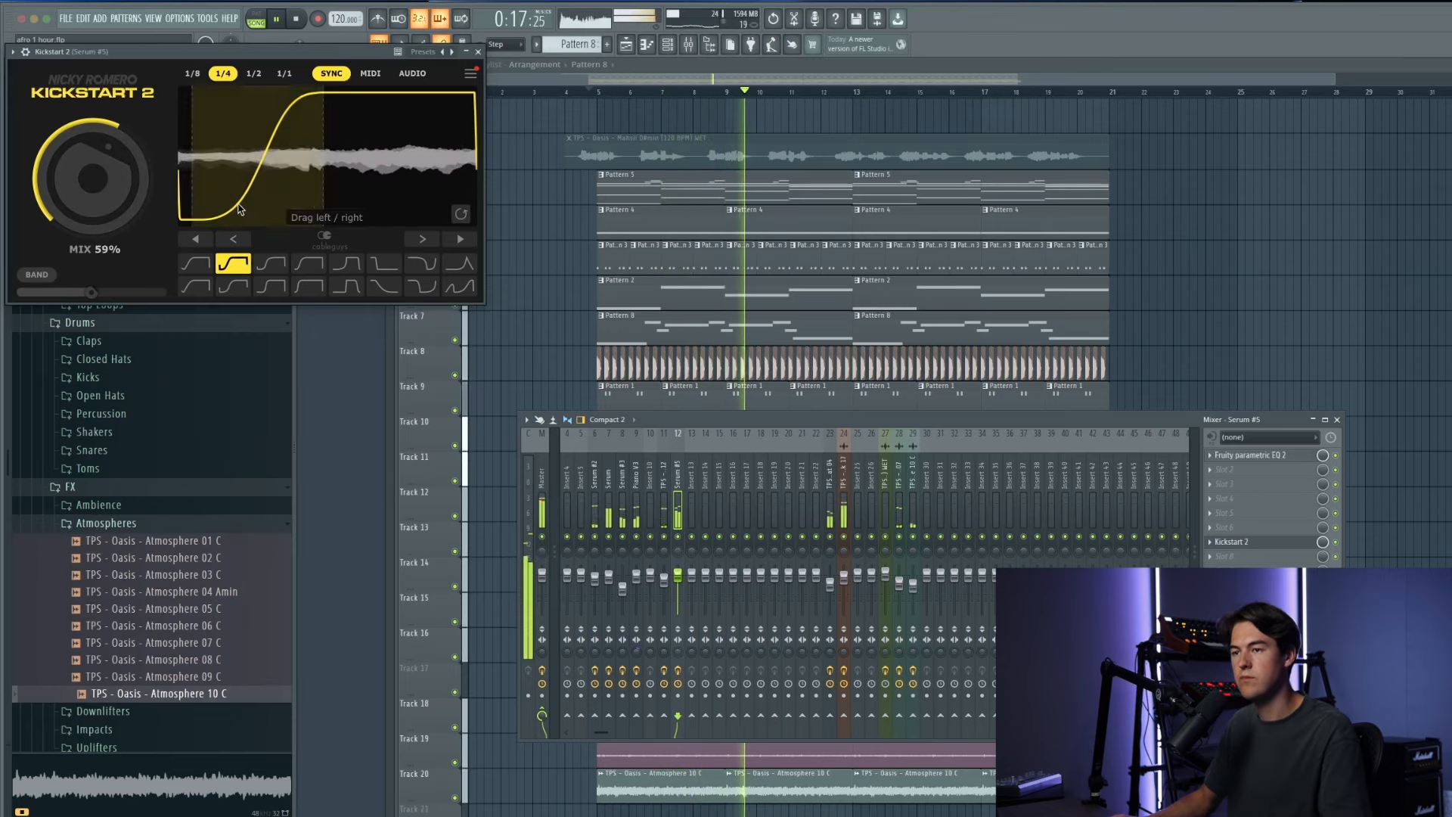
click(478, 51)
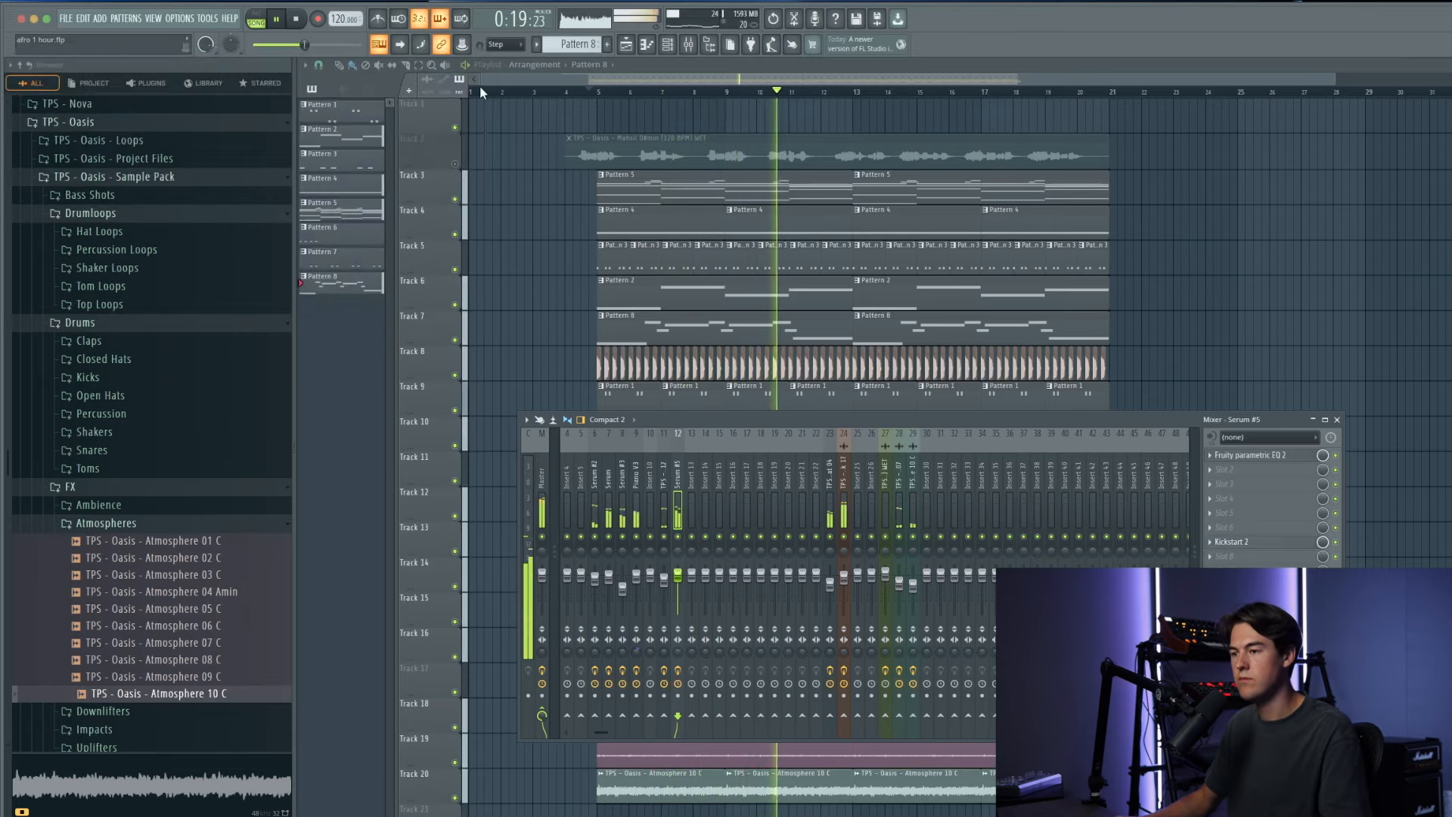
Step: Try transposing the whole Pattern 8 melody up one octave
double_click(839, 323)
key(ctrl+Up)
scroll(833, 338, down, 3)
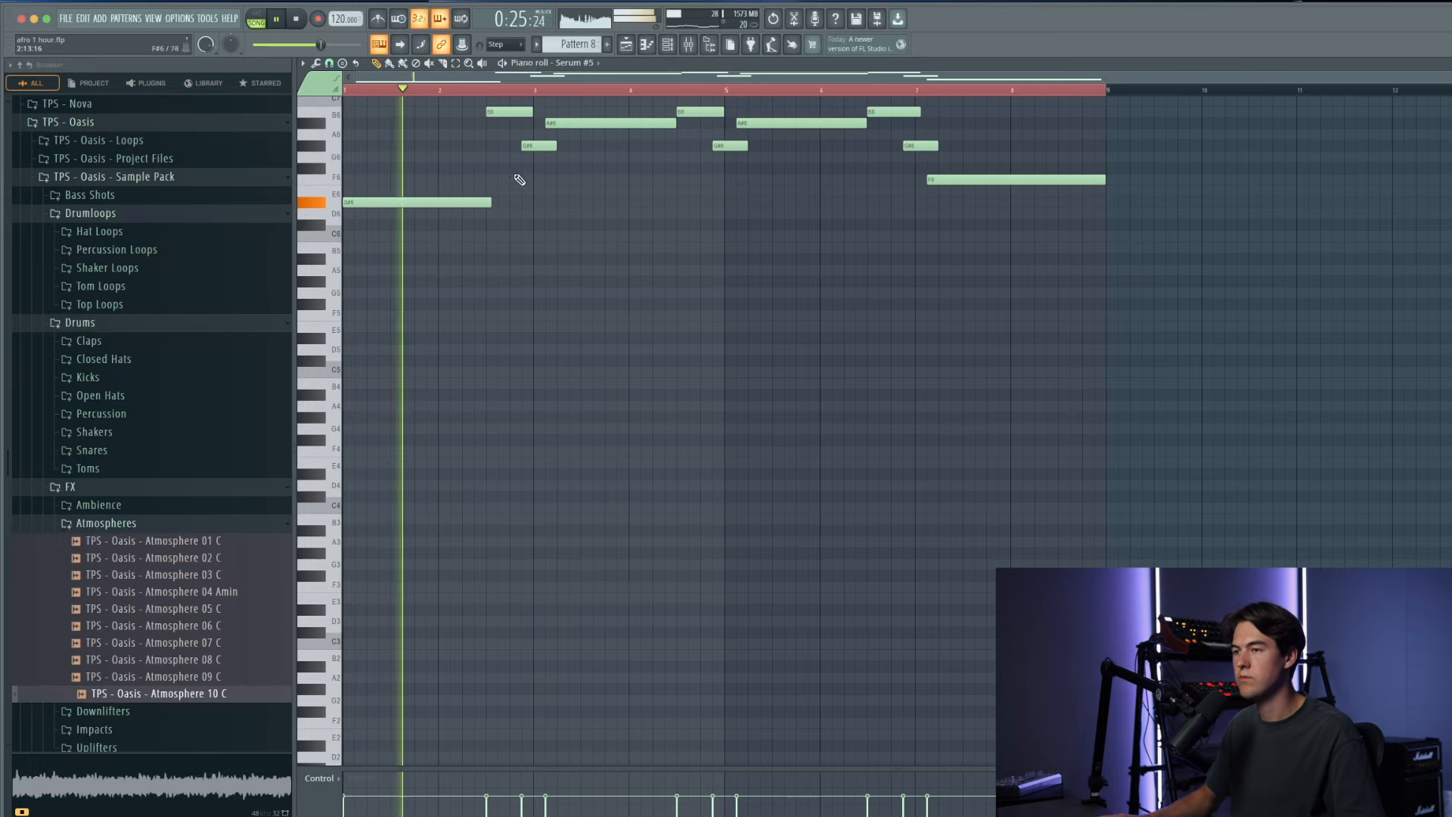
scroll(522, 185, up, 3)
Step: Set Kickstart 2's mix on the Serum #5 insert to 54% and transpose the melody back down one octave
click(689, 45)
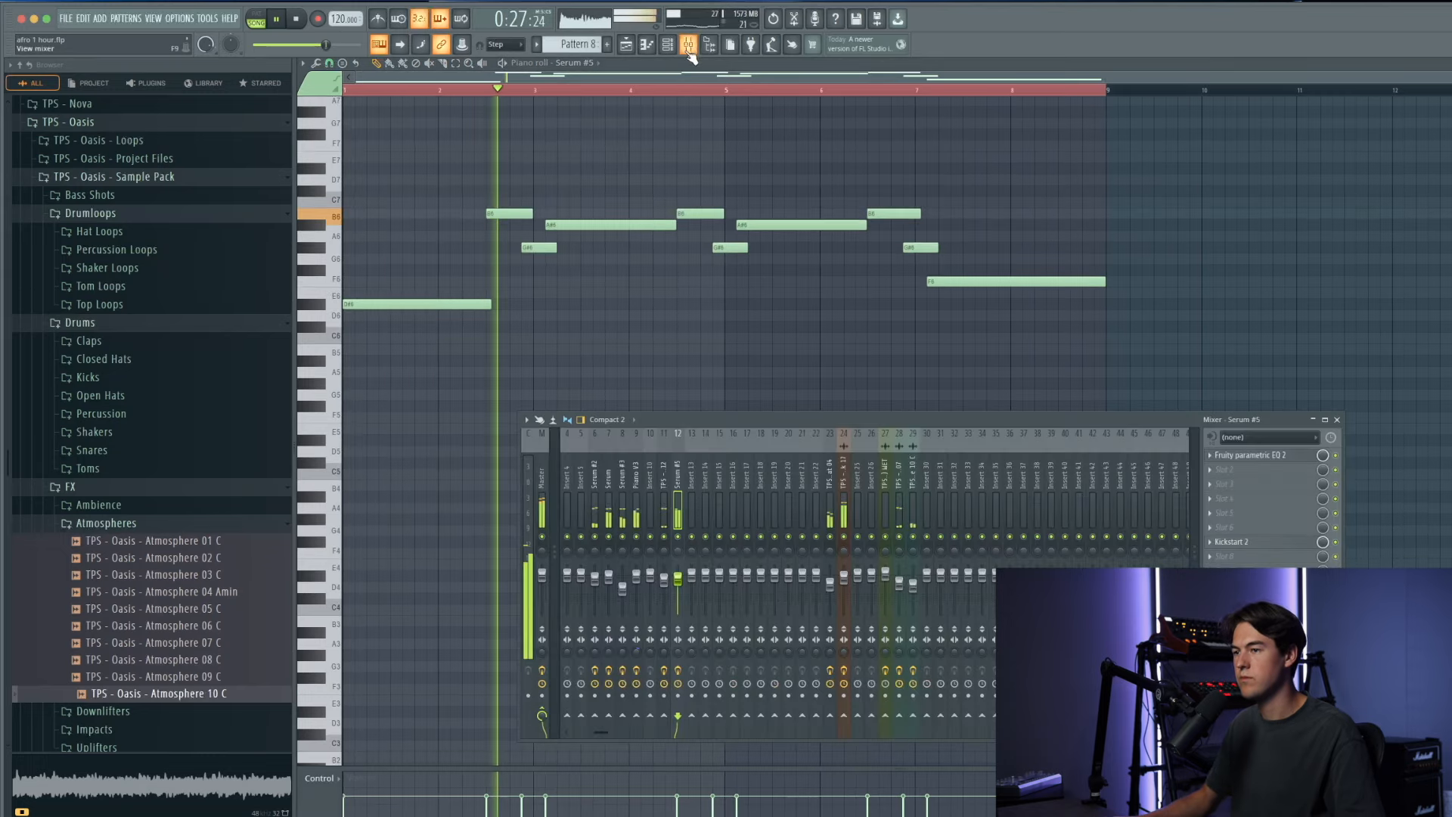
click(1240, 542)
drag(93, 178, 93, 231)
right_click(736, 350)
key(ctrl+Down)
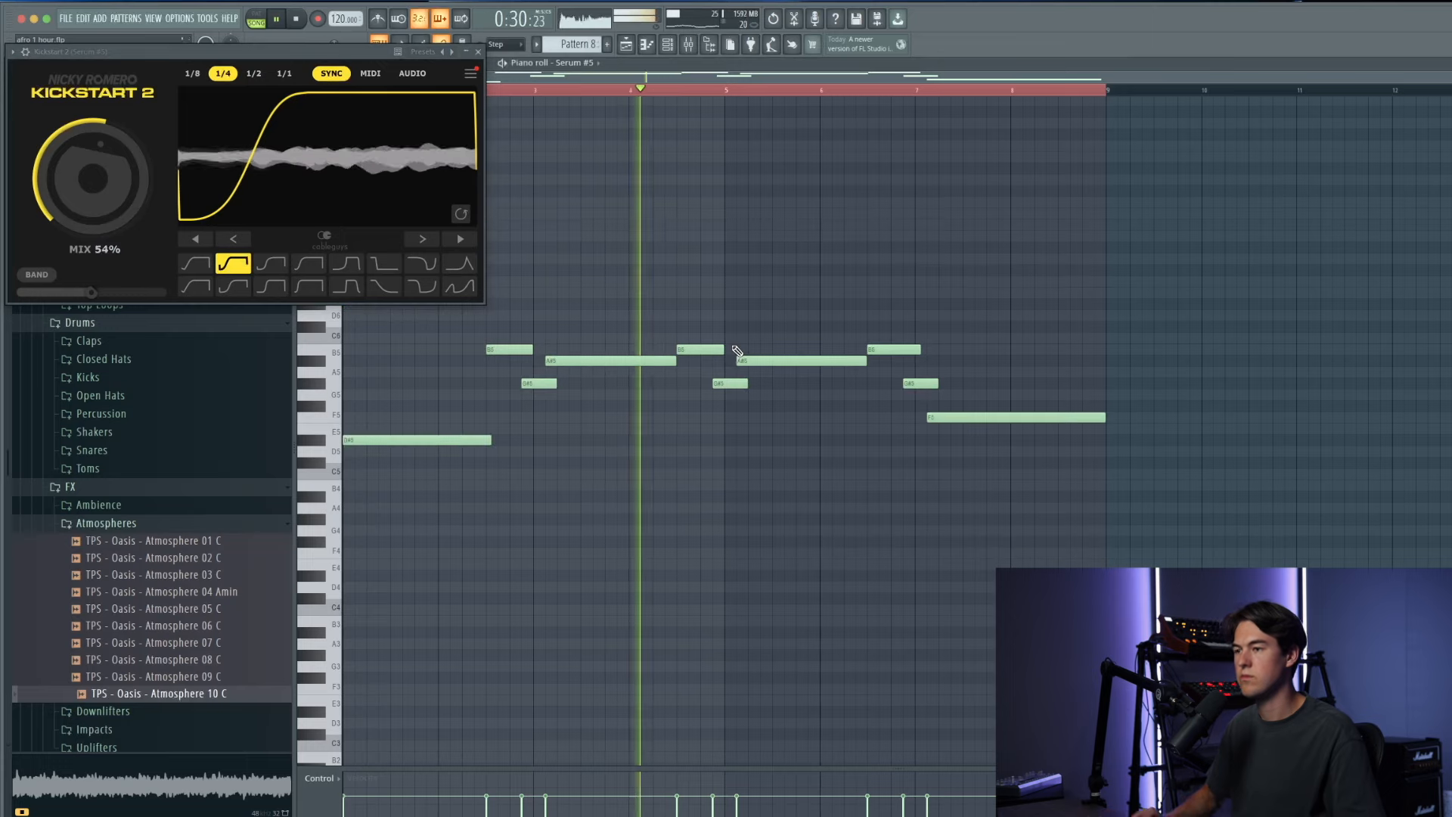
Step: Set the stereo separation of the Serum #5 insert to 30% separated and return to the playlist
click(478, 53)
click(689, 46)
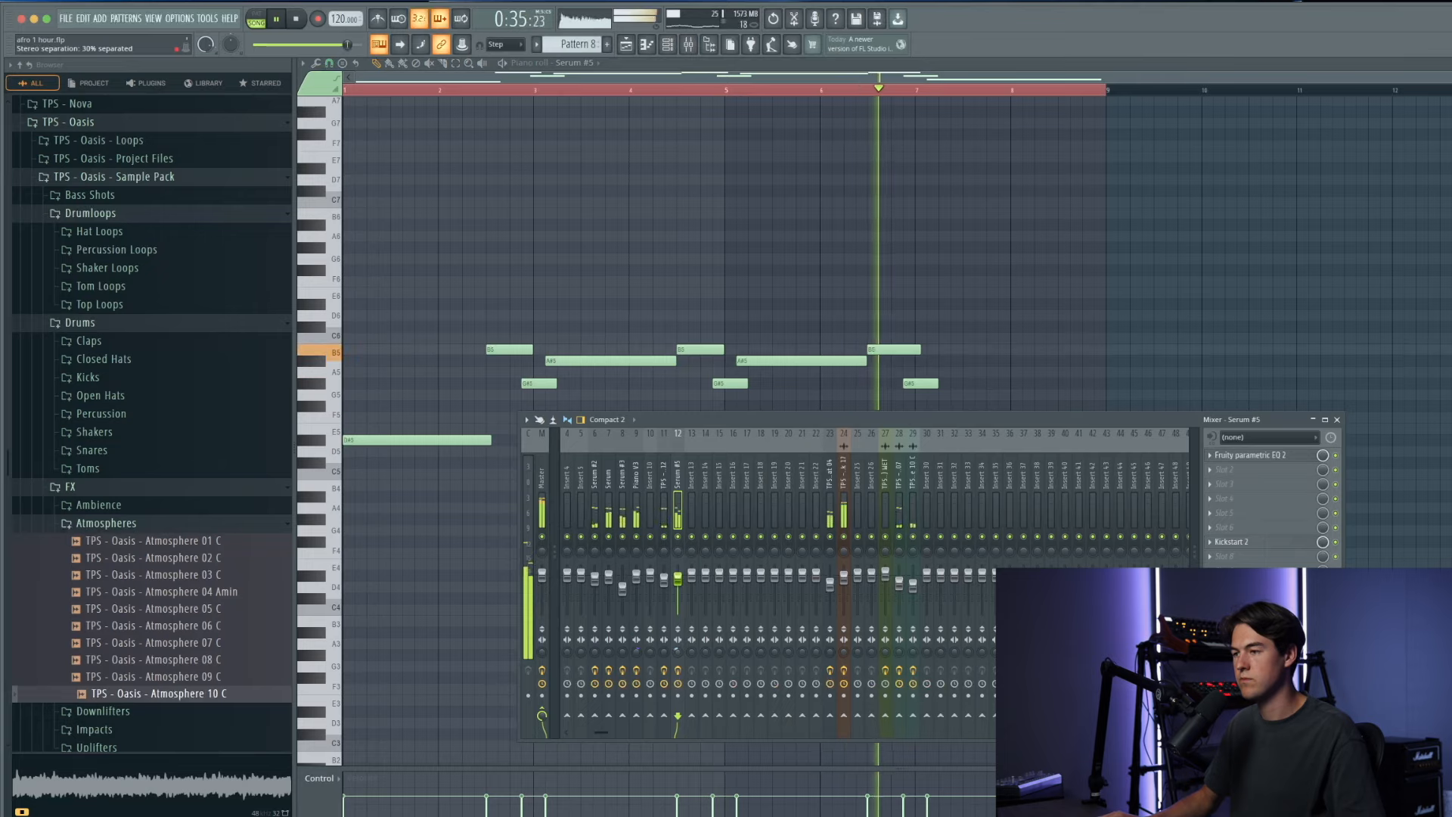
key(F9)
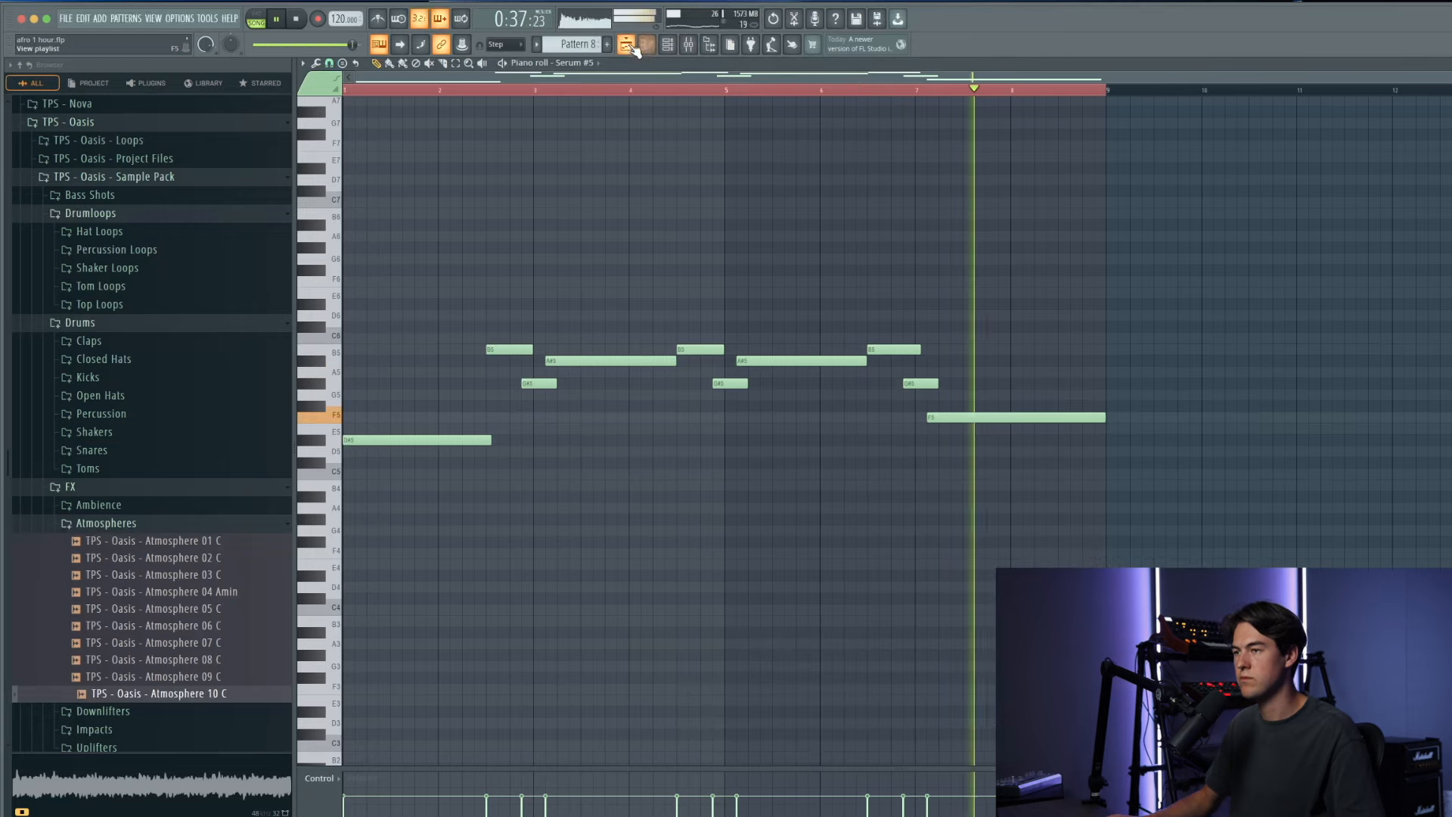
key(F5)
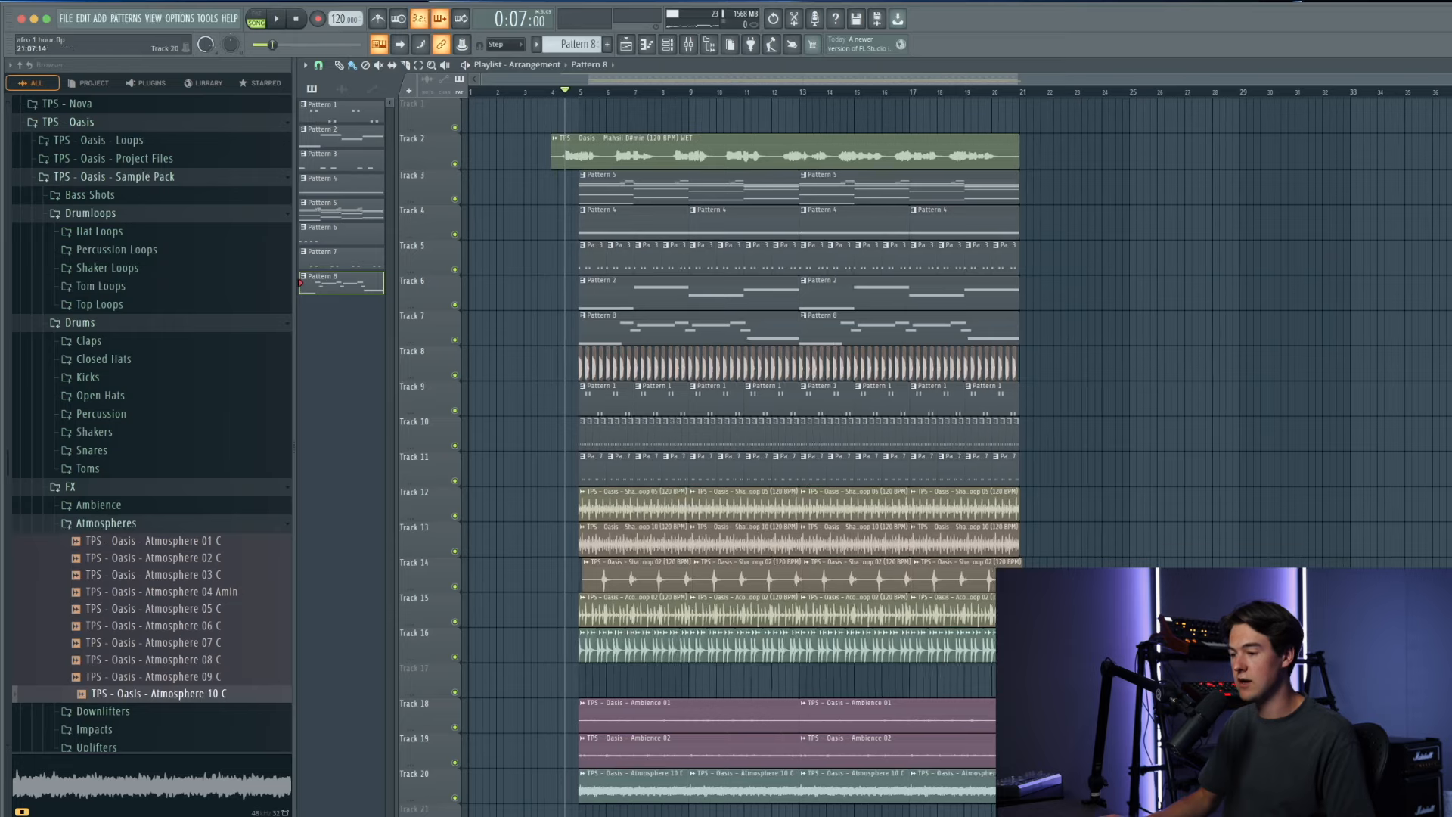
Step: Select all playlist clips and move the whole loop later in the timeline so its patterns start at bar 73
drag(1074, 809, 557, 168)
drag(636, 192, 1210, 98)
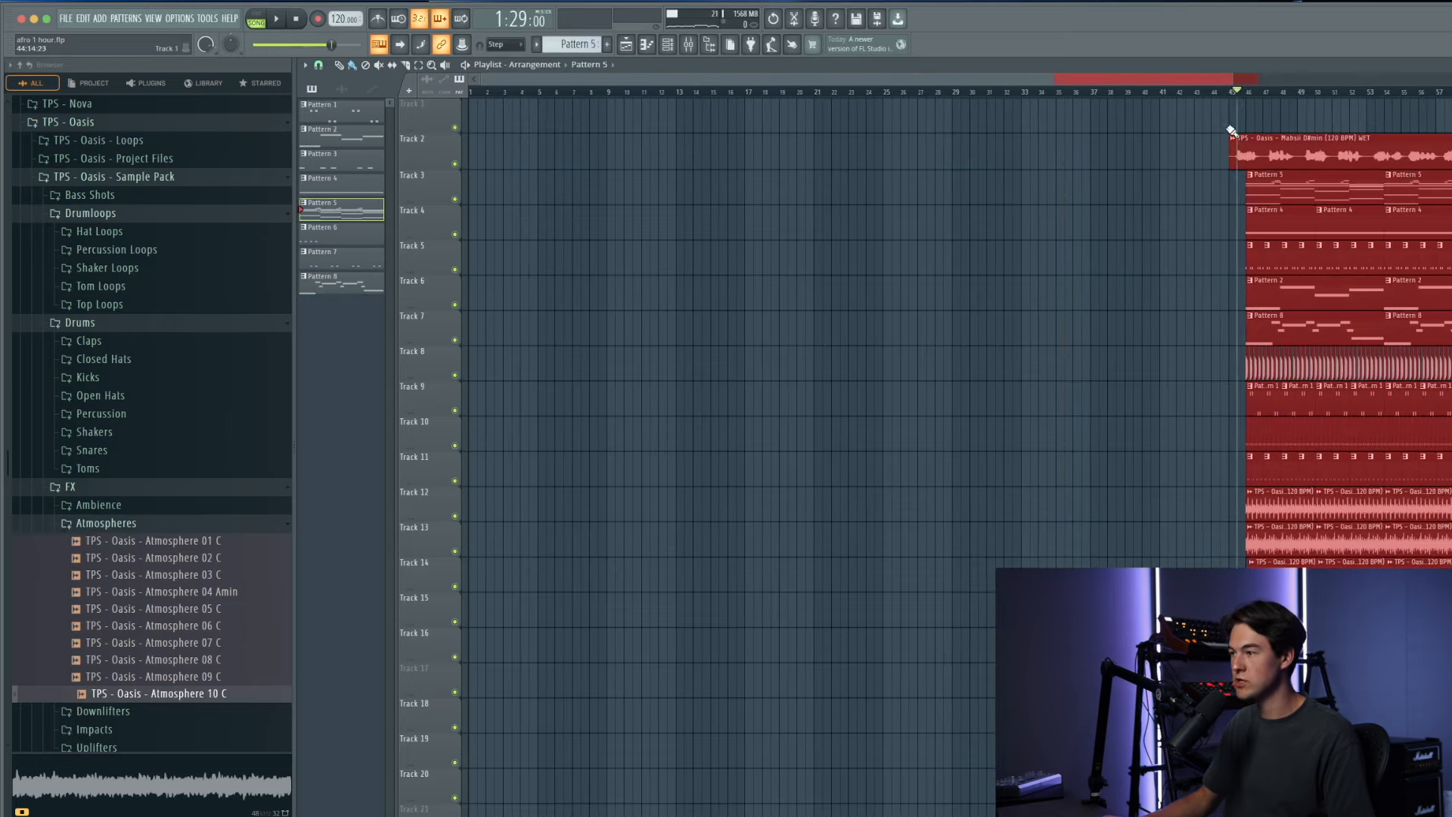
scroll(1242, 125, down, 2)
drag(1098, 199, 1187, 193)
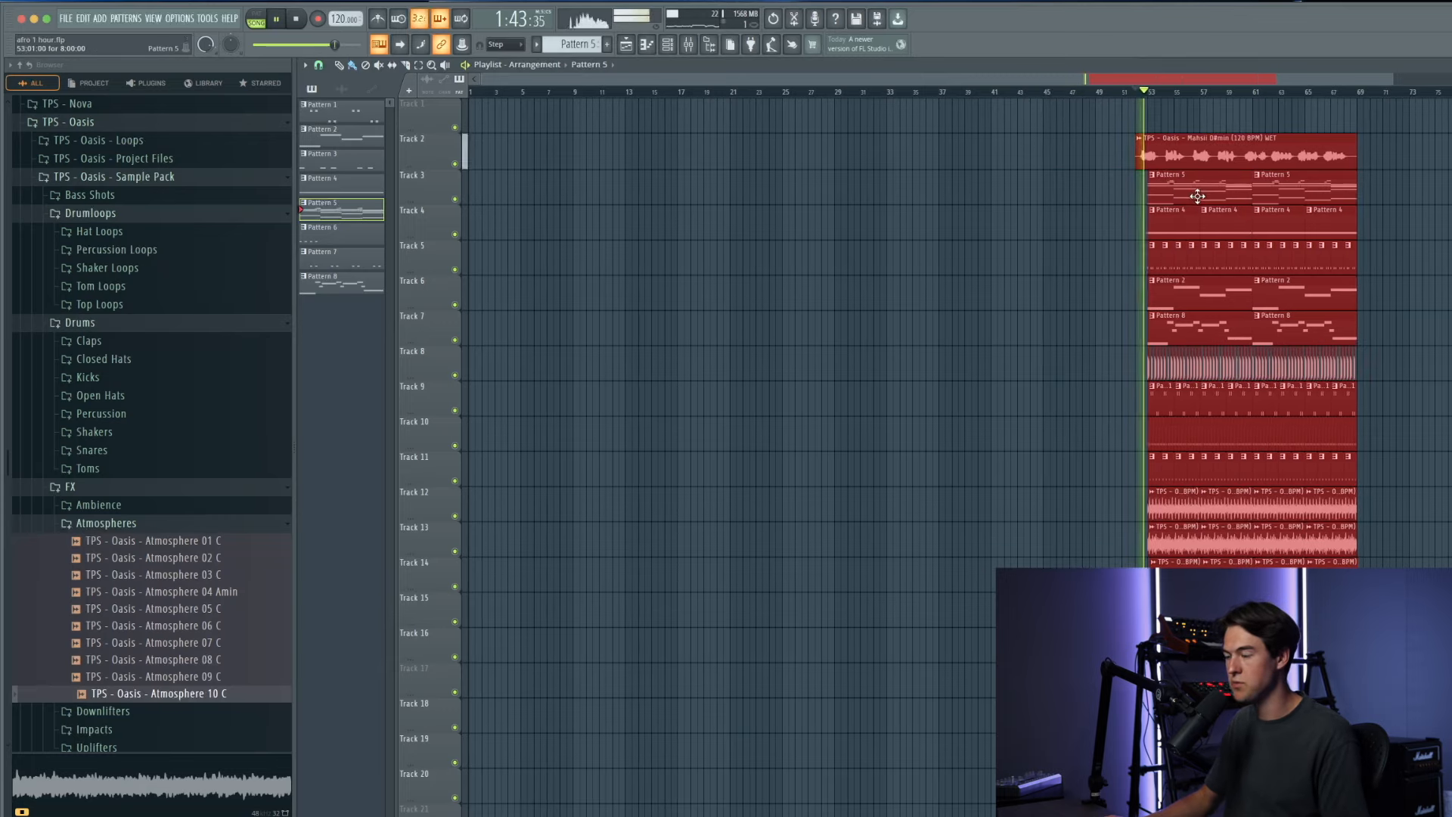
scroll(1198, 196, down, 3)
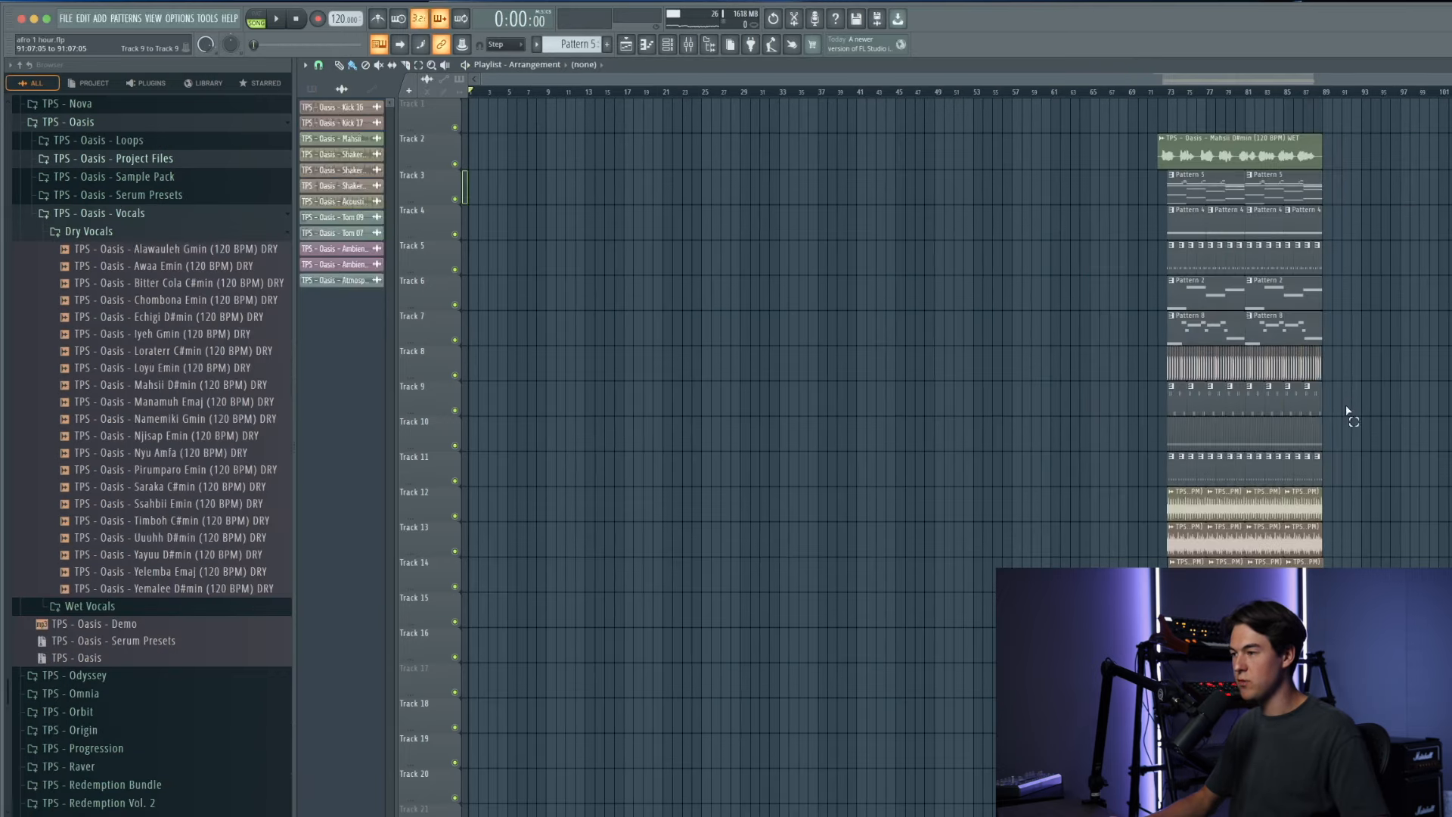
Step: Copy the kick clips and Pattern 1 clips from the loop to bar 1 on Tracks 8 and 9
drag(1170, 384, 482, 401)
key(space)
scroll(428, 358, up, 2)
ctrl+click(541, 317)
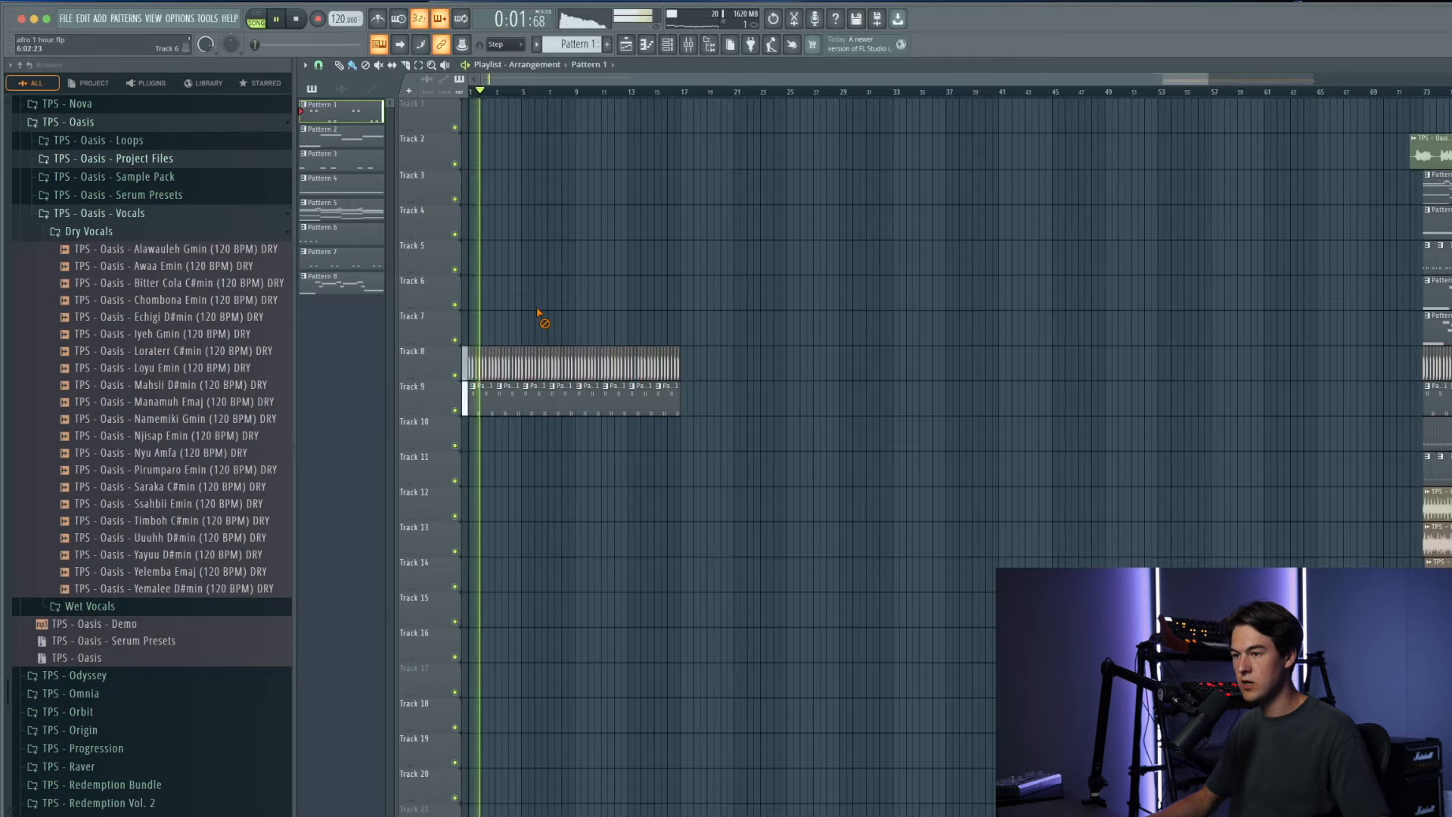
Step: Copy the Ambience 01, Ambience 02 and Atmosphere 10 C clips to bar 1 on Tracks 18 to 20 and play the intro
scroll(1042, 186, down, 3)
scroll(983, 219, up, 3)
scroll(989, 268, down, 2)
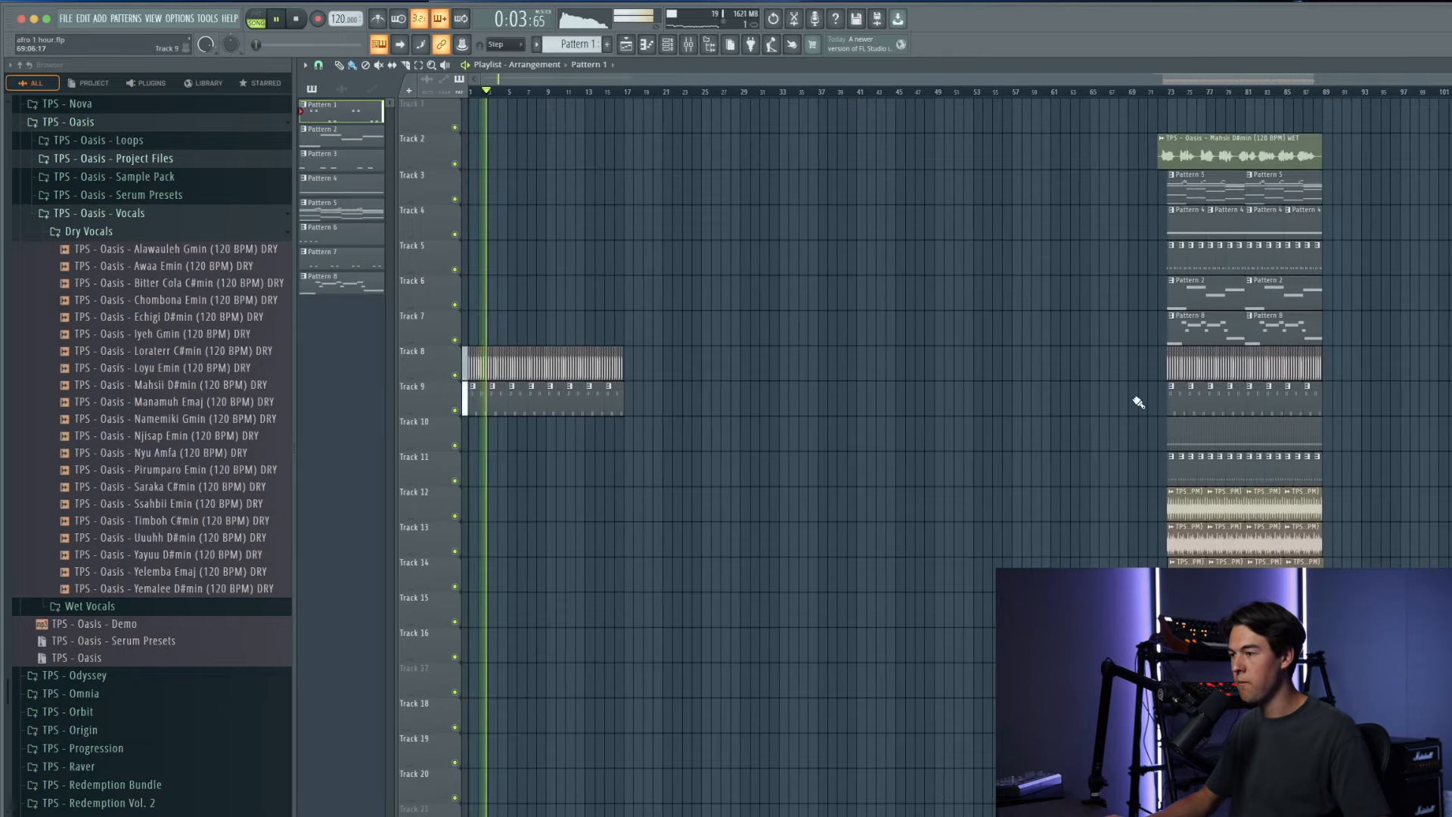
scroll(410, 362, down, 3)
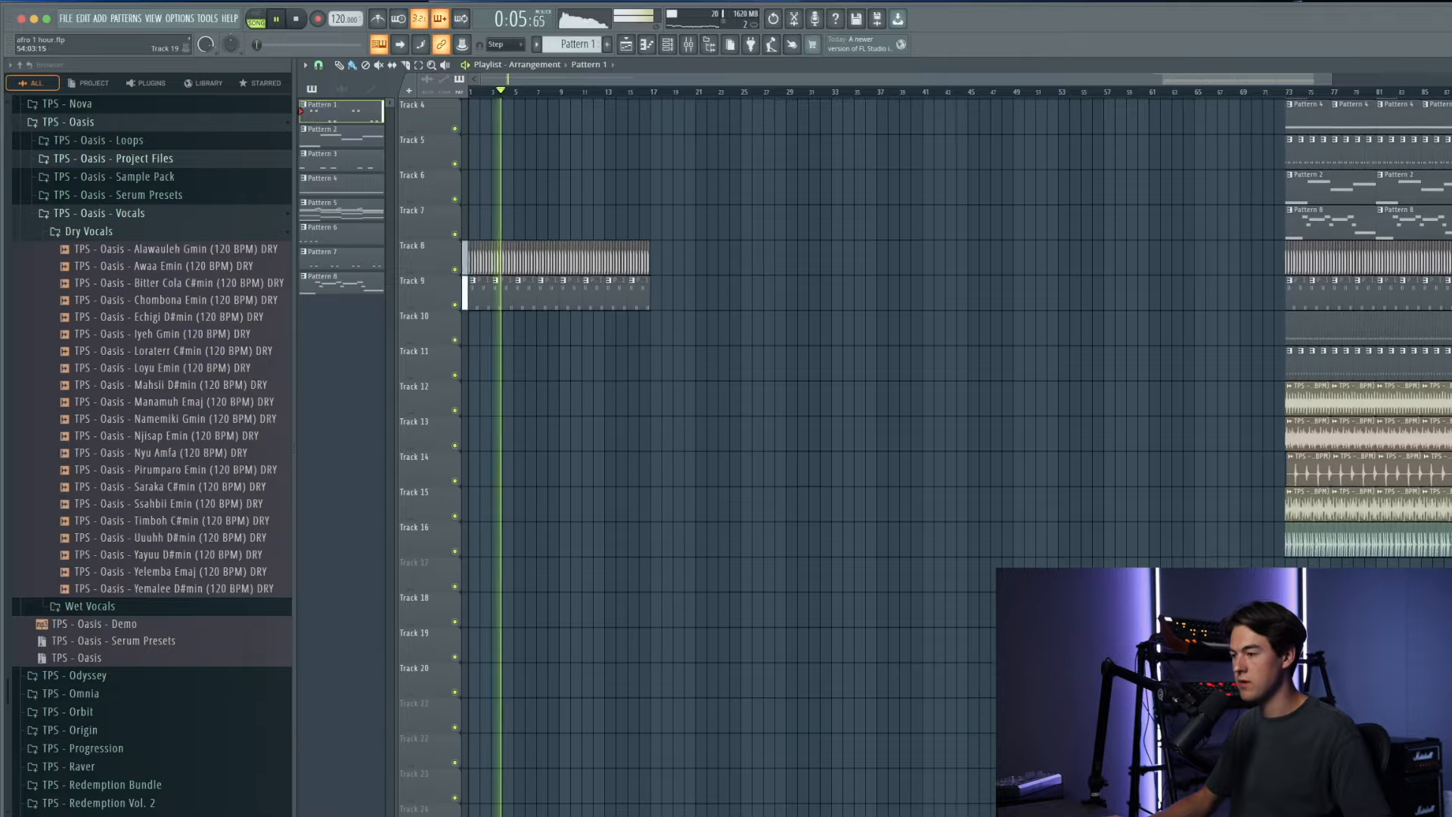
key(space)
drag(875, 604, 476, 598)
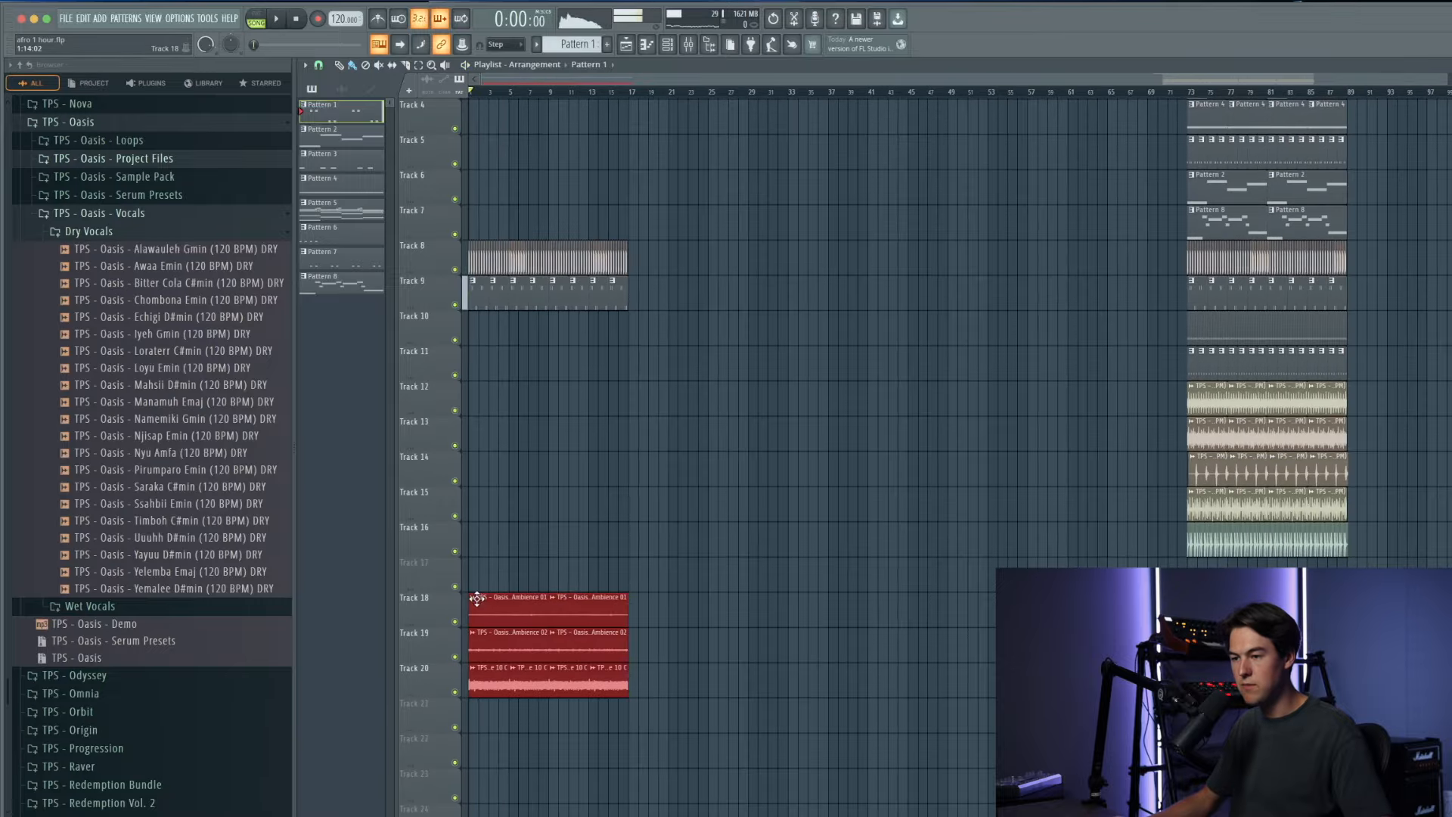
scroll(444, 552, up, 3)
key(space)
key(space)
scroll(444, 497, down, 3)
ctrl+click(521, 504)
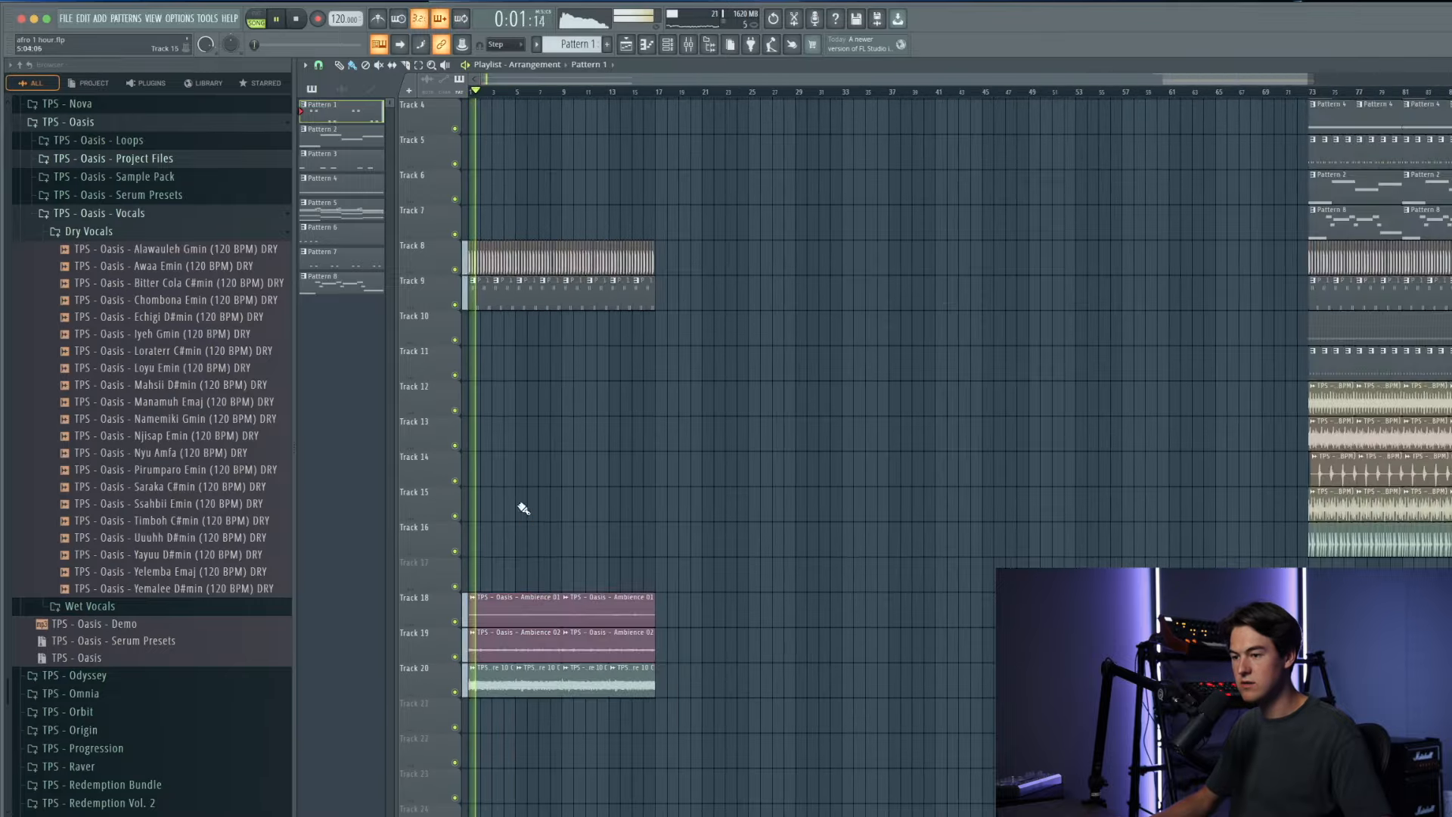
Step: Set the channel volume of the Atmosphere 10 C audio clip to 24%
double_click(543, 688)
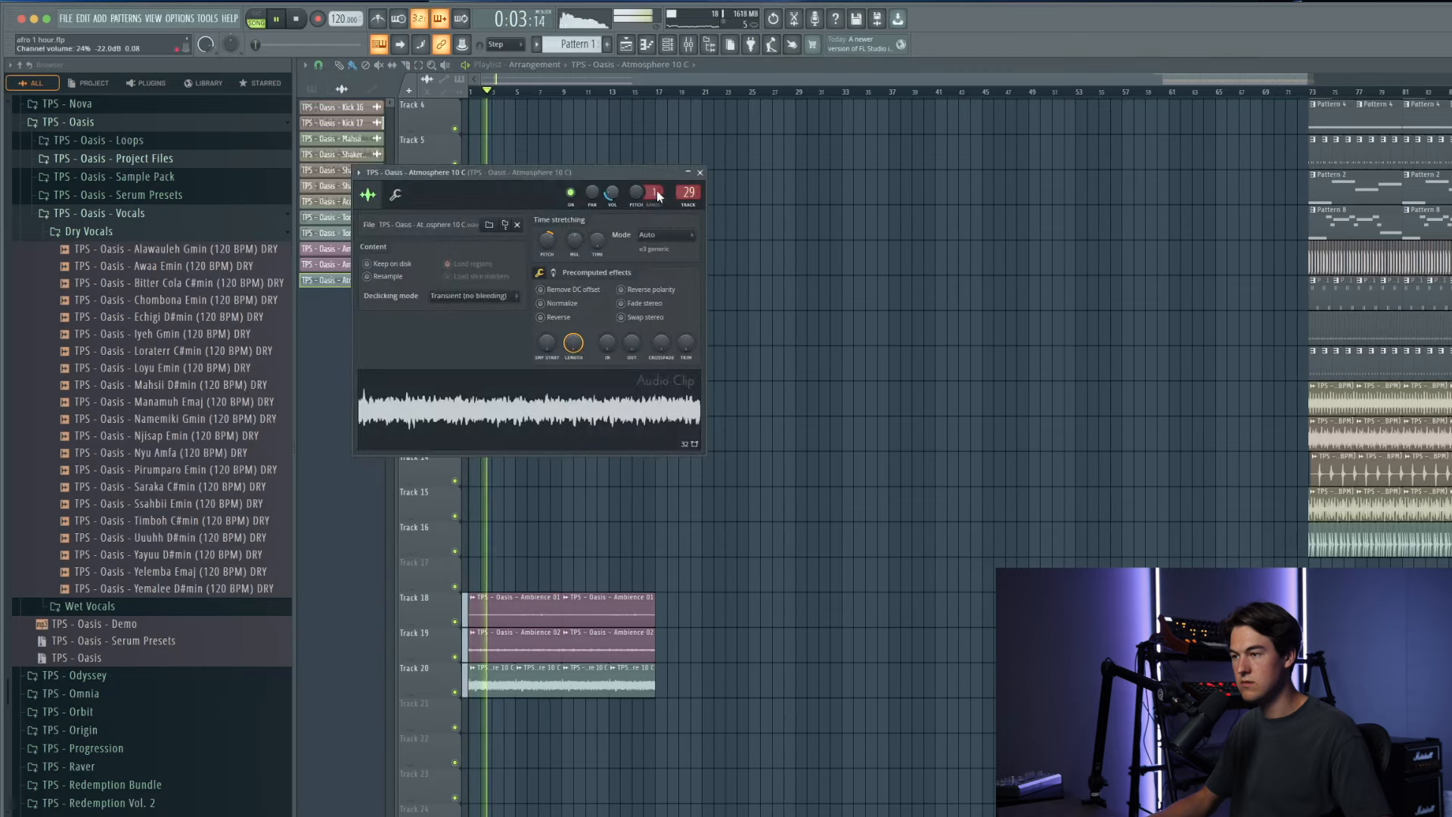
click(700, 174)
click(702, 176)
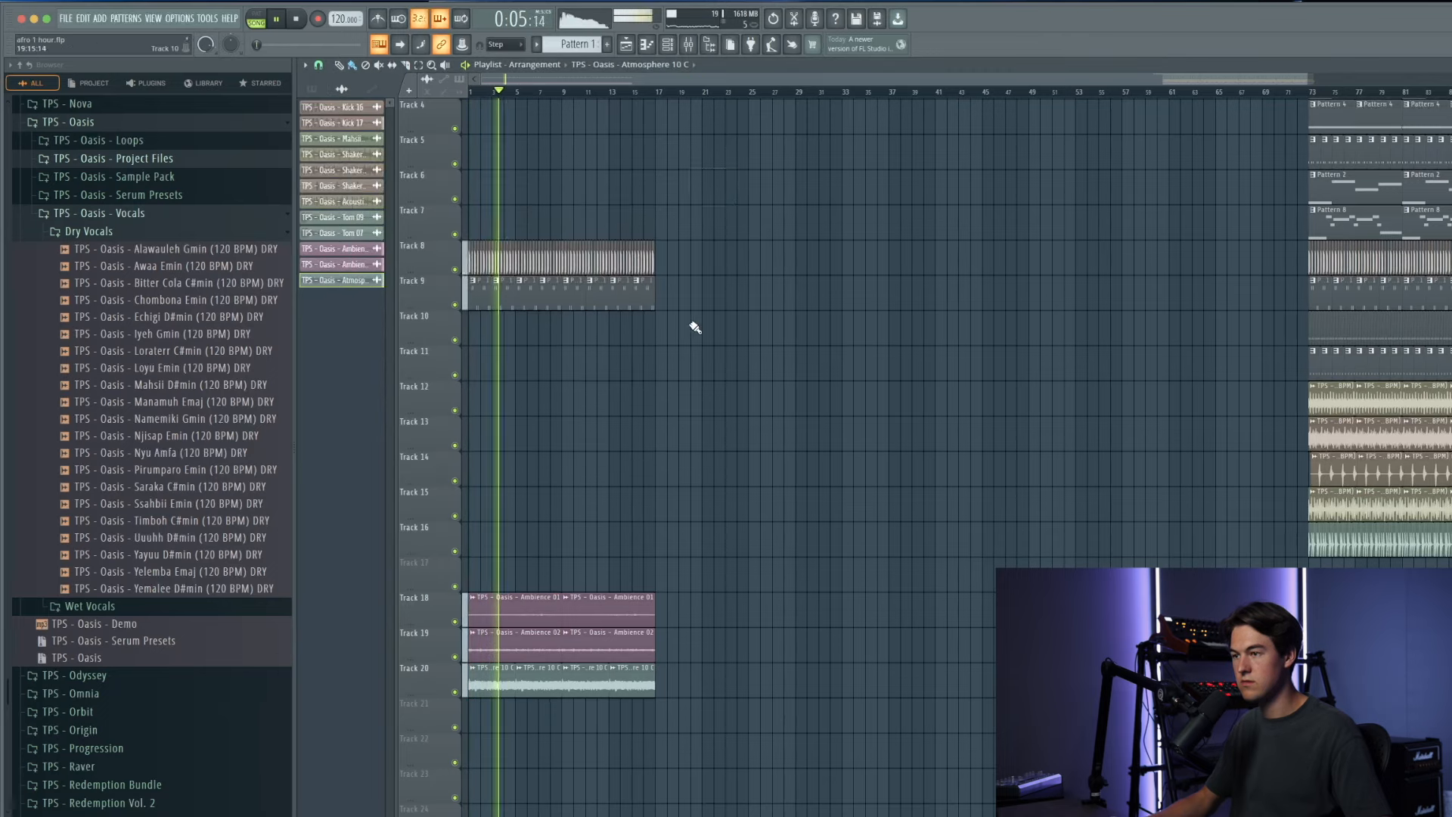
Step: Pick Pattern 2 from the loop and place one clip of it at bar 17 on Track 6
scroll(717, 366, down, 1)
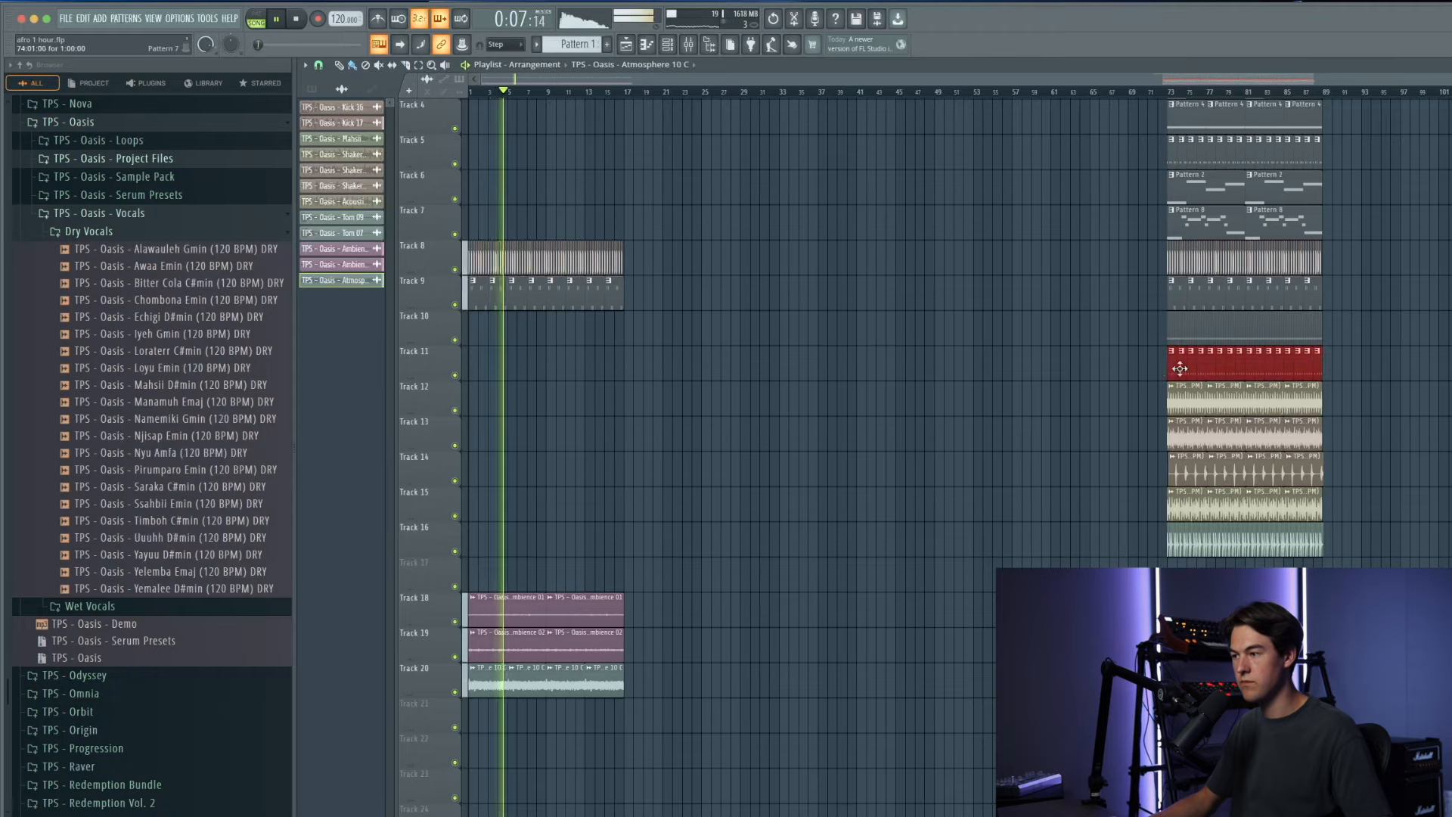
scroll(1191, 342, up, 2)
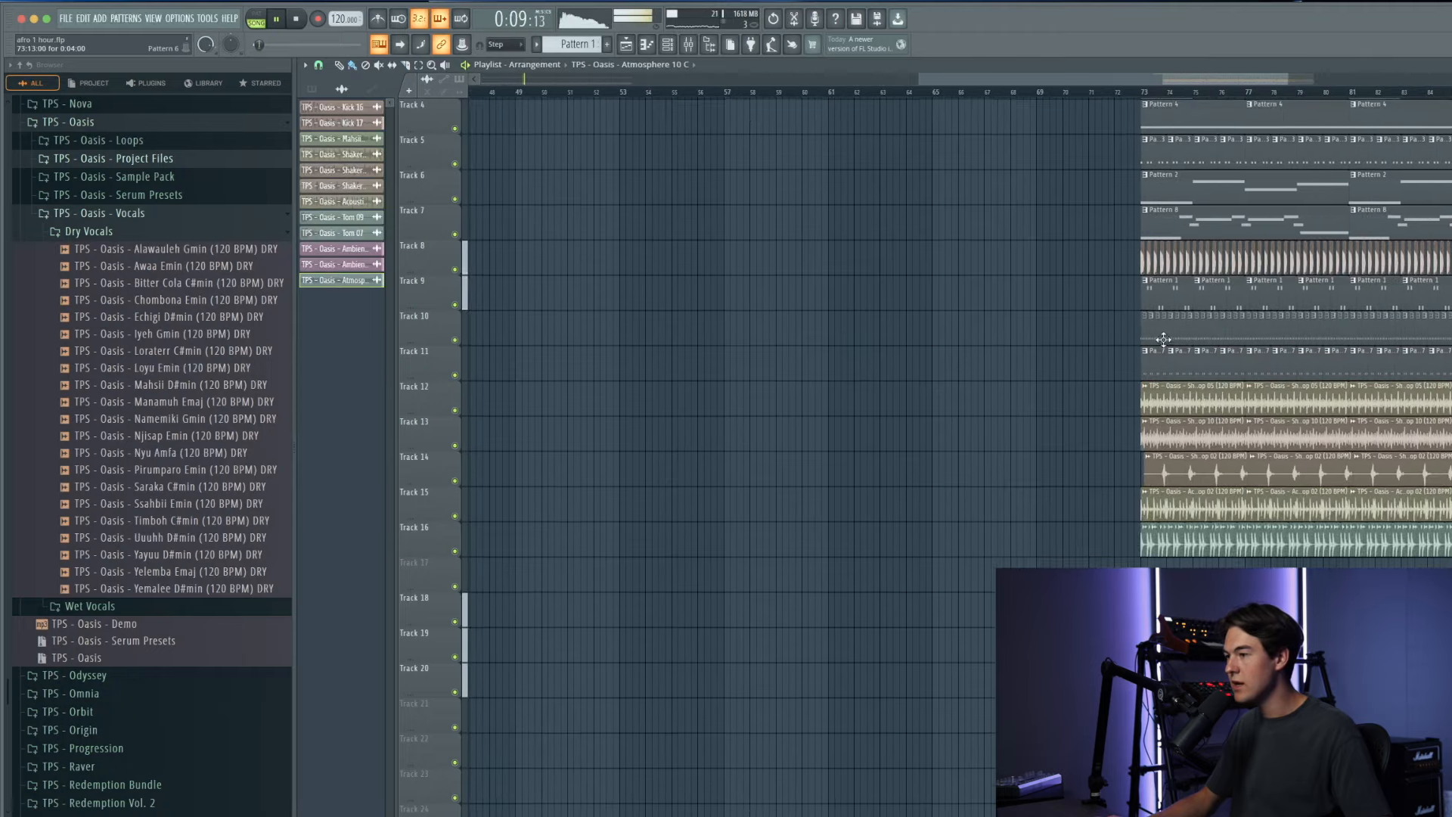
scroll(1160, 339, up, 3)
key(space)
scroll(1096, 353, down, 1)
scroll(1153, 301, down, 3)
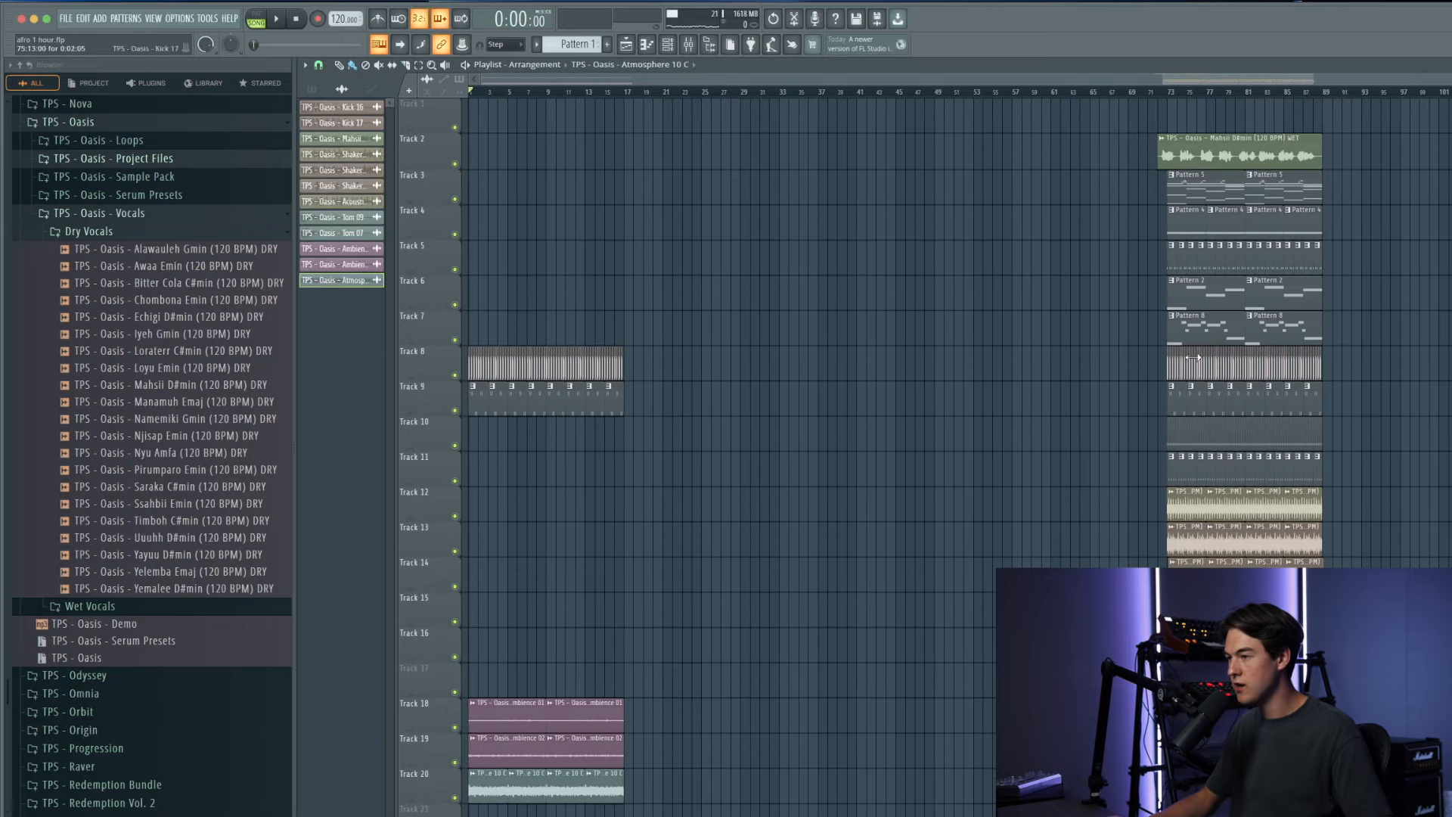
scroll(1171, 427, up, 3)
click(1209, 298)
scroll(1209, 298, down, 3)
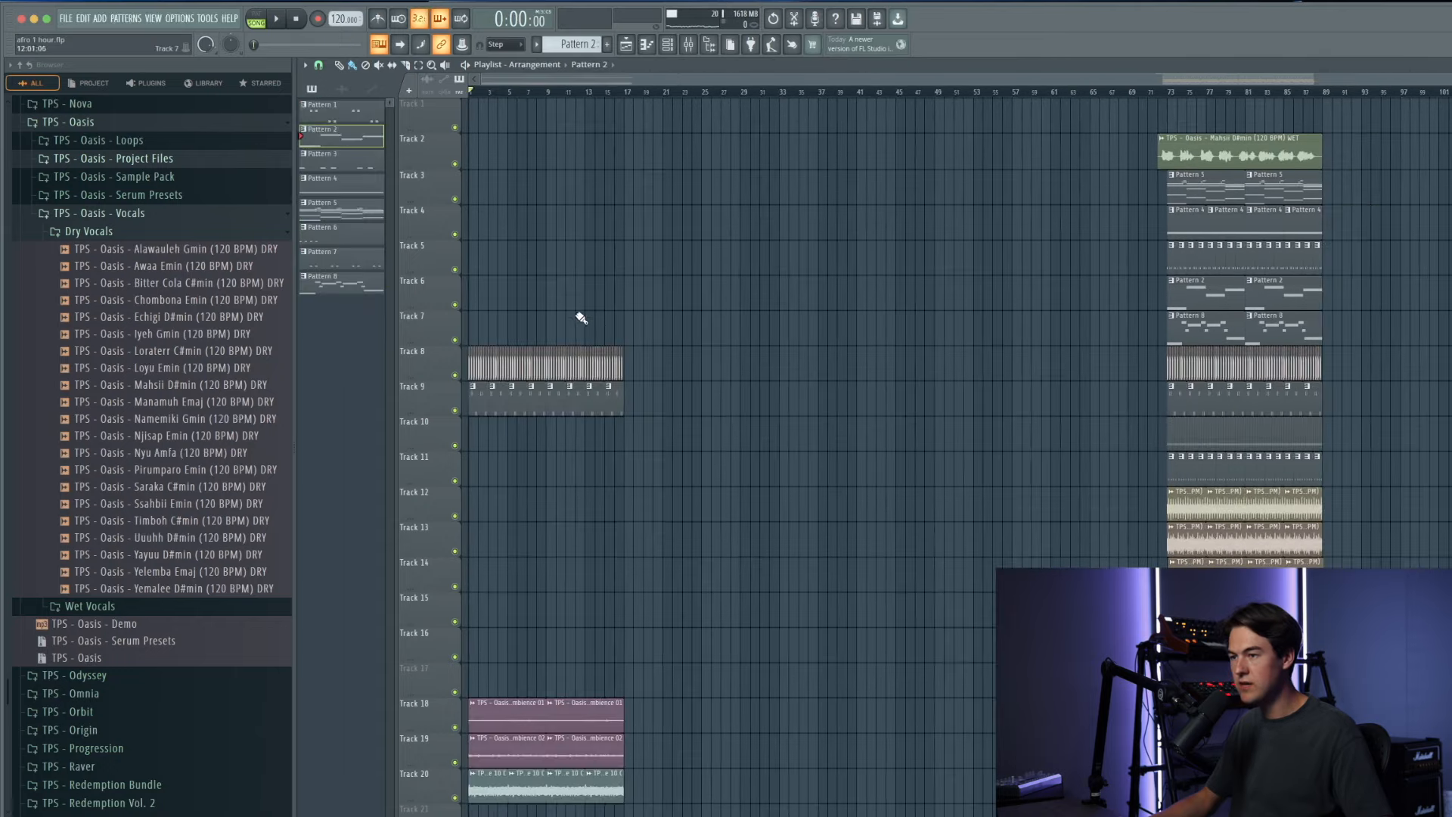
scroll(604, 301, up, 3)
scroll(545, 298, up, 1)
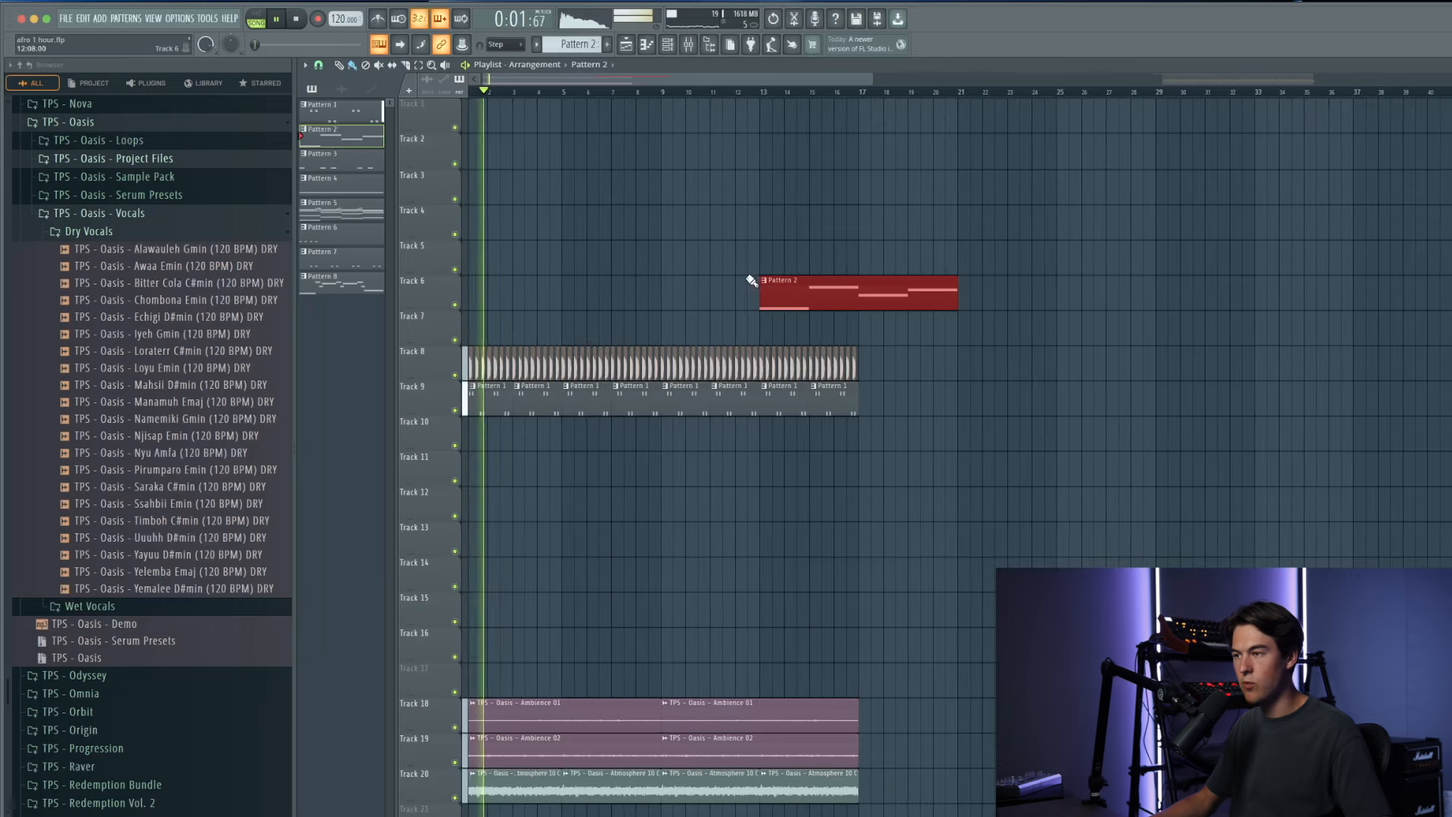
drag(835, 266, 933, 286)
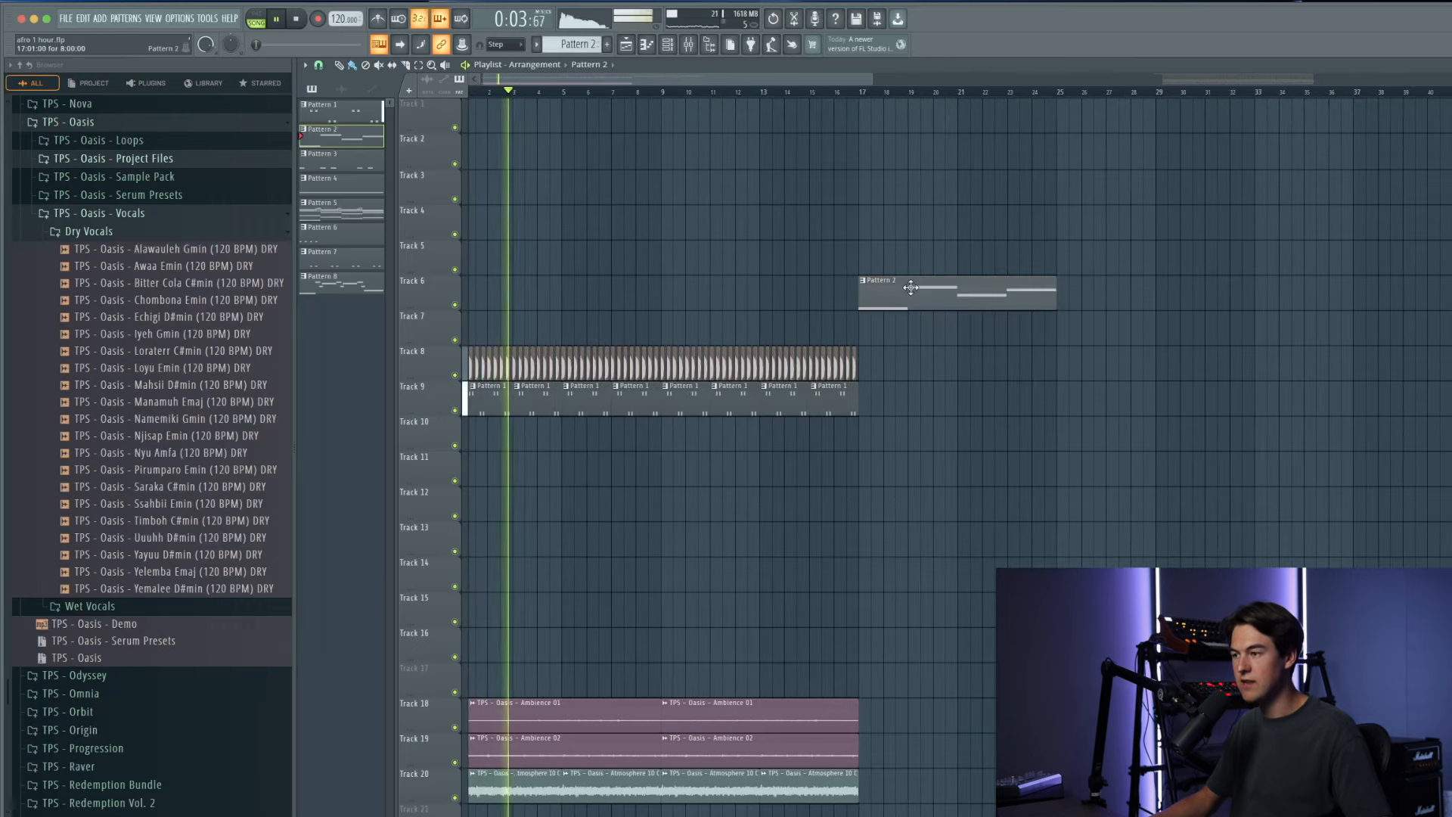
Step: Remove the last kick of bar 16 and duplicate the intro's kick and Pattern 1 clips to start at bar 17
scroll(852, 437, down, 1)
drag(844, 450, 454, 369)
key(ctrl+b)
click(865, 471)
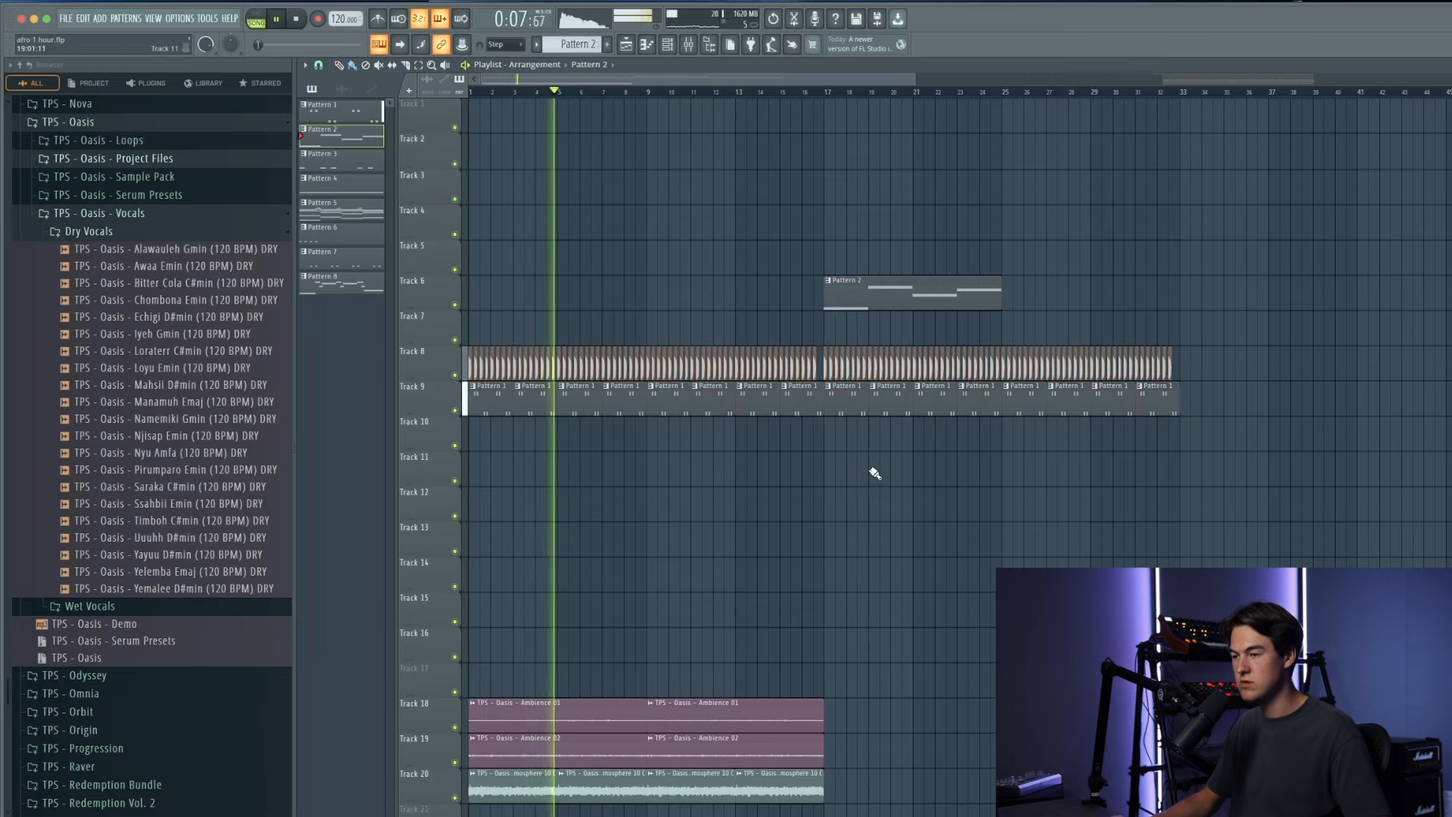
Step: Duplicate the ambience and atmosphere clips on Tracks 18 to 20 so the copies start at bar 17
scroll(843, 749, down, 1)
mouse_move(837, 734)
mouse_down()
mouse_move(509, 617)
mouse_move(911, 616)
mouse_move(852, 607)
mouse_move(863, 603)
mouse_up()
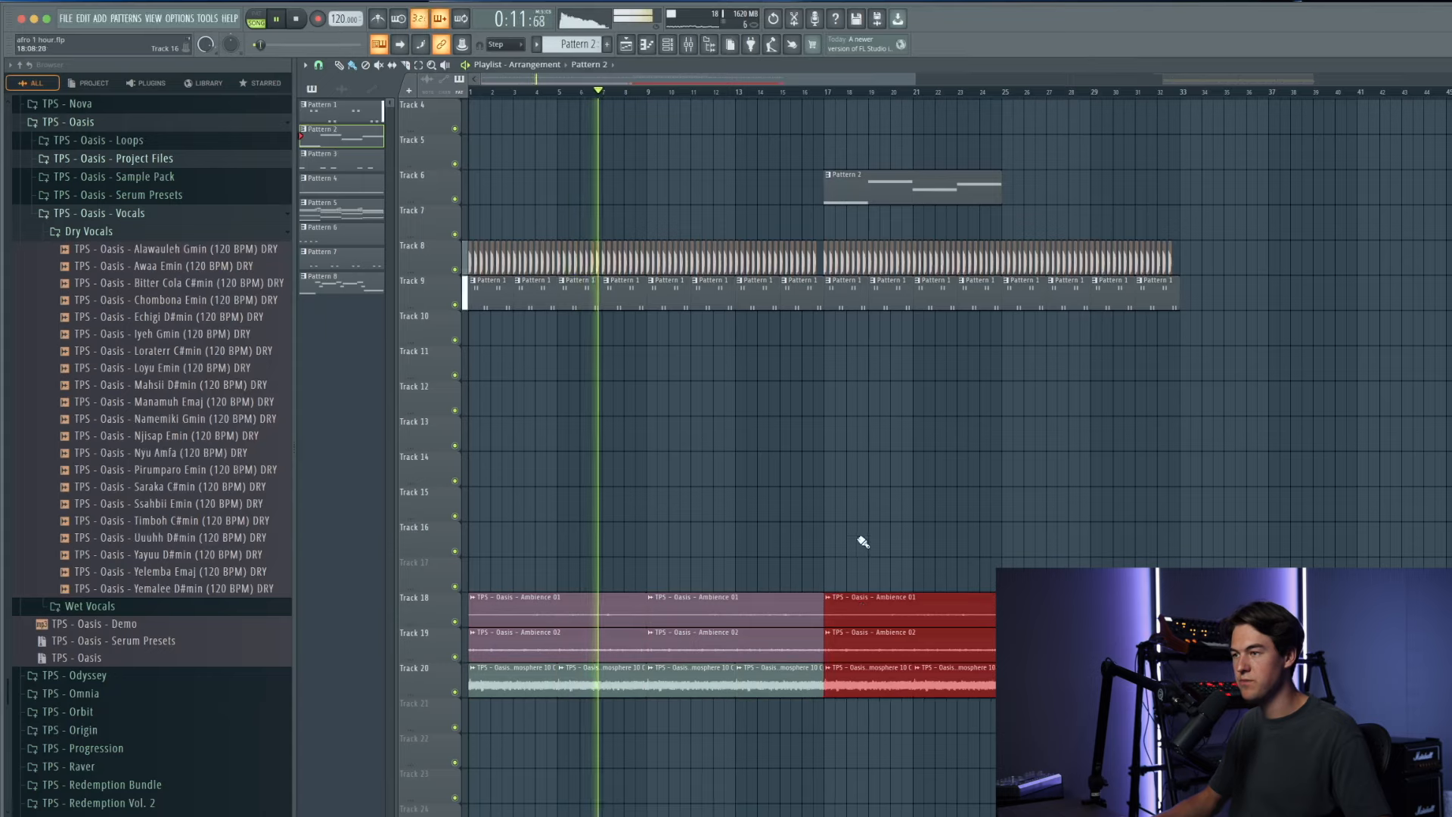
click(862, 560)
Step: Play the transition into bar 17 and shorten the Pattern 2 clip on Track 6 to its first two bars
click(793, 91)
scroll(799, 92, up, 3)
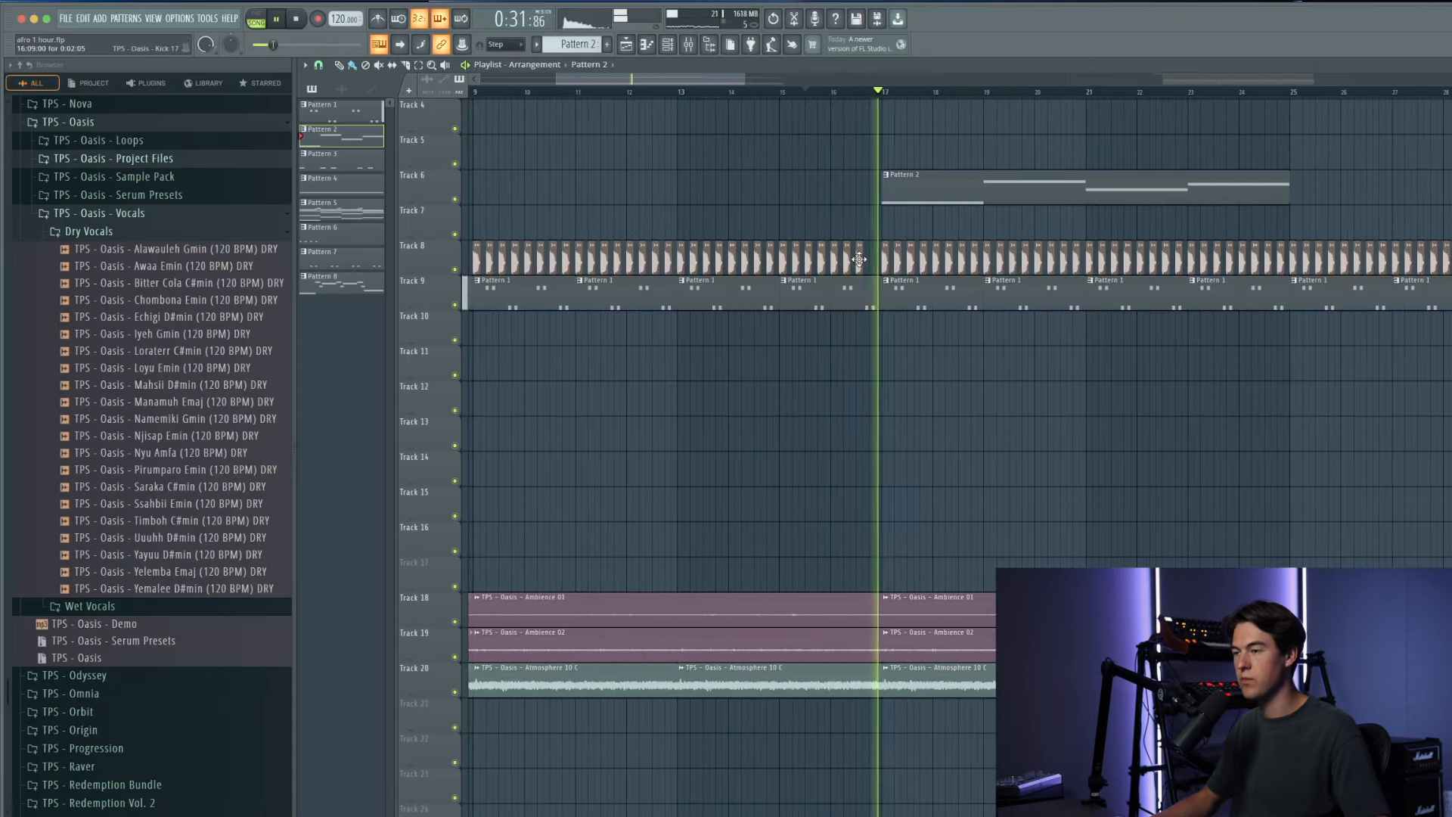
scroll(840, 242, down, 2)
drag(1112, 186, 940, 182)
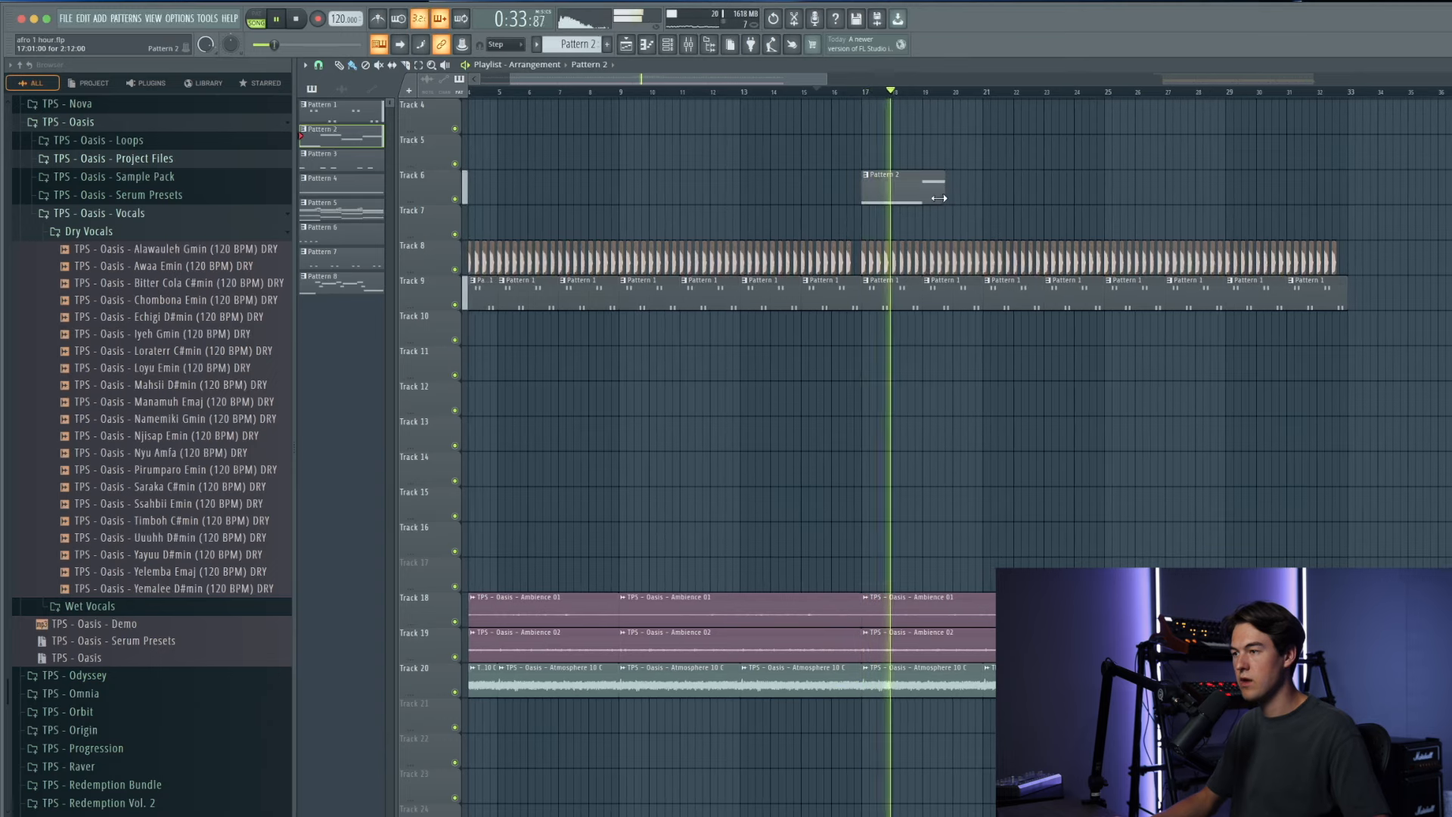
key(space)
scroll(983, 194, up, 2)
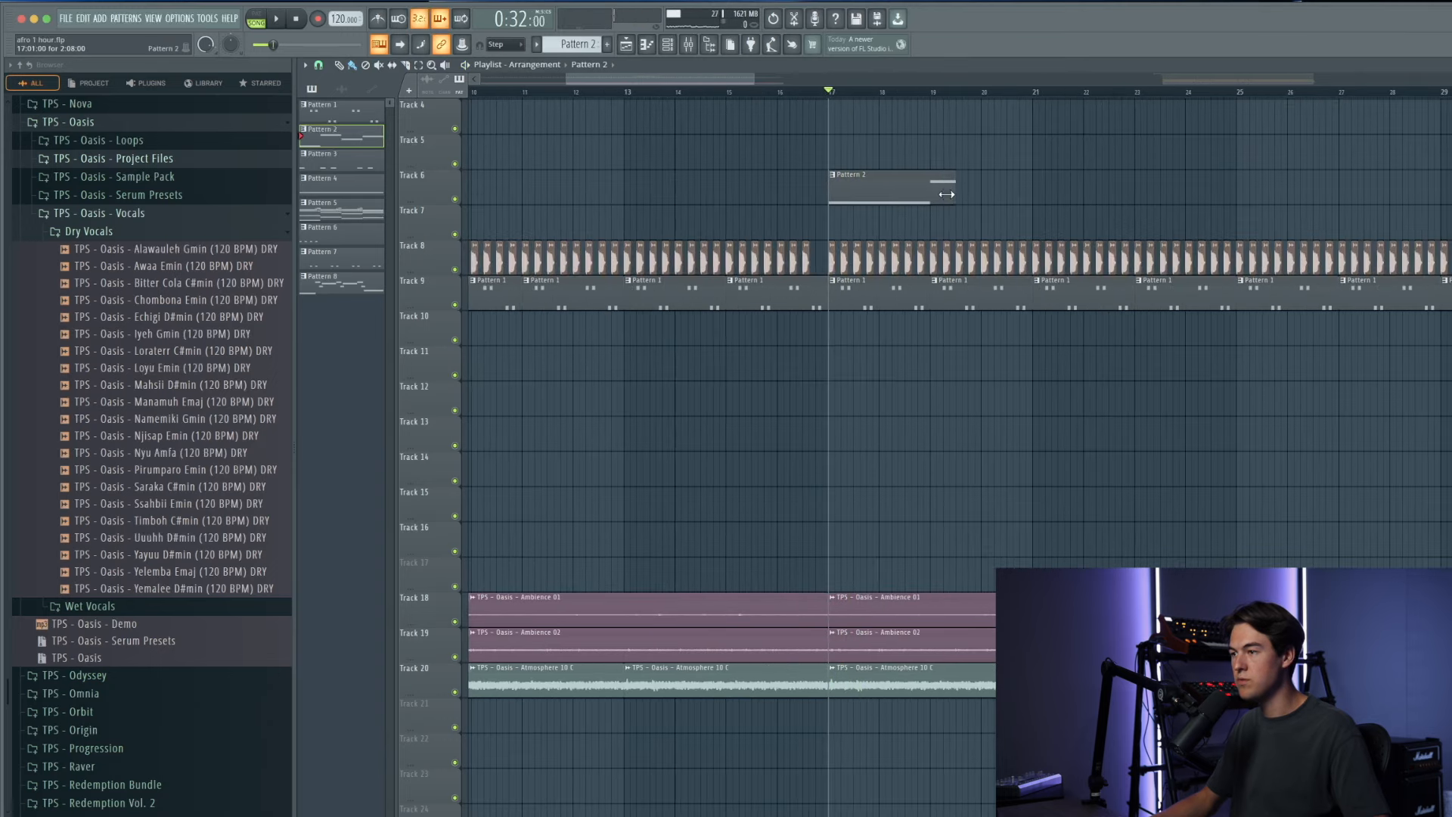
Step: Duplicate the shortened Pattern 2 clip seven times to fill Track 6 from bar 17 up to bar 33
key(ctrl+b)
scroll(810, 186, down, 2)
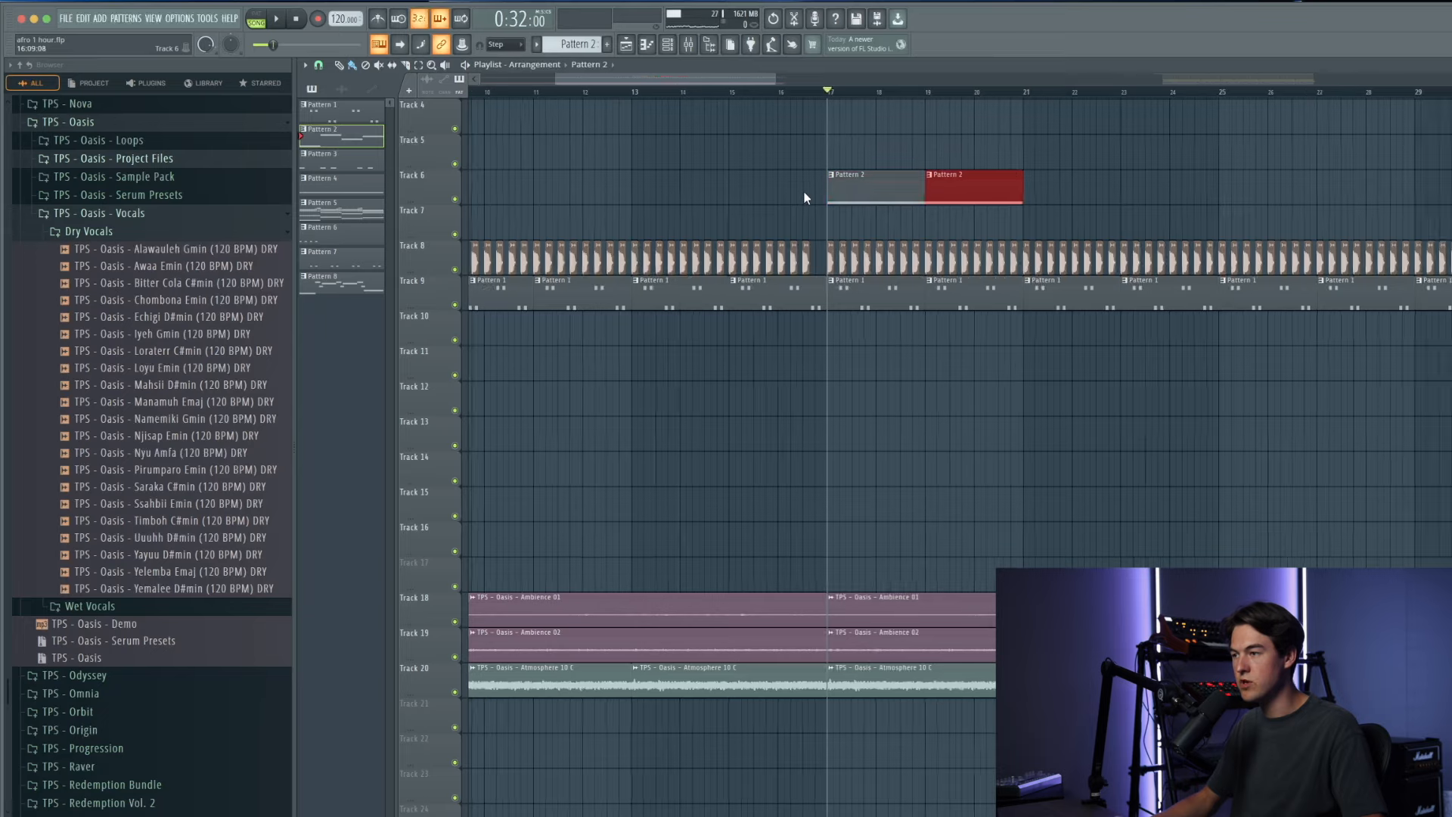
key(ctrl+b)
key(ctrl+b)
key(ctrl+b)
key(ctrl+b)
key(ctrl+b)
key(ctrl+b)
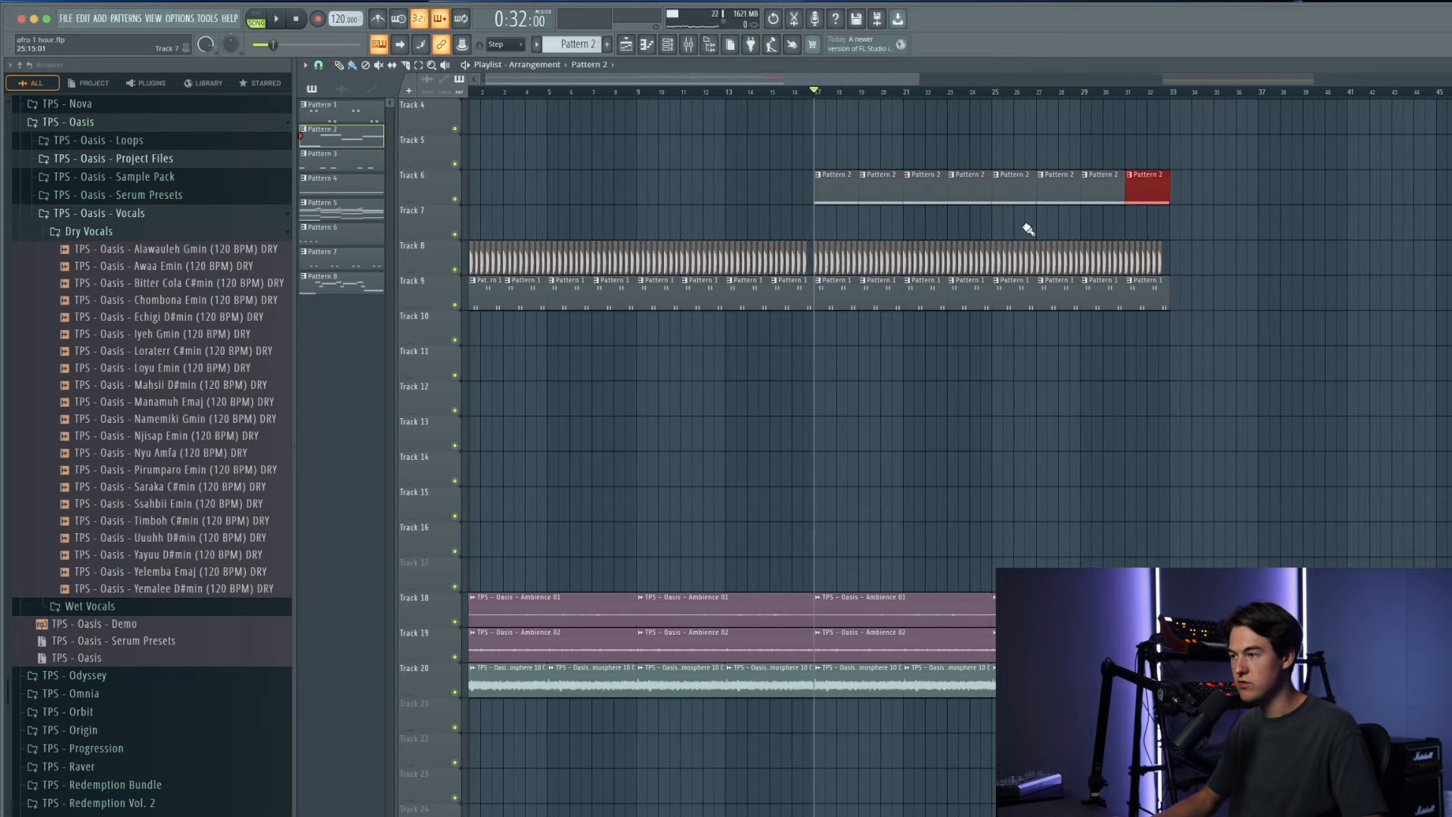
ctrl+click(1301, 225)
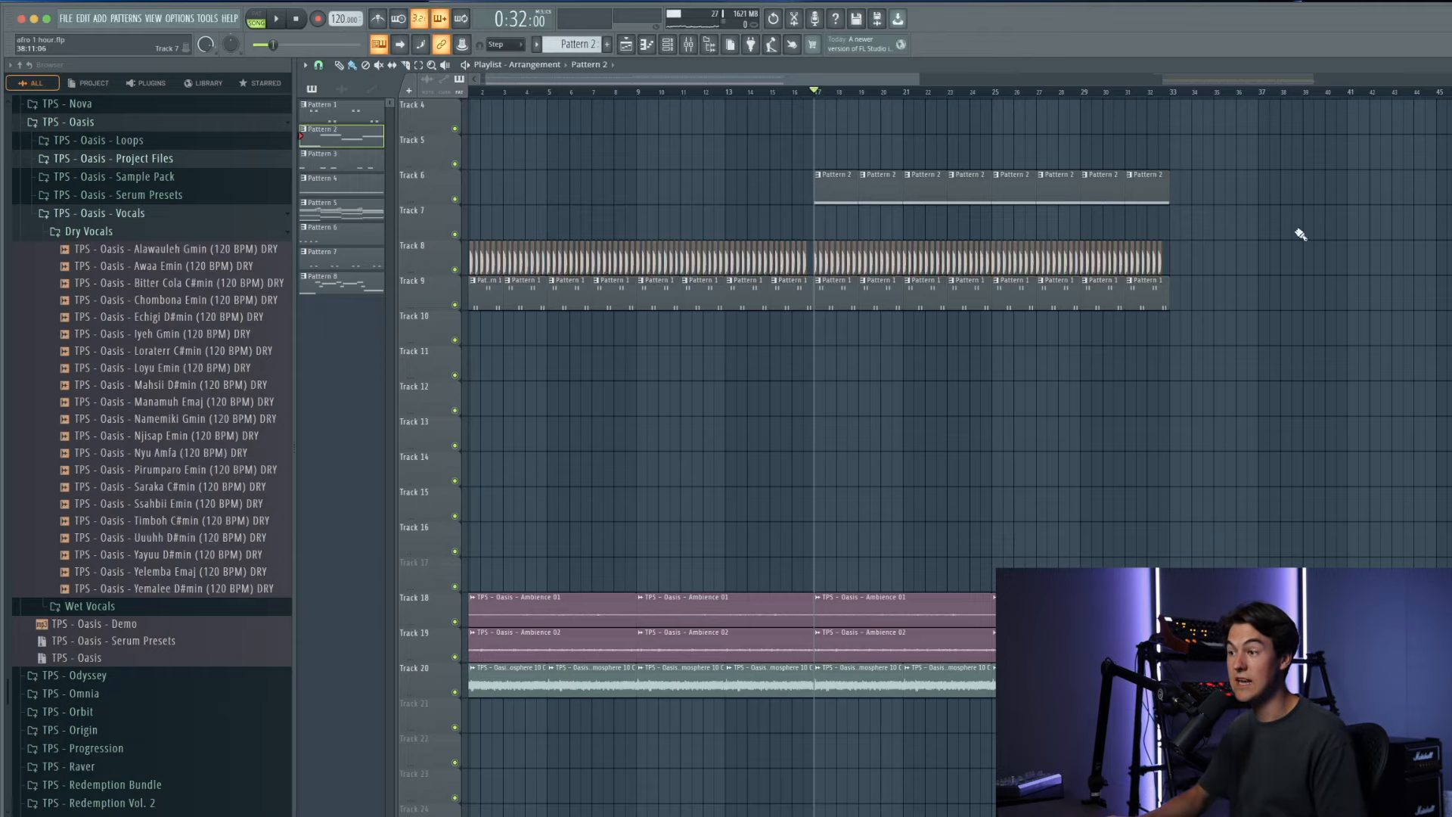
Step: Play the new section from bar 17 and open the mixer
key(space)
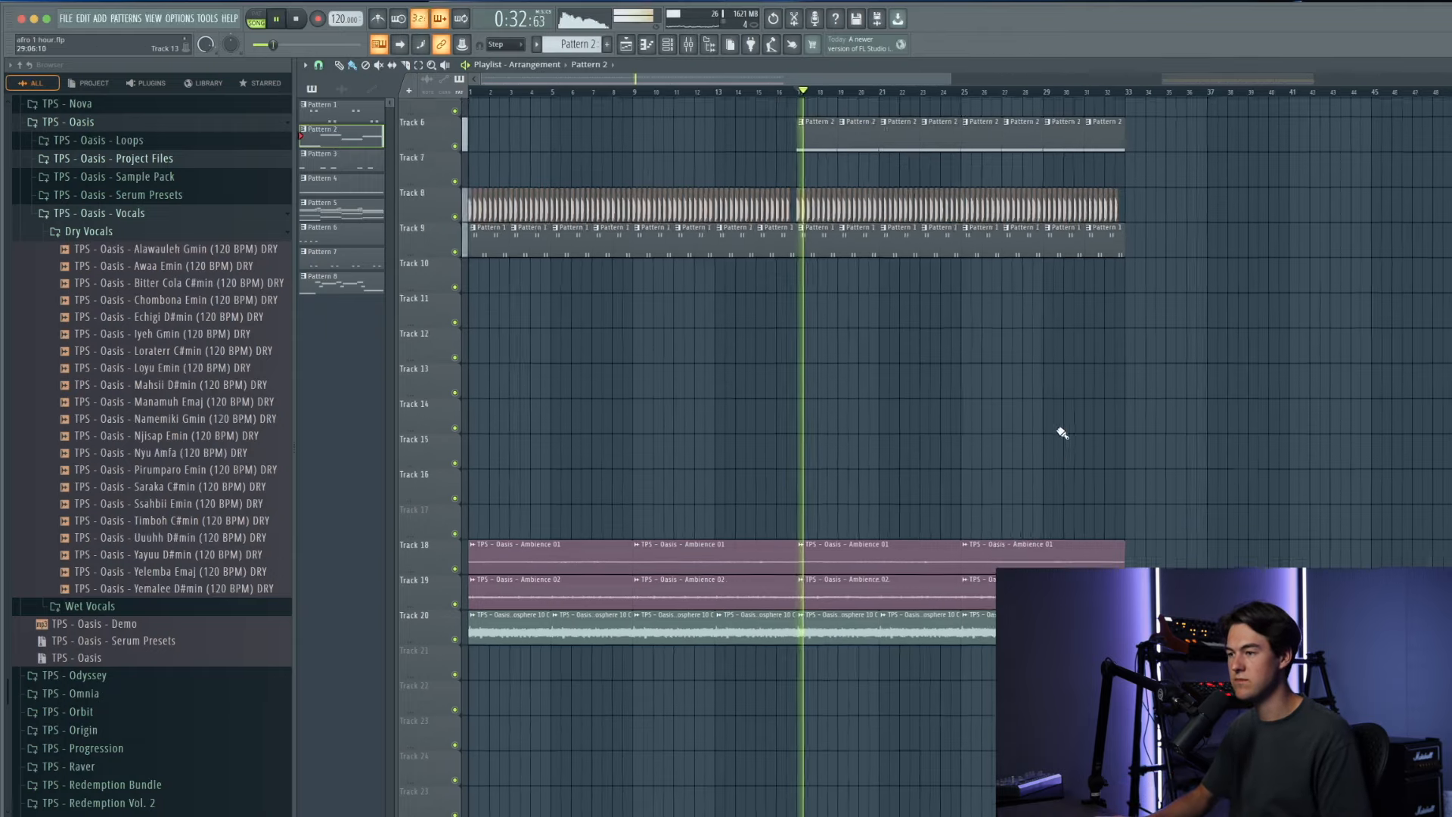
scroll(1060, 431, down, 3)
scroll(921, 386, down, 3)
key(F9)
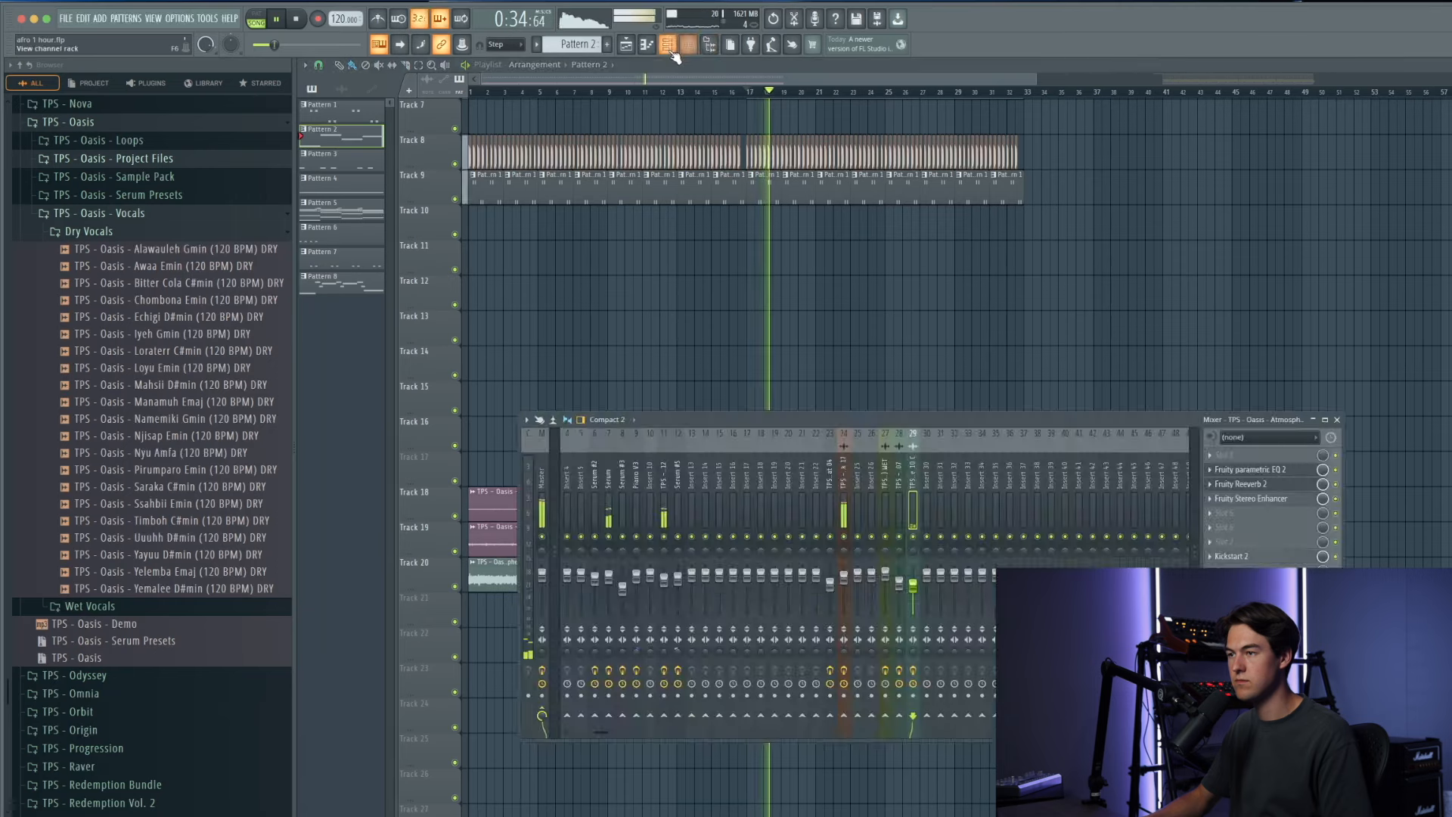
Step: Open the Serum channel and inspect the Fruity Parametric EQ 2 on its mixer track
key(F6)
click(711, 159)
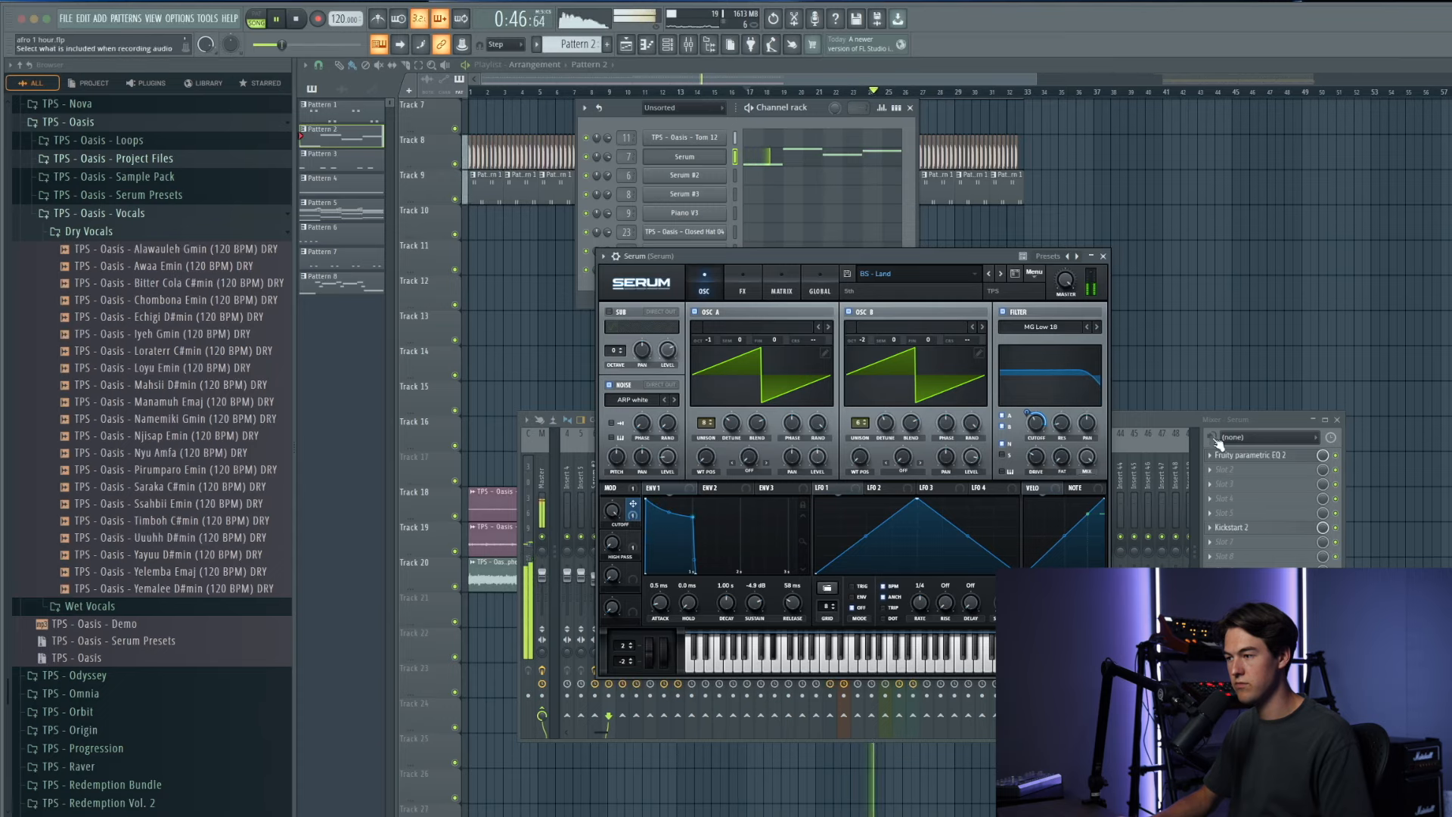
click(1231, 456)
click(1102, 256)
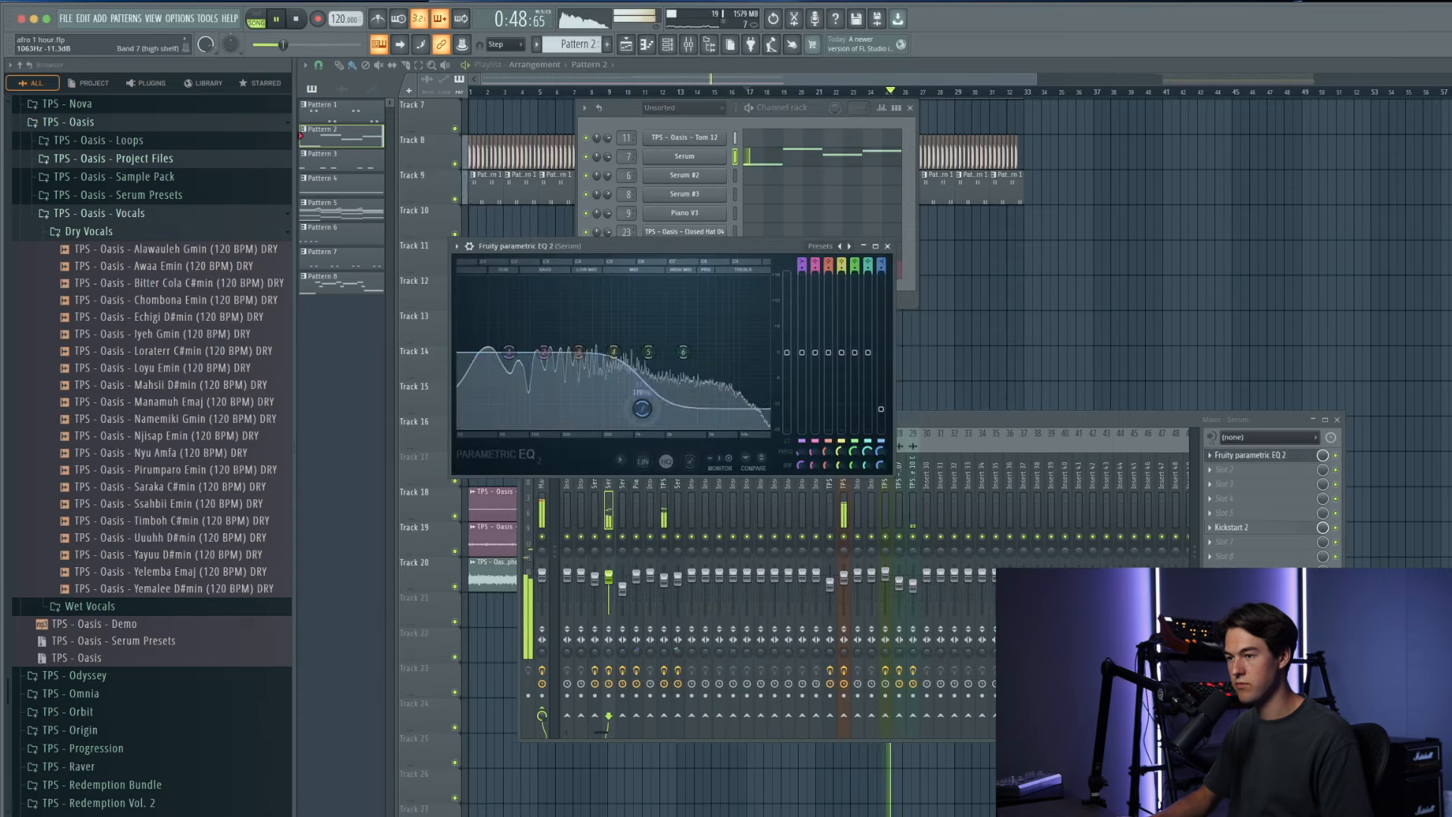
Step: Reopen the Serum synth, stop playback and create an automation clip for its CUTOFF macro
click(695, 195)
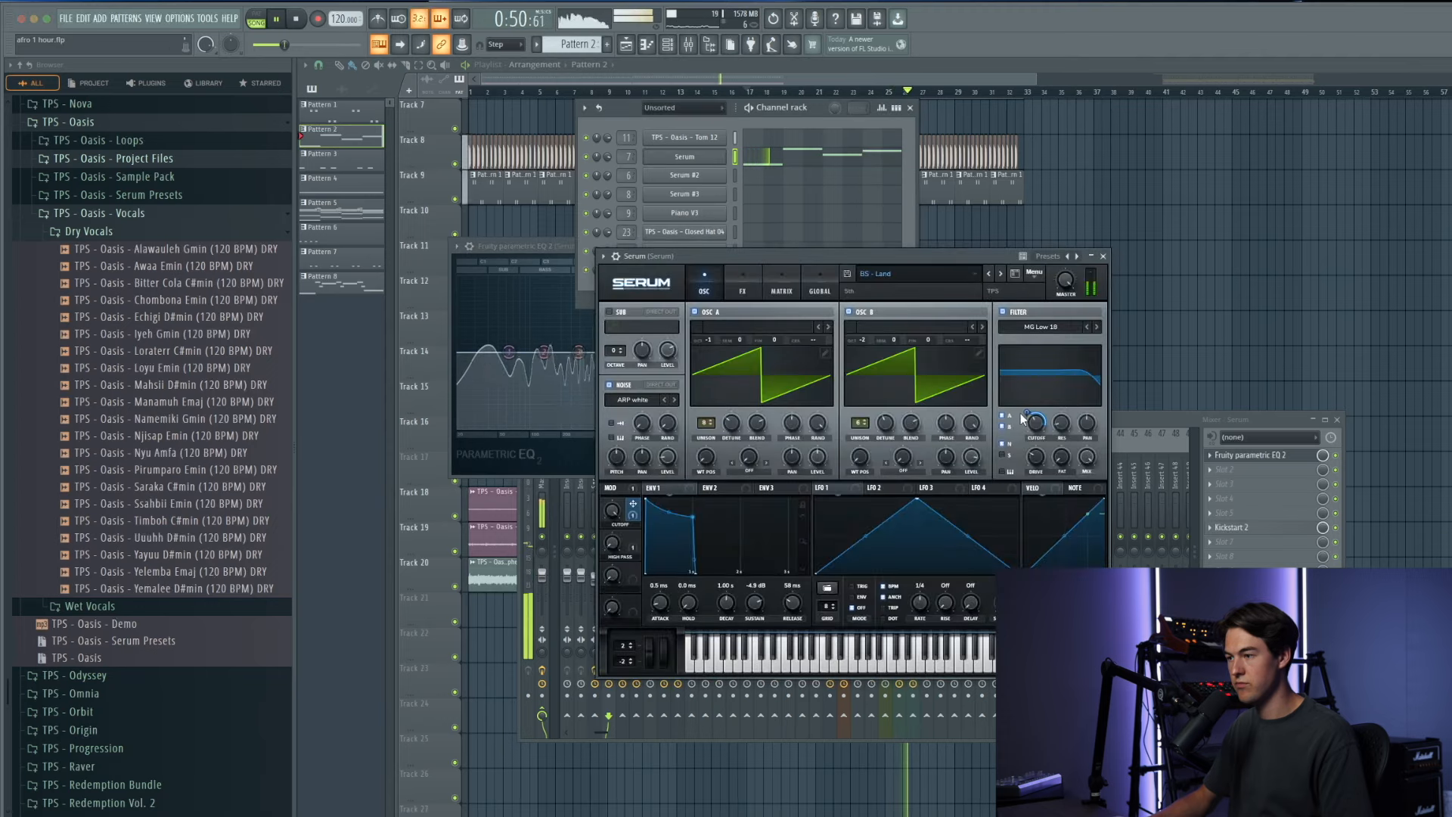
key(space)
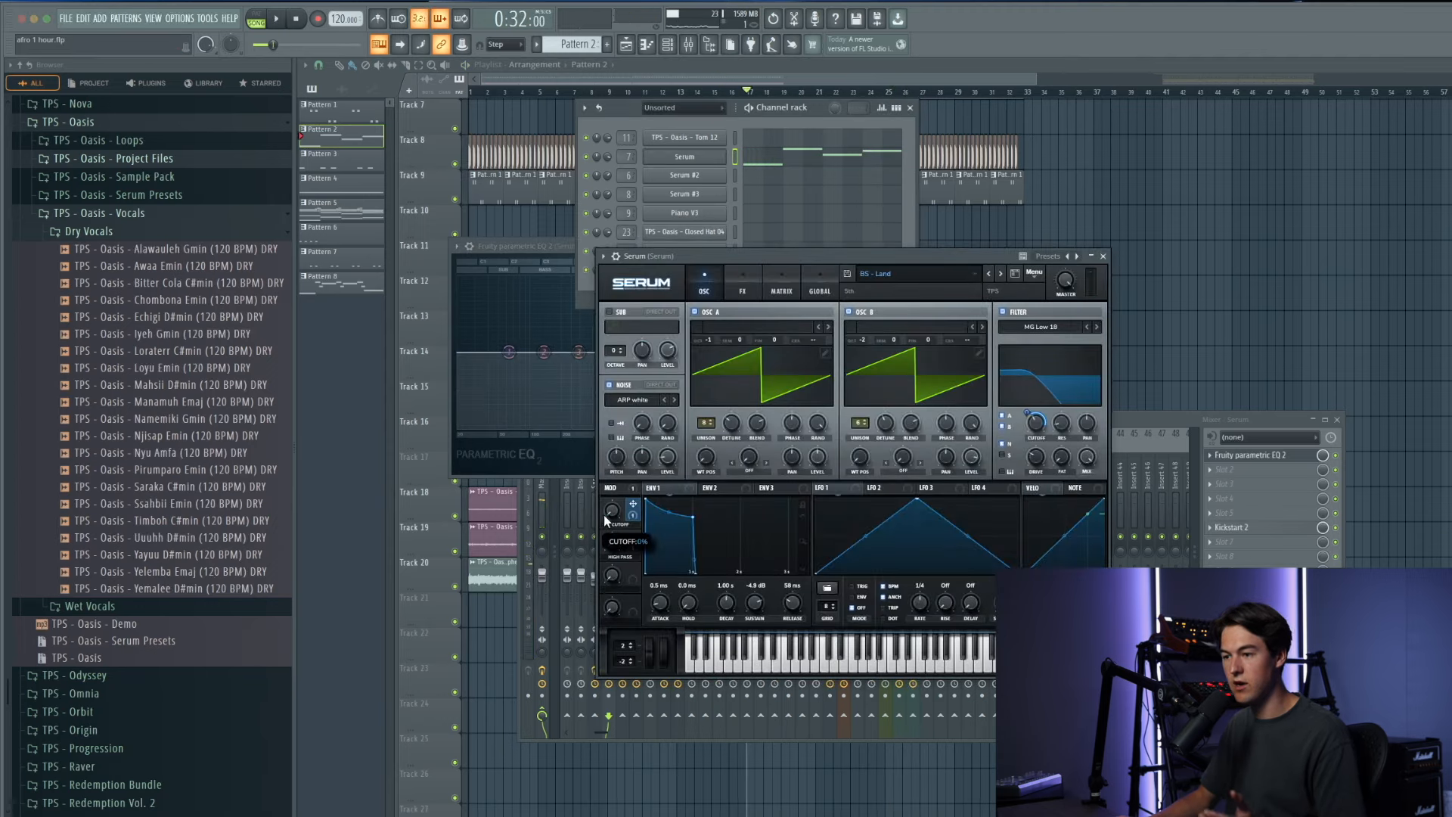
click(207, 18)
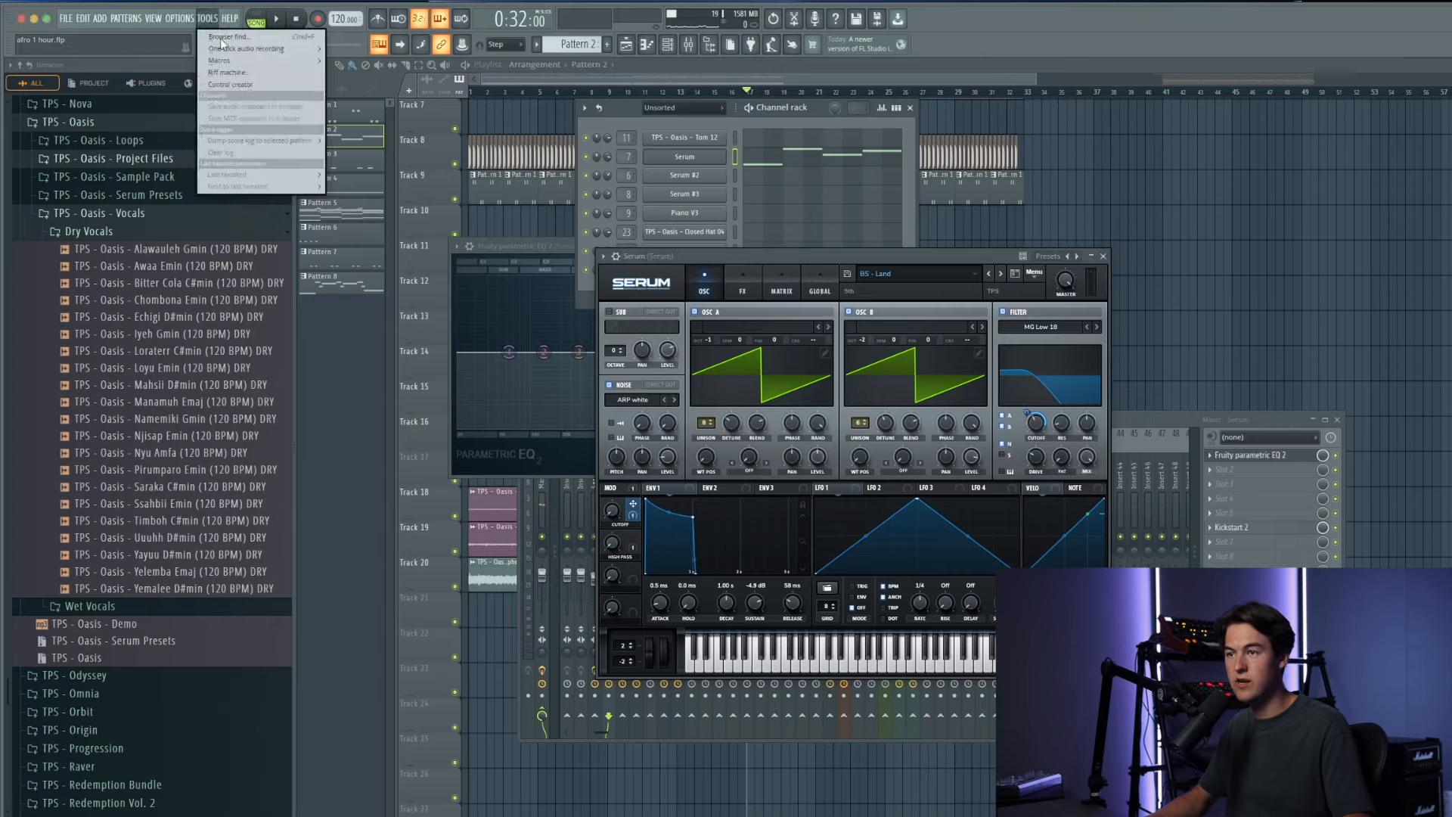
mouse_move(294, 171)
click(363, 259)
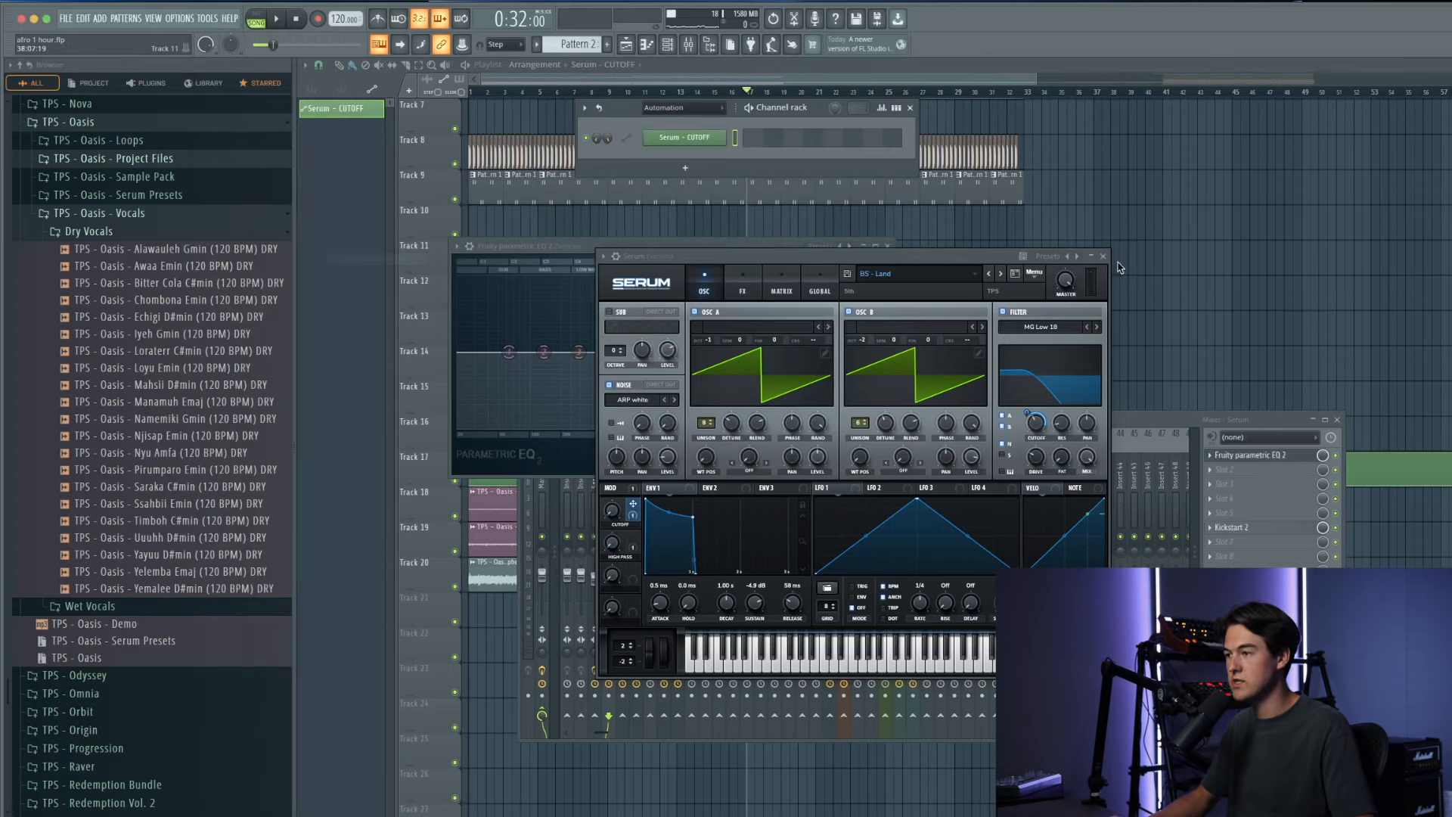
Step: Close Serum and move the Serum CUTOFF automation clip to Track 23, starting at bar 1
click(1104, 257)
scroll(767, 437, up, 3)
scroll(768, 438, down, 4)
drag(778, 462, 732, 679)
Step: Copy the Pattern 4 clips on Track 4 from bar 73 to bar 17
key(space)
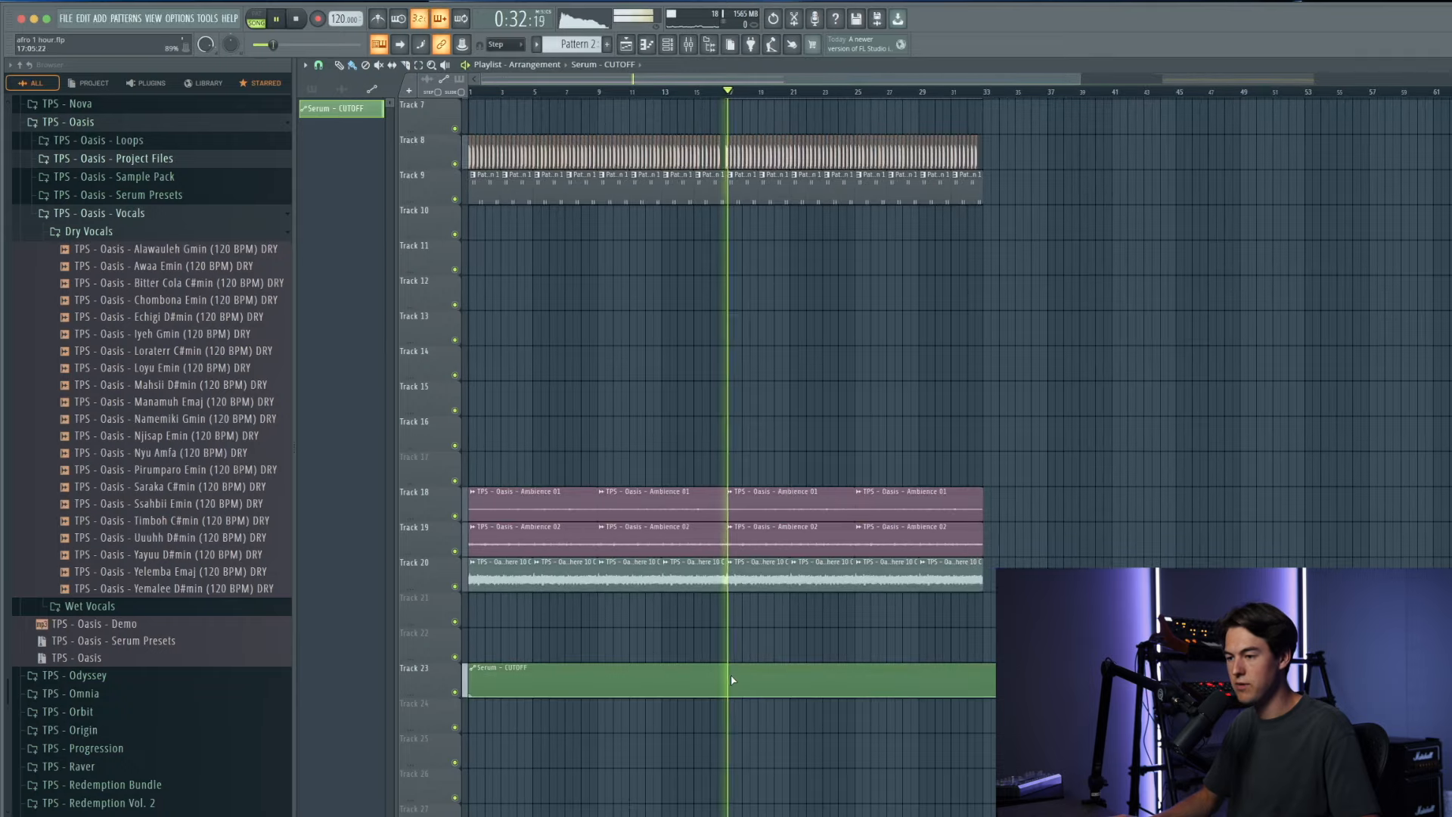
scroll(804, 577, down, 1)
scroll(838, 551, up, 2)
scroll(819, 510, down, 1)
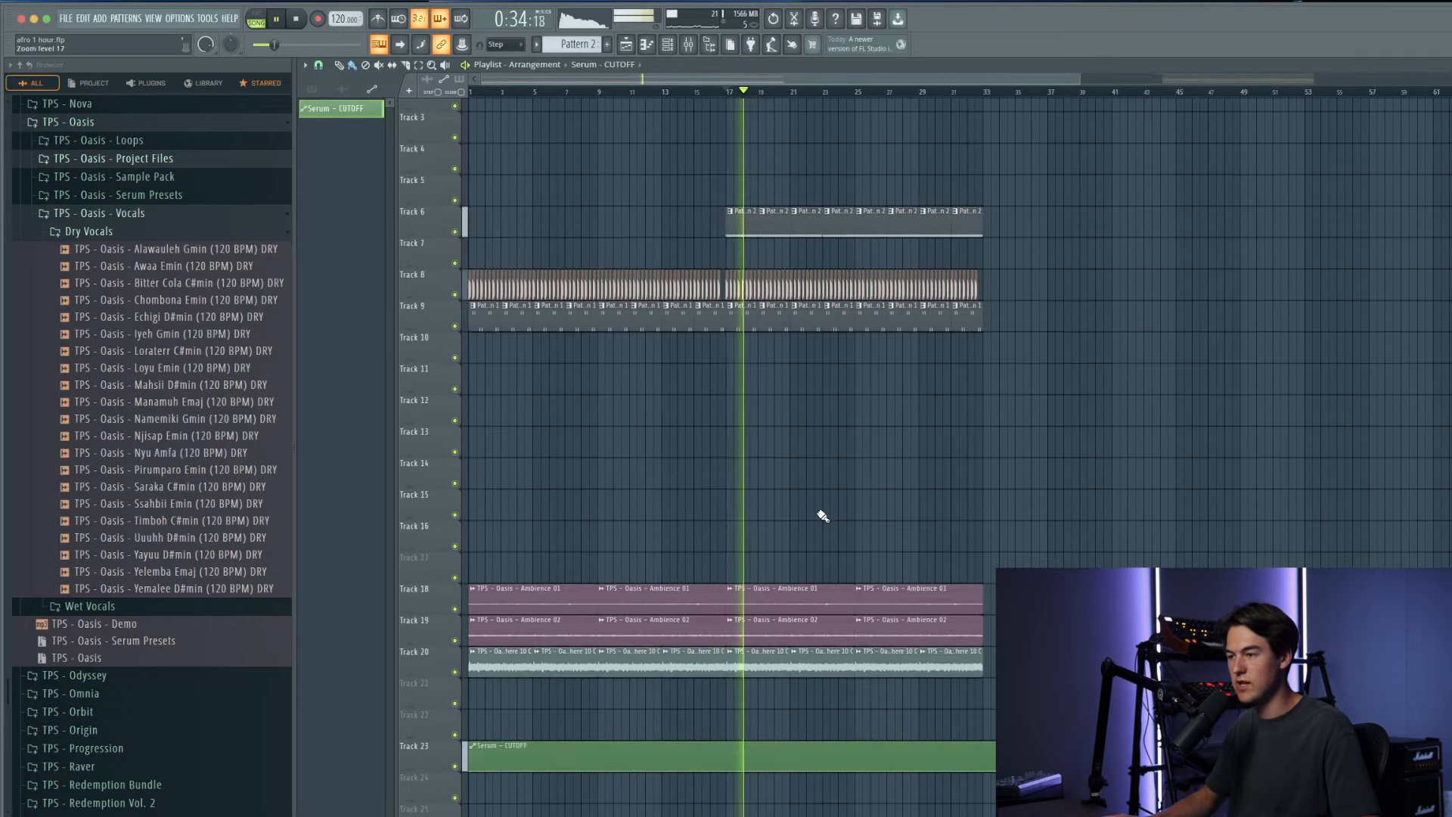
scroll(870, 599, down, 2)
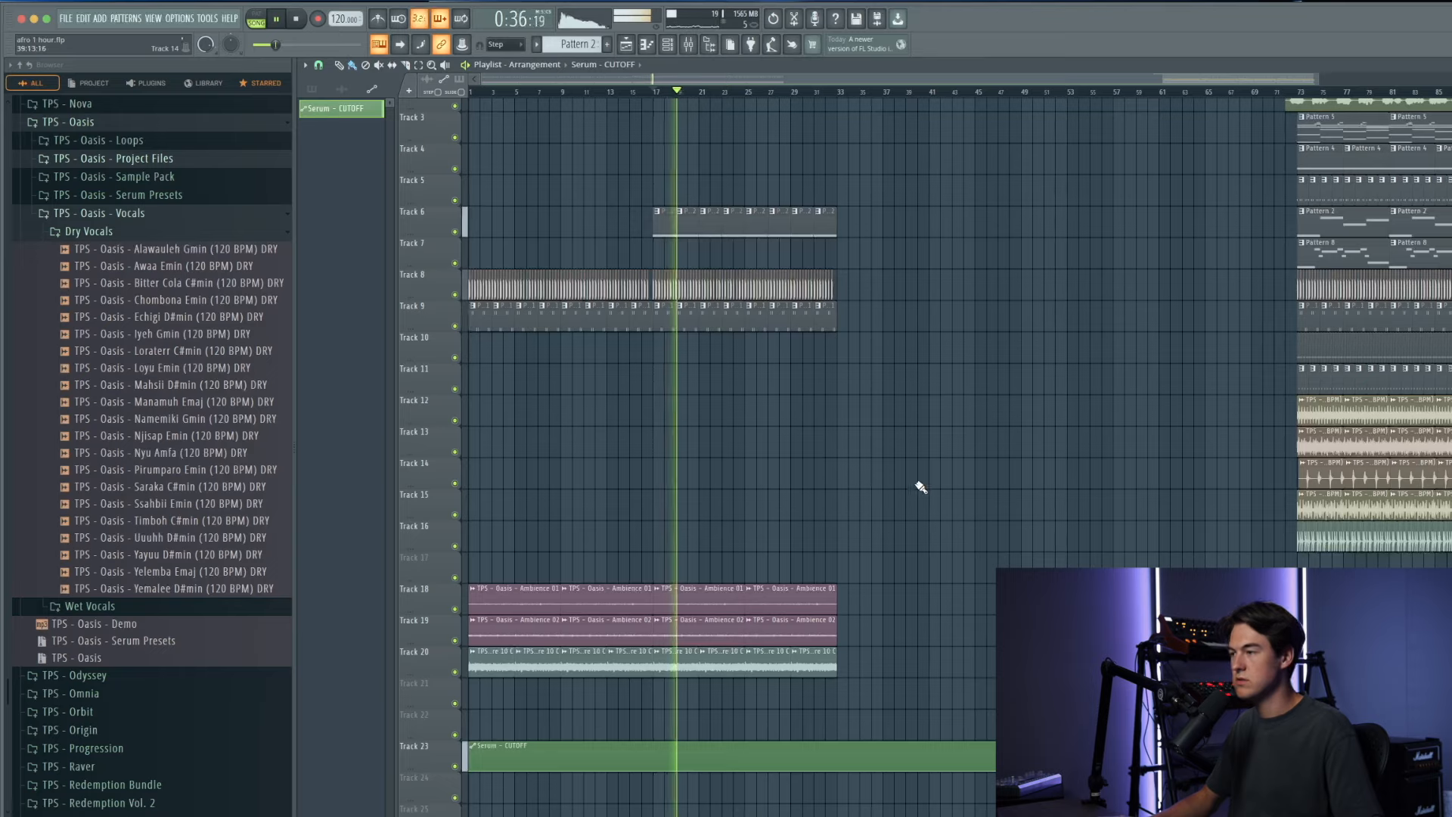
scroll(920, 446, up, 2)
scroll(905, 292, down, 1)
key(space)
drag(1165, 220, 1342, 211)
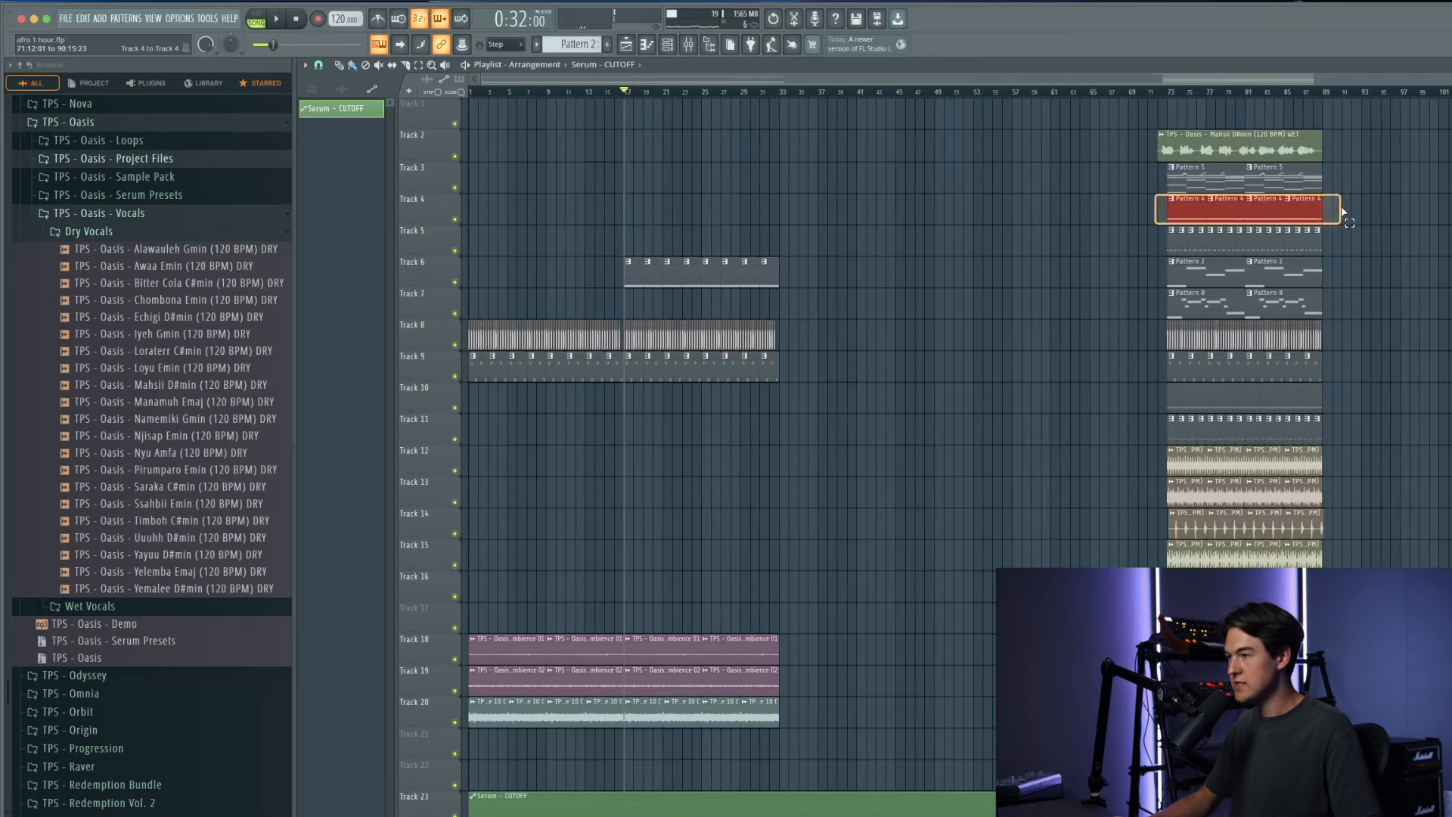
shift+drag(1179, 212, 711, 212)
Step: Copy the Pattern 4 clips on Track 4 again to bar 1, clear the selection and stop playback
key(space)
scroll(613, 241, up, 2)
scroll(615, 240, down, 2)
shift+drag(639, 214, 405, 217)
key(space)
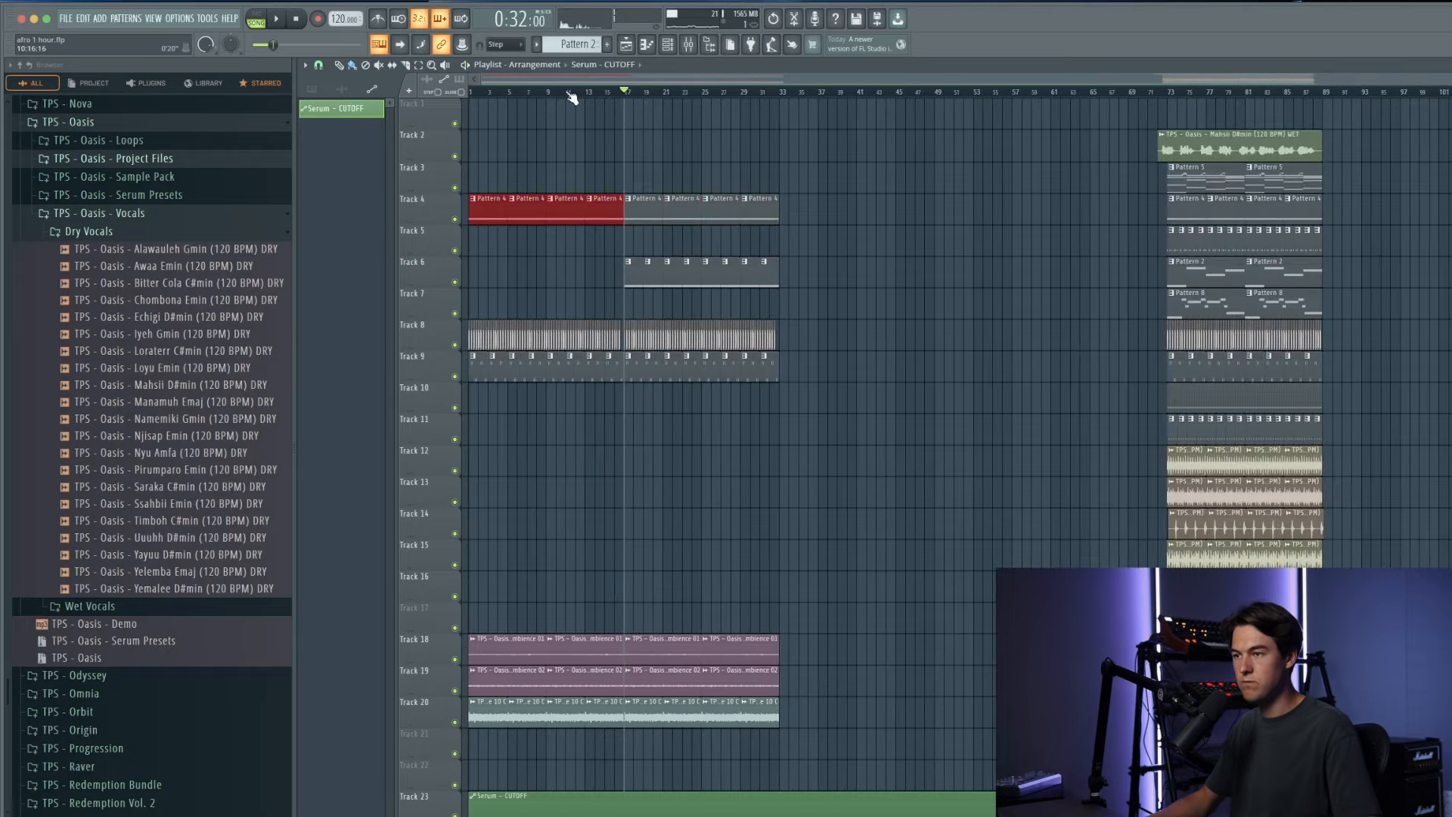
key(super+d)
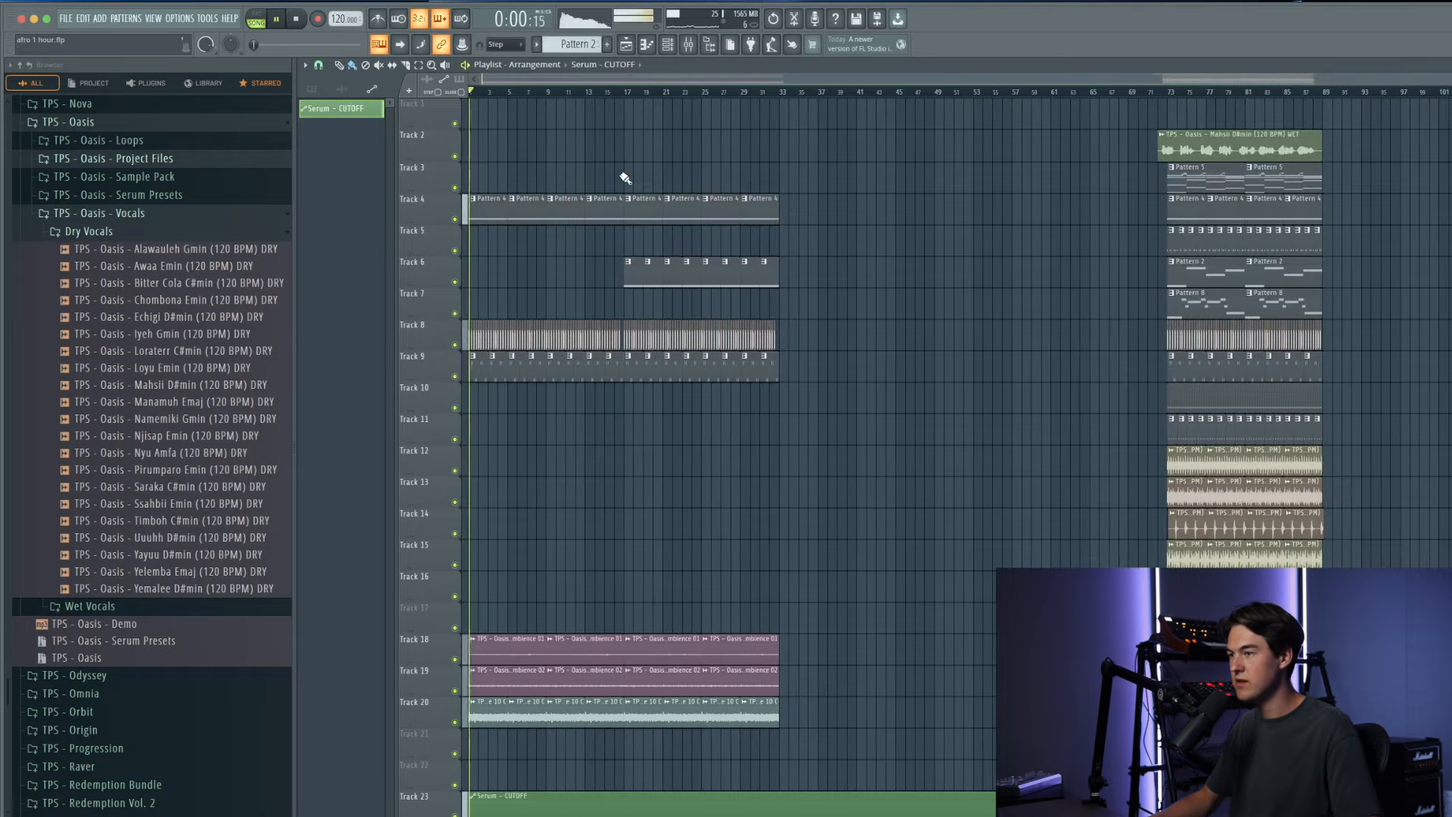
Step: Load Fruity Filter into the fifth effect slot of the Serum #3 mixer track
scroll(416, 207, up, 2)
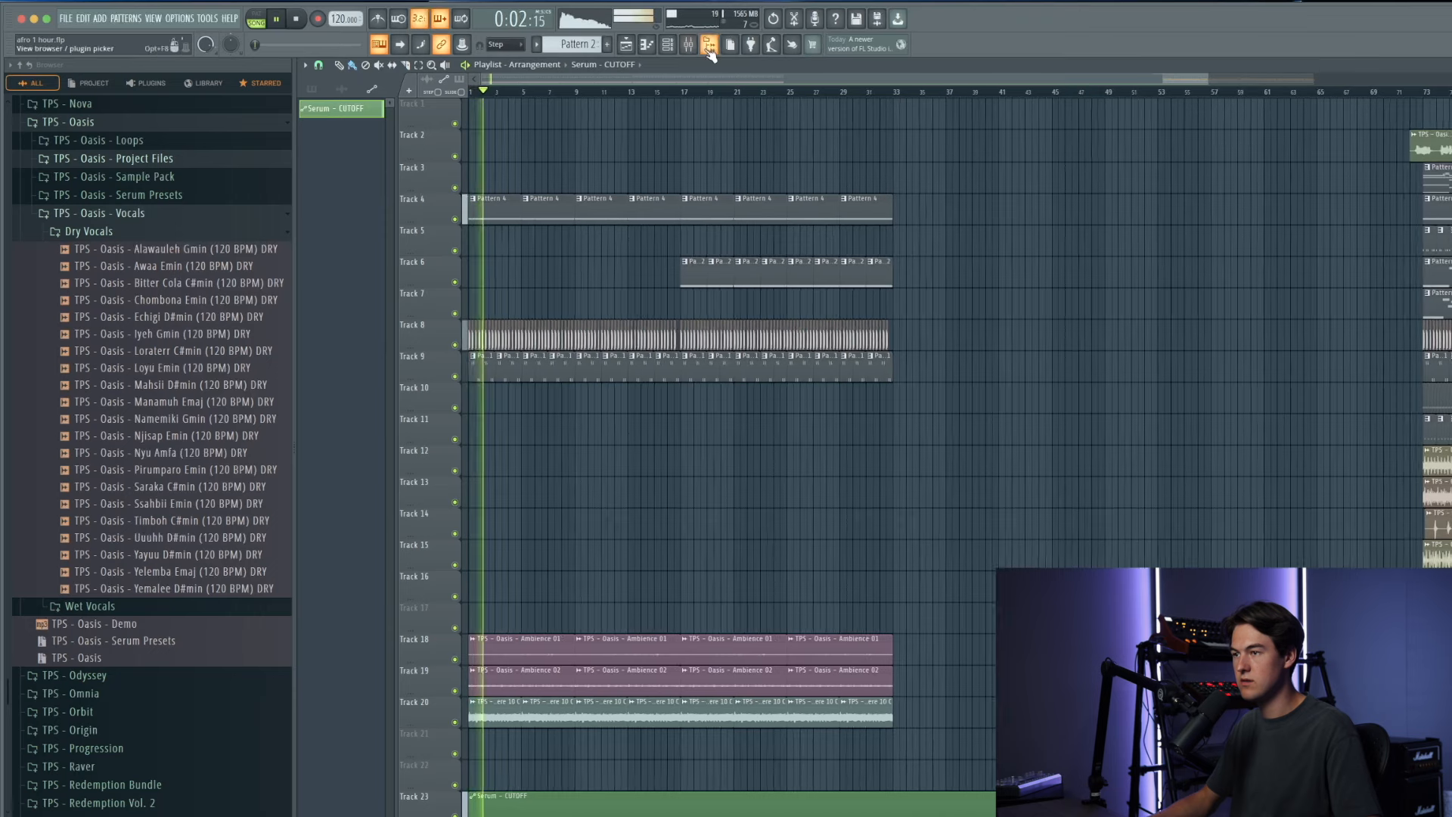
key(F9)
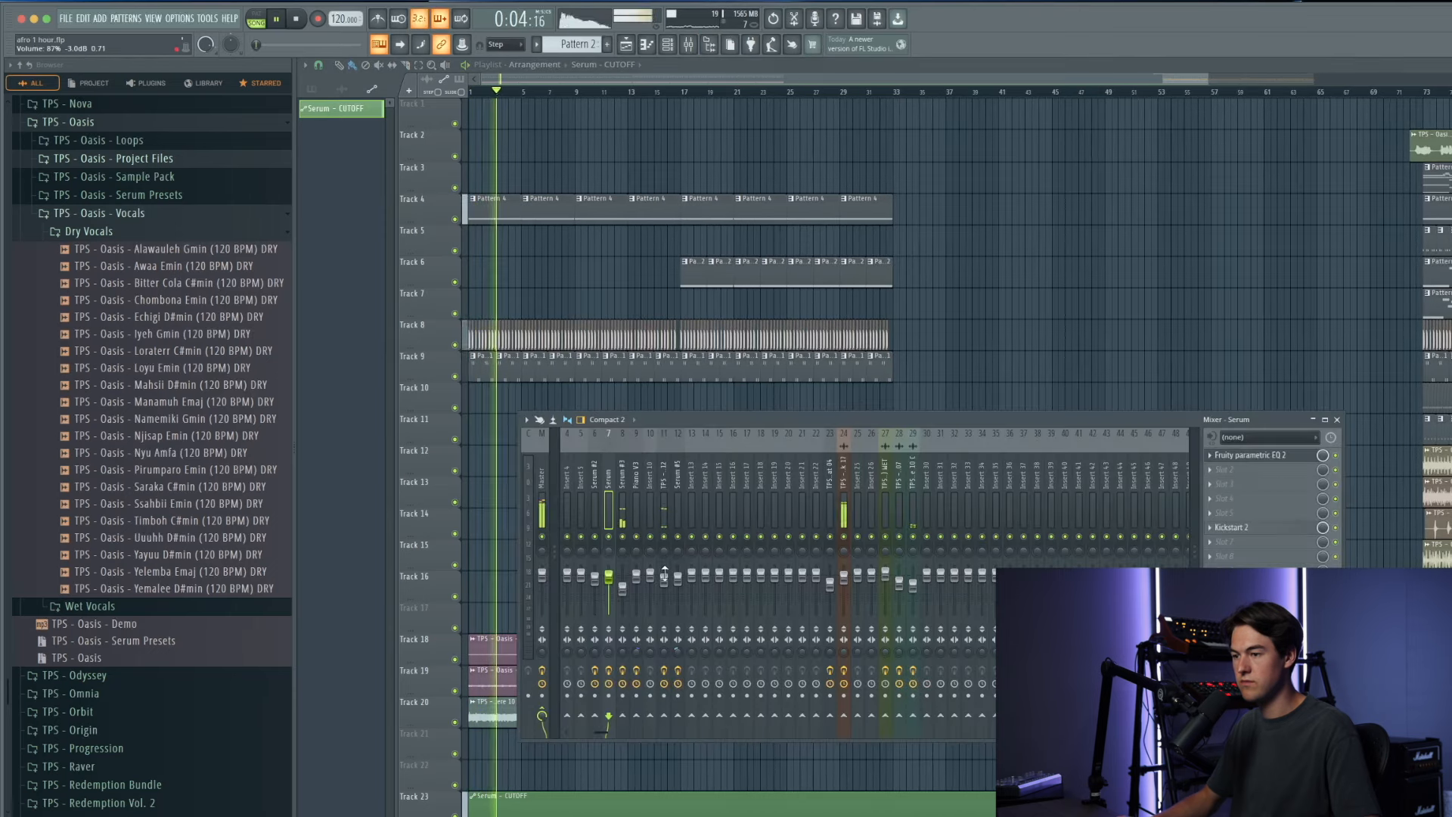
click(622, 588)
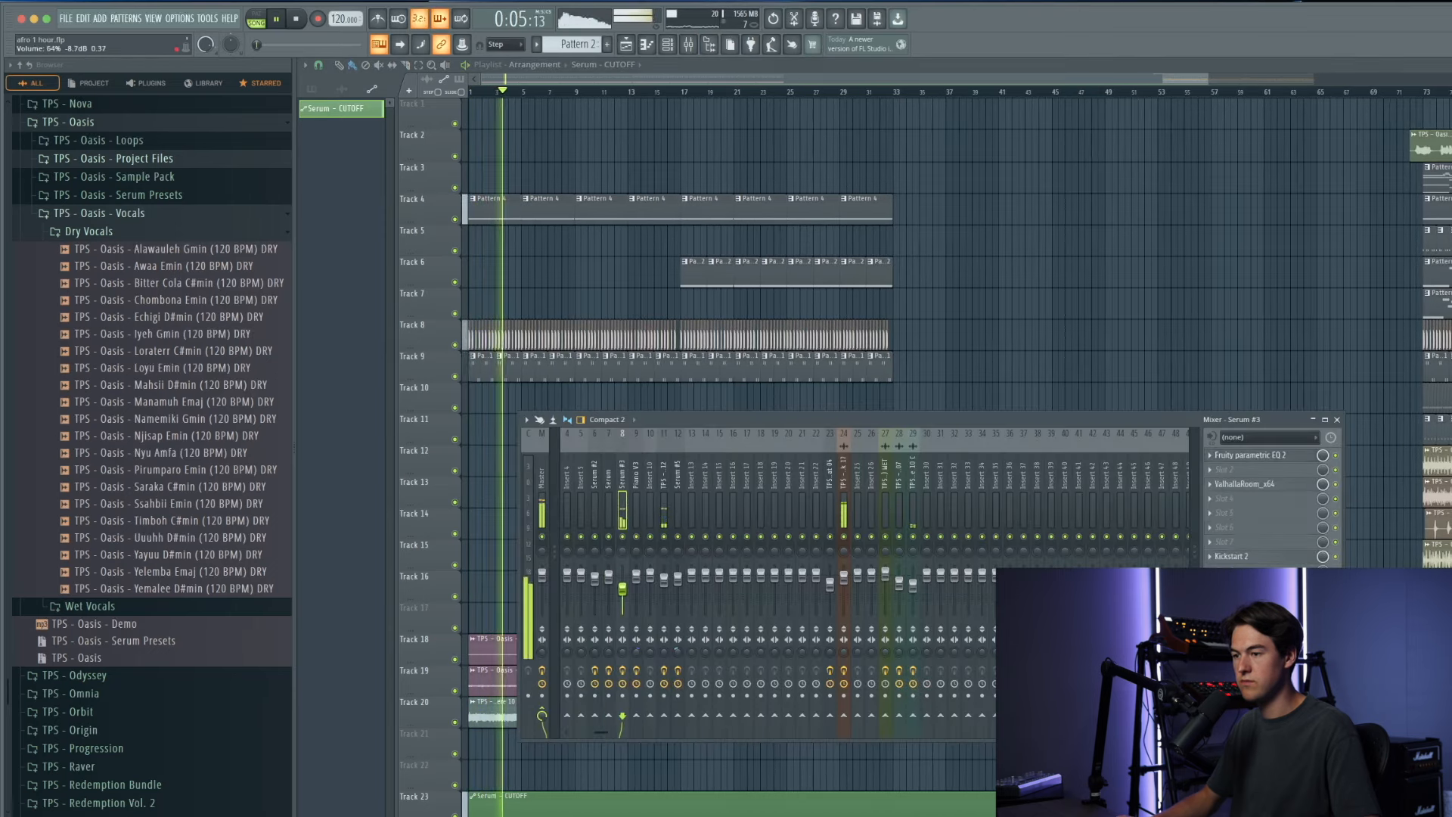
click(1248, 513)
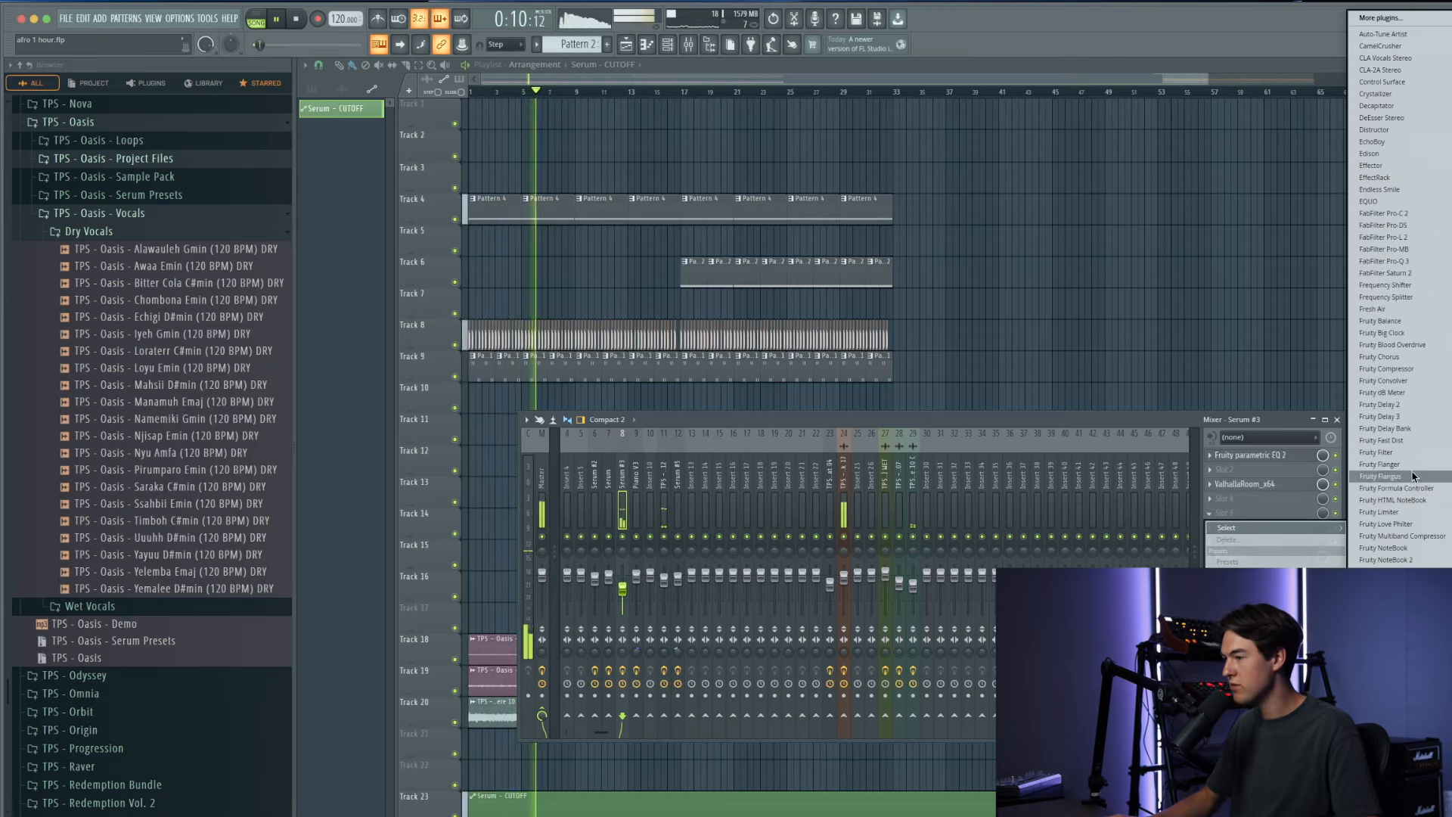
click(1399, 452)
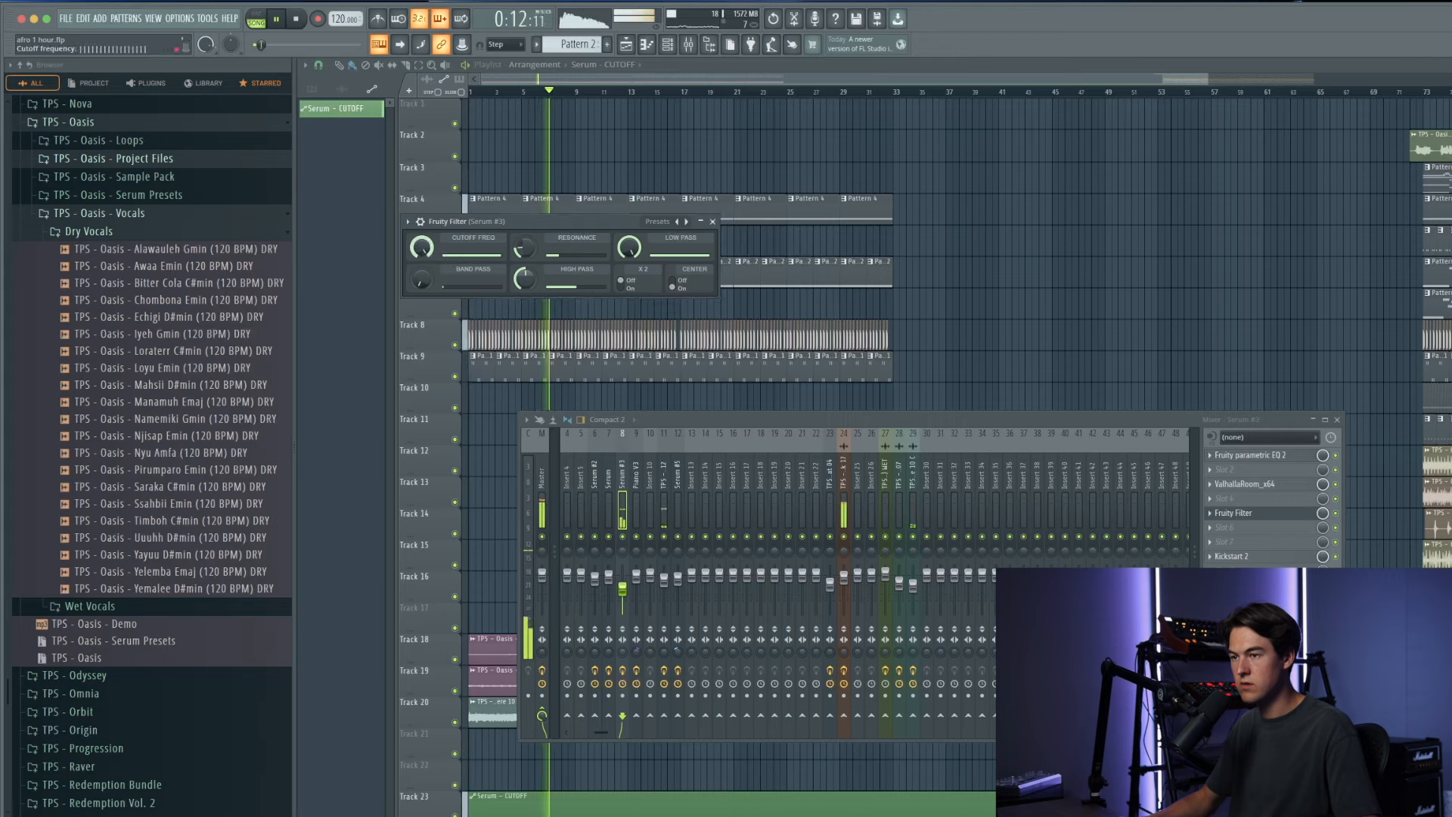
Step: Stop playback and create an automation clip for the Fruity Filter's cutoff frequency
key(space)
right_click(422, 247)
click(474, 352)
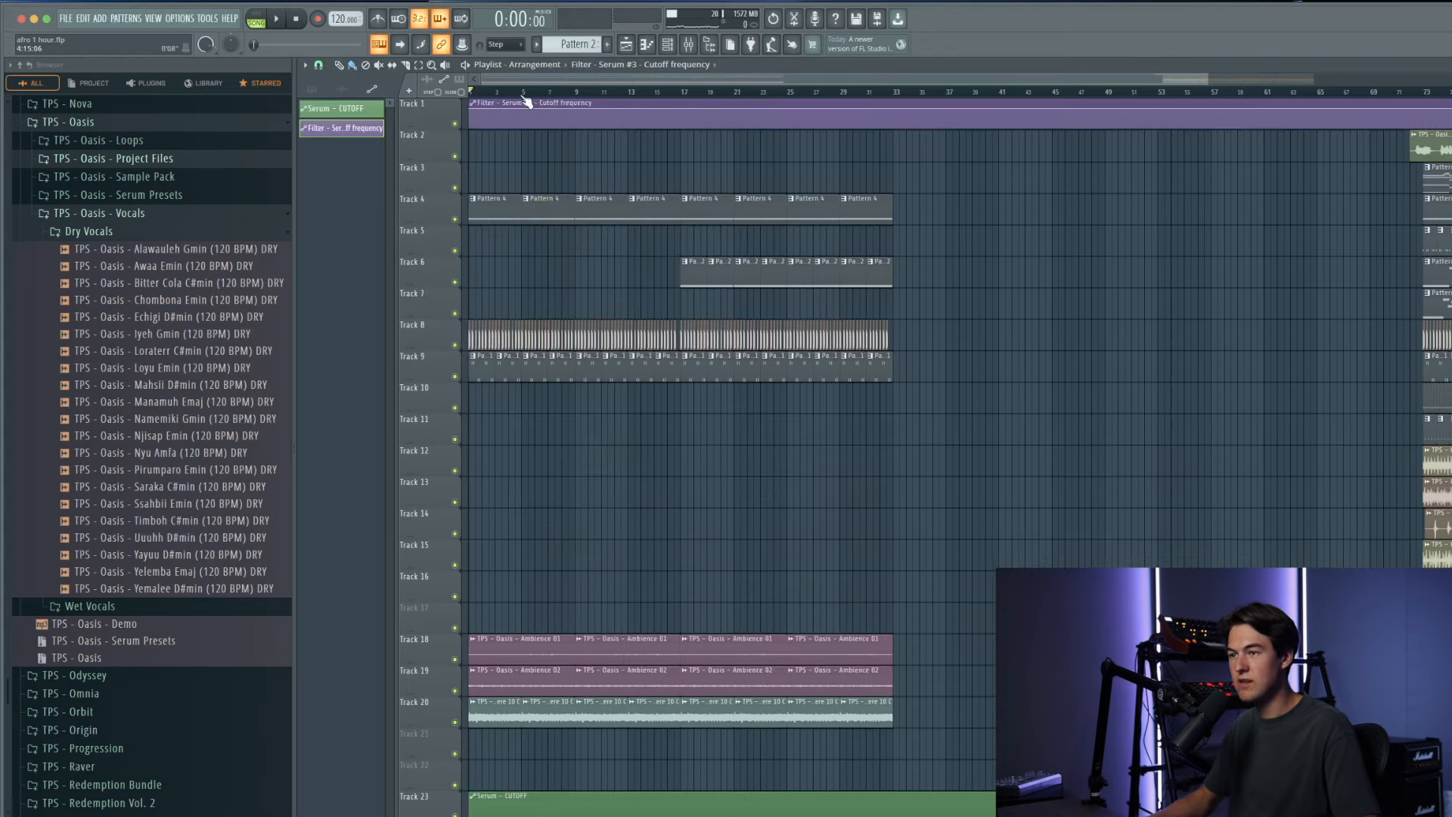
Step: Lower the start of the filter cutoff automation to about 34% and bend its ramp into a curve that rises late
key(space)
drag(470, 109, 470, 122)
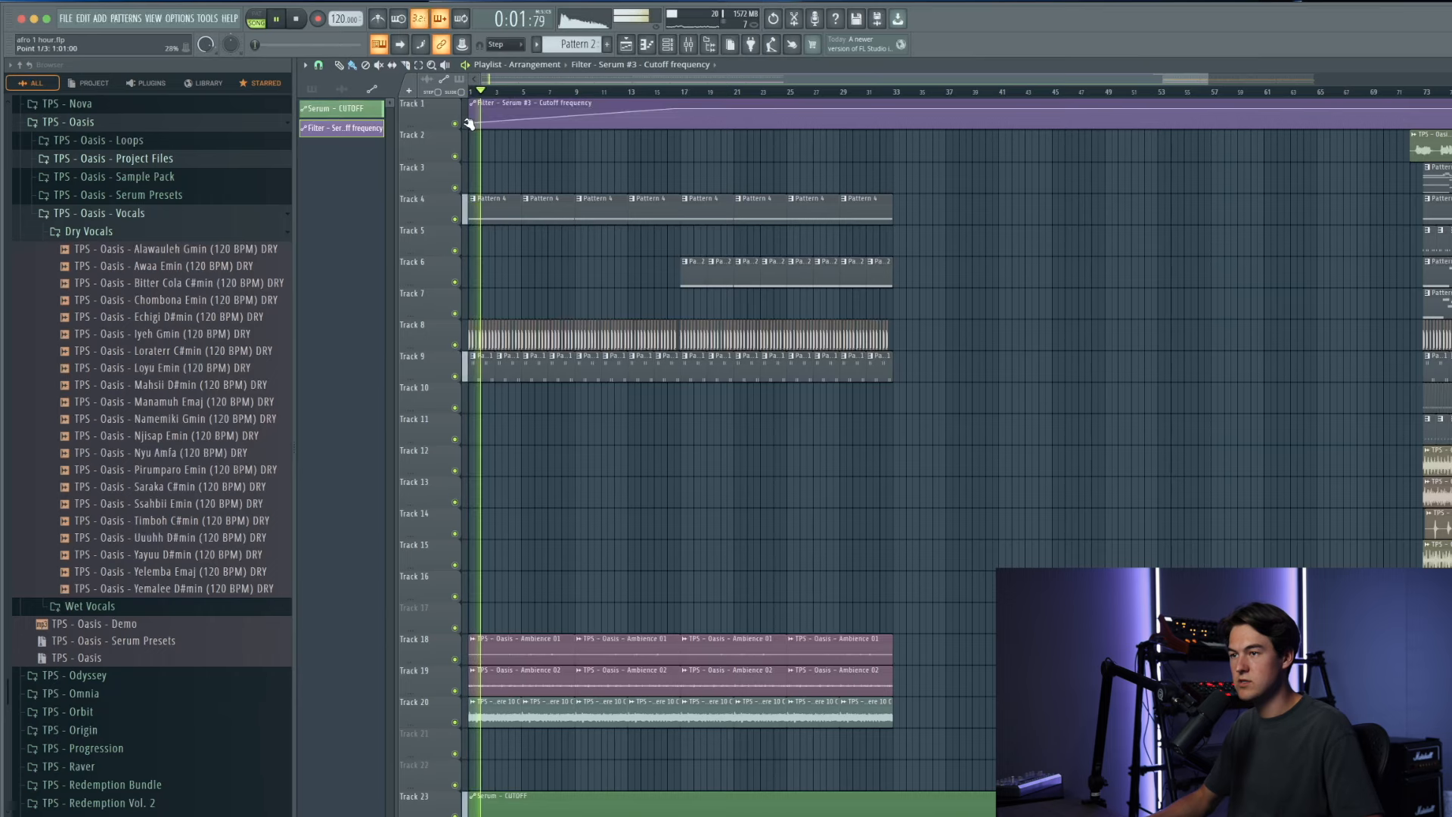
drag(571, 115, 572, 120)
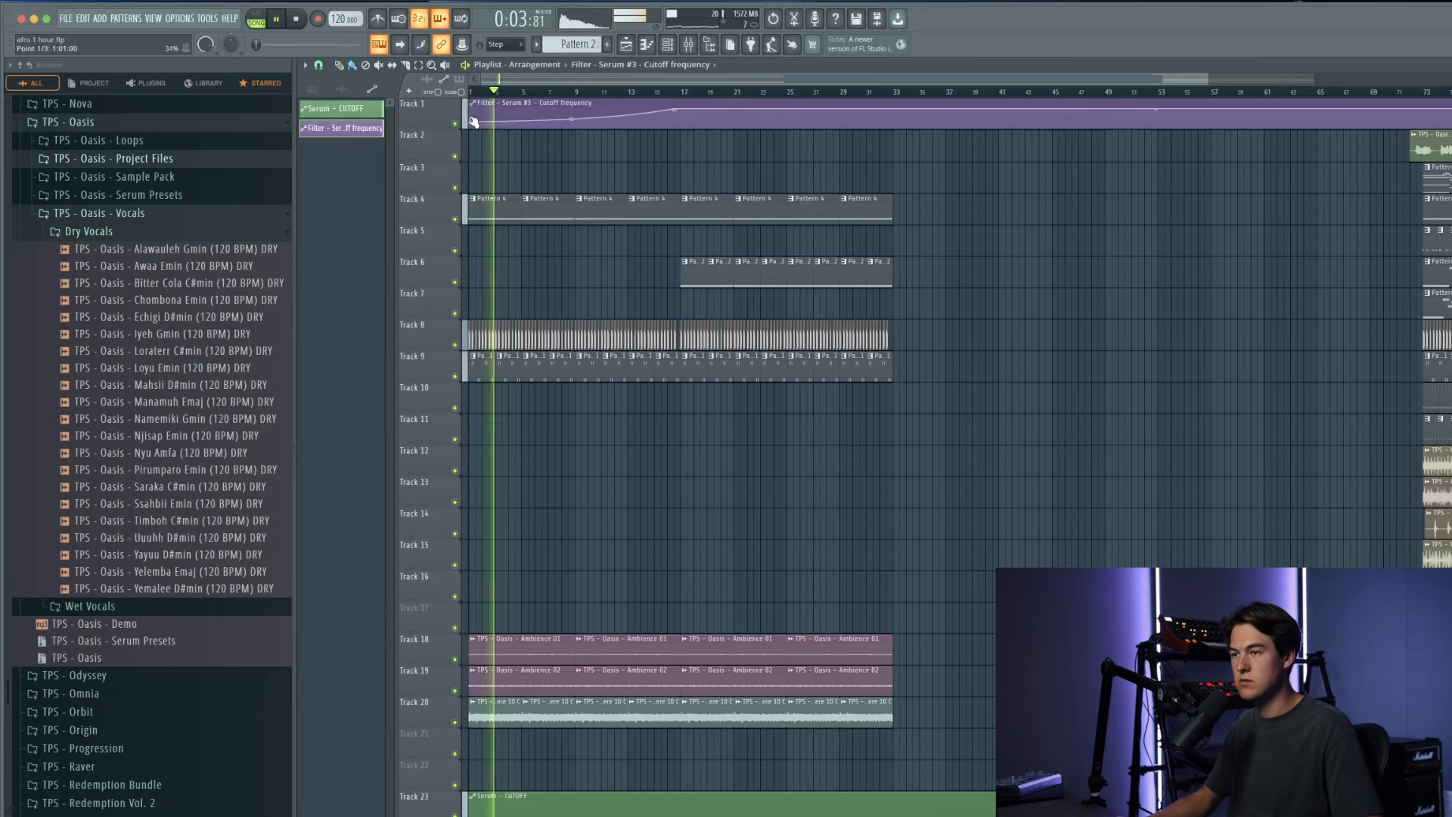
Step: Check the Fruity Filter on the Serum #3 mixer track while the automation plays
click(688, 45)
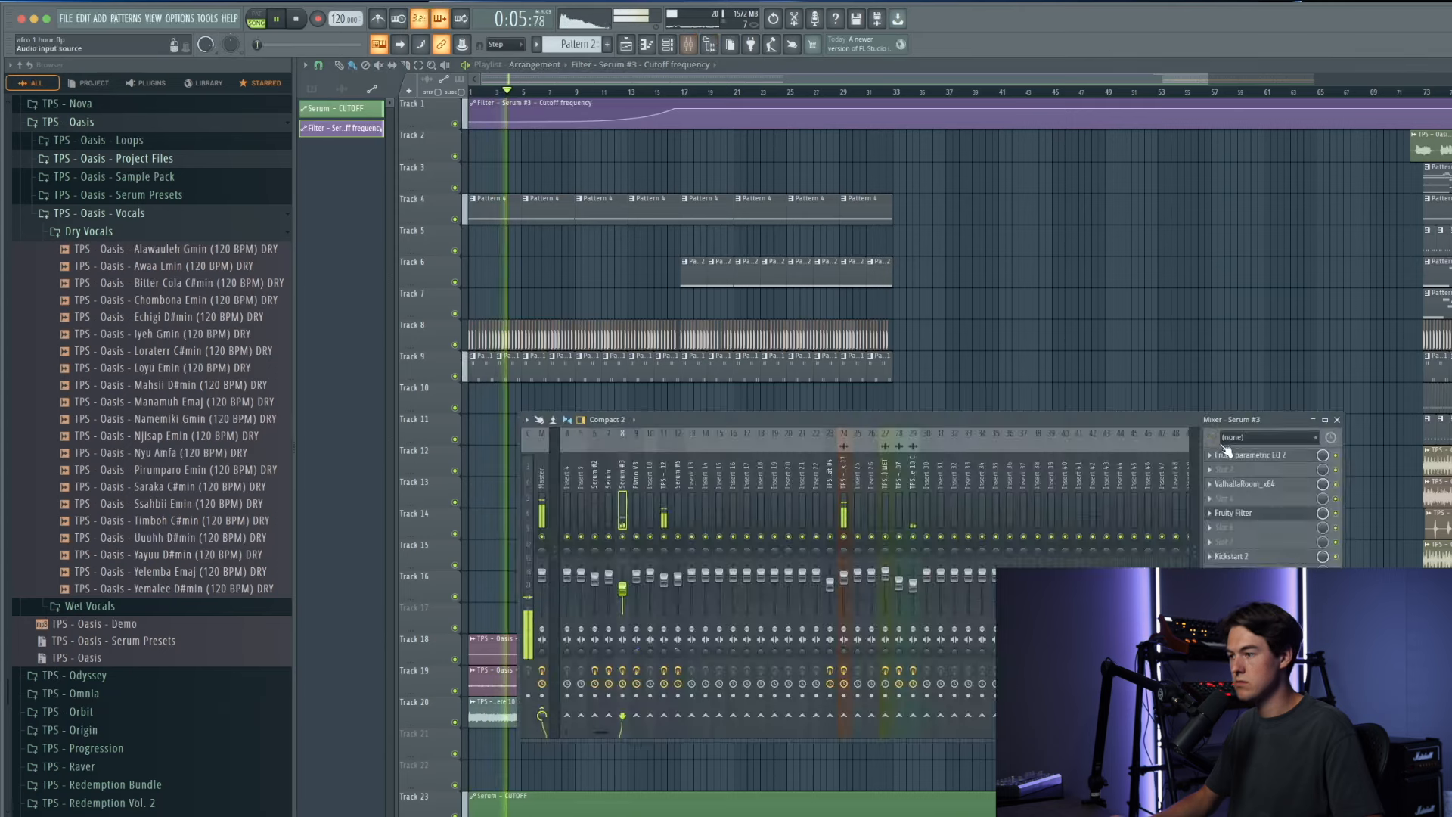
click(1250, 514)
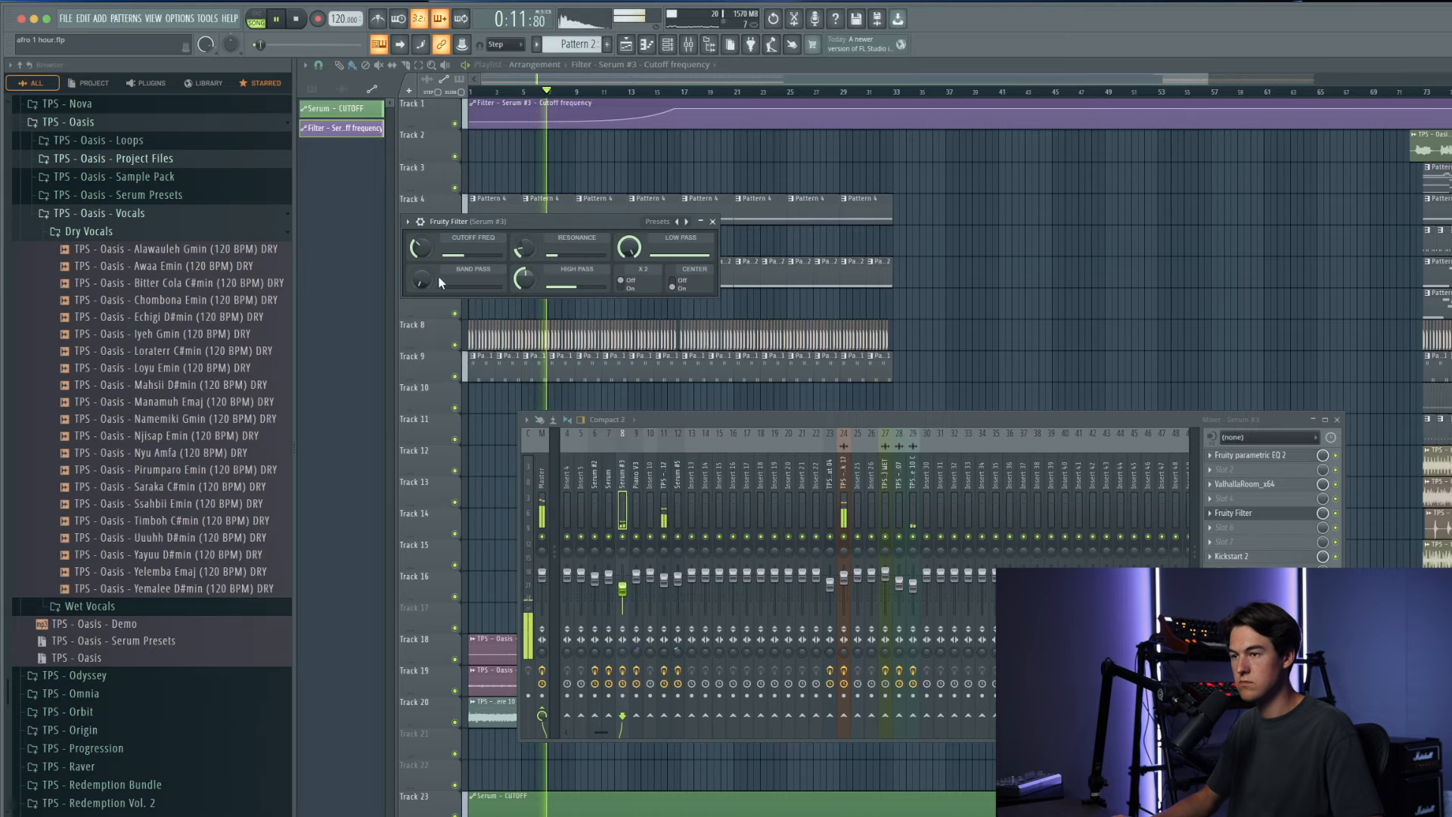
click(875, 215)
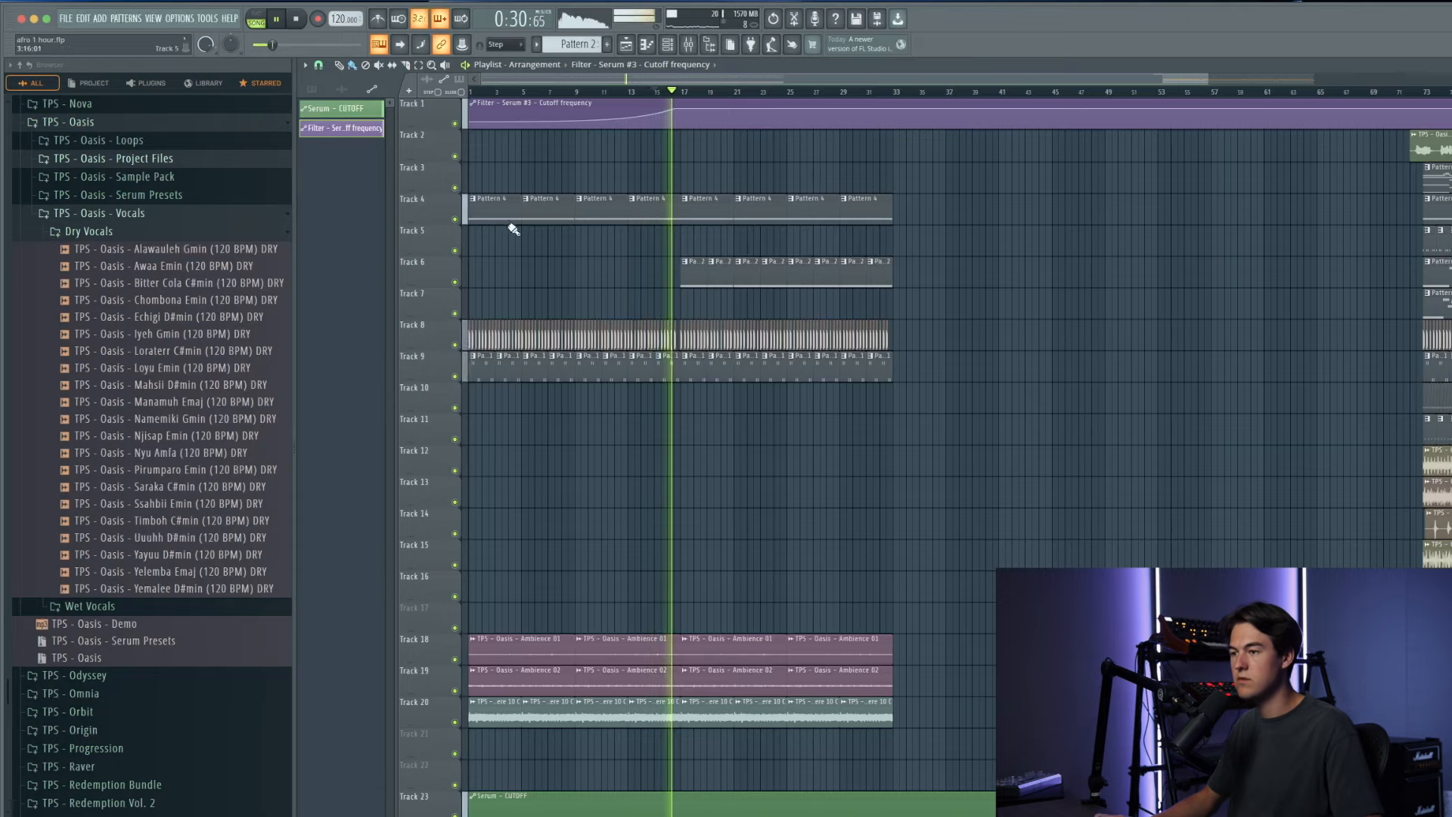
Step: Move the Serum #3 filter cutoff automation clip from Track 1 to Track 26
scroll(506, 225, up, 3)
scroll(758, 315, down, 3)
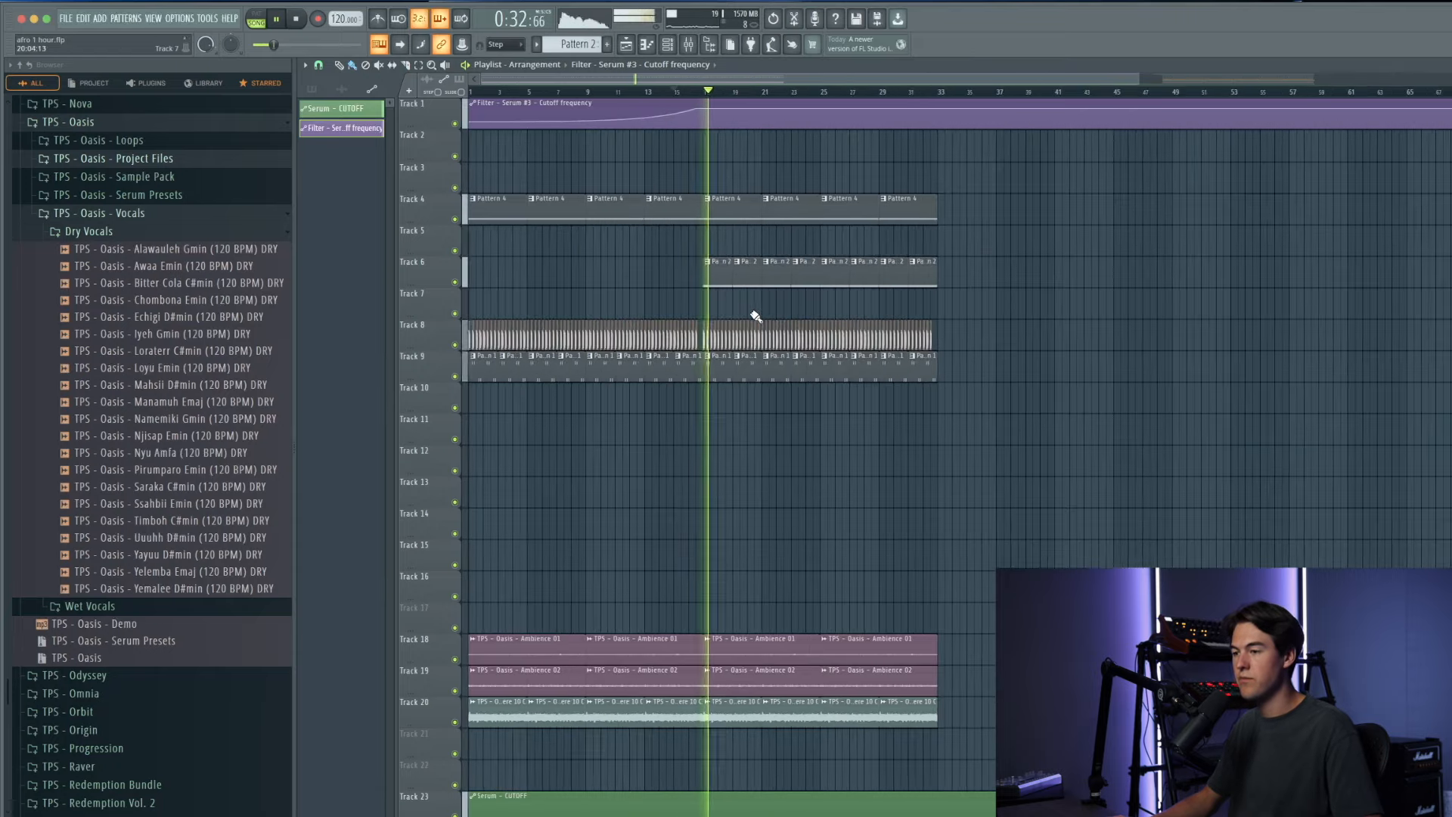
scroll(756, 315, down, 3)
scroll(755, 180, down, 3)
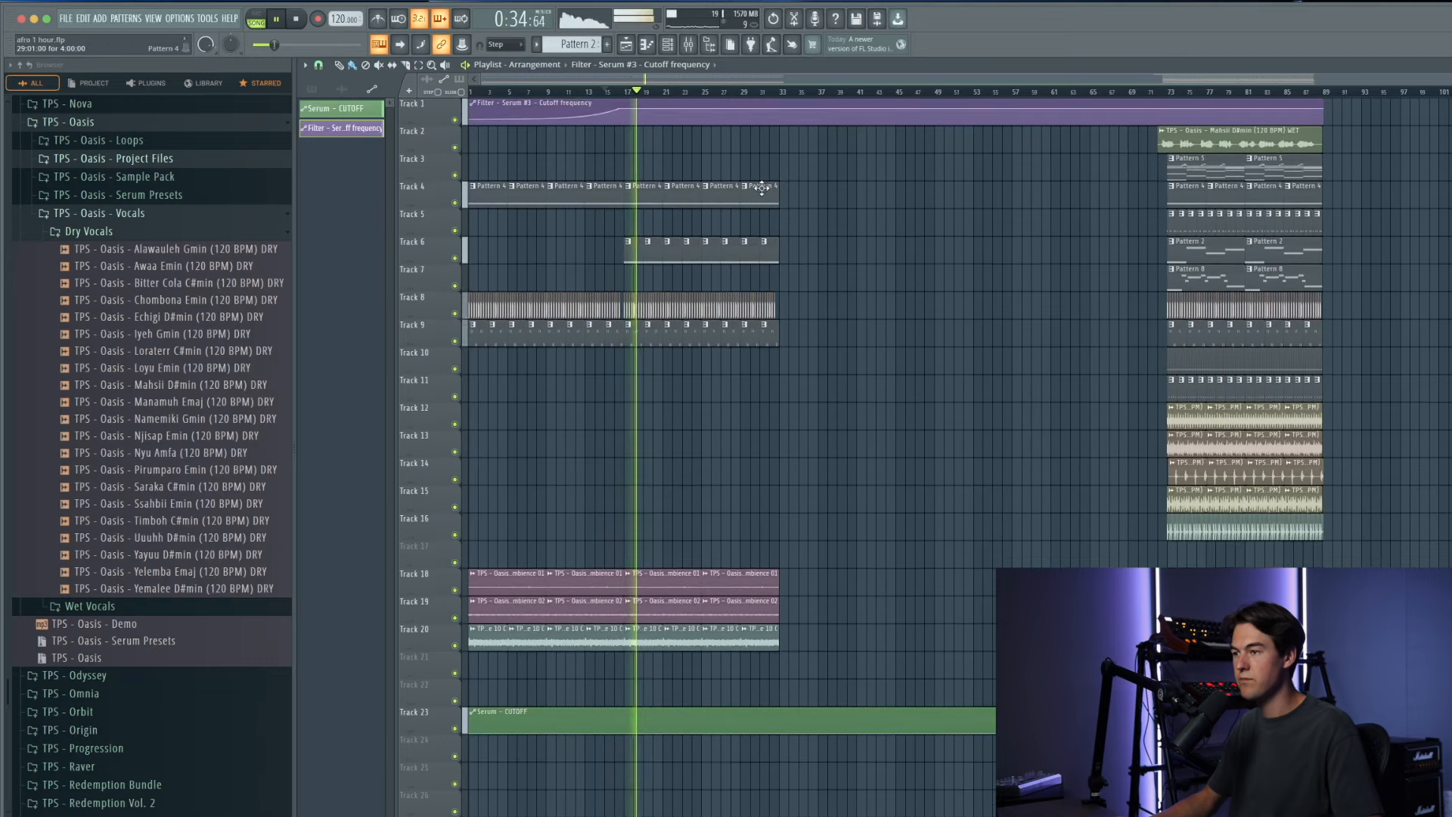
drag(804, 104, 597, 799)
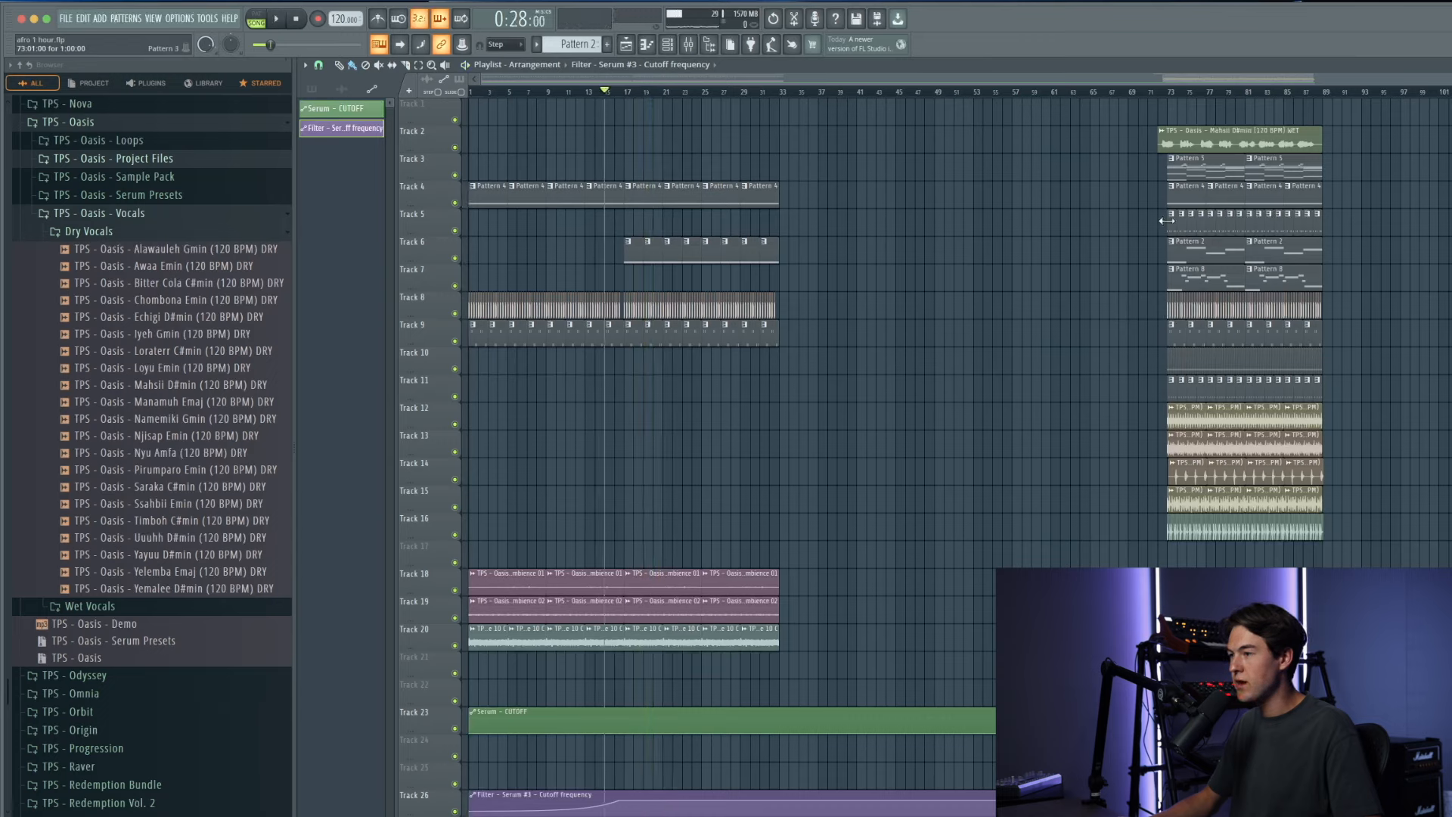
Step: Copy the Pattern 3 clips on Track 5 from bar 73 to bar 17 and play the section
drag(1167, 230, 627, 230)
scroll(616, 230, up, 4)
click(643, 91)
super+click(1023, 350)
Step: Copy the percussion loops on Tracks 12 to 14 from bar 73 to bar 17 and deselect them
scroll(1024, 350, down, 3)
scroll(529, 279, up, 3)
scroll(618, 275, down, 2)
scroll(617, 275, up, 1)
scroll(855, 397, down, 1)
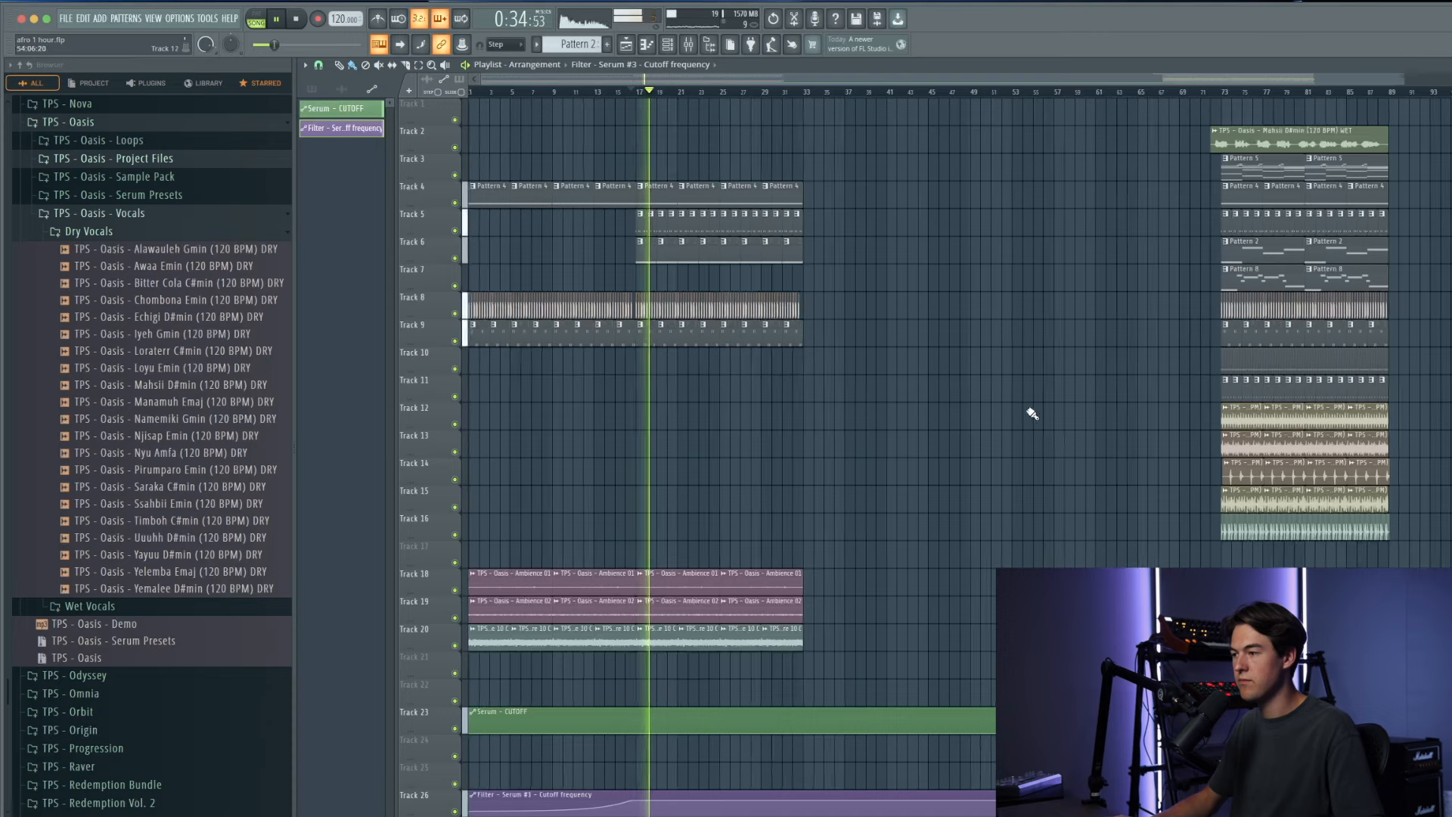
drag(1395, 485, 661, 401)
scroll(615, 408, up, 3)
scroll(759, 428, down, 1)
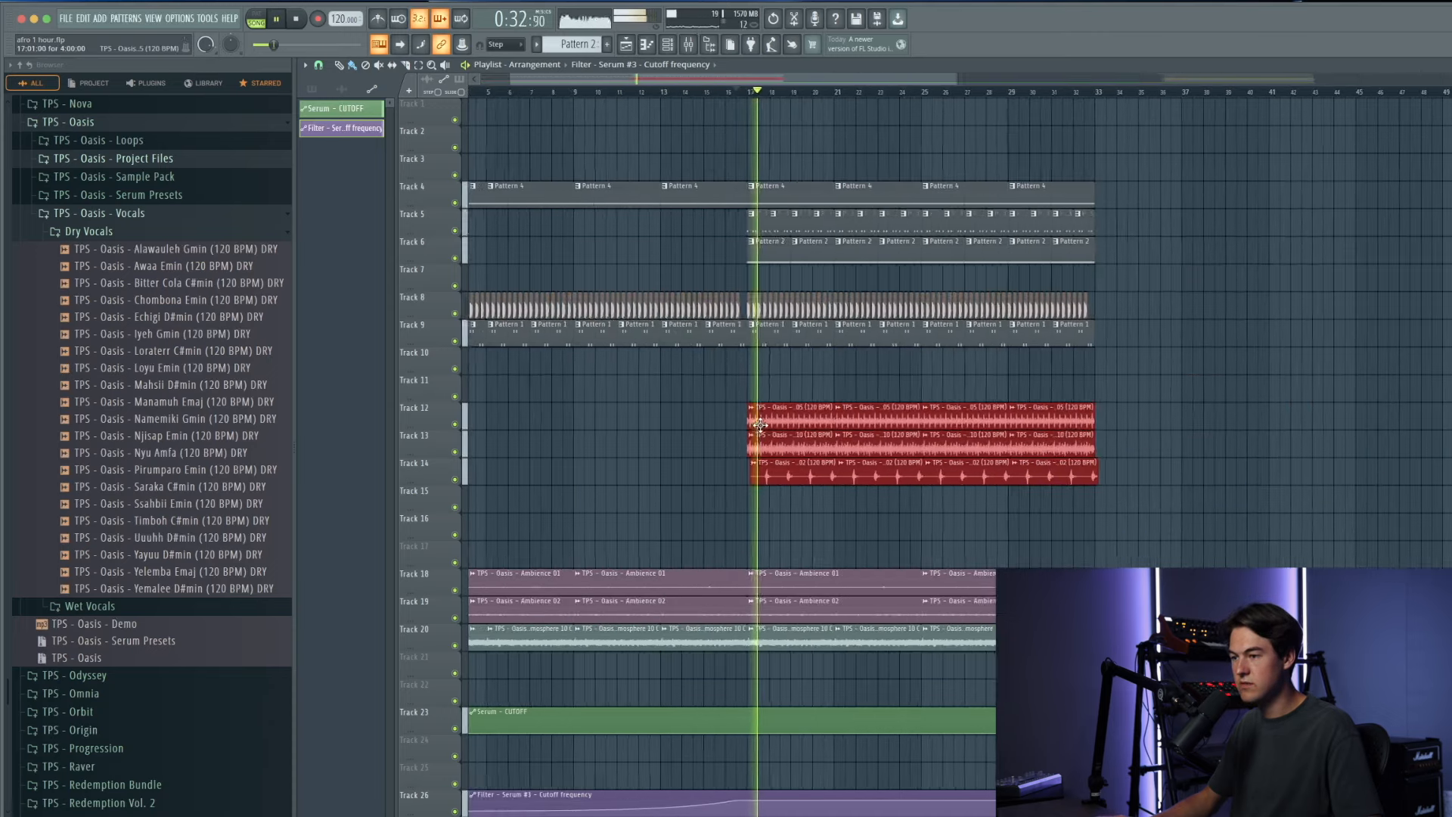
super+click(781, 531)
Step: Copy the Shaker Loop 02 clips on Track 14 to bar 1, play from the start and nudge the copies slightly later
key(space)
drag(729, 461, 1032, 477)
scroll(756, 479, down, 2)
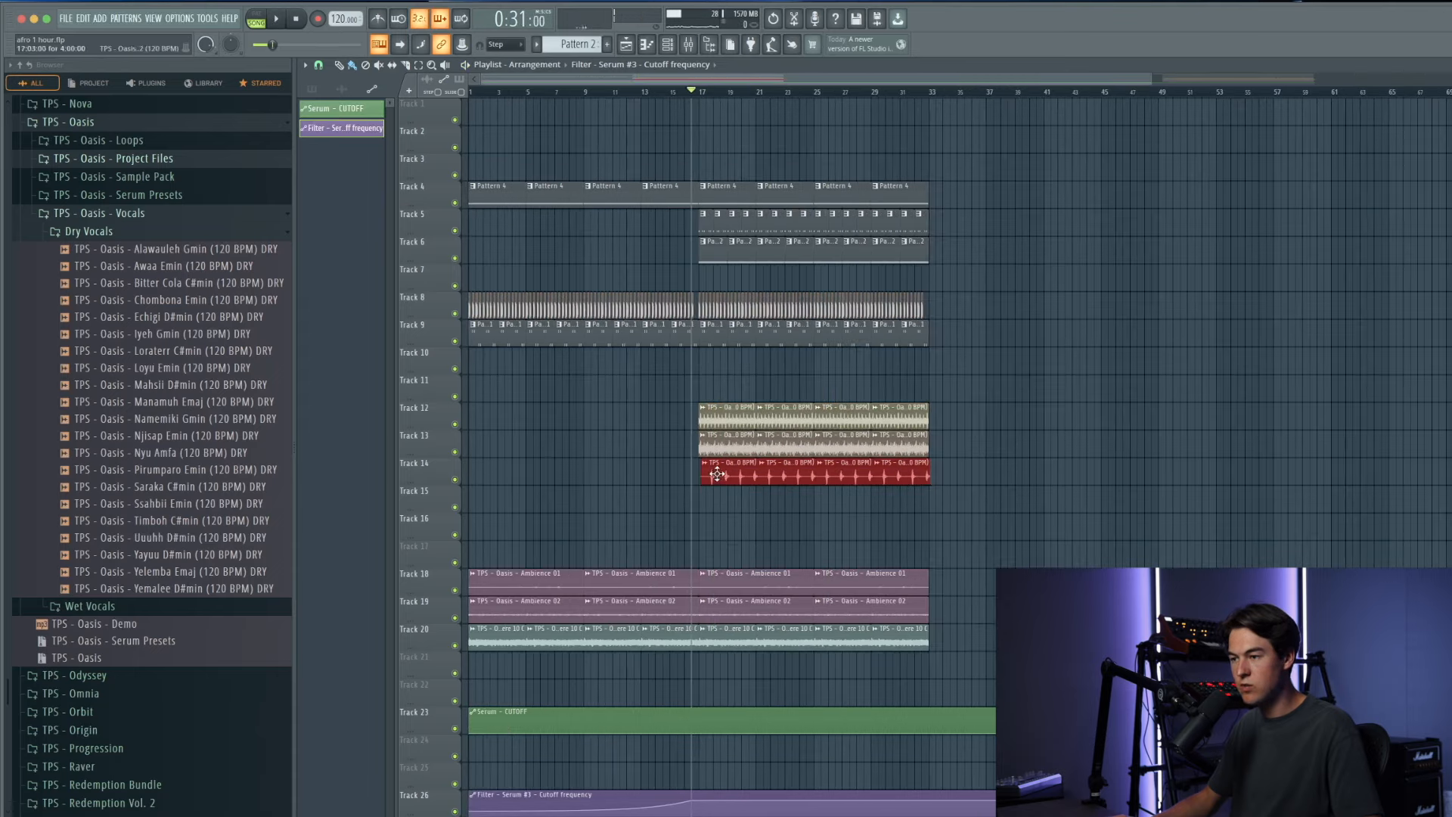
drag(716, 473, 386, 466)
drag(505, 91, 463, 94)
key(space)
scroll(484, 469, up, 4)
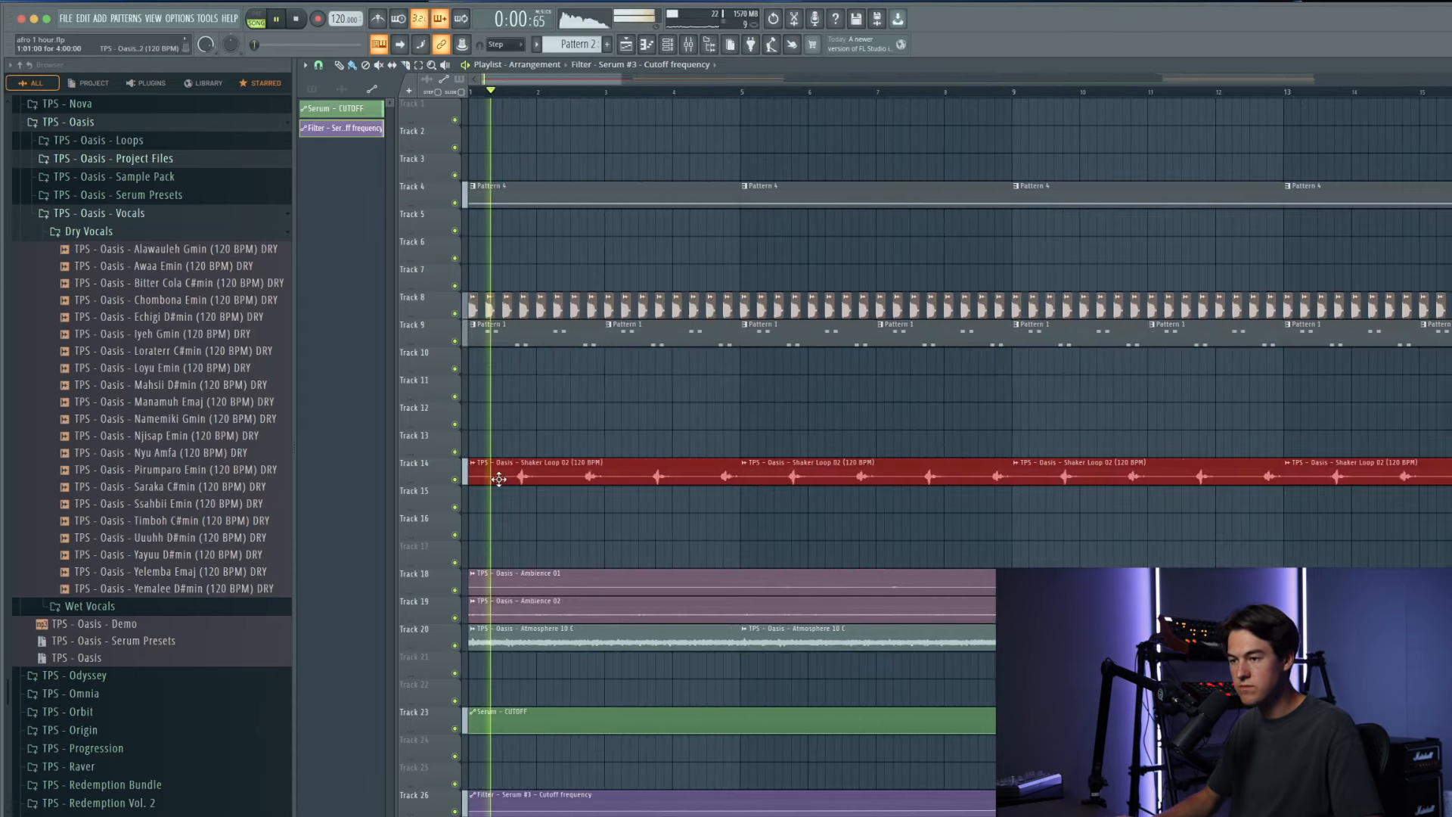
drag(504, 476, 520, 476)
scroll(529, 453, down, 3)
super+click(541, 415)
Step: Try the Track 13 loop in the first 16 bars with shifted timing, and delete the copies
click(993, 445)
drag(711, 440, 318, 441)
key(space)
key(space)
drag(613, 440, 596, 442)
drag(735, 442, 716, 443)
right_click(722, 444)
right_click(675, 445)
right_click(571, 444)
Step: Try the Shaker Loop 05 clips on Track 12 in the first 16 bars, and delete the copies
drag(974, 419, 563, 416)
super+click(680, 439)
drag(707, 440, 751, 418)
right_click(756, 418)
right_click(654, 419)
right_click(552, 418)
Step: Copy the Track 13 loop clips from bar 17 to bar 1 and clear the selection
drag(976, 445, 762, 434)
super+click(707, 414)
scroll(701, 411, down, 1)
scroll(701, 411, down, 1)
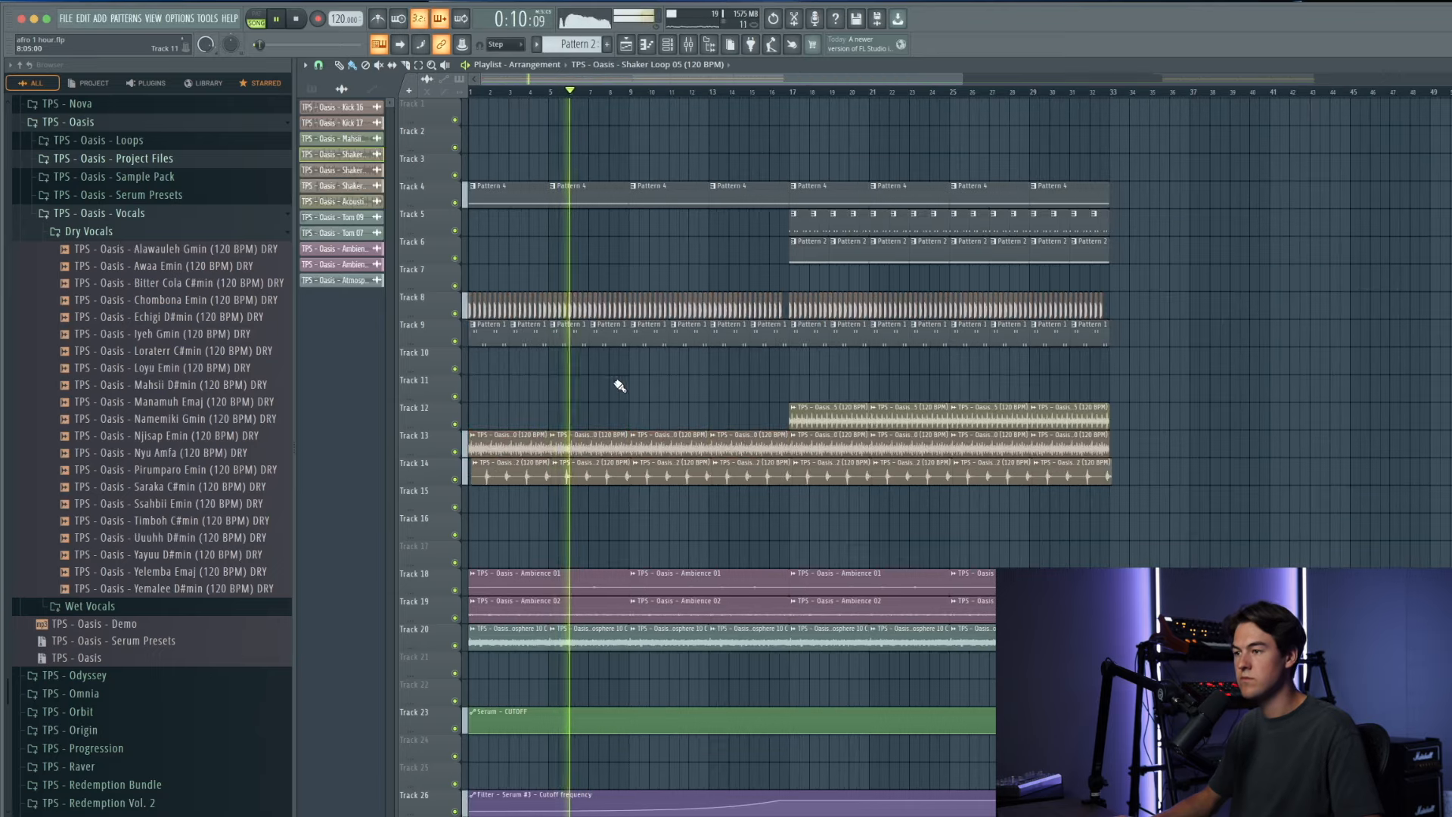
Step: Open the Parametric EQ 2 on the Atmosphere 10 C mixer track and lower band 5 to about -1.5 dB near 1482 Hz
scroll(616, 383, down, 1)
scroll(648, 356, down, 1)
scroll(647, 367, down, 2)
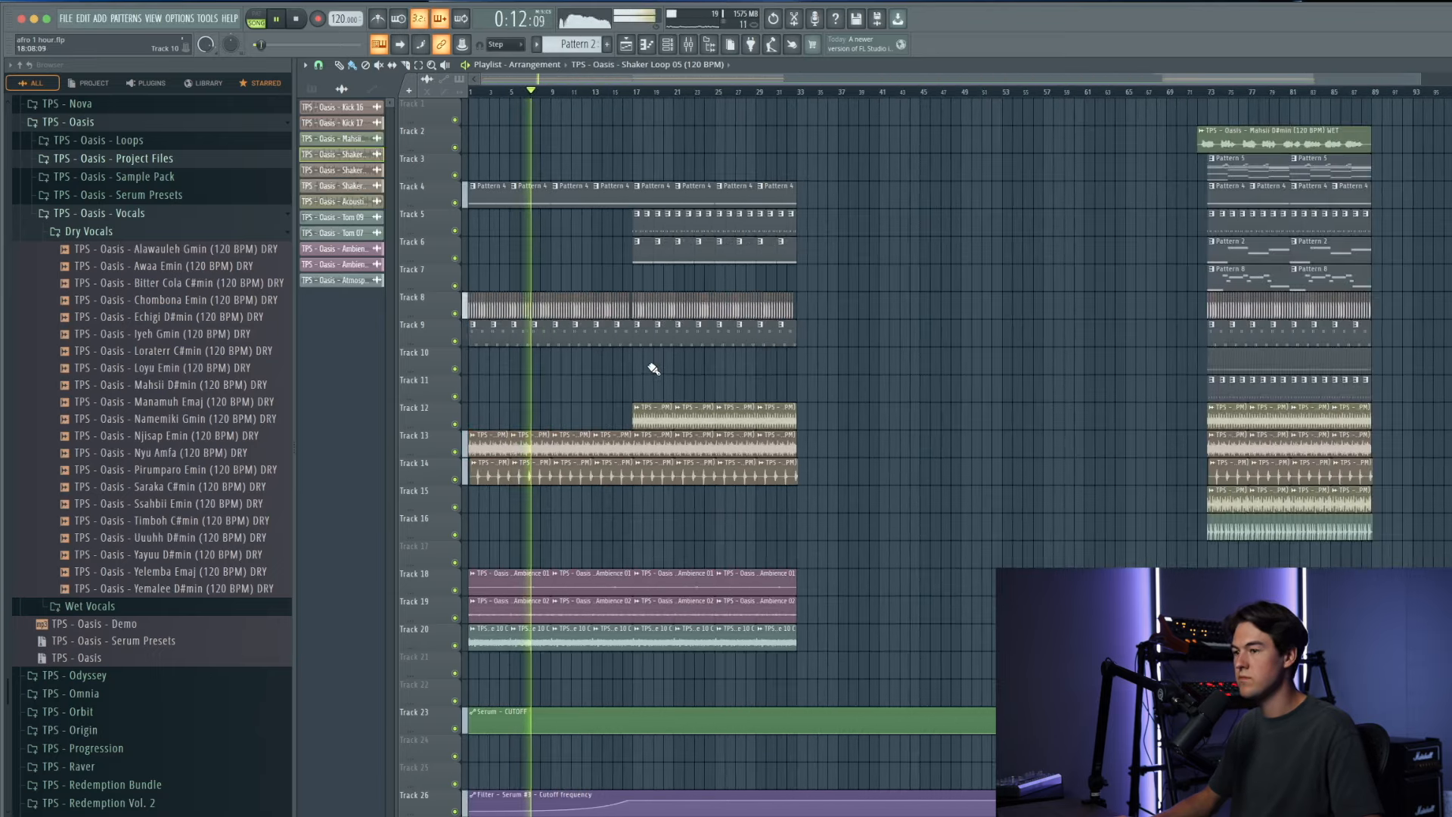
double_click(588, 640)
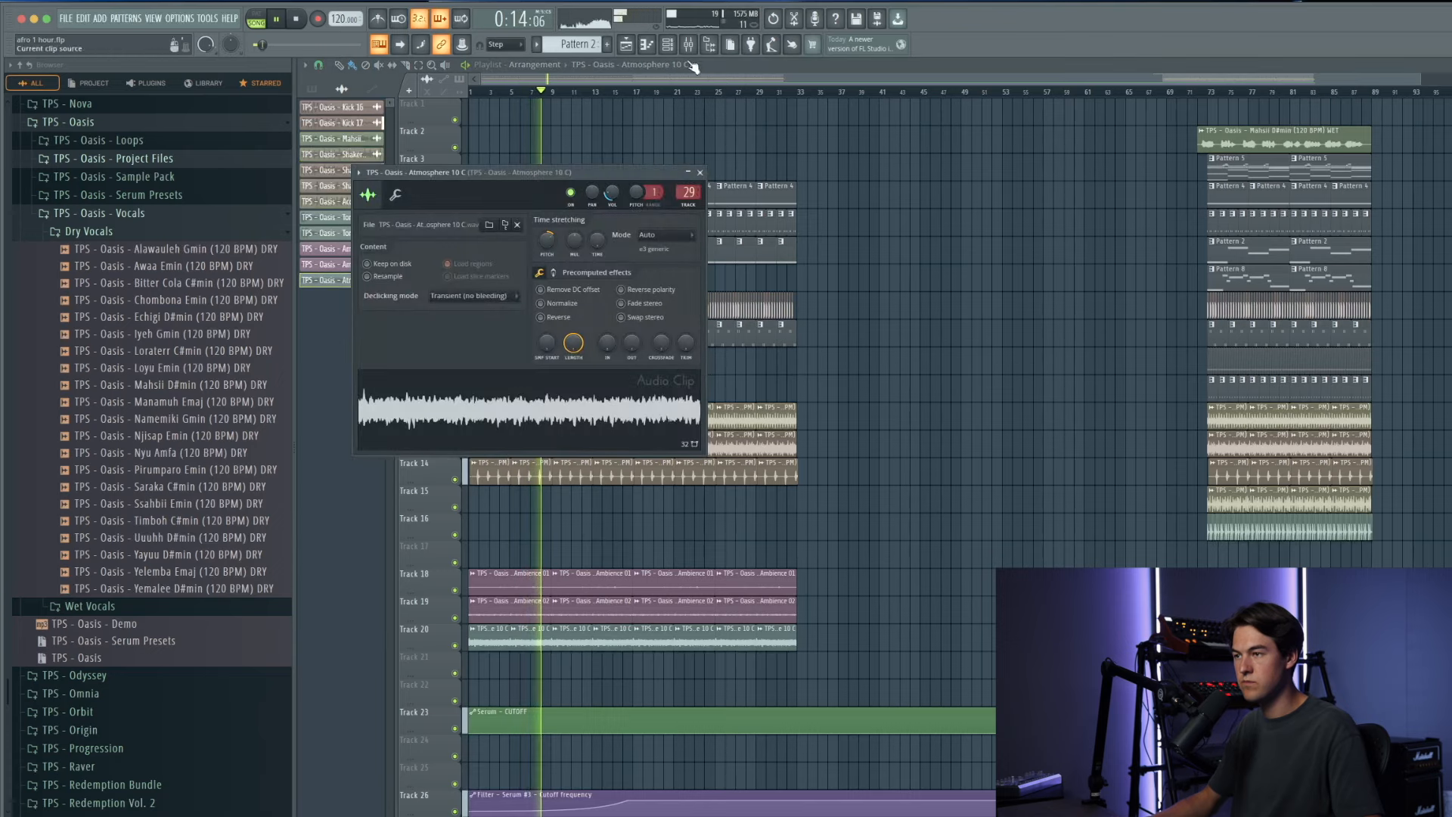
key(F9)
click(1287, 469)
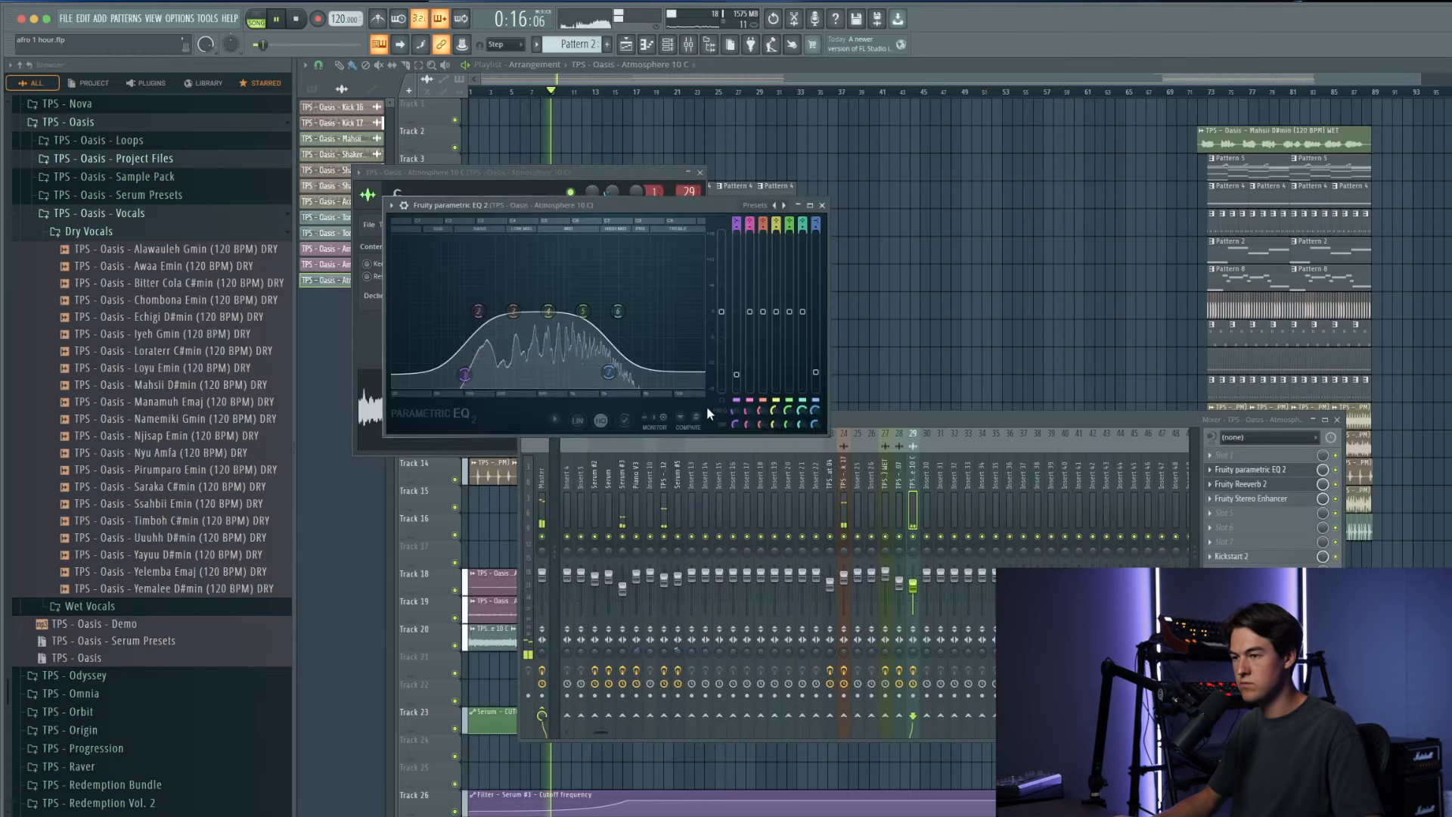
drag(601, 311, 605, 318)
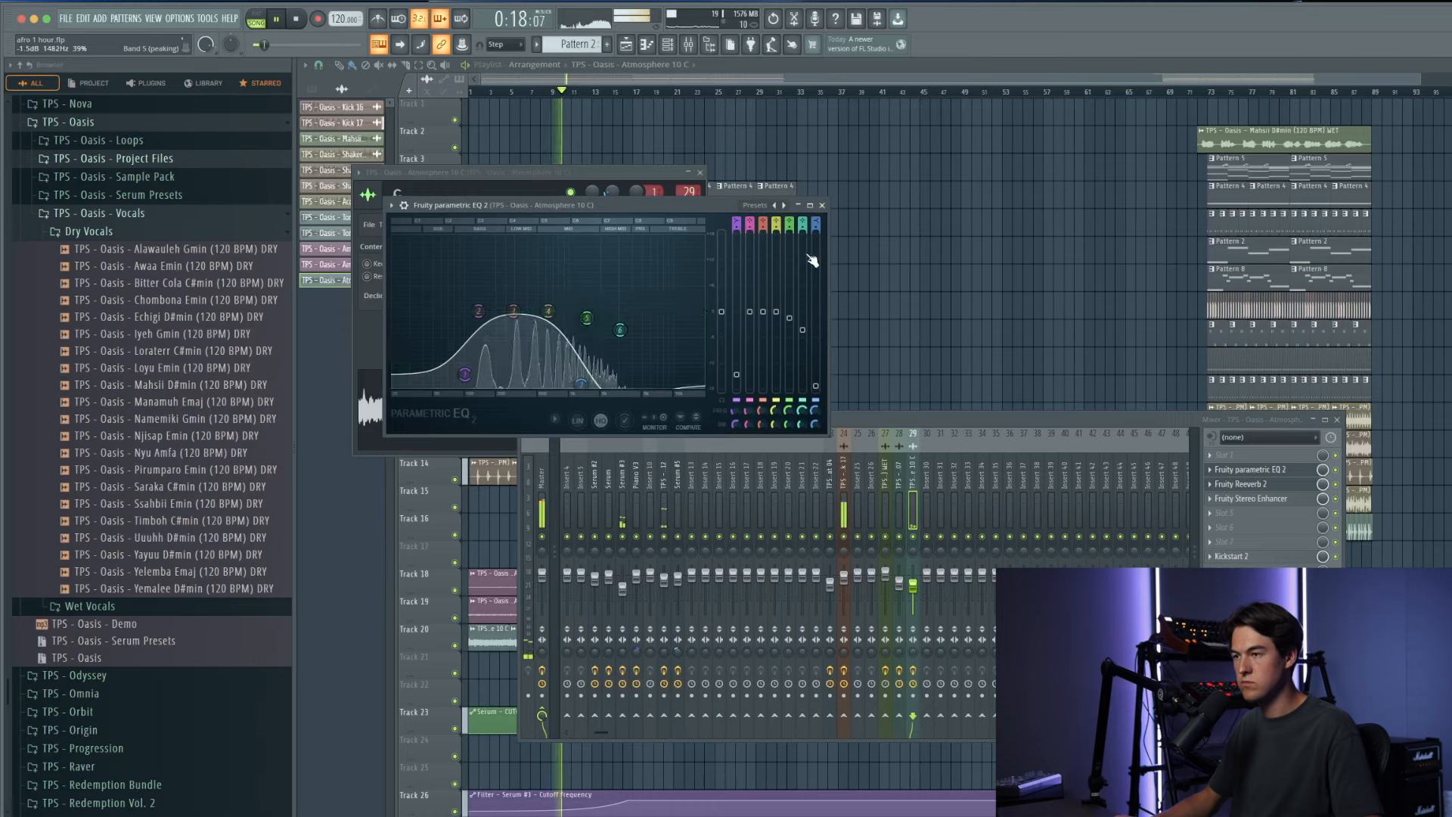
Step: Close the EQ and mixer windows, and delete the Track 8 kick clips in bar 16 of the playlist
click(823, 205)
key(F12)
scroll(500, 270, up, 3)
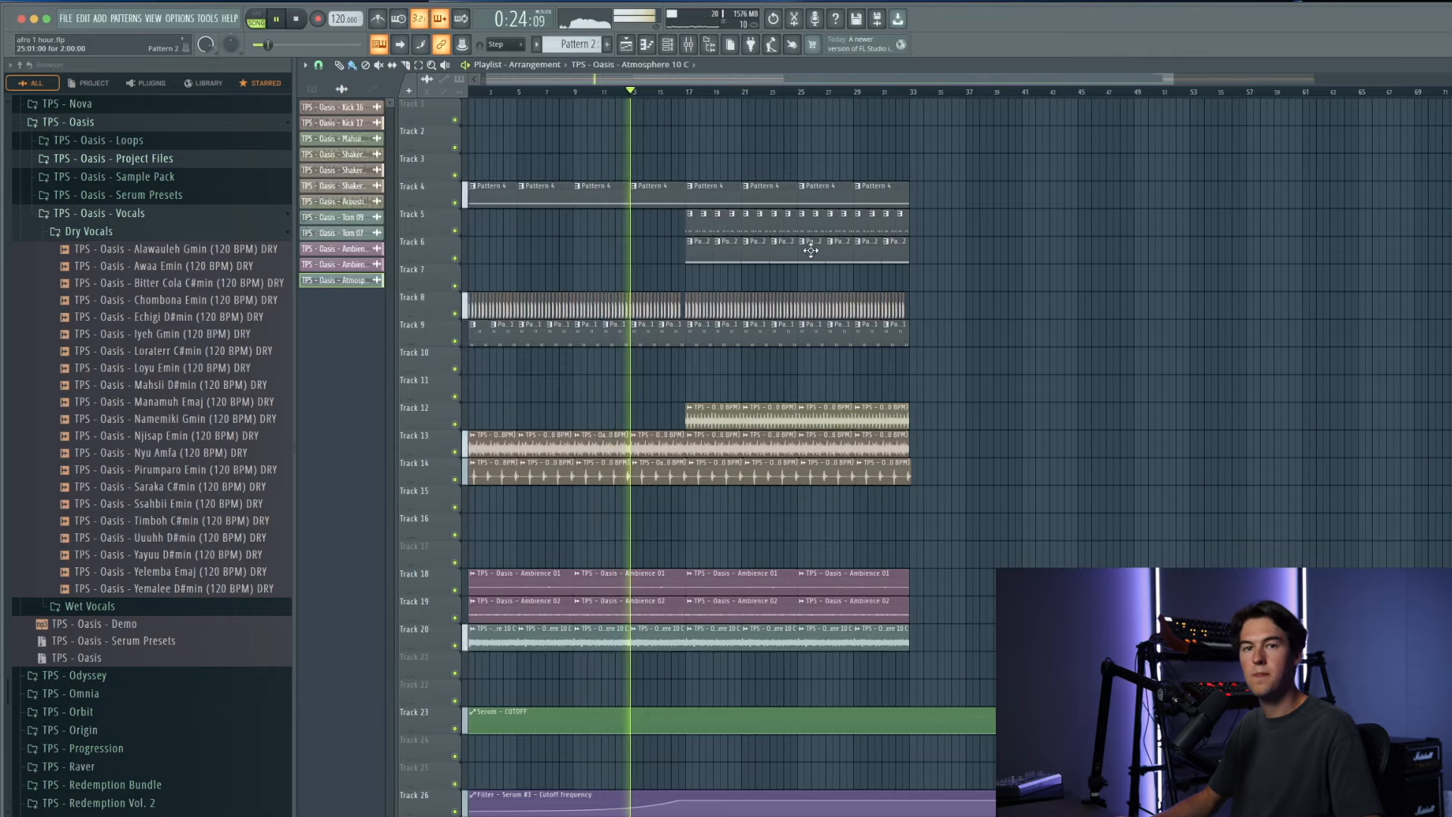
scroll(811, 251, down, 4)
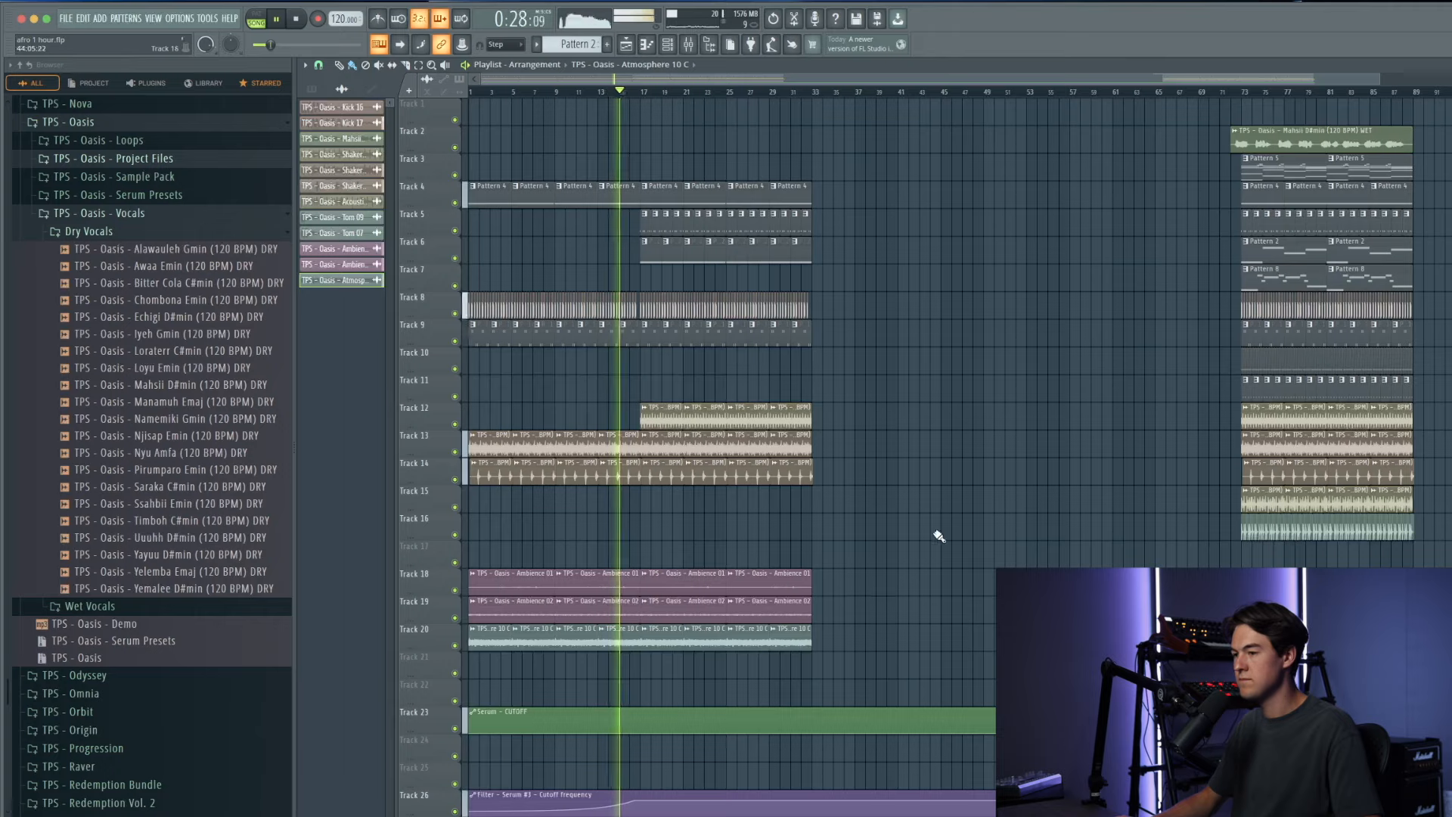
scroll(553, 398, up, 2)
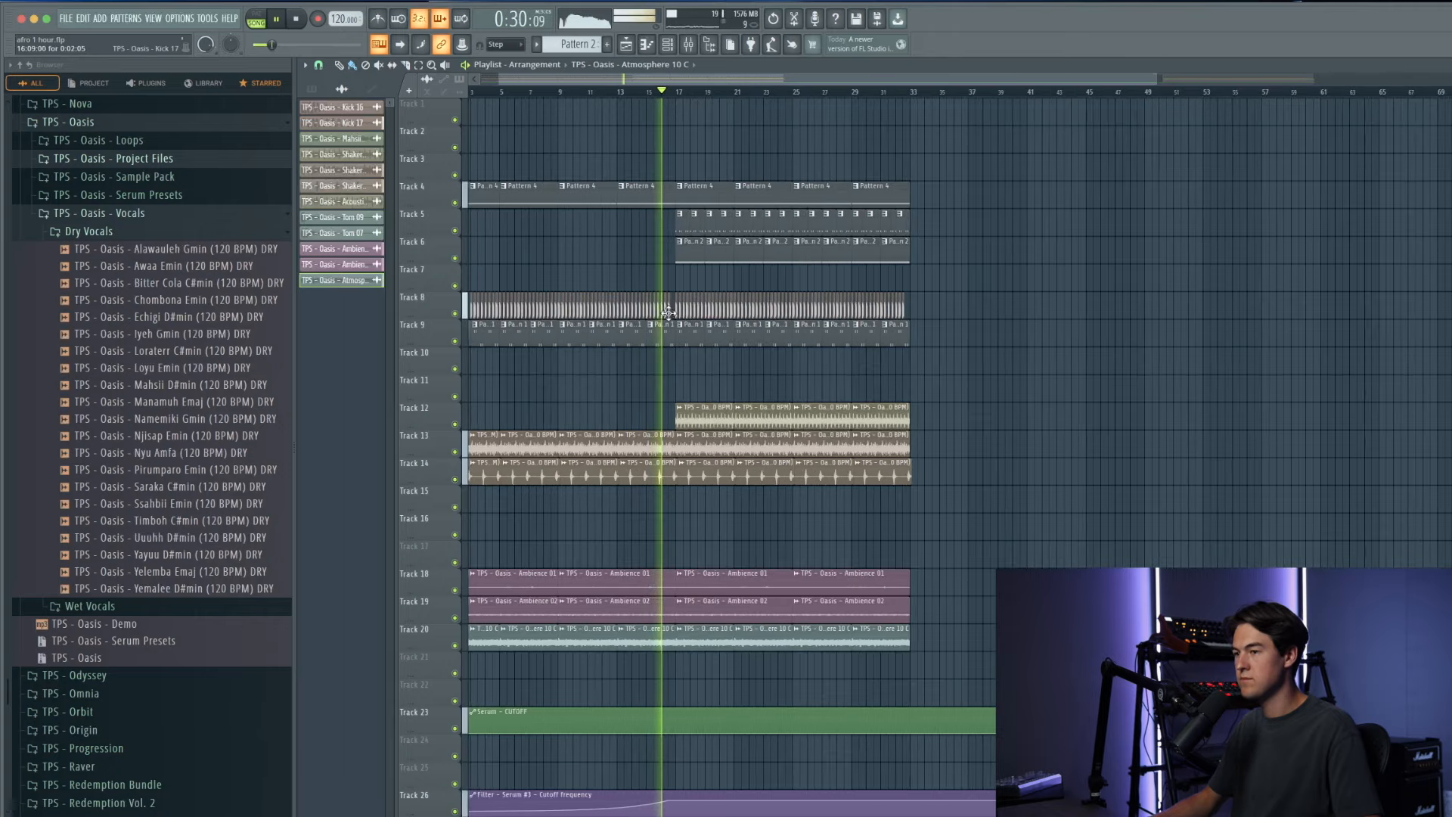
scroll(669, 318, up, 5)
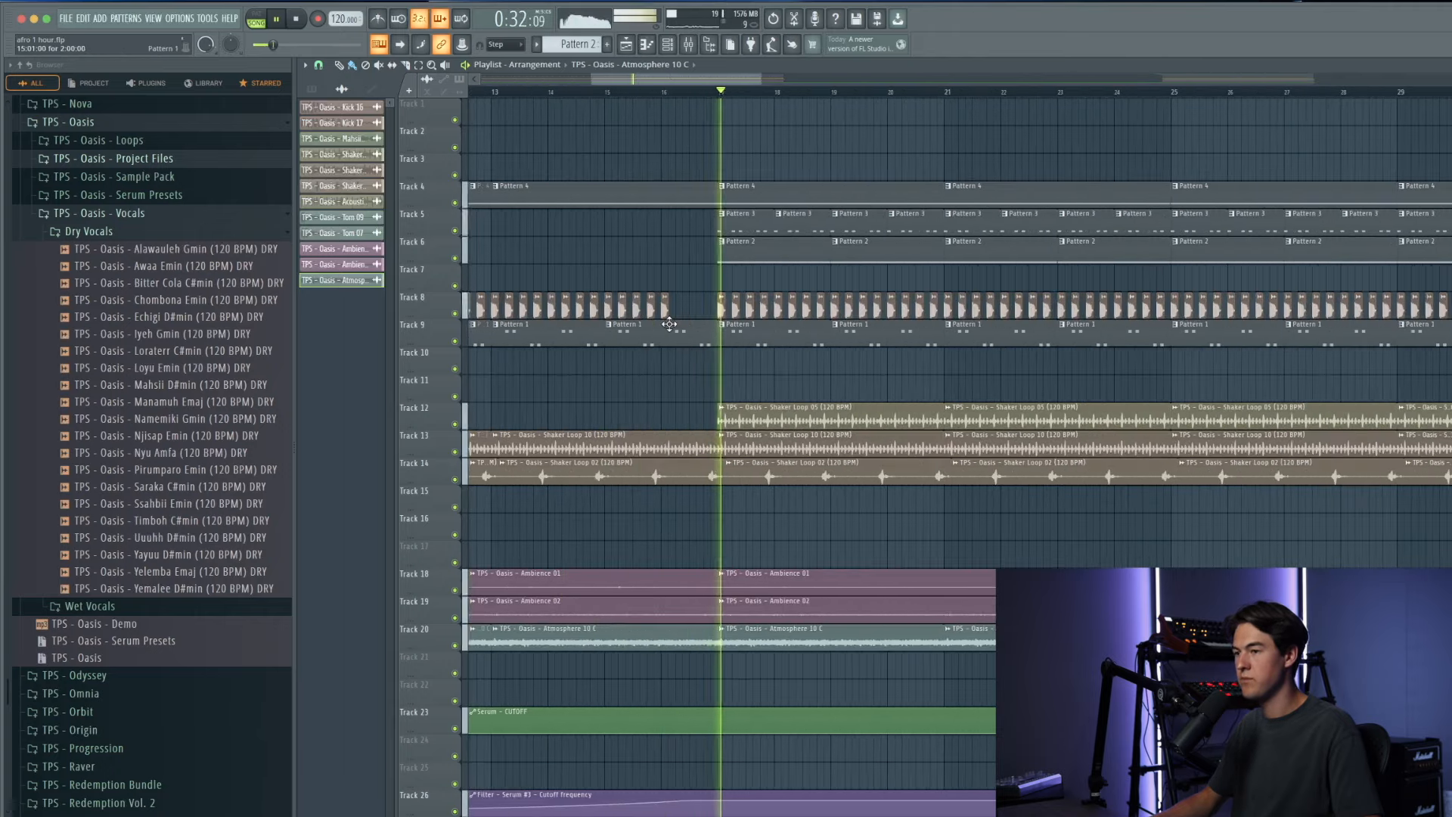
scroll(663, 325, down, 5)
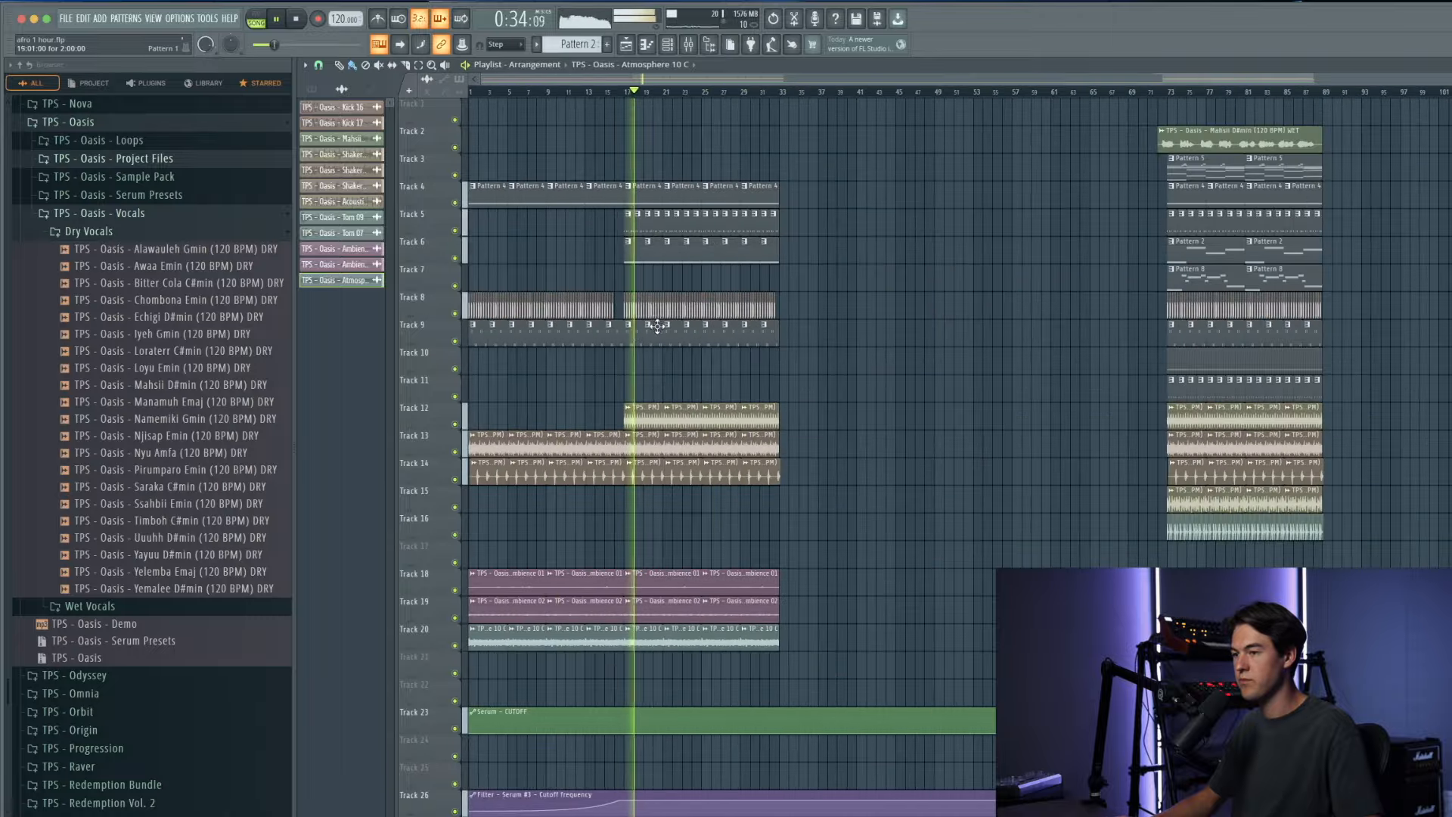
Step: Pick Pattern 3, stop playback, open its Serum #2 instrument and create an automation clip for the filter cutoff
scroll(502, 337, up, 1)
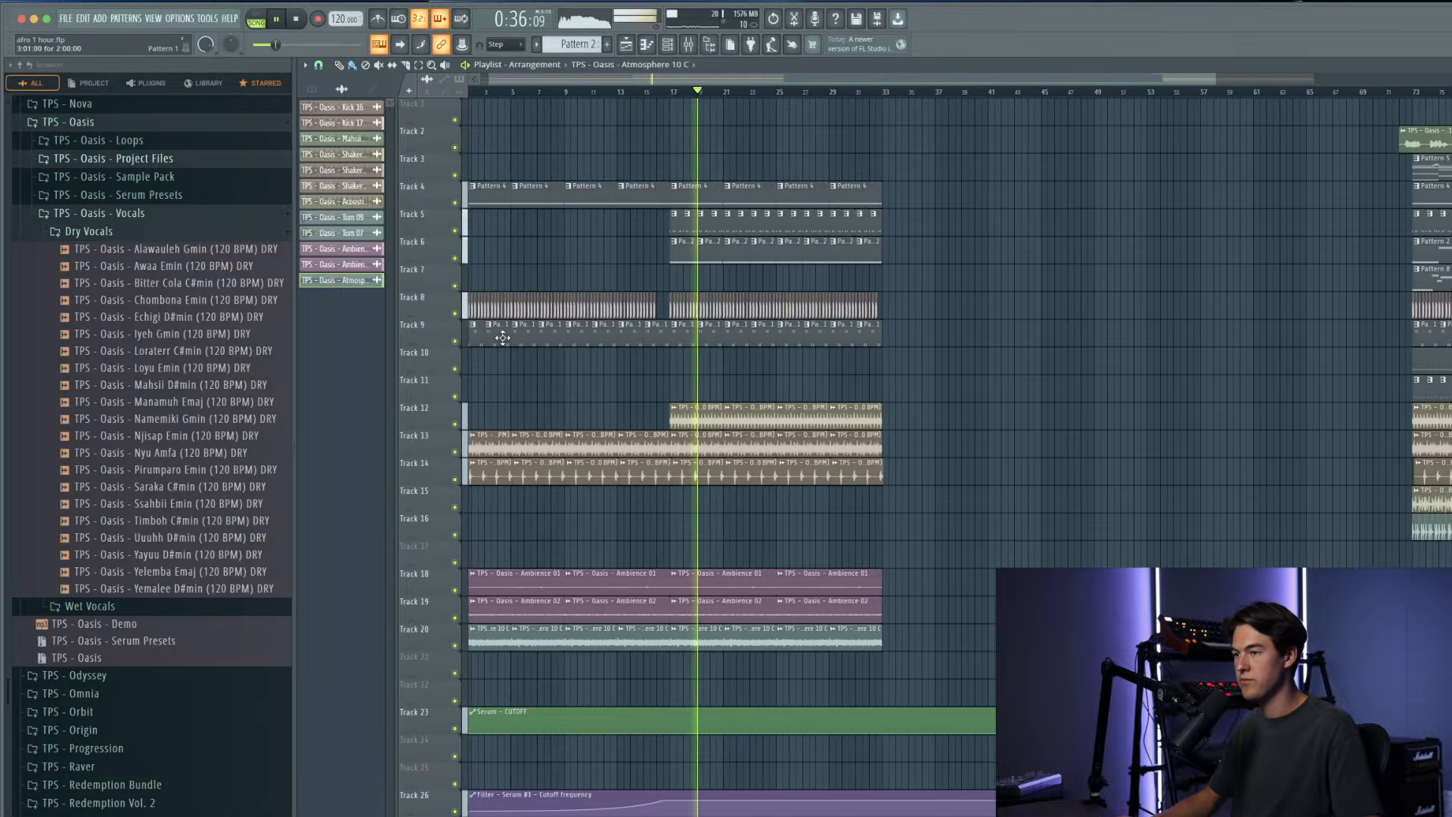
scroll(605, 230, down, 1)
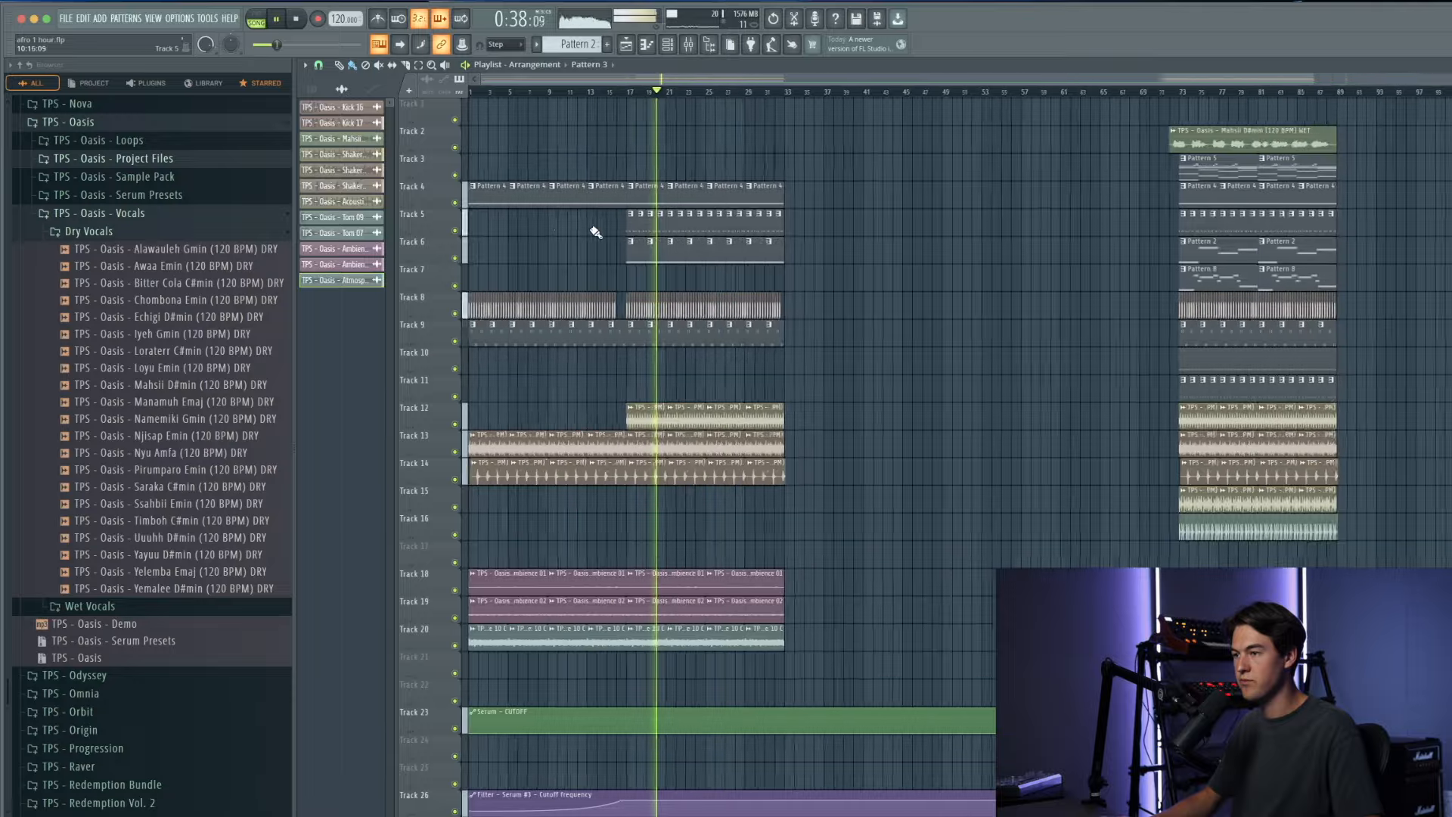
scroll(545, 231, up, 1)
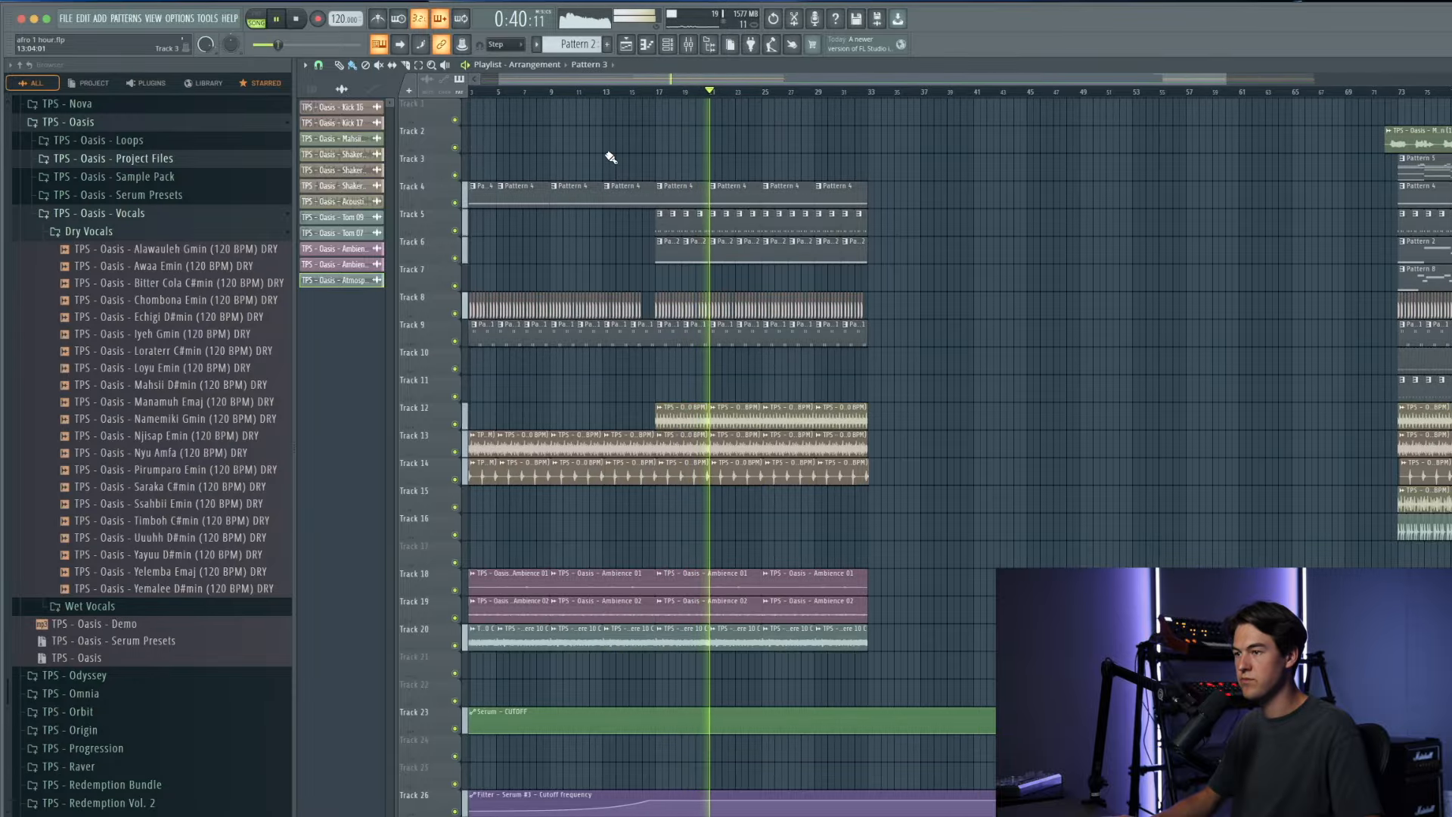
scroll(606, 155, up, 1)
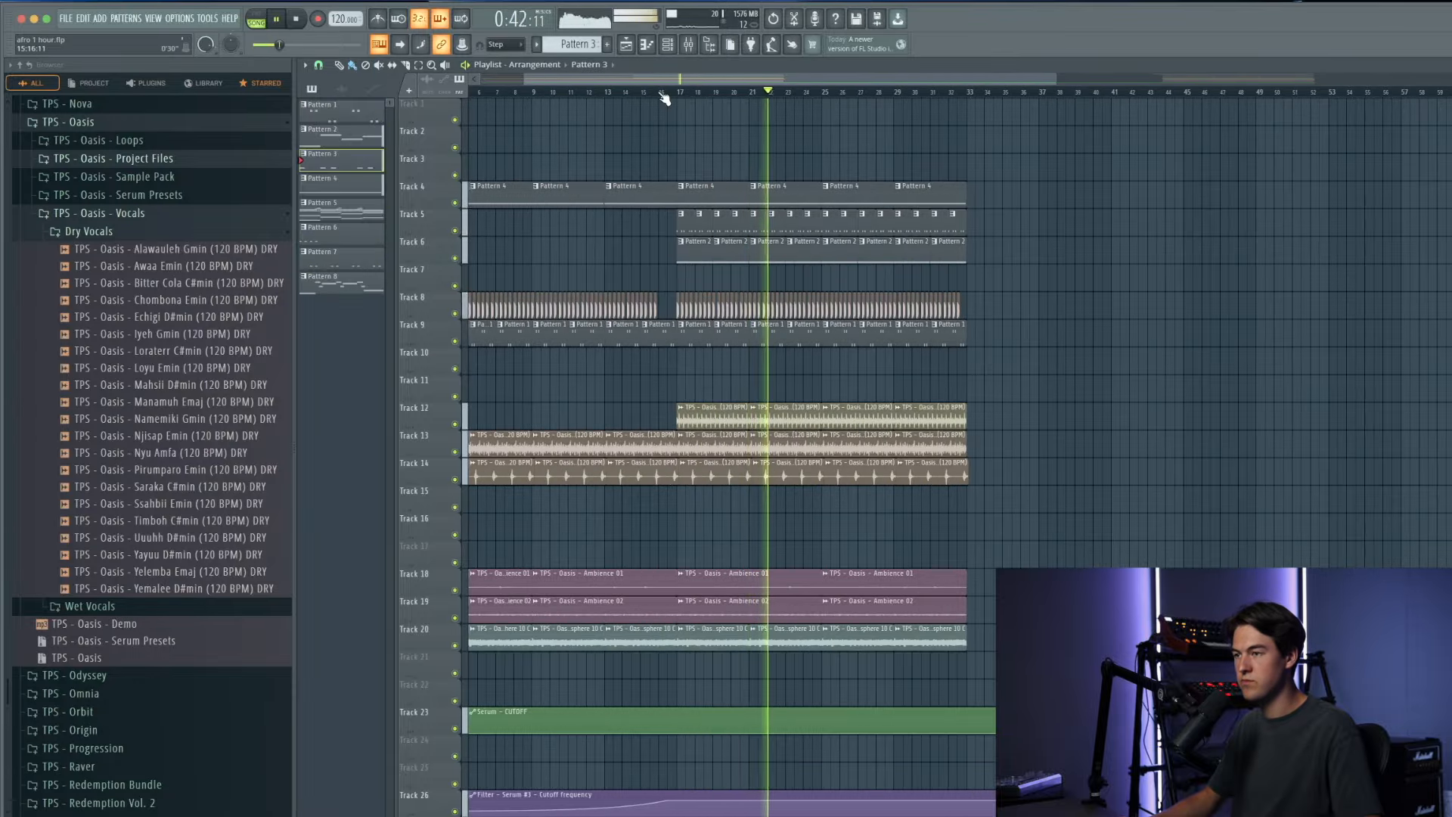
key(space)
click(668, 45)
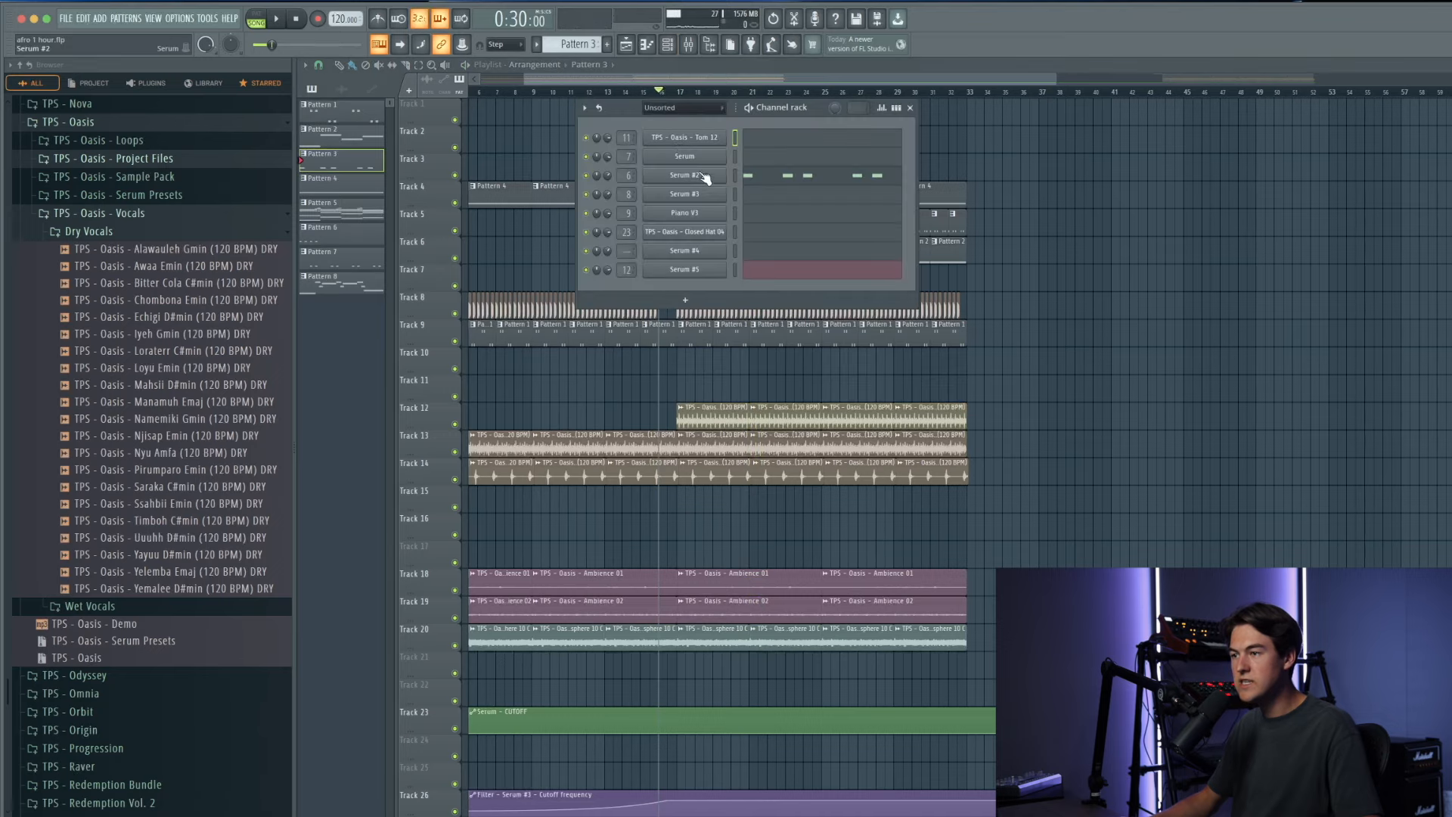
click(700, 174)
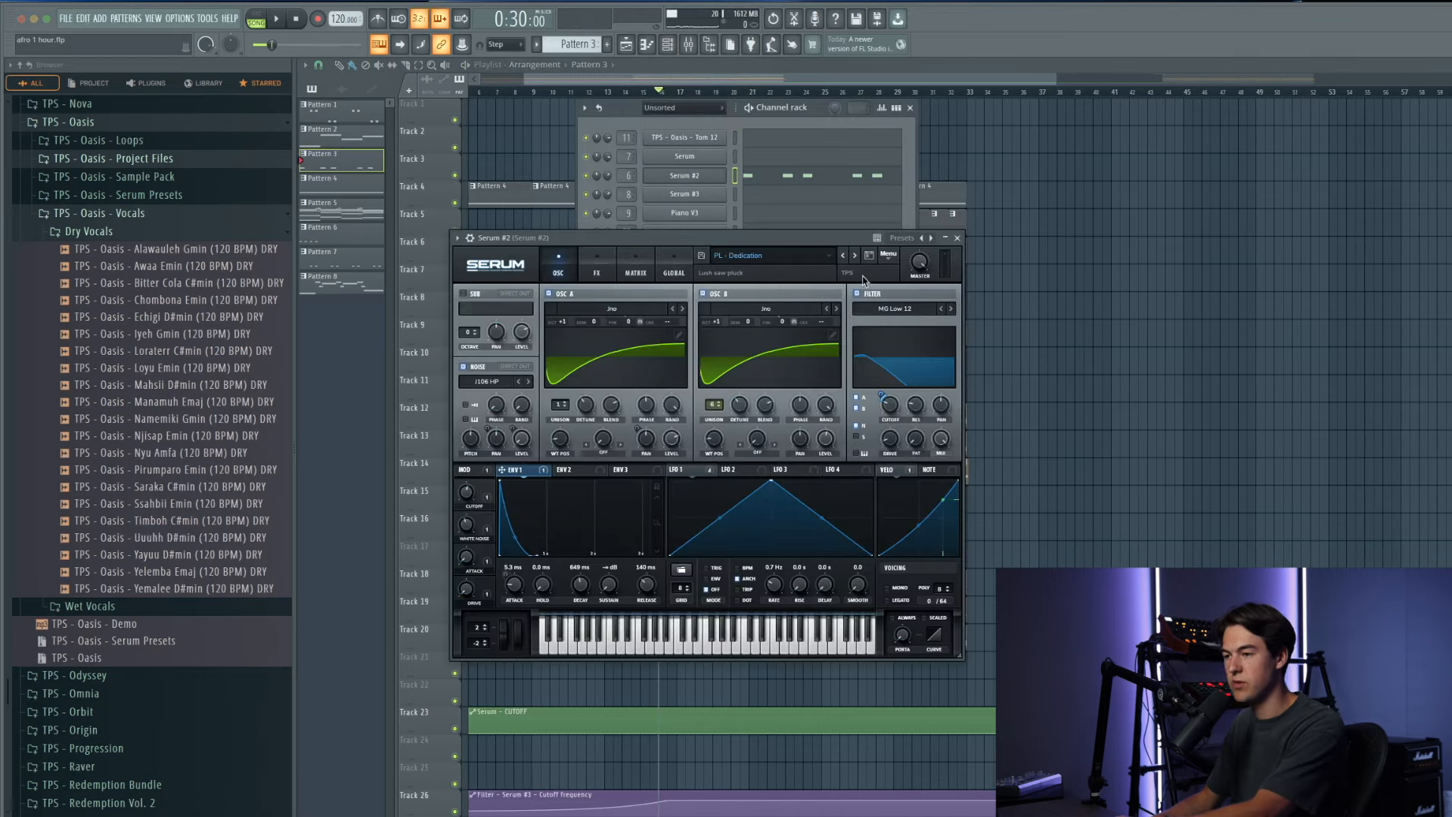
click(210, 19)
mouse_move(251, 179)
click(376, 259)
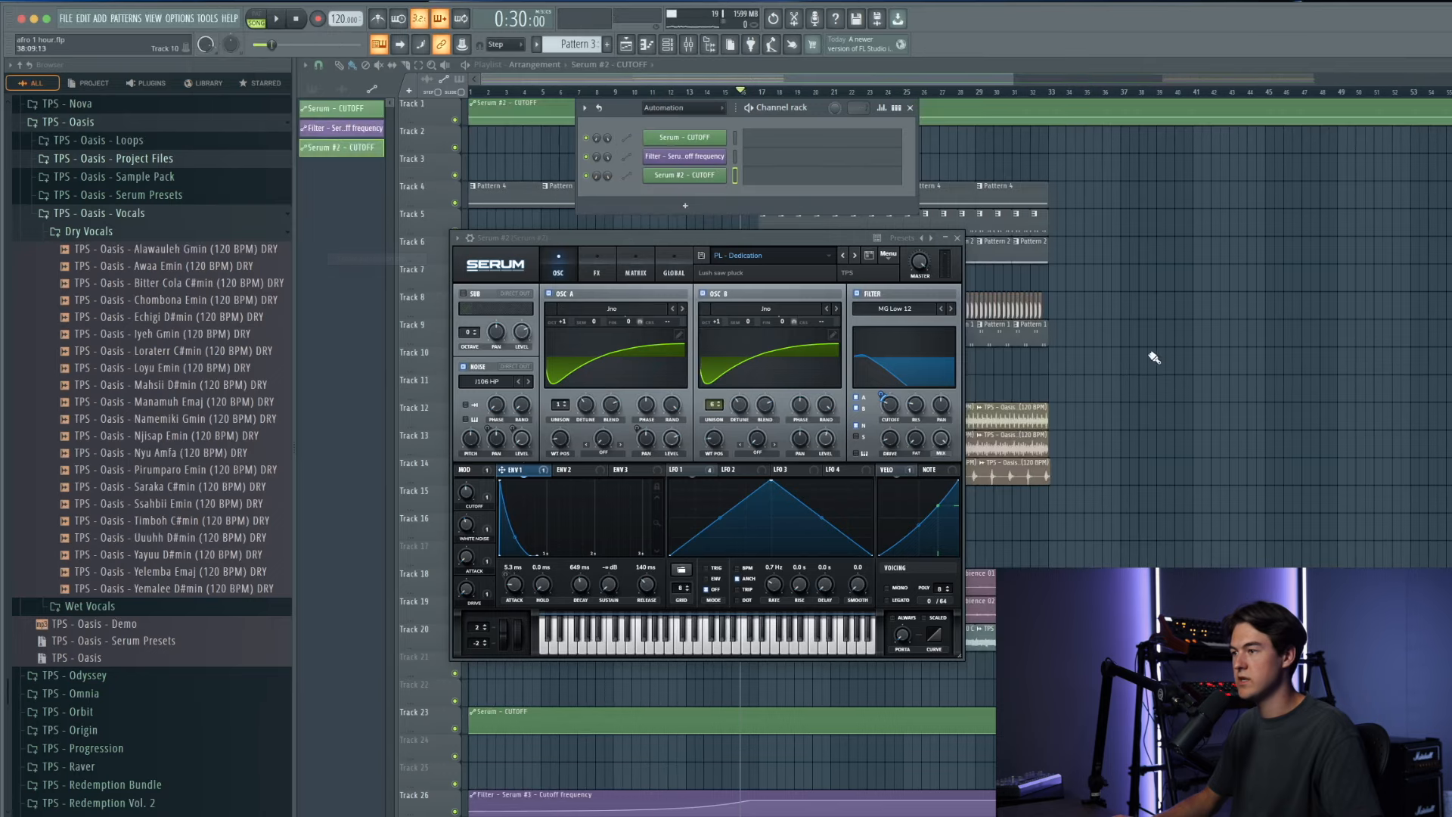
Step: Add a low point at bar 17 to the Serum #2 cutoff automation so the curve falls from bar 1
click(1154, 357)
key(space)
right_click(470, 123)
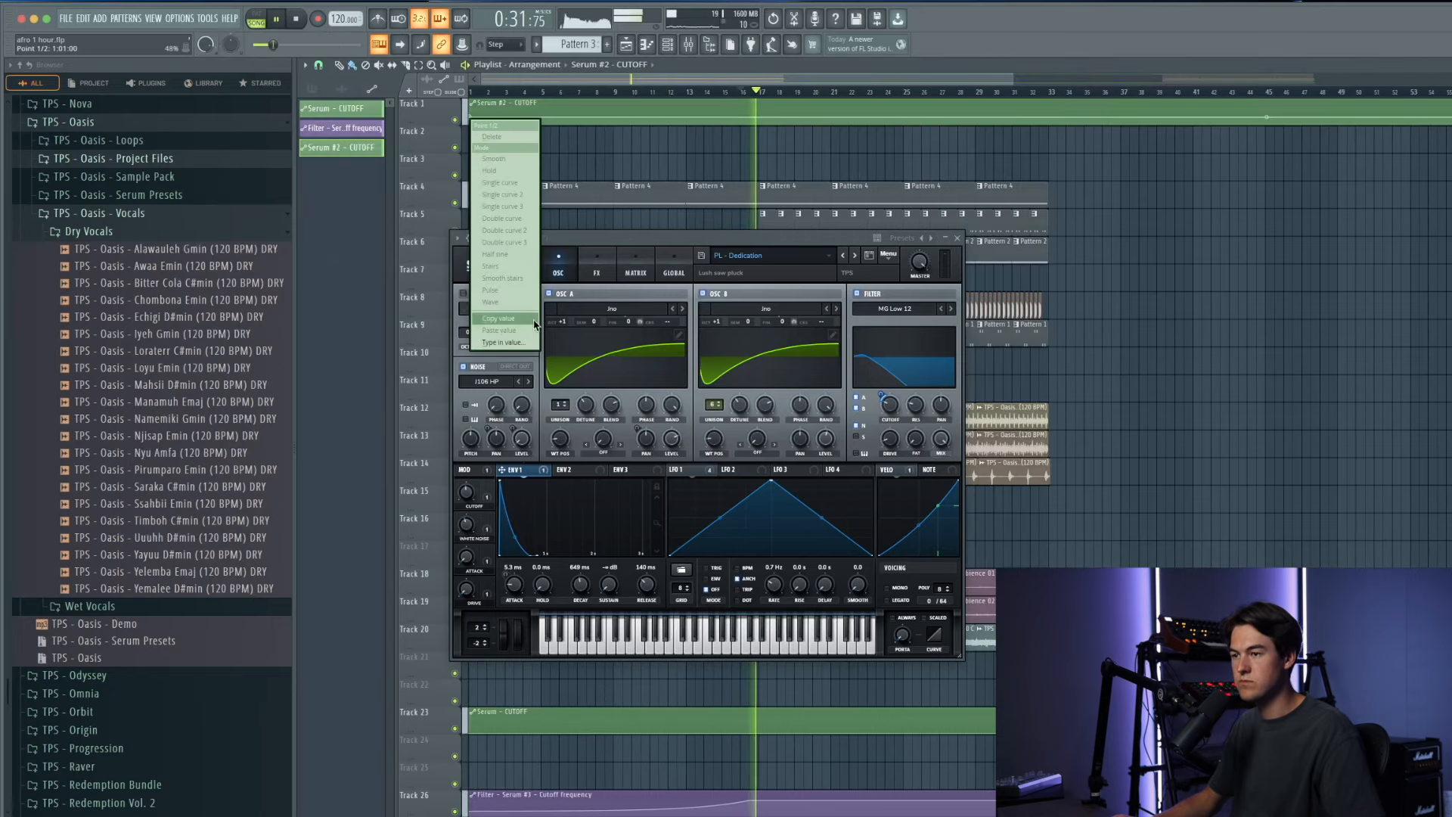
click(533, 320)
click(960, 238)
right_click(762, 124)
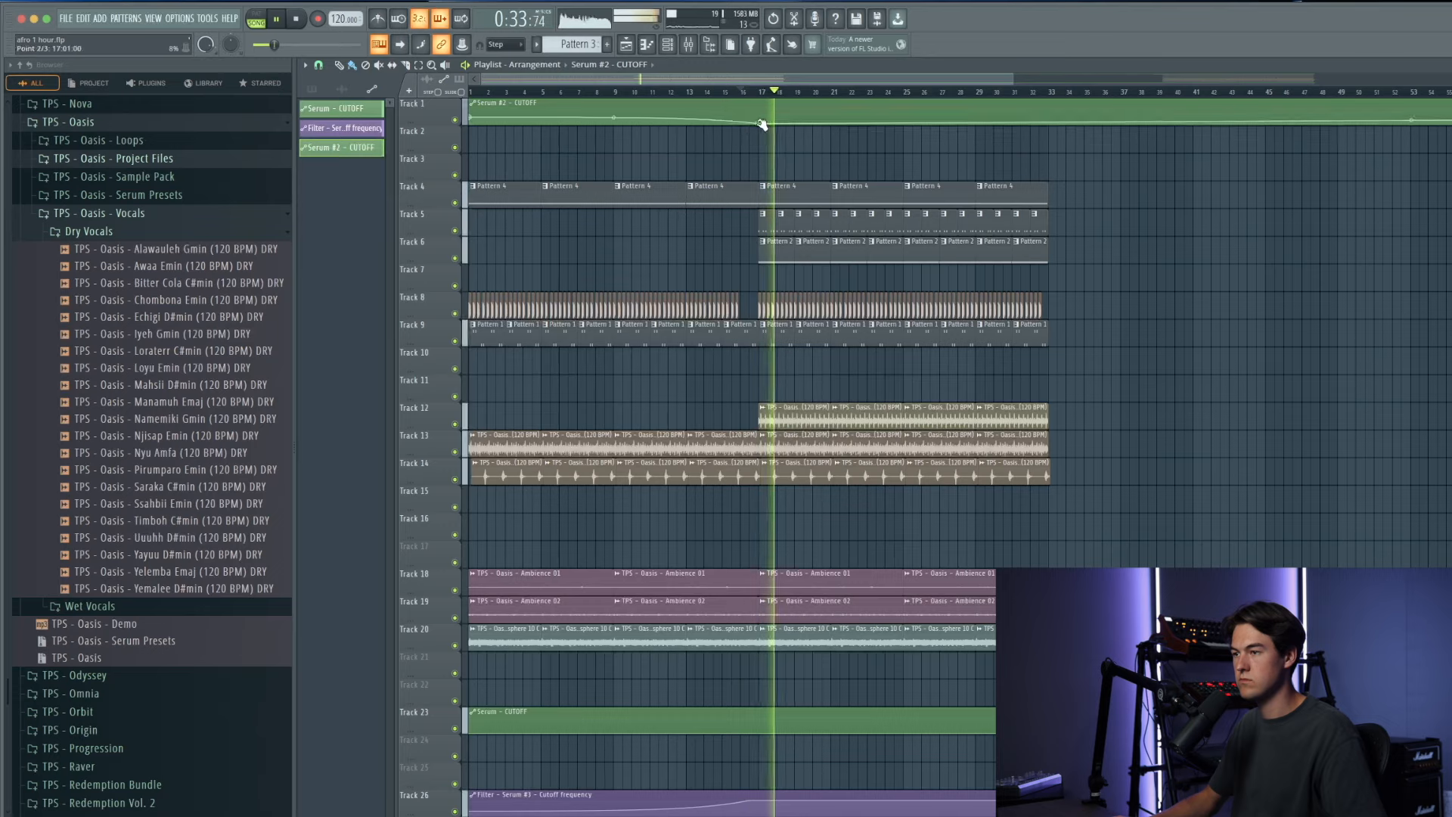
scroll(831, 168, up, 4)
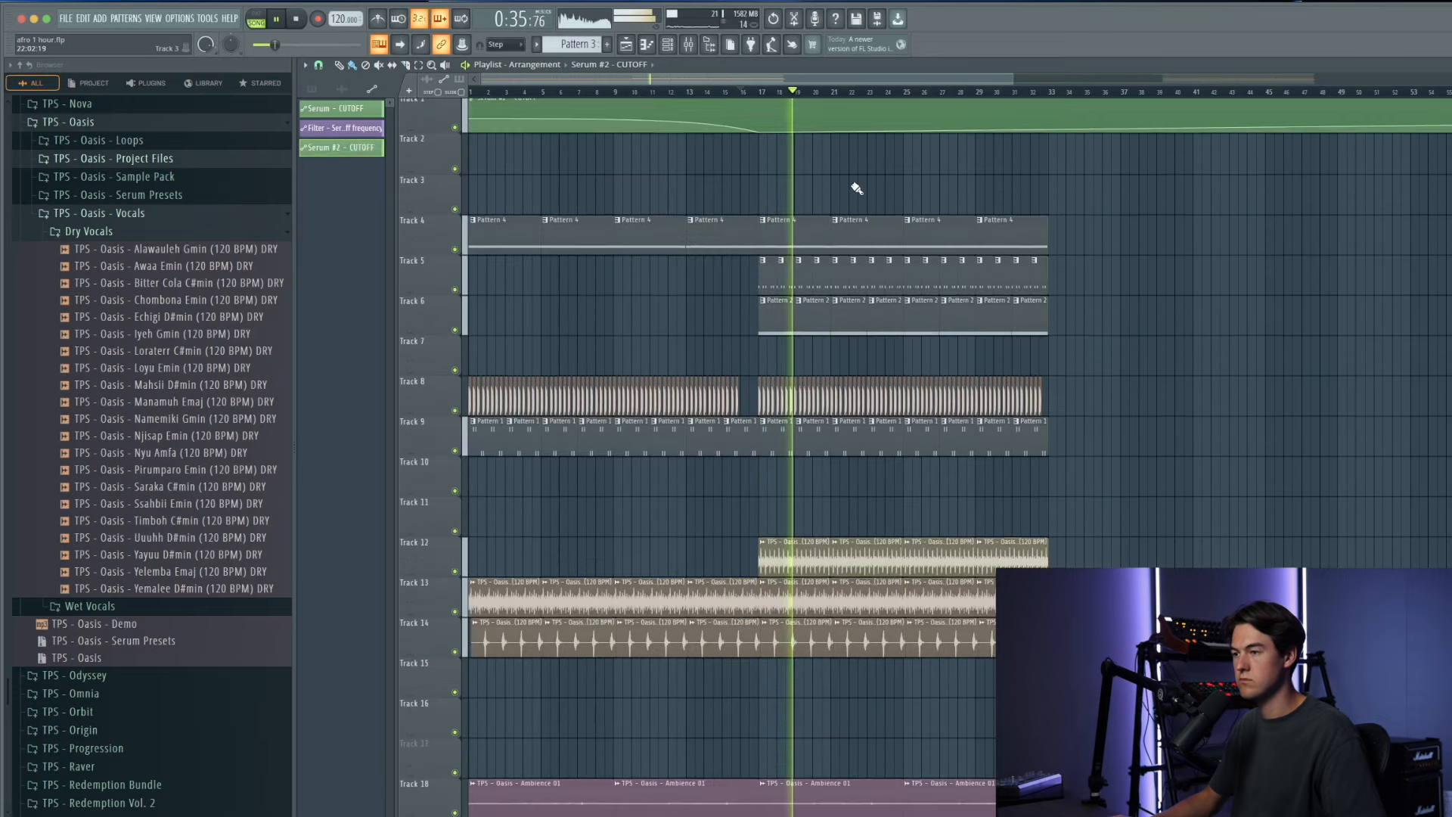
Step: Open Serum #2 from the Unsorted channels, set its distortion drive to 40% and the channel volume to about 76%
click(668, 45)
click(684, 108)
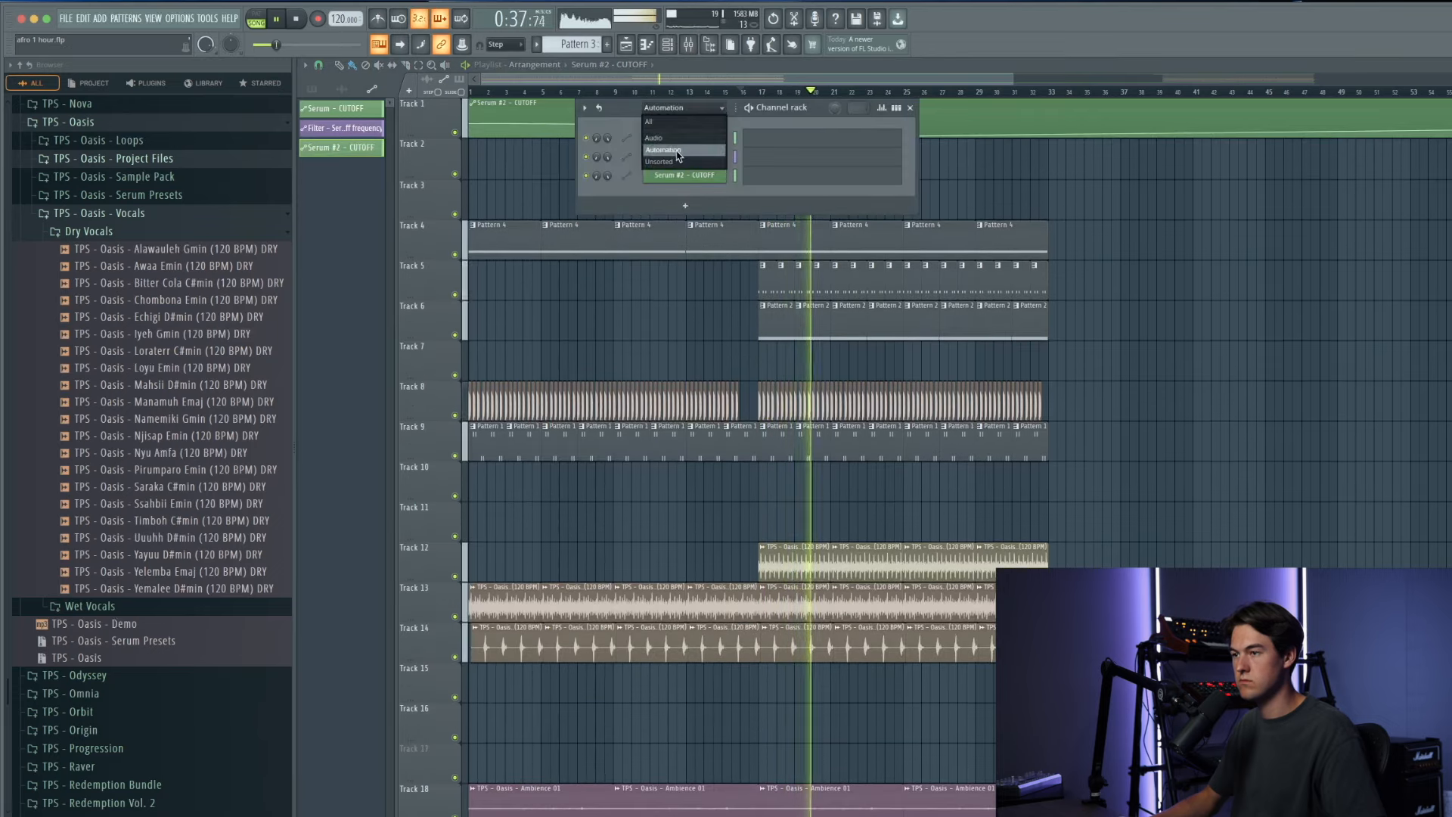
click(685, 157)
click(687, 174)
click(596, 273)
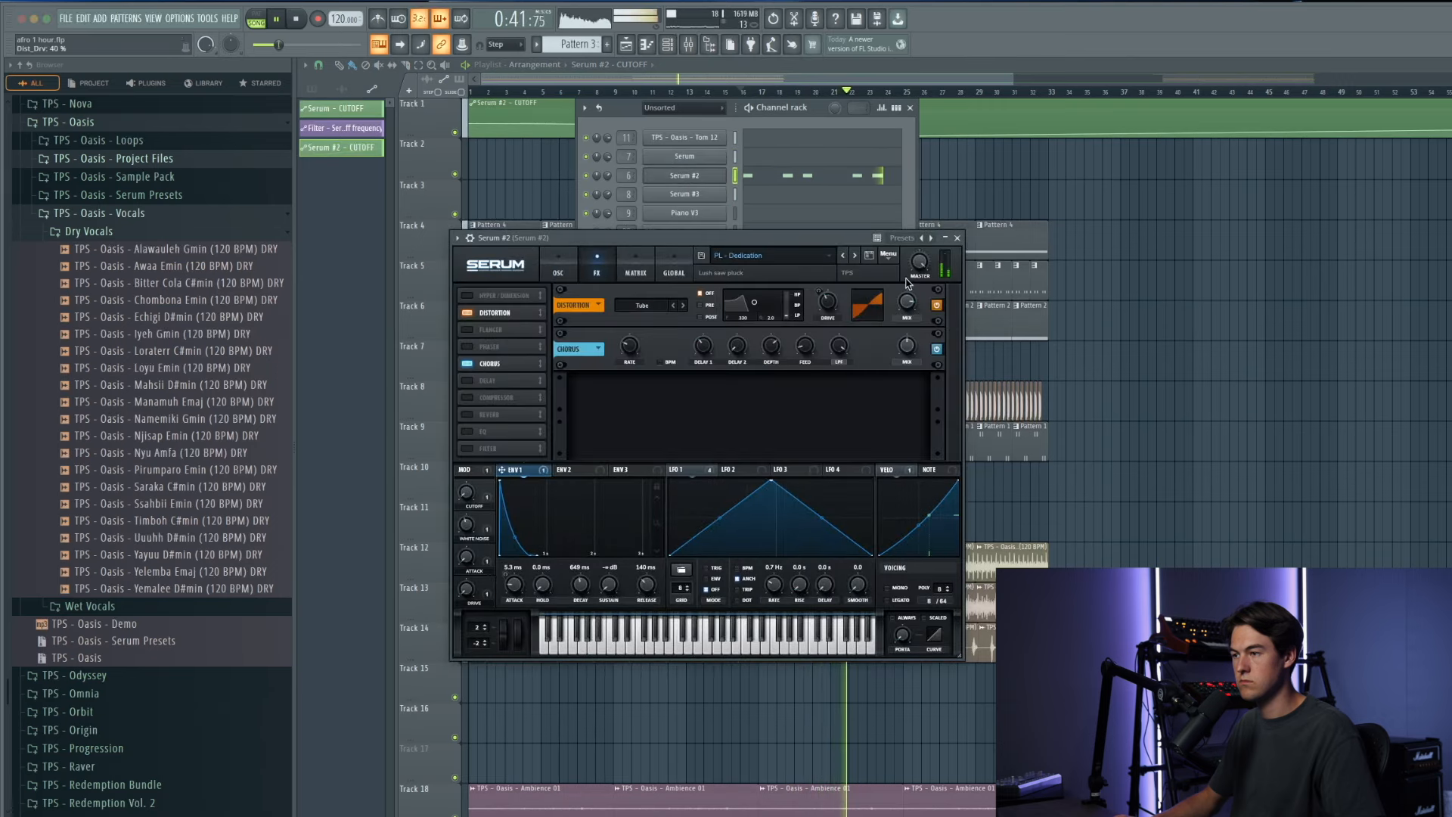
click(555, 267)
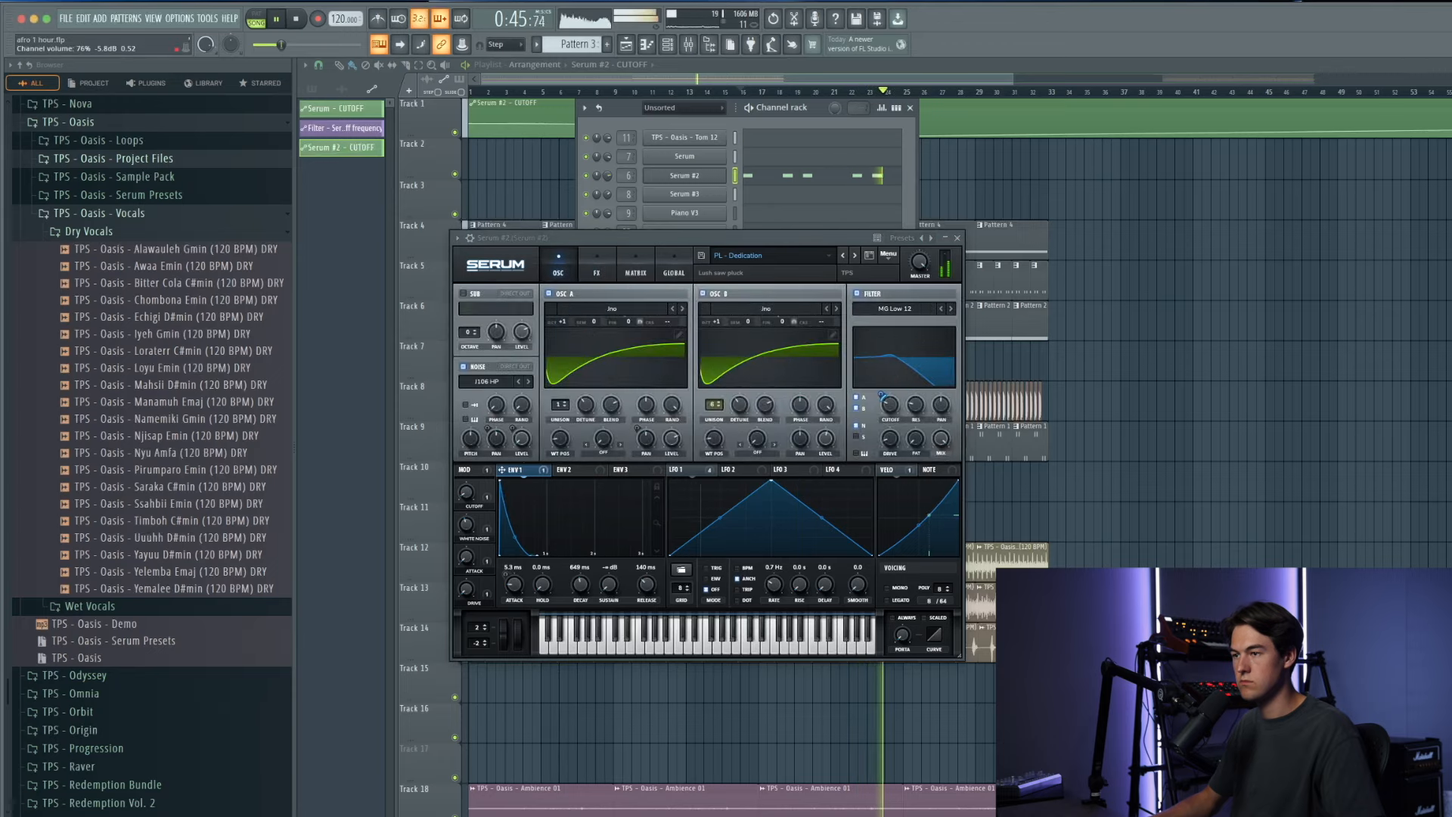
click(956, 238)
click(910, 107)
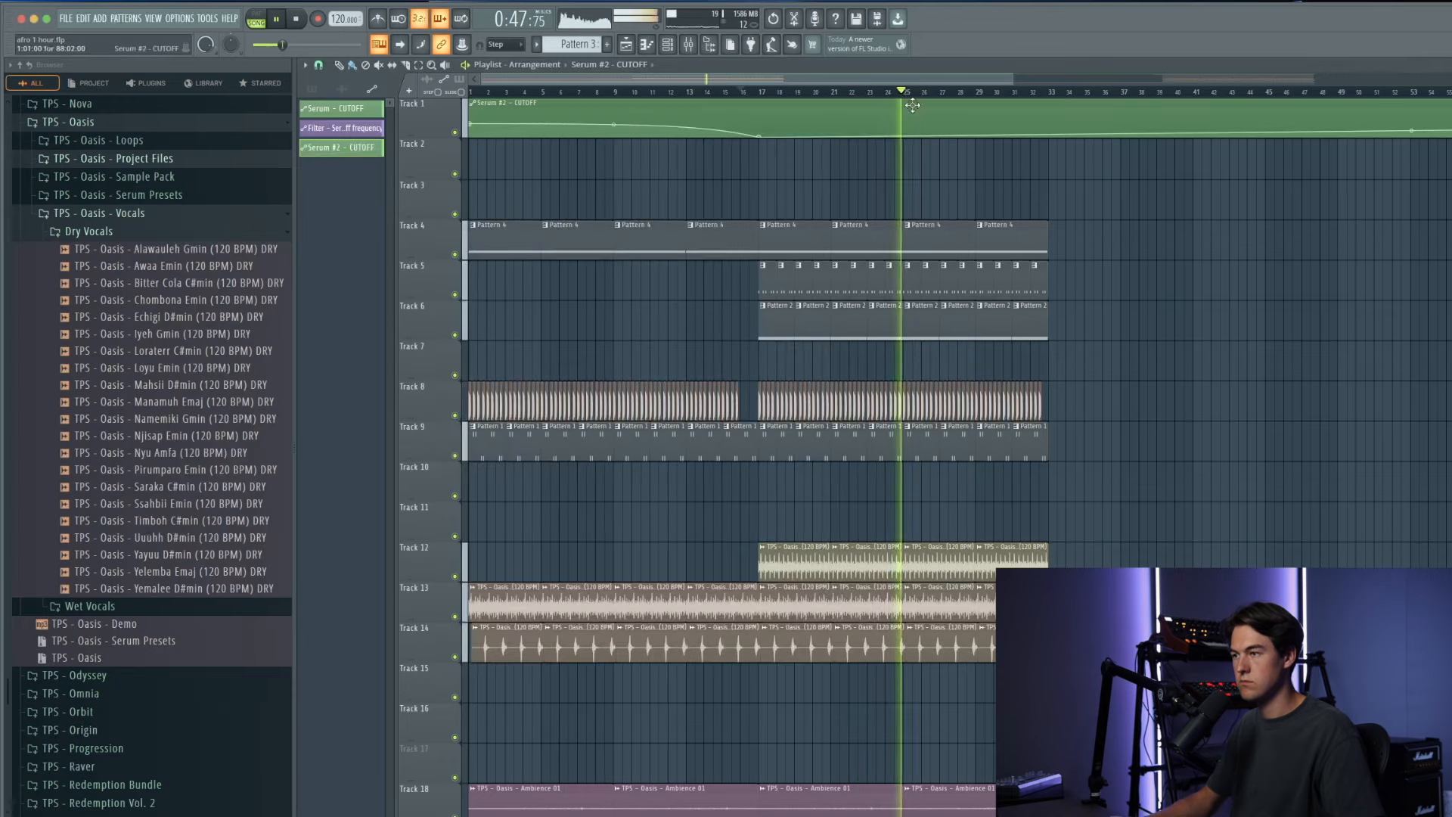
Step: Add a point of about 16% at bar 33 to the Serum #2 cutoff automation and adjust the tension leading to it
scroll(775, 132, up, 2)
drag(904, 141, 1040, 134)
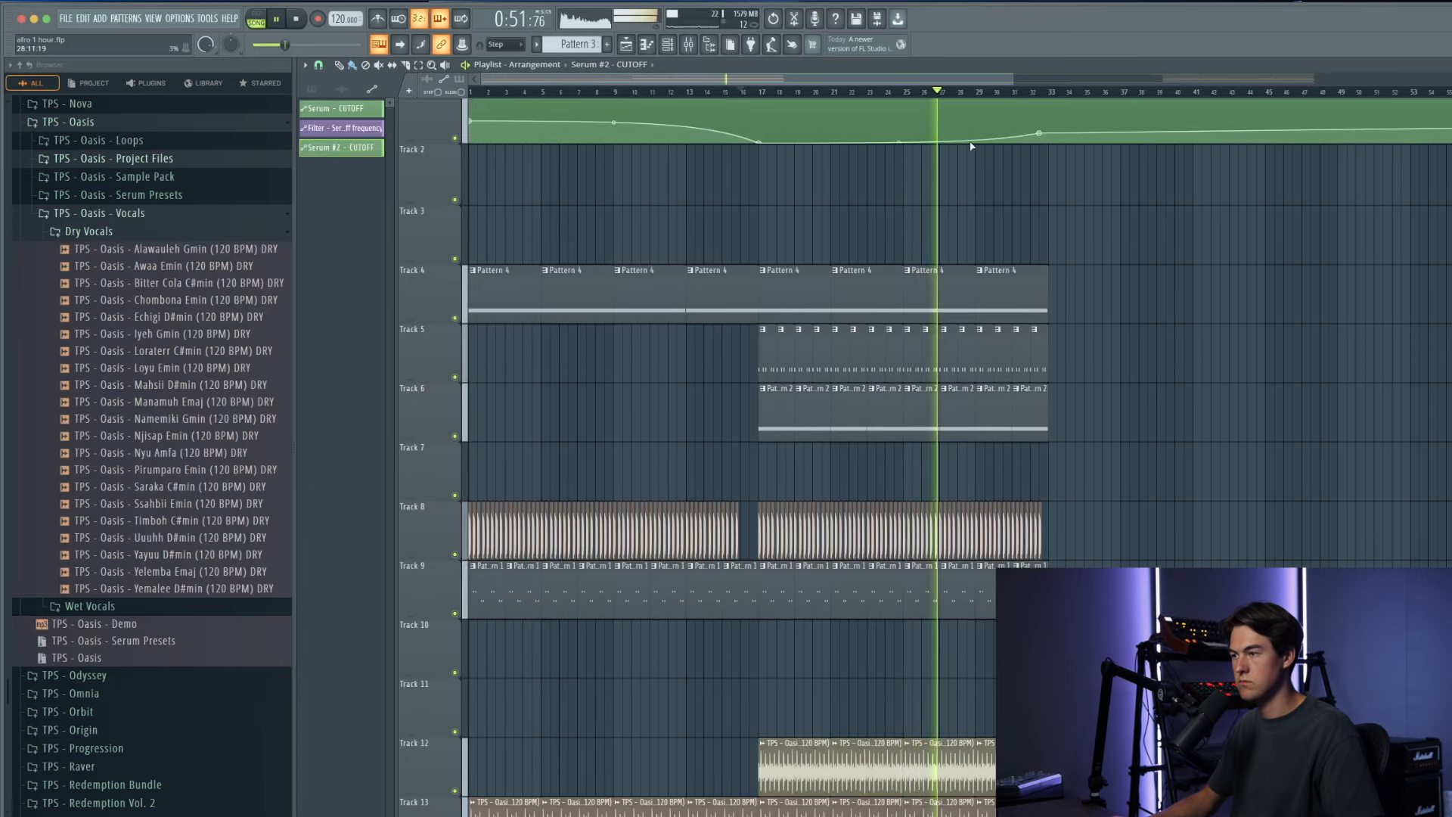
drag(899, 142, 898, 139)
scroll(983, 140, down, 1)
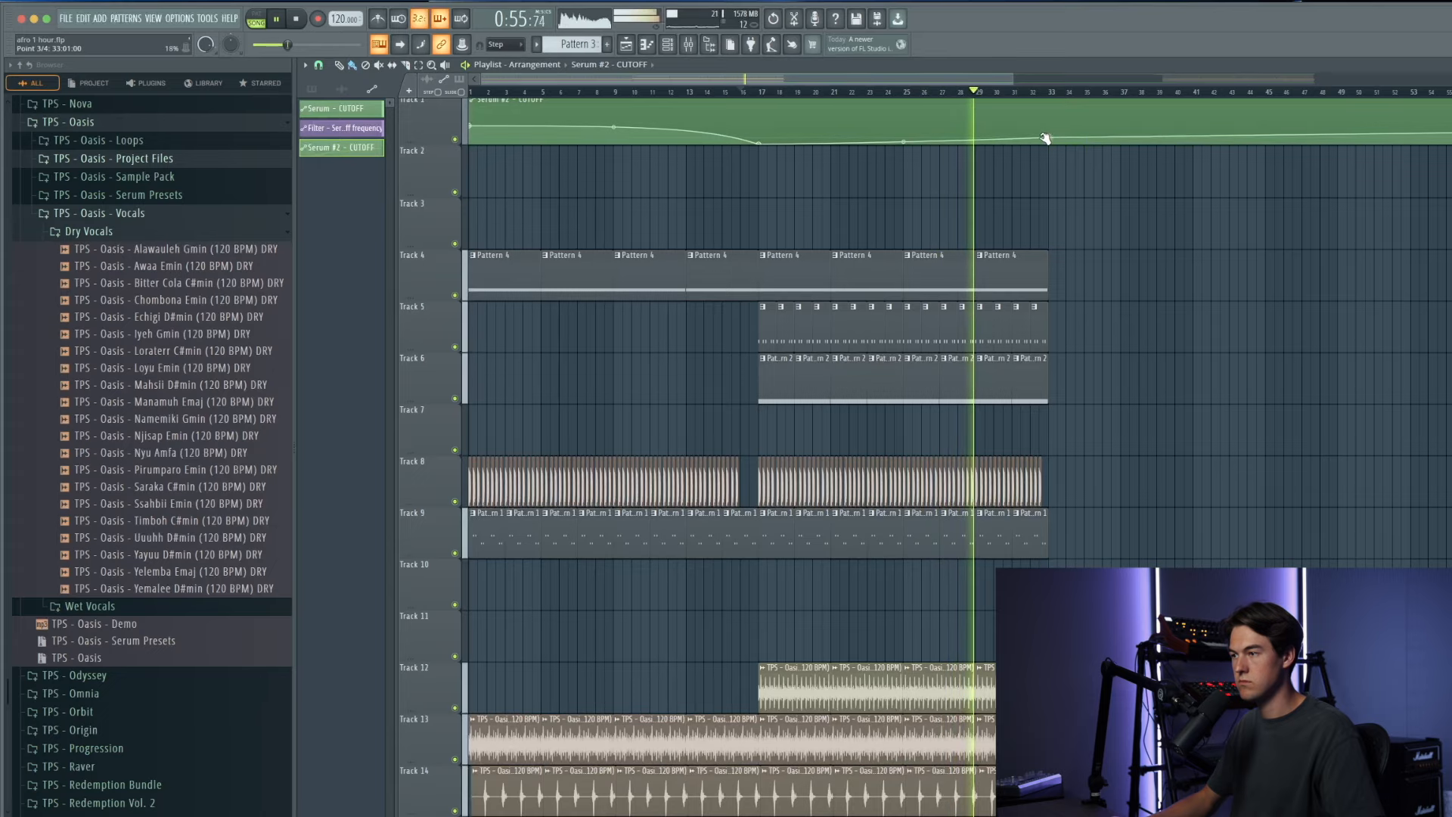
Step: Copy the Mahsii D#min wet vocal clip to Track 2 at bar 32 and play from just before it
scroll(1051, 302, down, 1)
scroll(907, 383, down, 2)
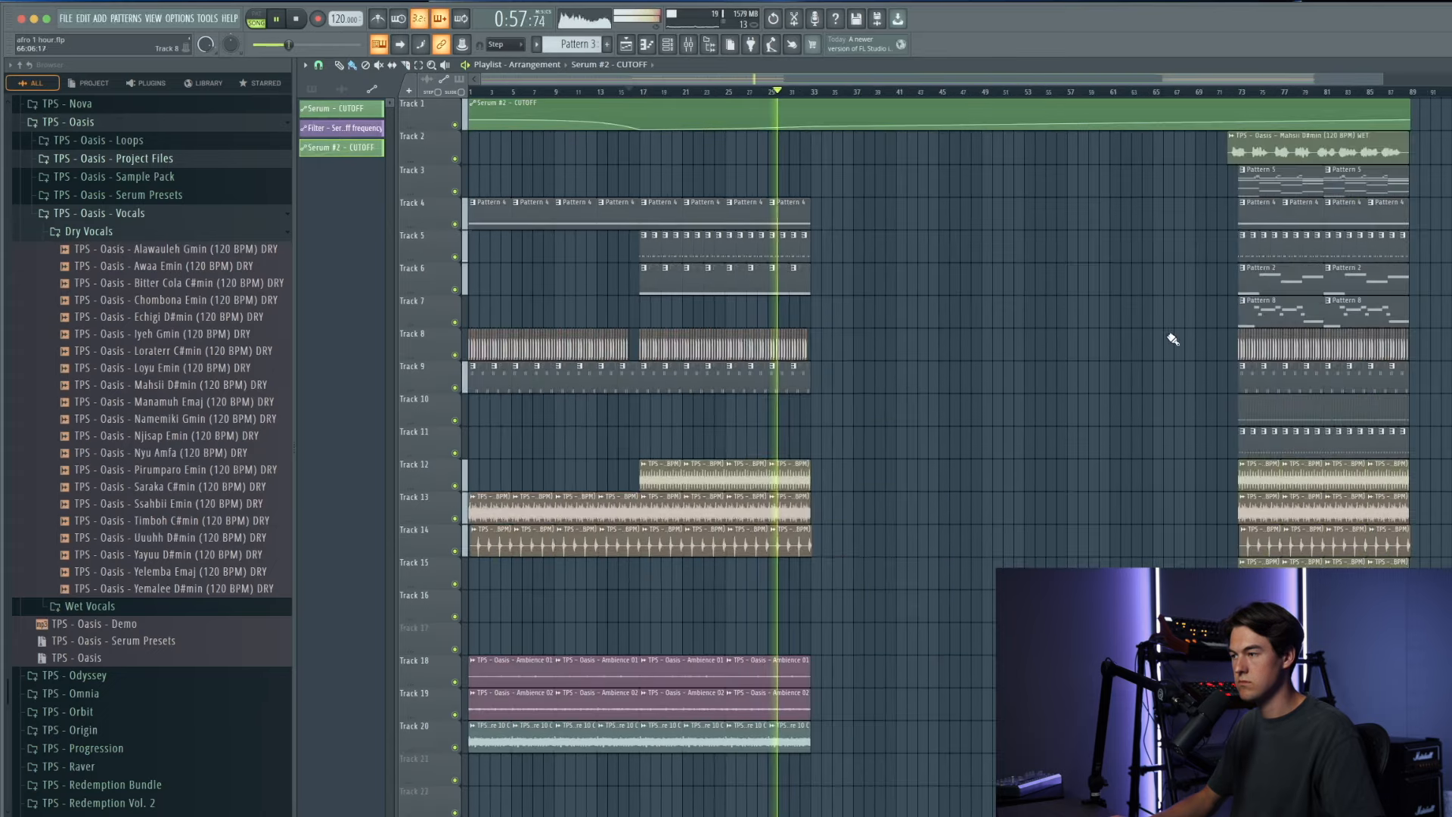
scroll(522, 286, down, 2)
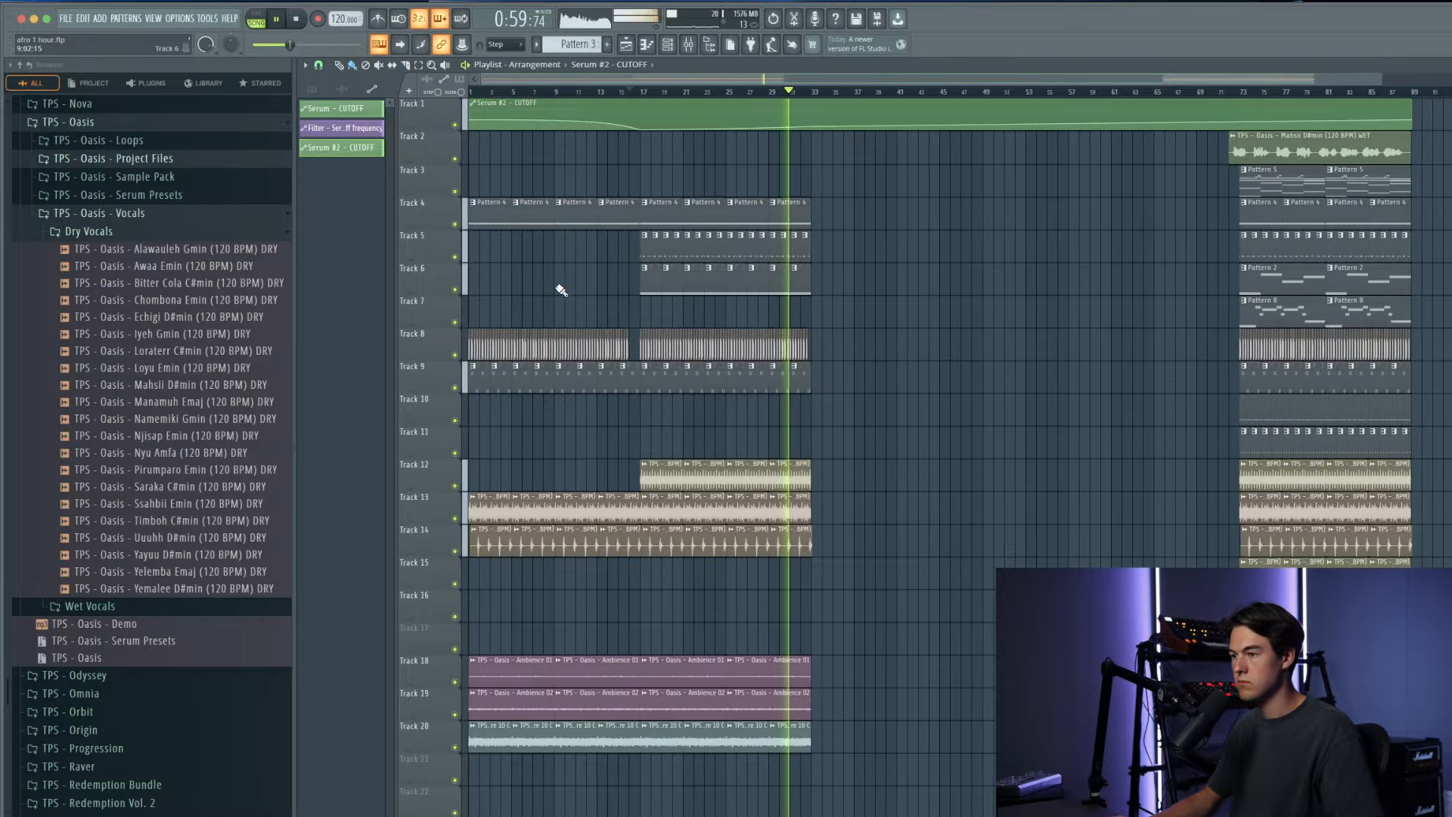
scroll(553, 288, down, 1)
scroll(582, 290, up, 1)
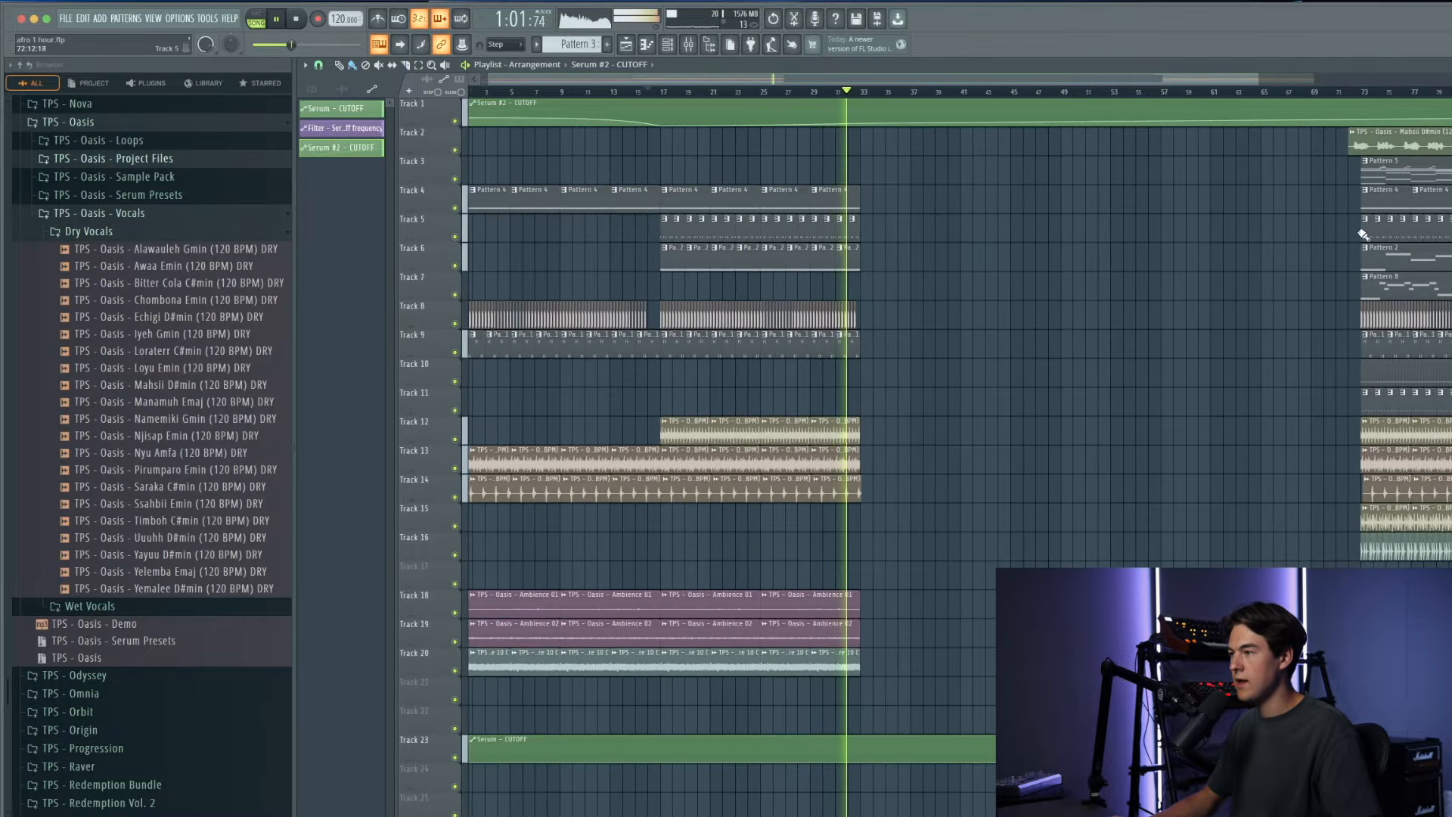
key(space)
click(1373, 144)
click(861, 141)
click(837, 91)
key(space)
Step: Delete the Track 8 kick clips in bar 32, under the start of the vocal
scroll(851, 144, up, 5)
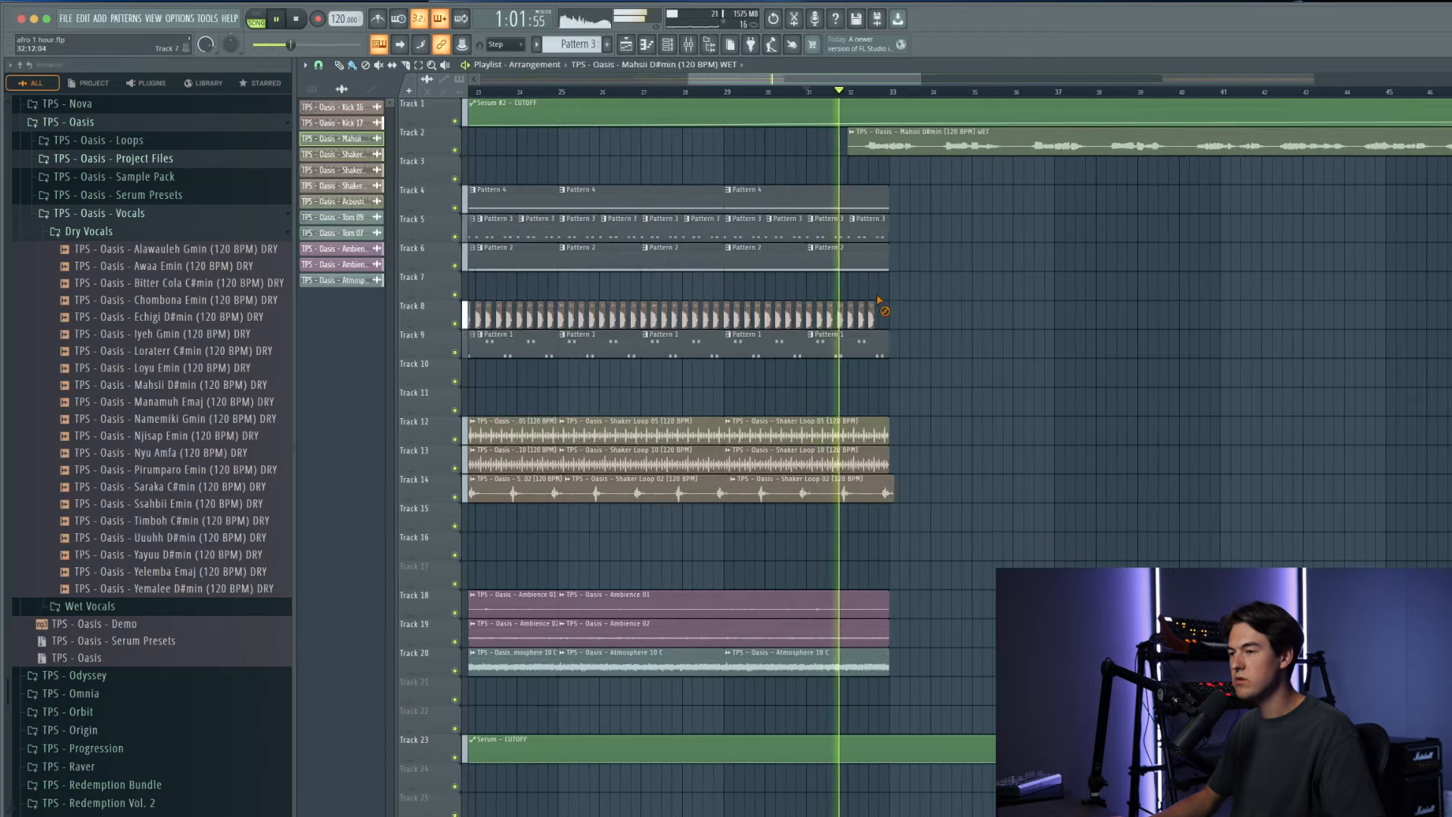
scroll(875, 299, down, 4)
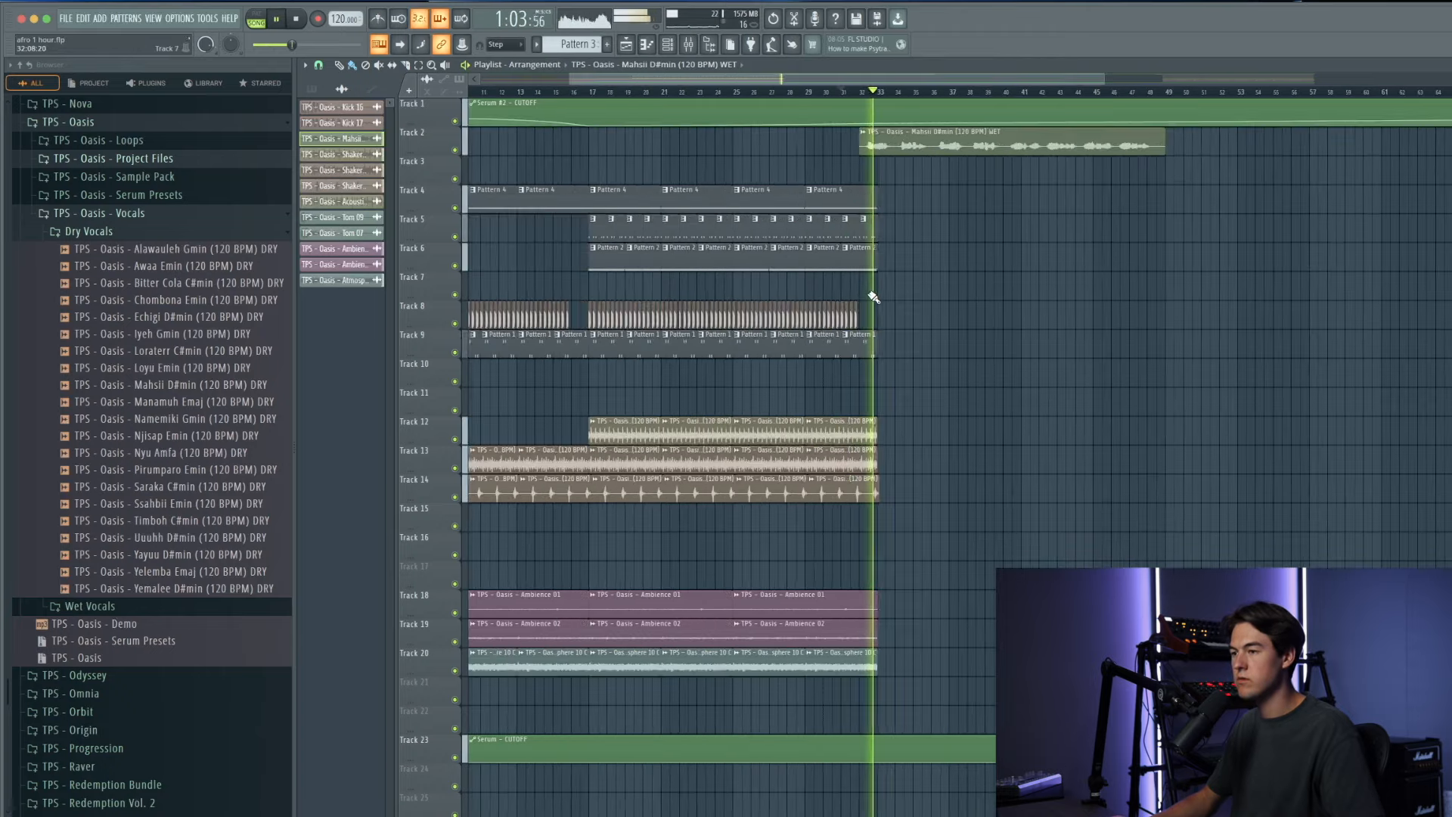
scroll(873, 298, down, 2)
Step: Select the pattern and audio clips of bars 17 to 32 and duplicate them to bar 33
click(640, 91)
scroll(644, 95, up, 2)
key(space)
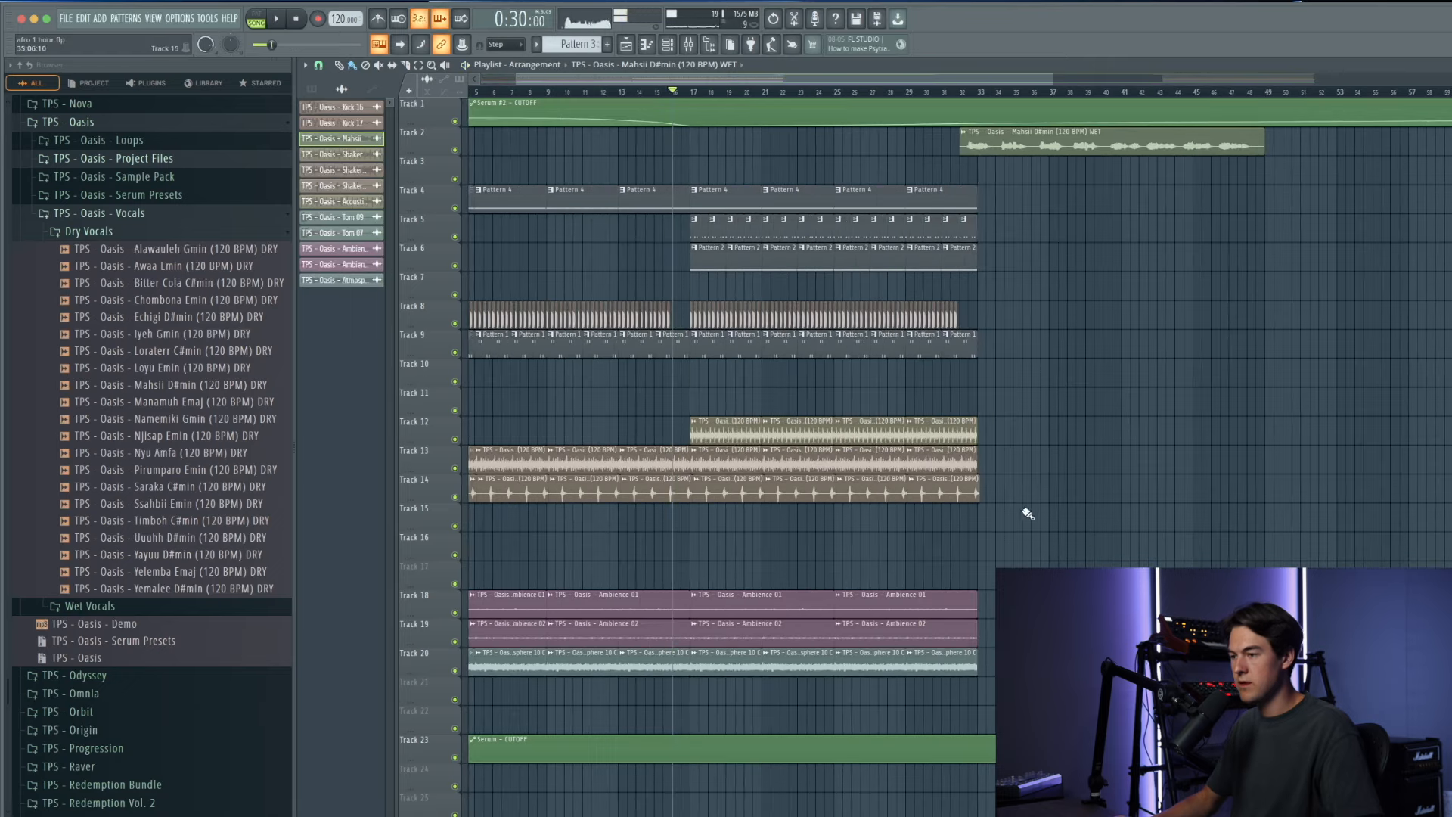
drag(1047, 673, 1011, 215)
key(space)
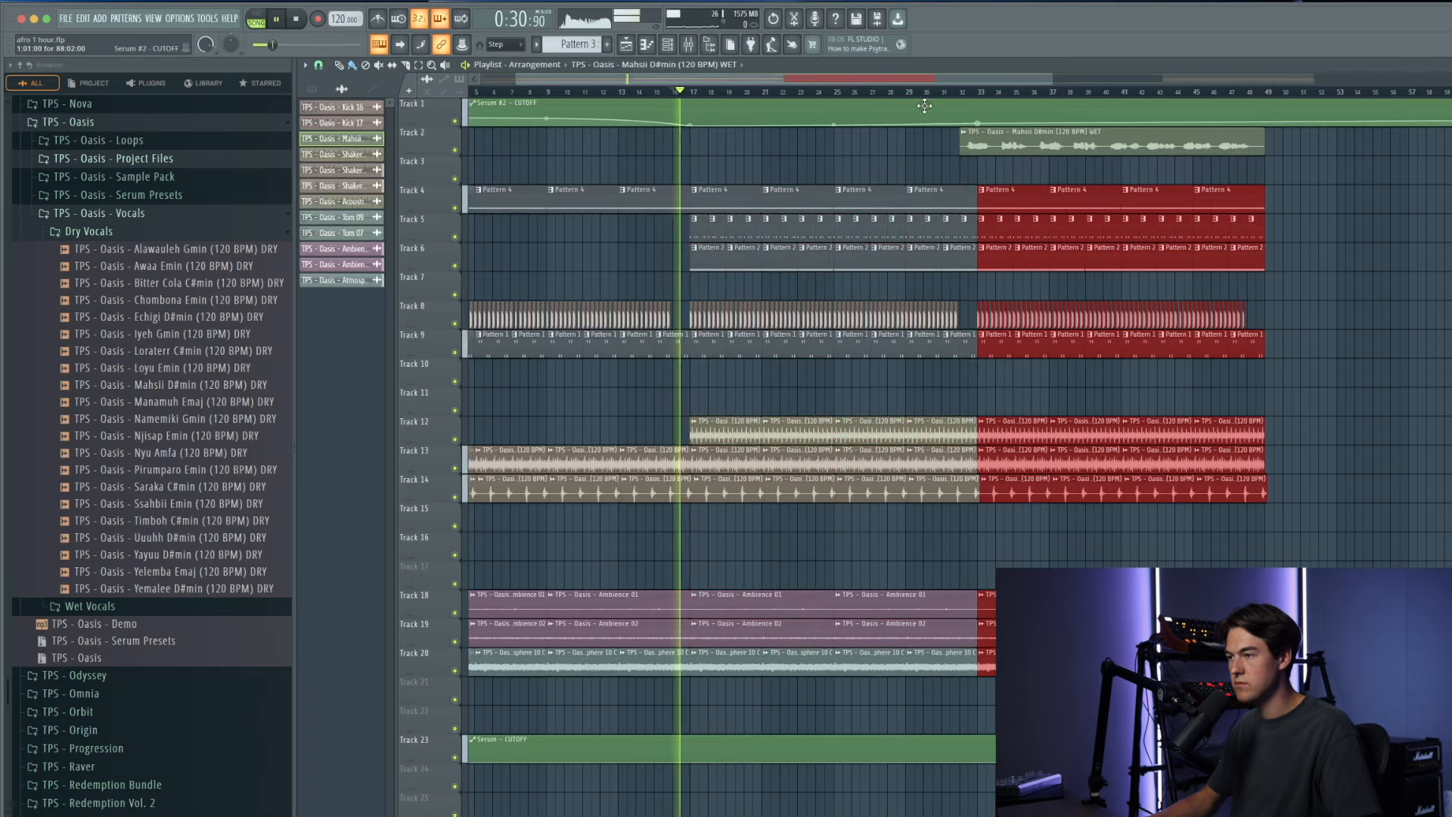
Step: Clear the selection and reshape the Serum #2 cutoff automation to rise up to about bar 32 and drop by bar 33
click(956, 102)
click(957, 91)
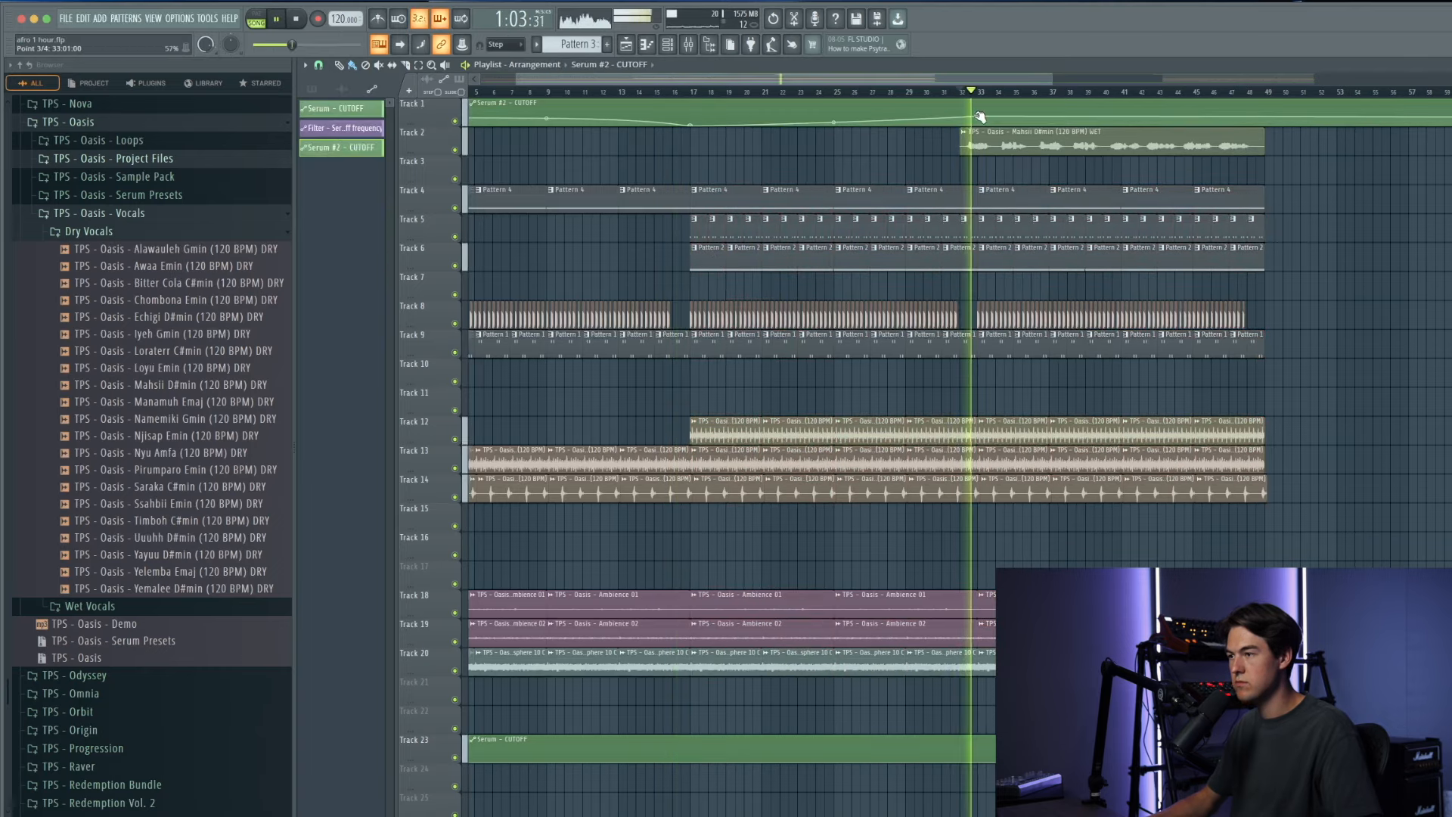
scroll(979, 126, up, 4)
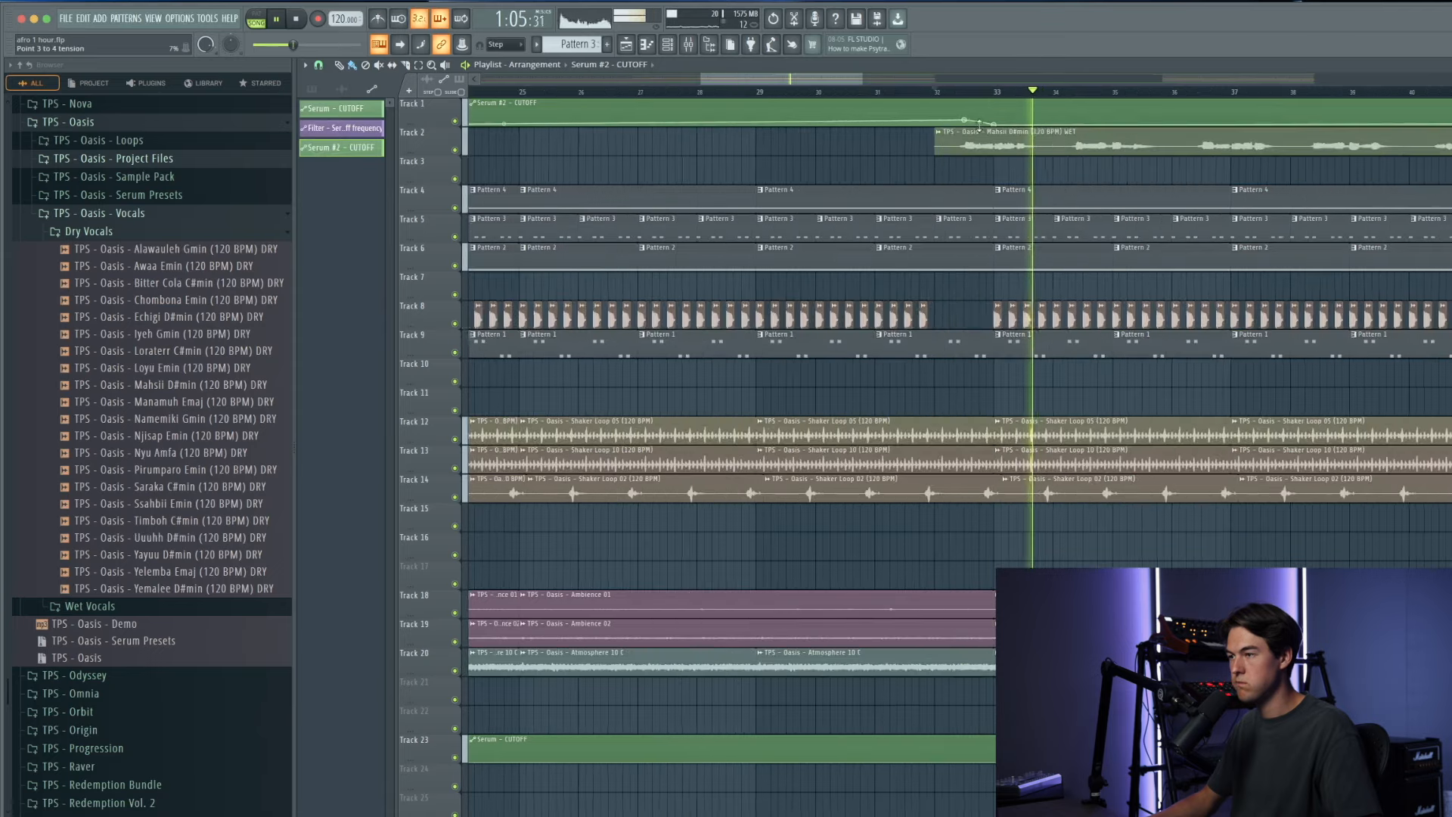
scroll(976, 130, down, 4)
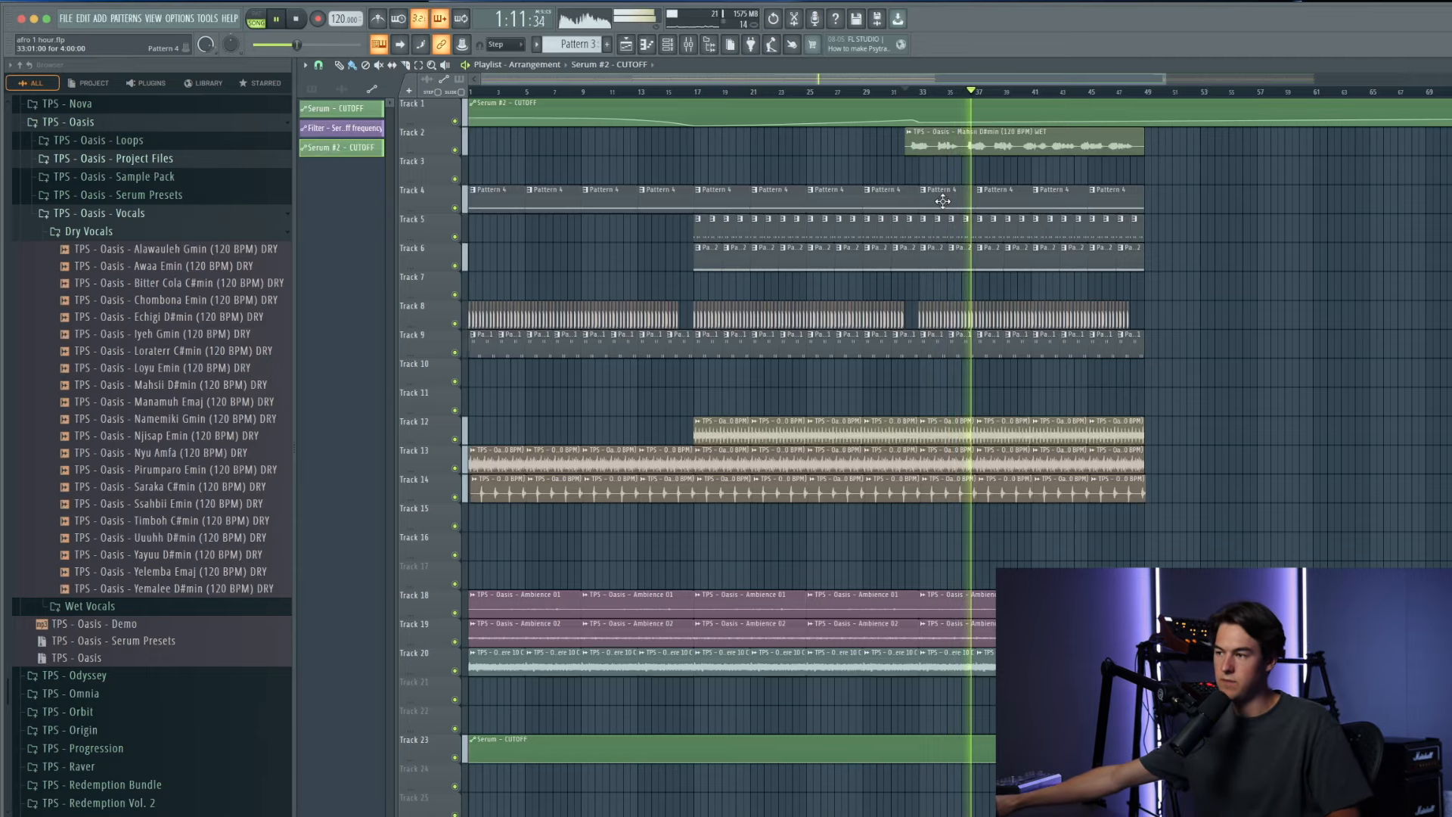
Step: Replace the short Pattern 2 clips on Track 6 from bar 41 to 49 with one full-length Pattern 2 clip
scroll(1106, 286, down, 1)
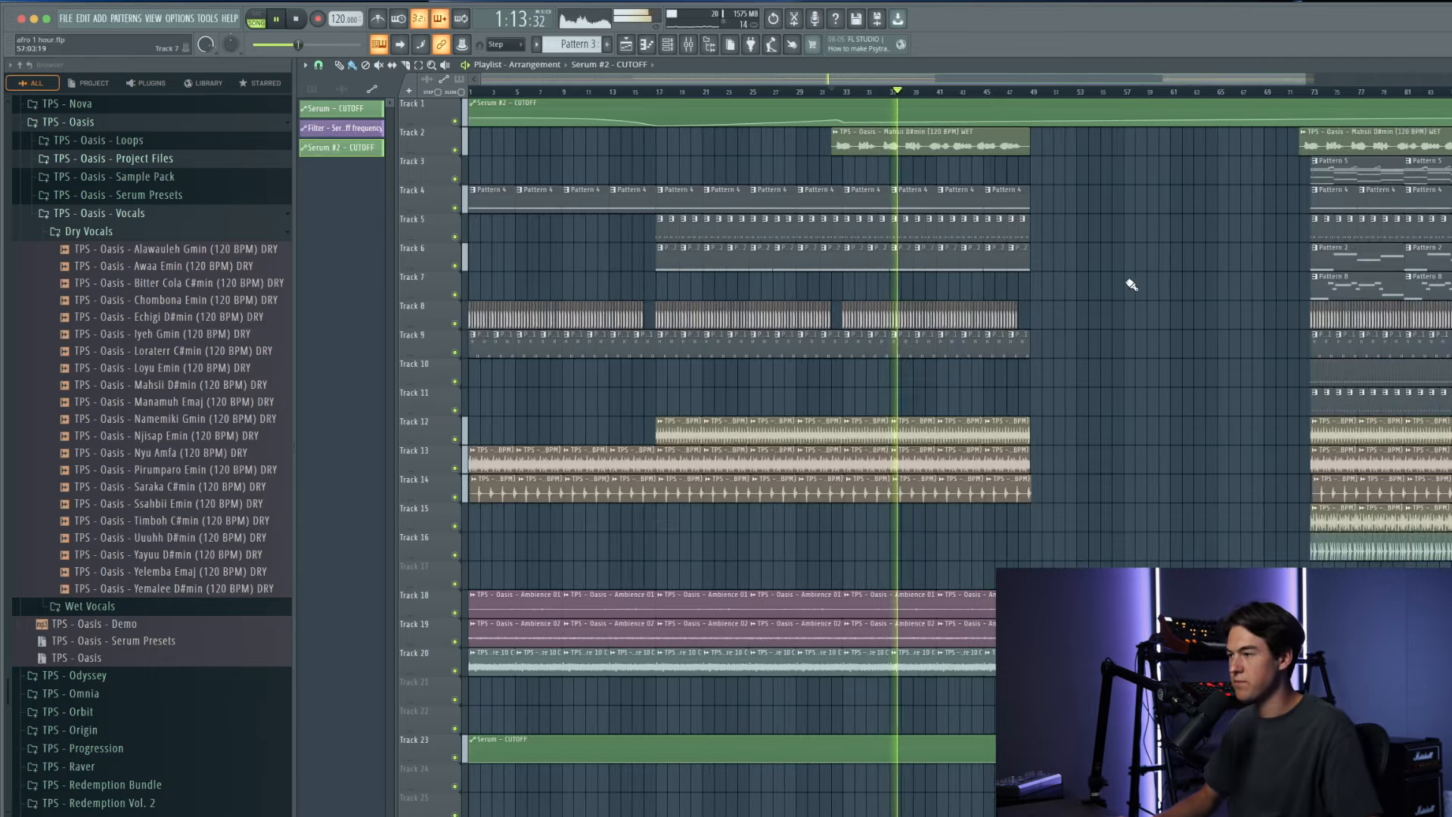
scroll(1179, 282, down, 1)
click(1291, 263)
scroll(917, 291, up, 4)
click(942, 283)
right_click(958, 262)
right_click(1010, 262)
right_click(1059, 262)
drag(1005, 283, 1028, 252)
right_click(1115, 260)
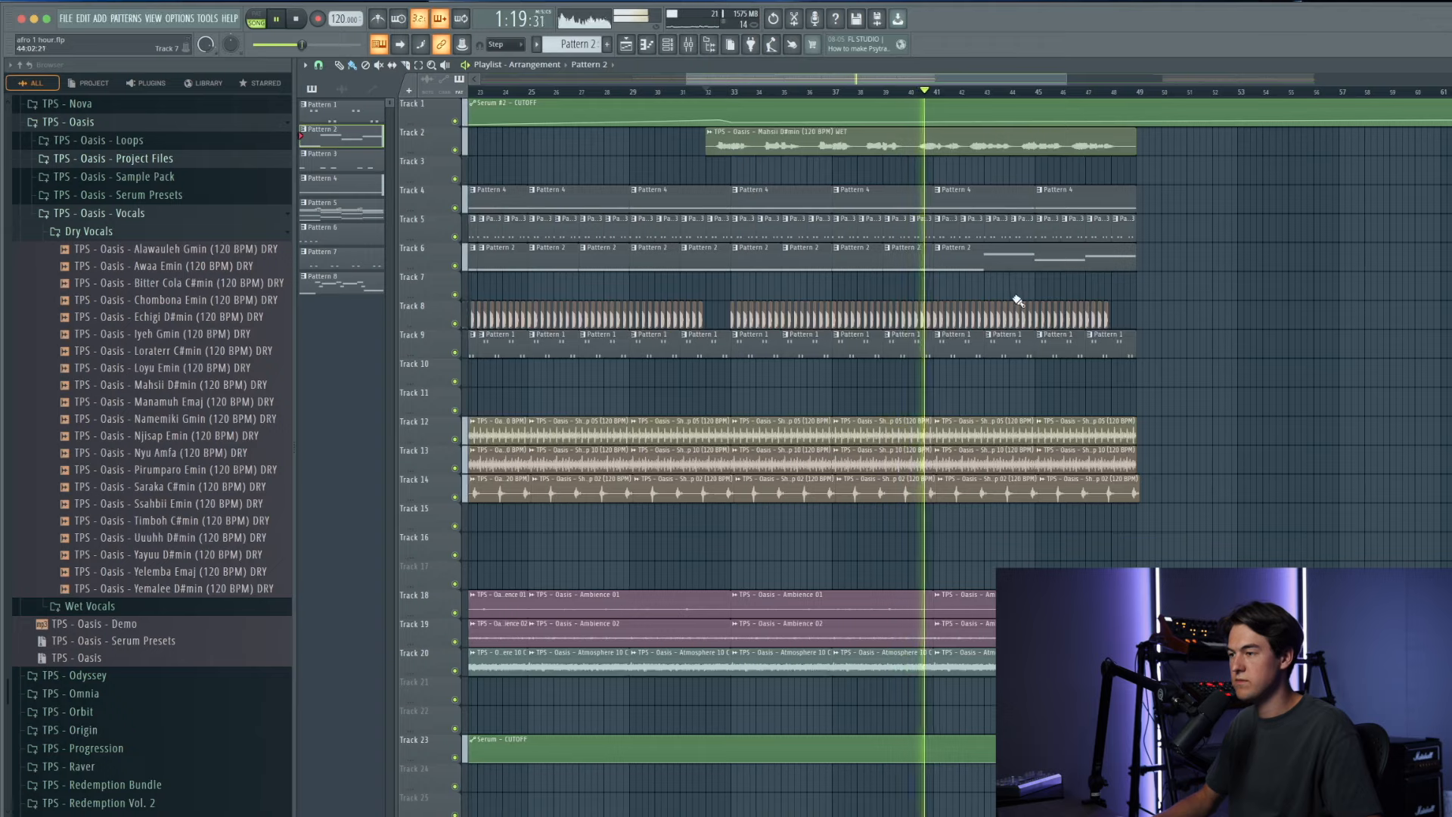
Step: Slice the Mahsii vocal clip on Track 2 near bar 40
scroll(975, 282, down, 2)
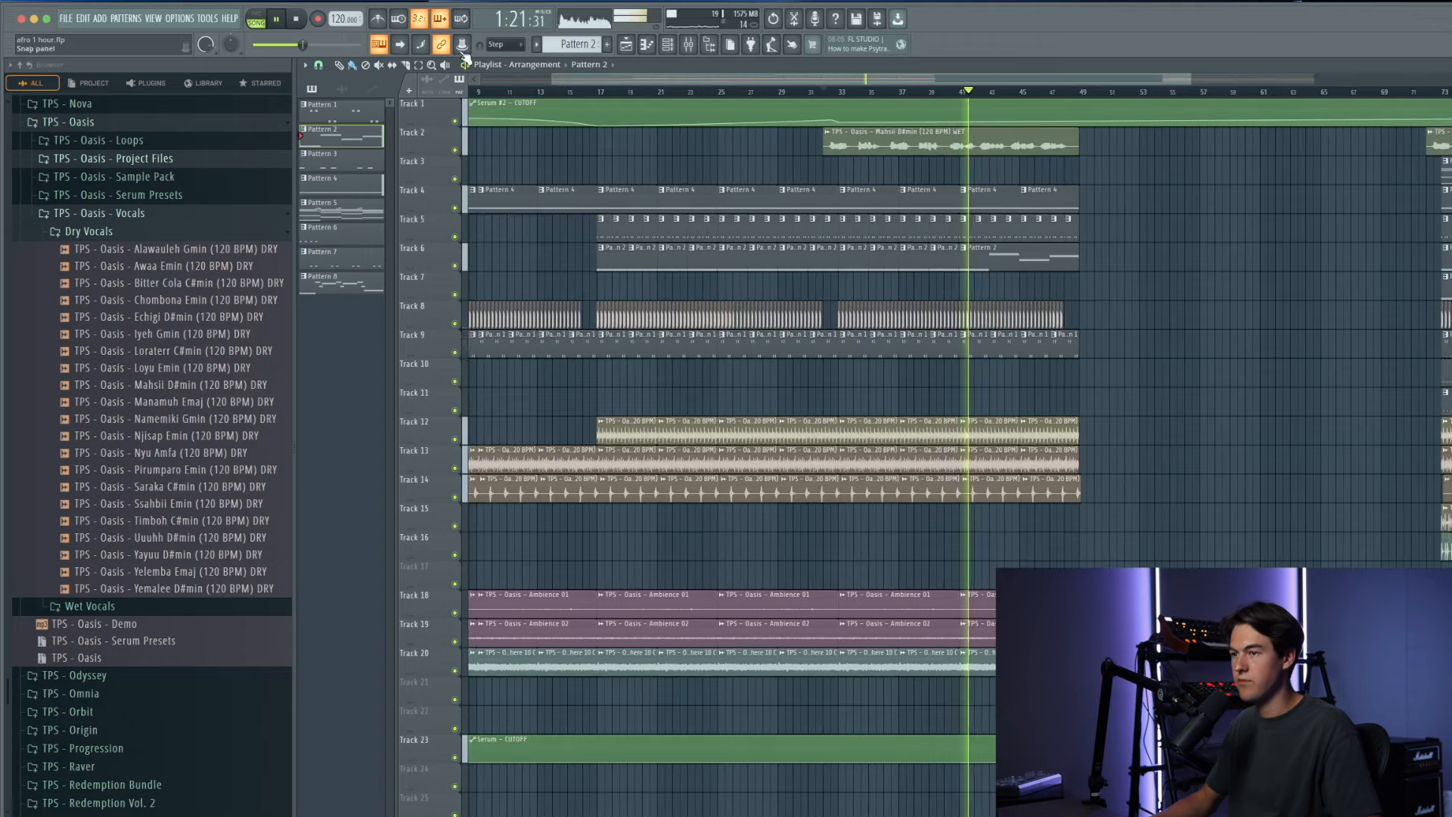
scroll(965, 227, up, 2)
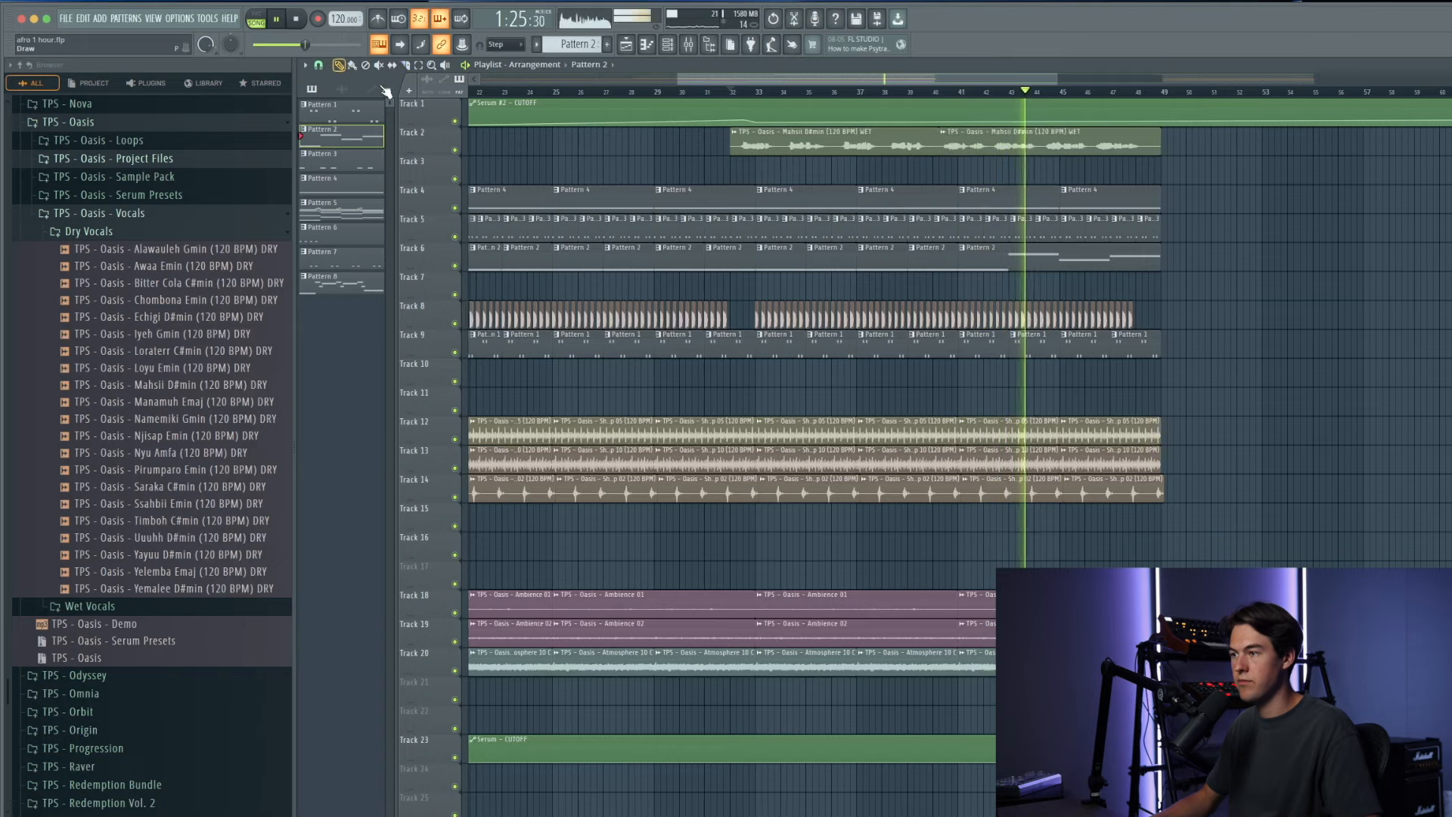
Step: Copy the second Mahsii vocal slice to about bar 49 and keep the slice at bar 40 on Track 2
scroll(643, 196, down, 3)
scroll(657, 195, up, 3)
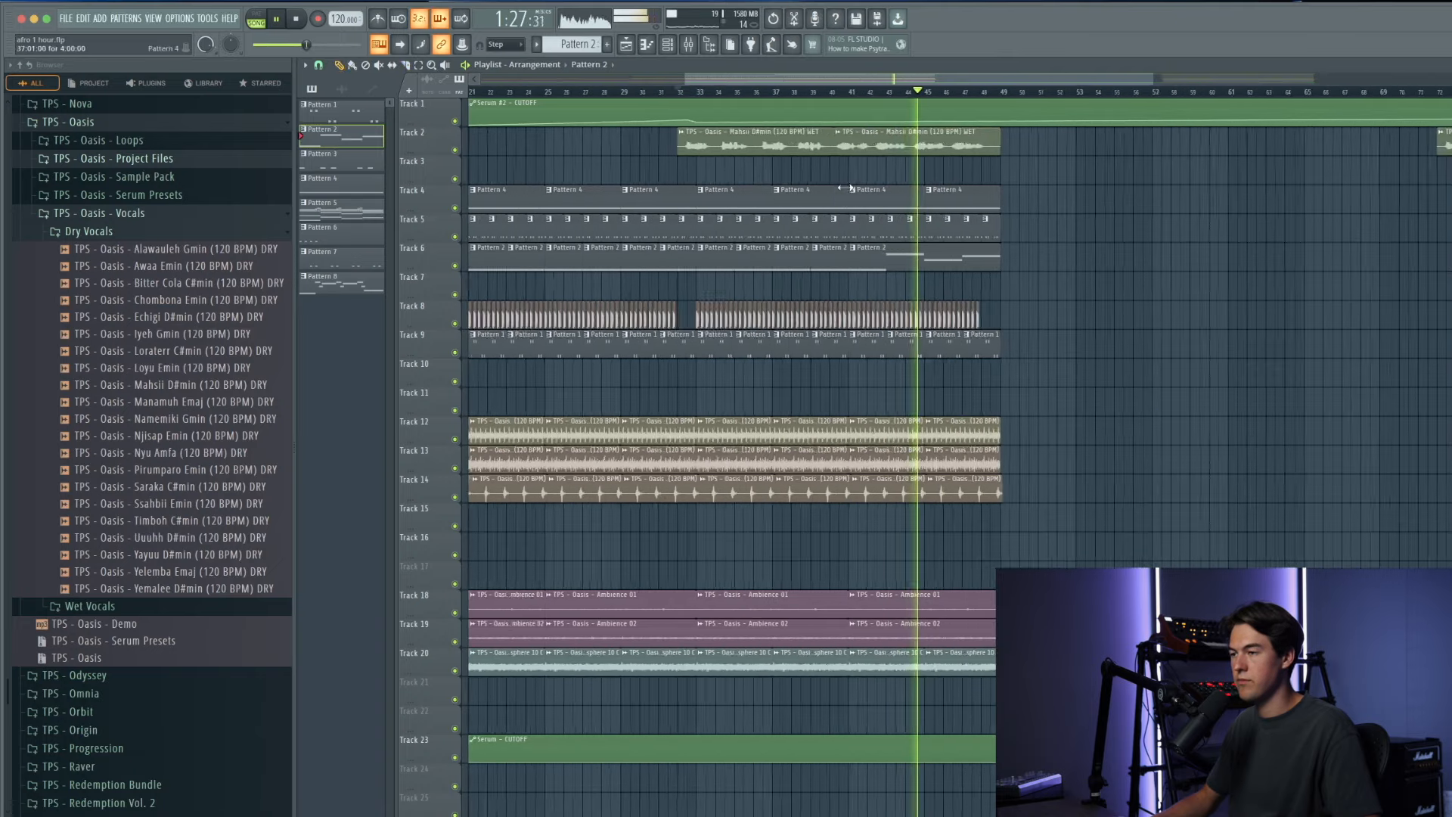
scroll(846, 188, up, 1)
key(space)
drag(870, 143, 1074, 143)
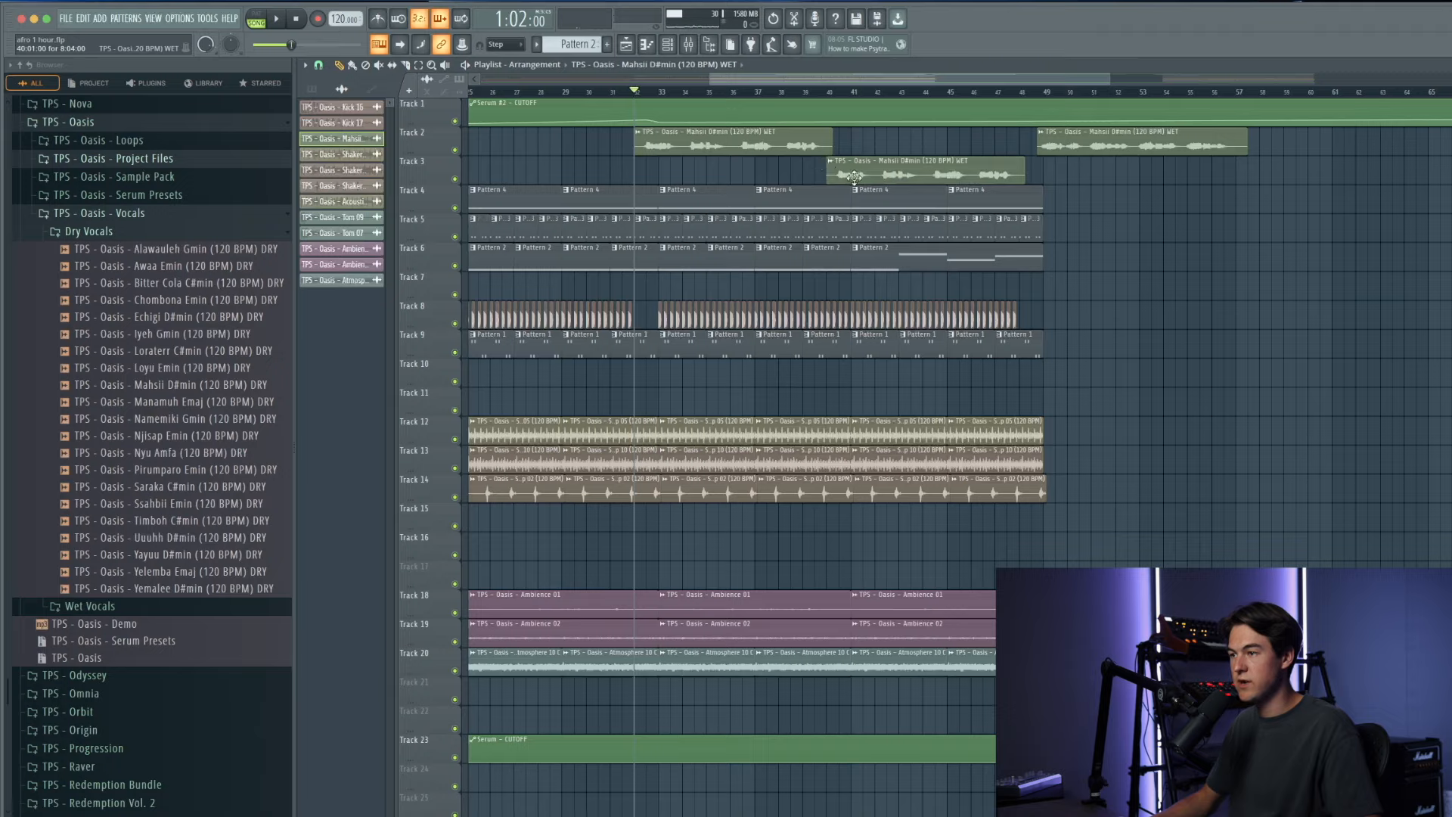
scroll(853, 176, up, 1)
key(space)
drag(853, 176, 859, 146)
Step: Delete the Mahsii vocal copy at about bar 49 and extend the slice at bar 40 to about bar 56
scroll(855, 147, down, 2)
scroll(1078, 149, up, 2)
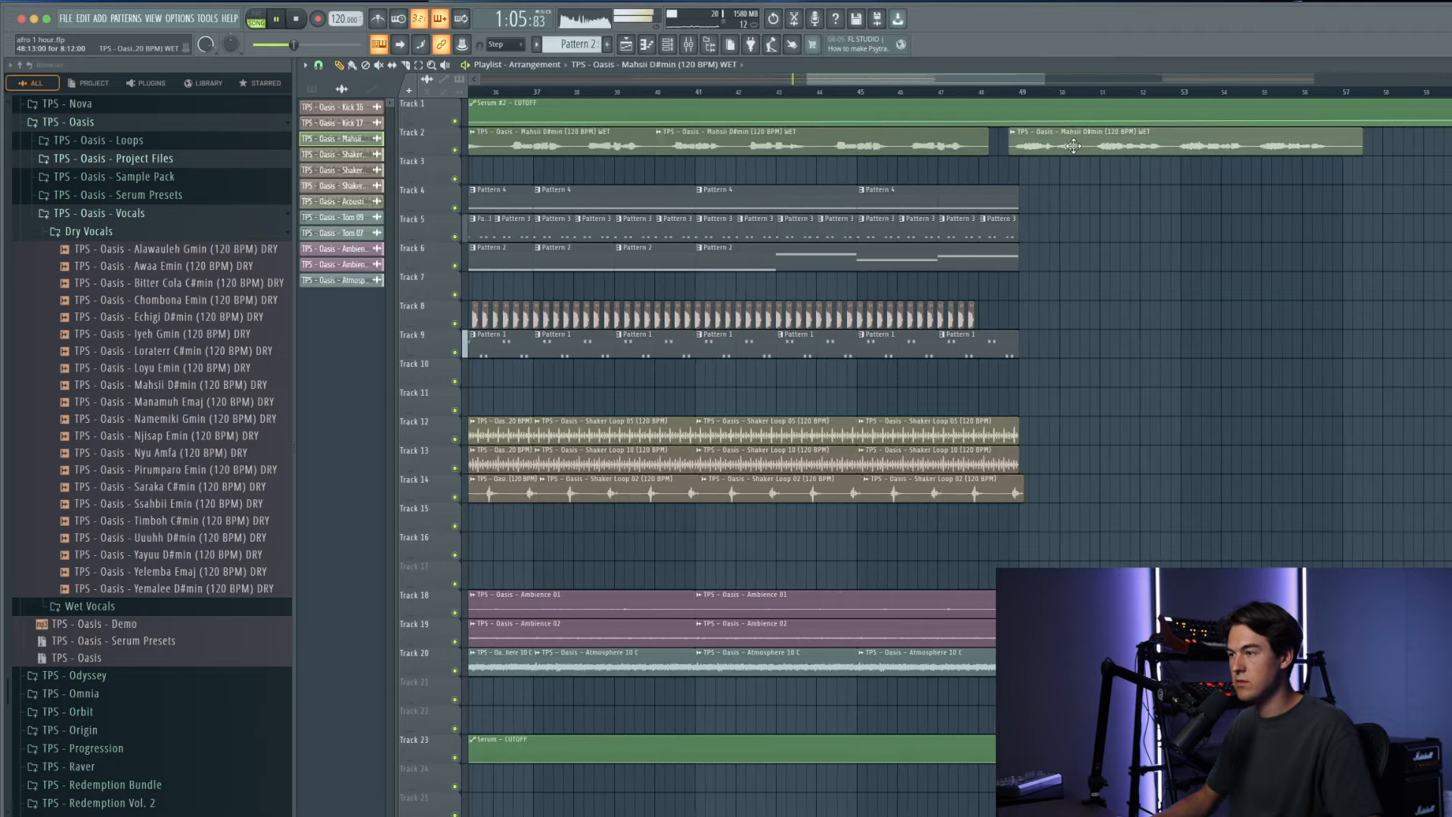
right_click(1056, 149)
drag(985, 148, 1239, 149)
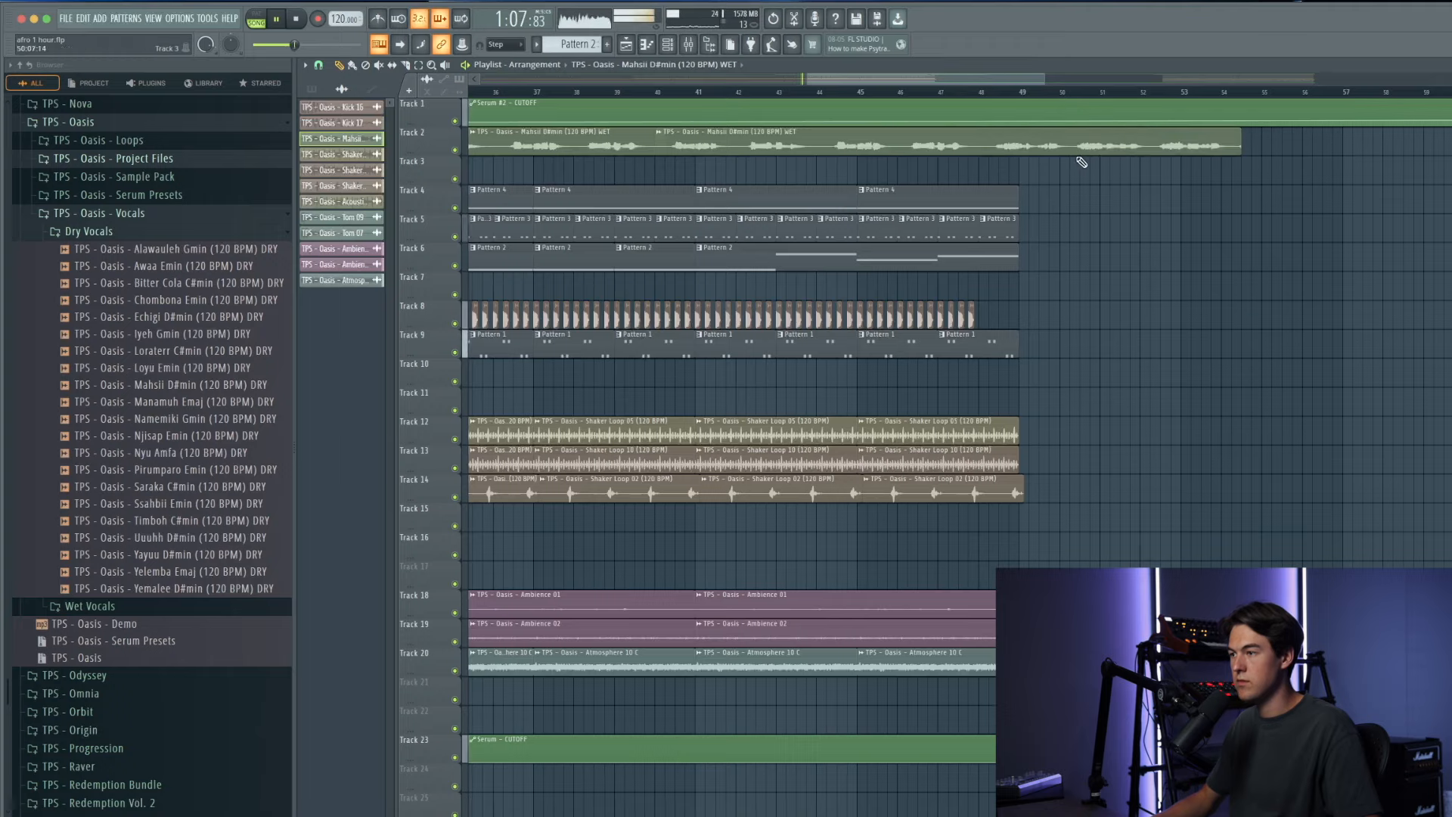
scroll(1029, 149, down, 2)
drag(1084, 149, 1094, 148)
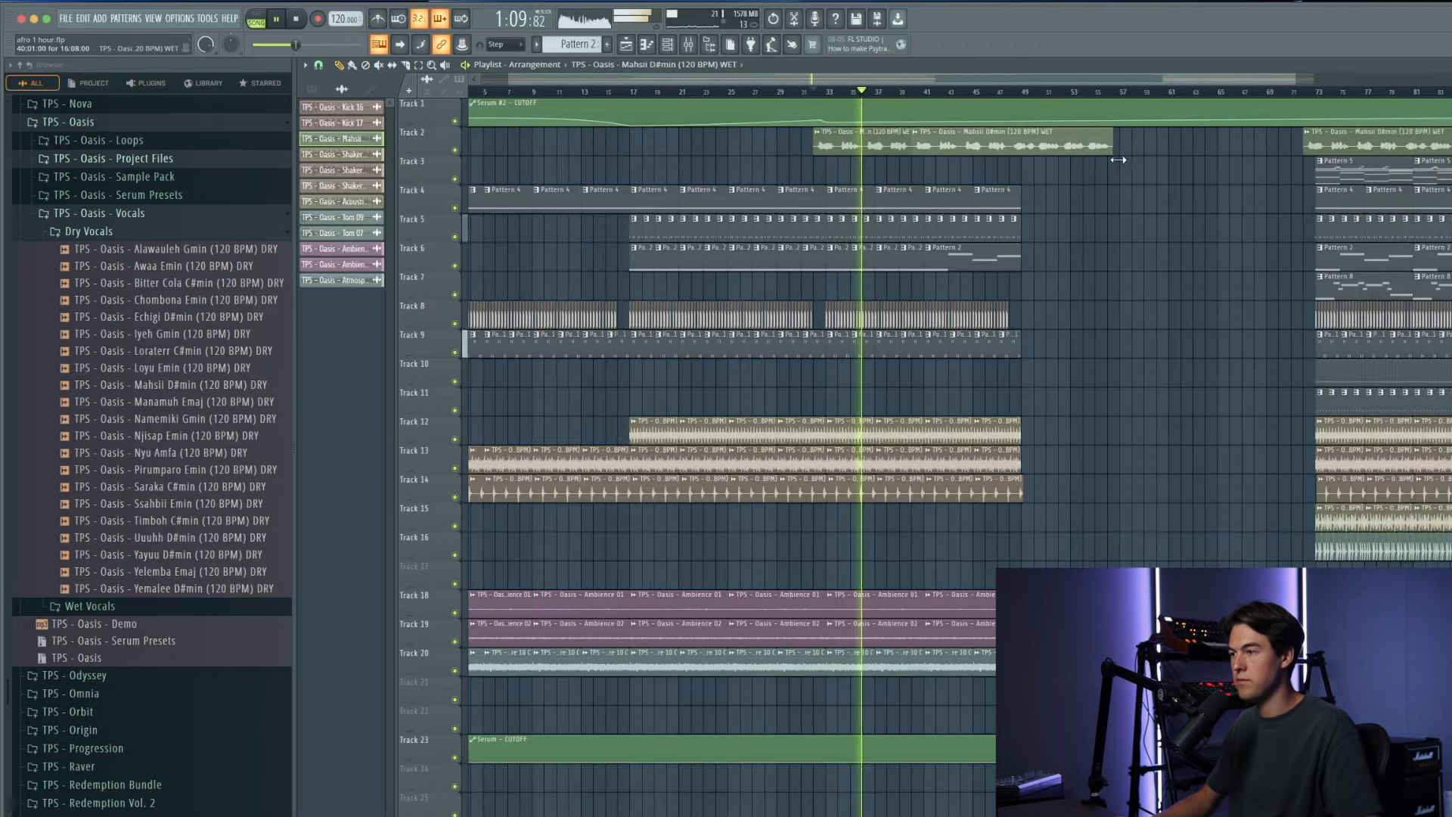
Step: Raise the Serum CUTOFF automation on Track 23 between about bars 32 and 33
scroll(1117, 160, up, 2)
scroll(961, 263, down, 2)
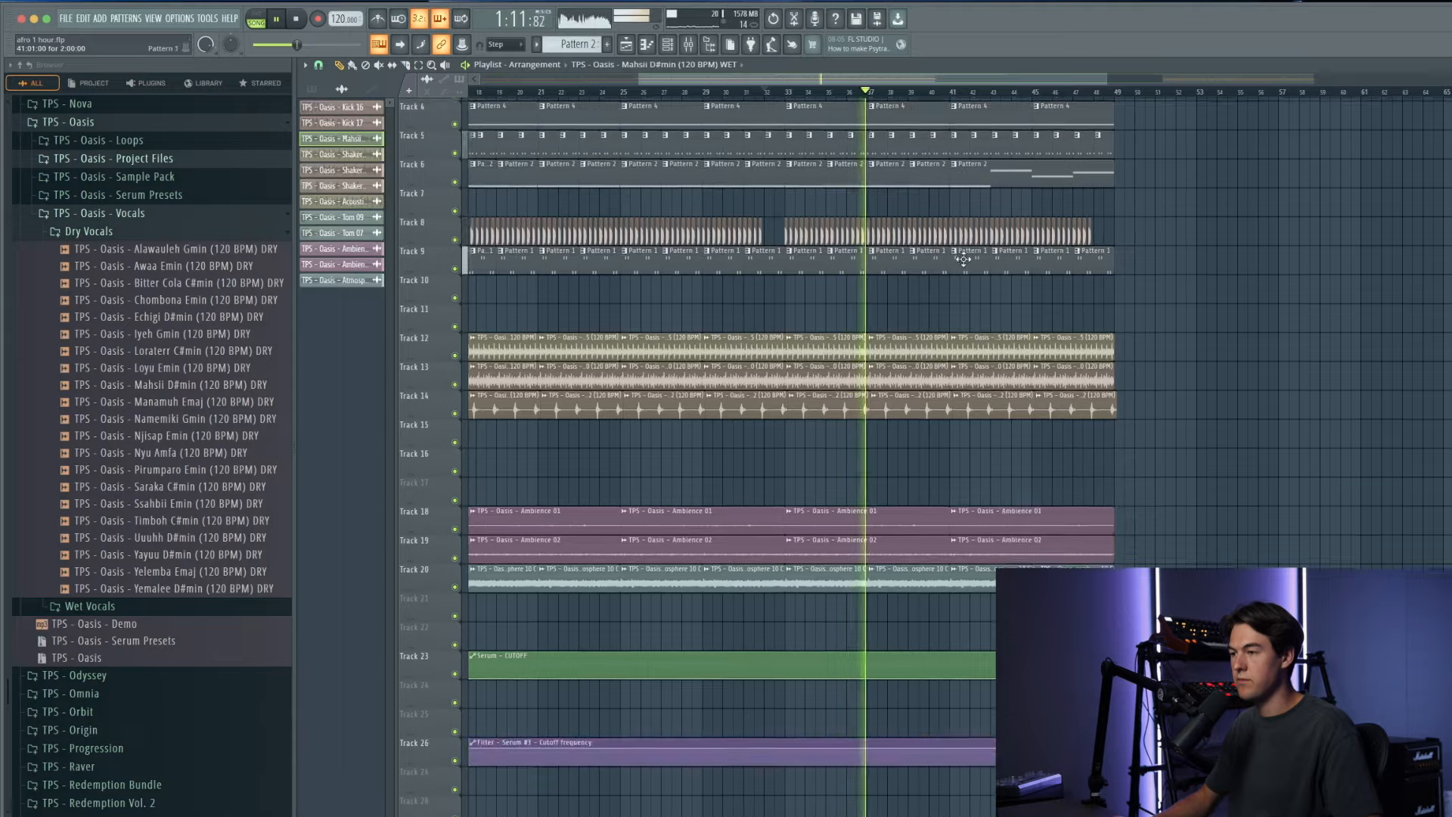
scroll(962, 262, down, 4)
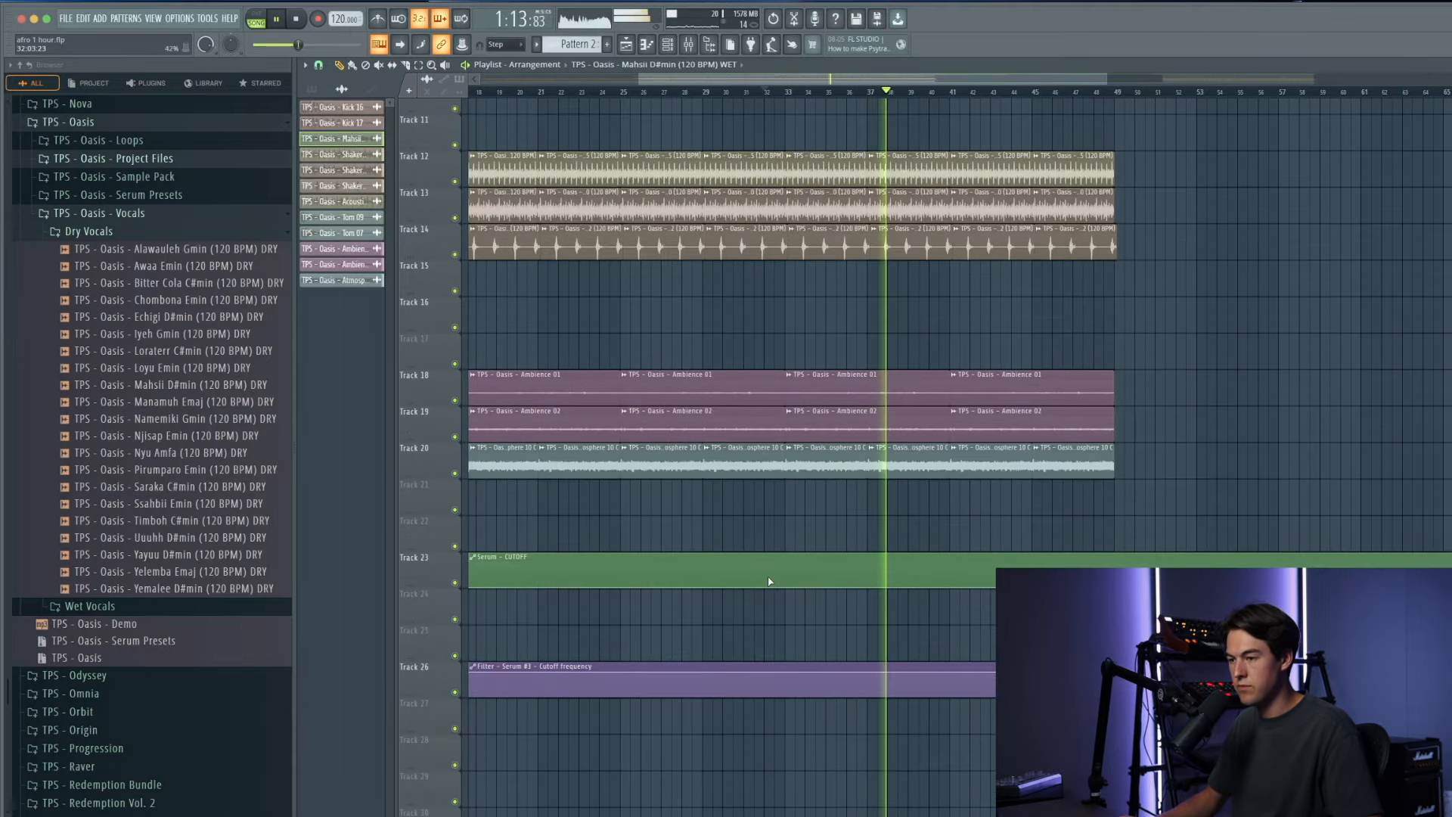
drag(781, 583, 785, 580)
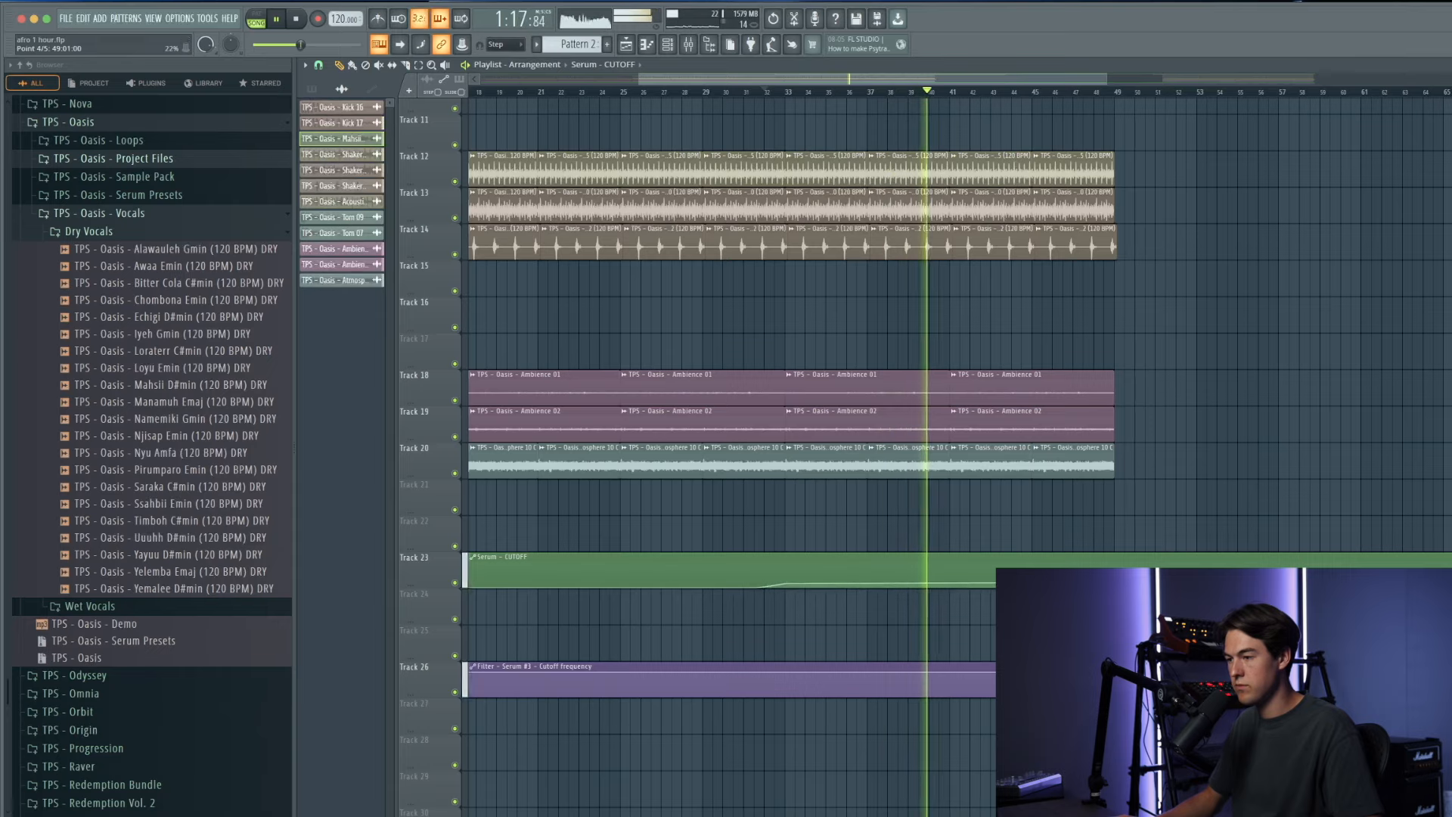
Step: Add a Pattern 5 clip to Track 3 and position it to start at bar 41
scroll(1047, 341, up, 5)
scroll(1036, 257, down, 2)
scroll(1034, 243, down, 3)
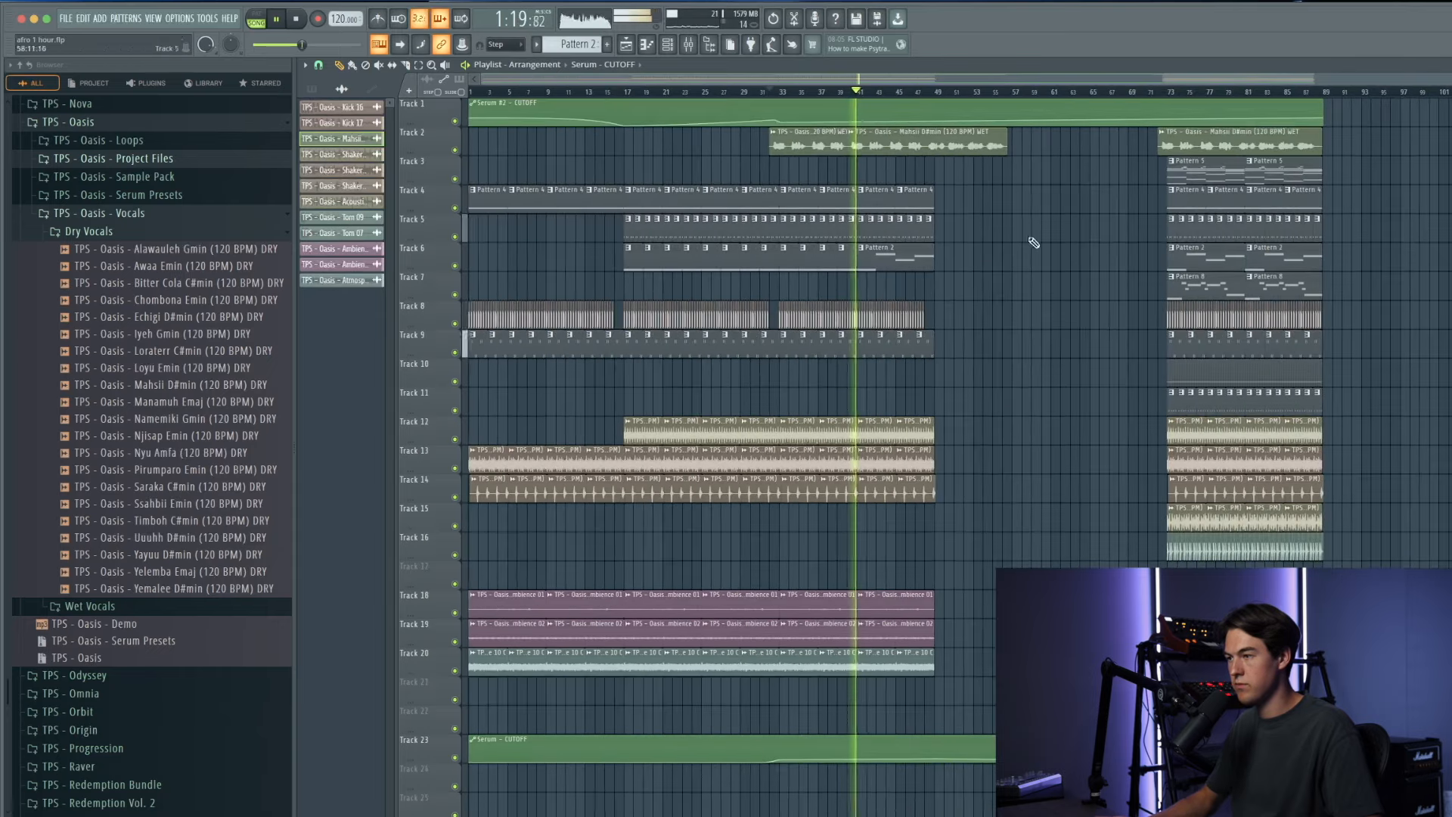
click(1180, 168)
click(771, 90)
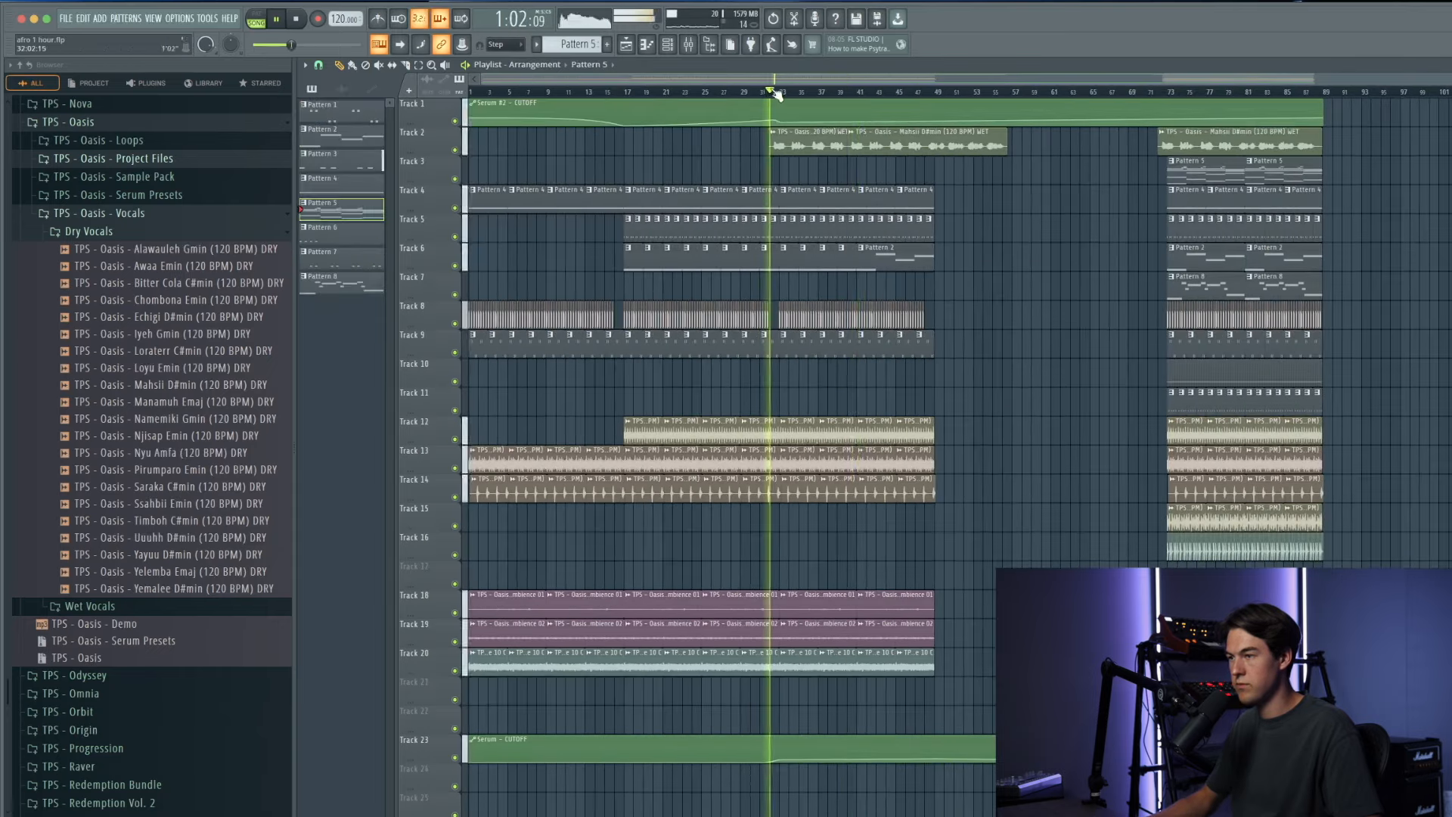
click(783, 180)
scroll(782, 180, up, 3)
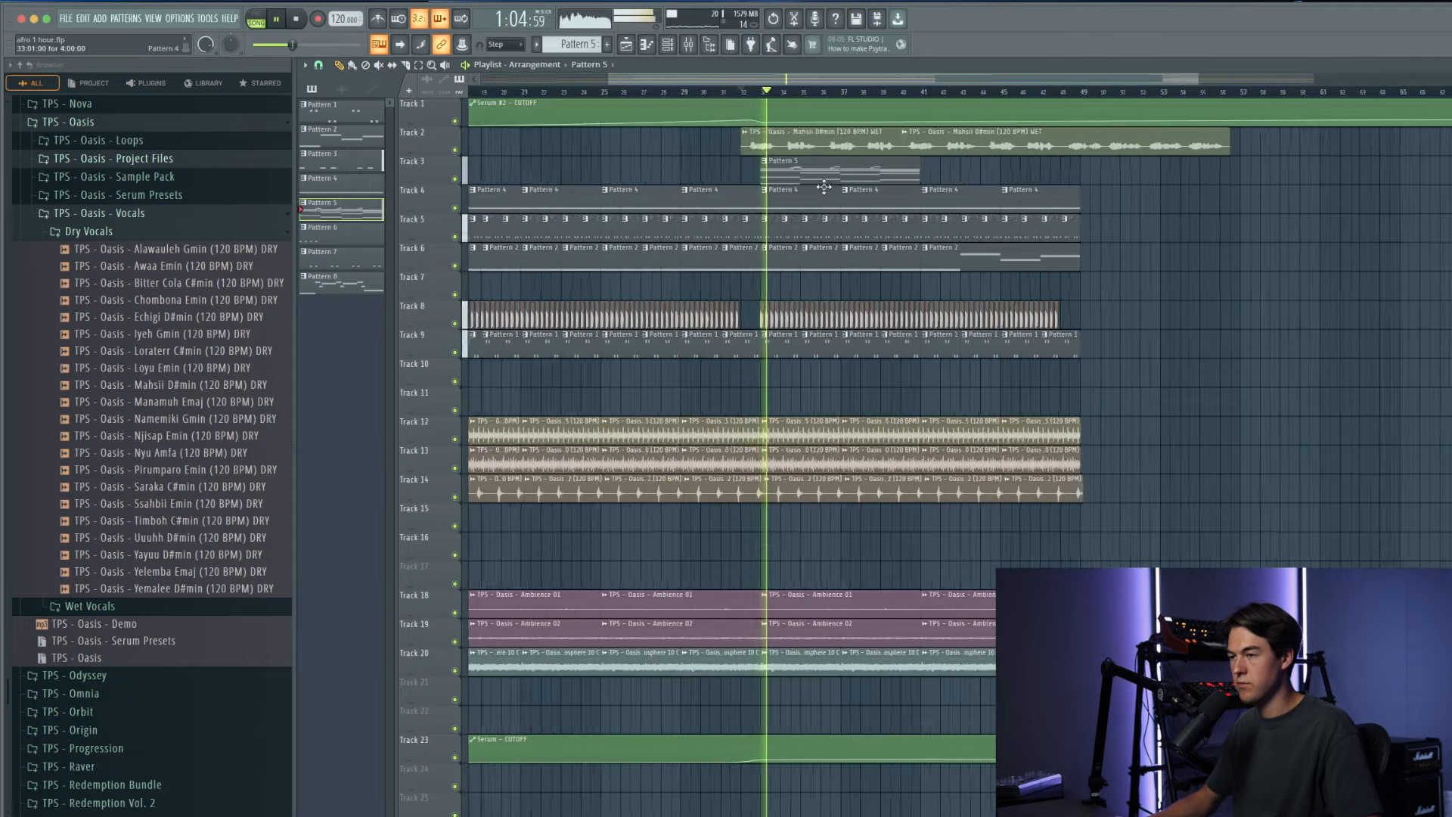
scroll(823, 186, up, 2)
drag(824, 187, 1054, 164)
Step: Move the Serum #2 CUTOFF automation clip from Track 1 down to Track 22
scroll(916, 329, down, 5)
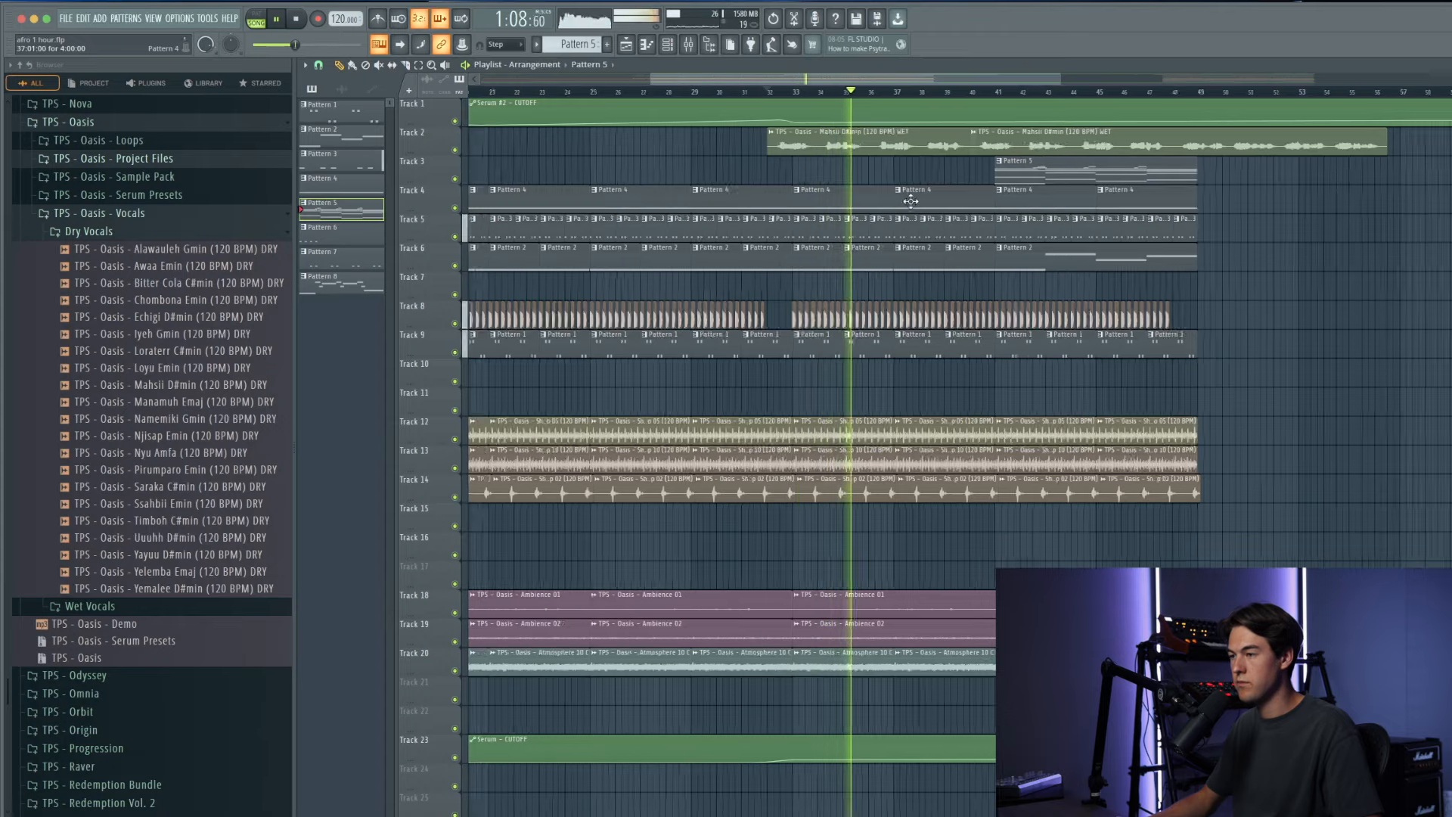
scroll(946, 360, down, 6)
scroll(927, 363, down, 1)
scroll(907, 386, up, 6)
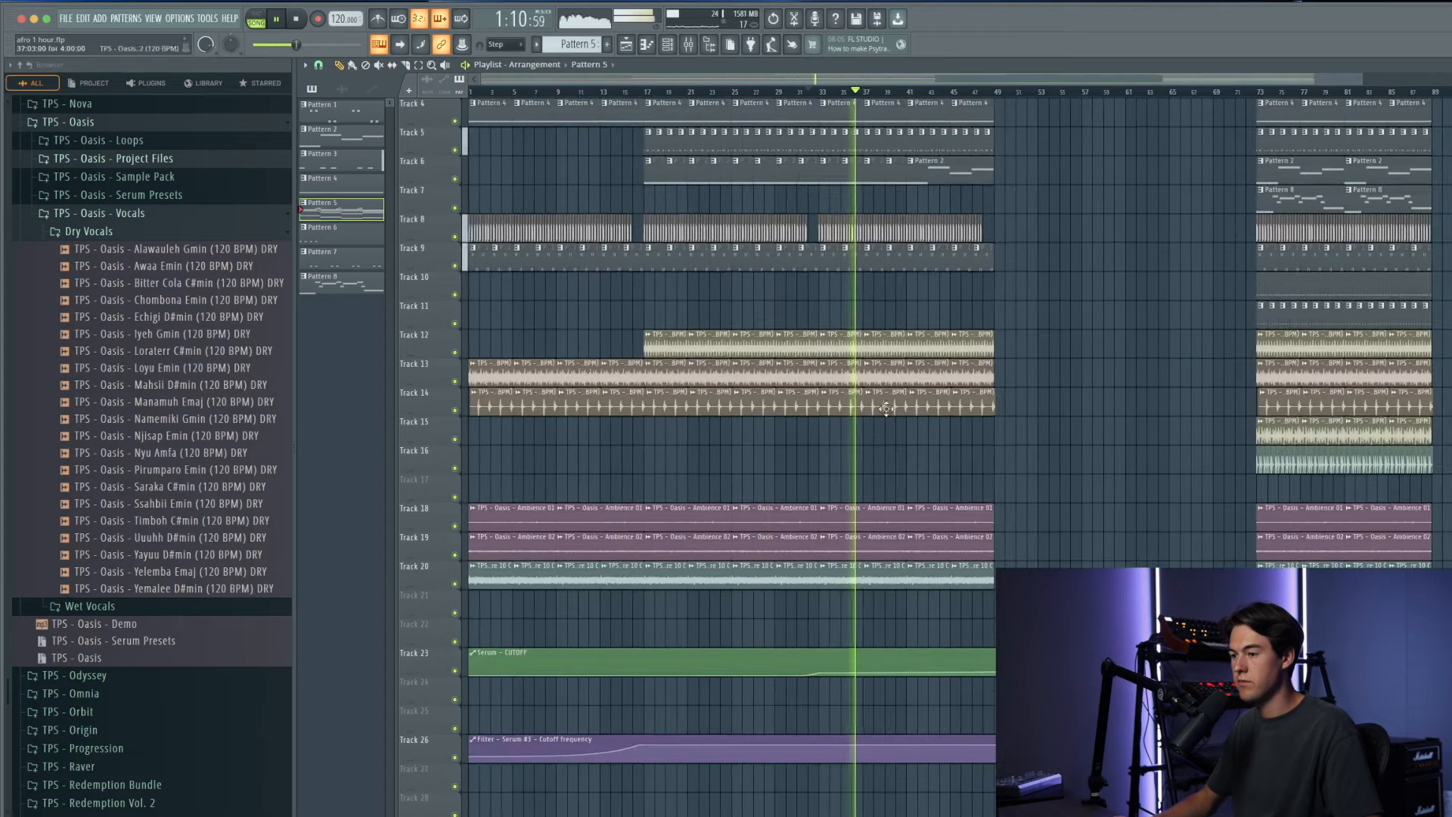
scroll(870, 485, up, 1)
drag(828, 115, 828, 730)
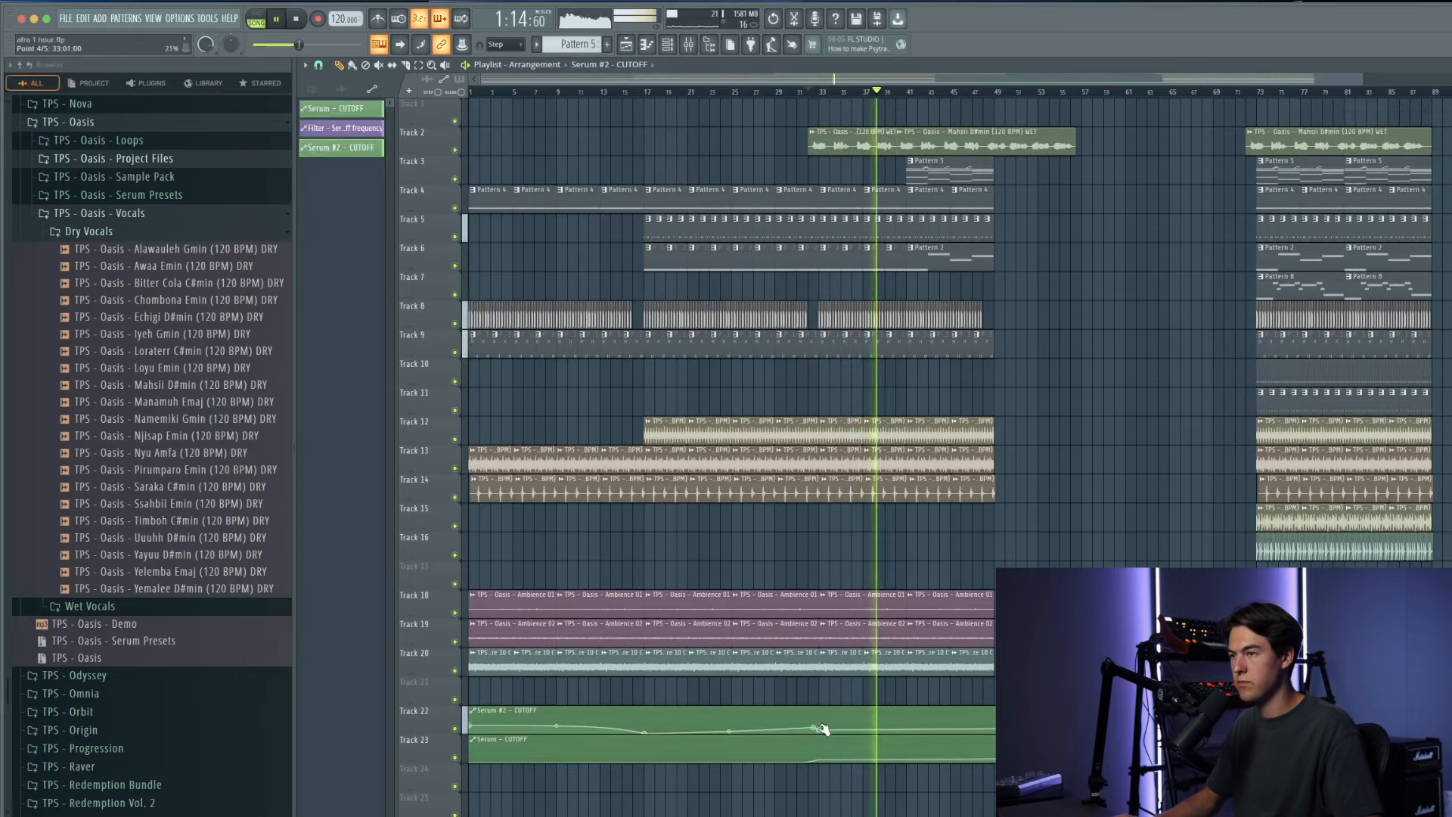
Step: Delete the second Mahsii vocal slice on Track 2 and lengthen the first one to end at bar 49
scroll(918, 310, up, 4)
scroll(841, 265, down, 2)
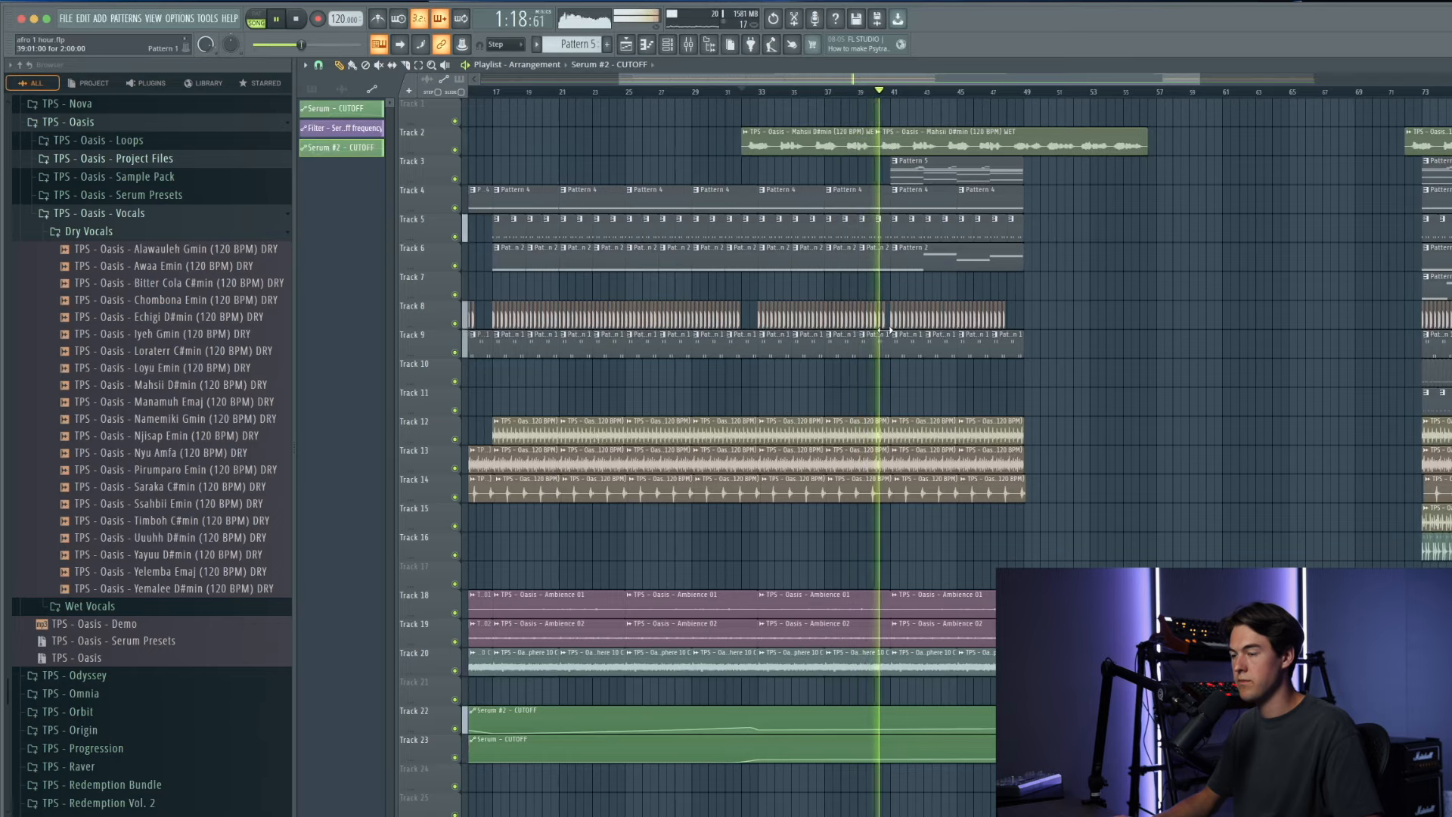
scroll(884, 325, up, 4)
click(546, 97)
scroll(780, 264, down, 2)
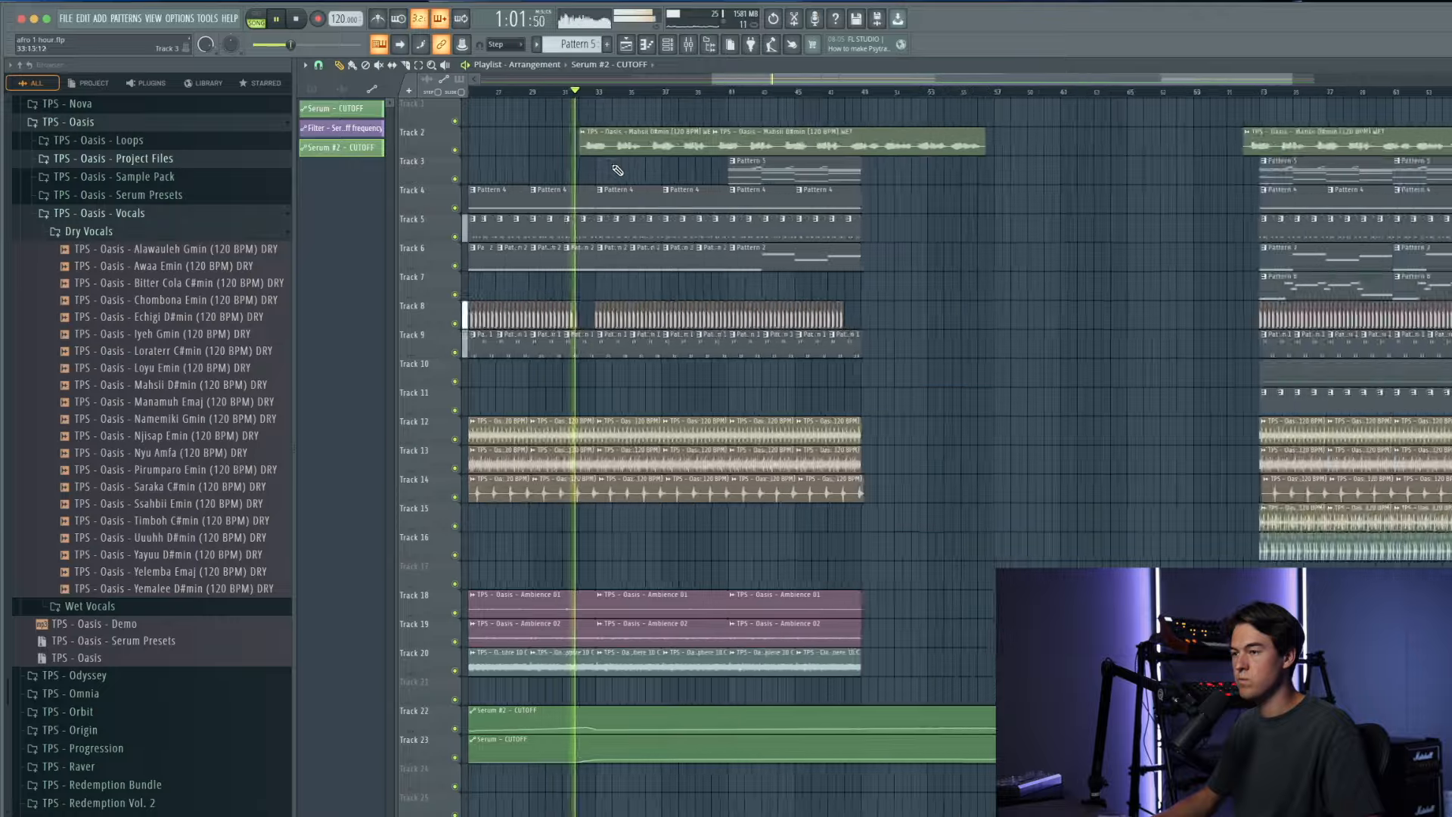
right_click(891, 150)
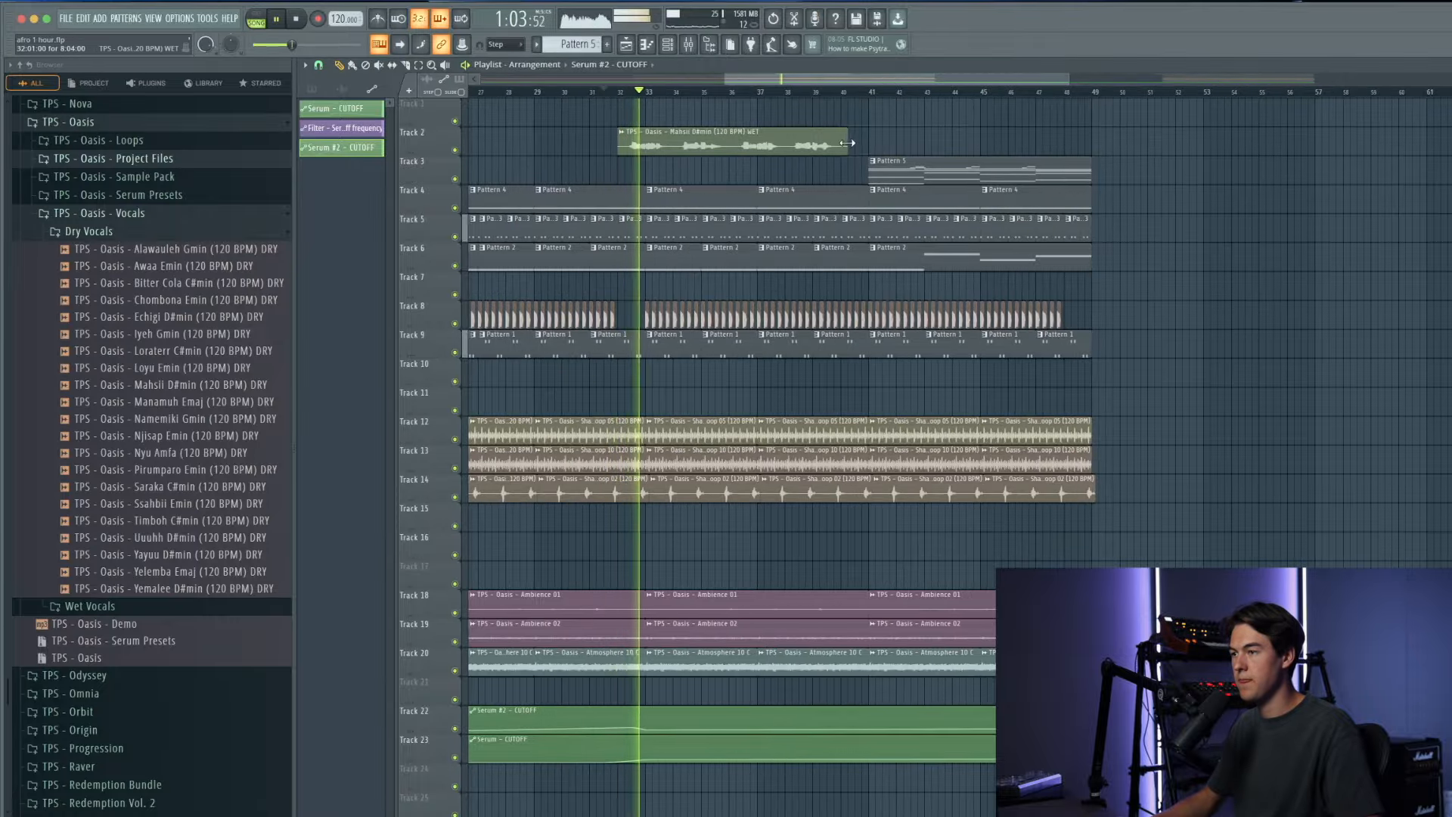
drag(847, 144, 1189, 143)
click(851, 91)
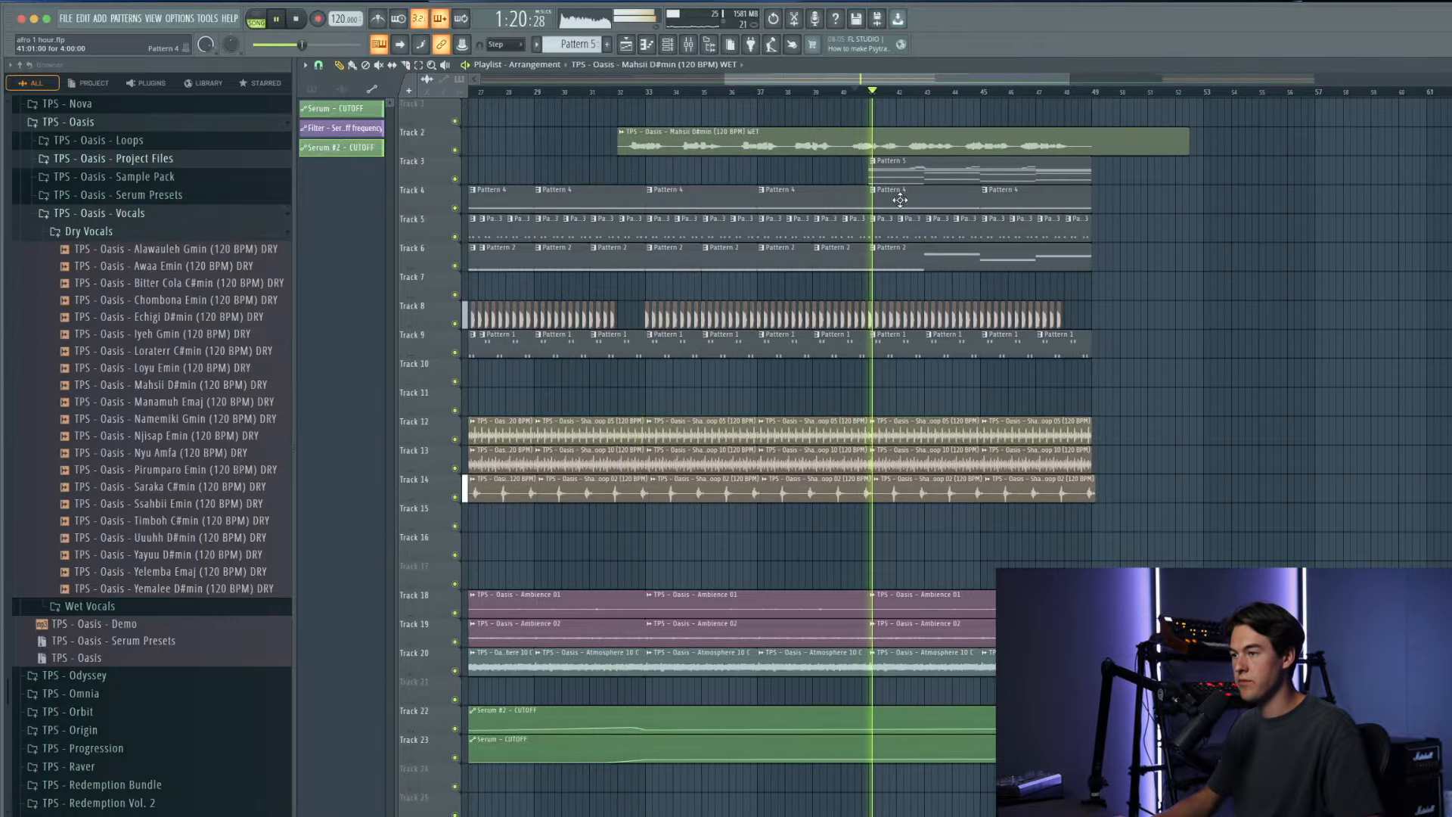
scroll(820, 177, down, 2)
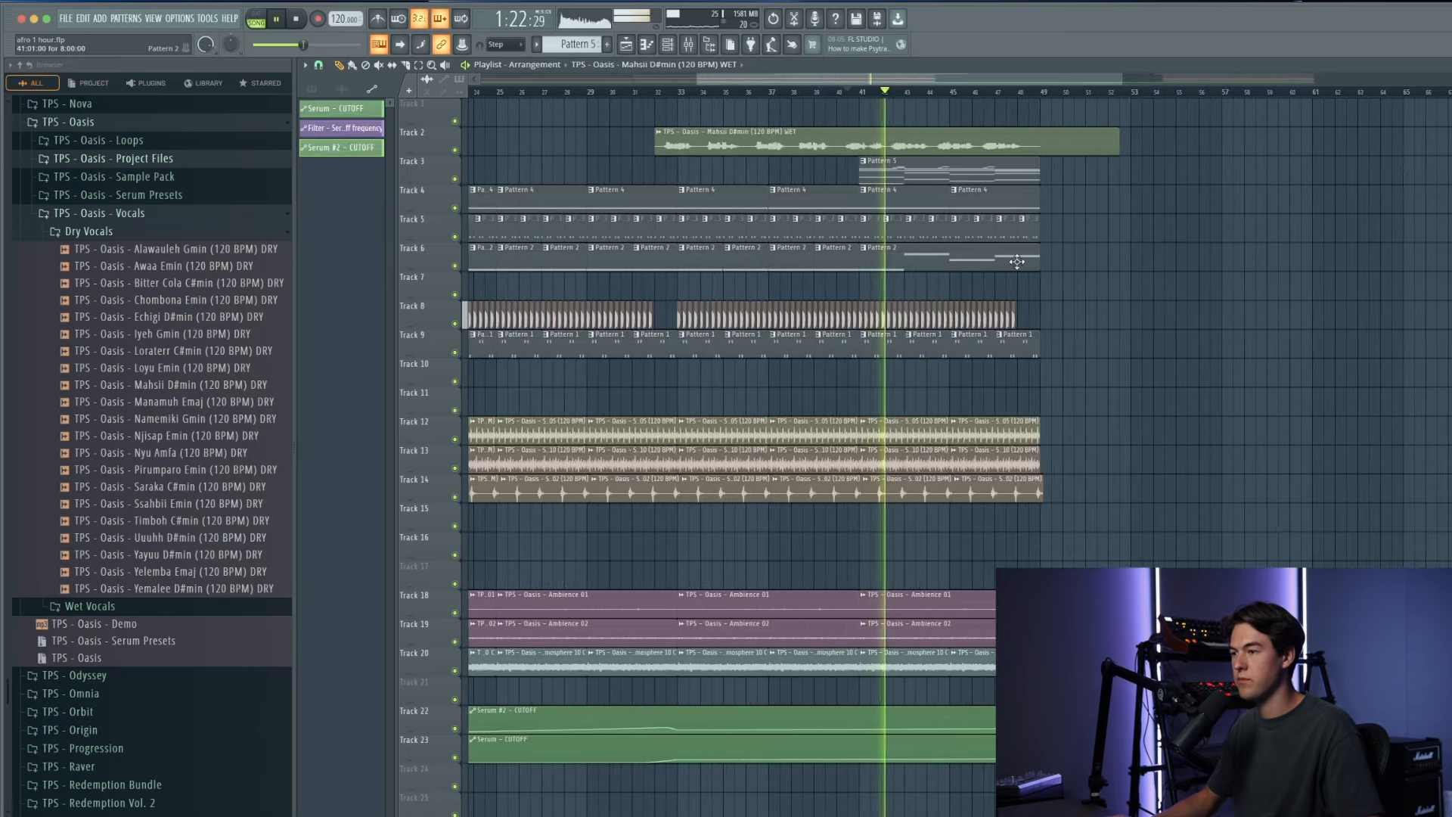
drag(1118, 150, 1044, 149)
Step: Add Pattern 5 on Track 3 at bar 49 and duplicate the bar 41 to 49 clips of Tracks 4 to 6 to bar 49
scroll(1029, 167, down, 2)
click(1032, 177)
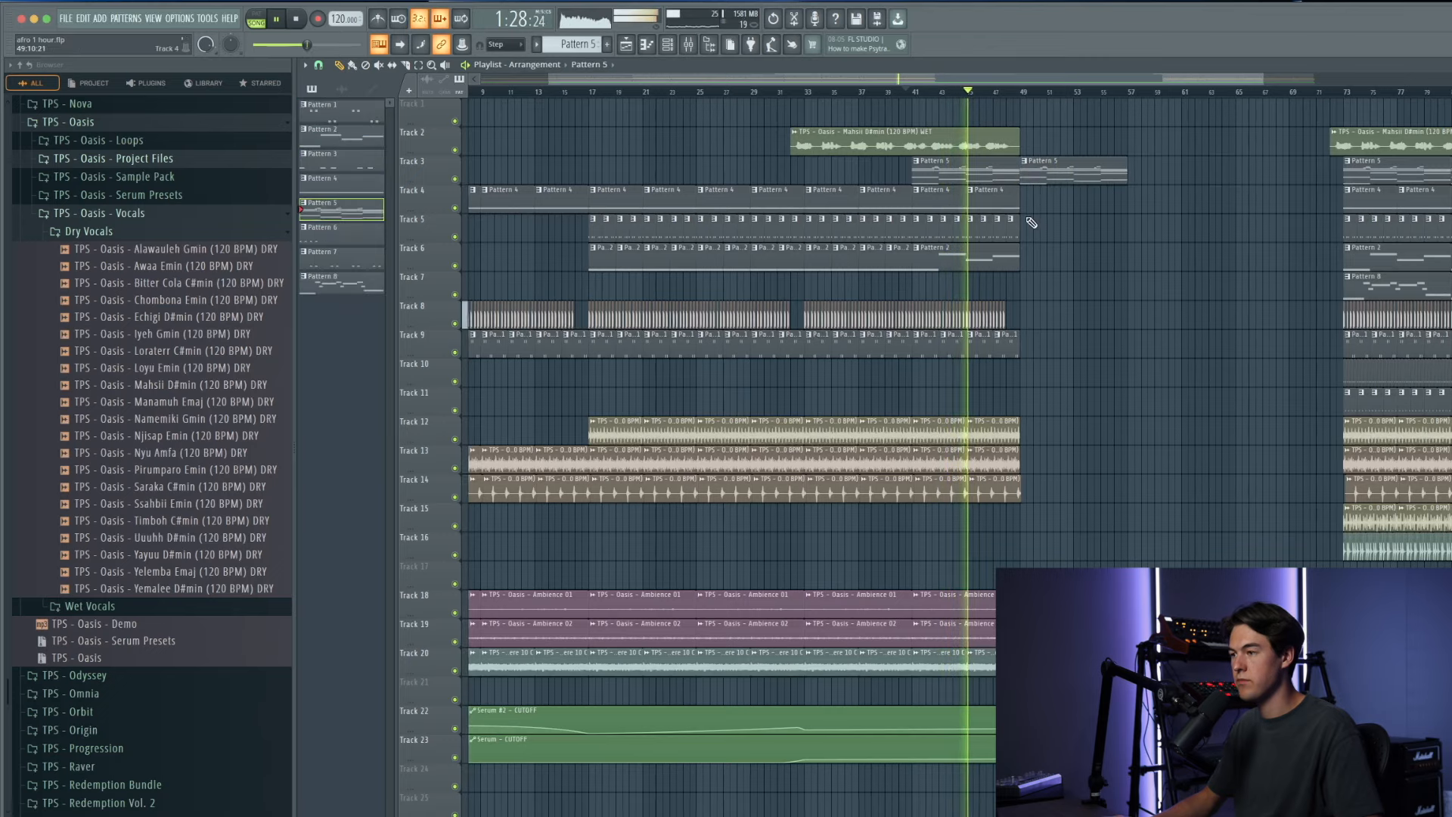
scroll(1043, 250, up, 2)
drag(1041, 298, 847, 202)
key(ctrl+b)
click(1074, 345)
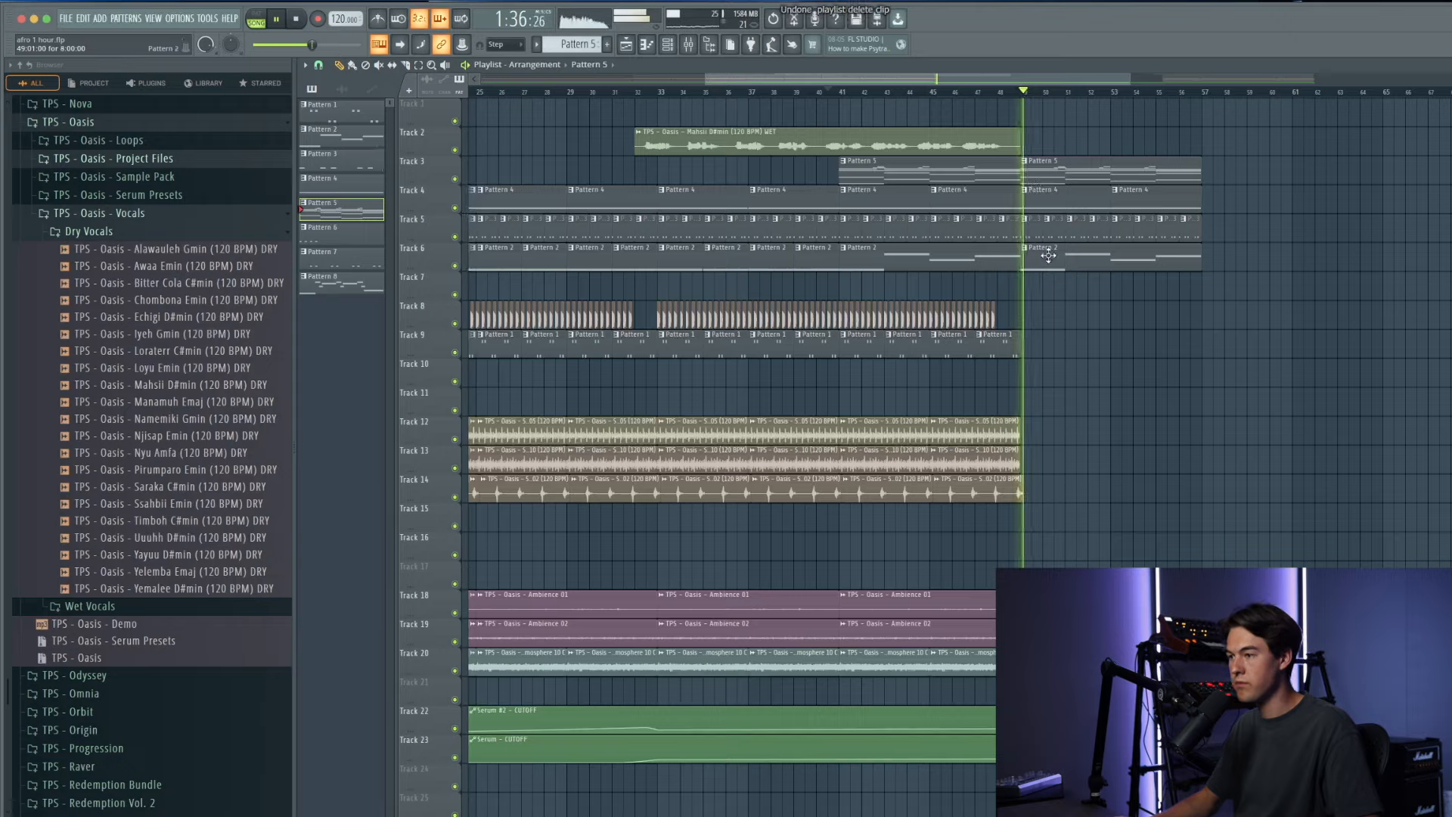
Step: Try to copy the clips of Tracks 3 to 6 between bars 49 and 57 onward to bar 57
scroll(990, 386, down, 4)
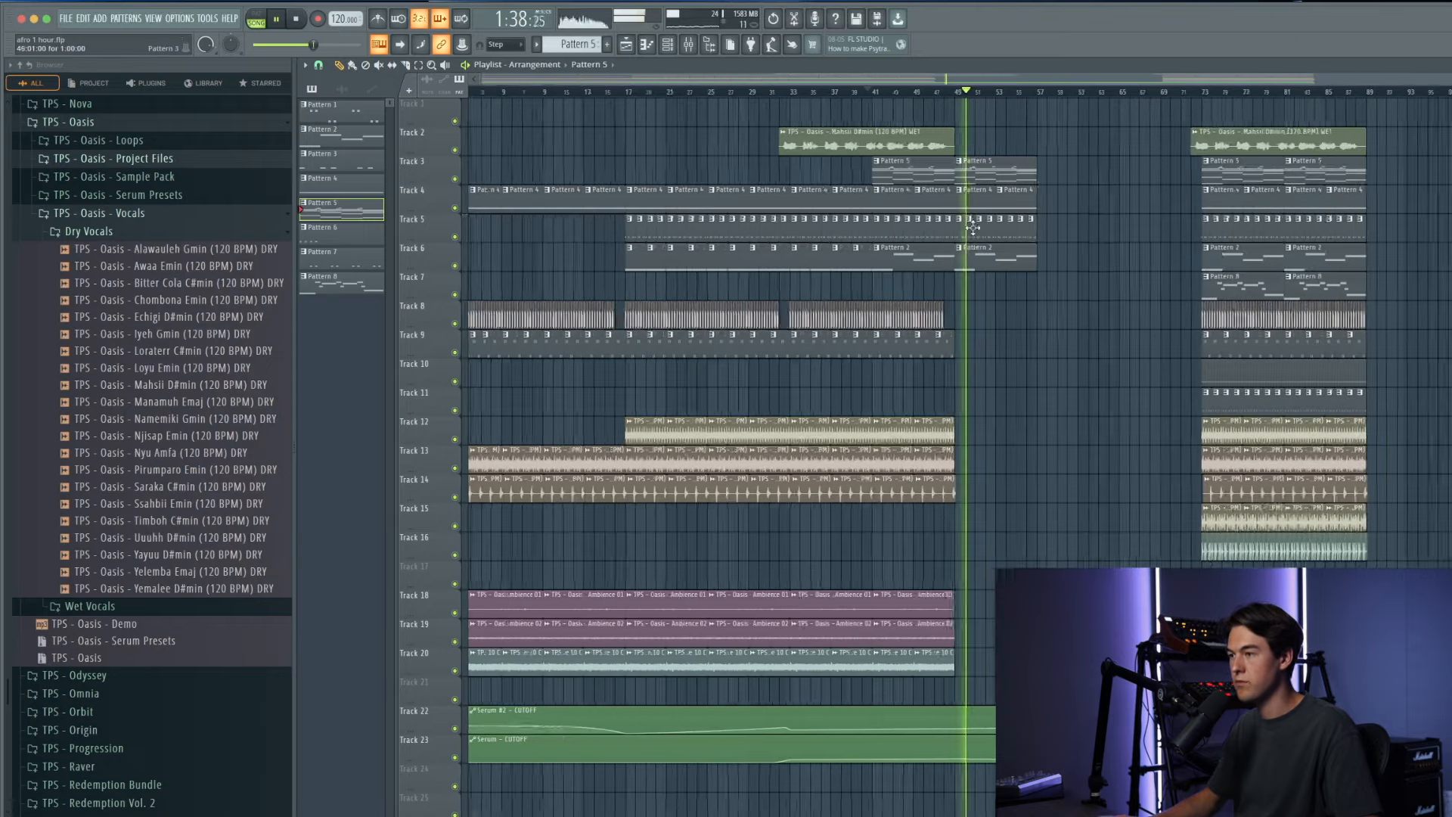
scroll(824, 199, up, 1)
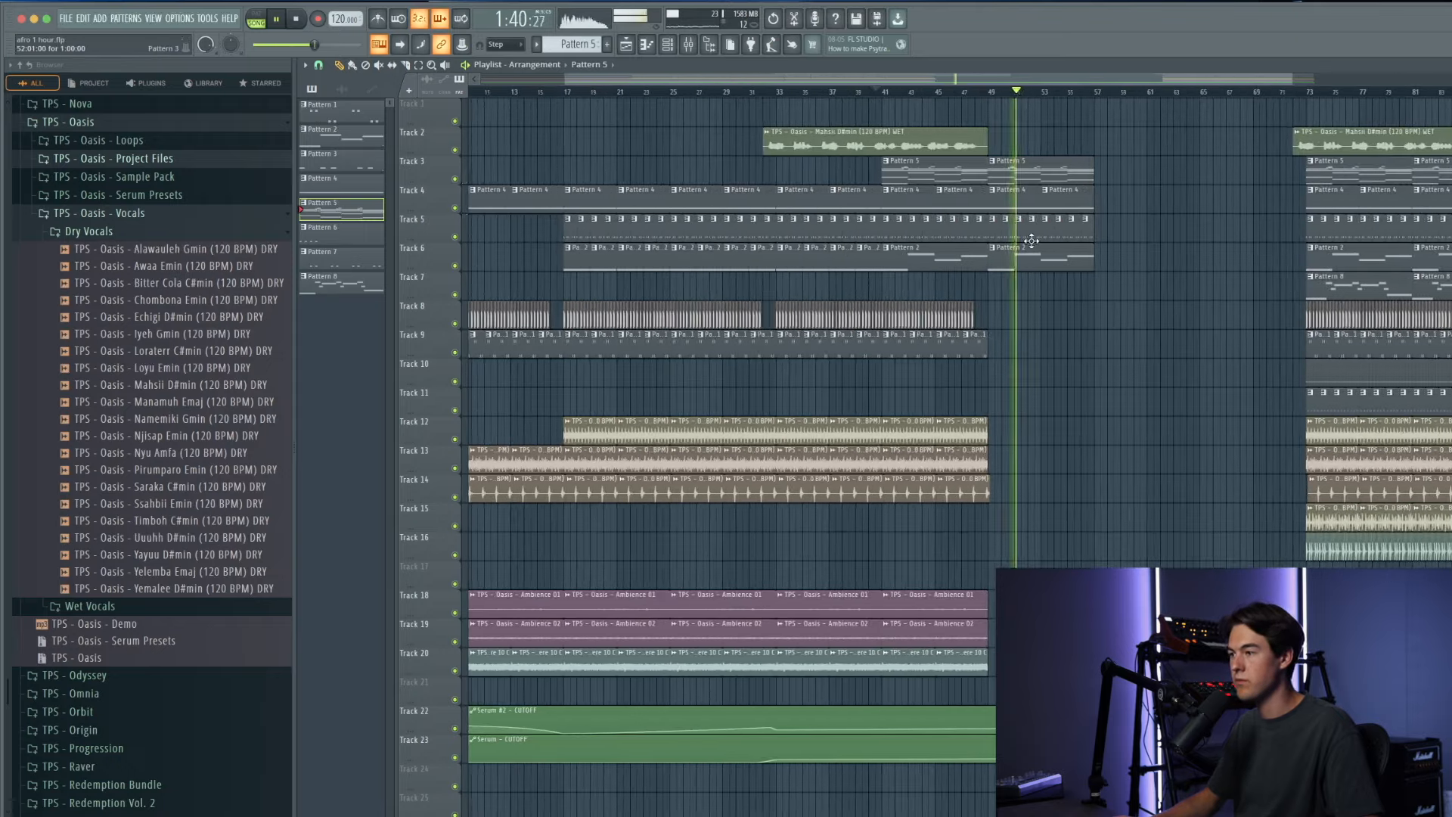
scroll(1031, 241, down, 1)
scroll(1052, 354, up, 1)
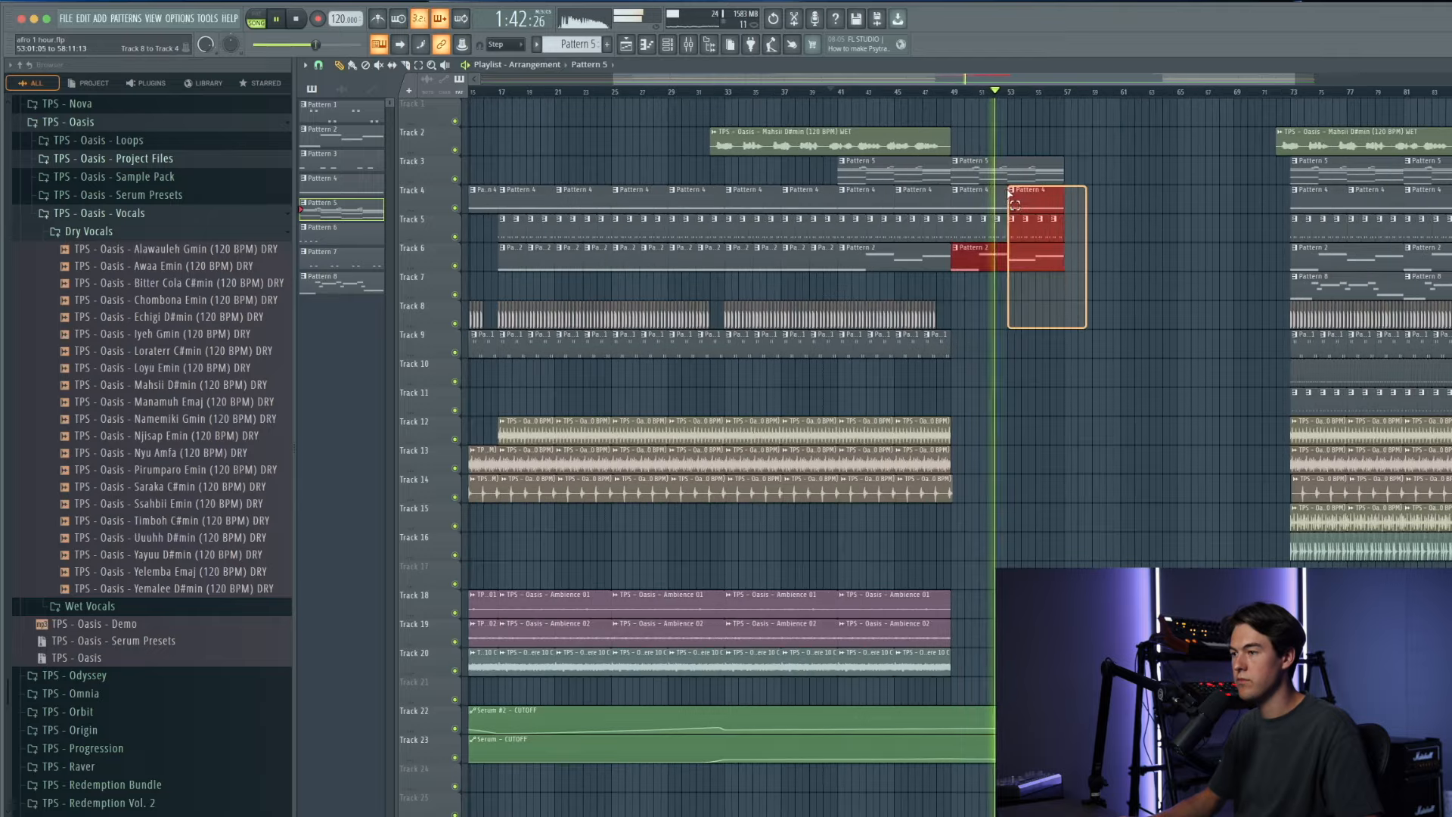
drag(967, 170, 1070, 172)
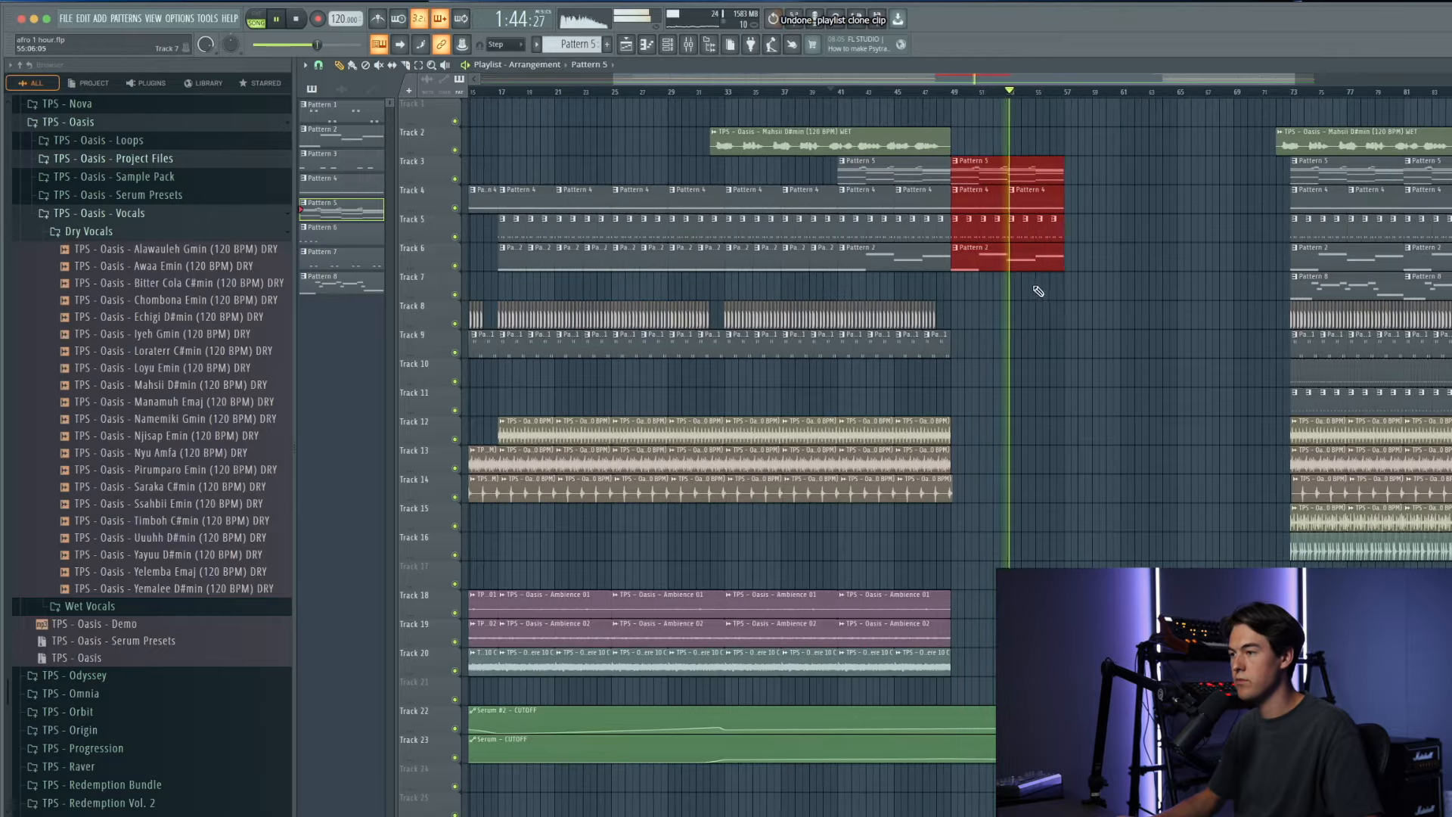
scroll(999, 318, down, 1)
key(Delete)
Step: Select the whole drop section starting at bar 73 and move it back to start at bar 57
drag(1384, 563, 1203, 125)
drag(1239, 169, 1073, 169)
scroll(1038, 204, up, 2)
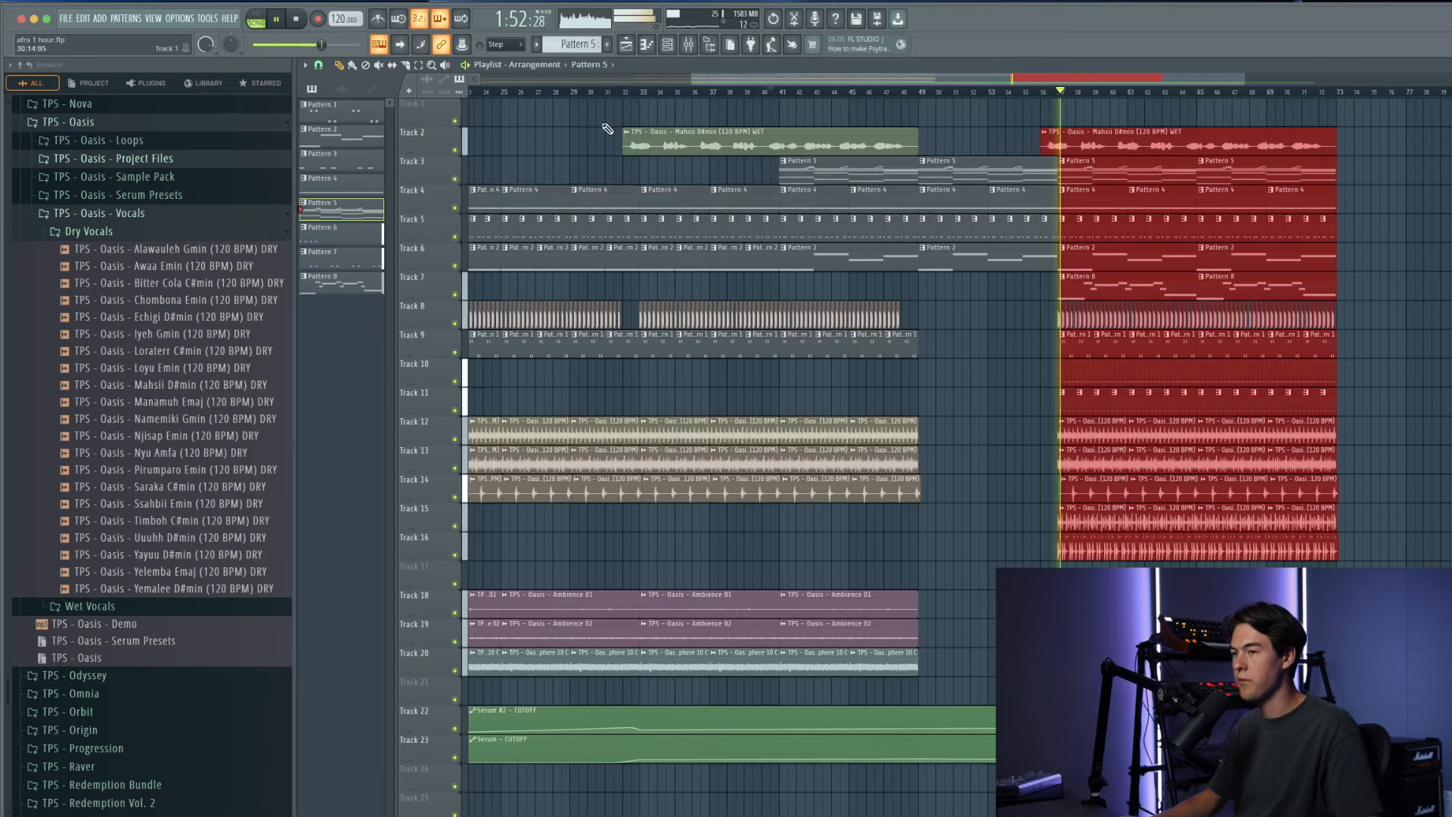
Step: Mute the Track 2 vocal to hear the section without it, restore the tracks and clear the clip selection
click(455, 150)
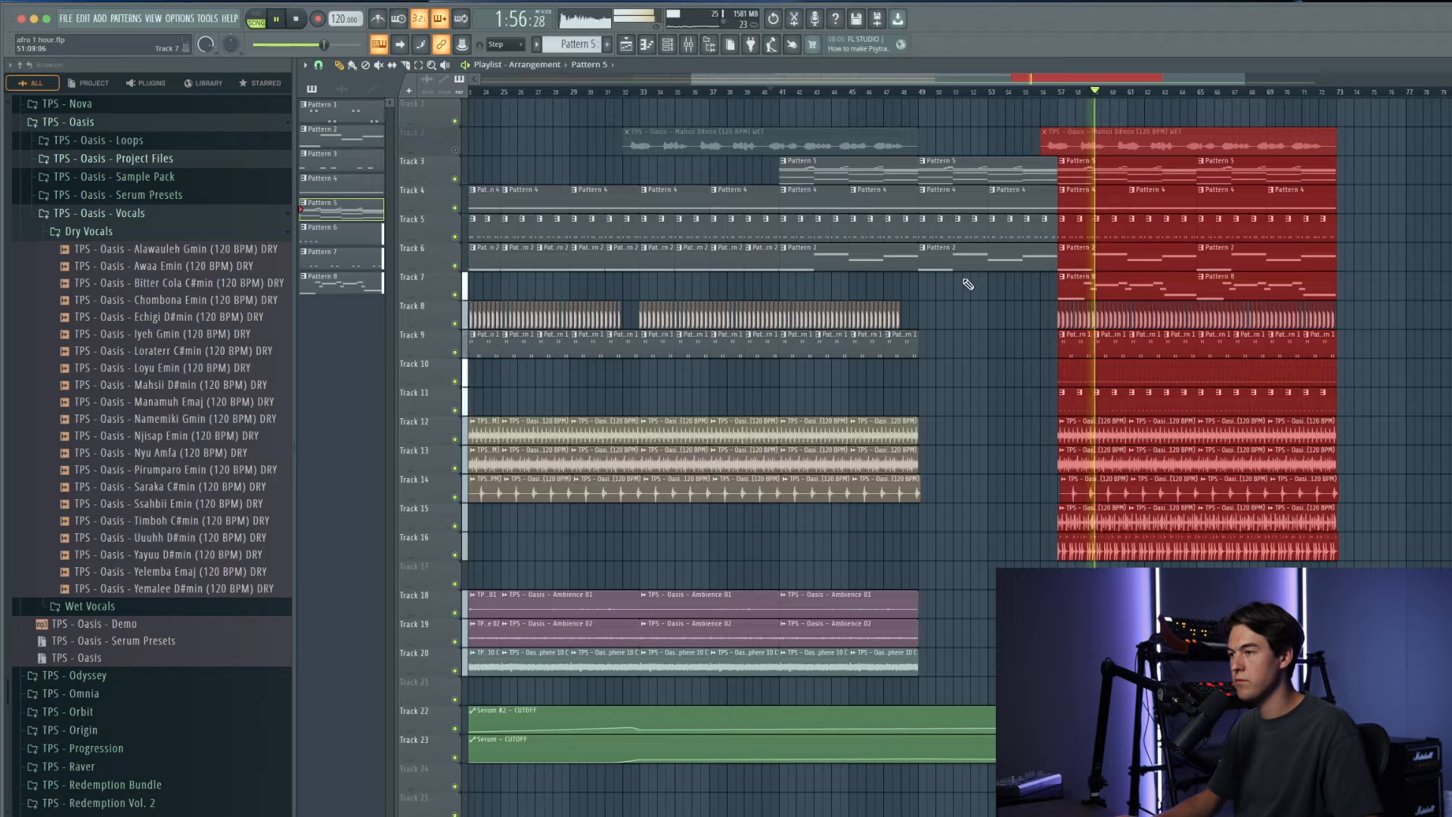
scroll(957, 171, down, 1)
key(space)
right_click(455, 180)
right_click(454, 180)
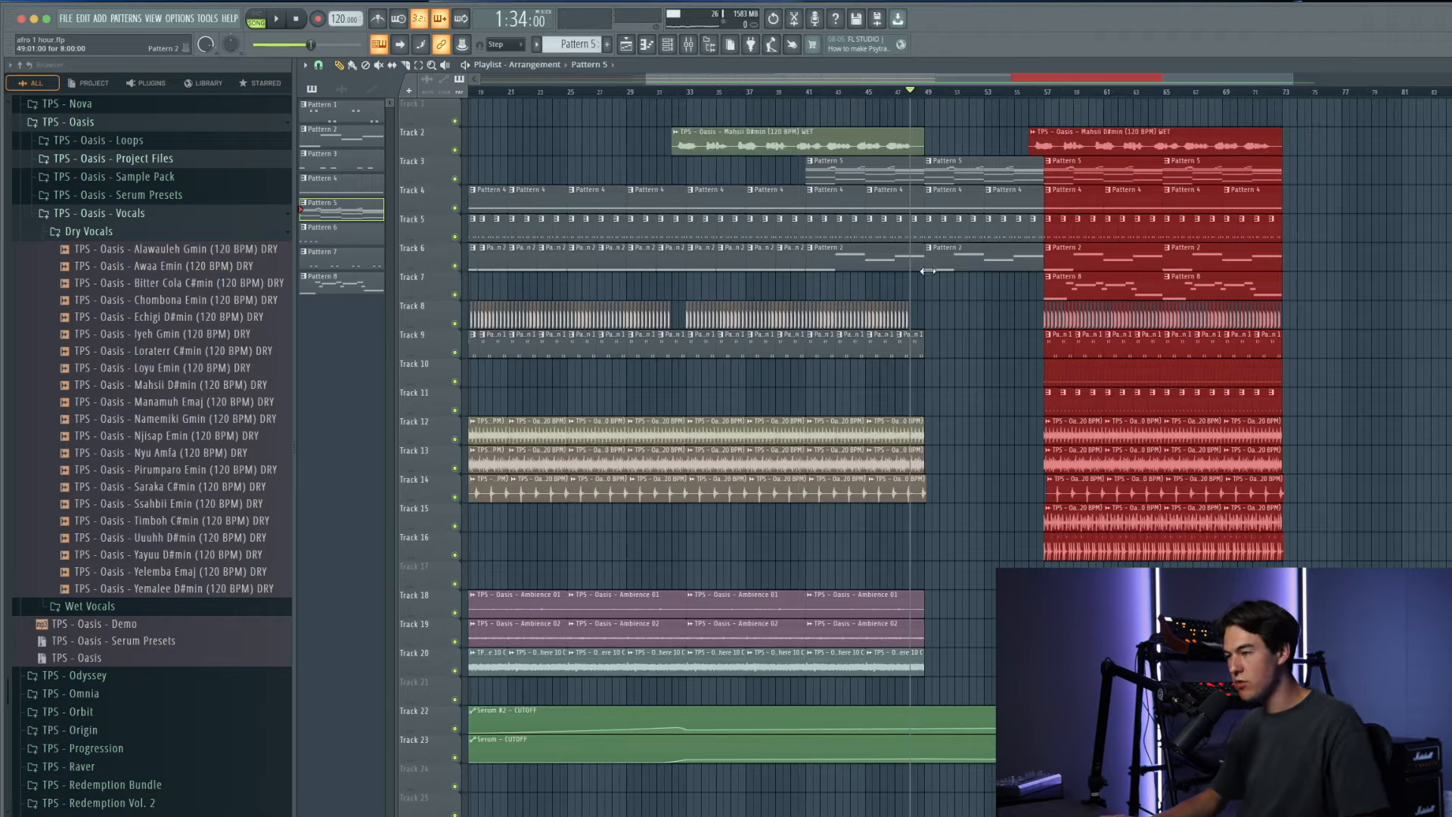
scroll(956, 287, up, 1)
click(987, 306)
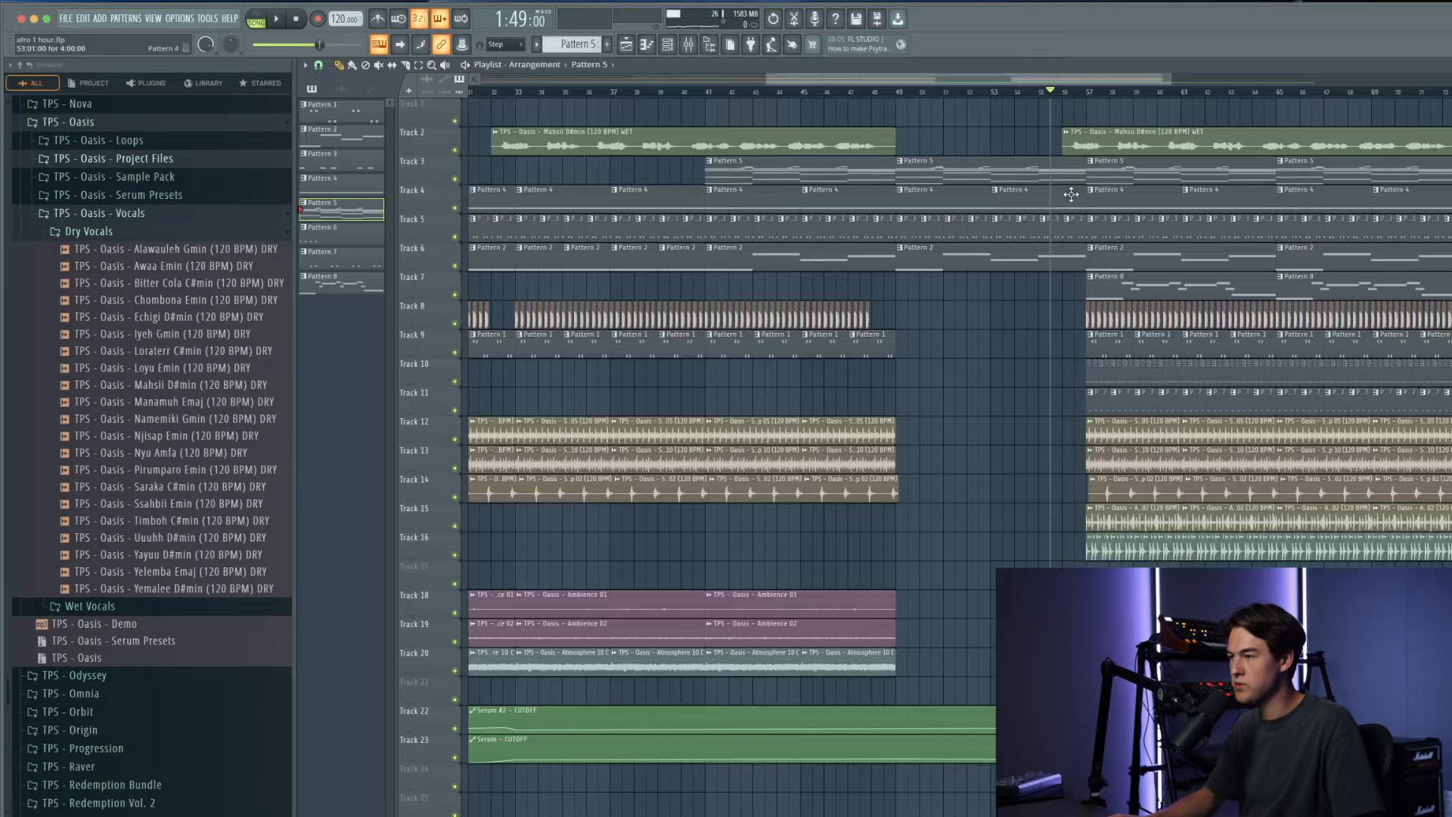
Step: Delete the Mahsii vocal clip at bar 56 and move the Pattern 8 clips on Track 7 out to about bar 78
scroll(1071, 194, down, 2)
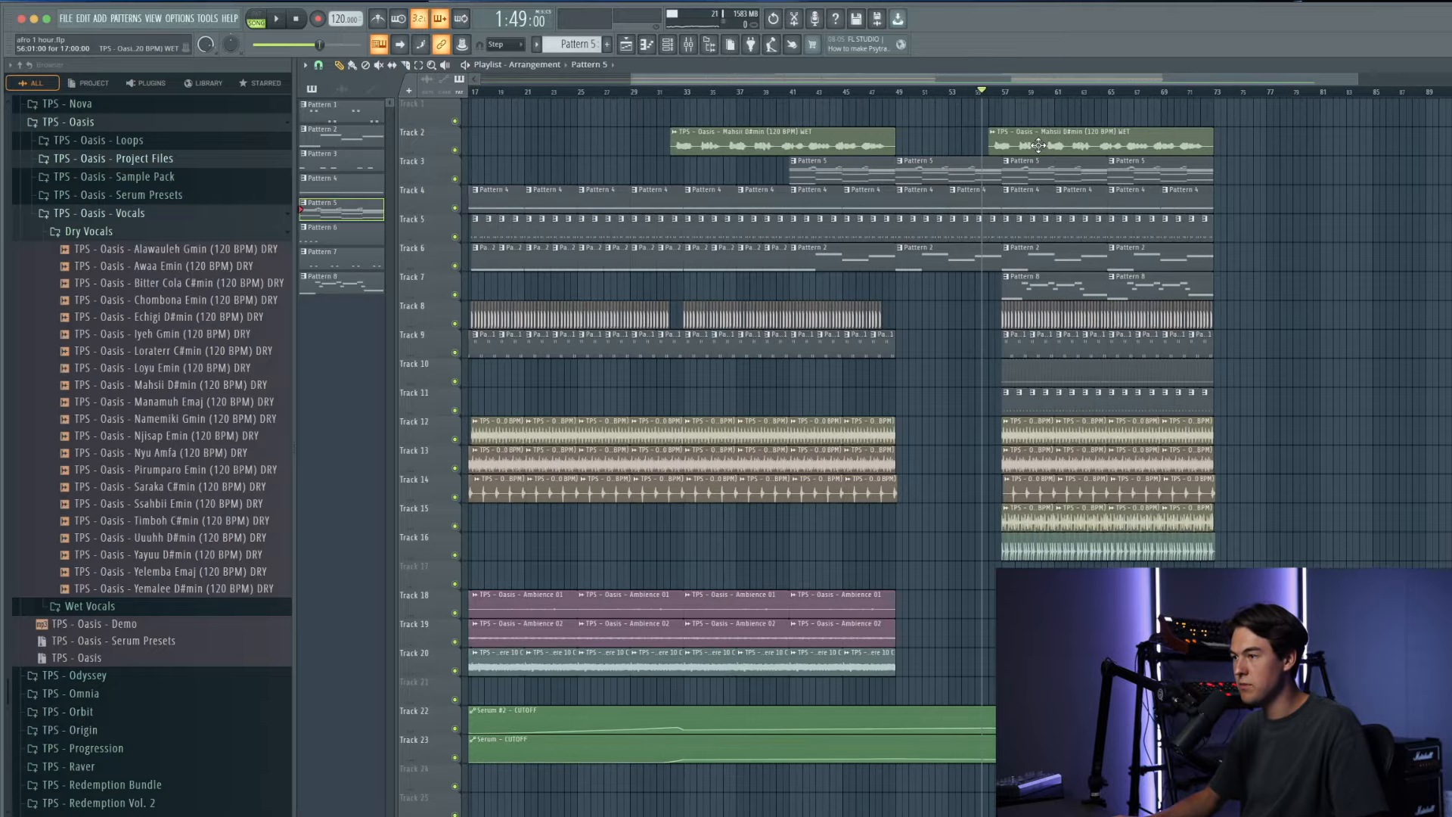
right_click(1038, 146)
drag(1047, 292, 1297, 296)
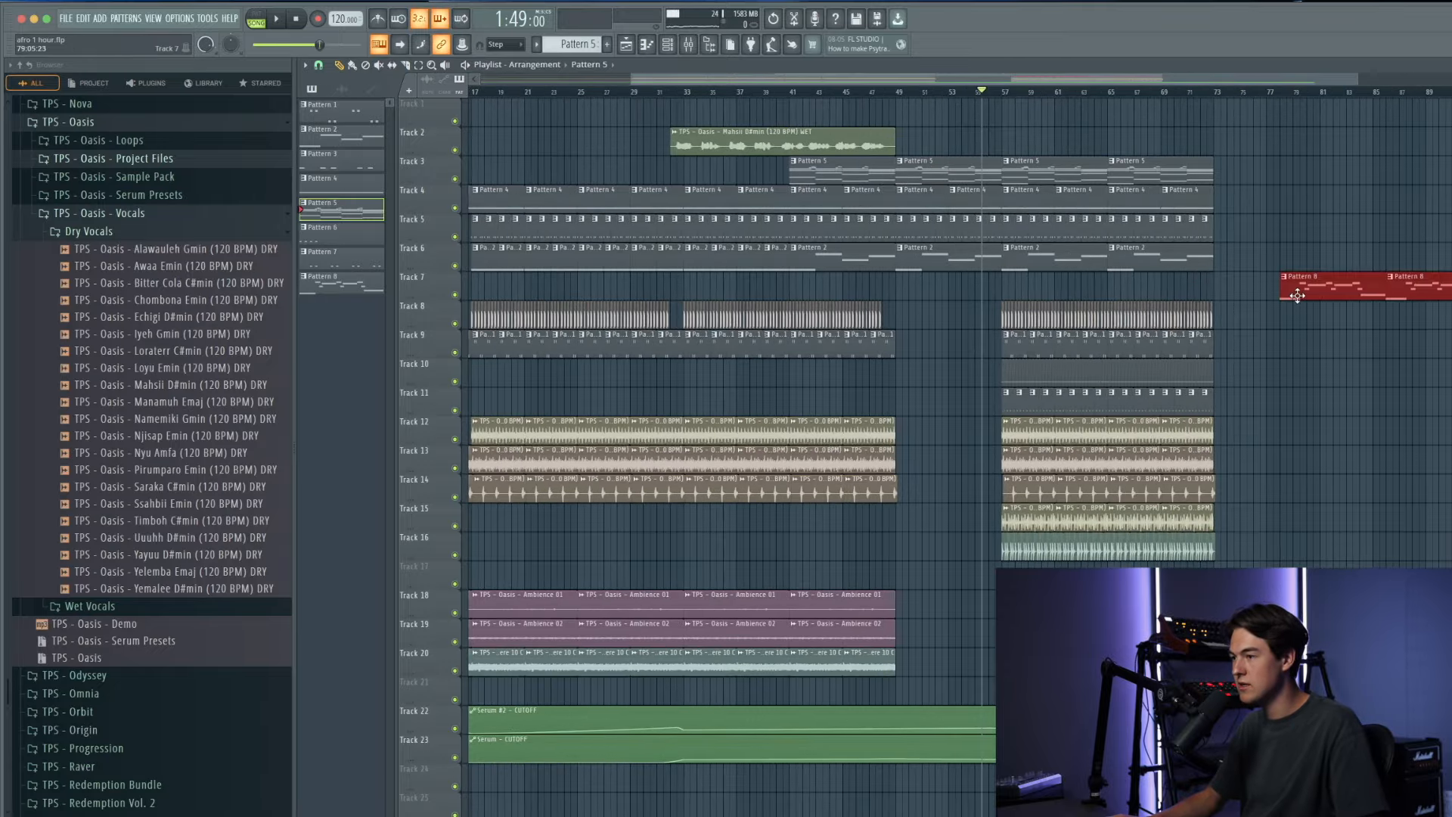
key(space)
scroll(1226, 546, up, 1)
scroll(1059, 386, down, 2)
scroll(923, 248, up, 1)
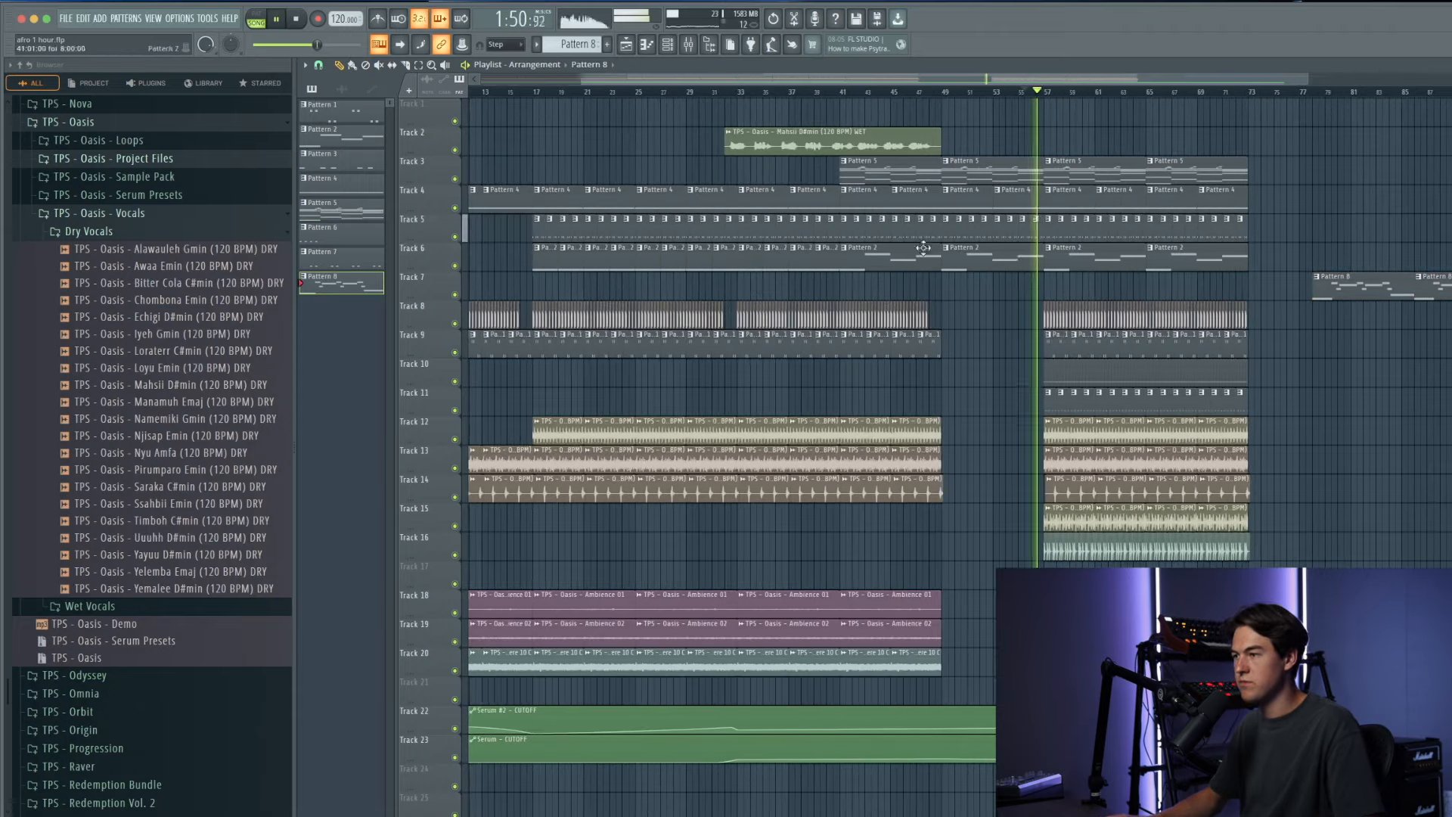
Step: Fill Track 15 with its loop from bar 33 to bar 49 and play back from about bar 32
scroll(1035, 411, down, 4)
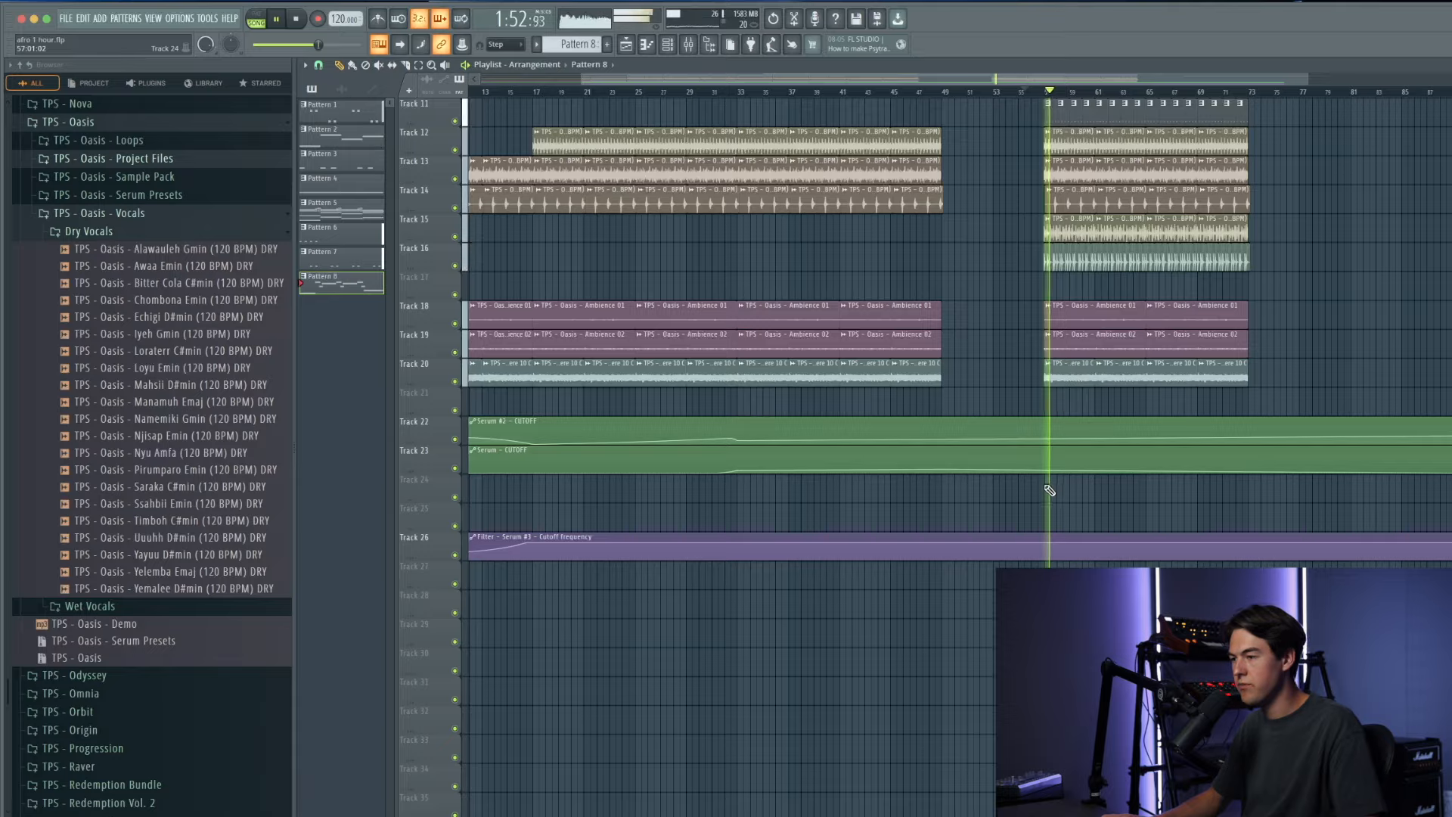
scroll(1049, 490, up, 4)
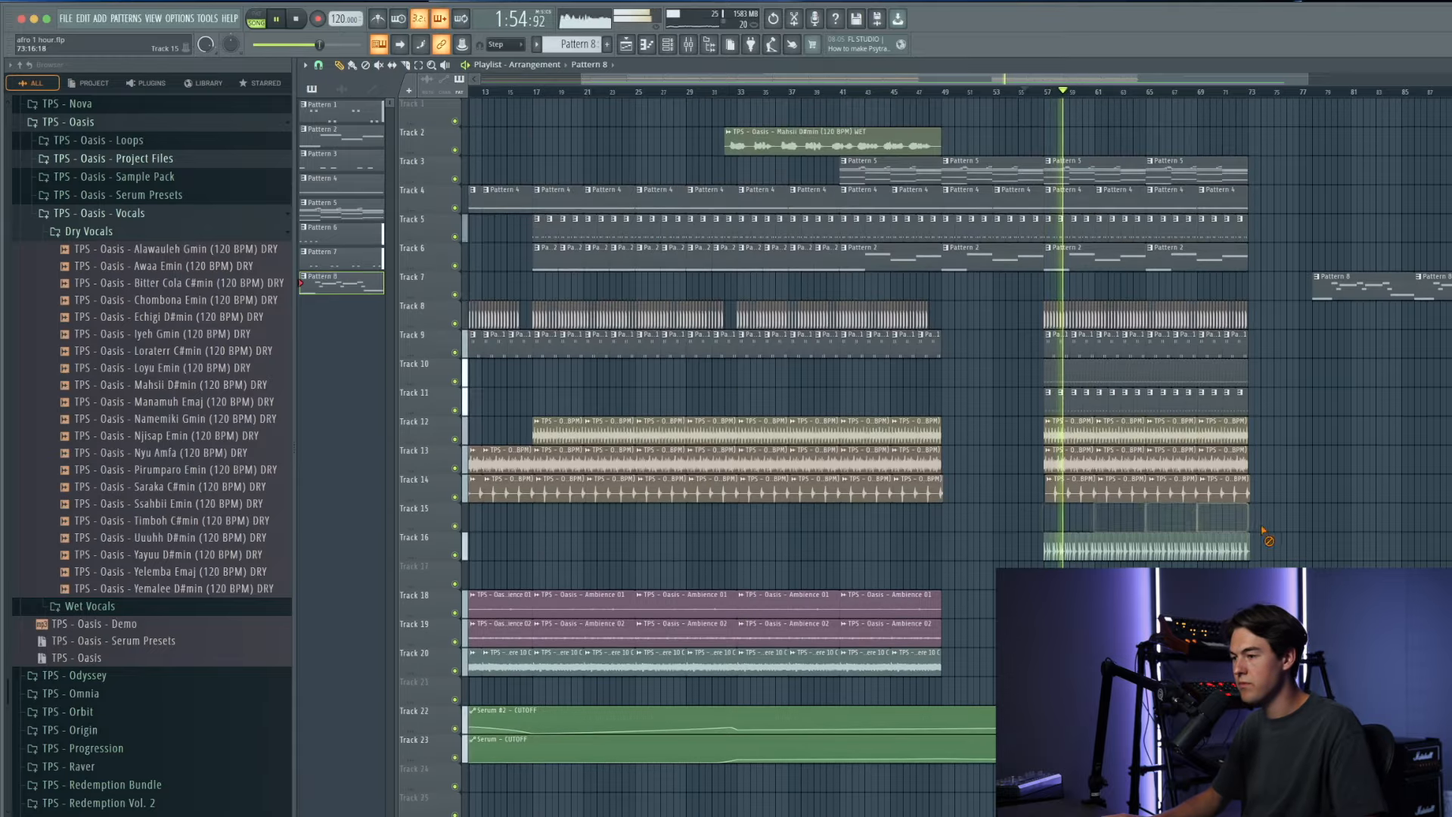
drag(1264, 538, 912, 493)
scroll(855, 506, down, 2)
click(744, 94)
scroll(792, 318, up, 3)
scroll(1065, 546, up, 2)
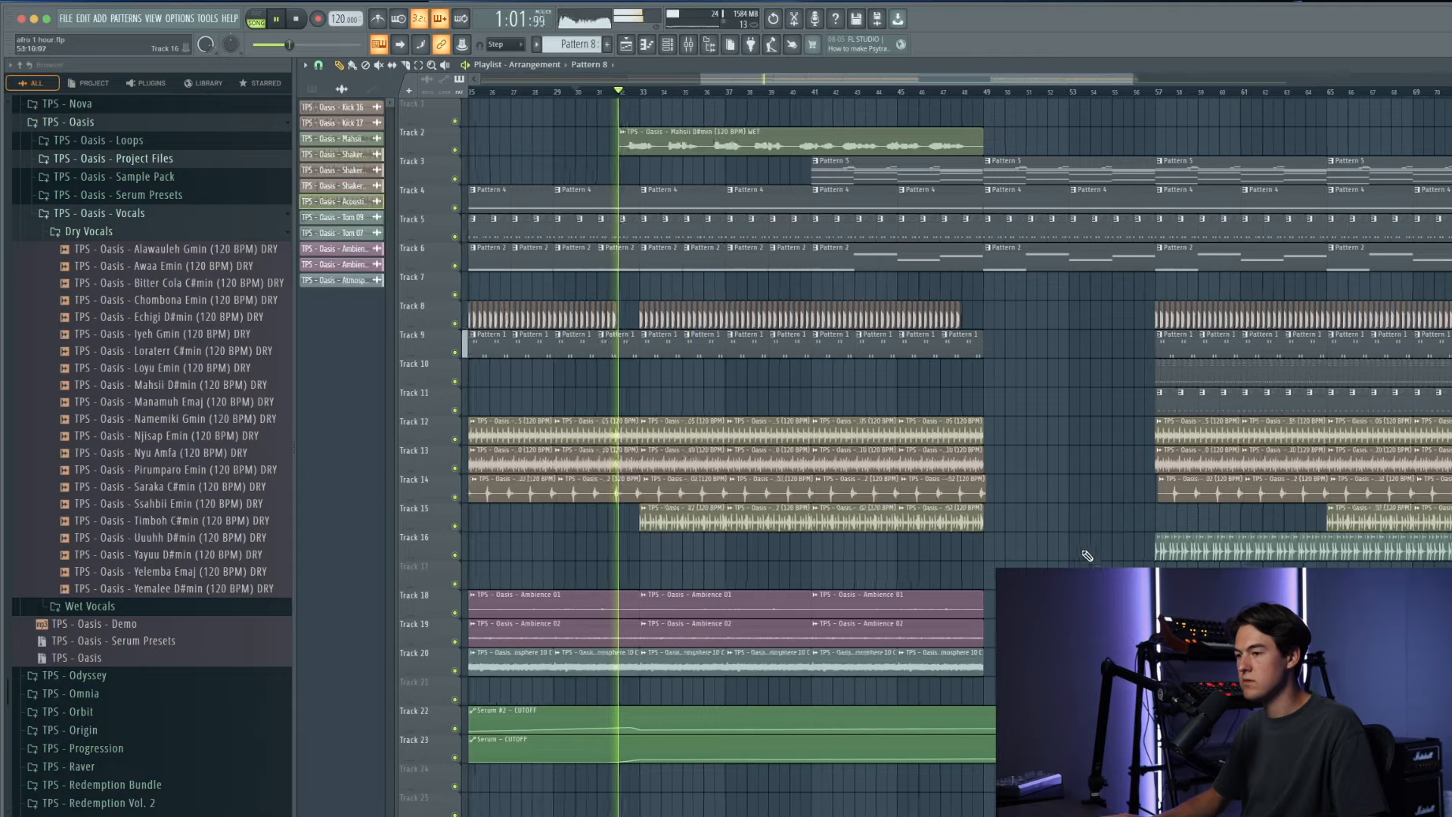
scroll(1104, 556, down, 2)
drag(1114, 557, 864, 554)
scroll(786, 558, up, 3)
key(Delete)
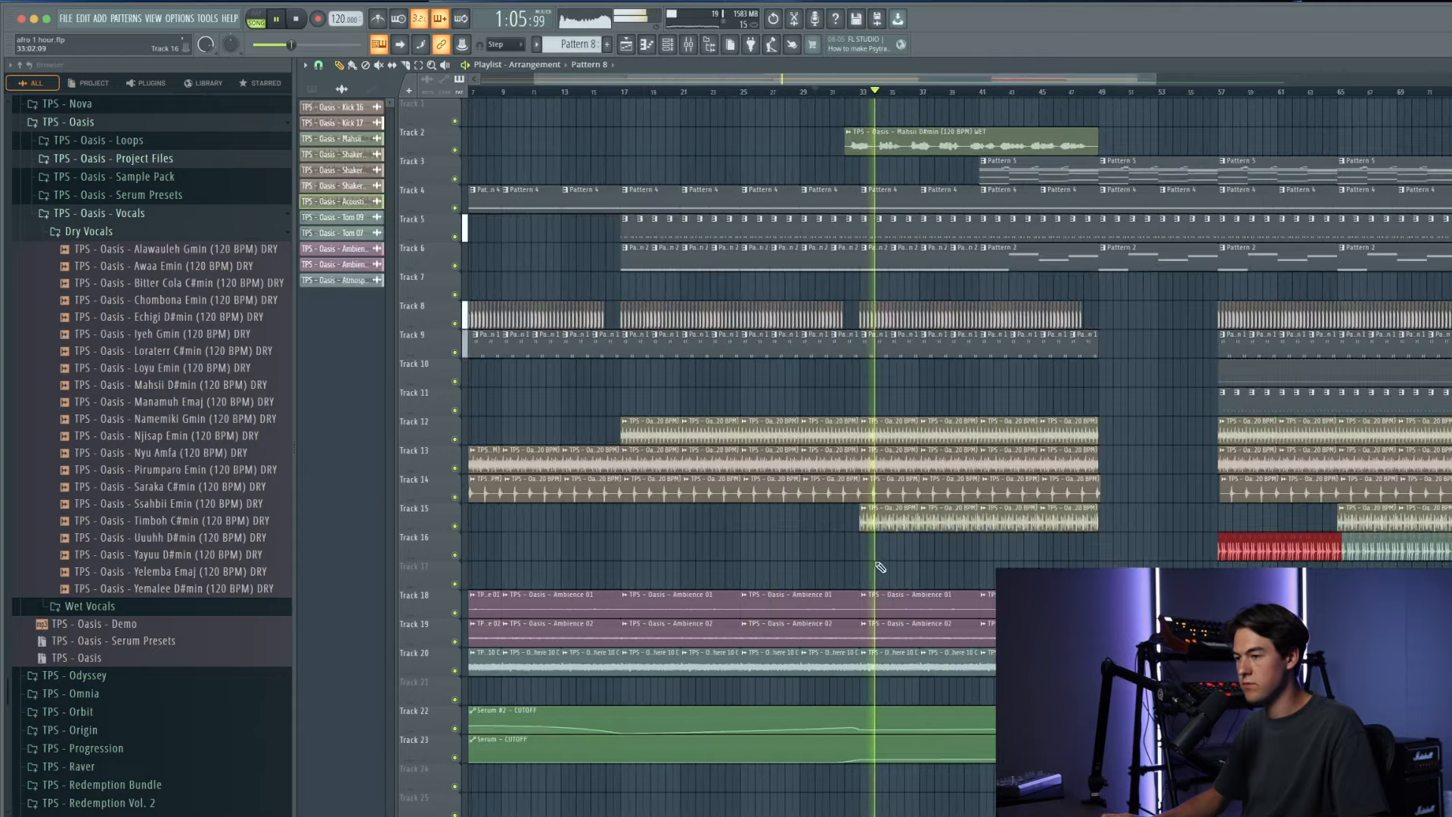
Step: Copy the Pattern 7 clips on Track 11 from the drop so they fill bars 33 to 49
scroll(1275, 535, down, 3)
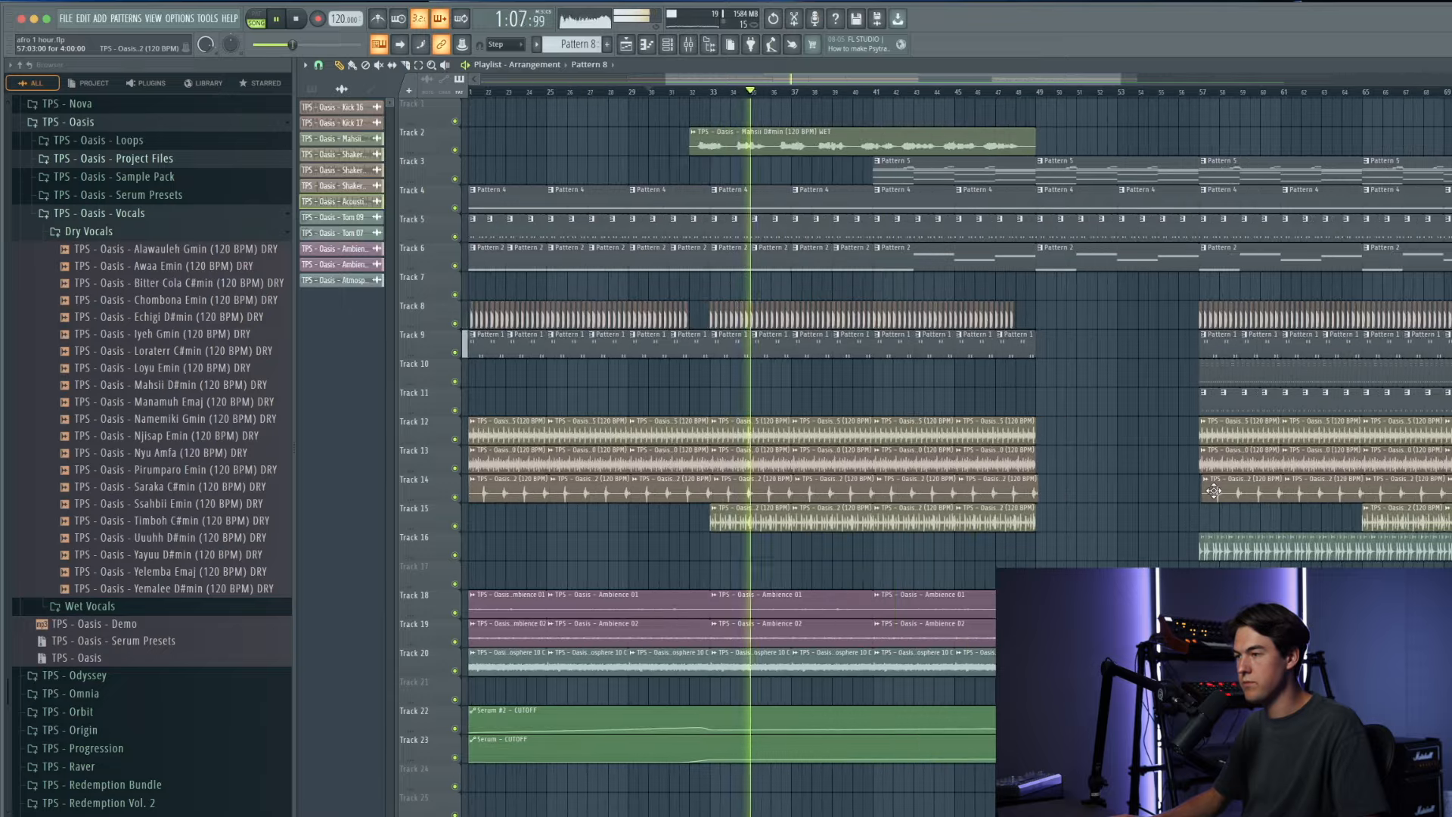
scroll(917, 333, down, 3)
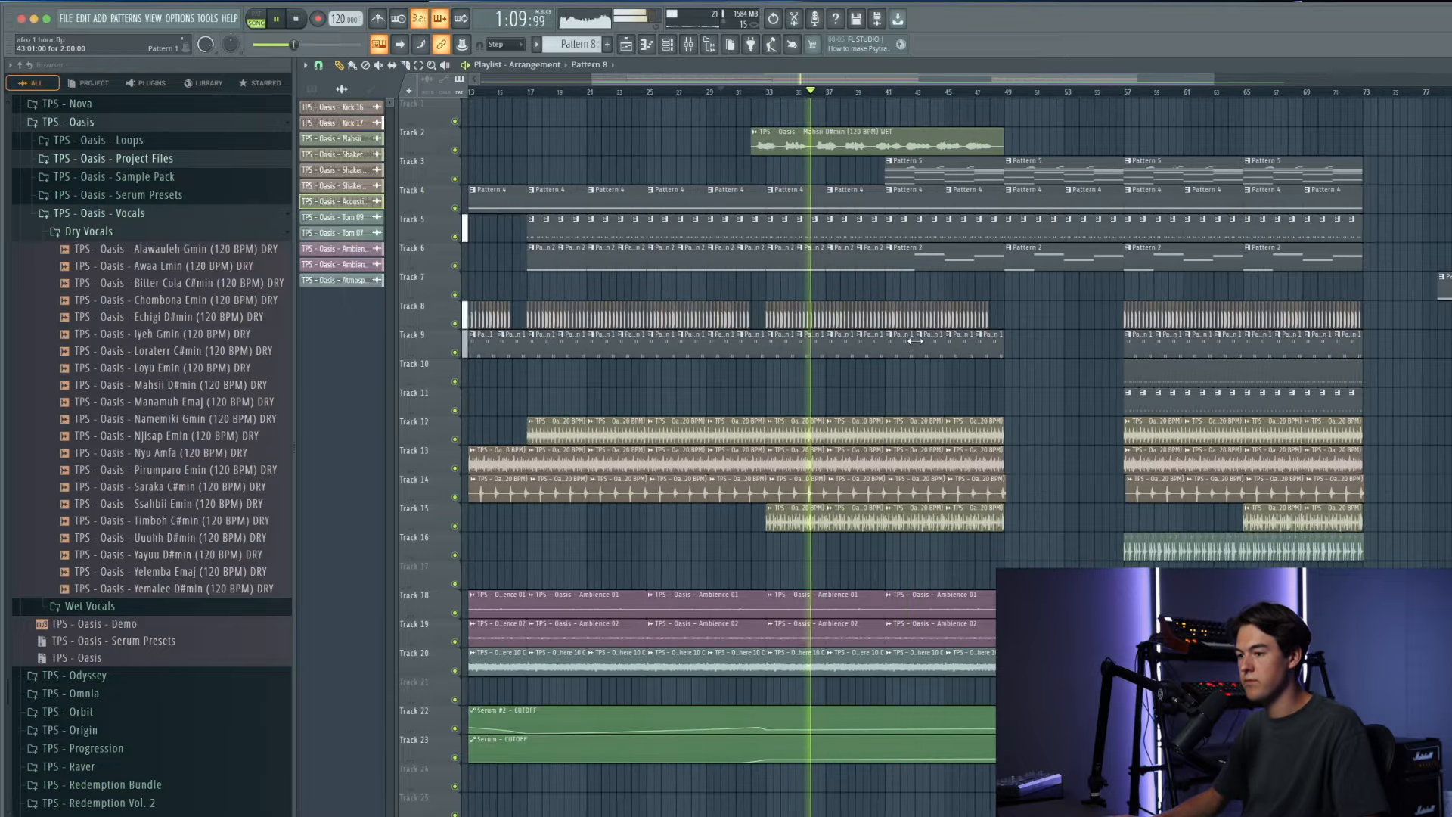
scroll(877, 477, down, 5)
scroll(823, 538, up, 2)
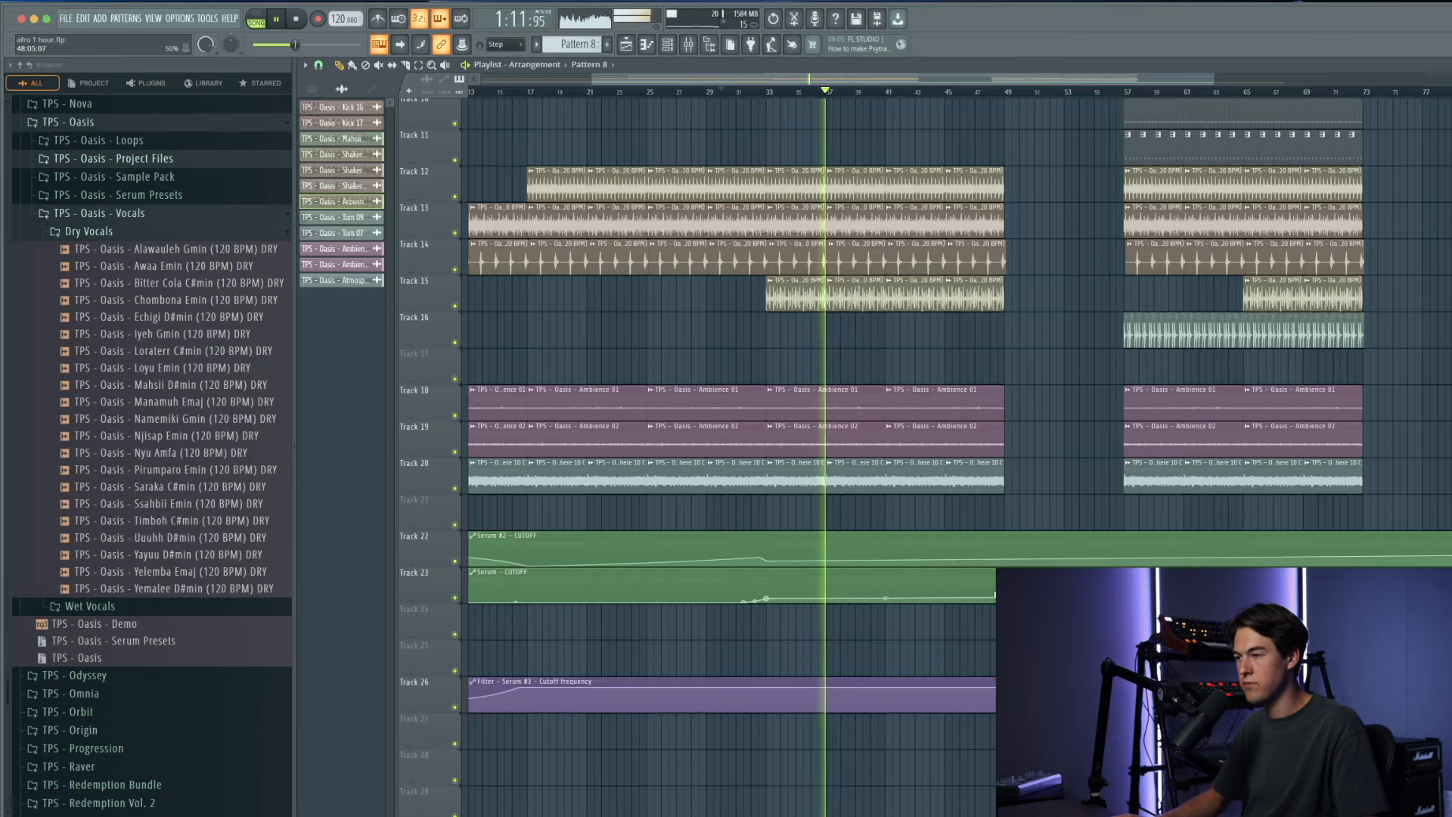
scroll(832, 453, up, 3)
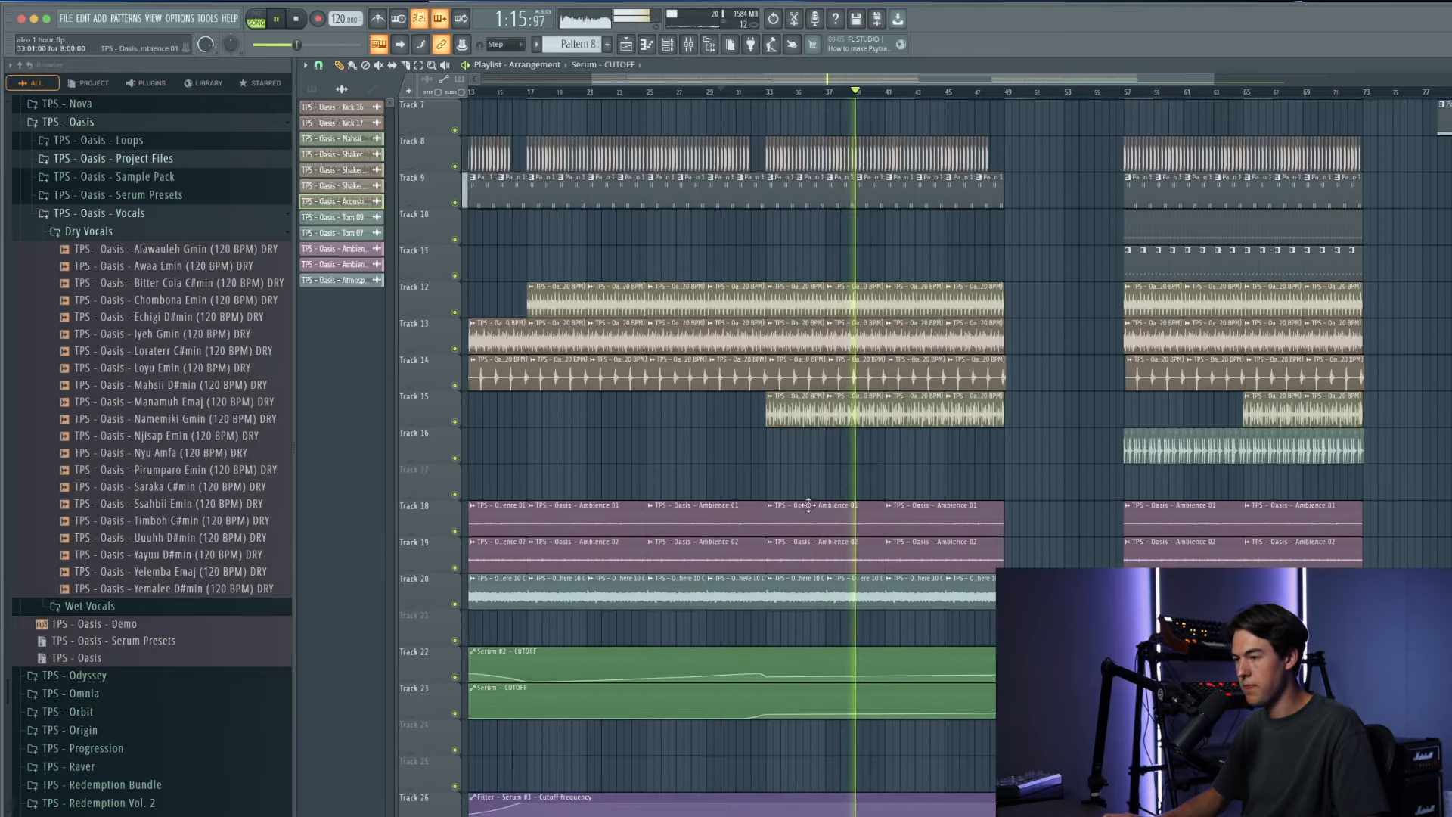
scroll(797, 480, up, 4)
scroll(797, 480, down, 2)
scroll(1131, 425, up, 4)
scroll(1129, 412, down, 2)
drag(1123, 399, 684, 405)
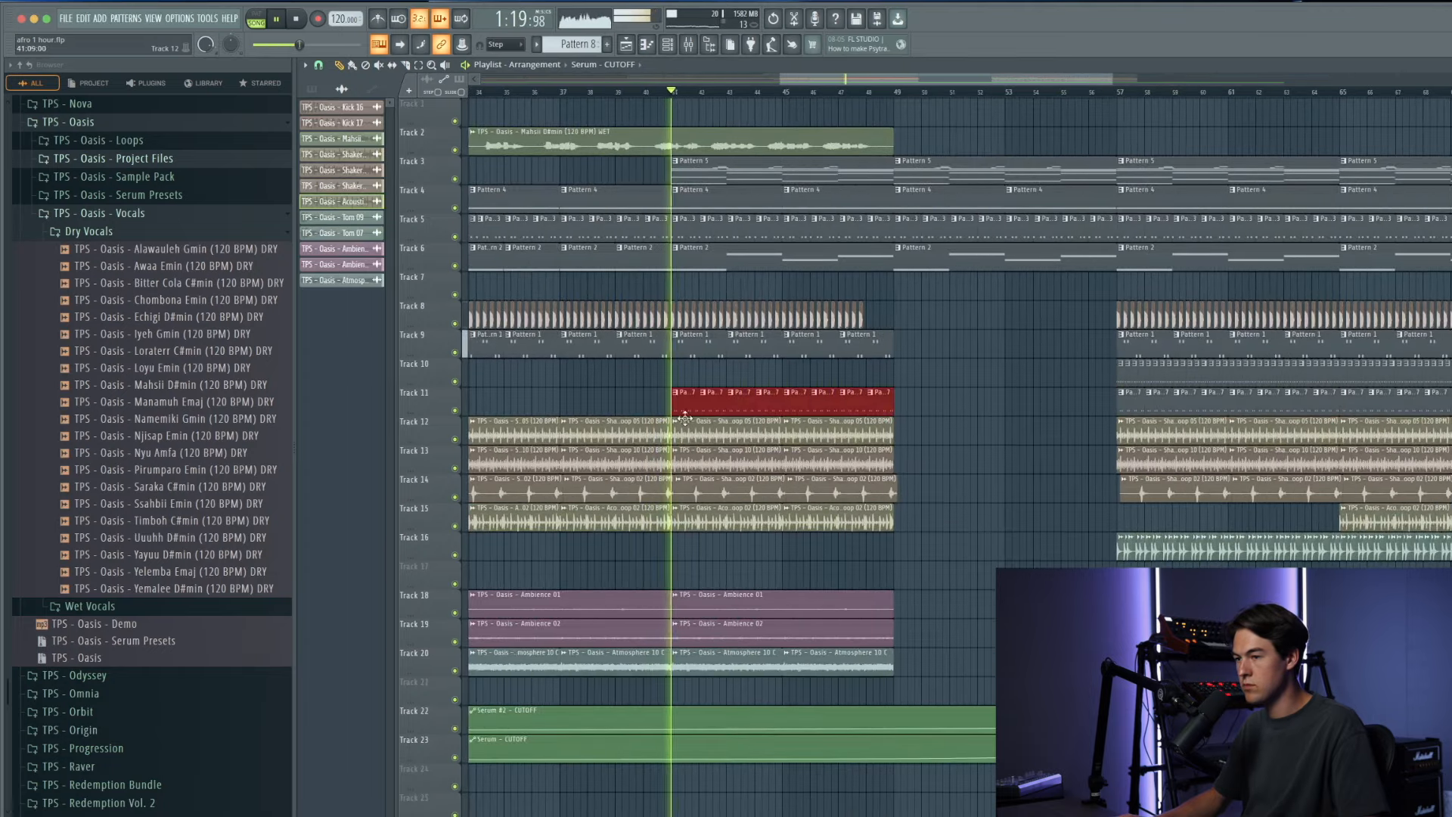
scroll(690, 402, down, 4)
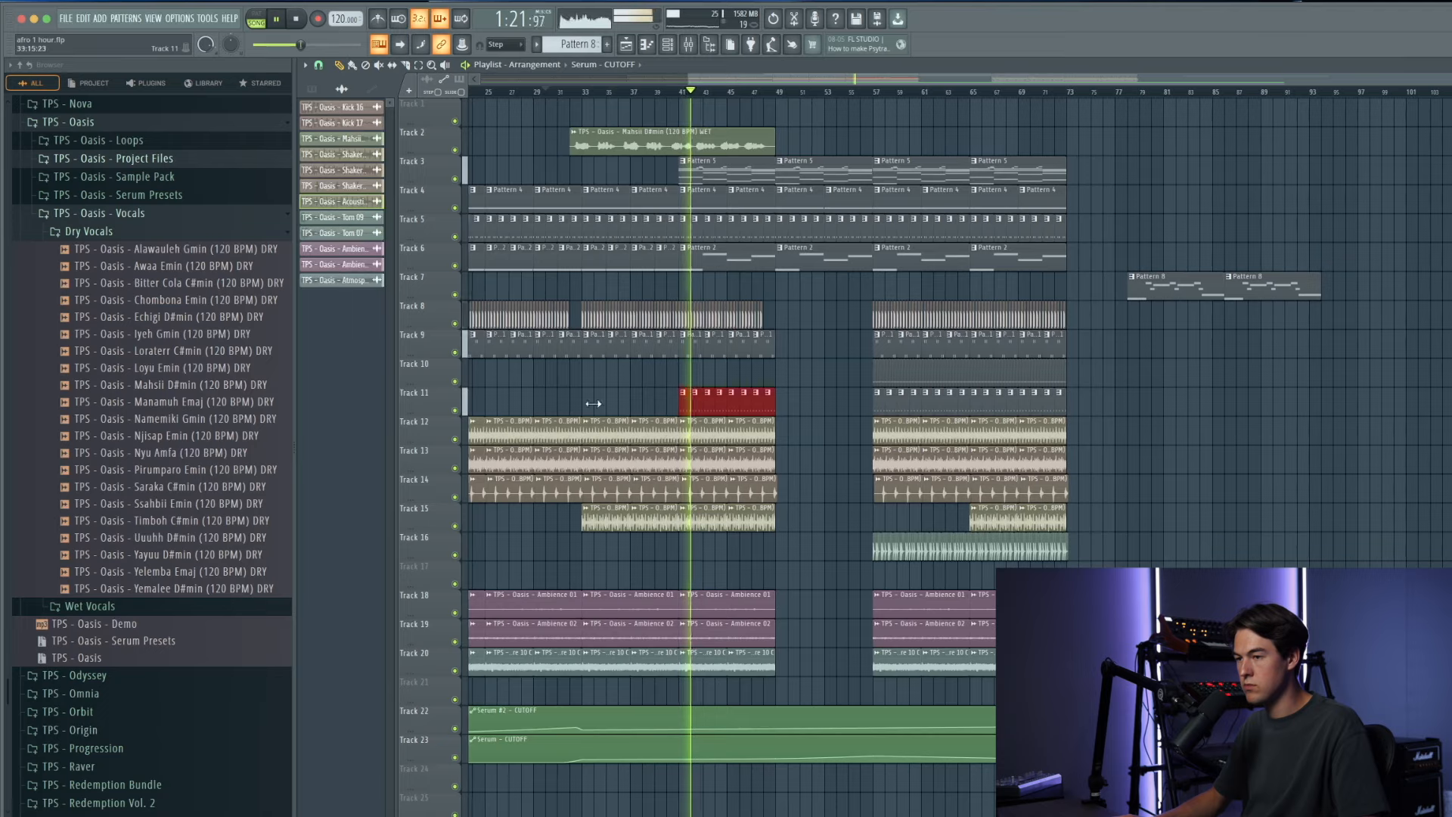
drag(682, 407, 588, 409)
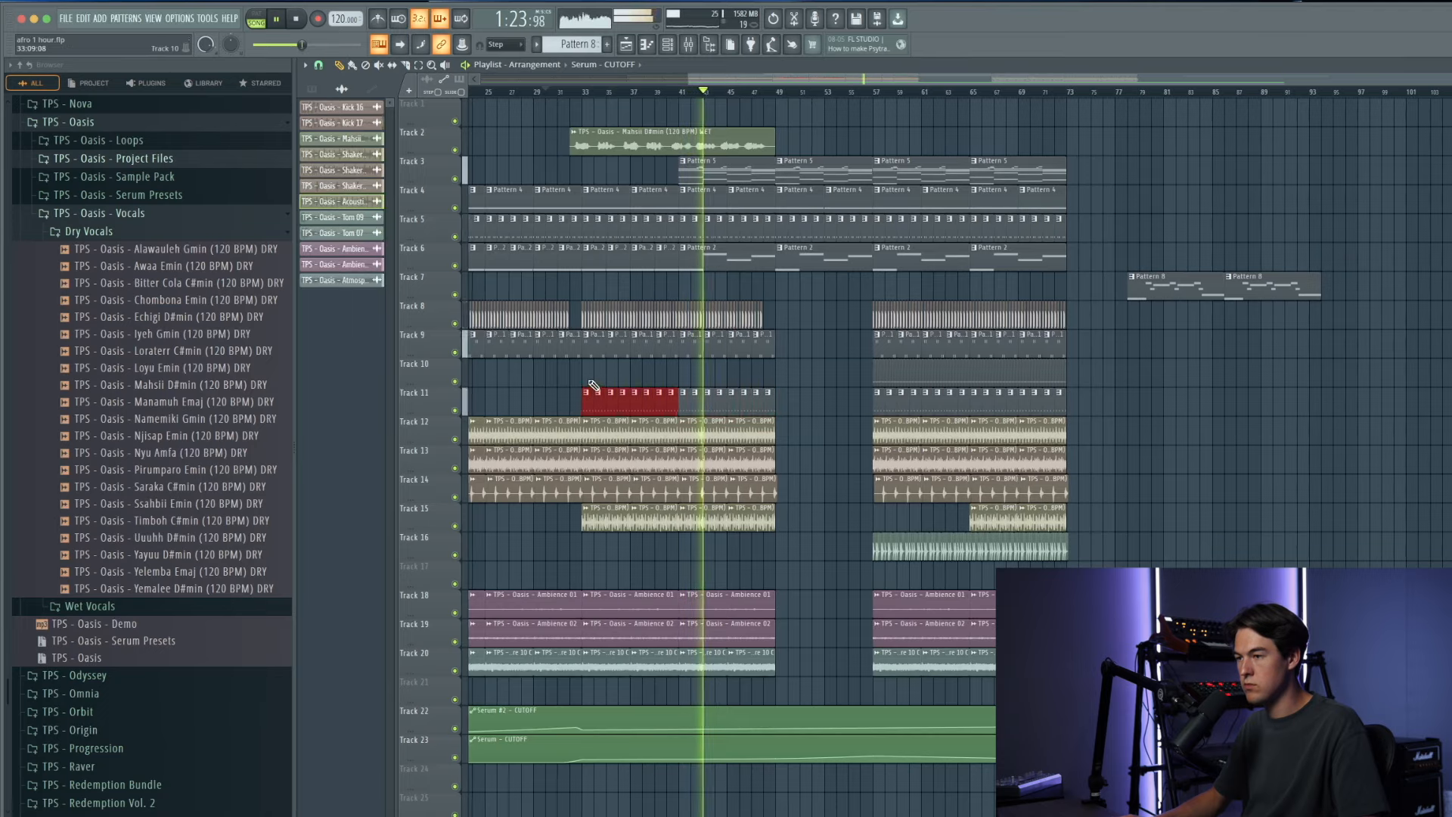
Step: Copy the Track 10 pattern clips from the drop to bar 33 and play back from about bar 29
drag(851, 362, 1047, 383)
drag(1038, 379, 743, 373)
key(space)
key(space)
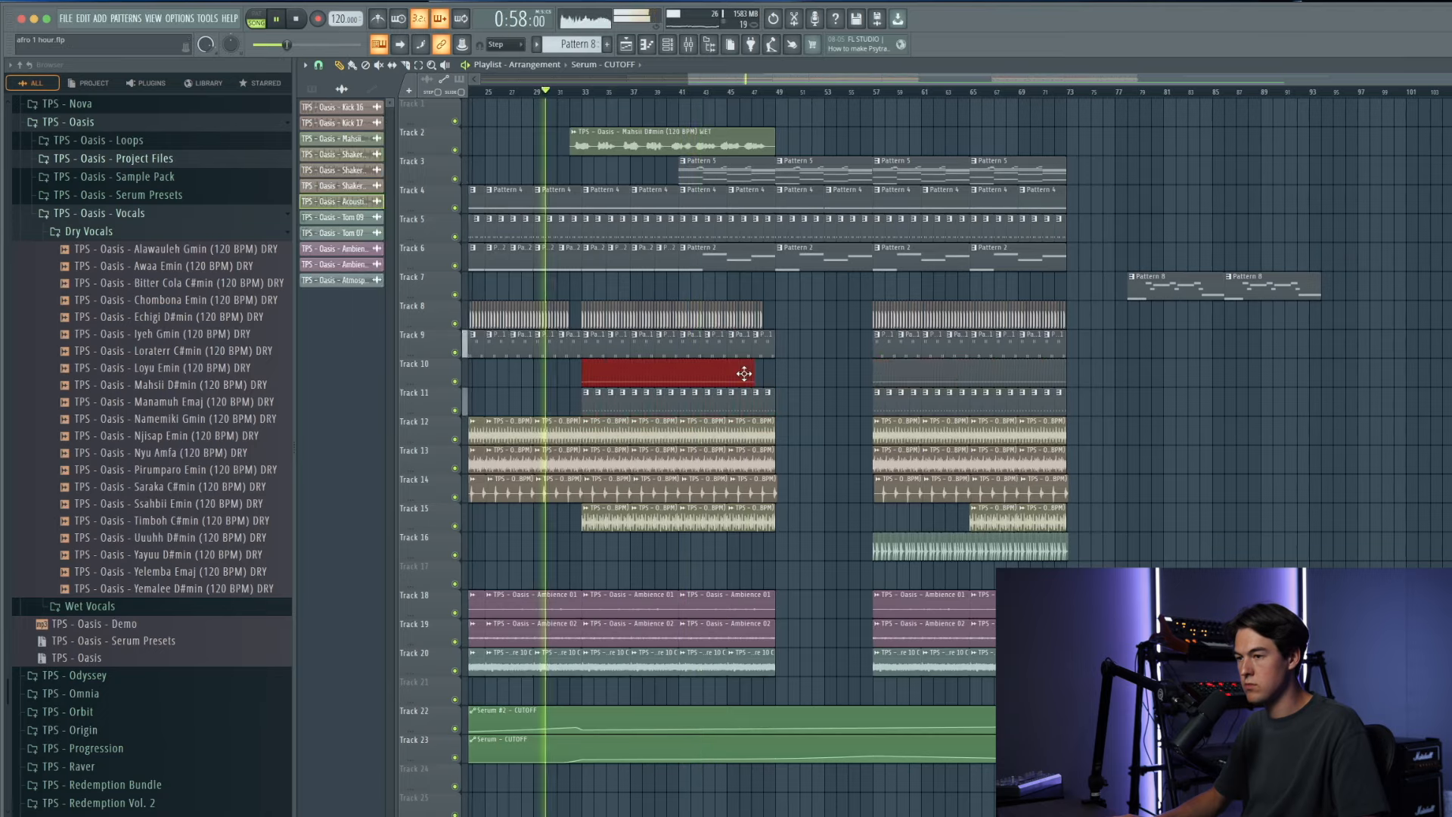
Step: Delete the Track 15 loop clips between bars 33 and 45
scroll(530, 227, up, 6)
click(908, 110)
scroll(842, 373, down, 6)
right_click(841, 378)
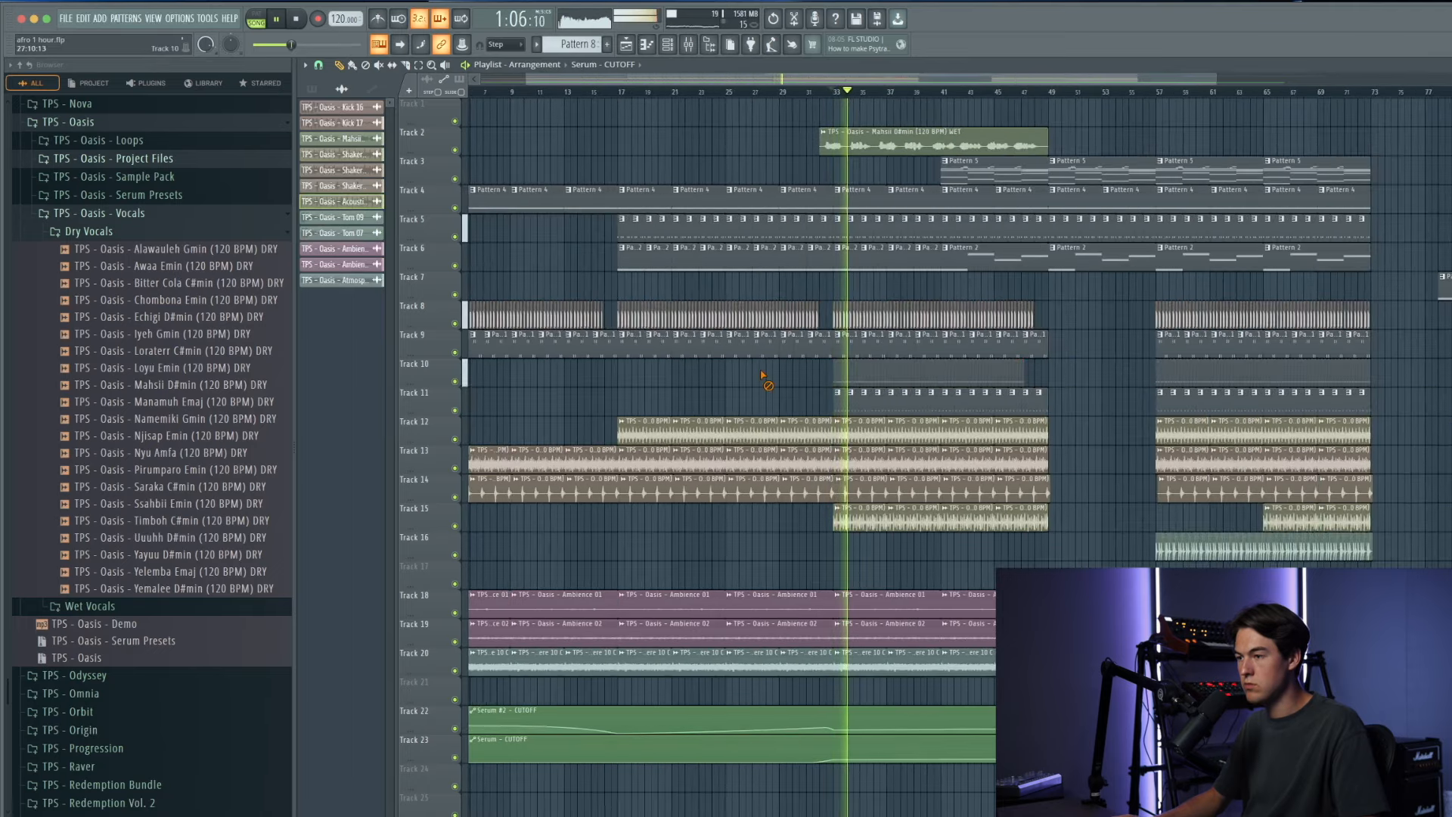
right_click(947, 527)
Step: Repeat the Pattern 6 clips on Track 10 until they reach the drop at bar 57
drag(1044, 378, 832, 374)
ctrl+click(1061, 374)
scroll(1057, 375, up, 4)
drag(1051, 374, 896, 372)
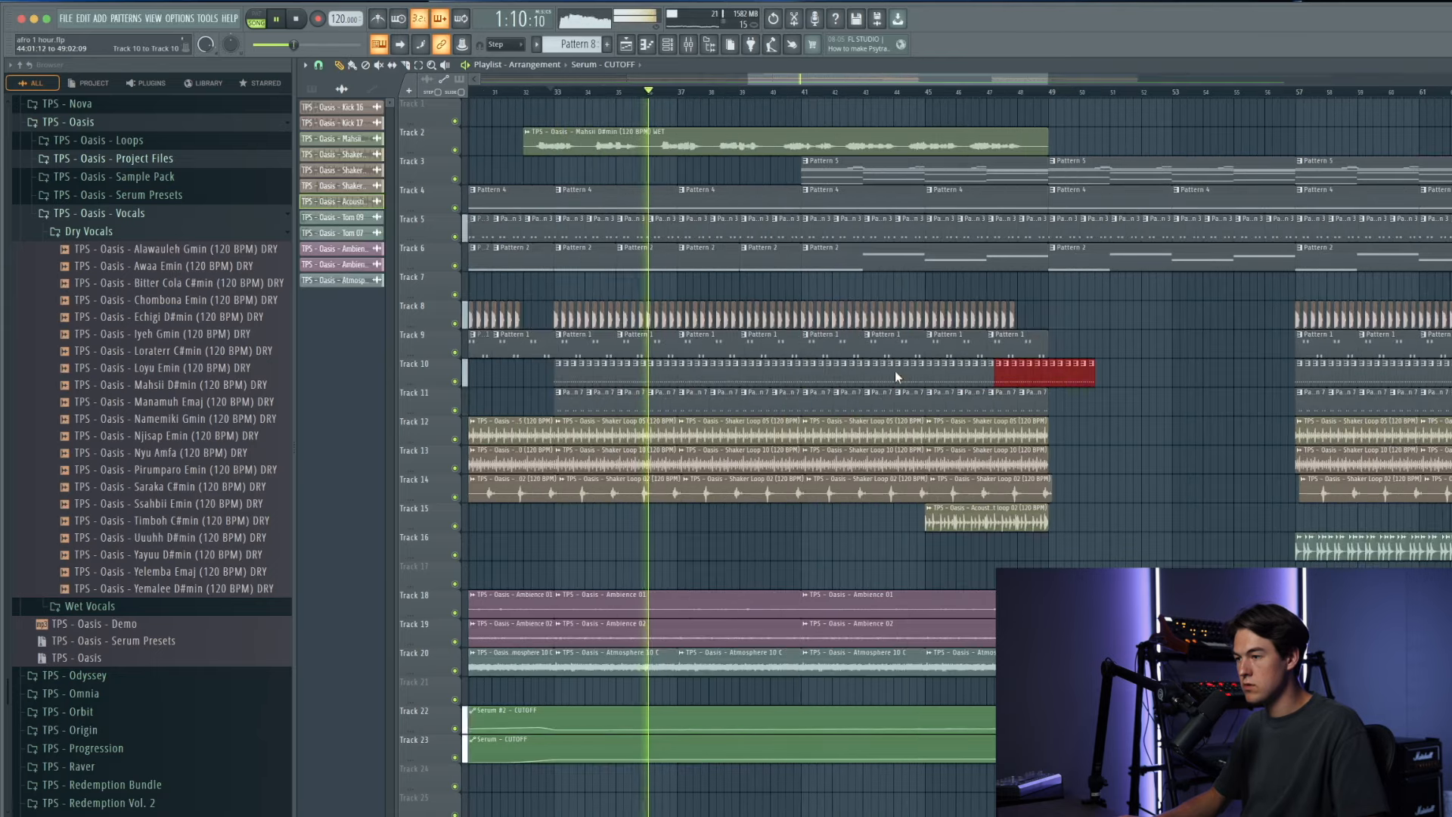
key(ctrl+z)
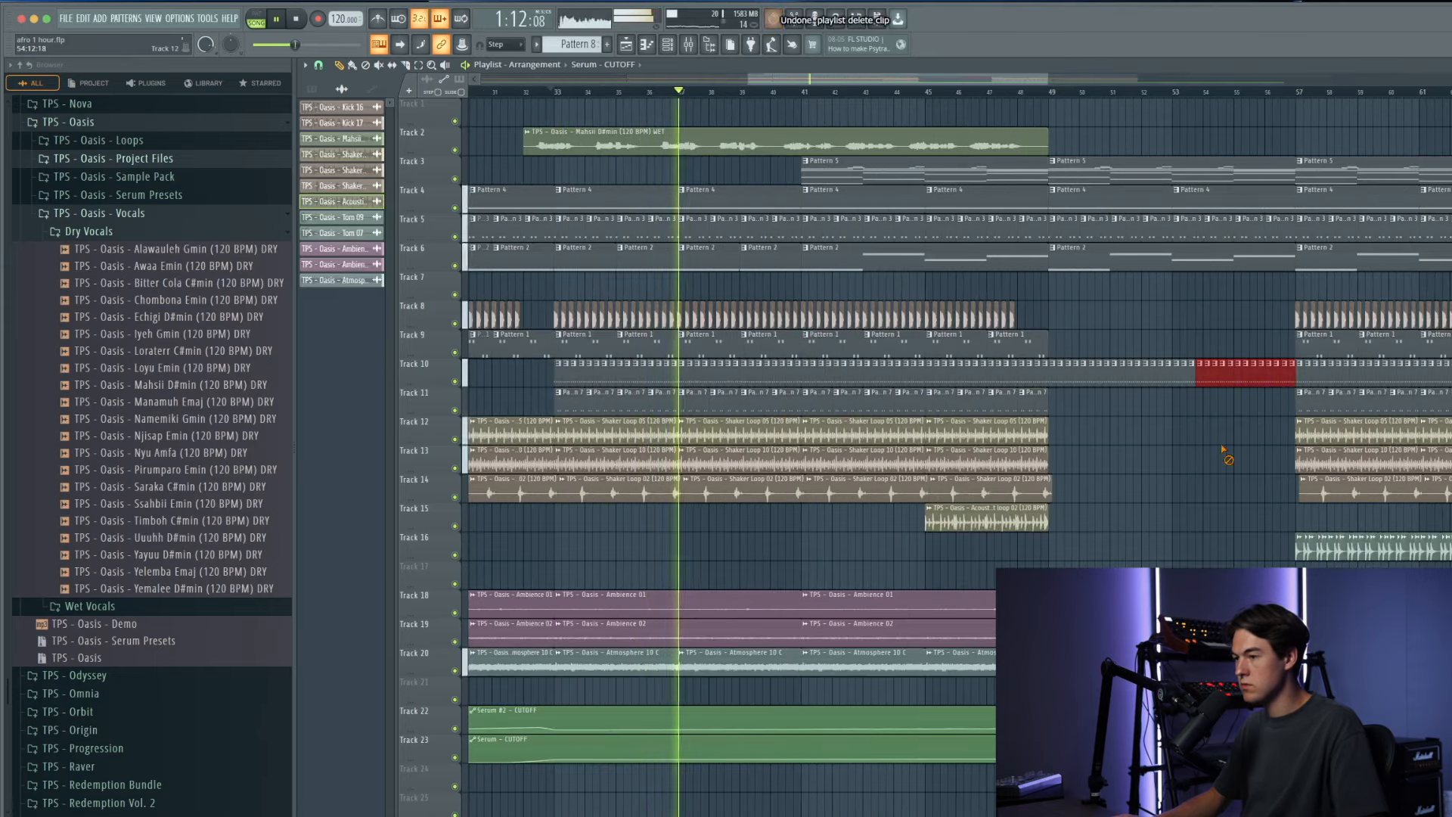
Step: Extend the shaker loops on Tracks 12 to 14 to bar 57 and delete the Track 15 loop before bar 49
drag(1105, 418, 800, 471)
key(ctrl+b)
drag(1076, 475, 908, 505)
key(ctrl+b)
drag(1080, 487, 1124, 487)
click(1070, 529)
right_click(1033, 520)
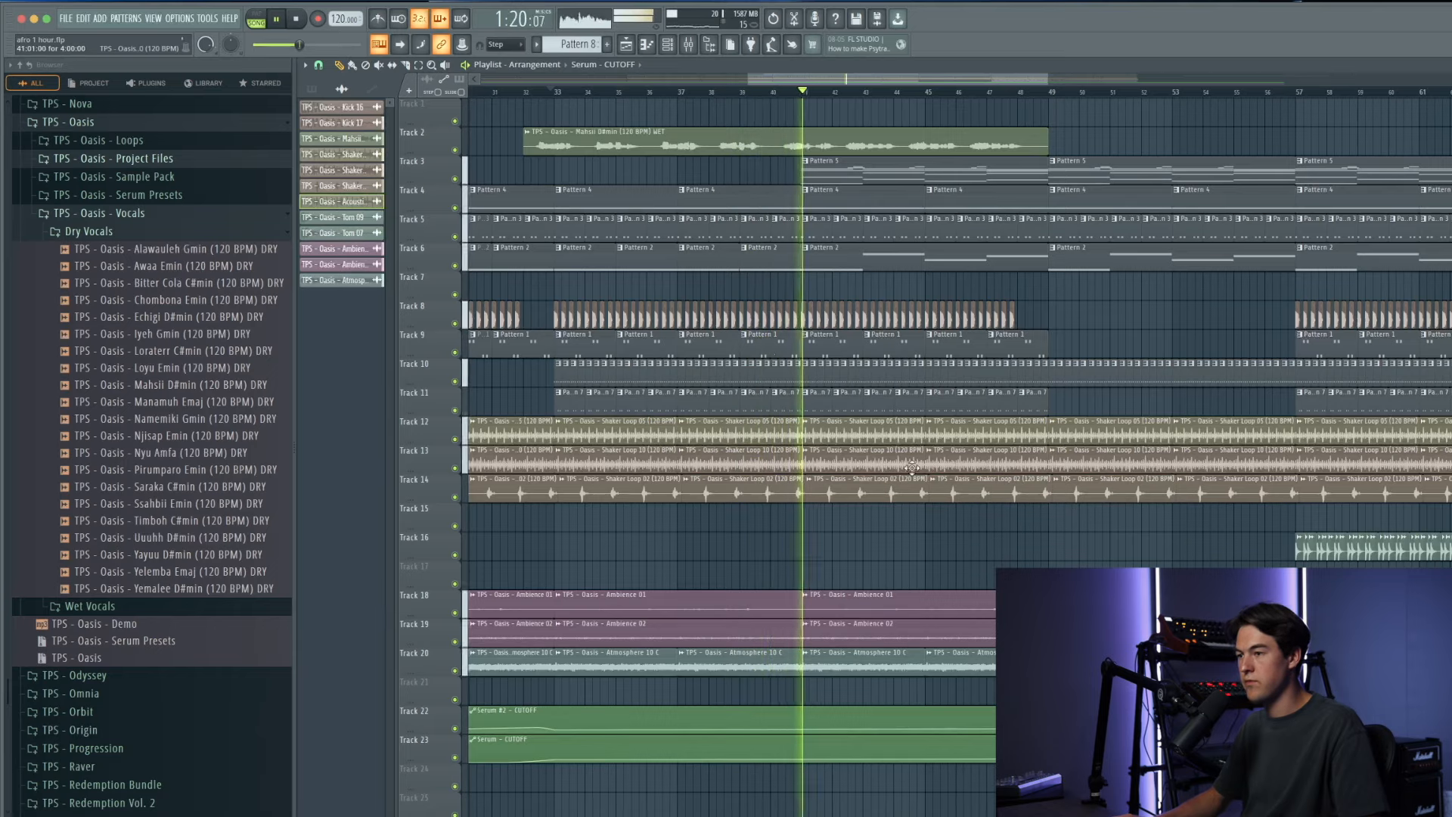
Step: Set the channel volume of the Mahsii vocal on Track 2 to about 70%
scroll(912, 468, down, 3)
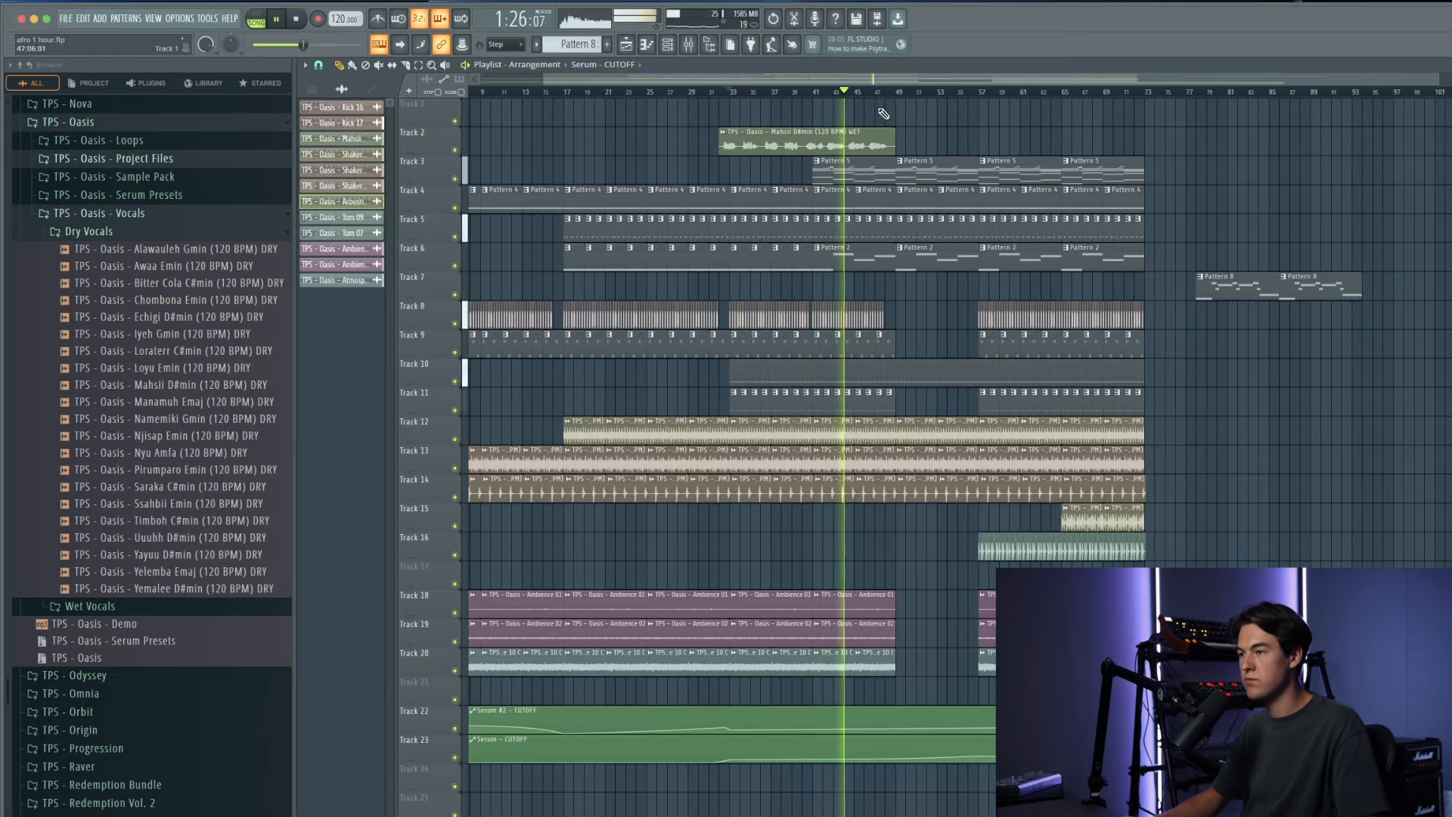
scroll(828, 154, up, 3)
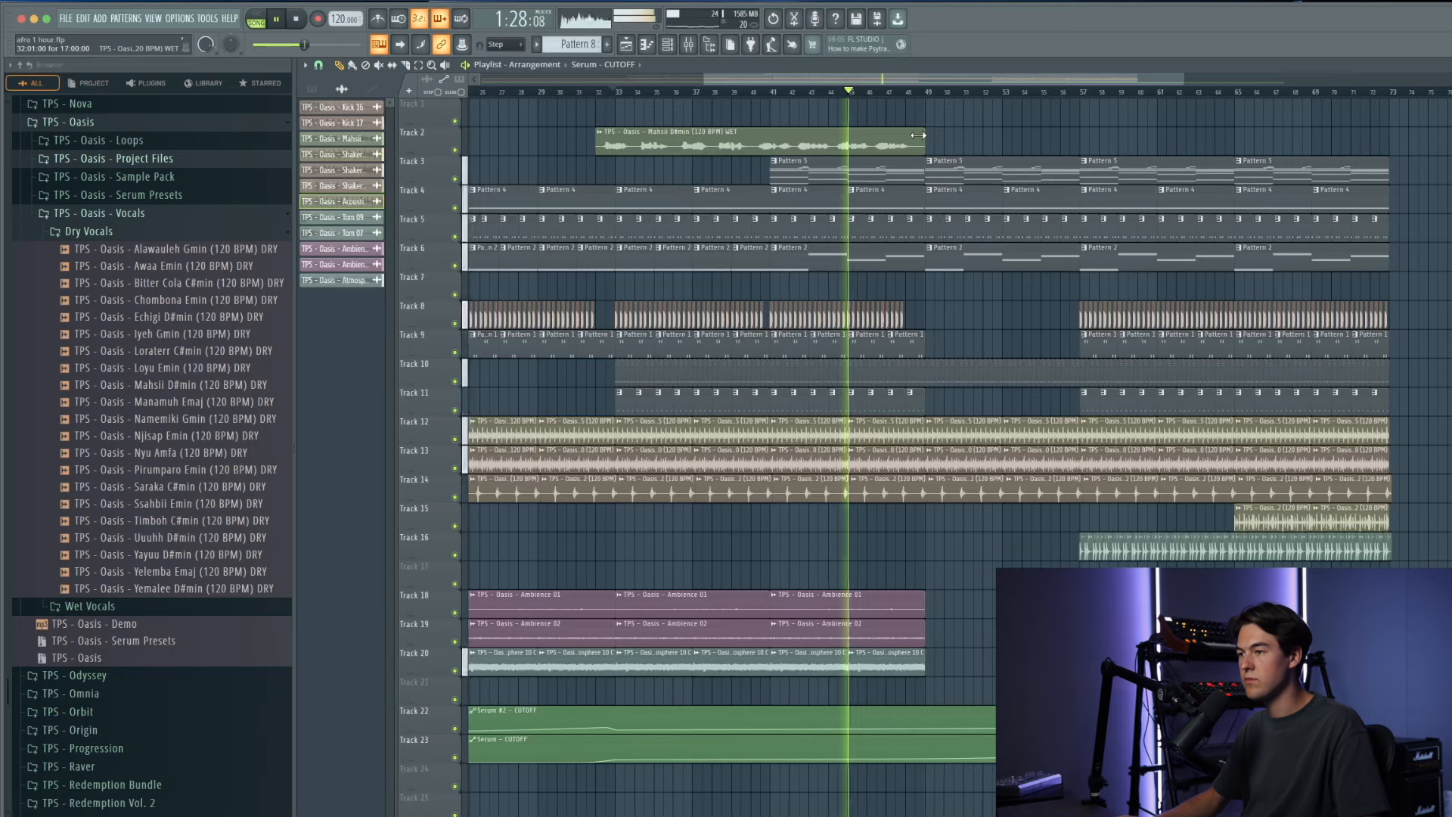
double_click(907, 136)
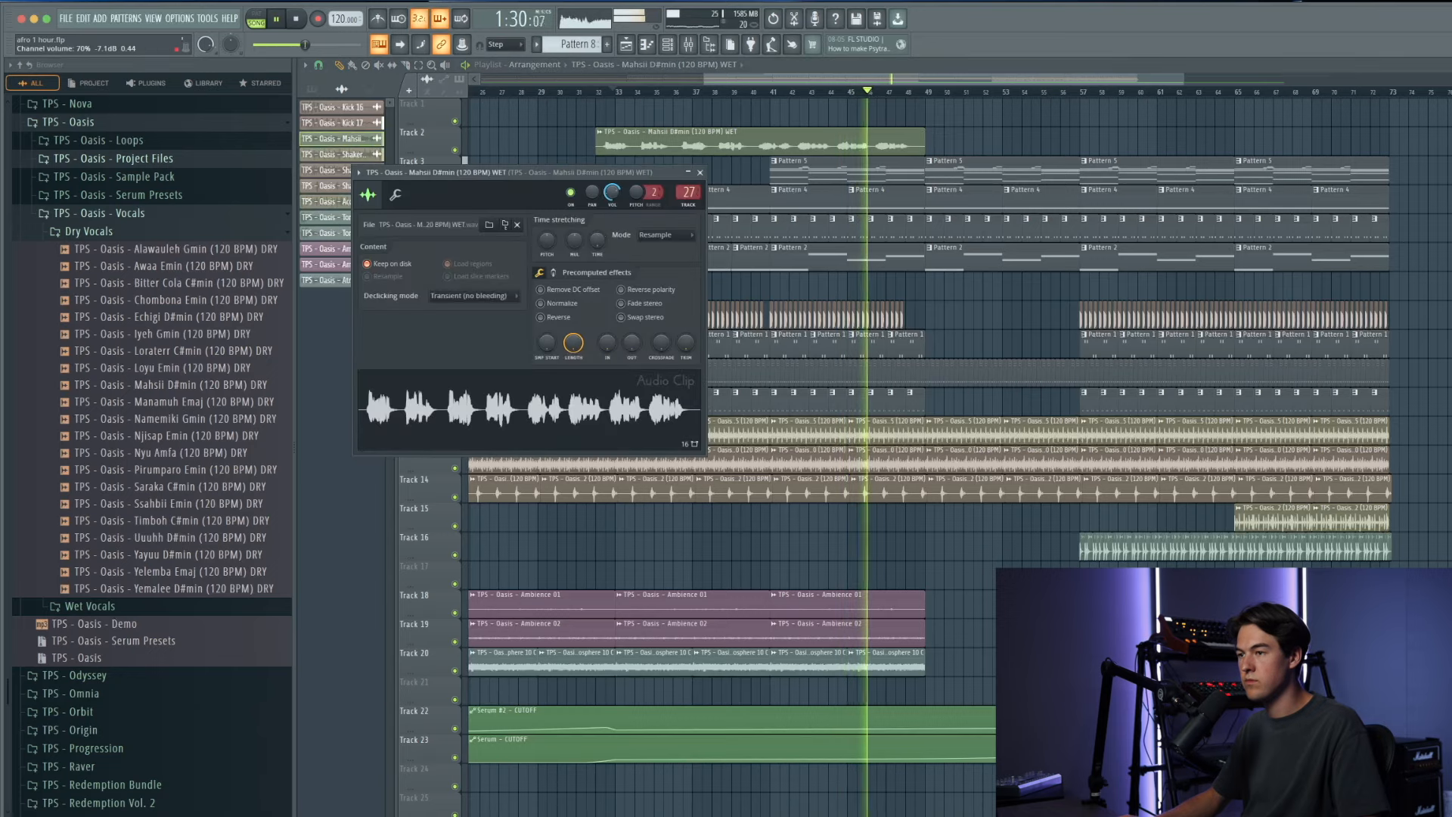
key(Escape)
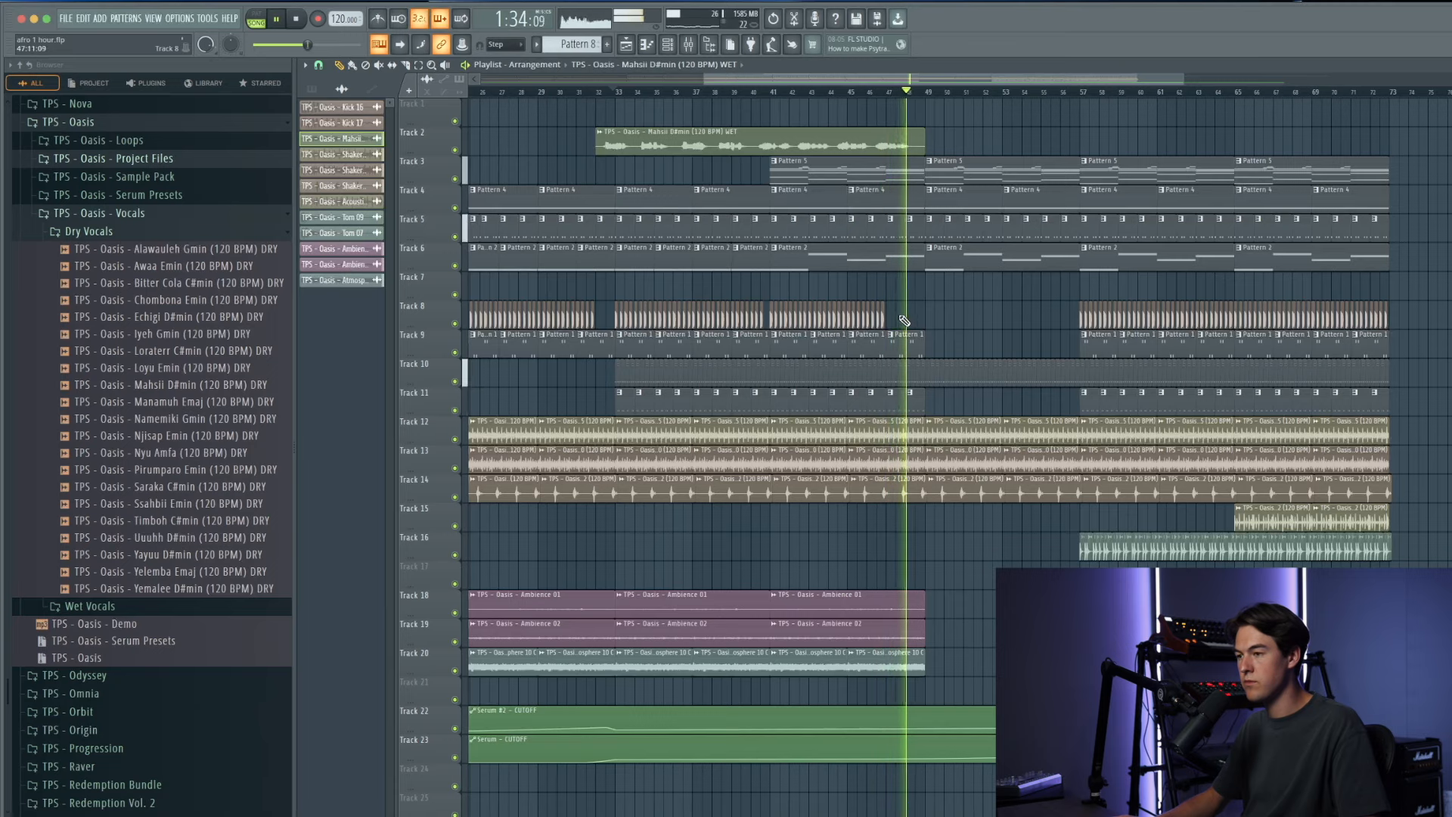
Step: Duplicate the last Pattern 1 clips on Track 9 to fill bars 49 to 57
drag(945, 357, 875, 347)
key(super+b)
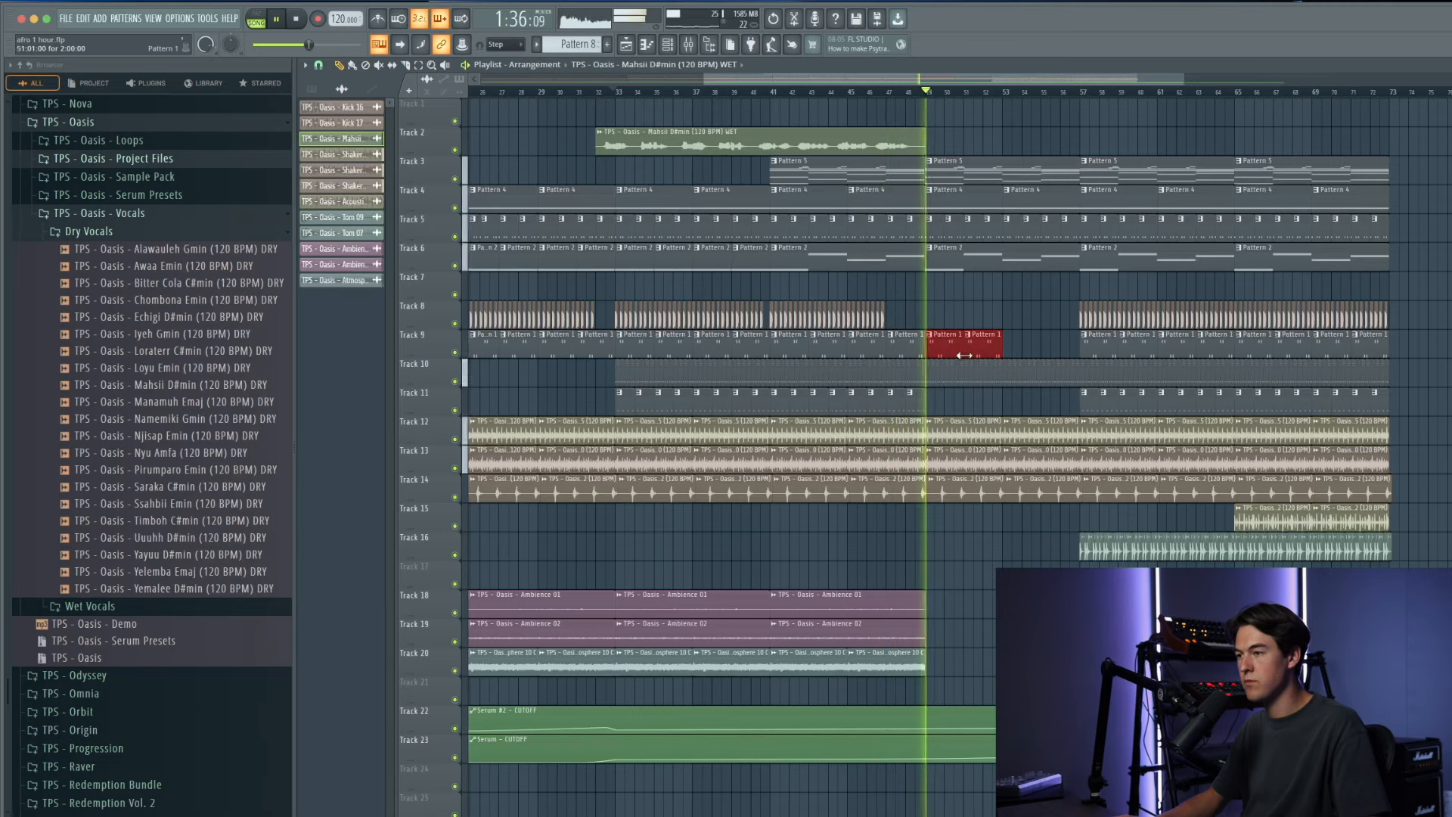
key(super+b)
click(1093, 513)
Step: Duplicate the ambience and atmosphere clips on Tracks 18 to 20 to fill bars 49 to 57
scroll(1093, 513, up, 3)
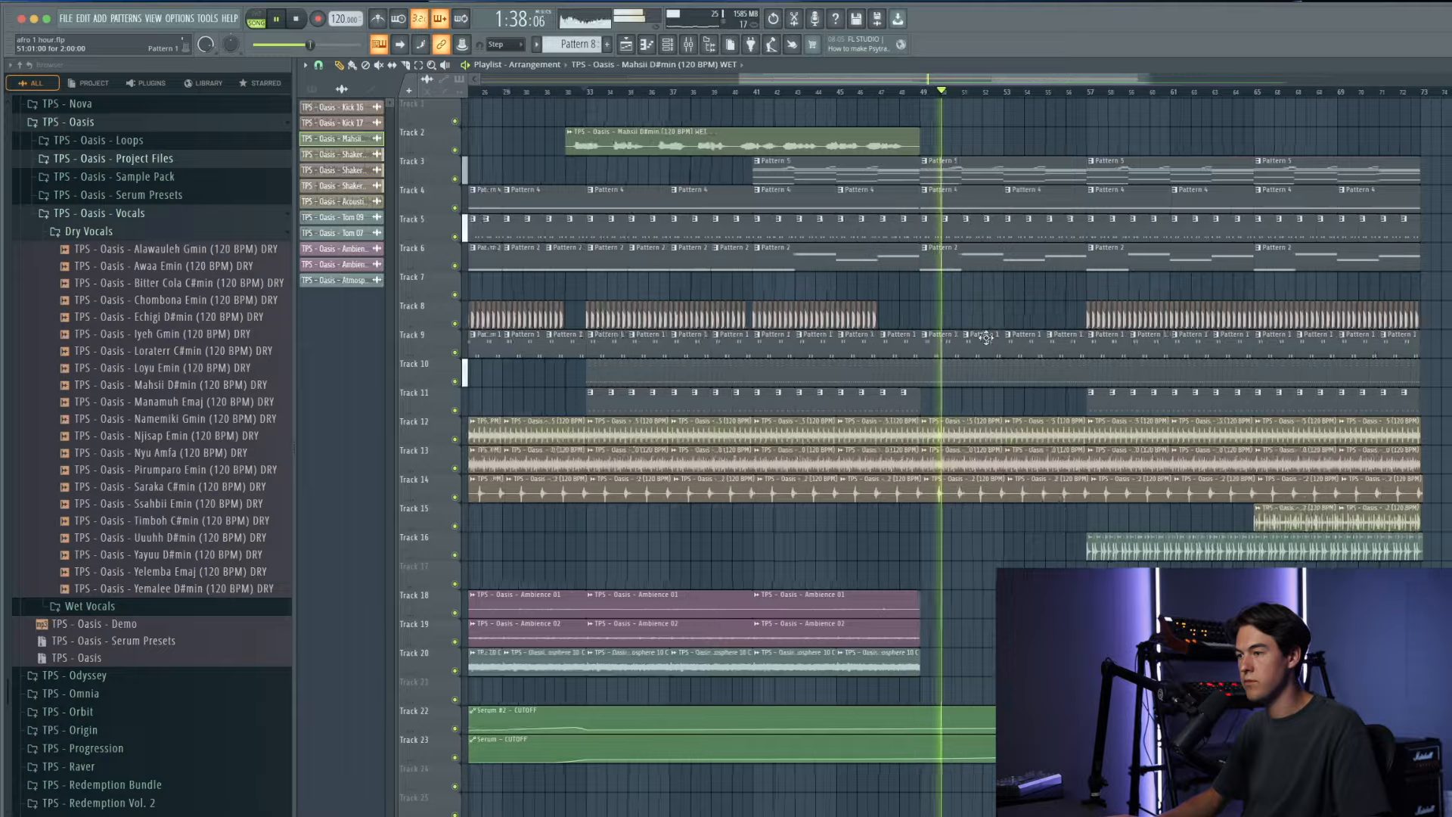
scroll(1097, 515, up, 3)
drag(1117, 546, 1250, 549)
drag(925, 637, 724, 650)
drag(894, 703, 542, 591)
key(super+b)
click(817, 518)
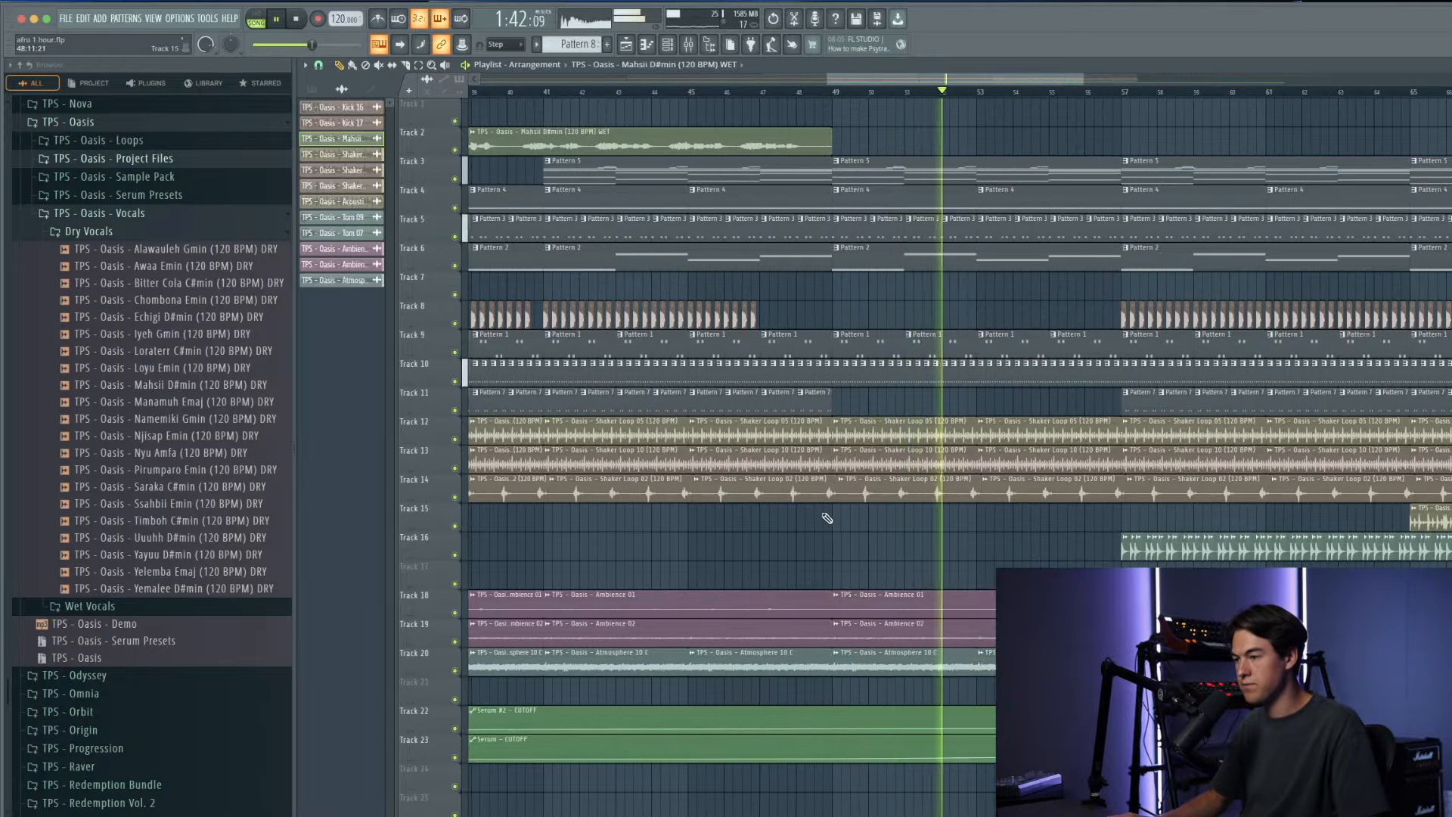
Step: Transpose all Pattern 5 piano notes down one octave and return to the playlist
scroll(1032, 528, down, 2)
double_click(862, 179)
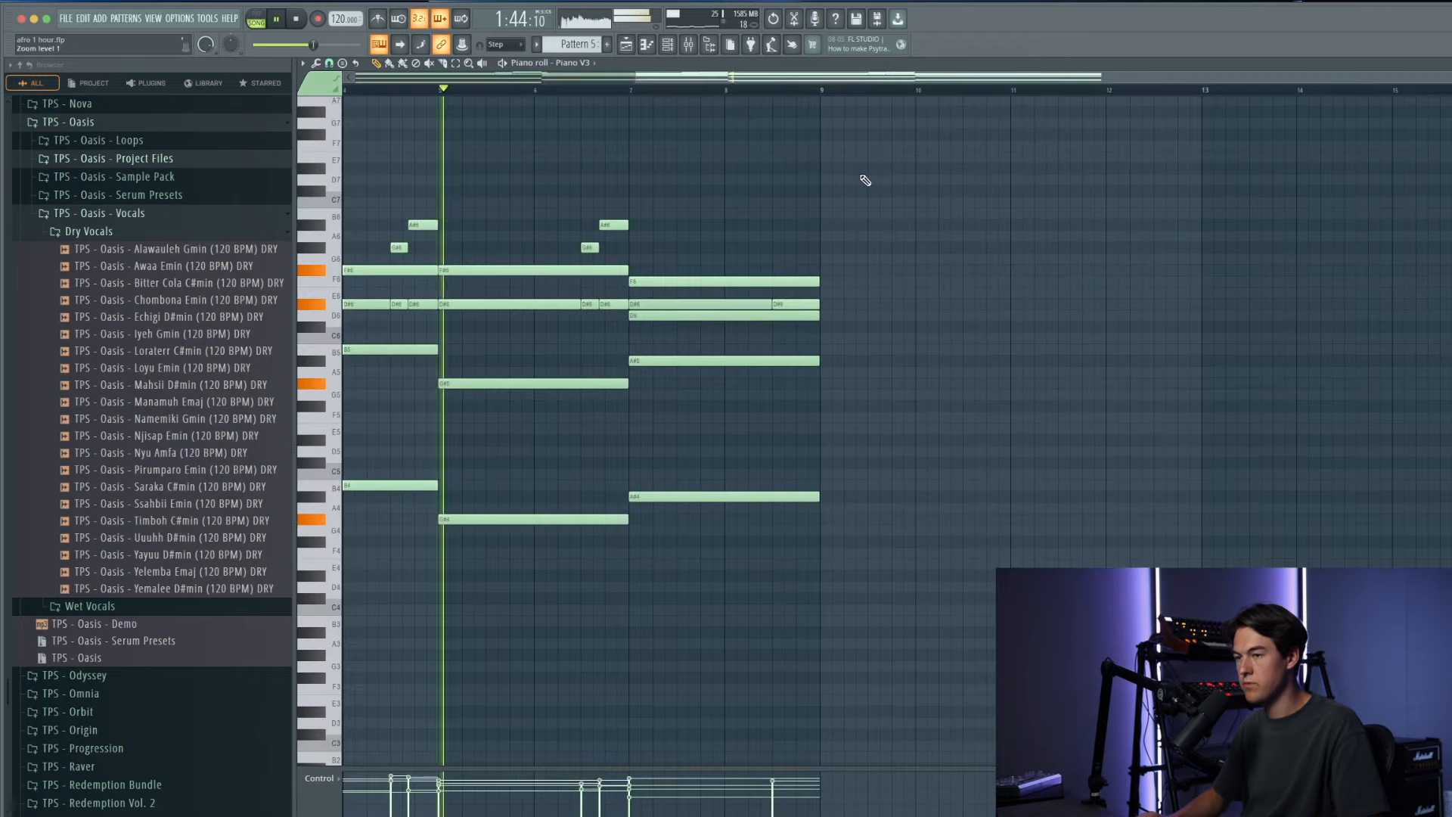
scroll(867, 181, left, 3)
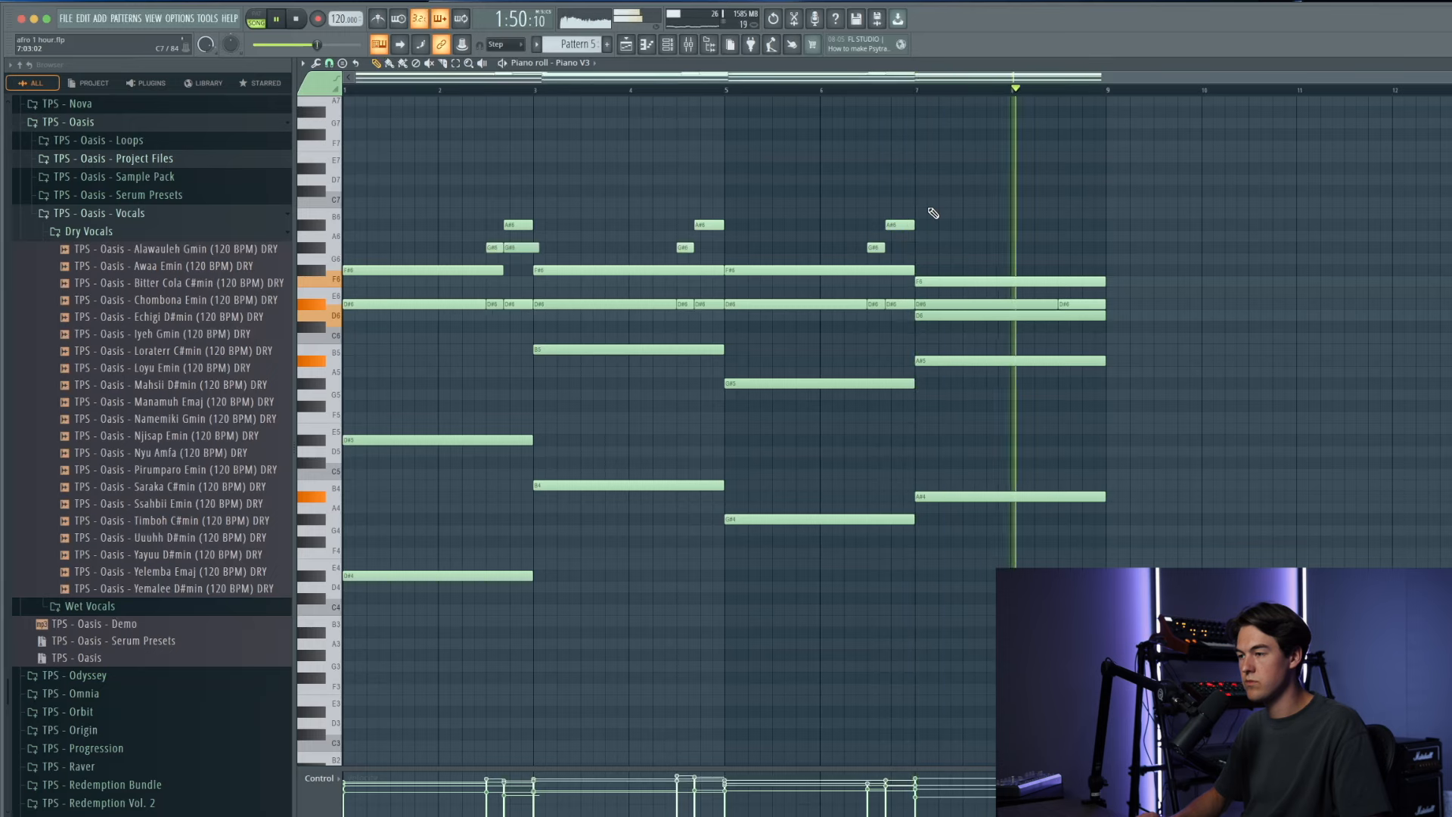
key(ctrl+Down)
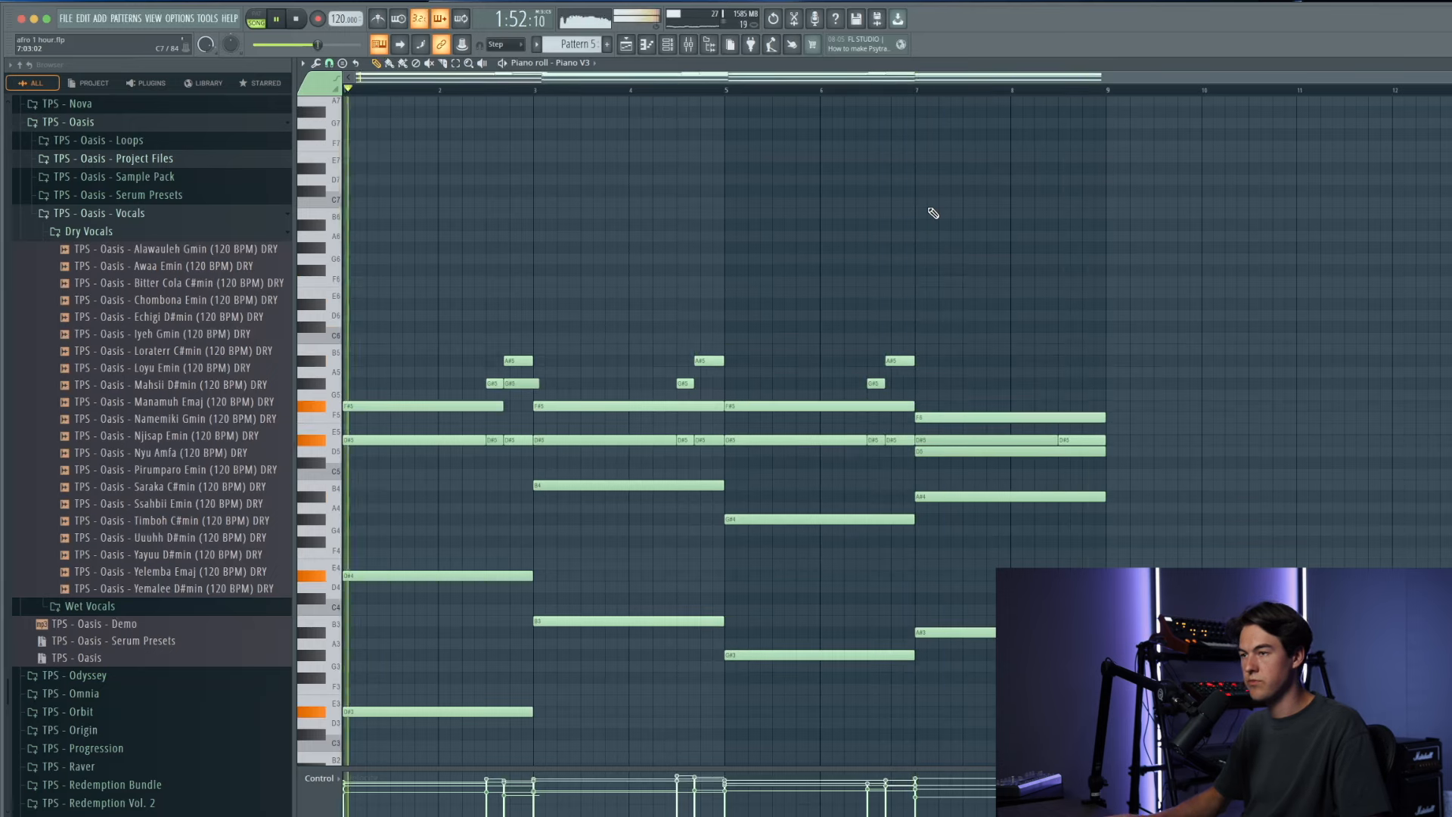
click(625, 44)
Step: Copy the Tom 07 clips on Track 16 to start at bar 53 and play back from bar 49
scroll(868, 209, down, 3)
scroll(885, 219, down, 3)
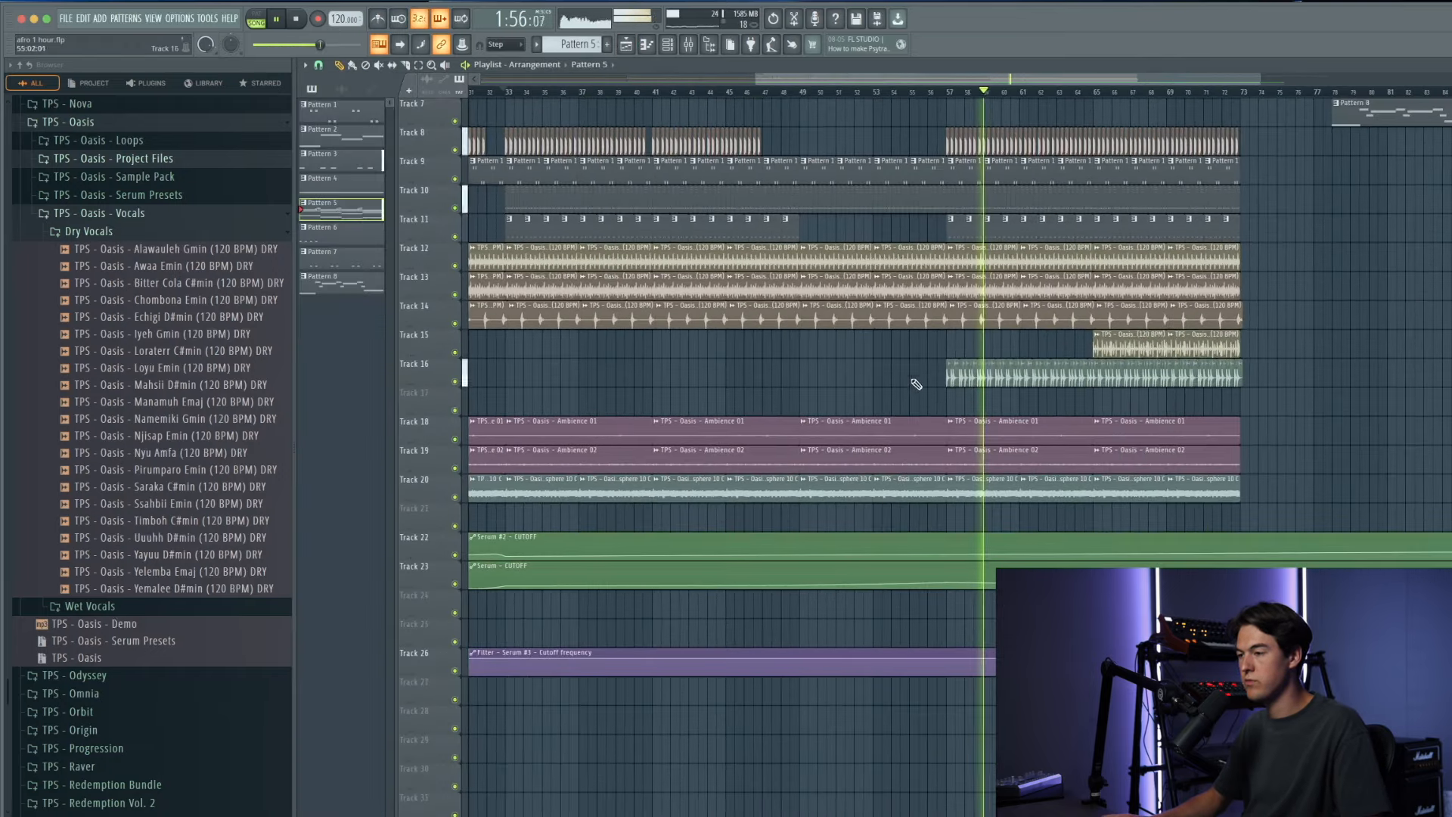
scroll(881, 385, down, 1)
key(space)
mouse_move(894, 382)
mouse_down()
mouse_move(995, 381)
mouse_move(889, 376)
mouse_up()
scroll(905, 385, up, 2)
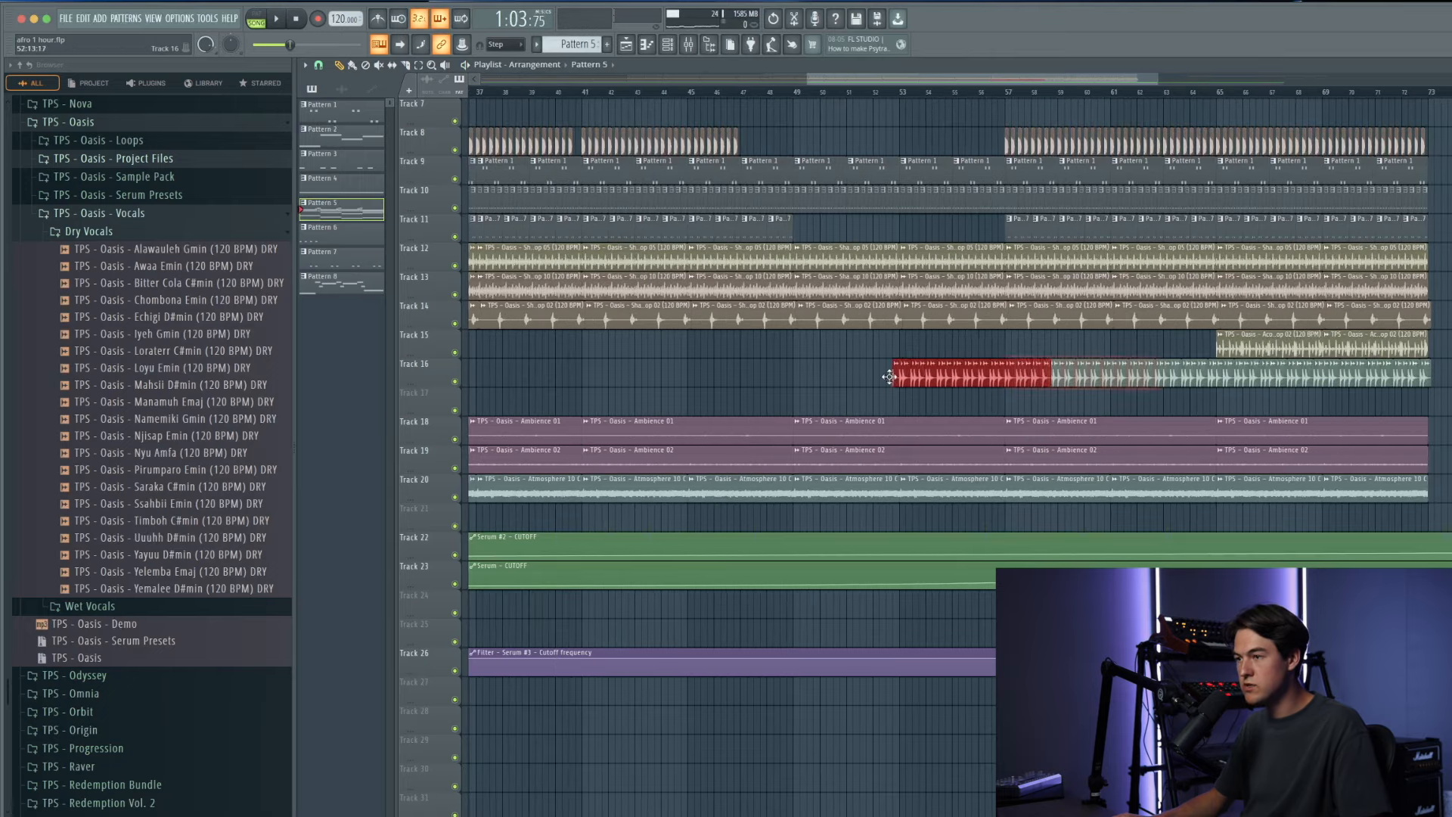
click(796, 92)
key(space)
scroll(941, 378, up, 2)
mouse_move(931, 375)
mouse_down()
mouse_move(880, 373)
mouse_move(956, 384)
mouse_up()
click(880, 373)
Step: Delete the Tom 07 clips on Track 16 that come before bar 56
scroll(957, 384, down, 2)
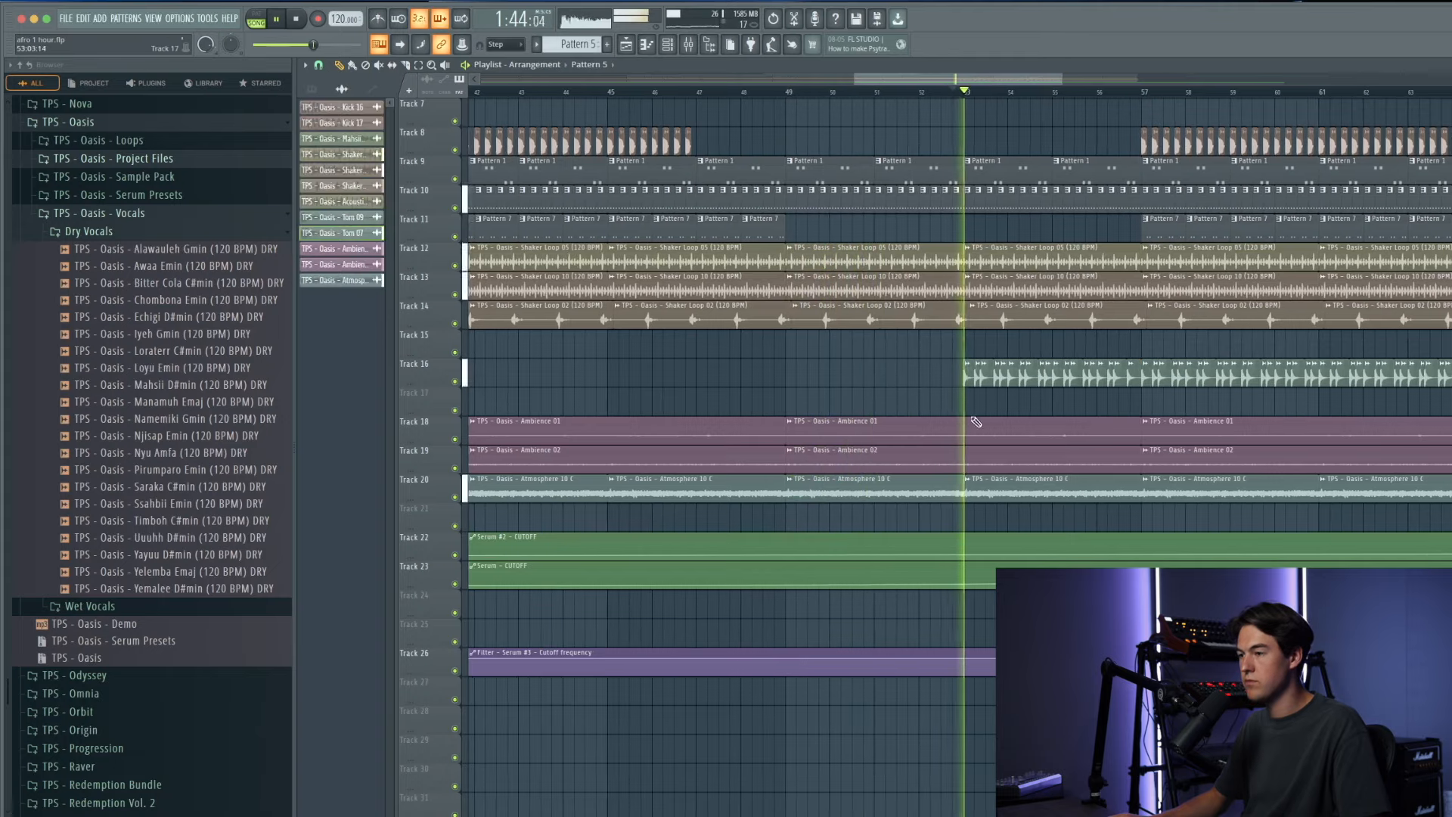
scroll(1095, 447, down, 2)
scroll(1143, 481, up, 1)
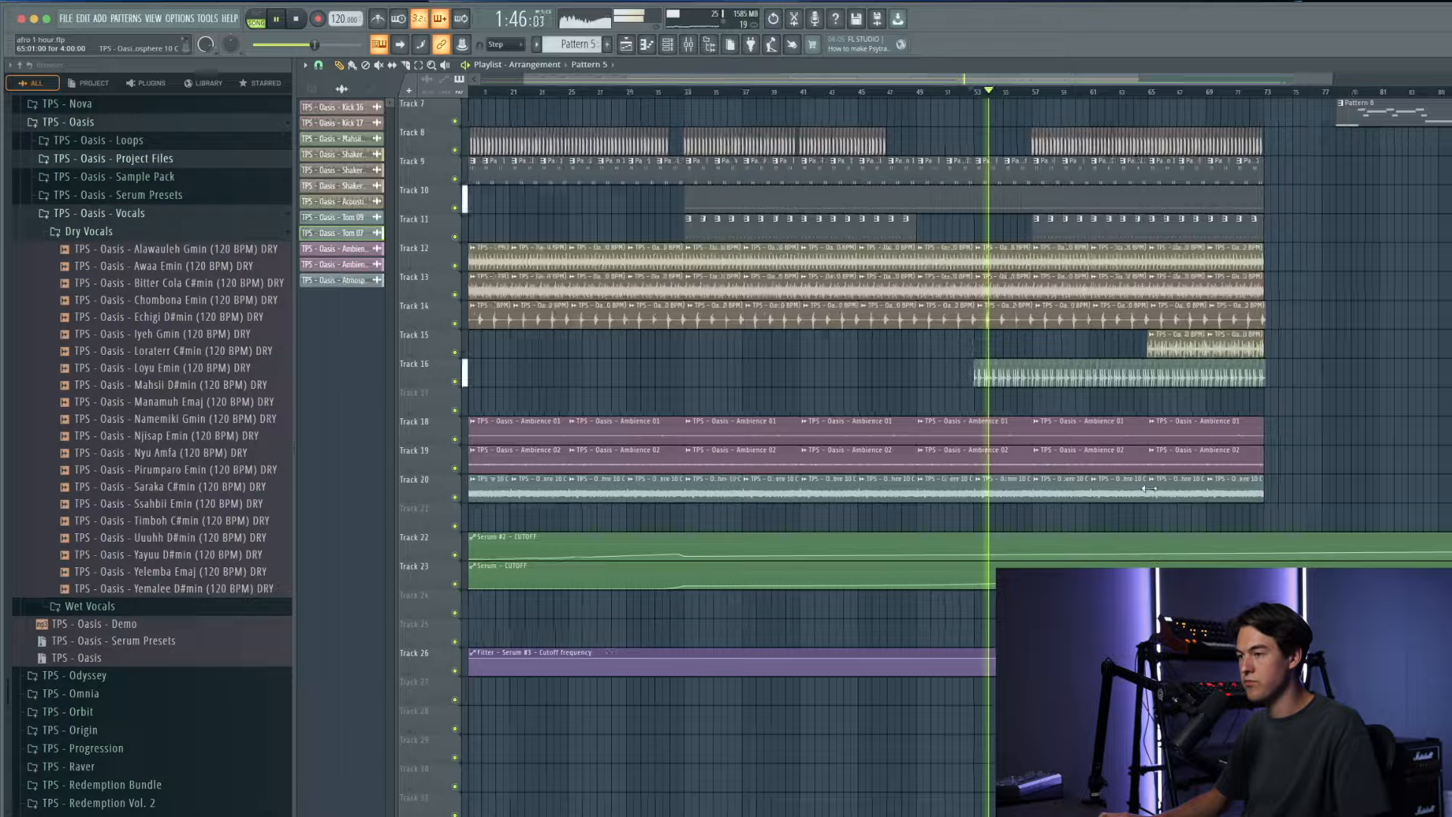
scroll(919, 386, up, 2)
right_click(1021, 383)
drag(1022, 382, 1101, 385)
scroll(1101, 386, up, 2)
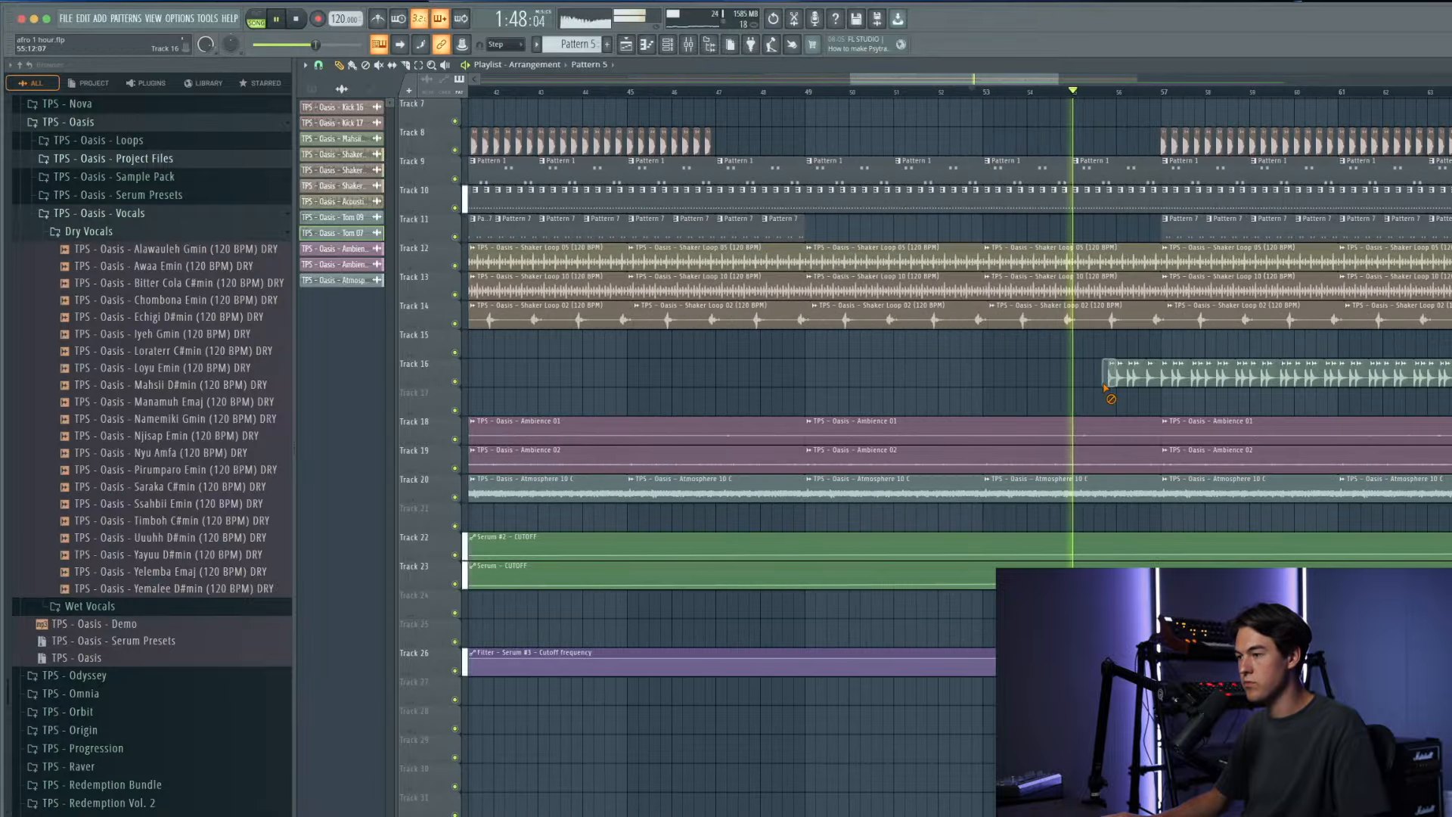
scroll(919, 320, down, 2)
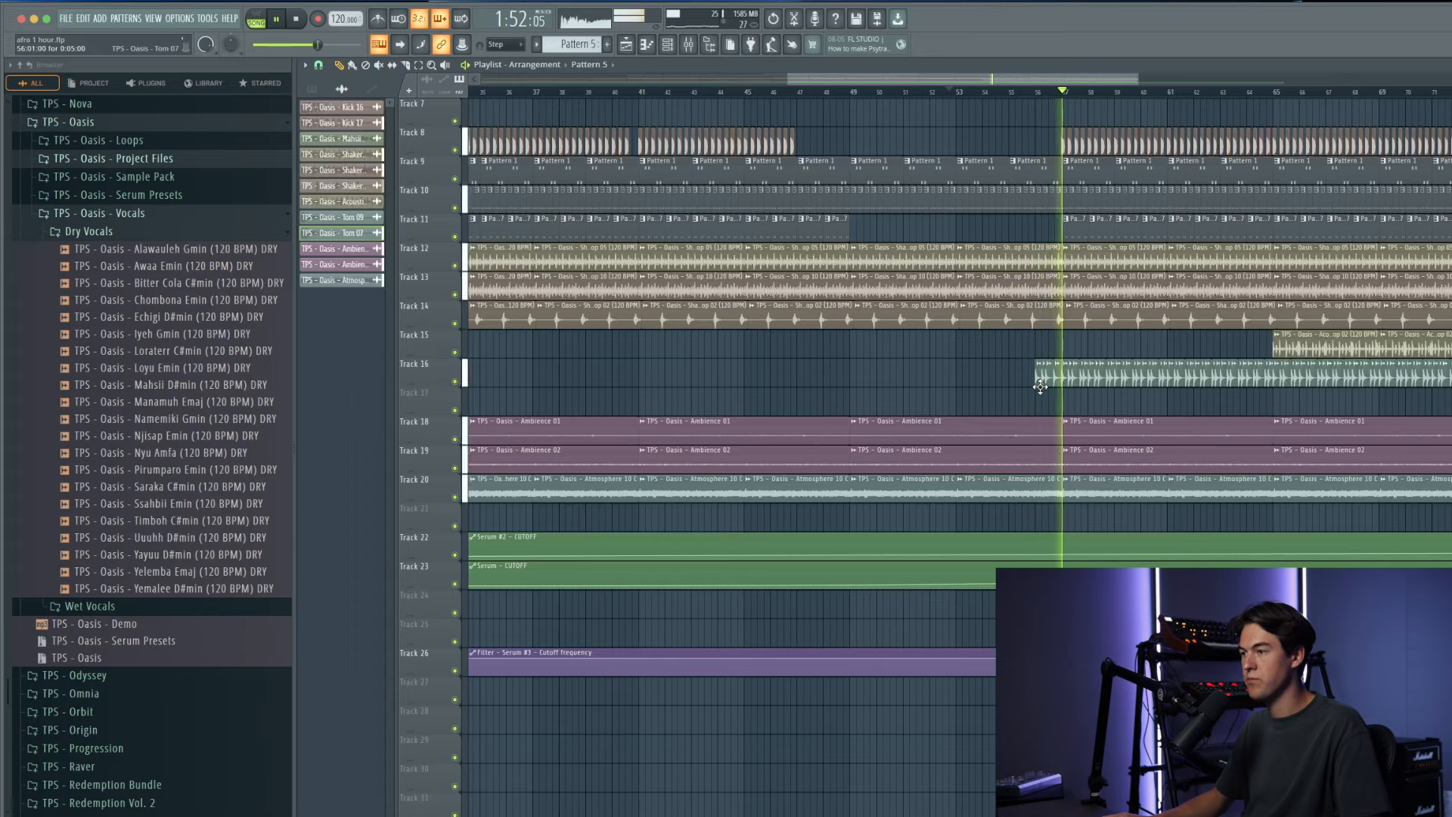
Step: Stop playback and place an extra Tom 07 clip on Track 17 near the end of bar 56
scroll(1079, 375, up, 2)
click(1074, 375)
key(space)
click(1036, 342)
scroll(1036, 343, up, 5)
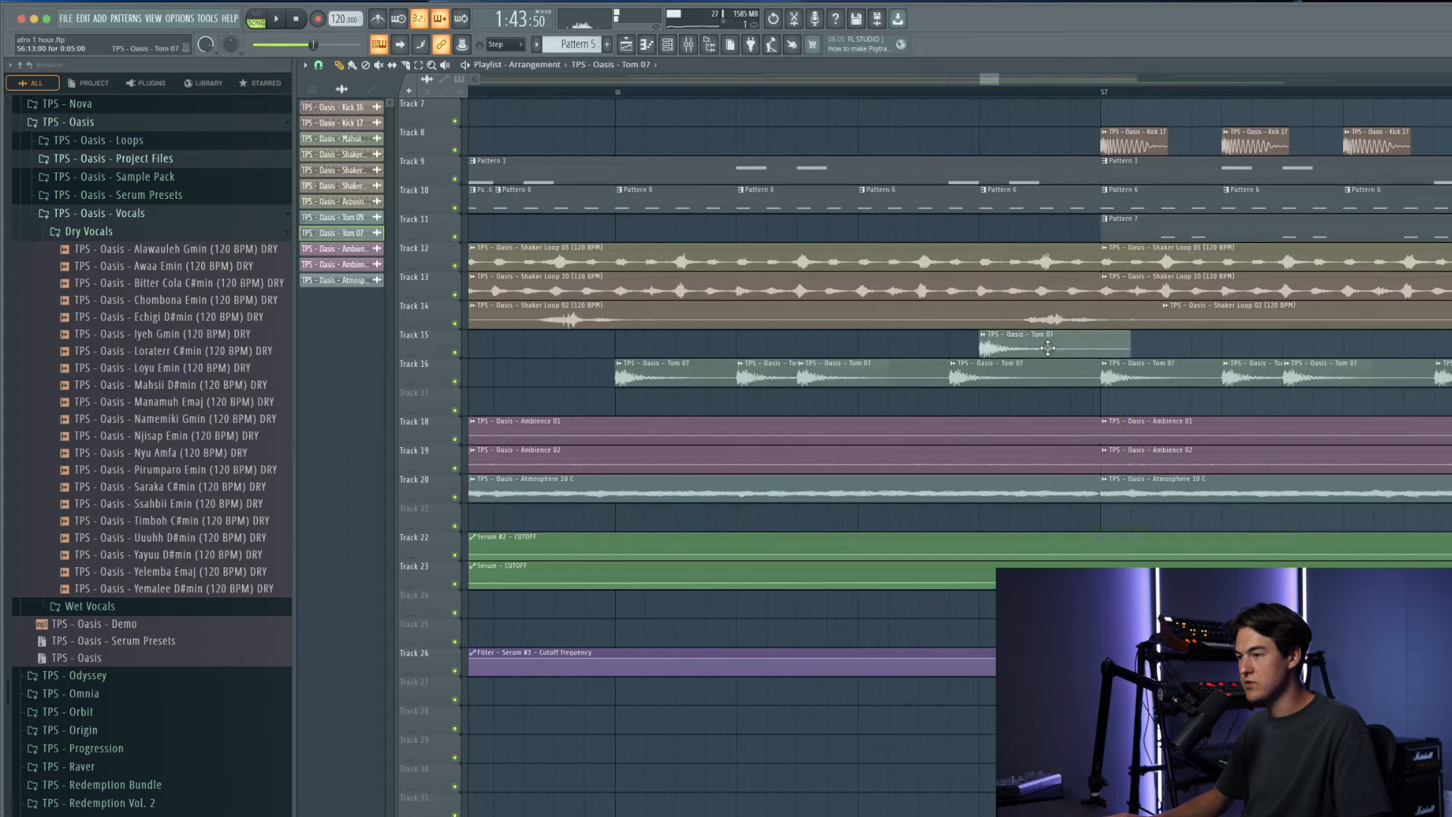
drag(996, 345, 992, 391)
Step: Make the Track 17 tom clip unique and reverse its sample
right_click(986, 394)
click(1019, 487)
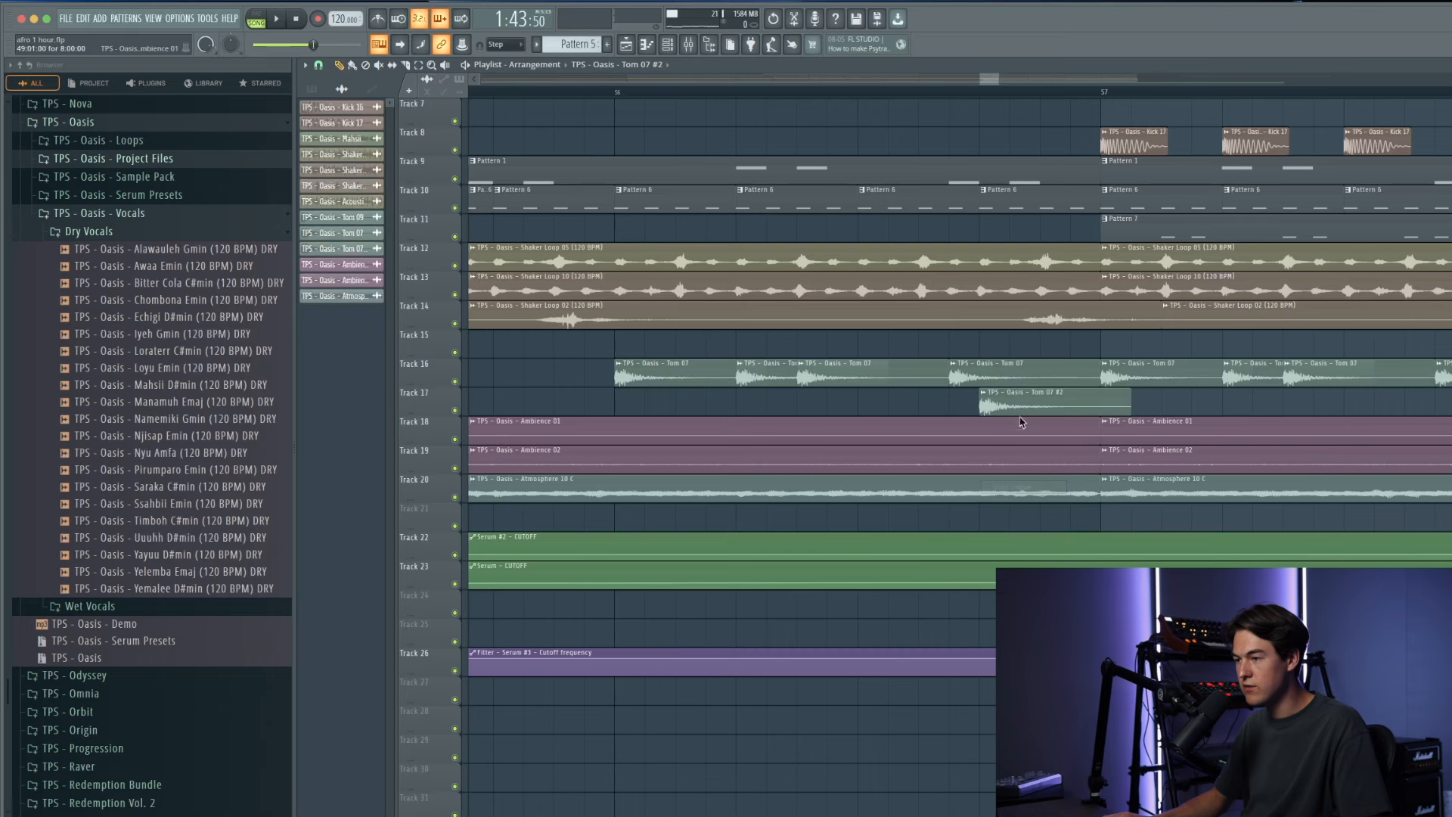
key(Escape)
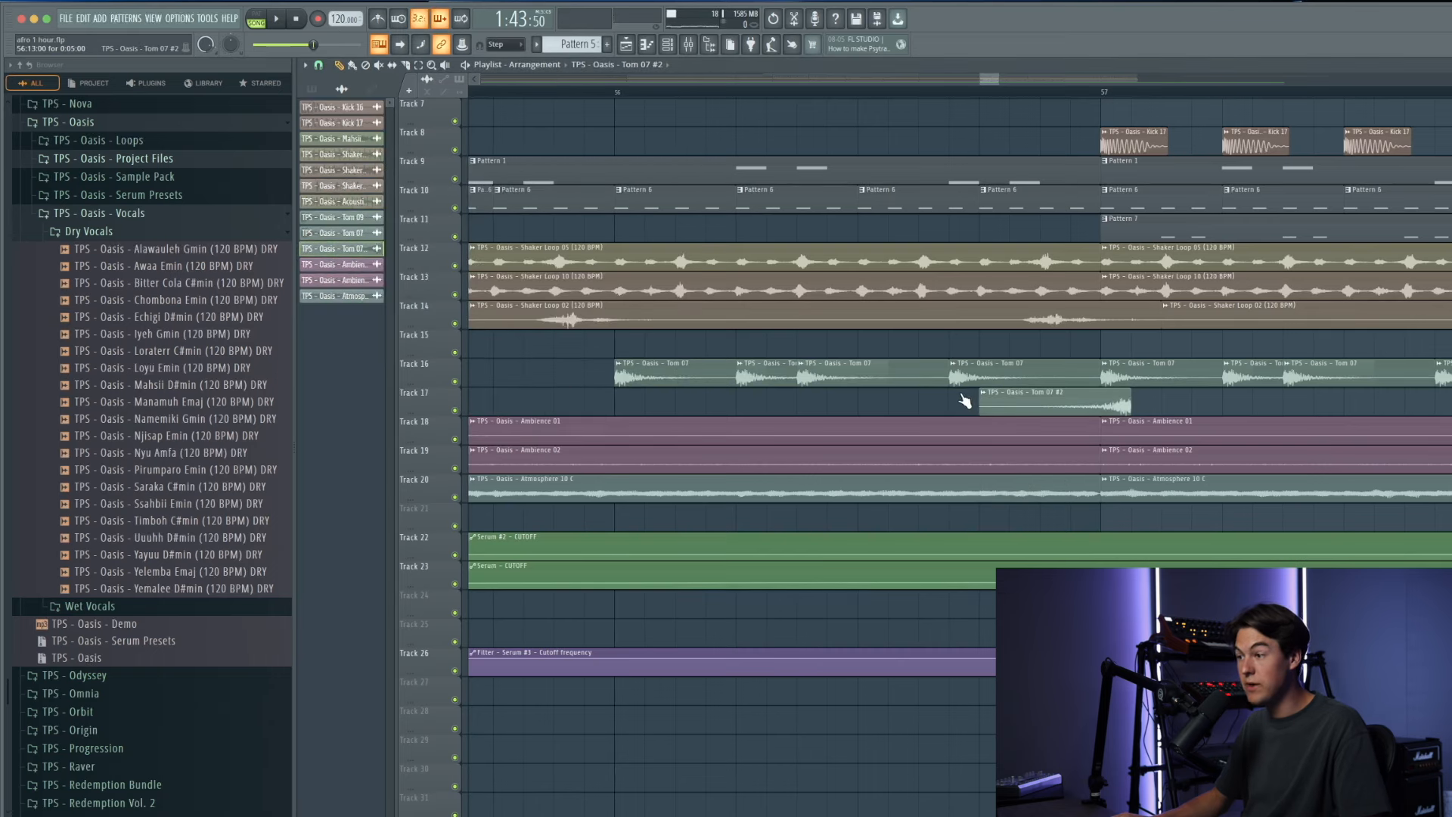
Step: Shift the reversed tom clip on Track 17 to end at bar 57 and play back the transition
double_click(1074, 409)
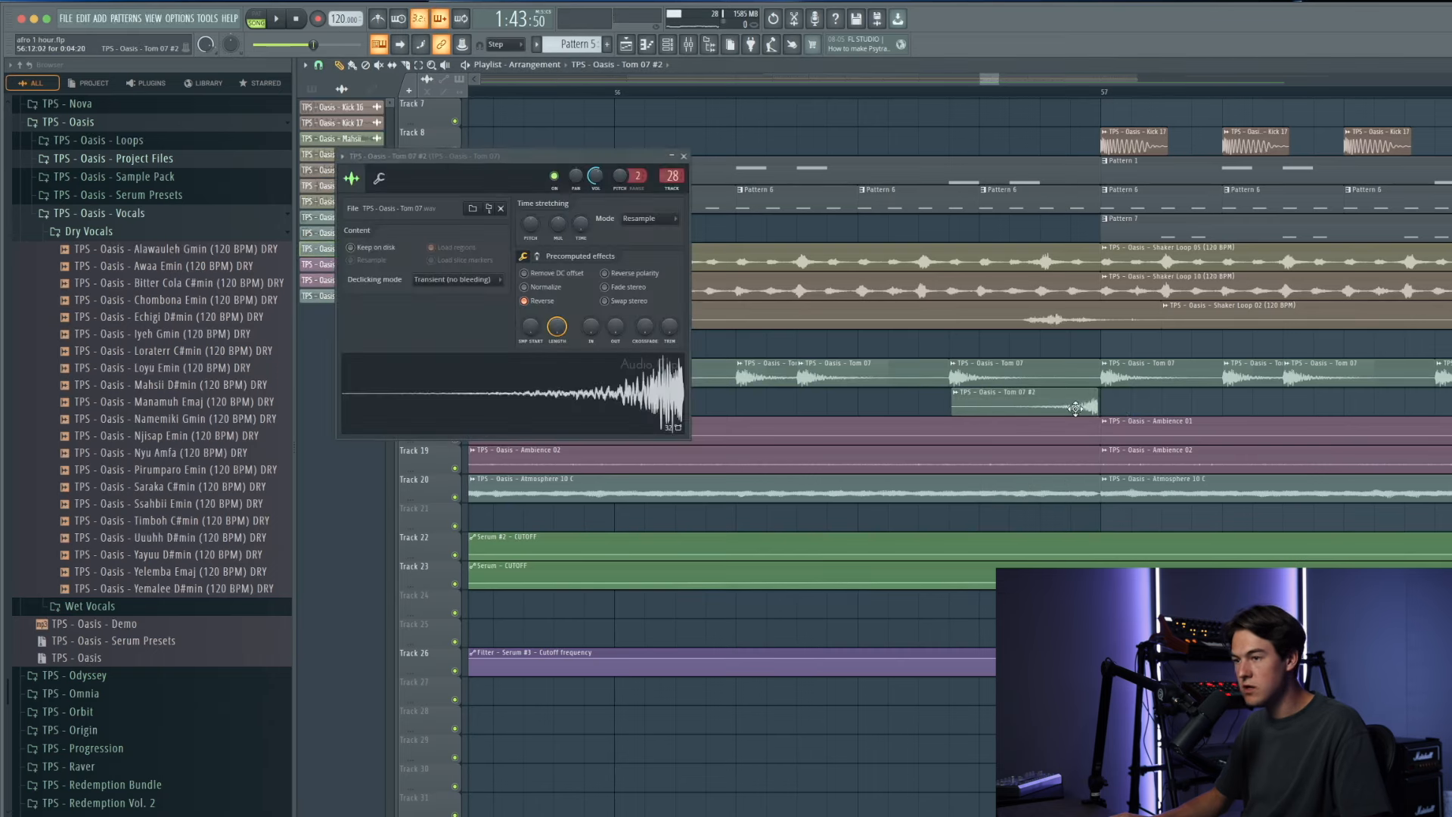
key(Escape)
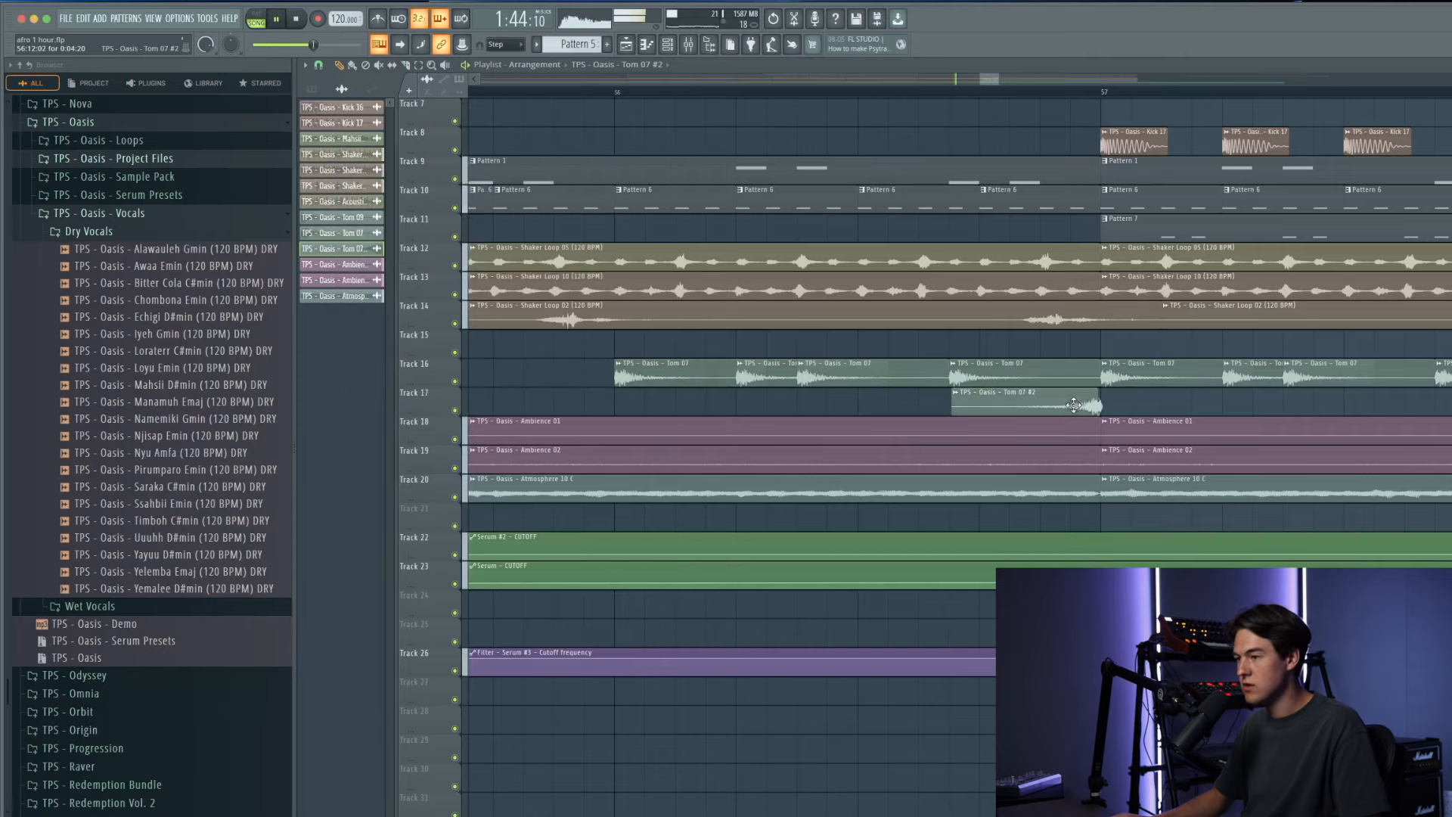
scroll(998, 427, down, 8)
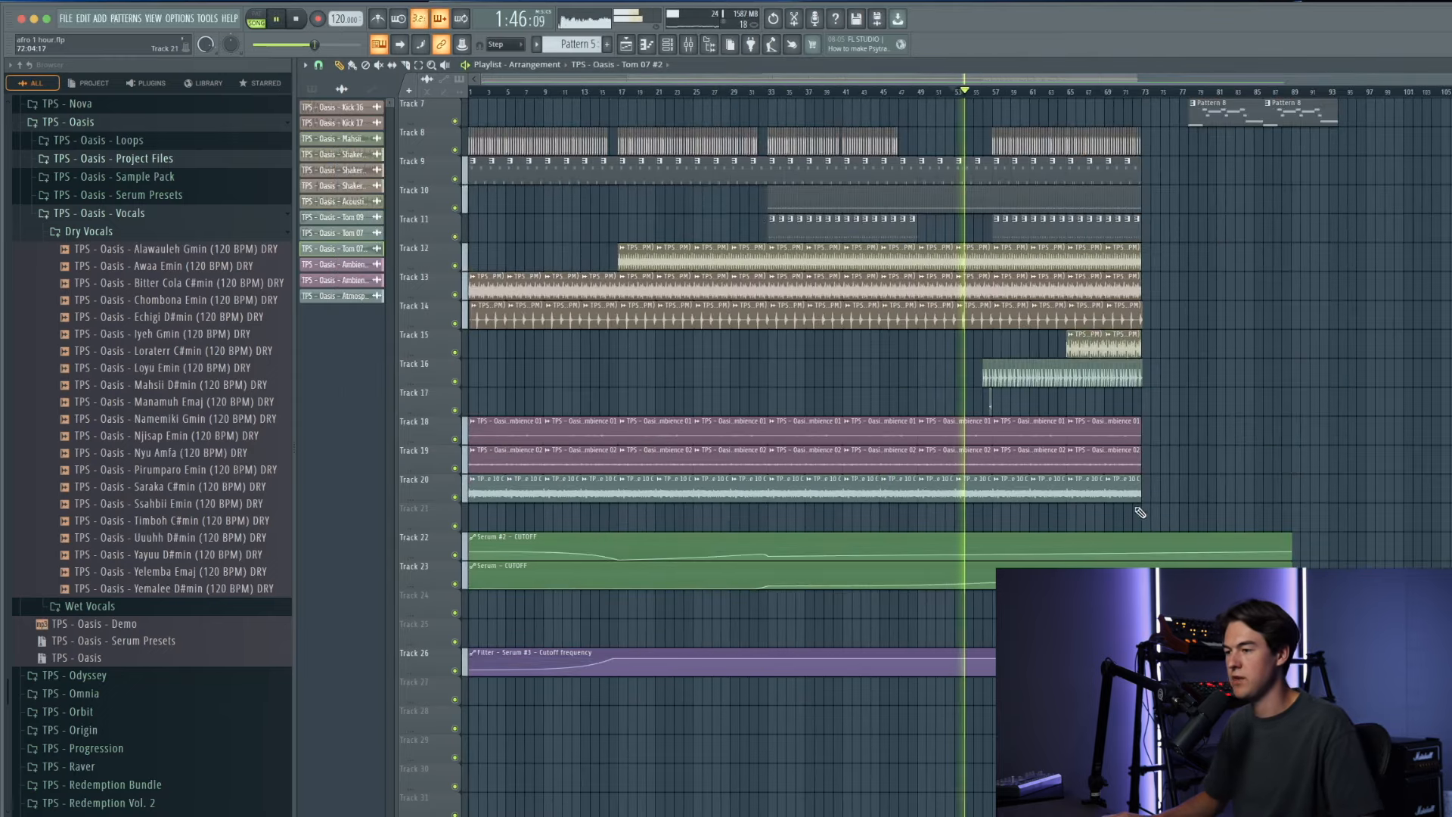
Step: Insert an empty track above the ambience tracks and place another reversed Tom 07 clip on Track 17 ending at bar 56
drag(1279, 750, 429, 435)
key(shift+Down)
ctrl+click(1039, 420)
scroll(1018, 404, down, 3)
scroll(1002, 394, up, 6)
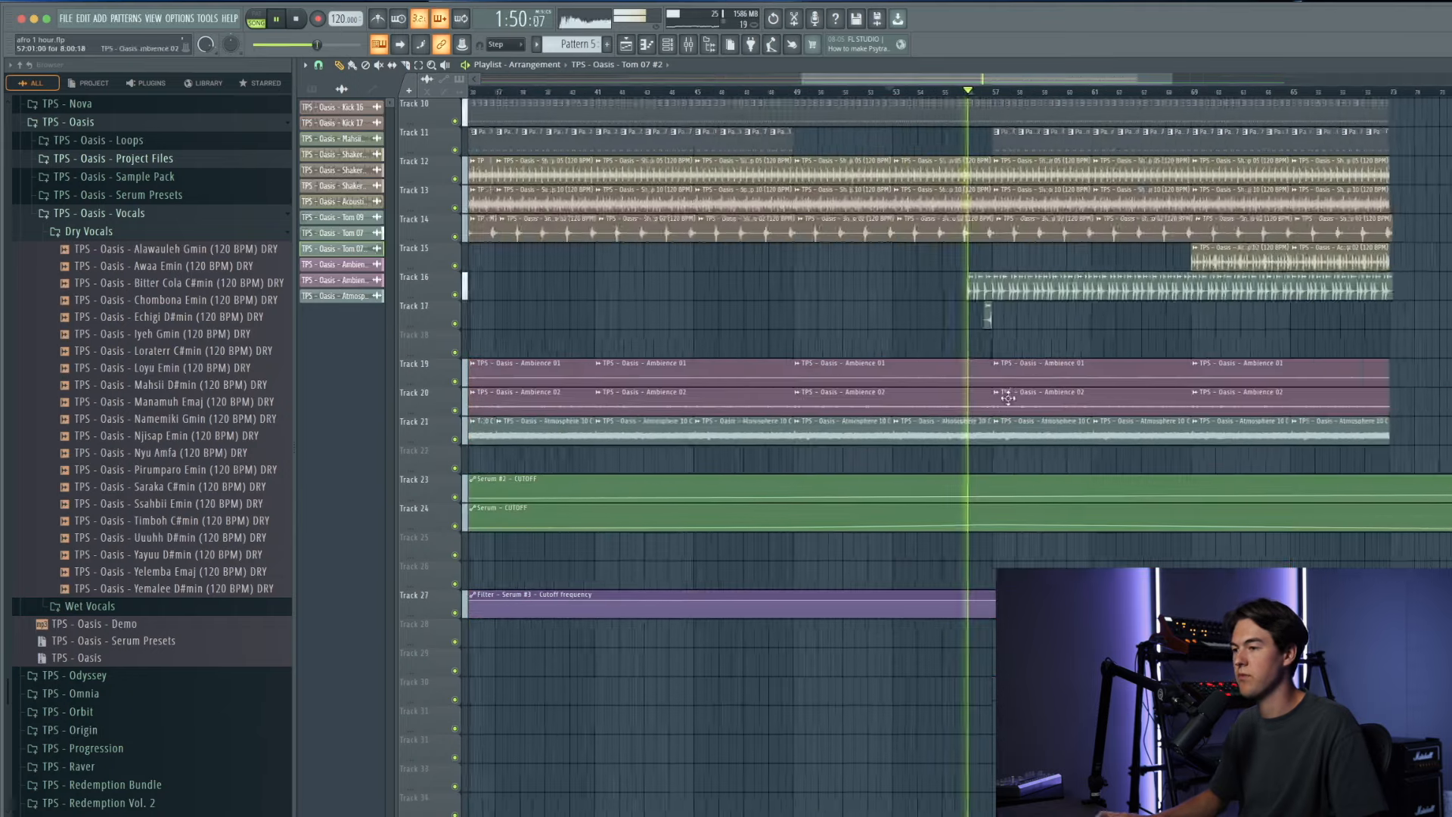
click(958, 316)
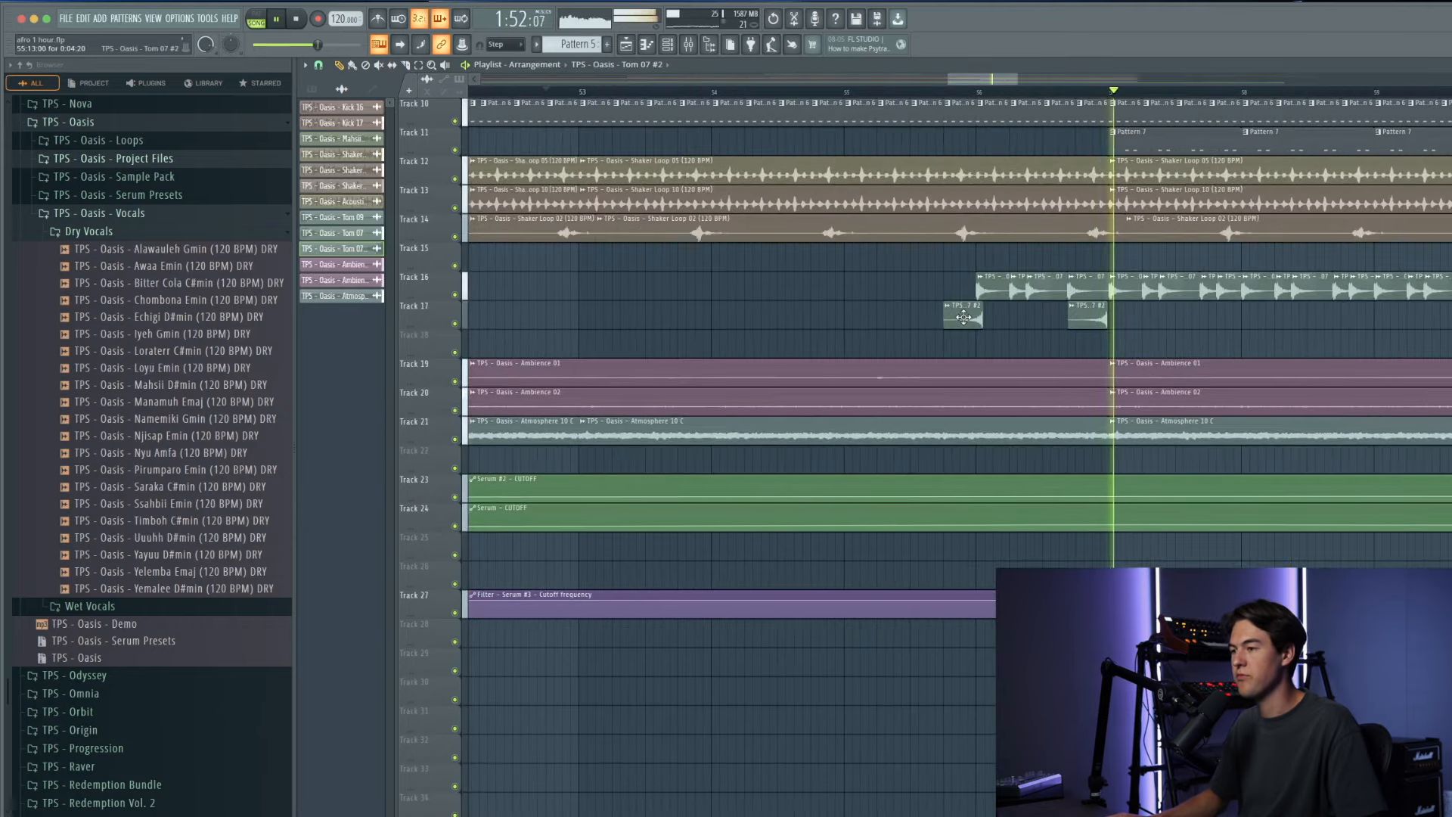
scroll(958, 314, up, 6)
scroll(961, 312, down, 4)
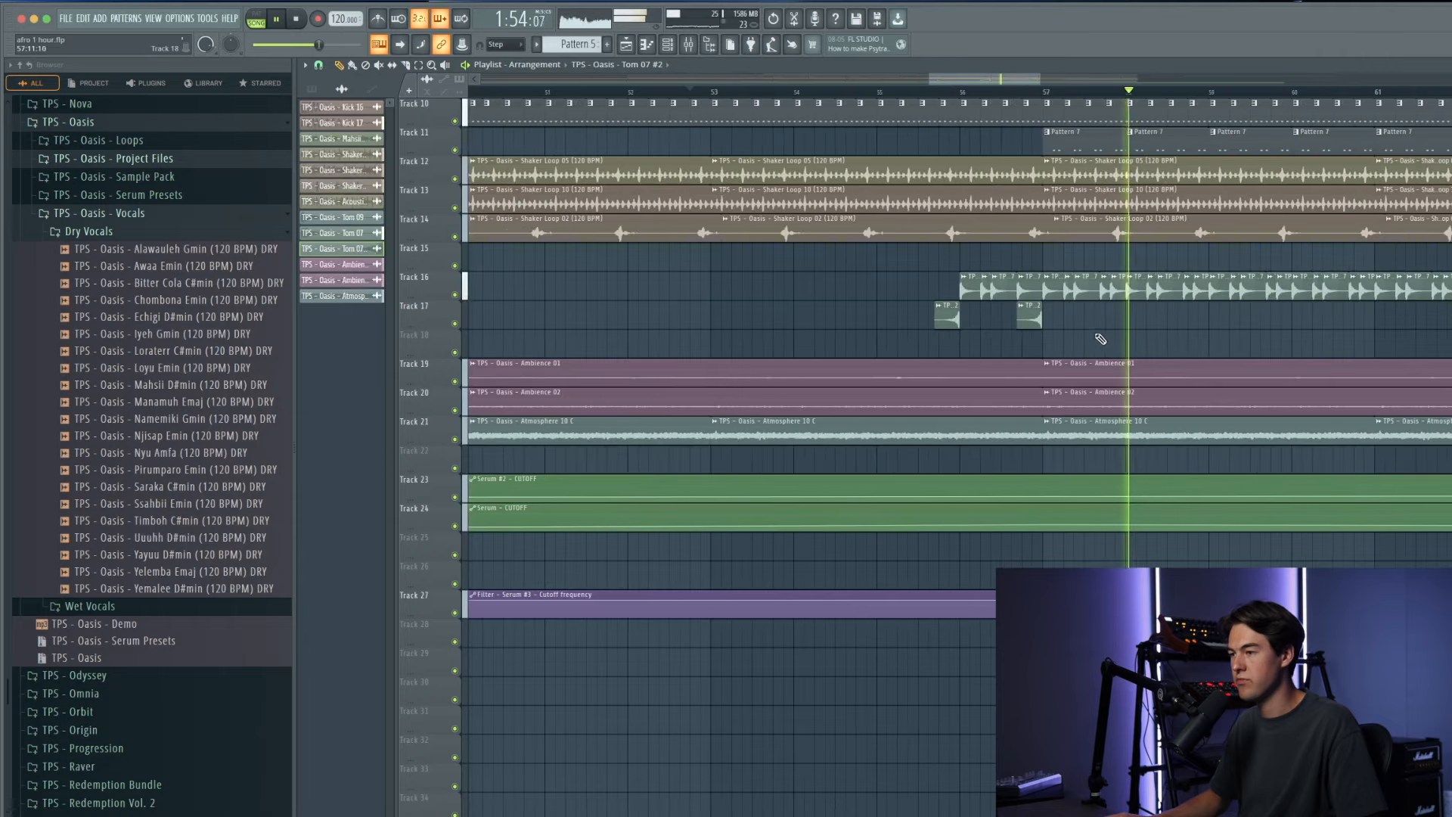
double_click(947, 314)
click(685, 173)
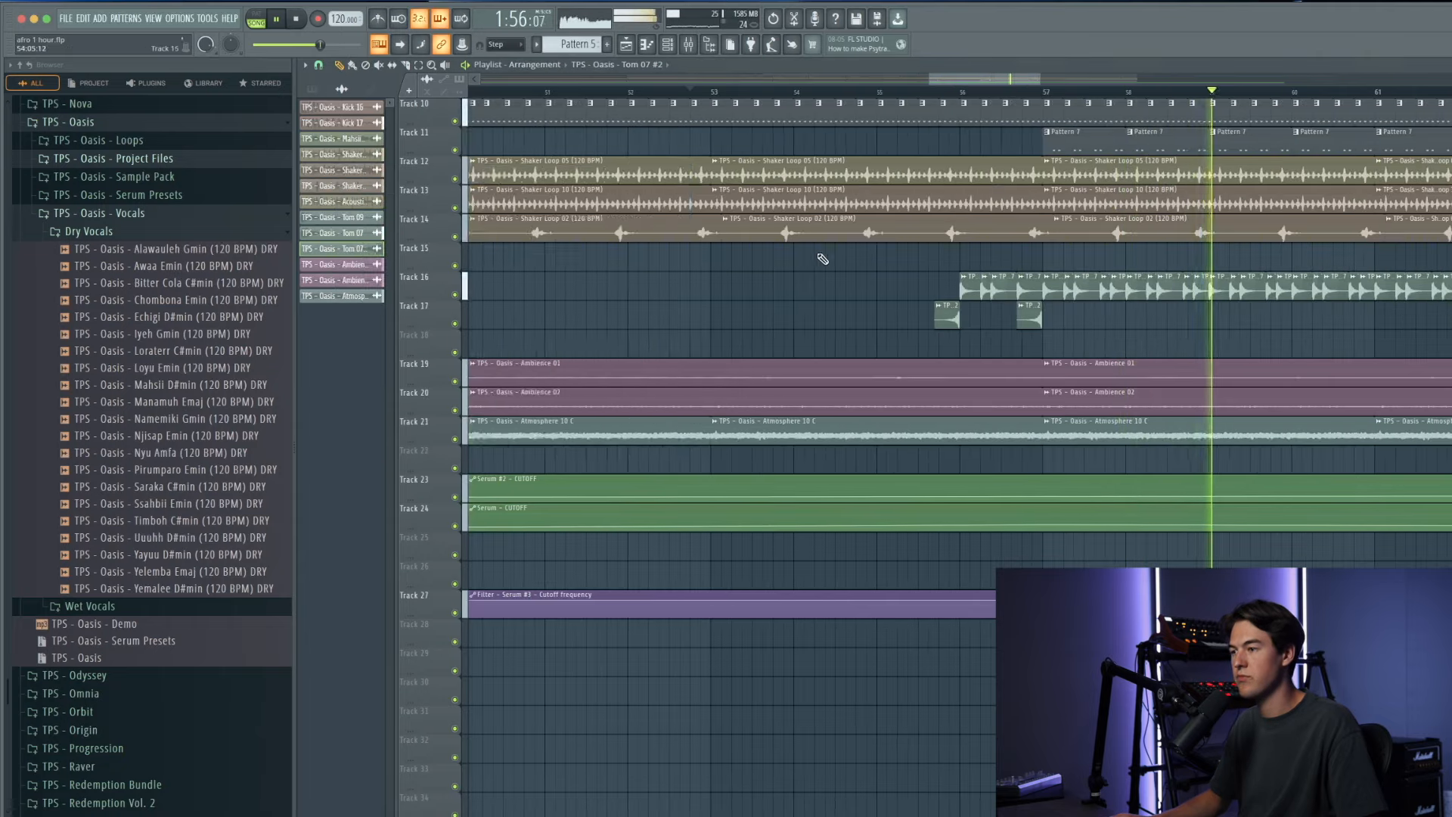
Step: Move the Pattern 8 clips on Track 7 to start at bar 73 and delete the last kick of bar 64 on Track 8
scroll(845, 290, down, 8)
scroll(825, 291, up, 9)
scroll(813, 292, down, 3)
scroll(811, 291, up, 3)
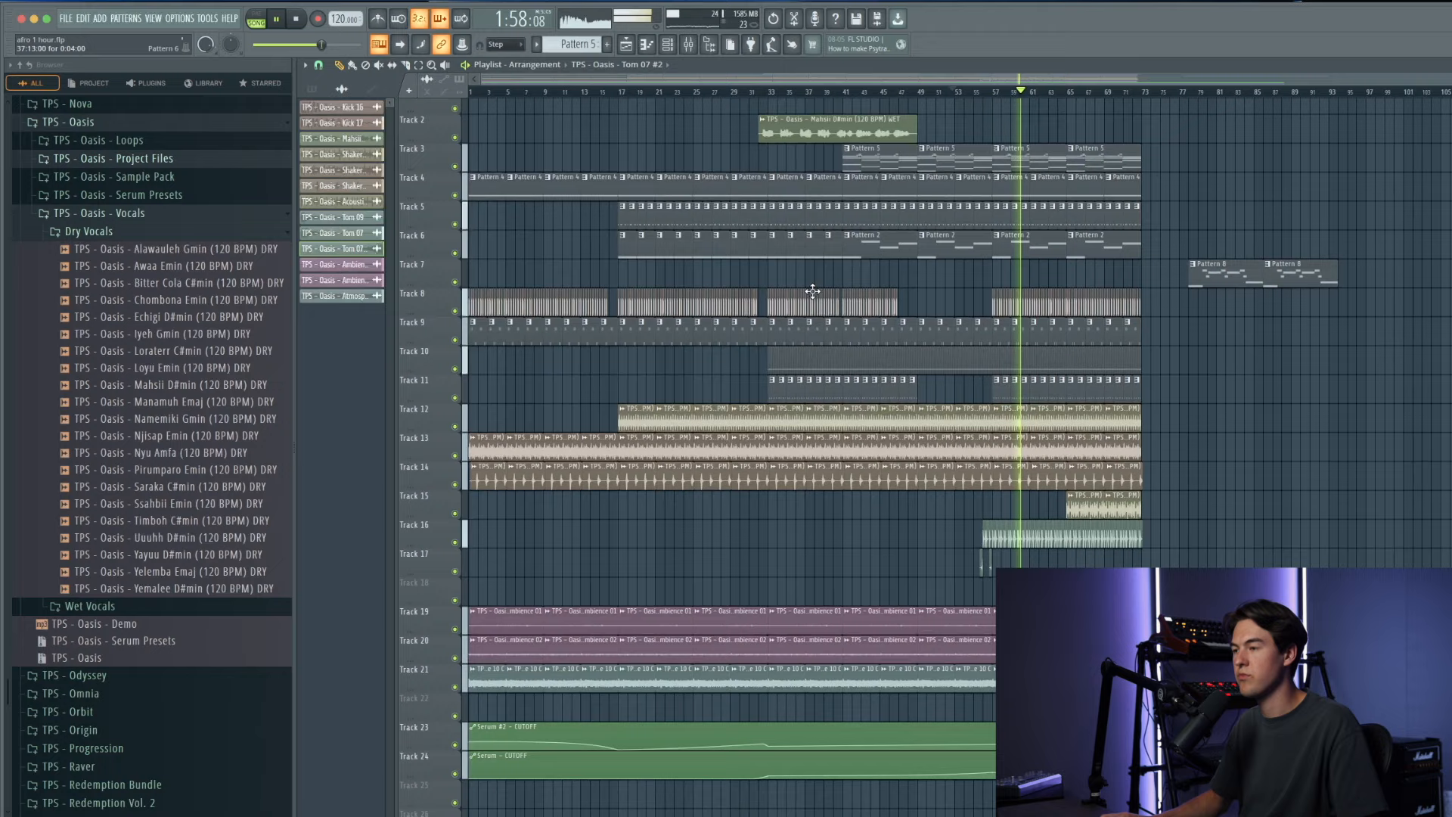
scroll(975, 290, up, 3)
scroll(1165, 284, down, 3)
drag(1171, 282, 1202, 286)
scroll(1150, 291, up, 4)
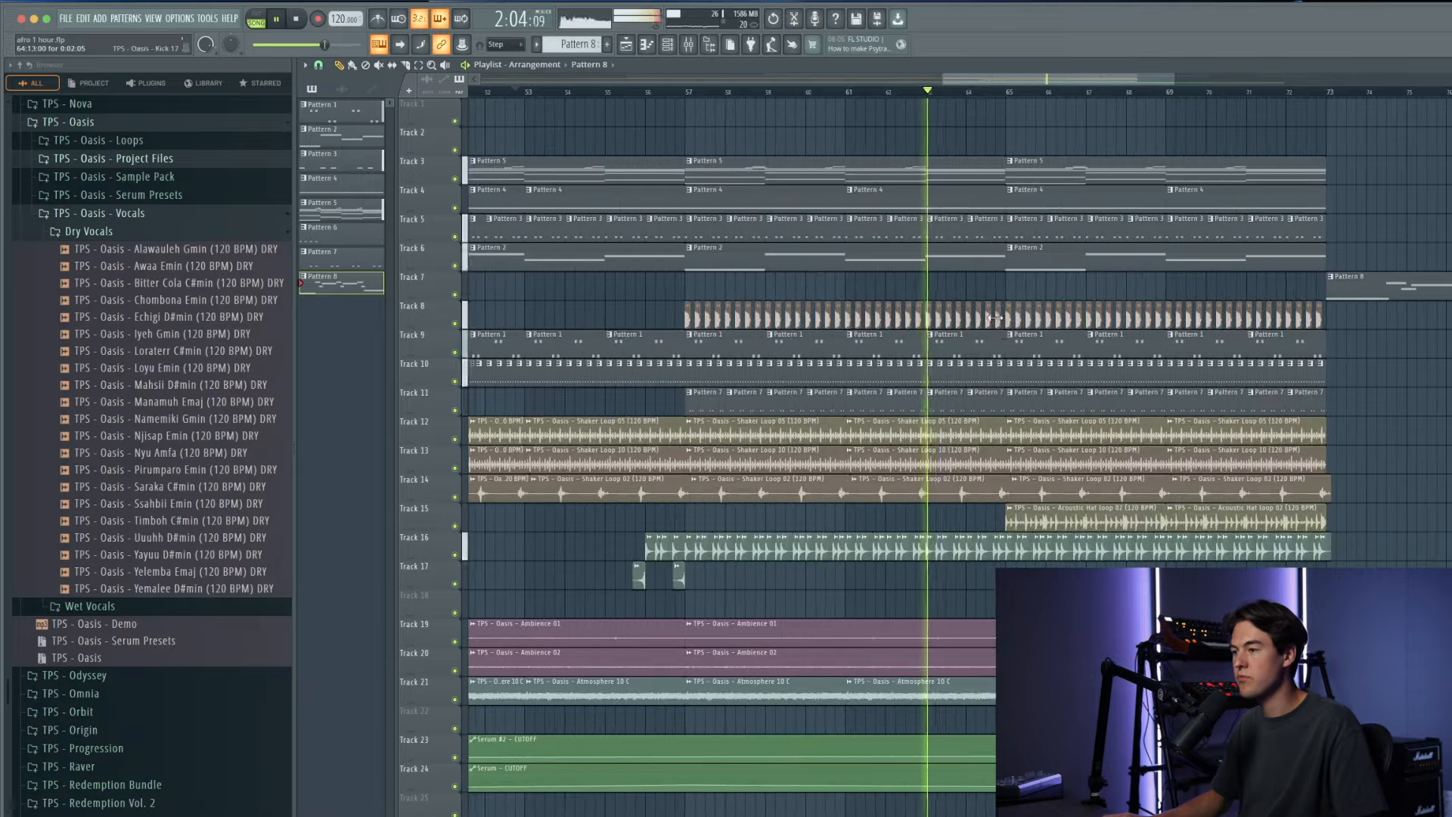
scroll(1180, 292, up, 3)
scroll(1184, 291, down, 3)
Step: Select all pattern, loop and ambience clips between bars 57 and 73 and duplicate them directly after, from bar 73
drag(1159, 692, 841, 618)
scroll(873, 621, up, 2)
drag(1197, 548, 778, 316)
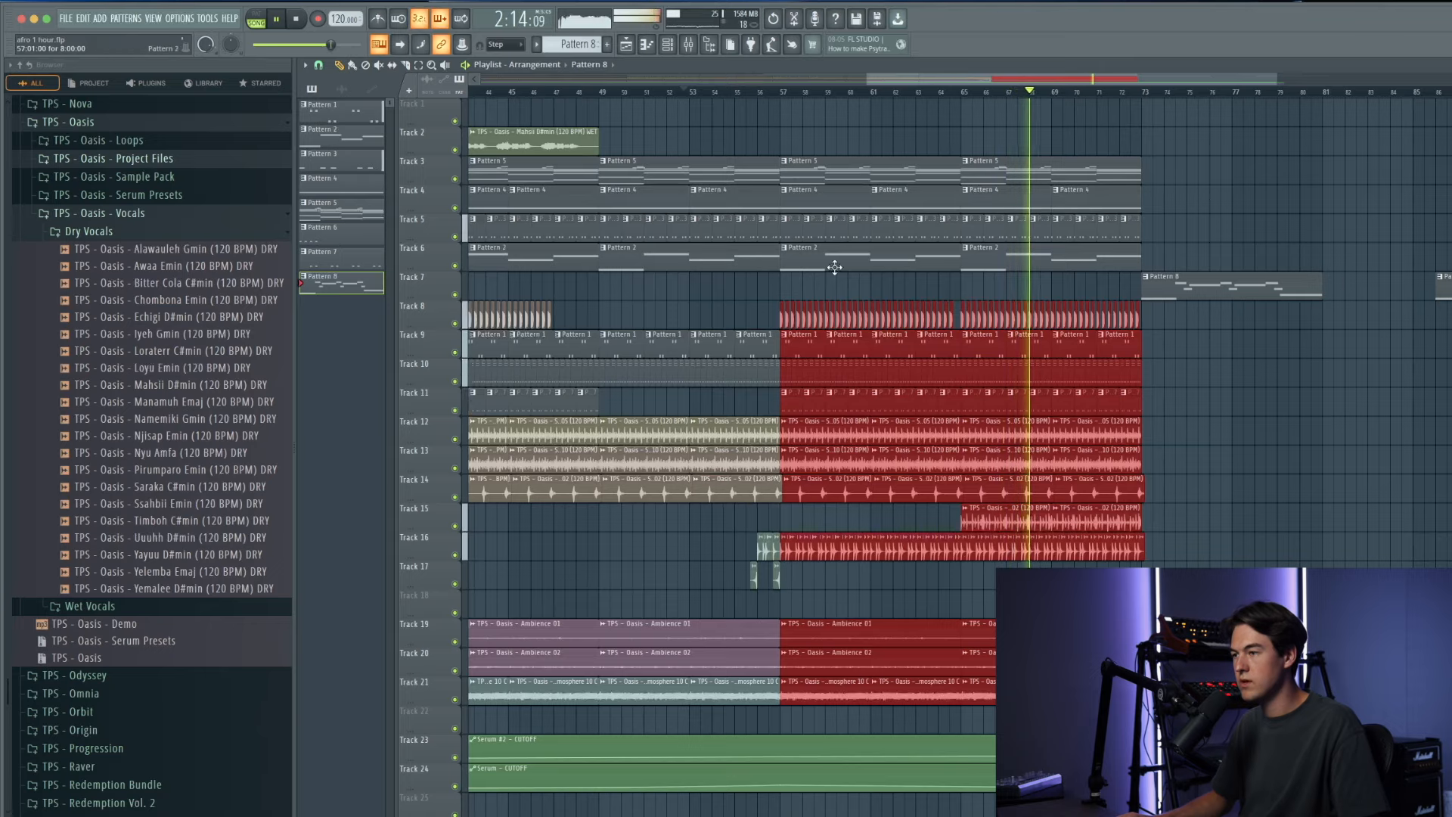
drag(838, 251, 948, 184)
key(ctrl+b)
Step: Delete the Track 8 kicks in bar 72, deselect the duplicated clips and place Pattern 8 on Track 7 at bar 81
scroll(1119, 321, up, 1)
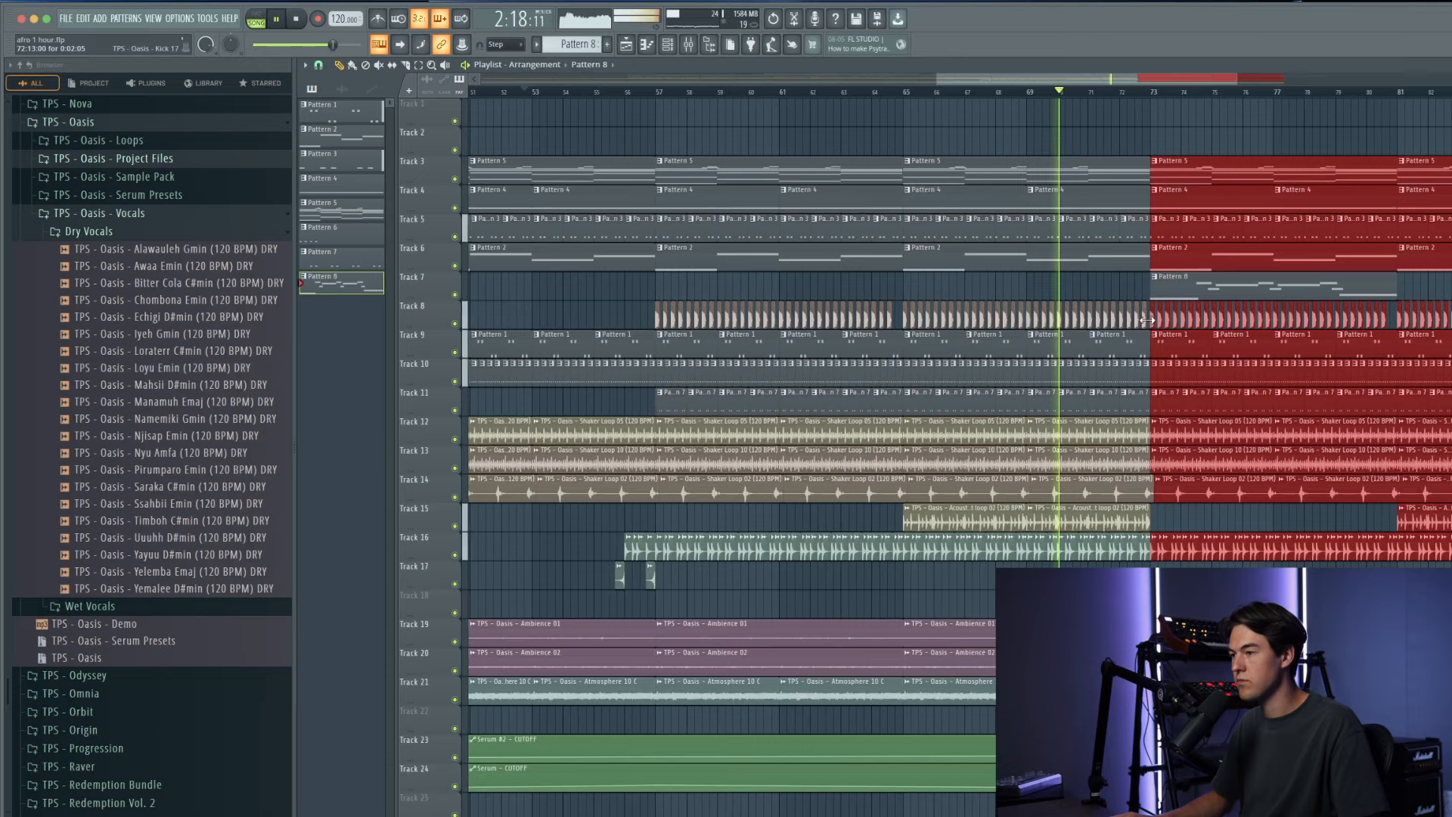
scroll(1101, 314, down, 2)
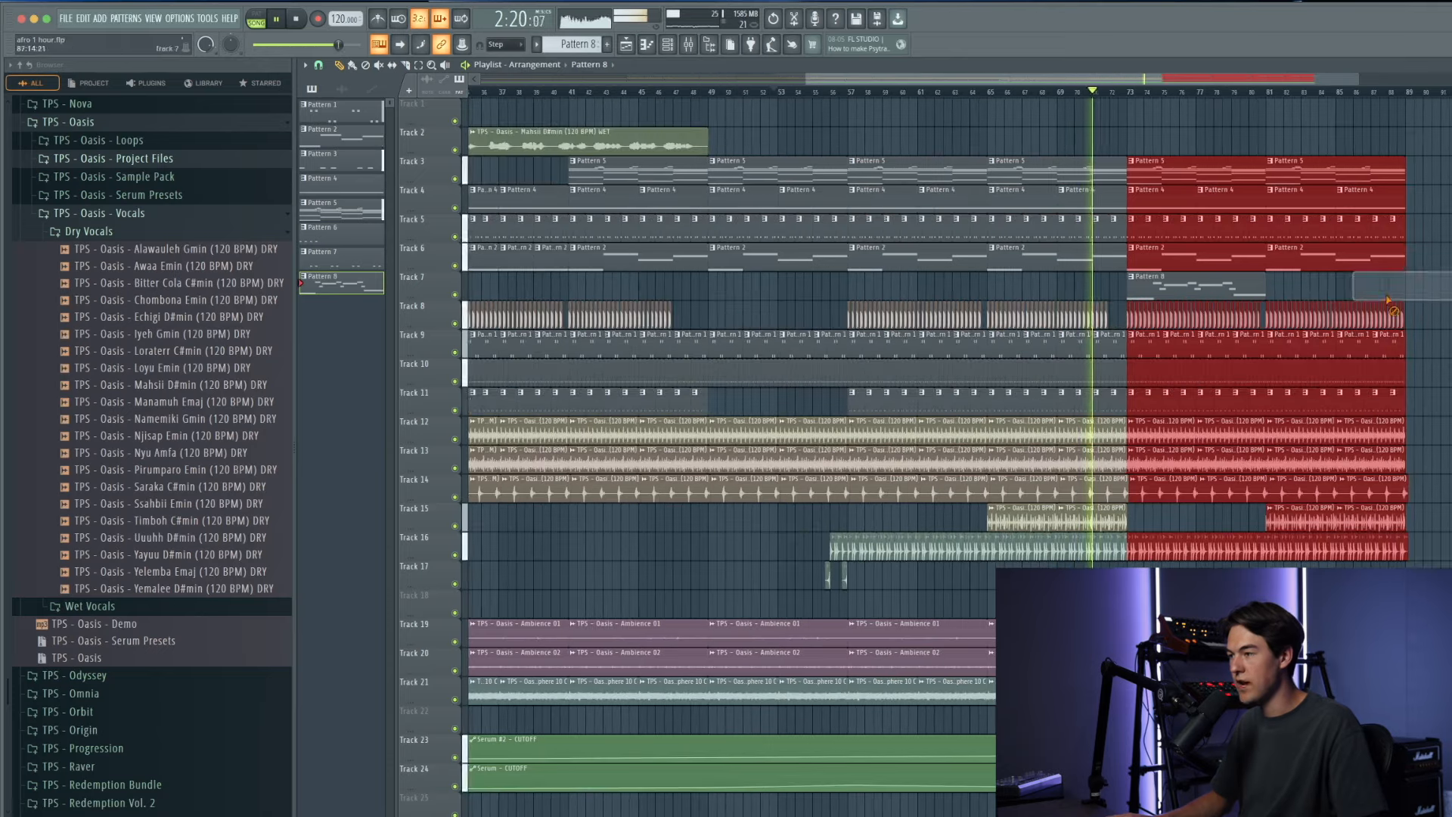
key(ctrl+d)
click(1281, 284)
scroll(1281, 287, up, 2)
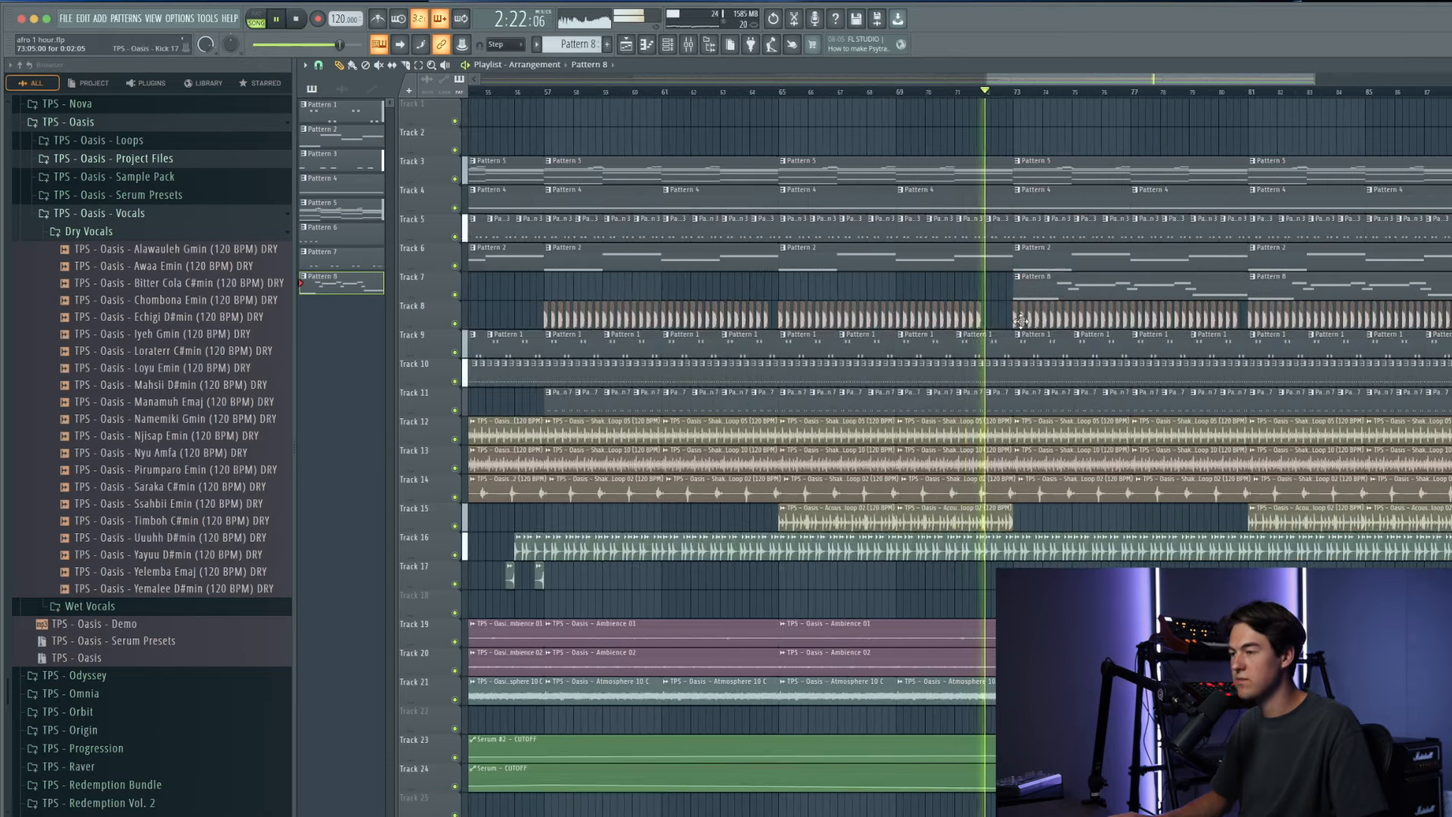
Step: Place a copy of the reversed Tom 07 clip on Track 17 ending at bar 73
click(539, 579)
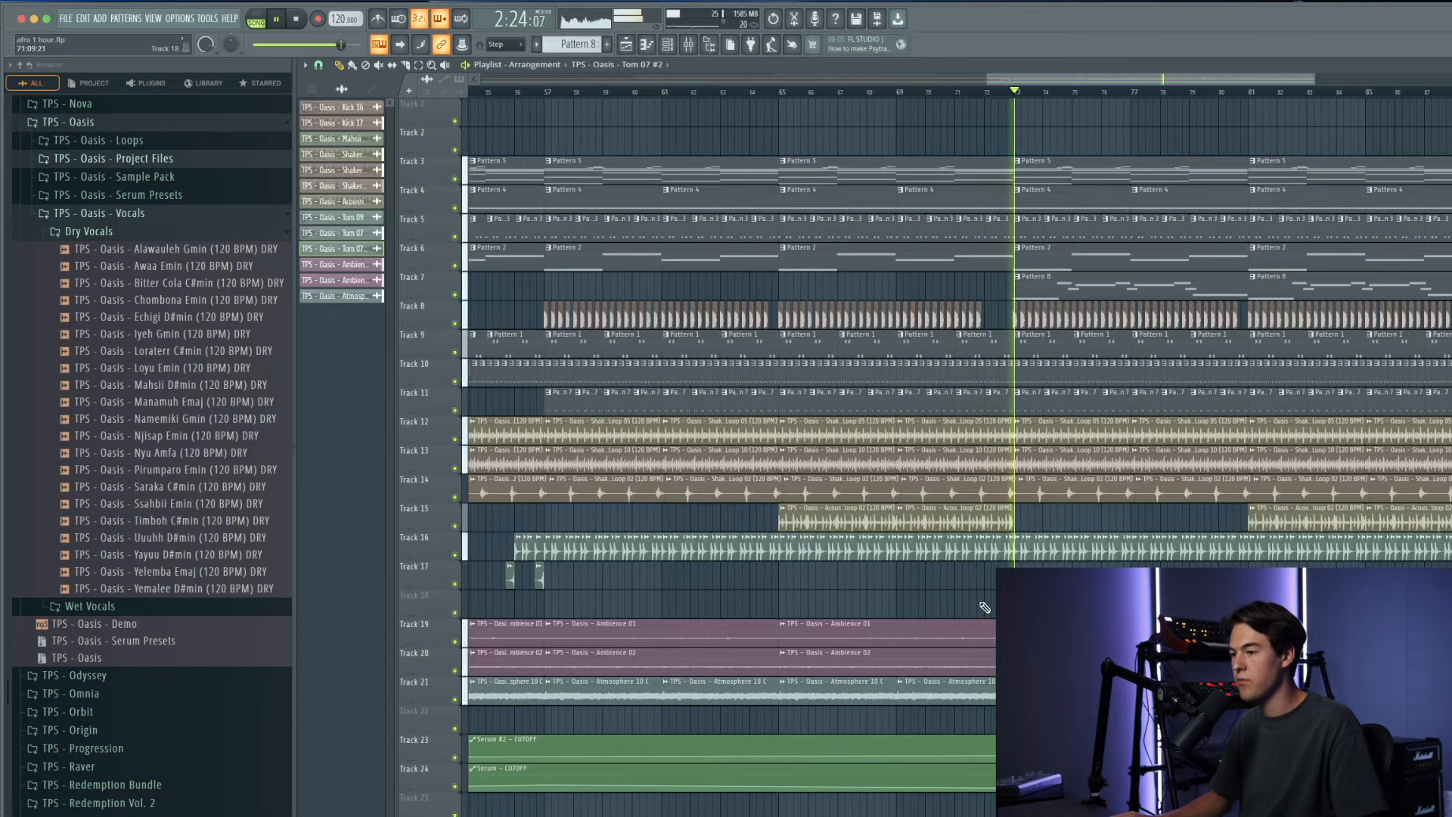
scroll(1000, 579, up, 3)
drag(1001, 579, 1017, 579)
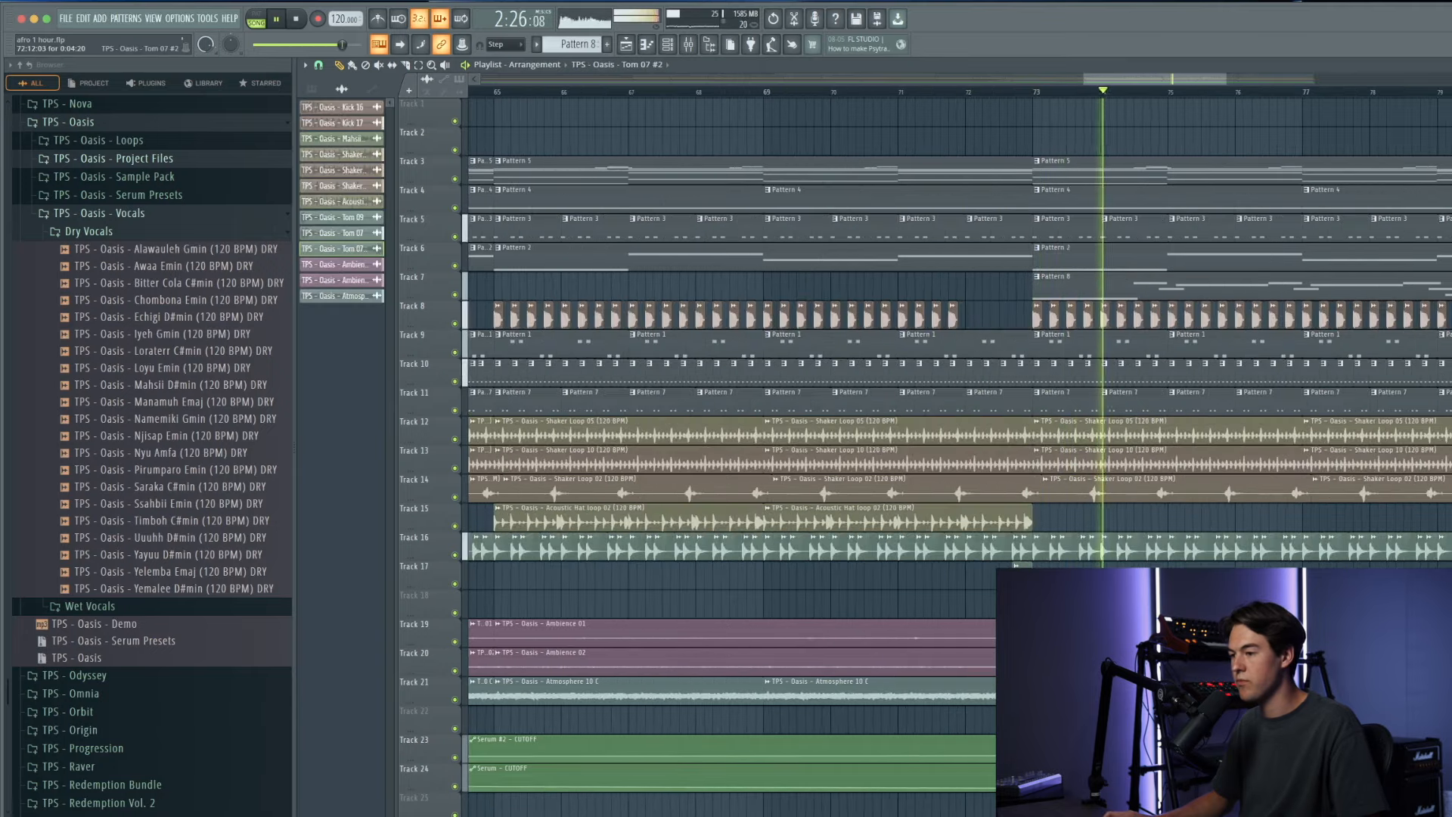
scroll(1017, 578, up, 4)
Step: Fill the Track 15 acoustic hat loop gap from bar 73 to 81 and insert an empty track above the kick track
scroll(961, 521, down, 5)
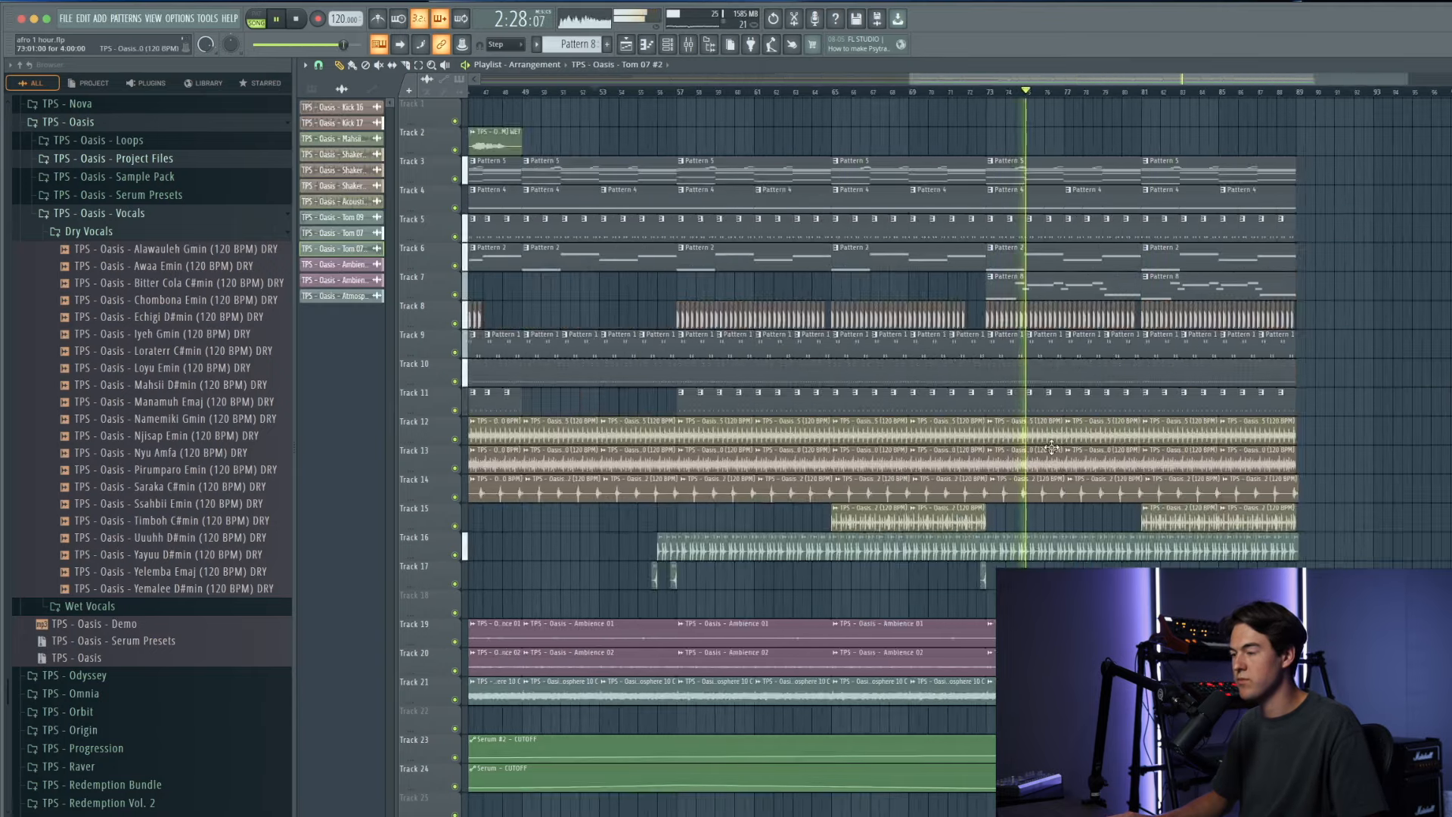
scroll(1051, 447, down, 3)
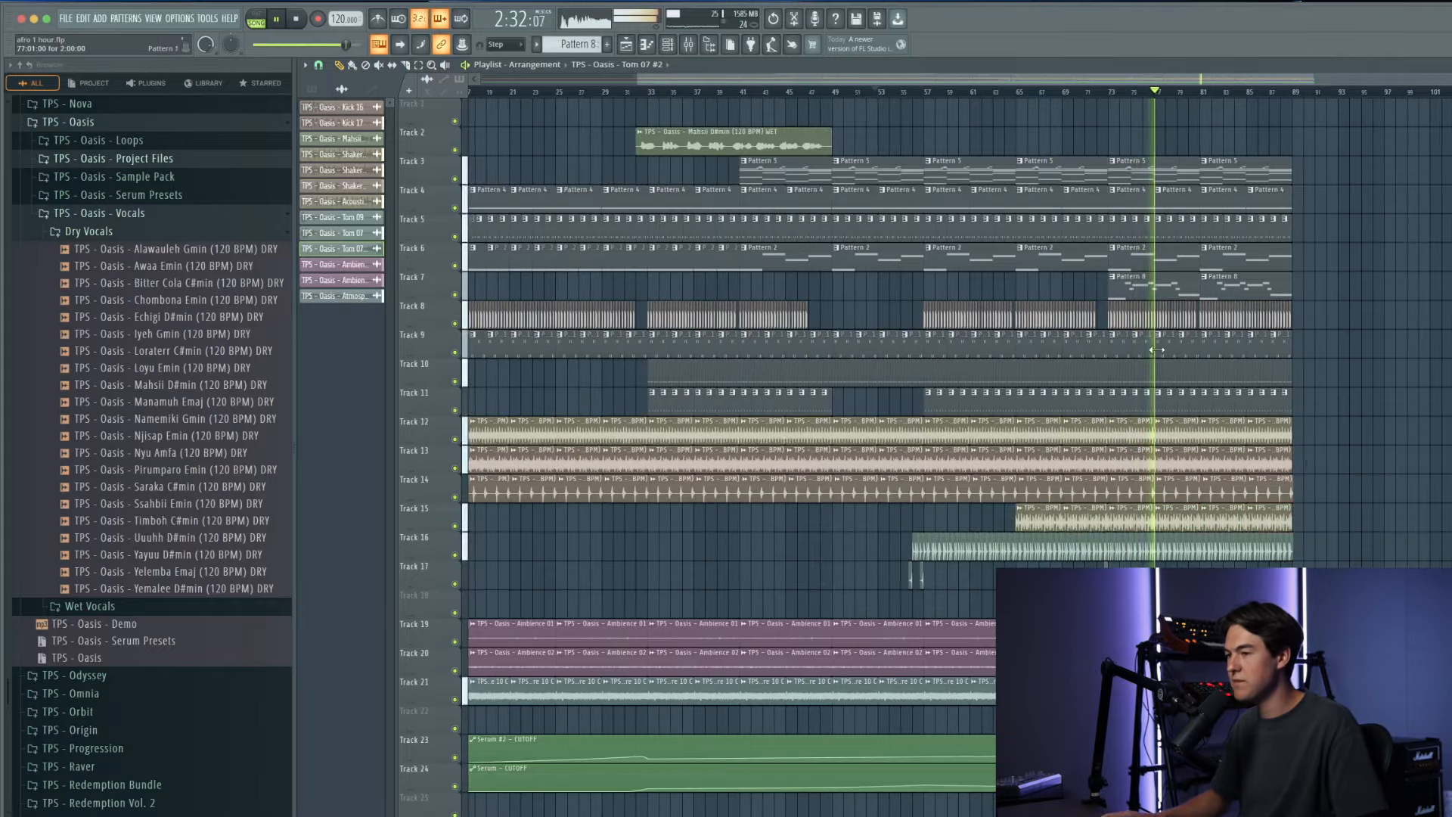
right_click(430, 305)
click(482, 560)
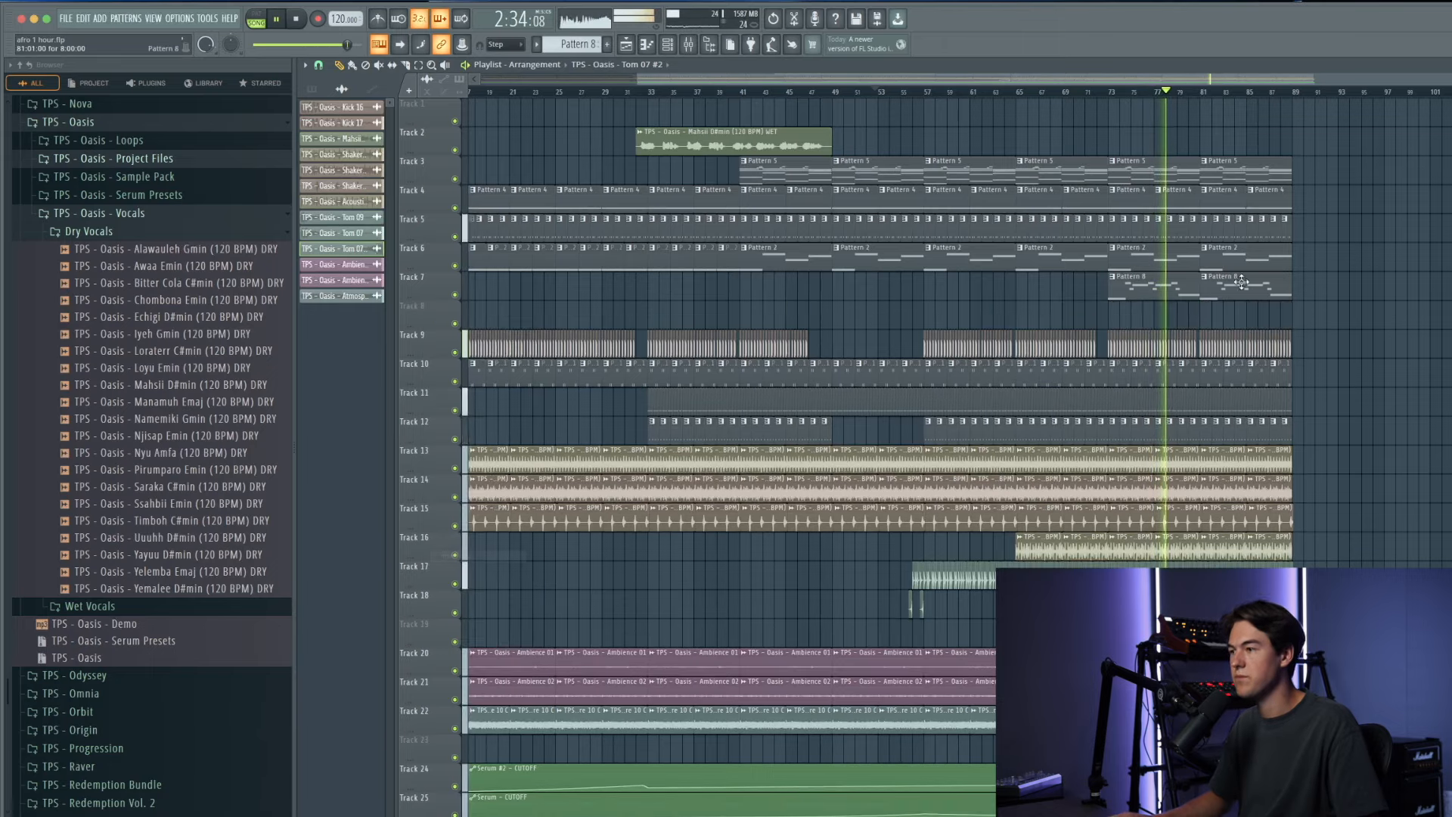
Step: Try the Mahsii D#min WET vocal on Track 2 from bar 72, repeated once right after, and play it back
click(1102, 94)
scroll(1103, 99, up, 3)
scroll(1100, 146, down, 2)
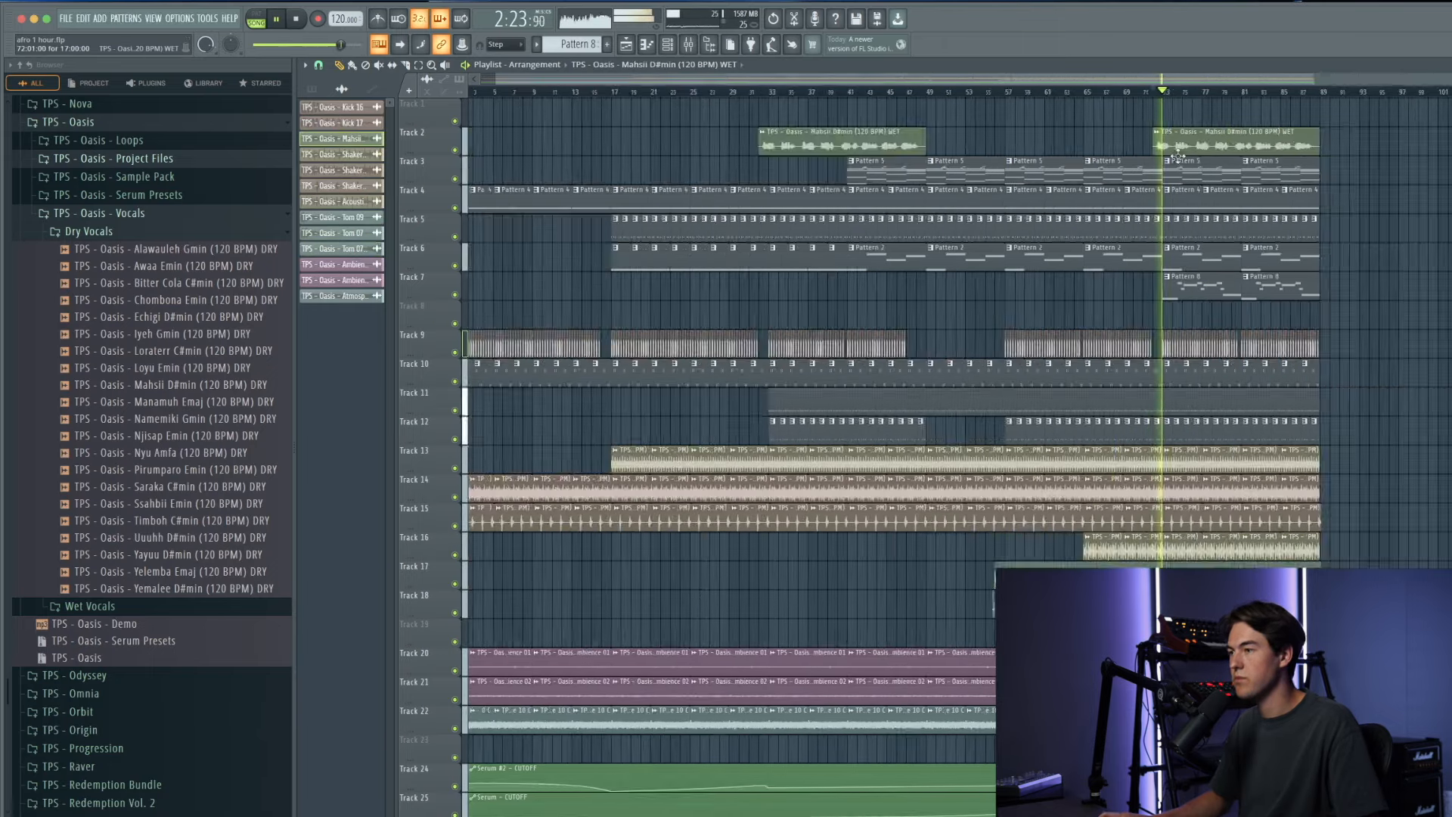
scroll(1104, 146, down, 1)
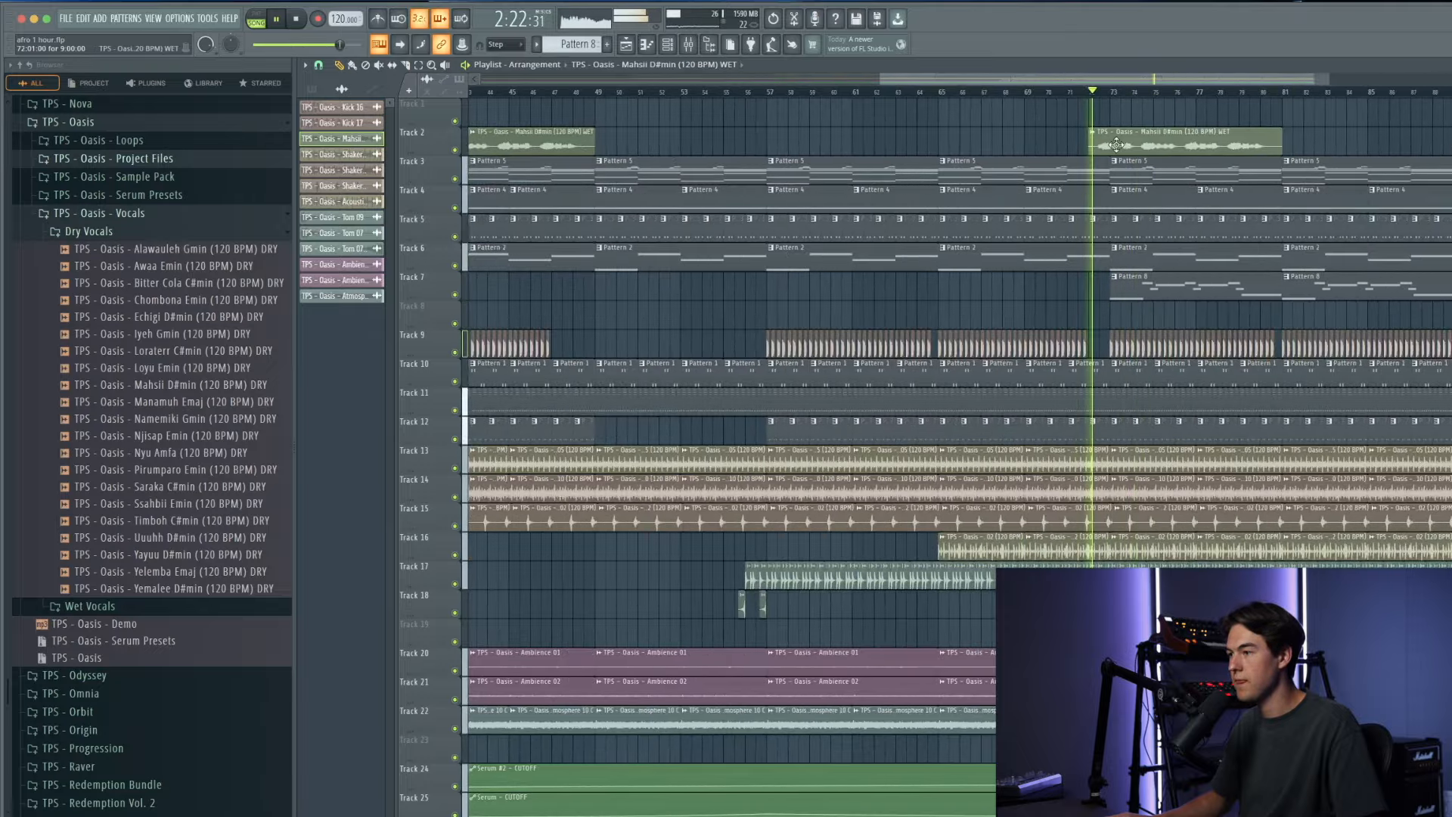
scroll(1218, 151, down, 3)
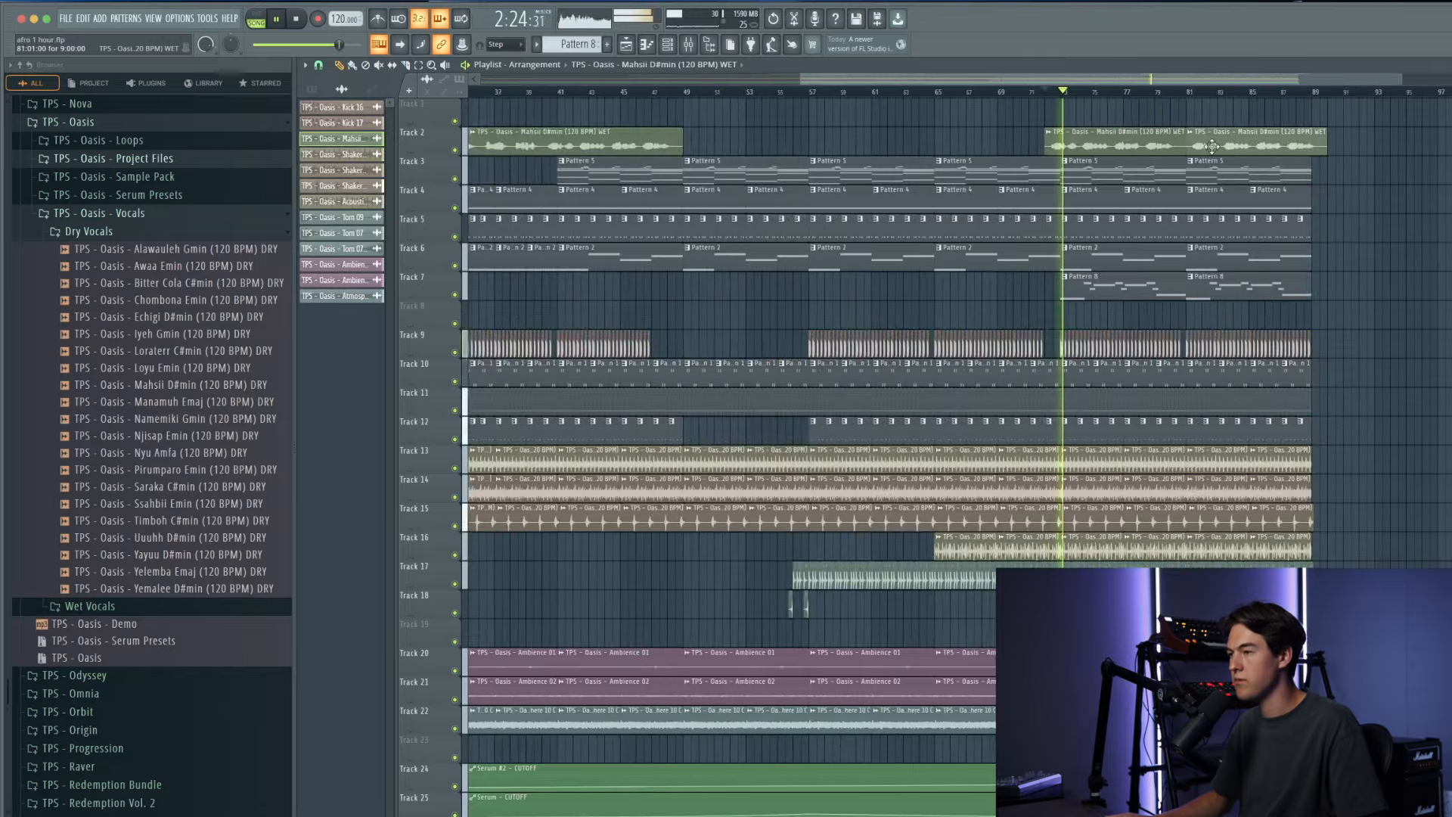
scroll(1210, 152, up, 6)
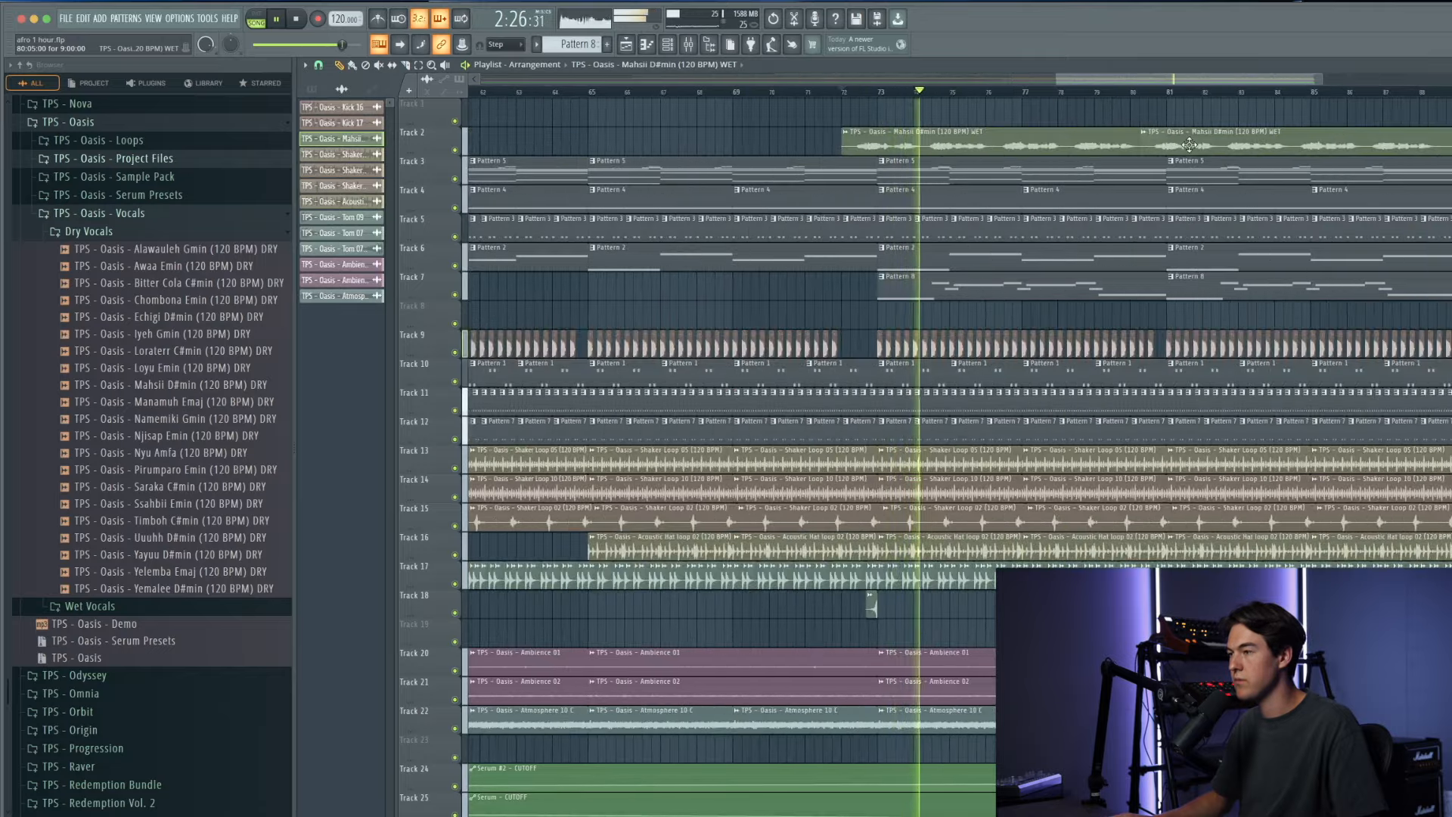
scroll(1193, 143, down, 6)
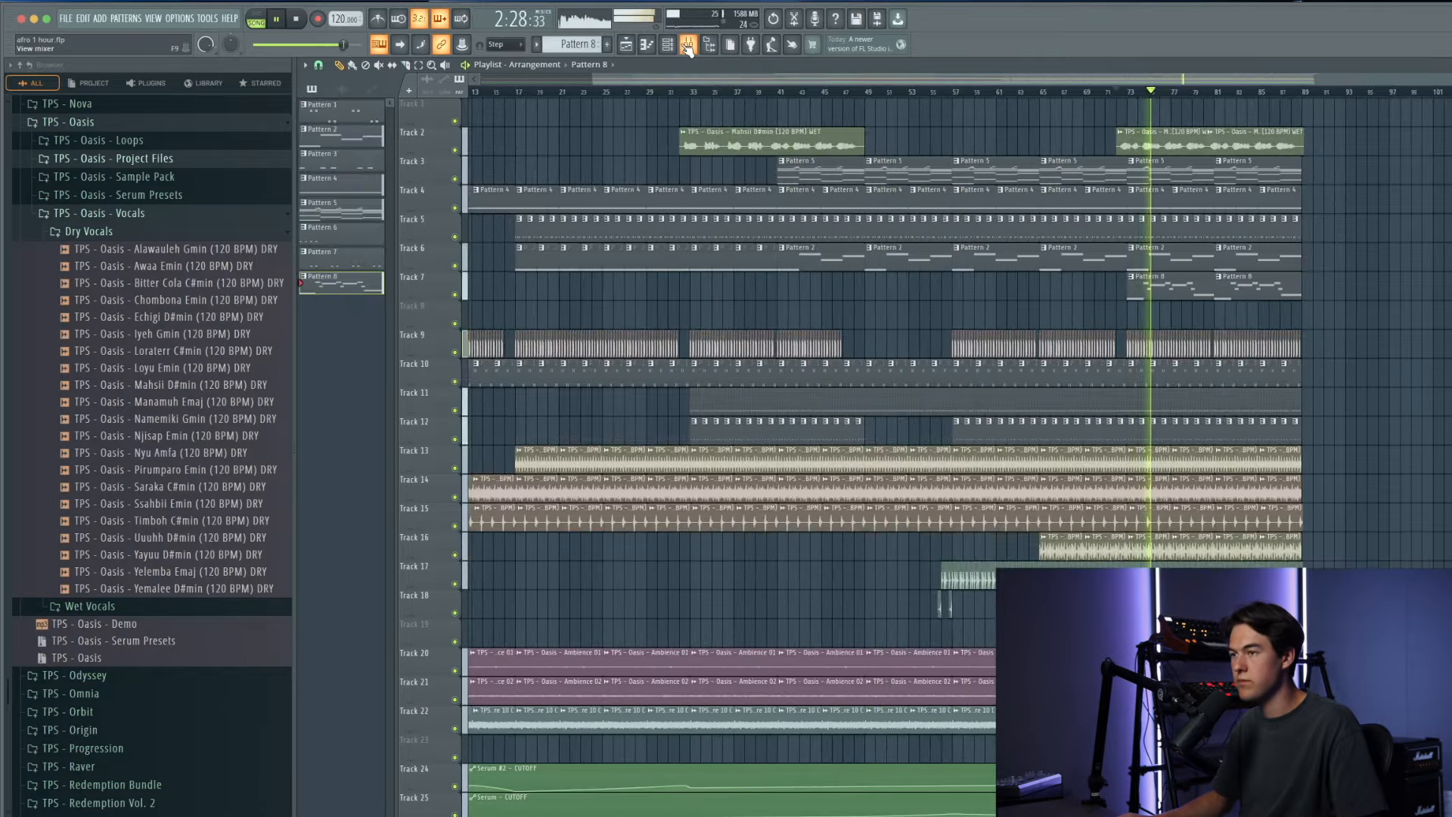
Step: Check the mixer levels during playback and remove the vocal clips on Track 2 that start at bar 72
click(686, 45)
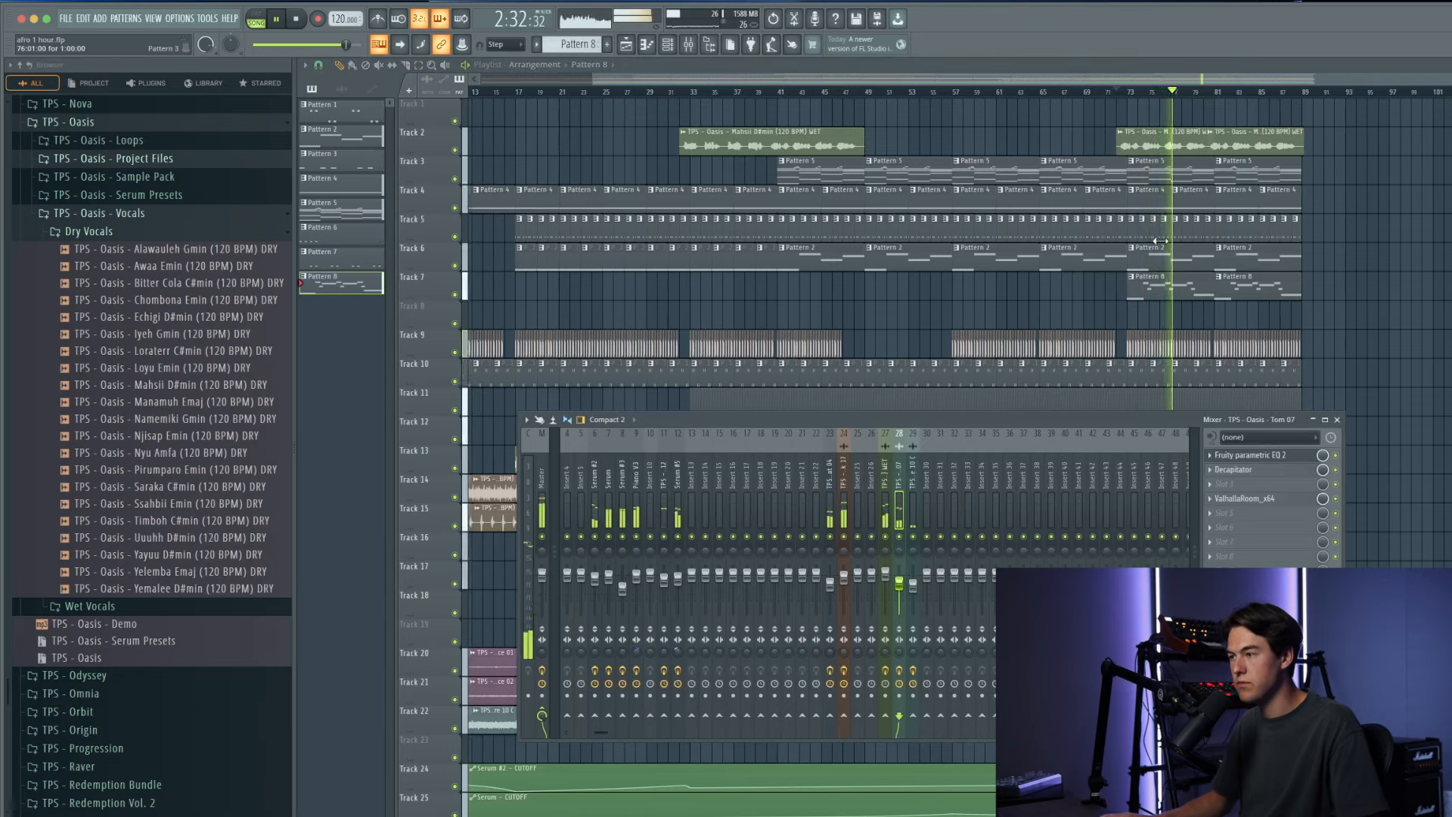
scroll(1185, 291, up, 2)
key(F9)
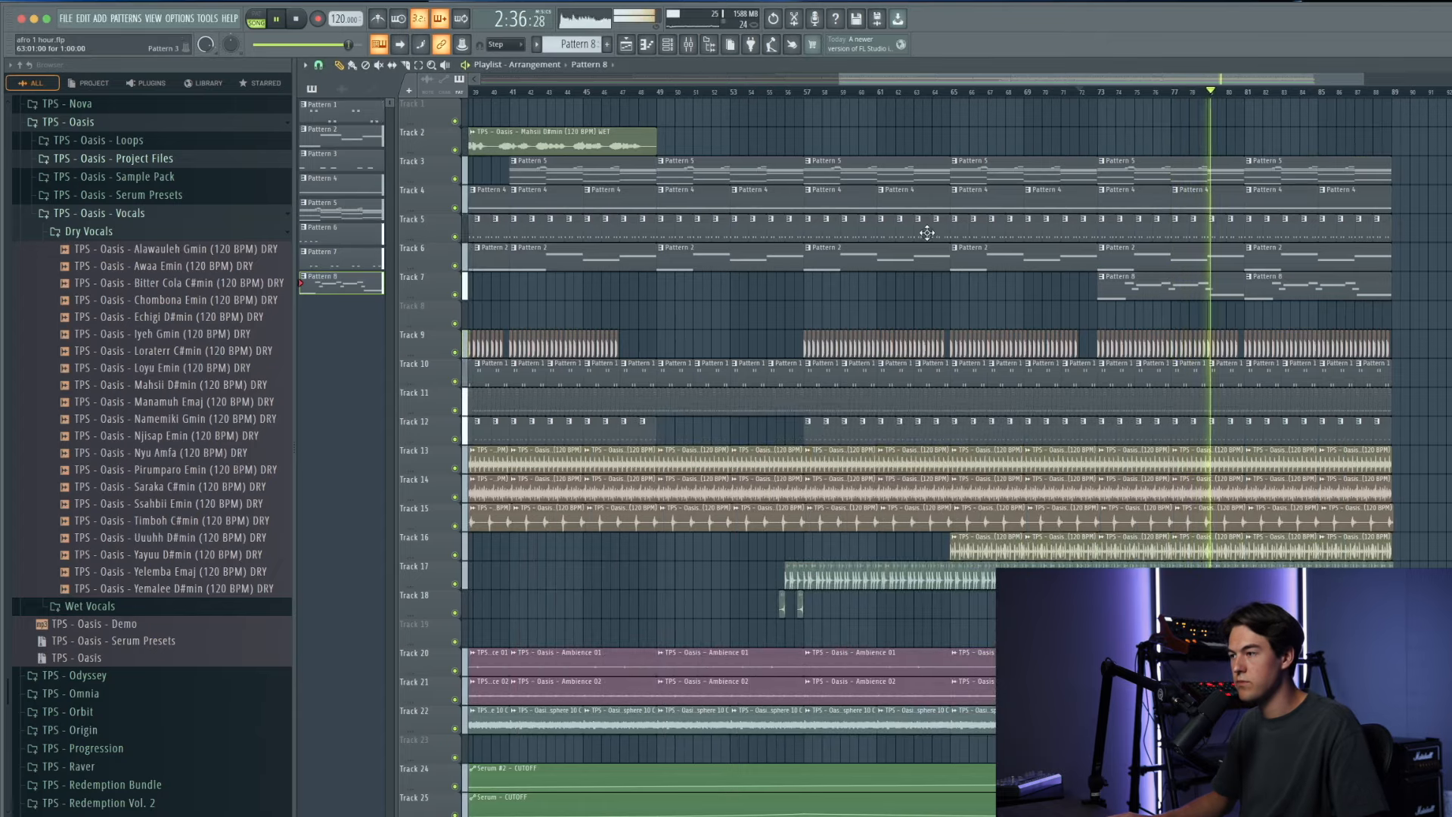
scroll(1030, 302, down, 2)
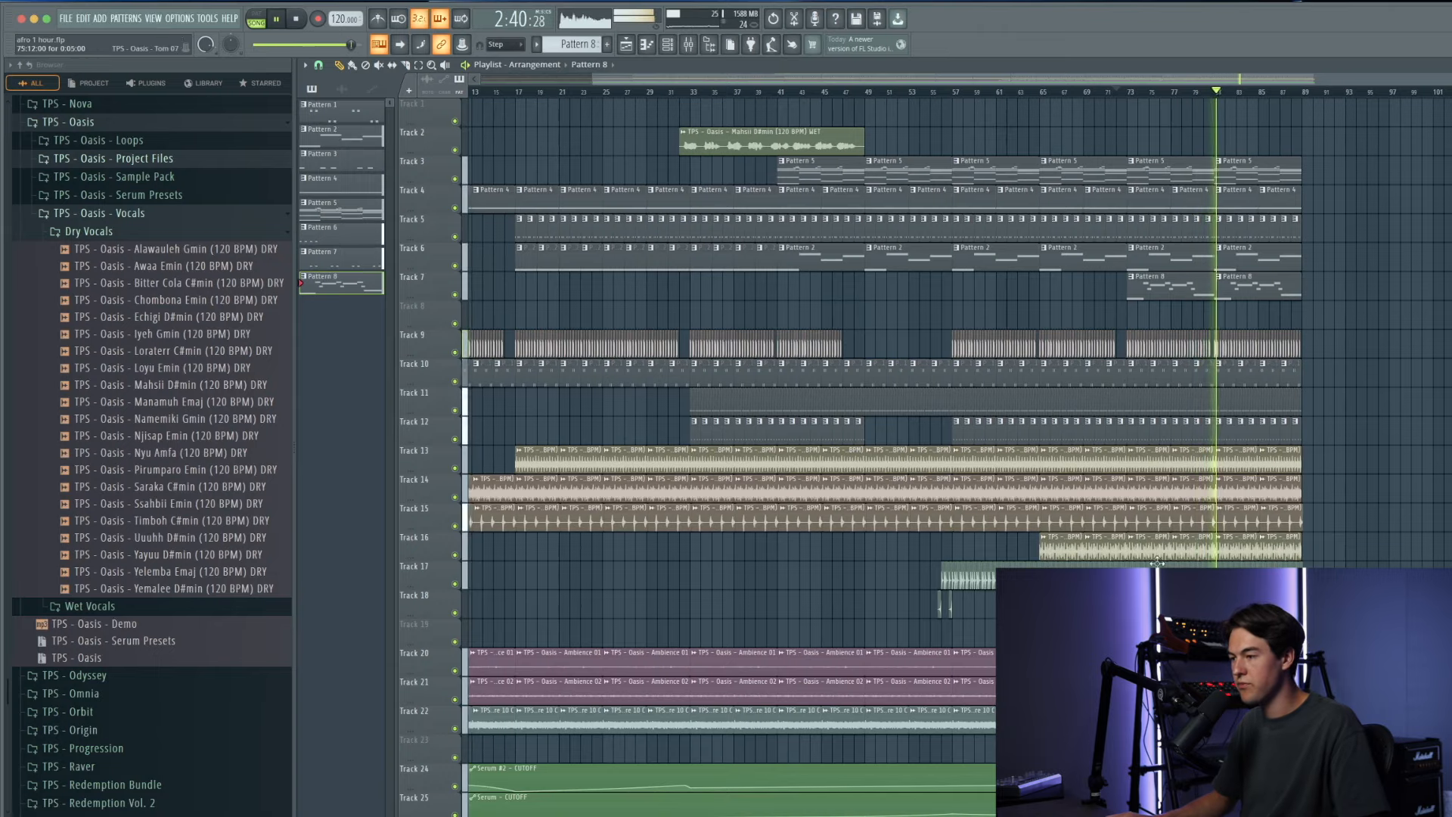
Step: Place a reversed Tom 07 clip on Track 18 leading into bar 81 and play back the transition
click(1126, 604)
scroll(1214, 605, up, 8)
key(space)
key(space)
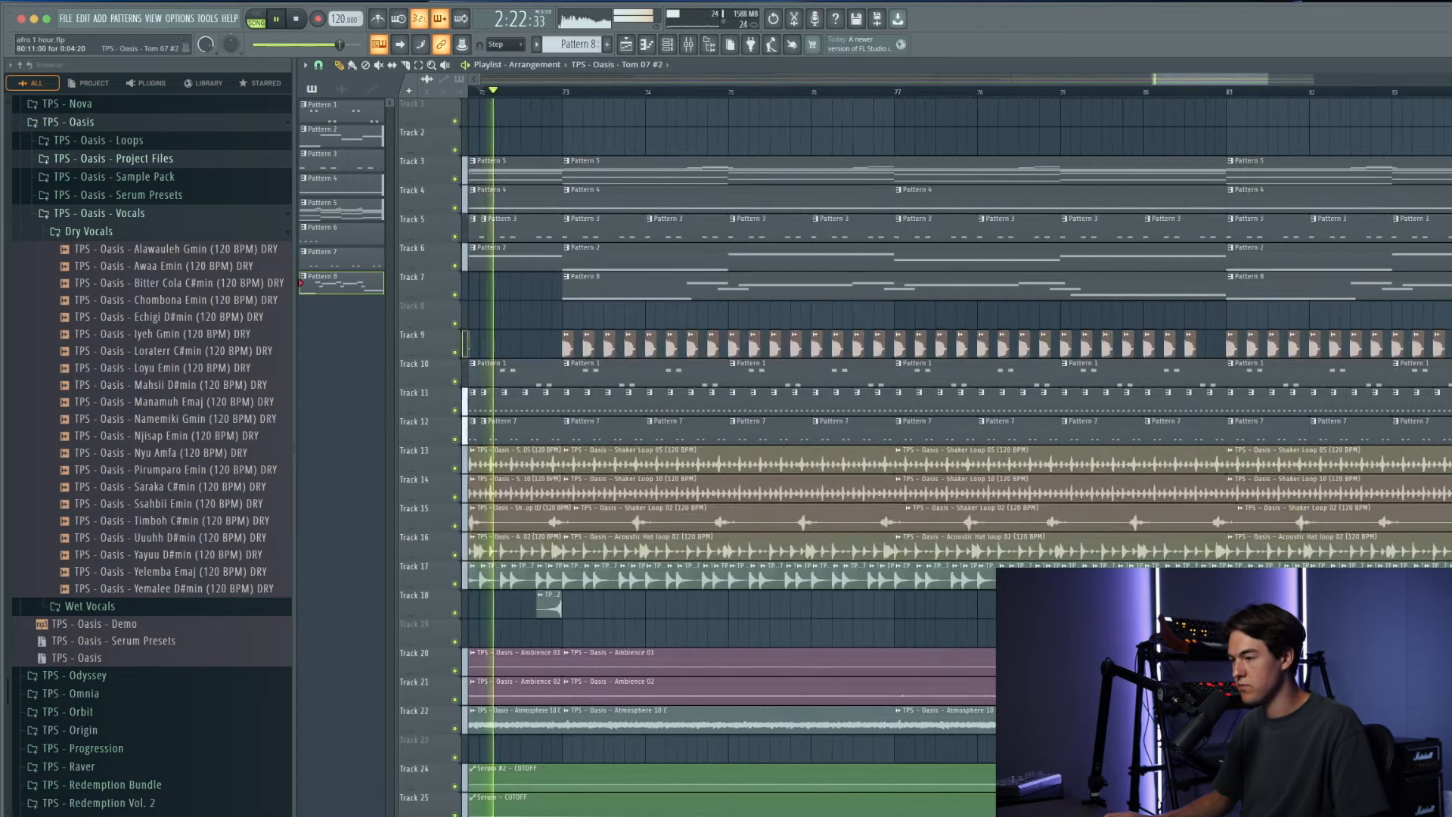
click(1197, 91)
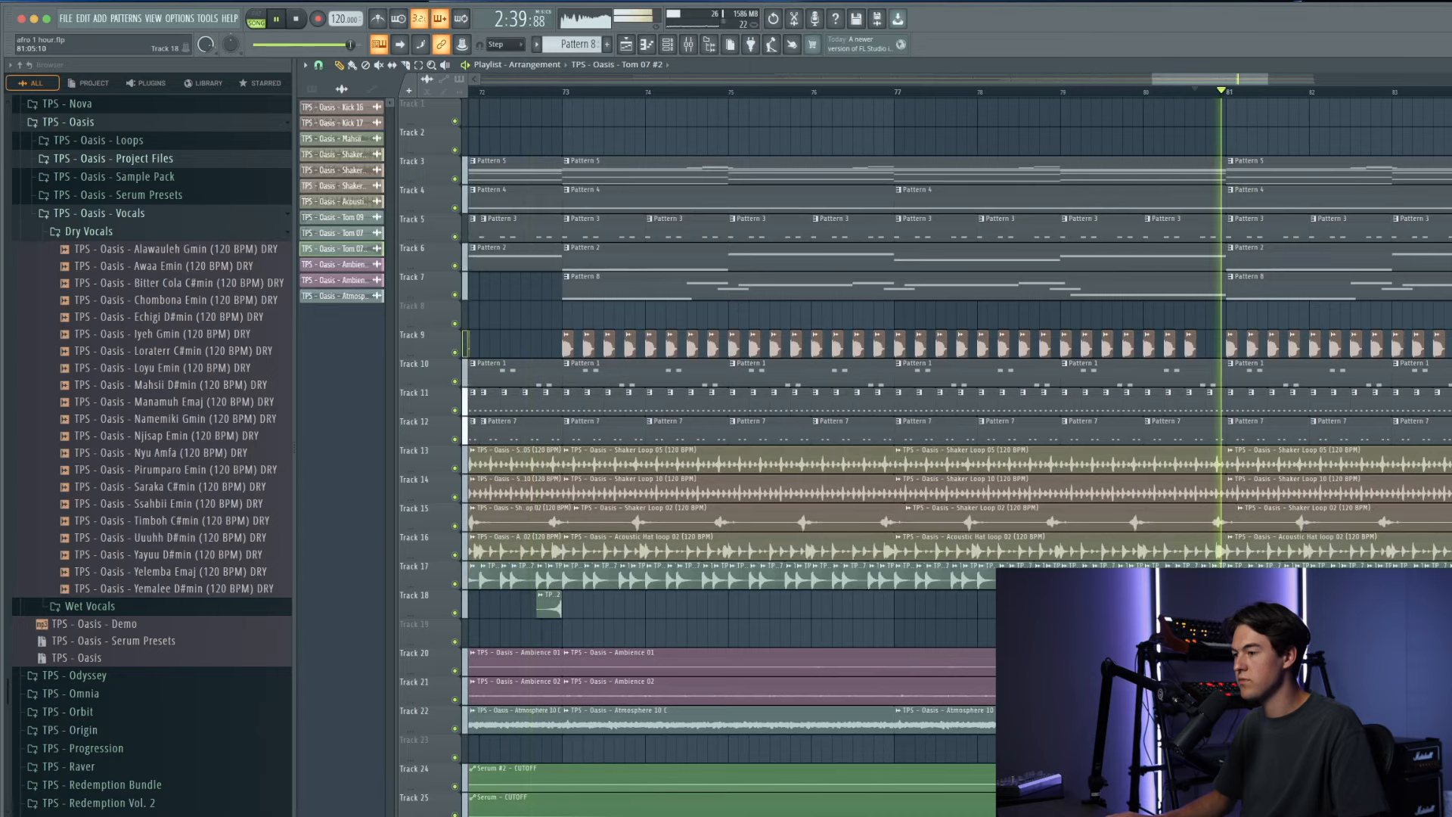
scroll(596, 139, down, 5)
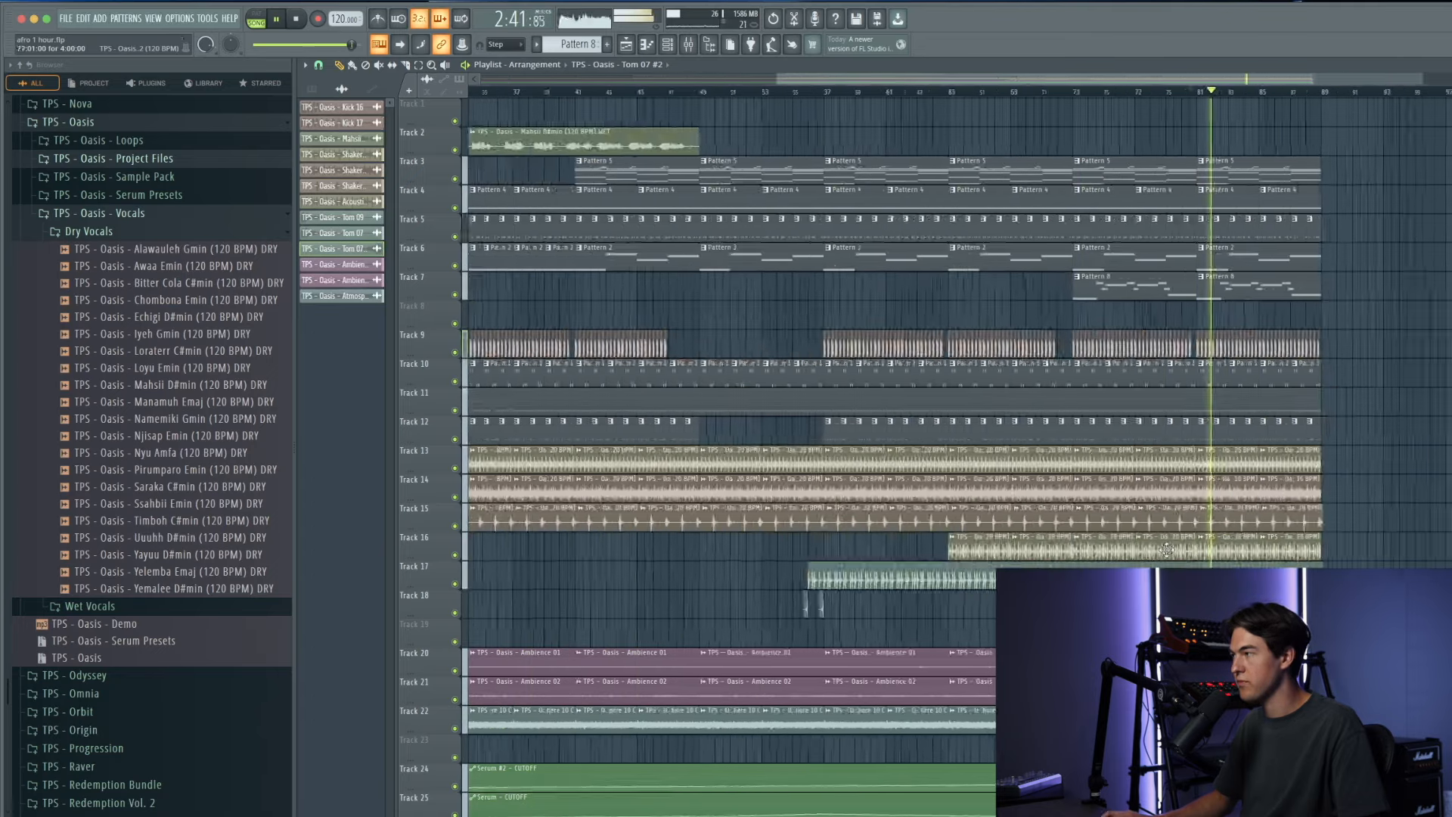
Step: Stop playback and insert an empty track directly below the kick track
key(space)
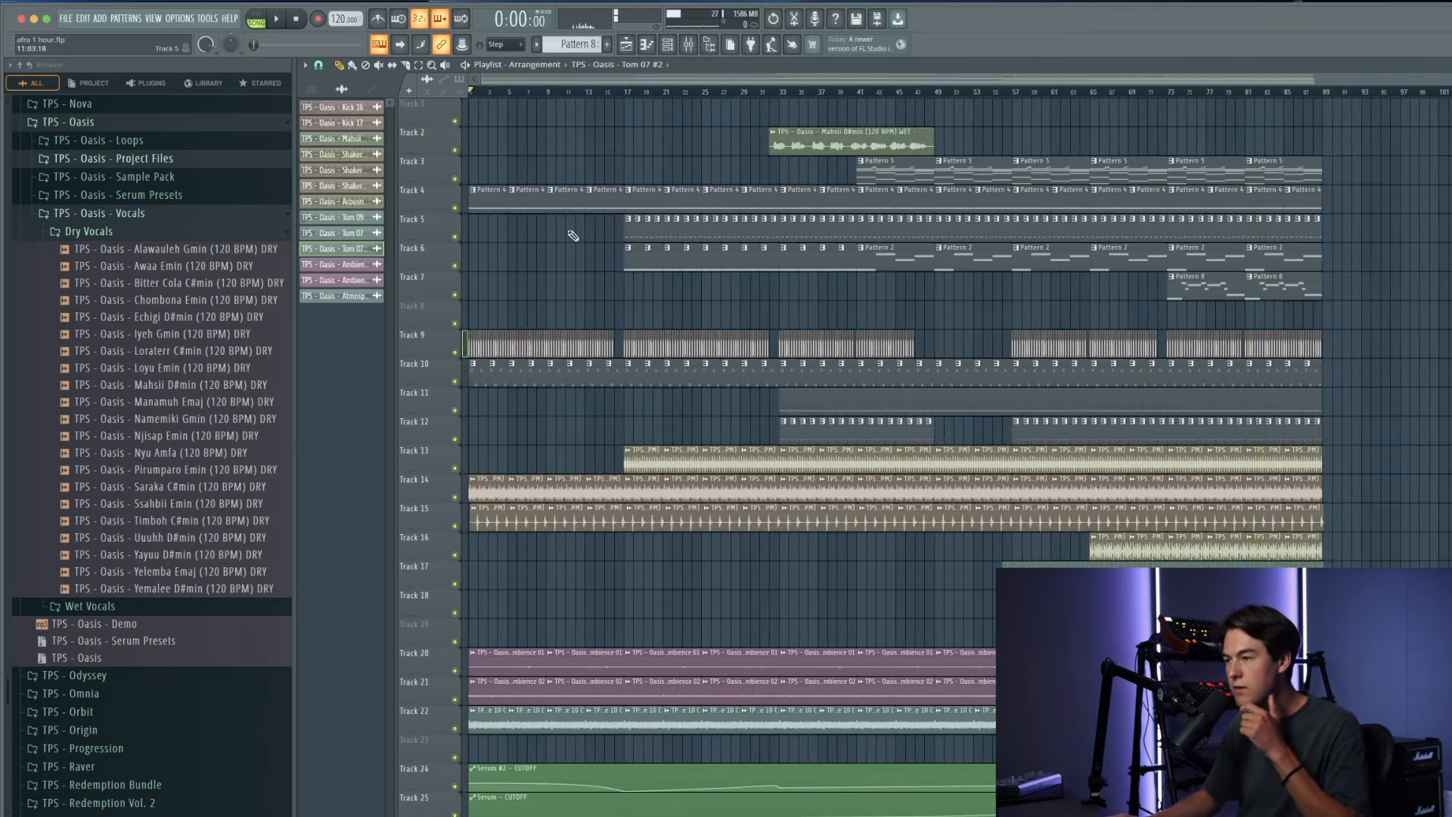
right_click(442, 360)
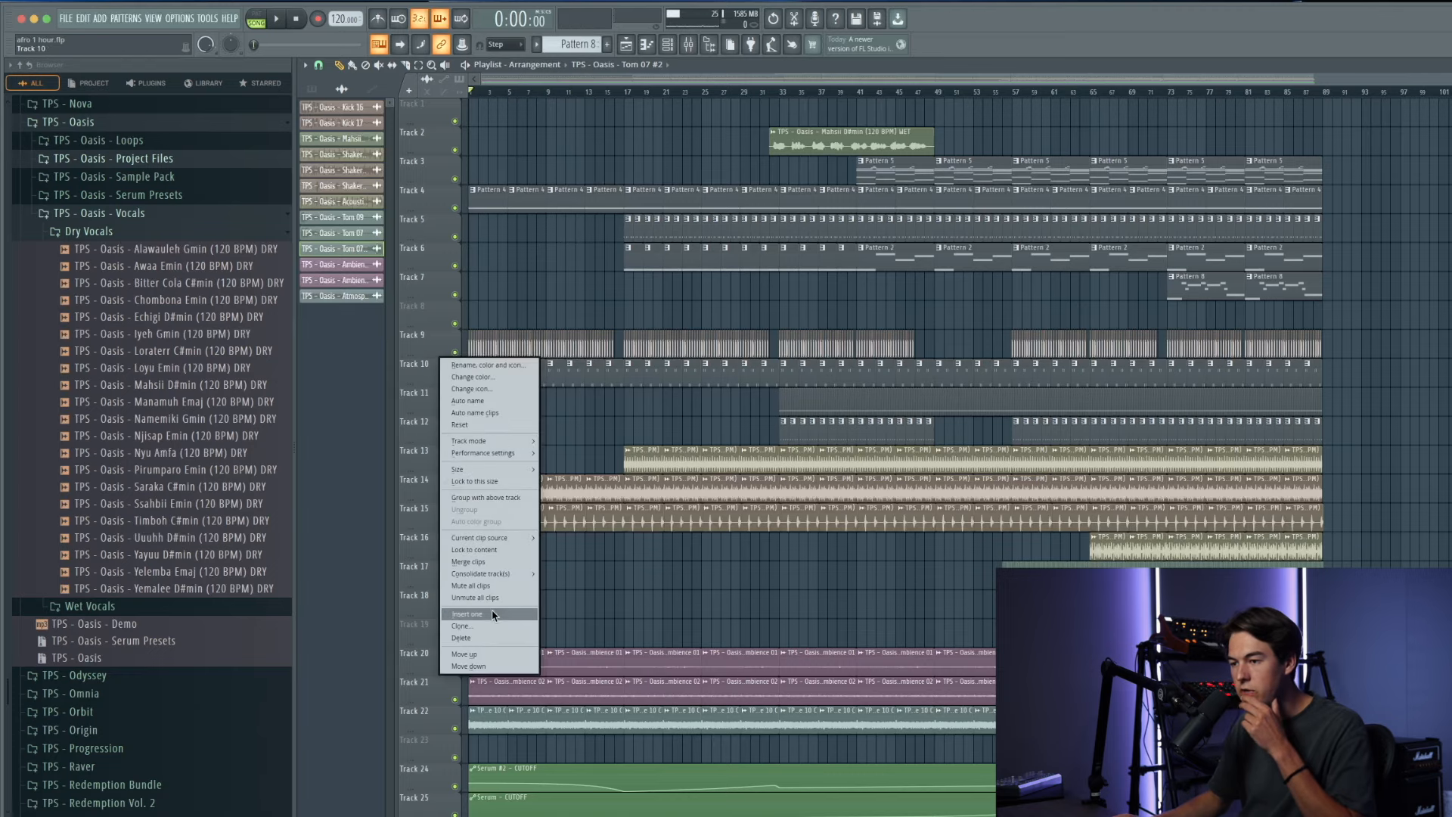
click(493, 615)
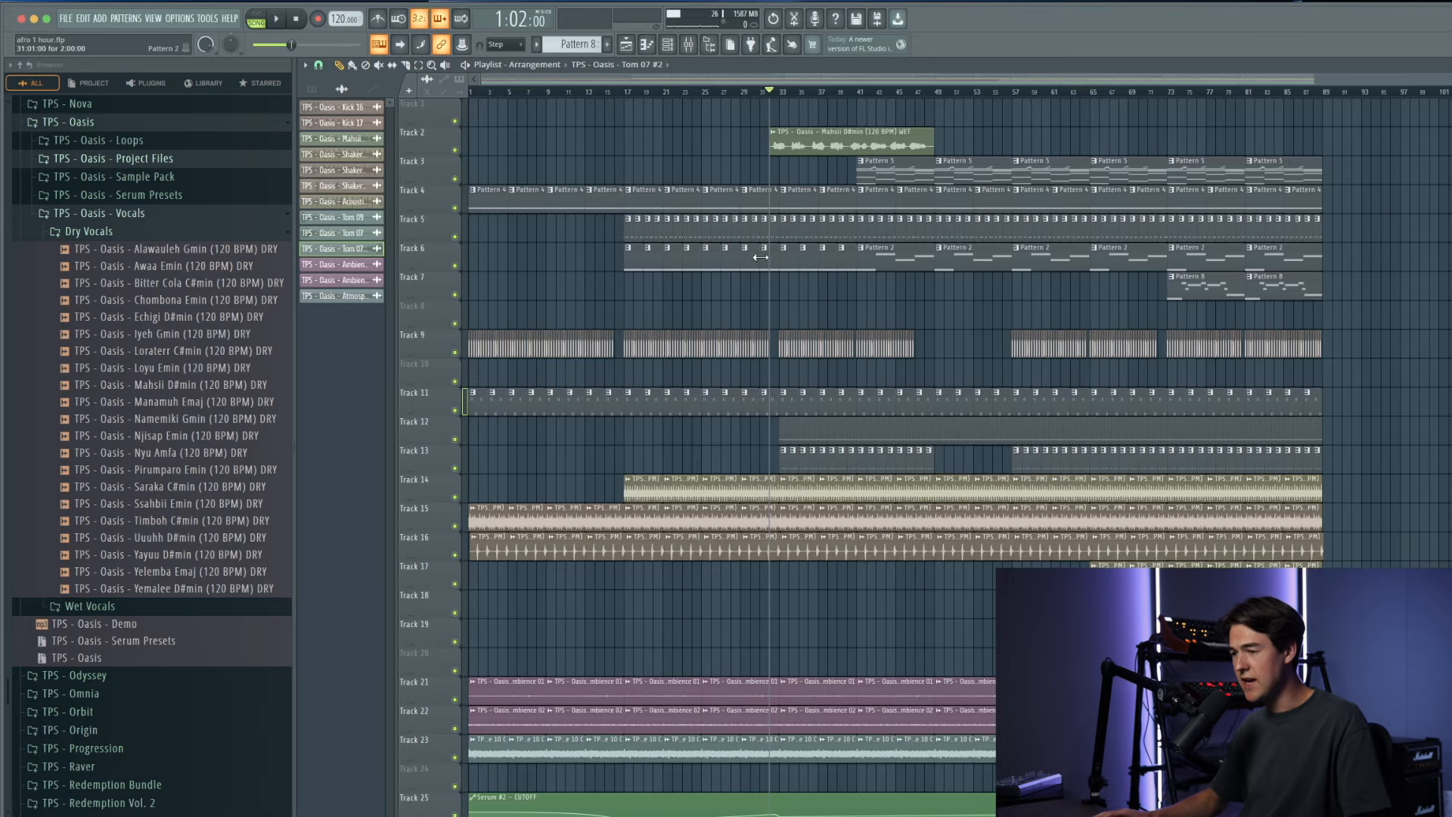
Step: Move the Mahsii vocal clip from Track 2 up to Track 1 and play back briefly from bar 32
drag(848, 140, 831, 106)
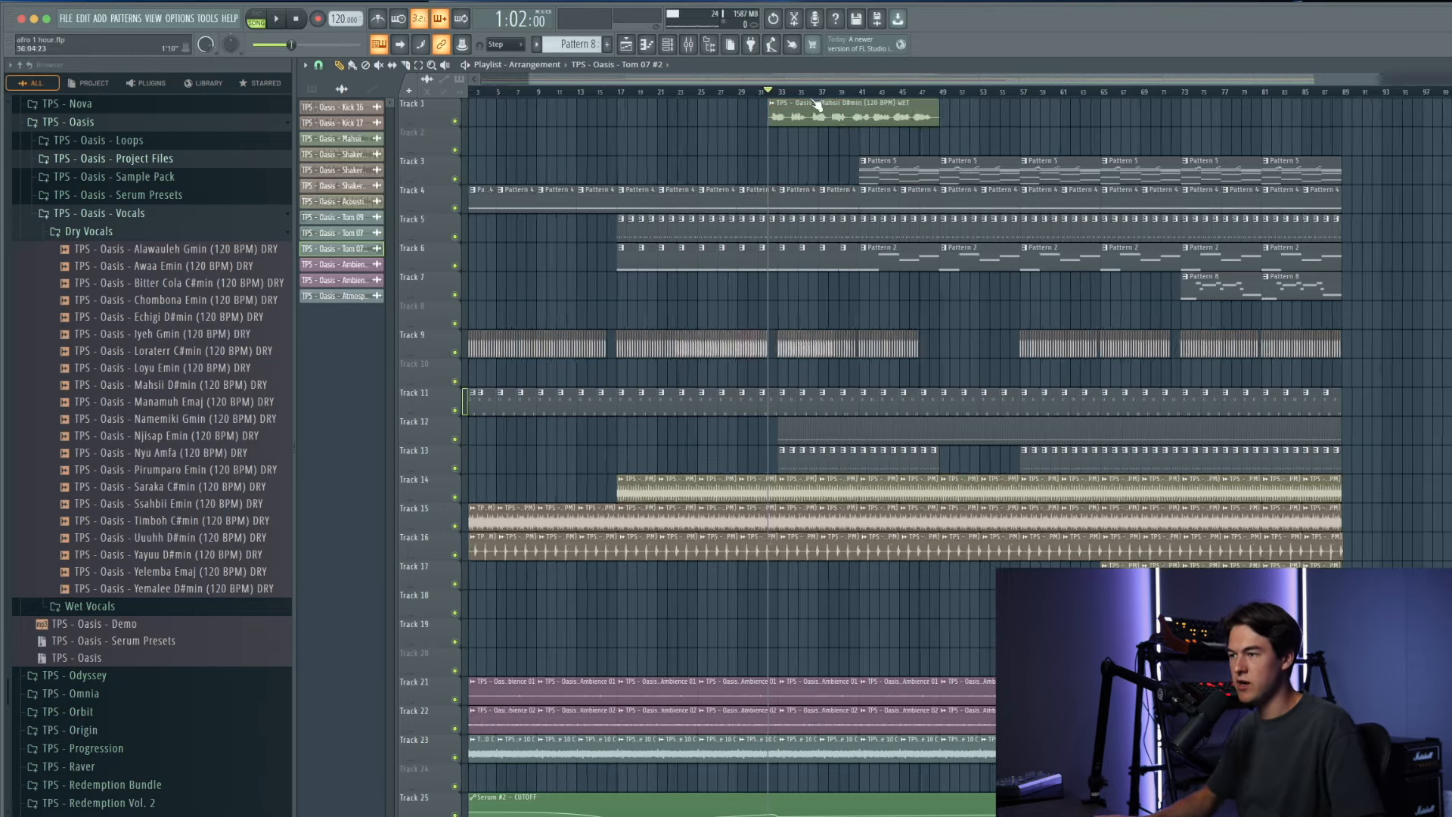
scroll(832, 102, up, 2)
key(space)
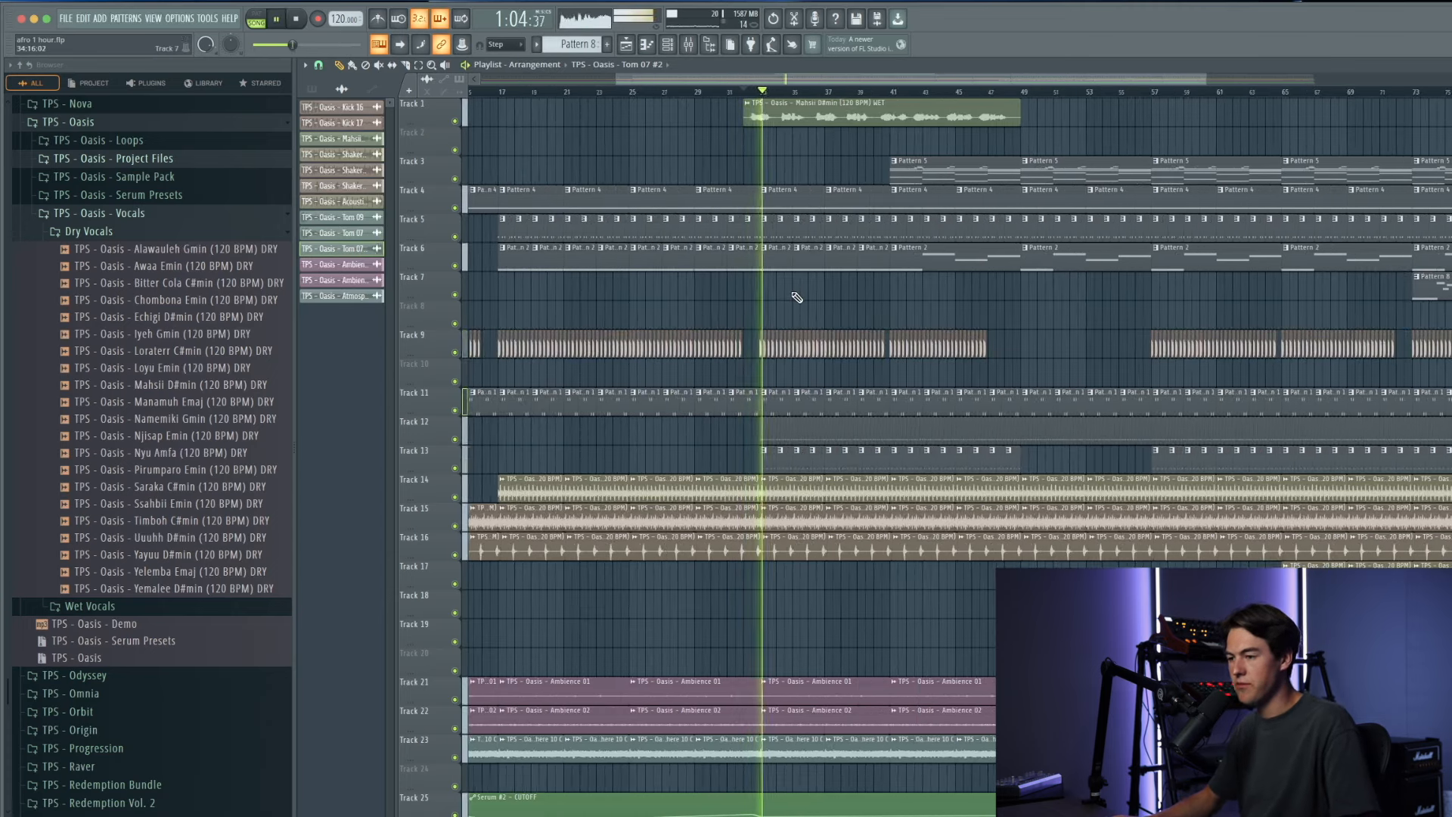
key(space)
Step: Add a second Fruity parametric EQ 2 in slot 2 of the Serum mixer insert with the 20Hz + 18kHz cut preset
click(798, 264)
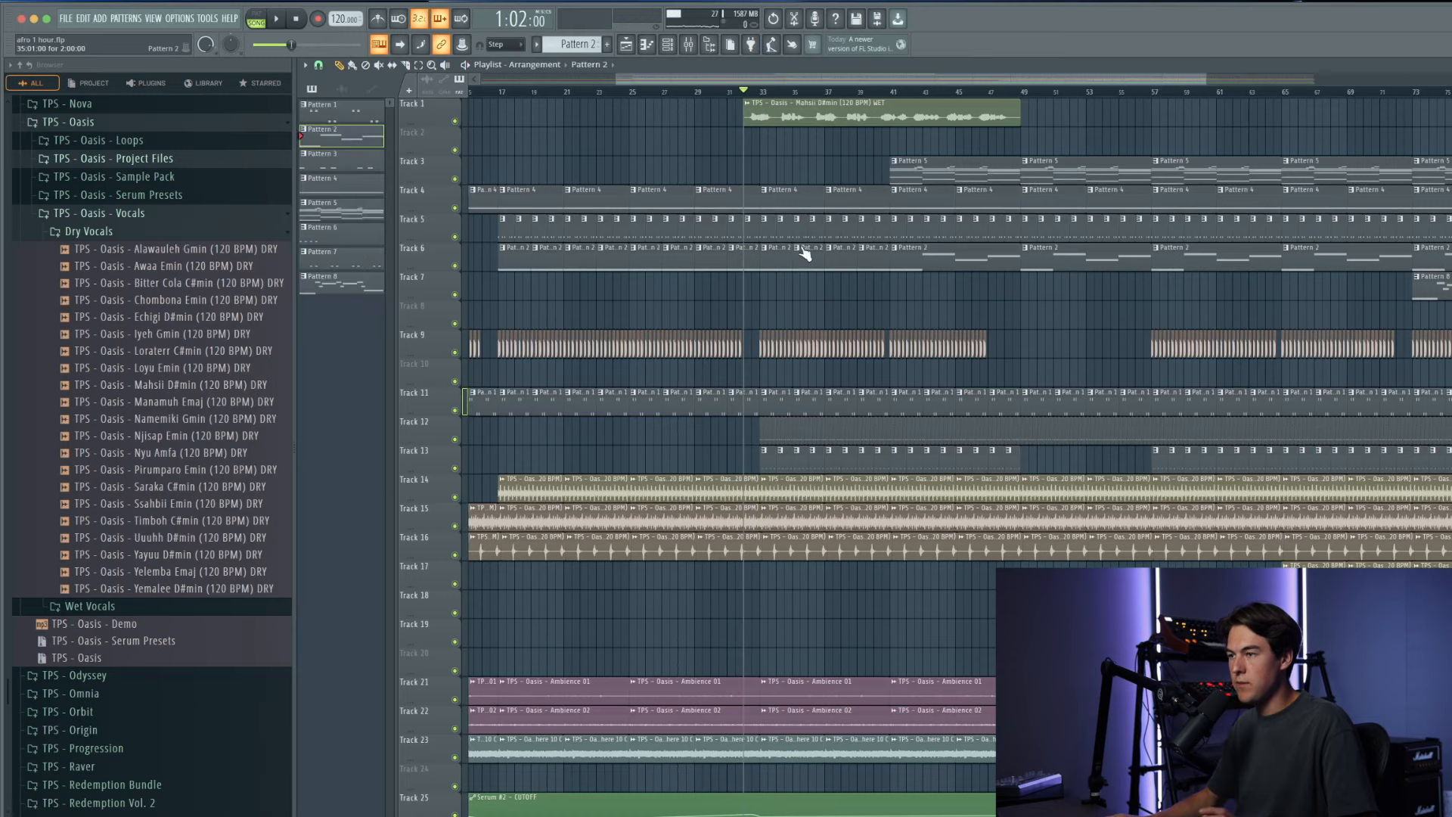
click(688, 45)
click(610, 478)
key(space)
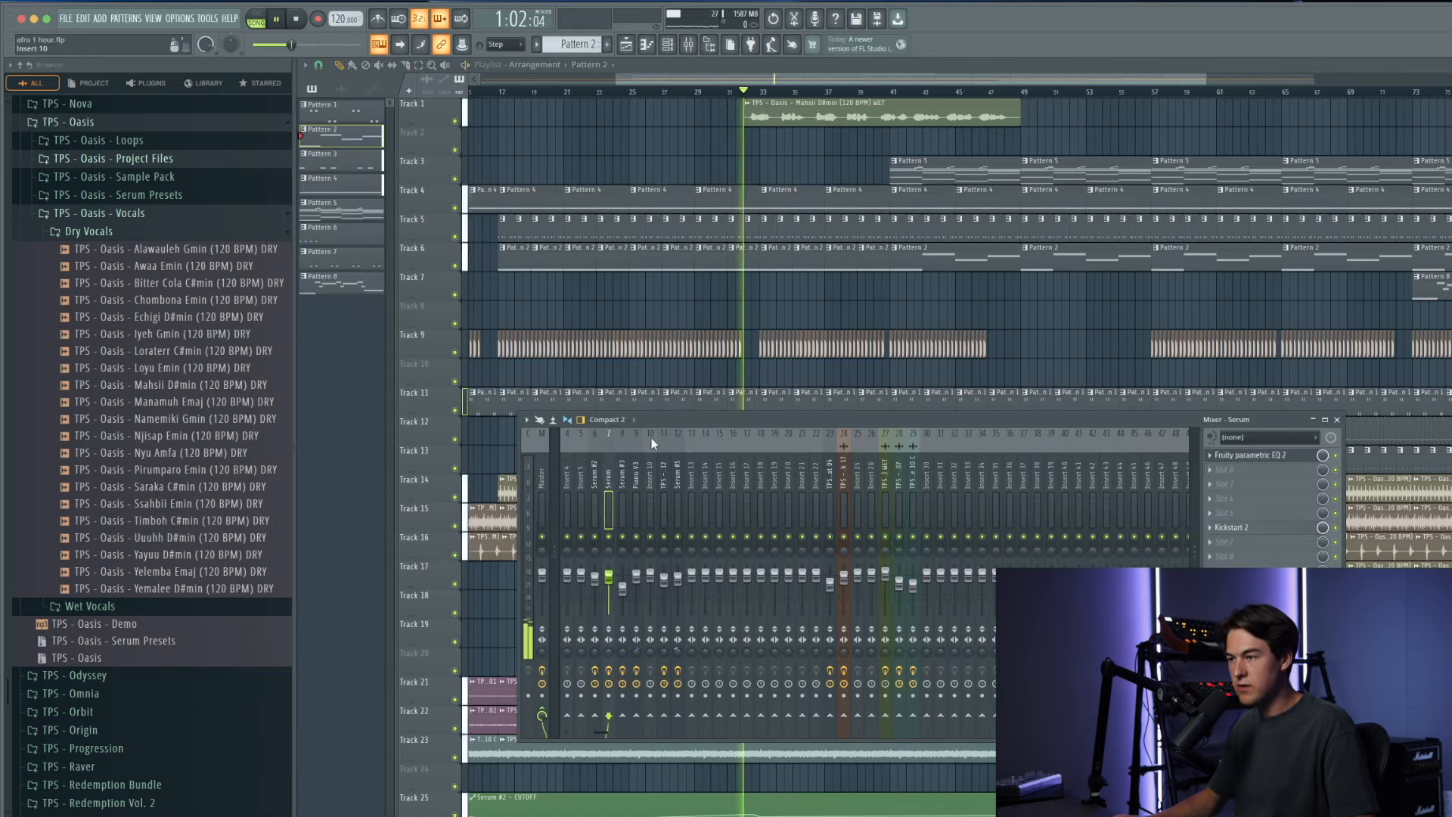
key(space)
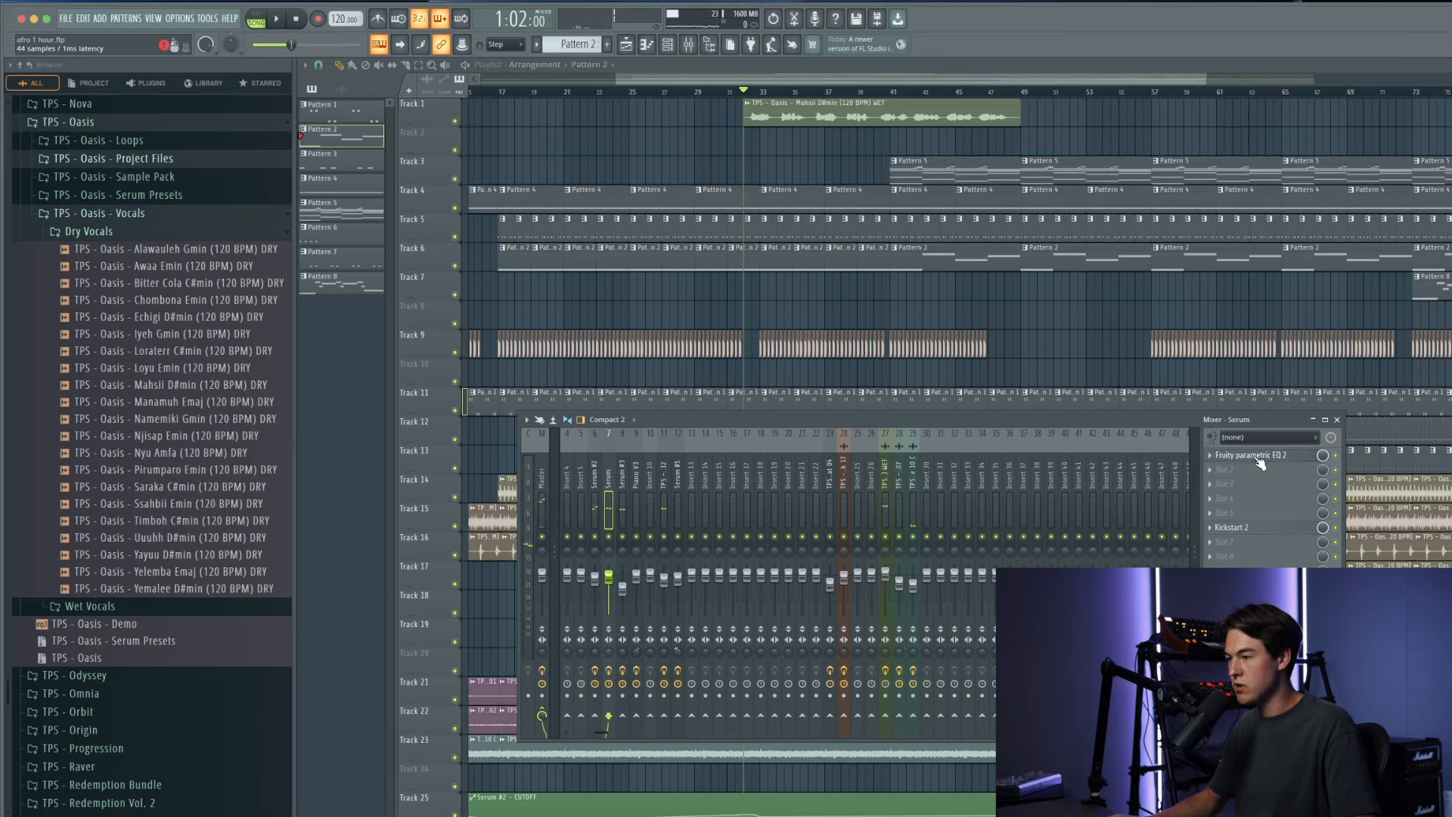
click(1263, 469)
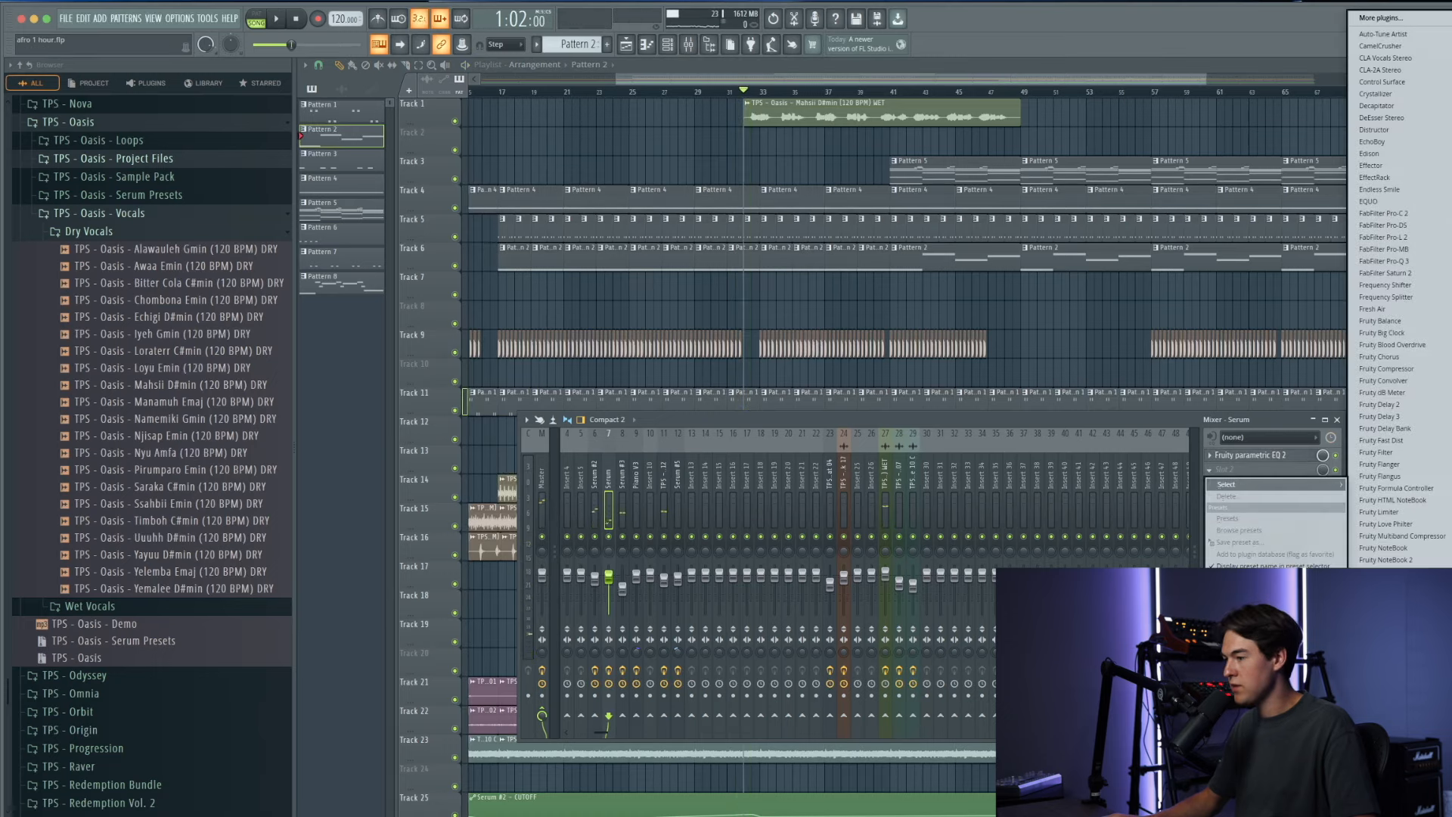
click(1391, 595)
click(691, 141)
click(731, 191)
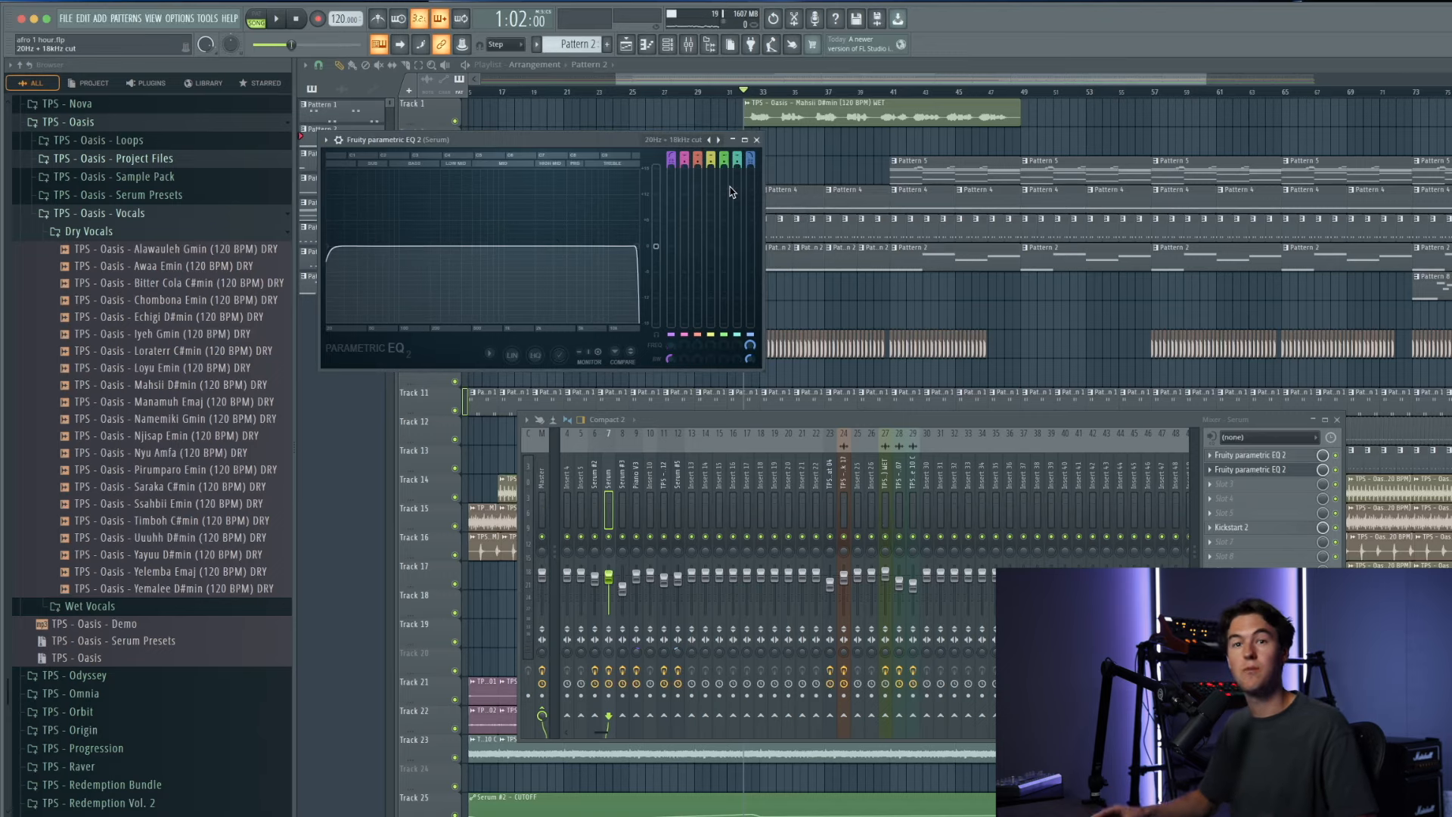
Step: Create an automation clip for the new EQ's band 1 frequency and shape a short rise from bar 31 that drops back at bar 33
right_click(671, 346)
click(699, 458)
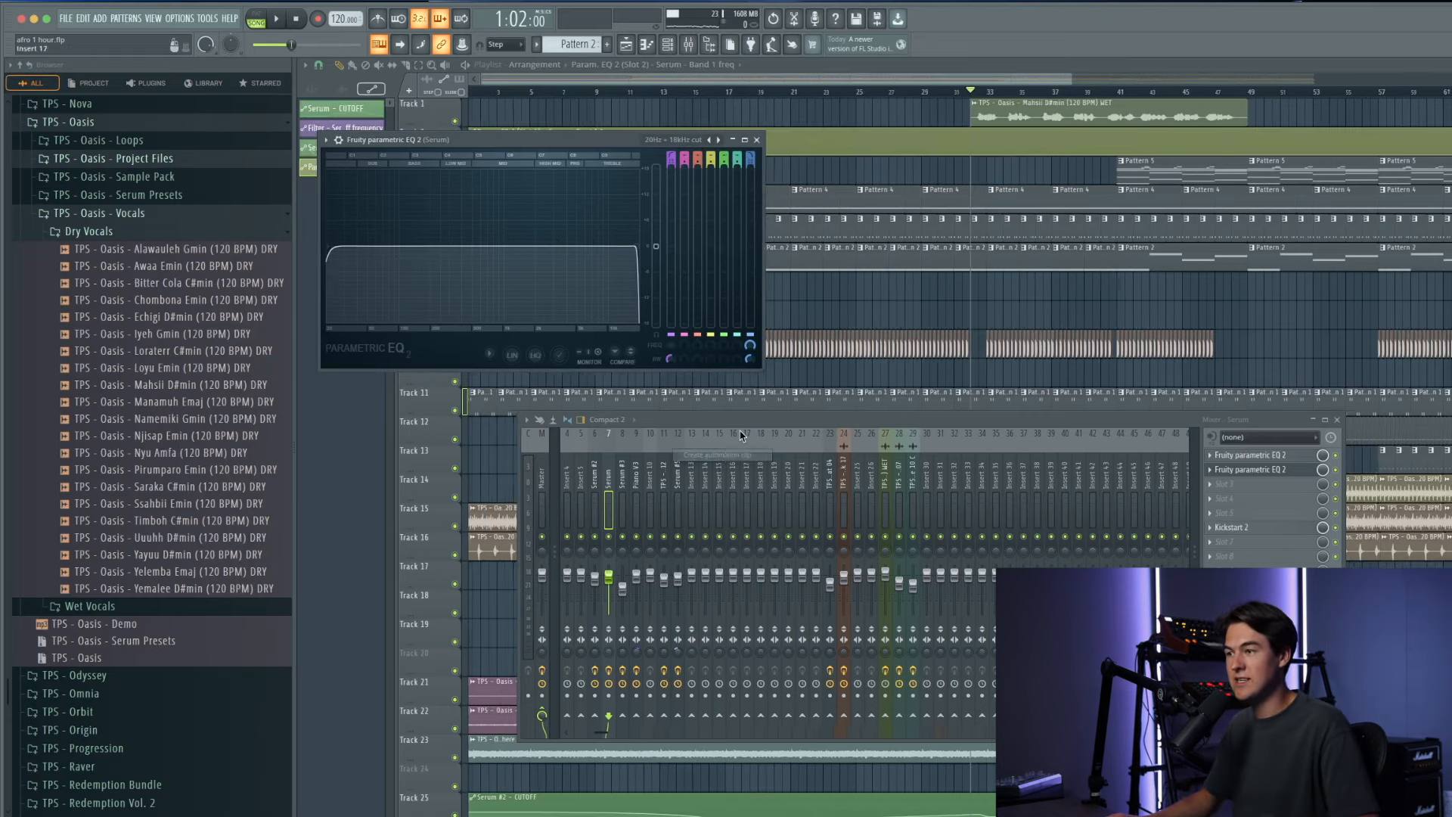
right_click(1007, 312)
scroll(949, 99, up, 3)
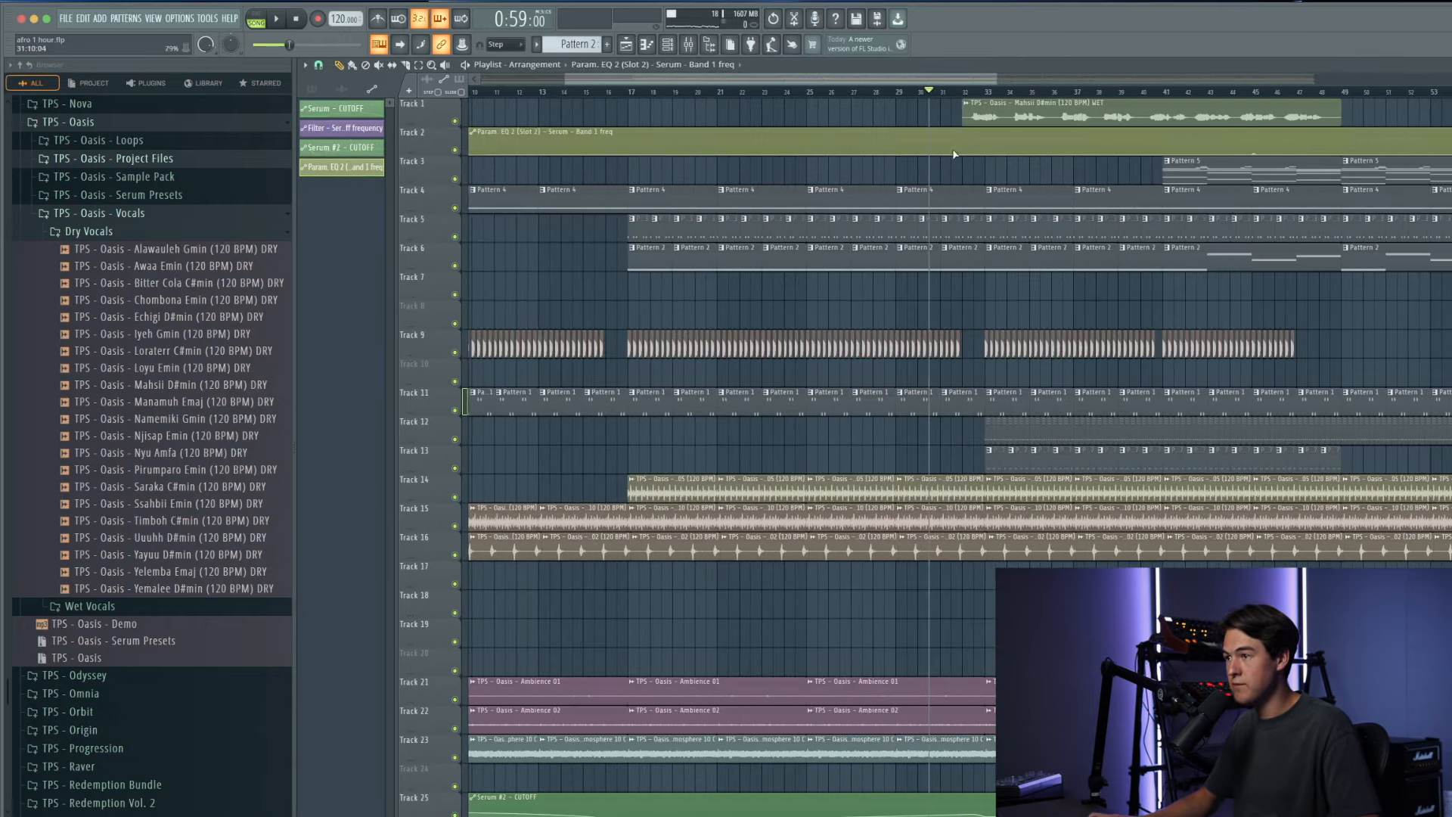
key(space)
scroll(954, 154, down, 3)
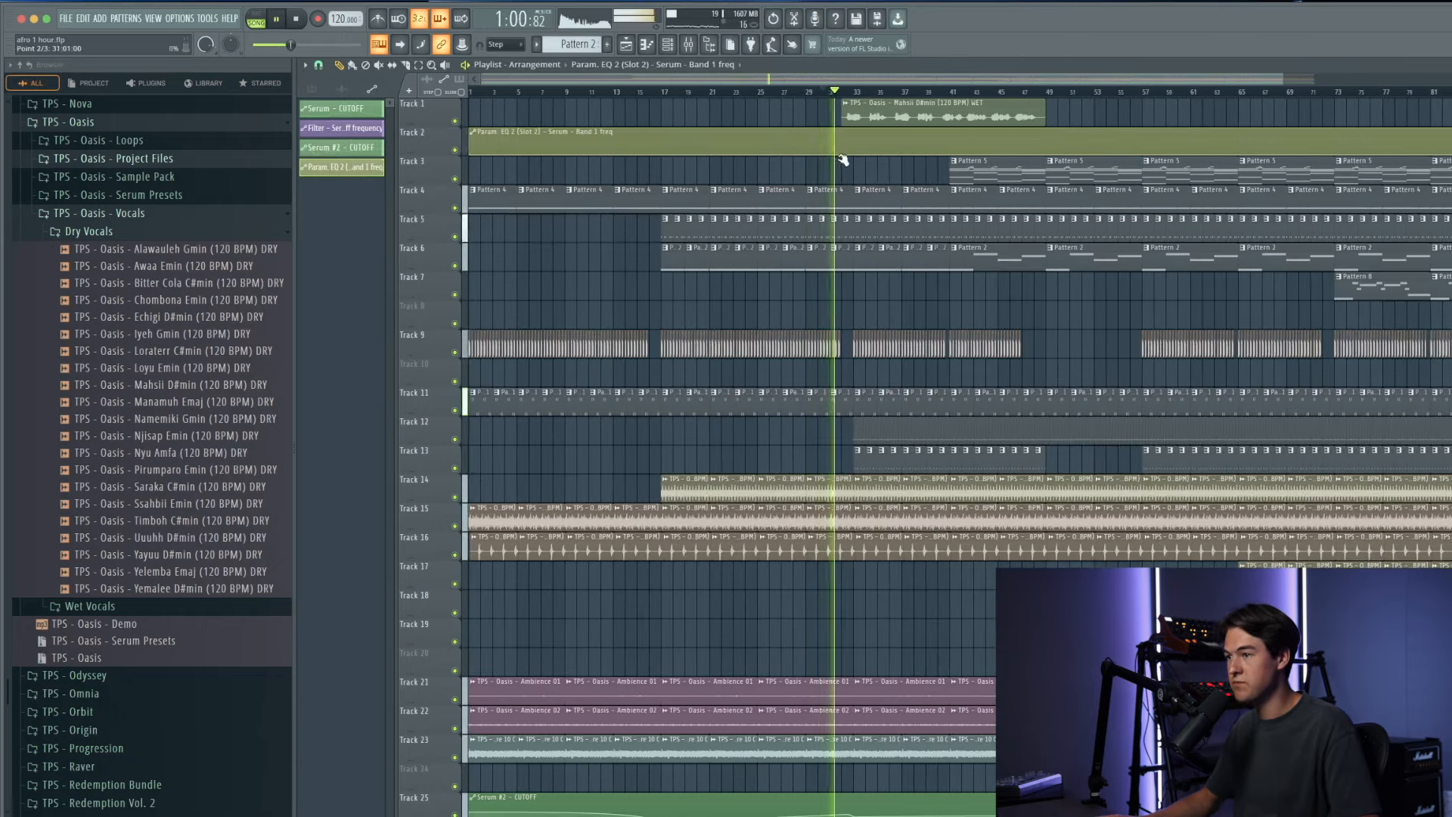
scroll(836, 149, up, 2)
scroll(872, 154, up, 2)
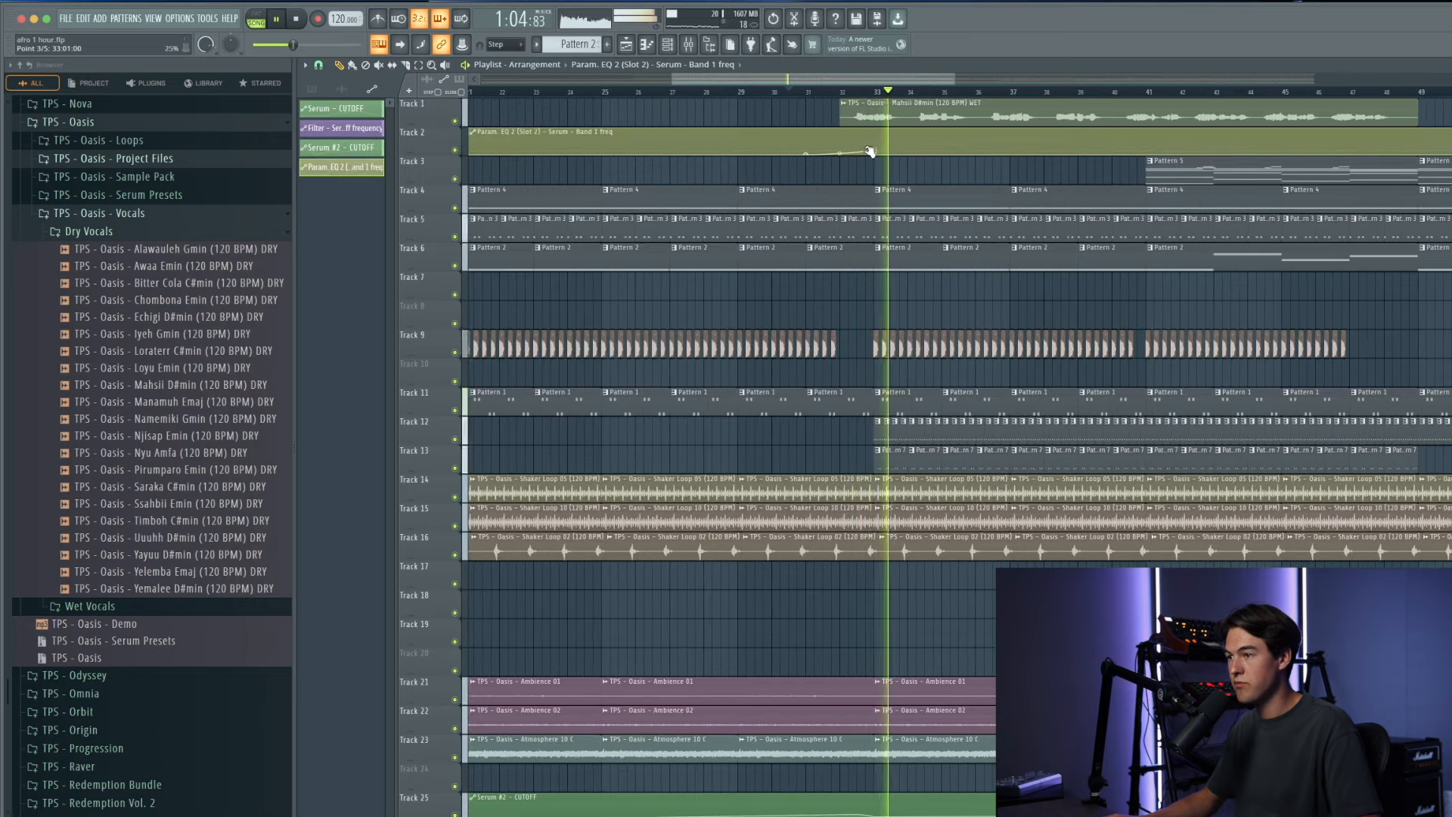
scroll(862, 140, up, 2)
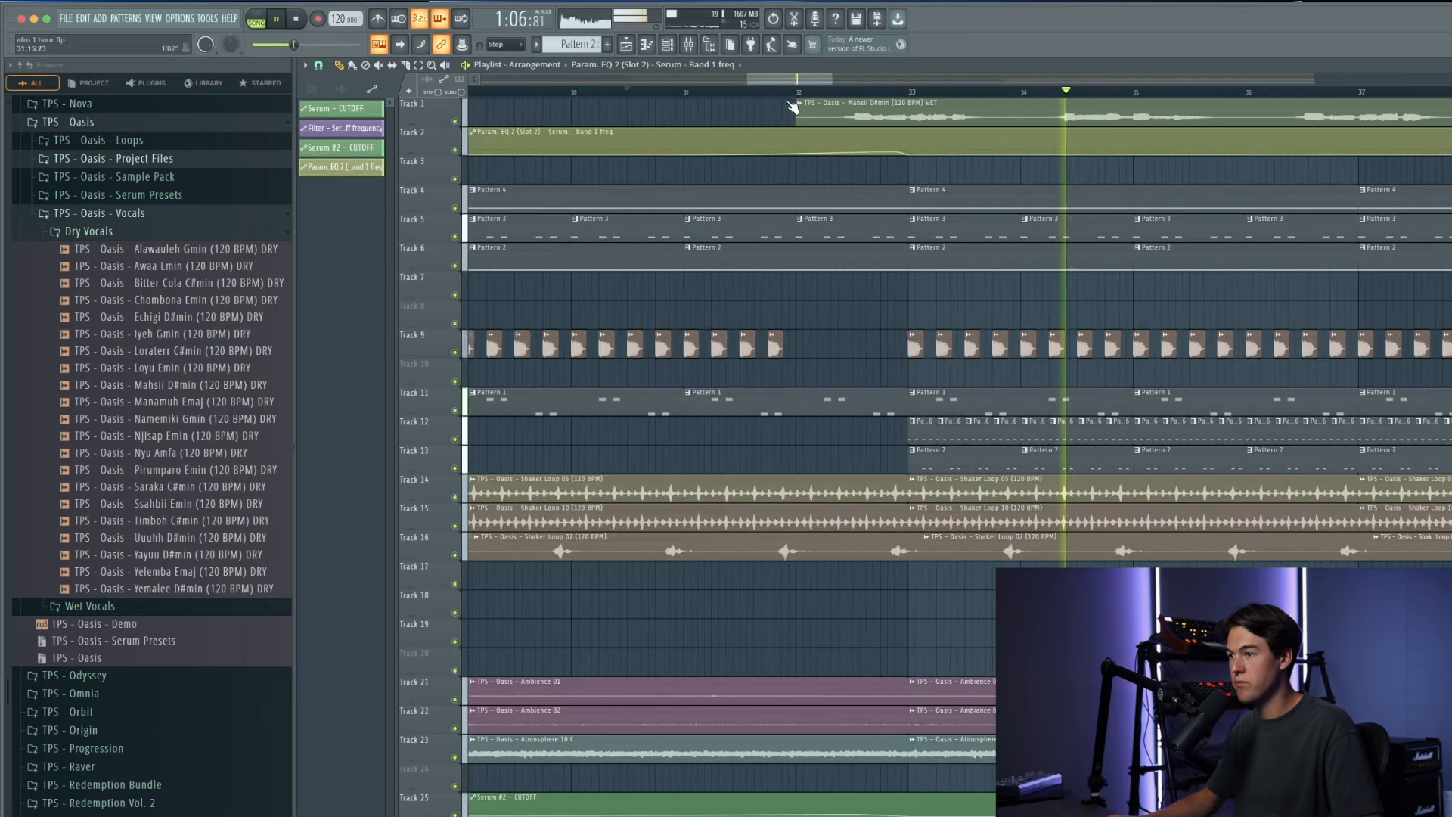
scroll(797, 103, down, 3)
Step: Check the mixer levels and slightly raise the Serum cutoff automation point at bar 33 on Track 26
click(694, 46)
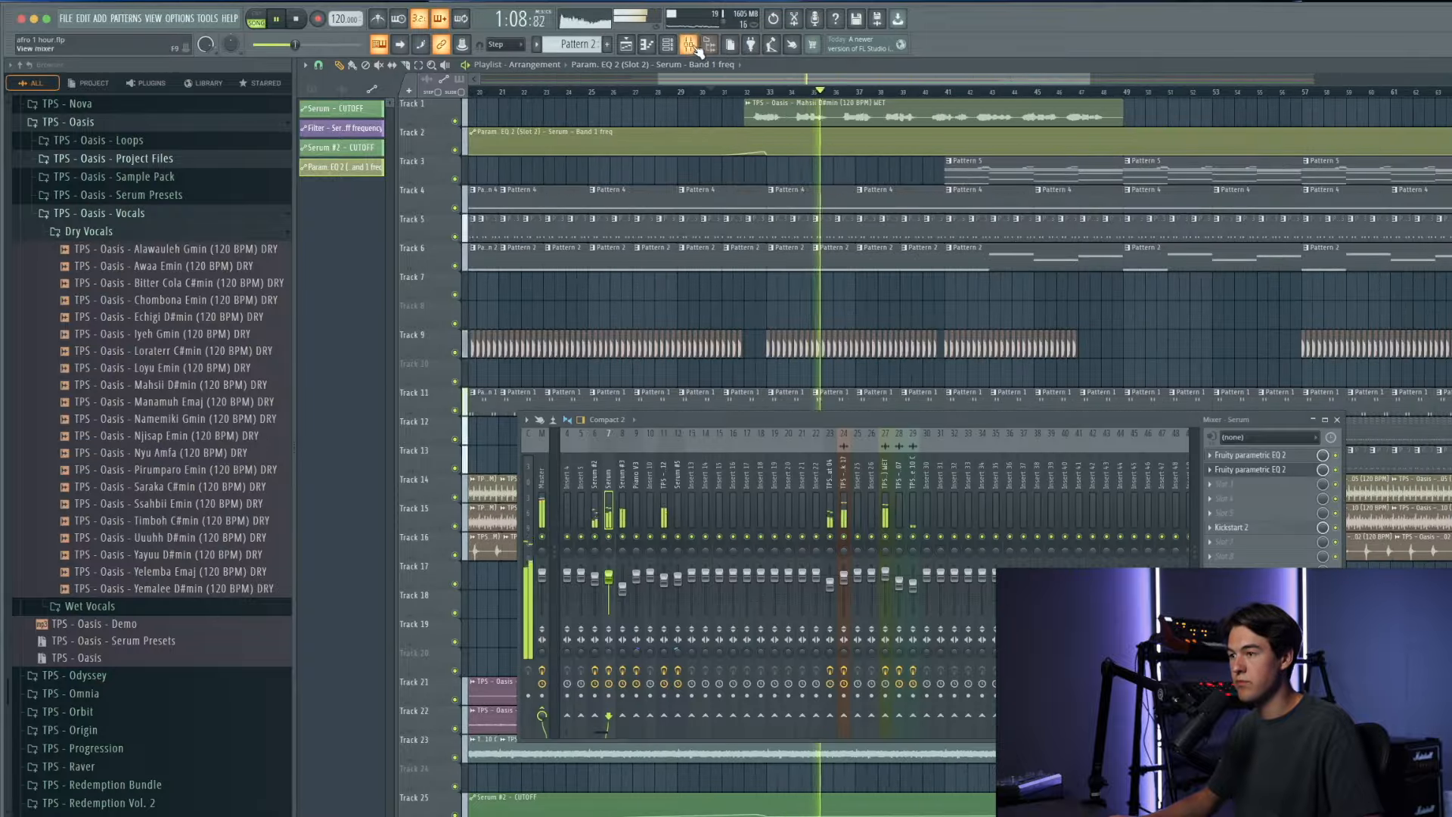
key(F9)
scroll(771, 570, down, 4)
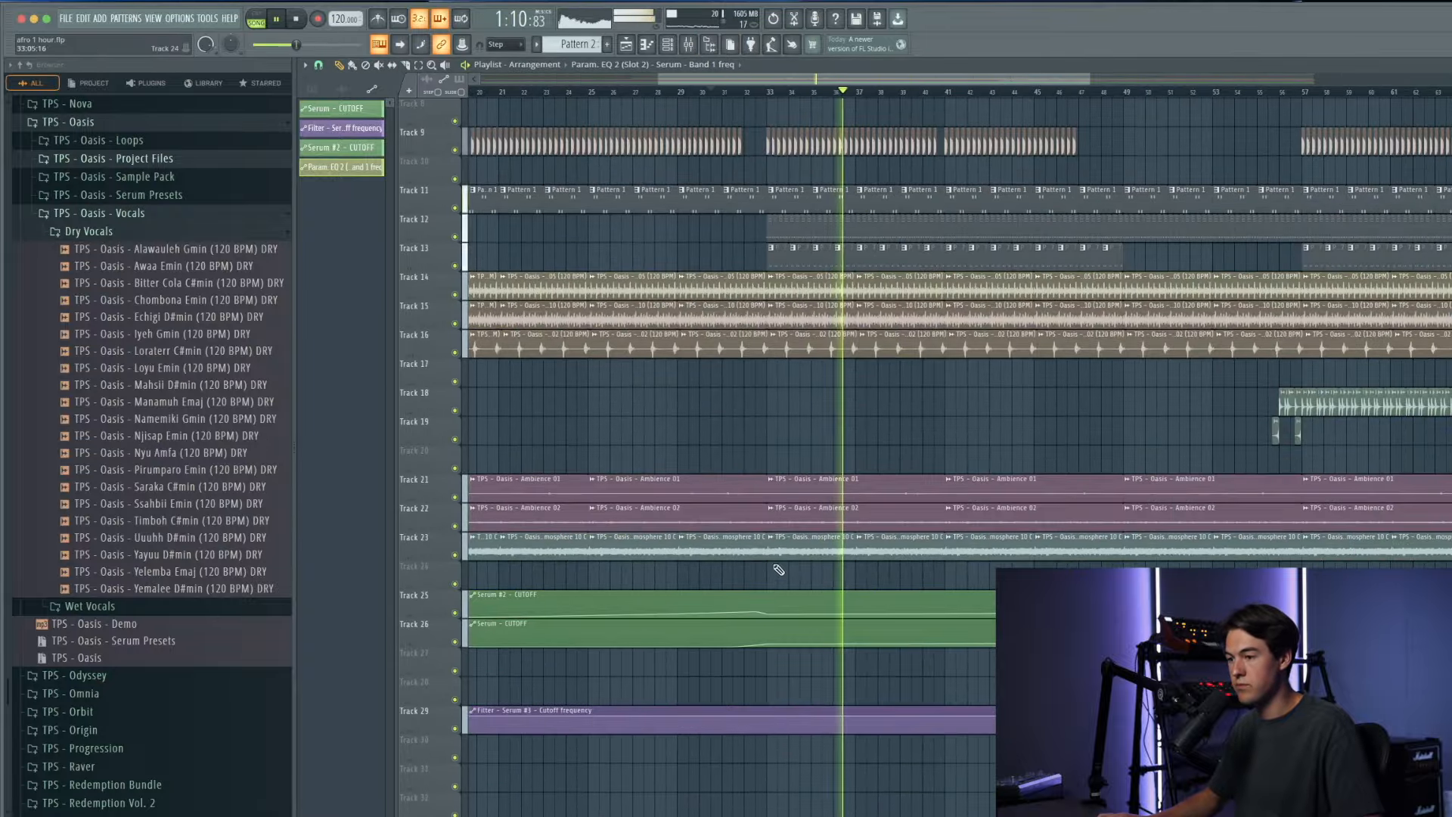
right_click(768, 618)
drag(769, 656, 770, 654)
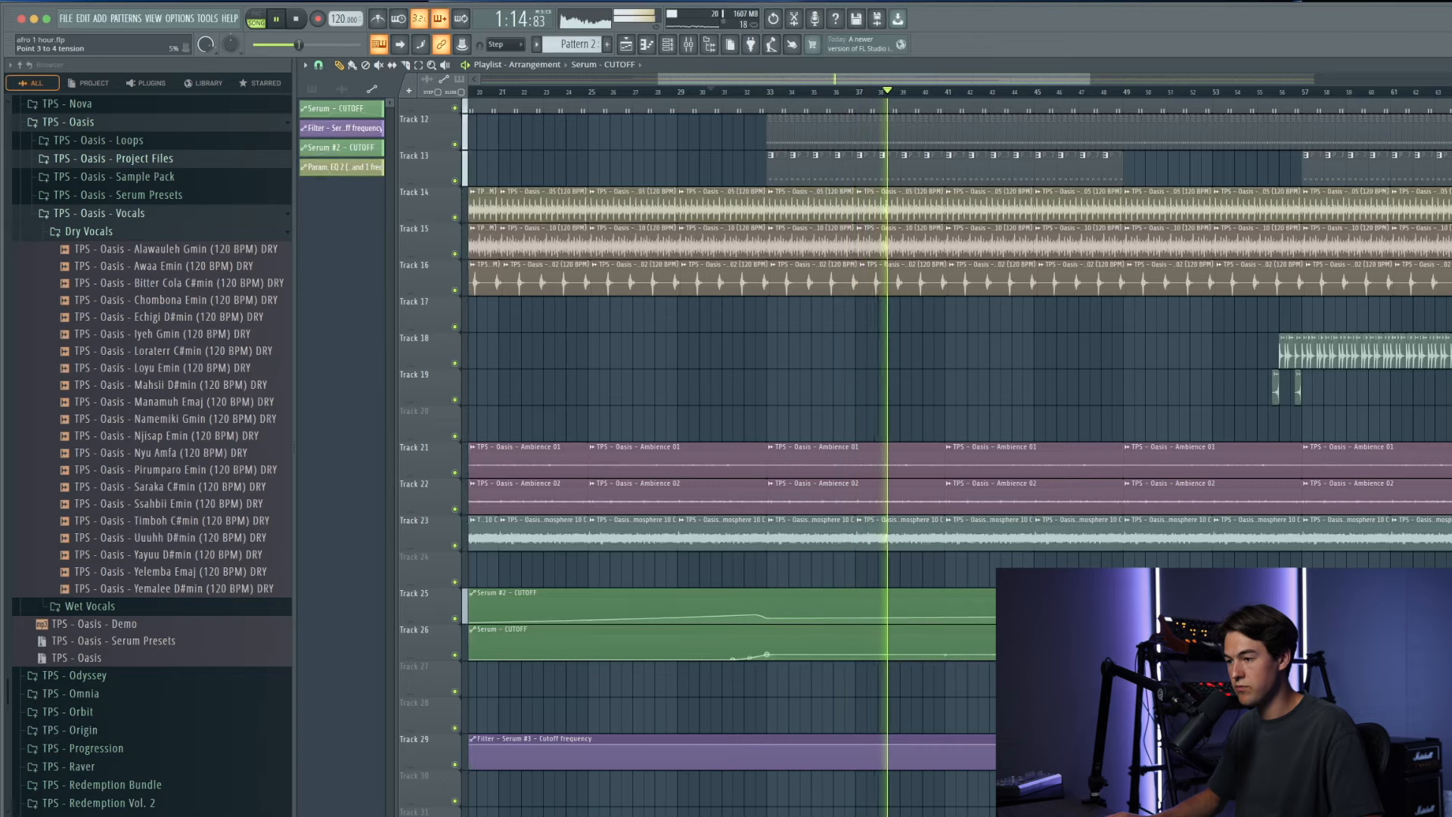
Step: Play back the end of the Mahsii vocal around bar 47 and inspect that clip's sampler settings
scroll(953, 453, up, 4)
scroll(1047, 95, down, 2)
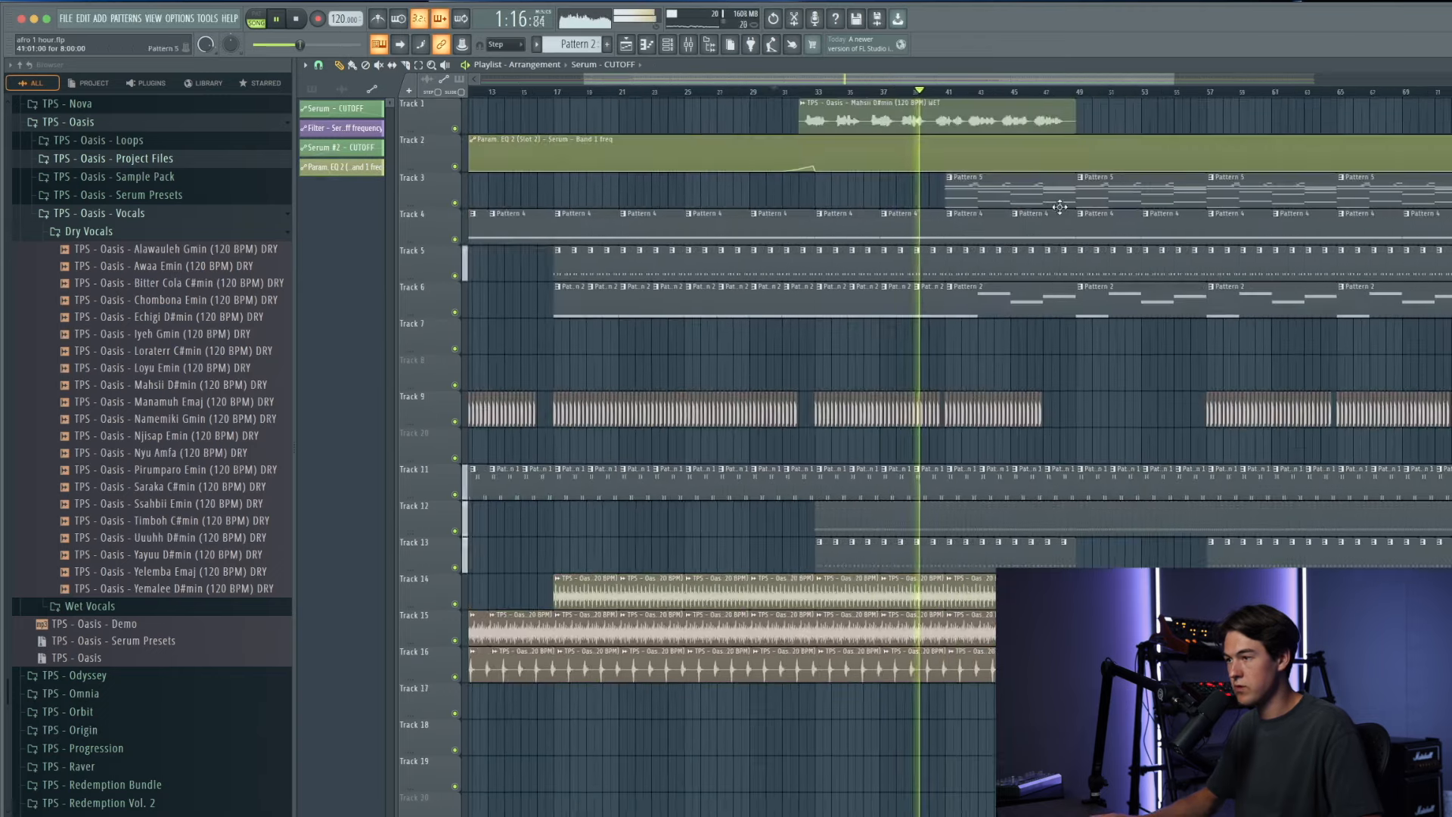
click(1050, 89)
scroll(1059, 92, up, 3)
scroll(1049, 172, down, 2)
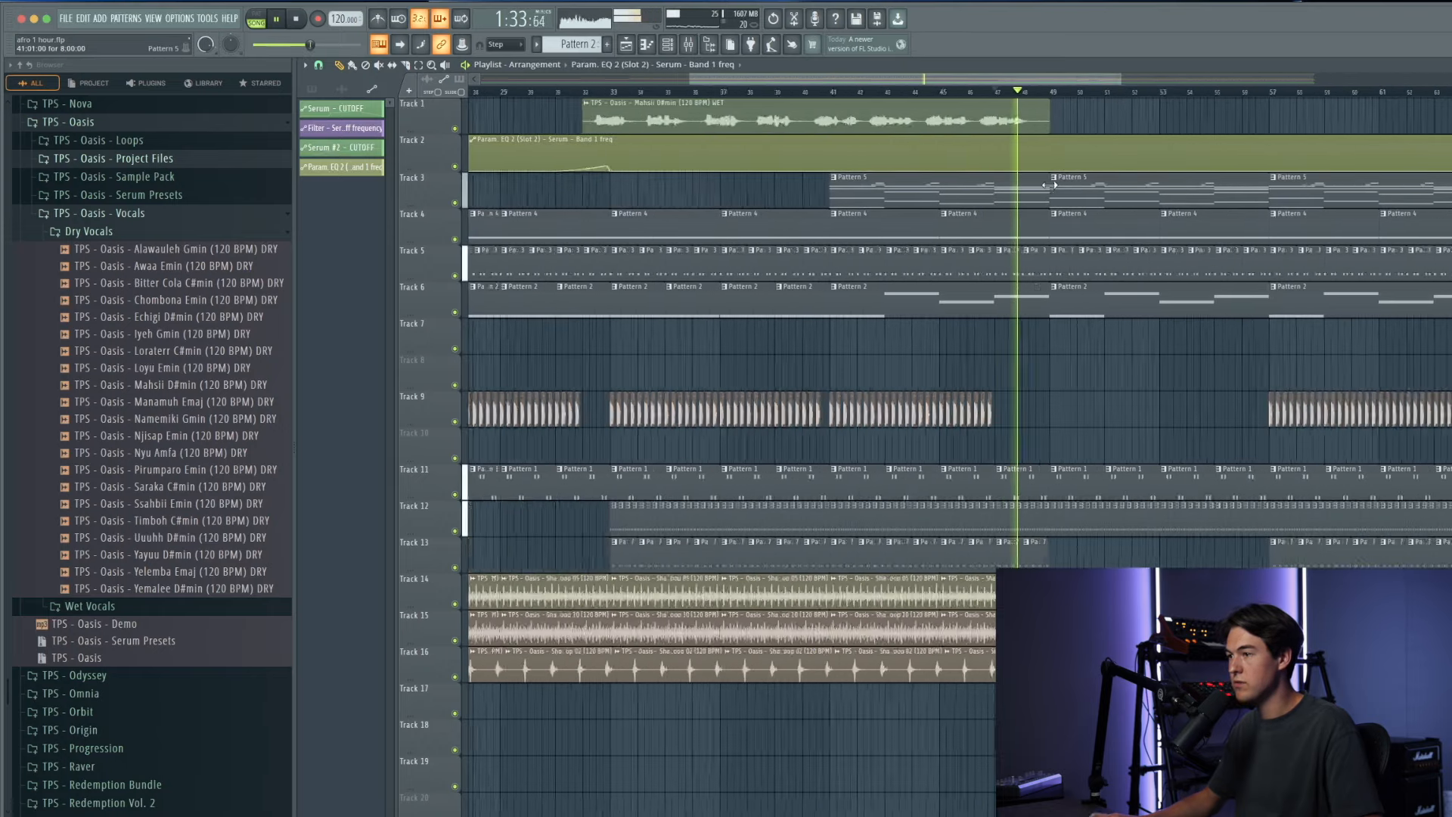
double_click(1036, 121)
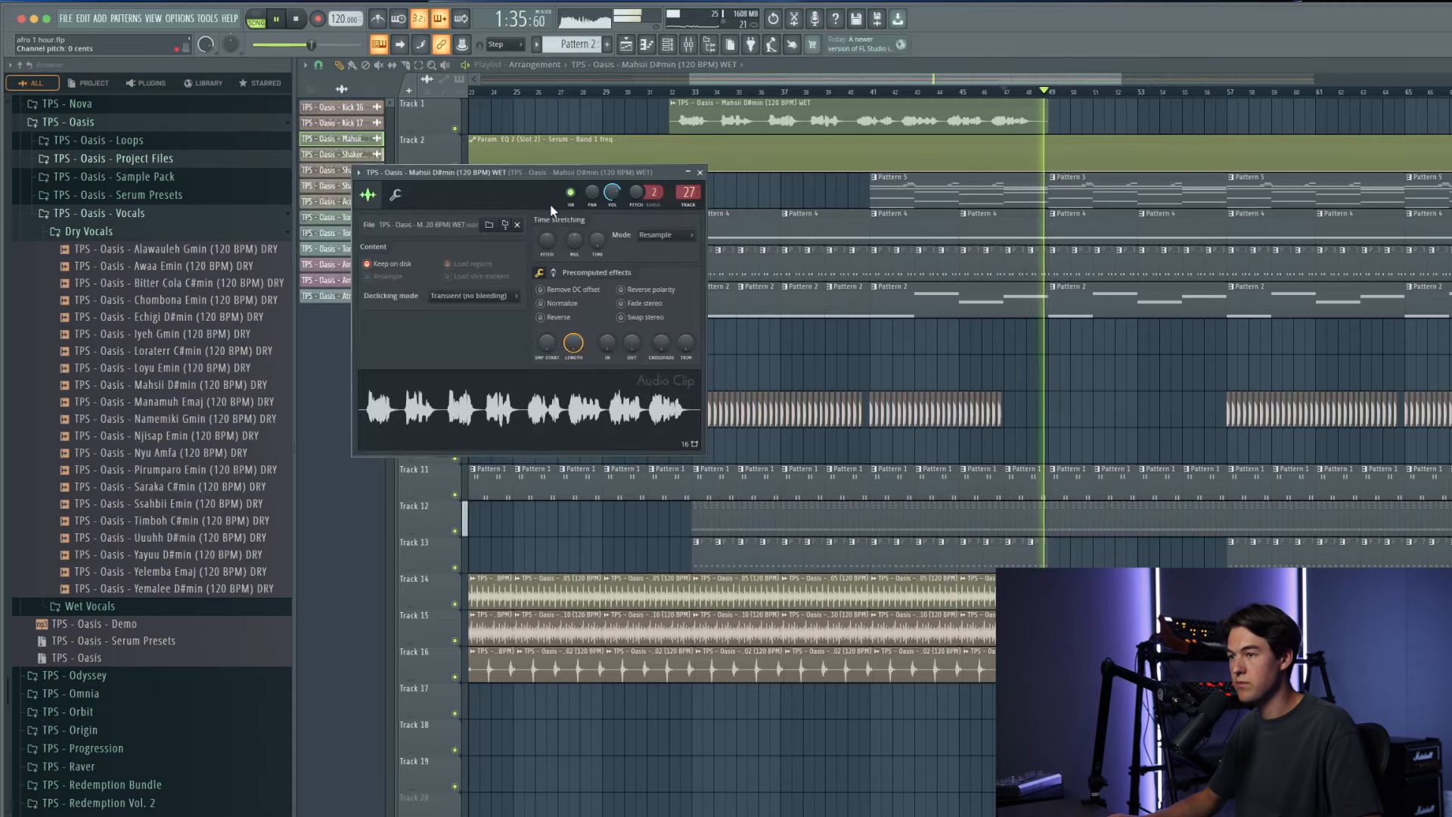
click(1064, 377)
Step: Shape the EQ frequency automation on Track 2 to climb from bar 49, peak just before bar 57 and drop back at bar 57
scroll(1064, 376, up, 3)
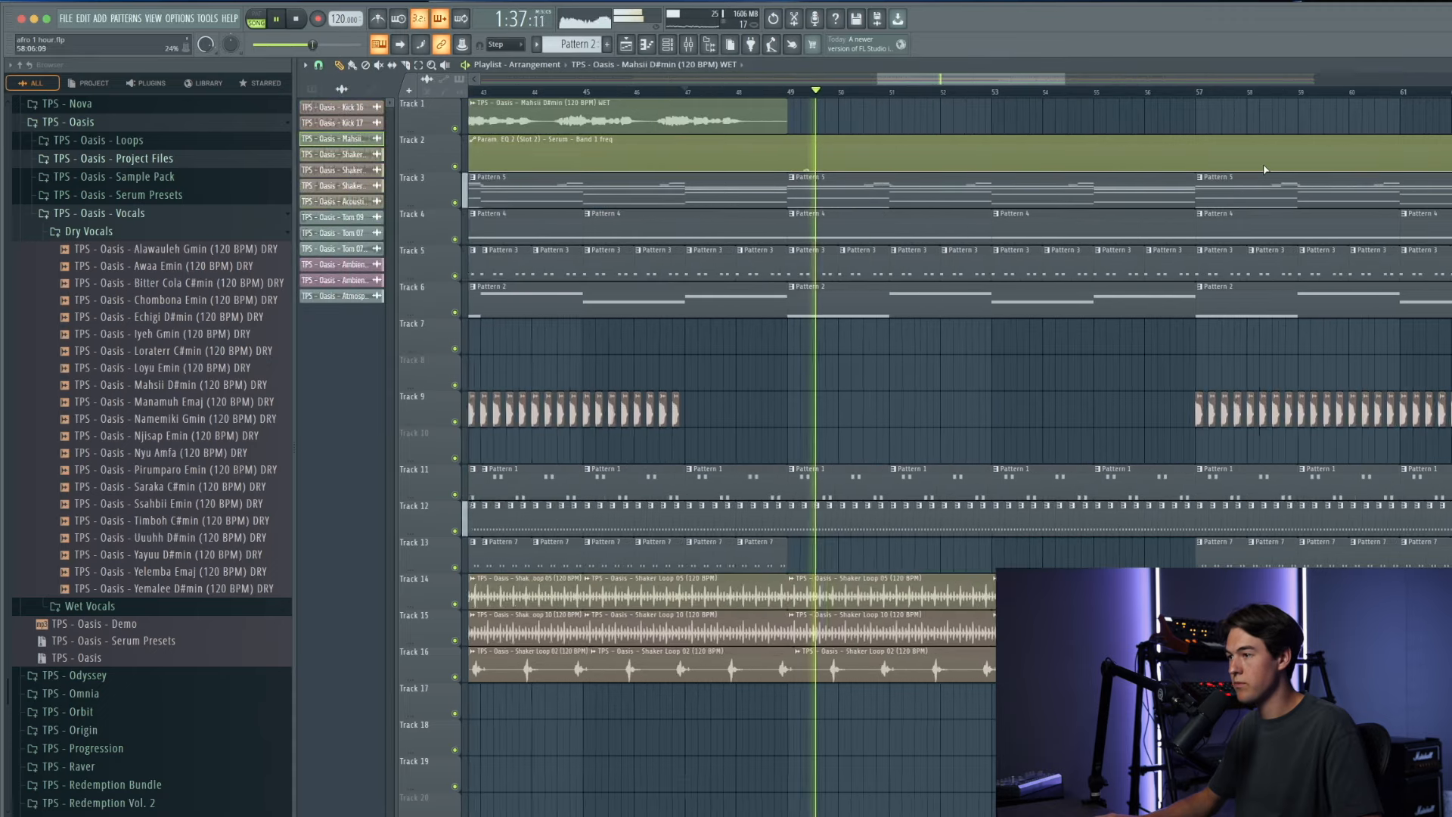
drag(991, 169, 990, 165)
right_click(1196, 155)
drag(1197, 156, 1201, 186)
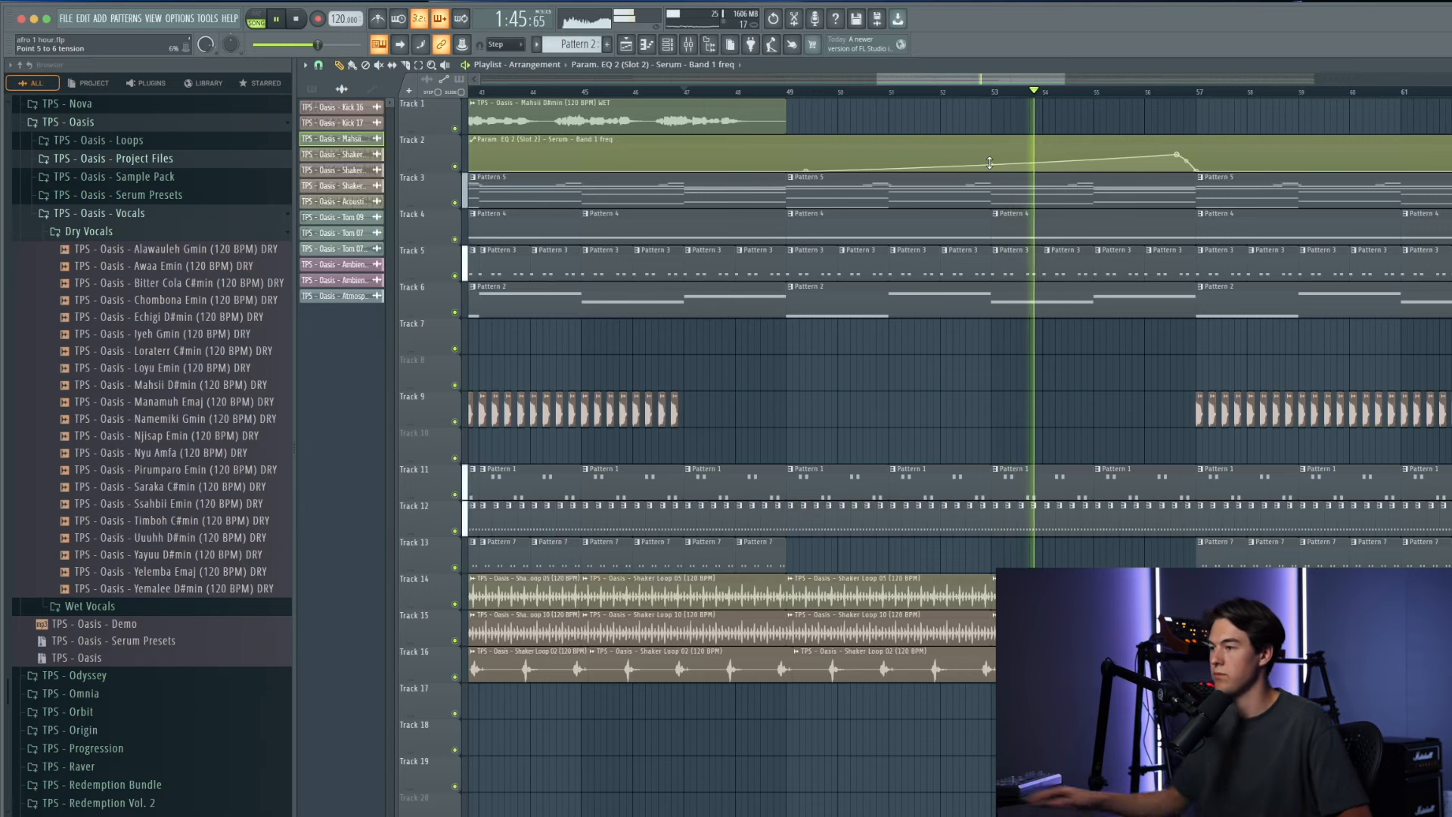
drag(1177, 155, 1189, 158)
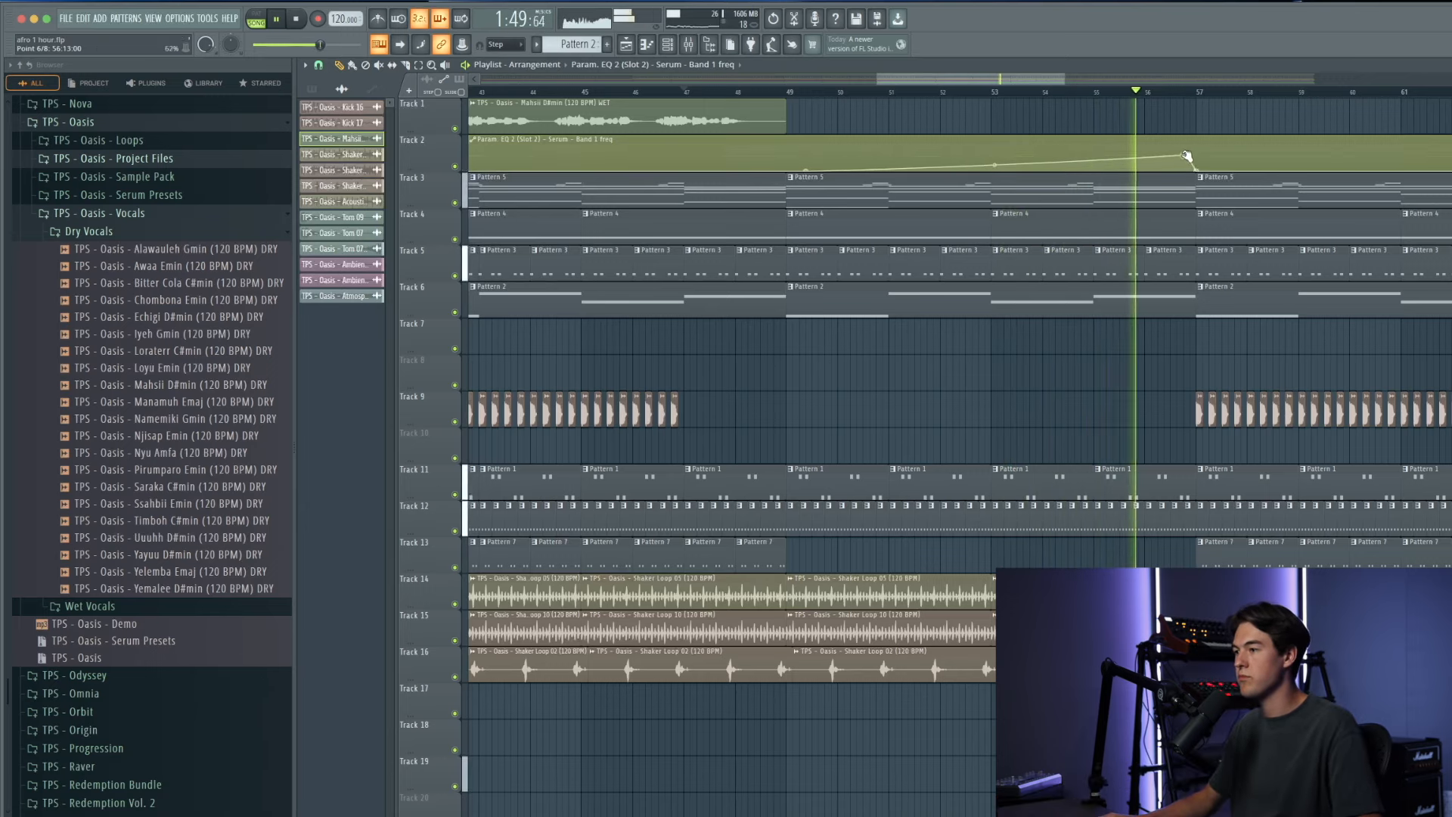
key(ctrl+z)
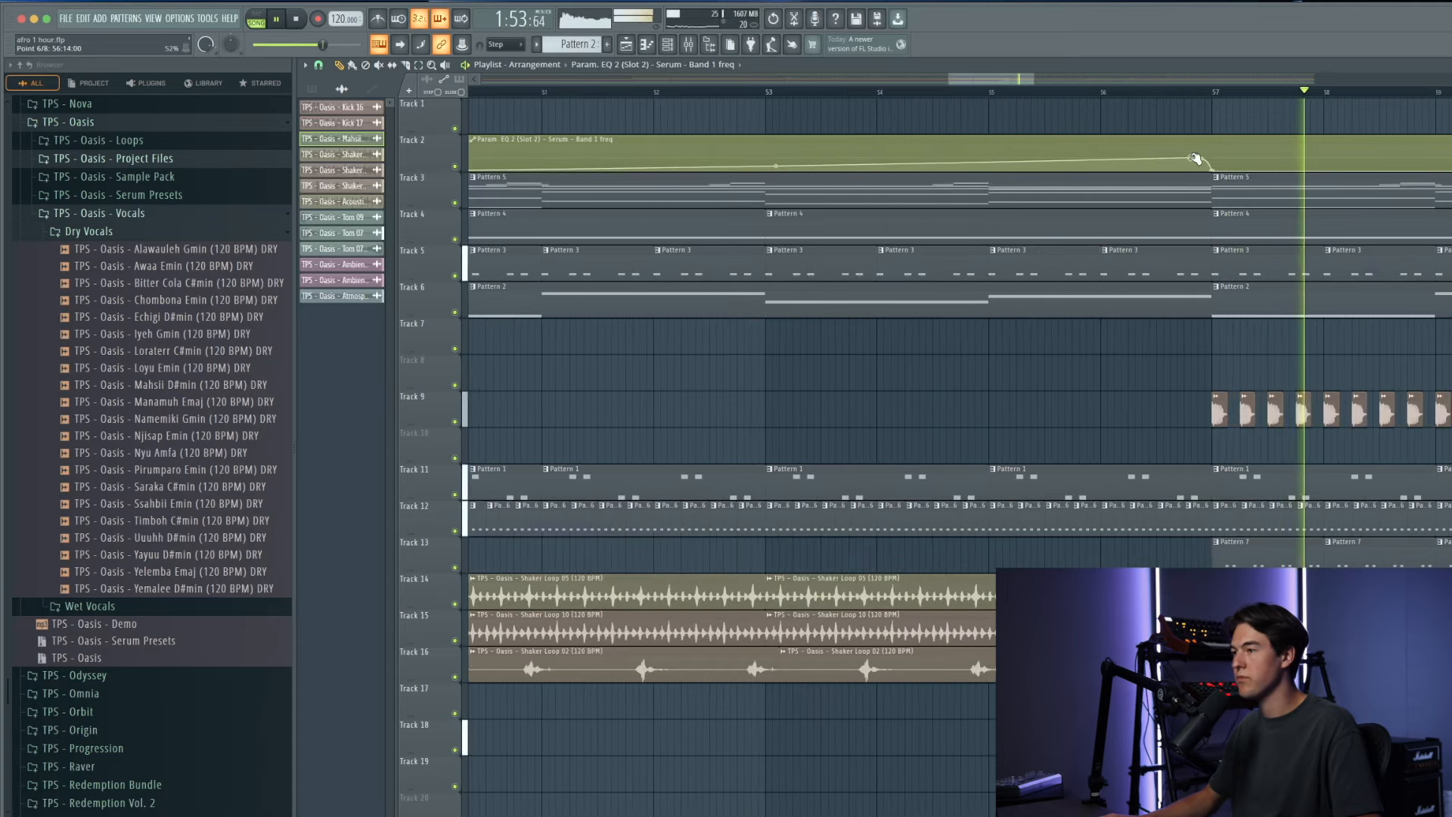
Step: Play from bar 49 and reshape the Serum #2 cutoff automation to dip at bar 49 and rise to about 77% at bar 57
scroll(1069, 160, down, 3)
click(995, 91)
scroll(1029, 325, down, 8)
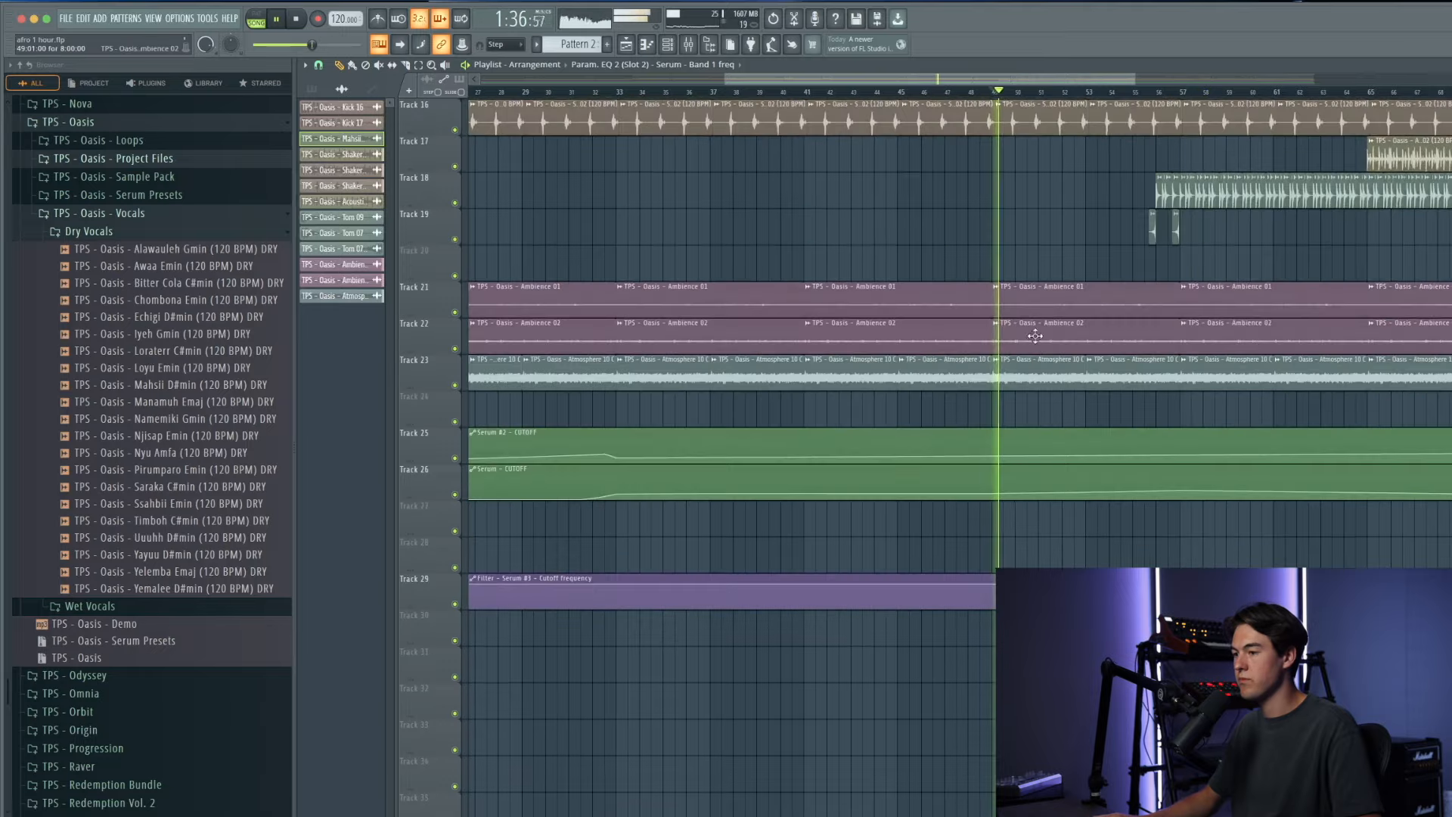
scroll(1019, 353, up, 1)
right_click(1000, 349)
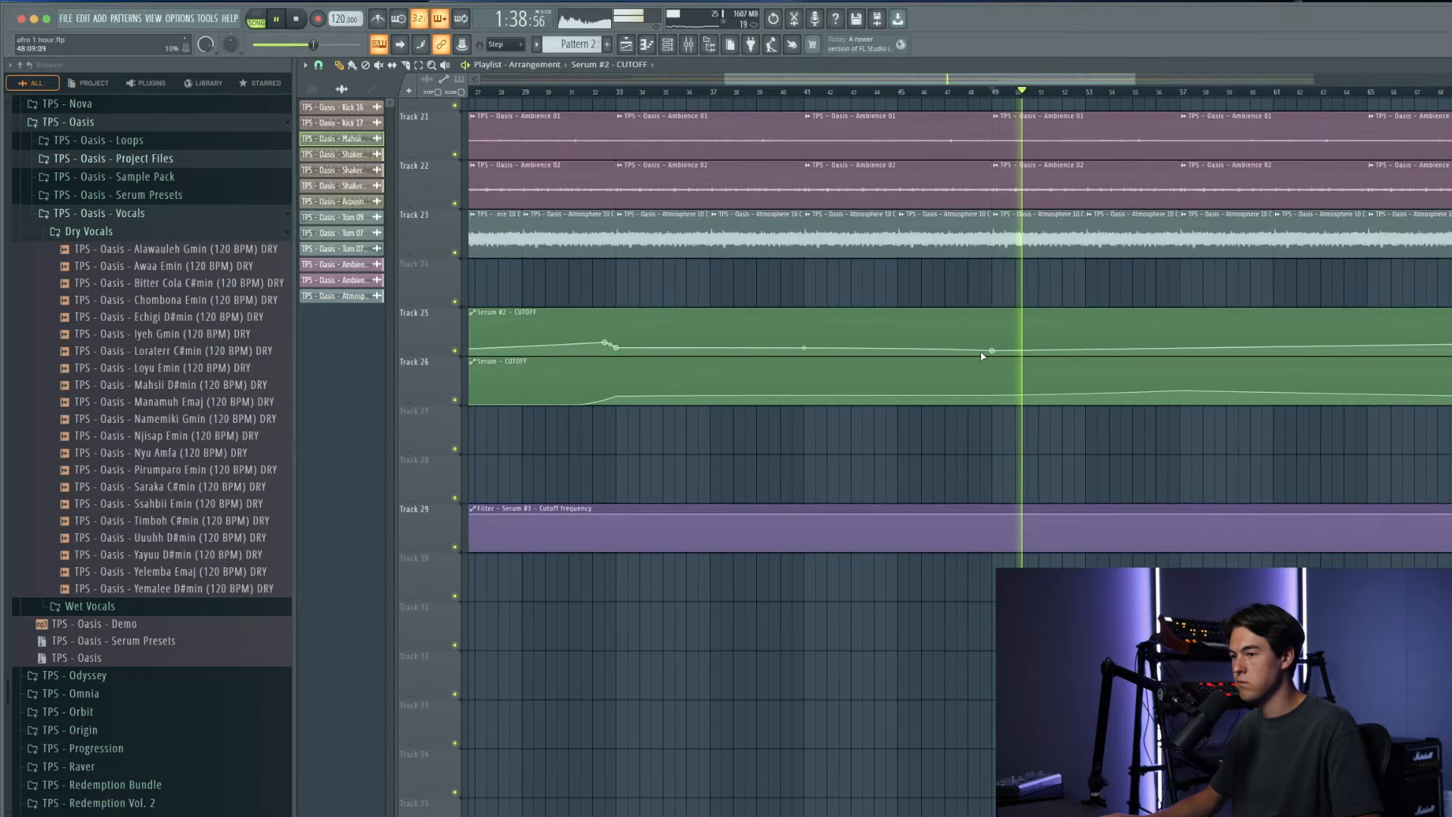
drag(994, 352, 995, 353)
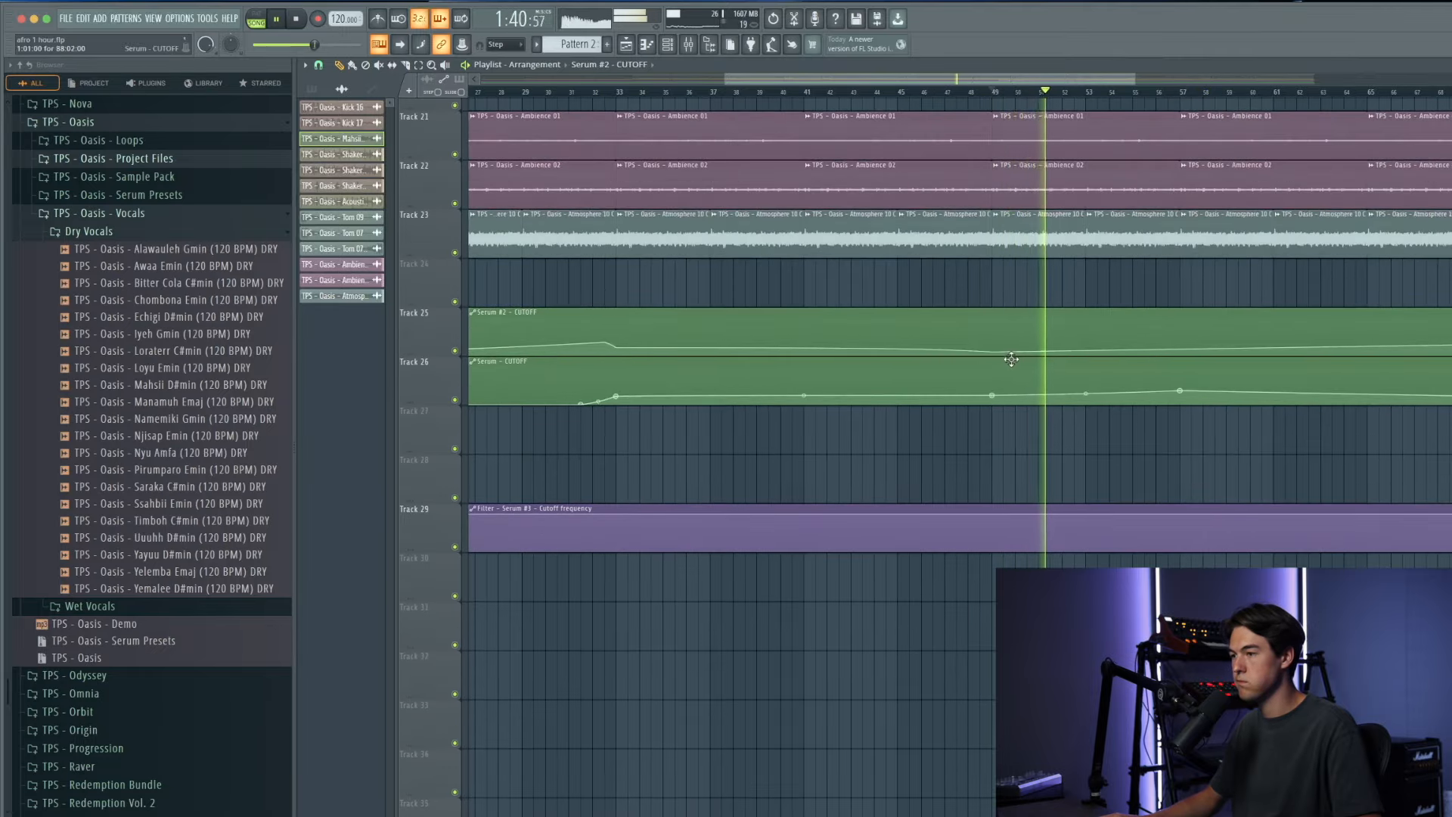
right_click(1181, 341)
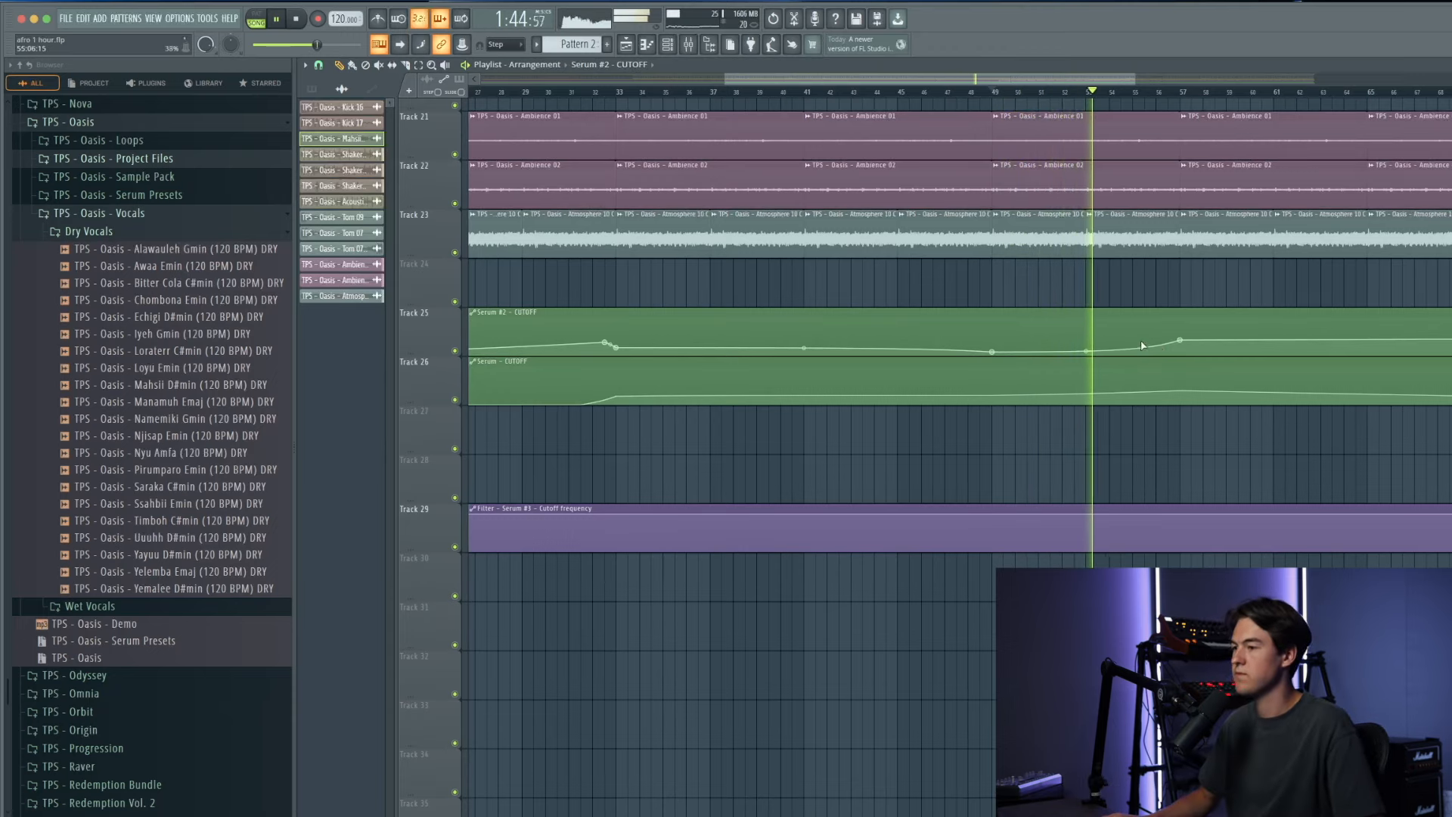
scroll(1152, 358, up, 2)
drag(1187, 339, 1195, 328)
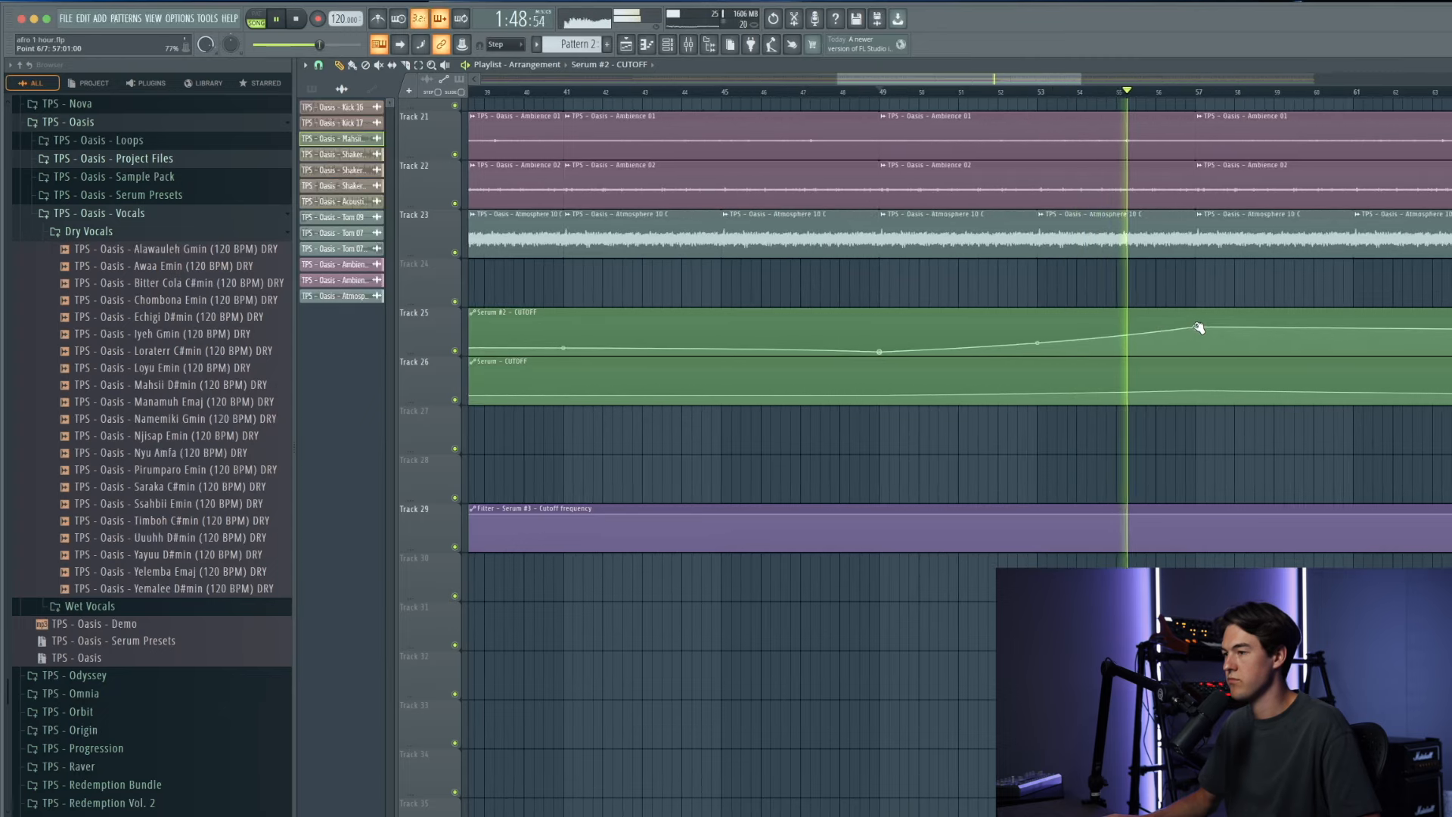
Step: Check the mixer levels and bend the Serum #2 cutoff curve after bar 57 so it stays high until near the end
key(F9)
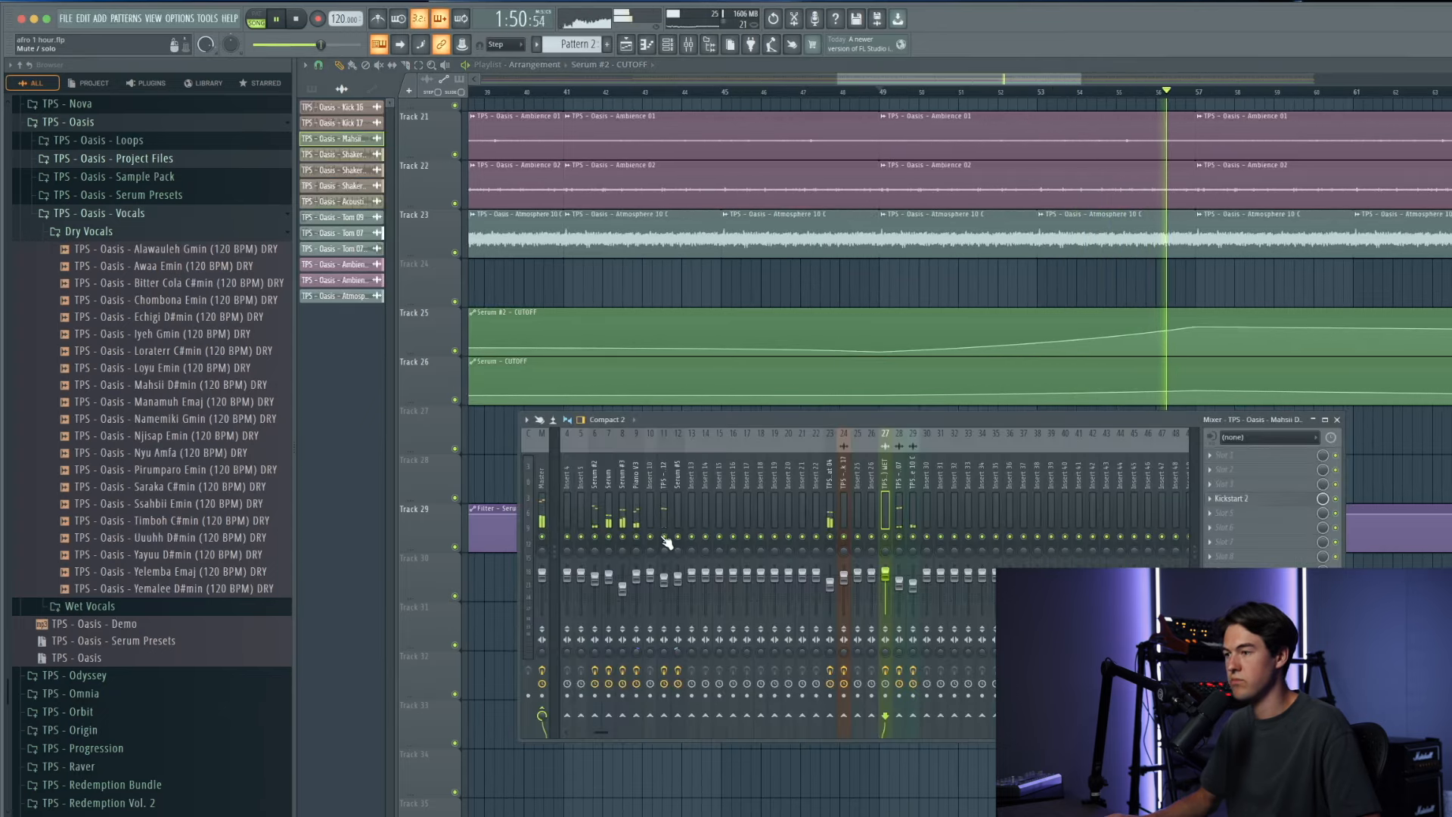
key(F9)
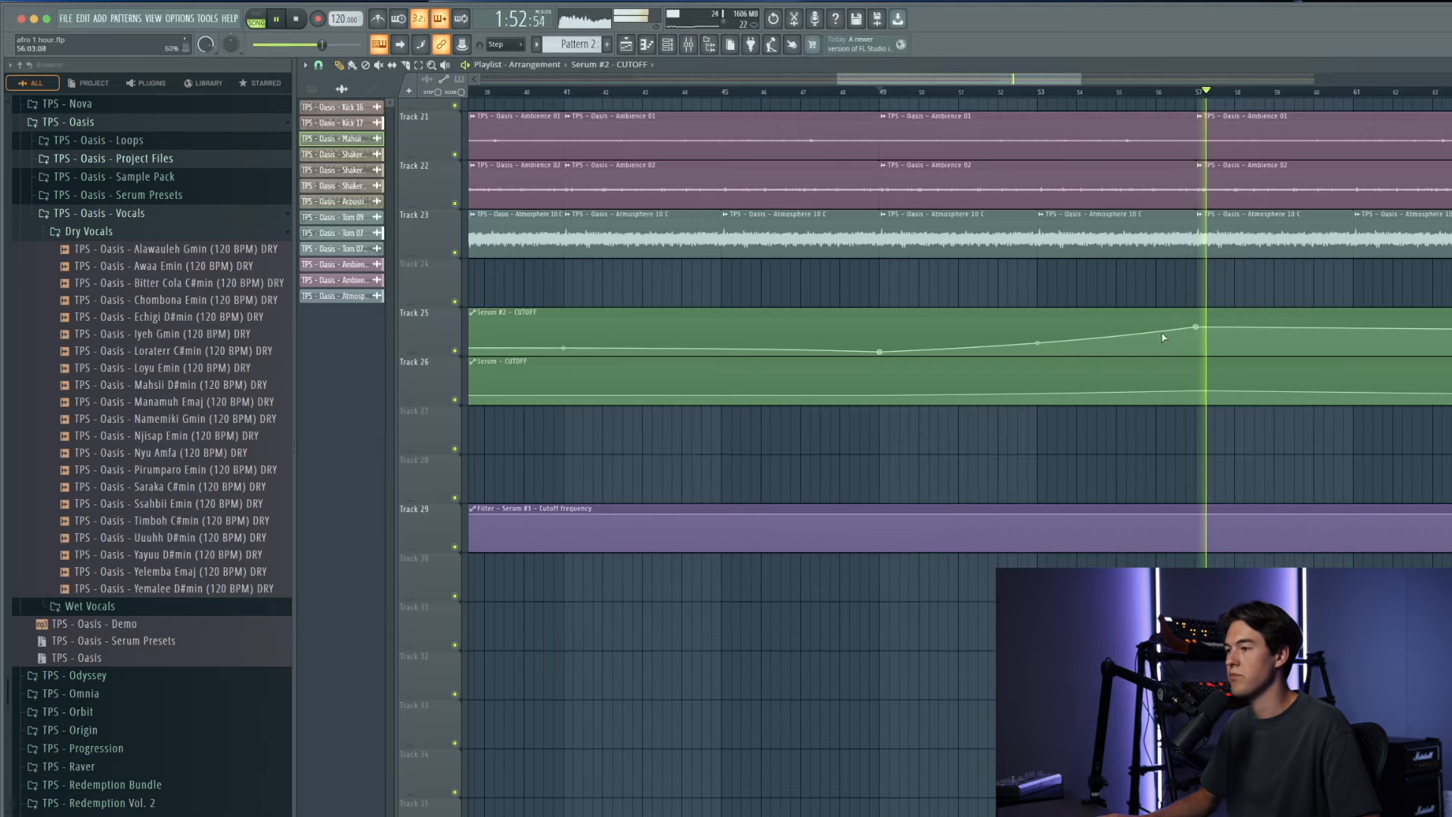
scroll(1191, 337, down, 3)
drag(1256, 332, 1257, 316)
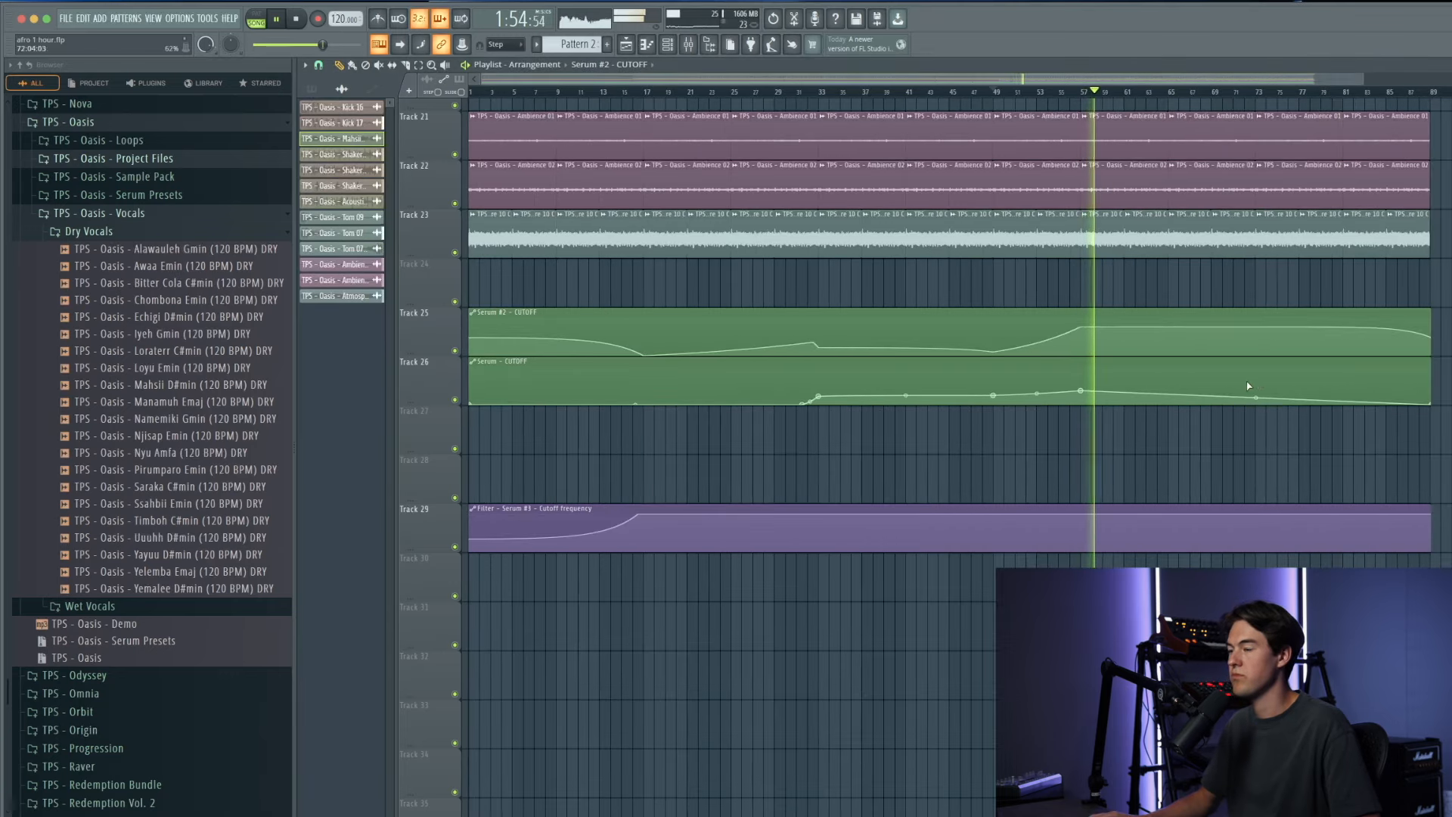
Step: Show the unsorted channels in the channel rack and set the Serum #2 channel volume to 85%
click(667, 45)
click(719, 112)
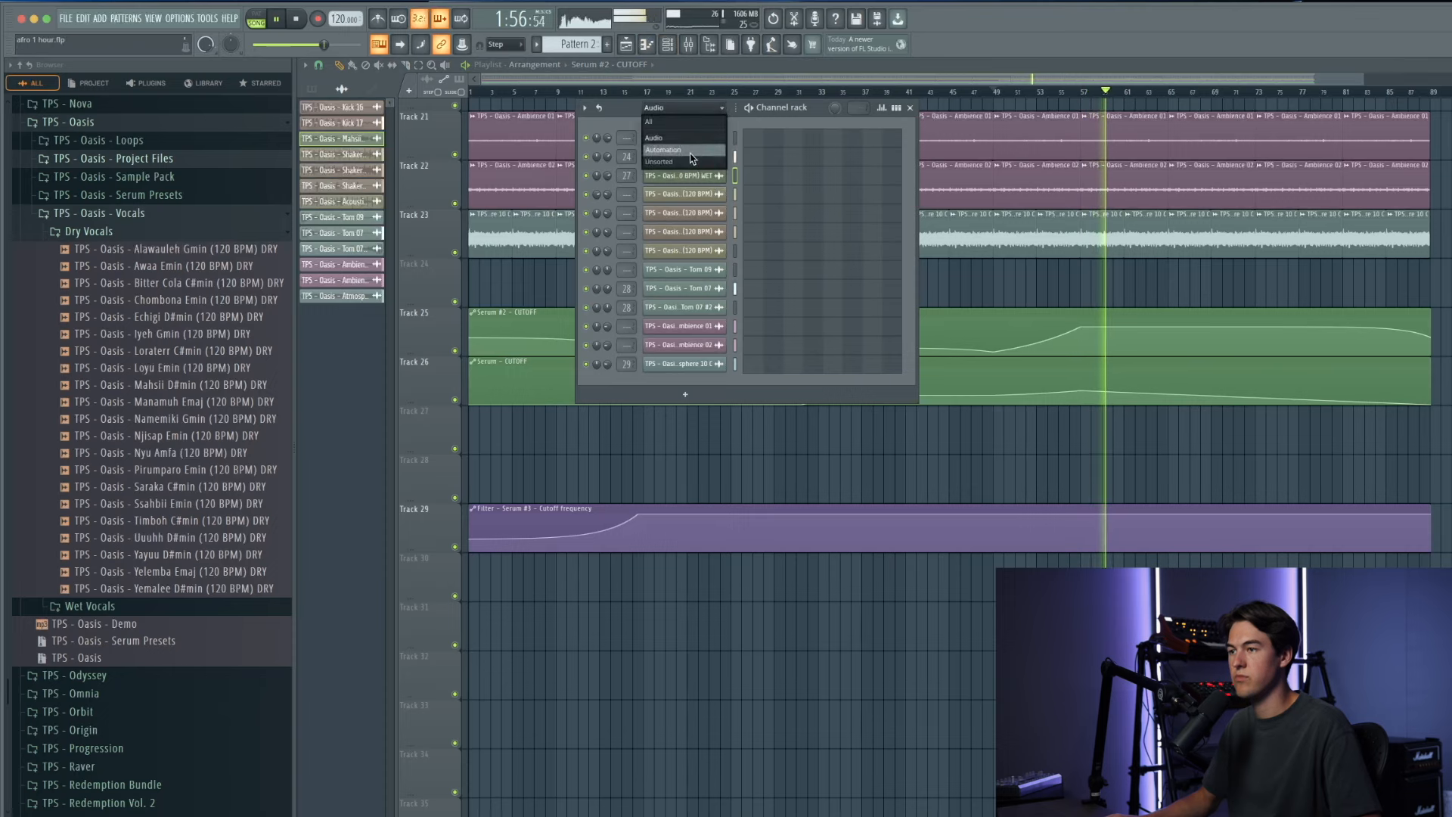
click(667, 156)
drag(610, 176, 609, 175)
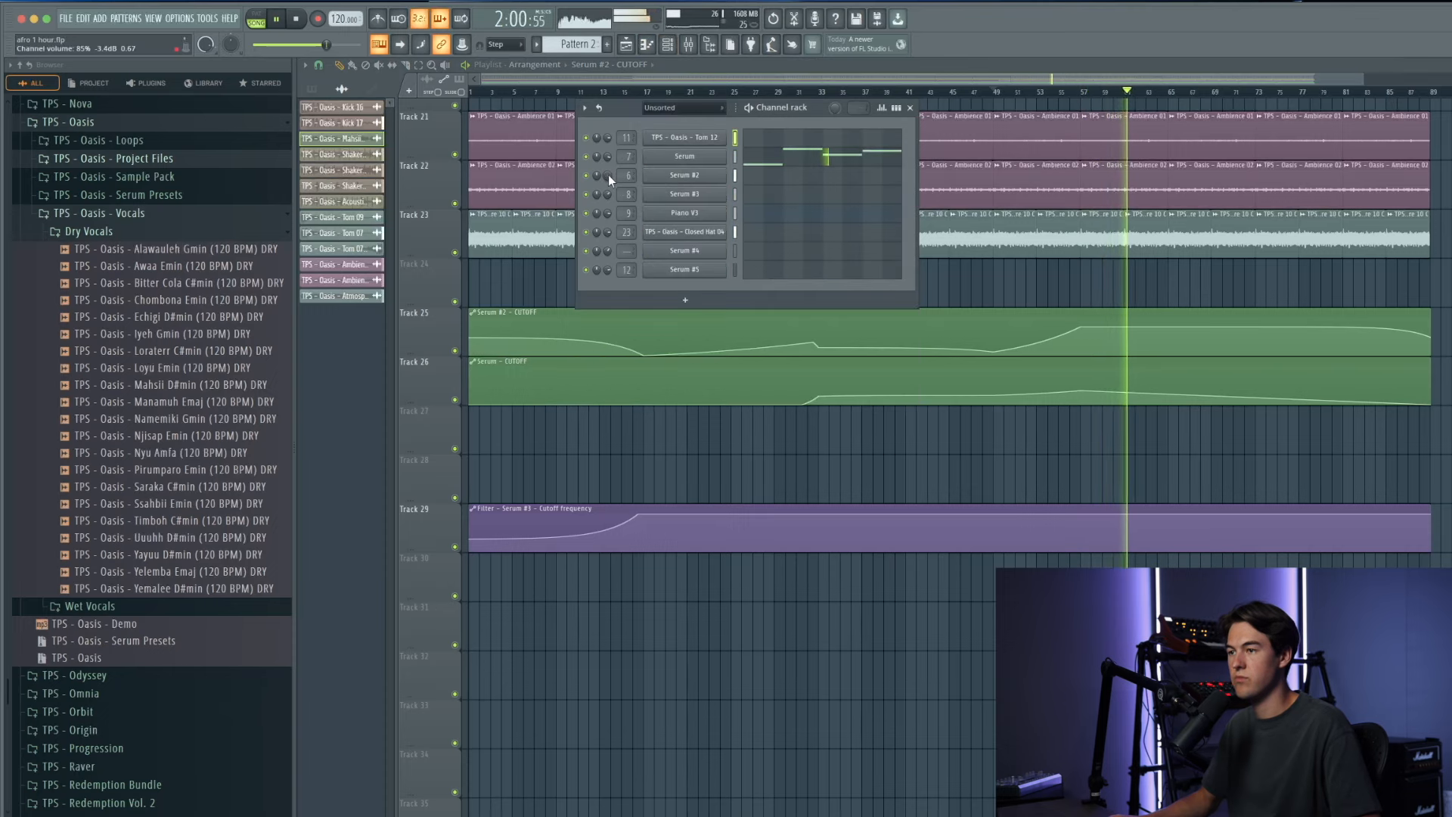
Step: Solo the Serum #2 mixer insert, add OTT between its EQ and reverb, and set the OTT depth to 27% during playback
click(688, 45)
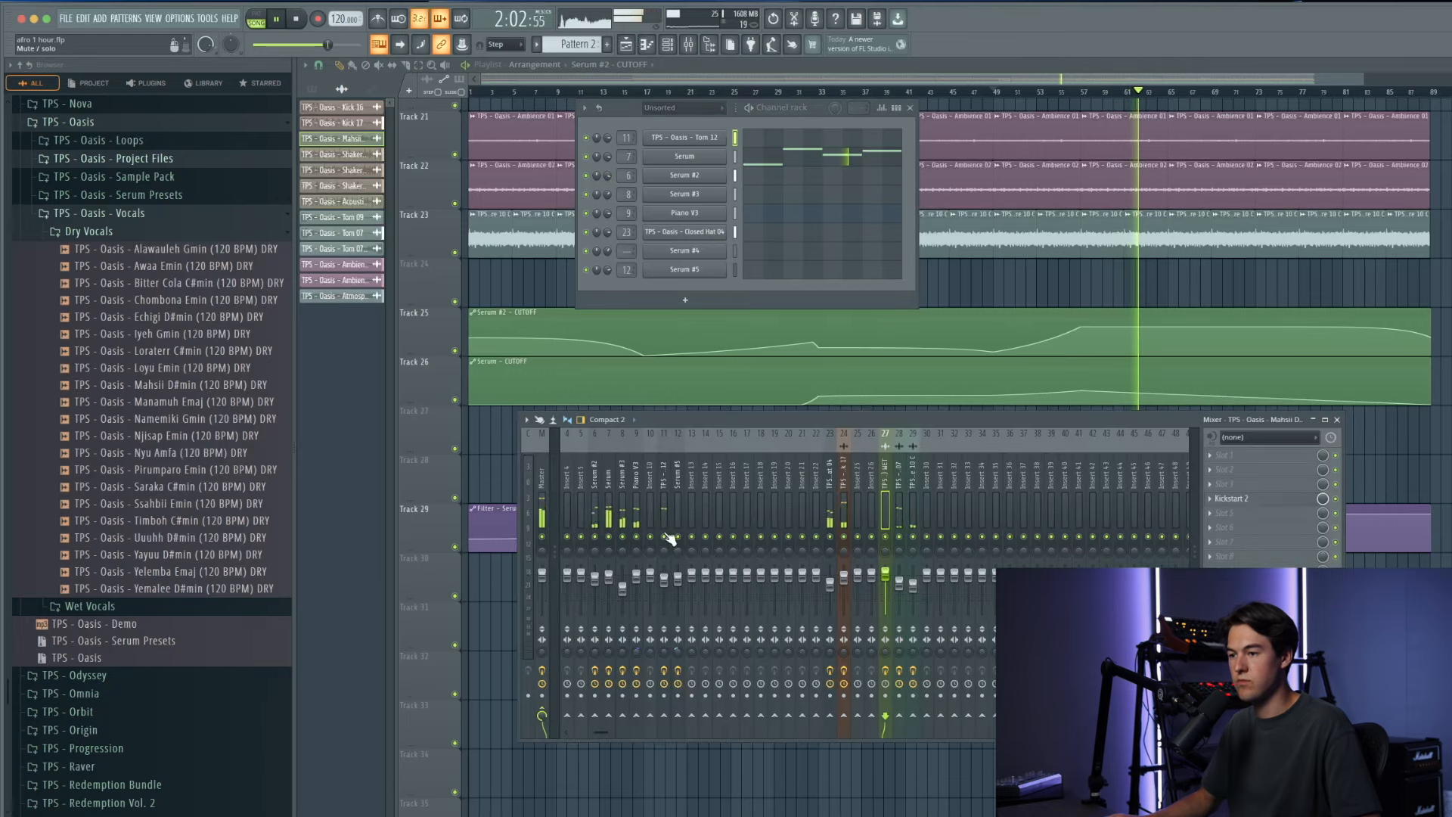
click(597, 534)
key(space)
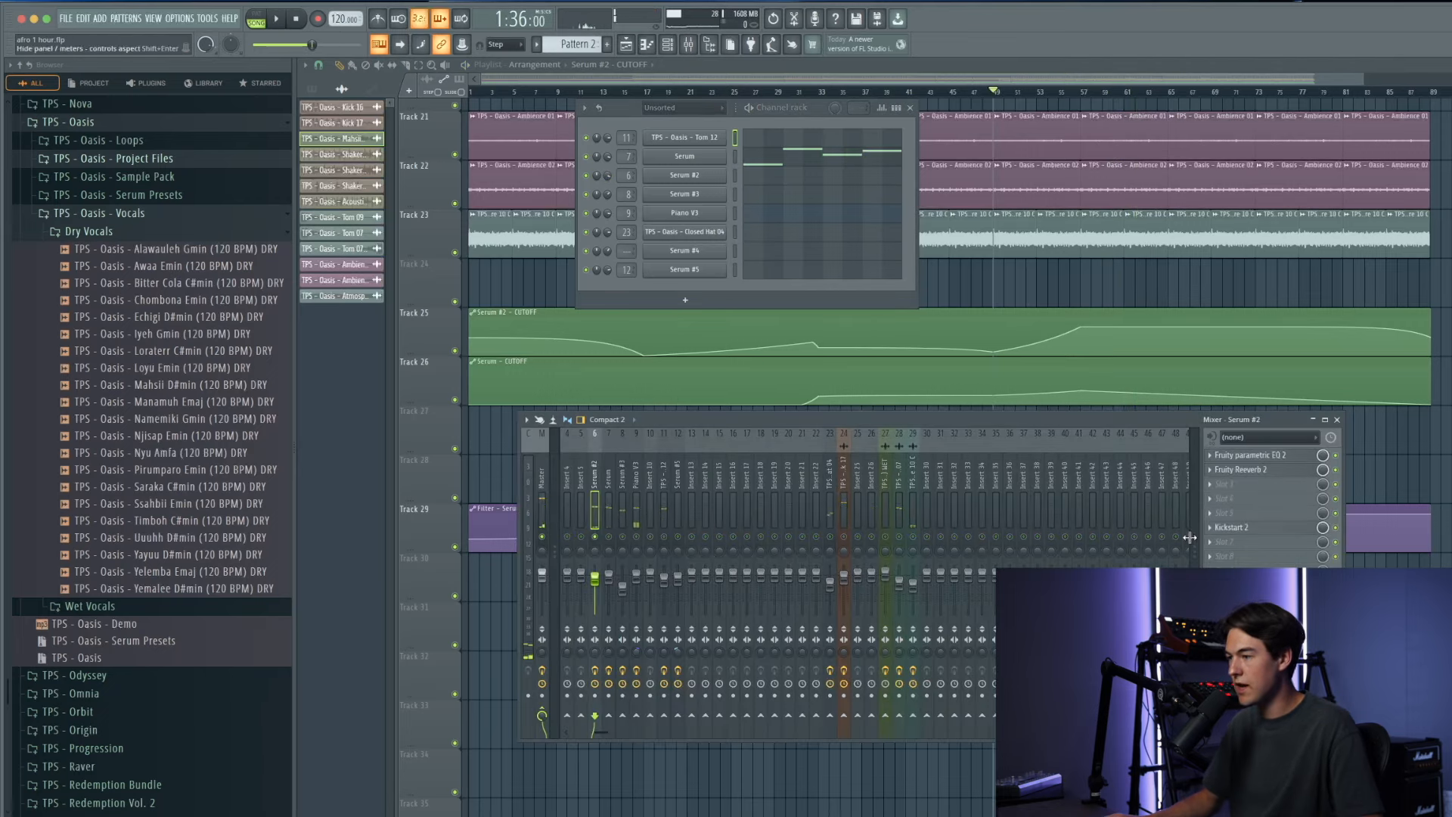
click(1249, 473)
text(ott)
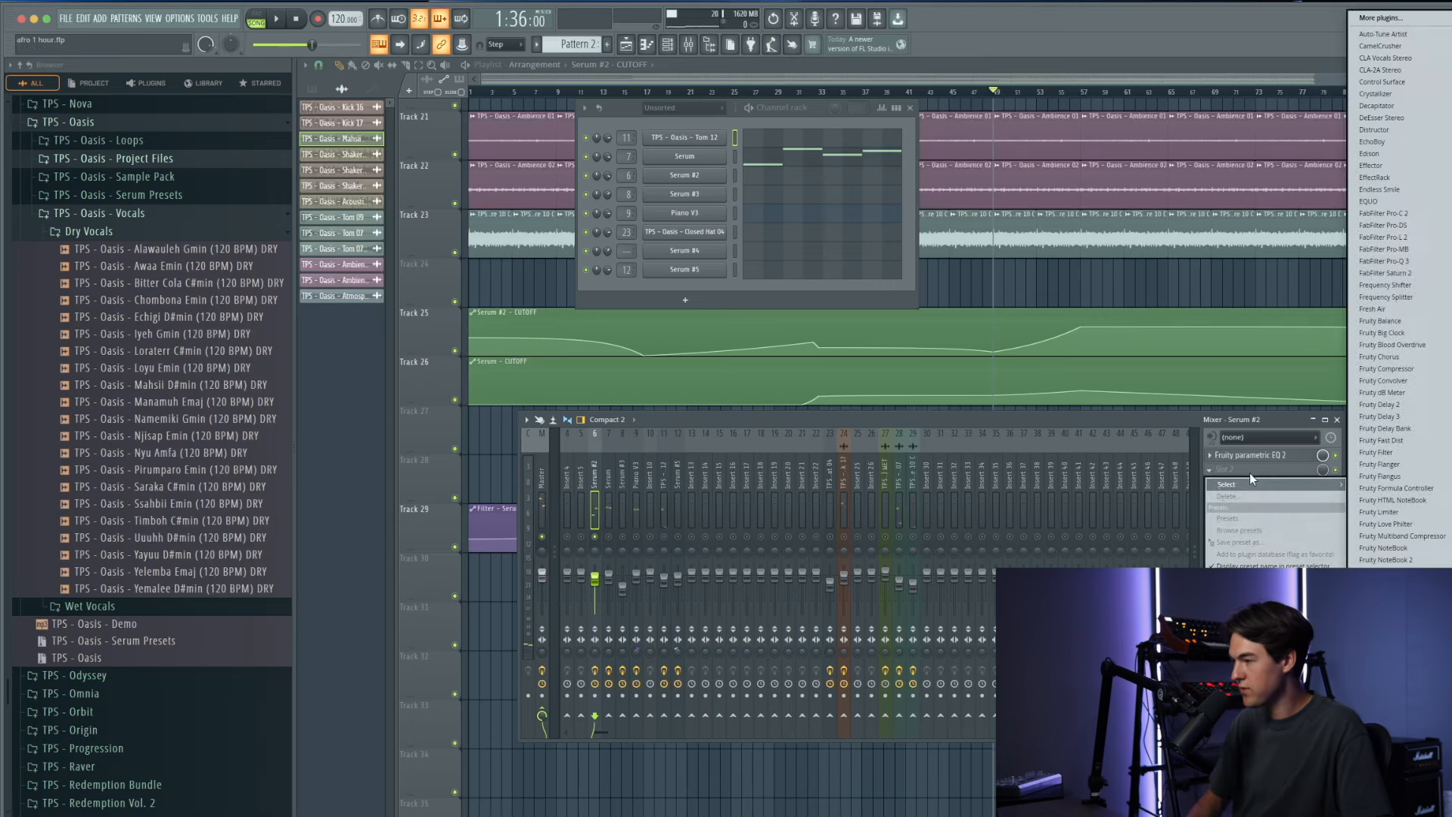
key(Return)
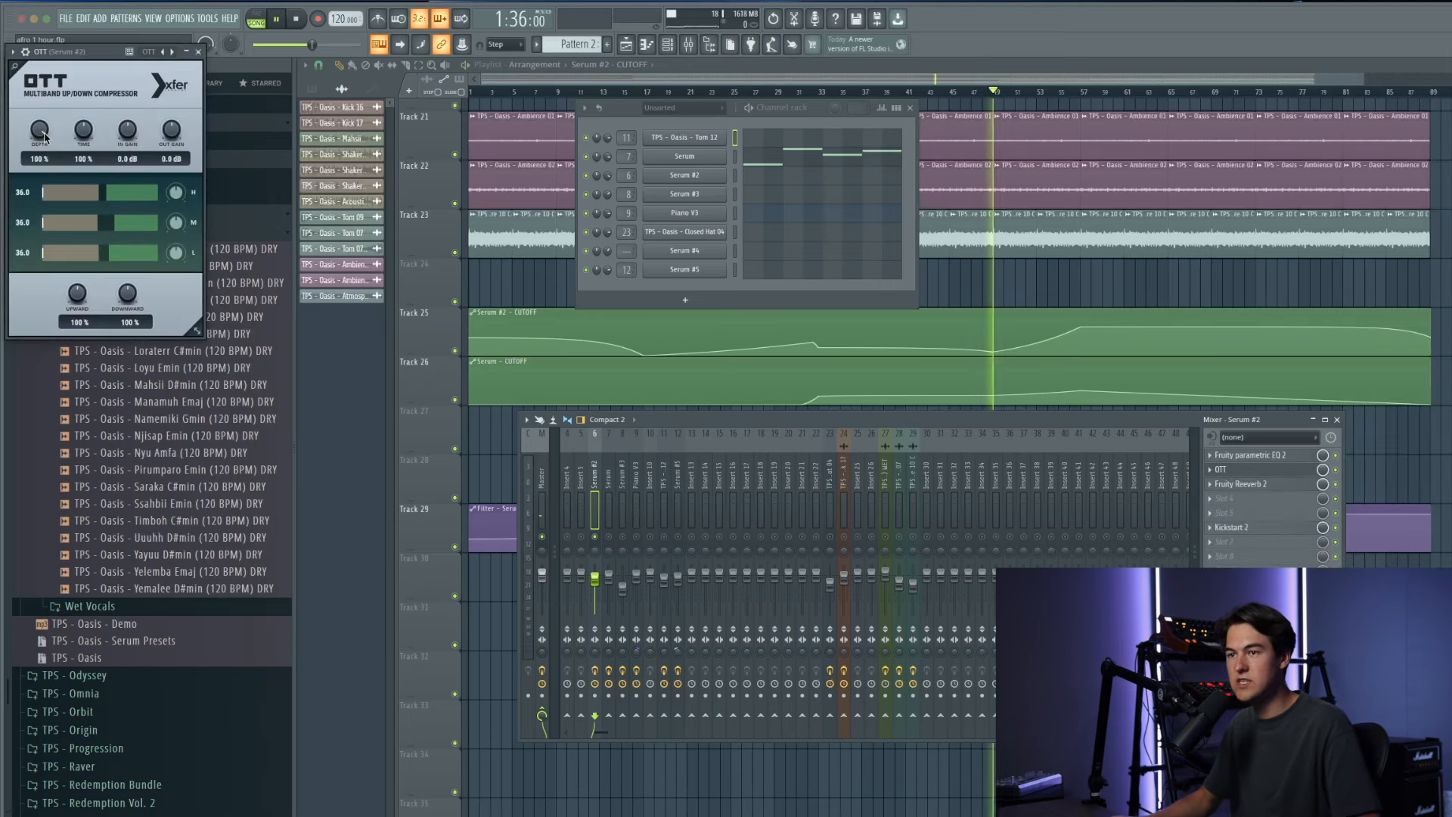
key(space)
drag(44, 136, 54, 266)
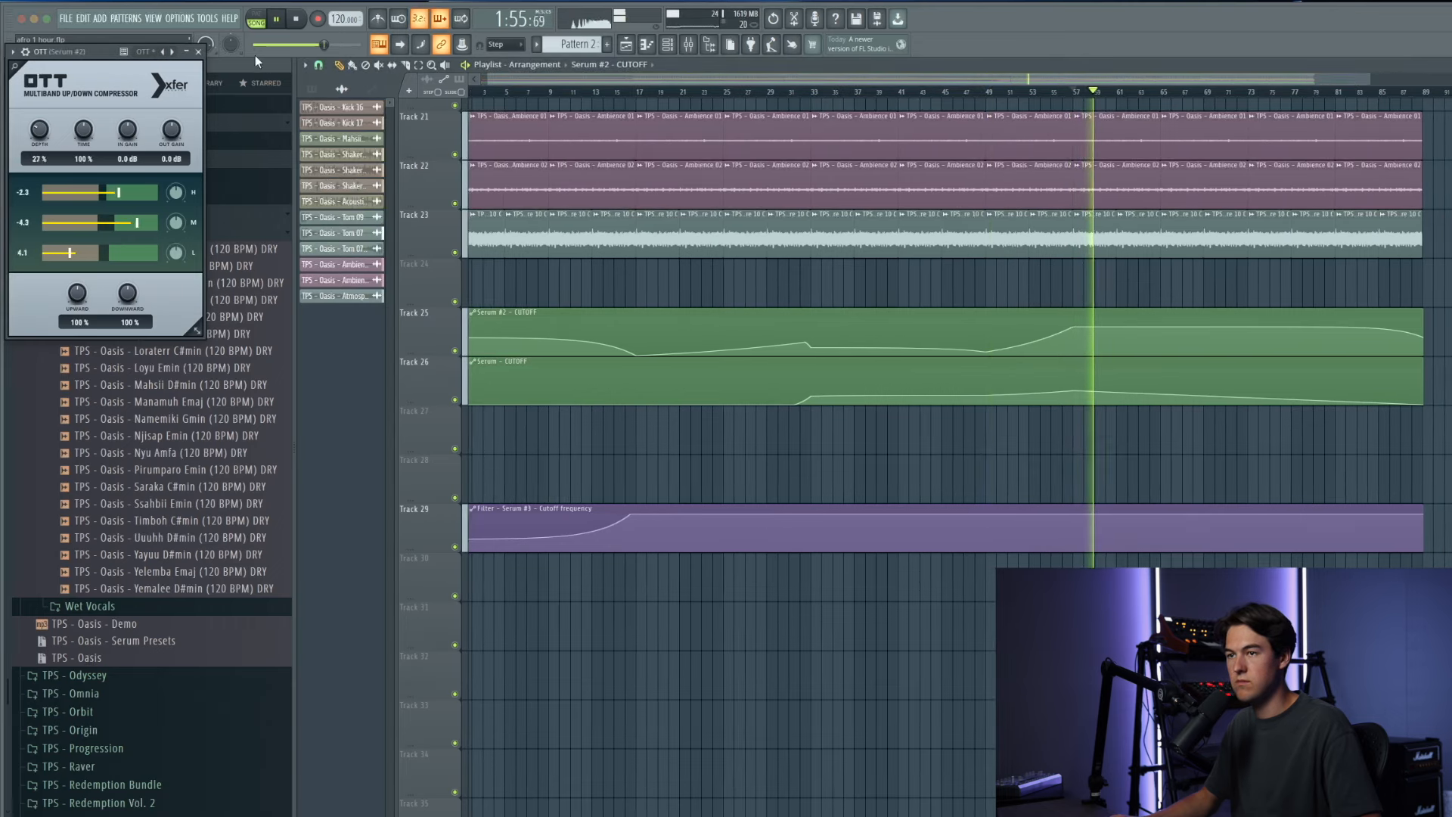
Step: Close OTT and check the mixer levels during playback
click(199, 52)
click(688, 44)
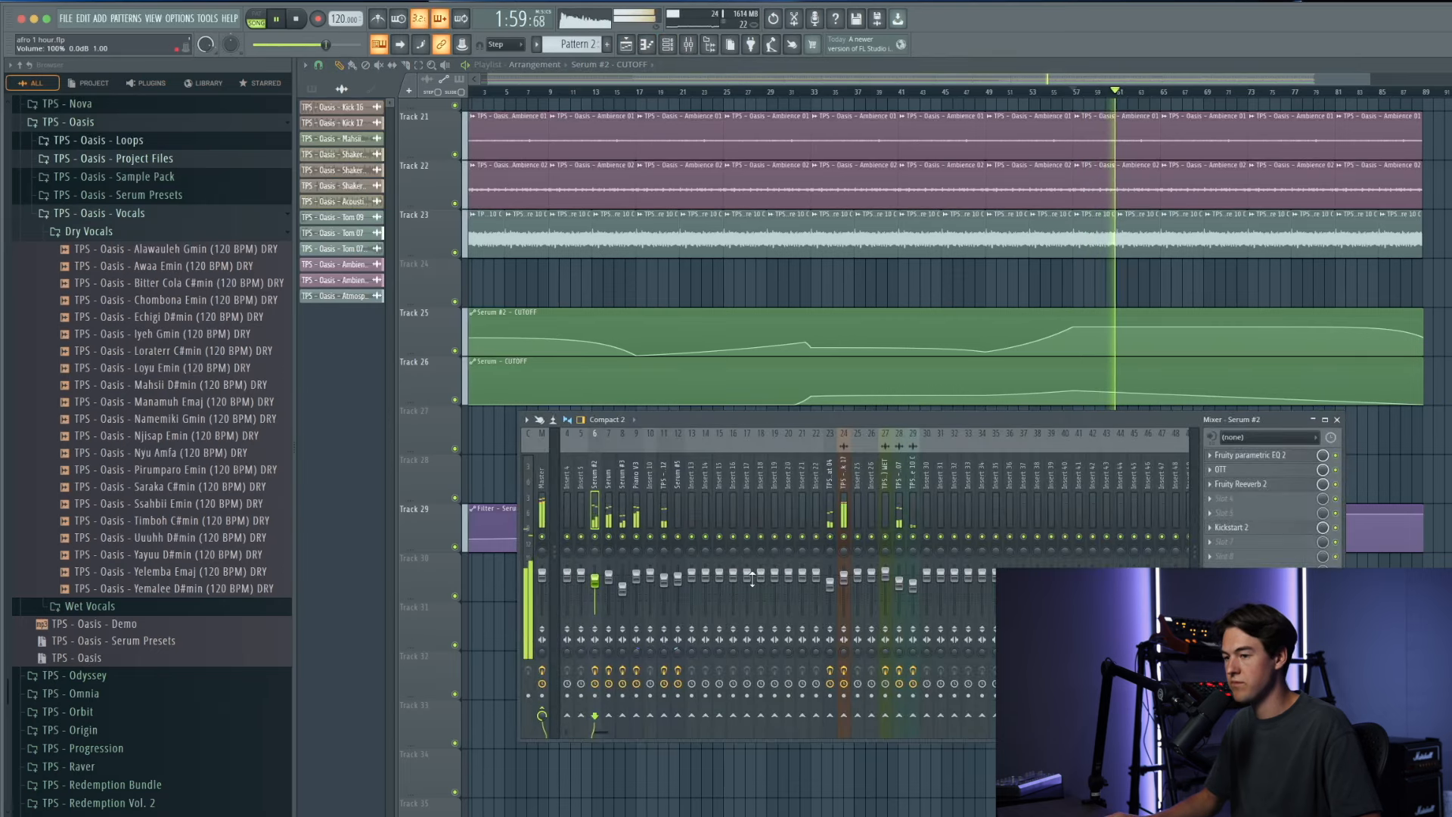
key(F9)
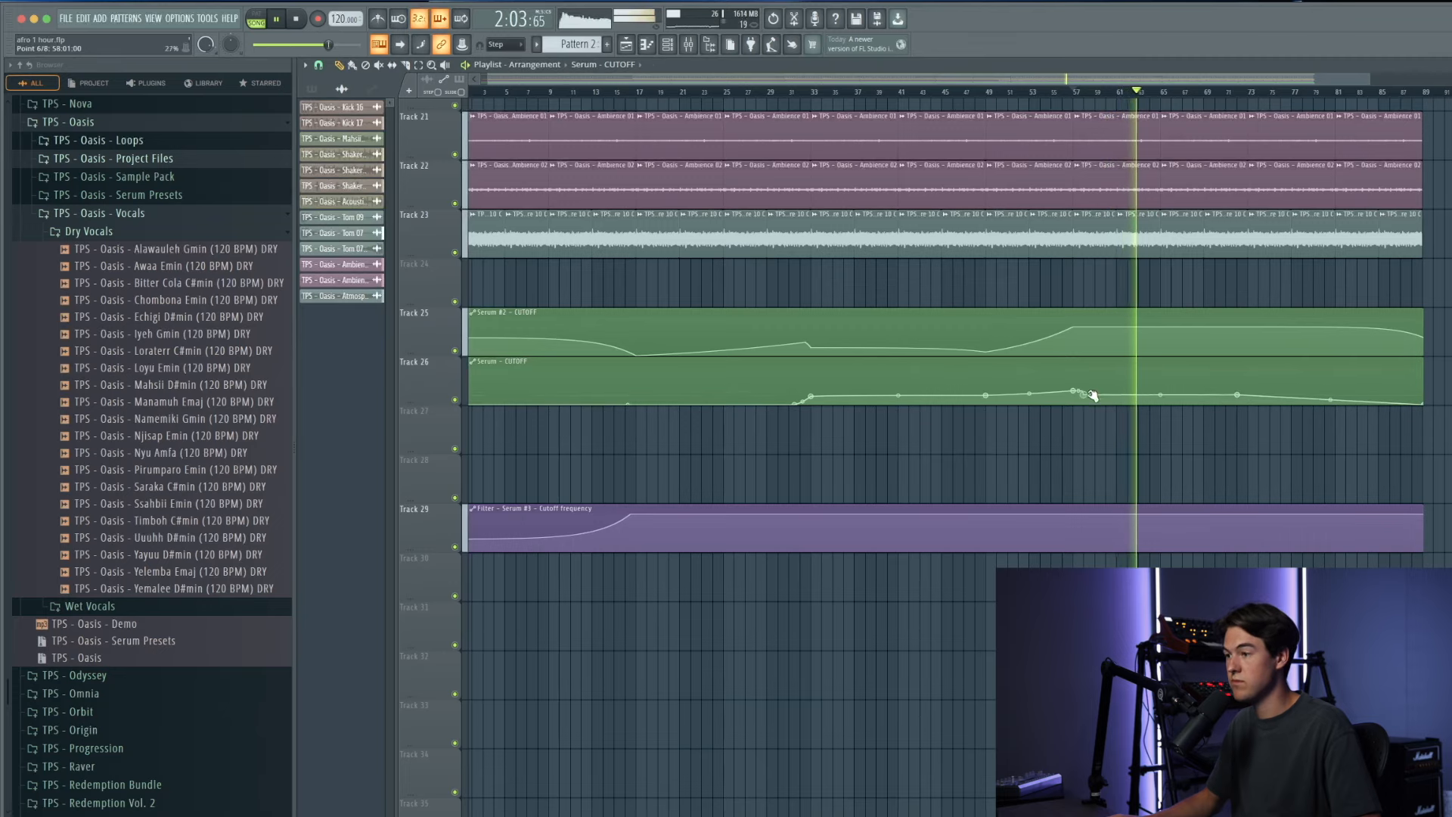
Step: Move the Serum cutoff point to bar 69 and add three points forming a short rise between bars 63 and 65
scroll(1252, 405, up, 3)
drag(1224, 395, 1164, 390)
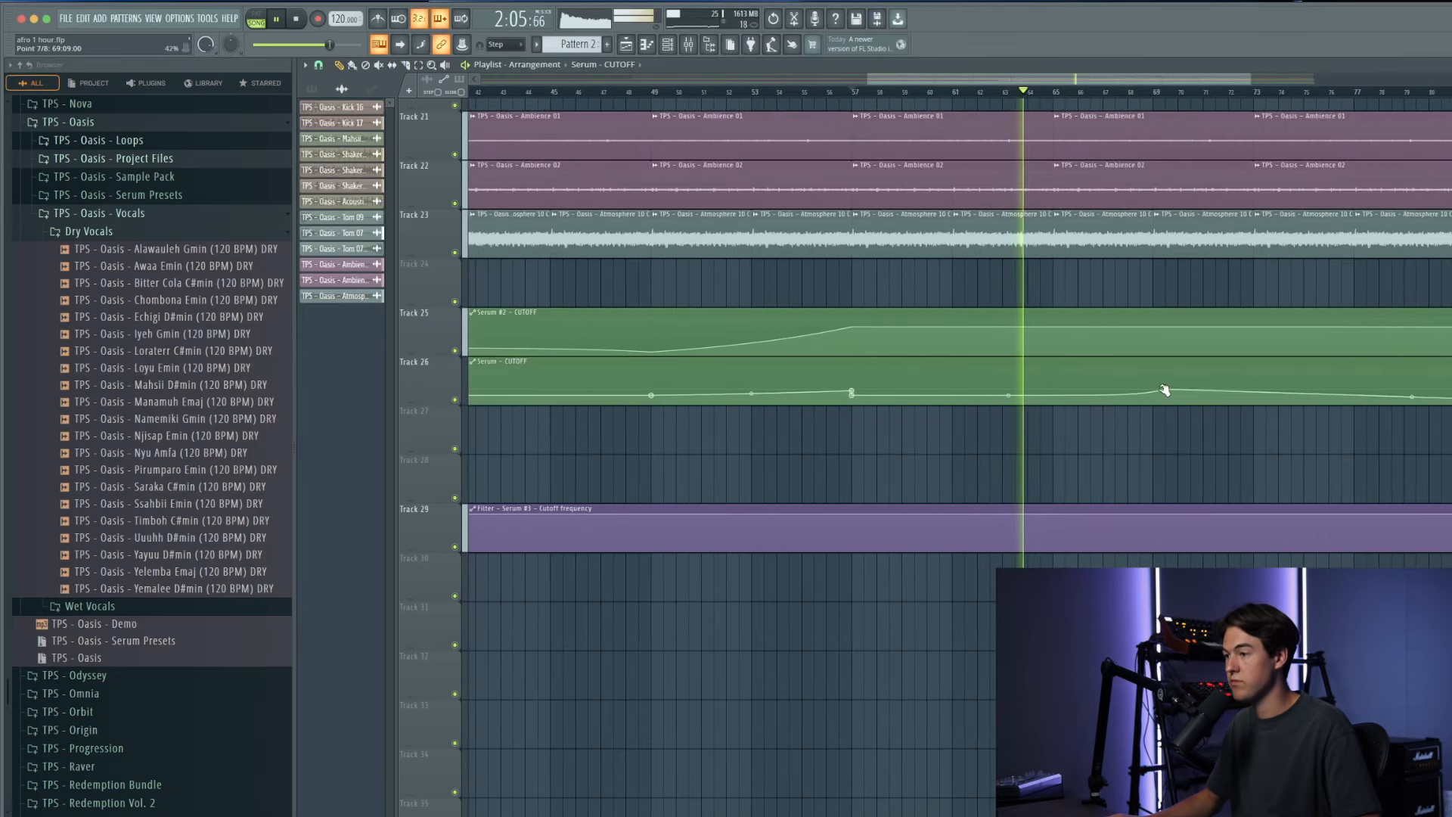
right_click(1007, 394)
right_click(1042, 377)
right_click(1055, 391)
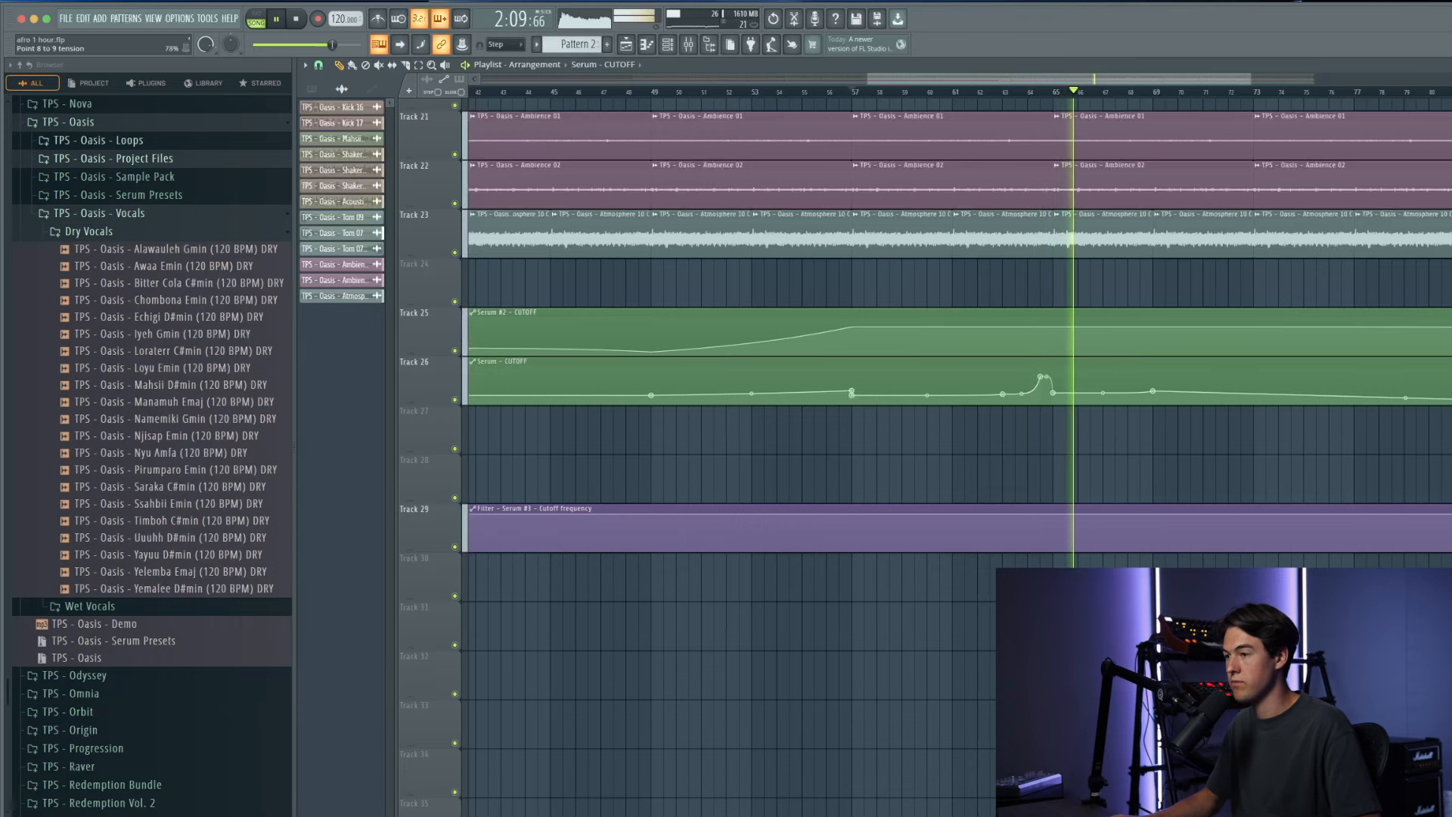
drag(1046, 377, 1046, 383)
Step: Play from bar 63 and lower the Serum cutoff peak just before bar 65
key(space)
key(space)
click(997, 93)
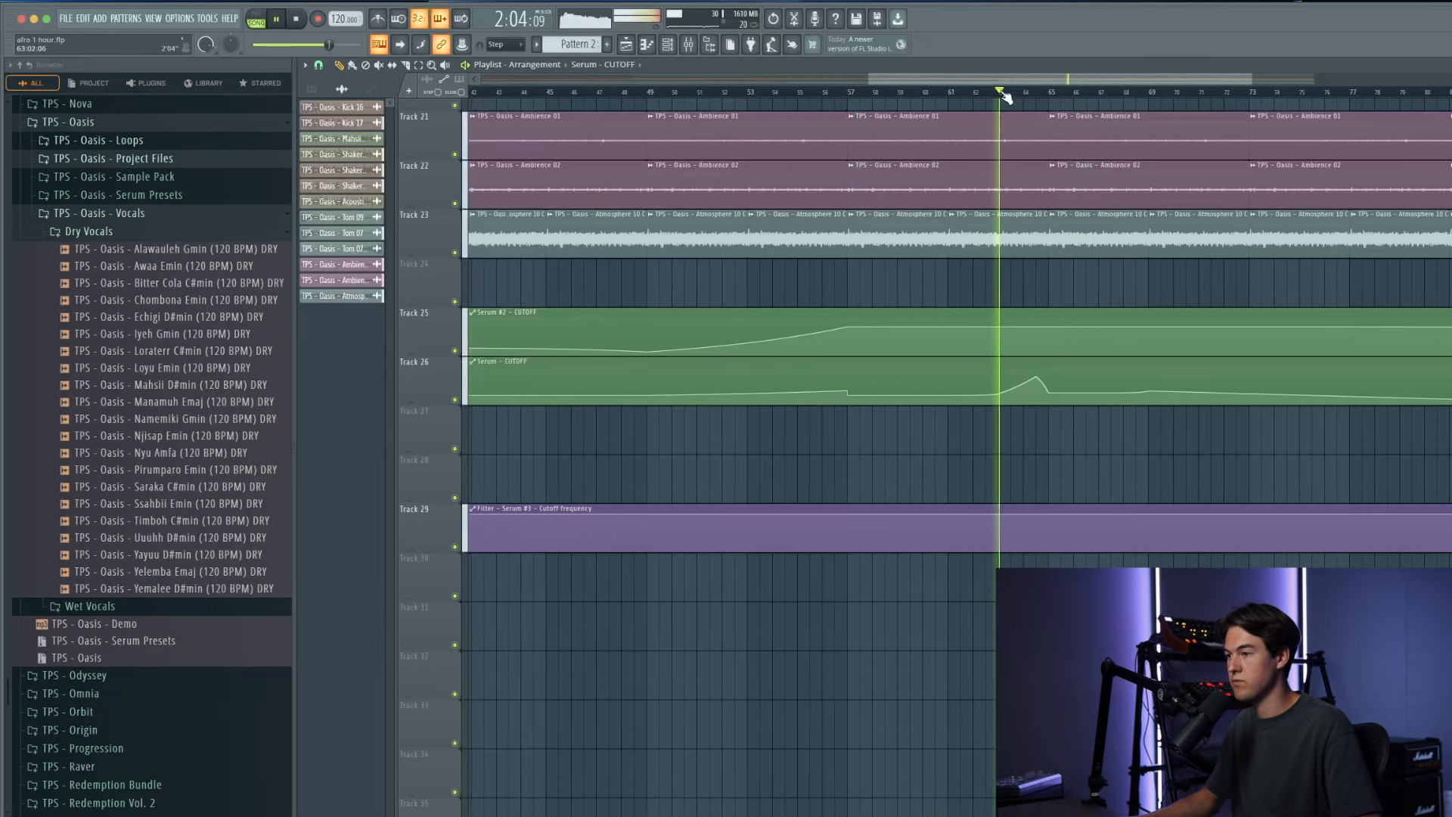
scroll(996, 92, up, 3)
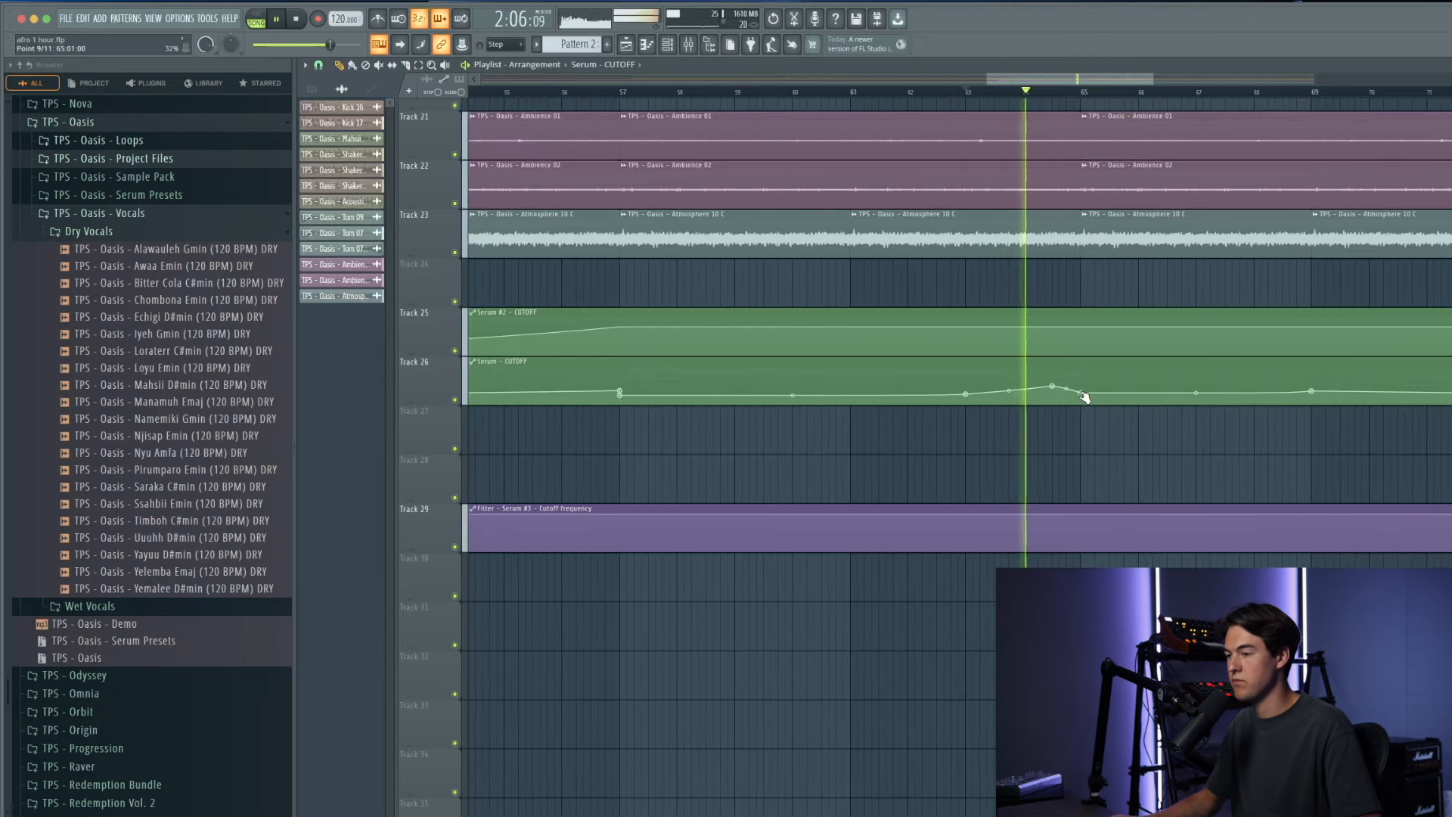
scroll(1081, 393, down, 3)
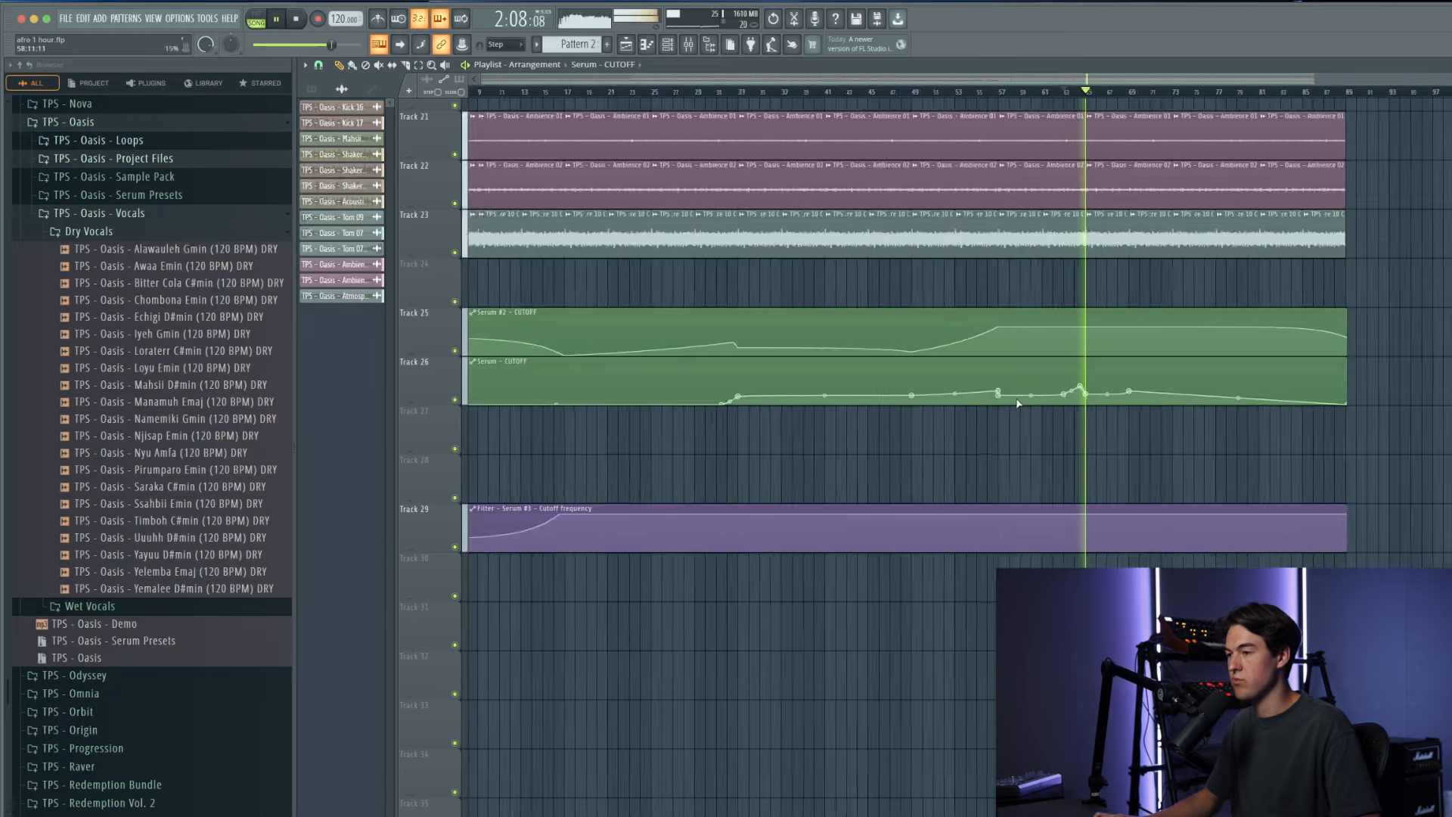
Step: Raise the final Serum cutoff point and move the bar 69 point to bar 73 at about 46%
drag(1074, 390, 1227, 392)
scroll(1229, 401, up, 4)
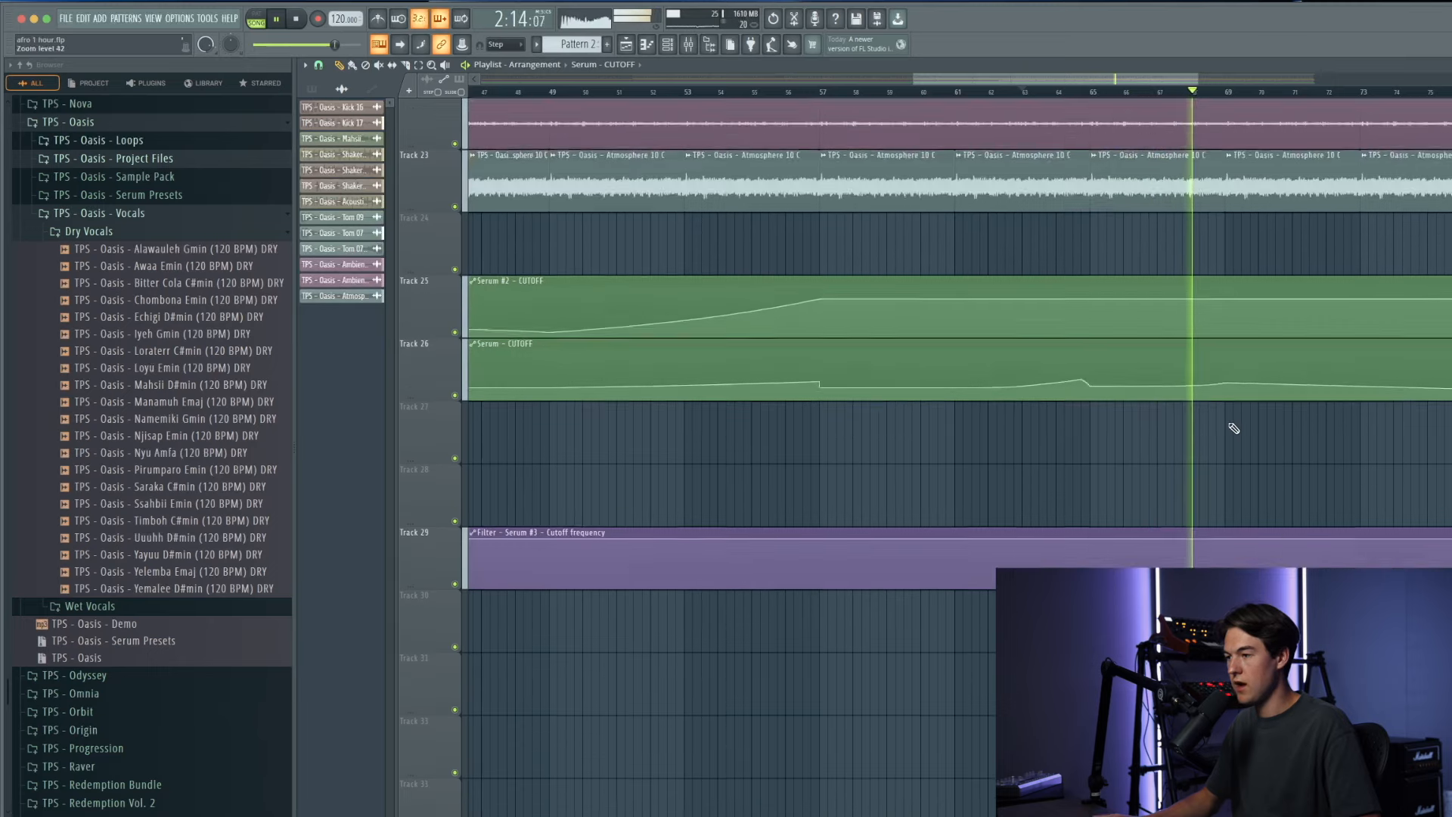
key(space)
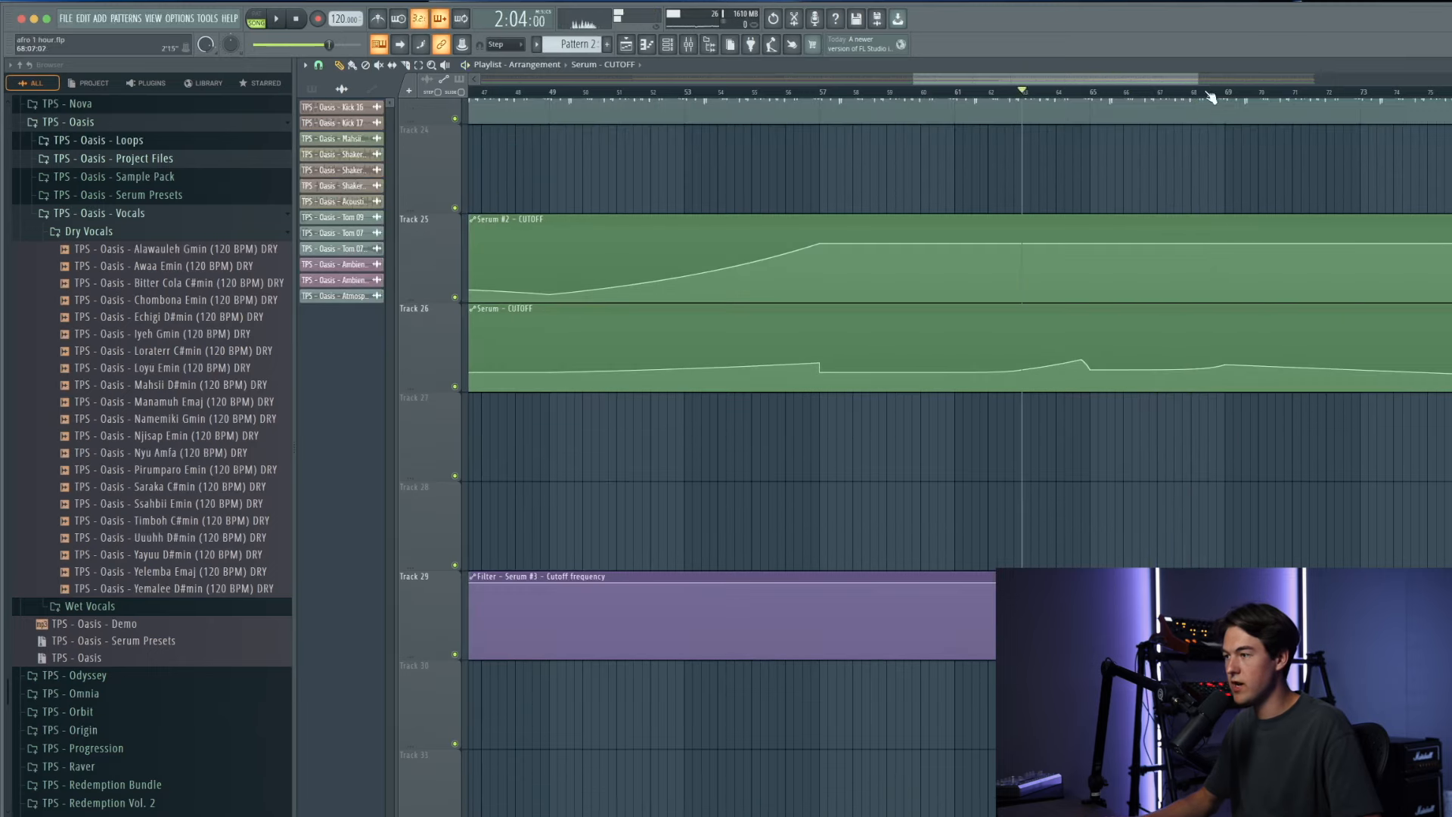
scroll(1199, 376, down, 4)
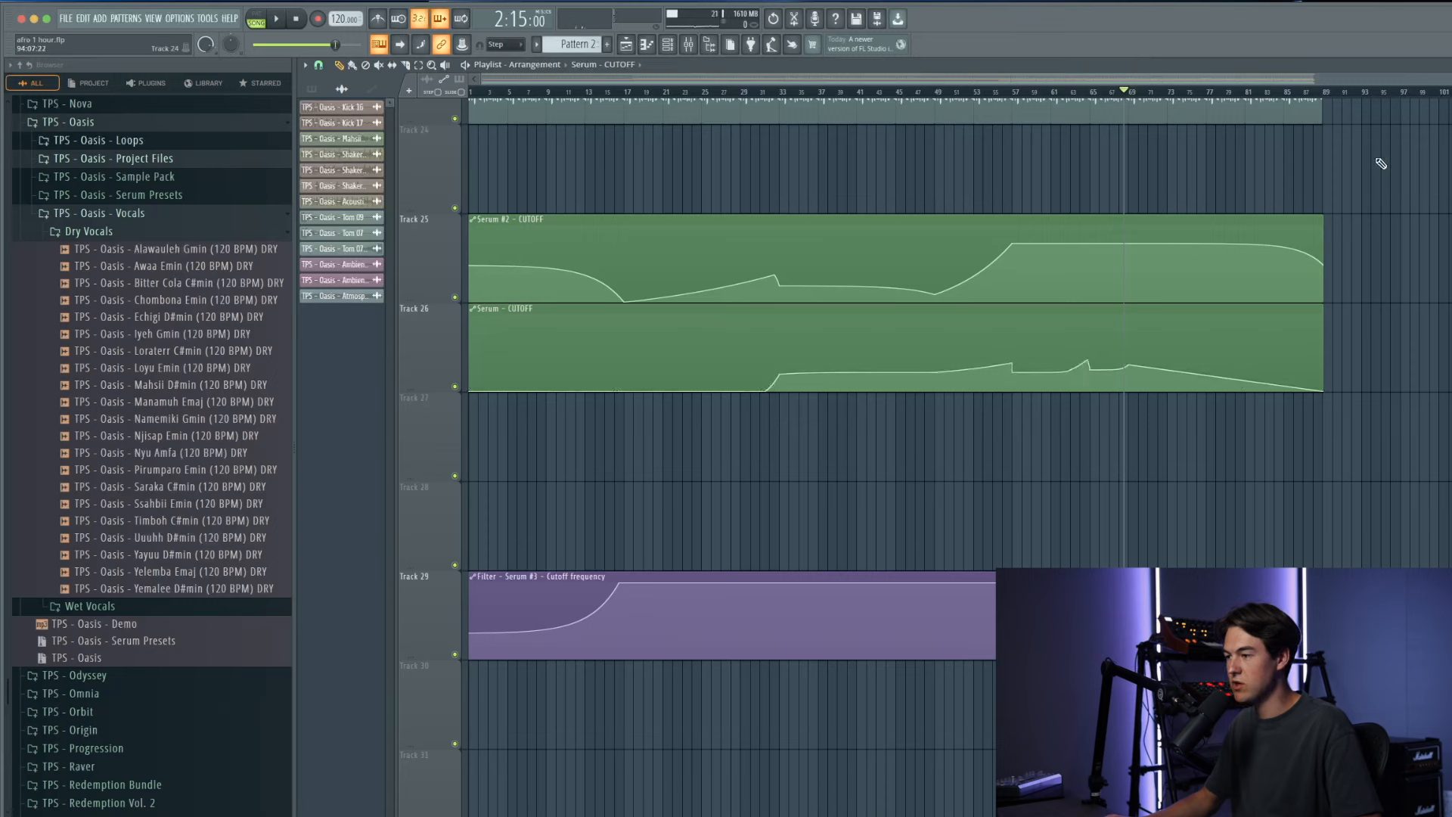
drag(1327, 392, 1323, 348)
key(space)
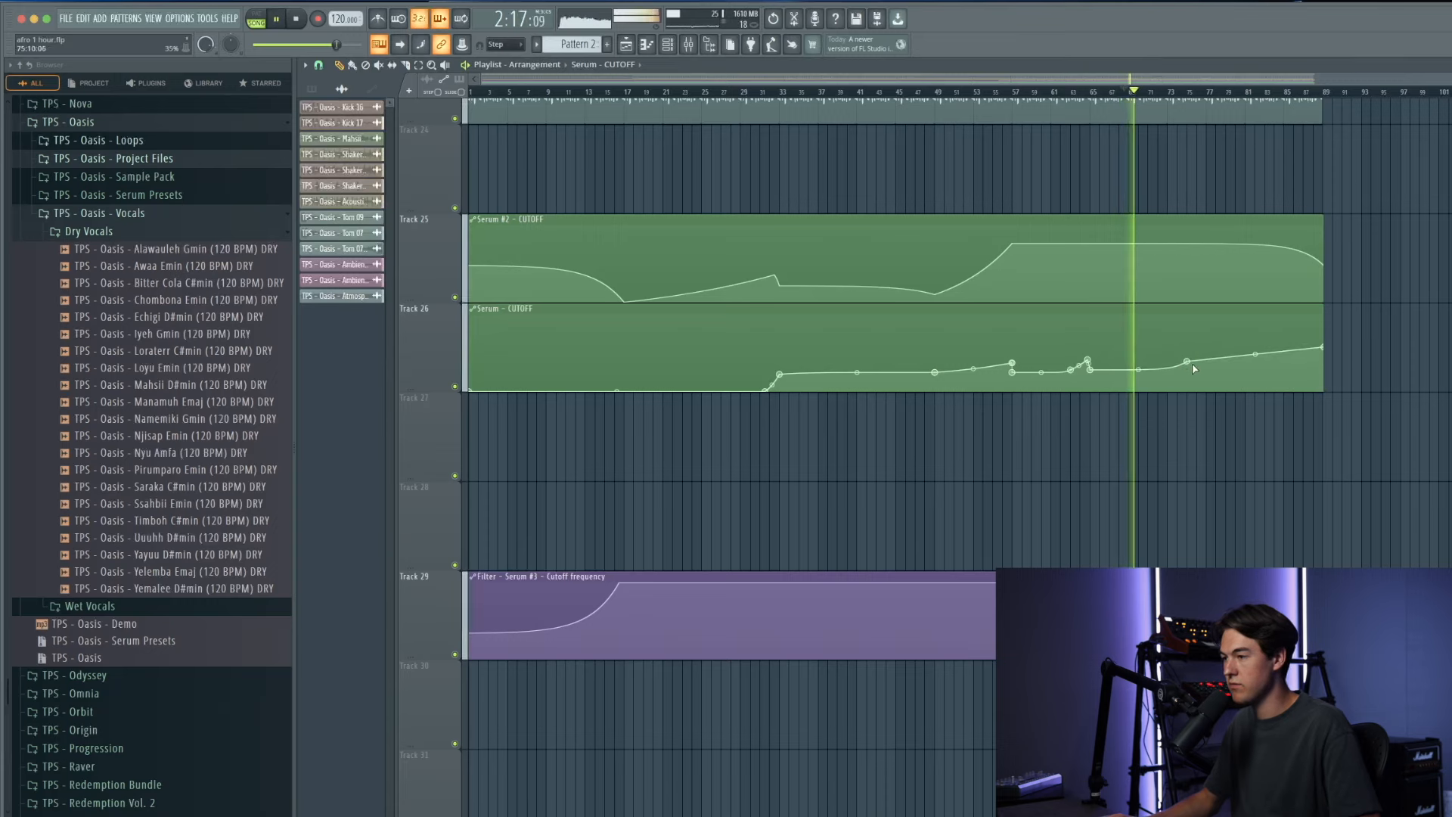
scroll(1173, 363, up, 4)
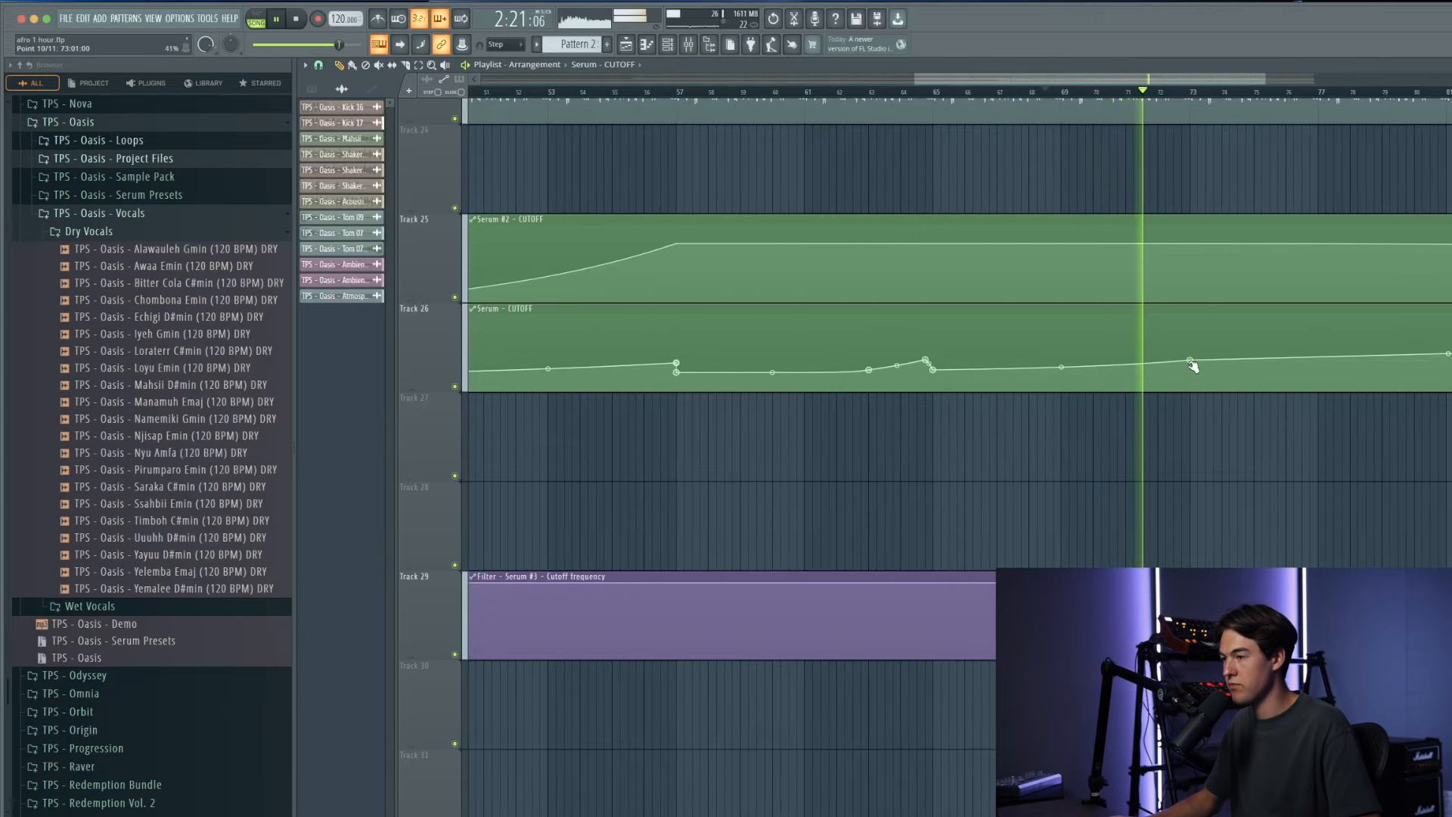
scroll(1195, 360, down, 4)
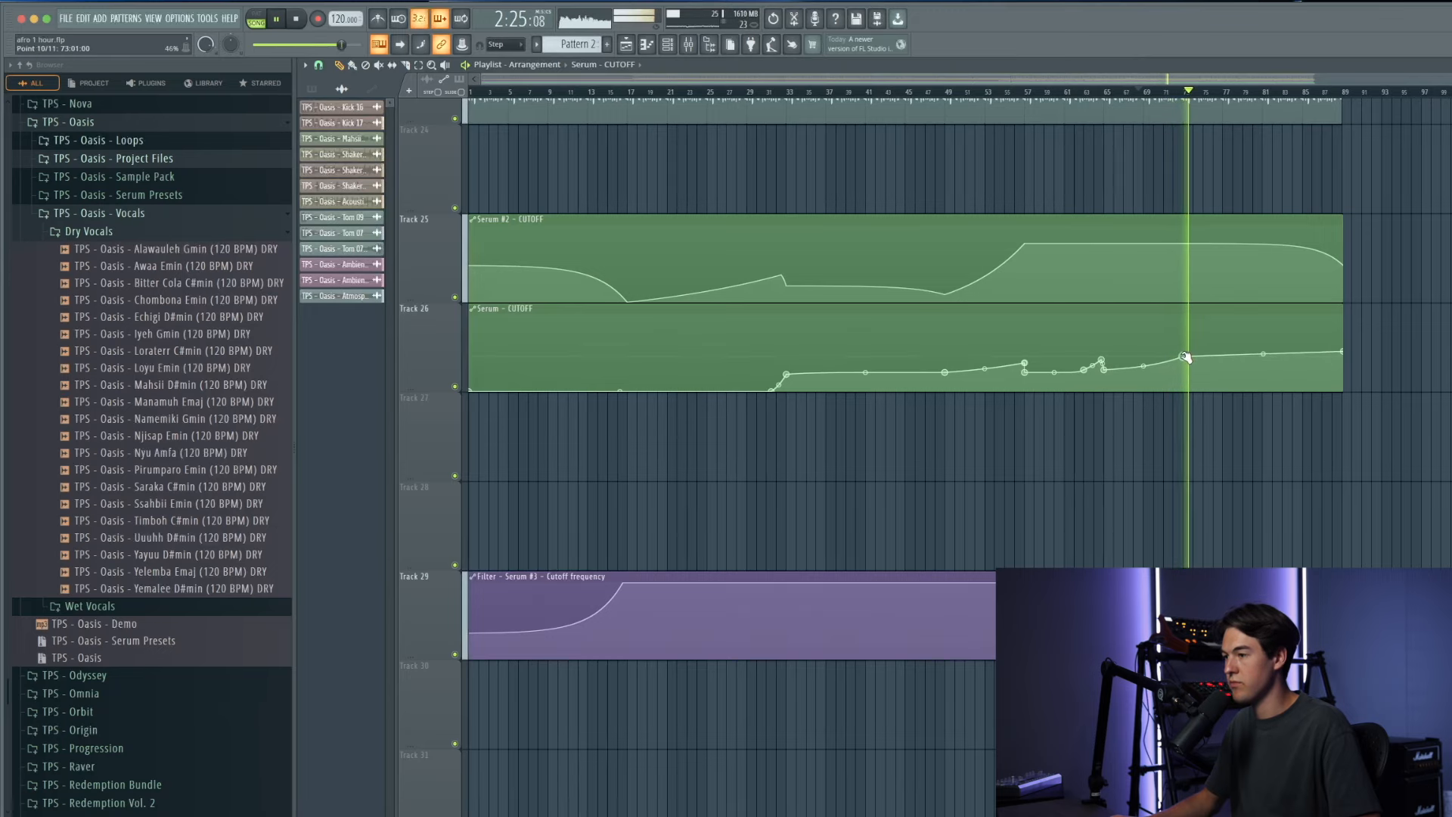
Step: Move the Param. EQ 2 Band 1 freq automation clip from Track 2 down to Track 28
scroll(1258, 370, up, 8)
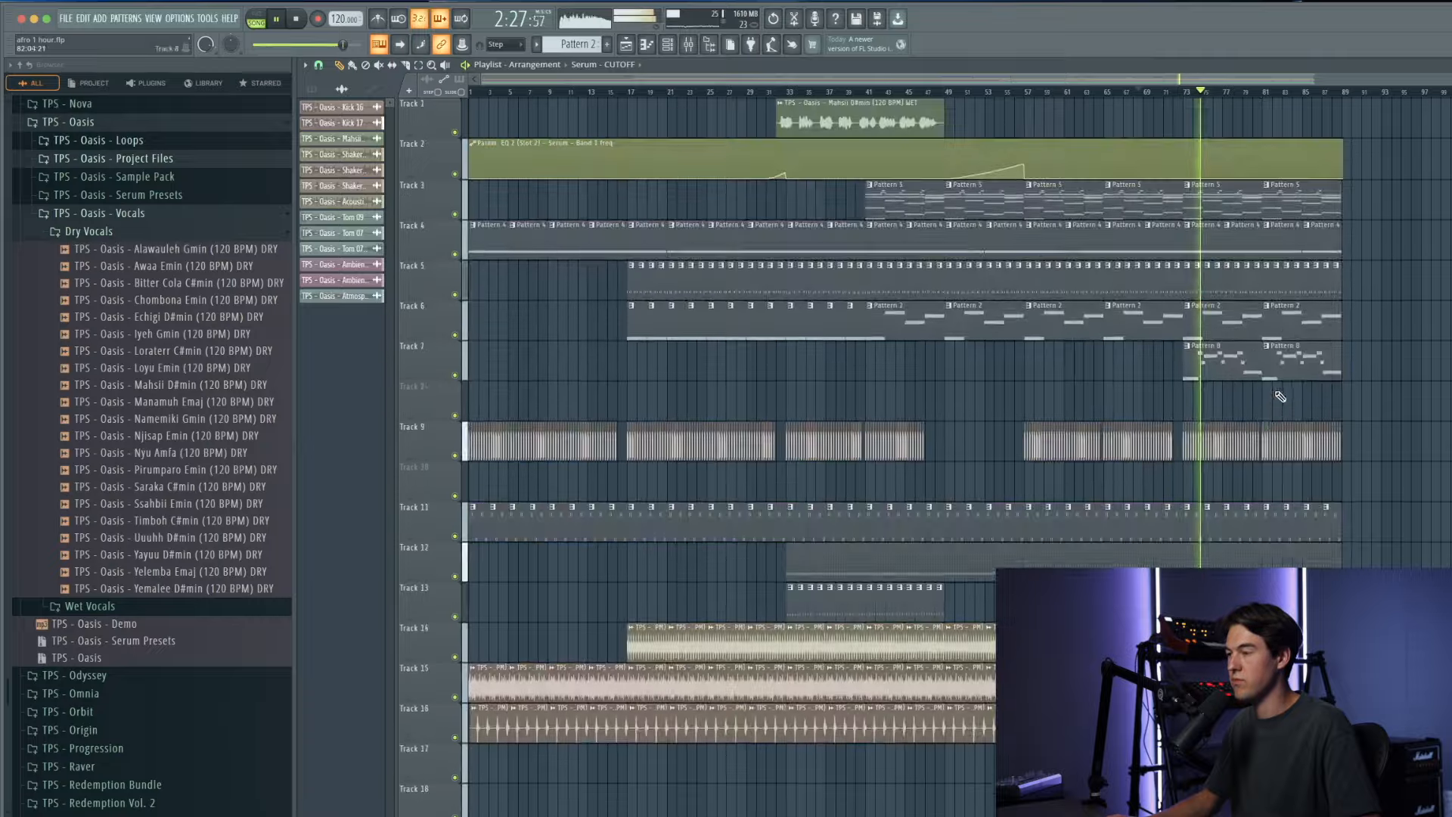
scroll(1280, 396, down, 4)
drag(1082, 129, 1082, 755)
scroll(1172, 116, up, 4)
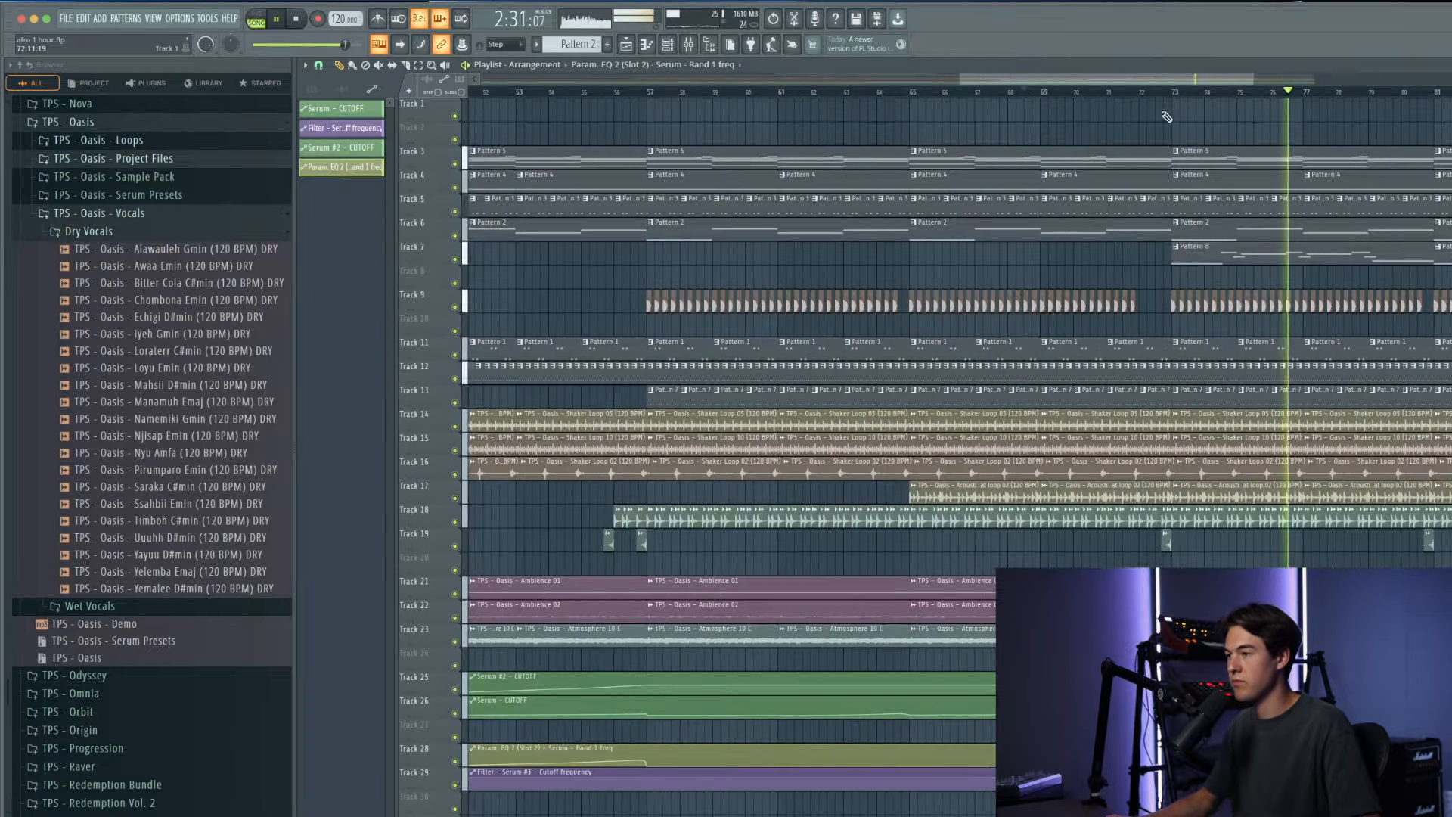
Step: Shape the Param. EQ 2 Band 1 freq automation to rise to about 36% just before bar 73 and drop at bar 73
scroll(1166, 116, down, 2)
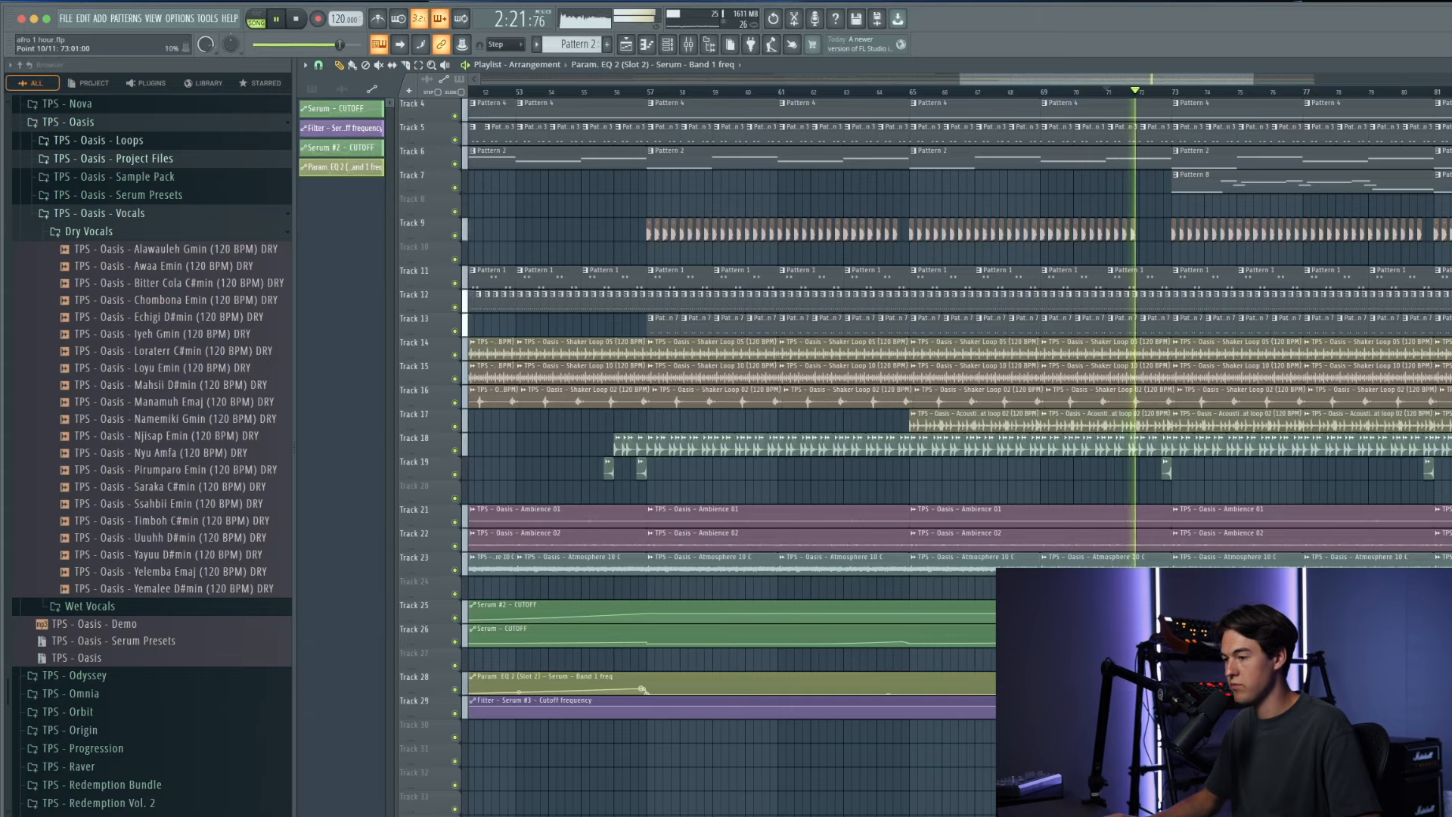
scroll(1166, 117, up, 3)
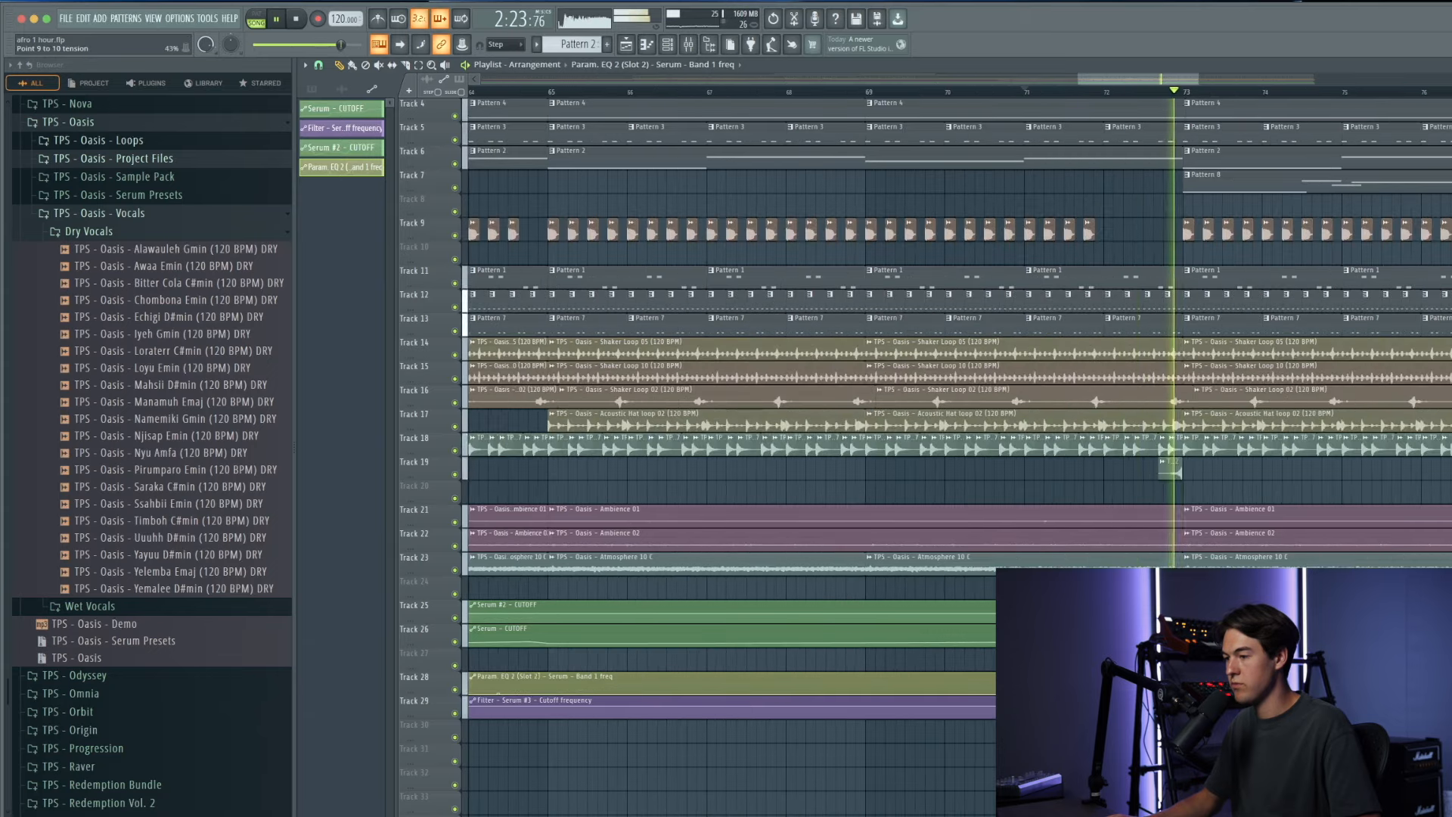
scroll(1166, 697, up, 3)
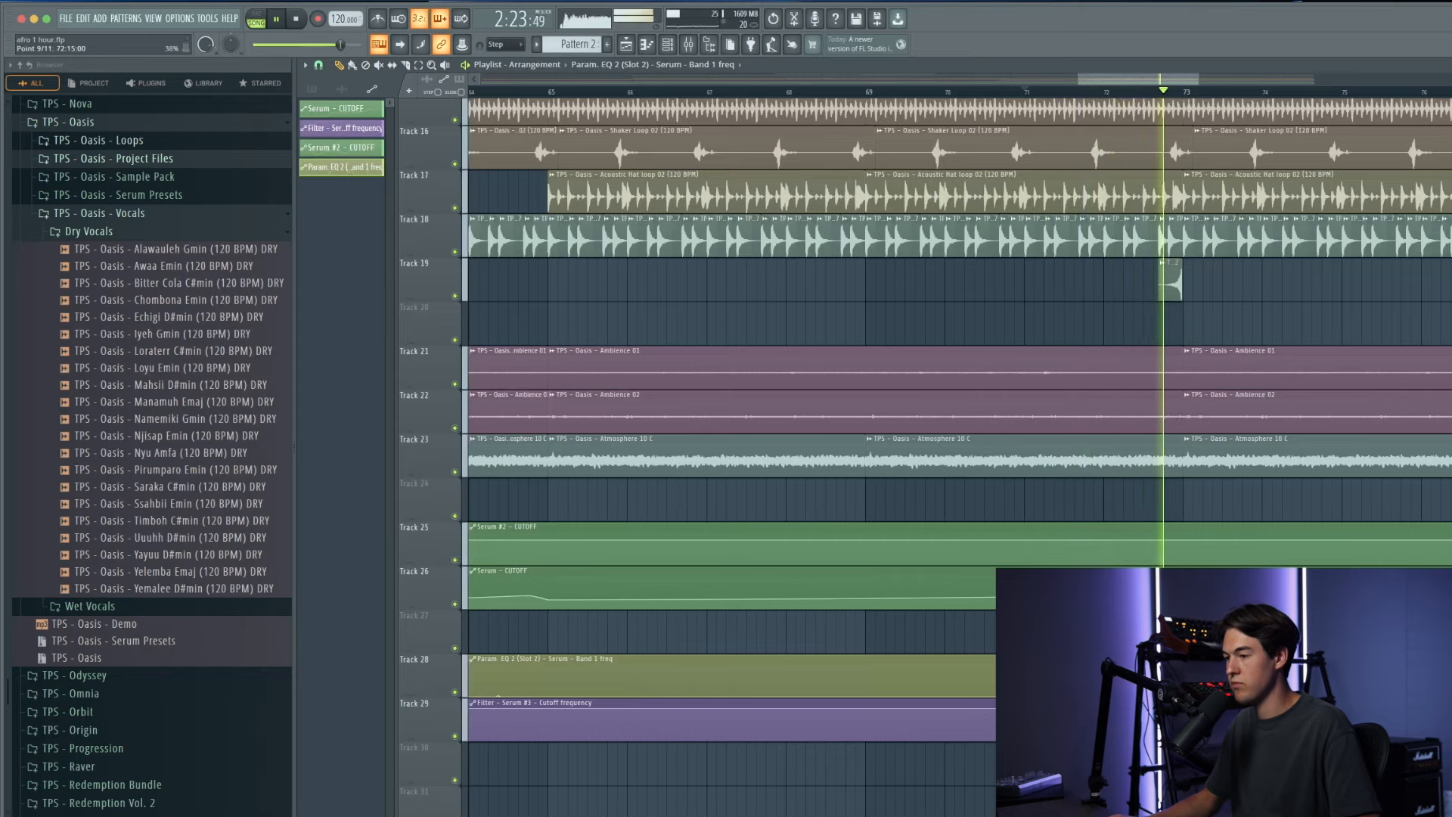
scroll(1172, 673, down, 5)
scroll(1172, 673, down, 3)
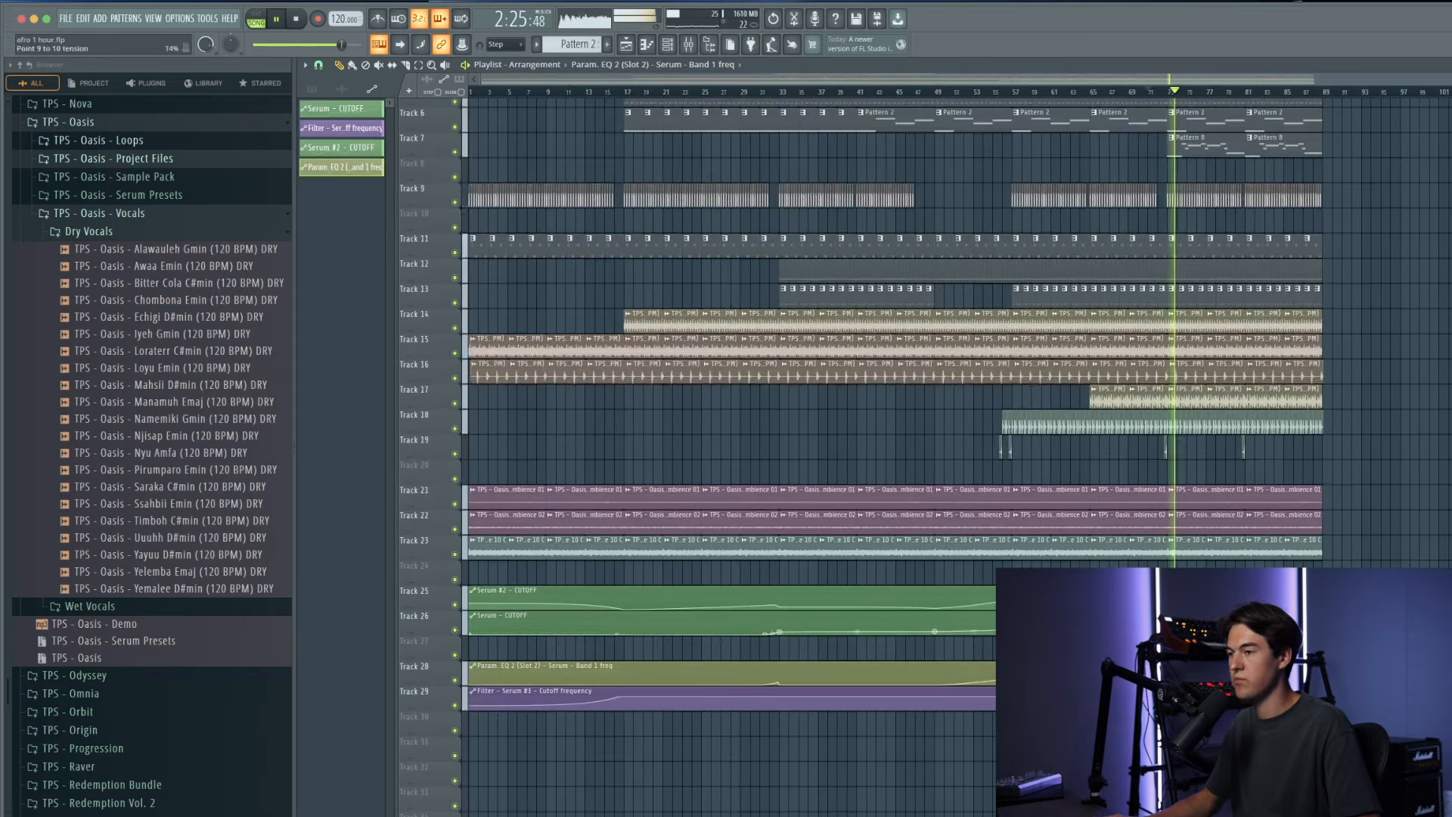
scroll(1058, 403, up, 3)
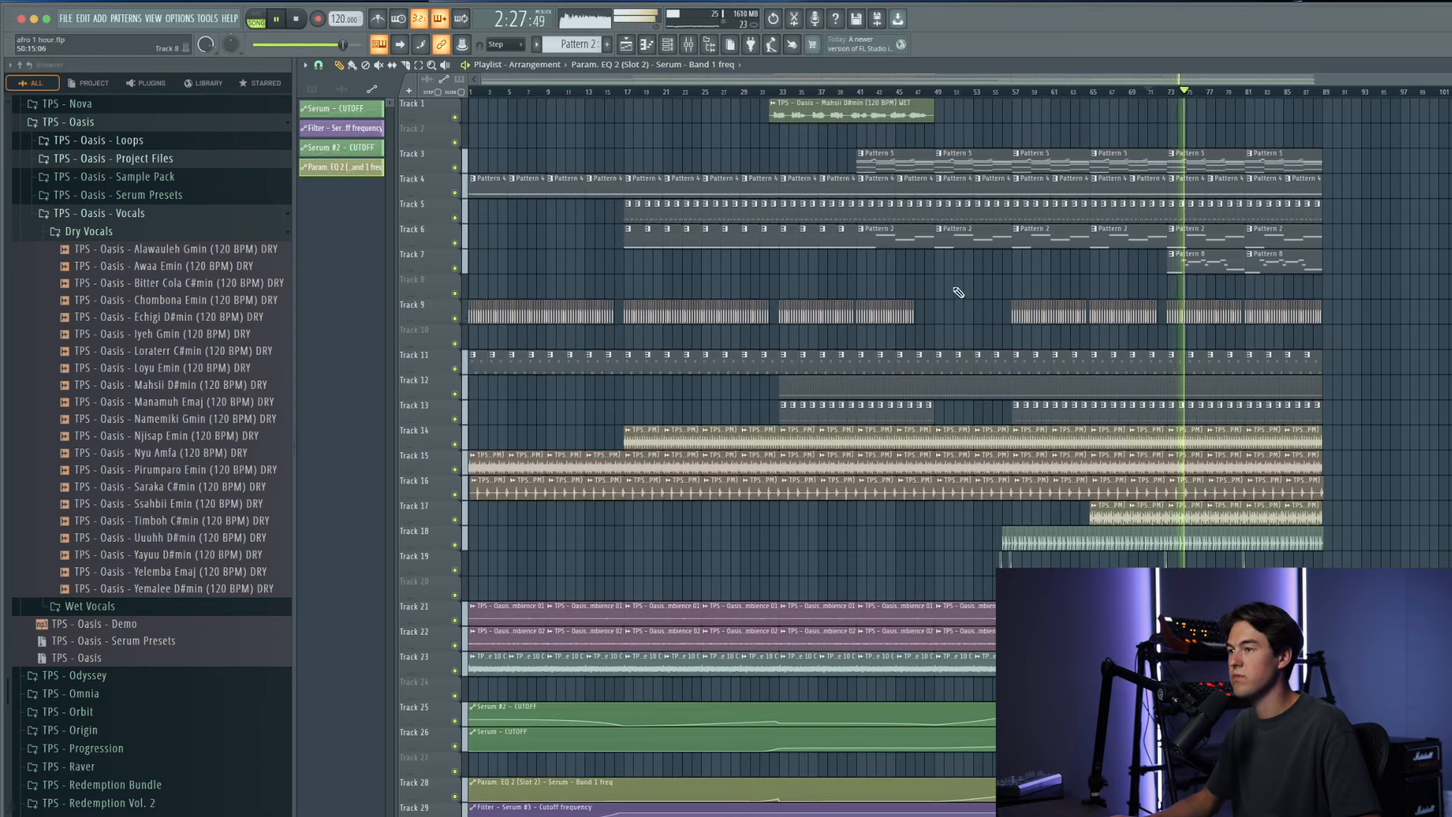
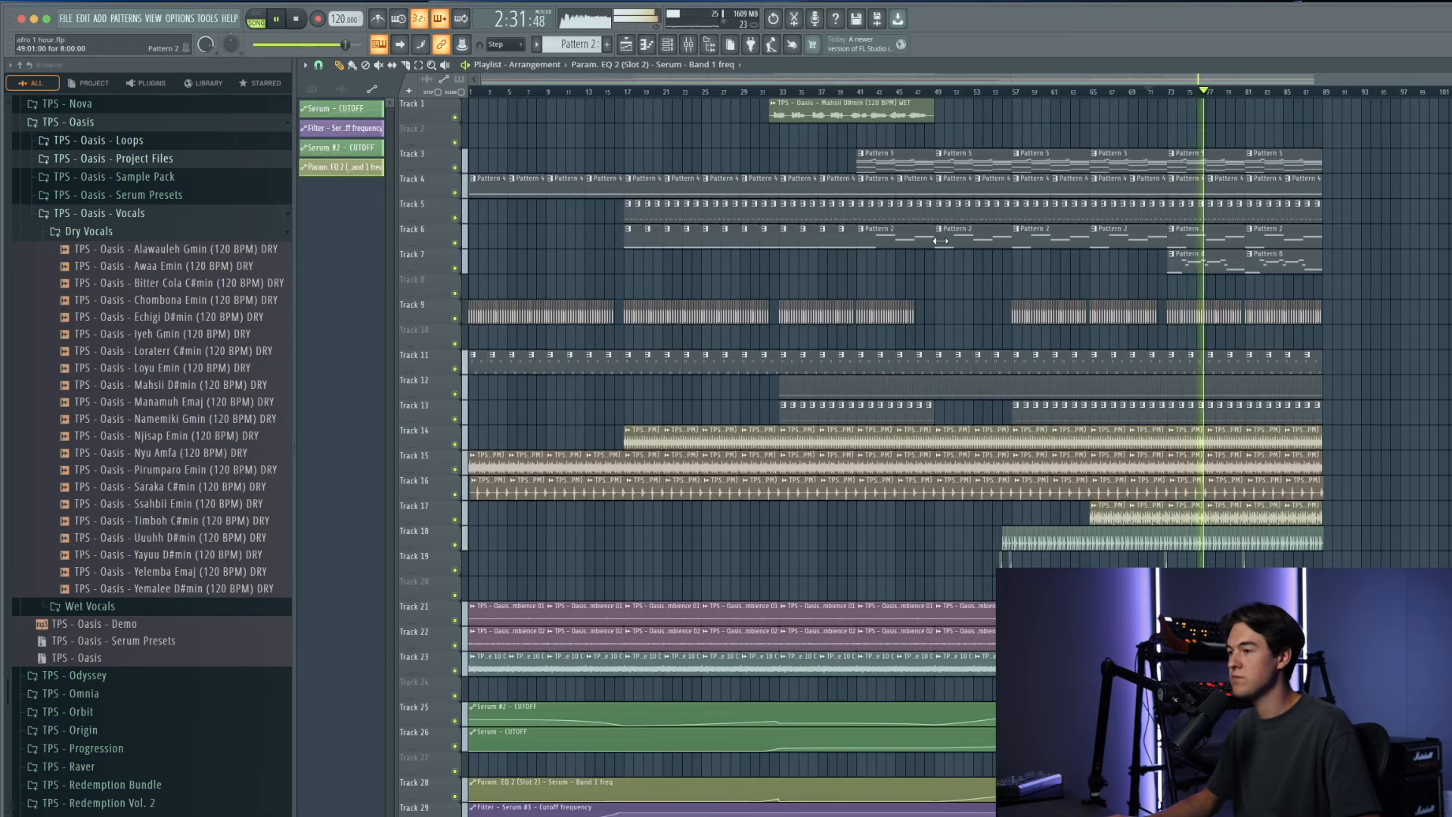
Step: Stop playback and place another Pattern 8 clip at bar 65 on Track 7
click(1180, 265)
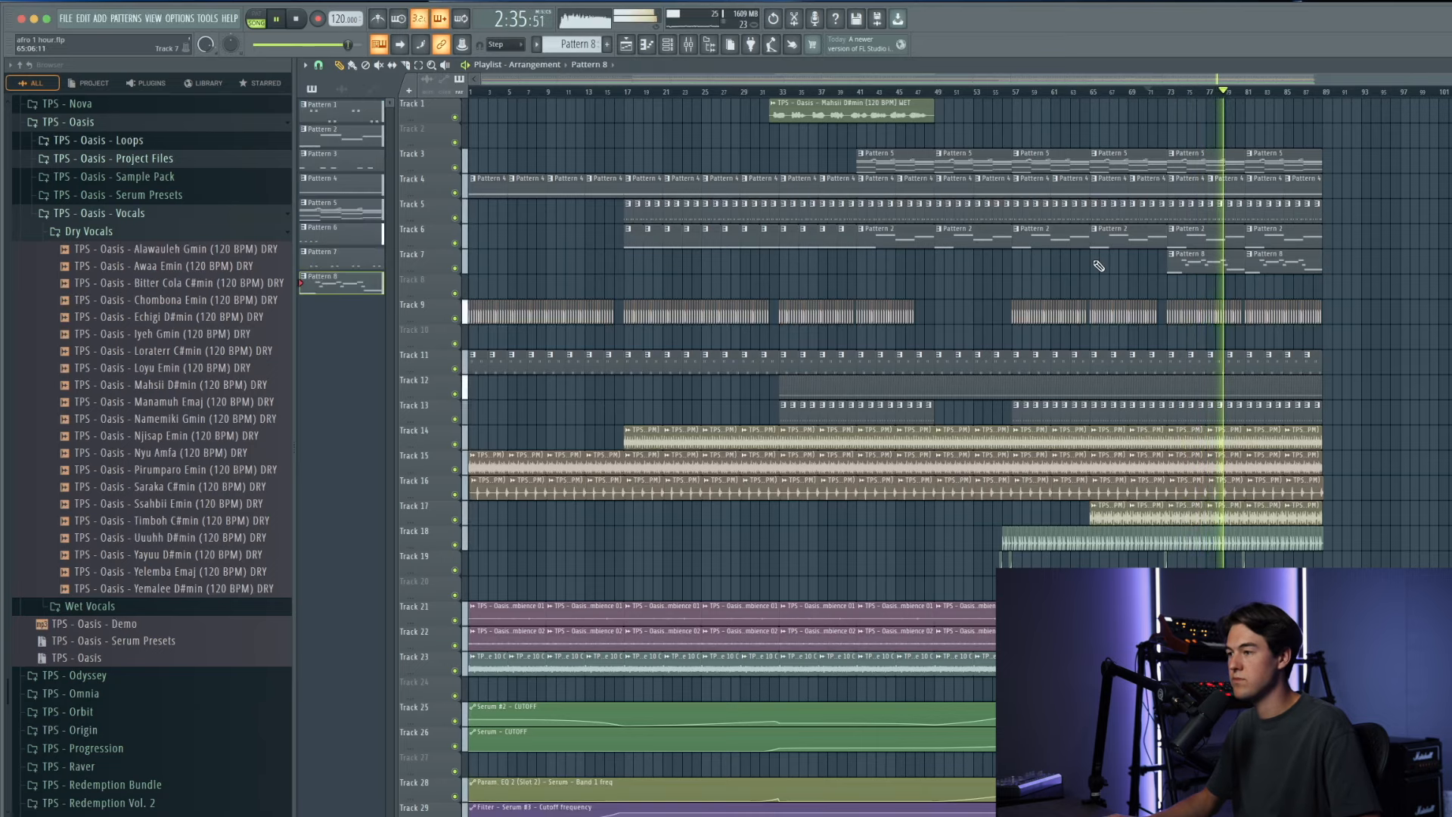
key(space)
click(1089, 267)
scroll(1107, 271, up, 4)
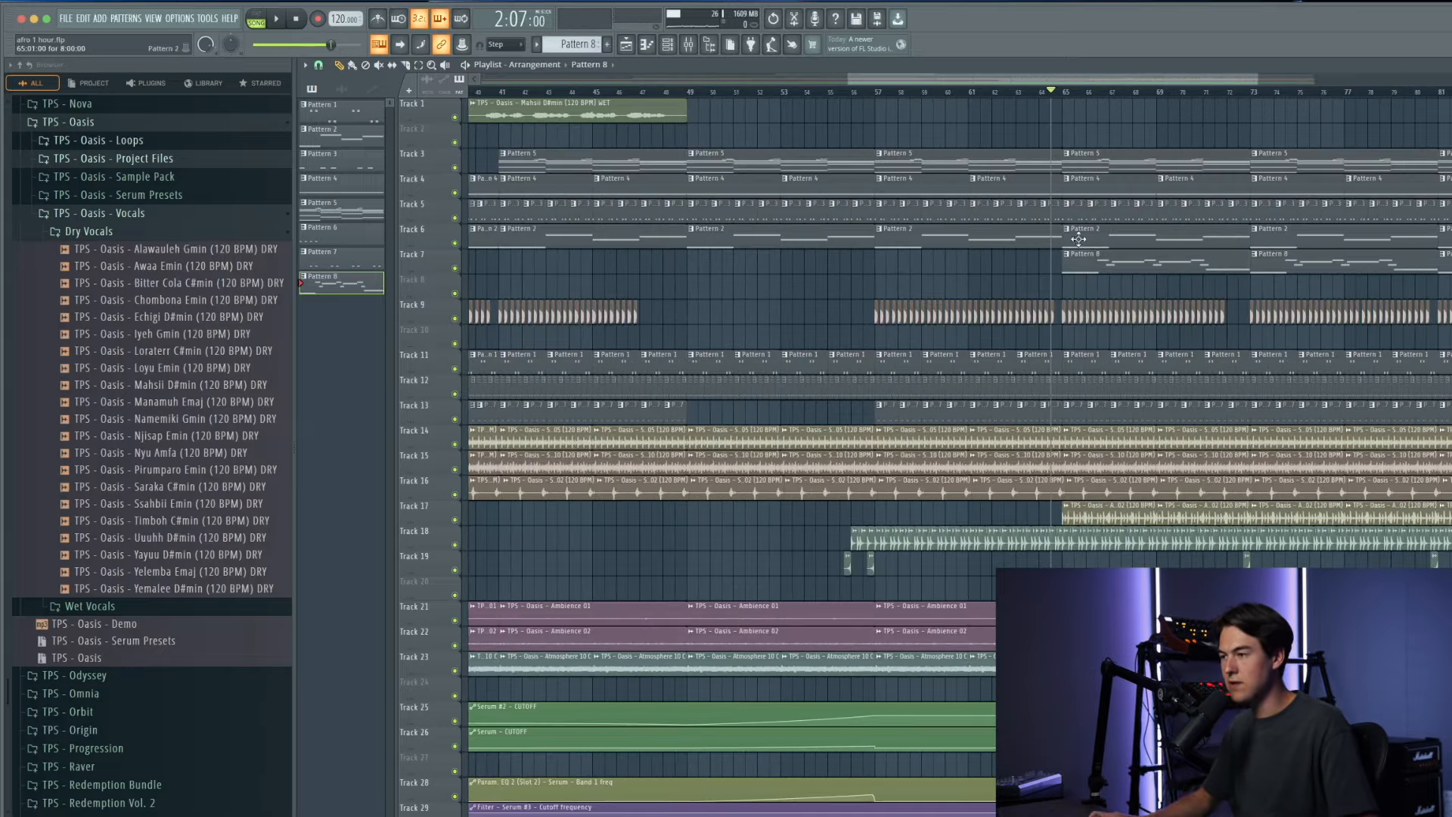
Step: Open Serum #5 from the channel rack and create an automation clip for its CUTOFF macro
scroll(1078, 239, up, 3)
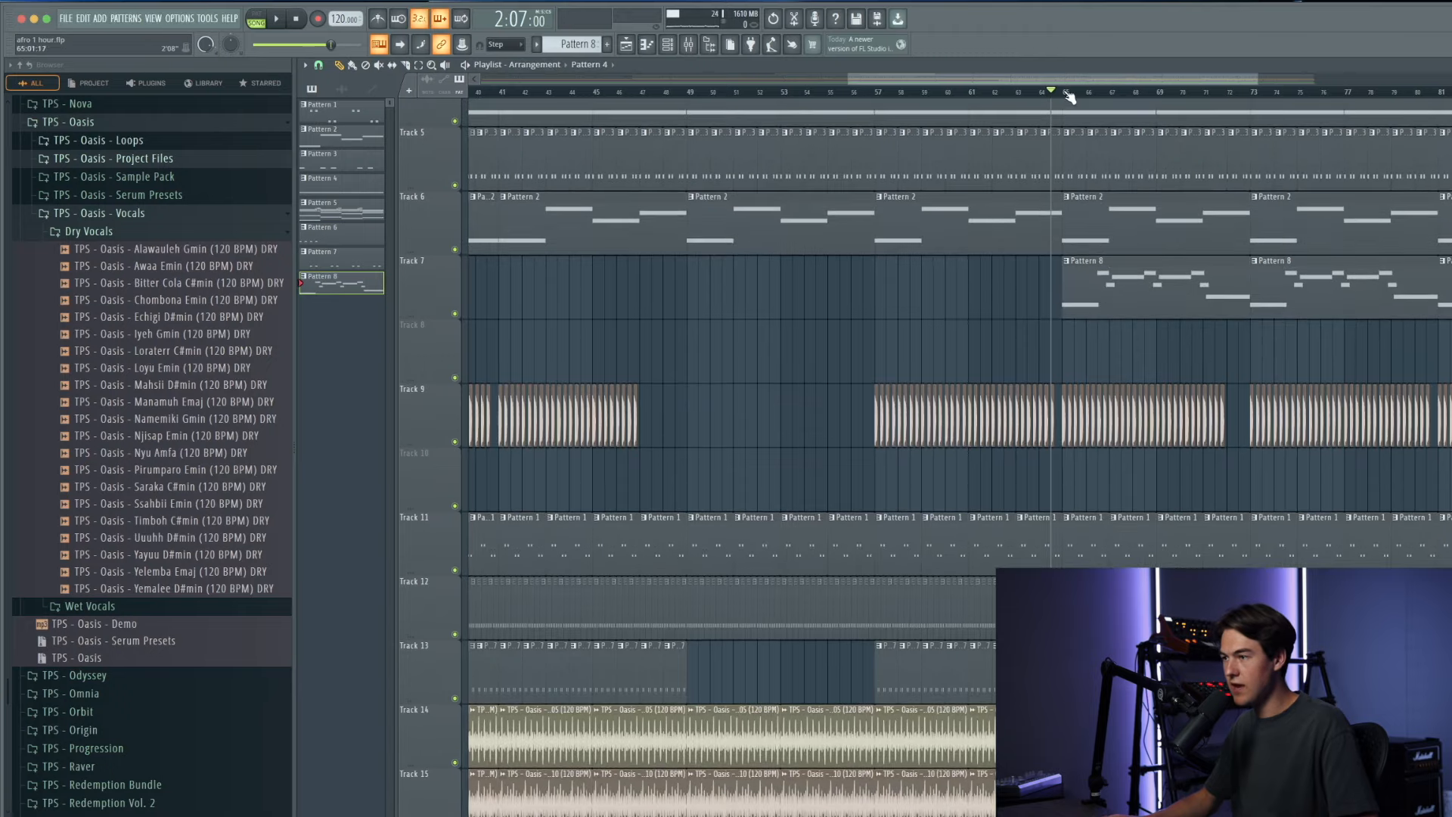
scroll(1122, 284, up, 2)
click(666, 43)
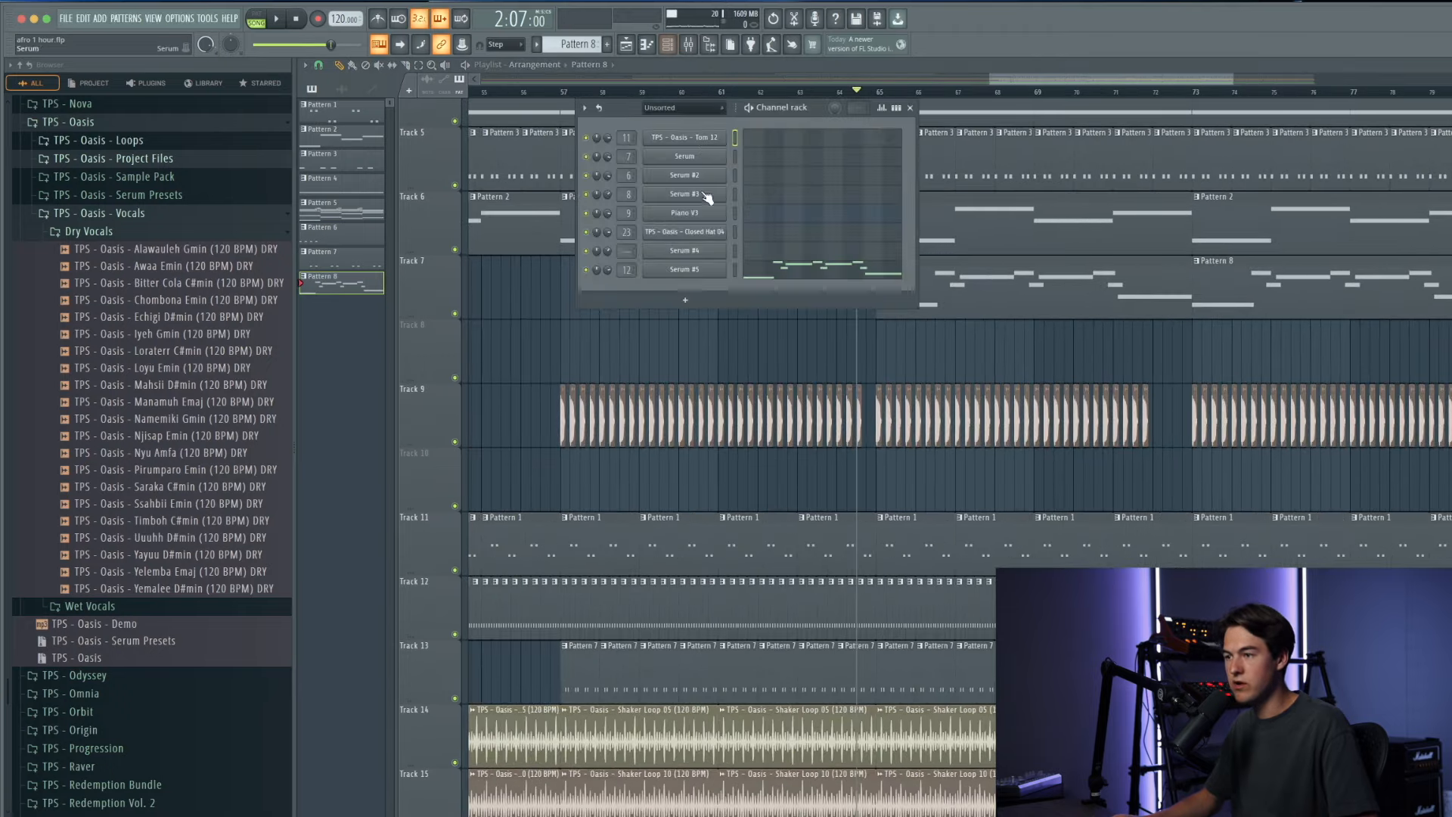
click(707, 269)
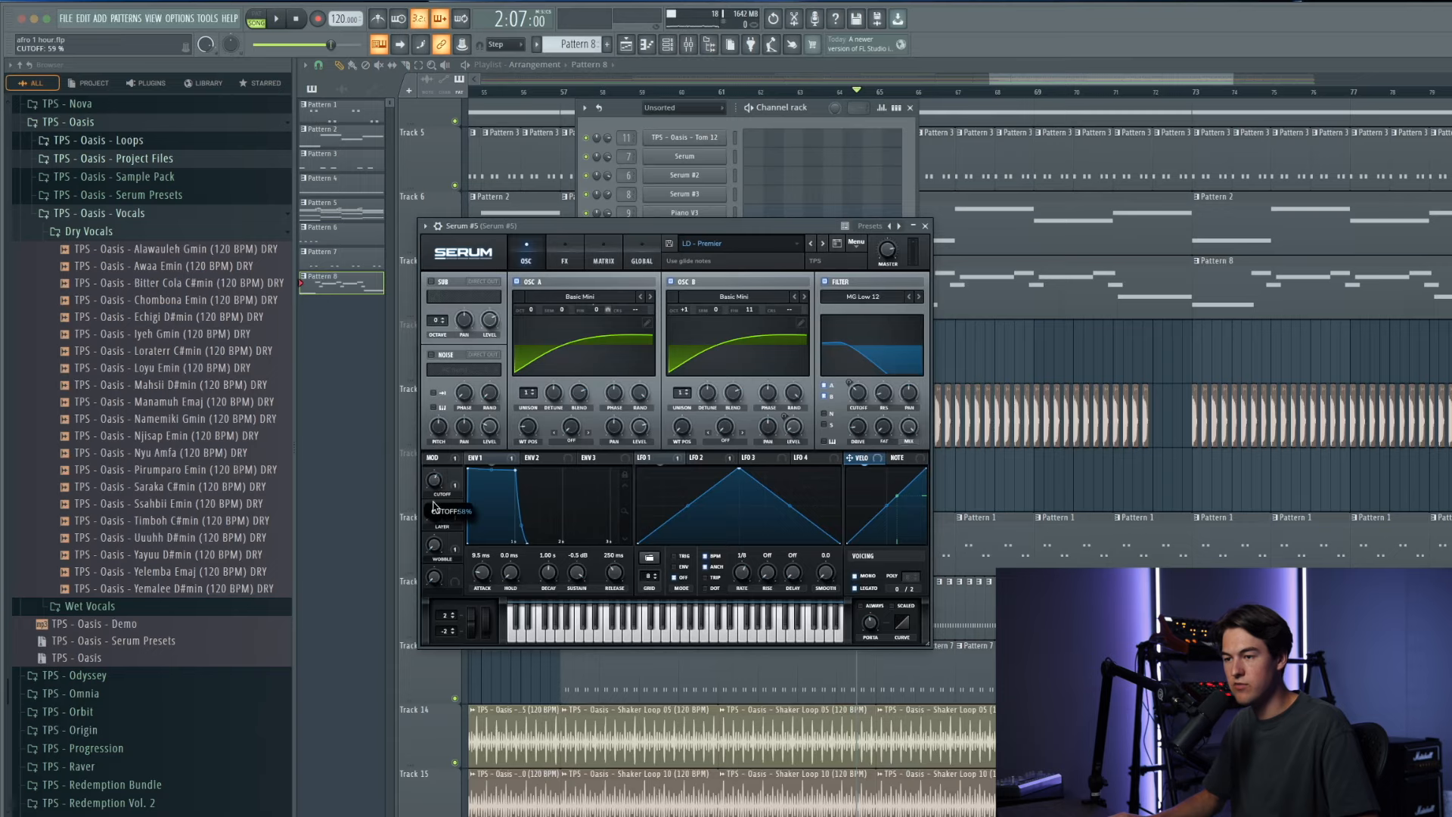
click(207, 18)
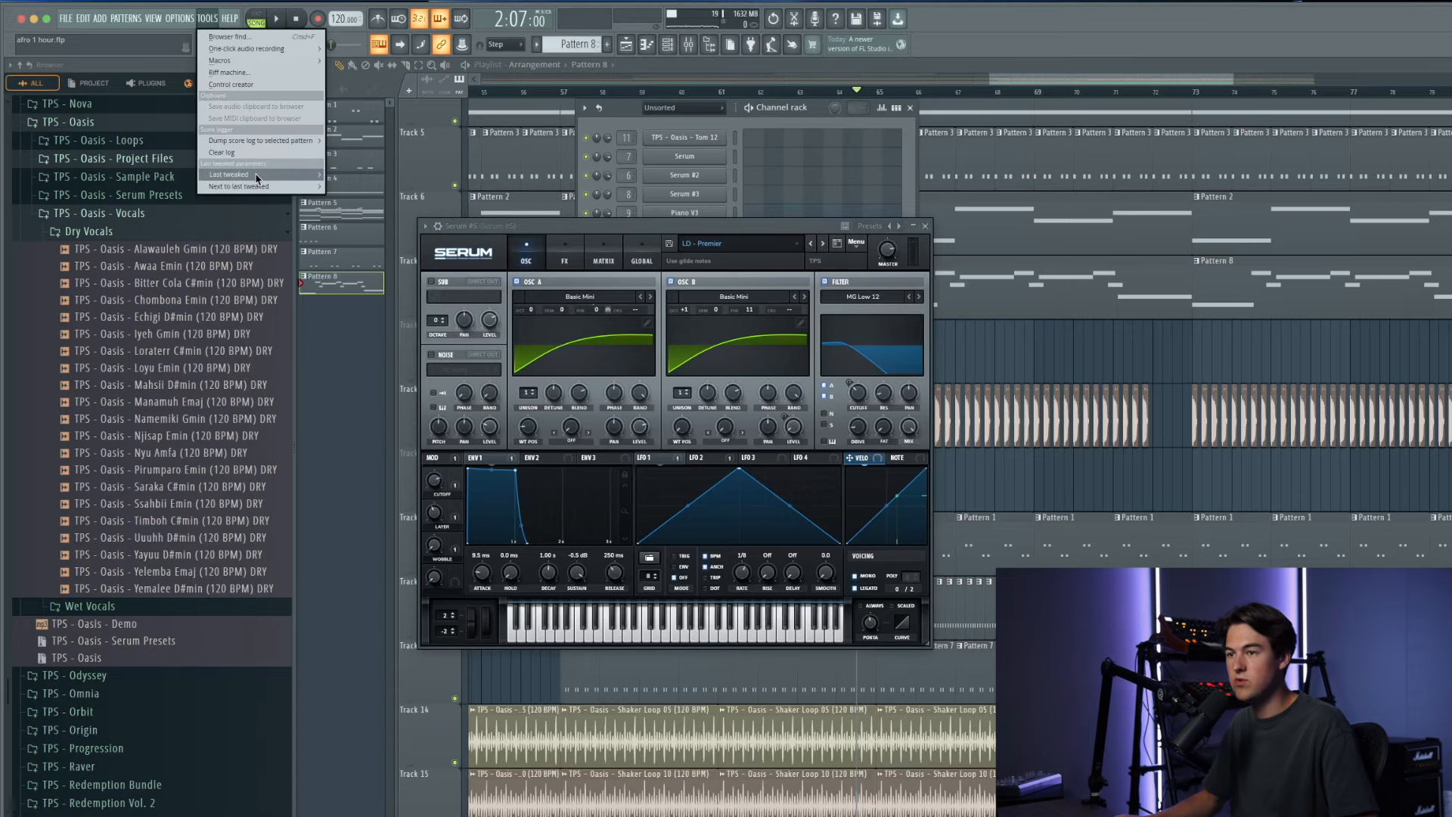
mouse_move(257, 177)
click(400, 259)
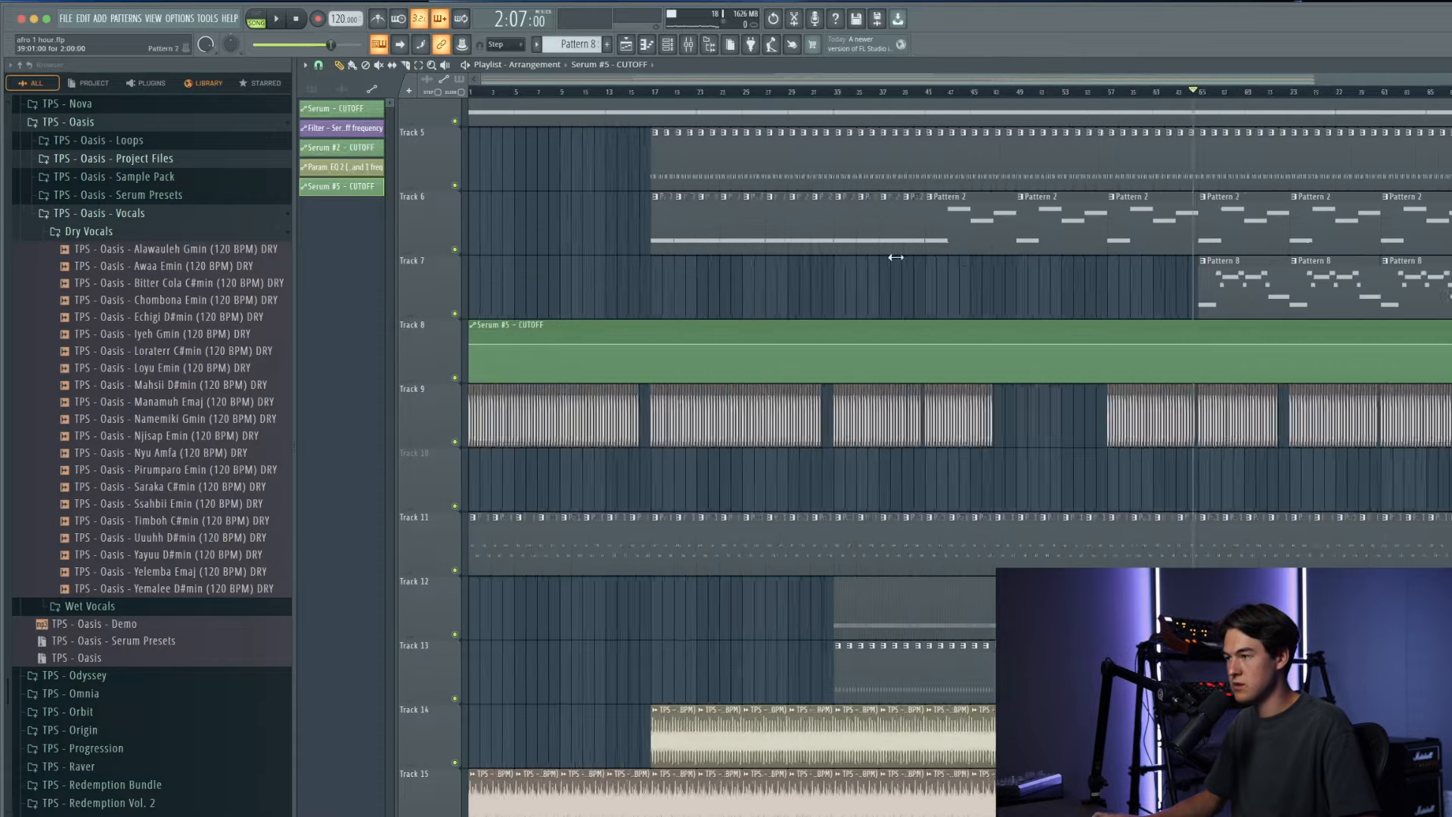
Step: Add Serum #5 cutoff points at bars 65 and 73, lowering the bar 65 point to about 26%, and start playback
scroll(895, 257, down, 2)
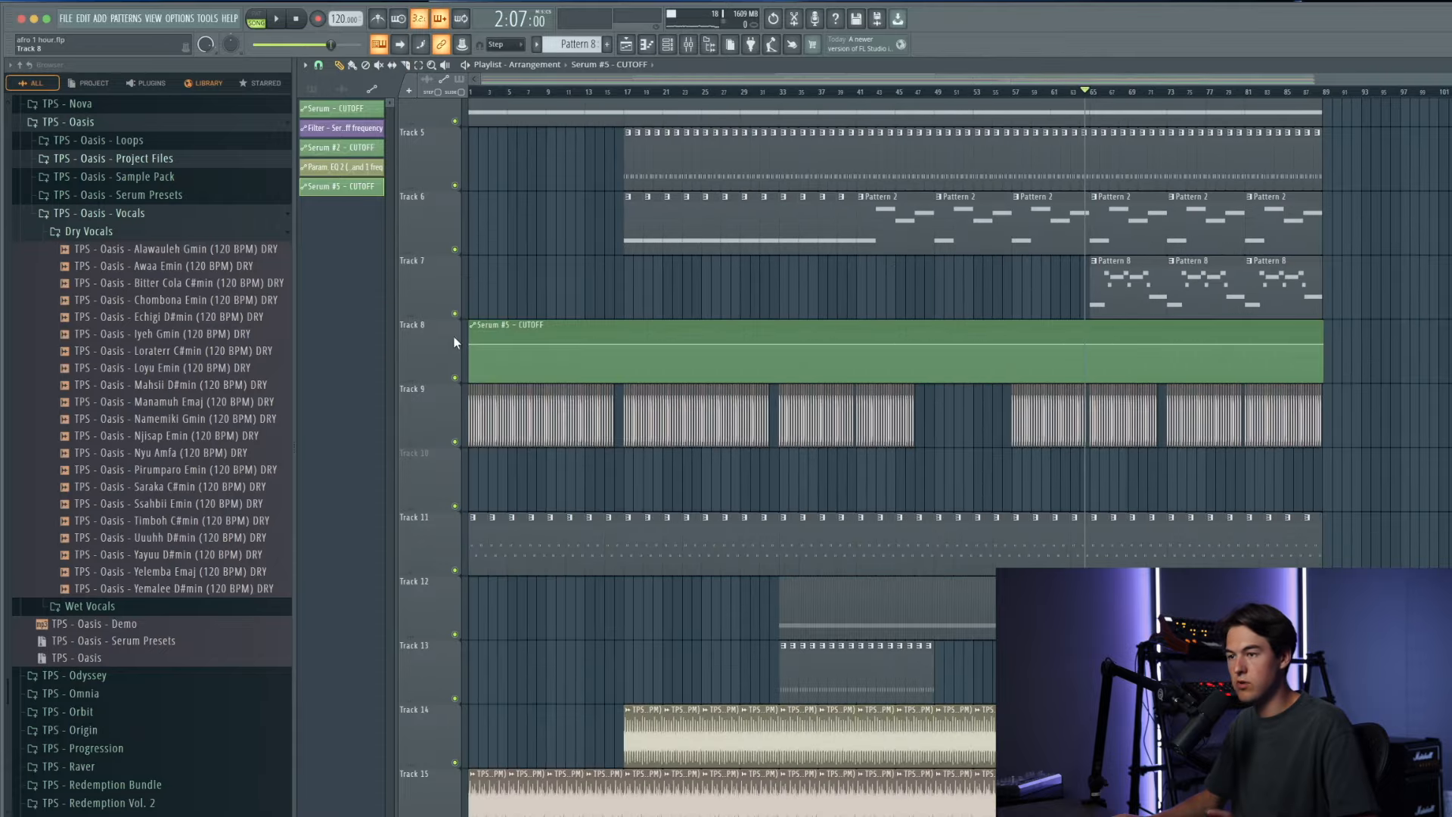
right_click(469, 347)
click(524, 545)
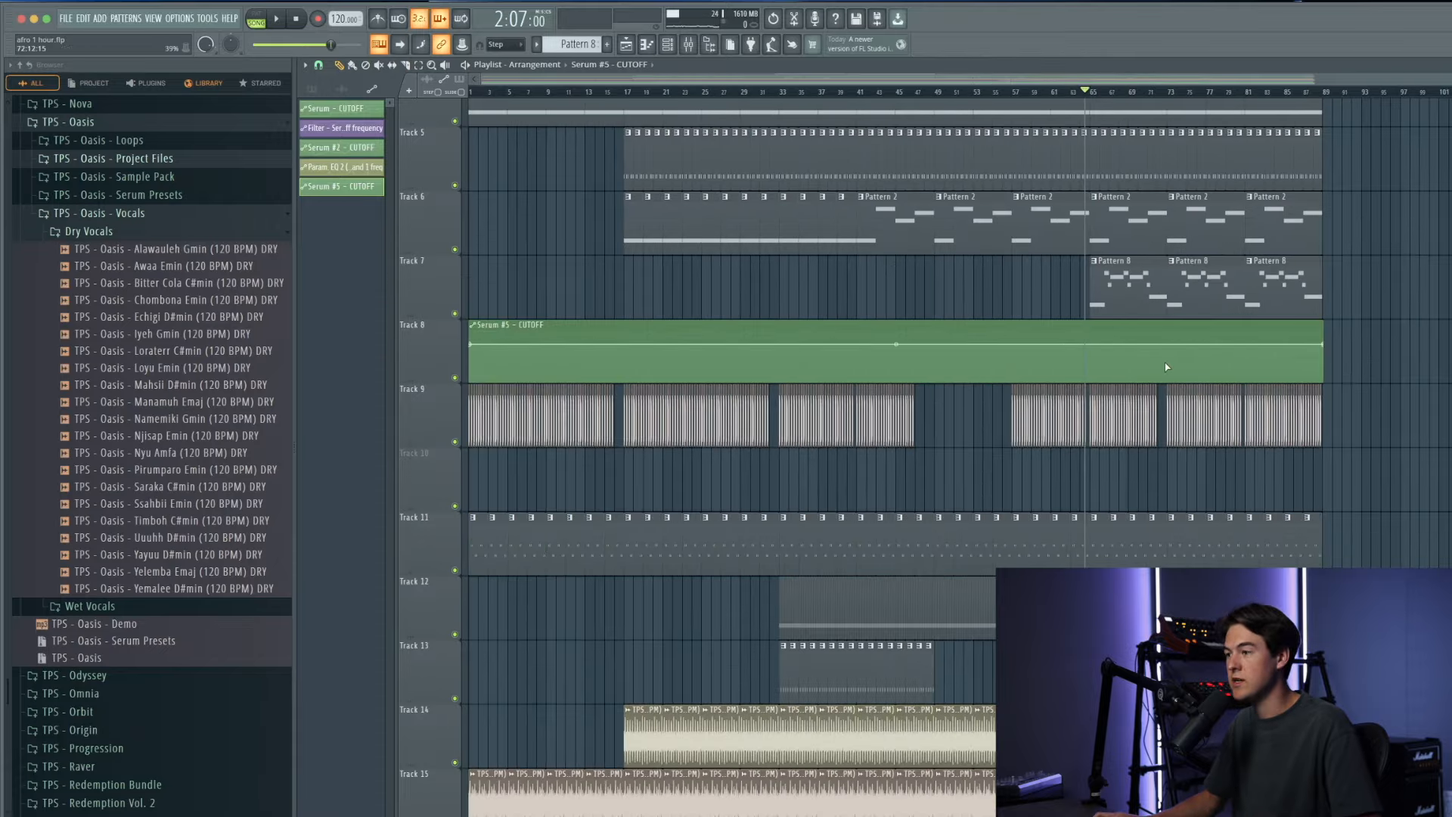
scroll(1186, 348, up, 3)
right_click(1001, 364)
key(space)
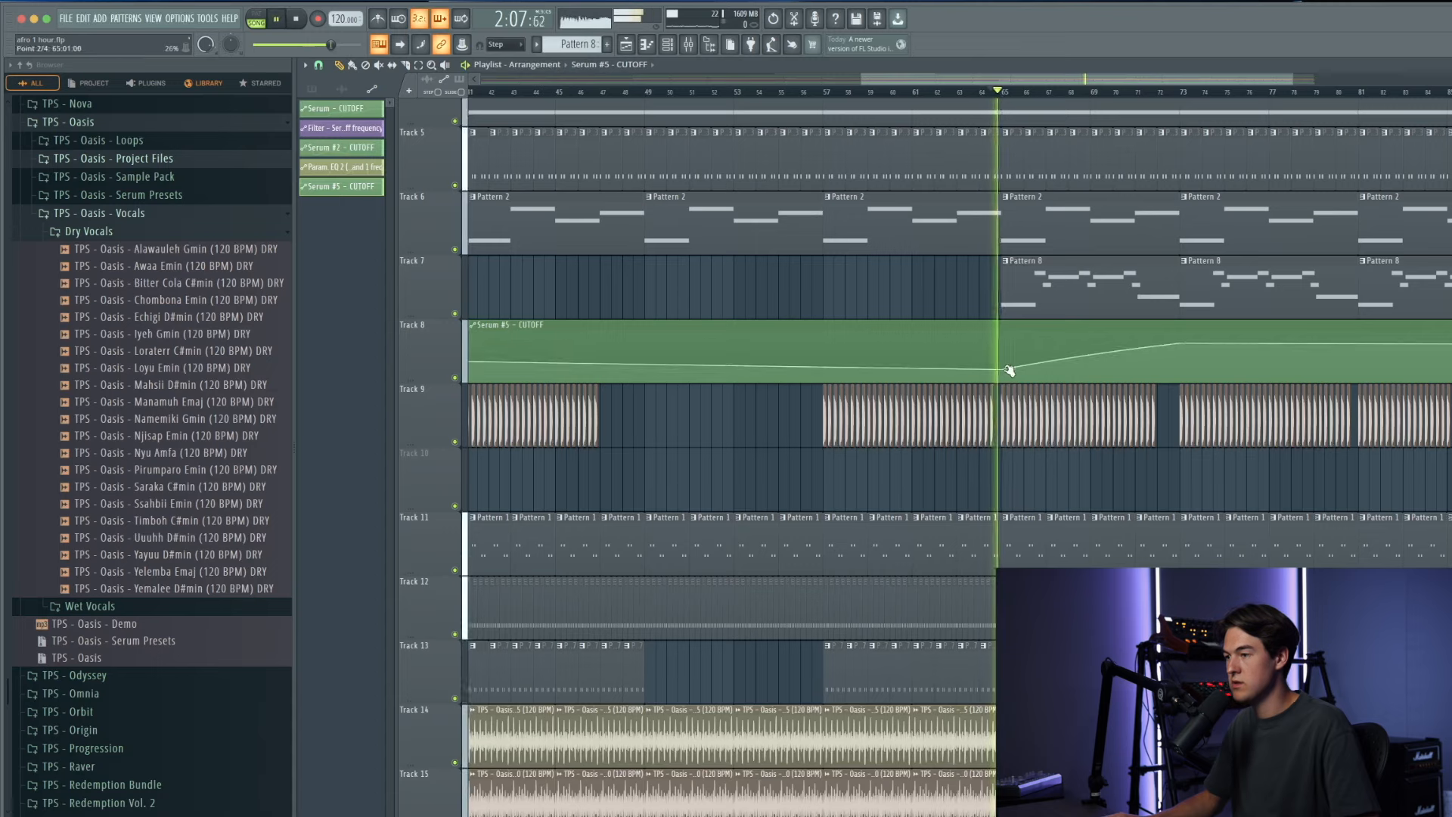
Step: Bend the Serum #5 cutoff rise between bars 65 and 73 and raise the bar 73 point to about 69%
scroll(1010, 372, up, 2)
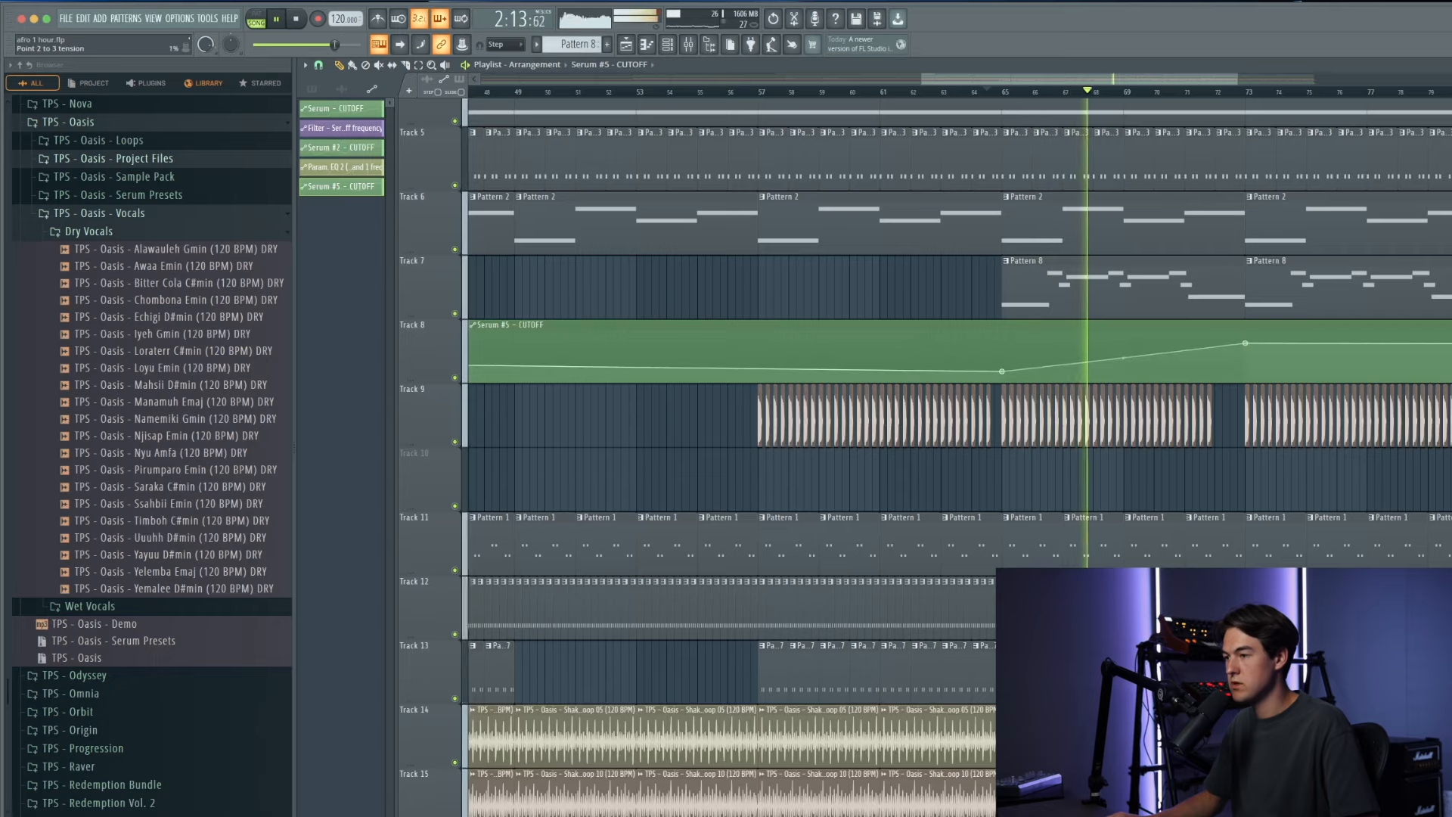
right_click(1124, 360)
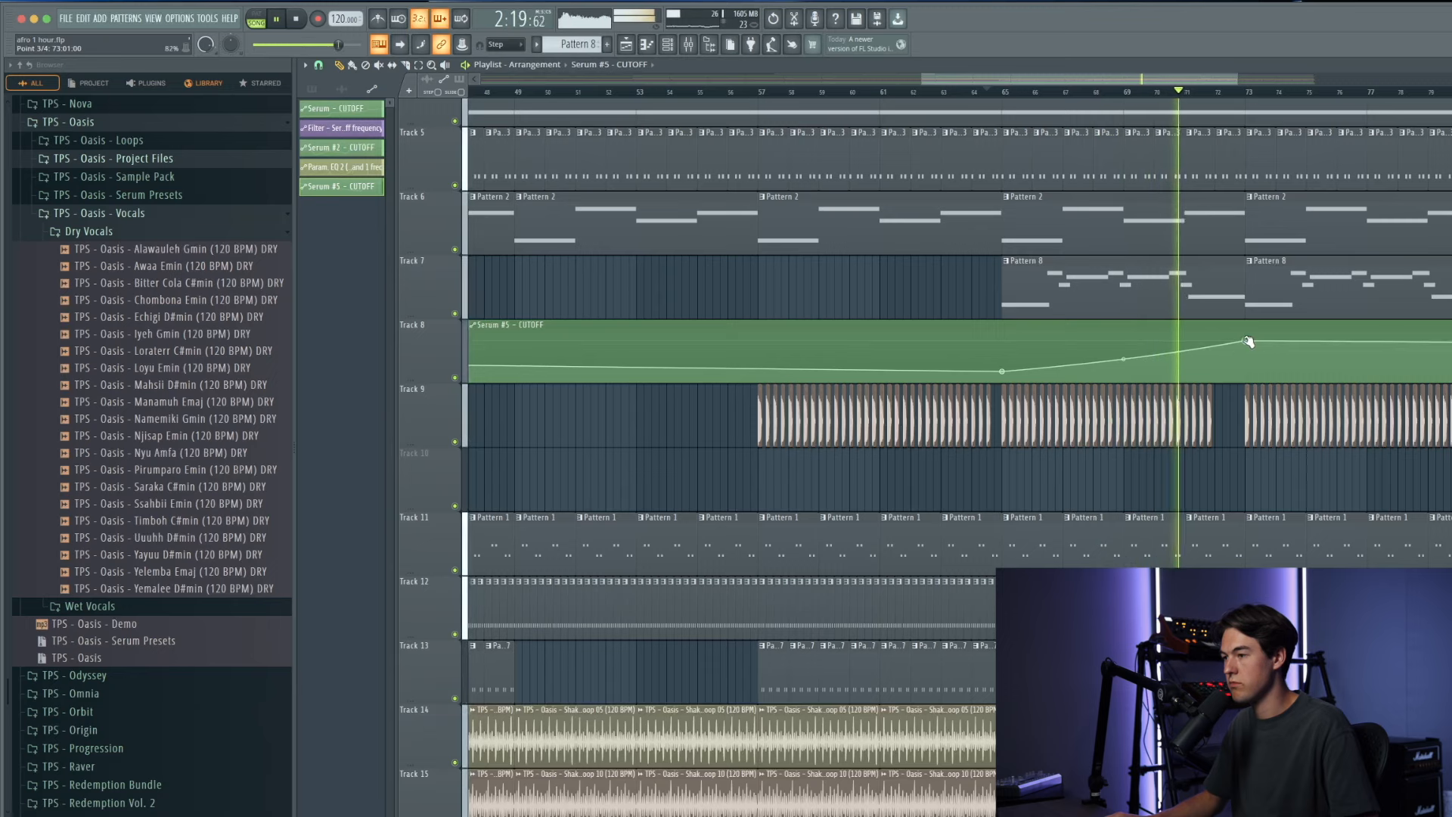
drag(1248, 341, 1249, 340)
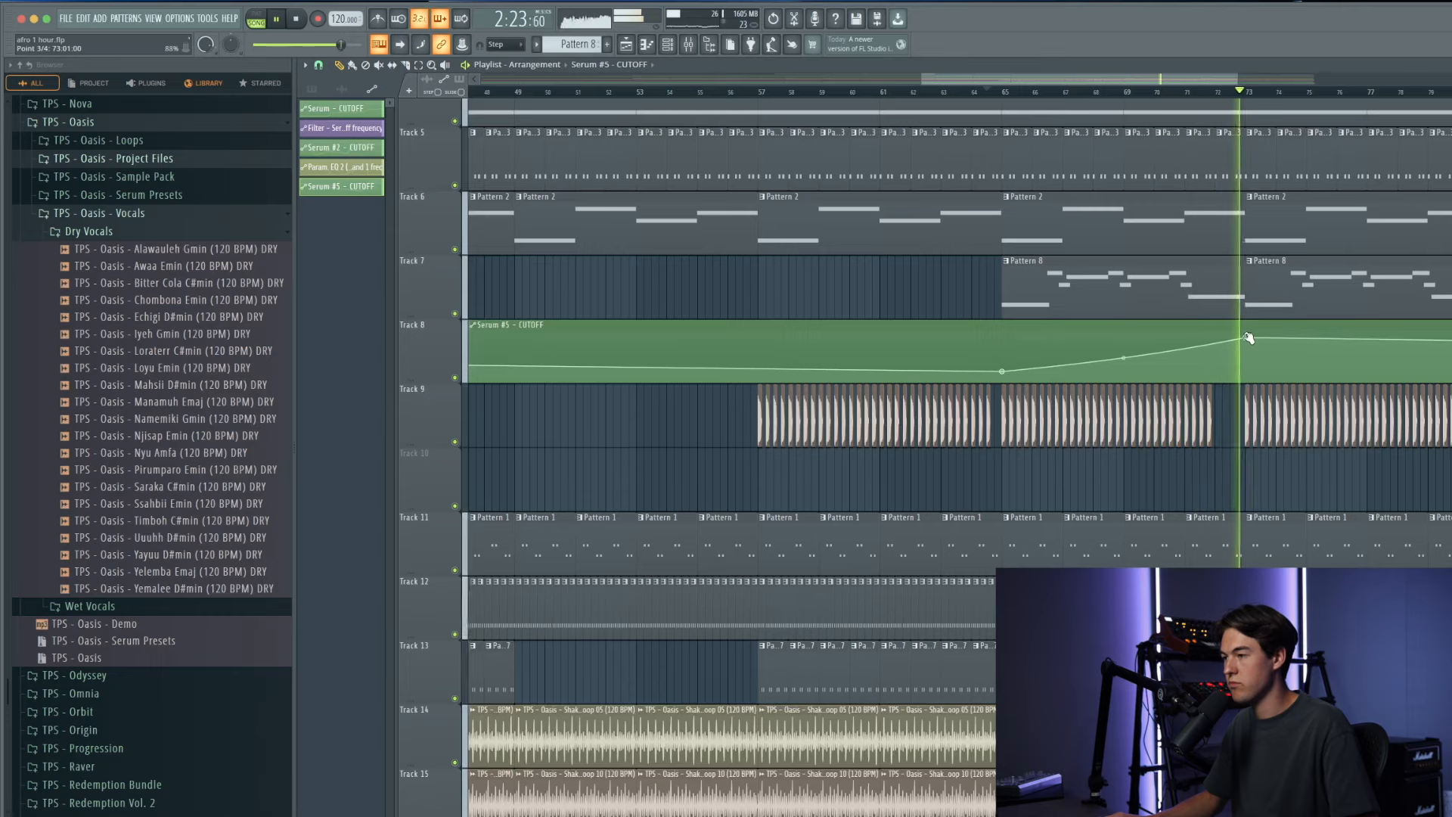
scroll(1265, 371, down, 5)
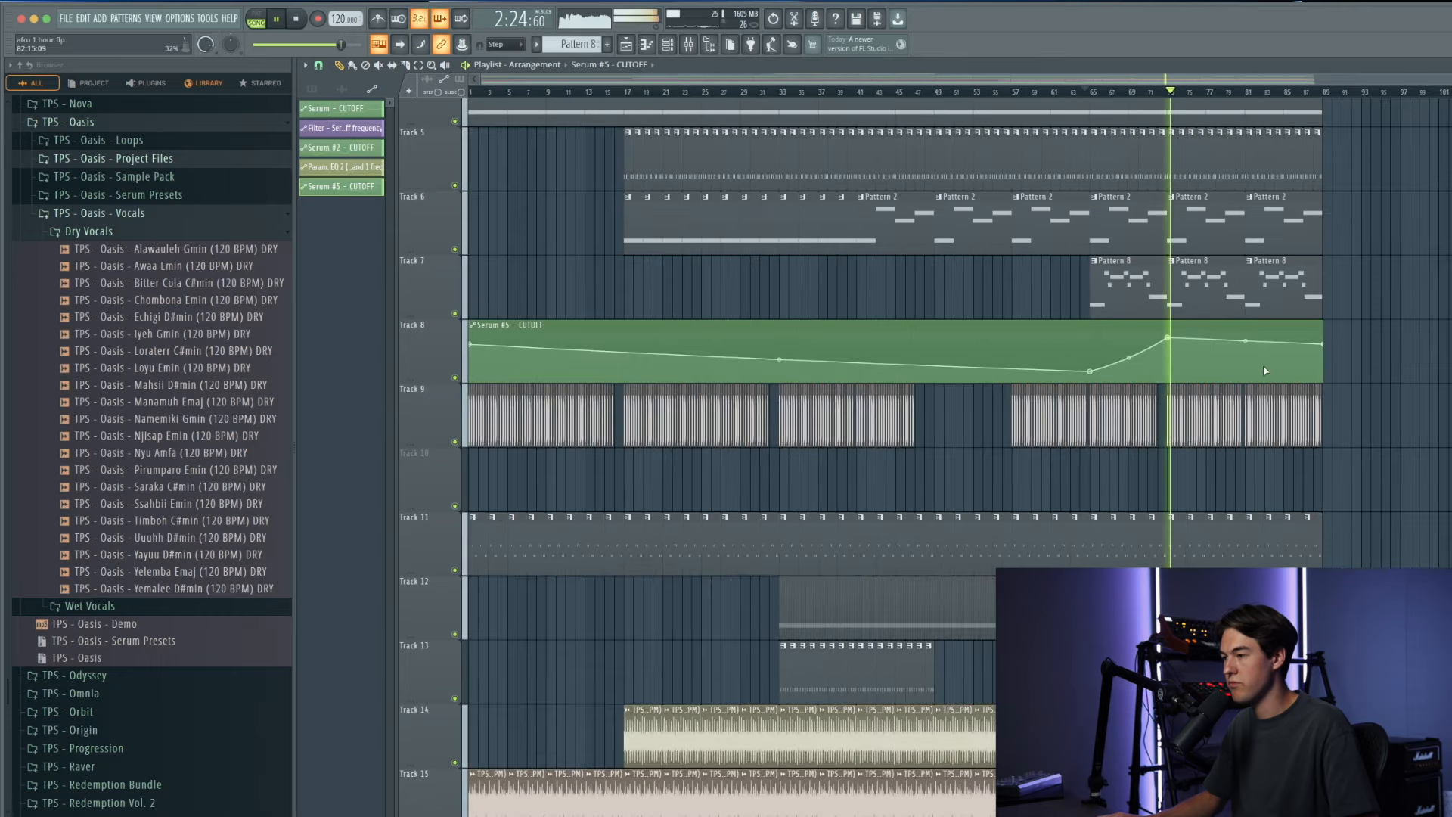
Step: Raise the end point of the Serum #5 cutoff automation level with its bar 73 point and play from bar 65
key(space)
click(1324, 340)
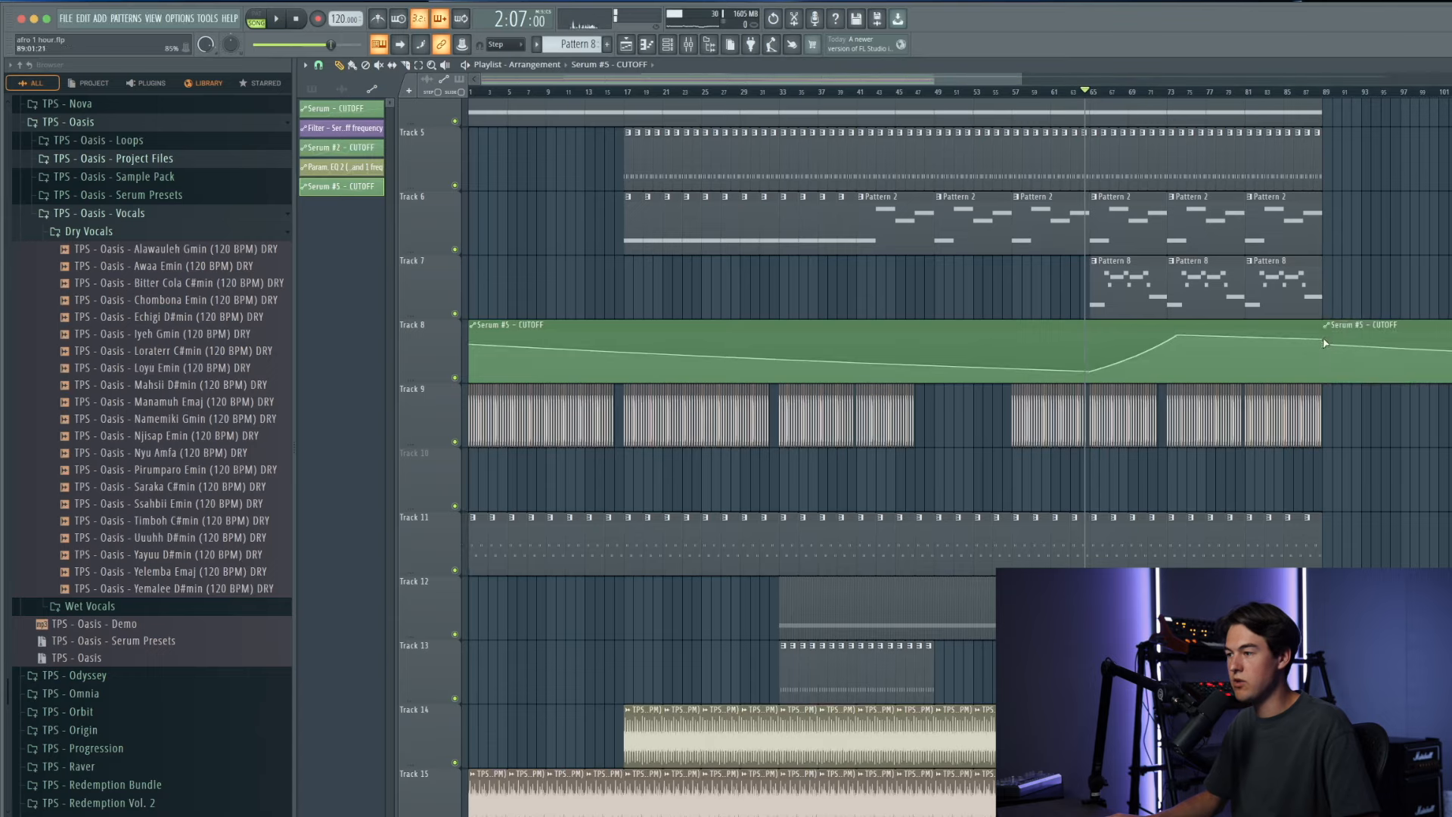
key(super+z)
scroll(1137, 329, up, 5)
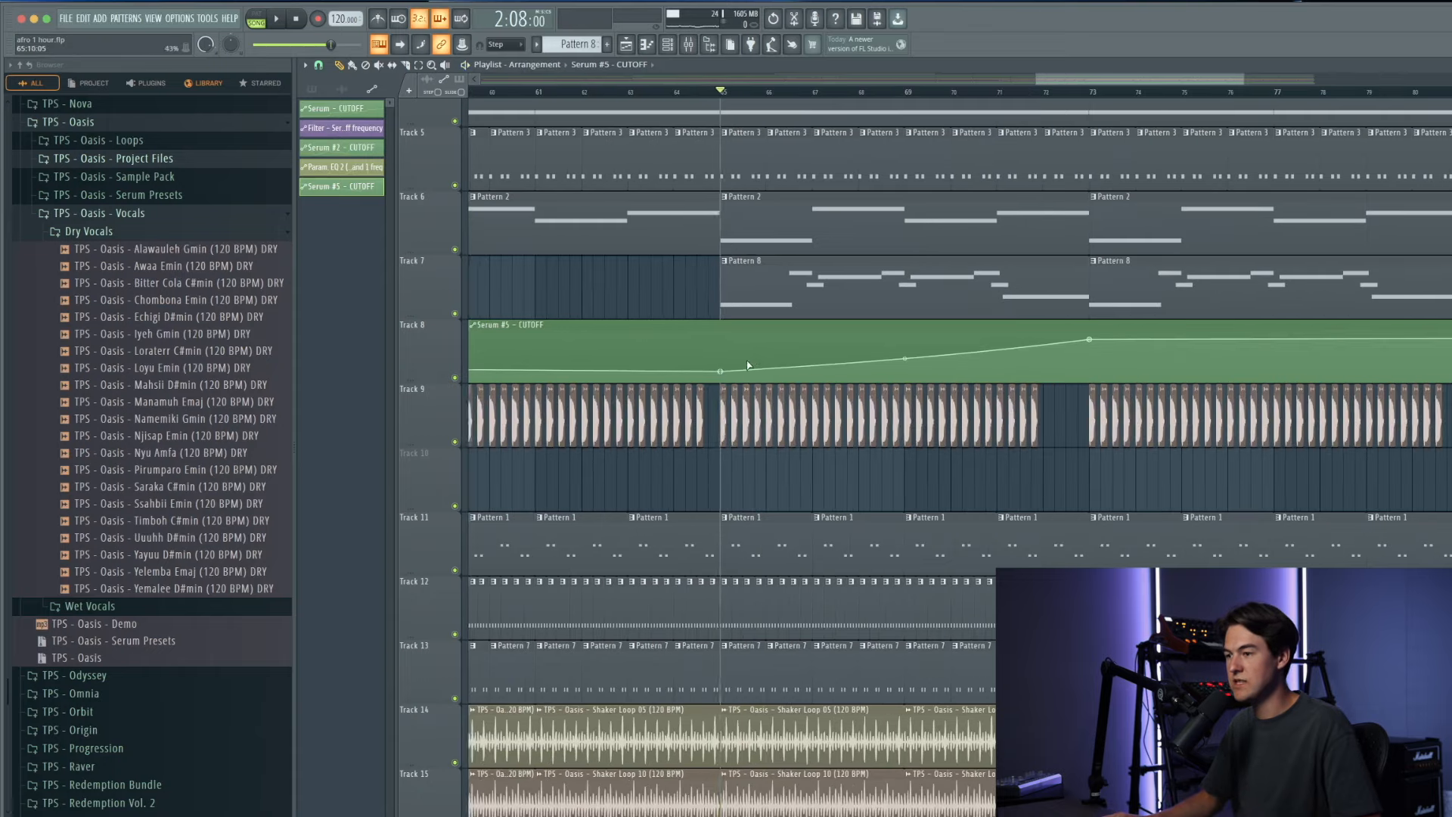
key(space)
scroll(1163, 344, down, 5)
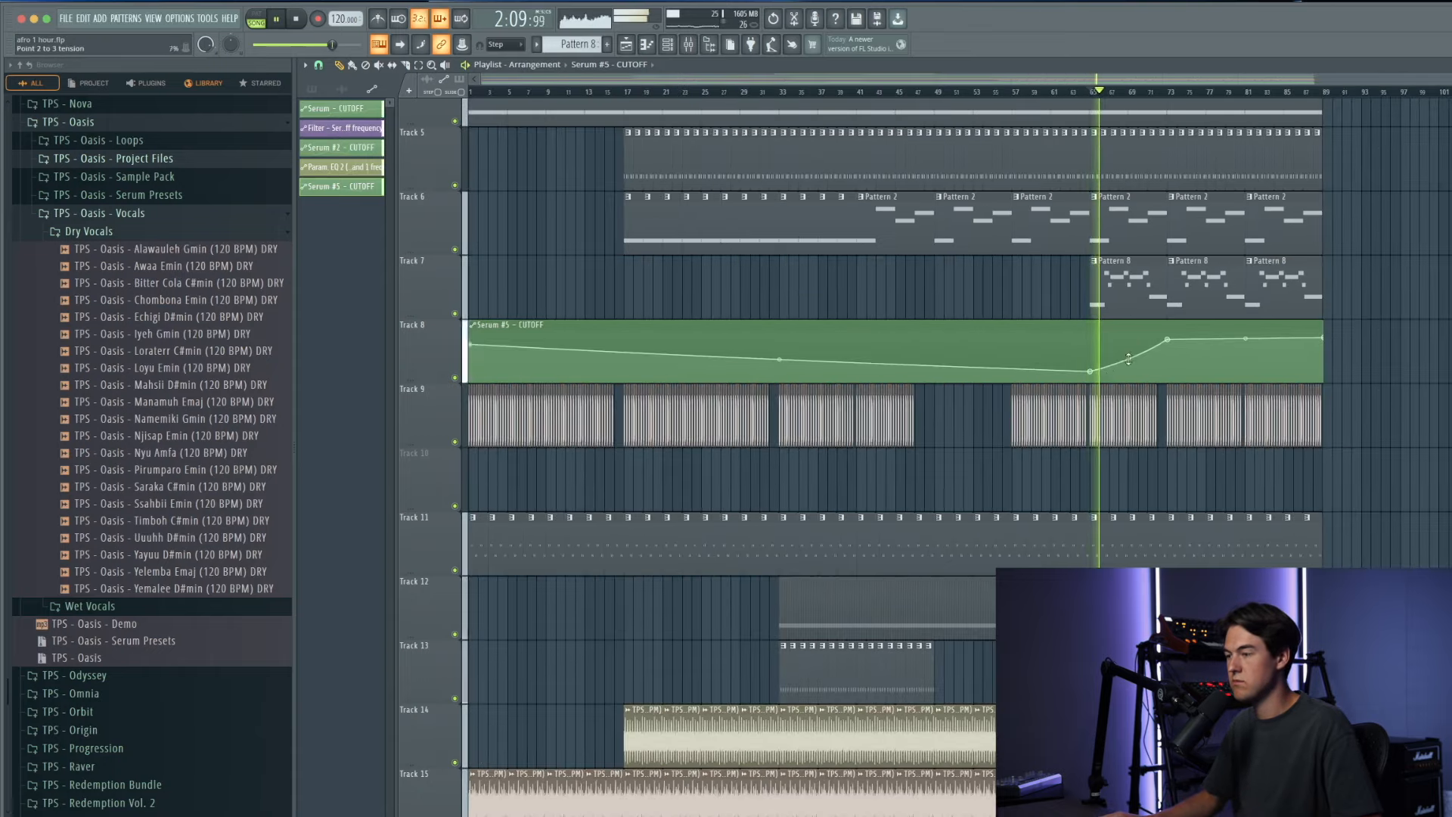
scroll(1129, 359, down, 2)
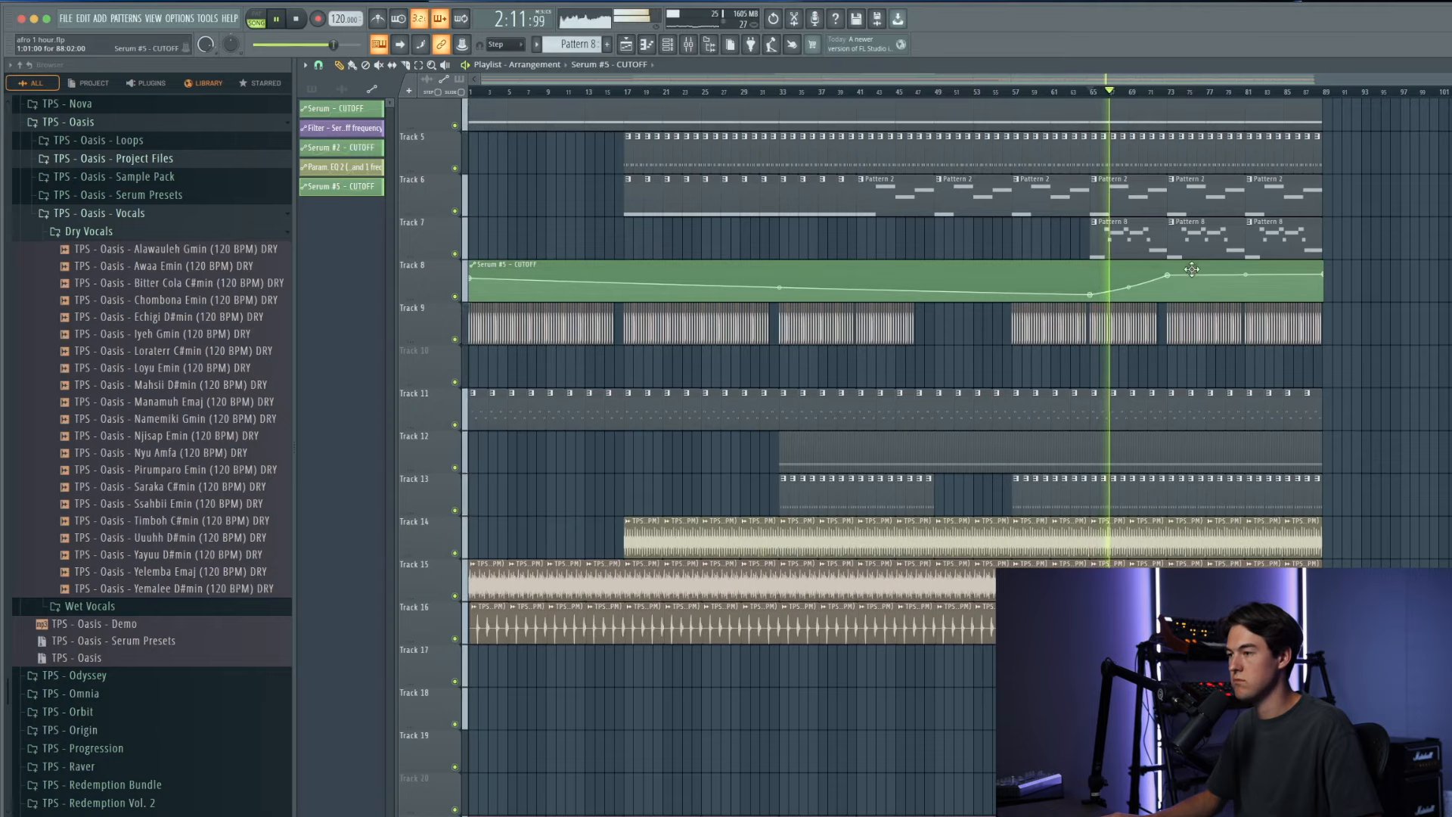
Step: Move the Serum #5 cutoff clip to Track 27 beside the other automation clips and check the arrangement during playback
scroll(1195, 277, down, 5)
scroll(1195, 278, down, 3)
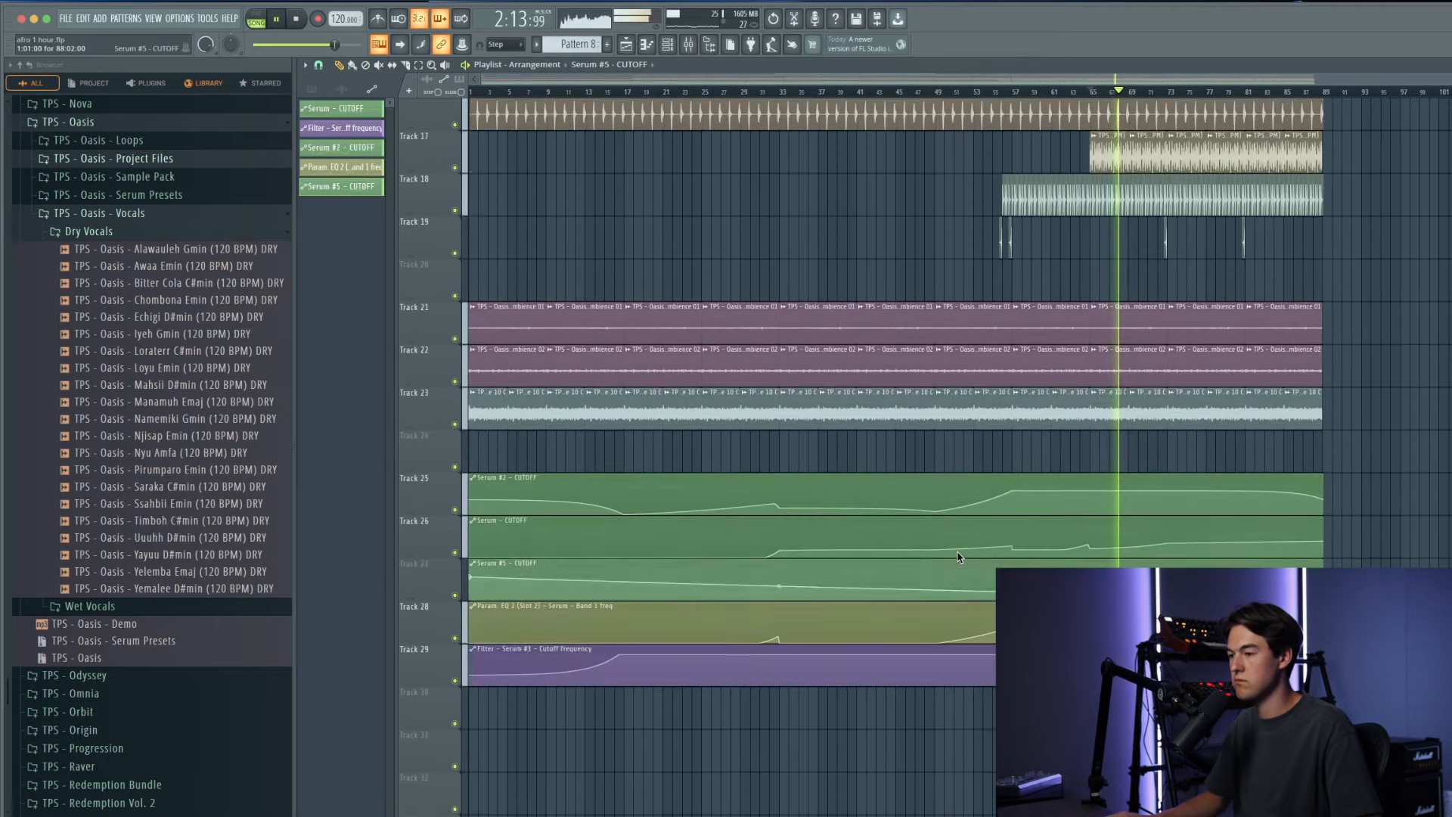
scroll(1123, 579, up, 2)
scroll(1110, 501, down, 2)
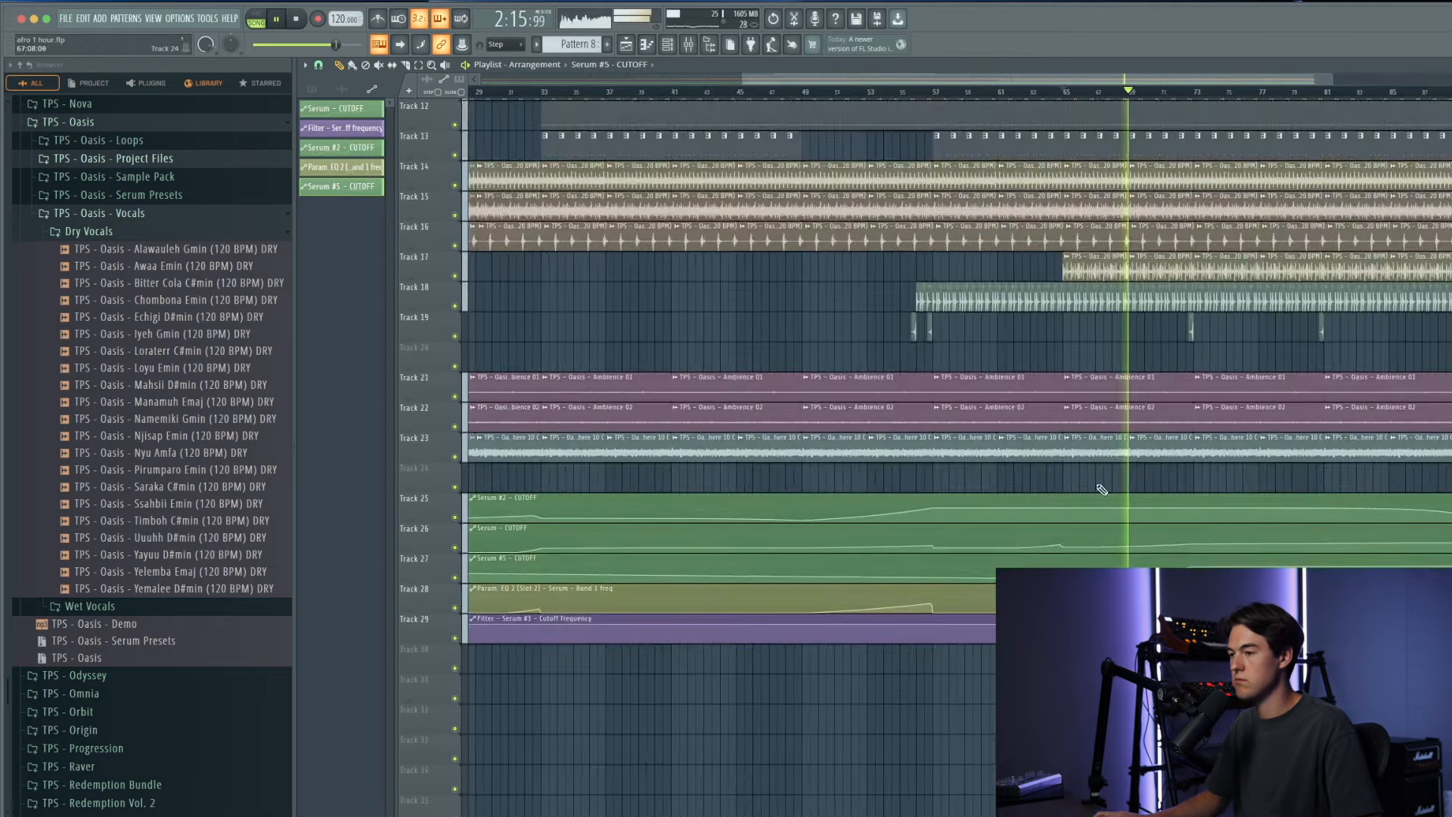
scroll(1059, 379, up, 5)
scroll(1046, 421, down, 1)
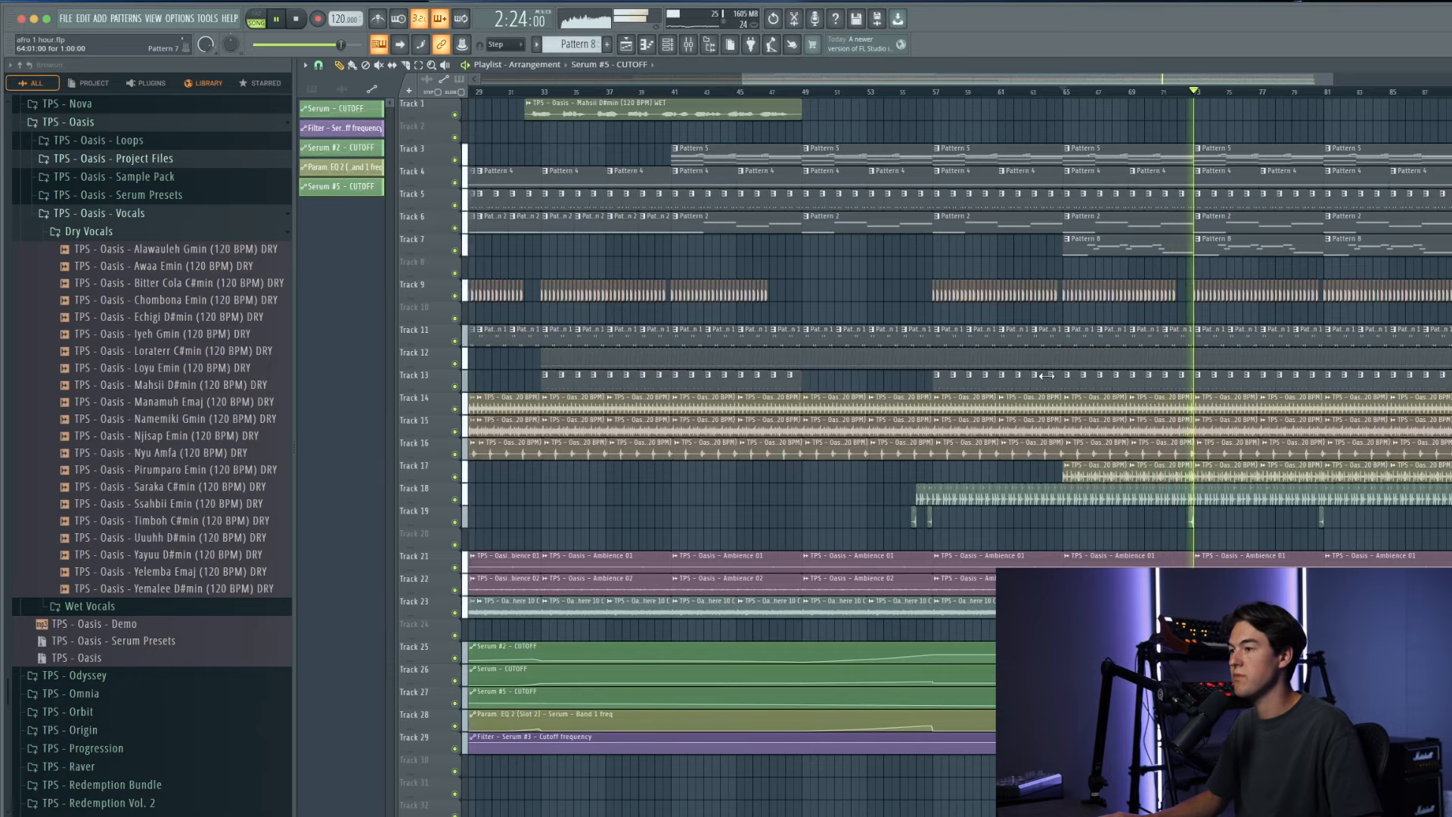
Step: Audition the Oasis downlifter samples and add Downlifter 07 to Track 20 around bar 57
scroll(1046, 372, down, 3)
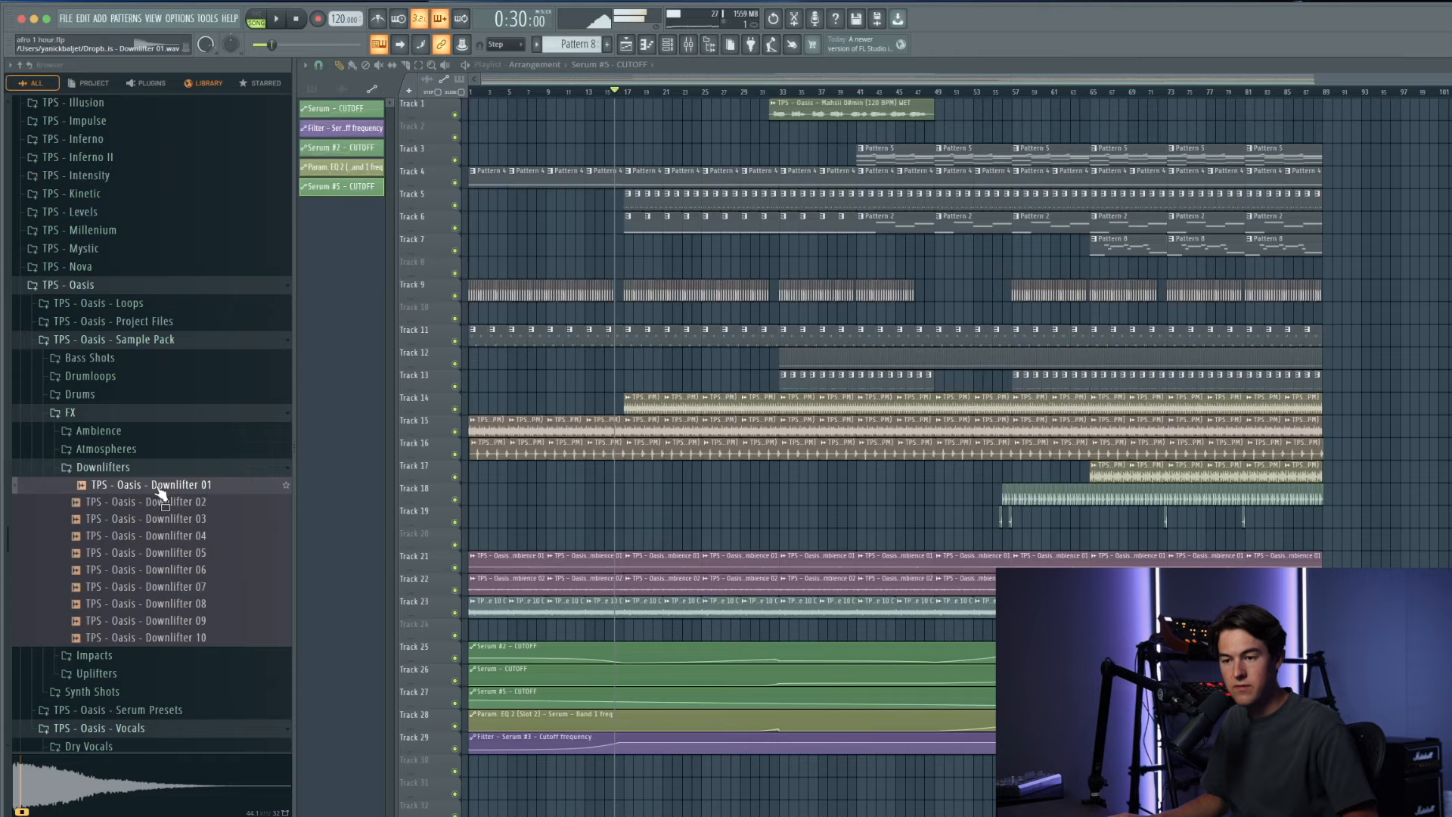
click(163, 502)
click(166, 520)
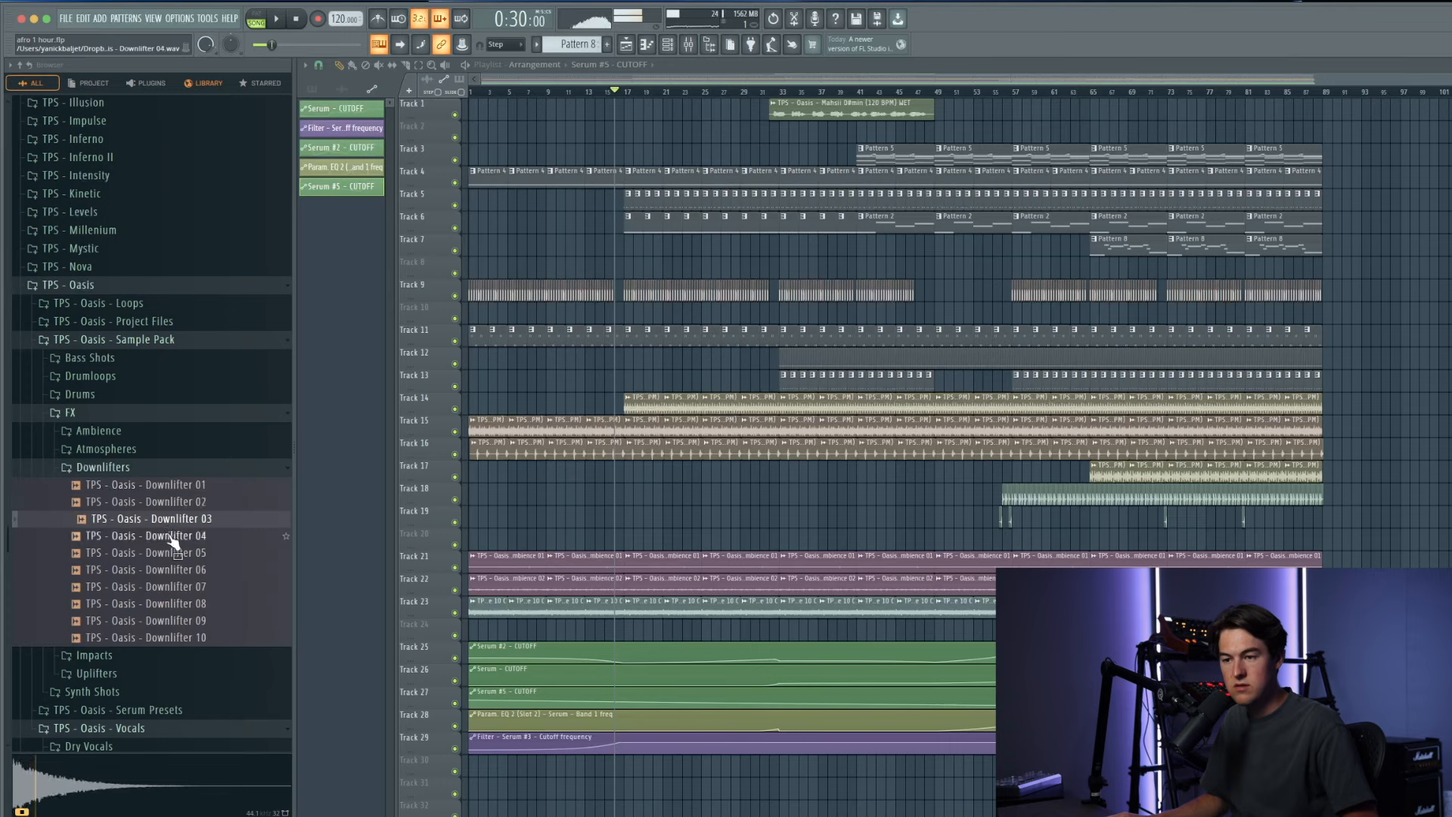
click(172, 537)
click(186, 570)
click(191, 589)
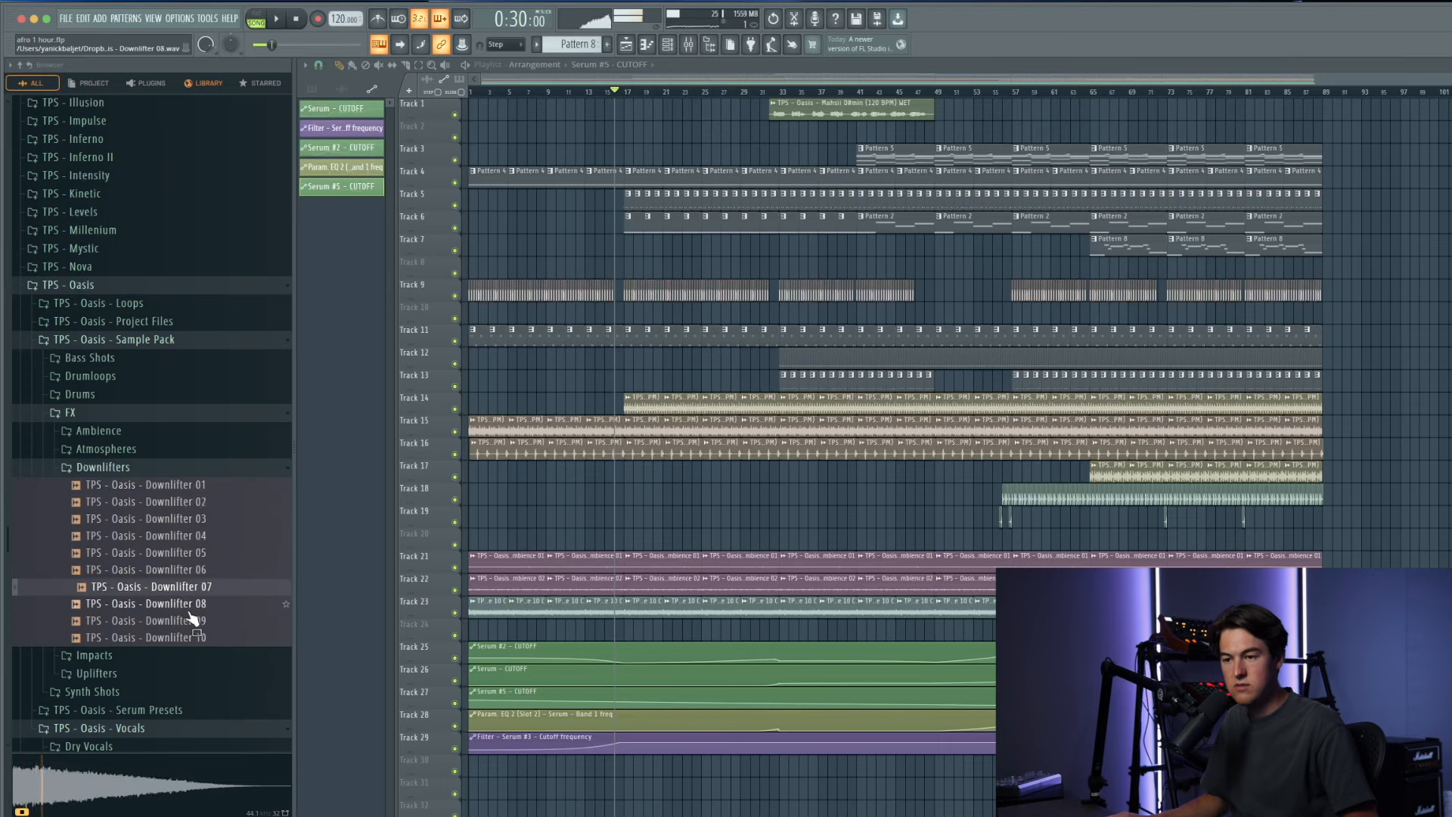
drag(561, 597, 1022, 536)
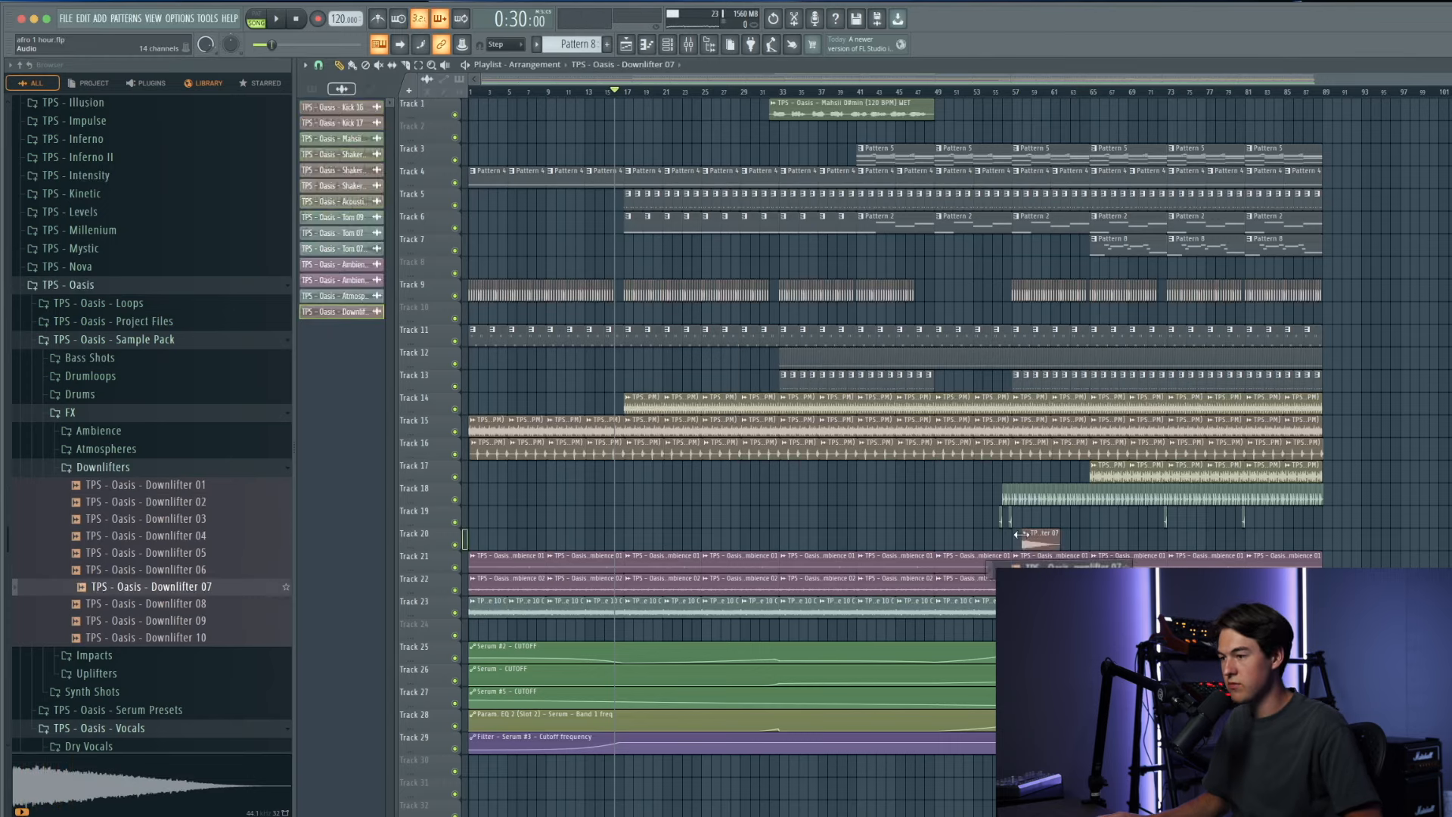
Step: Align the Downlifter 07 clip to bar 57 and lower its channel volume to 19%
scroll(1041, 512, up, 4)
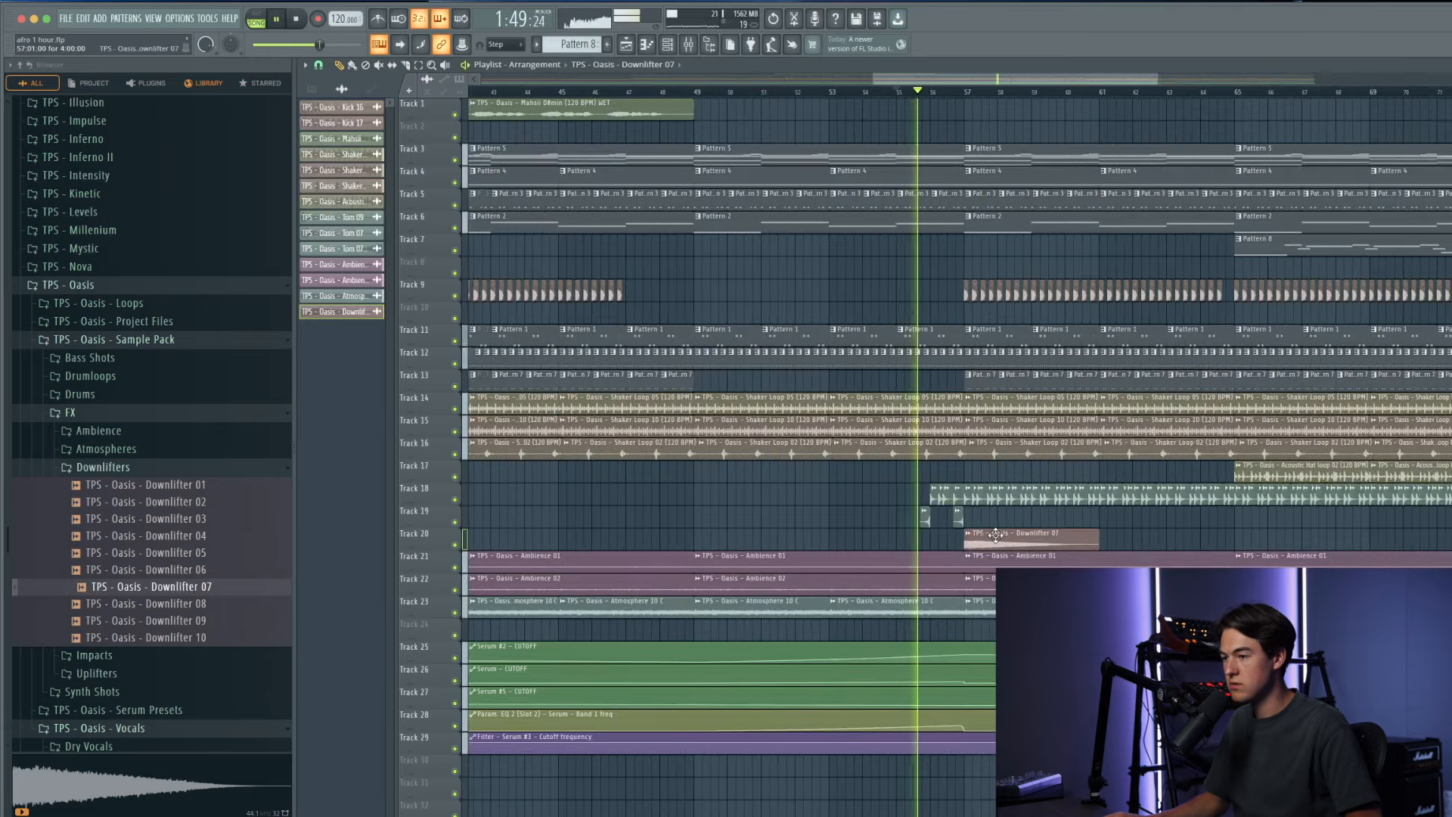
double_click(1014, 538)
drag(644, 225, 645, 229)
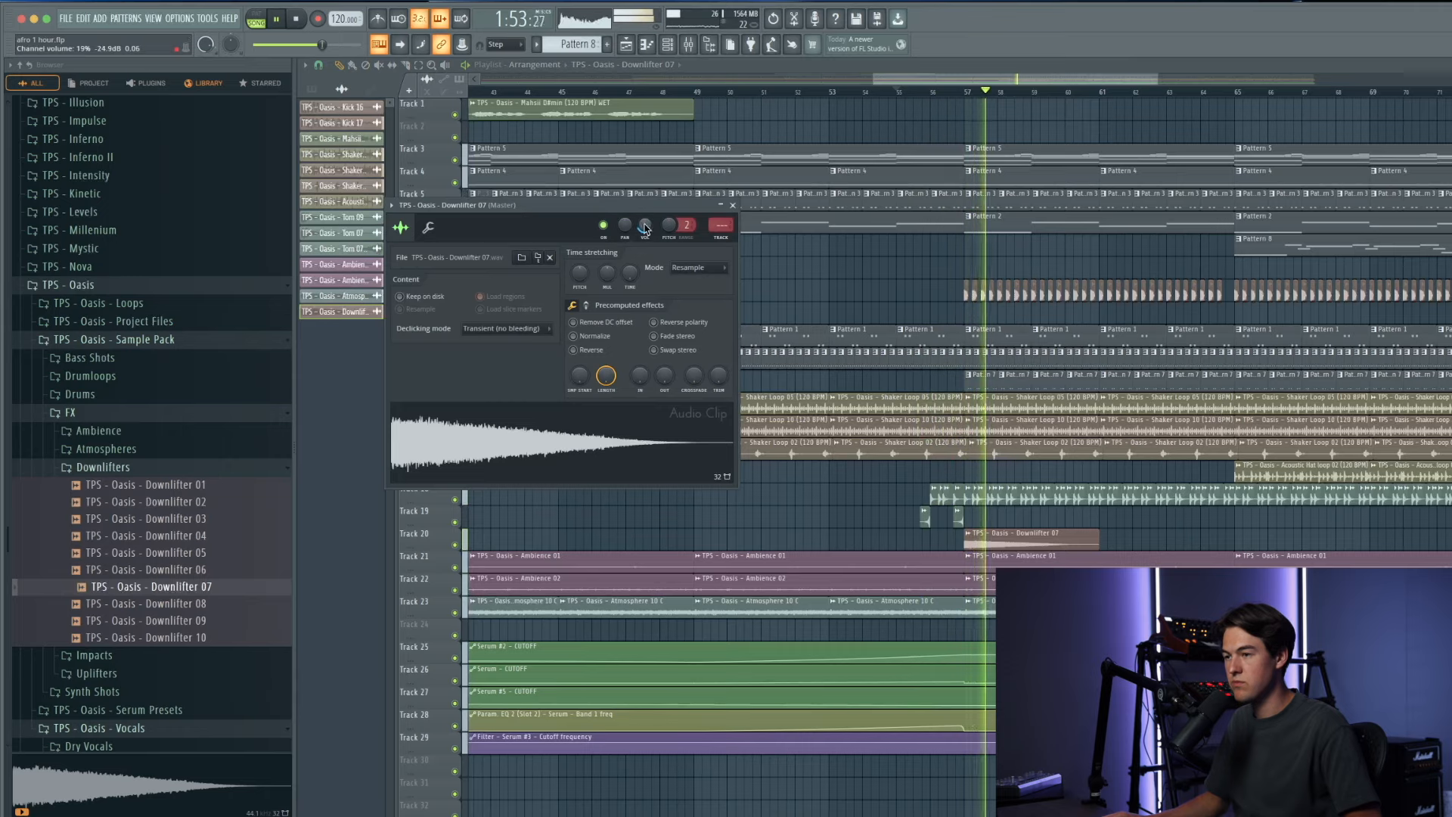
Step: Shift the ambience and atmosphere clips on Tracks 21 to 23 down by one track
scroll(1046, 512, down, 8)
drag(1337, 614, 480, 558)
key(shift+Down)
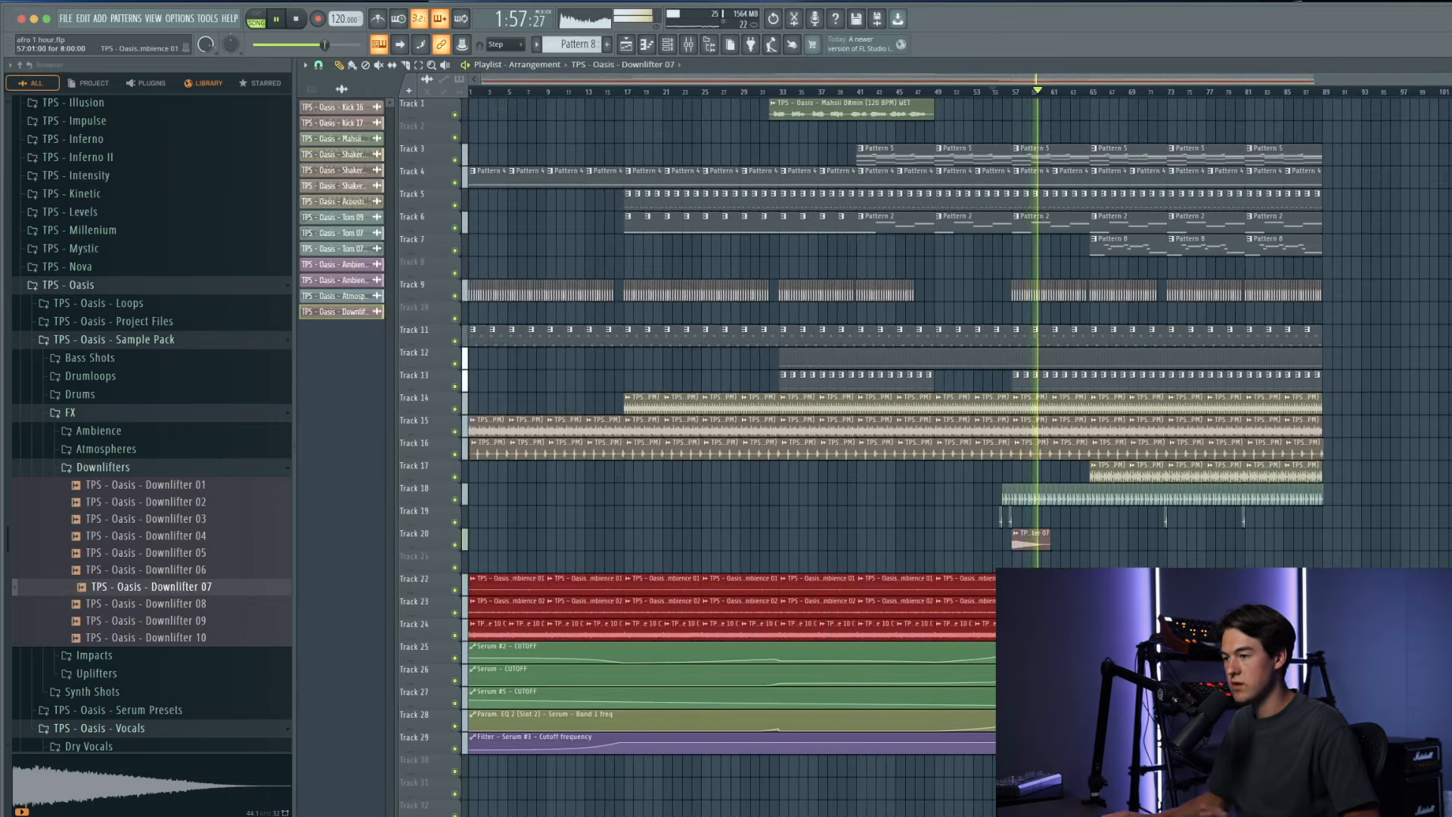
click(1071, 548)
Step: Place further Downlifter 07 clips on Track 20 at bars 65 and 73
scroll(1072, 548, up, 5)
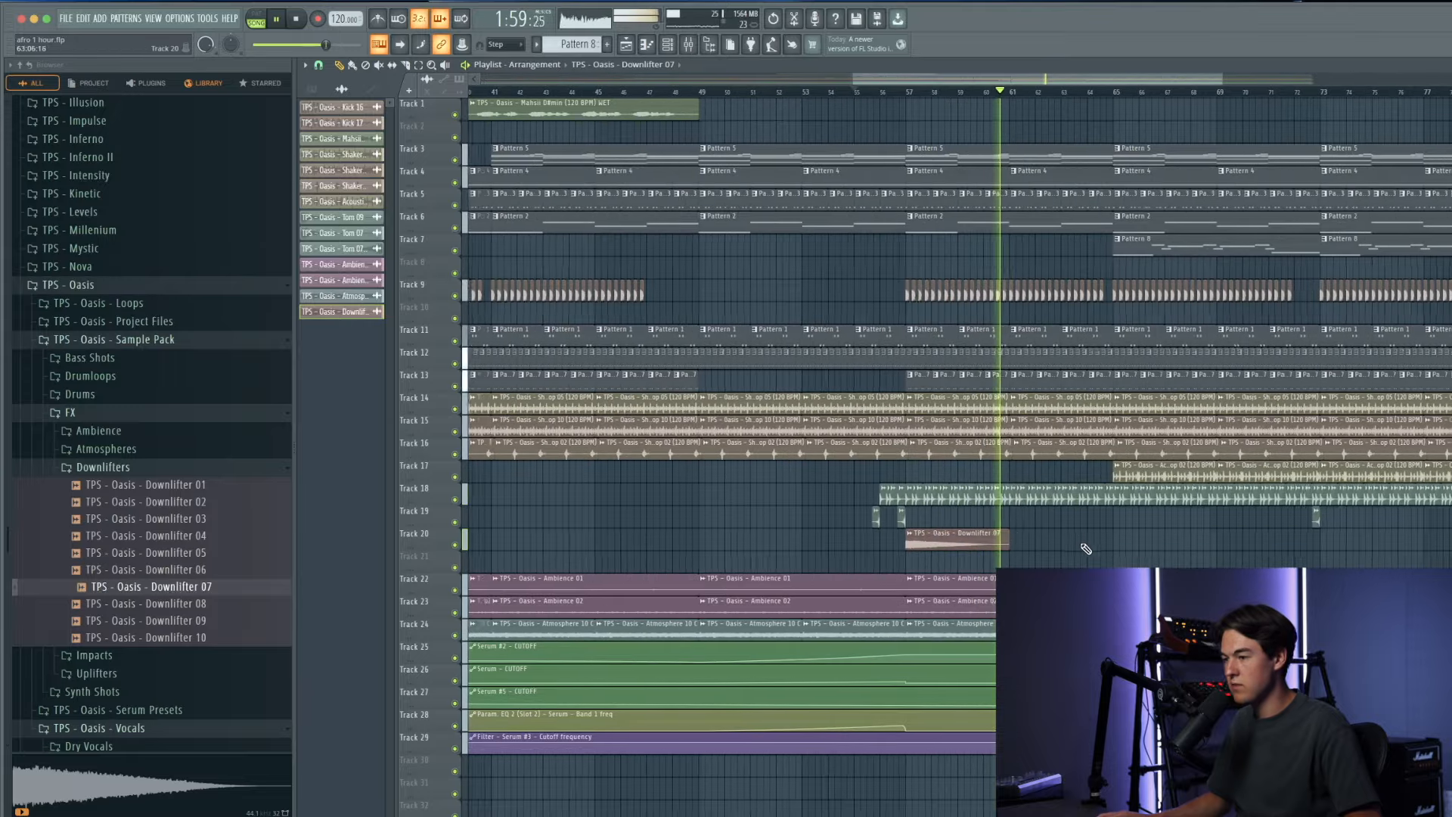
click(1127, 538)
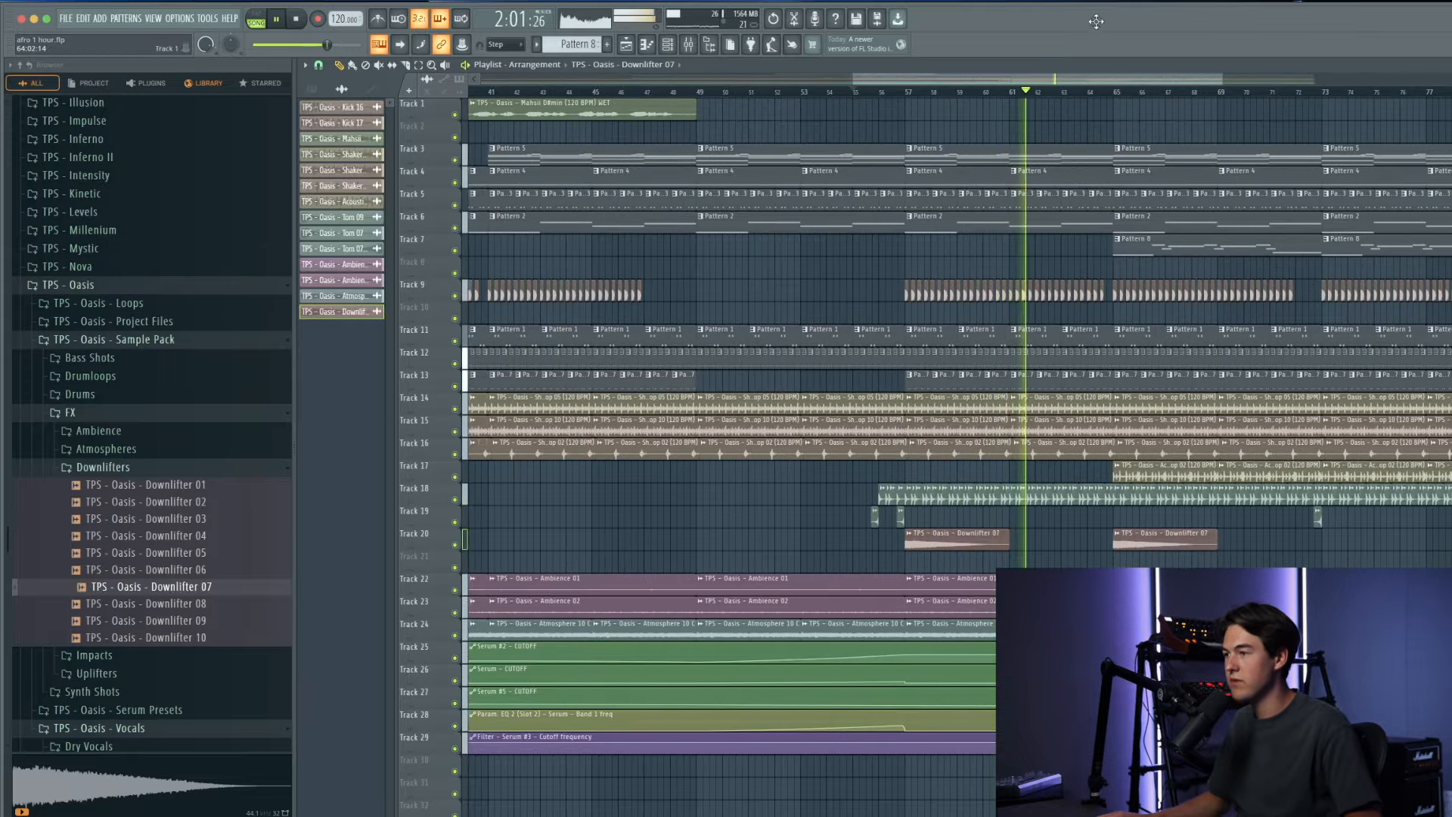
click(1113, 92)
scroll(1157, 557, down, 5)
click(1208, 542)
scroll(1206, 548, up, 6)
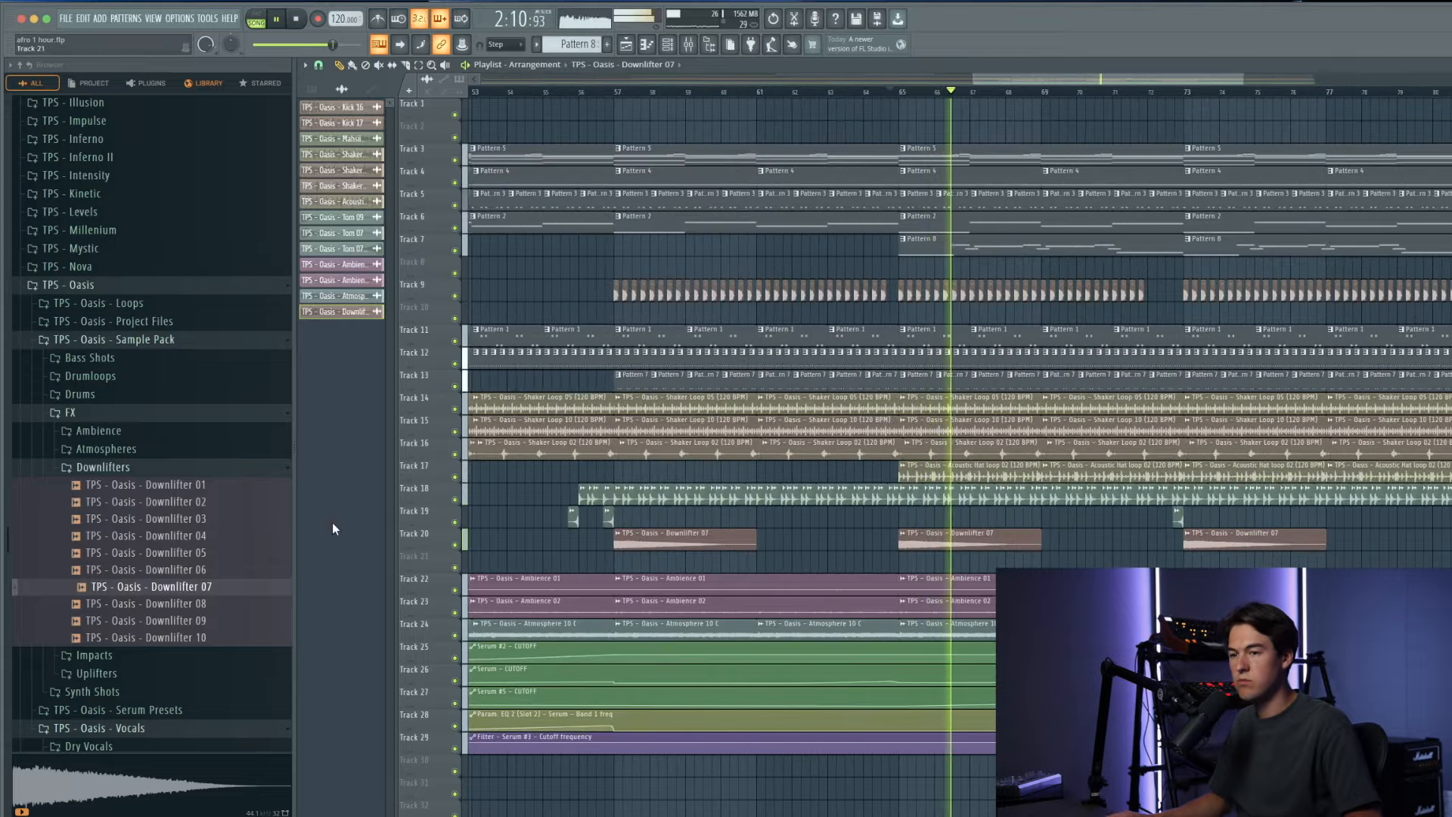
Step: Add Downlifter 02 to Track 21 at bar 57 and lower its channel volume to 18%
key(space)
click(151, 484)
click(237, 502)
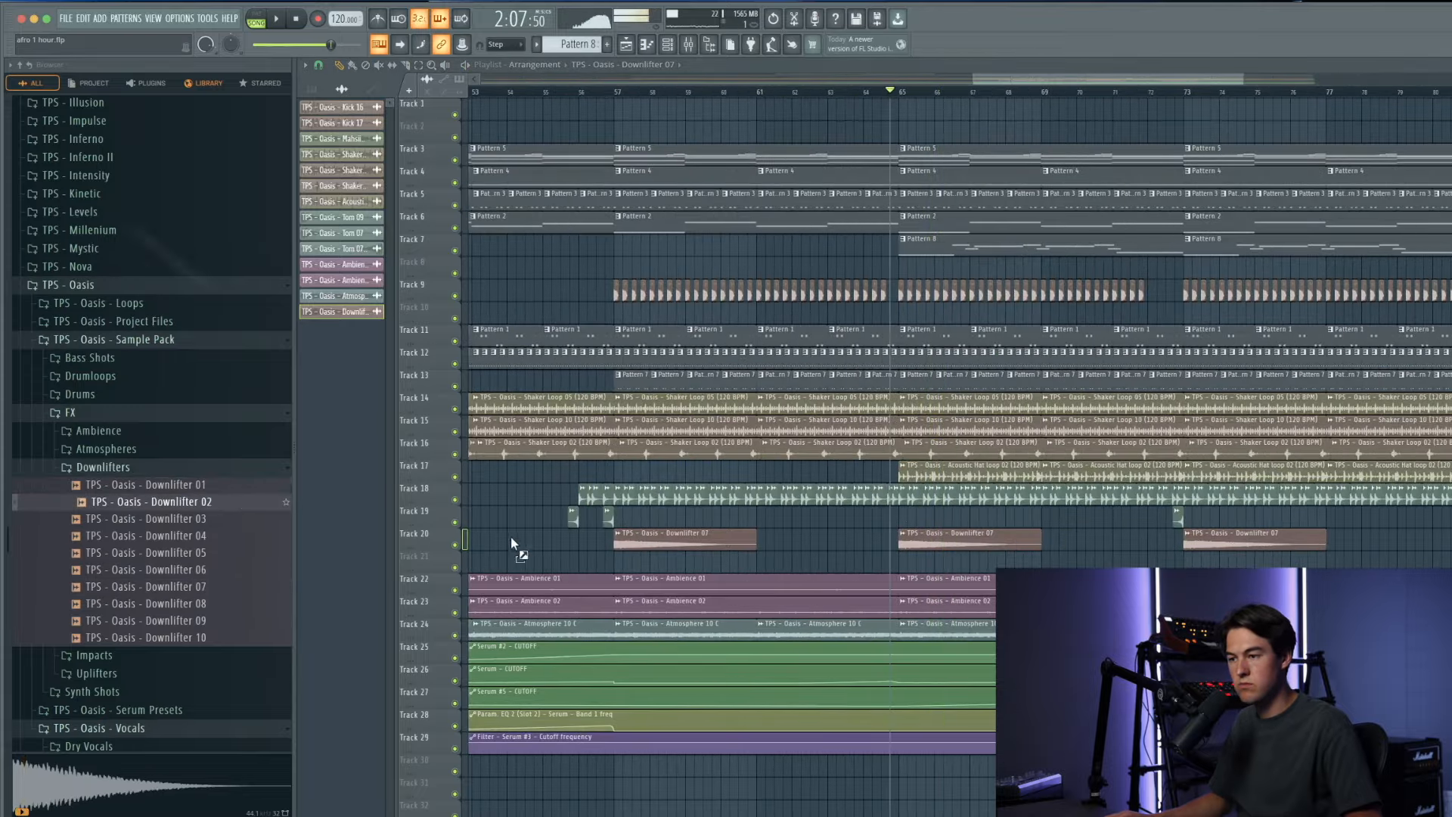
drag(510, 543, 620, 555)
key(space)
click(622, 91)
click(340, 326)
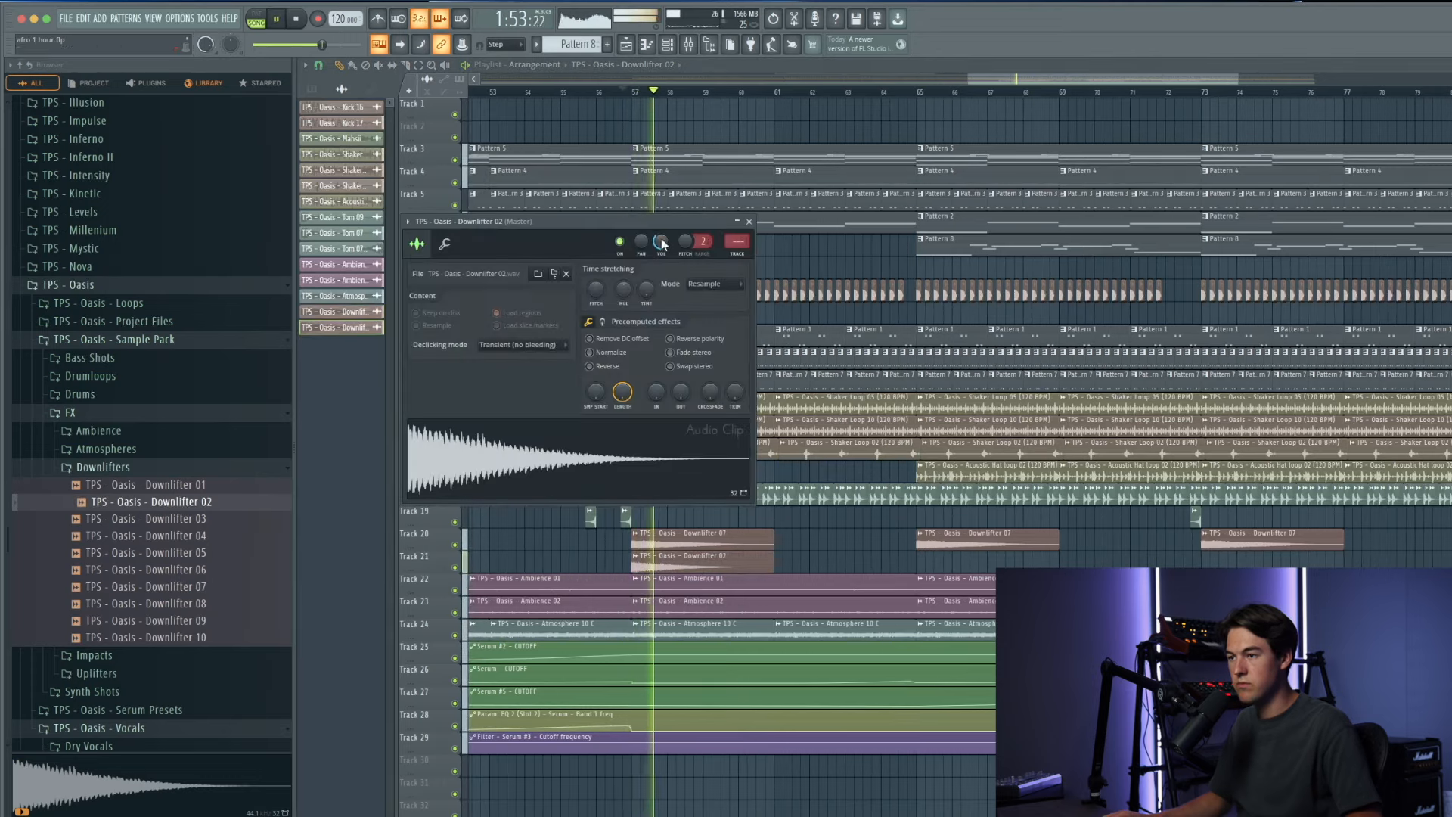
drag(659, 242, 660, 254)
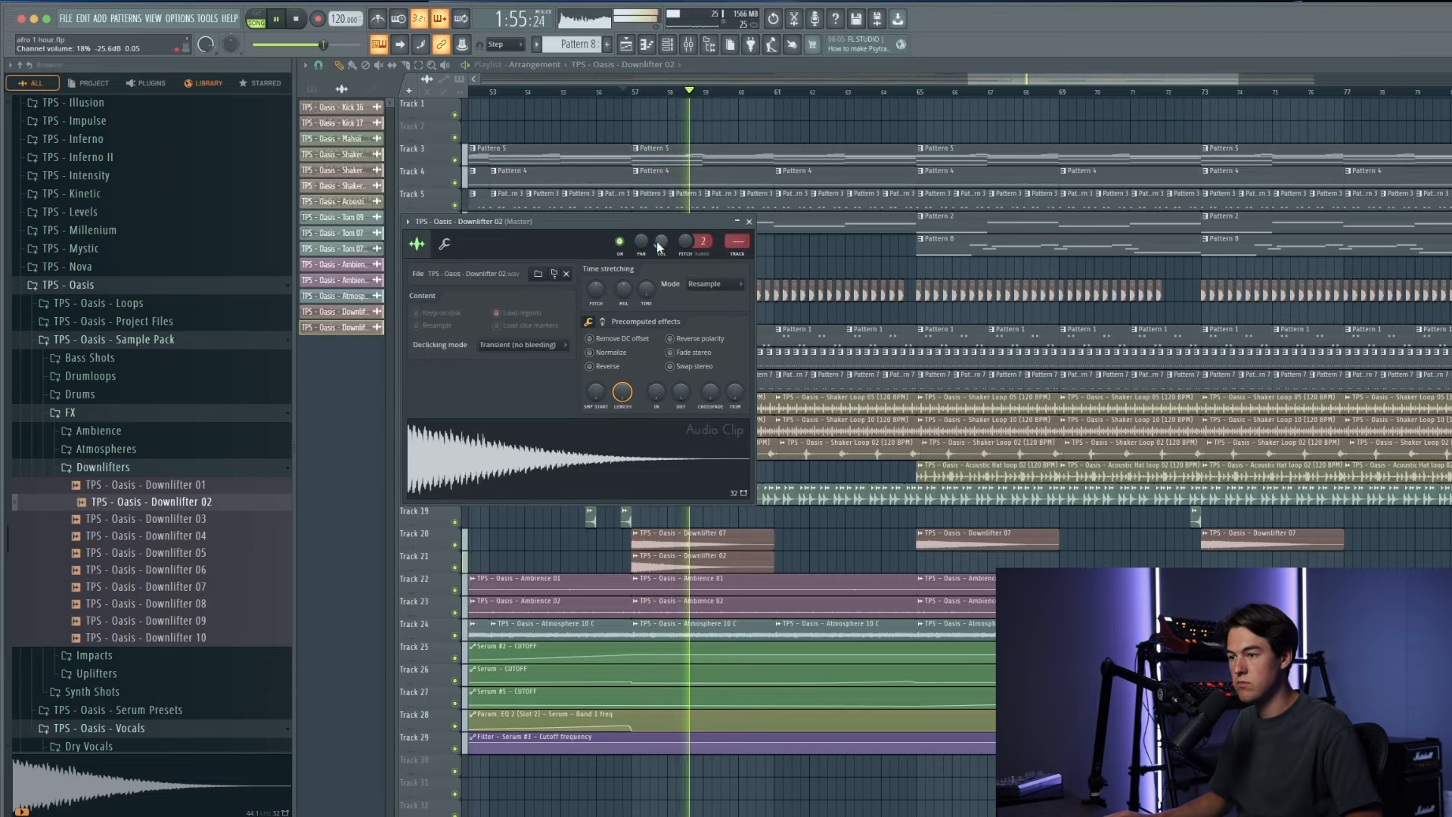
Step: Place Downlifter 02 at bars 65 and 73 on Track 21, copy both downlifters to bar 81 and stop playback
click(922, 561)
scroll(946, 558, down, 3)
click(1122, 557)
mouse_move(1127, 557)
mouse_down()
mouse_move(1103, 556)
mouse_move(1144, 539)
mouse_up()
shift+drag(1145, 540, 1297, 539)
super+click(1296, 512)
scroll(1296, 512, down, 3)
key(space)
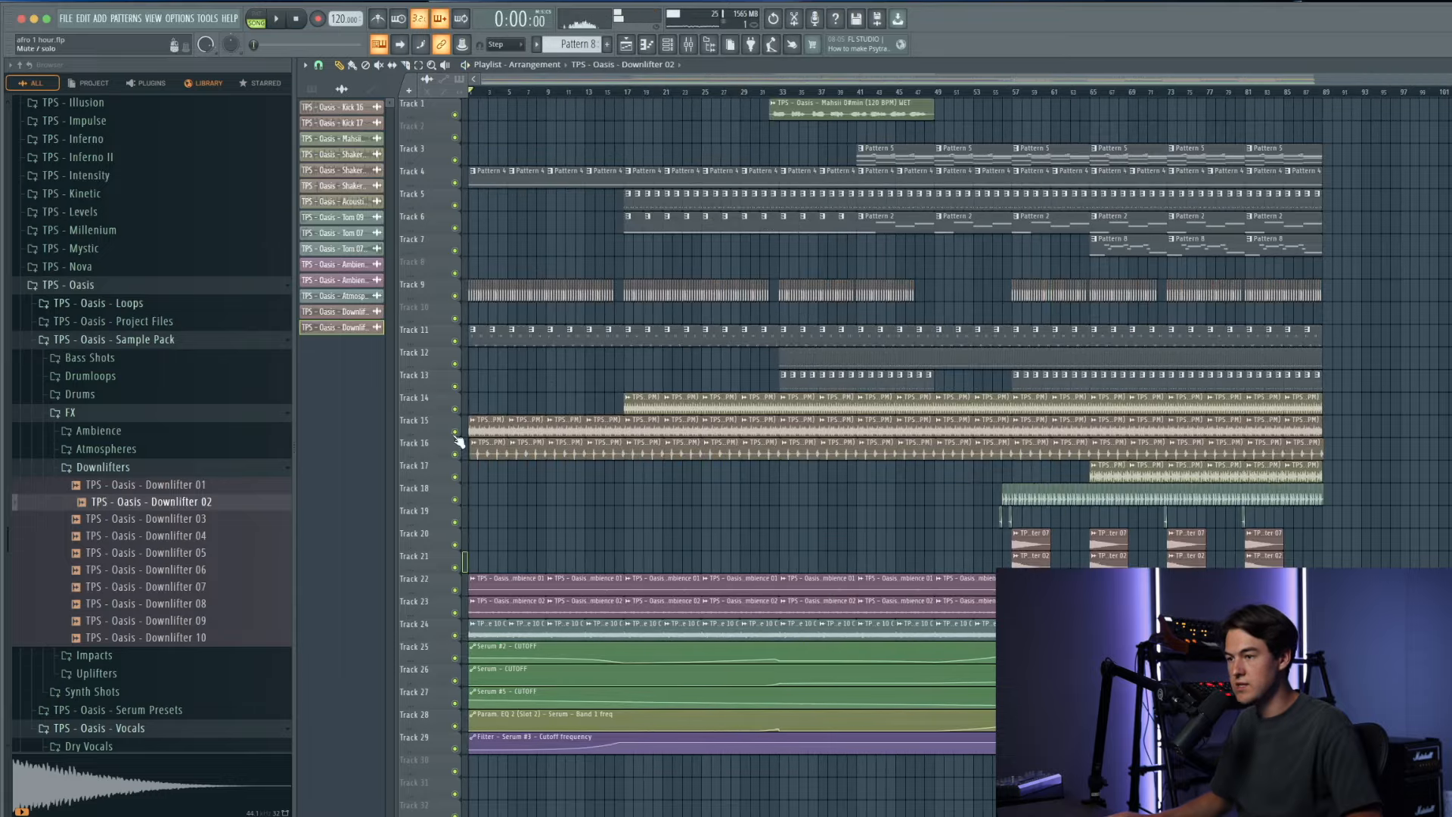
Step: Shift all ambience, atmosphere and automation clips from Track 22 downward by three tracks, so they start on Track 25
ctrl+drag(773, 756, 719, 575)
super+drag(1350, 798, 470, 588)
key(shift+Down)
key(shift+Down)
key(shift+Down)
click(891, 561)
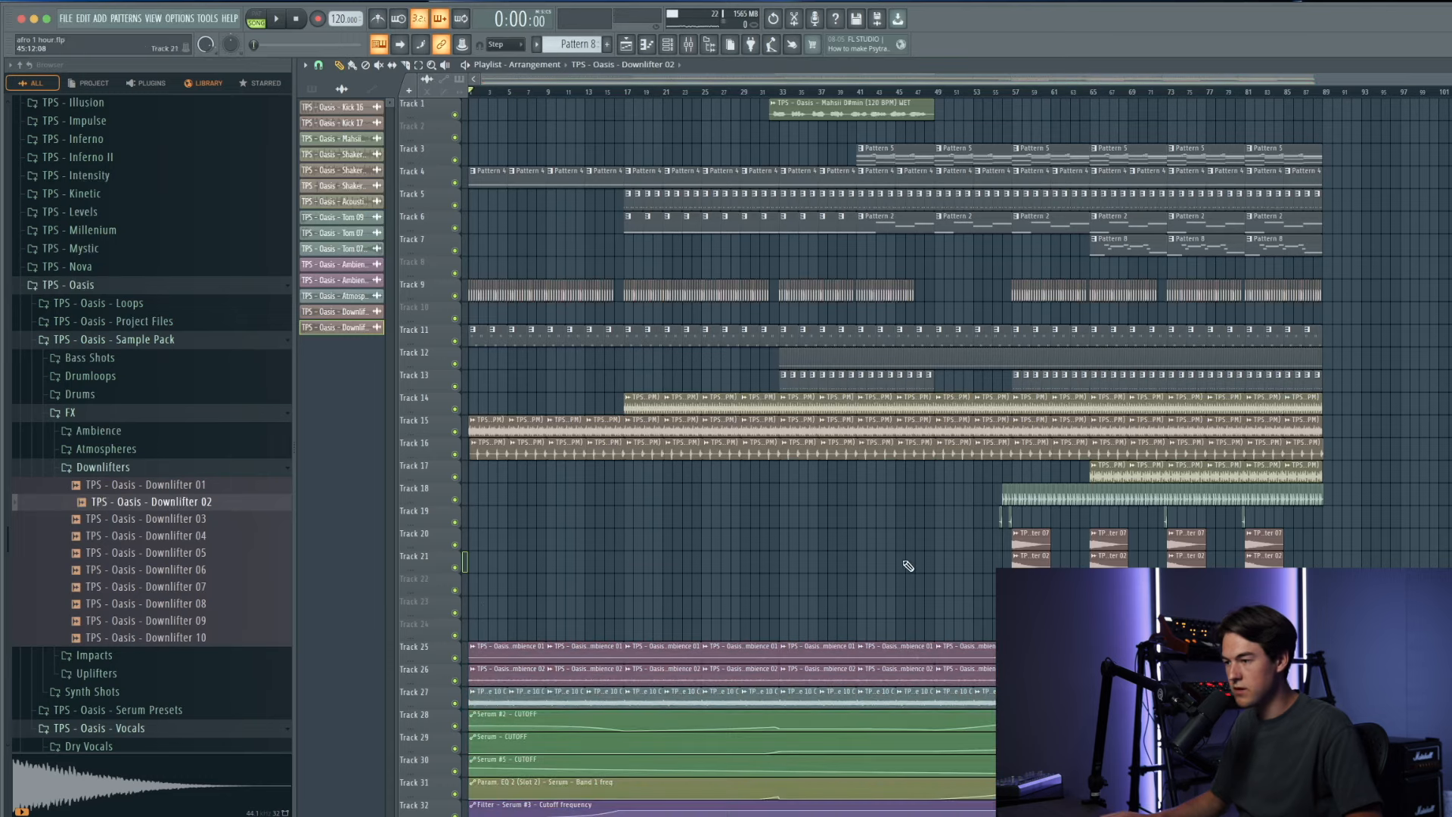
Step: Open the Uplifters sample folder and add Uplifter 01 to Track 20 so it ends at bar 17
click(198, 468)
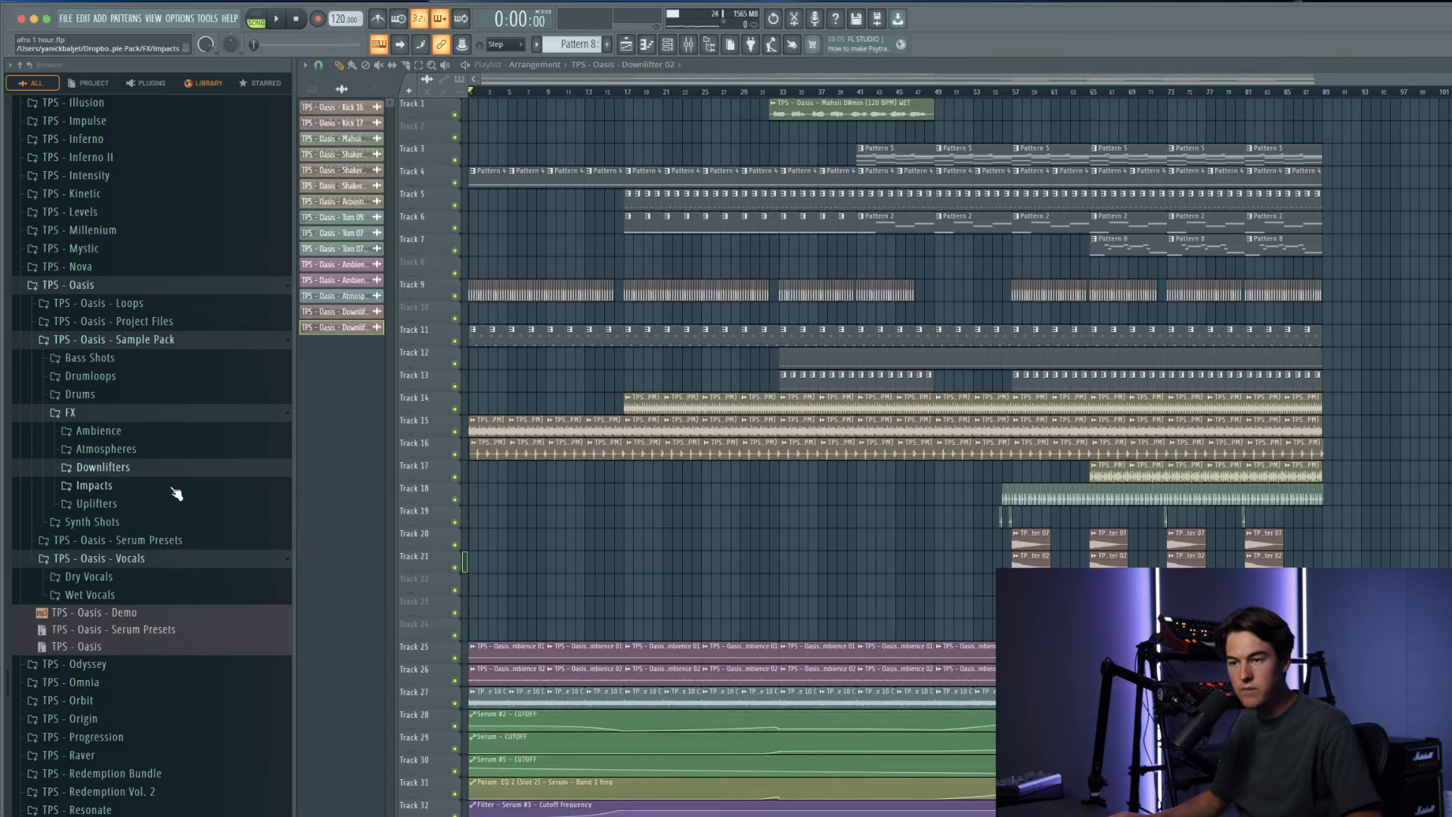
click(152, 504)
click(152, 521)
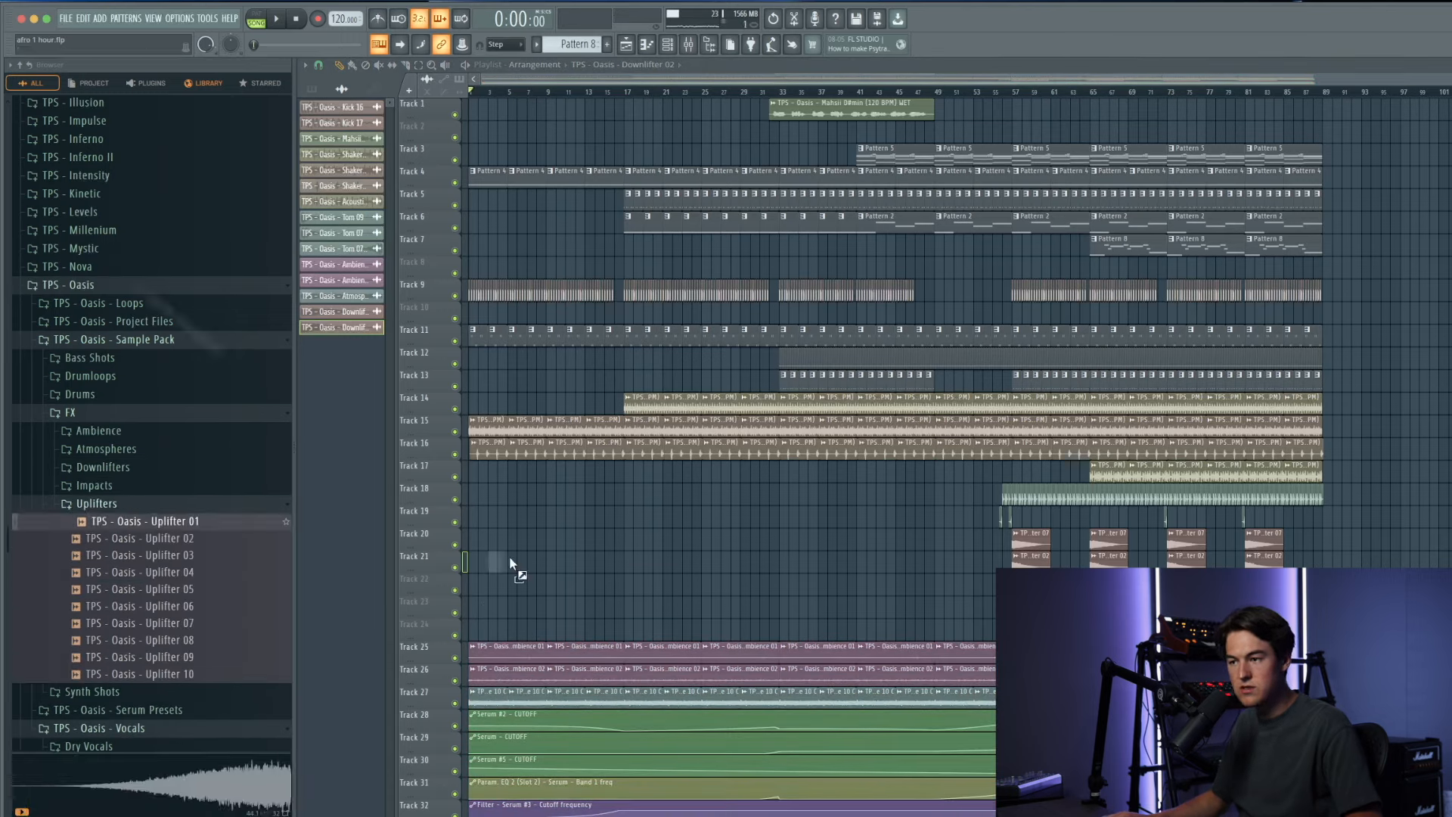
drag(404, 561, 597, 538)
click(594, 92)
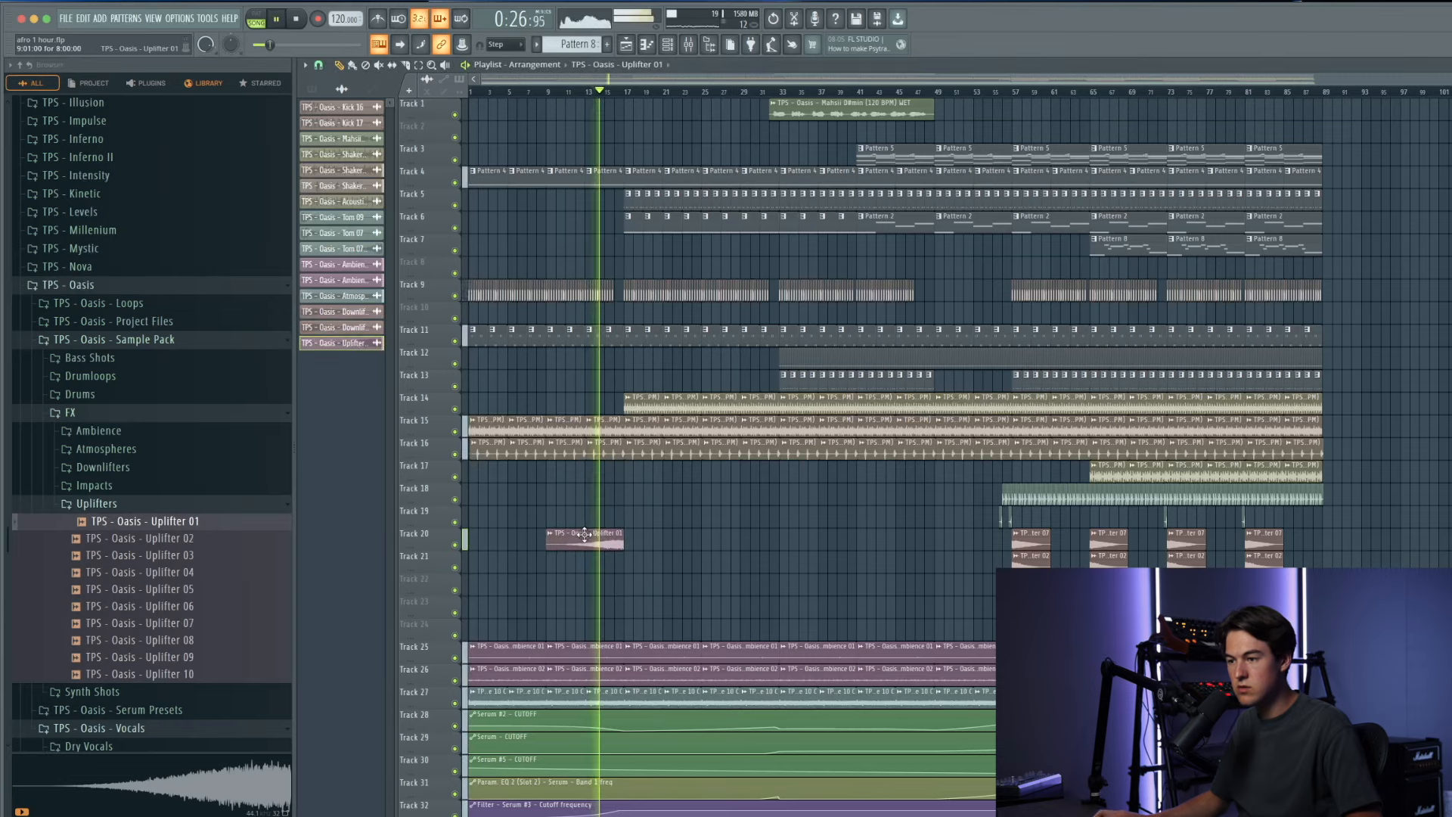
scroll(585, 534, up, 3)
Step: Replace Uplifter 01 on Track 20 with Uplifter 02, running from bar 14 to bar 17
drag(140, 538, 652, 546)
click(633, 522)
right_click(633, 522)
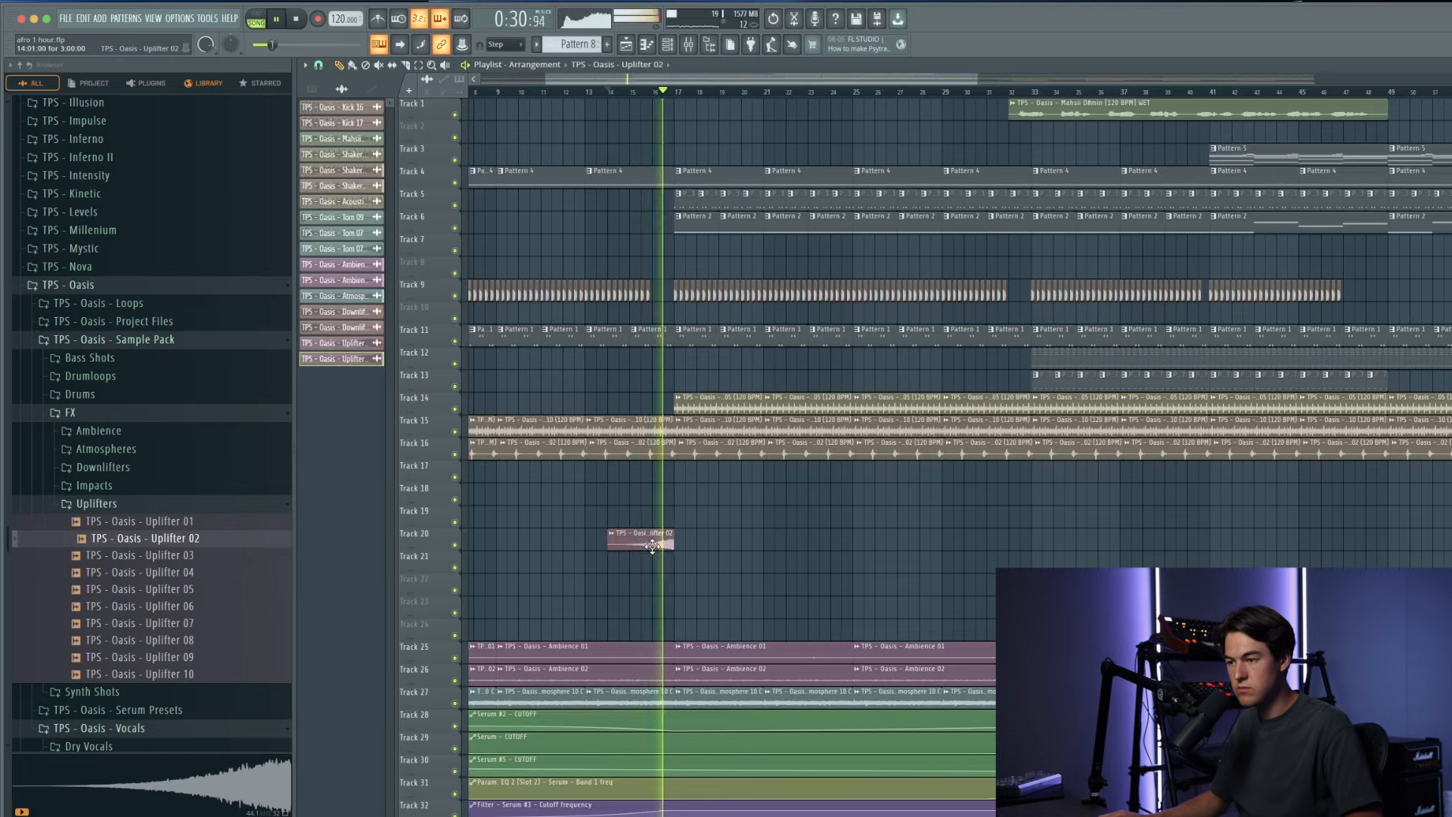
Step: Set Uplifter 02's channel volume to 22% and give the sample a fade-in of about 37% plus a slight fade-out
double_click(652, 546)
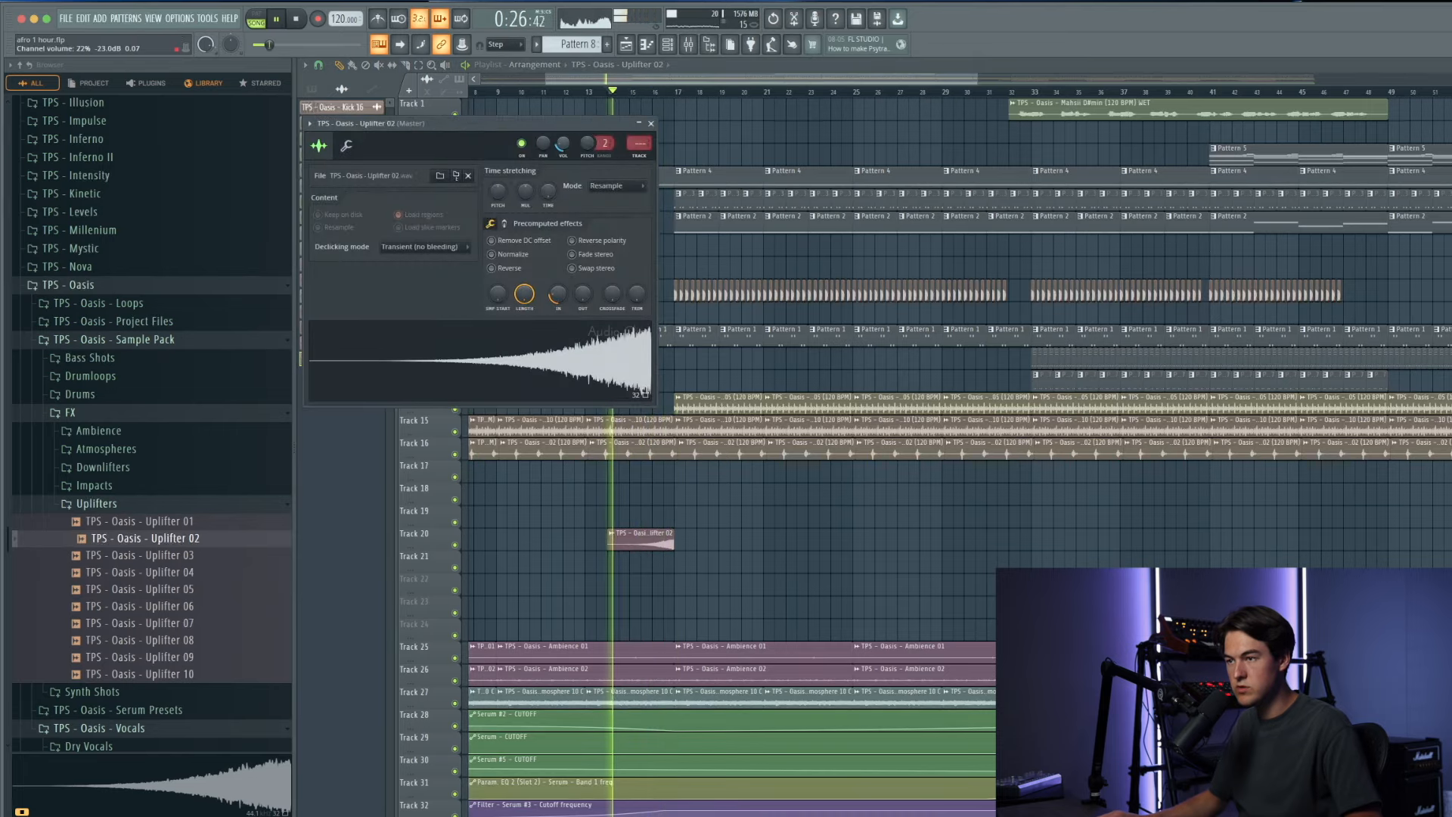
scroll(673, 334, up, 2)
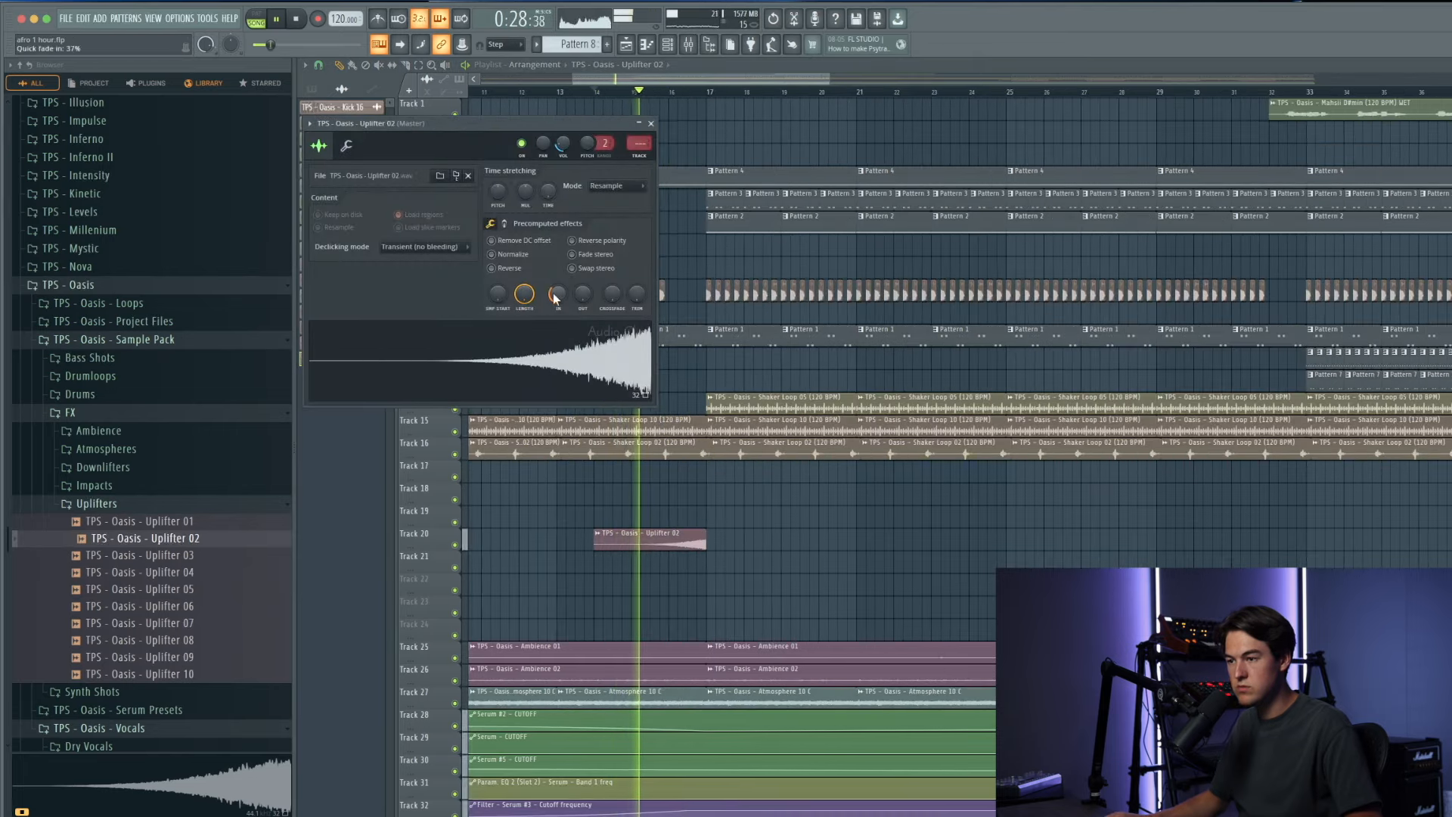
drag(579, 298, 578, 292)
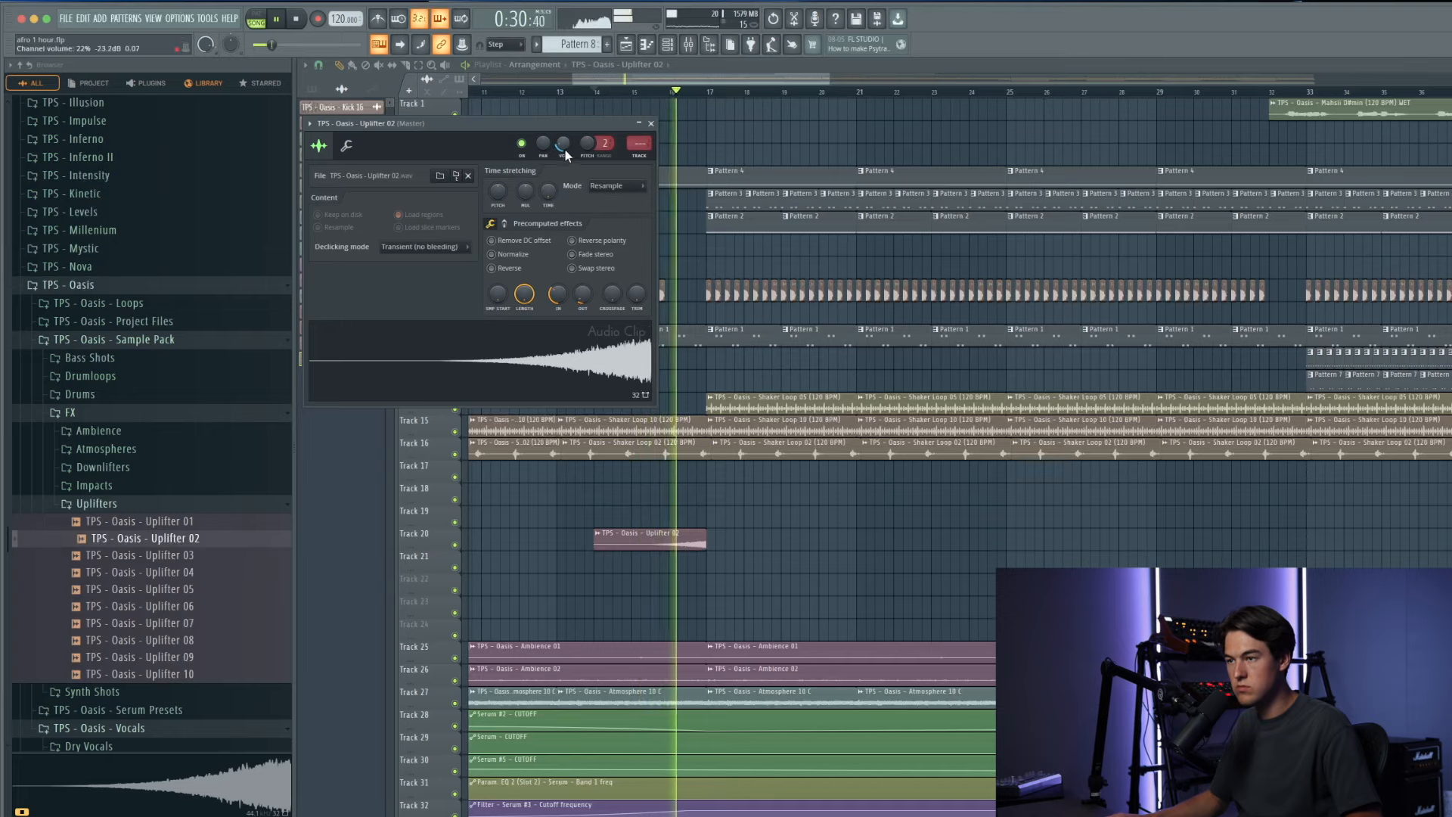
right_click(879, 497)
scroll(881, 499, down, 4)
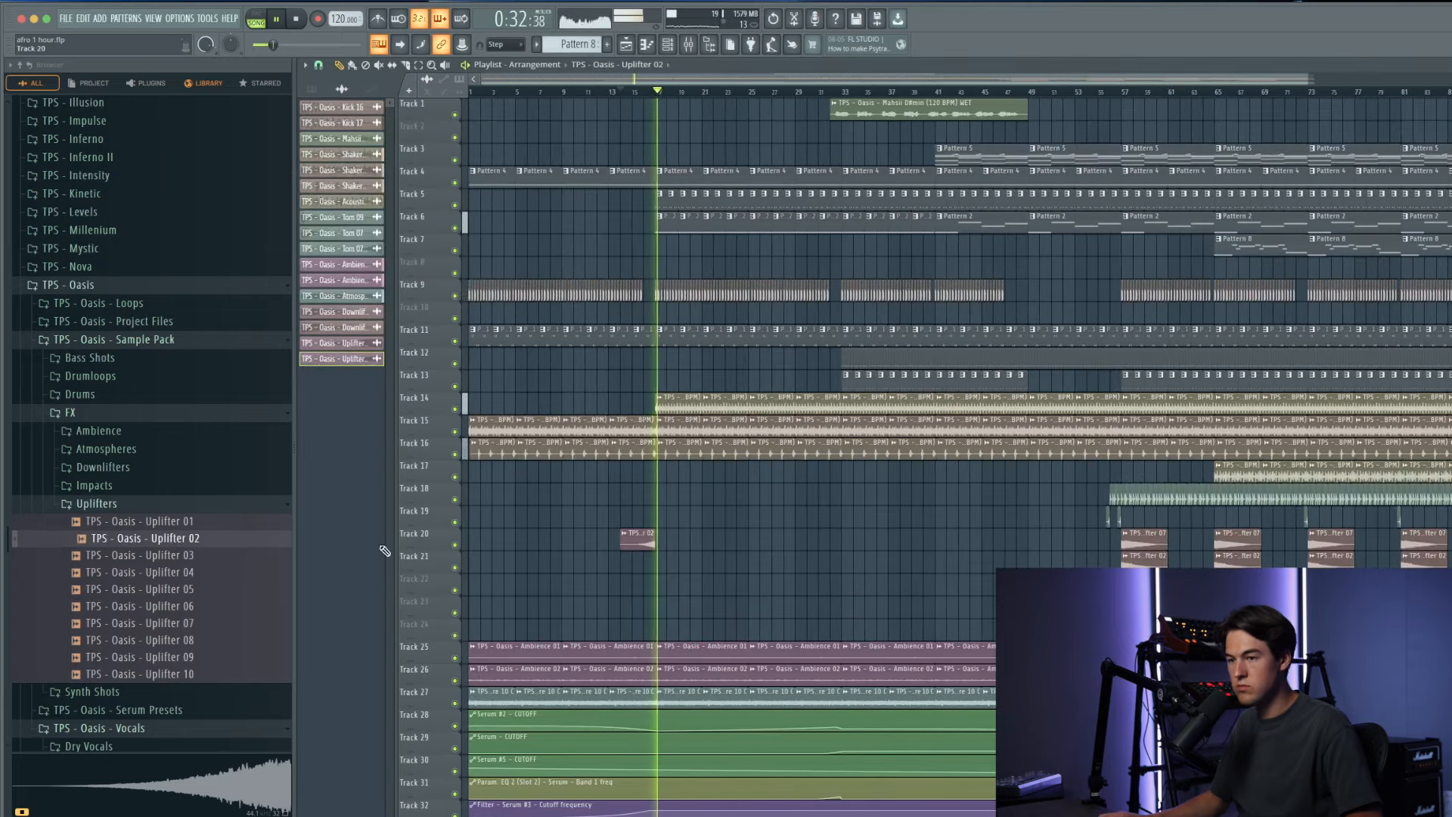
Step: Add Uplifter 03 to Track 21 from bar 15 to bar 19 and play back the transition into bar 17
key(space)
click(170, 555)
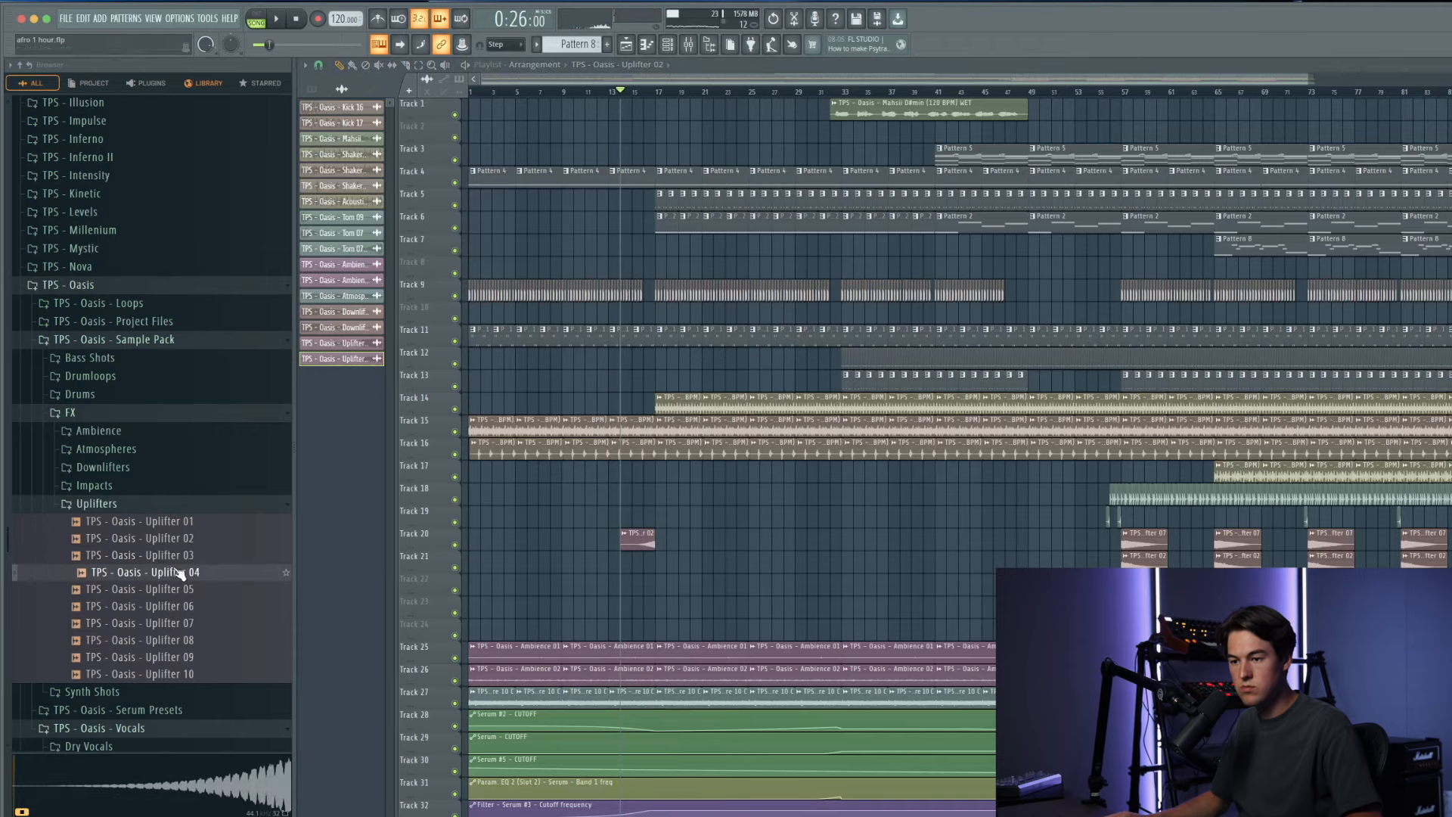
scroll(643, 587, up, 4)
drag(651, 599, 656, 564)
key(space)
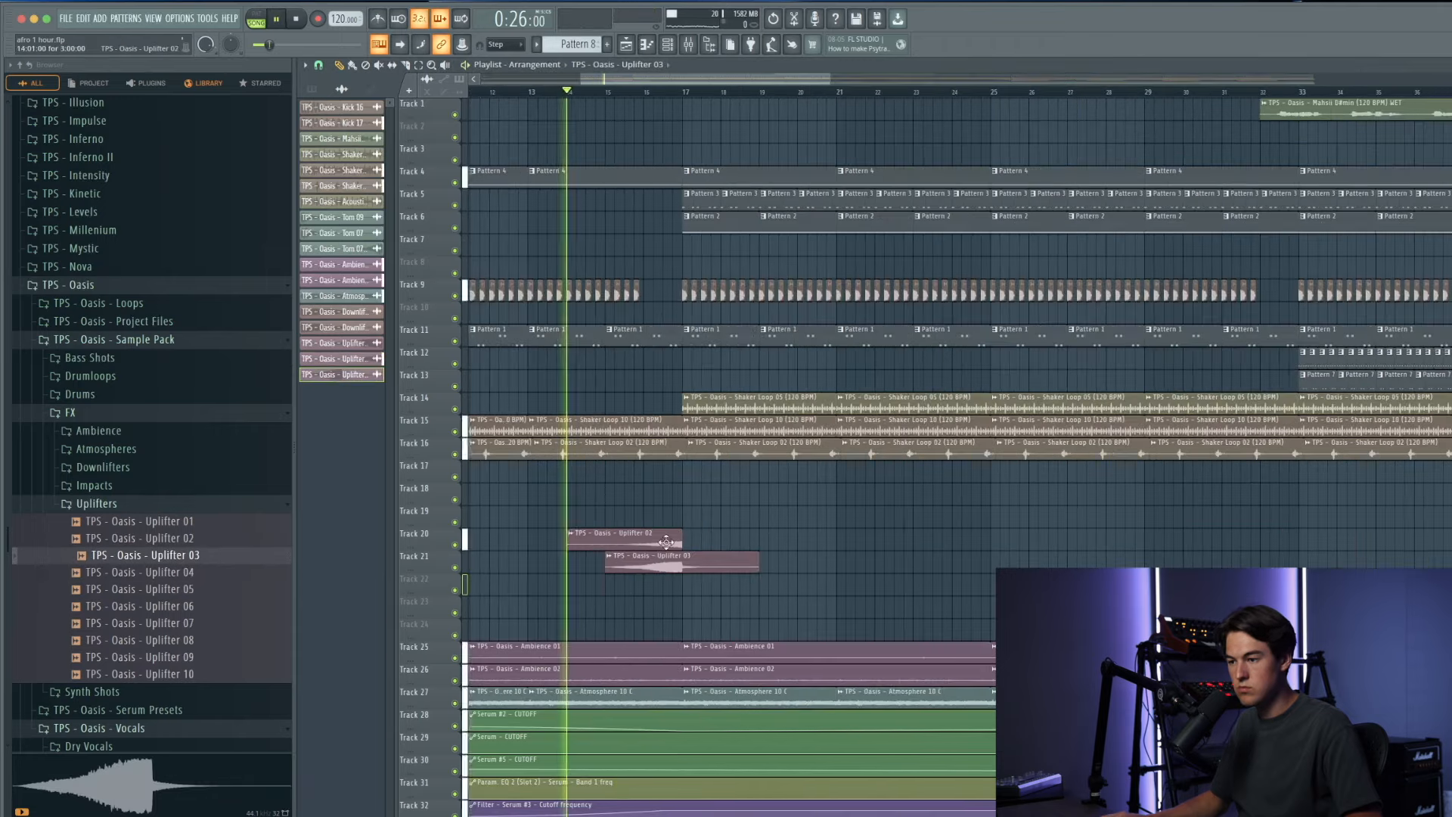
click(659, 92)
scroll(684, 514, up, 1)
scroll(689, 529, up, 2)
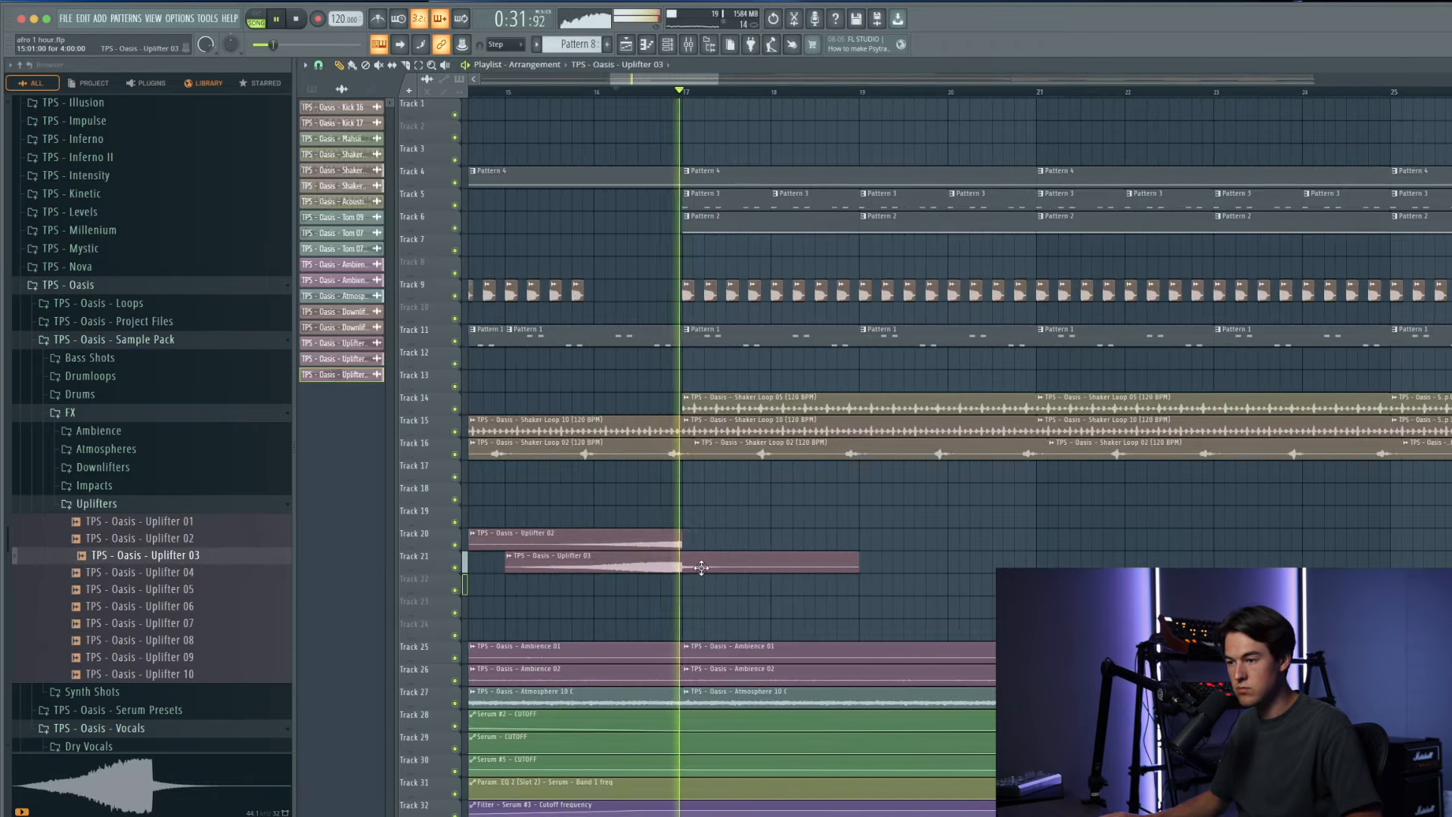
Step: Lengthen the fade-in of the Uplifter 03 sample in its channel settings while checking the transition into bar 17
double_click(701, 567)
key(space)
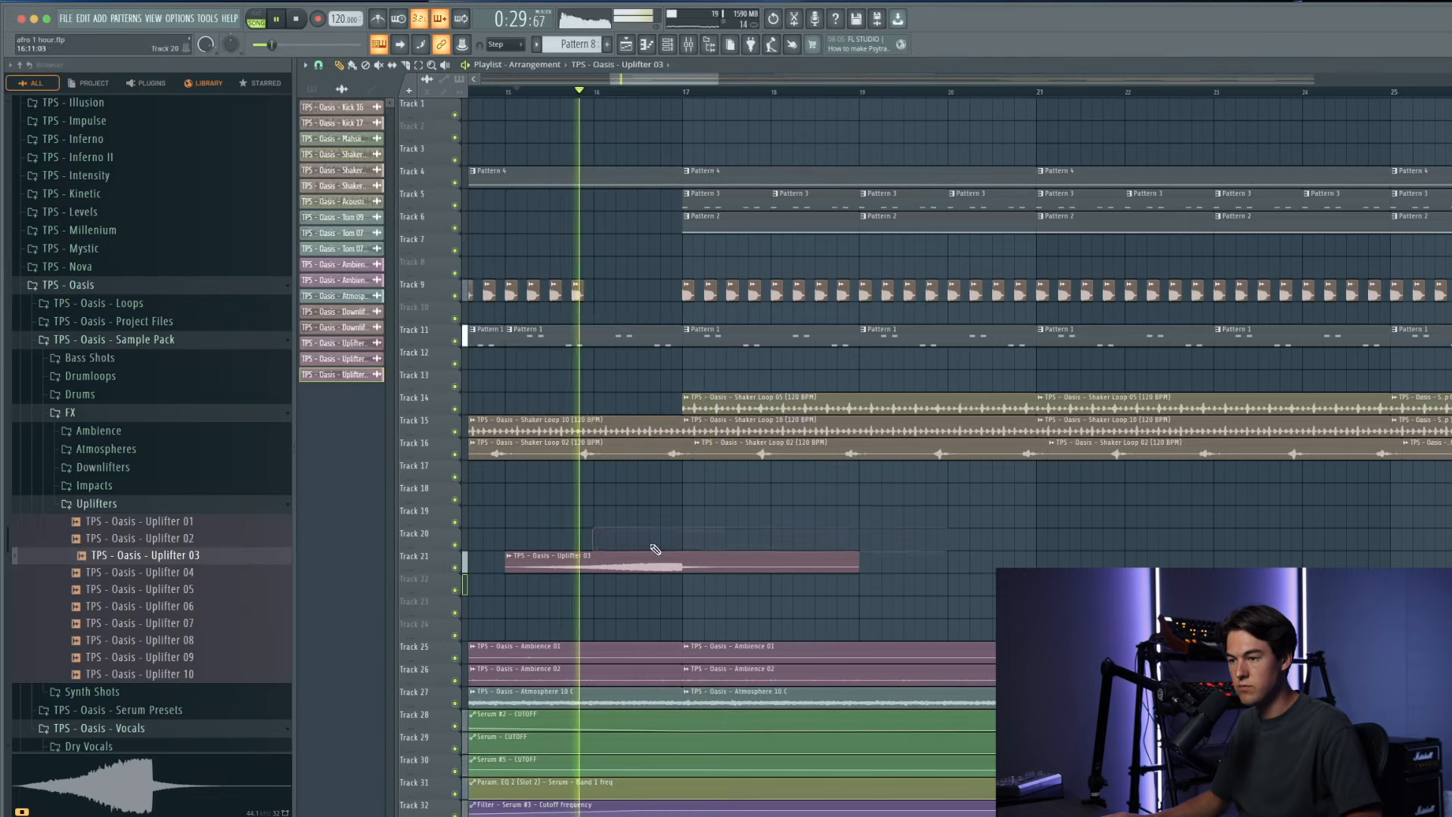
double_click(655, 560)
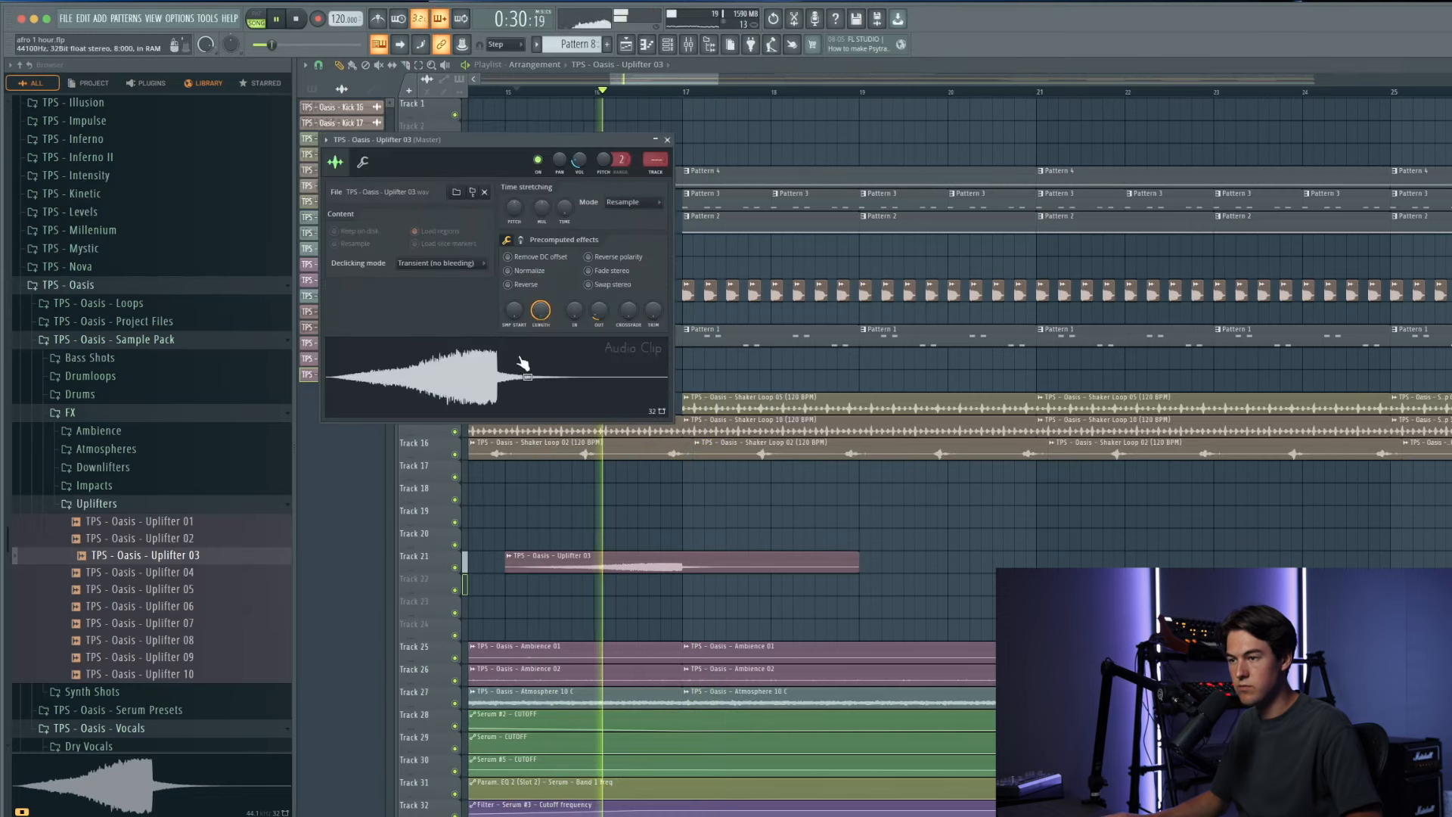
drag(574, 310, 575, 283)
click(666, 140)
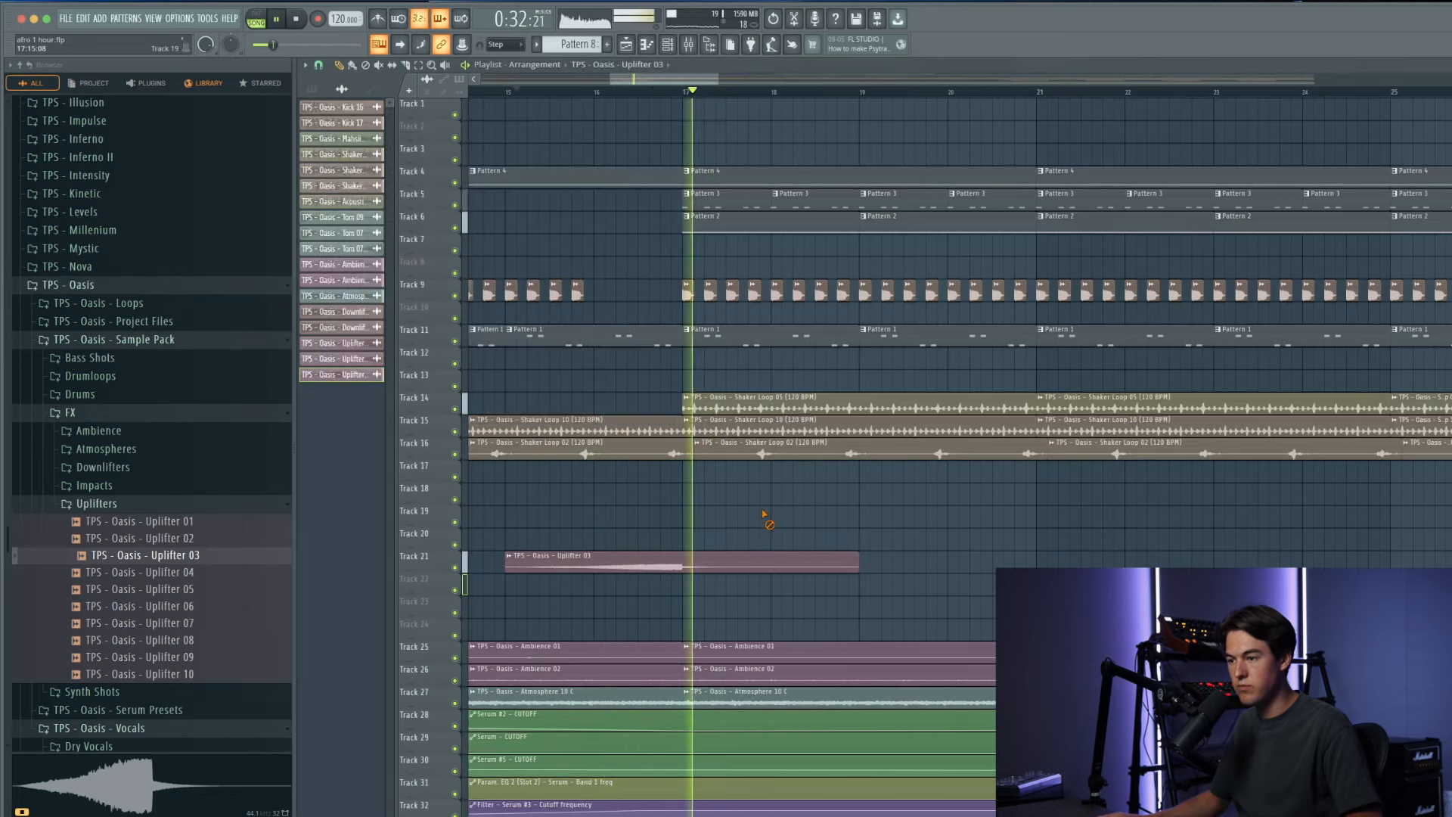
Step: Remove Uplifter 03 from Track 21 and undo the last edits so Uplifter 02 is back on Track 20
scroll(748, 545, down, 4)
right_click(745, 564)
scroll(870, 582, down, 4)
key(super+z)
key(super+z)
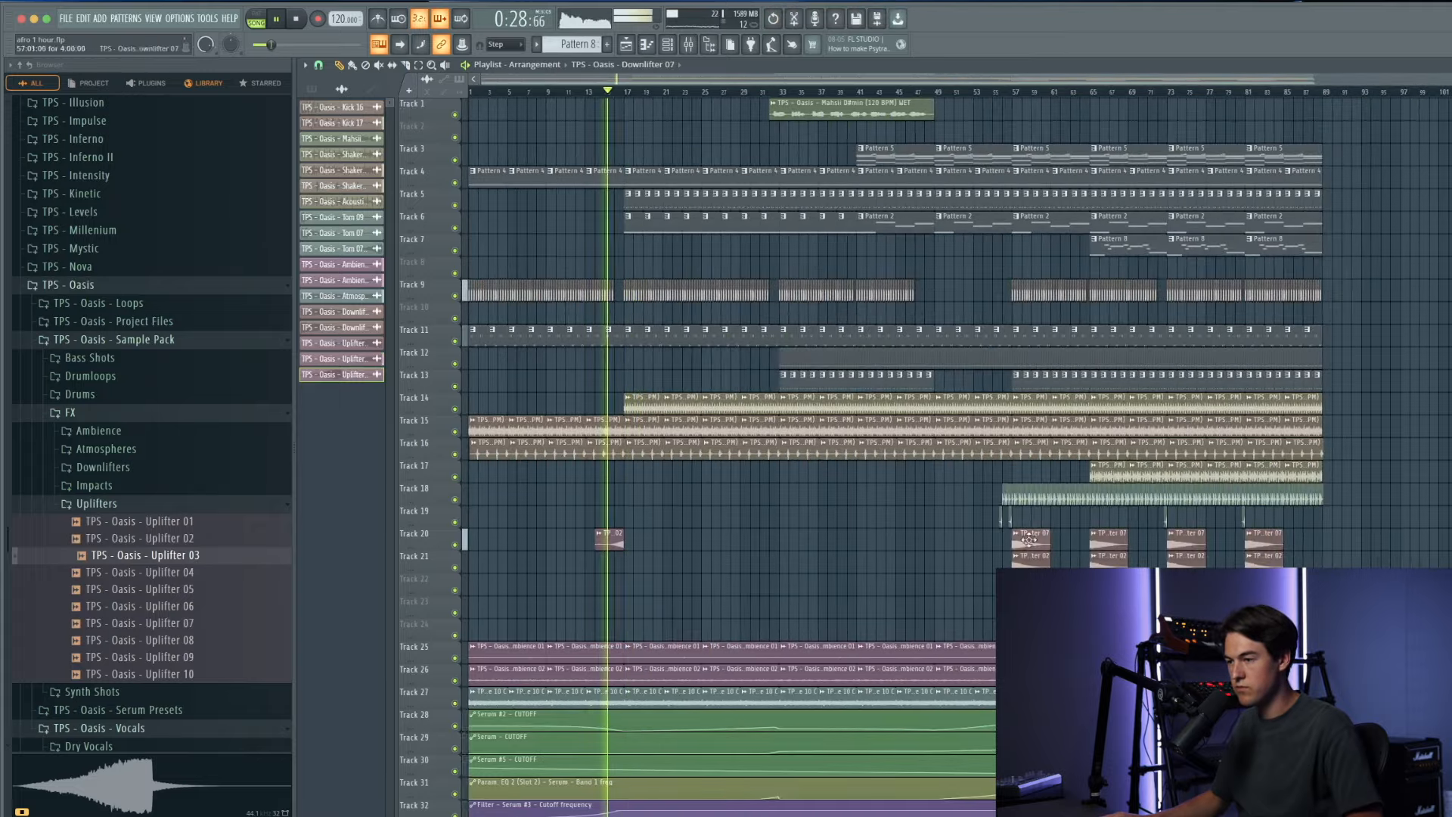
Step: Place a copy of Downlifter 07 on Track 20 at bar 17, directly after Uplifter 02
scroll(628, 571, up, 4)
click(725, 534)
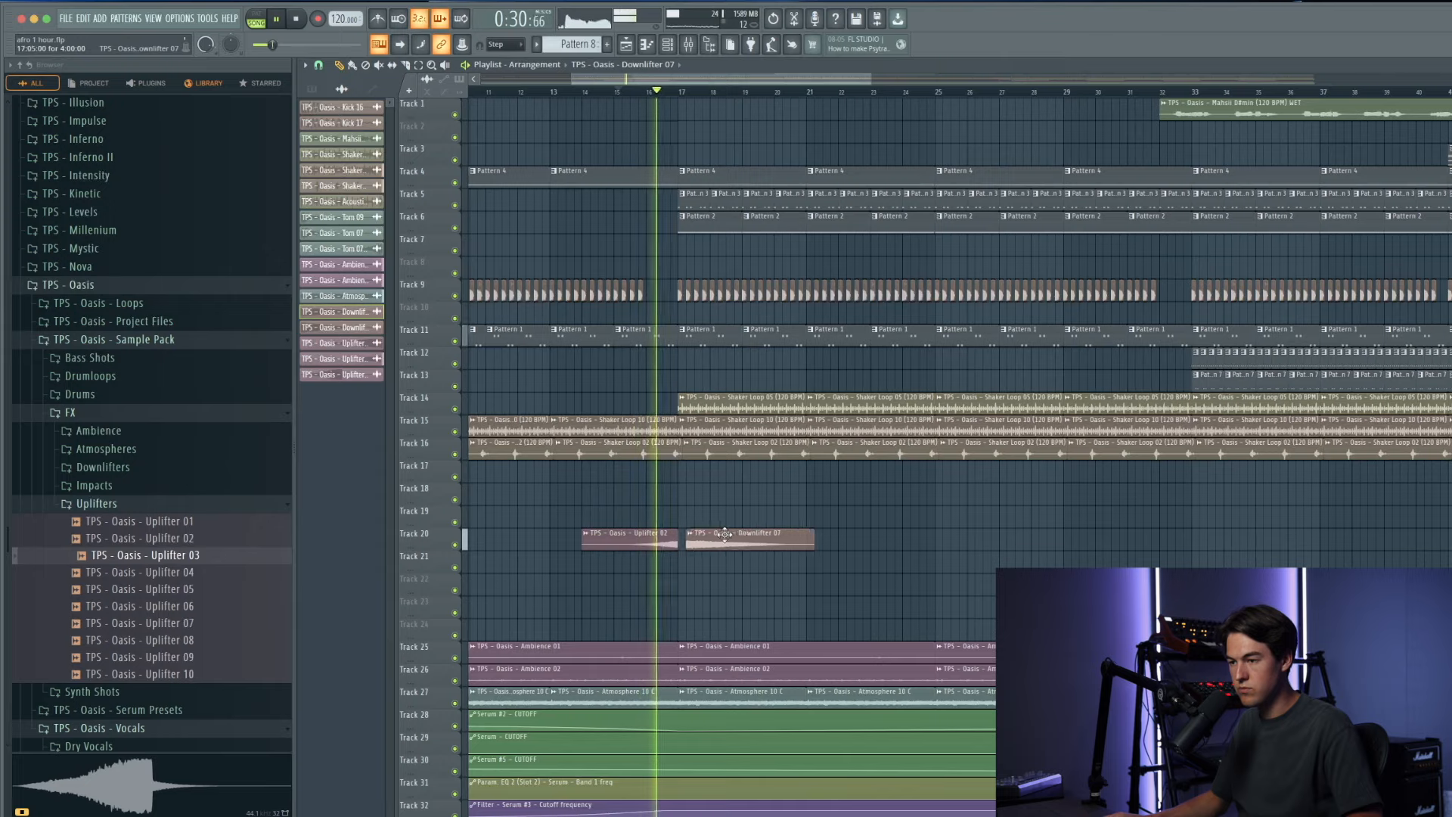
scroll(636, 558, down, 4)
scroll(613, 558, up, 6)
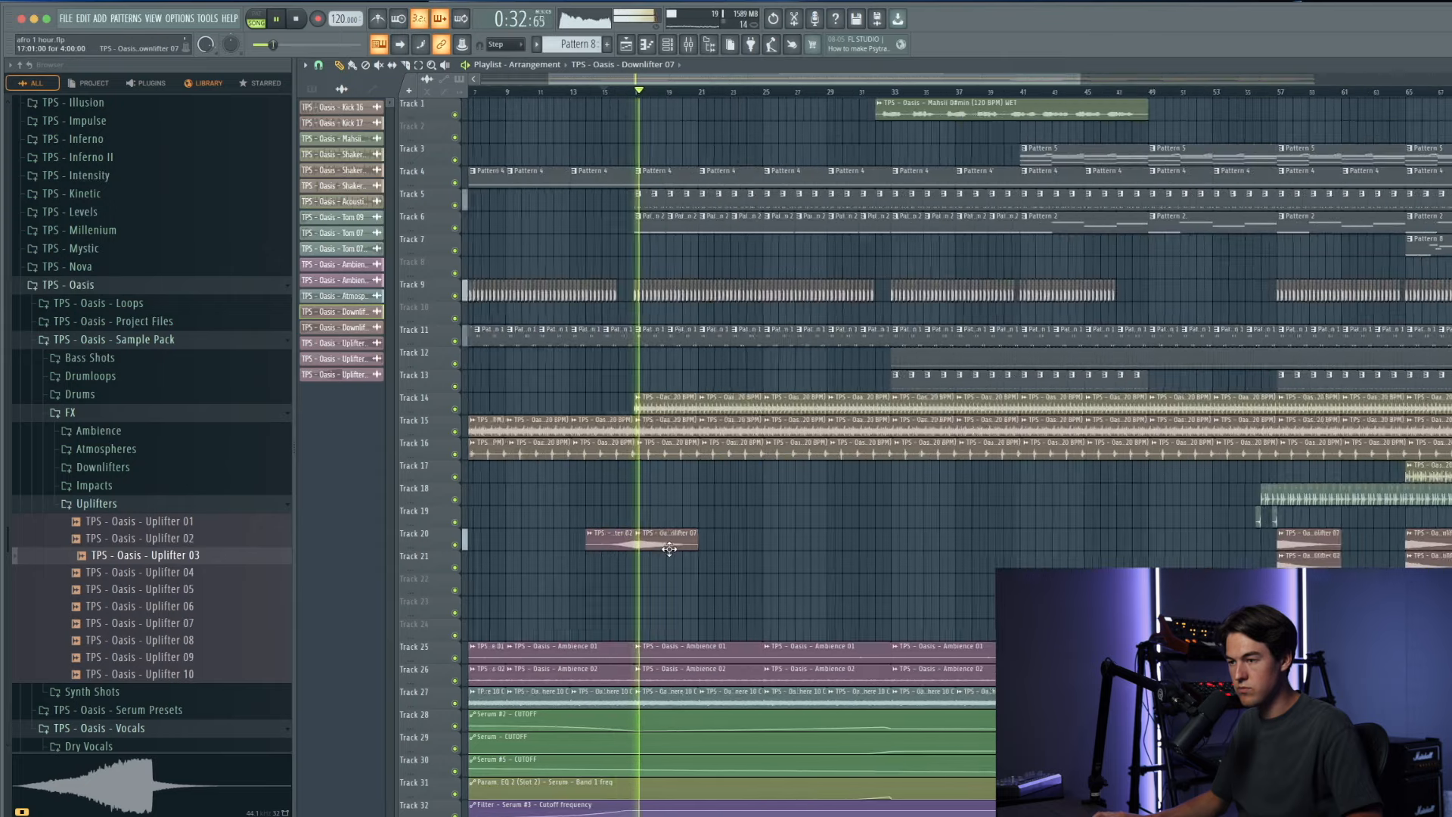
Step: Copy the Uplifter 02 and Downlifter 07 pair along Track 20 so the two clips meet at bar 33
scroll(651, 549, down, 3)
drag(651, 551, 954, 546)
scroll(596, 538, down, 1)
scroll(872, 589, down, 2)
click(687, 540)
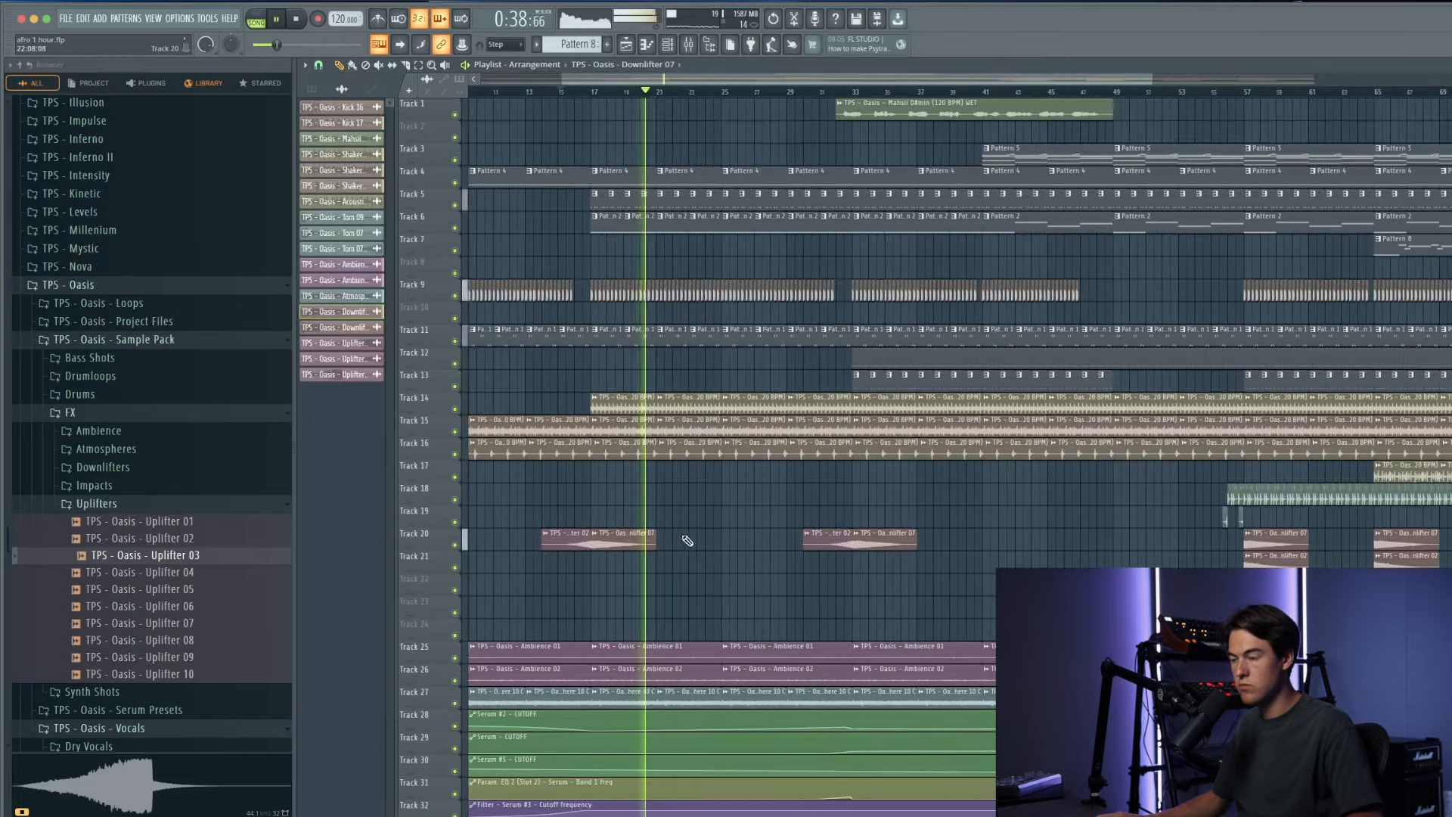
Step: Close the Uplifters folder, open the Claps folder under Drums and preview Claps 01 to 03
click(117, 504)
click(80, 394)
click(113, 414)
click(132, 447)
click(136, 430)
key(space)
click(136, 465)
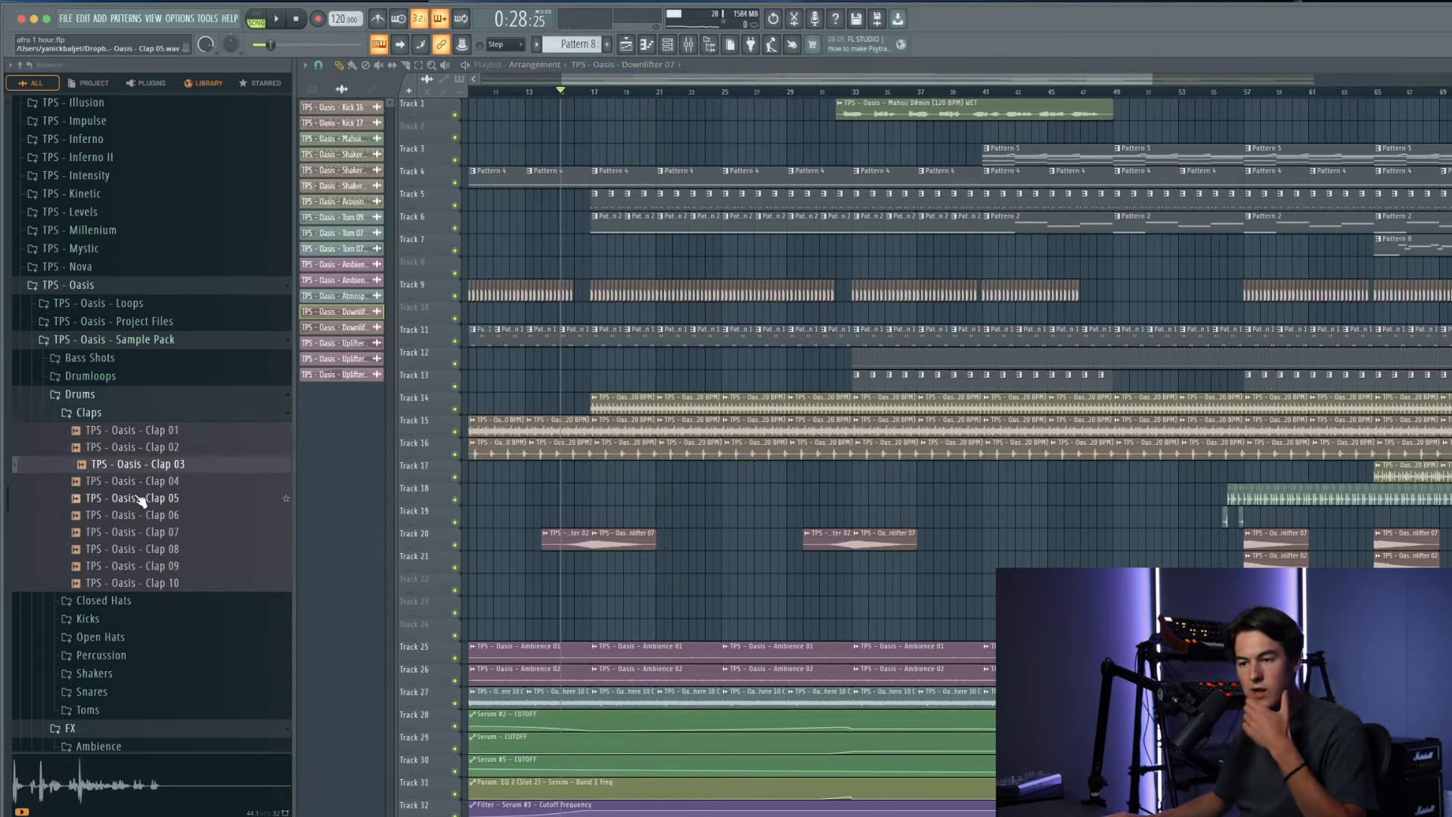
Step: Audition Claps 05 and 07 to 10, and compare them with Claps 01 and 02
click(140, 499)
click(148, 533)
click(155, 549)
click(161, 566)
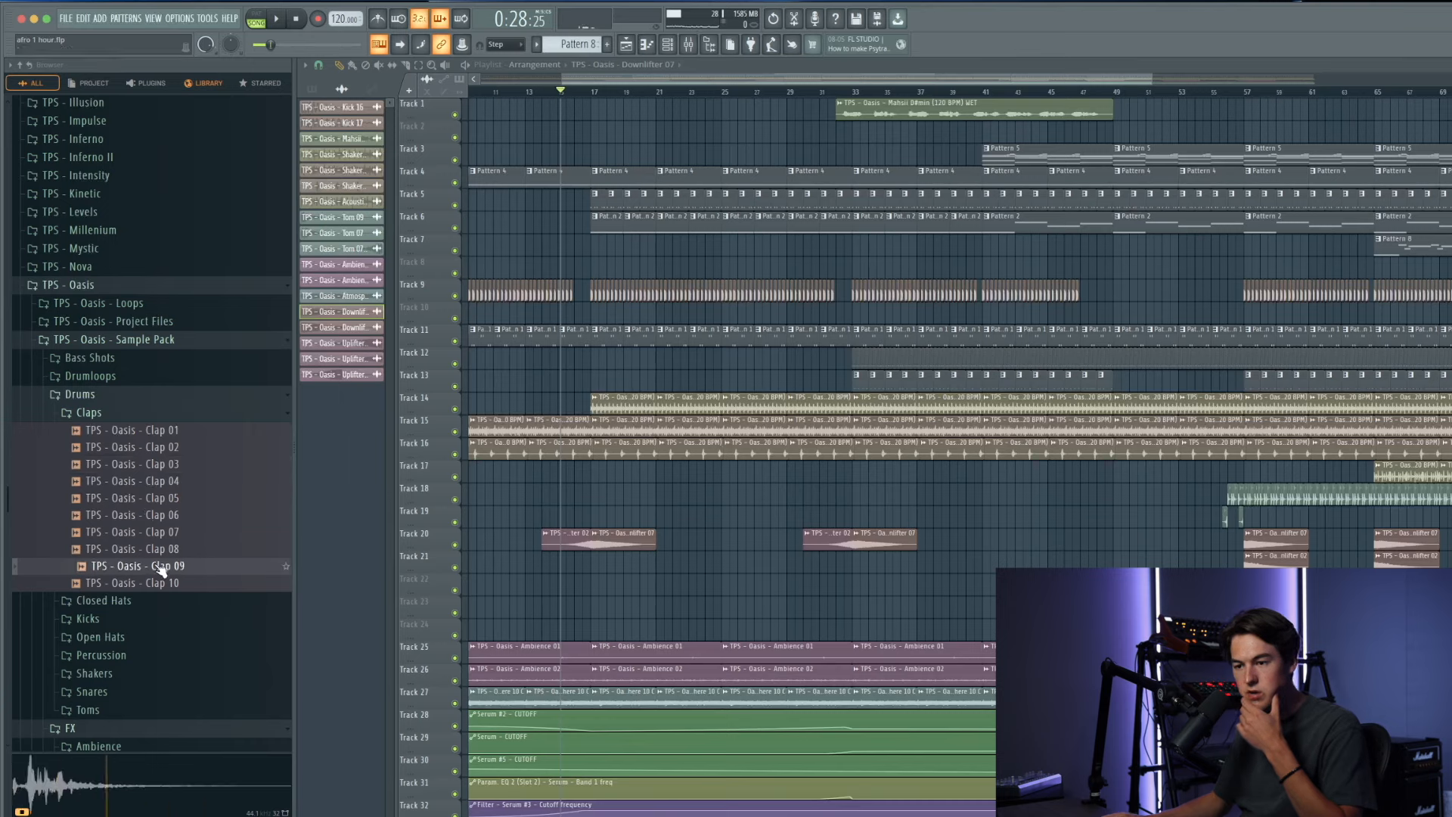
click(163, 583)
click(162, 450)
click(162, 431)
click(161, 450)
Step: Add Clap 01 to Track 21 at step 13 of bar 16 and play back the lead-in to bar 17
drag(161, 434, 592, 559)
key(space)
scroll(649, 572, up, 5)
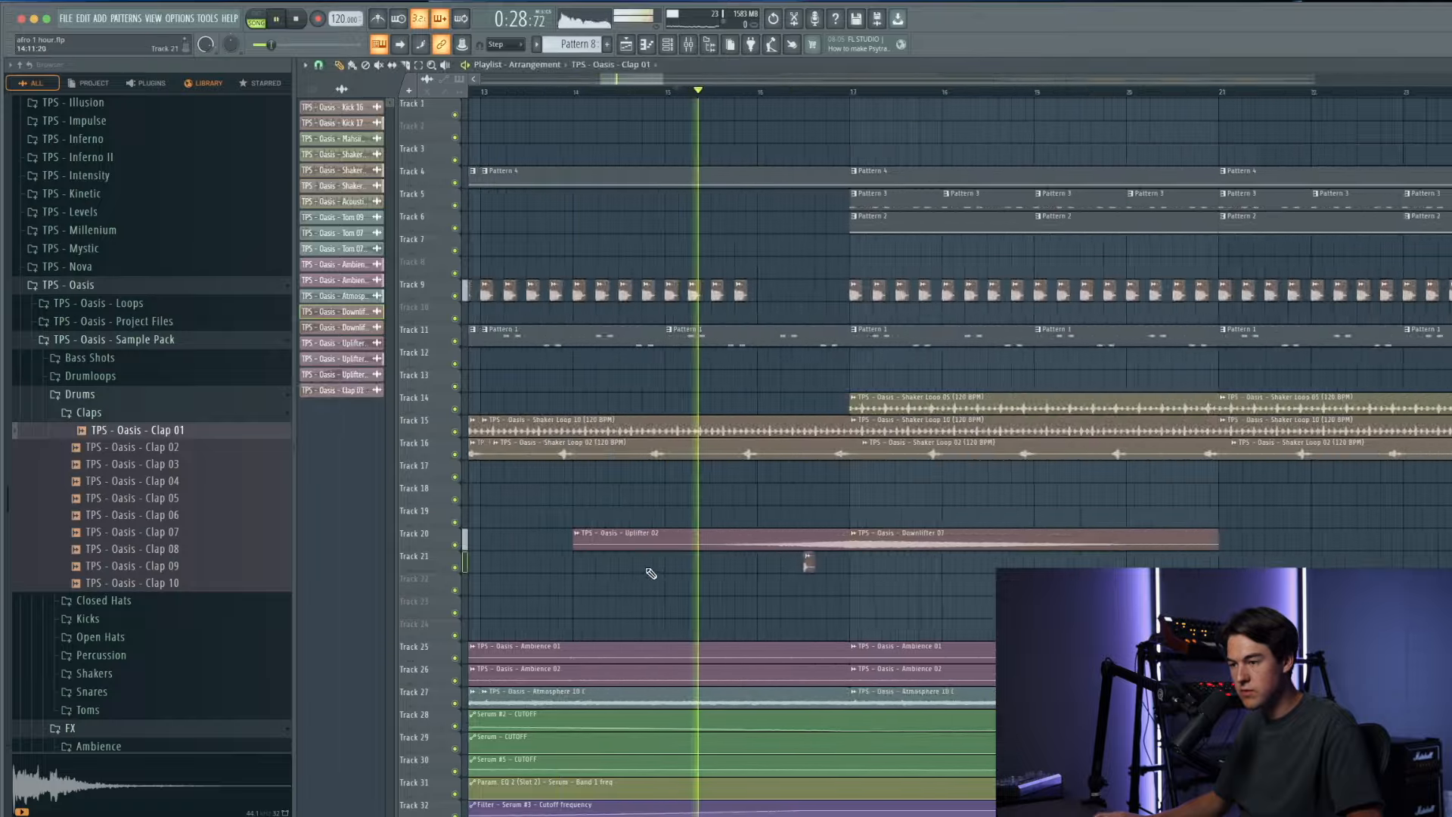
scroll(649, 572, up, 3)
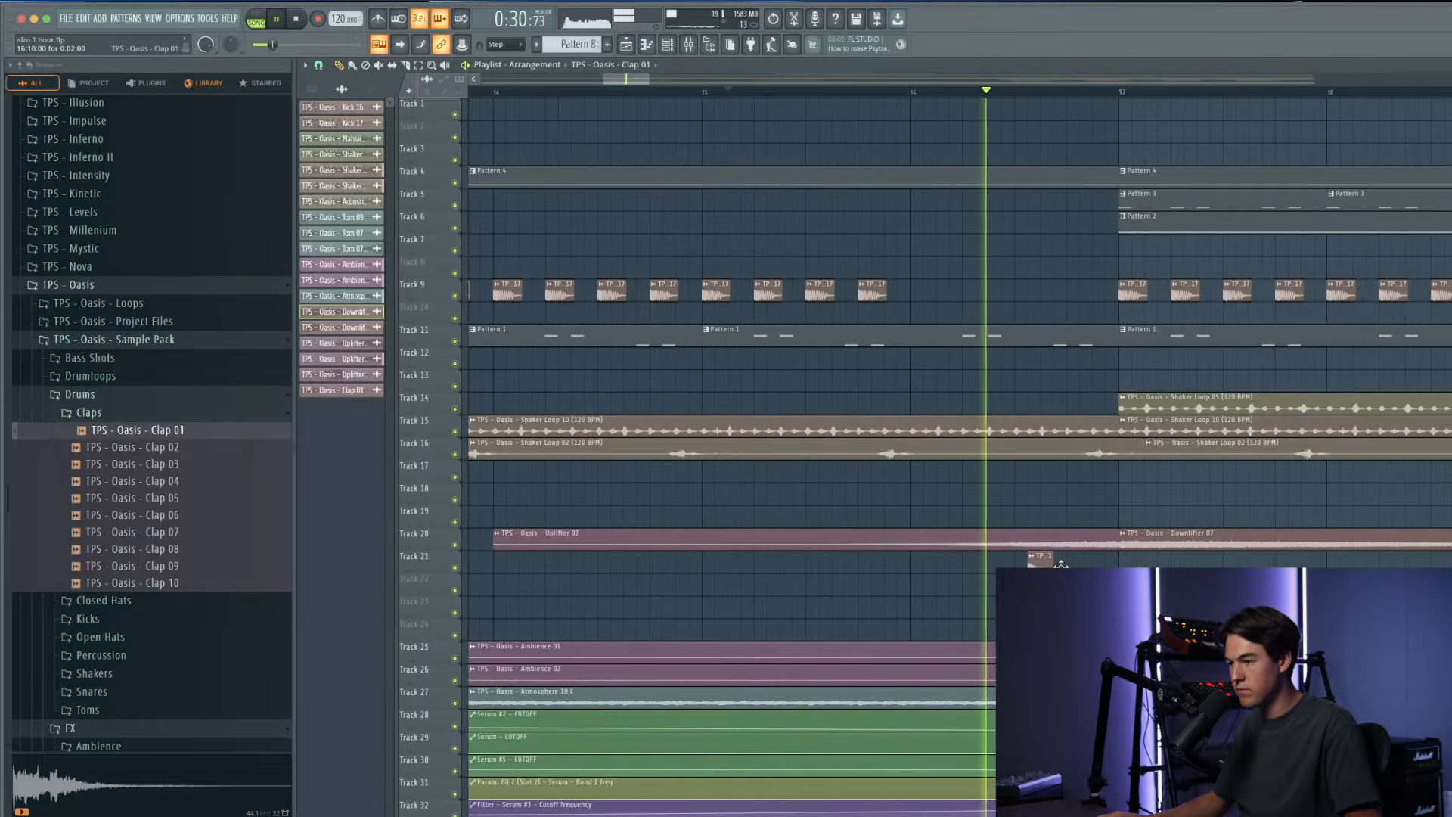
scroll(1060, 563, down, 3)
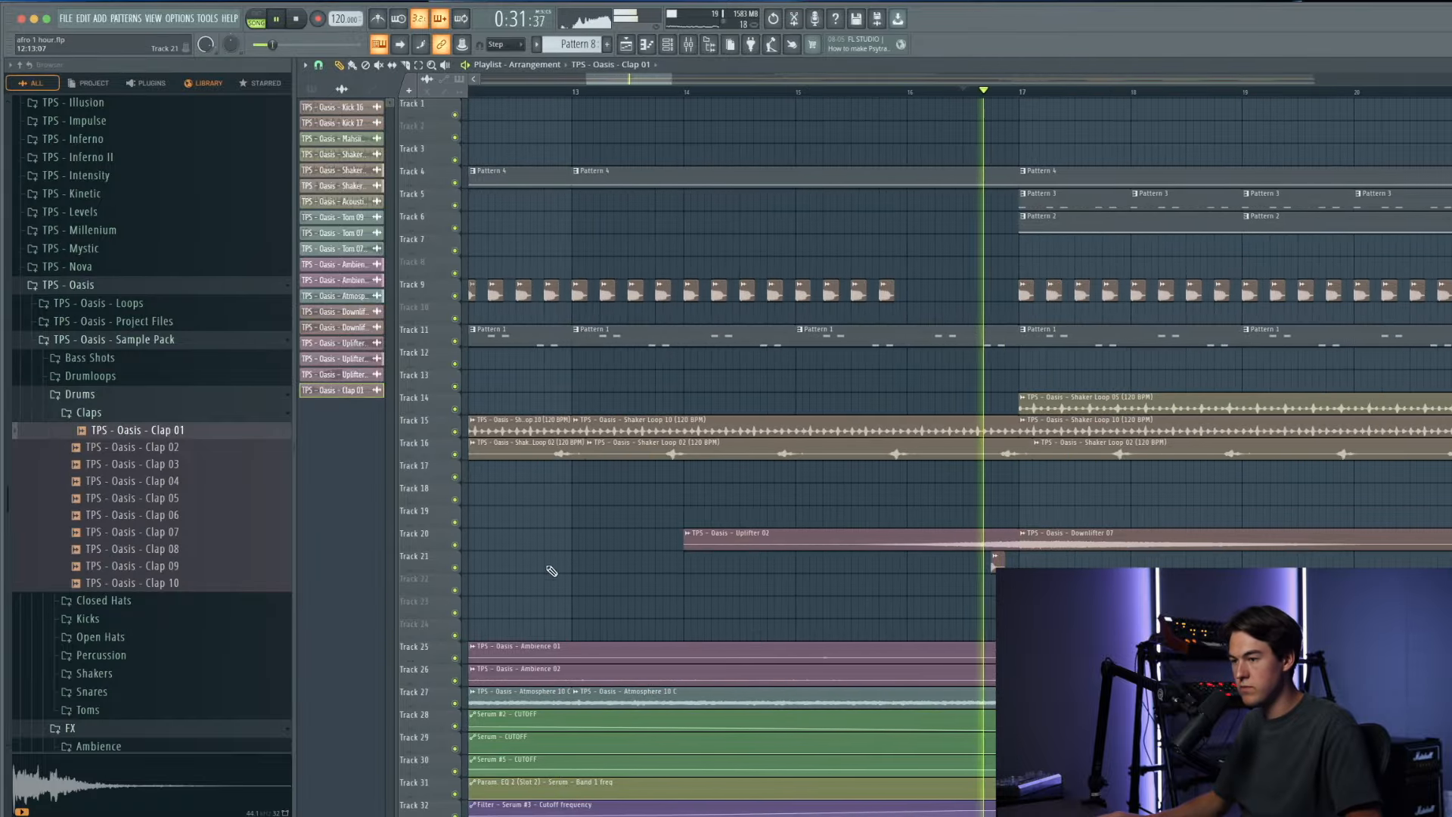
Step: Solo Track 21 to hear Clap 01 on its own
key(space)
right_click(458, 567)
click(441, 561)
right_click(455, 567)
key(space)
Step: Load ValhallaVintageVerb on Clap 01's mixer insert
click(689, 44)
key(space)
click(1281, 500)
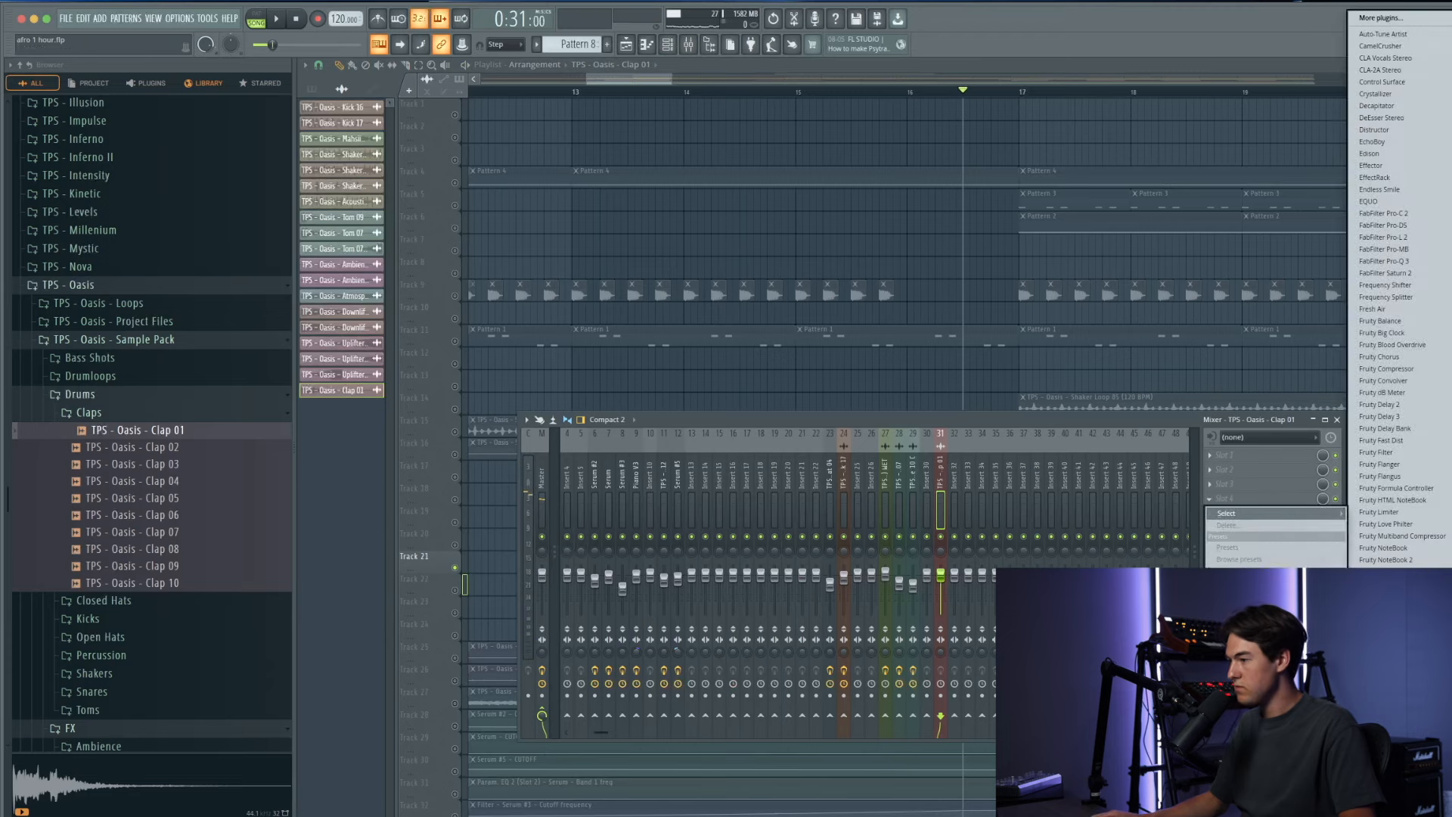
click(1392, 681)
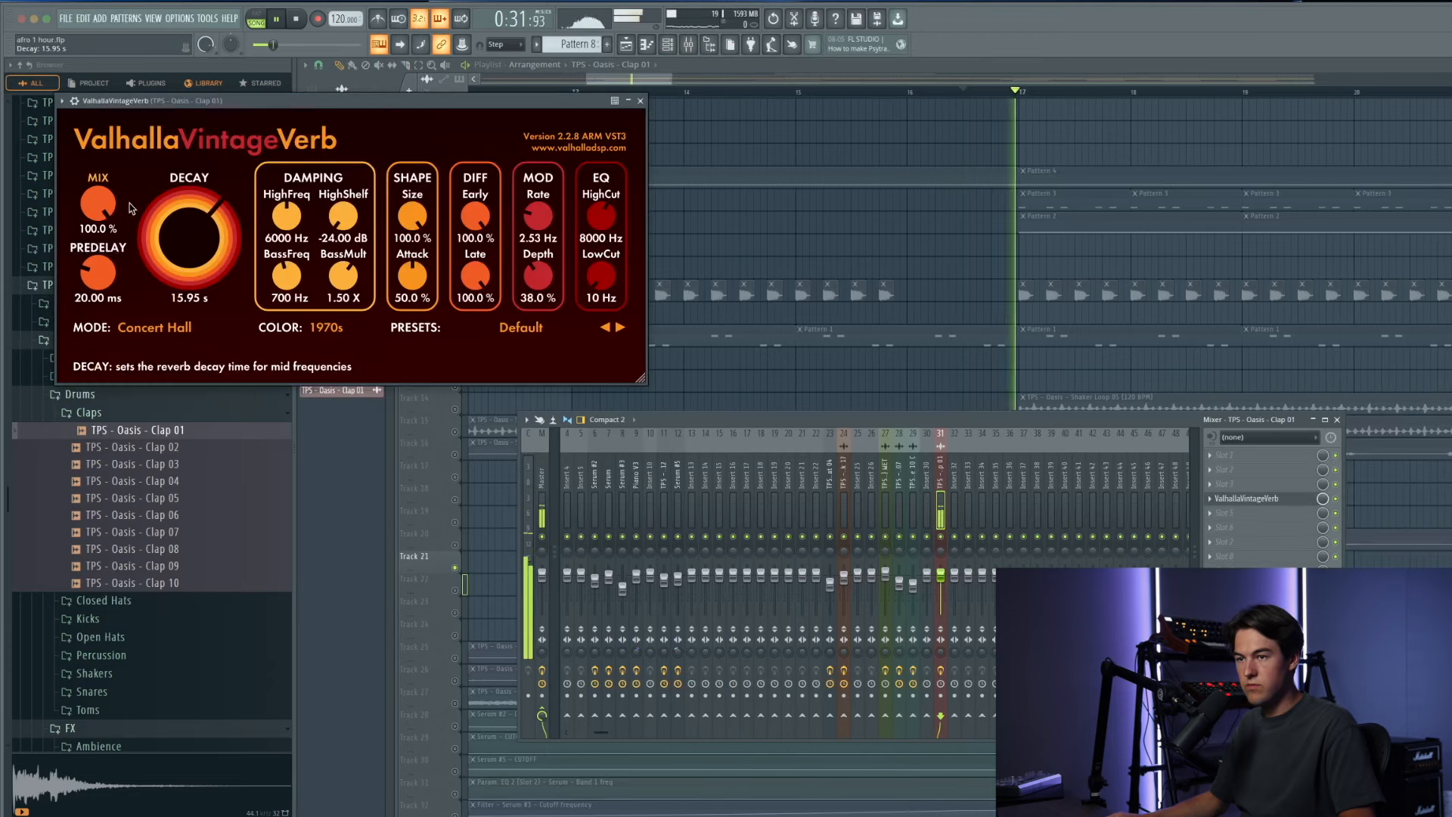
Step: Set the clap reverb to 28.5% mix, 15.95 s decay, 690 Hz low cut, 69.8% size and the NOW color
drag(601, 277, 614, 228)
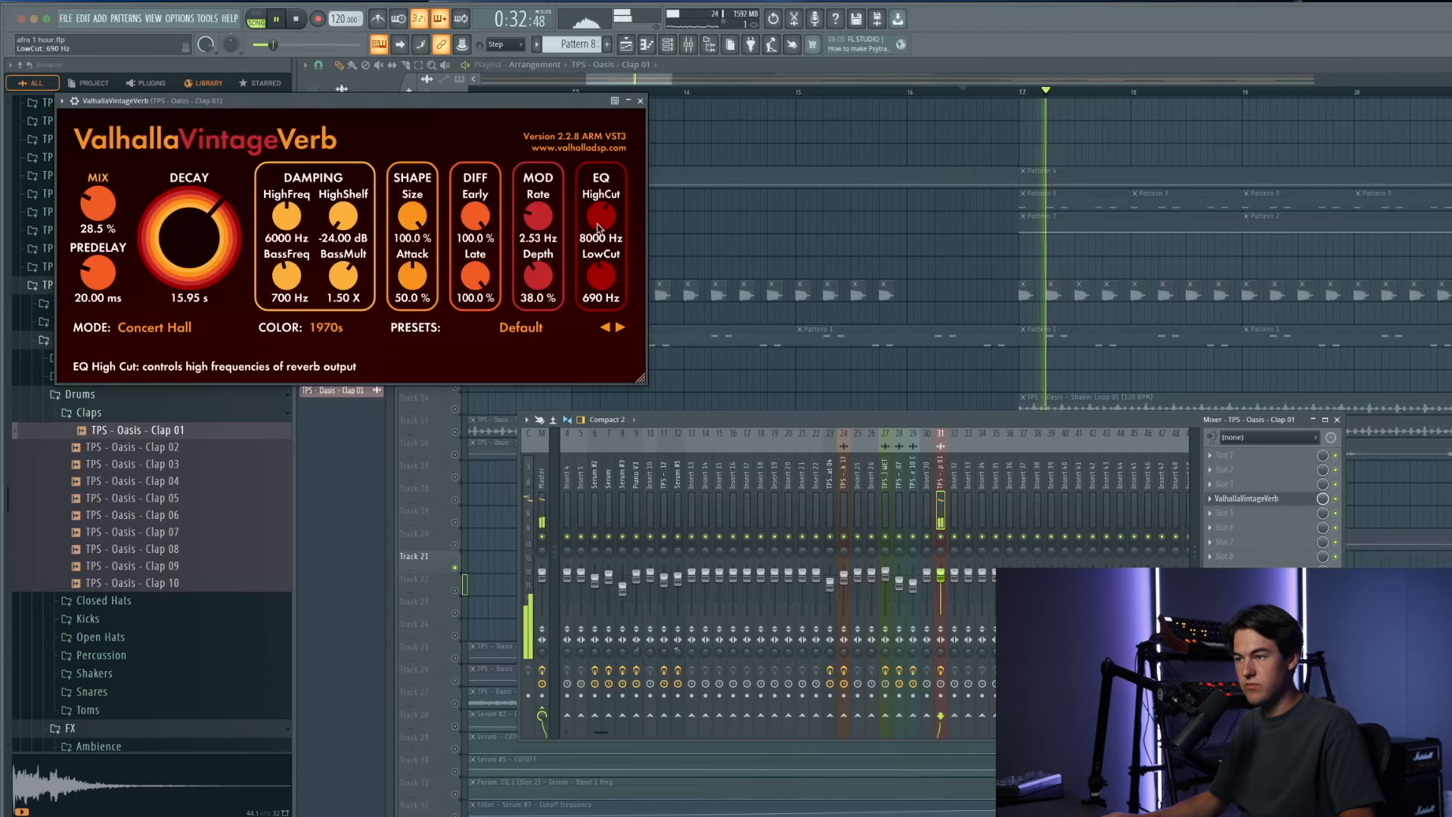
click(336, 375)
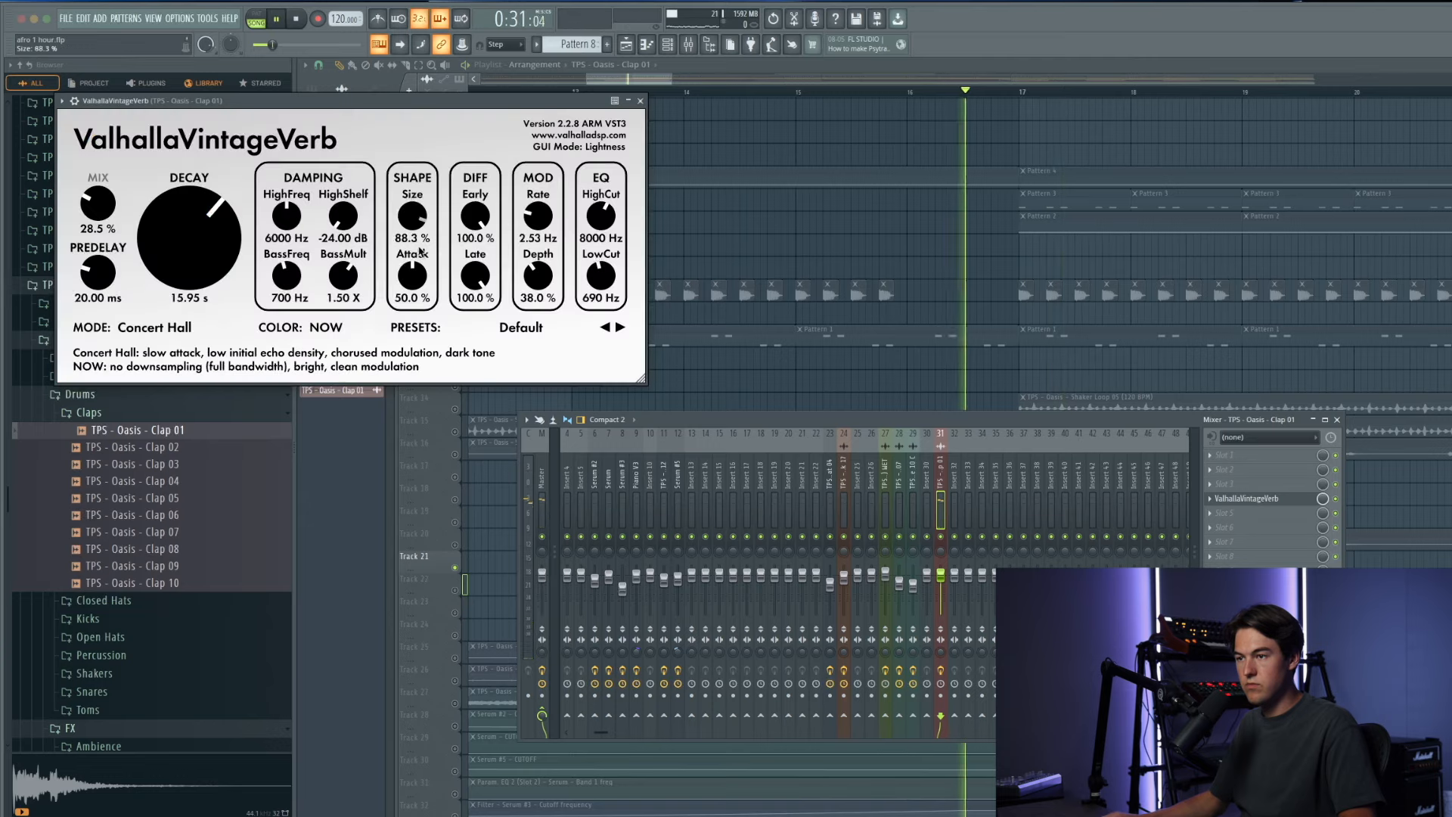
click(637, 101)
Step: Unsolo Track 21, lower Clap 01's mixer level and play back from bar 15
key(space)
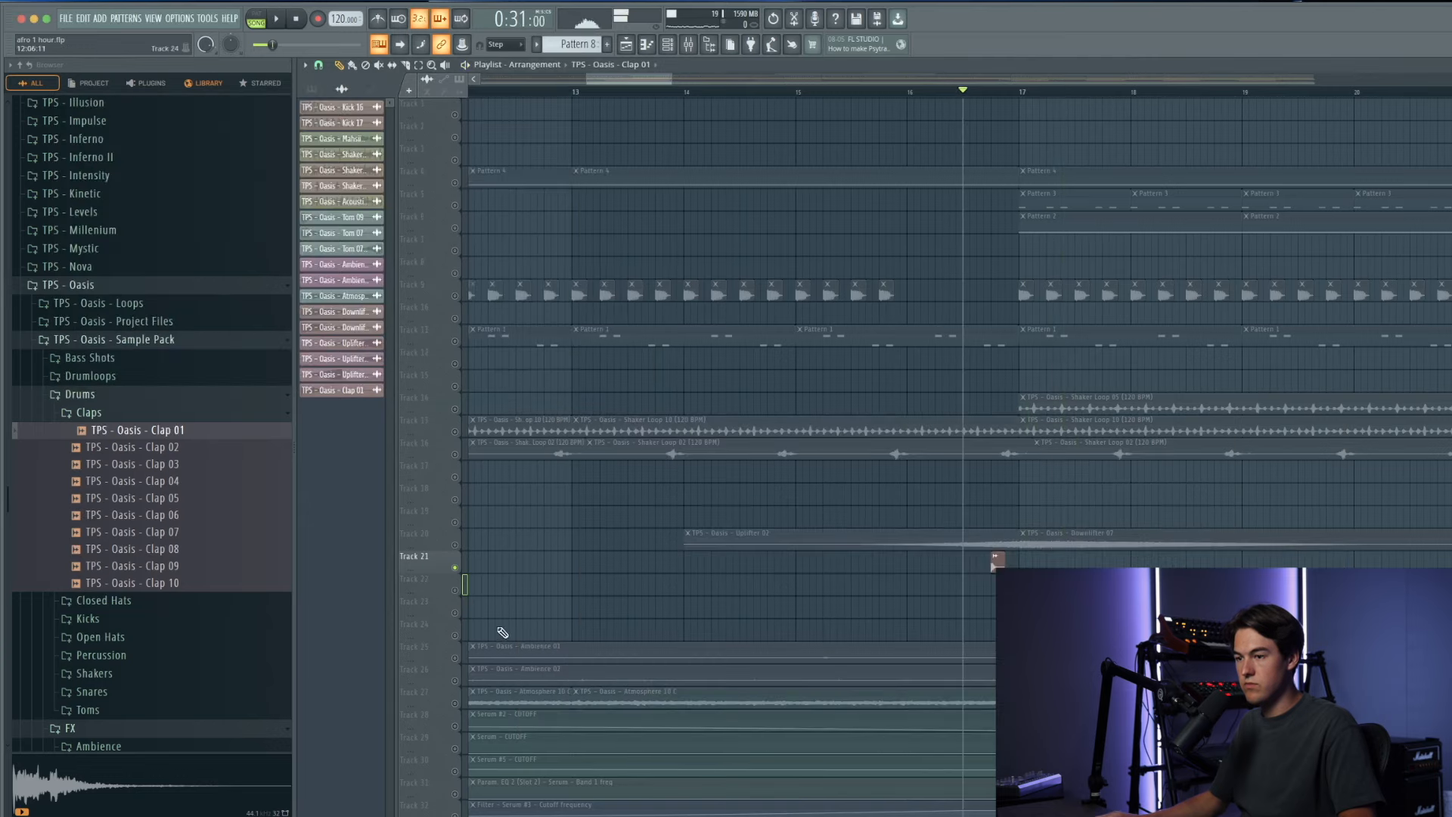
key(space)
key(F9)
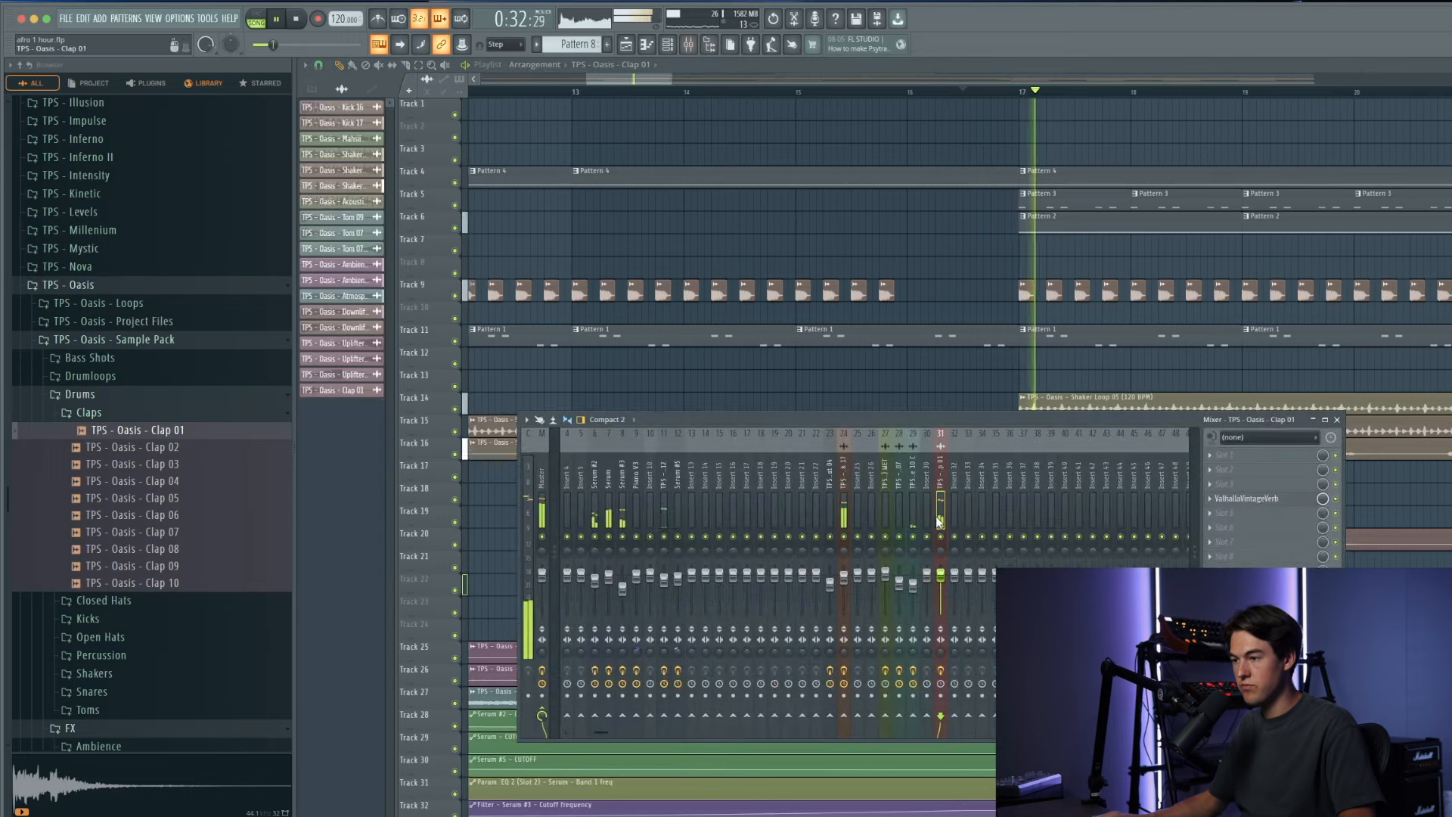
key(space)
key(space)
click(844, 92)
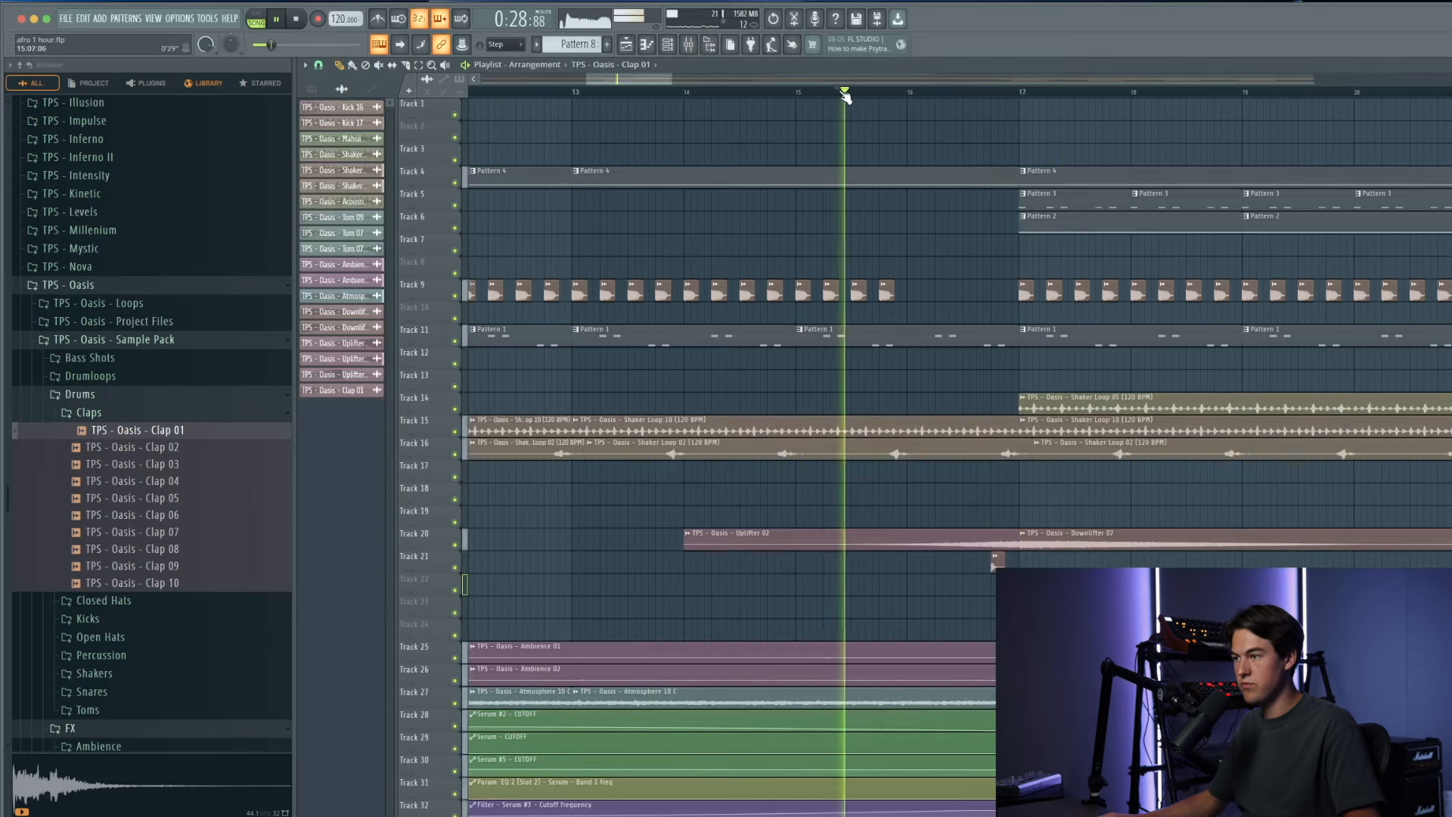
scroll(859, 386, down, 5)
Step: Change the clap's ValhallaVintageVerb to 36.3% mix and 10.15 s decay
key(F9)
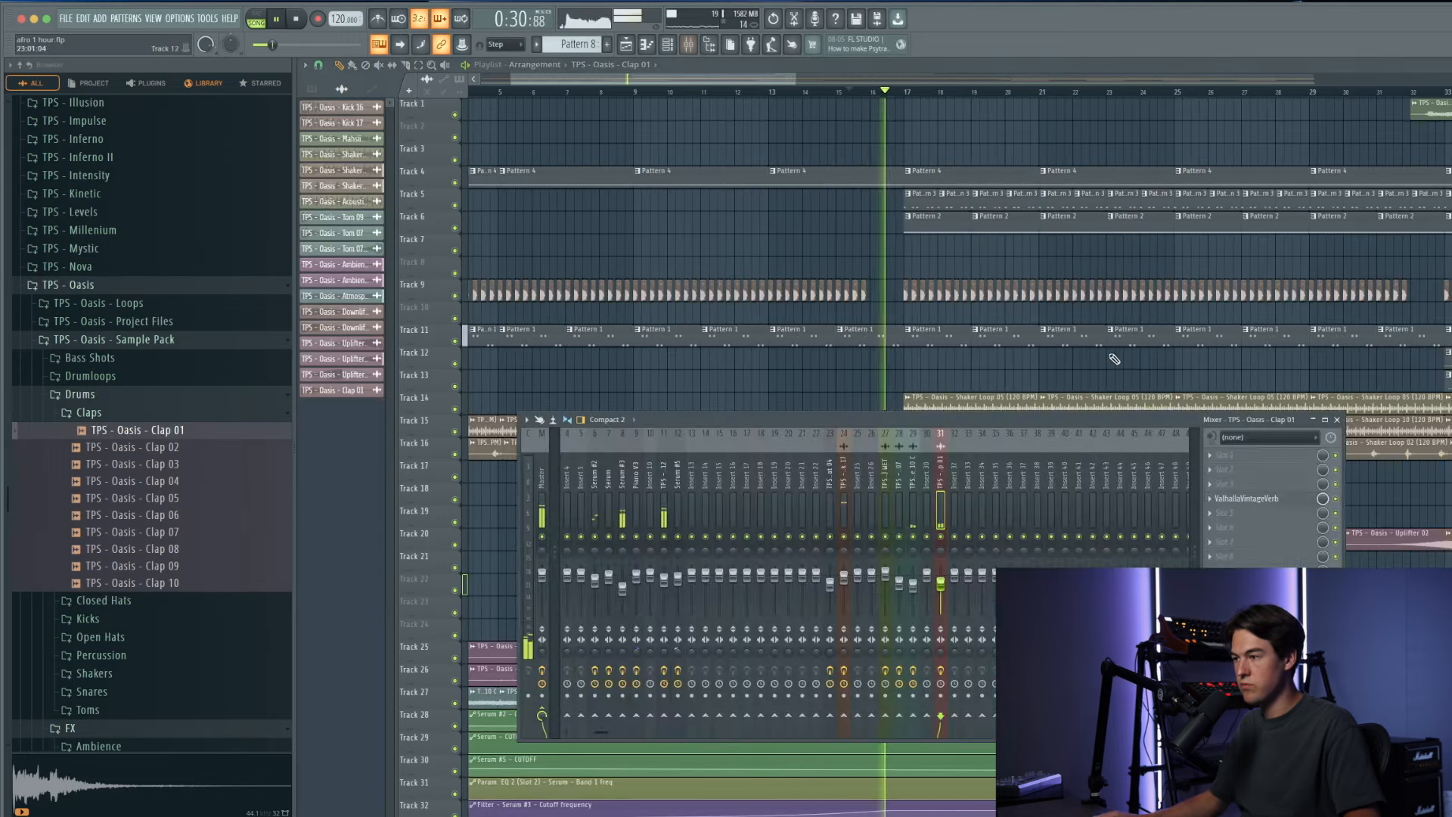
click(1244, 499)
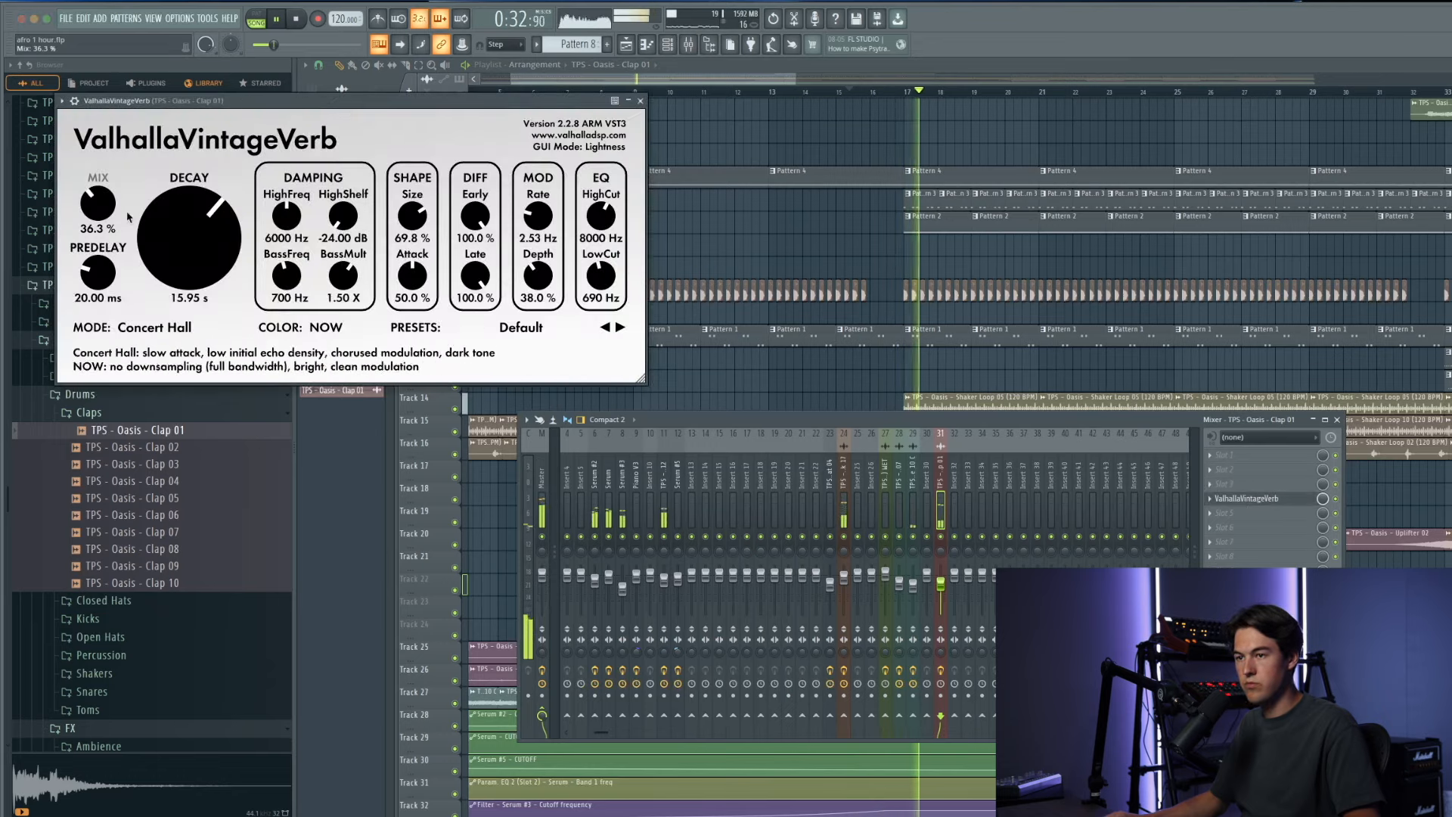
scroll(182, 254, down, 4)
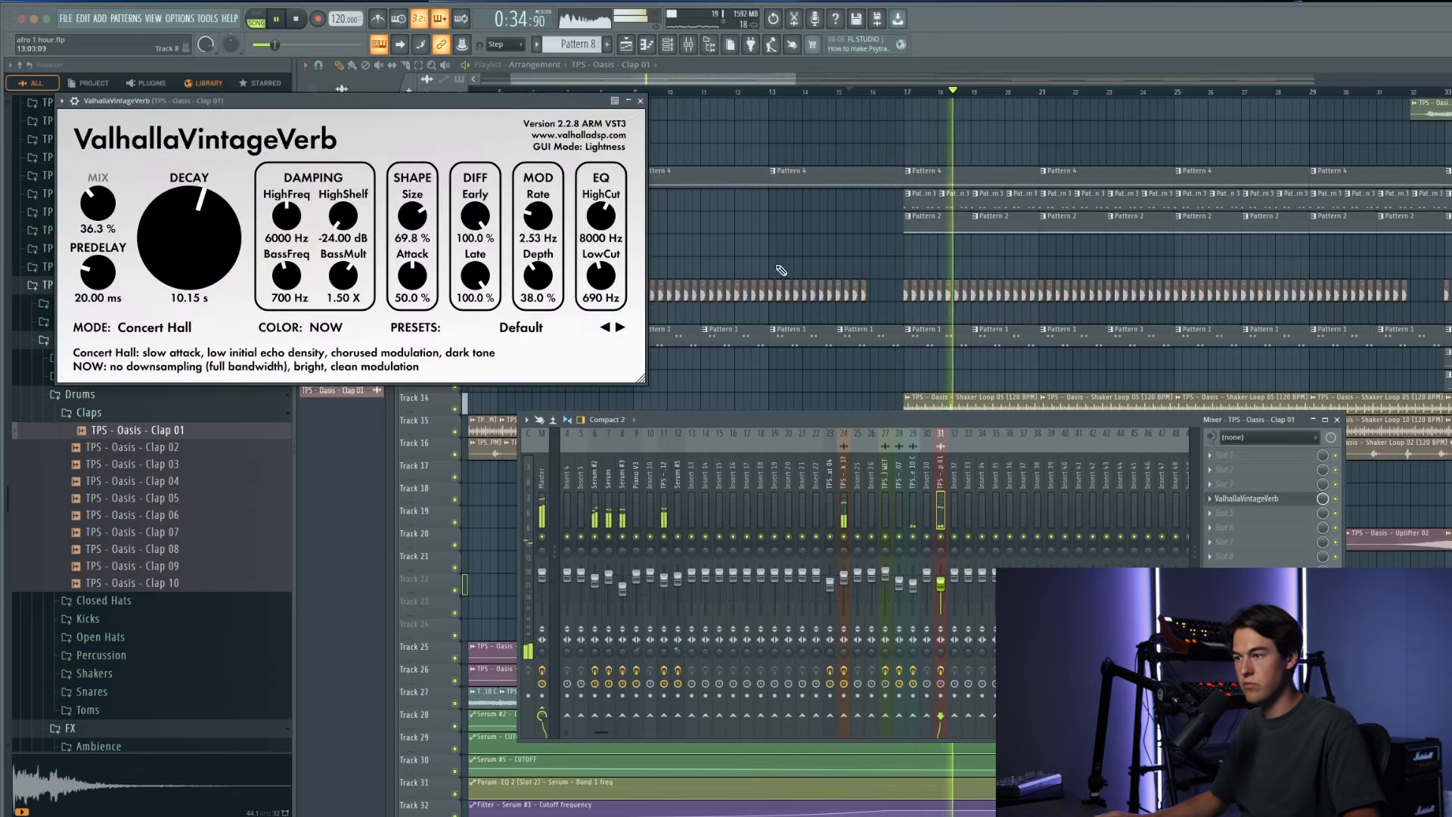
key(F9)
click(640, 101)
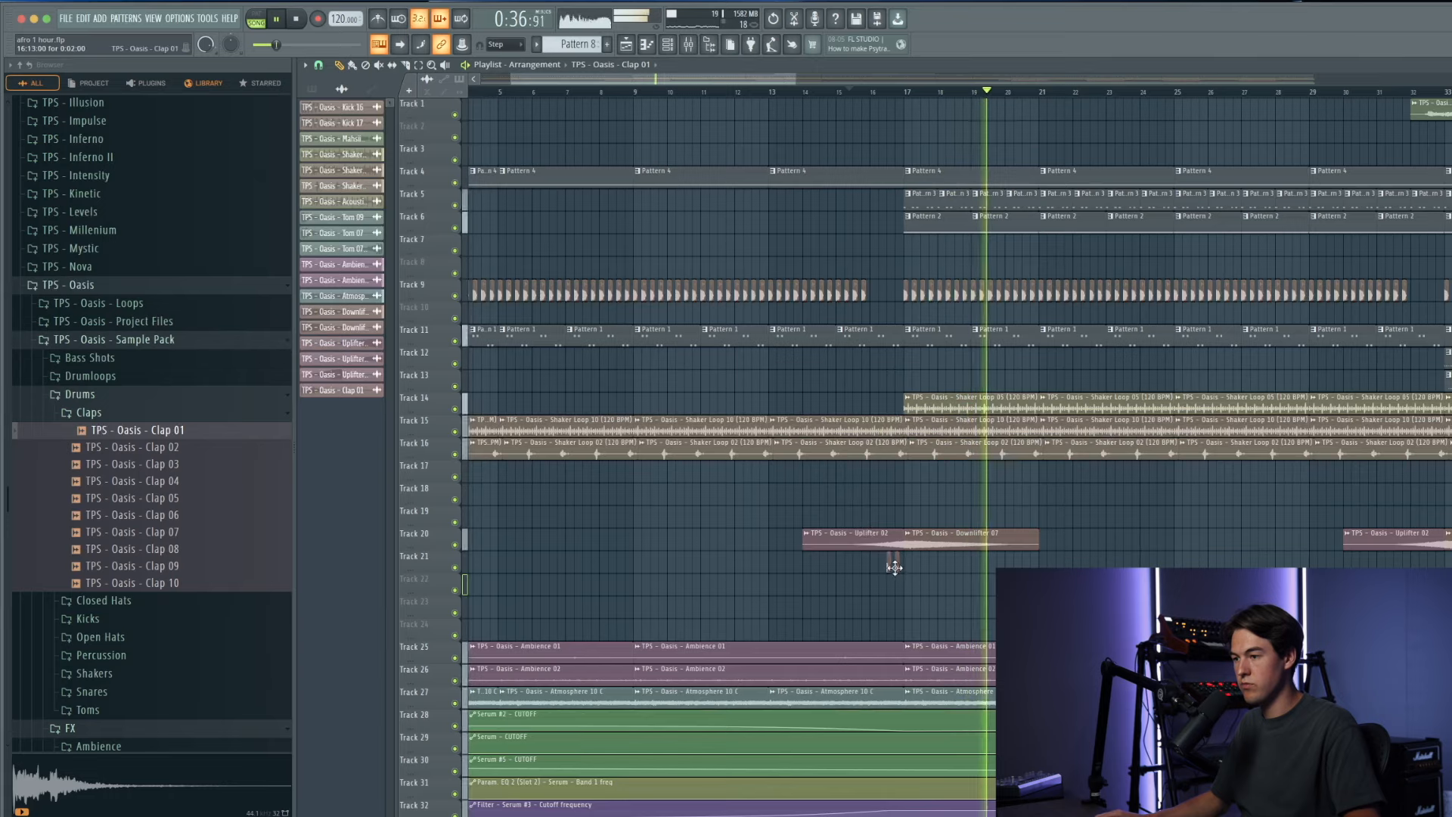
Step: Copy Clap 01 on Track 21 to the end of bar 32, check it in playback and nudge it one step earlier
scroll(1138, 561, up, 4)
scroll(1134, 562, down, 6)
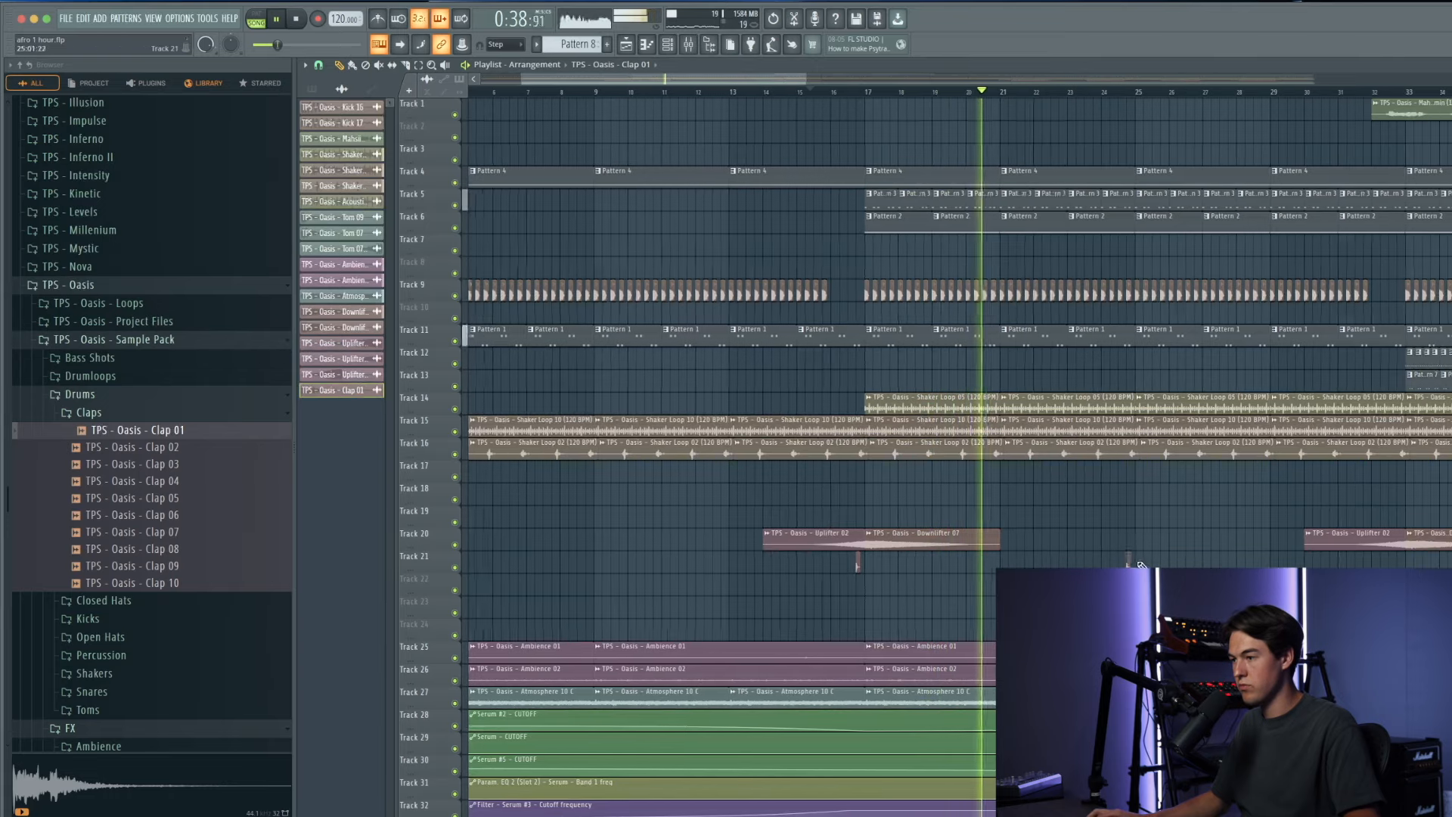
click(1272, 564)
scroll(1272, 565, up, 8)
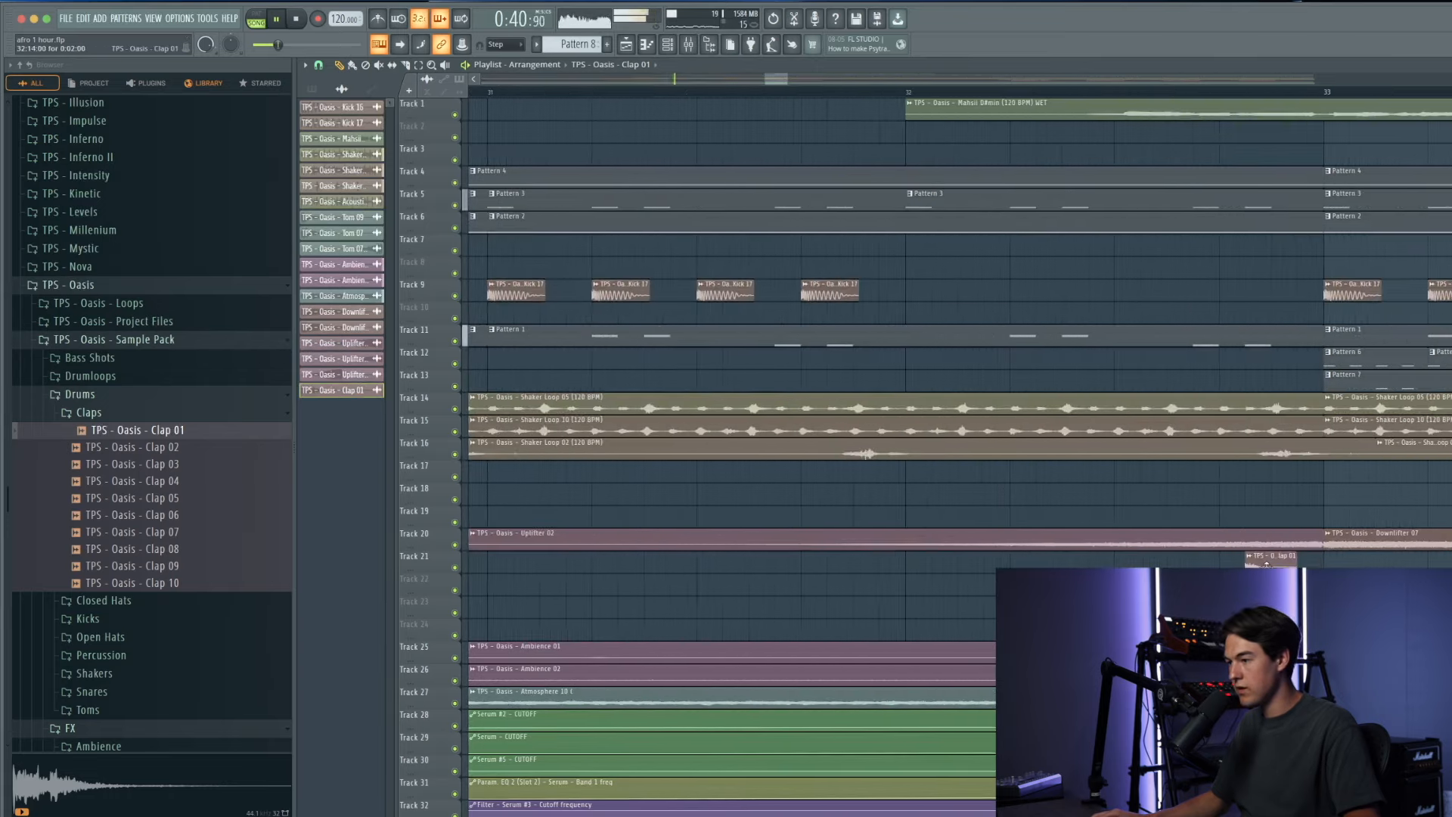
click(976, 87)
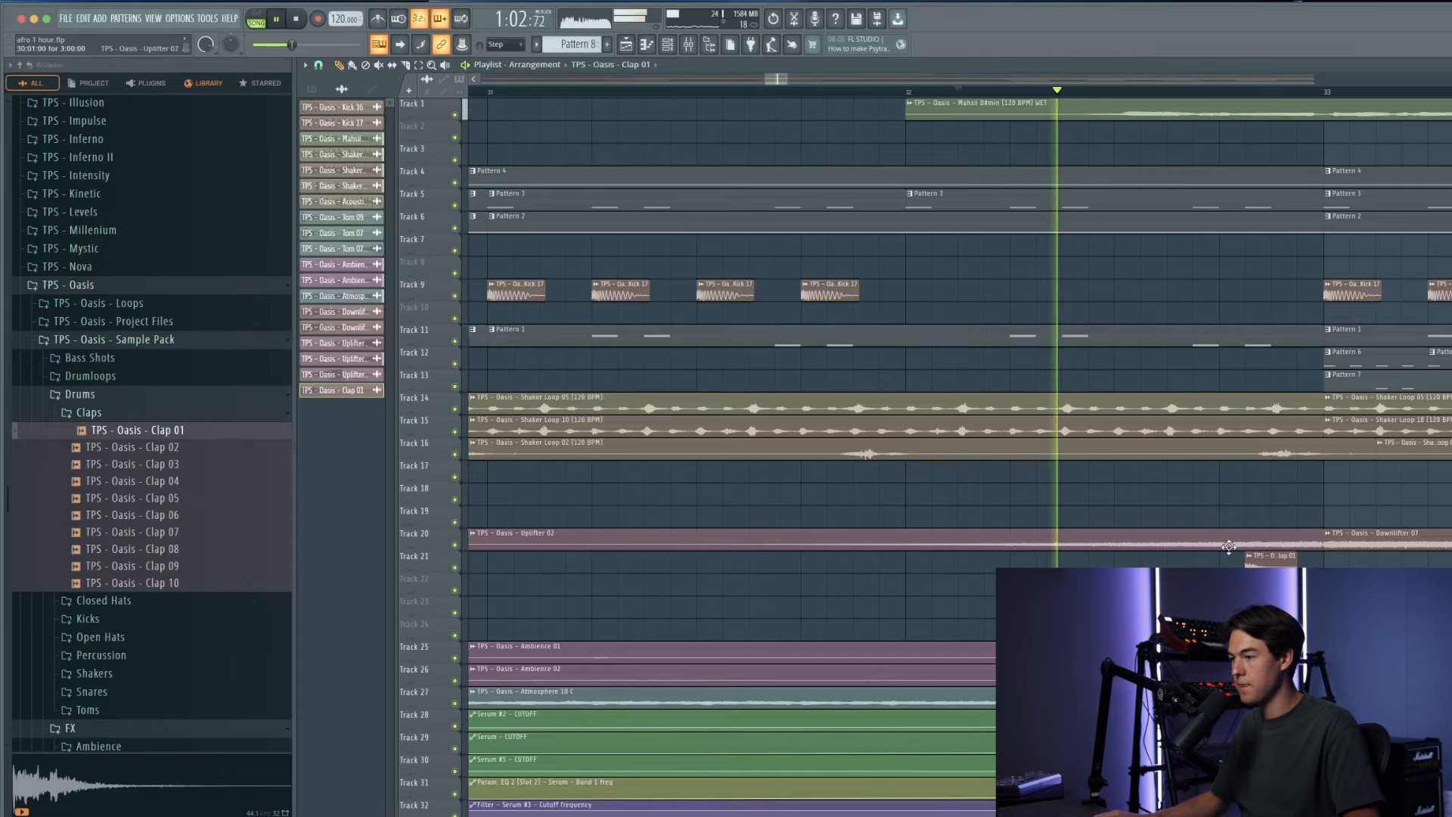
drag(1270, 557, 1245, 558)
Step: Copy Clap 01 on Track 21 to just before bar 41 and to bar 48
scroll(1033, 506, down, 10)
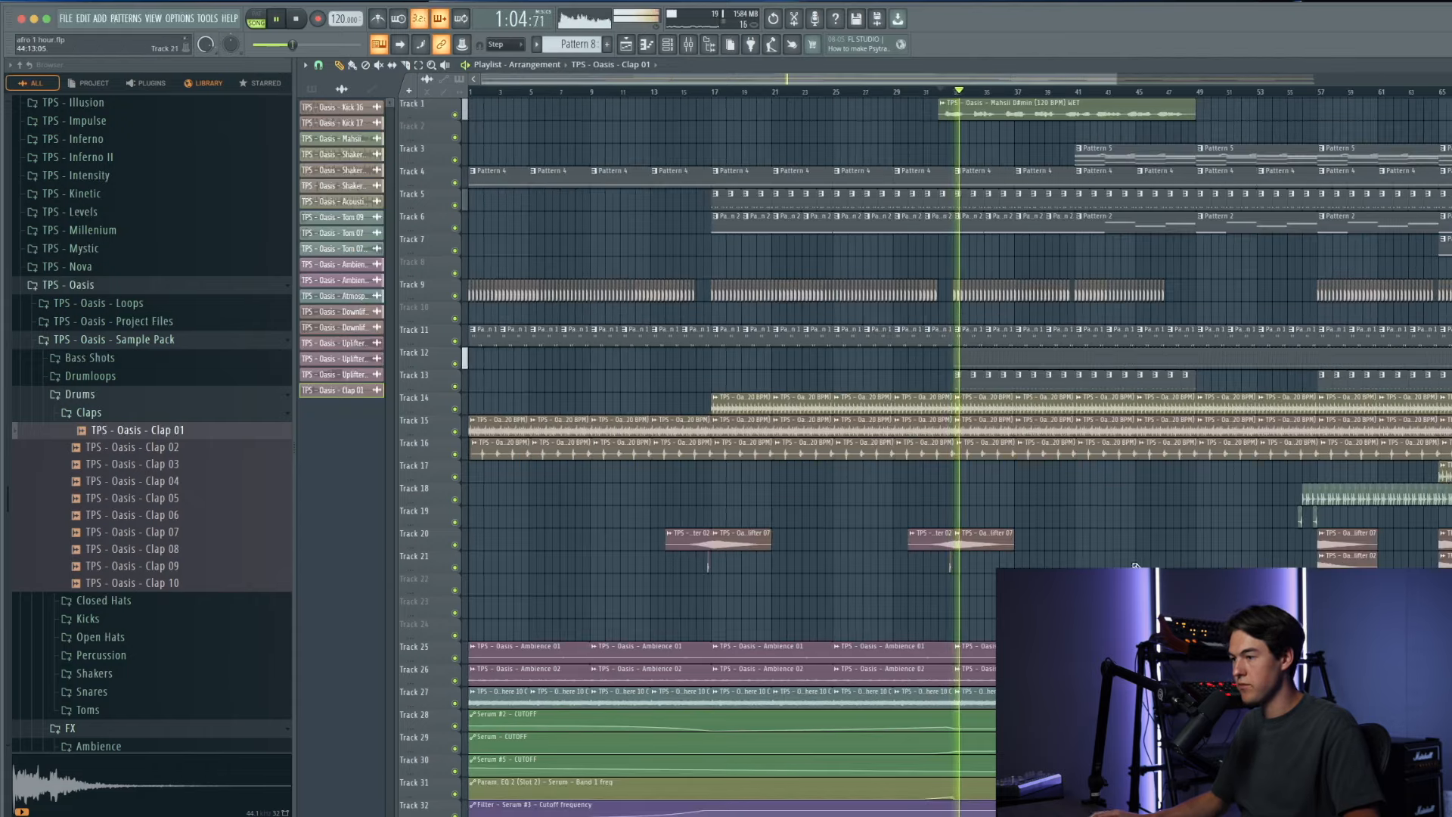
scroll(1136, 566, up, 2)
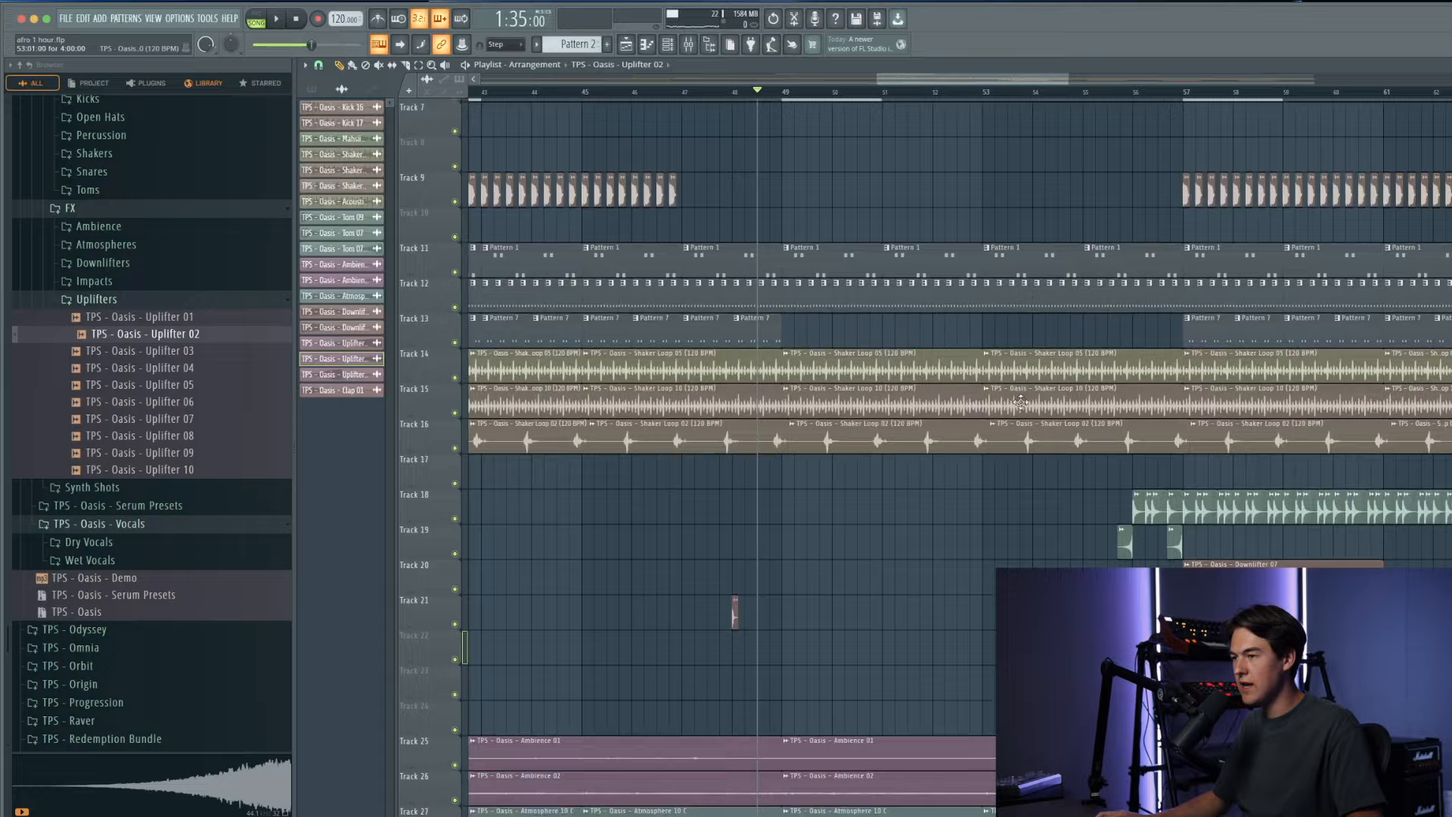
Step: Add Uplifter 02 to Track 22 and align it to run from bar 54 to bar 57
scroll(991, 556, down, 2)
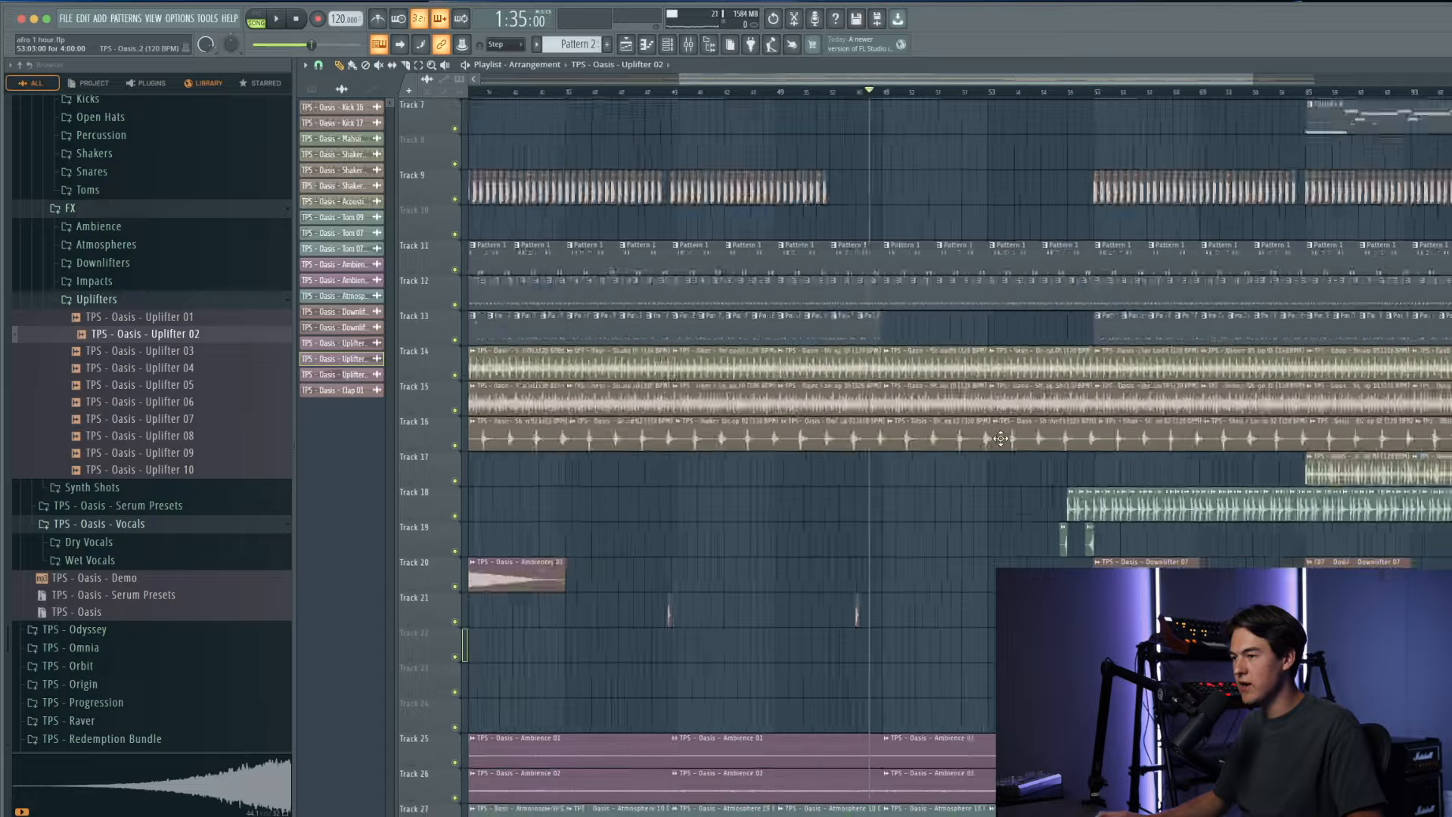
scroll(969, 626, up, 4)
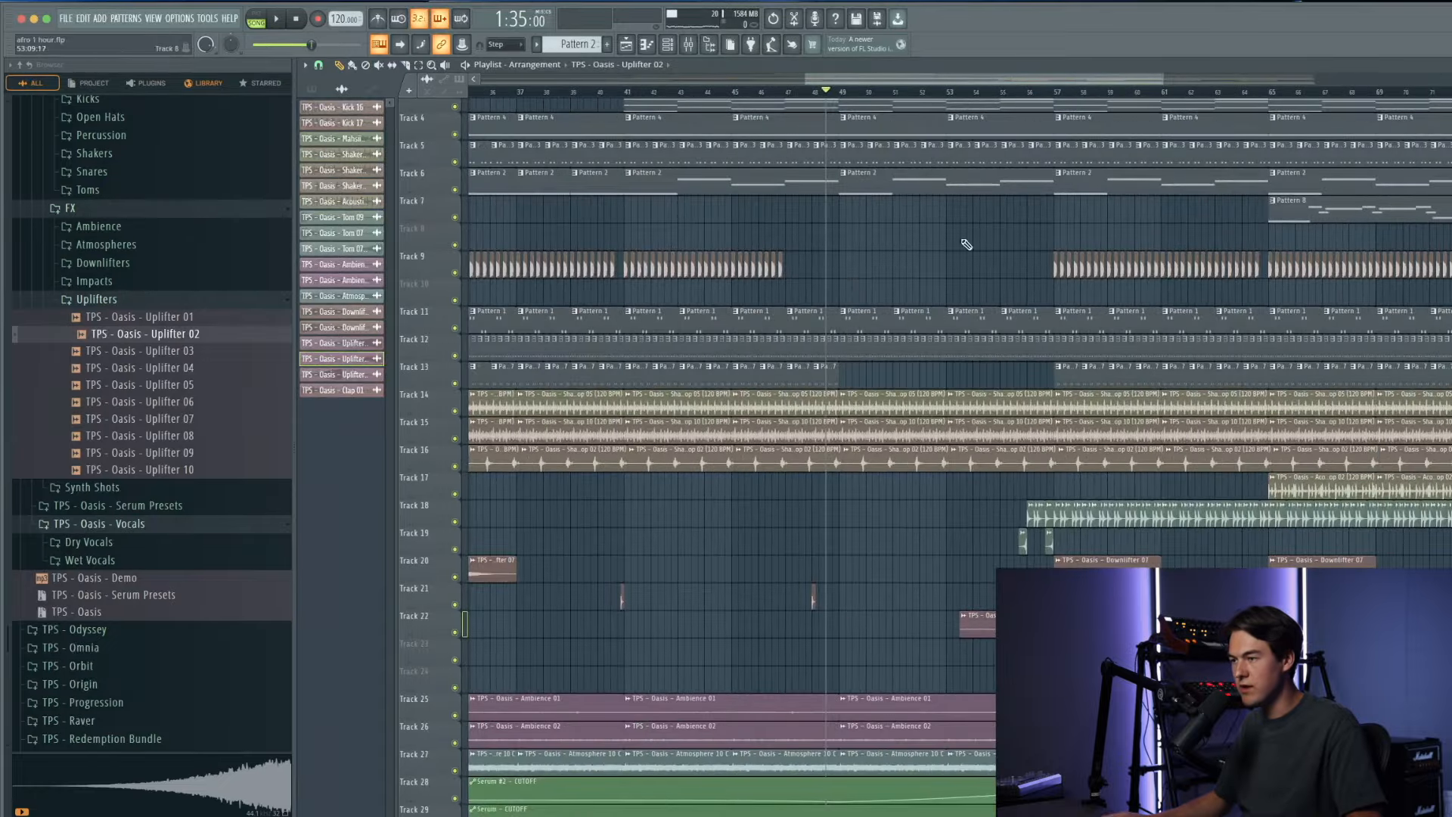
click(964, 92)
key(space)
scroll(1021, 625, up, 2)
drag(1009, 624, 1021, 625)
scroll(1019, 624, up, 3)
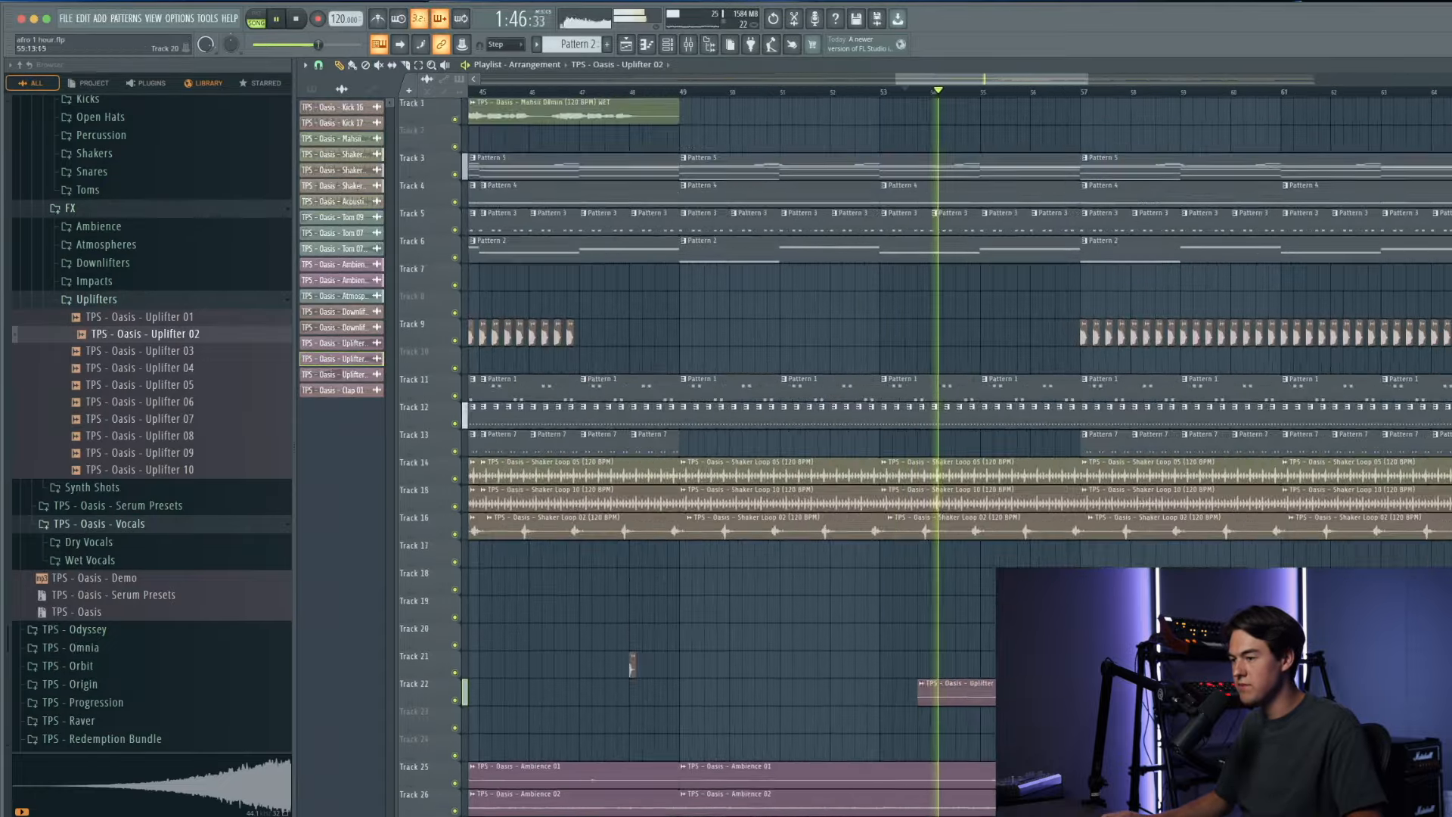
drag(1021, 693, 1033, 693)
Step: Lower Uplifter 02's channel volume and play back the transition into bar 57
double_click(1029, 693)
drag(563, 144, 564, 173)
key(Escape)
scroll(832, 593, down, 5)
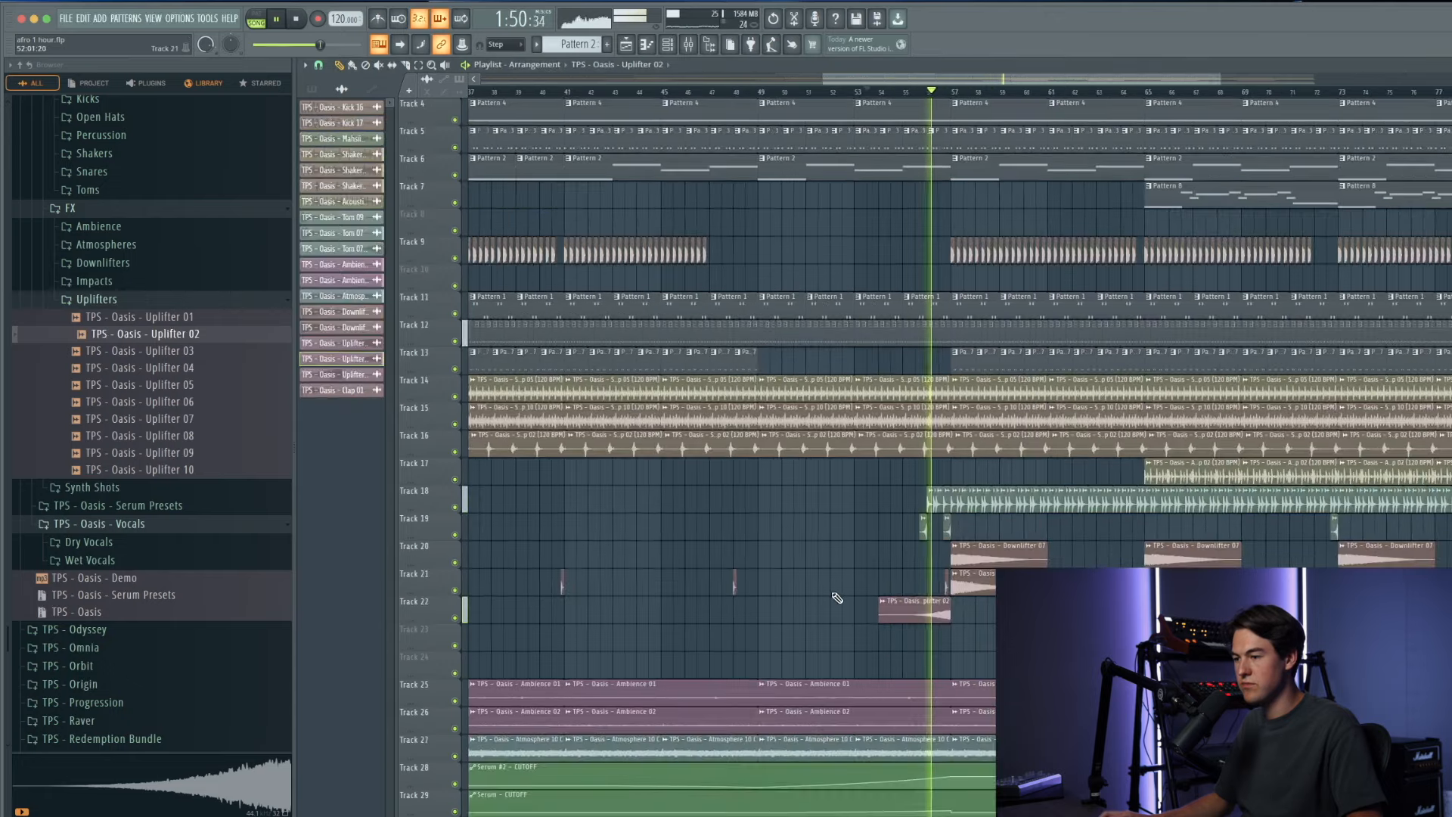
scroll(763, 571, up, 3)
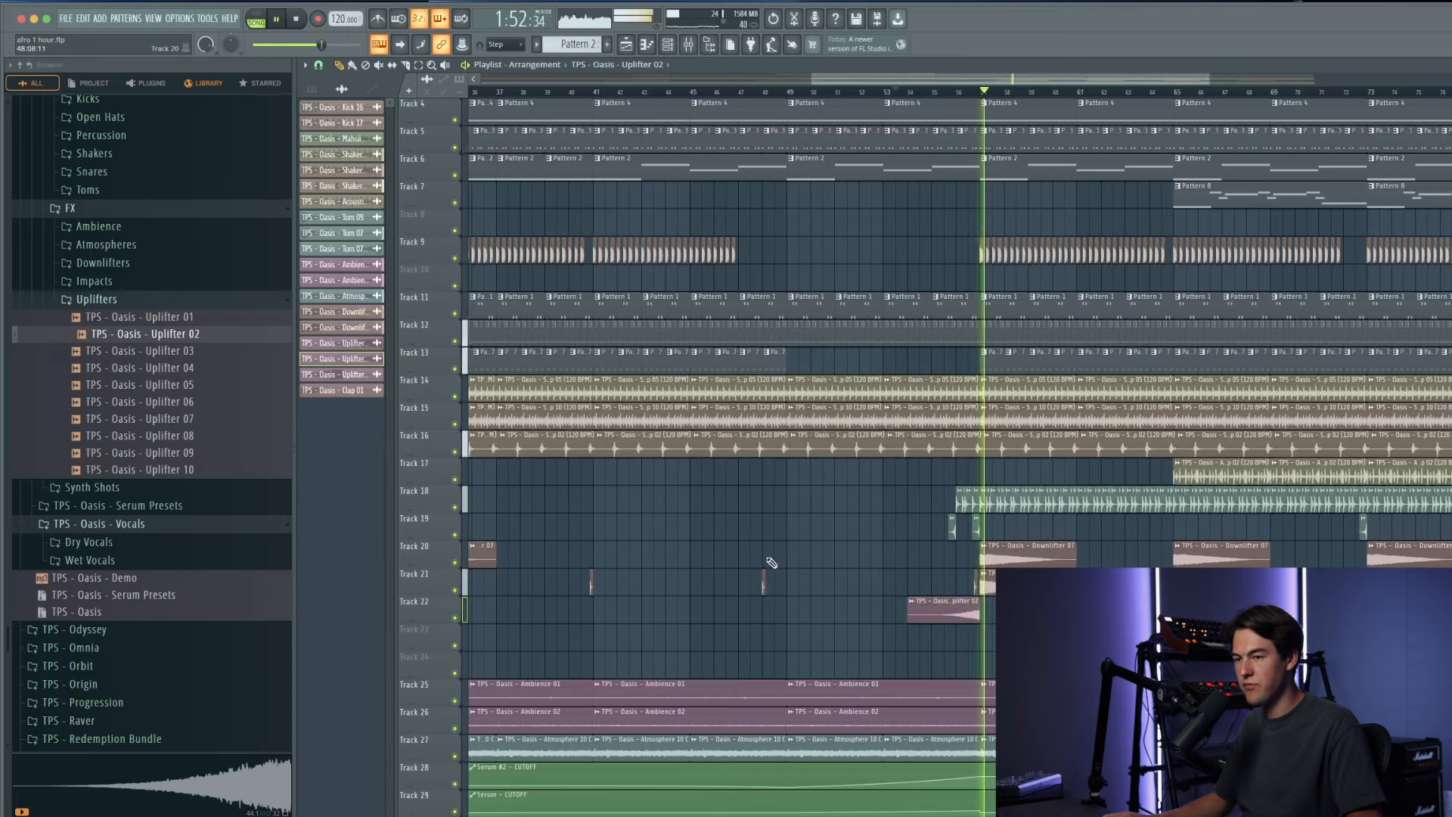
Step: Preview further uplifters starting with Uplifter 05 and add Uplifter 07 to Track 23 from bar 53 to bar 57
key(space)
click(173, 384)
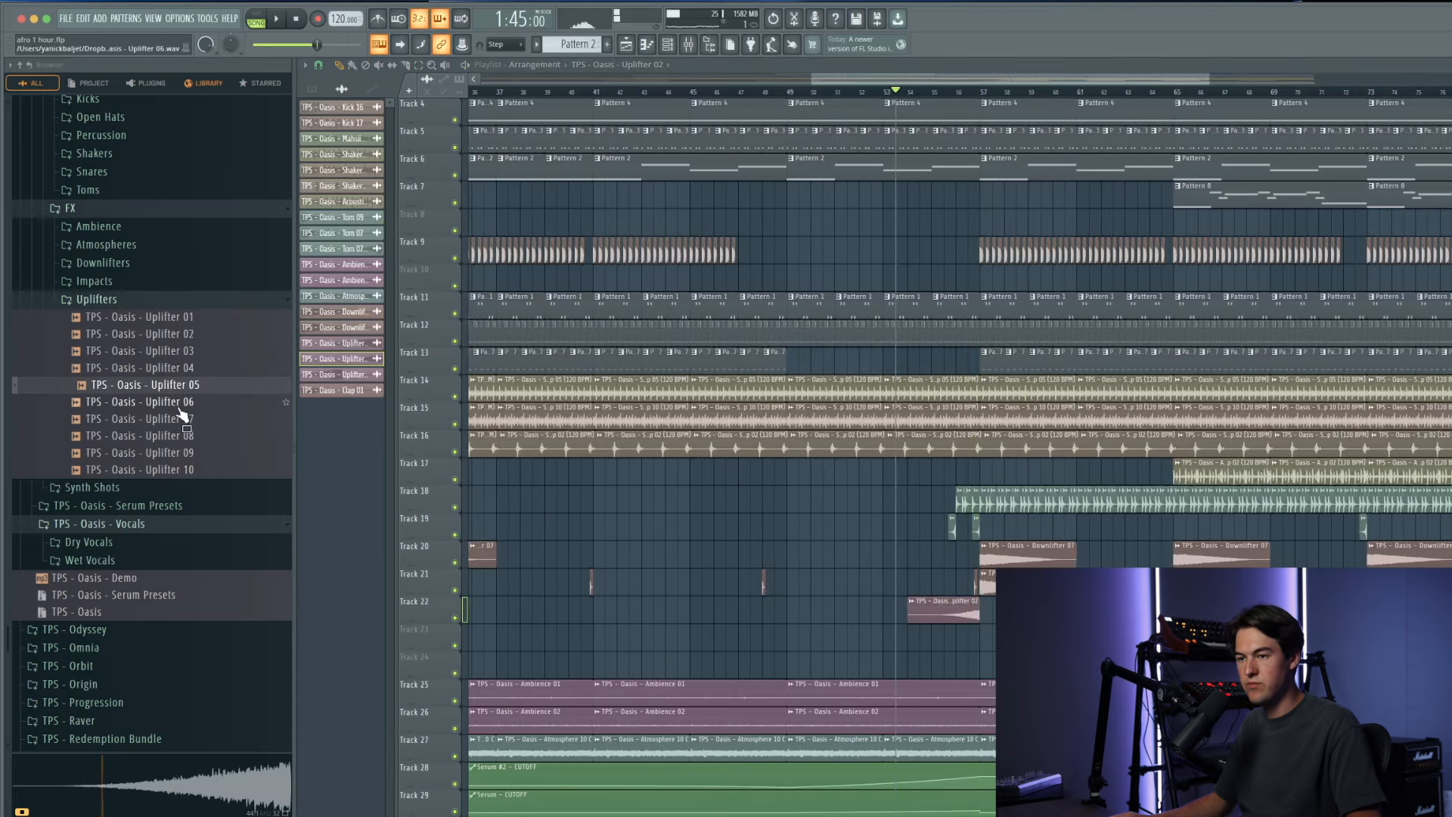
click(179, 408)
click(183, 437)
drag(183, 418, 919, 644)
Step: Lower Uplifter 07's channel volume to about 60% while playing the transition into bar 57
key(space)
double_click(919, 644)
drag(611, 194, 611, 206)
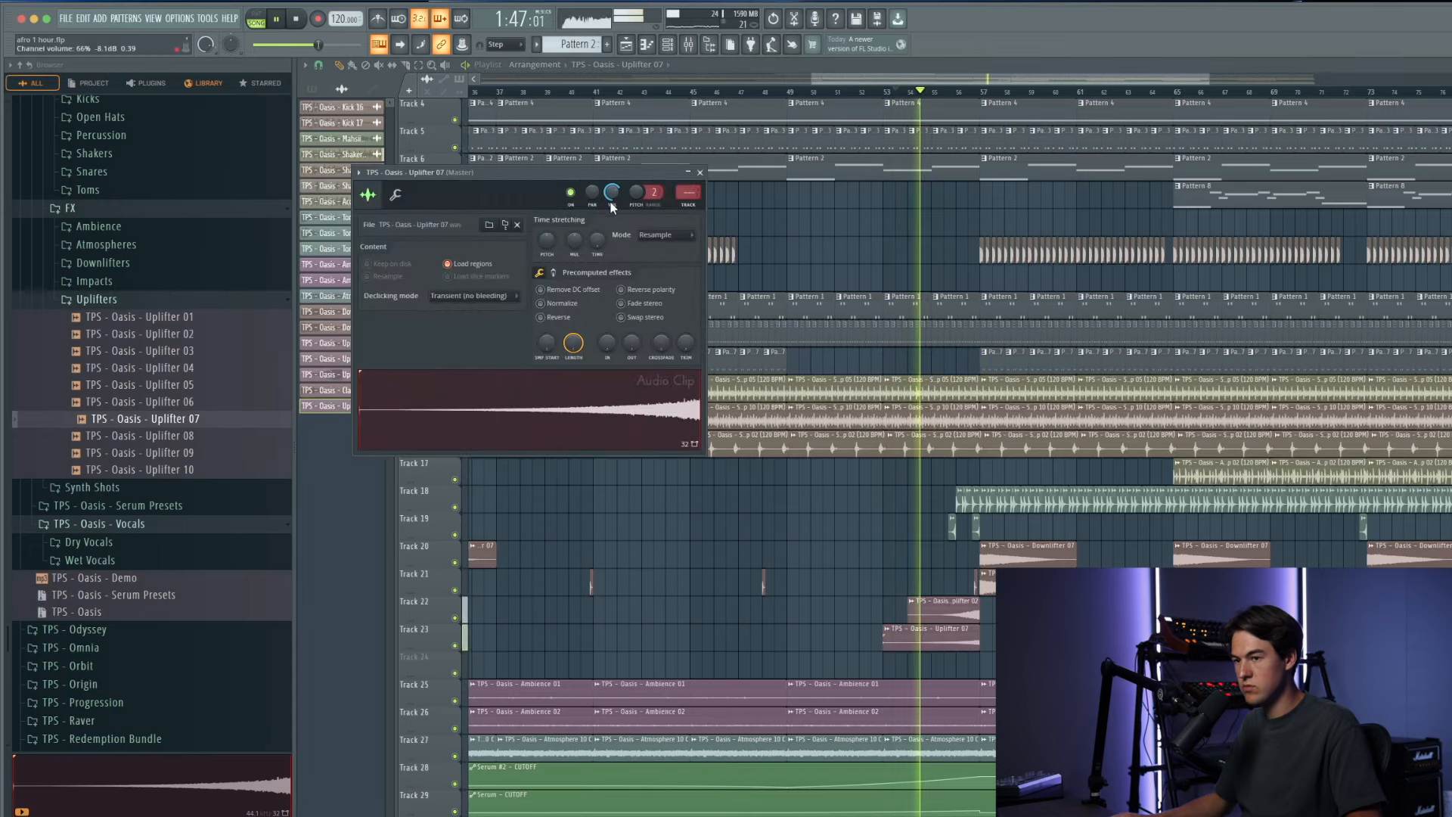
Step: Replace Uplifter 07 on Track 23 with Uplifter 08 and lower its channel volume to about 21%
drag(206, 437, 904, 642)
key(space)
key(space)
double_click(908, 643)
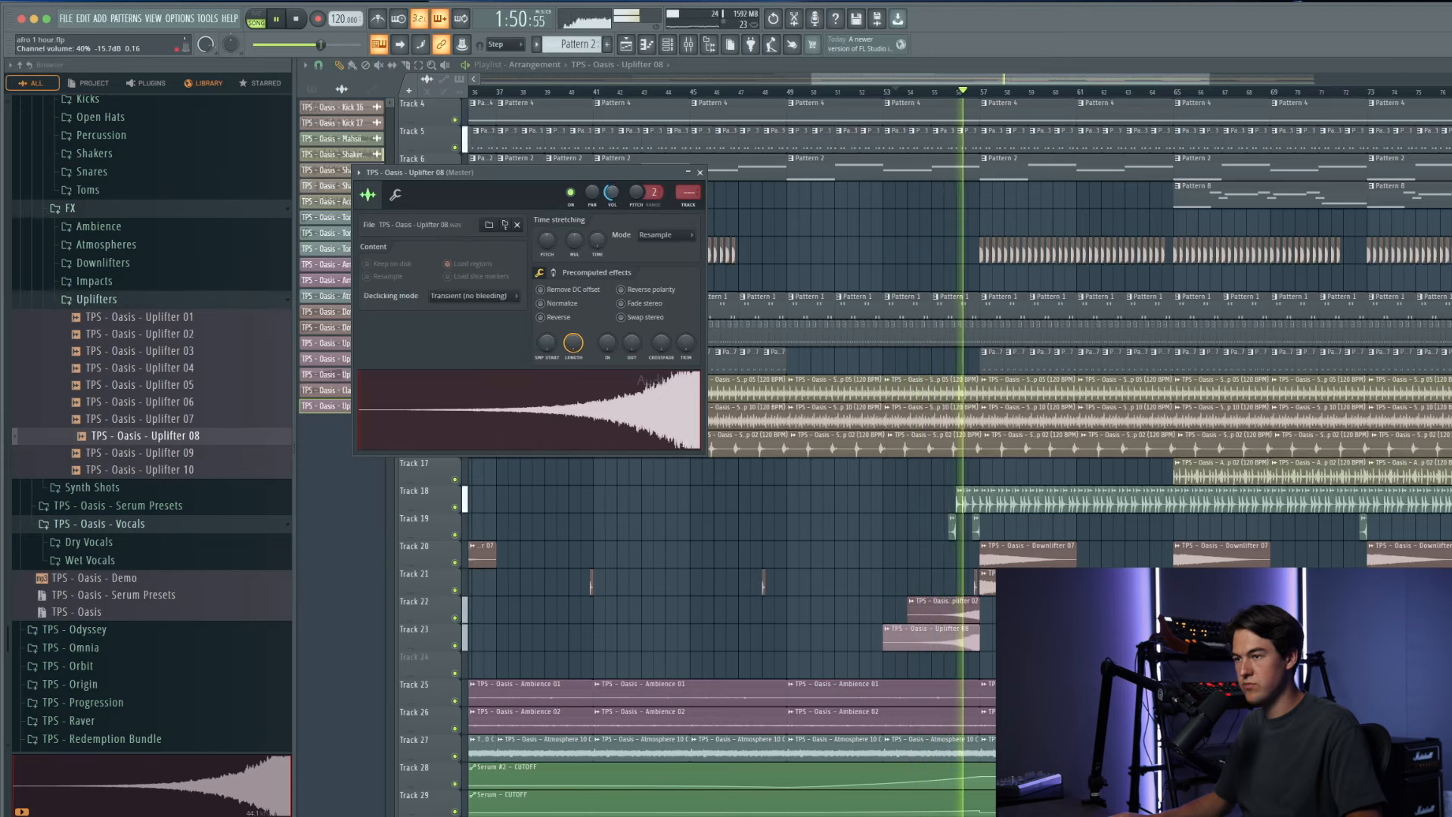
drag(611, 202, 611, 231)
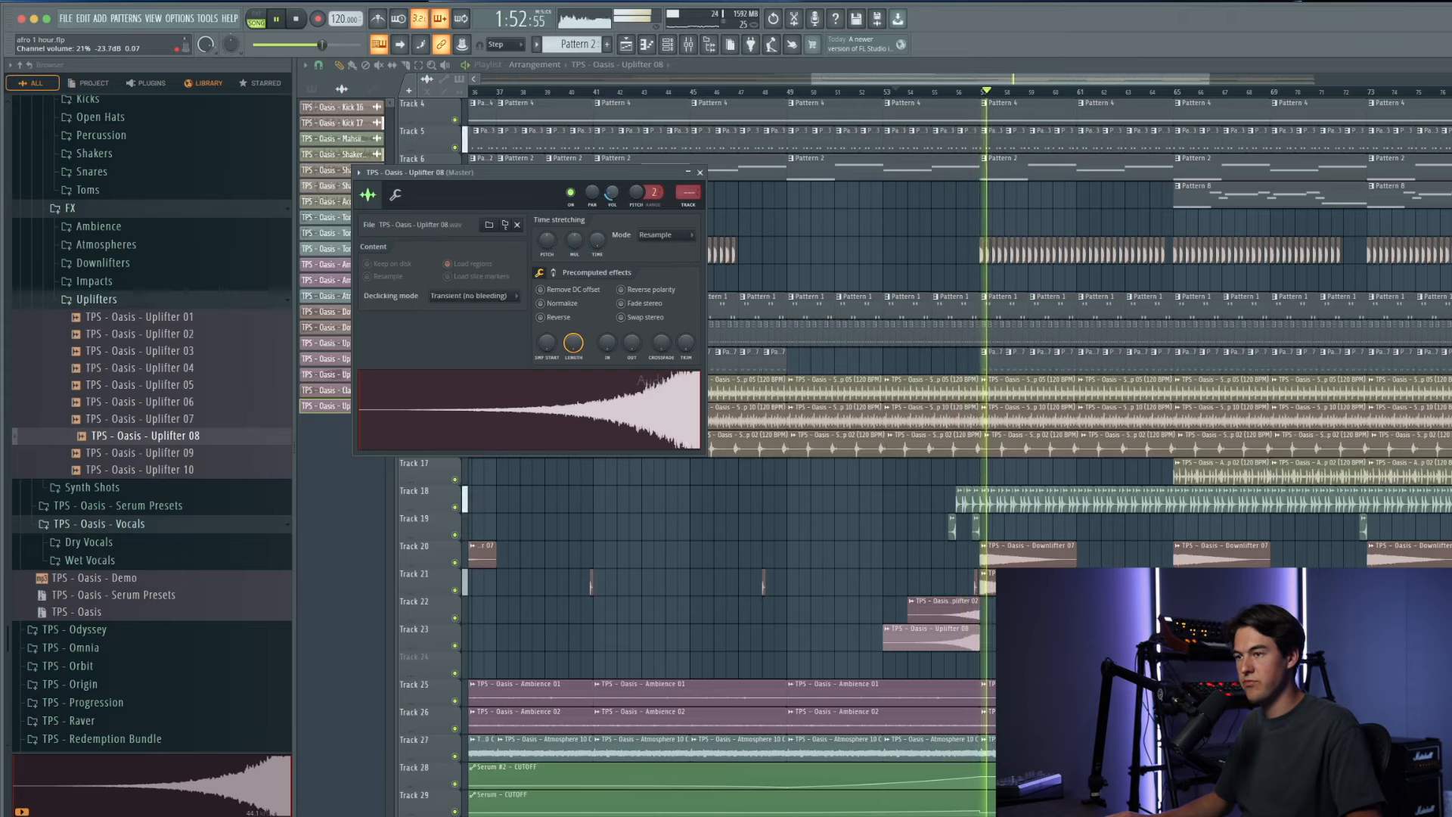
Step: Copy the Uplifter 02 and Uplifter 08 clips on Tracks 22 and 23 to lead into bar 73, and play from near bar 88
right_click(843, 598)
scroll(811, 514, down, 3)
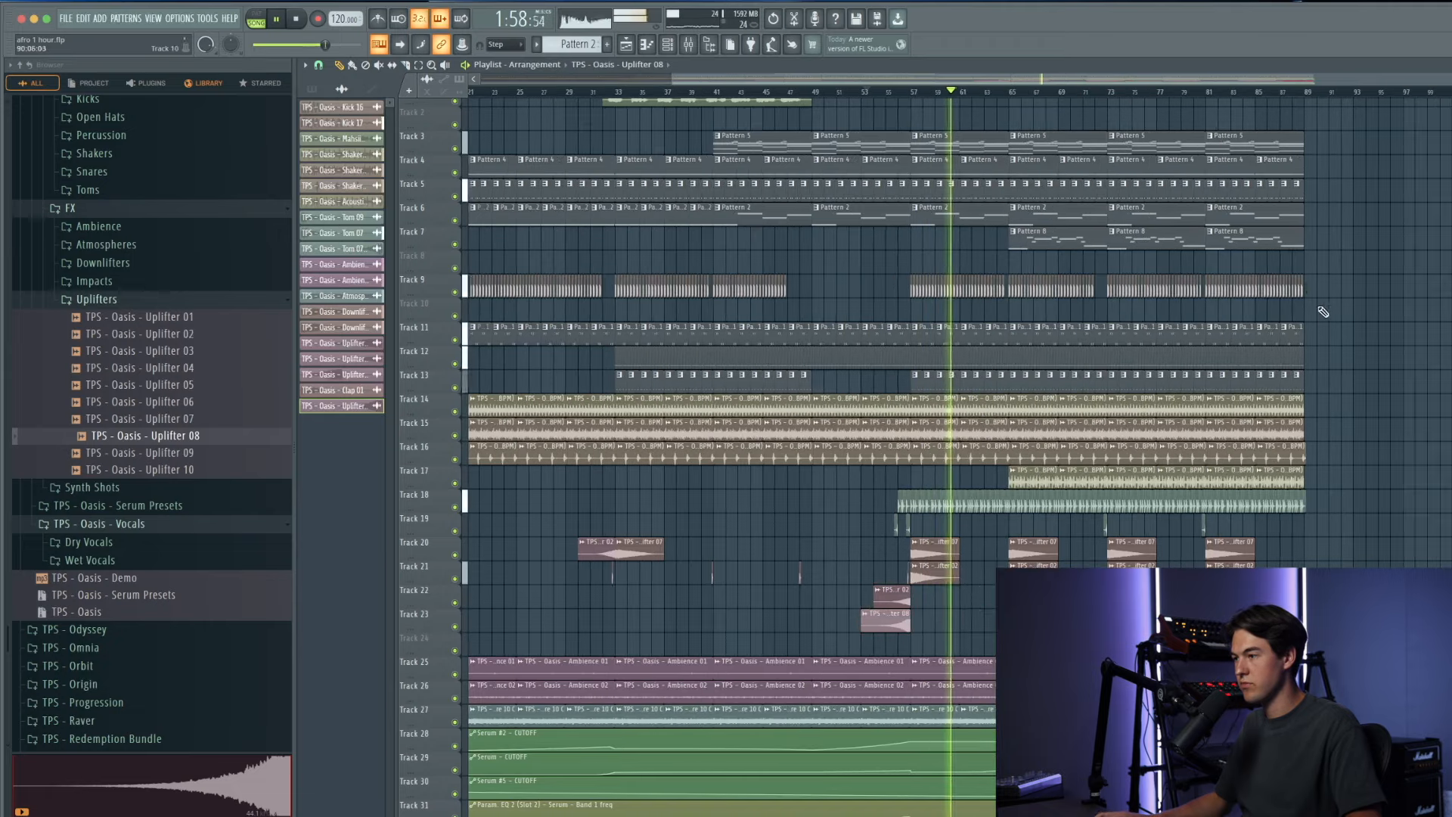
scroll(1300, 298, up, 3)
click(1291, 91)
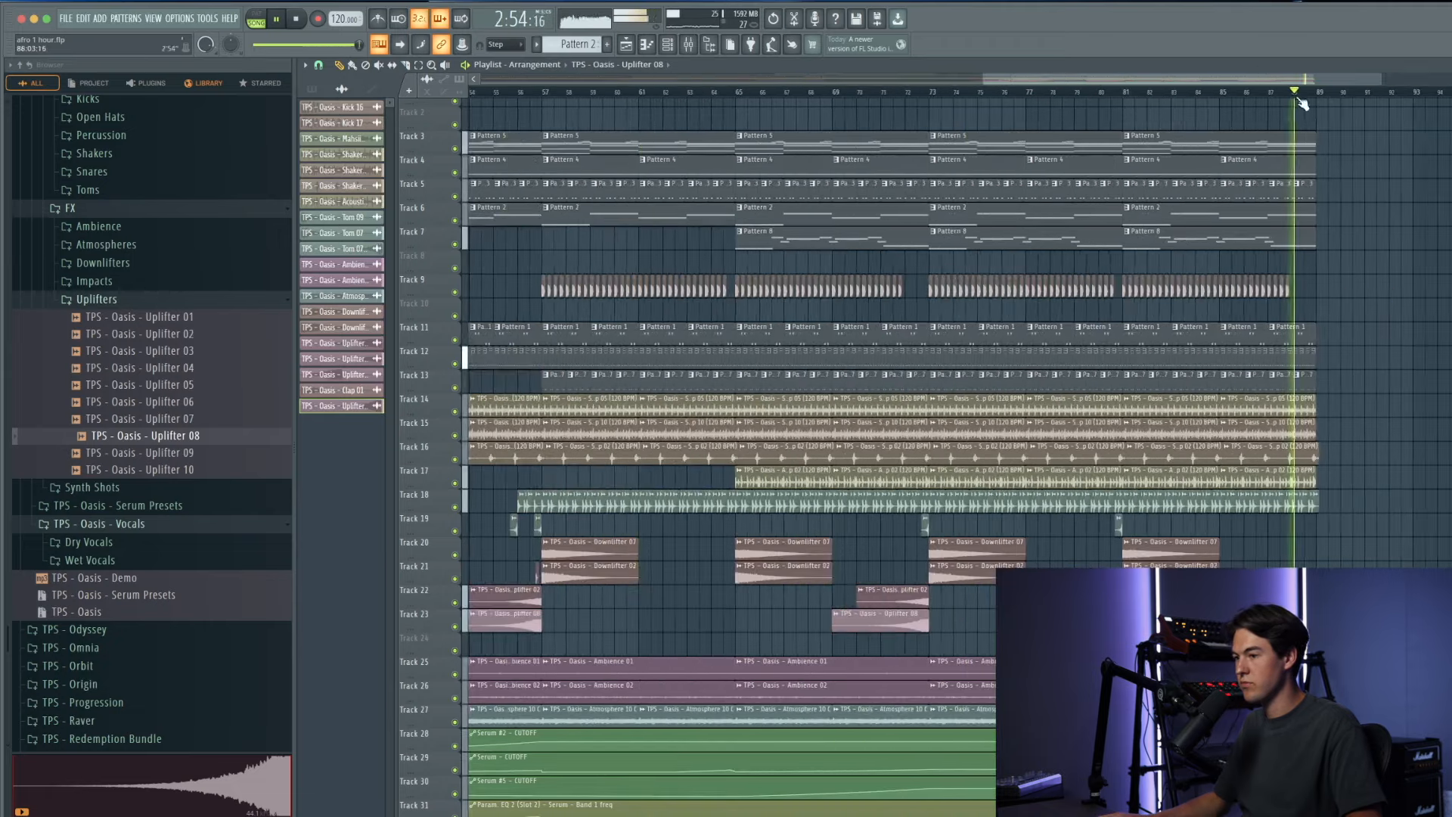
Step: Copy only Downlifter 02 to bar 89 on Track 21 and place Clap 01 just before bar 89 on Track 20
drag(796, 576, 1357, 572)
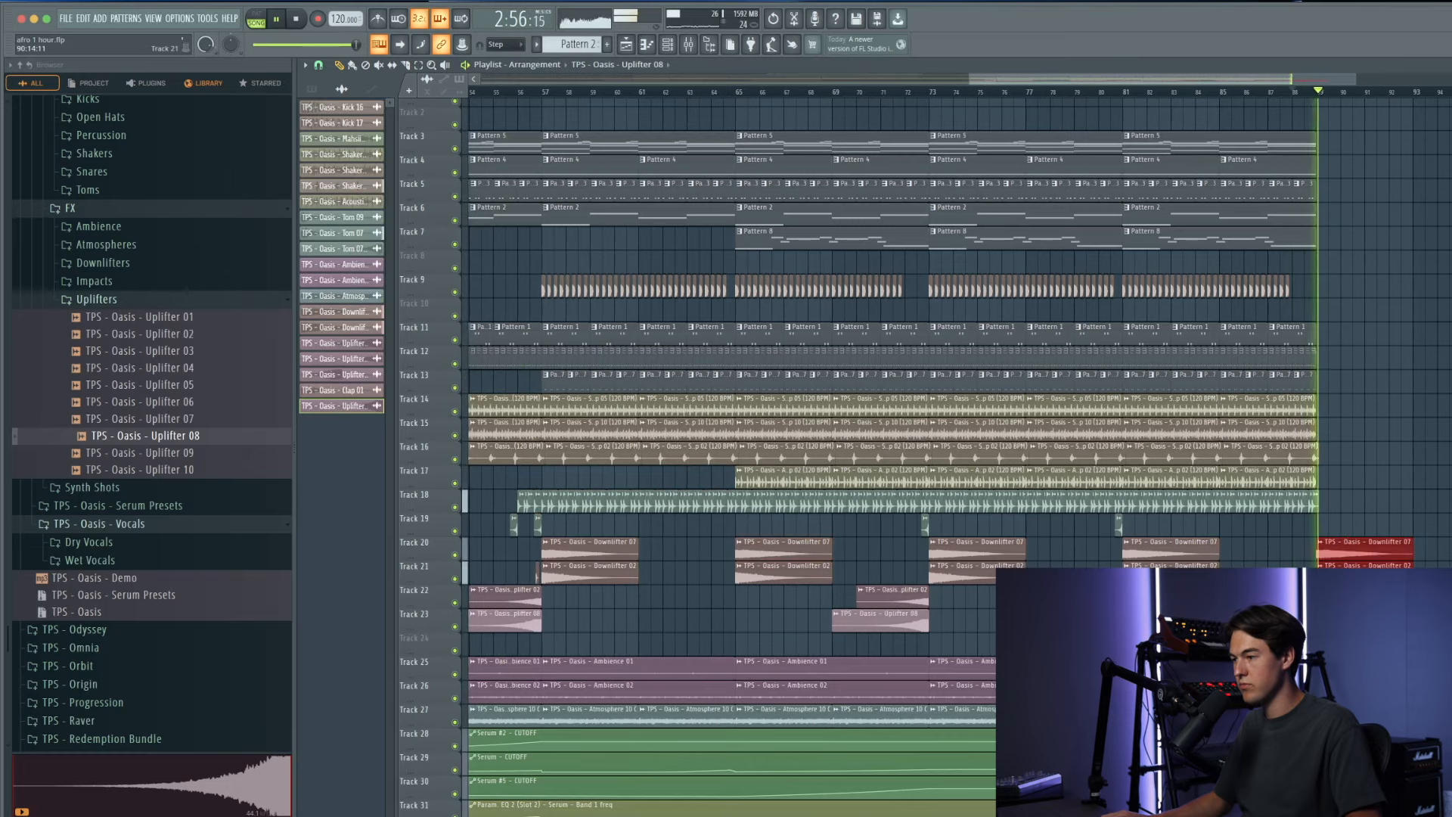
right_click(1346, 550)
scroll(1346, 550, down, 2)
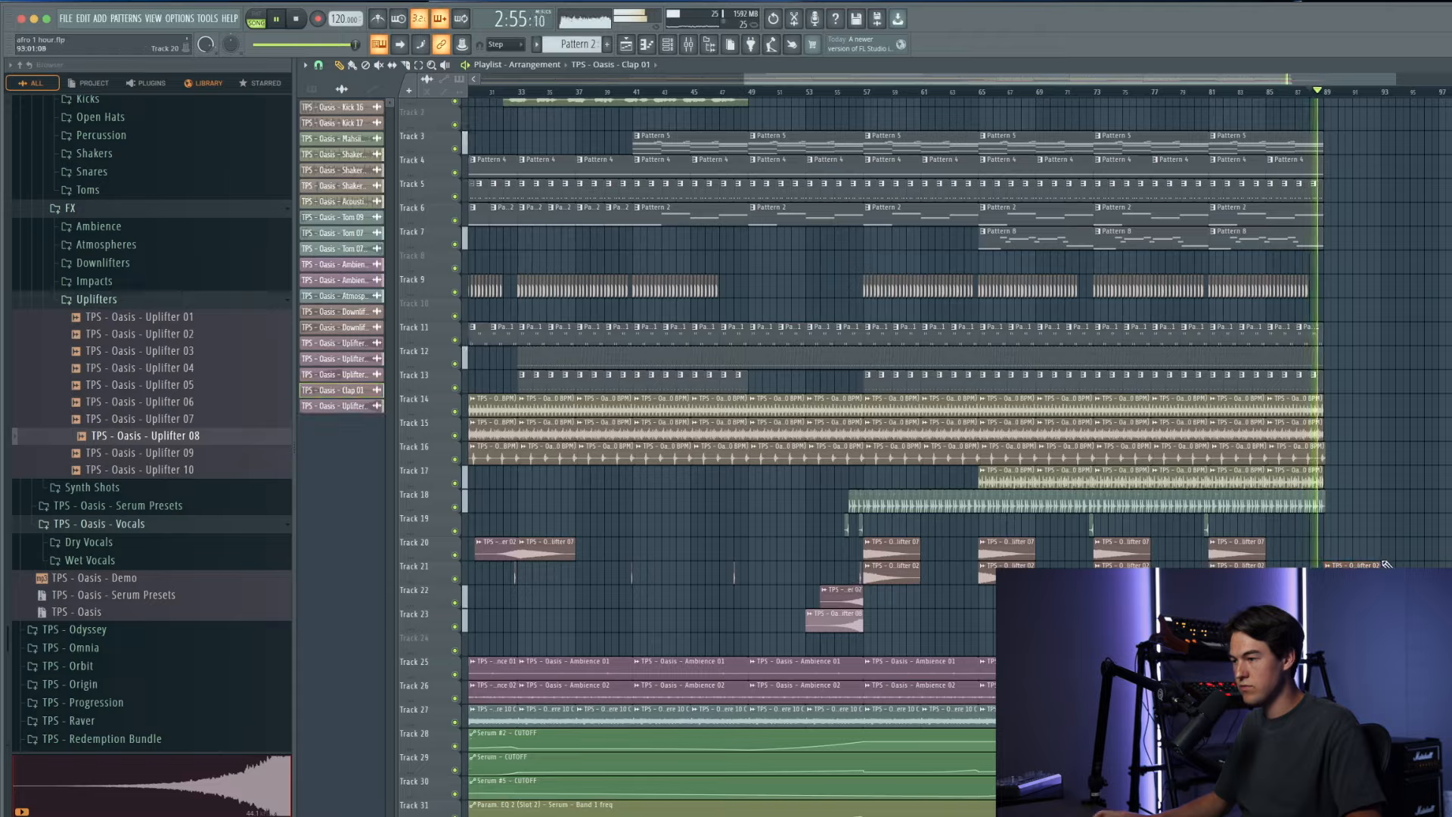
scroll(1298, 554, up, 6)
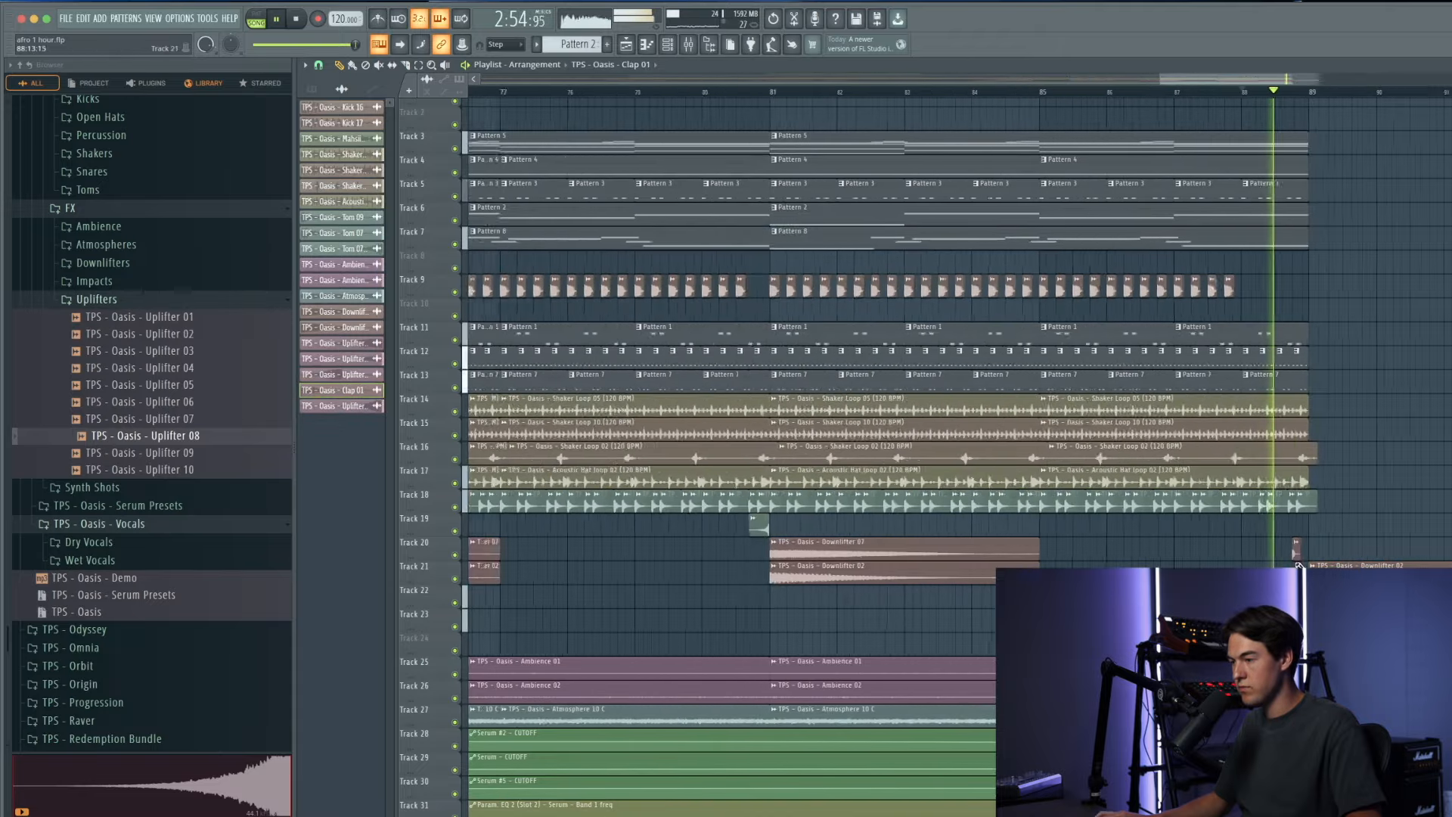
scroll(1308, 540, down, 4)
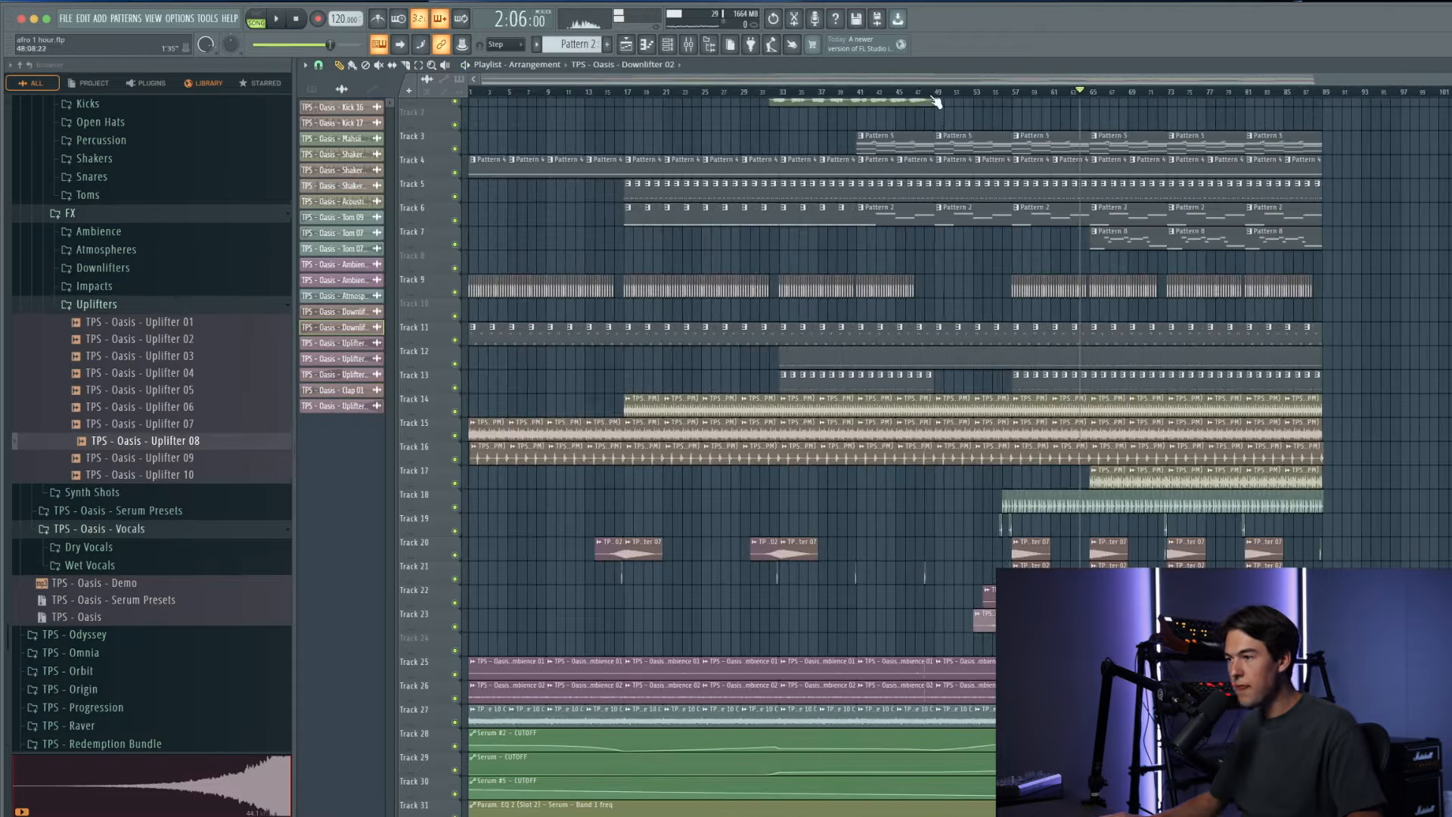
Step: Find the Closed Hat 04 channel in the mixer and open its Vocodex effect
click(969, 366)
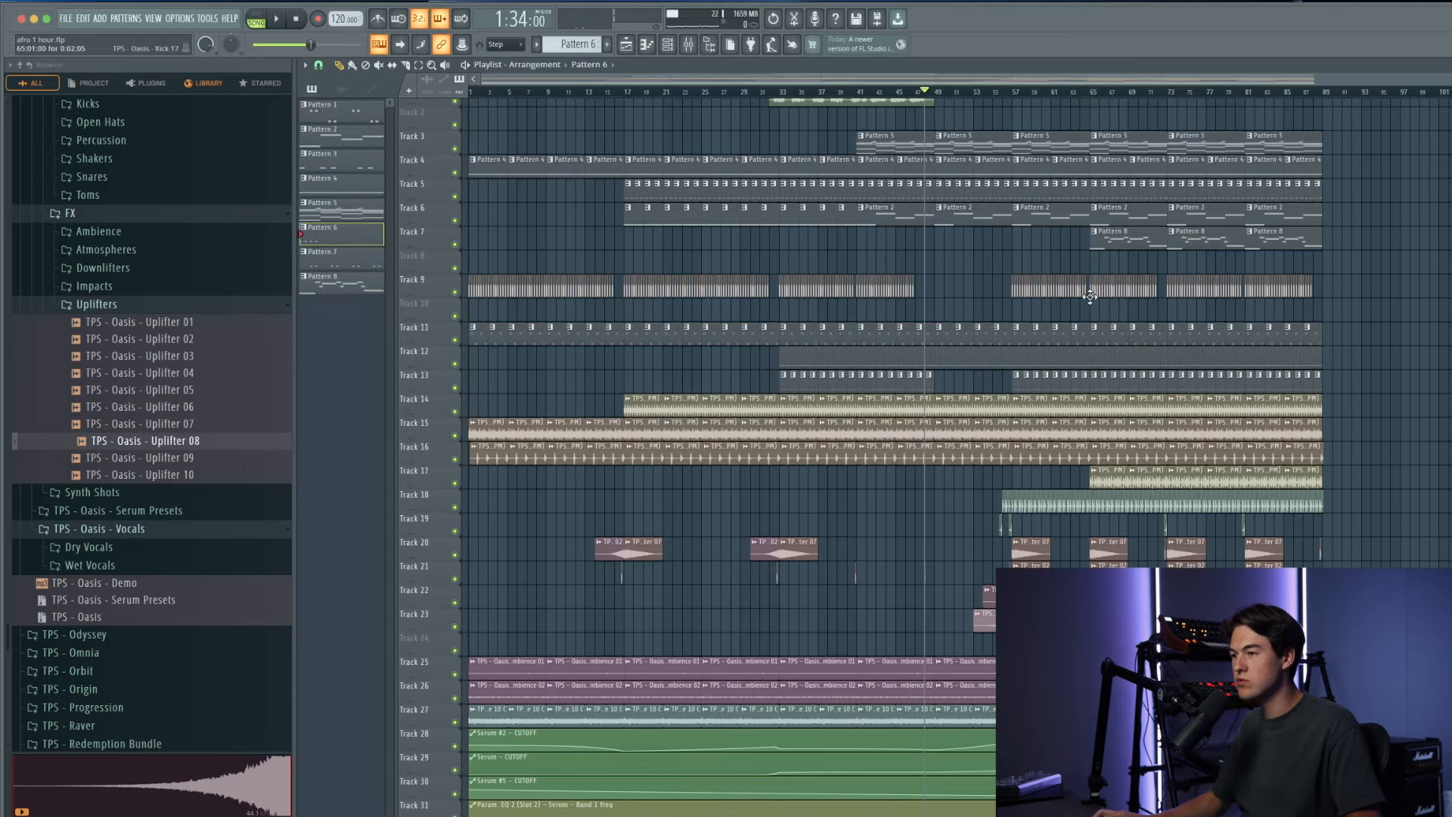
scroll(1090, 298, up, 4)
click(692, 46)
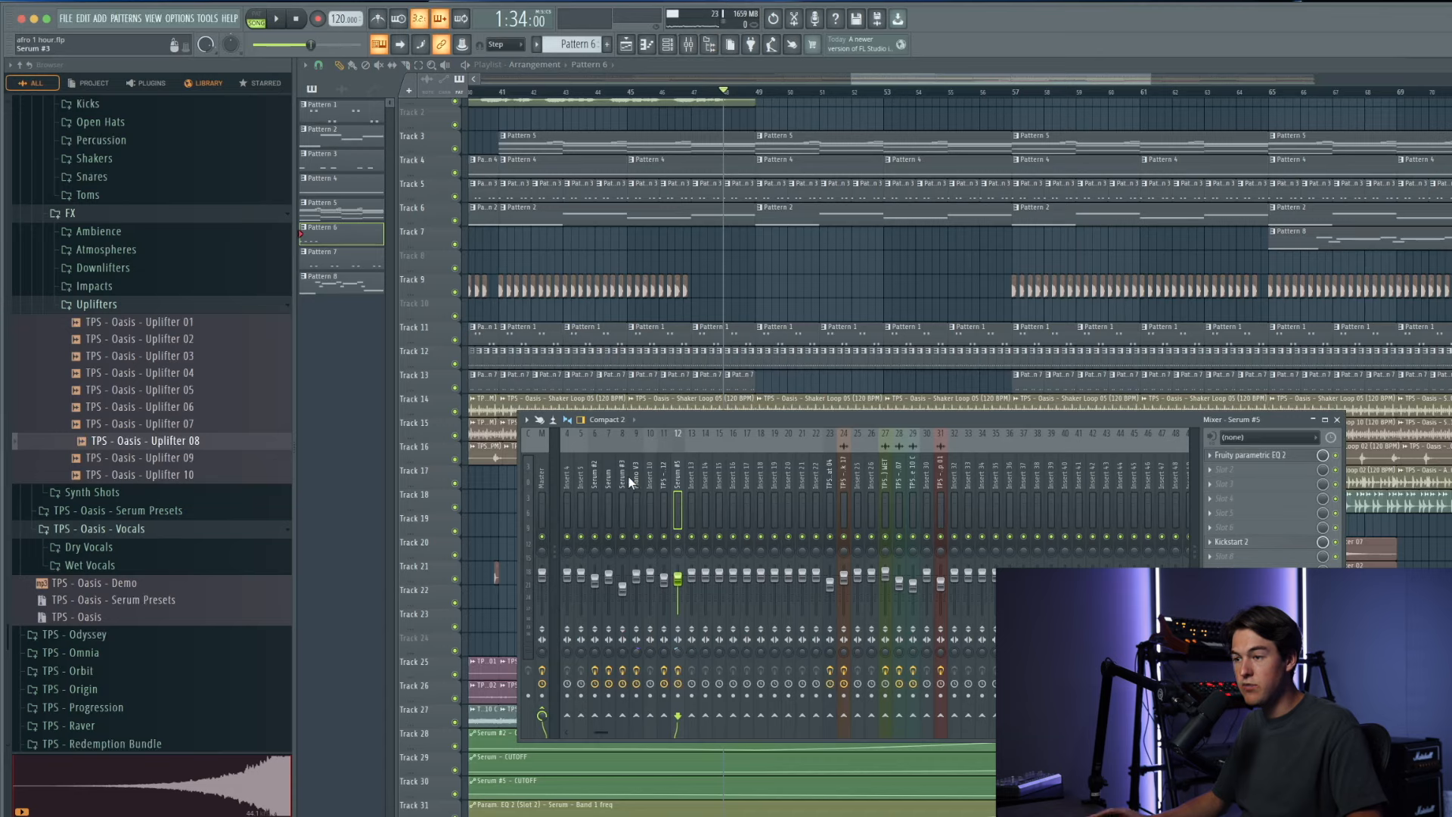
click(660, 470)
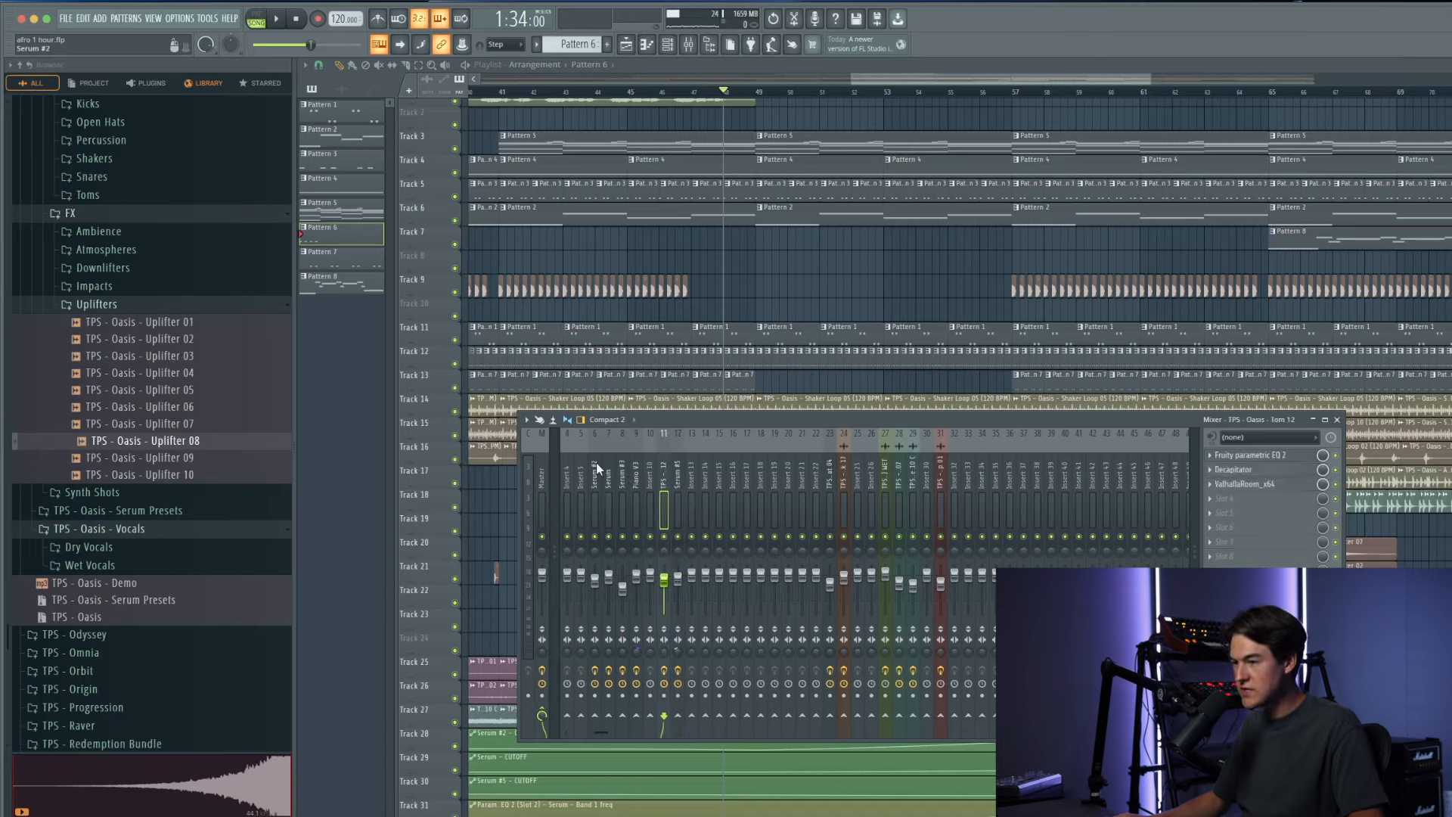
click(831, 473)
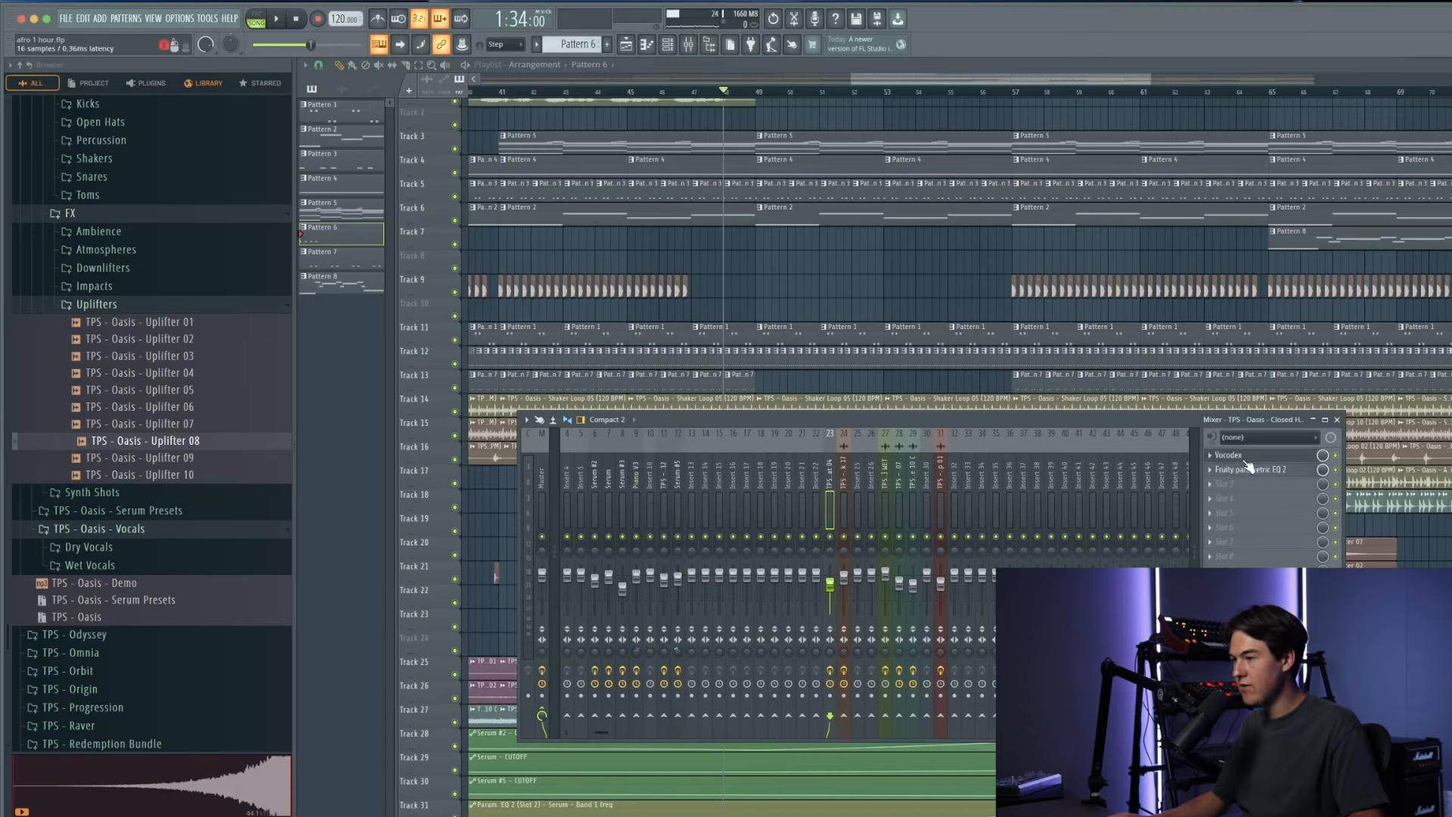
click(1236, 455)
Step: Try out a different Vocodex release time on the closed hat during playback and undo the change
key(space)
drag(621, 263, 703, 529)
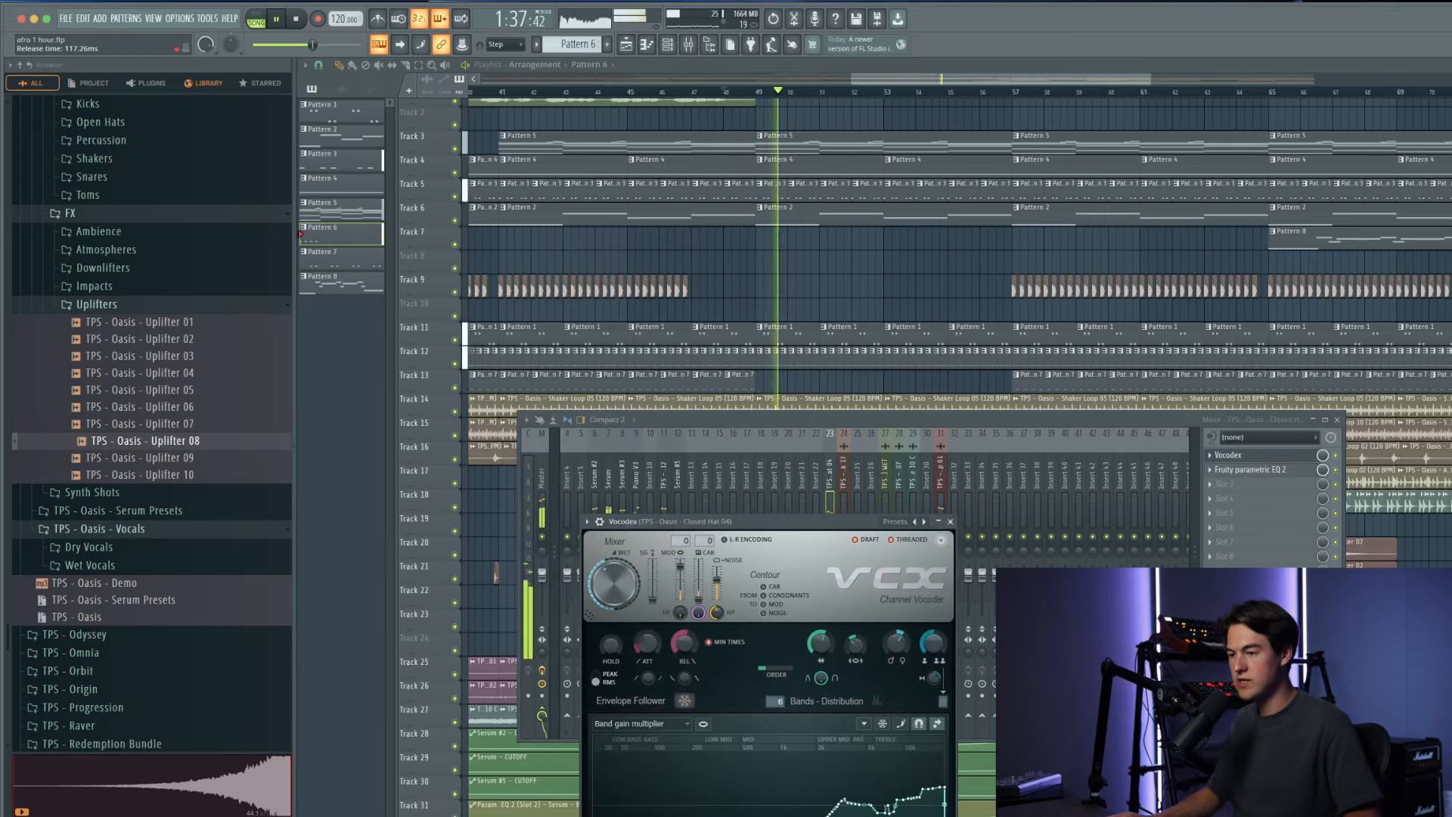
key(ctrl+z)
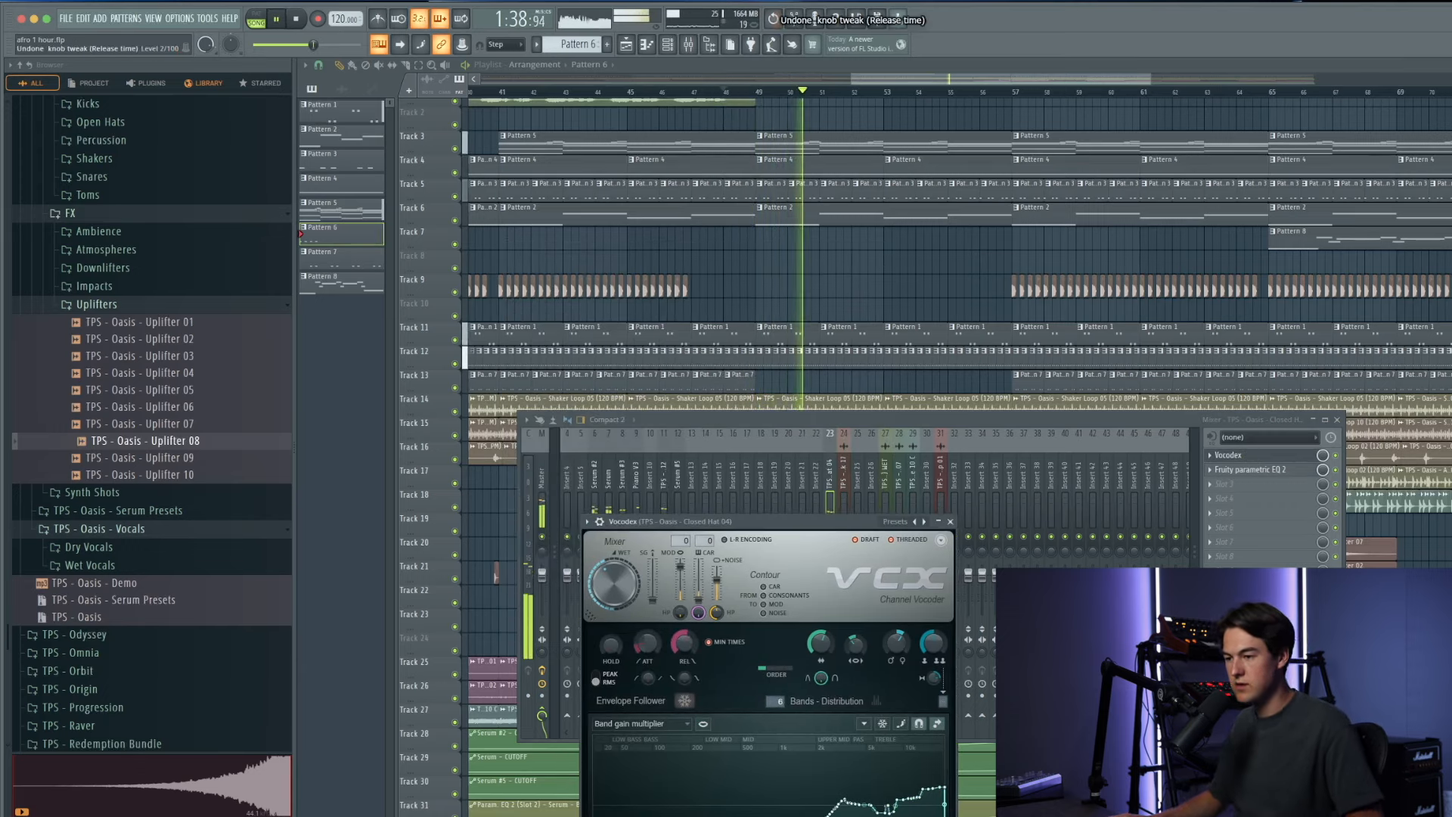
Step: Create a Vocodex release time automation clip that rises from bar 49 to just before bar 57 and drops back at bar 57
right_click(688, 647)
click(734, 685)
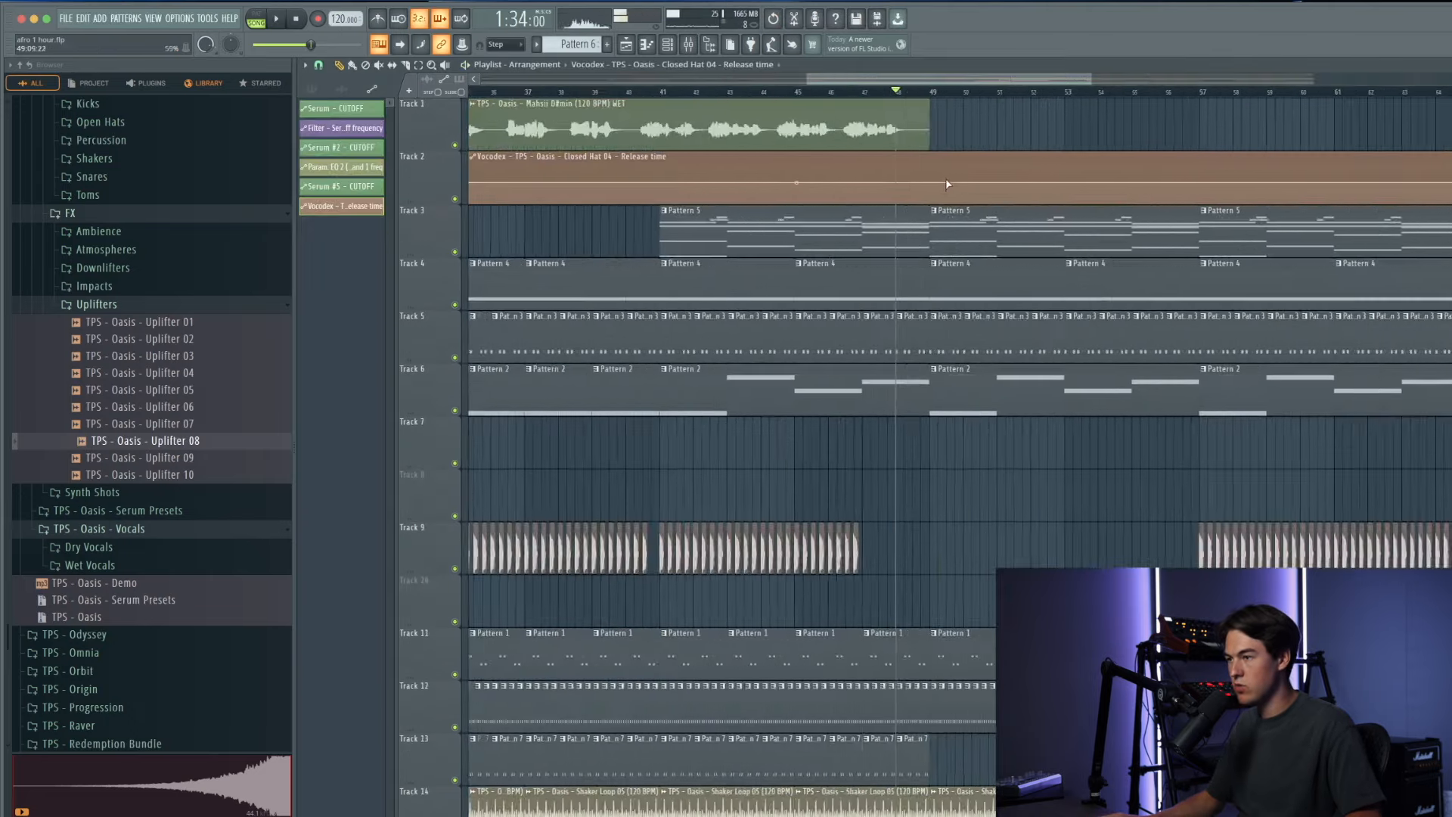
key(space)
right_click(933, 184)
right_click(1170, 175)
right_click(1206, 174)
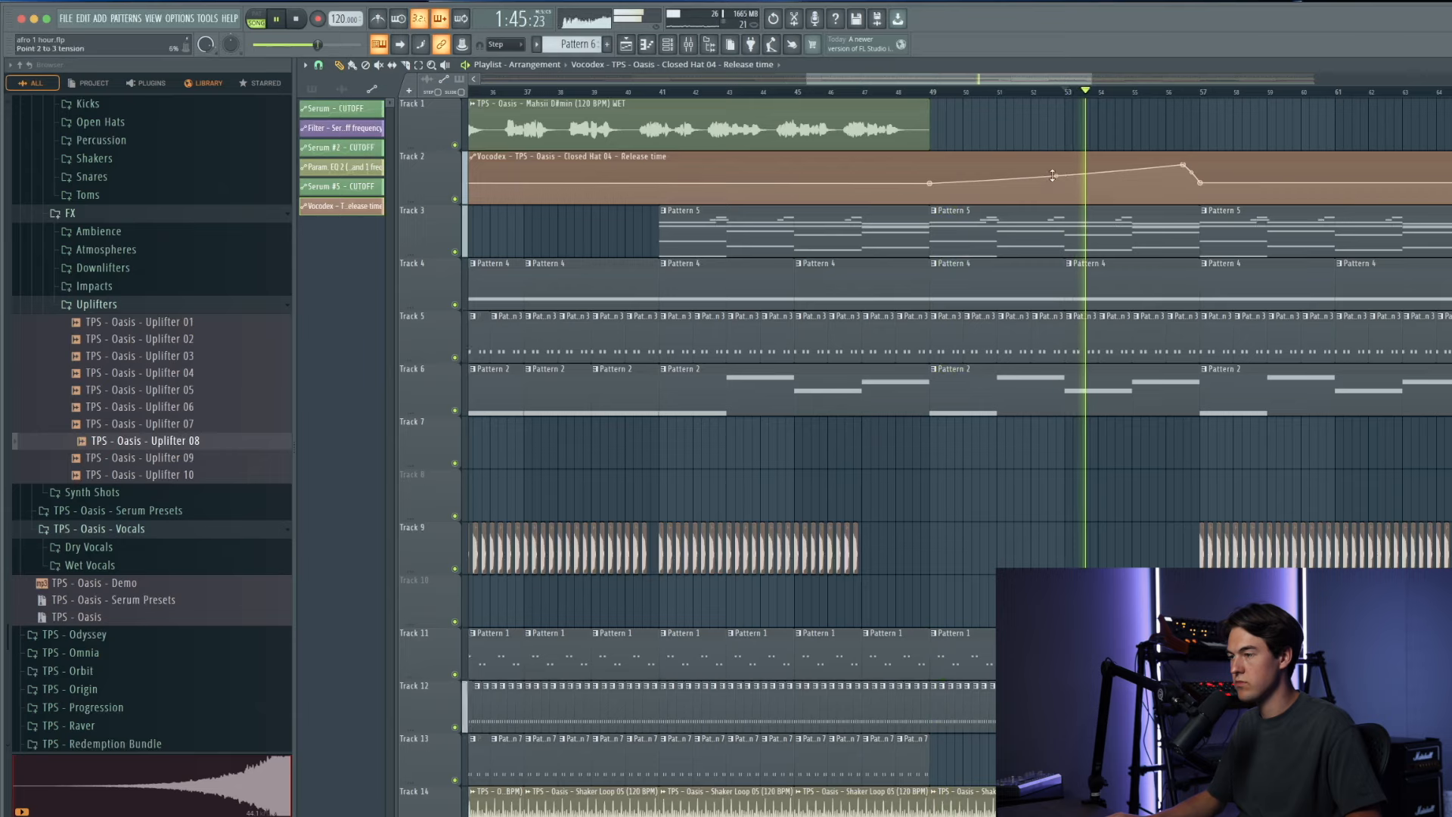
Step: Add release time automation points near bars 71 and 73 for a rise into bar 73, and raise the clip's end point at bar 89
scroll(1301, 205, down, 3)
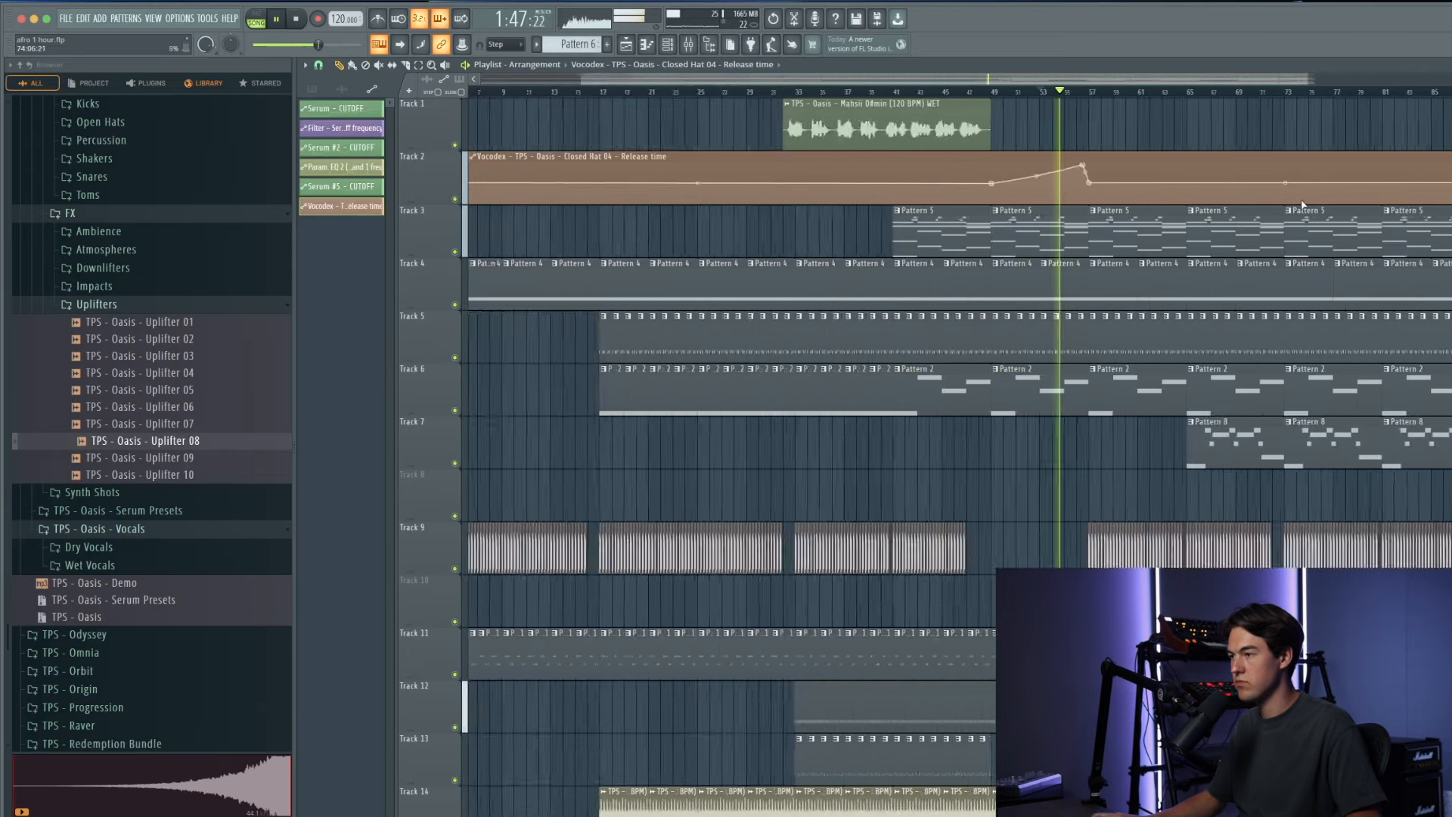
scroll(1301, 204, up, 3)
right_click(1230, 185)
drag(1253, 180, 1250, 189)
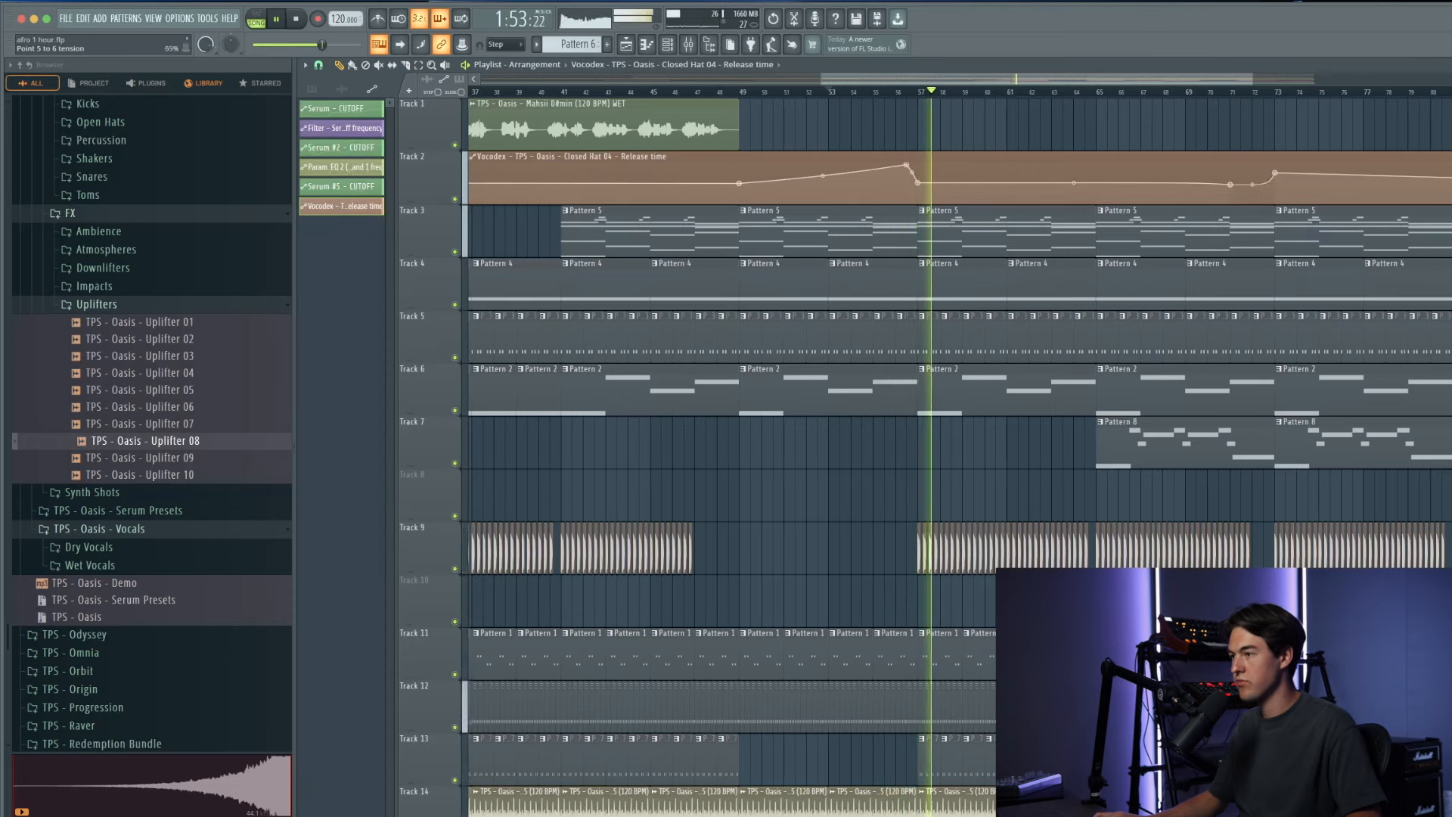
click(1258, 90)
drag(1231, 182, 1231, 178)
scroll(1247, 189, down, 4)
scroll(1306, 203, up, 2)
drag(1337, 185, 1337, 170)
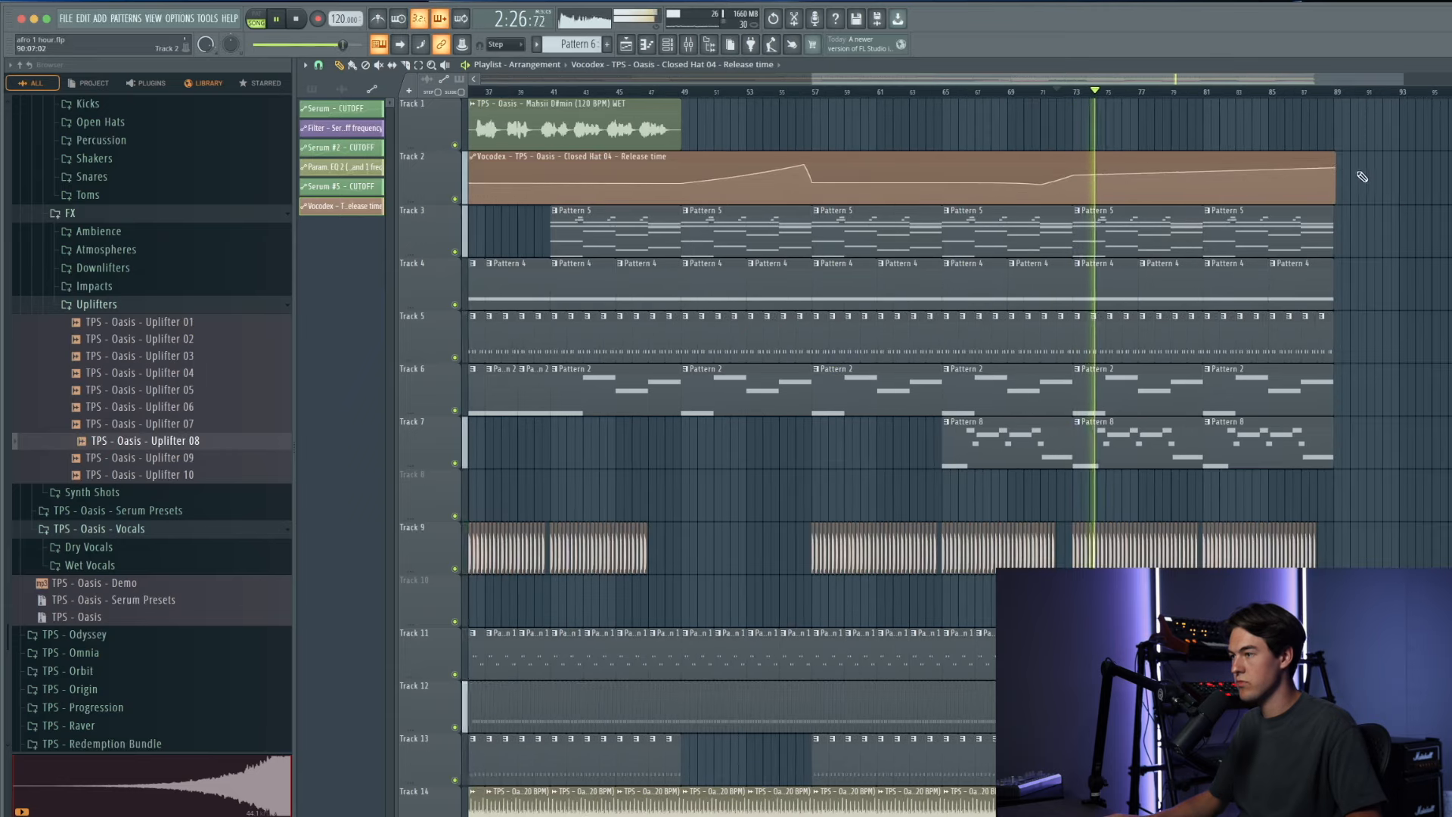
Step: Move the Vocodex release time automation clip from Track 2 down to the other automation clips
scroll(1162, 201, down, 1)
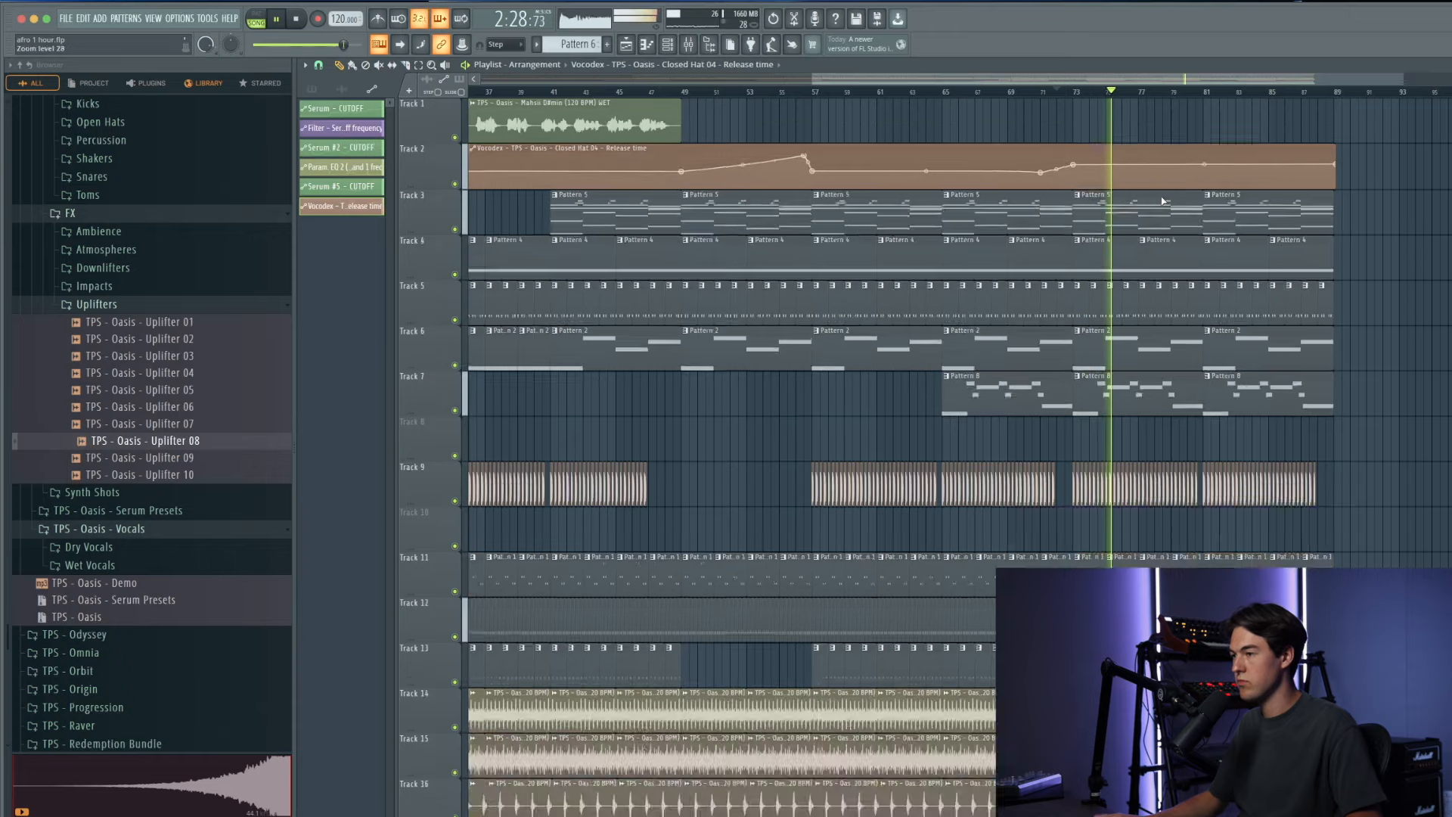
scroll(1162, 200, down, 1)
scroll(741, 530, down, 5)
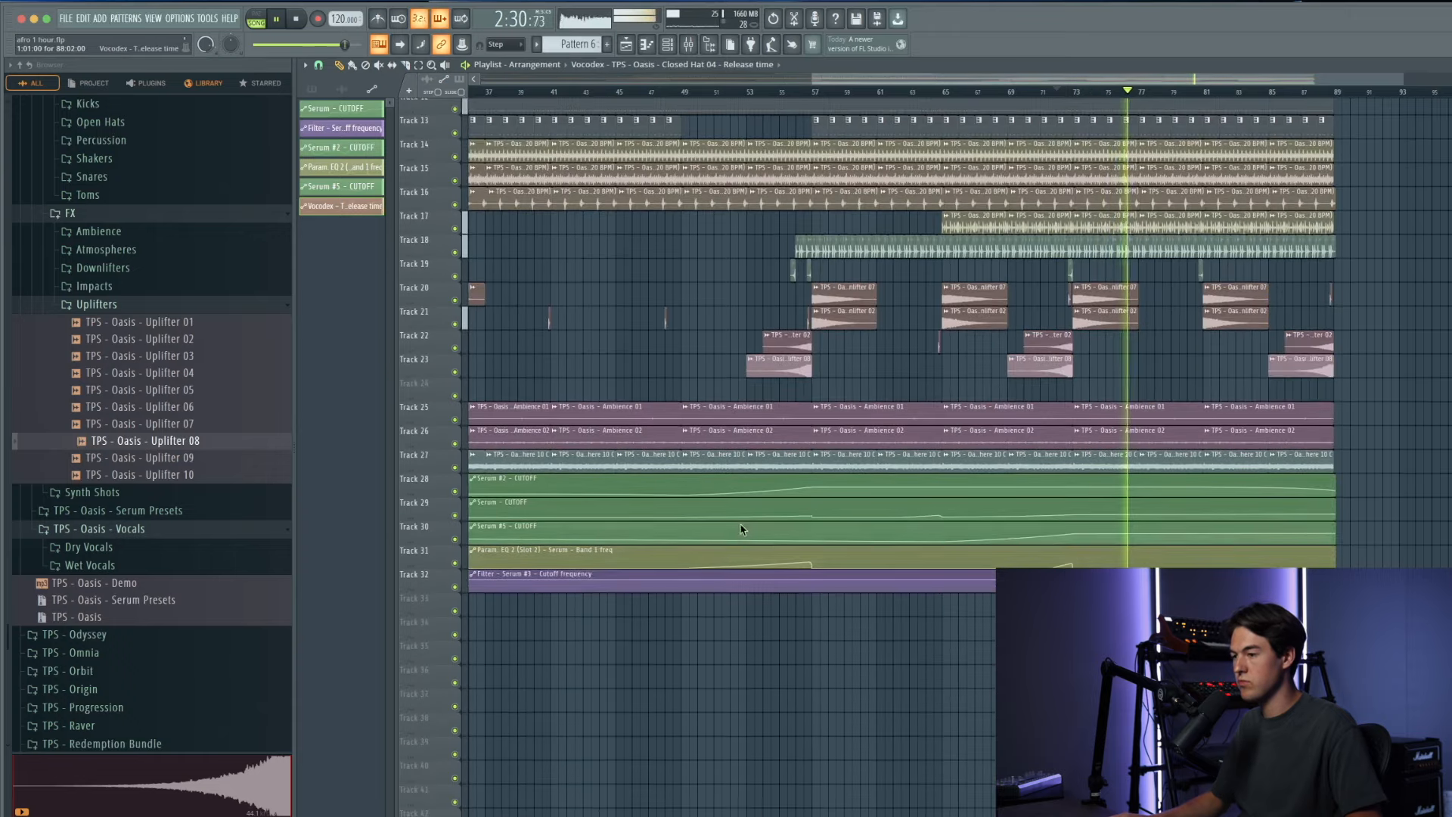
scroll(557, 286, down, 3)
scroll(557, 286, up, 4)
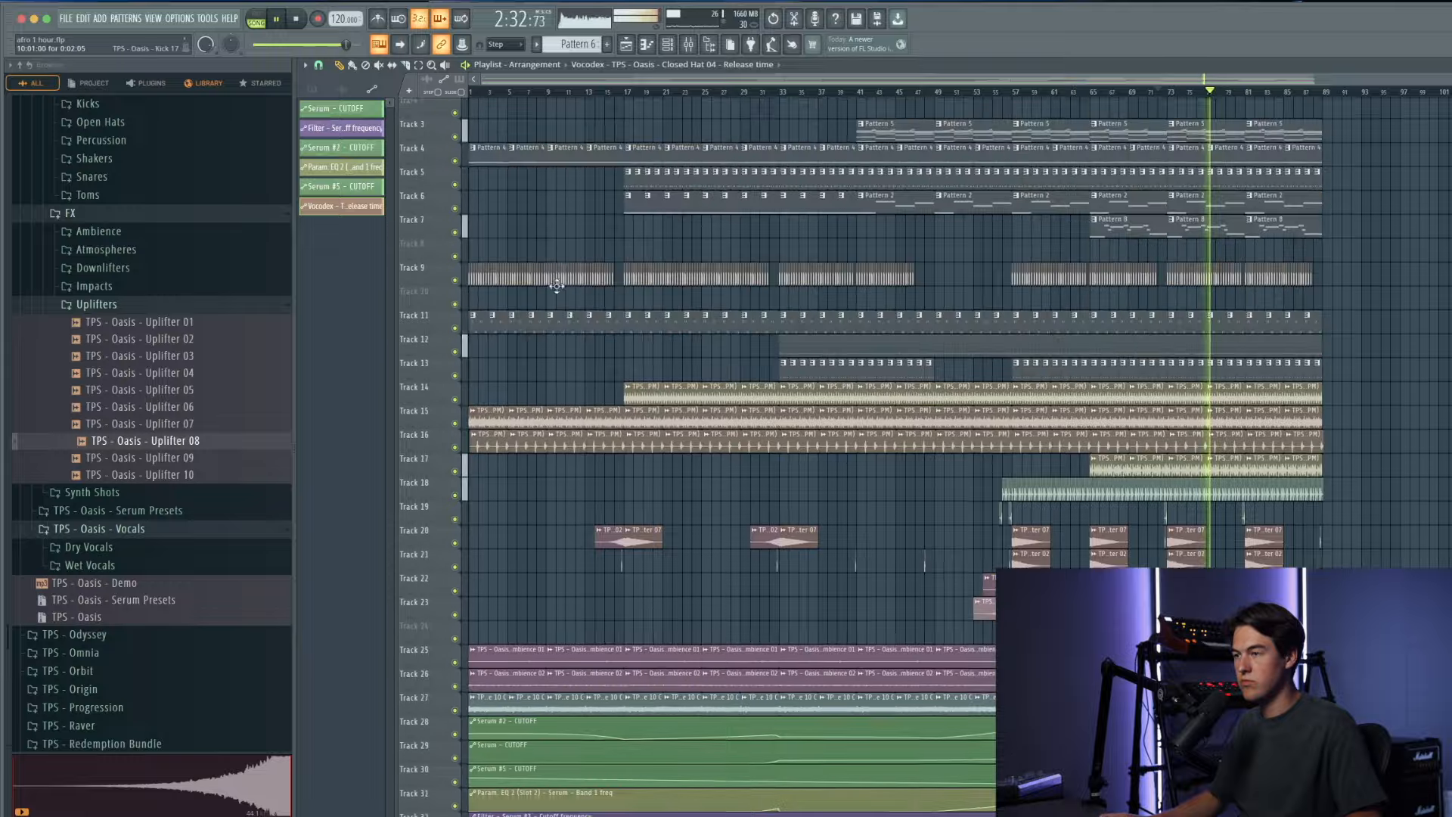
scroll(556, 286, up, 1)
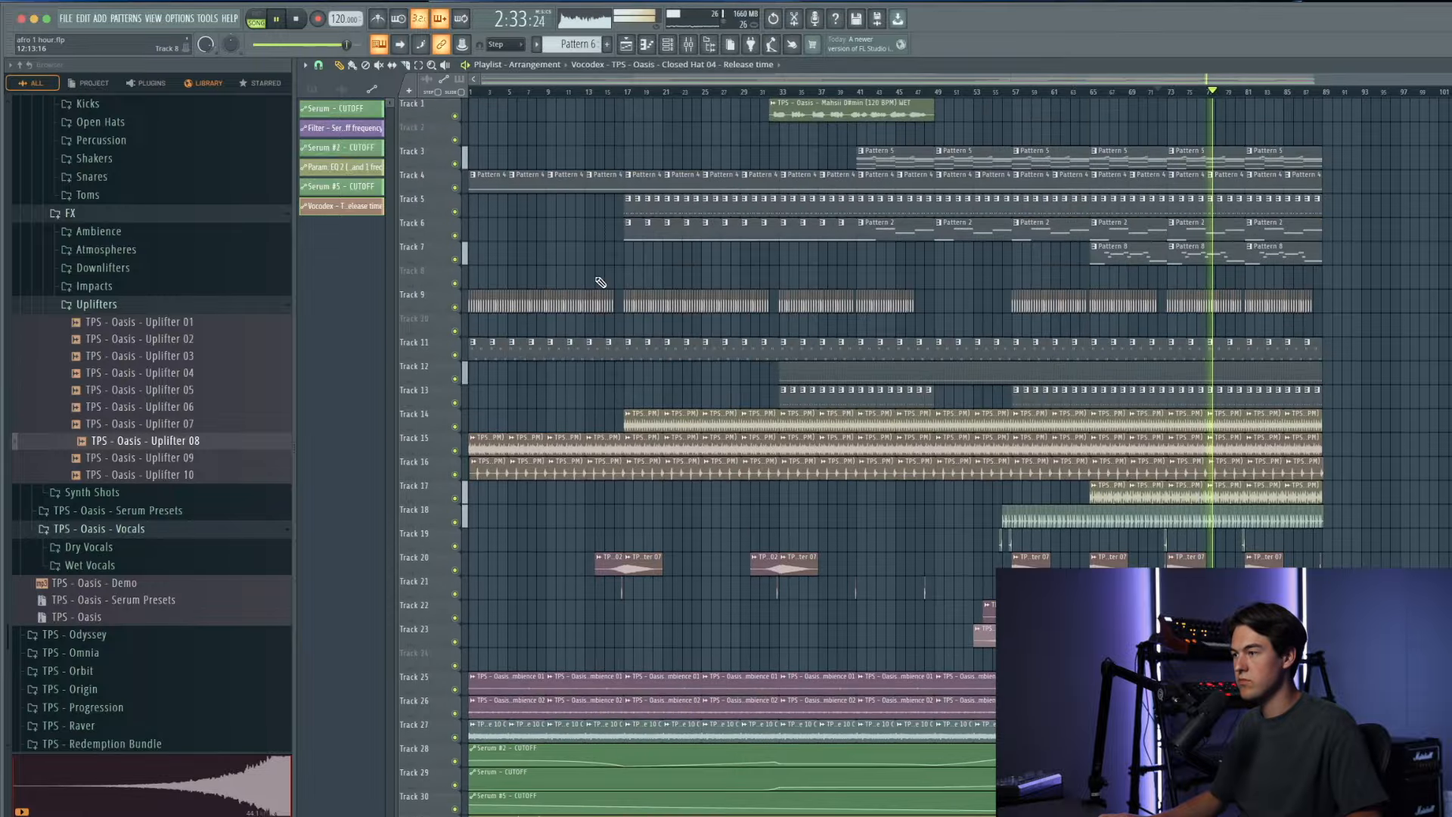
Step: Lower the channel volume of Acoustic Hat loop 02 on Track 17 and close its settings
double_click(1255, 493)
drag(661, 242, 661, 249)
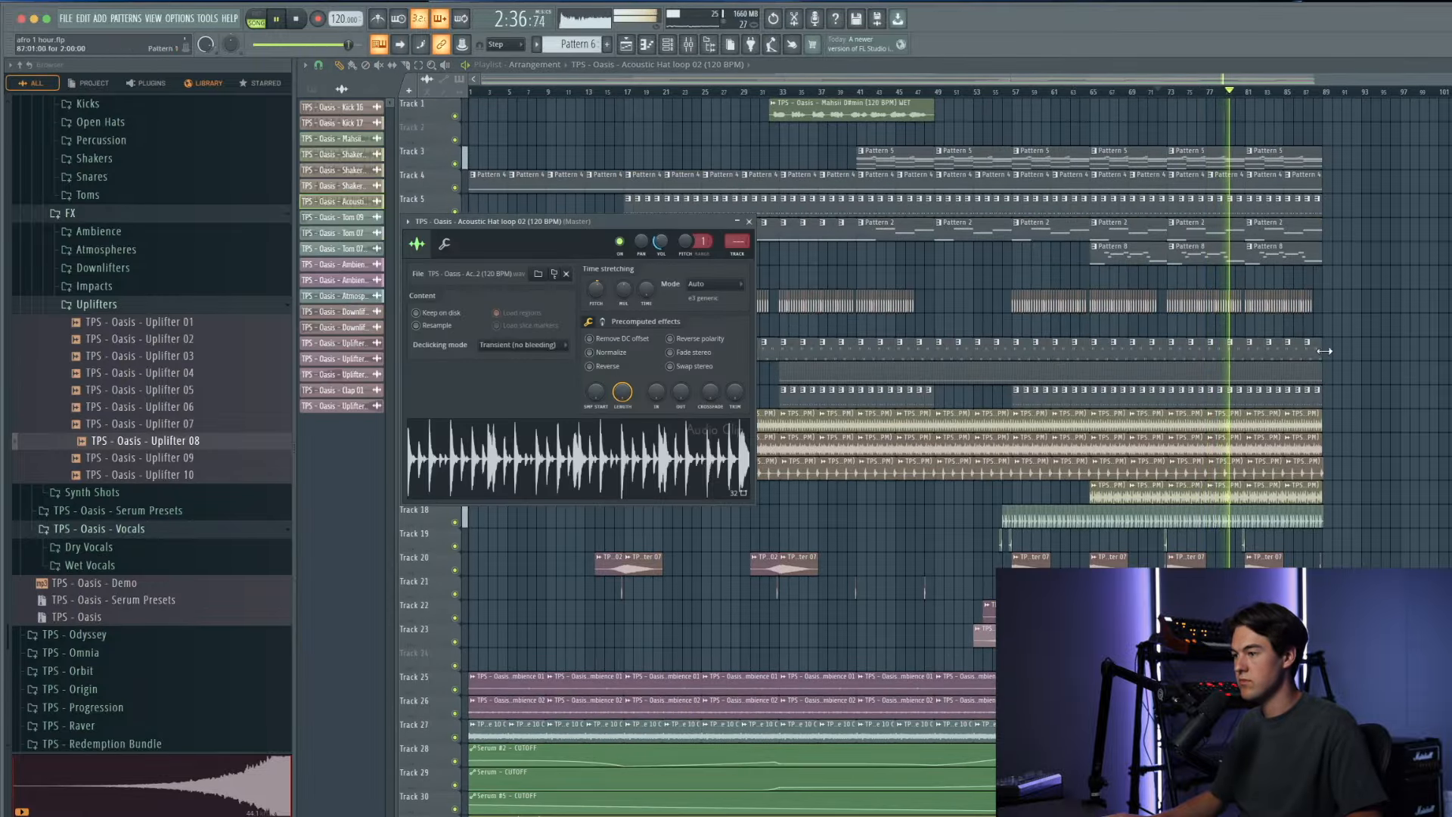
key(Escape)
scroll(1238, 335, up, 4)
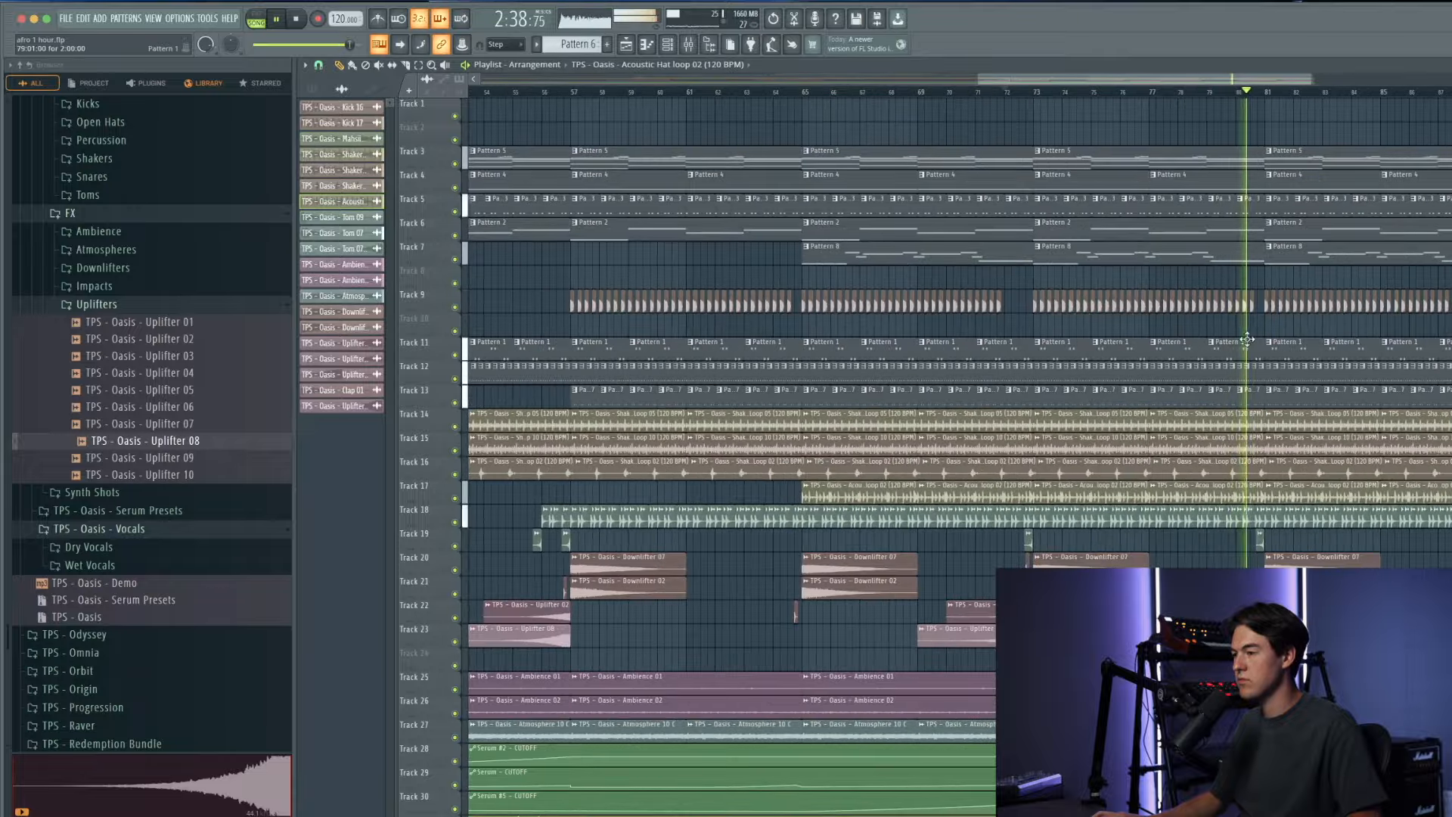